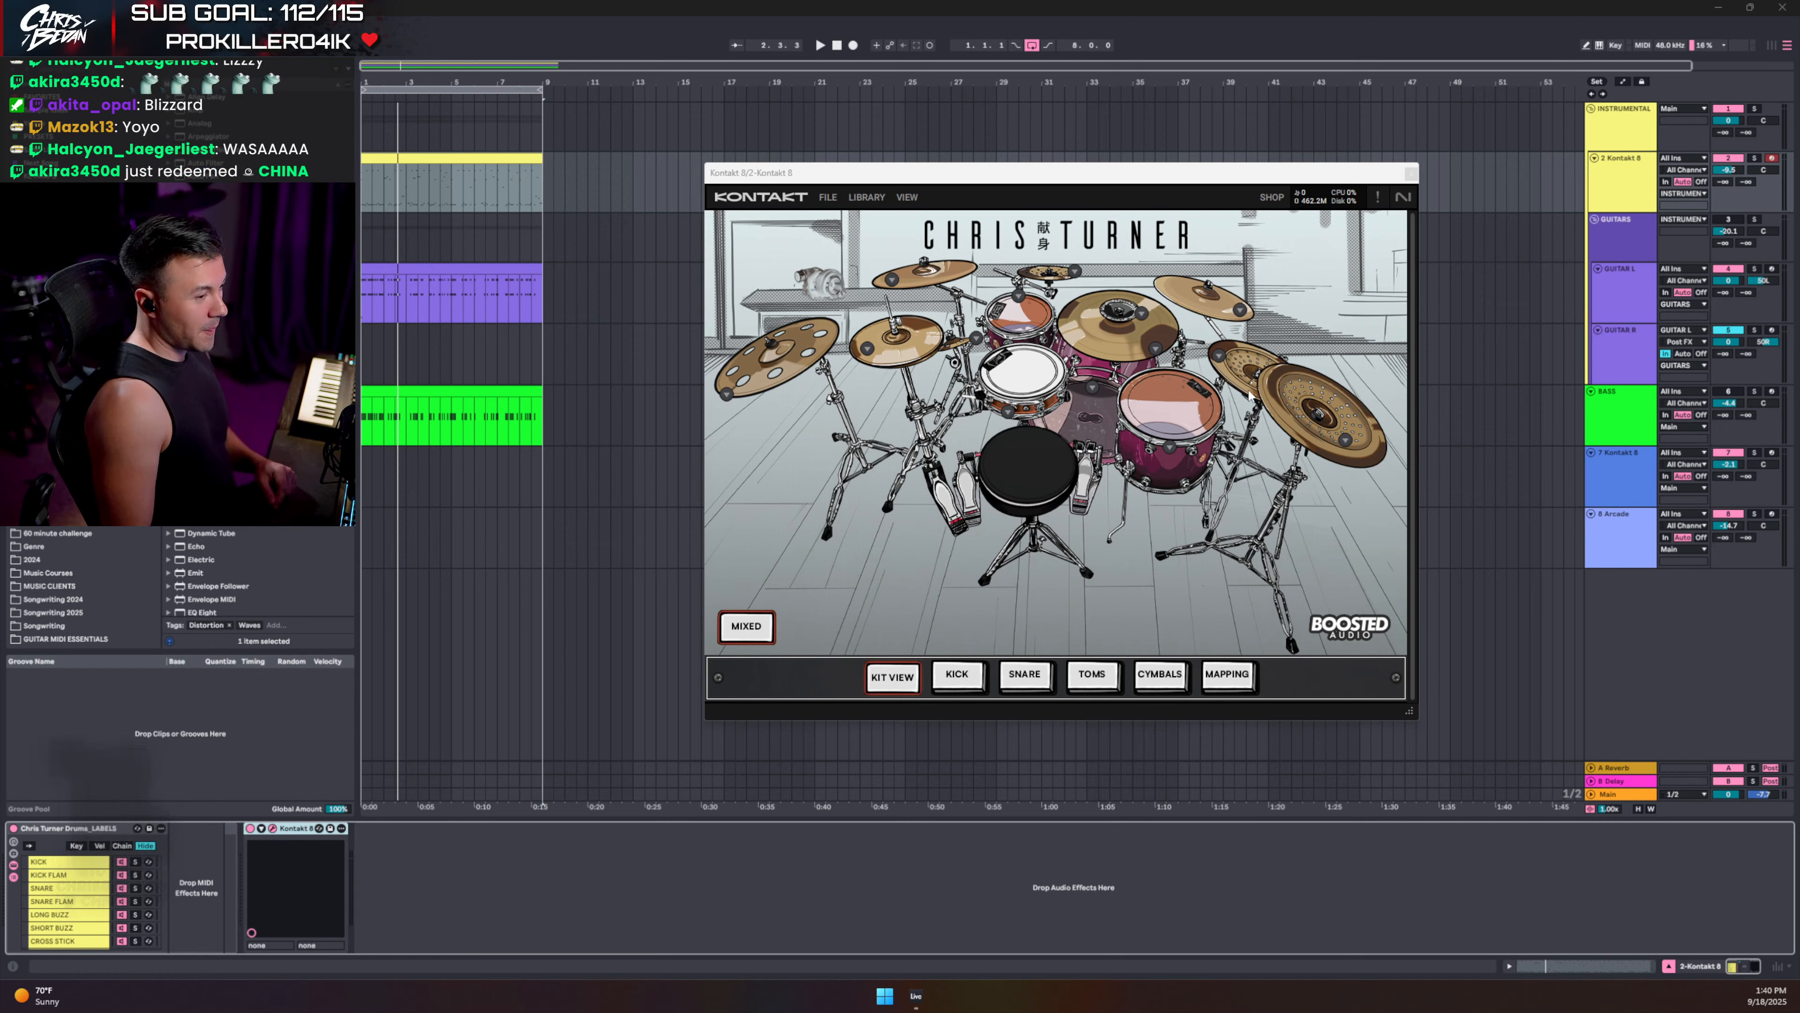
- Bring the Kontakt 8 window with the Chris Turner drum kit to the front of Live
{"action": "left_click", "coordinate": [1310, 415]}
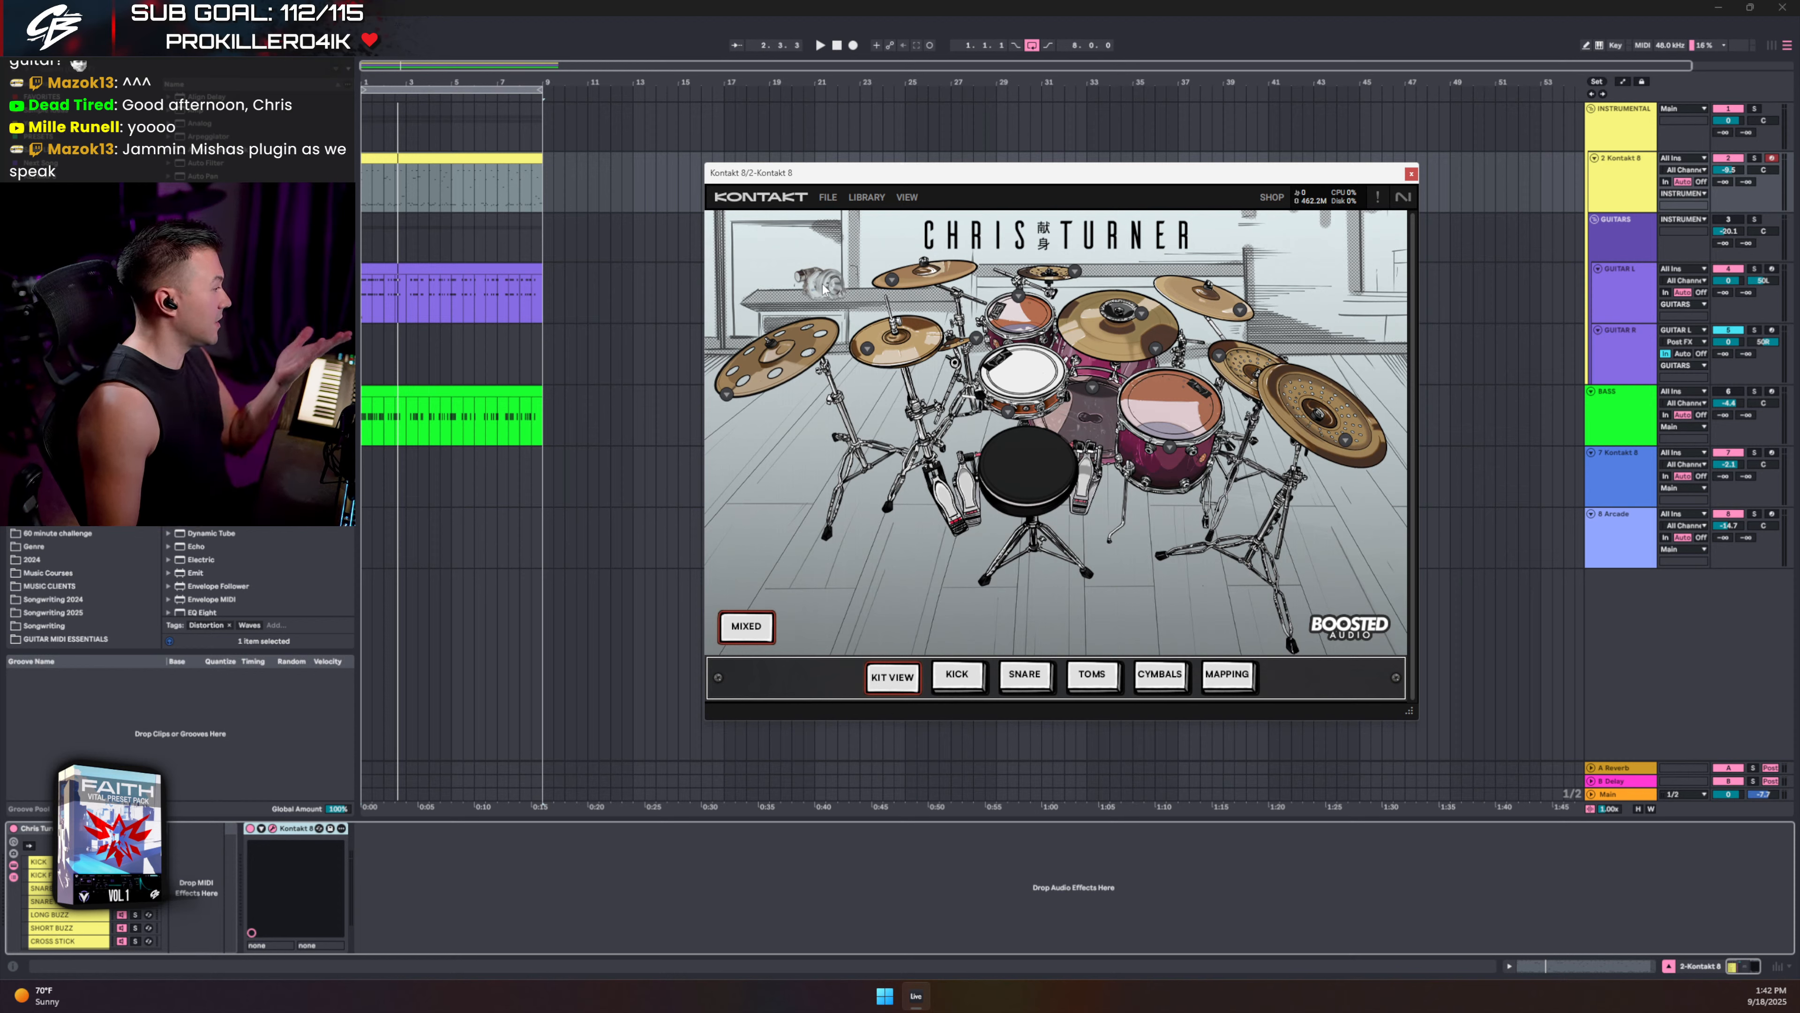
{"action": "left_click", "coordinate": [907, 198]}
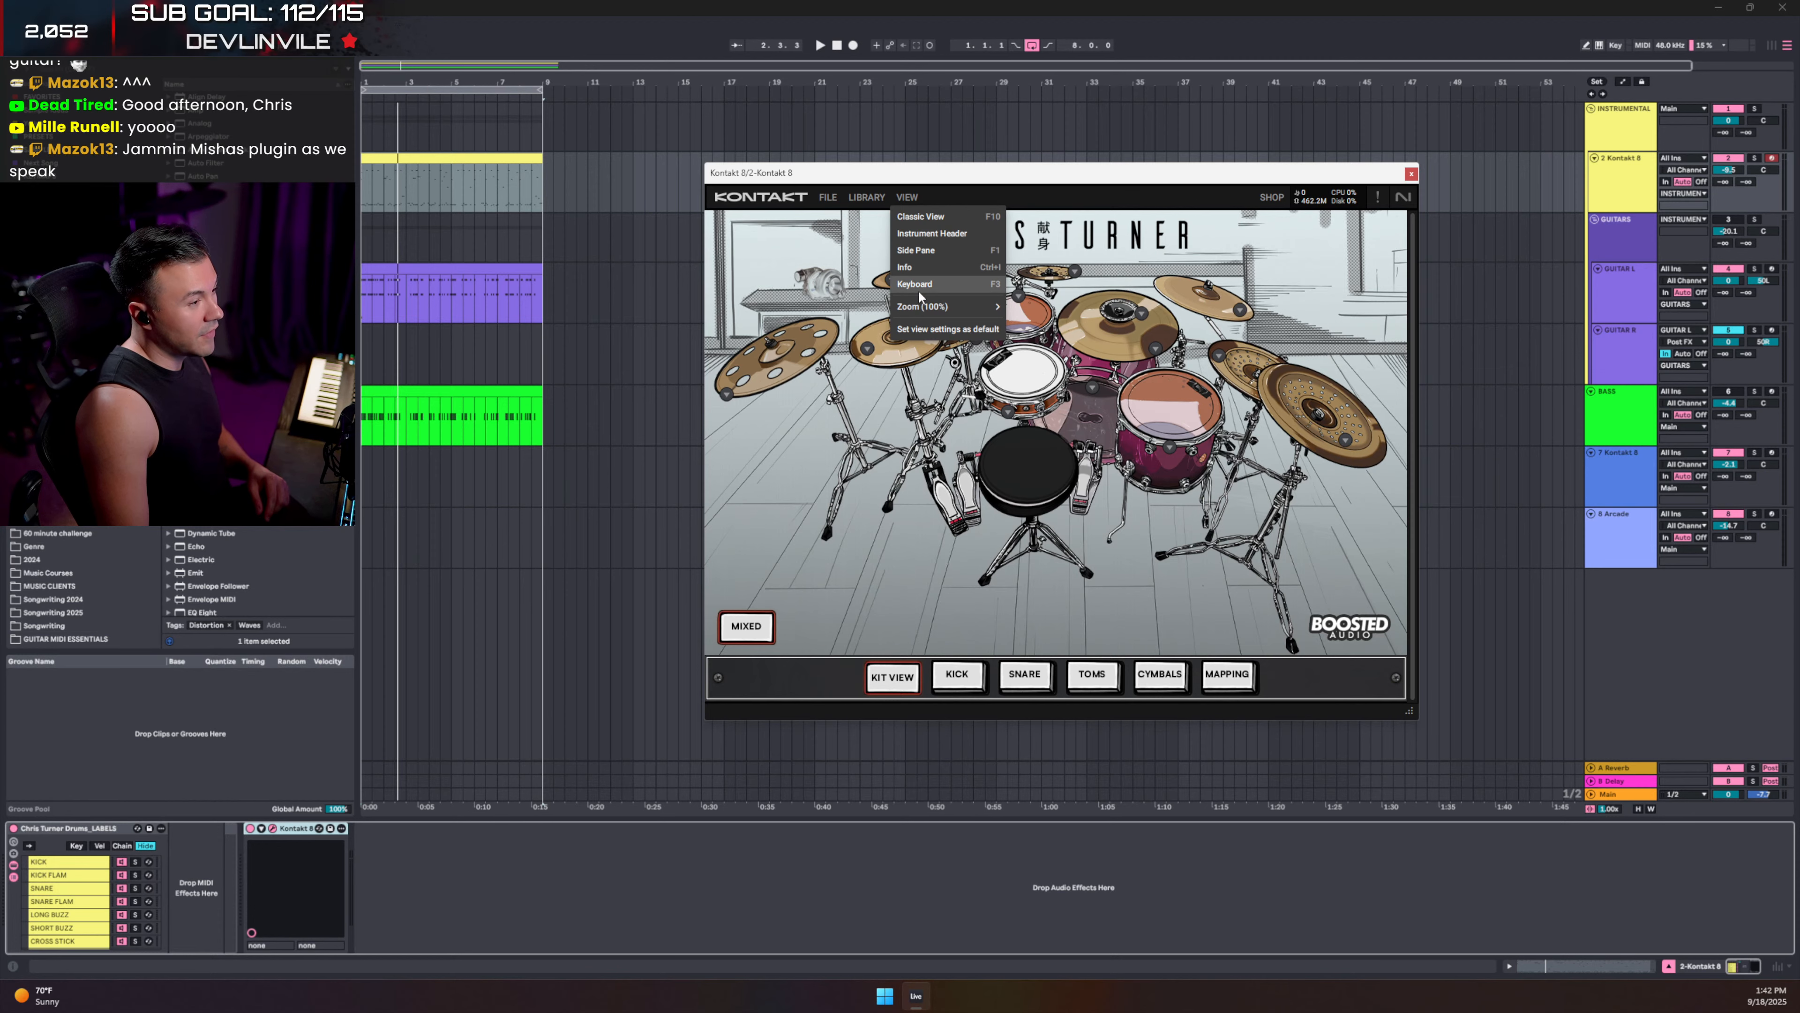
{"action": "mouse_move", "coordinate": [925, 310]}
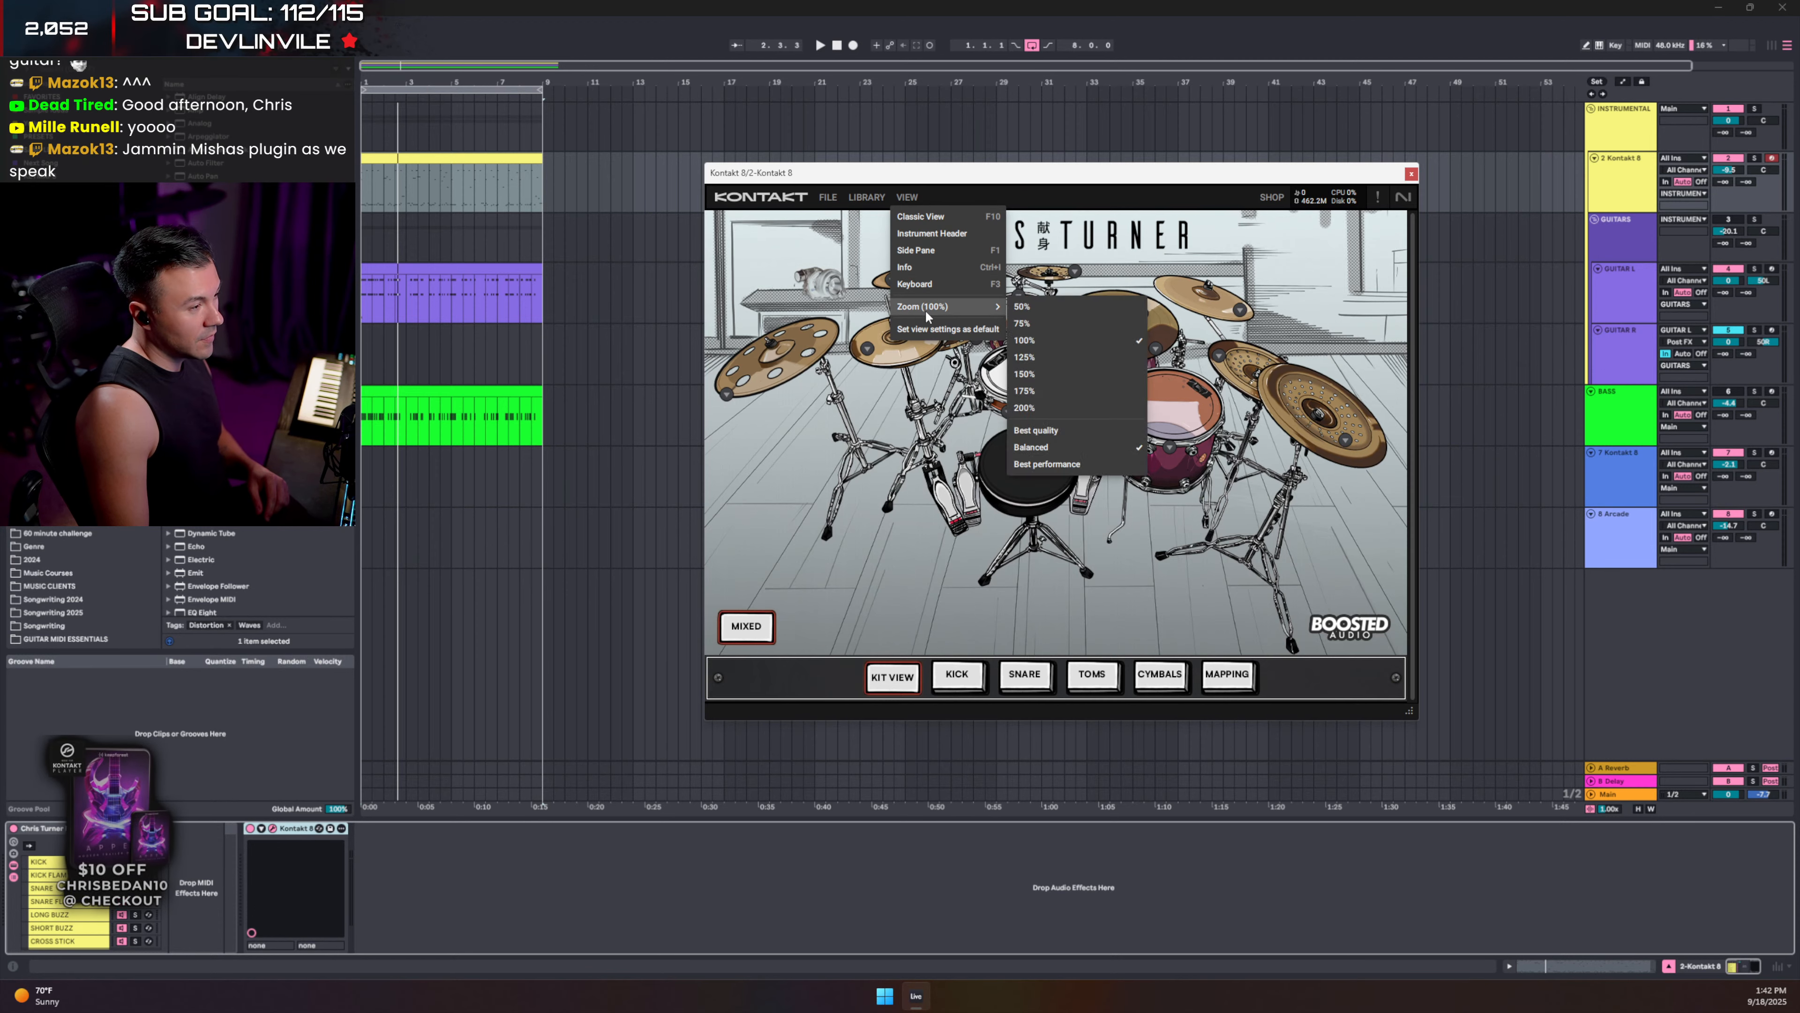
{"action": "left_click", "coordinate": [1021, 180]}
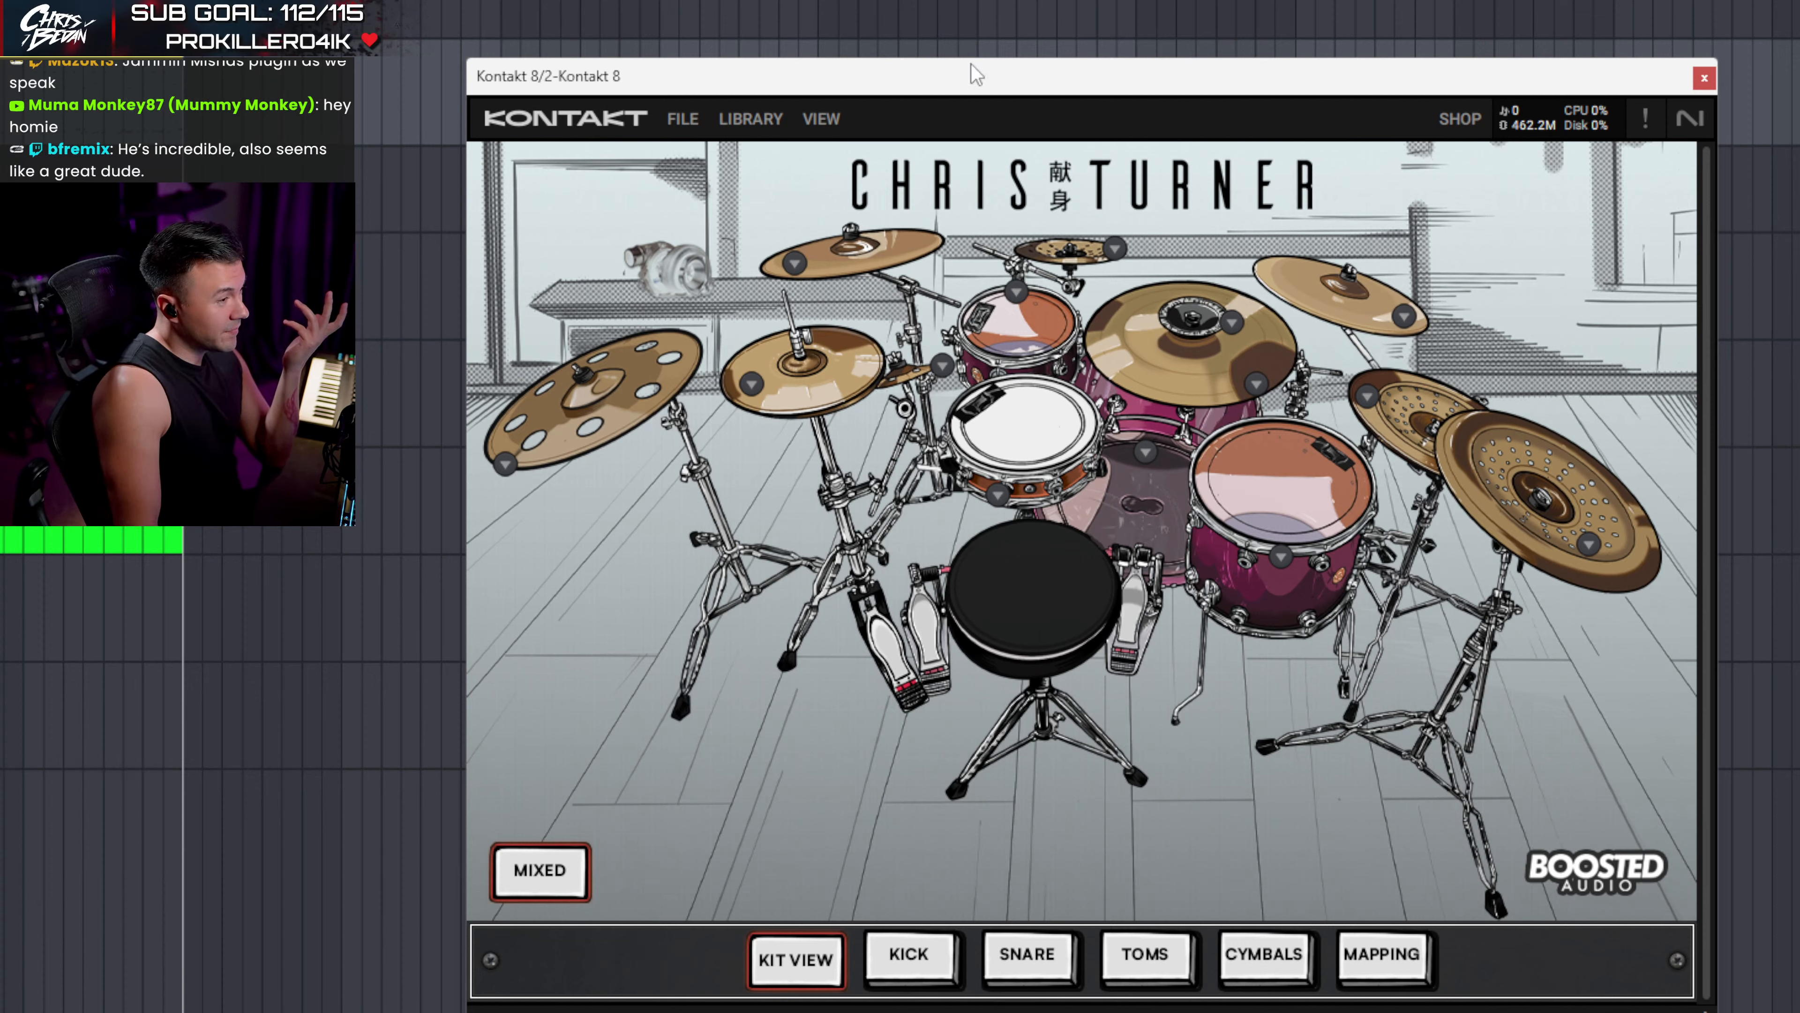
- Raise the Kontakt window a little higher on the screen in two moves
{"action": "left_click_drag", "start_coordinate": [971, 85], "coordinate": [971, 73]}
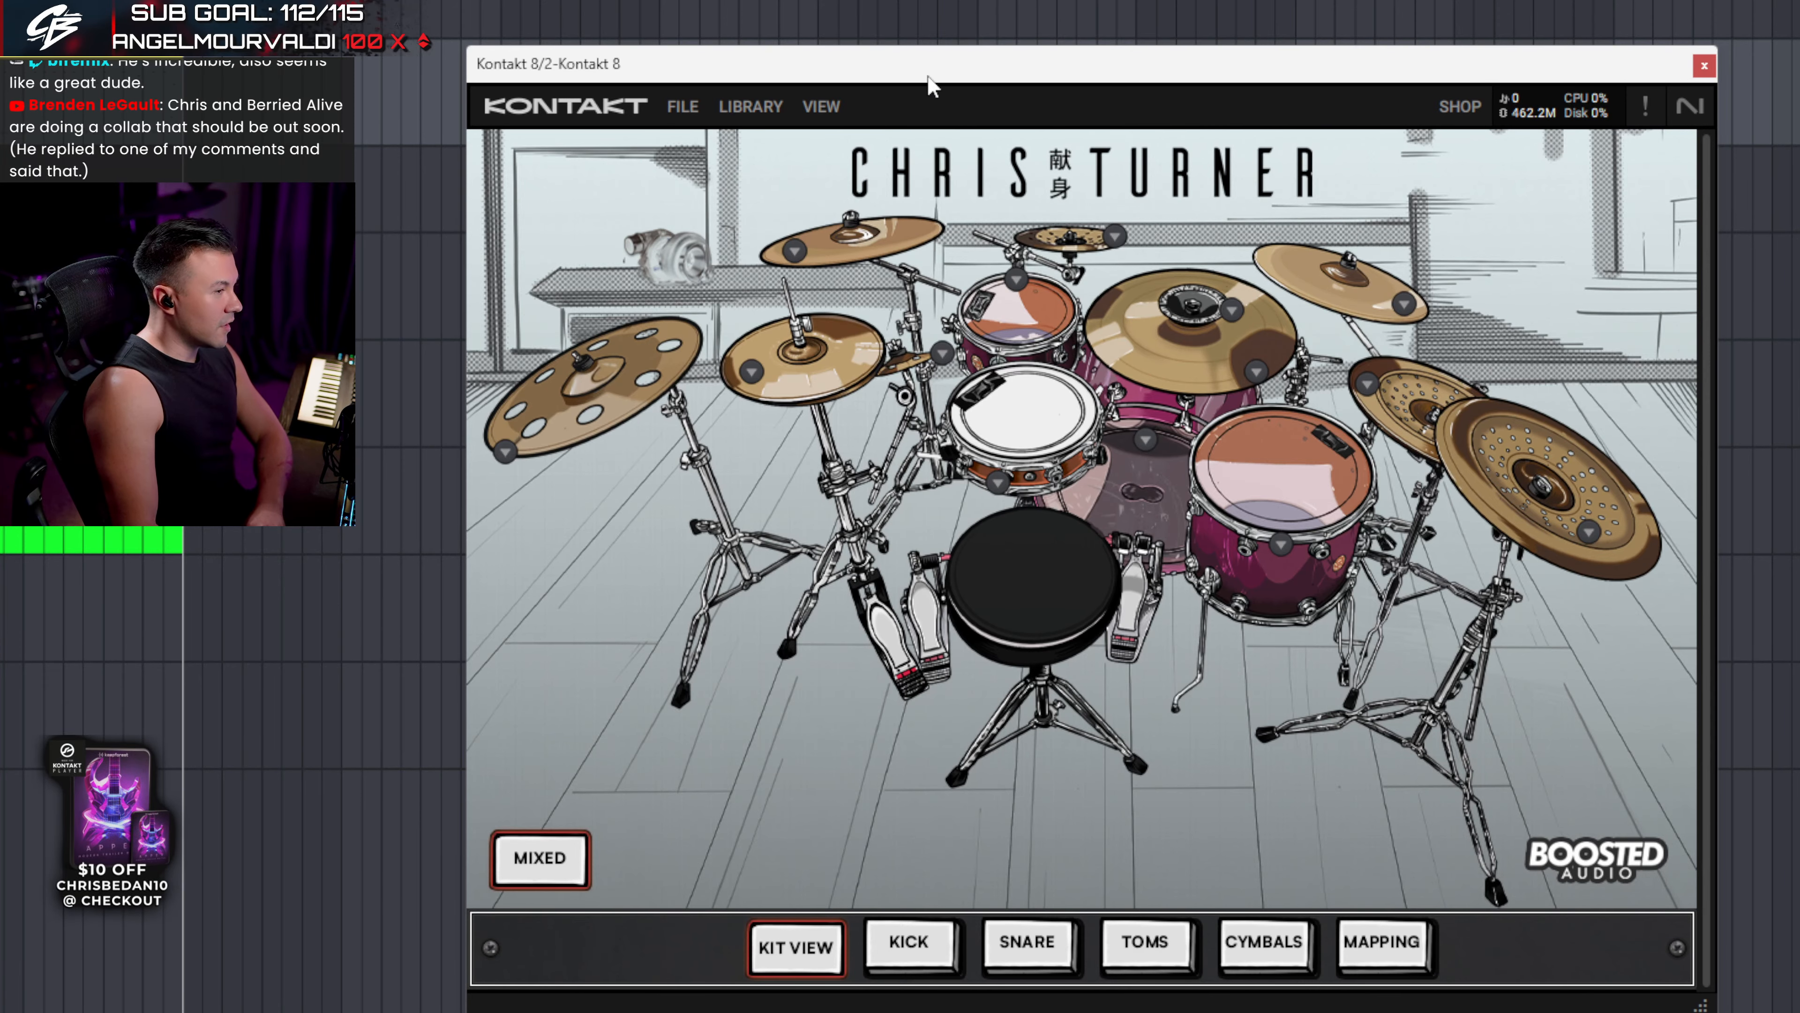
{"action": "left_click_drag", "start_coordinate": [929, 77], "coordinate": [928, 45]}
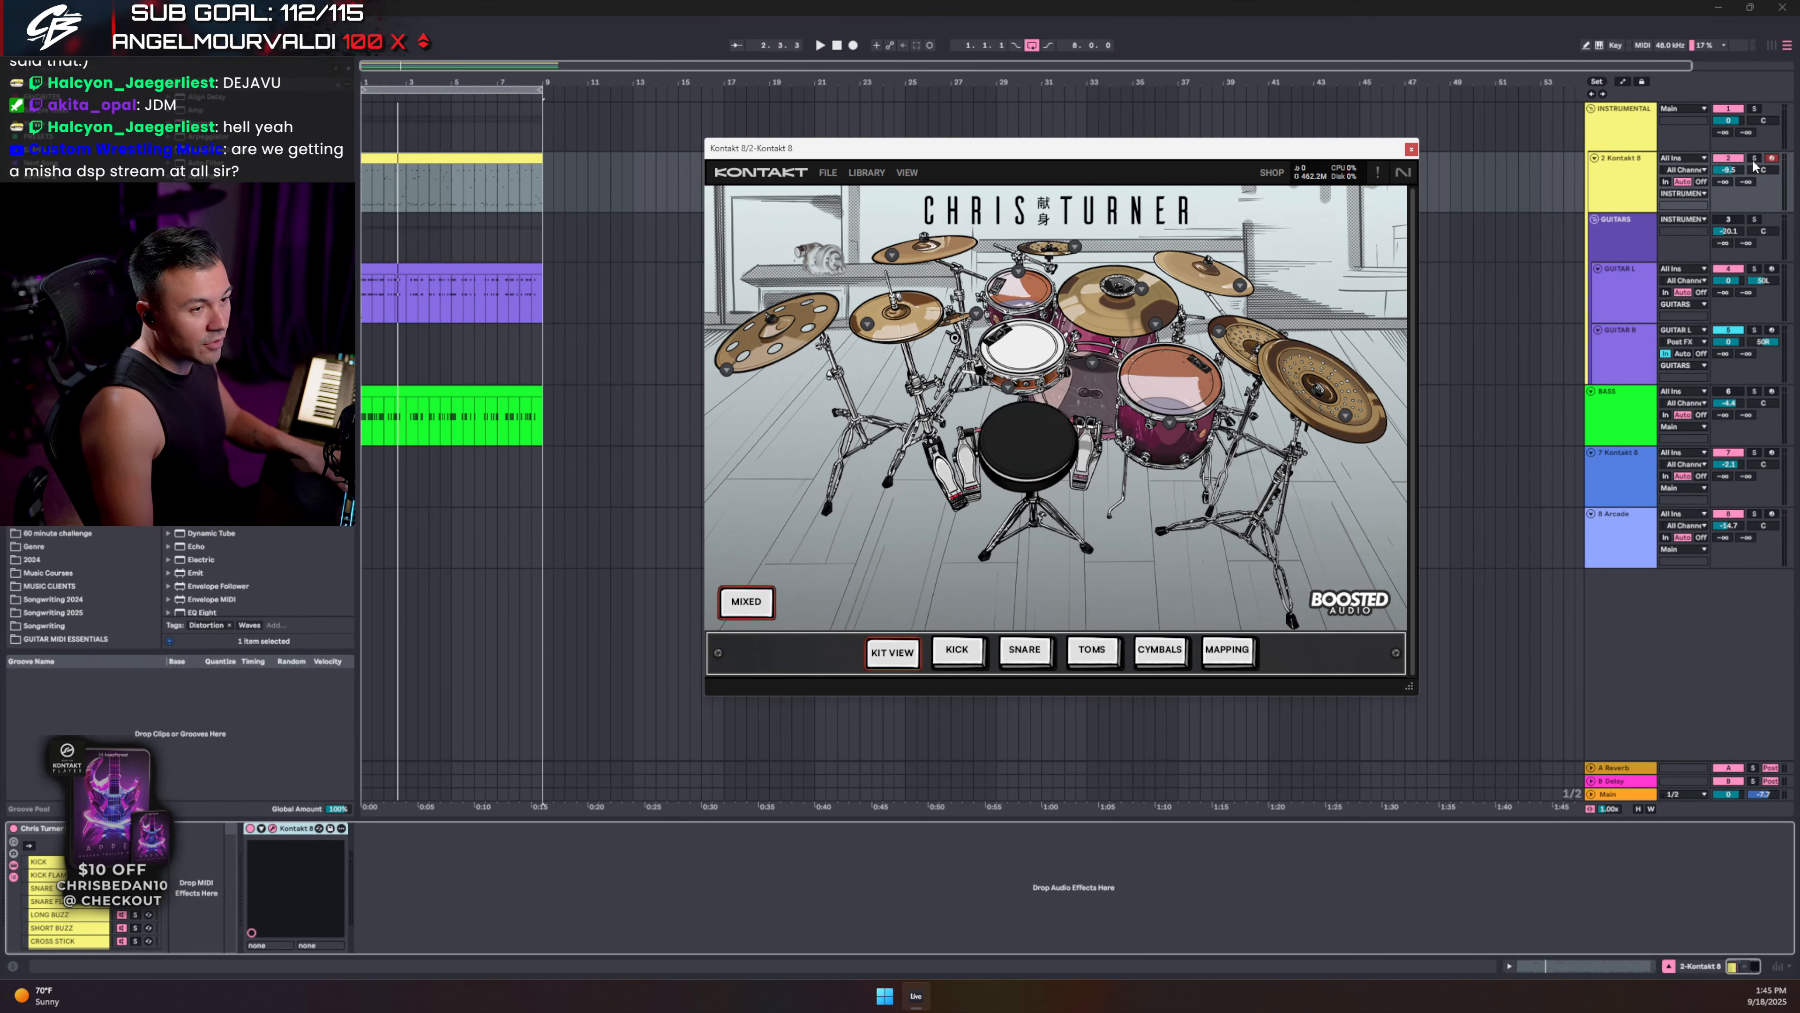
- Open the drum clip's MIDI notes and give the arrangement tracks more room
{"action": "double_click", "coordinate": [497, 155]}
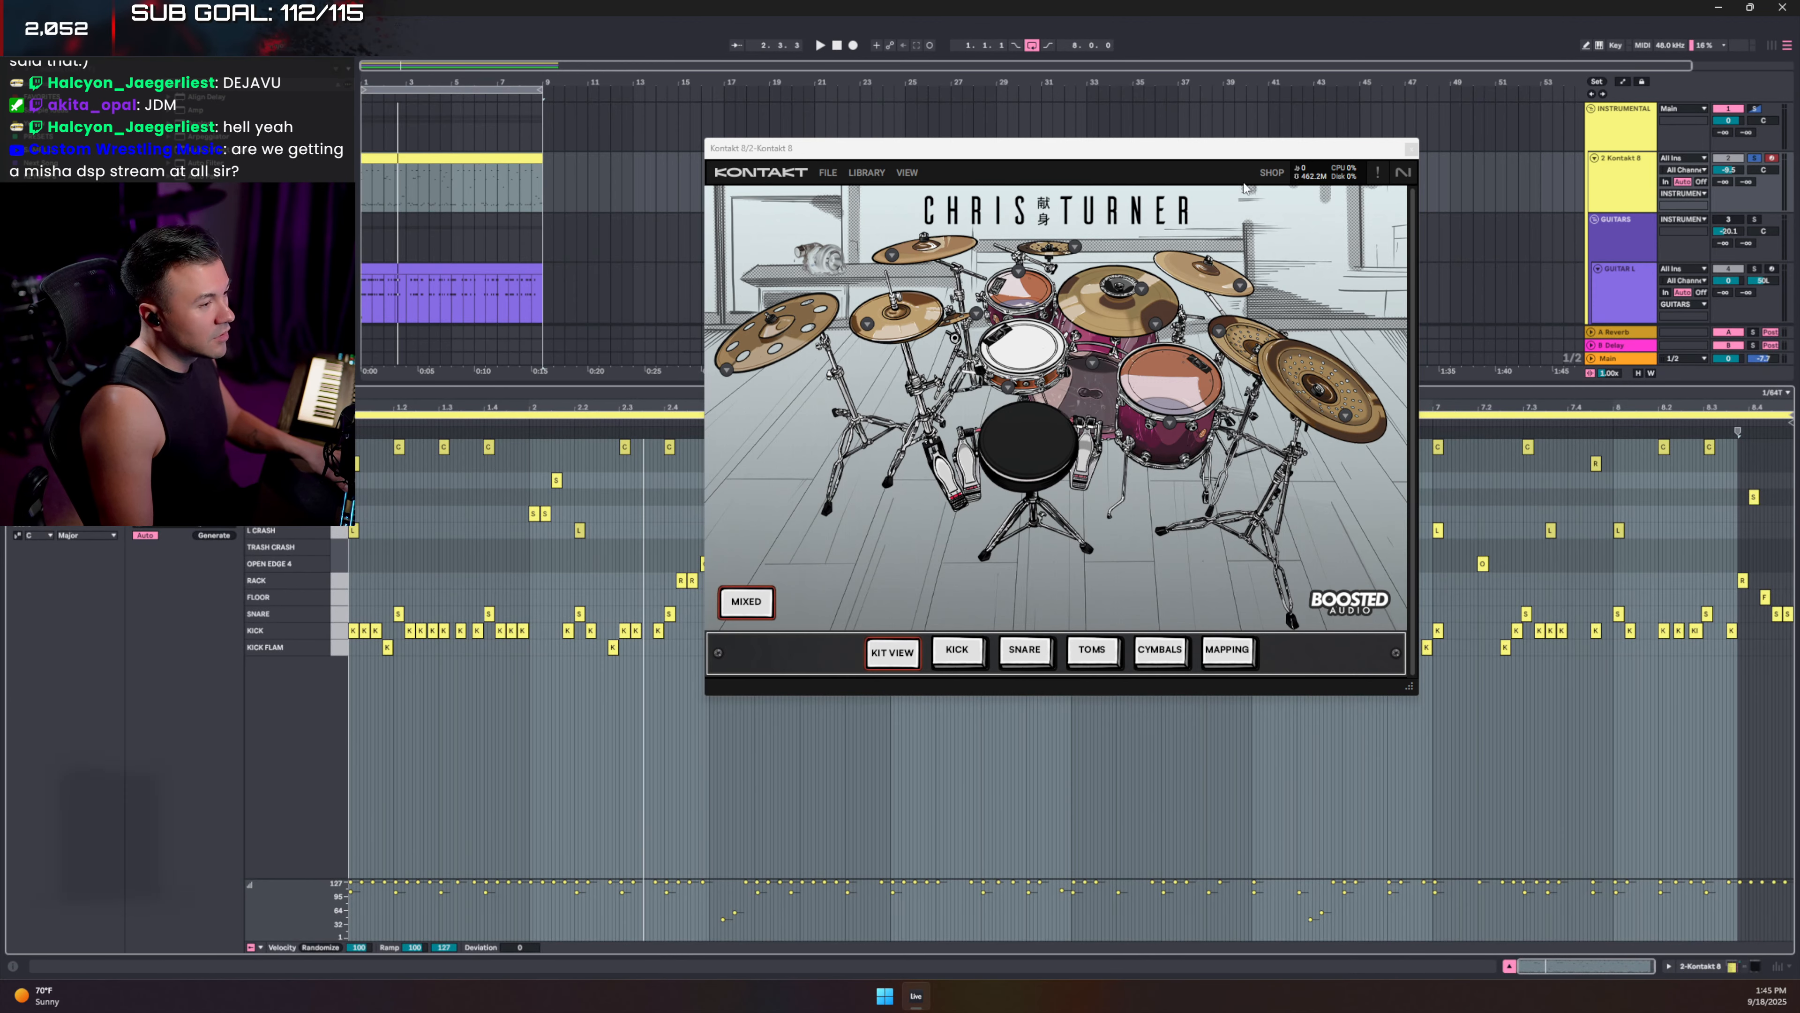
{"action": "left_click", "coordinate": [908, 173]}
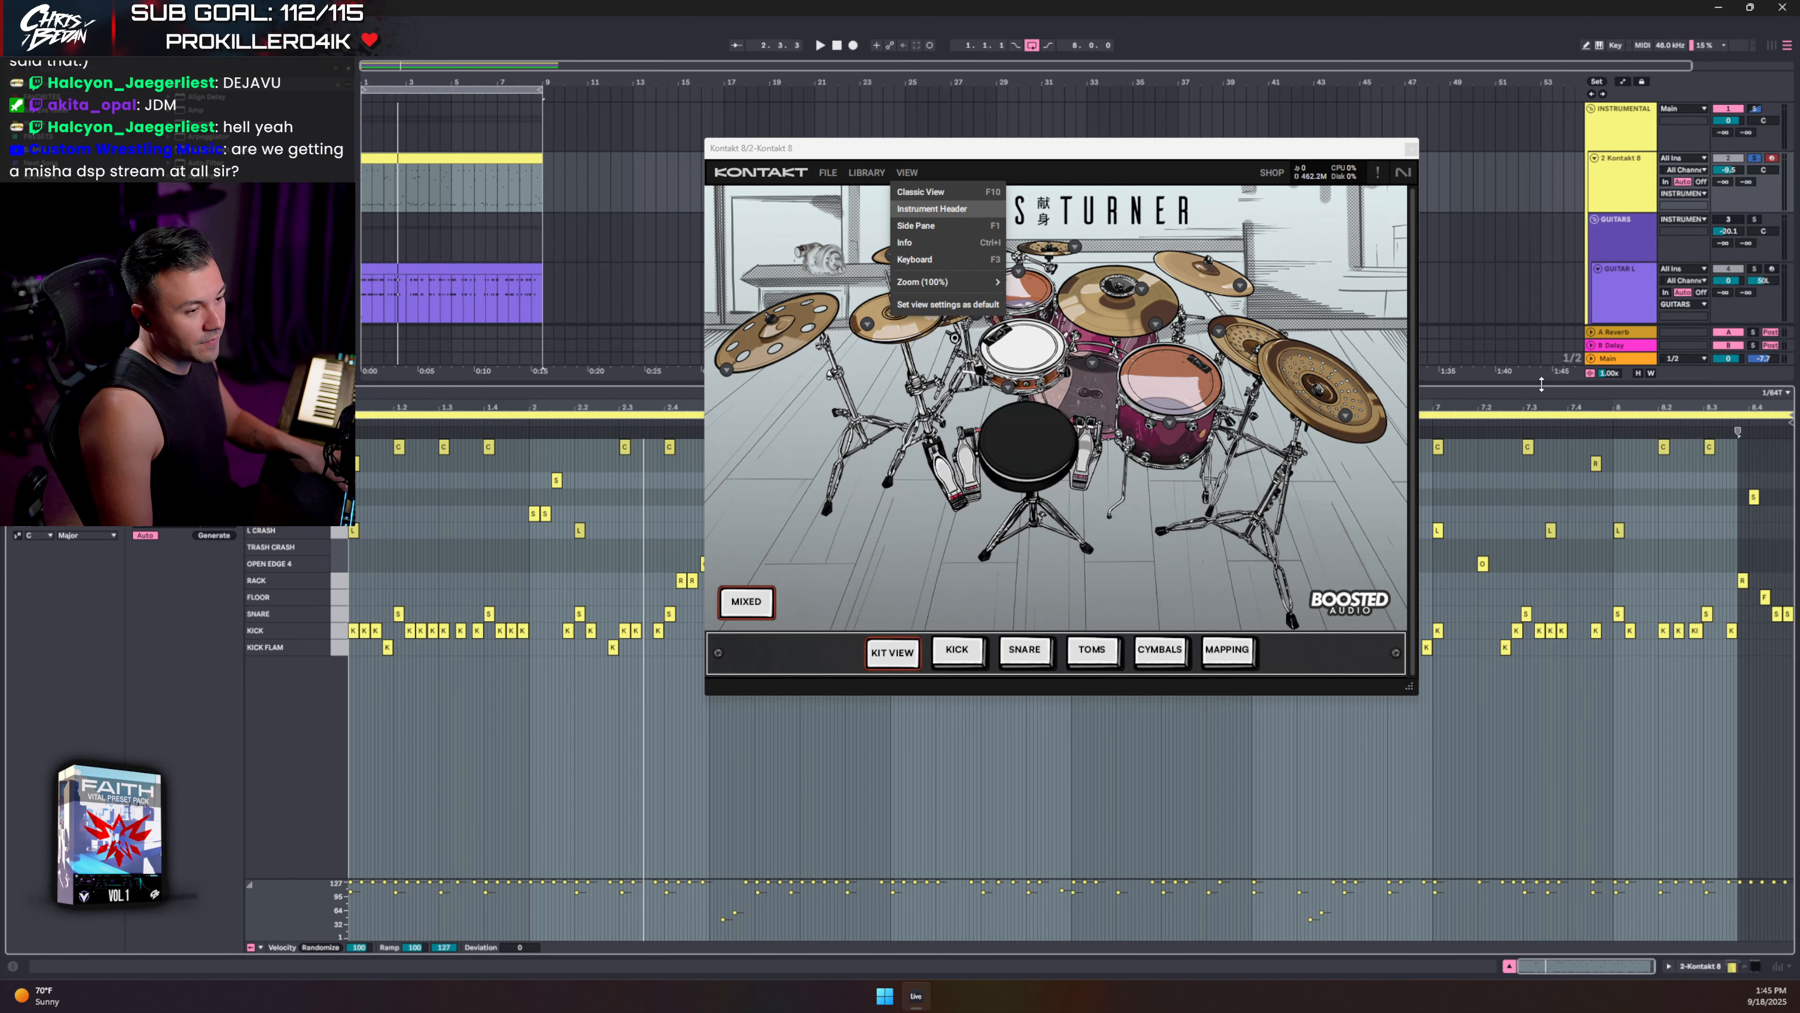
{"action": "left_click_drag", "start_coordinate": [1541, 383], "coordinate": [1541, 570]}
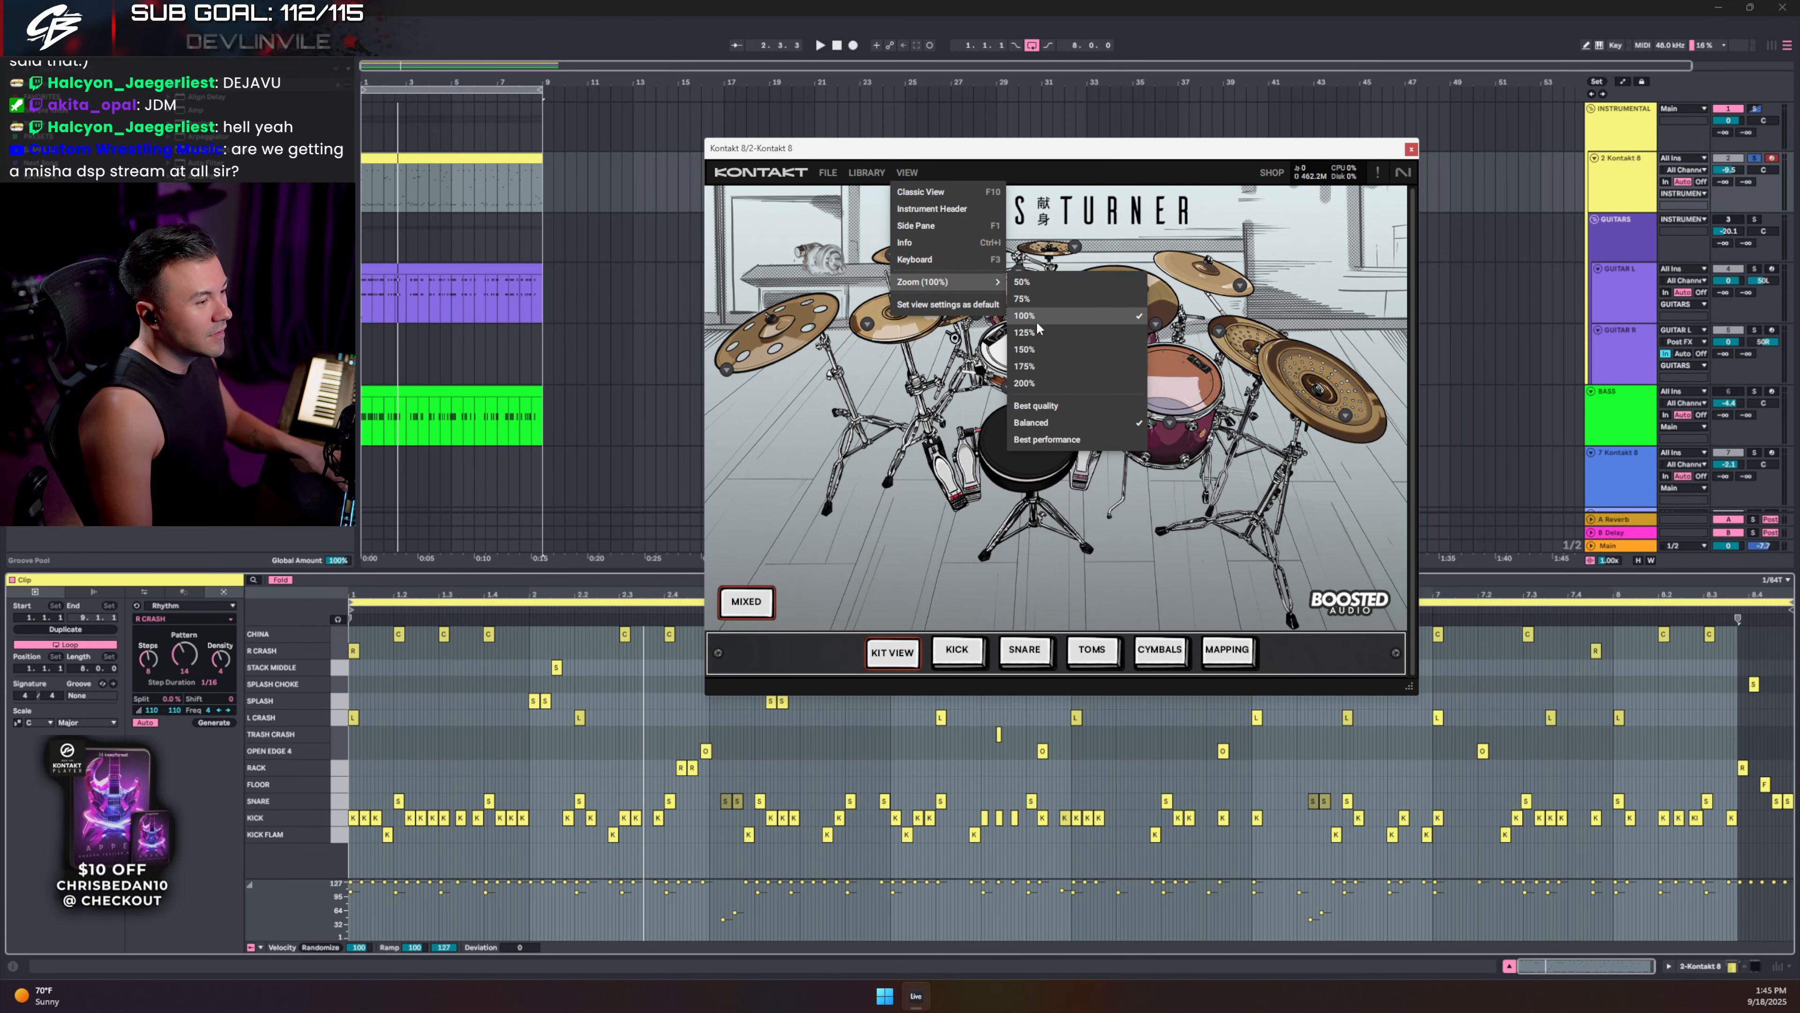
- Try Kontakt's interface at 75% zoom, then restore 100% and move the window up-left
{"action": "left_click", "coordinate": [1024, 299]}
{"action": "left_click_drag", "start_coordinate": [983, 158], "coordinate": [1043, 161]}
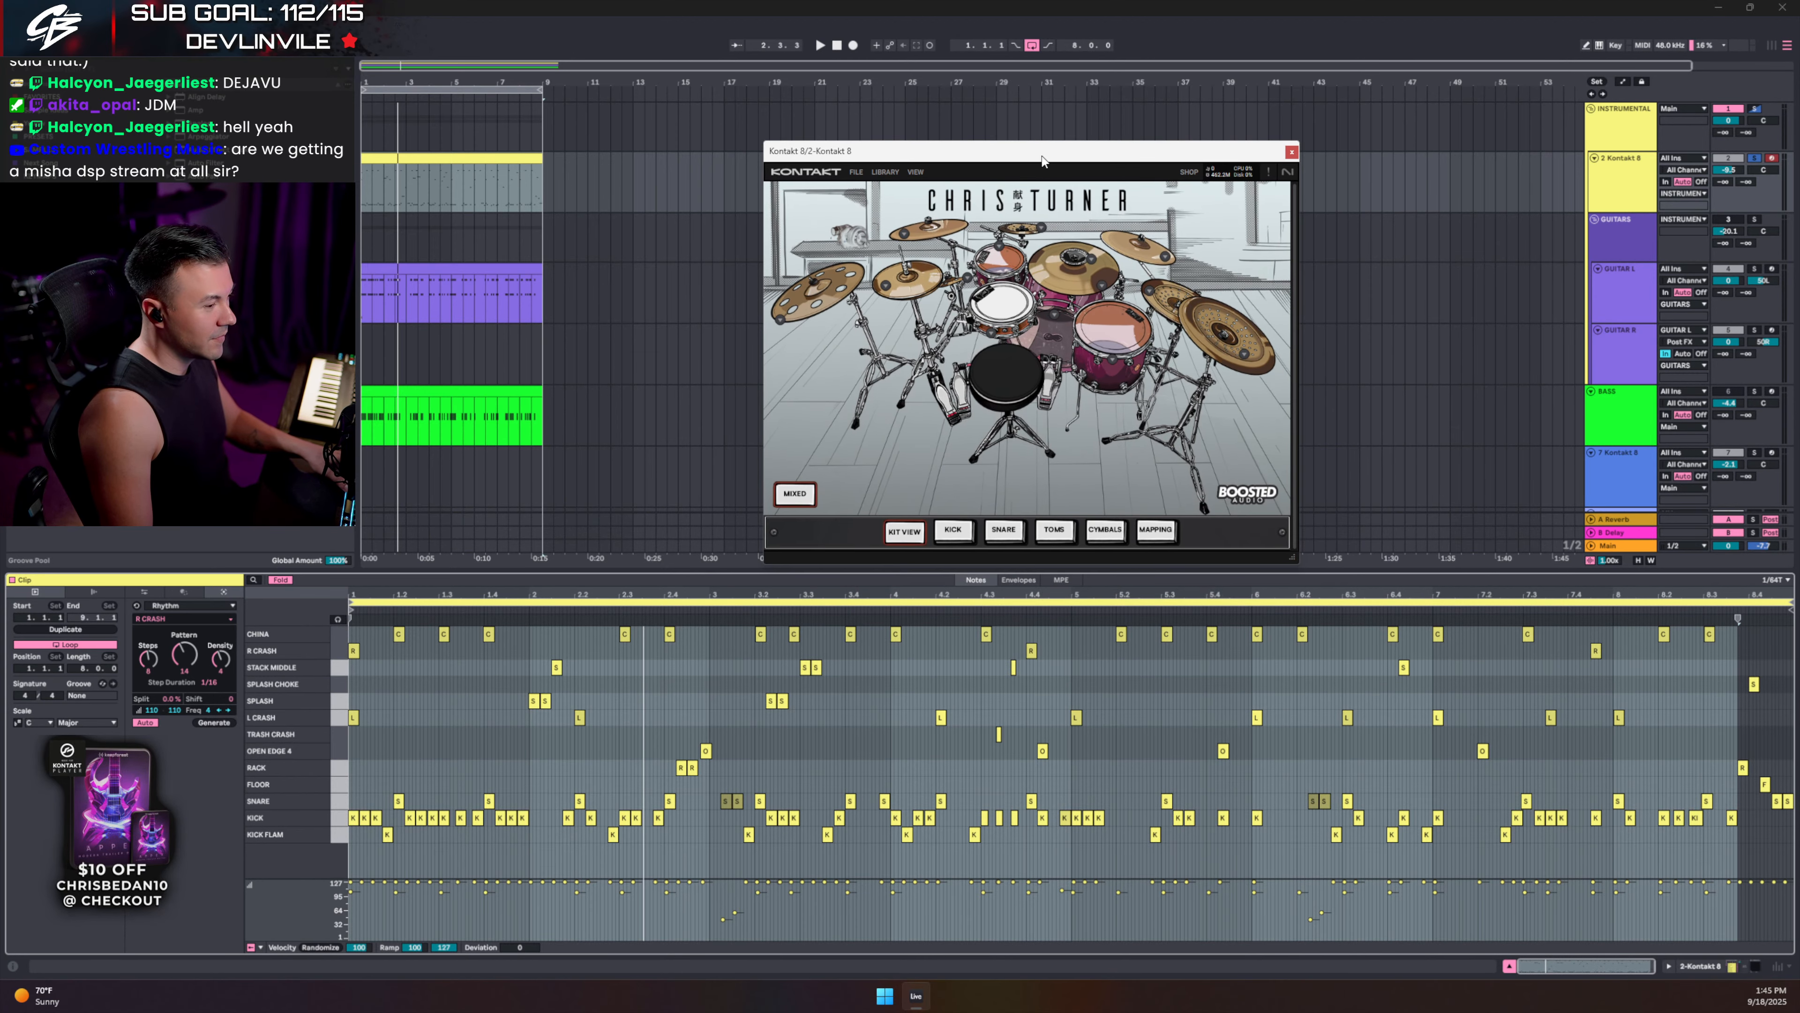
{"action": "left_click", "coordinate": [918, 174]}
{"action": "mouse_move", "coordinate": [943, 253]}
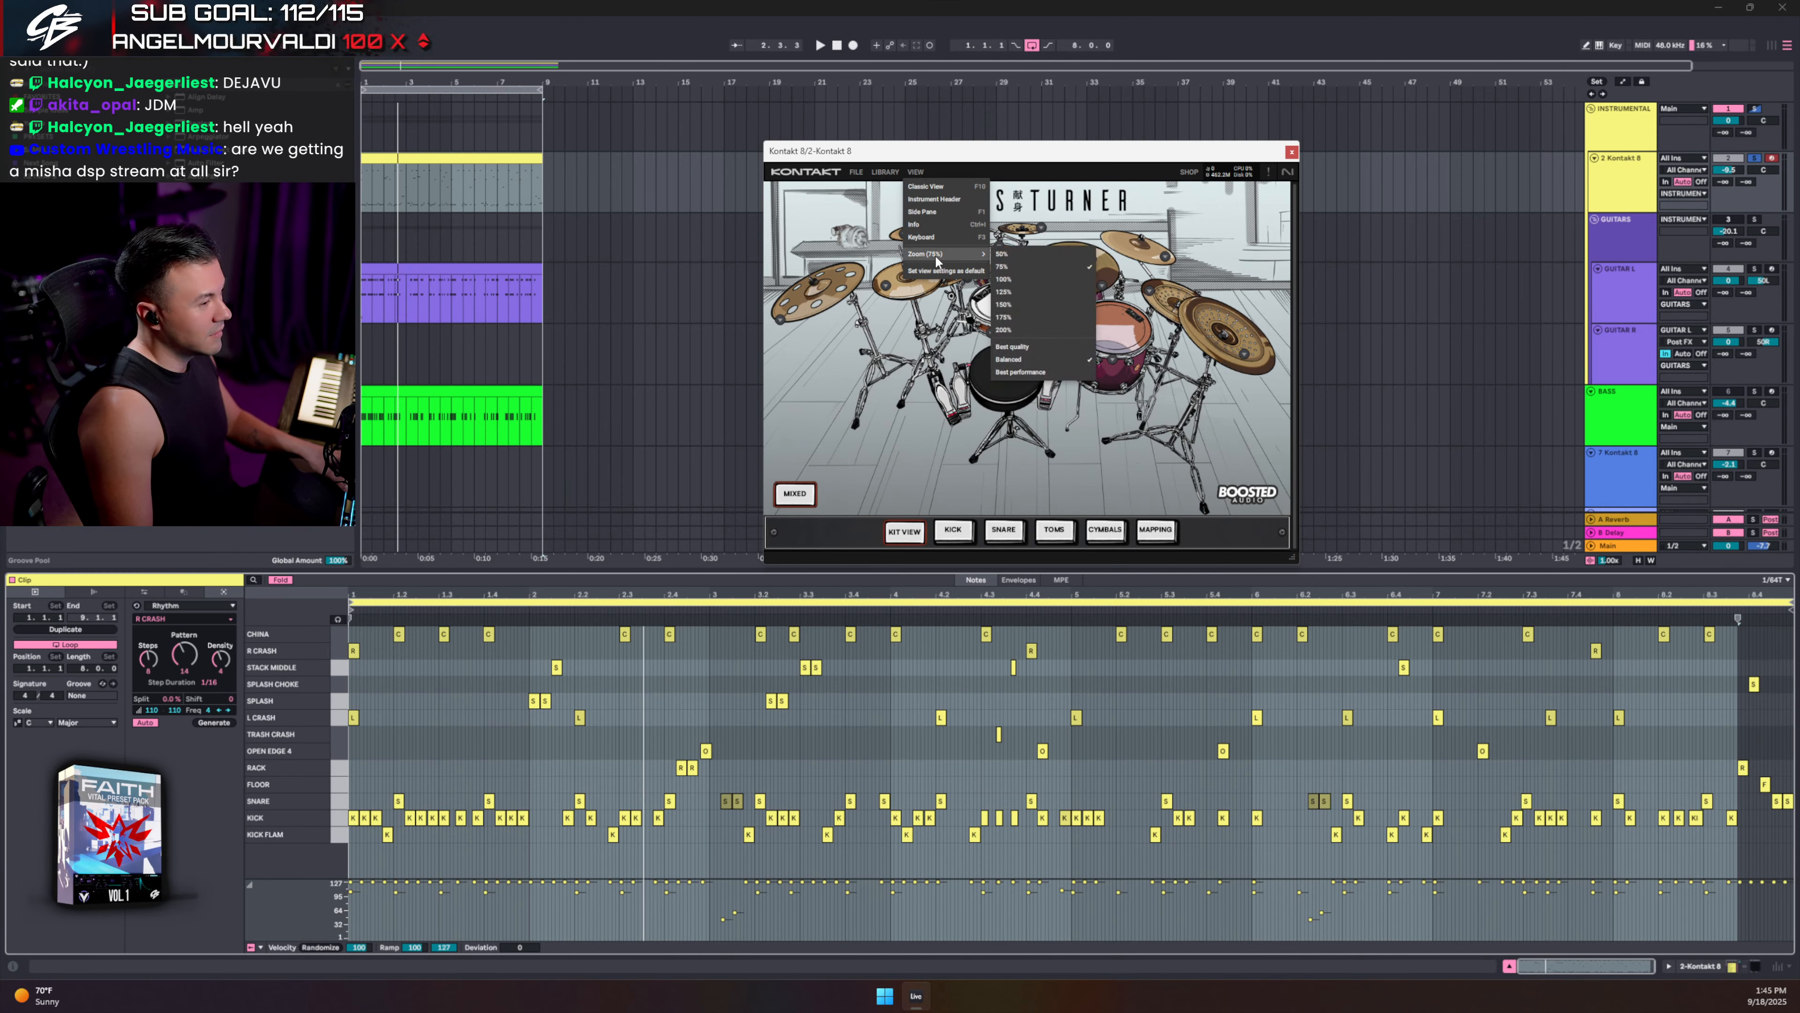
{"action": "left_click", "coordinate": [1040, 282]}
{"action": "mouse_move", "coordinate": [1029, 161]}
{"action": "left_mouse_down"}
{"action": "mouse_move", "coordinate": [949, 56]}
{"action": "mouse_move", "coordinate": [964, 59]}
{"action": "left_mouse_up"}
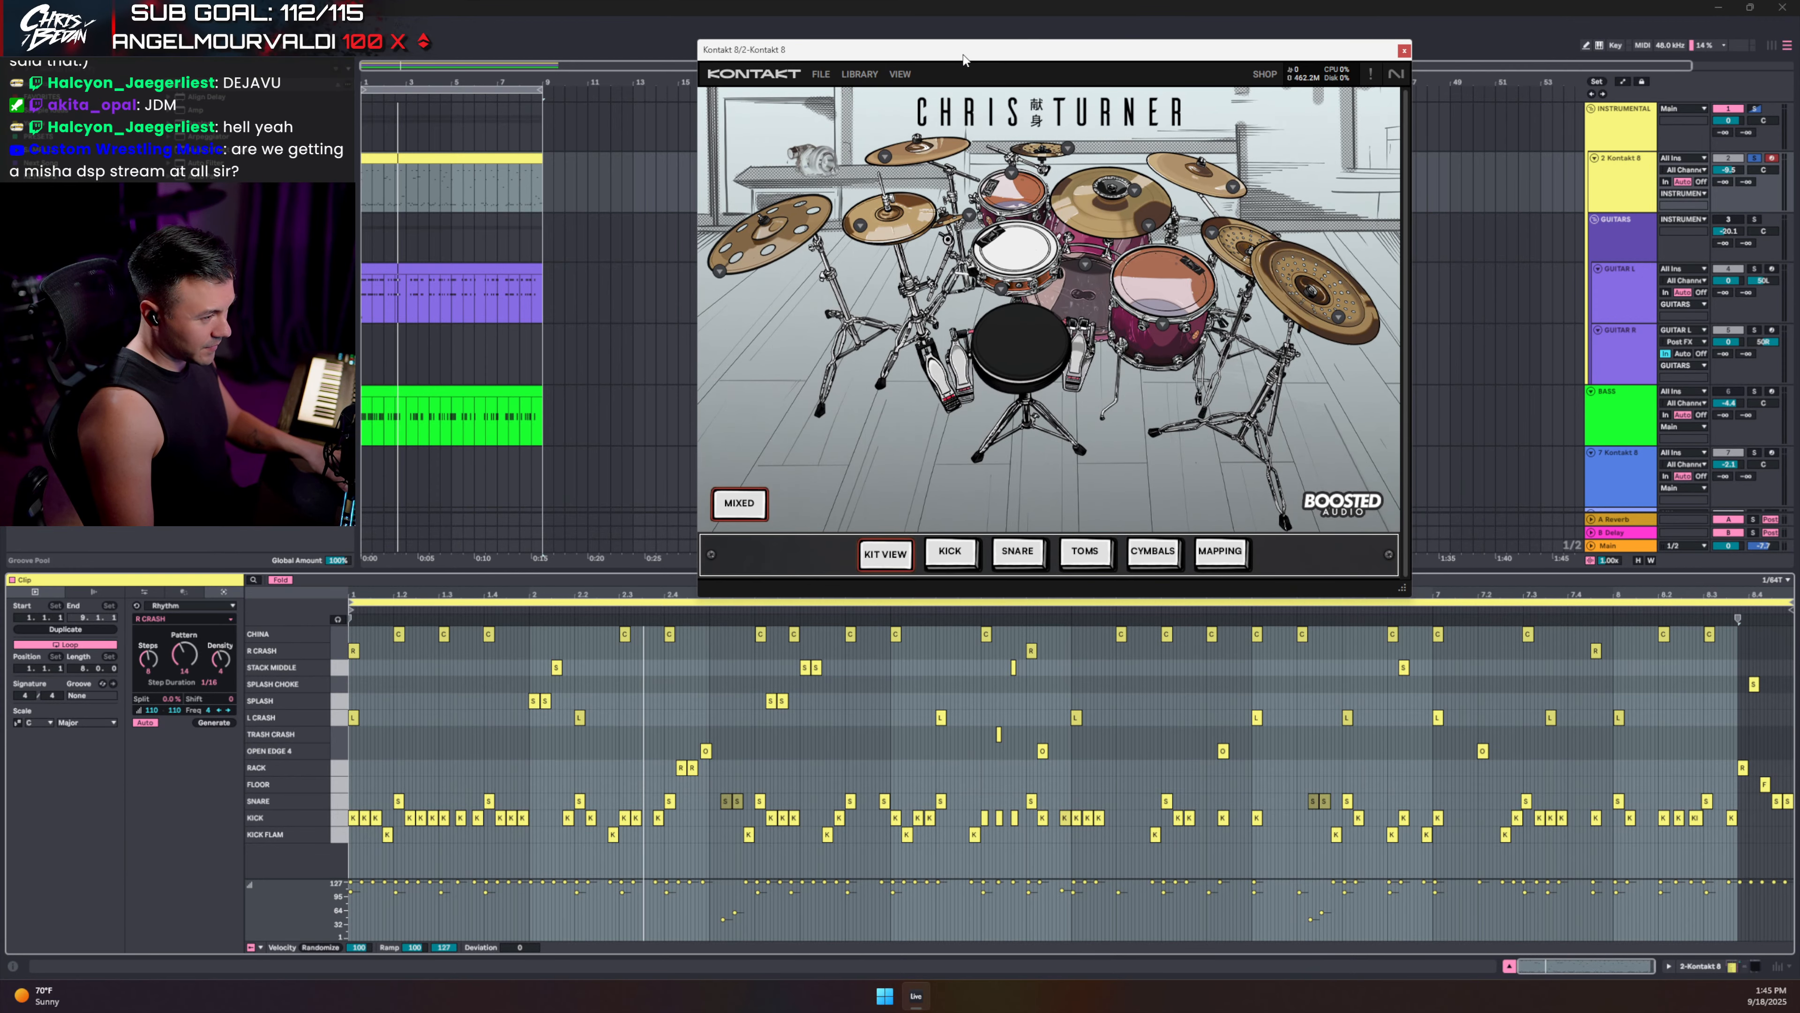
- Play the clip from near bar 1.2, reset track volume to 0 dB, and restart from bar 1
{"action": "left_click", "coordinate": [411, 645]}
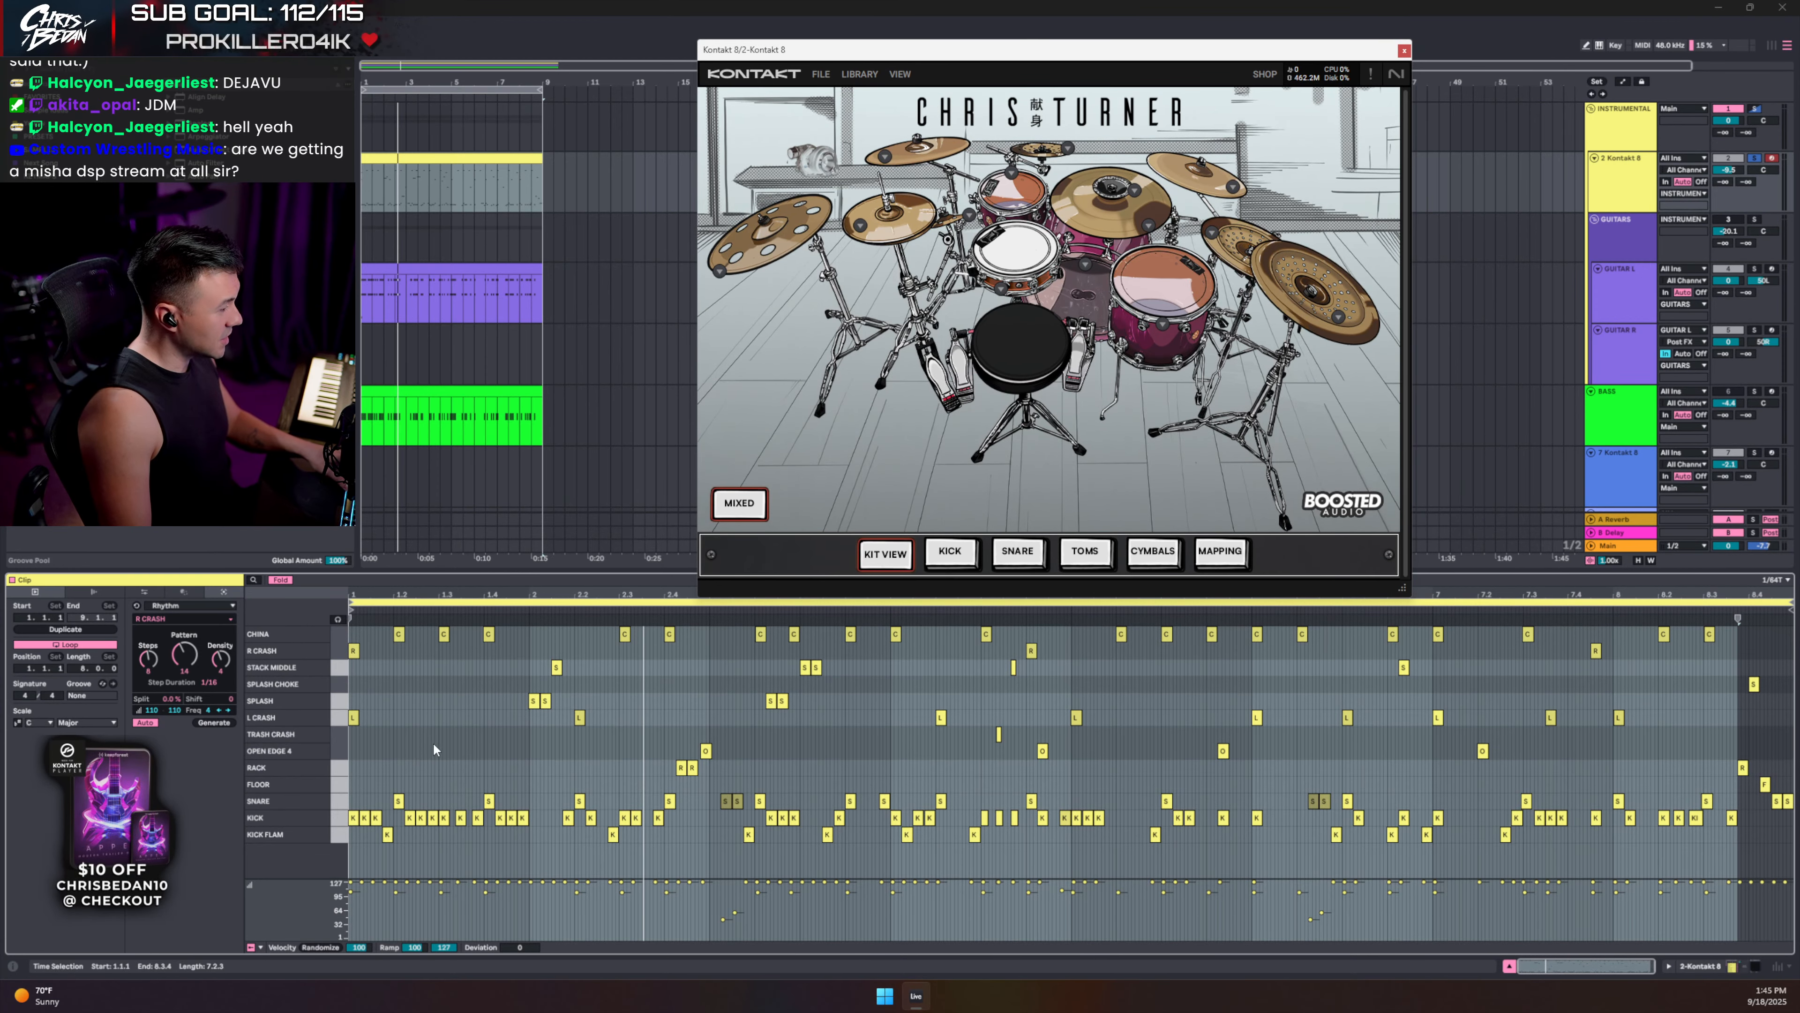
{"action": "key", "text": "space"}
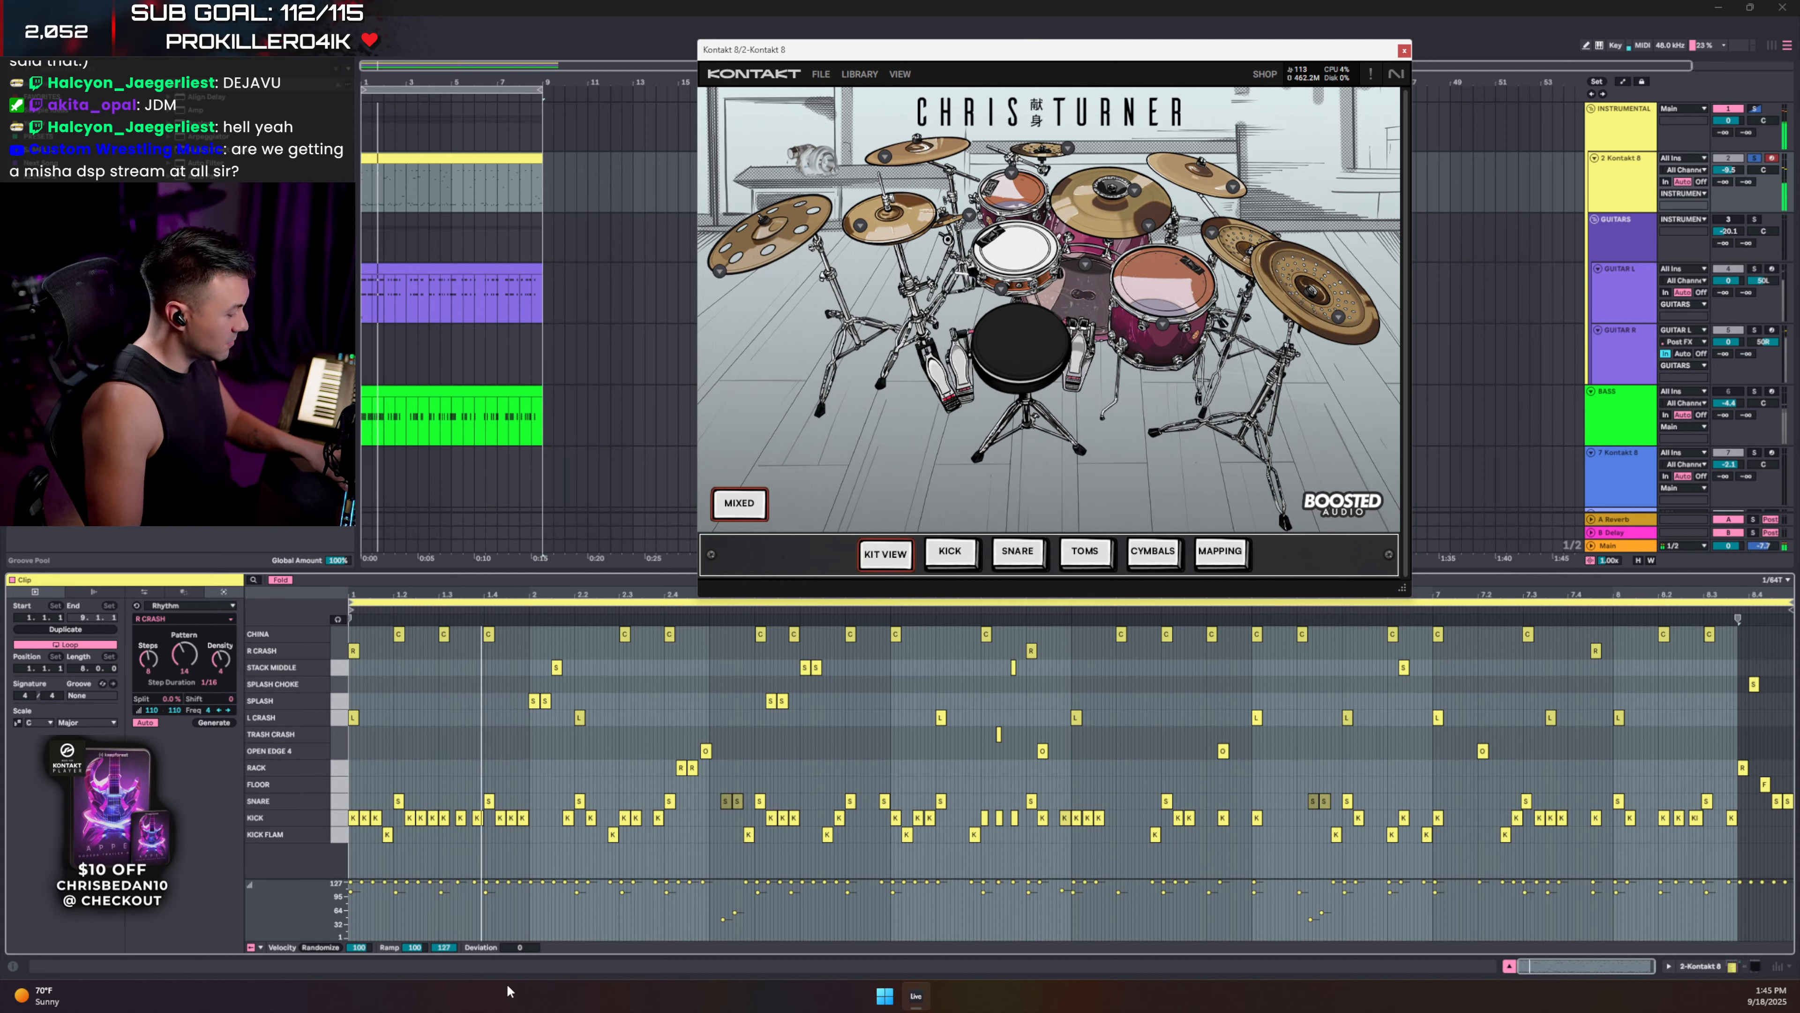
{"action": "double_click", "coordinate": [1731, 171]}
{"action": "key", "text": "space"}
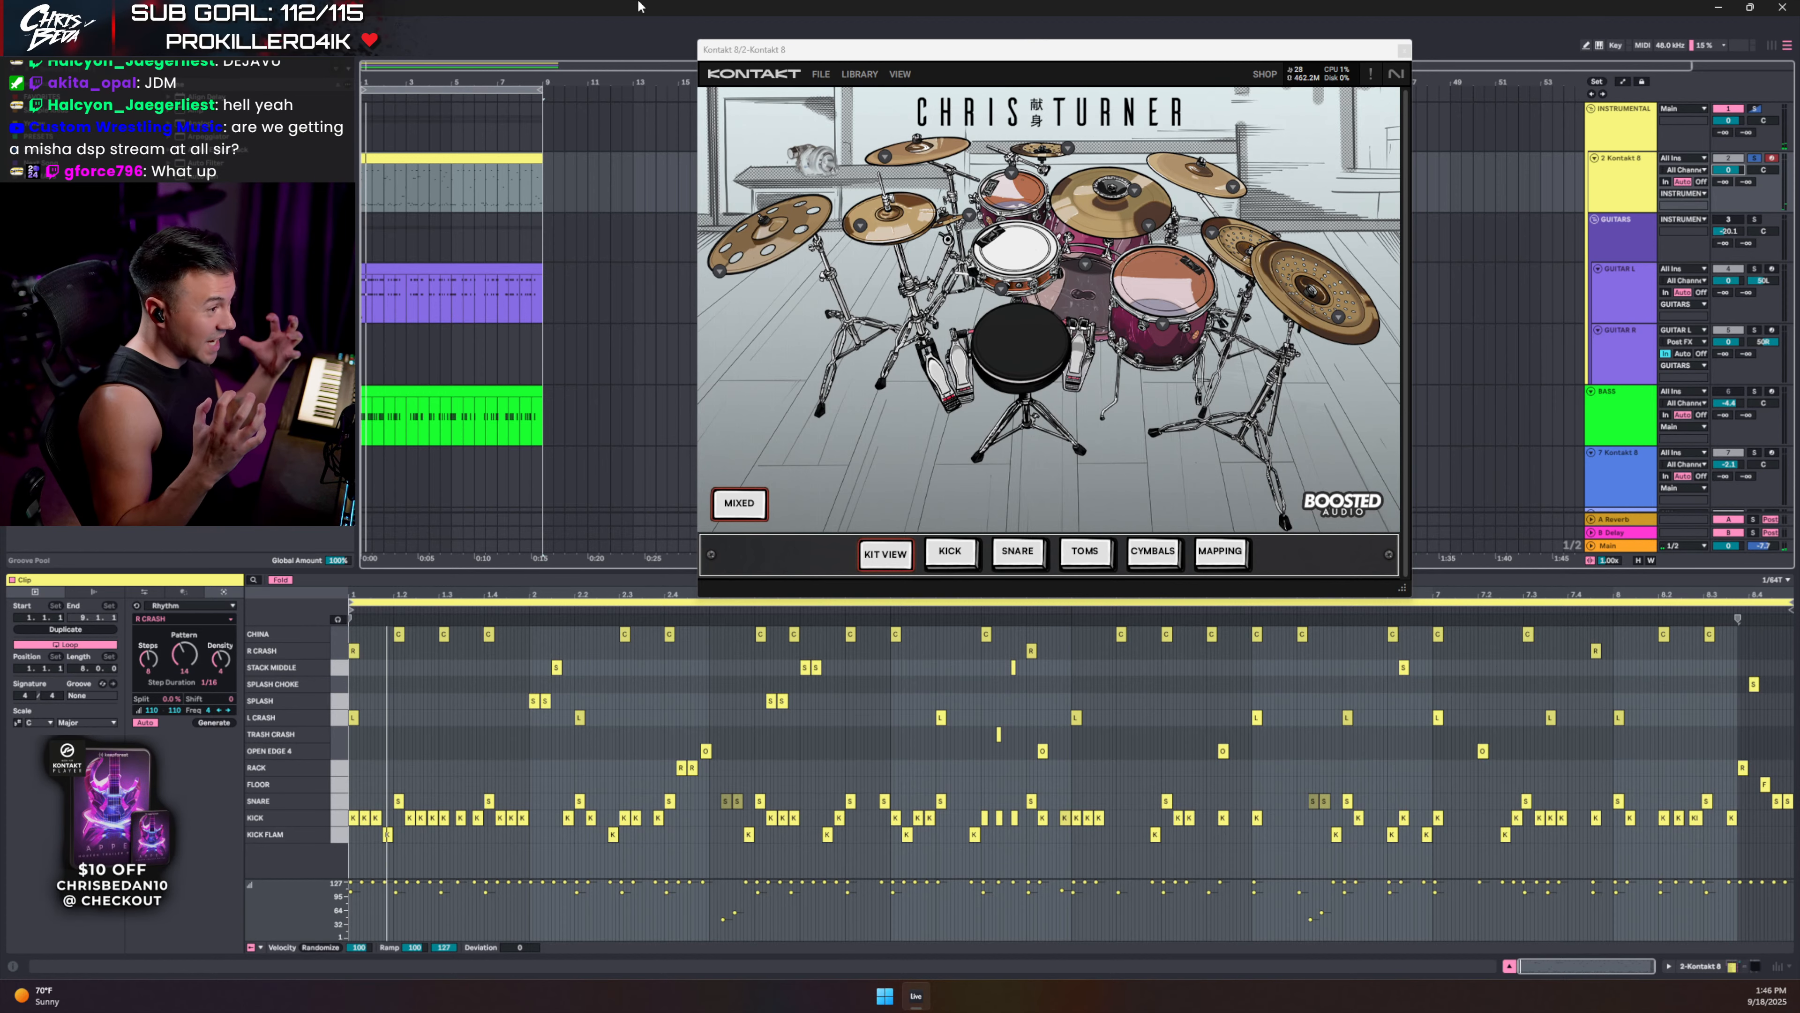
{"action": "left_click", "coordinate": [899, 74]}
- Switch Kontakt to Classic View, show the Have a Blast snapshot, and audition the kick and rack tom
{"action": "left_click", "coordinate": [900, 95]}
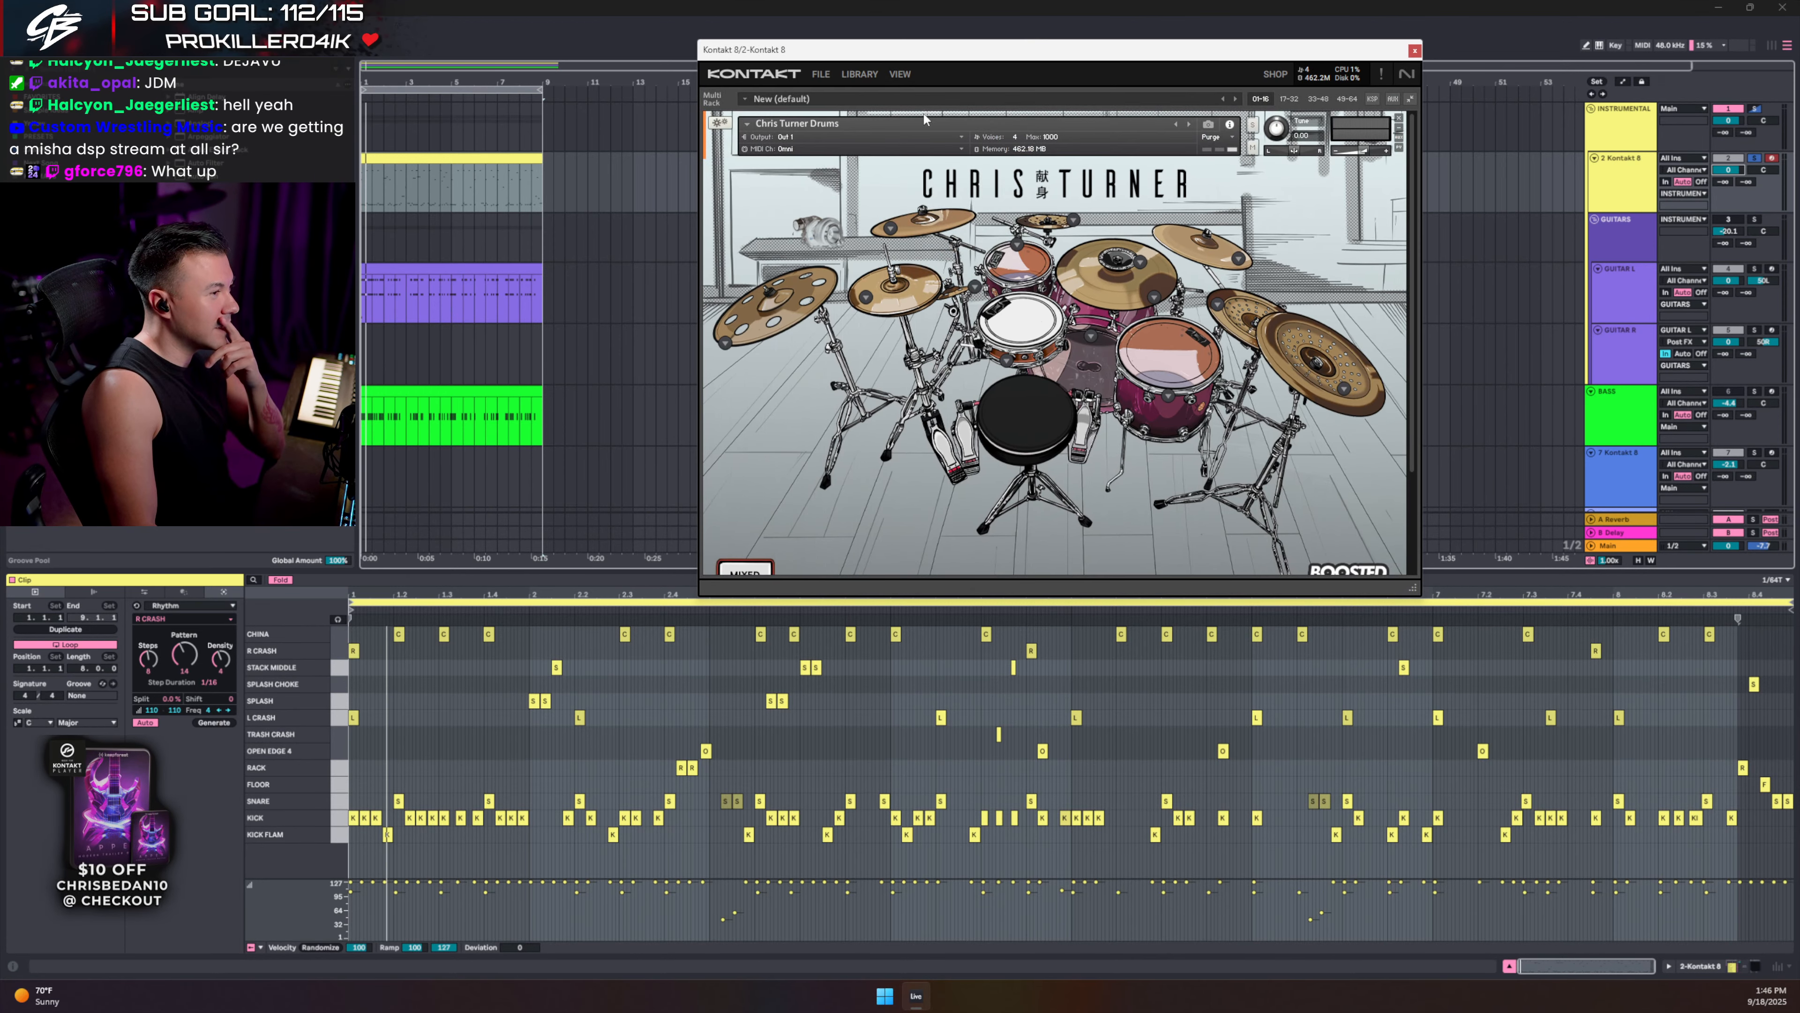
{"action": "left_click", "coordinate": [1210, 125]}
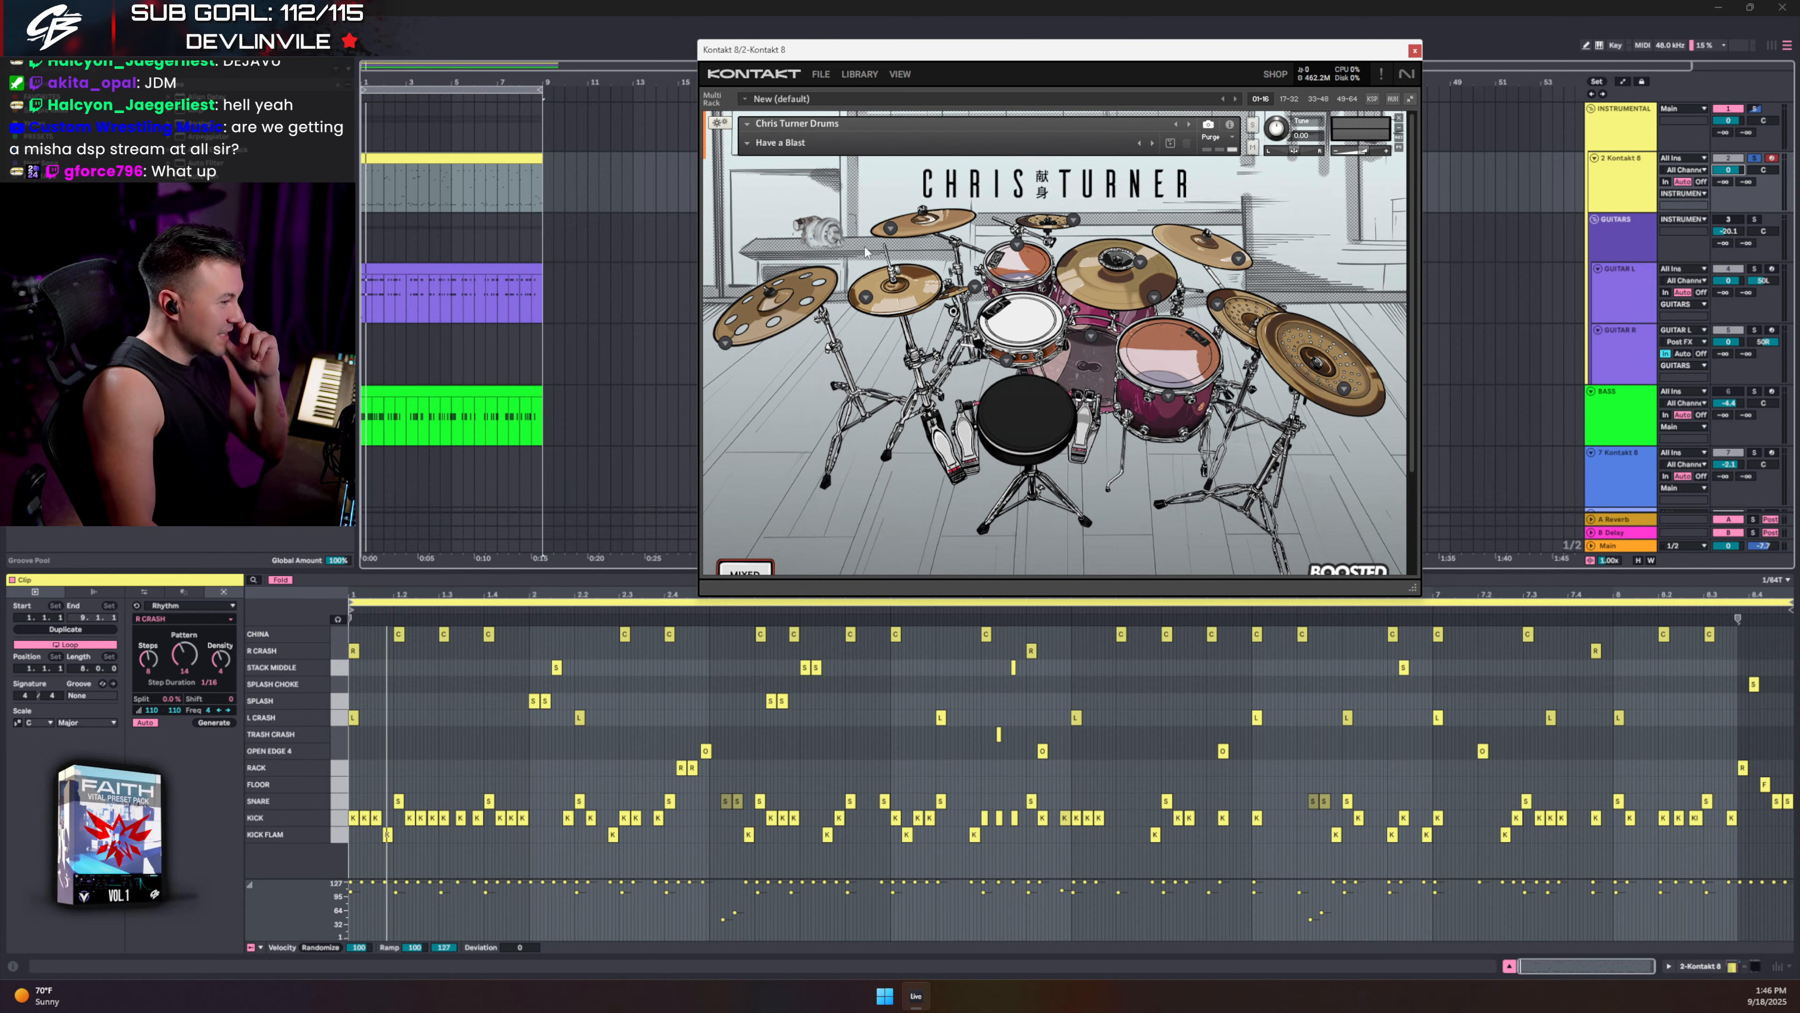
{"action": "left_click", "coordinate": [1099, 363]}
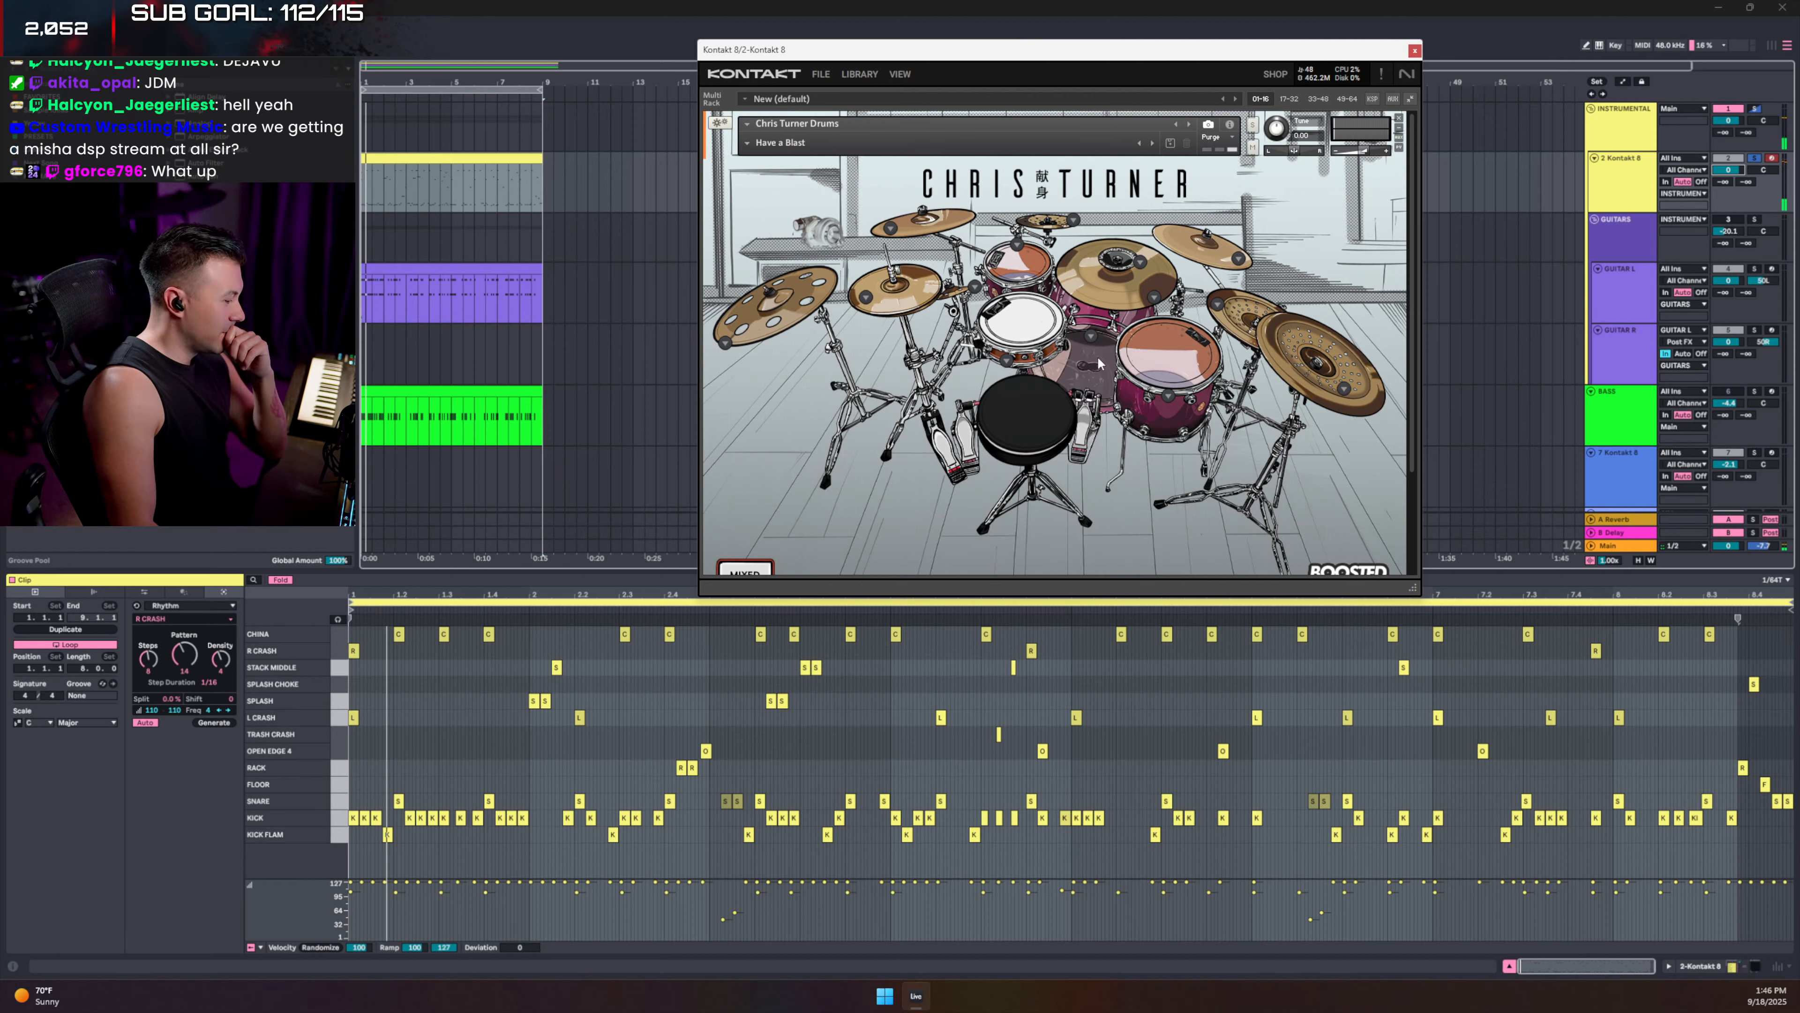
{"action": "left_click", "coordinate": [1098, 363]}
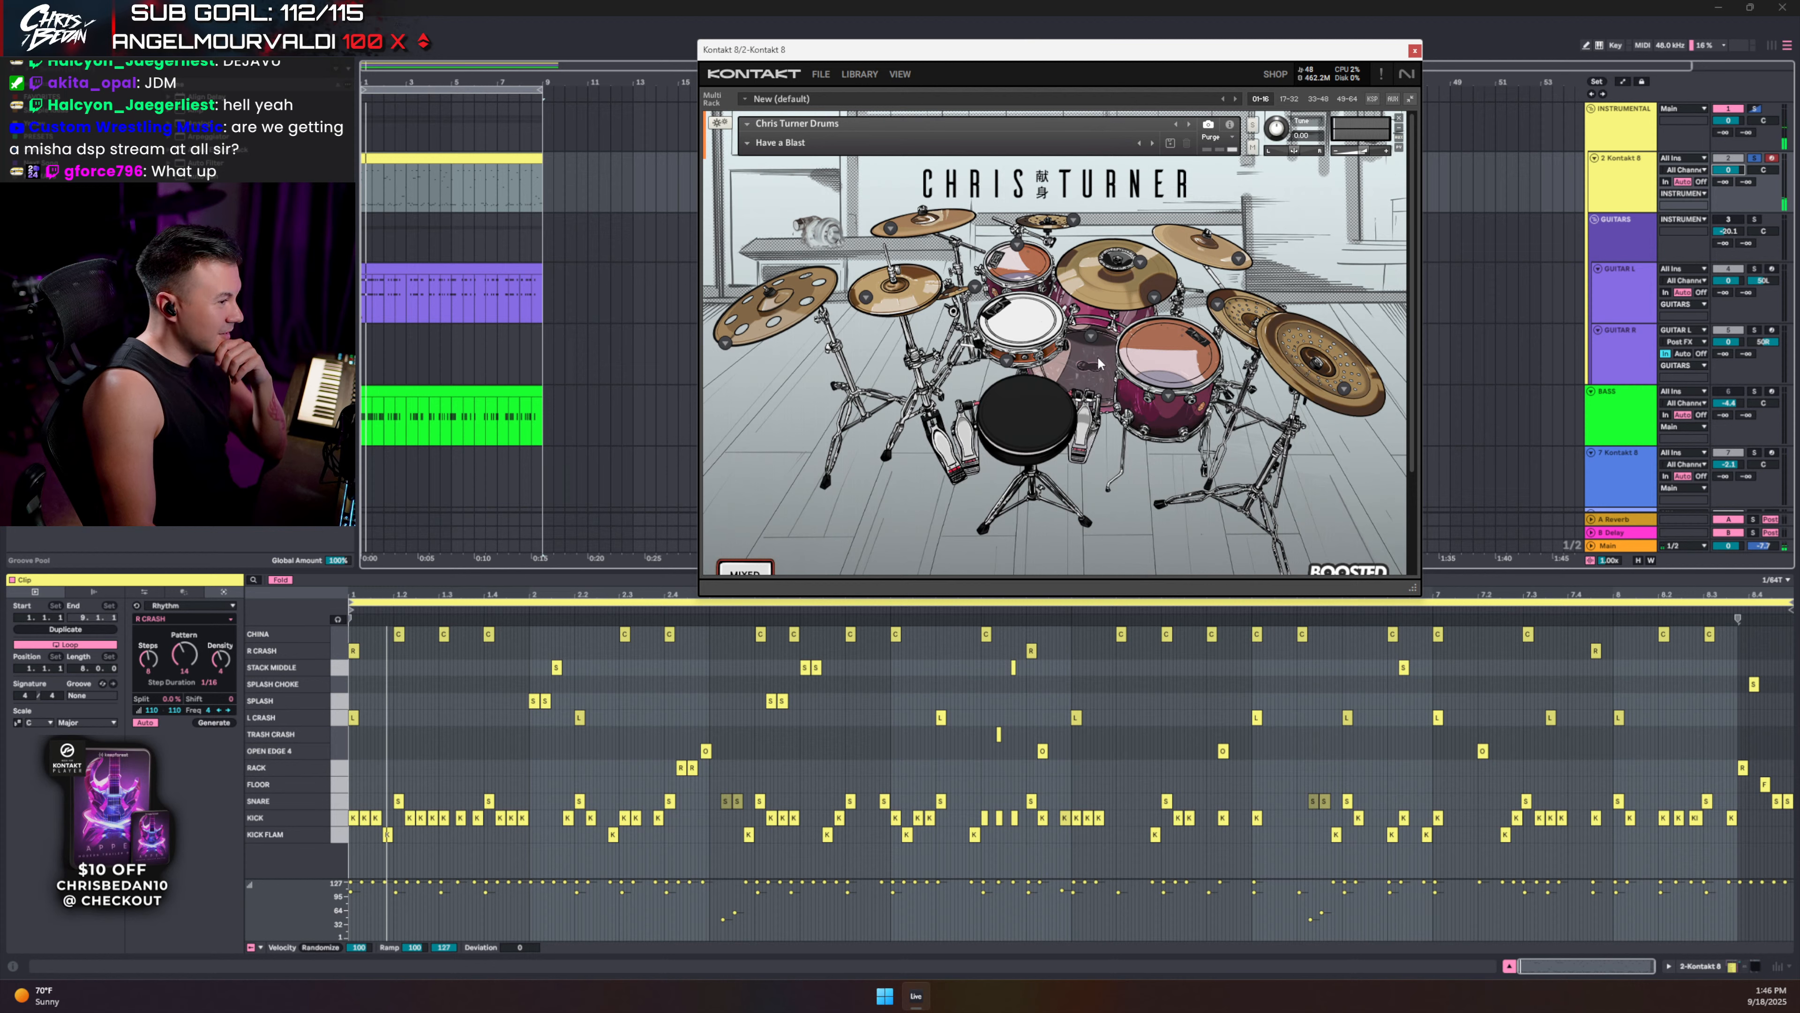
{"action": "left_click", "coordinate": [1026, 338]}
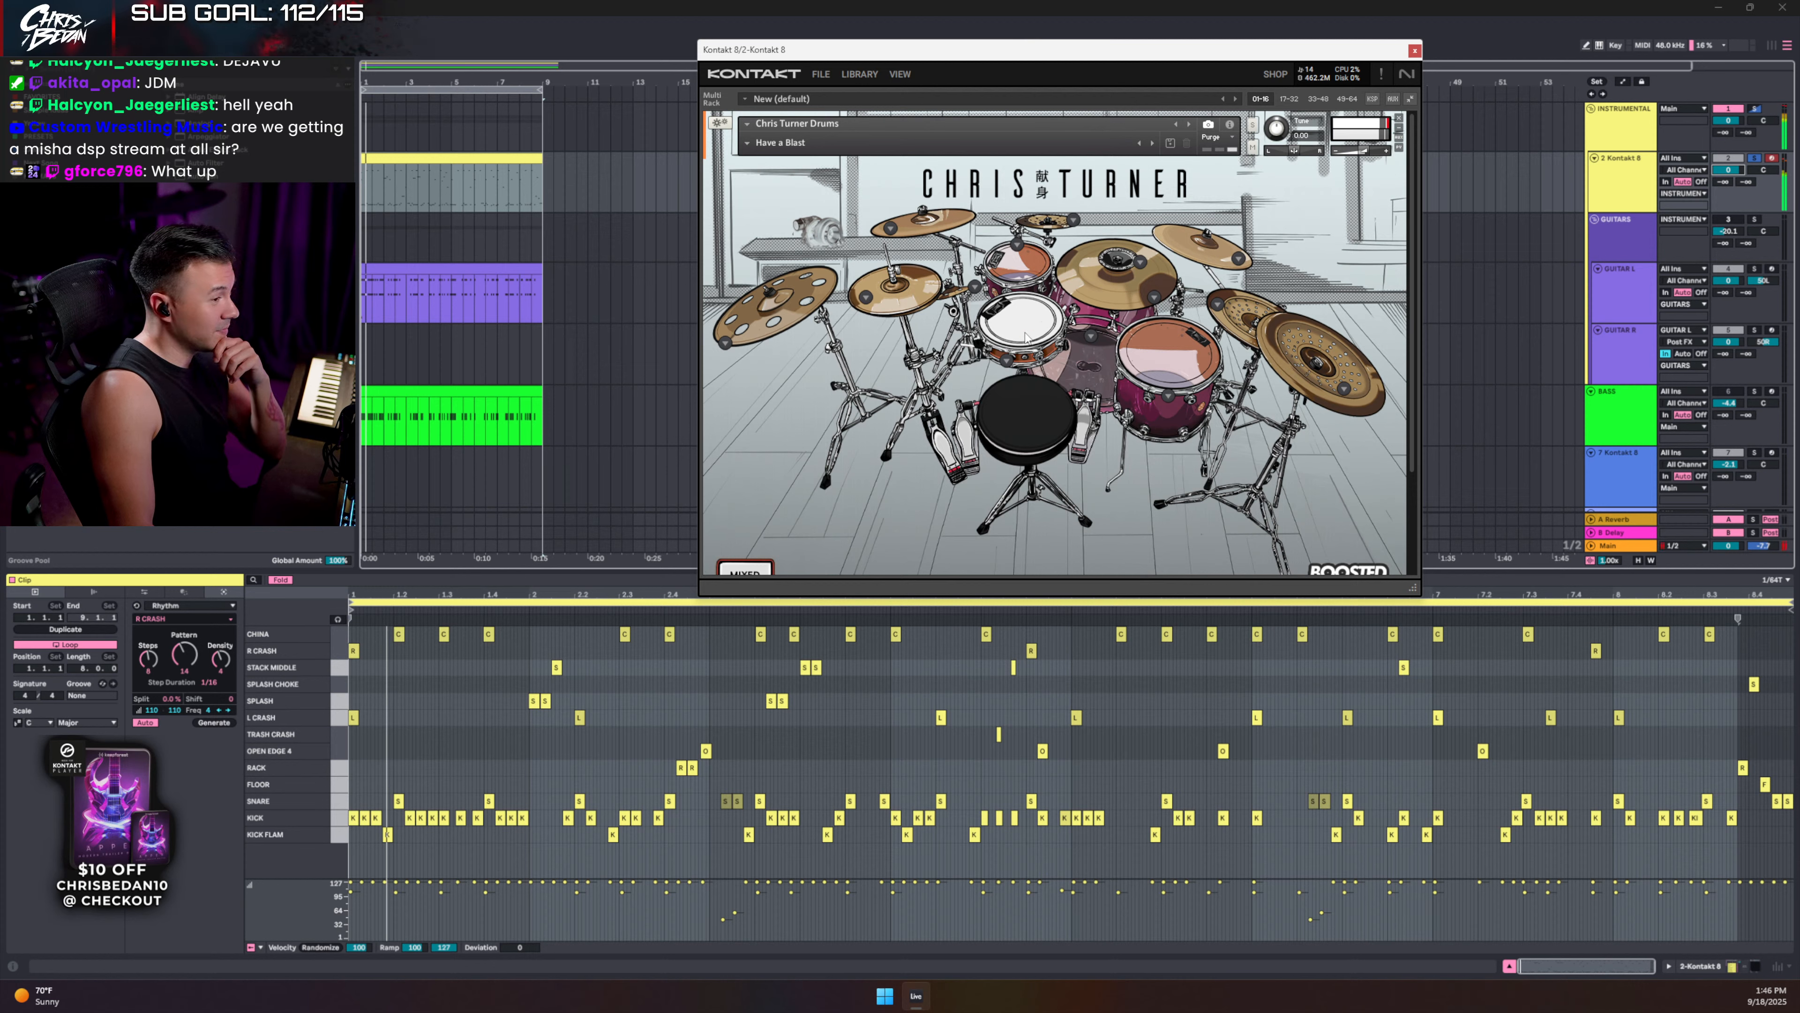
{"action": "left_click", "coordinate": [1023, 266]}
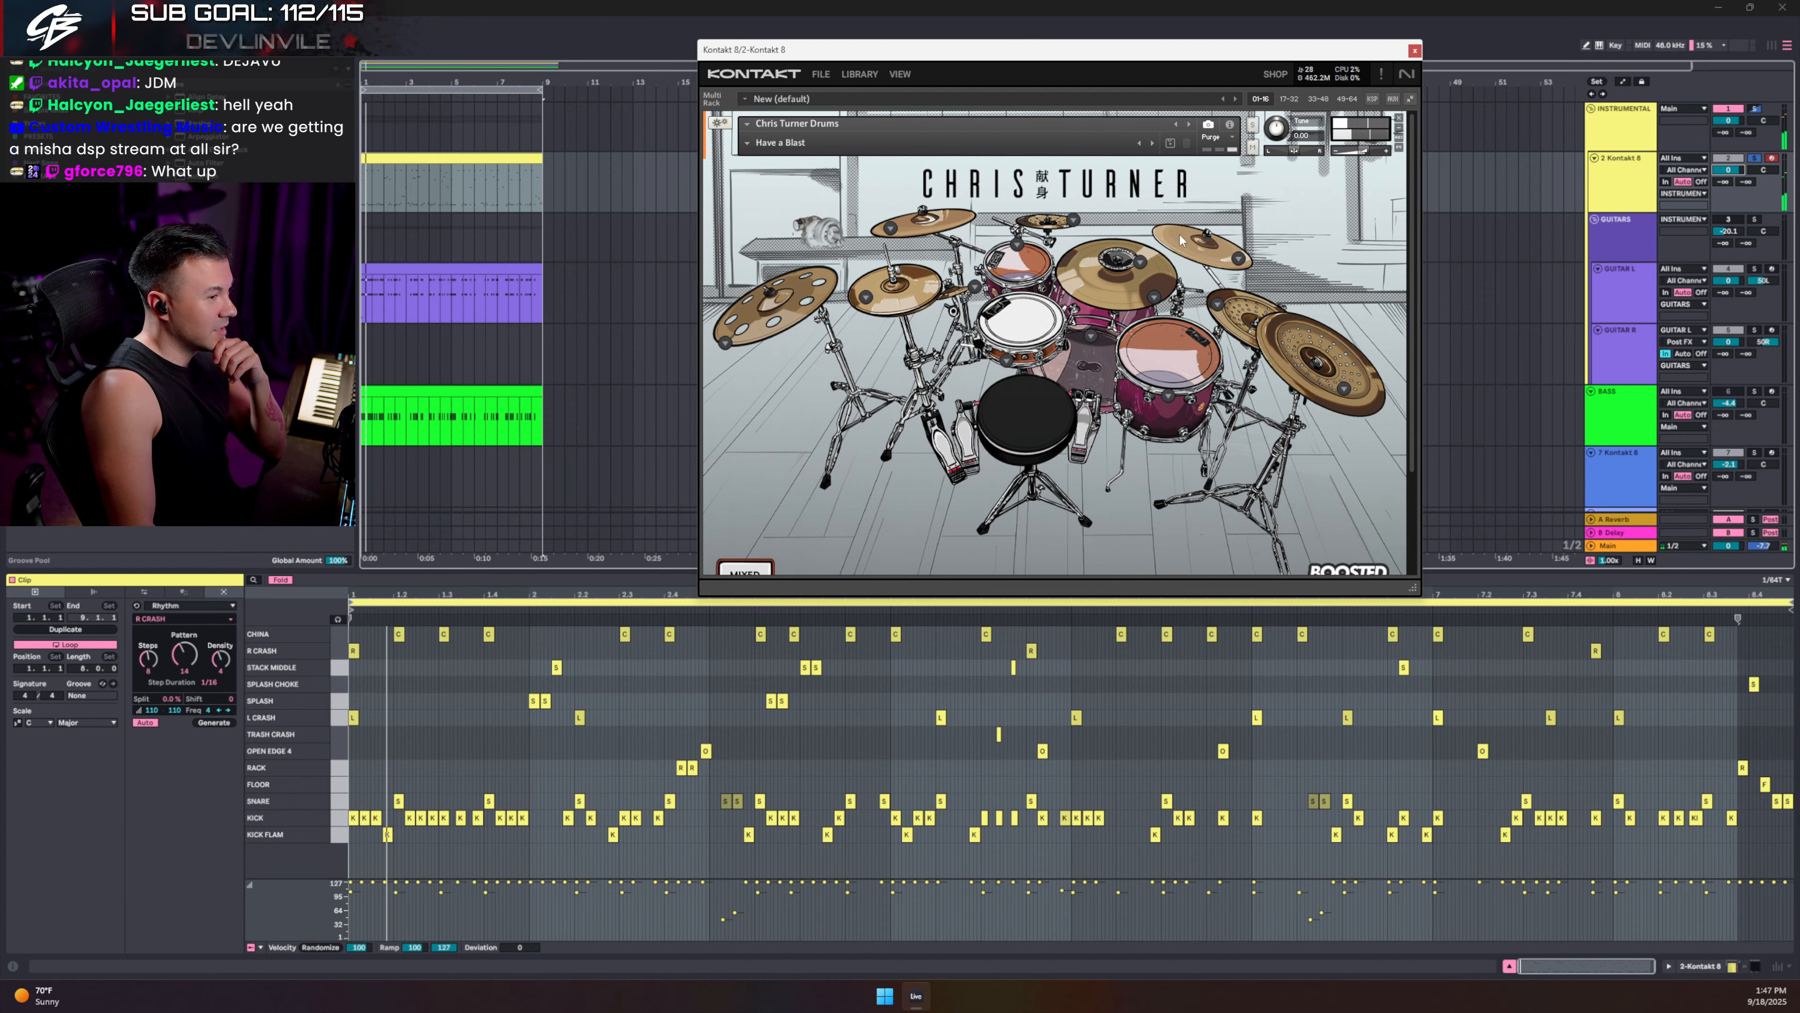
- Audition the china cymbal, then open the cymbals' UNLOAD/LOAD menus, keeping every cymbal loaded
{"action": "left_click", "coordinate": [1294, 361]}
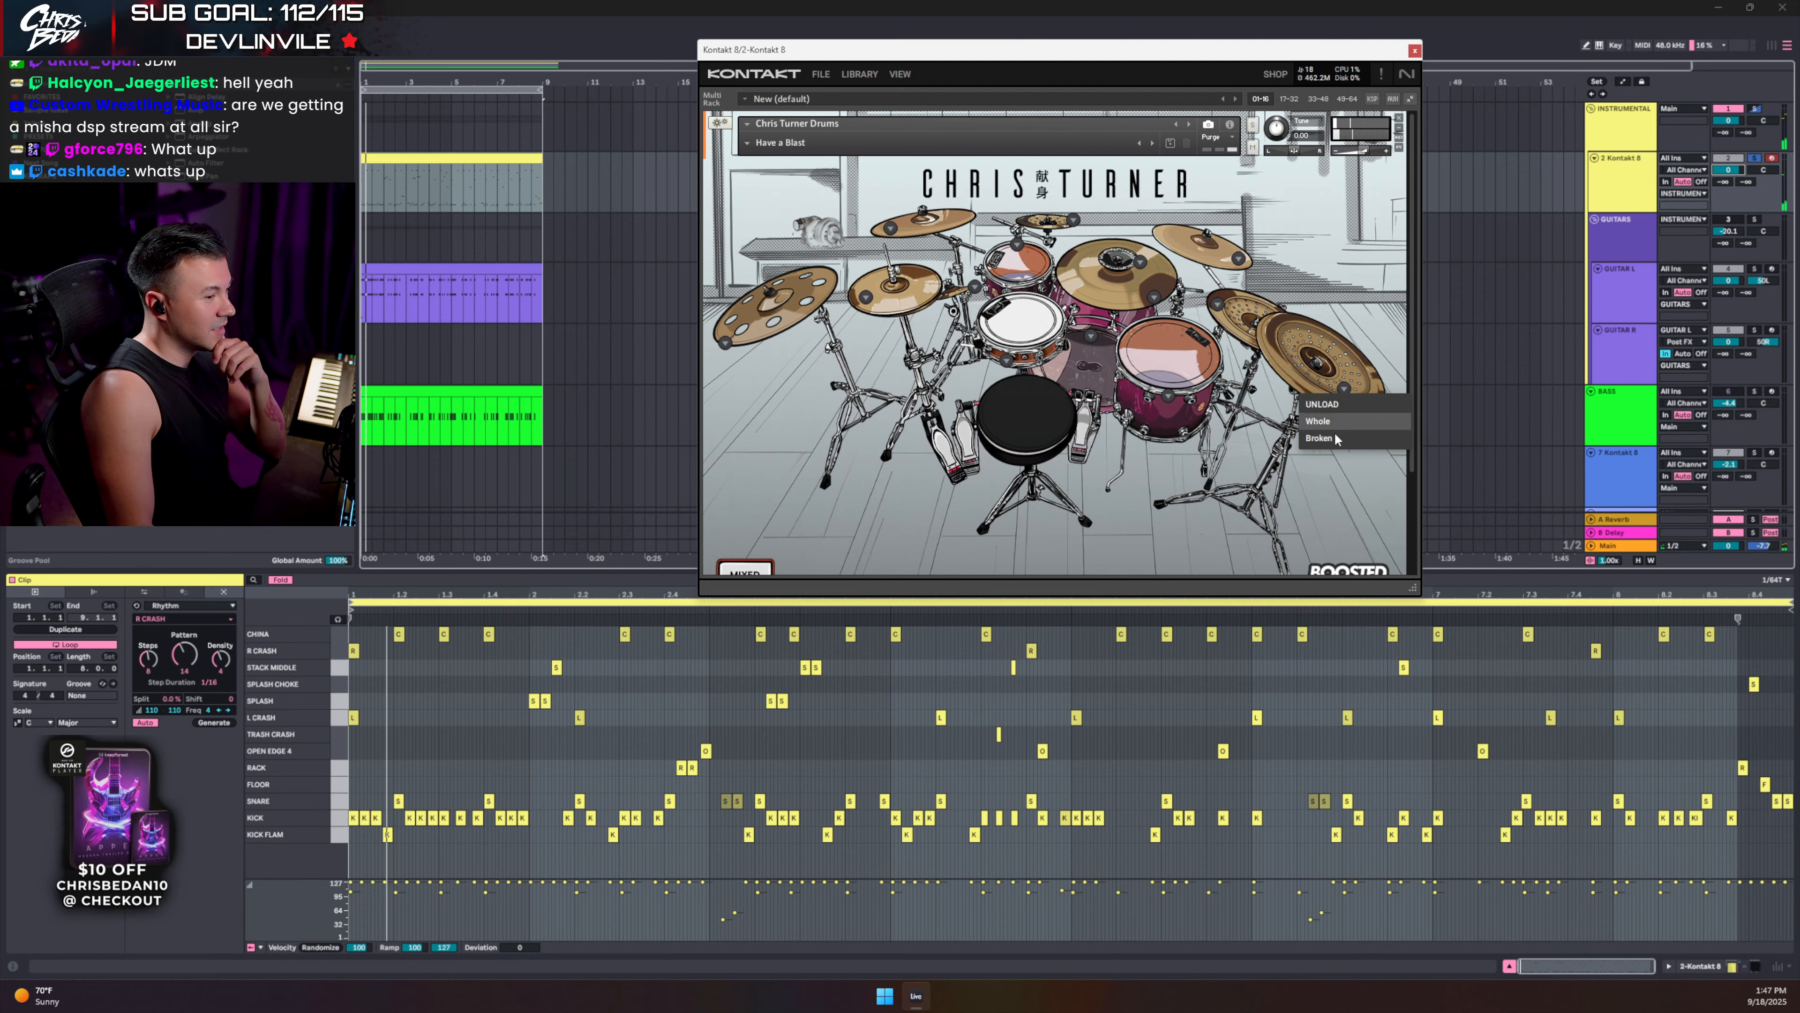
{"action": "left_click", "coordinate": [1290, 349]}
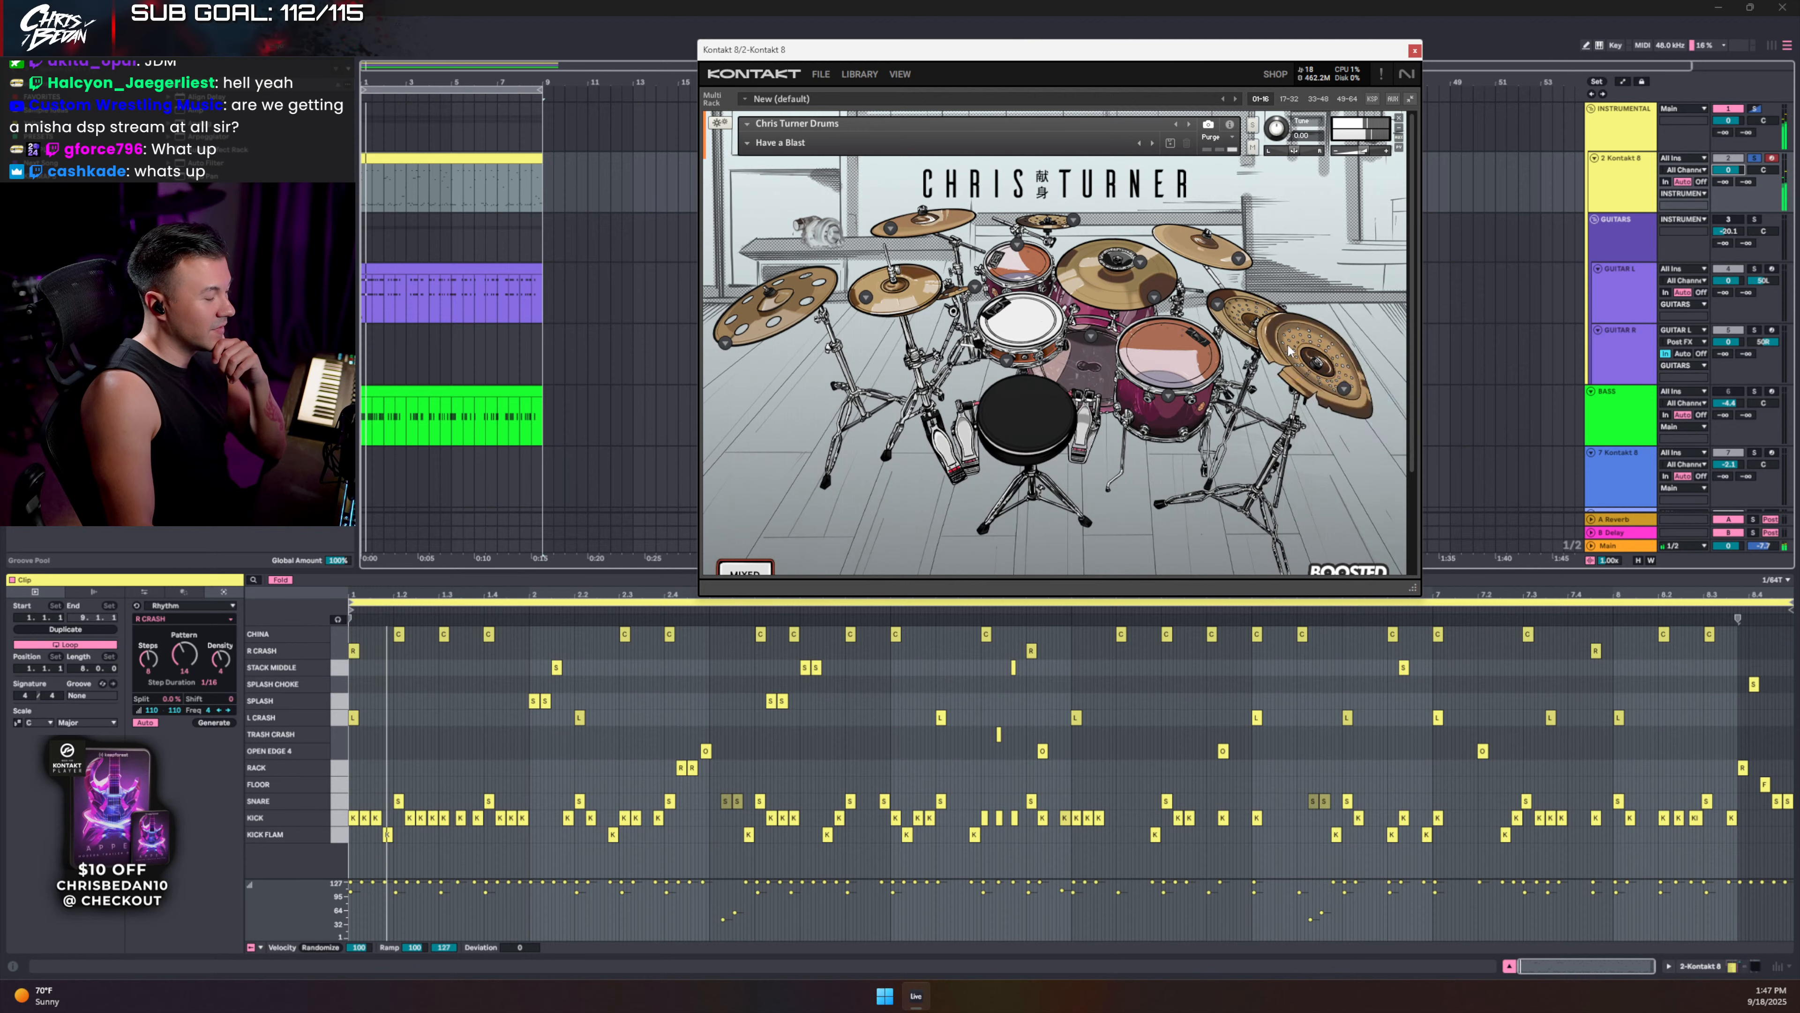
{"action": "left_click", "coordinate": [1288, 349]}
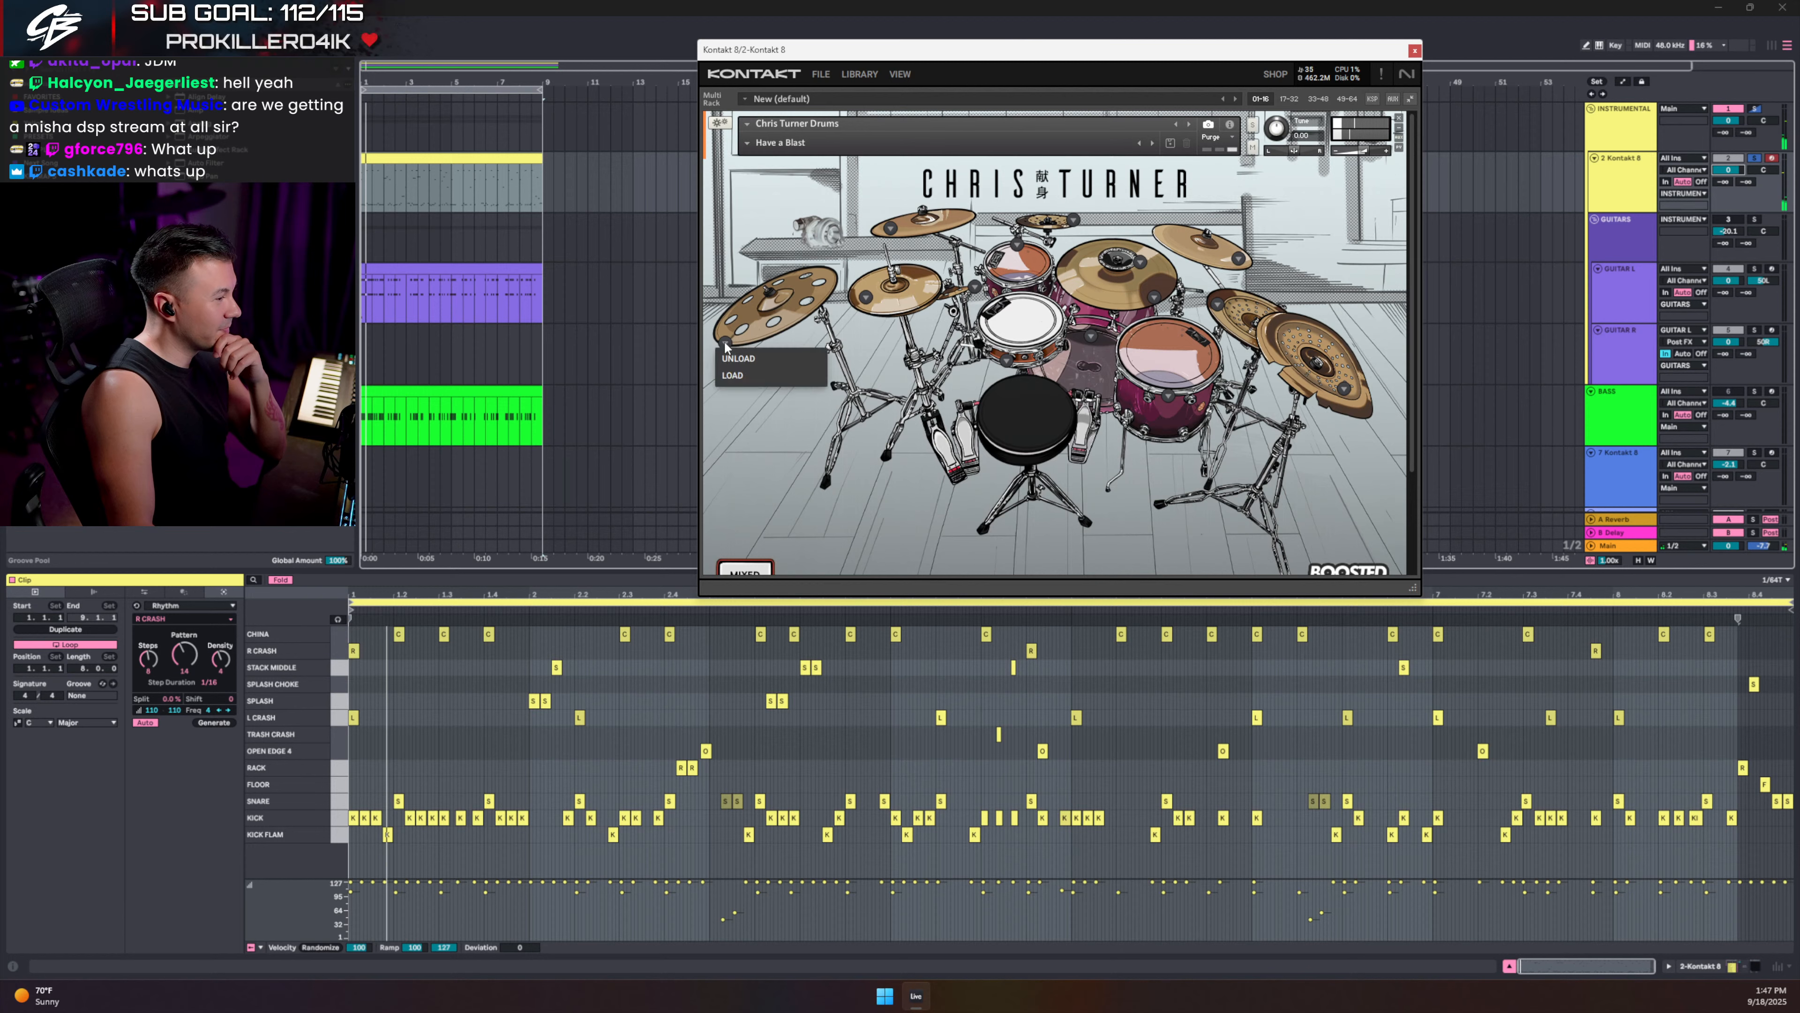
{"action": "left_click", "coordinate": [890, 229]}
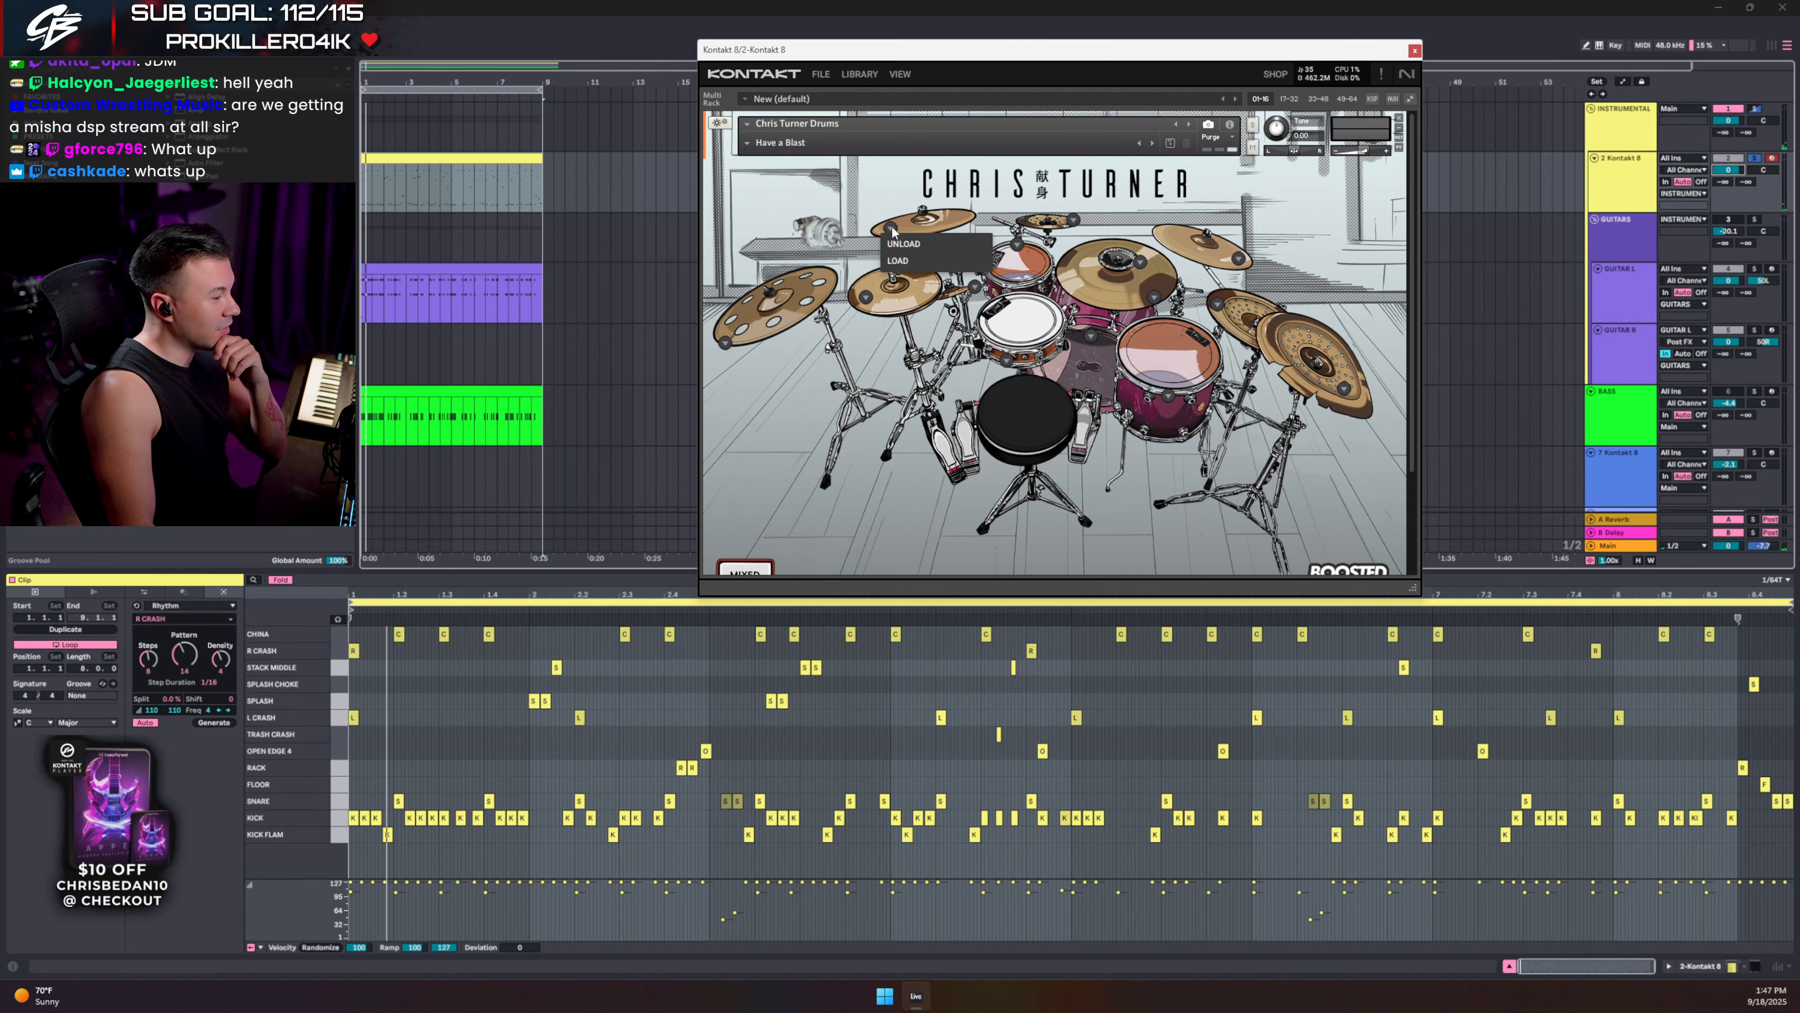
{"action": "left_click", "coordinate": [892, 231]}
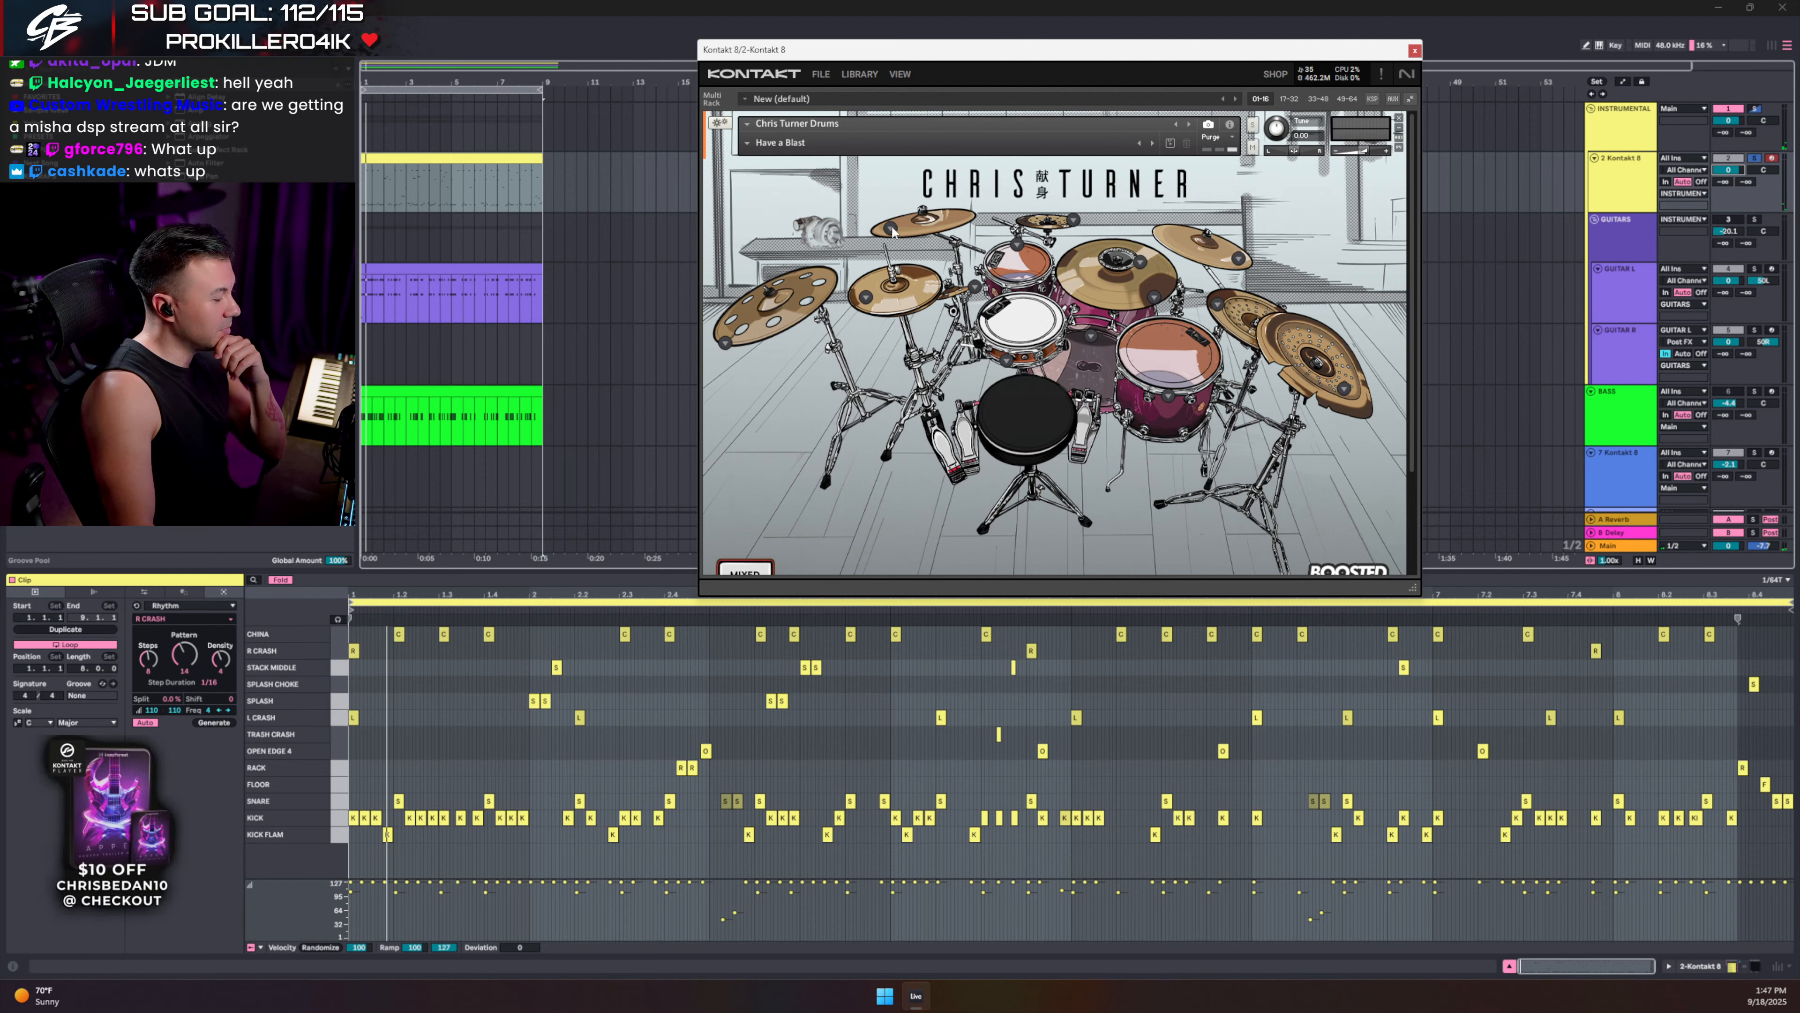
{"action": "left_click", "coordinate": [1073, 218]}
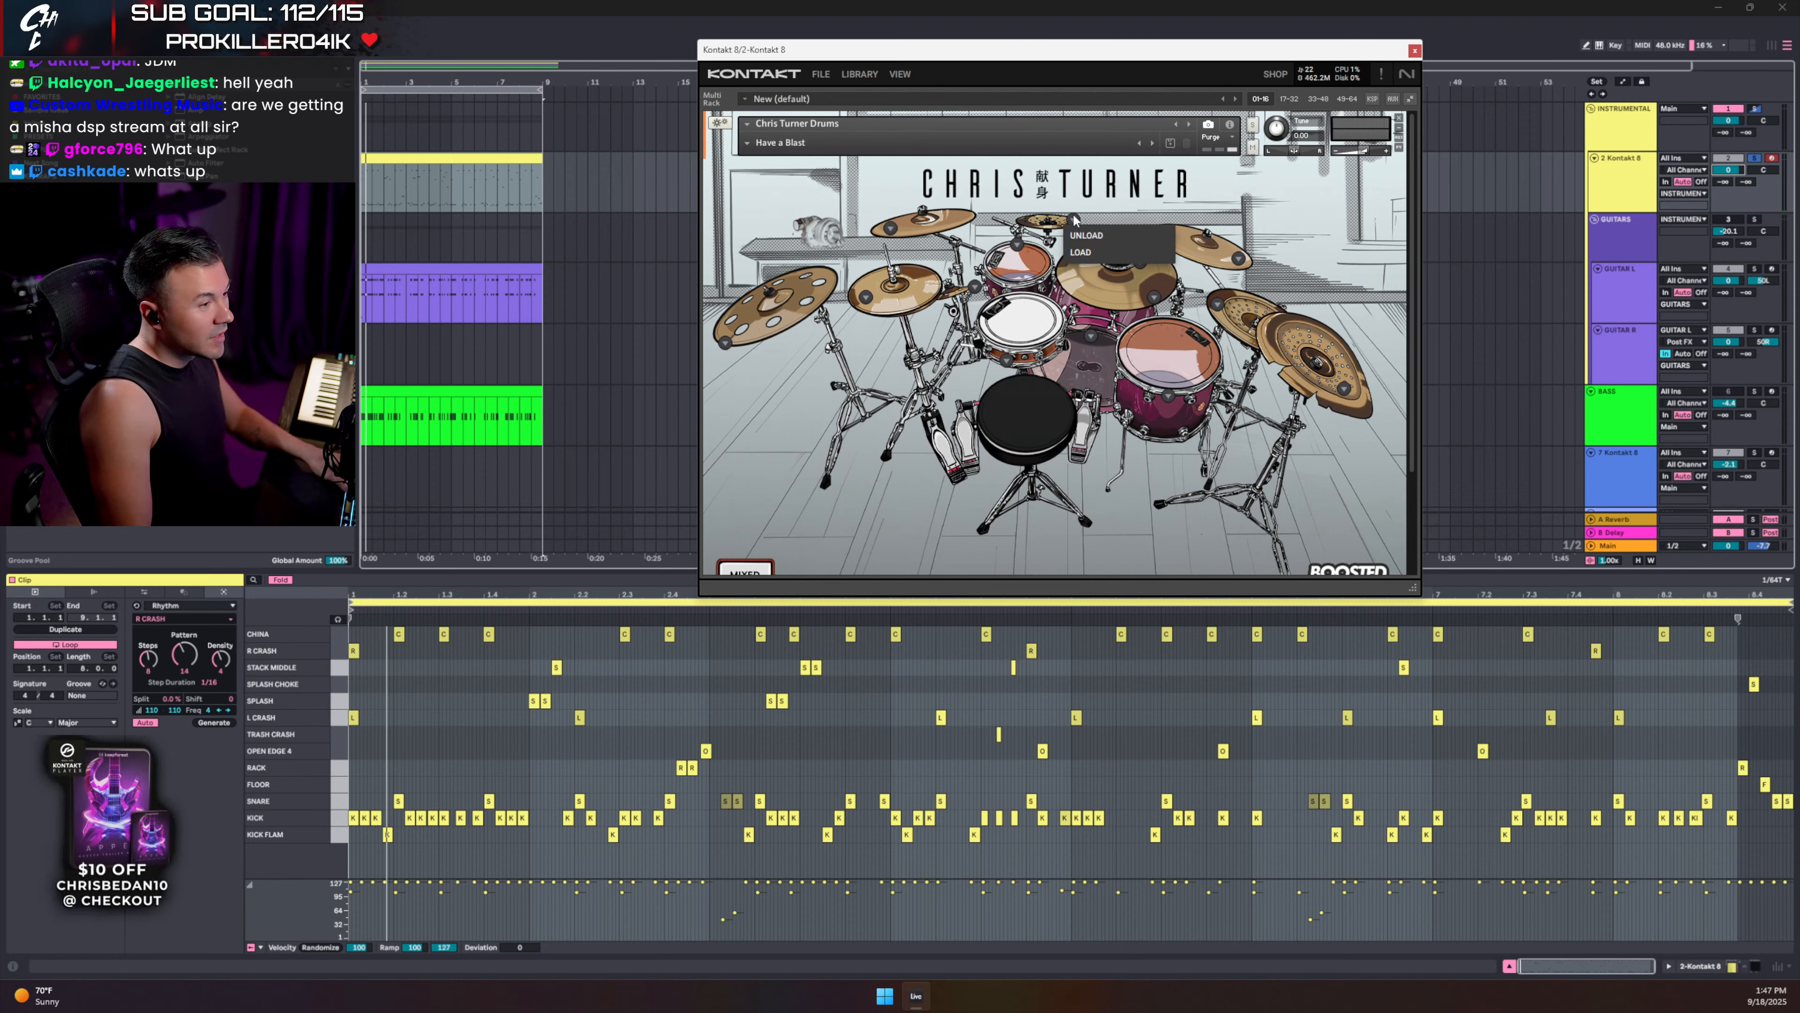
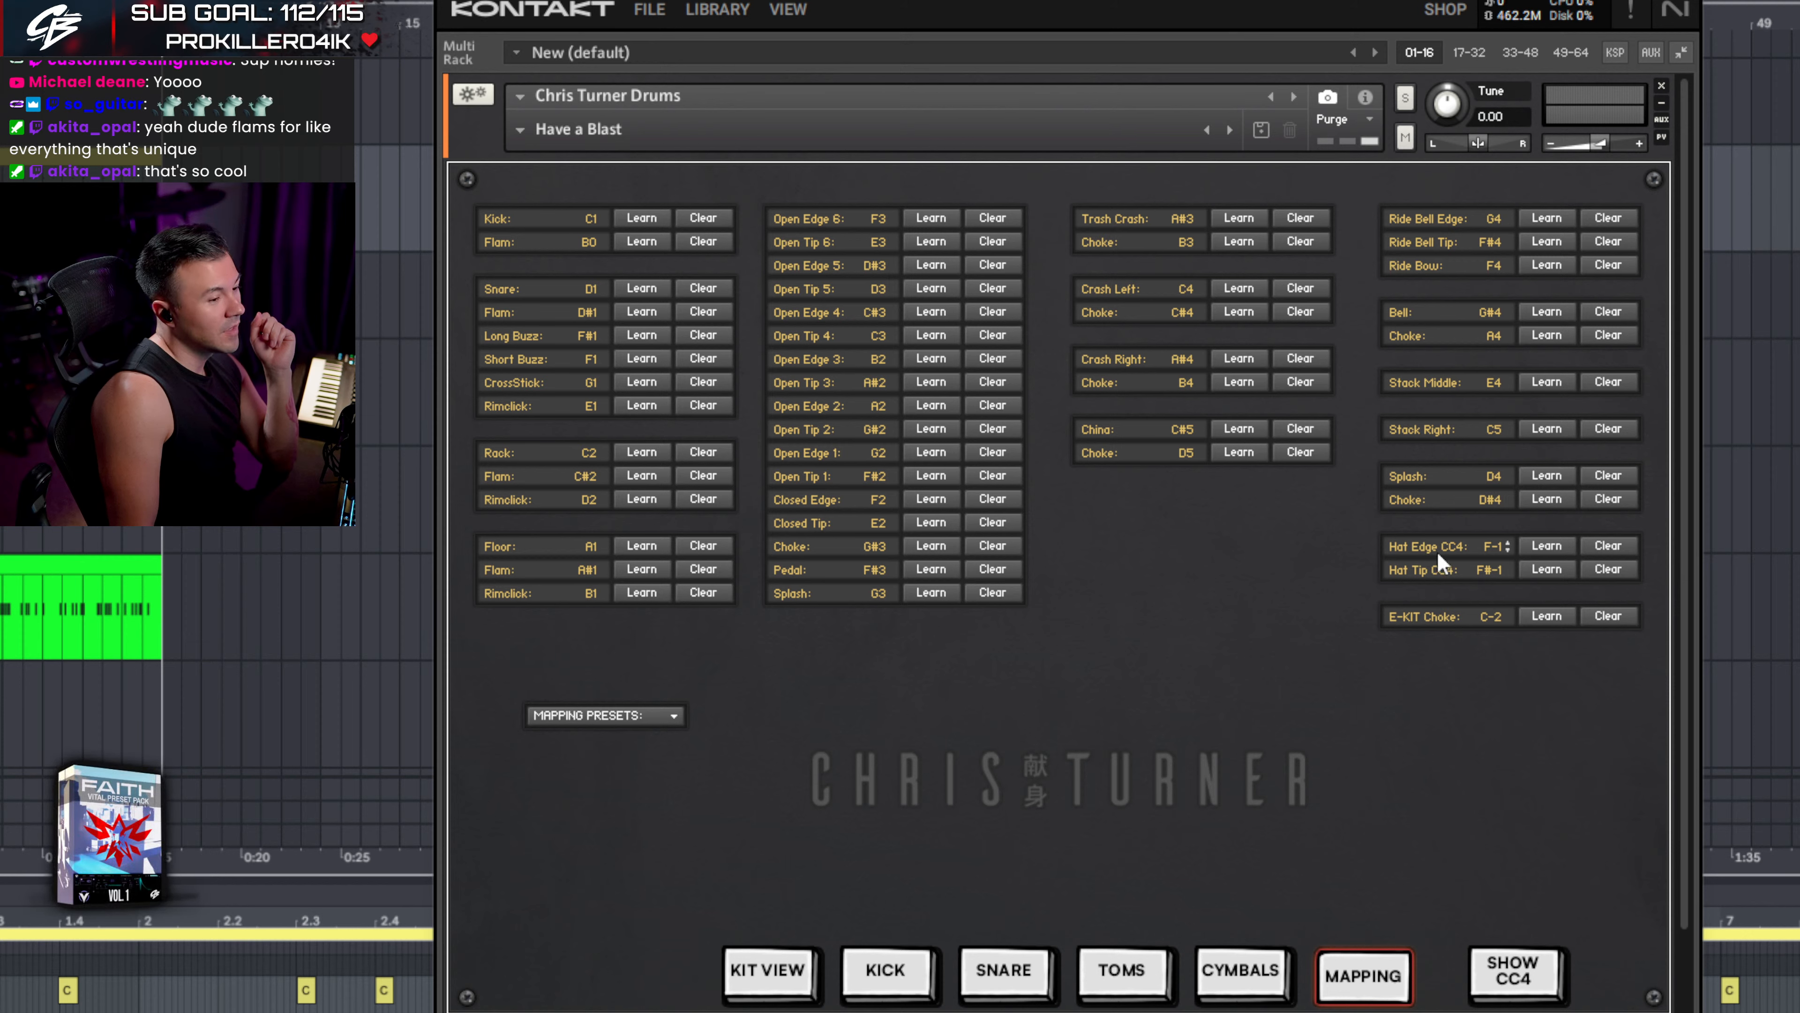
- Show and then hide the hi-hat CC4 range options on the Mapping page
{"action": "left_click", "coordinate": [1510, 979]}
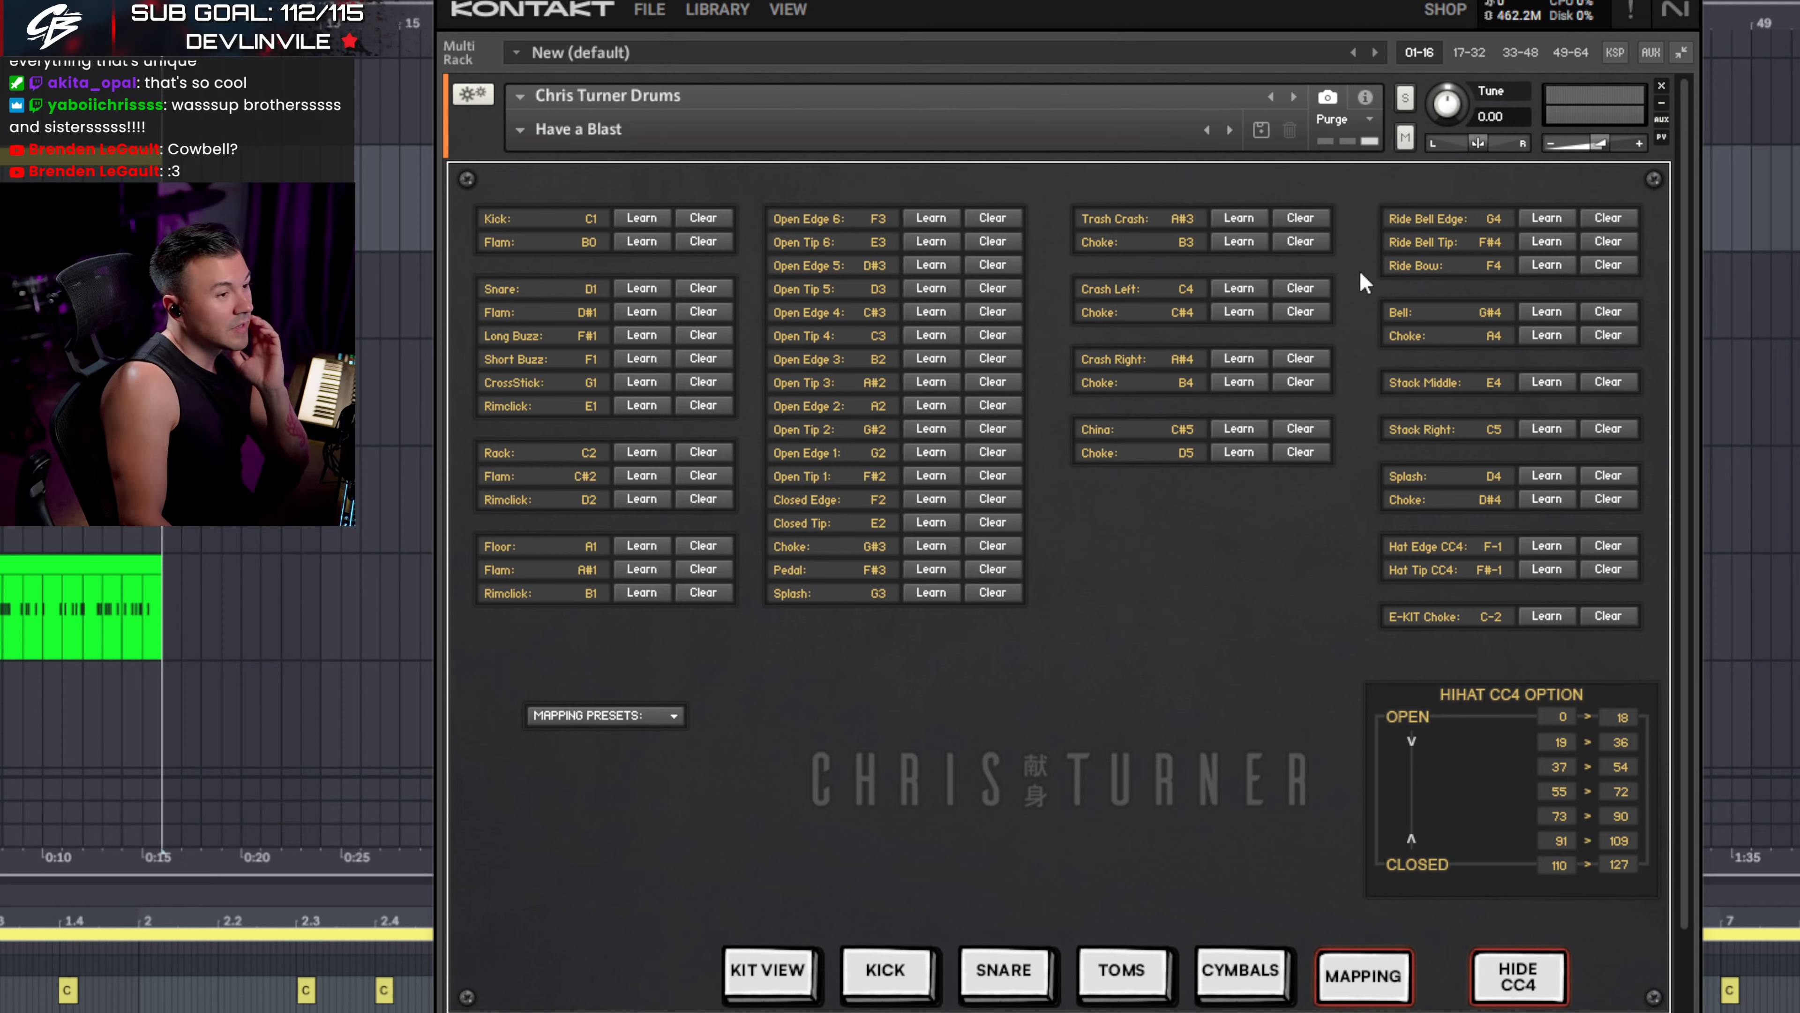
{"action": "left_click", "coordinate": [1520, 978]}
- Step through the Kick, Snare, Toms and Cymbals mixer pages several times
{"action": "left_click", "coordinate": [1223, 978]}
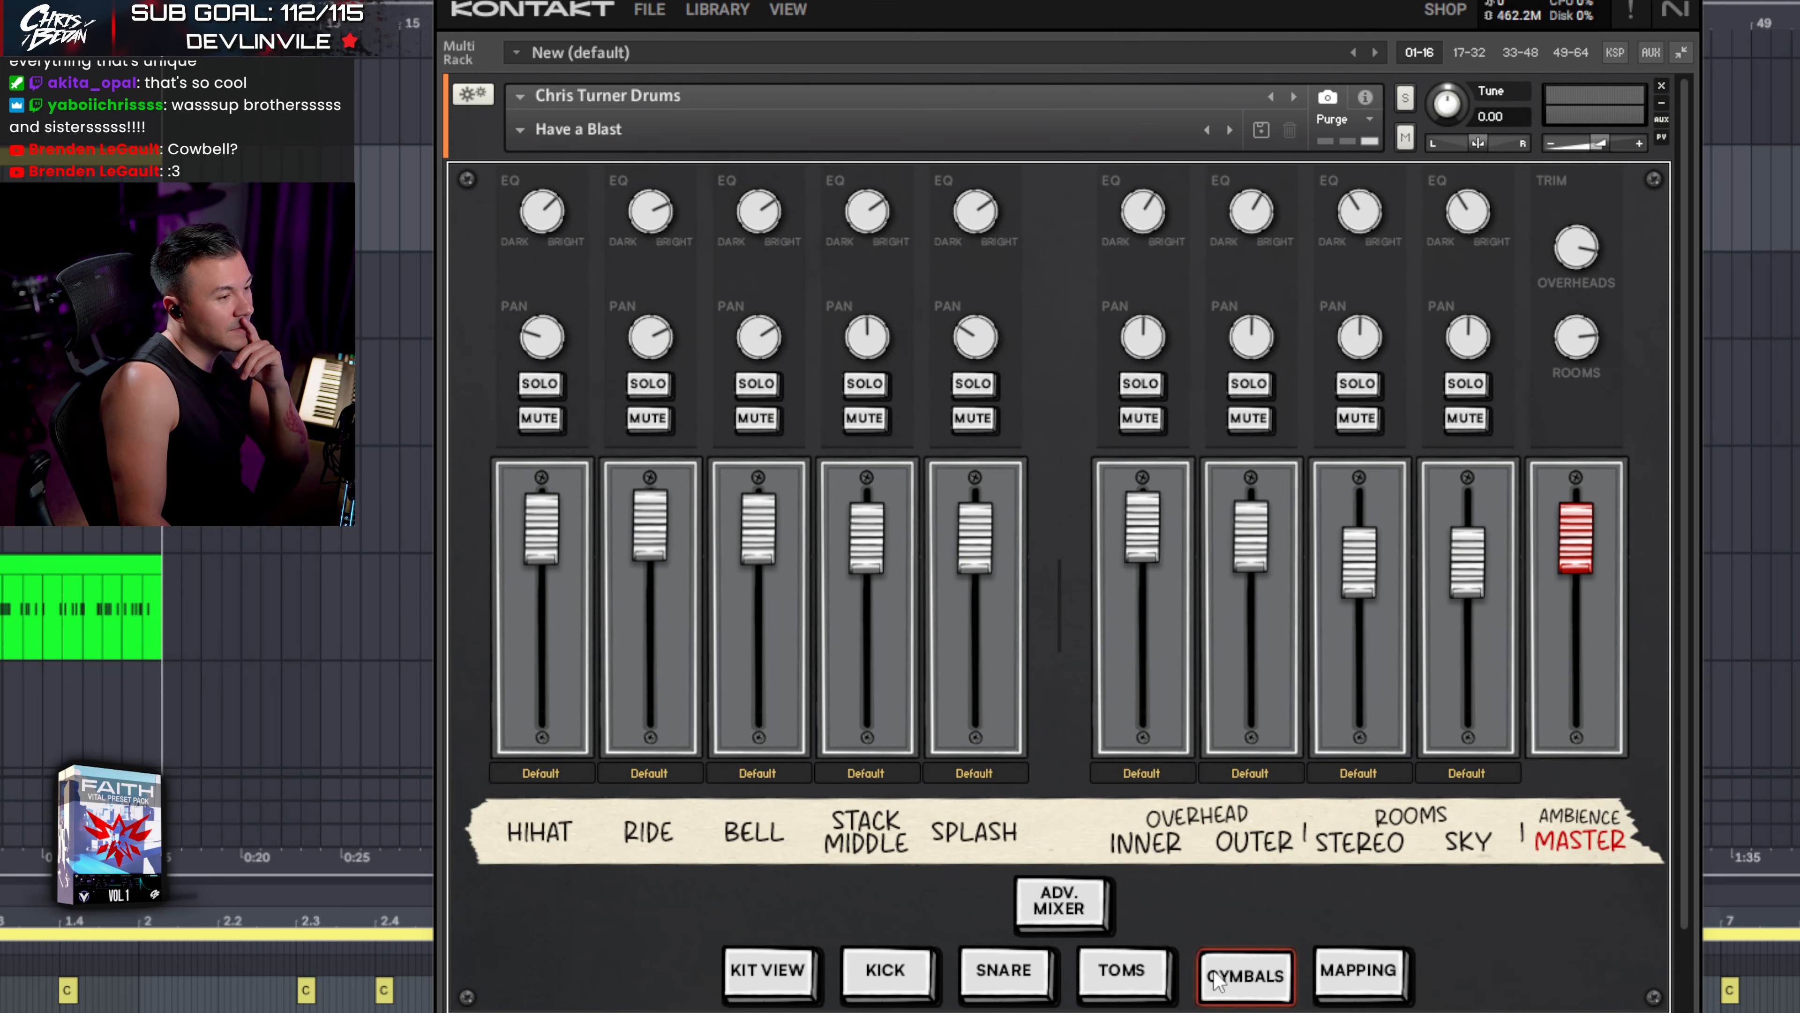
{"action": "left_click", "coordinate": [895, 978]}
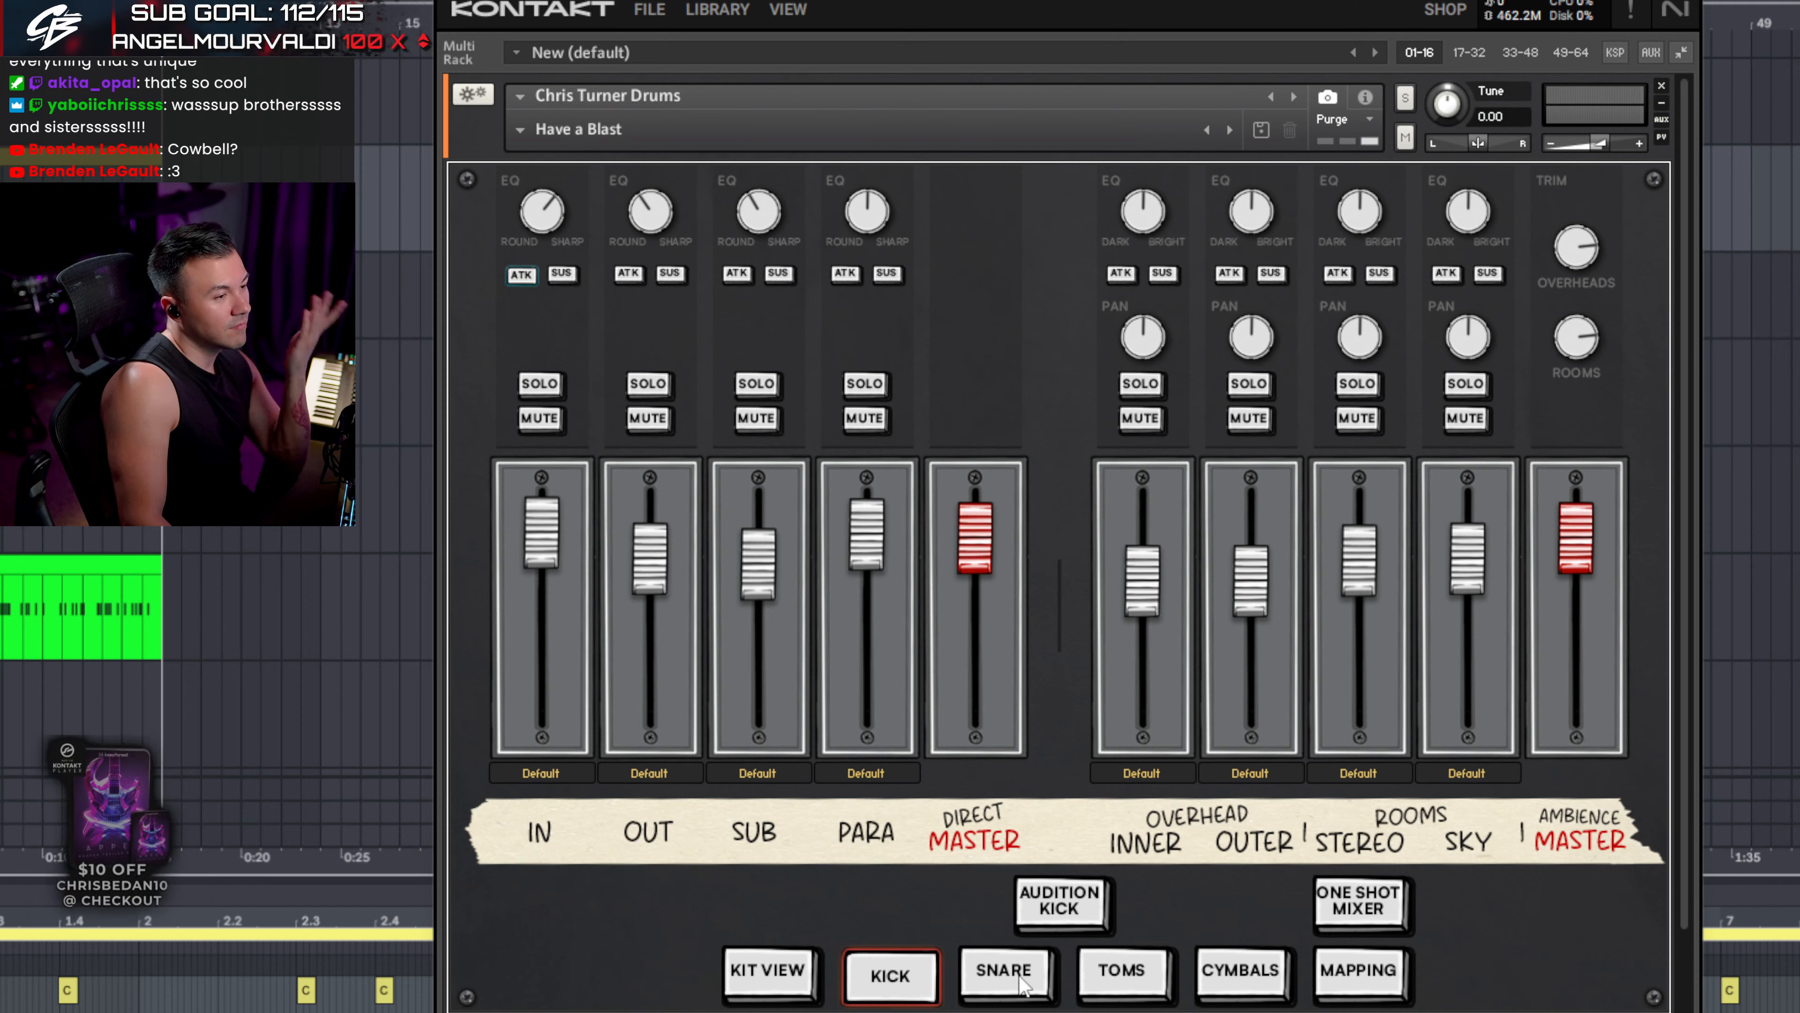
{"action": "left_click", "coordinate": [1023, 983]}
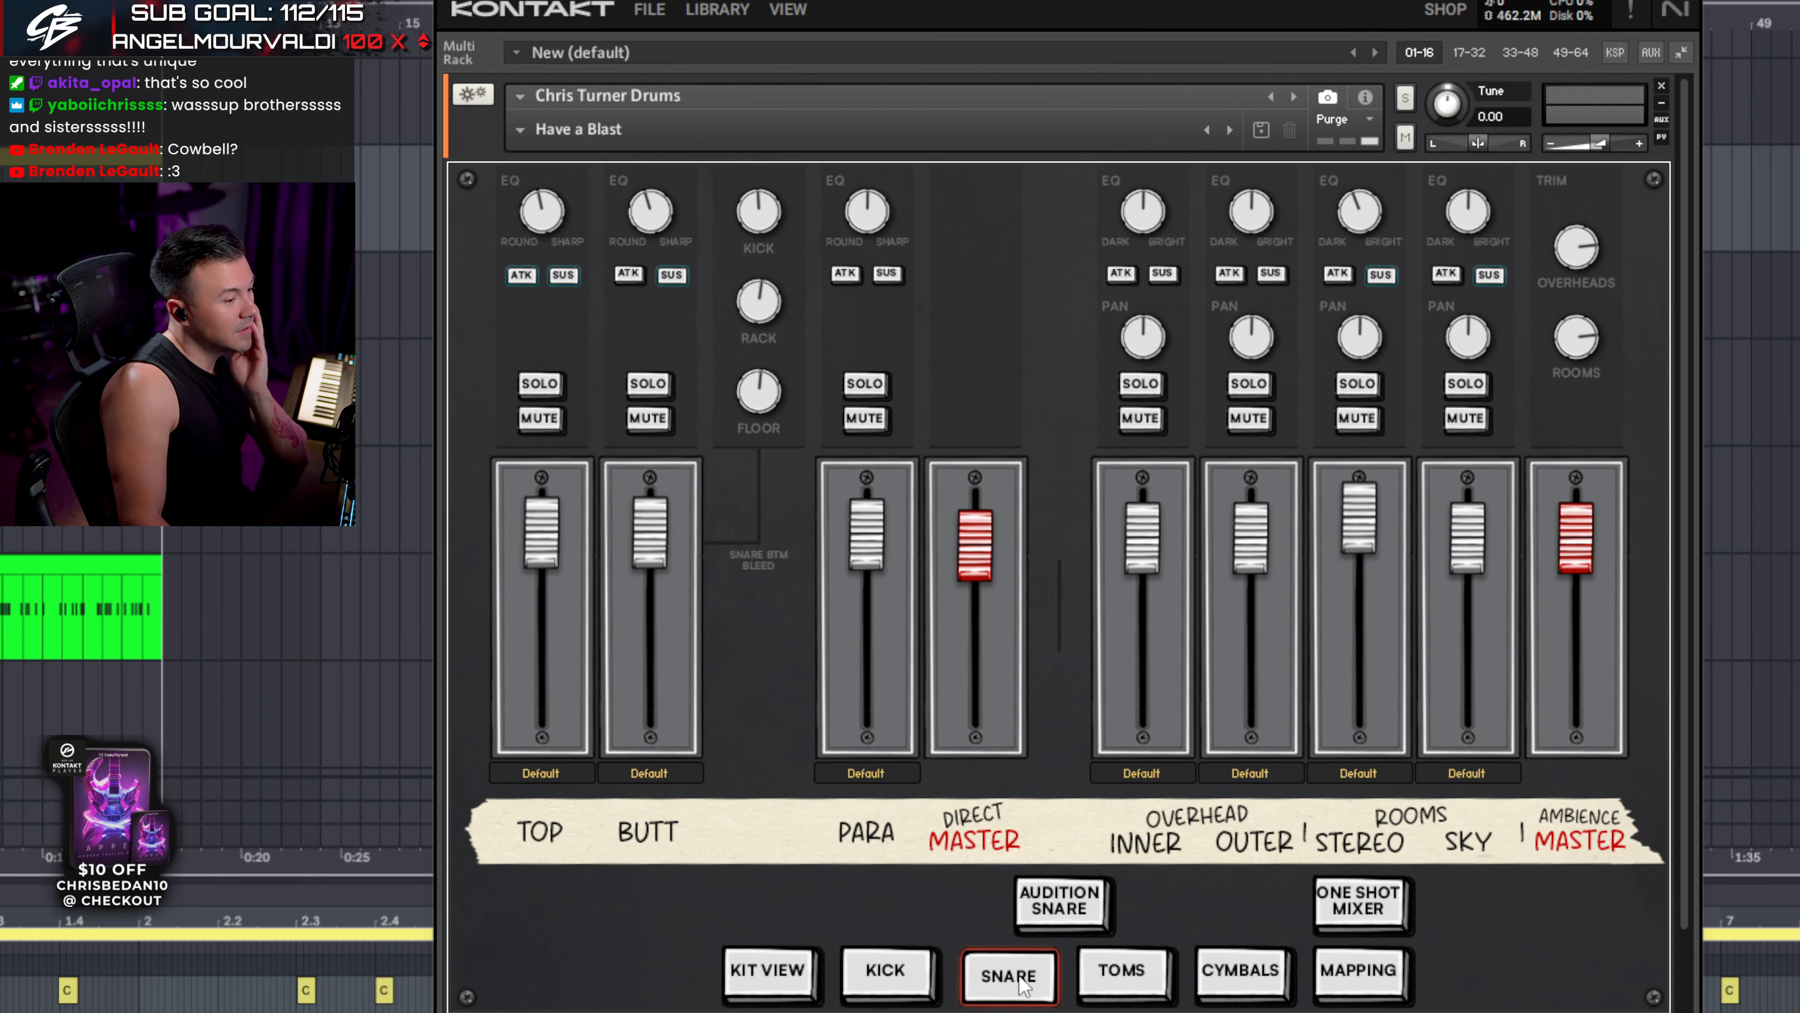
{"action": "left_click", "coordinate": [1130, 993]}
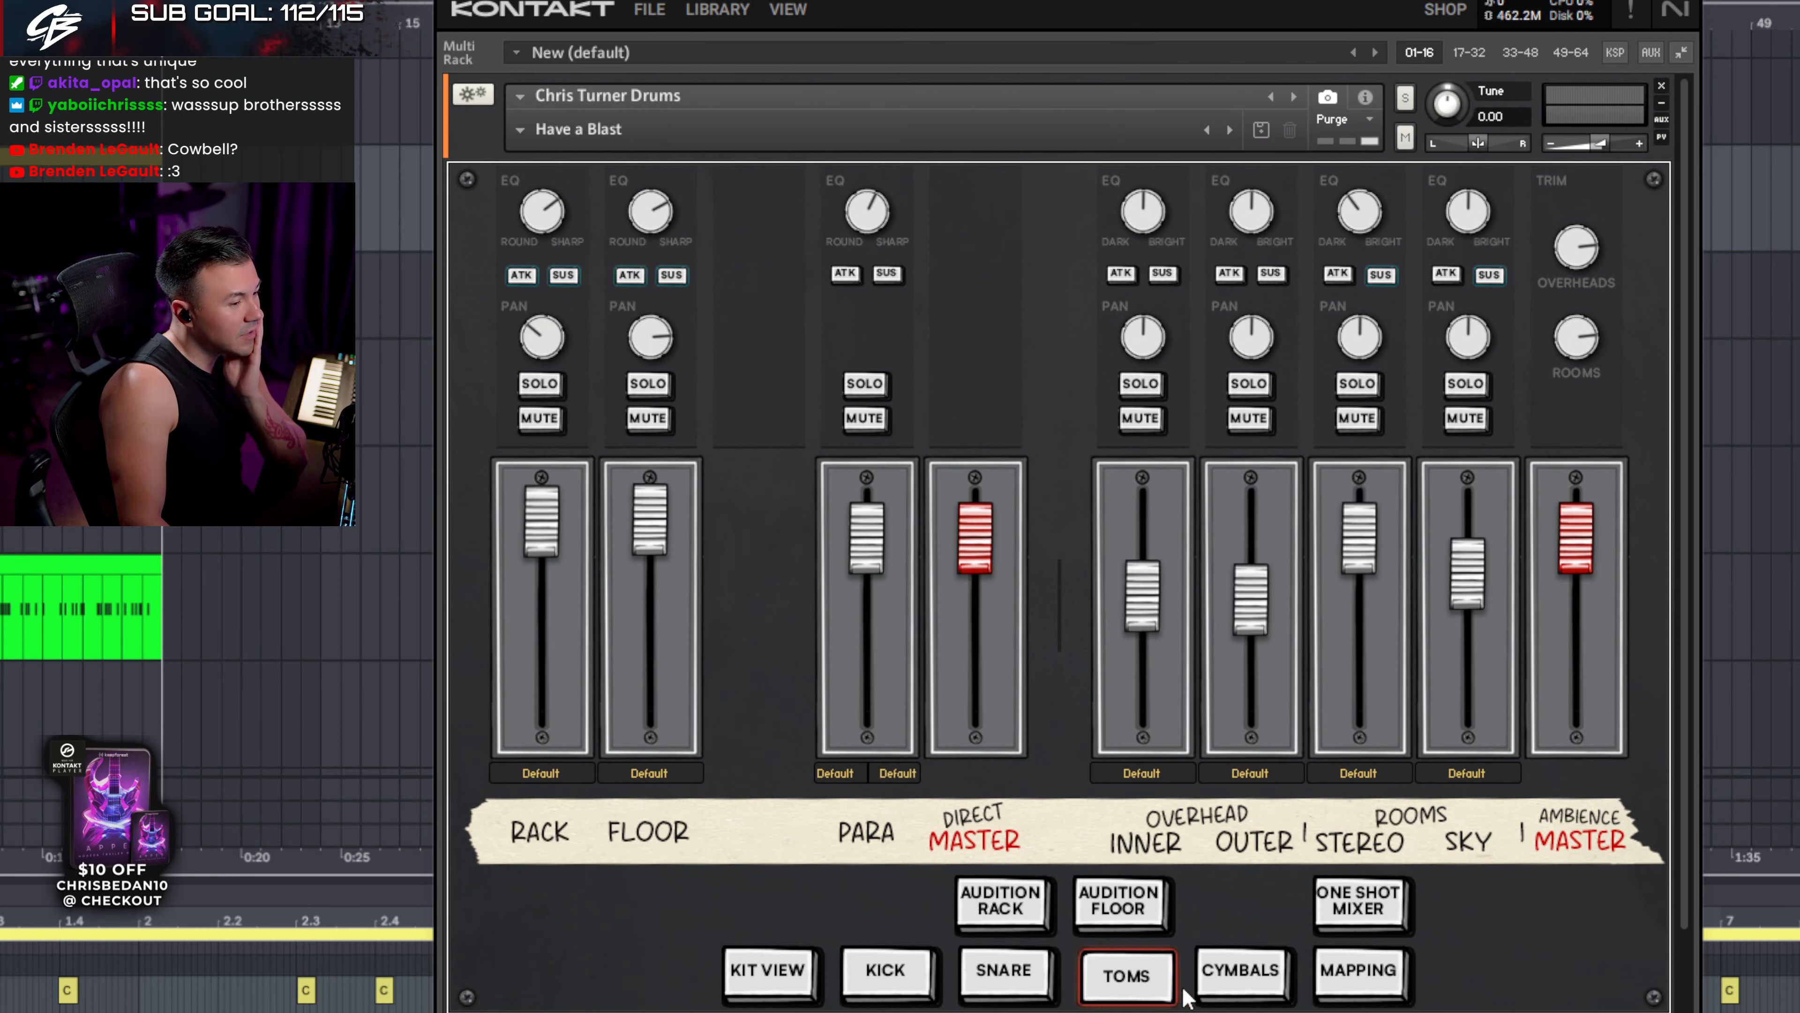
{"action": "left_click", "coordinate": [1209, 989]}
{"action": "left_click", "coordinate": [877, 989]}
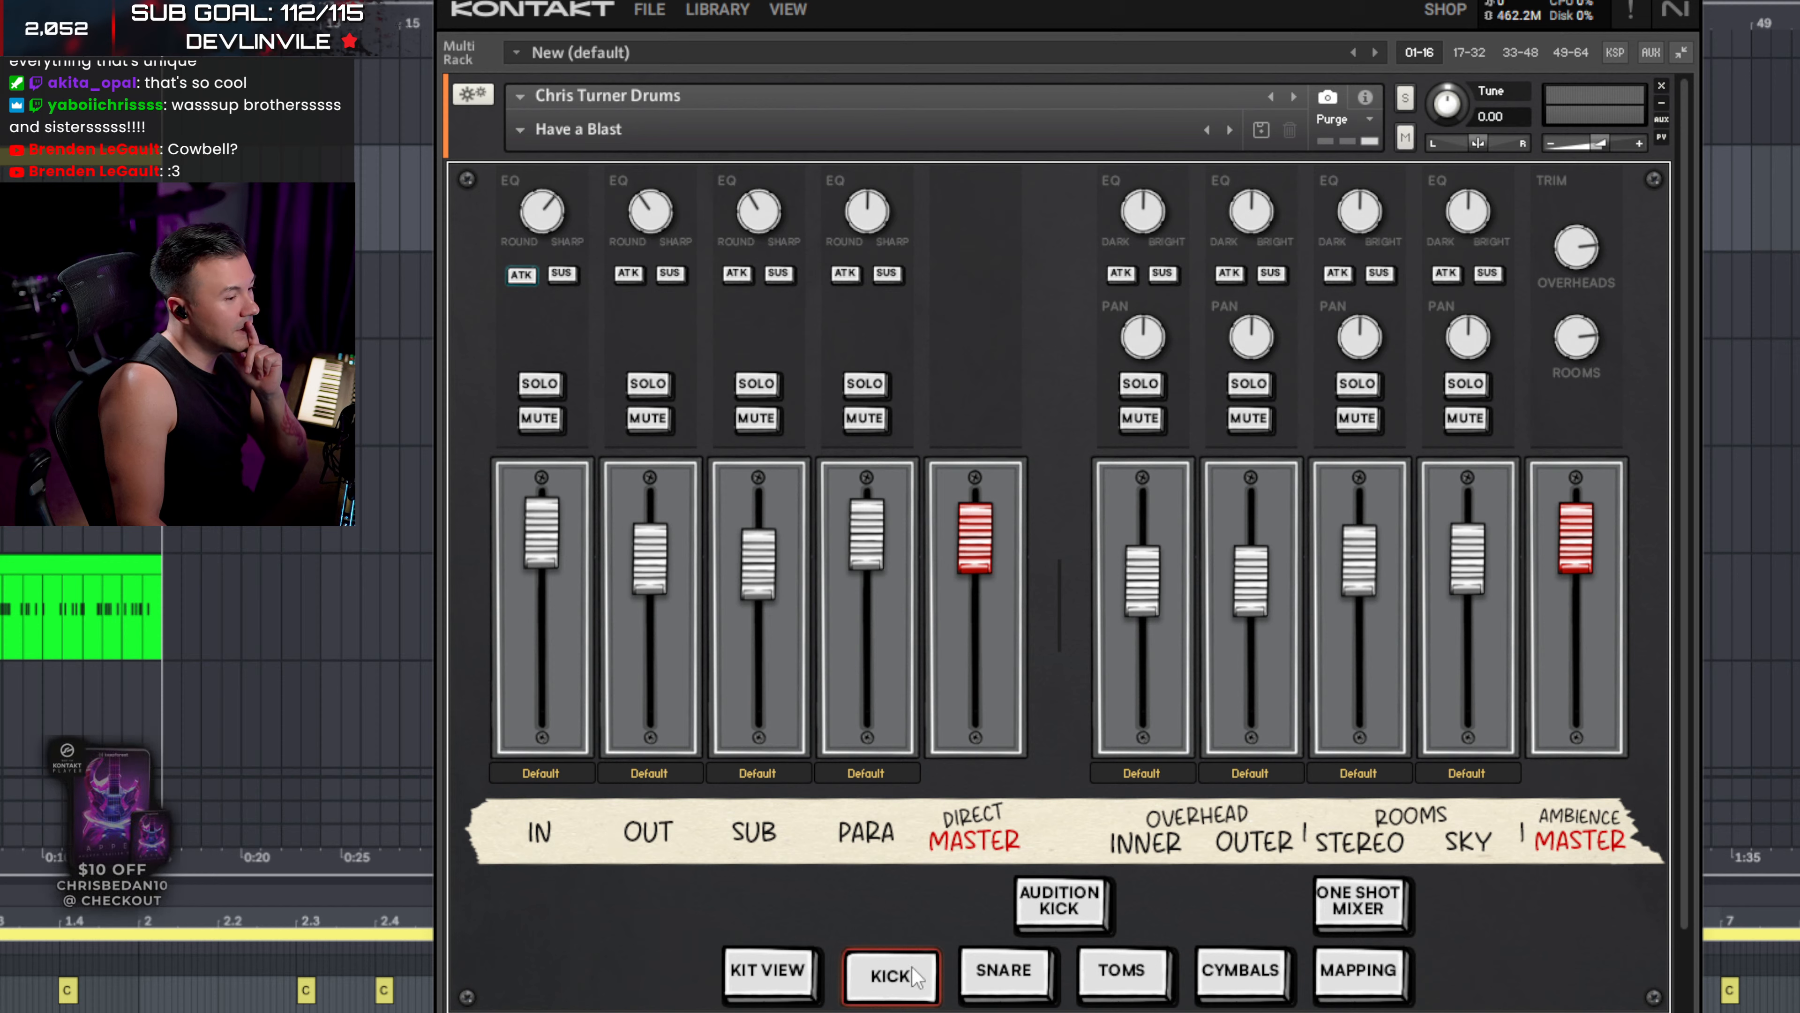
{"action": "left_click", "coordinate": [1003, 971]}
{"action": "left_click", "coordinate": [1121, 971]}
{"action": "left_click", "coordinate": [1224, 975]}
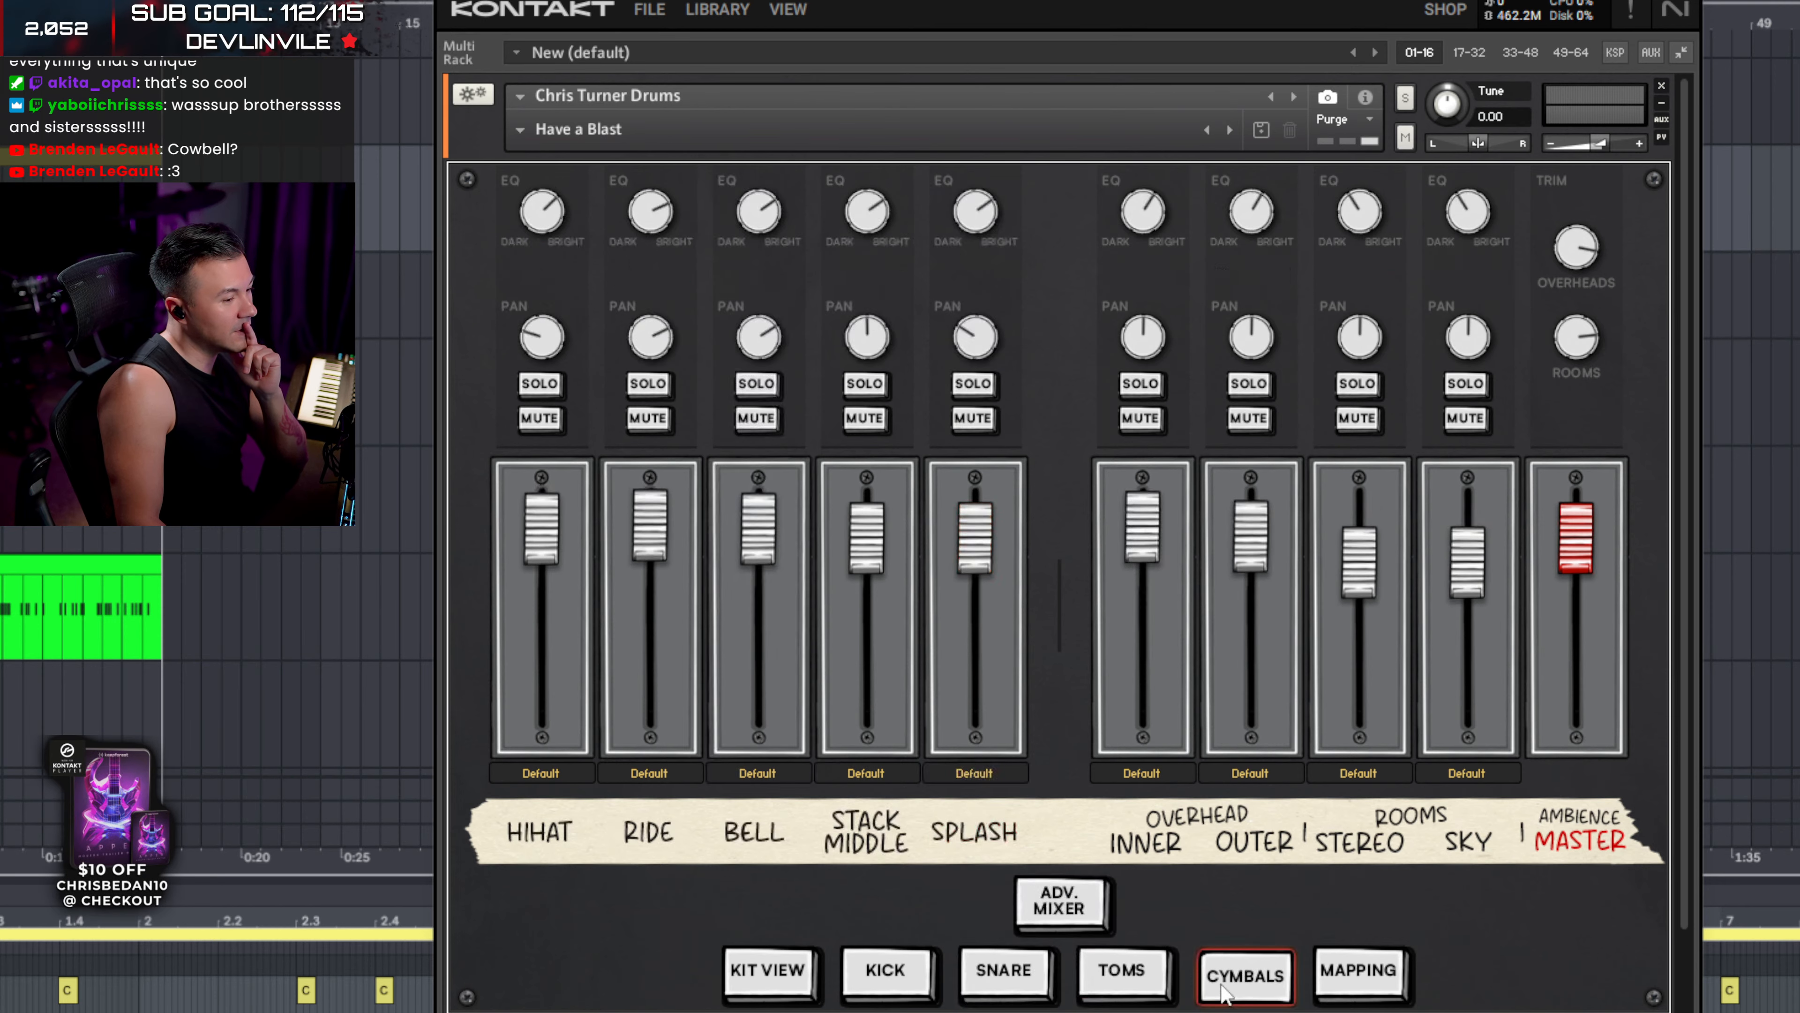
{"action": "left_click", "coordinate": [851, 979]}
{"action": "left_click", "coordinate": [1007, 973]}
{"action": "left_click", "coordinate": [1125, 973]}
{"action": "left_click", "coordinate": [1247, 986]}
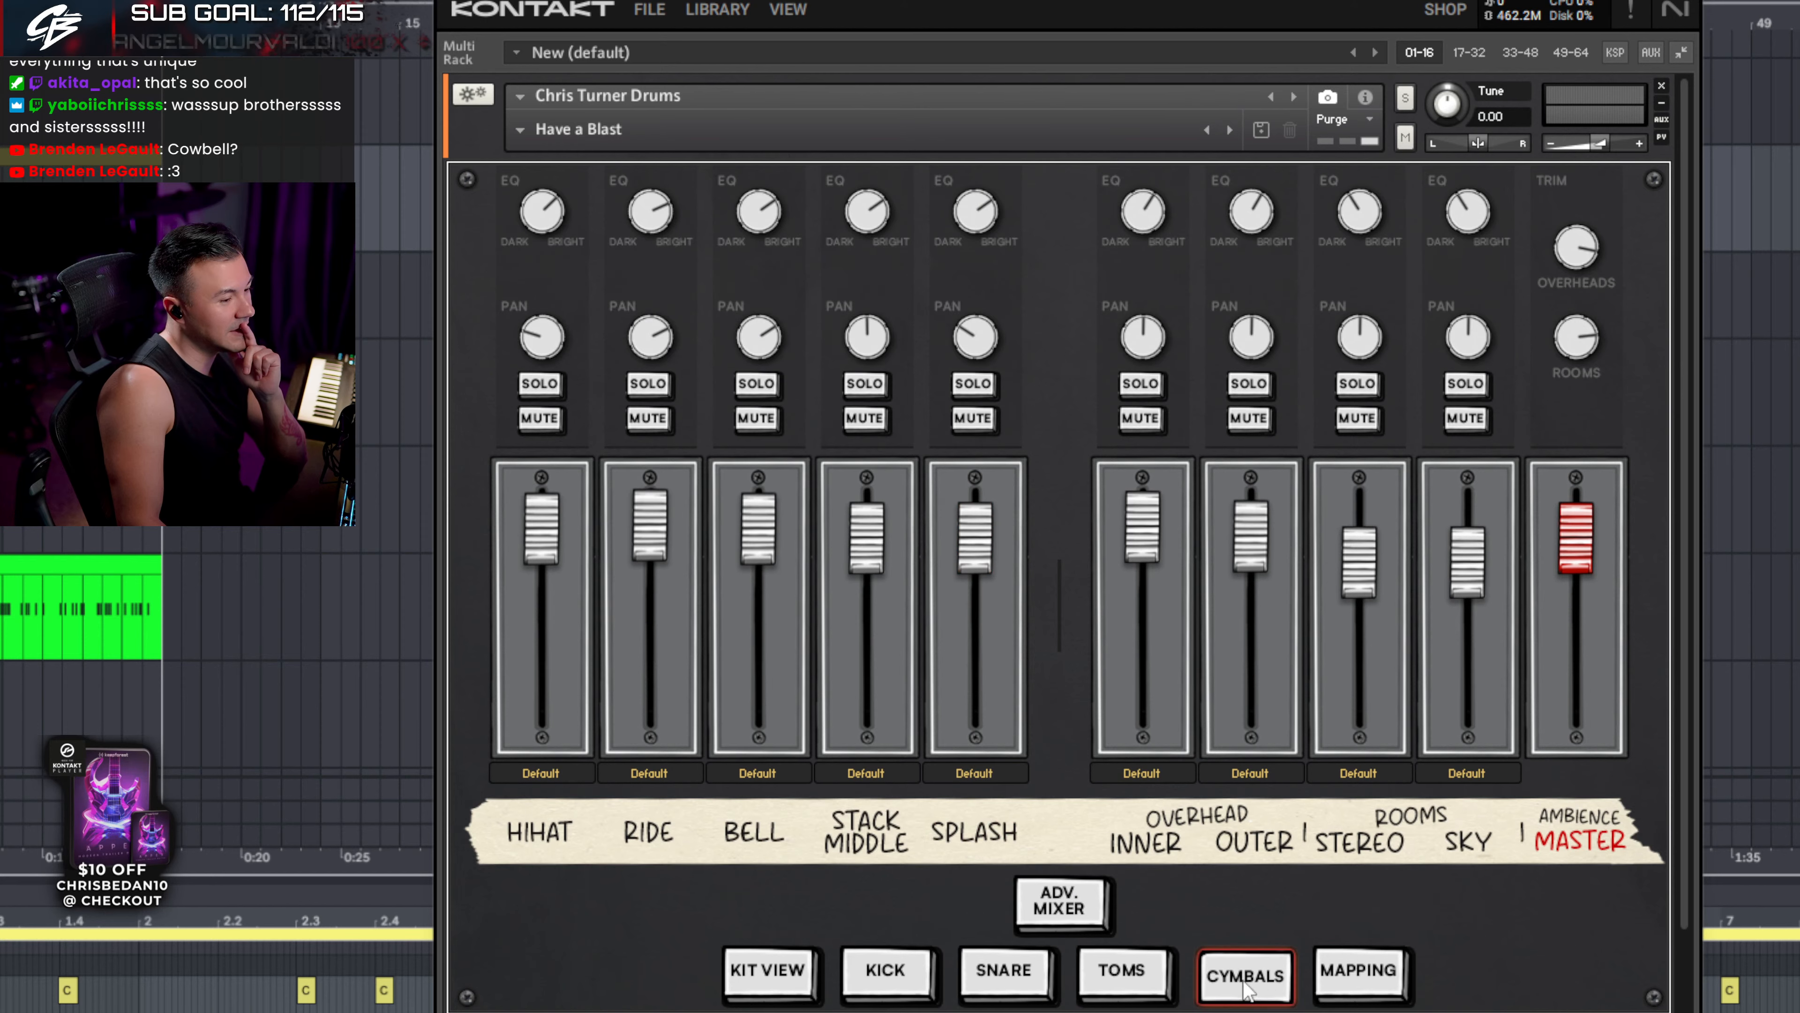
- On the Kick page, turn off SUS on the IN channel and audition the kick
{"action": "left_click", "coordinate": [888, 973]}
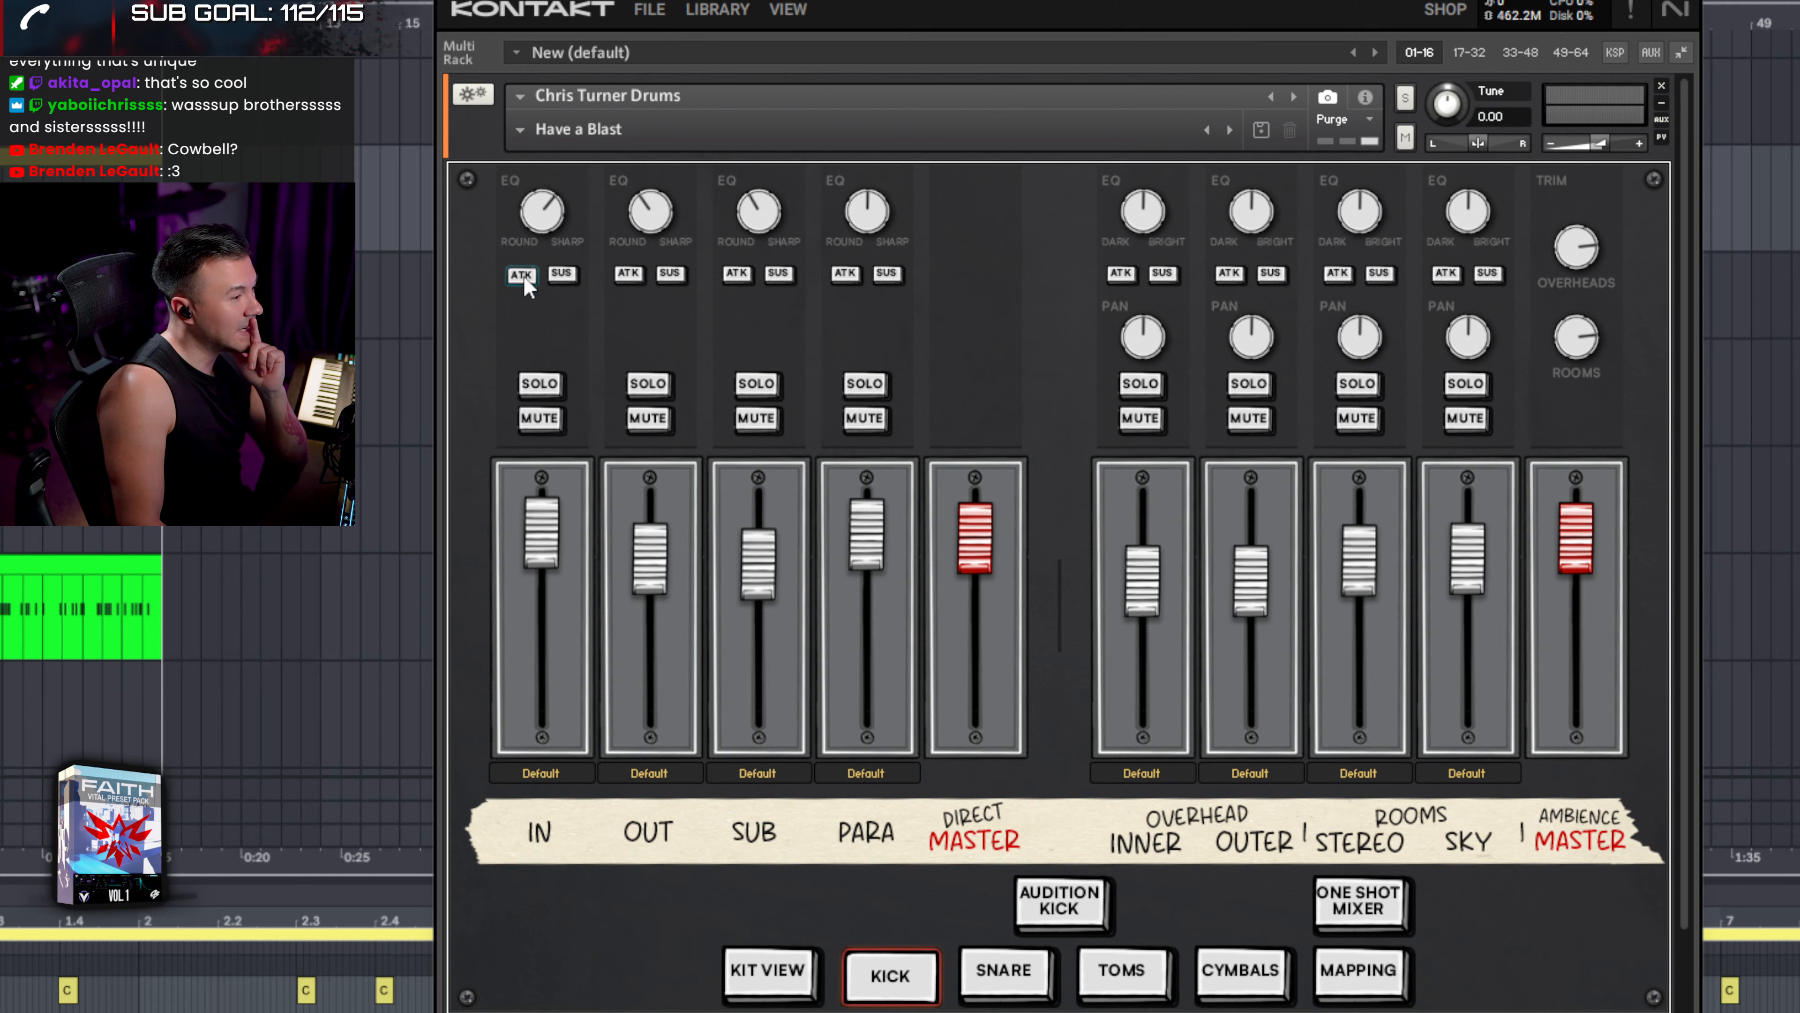
{"action": "left_click", "coordinate": [560, 278]}
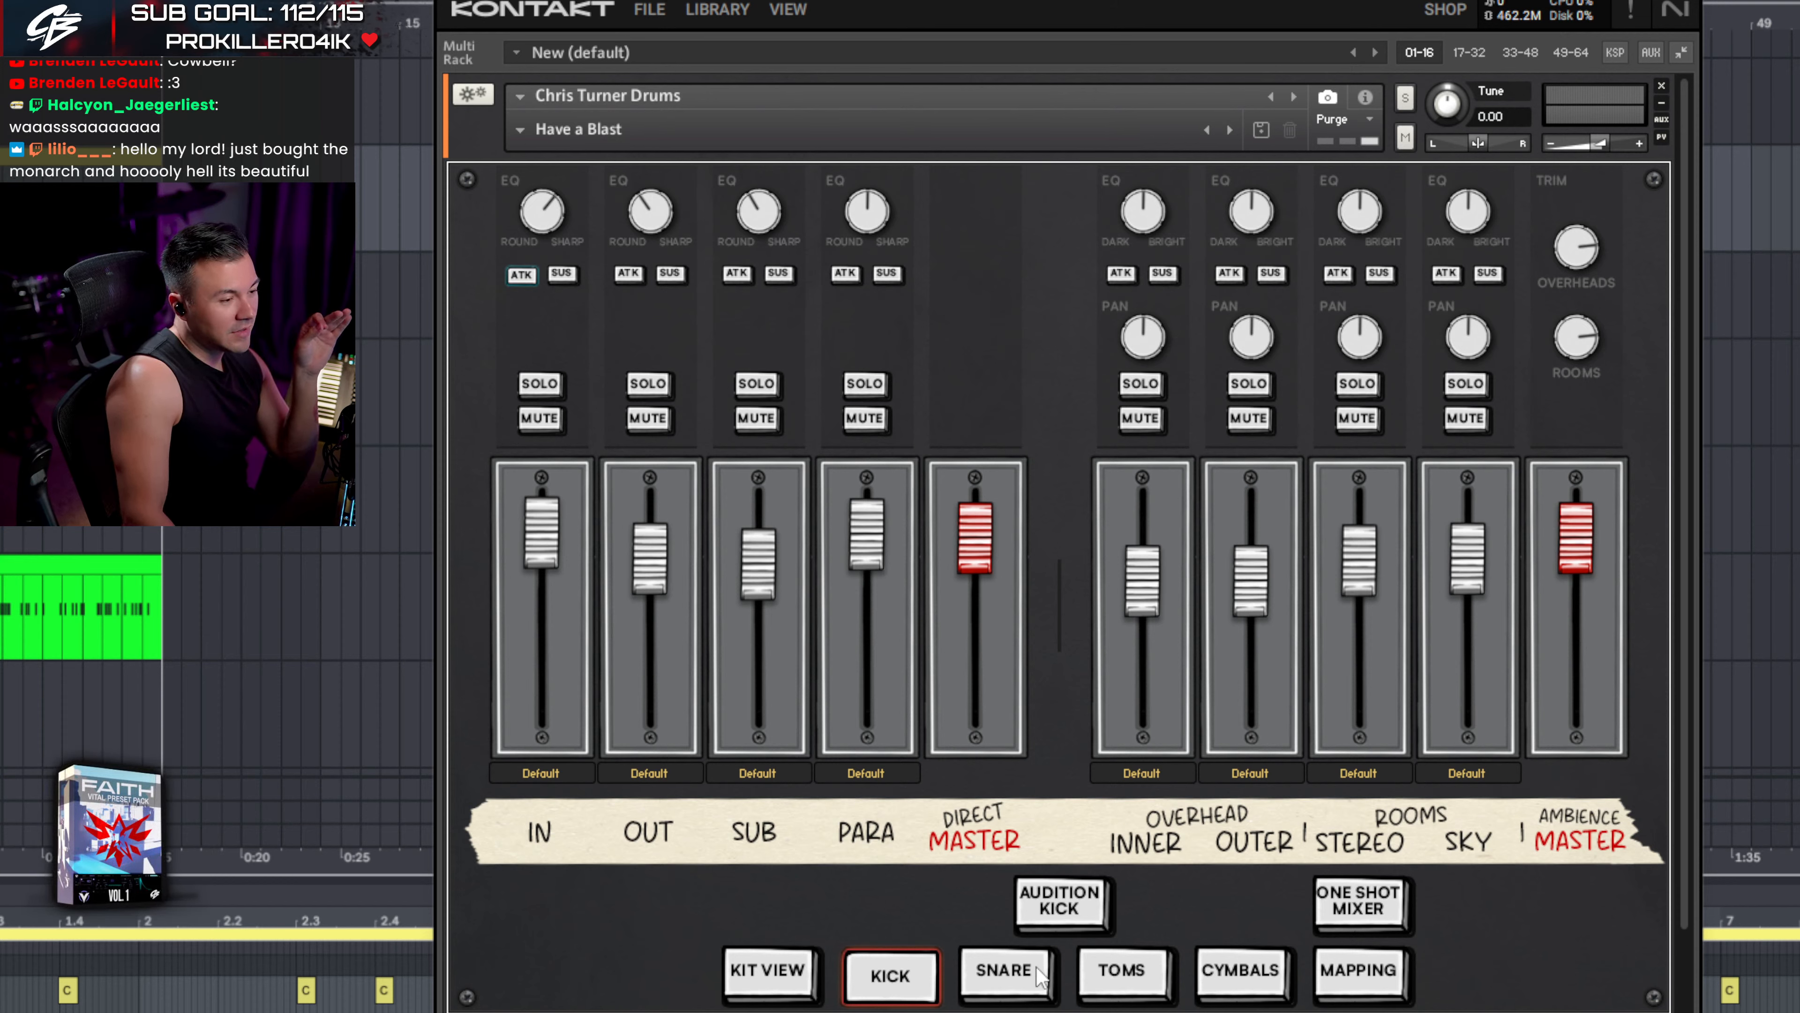
{"action": "left_click", "coordinate": [1045, 911]}
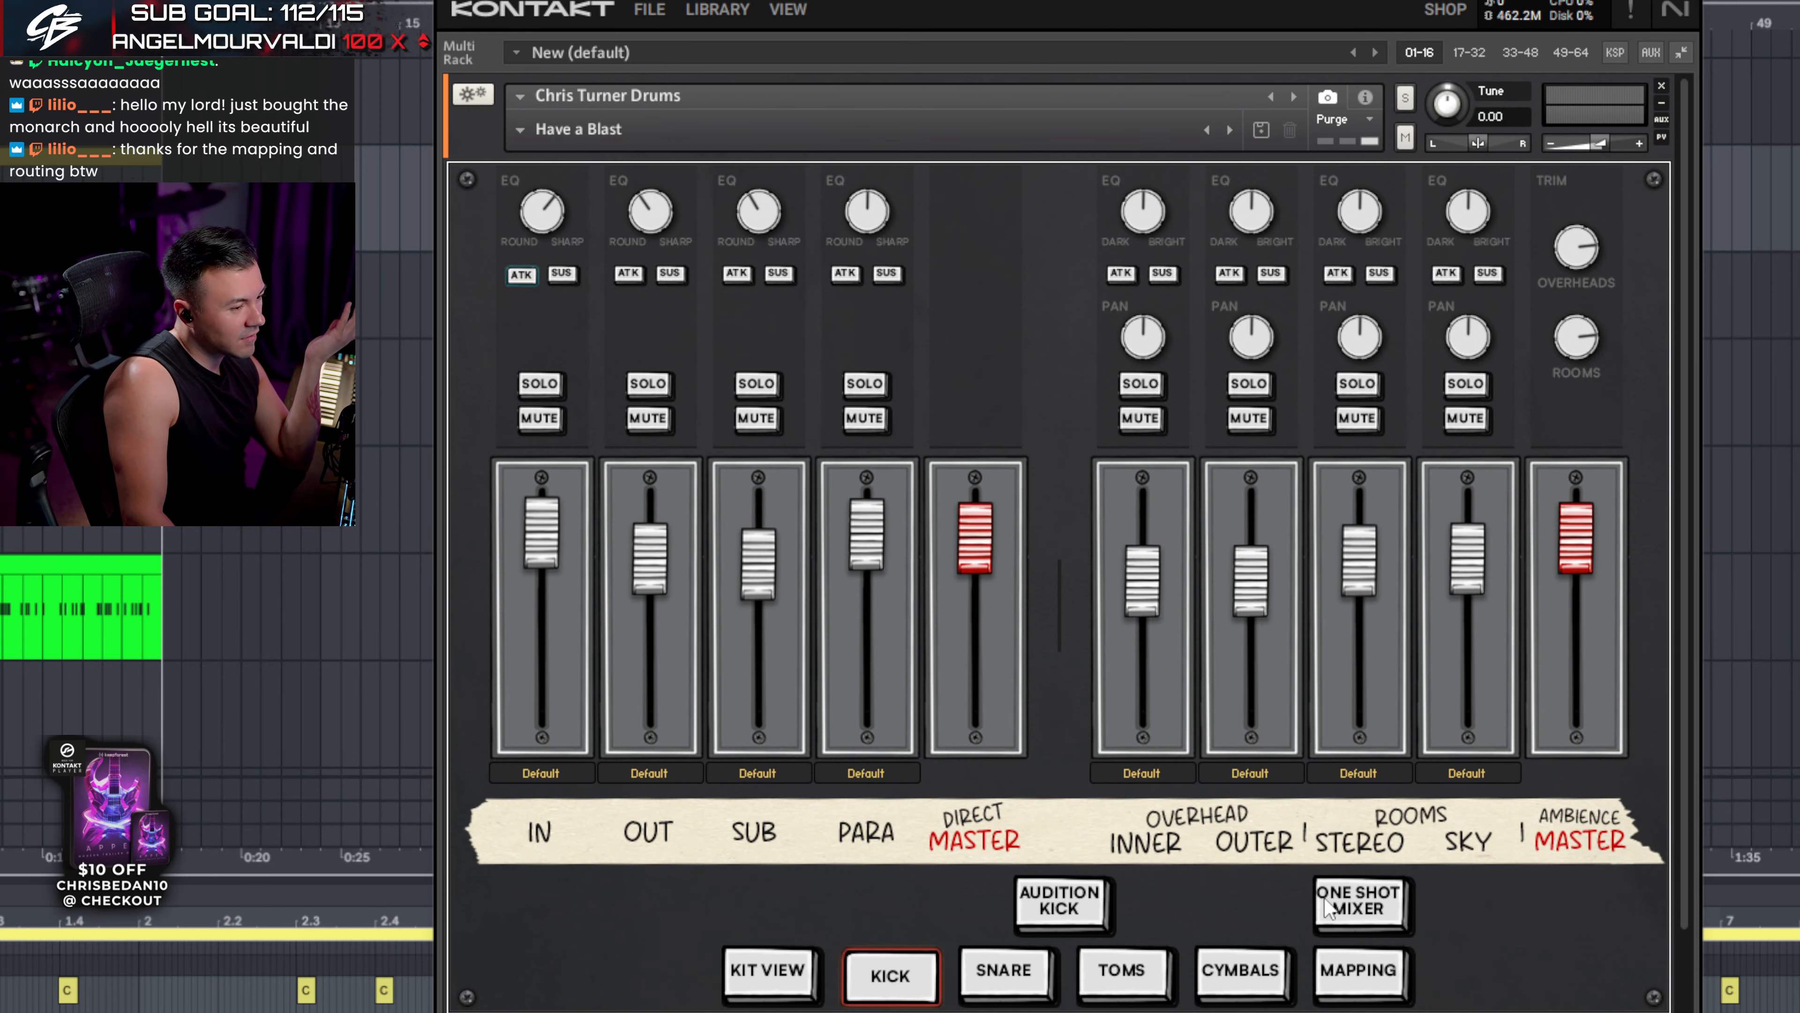
- Toggle the kick's one-shot mixer, then audition the kick and the snare
{"action": "left_click", "coordinate": [1328, 907]}
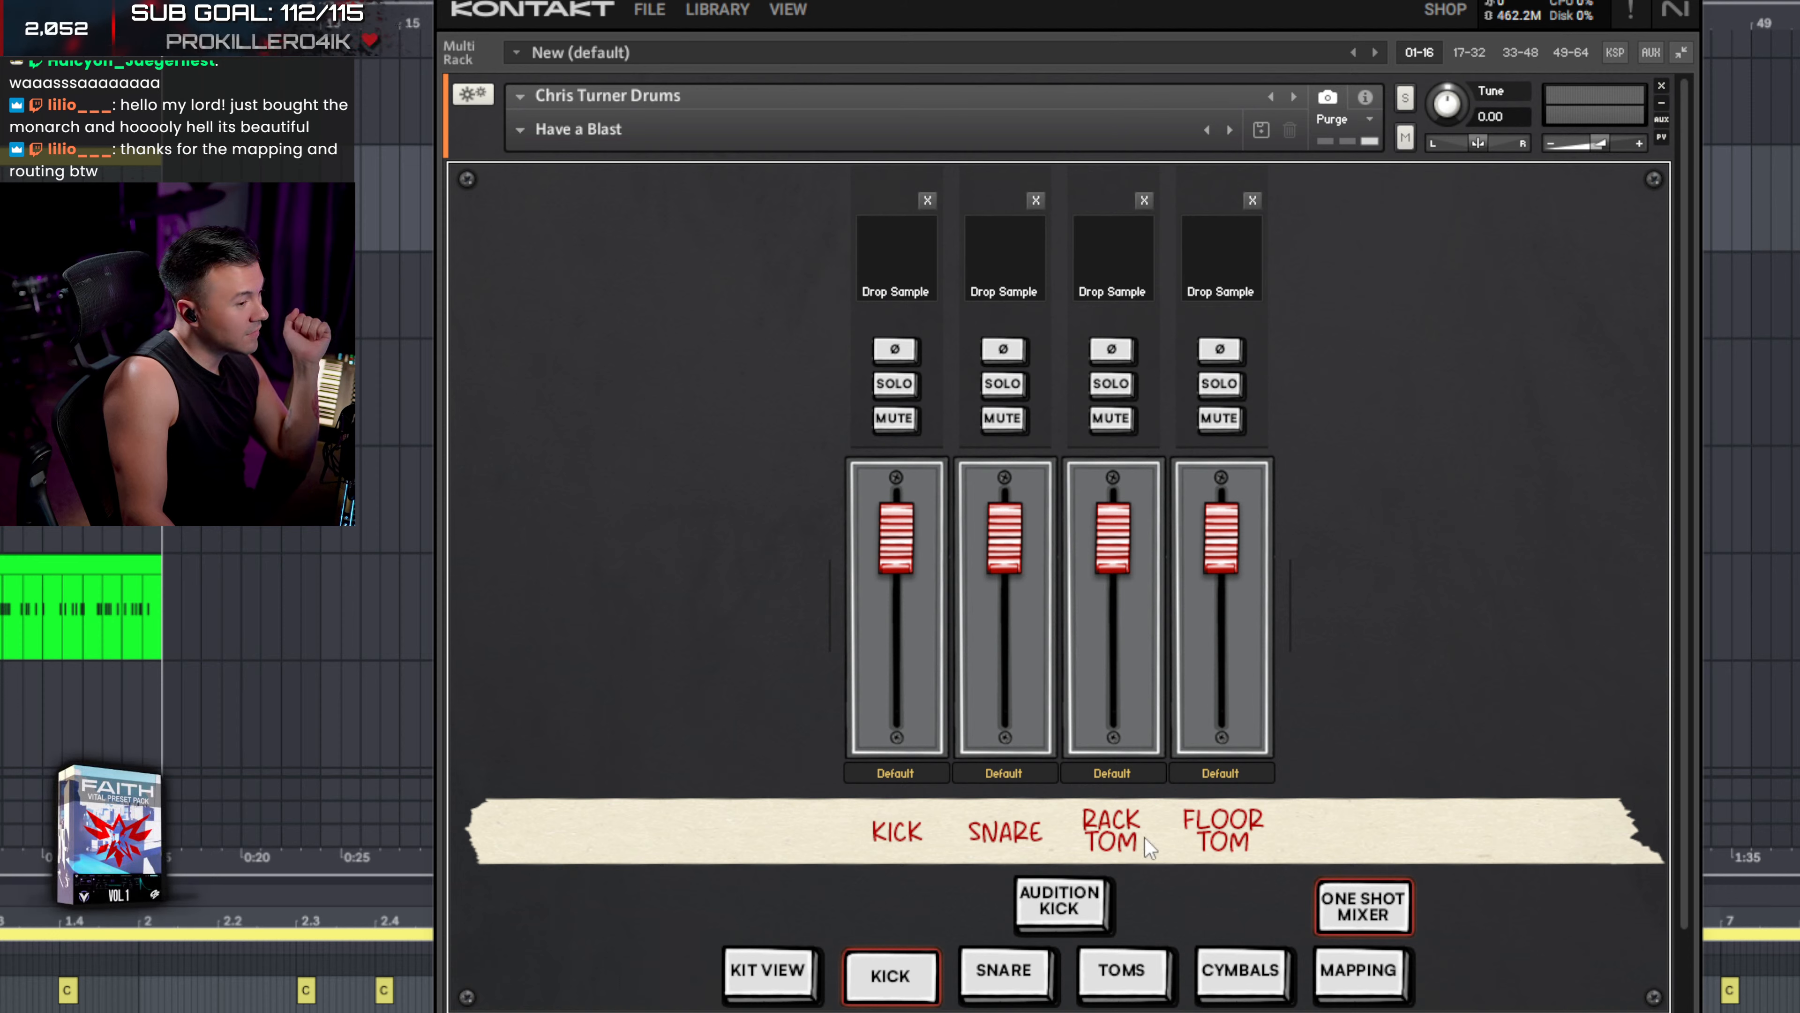
{"action": "left_click", "coordinate": [1360, 915]}
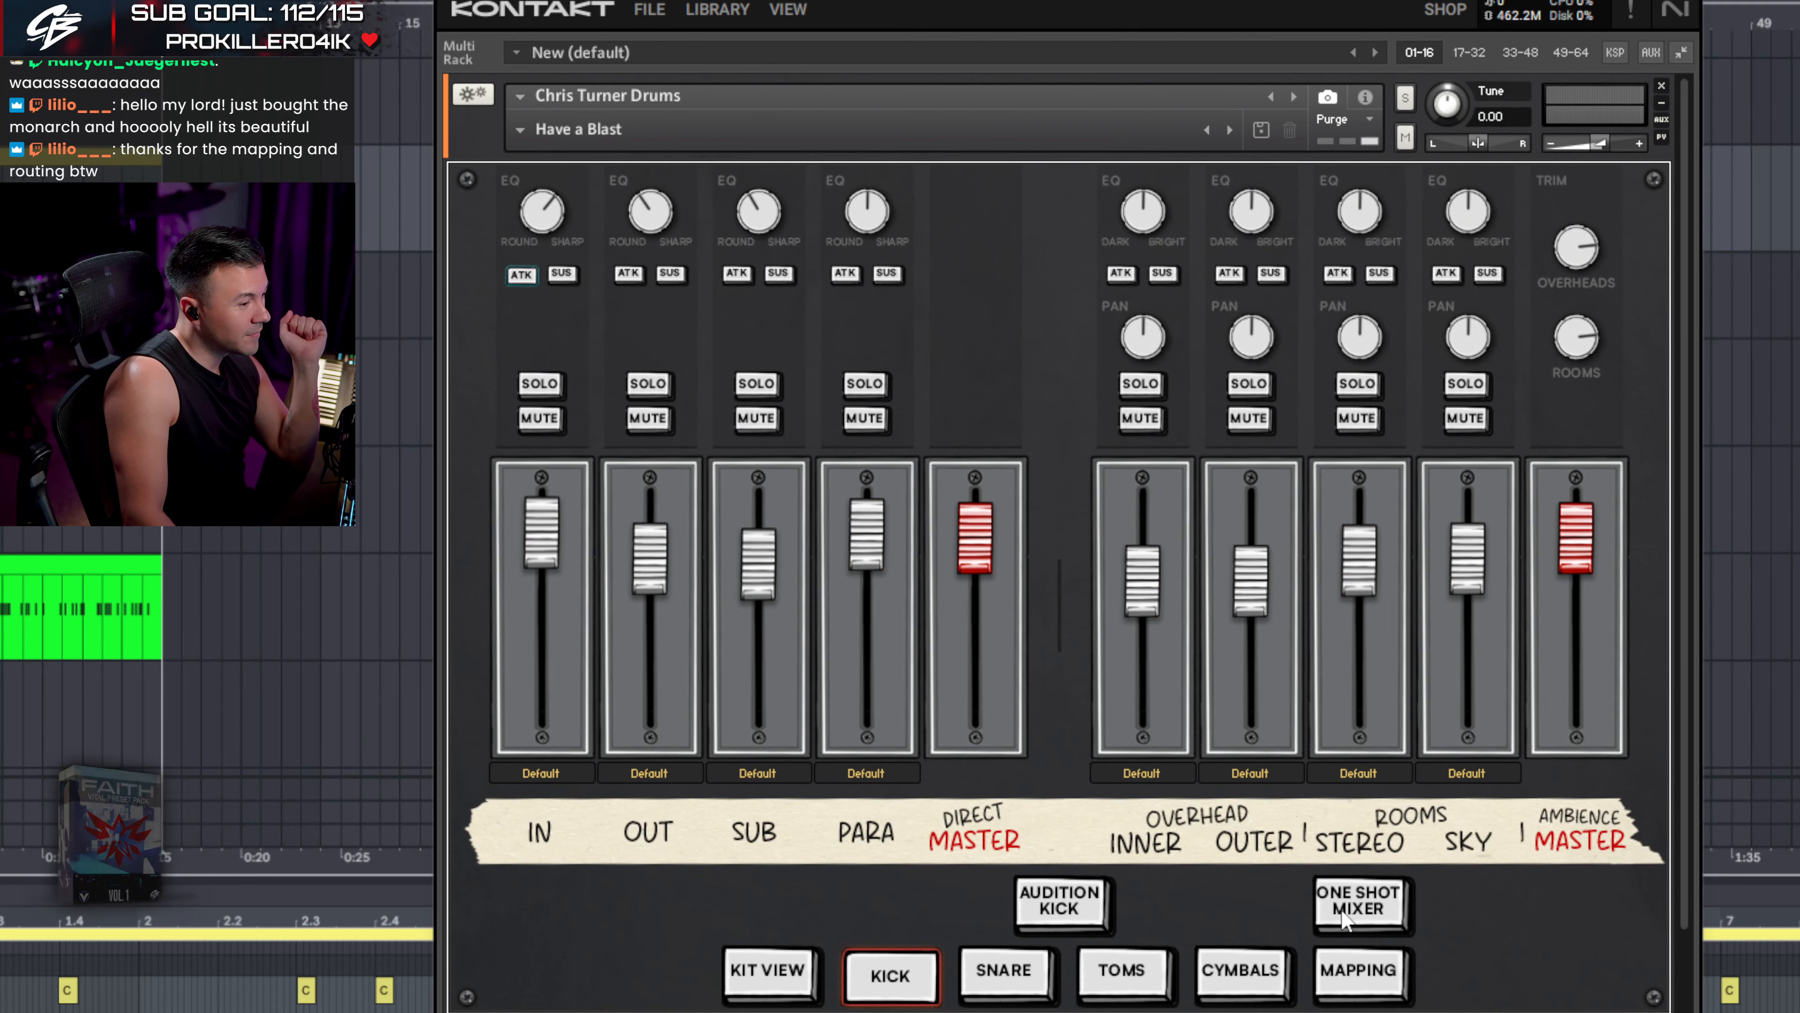
{"action": "left_click", "coordinate": [1035, 908]}
{"action": "left_click", "coordinate": [1013, 993]}
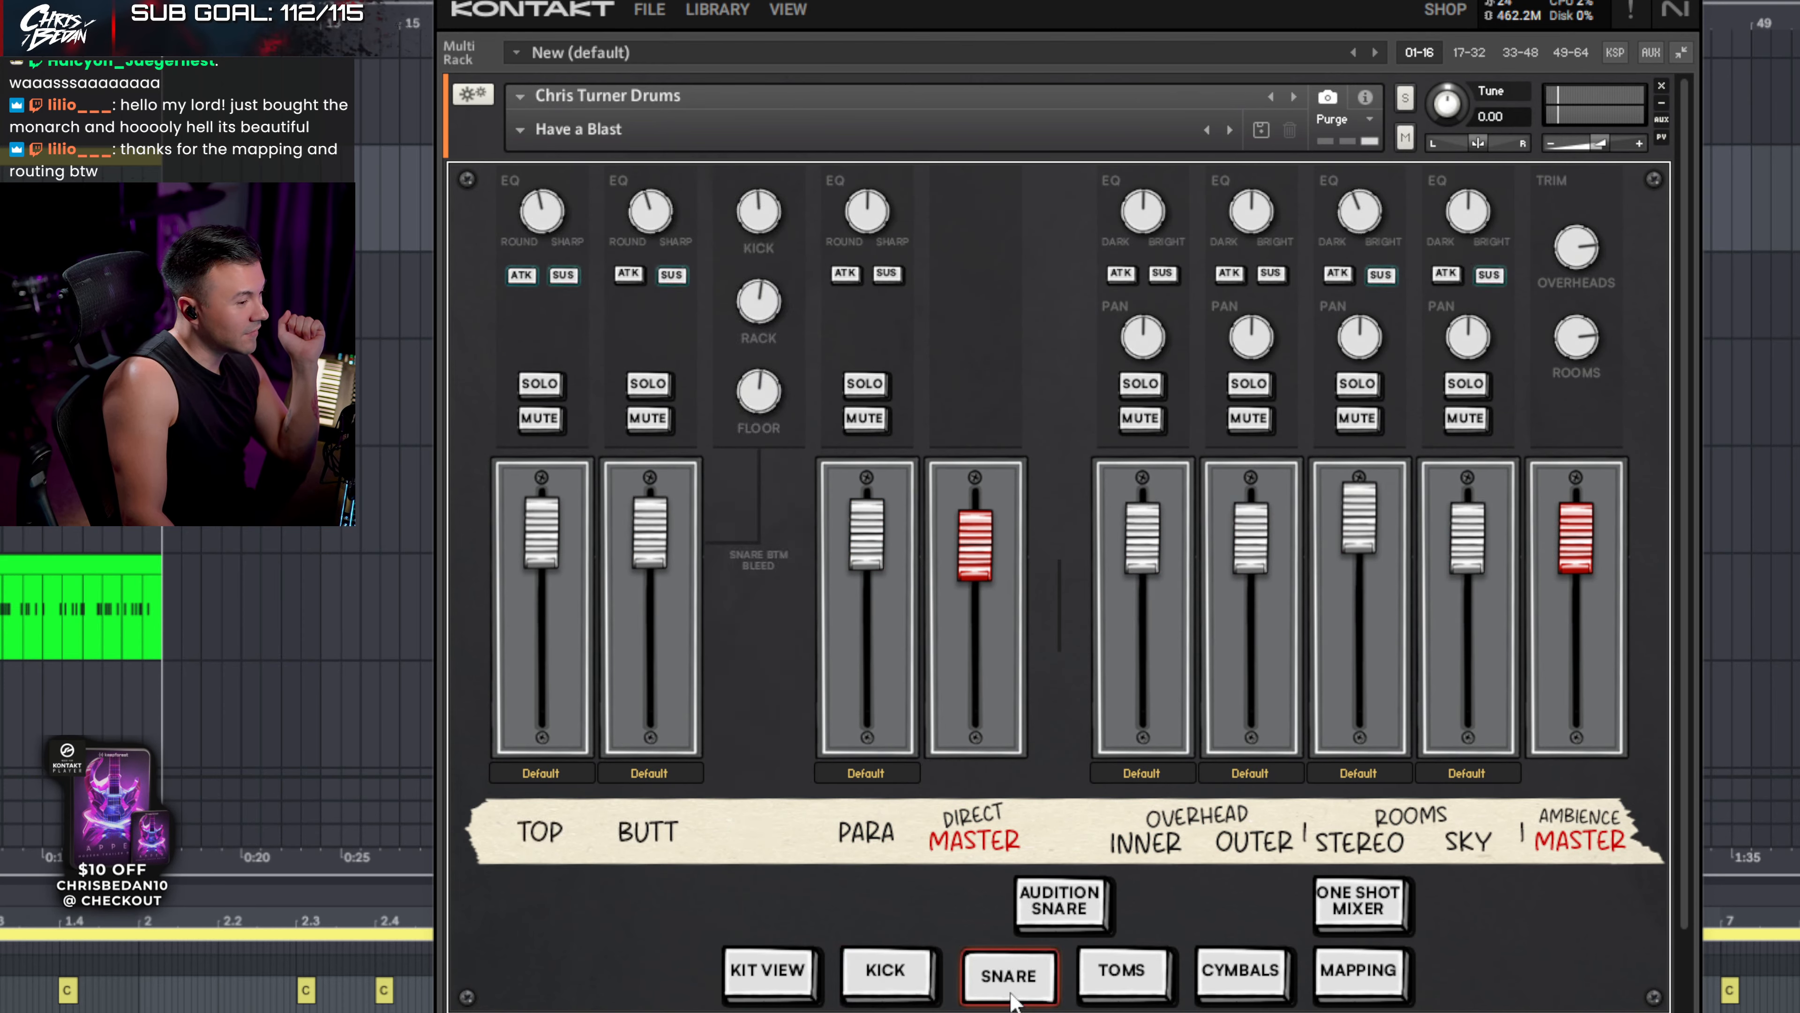
{"action": "left_click", "coordinate": [1056, 899]}
- Toggle the one-shot mixer on the Snare, Kick and Toms pages, then audition the floor tom
{"action": "left_click", "coordinate": [1358, 904]}
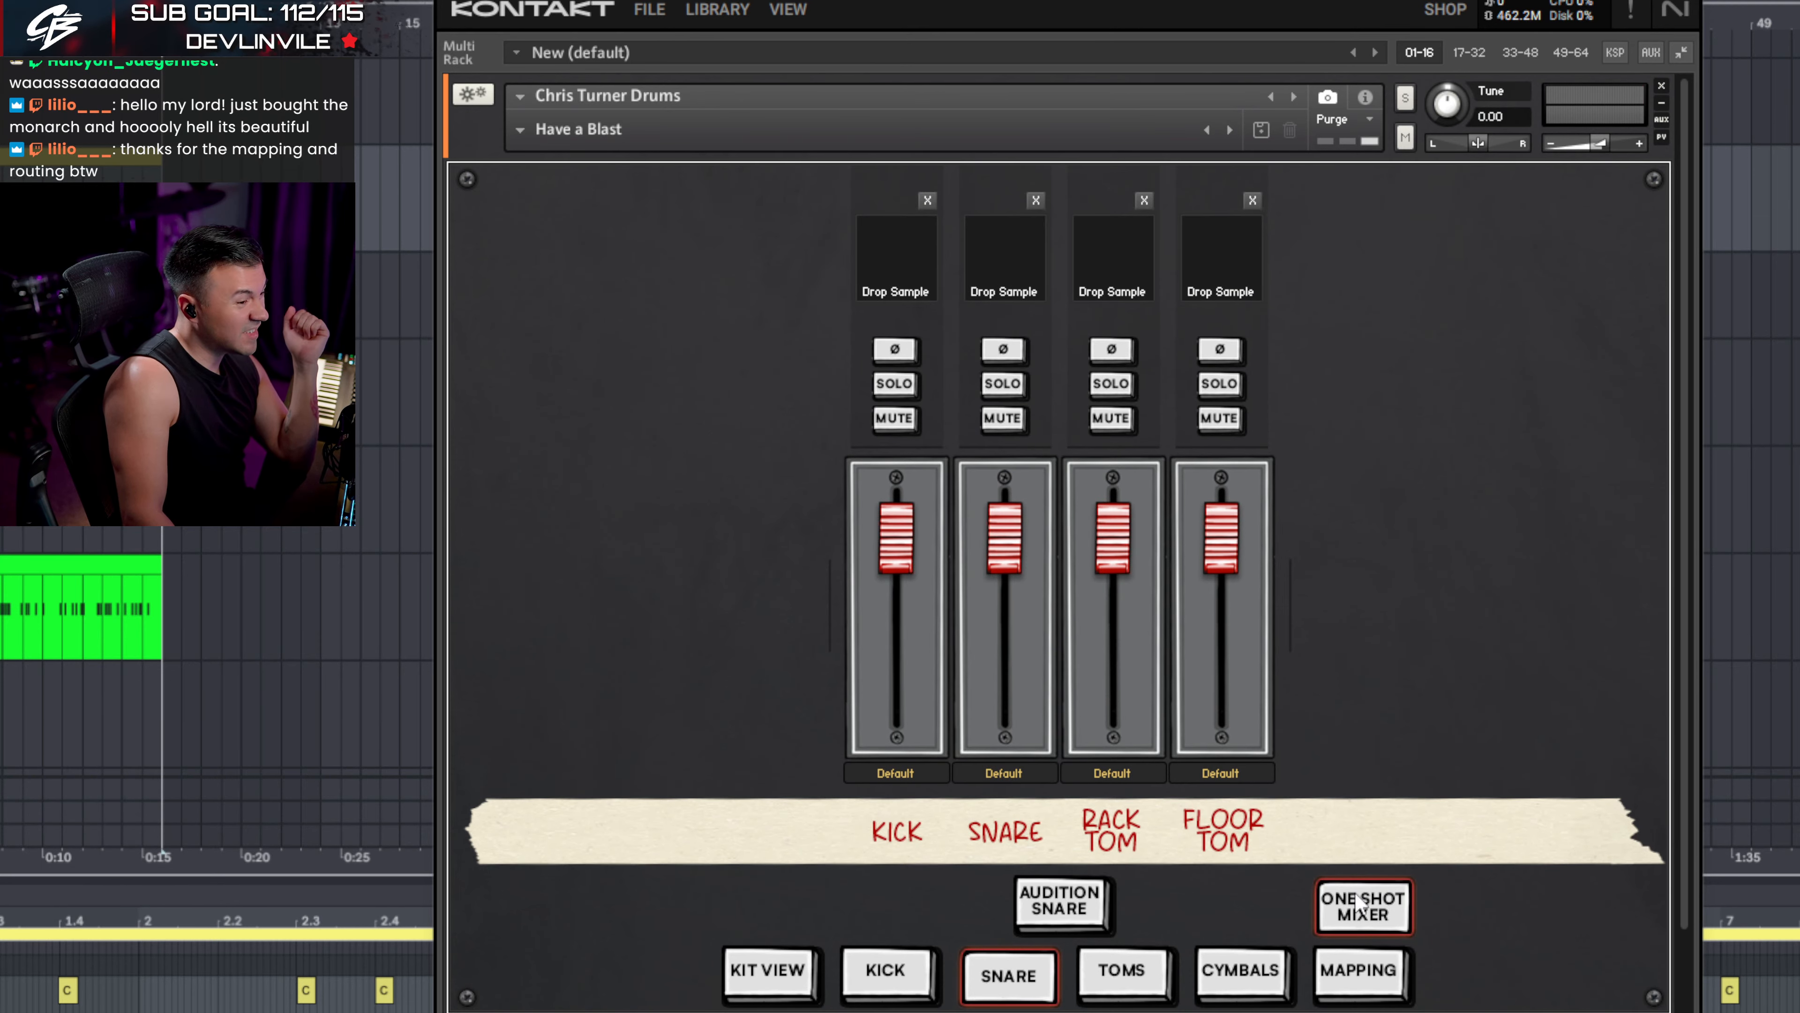
{"action": "left_click", "coordinate": [1362, 908]}
{"action": "left_click", "coordinate": [879, 987]}
{"action": "left_click", "coordinate": [1356, 905]}
{"action": "left_click", "coordinate": [1356, 905]}
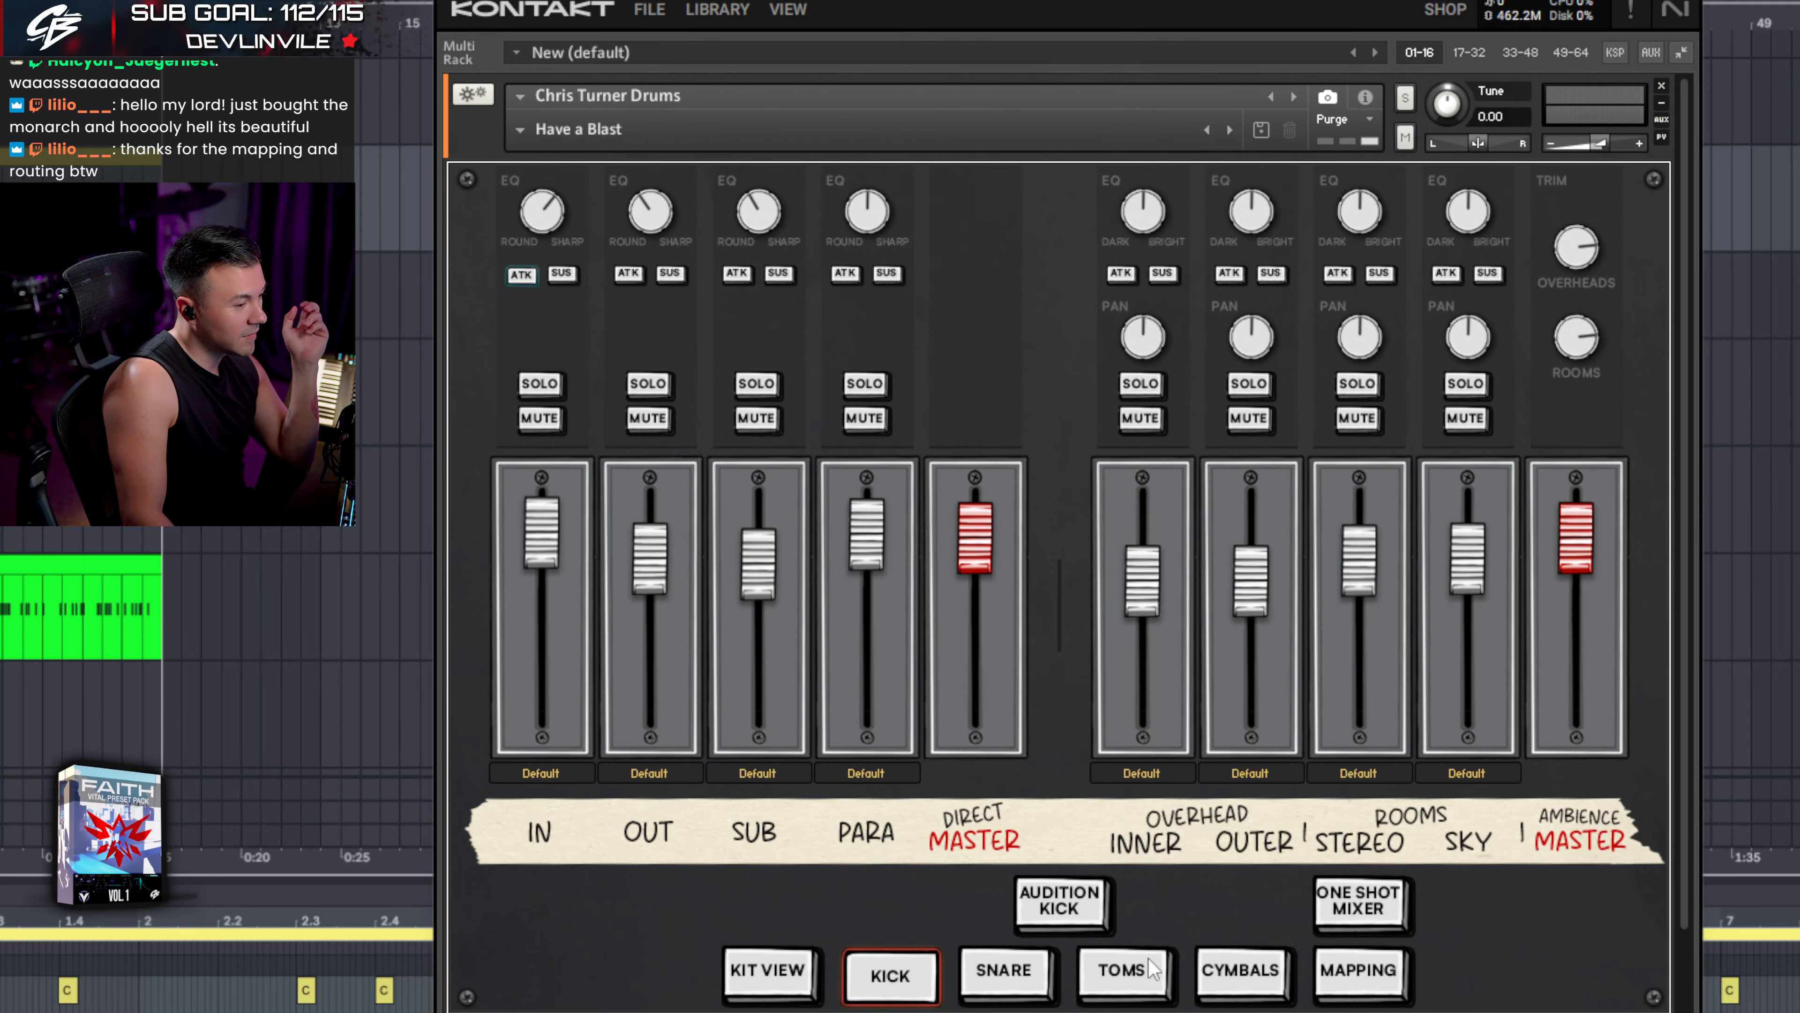
{"action": "left_click", "coordinate": [1152, 969]}
{"action": "left_click", "coordinate": [1357, 916]}
{"action": "left_click", "coordinate": [1357, 916]}
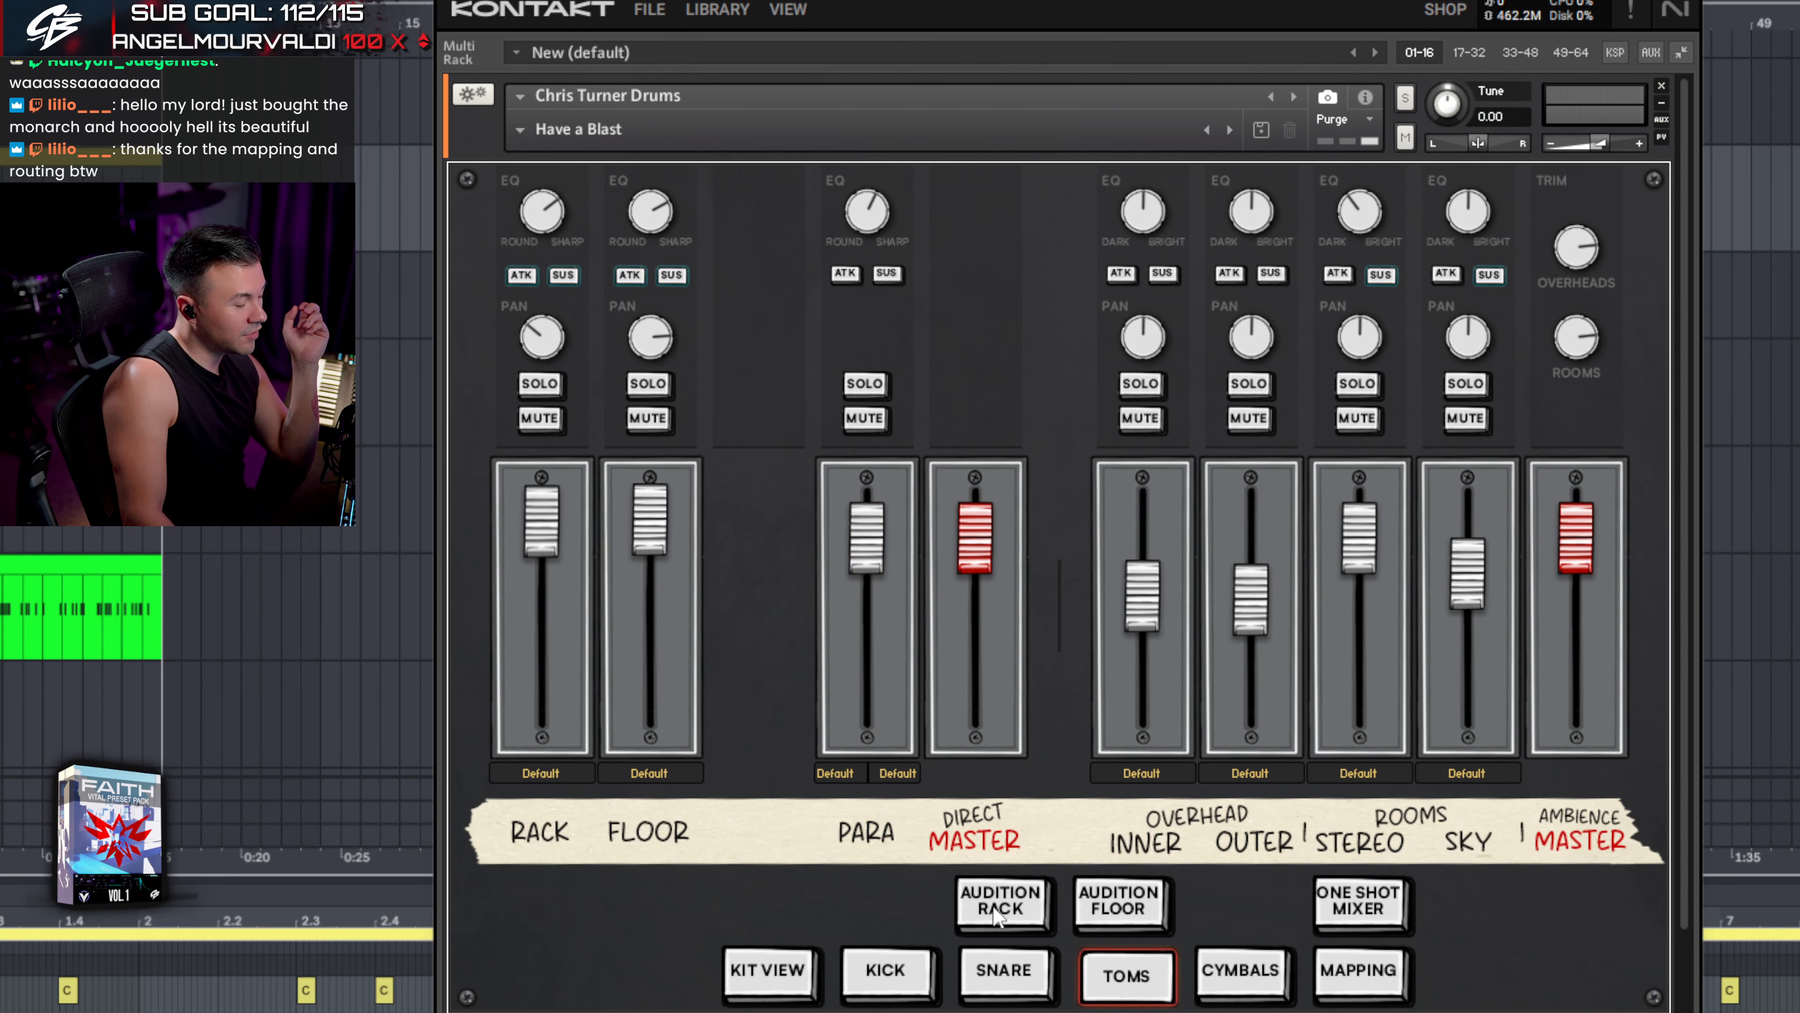
{"action": "left_click", "coordinate": [1119, 904]}
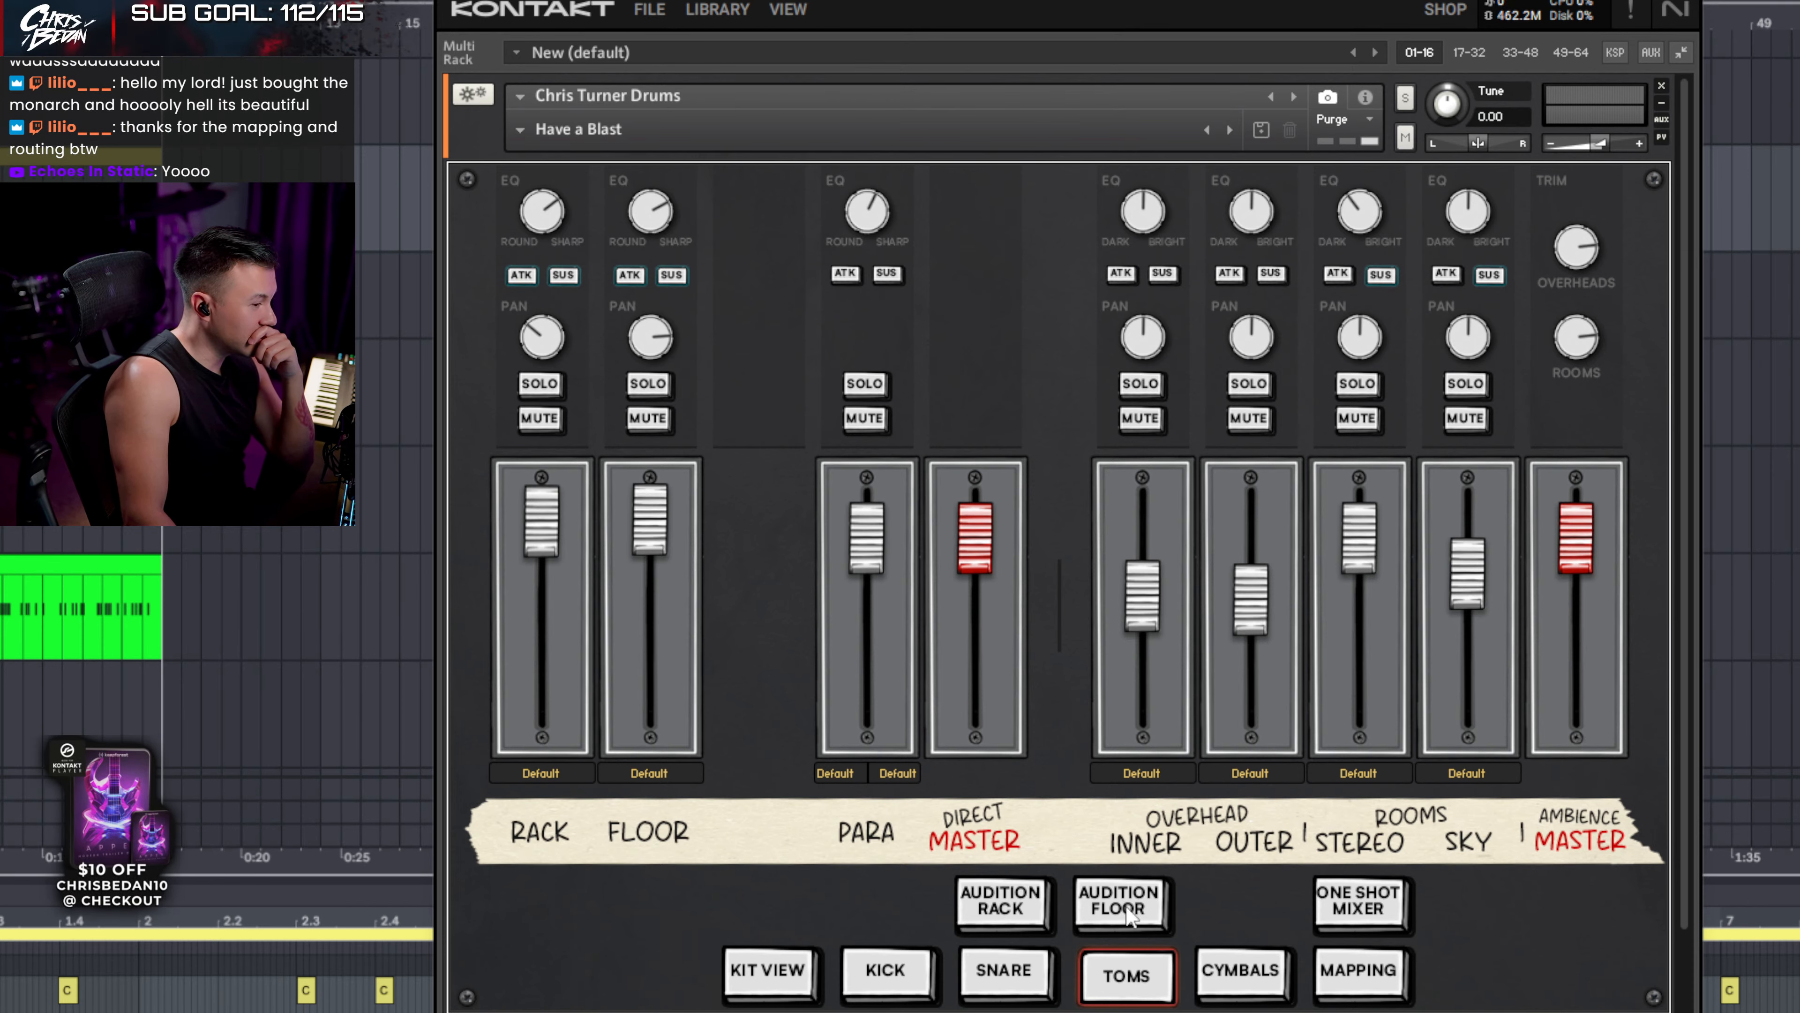
- Show and hide the cymbals' overhead/room sends, view Mapping, and return to Kit View
{"action": "left_click", "coordinate": [1247, 977]}
{"action": "left_click", "coordinate": [1065, 910]}
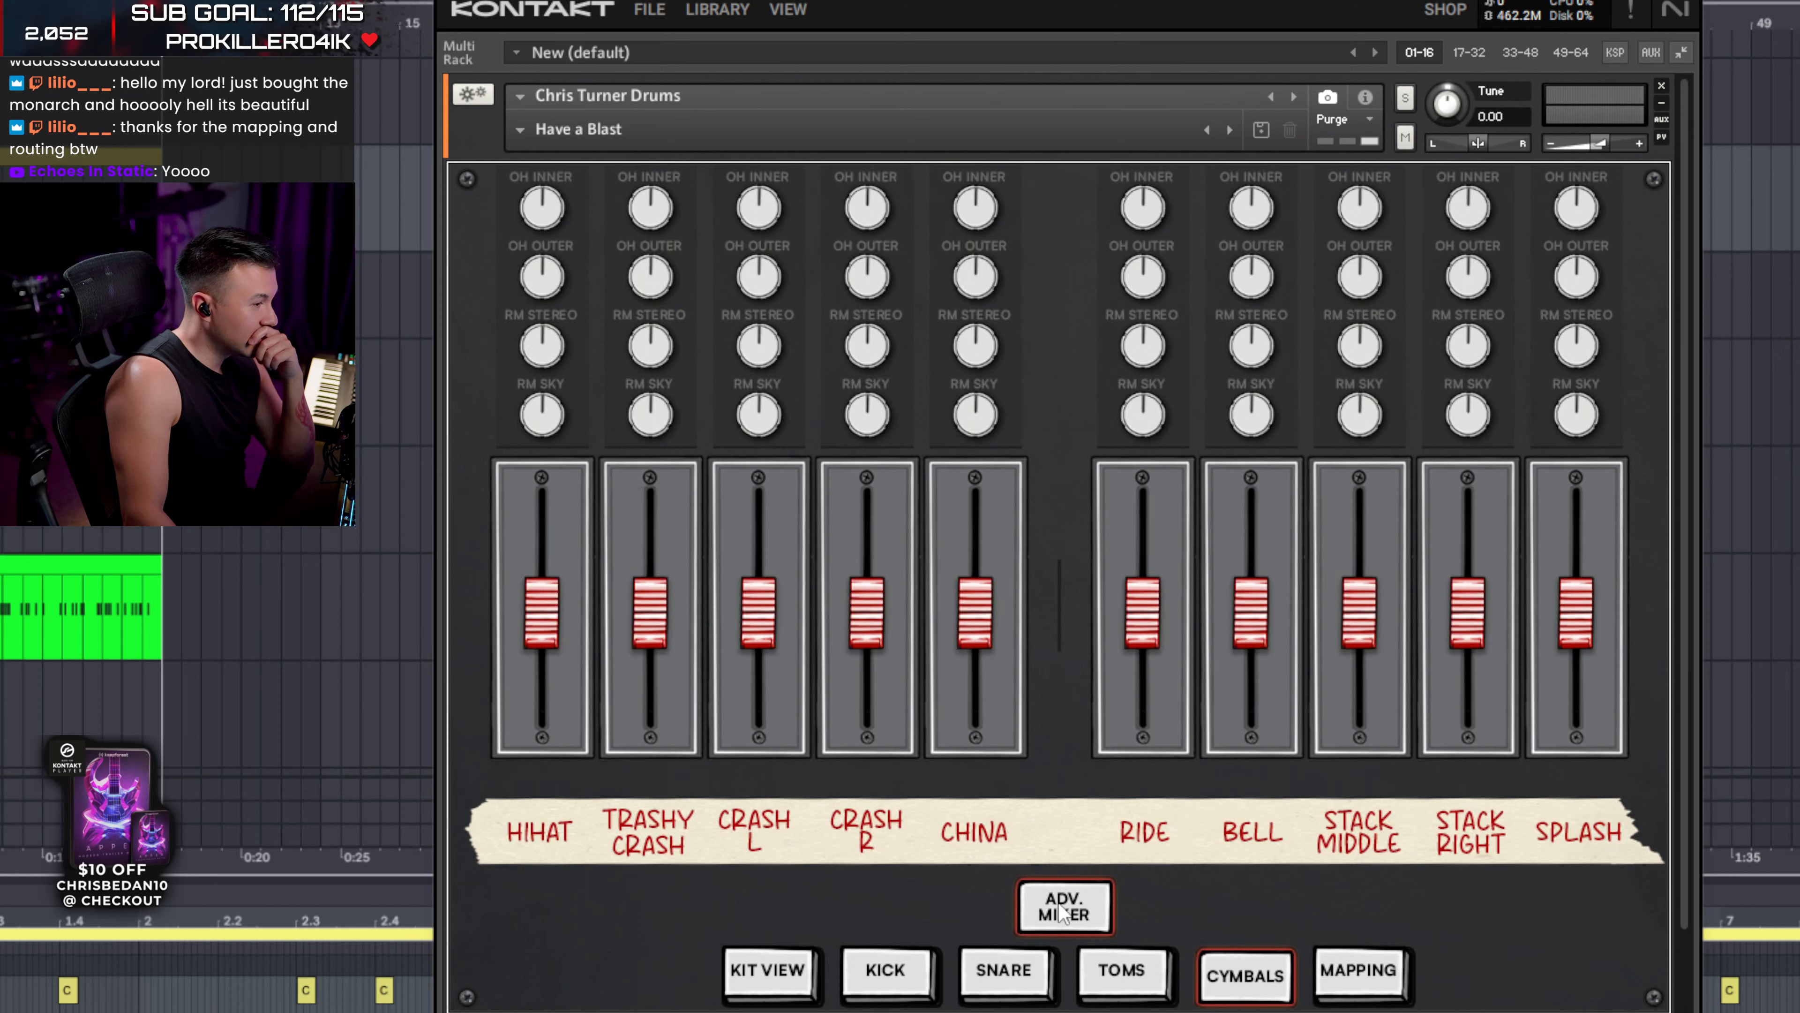
{"action": "left_click", "coordinate": [1063, 912]}
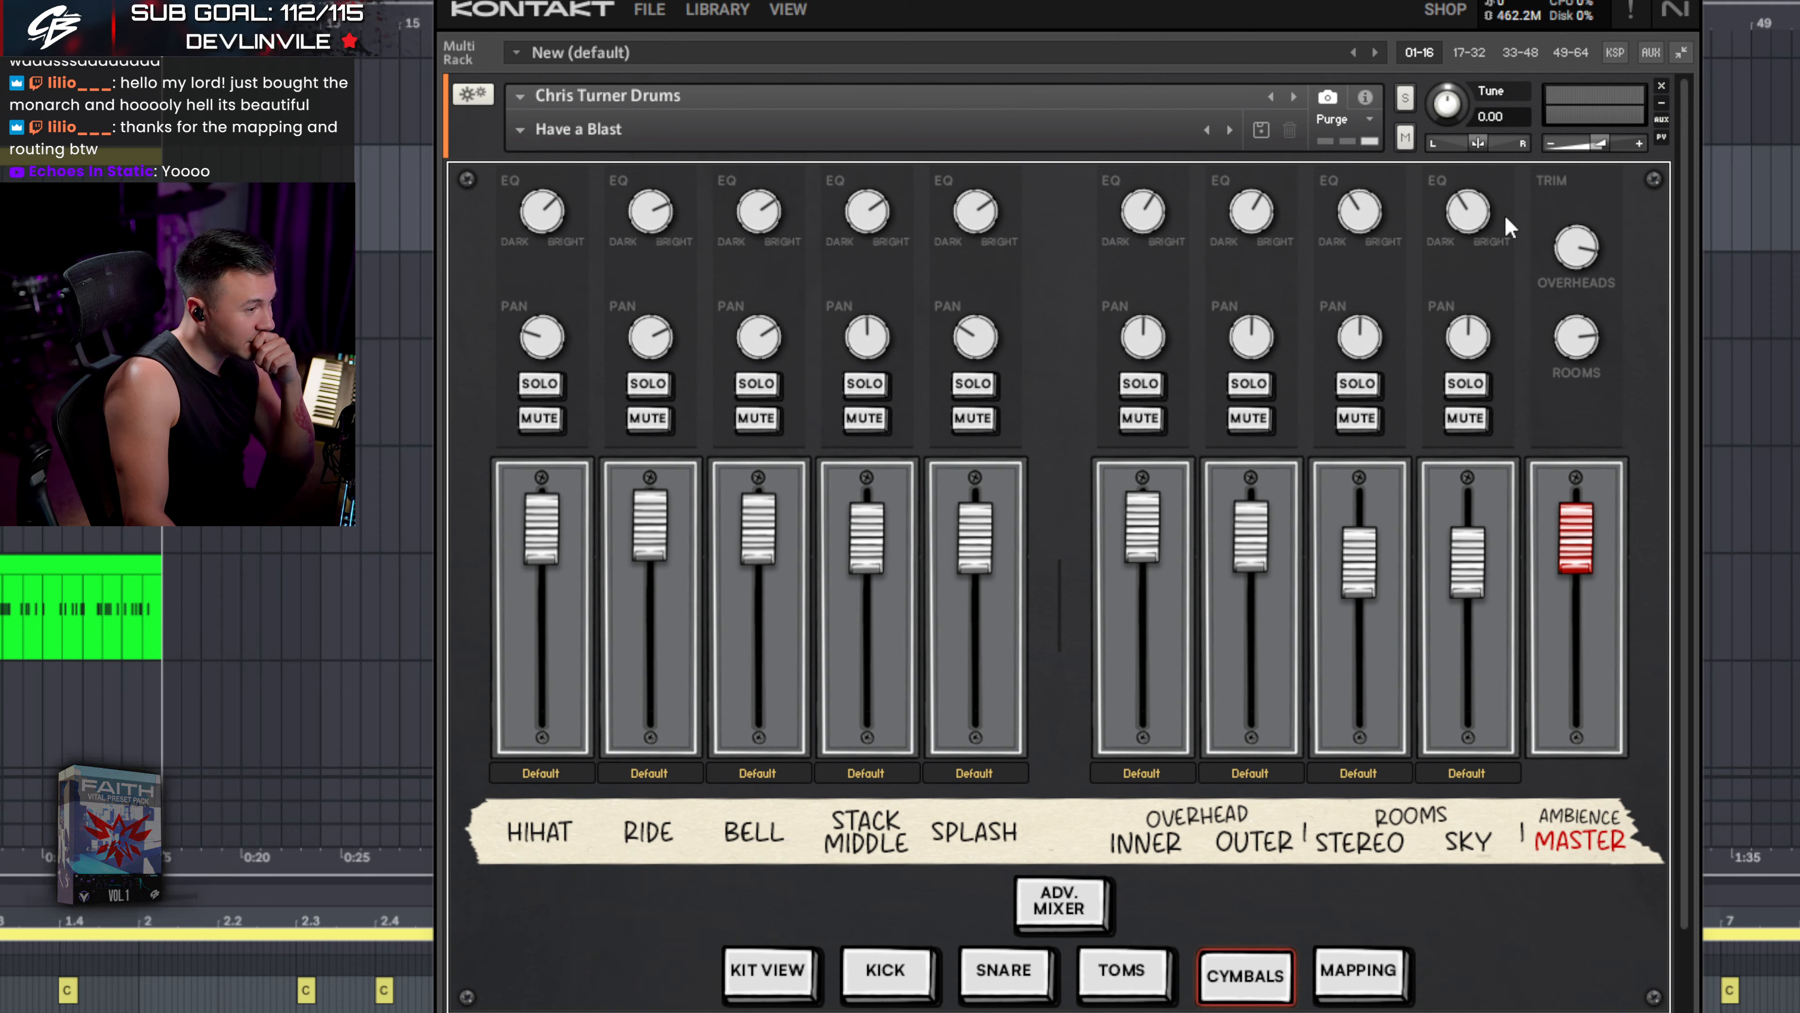
{"action": "left_click", "coordinate": [1350, 977]}
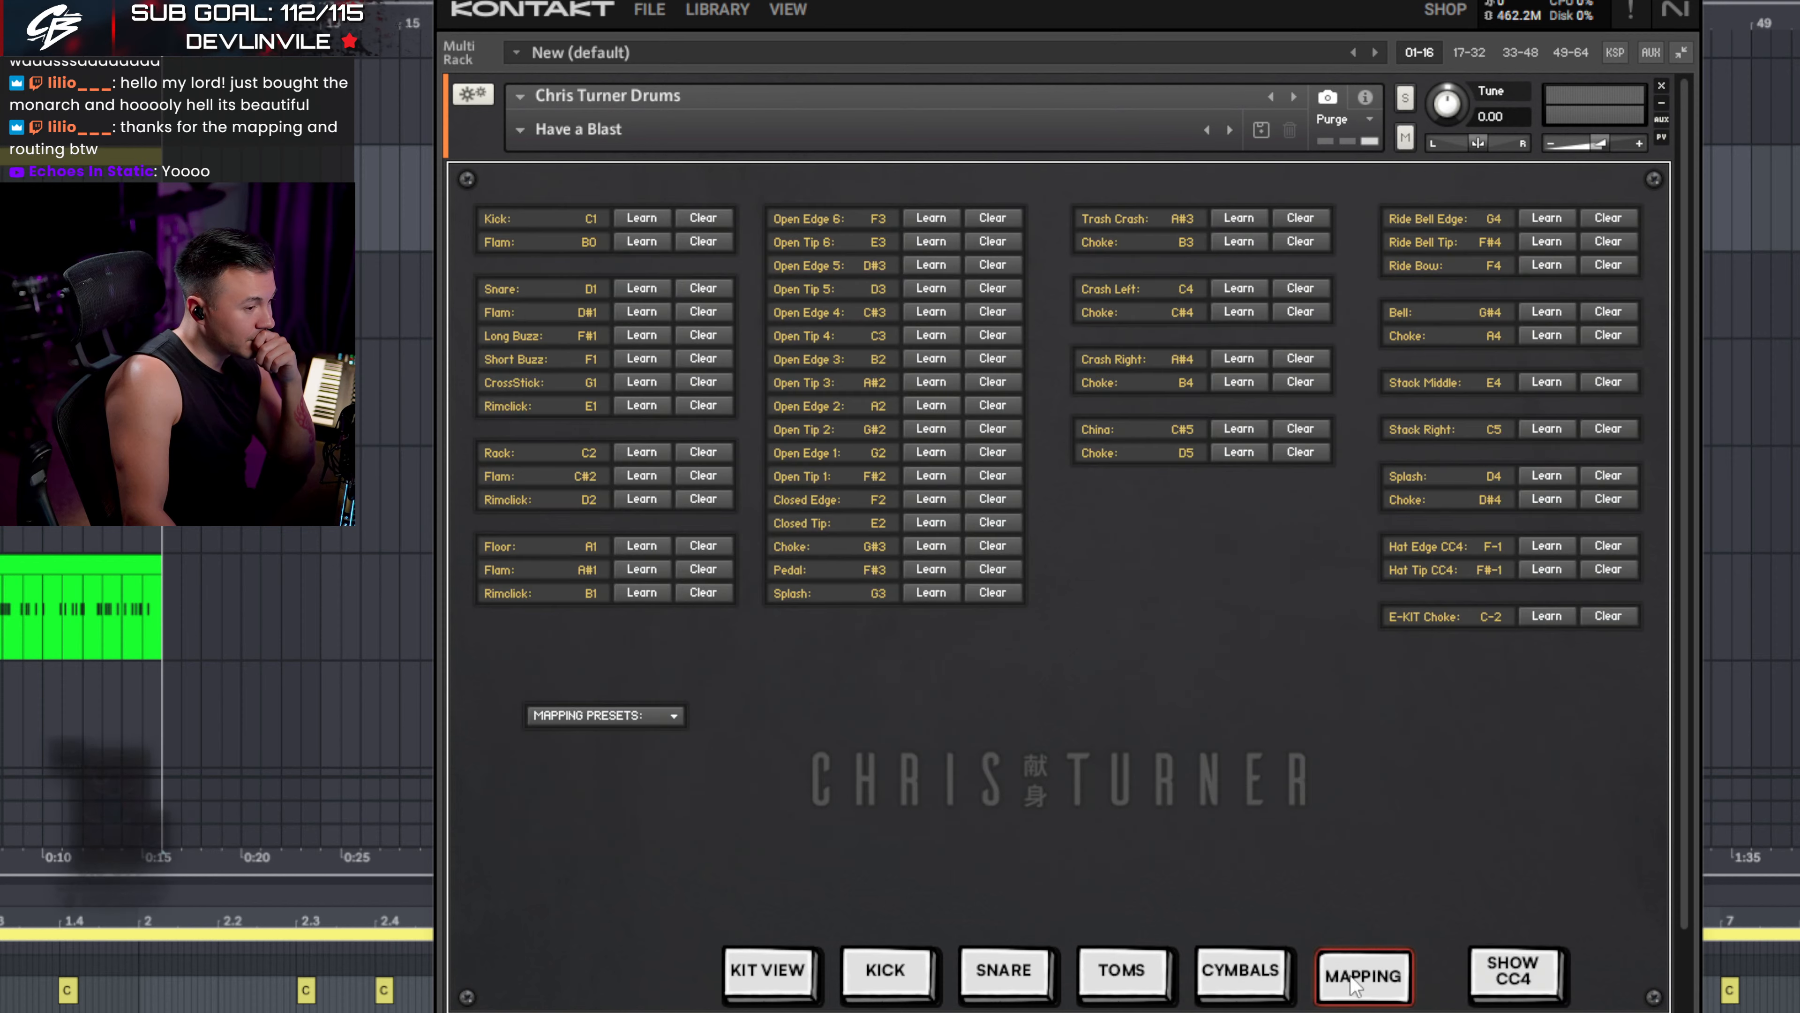
{"action": "left_click", "coordinate": [786, 1001]}
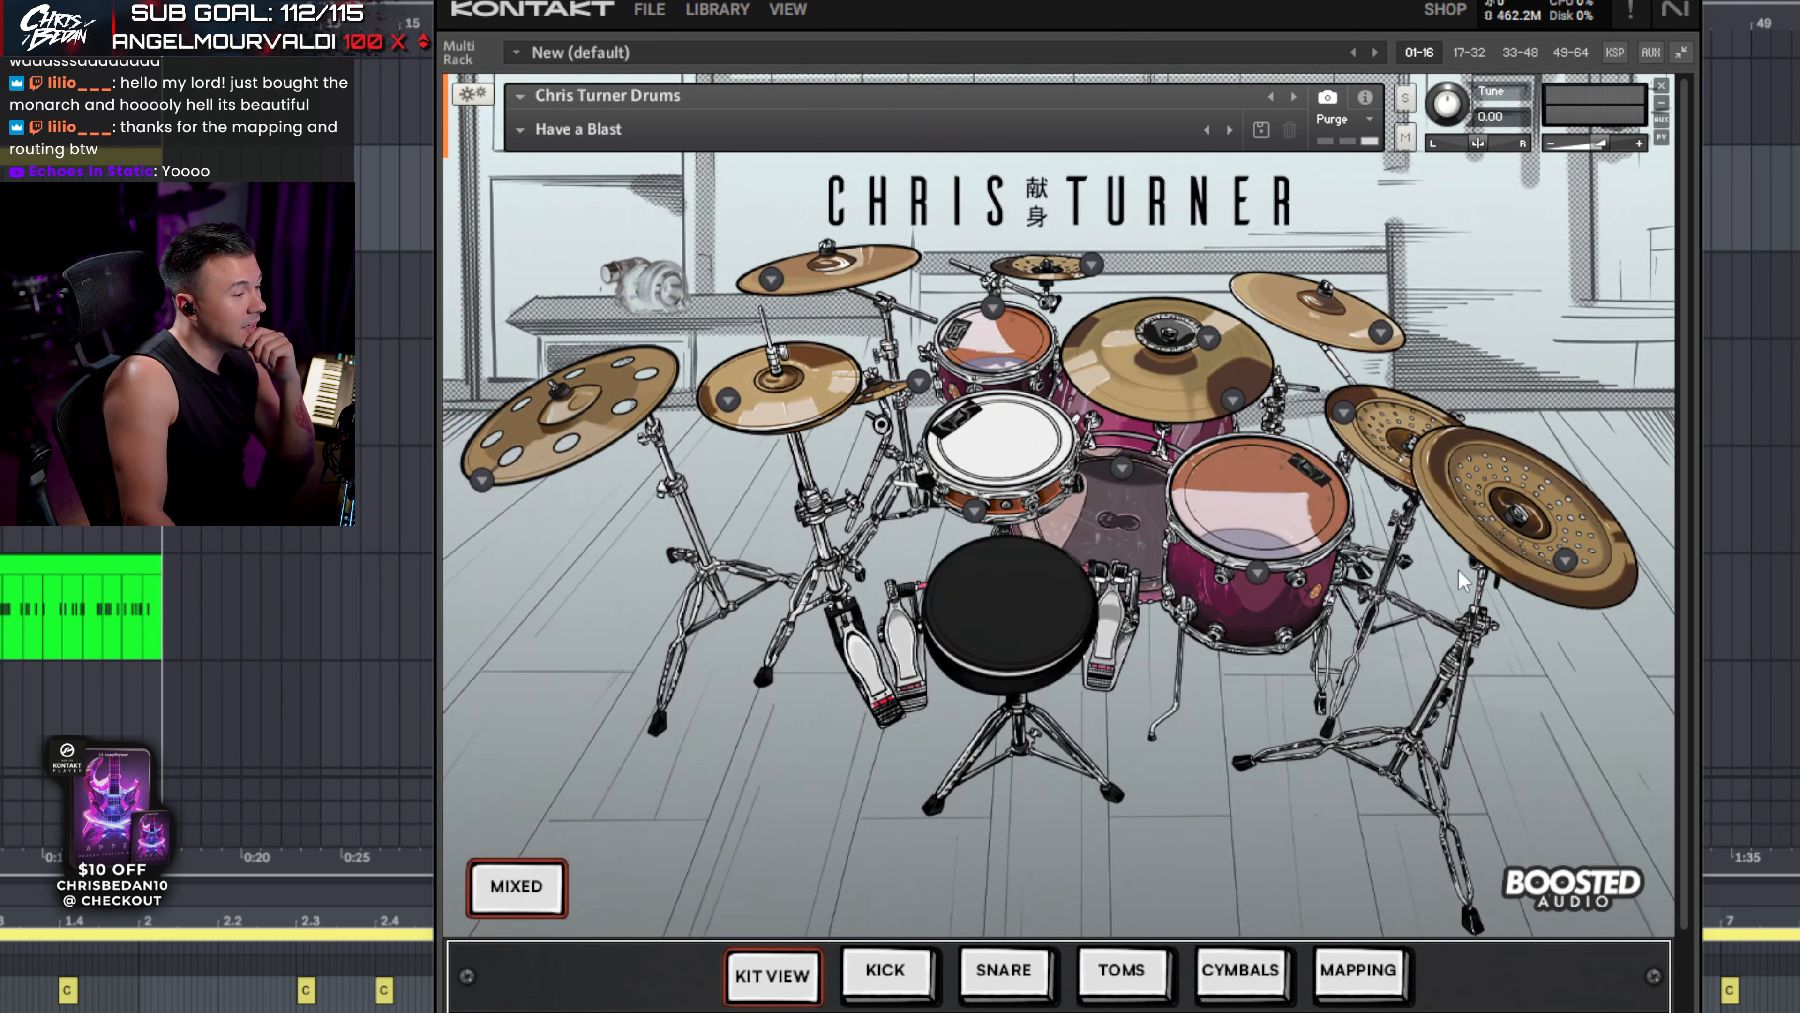
- Toggle the kit between RAW and MIXED several times, end on MIXED, and hide Kontakt
{"action": "left_click", "coordinate": [500, 889]}
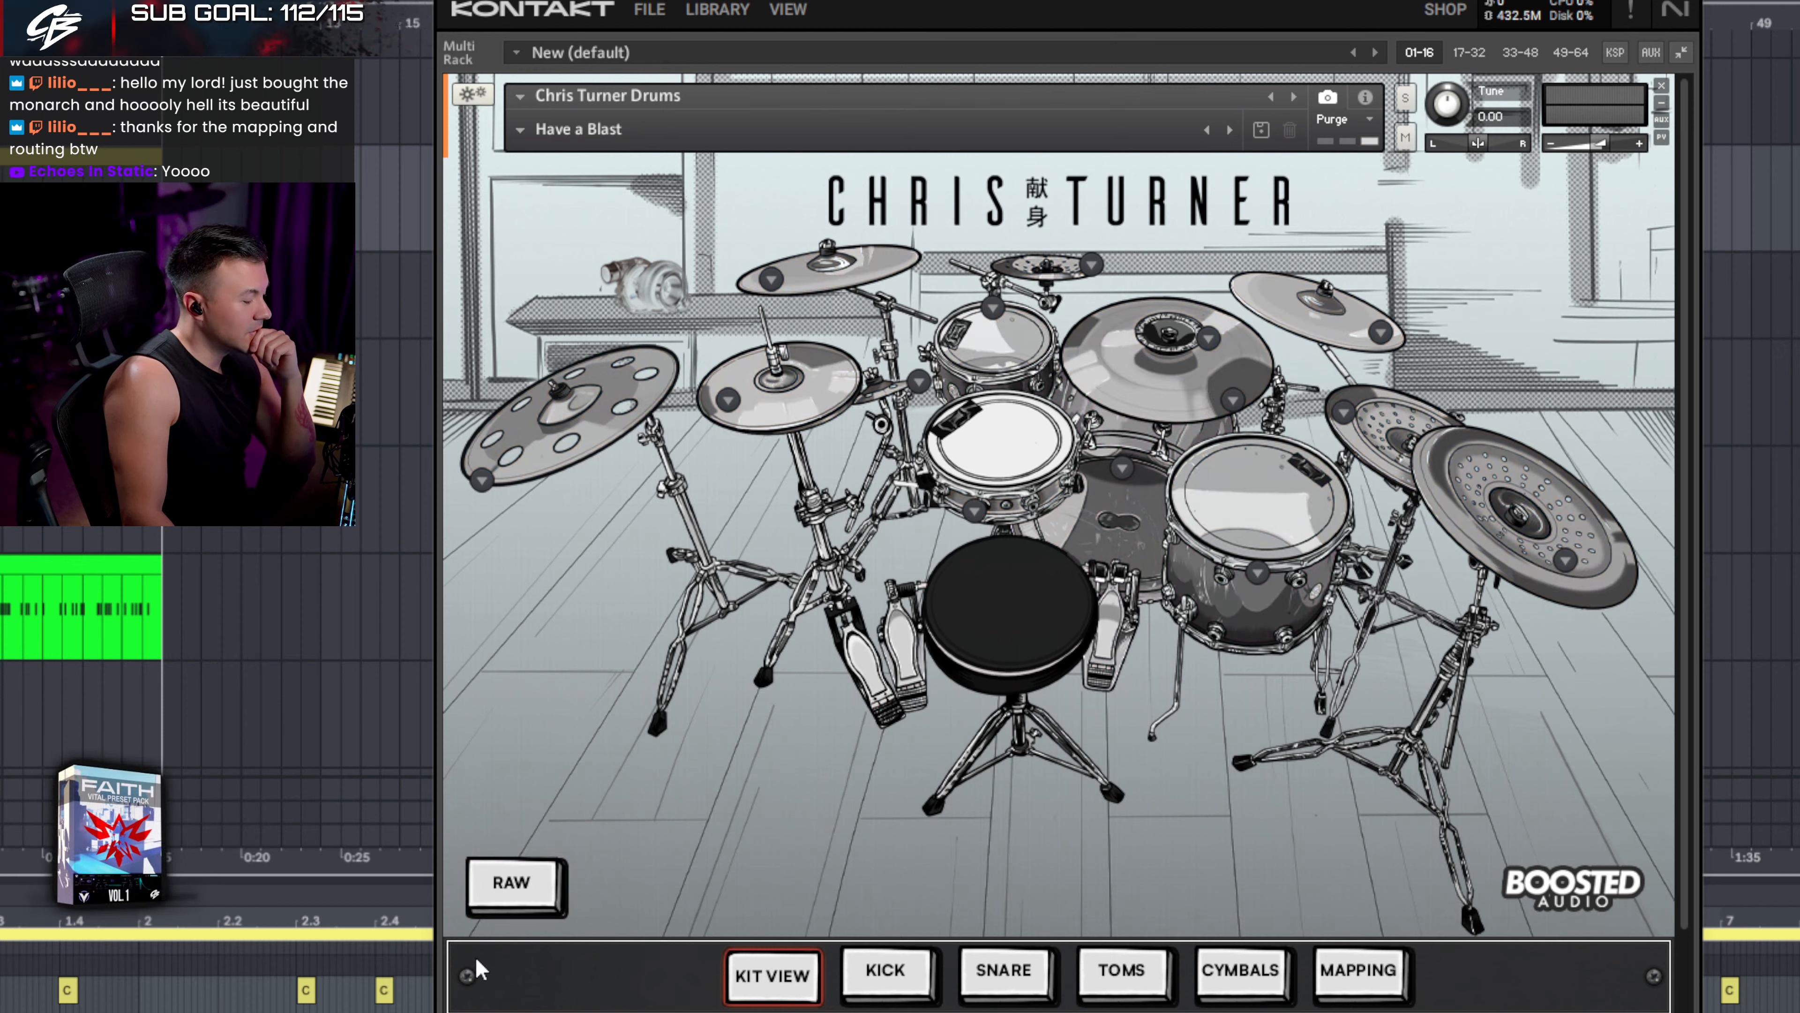
{"action": "left_click", "coordinate": [537, 887]}
{"action": "left_click", "coordinate": [536, 887]}
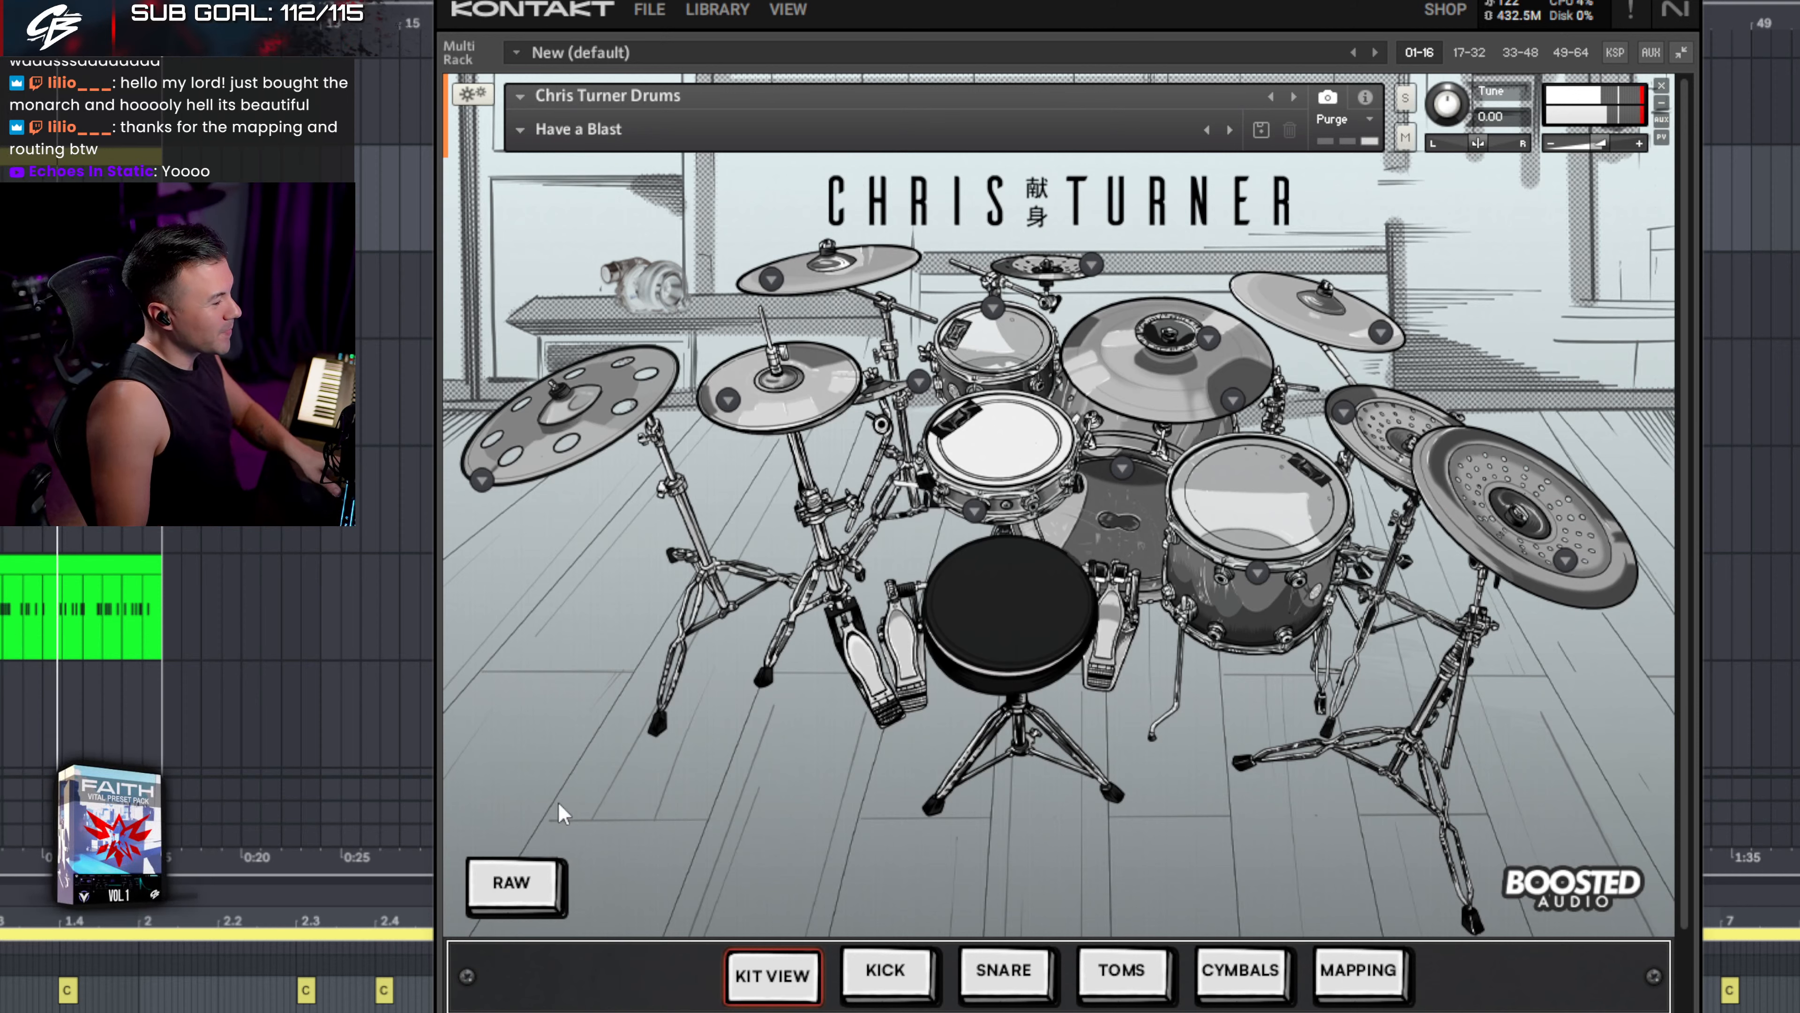
{"action": "left_click", "coordinate": [512, 883]}
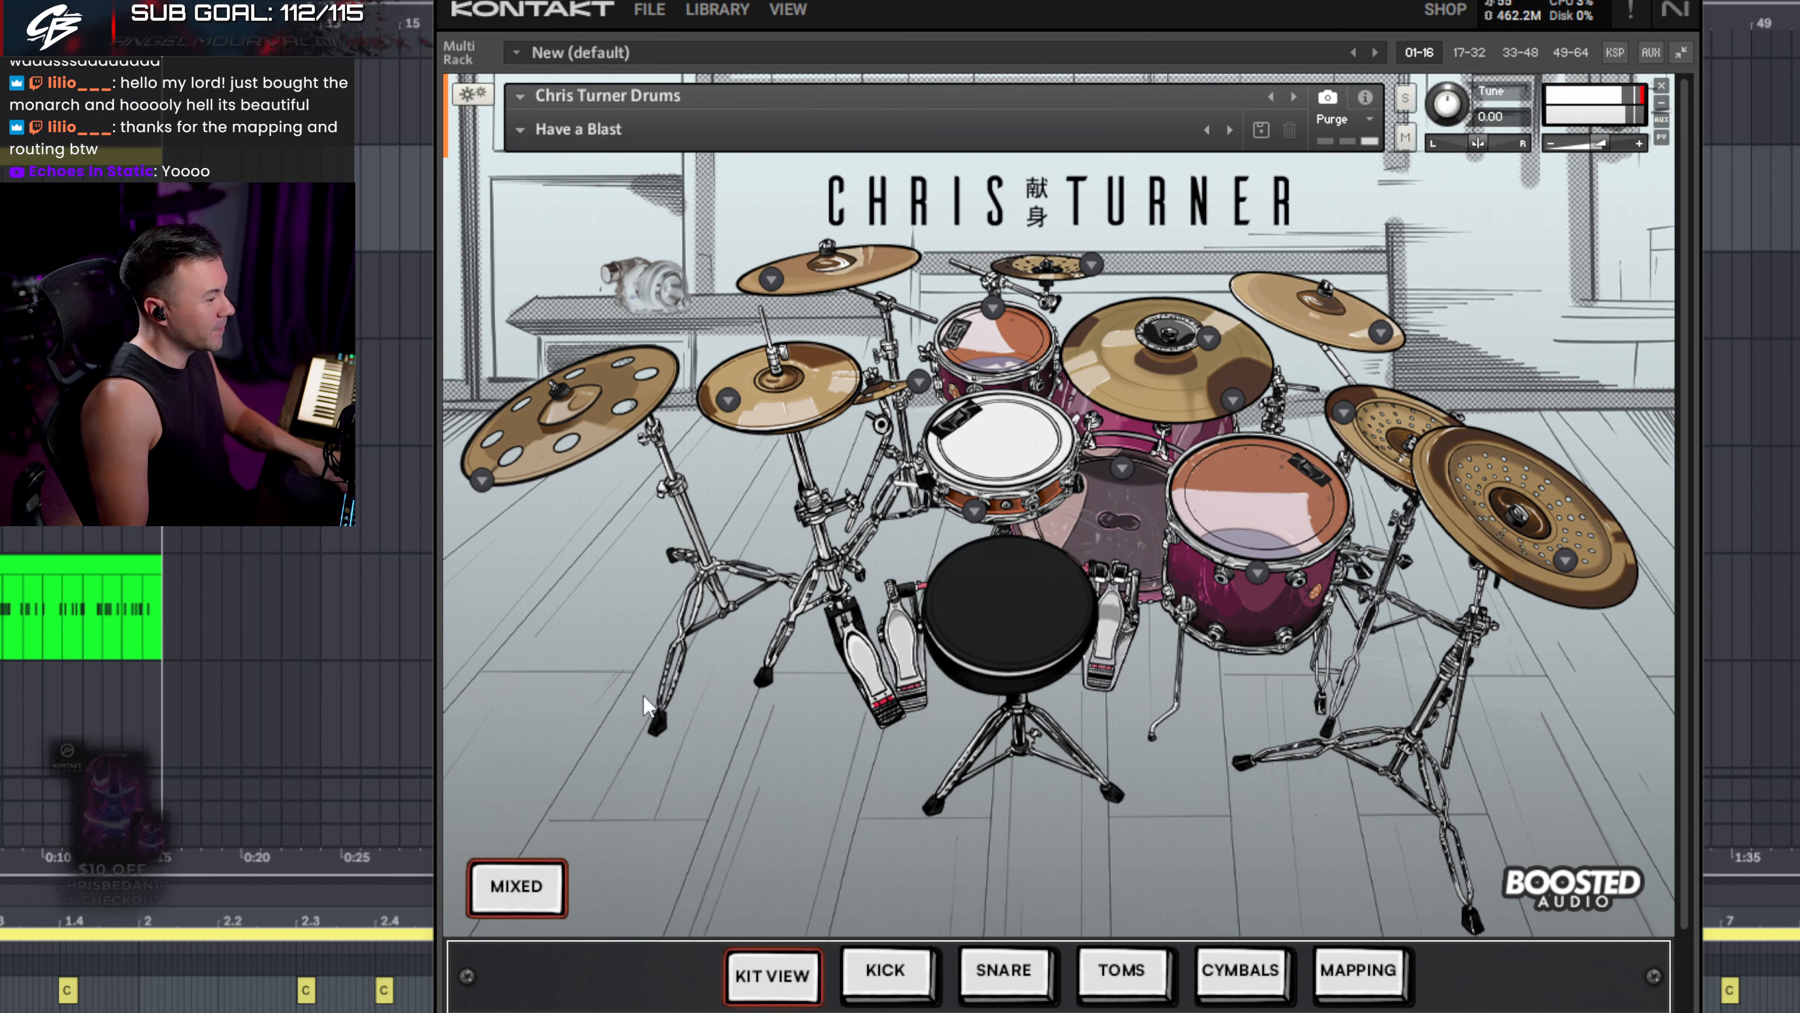
{"action": "left_click", "coordinate": [509, 886]}
{"action": "left_click", "coordinate": [511, 887]}
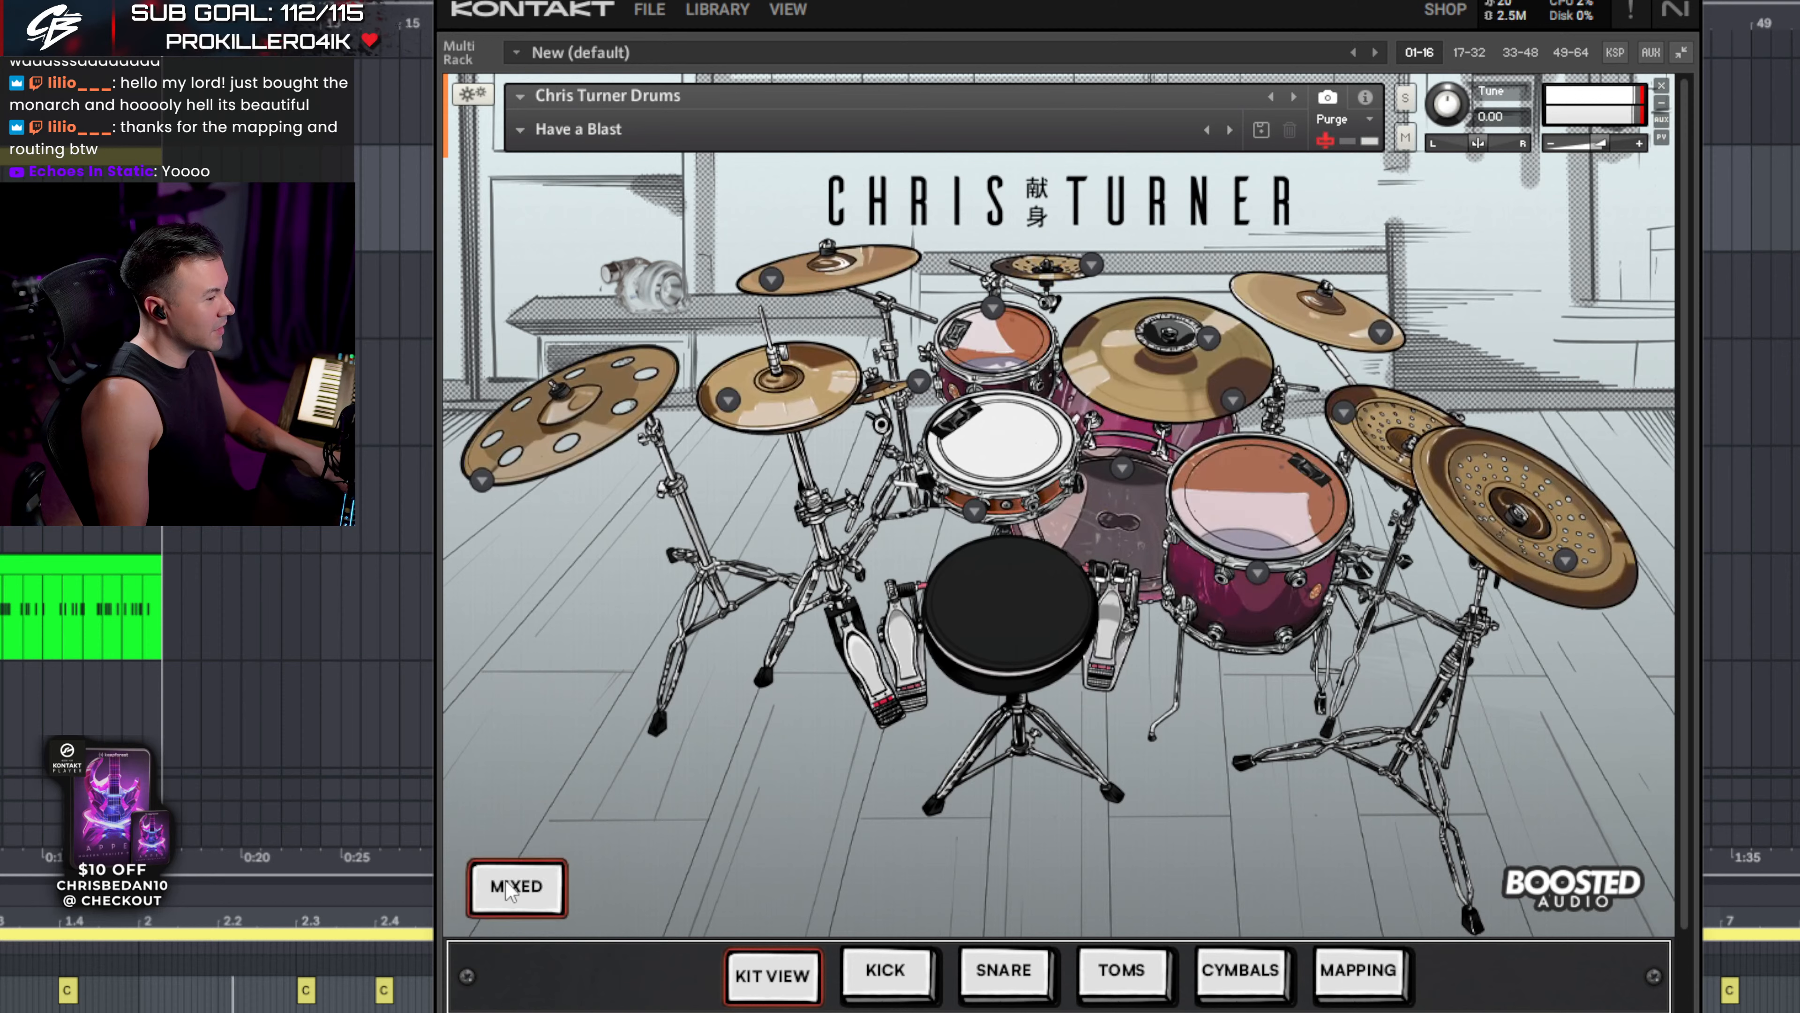
{"action": "left_click", "coordinate": [510, 888]}
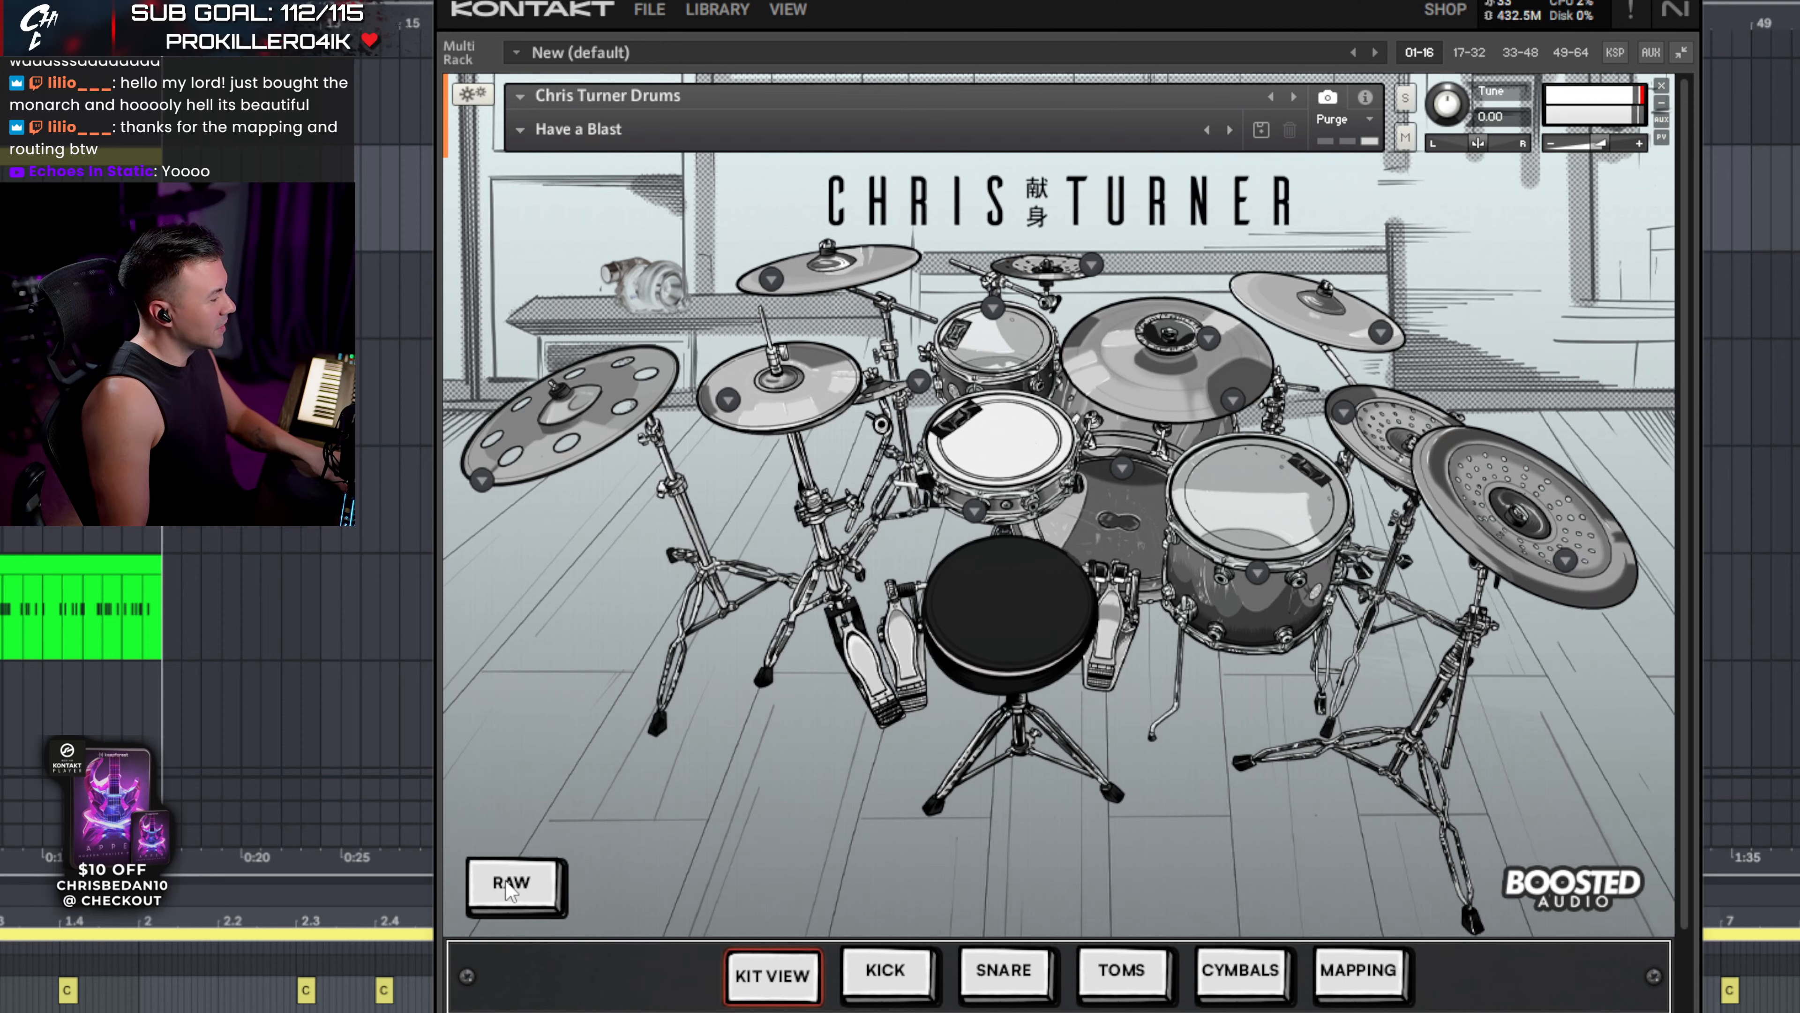
{"action": "left_click", "coordinate": [510, 888]}
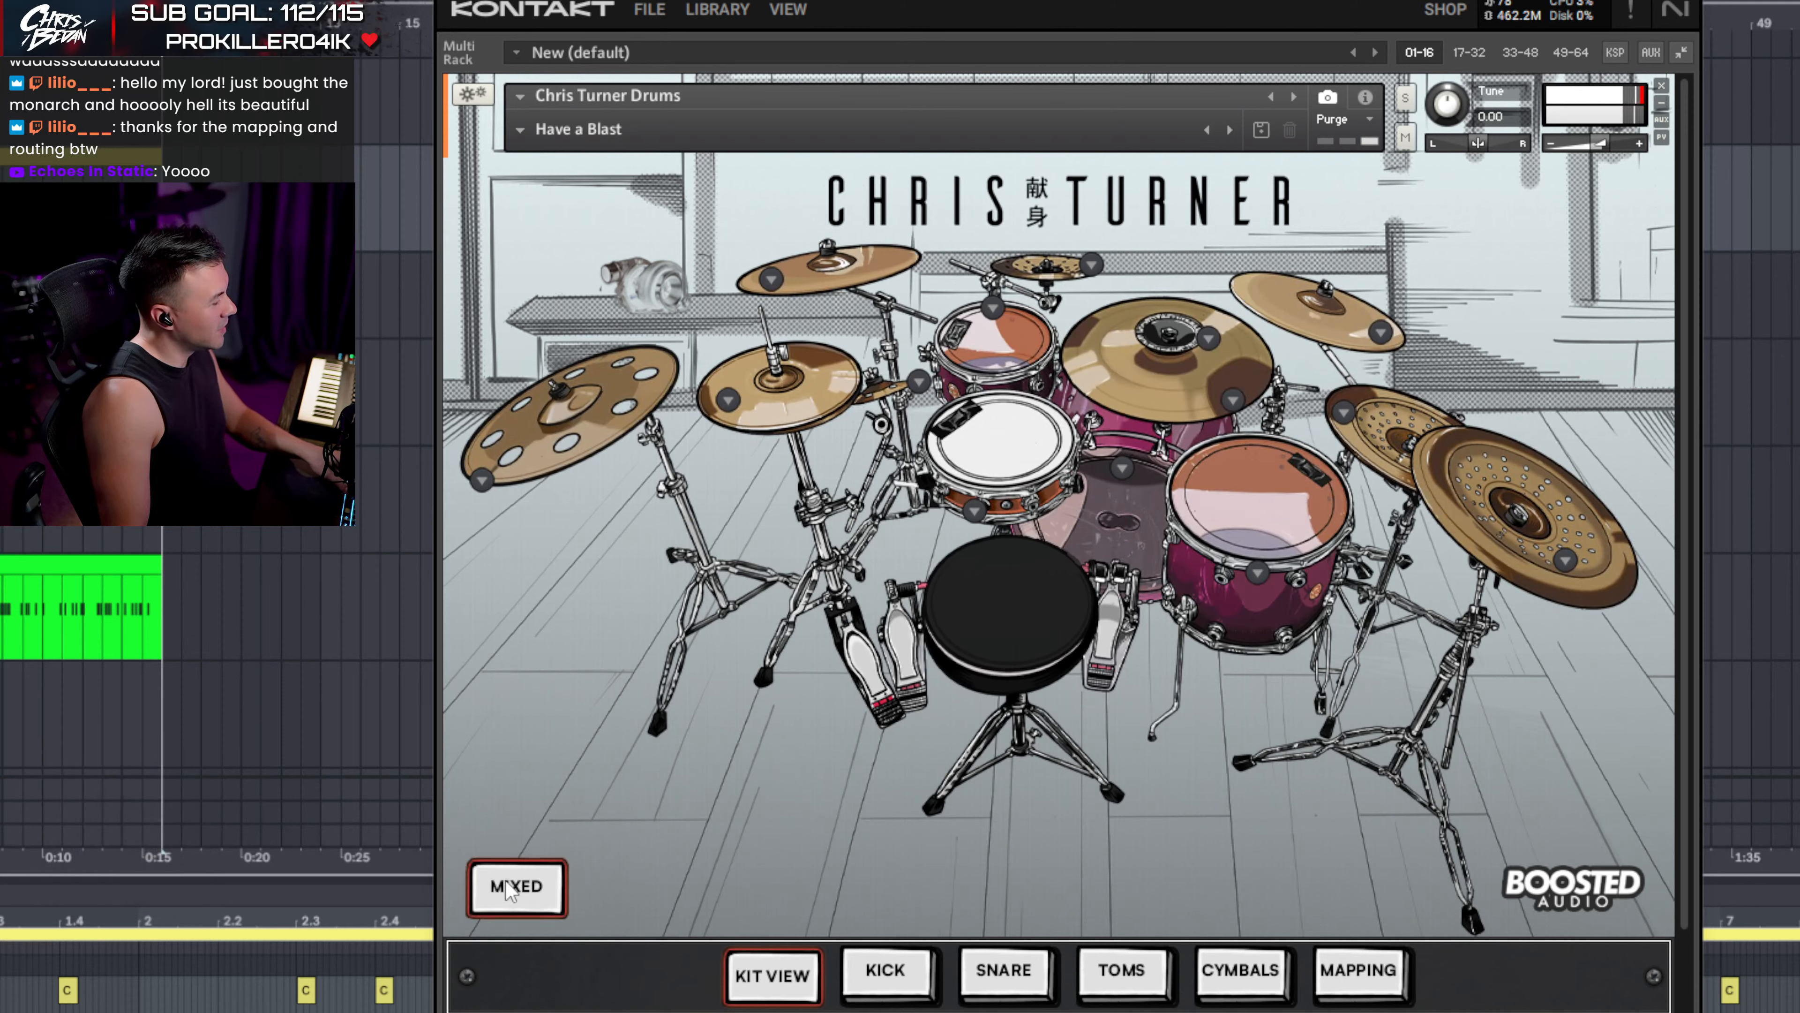
{"action": "left_click", "coordinate": [510, 887]}
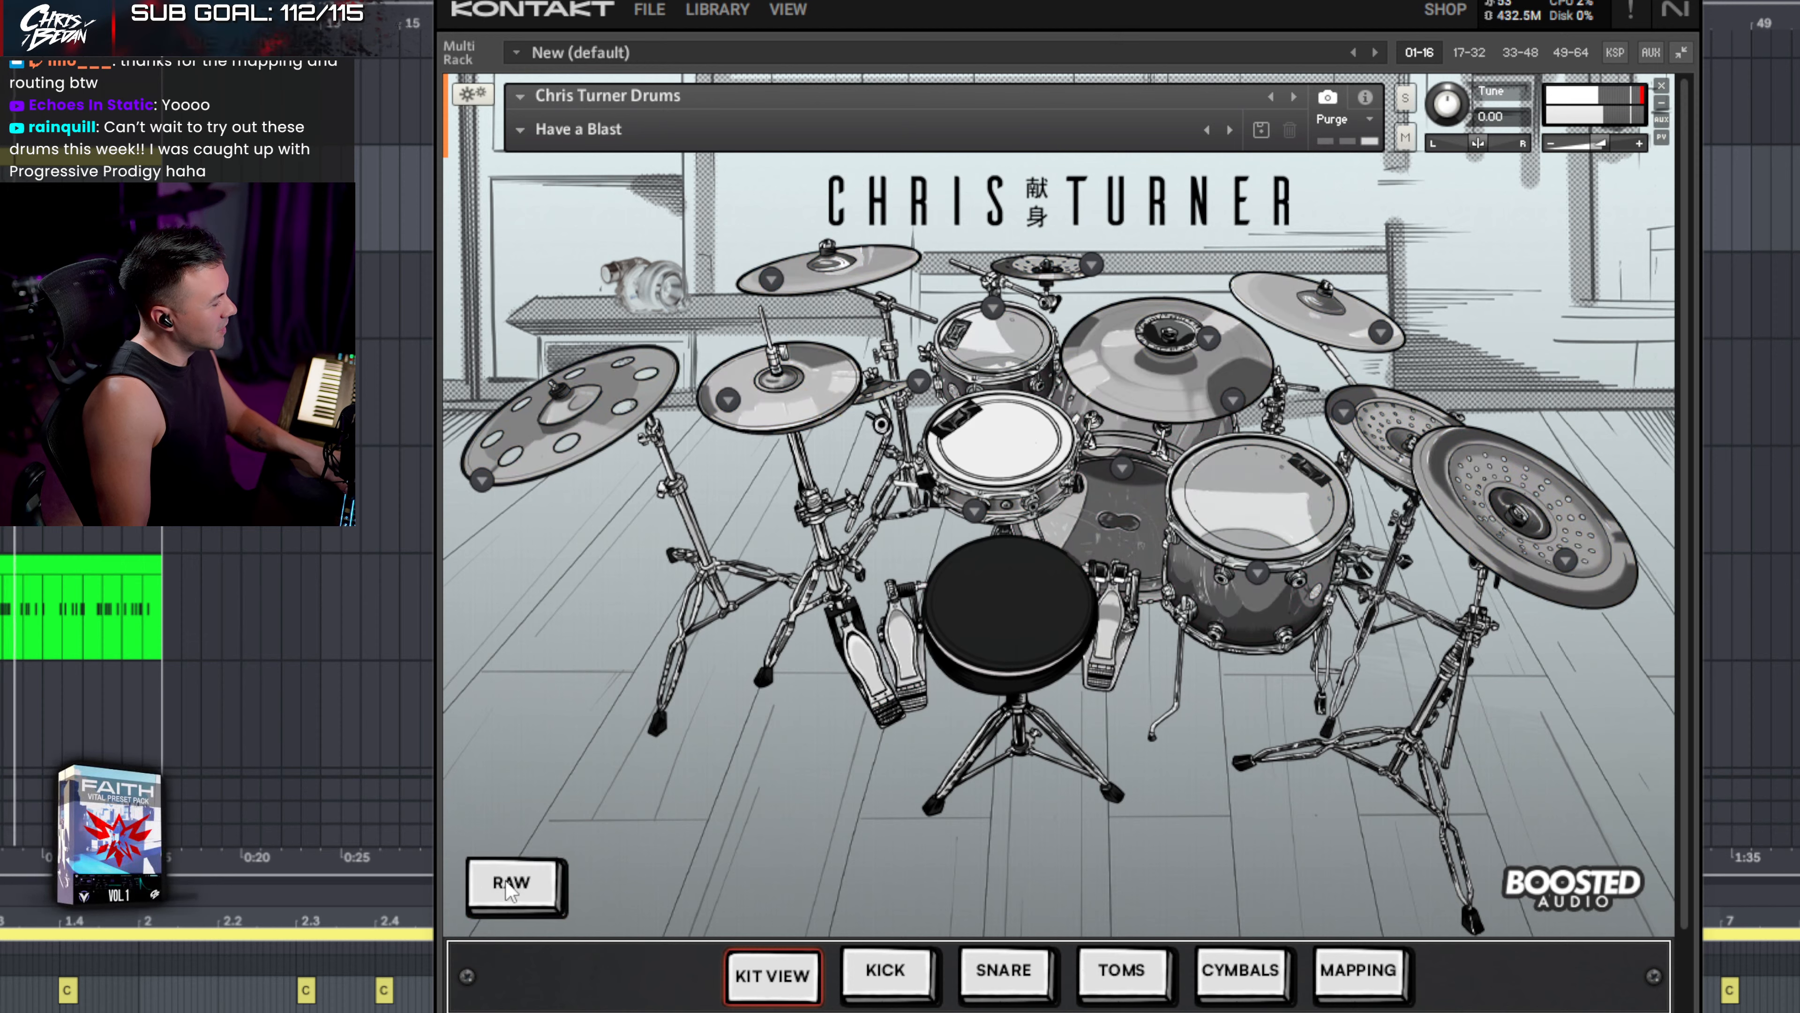
{"action": "left_click", "coordinate": [510, 888]}
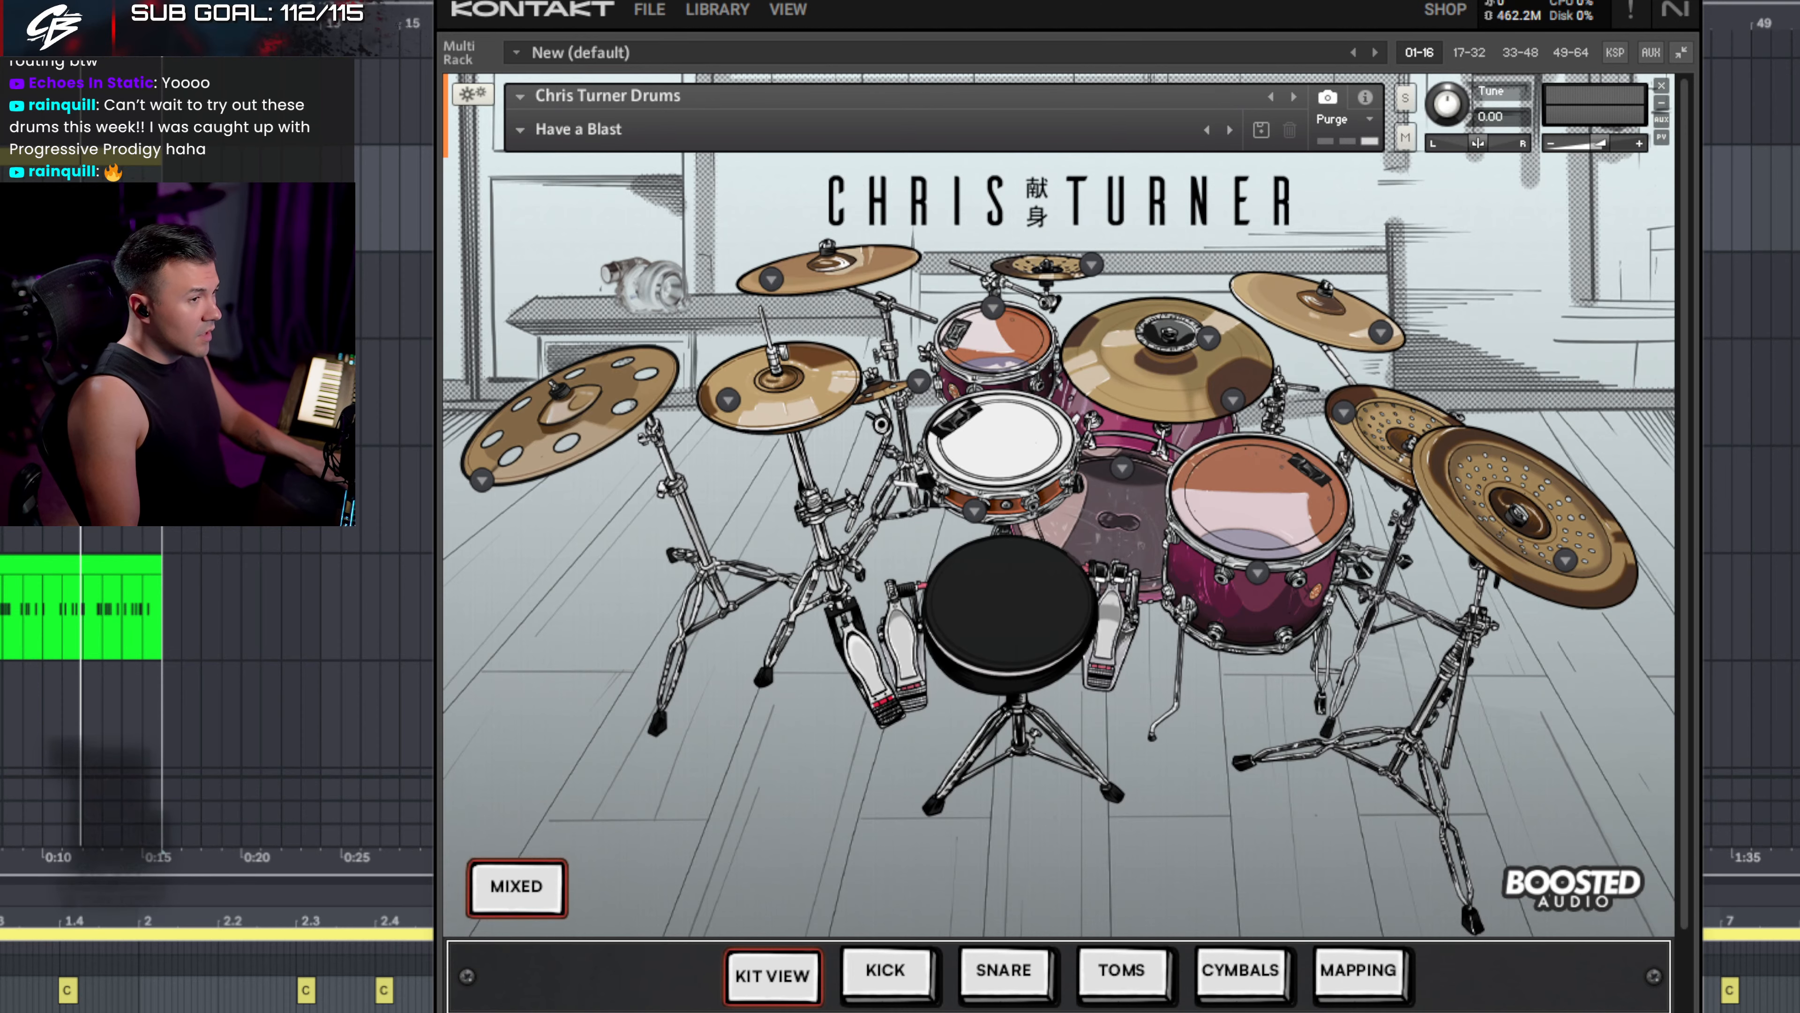
{"action": "key", "text": "ctrl+alt+p"}
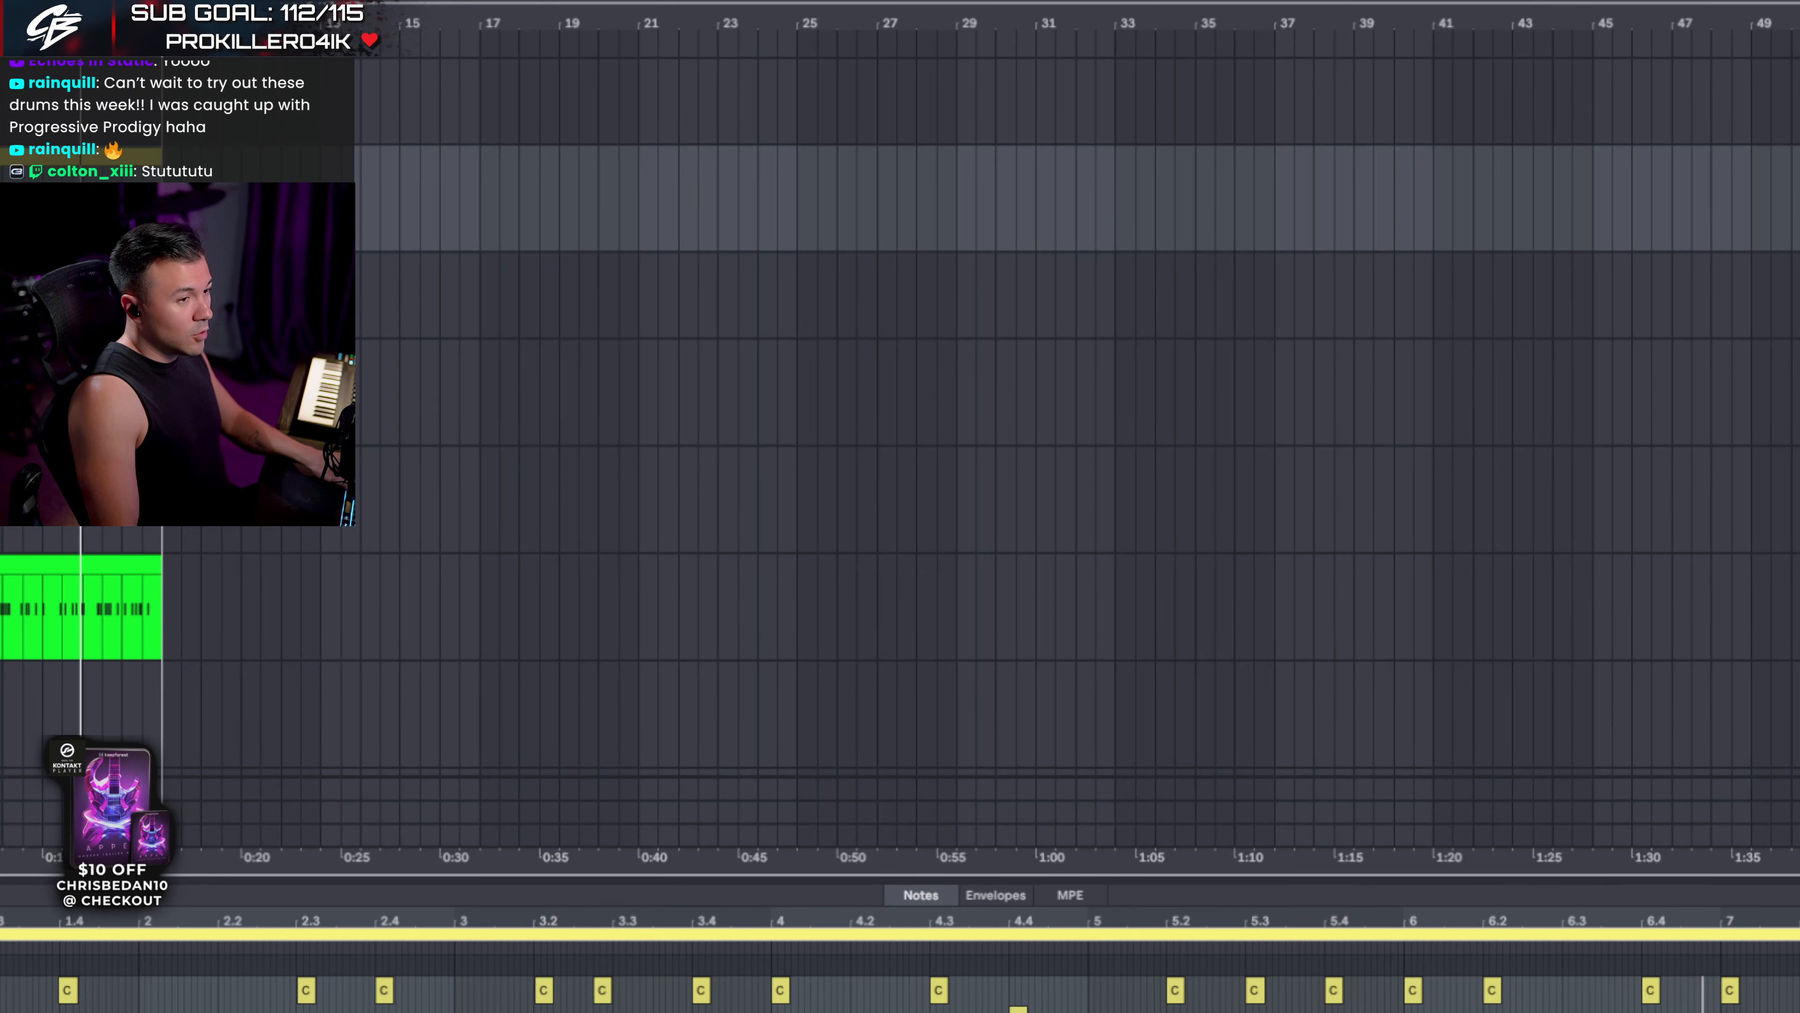
- Toggle the clip detail view and bring the Kontakt drum window back with Ctrl+Alt+P/L
{"action": "key", "text": "ctrl+alt+l"}
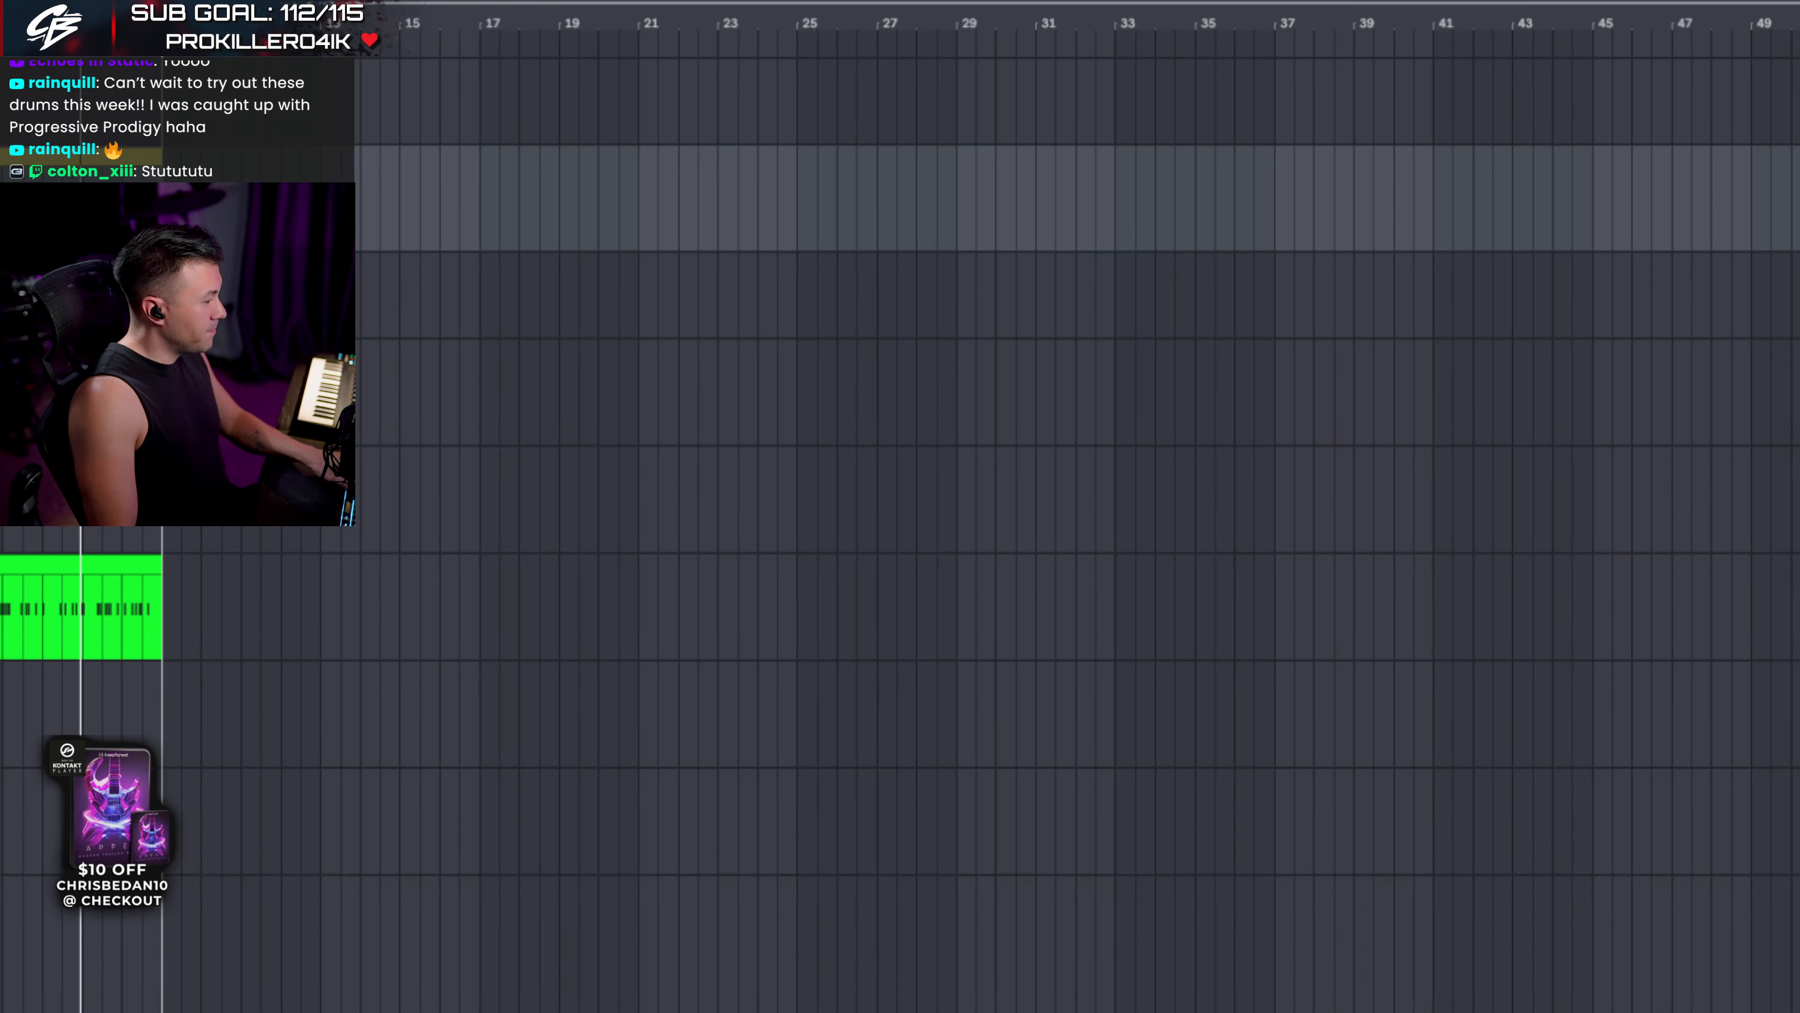
{"action": "key", "text": "ctrl+alt+p"}
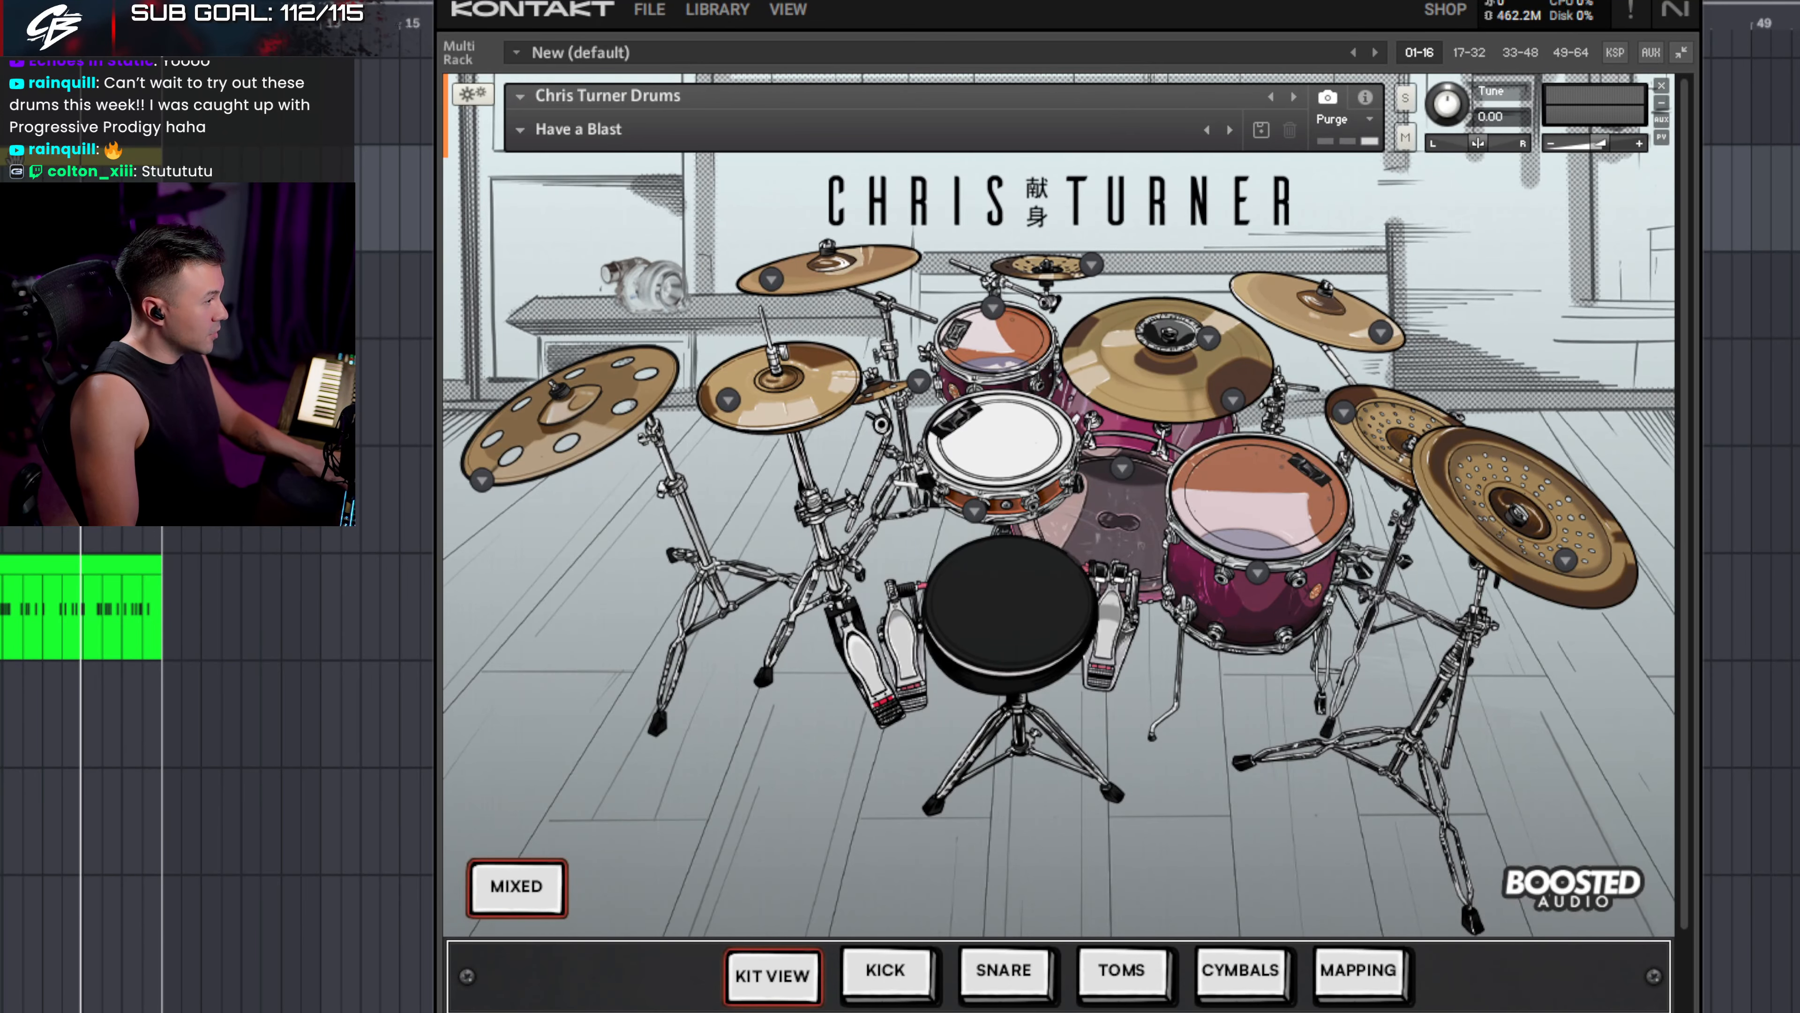
{"action": "key", "text": "ctrl+alt+l"}
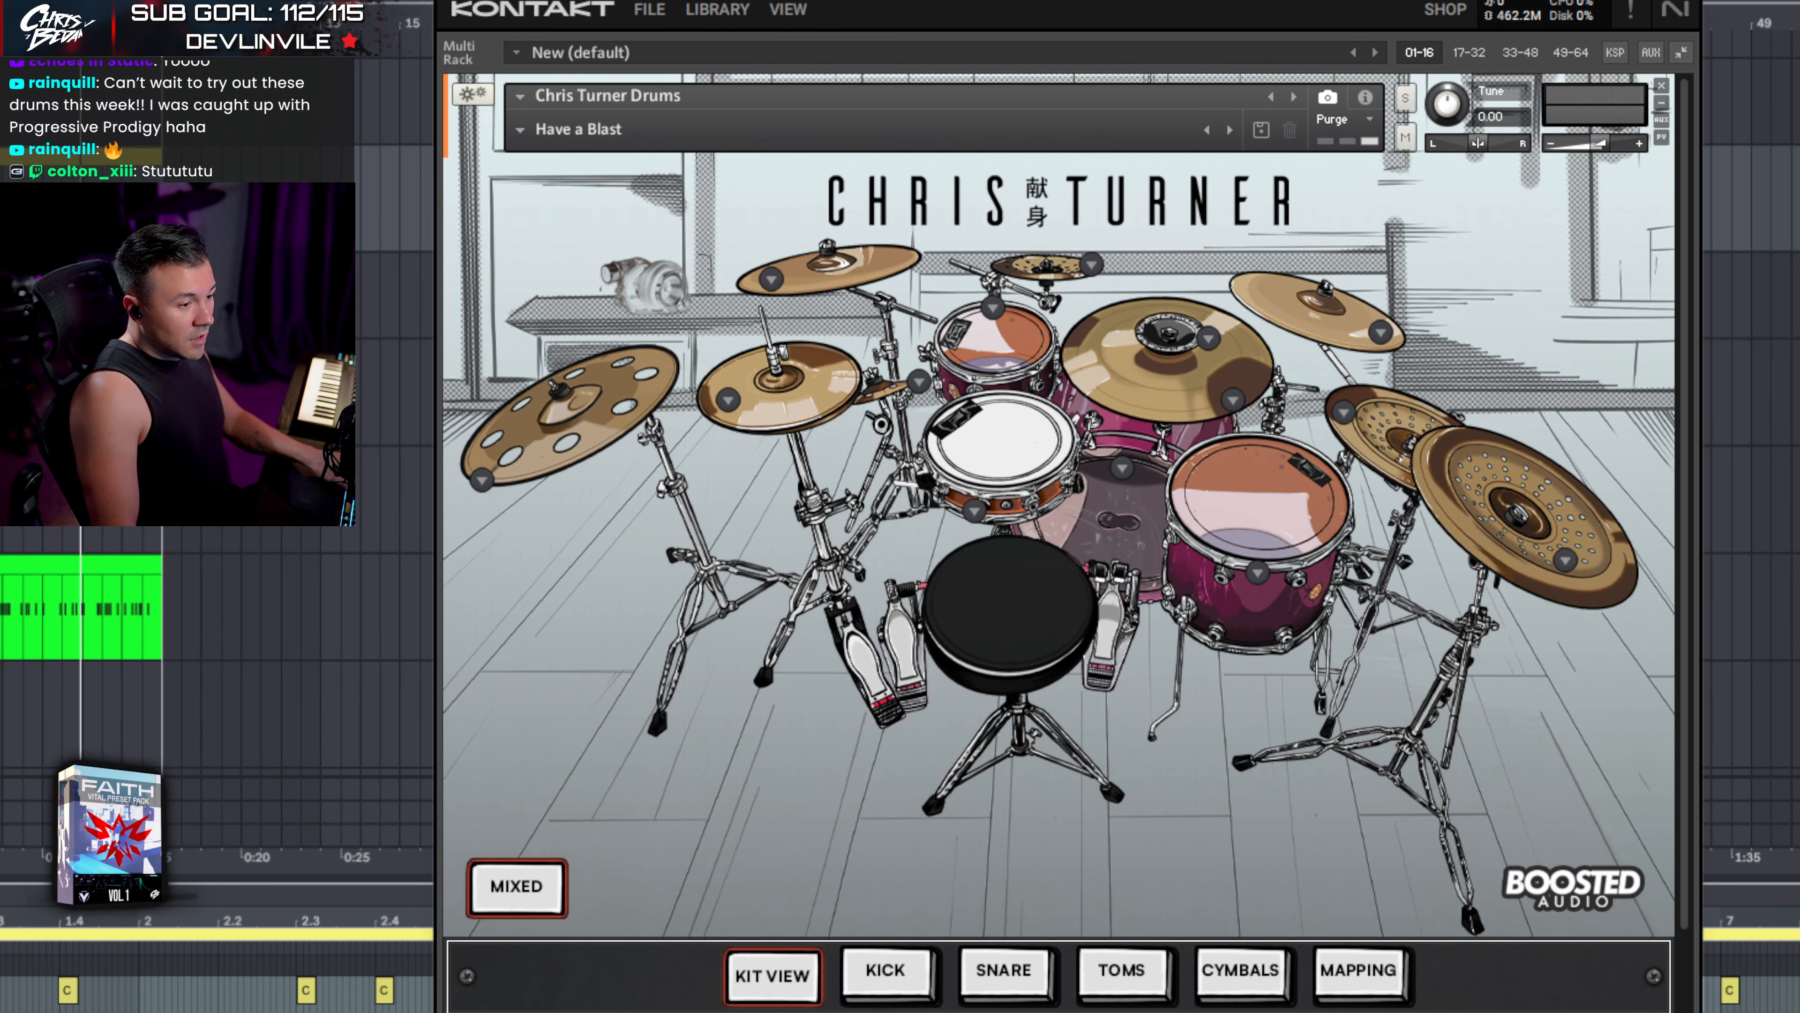
- Shorten the Kontakt window, move it over the arrangement, and play the drum clip
{"action": "left_click_drag", "start_coordinate": [1688, 1012], "coordinate": [1685, 958]}
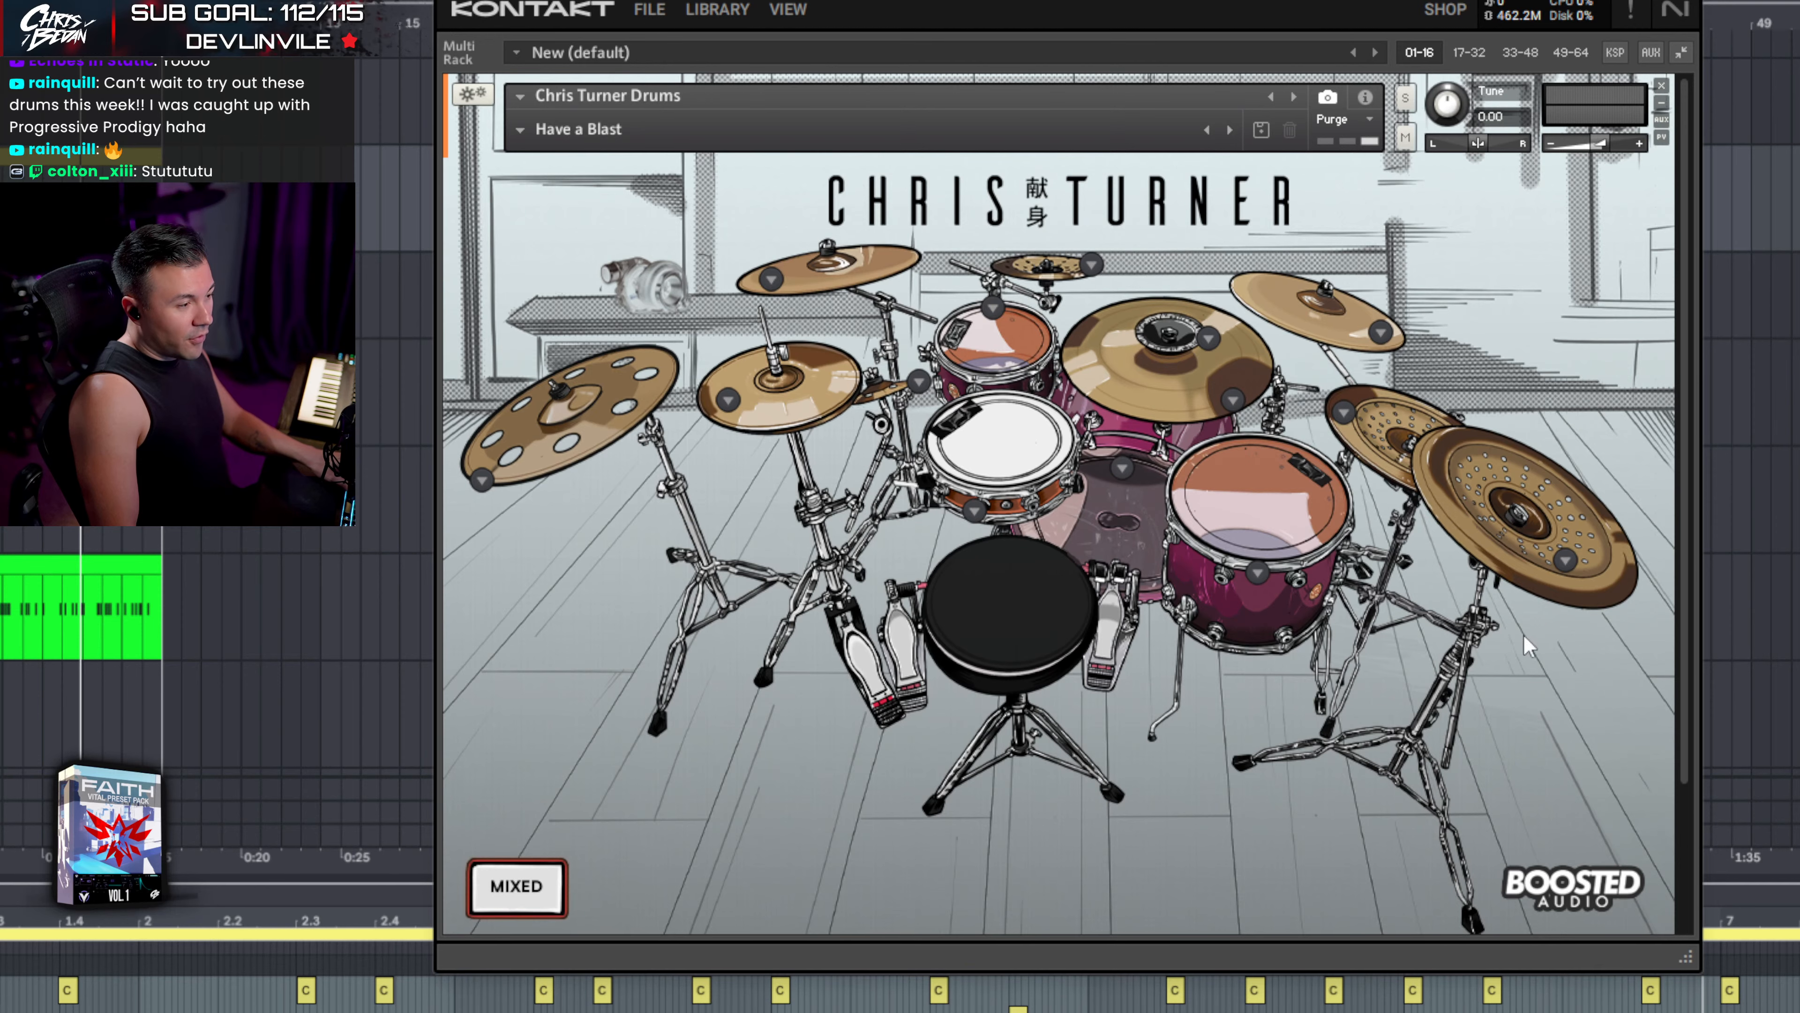
{"action": "scroll", "coordinate": [1393, 528], "scroll_direction": "down", "scroll_amount": 1}
{"action": "scroll", "coordinate": [1191, 347], "scroll_direction": "up", "scroll_amount": 1}
{"action": "left_click_drag", "start_coordinate": [1049, 1], "coordinate": [1089, 0]}
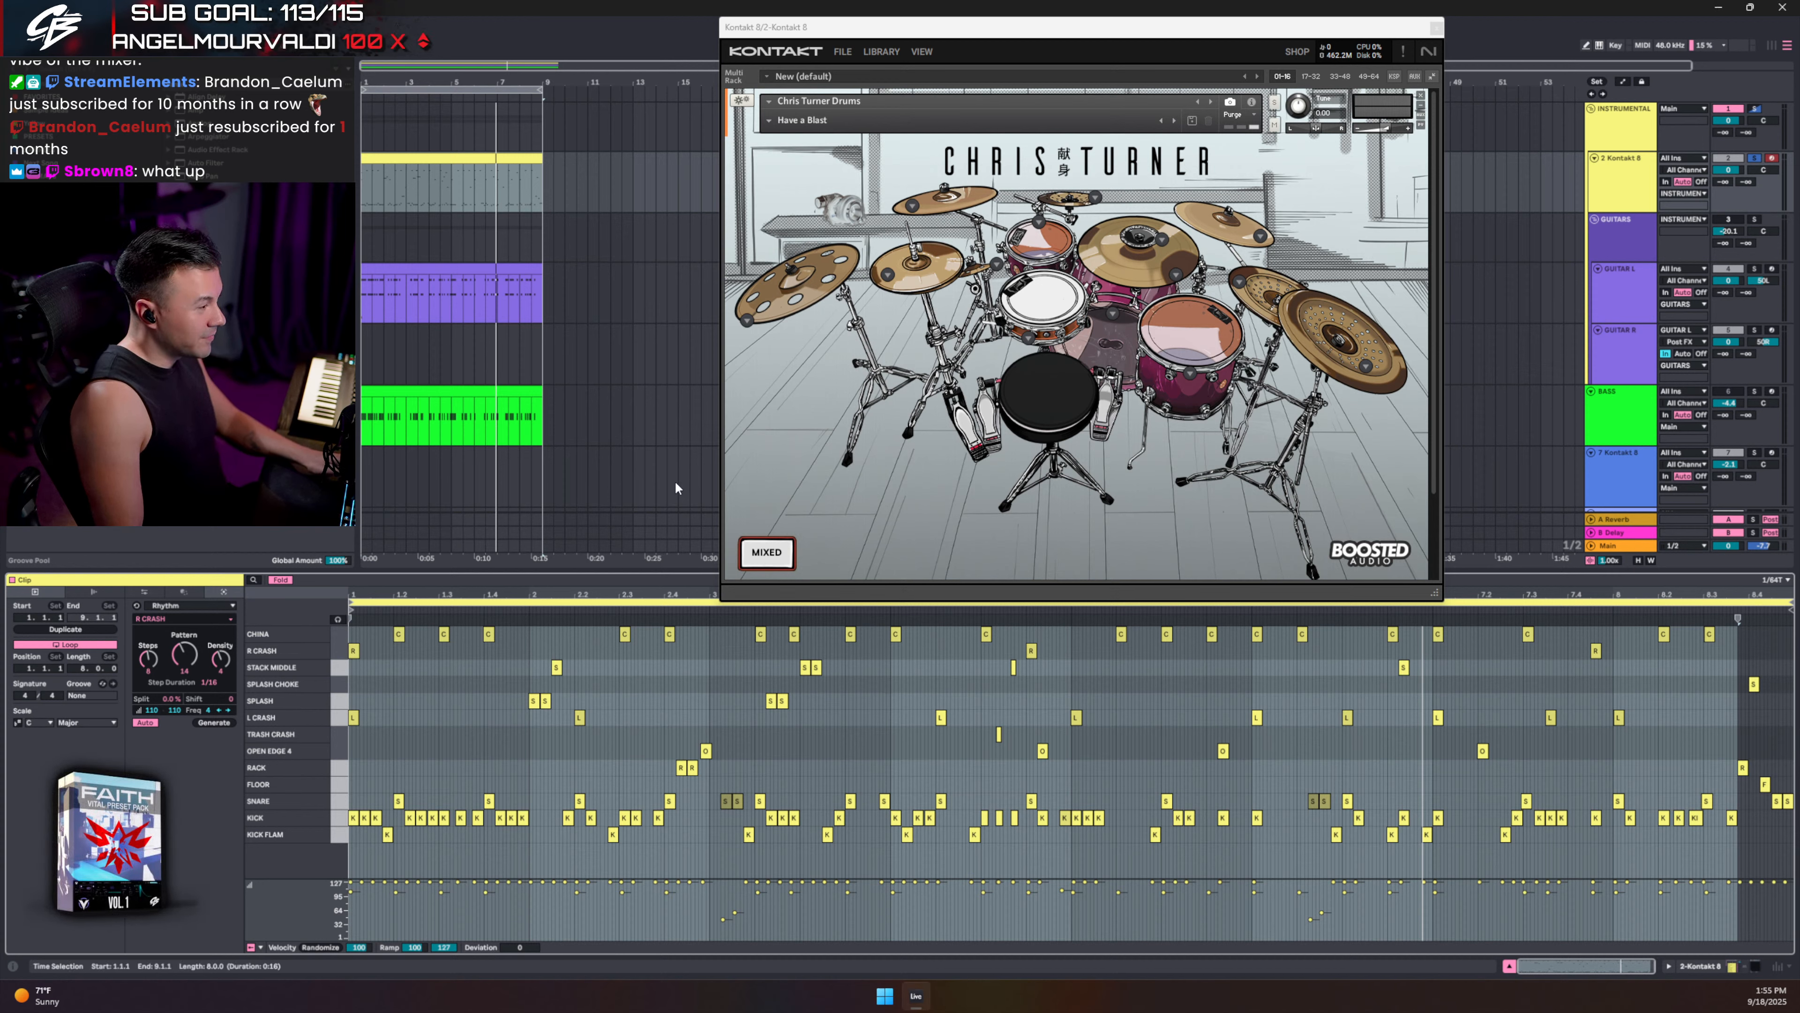
{"action": "key", "text": "space"}
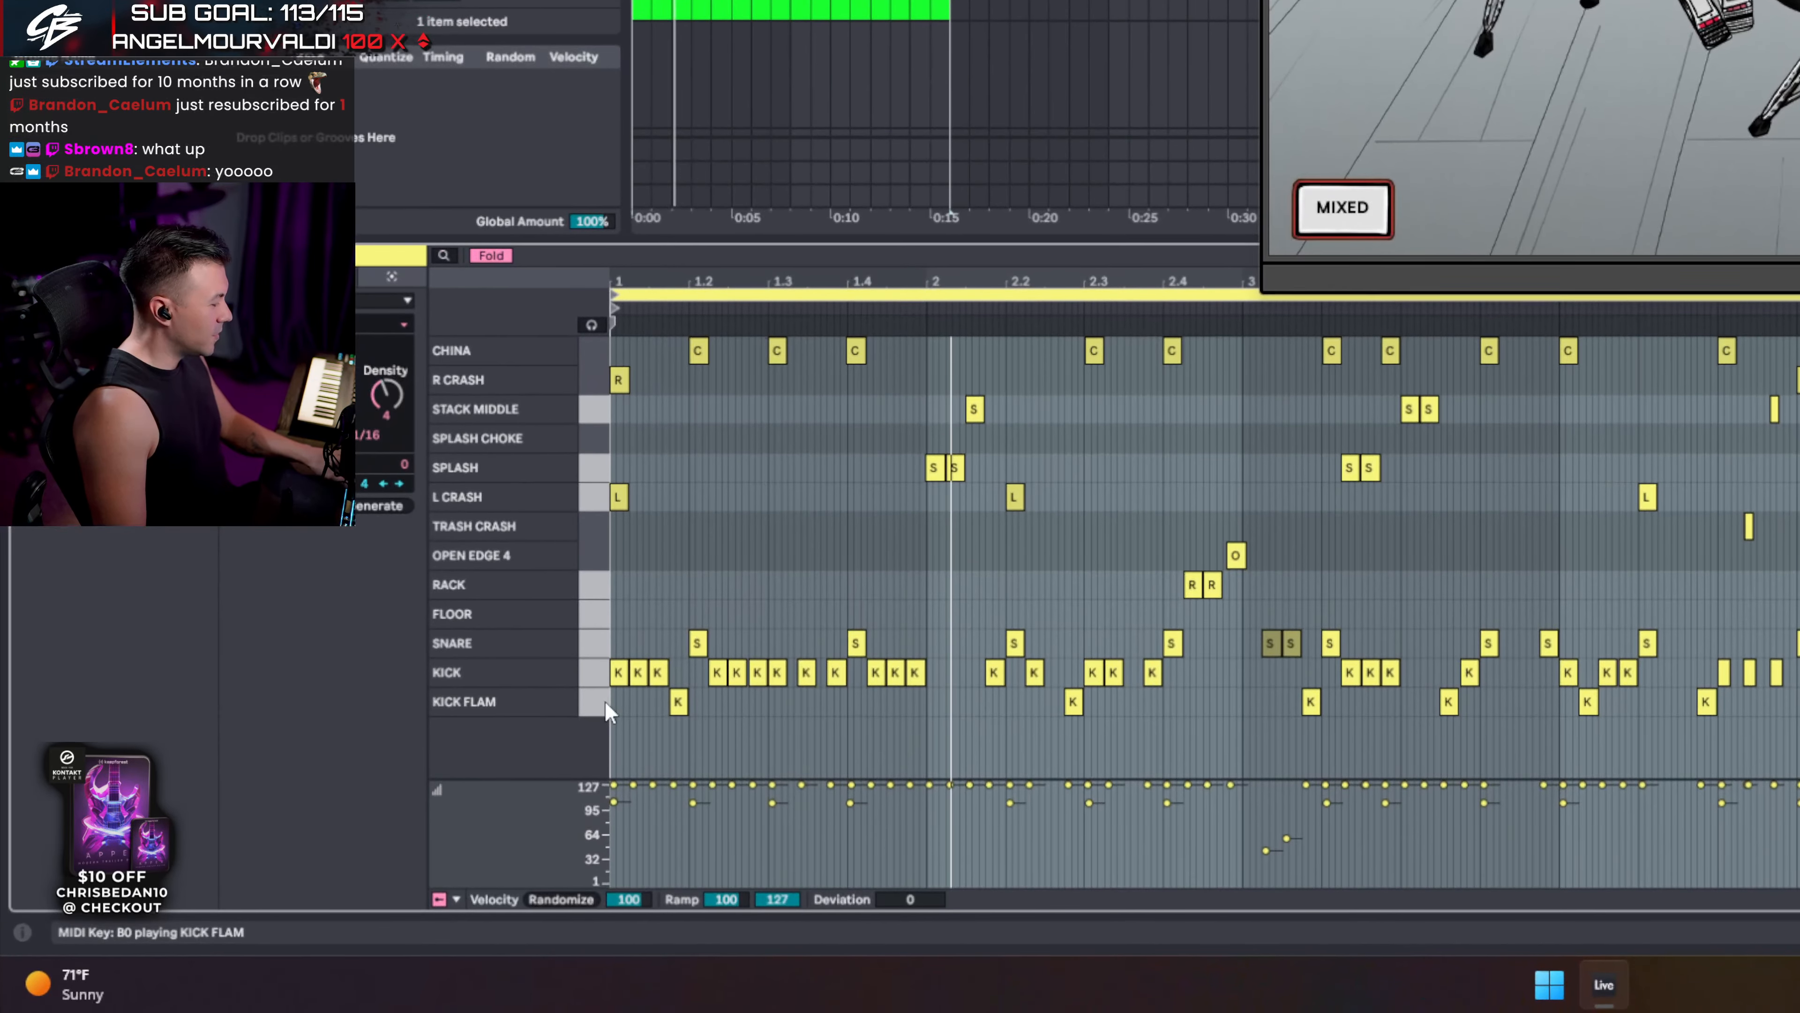
- Select all notes in the KICK FLAM, KICK and SNARE lanes
{"action": "left_click", "coordinate": [605, 700]}
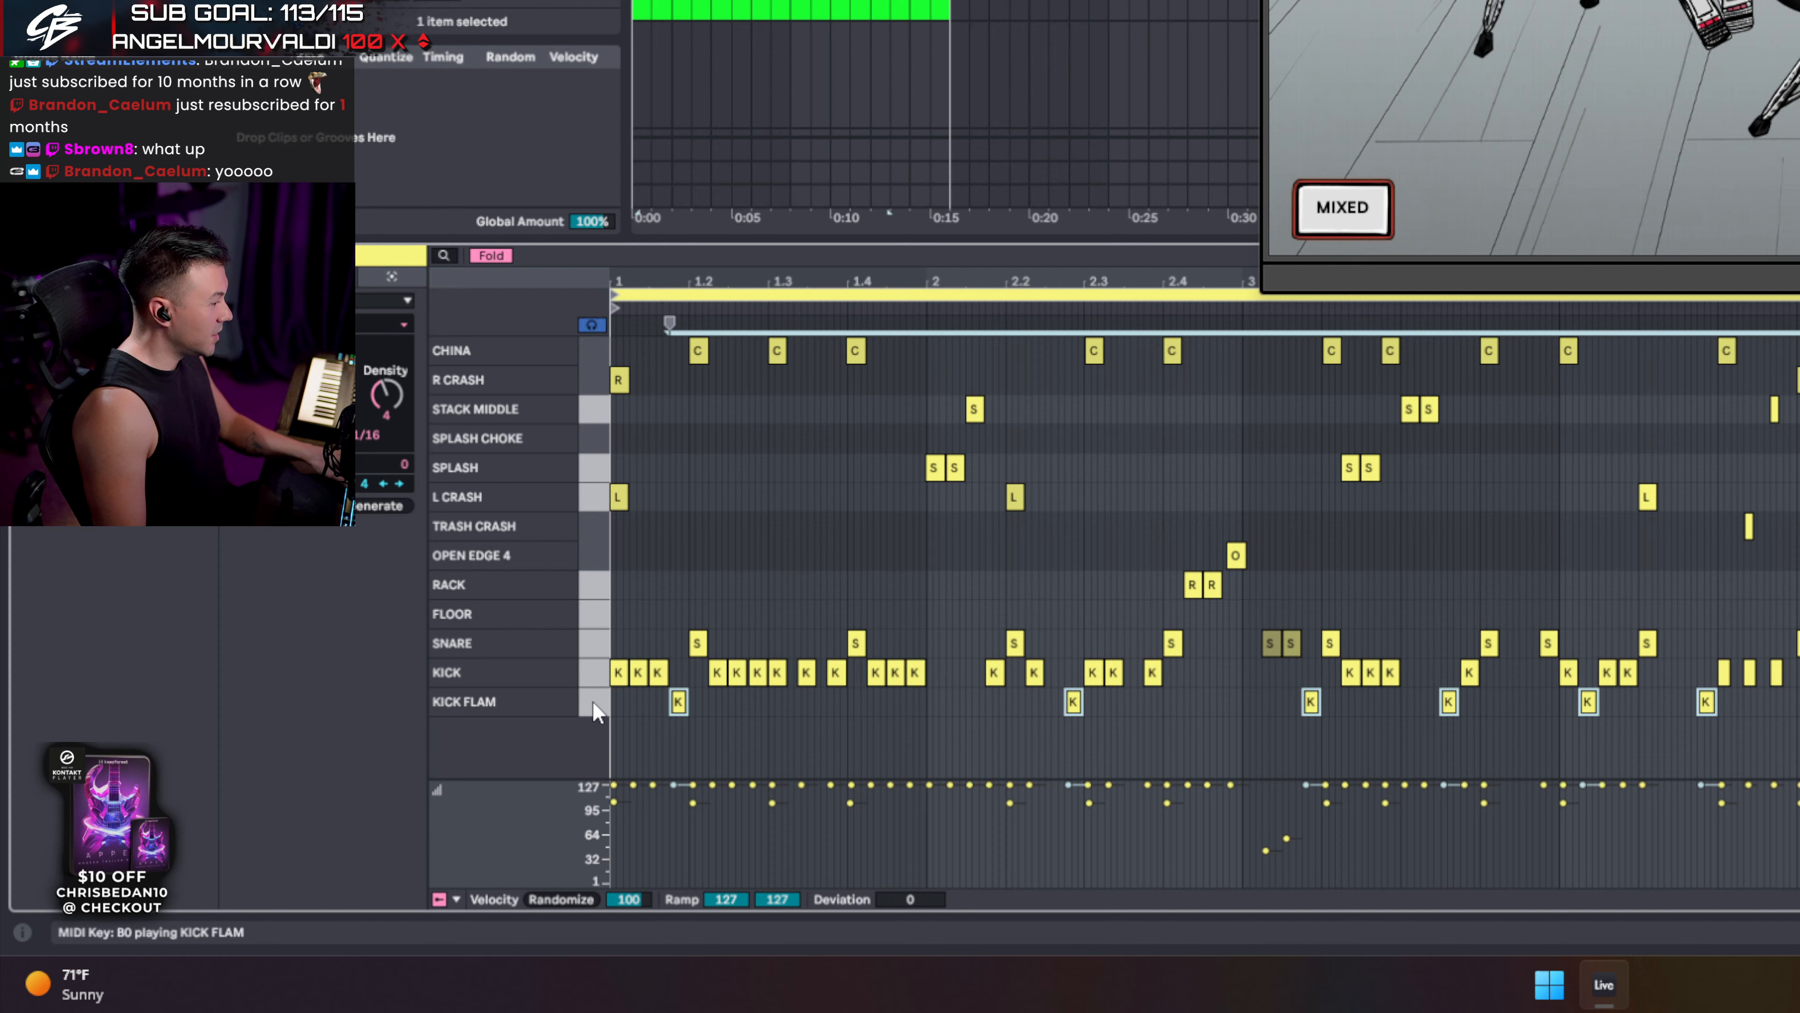
{"action": "left_click", "coordinate": [592, 700]}
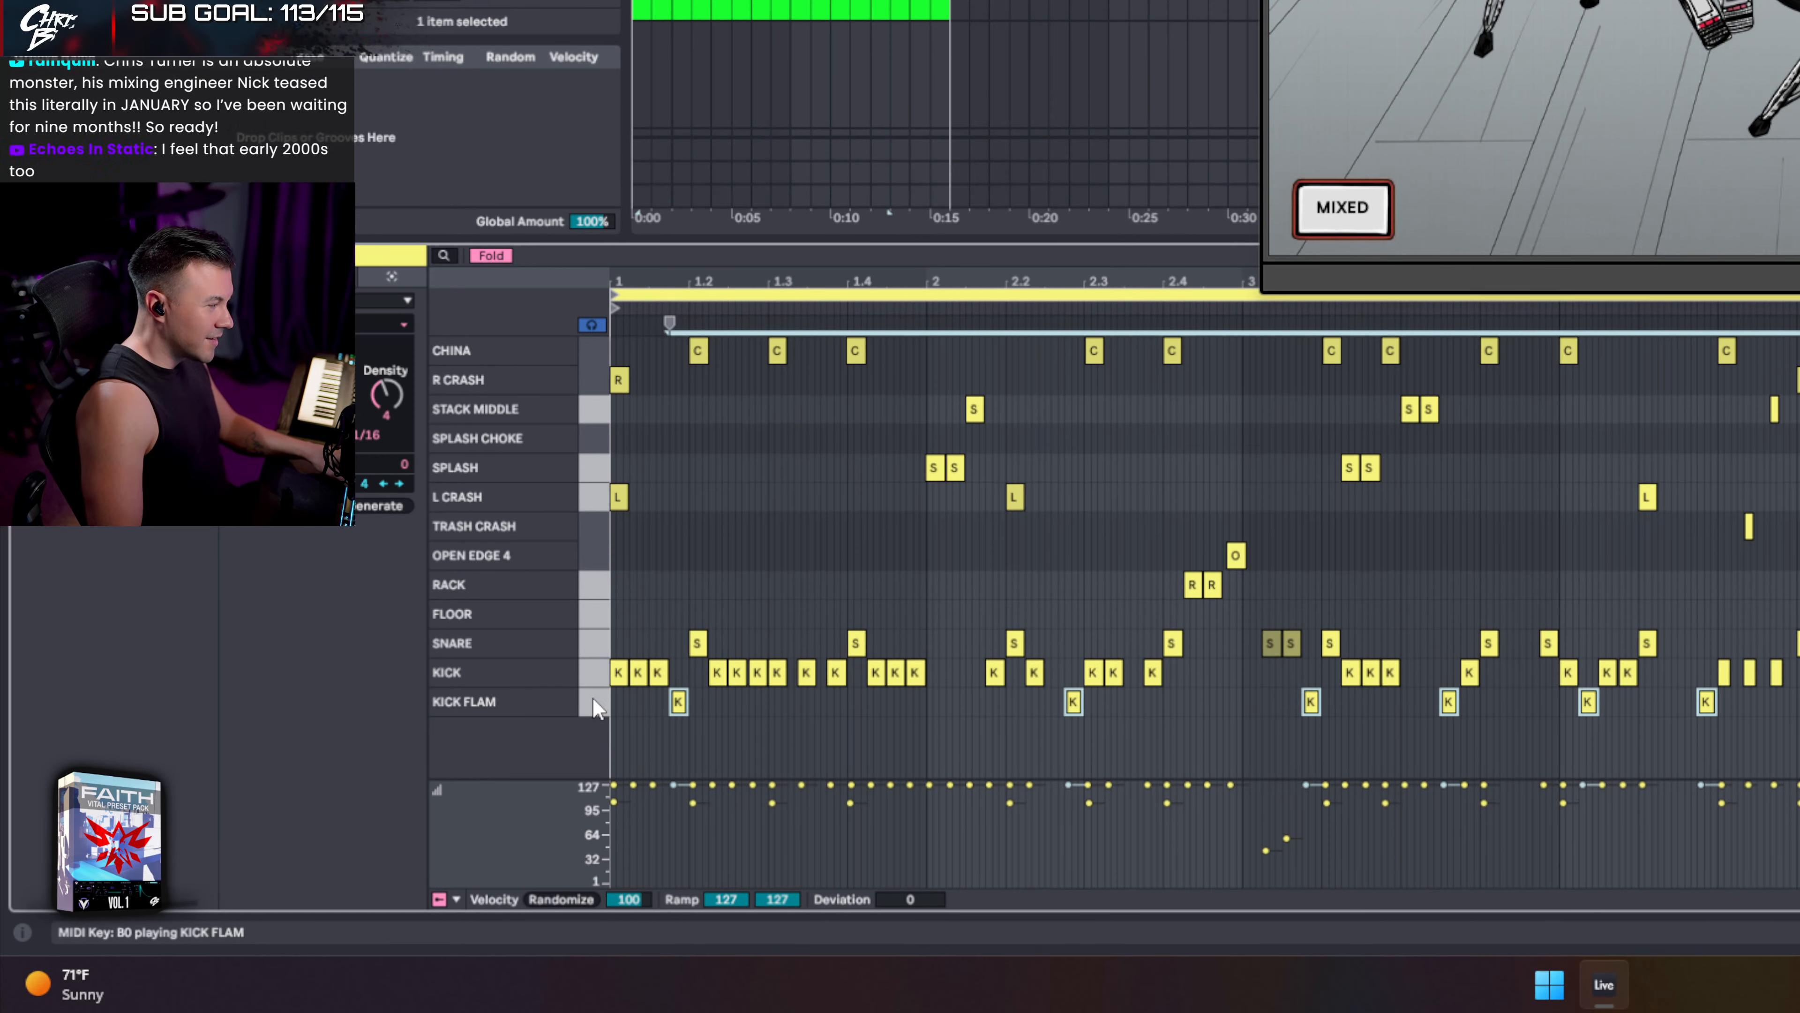
{"action": "left_click", "coordinate": [596, 677]}
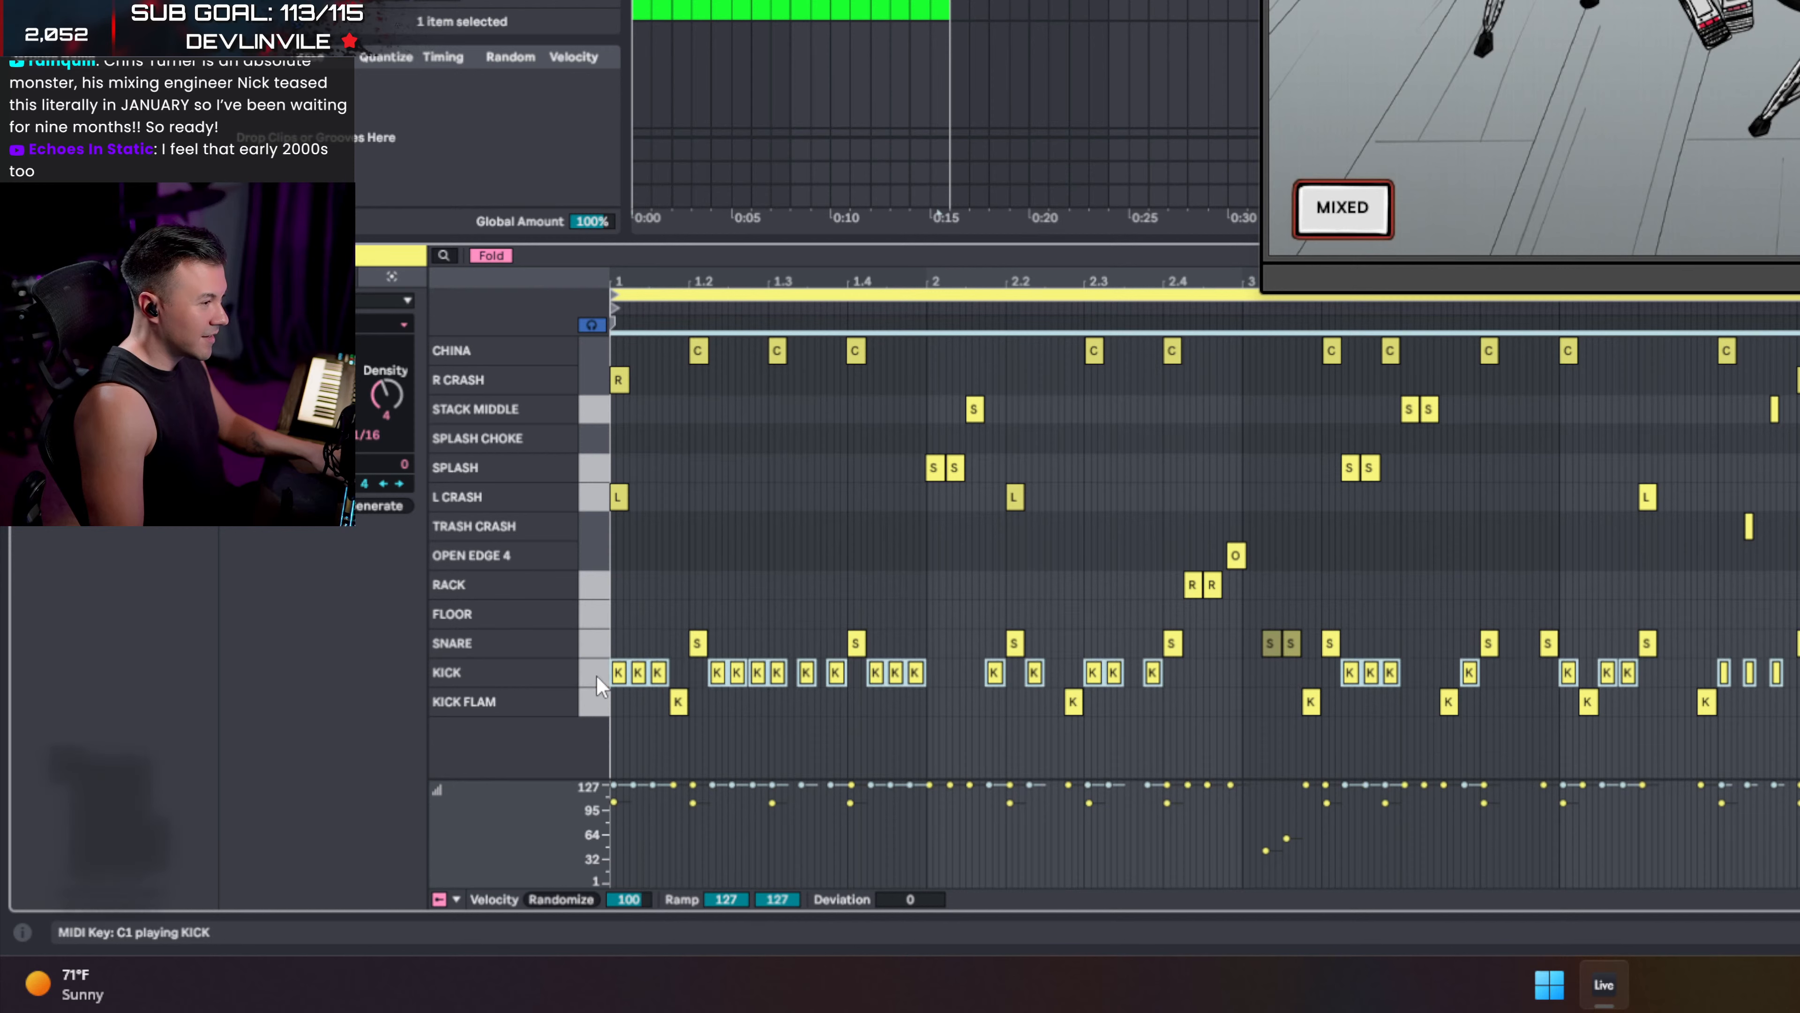
{"action": "left_click", "coordinate": [596, 636]}
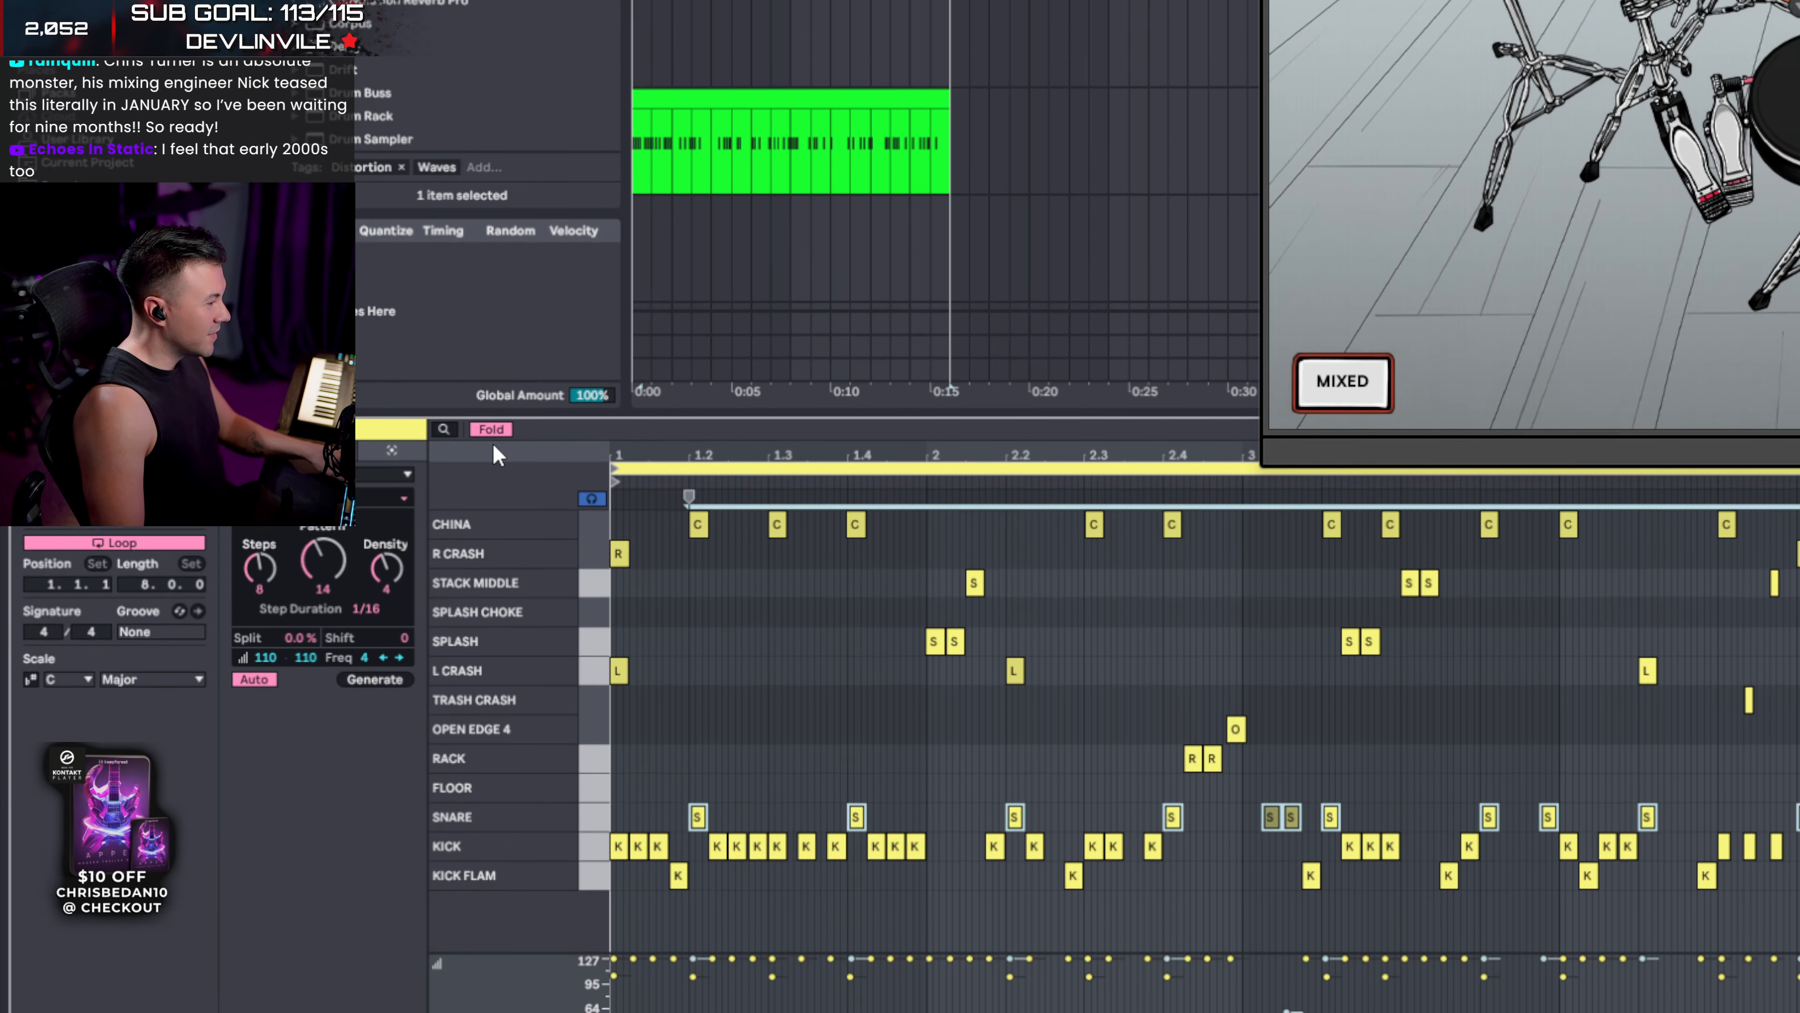
- Unfold all drum lanes, preview SNARE FLAM | RIM CLICK, then fold empty lanes again
{"action": "left_click", "coordinate": [492, 255]}
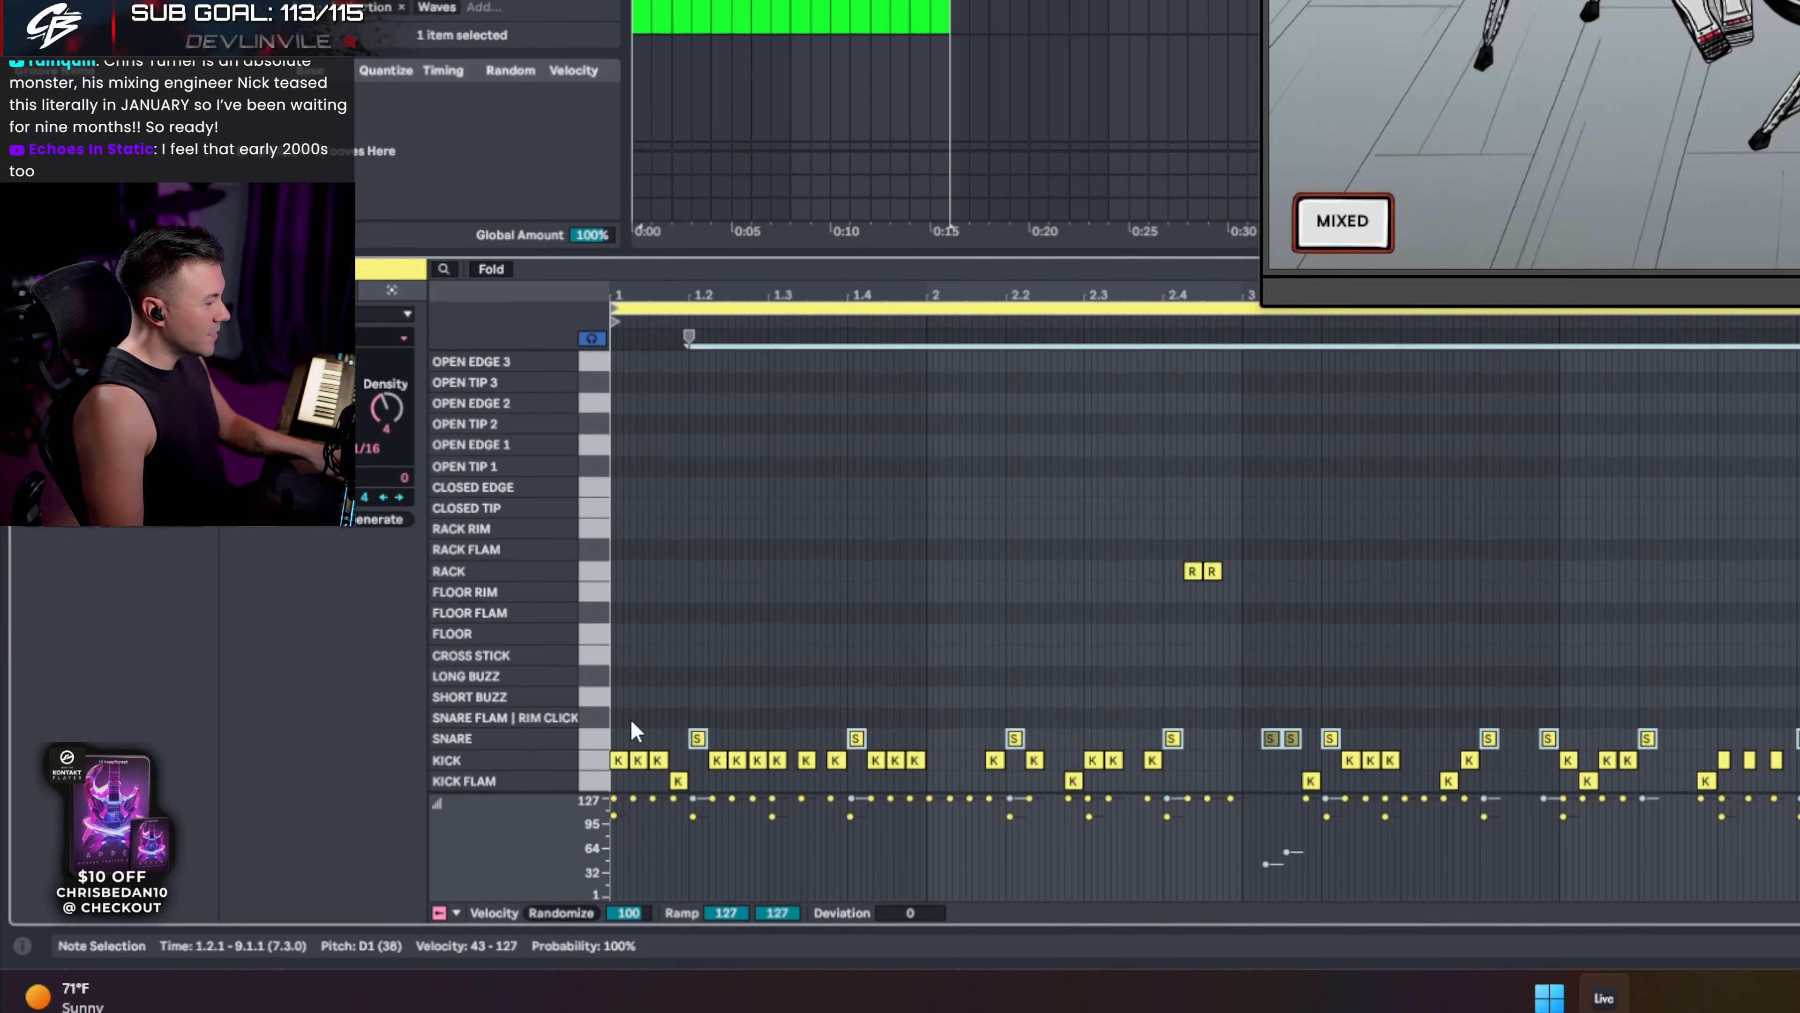
{"action": "scroll", "coordinate": [629, 724], "scroll_direction": "up", "scroll_amount": 10}
{"action": "scroll", "coordinate": [623, 742], "scroll_direction": "down", "scroll_amount": 7}
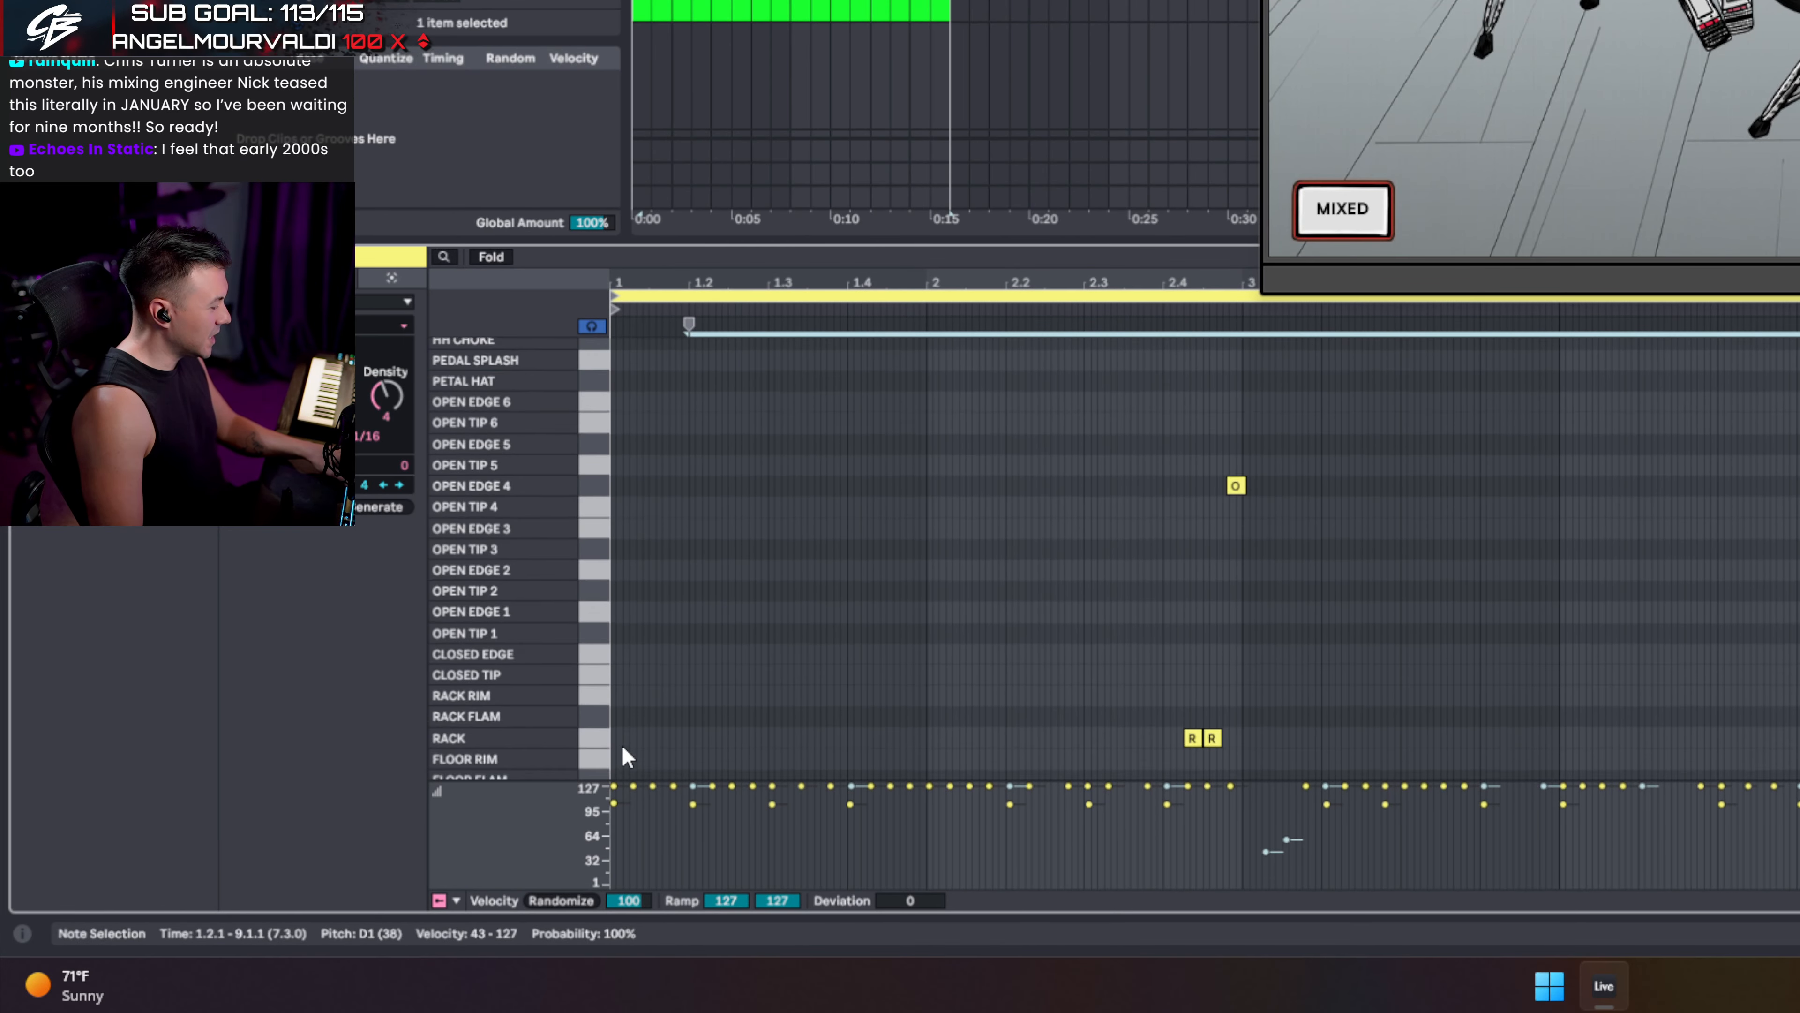
{"action": "scroll", "coordinate": [622, 744], "scroll_direction": "down", "scroll_amount": 5}
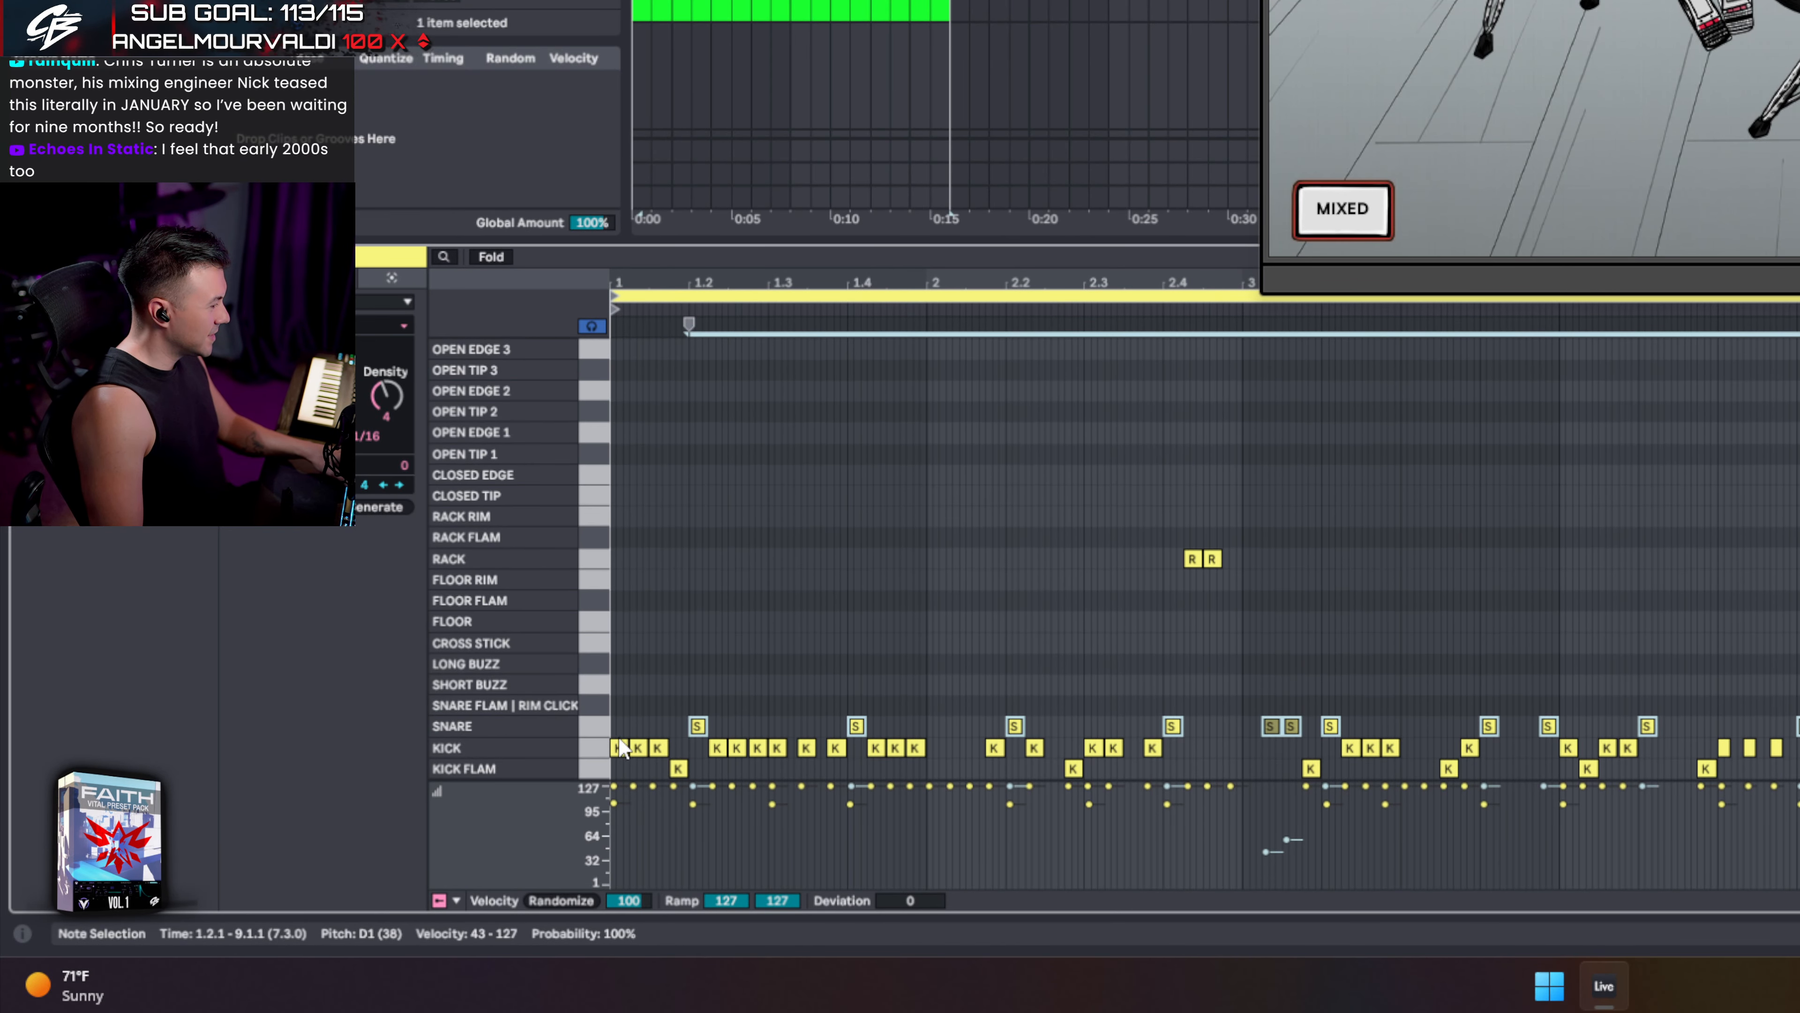
{"action": "left_click", "coordinate": [596, 705]}
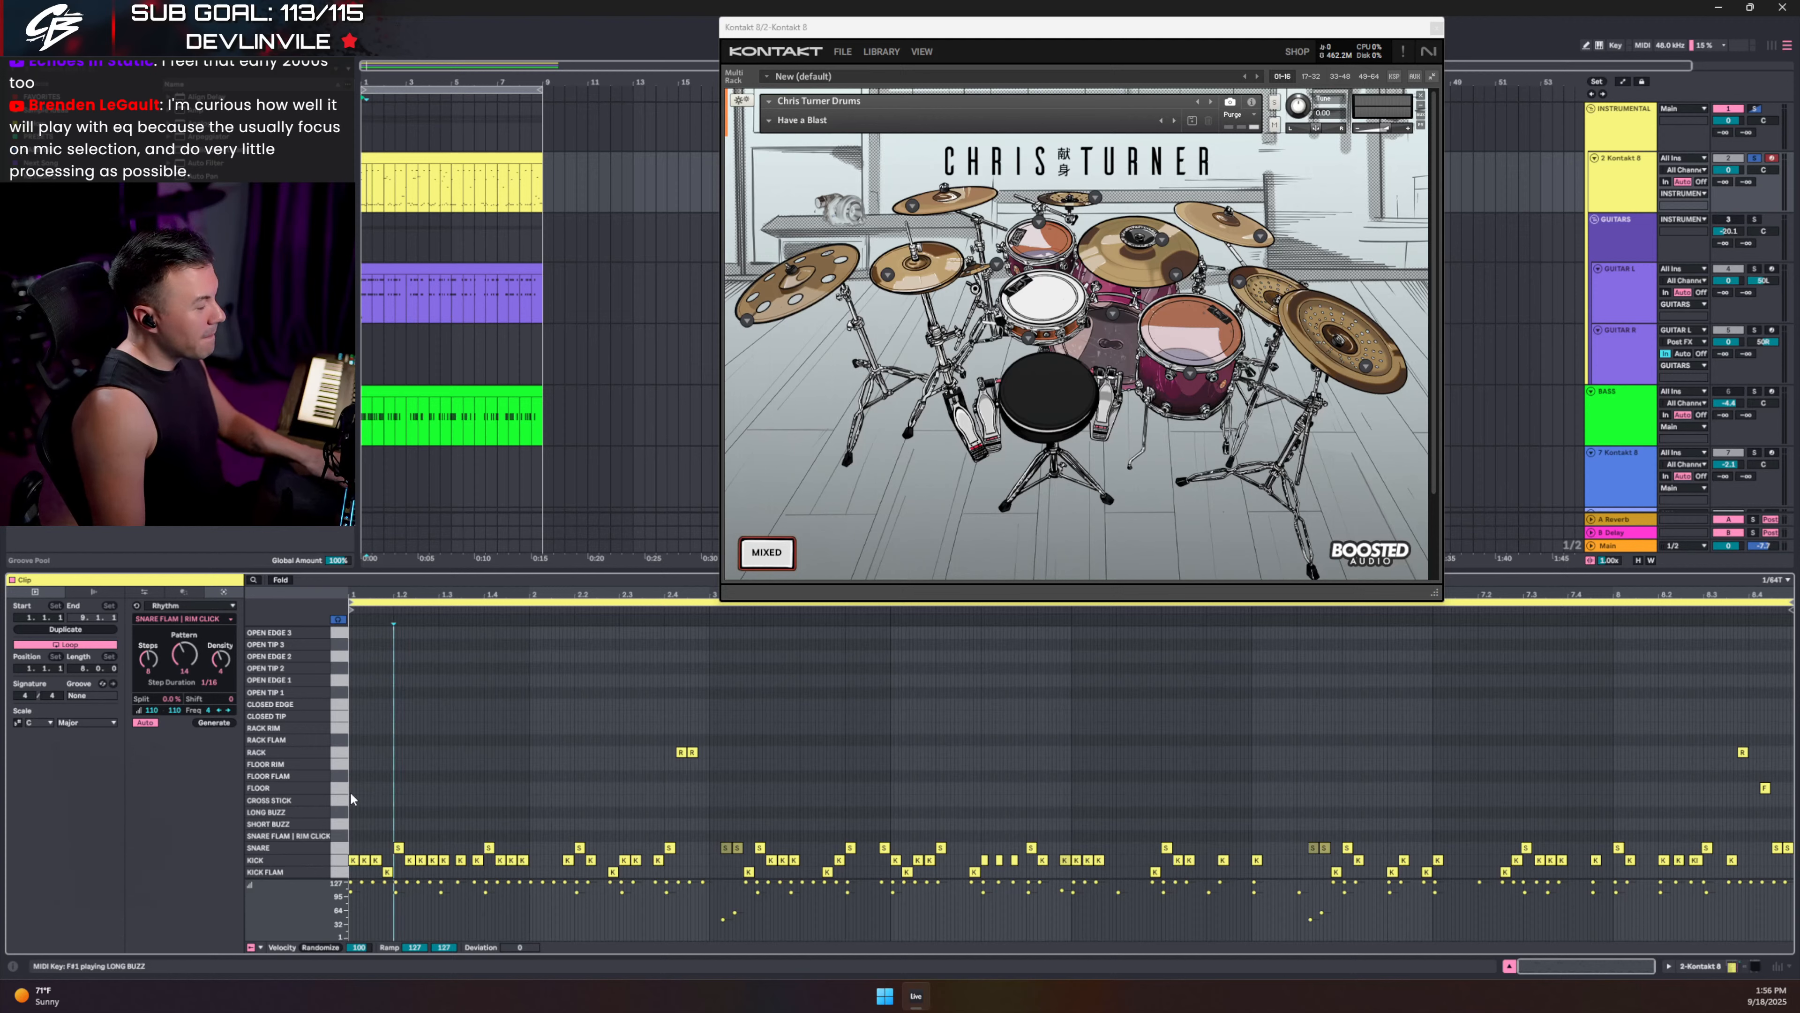
{"action": "scroll", "coordinate": [393, 695], "scroll_direction": "up", "scroll_amount": 1}
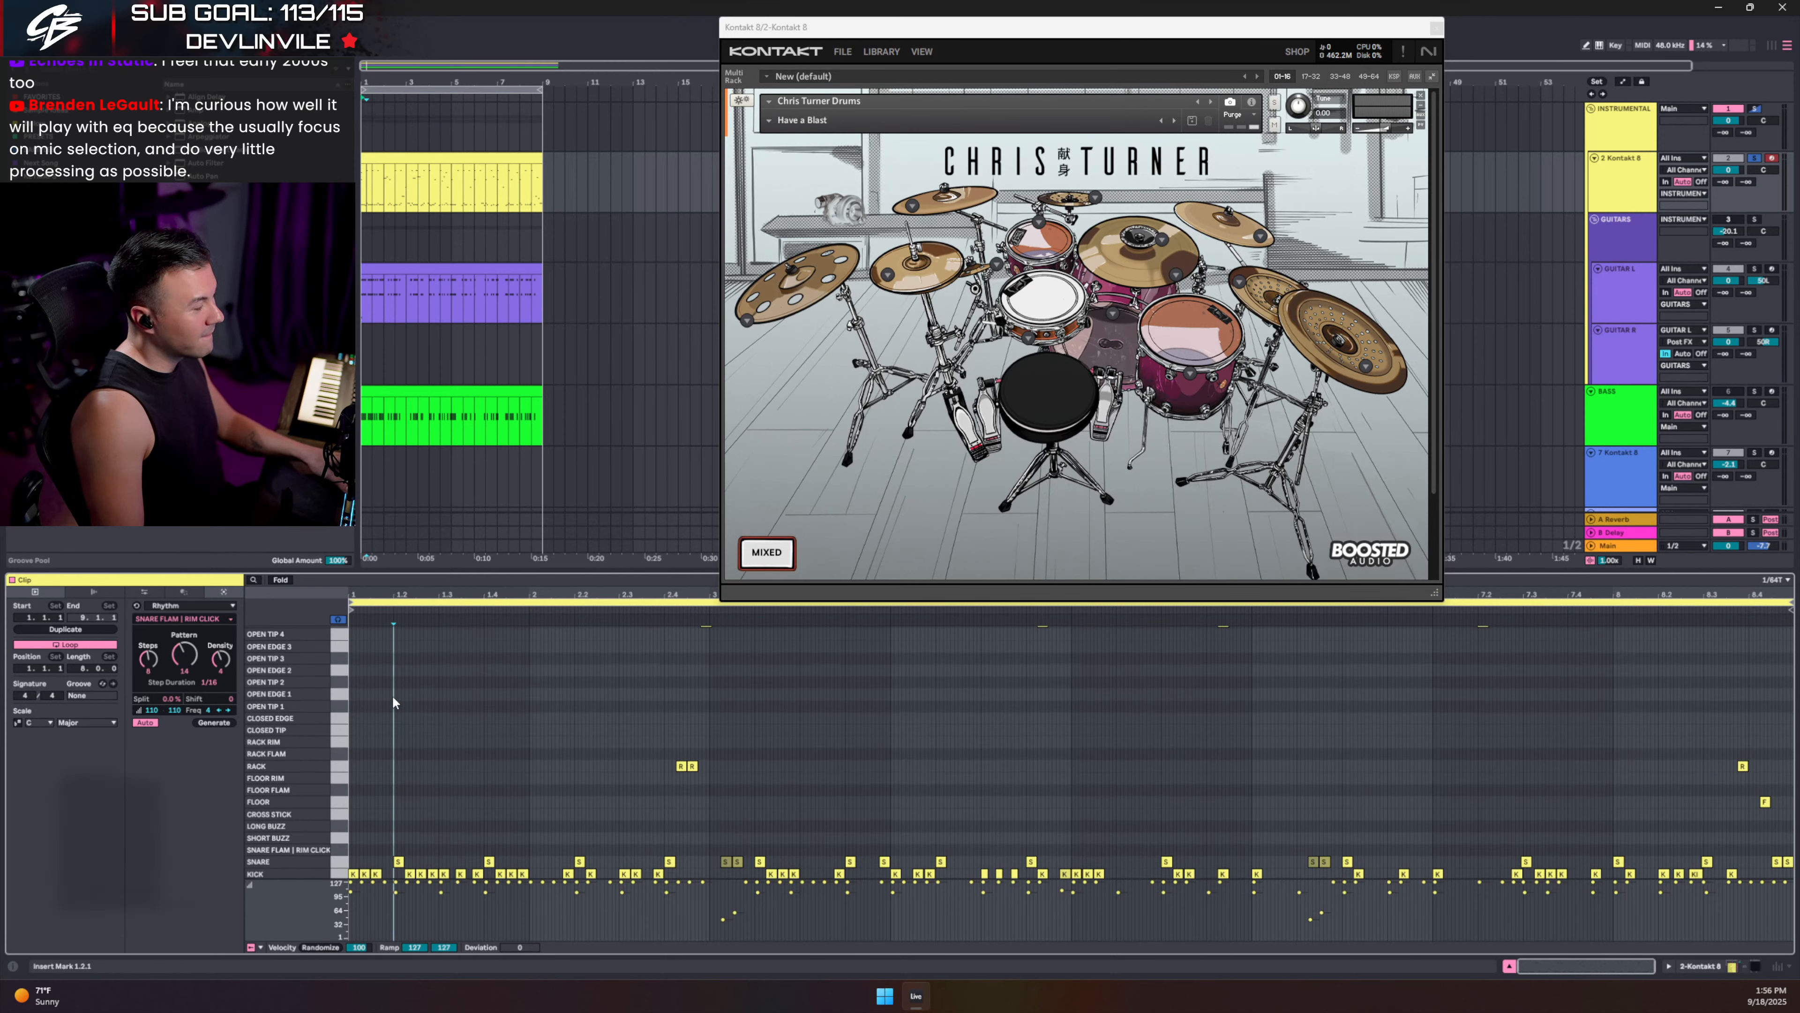
{"action": "left_click", "coordinate": [279, 580]}
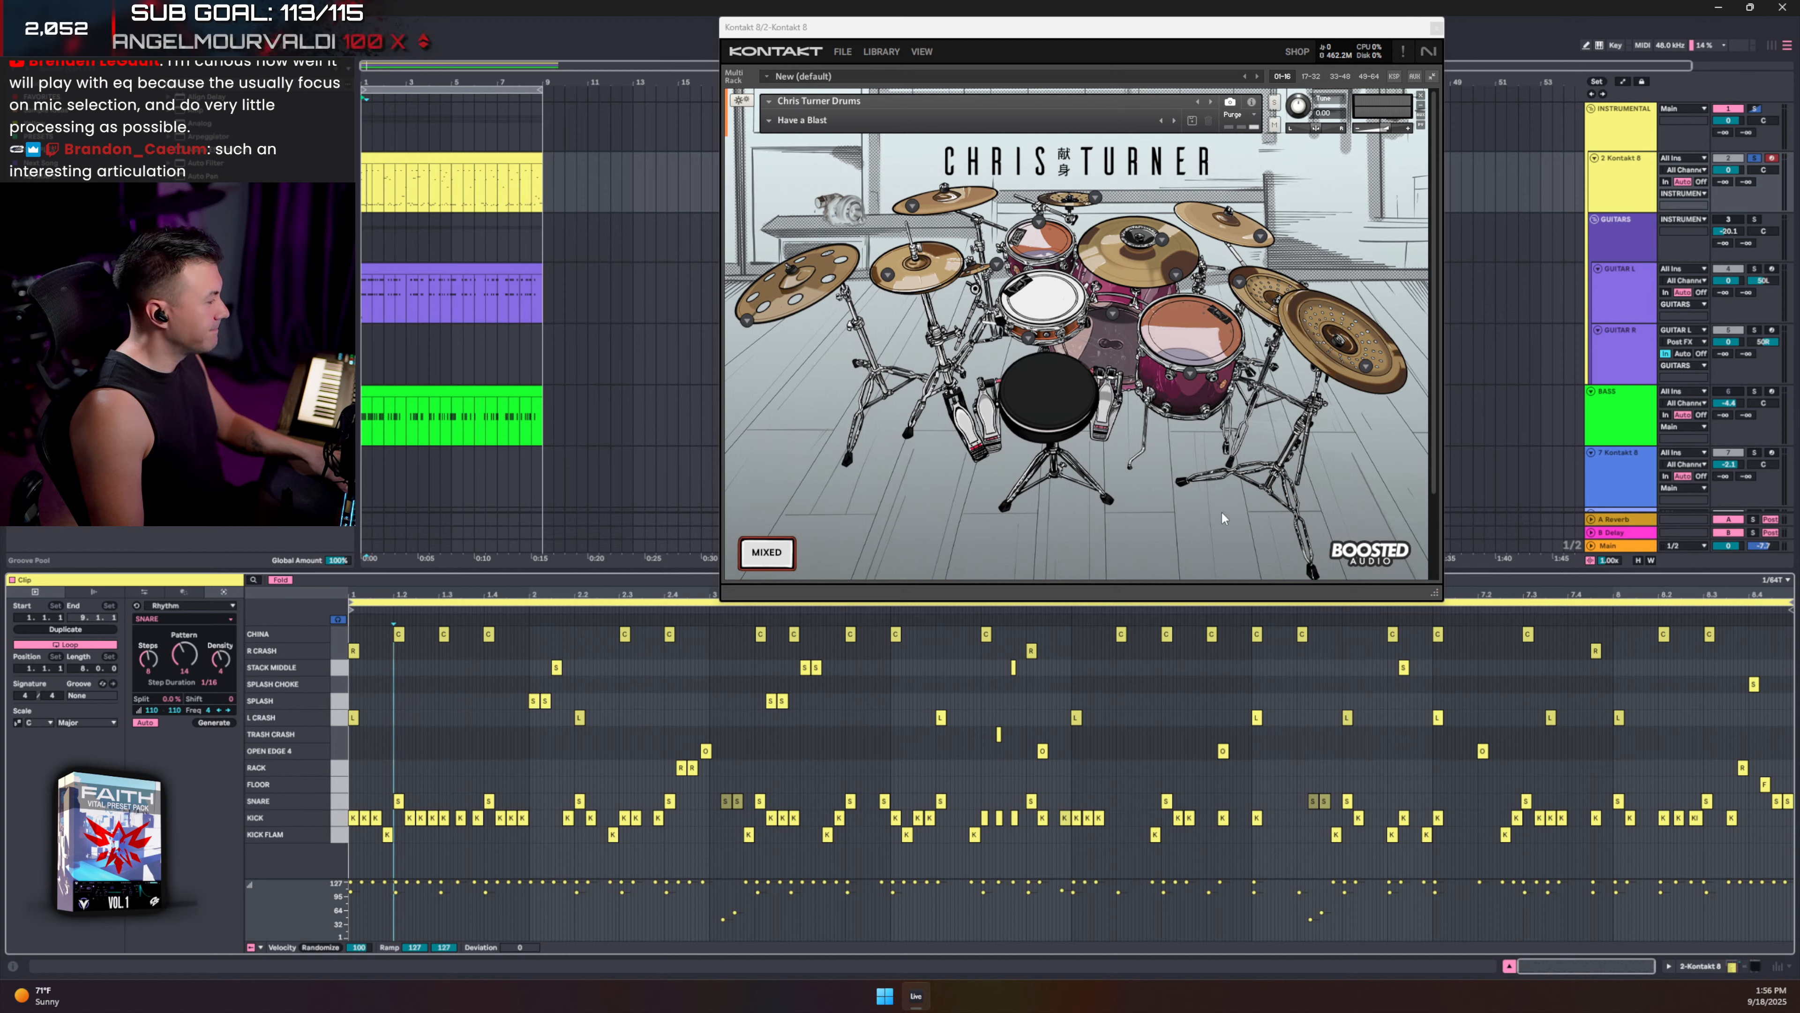
- Play the KICK FLAM notes, replay a kick group from 6.3.3, and enlarge Kontakt's window
{"action": "left_click", "coordinate": [387, 834]}
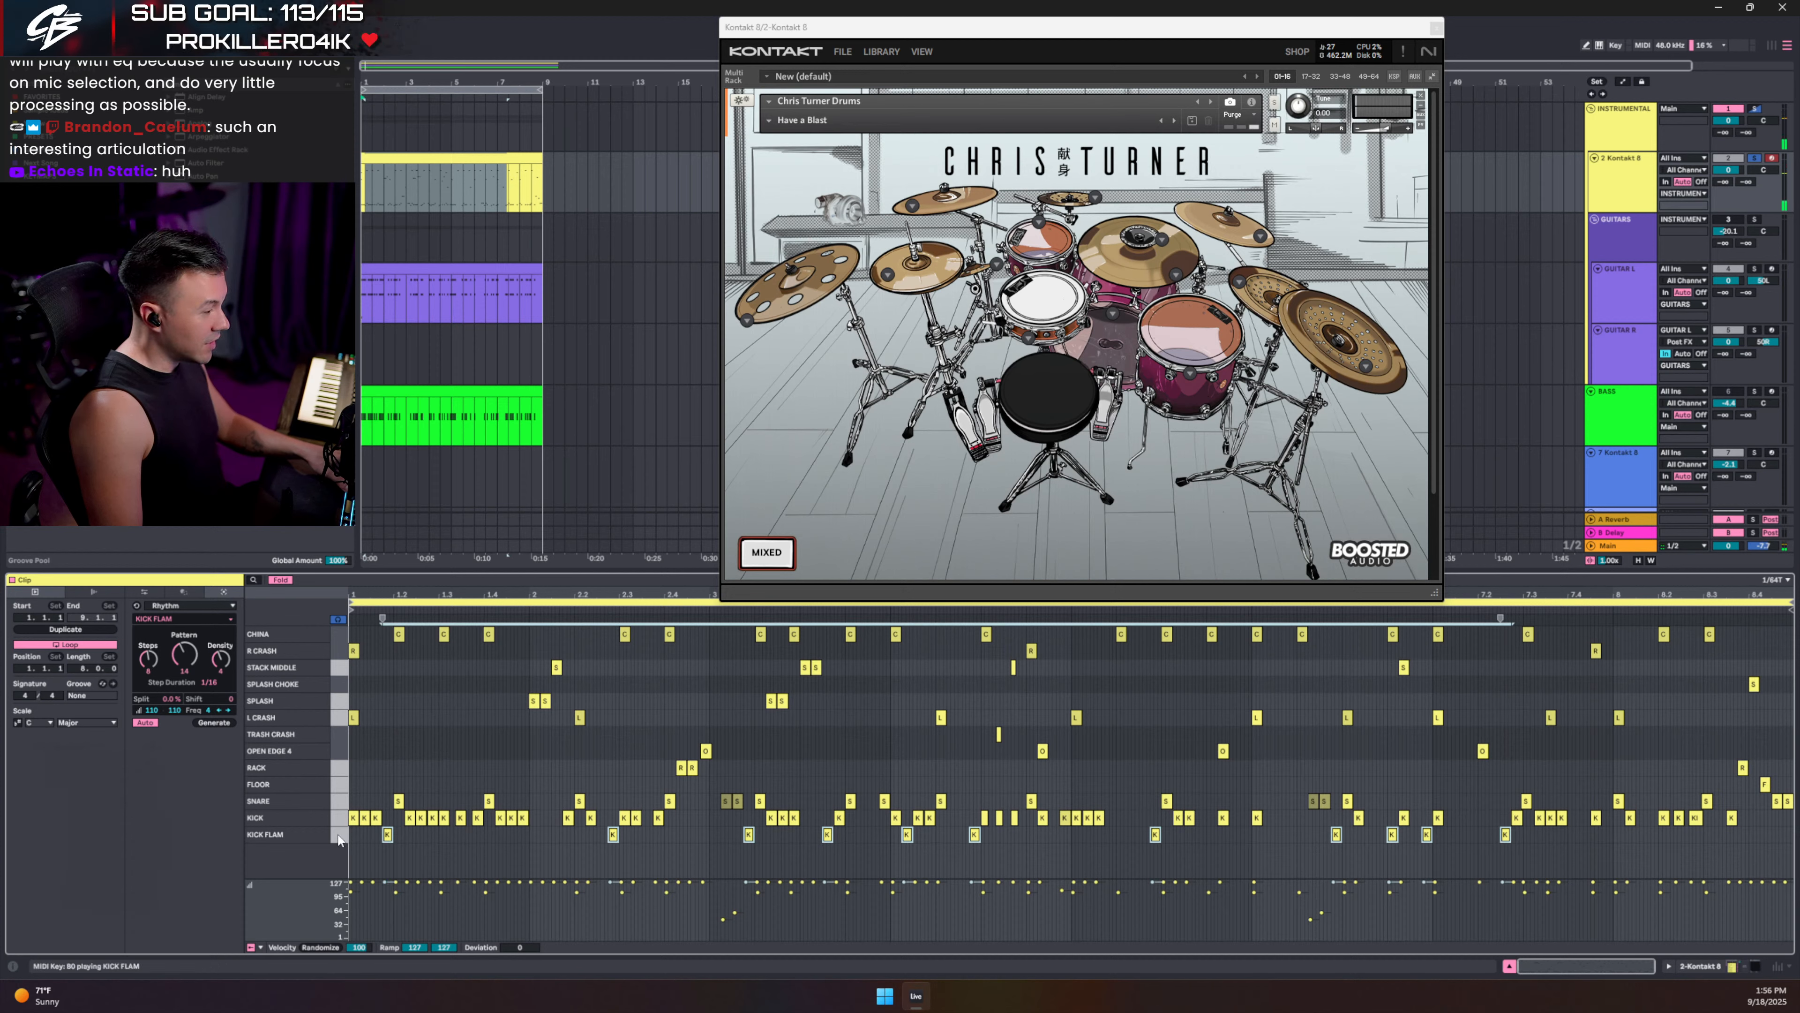
{"action": "left_click_drag", "start_coordinate": [361, 841], "coordinate": [1599, 849]}
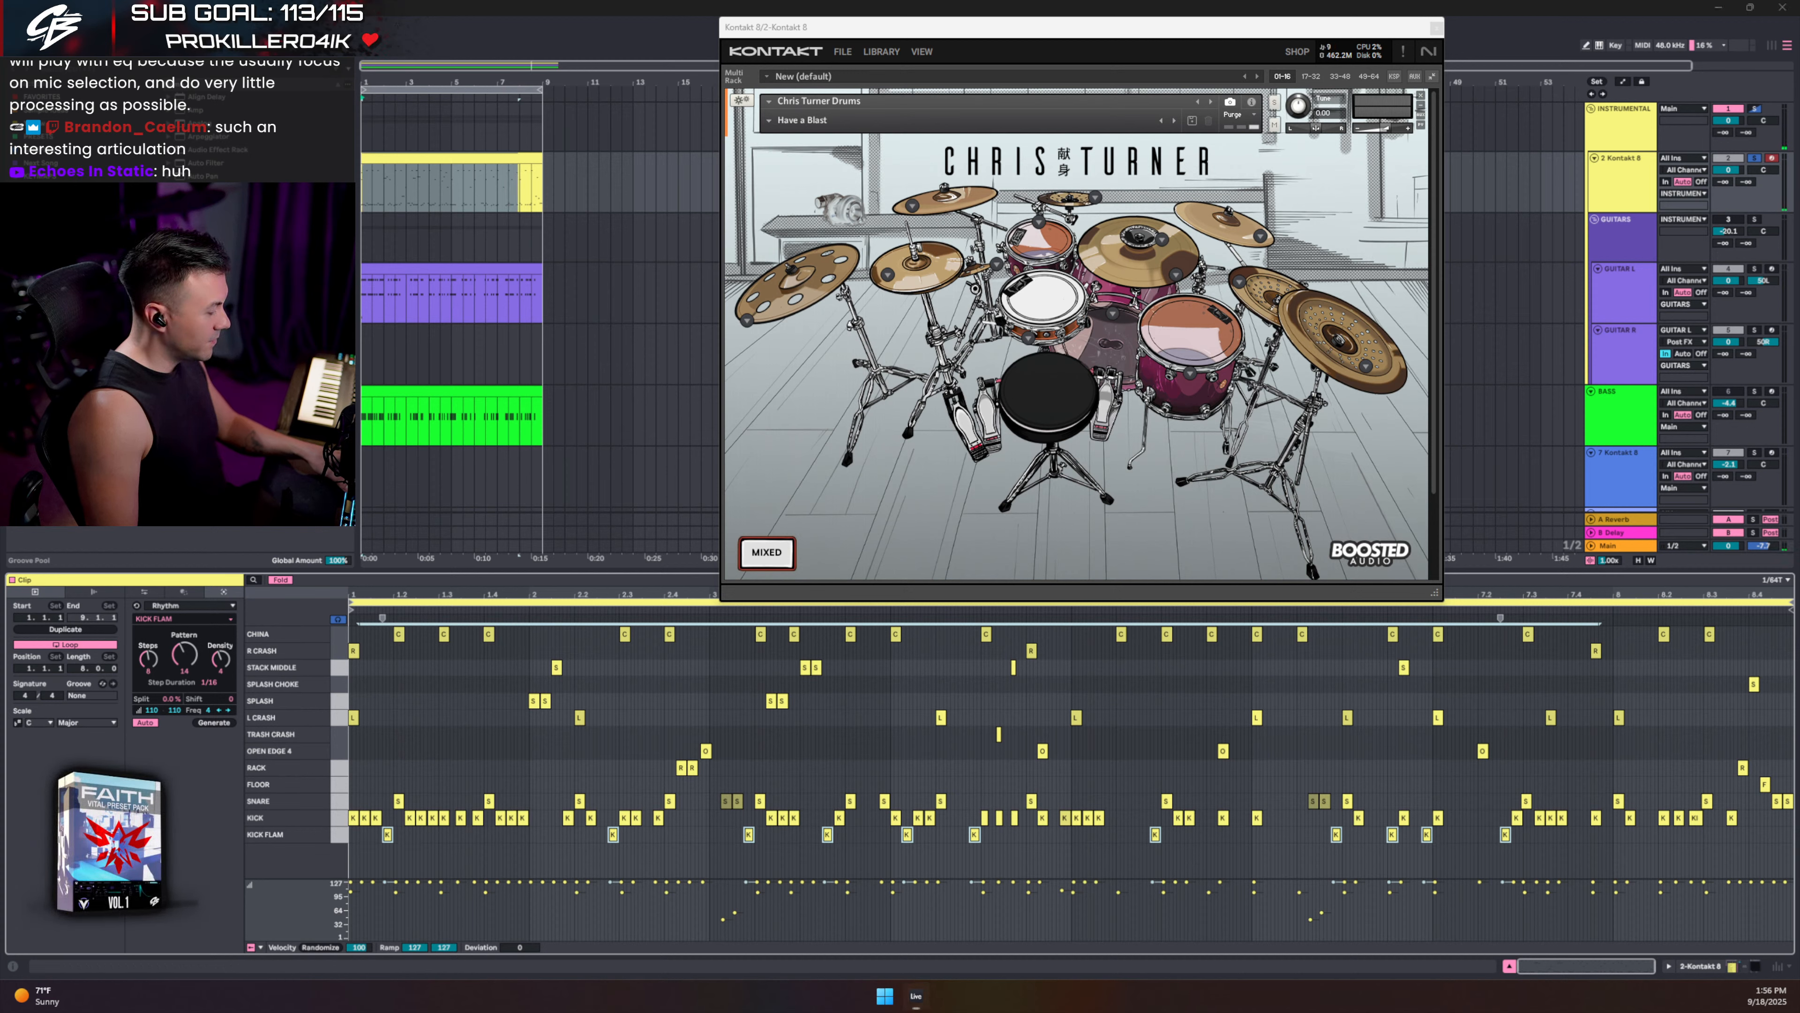
{"action": "key", "text": "space"}
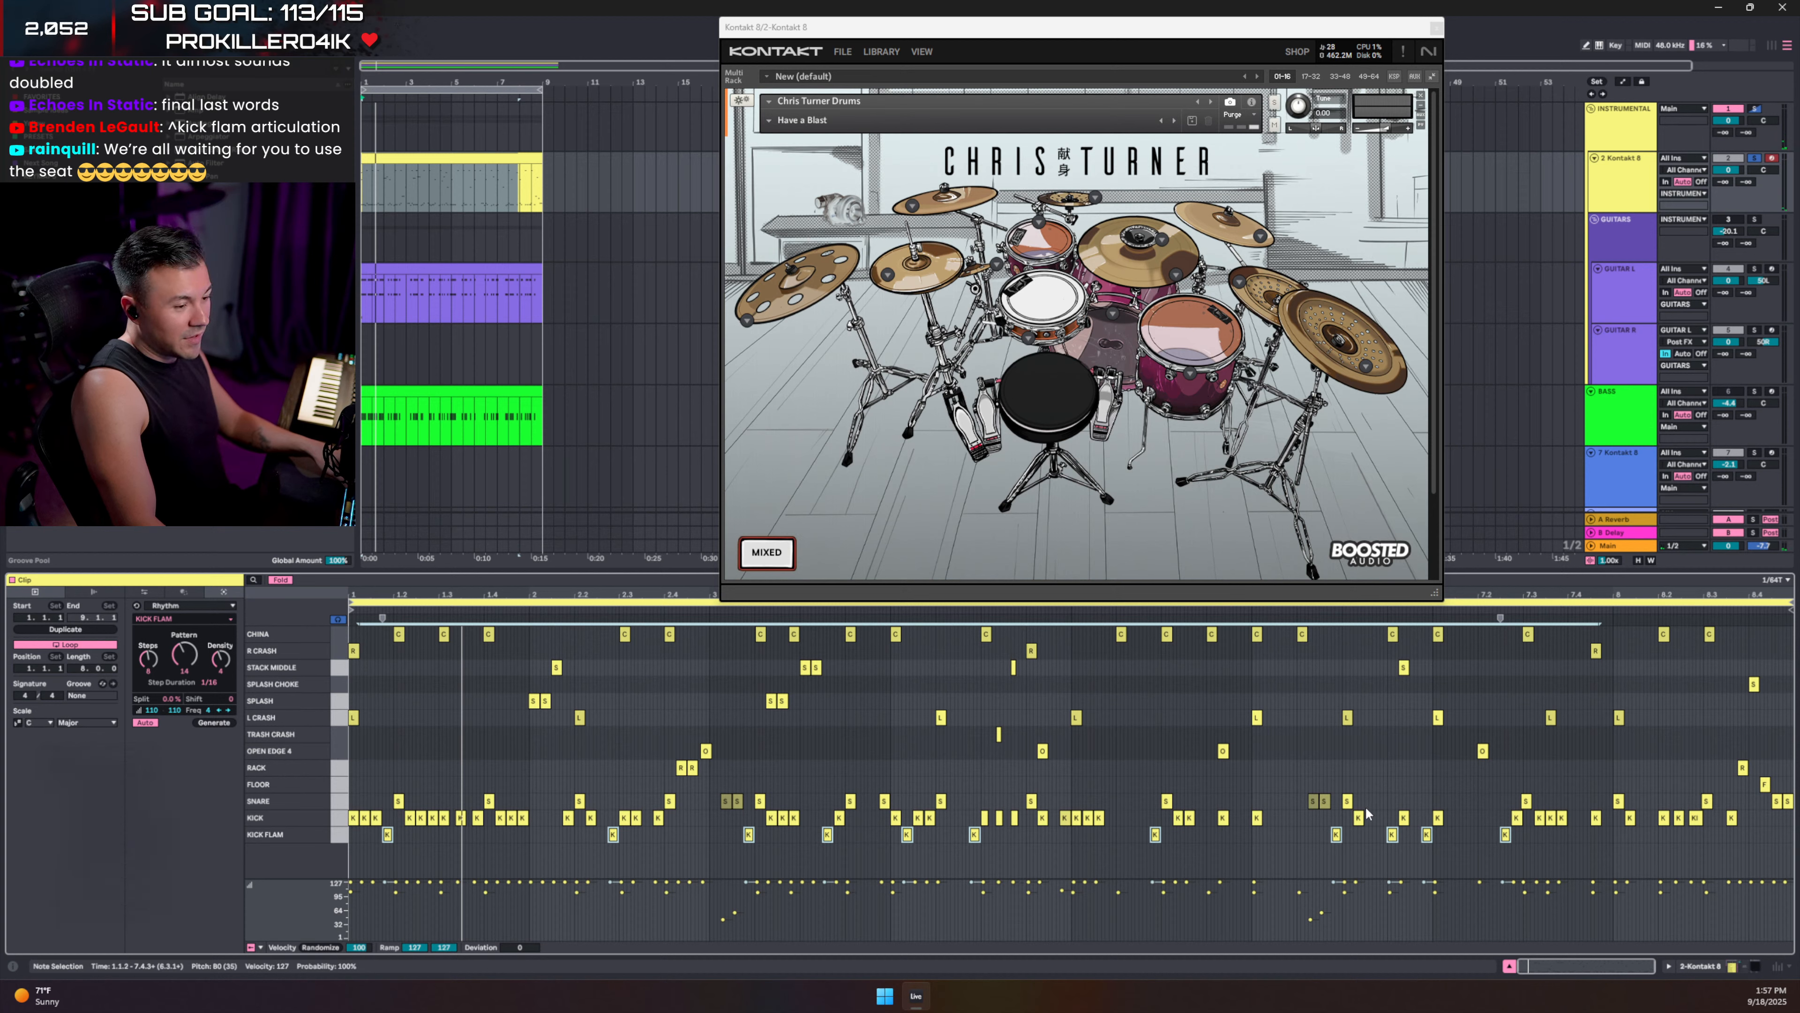
{"action": "left_click_drag", "start_coordinate": [1380, 801], "coordinate": [1453, 837]}
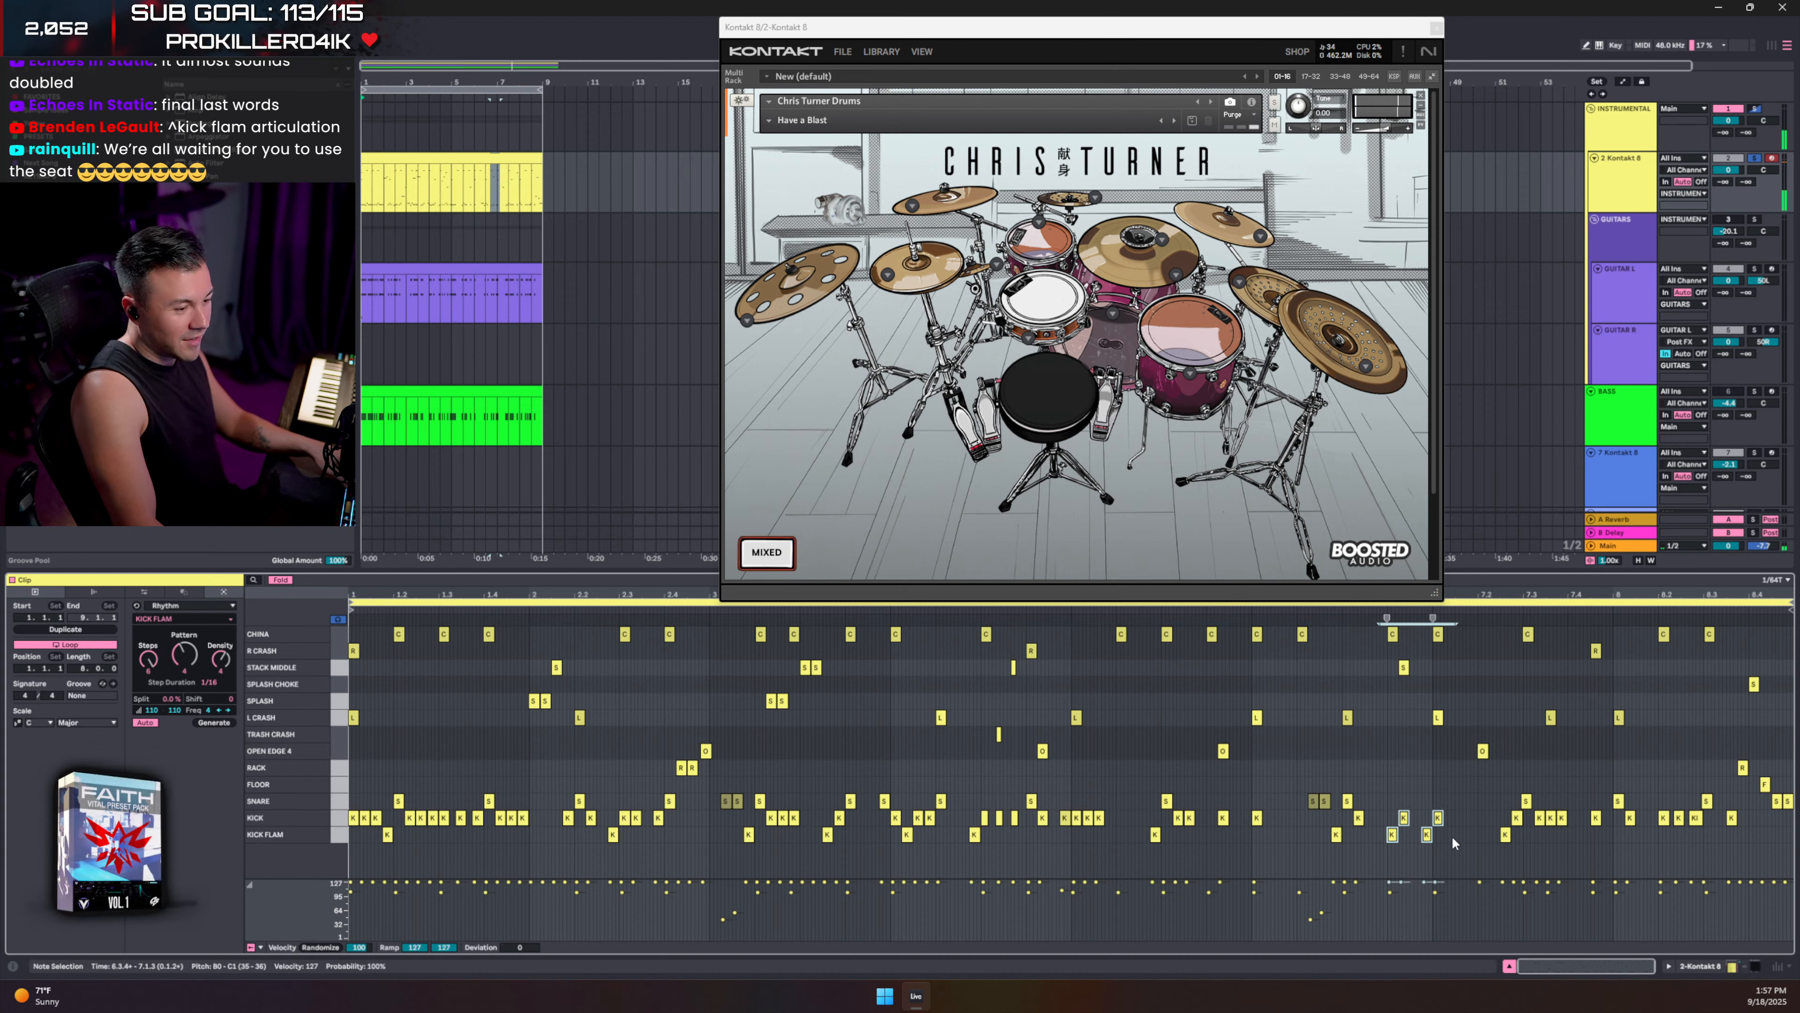
{"action": "left_click", "coordinate": [1375, 792]}
{"action": "key", "text": "space"}
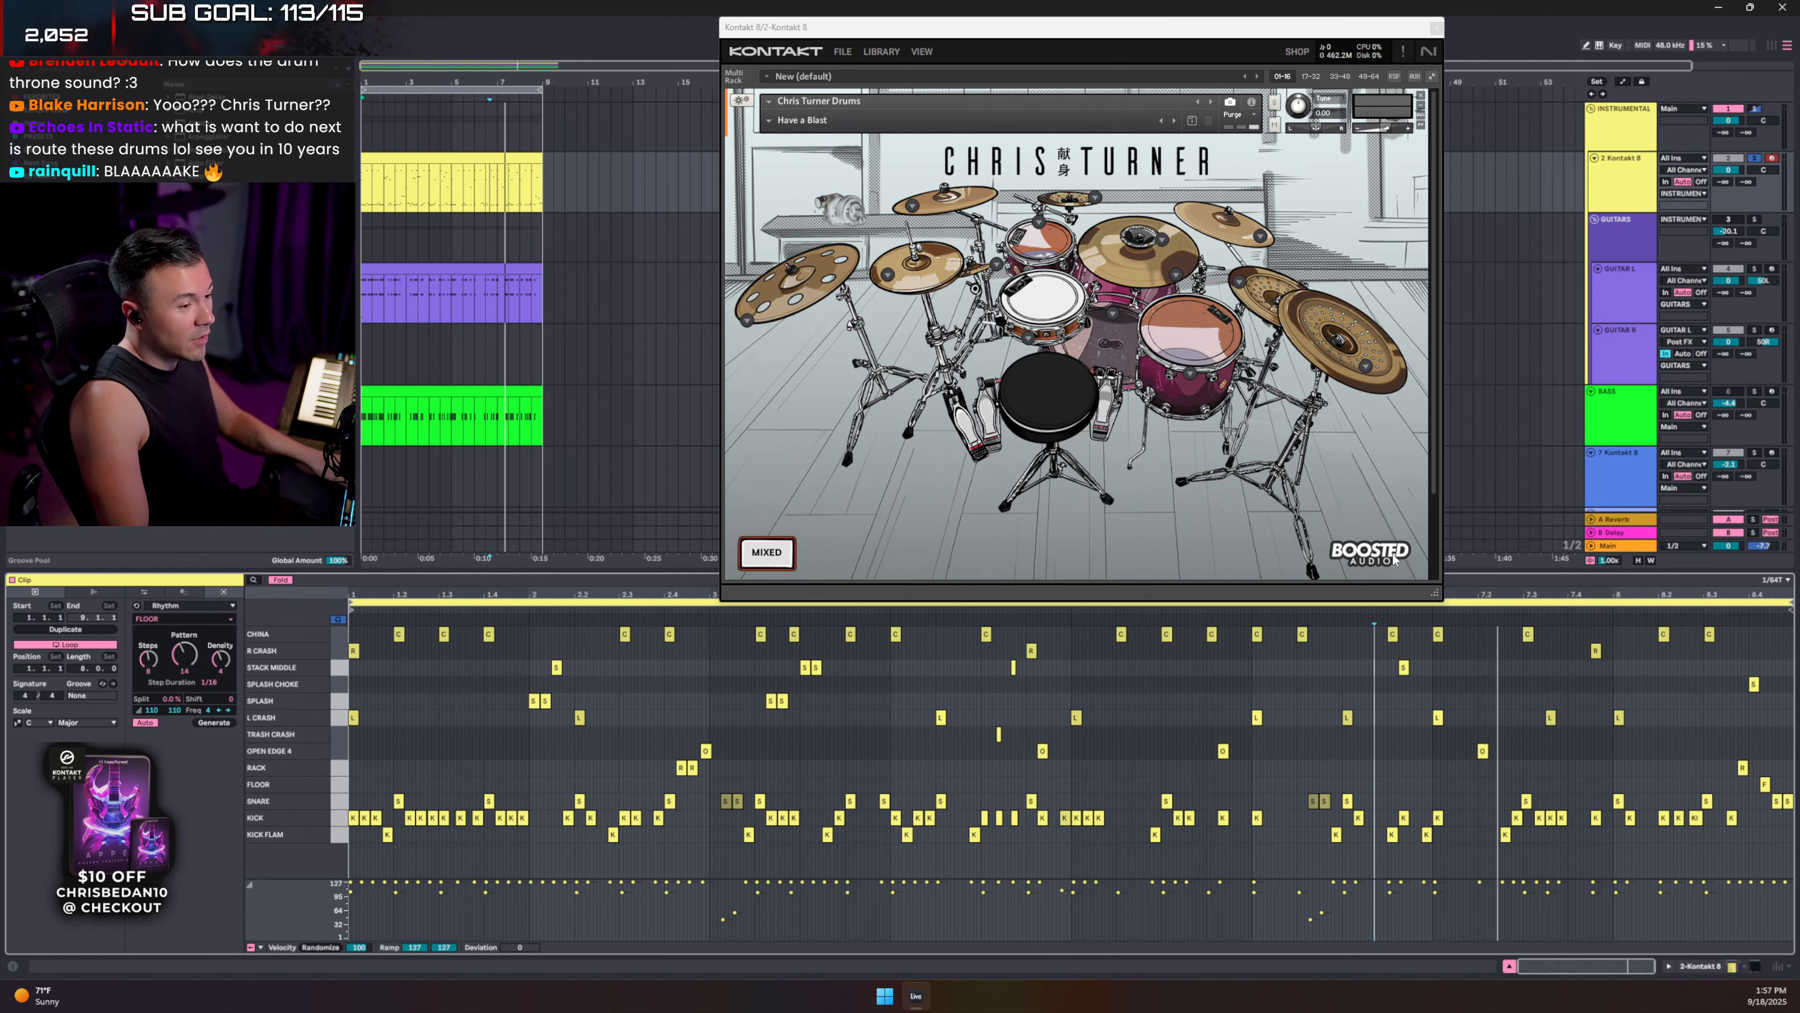
{"action": "left_click_drag", "start_coordinate": [1433, 596], "coordinate": [1436, 682]}
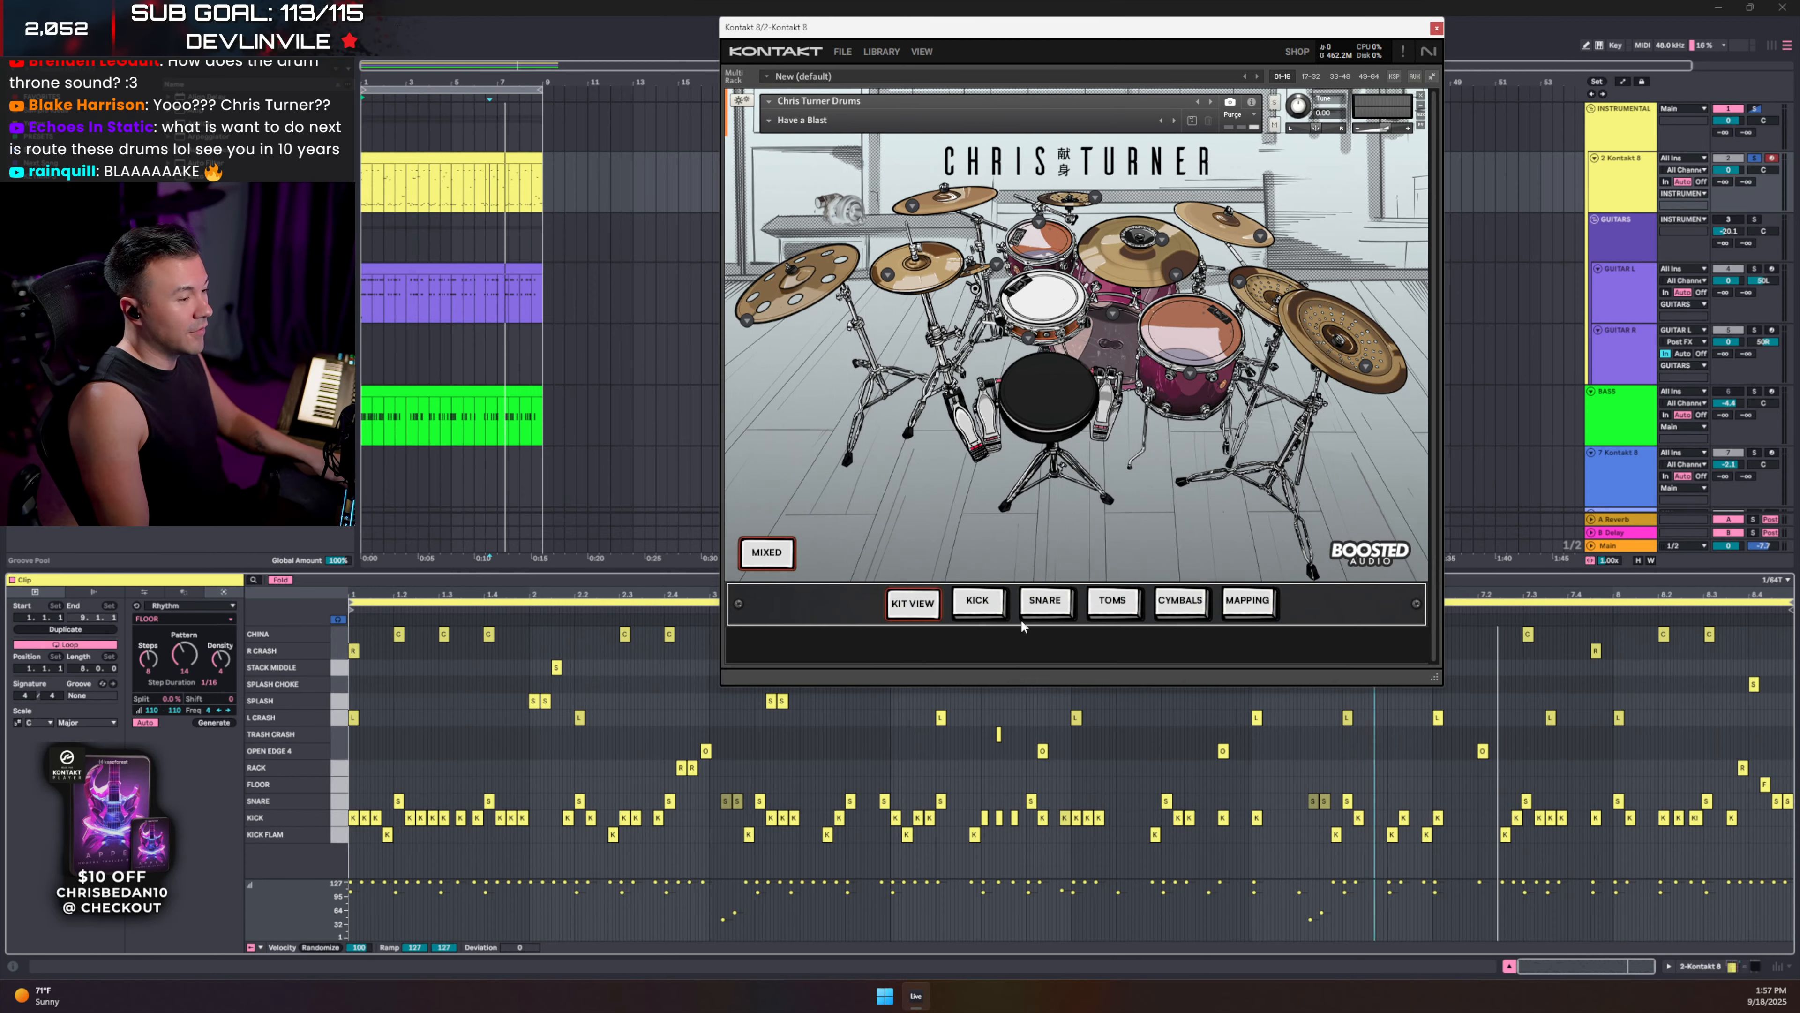
- Browse the Kick, Snare, Toms, Cymbals and Mapping pages, end on Toms, and close Kontakt
{"action": "left_click", "coordinate": [979, 601]}
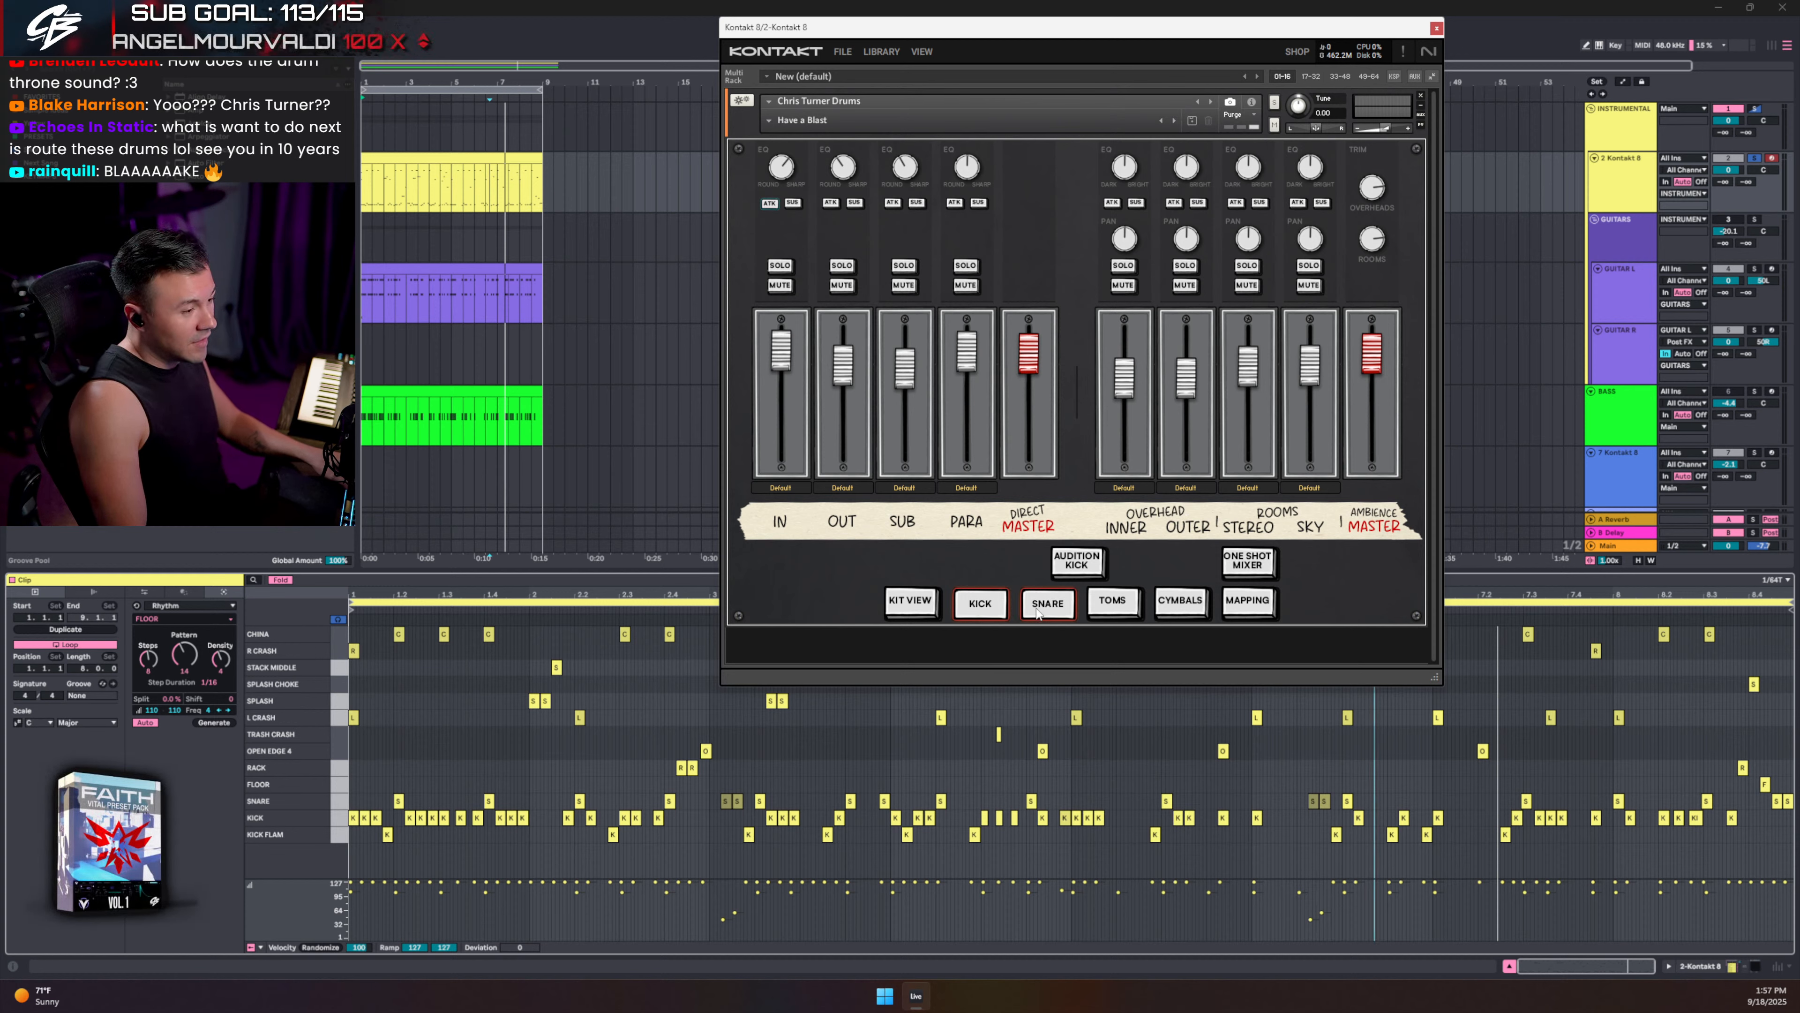
{"action": "left_click", "coordinate": [1069, 603]}
{"action": "left_click", "coordinate": [1132, 603]}
{"action": "left_click", "coordinate": [1178, 603]}
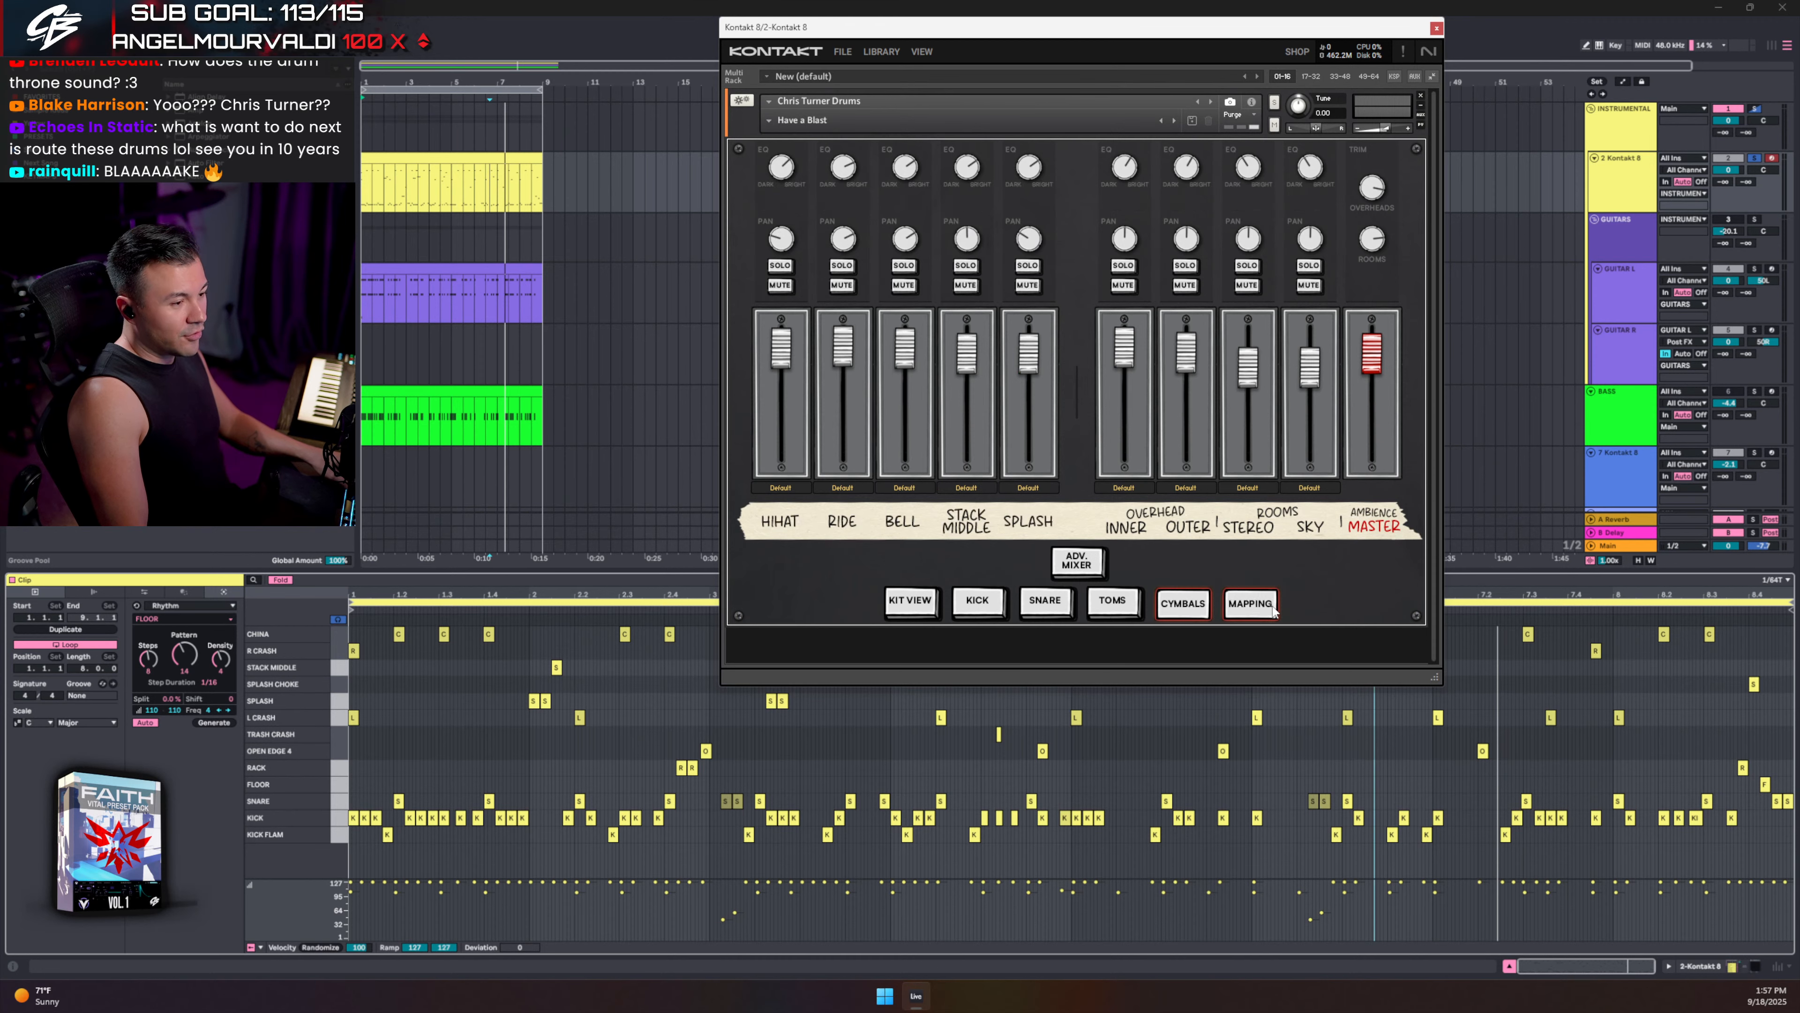
{"action": "left_click", "coordinate": [1248, 600]}
{"action": "left_click", "coordinate": [978, 602]}
{"action": "left_click", "coordinate": [1052, 603]}
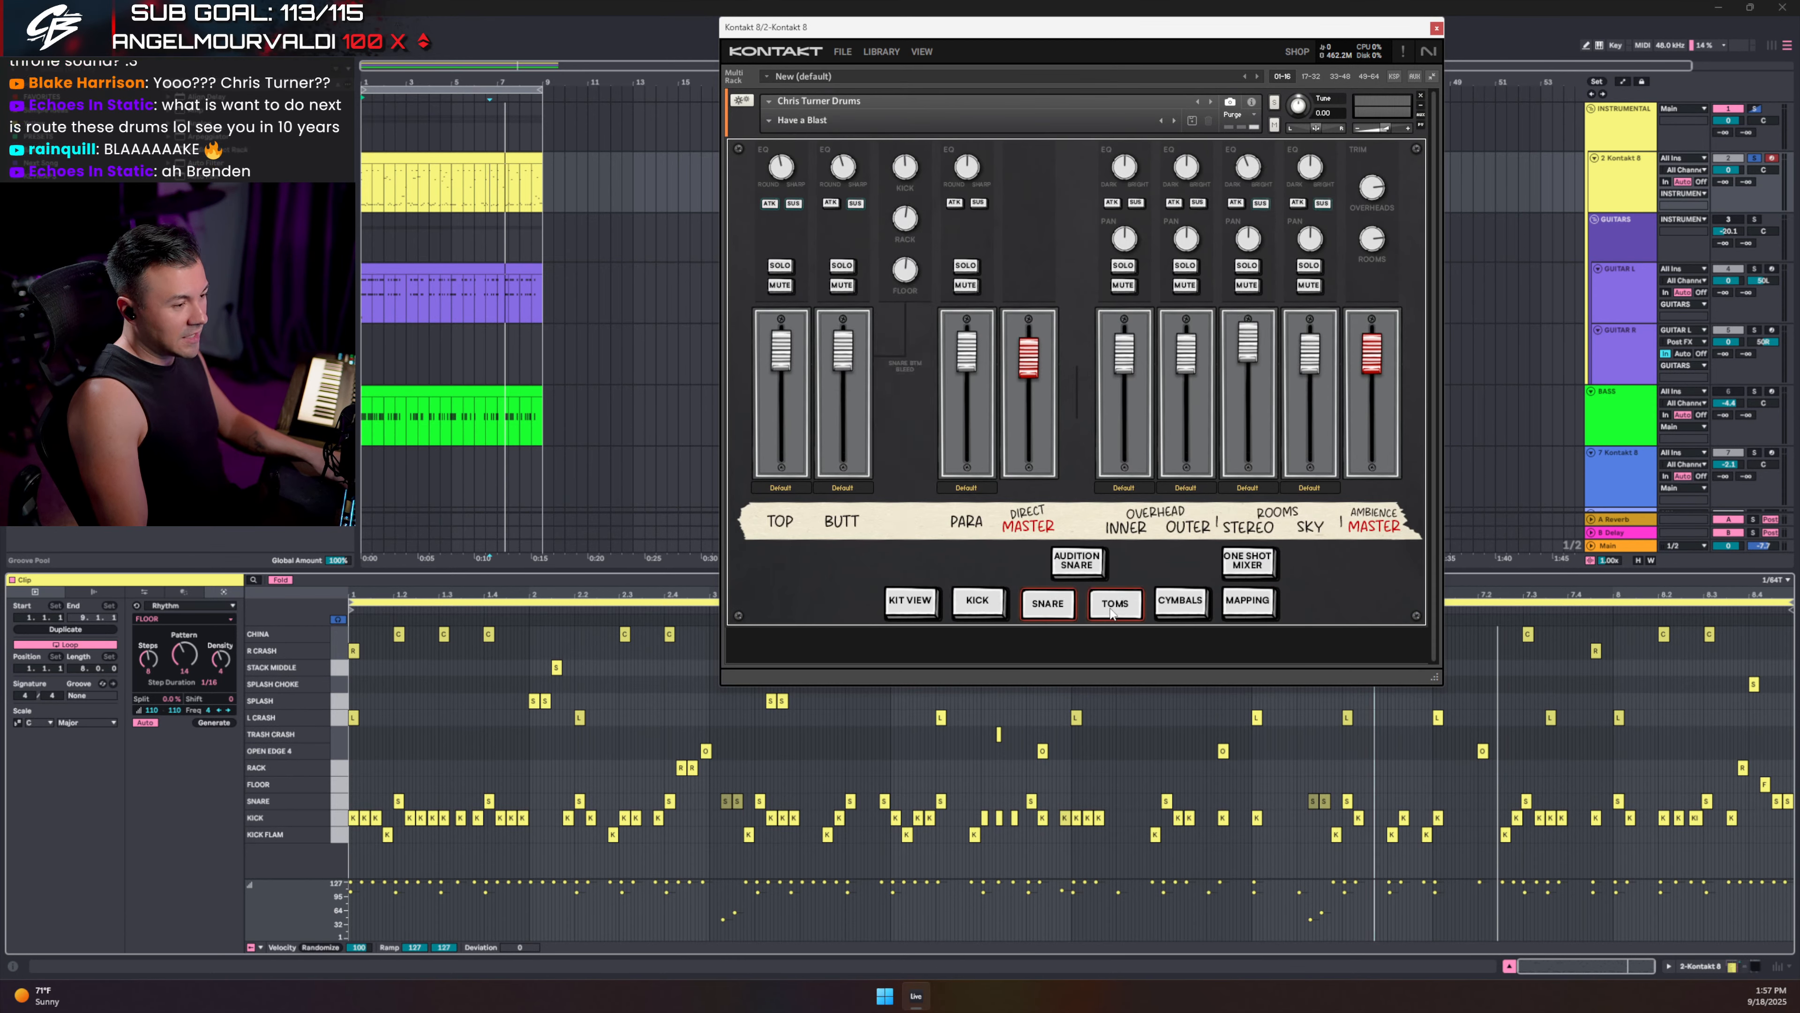
{"action": "left_click", "coordinate": [1114, 603]}
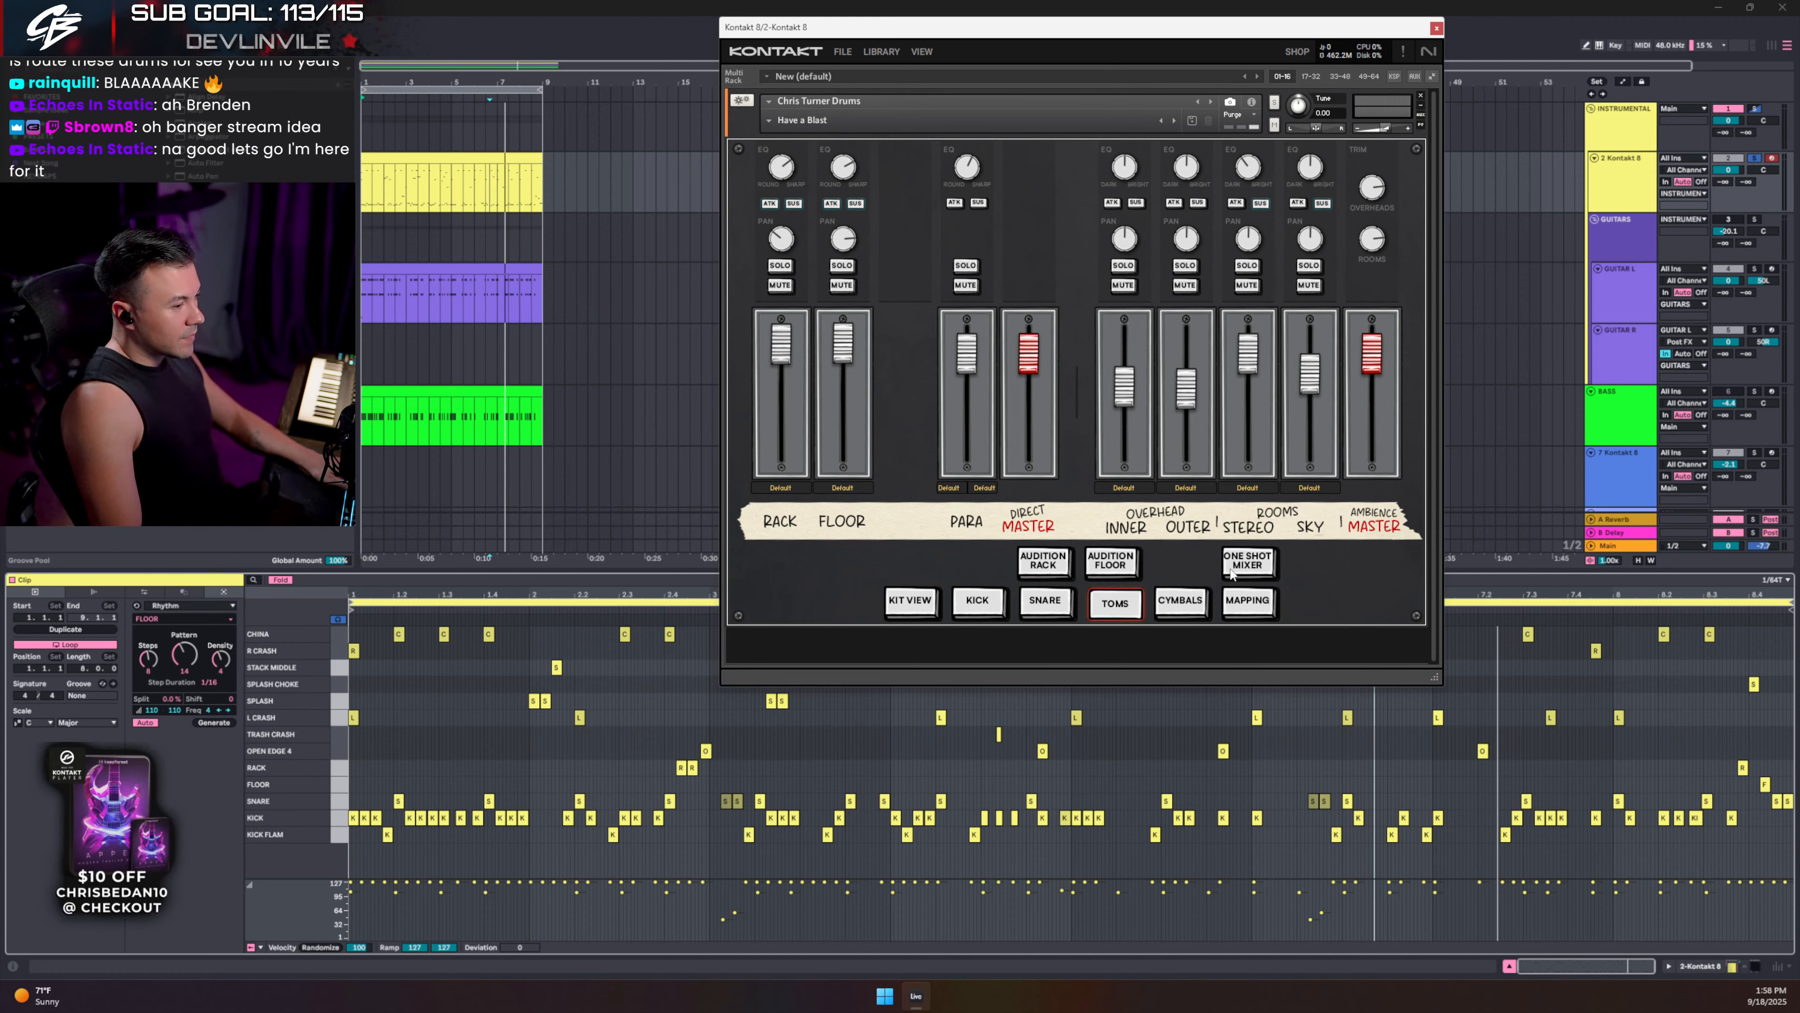
{"action": "left_click", "coordinate": [1189, 611]}
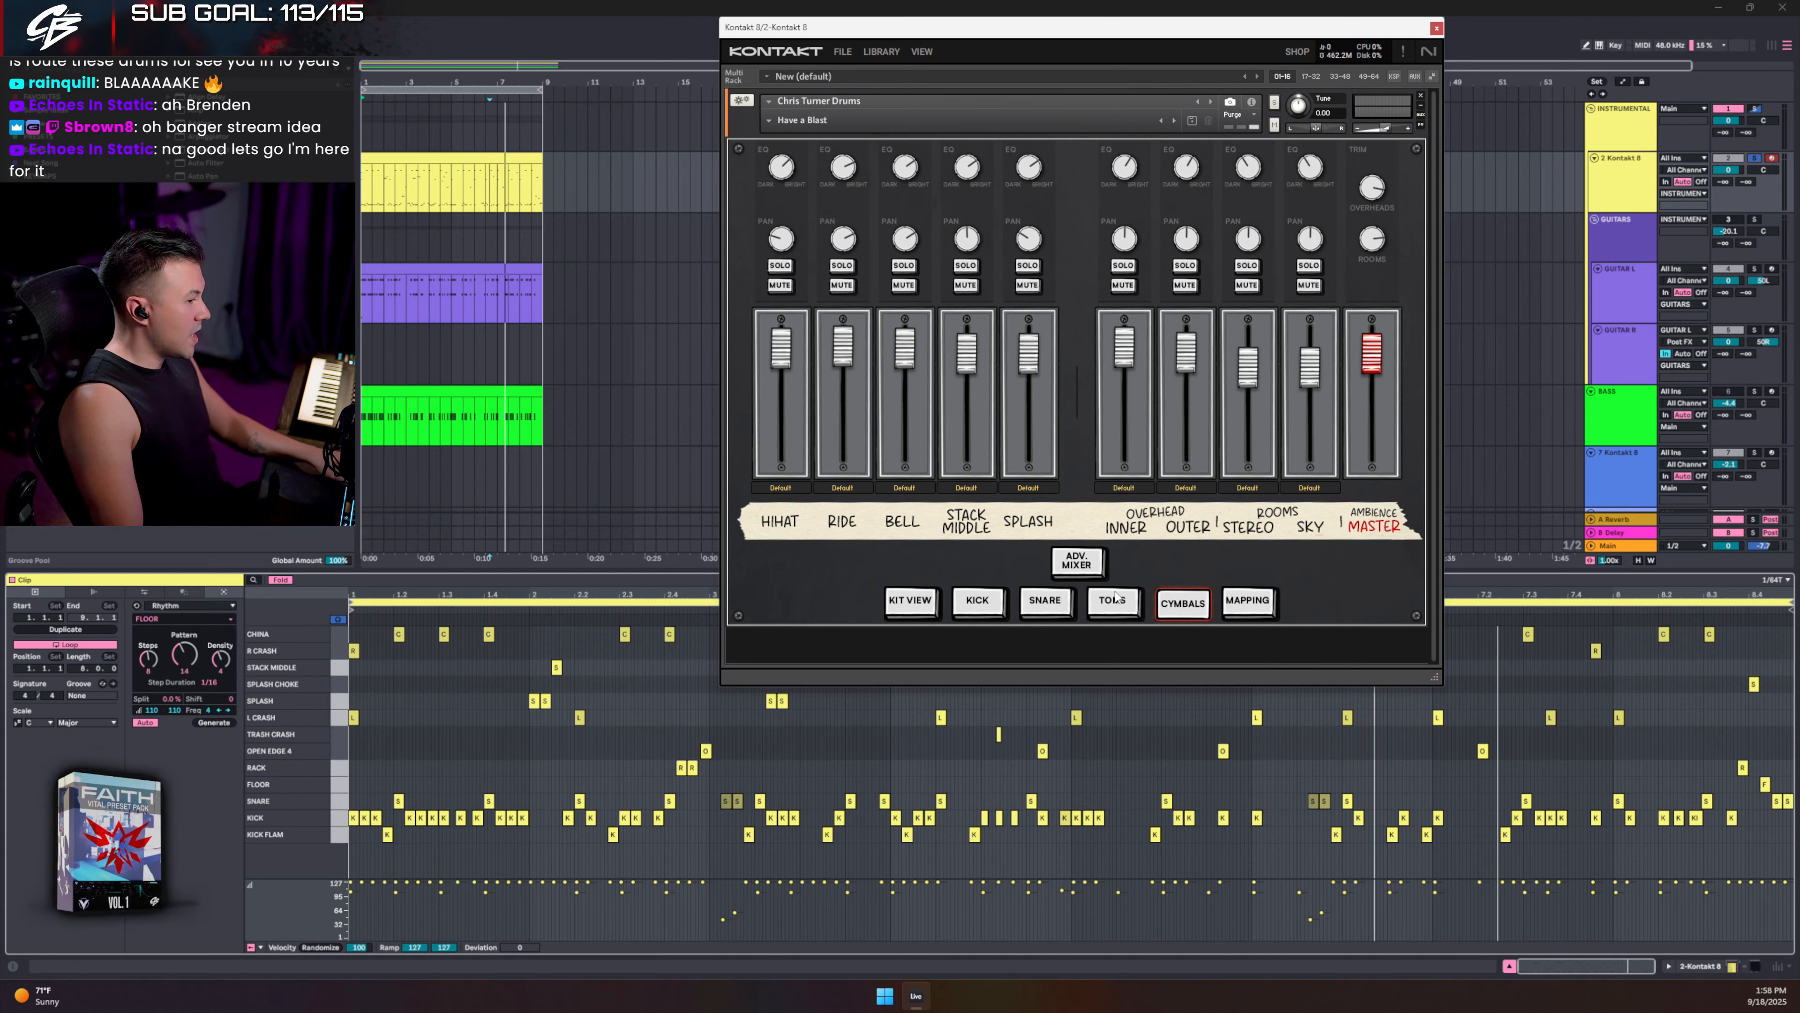
{"action": "left_click", "coordinate": [1115, 600]}
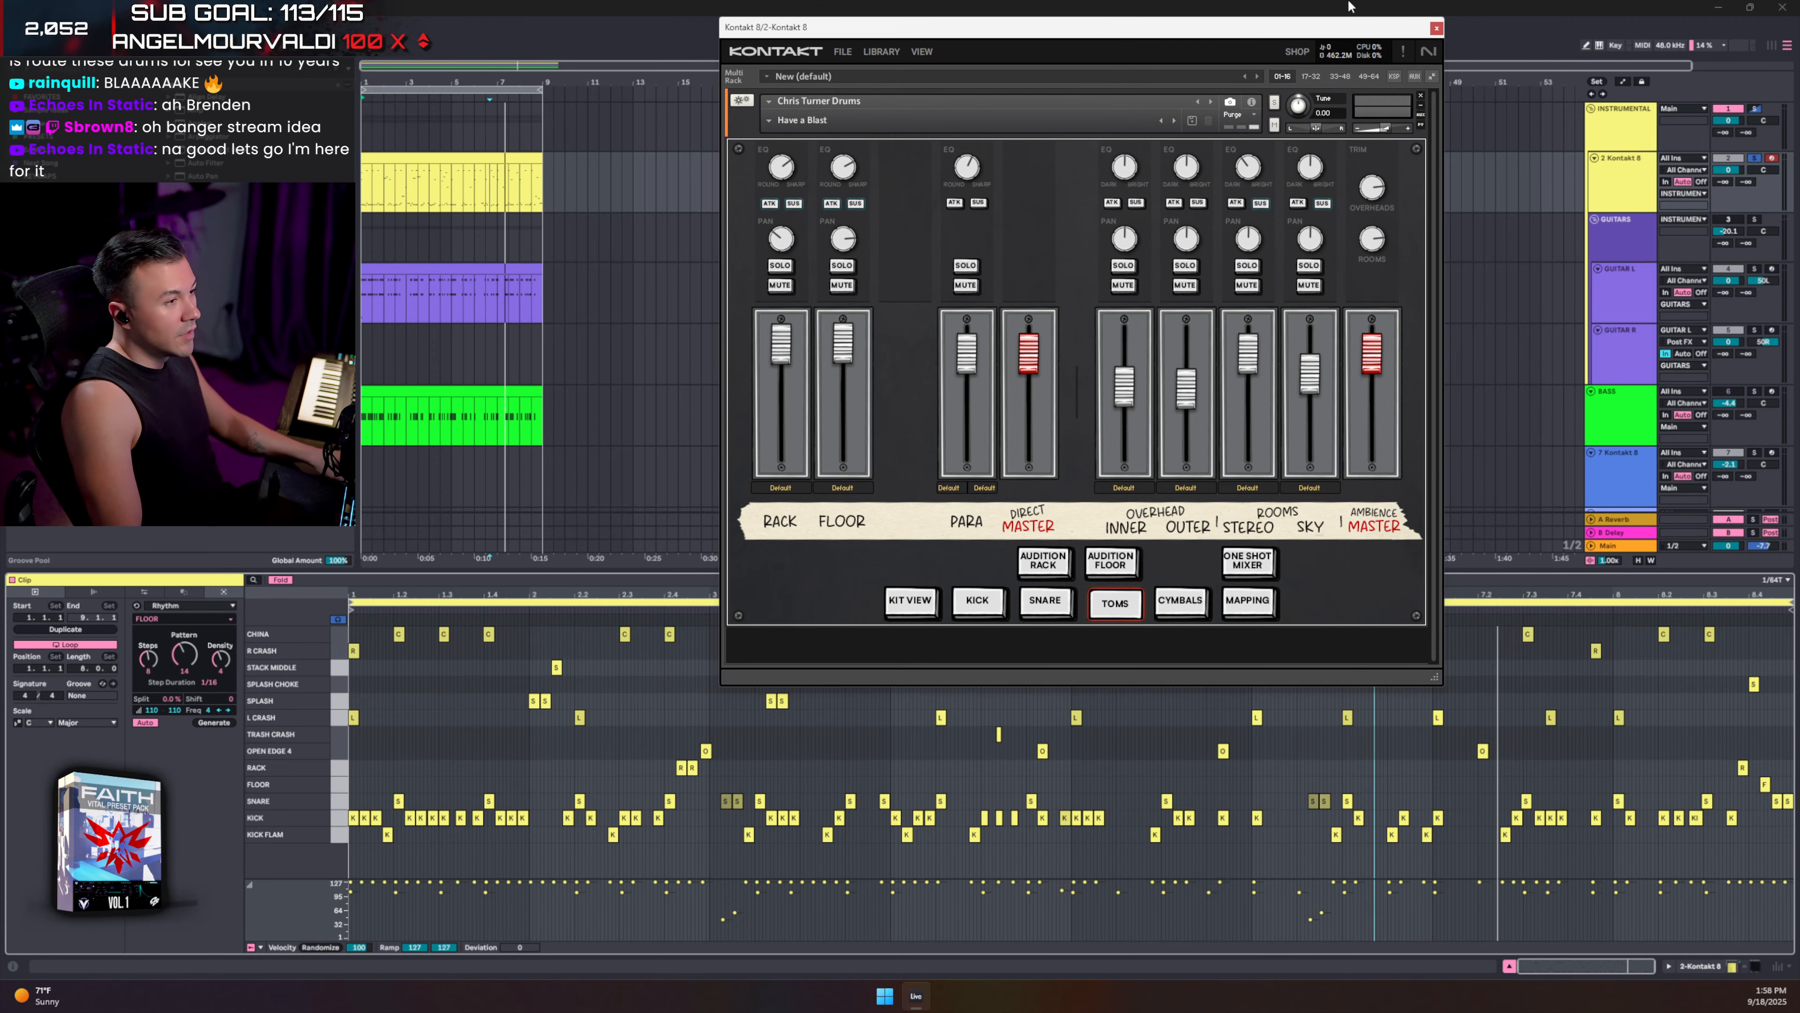
{"action": "left_click", "coordinate": [1436, 28]}
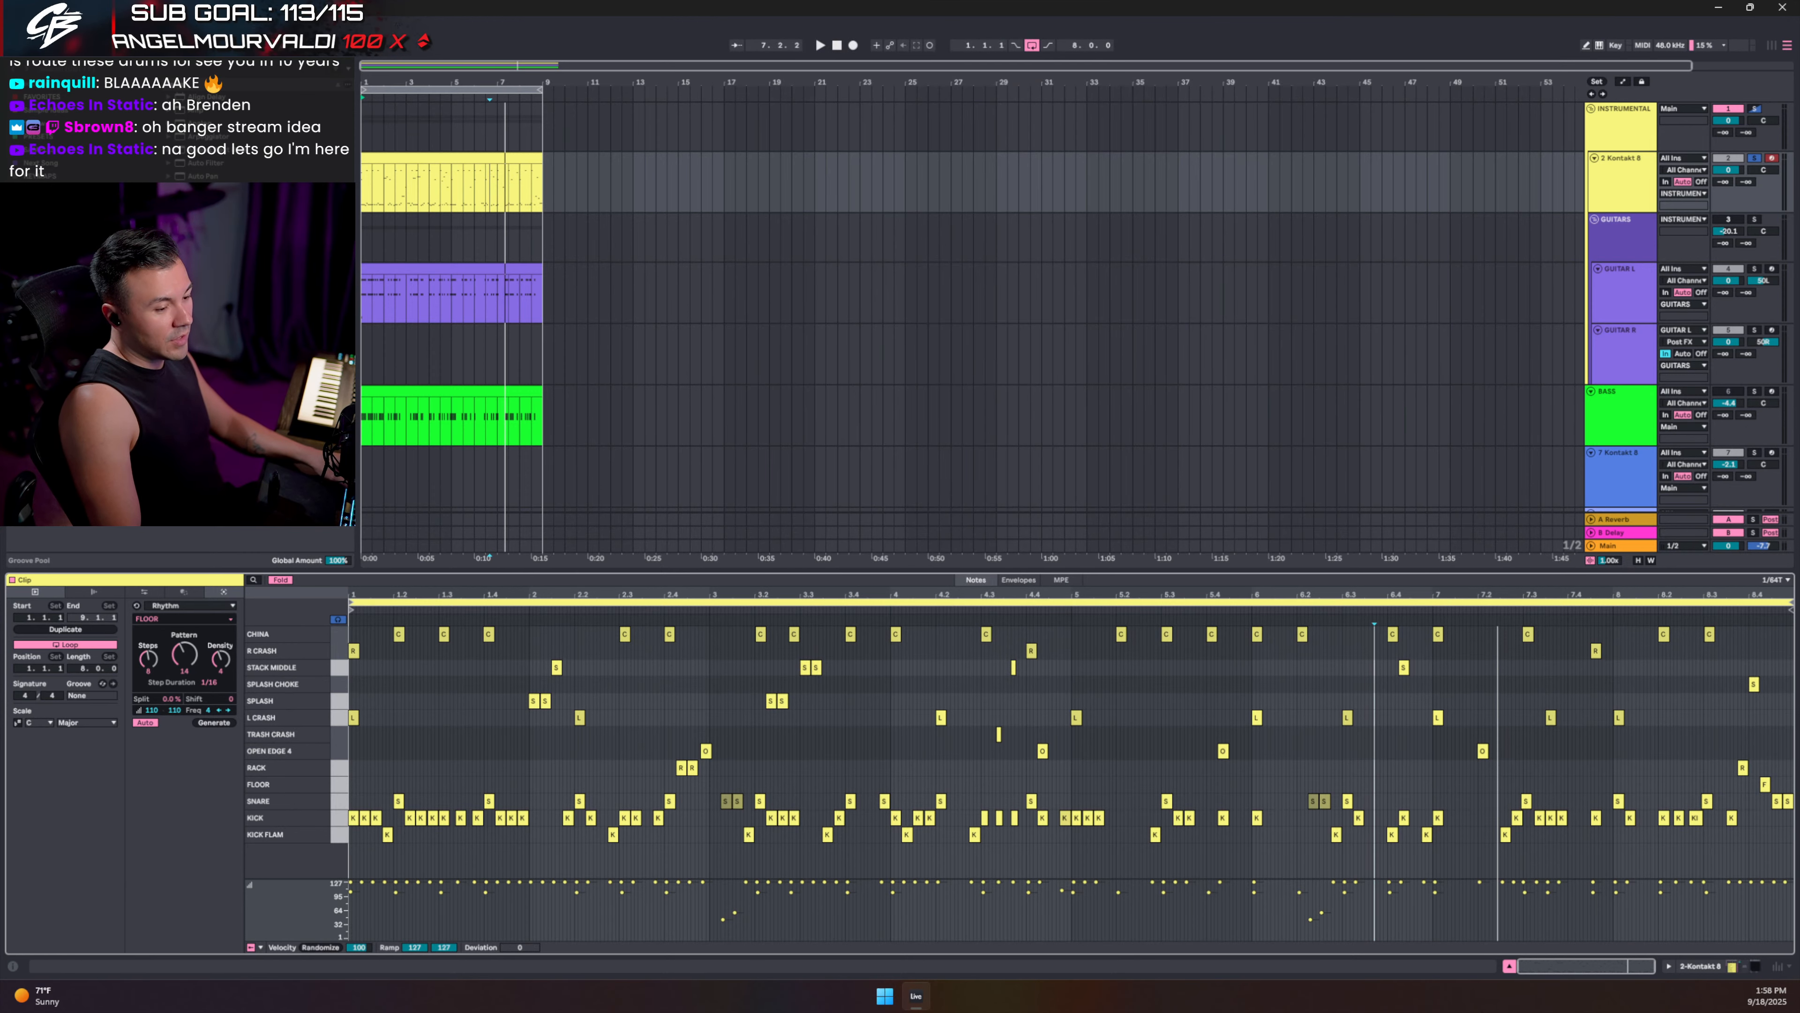
- In Session view, reopen Kontakt, move its window aside, and show the kick channels
{"action": "key", "text": "Tab"}
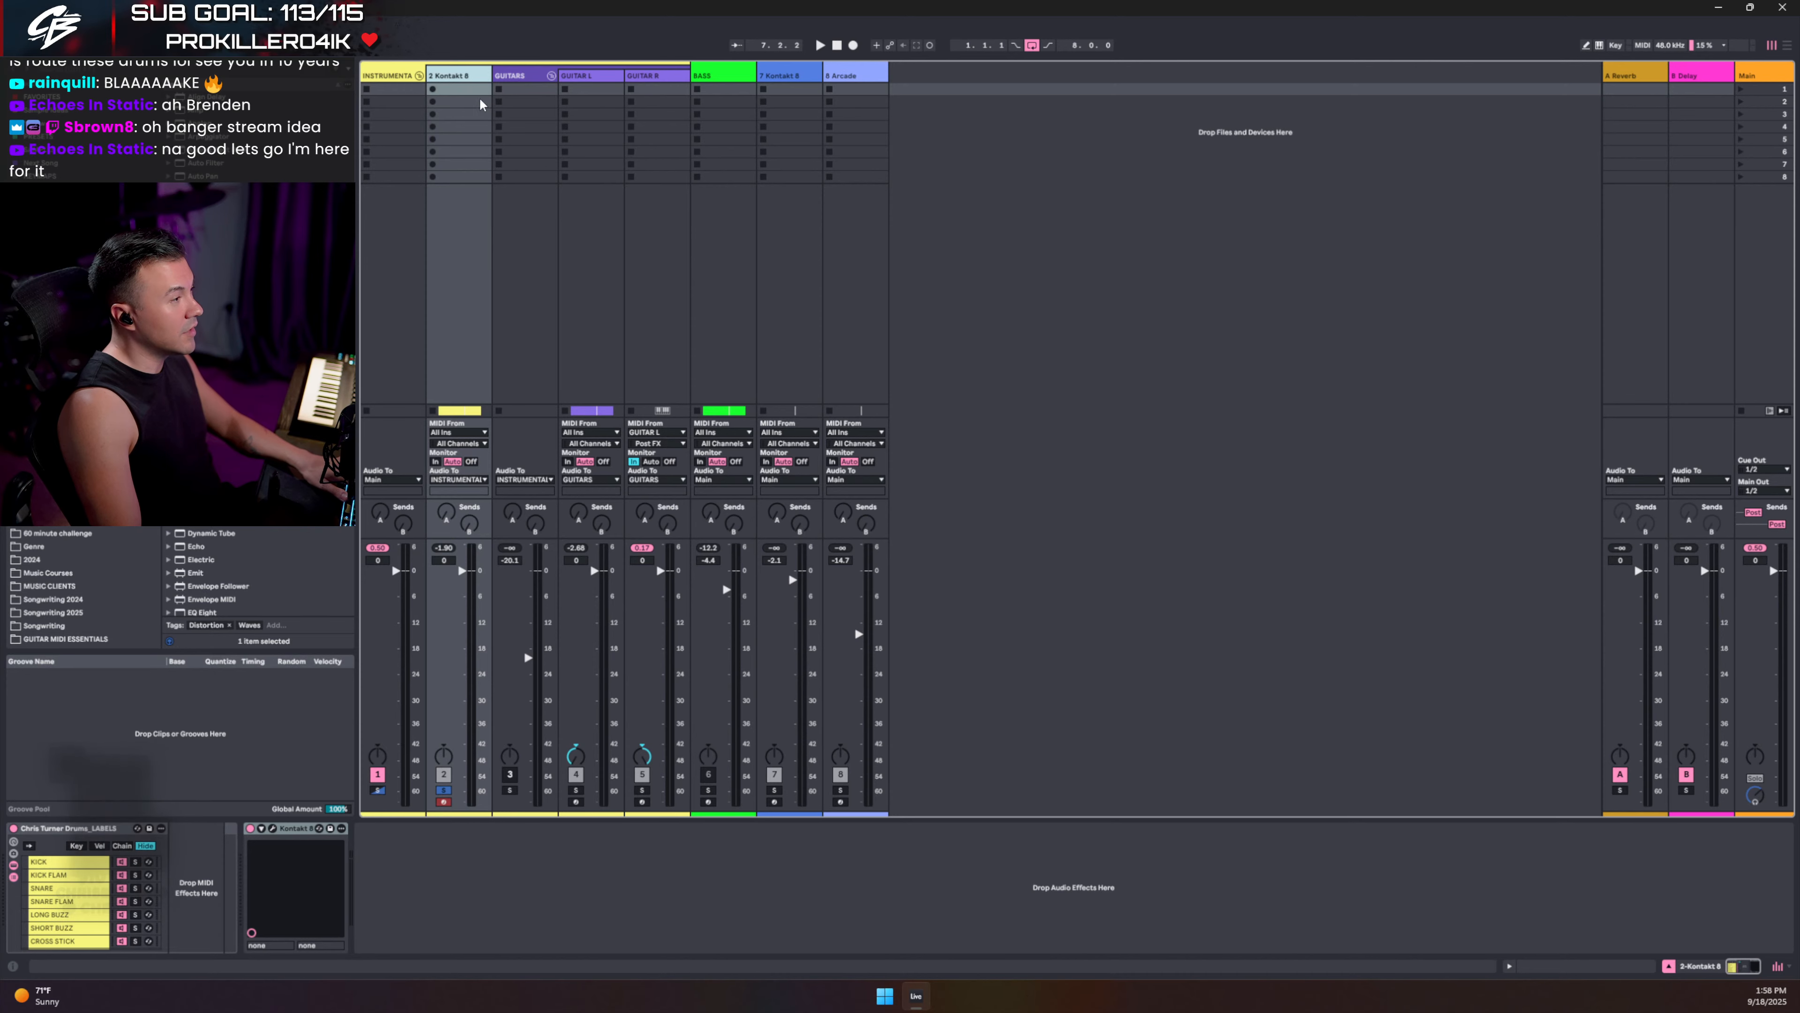
{"action": "left_click", "coordinate": [272, 829]}
{"action": "mouse_move", "coordinate": [1056, 7]}
{"action": "left_mouse_down"}
{"action": "mouse_move", "coordinate": [1251, 211]}
{"action": "mouse_move", "coordinate": [1072, 1]}
{"action": "left_mouse_up"}
{"action": "left_click_drag", "start_coordinate": [1196, 41], "coordinate": [1367, 242]}
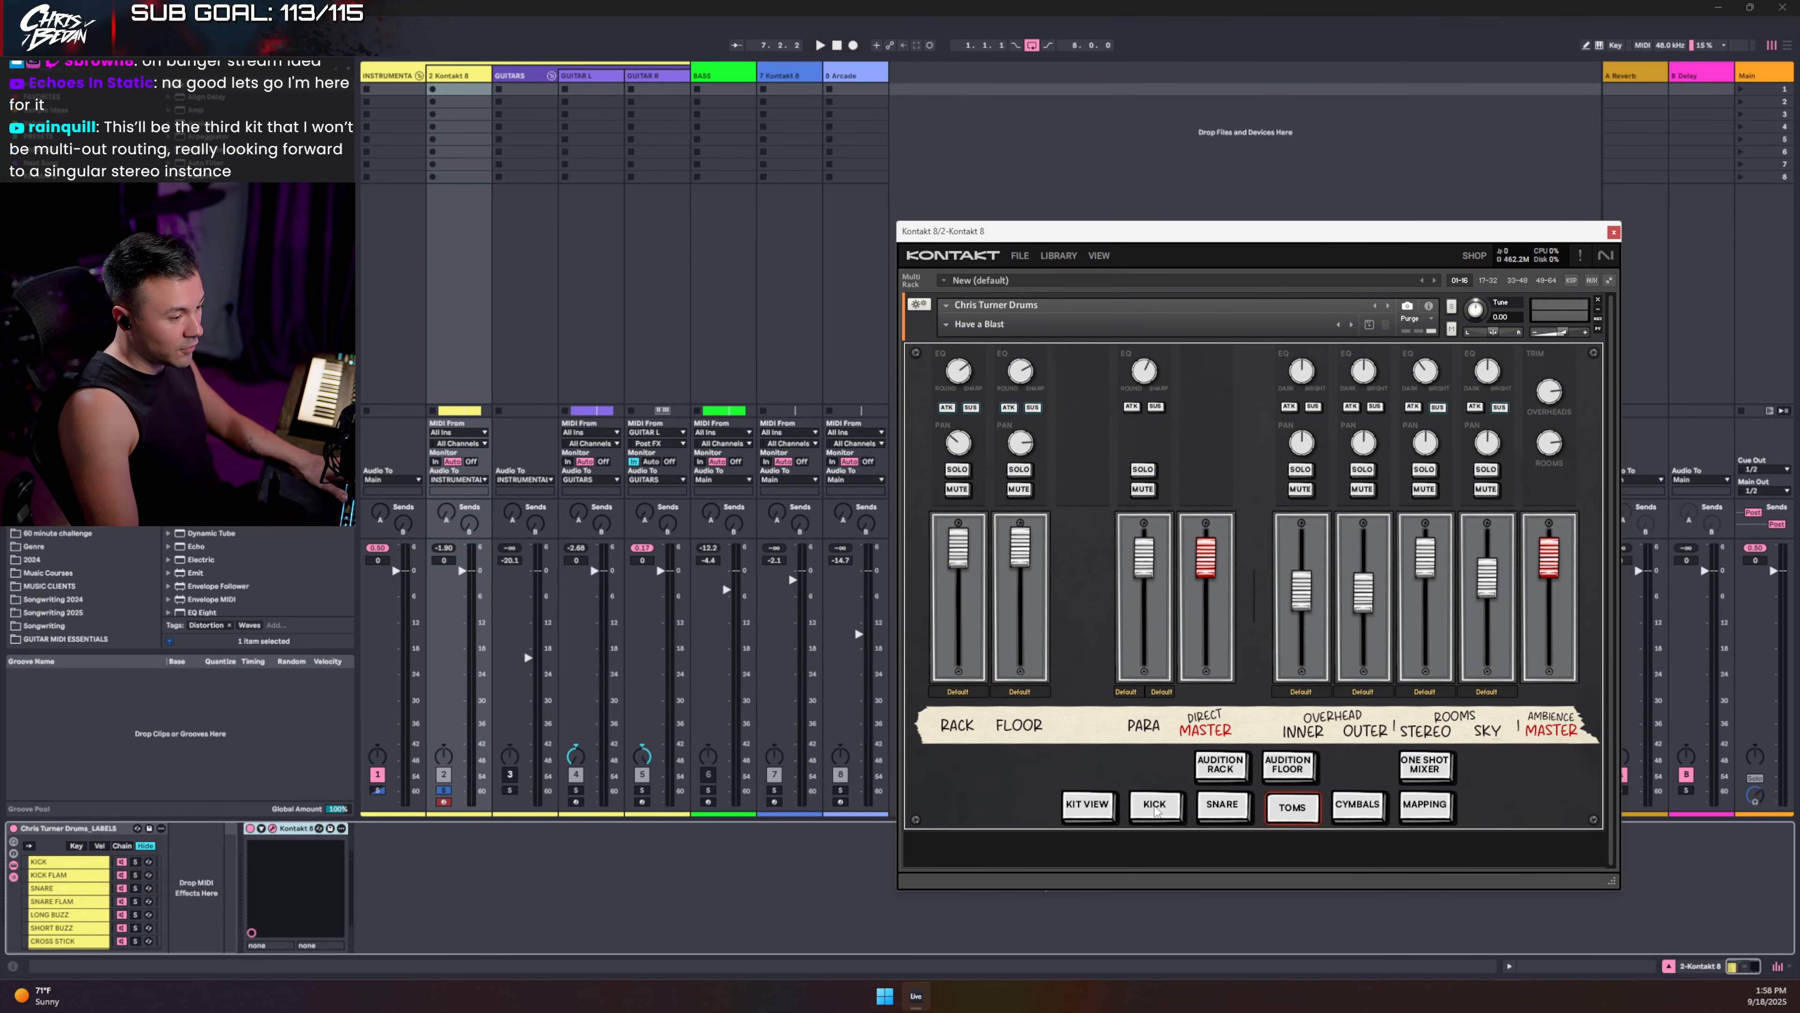
{"action": "left_click", "coordinate": [1155, 808]}
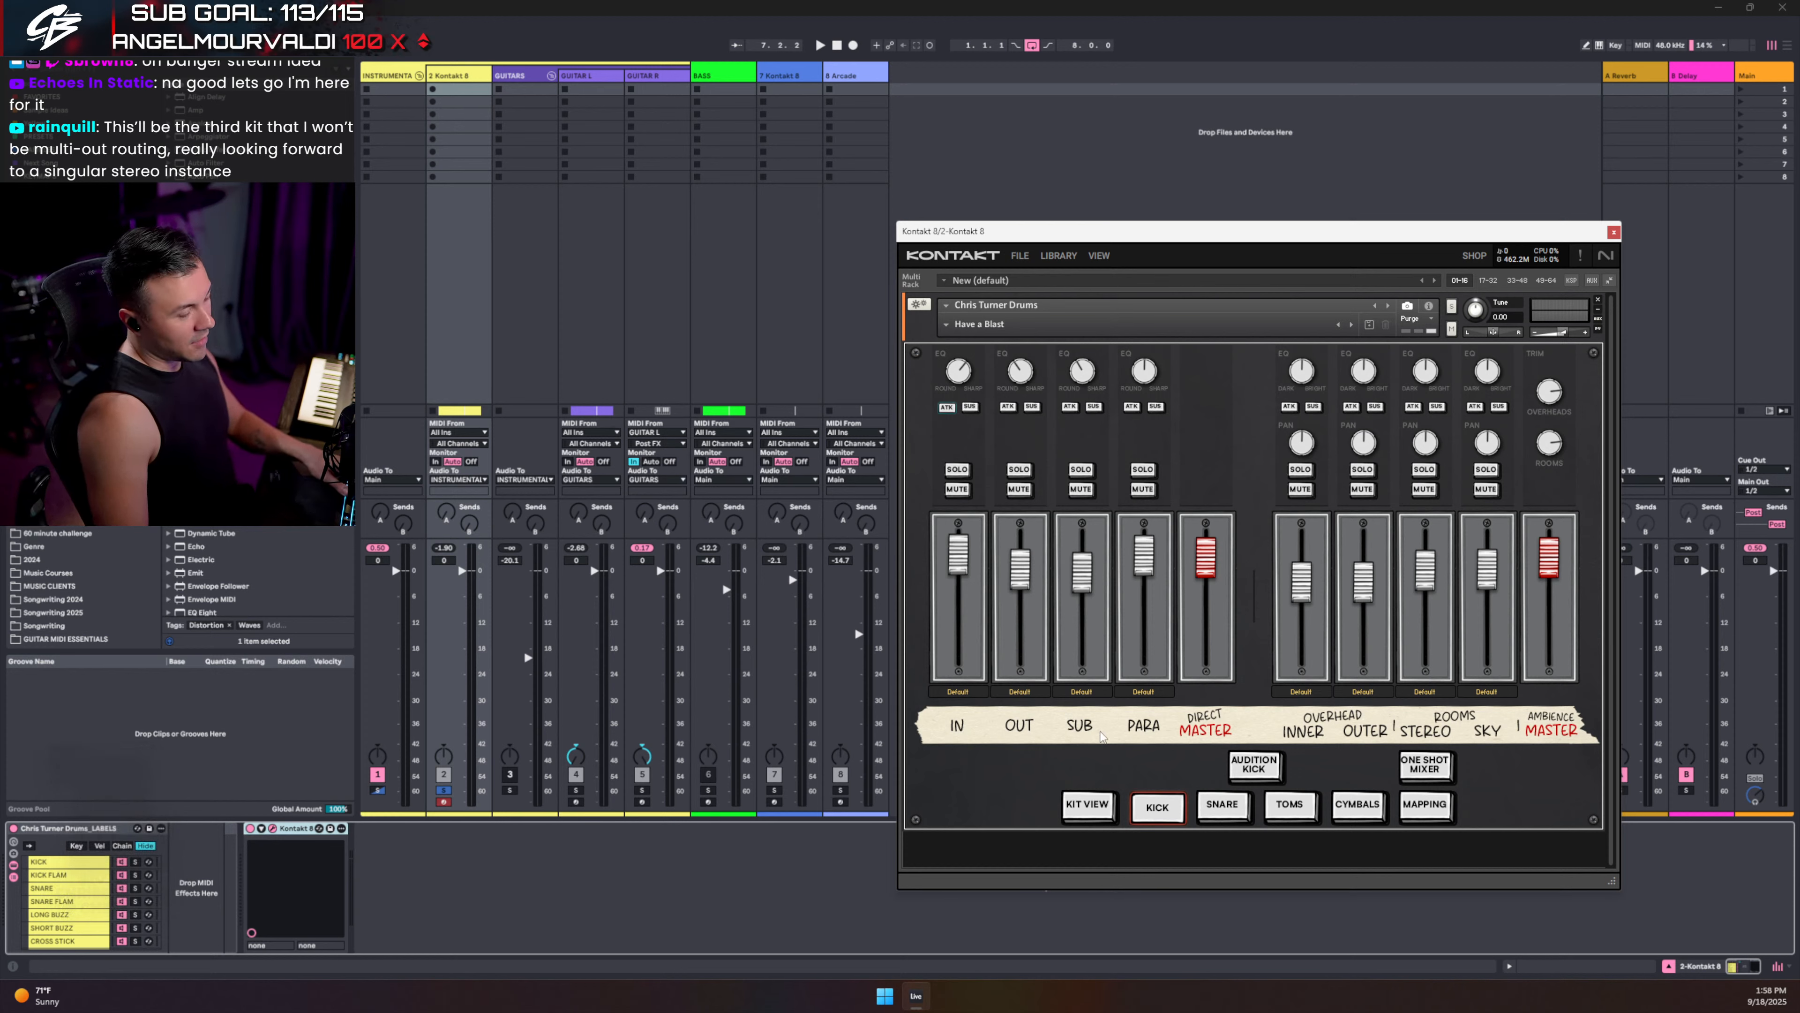
- Insert a new audio track, 3 Audio, after the Kontakt 8 drum track
{"action": "left_click", "coordinate": [462, 76]}
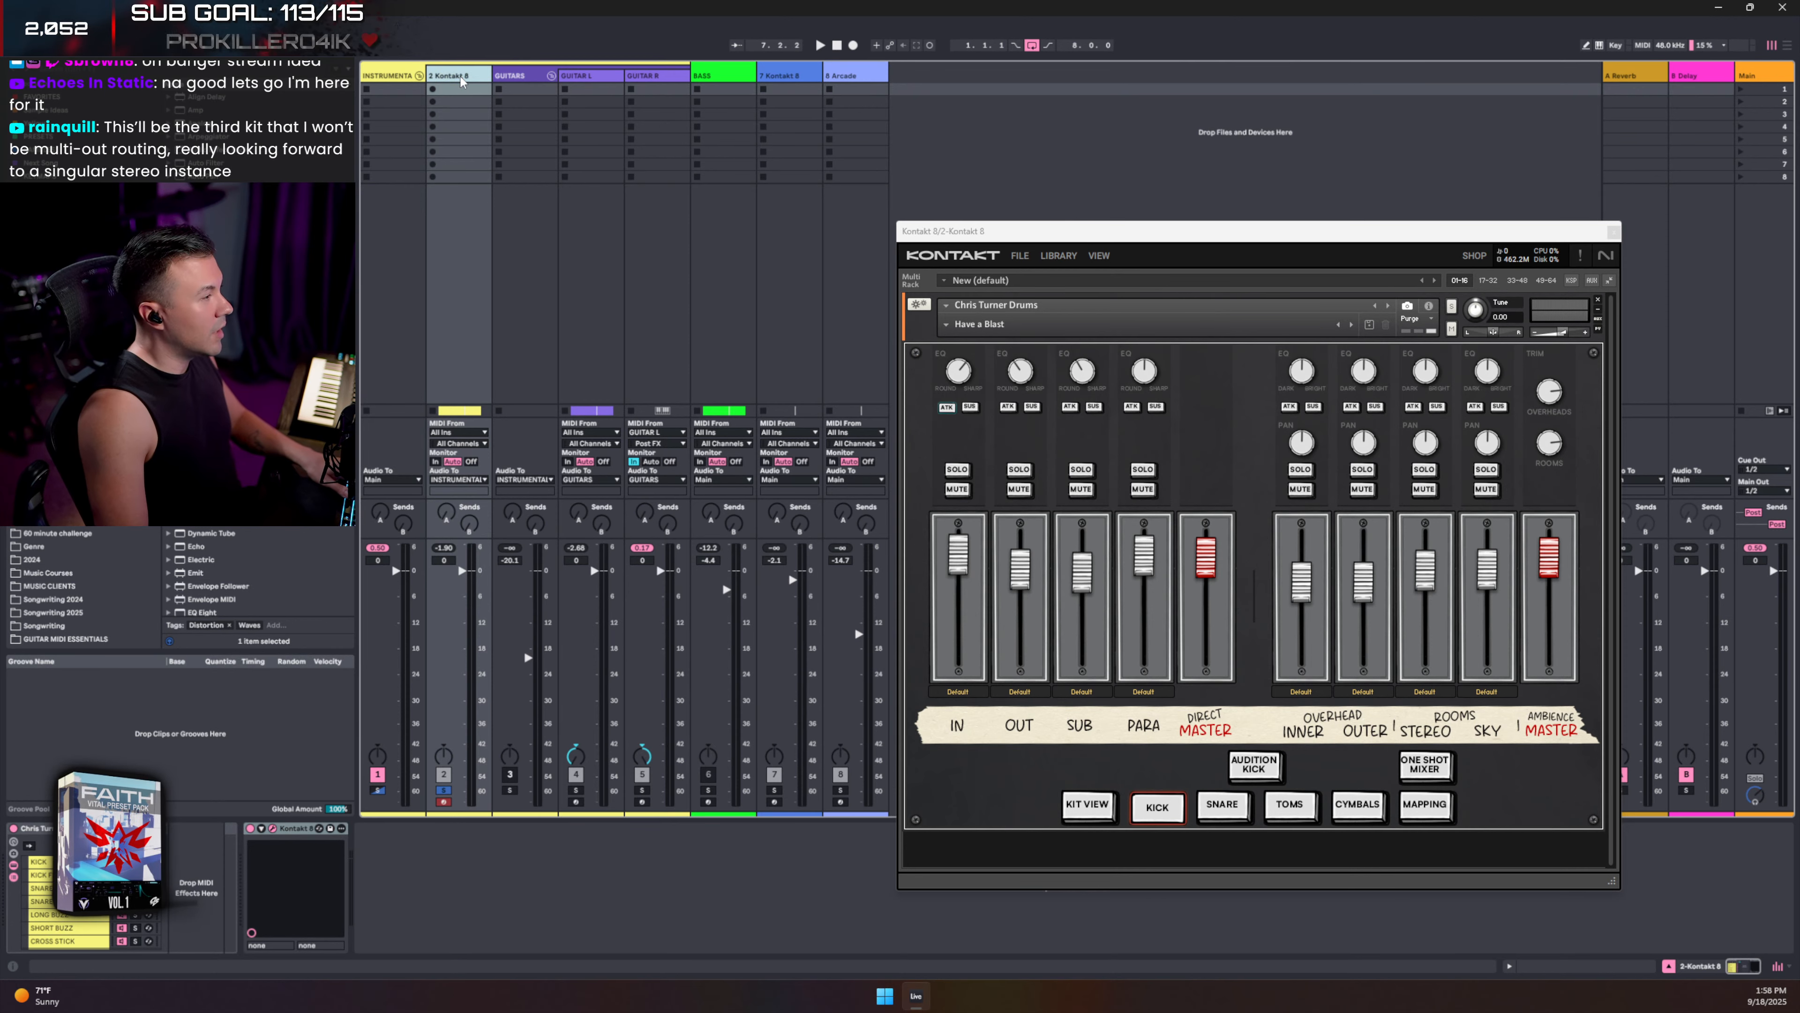
{"action": "key", "text": "ctrl+t"}
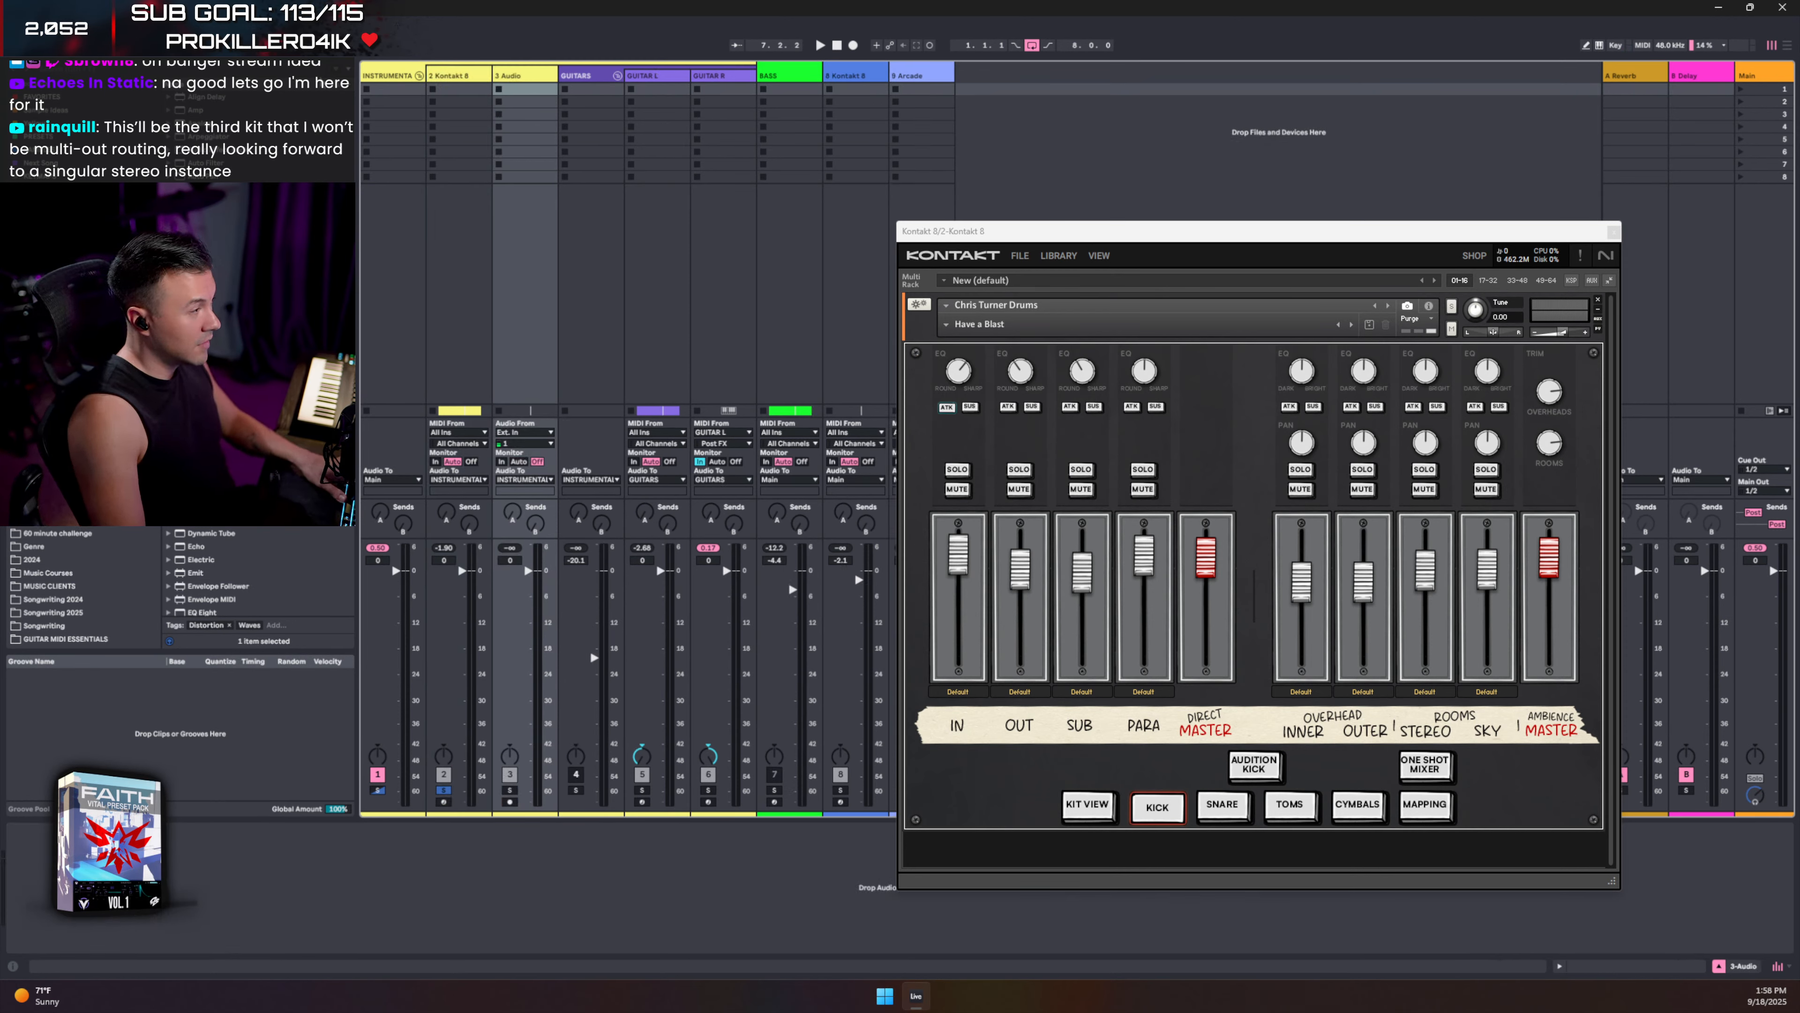
{"action": "left_click", "coordinate": [463, 77]}
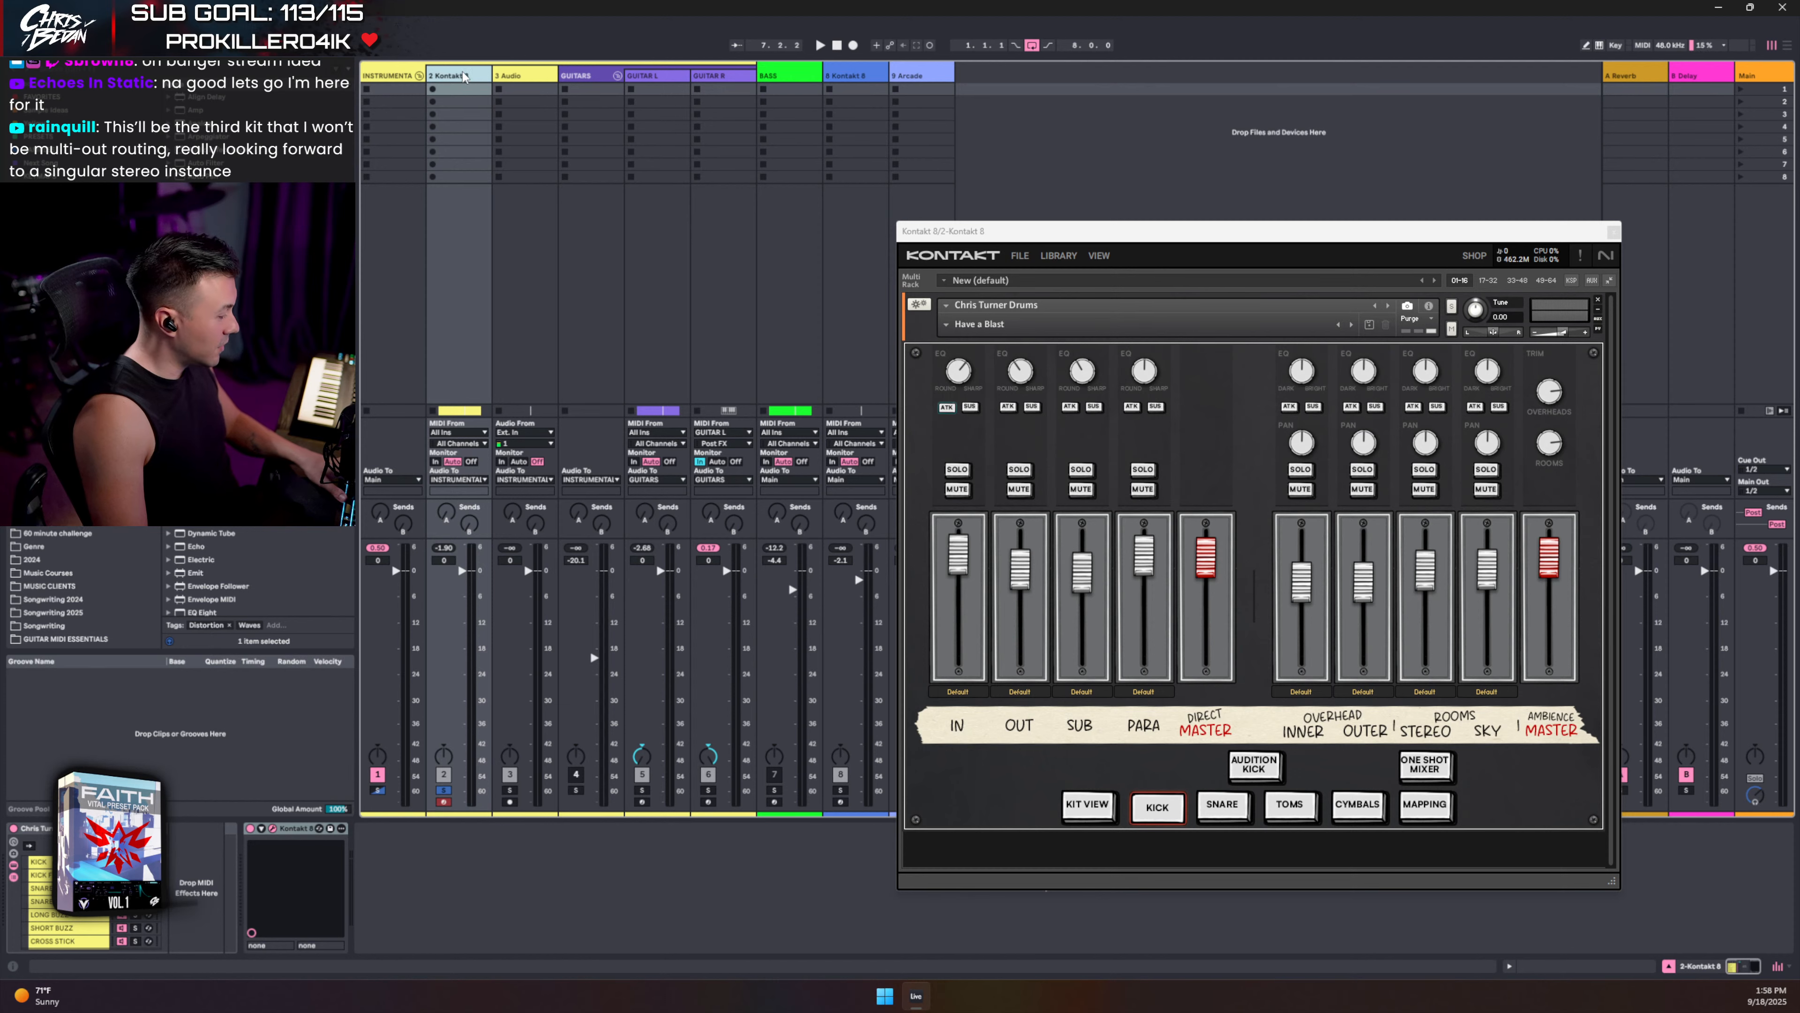
{"action": "key", "text": "ctrl+r"}
- Rename the Kontakt drum track to KICK (MIDI)
{"action": "type", "text": "KIC"}
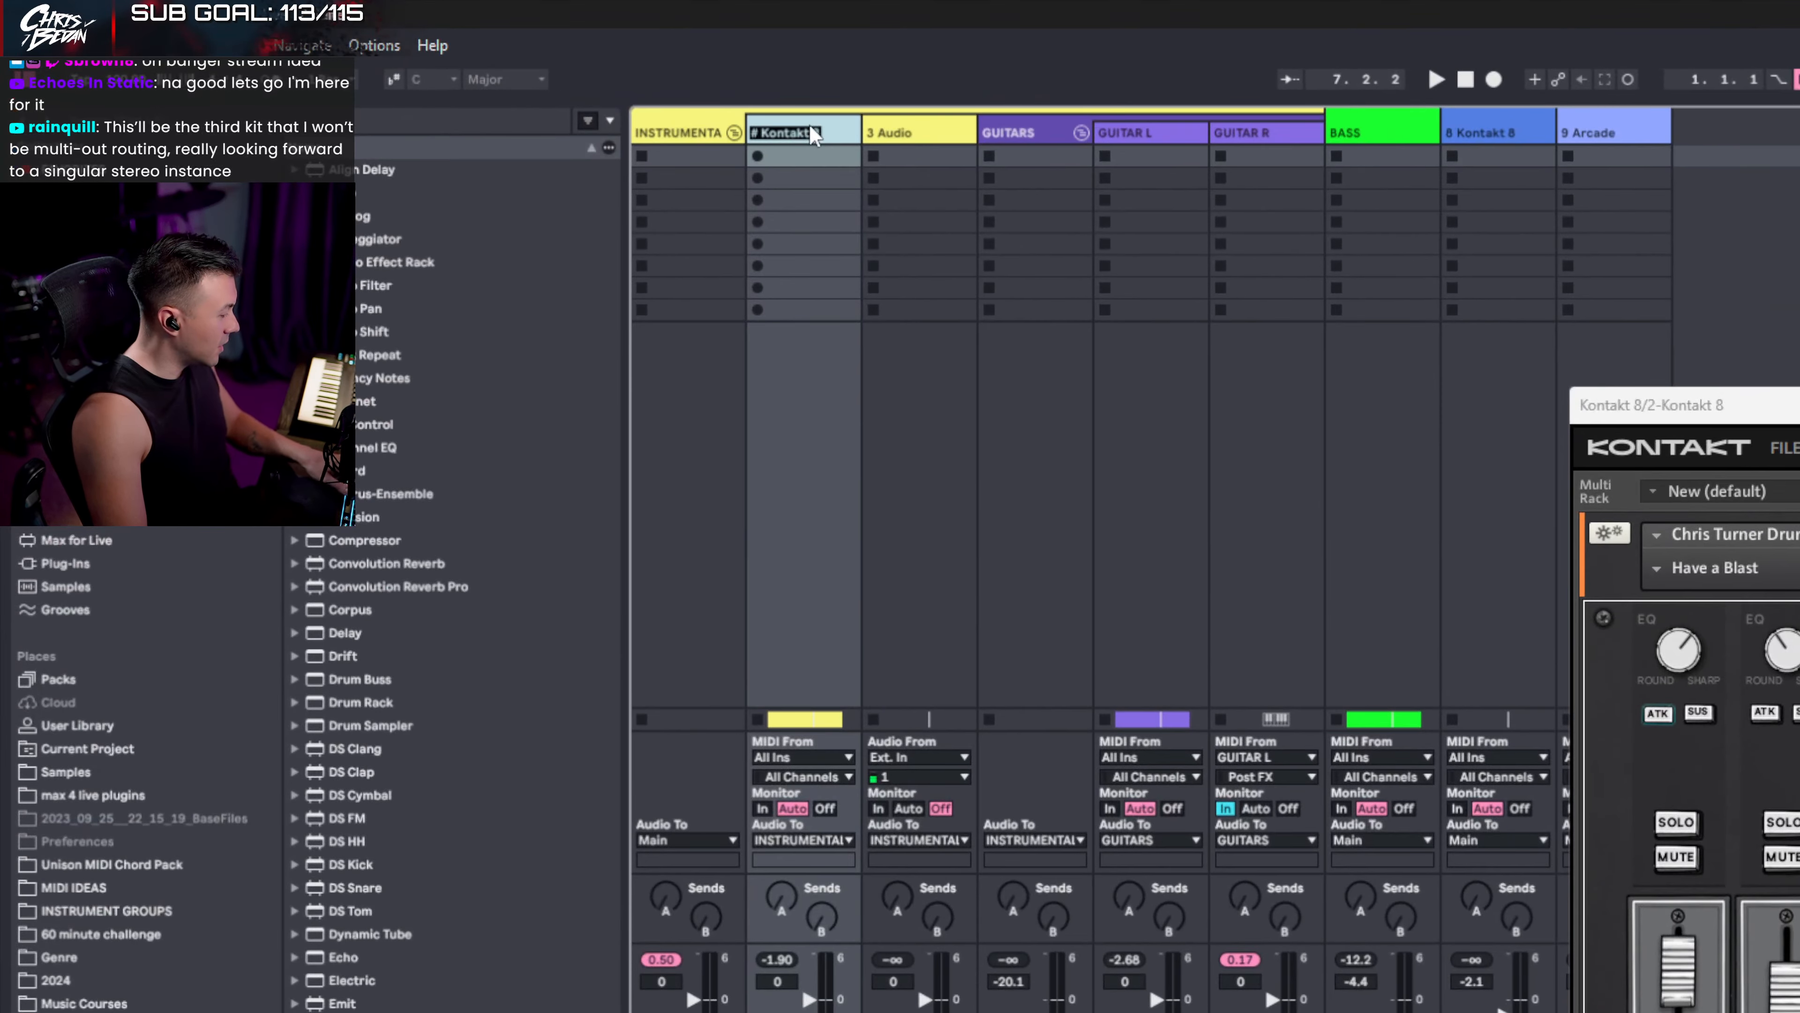
{"action": "type", "text": "K (MIDI"}
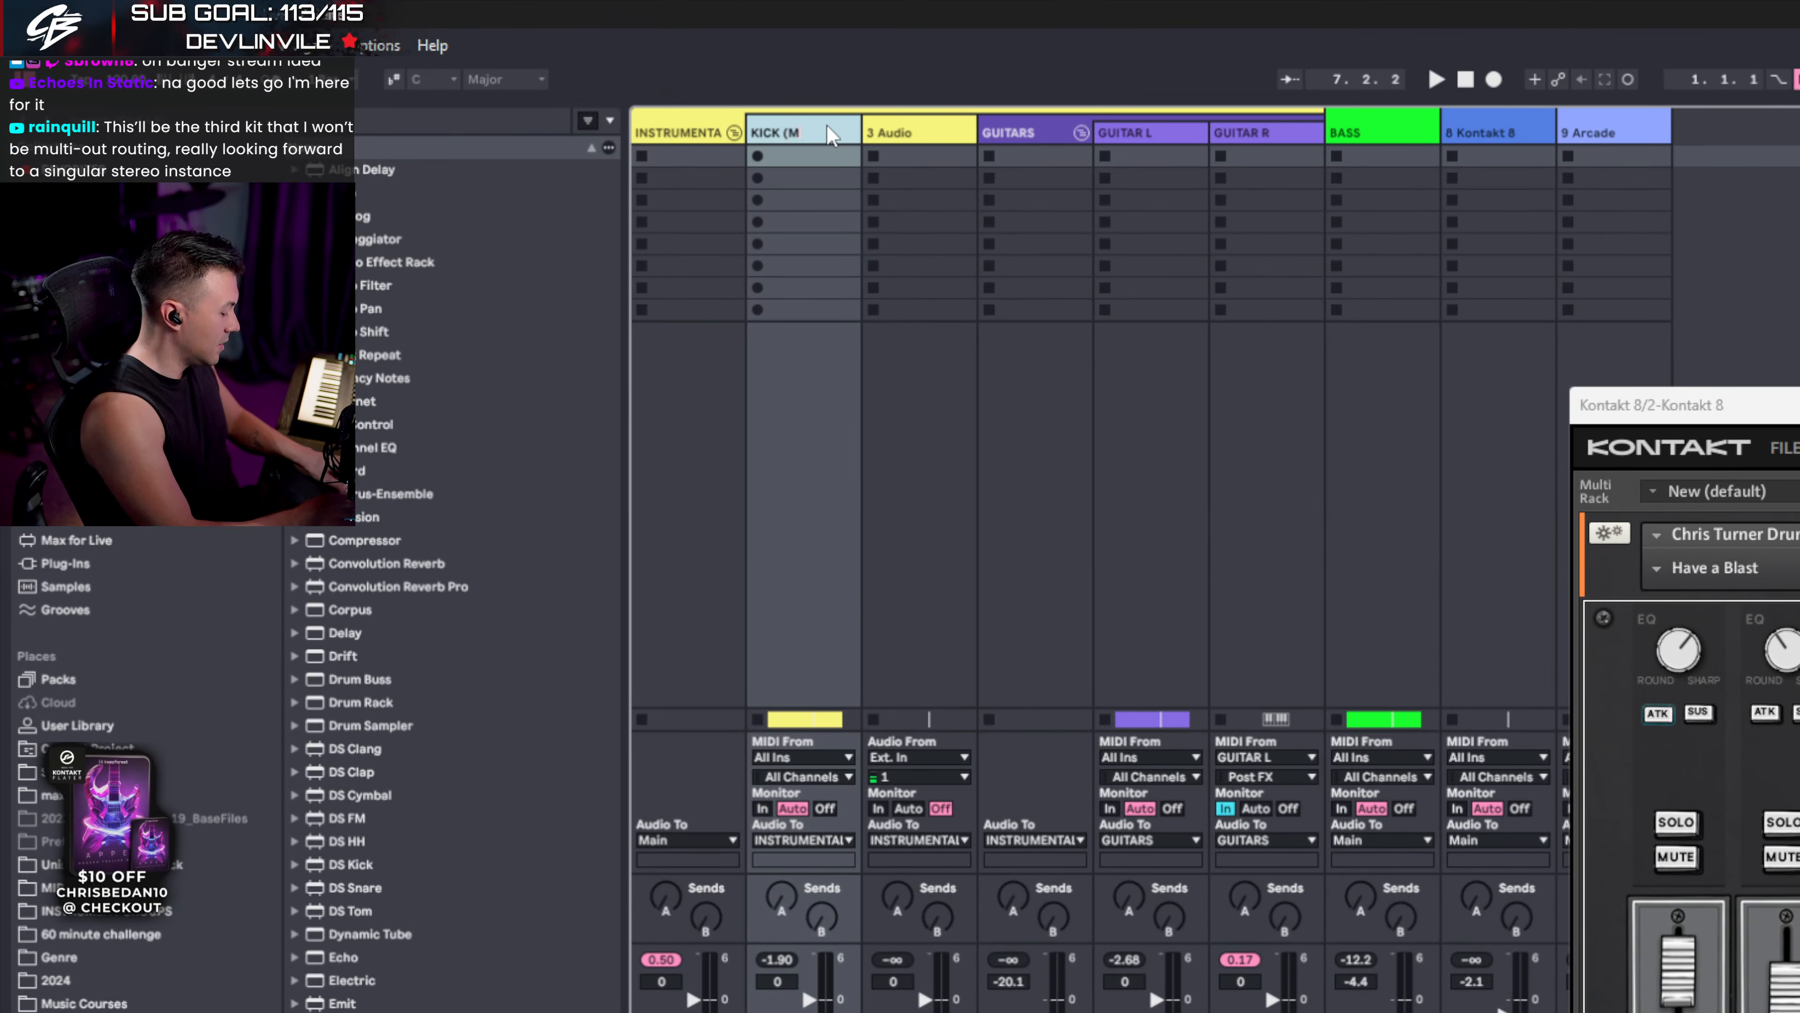
{"action": "type", "text": ")"}
{"action": "key", "text": "Return"}
{"action": "right_click", "coordinate": [827, 133]}
{"action": "left_click", "coordinate": [1007, 709]}
{"action": "left_click", "coordinate": [920, 132]}
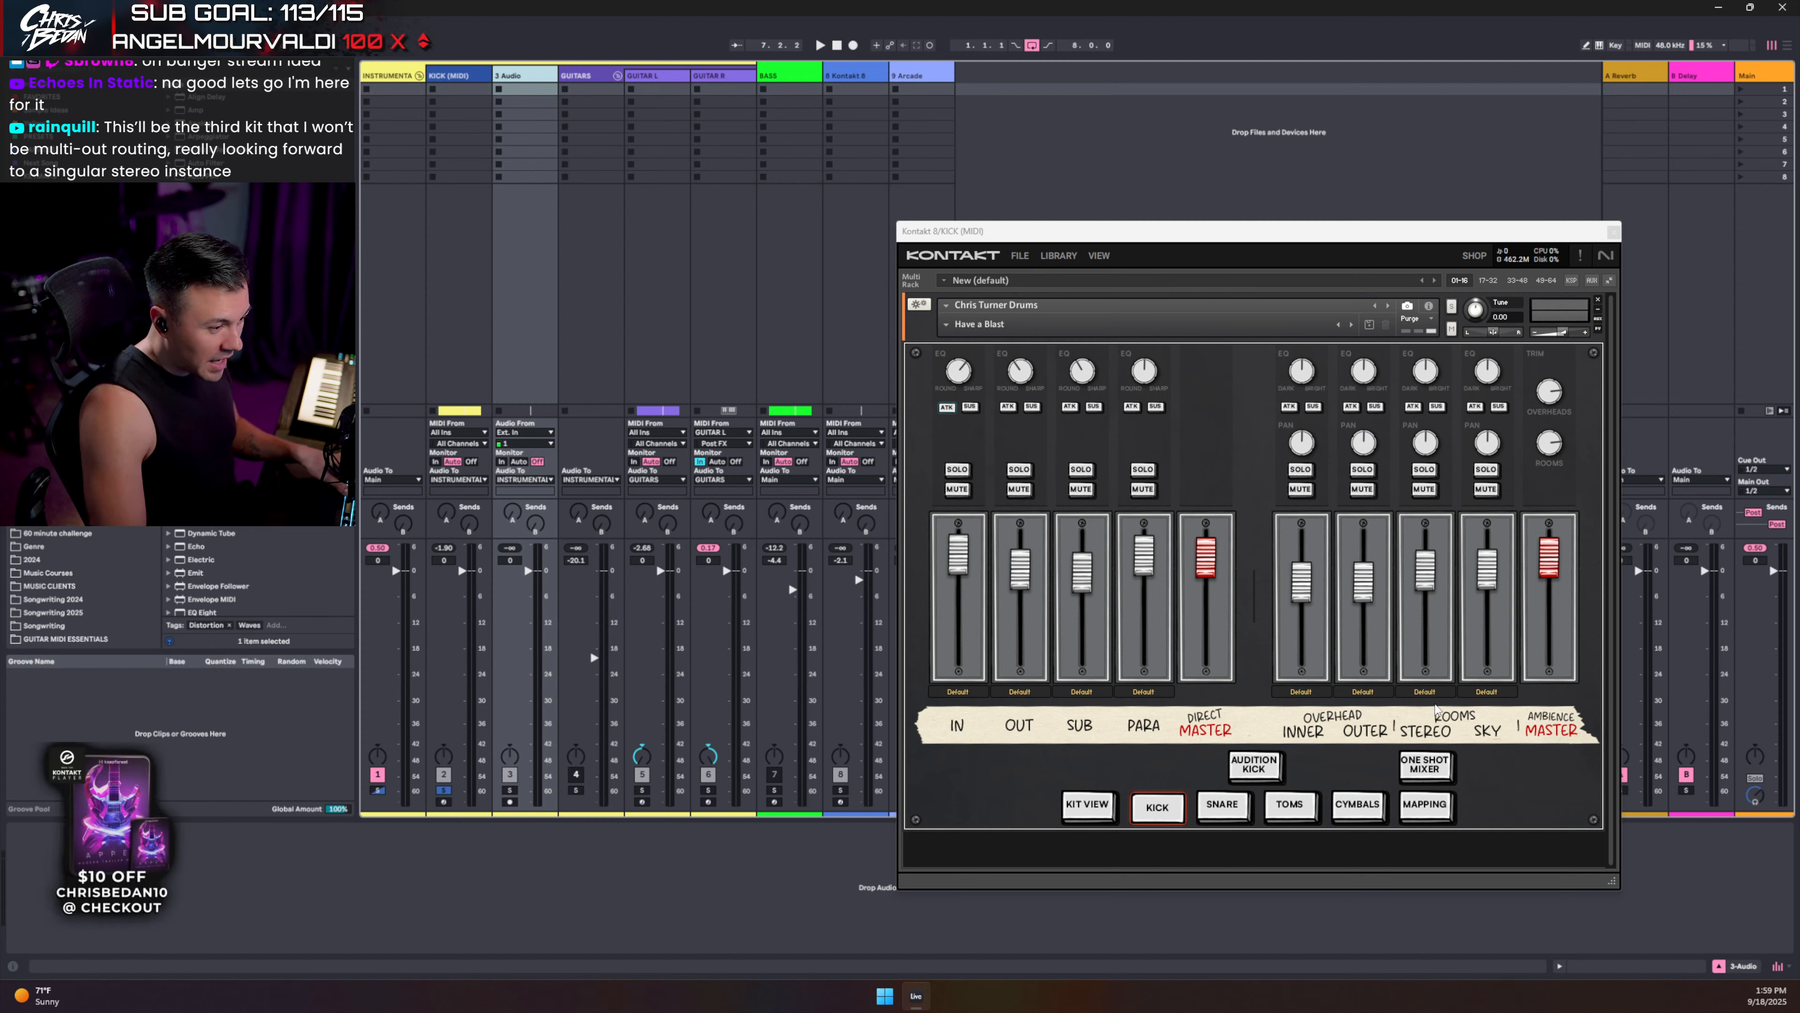
- Show the snare and toms channels in Kontakt and add a second audio track, 4 Audio
{"action": "left_click", "coordinate": [1239, 807]}
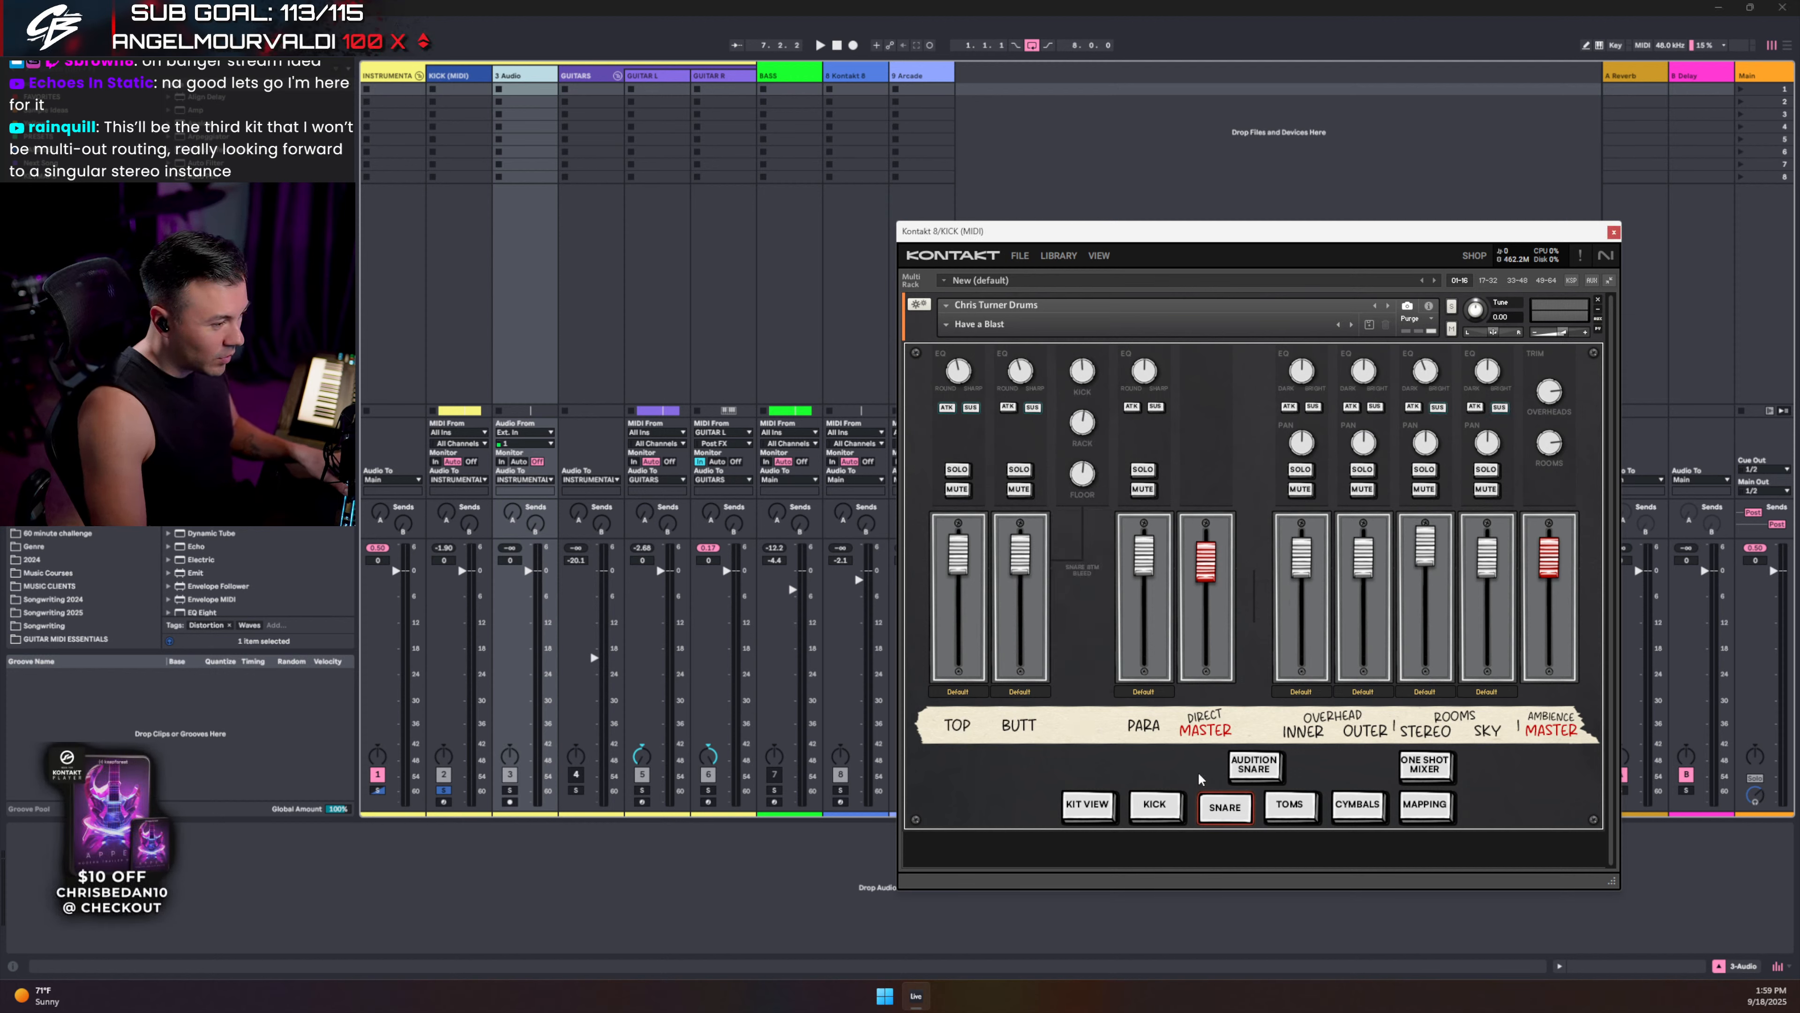
{"action": "left_click", "coordinate": [498, 85]}
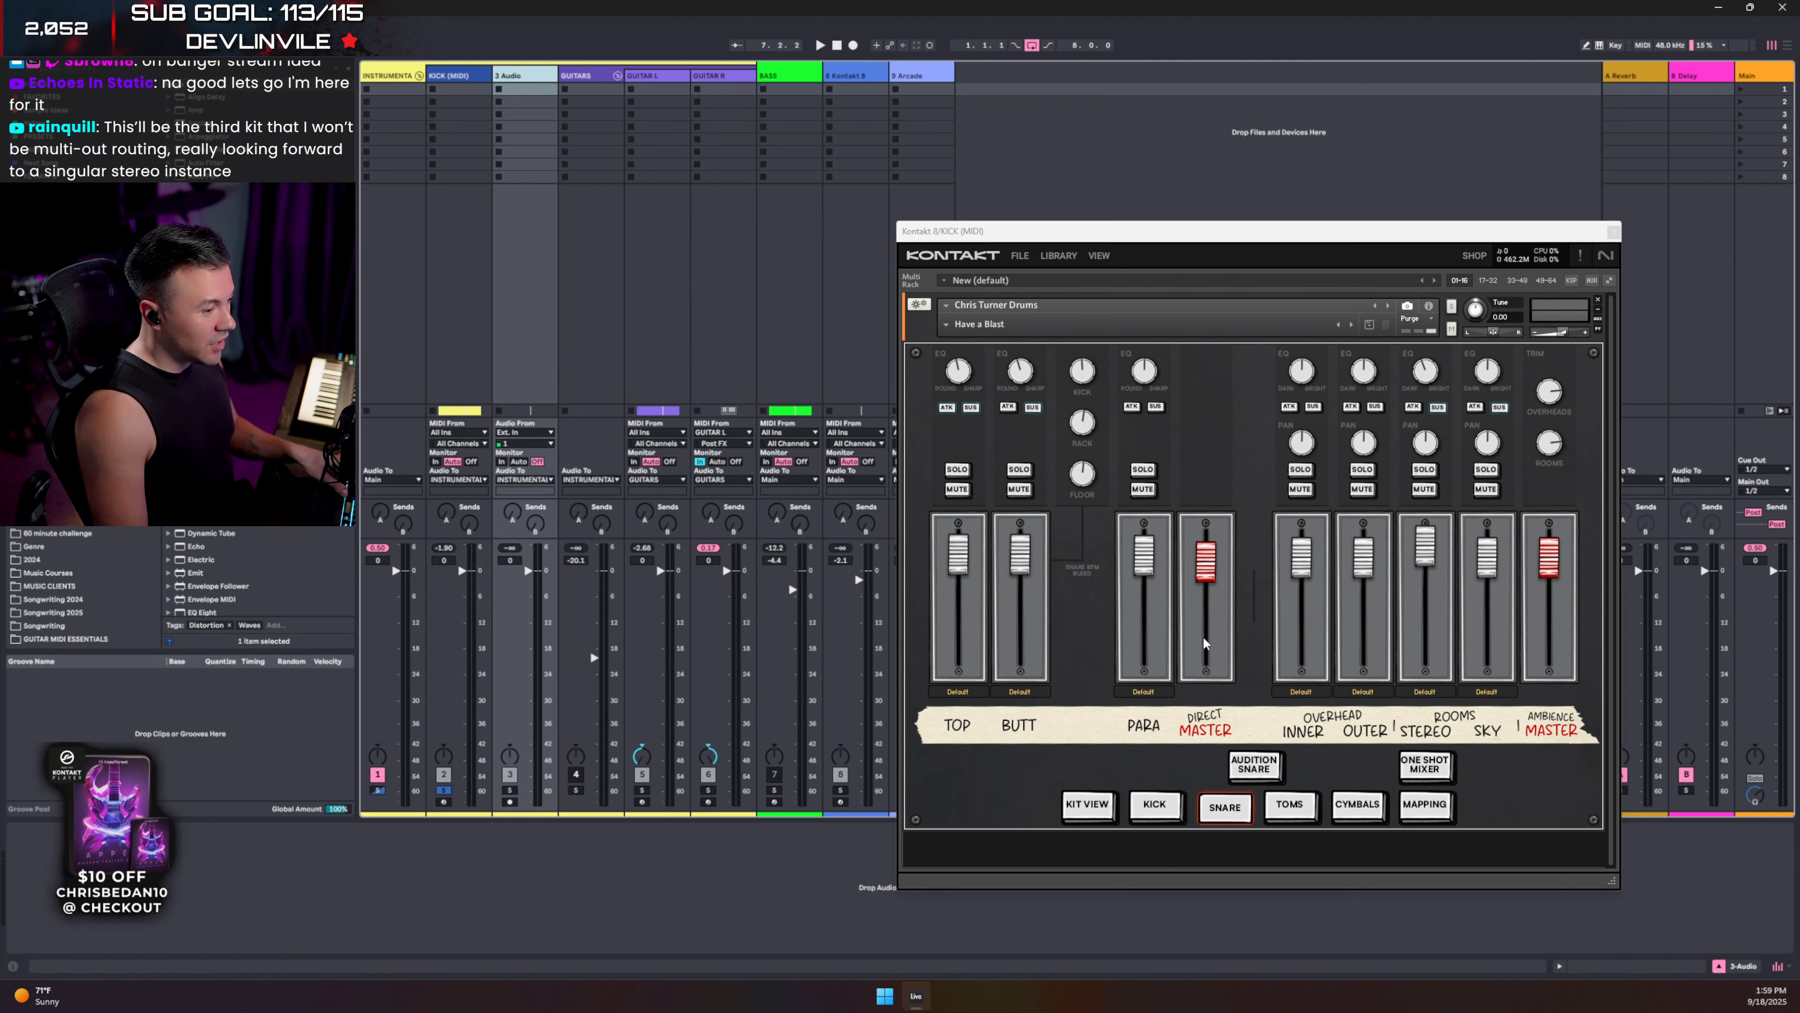
{"action": "left_click", "coordinate": [1290, 824]}
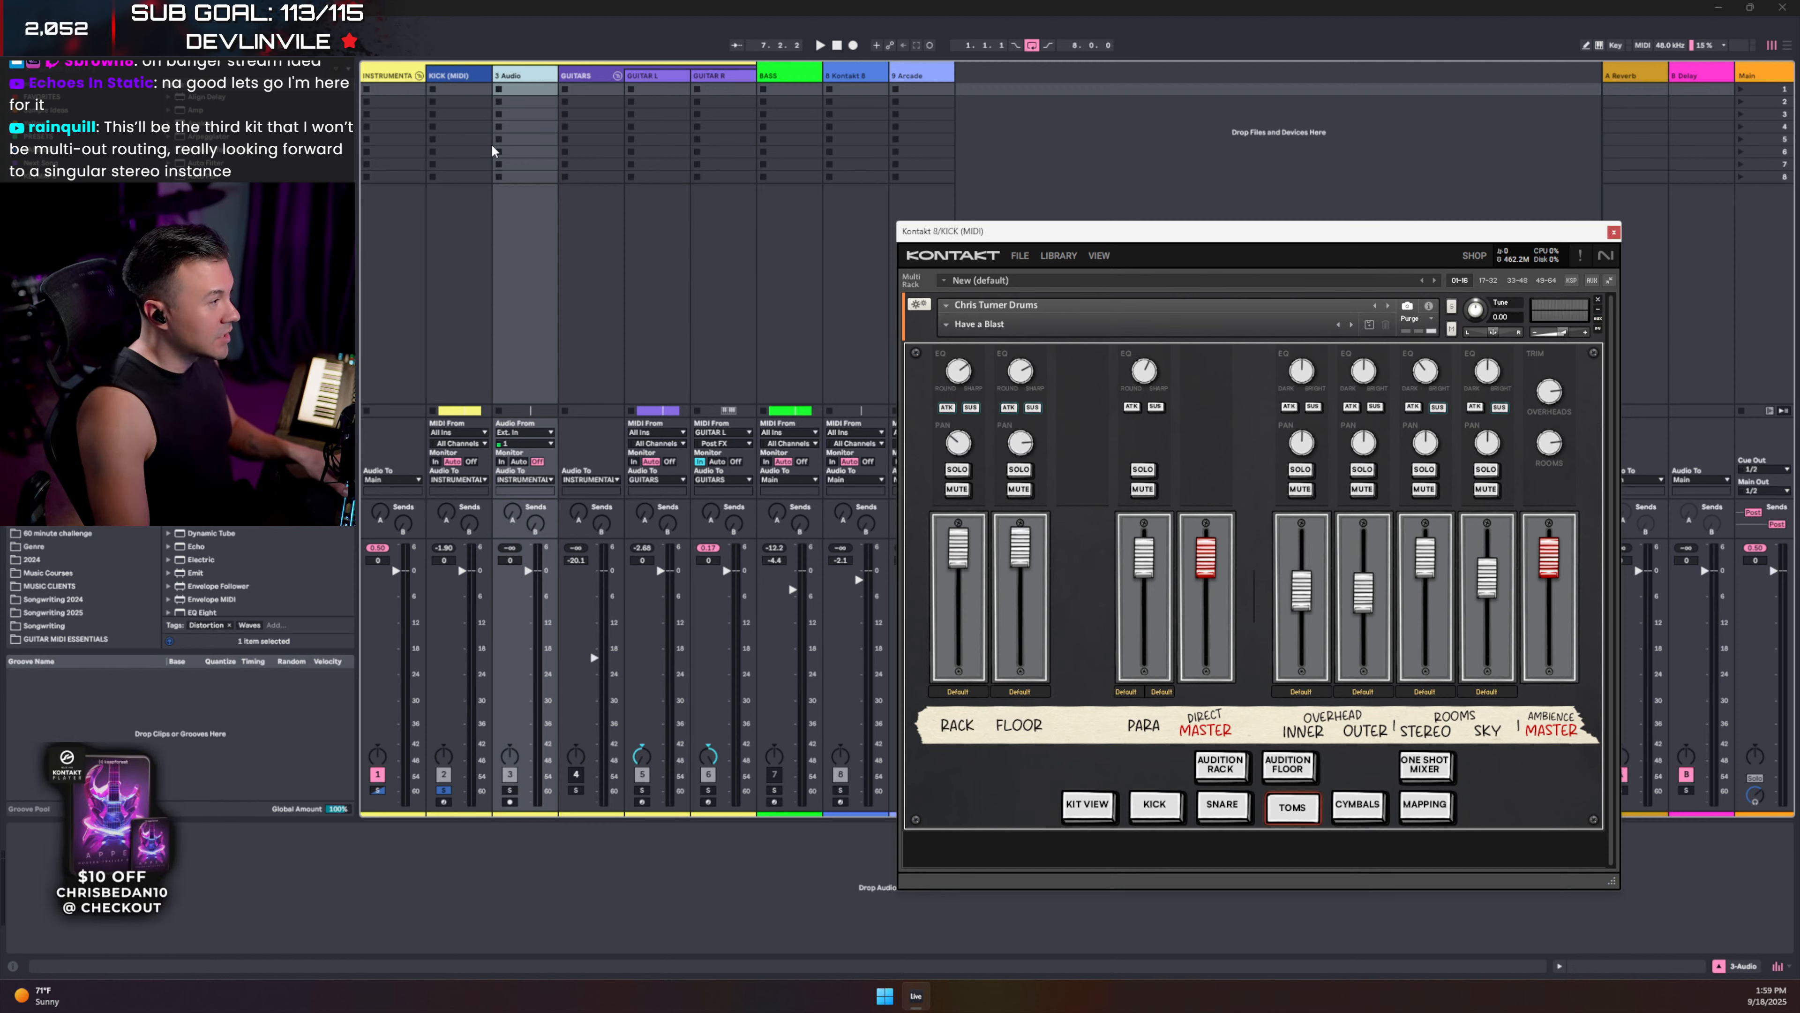
{"action": "key", "text": "ctrl+d"}
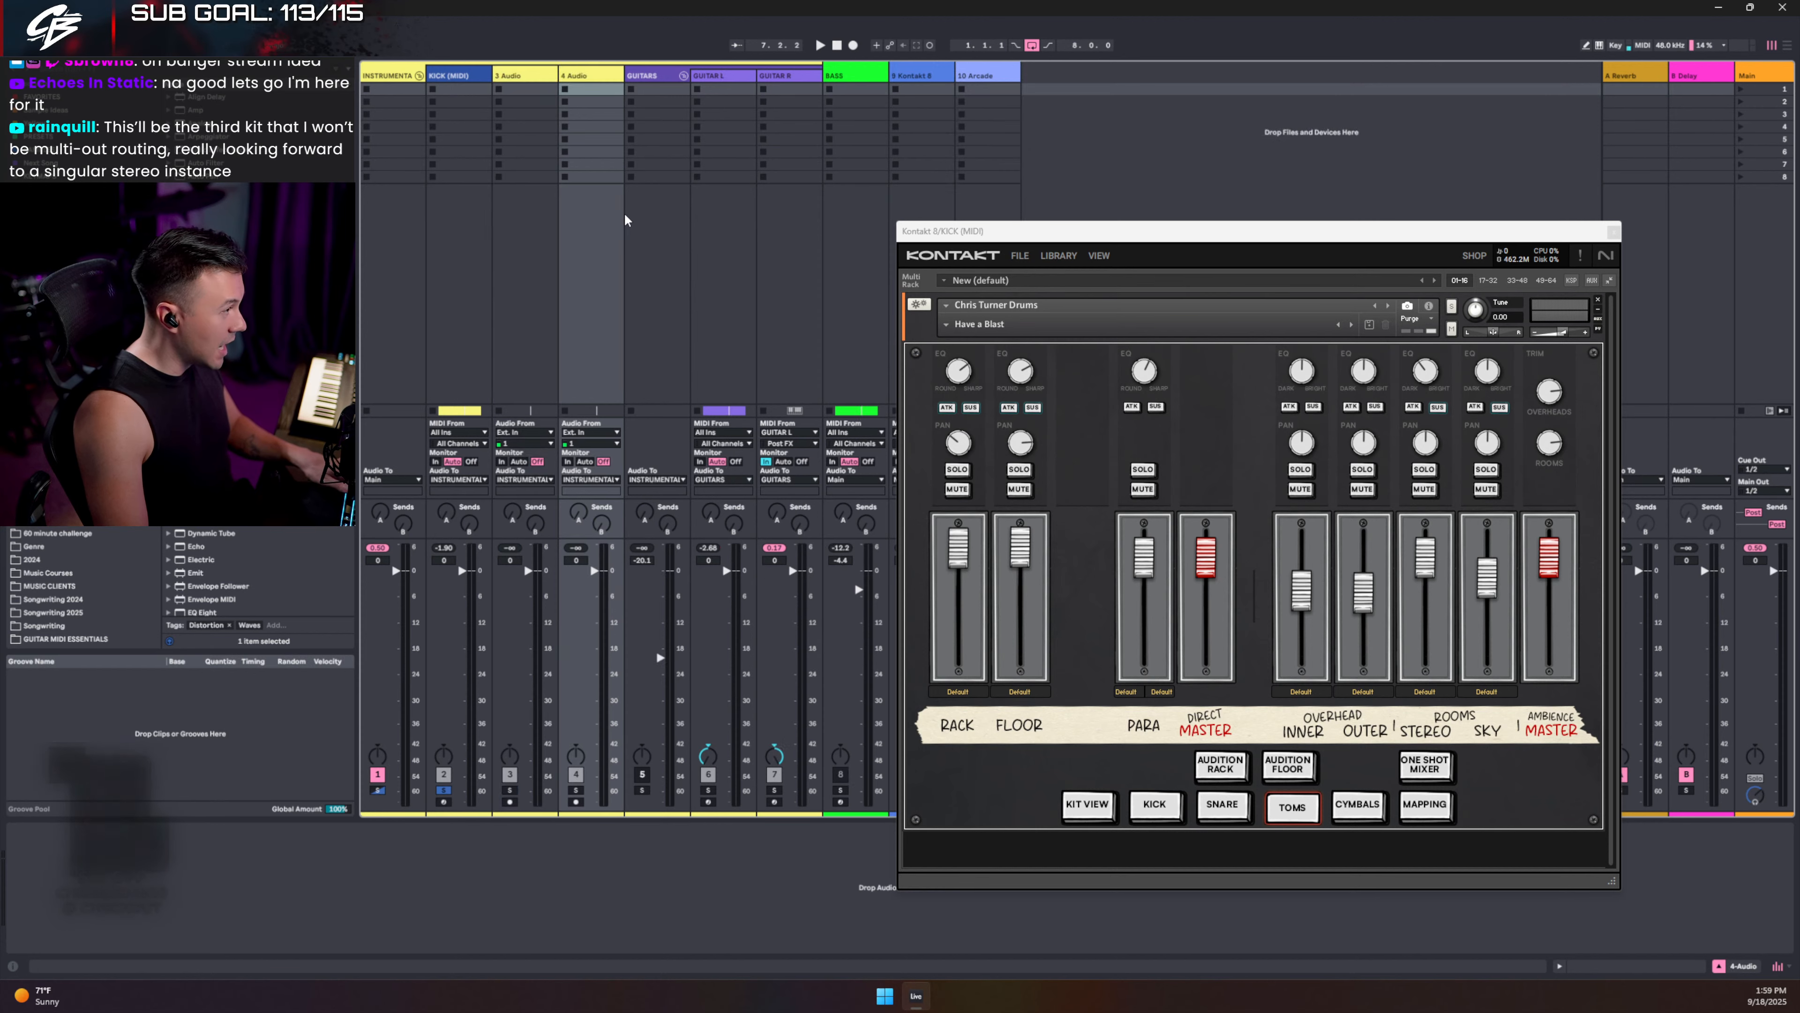
- Add another audio track and rename the new tracks RACK and FLOOR
{"action": "key", "text": "ctrl+d"}
{"action": "left_click", "coordinate": [592, 77]}
{"action": "key", "text": "ctrl+r"}
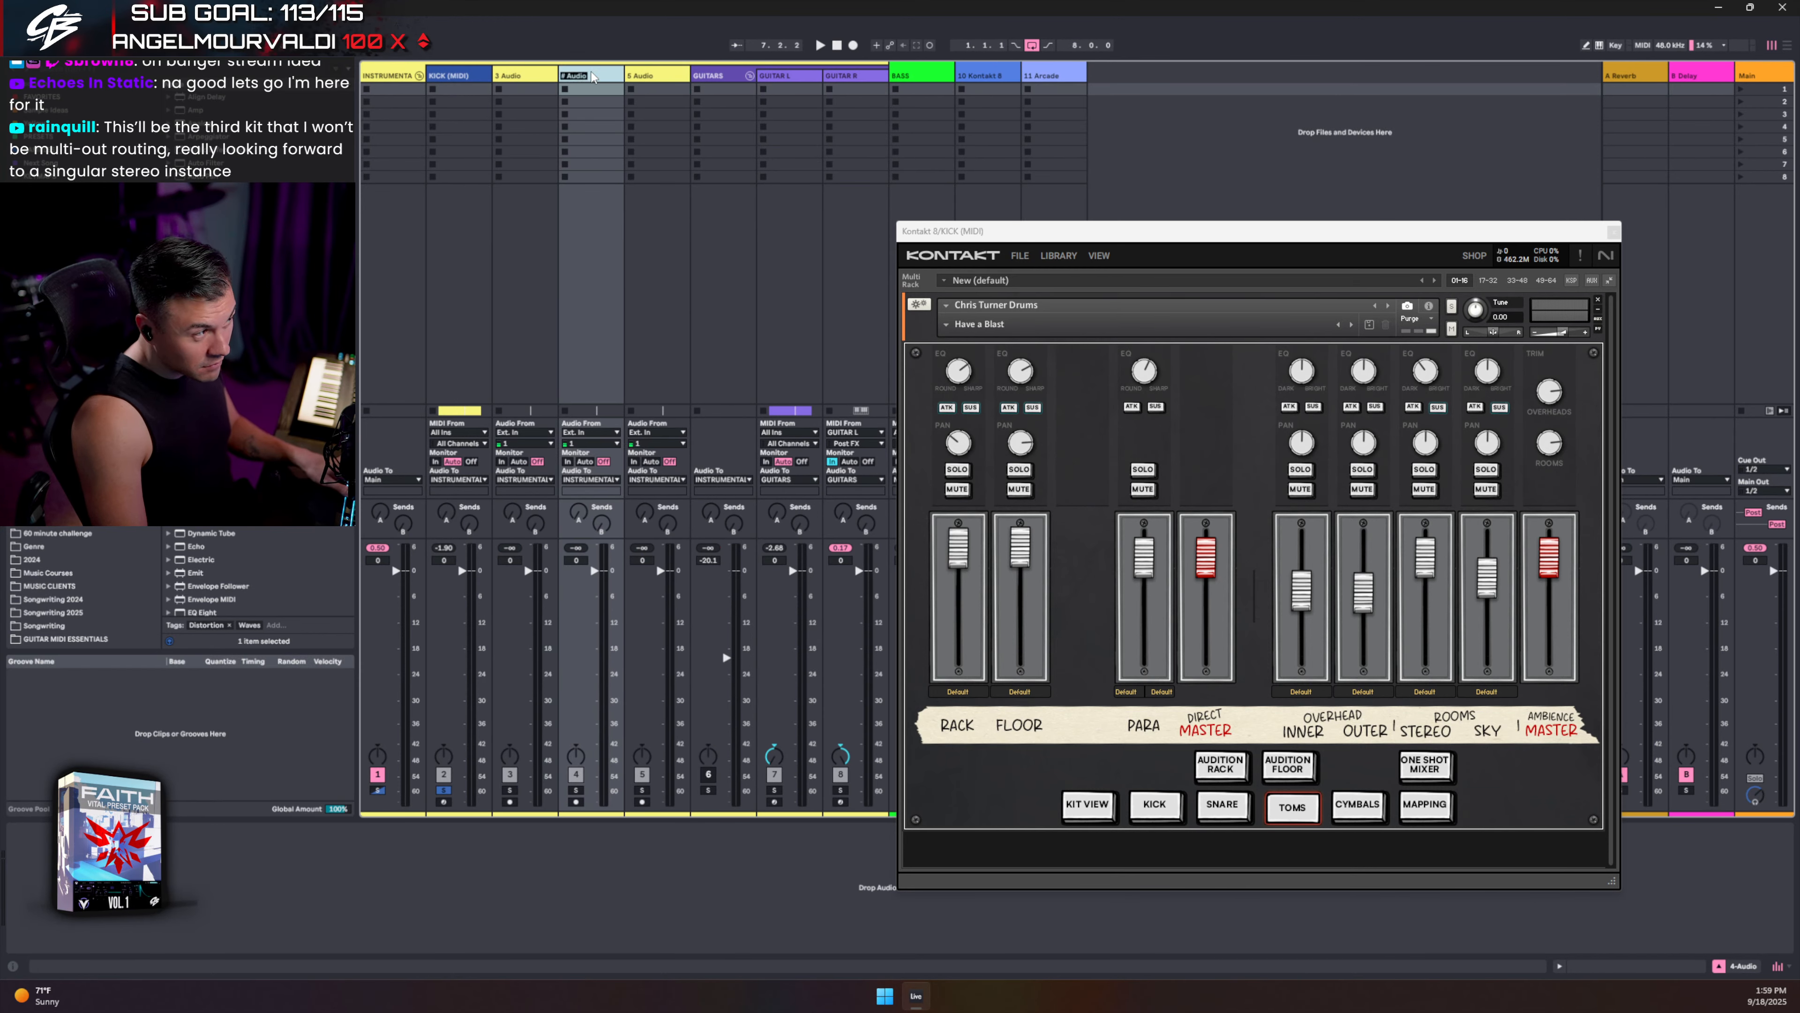
{"action": "type", "text": "RACK"}
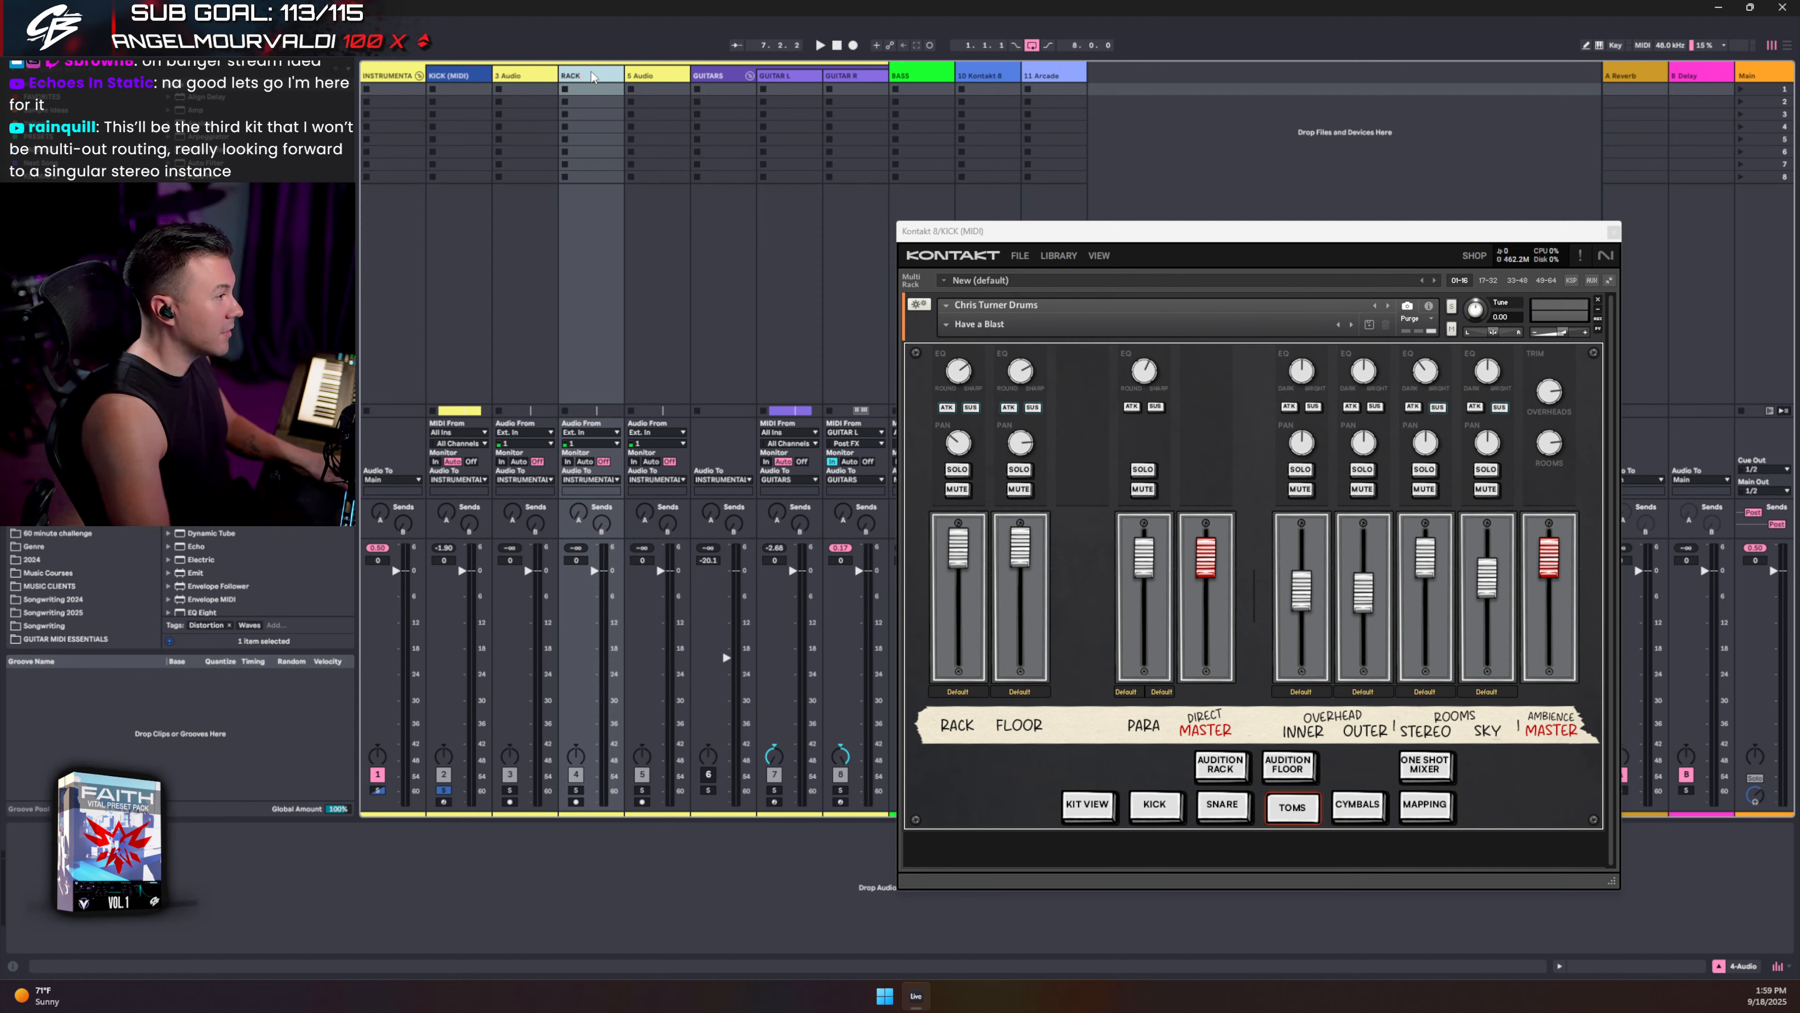
{"action": "key", "text": "Tab"}
{"action": "type", "text": "FLOOR"}
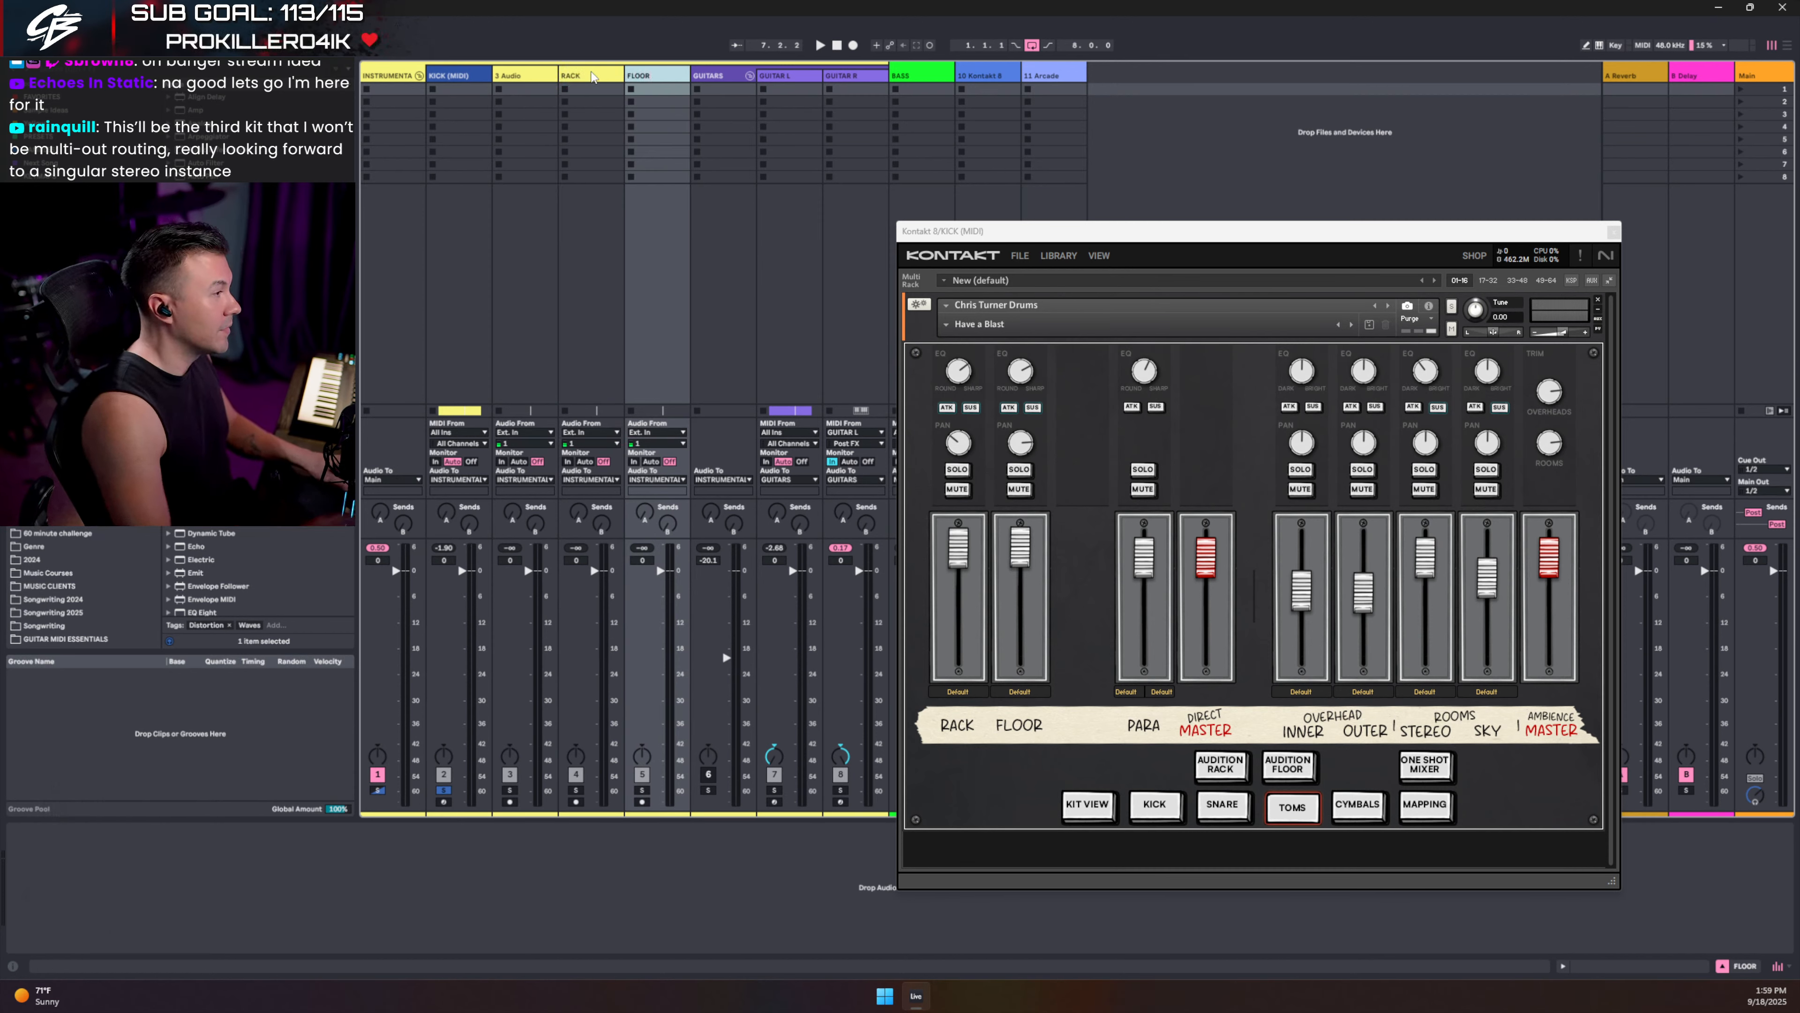
- Rename 3 Audio to SNARE, view Kontakt's snare channels, and select the FLOOR track
{"action": "left_click", "coordinate": [544, 76]}
{"action": "key", "text": "ctrl+r"}
{"action": "type", "text": "SNAR"}
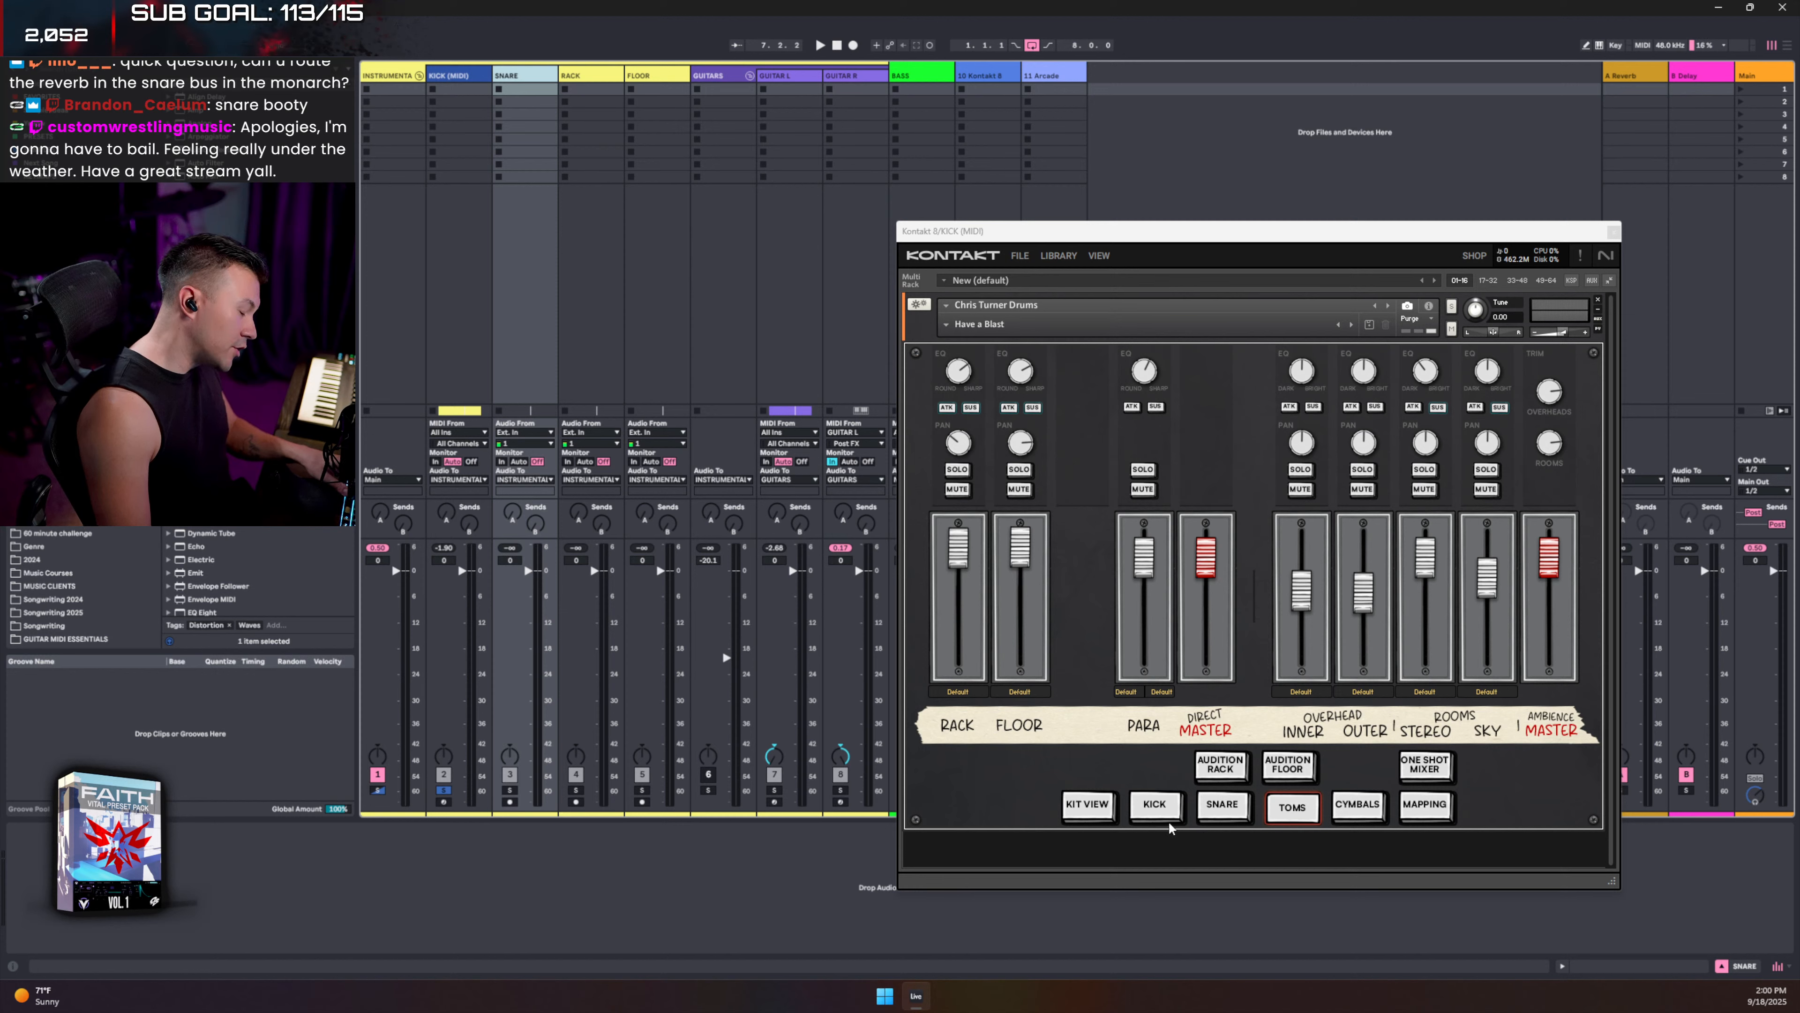
{"action": "left_click", "coordinate": [1205, 808]}
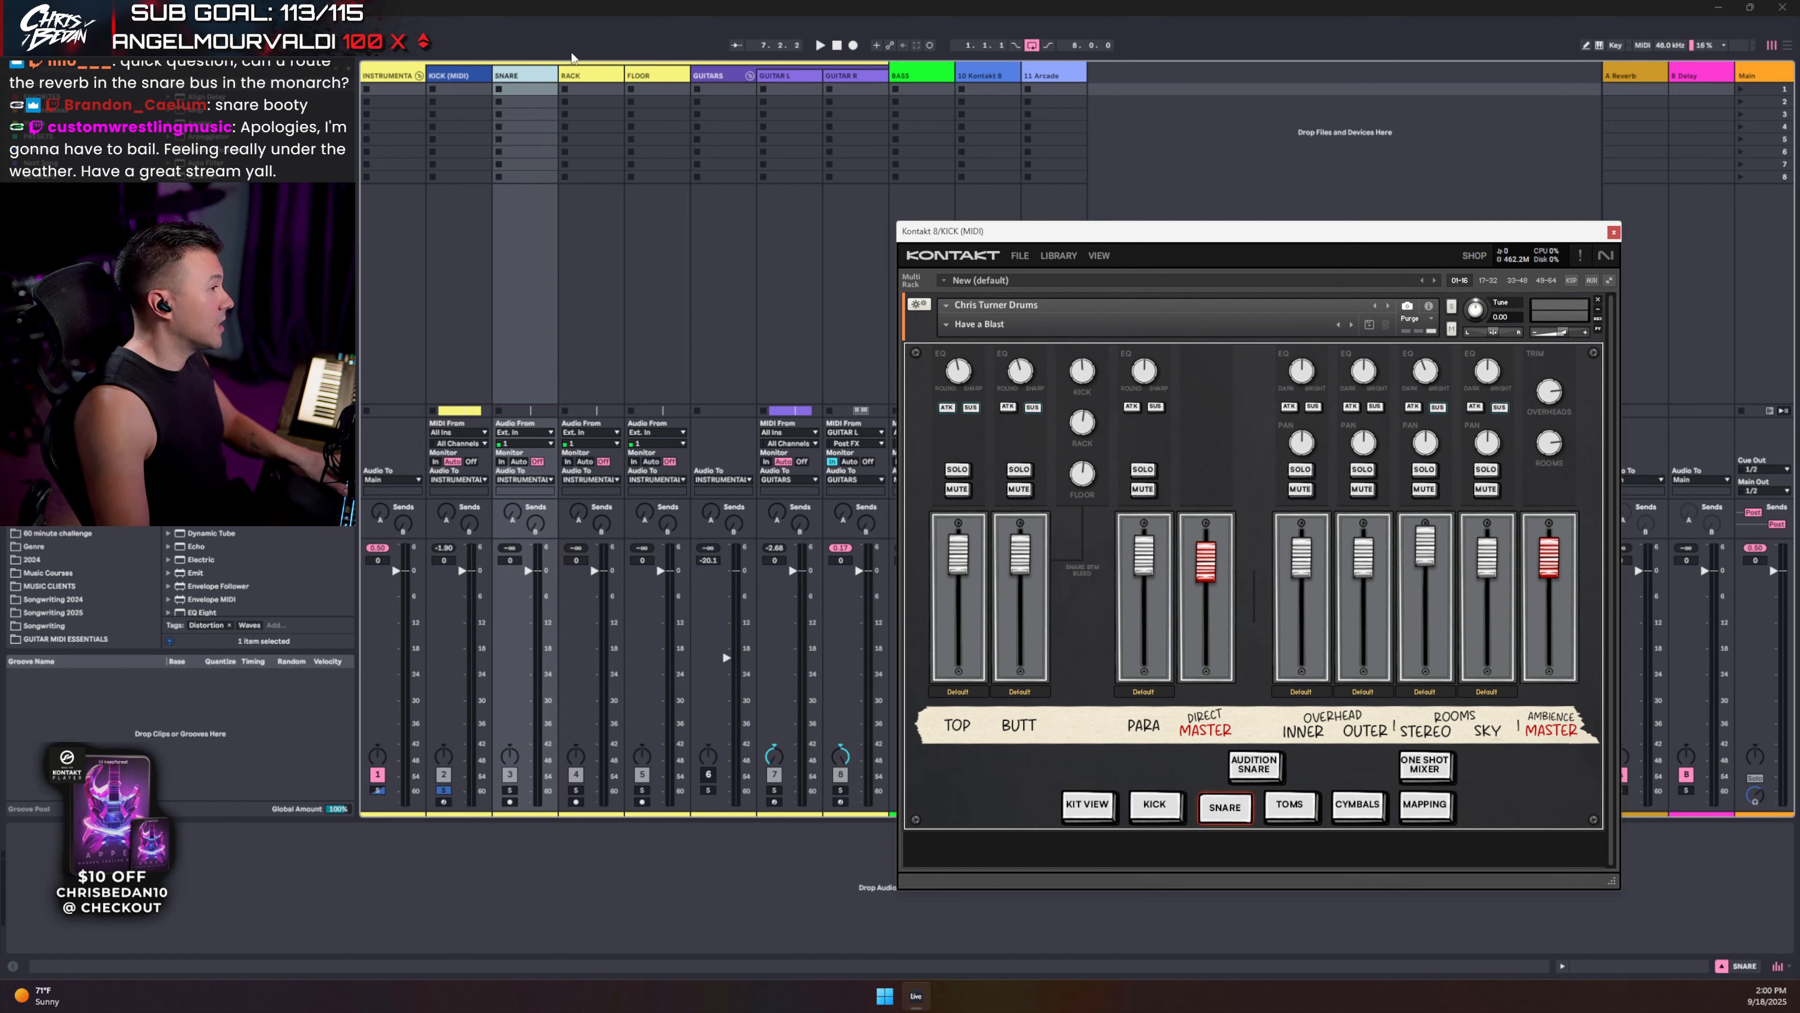
{"action": "left_click", "coordinate": [640, 76]}
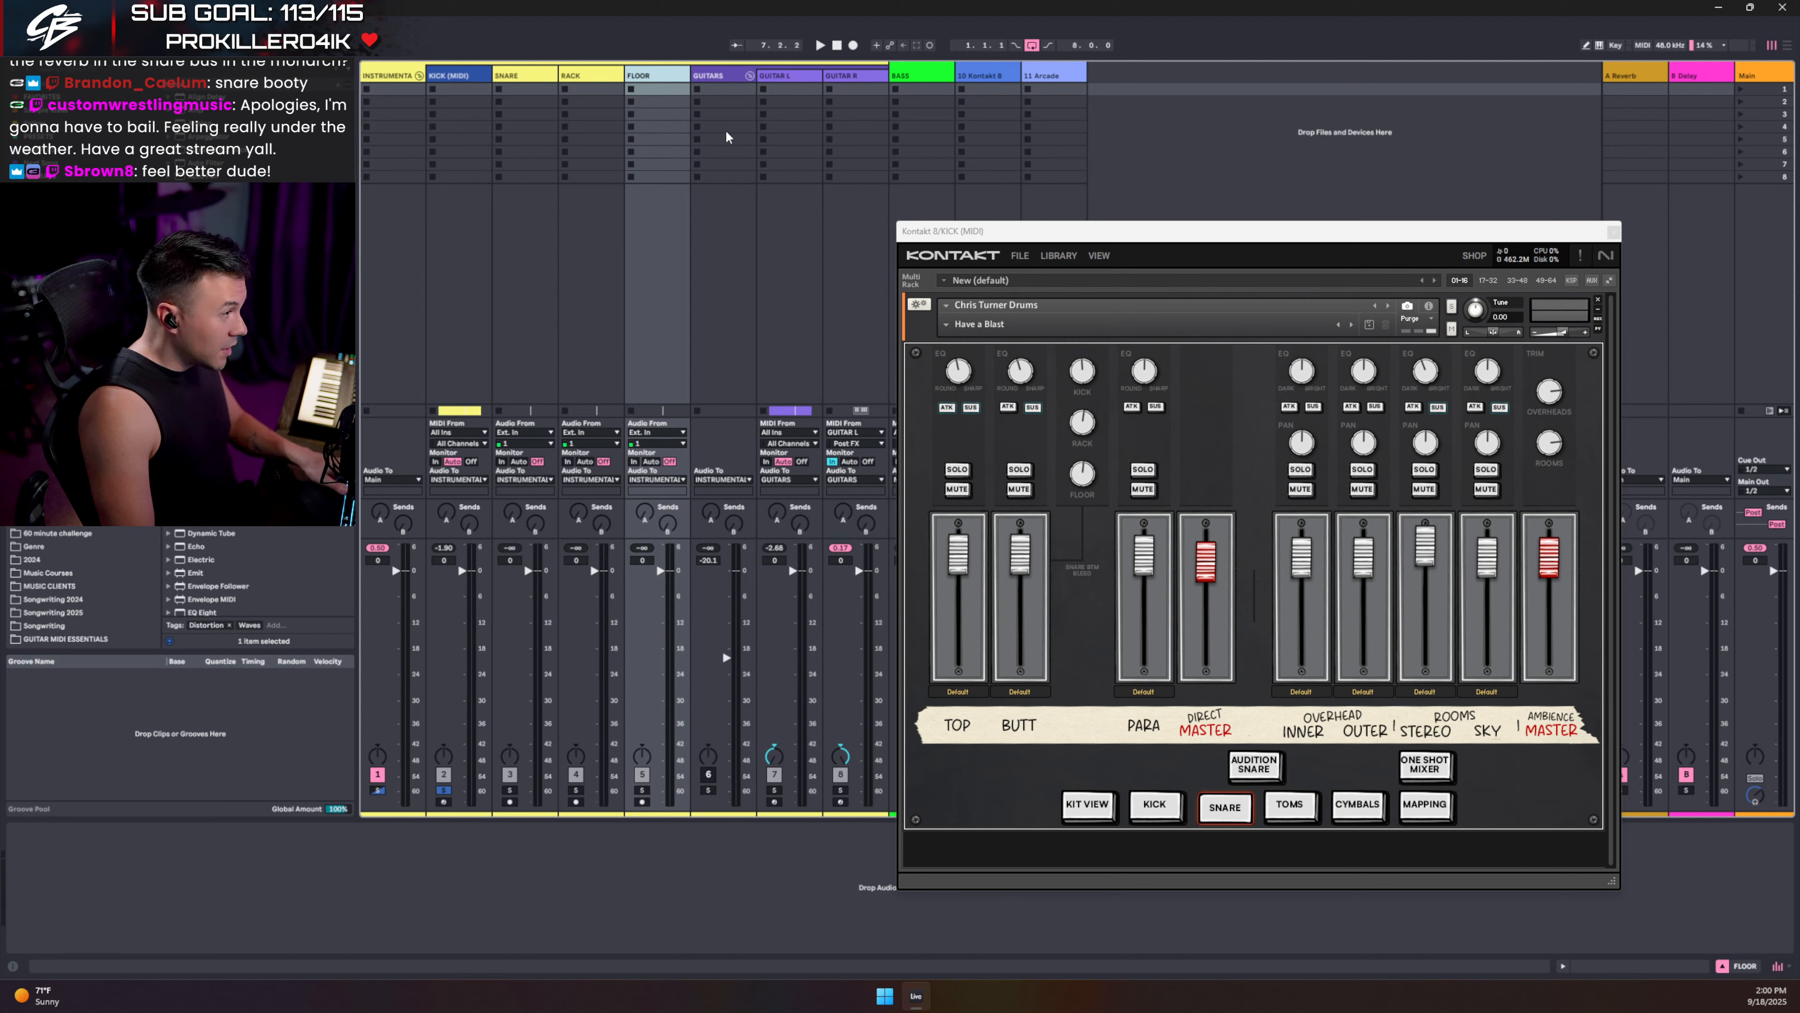
- Add a new audio track after FLOOR and begin naming it SHELLS OH
{"action": "key", "text": "ctrl+t"}
{"action": "key", "text": "ctrl+r"}
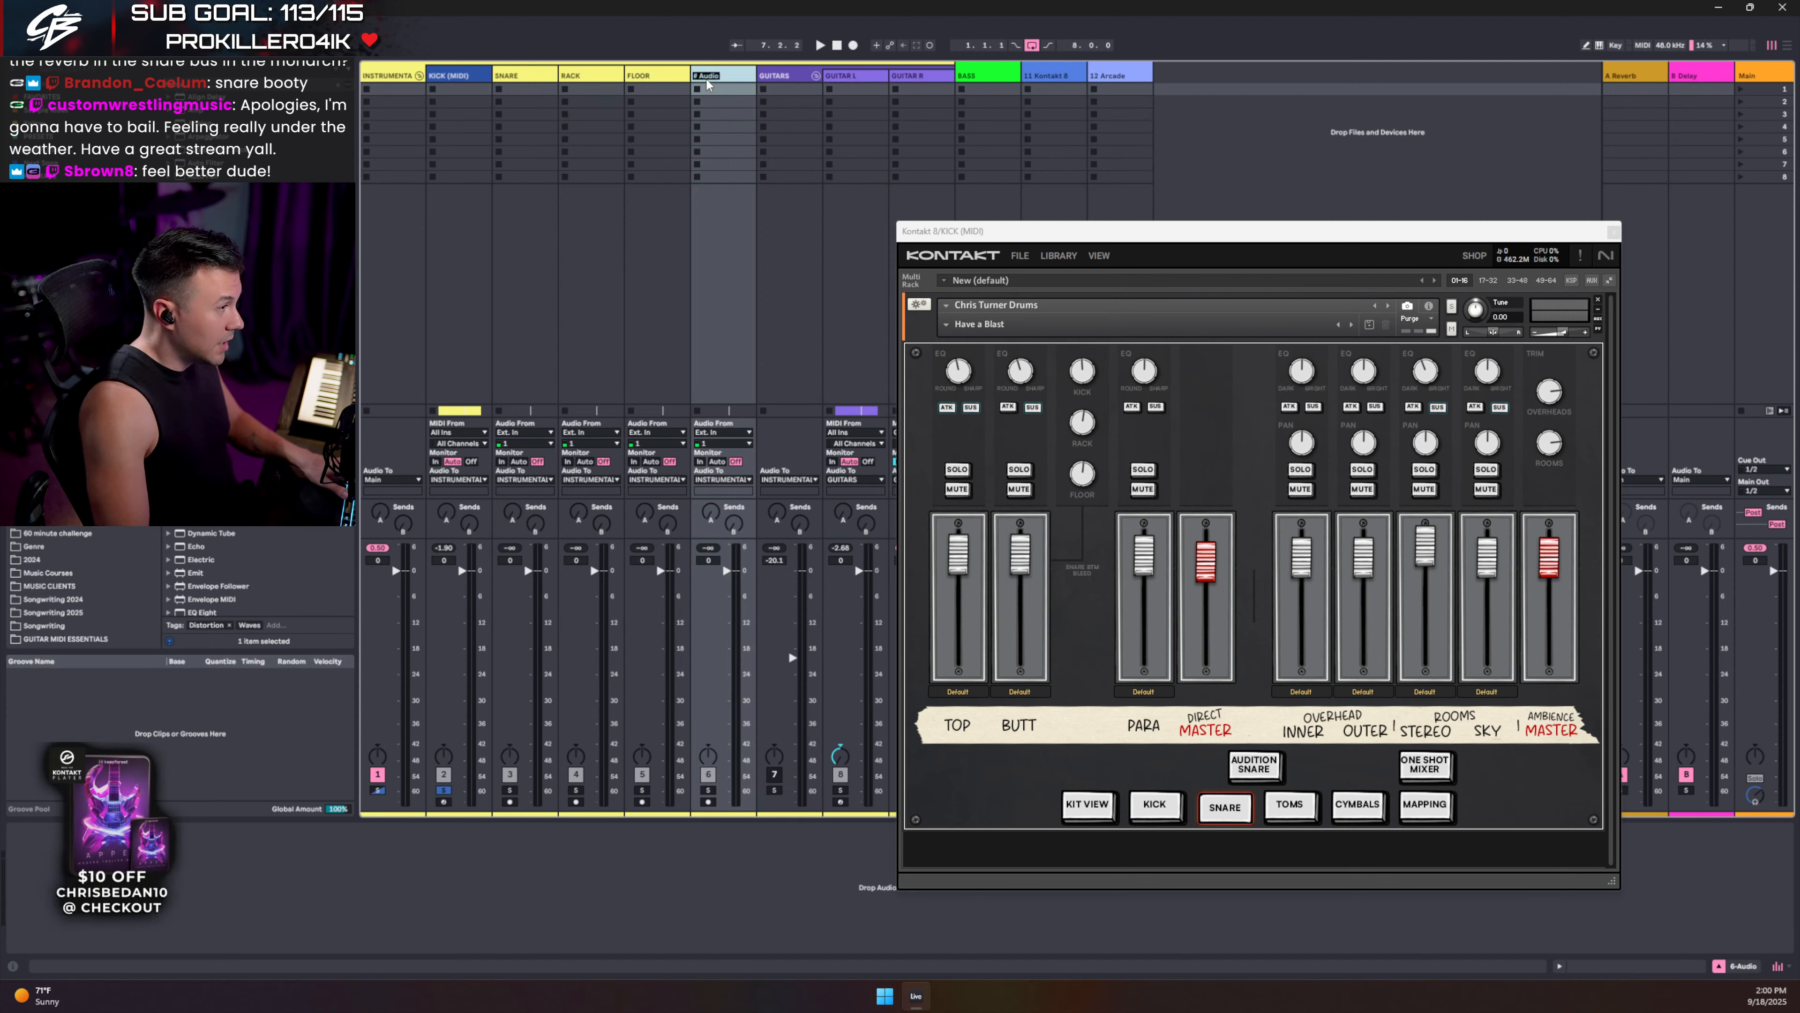
{"action": "type", "text": "SHELLS OH"}
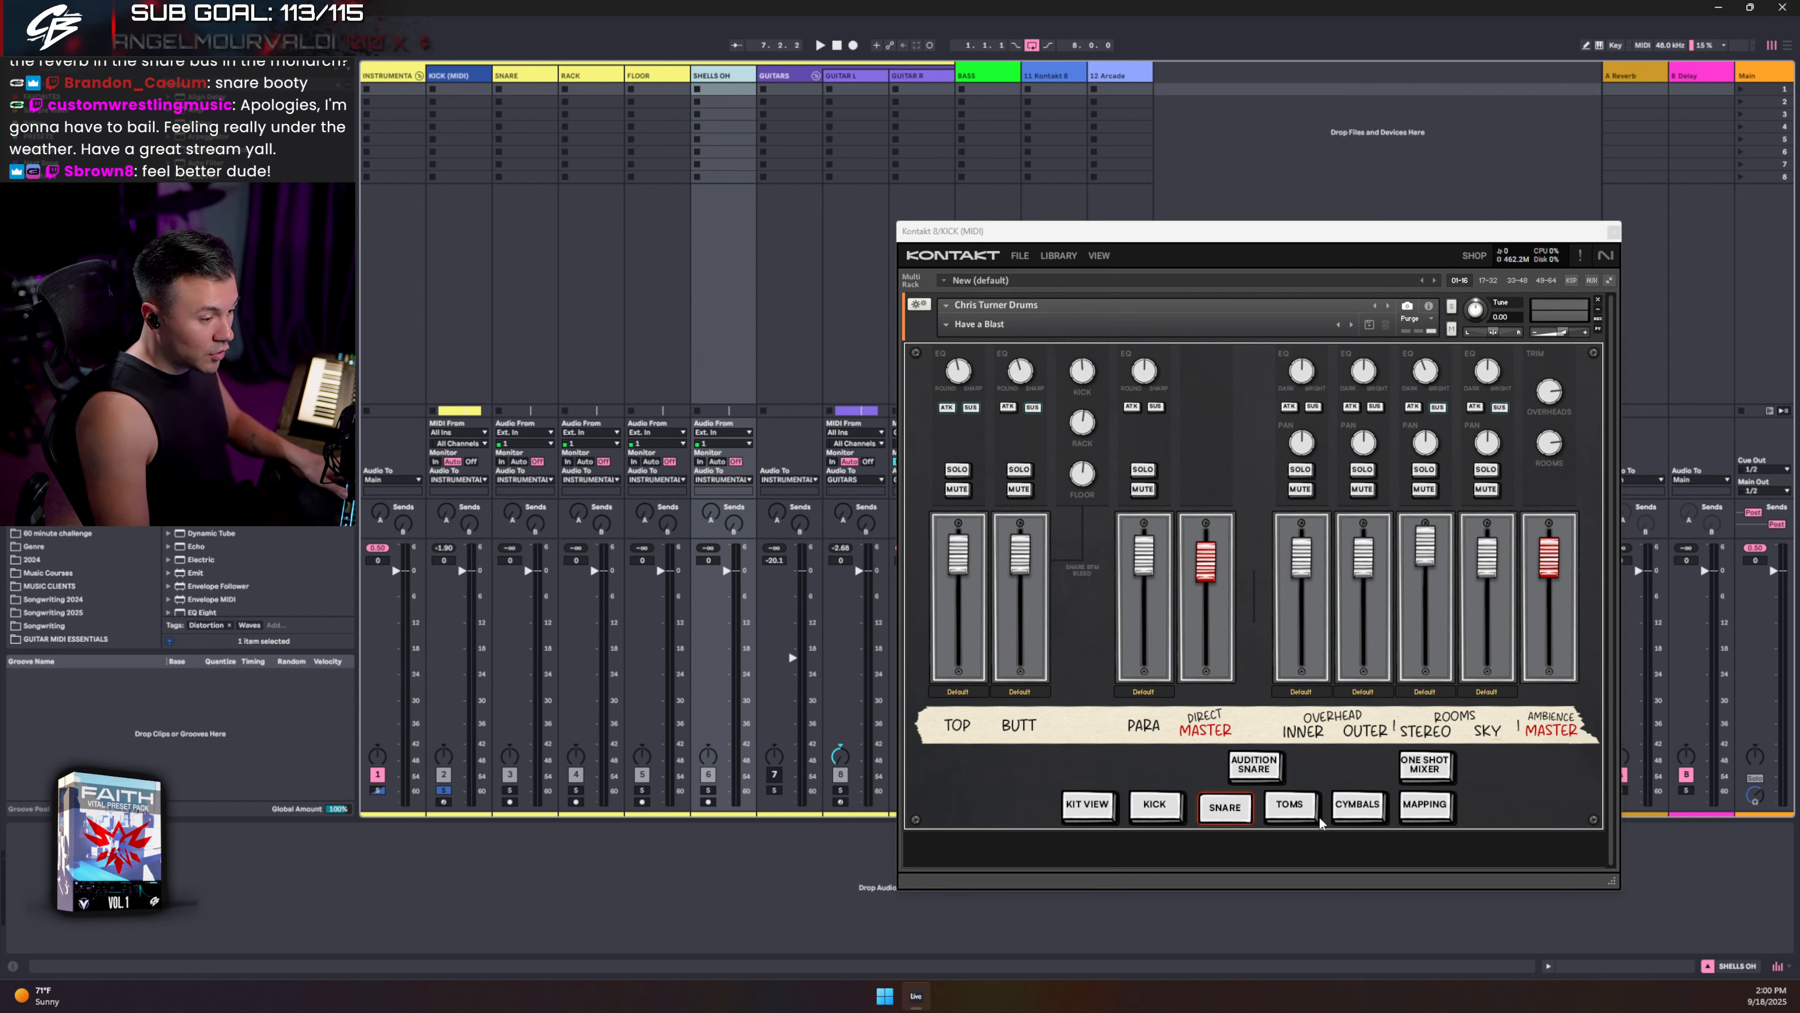
- Add an OH CYMBALS audio track and rename SHELLS OH to OH SHELLS
{"action": "left_click", "coordinate": [1290, 805]}
{"action": "left_click", "coordinate": [1350, 807]}
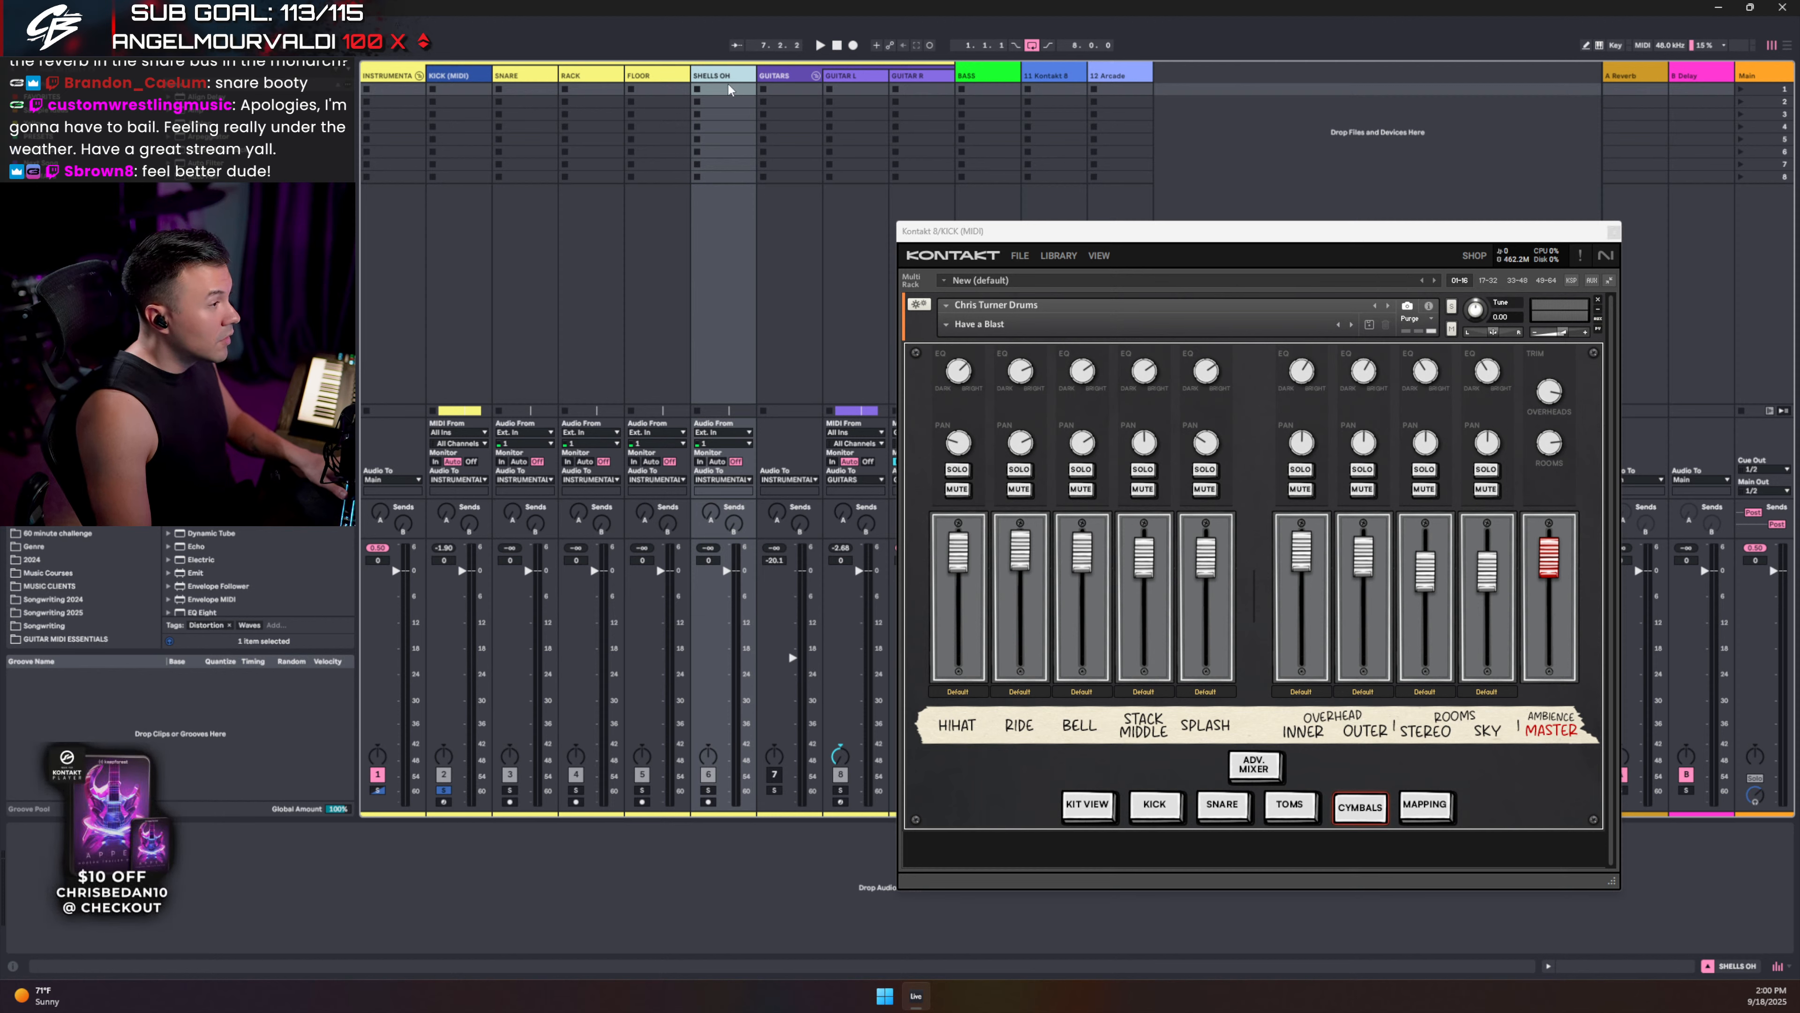
{"action": "key", "text": "ctrl+t"}
{"action": "key", "text": "ctrl+r"}
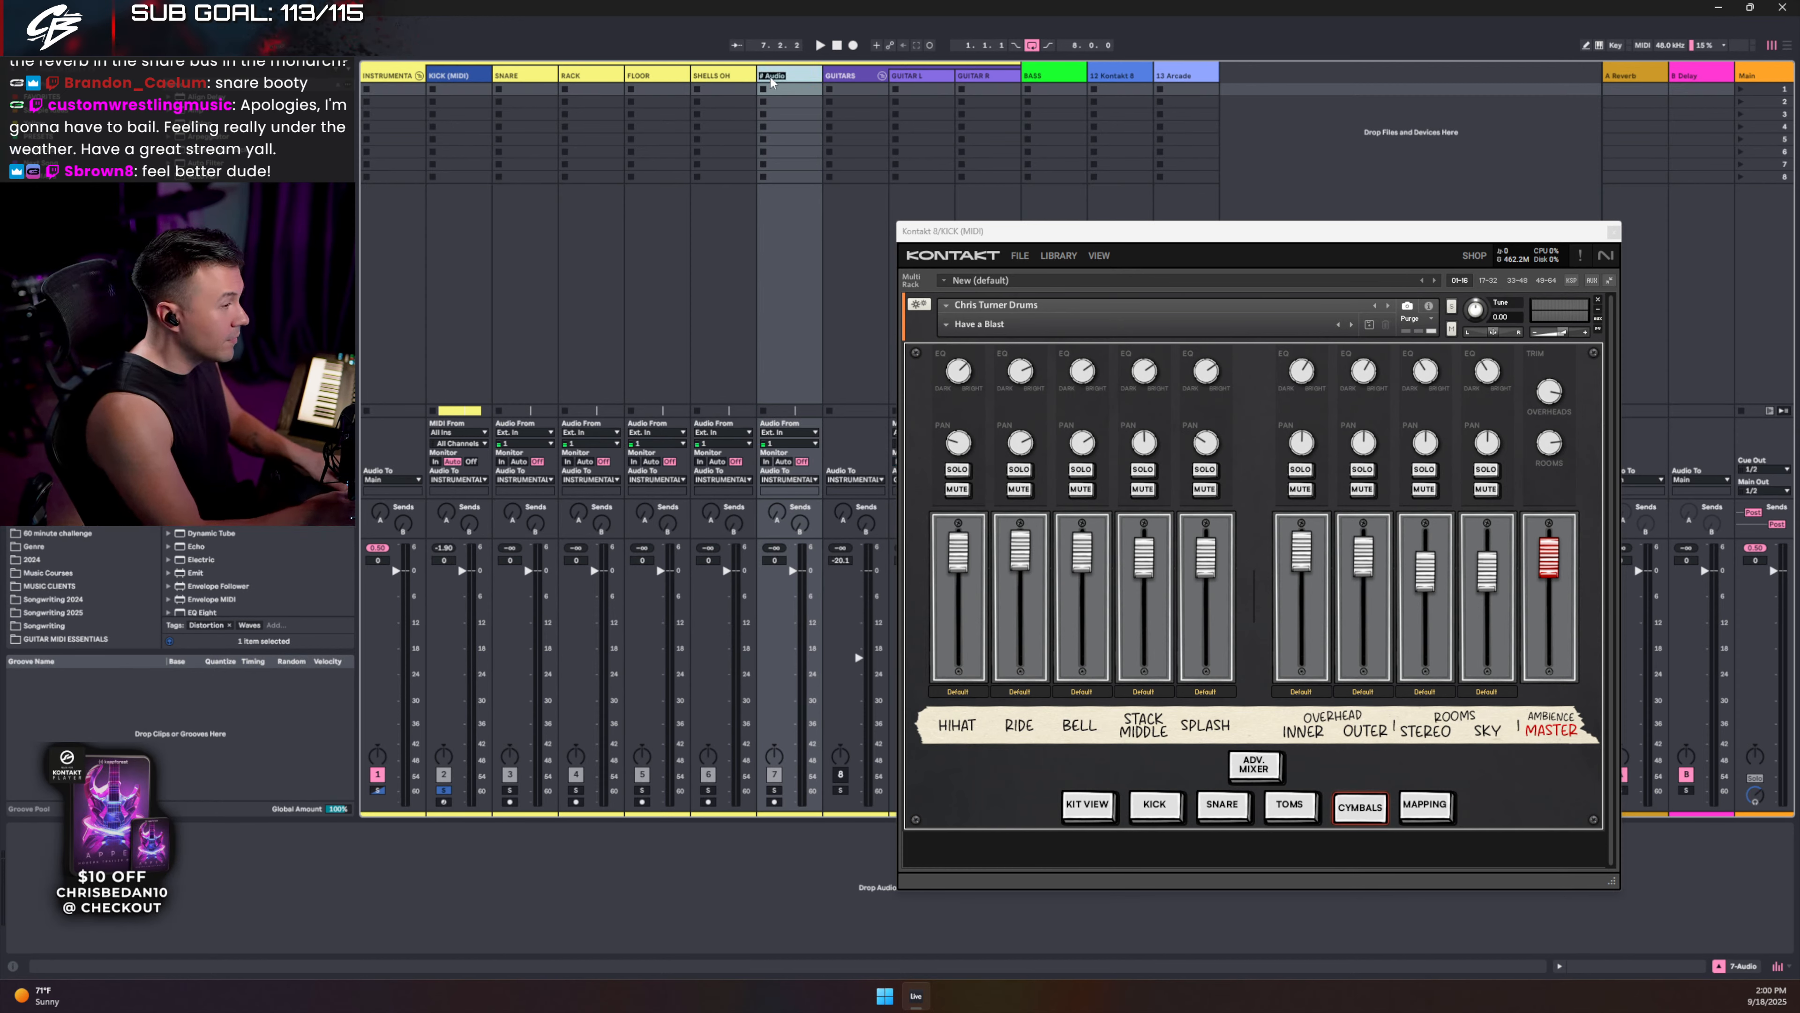
{"action": "type", "text": "CY"}
{"action": "key", "text": "BackSpace"}
{"action": "key", "text": "BackSpace"}
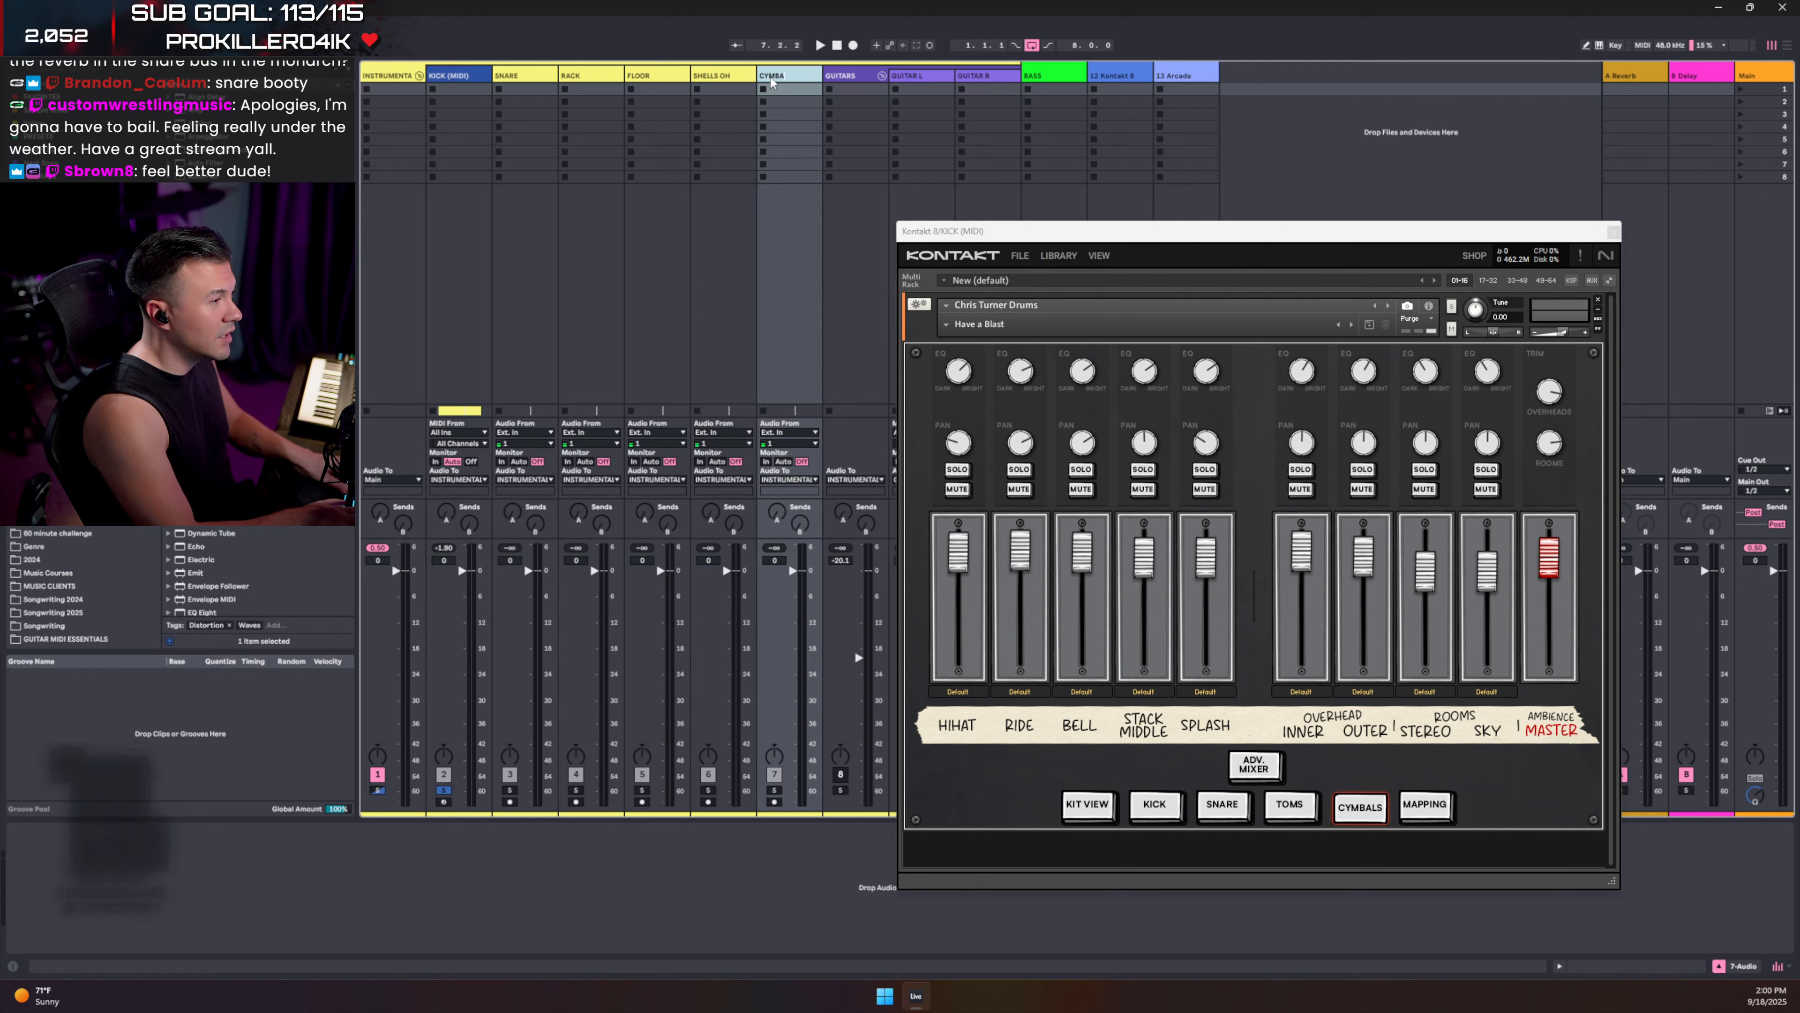
{"action": "type", "text": "OH_CYMB"}
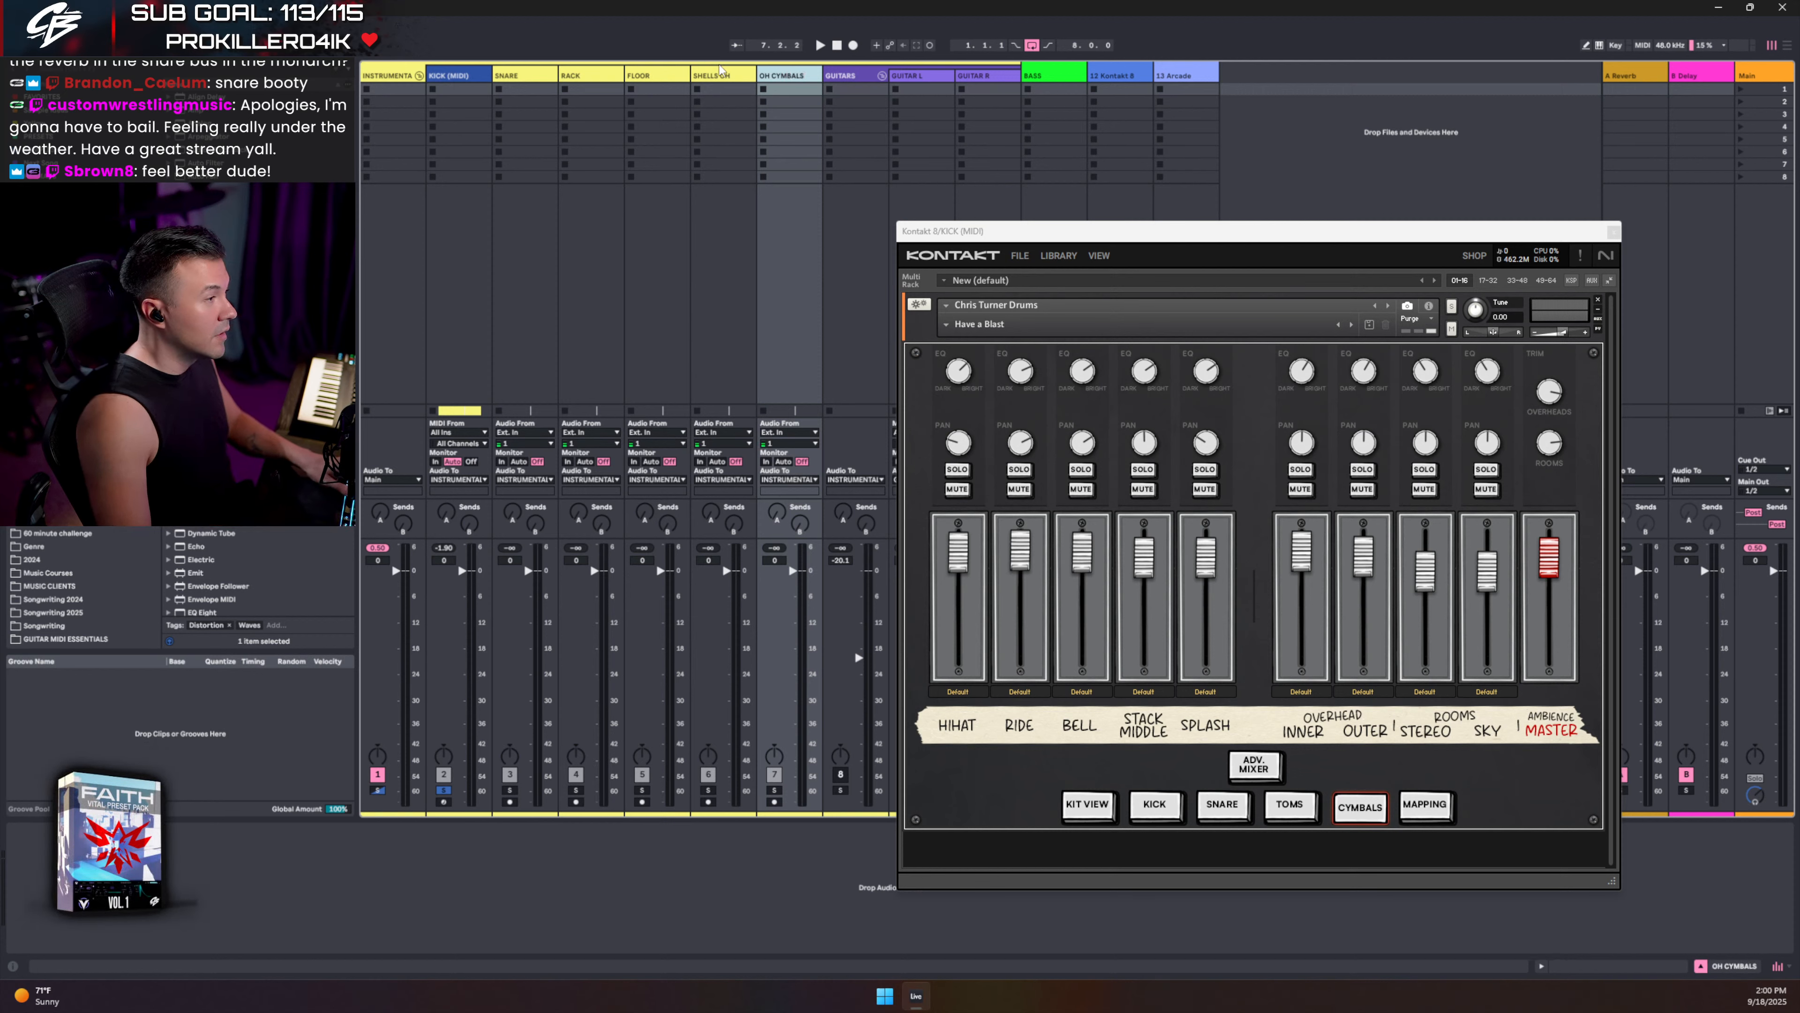
{"action": "left_click", "coordinate": [720, 77]}
{"action": "type", "text": "OH SHELLS"}
{"action": "key", "text": "Return"}
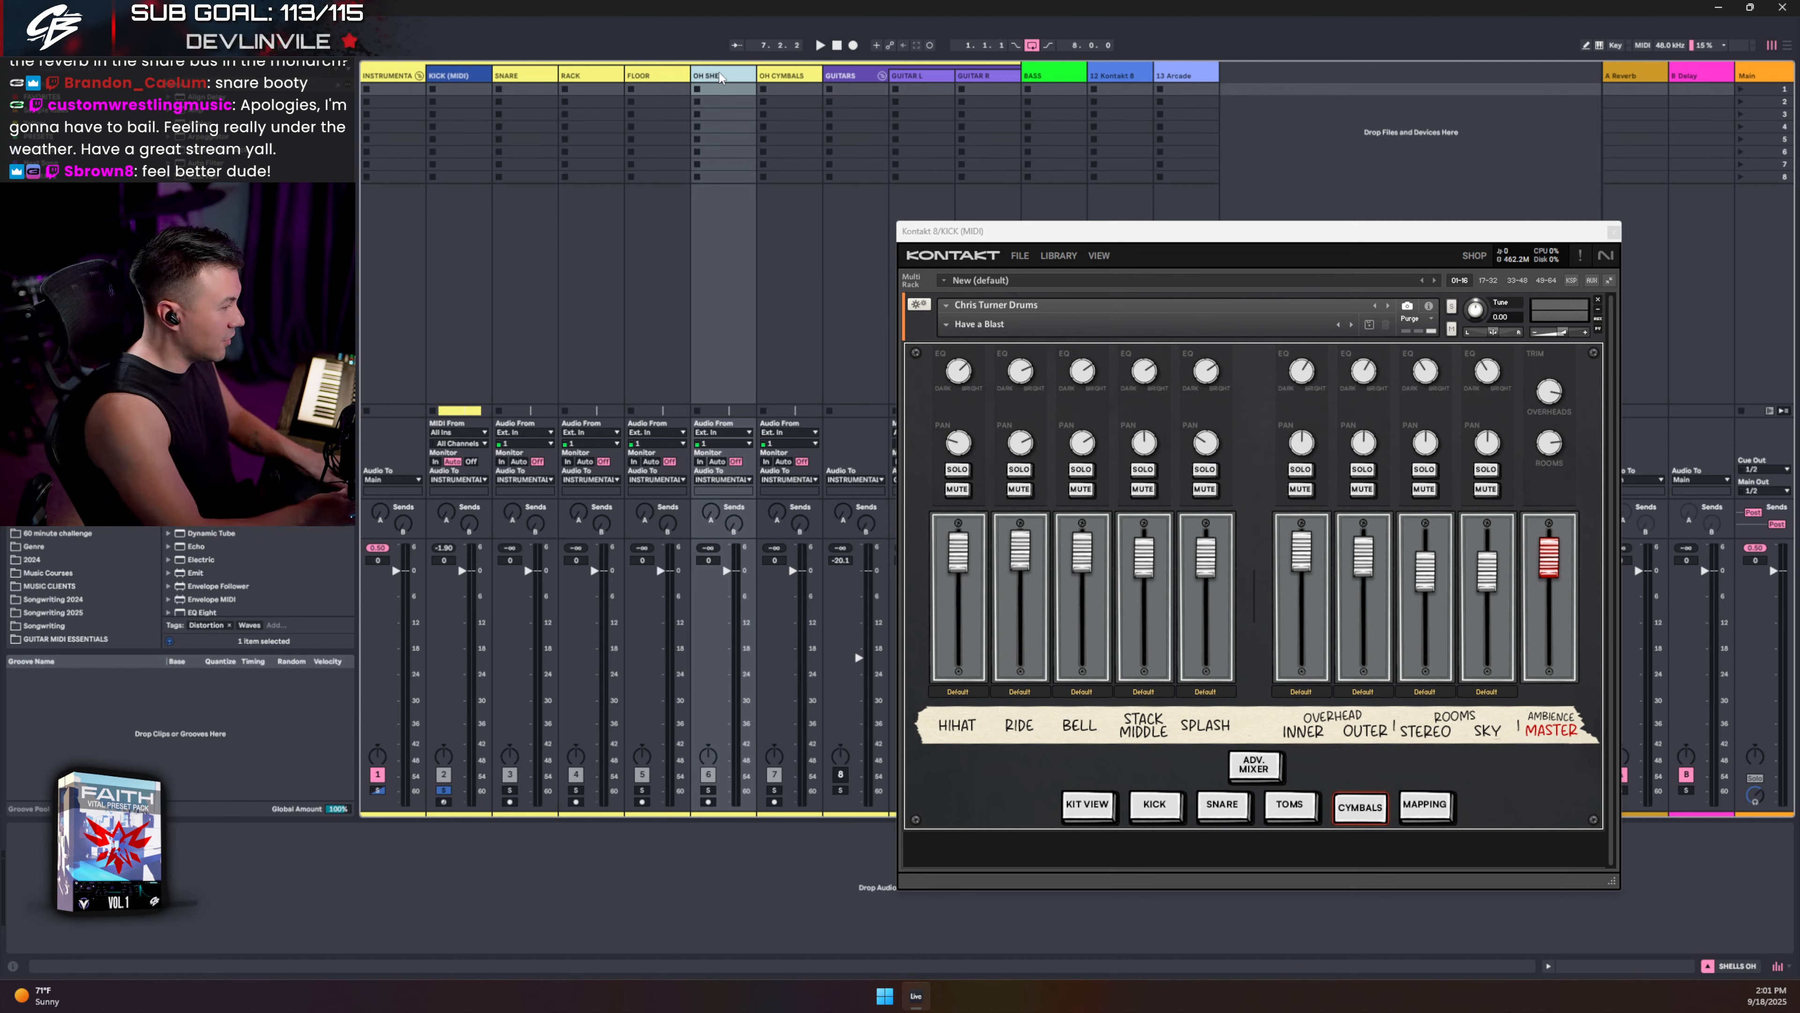
{"action": "left_click", "coordinate": [783, 76]}
- Duplicate OH SHELLS and OH CYMBALS and rename the copies ROOM SHELLS and ROOM CYMBALS
{"action": "key", "text": "ctrl+t"}
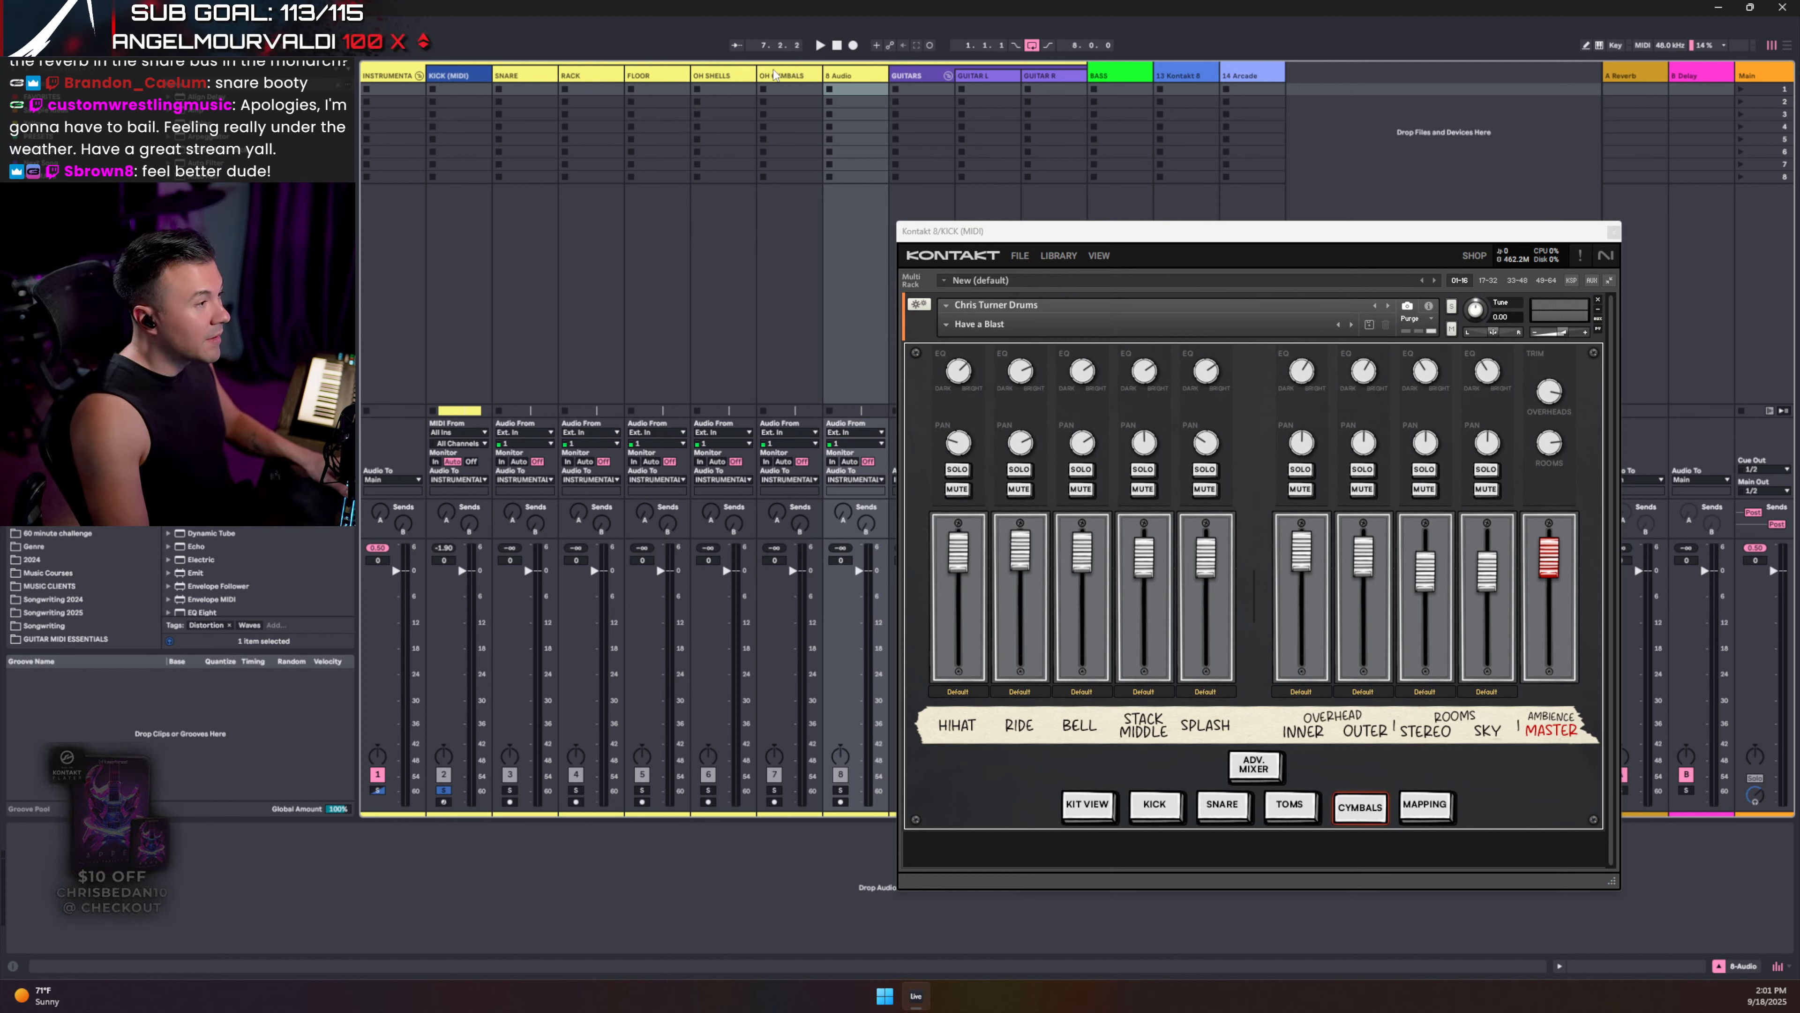
{"action": "left_click", "coordinate": [723, 76]}
{"action": "left_click", "coordinate": [787, 76], "text": "shift"}
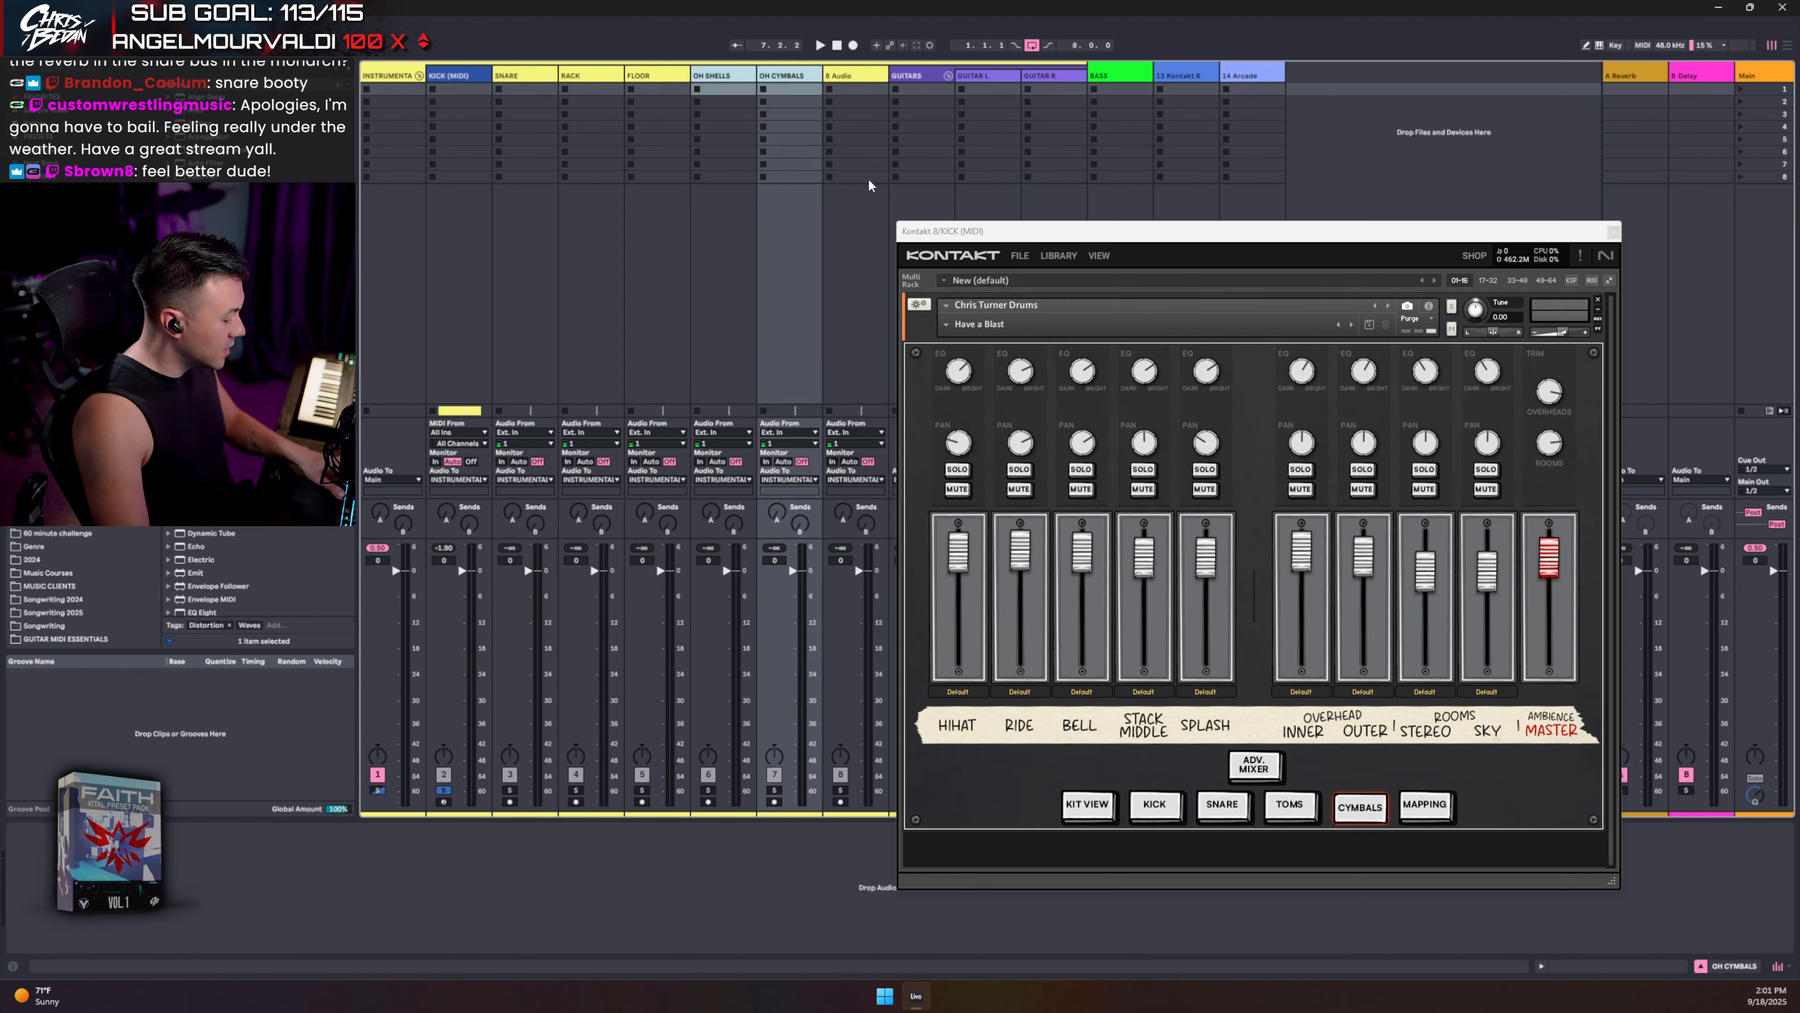
{"action": "key", "text": "ctrl+d"}
{"action": "left_click", "coordinate": [854, 77]}
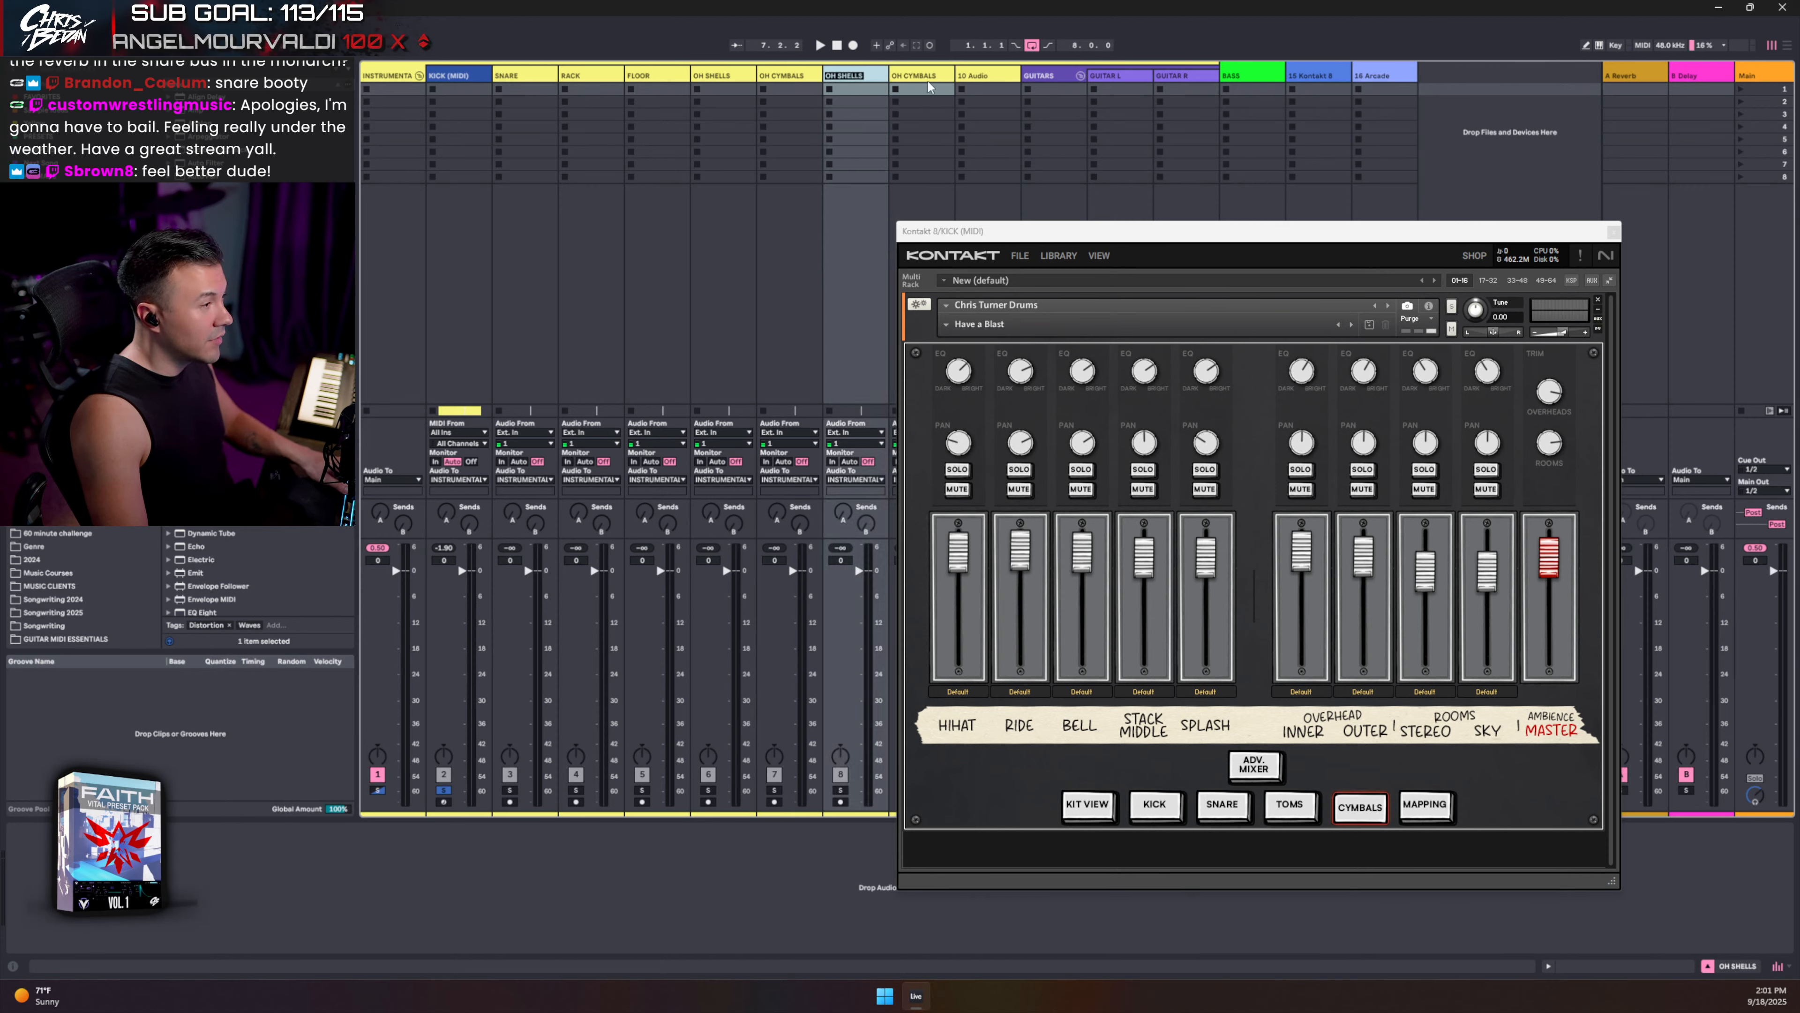
{"action": "key", "text": "BackSpace"}
{"action": "type", "text": "ROOM"}
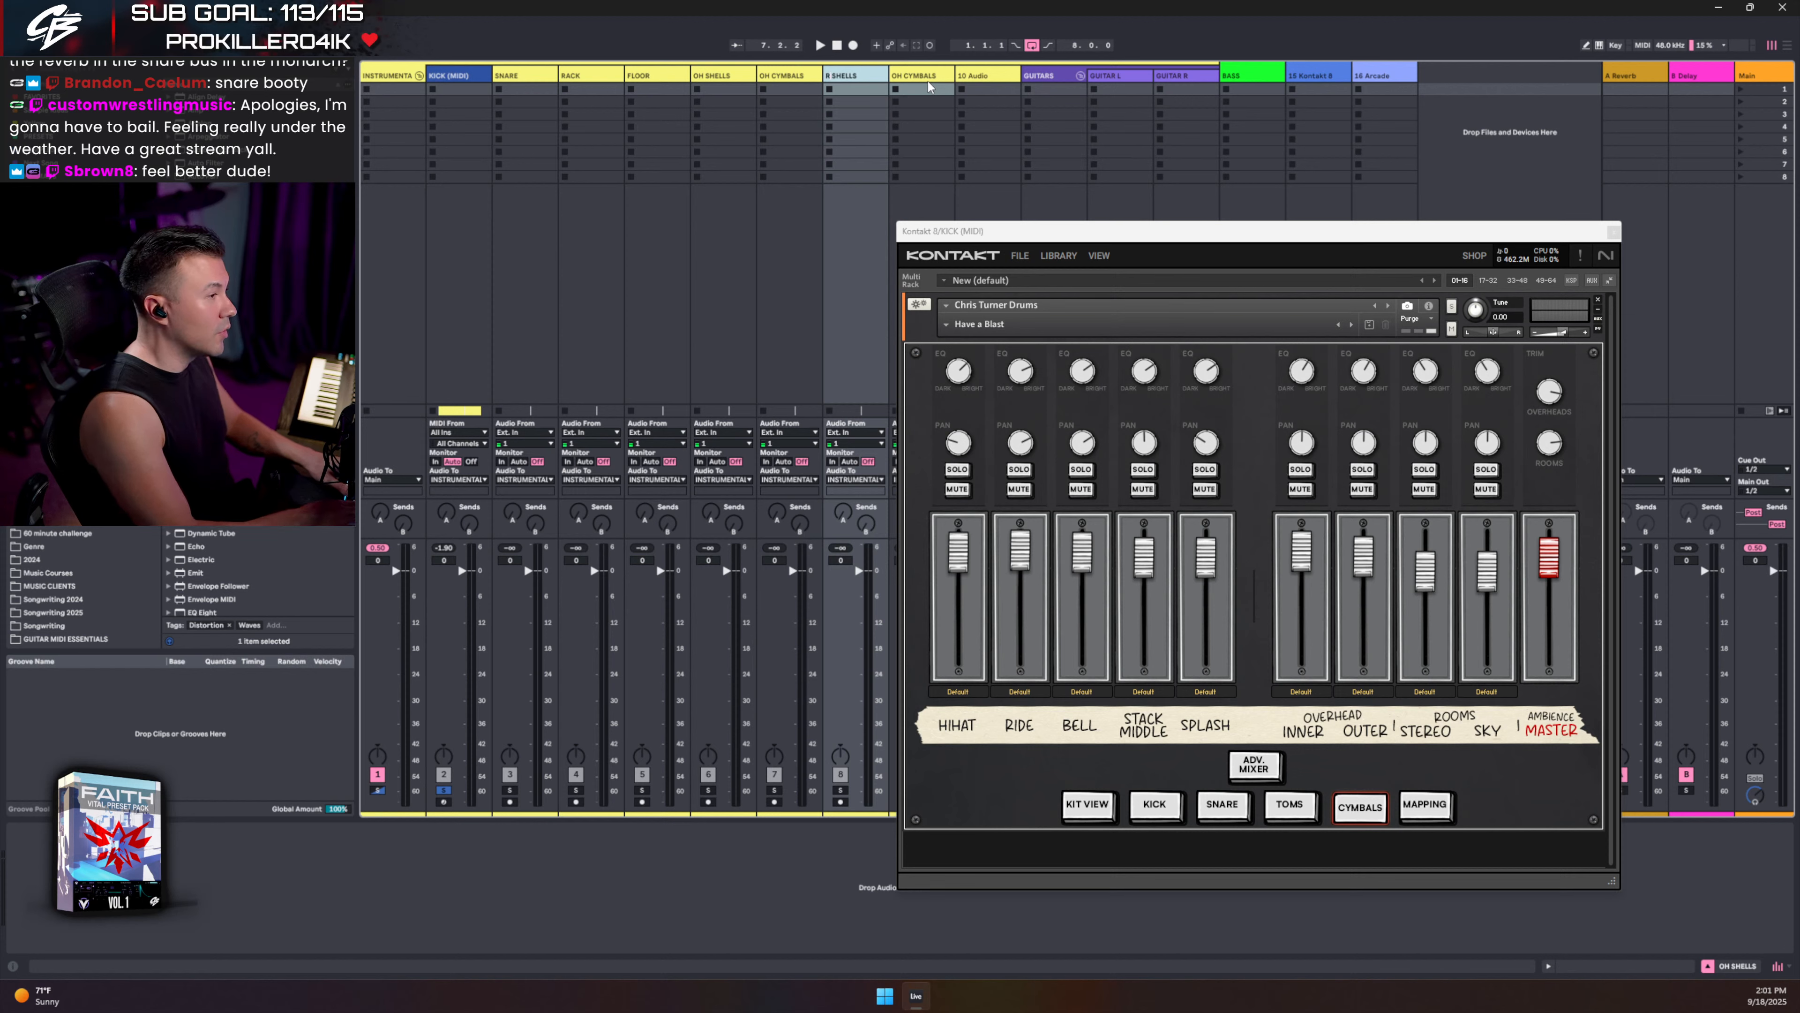
{"action": "key", "text": "Return"}
{"action": "left_click", "coordinate": [921, 75]}
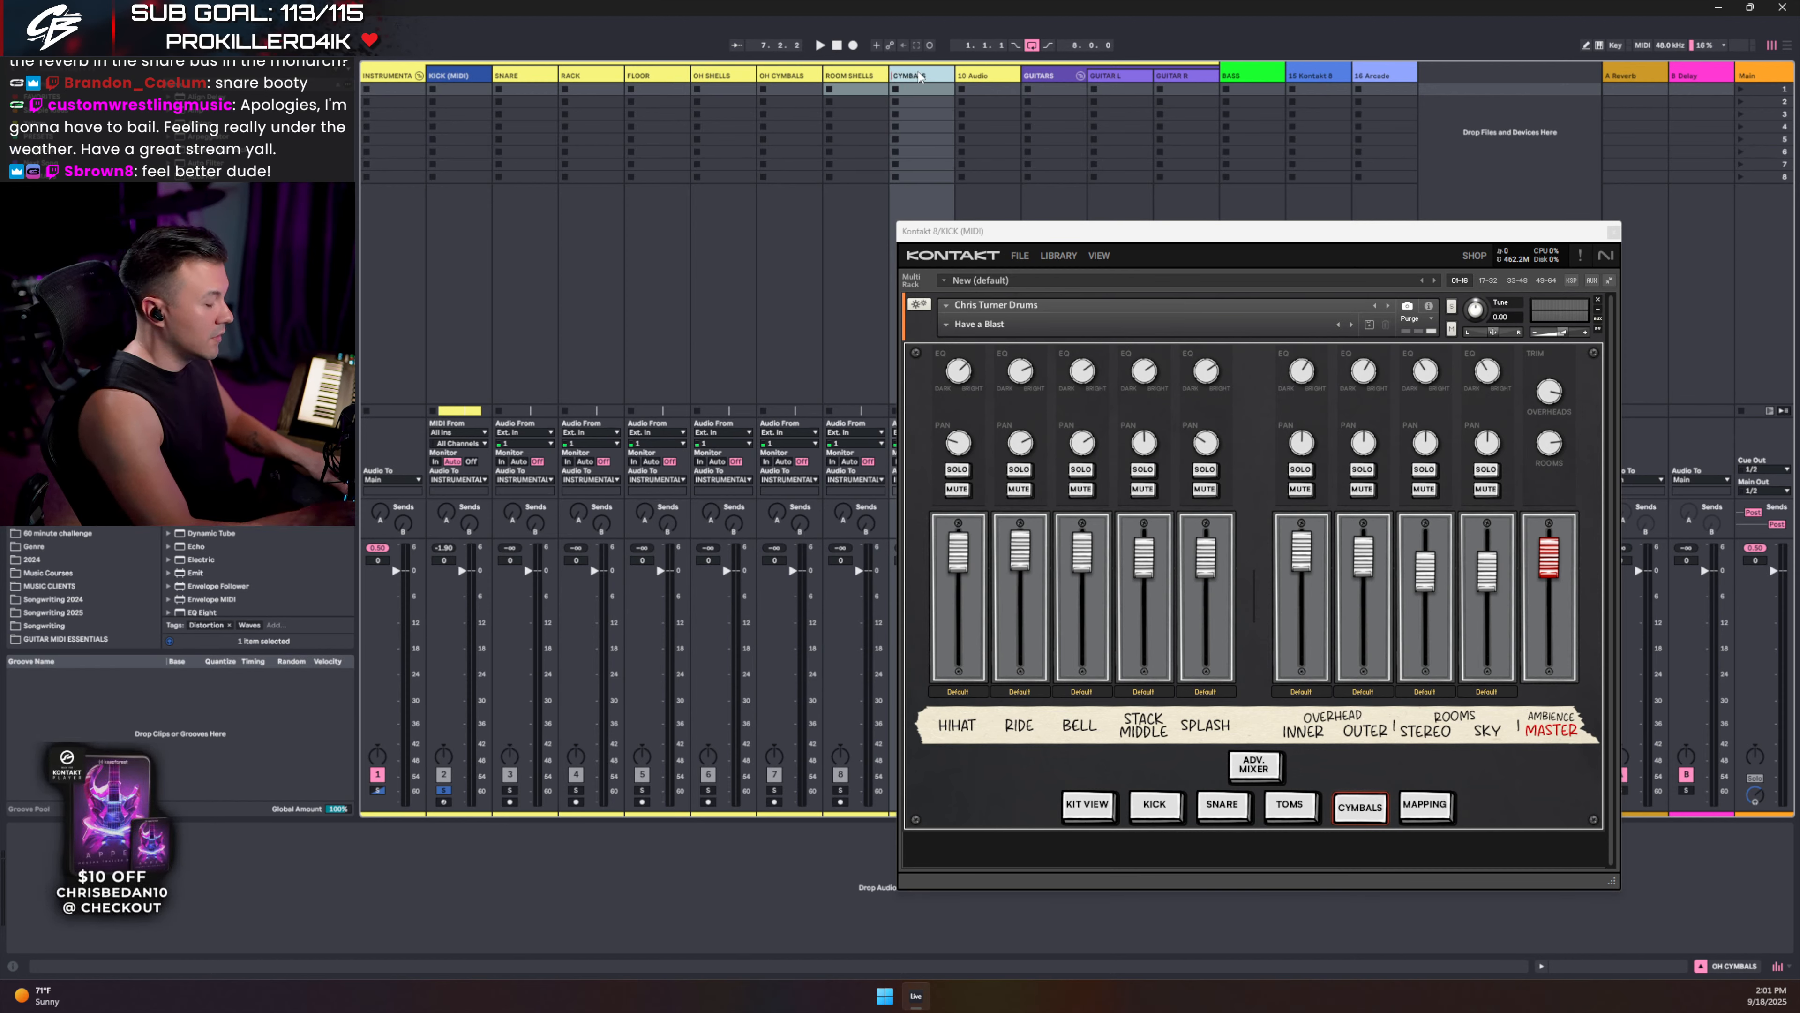
{"action": "key", "text": "BackSpace"}
{"action": "key", "text": "BackSpace"}
{"action": "type", "text": "ROOM"}
{"action": "key", "text": "Return"}
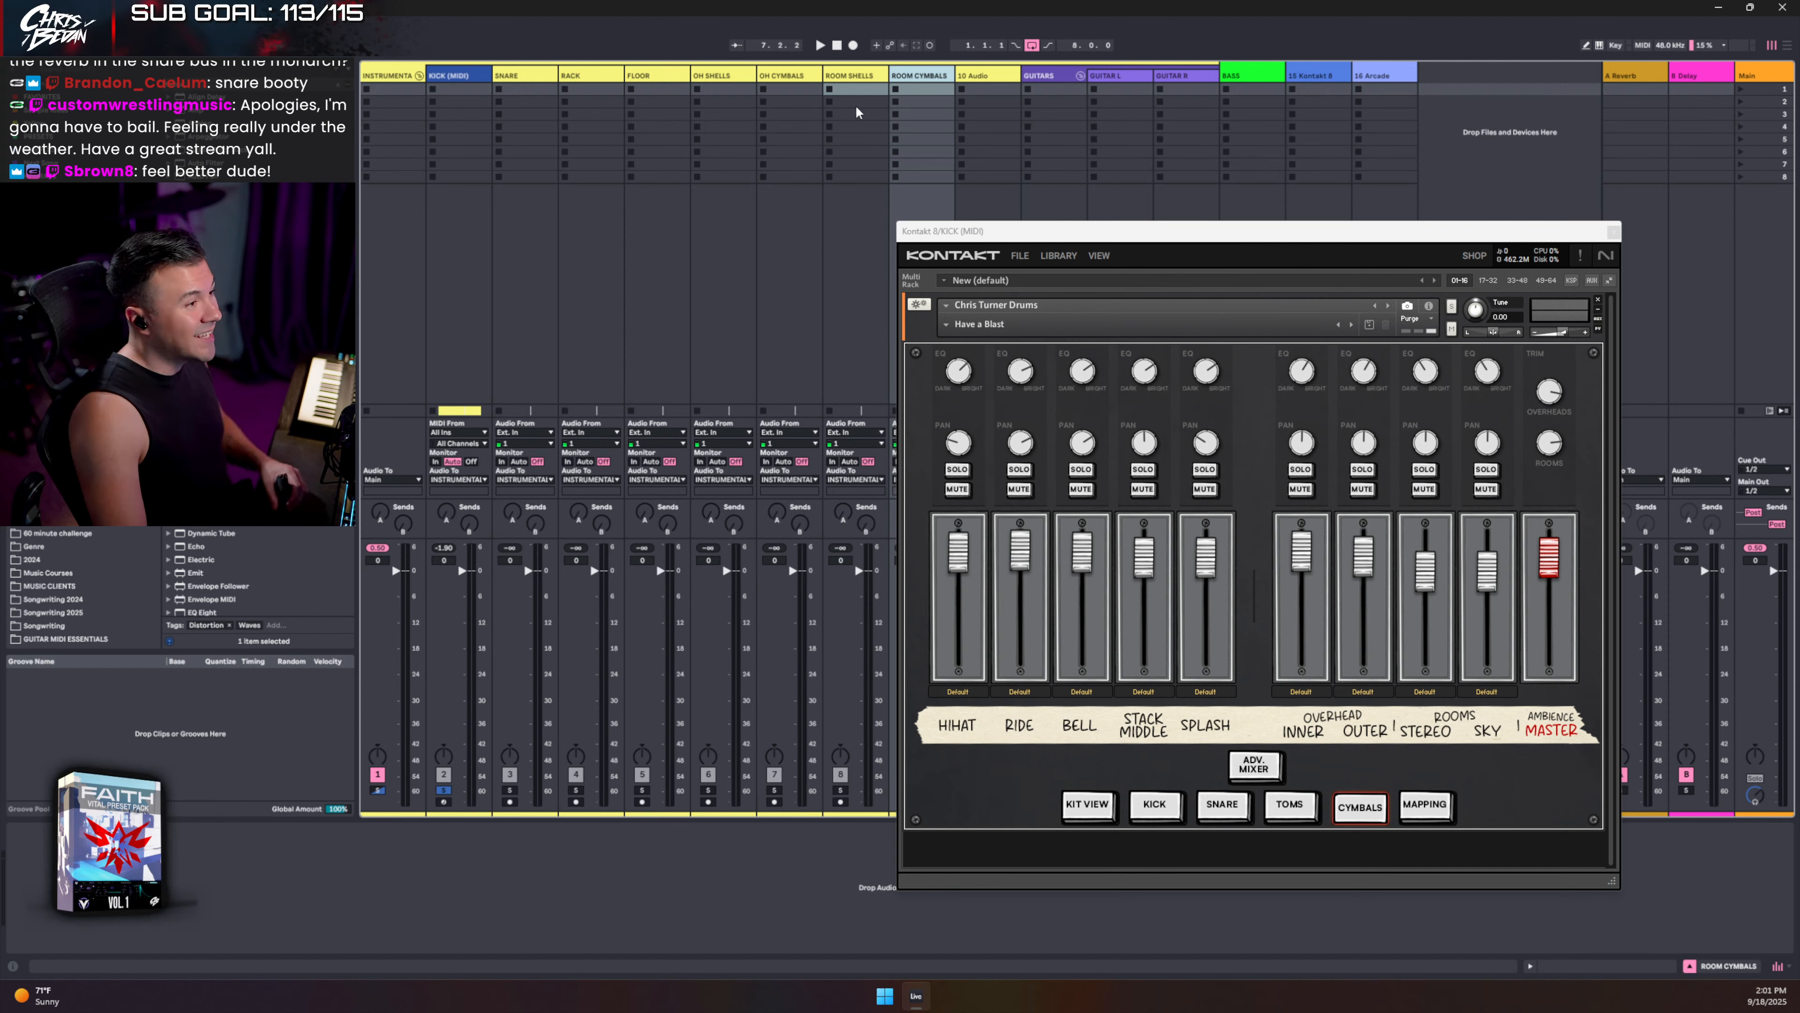
- Rename 10 Audio to CYMBALS and add a new HIHAT audio track after it
{"action": "left_click", "coordinate": [976, 78]}
{"action": "key", "text": "ctrl+r"}
{"action": "type", "text": "CYMBALS"}
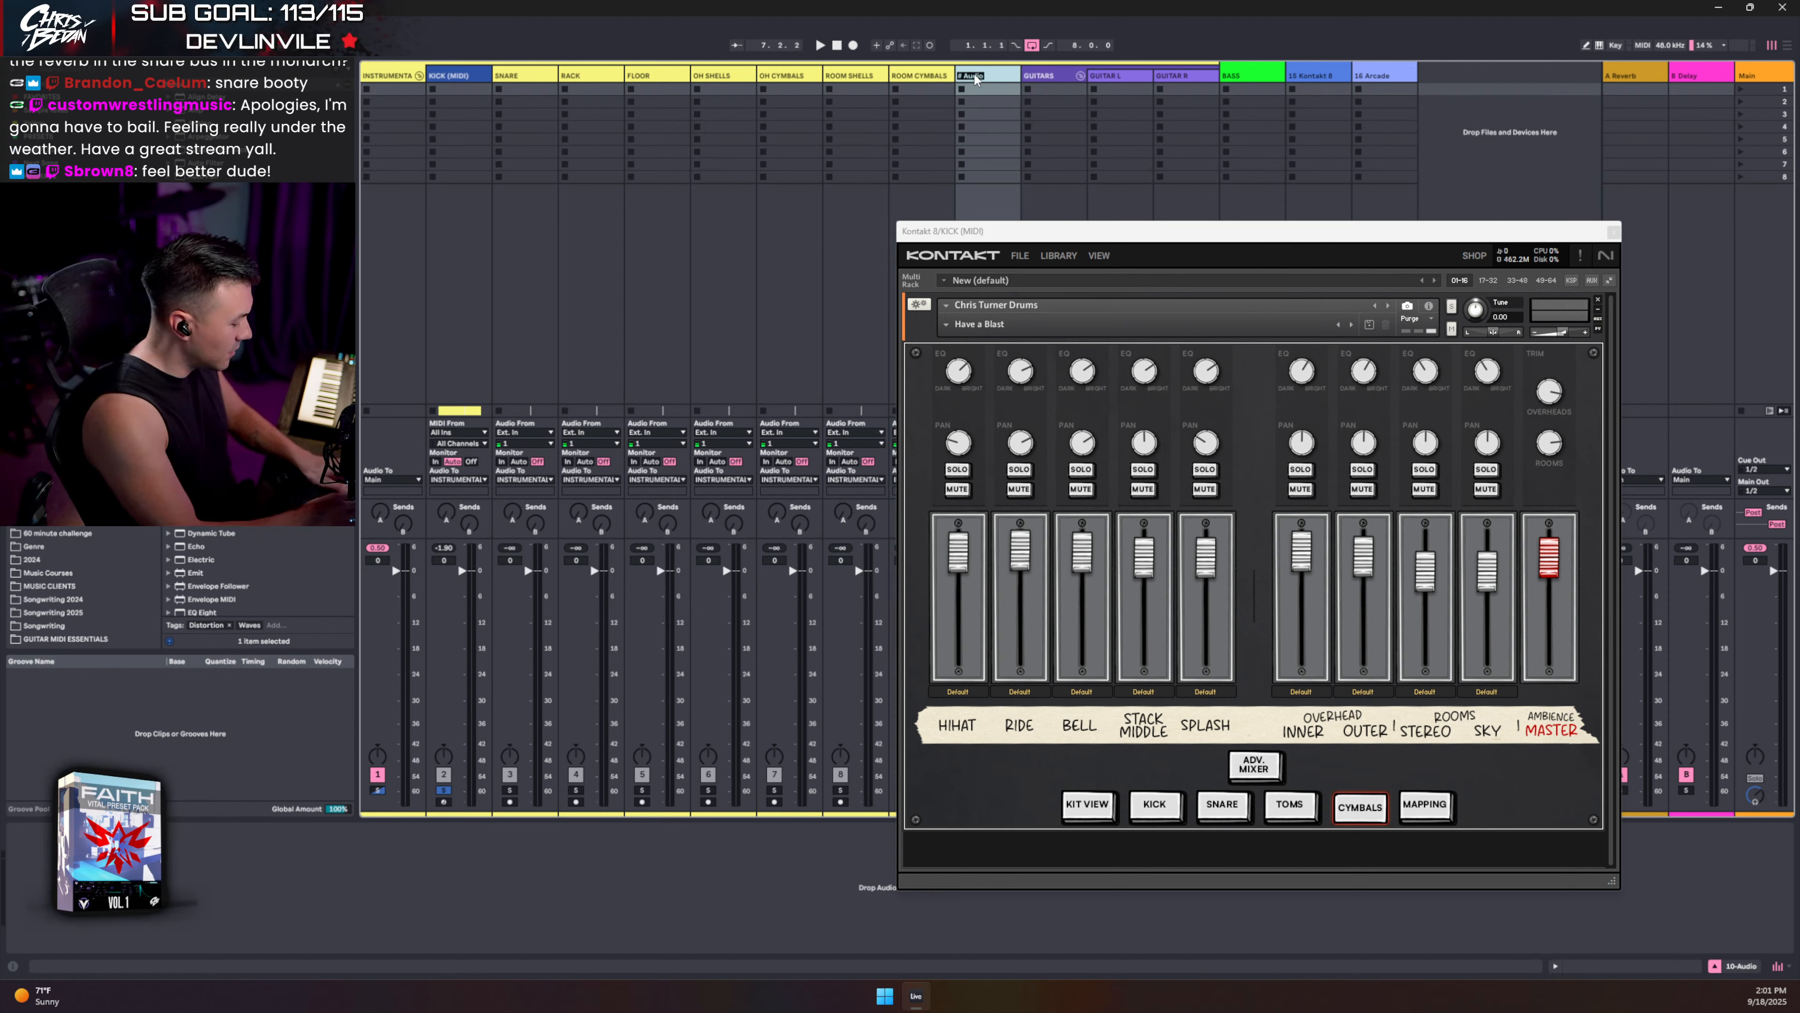
{"action": "key", "text": "Return"}
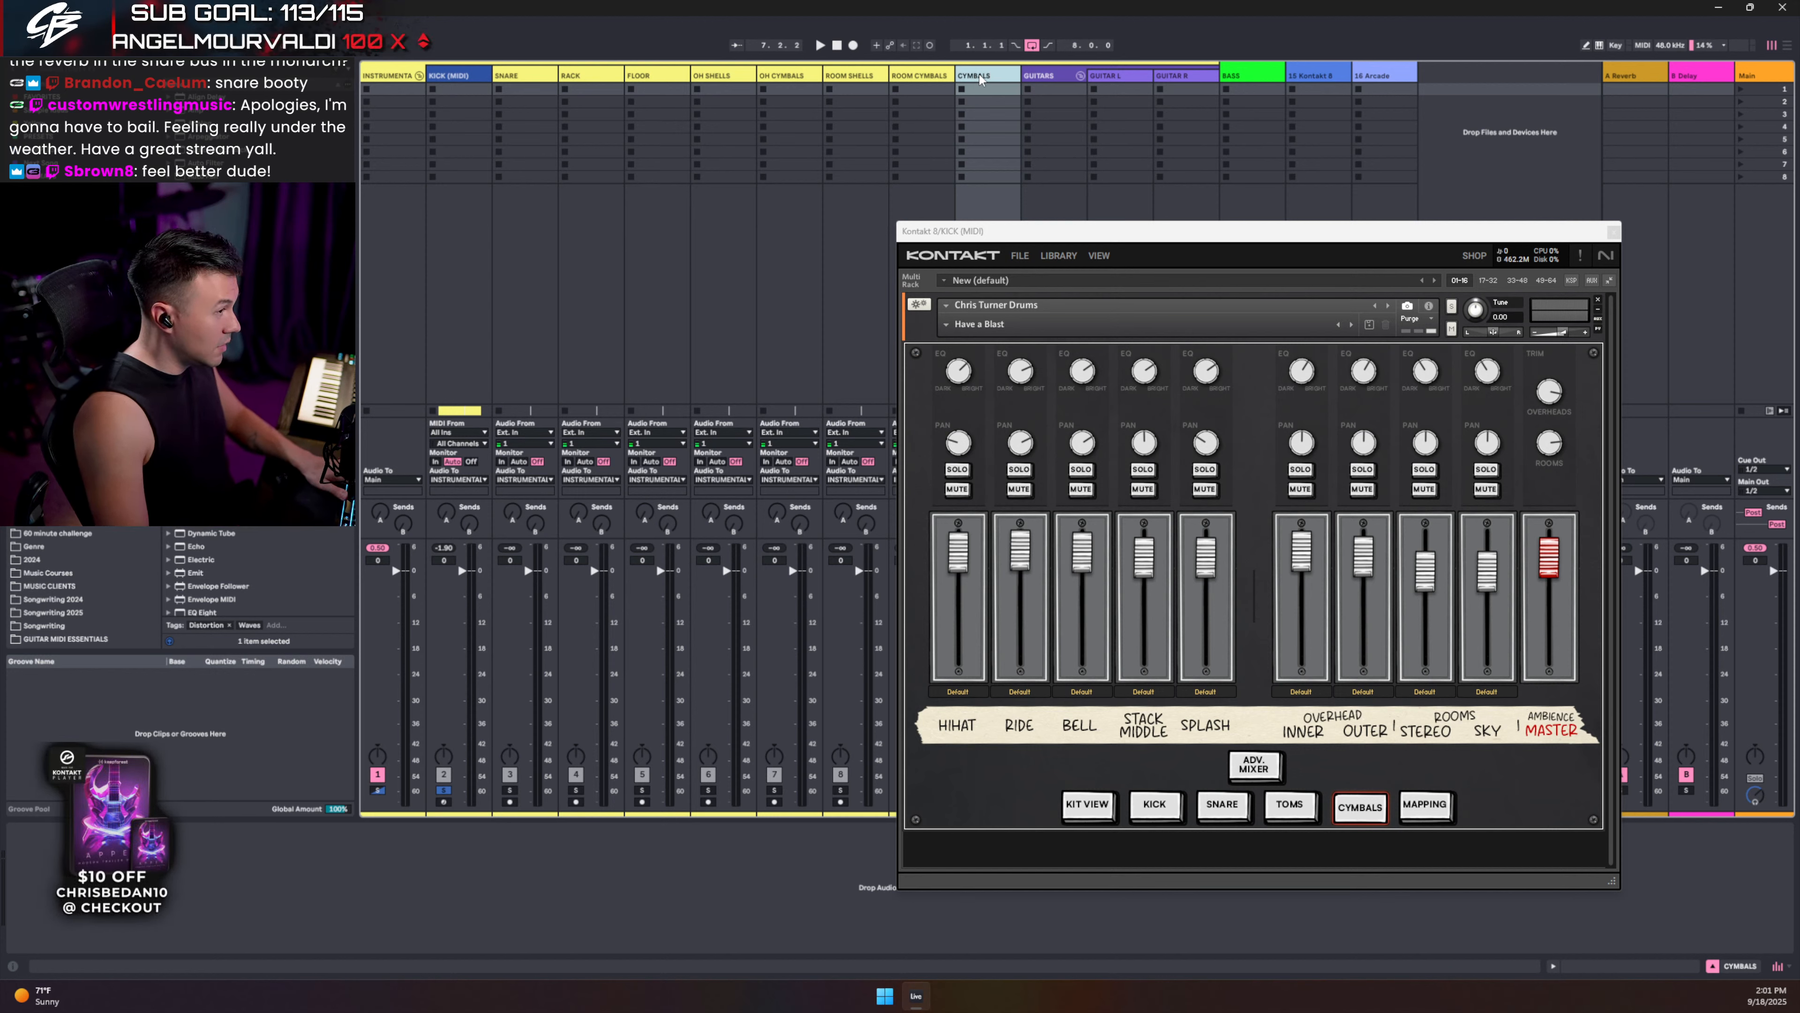
{"action": "key", "text": "ctrl+t"}
{"action": "left_click", "coordinate": [1056, 73]}
{"action": "key", "text": "ctrl+r"}
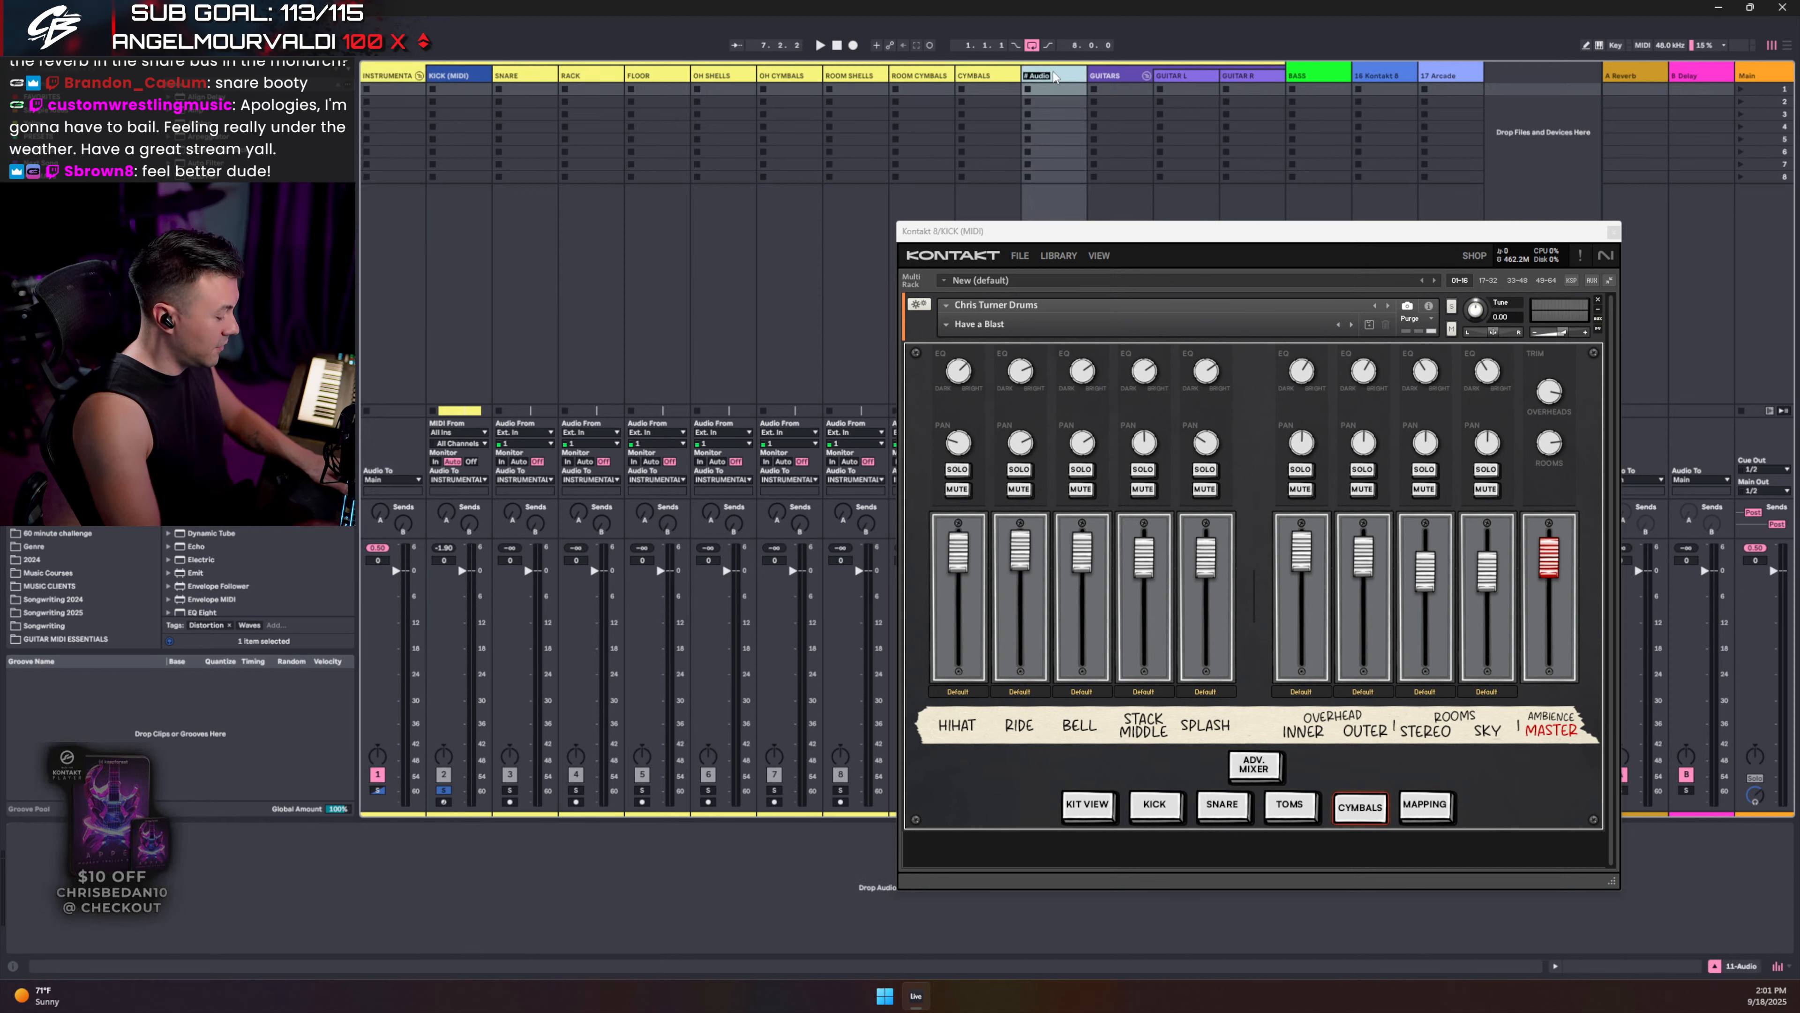
{"action": "type", "text": "HIHAT"}
{"action": "key", "text": "Return"}
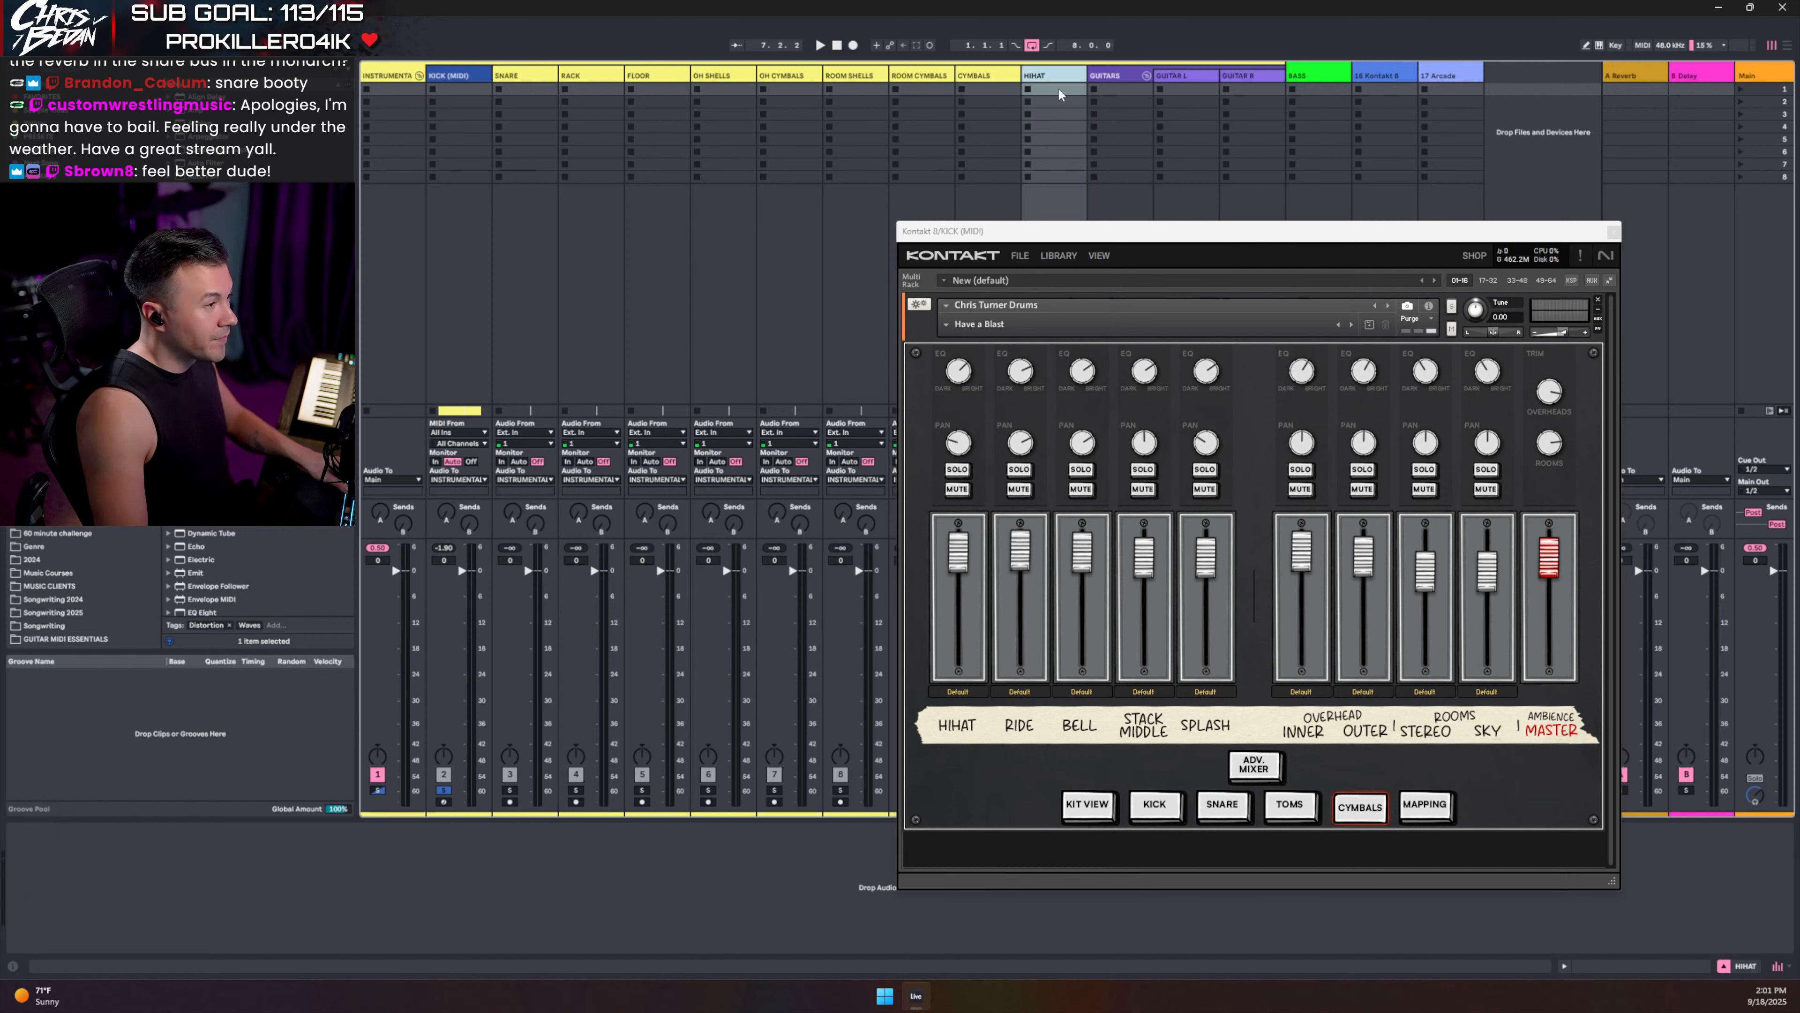
- Insert another audio track after HIHAT and name it PARA
{"action": "left_click", "coordinate": [1002, 86]}
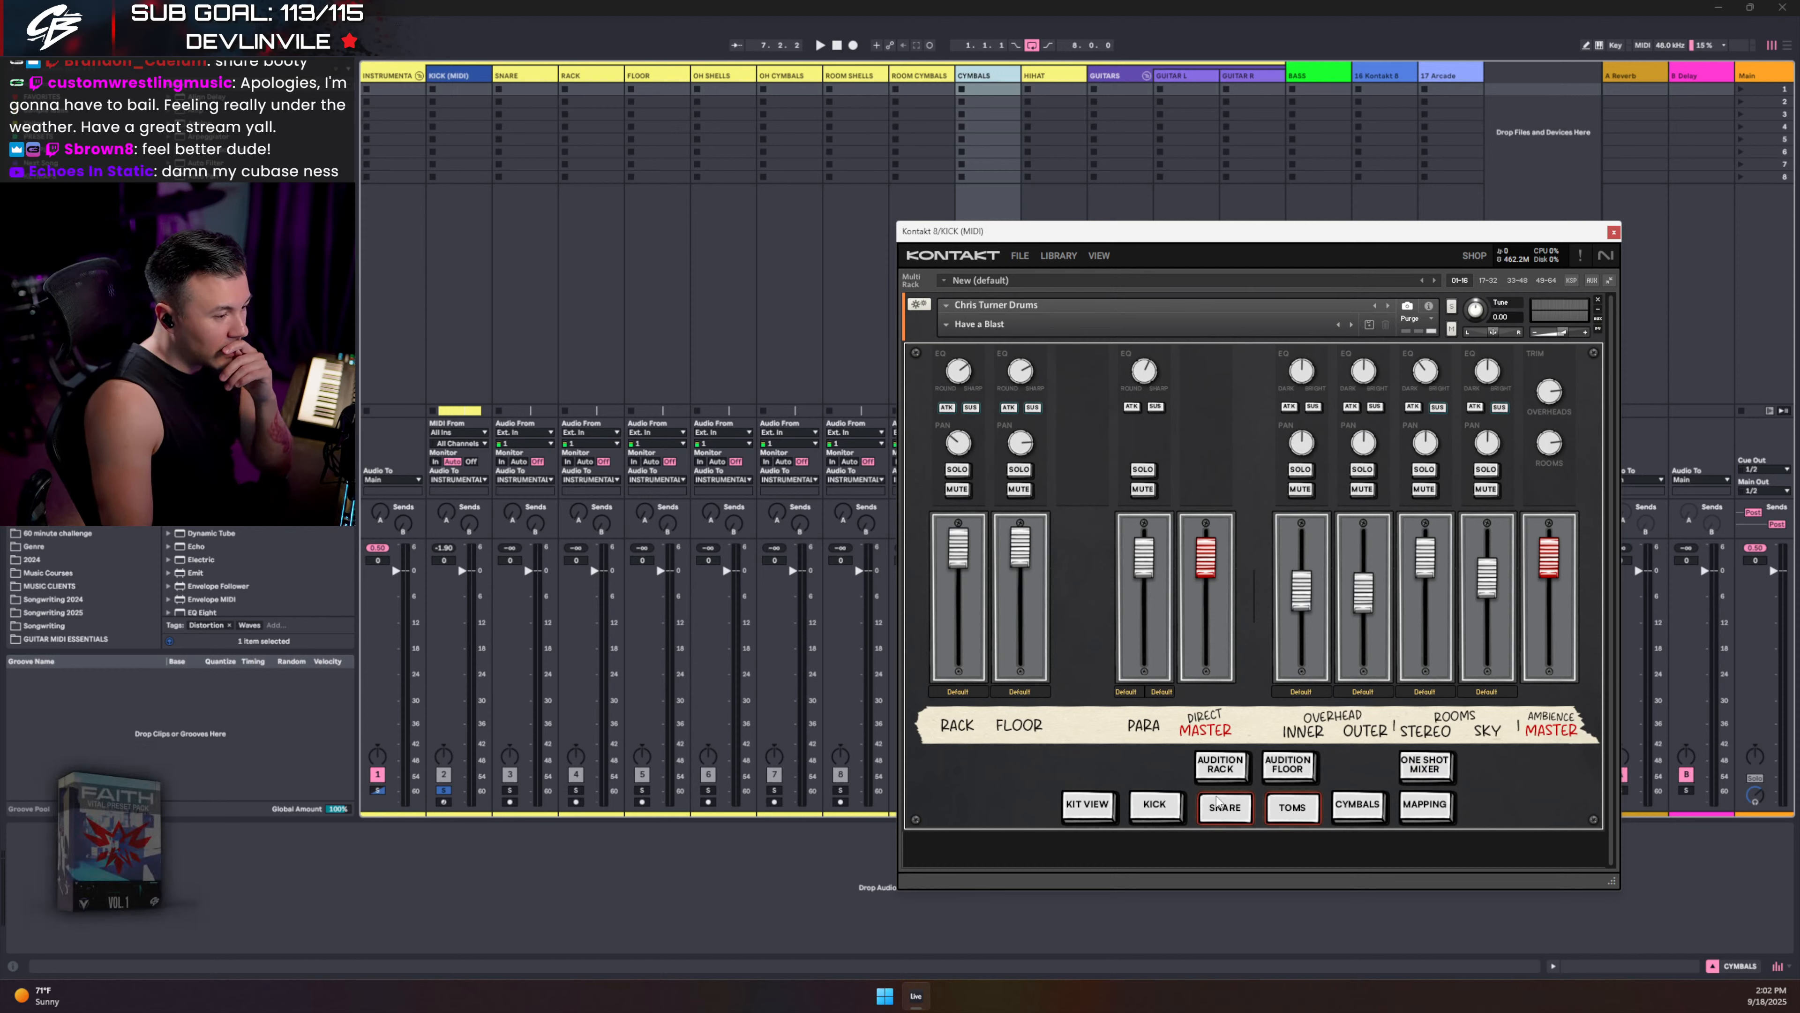
{"action": "left_click", "coordinate": [1155, 803]}
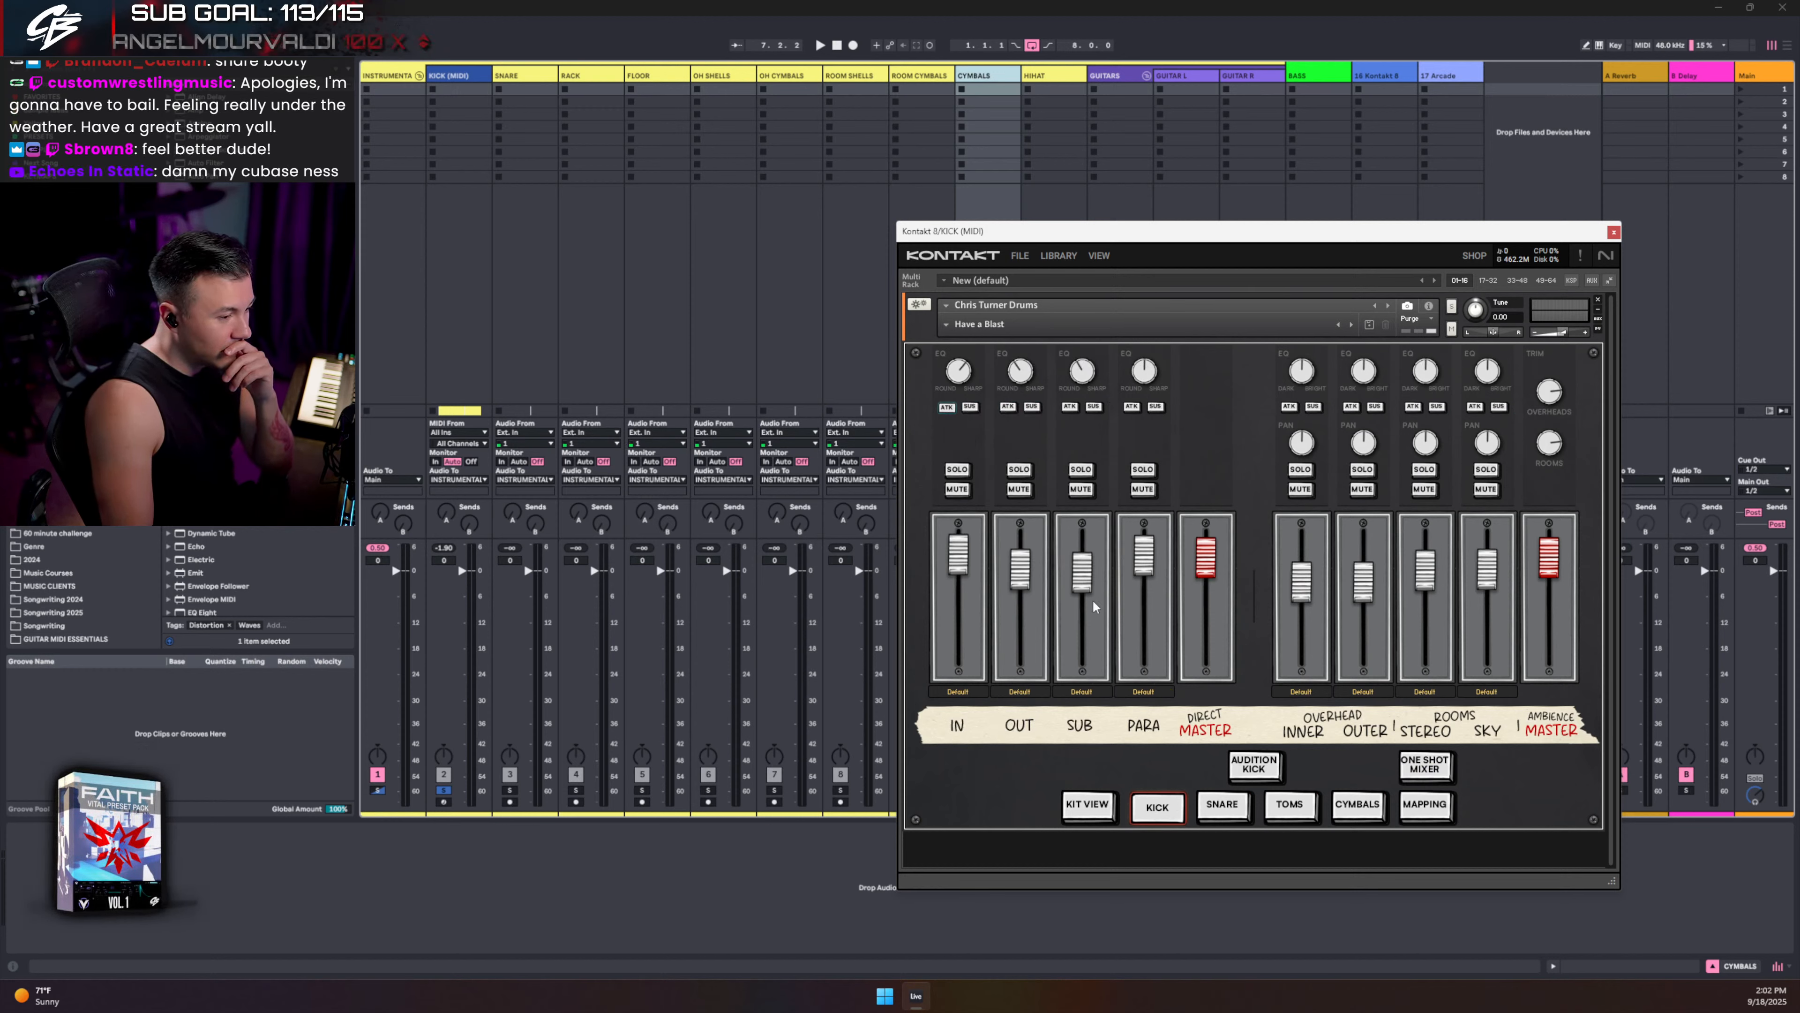
{"action": "left_click", "coordinate": [1035, 73]}
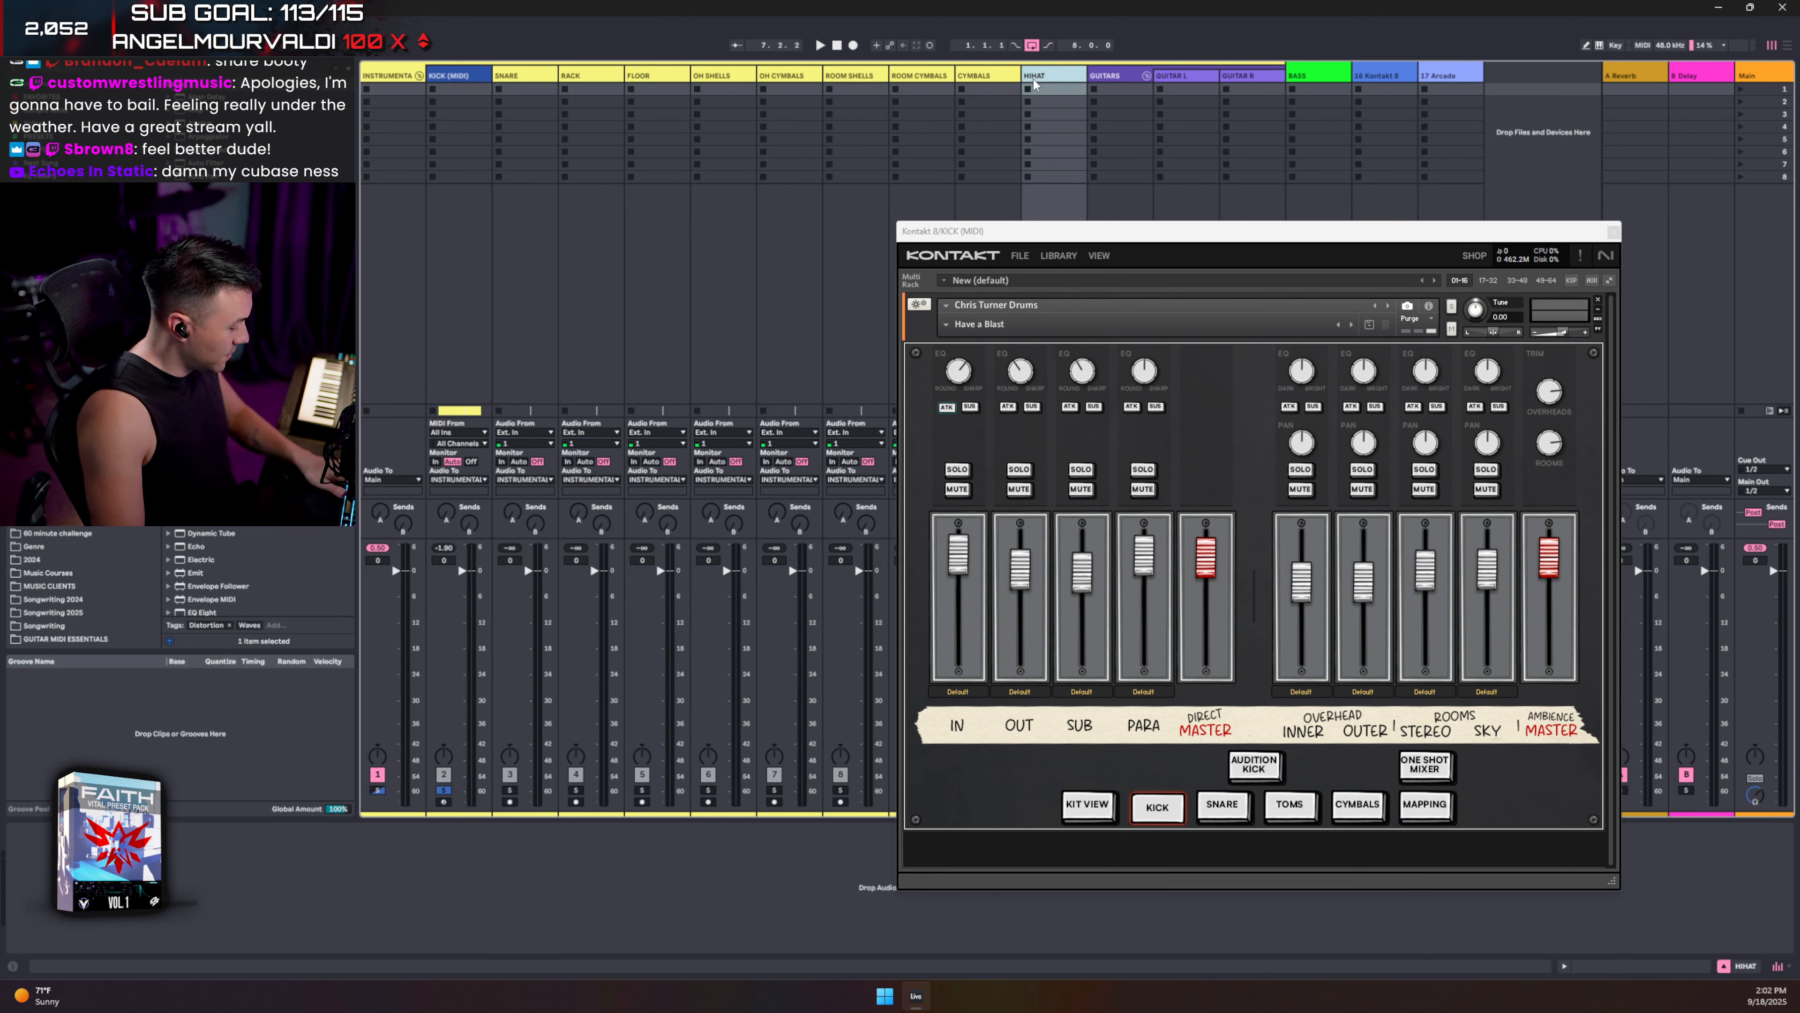
{"action": "key", "text": "ctrl+t"}
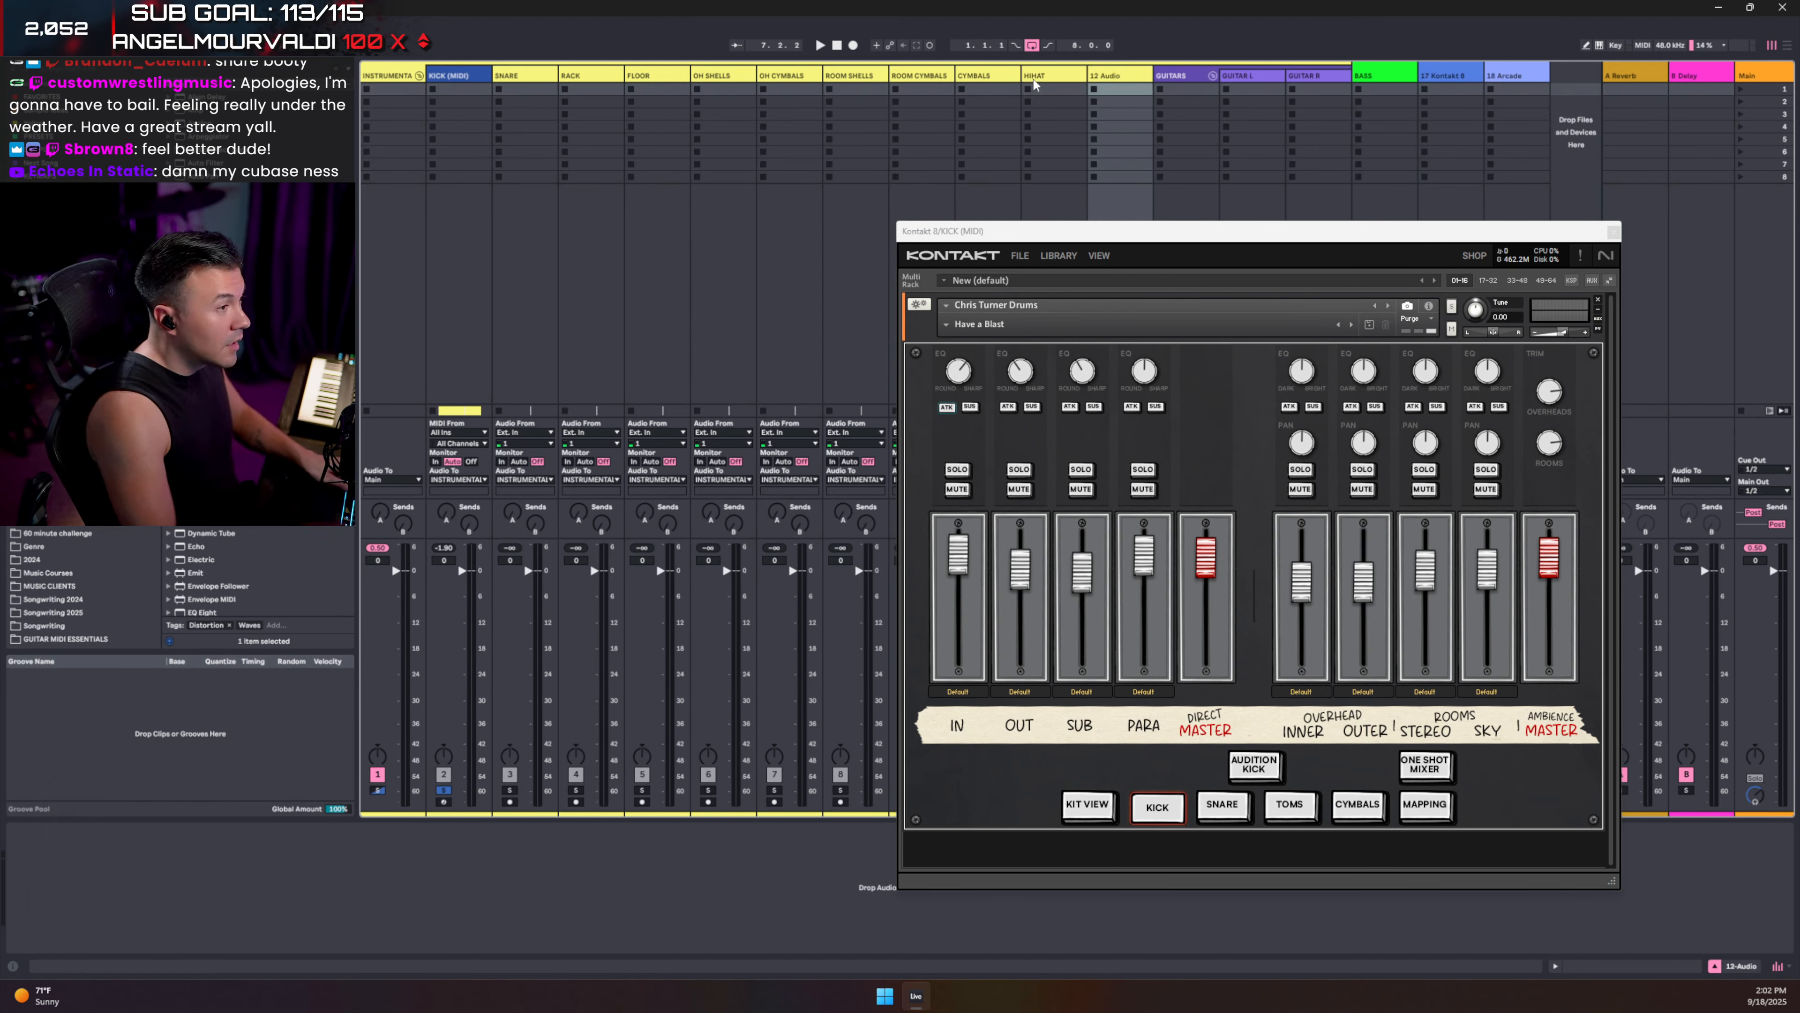
{"action": "key", "text": "ctrl+r"}
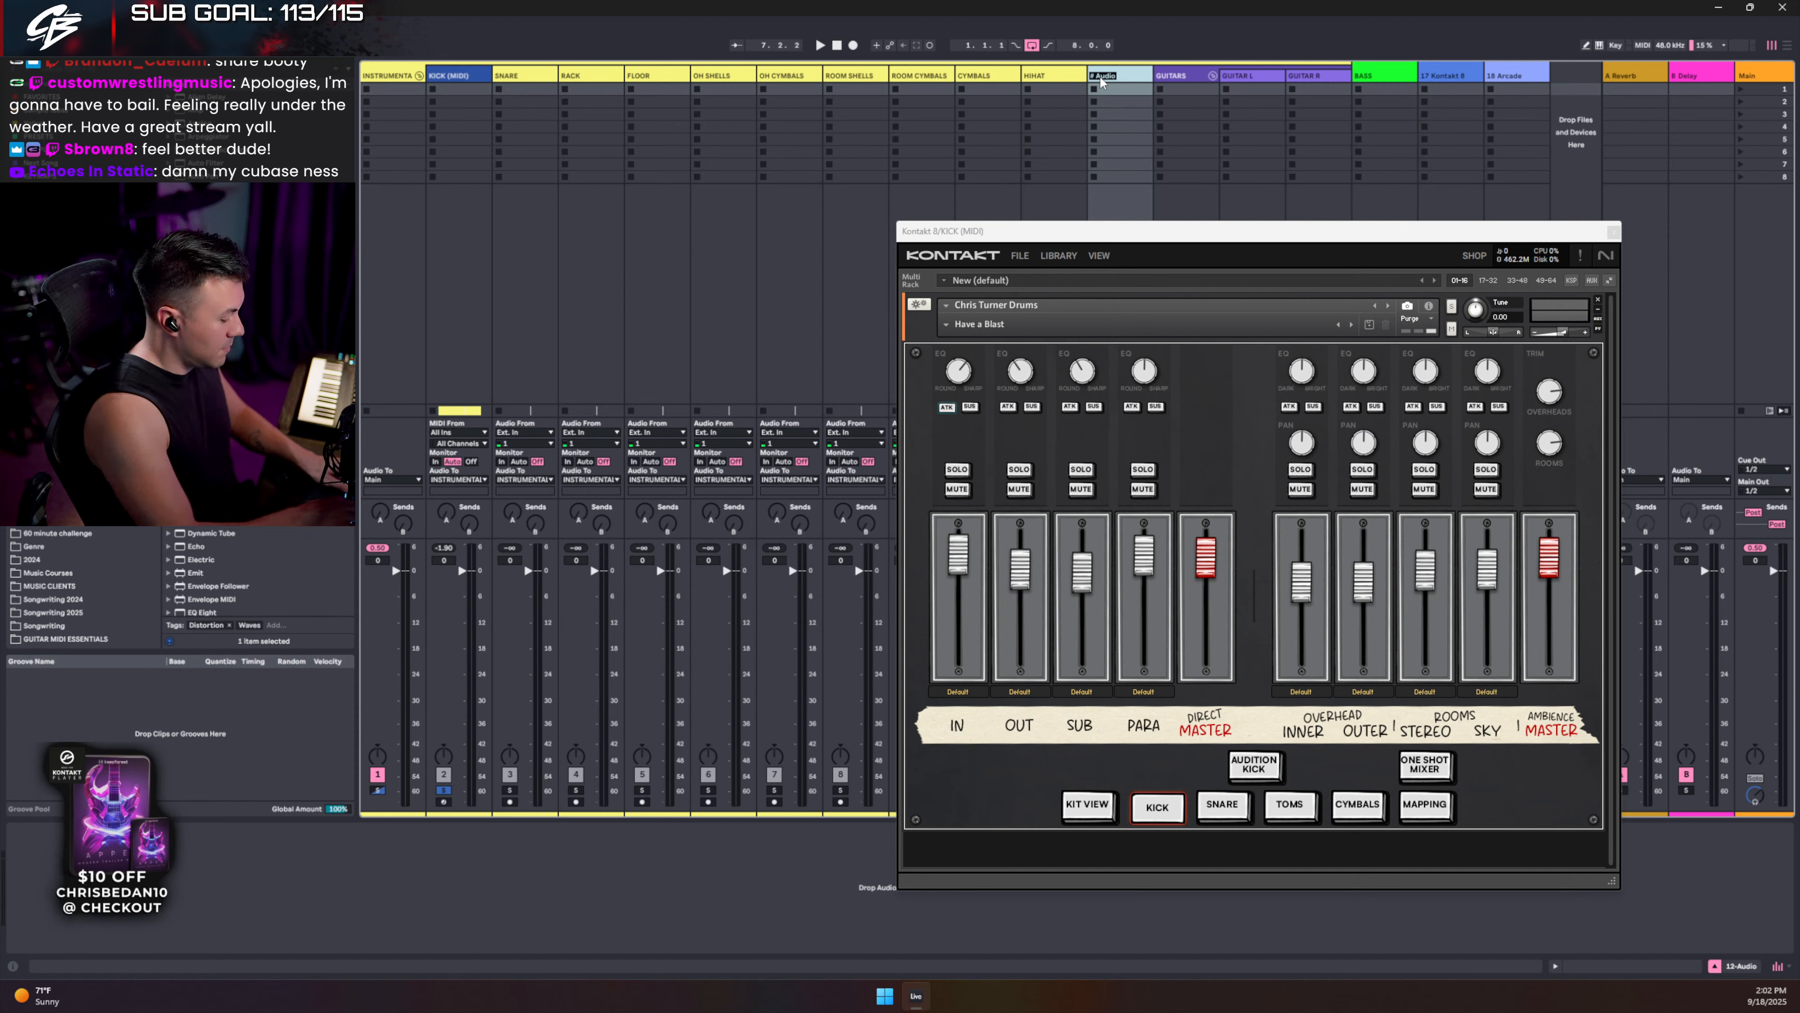
{"action": "type", "text": "PARAL"}
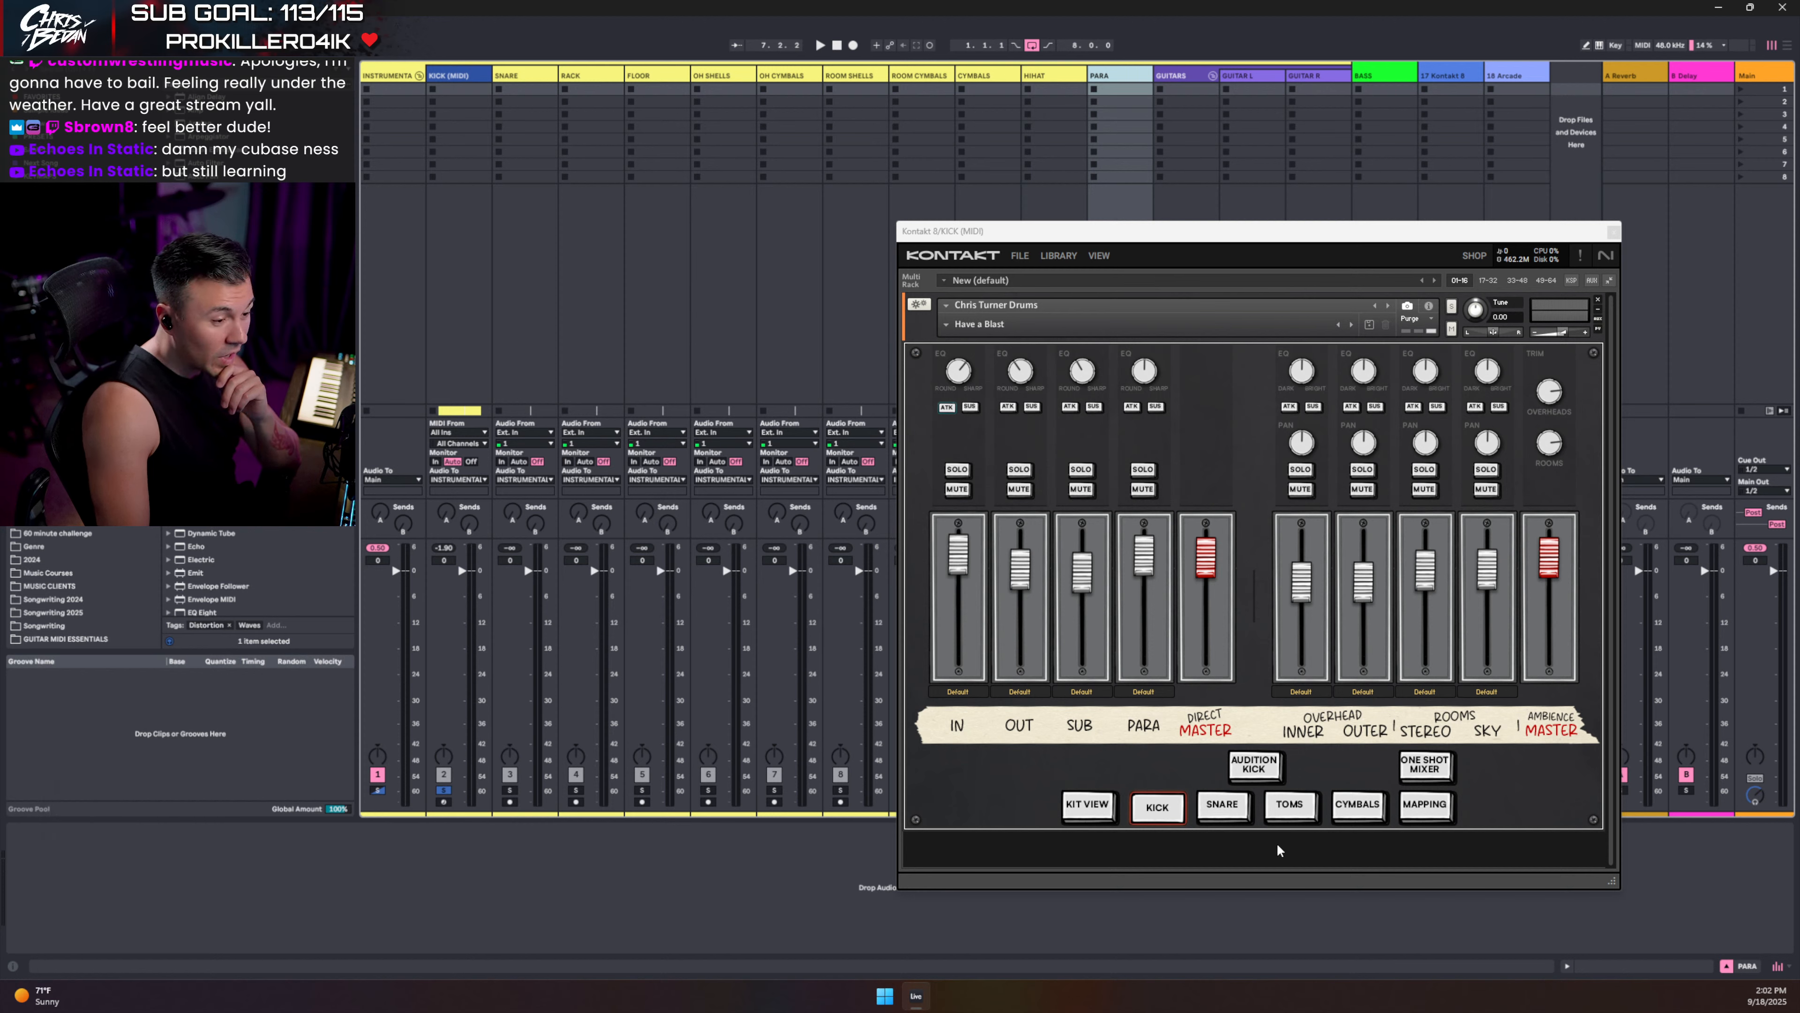
- Page through the snare, tom and cymbal mixer pages, then return to KICK
{"action": "left_click", "coordinate": [1234, 807]}
{"action": "left_click", "coordinate": [1288, 808]}
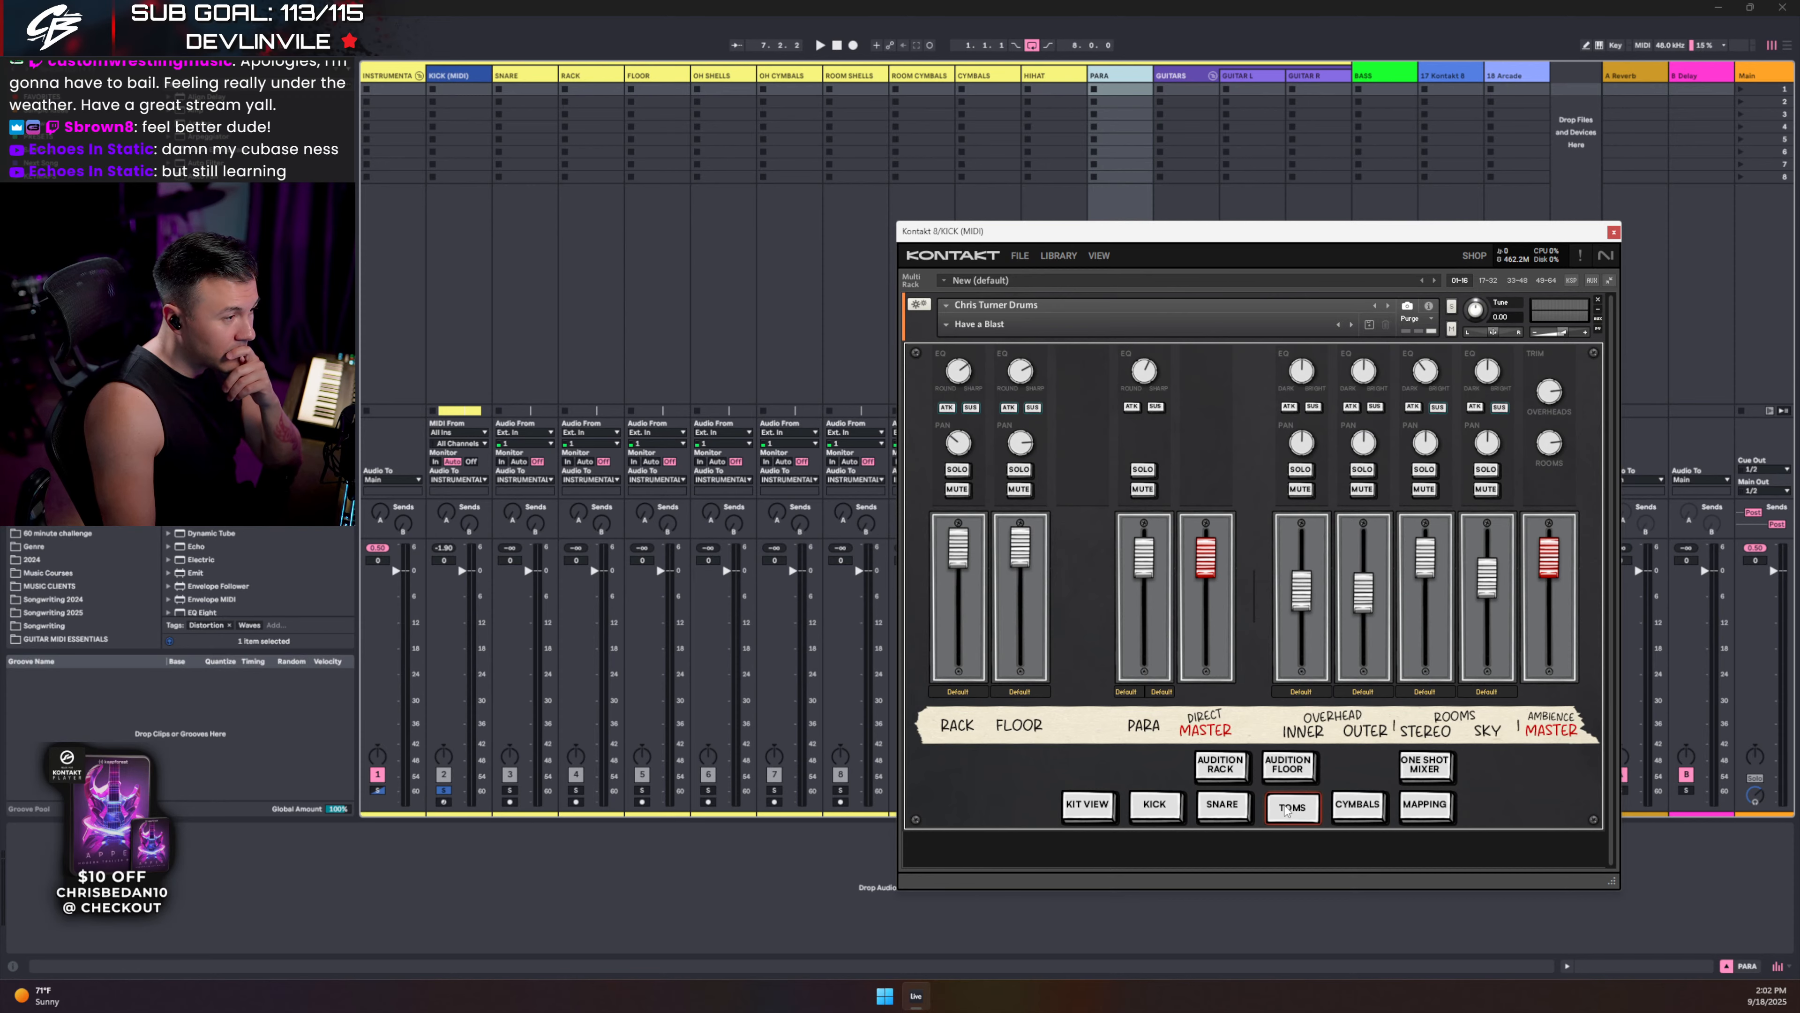
{"action": "left_click", "coordinate": [1347, 807]}
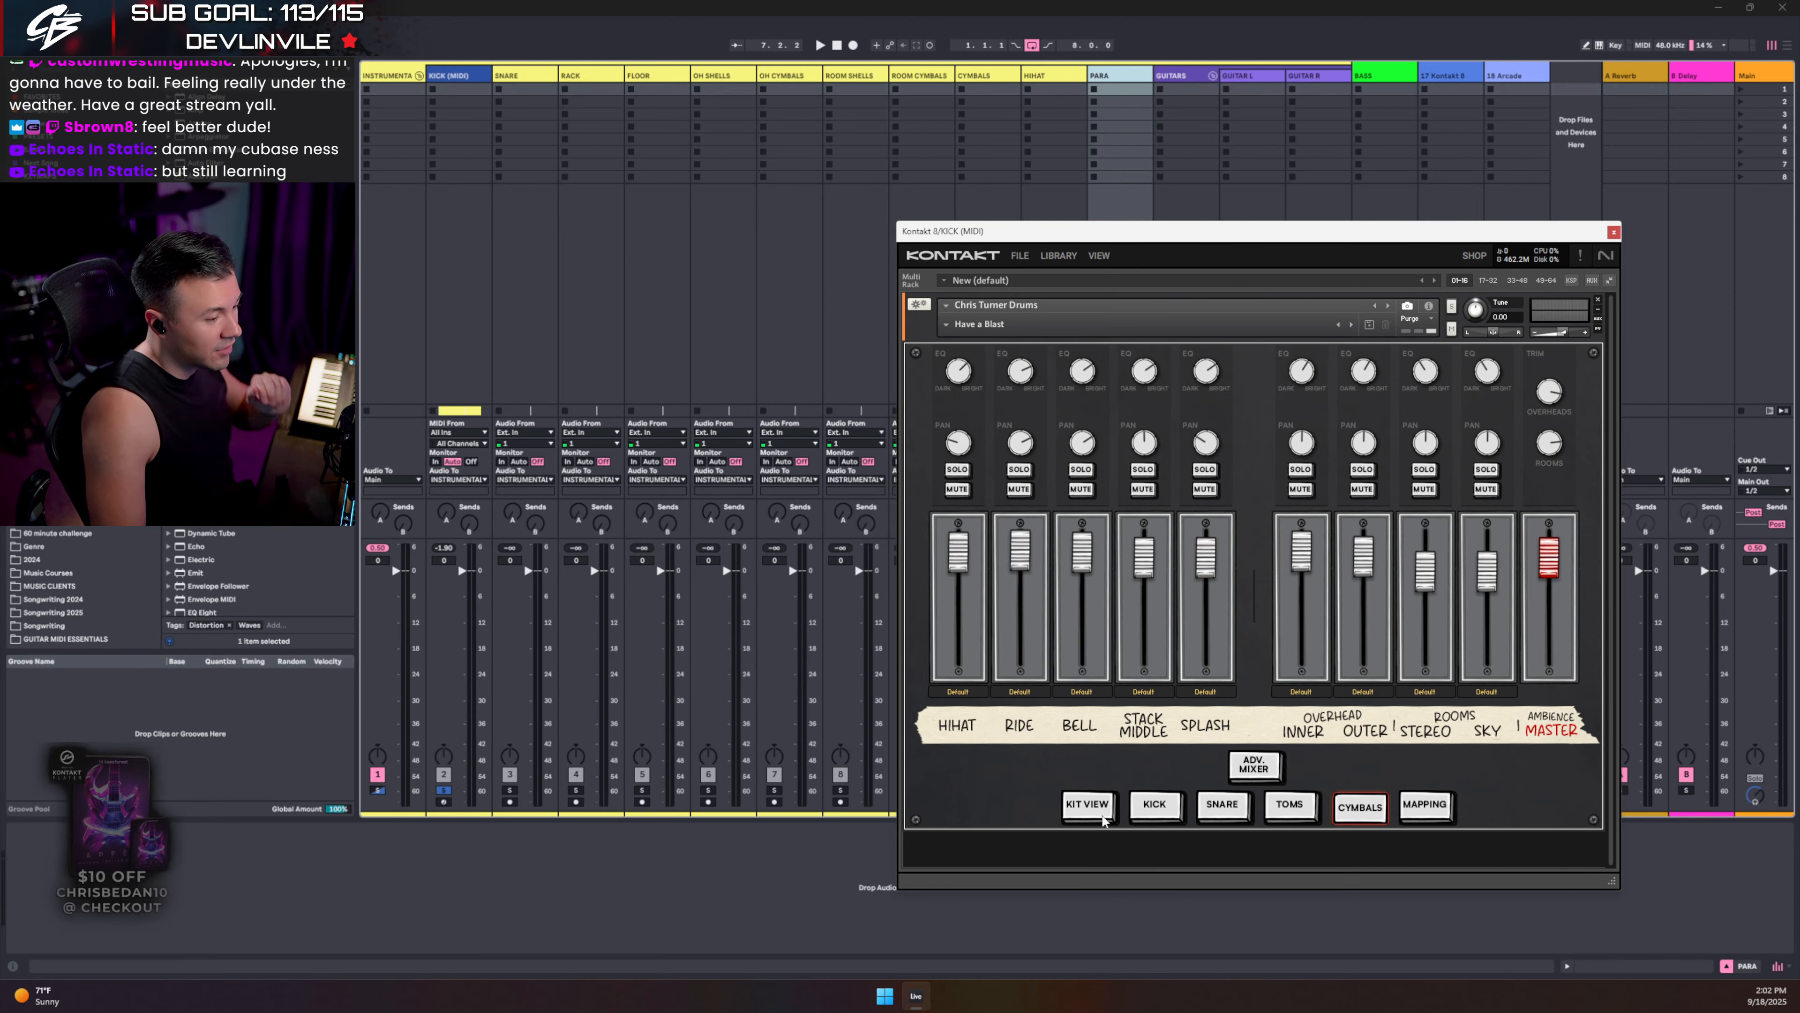
{"action": "left_click", "coordinate": [1174, 809]}
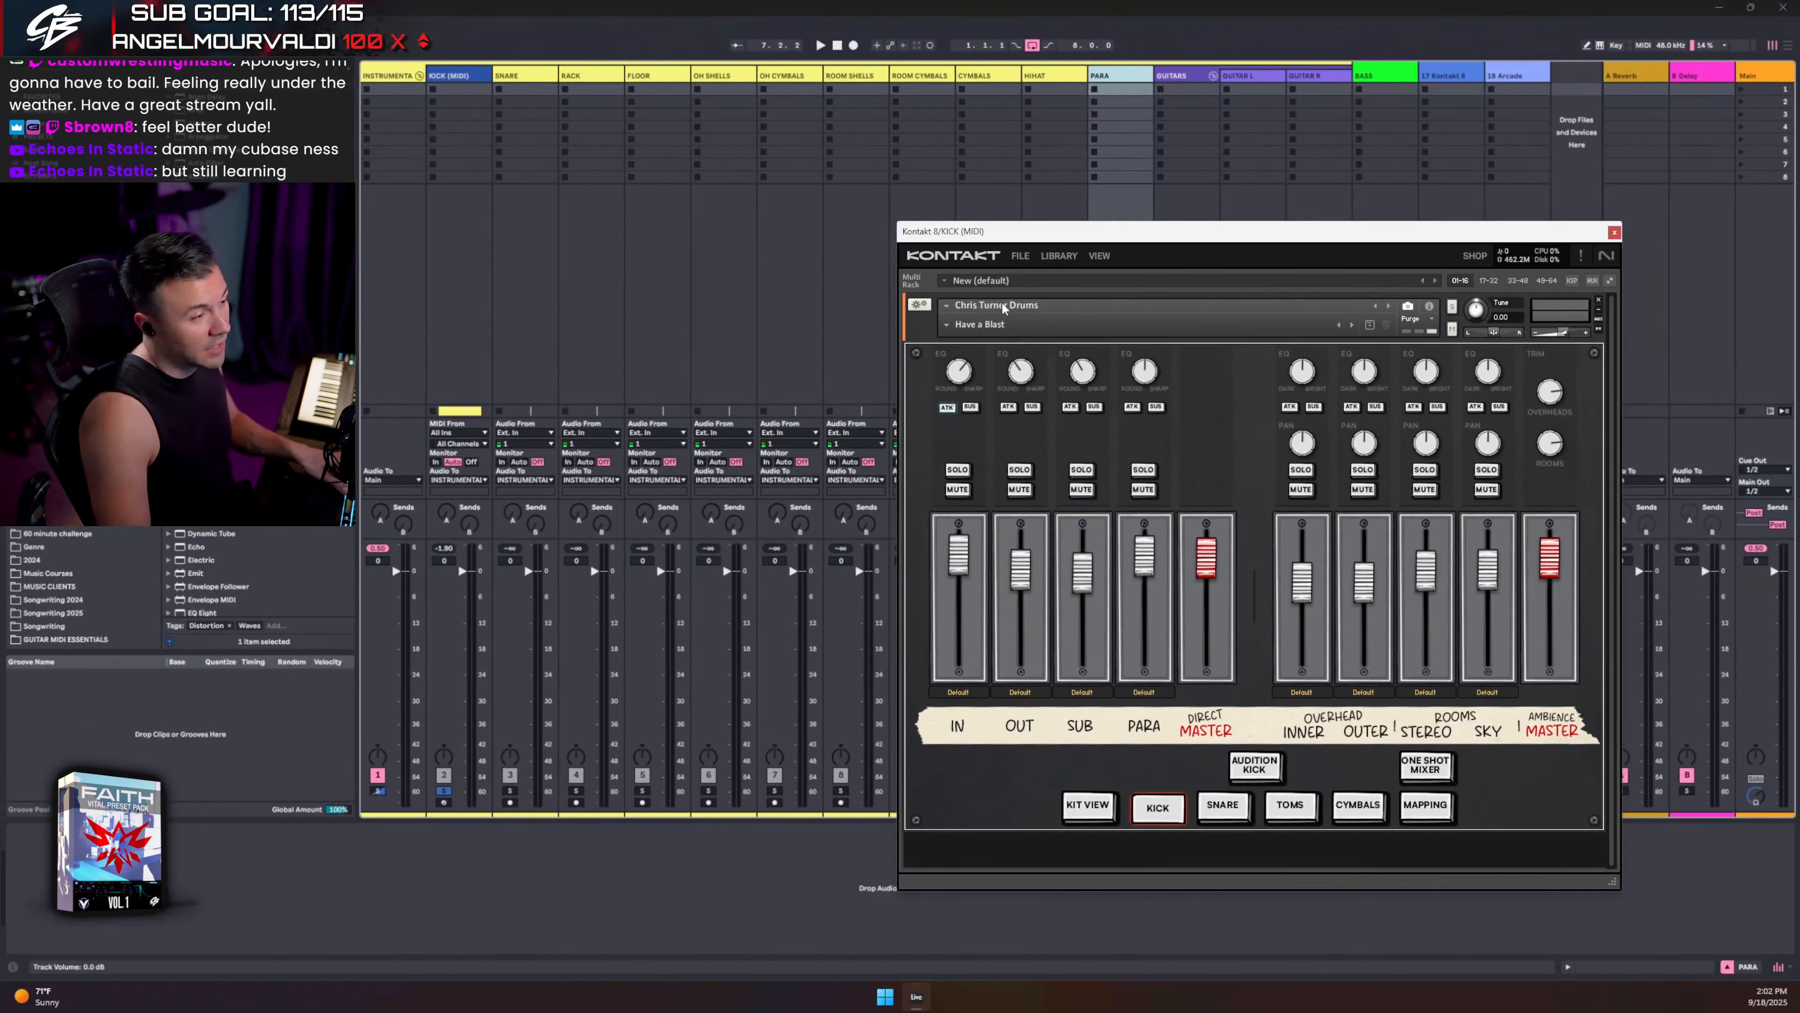
- Show Kontakt's Outputs section via VIEW > Outputs and enlarge the plugin window to fit it
{"action": "left_click", "coordinate": [1098, 257]}
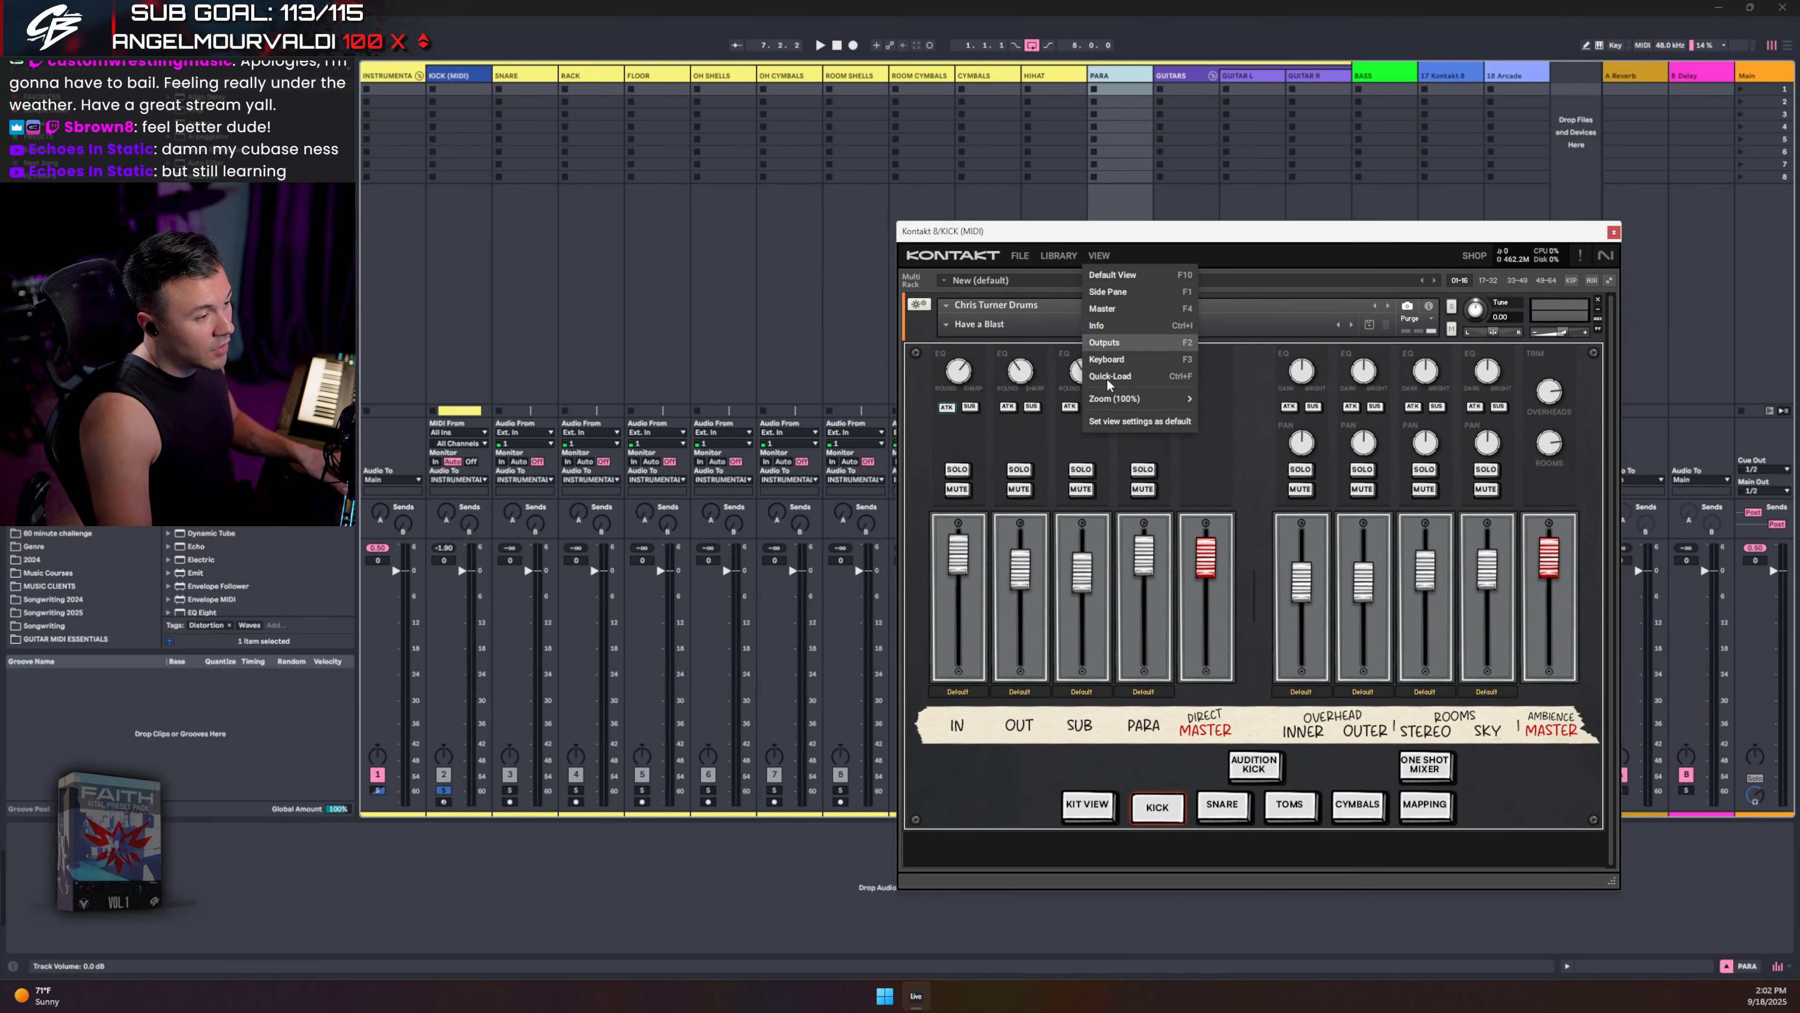
{"action": "left_click", "coordinate": [1110, 352]}
{"action": "left_click_drag", "start_coordinate": [1098, 229], "coordinate": [1065, 114]}
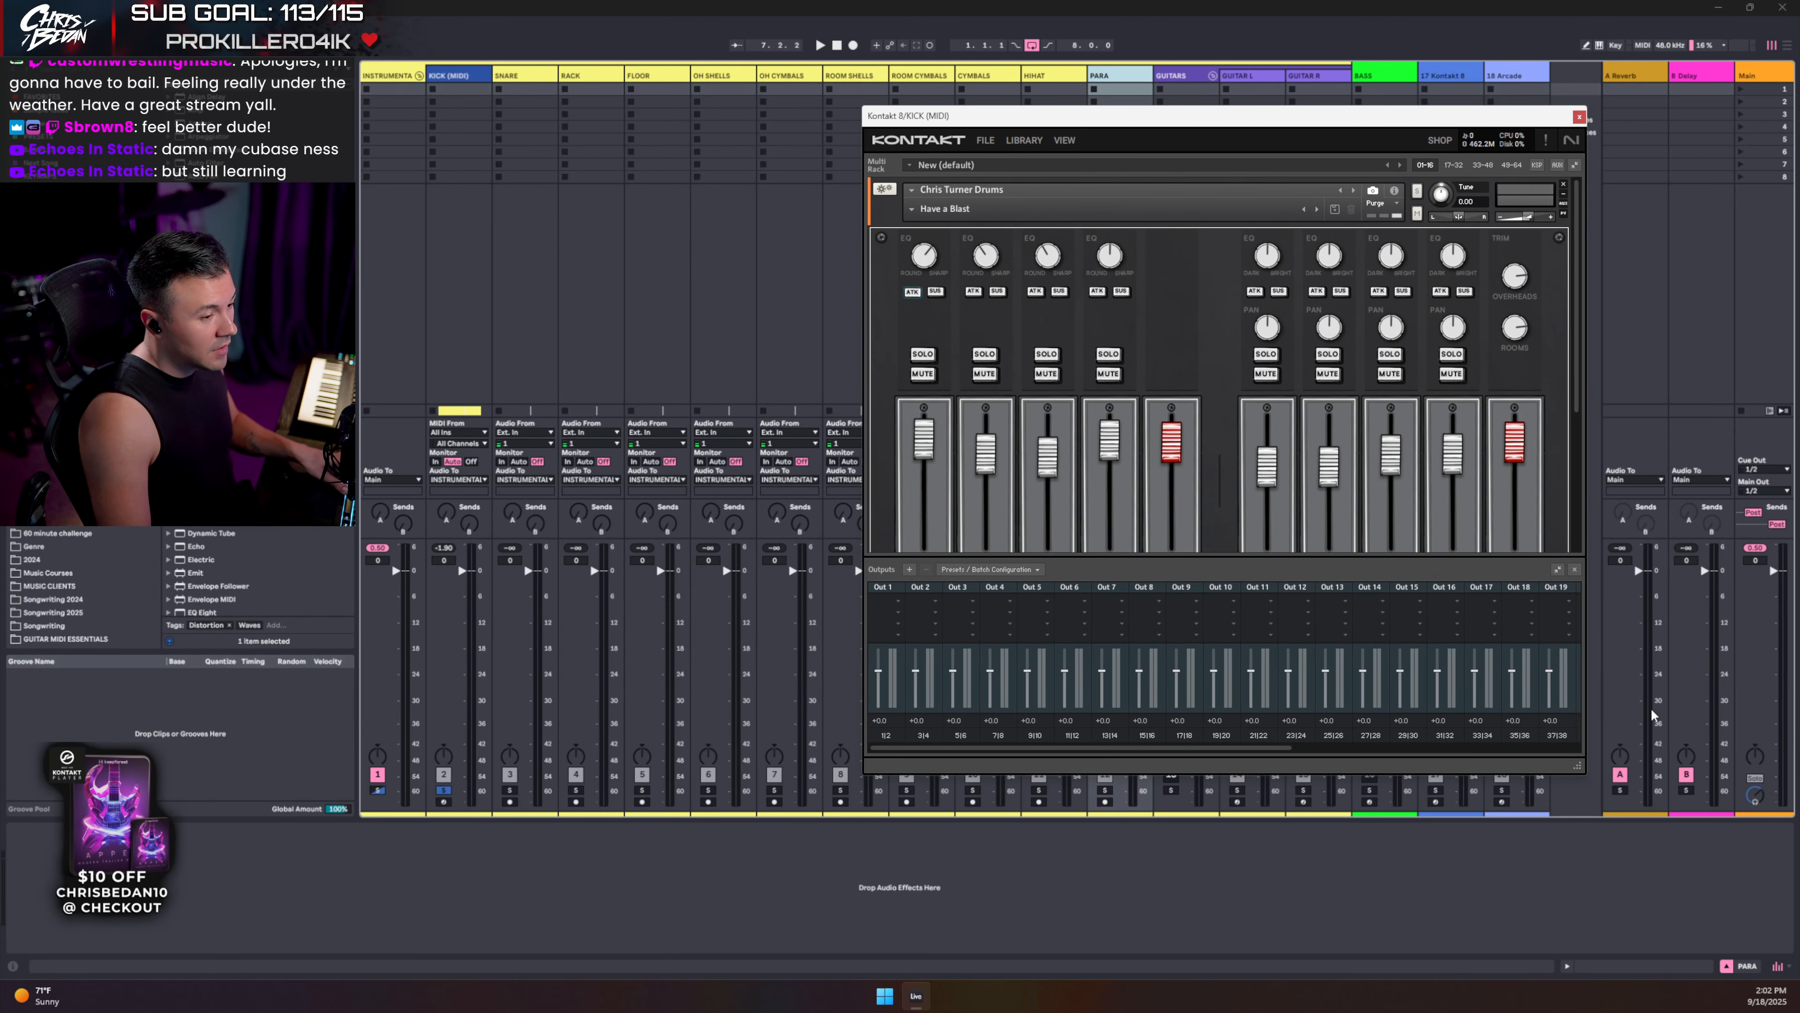
{"action": "left_click_drag", "start_coordinate": [1582, 769], "coordinate": [1588, 898]}
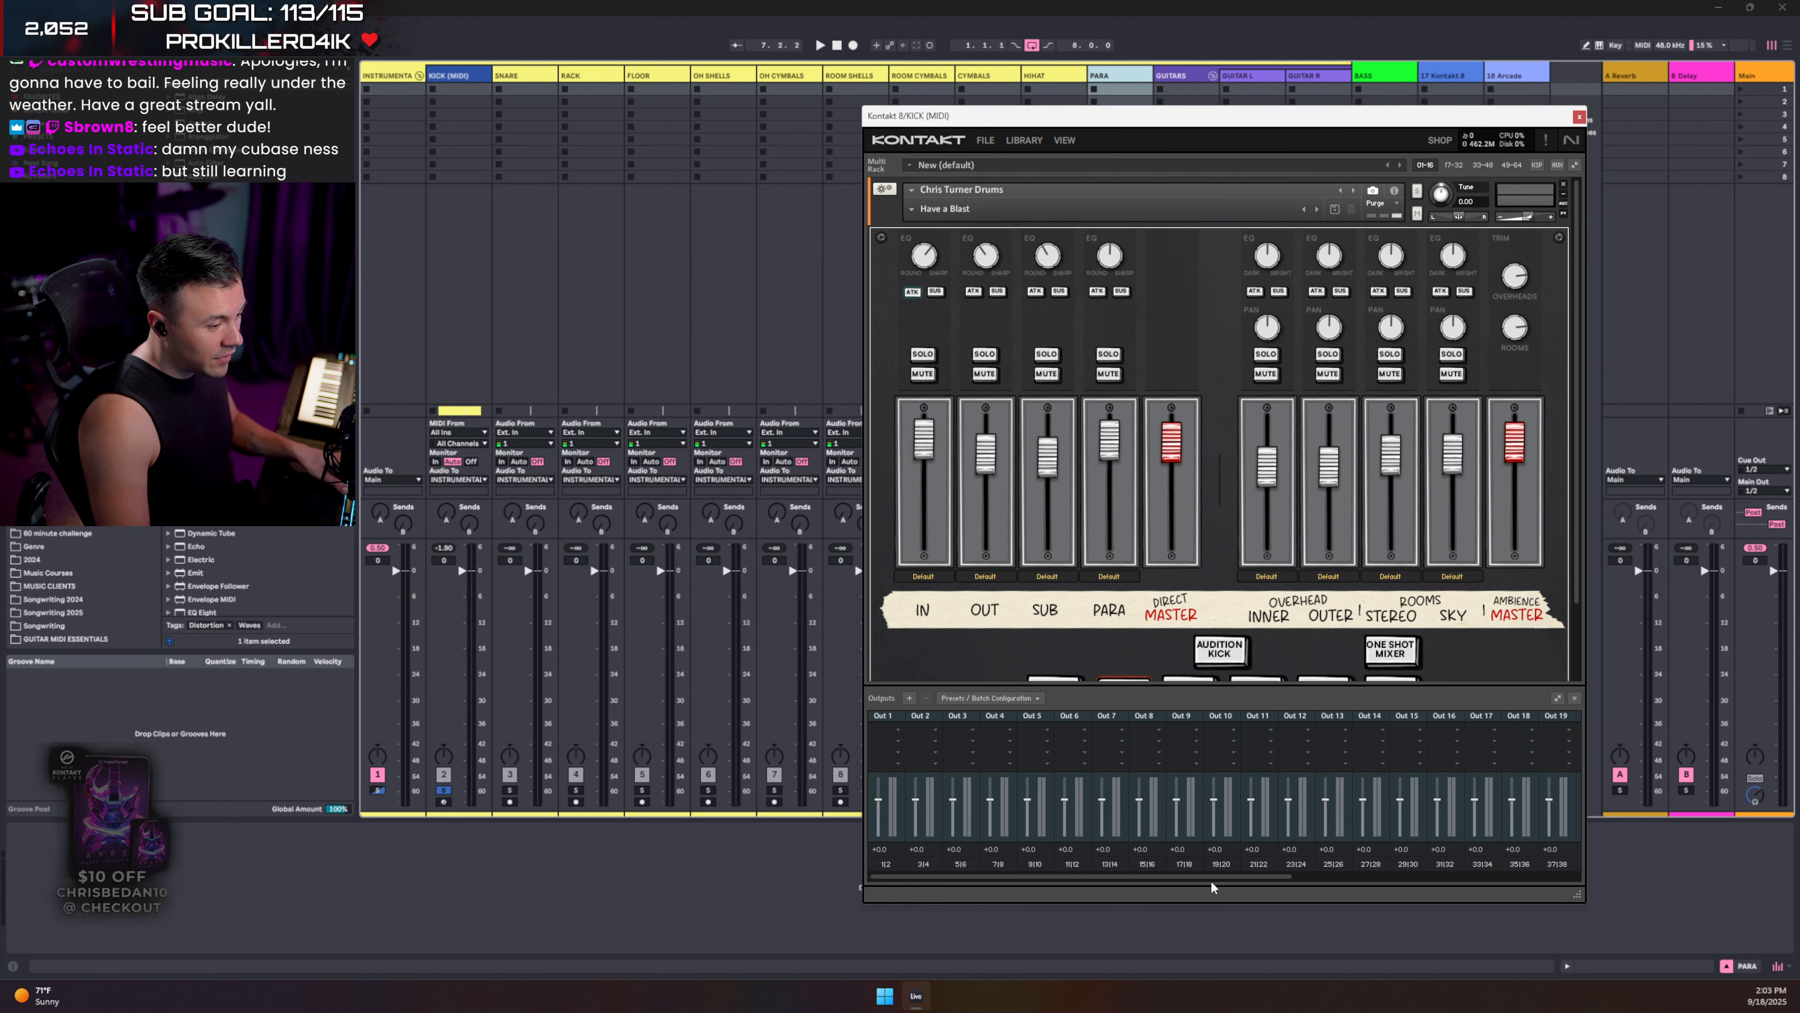
{"action": "left_click_drag", "start_coordinate": [1216, 880], "coordinate": [1033, 858]}
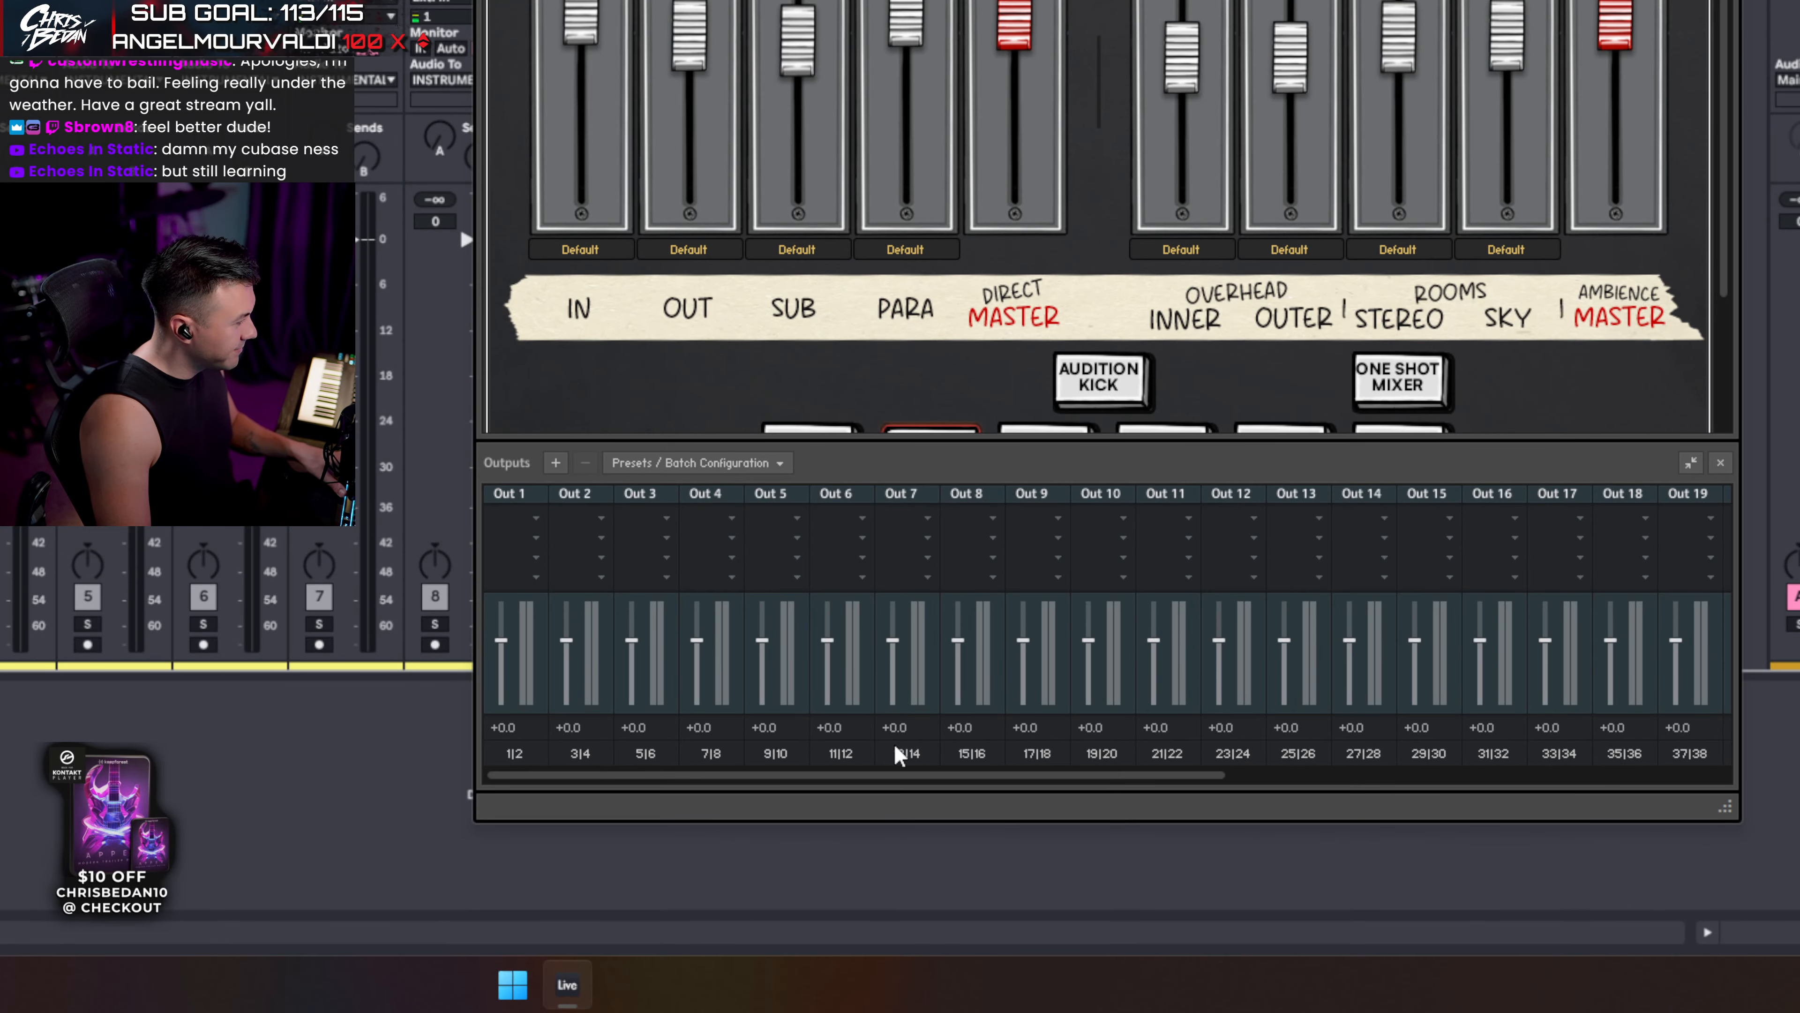
{"action": "left_click_drag", "start_coordinate": [824, 779], "coordinate": [730, 780]}
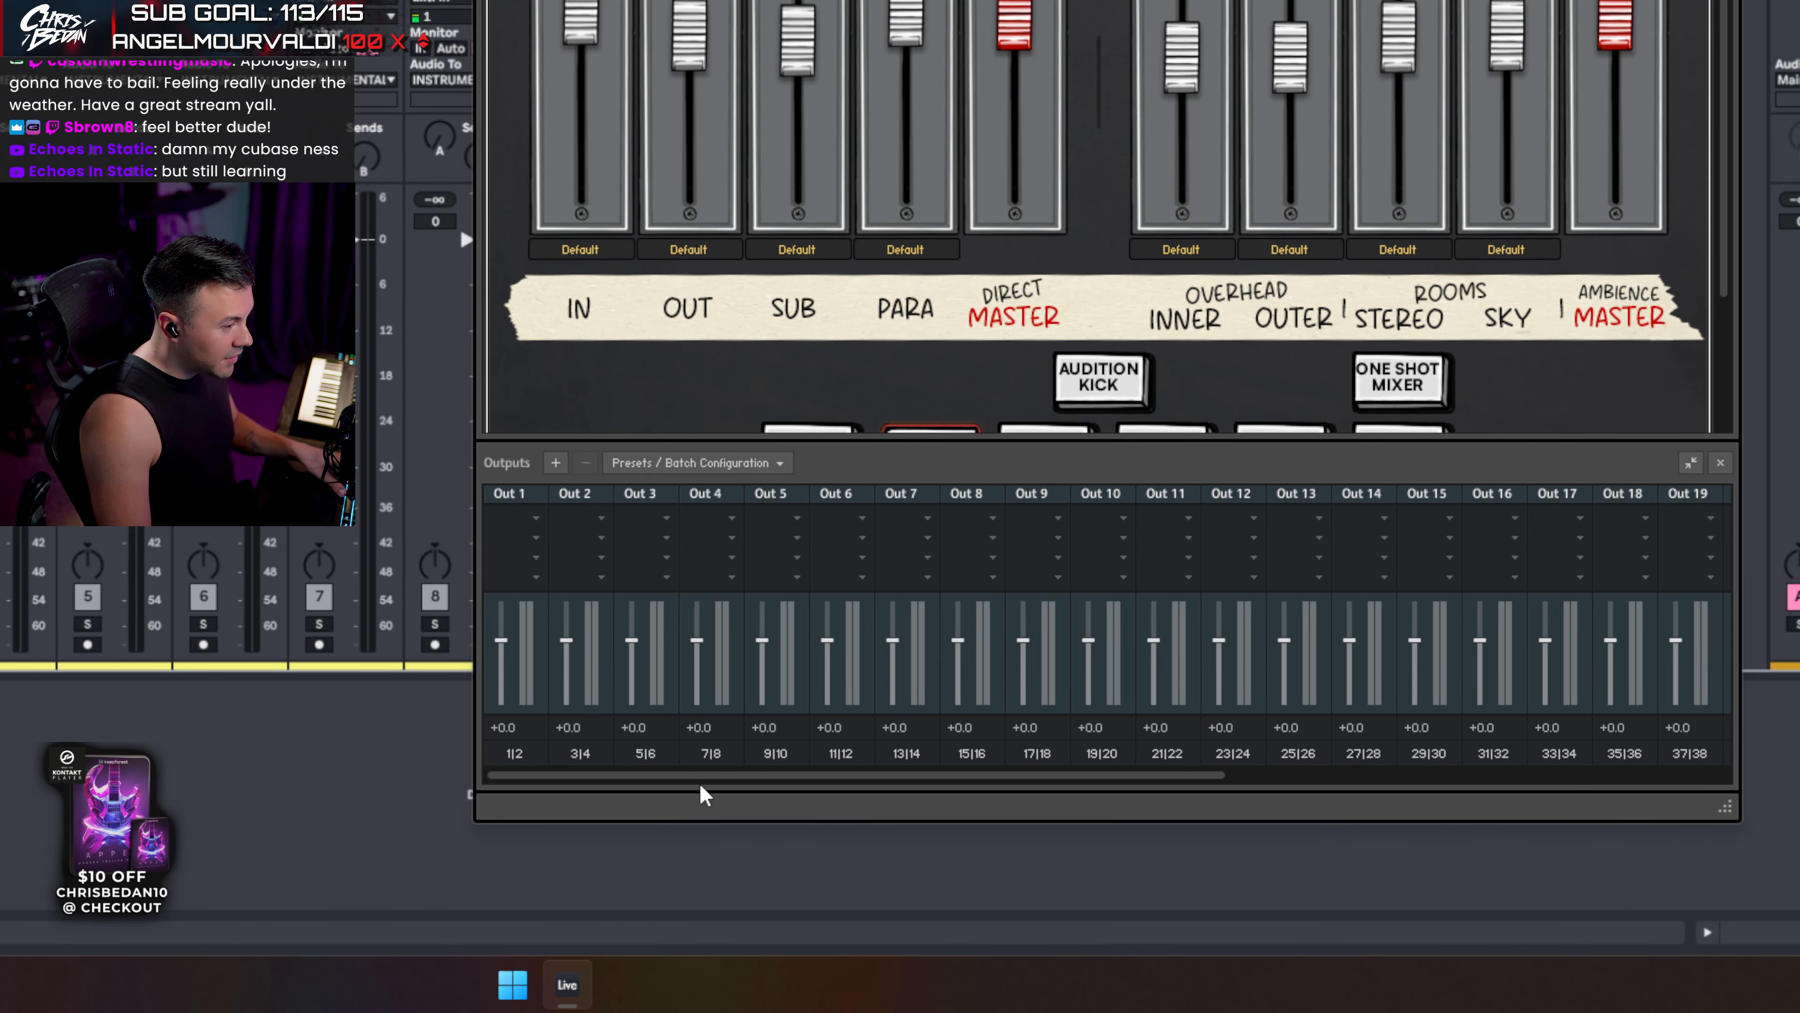
- Browse the Factory output presets without applying one, then close Kontakt's Outputs panel
{"action": "left_click", "coordinate": [686, 465]}
{"action": "mouse_move", "coordinate": [676, 489]}
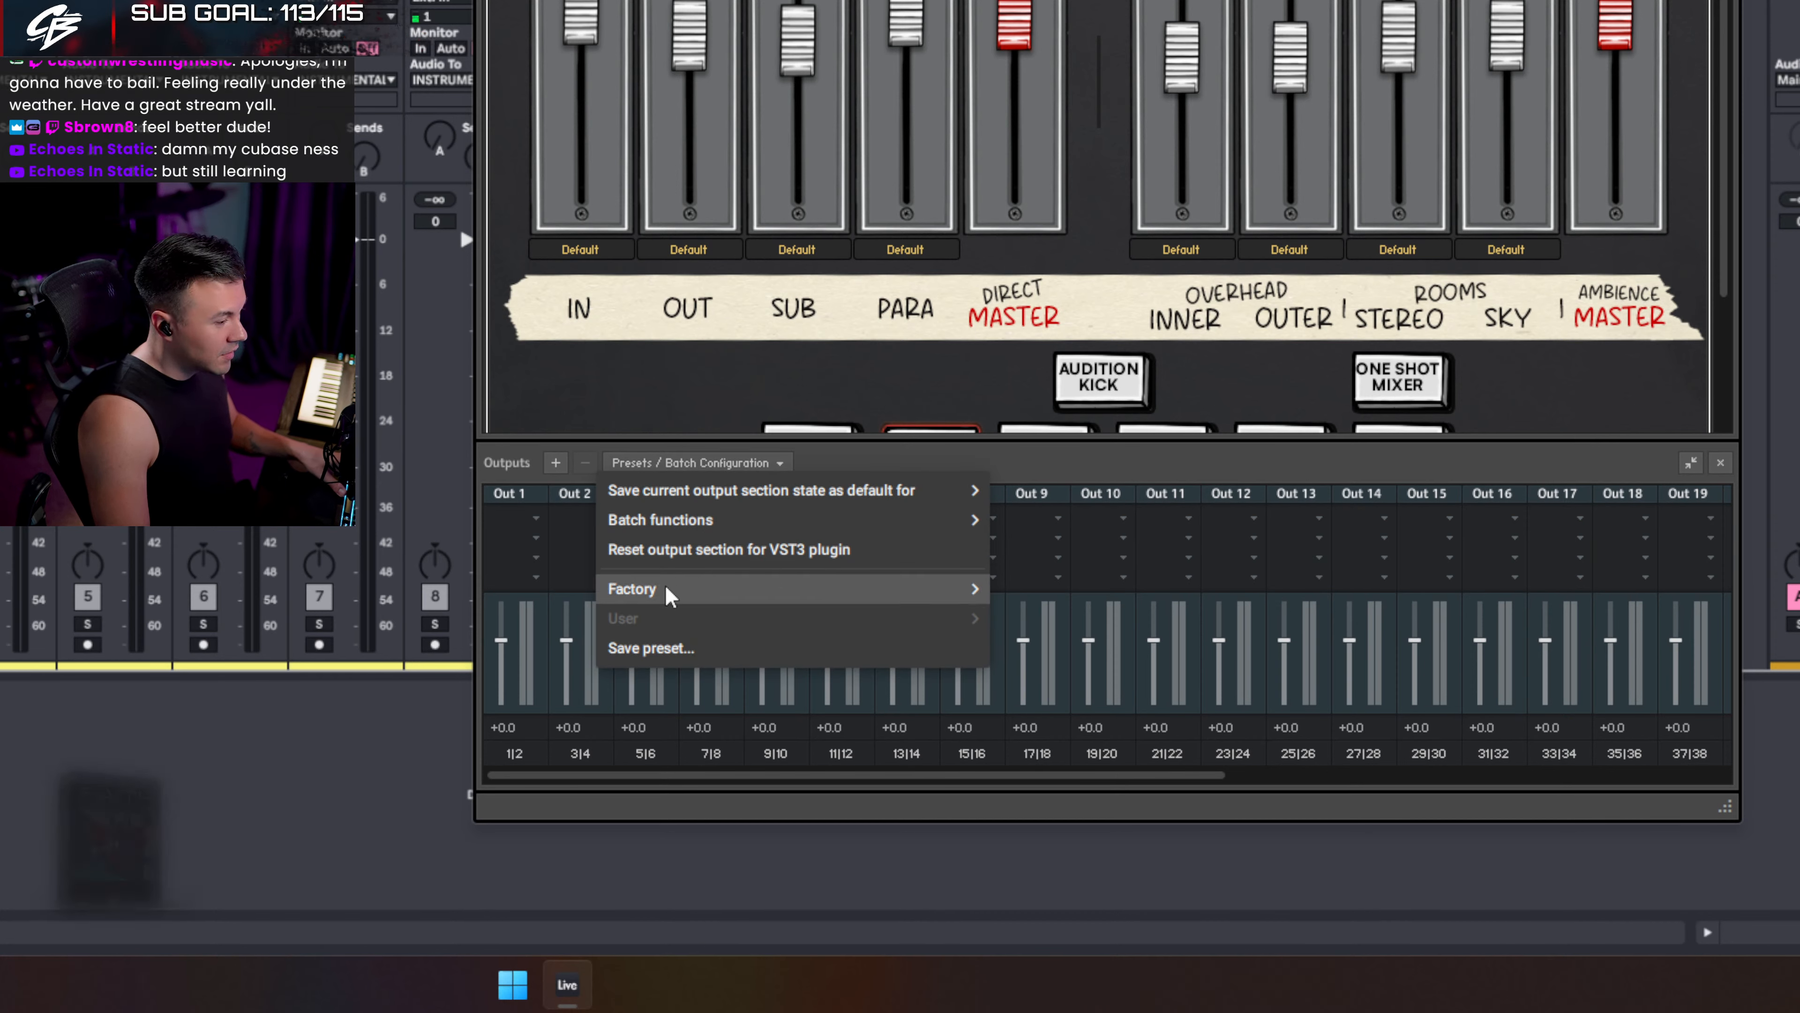
{"action": "mouse_move", "coordinate": [668, 590]}
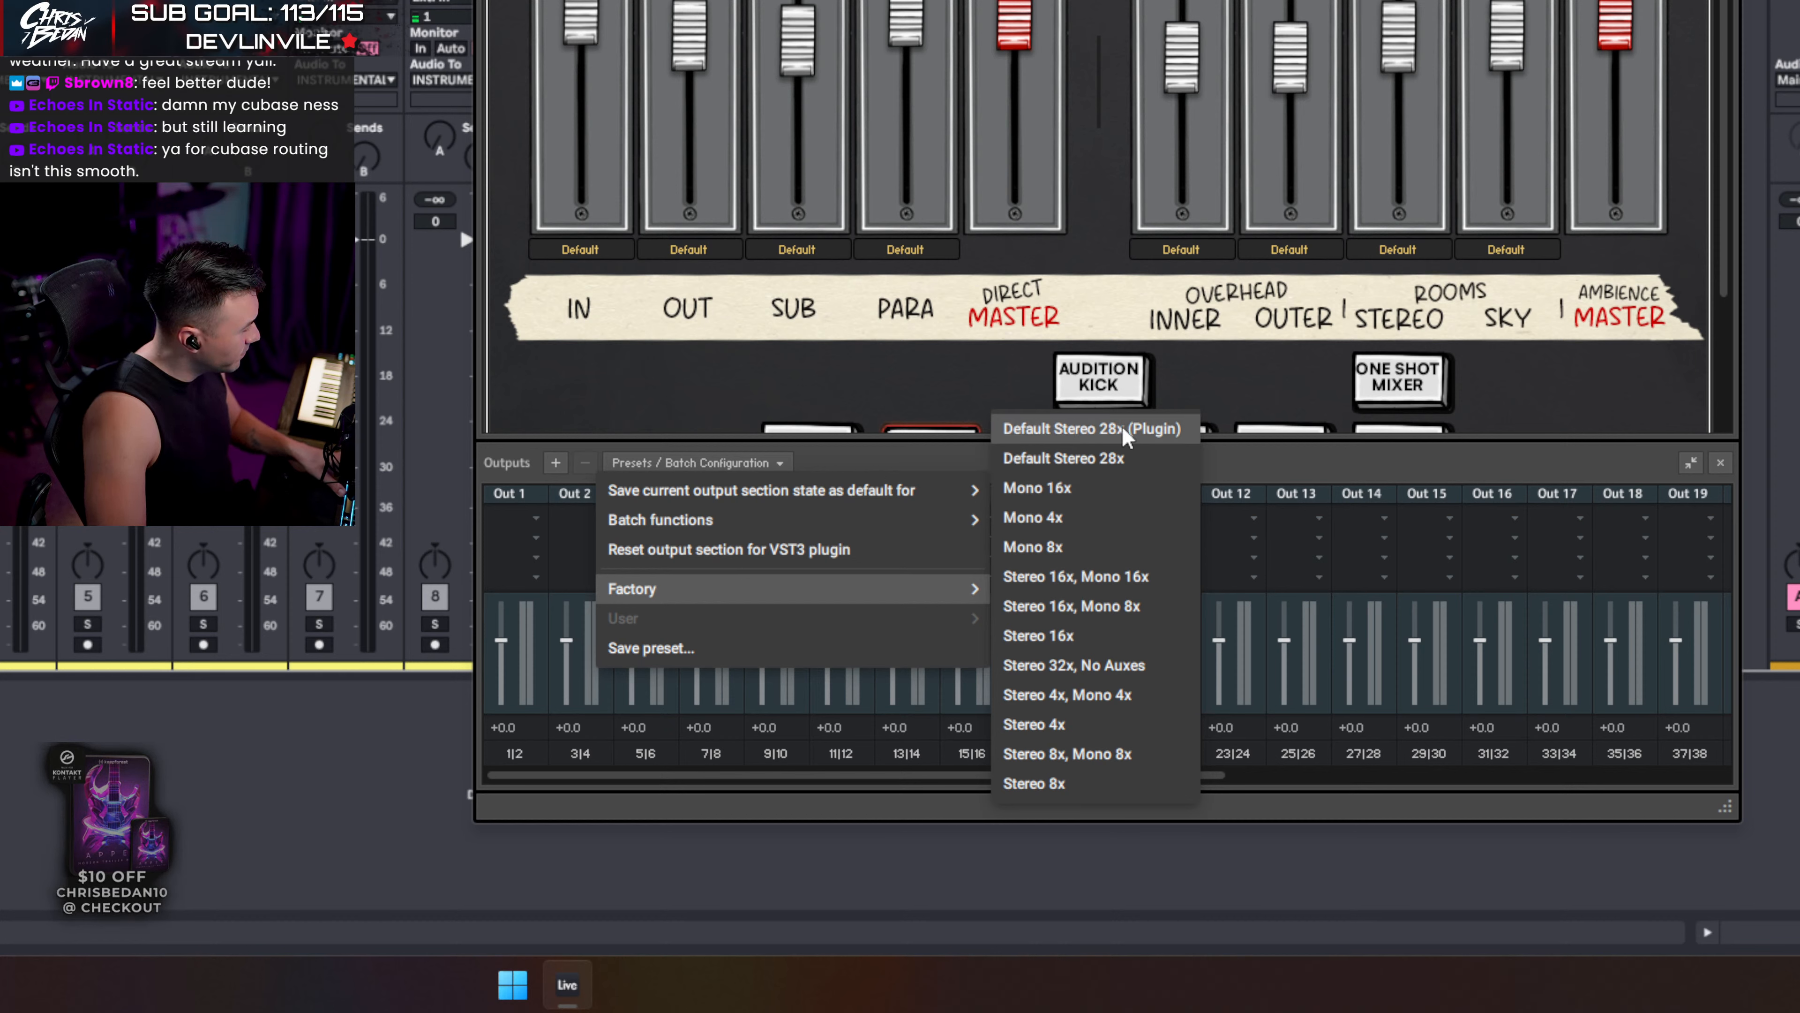
{"action": "left_click", "coordinate": [792, 457]}
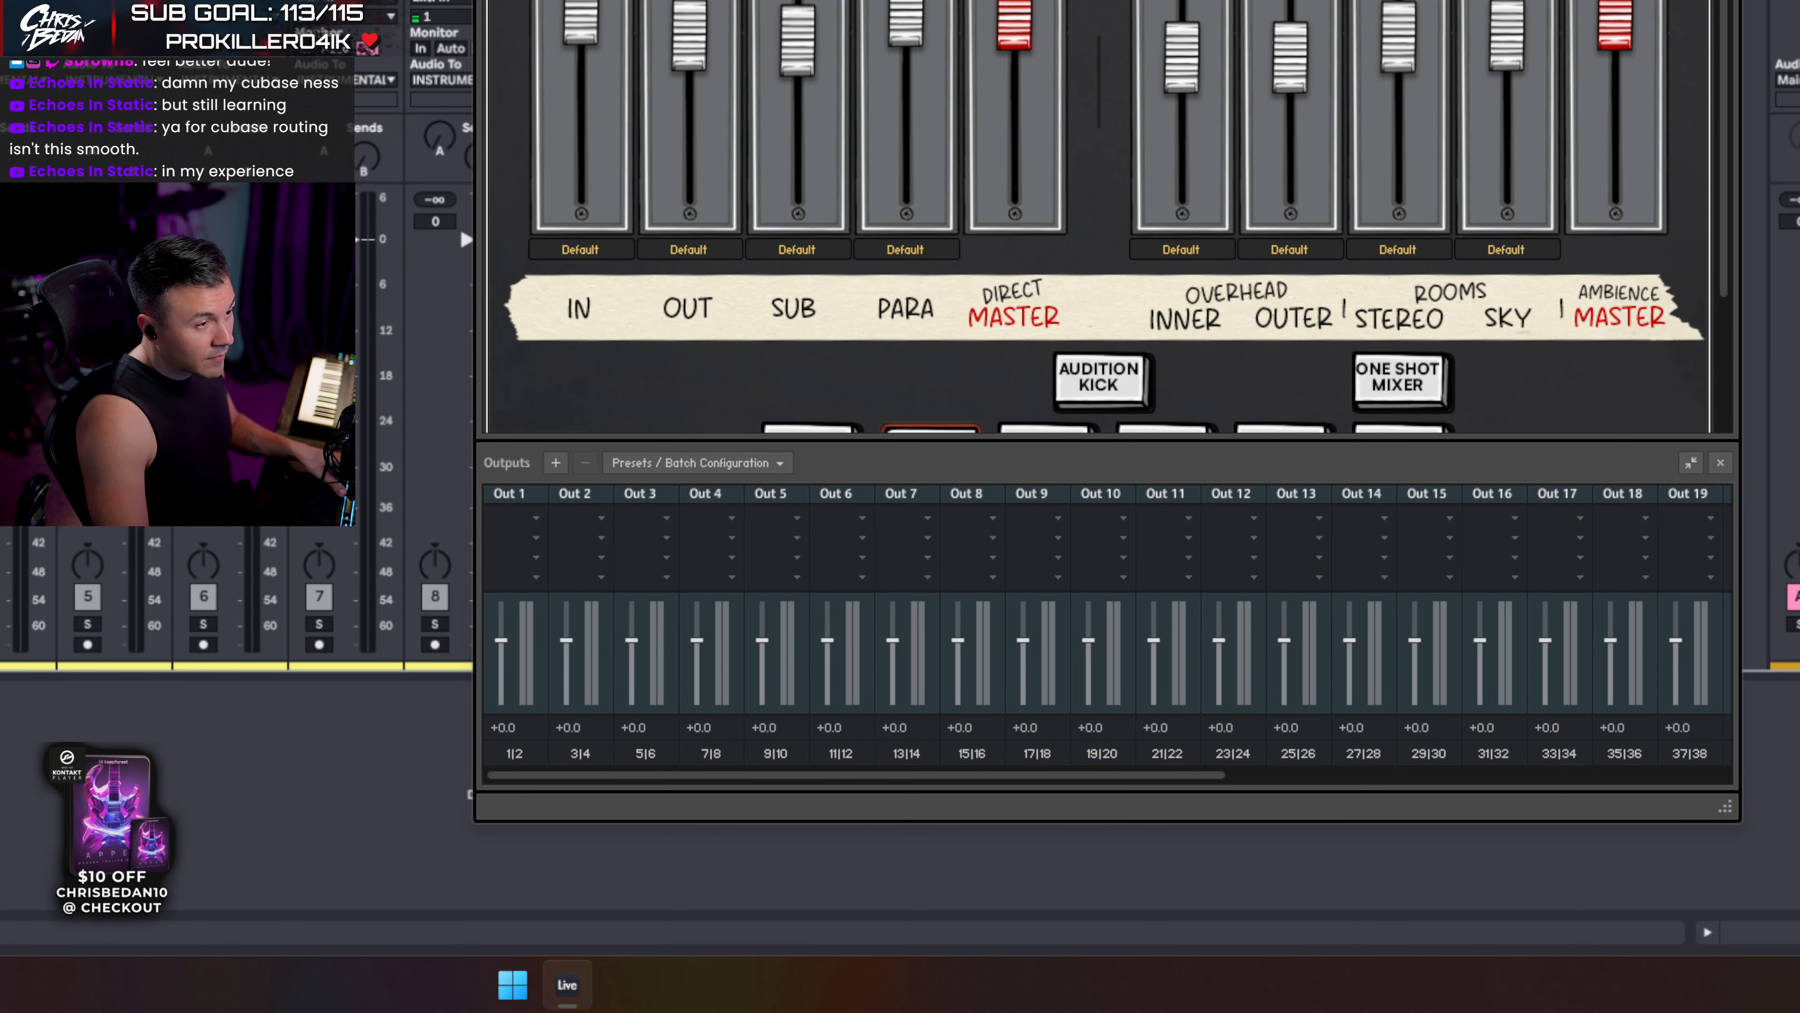
{"action": "scroll", "coordinate": [670, 390], "scroll_direction": "down", "scroll_amount": 2}
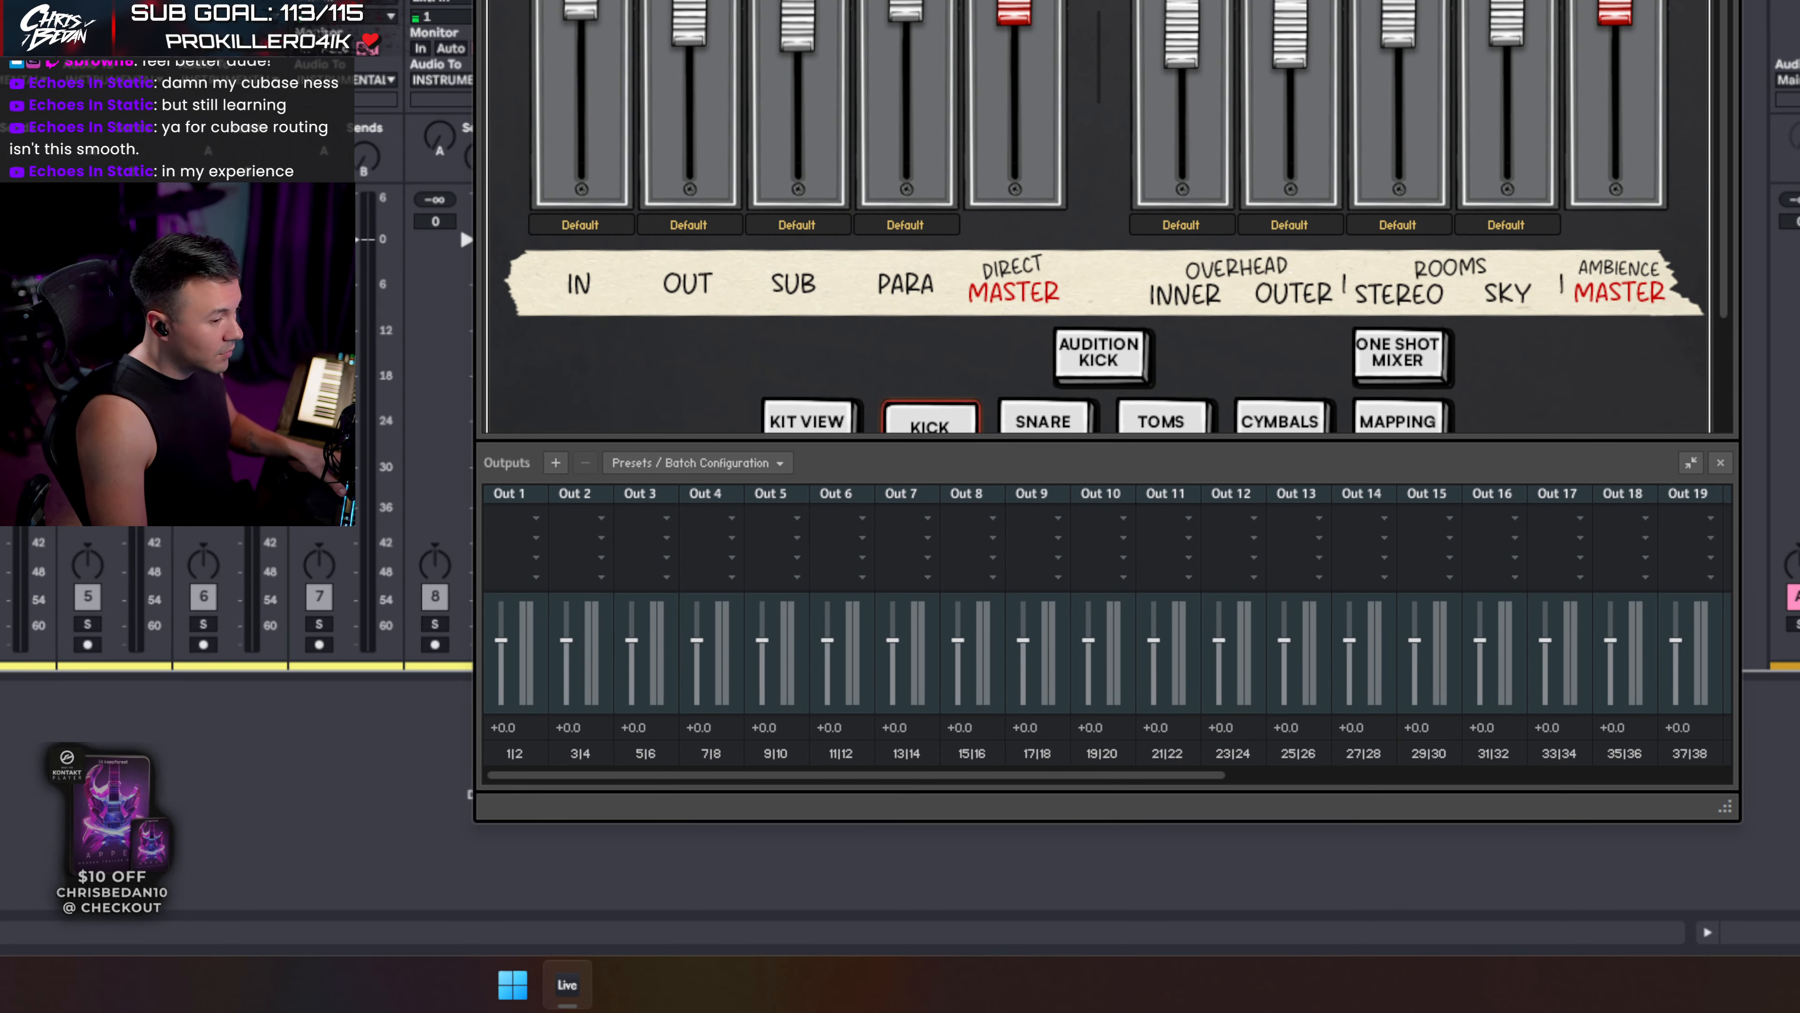
{"action": "left_click", "coordinate": [1720, 462]}
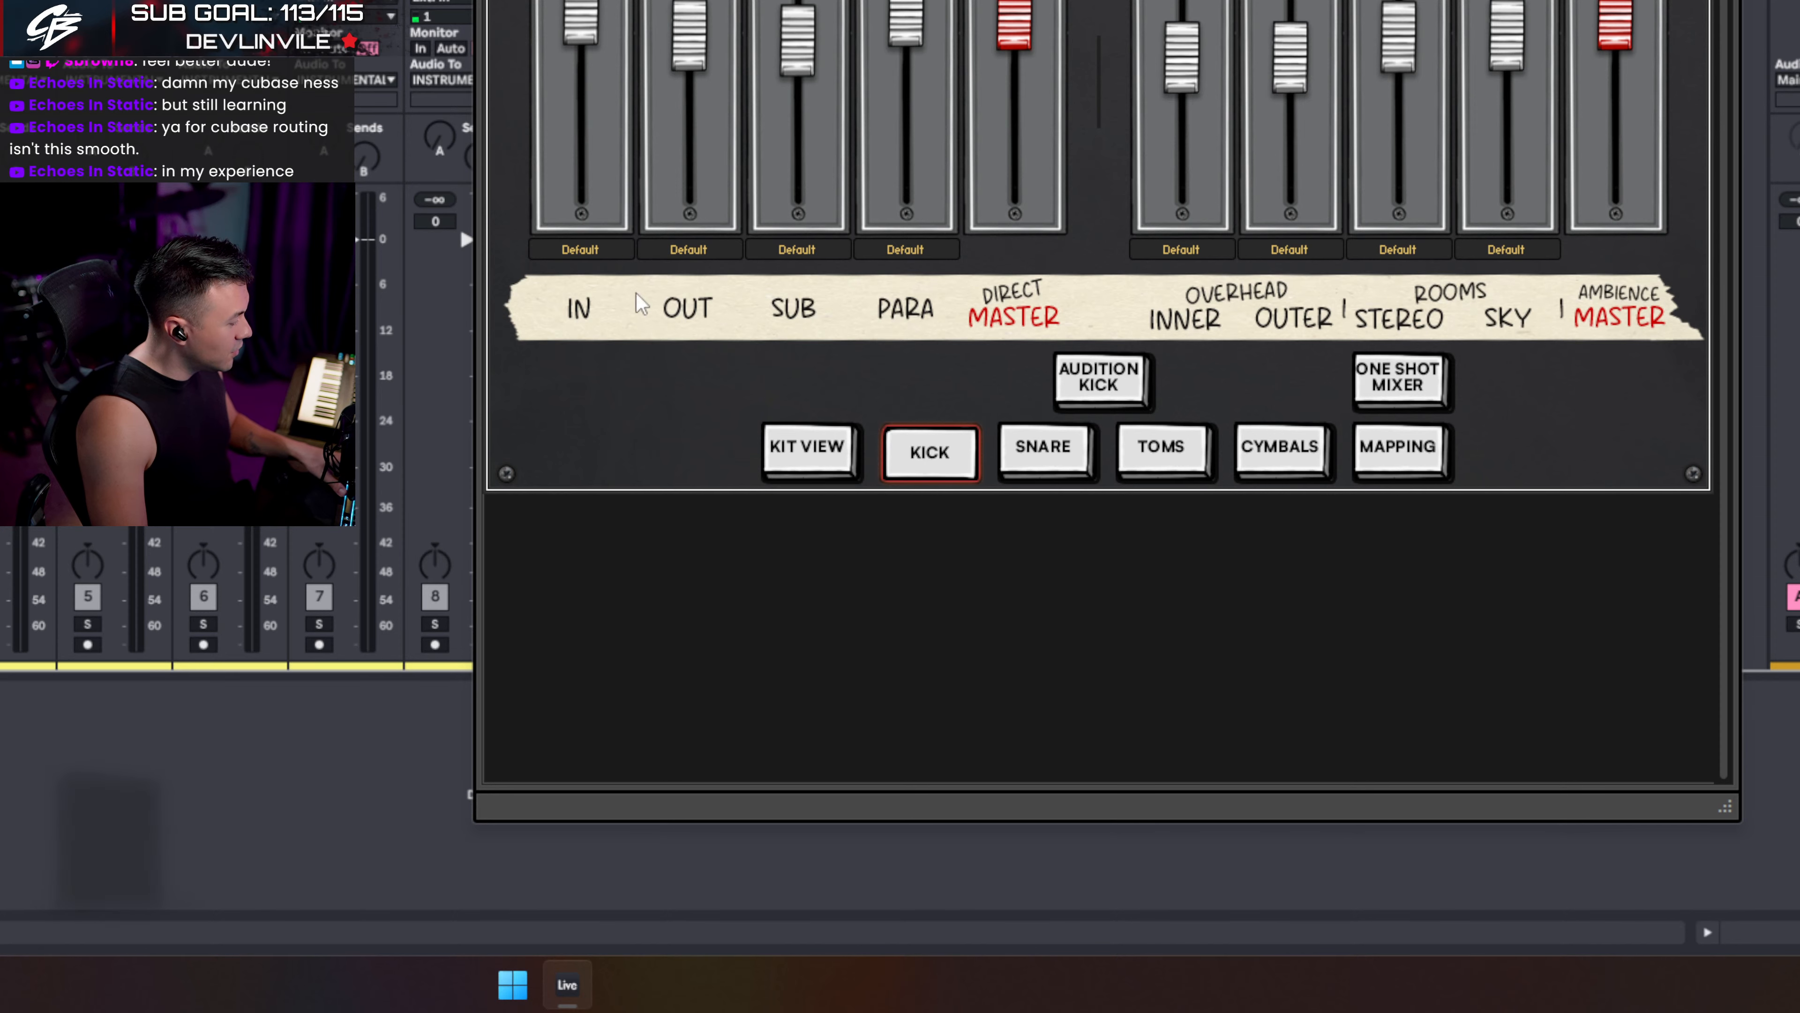
- Route the kick IN, OUT and SUB channels to Out 1
{"action": "left_click_drag", "start_coordinate": [567, 0], "coordinate": [521, 175]}
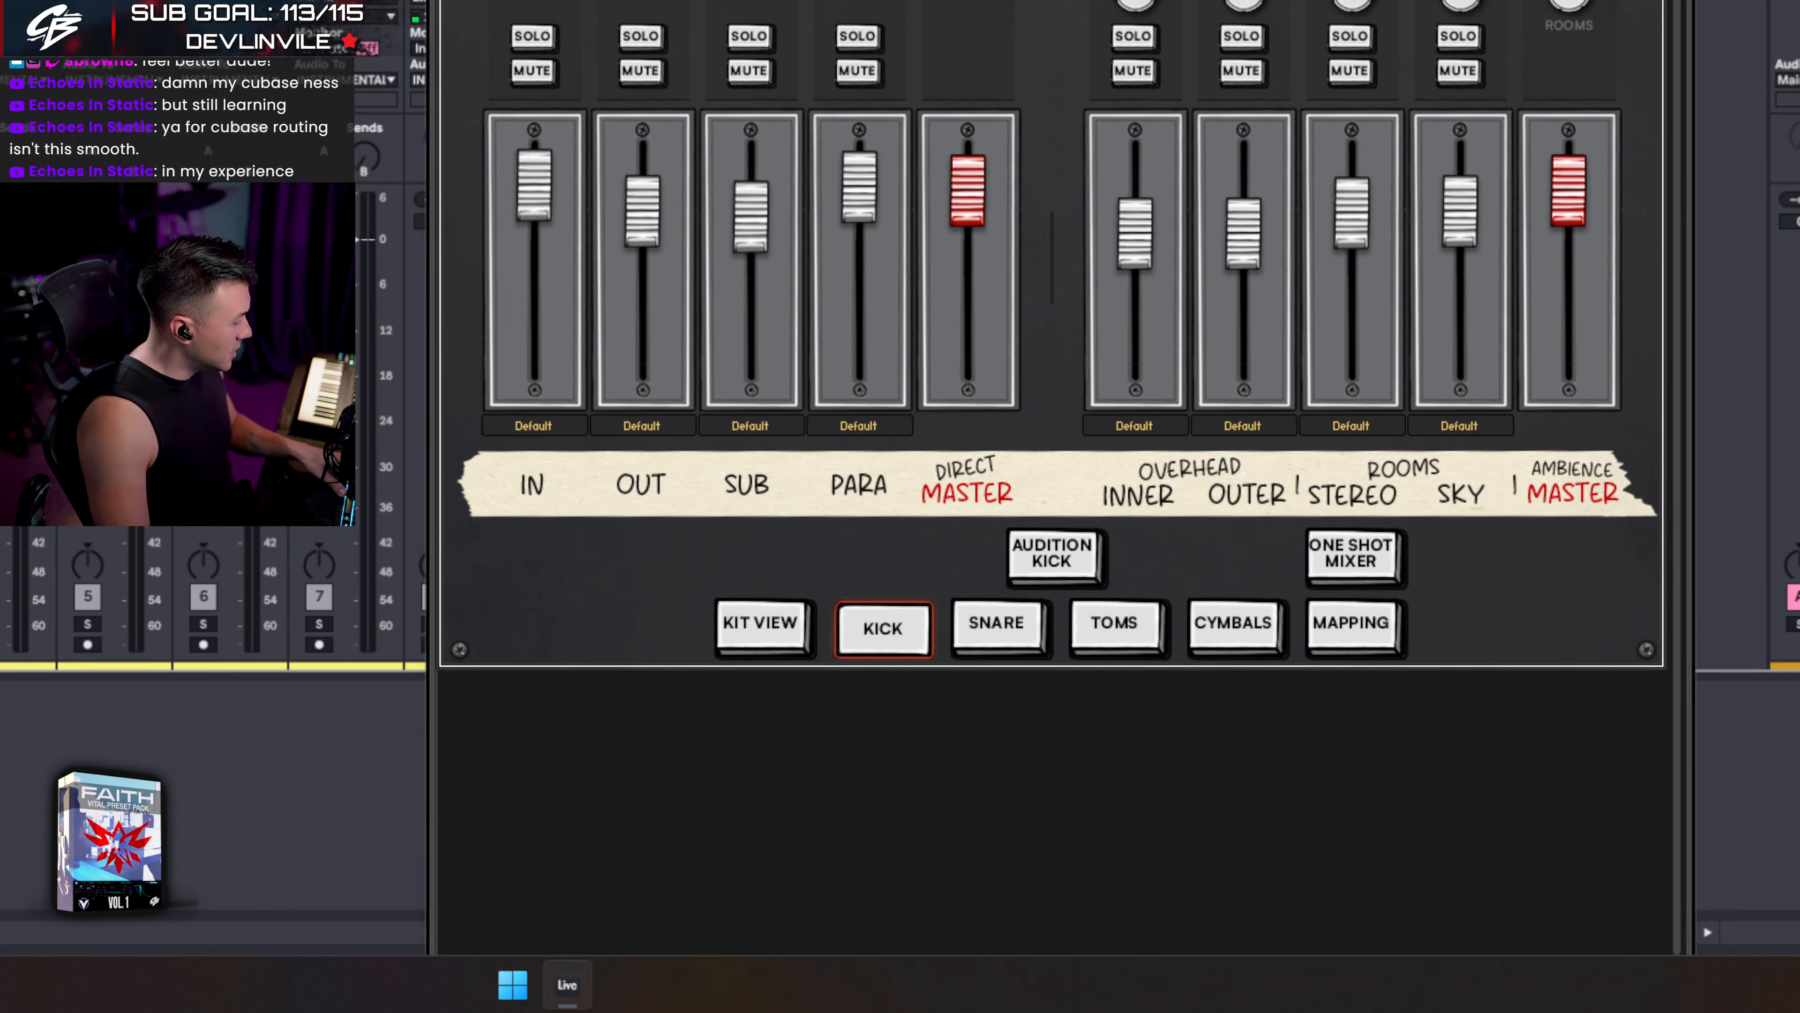
{"action": "left_click_drag", "start_coordinate": [886, 0], "coordinate": [898, 34]}
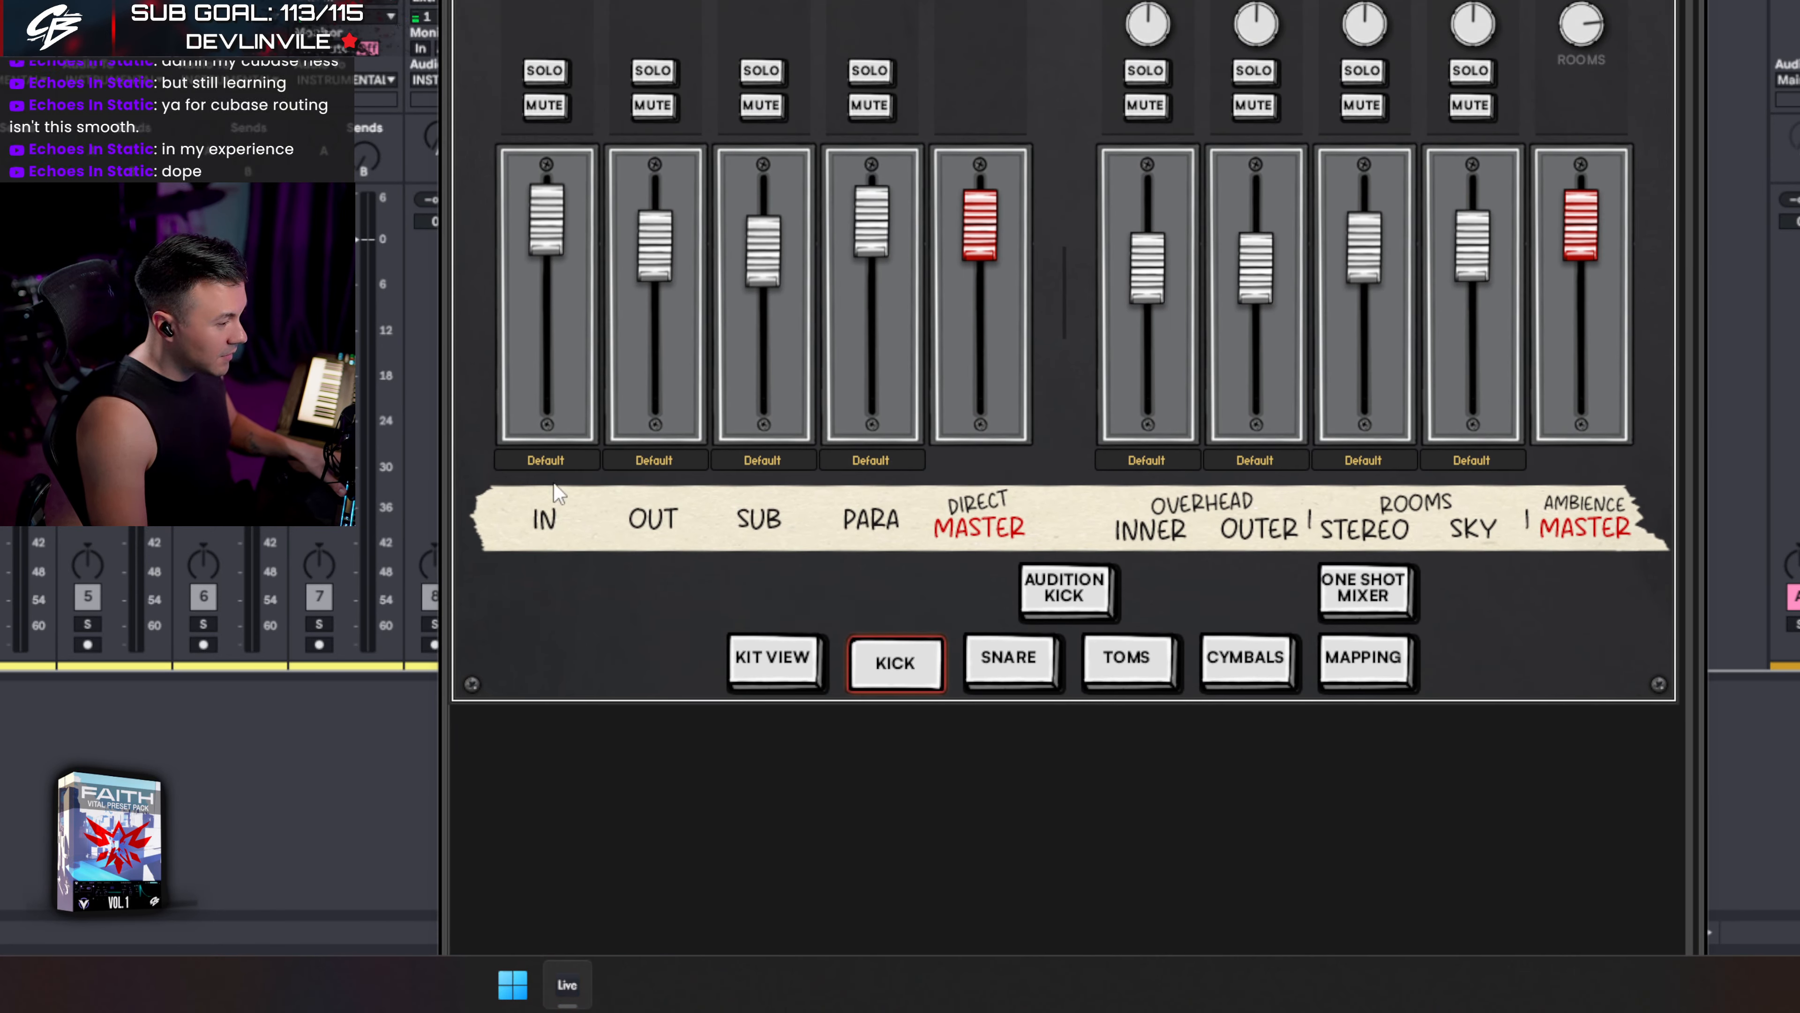
{"action": "left_click", "coordinate": [546, 461]}
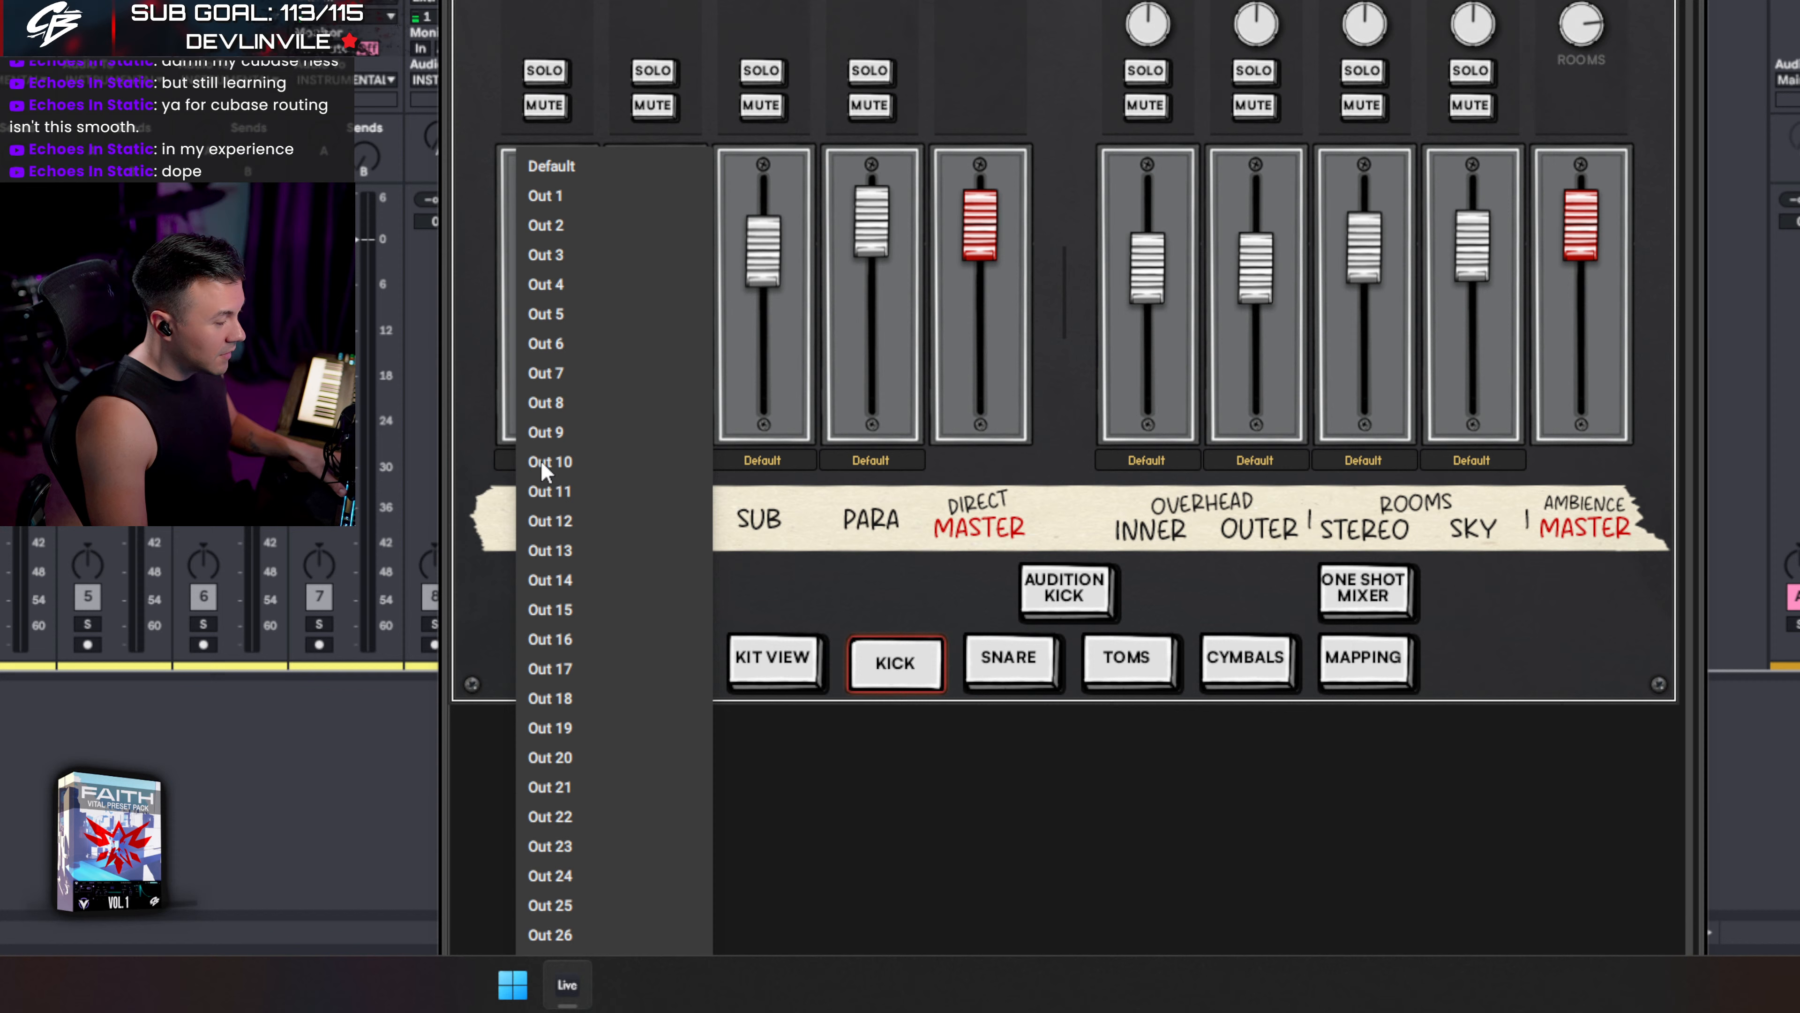
{"action": "left_click", "coordinate": [567, 204]}
{"action": "left_click", "coordinate": [653, 460]}
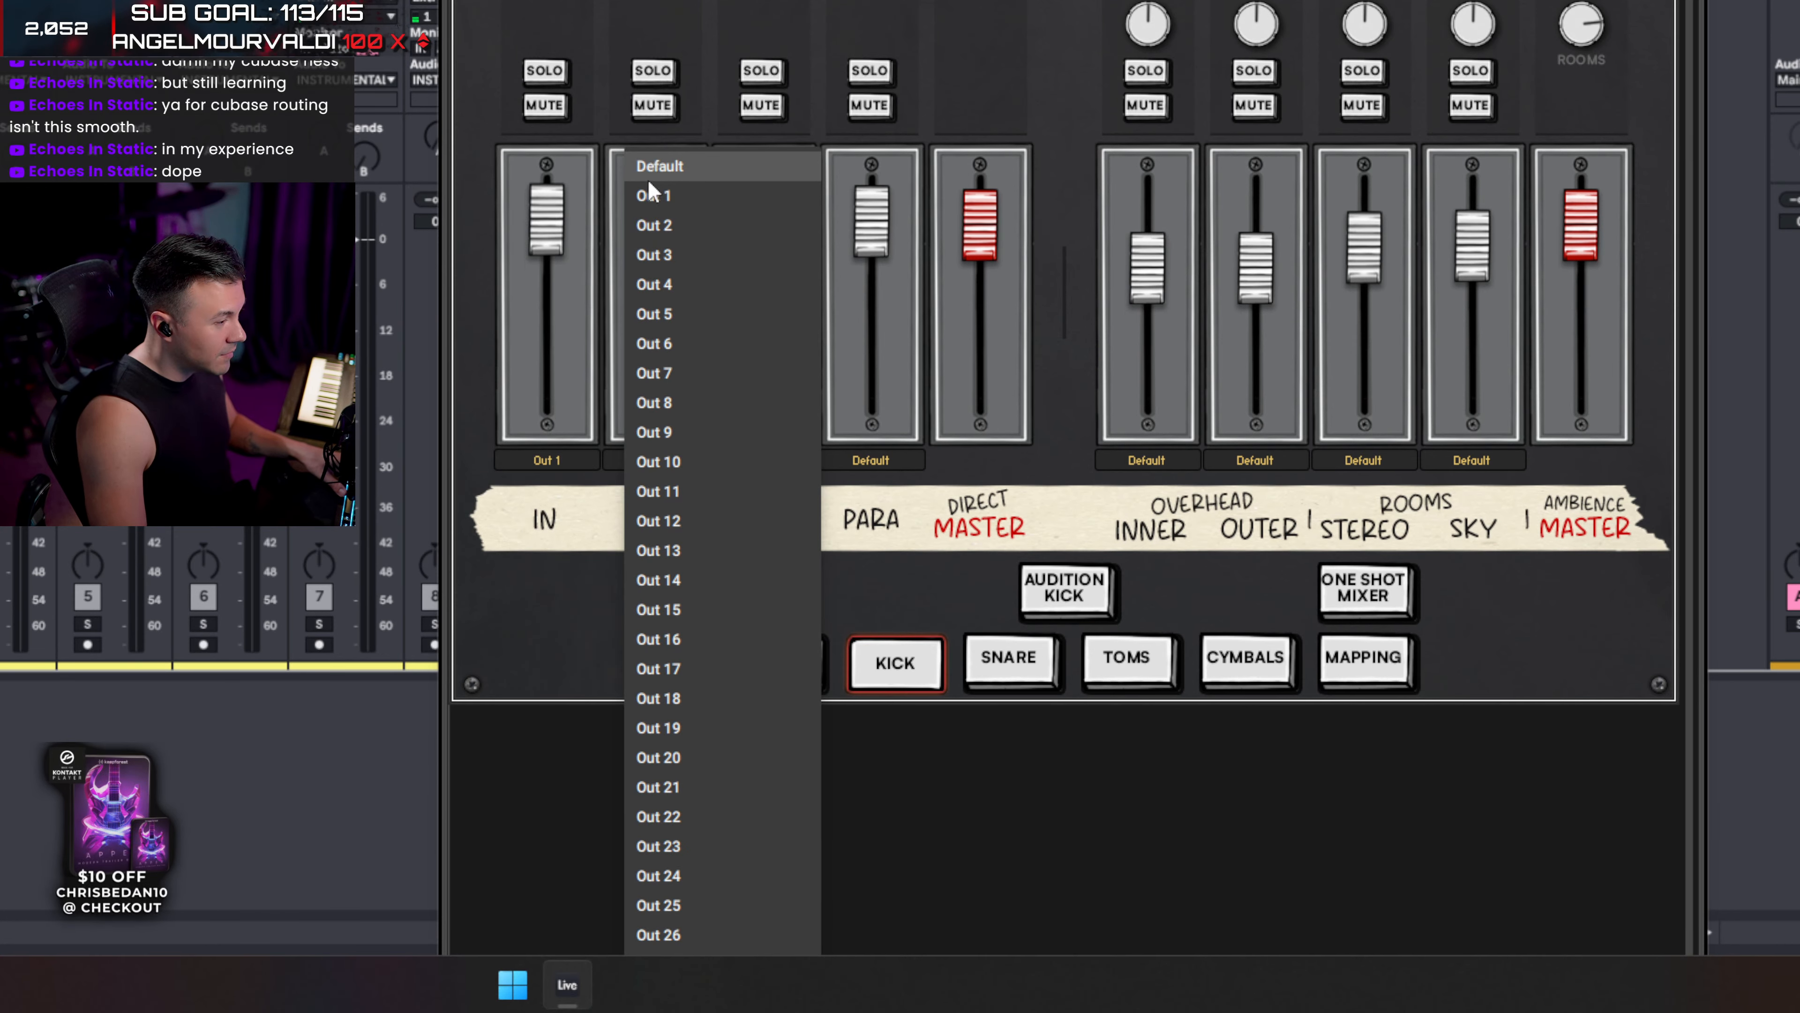
{"action": "left_click", "coordinate": [650, 195]}
{"action": "left_click", "coordinate": [760, 461]}
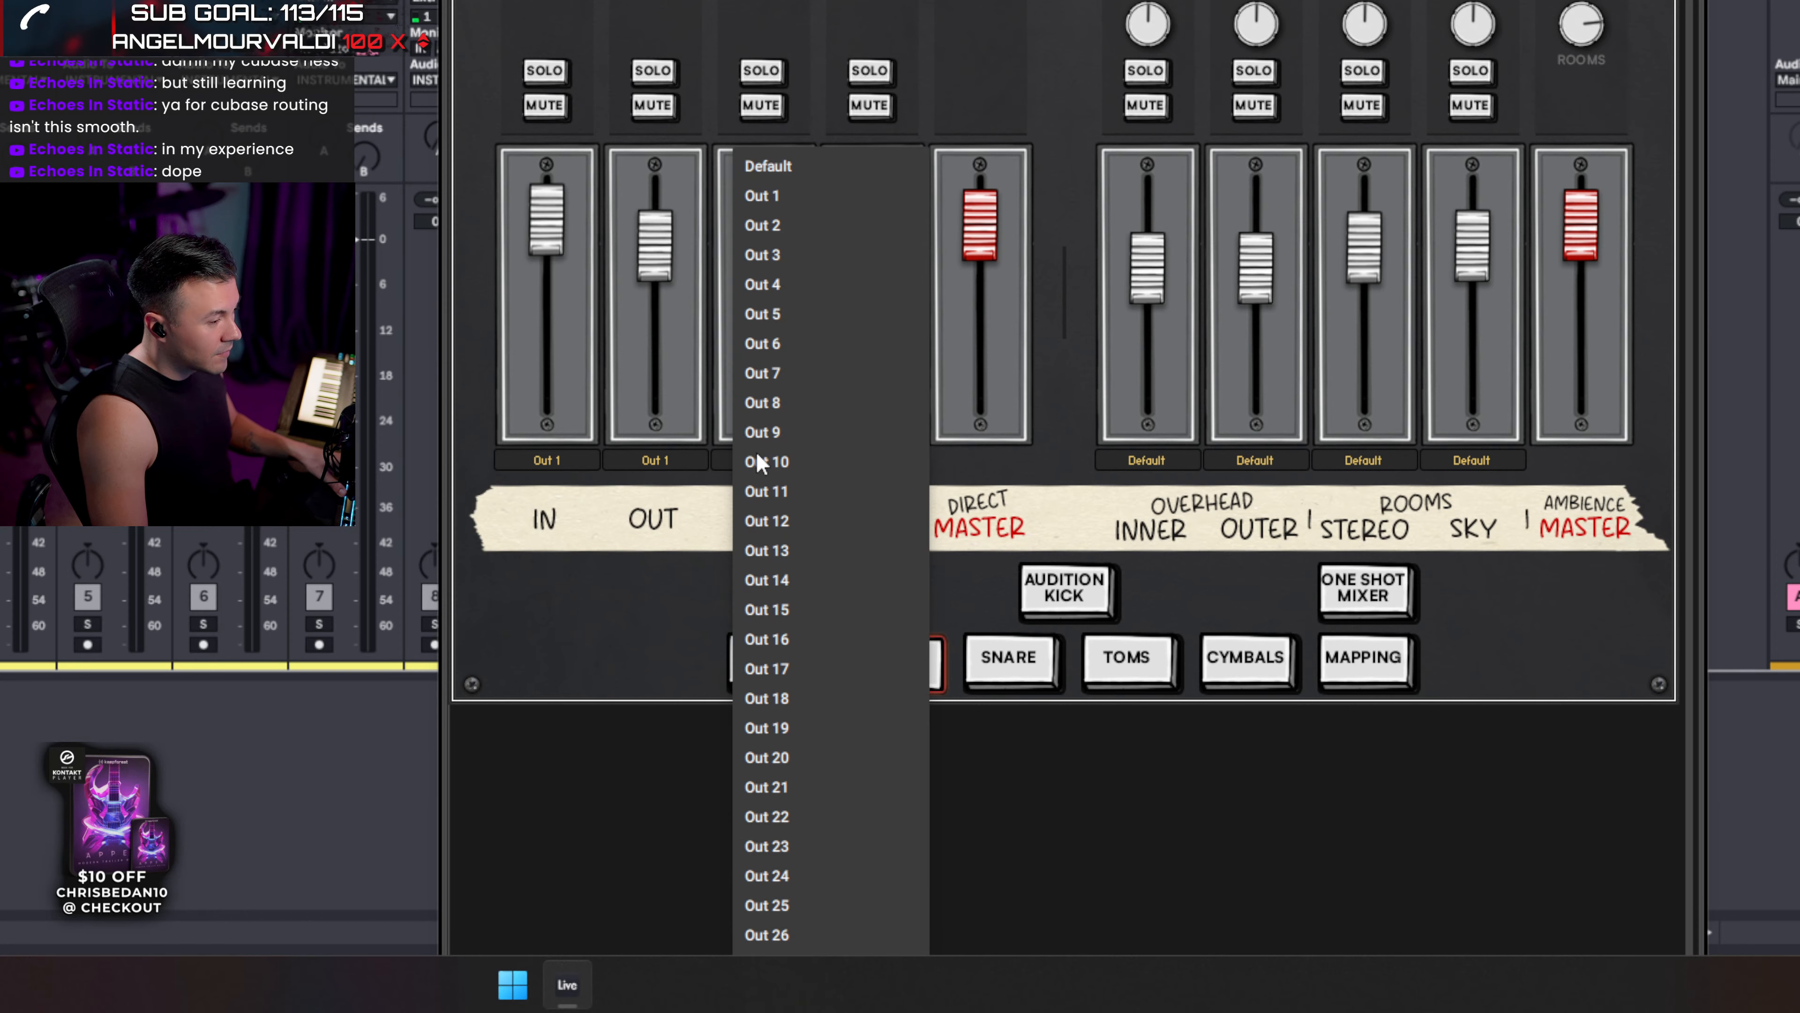
{"action": "left_click", "coordinate": [769, 196]}
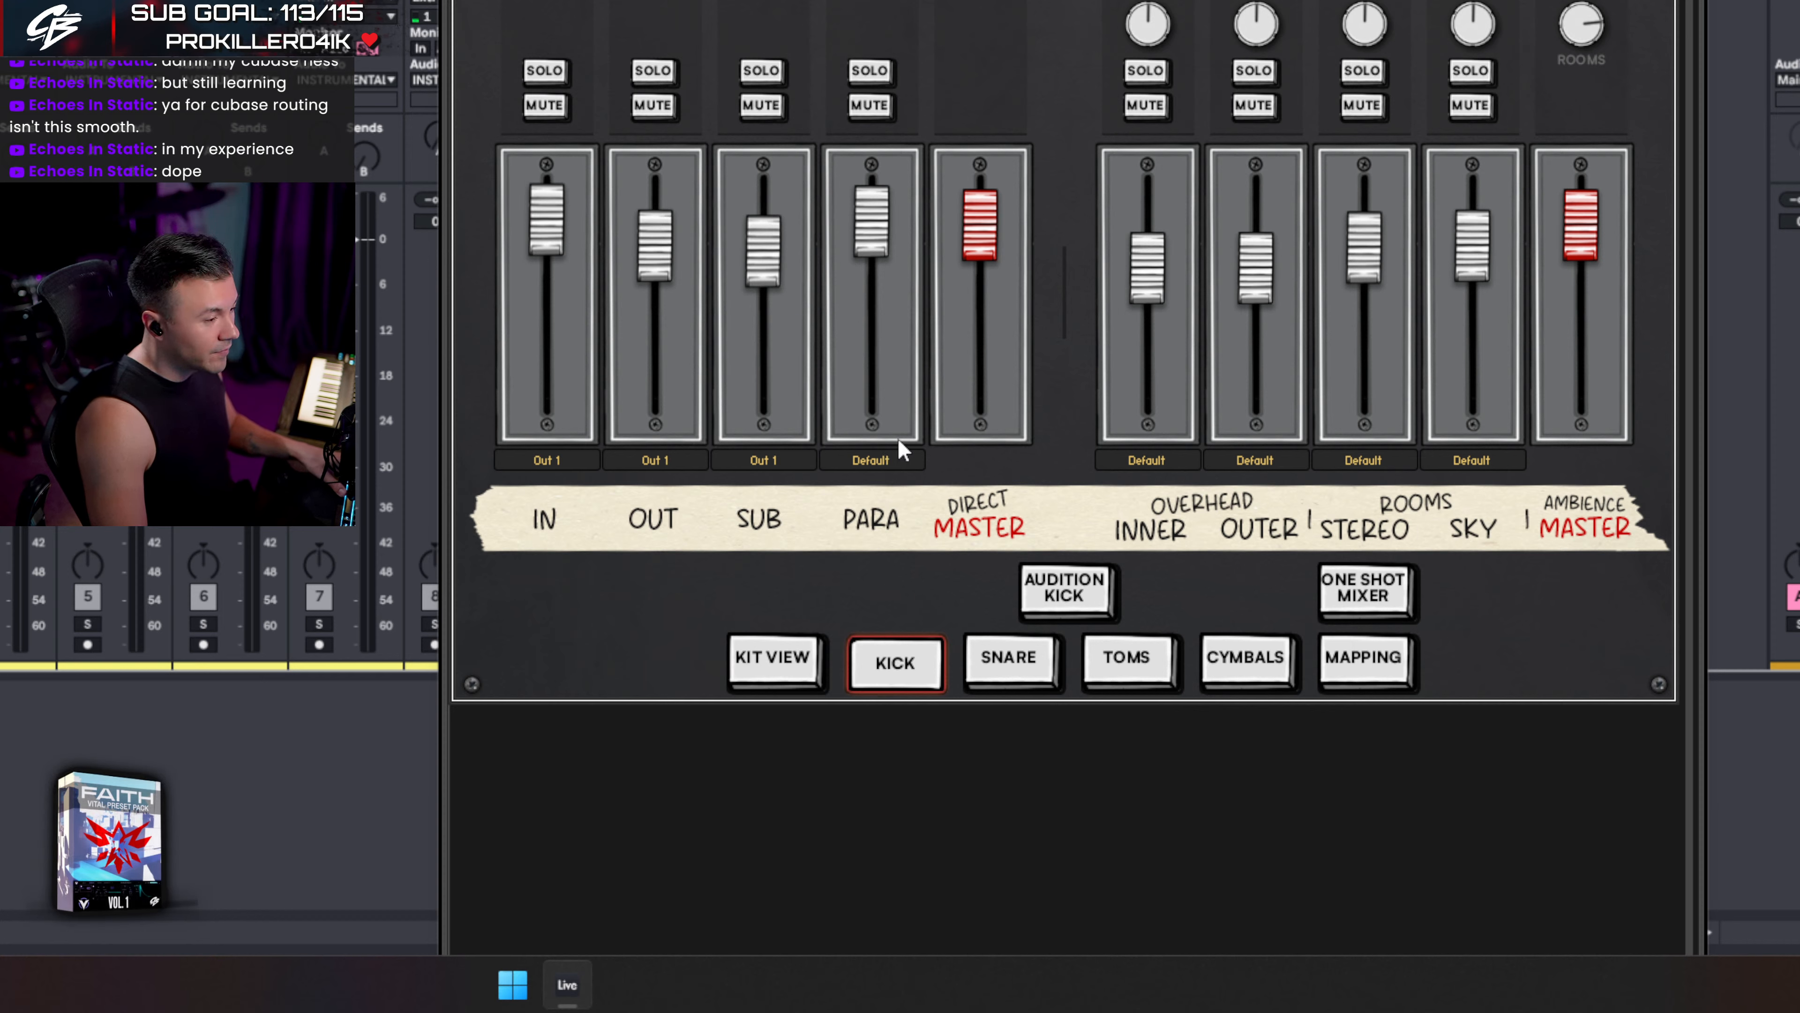
- Route the snare TOP and BUTT channels to Out 2
{"action": "left_click", "coordinate": [1009, 661]}
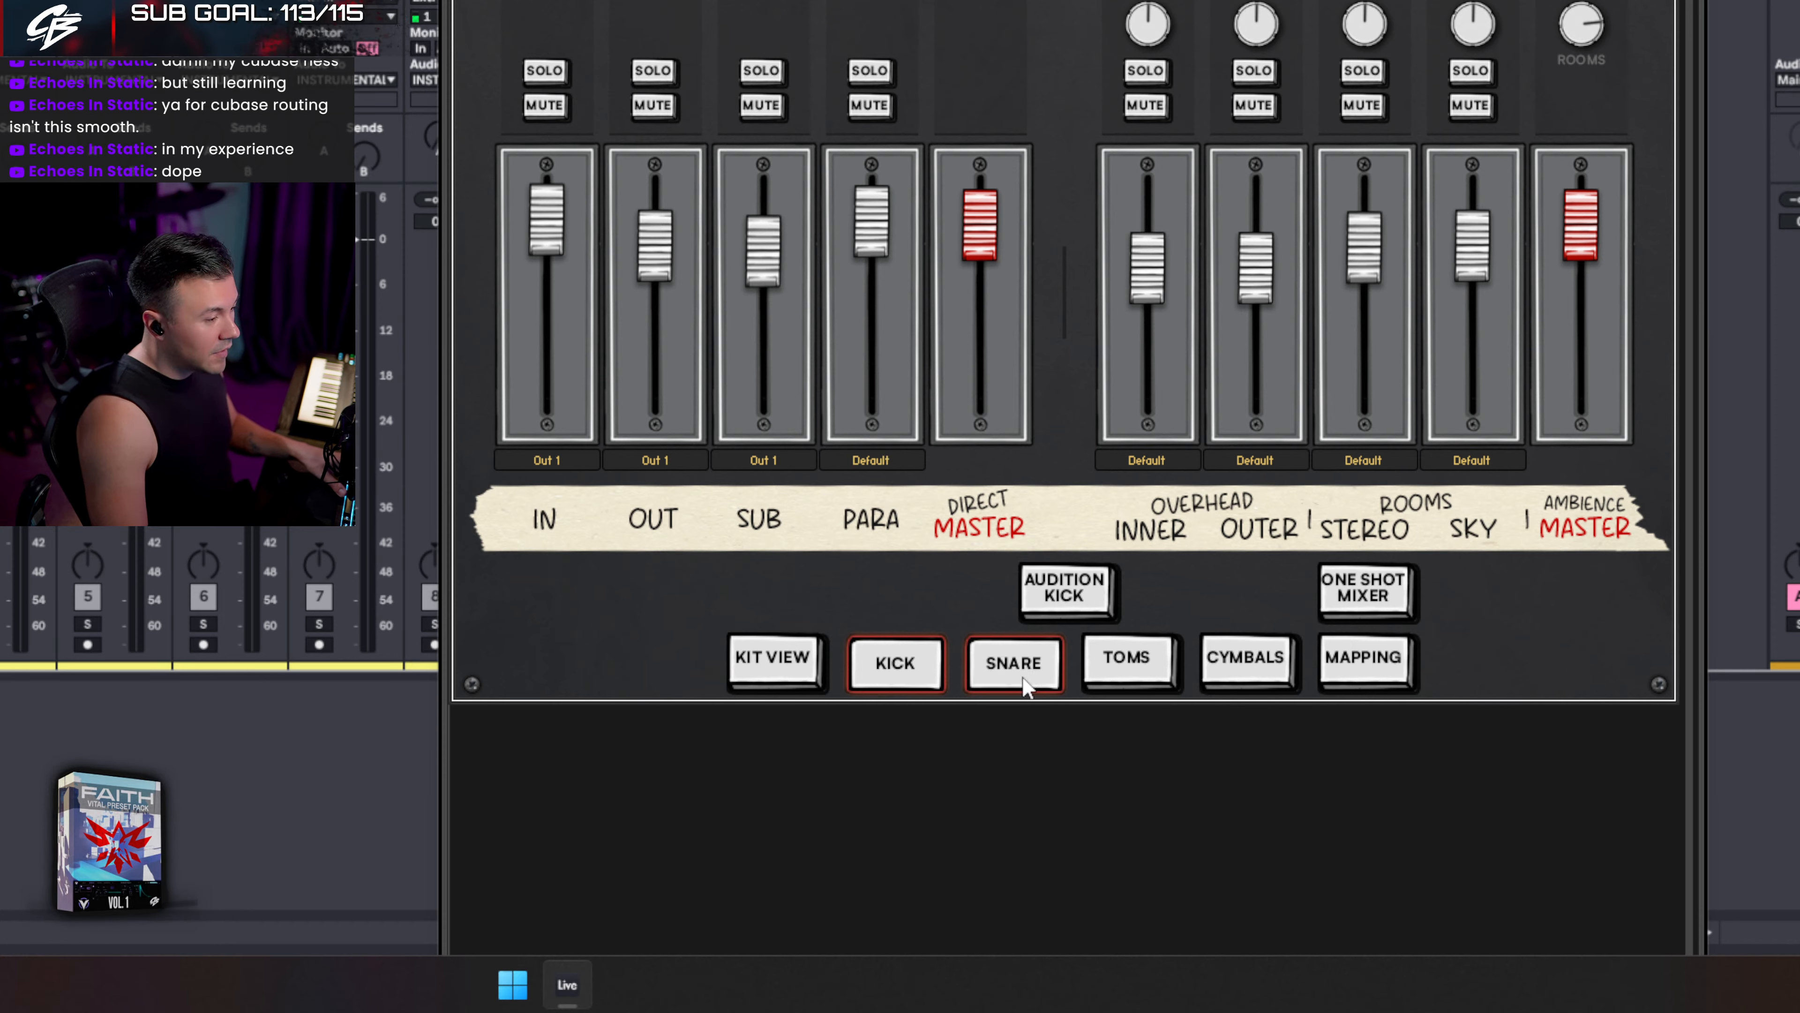
{"action": "left_click", "coordinate": [559, 464]}
{"action": "left_click", "coordinate": [592, 221]}
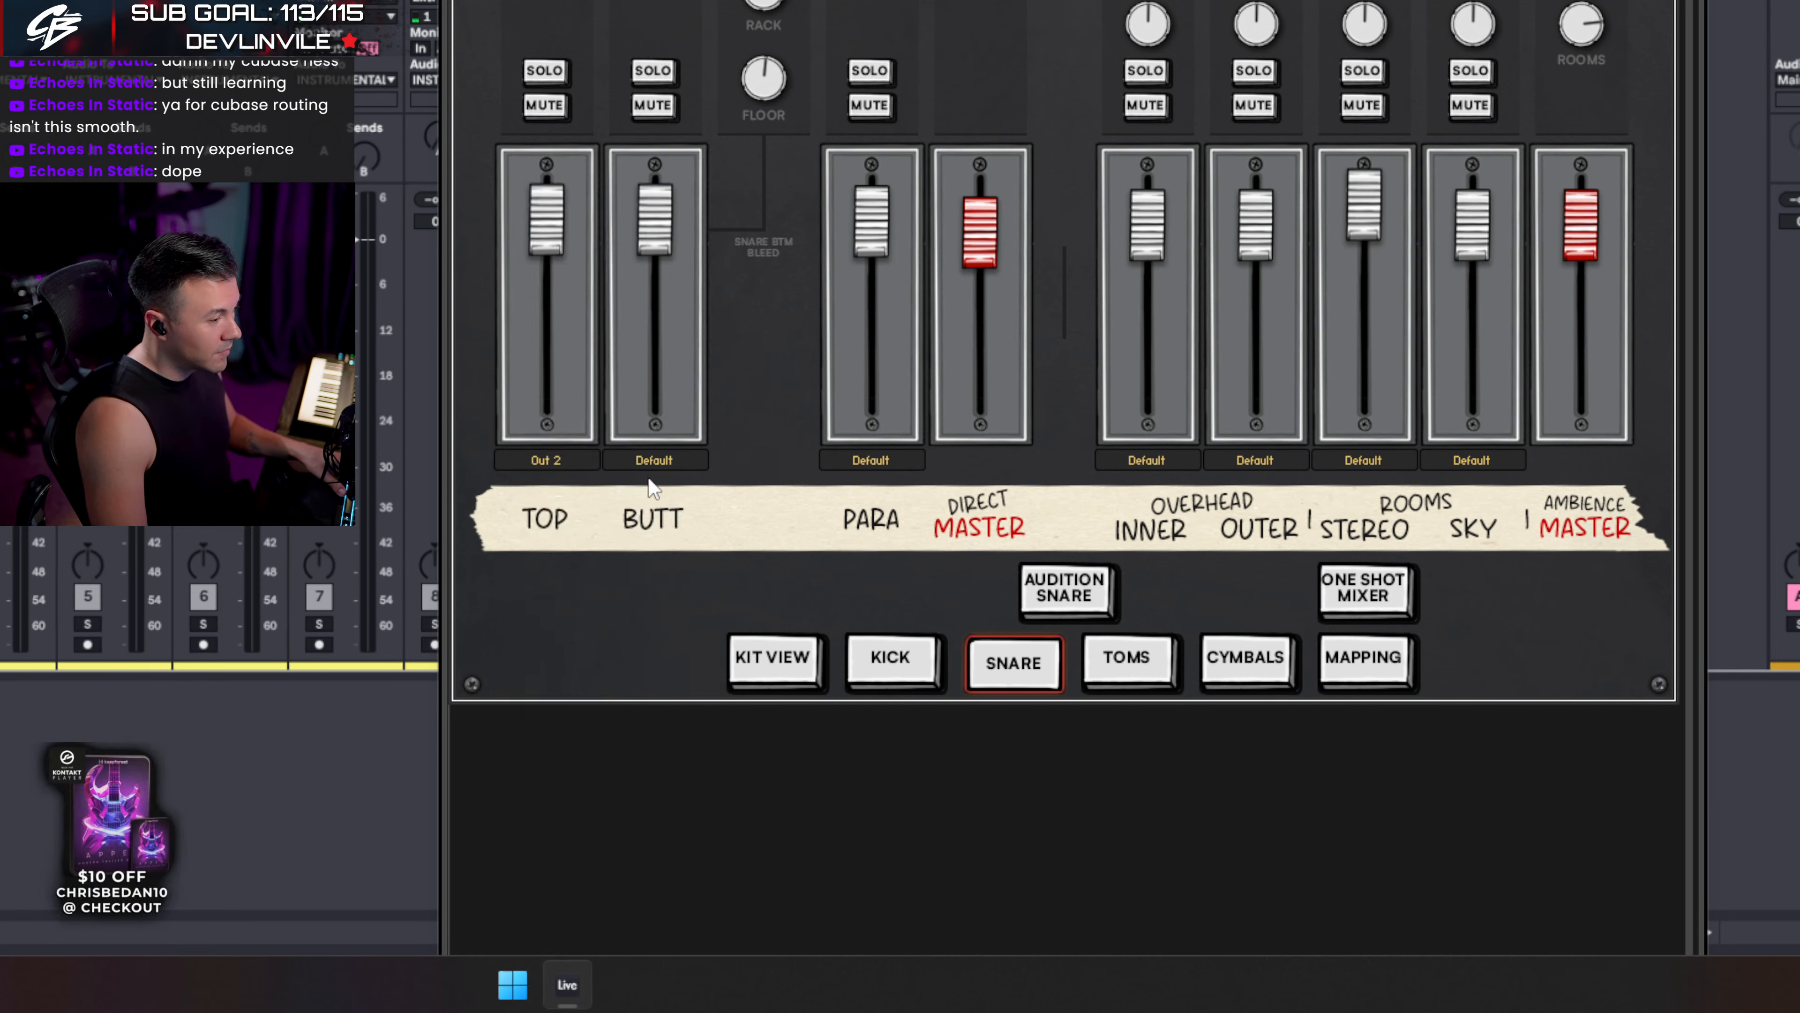
{"action": "left_click", "coordinate": [655, 461]}
{"action": "left_click", "coordinate": [679, 234]}
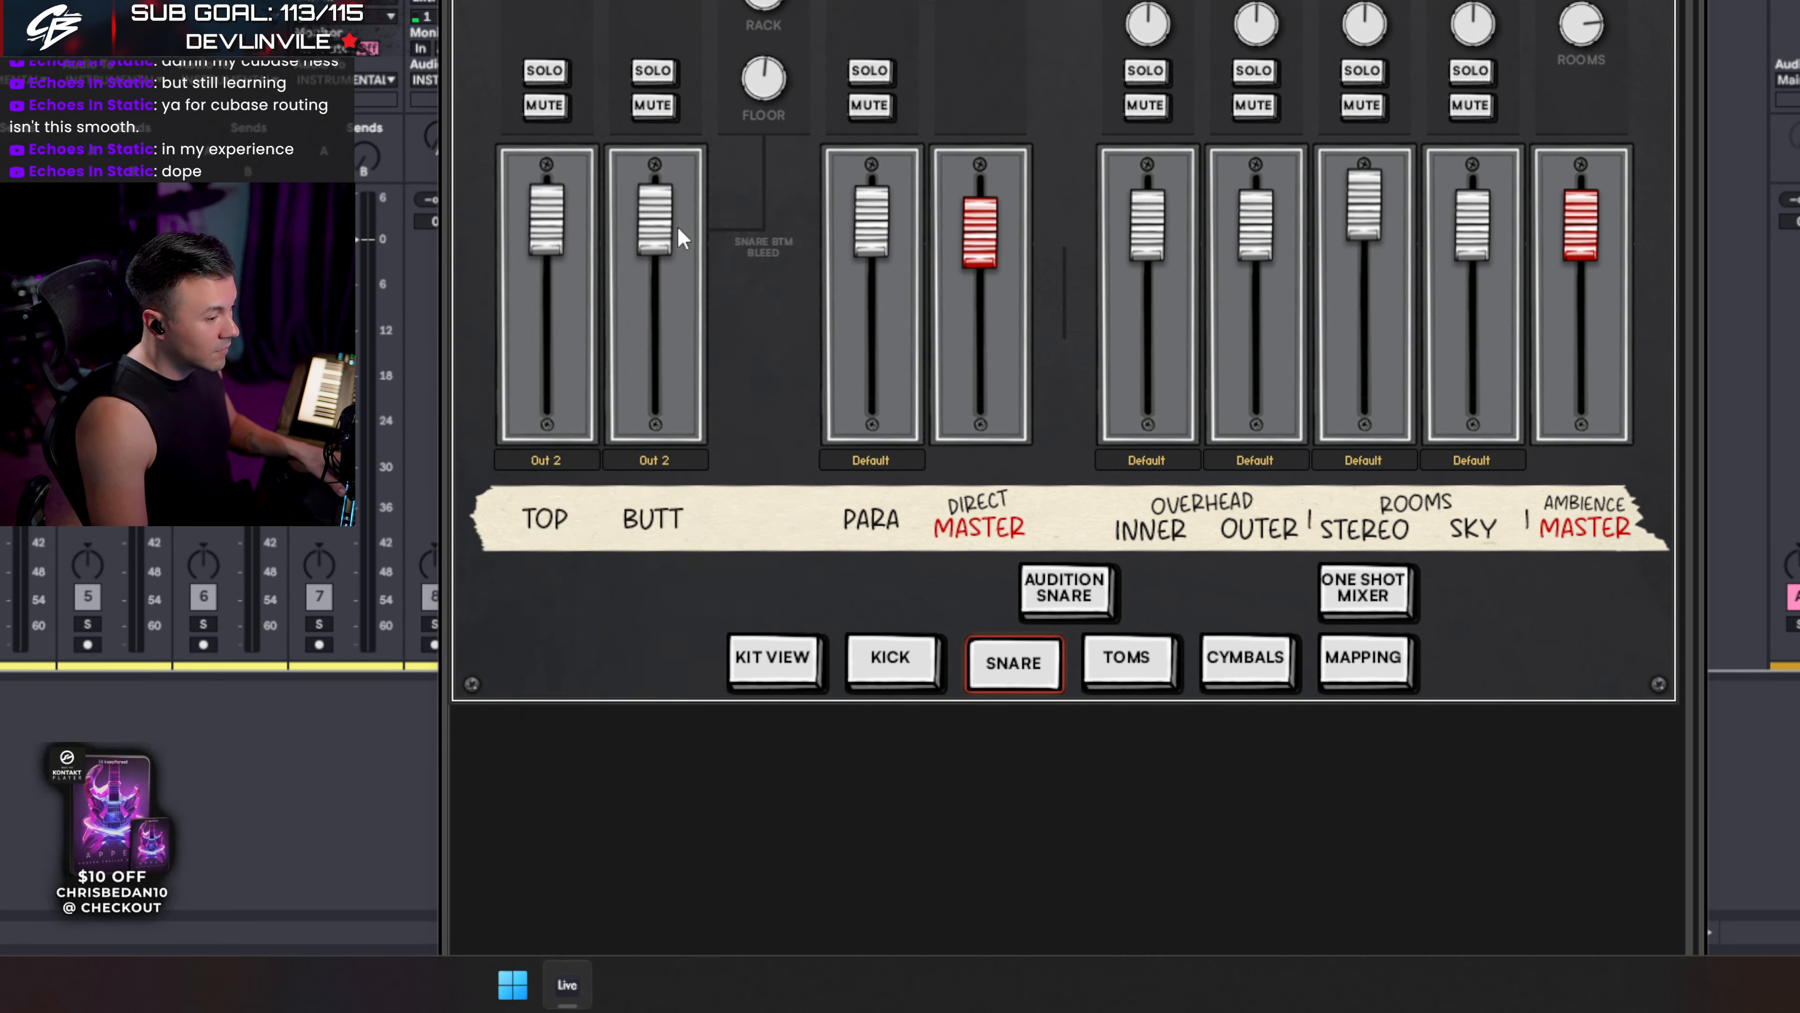
{"action": "left_click", "coordinate": [1163, 652]}
- Route the RACK tom to Out 3 and the FLOOR tom to Out 4, then show the cymbals page
{"action": "left_click", "coordinate": [557, 461]}
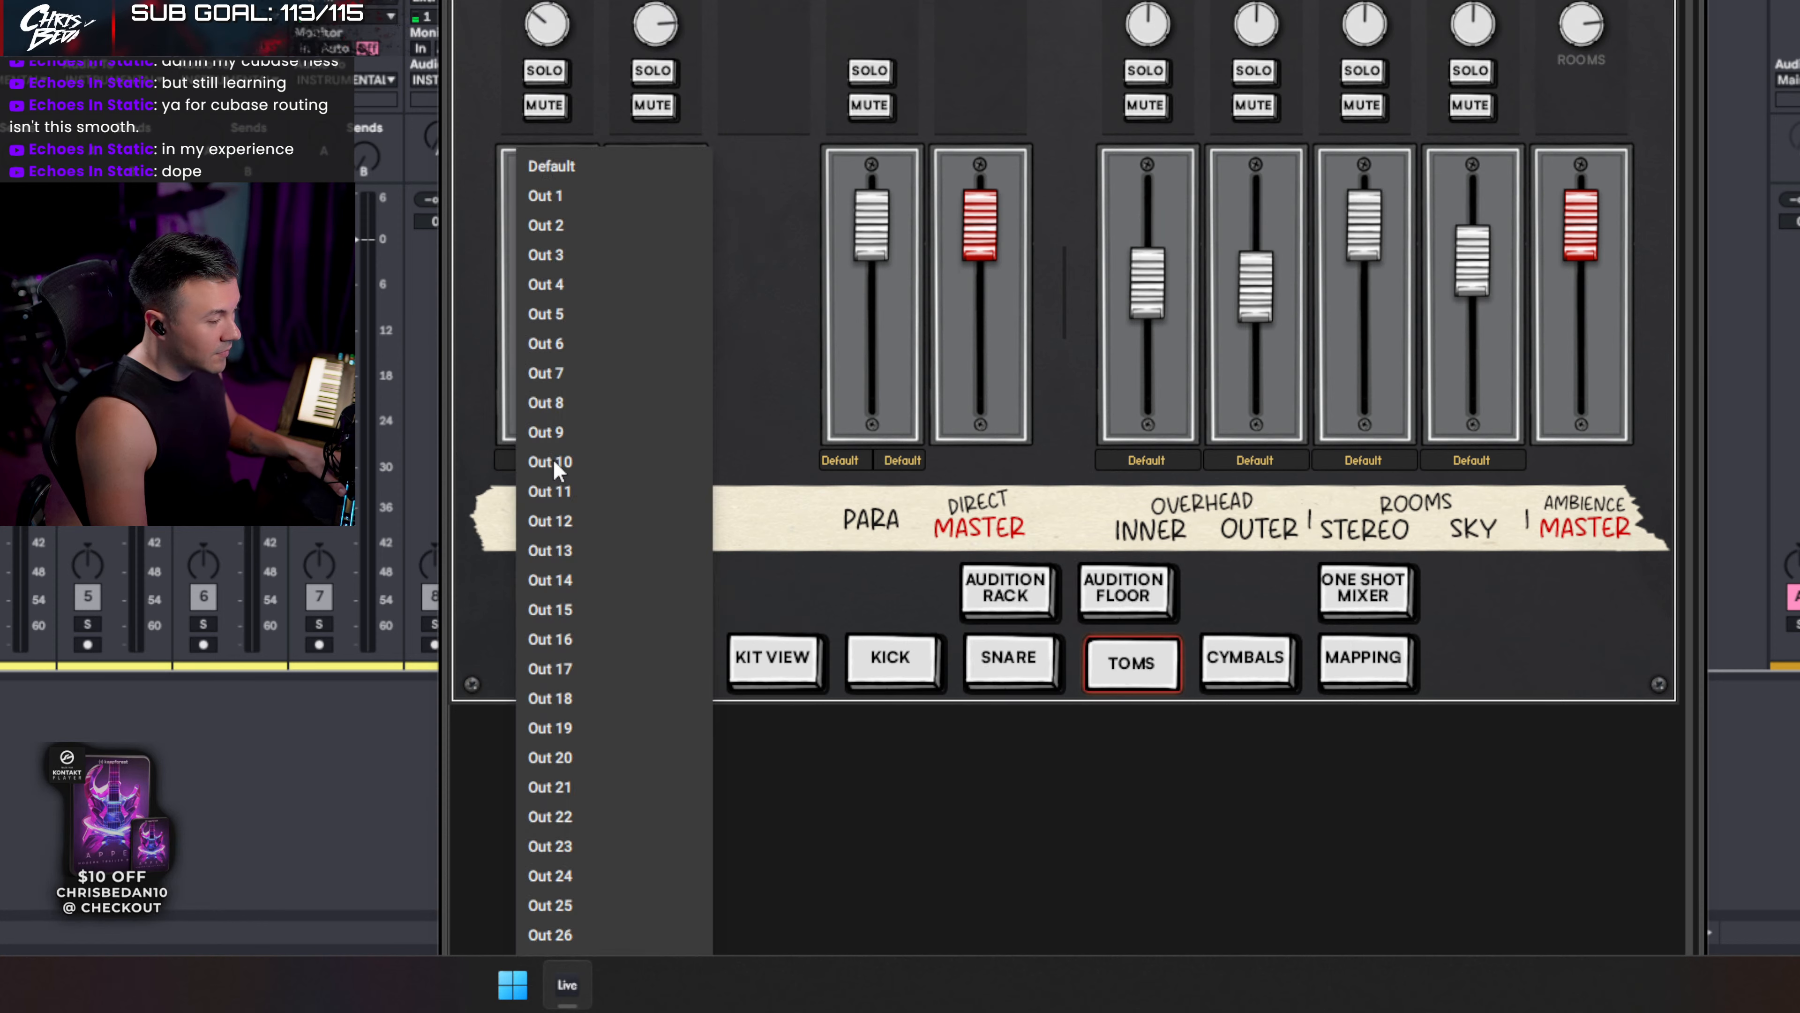
{"action": "left_click", "coordinate": [556, 257]}
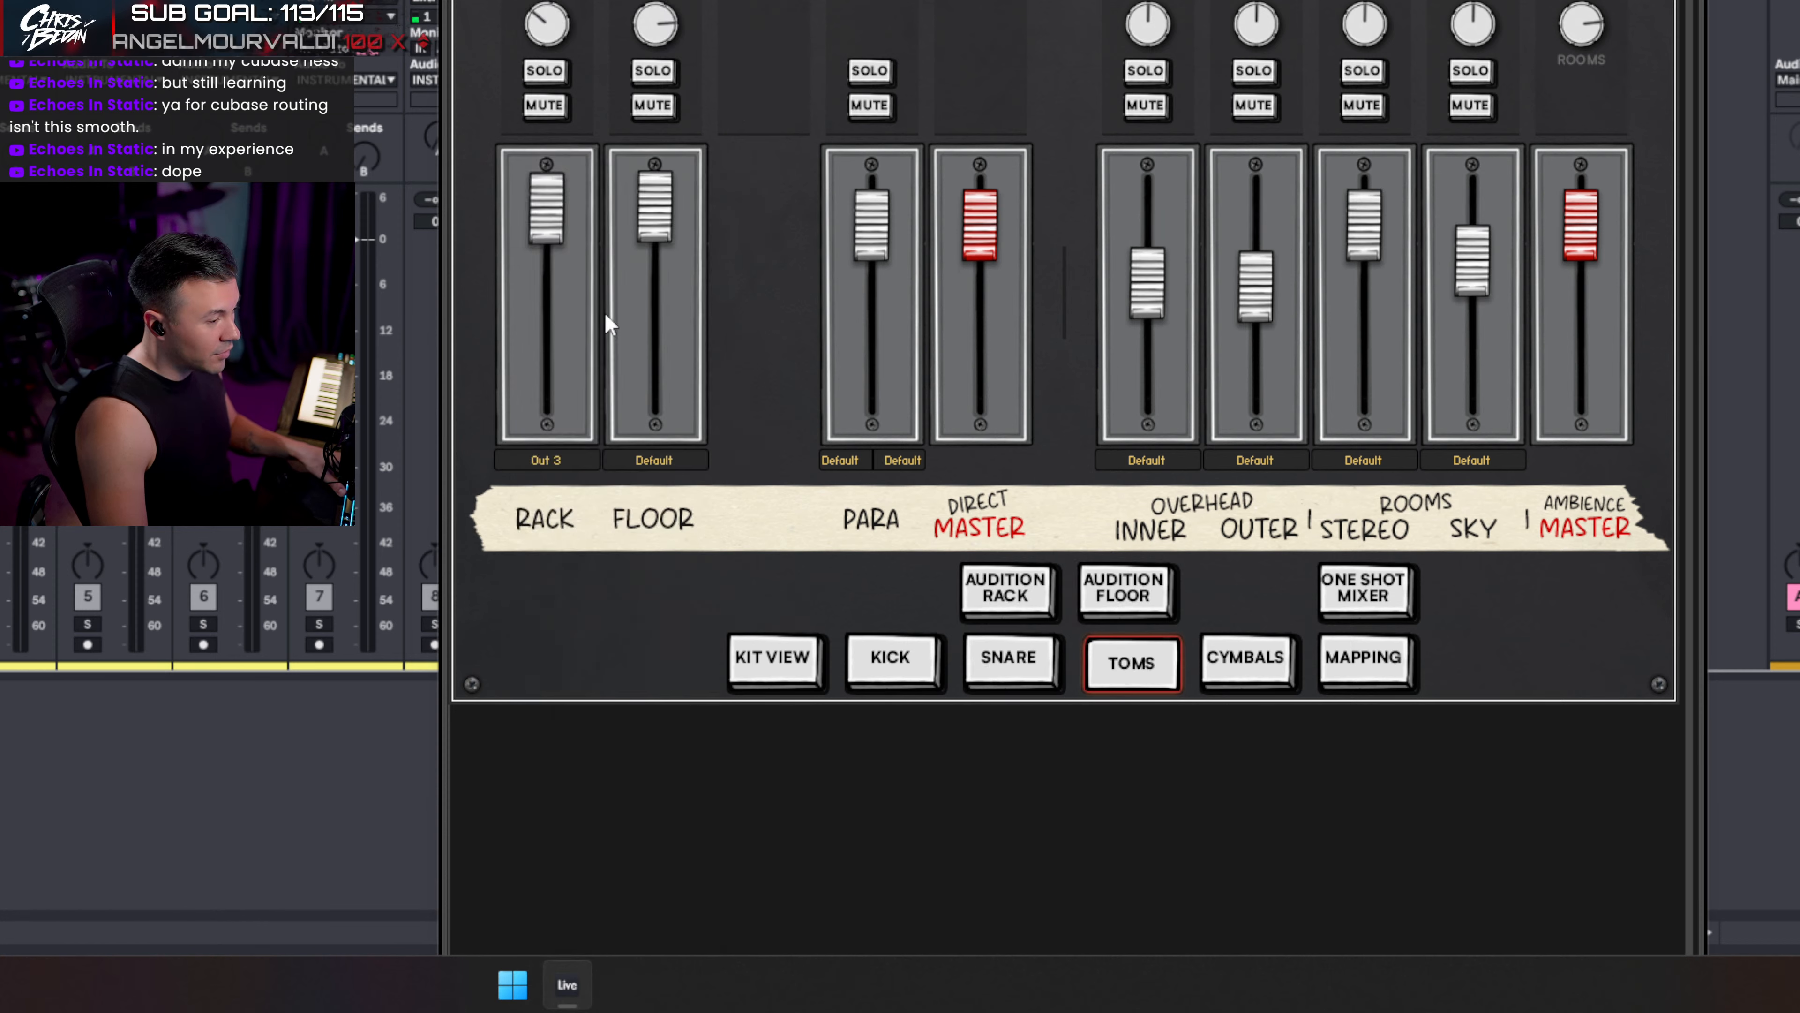
{"action": "left_click", "coordinate": [662, 459]}
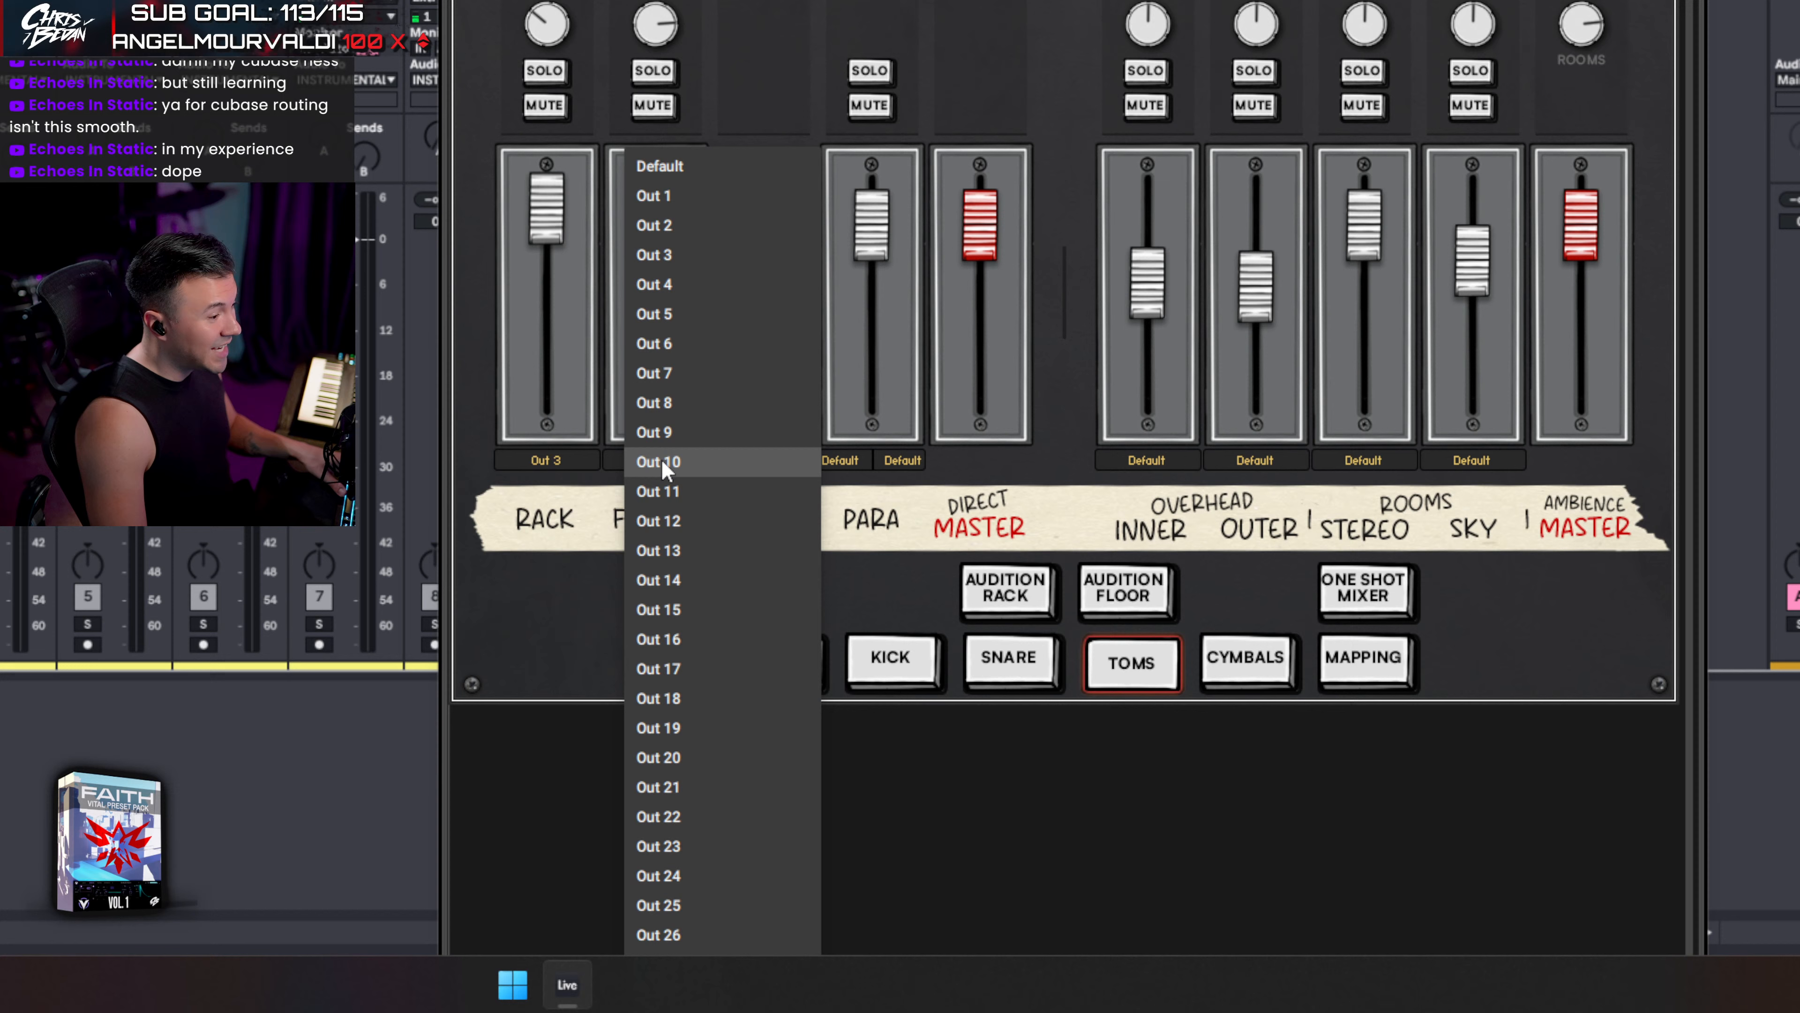
{"action": "left_click", "coordinate": [657, 283]}
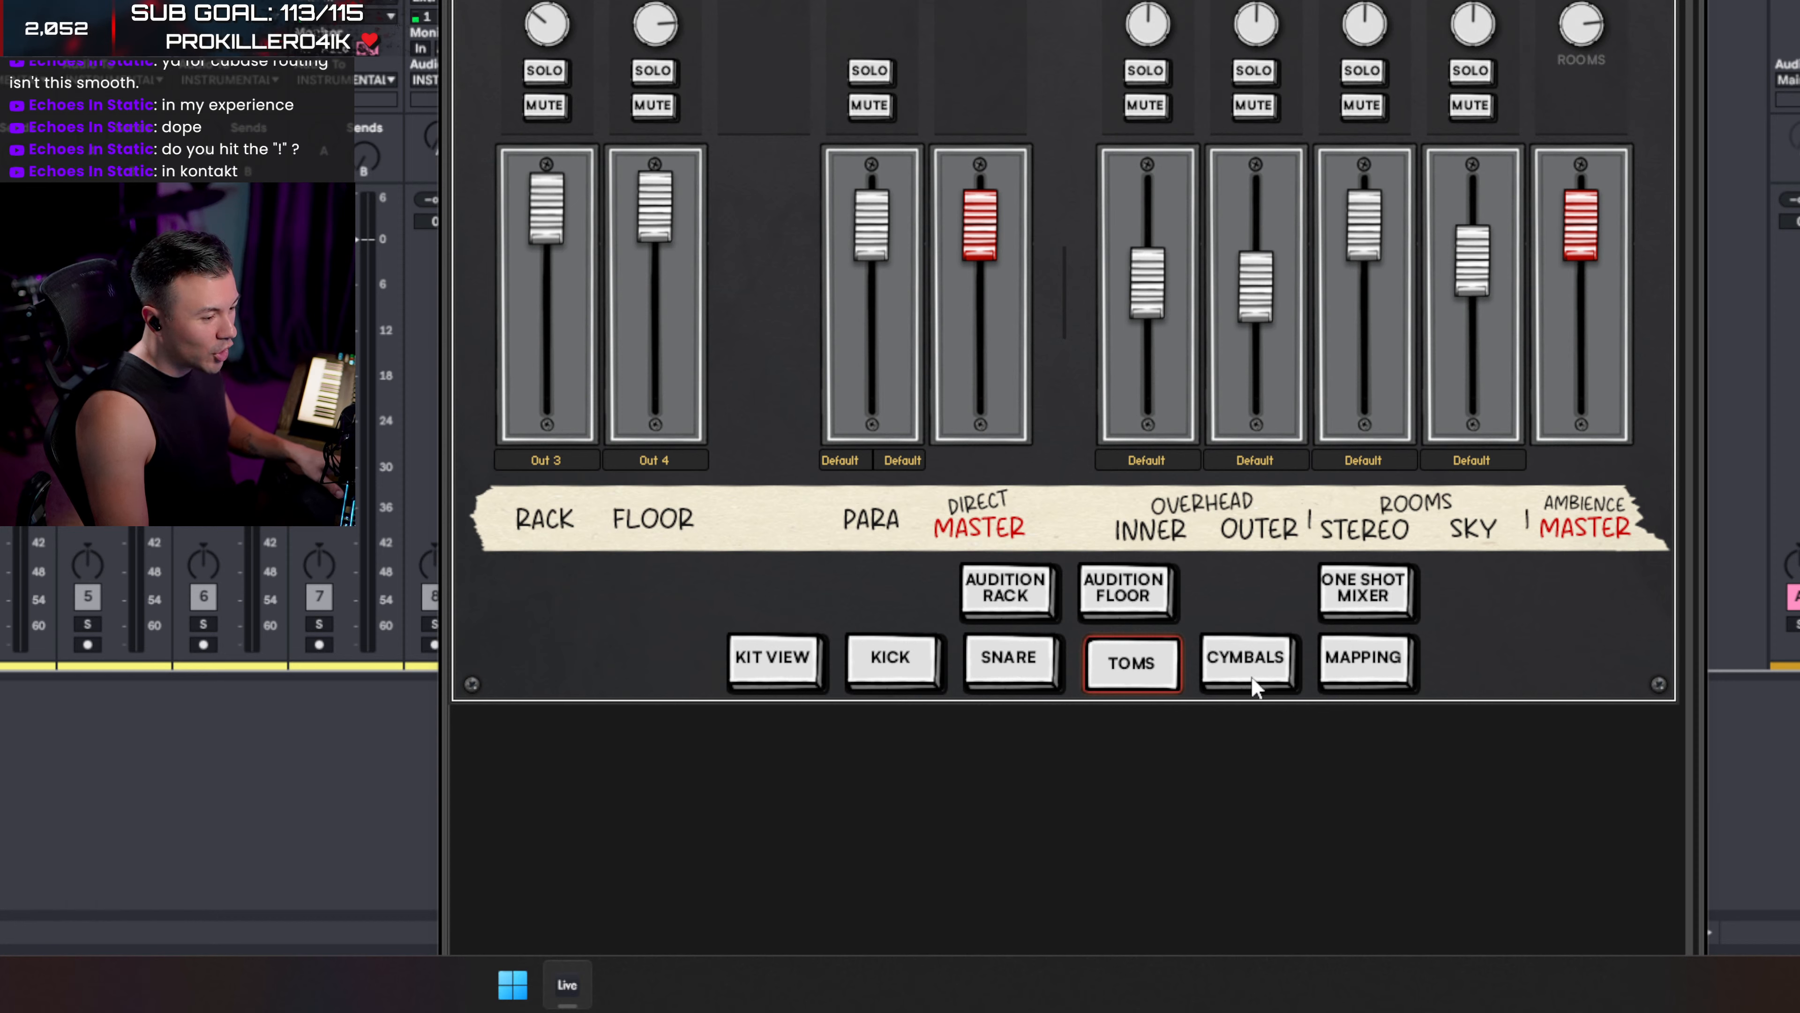
{"action": "left_click", "coordinate": [1249, 663]}
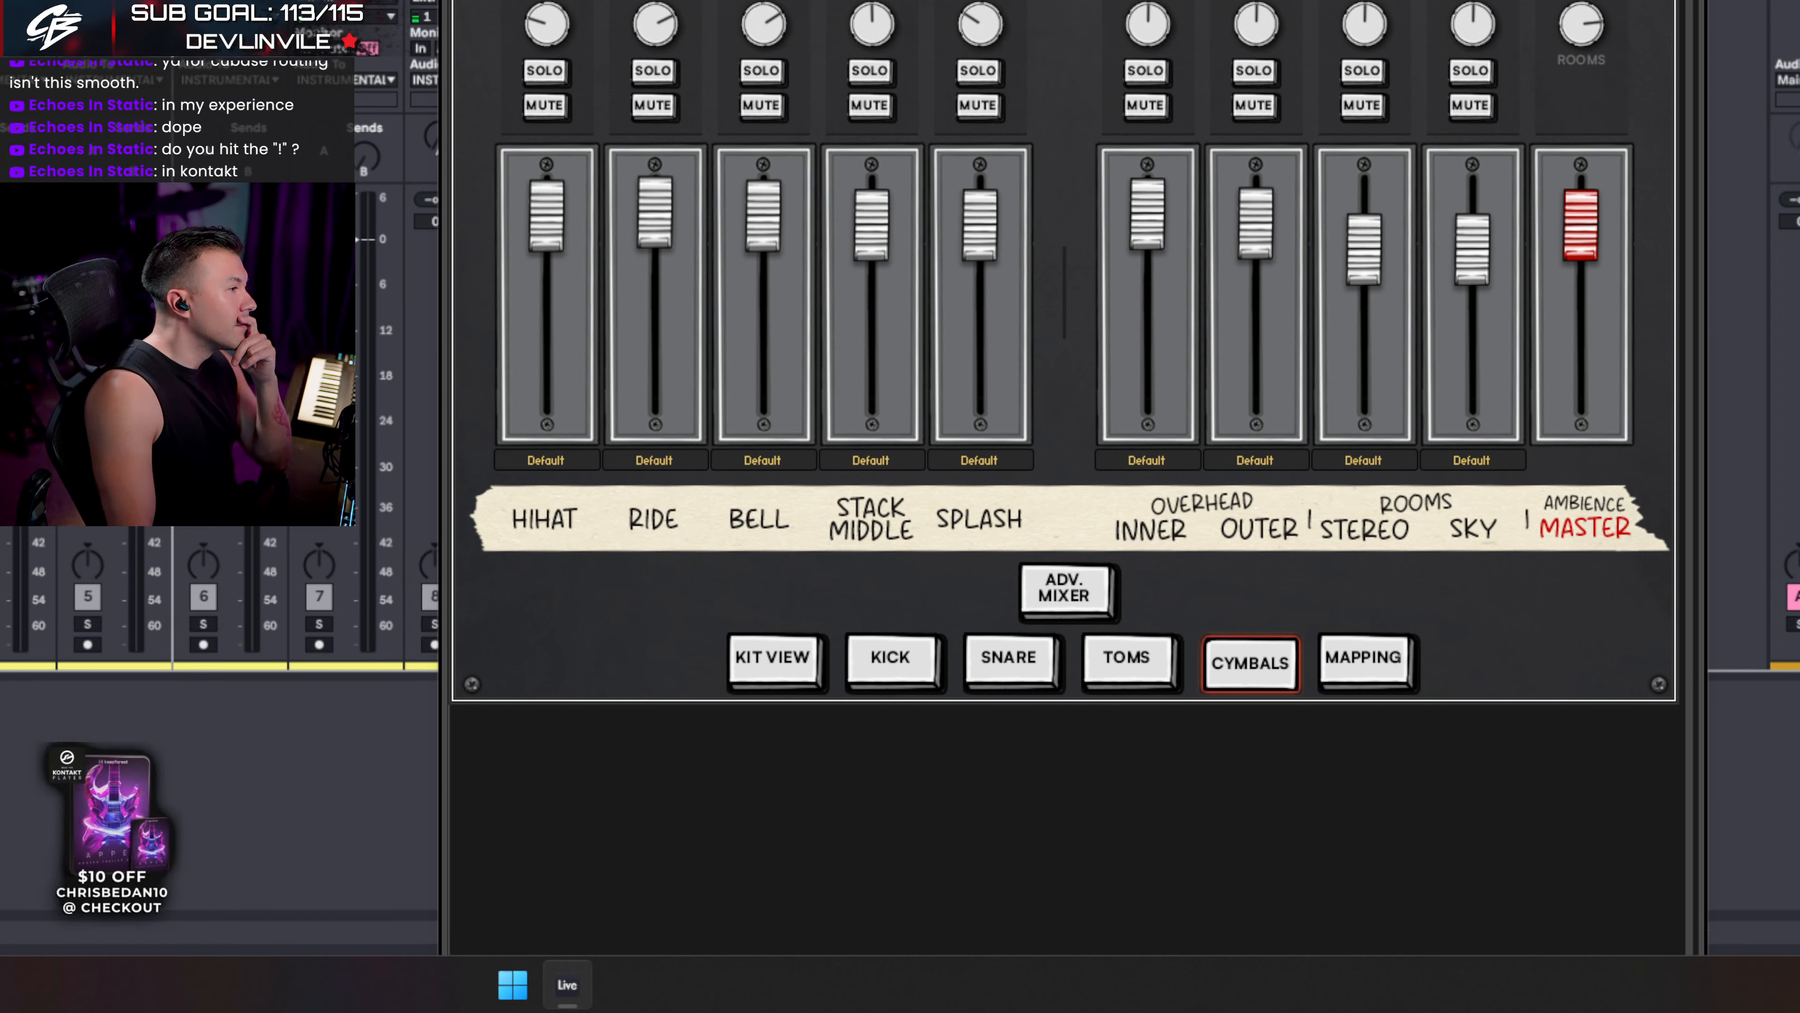
- Route the HIHAT channel to Out 5
{"action": "left_click", "coordinate": [230, 597]}
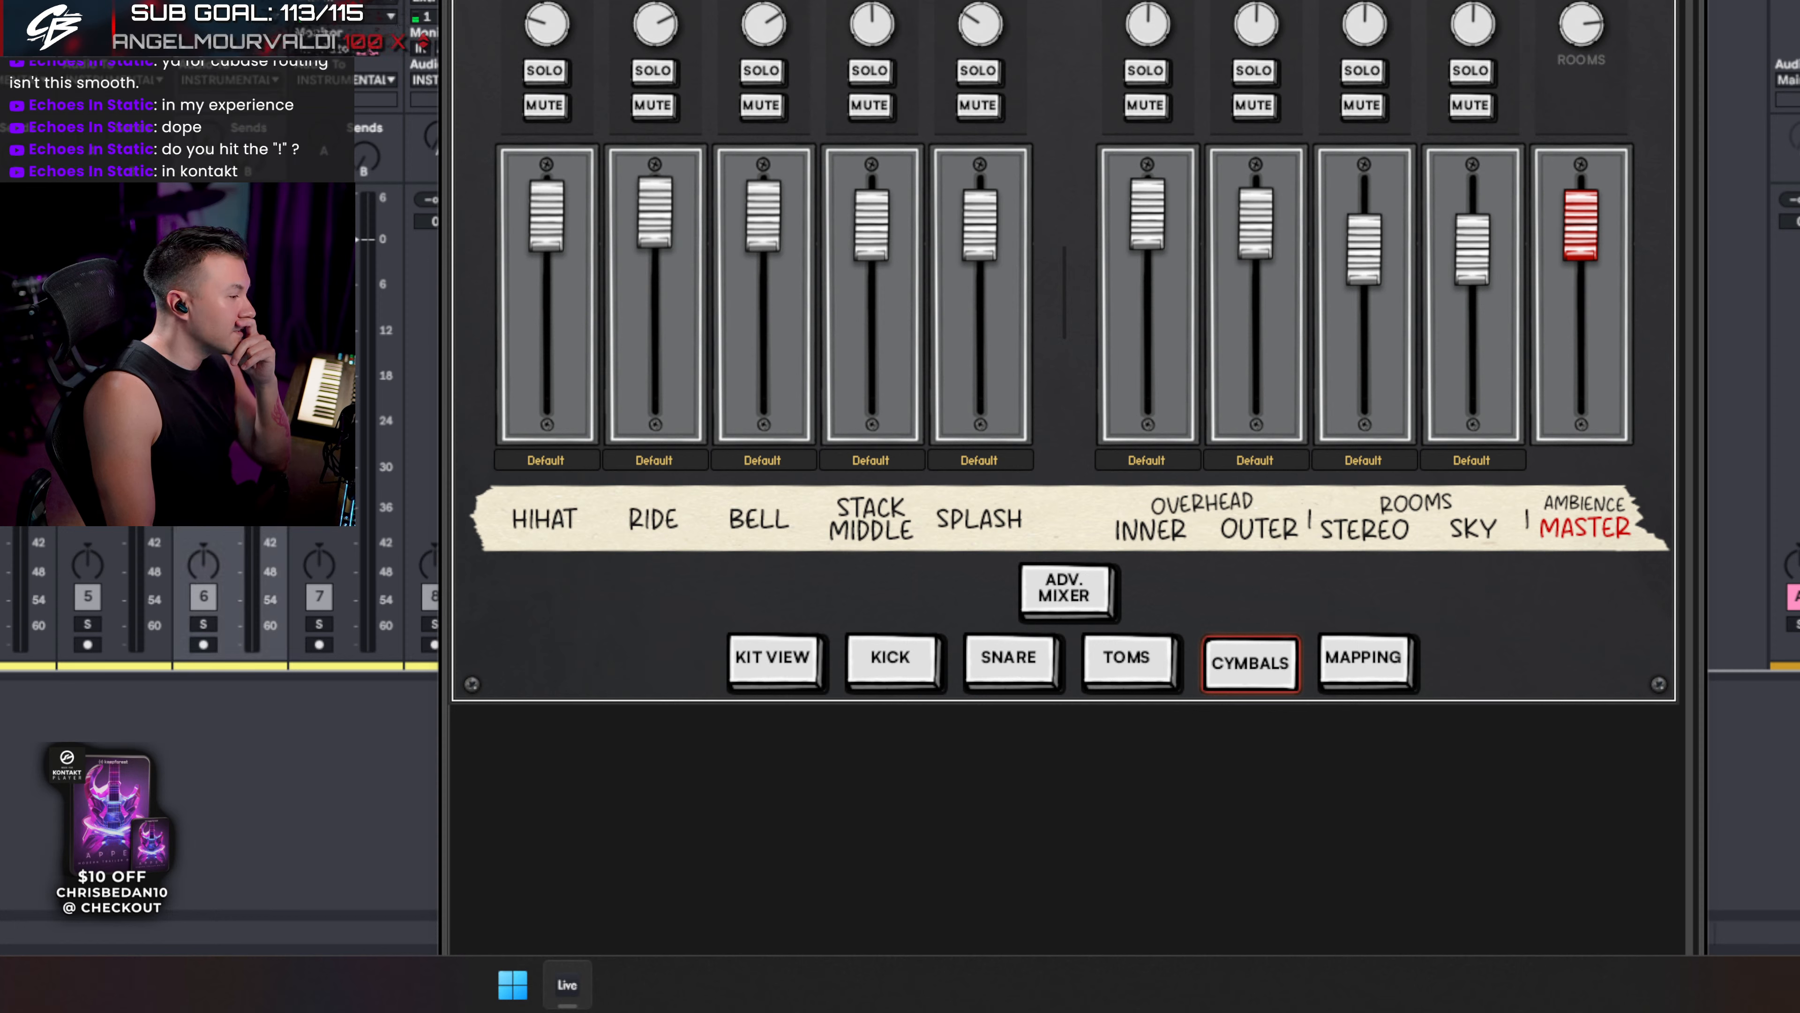
{"action": "left_click", "coordinate": [1127, 663]}
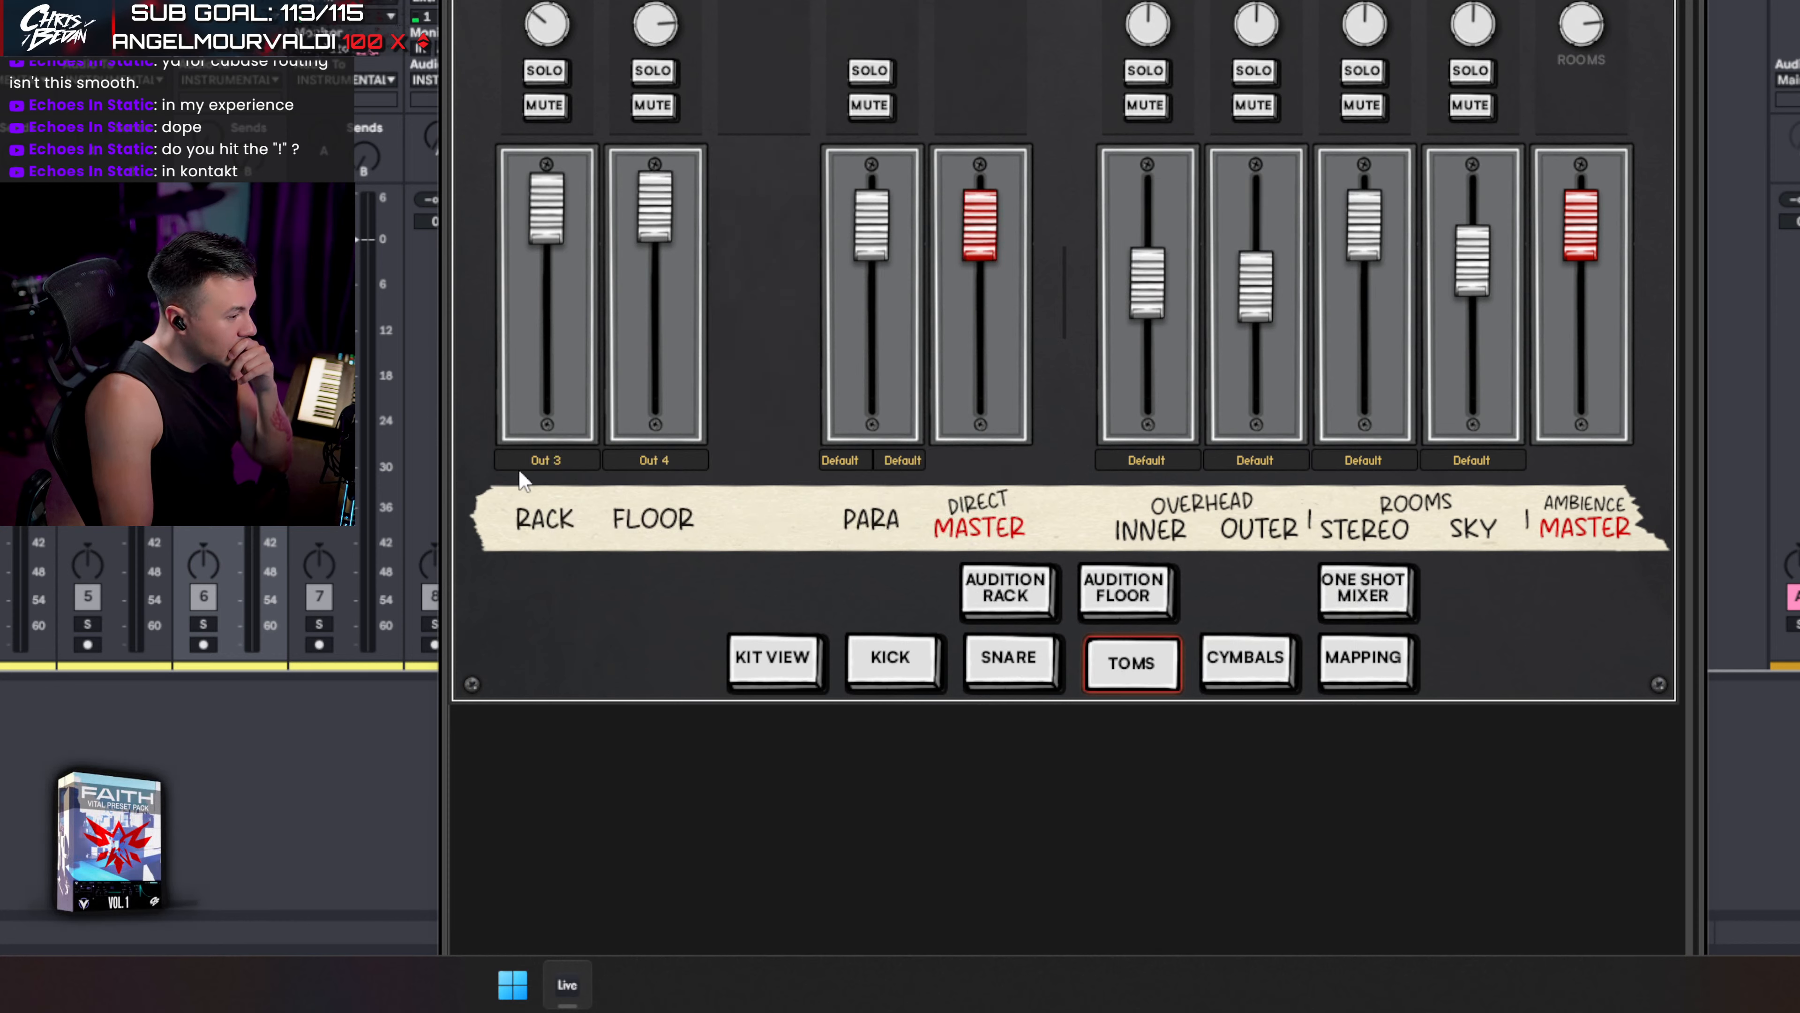
{"action": "left_click", "coordinate": [1274, 660]}
{"action": "left_click", "coordinate": [554, 461]}
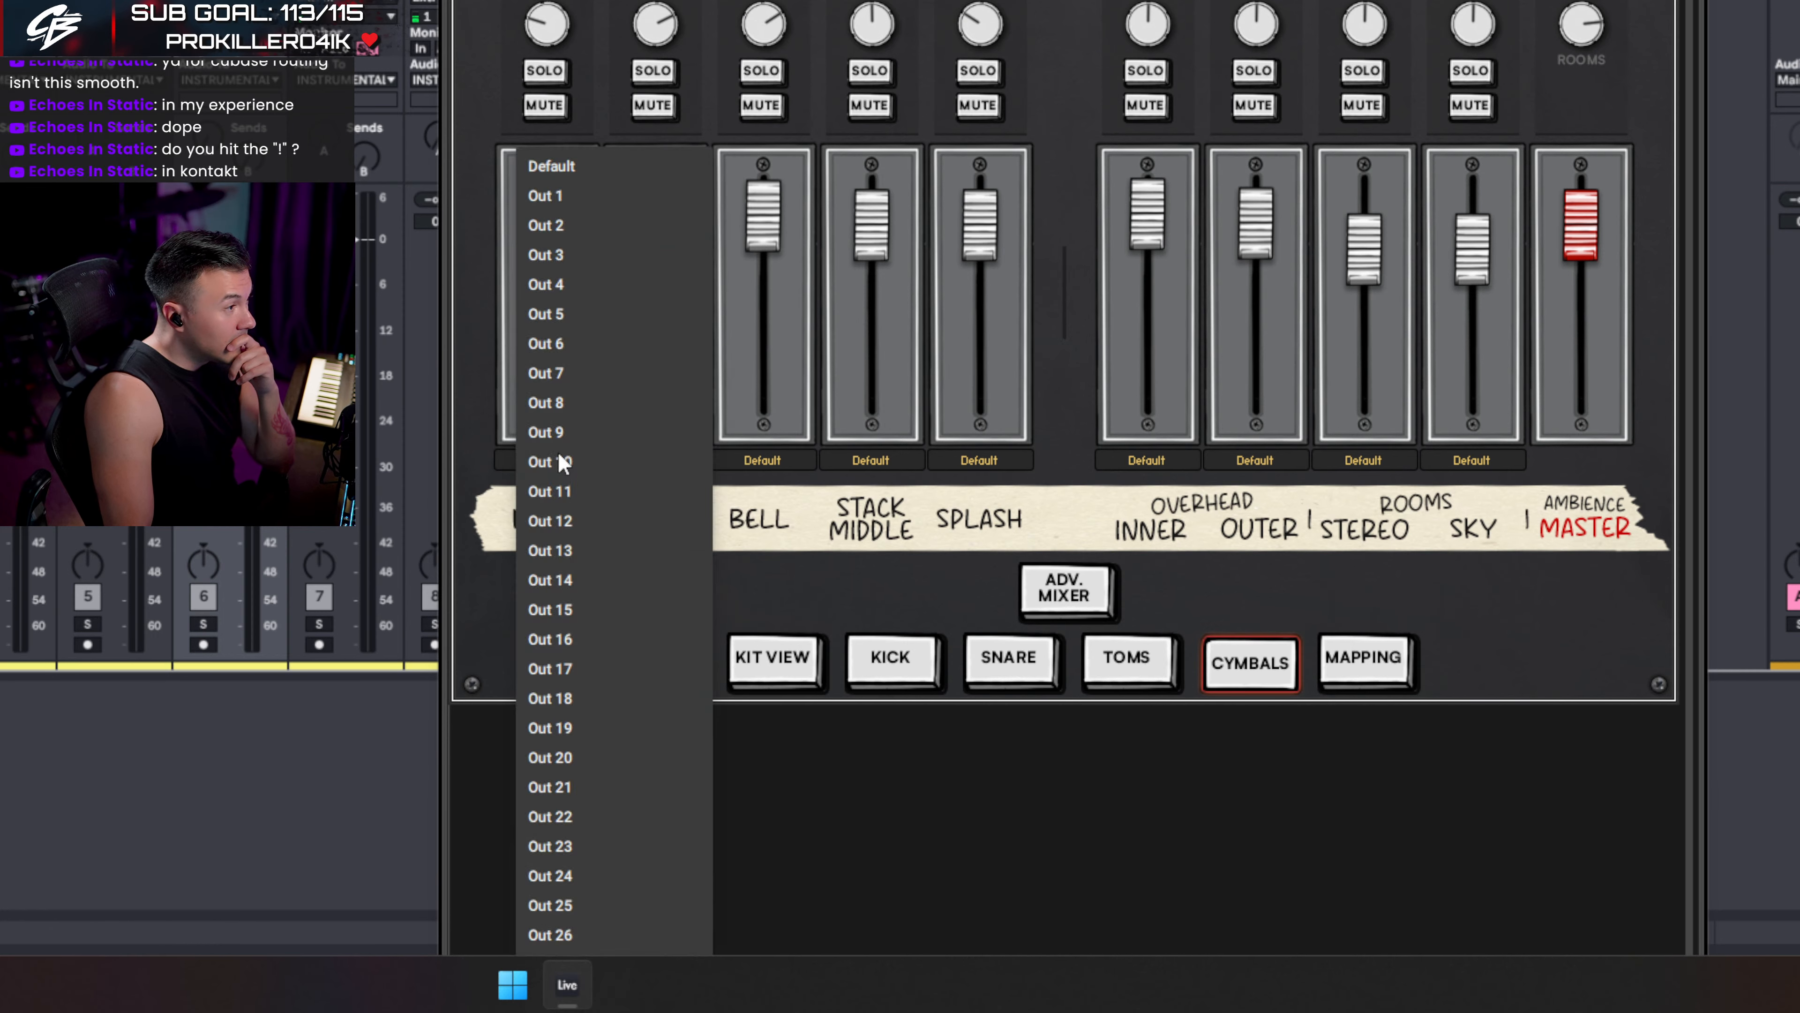
{"action": "left_click", "coordinate": [550, 313]}
- Route the RIDE, BELL, STACK MIDDLE and SPLASH channels to Out 6
{"action": "left_click", "coordinate": [654, 457]}
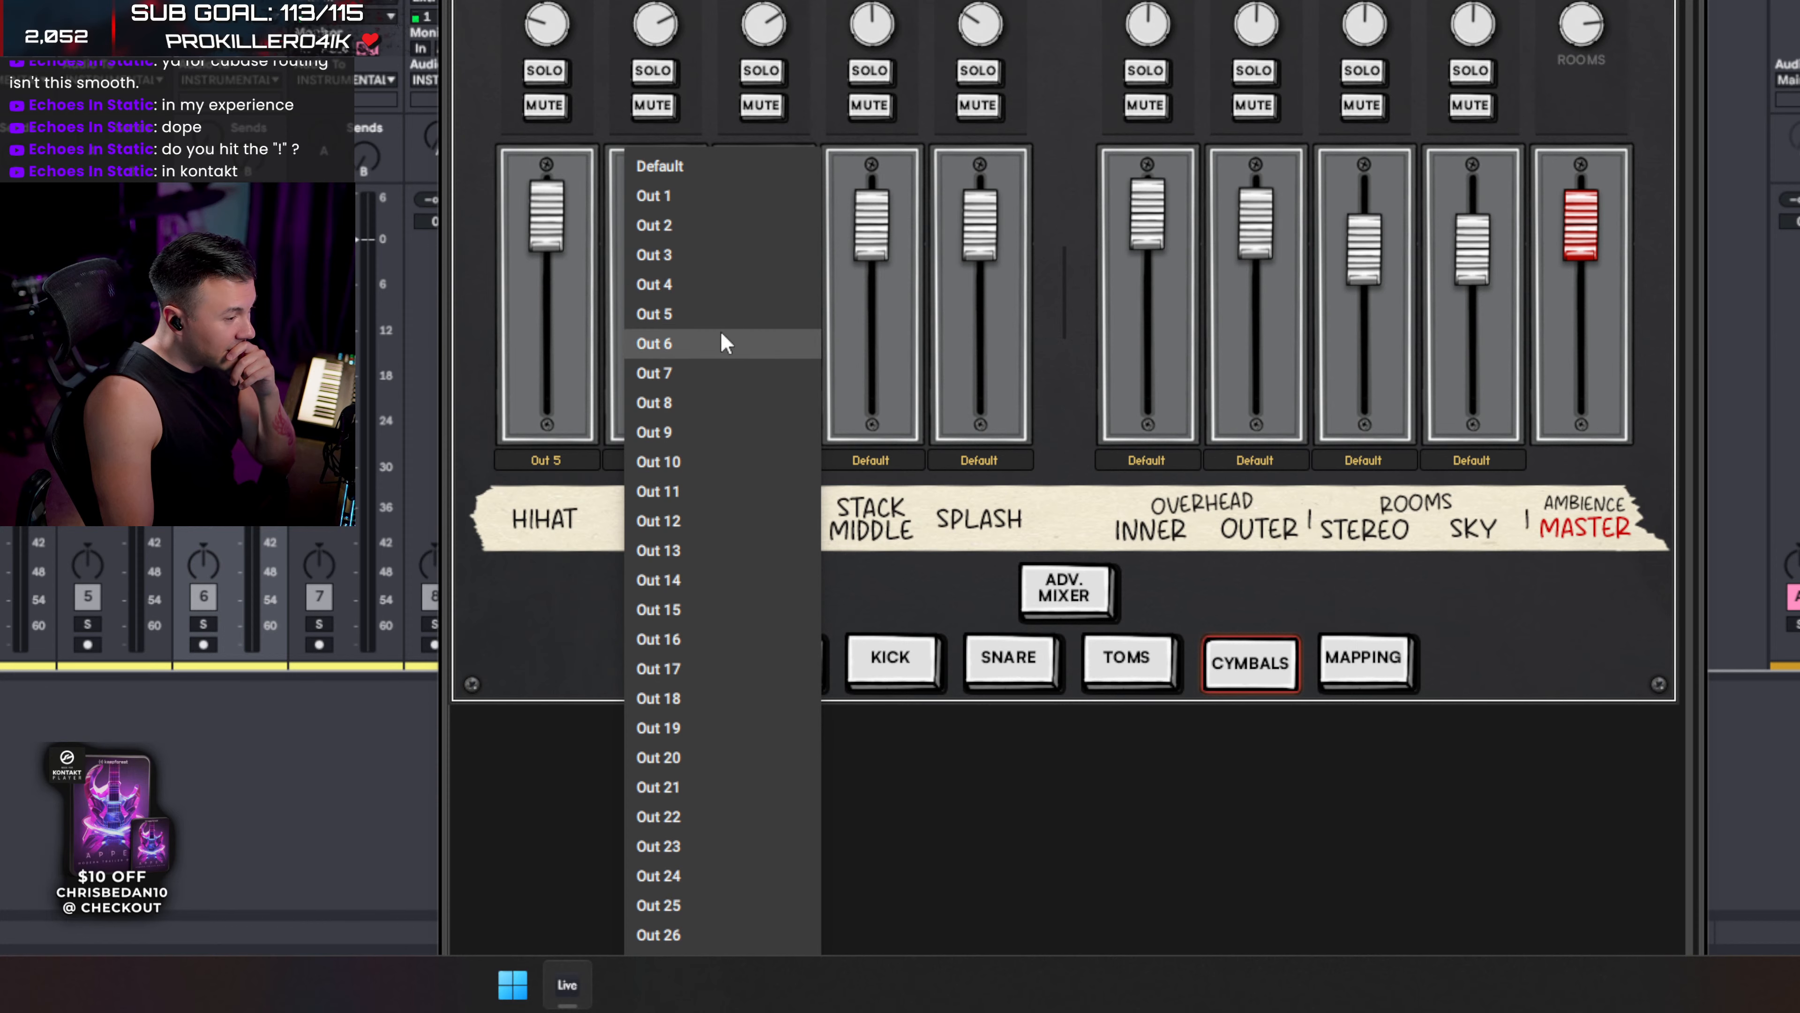
{"action": "left_click", "coordinate": [705, 344]}
{"action": "left_click", "coordinate": [764, 463]}
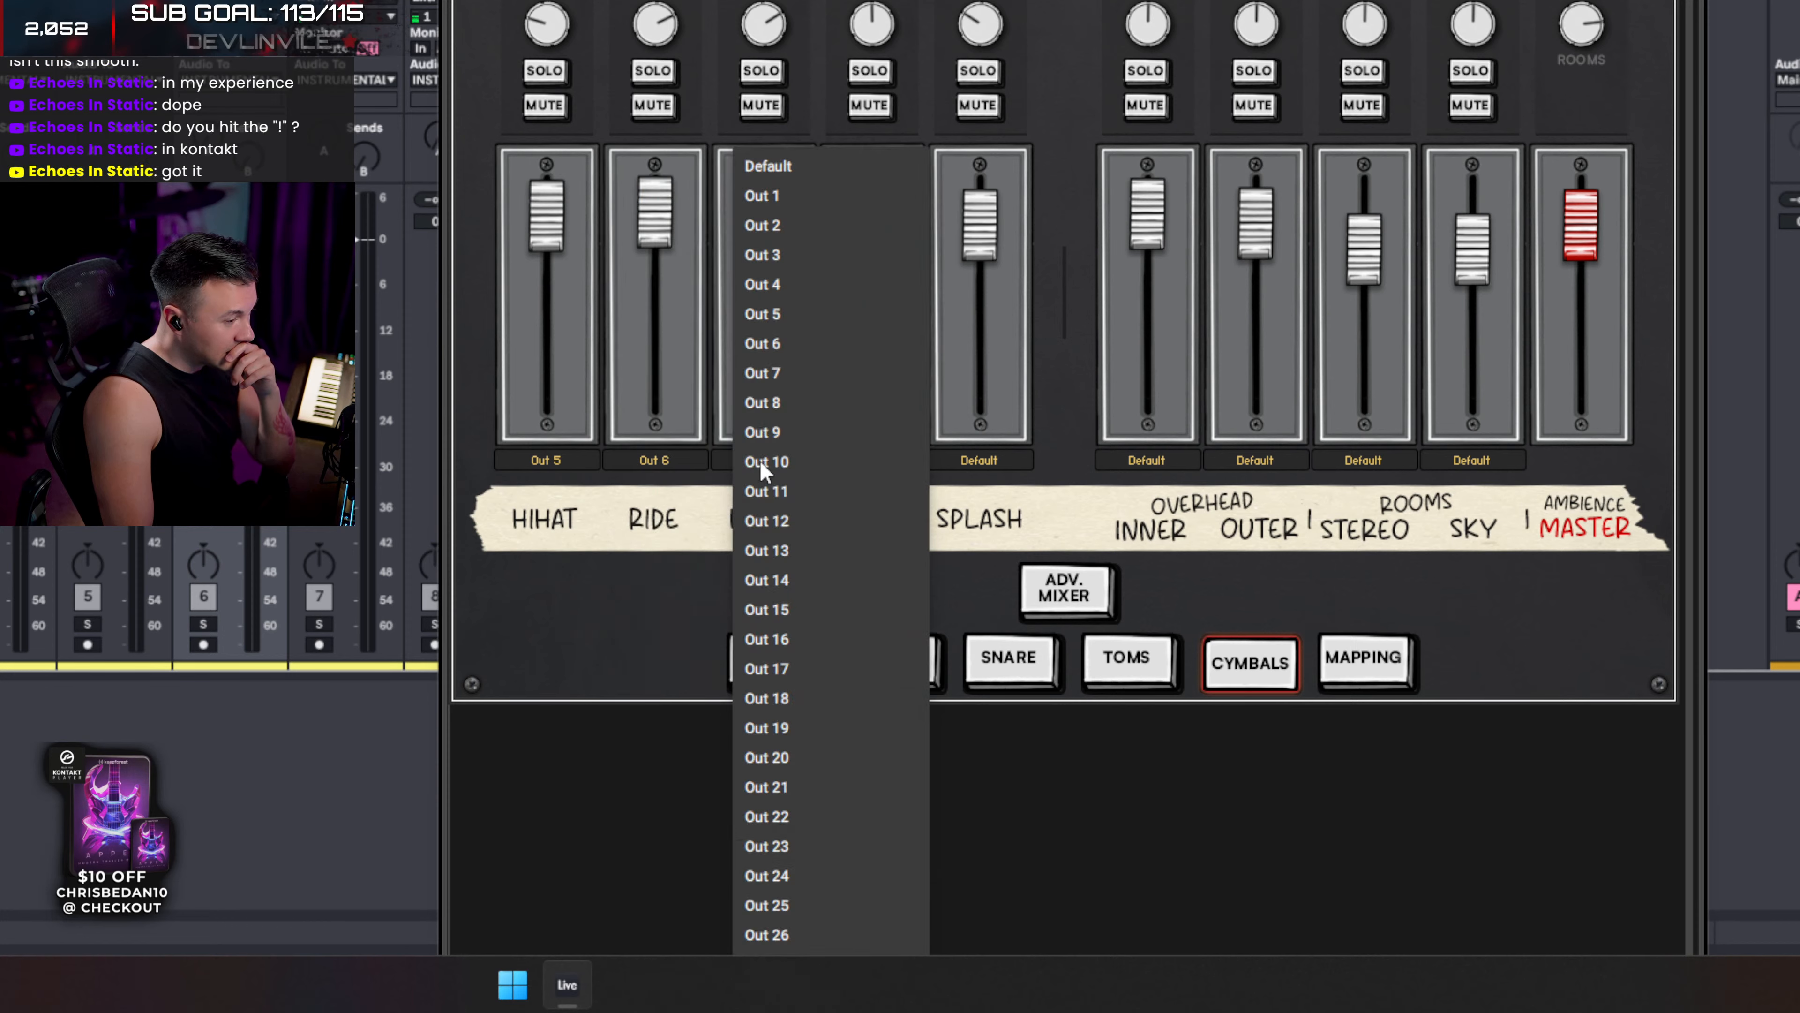
{"action": "left_click", "coordinate": [777, 335]}
{"action": "left_click", "coordinate": [874, 461]}
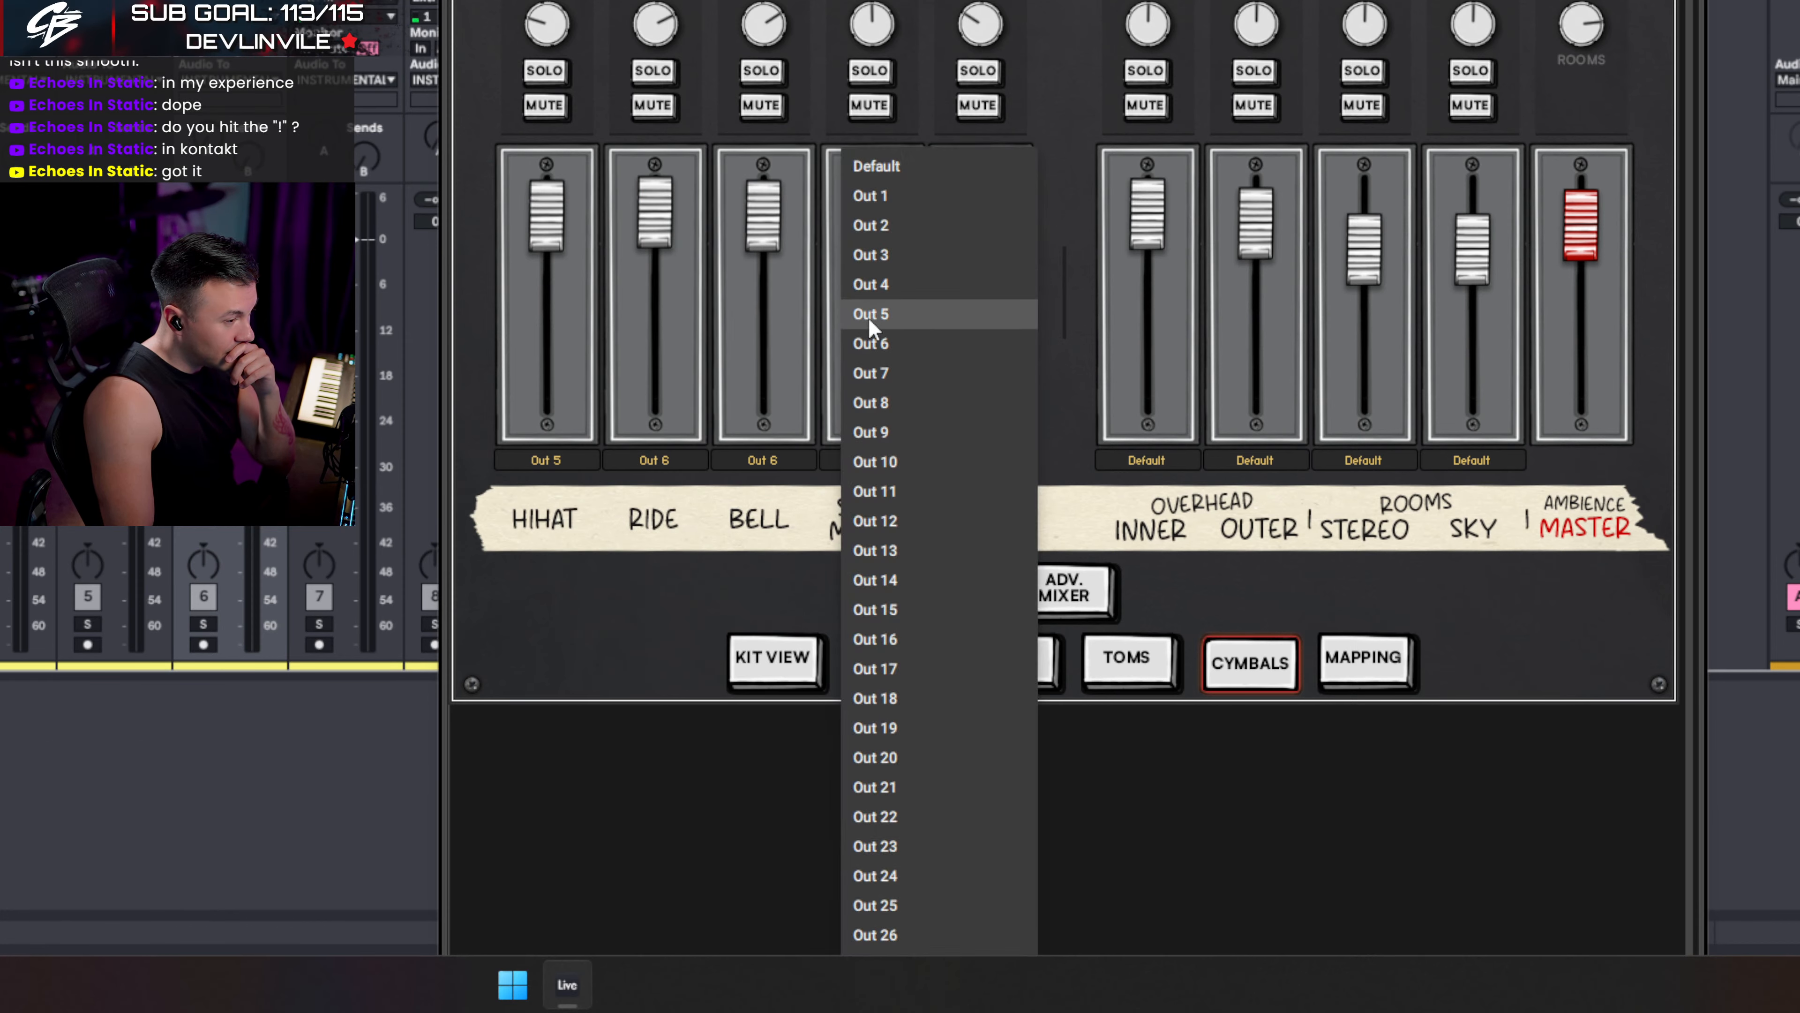
{"action": "left_click", "coordinate": [867, 317]}
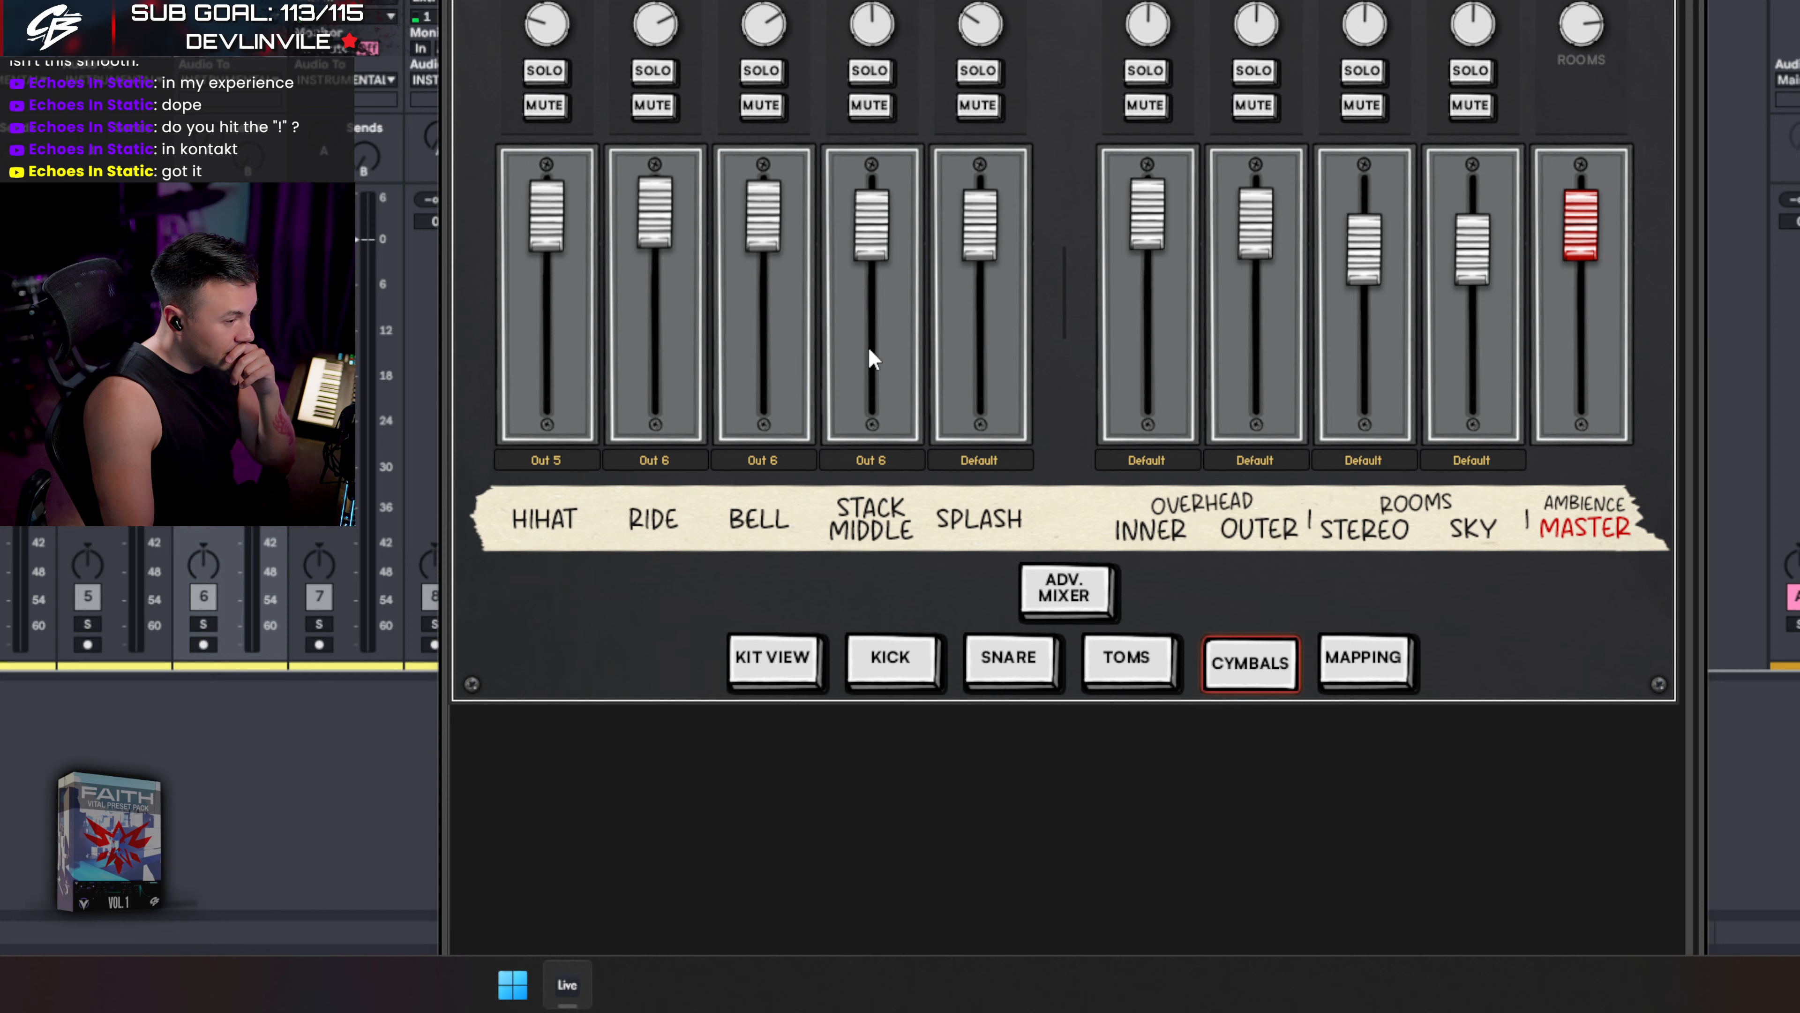
{"action": "left_click", "coordinate": [984, 461]}
{"action": "left_click", "coordinate": [988, 345]}
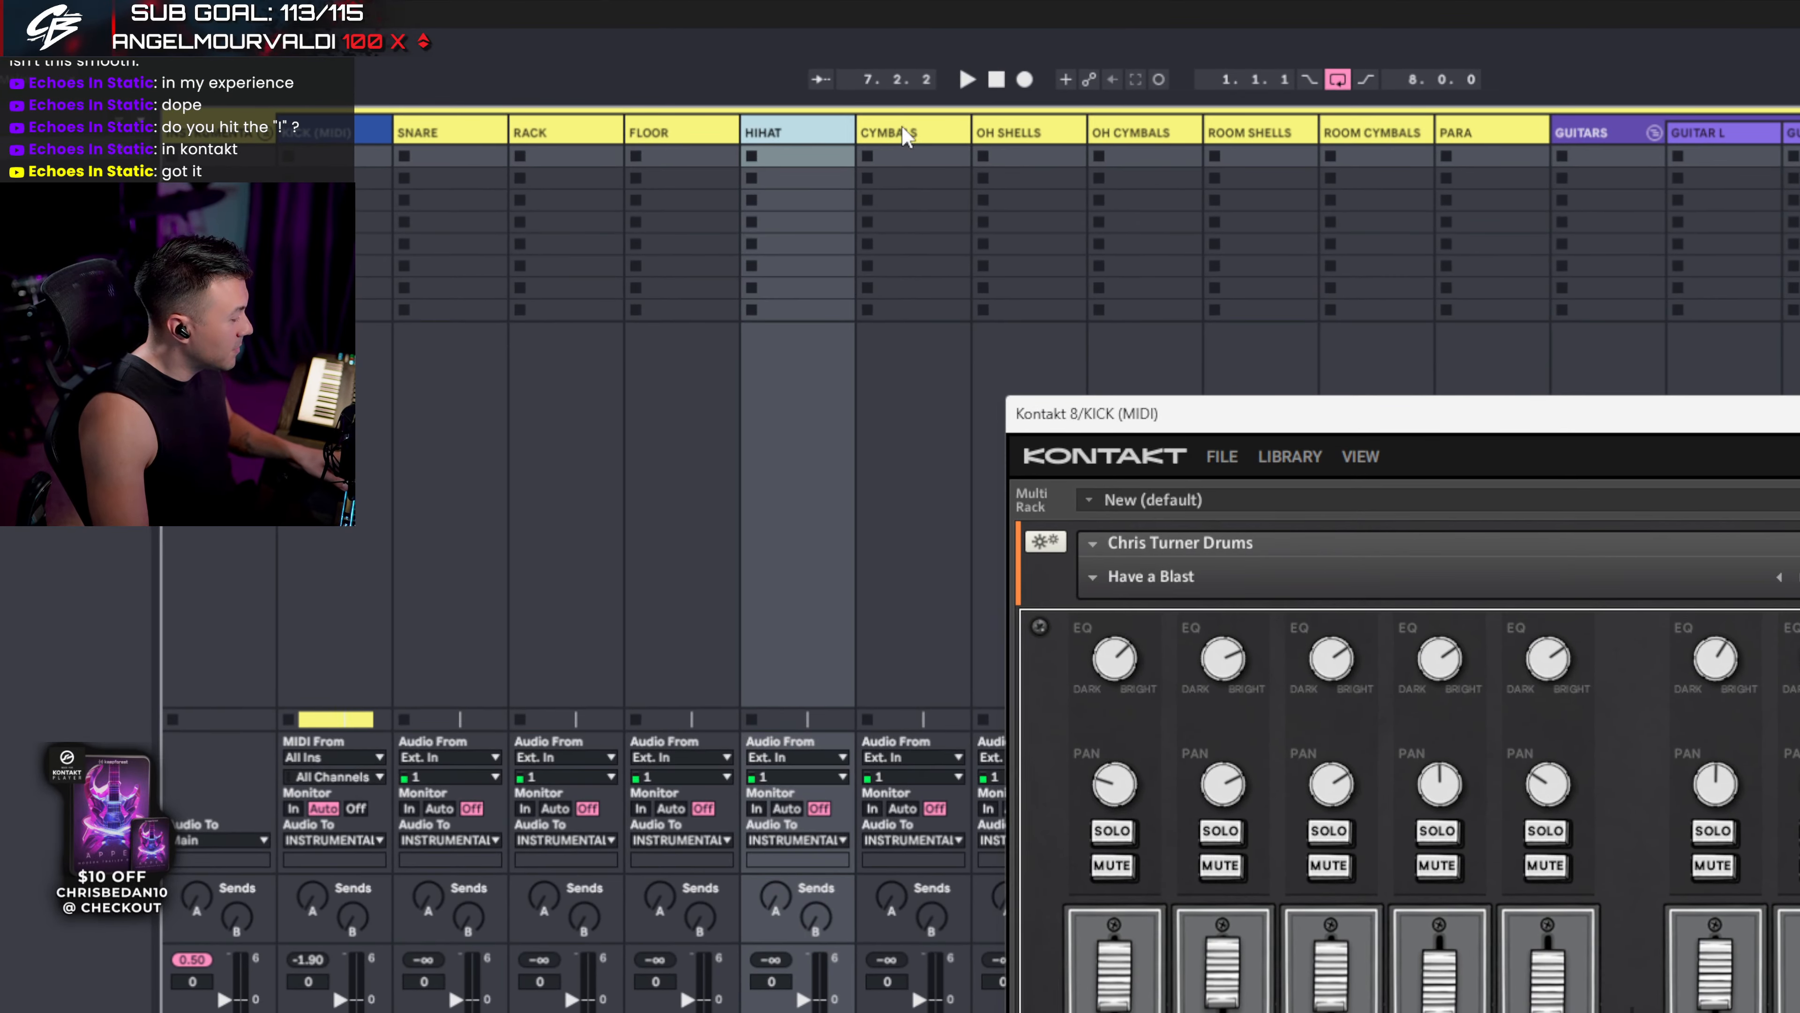
- Select the CYMBALS track and switch Kontakt to the KICK page, leaving overhead inner on Default
{"action": "left_click", "coordinate": [901, 127]}
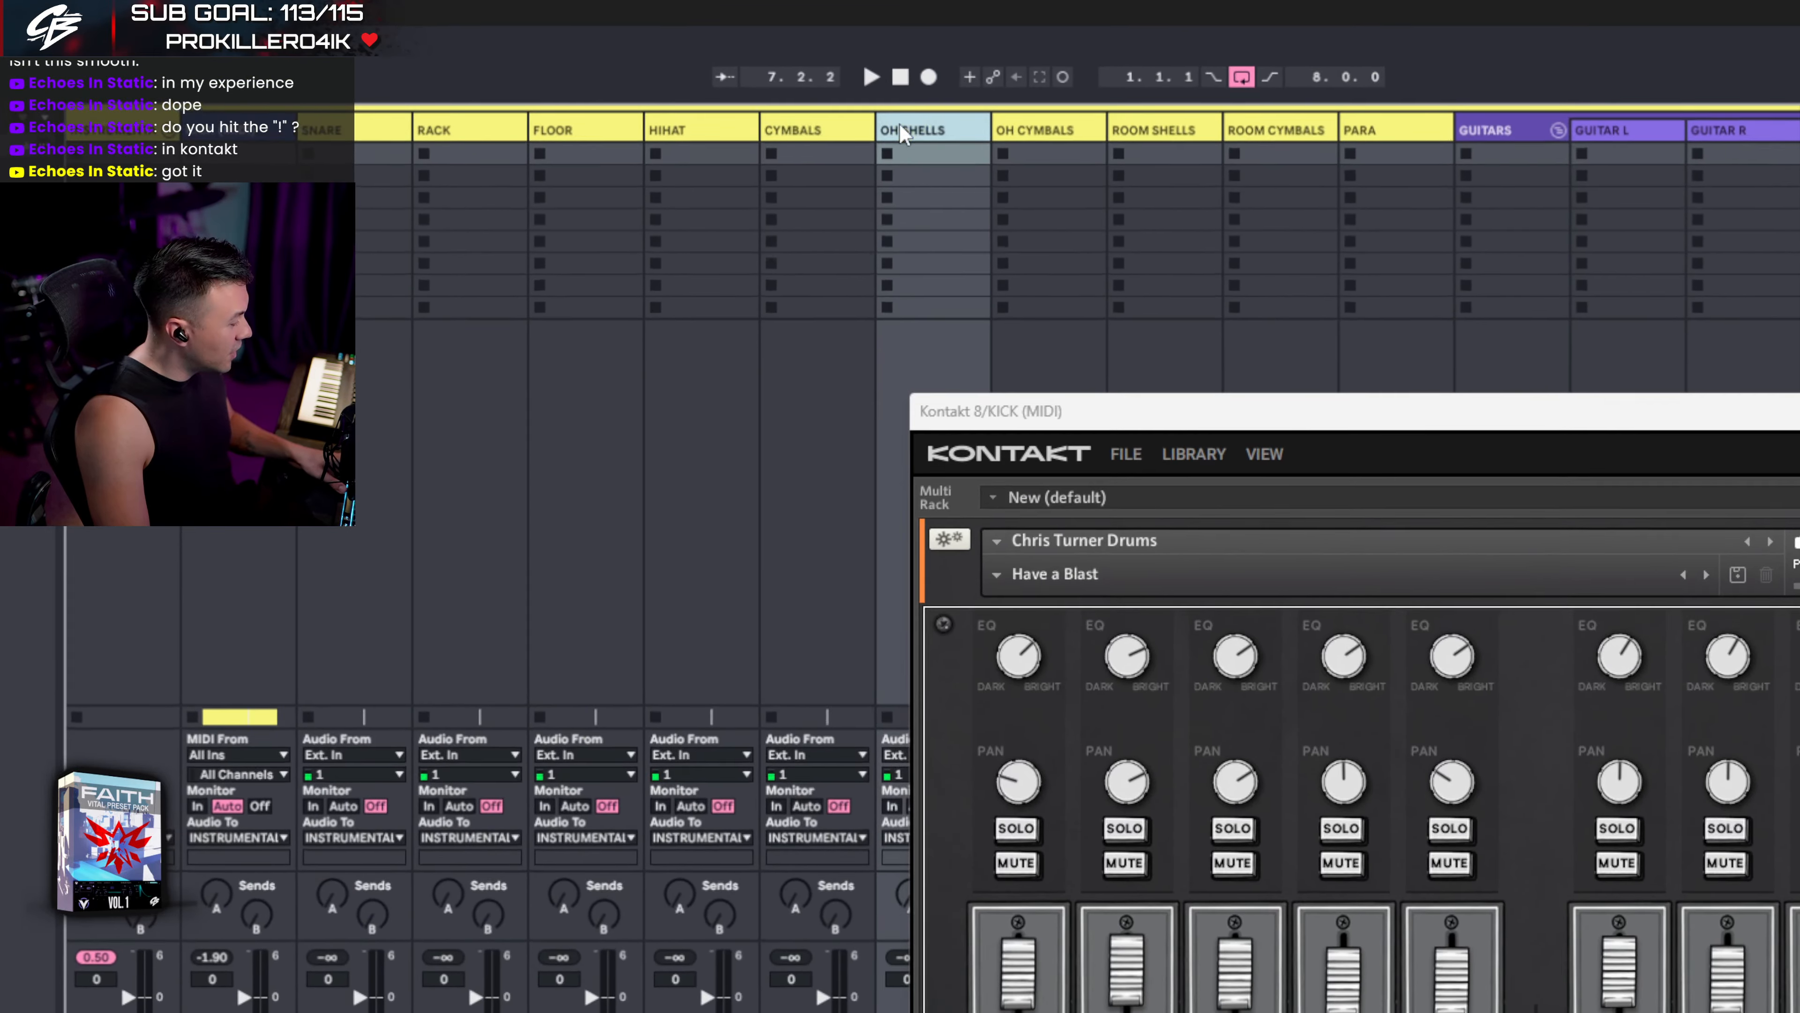
{"action": "left_click", "coordinate": [784, 667]}
{"action": "left_click", "coordinate": [910, 511]}
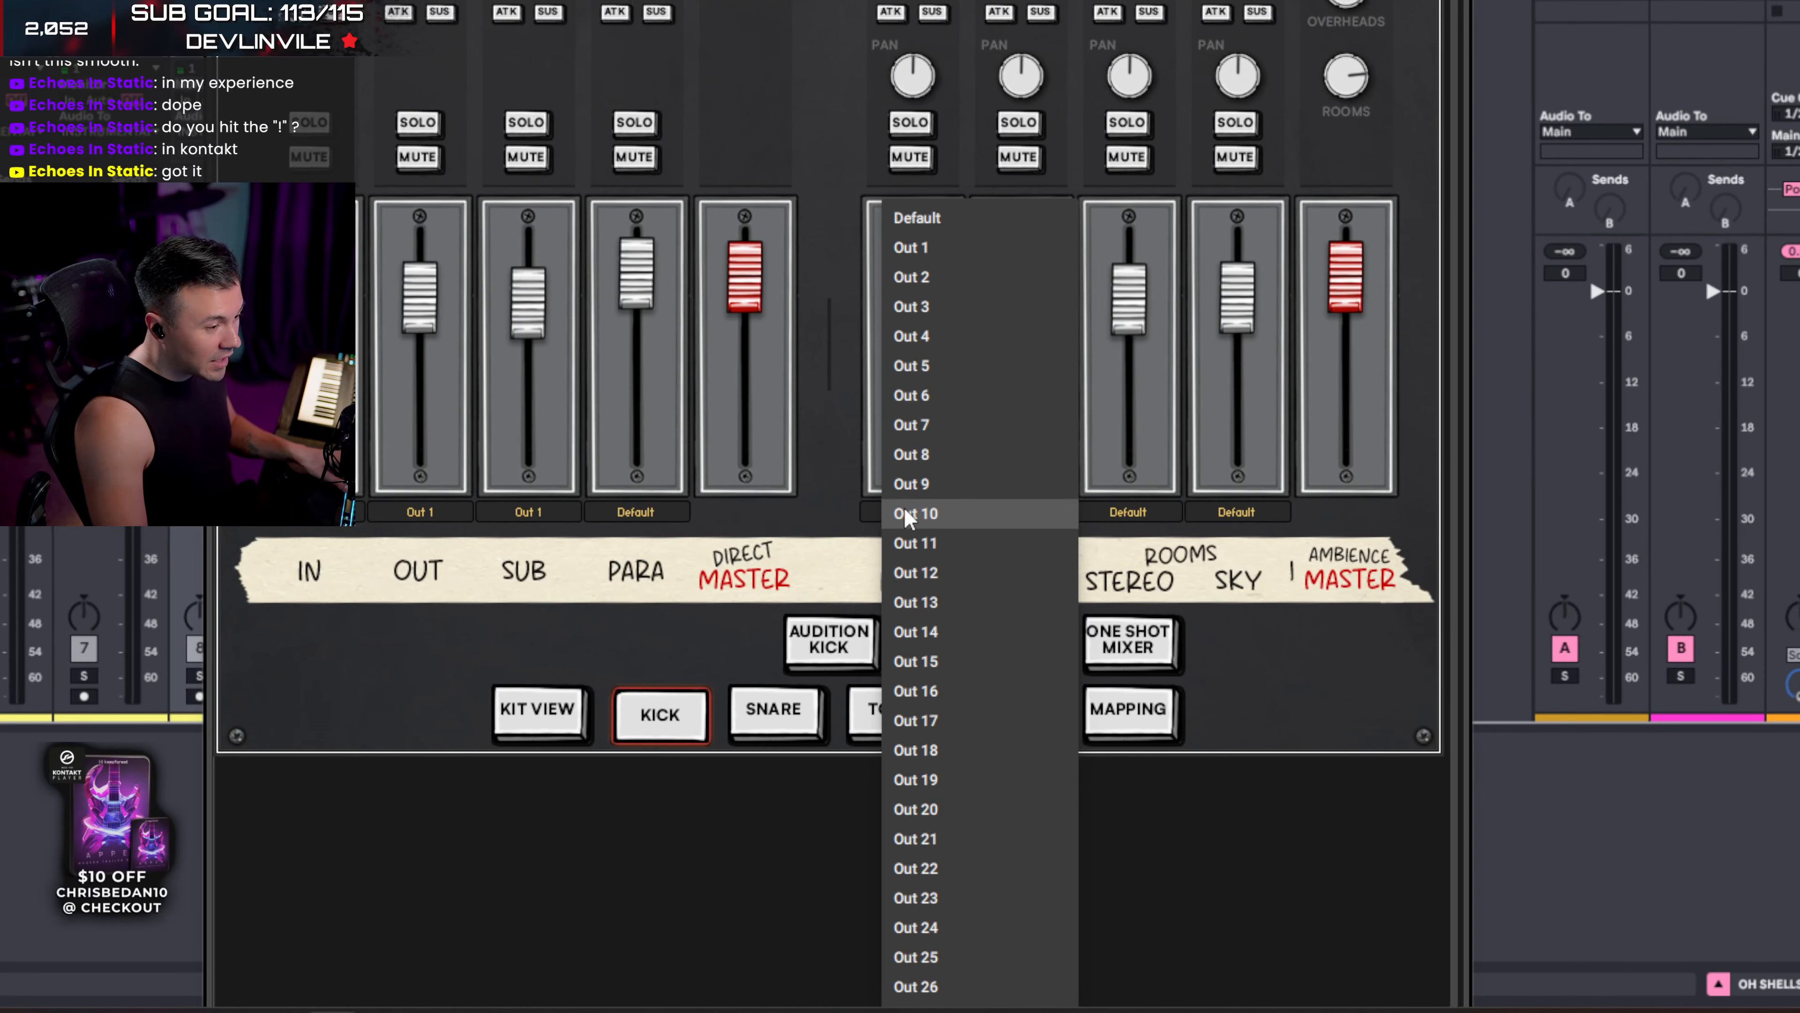
{"action": "left_click", "coordinate": [836, 519]}
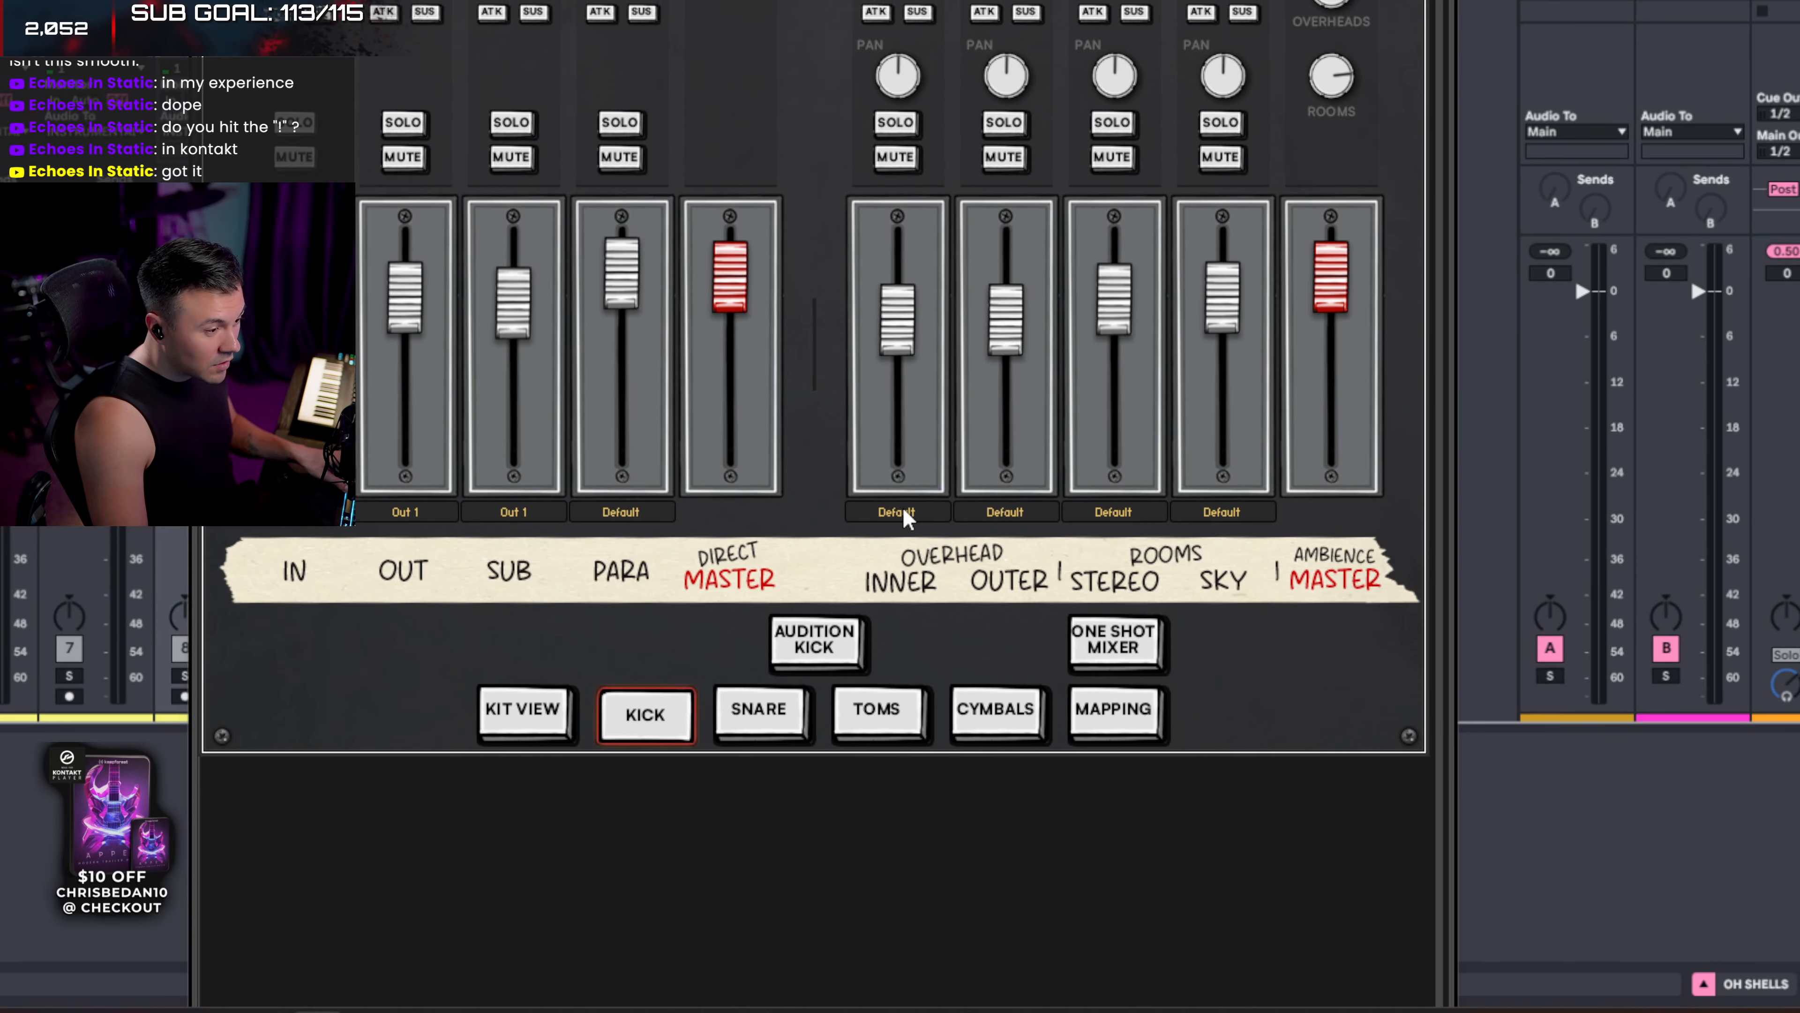
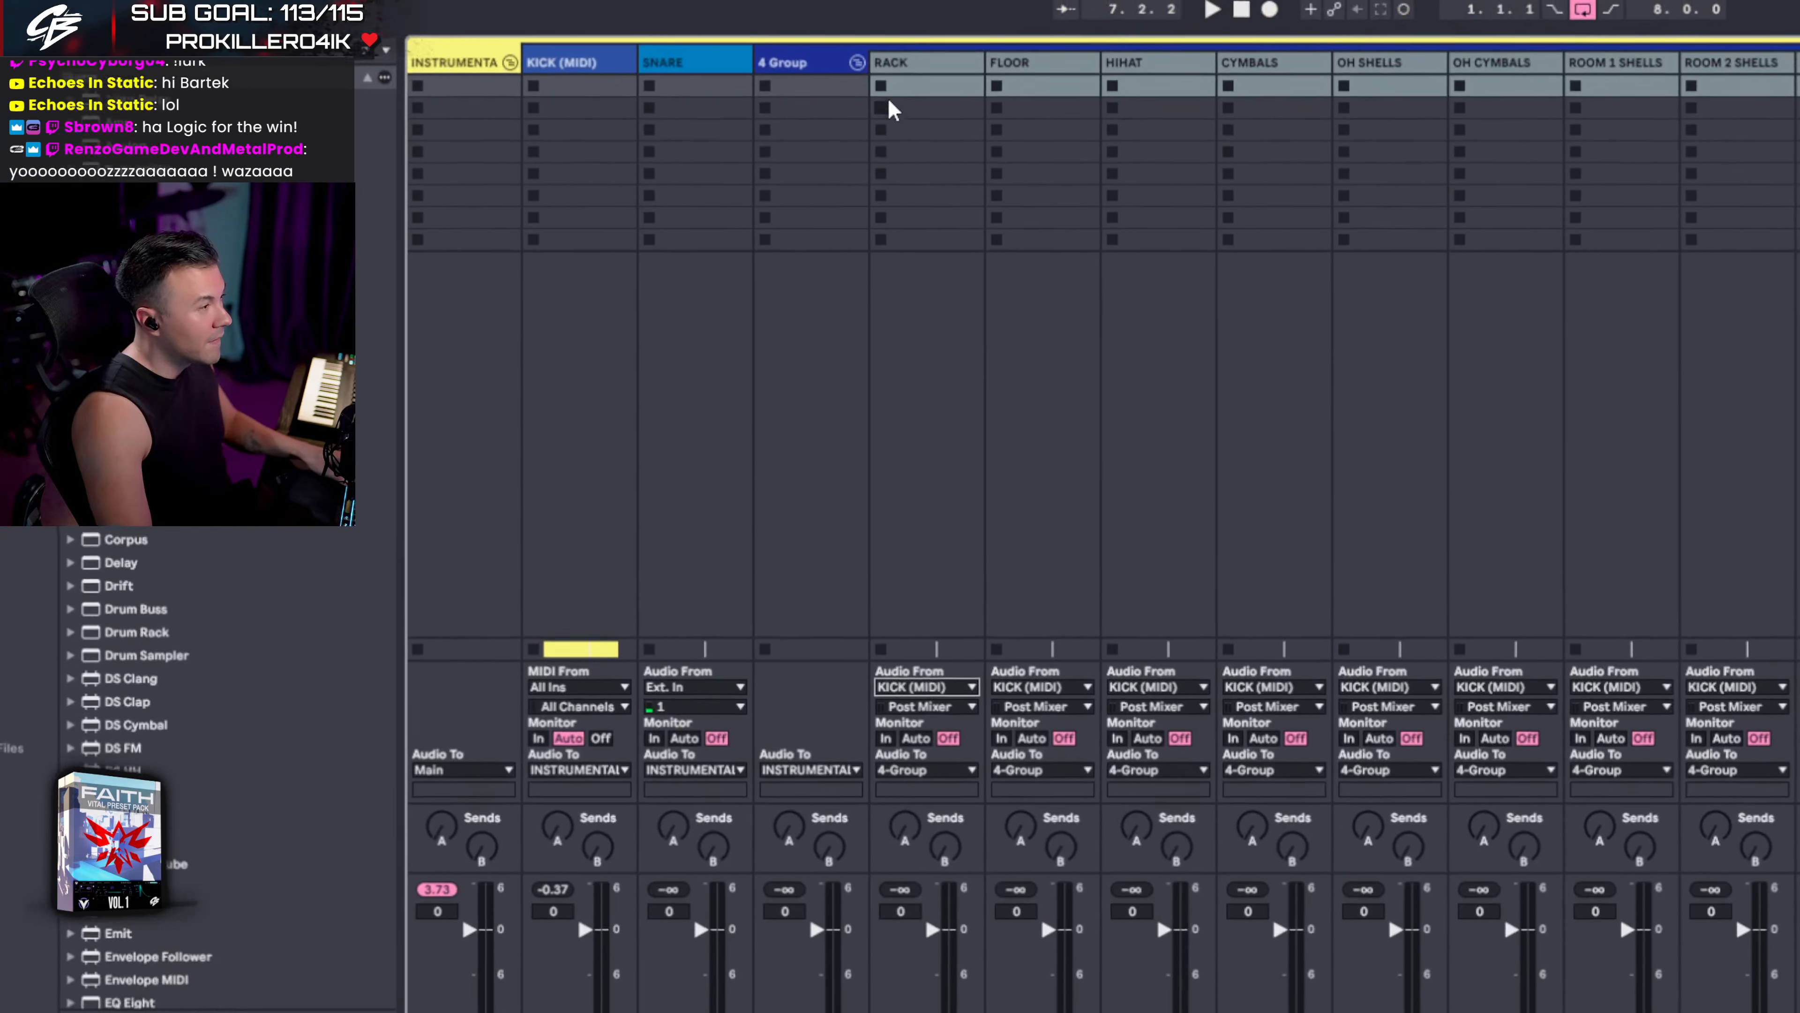
- Feed RACK, FLOOR and HIHAT from KICK (MIDI) on KT Out 2, 3 and 4
{"action": "left_click", "coordinate": [901, 121]}
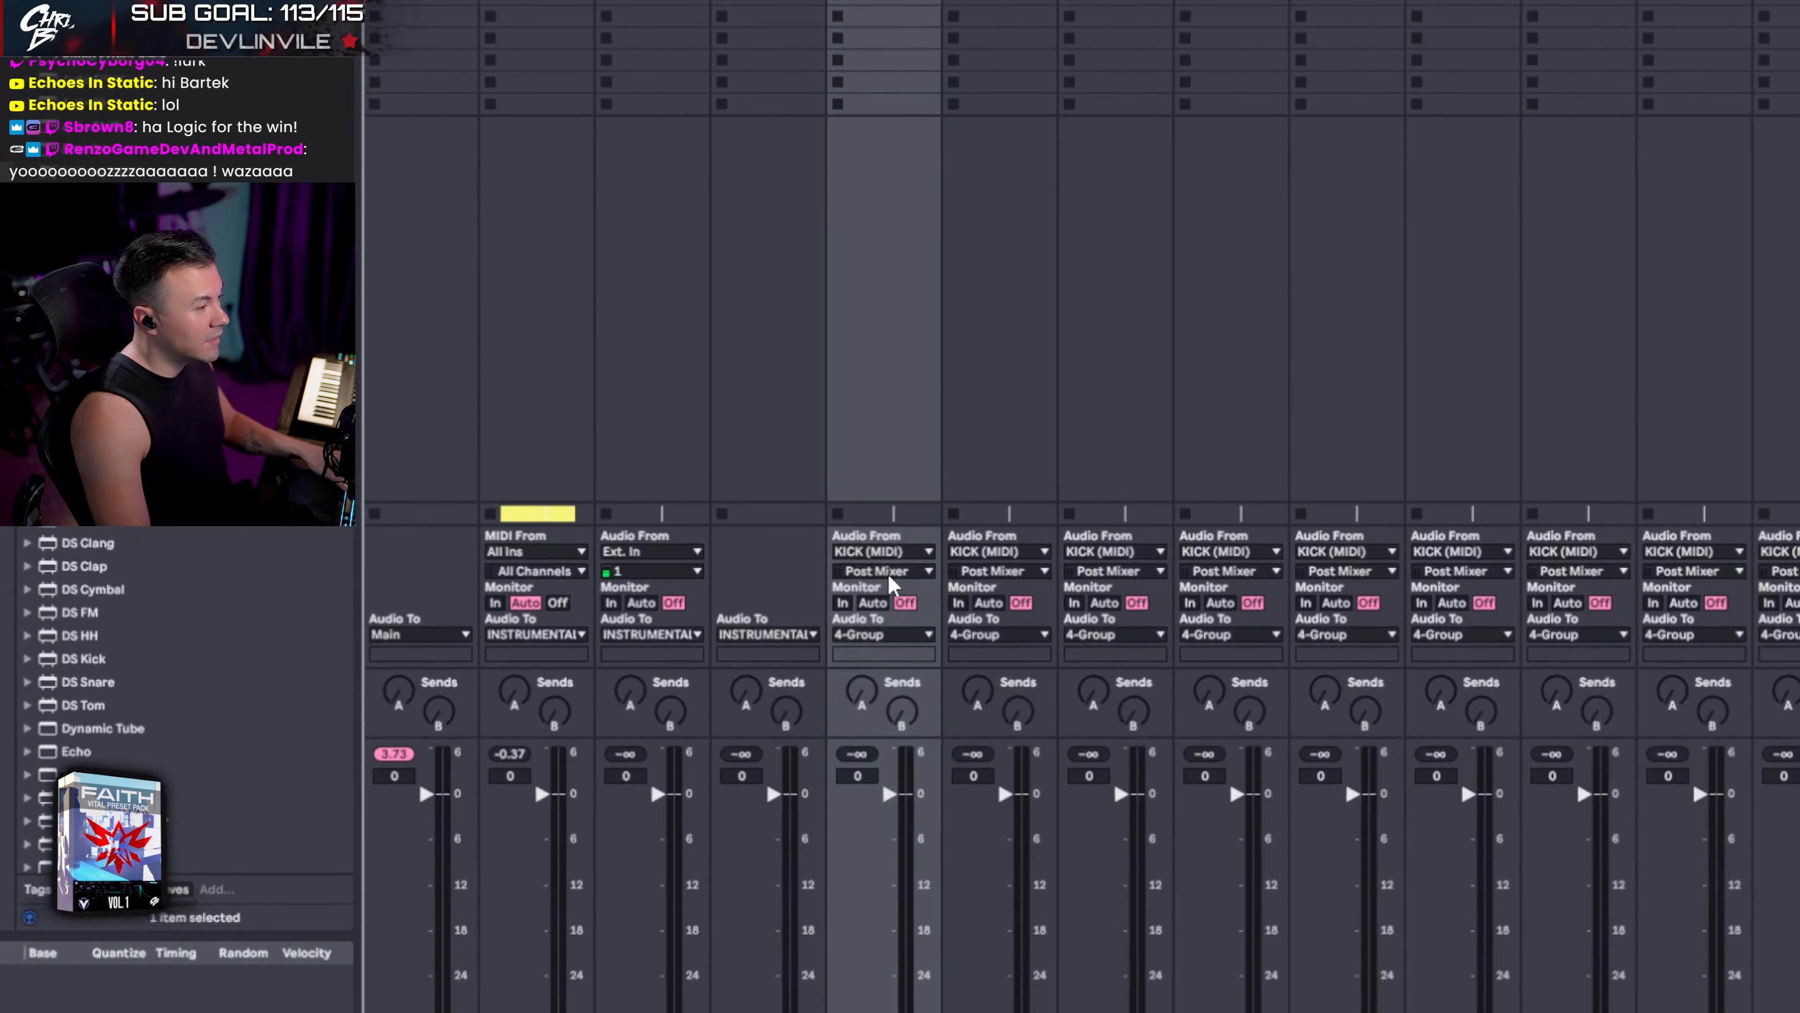
{"action": "left_click", "coordinate": [932, 774]}
{"action": "left_click", "coordinate": [902, 533]}
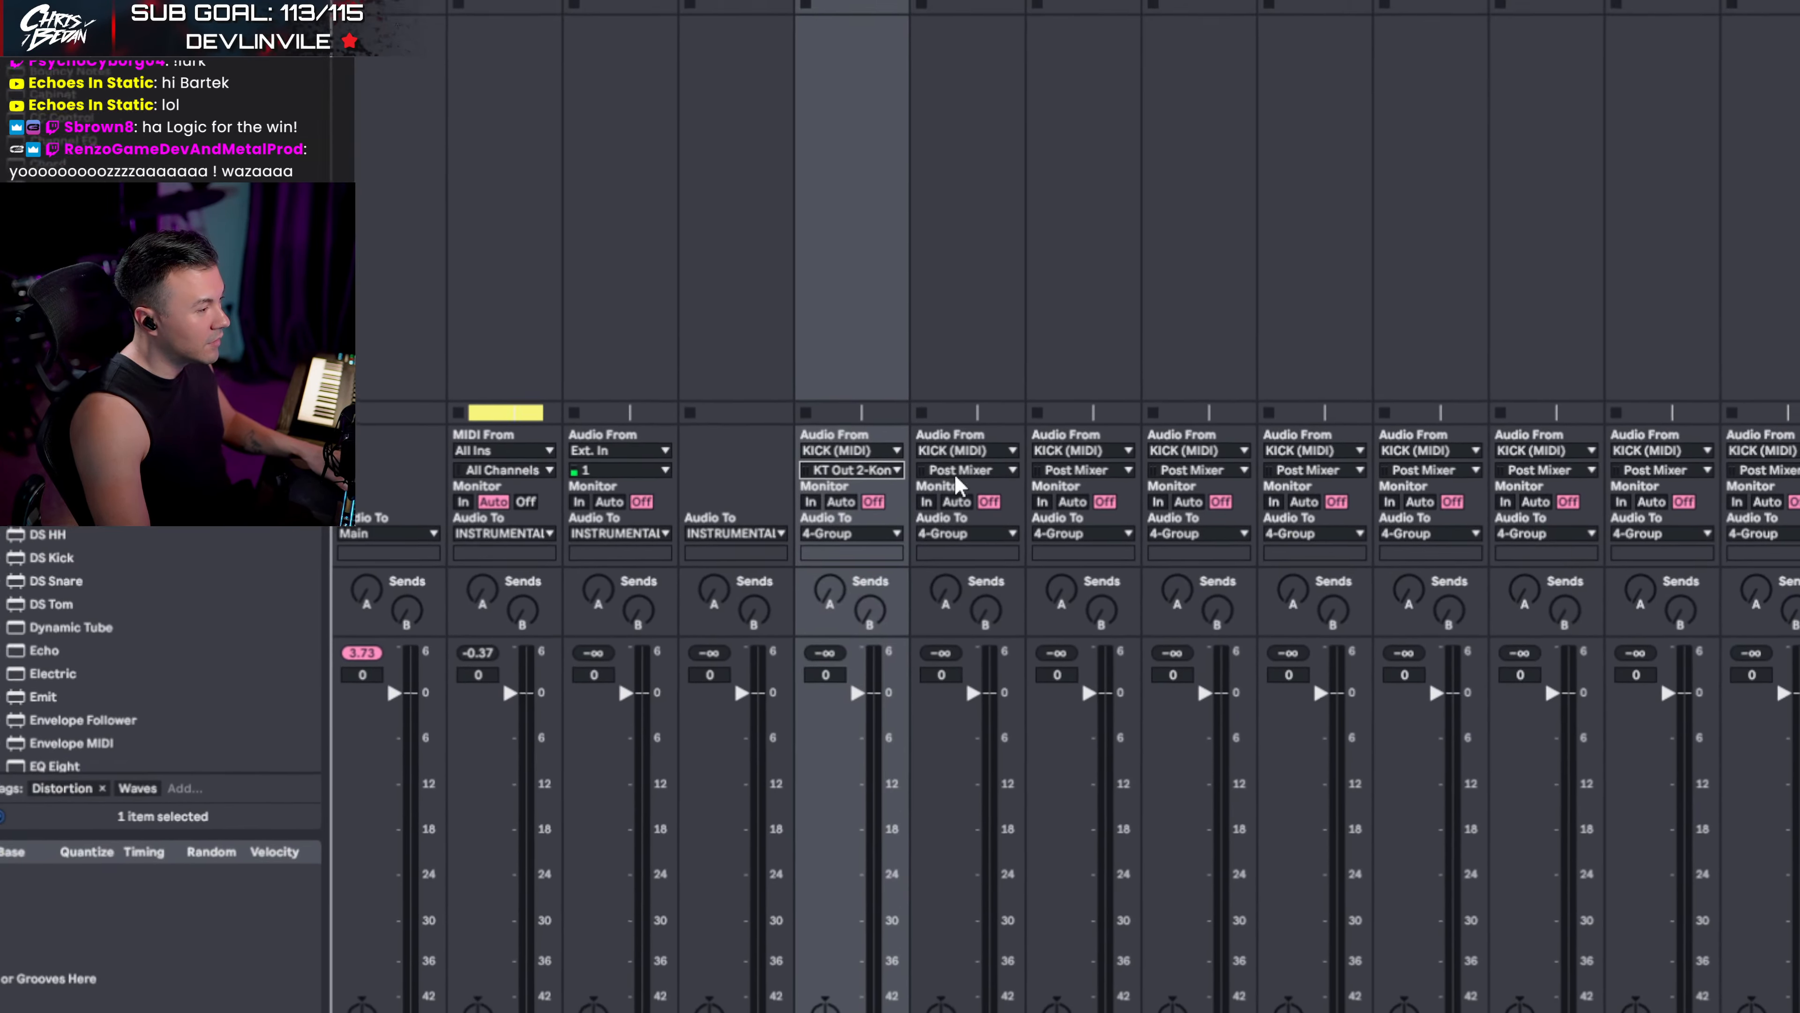
{"action": "left_click", "coordinate": [1013, 448]}
{"action": "left_click", "coordinate": [1035, 544]}
{"action": "left_click", "coordinate": [961, 430]}
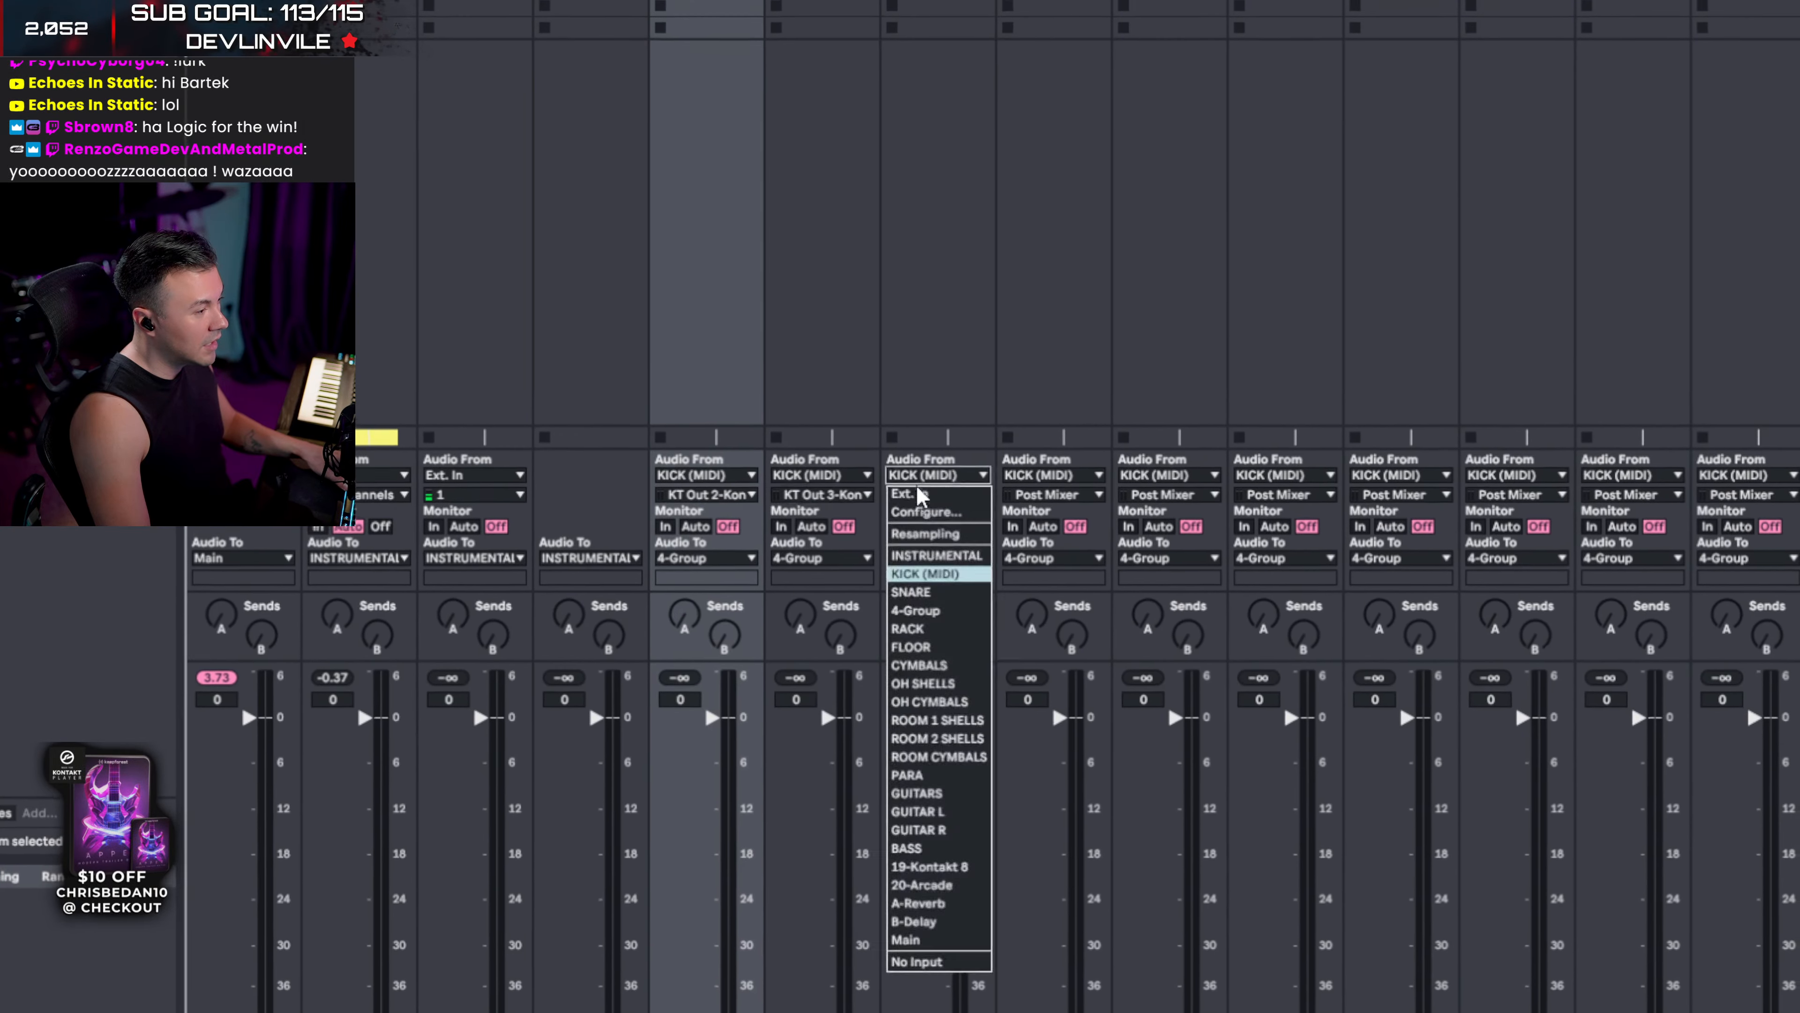
{"action": "left_click", "coordinate": [953, 447]}
{"action": "left_click", "coordinate": [958, 431]}
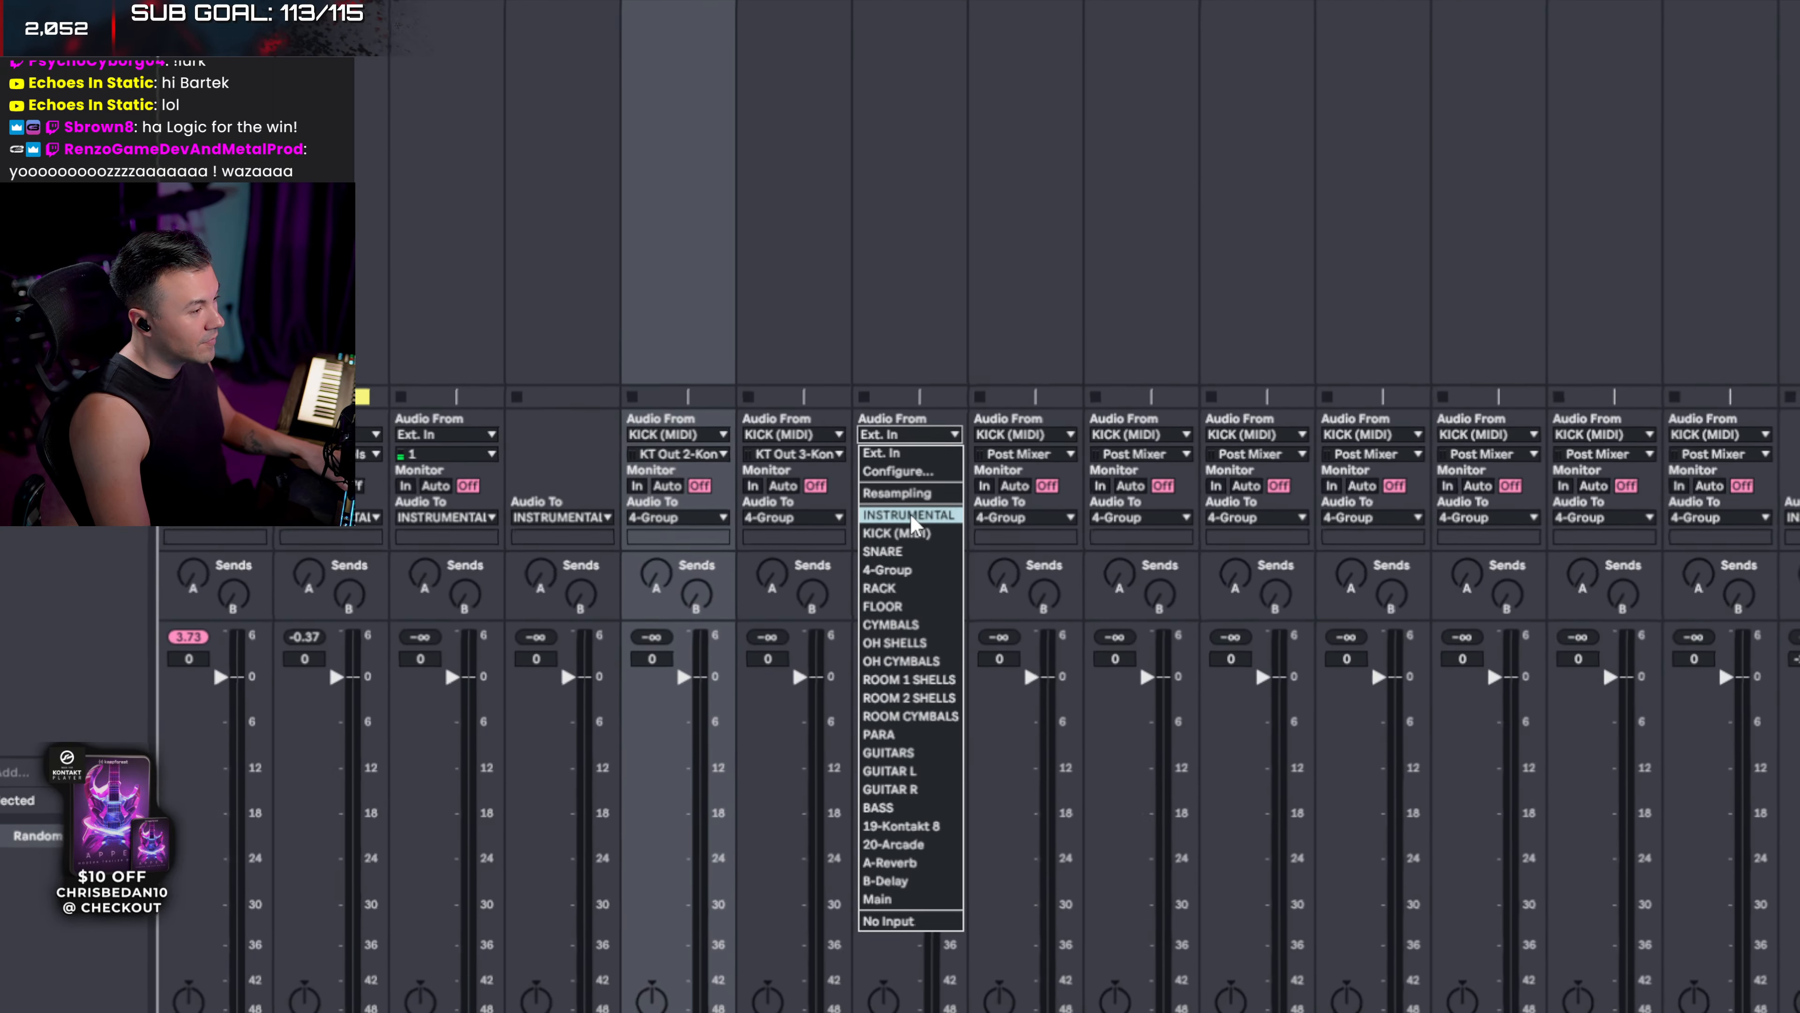
{"action": "left_click", "coordinate": [924, 572]}
{"action": "left_click", "coordinate": [921, 493]}
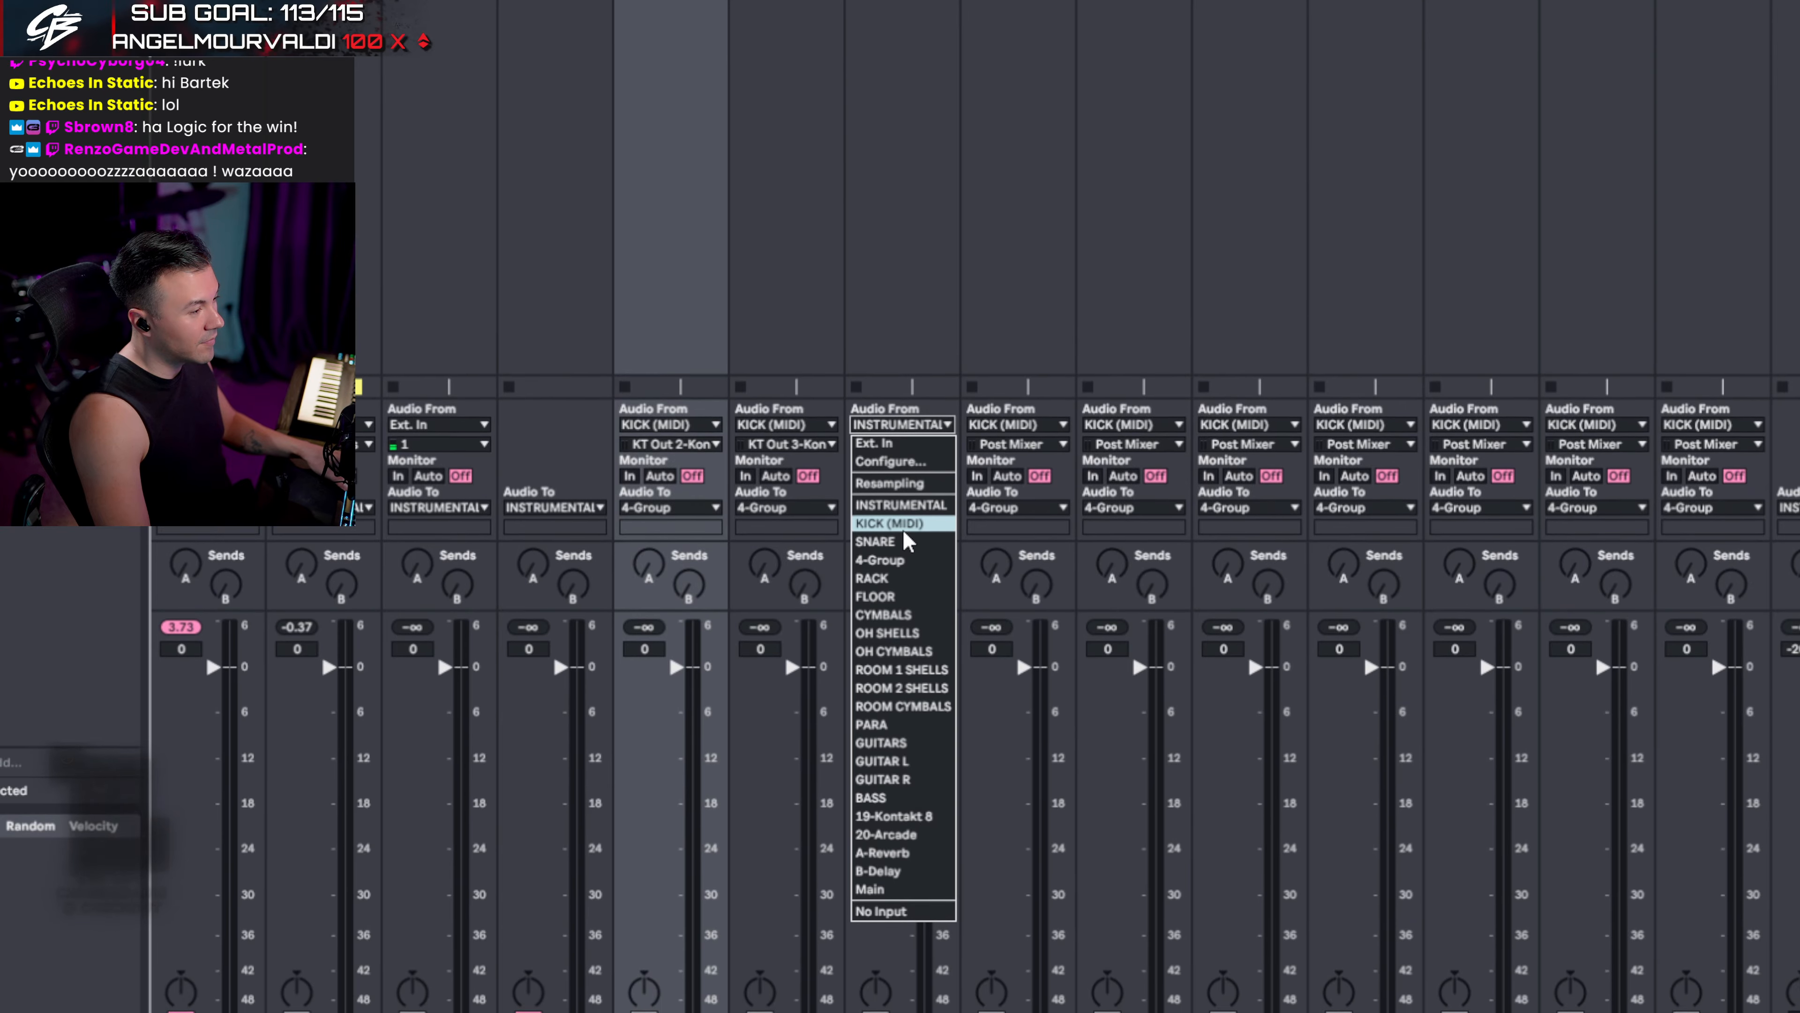
{"action": "left_click", "coordinate": [895, 575]}
{"action": "left_click", "coordinate": [900, 497]}
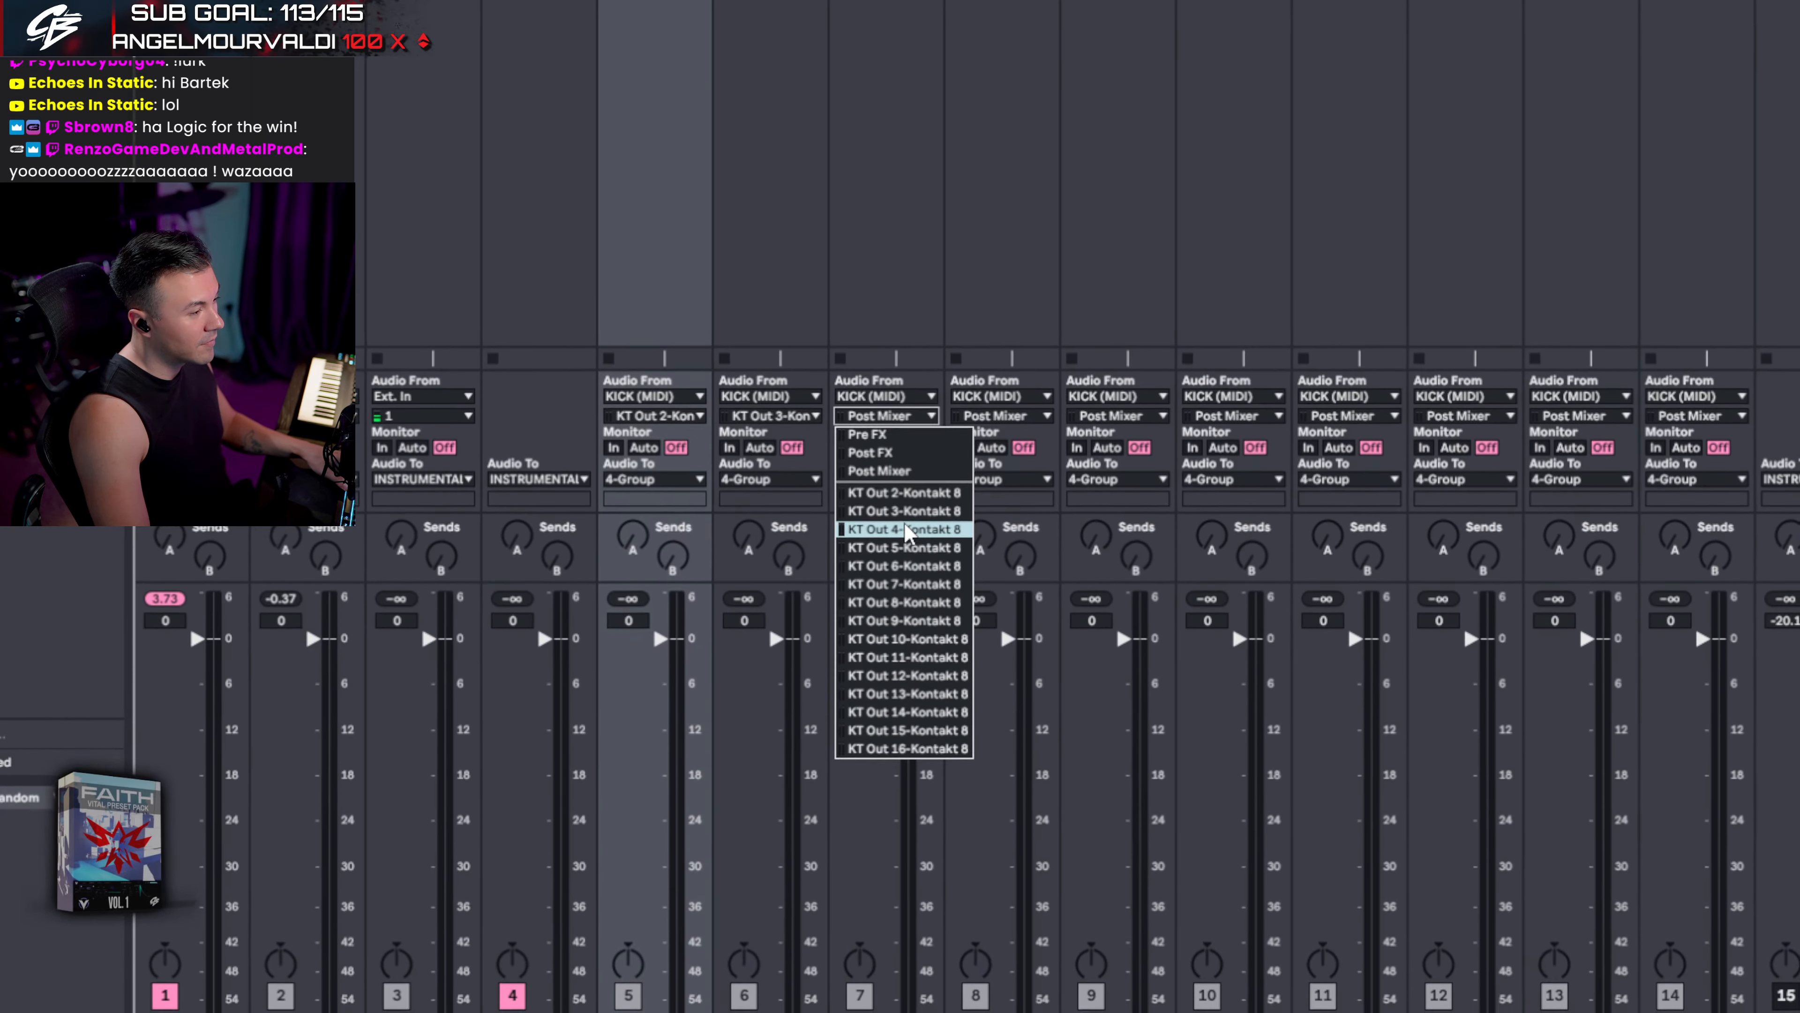
{"action": "left_click", "coordinate": [909, 576]}
- Route CYMBALS, OH SHELLS, OH CYMBALS and ROOM 1 SHELLS from KT Out 5 to 8
{"action": "left_click", "coordinate": [1007, 463]}
{"action": "left_click", "coordinate": [912, 539]}
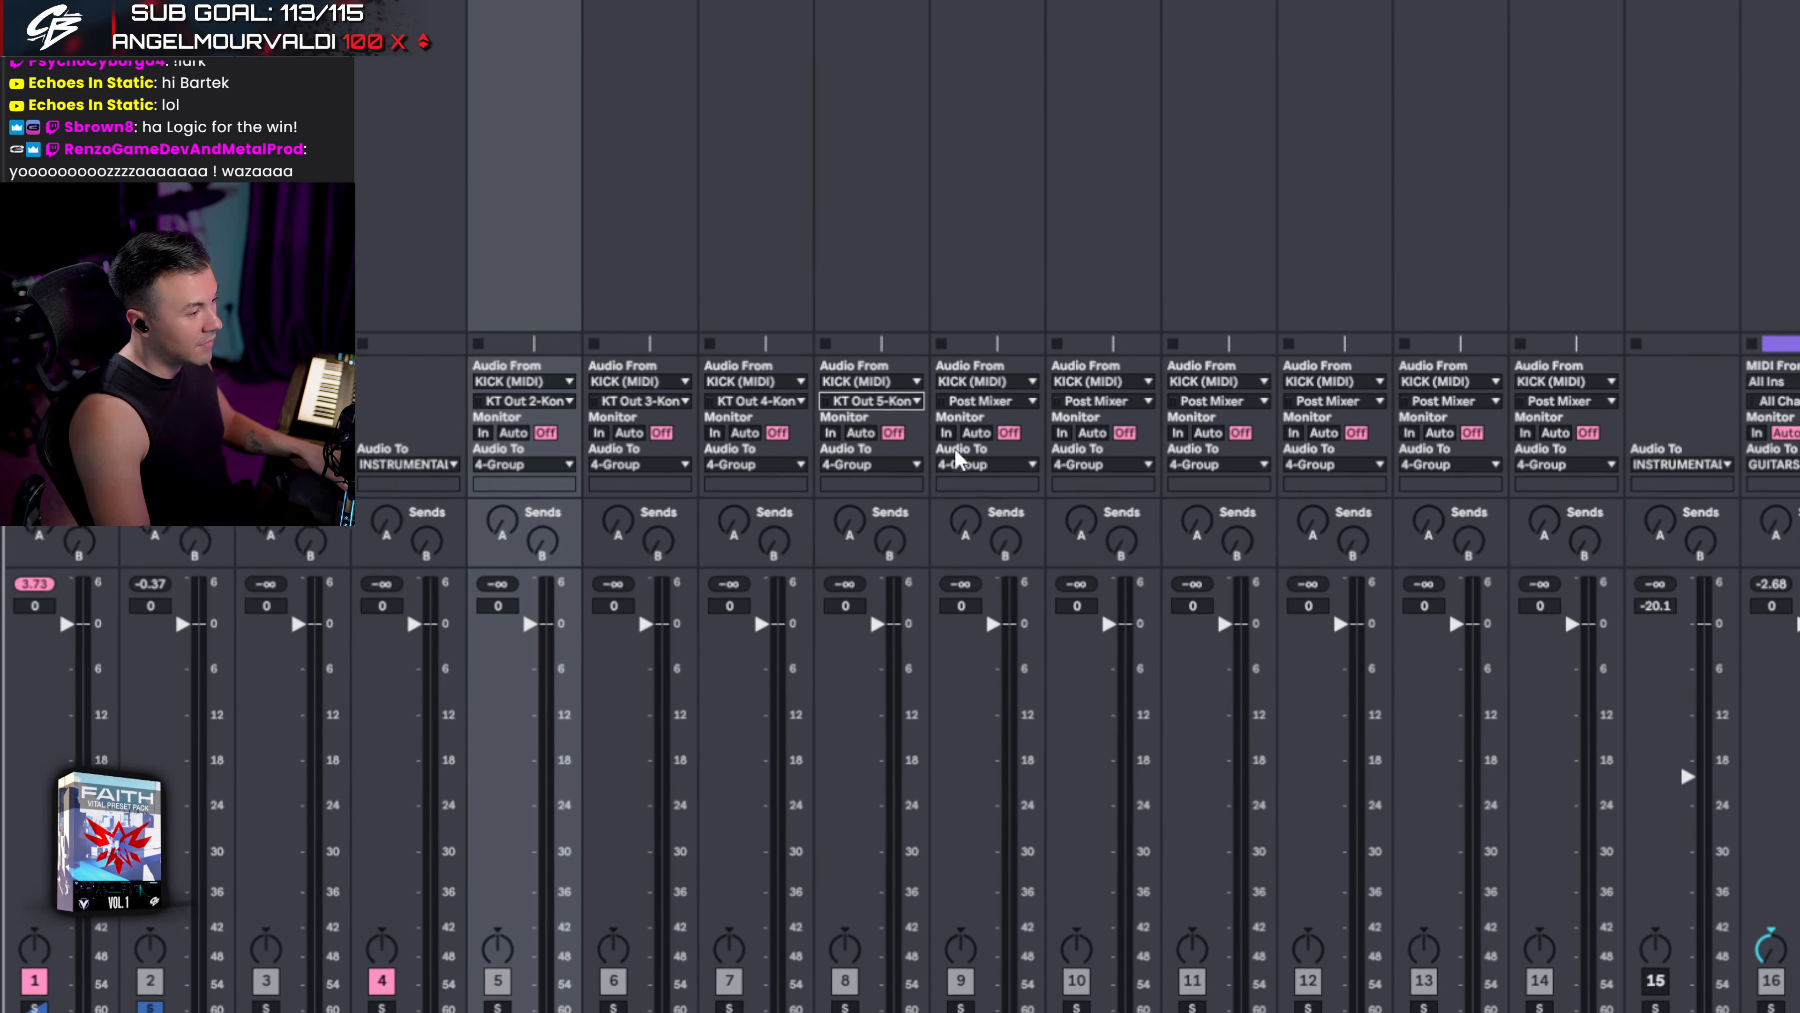
{"action": "left_click", "coordinate": [1006, 406]}
{"action": "left_click", "coordinate": [912, 552]}
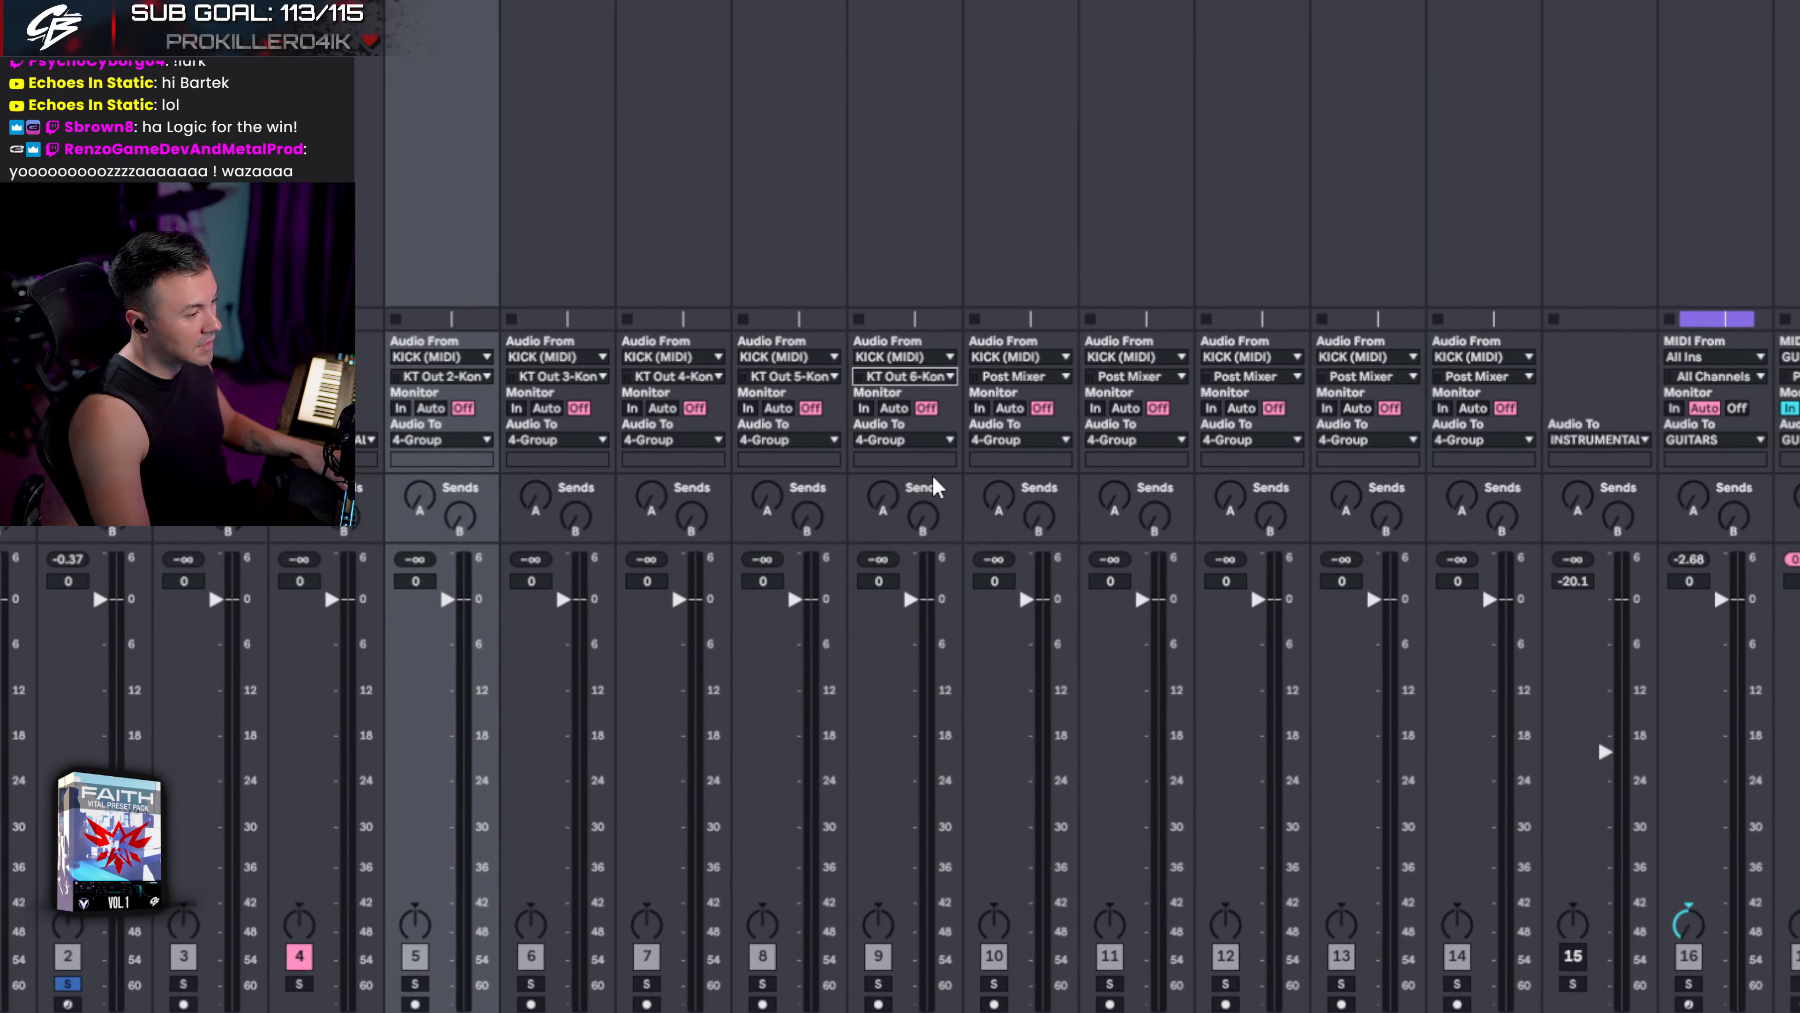
{"action": "left_click", "coordinate": [1031, 399]}
{"action": "left_click", "coordinate": [912, 573]}
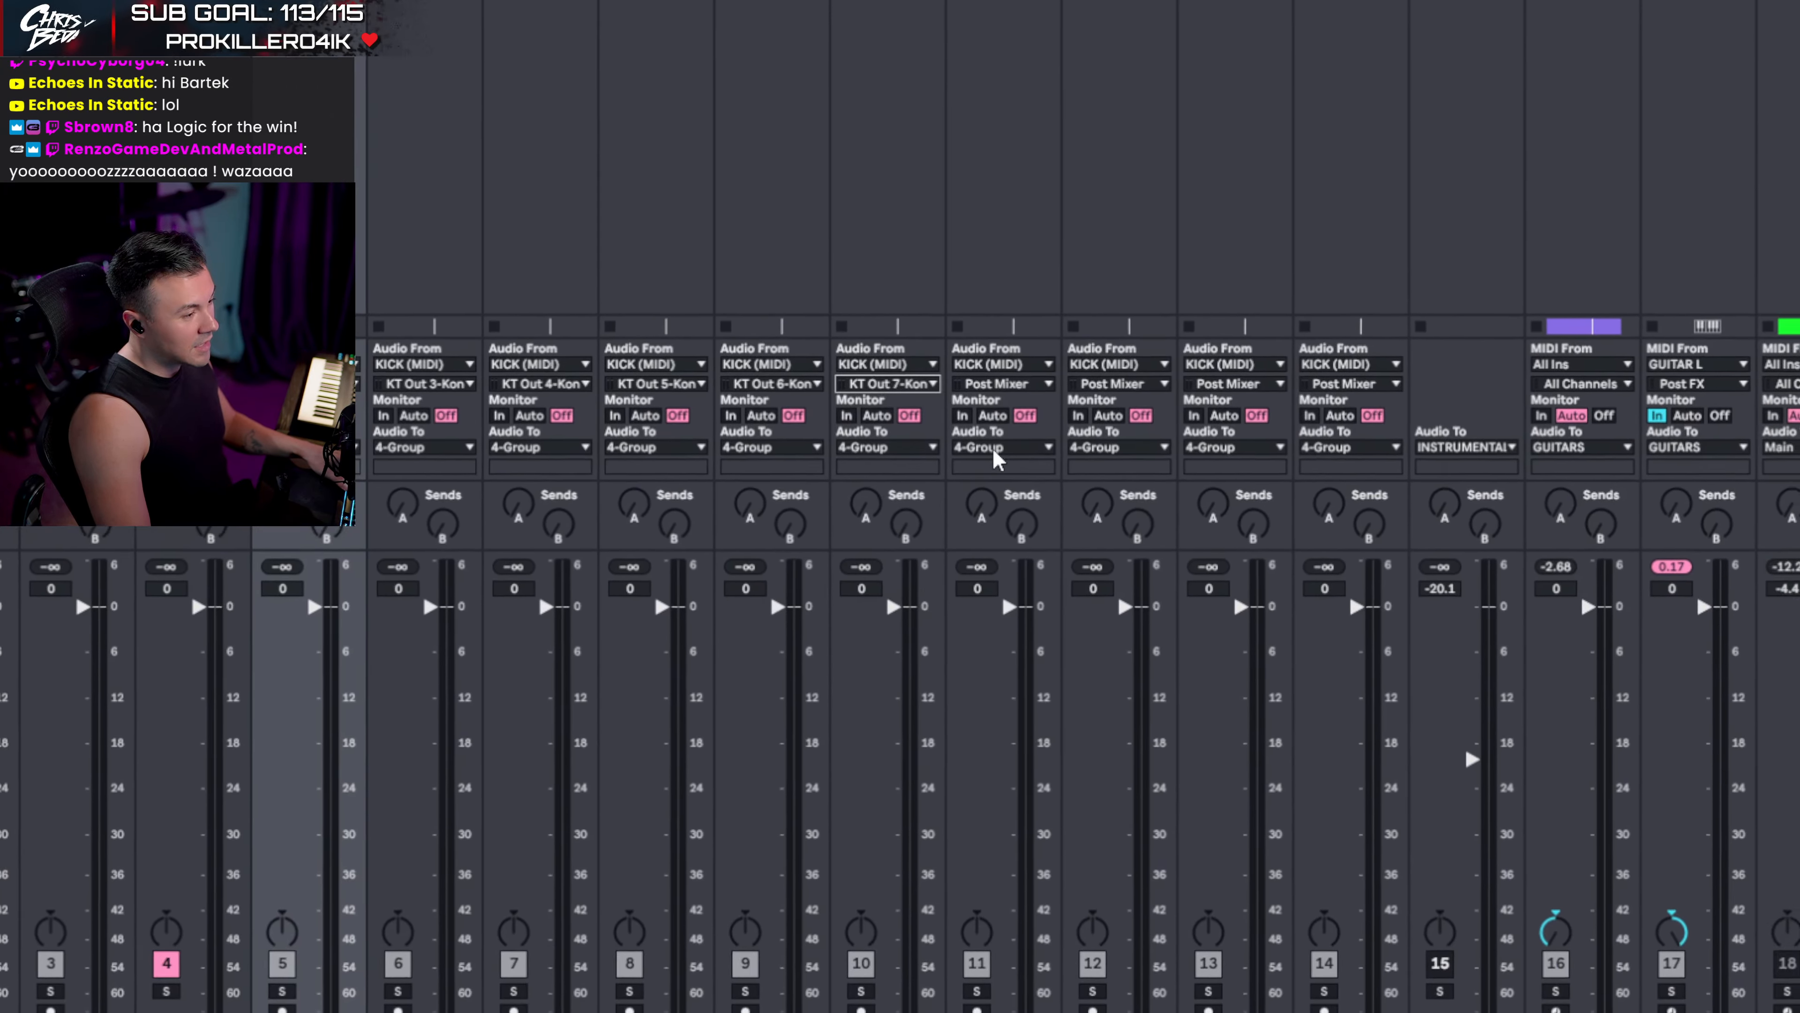
{"action": "left_click", "coordinate": [1034, 405]}
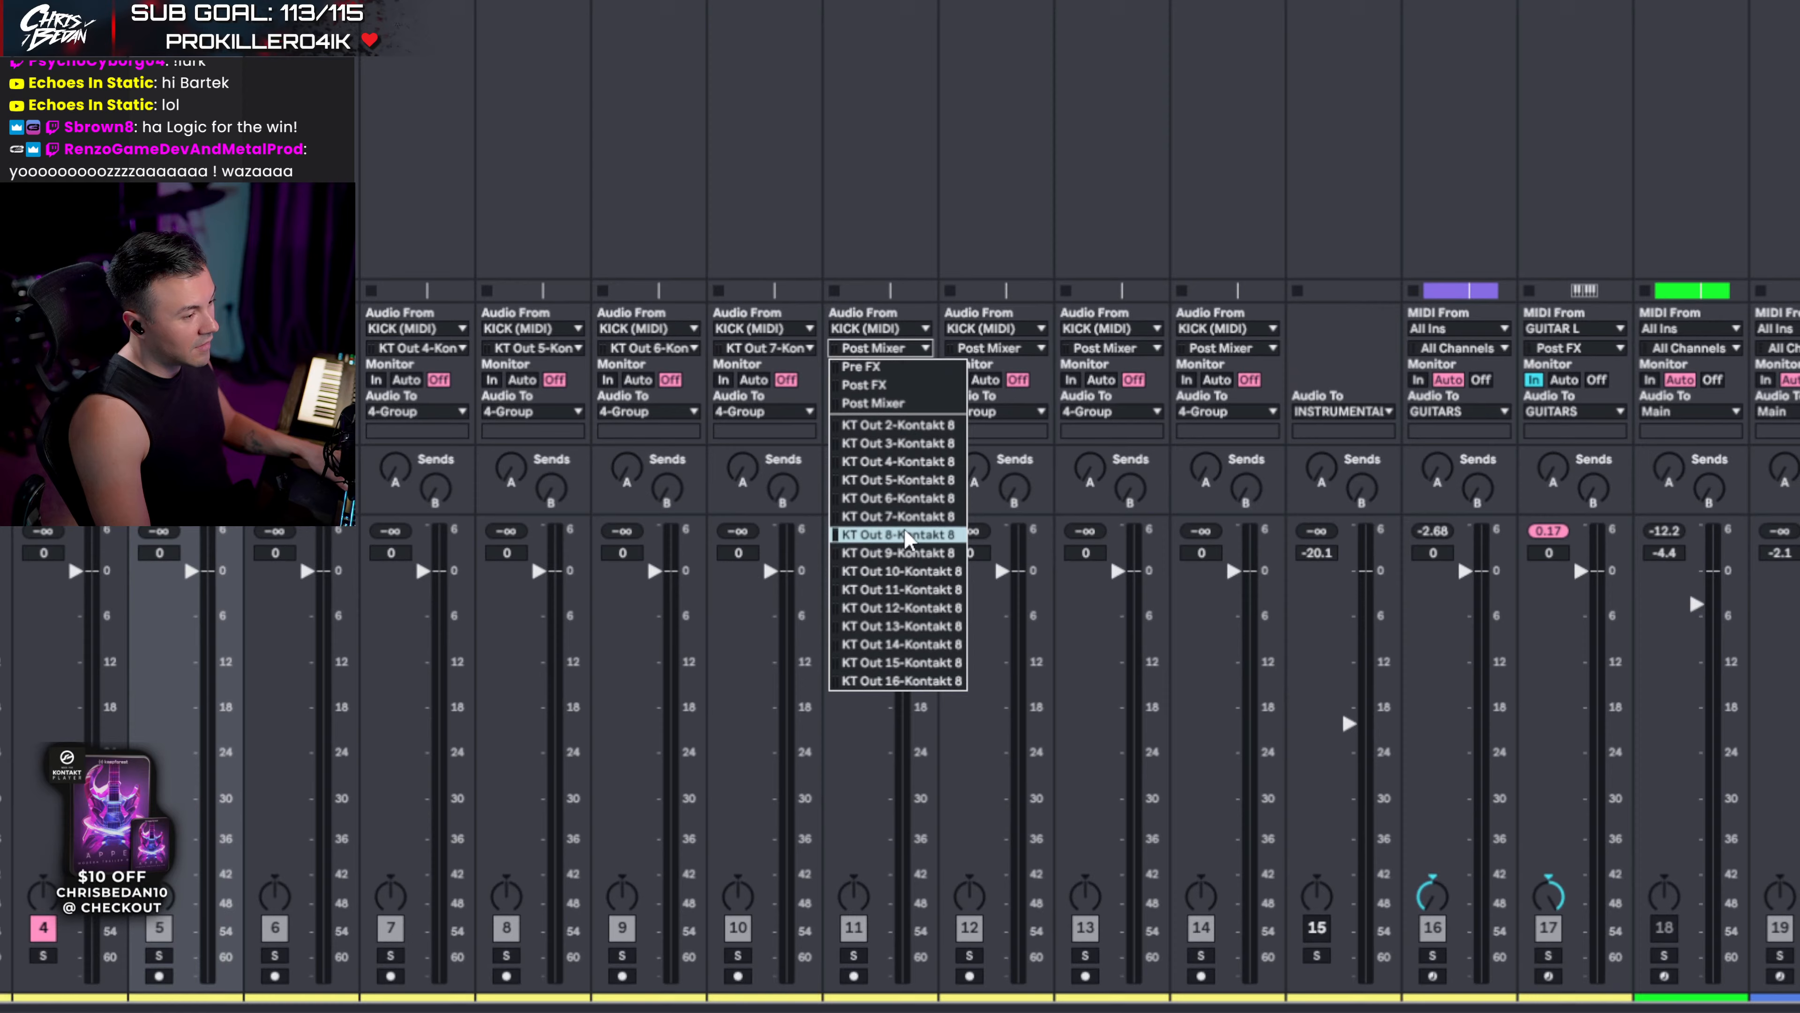
{"action": "left_click", "coordinate": [907, 536]}
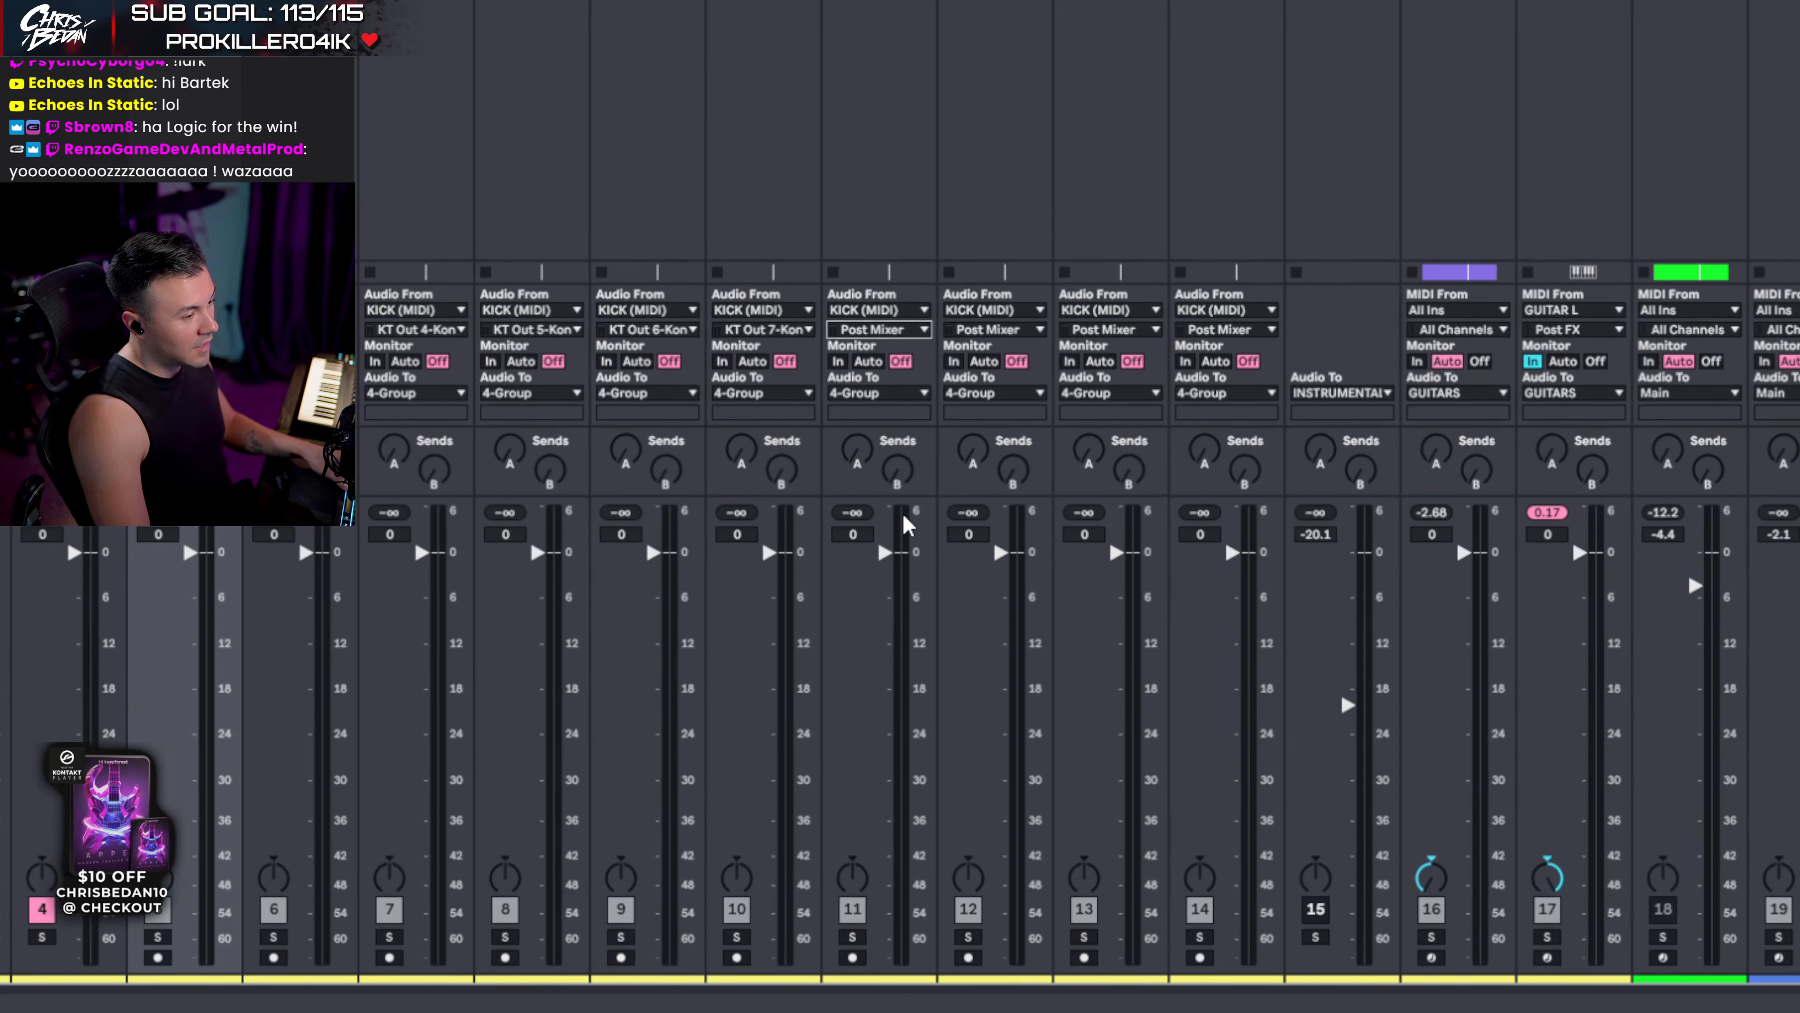
- Route ROOM 2 SHELLS, ROOM CYMBALS and PARA from KT Out 9–11 and set monitoring to In
{"action": "left_click", "coordinate": [992, 348]}
{"action": "left_click", "coordinate": [897, 571]}
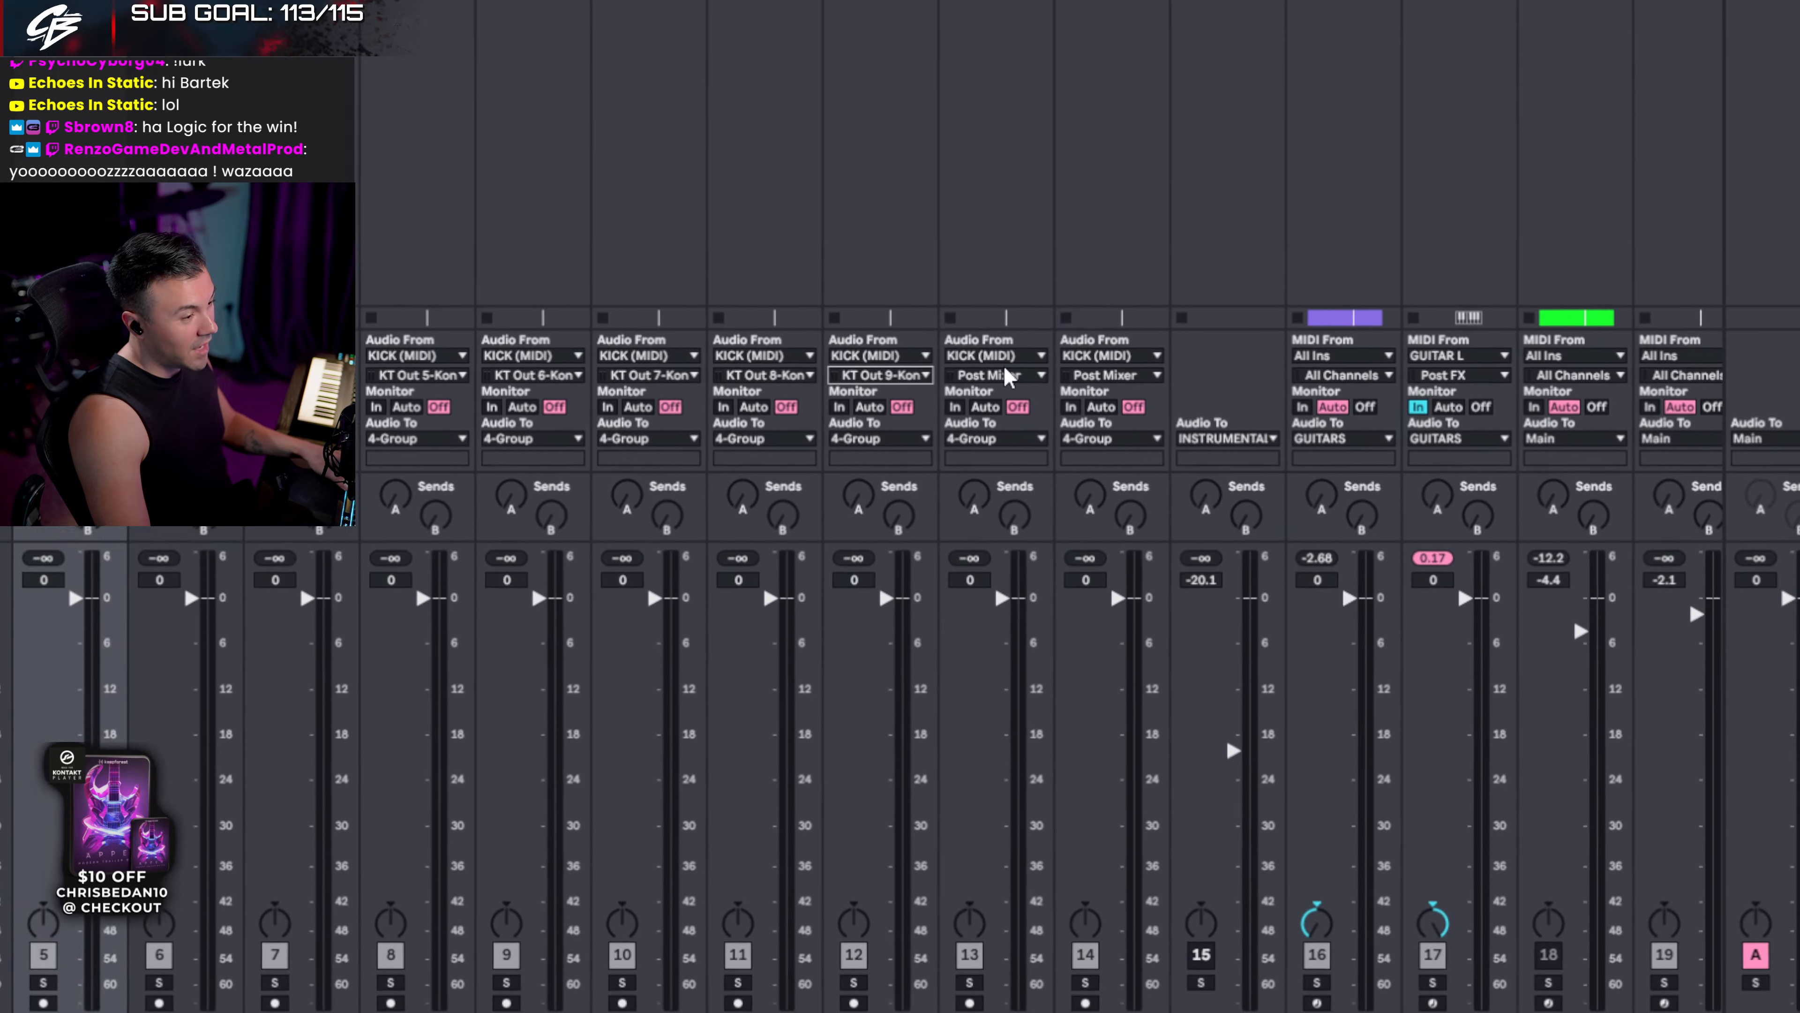
{"action": "left_click", "coordinate": [1033, 364]}
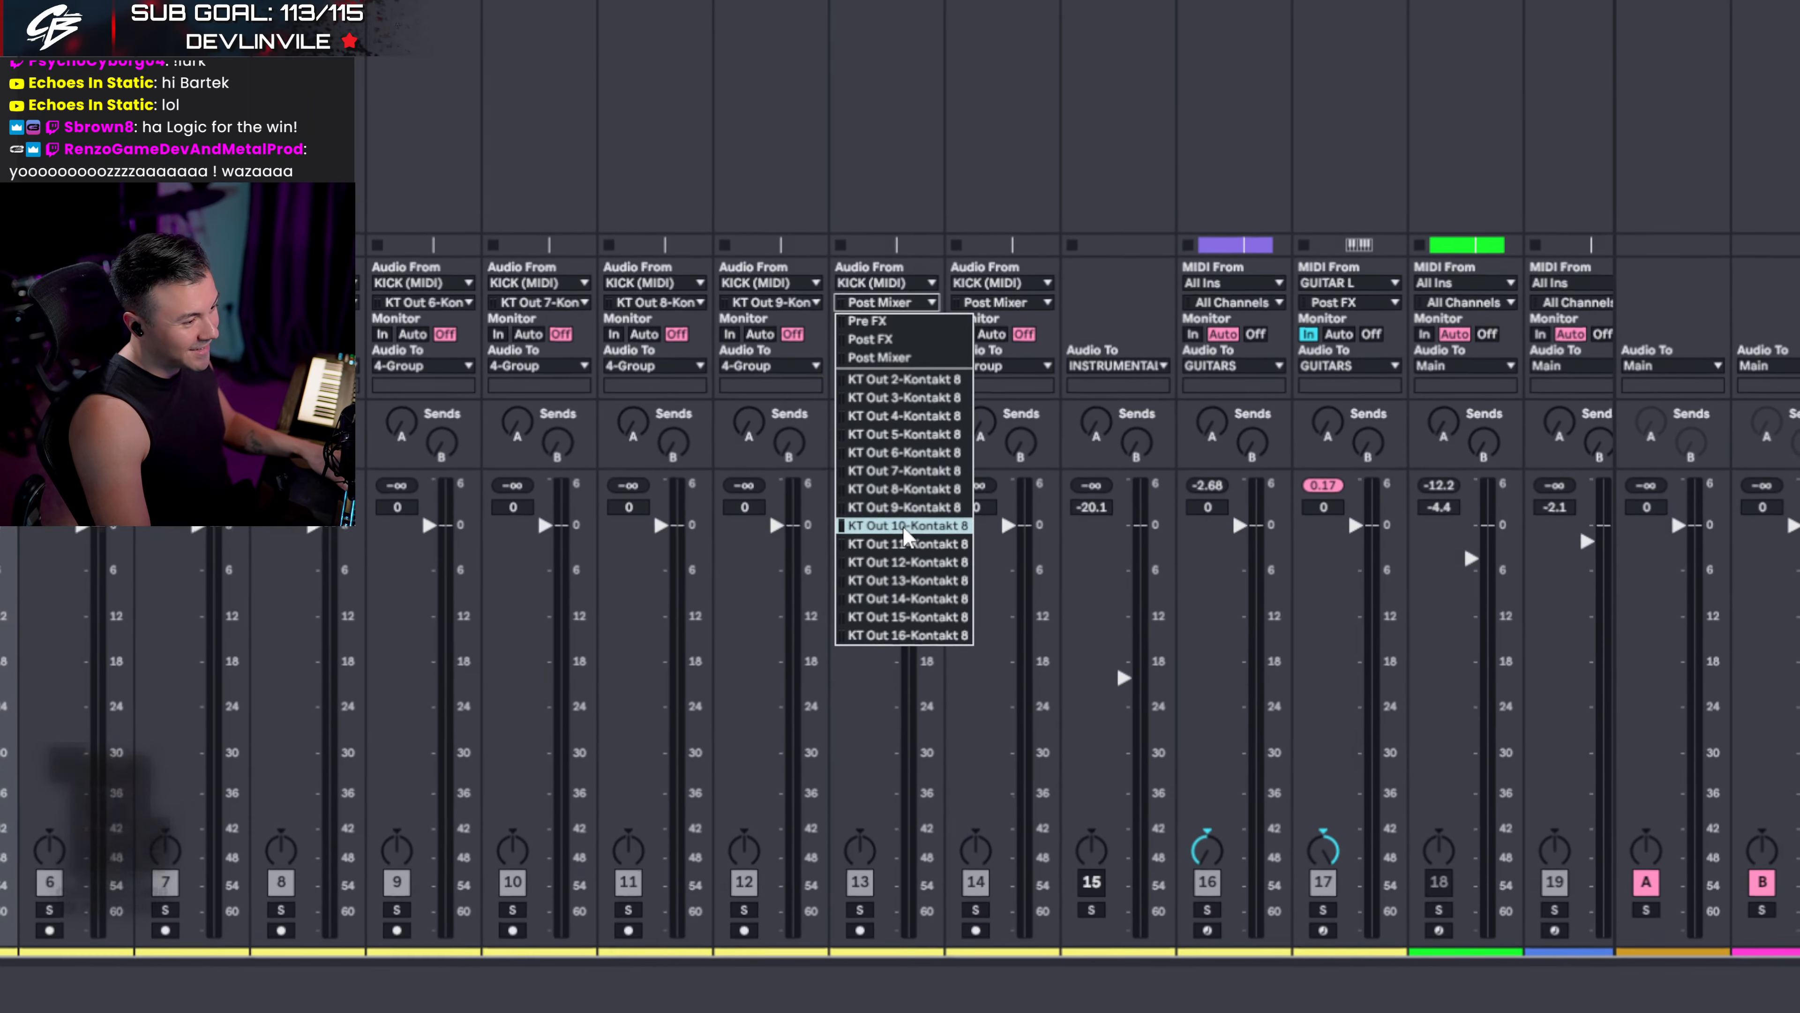
{"action": "left_click", "coordinate": [910, 573]}
{"action": "left_click", "coordinate": [1003, 349]}
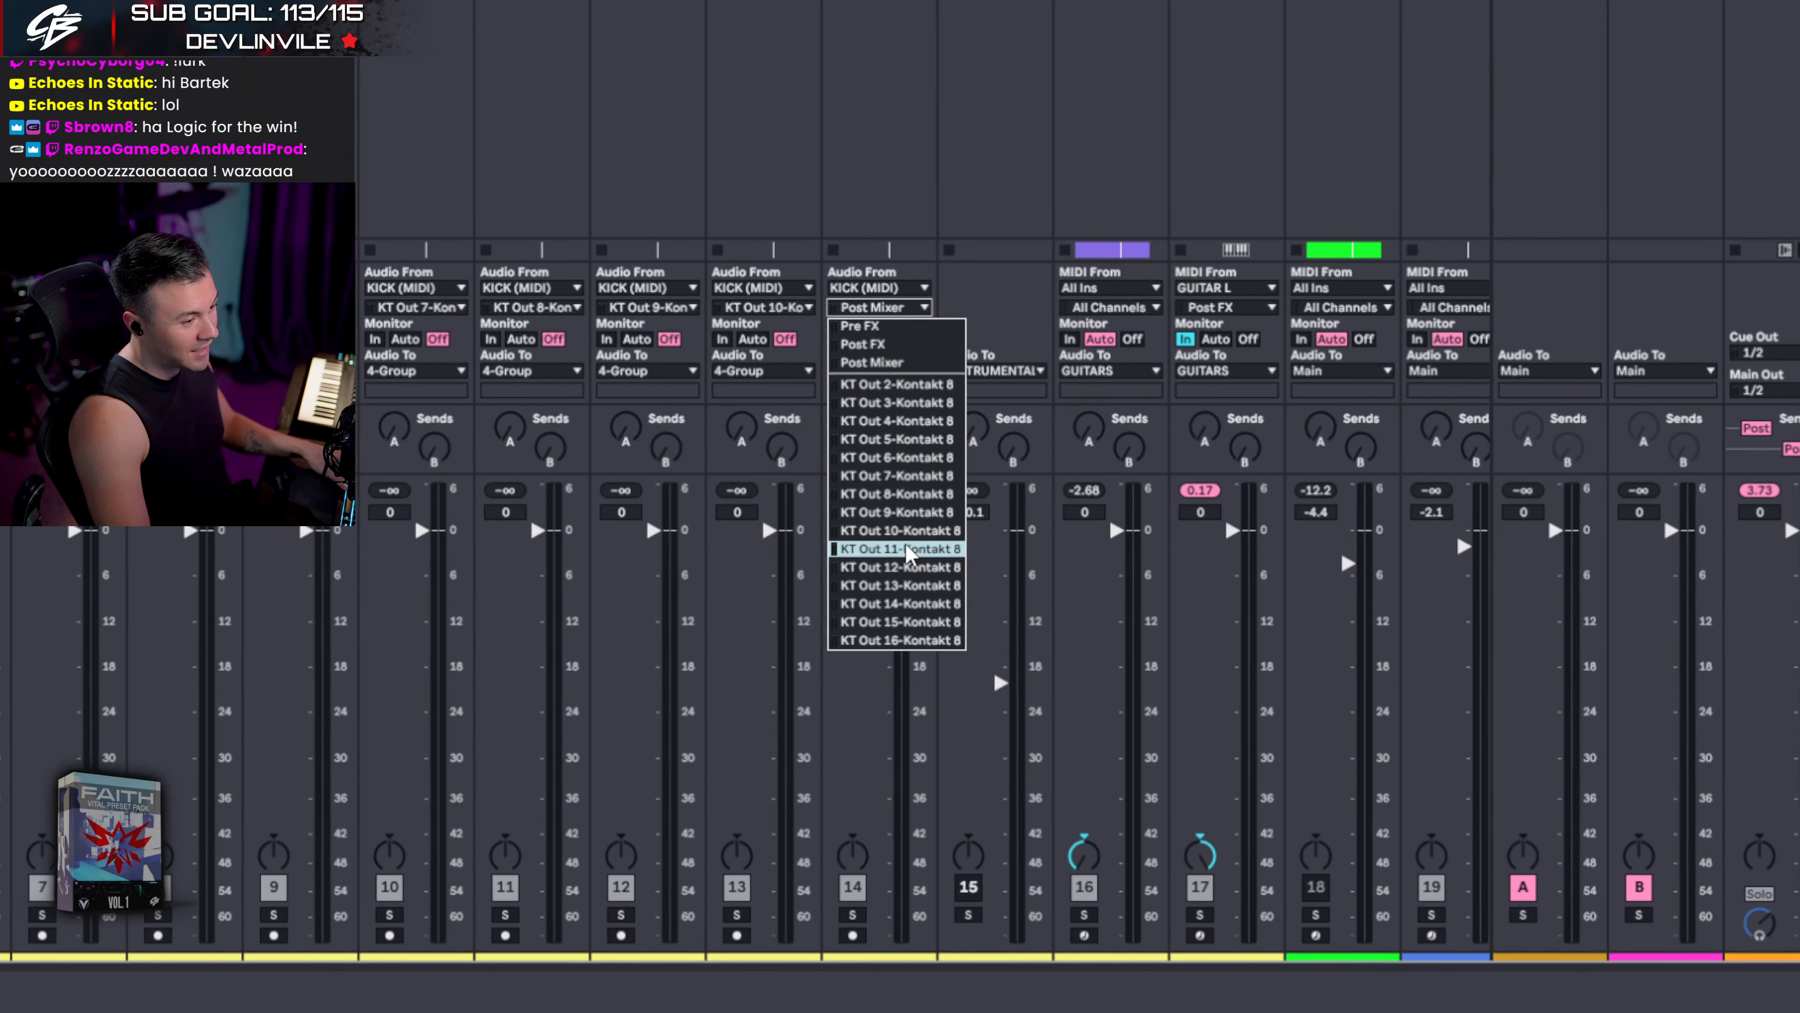
{"action": "left_click", "coordinate": [913, 635]}
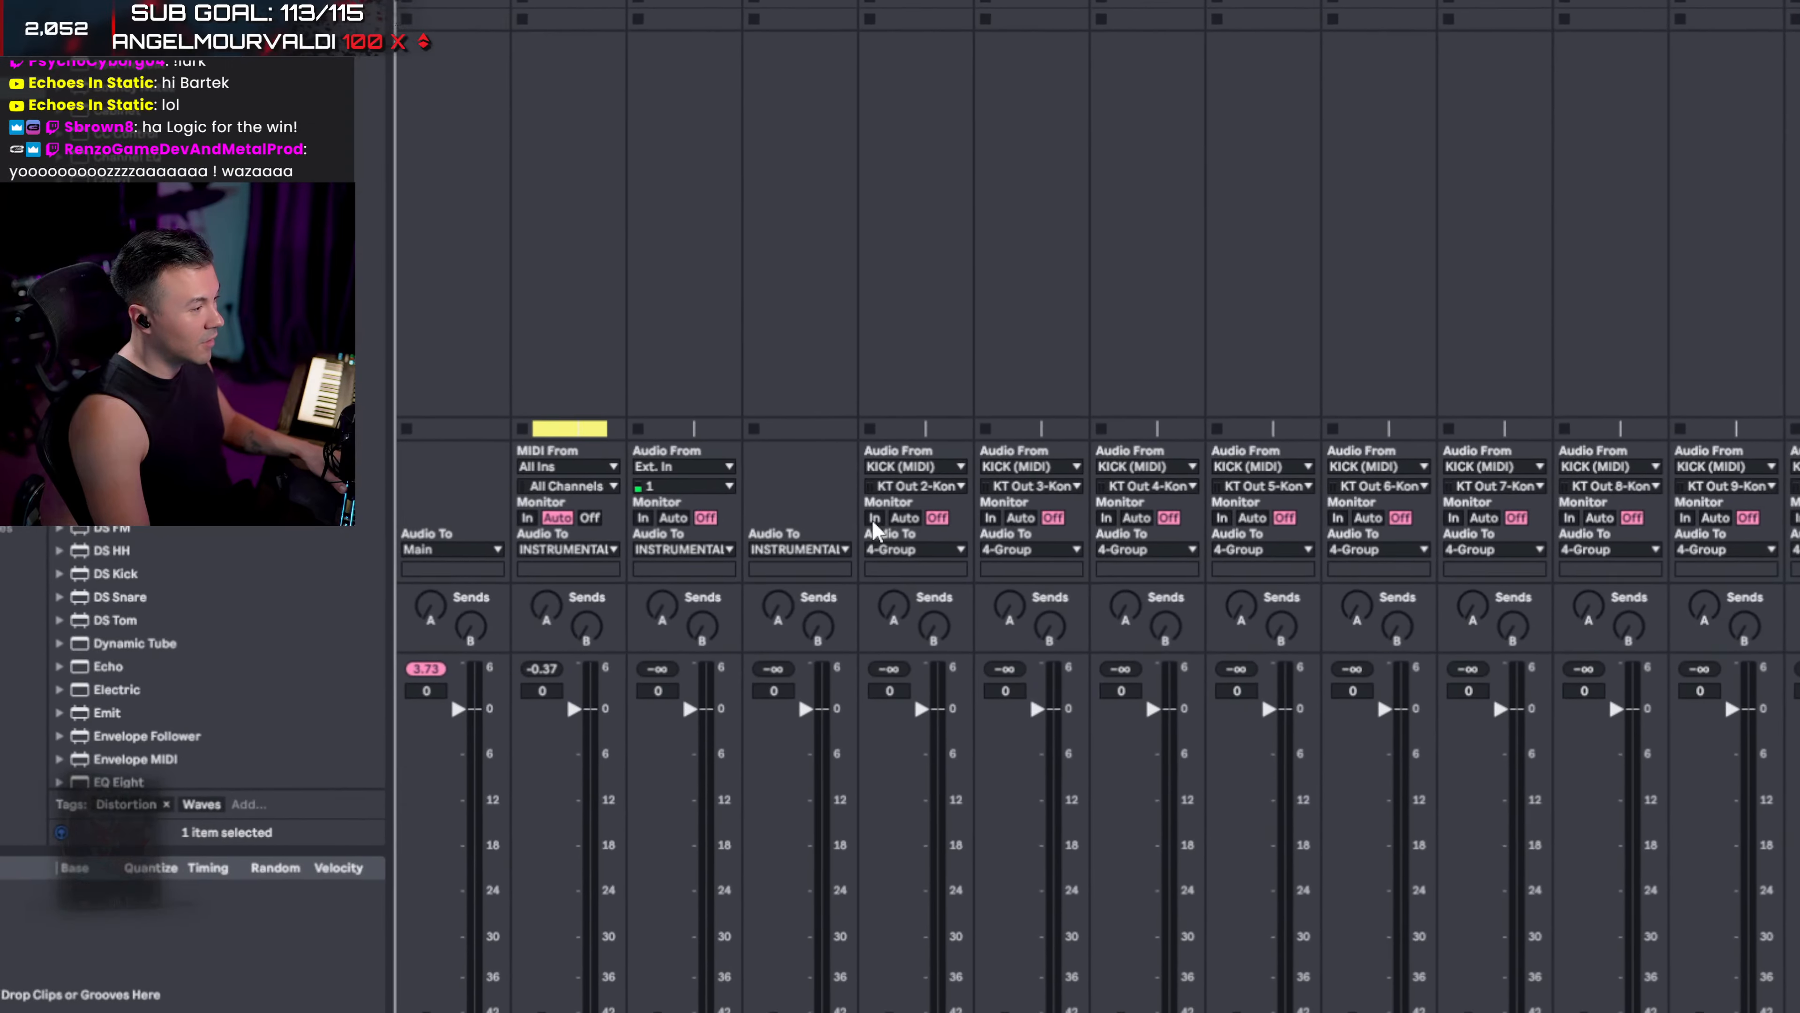
{"action": "left_click", "coordinate": [896, 508]}
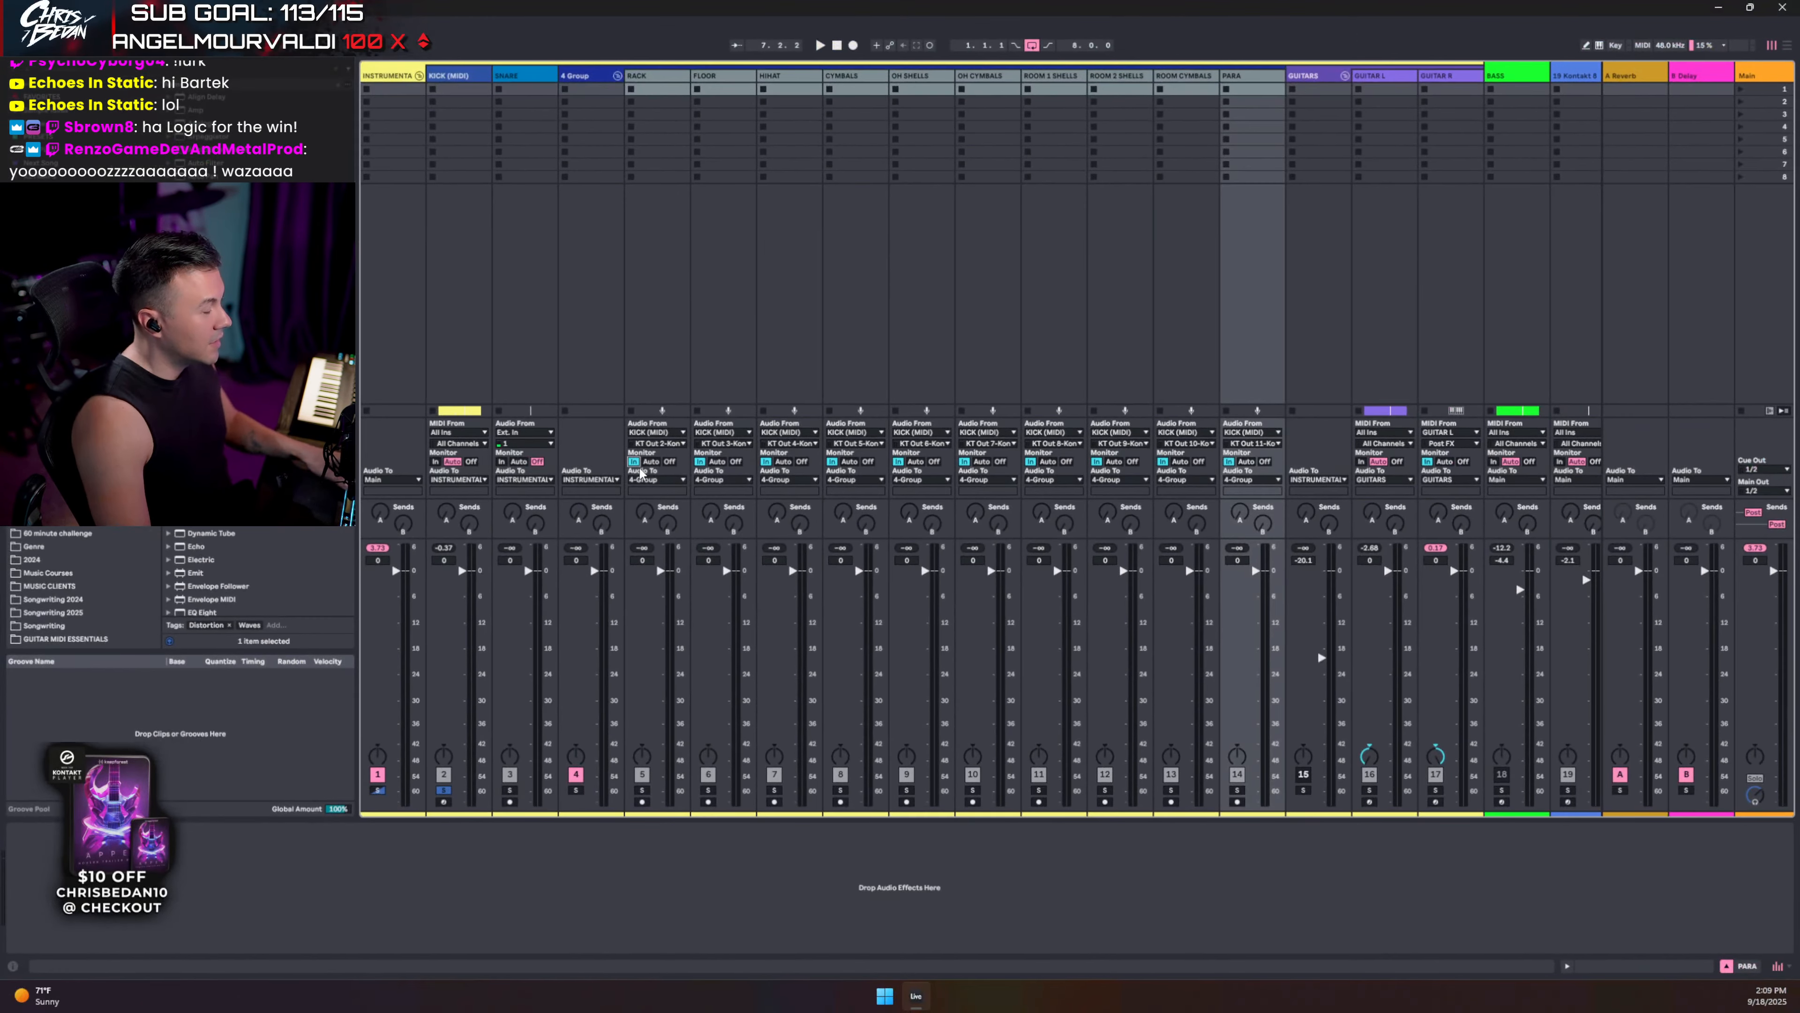
- Group KICK (MIDI), SNARE and the drum-out tracks into a new DRUMS group
{"action": "left_click", "coordinate": [517, 75]}
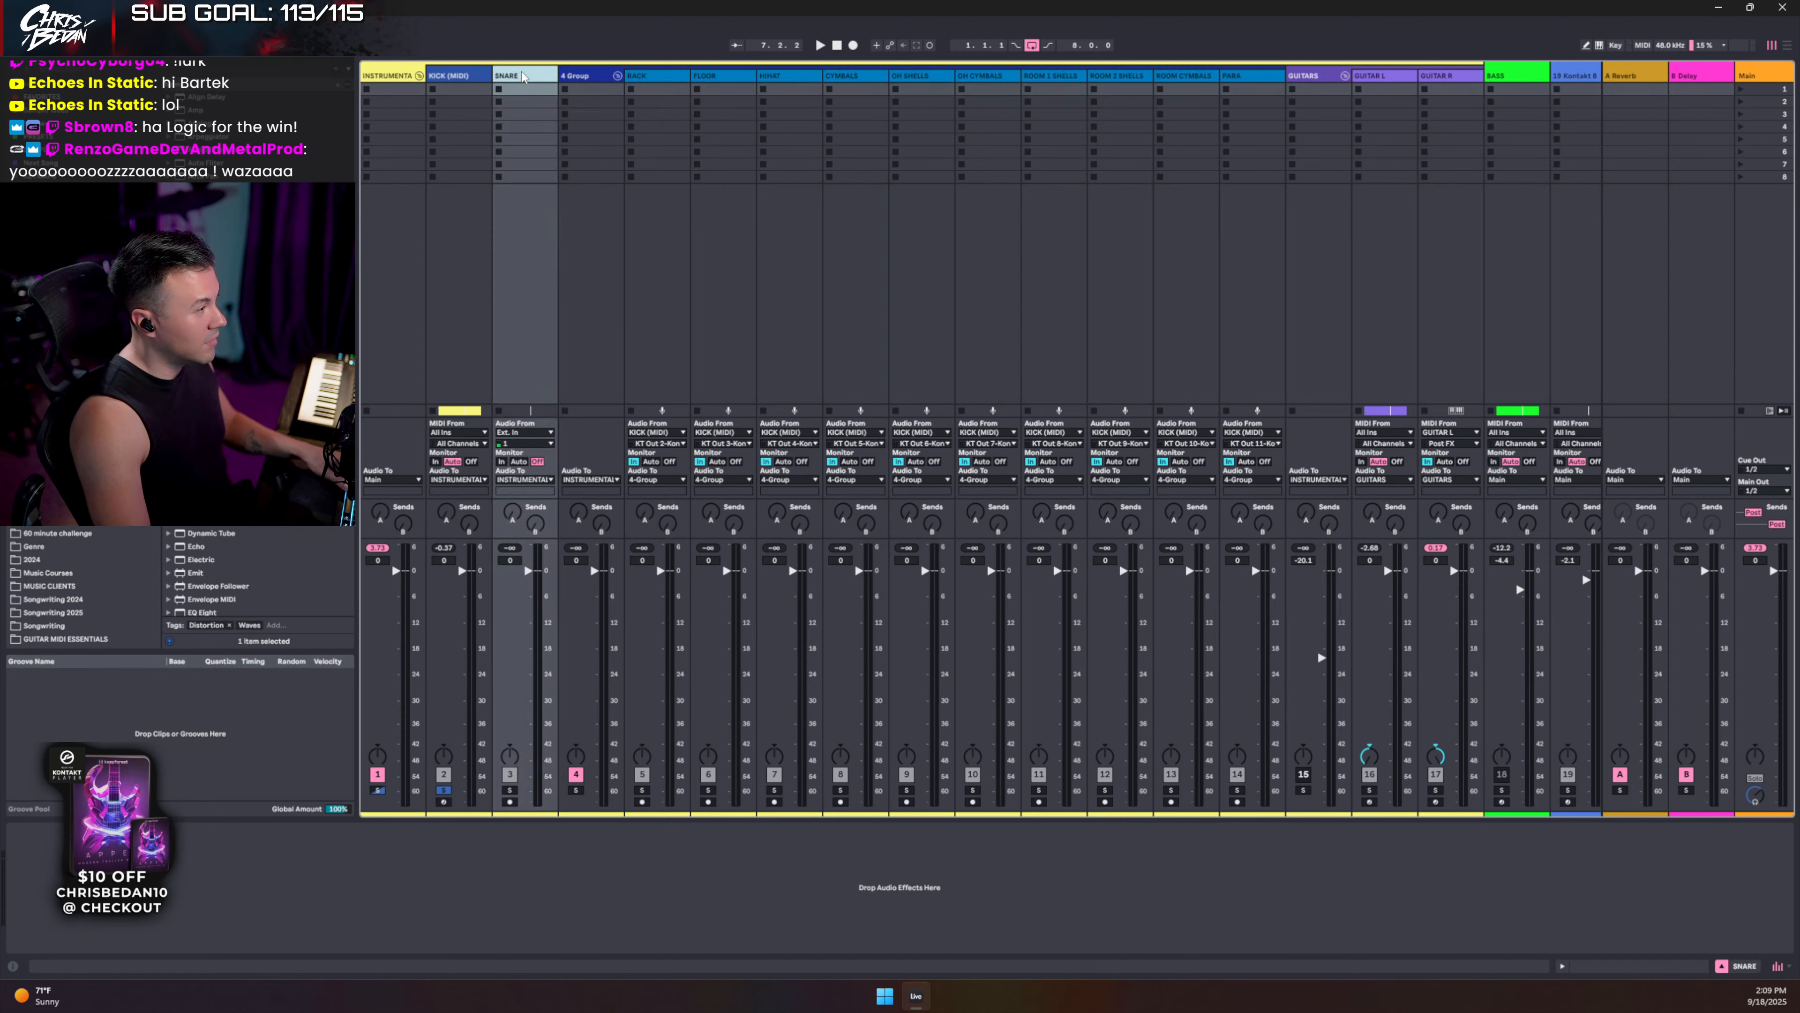
{"action": "left_click", "coordinate": [447, 77]}
{"action": "left_click", "coordinate": [598, 75], "text": "shift"}
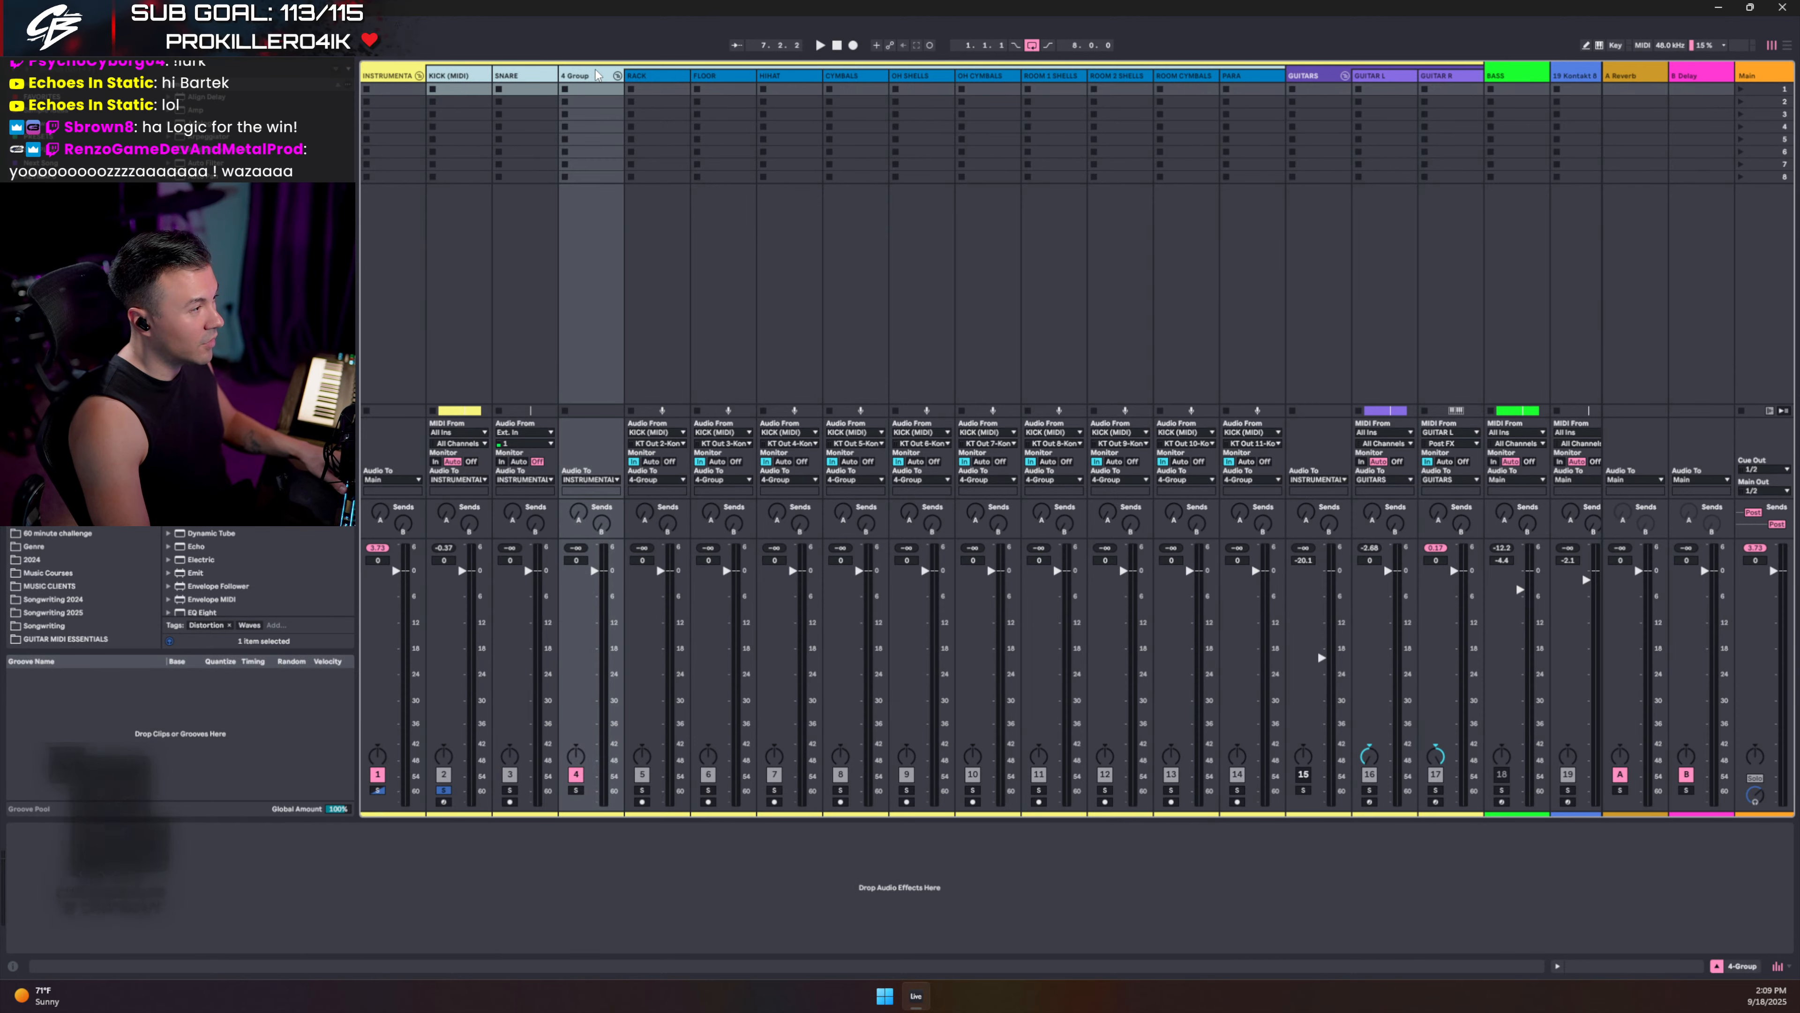
{"action": "key", "text": "ctrl+g"}
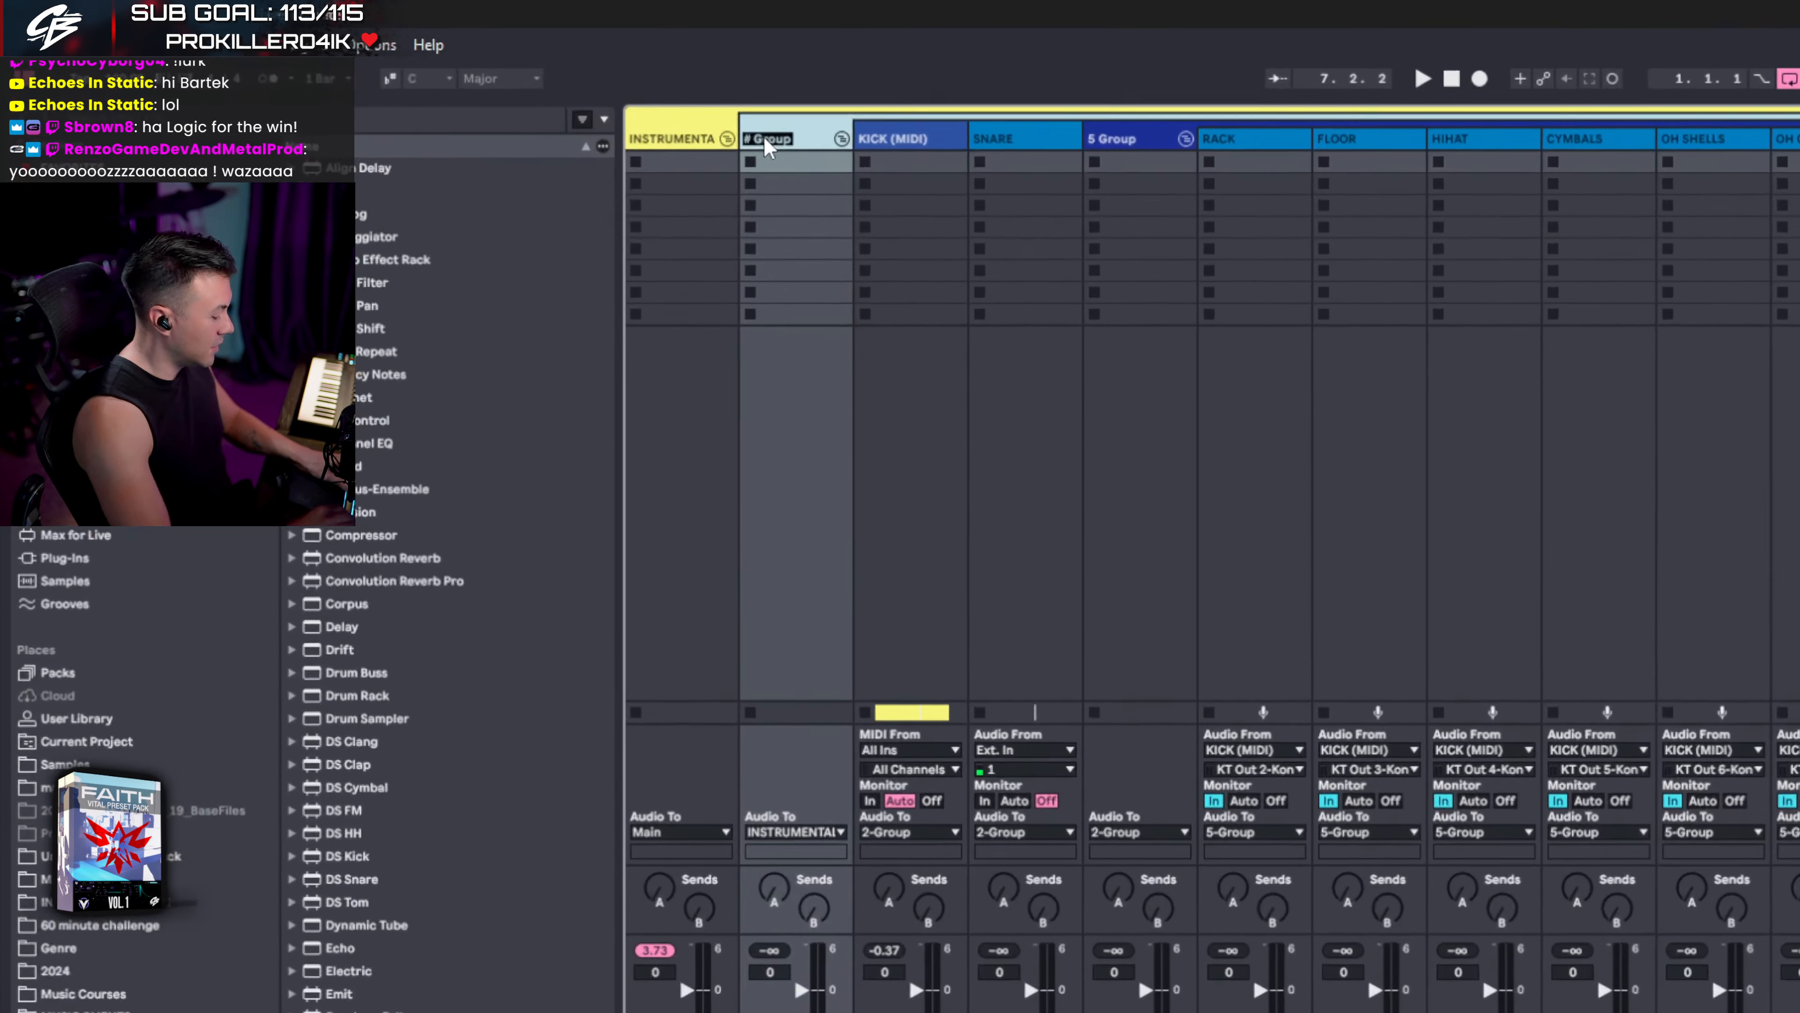
{"action": "type", "text": "DRUMS"}
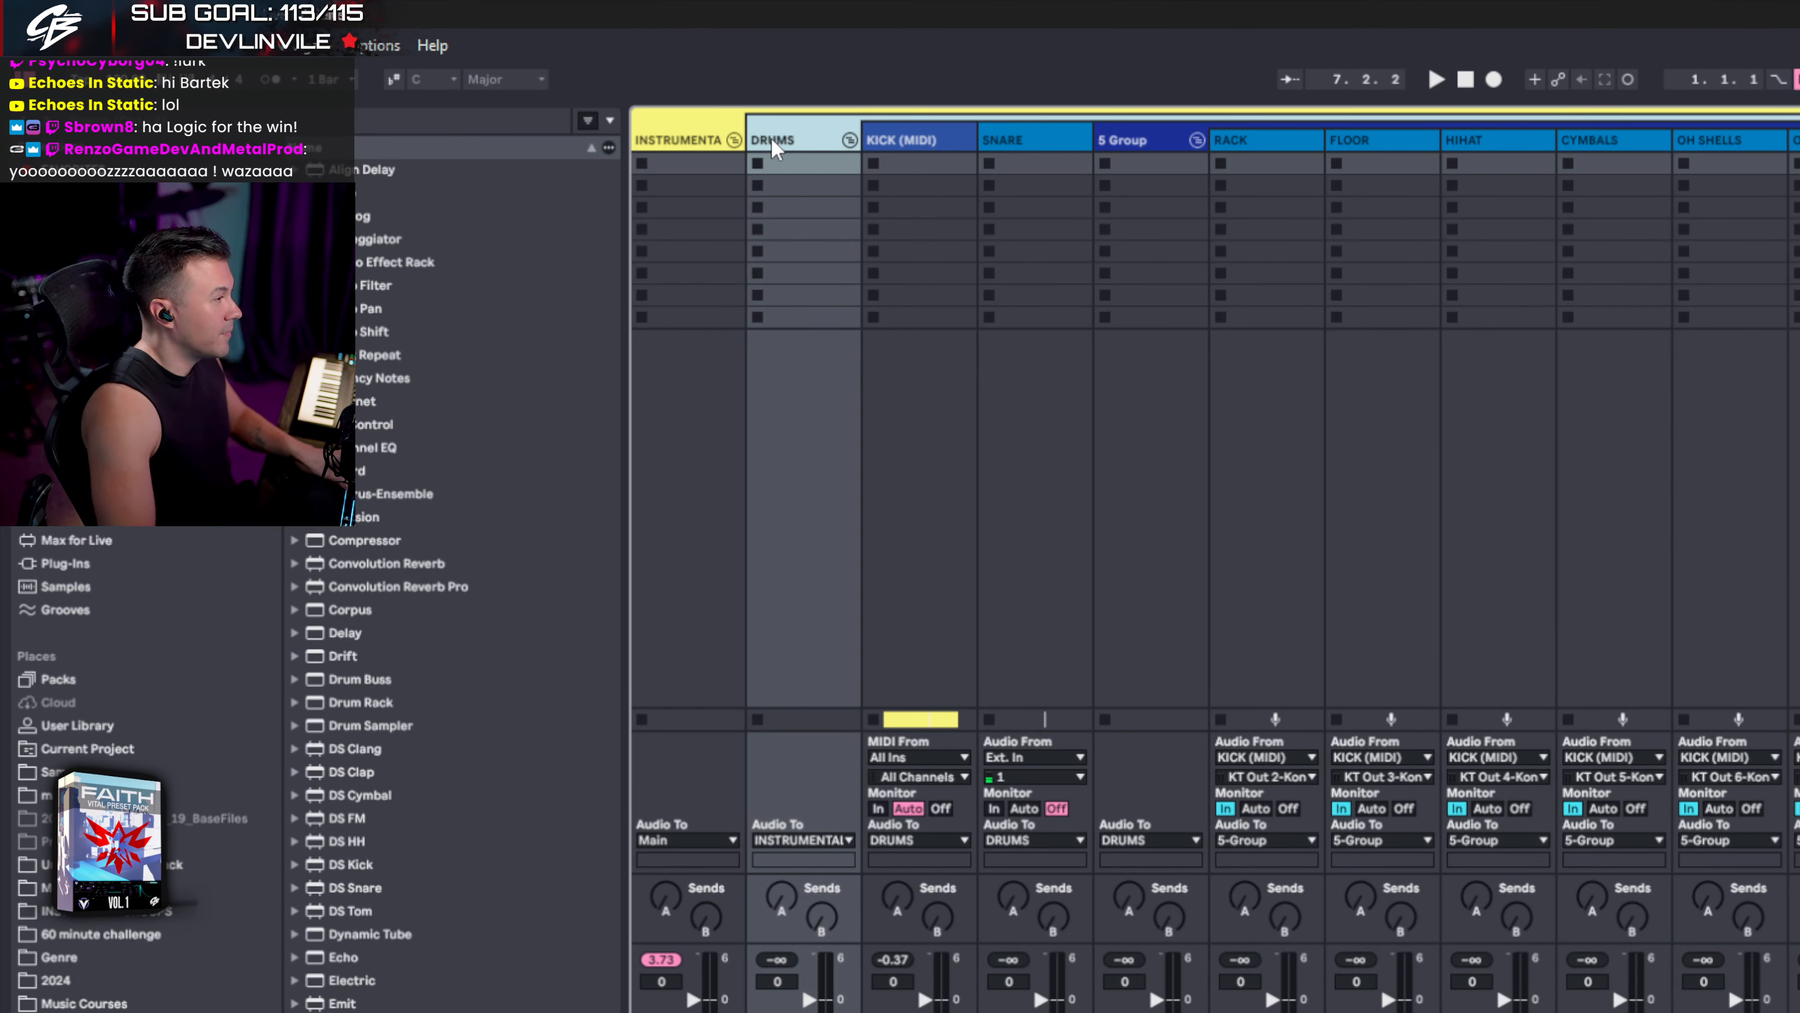
- Rename the 5 Group track and colour the KICK (MIDI) track medium blue
{"action": "left_click", "coordinate": [1152, 139]}
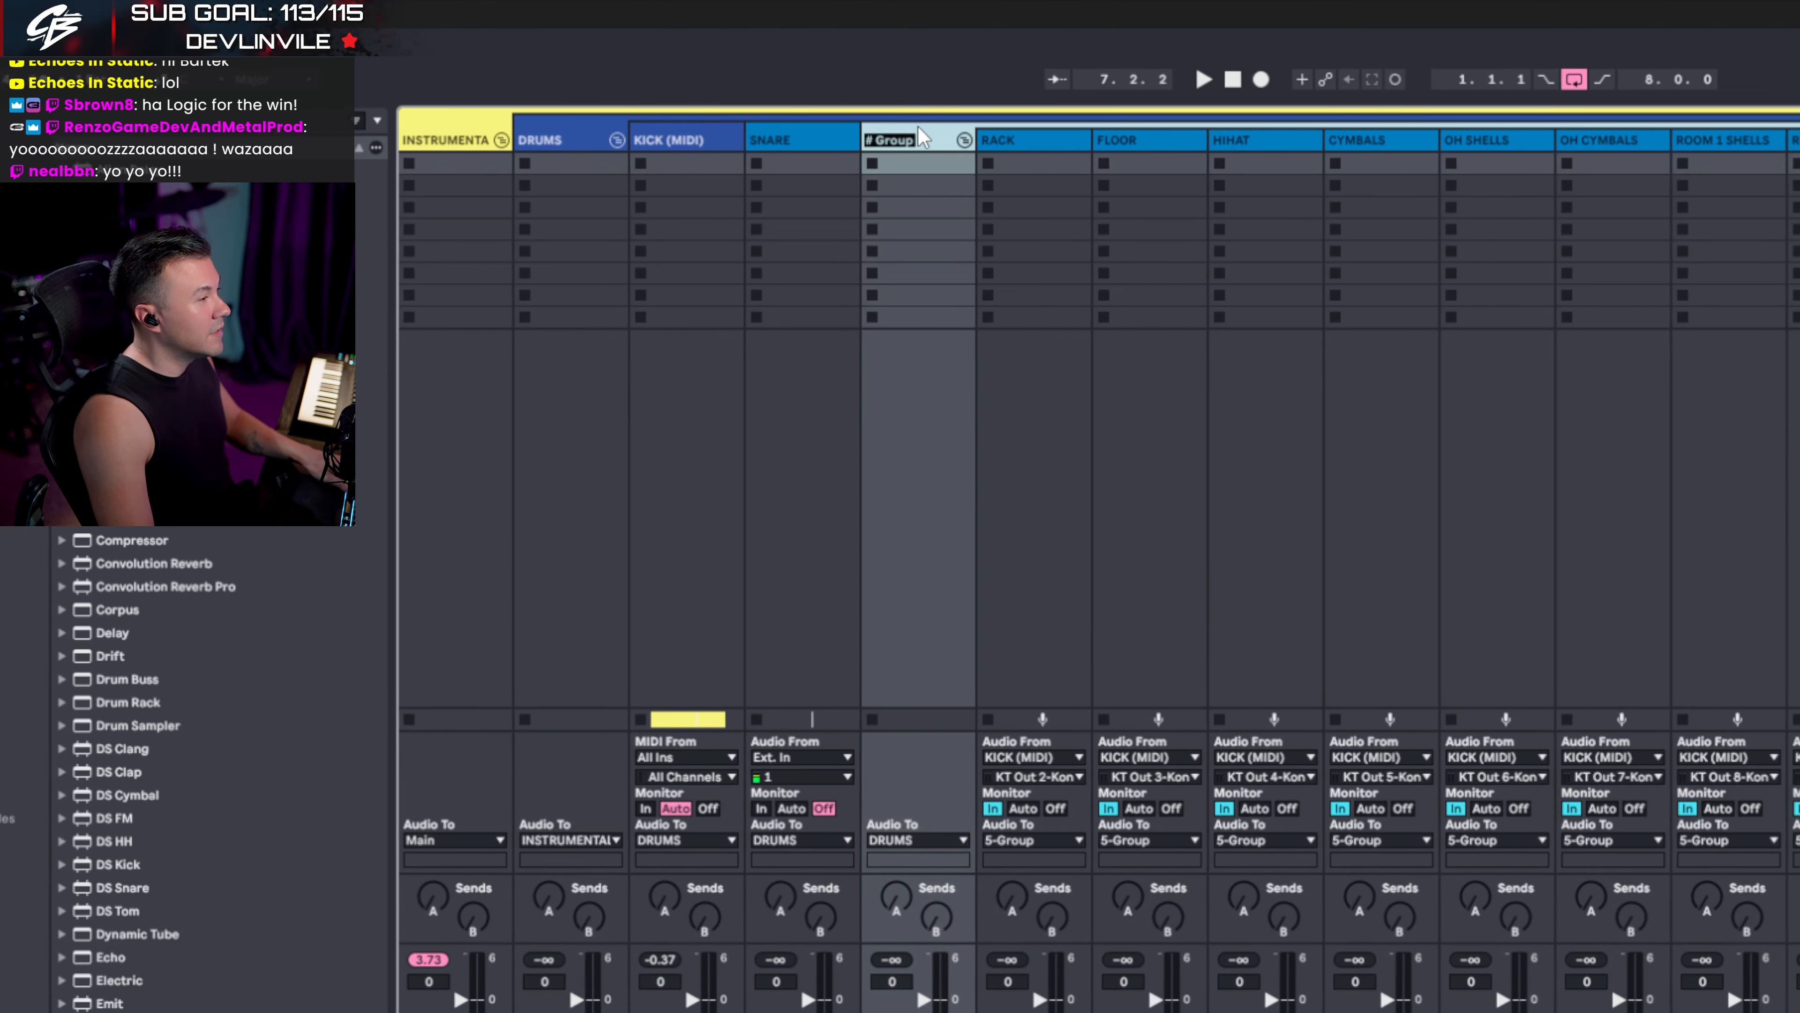
{"action": "key", "text": "ctrl+r"}
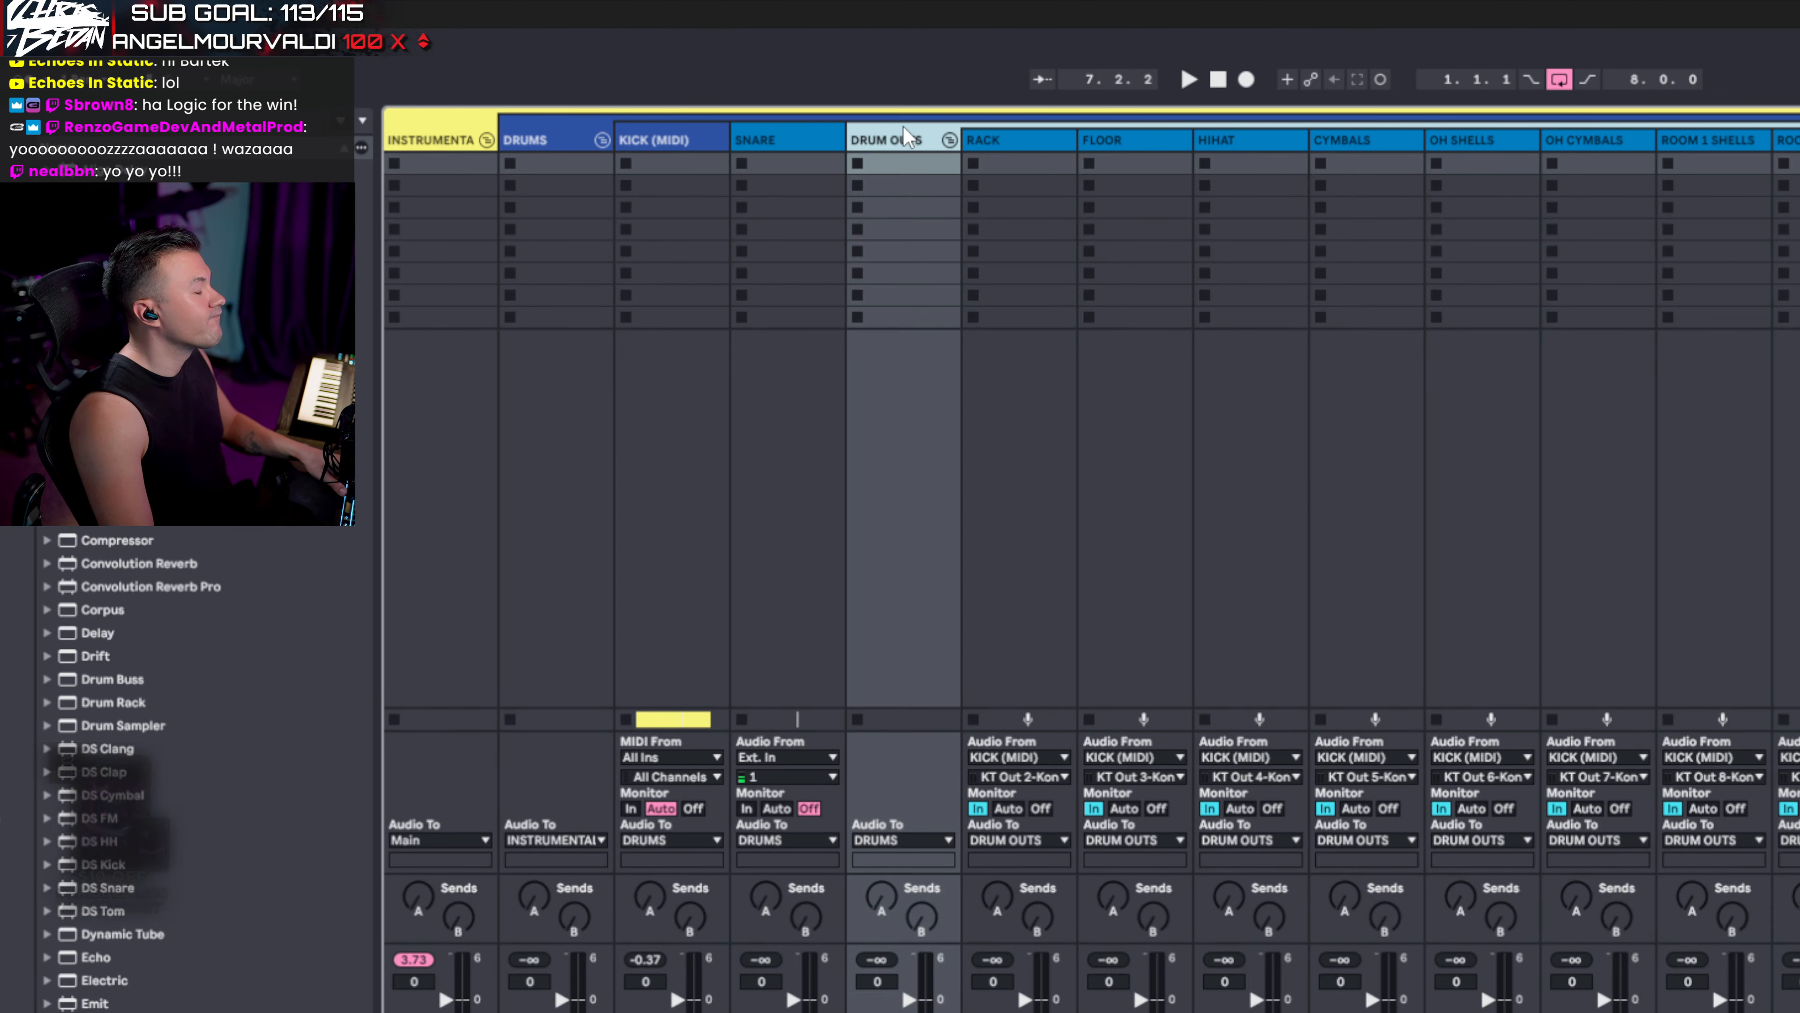
{"action": "right_click", "coordinate": [546, 142]}
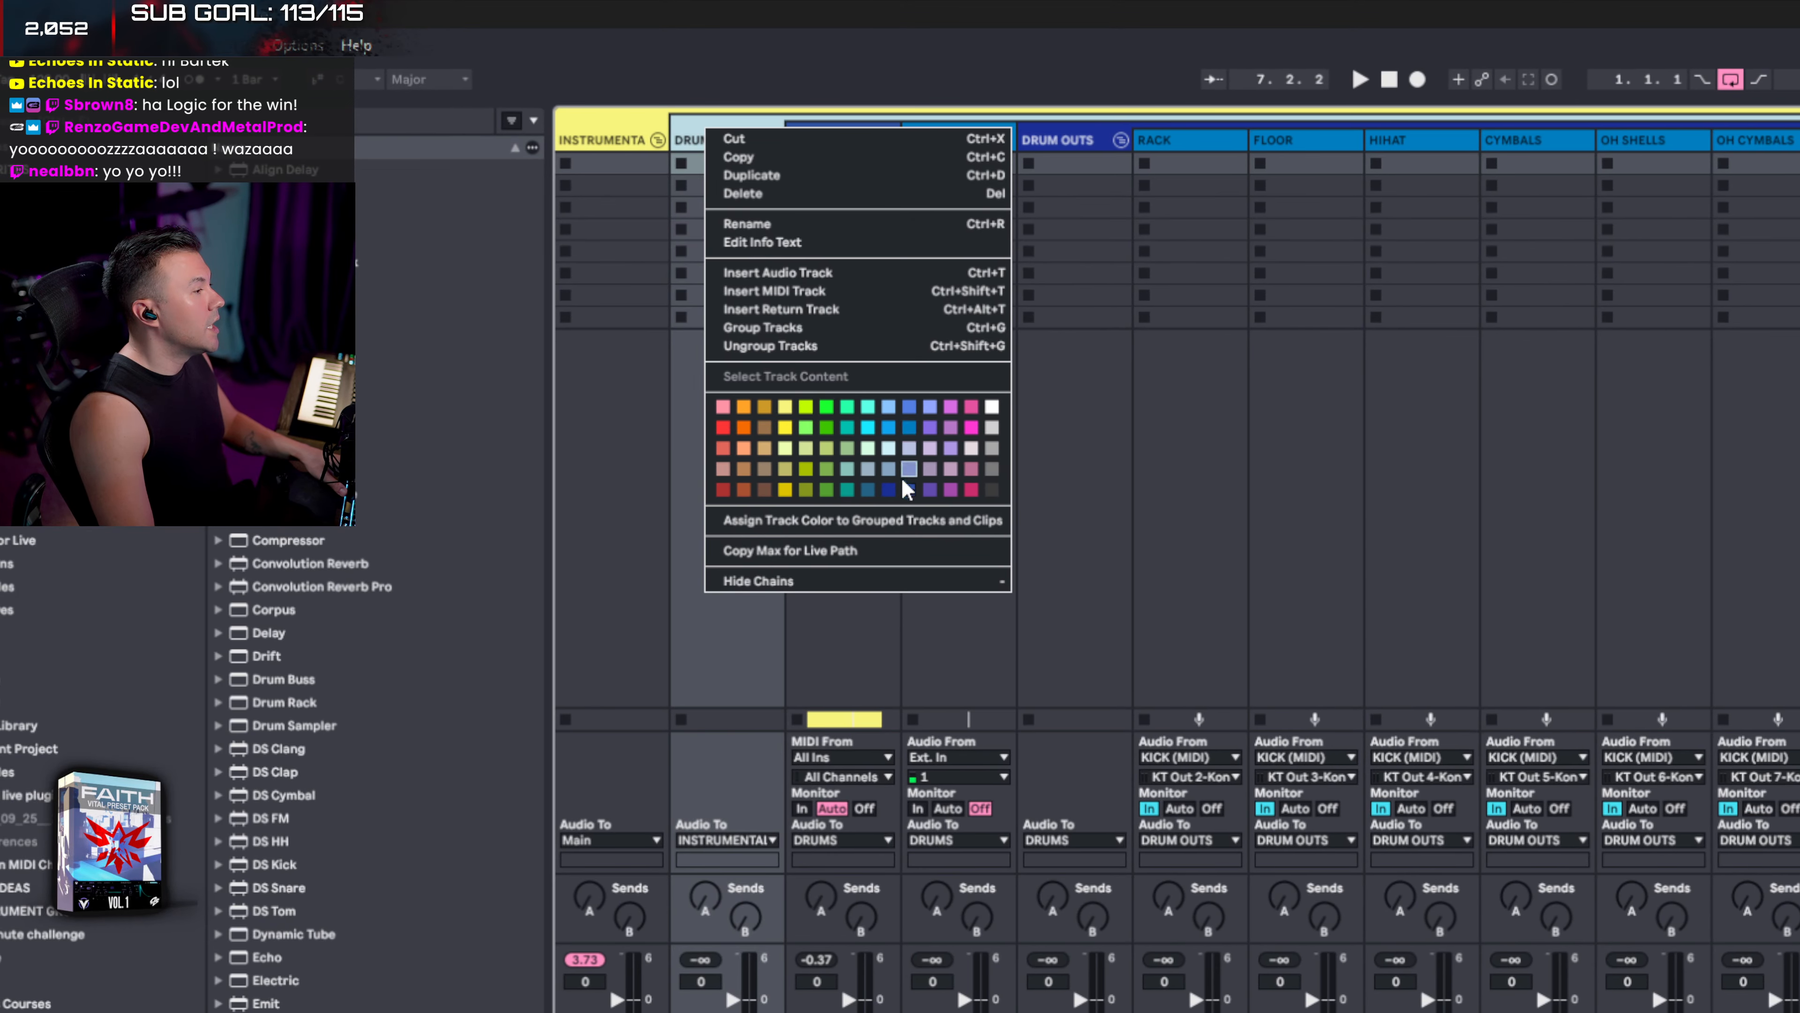
{"action": "key", "text": "Escape"}
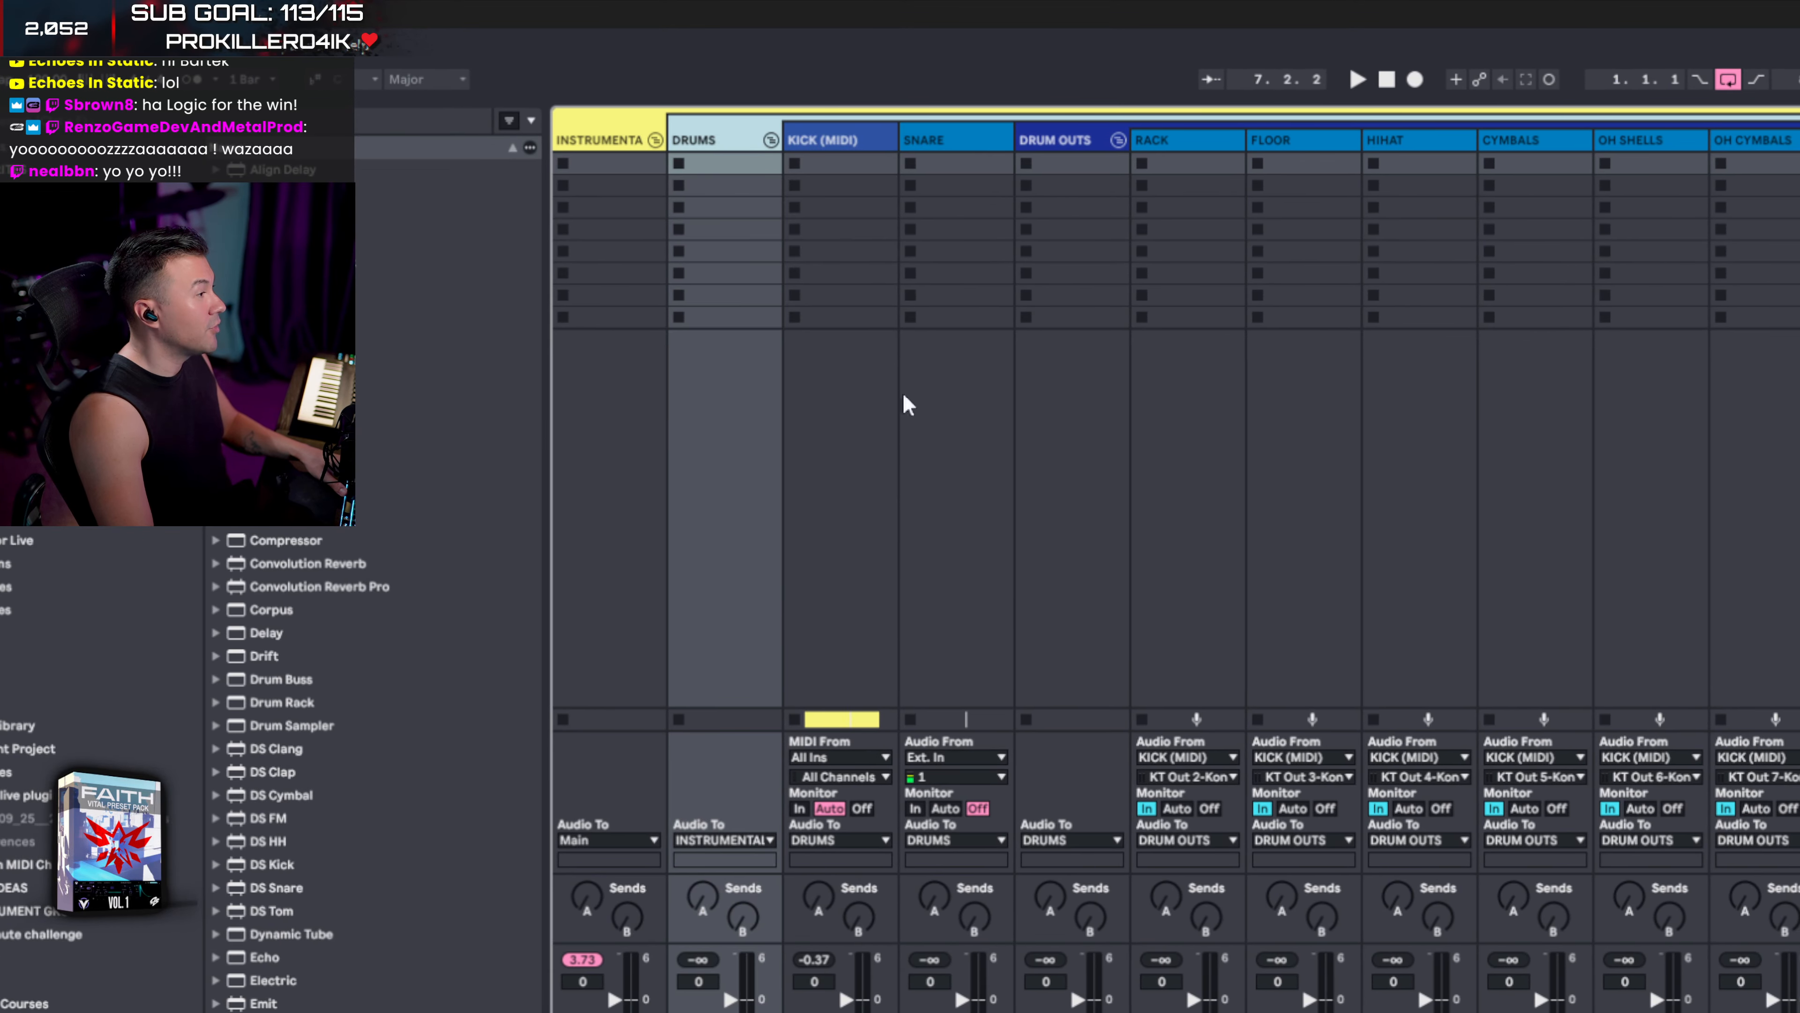
{"action": "right_click", "coordinate": [847, 142]}
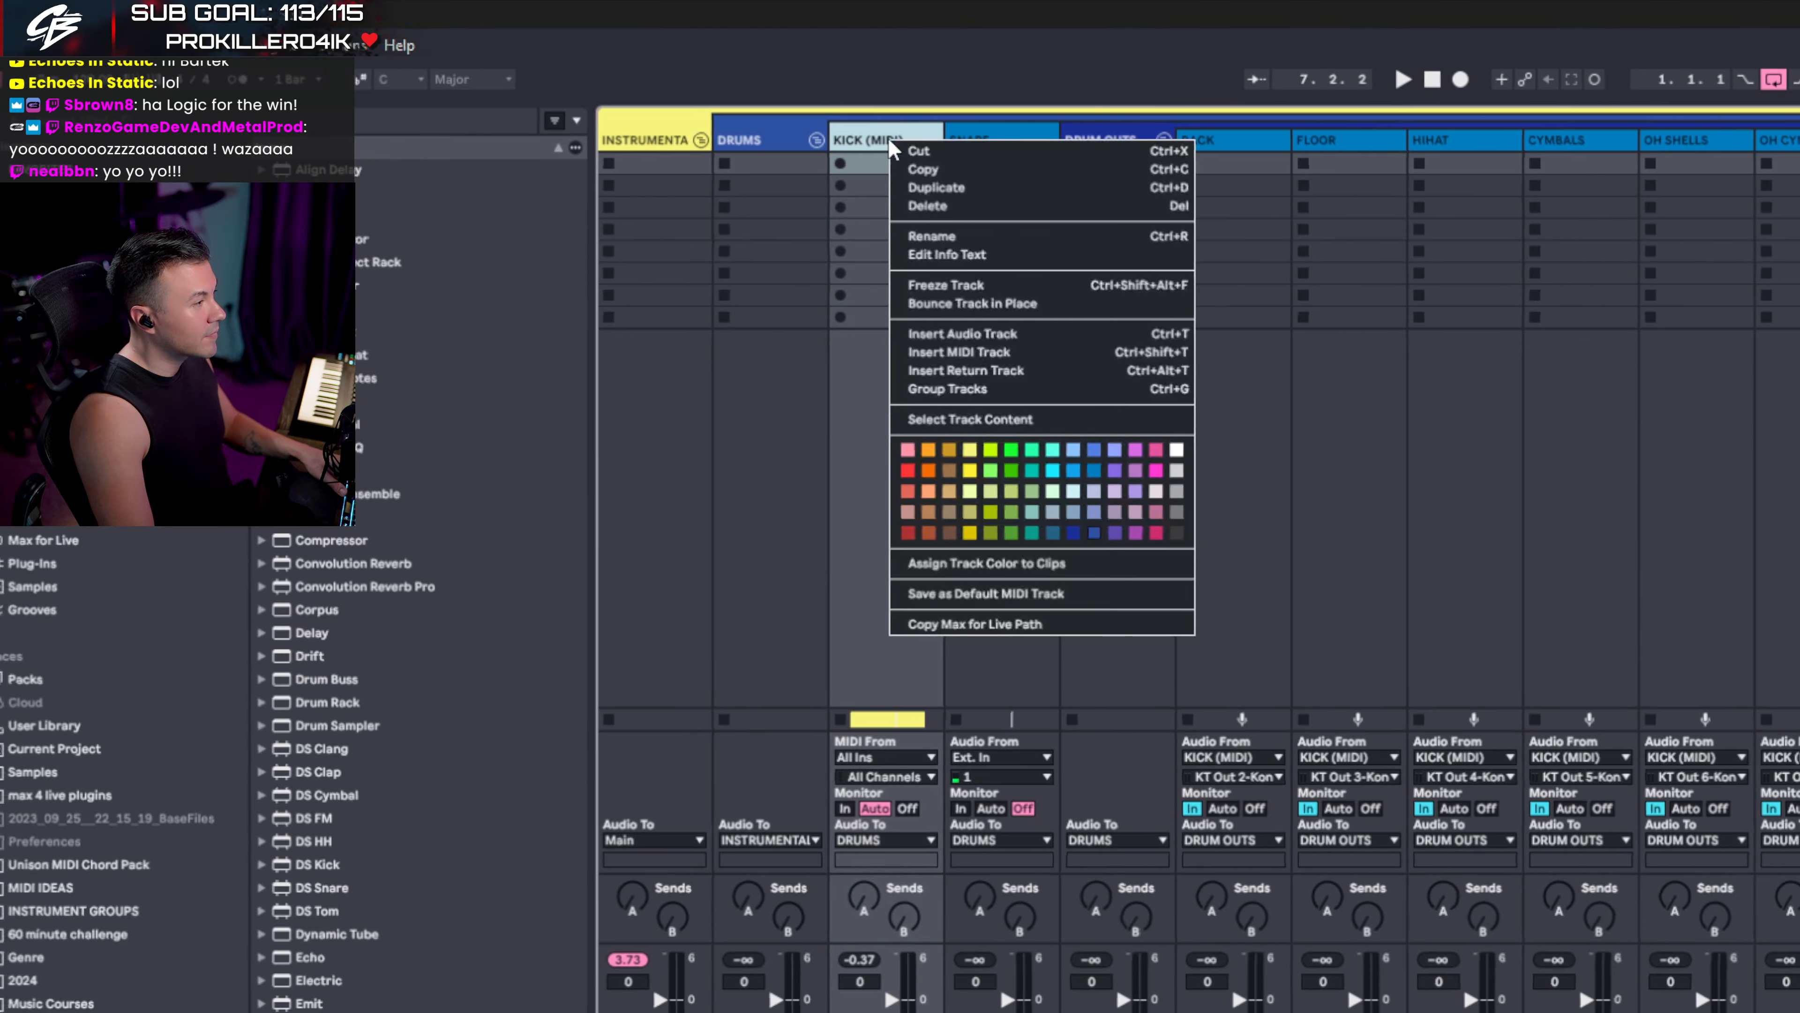
{"action": "left_click", "coordinate": [1093, 470]}
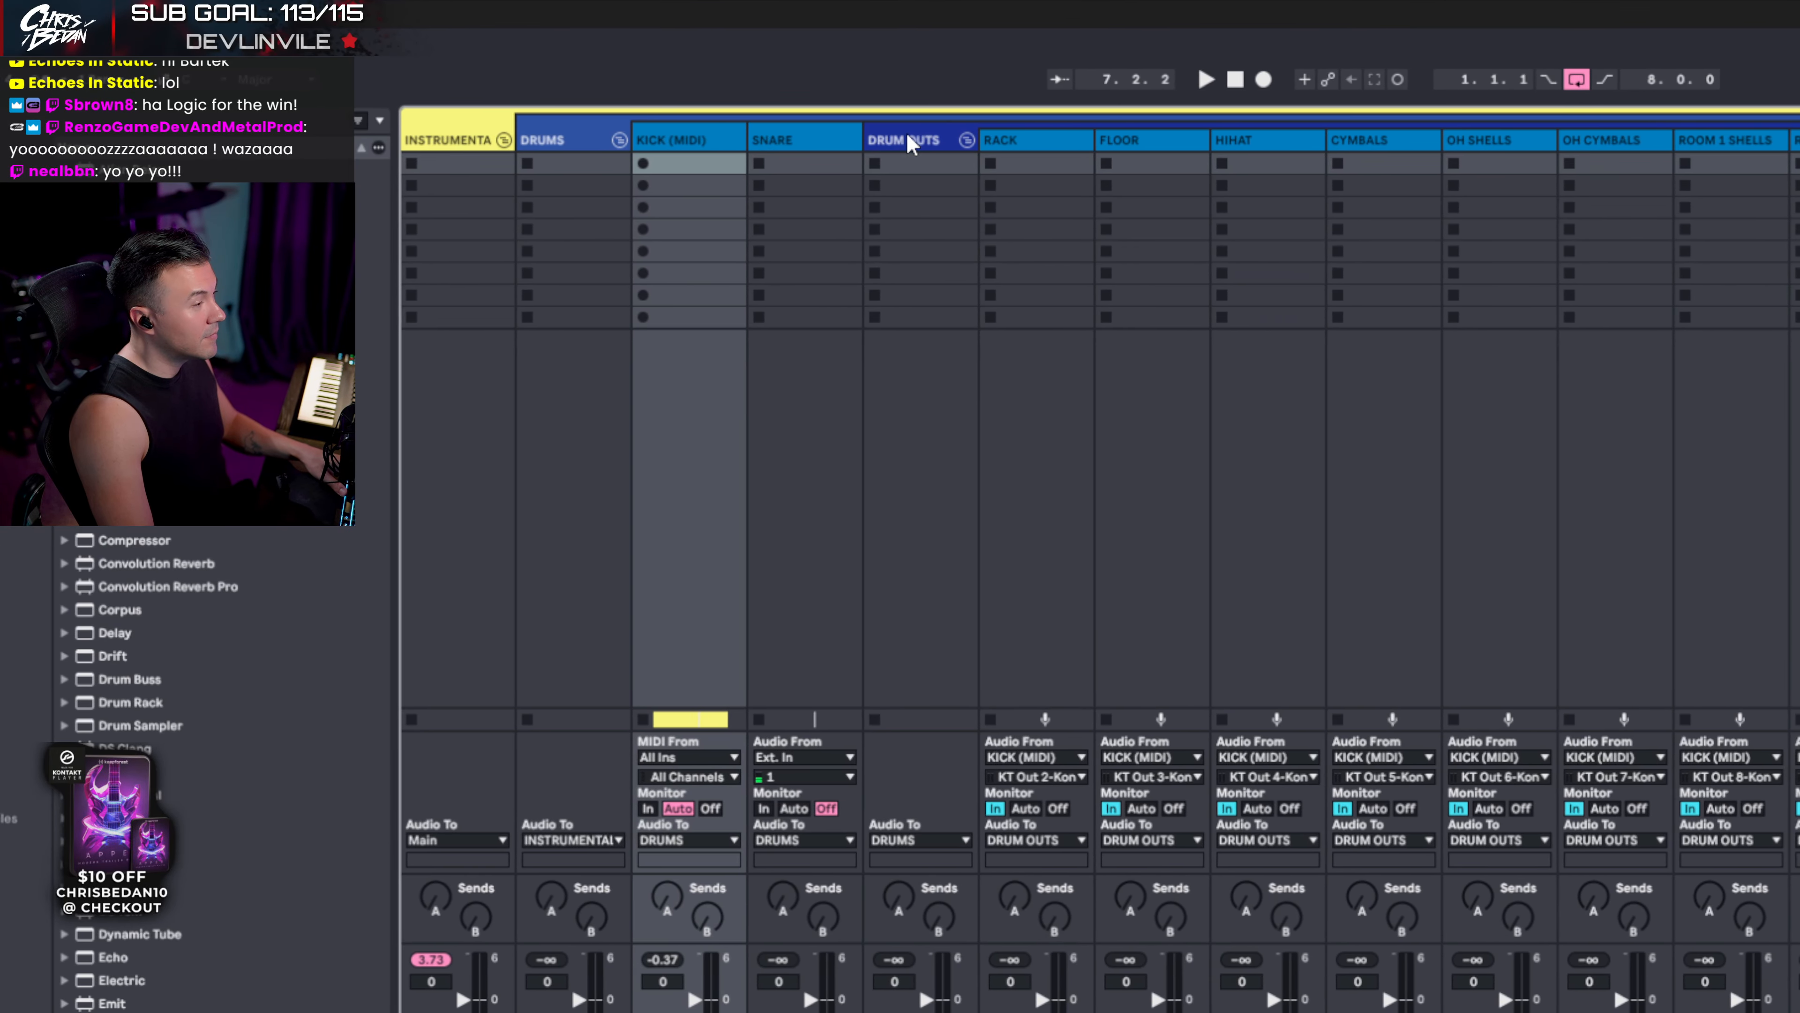
- Check the DRUM OUTS group in the arrangement, then unfold it in the Session mixer
{"action": "left_click", "coordinate": [910, 142]}
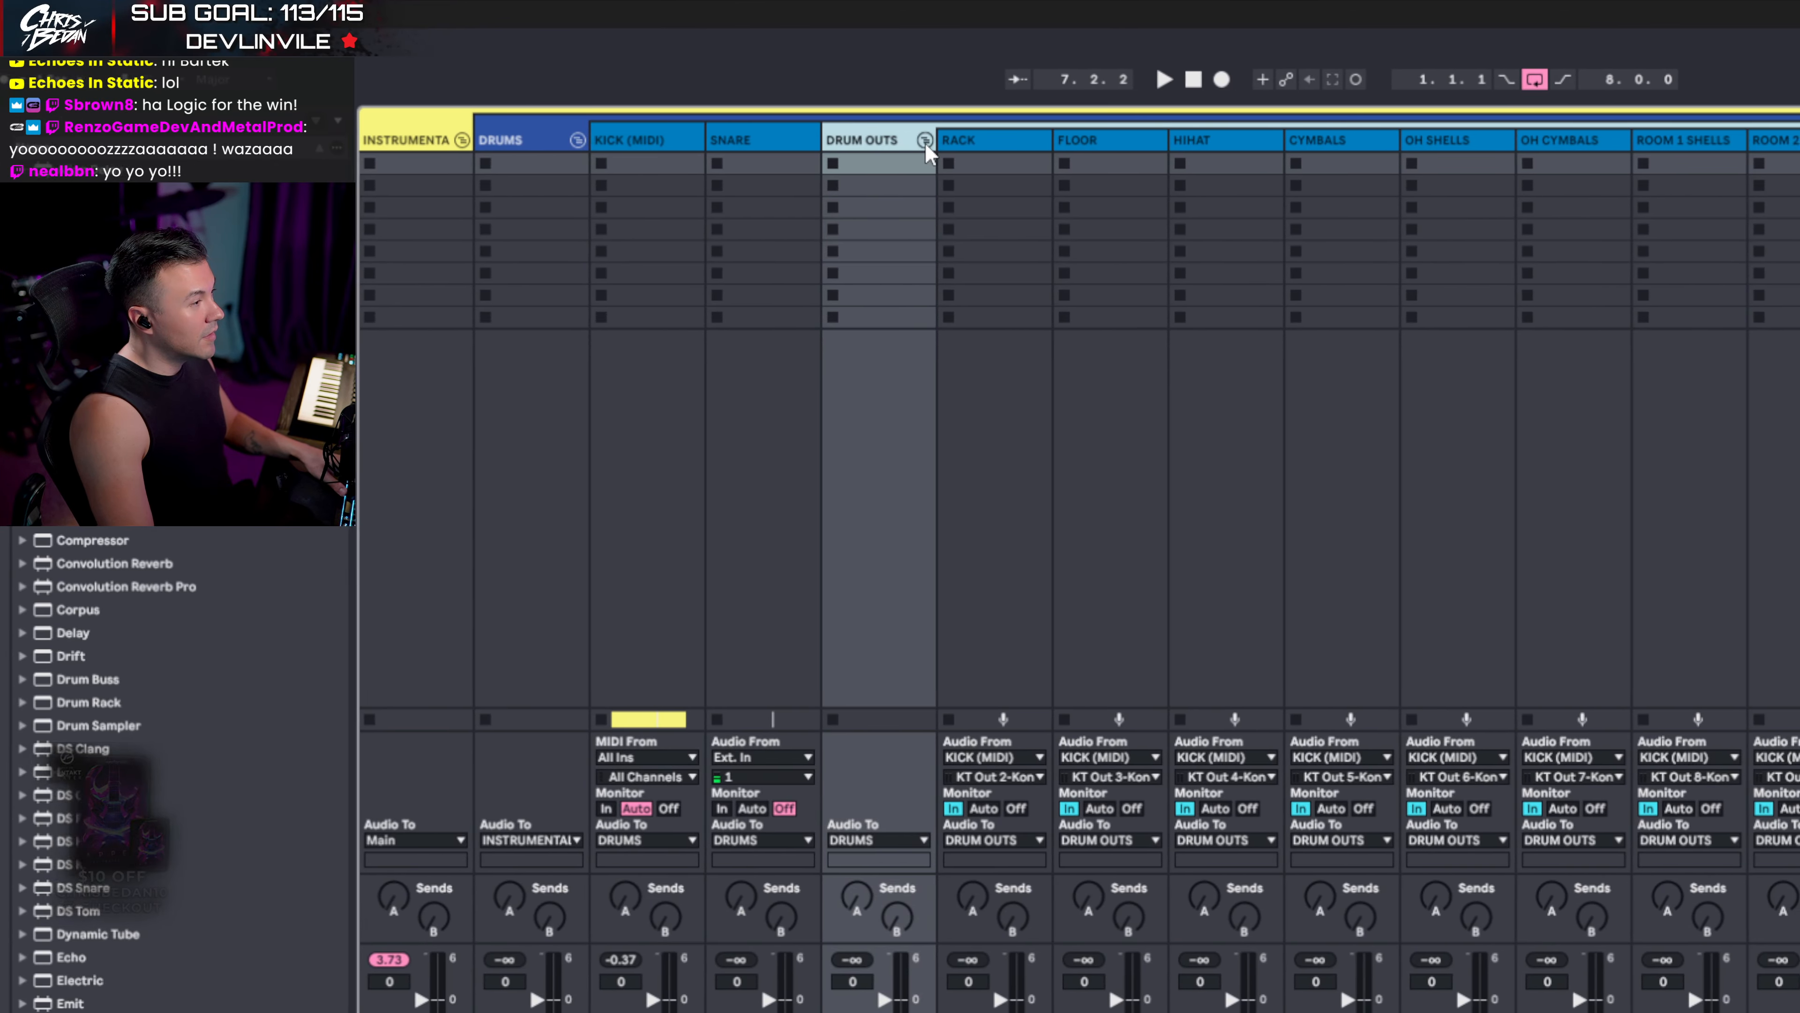
{"action": "key", "text": "Tab"}
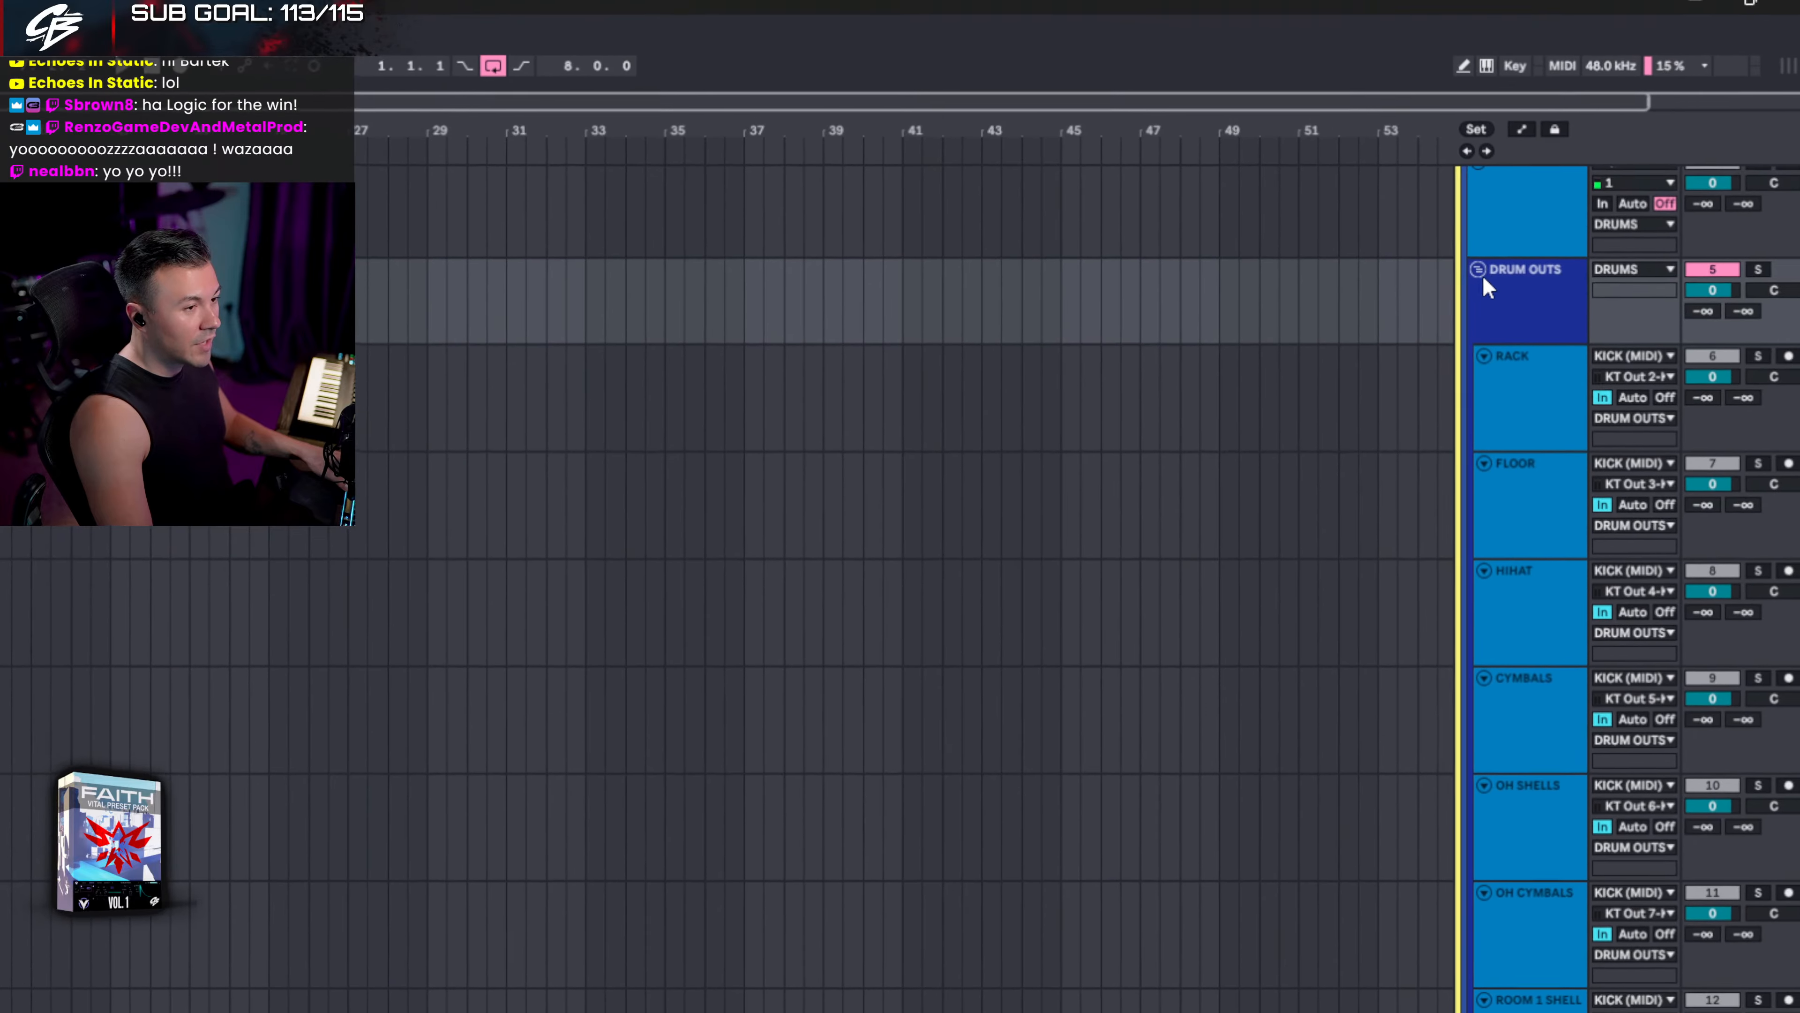
{"action": "left_click", "coordinate": [1479, 271]}
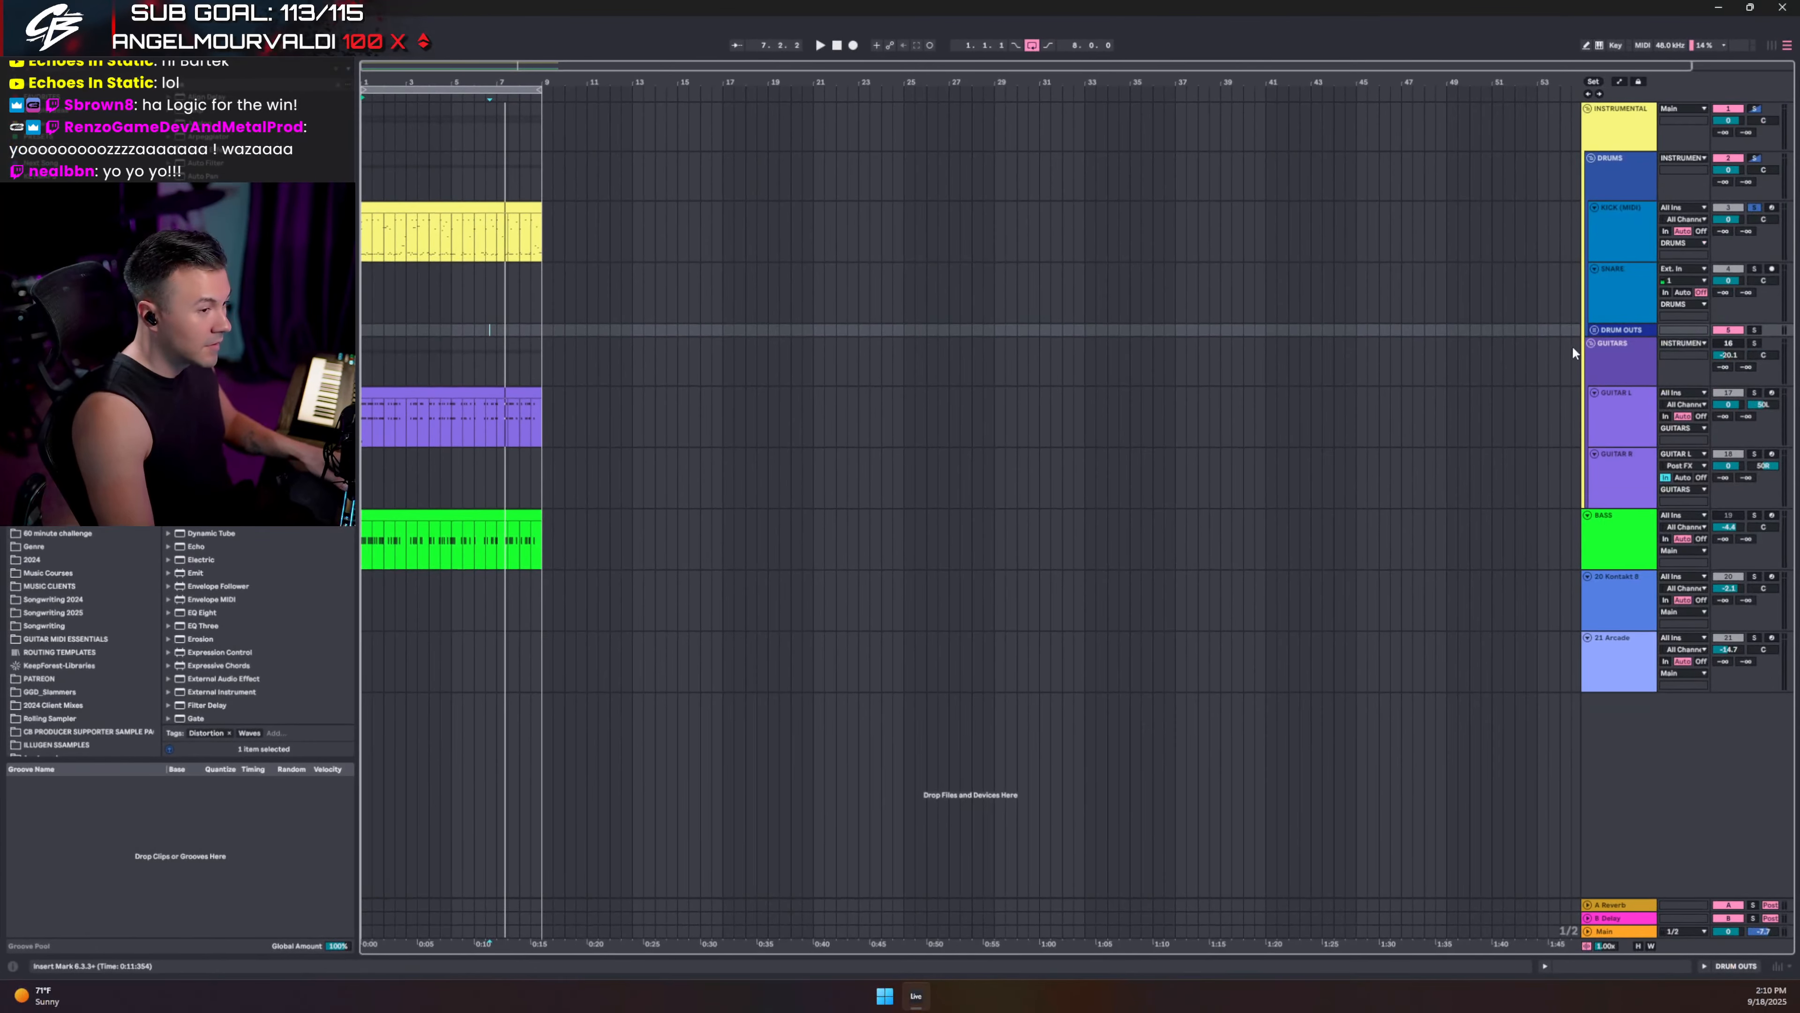
{"action": "left_click", "coordinate": [1595, 329]}
{"action": "scroll", "coordinate": [1635, 547], "scroll_direction": "down", "scroll_amount": 3}
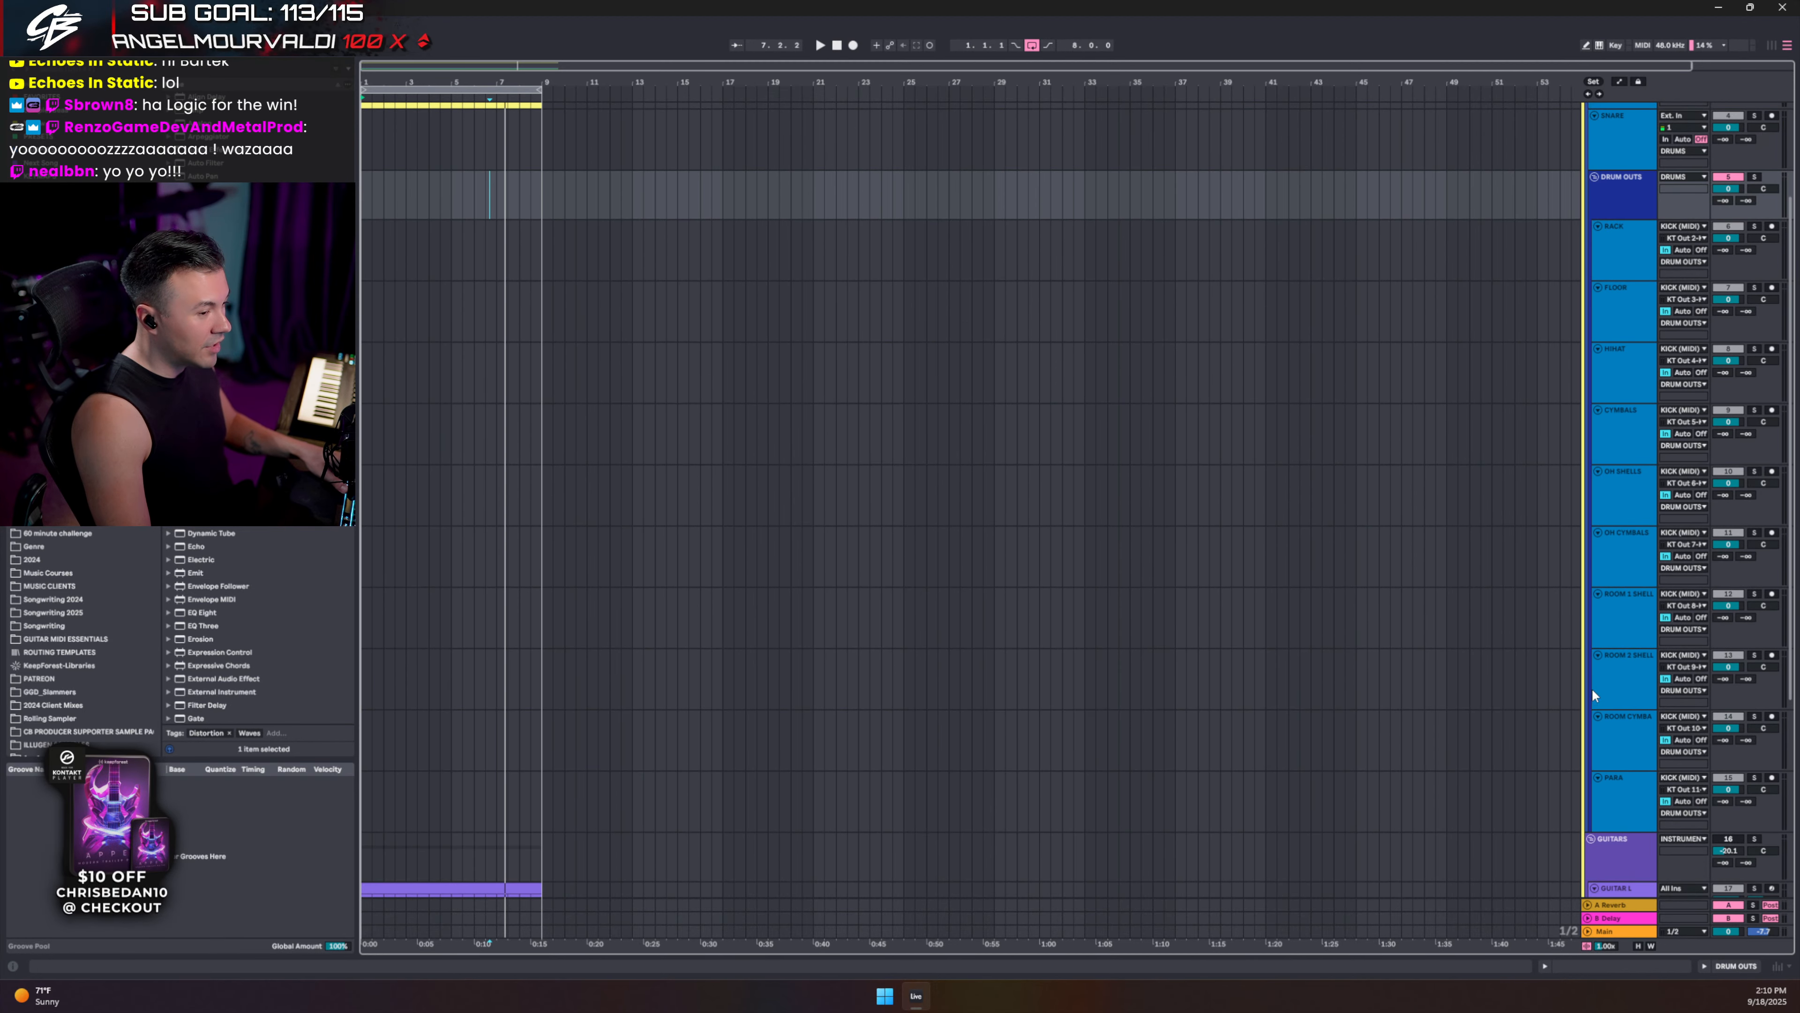
{"action": "scroll", "coordinate": [1597, 712], "scroll_direction": "up", "scroll_amount": 3}
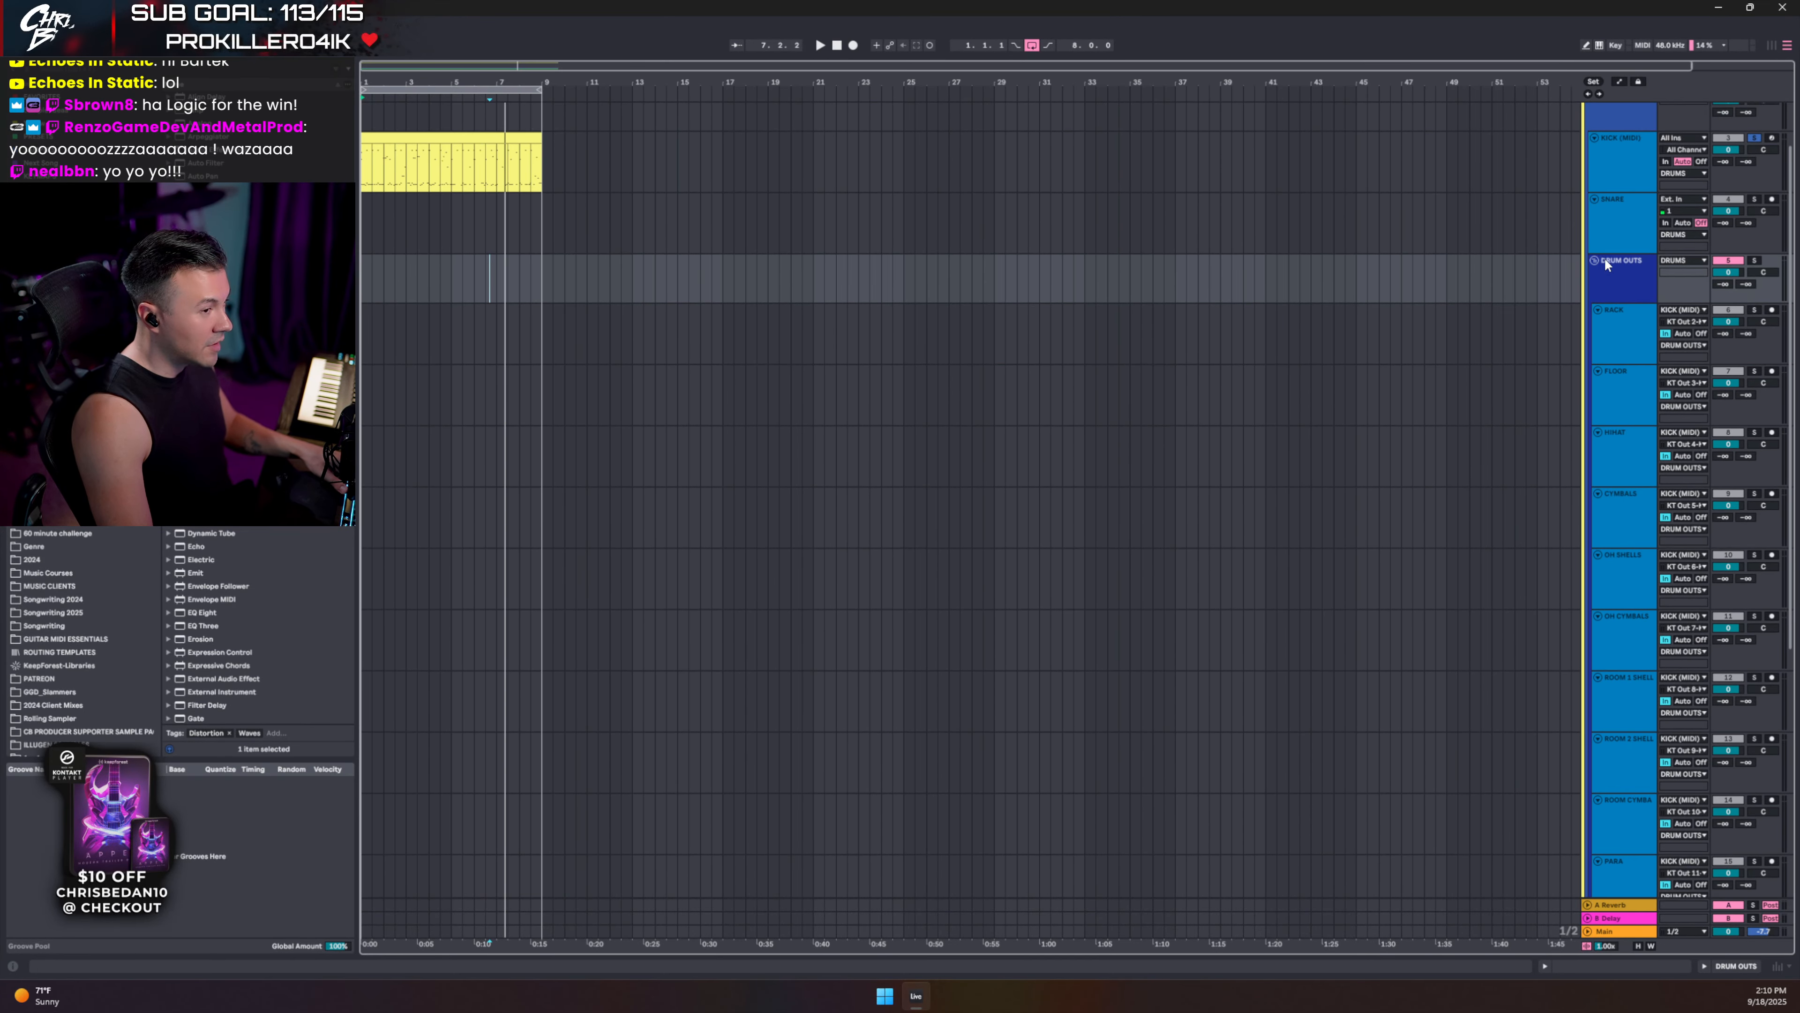
{"action": "left_click", "coordinate": [1605, 243]}
{"action": "left_click", "coordinate": [1595, 260]}
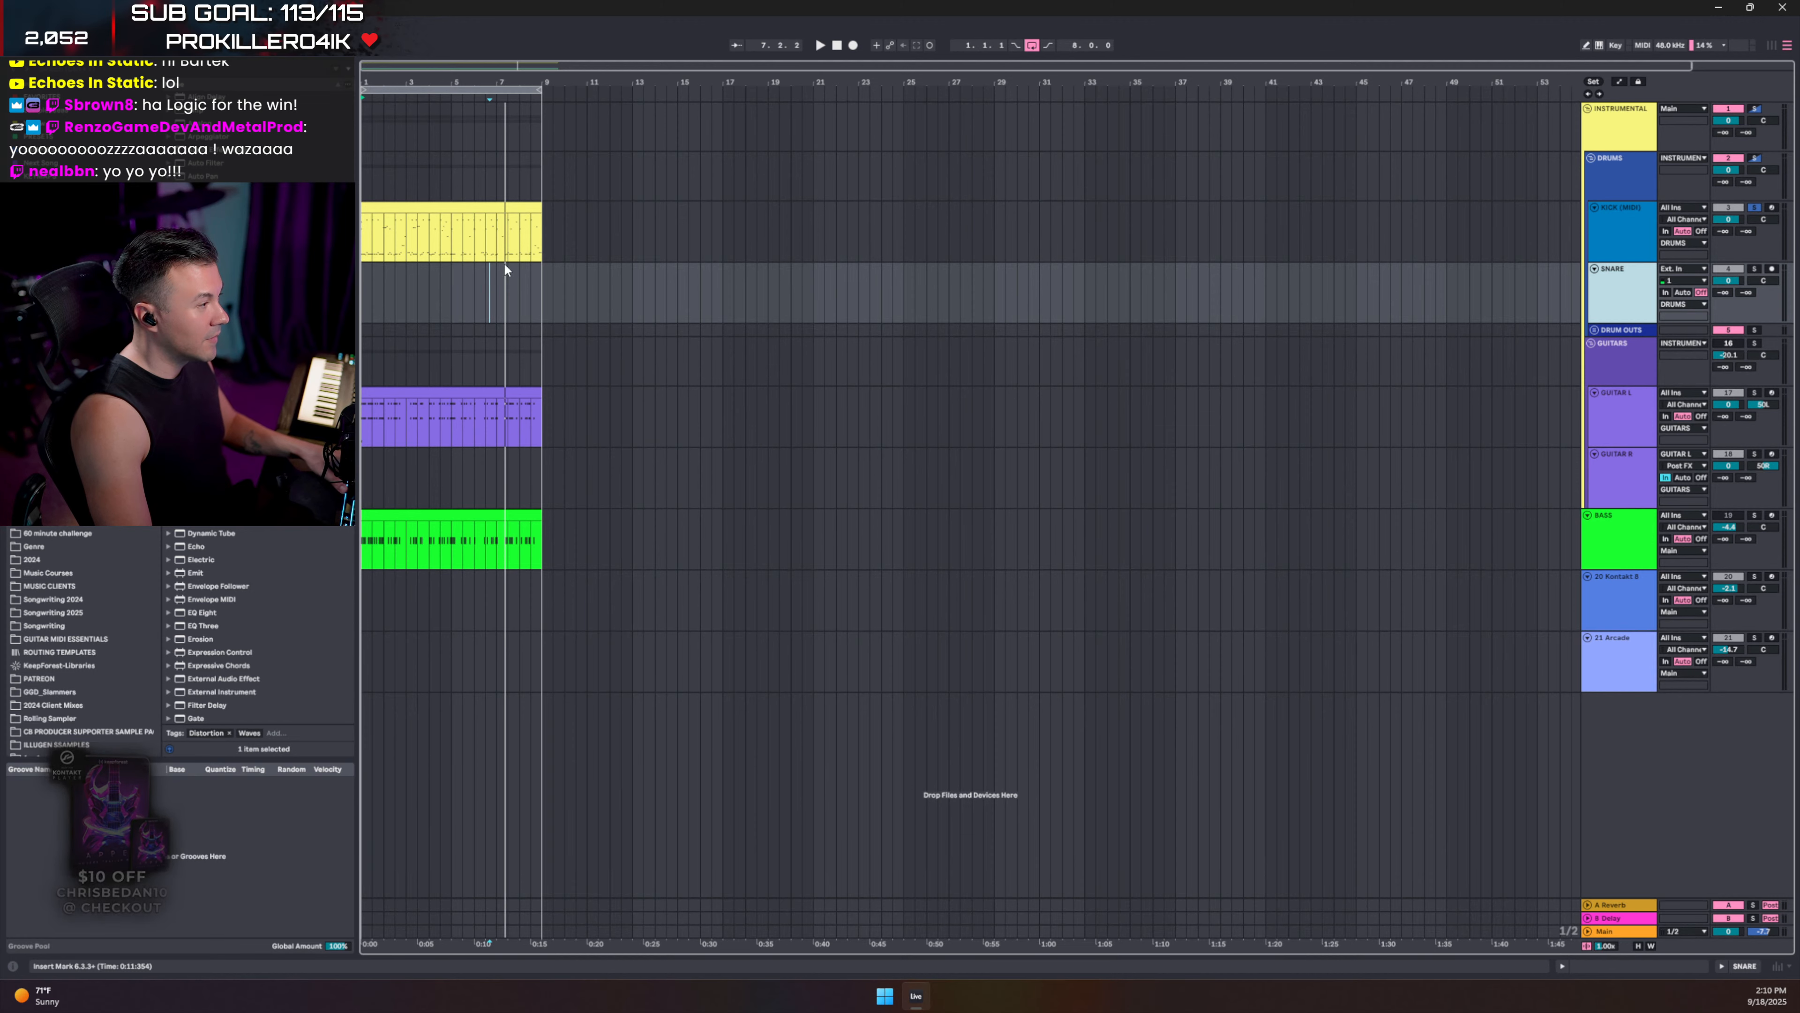
{"action": "left_click", "coordinate": [1602, 240]}
{"action": "key", "text": "Tab"}
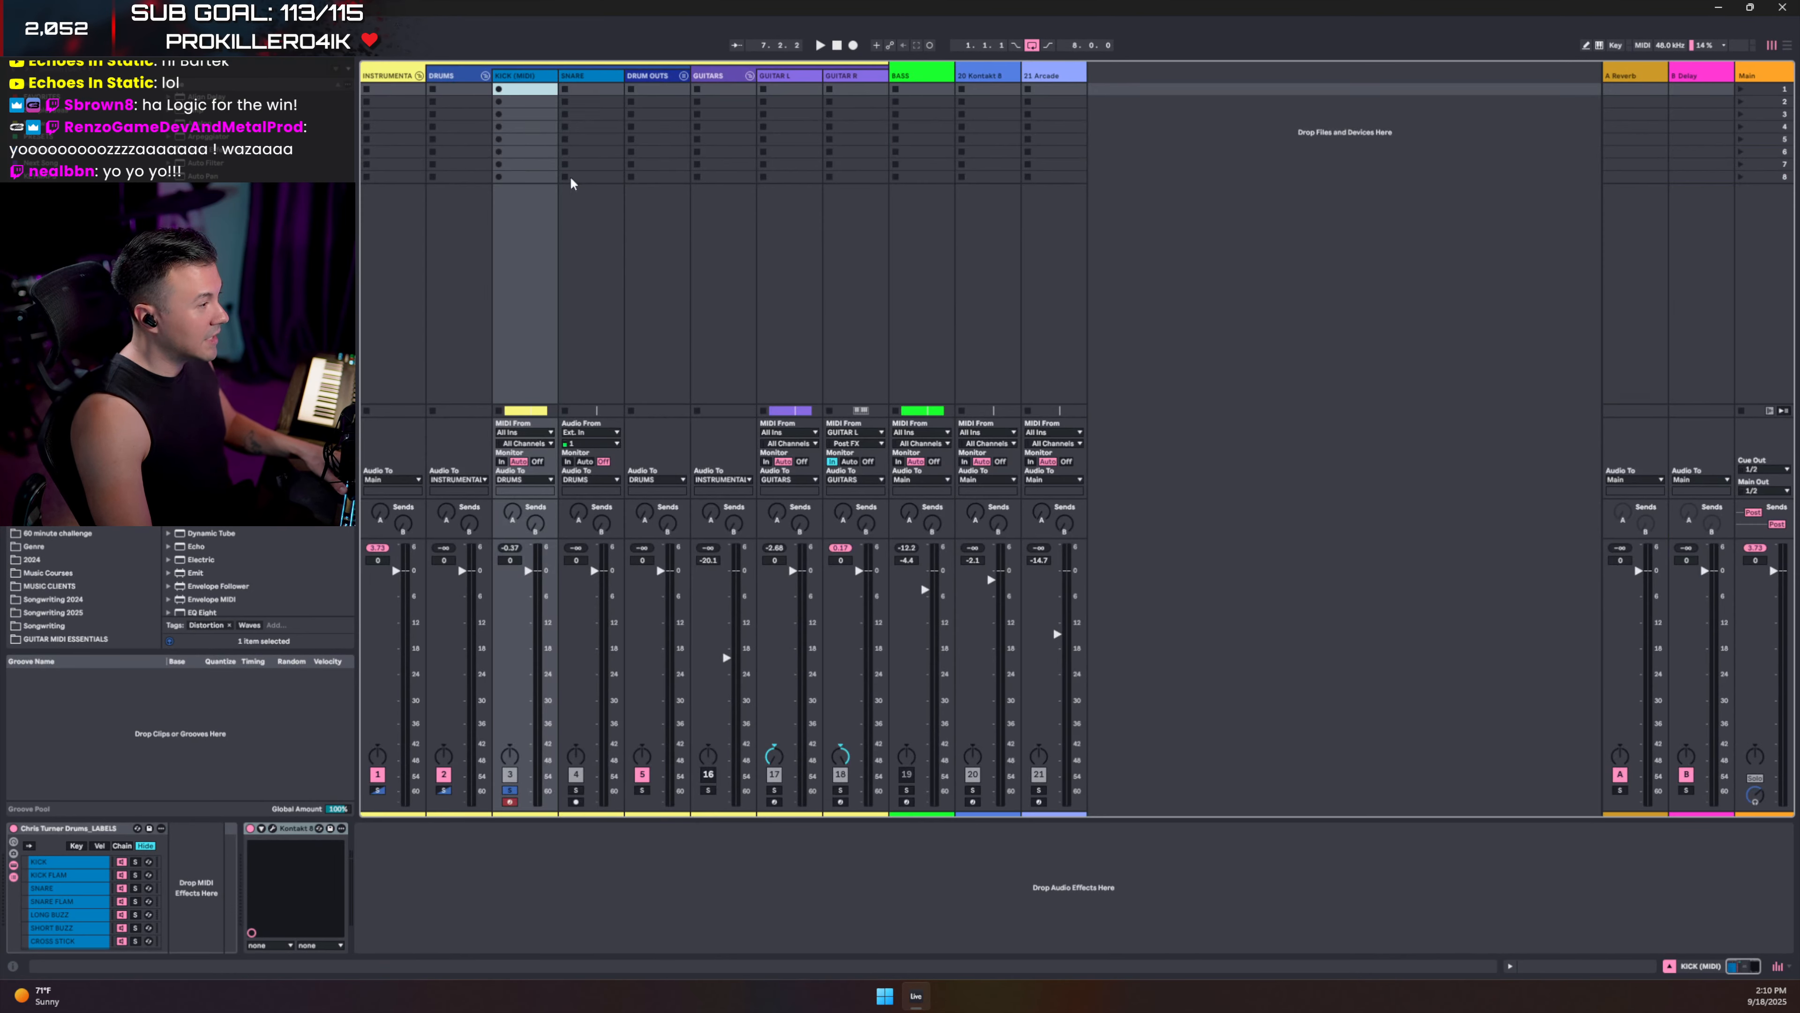
{"action": "left_click", "coordinate": [683, 75]}
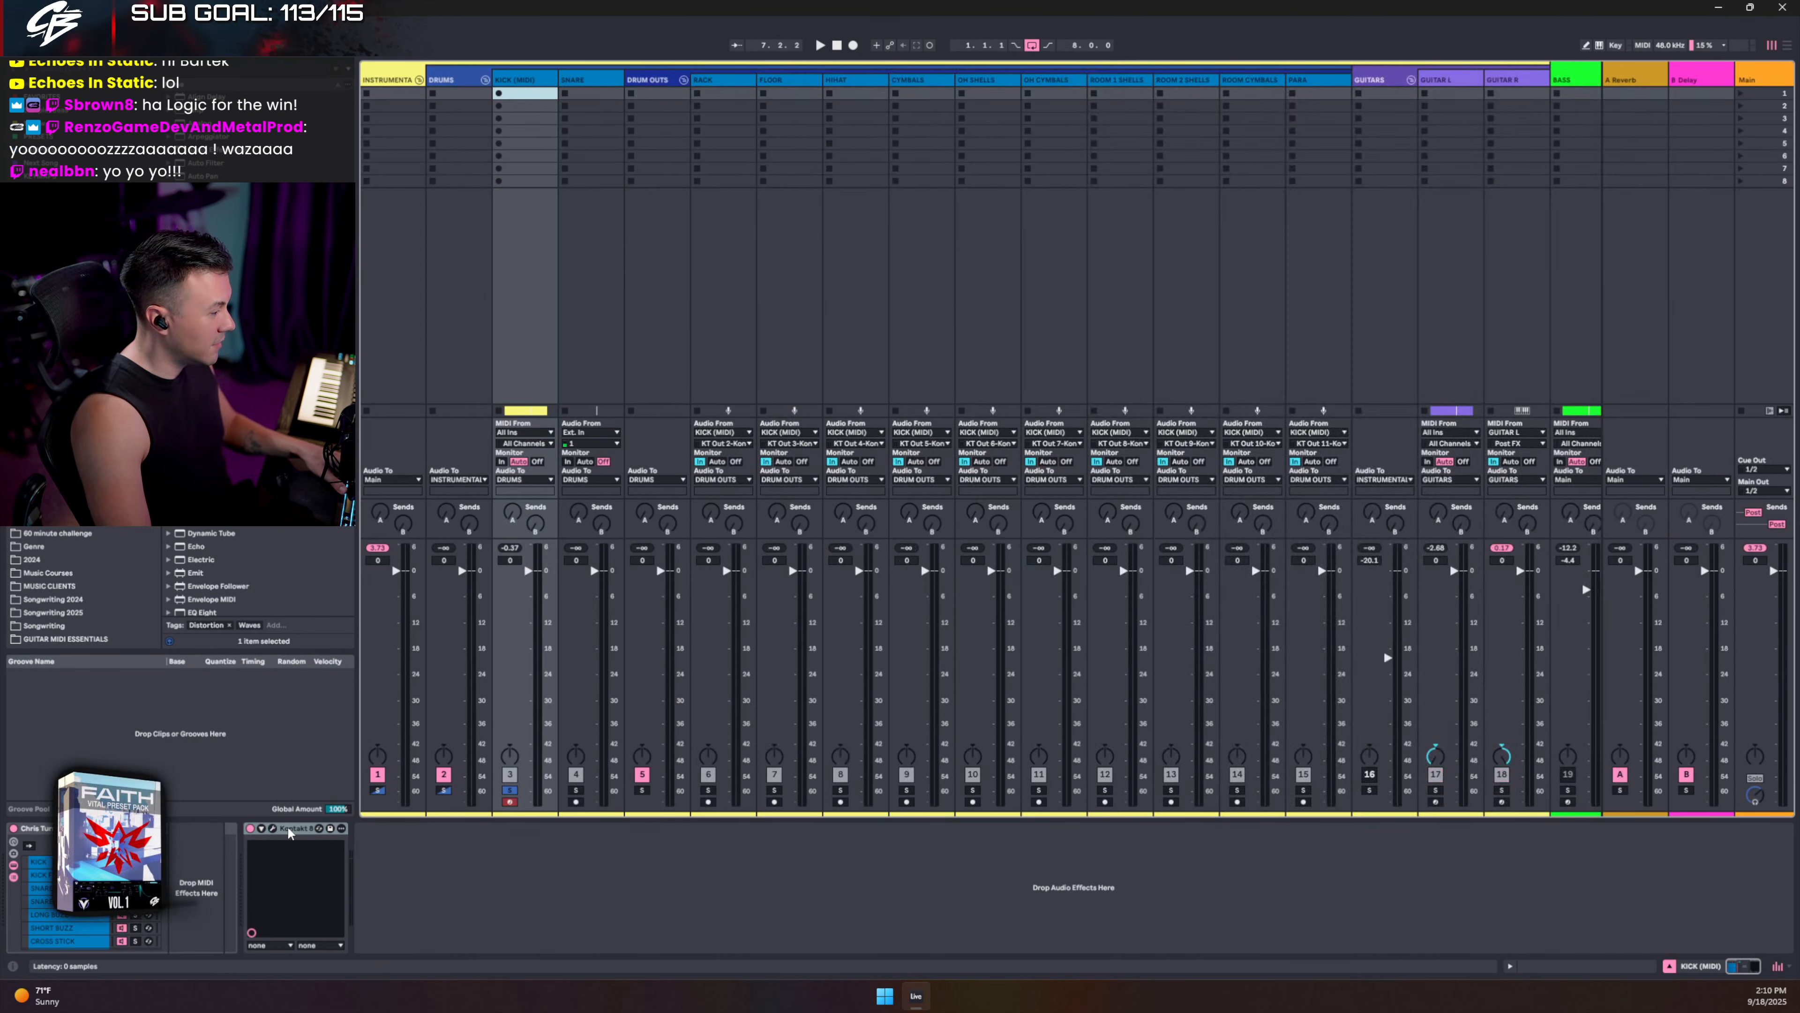
- Audition the kick and snare in Kontakt and show its Outputs panel
{"action": "left_click", "coordinate": [272, 829]}
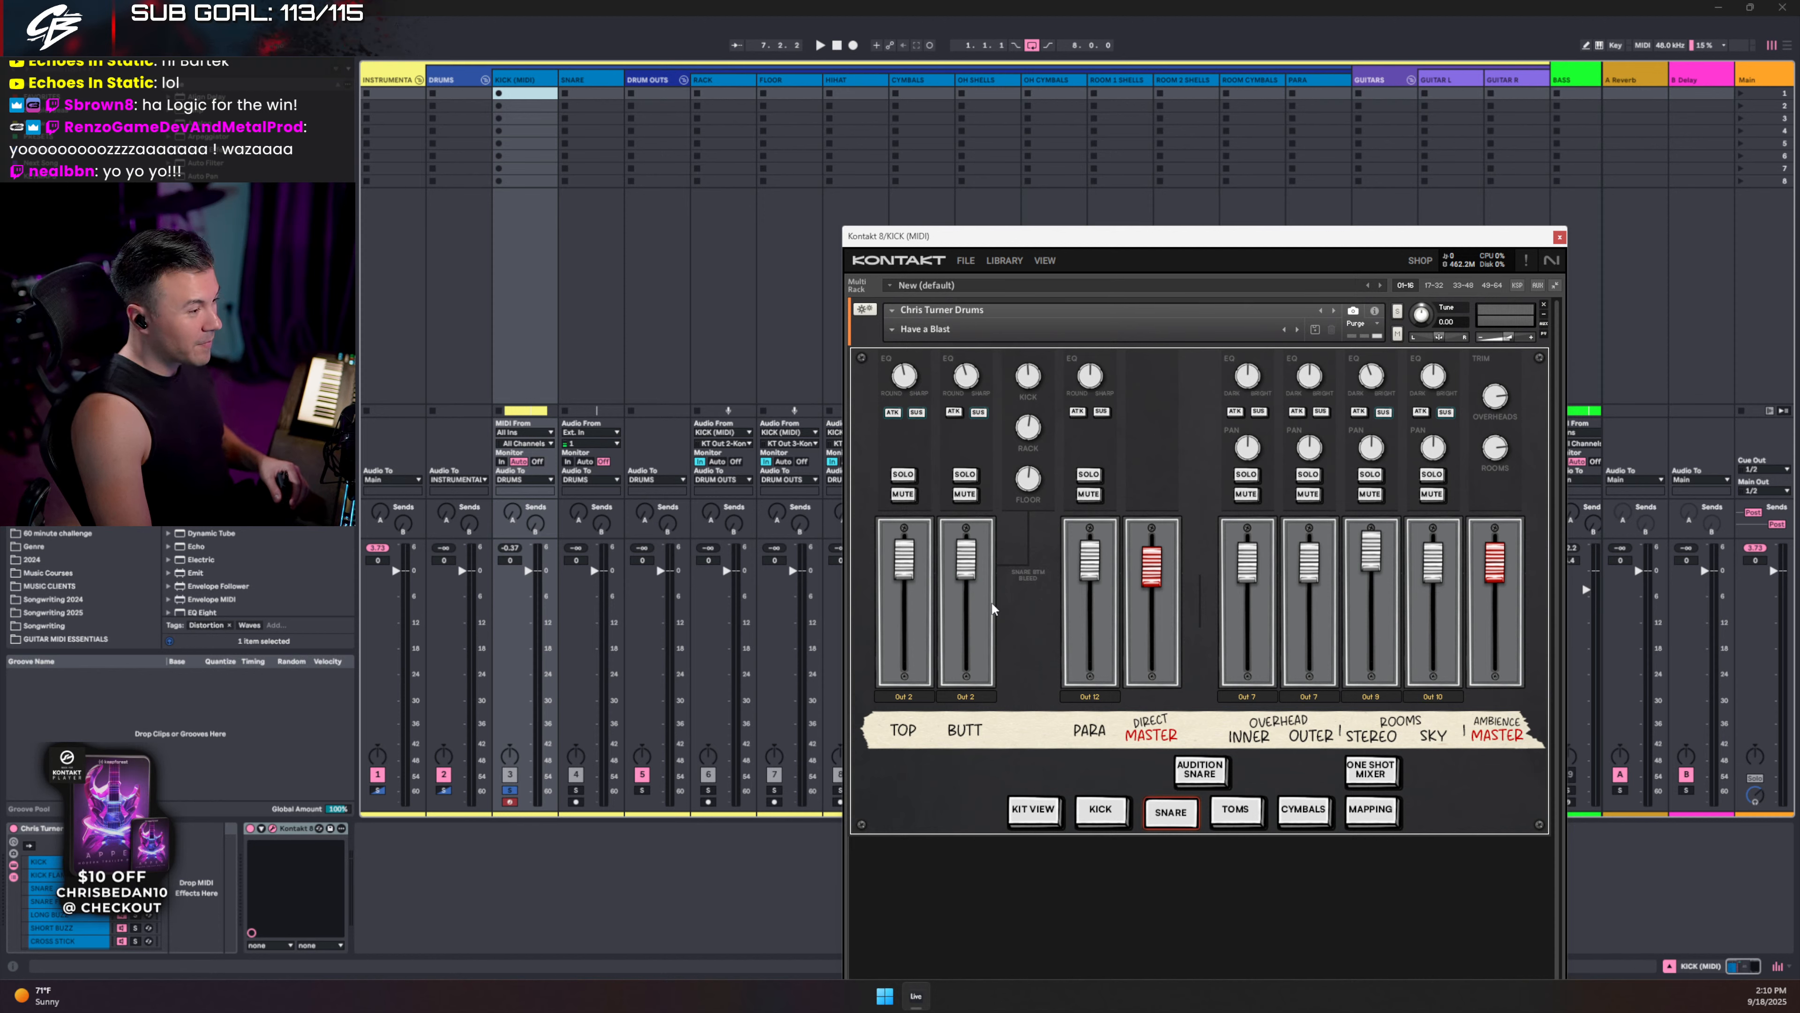
{"action": "left_click", "coordinate": [1103, 812]}
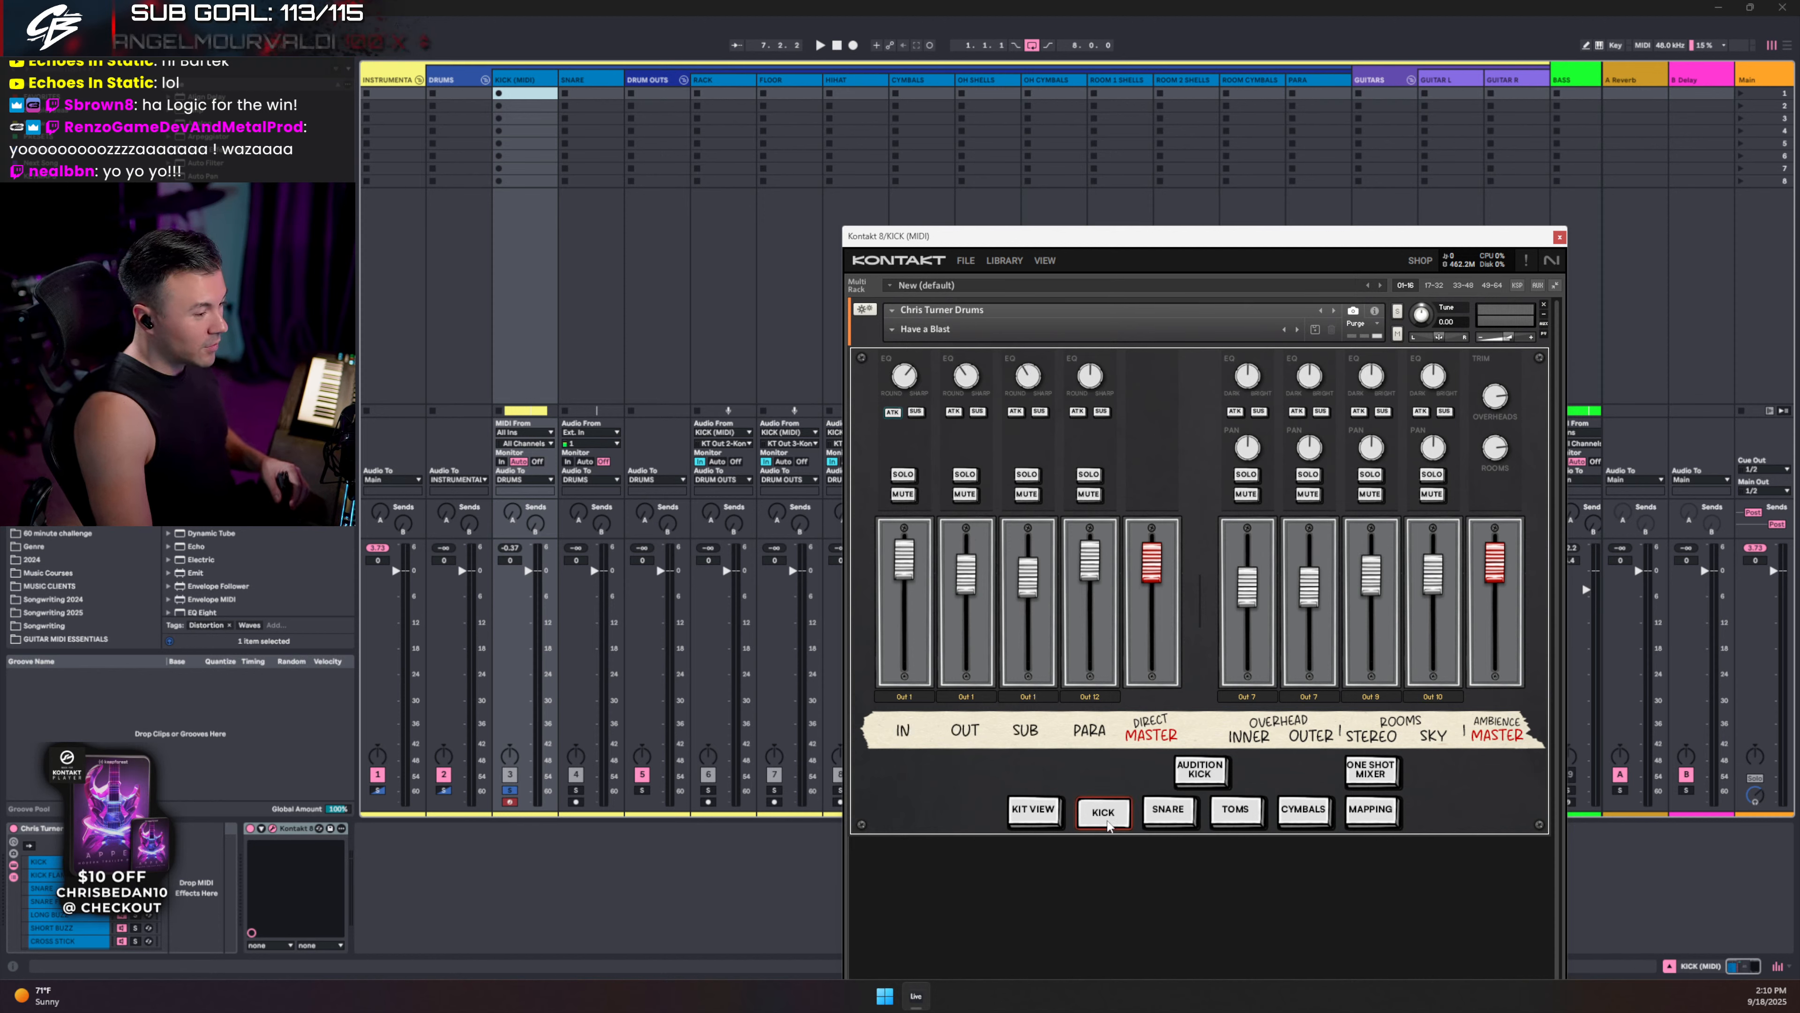
{"action": "left_click", "coordinate": [1211, 773]}
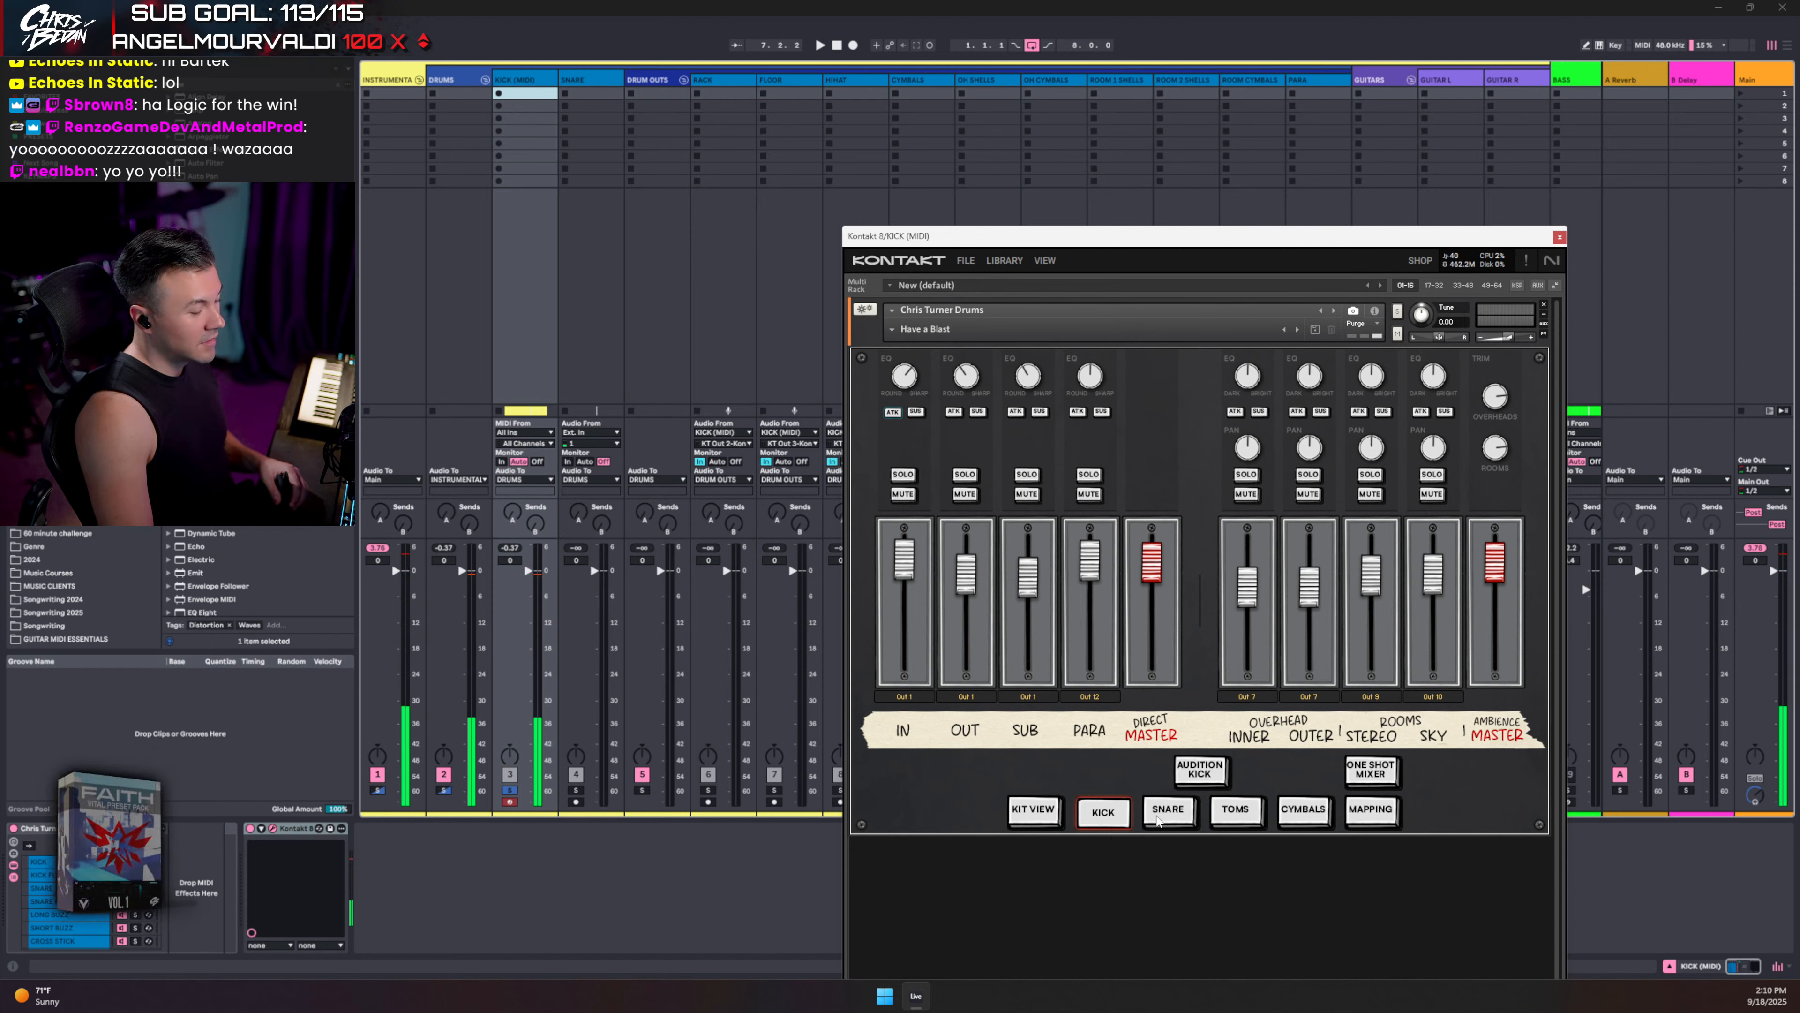
{"action": "left_click", "coordinate": [1163, 812]}
{"action": "left_click", "coordinate": [1203, 773]}
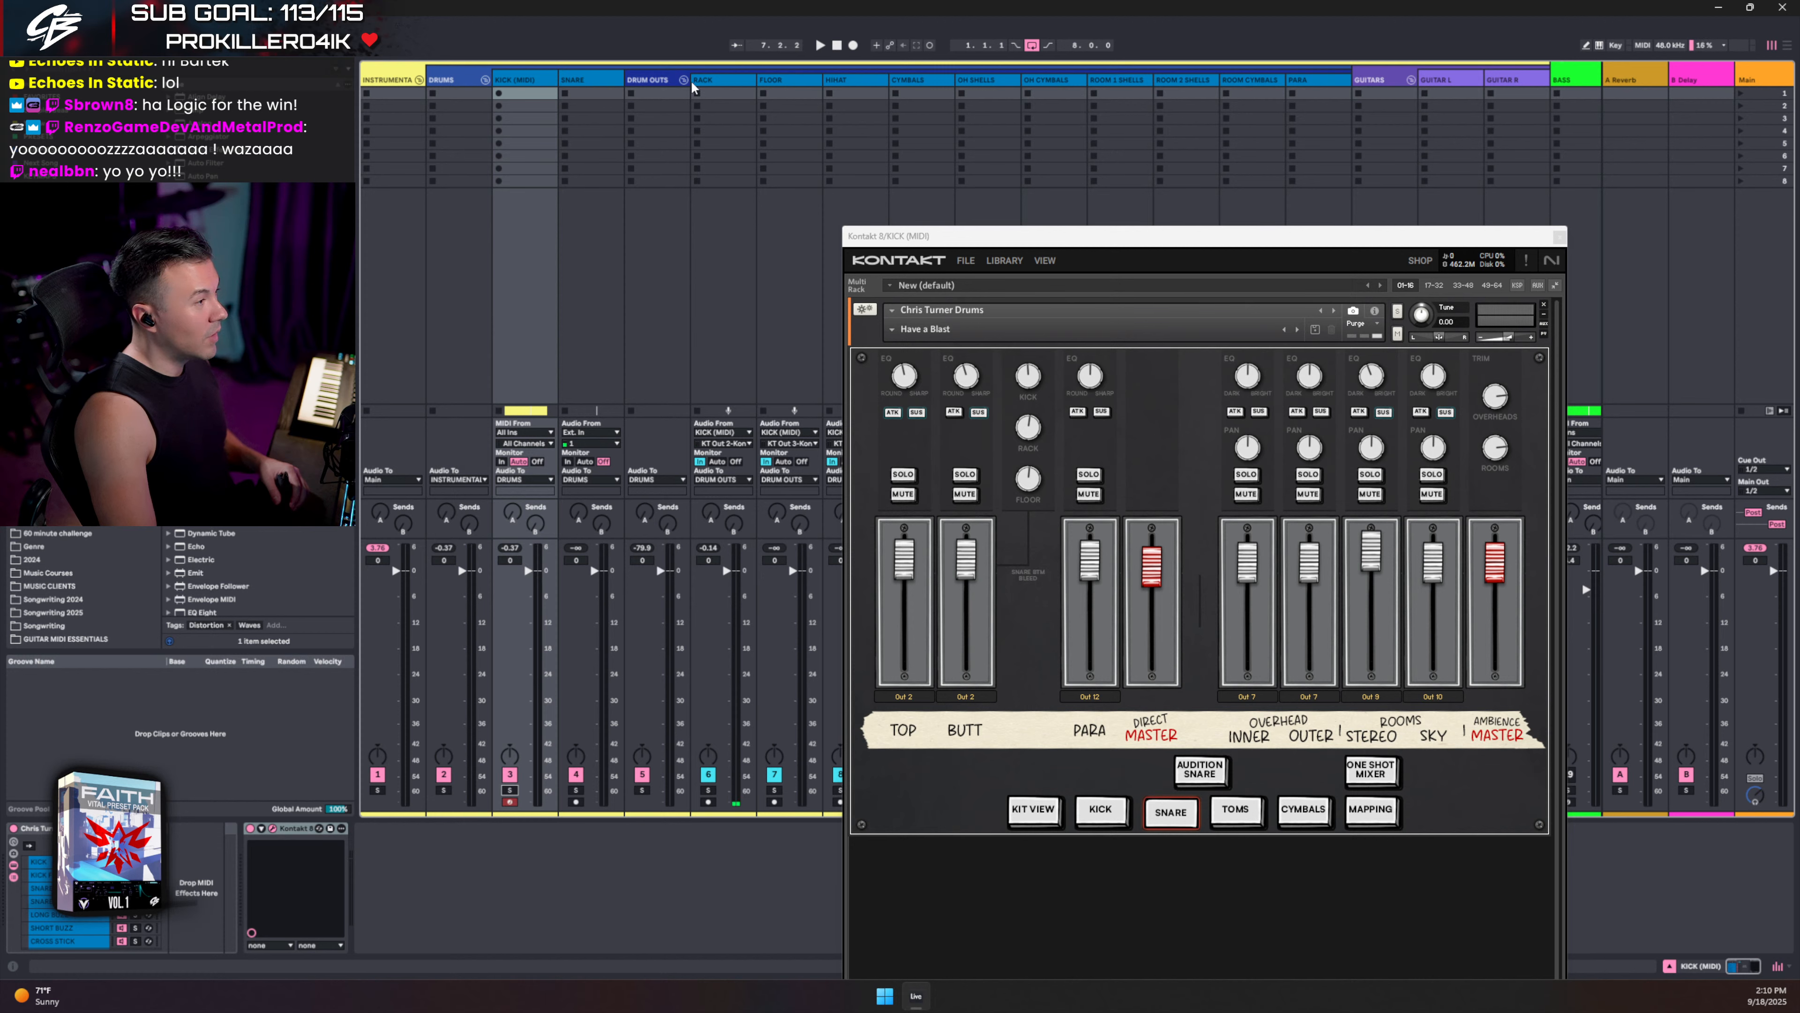
{"action": "left_click", "coordinate": [1216, 774]}
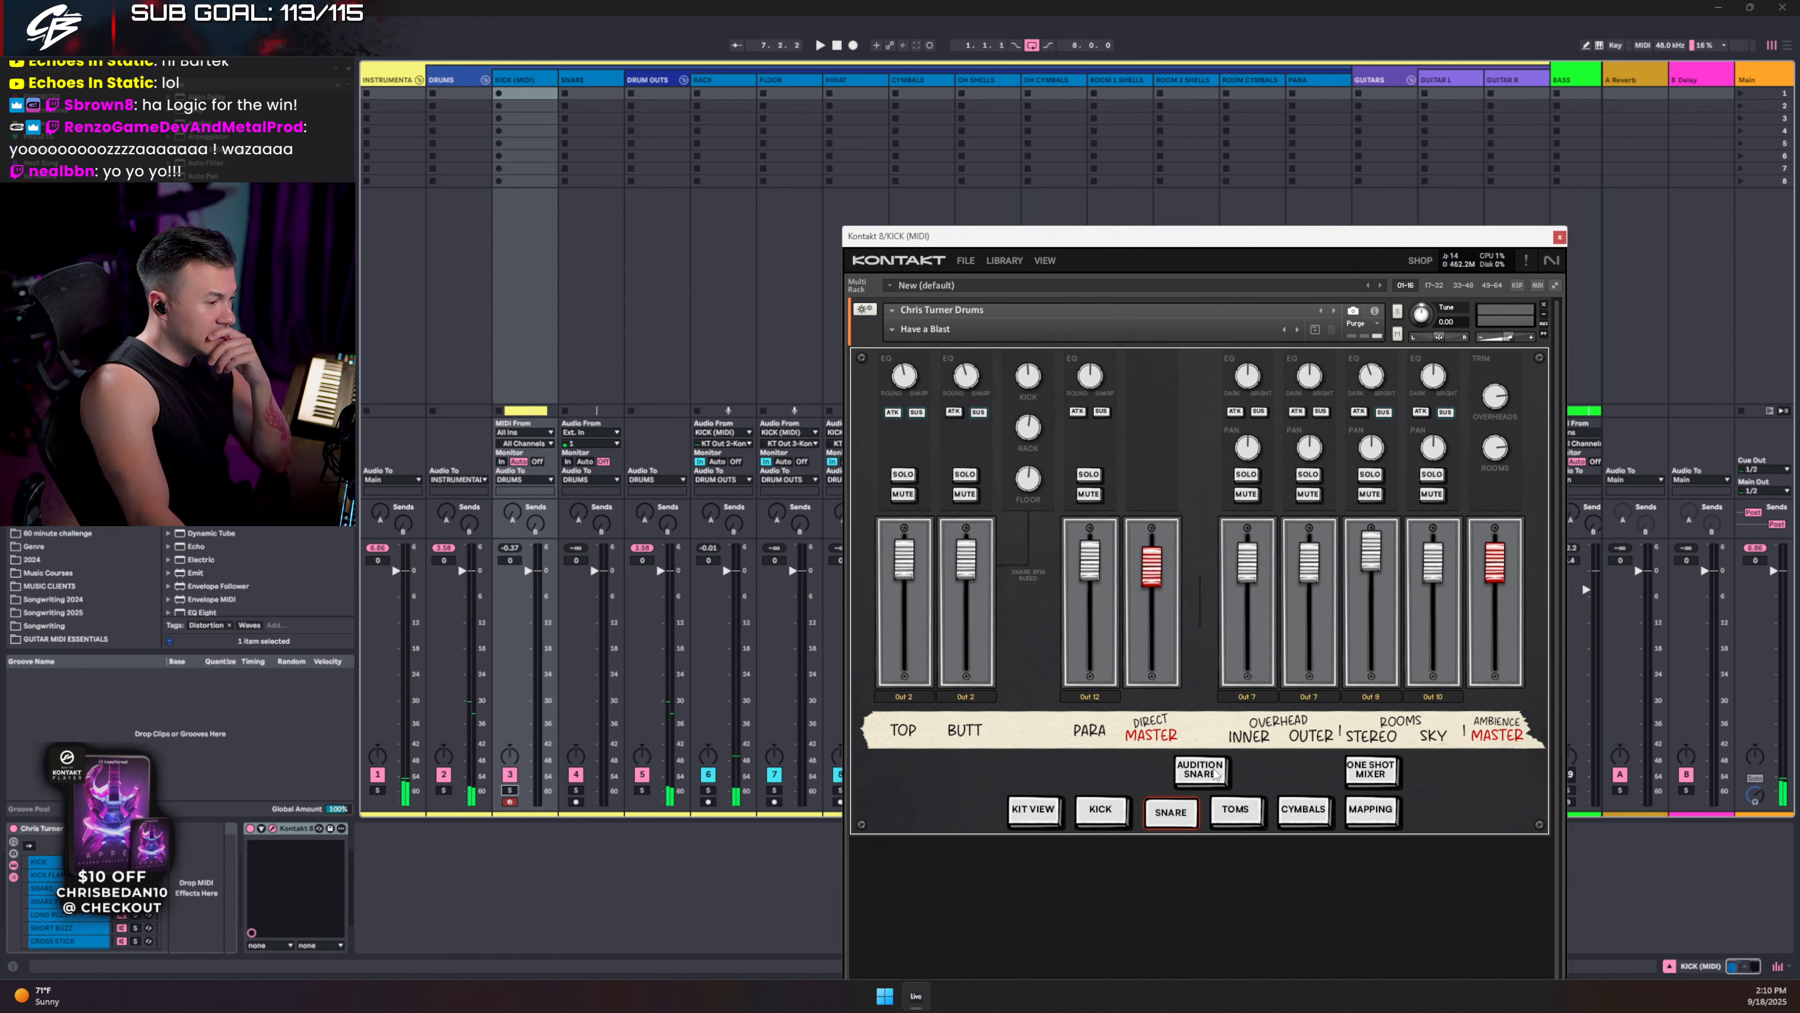
{"action": "left_click", "coordinate": [1215, 774]}
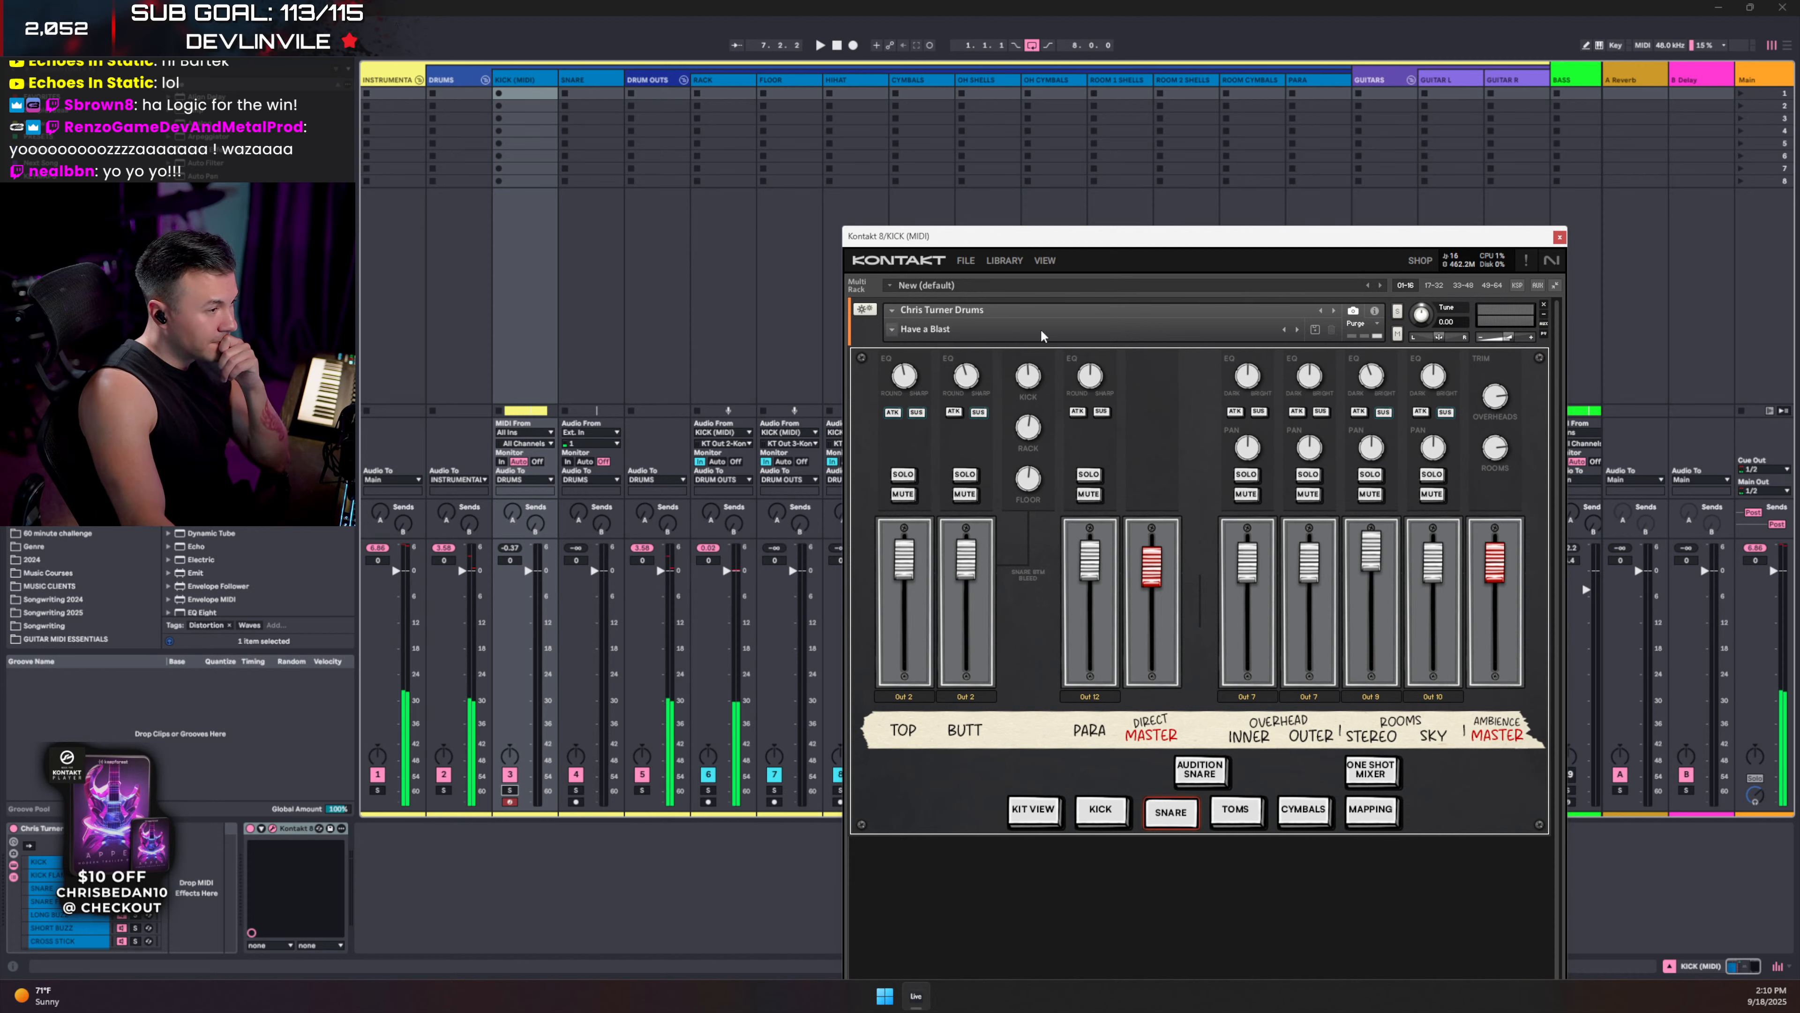
{"action": "left_click", "coordinate": [1044, 260]}
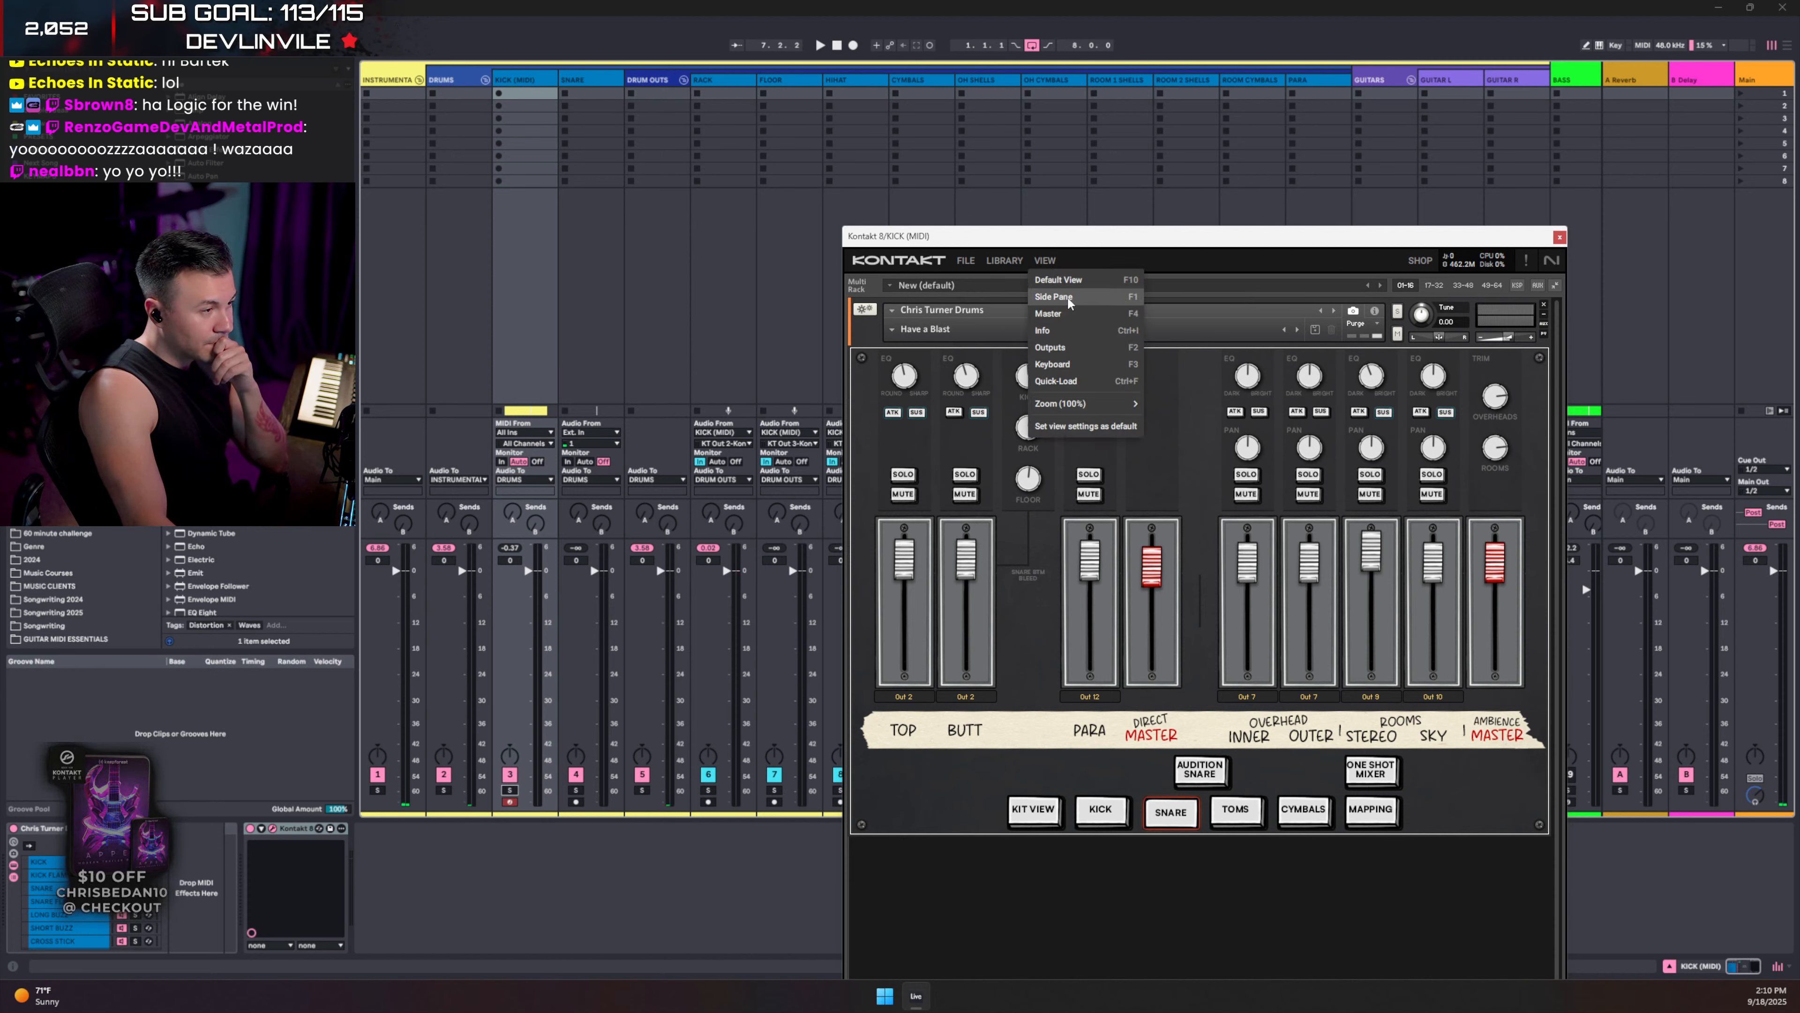
{"action": "left_click", "coordinate": [1079, 347]}
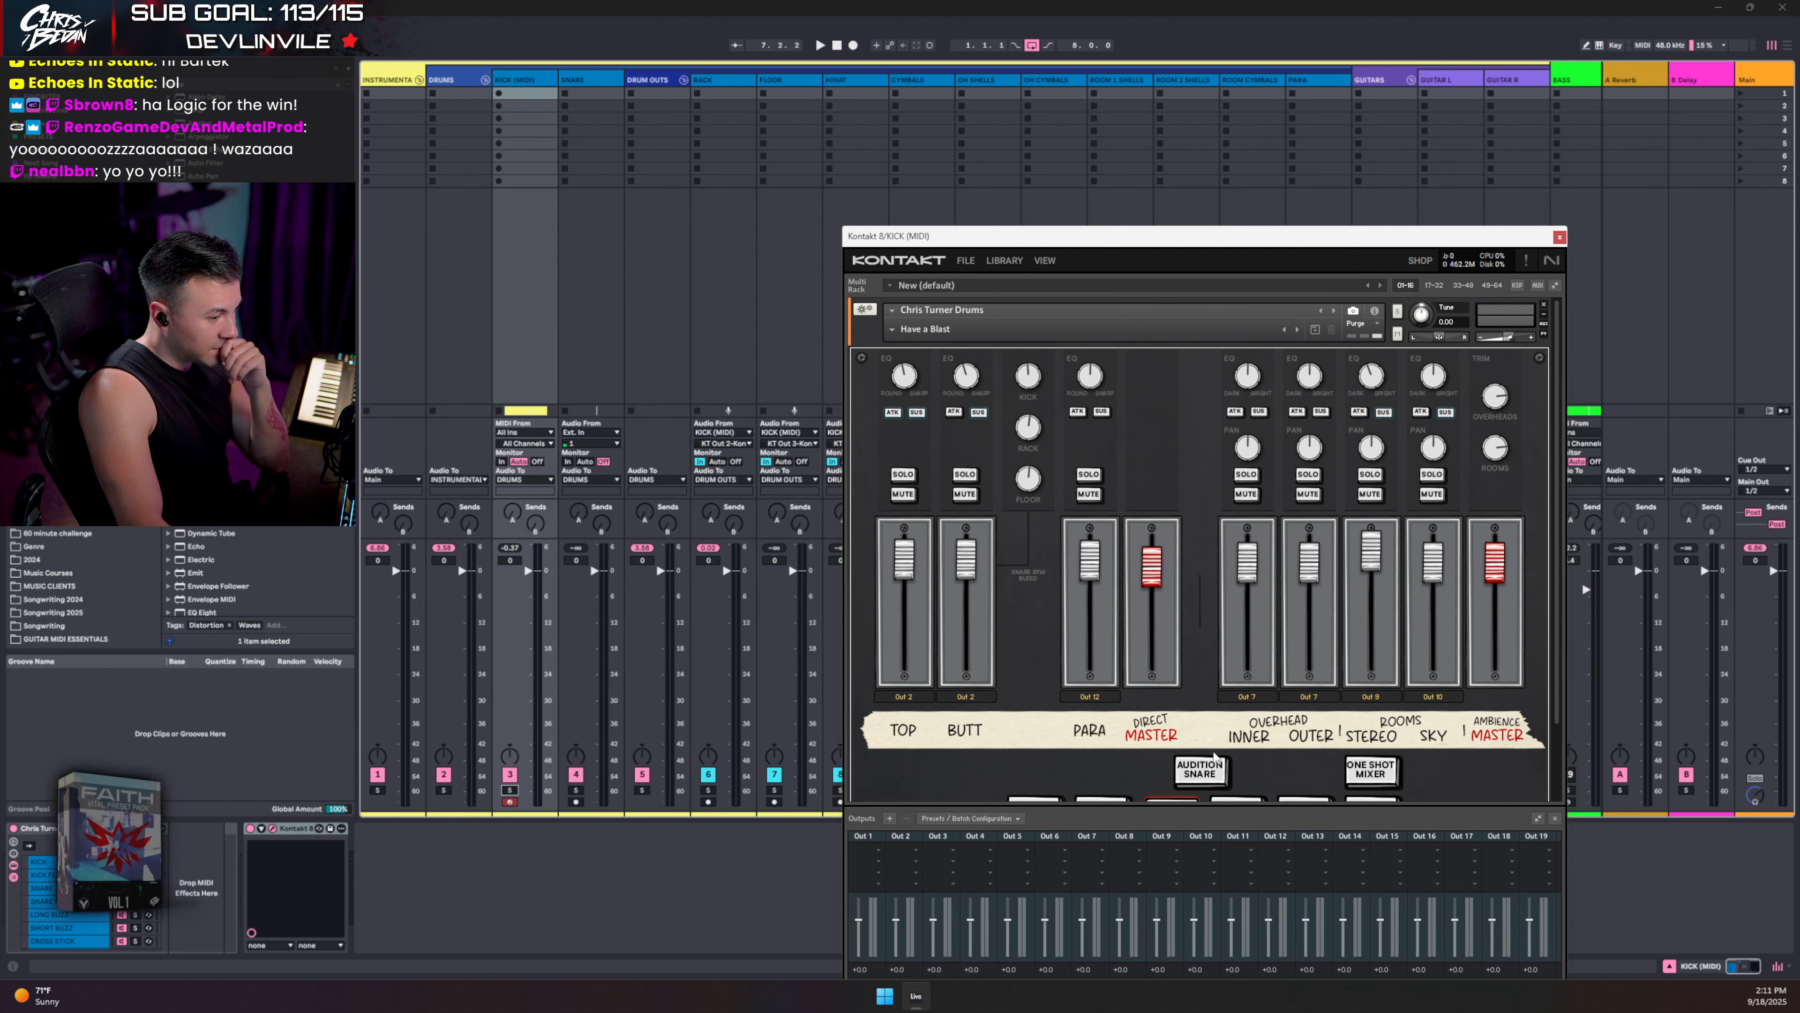
{"action": "left_click", "coordinate": [1200, 771]}
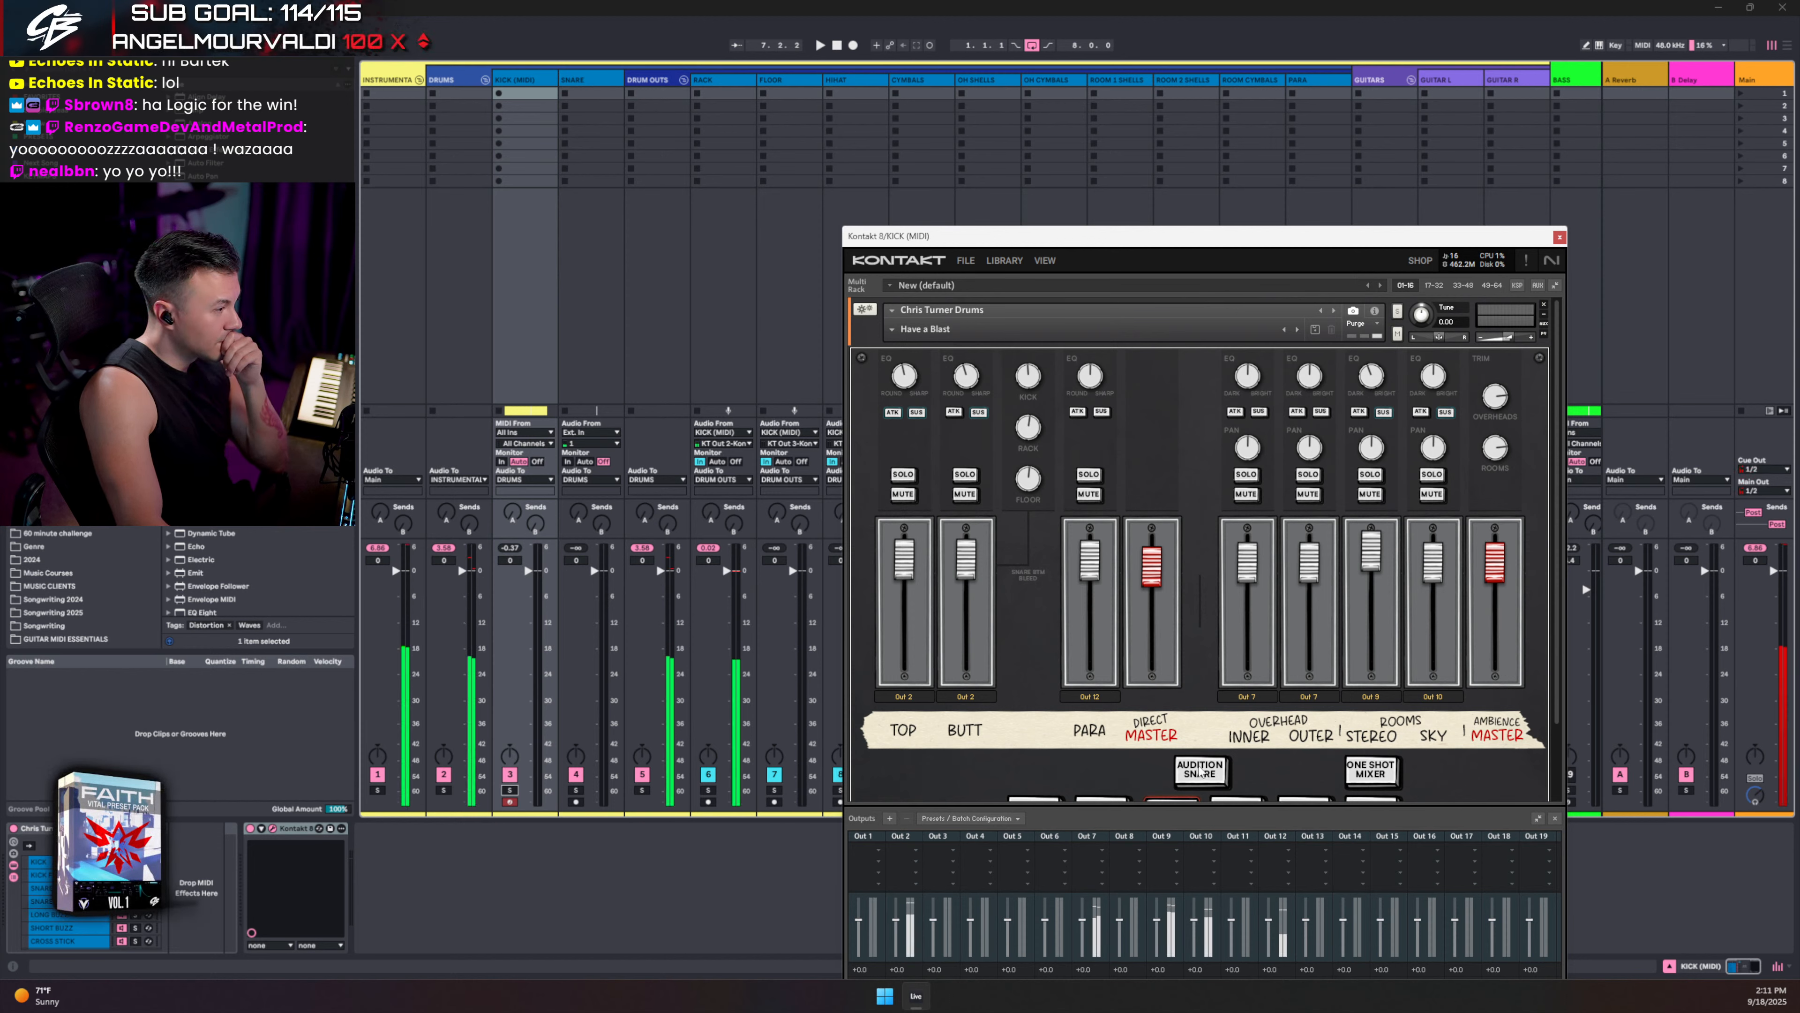
- Set the SNARE track's monitoring to In and its input to KICK (MIDI)
{"action": "left_click", "coordinate": [567, 462]}
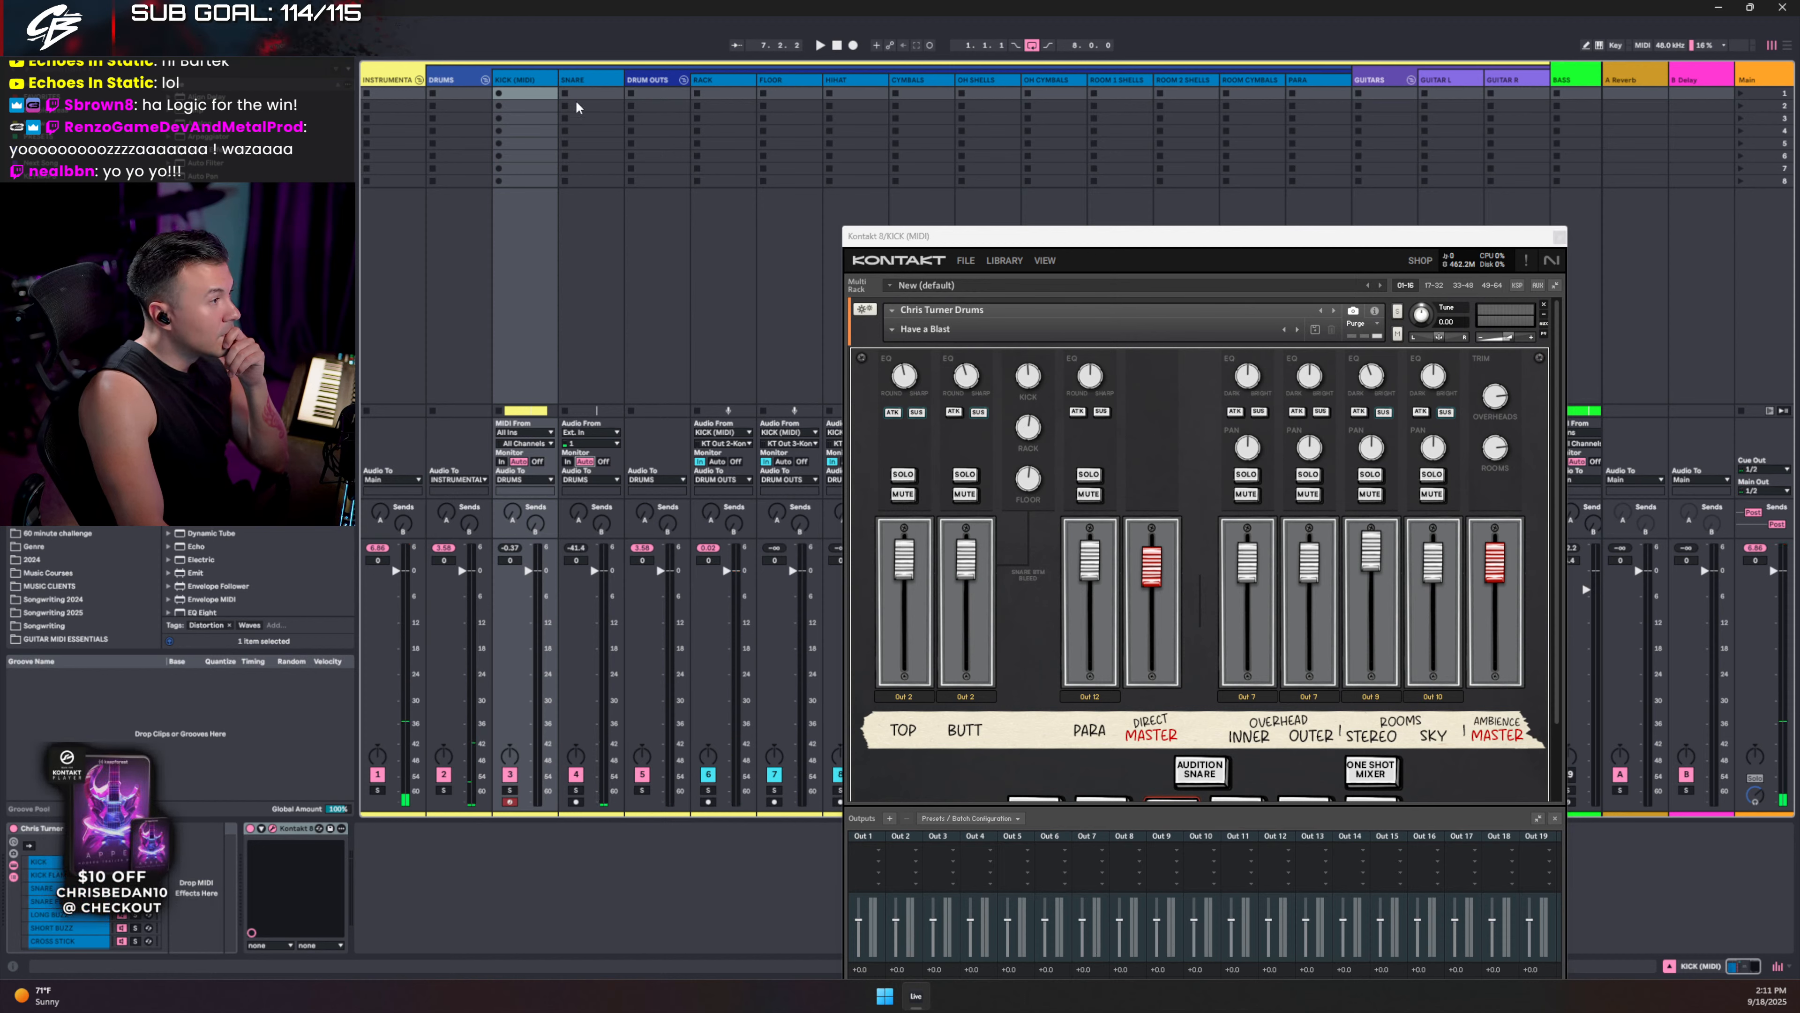
{"action": "left_click", "coordinate": [565, 79]}
{"action": "left_click", "coordinate": [584, 432]}
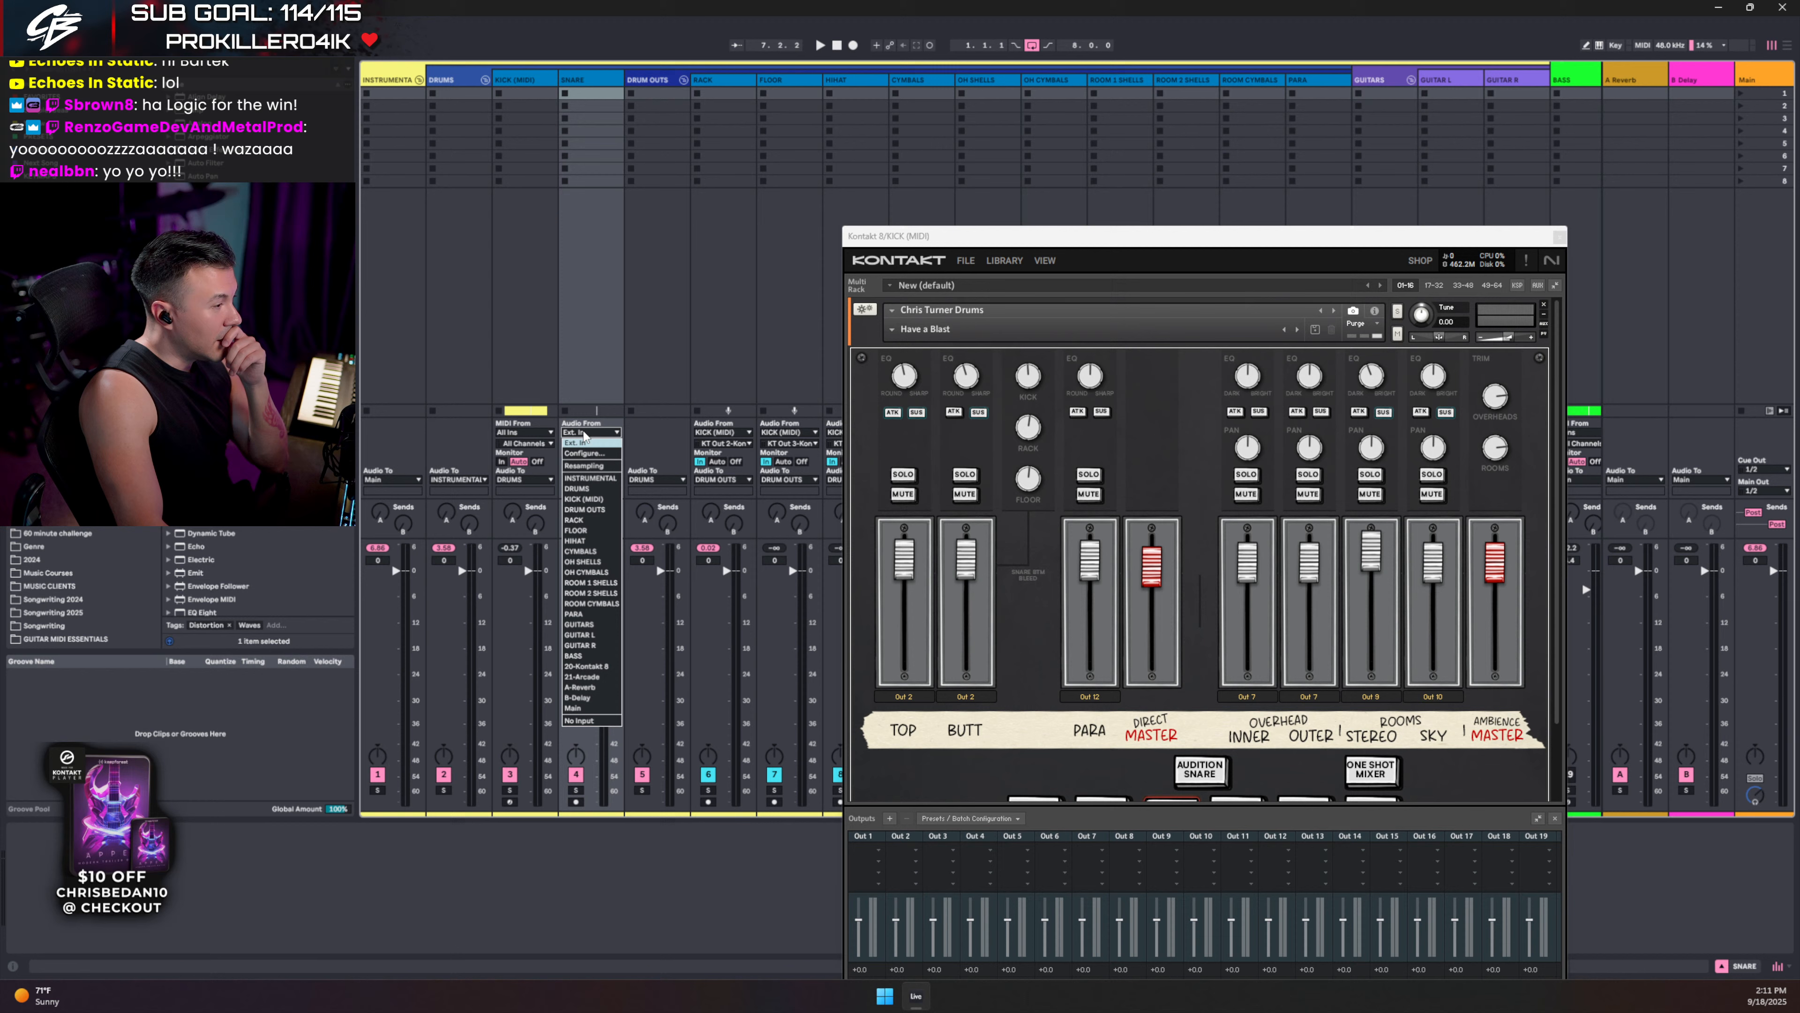
{"action": "left_click", "coordinate": [596, 500]}
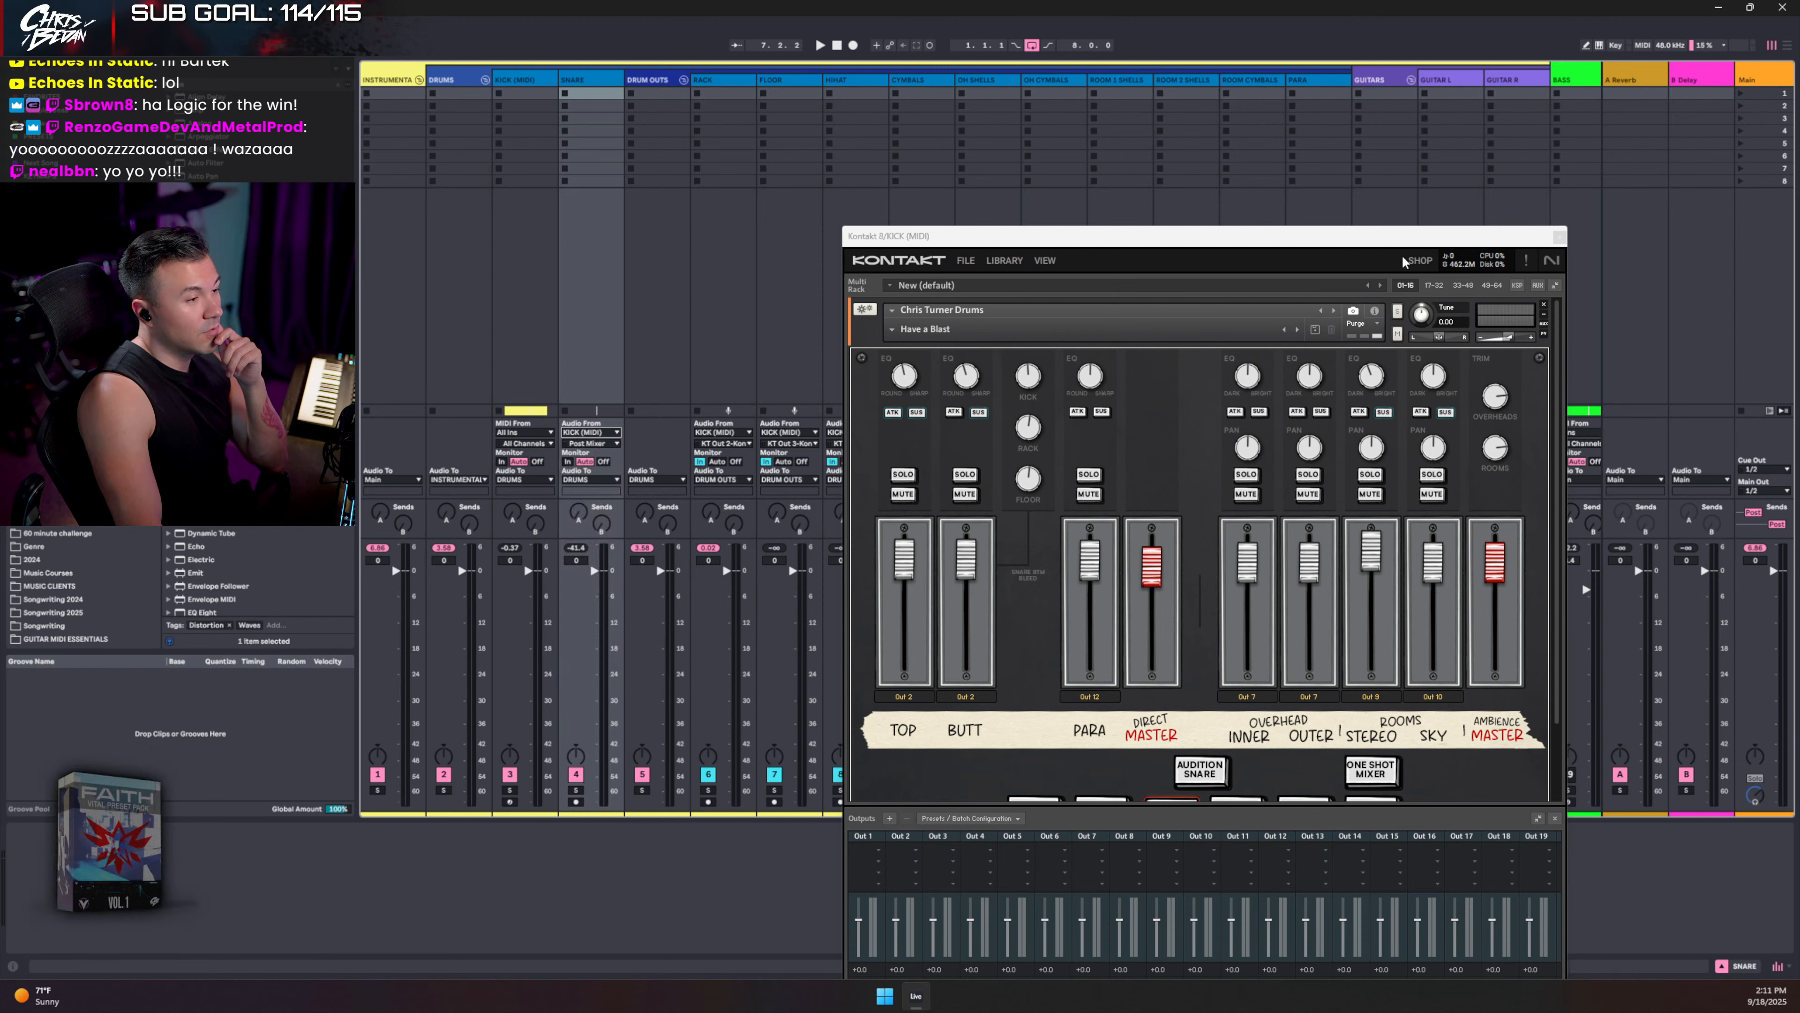
- Close Kontakt and route SNARE from KT Out 2, with the following tracks through KT Out 7
{"action": "left_click", "coordinate": [1560, 236]}
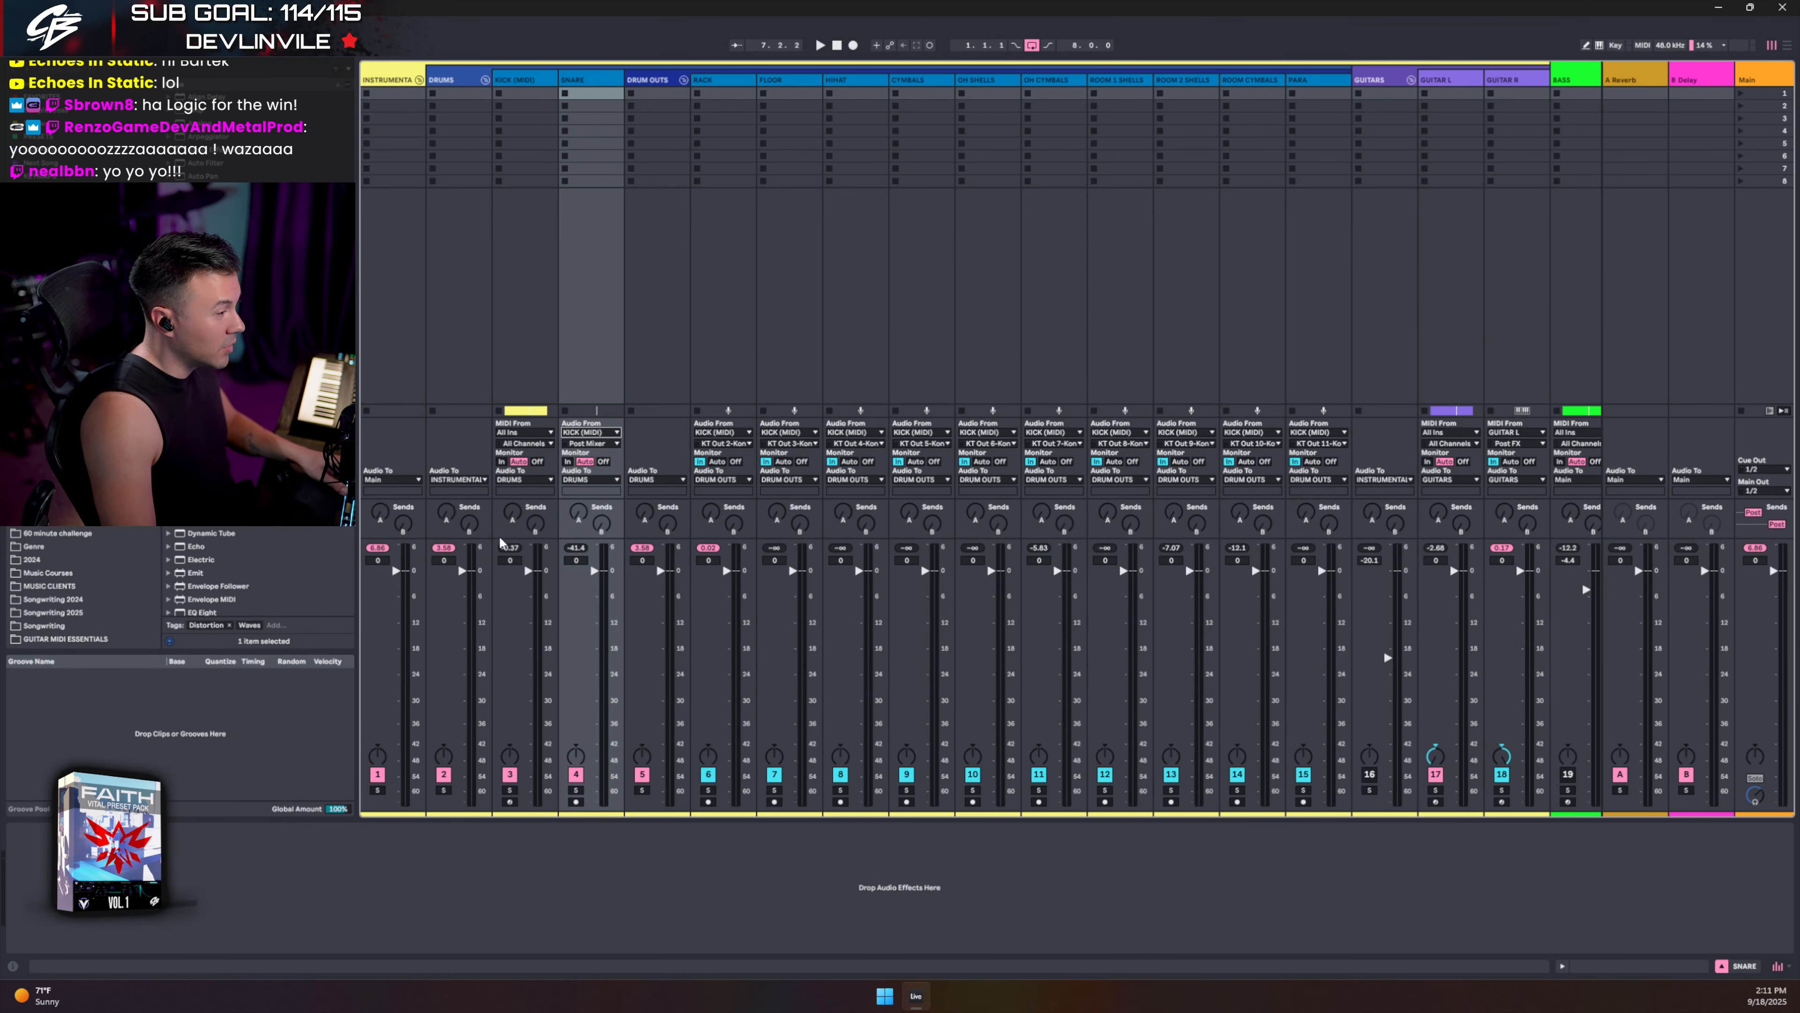
{"action": "left_click", "coordinate": [588, 443]}
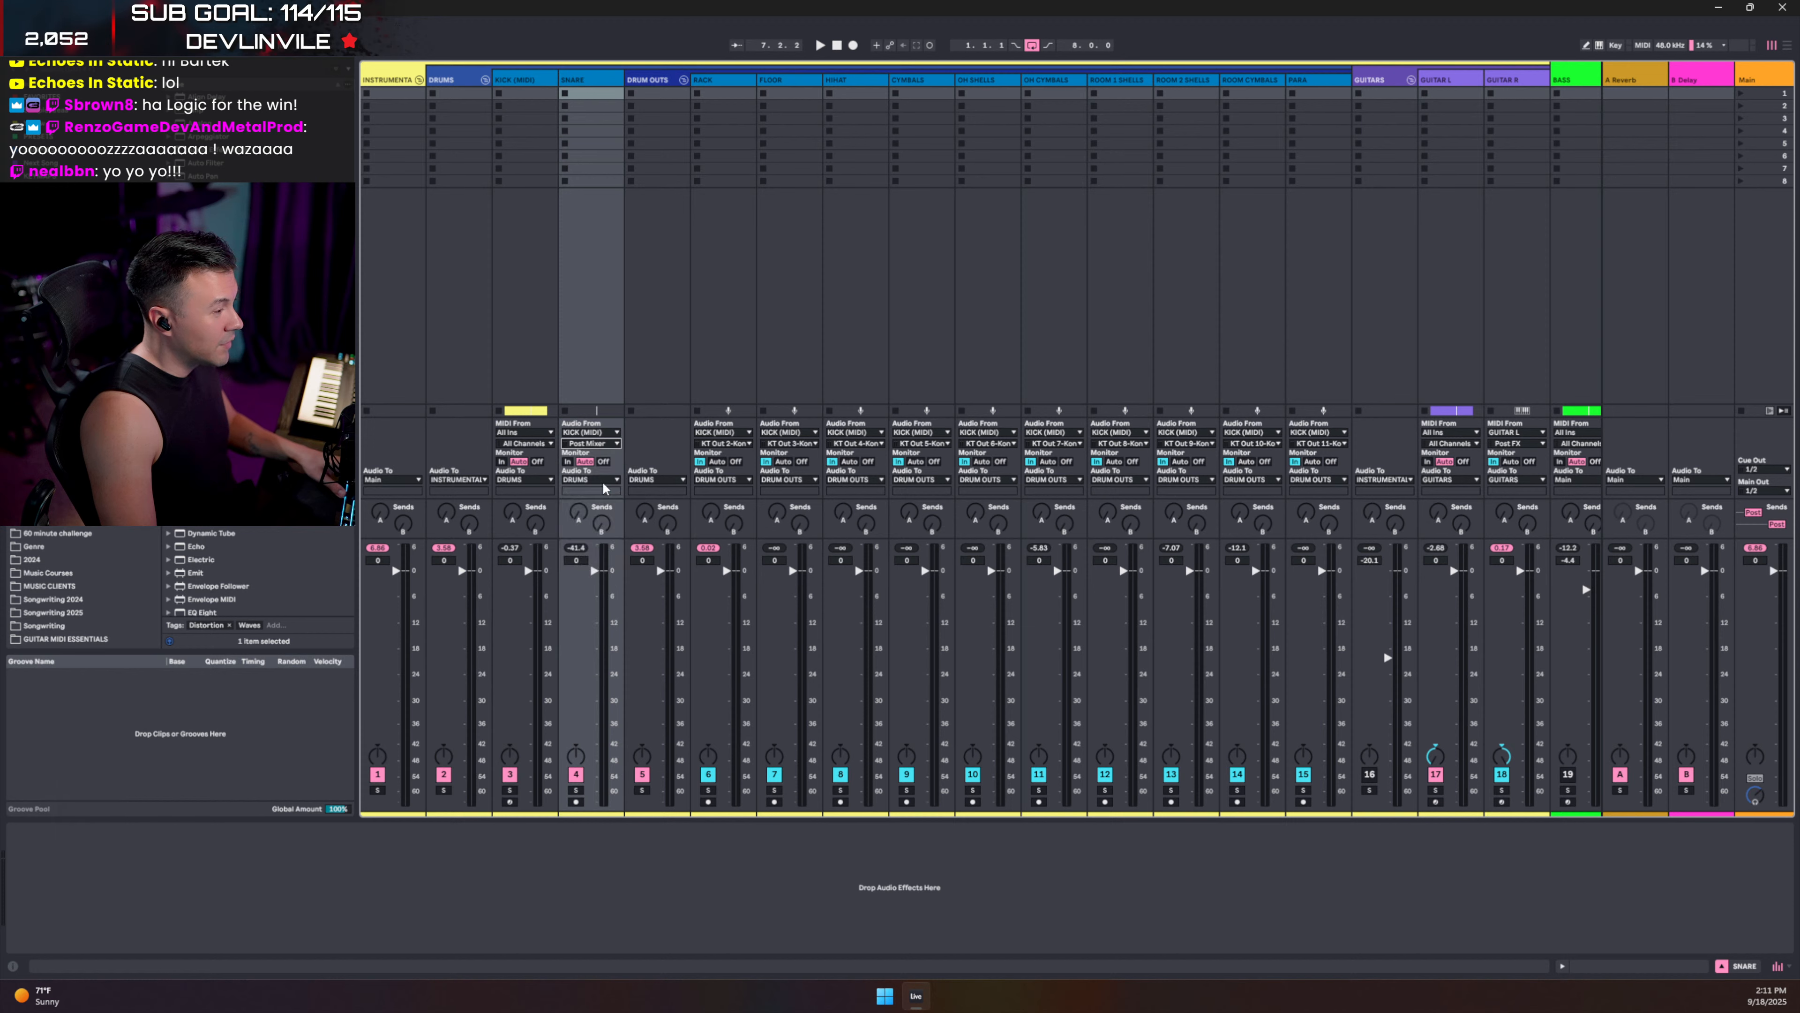
{"action": "left_click", "coordinate": [723, 443]}
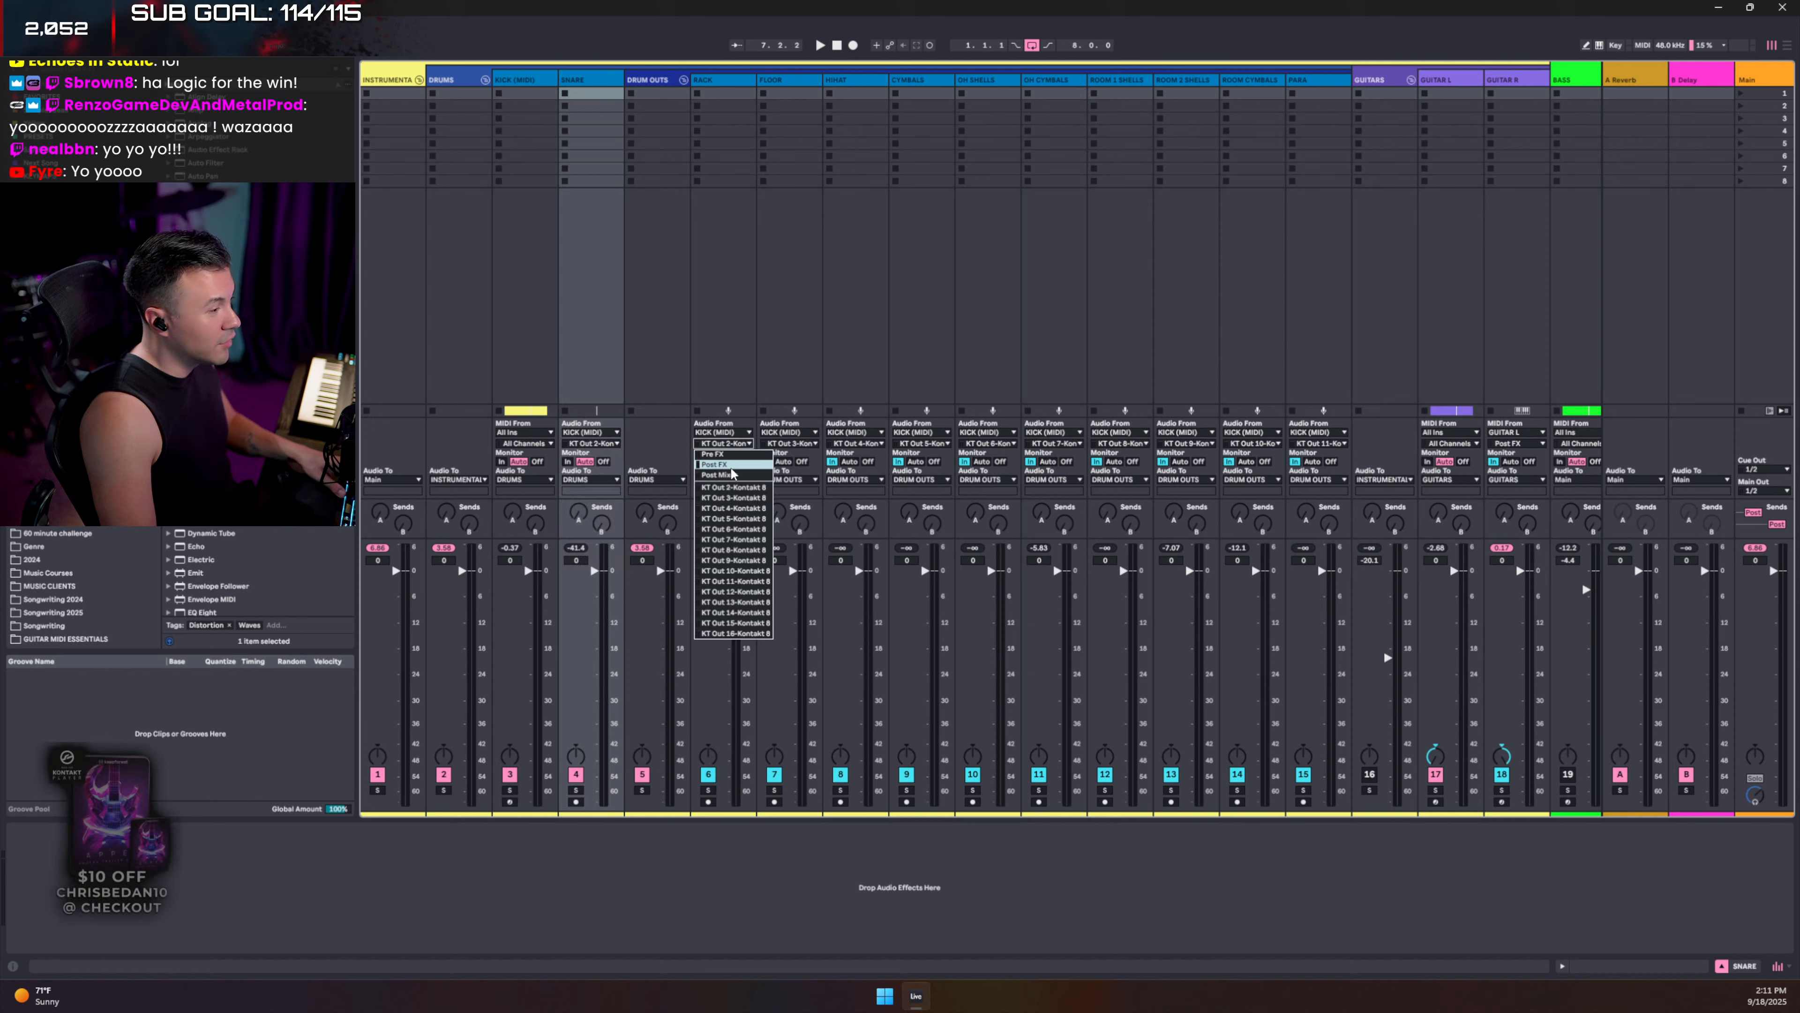
{"action": "left_click", "coordinate": [796, 444]}
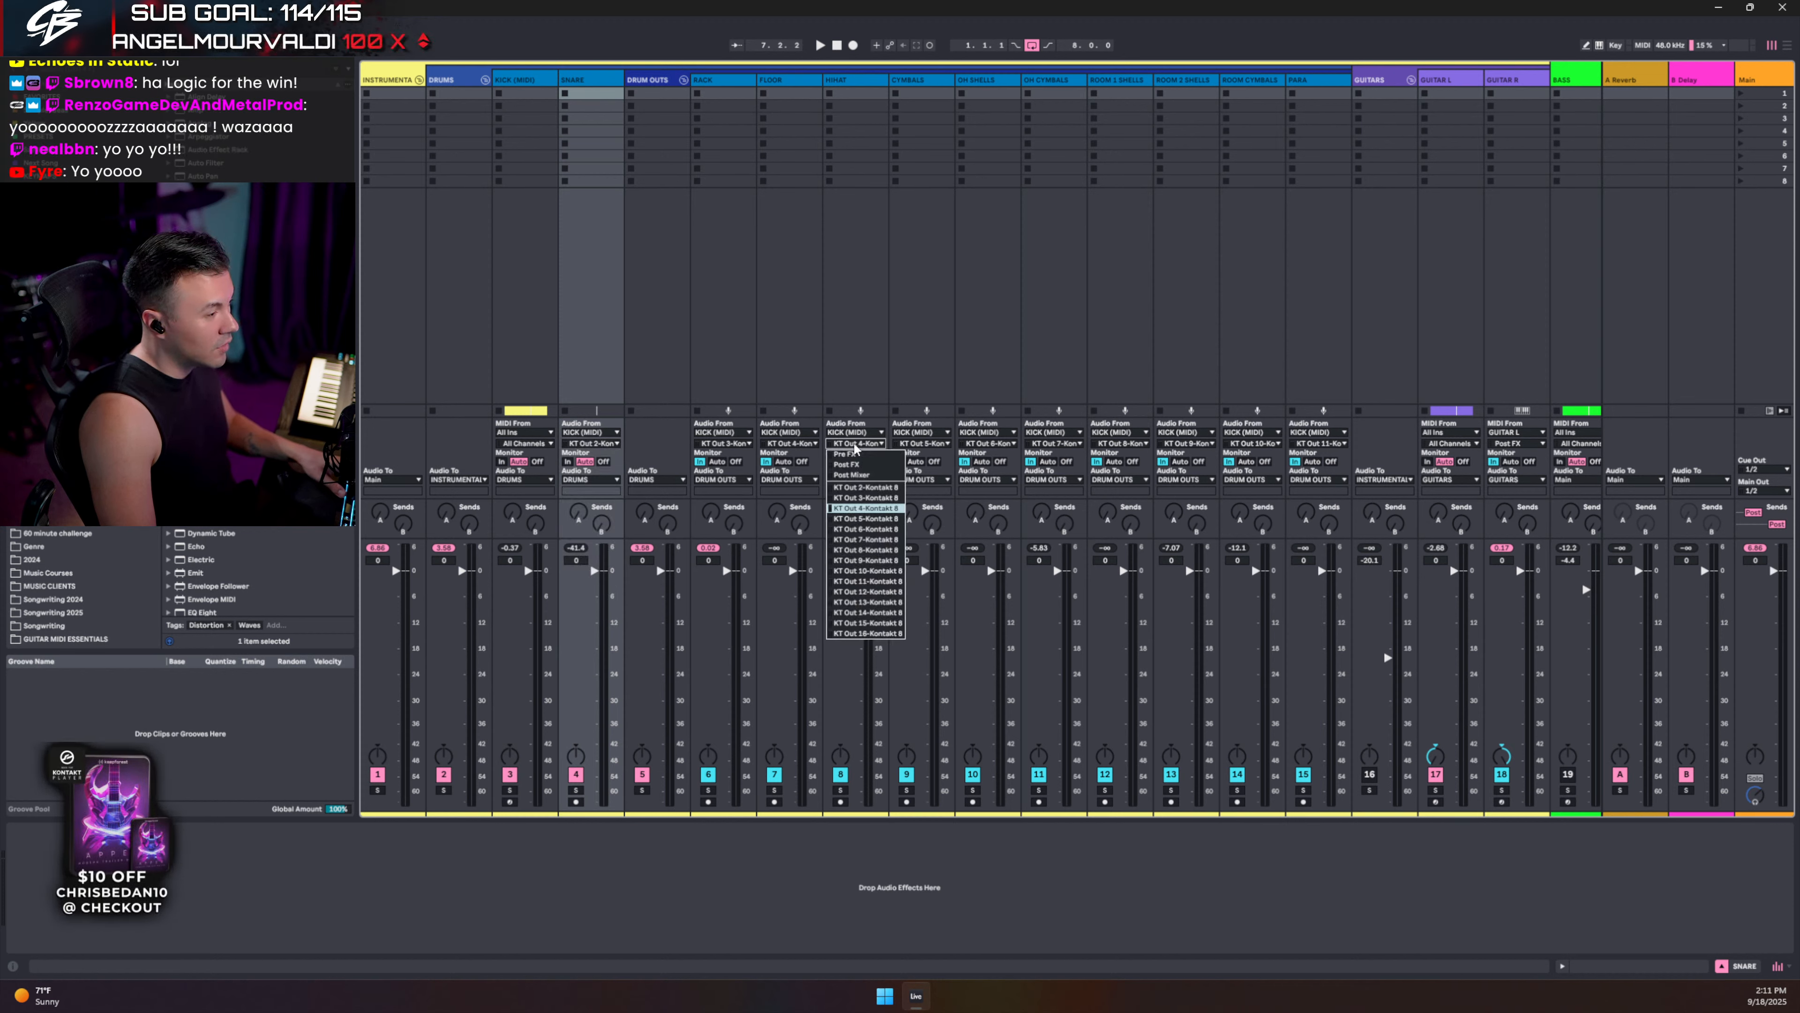
{"action": "left_click", "coordinate": [866, 519]}
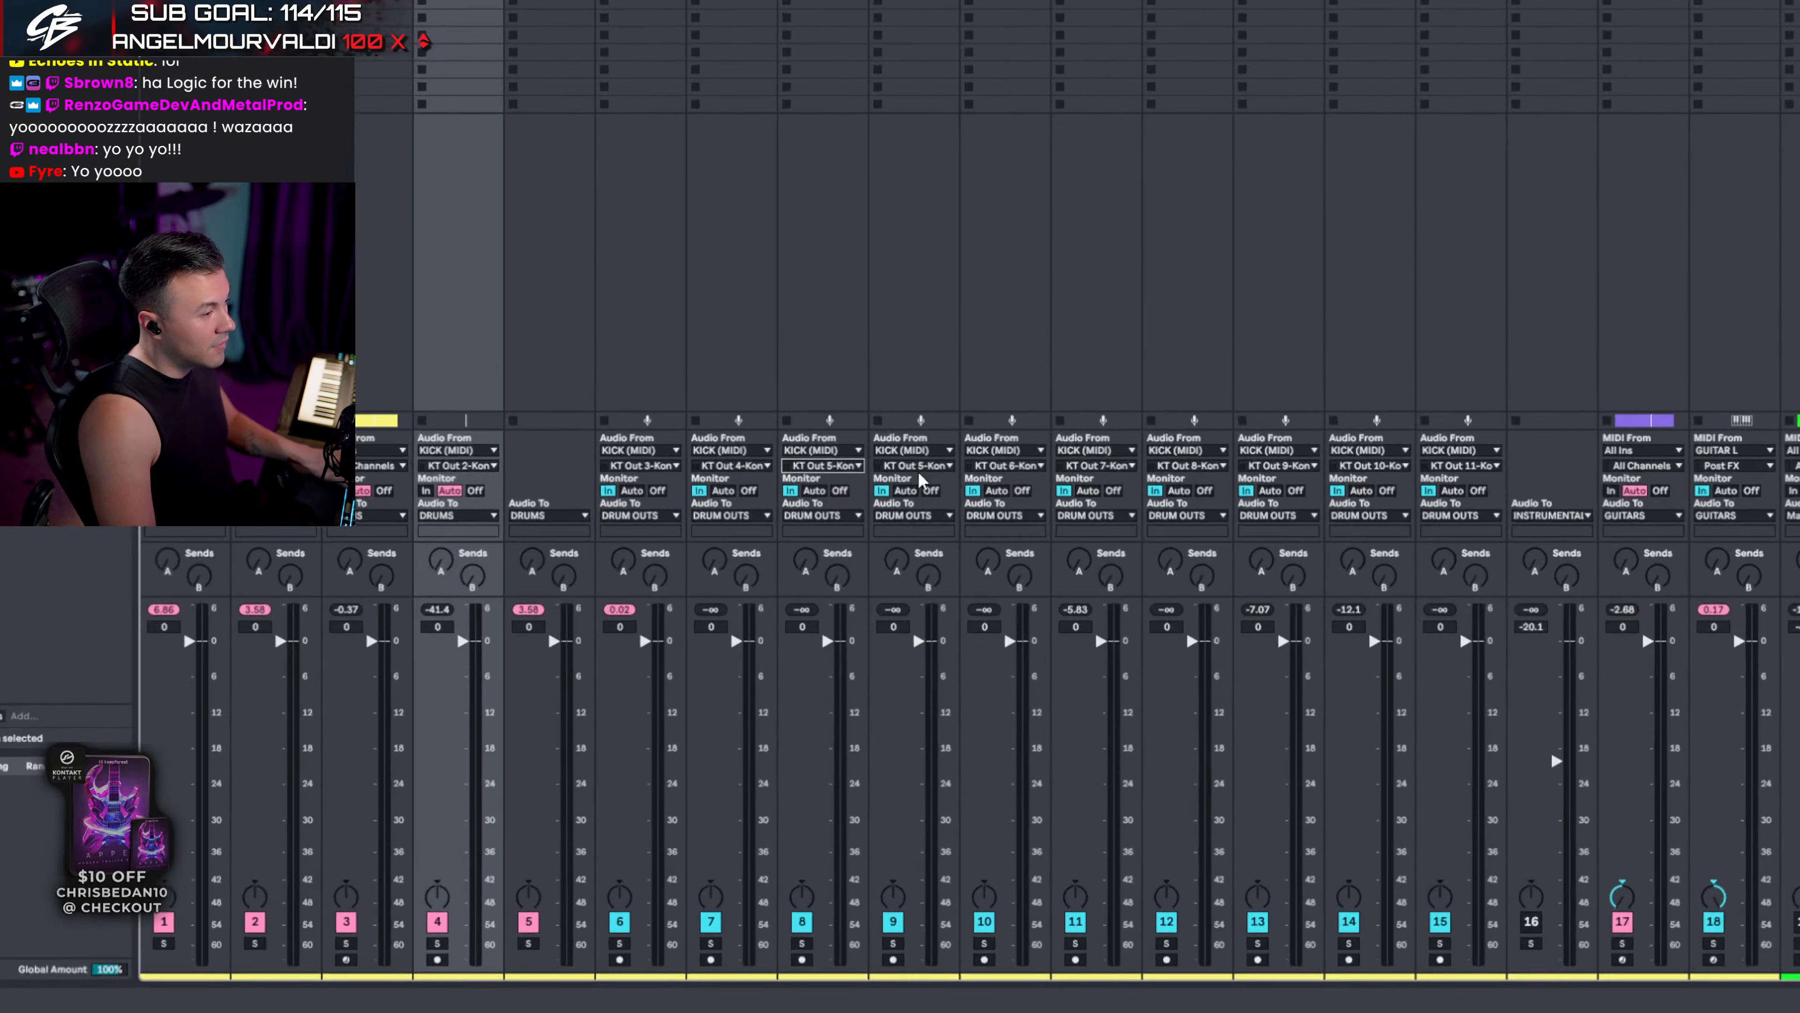
{"action": "left_click", "coordinate": [921, 443]}
{"action": "left_click", "coordinate": [905, 506]}
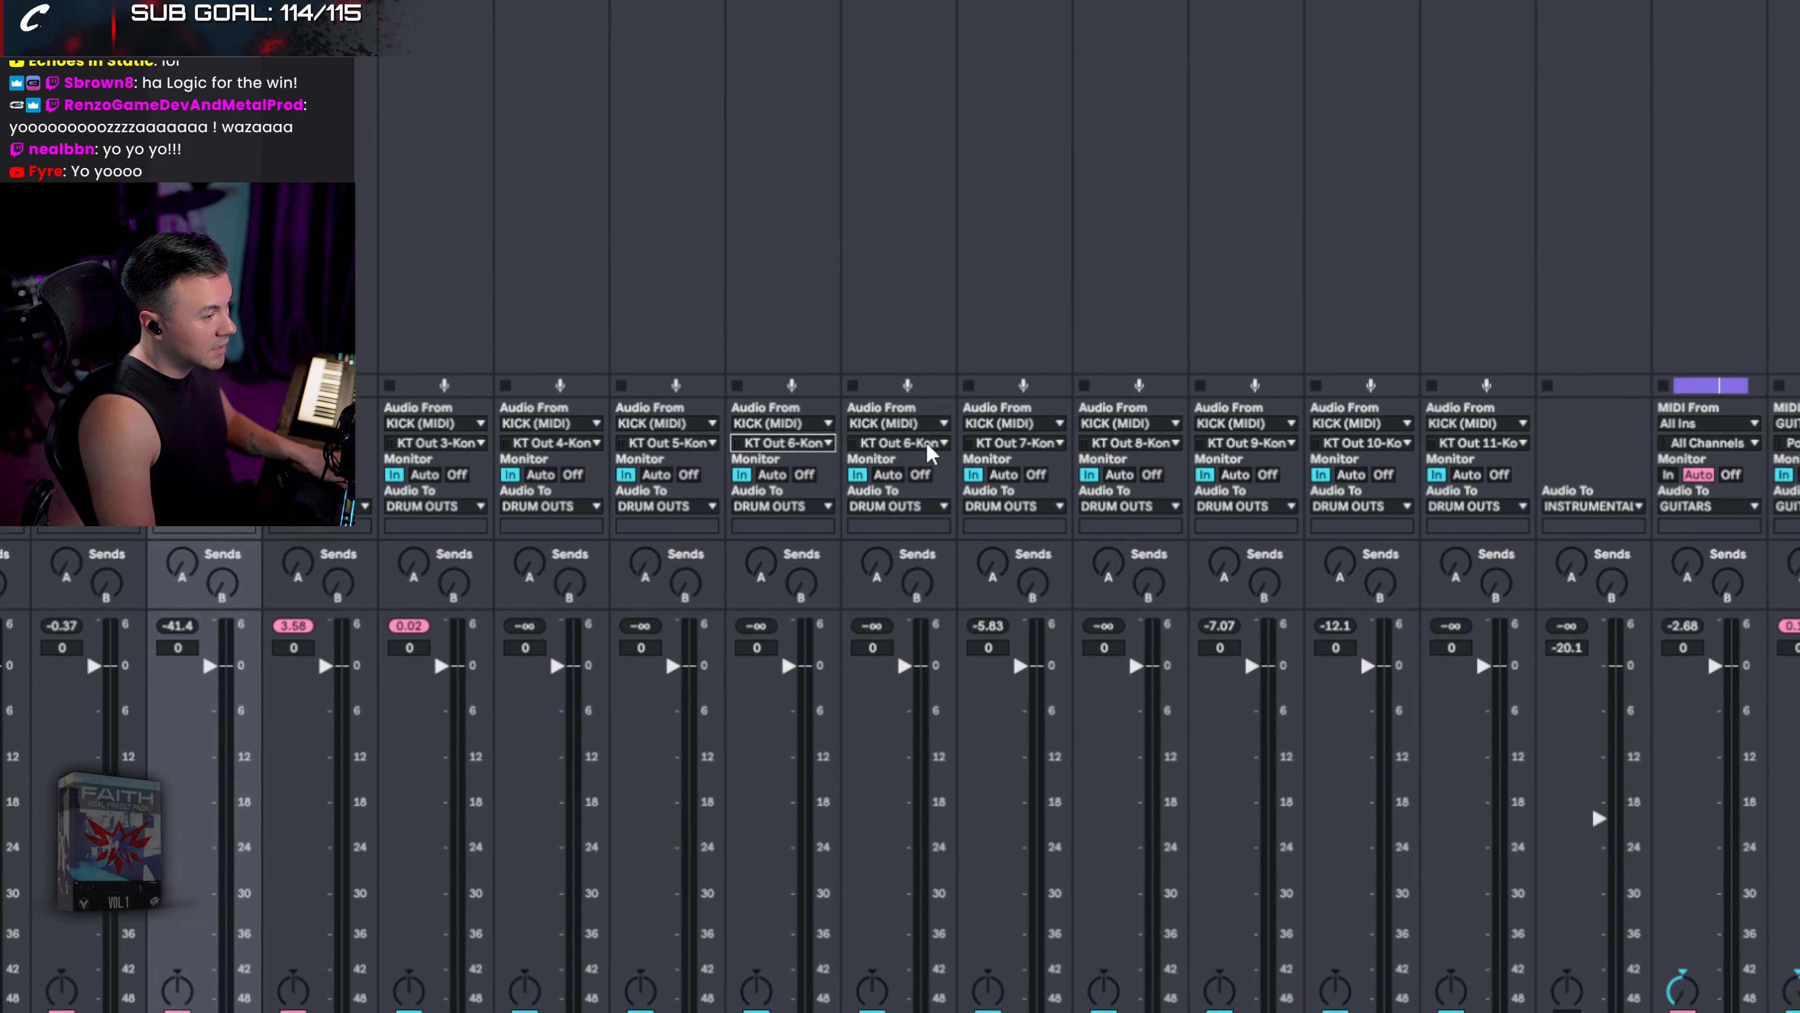
{"action": "left_click", "coordinate": [953, 356]}
{"action": "left_click", "coordinate": [914, 559]}
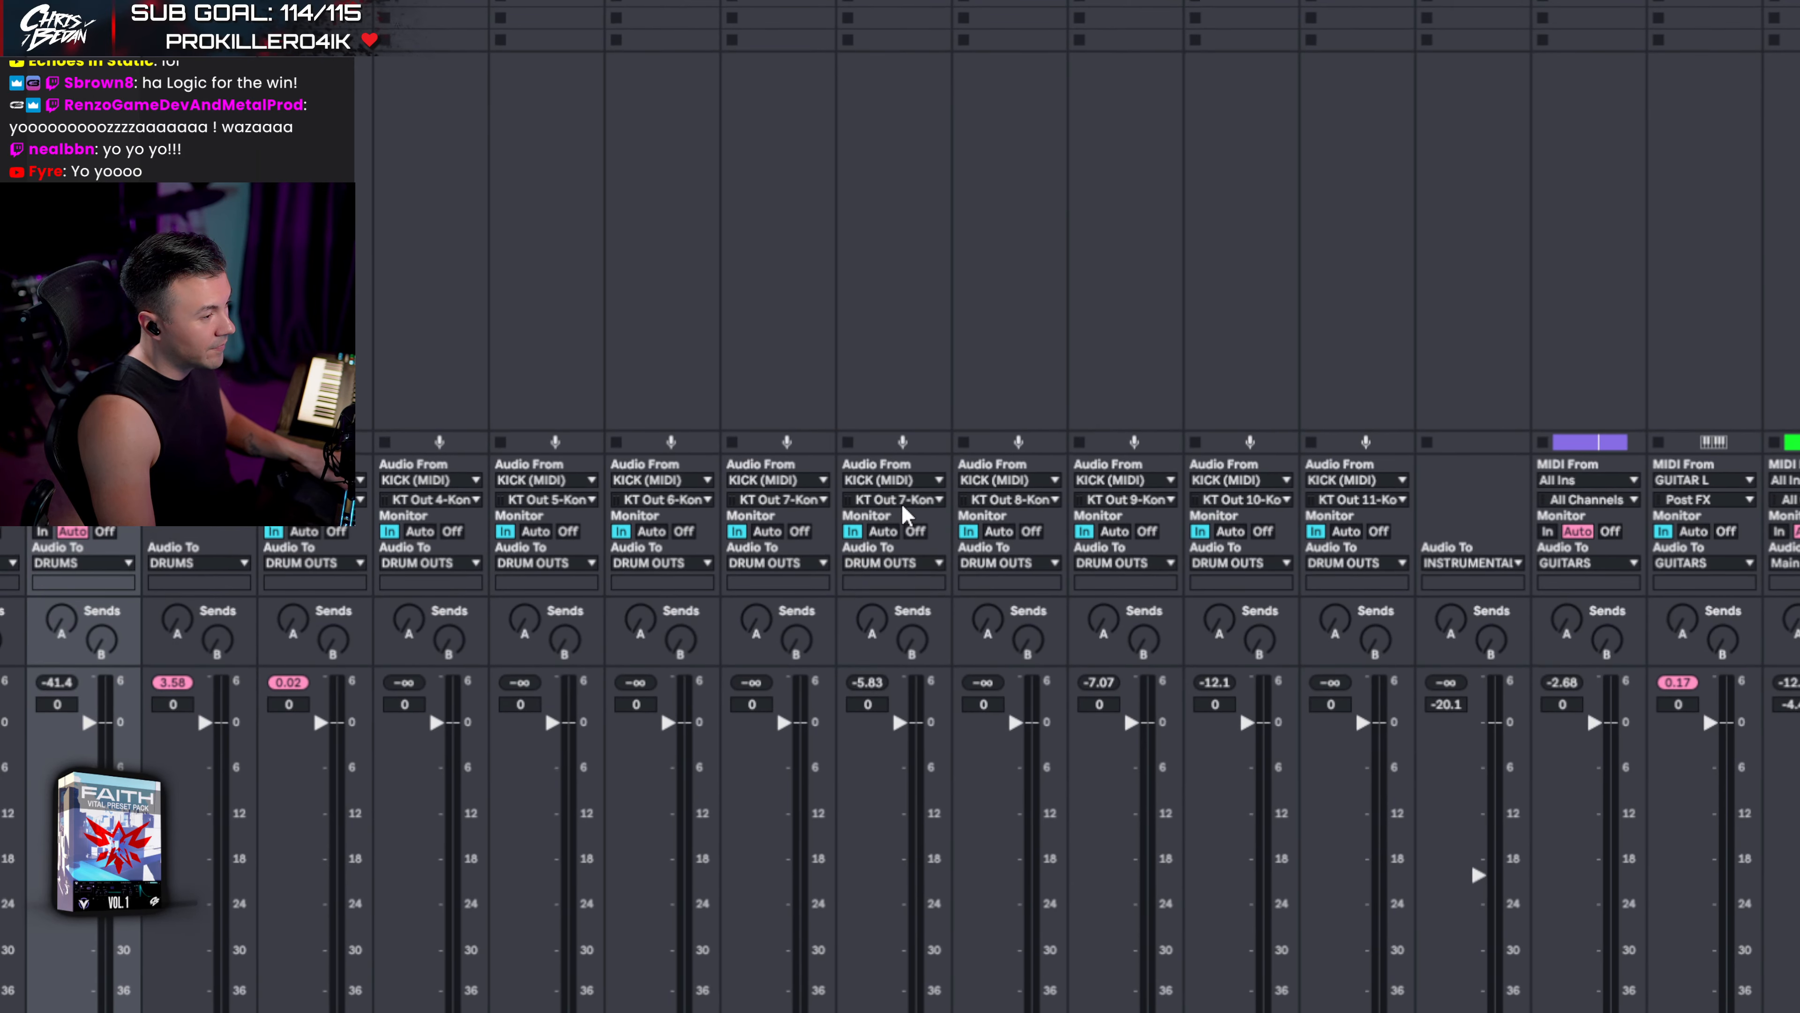
- Route drum channels 11 through 15 from KT Out 8 through KT Out 12
{"action": "left_click", "coordinate": [904, 501]}
{"action": "left_click", "coordinate": [926, 686]}
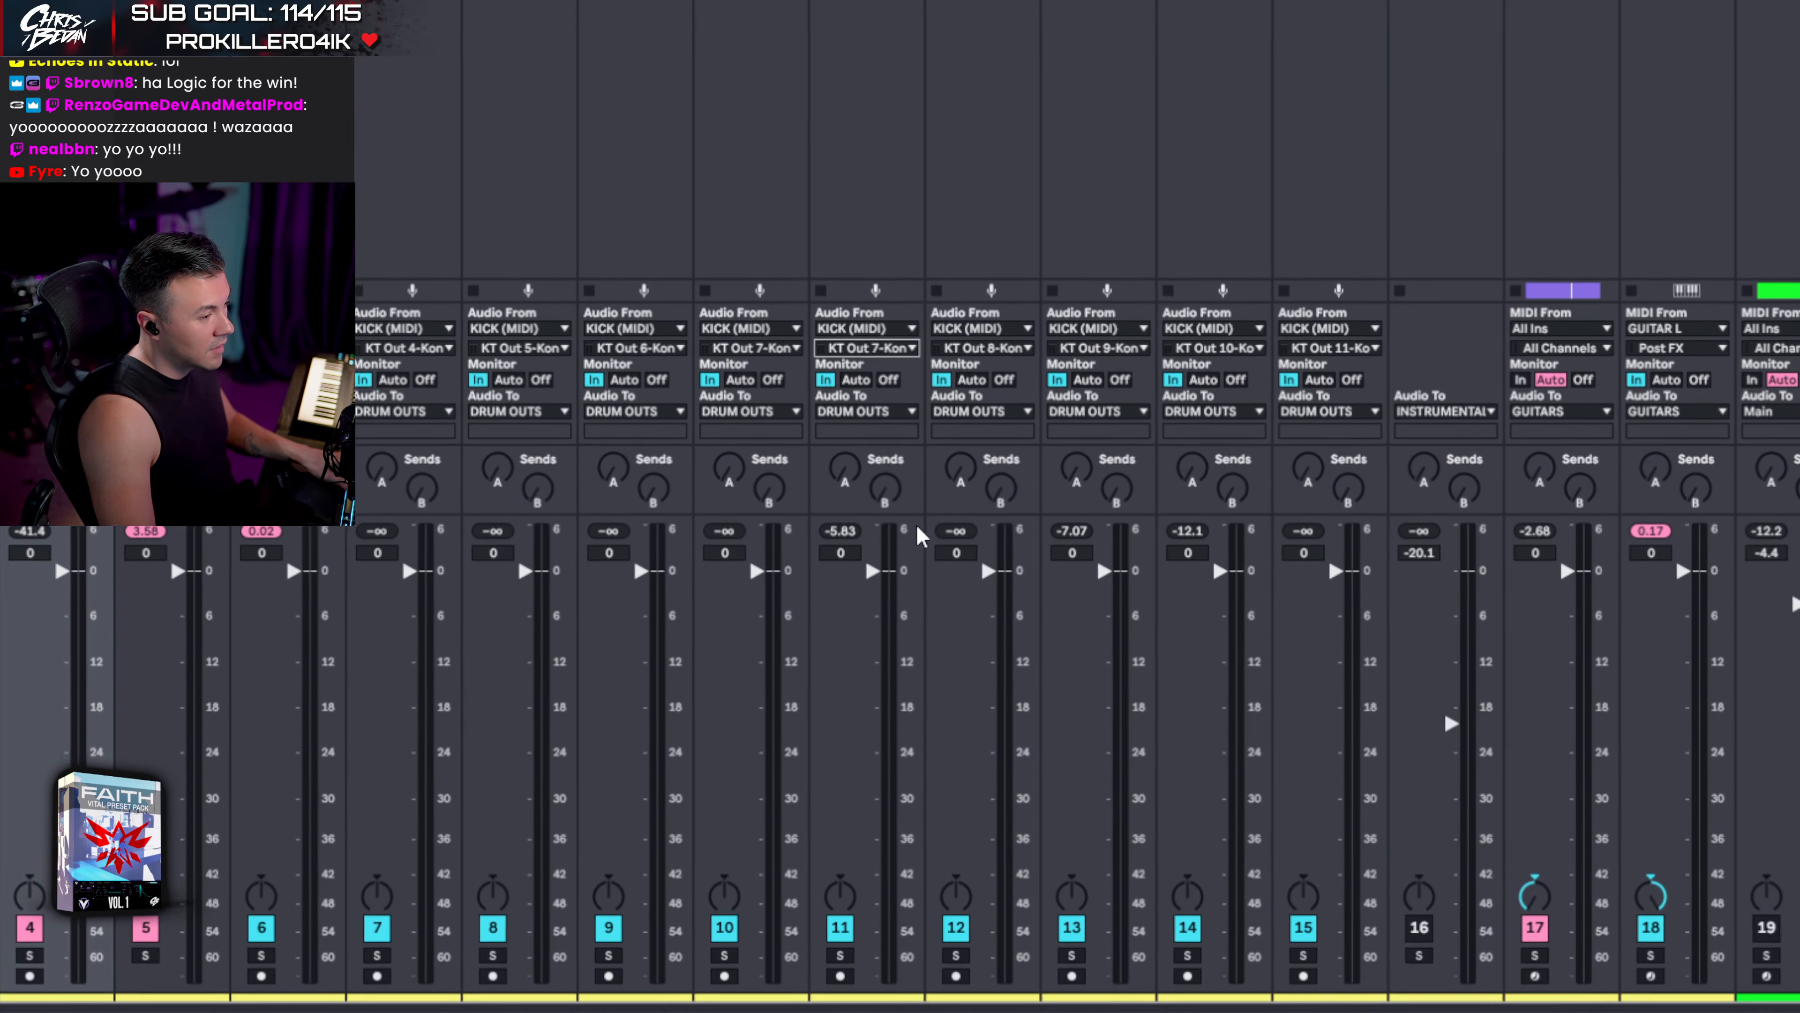
{"action": "left_click", "coordinate": [1018, 501]}
{"action": "left_click", "coordinate": [914, 692]}
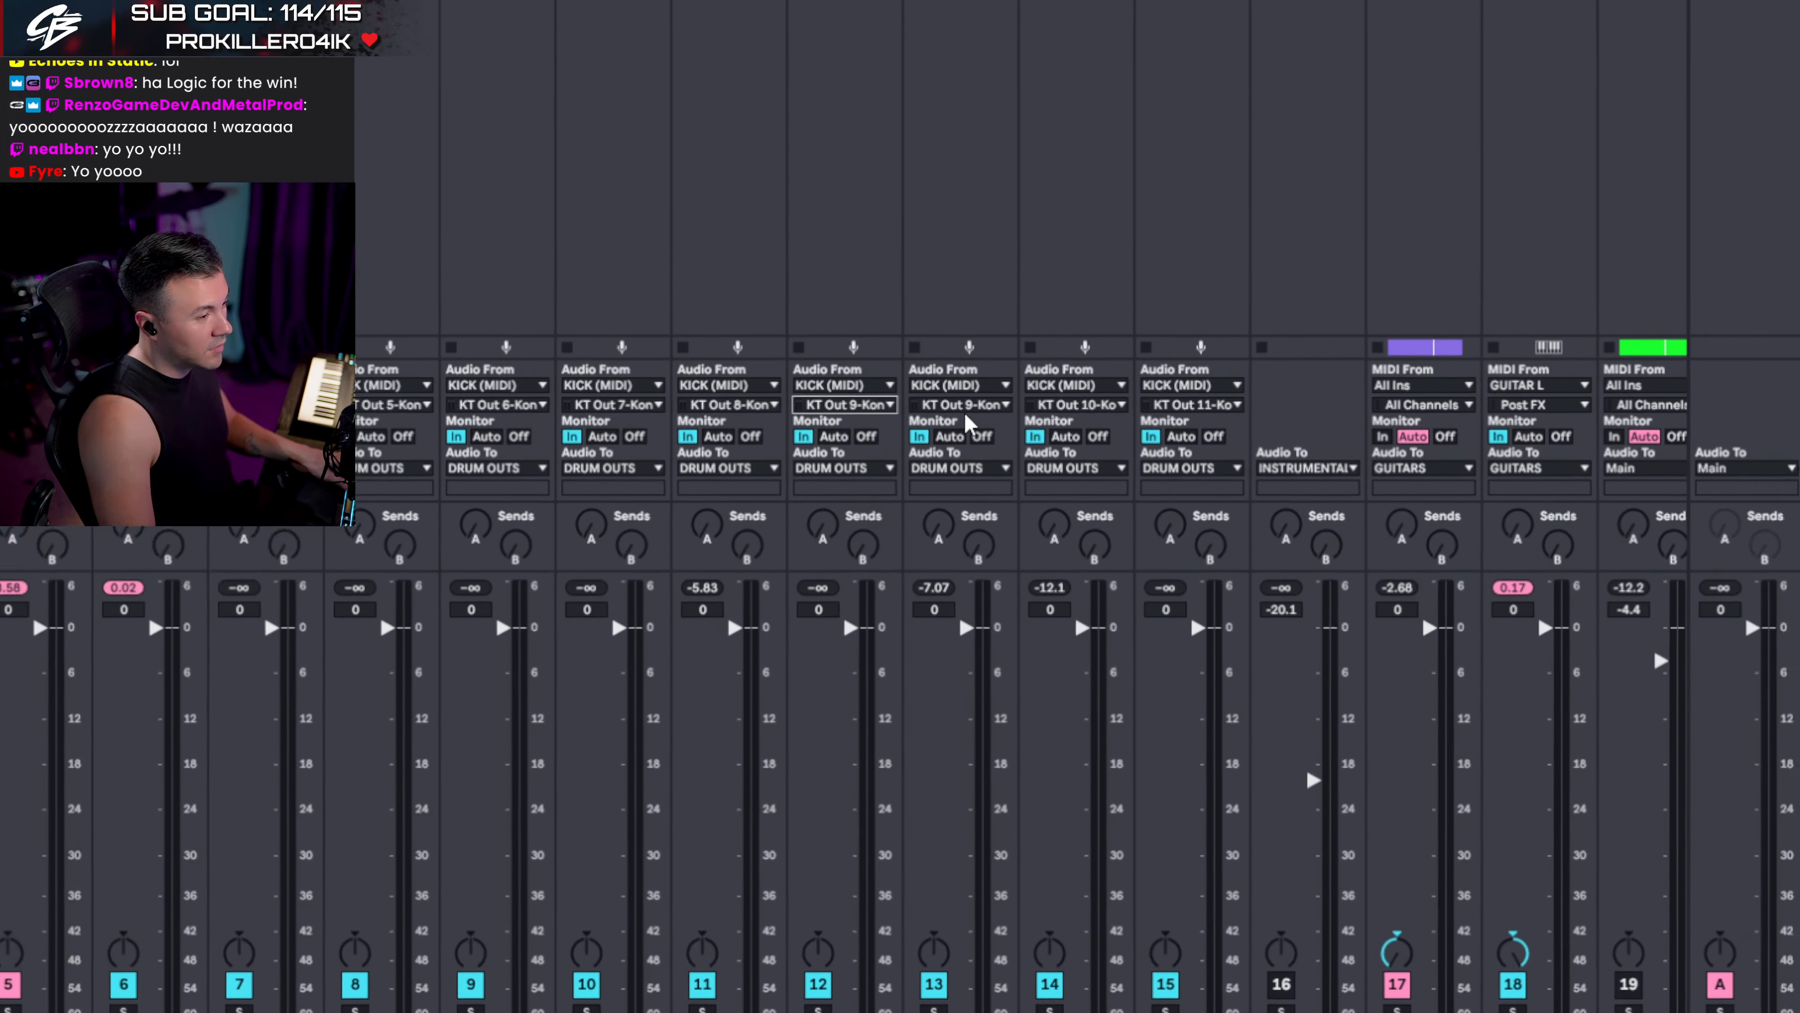
{"action": "left_click", "coordinate": [1014, 486]}
{"action": "left_click", "coordinate": [920, 596]}
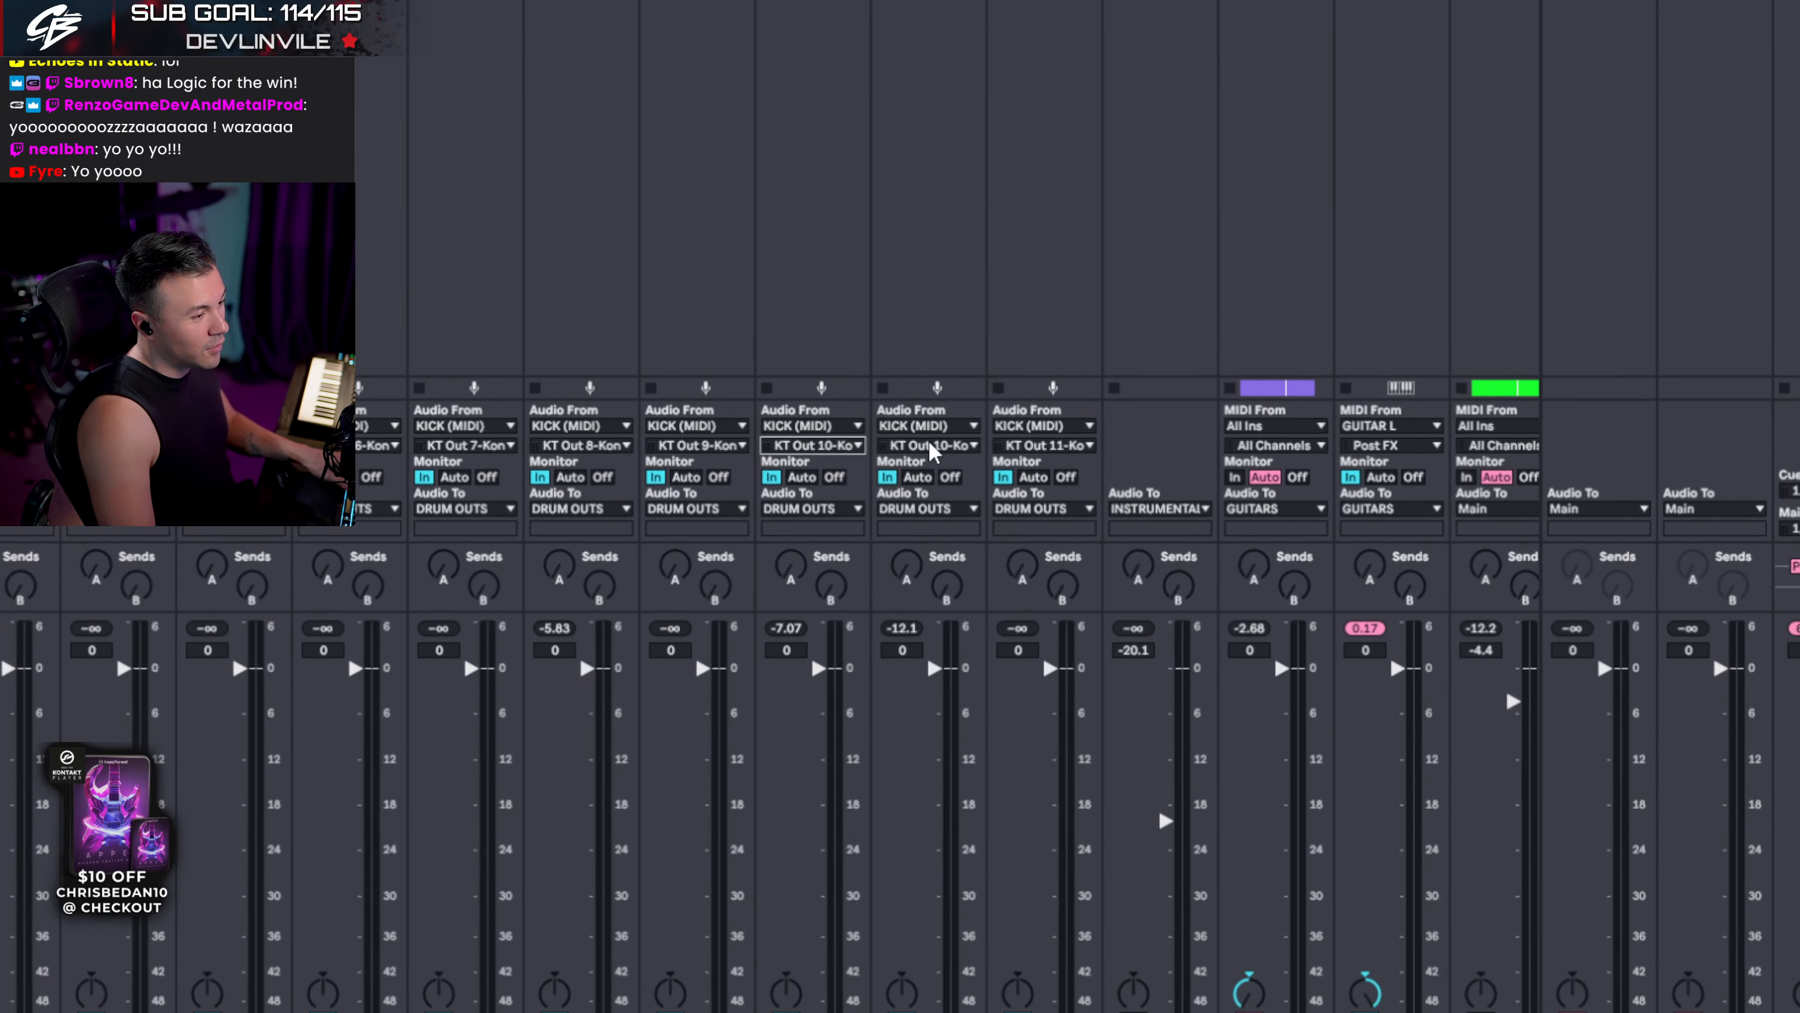
{"action": "left_click", "coordinate": [999, 369]}
{"action": "left_click", "coordinate": [924, 562]}
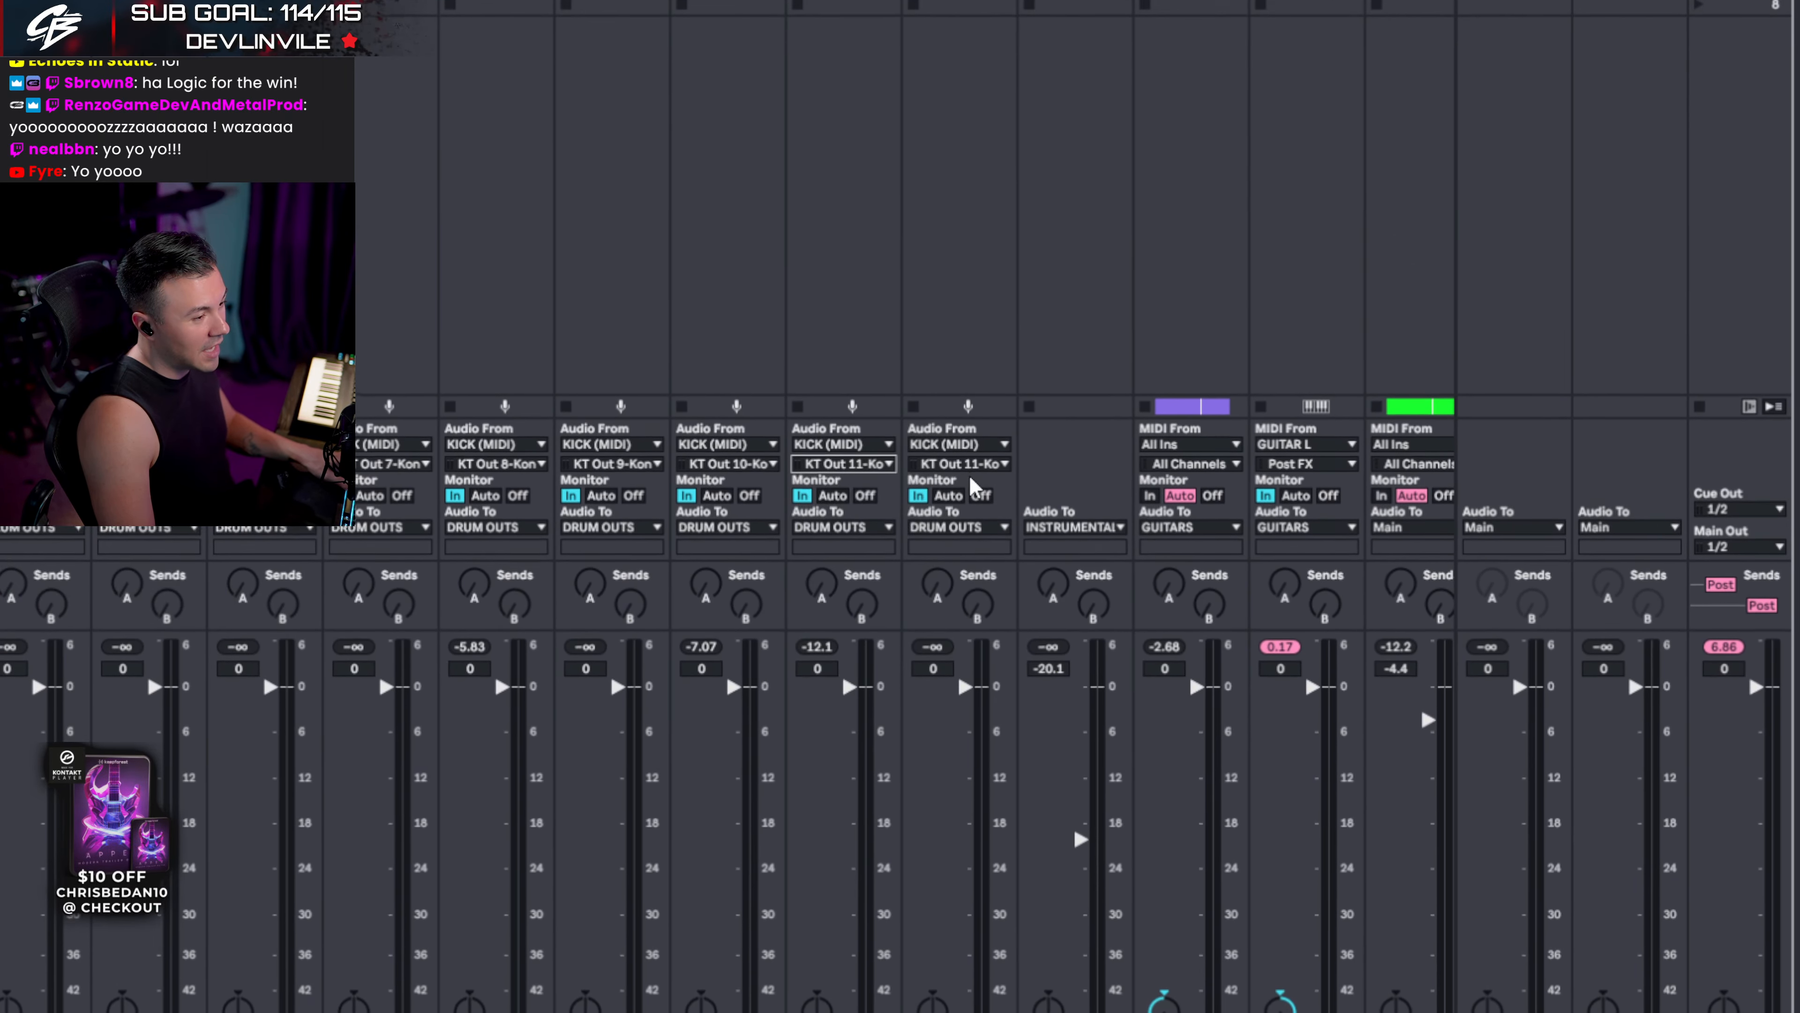
{"action": "left_click", "coordinate": [977, 321]}
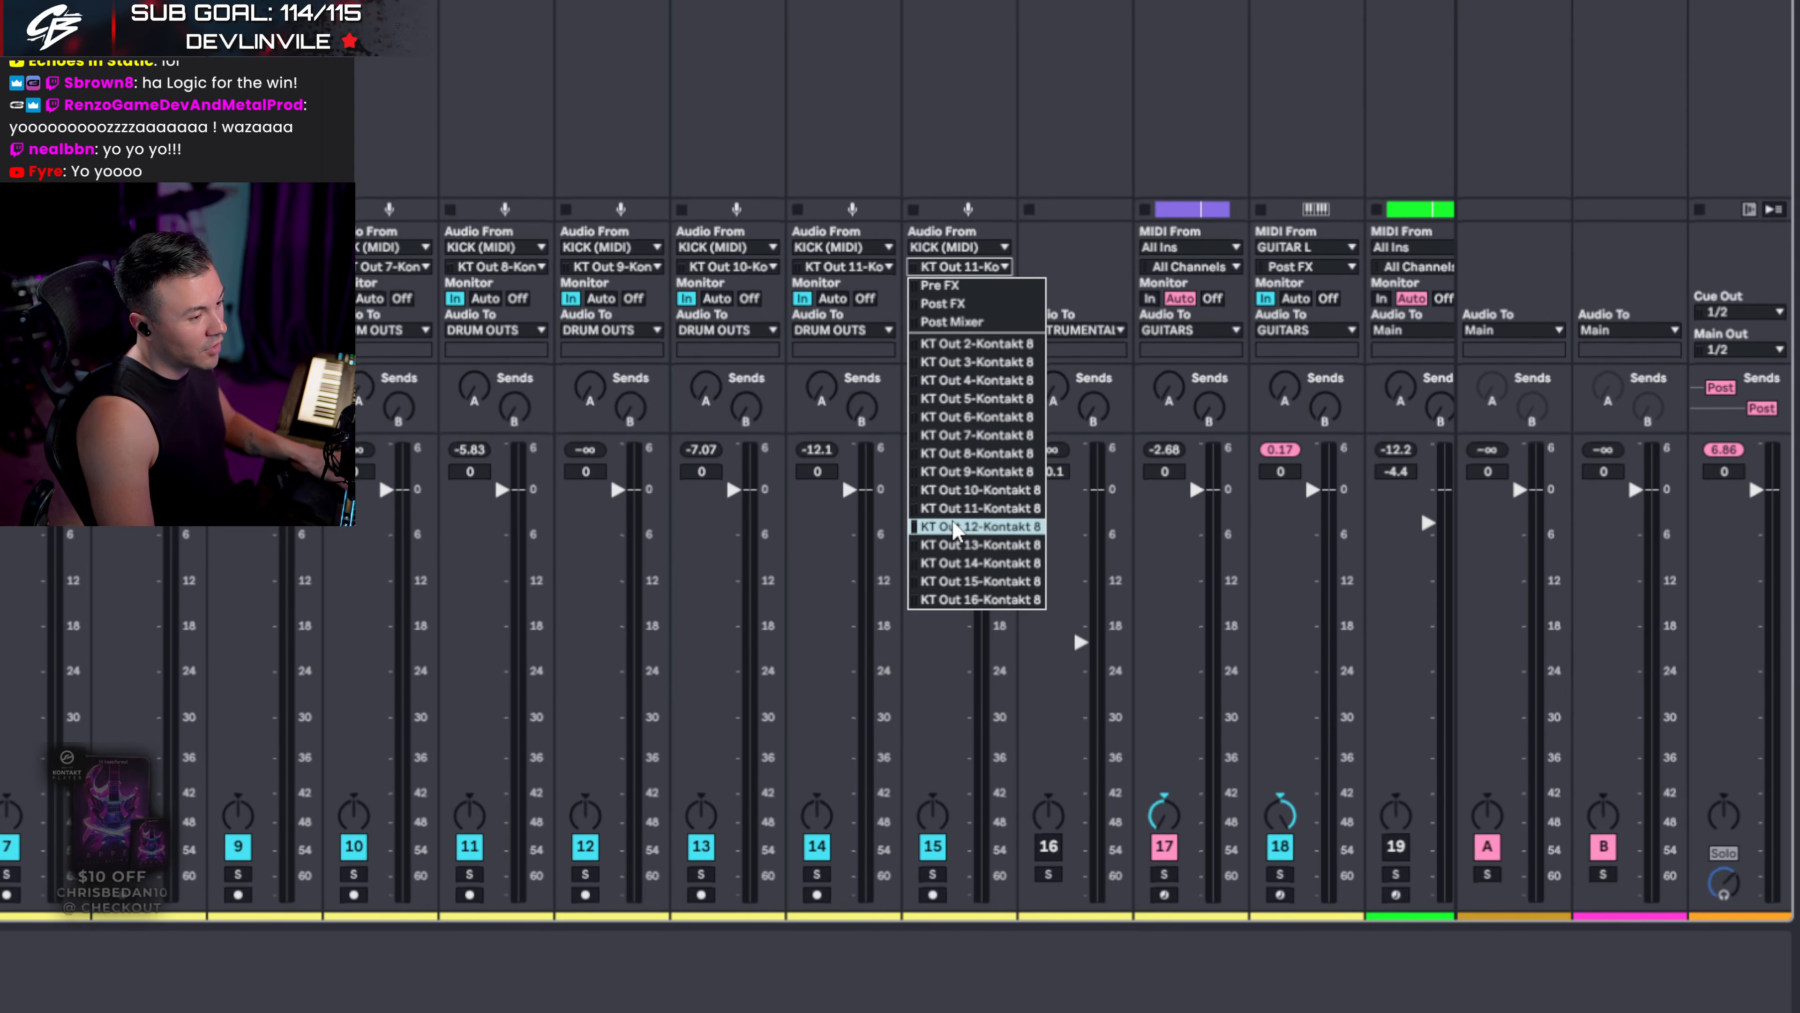
{"action": "left_click", "coordinate": [980, 724]}
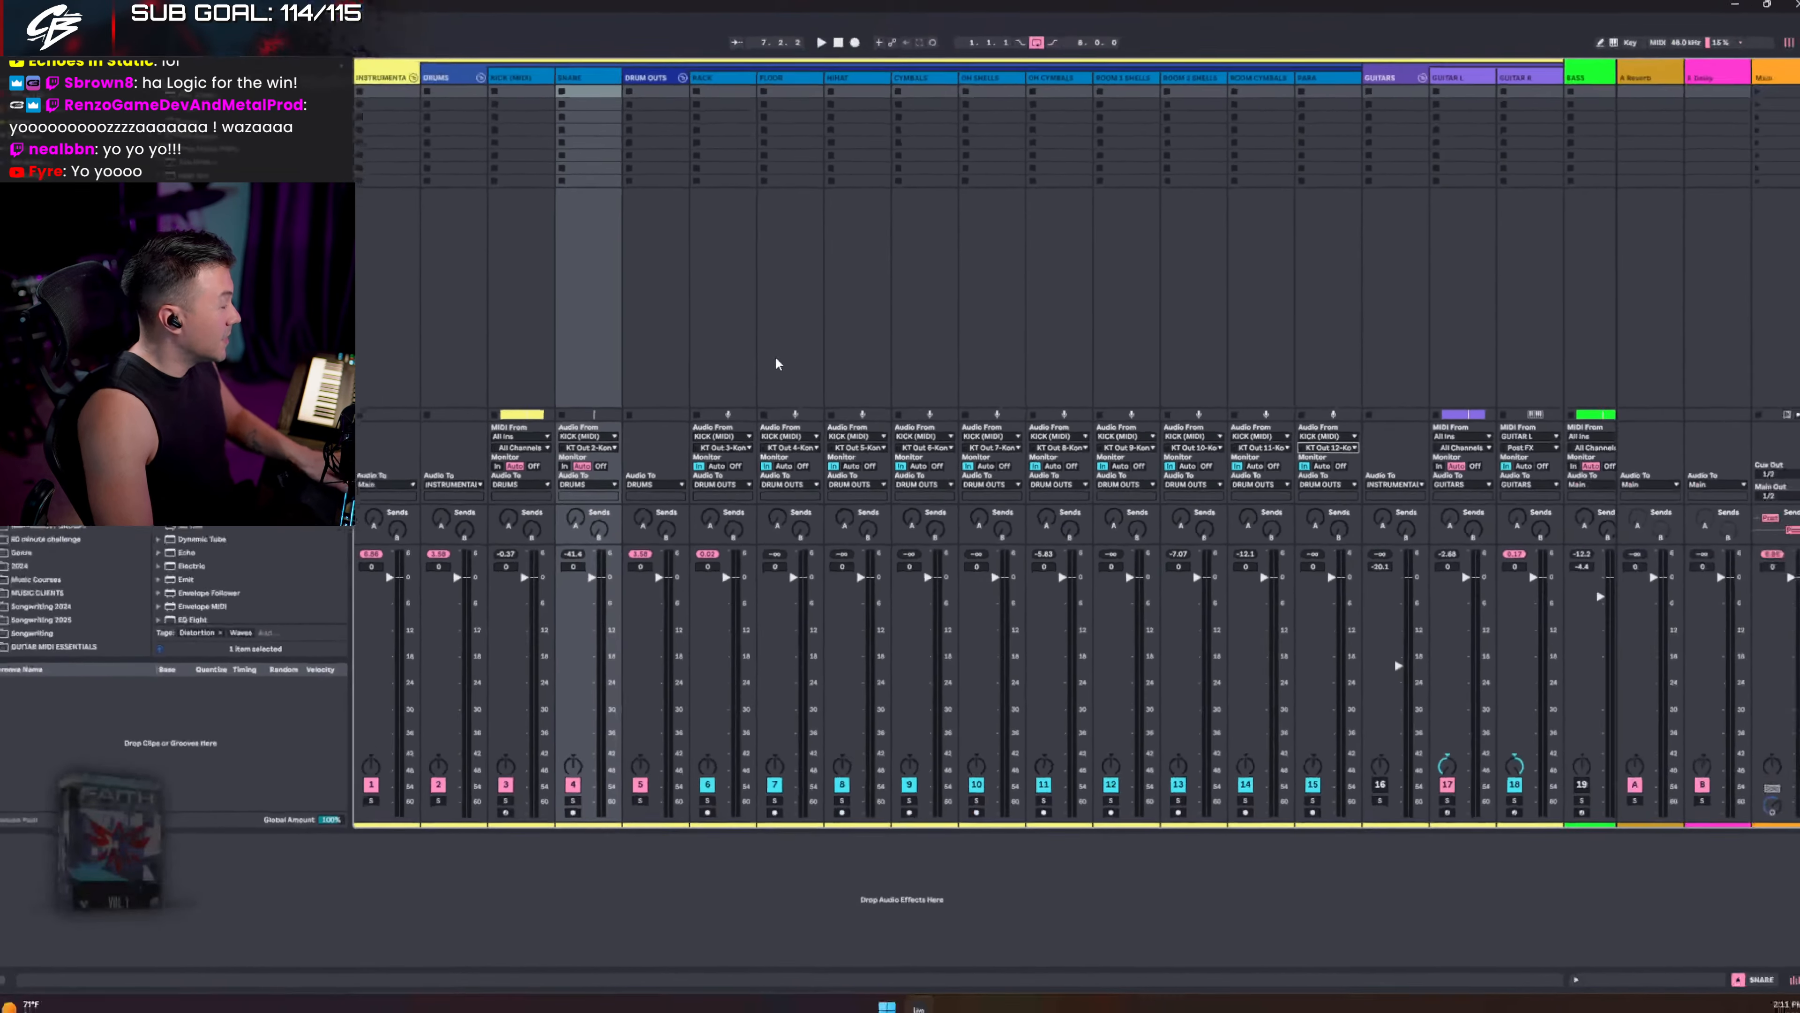
{"action": "left_click", "coordinate": [518, 200]}
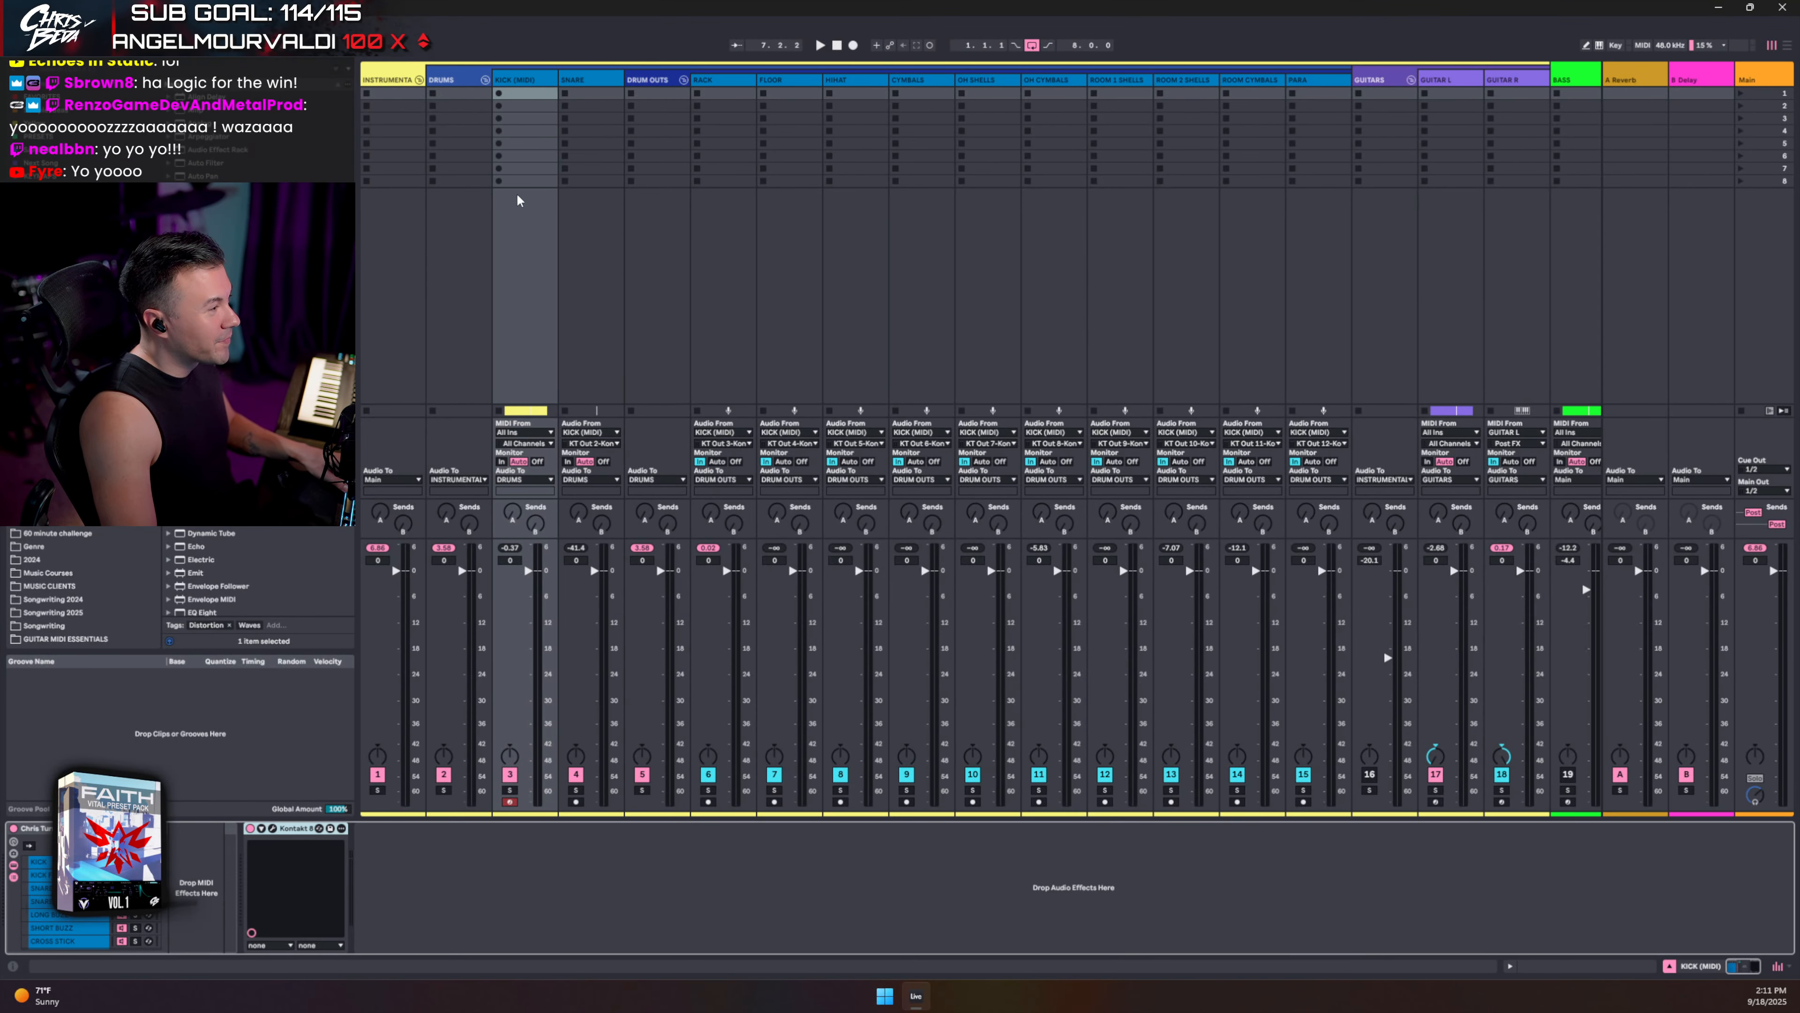
- Reopen Kontakt, audition the snare, then audition the rack tom on the toms page
{"action": "left_click", "coordinate": [272, 828]}
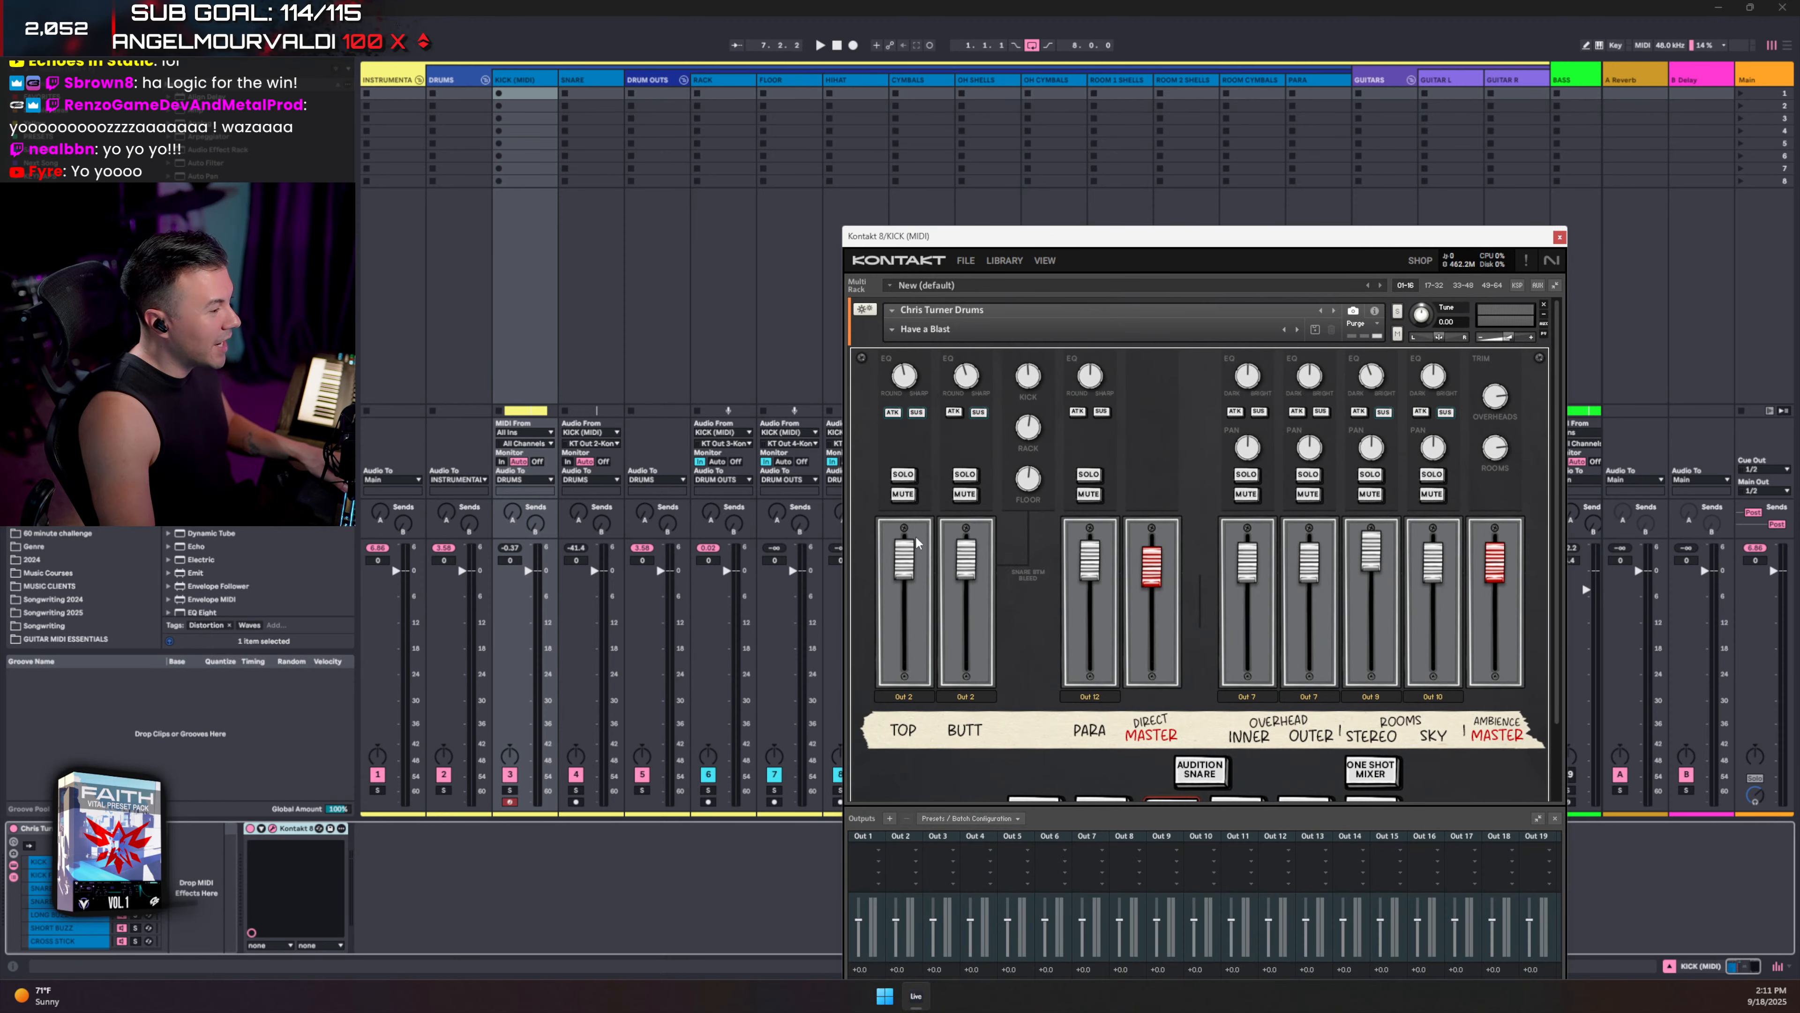
{"action": "scroll", "coordinate": [1197, 783], "scroll_direction": "down", "scroll_amount": 2}
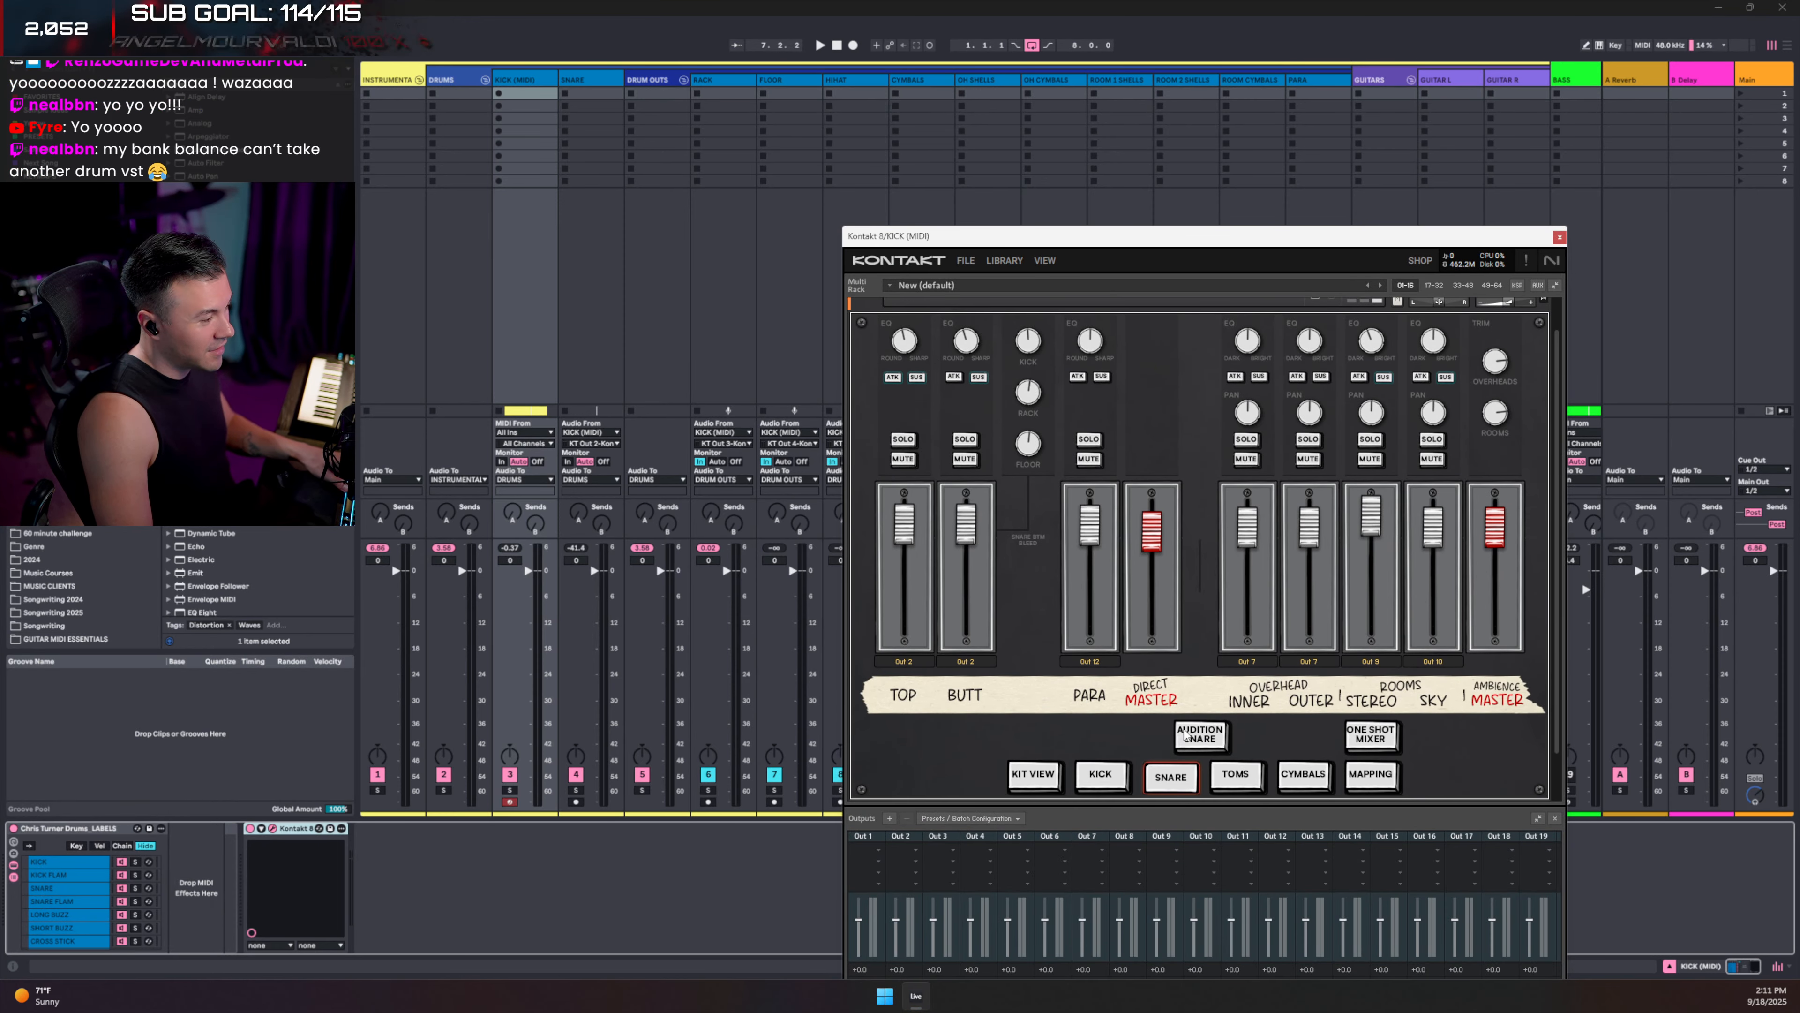
{"action": "left_click", "coordinate": [1185, 735]}
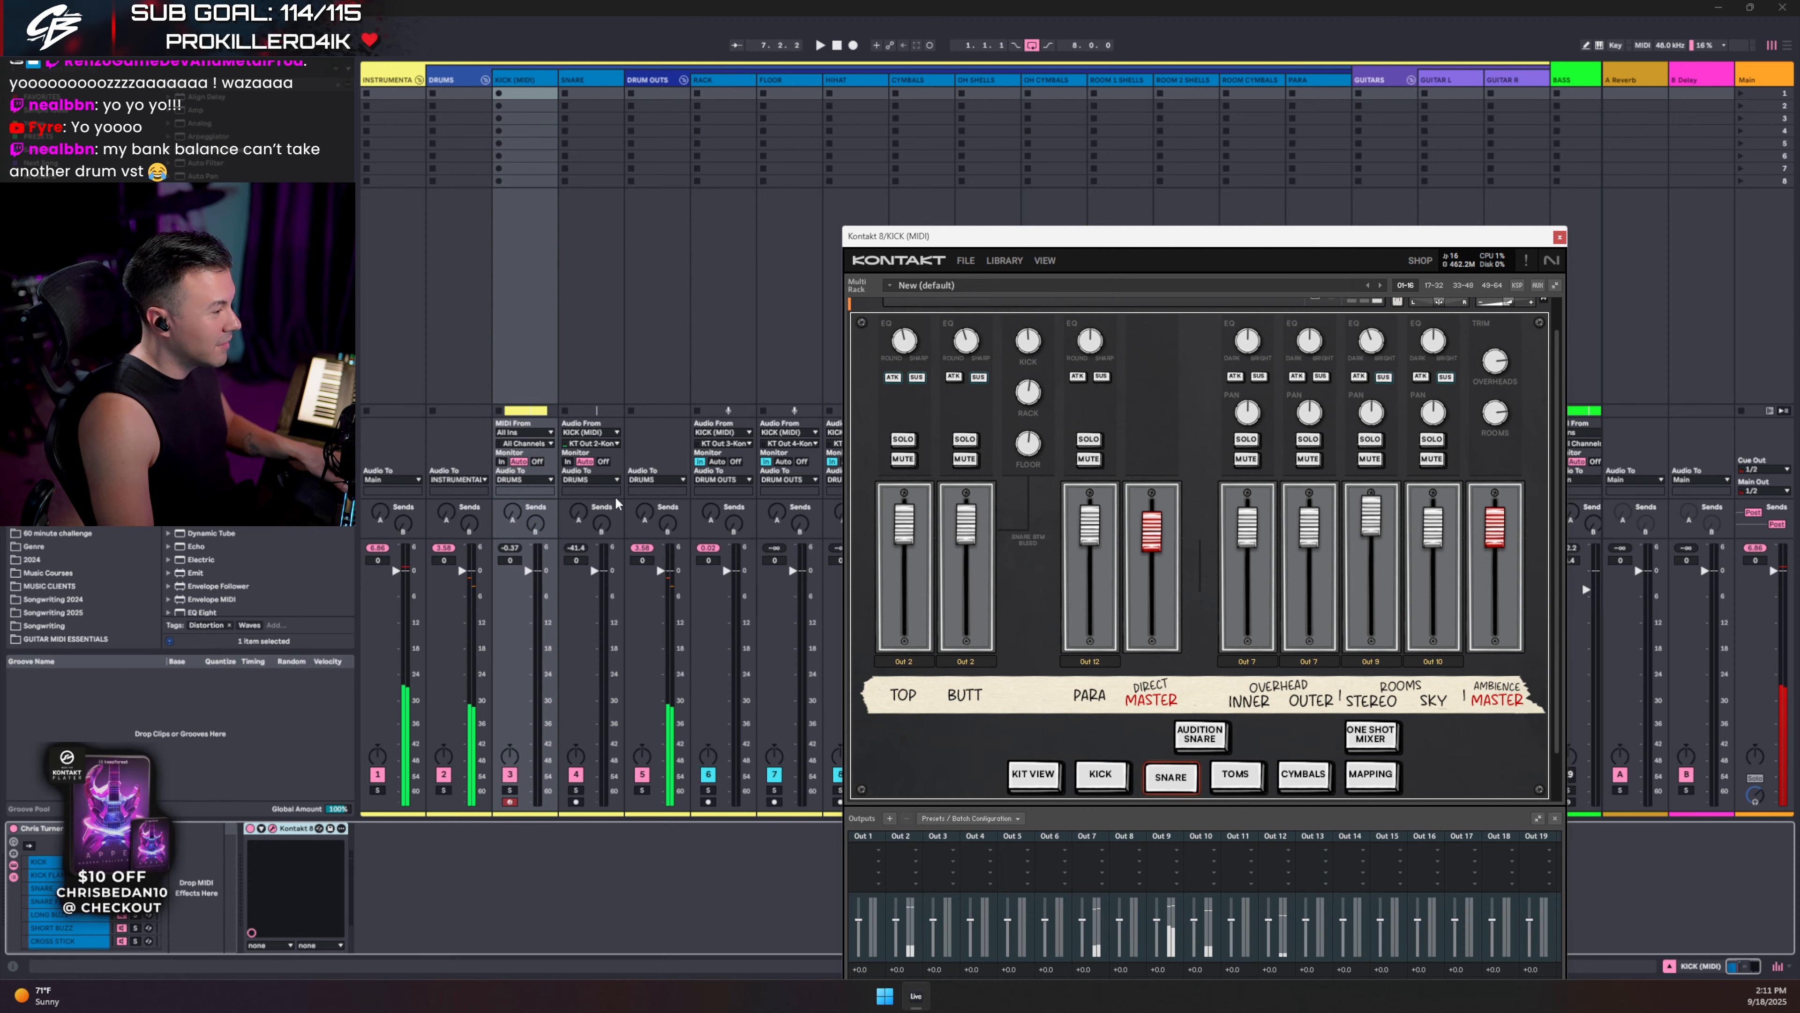
{"action": "left_click", "coordinate": [567, 462]}
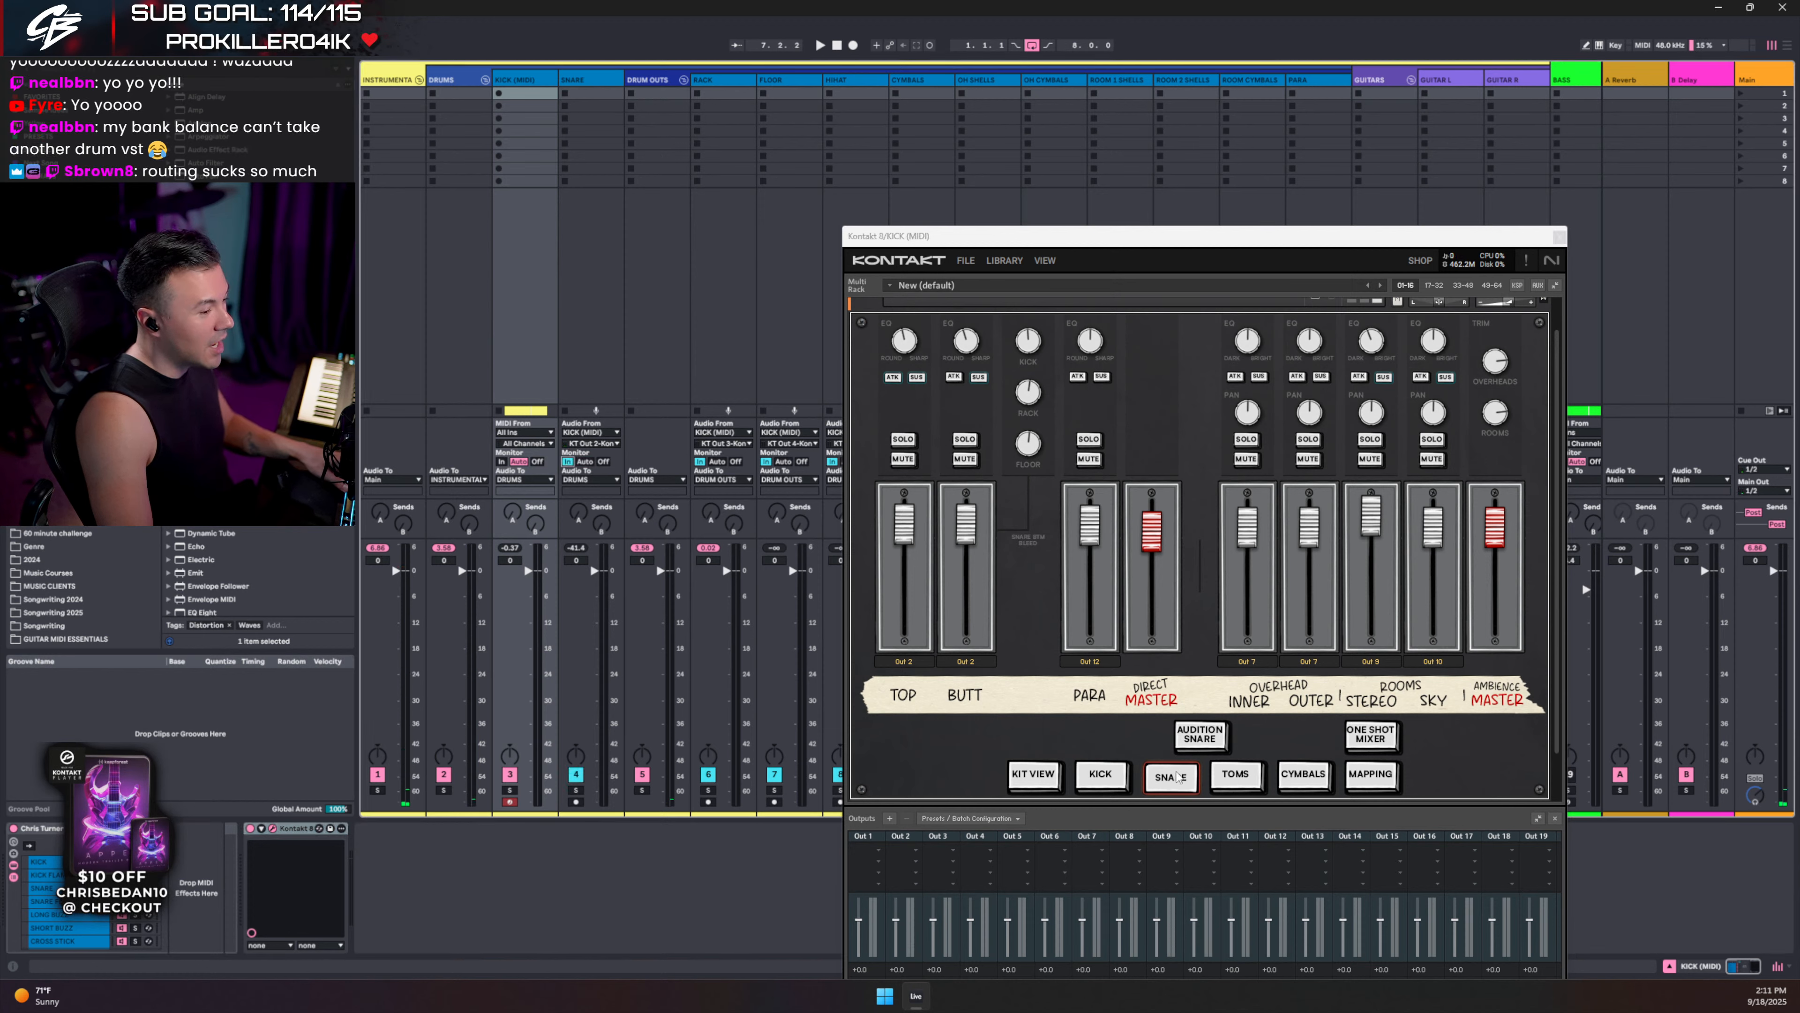
{"action": "left_click", "coordinate": [1207, 739]}
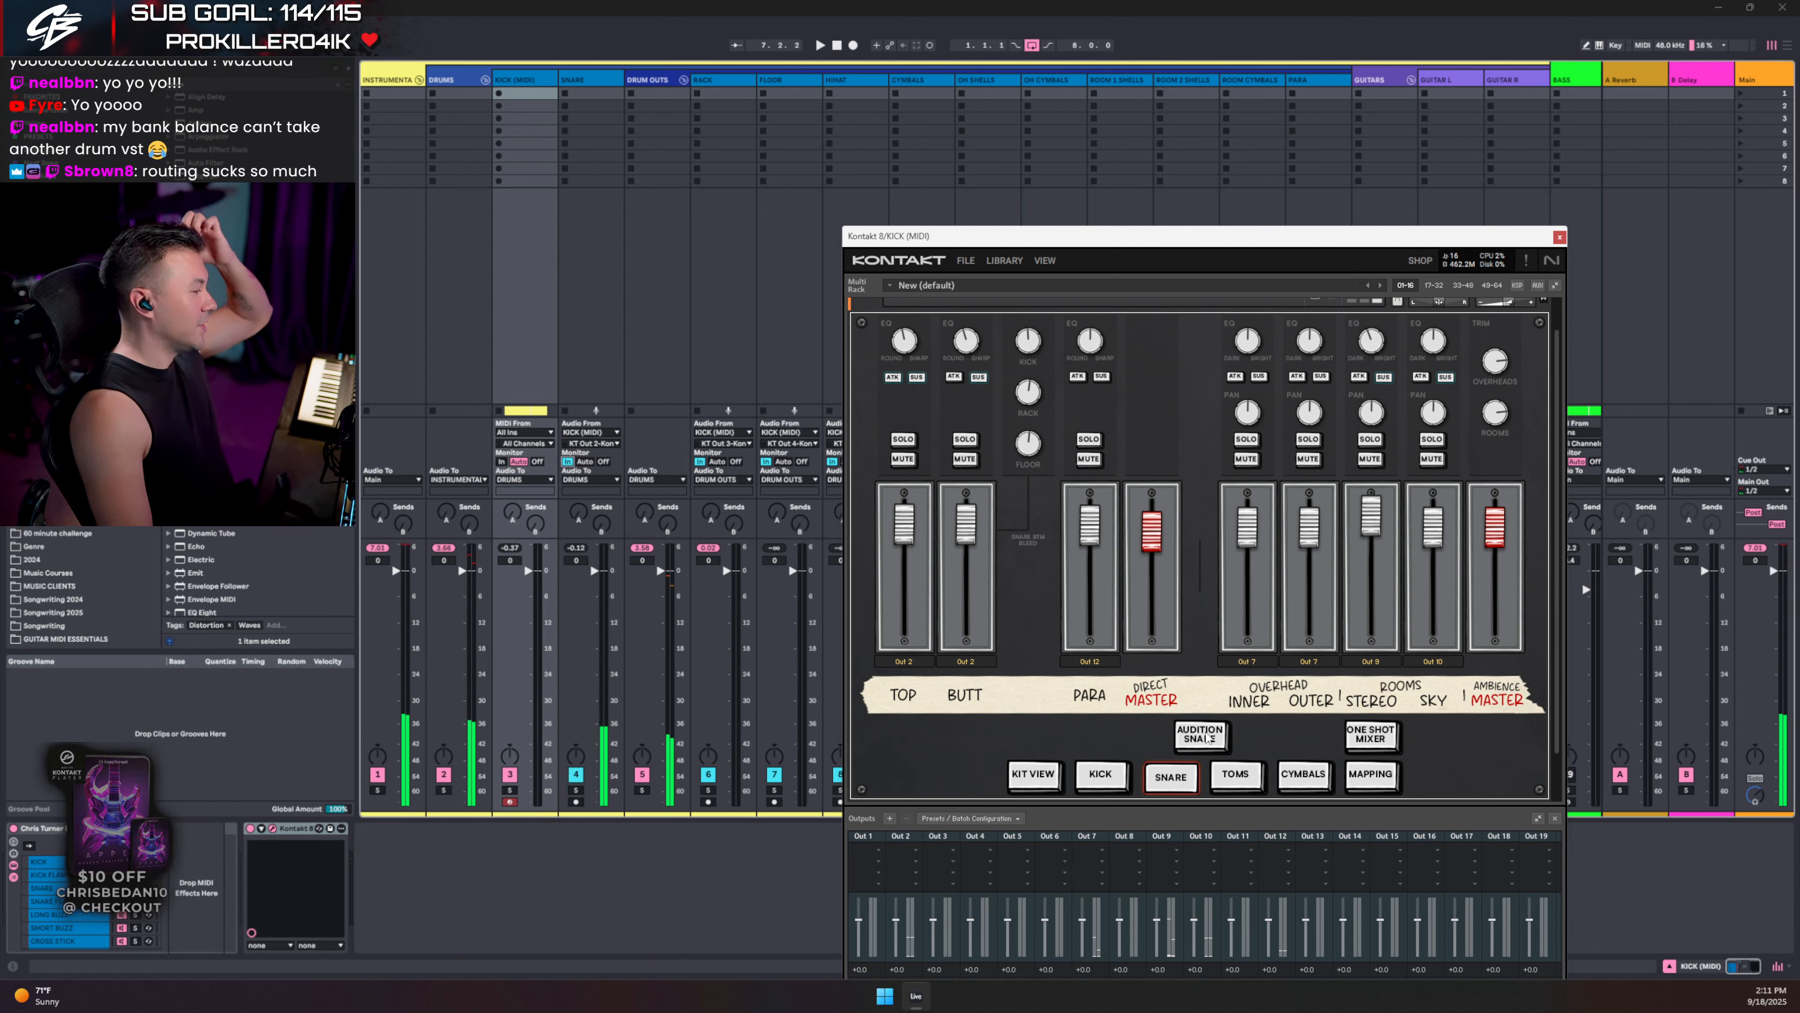
{"action": "left_click", "coordinate": [1238, 776]}
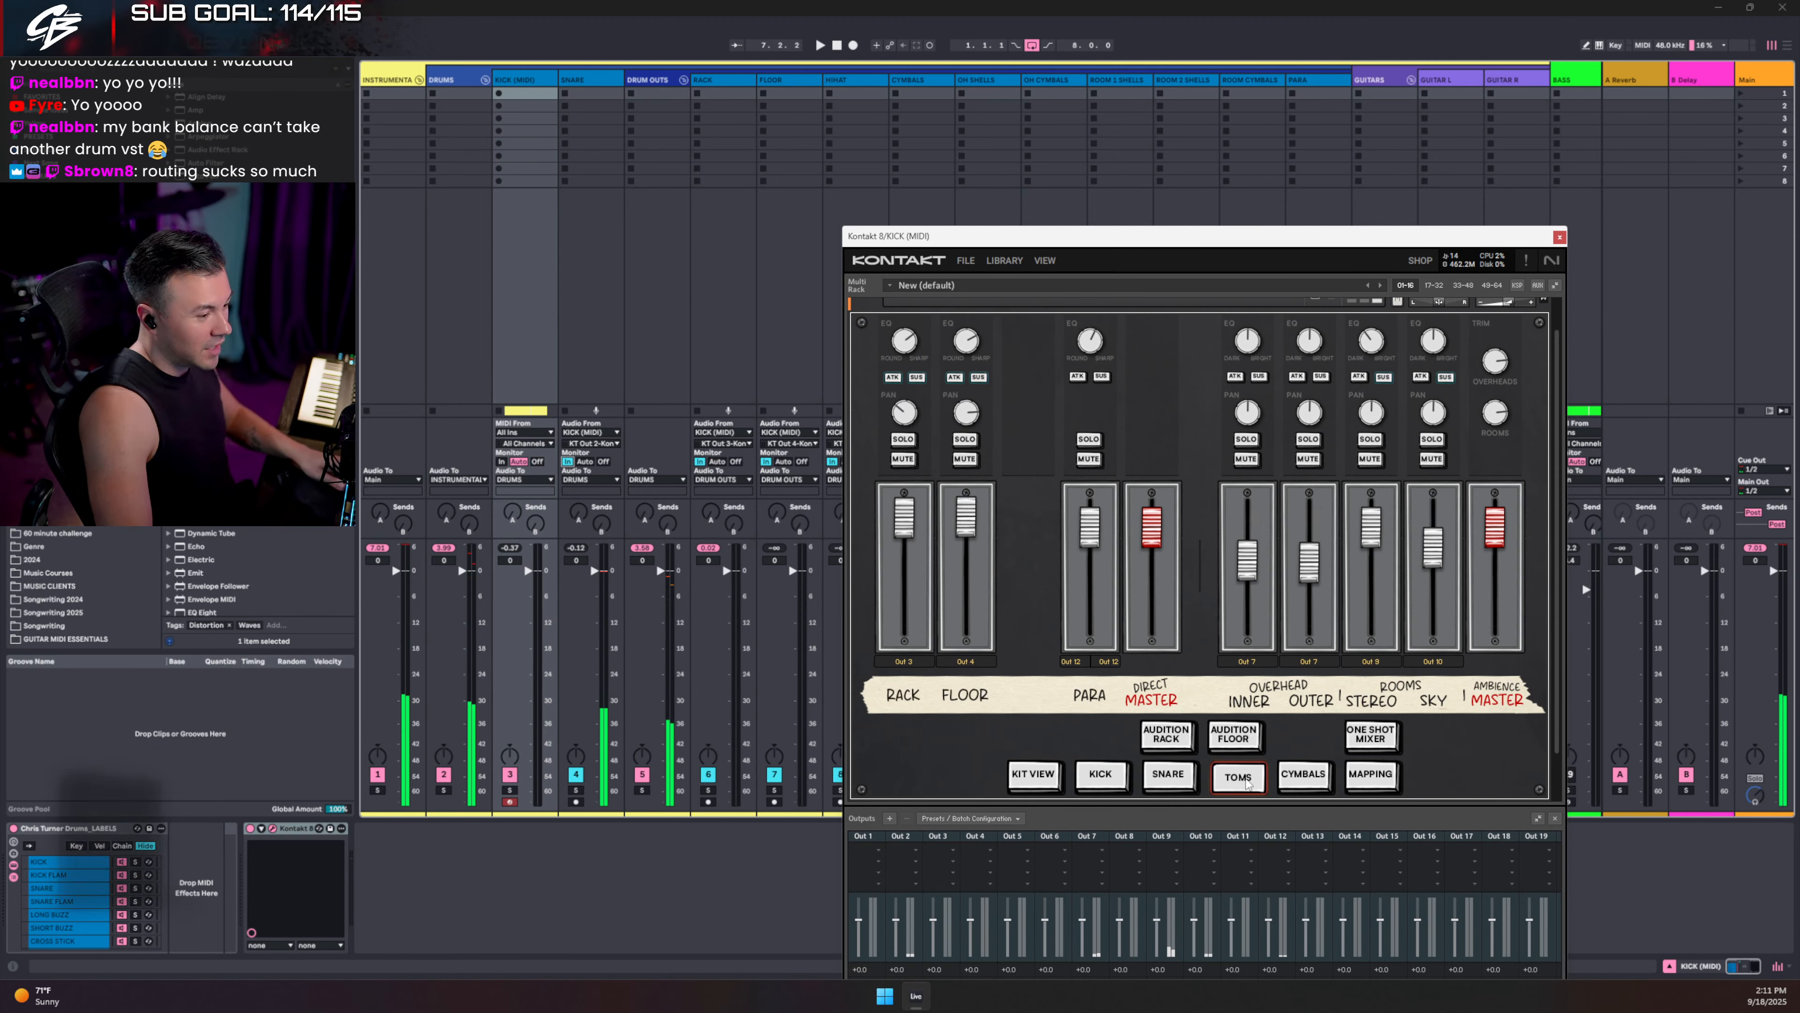
{"action": "left_click", "coordinate": [1170, 737]}
{"action": "left_click", "coordinate": [1169, 737]}
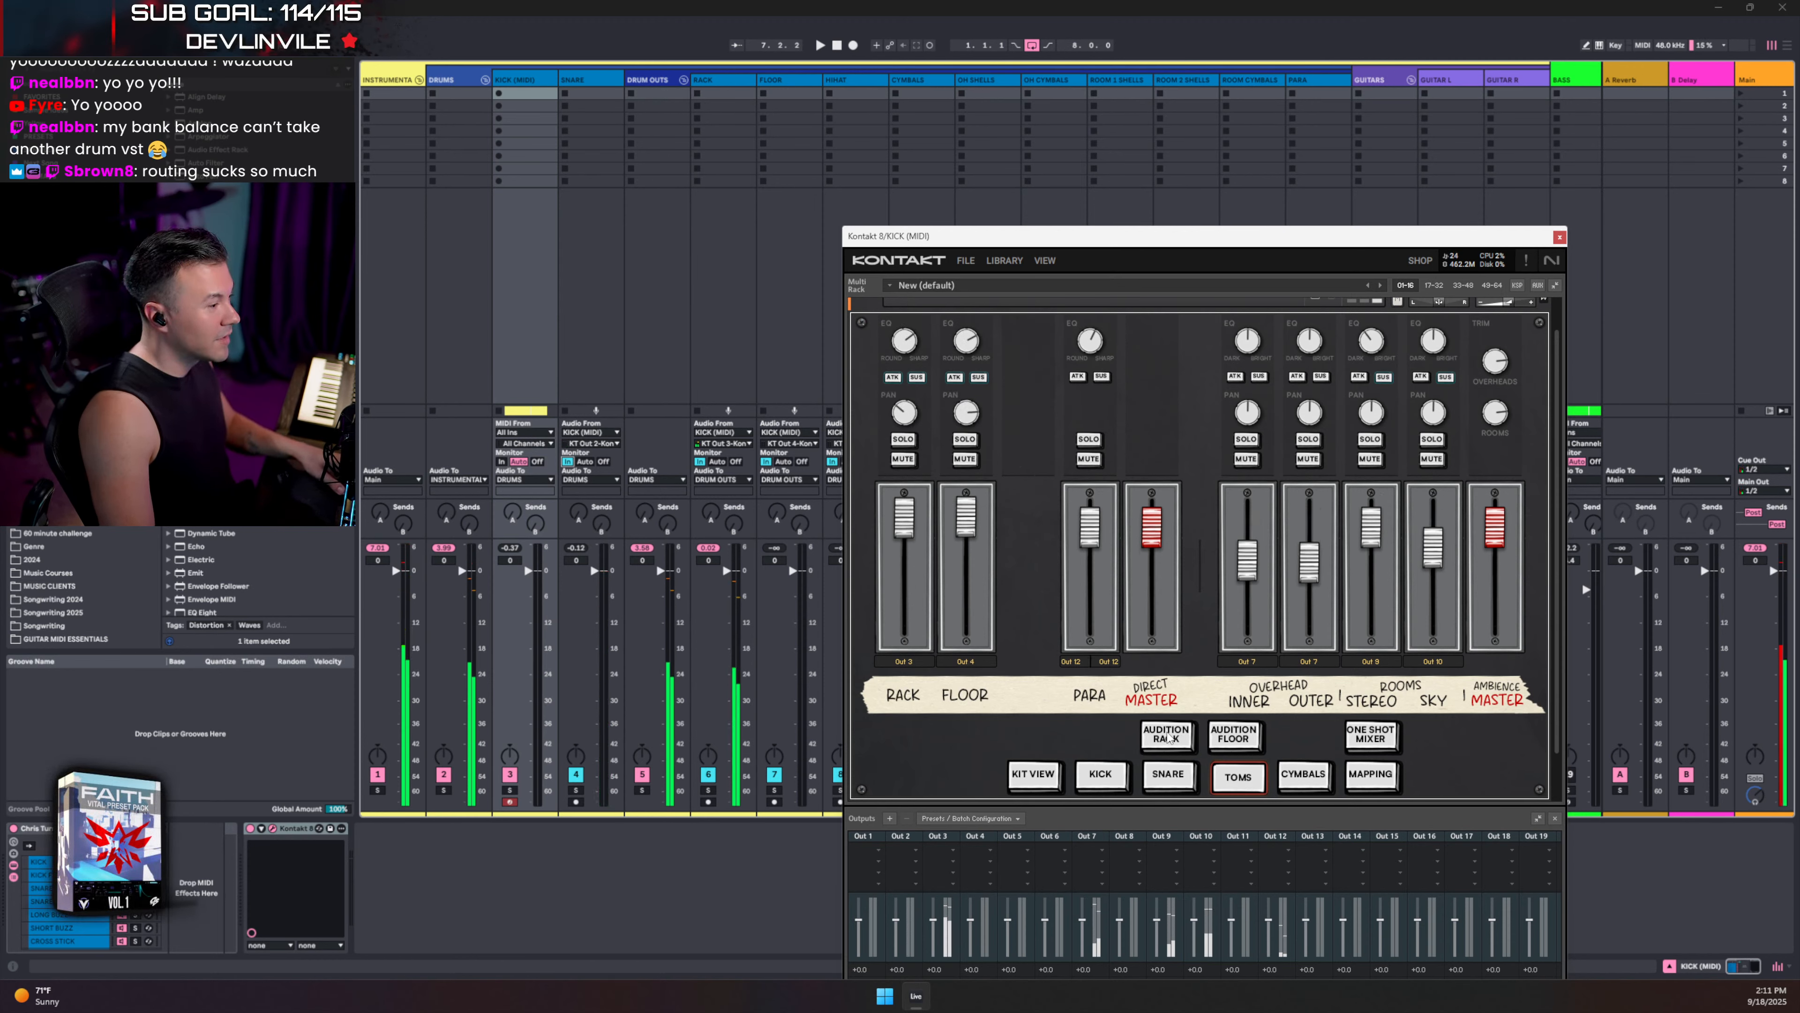
{"action": "left_click_drag", "start_coordinate": [1058, 240], "coordinate": [1193, 224]}
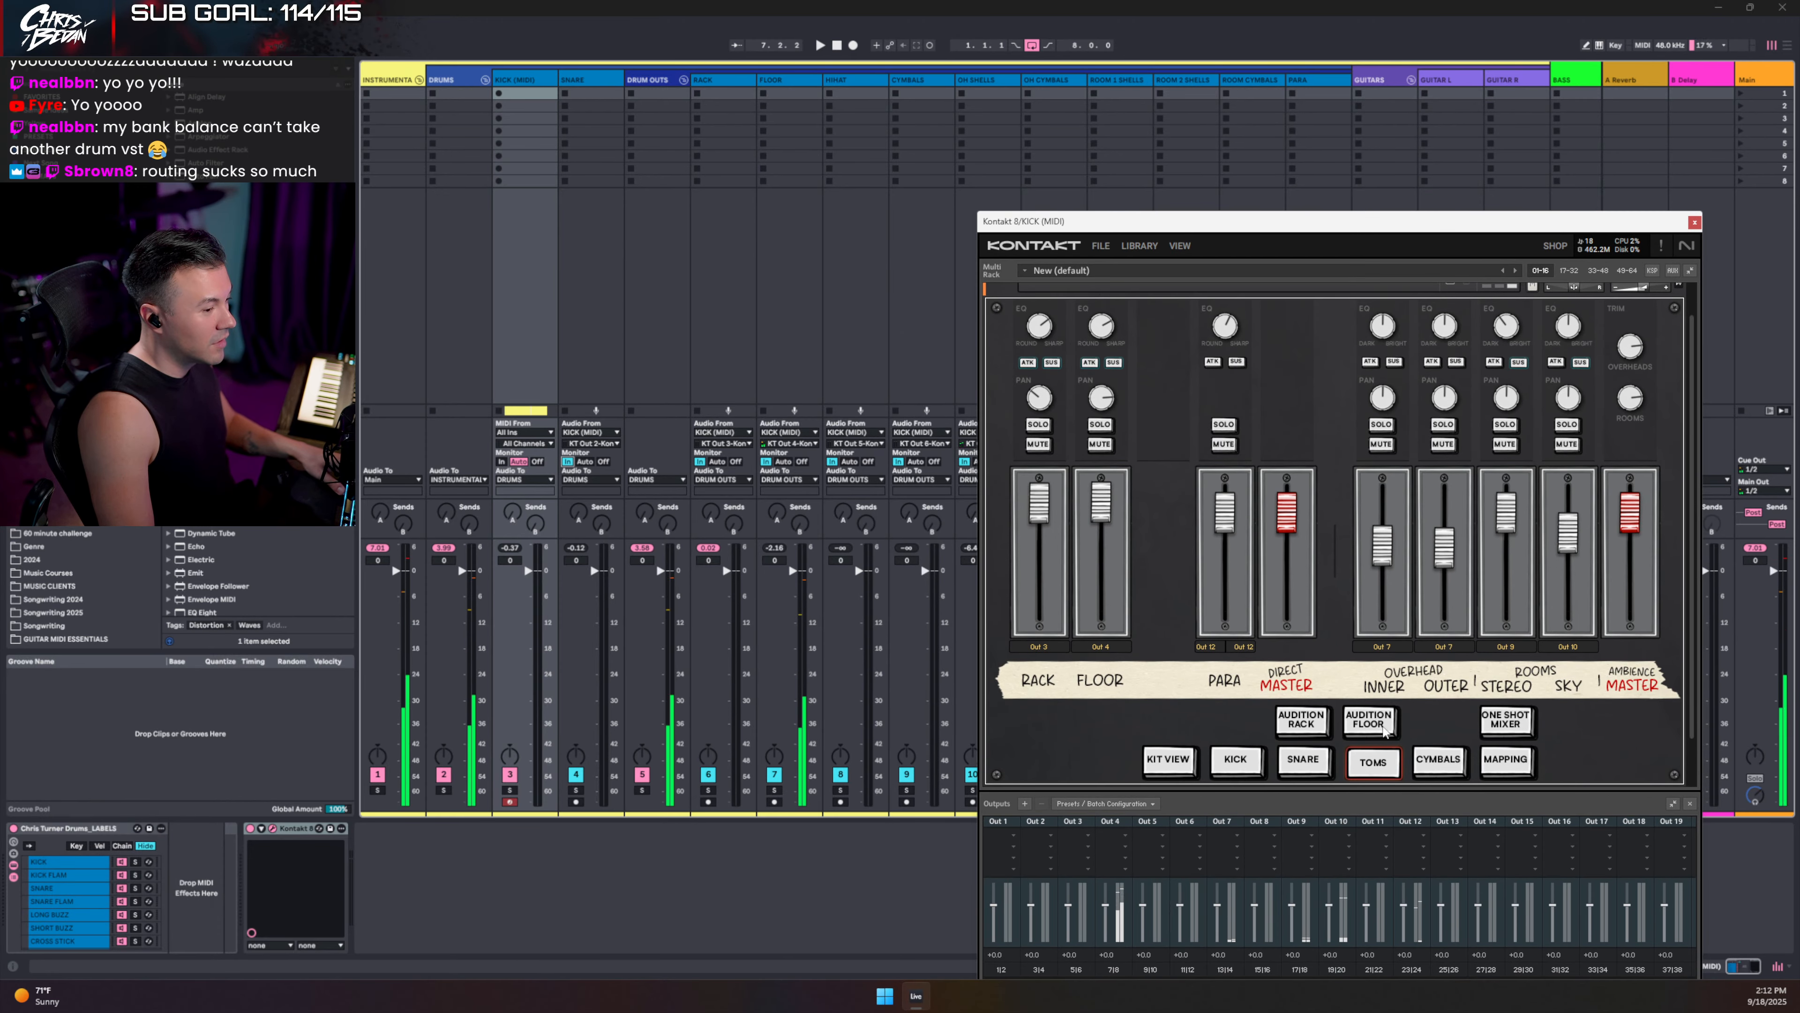
- On Kontakt's cymbals page, solo HIHAT then OH CYMBALS, arm KICK (MIDI), unsolo, and close Kontakt
{"action": "left_click", "coordinate": [1436, 763]}
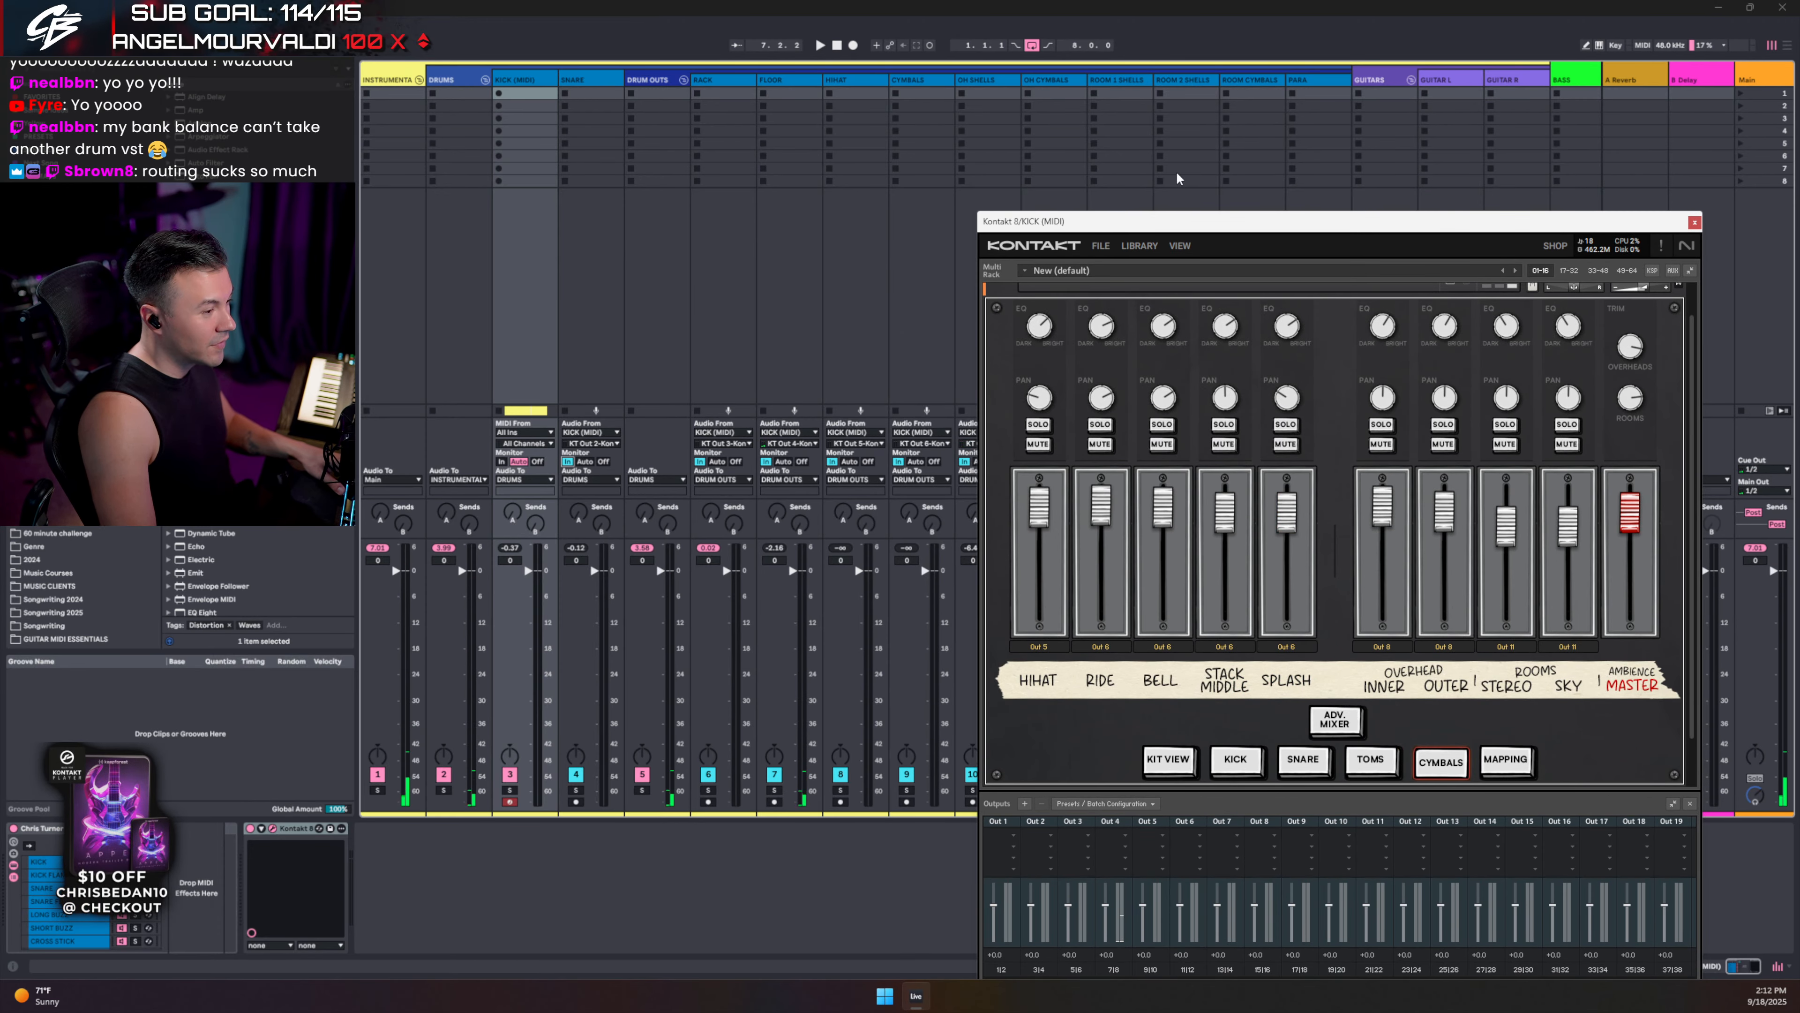
{"action": "left_click_drag", "start_coordinate": [1160, 226], "coordinate": [1270, 363]}
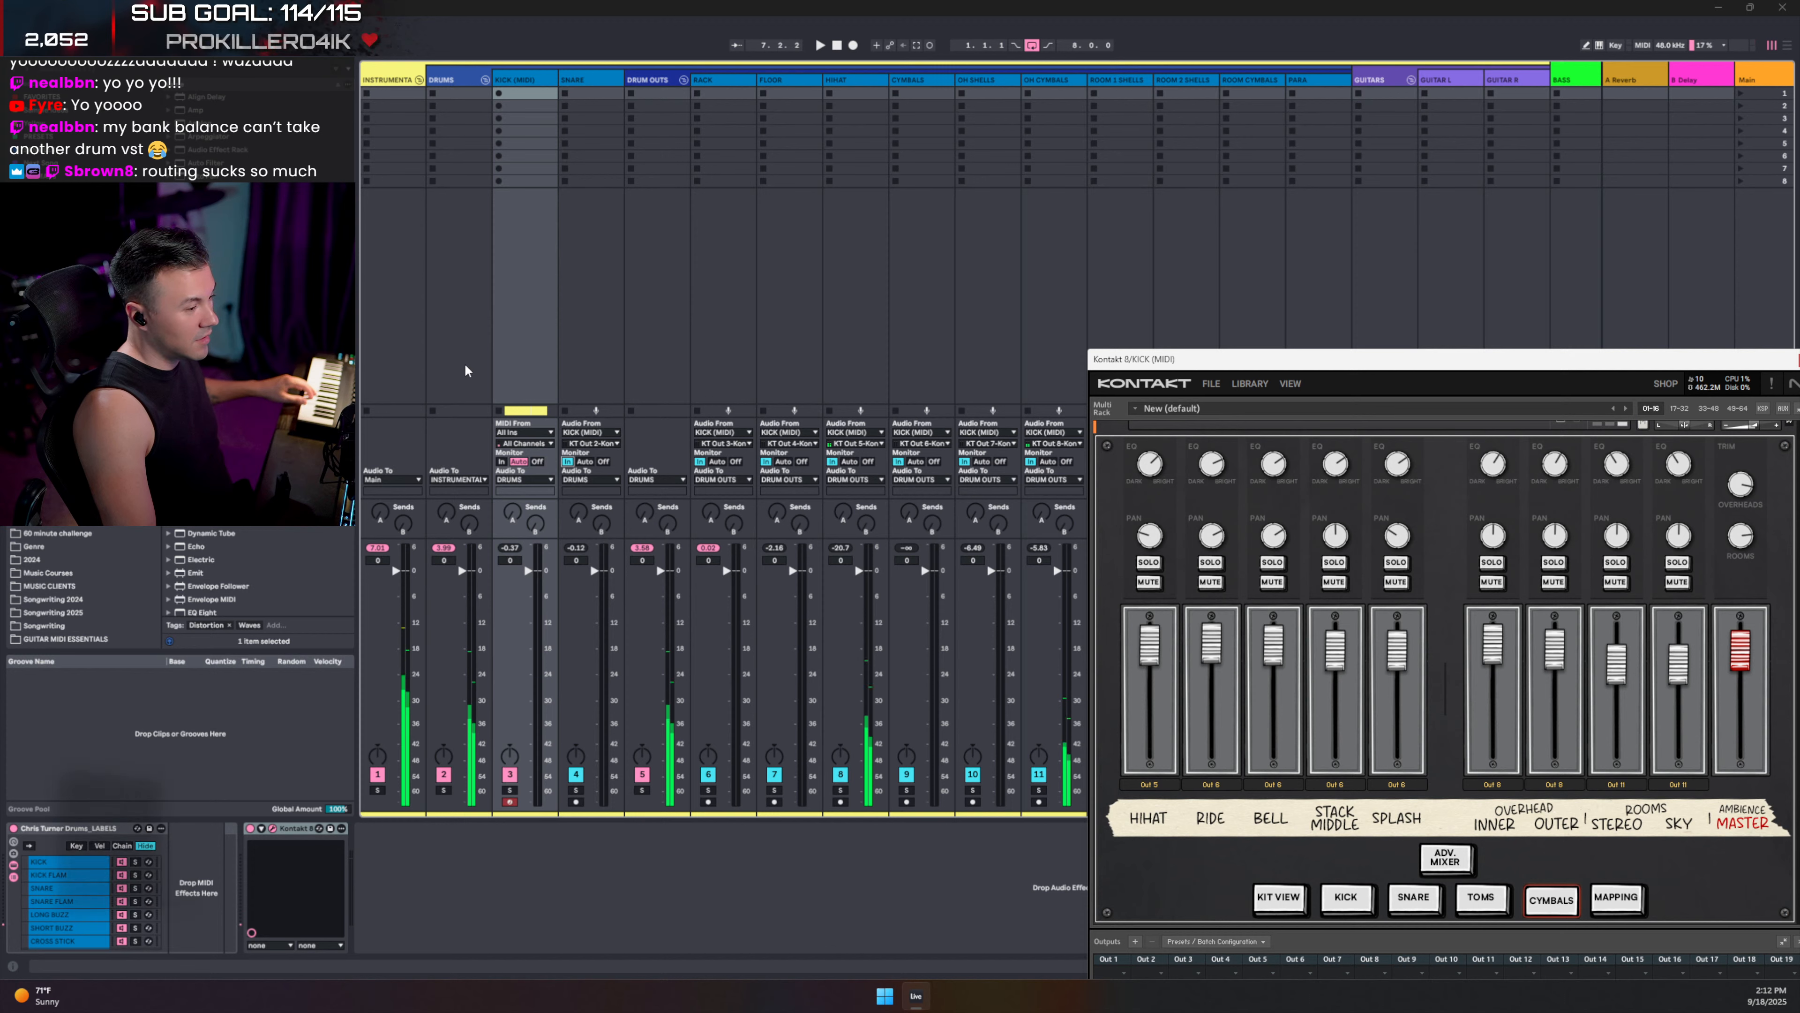
{"action": "left_click", "coordinate": [839, 790]}
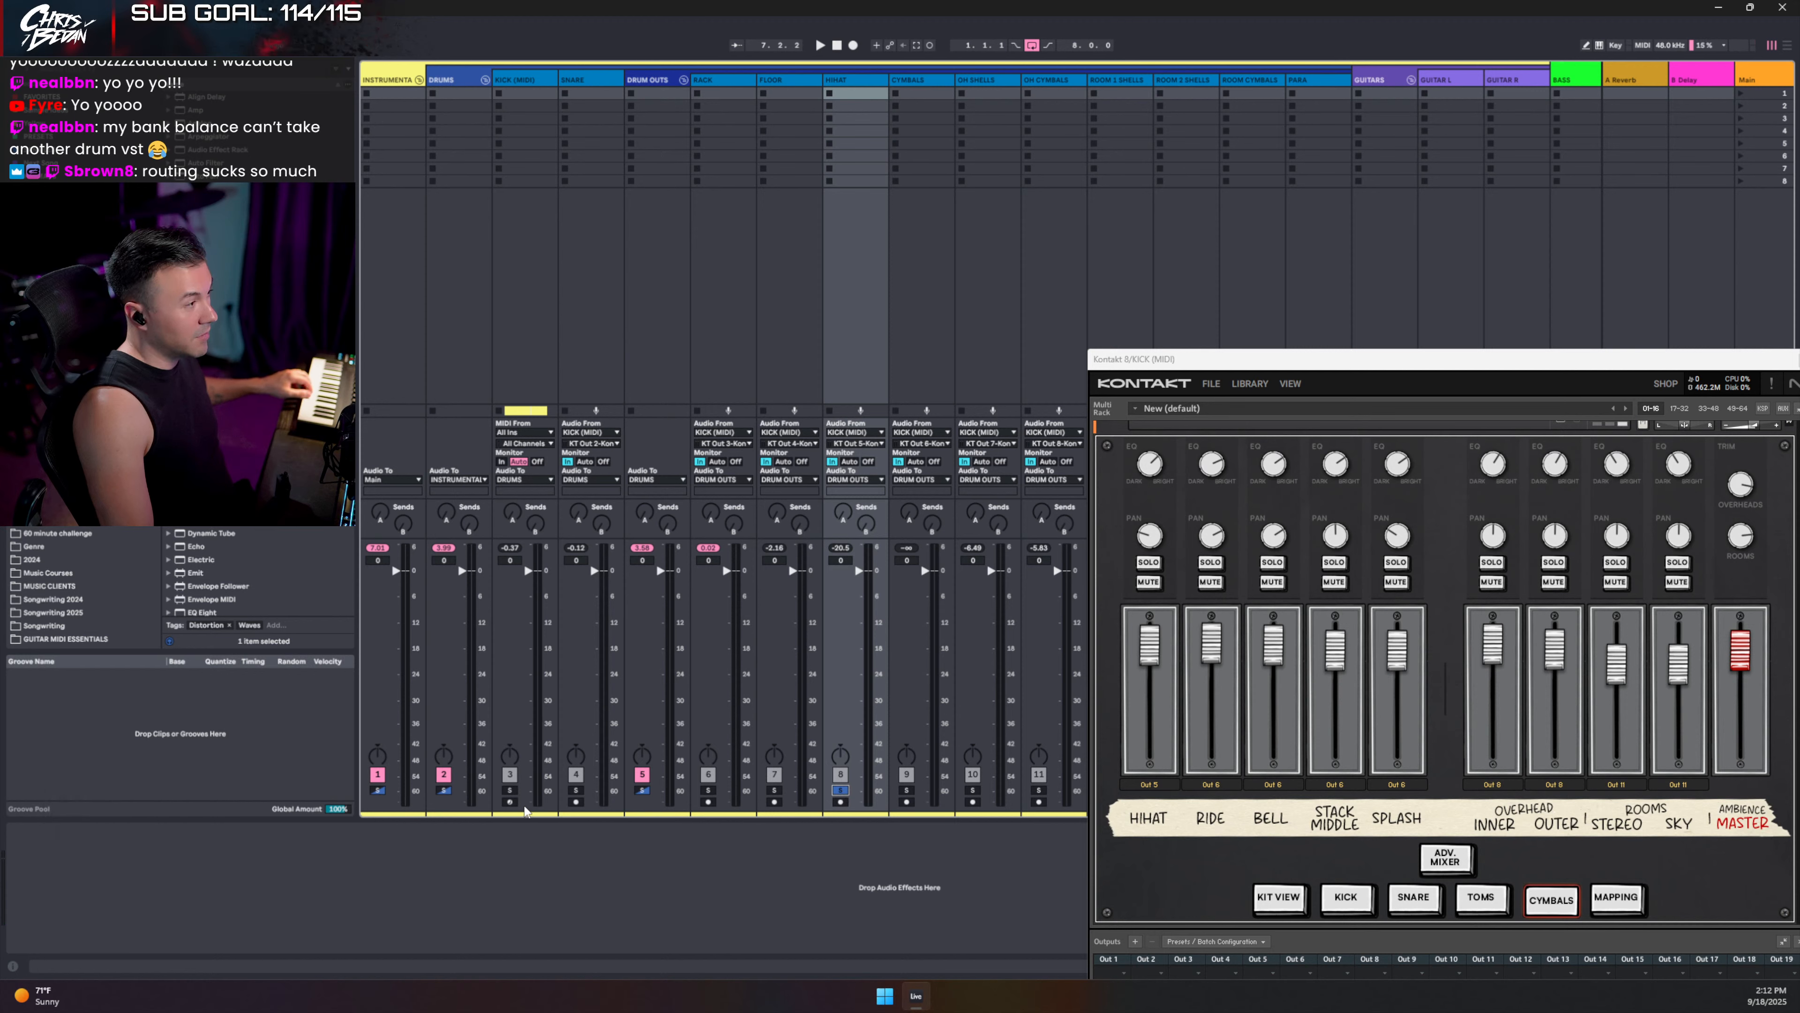
{"action": "left_click", "coordinate": [509, 801]}
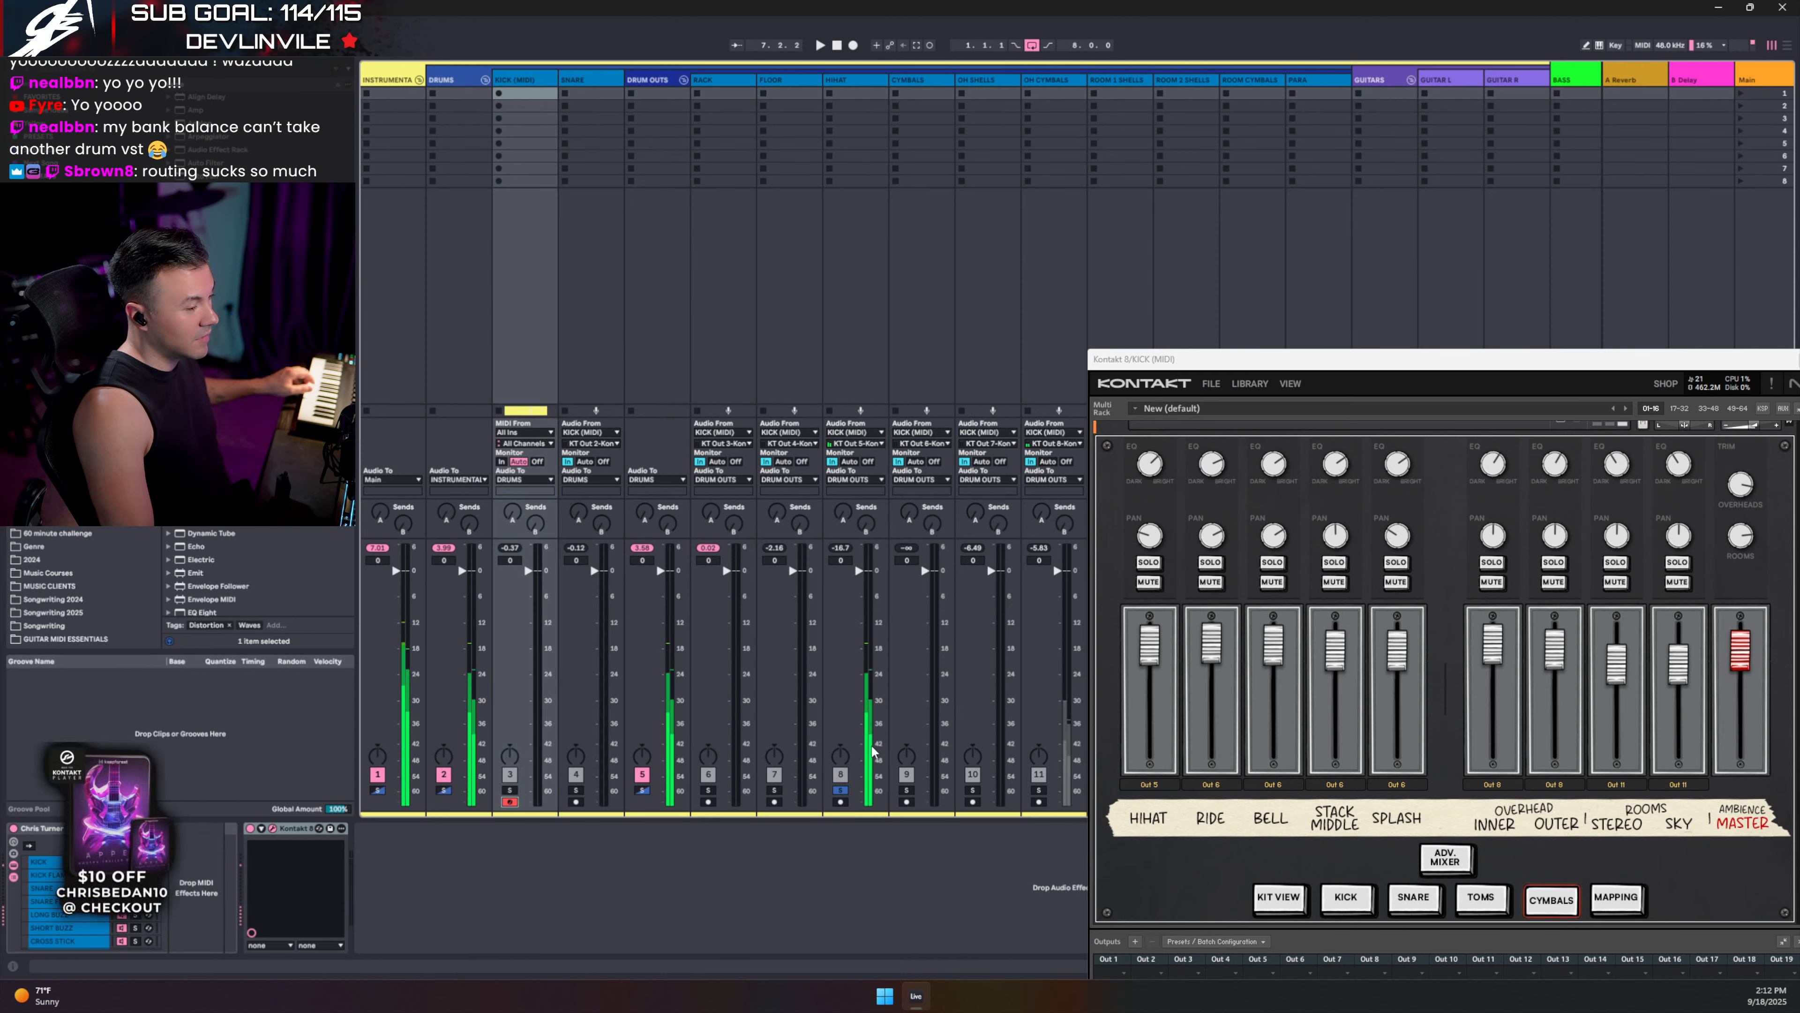
{"action": "left_click", "coordinate": [1038, 791]}
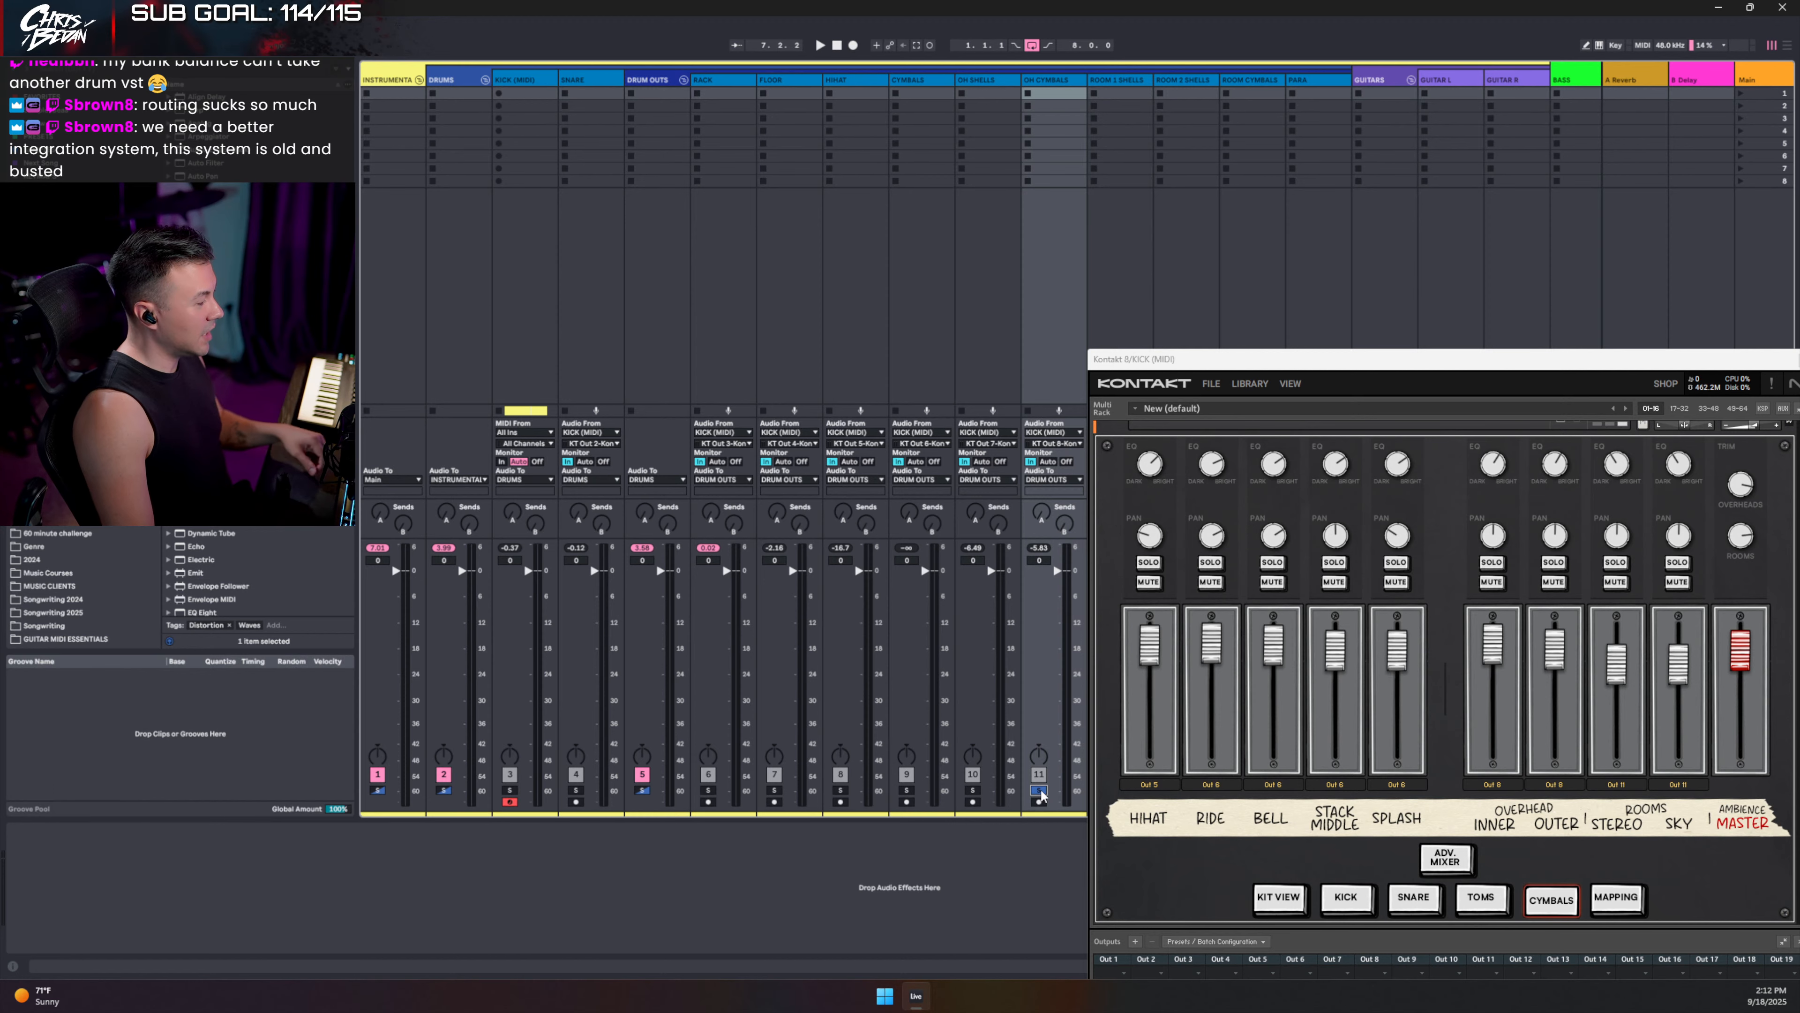
{"action": "left_click", "coordinate": [1039, 790]}
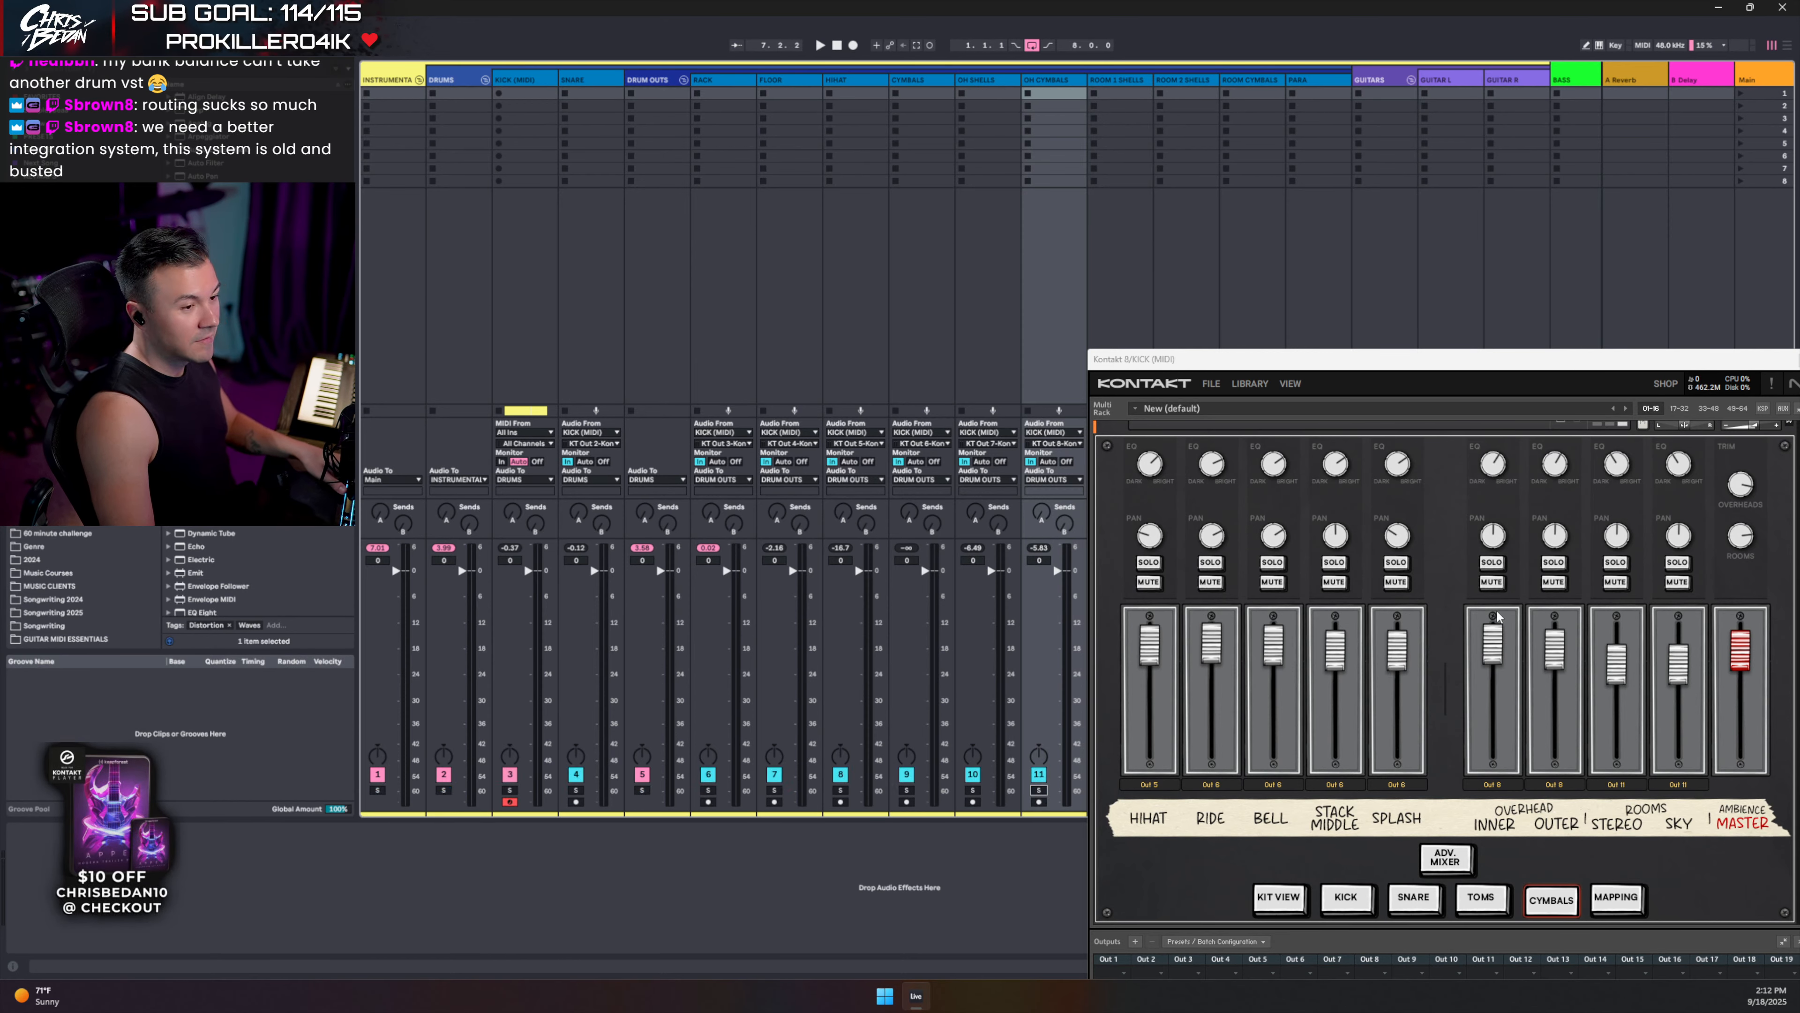
{"action": "left_click_drag", "start_coordinate": [1546, 376], "coordinate": [1258, 210]}
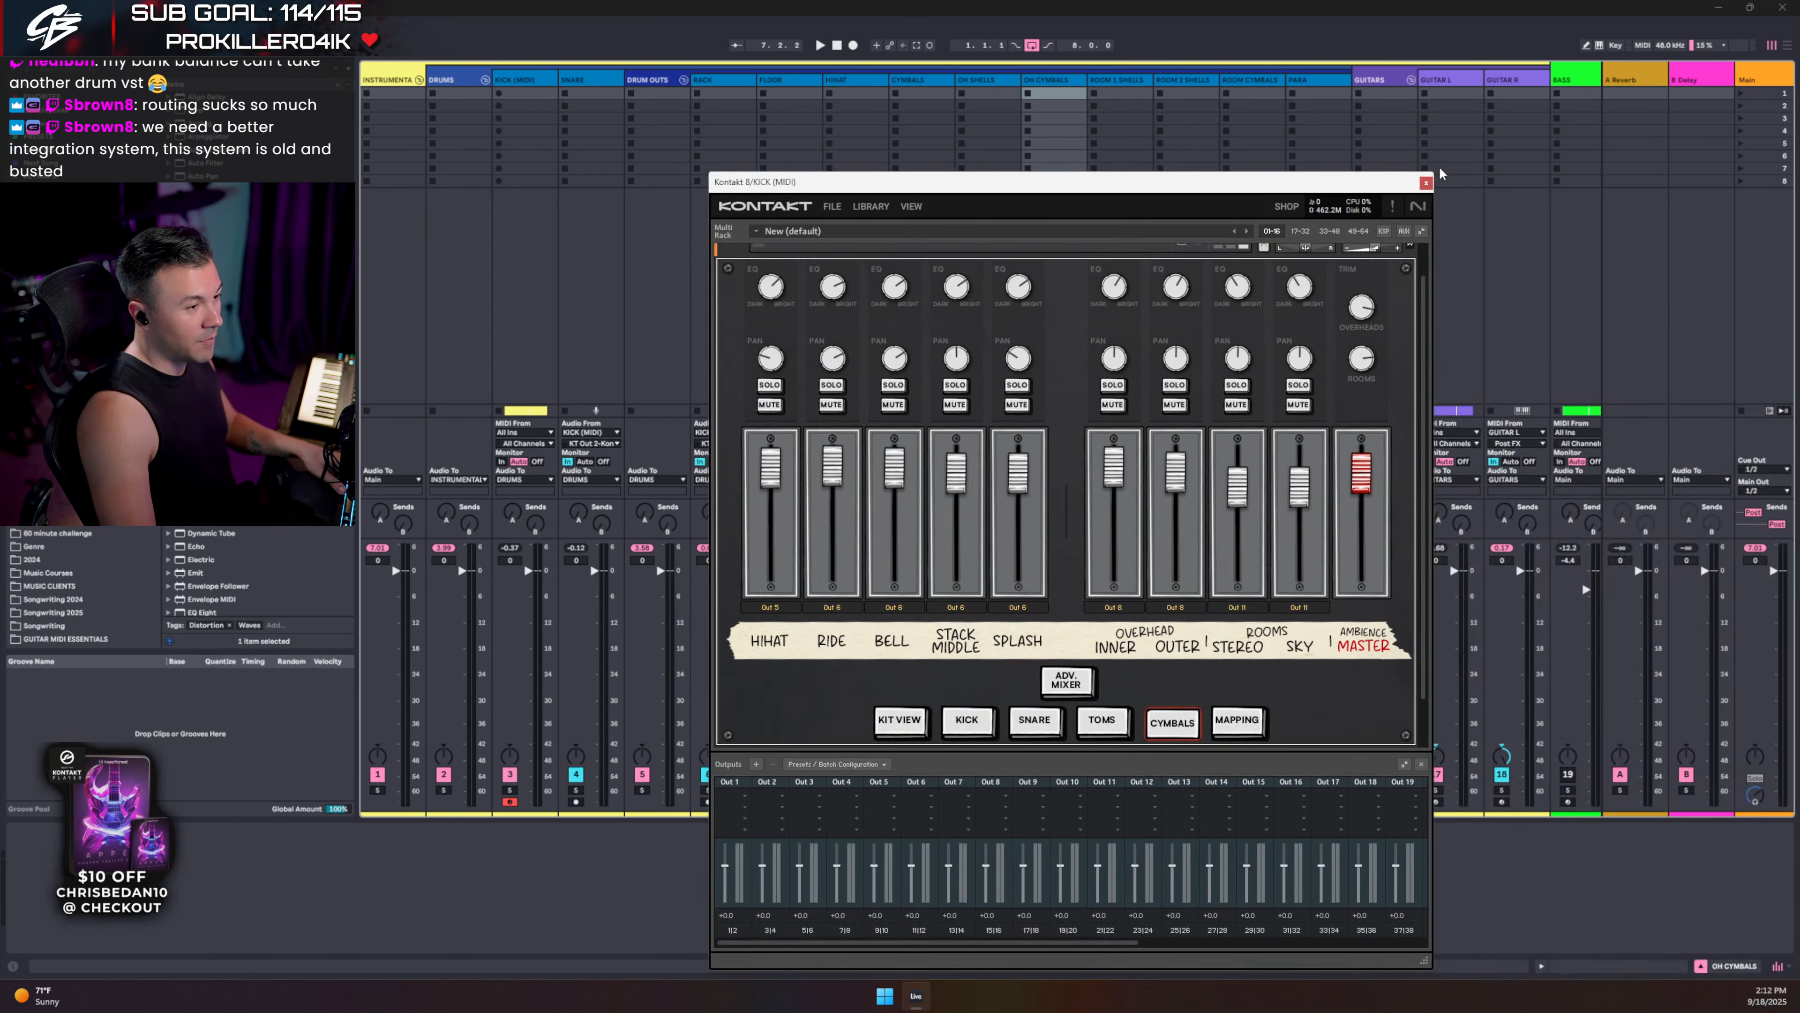
{"action": "left_click", "coordinate": [1427, 182]}
- Select the kick clip in the Arrangement and inspect the drum rack's key zones
{"action": "key", "text": "Tab"}
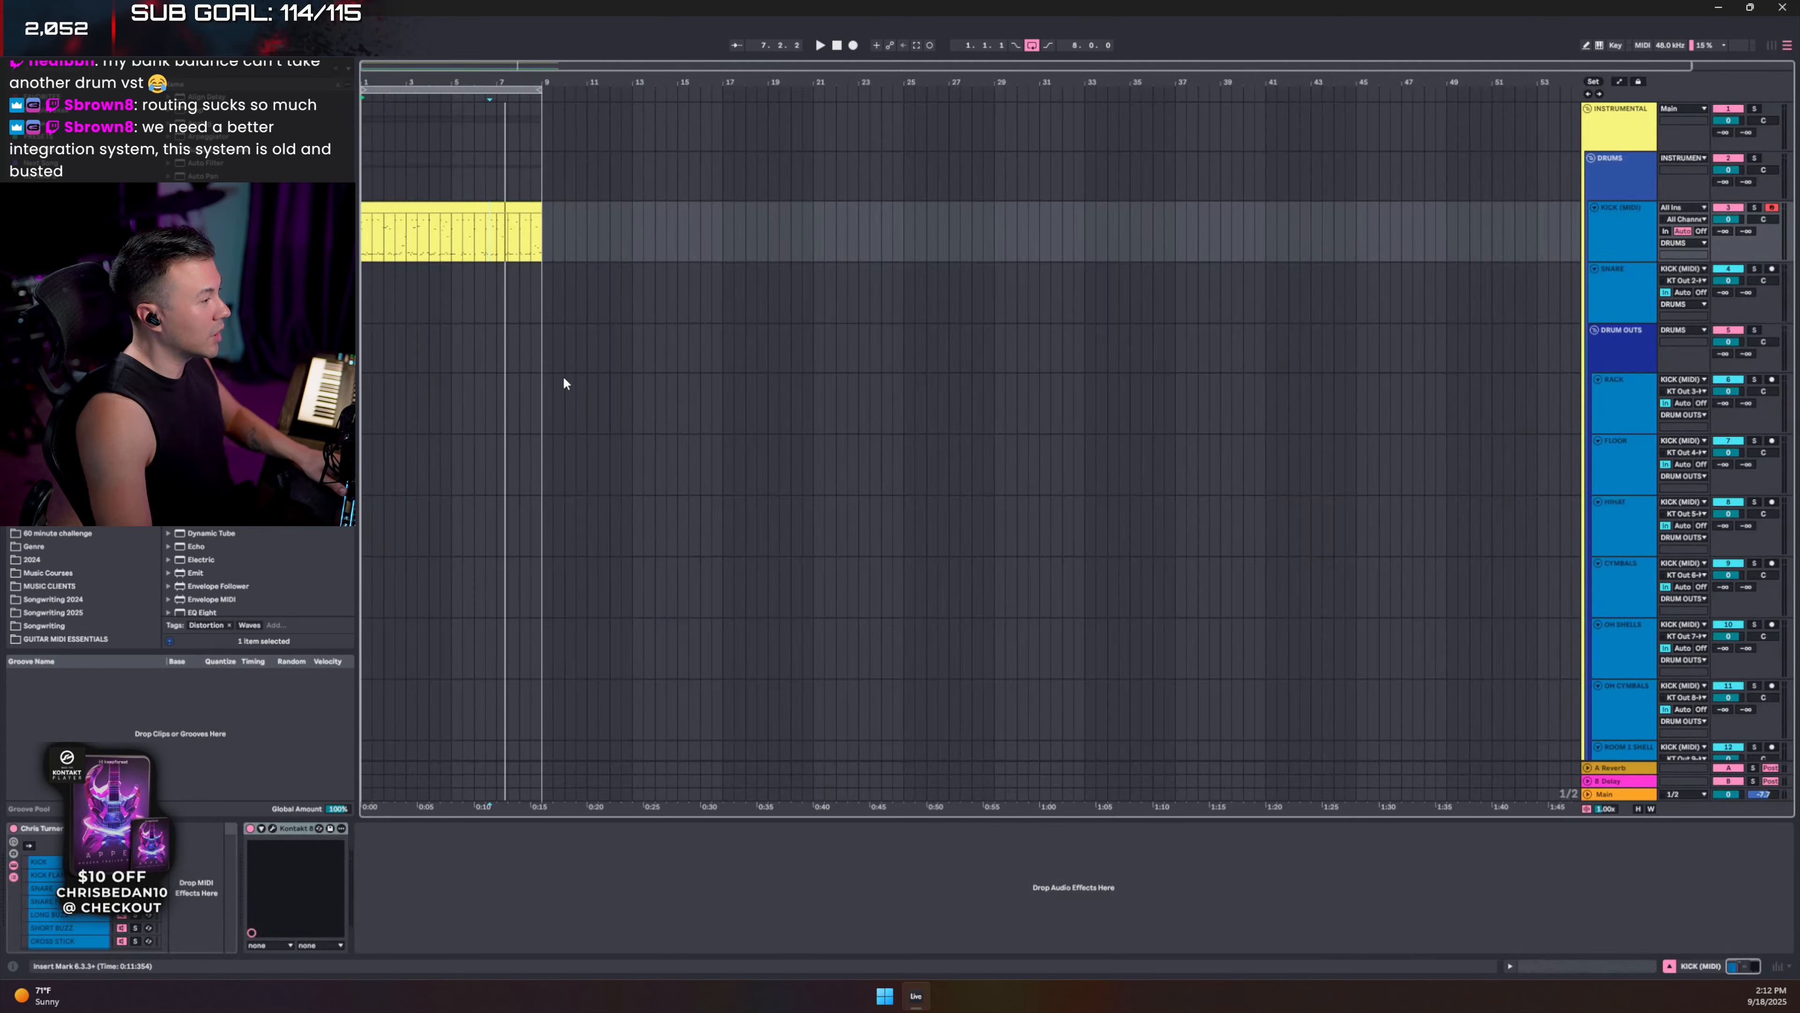
{"action": "left_click", "coordinate": [437, 206]}
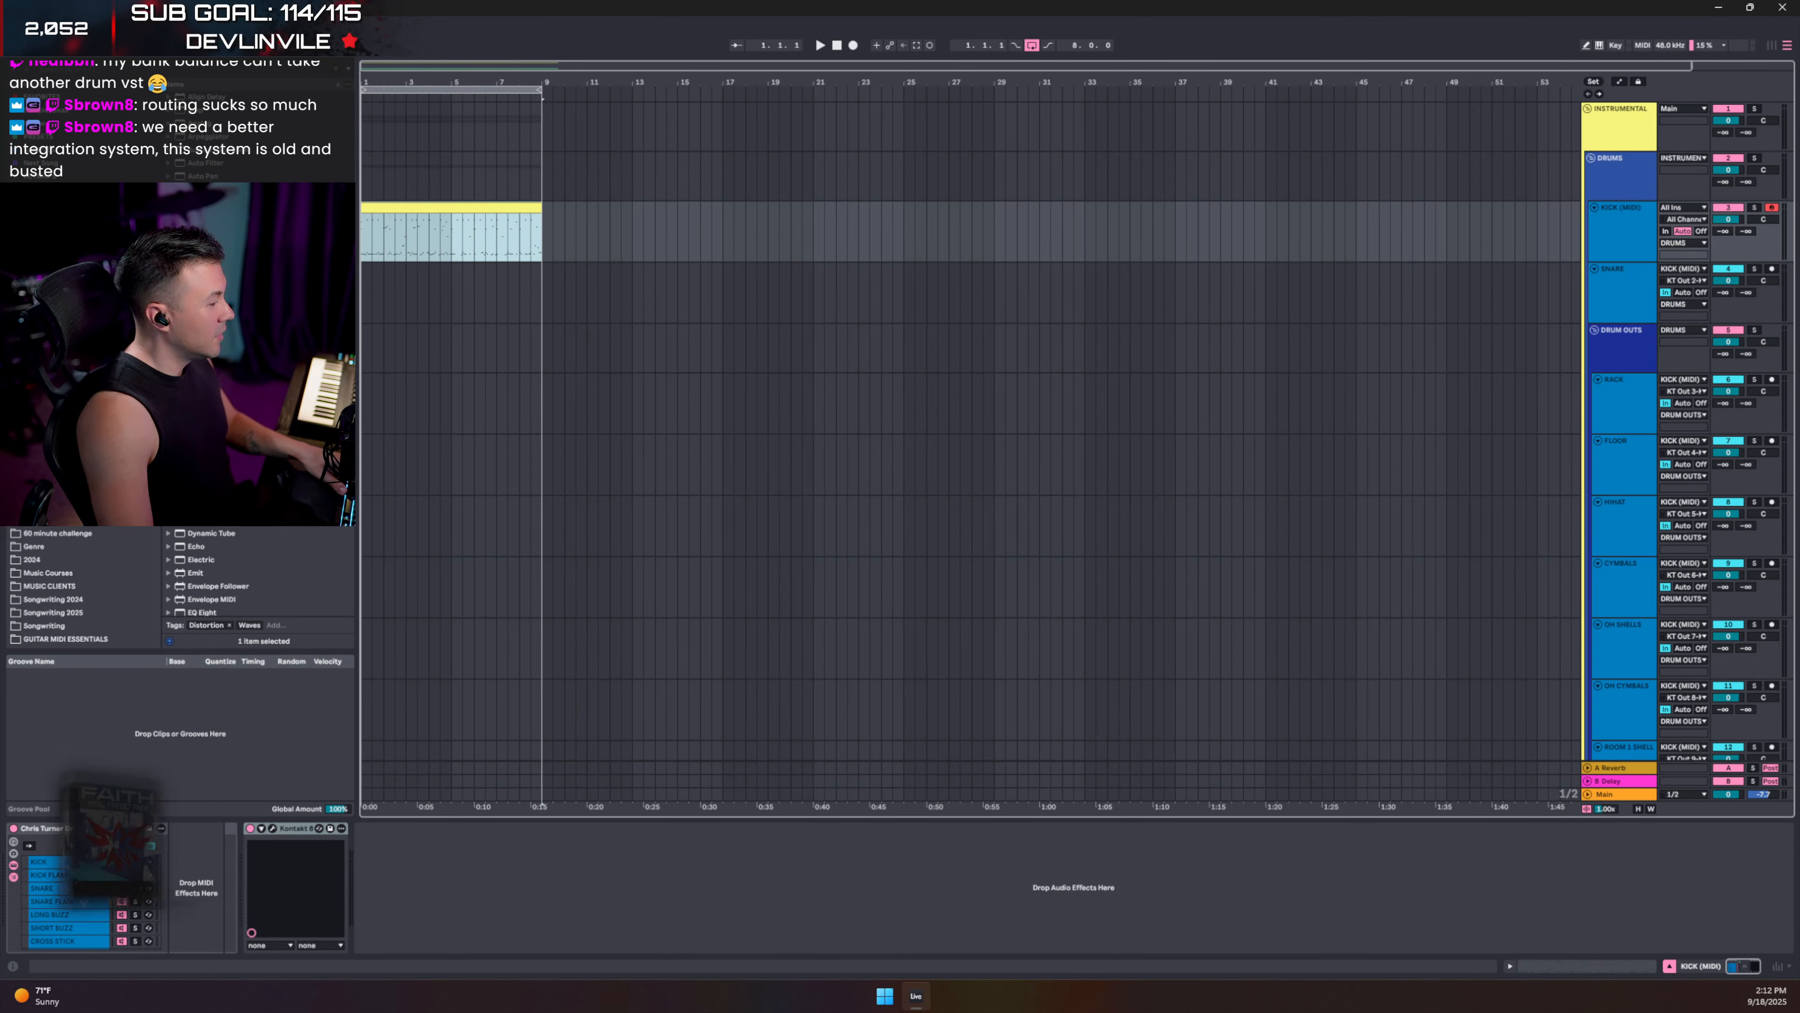
{"action": "key", "text": "shift+Tab"}
{"action": "left_click", "coordinate": [119, 845]}
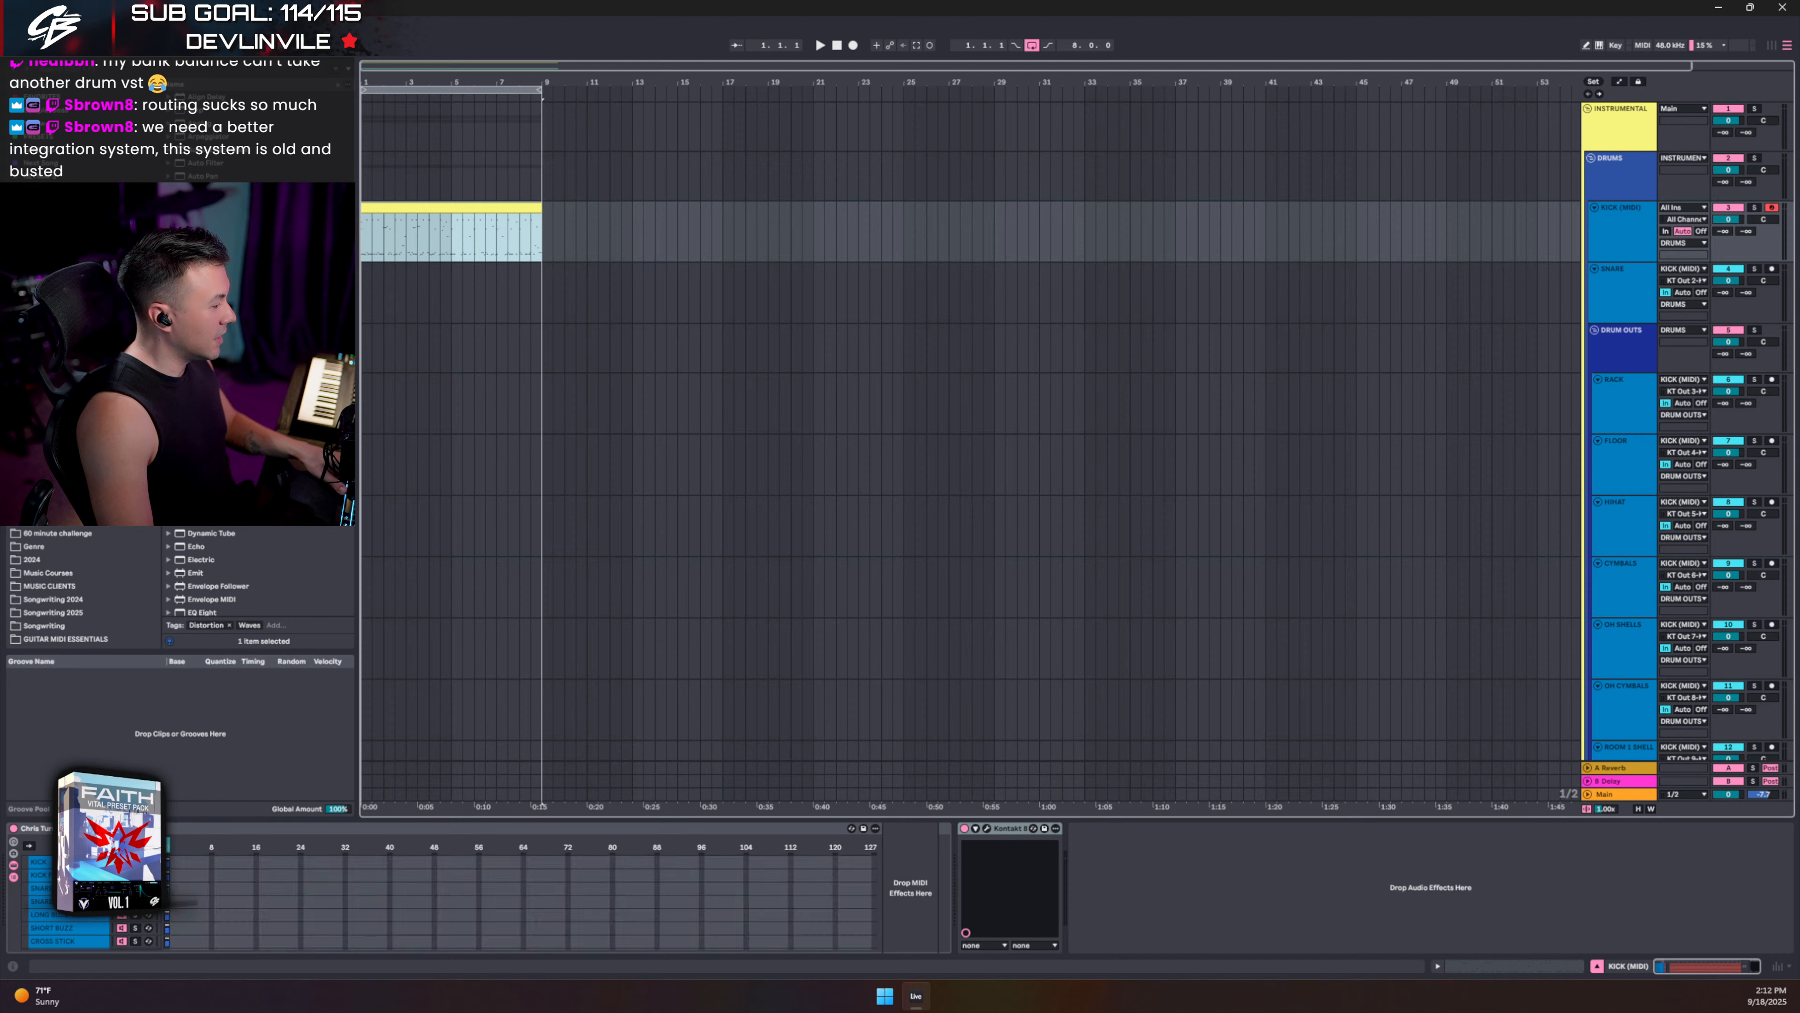
{"action": "left_click", "coordinate": [82, 845]}
{"action": "scroll", "coordinate": [287, 899], "scroll_direction": "down", "scroll_amount": 5}
{"action": "scroll", "coordinate": [294, 907], "scroll_direction": "down", "scroll_amount": 3}
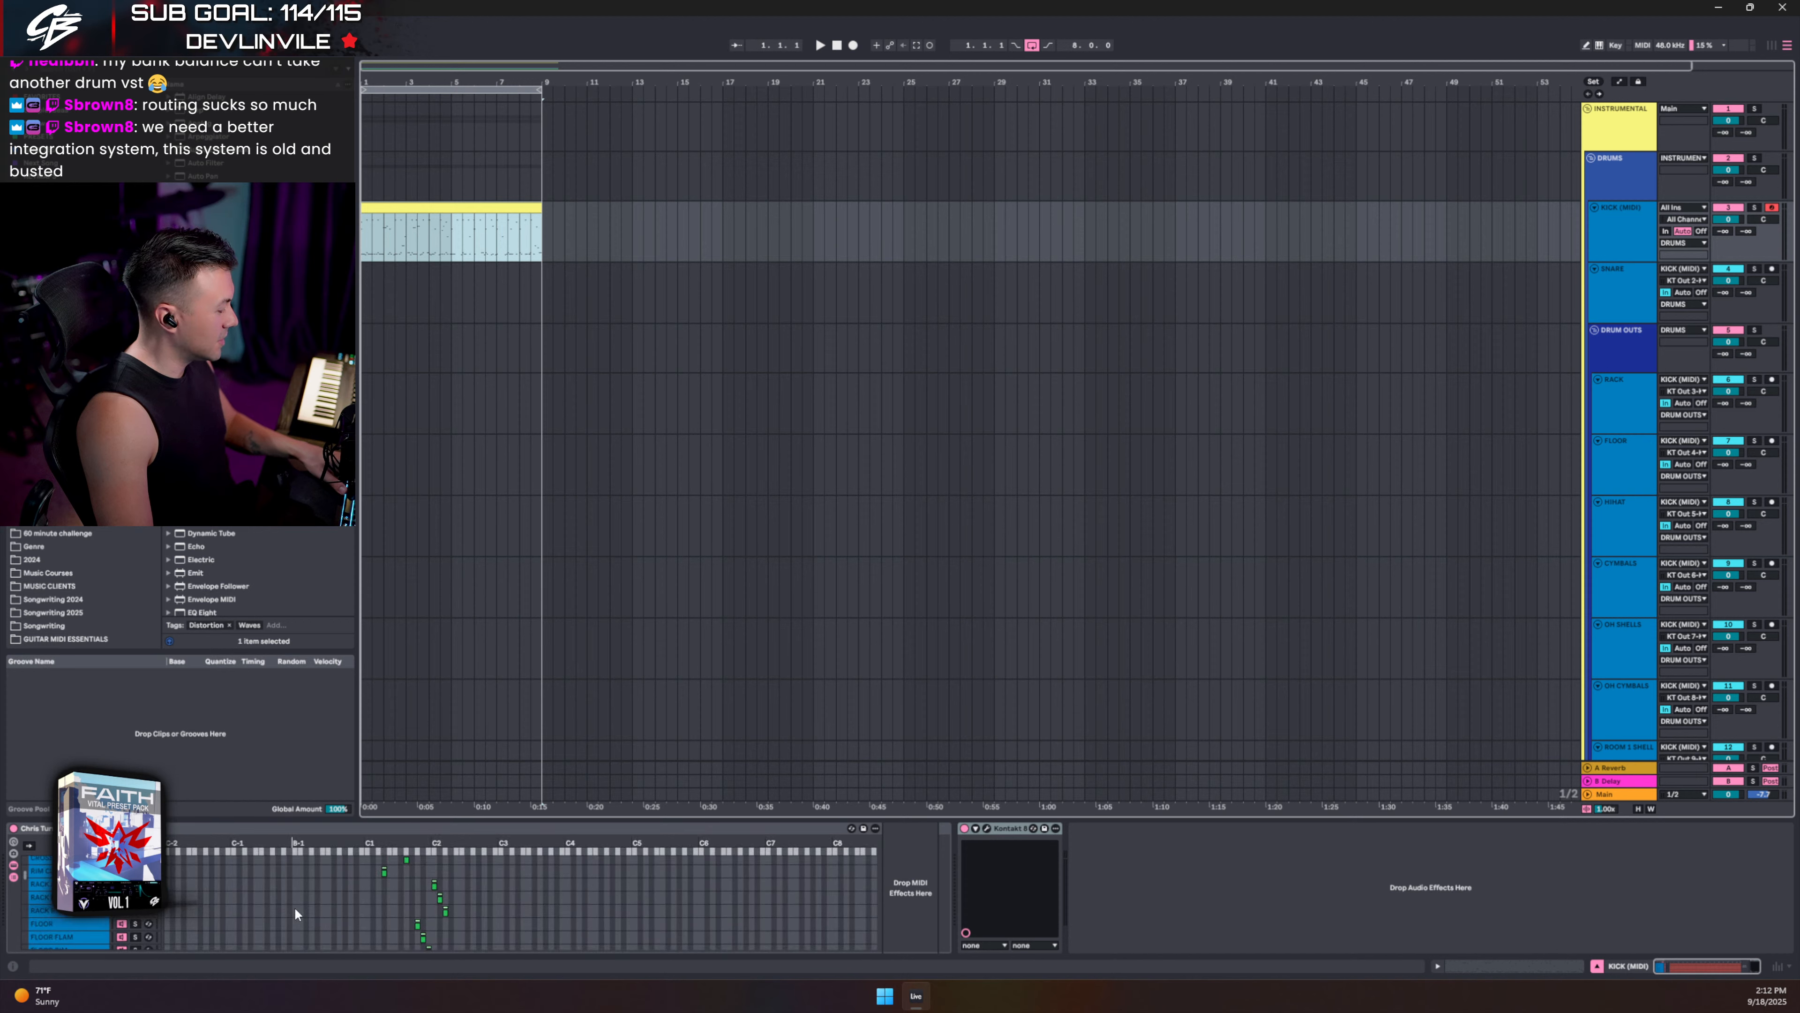
{"action": "scroll", "coordinate": [303, 915], "scroll_direction": "down", "scroll_amount": 5}
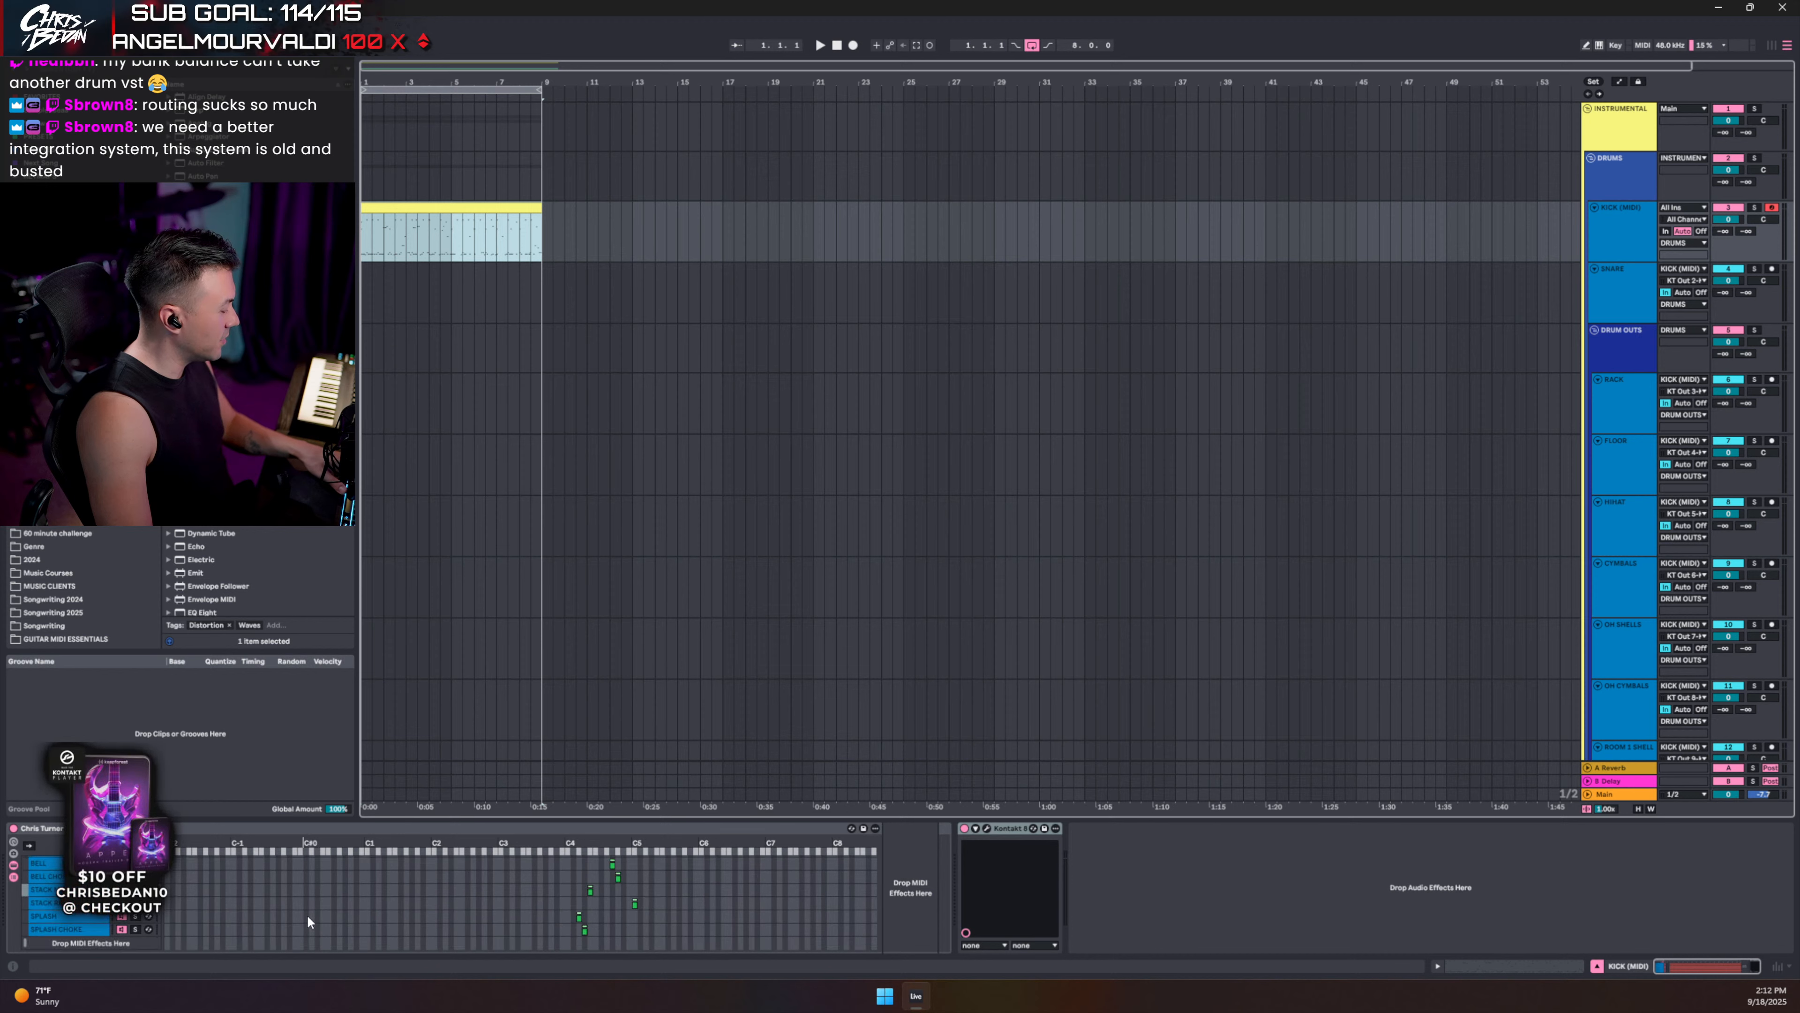
{"action": "scroll", "coordinate": [307, 914], "scroll_direction": "up", "scroll_amount": 5}
{"action": "scroll", "coordinate": [307, 915], "scroll_direction": "up", "scroll_amount": 5}
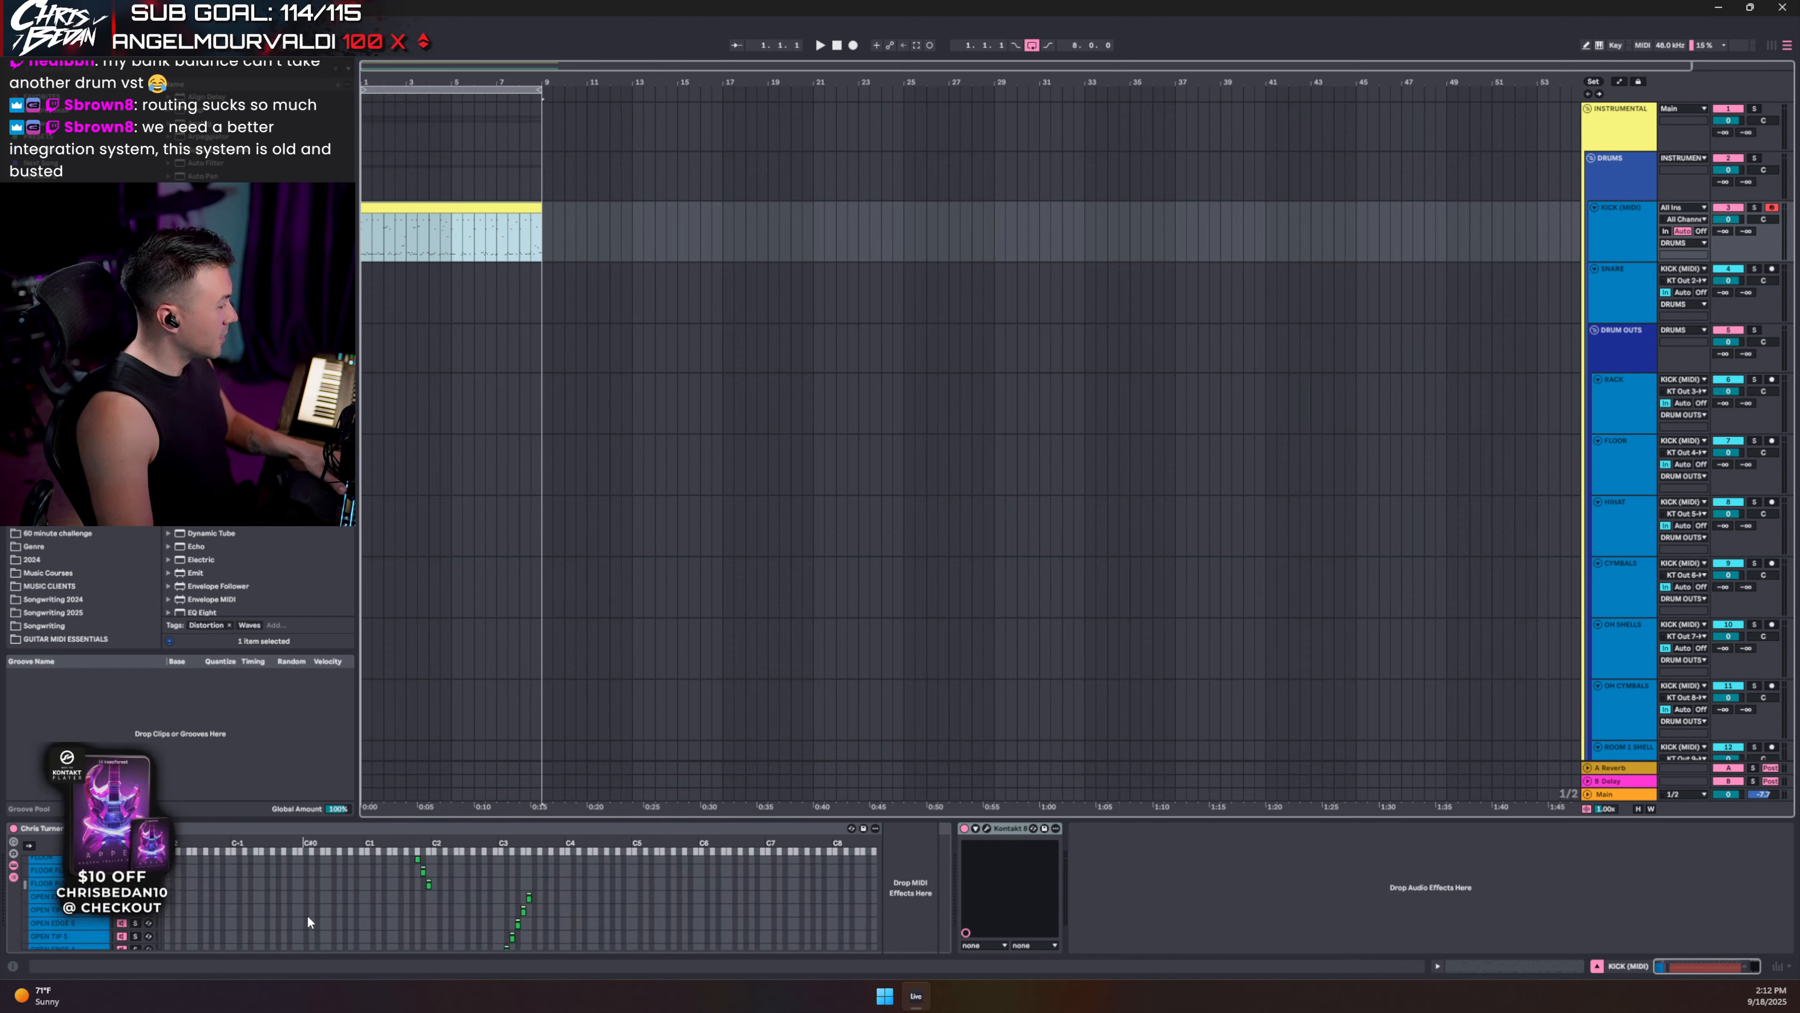
- Reopen Kontakt on its MAPPING page showing each articulation's note
{"action": "left_click", "coordinate": [988, 825]}
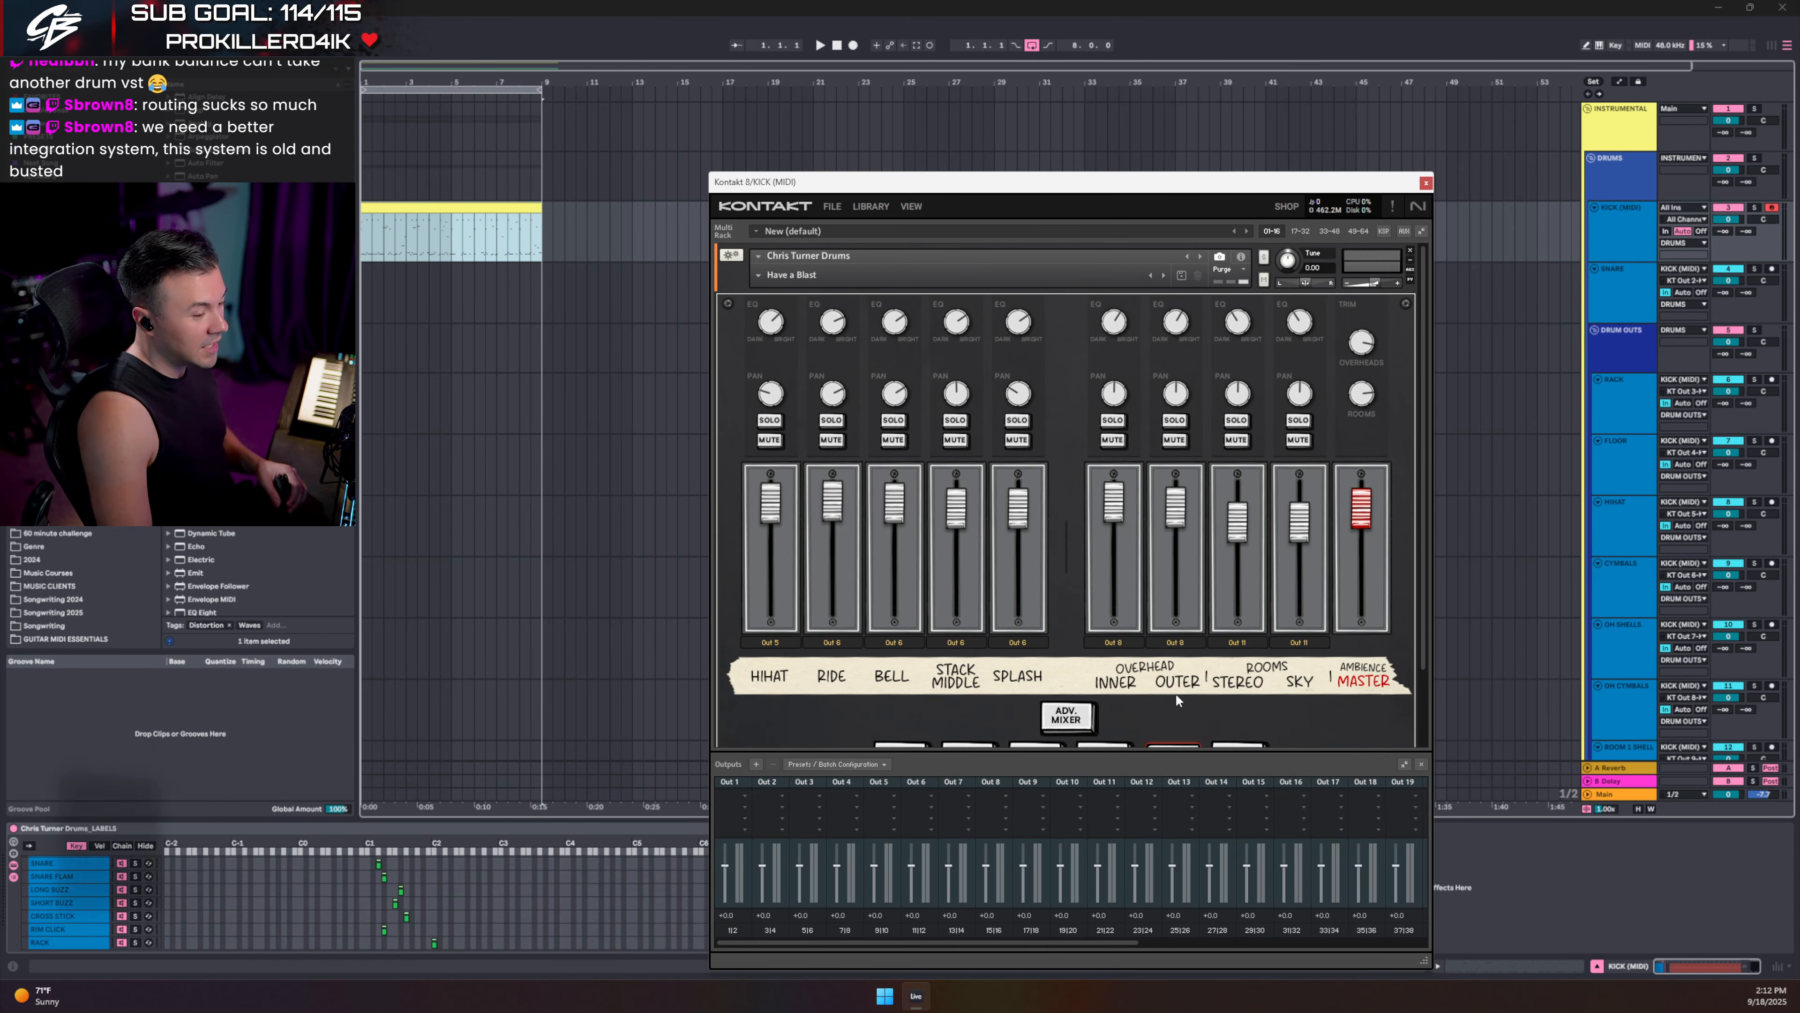
{"action": "scroll", "coordinate": [1153, 657], "scroll_direction": "down", "scroll_amount": 2}
{"action": "left_click", "coordinate": [1239, 723]}
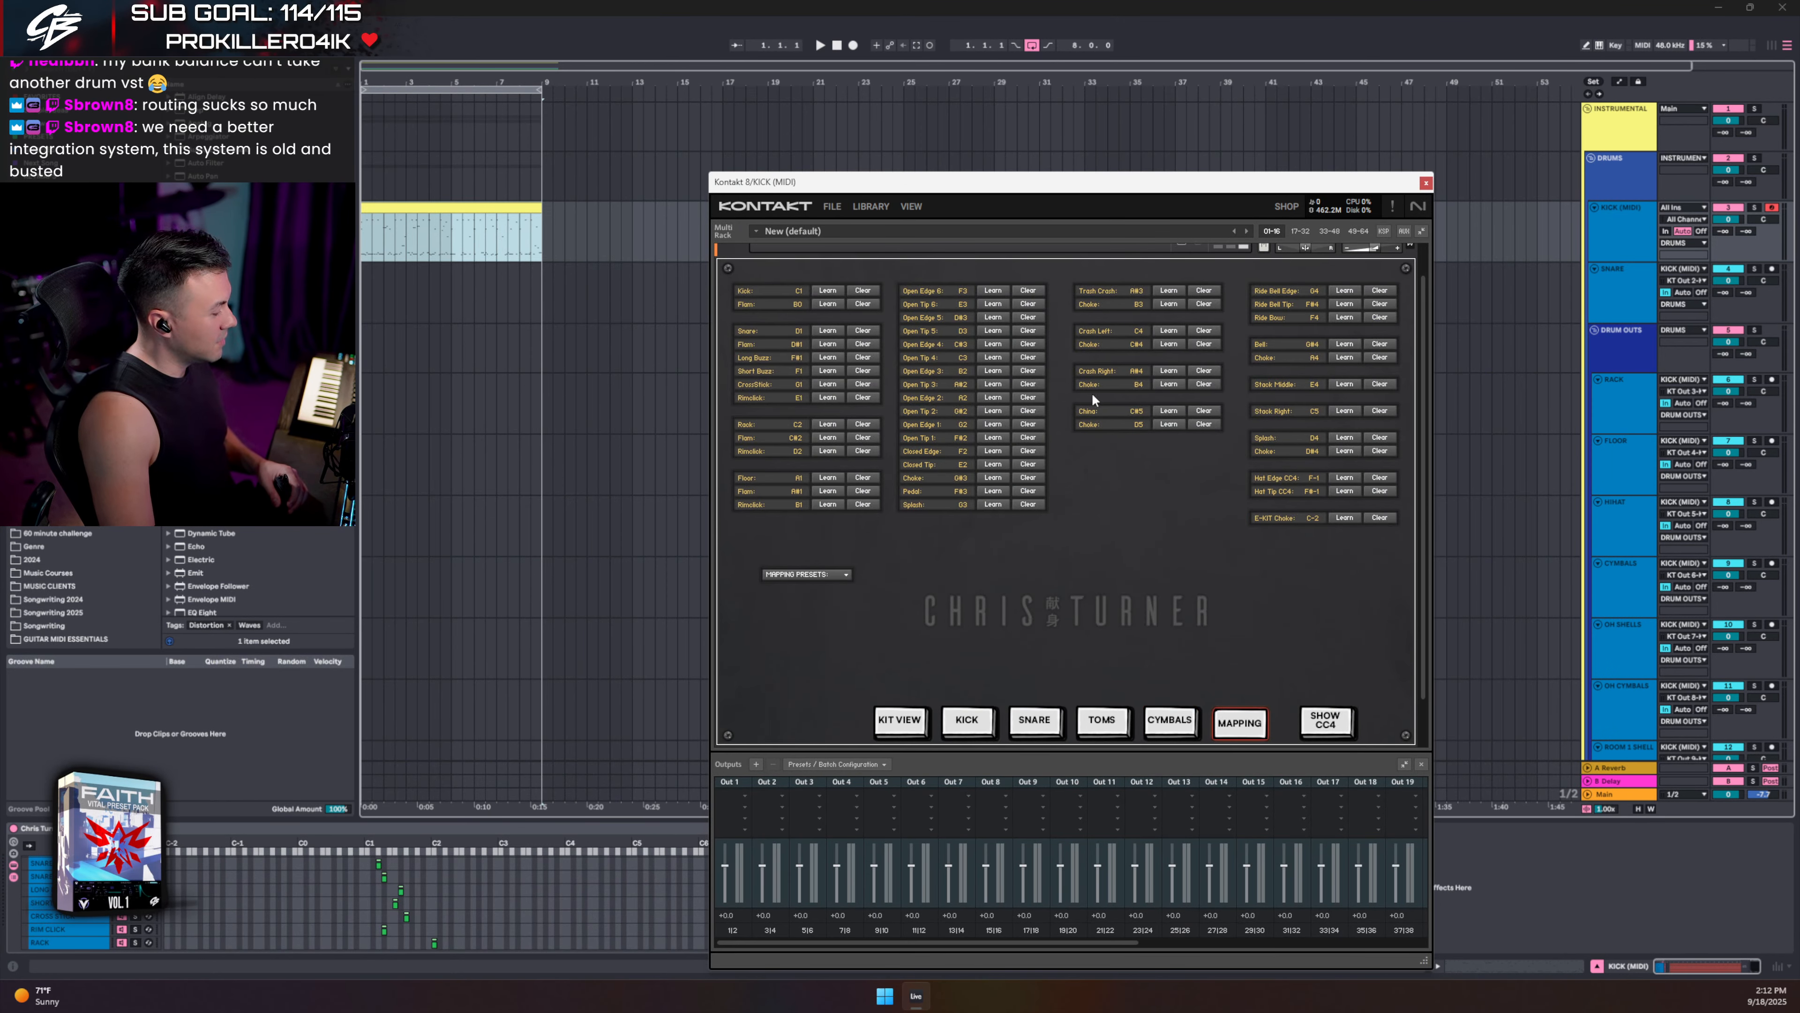
- Close Kontakt and inspect the kick clip's named drum notes in an enlarged MIDI editor
{"action": "left_click", "coordinate": [1427, 183]}
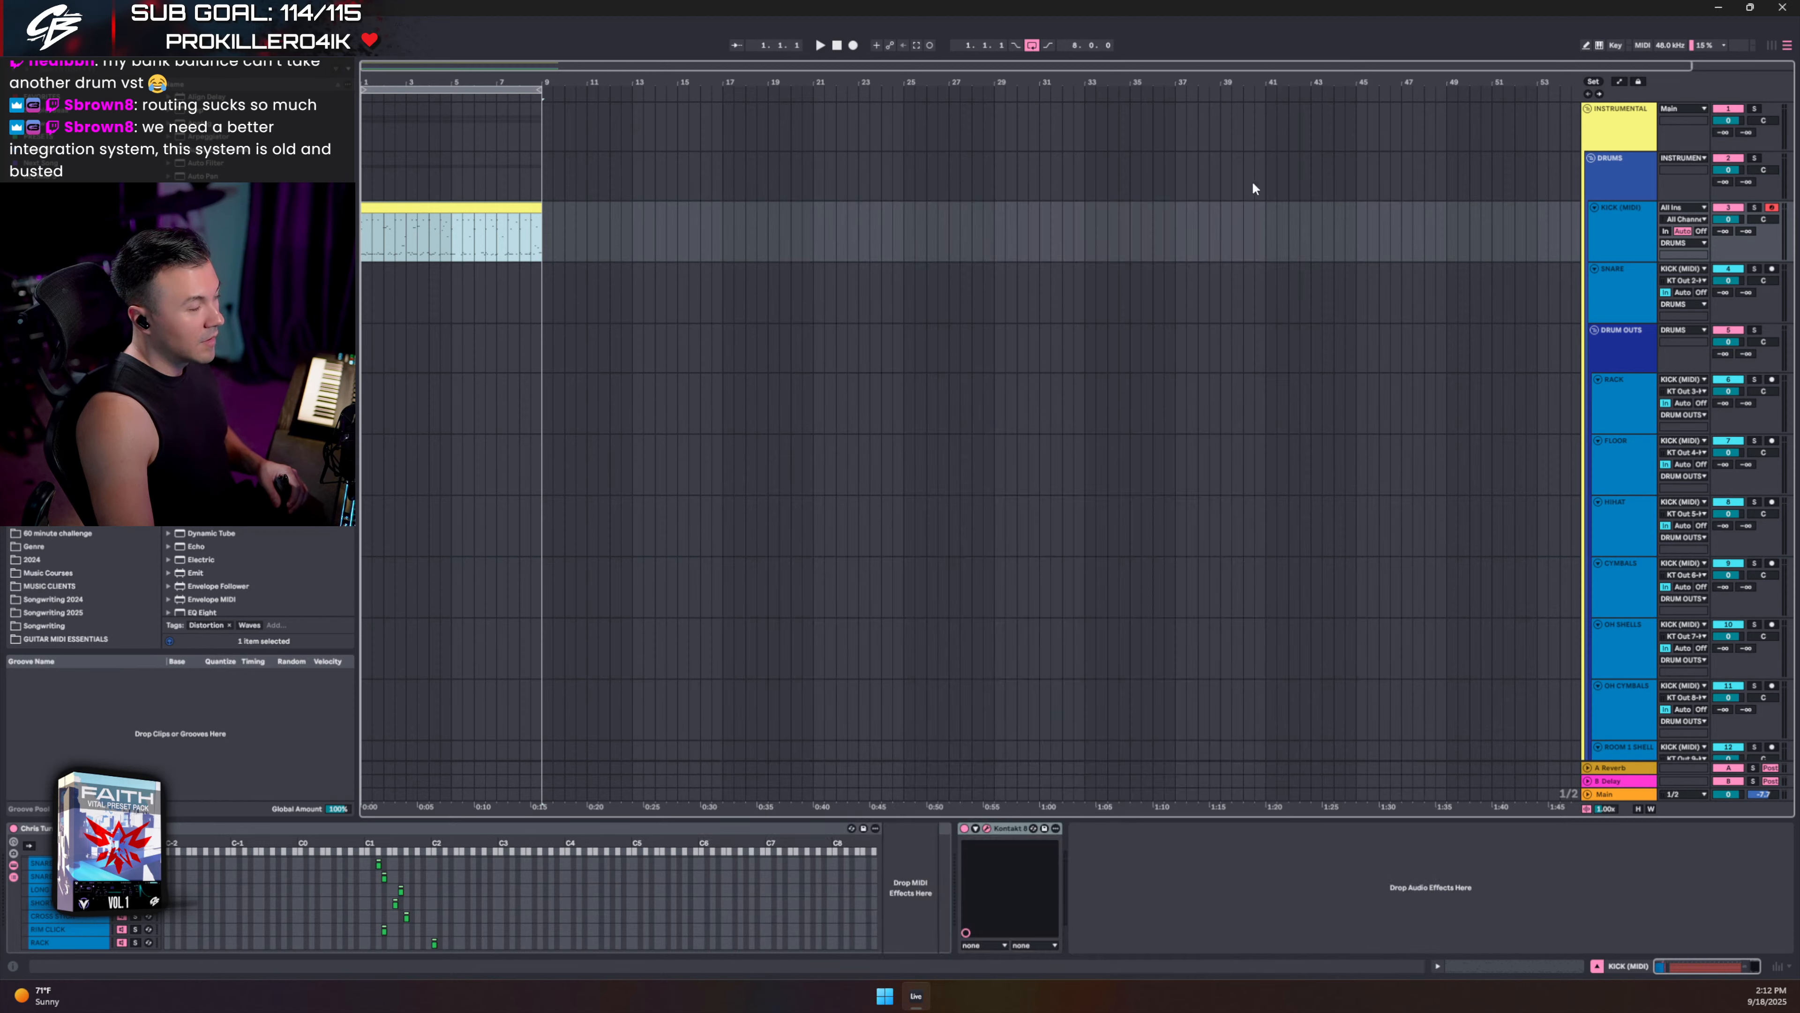
{"action": "double_click", "coordinate": [519, 216]}
{"action": "left_click_drag", "start_coordinate": [676, 578], "coordinate": [672, 178]}
{"action": "left_click", "coordinate": [274, 228]}
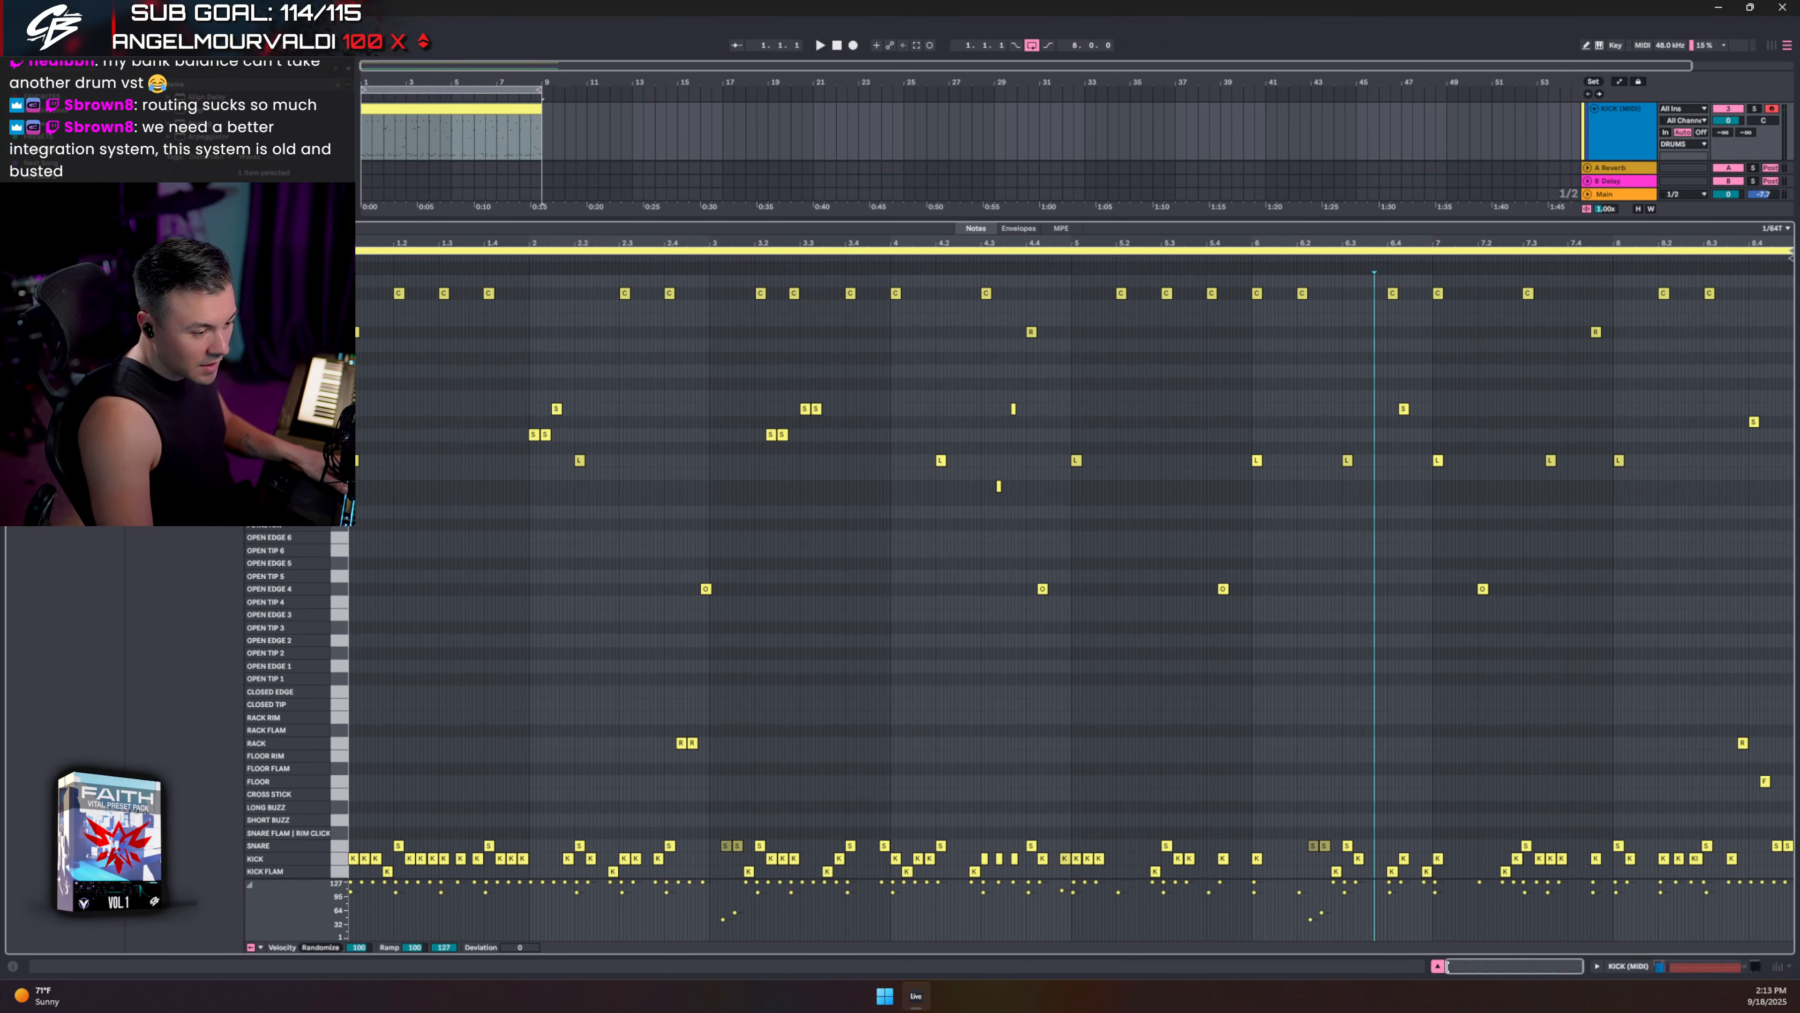
{"action": "left_click", "coordinate": [1438, 966]}
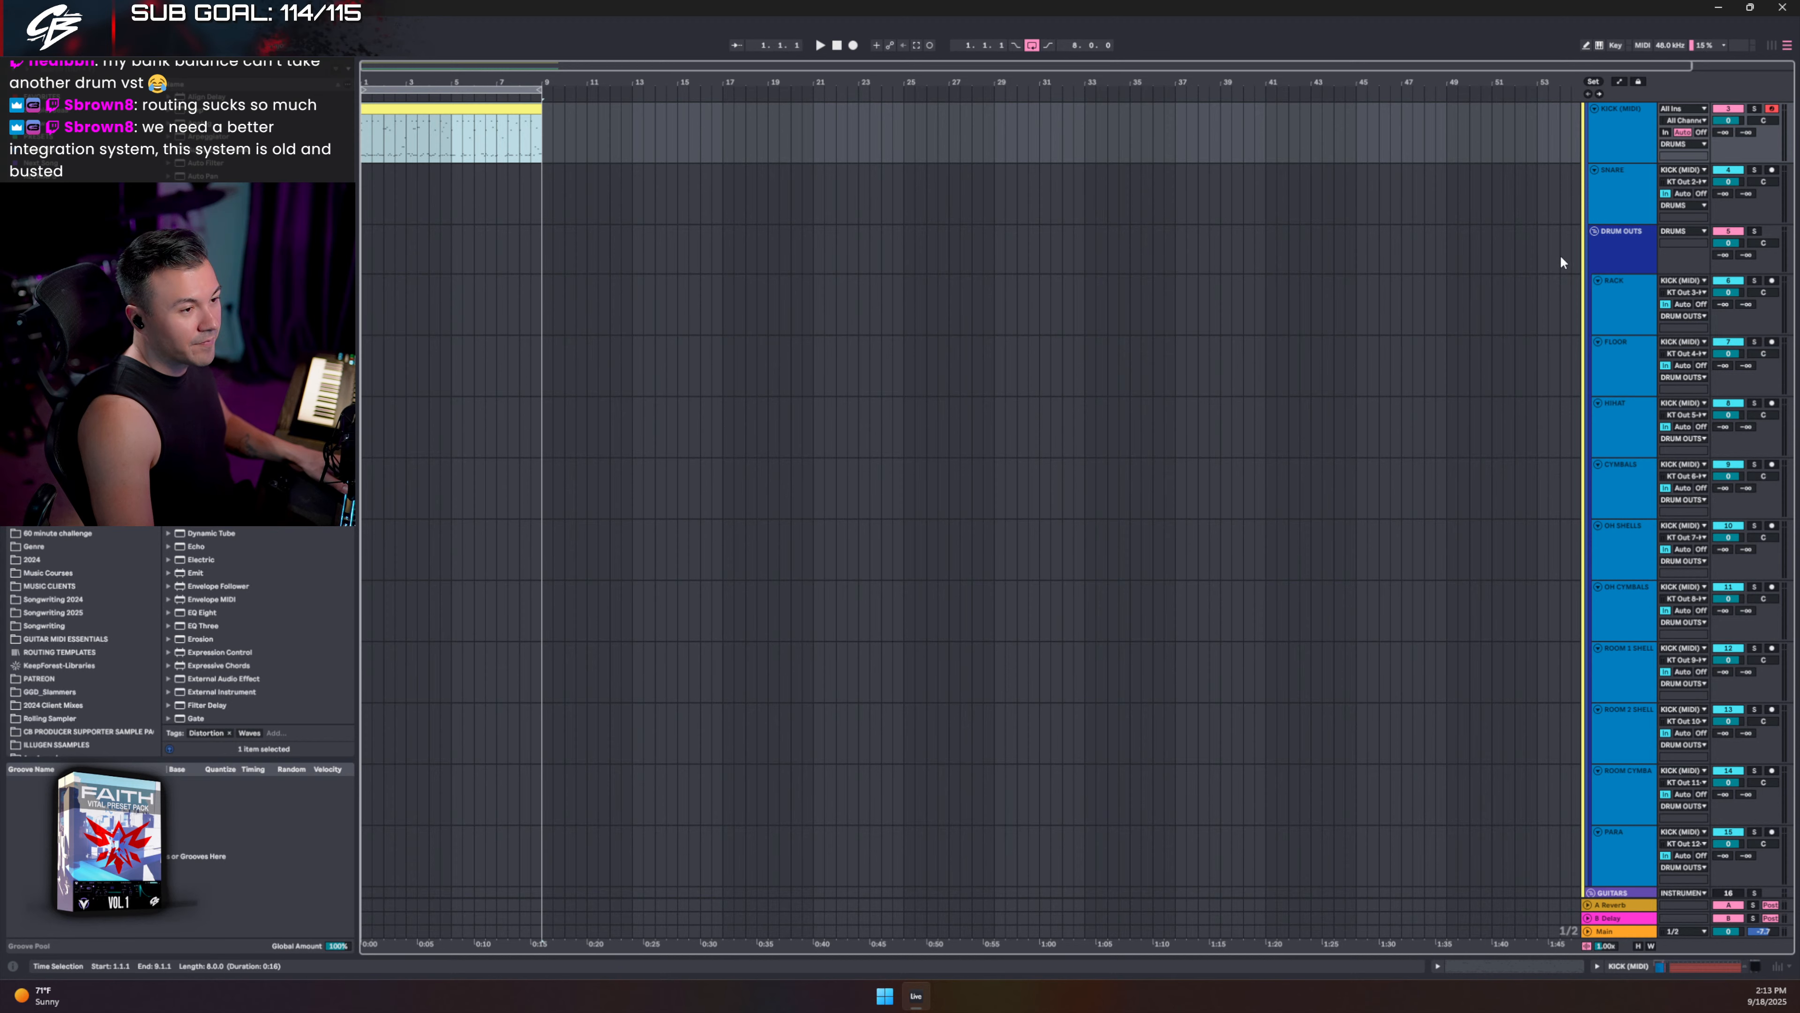
- Loop bars 1–9 with Ctrl+L and start playback in the Session mixer
{"action": "left_click", "coordinate": [1594, 232]}
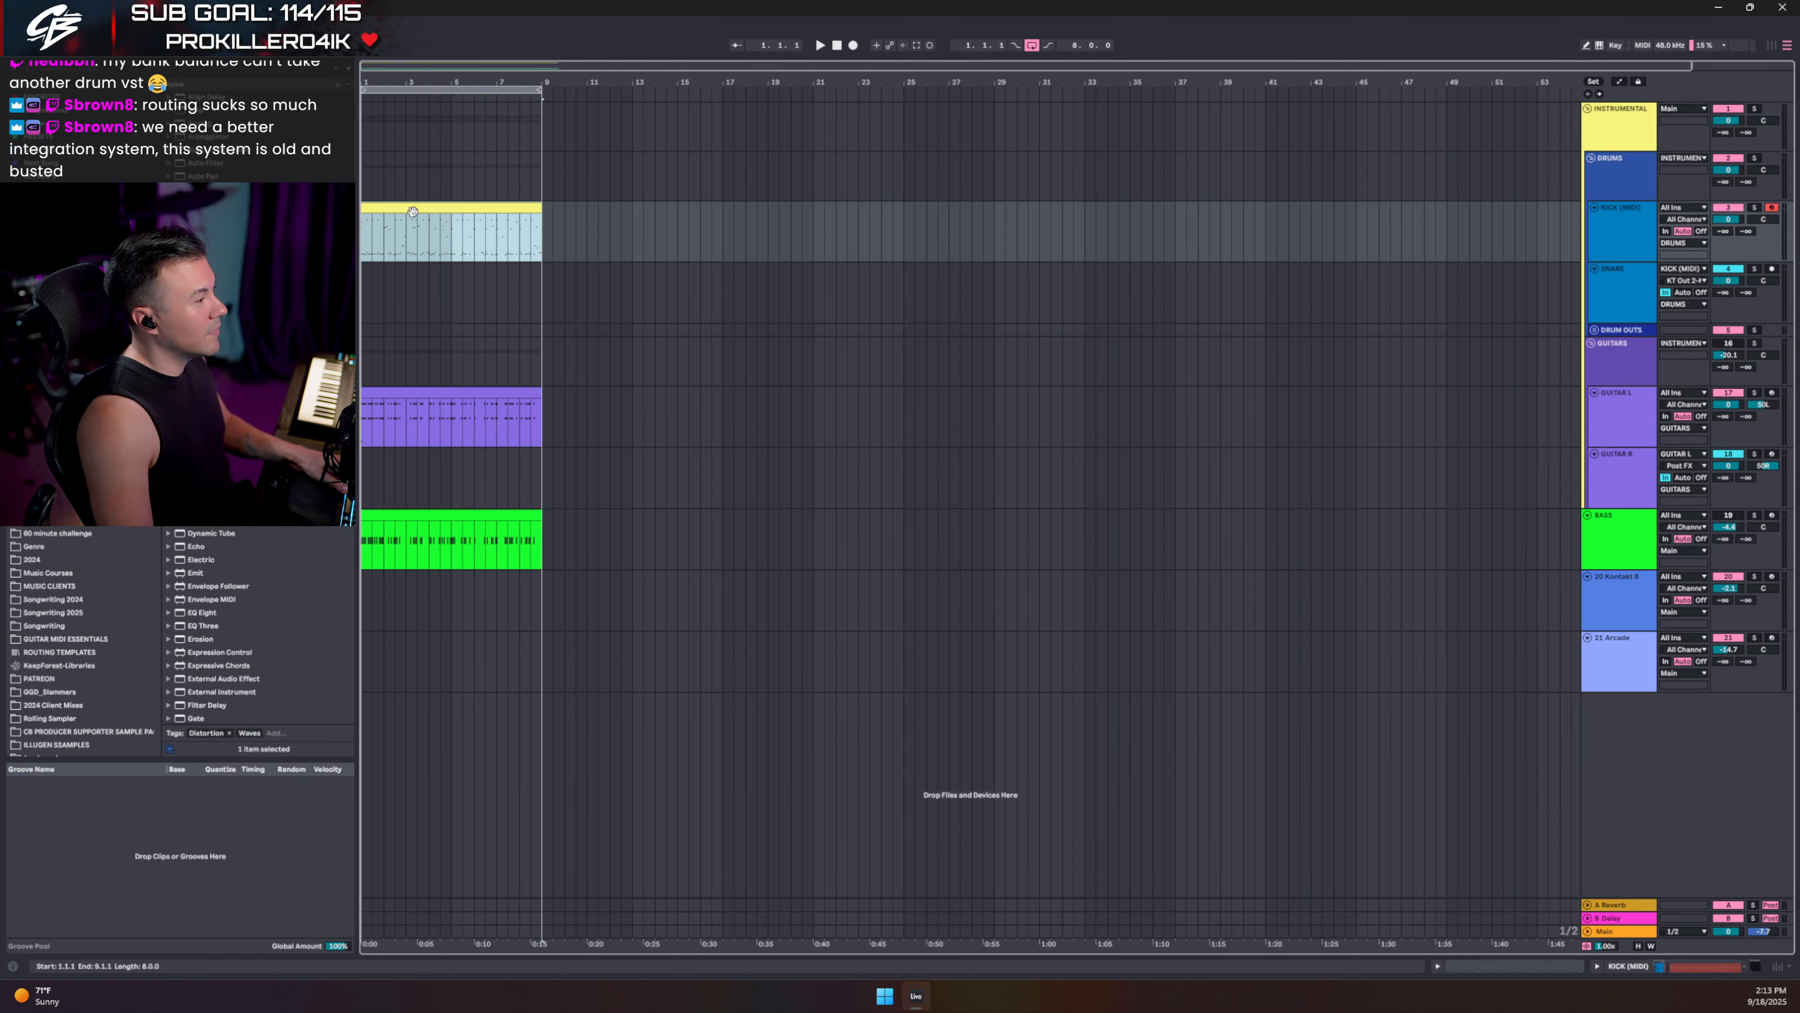
{"action": "left_click", "coordinate": [1595, 329]}
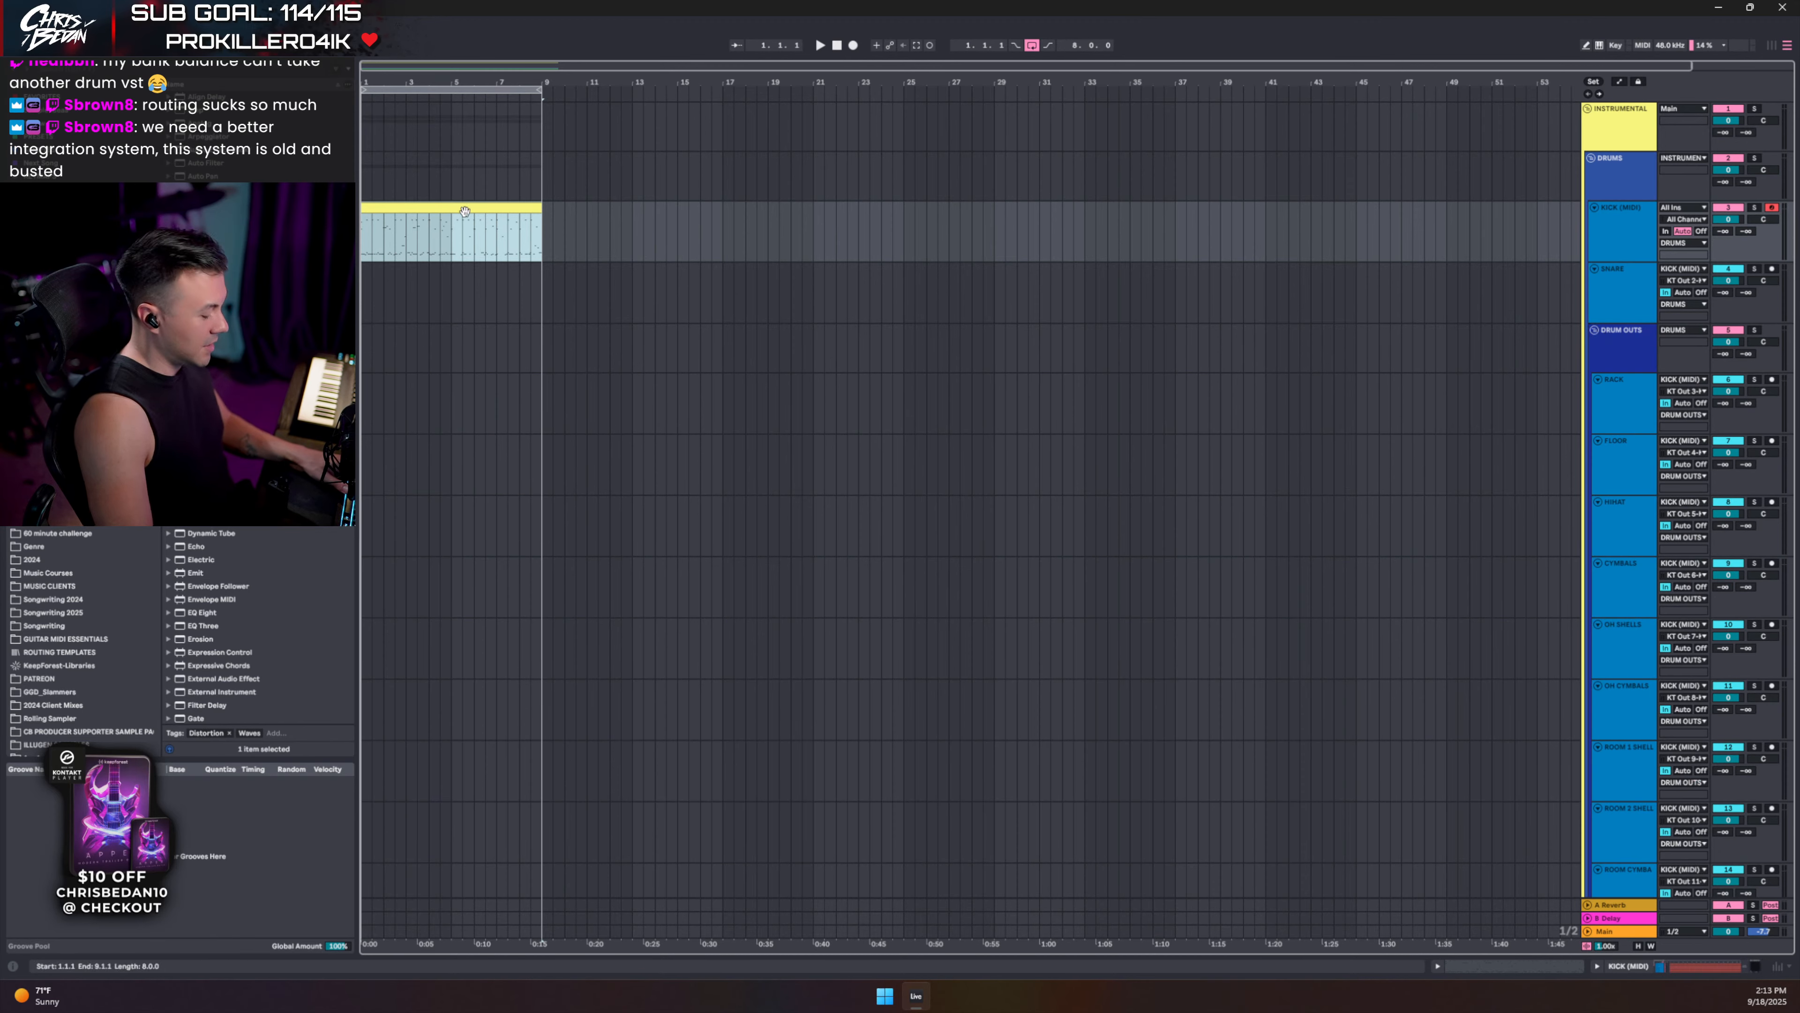
{"action": "key", "text": "ctrl+l"}
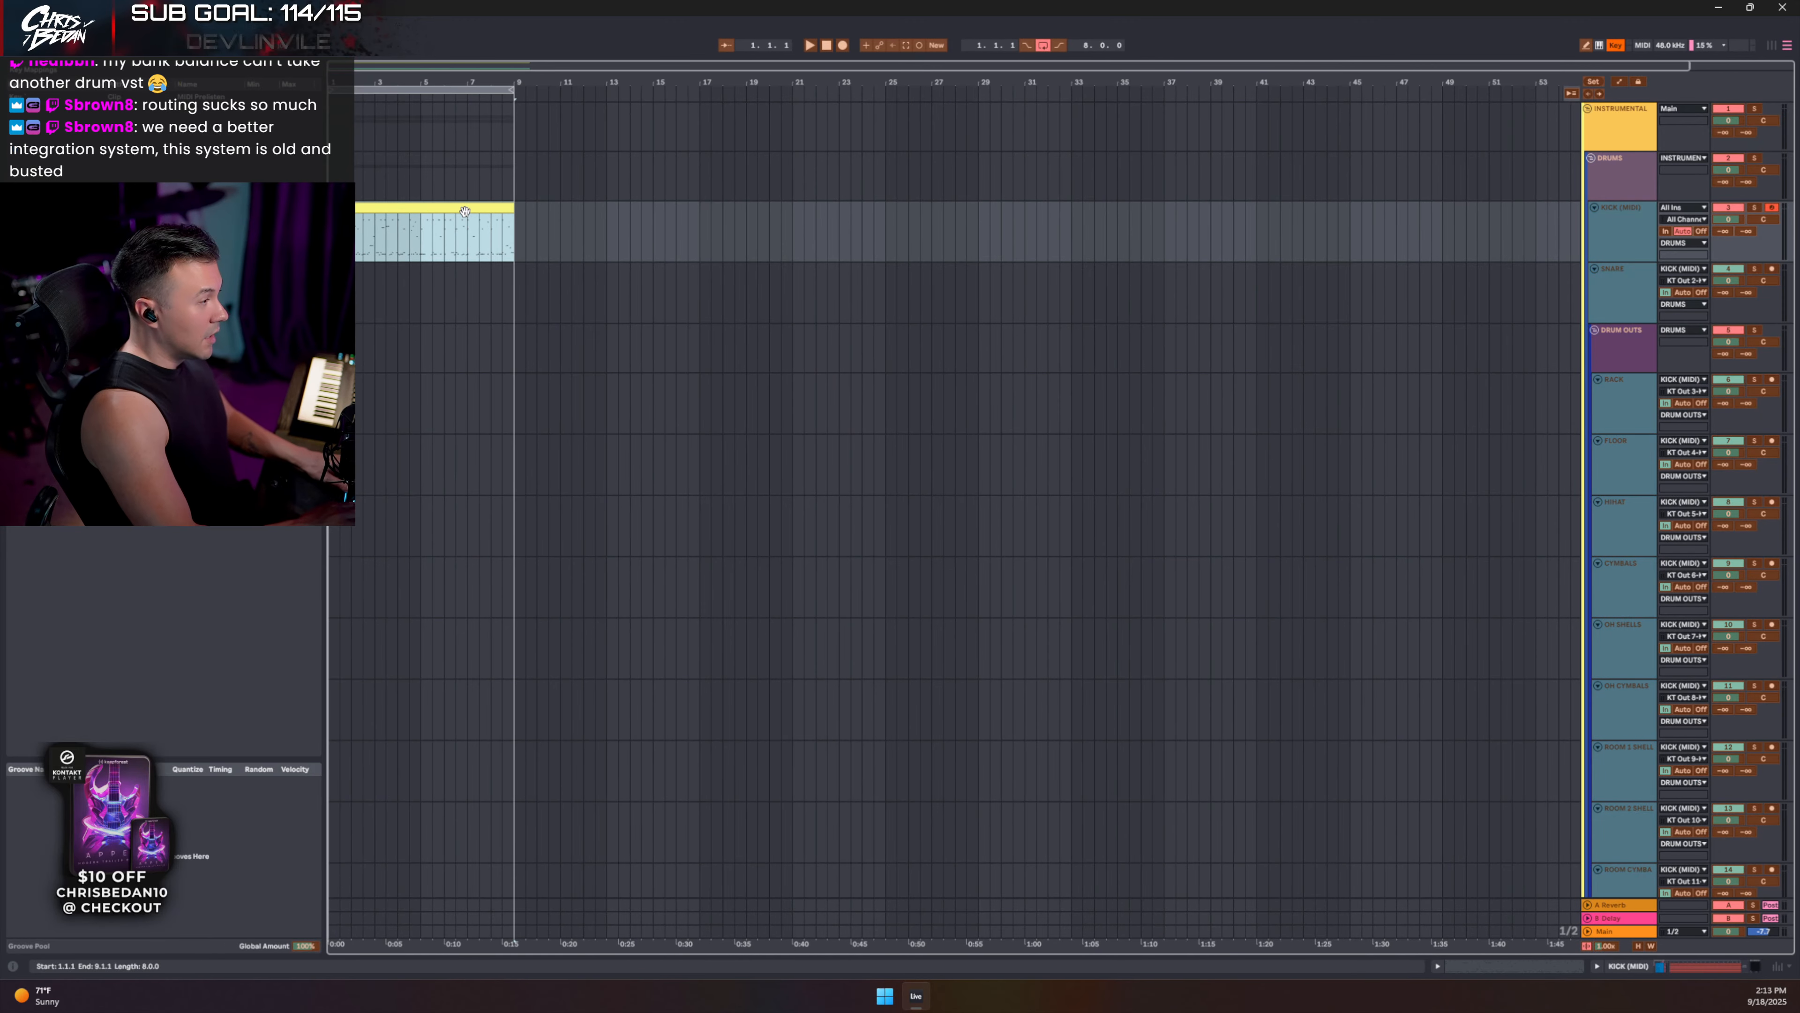
{"action": "left_click", "coordinate": [1758, 168]}
{"action": "key", "text": "Tab"}
{"action": "key", "text": "space"}
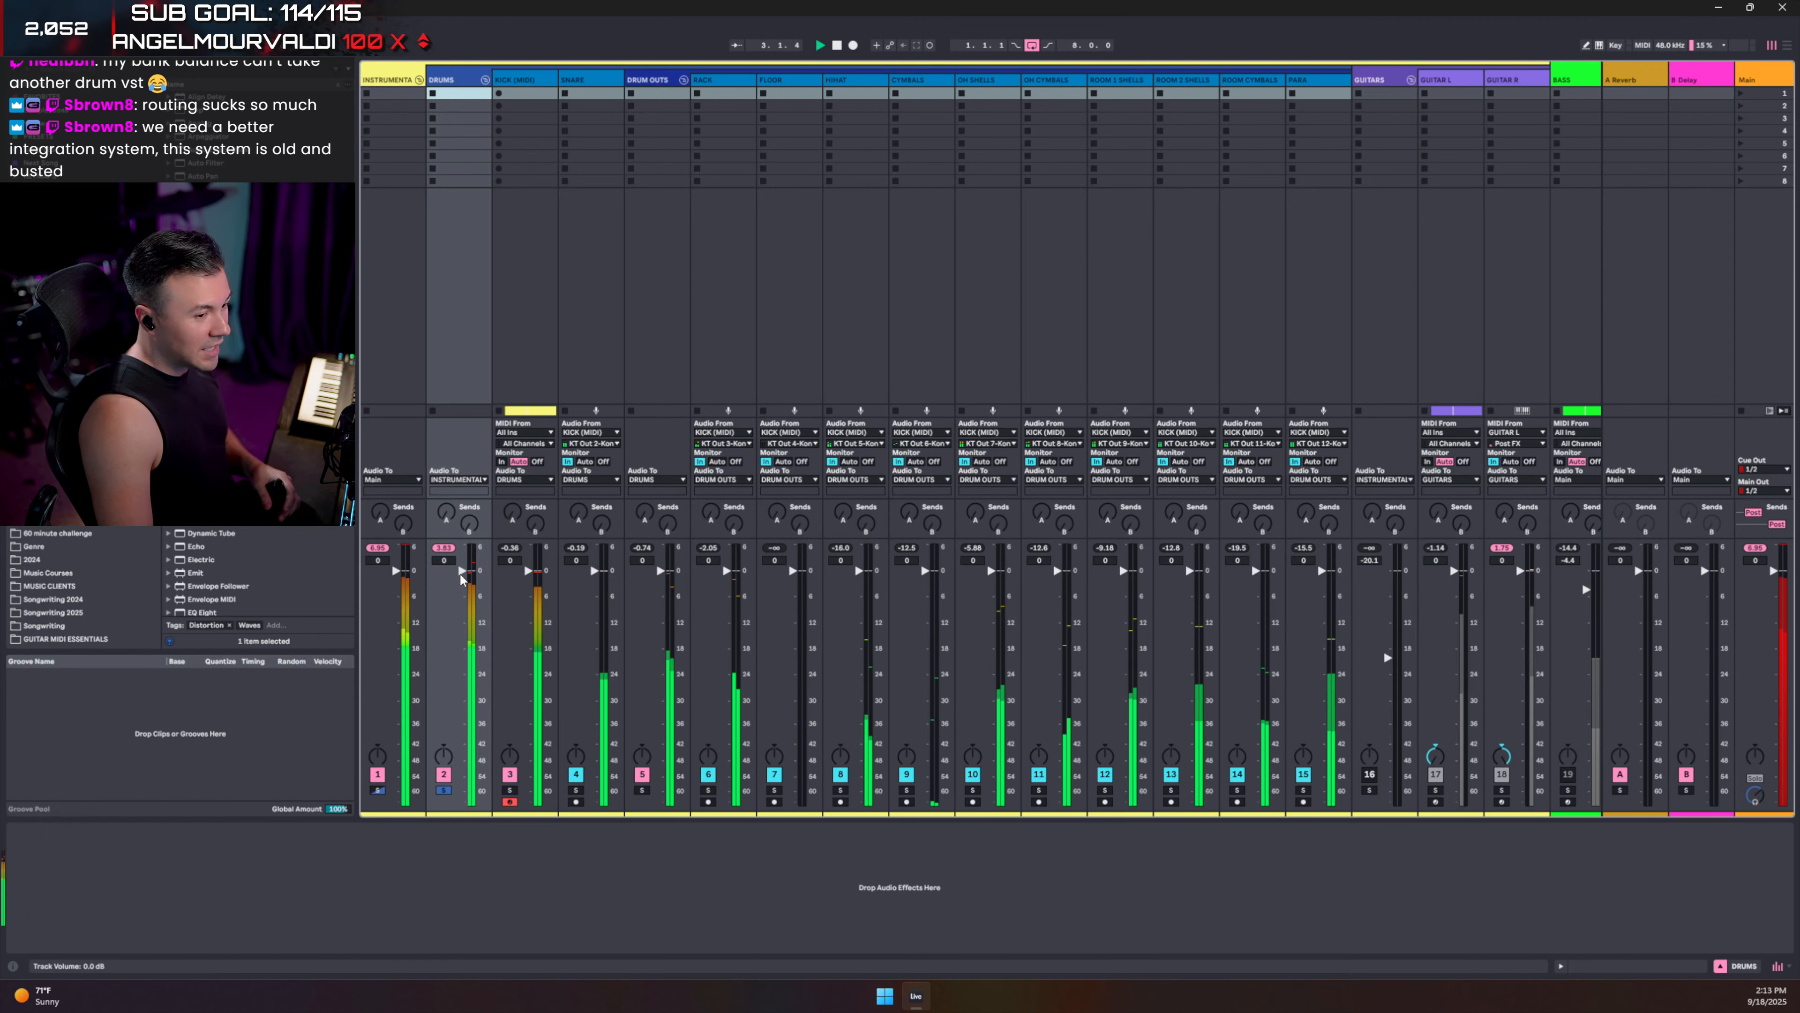
- Lower DRUMS to -3.4 dB and KICK (MIDI) to -1.2 dB, then solo OH SHELLS and replay
{"action": "left_click_drag", "start_coordinate": [462, 570], "coordinate": [462, 590]}
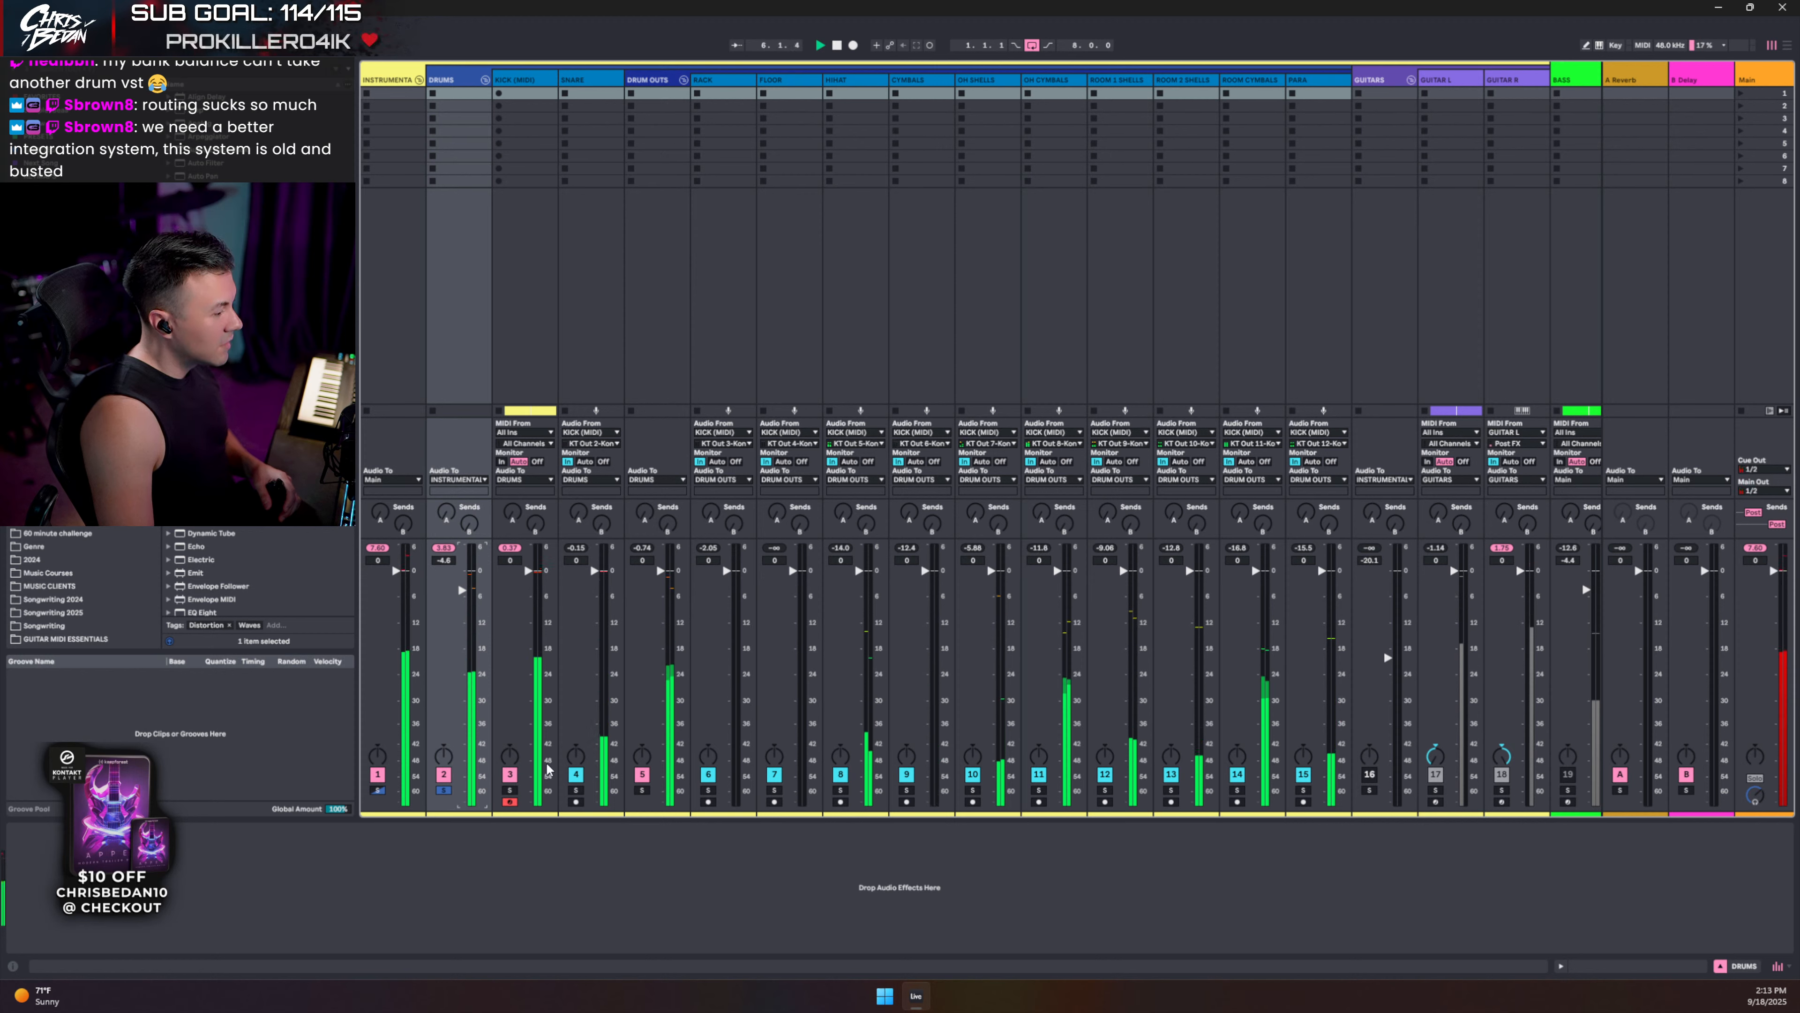
{"action": "left_click_drag", "start_coordinate": [521, 575], "coordinate": [525, 578]}
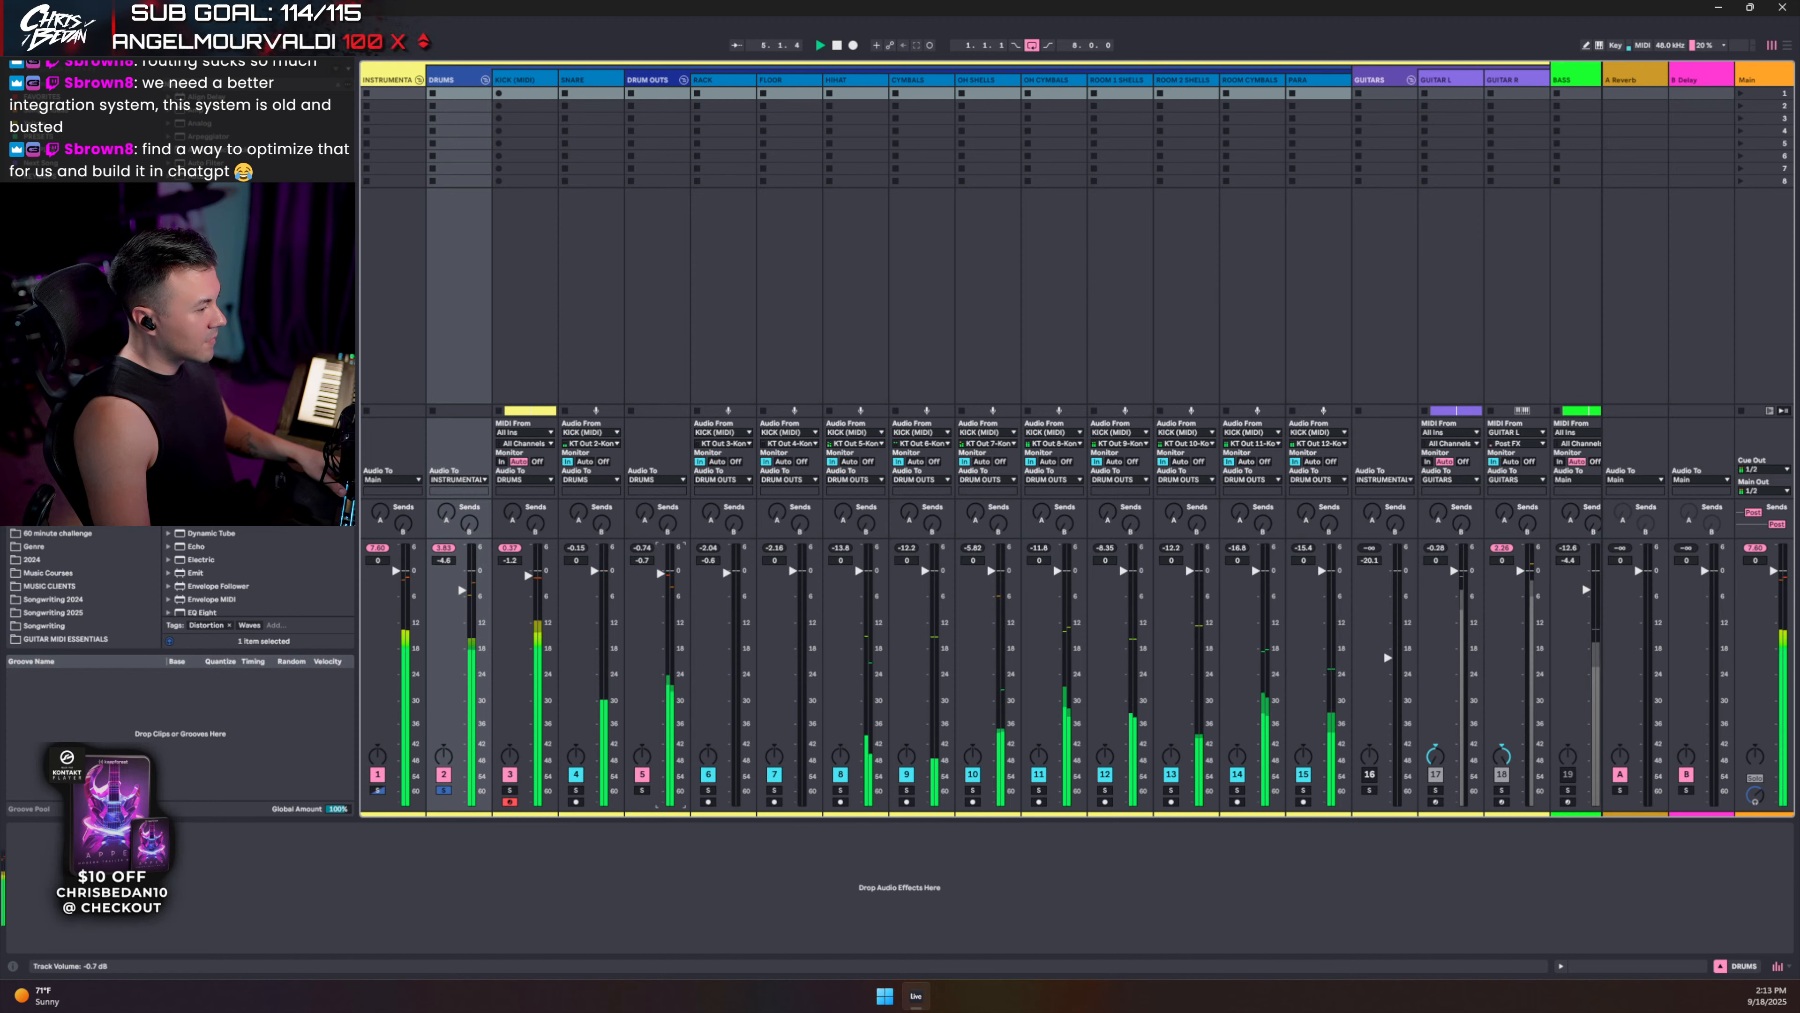
{"action": "left_click", "coordinate": [972, 775]}
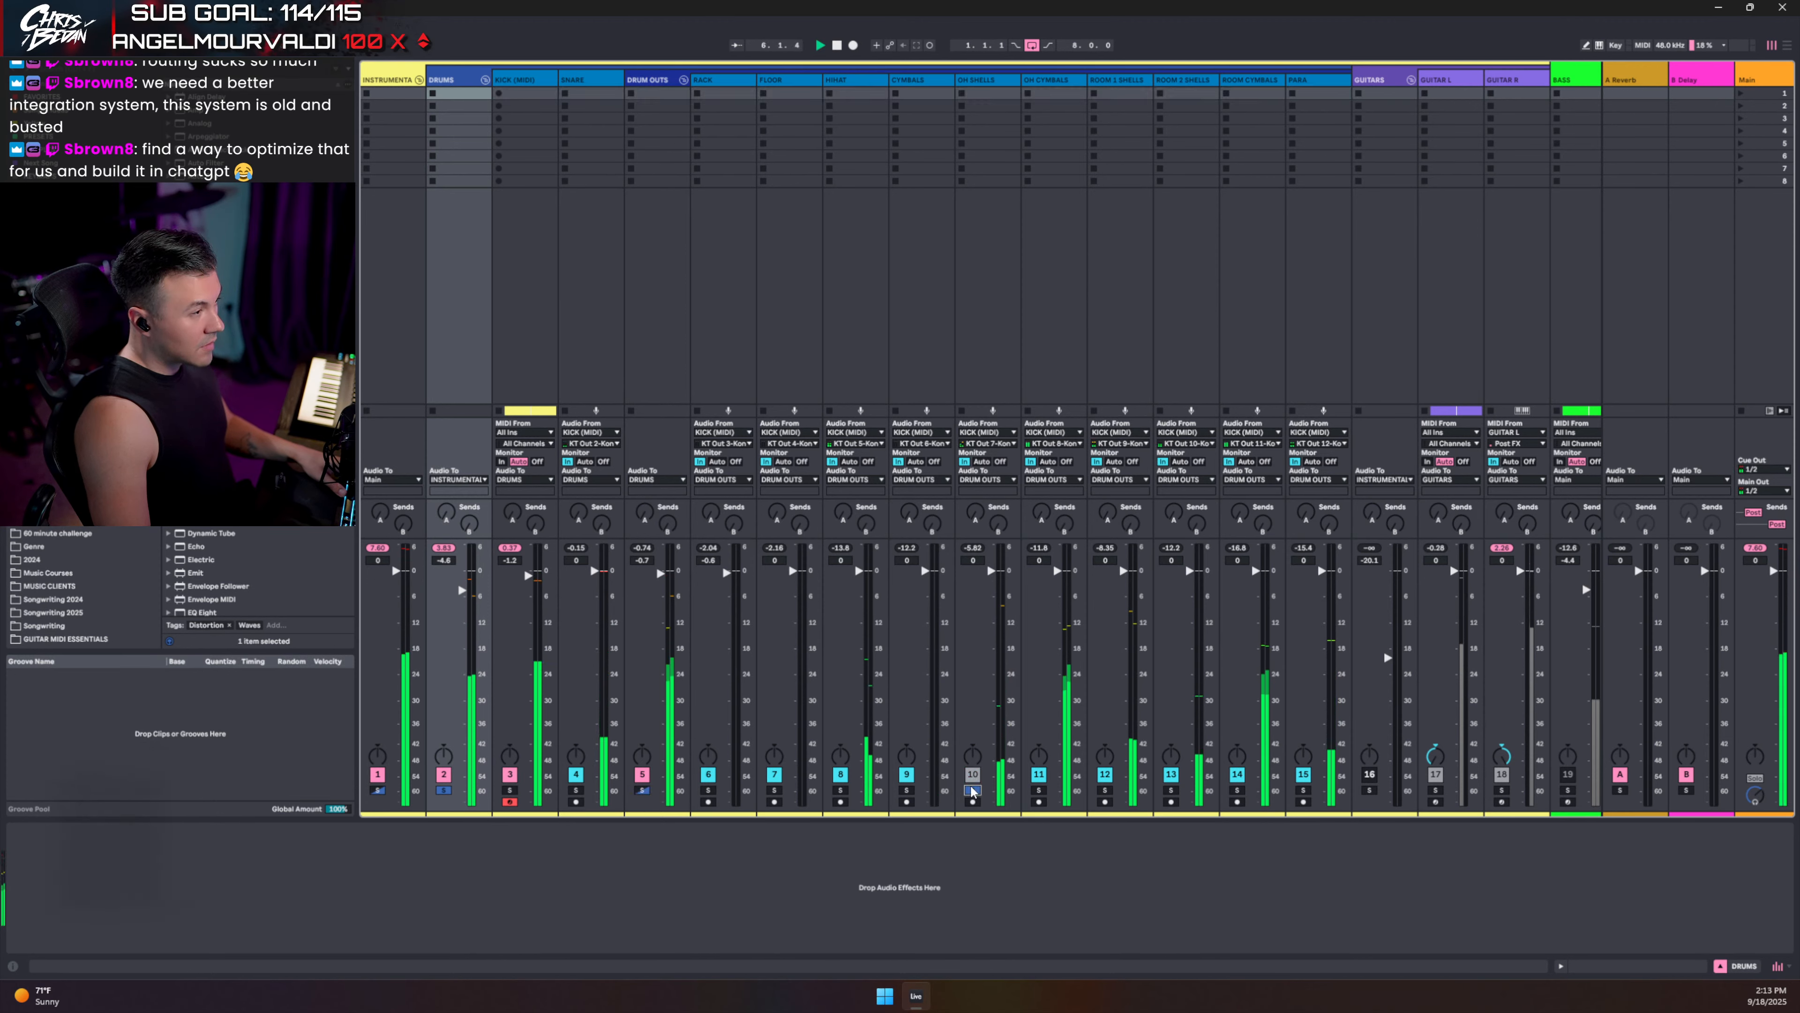
{"action": "left_click", "coordinate": [972, 789]}
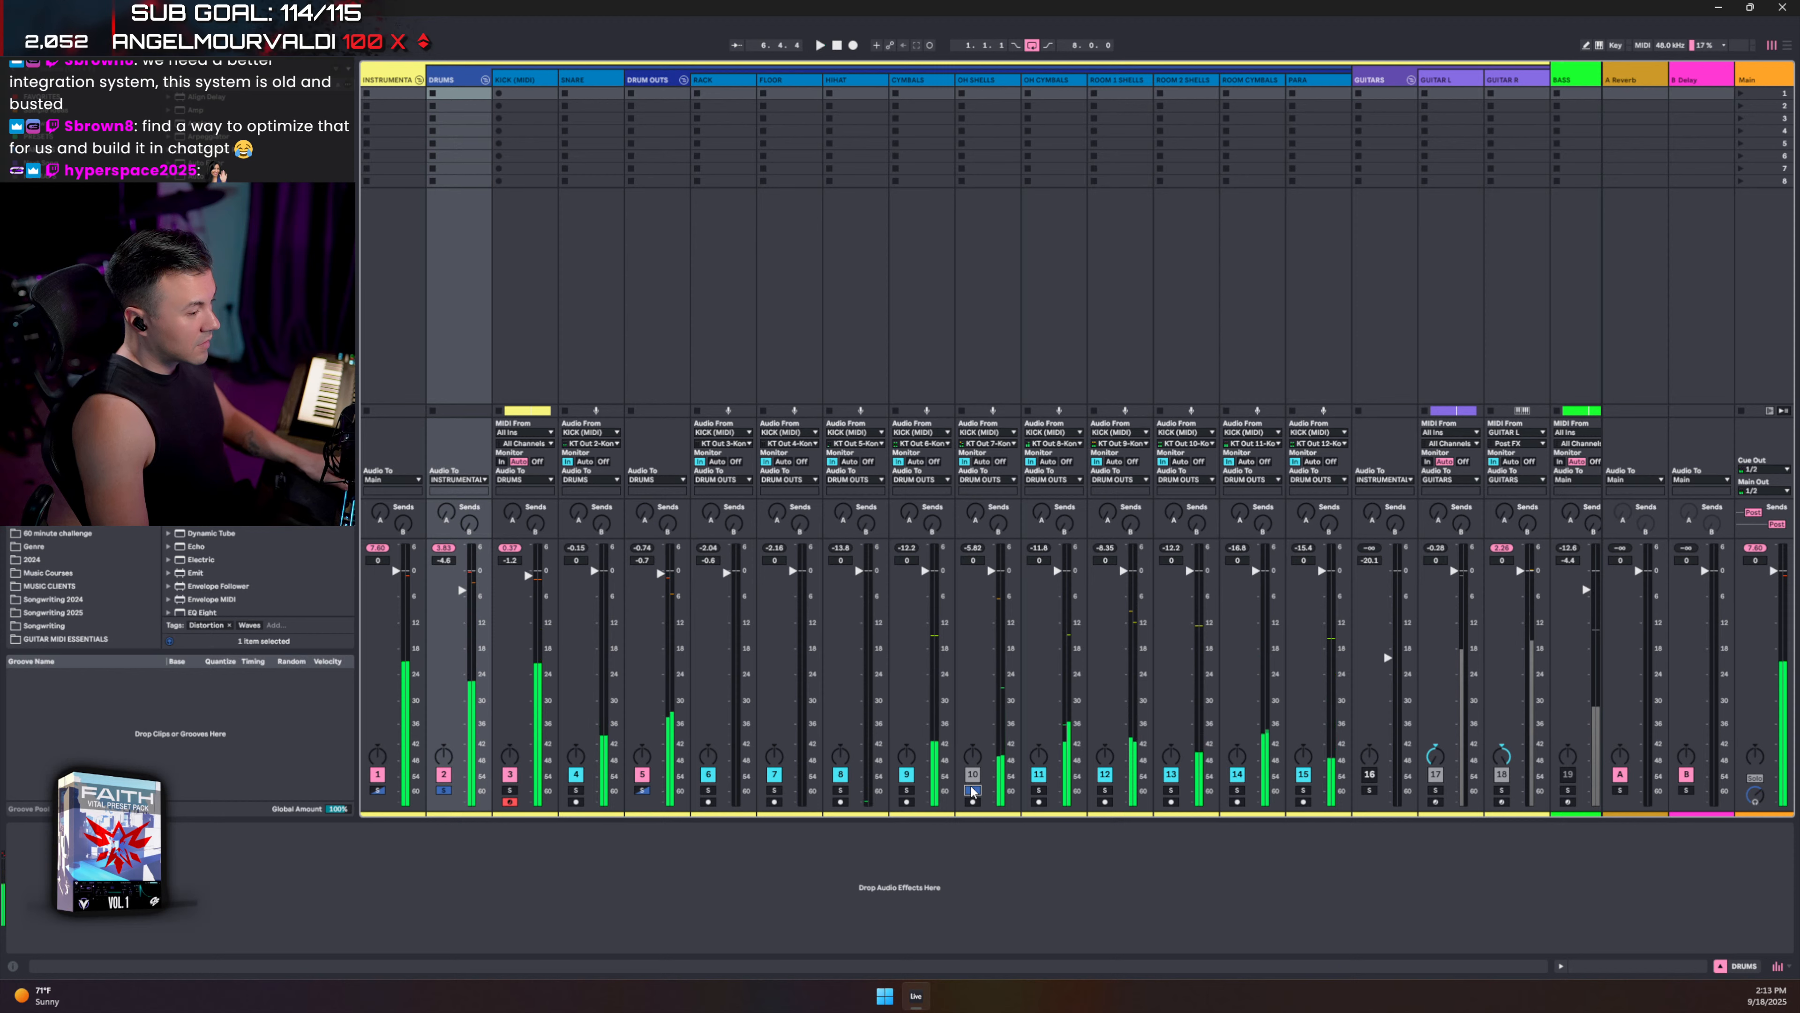
{"action": "left_click", "coordinate": [972, 790]}
{"action": "left_click", "coordinate": [972, 789]}
{"action": "key", "text": "space"}
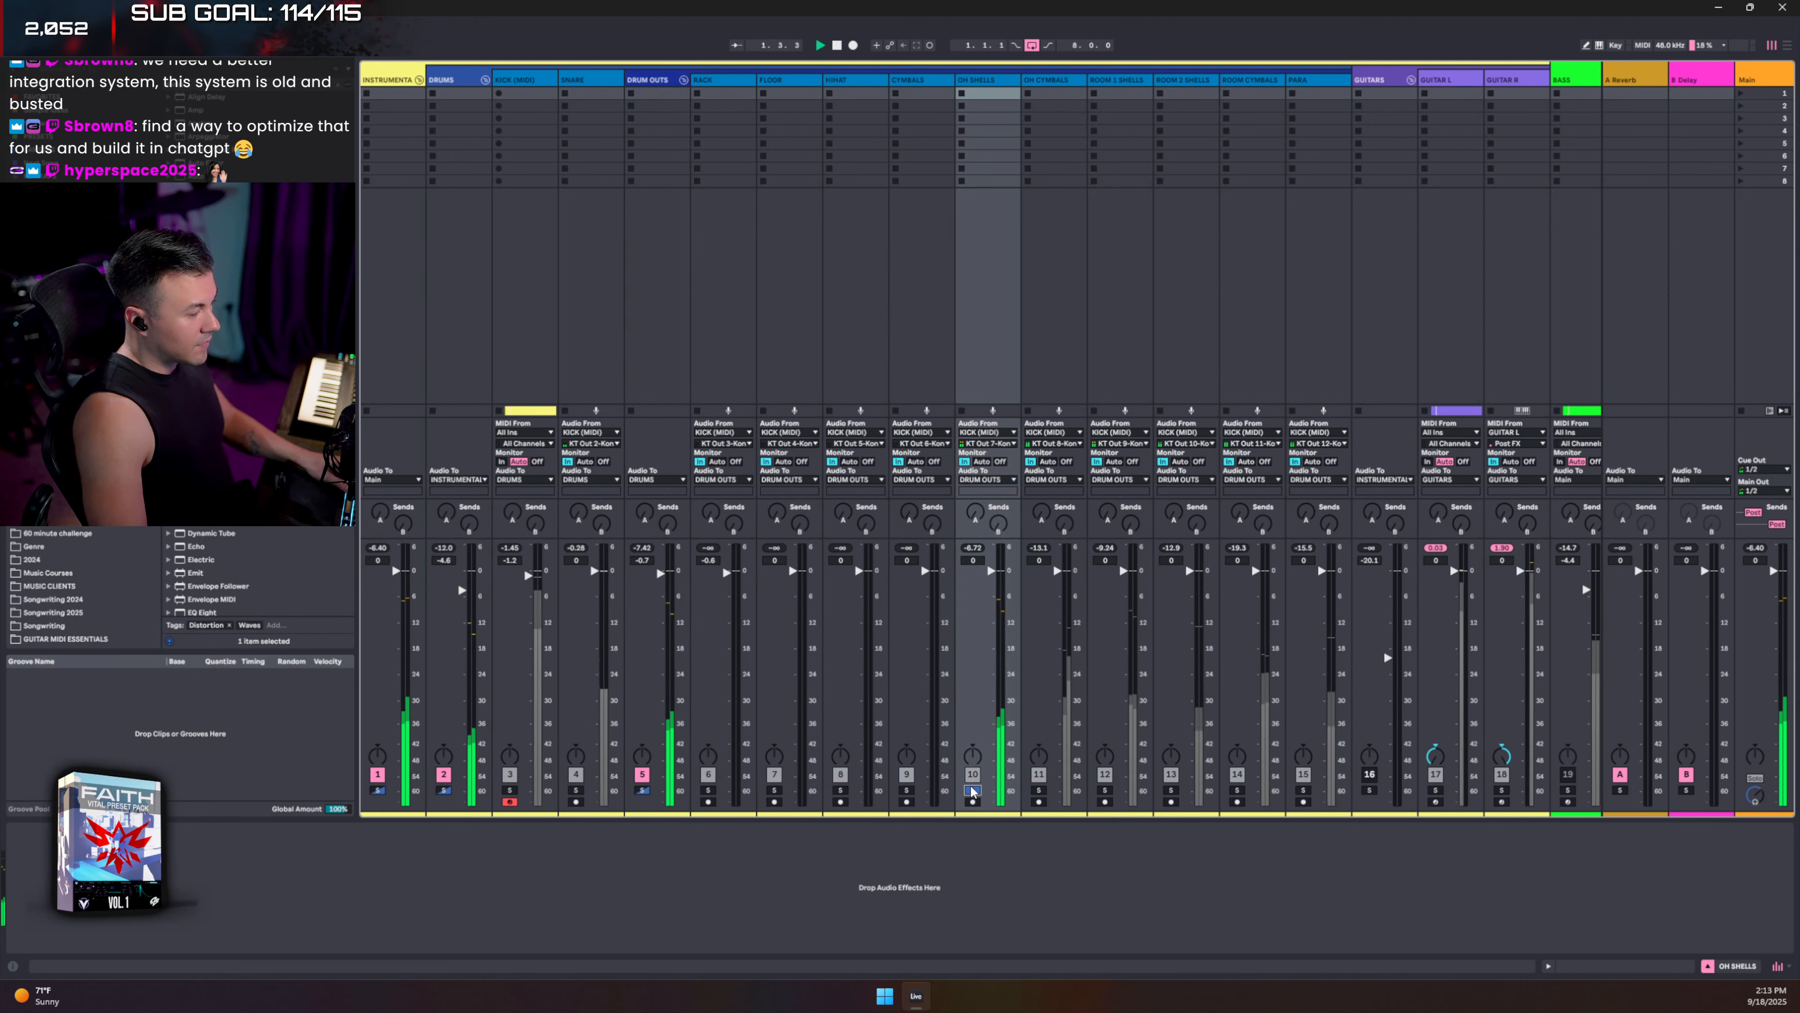
- Solo OH CYMBALS, ROOM 1 SHELLS, then ROOM 2 SHELLS in turn
{"action": "left_click", "coordinate": [1039, 790]}
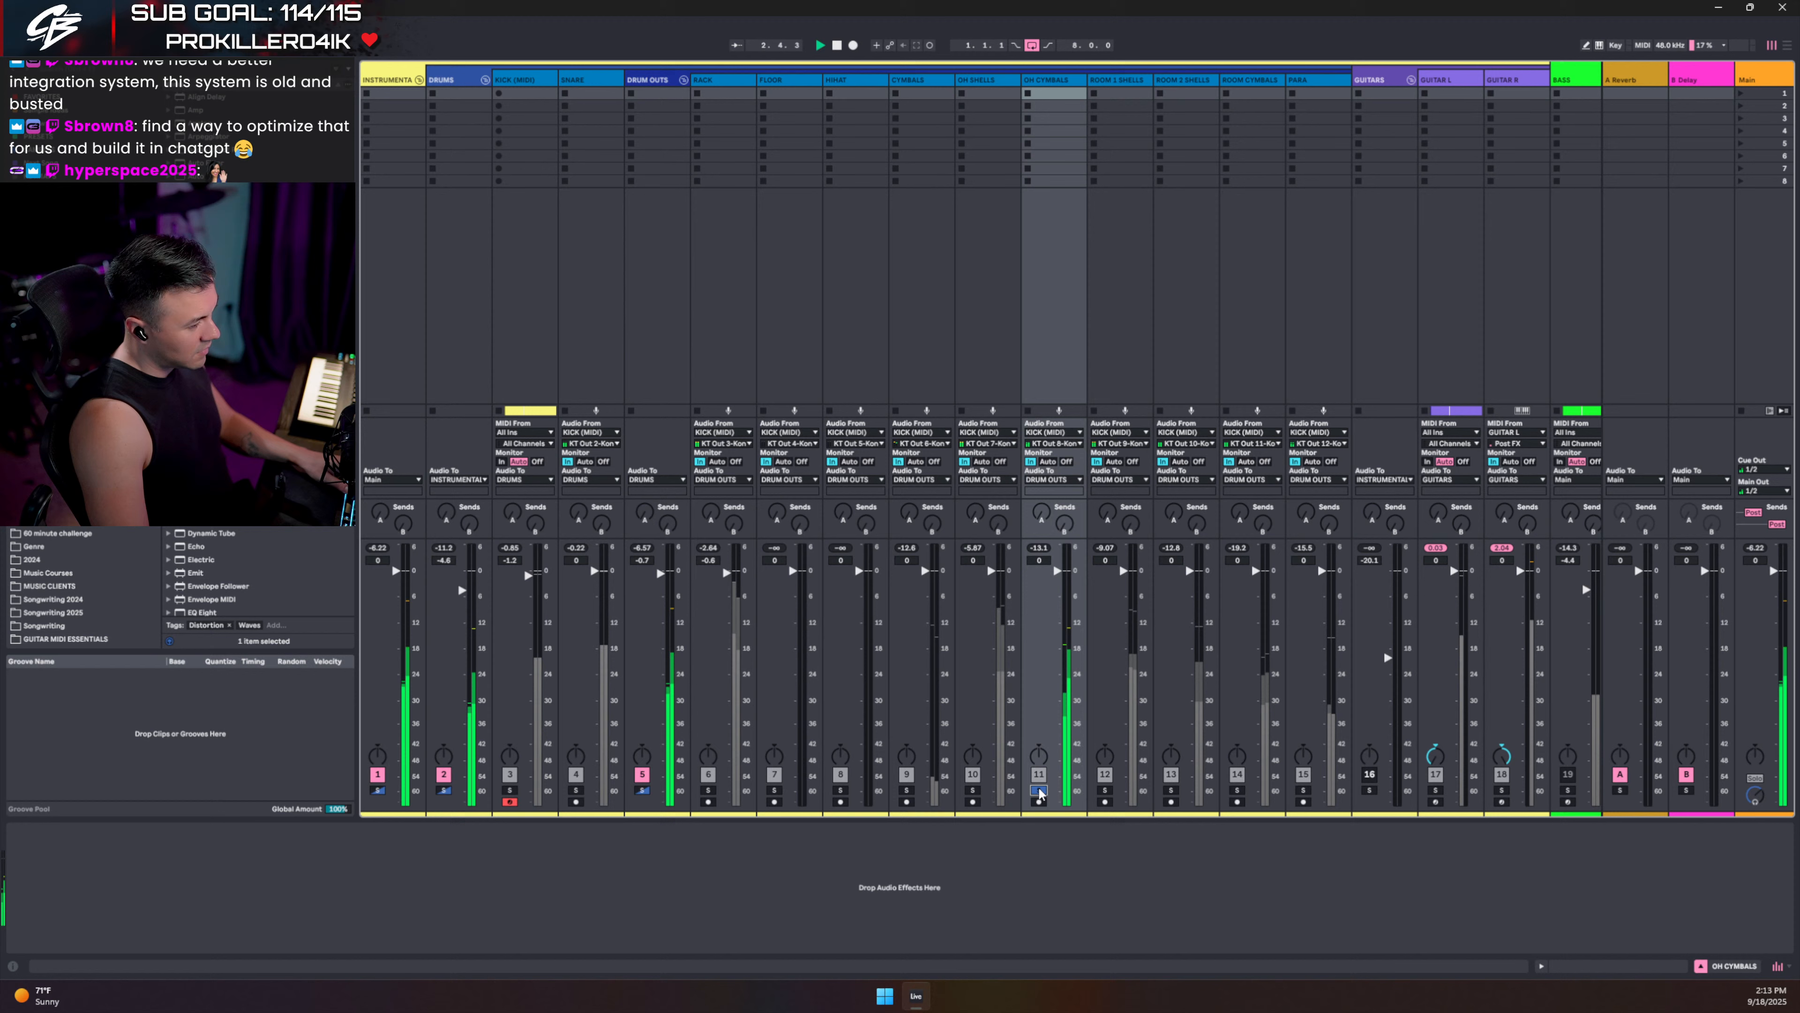
{"action": "left_click", "coordinate": [1105, 790]}
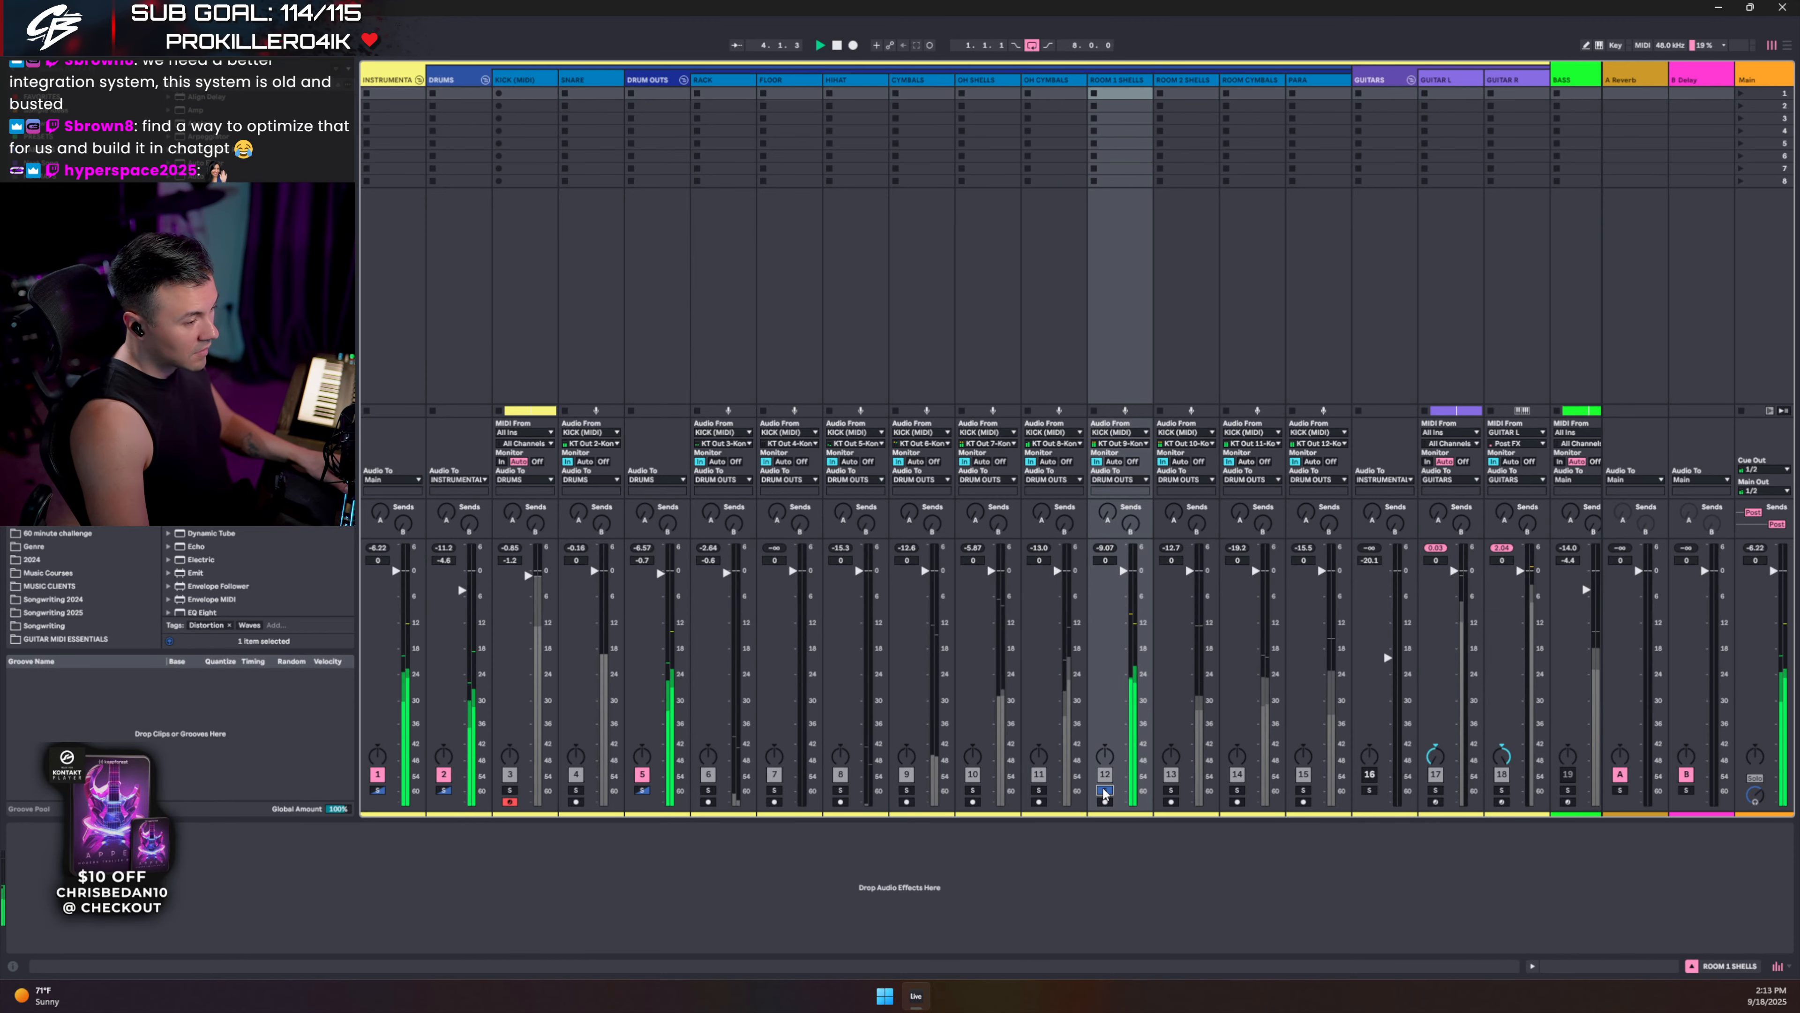
{"action": "left_click", "coordinate": [1171, 790]}
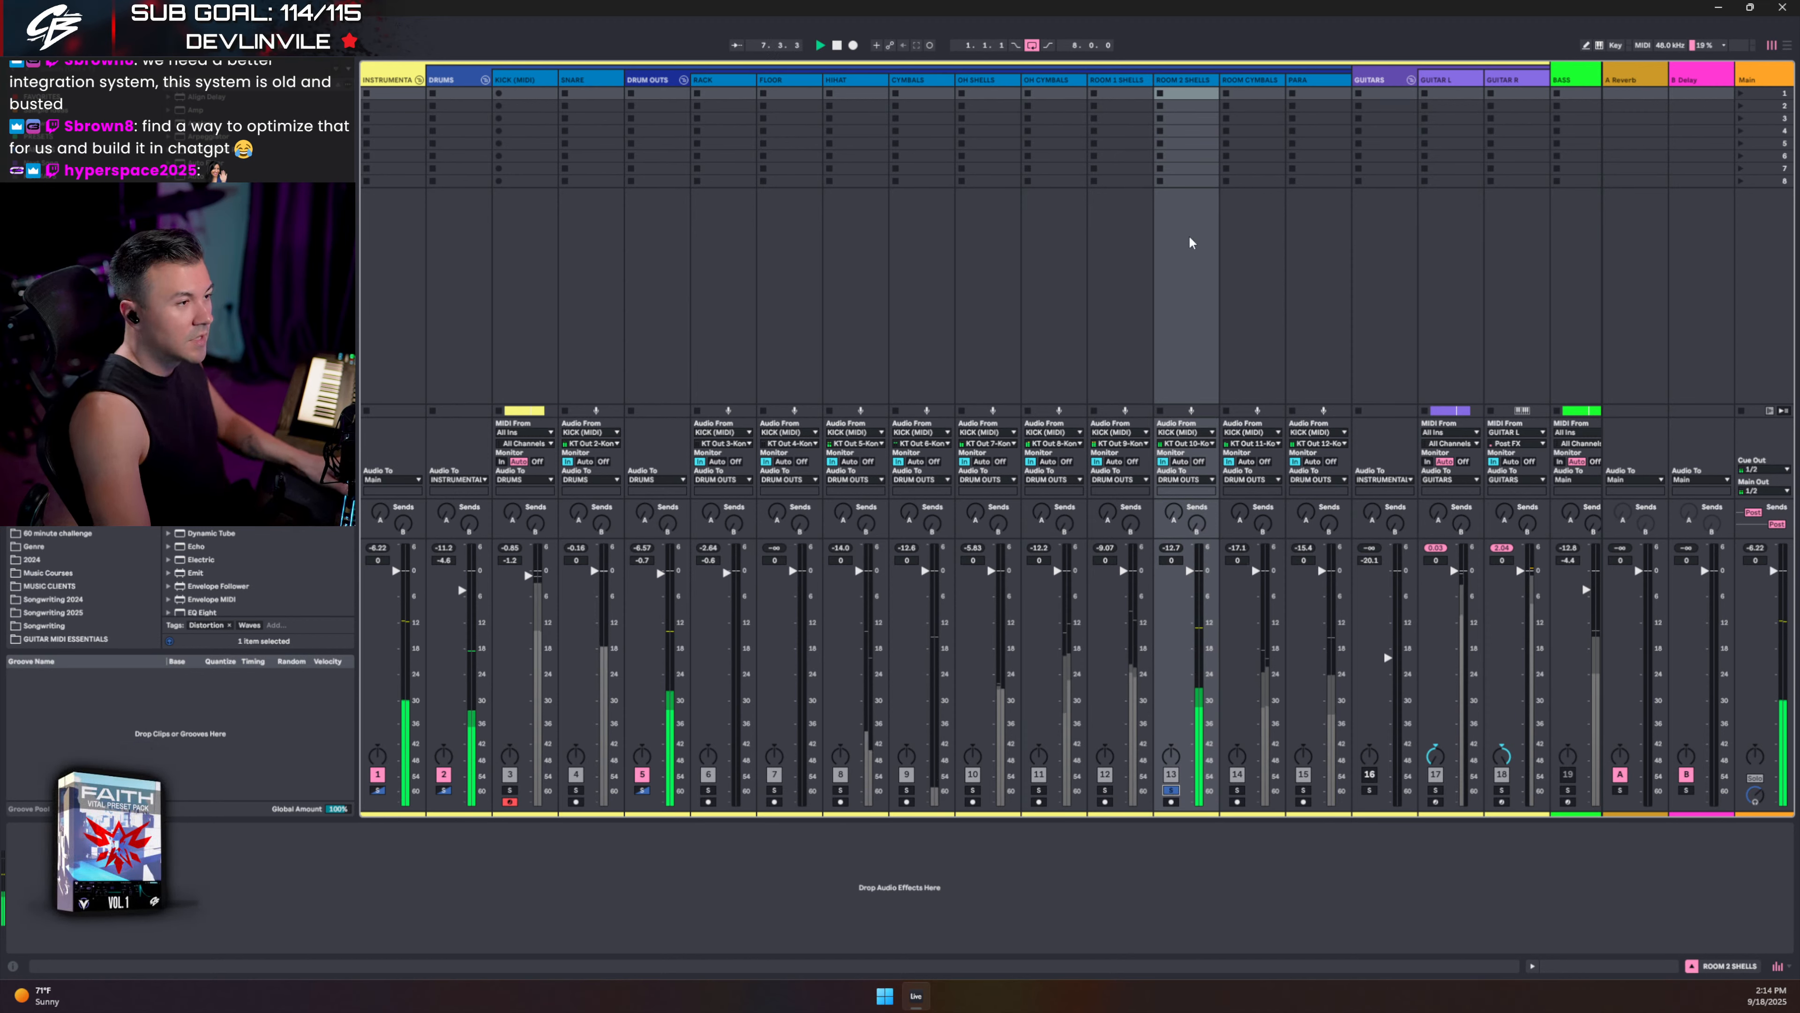
{"action": "left_click", "coordinate": [1168, 80]}
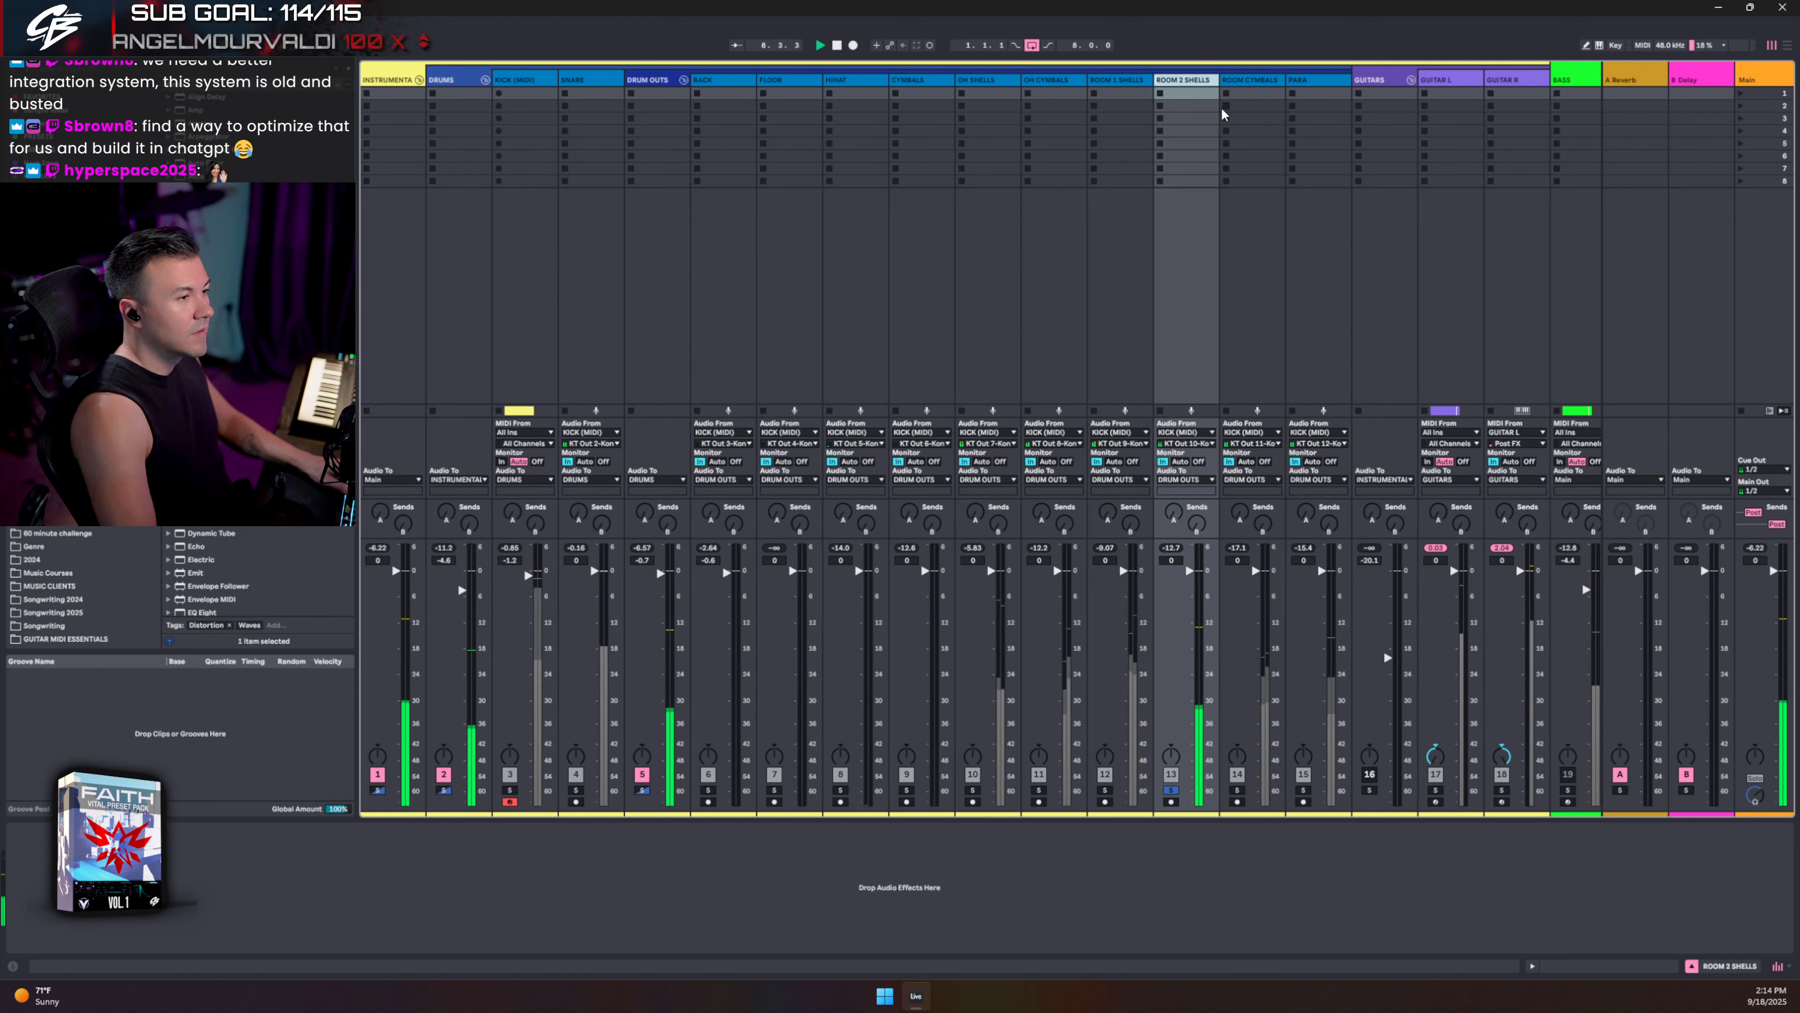
- Rename the ROOM 2 SHELLS track to MONO ROOM SHELLS
{"action": "key", "text": "ctrl+r"}
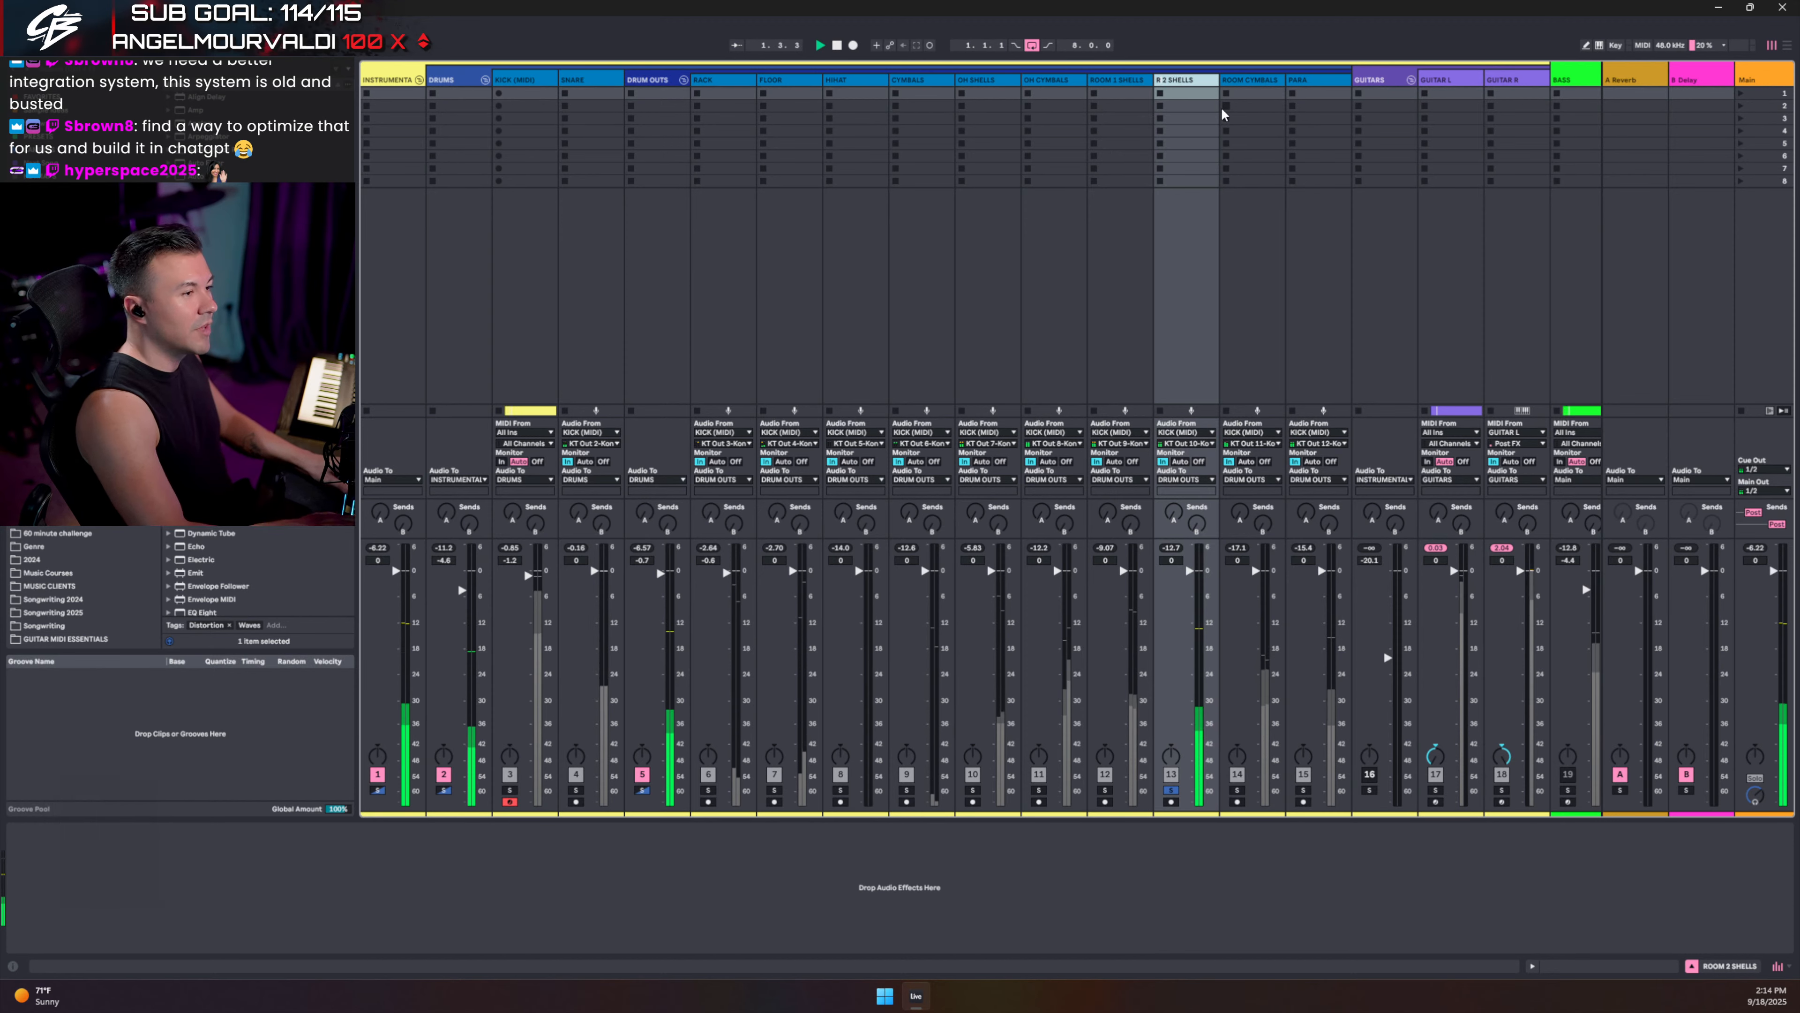
{"action": "key", "text": "BackSpace"}
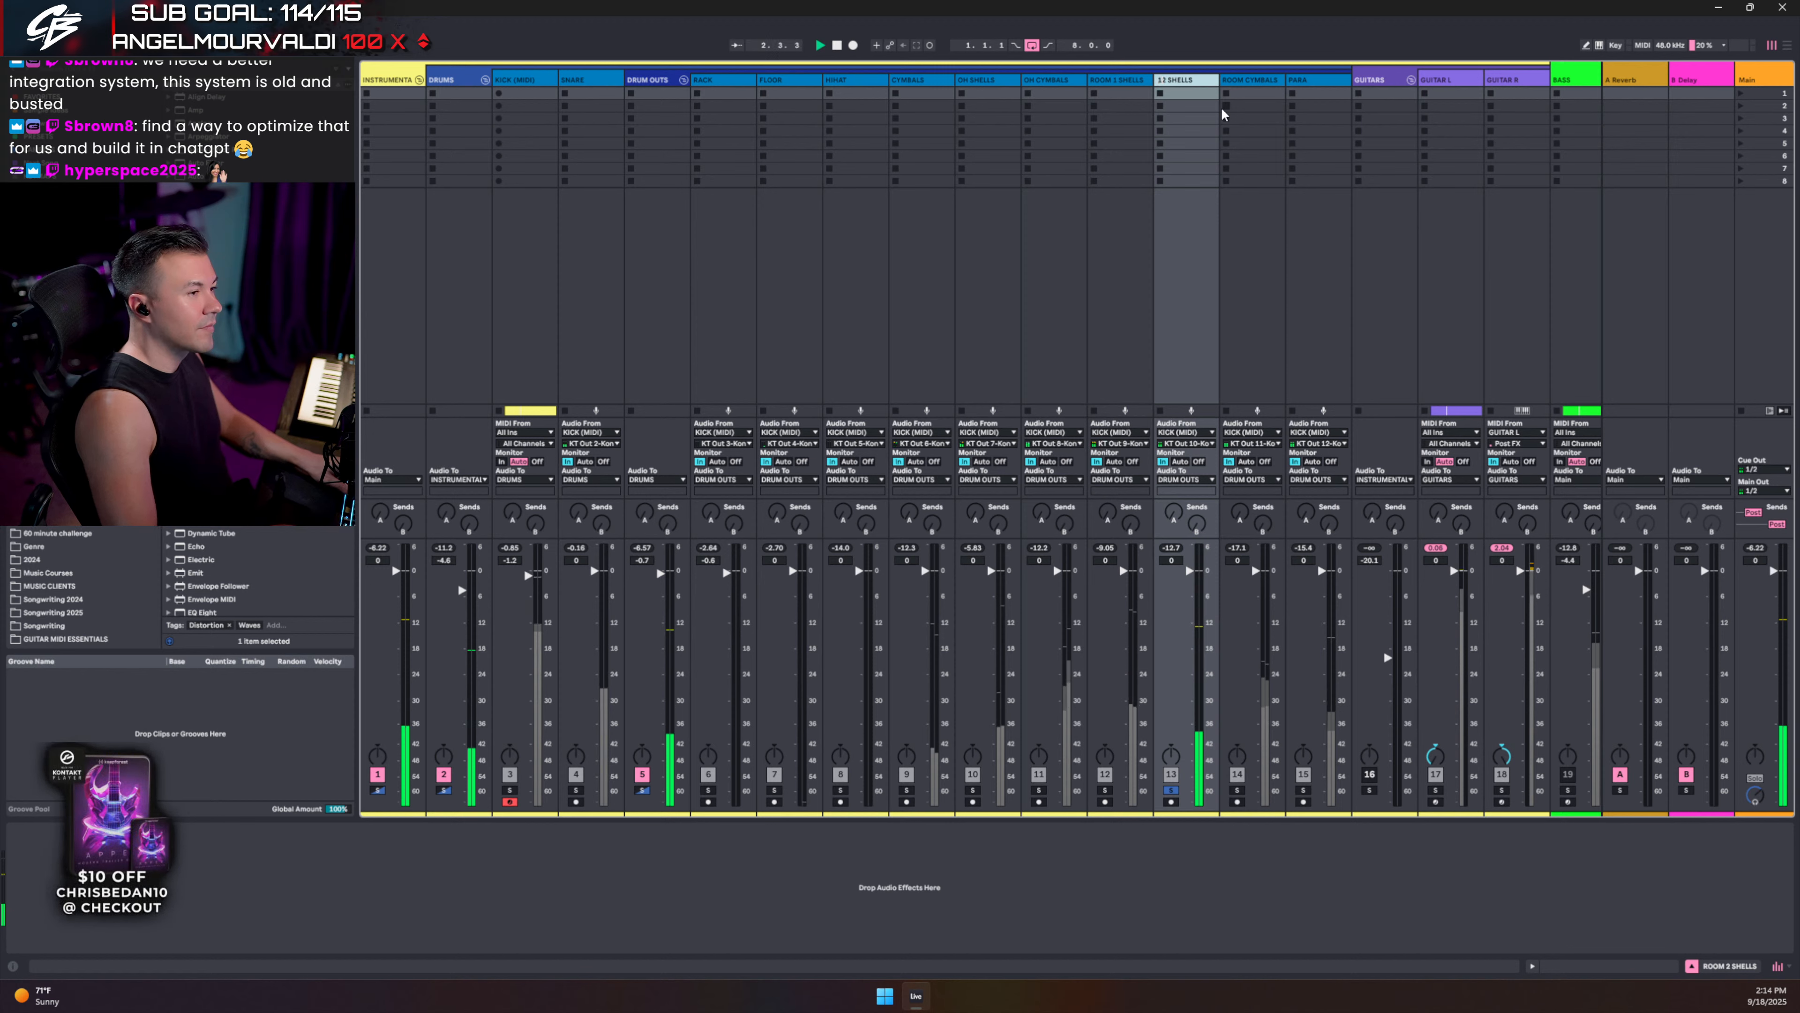
{"action": "key", "text": "Delete"}
{"action": "key", "text": "Delete"}
{"action": "type", "text": "MON"}
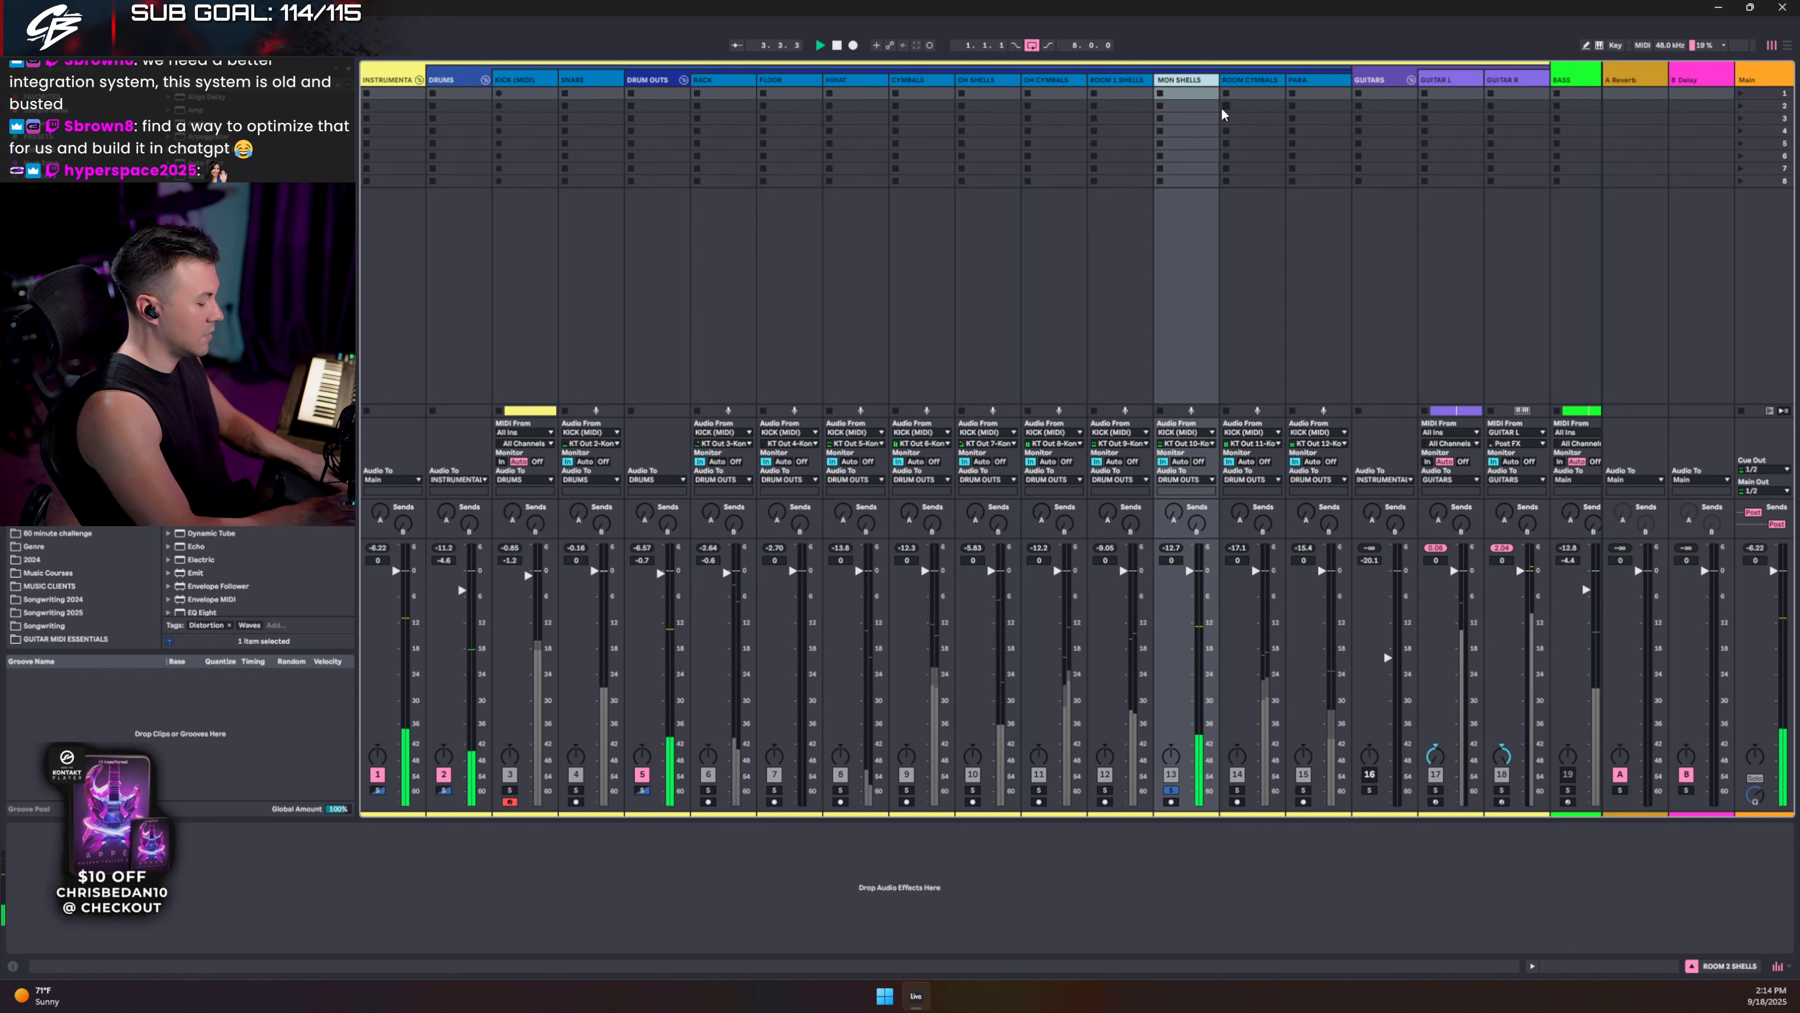
{"action": "type", "text": "O ROOM"}
{"action": "key", "text": "Return"}
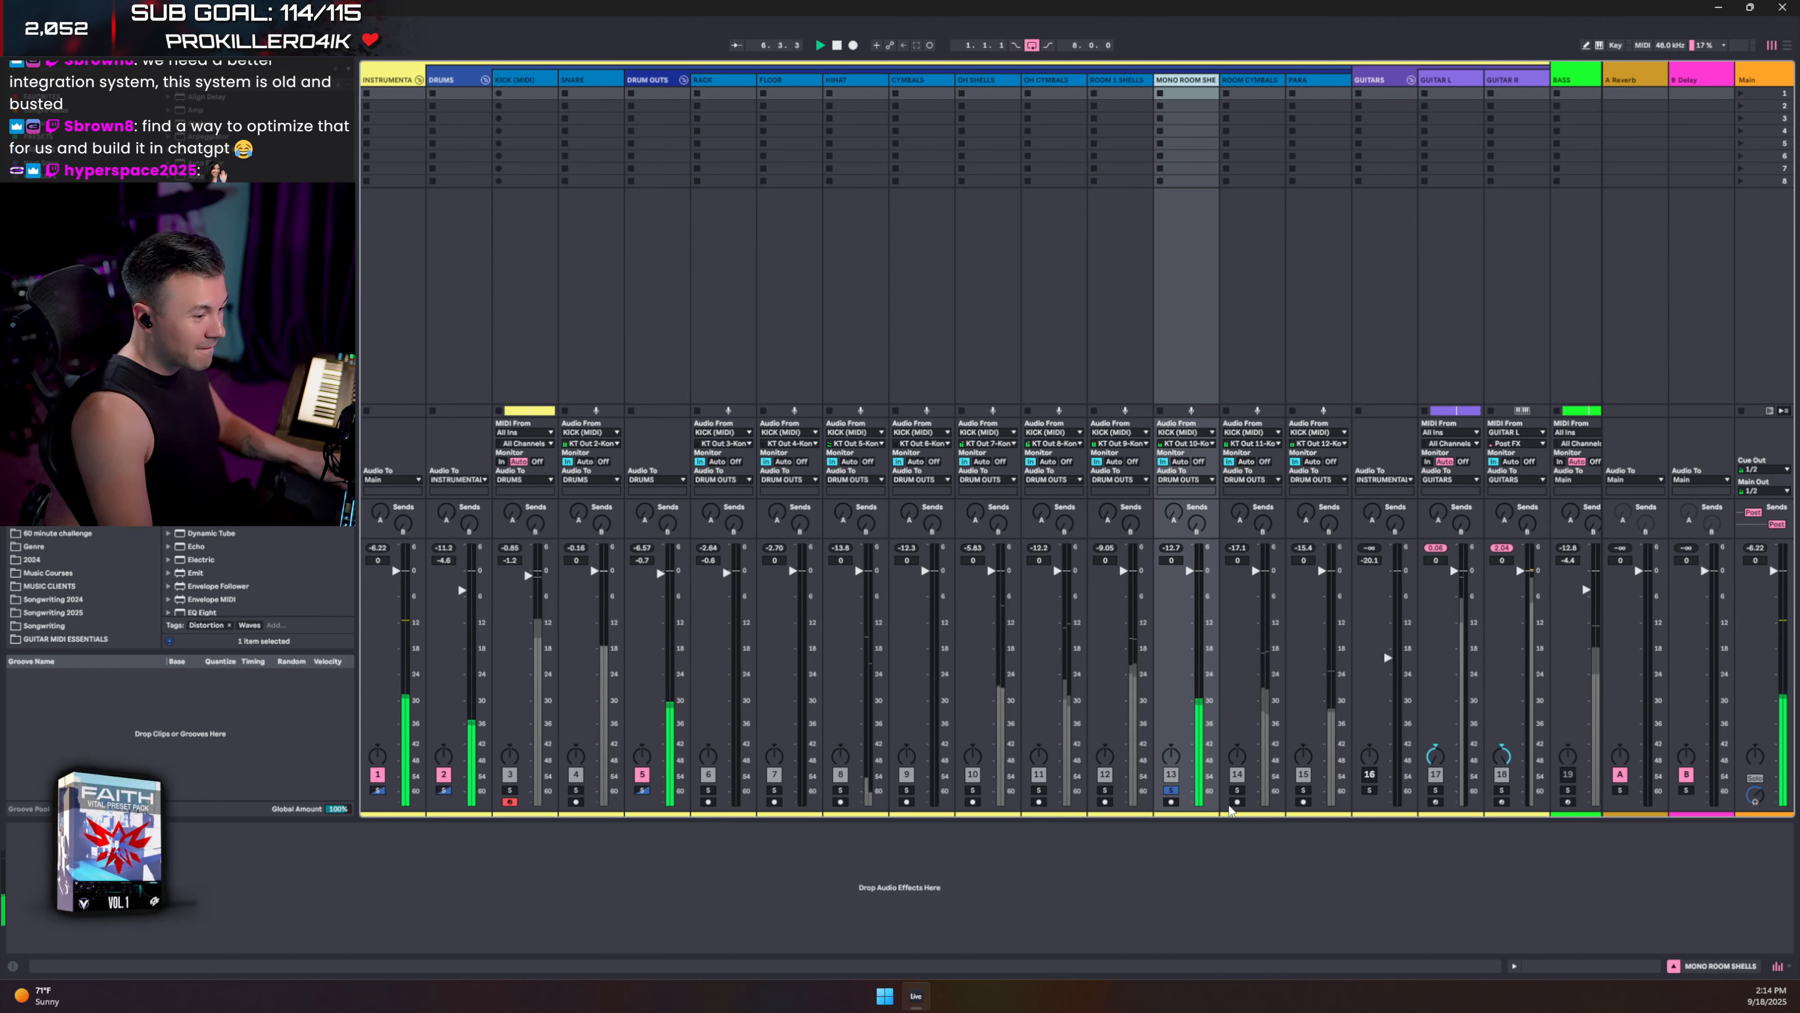
- Audition ROOM CYMBALS solo, then switch the solo to the PARA track and play it
{"action": "key", "text": "space"}
{"action": "left_click", "coordinate": [1172, 792]}
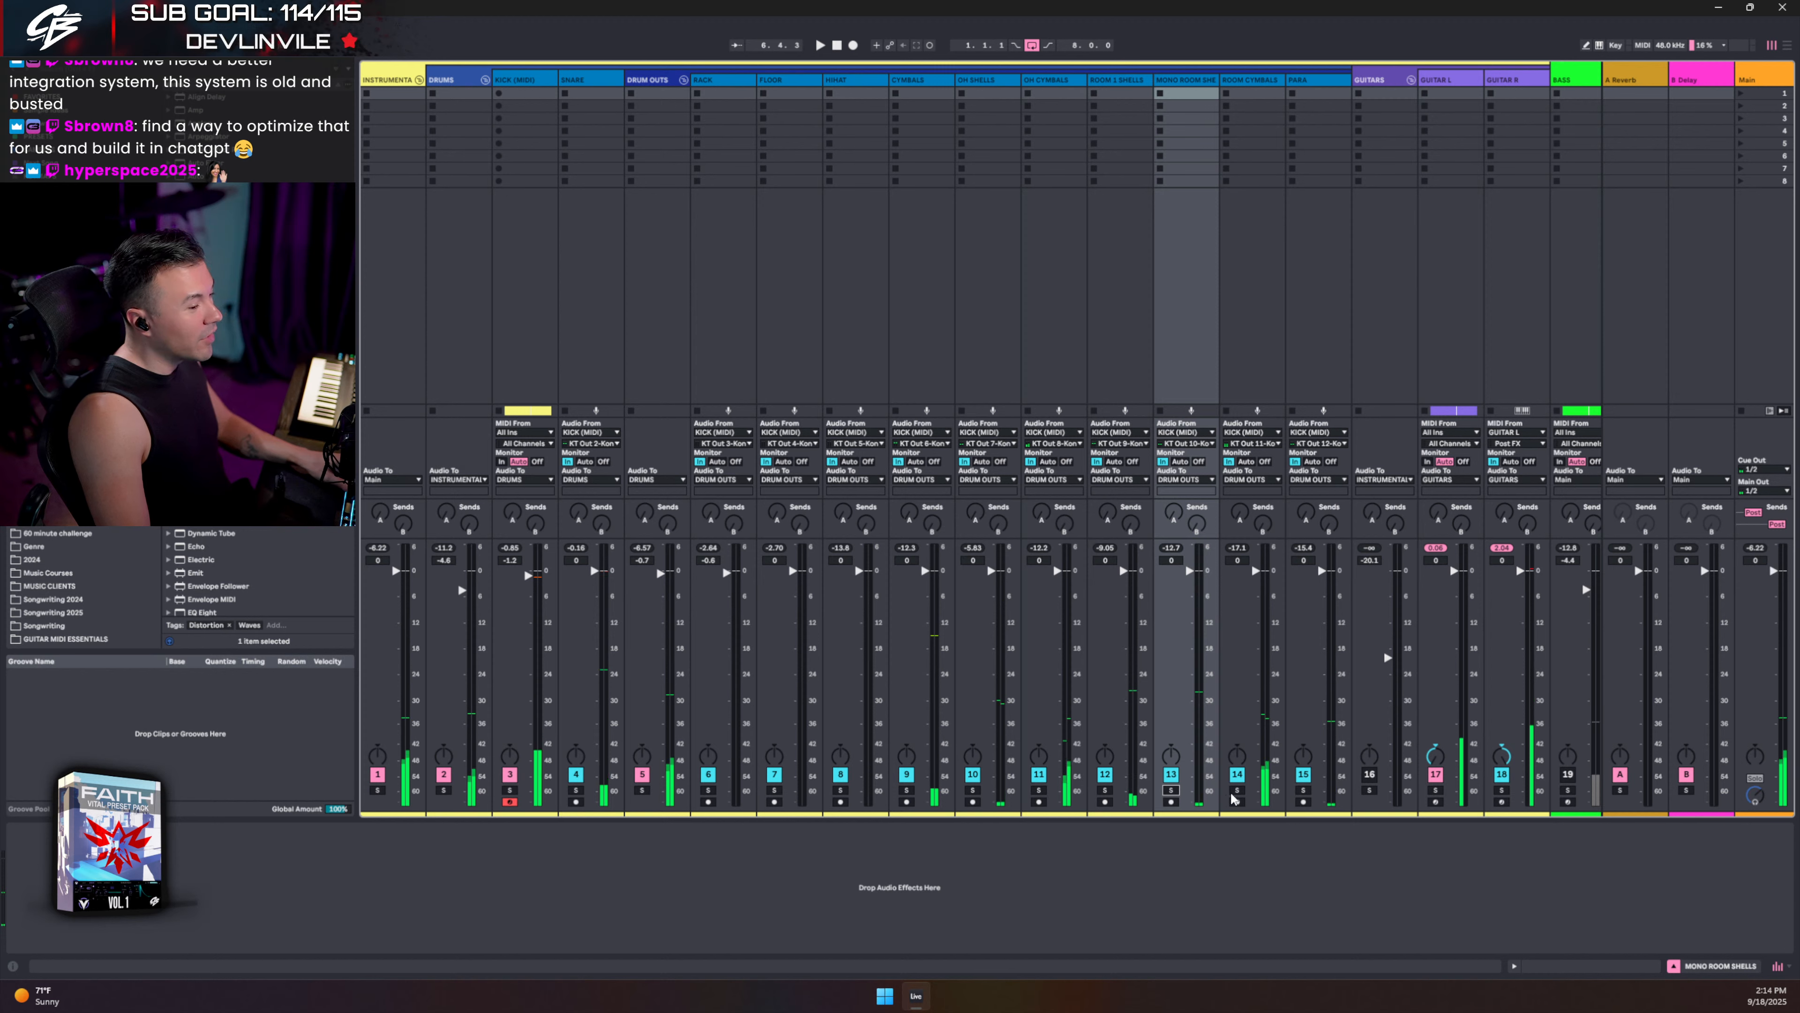
{"action": "left_click", "coordinate": [1236, 792]}
{"action": "key", "text": "space"}
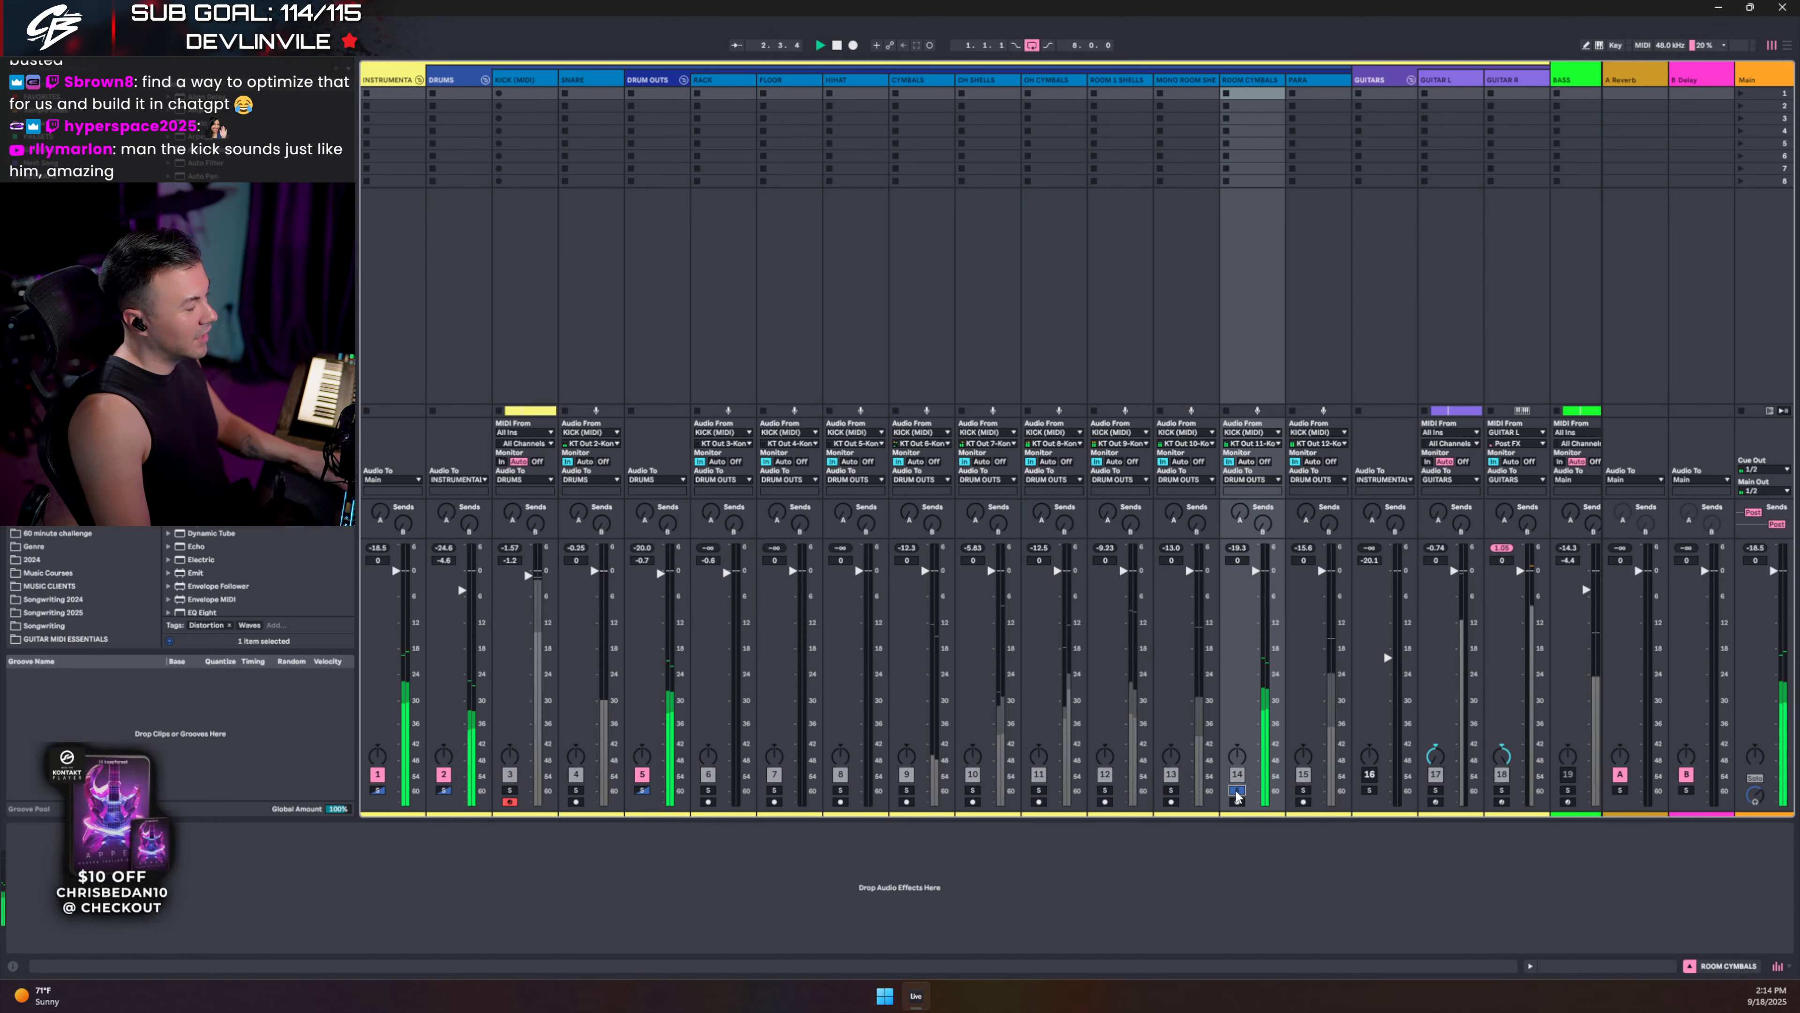
{"action": "key", "text": "space"}
{"action": "left_click", "coordinate": [1237, 792]}
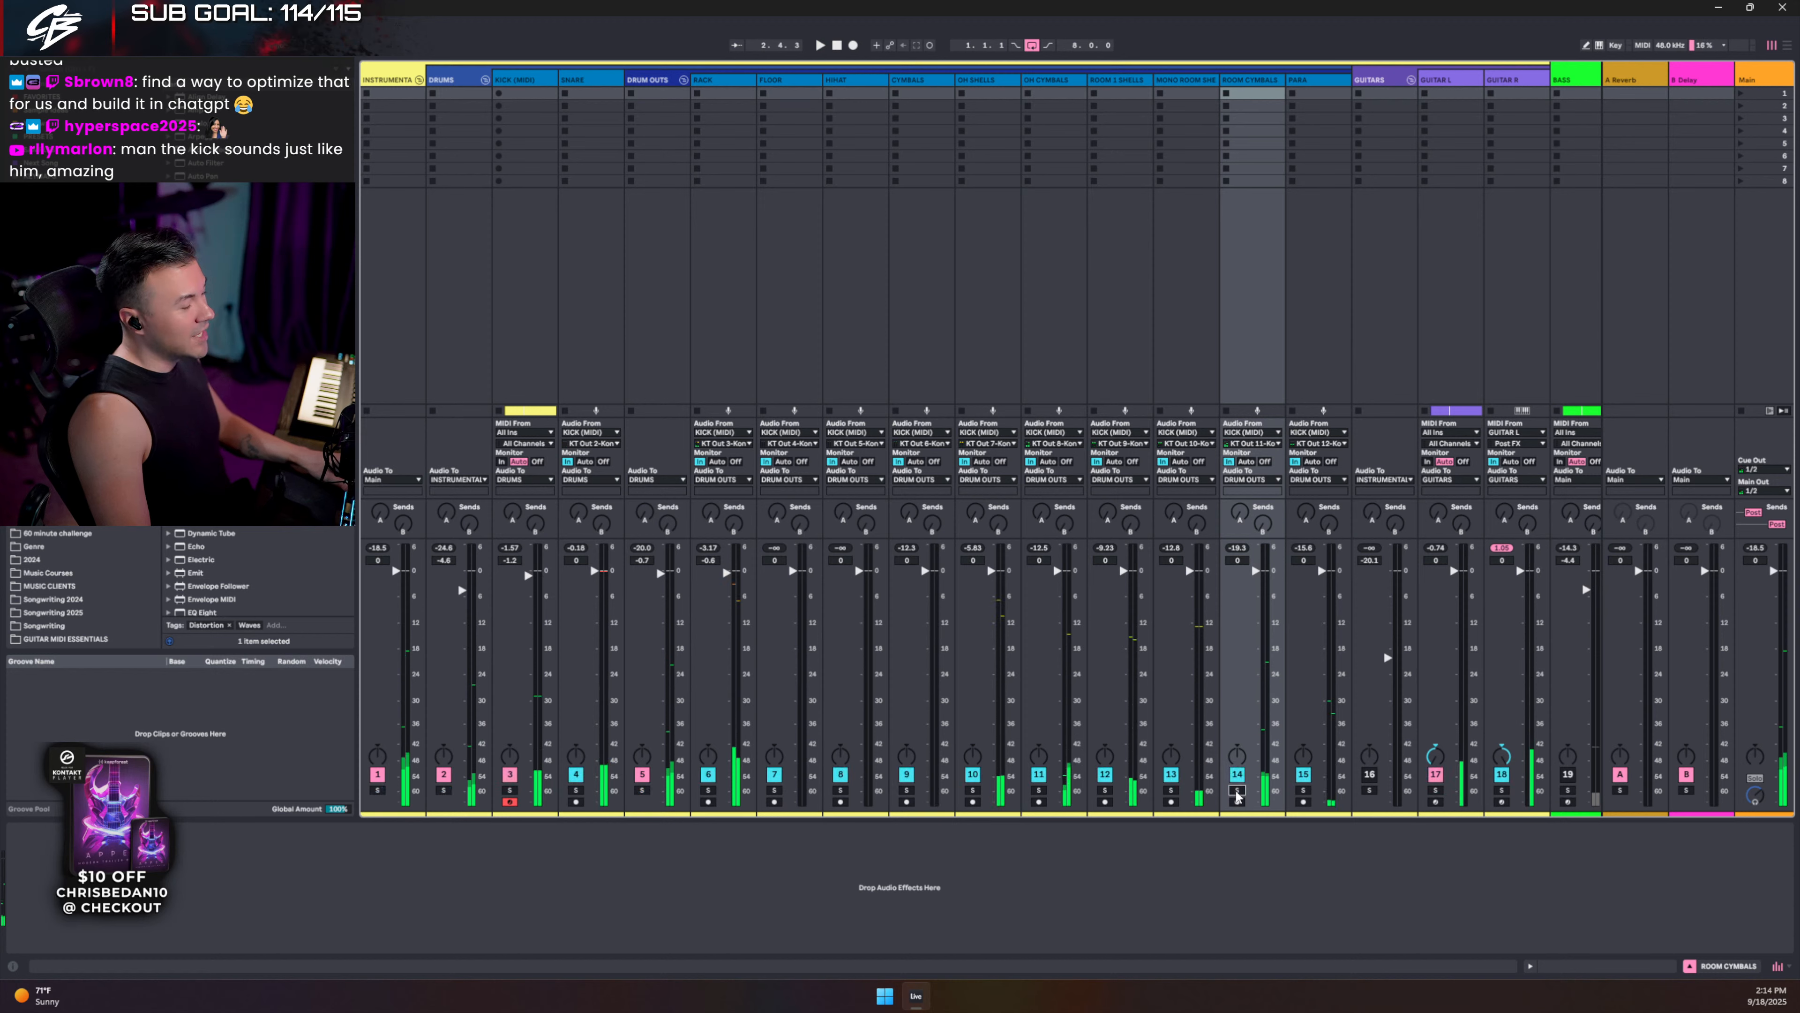
{"action": "left_click", "coordinate": [1302, 792]}
{"action": "key", "text": "space"}
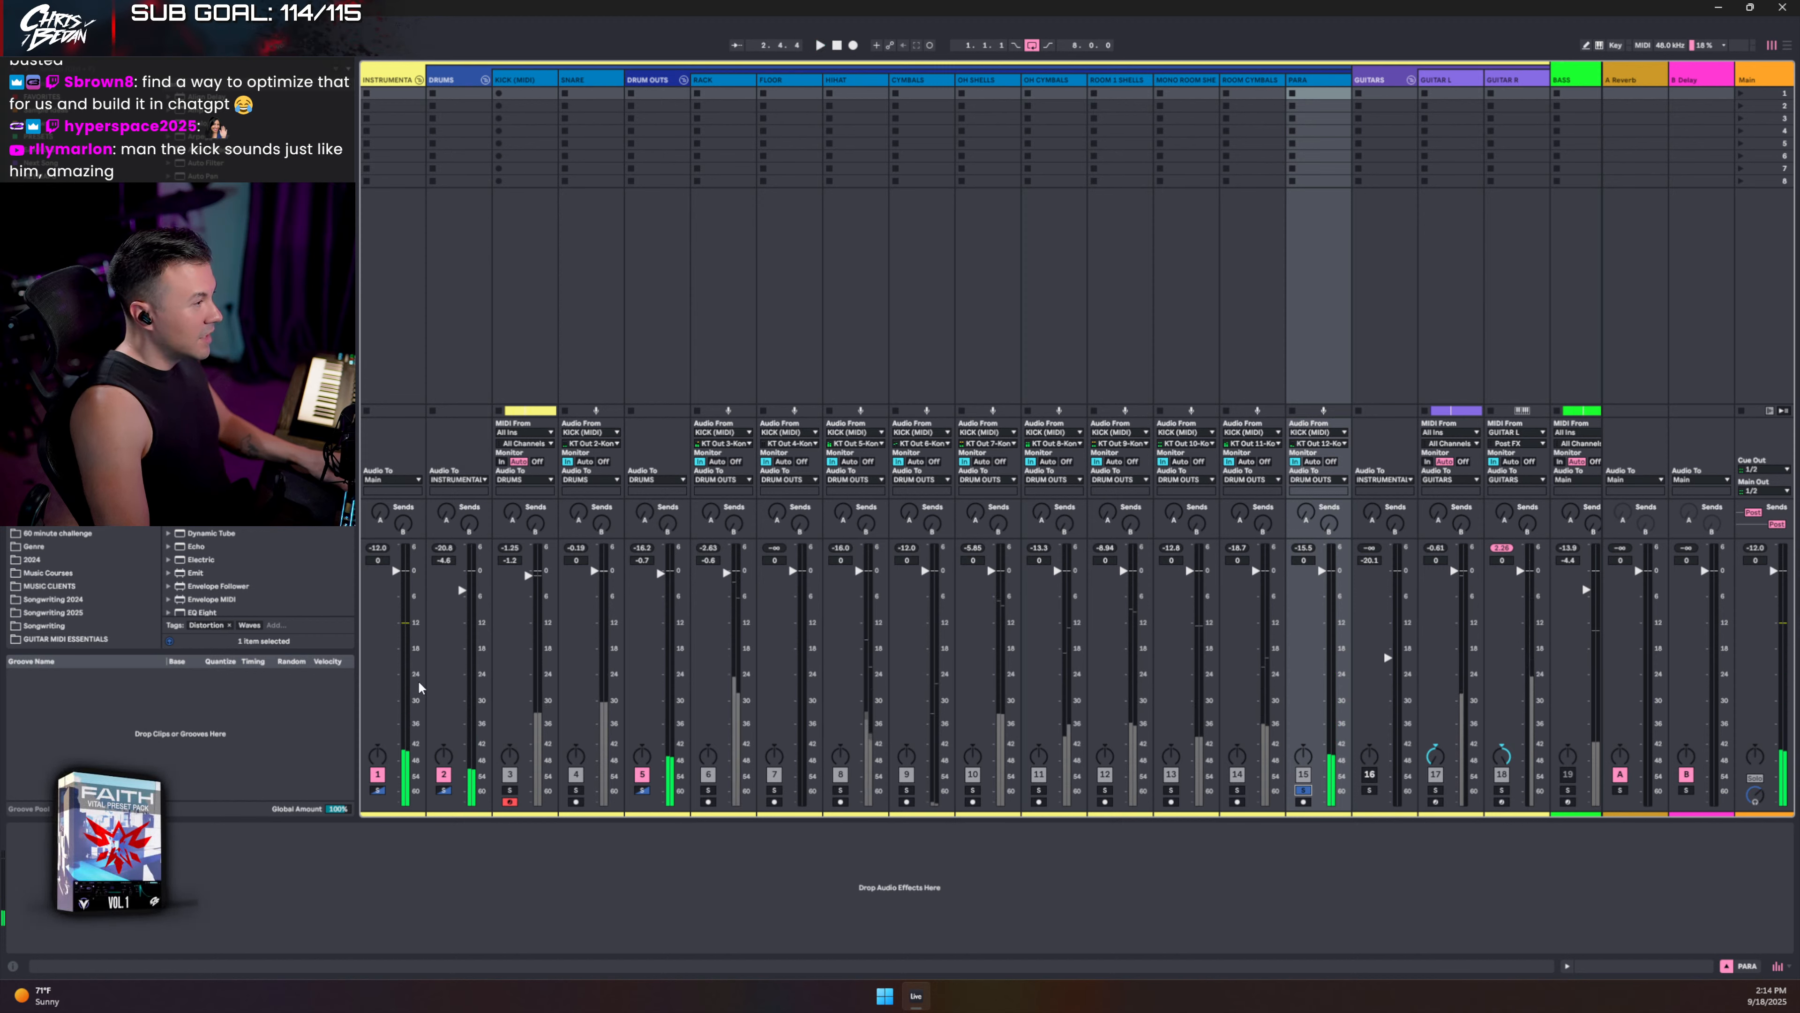
- Solo the KICK (MIDI) track instead of PARA and open its Kontakt instrument window
{"action": "left_click", "coordinate": [509, 790], "text": "ctrl"}
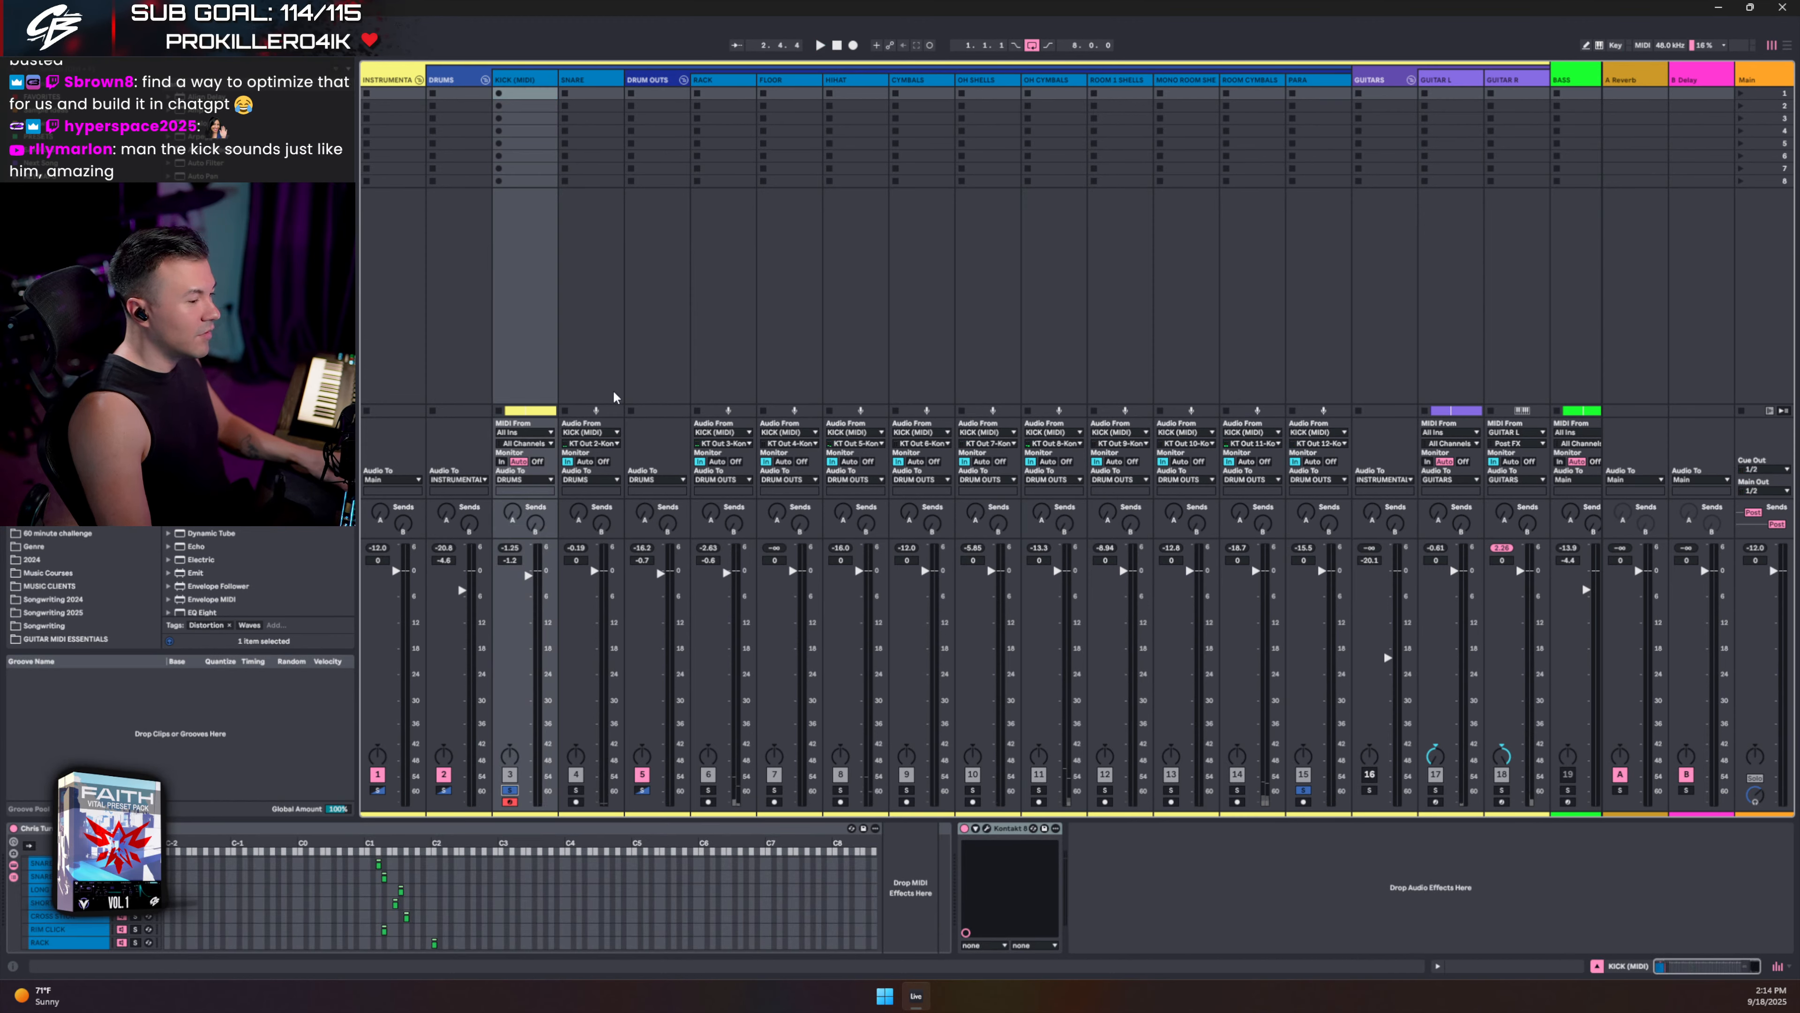
{"action": "left_click", "coordinate": [1304, 790]}
{"action": "key", "text": "space"}
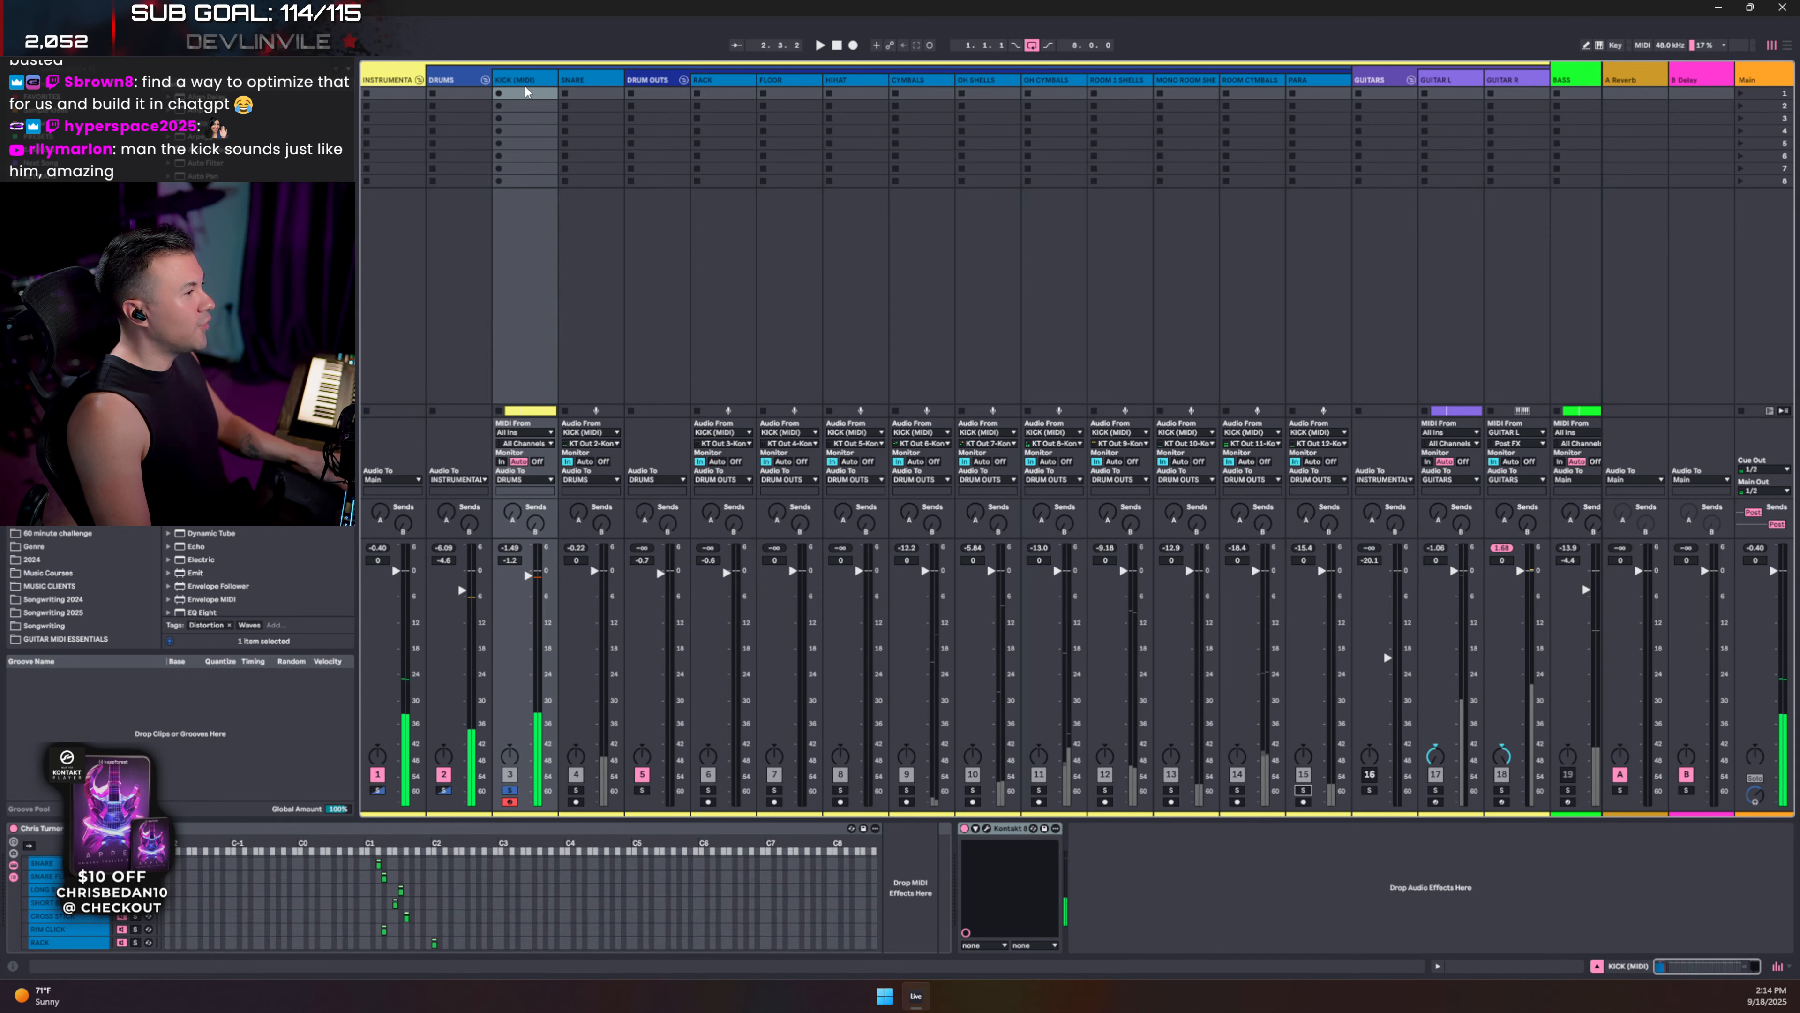
{"action": "left_click", "coordinate": [987, 828]}
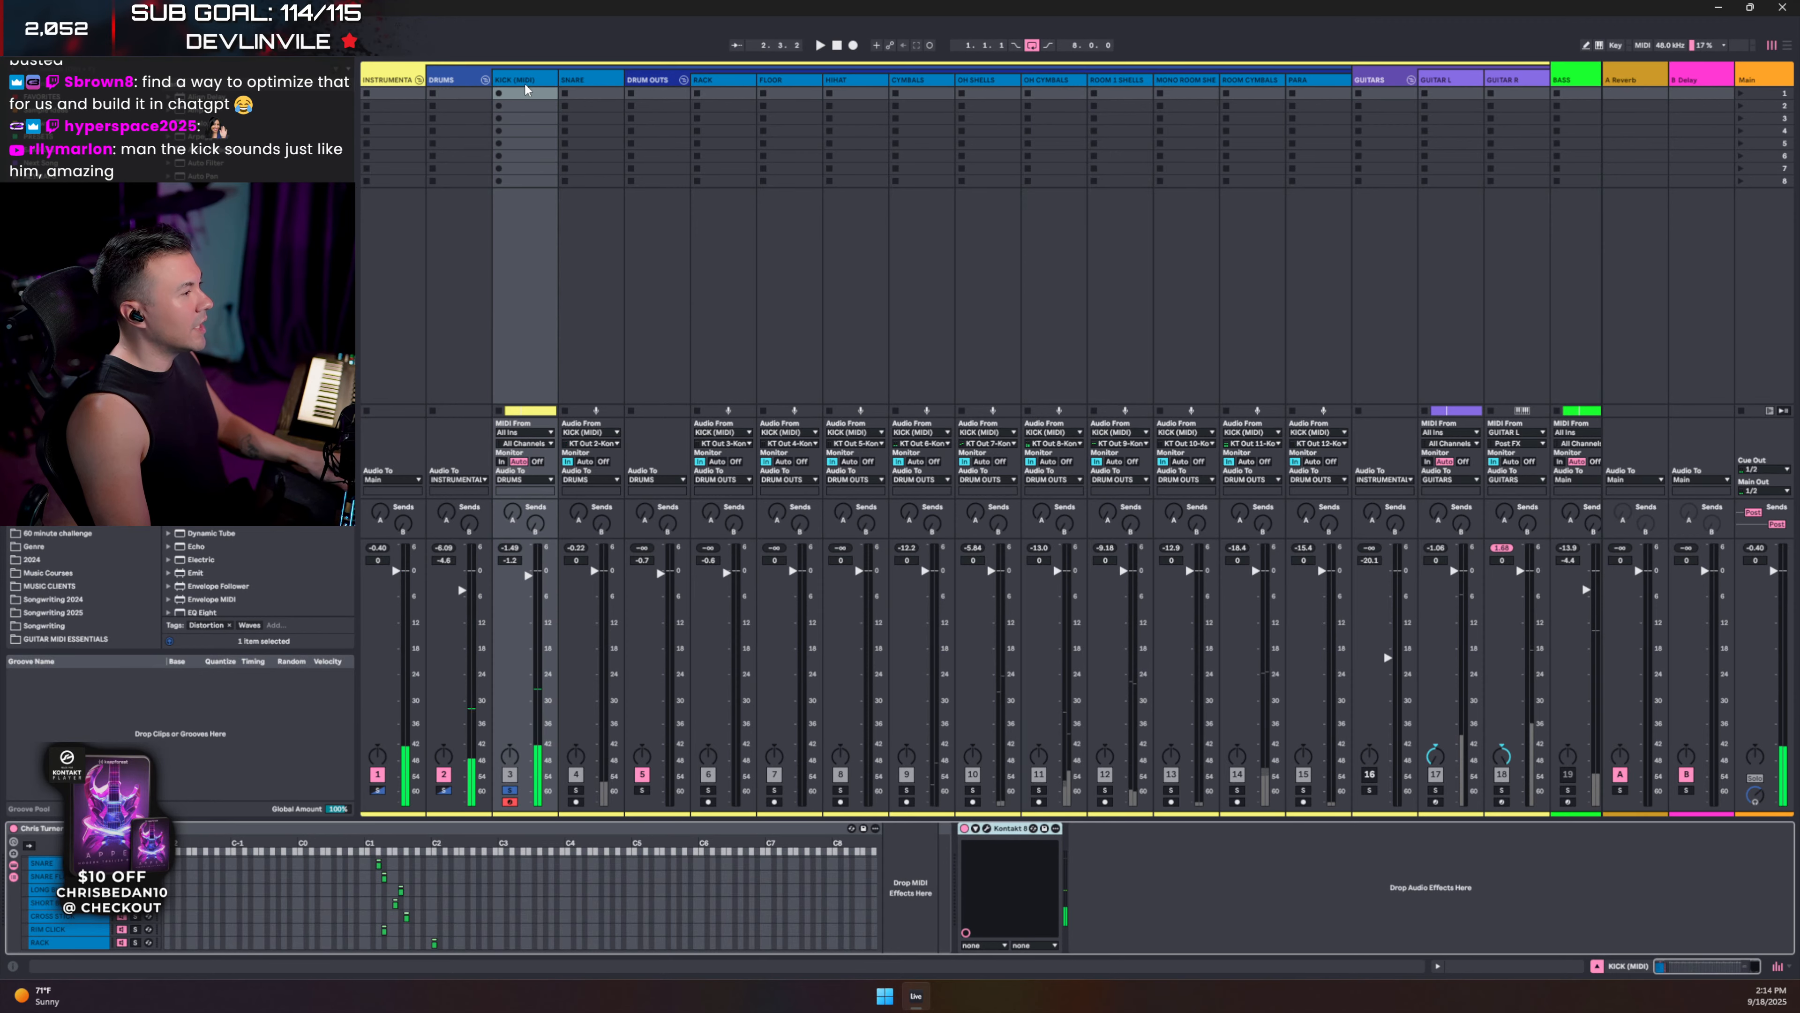
{"action": "left_click", "coordinate": [979, 831]}
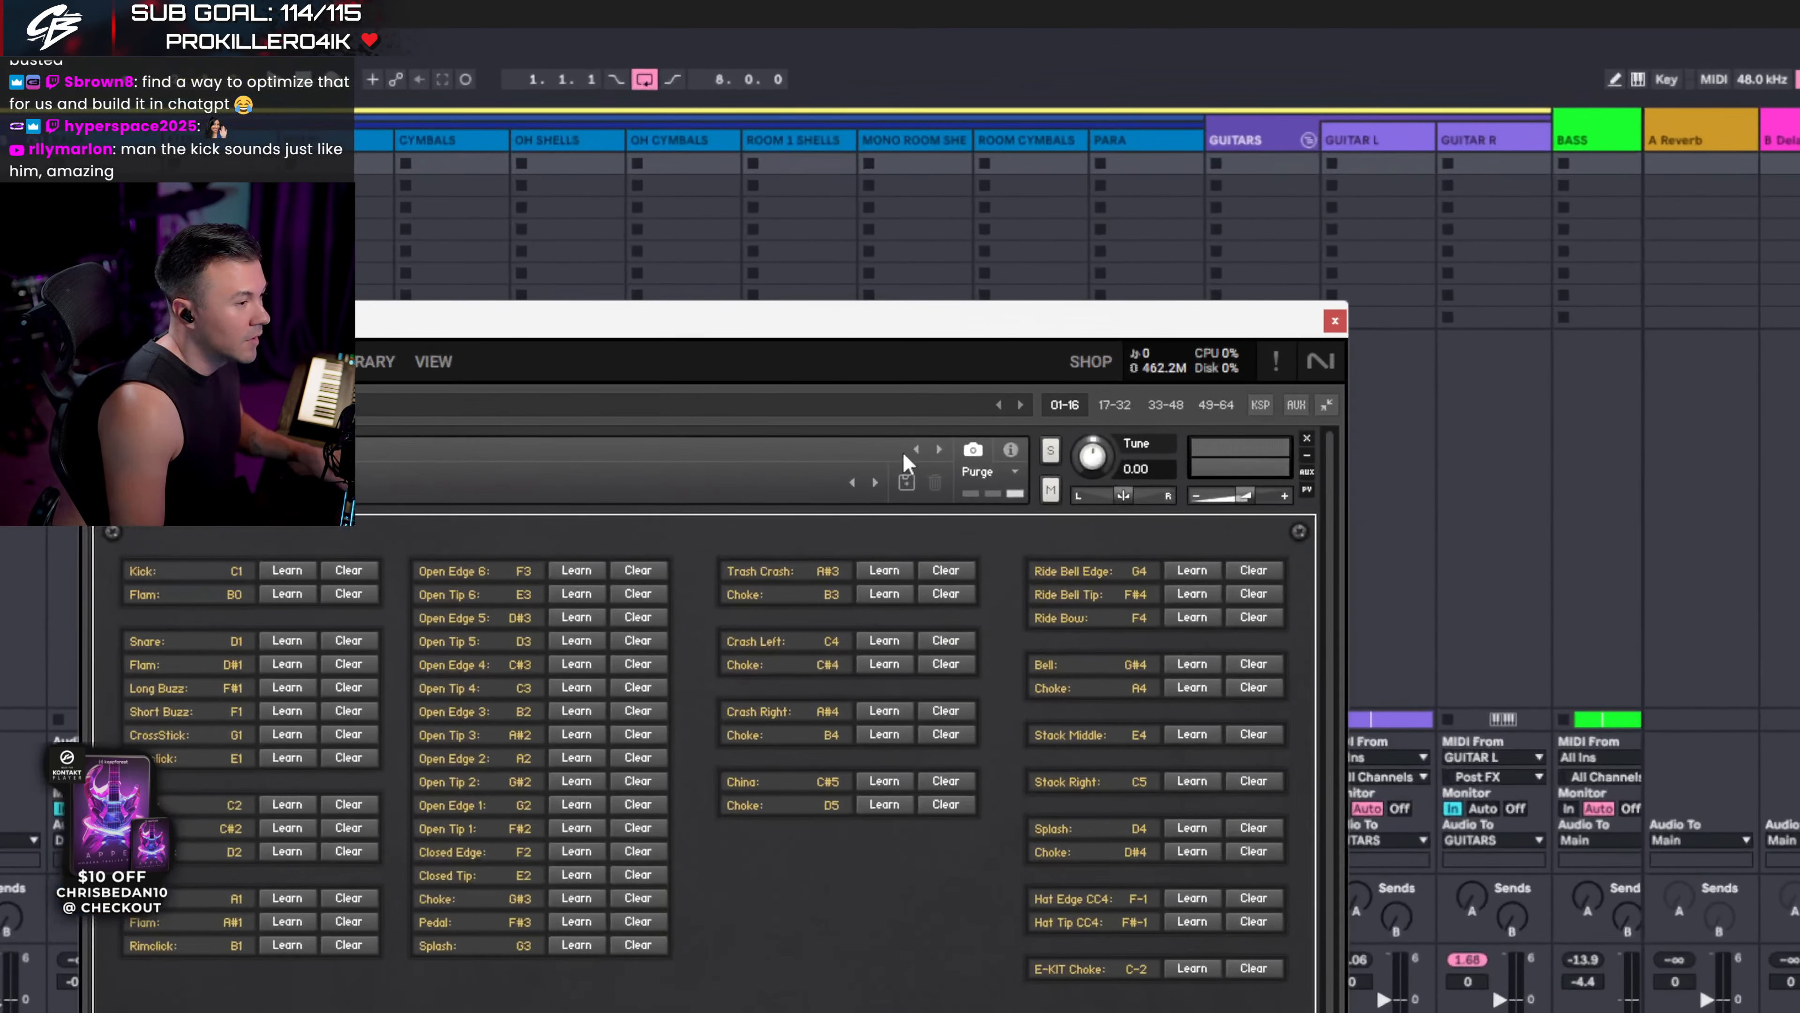
- Route the drum instrument's output to Out 14 + Groups and switch Kontakt to KIT VIEW
{"action": "left_click", "coordinate": [1011, 449]}
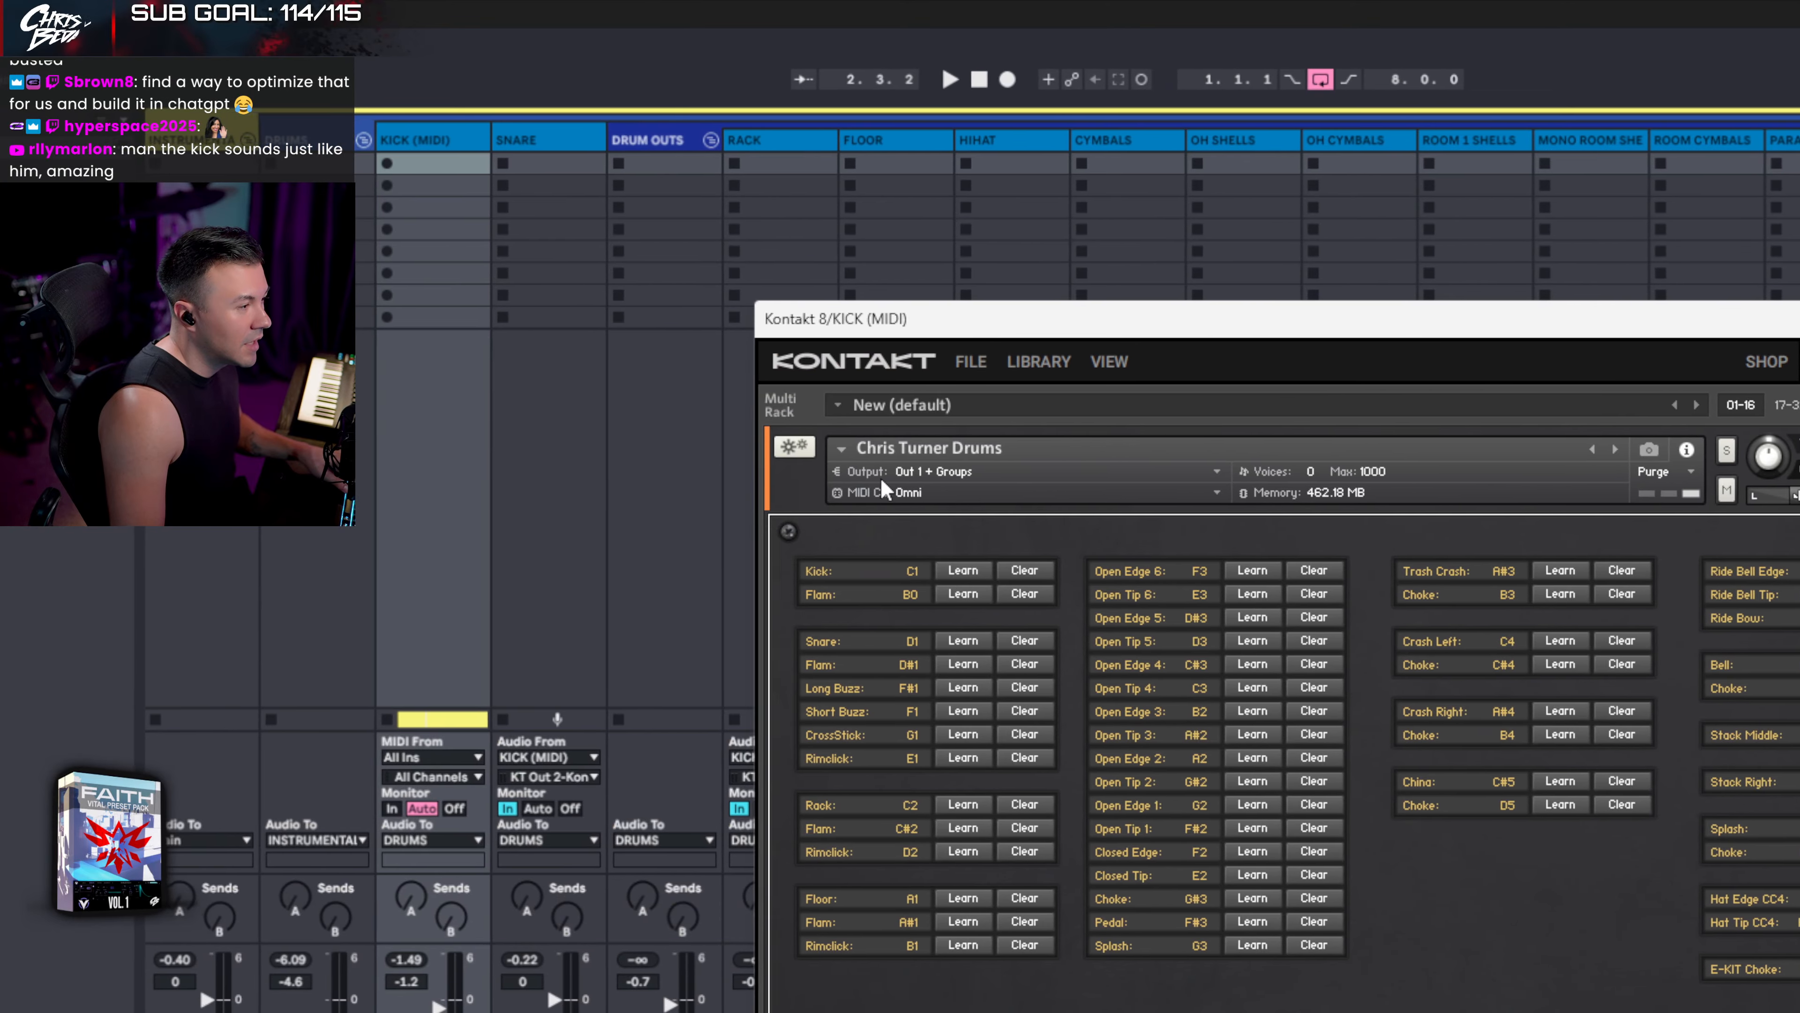
{"action": "left_click", "coordinate": [903, 470]}
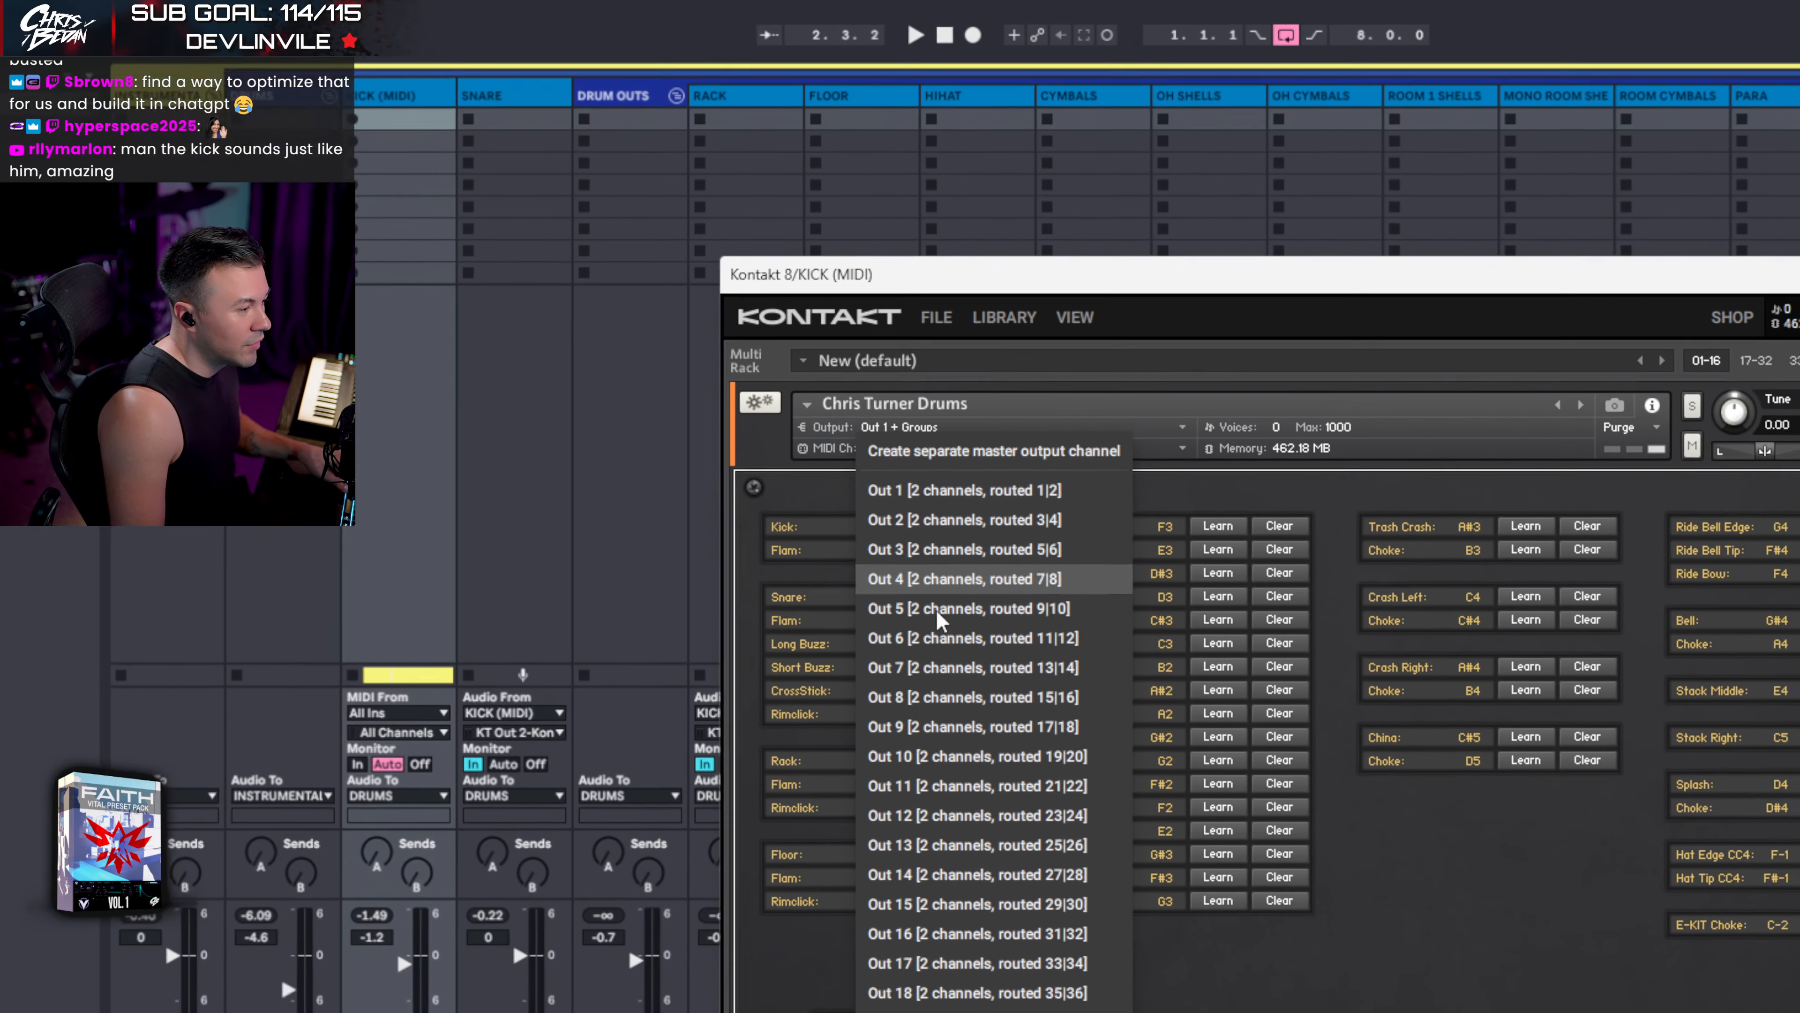
{"action": "left_click", "coordinate": [928, 874]}
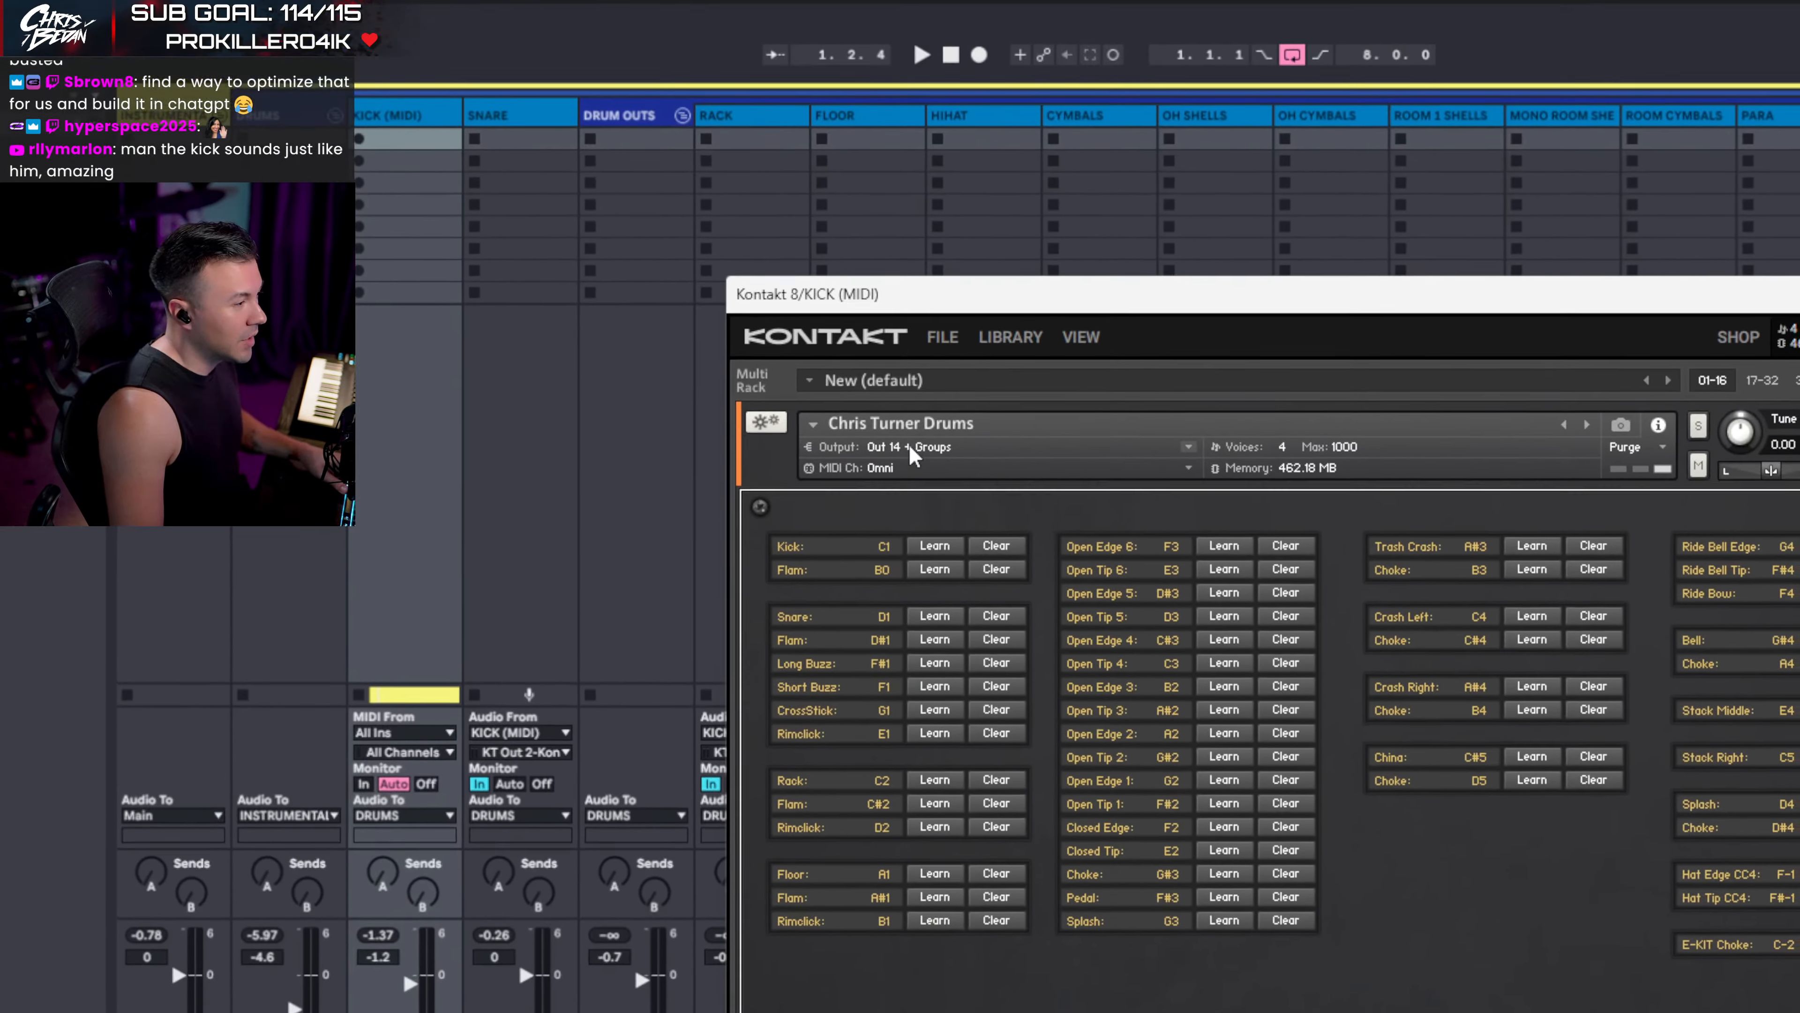
{"action": "left_click", "coordinate": [909, 446]}
{"action": "left_click", "coordinate": [907, 443]}
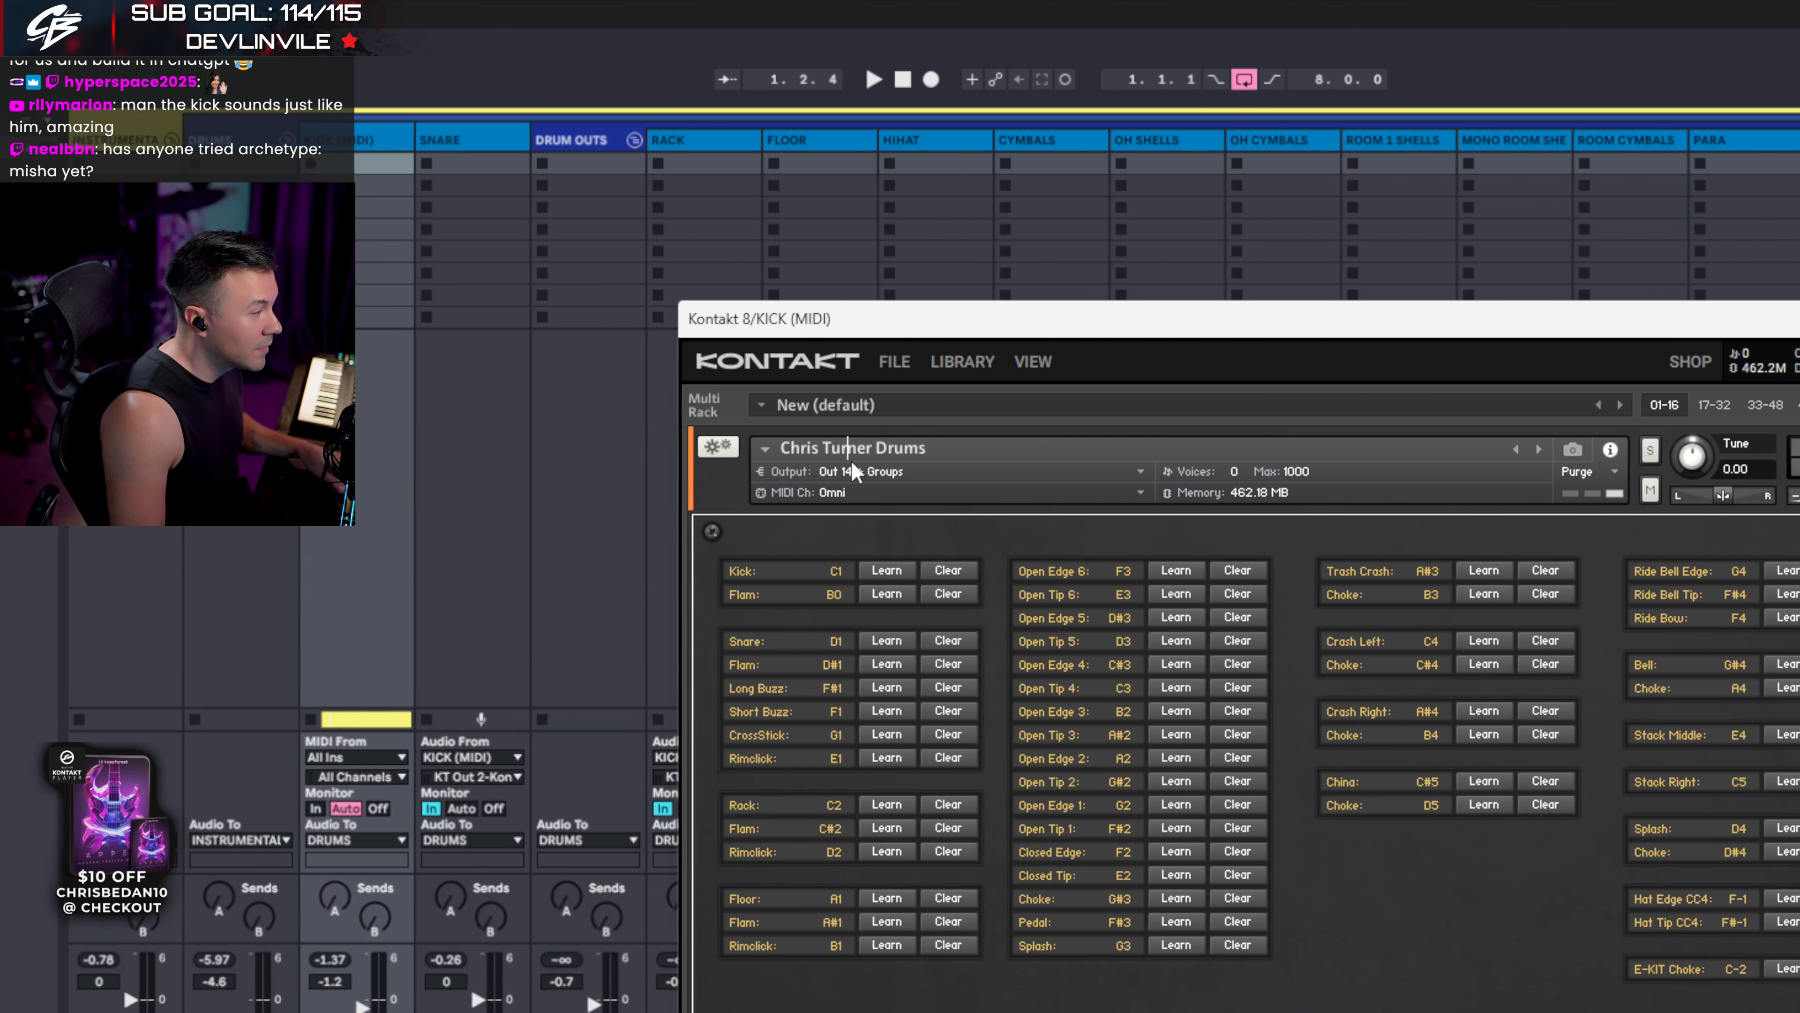
{"action": "left_click", "coordinate": [155, 472]}
{"action": "left_click", "coordinate": [890, 470]}
{"action": "left_click", "coordinate": [890, 470]}
{"action": "left_click", "coordinate": [891, 470]}
{"action": "left_click", "coordinate": [890, 471]}
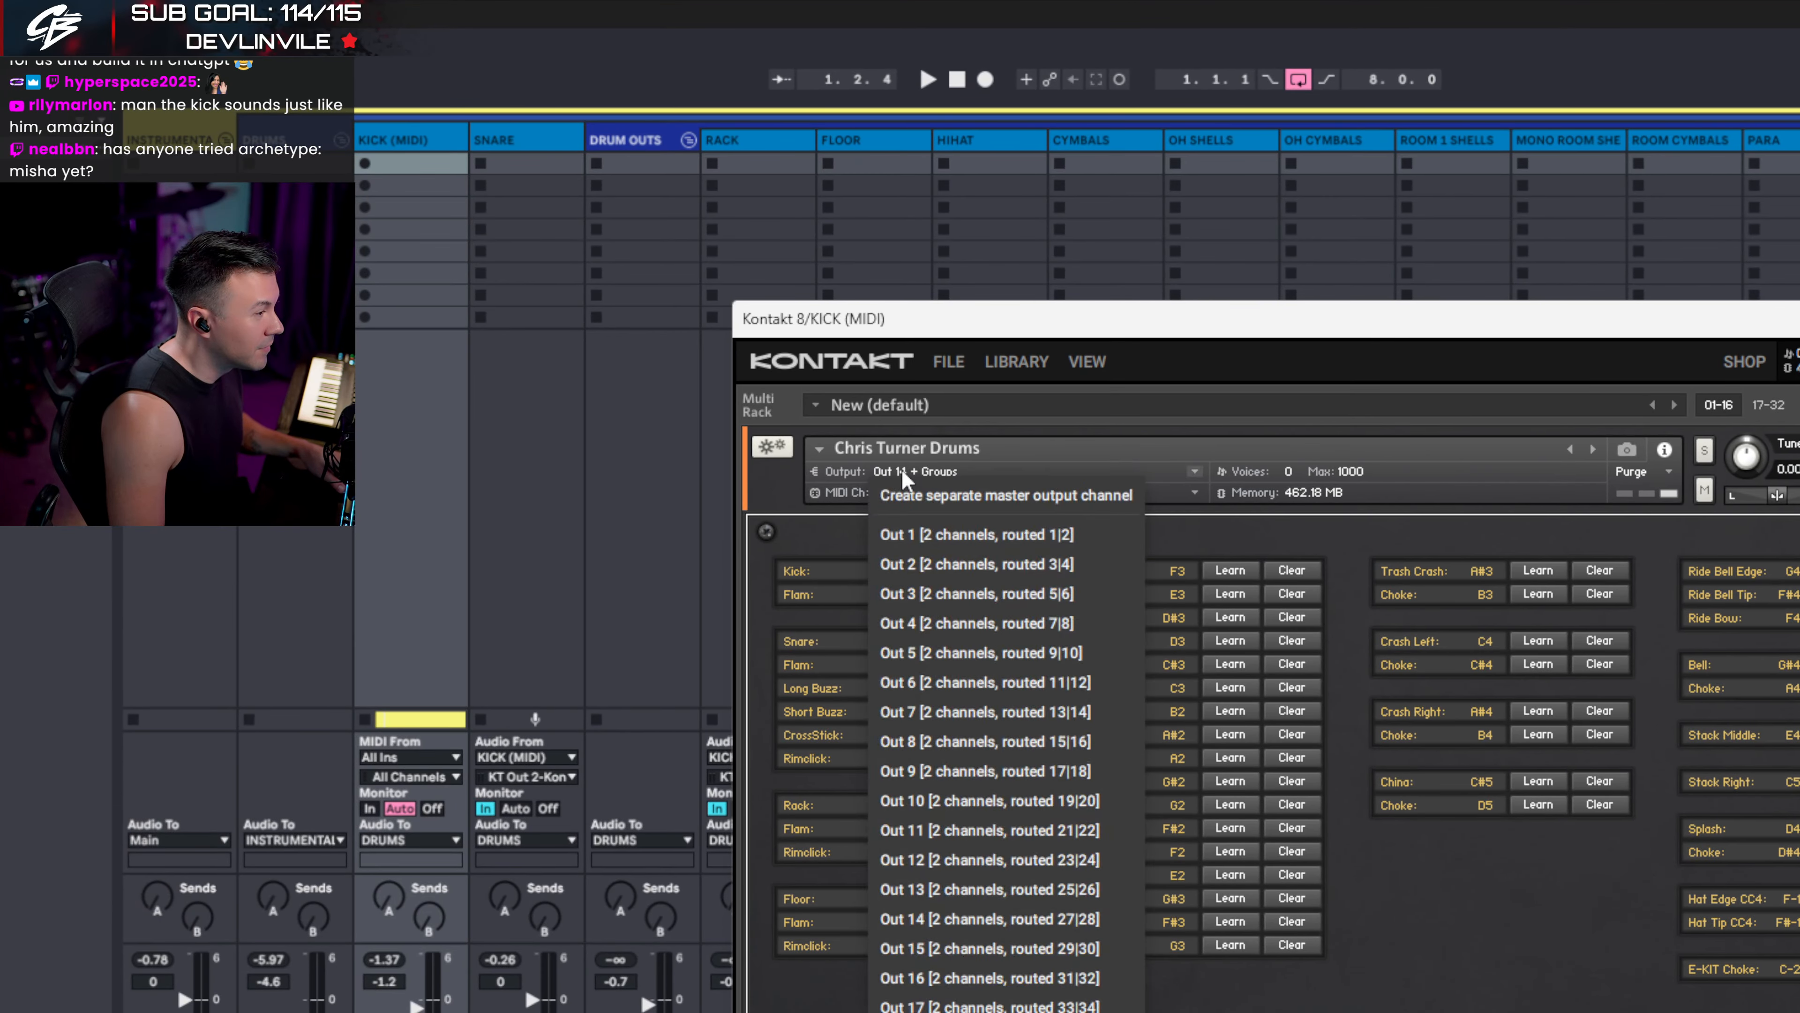
{"action": "left_click", "coordinate": [891, 470]}
{"action": "left_click", "coordinate": [890, 471]}
{"action": "left_click", "coordinate": [901, 469]}
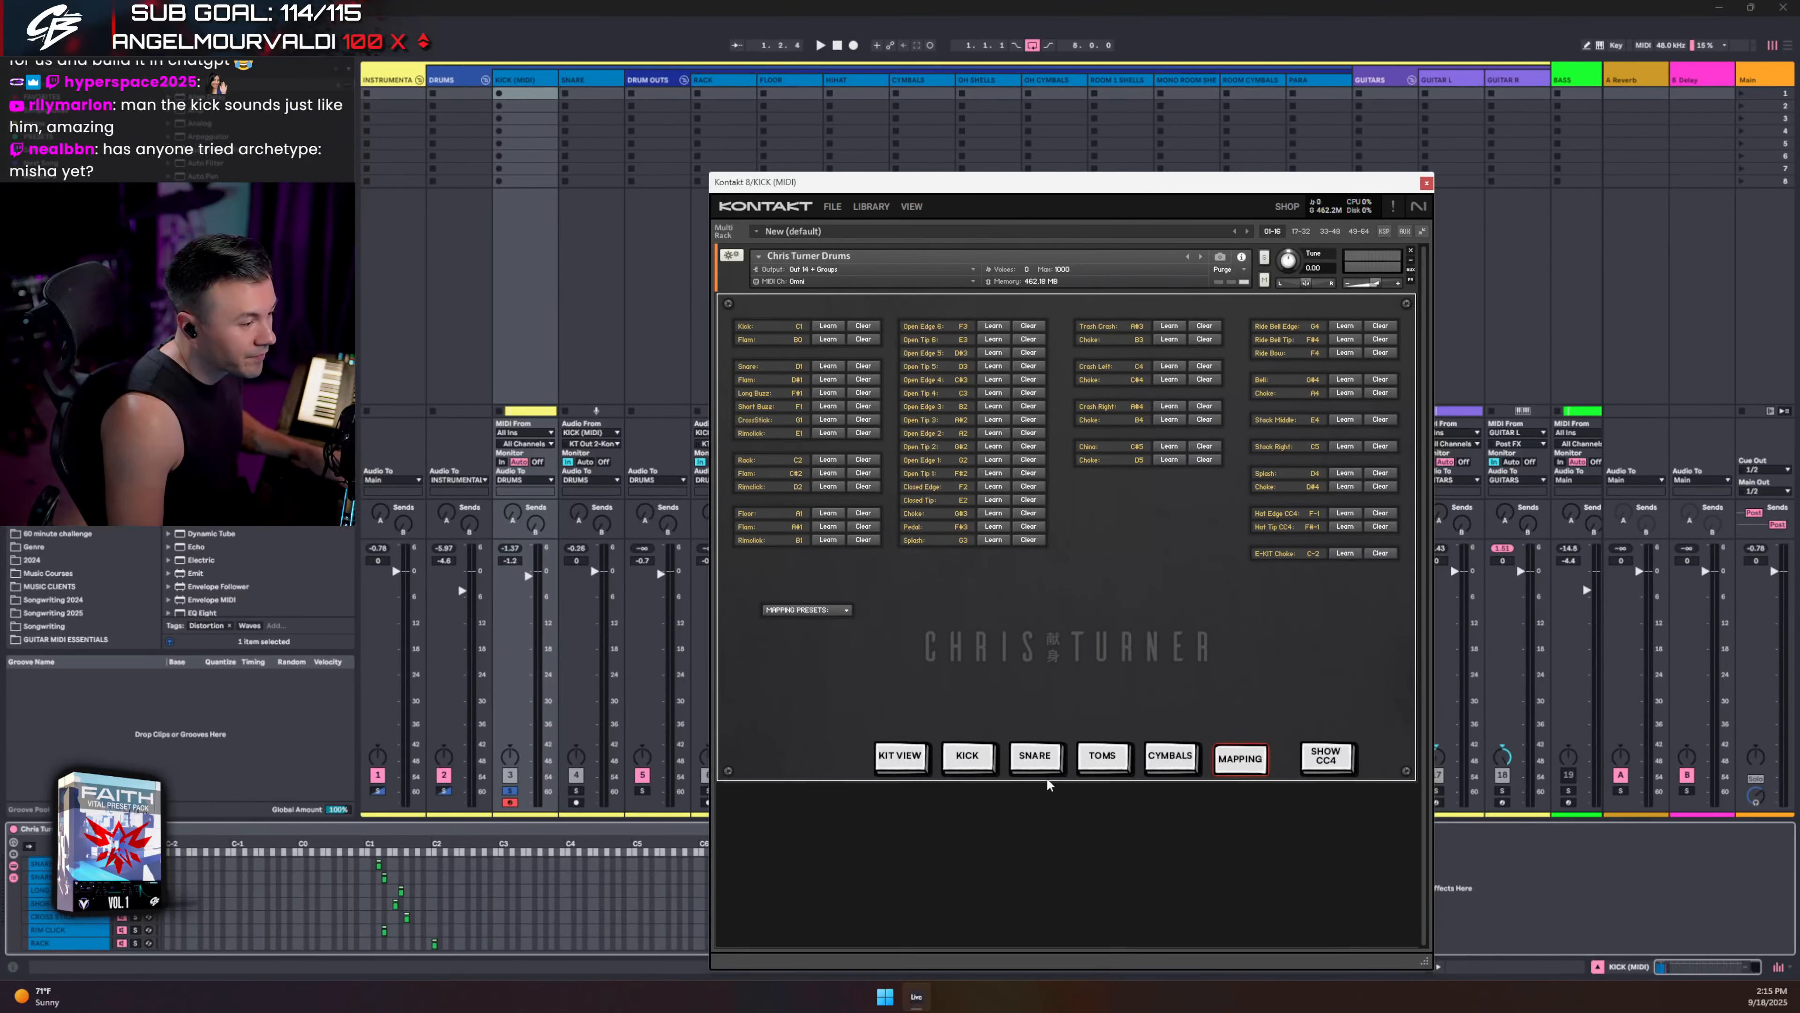
{"action": "left_click", "coordinate": [891, 764]}
{"action": "key", "text": "space"}
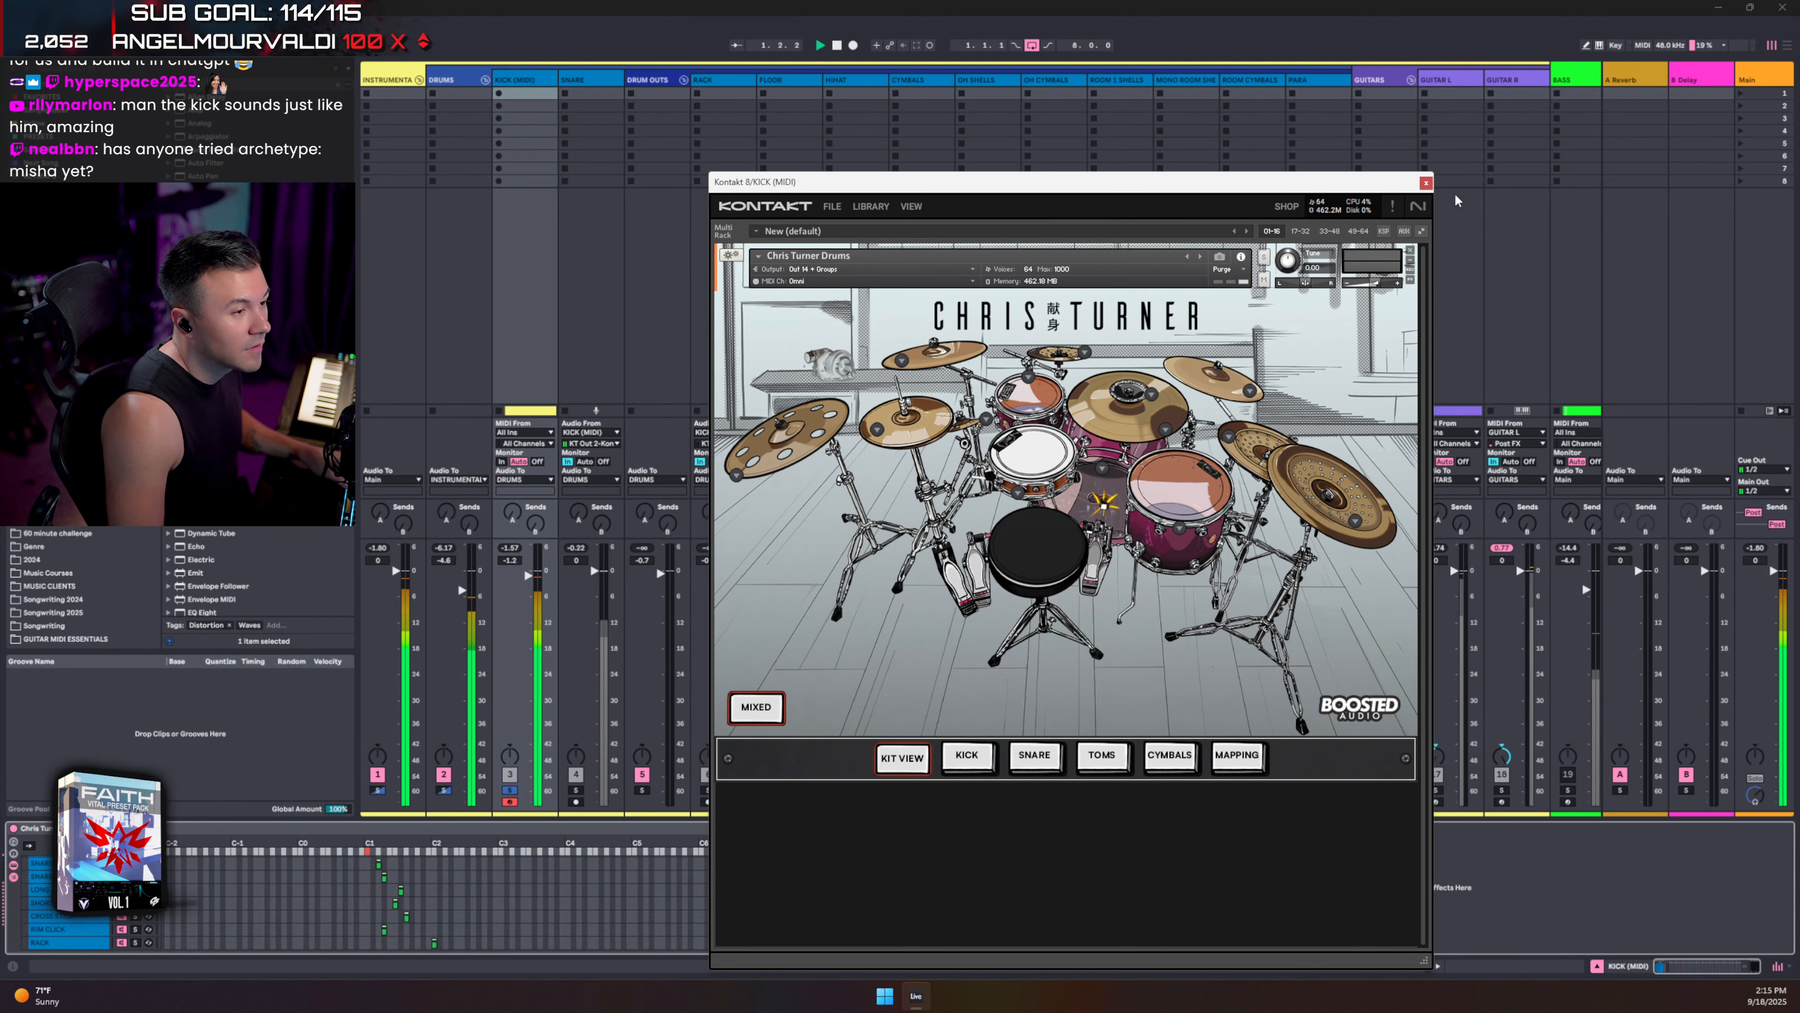
- Close Kontakt, inspect the KICK FLAM notes in the kick clip, and collapse the DRUM OUTS group
{"action": "left_click", "coordinate": [1426, 183]}
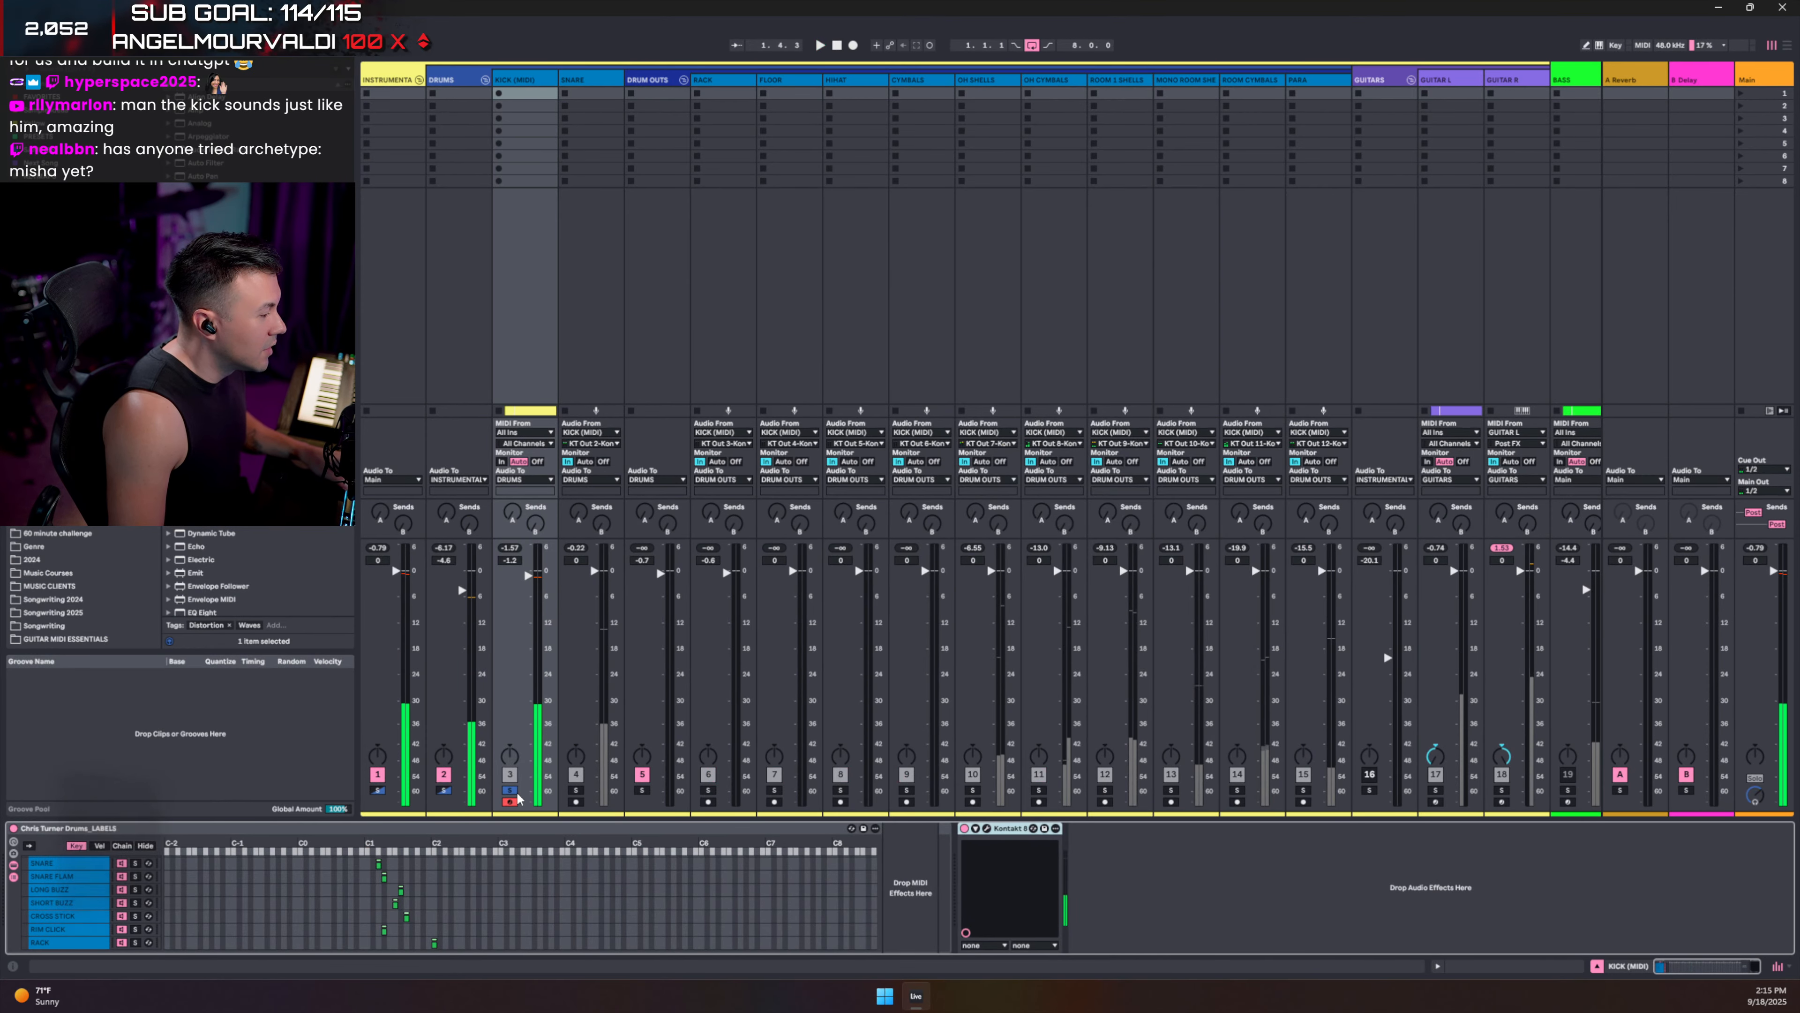
{"action": "key", "text": "Tab"}
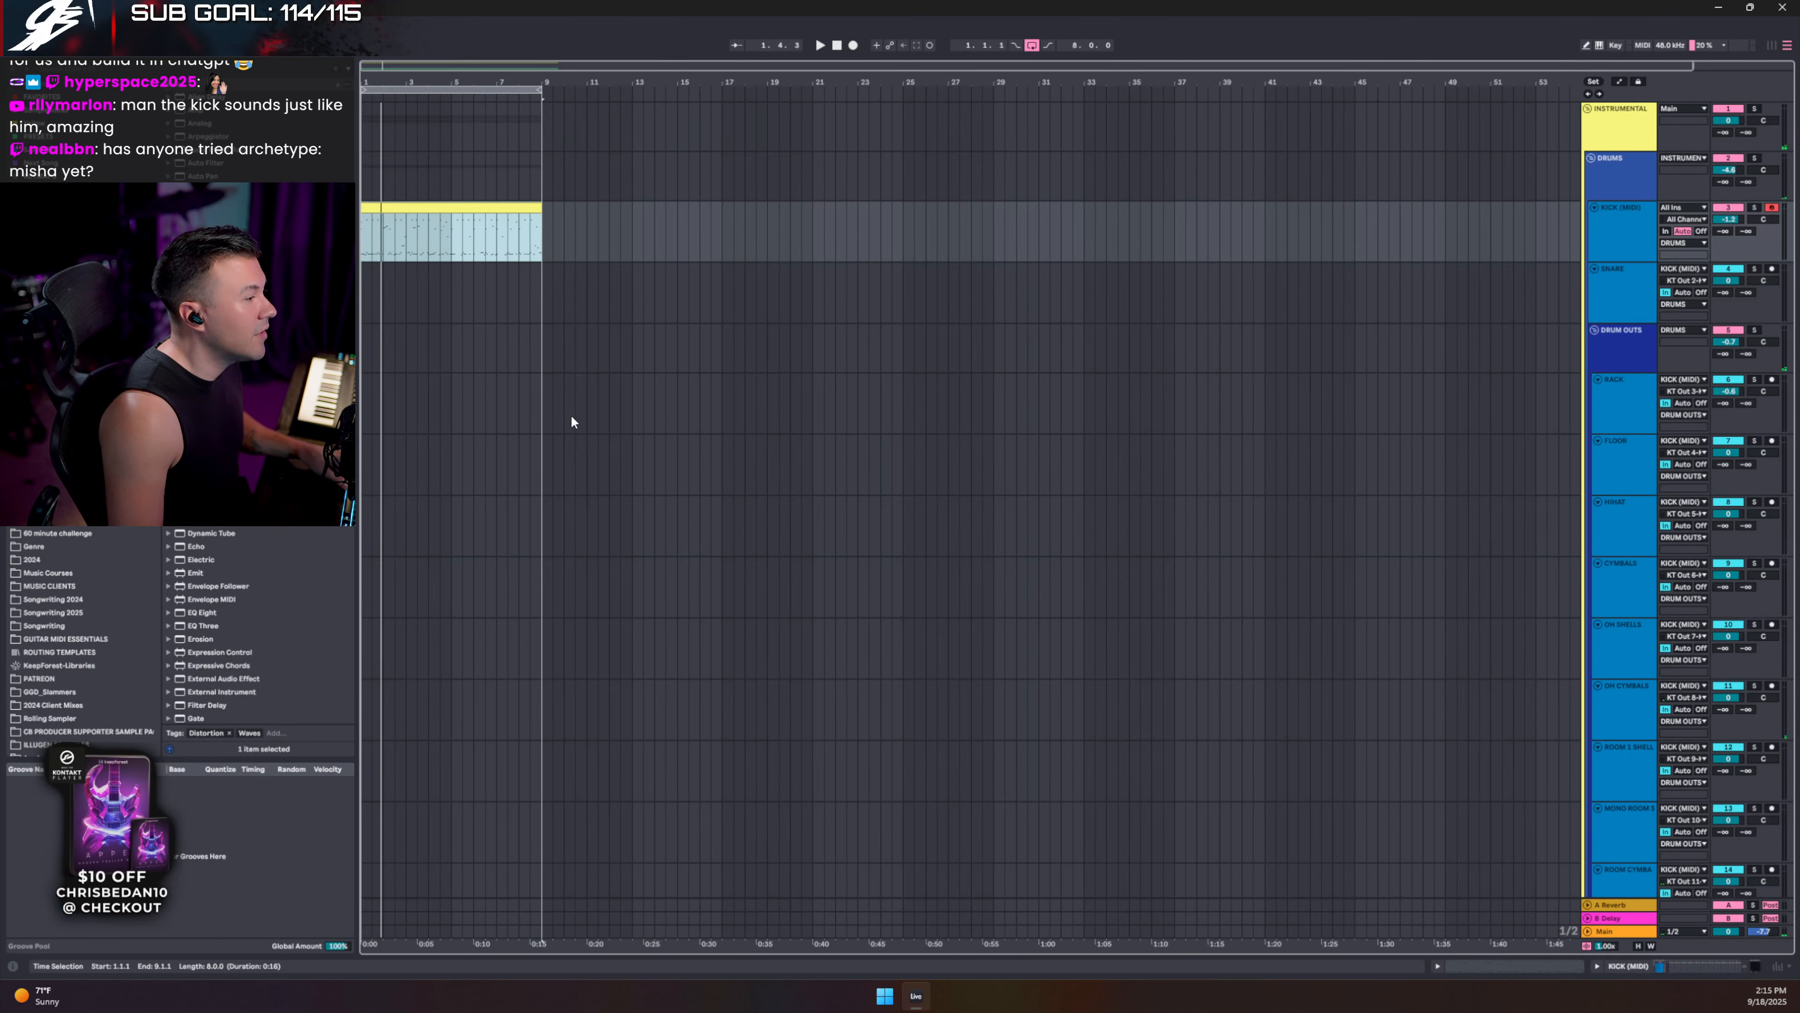
{"action": "double_click", "coordinate": [431, 205]}
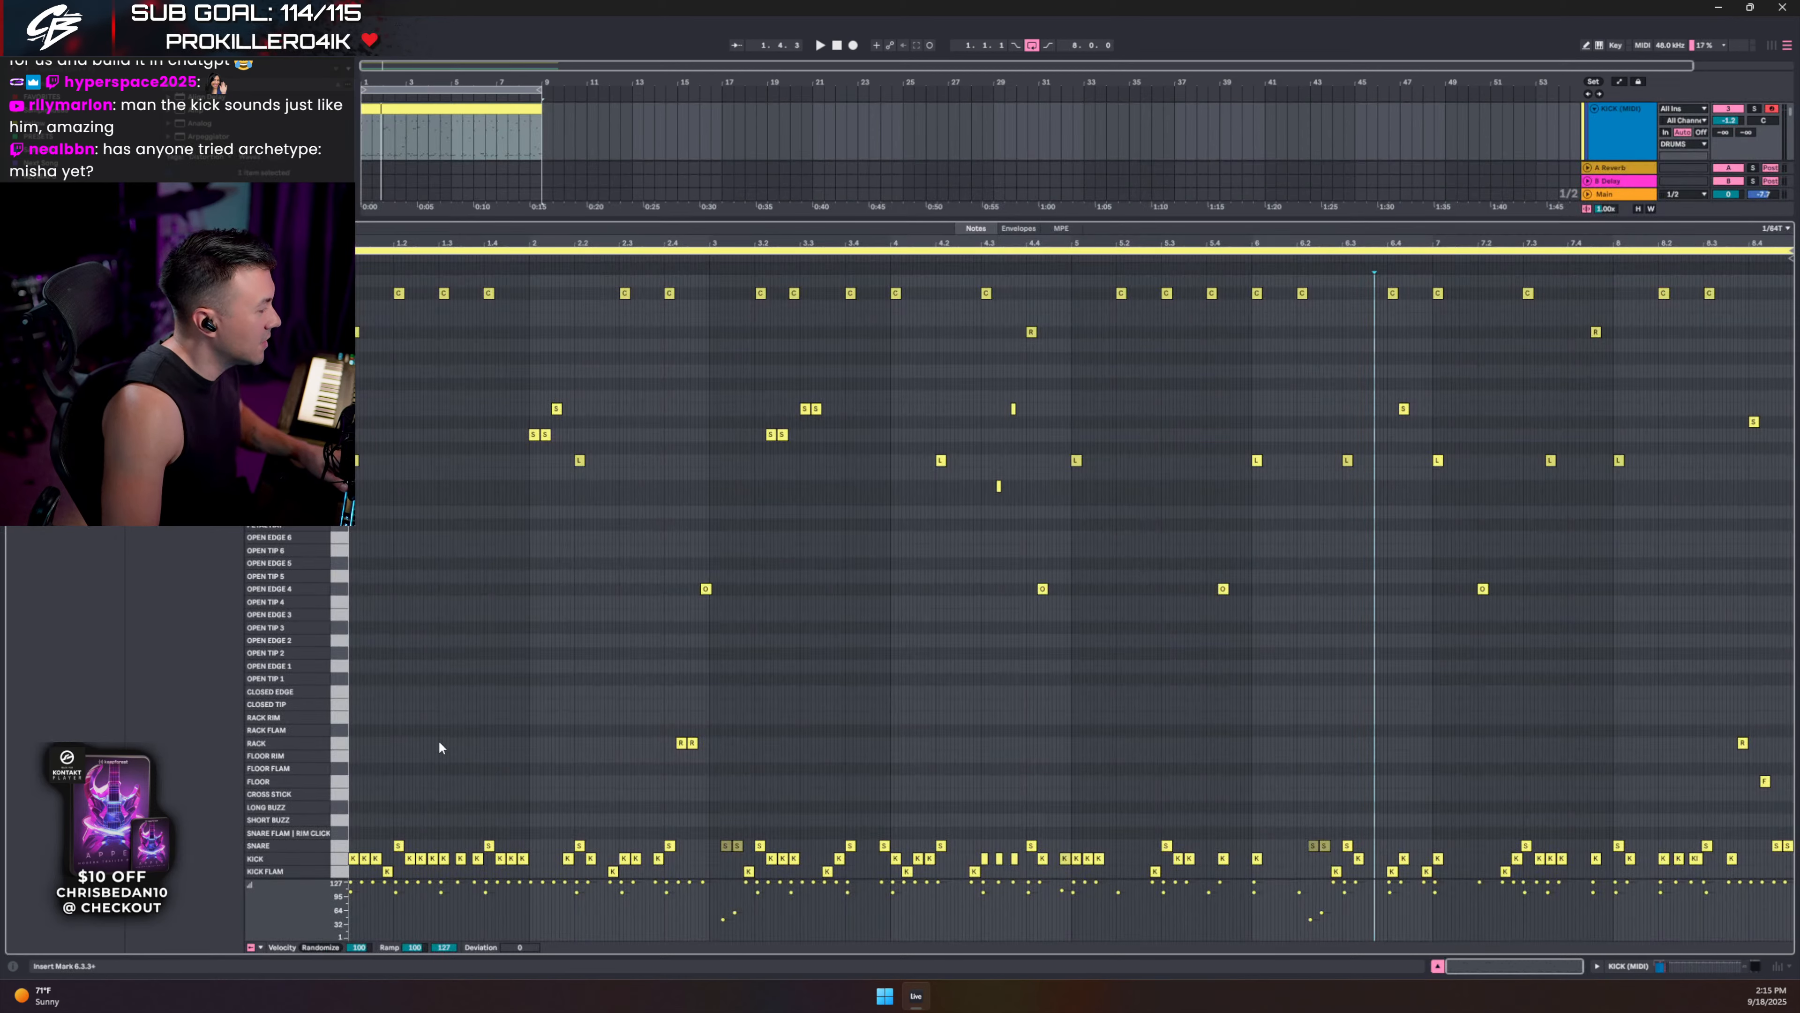
{"action": "left_click", "coordinate": [341, 873]}
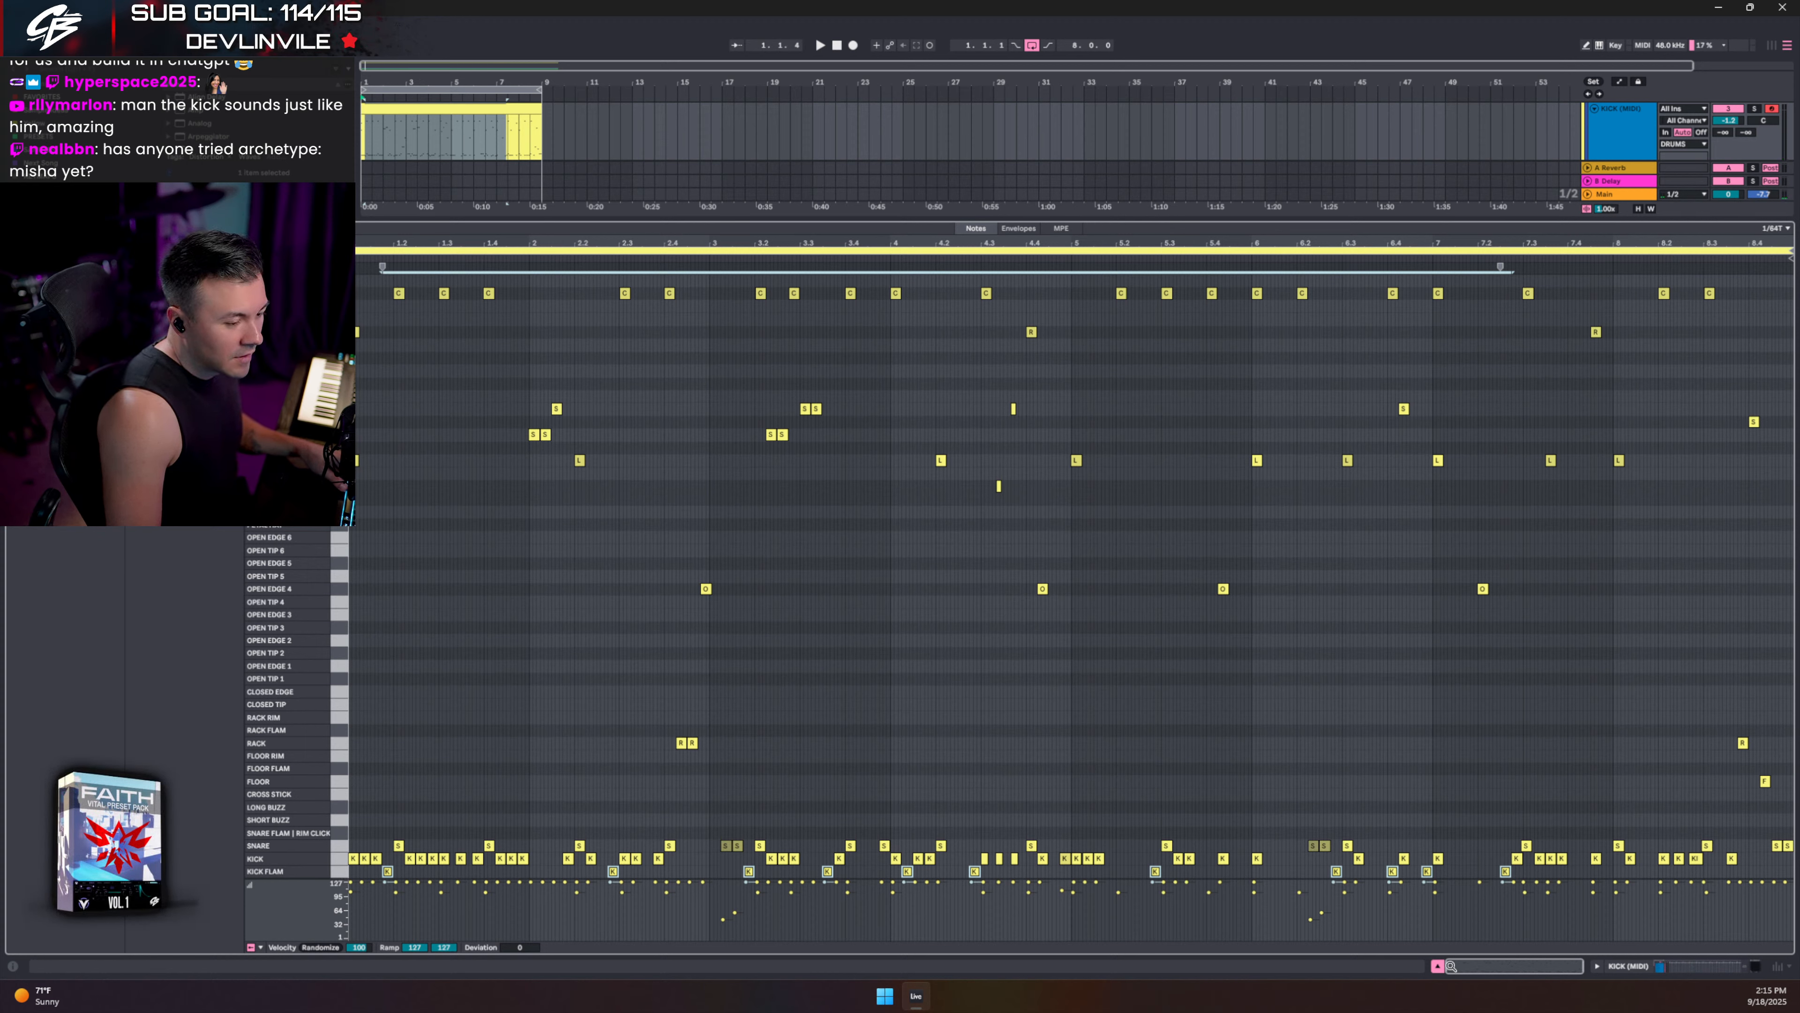
{"action": "left_click", "coordinate": [1438, 966]}
{"action": "key", "text": "Tab"}
{"action": "key", "text": "Tab"}
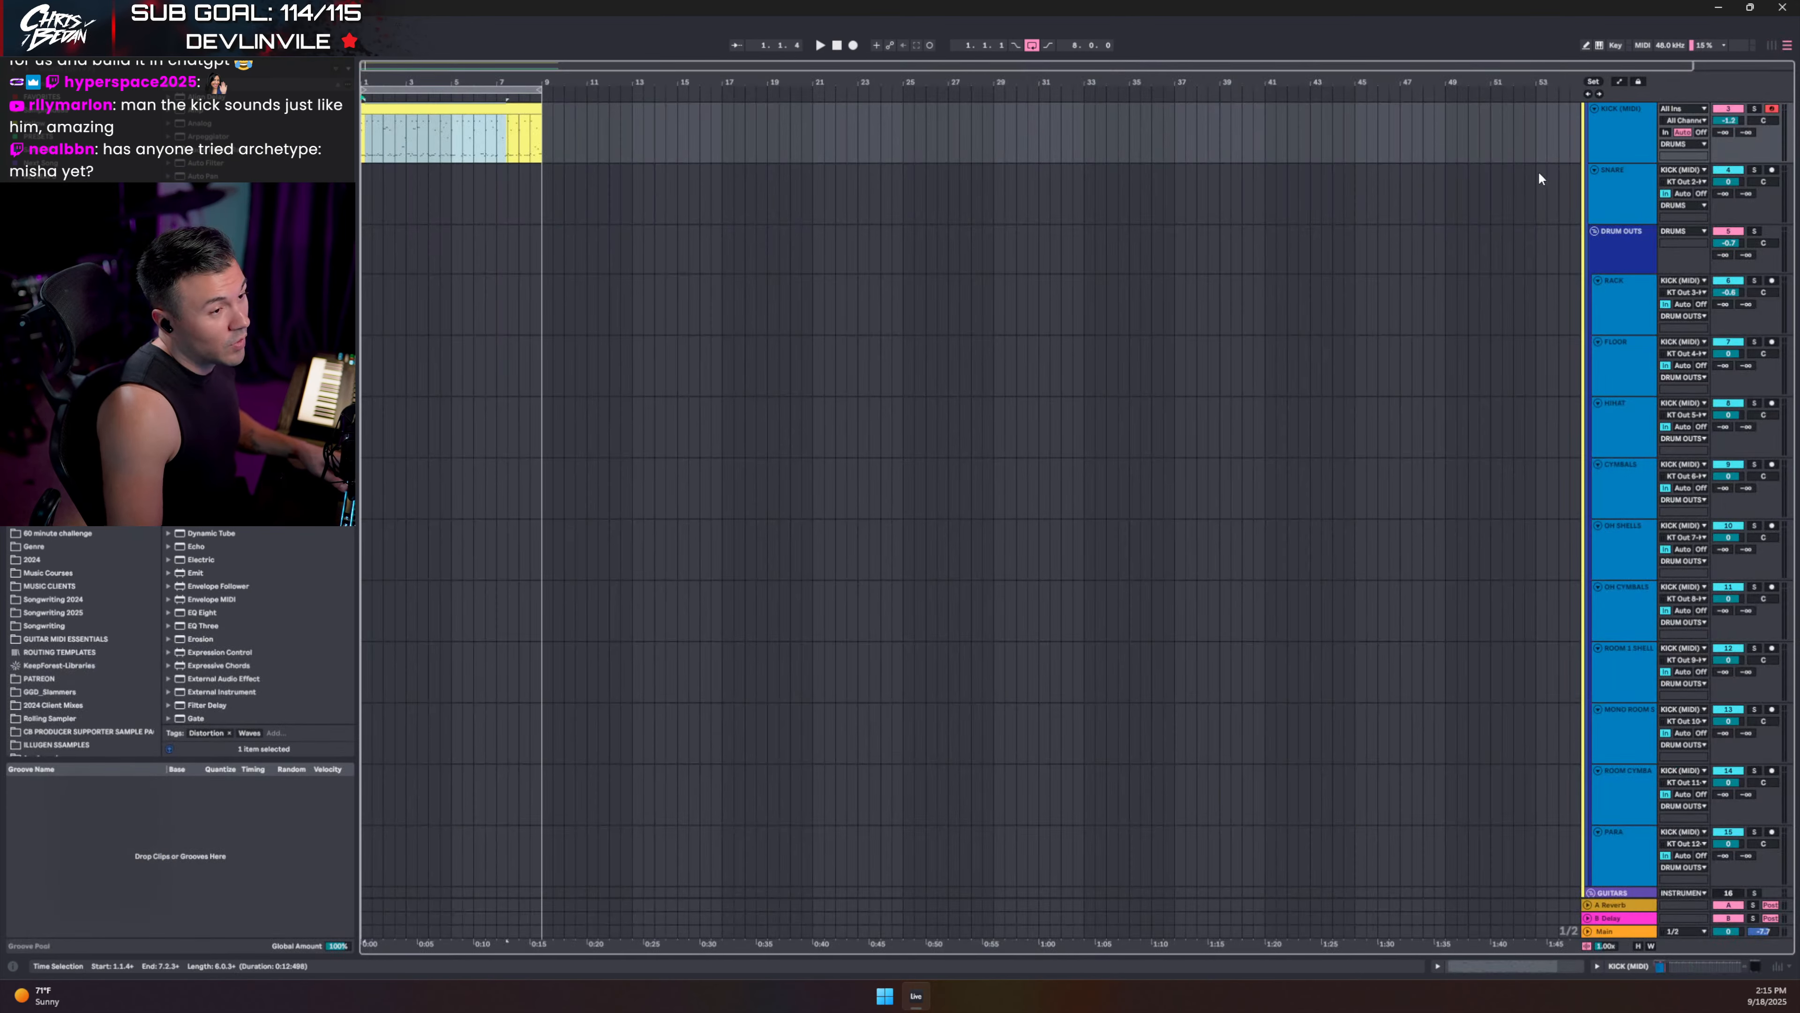
{"action": "left_click", "coordinate": [1595, 231]}
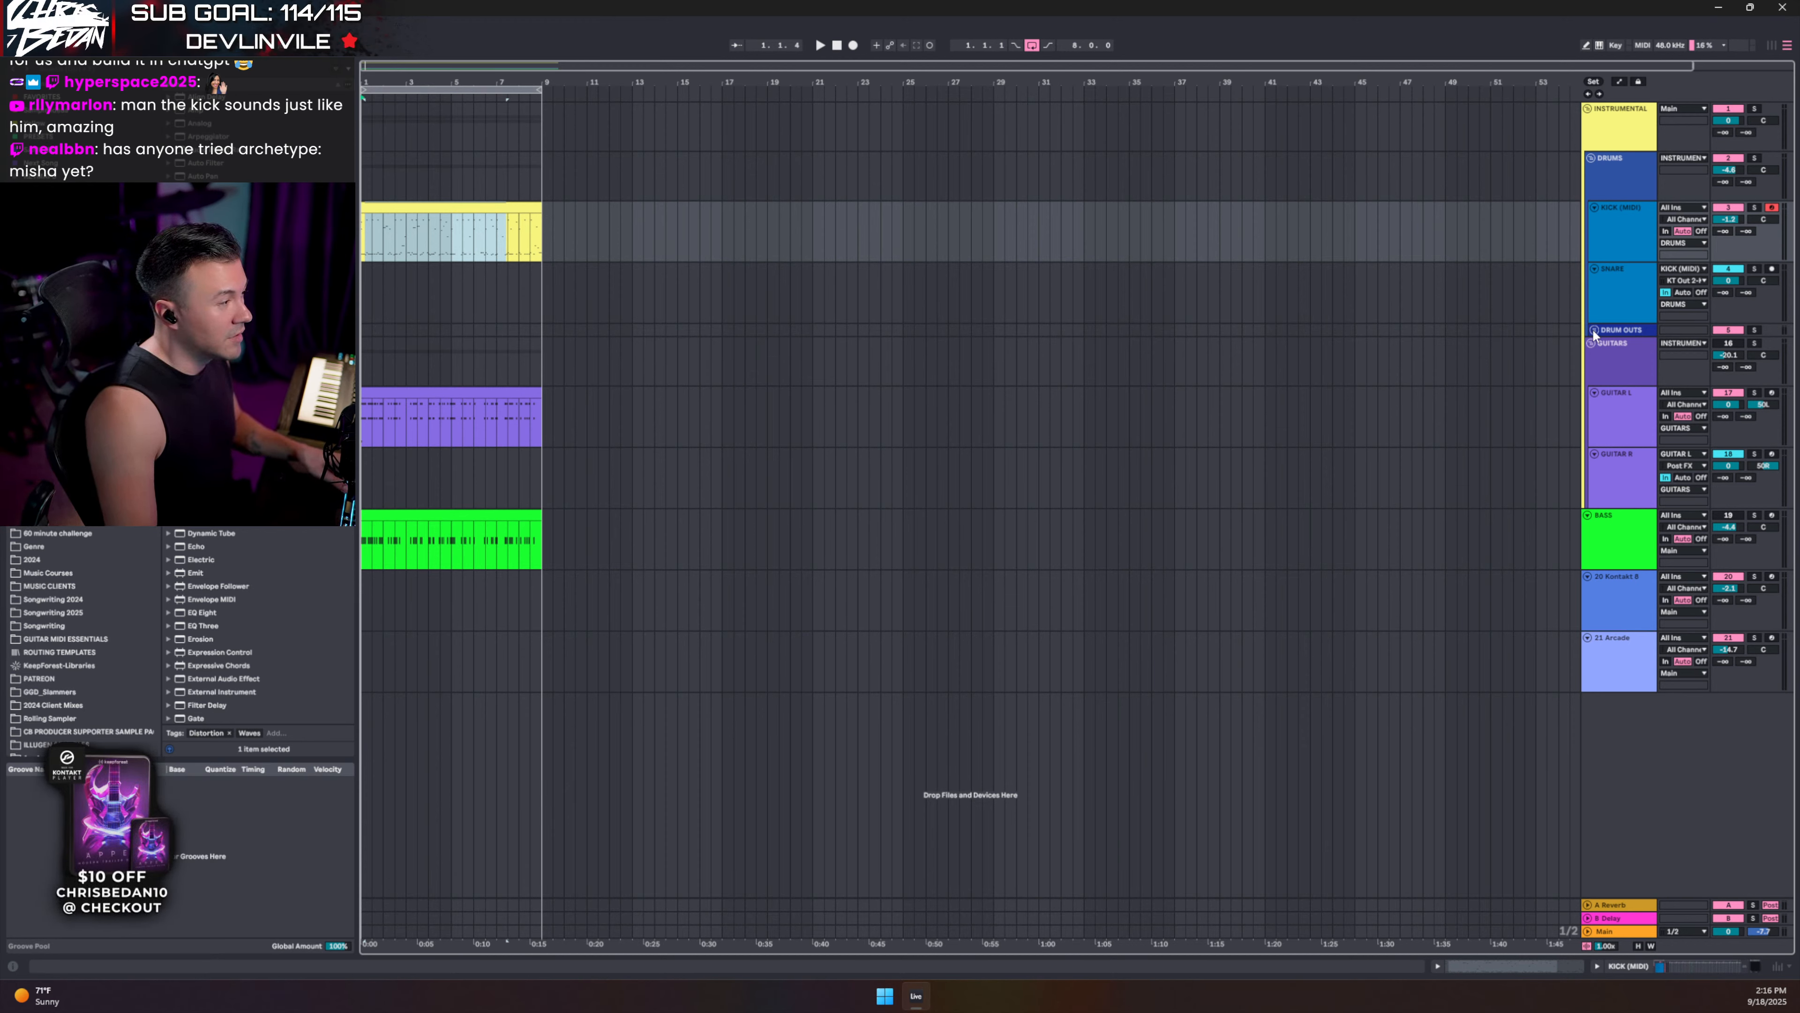
- Turn GUITARS back on at about -15 dB and BASS on at -4.1 dB
{"action": "key", "text": "space"}
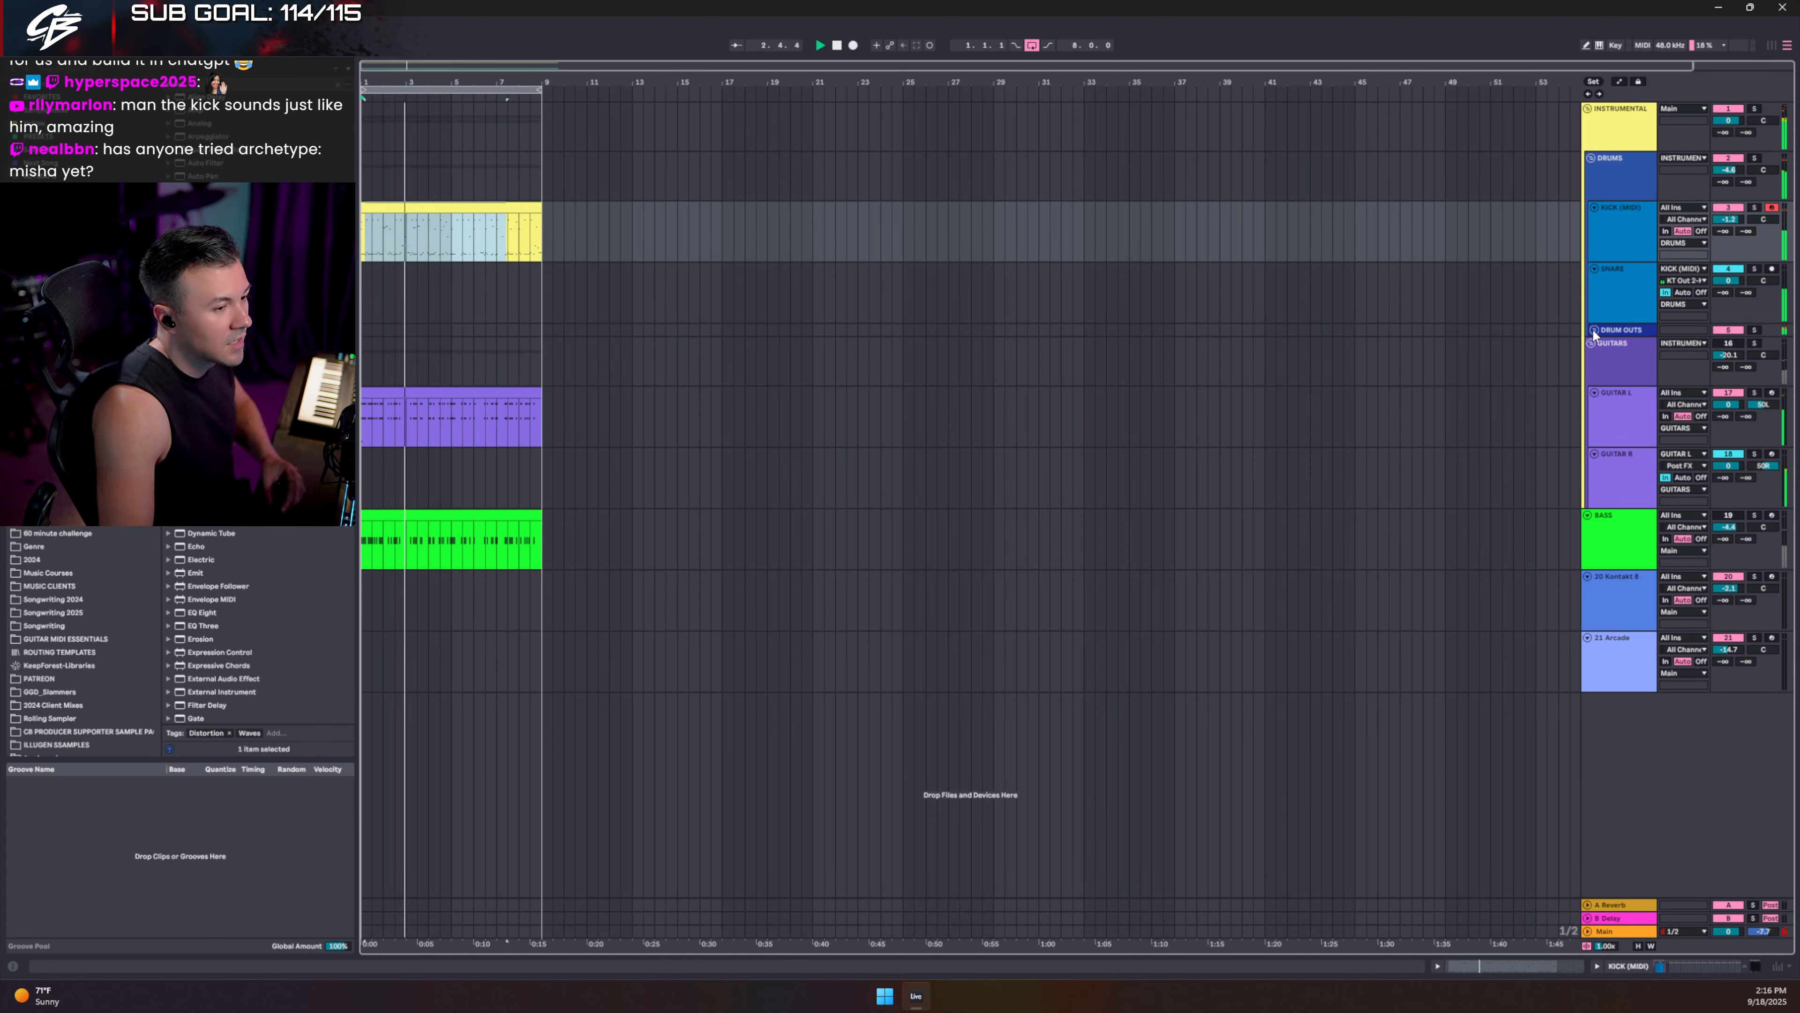
{"action": "key", "text": "space"}
{"action": "left_click", "coordinate": [1725, 344]}
{"action": "key", "text": "space"}
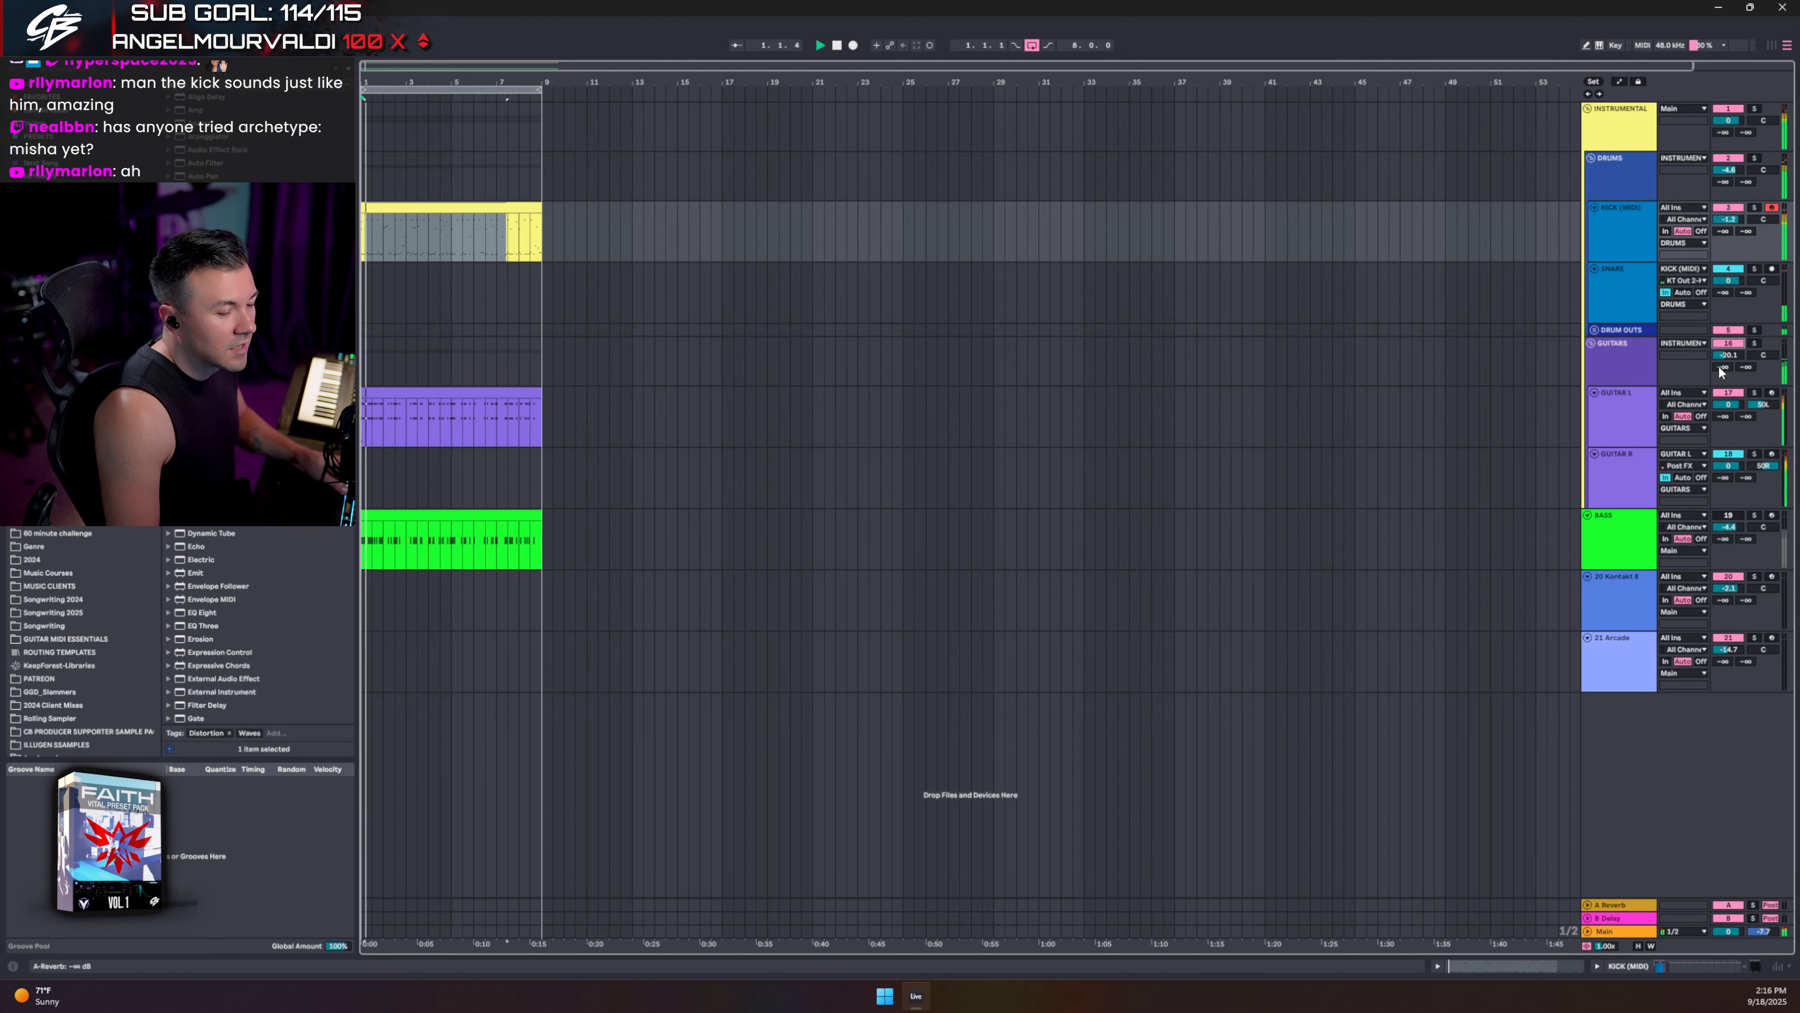
{"action": "left_click_drag", "start_coordinate": [1728, 354], "coordinate": [1729, 356]}
{"action": "key", "text": "space"}
{"action": "left_click", "coordinate": [1727, 516]}
{"action": "key", "text": "space"}
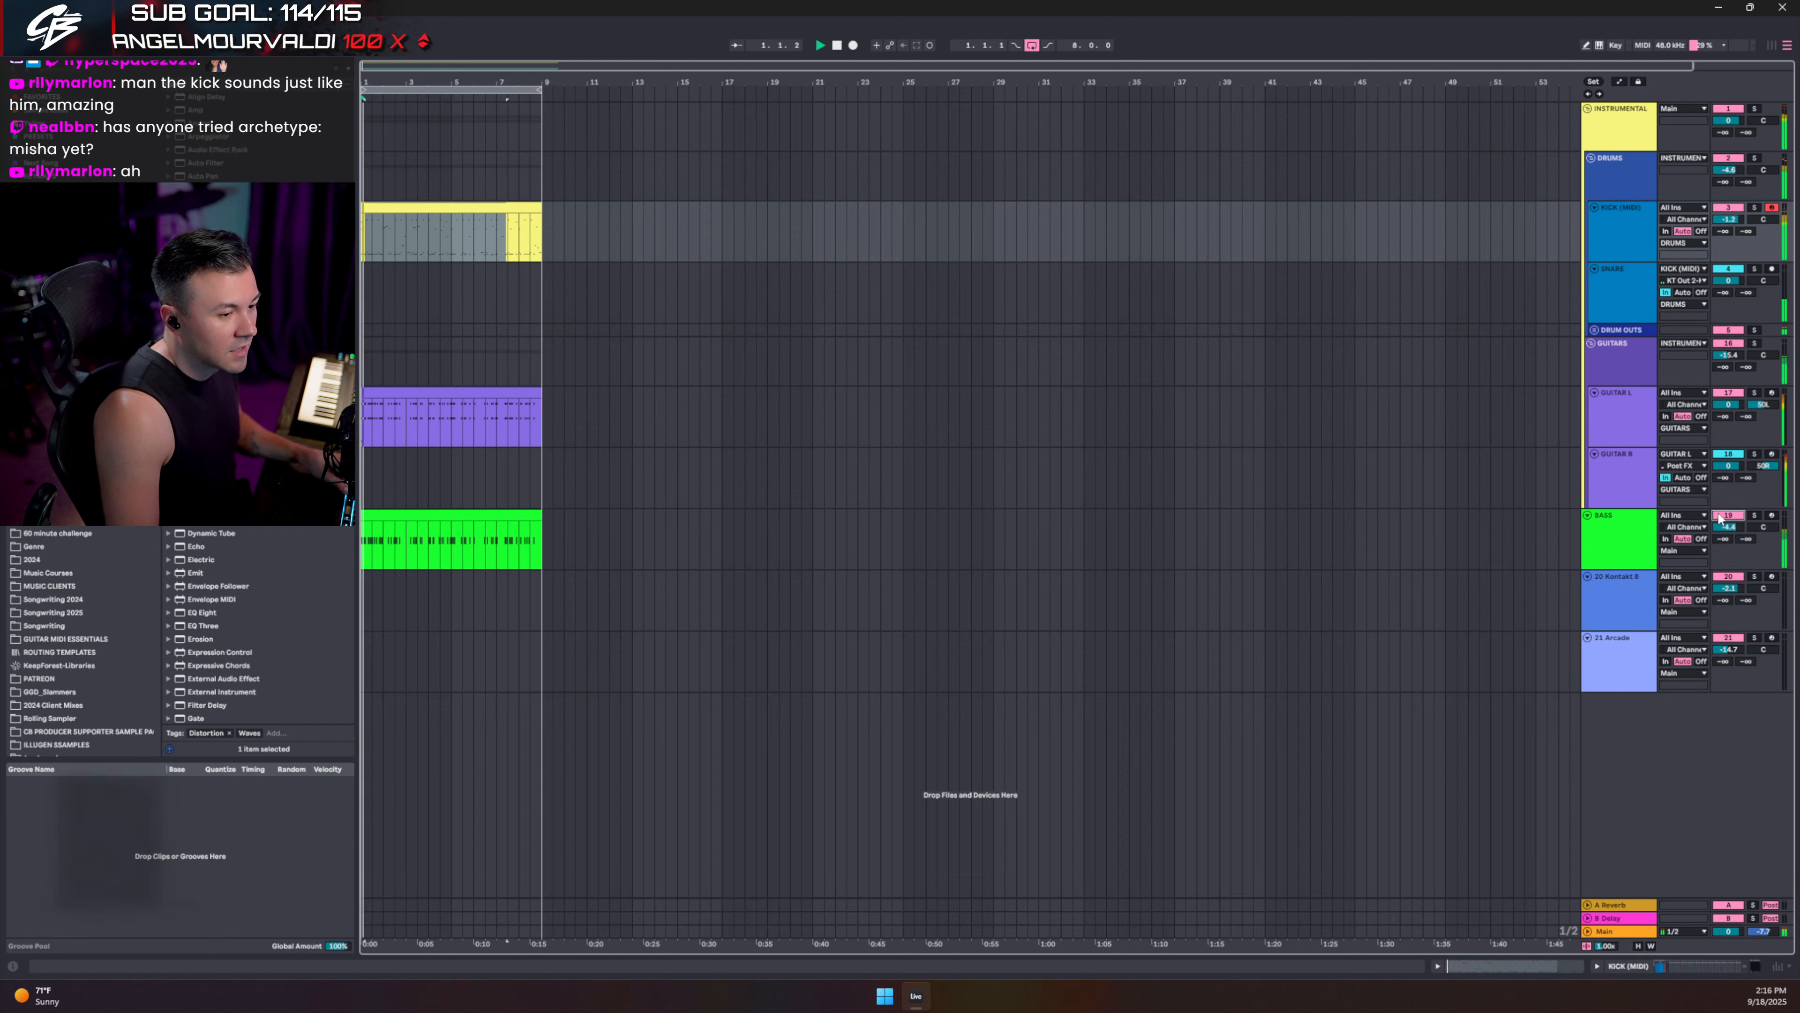
{"action": "left_click_drag", "start_coordinate": [1727, 529], "coordinate": [1727, 526]}
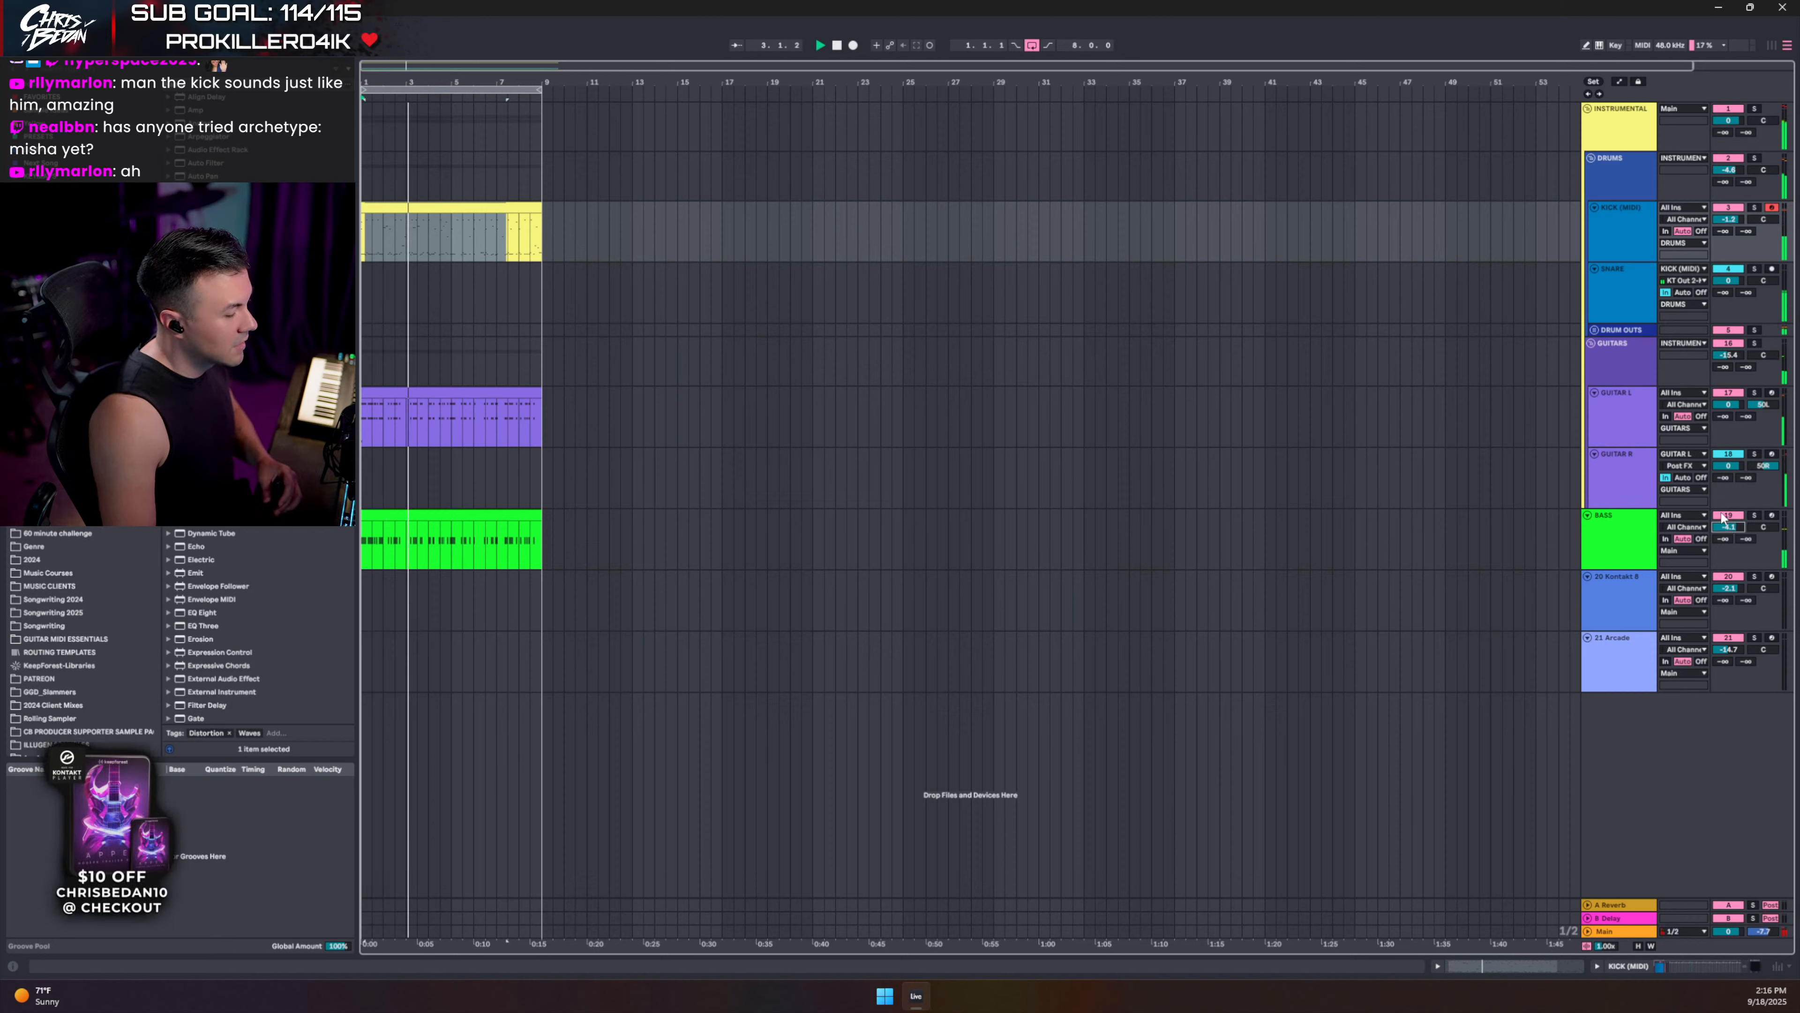
{"action": "double_click", "coordinate": [1640, 932]}
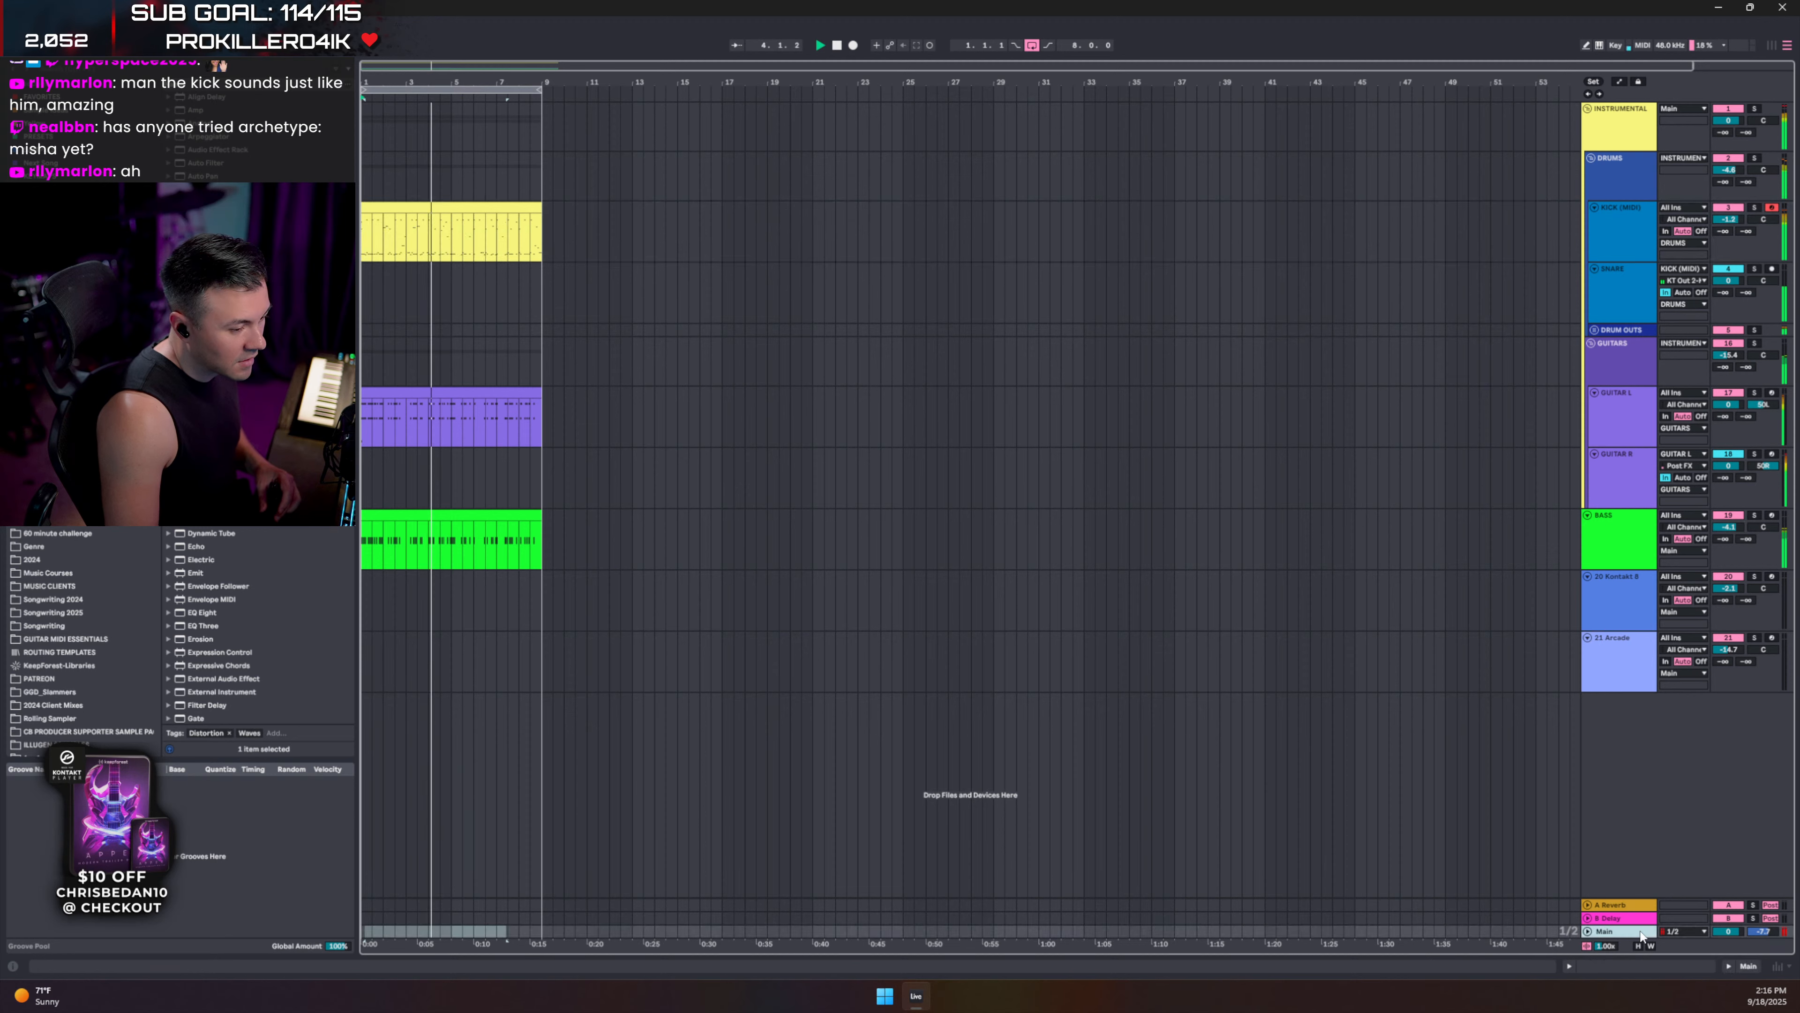
- In the Session mixer, lower the GUITAR L and GUITAR R faders slightly together
{"action": "key", "text": "Tab"}
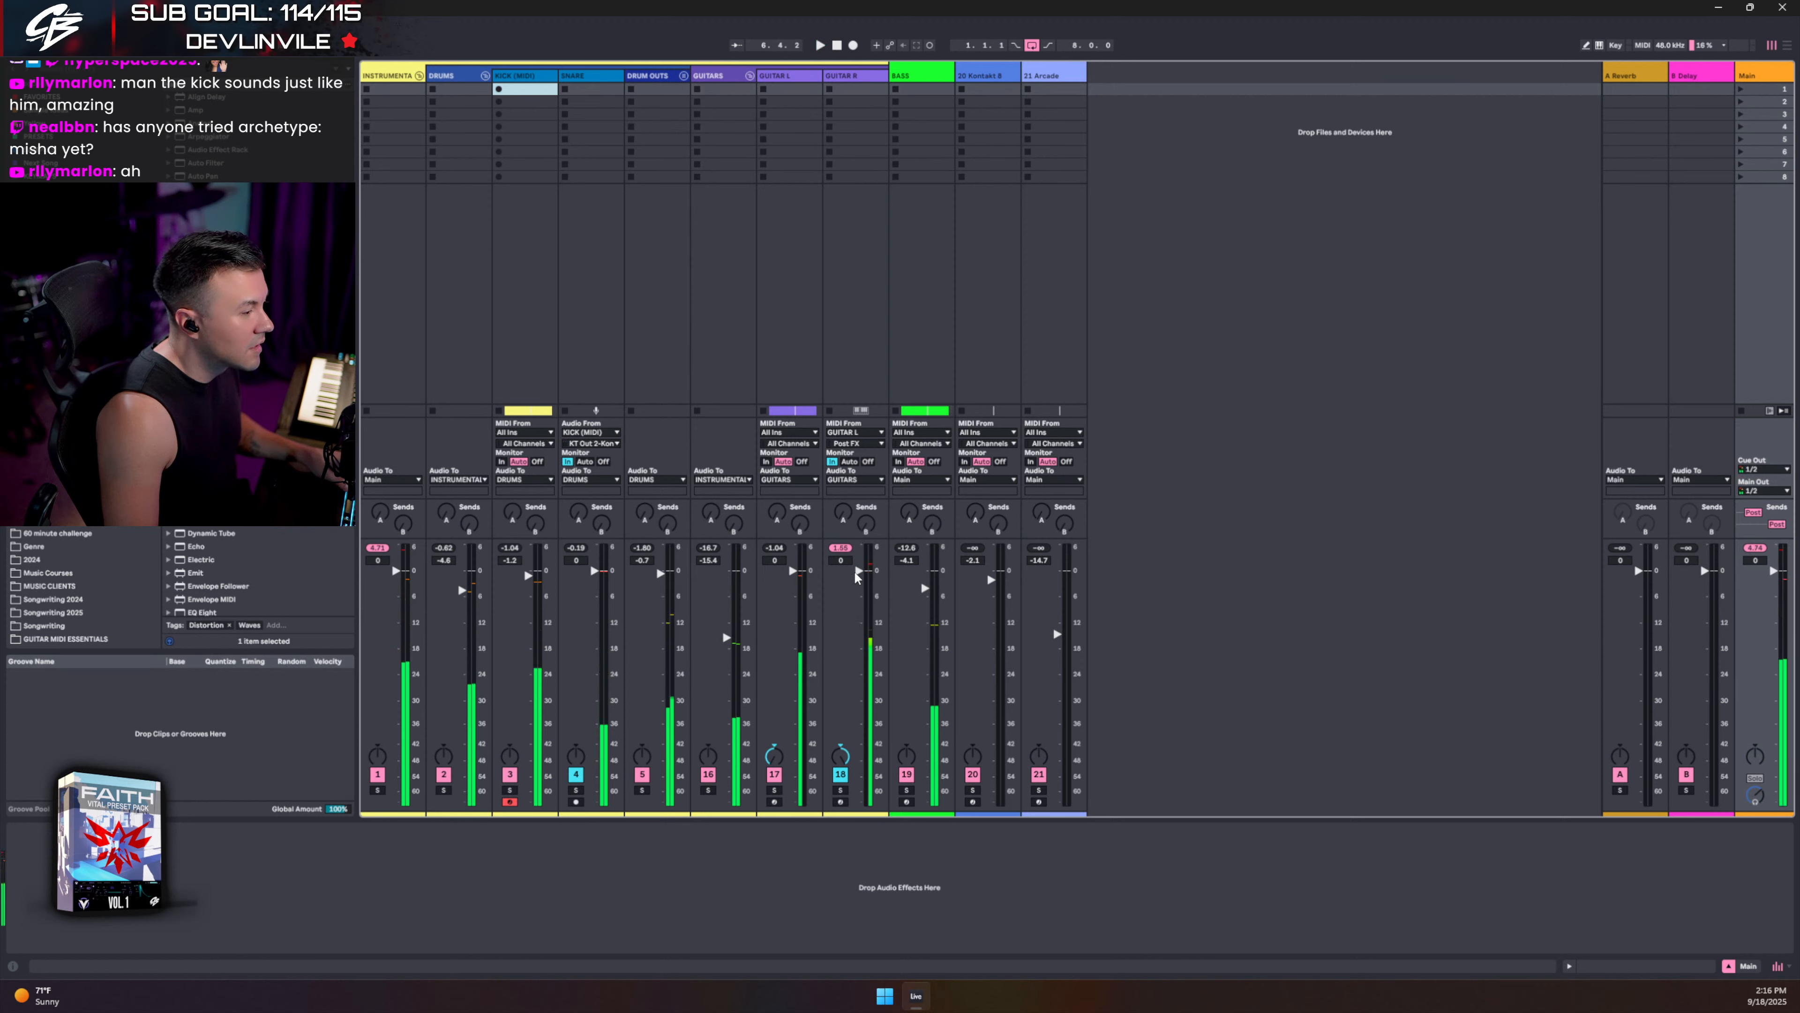
{"action": "key", "text": "space"}
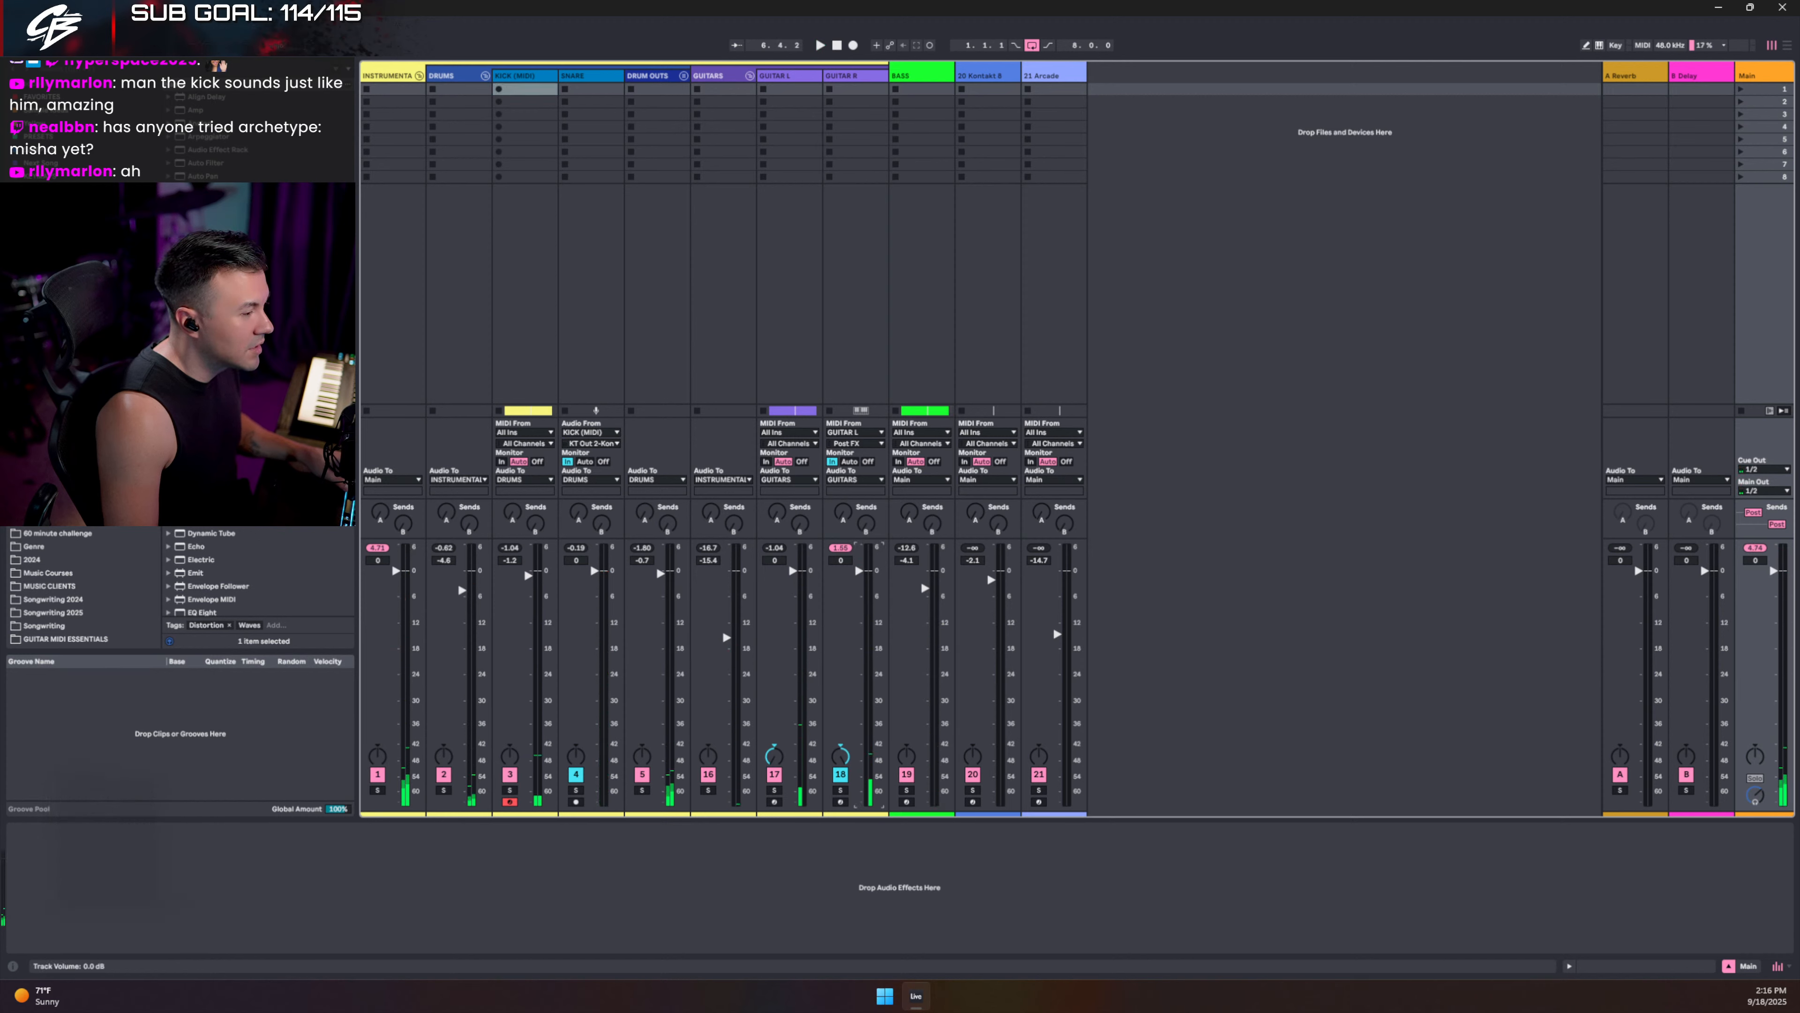
{"action": "left_click_drag", "start_coordinate": [860, 570], "coordinate": [861, 572]}
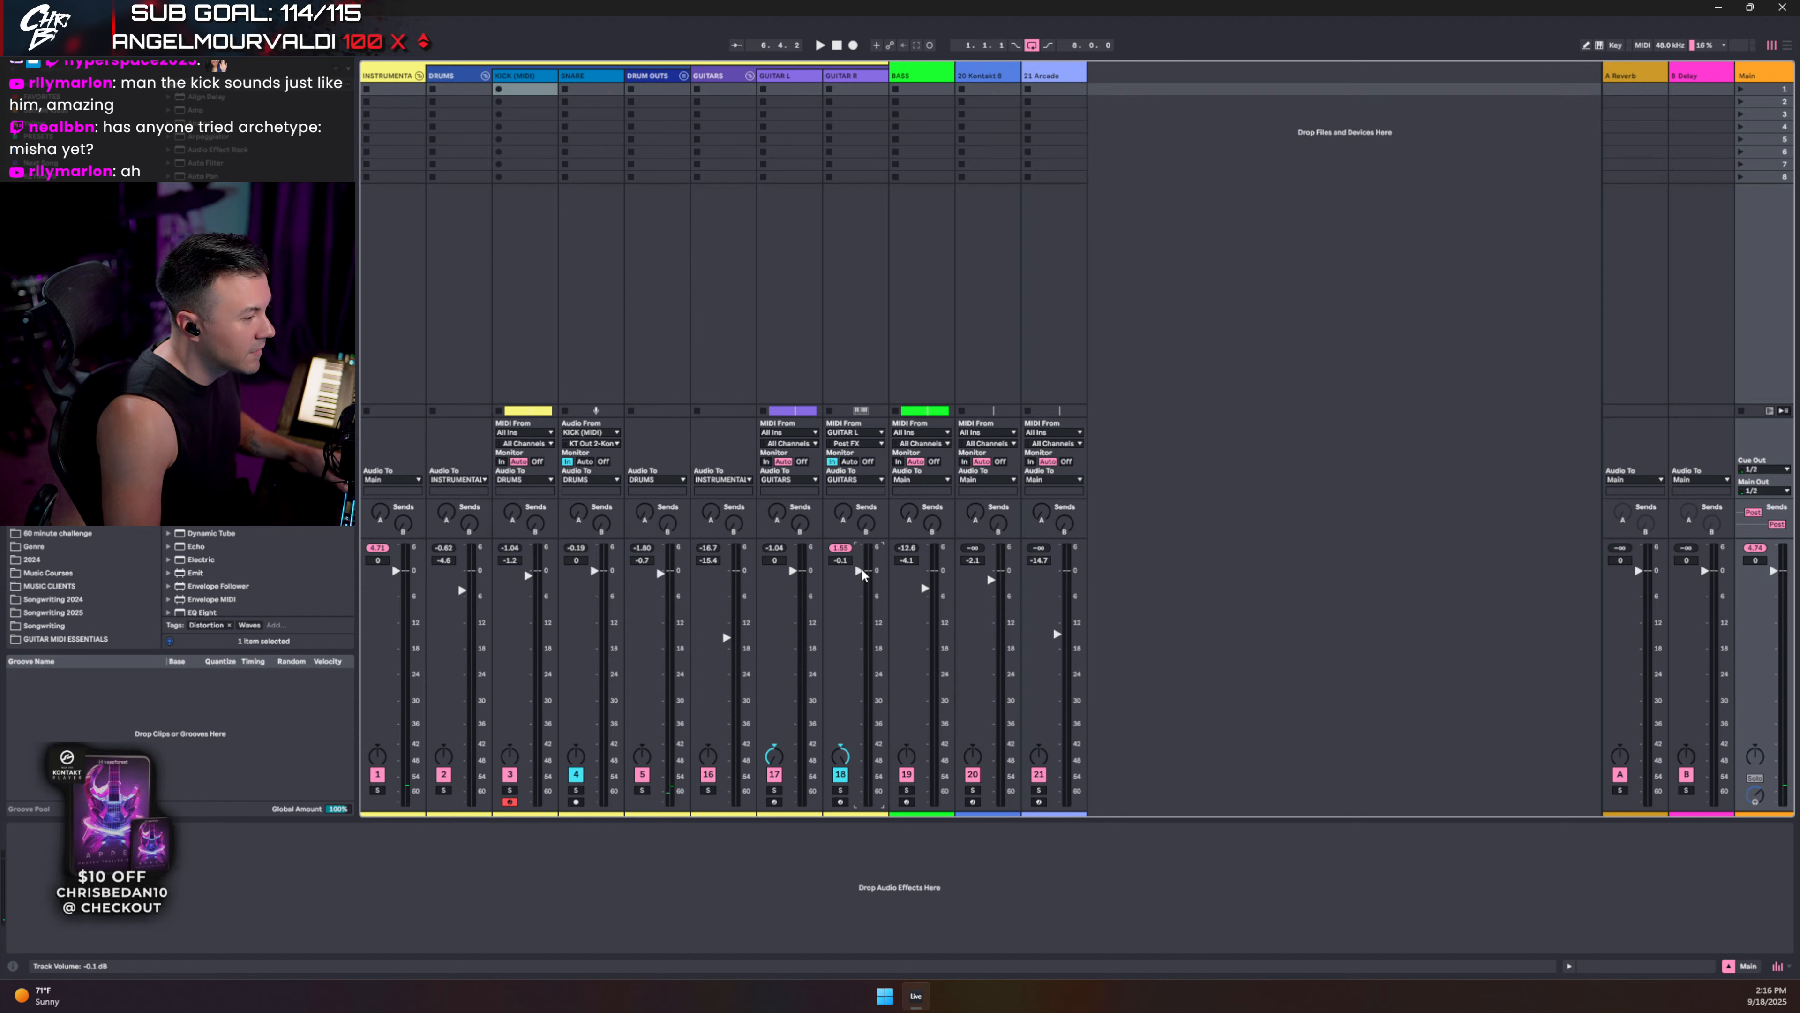
{"action": "key", "text": "space"}
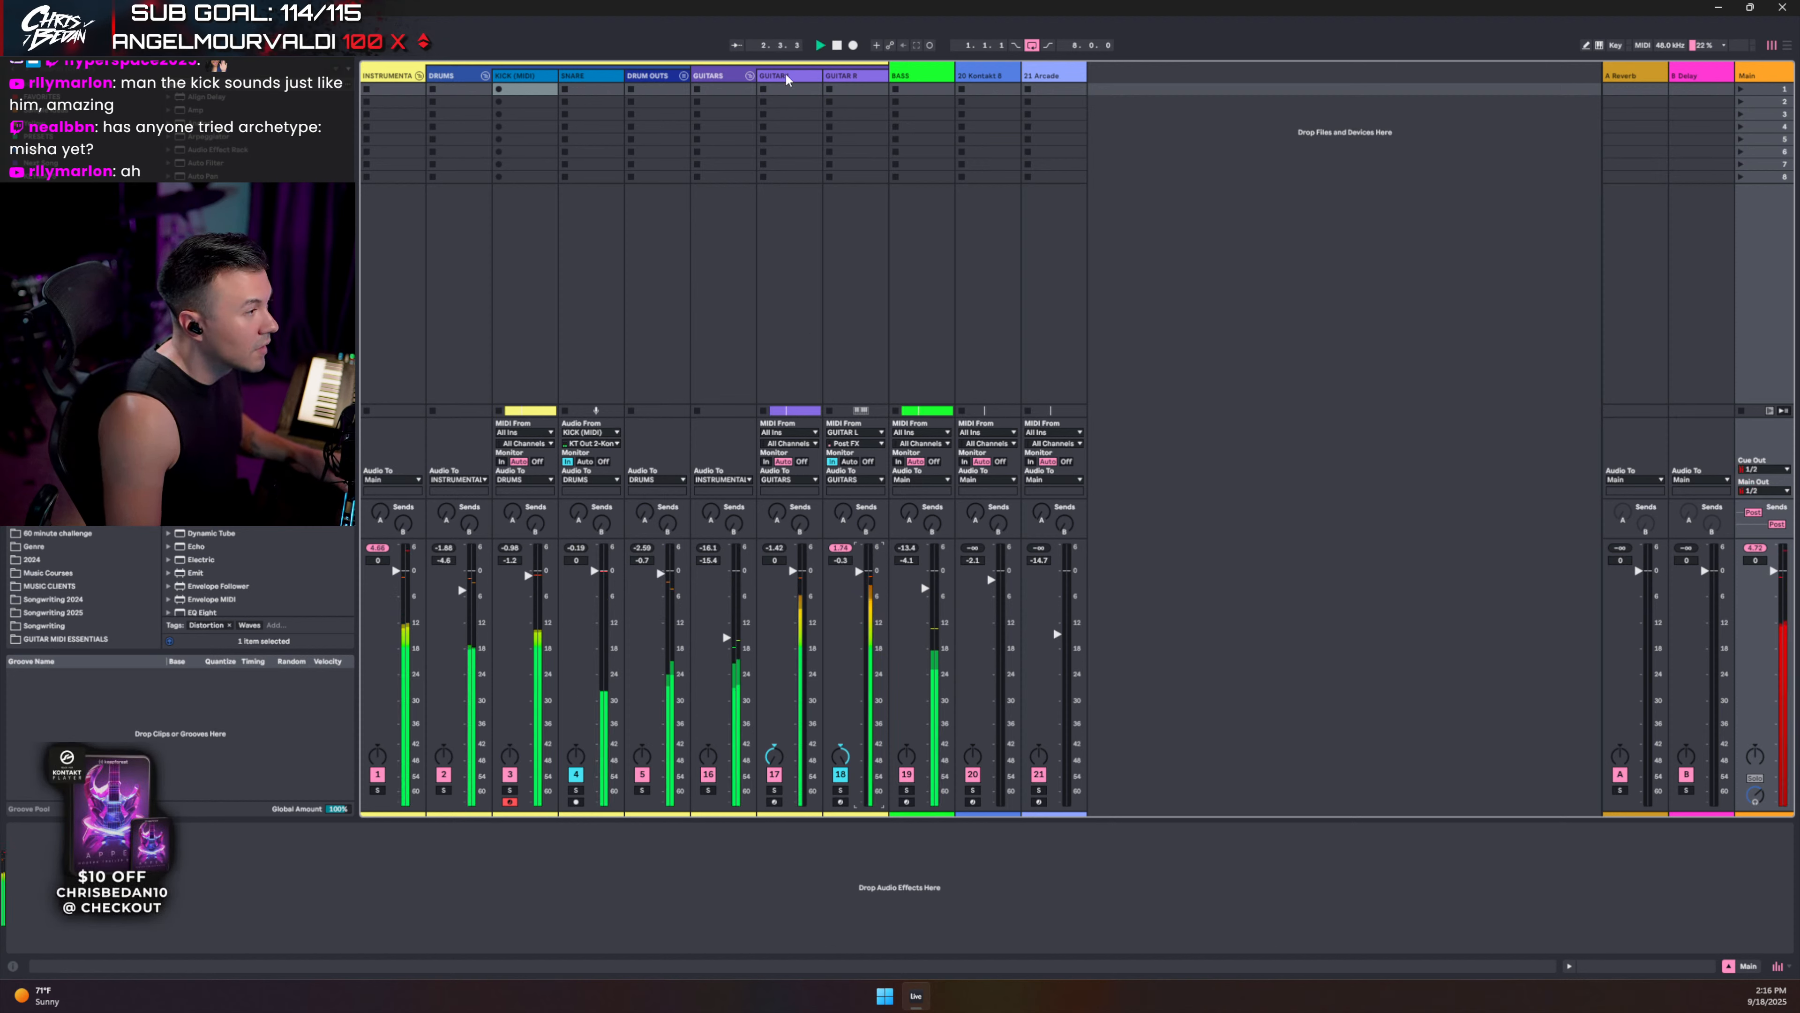
{"action": "left_click", "coordinate": [813, 88]}
{"action": "key", "text": "space"}
{"action": "left_click", "coordinate": [853, 76], "text": "shift"}
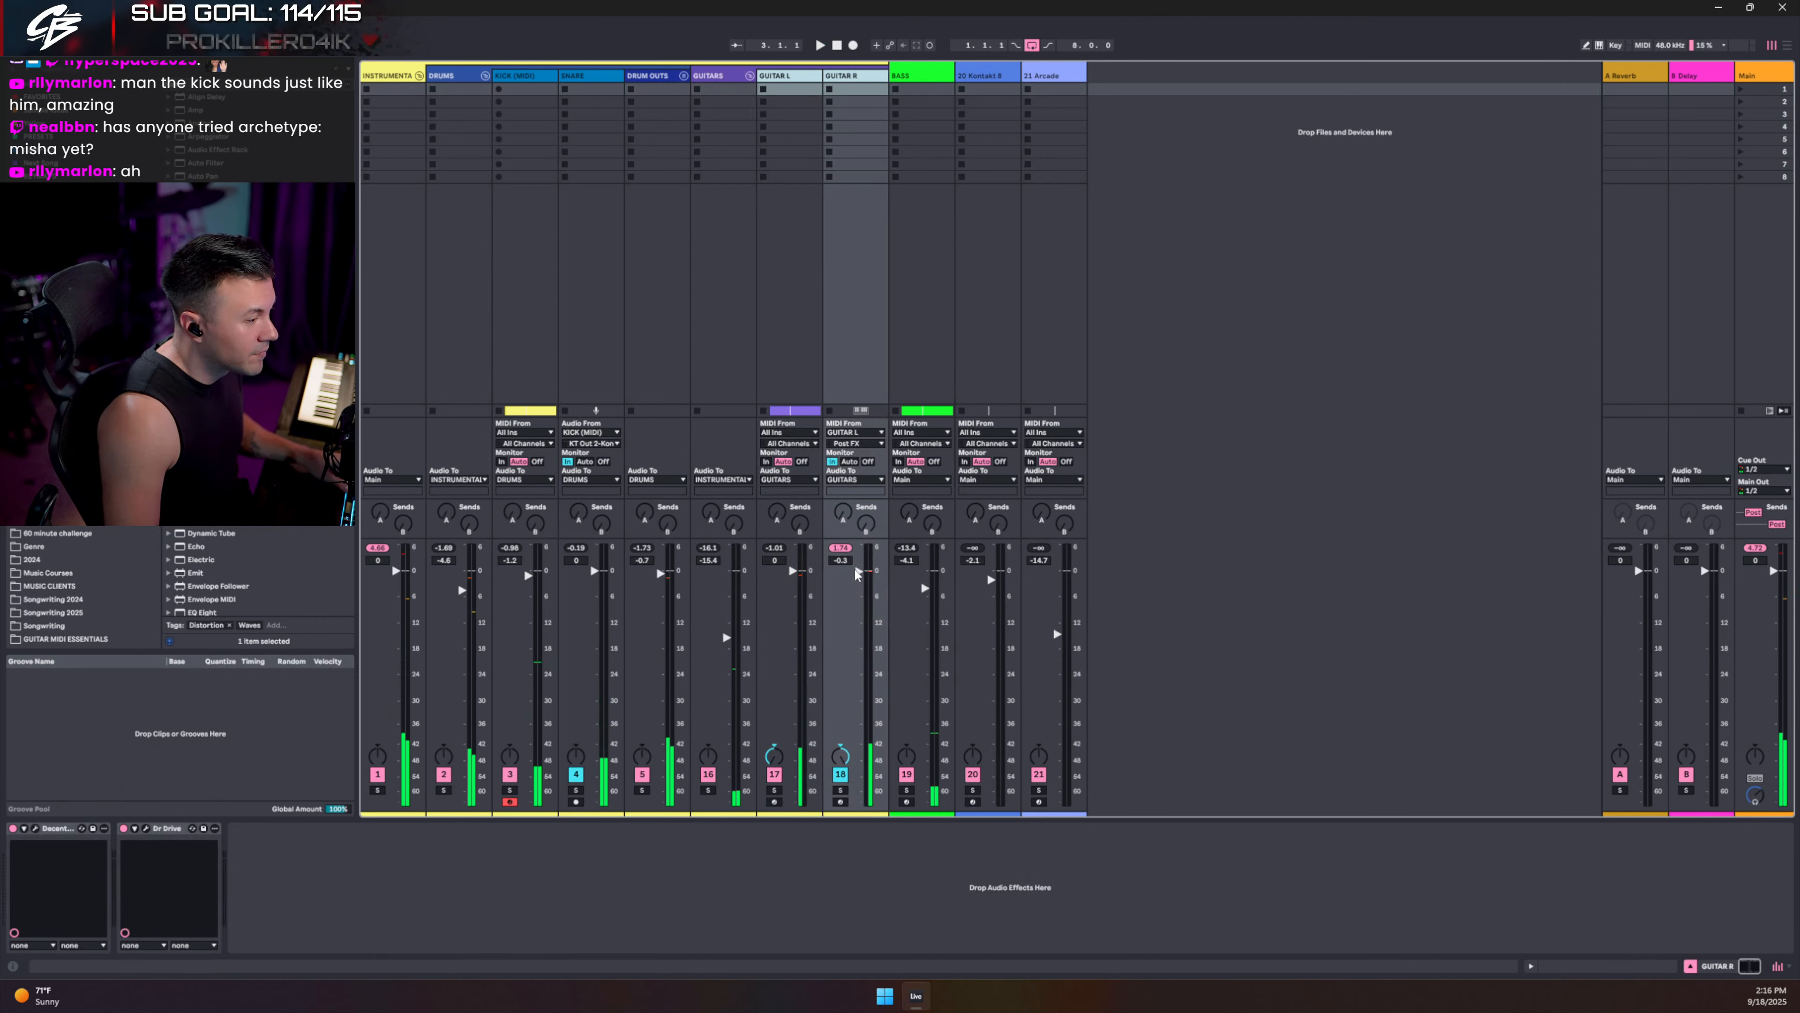
{"action": "left_click_drag", "start_coordinate": [859, 571], "coordinate": [859, 577]}
{"action": "left_click", "coordinate": [797, 83]}
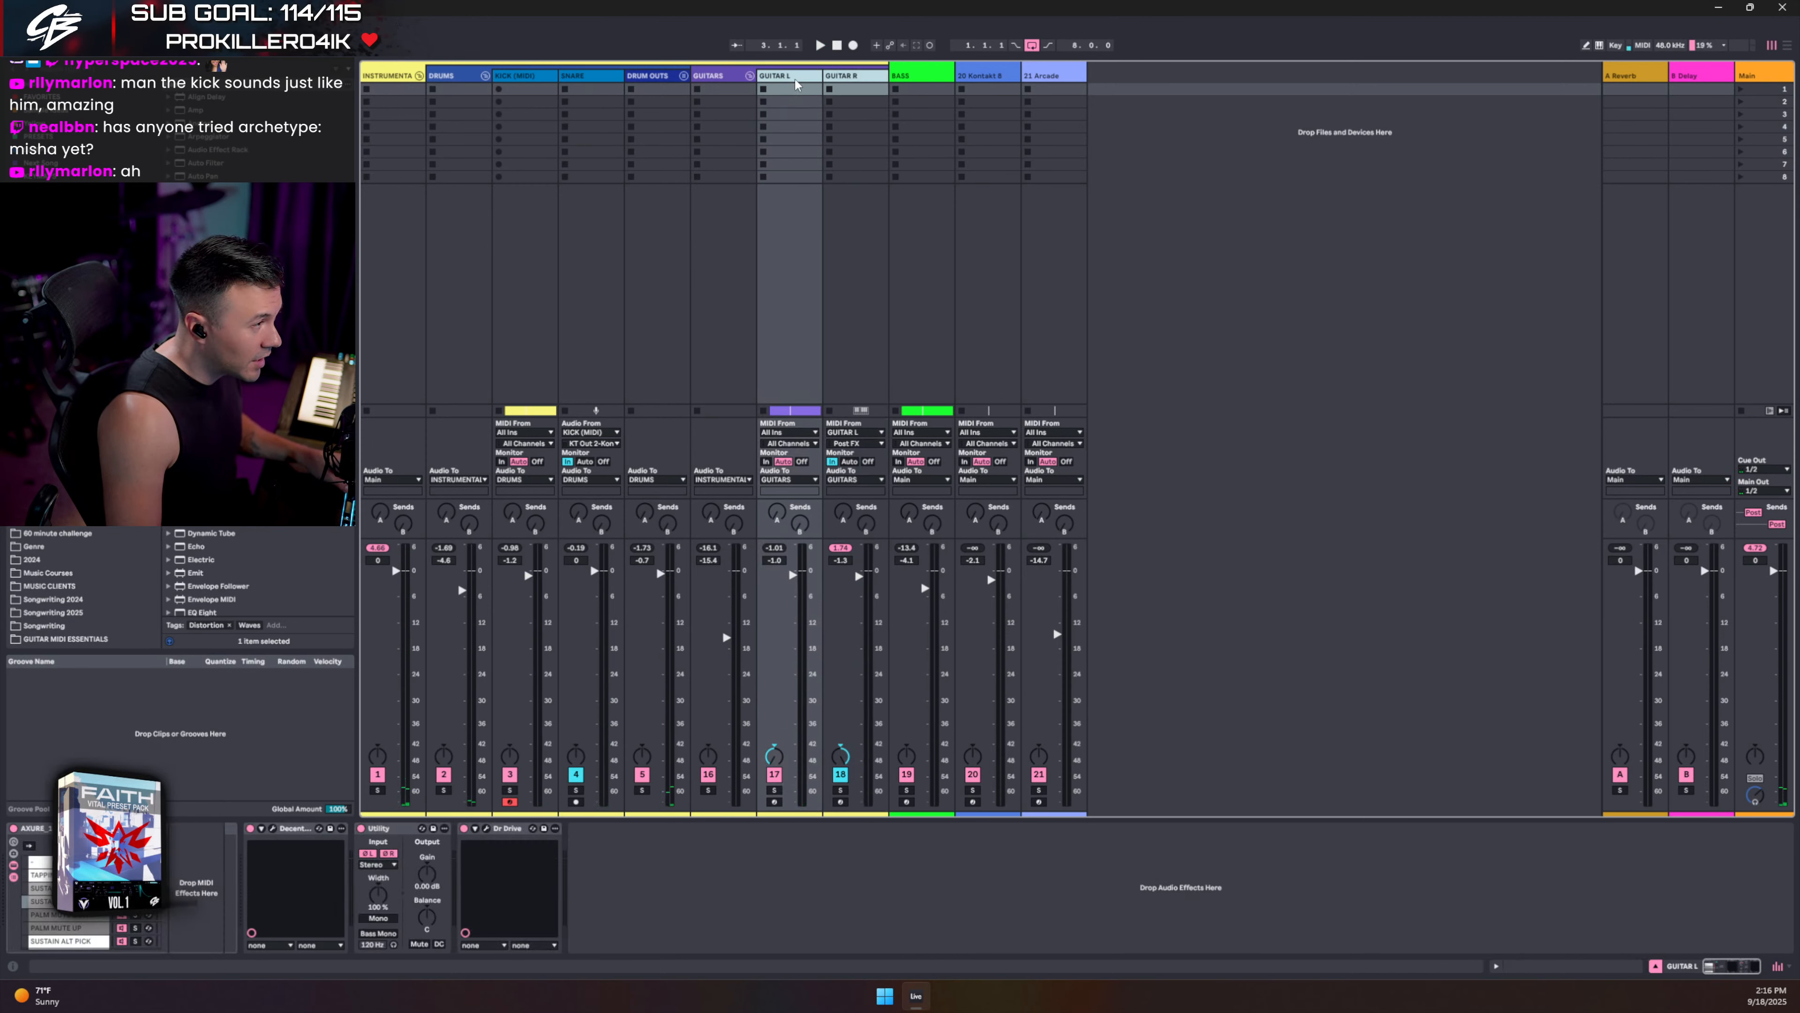
- Unfold the DRUM OUTS group to reveal its drum tracks and select SNARE
{"action": "left_click", "coordinate": [726, 73]}
{"action": "key", "text": "space"}
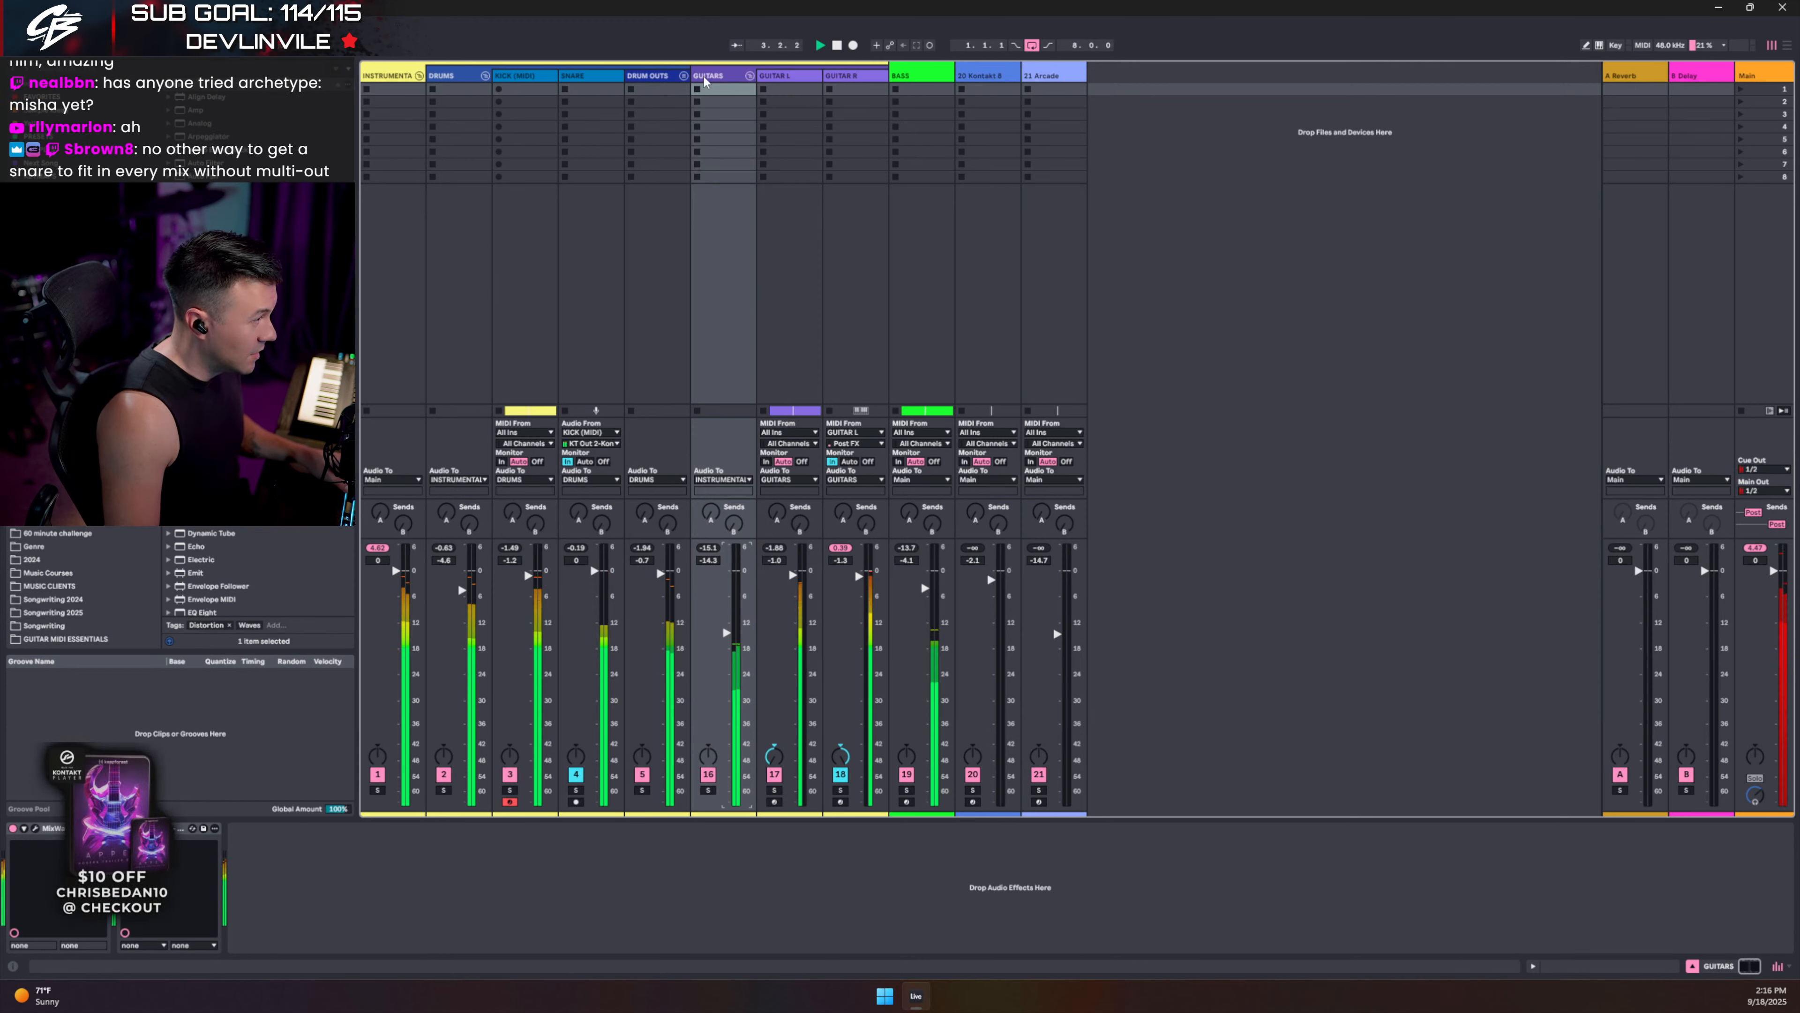
{"action": "left_click", "coordinate": [683, 75]}
{"action": "left_click", "coordinate": [614, 617]}
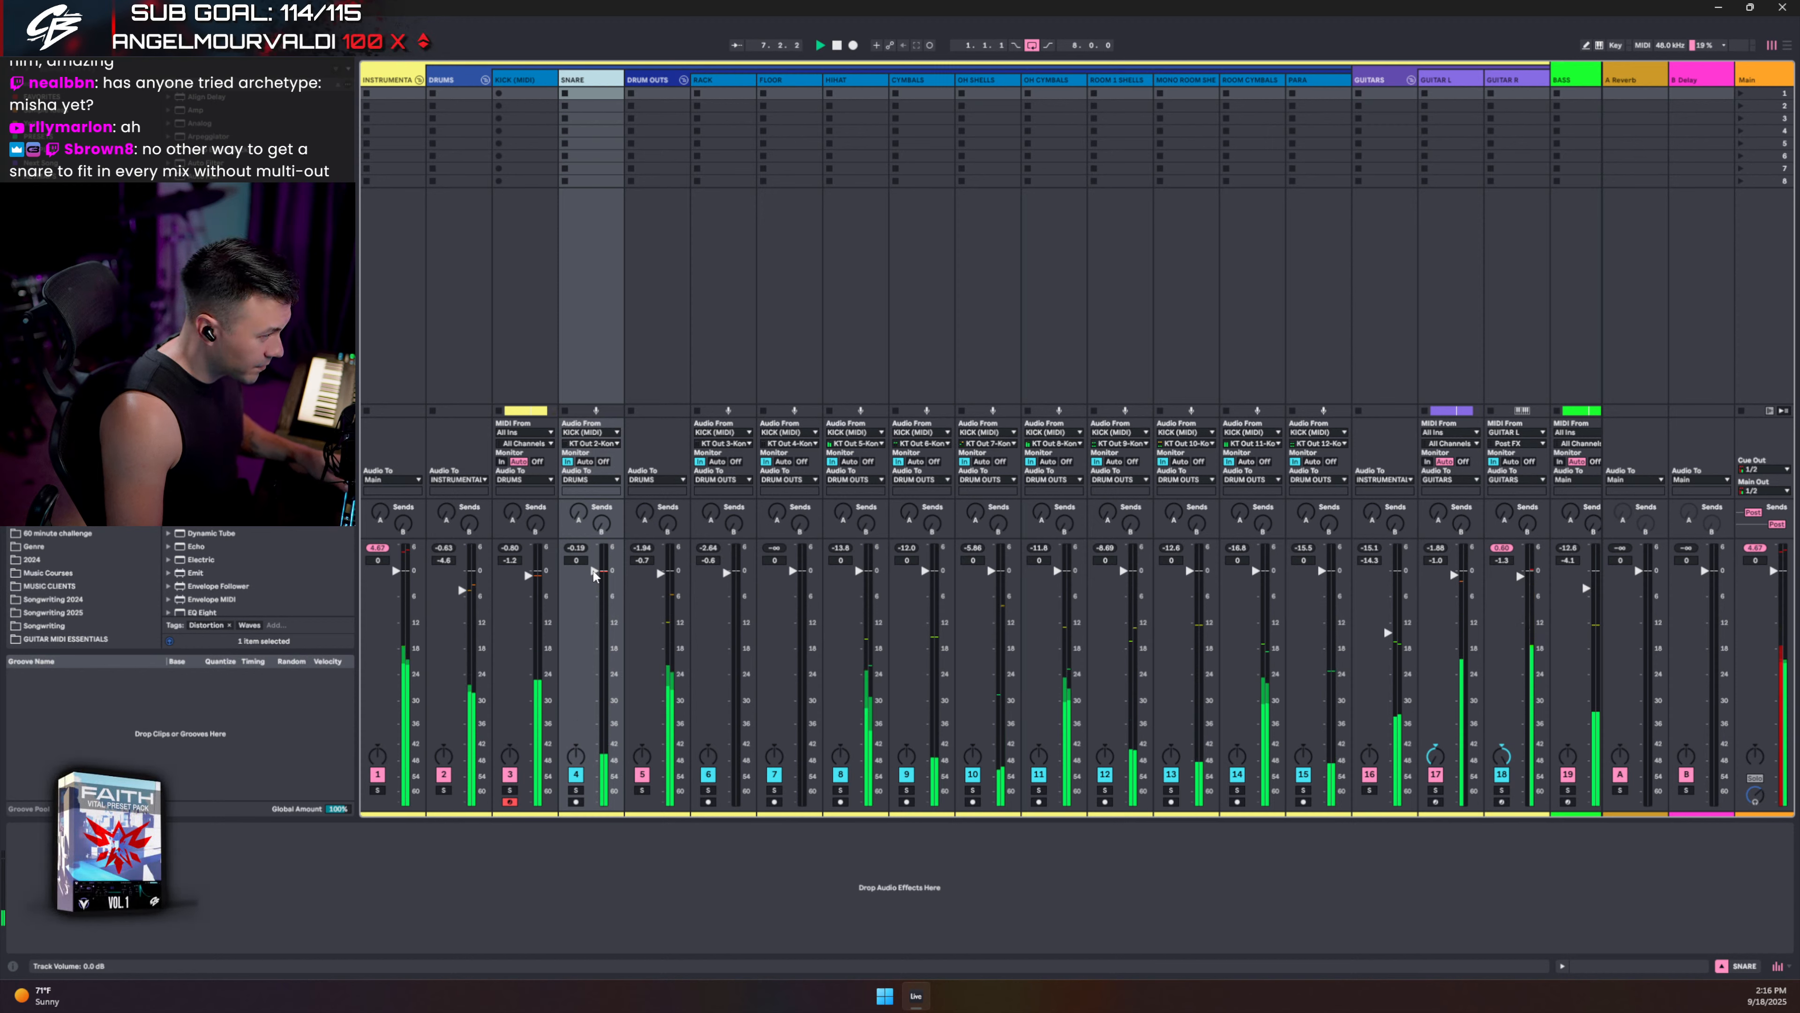
- Solo the DRUMS group and replay the song from the start, then select SNARE
{"action": "key", "text": "space"}
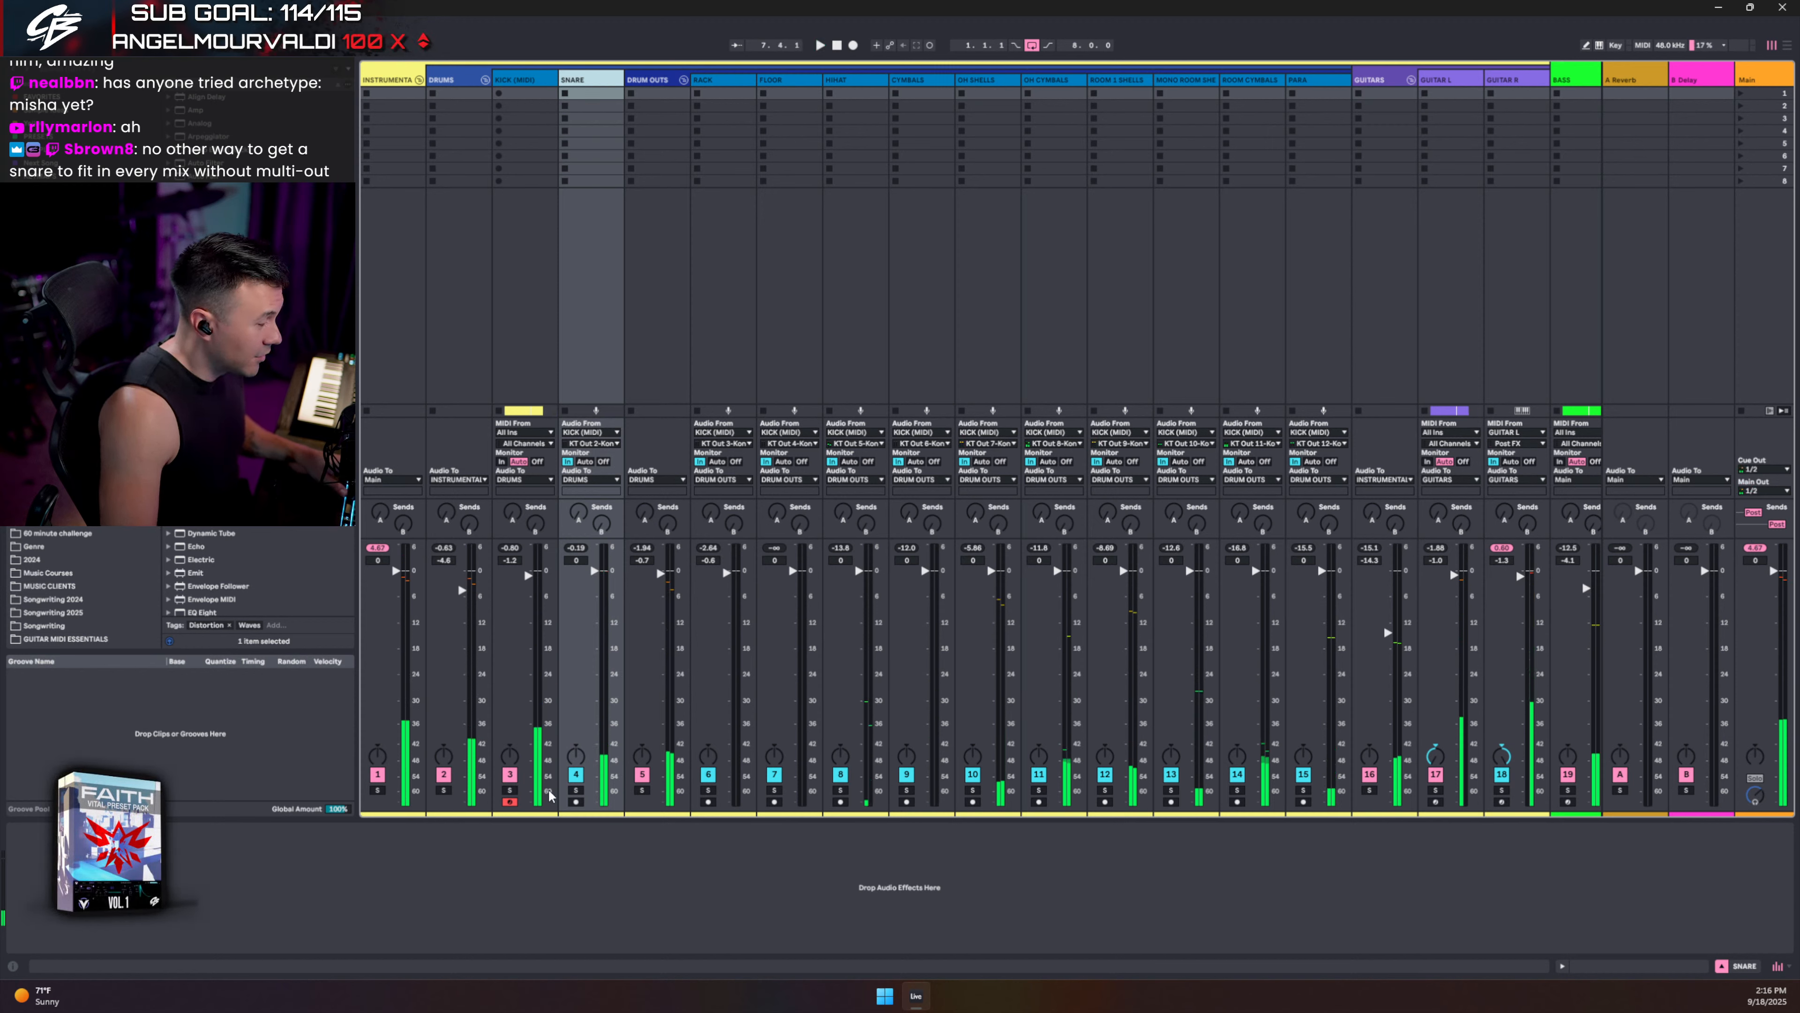
{"action": "left_click", "coordinate": [444, 790]}
{"action": "key", "text": "space"}
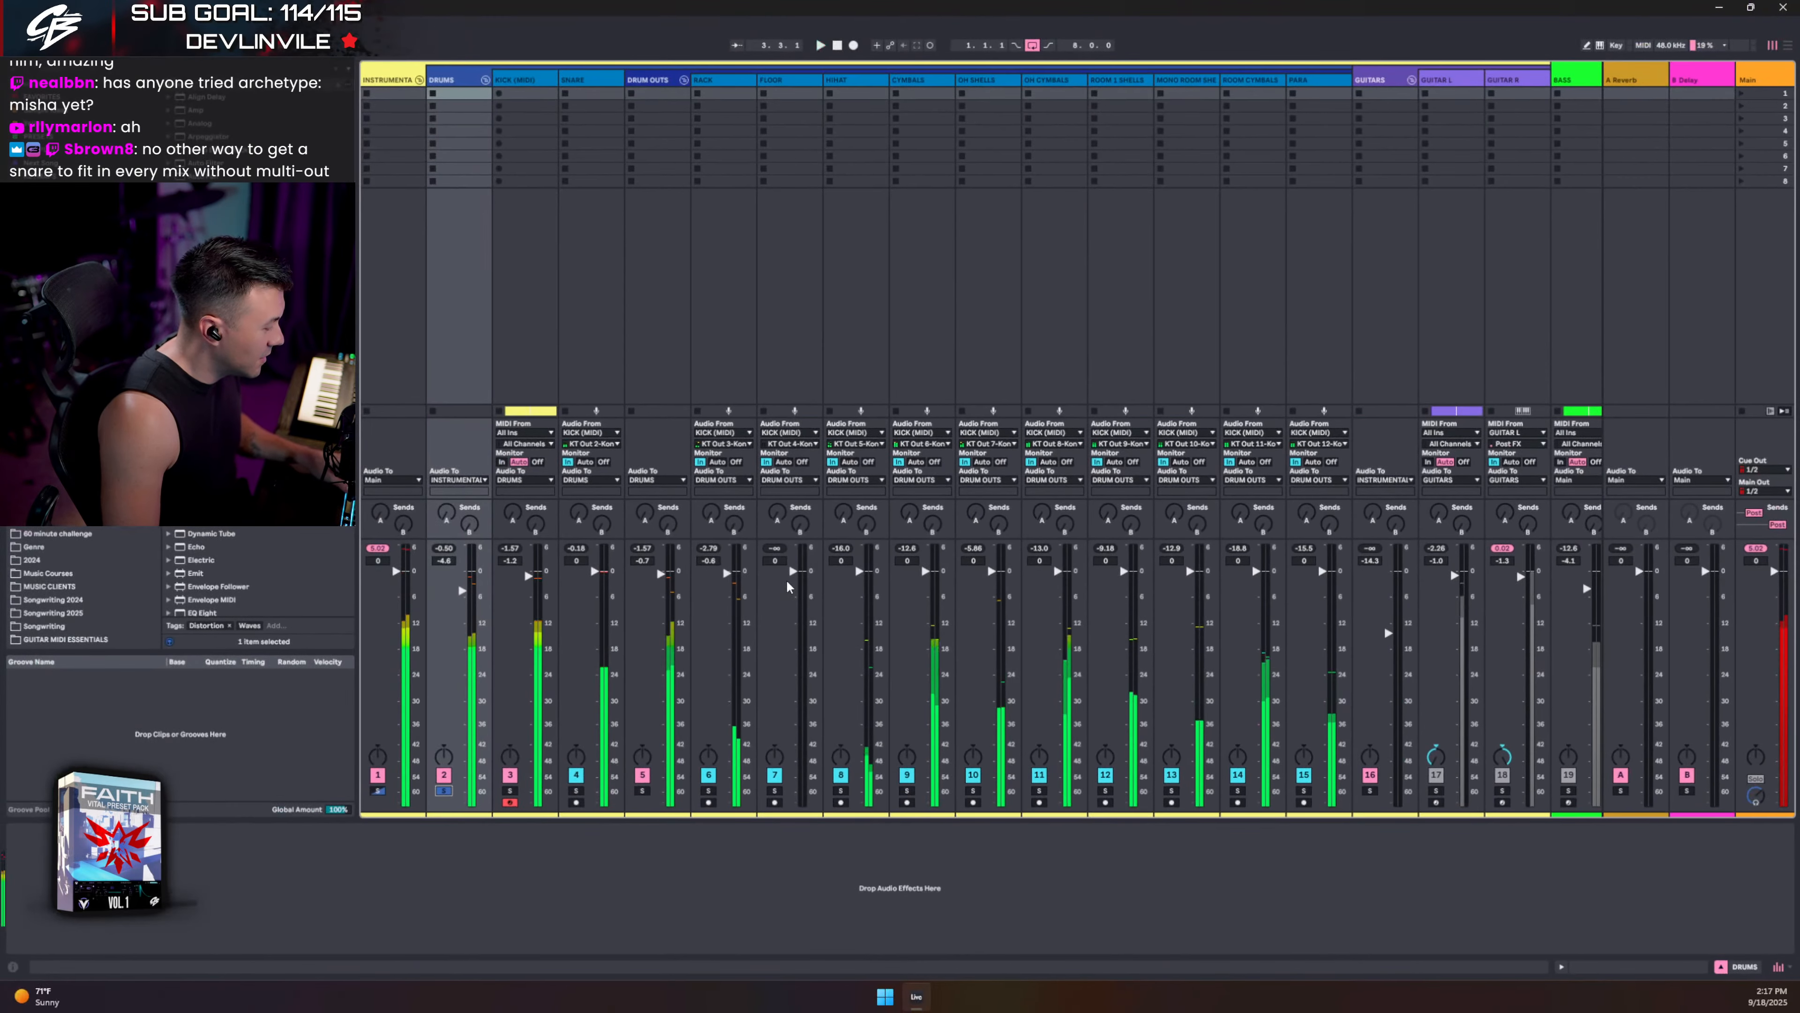
{"action": "left_click", "coordinate": [570, 96]}
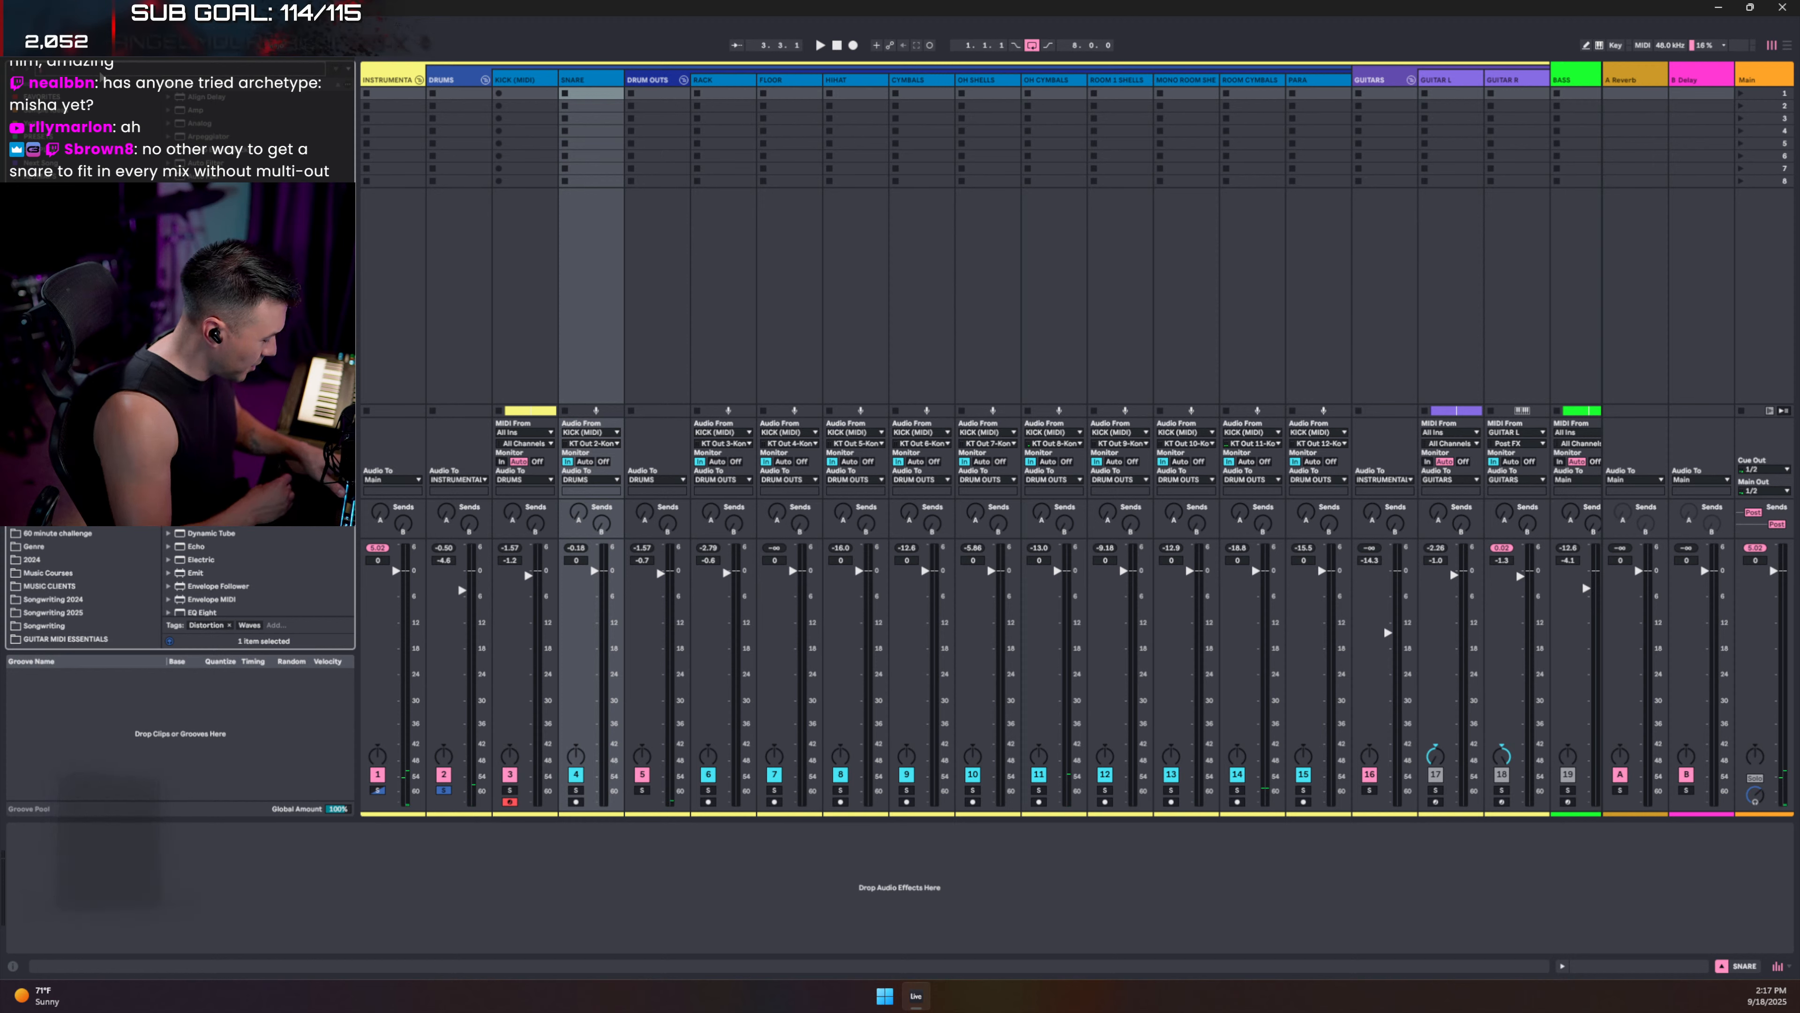
- Search 'satura' and drop Saturator onto the SNARE track, switching it on while auditioning
{"action": "left_click", "coordinate": [100, 73]}
{"action": "type", "text": "satura"}
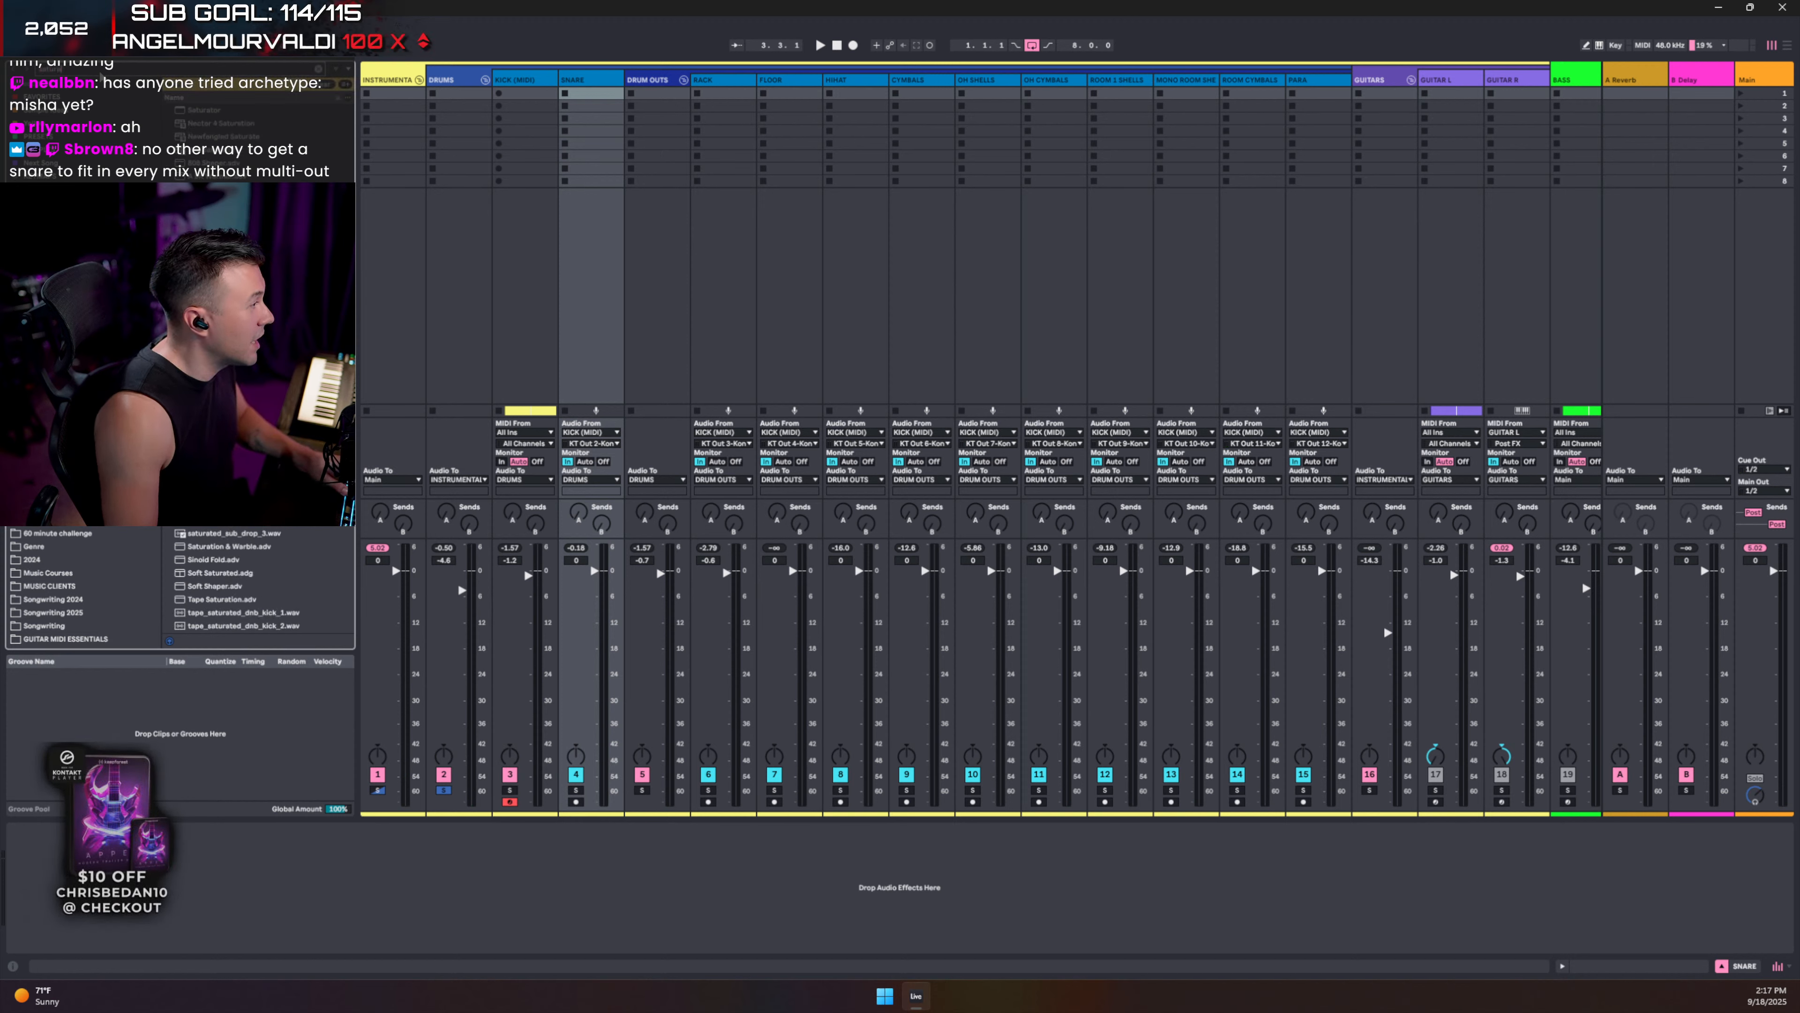
{"action": "left_click_drag", "start_coordinate": [204, 110], "coordinate": [318, 846]}
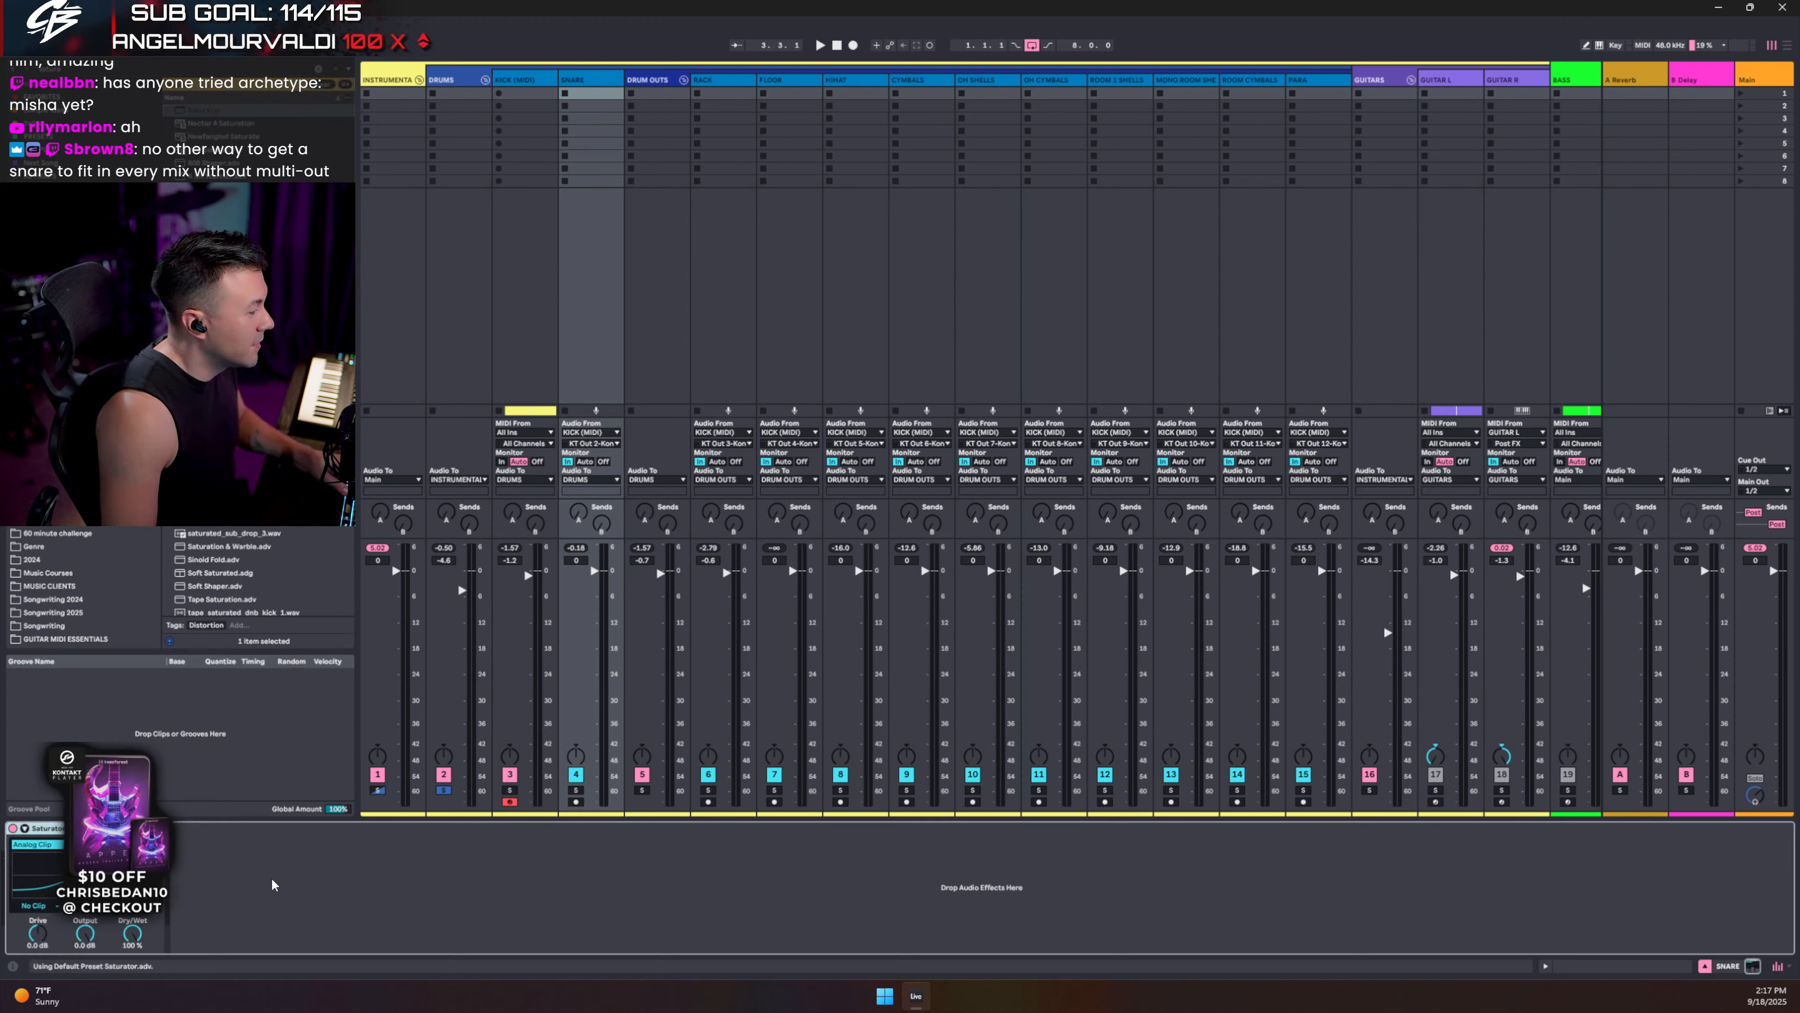
{"action": "key", "text": "space"}
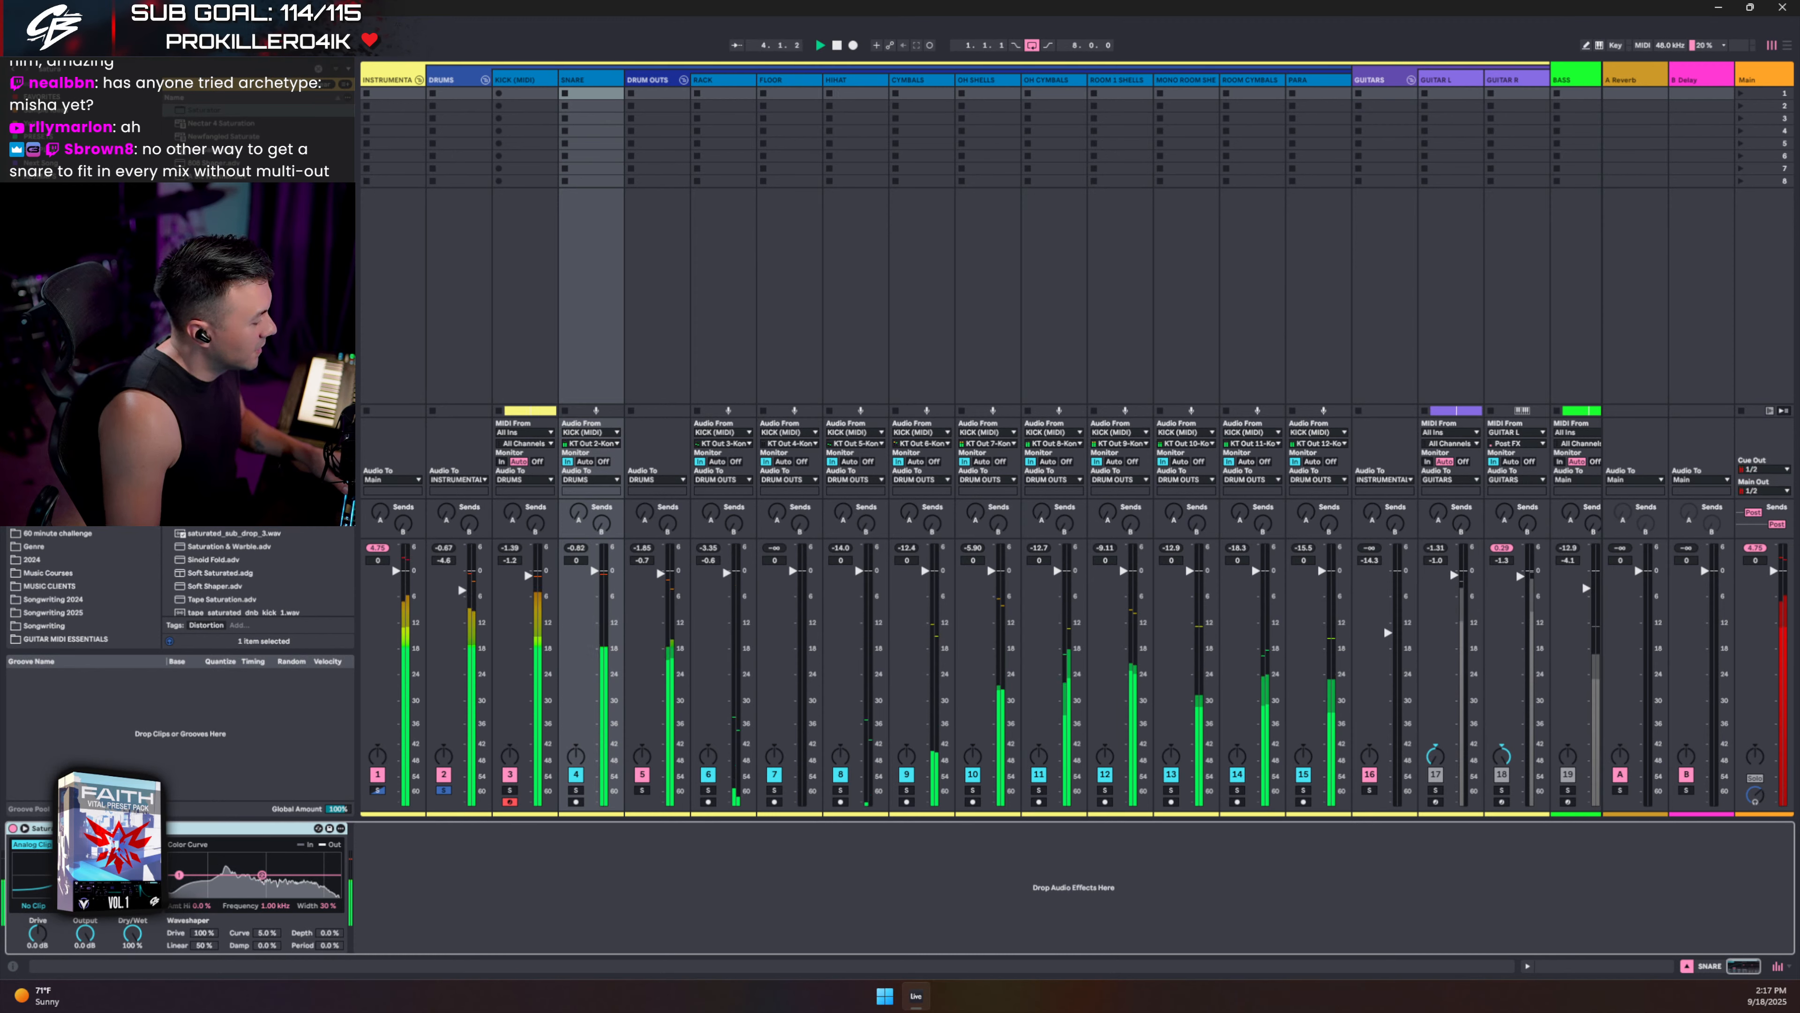
{"action": "key", "text": "space"}
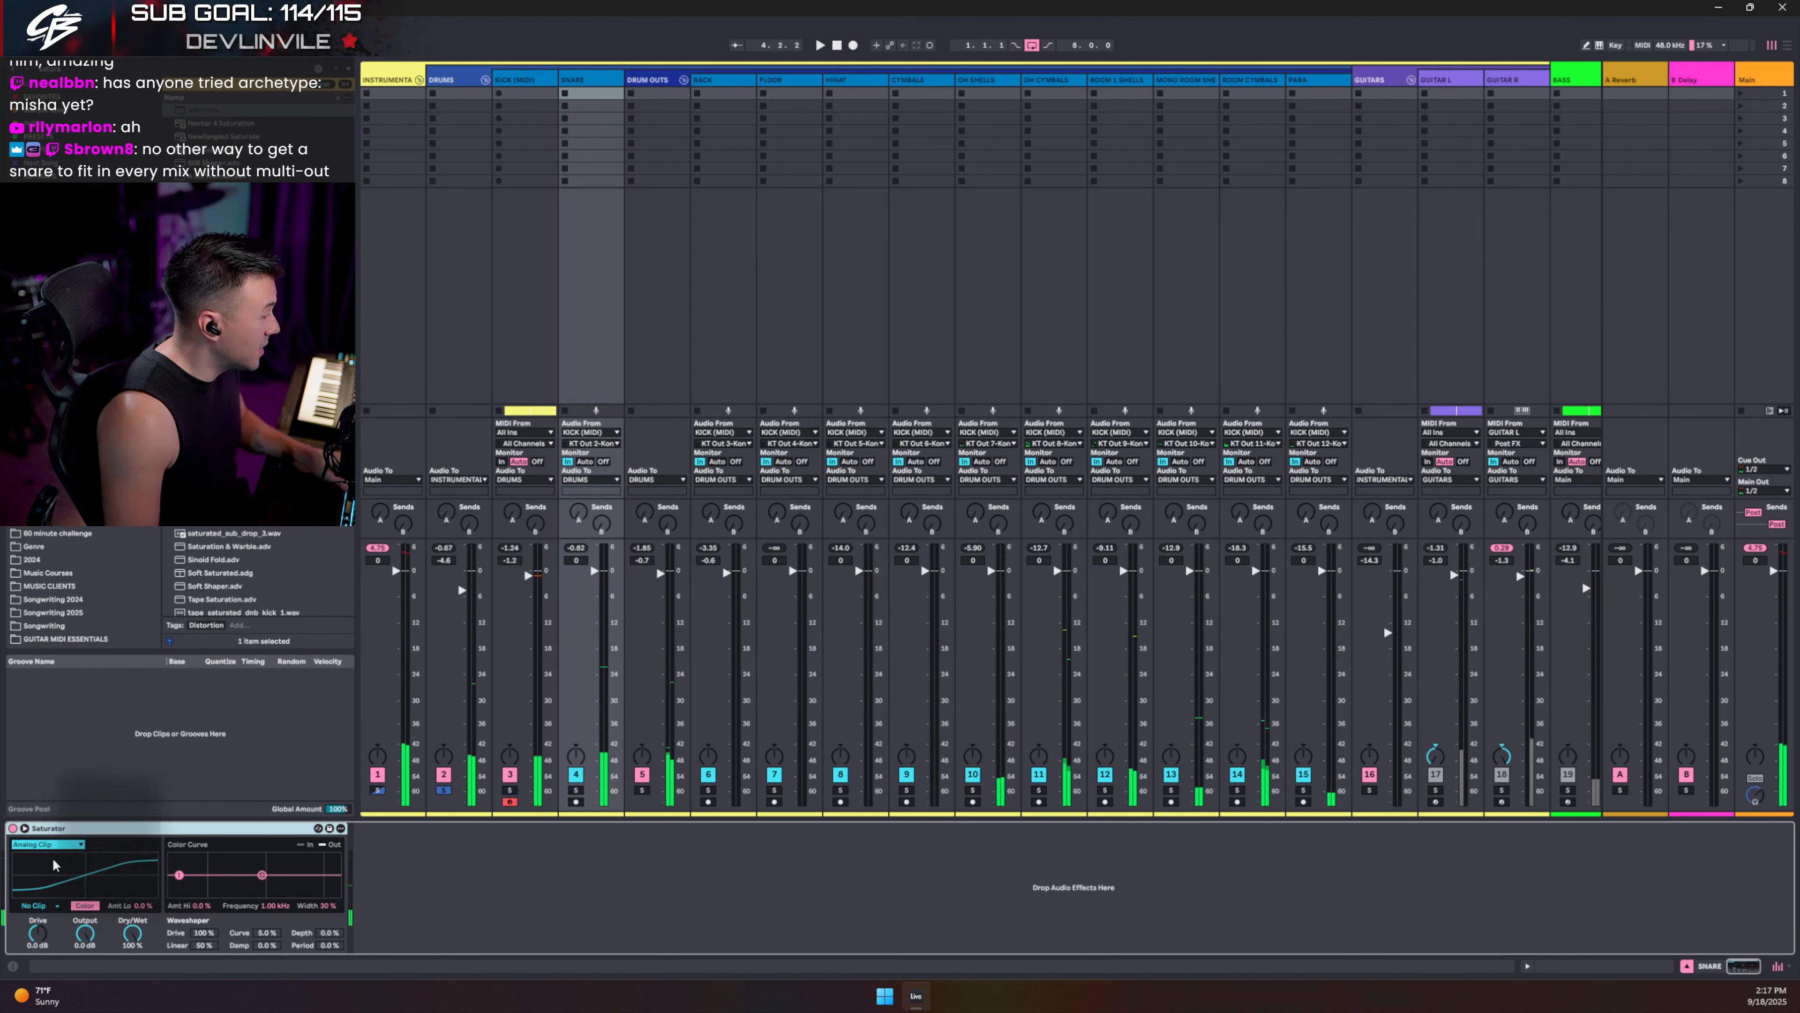
{"action": "key", "text": "space"}
{"action": "left_click", "coordinate": [14, 828]}
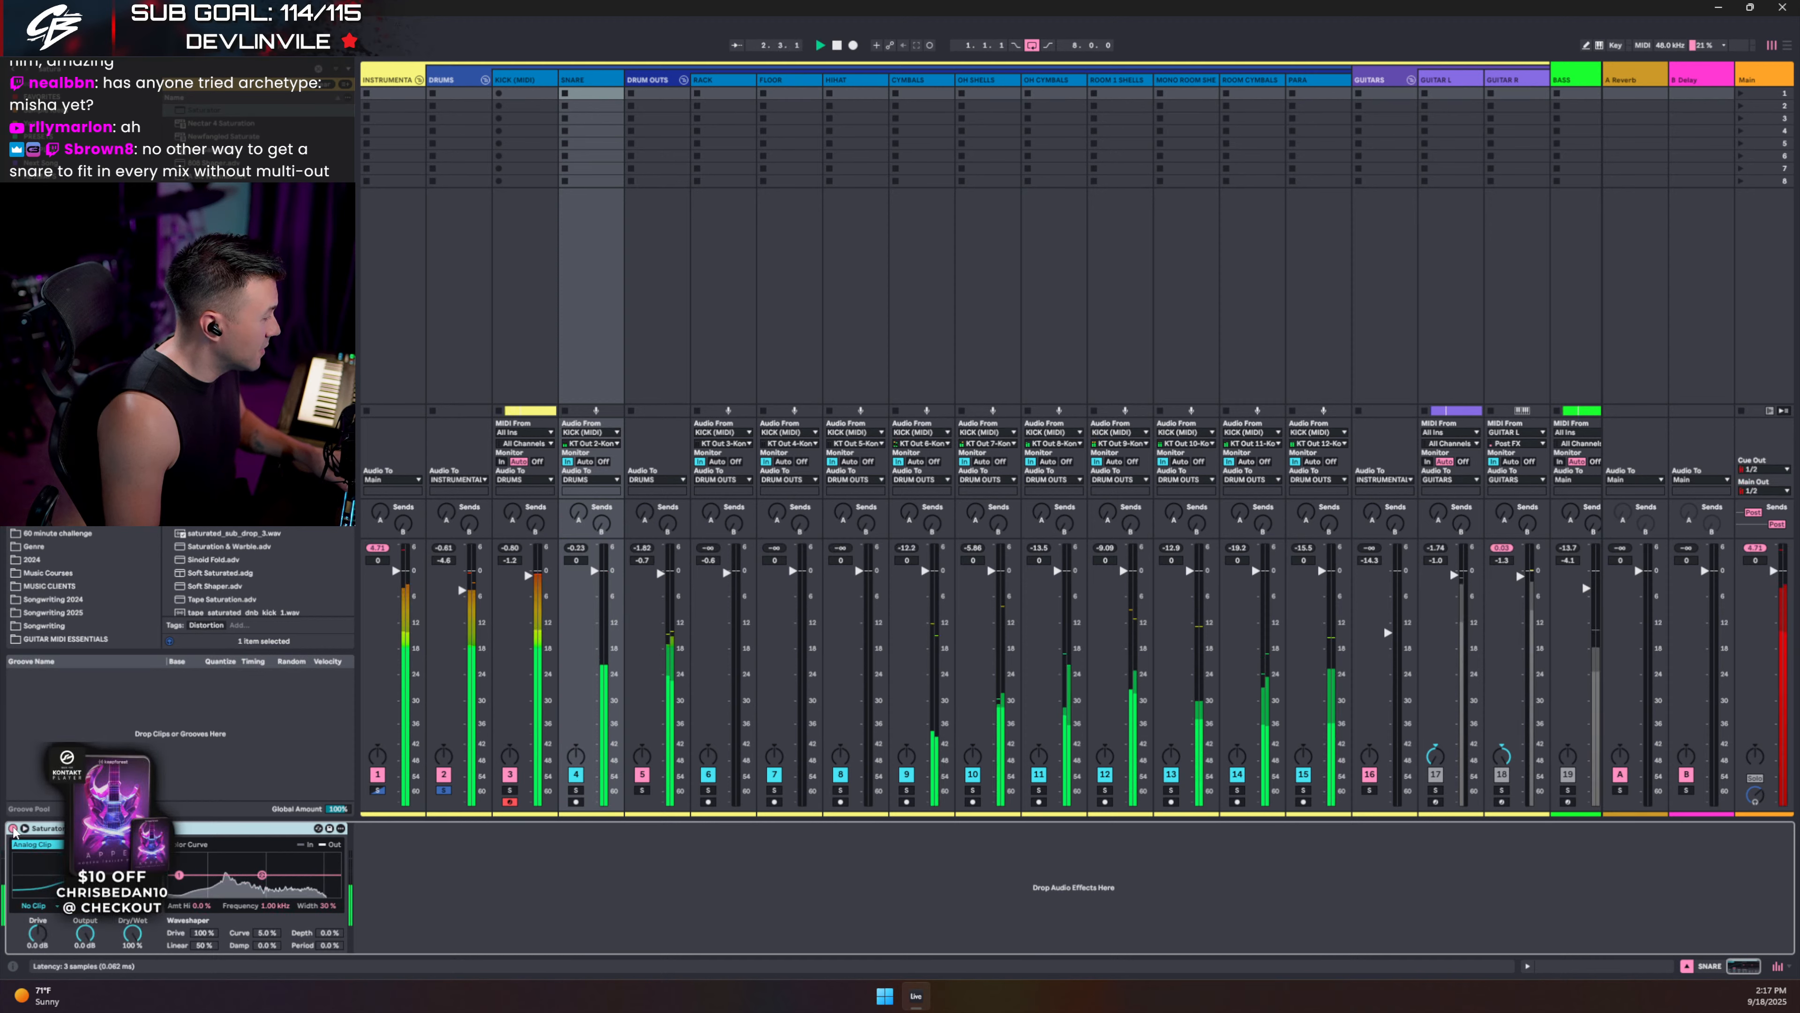
{"action": "key", "text": "space"}
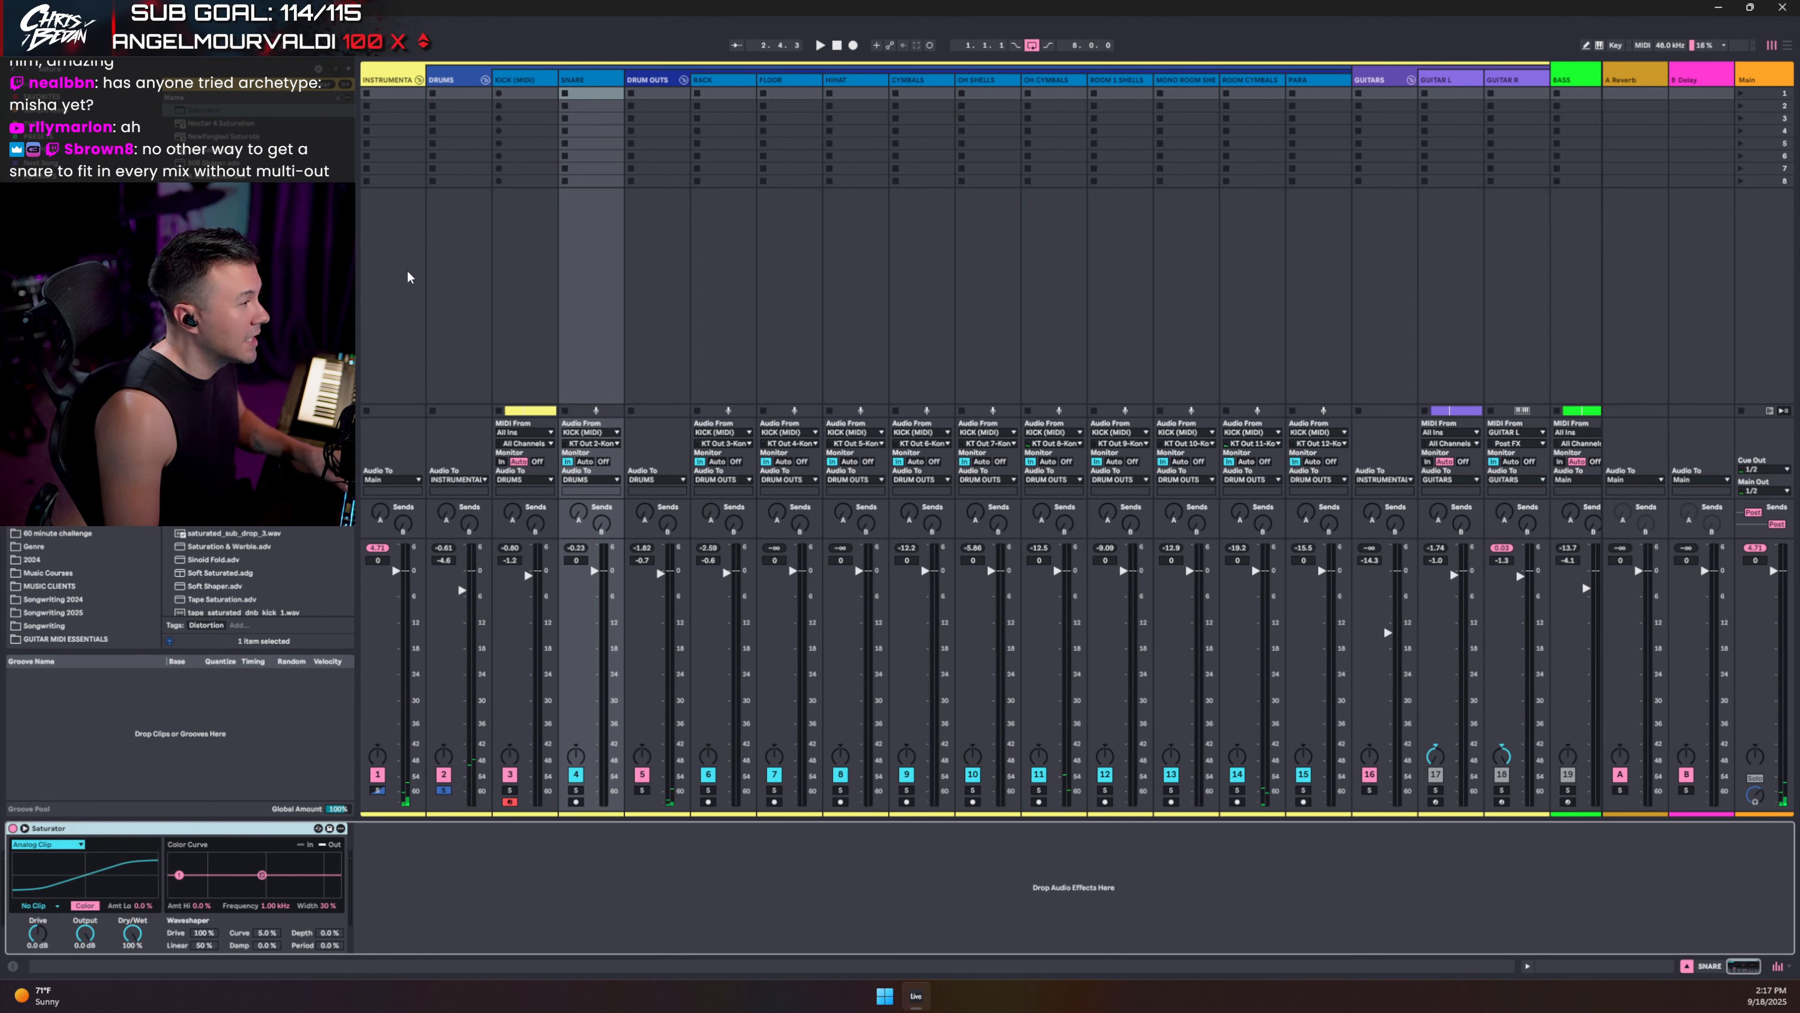
{"action": "left_click", "coordinate": [440, 81]}
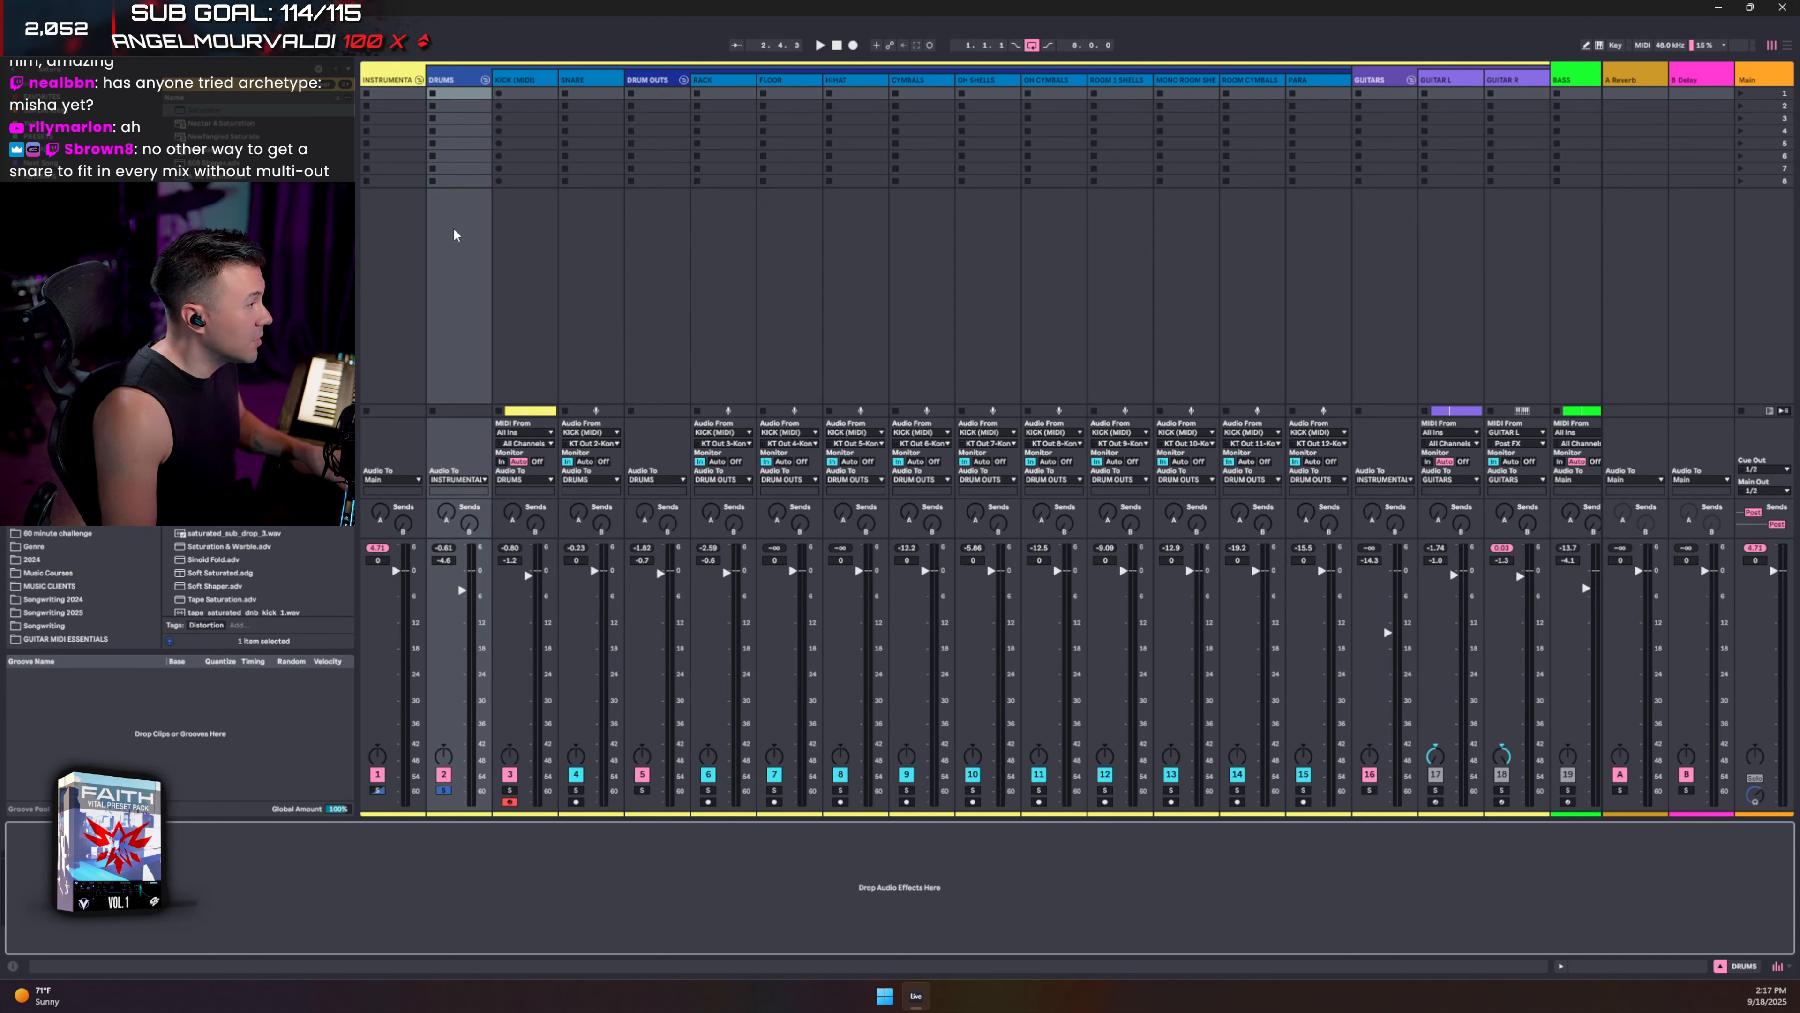
- Check the INSTRUMENTAL track's device chain during playback, then select the DRUMS group
{"action": "left_click", "coordinate": [387, 78]}
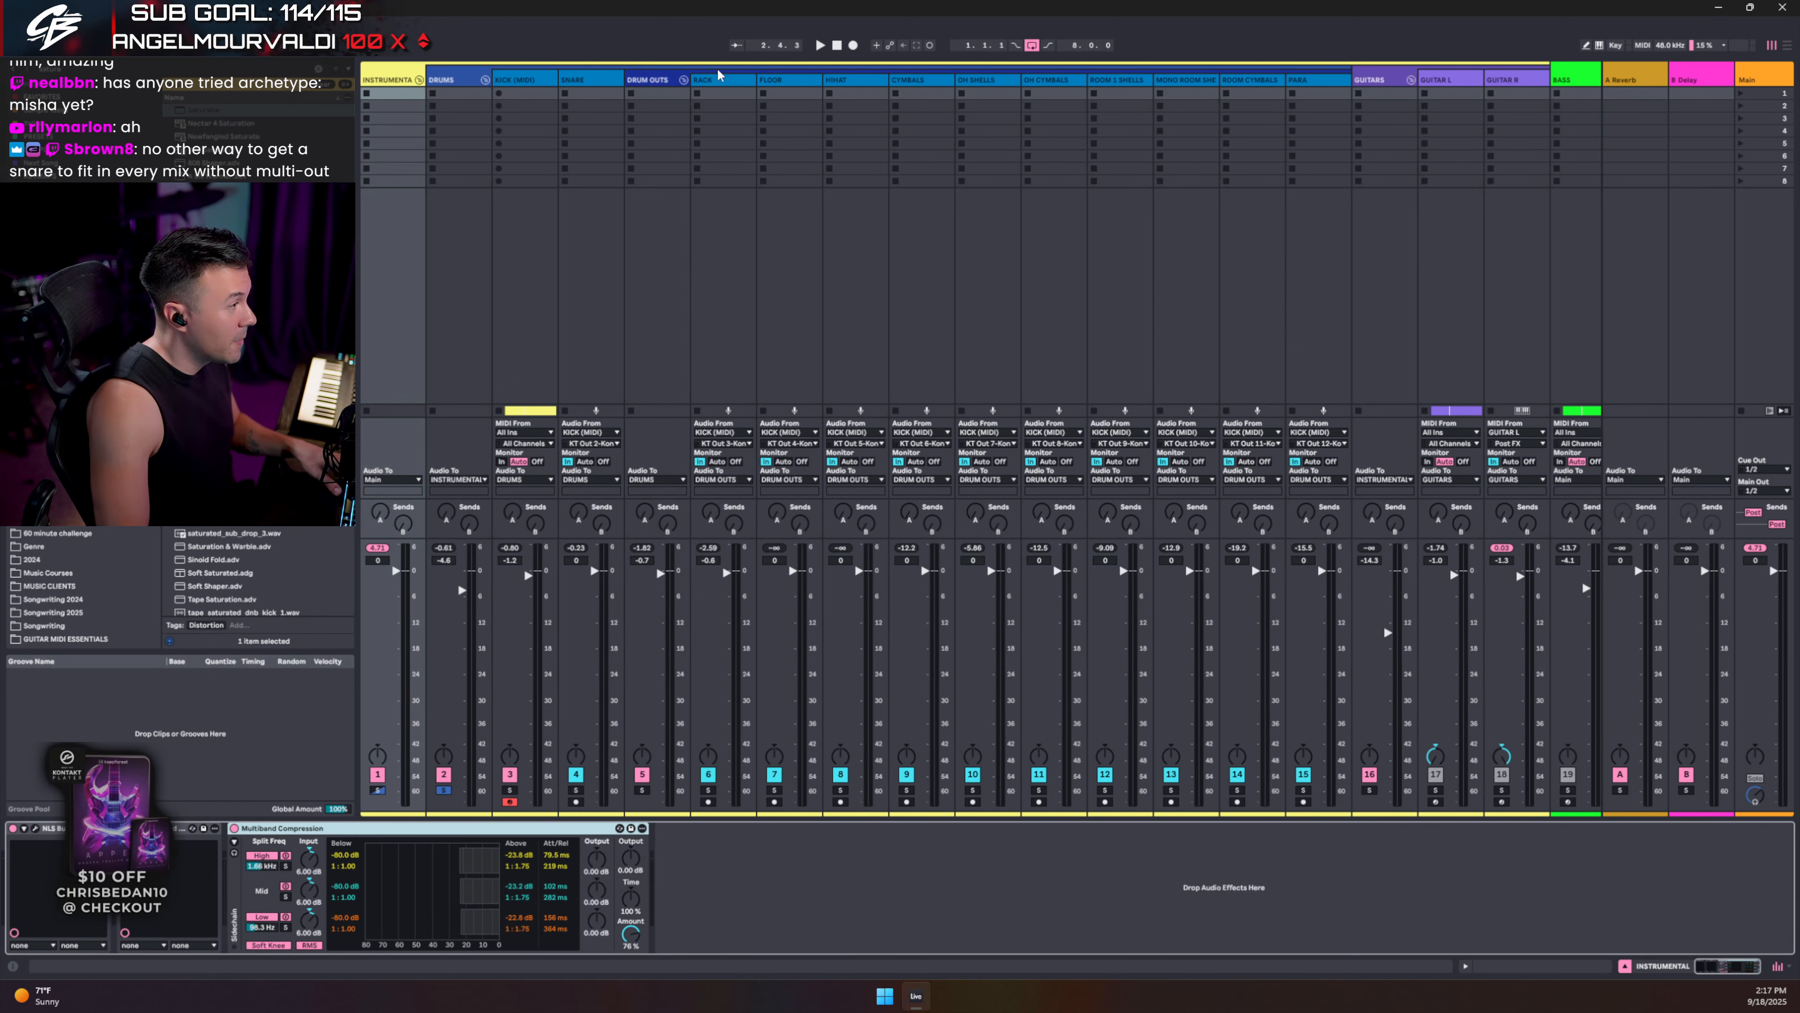
{"action": "key", "text": "space"}
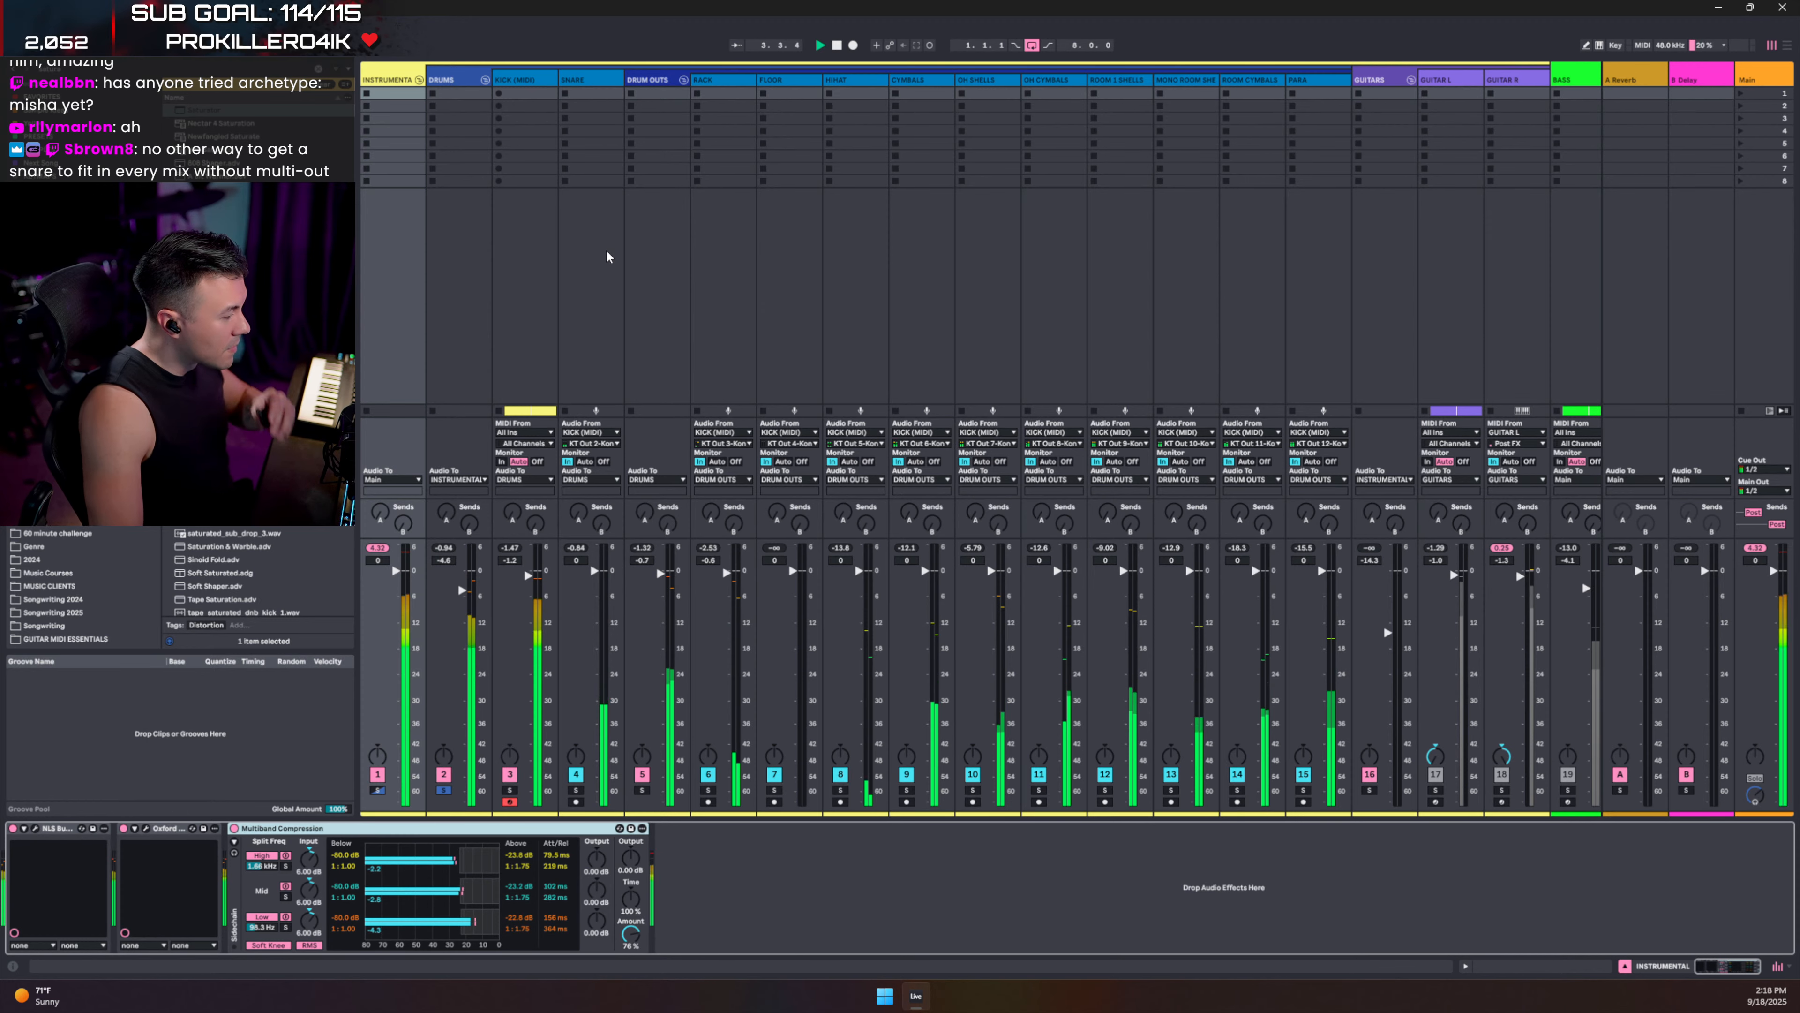
{"action": "left_click", "coordinate": [454, 82]}
{"action": "key", "text": "space"}
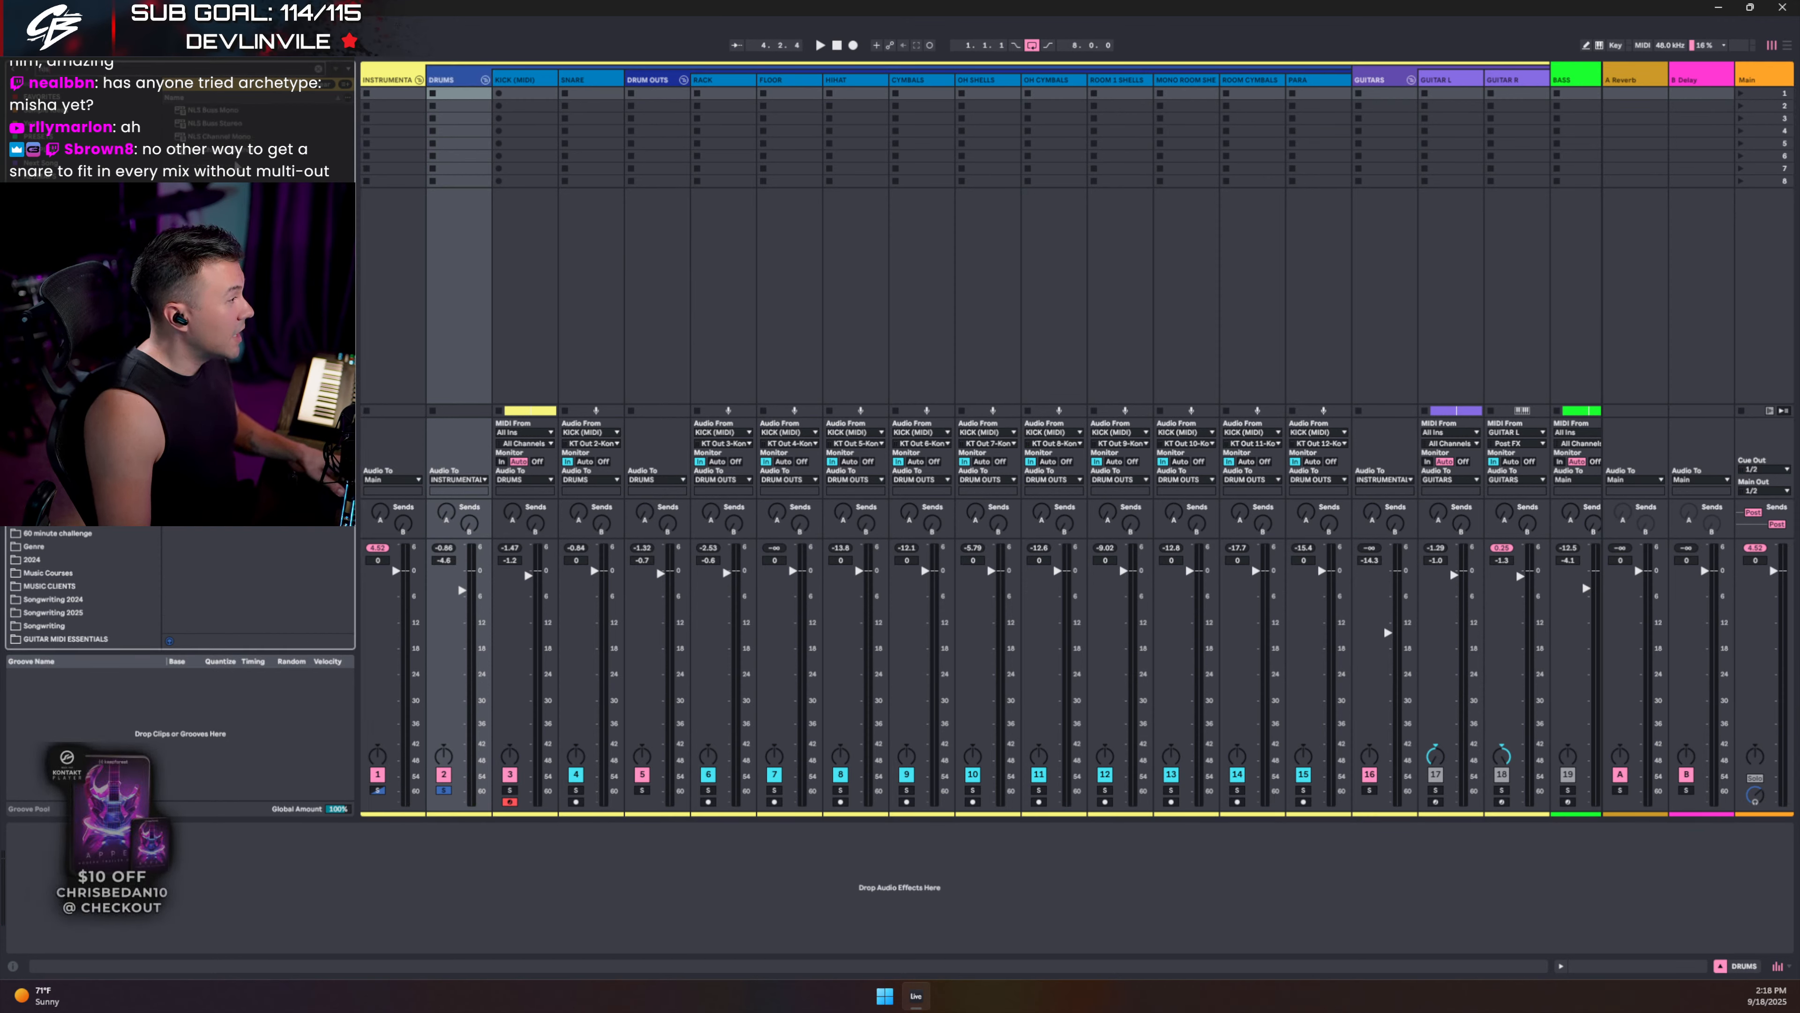
- Add NLS Buss to DRUMS set to the MIKE console model, then drop in a Glue Compressor
{"action": "left_click_drag", "start_coordinate": [185, 905], "coordinate": [188, 904]}
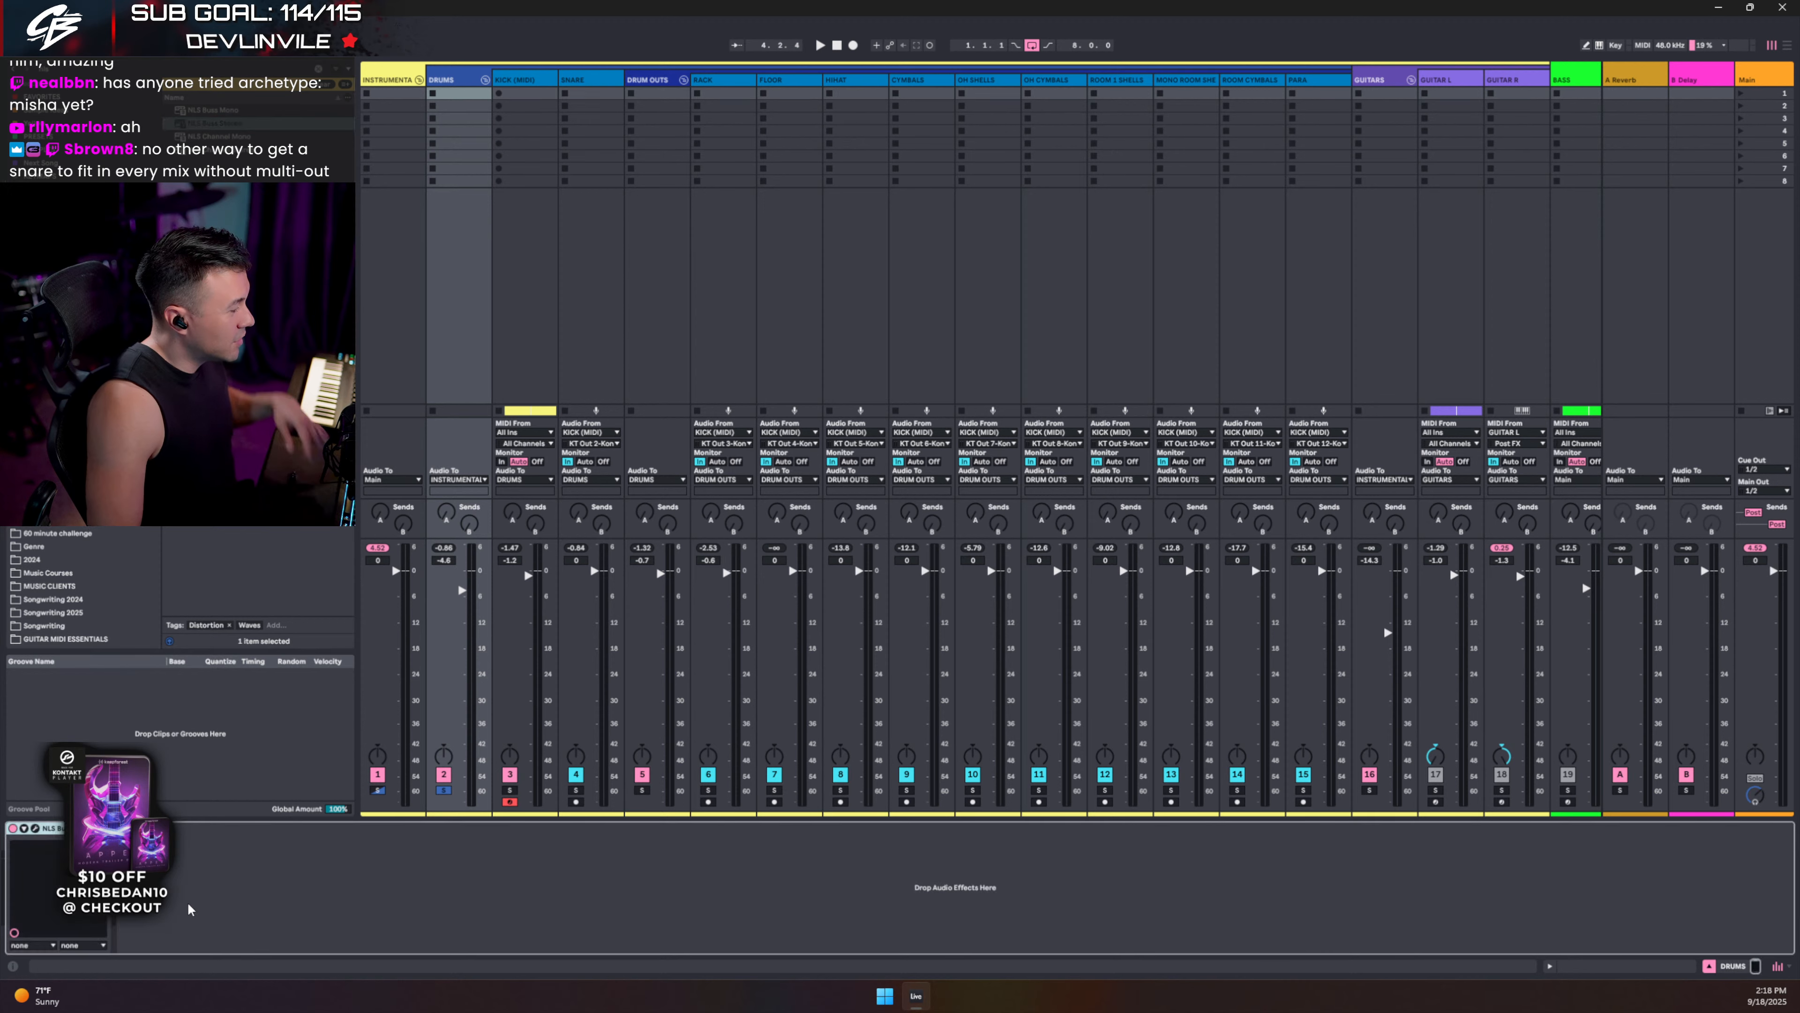
{"action": "left_click", "coordinate": [37, 829]}
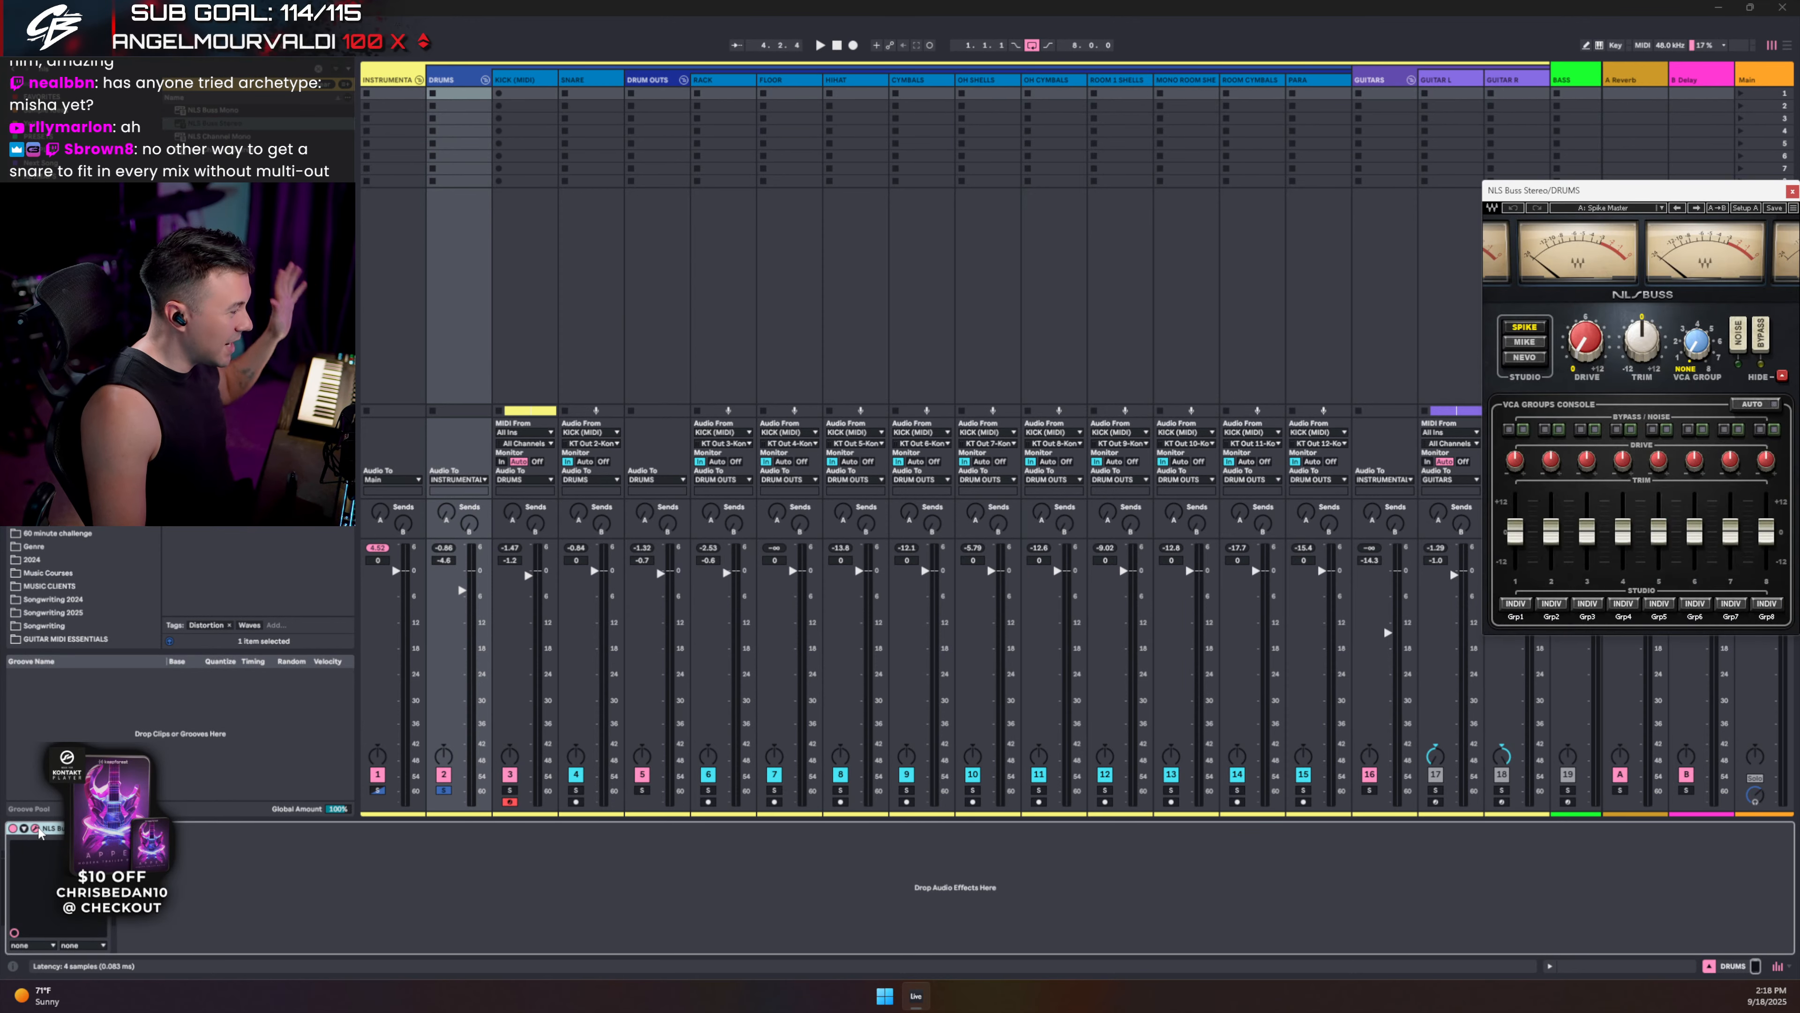
{"action": "left_click_drag", "start_coordinate": [1610, 190], "coordinate": [1100, 224]}
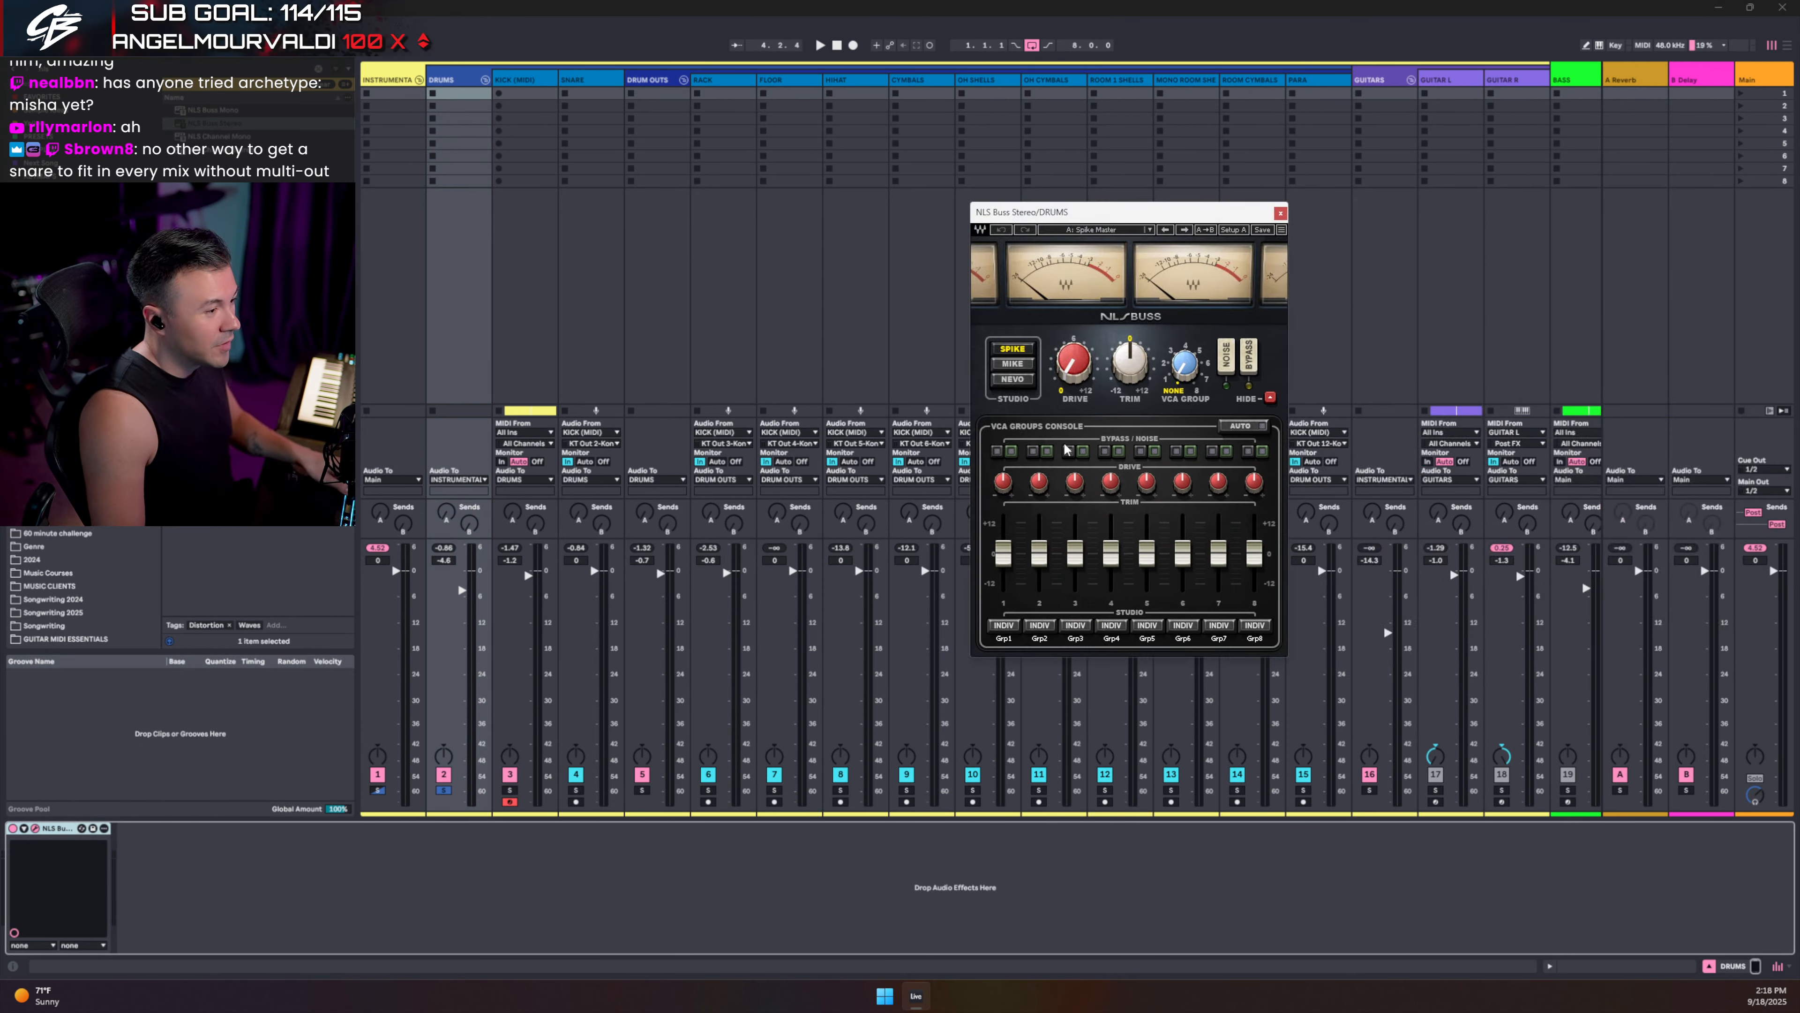
{"action": "left_click", "coordinate": [1012, 362]}
{"action": "key", "text": "space"}
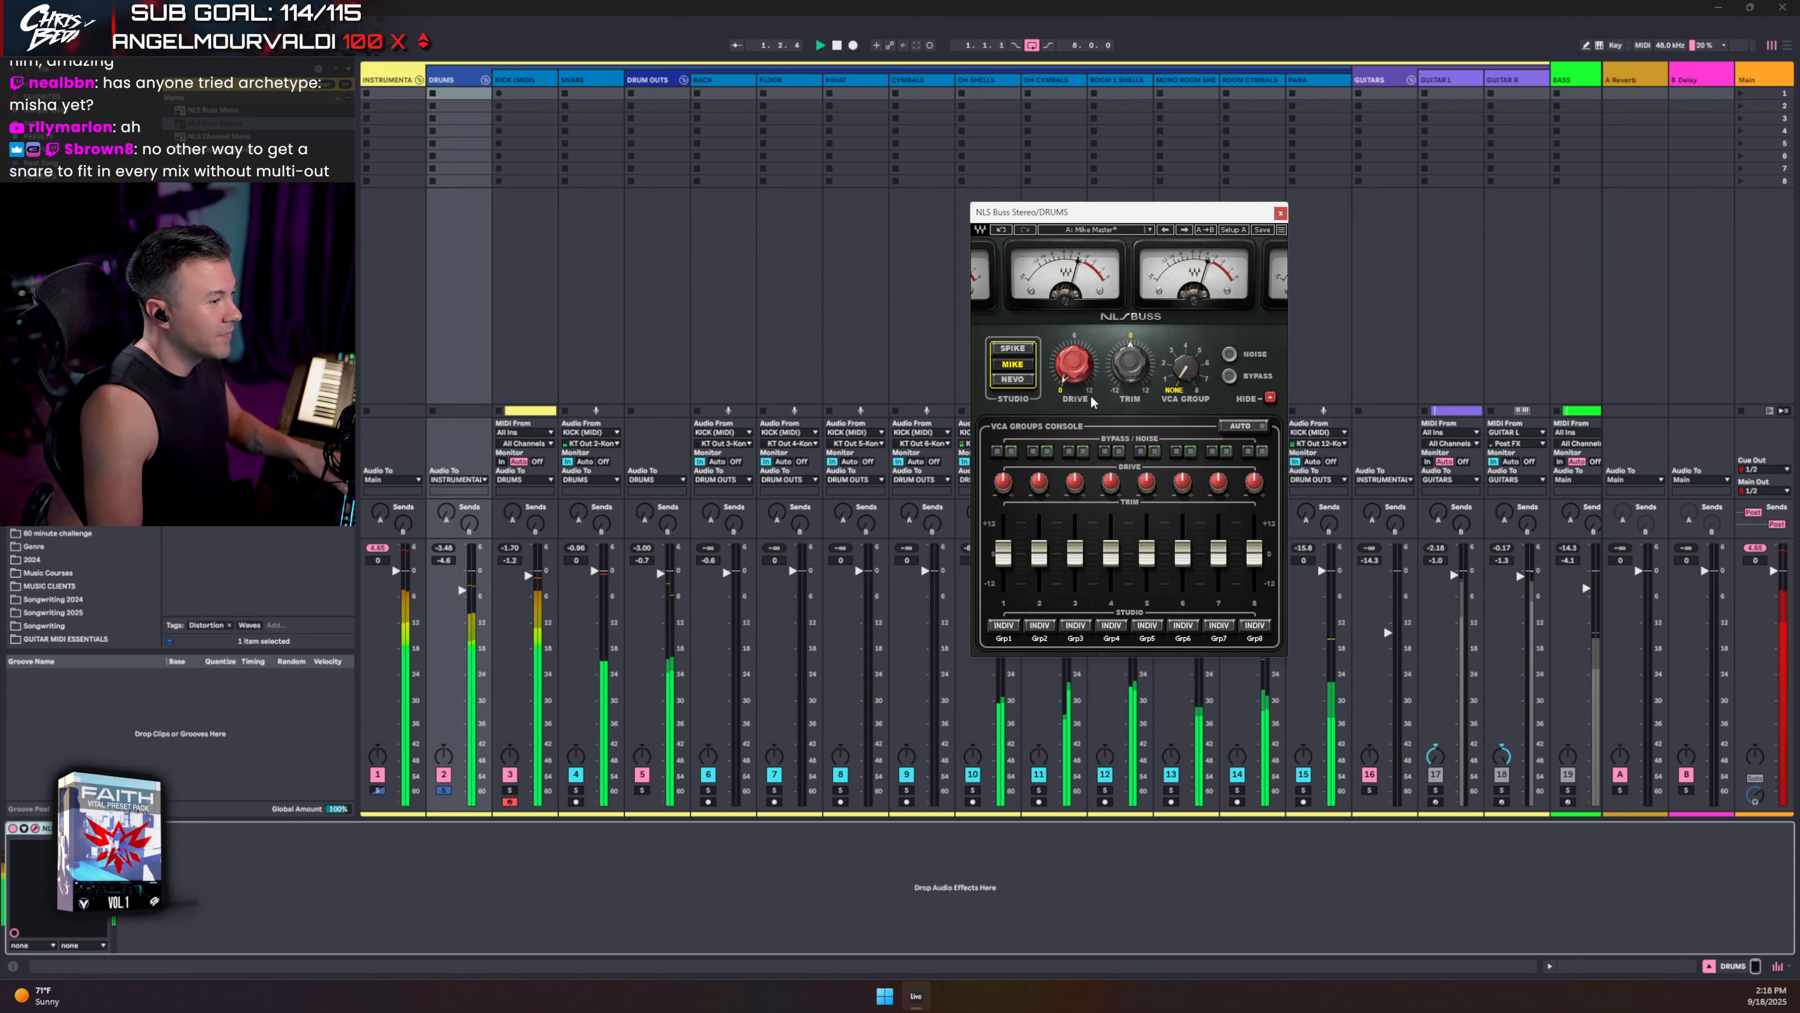
{"action": "left_click", "coordinate": [1280, 213]}
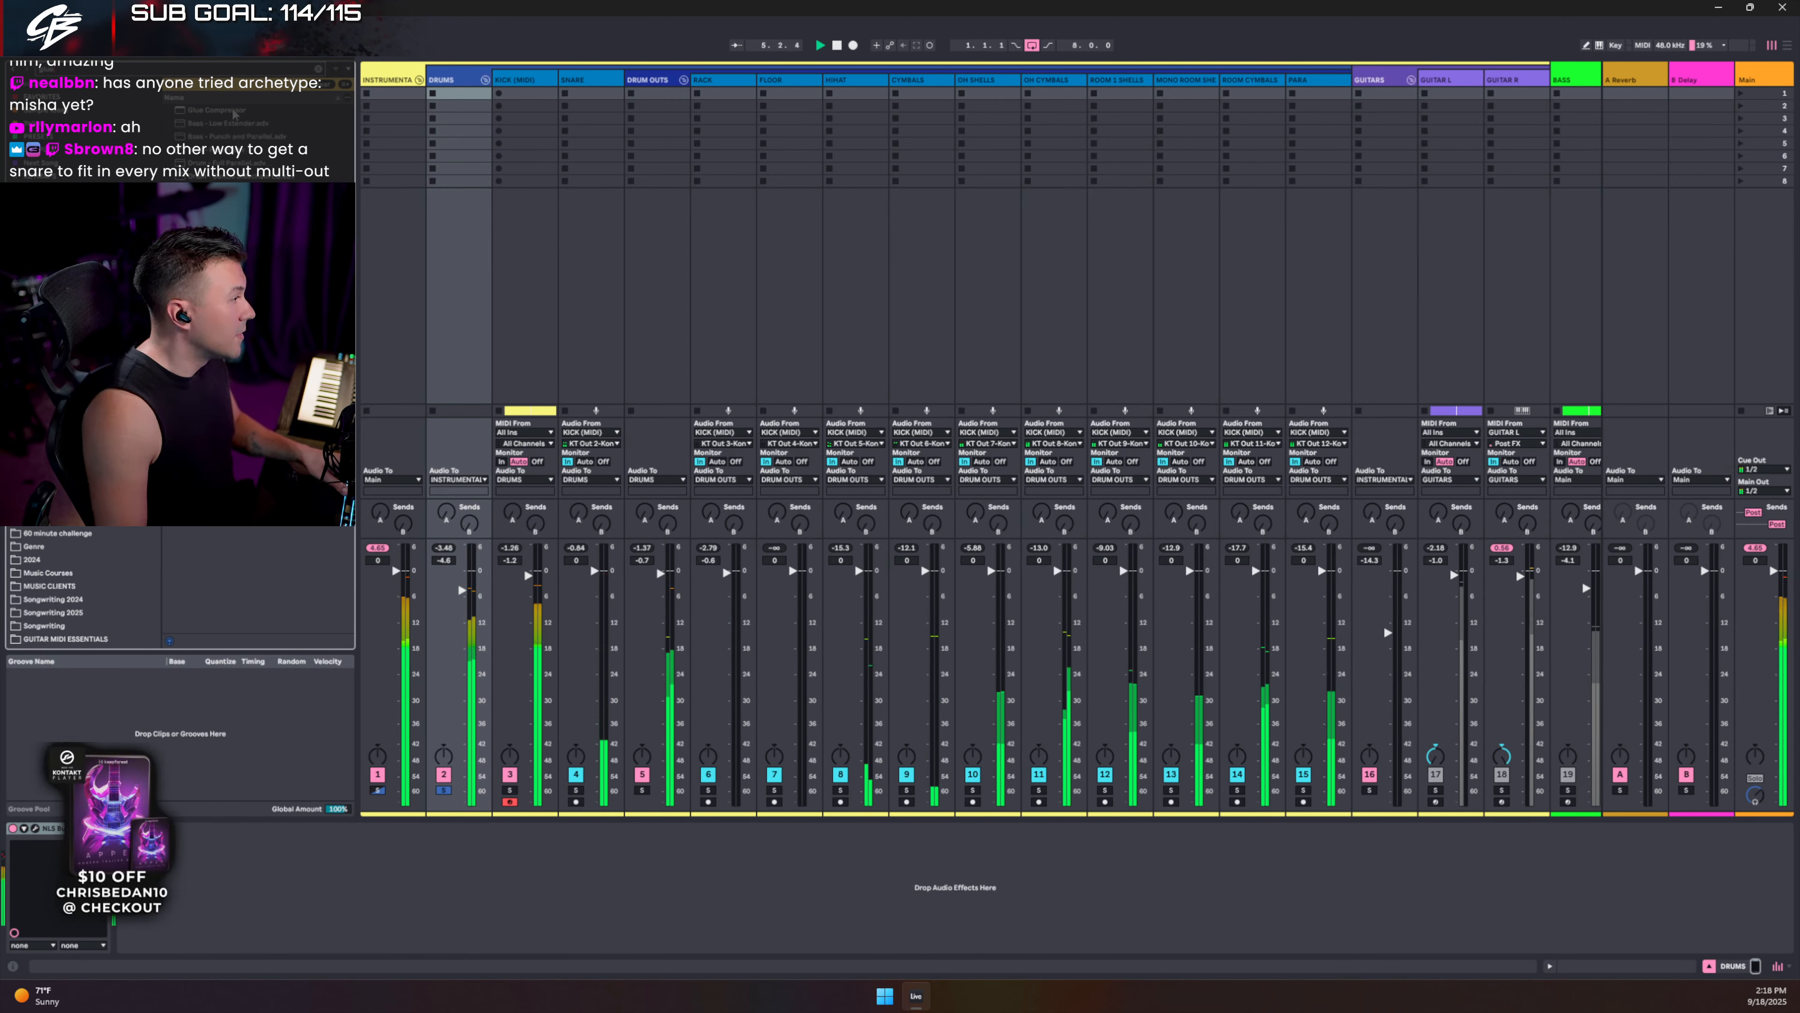
{"action": "left_click_drag", "start_coordinate": [216, 109], "coordinate": [213, 887]}
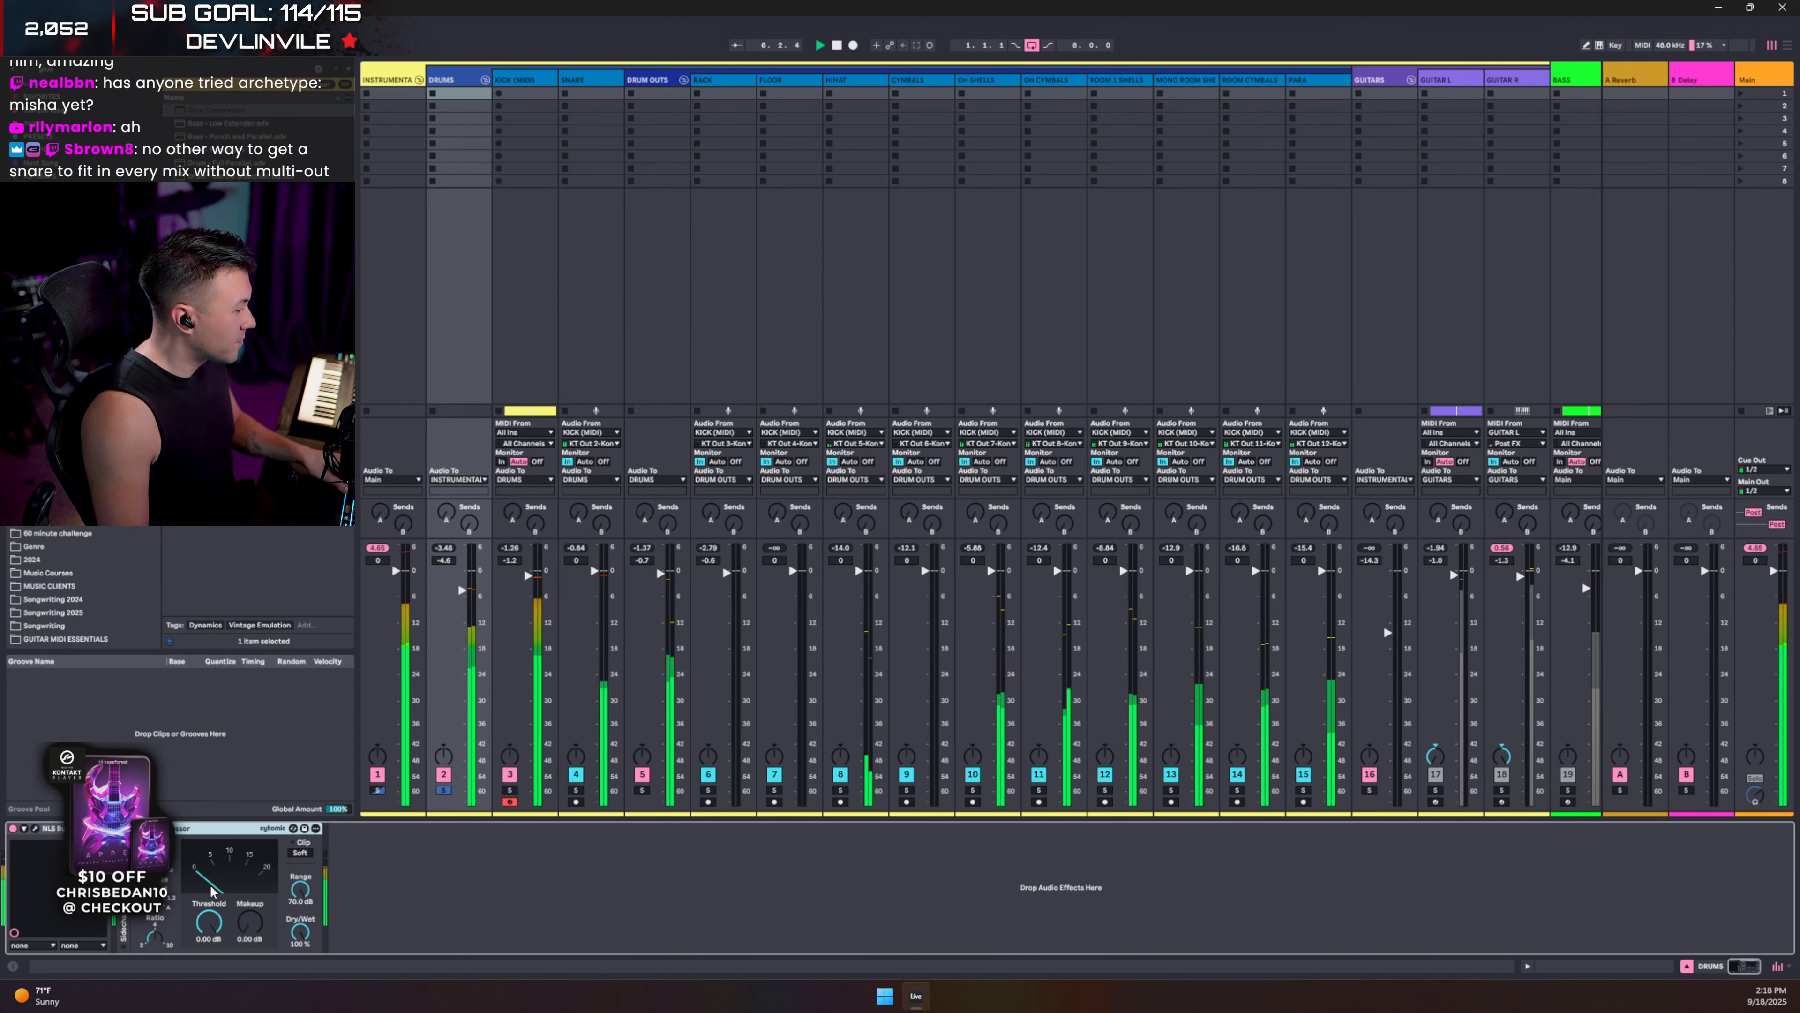
- Set the DRUMS Glue Compressor threshold to -7.62 dB and enable its sidechain filter
{"action": "key", "text": "space"}
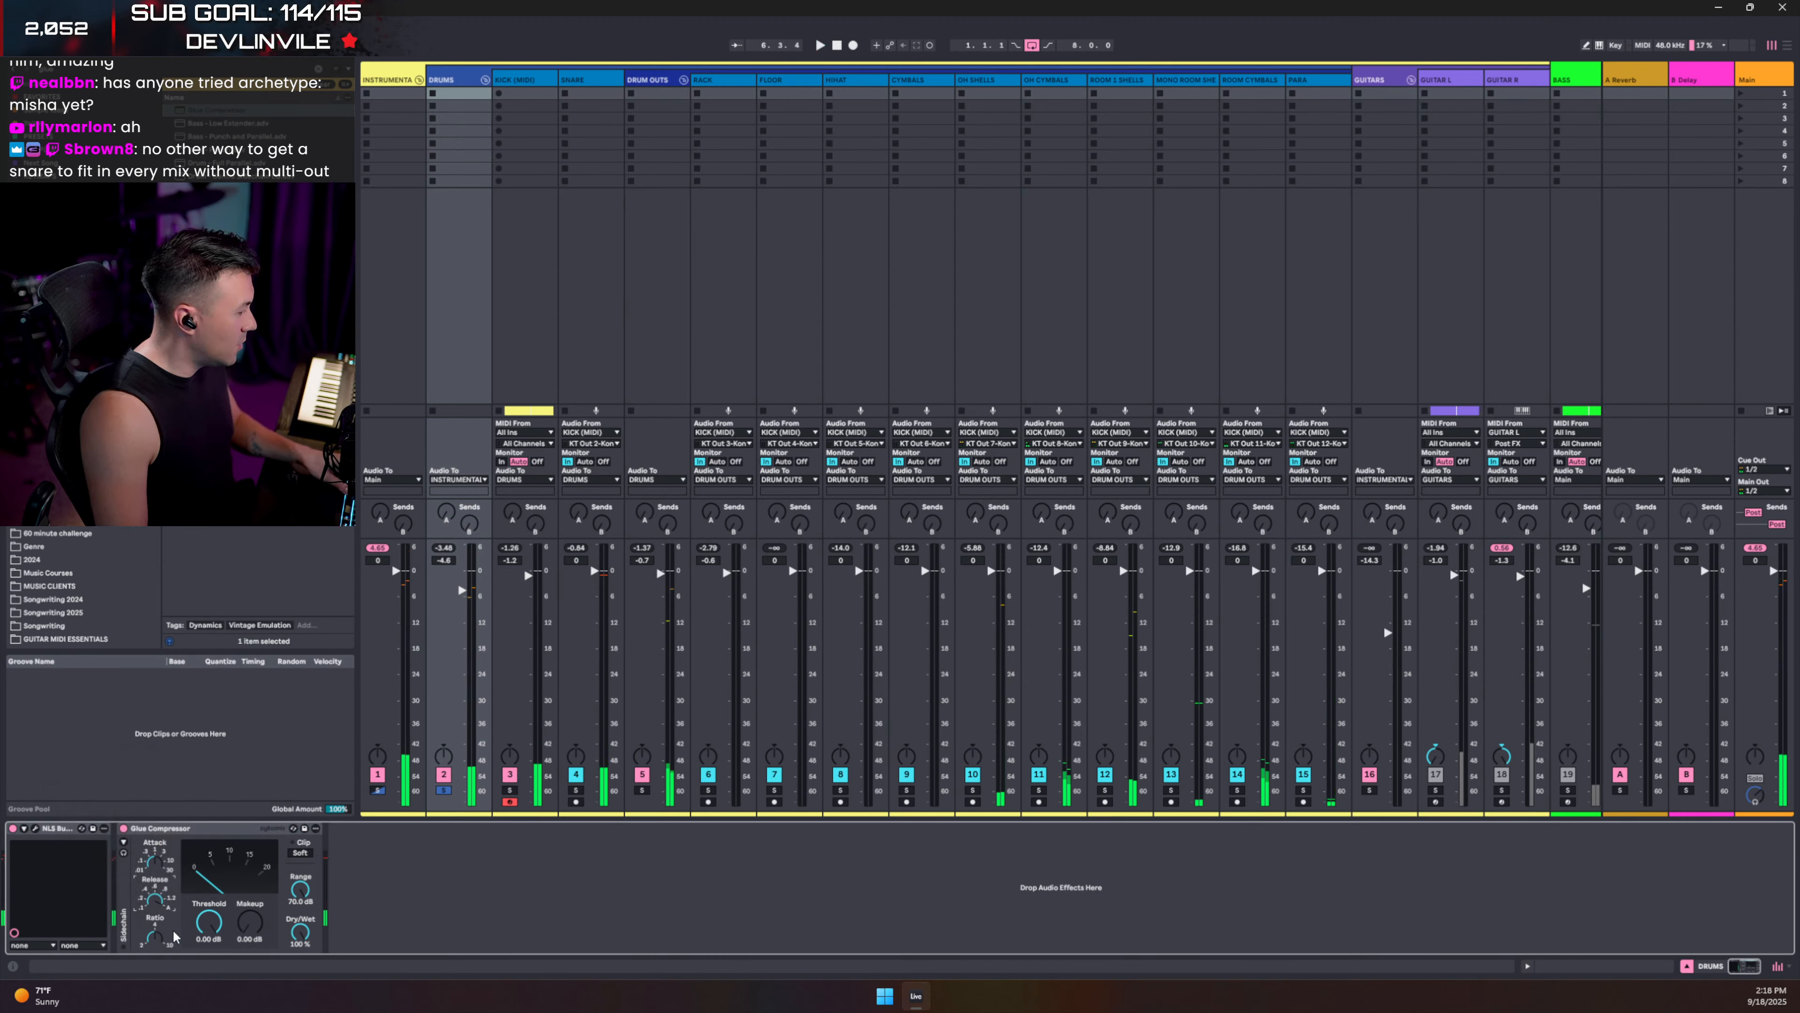
{"action": "left_click_drag", "start_coordinate": [197, 924], "coordinate": [197, 950]}
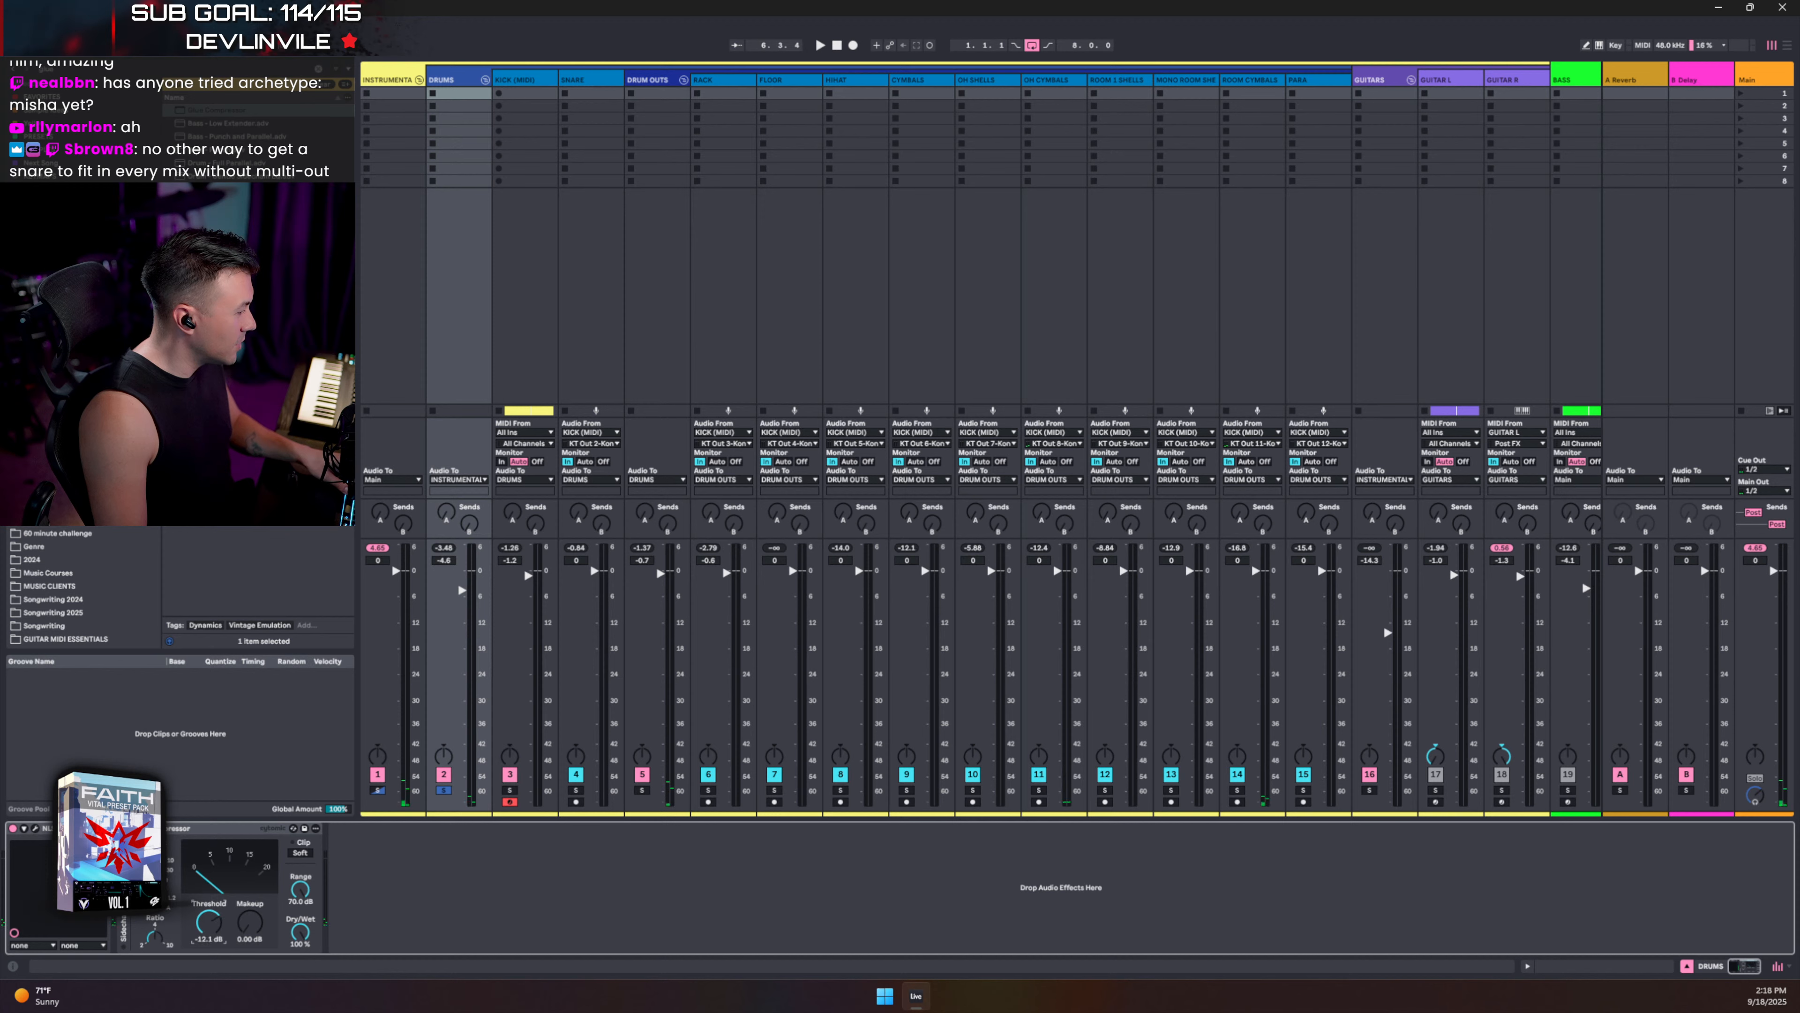
{"action": "key", "text": "space"}
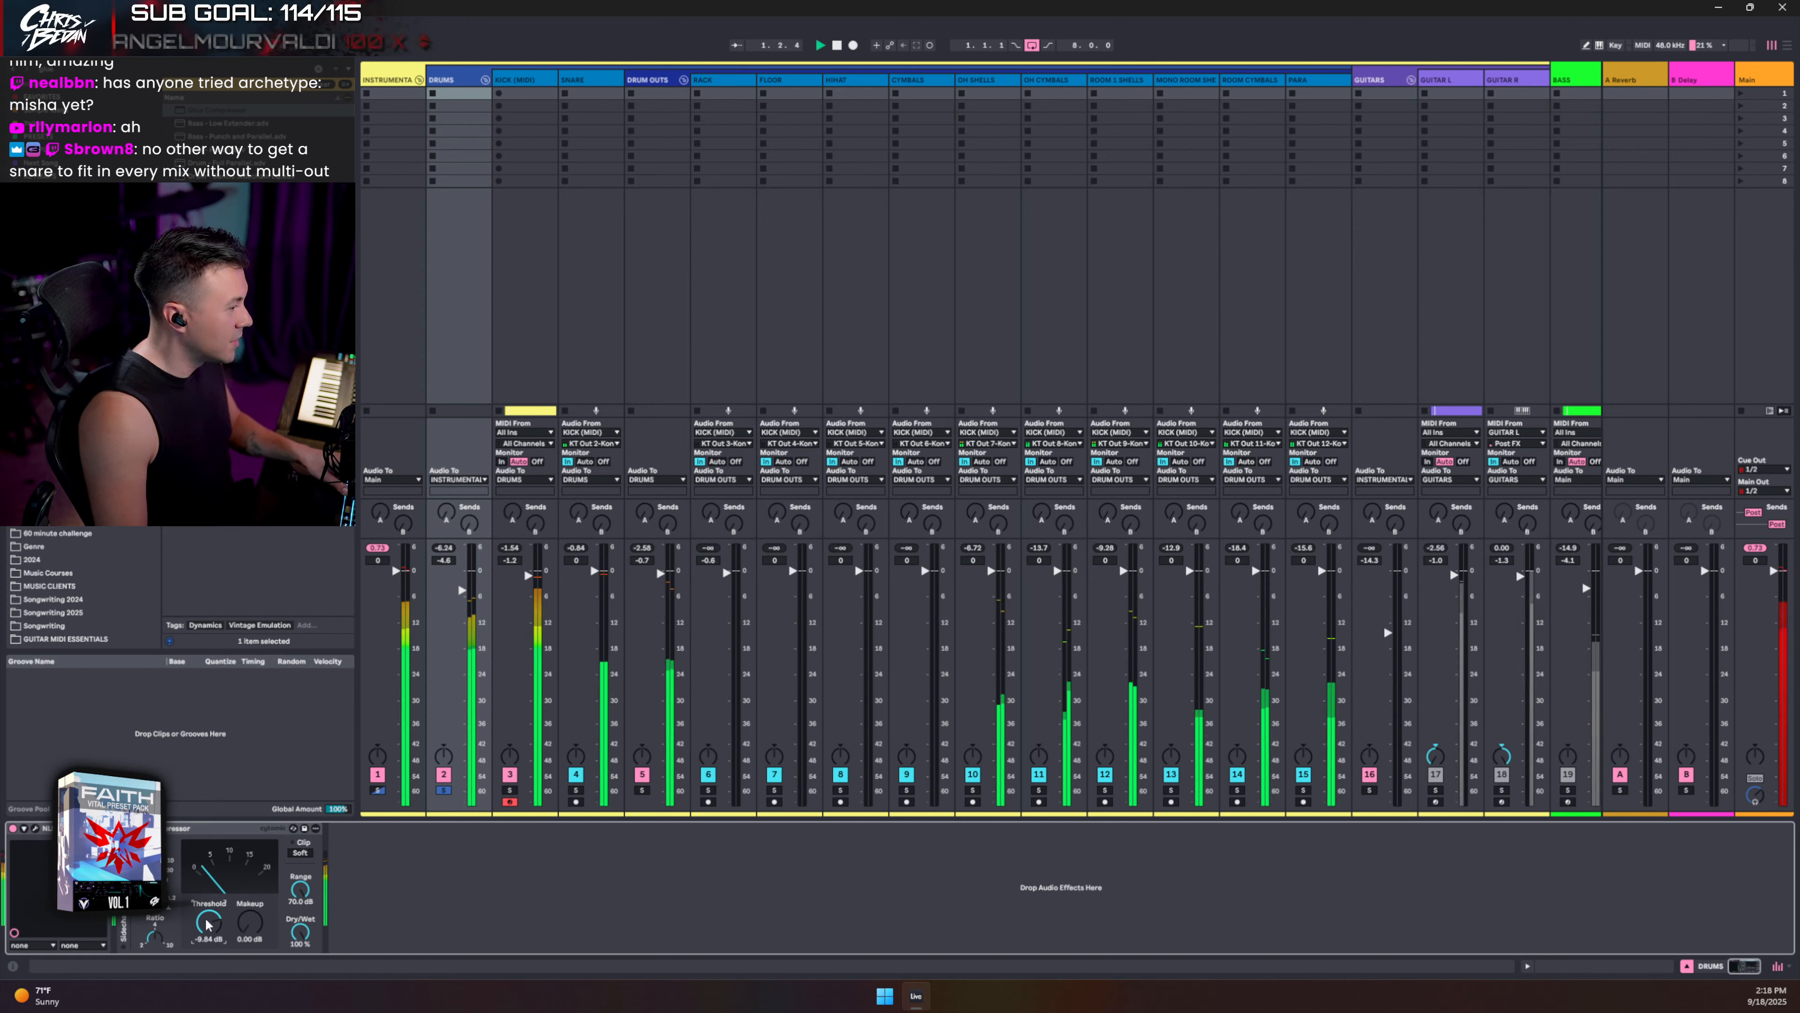
{"action": "left_click_drag", "start_coordinate": [205, 924], "coordinate": [206, 922]}
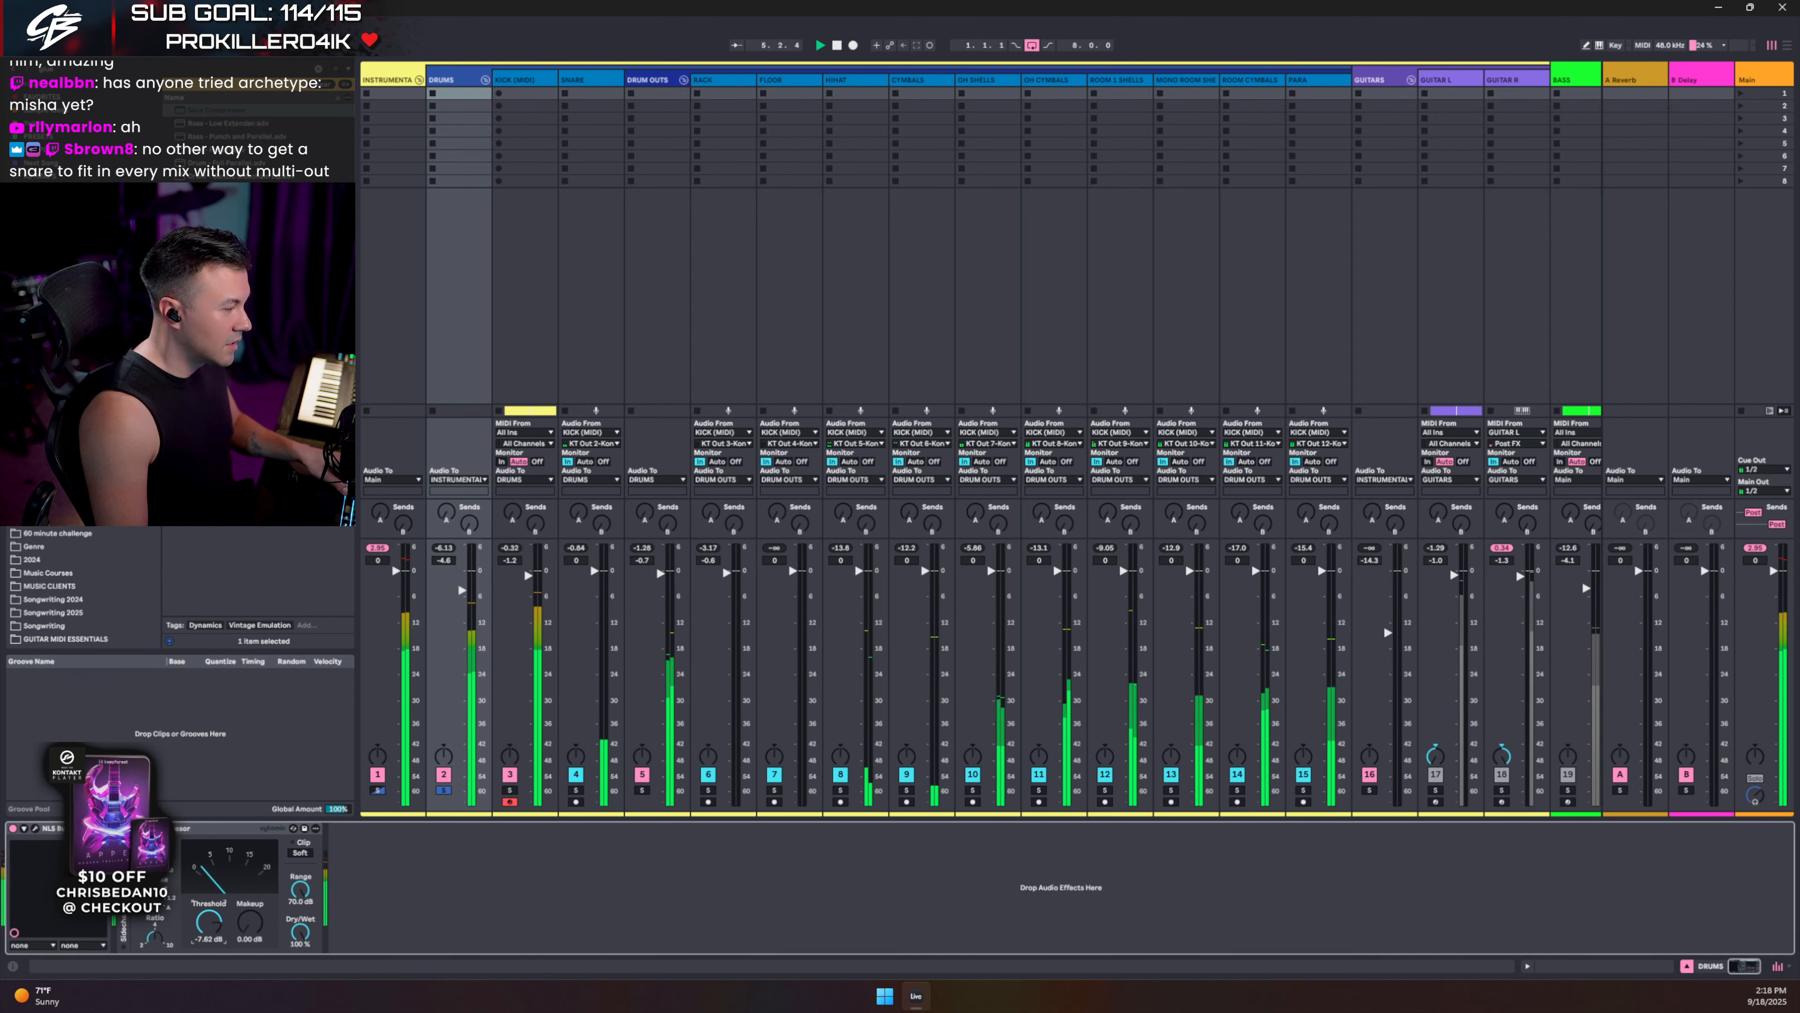
{"action": "left_click_drag", "start_coordinate": [205, 924], "coordinate": [206, 920]}
{"action": "left_click", "coordinate": [123, 842]}
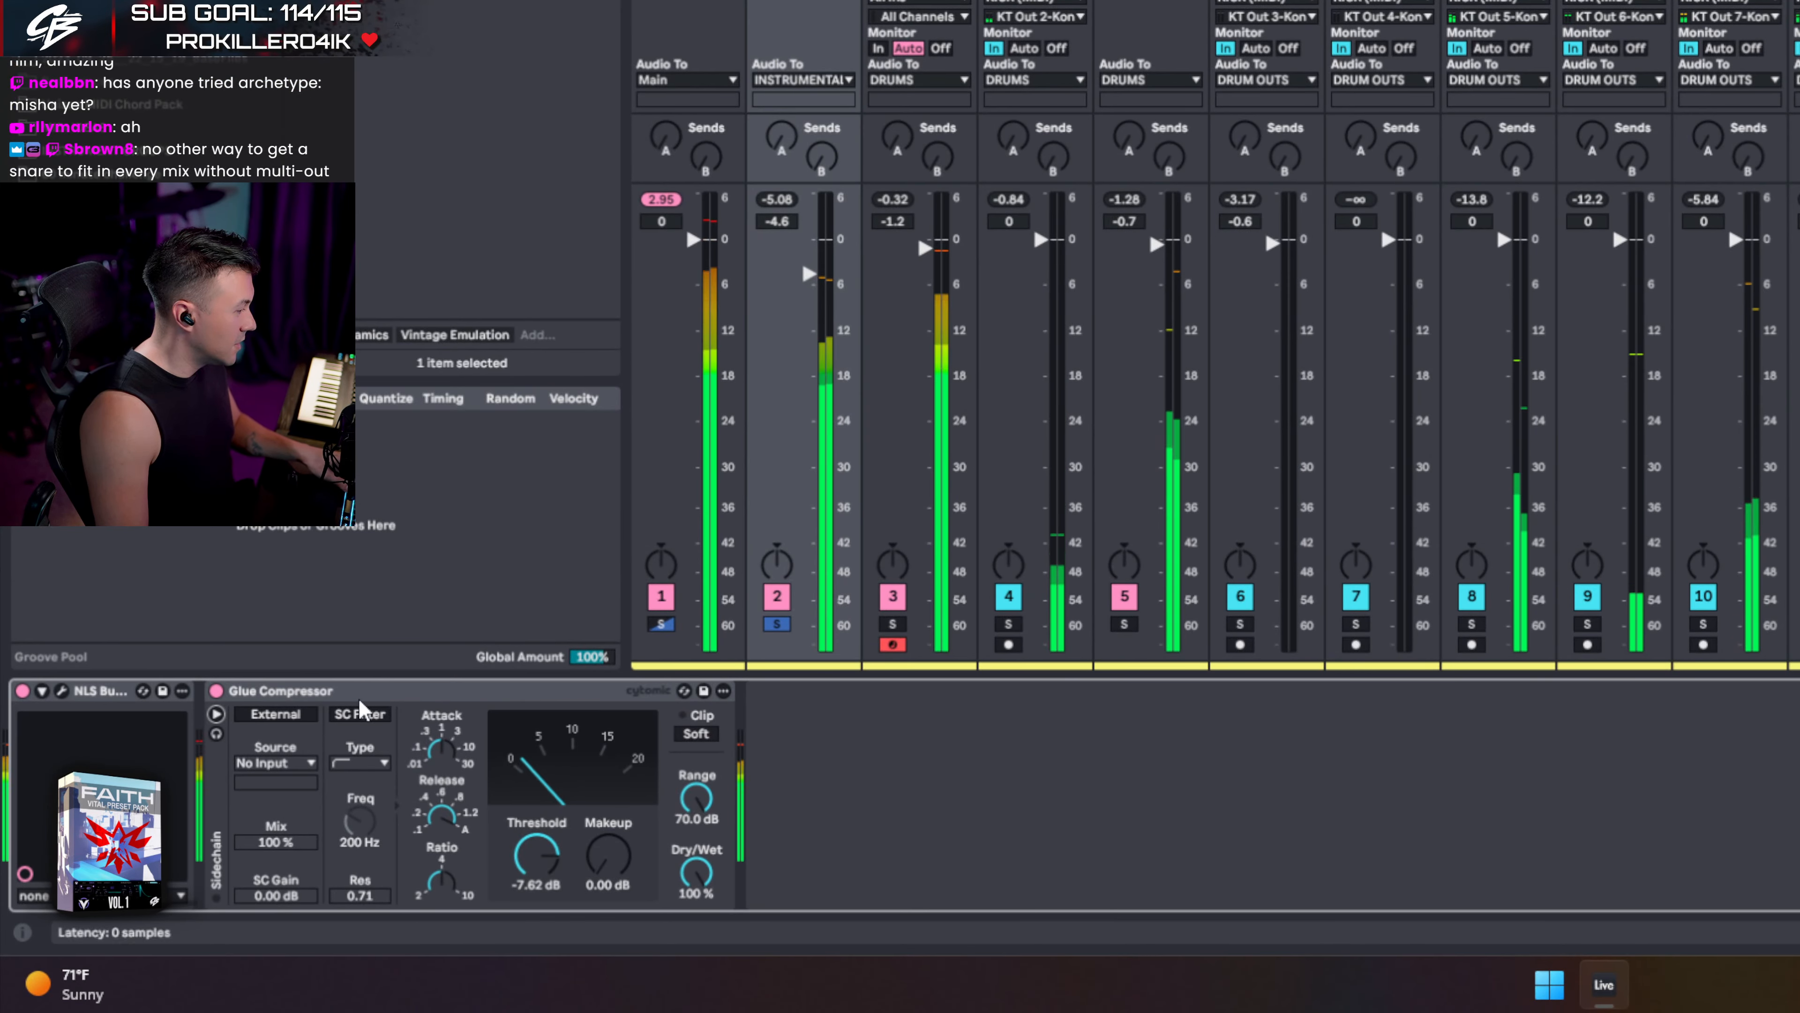
{"action": "left_click", "coordinate": [360, 714]}
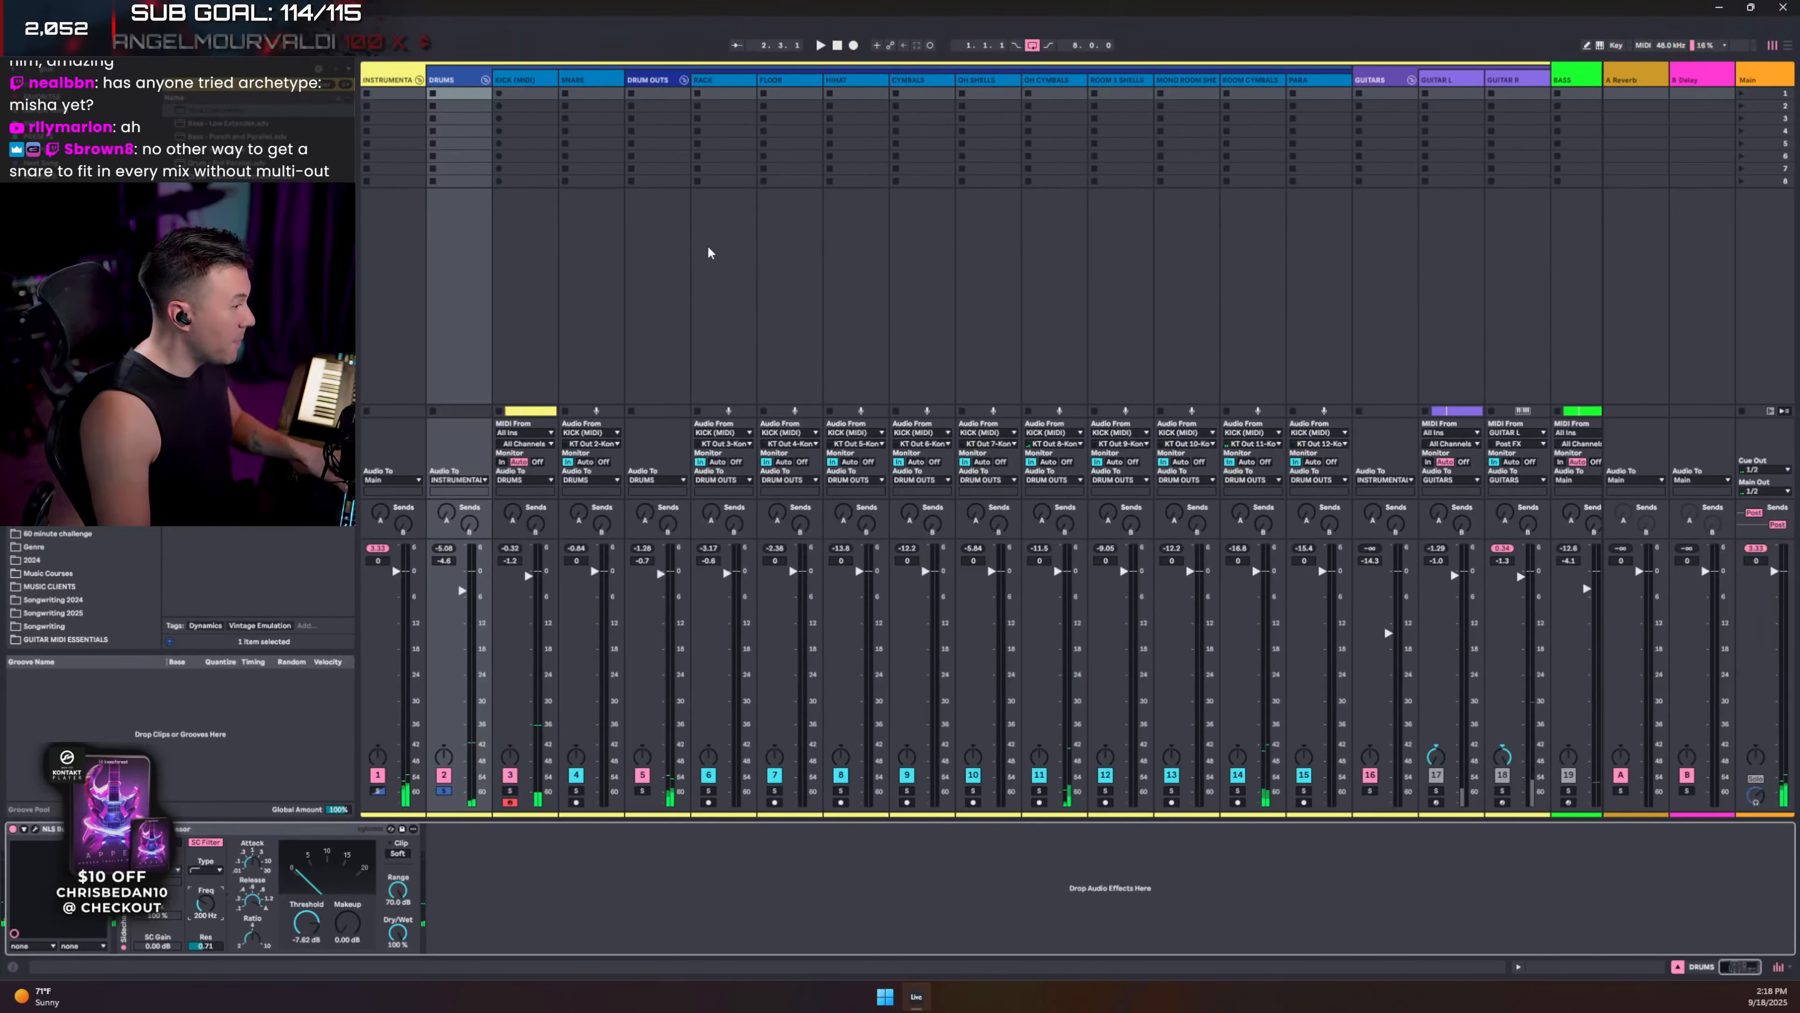
- Lower the DRUMS group volume to -9.5 dB
{"action": "left_click", "coordinate": [461, 92]}
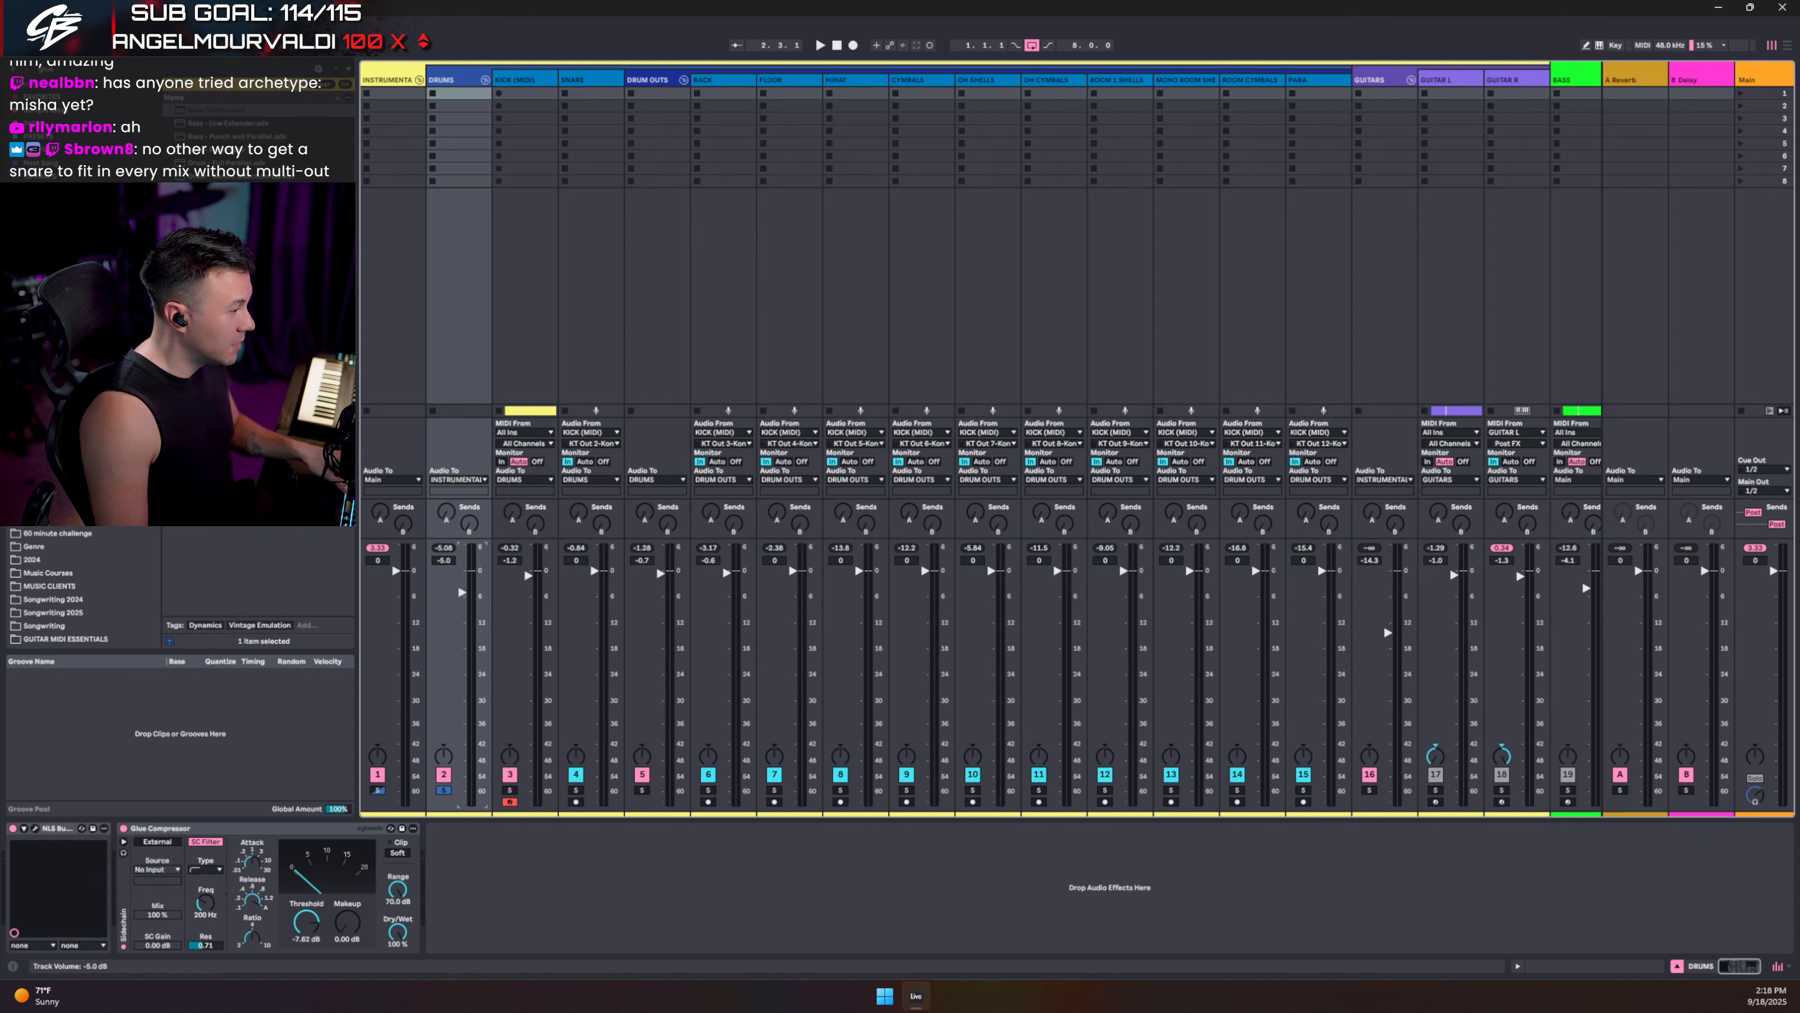
{"action": "key", "text": "space"}
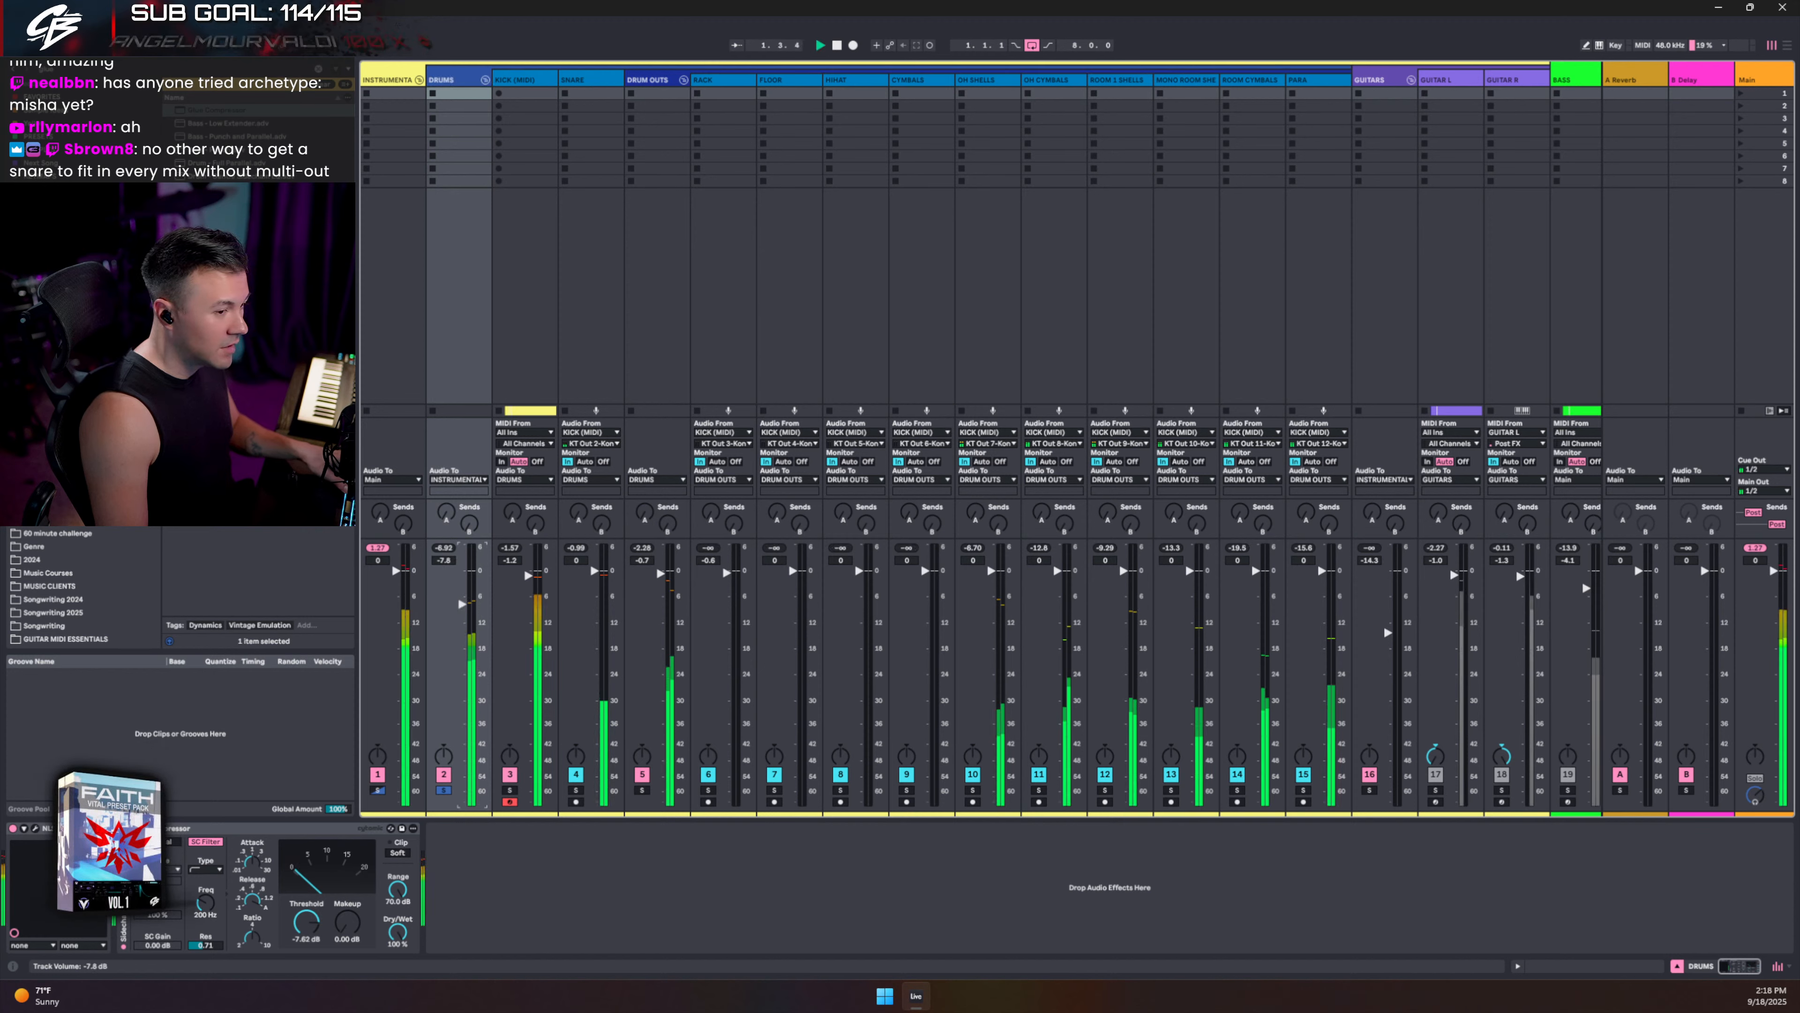
{"action": "left_click_drag", "start_coordinate": [462, 605], "coordinate": [461, 614]}
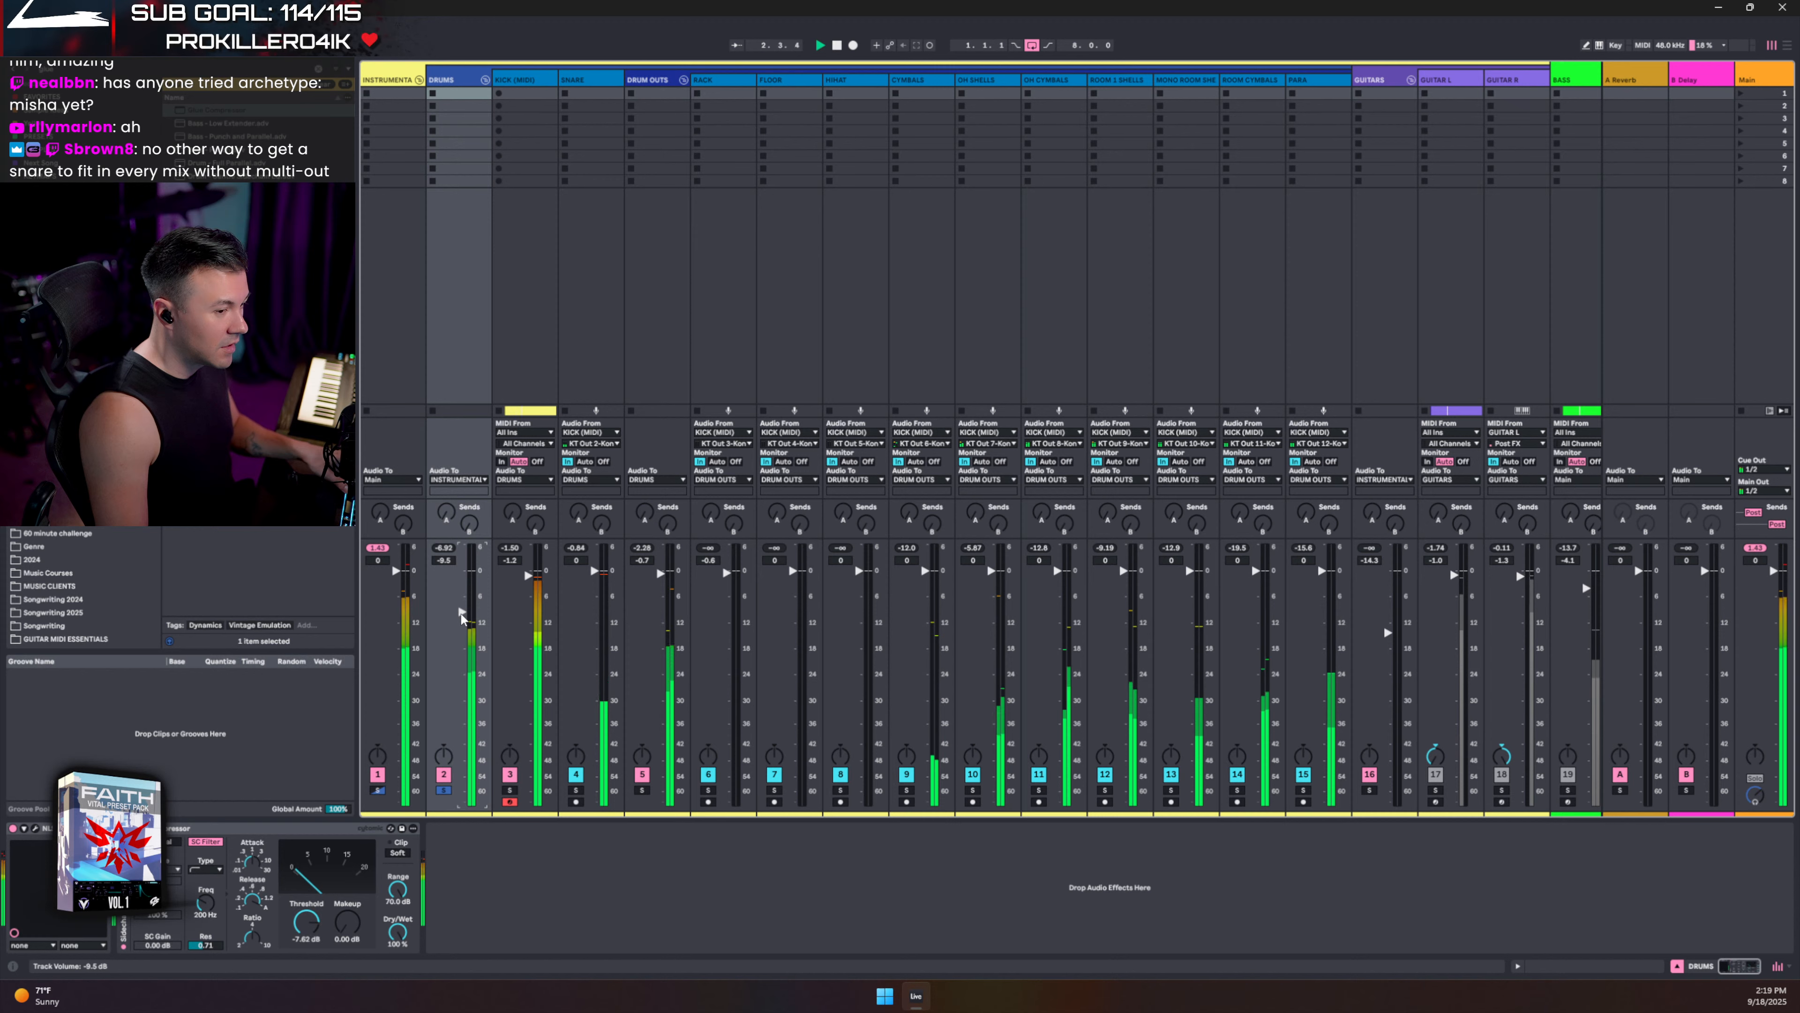
- Widen the Main channel strip and pull the GUITARS bus down to about -18 dB
{"action": "left_click", "coordinate": [1724, 74]}
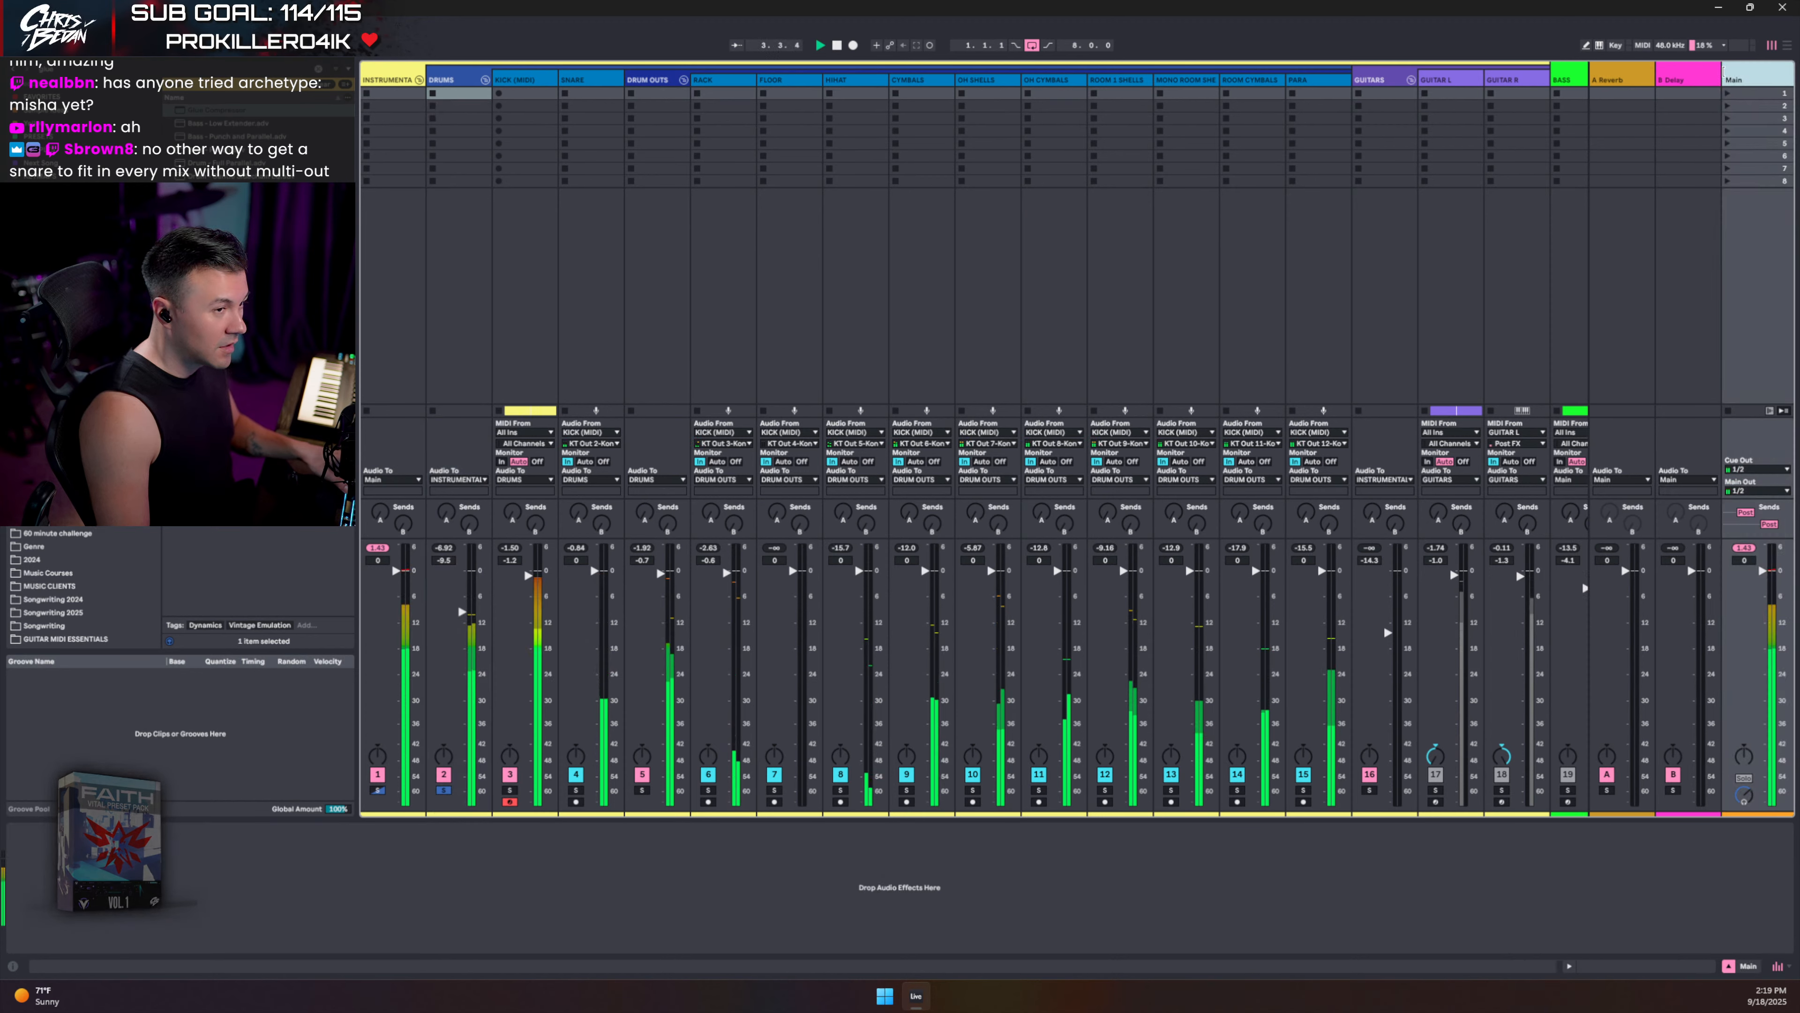
{"action": "left_click_drag", "start_coordinate": [1725, 71], "coordinate": [1699, 68]}
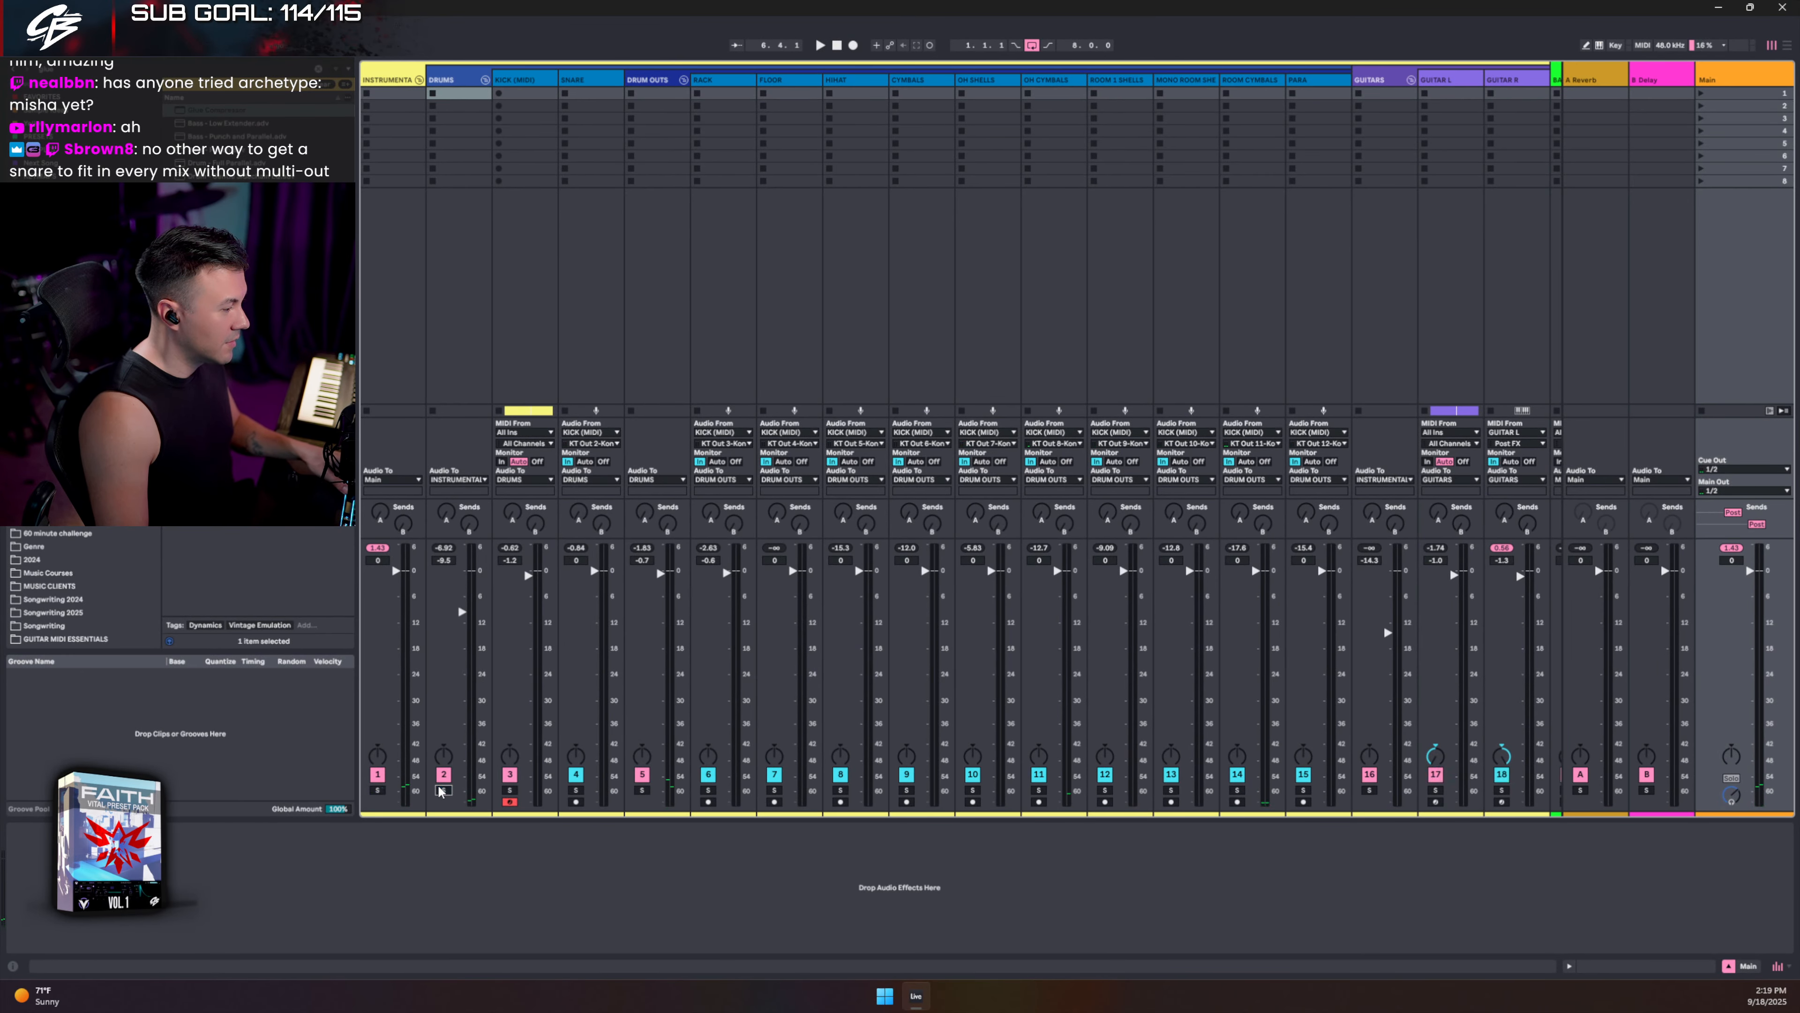
{"action": "key", "text": "space"}
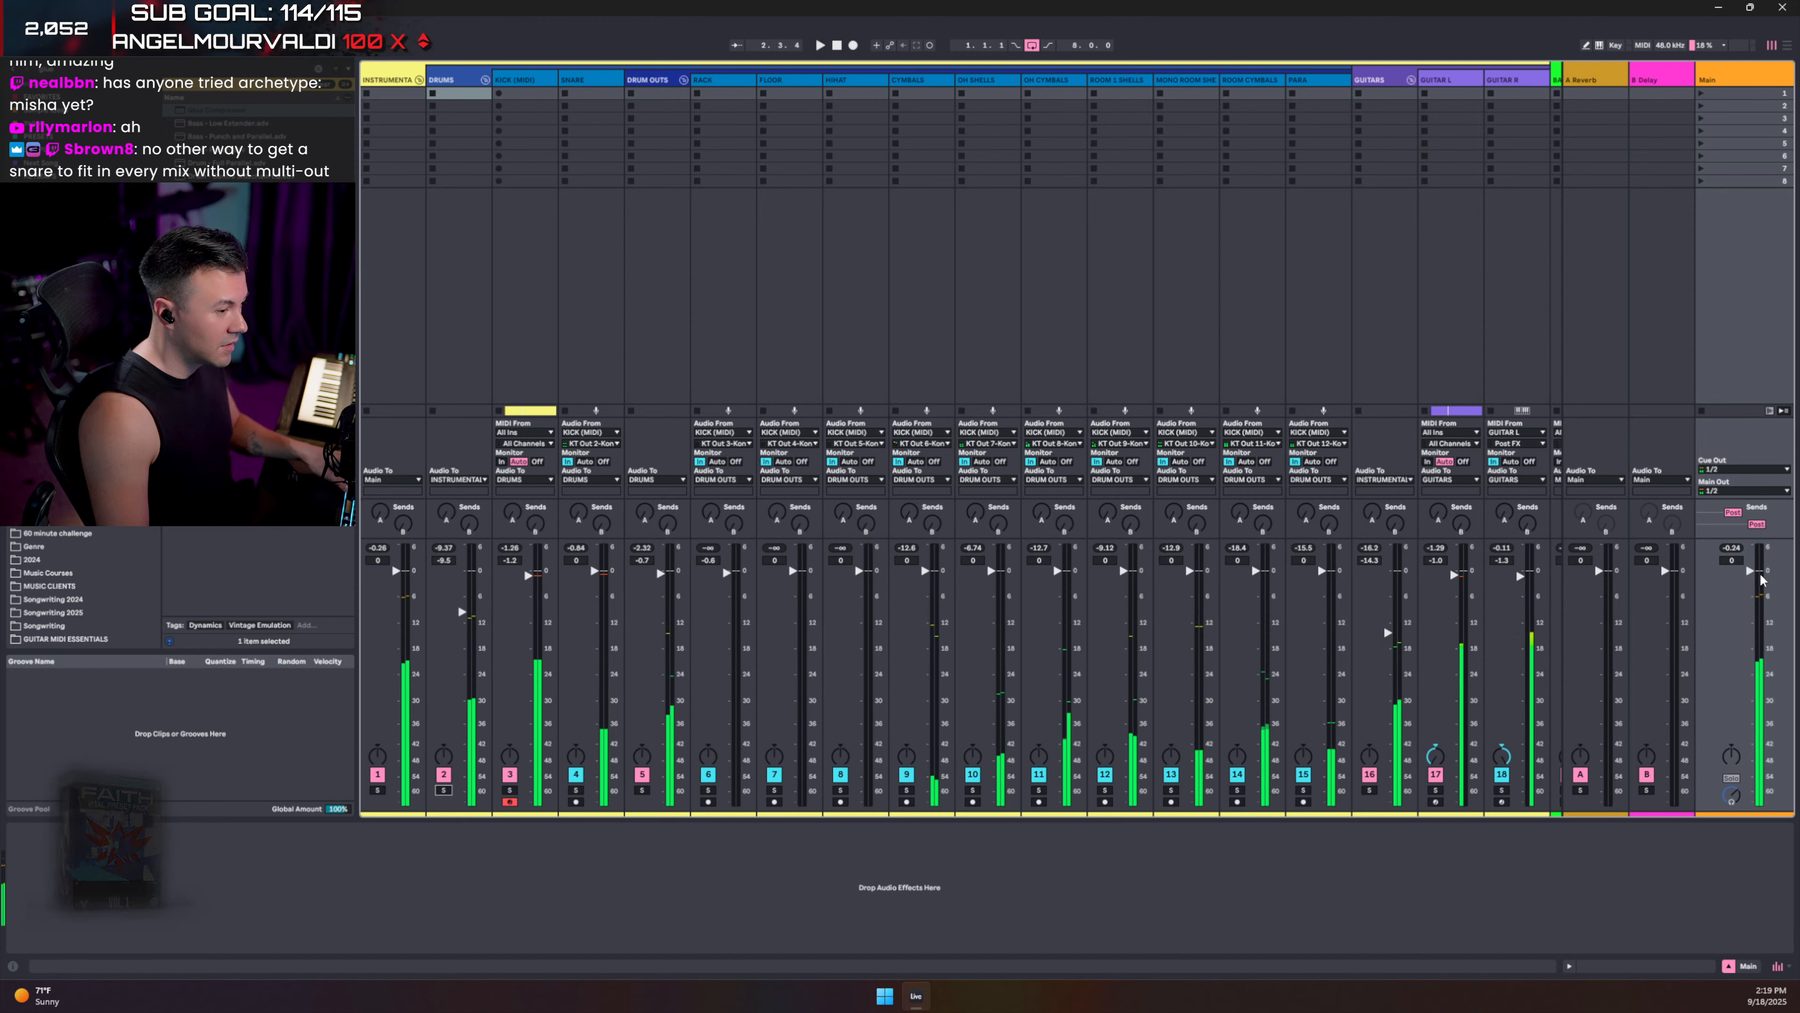
{"action": "key", "text": "space"}
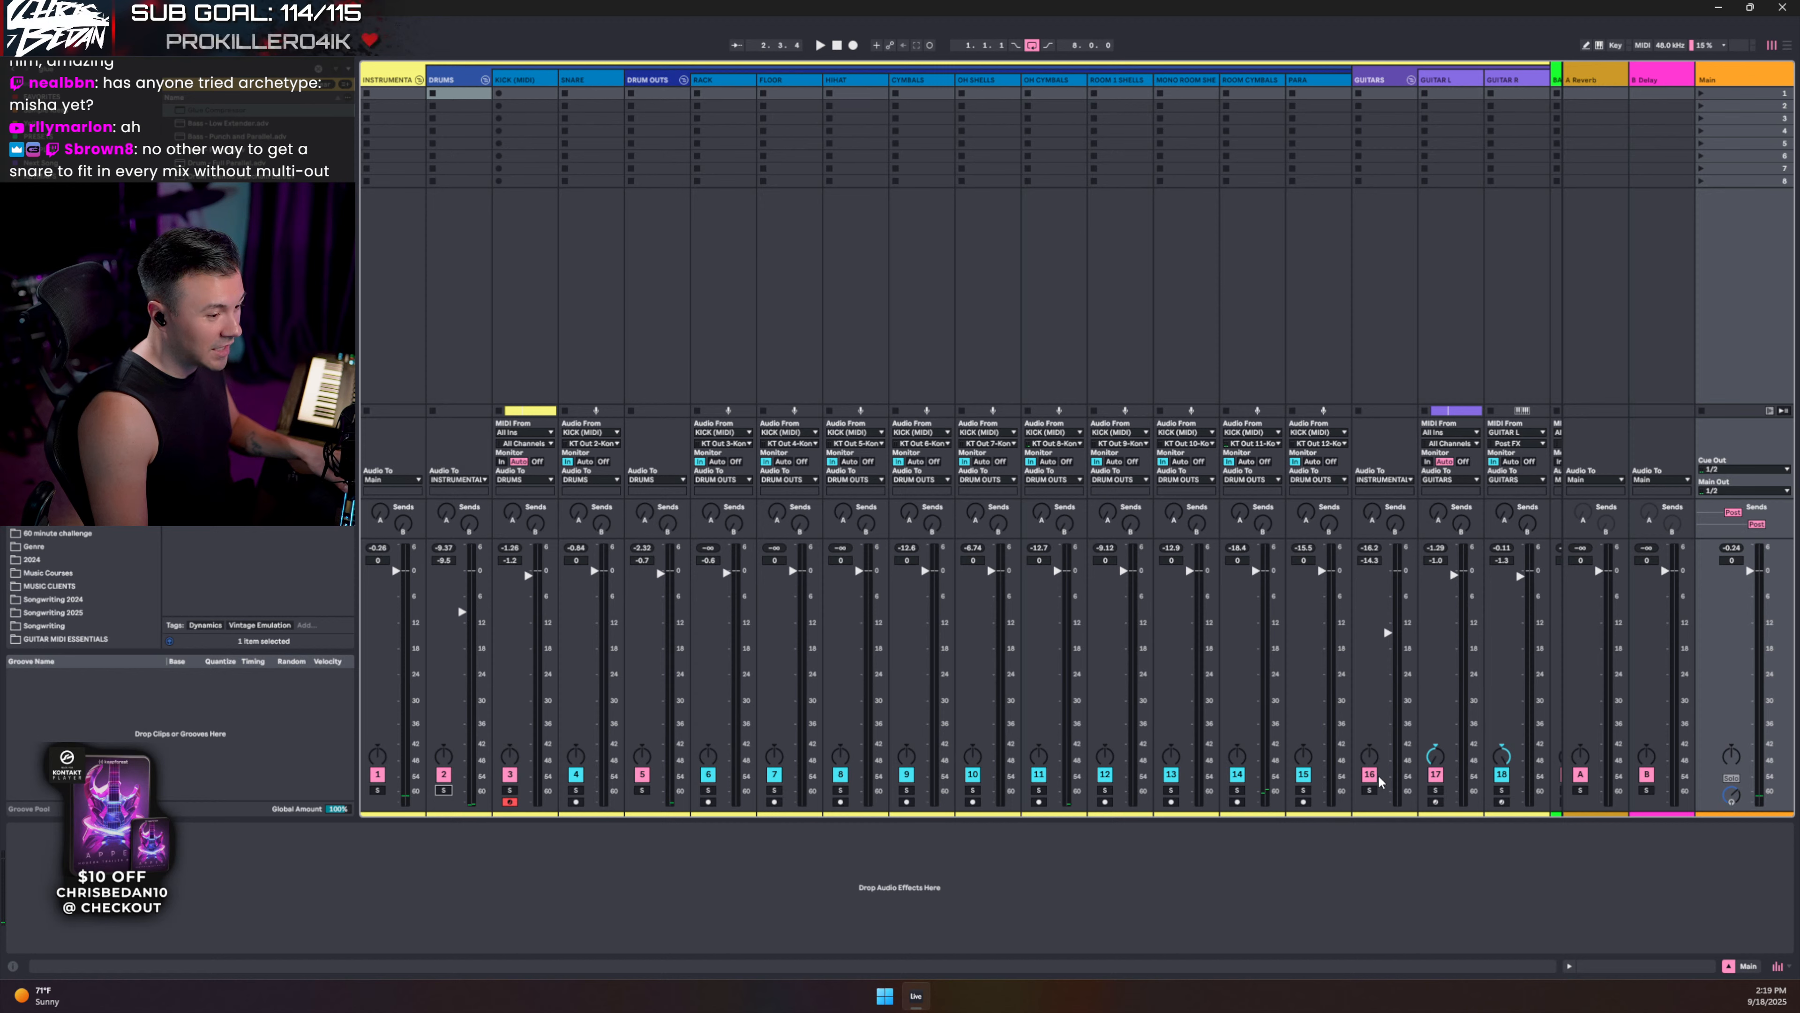
{"action": "left_click_drag", "start_coordinate": [1386, 632], "coordinate": [1386, 653]}
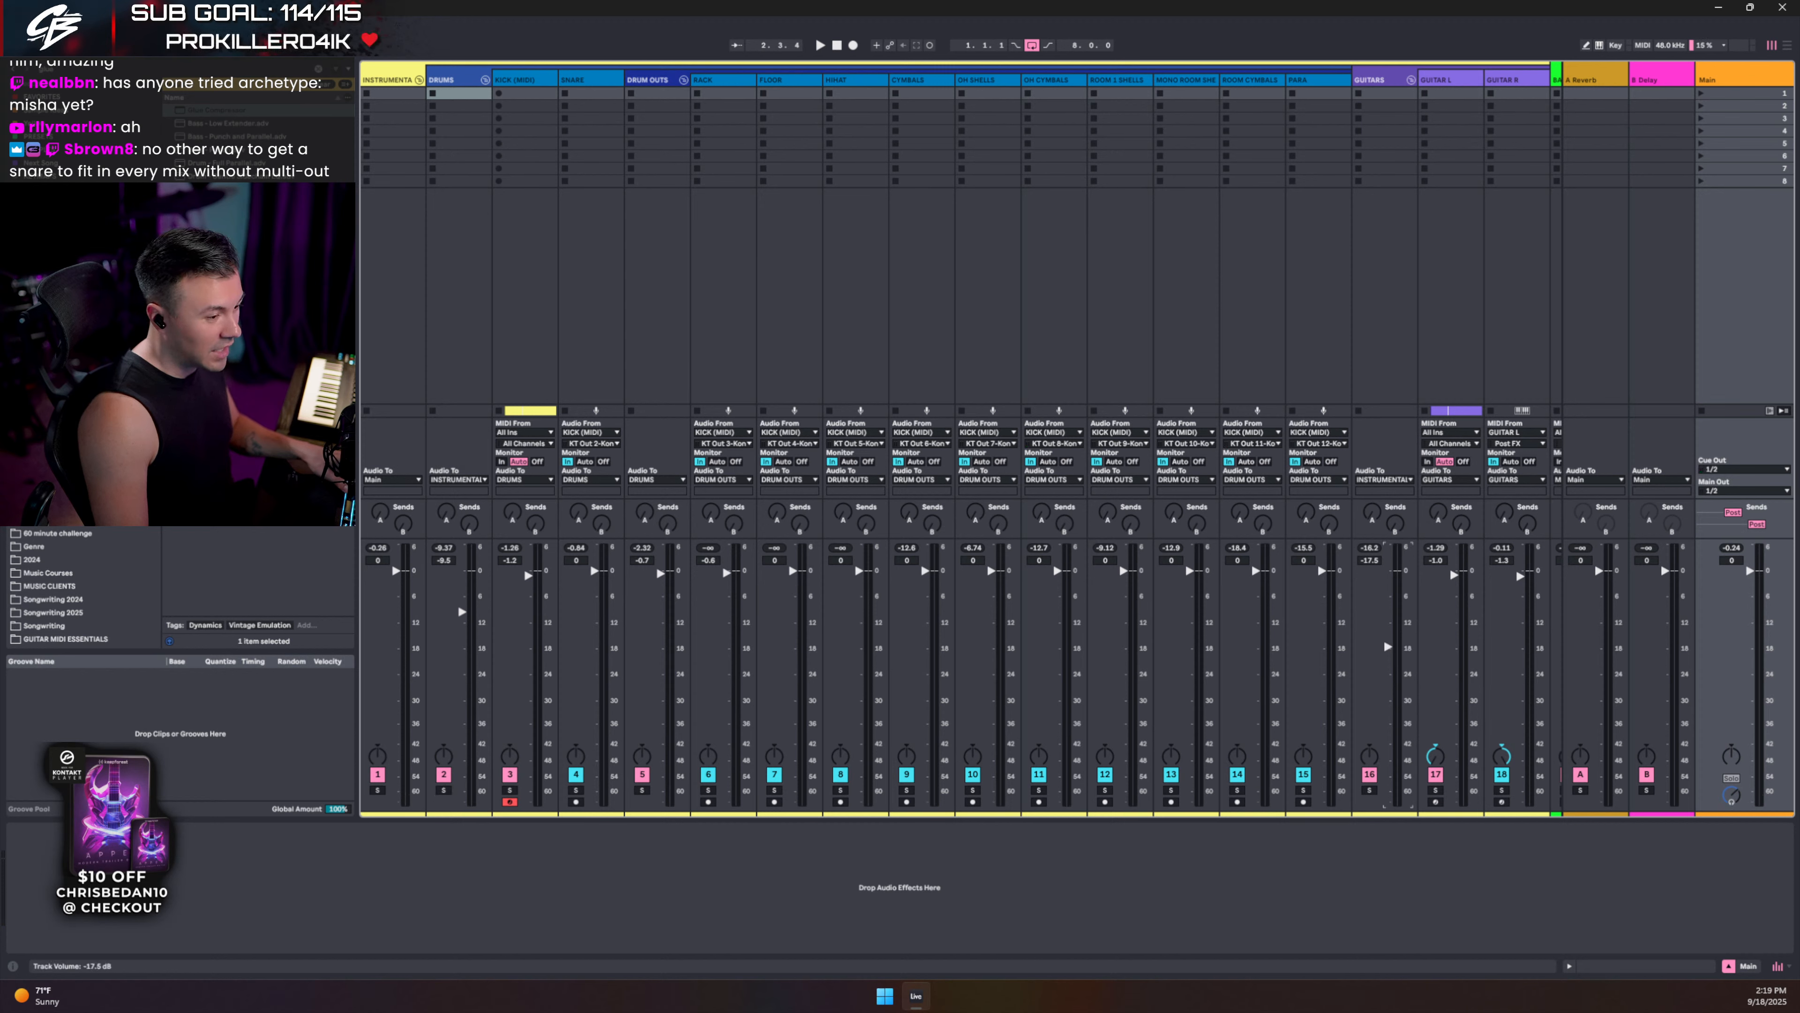
{"action": "key", "text": "space"}
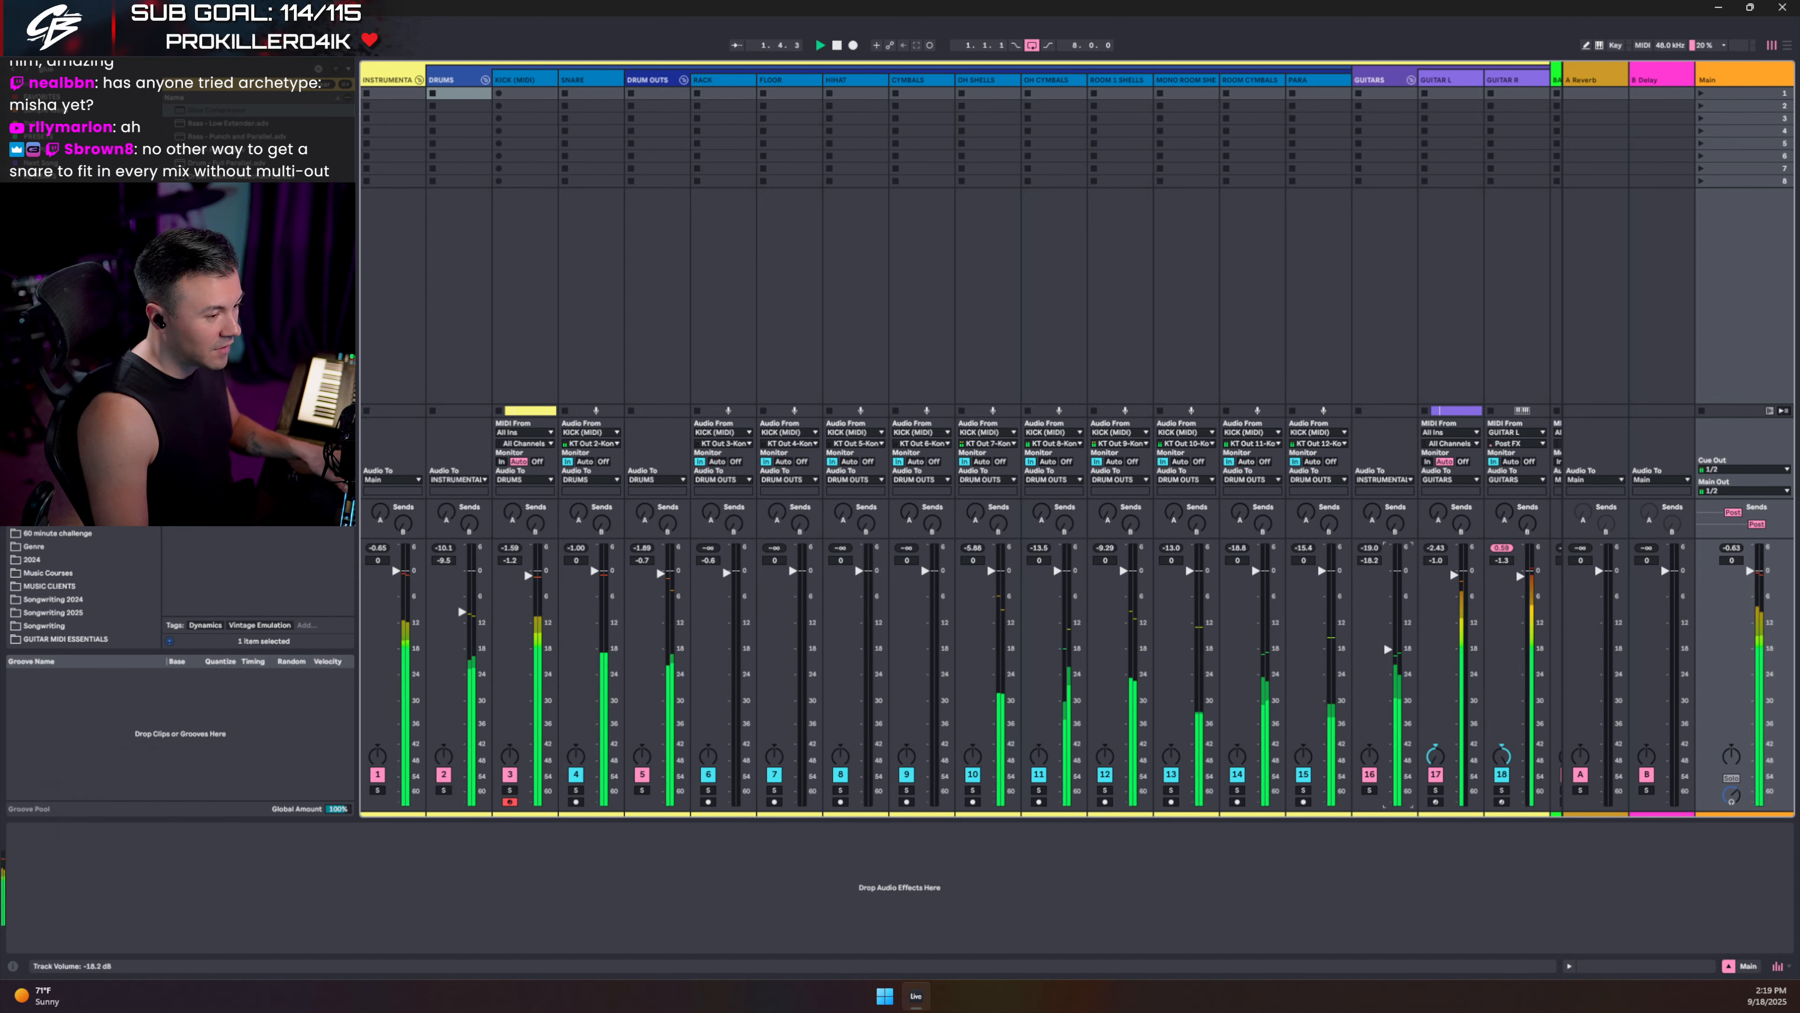
- Inspect the GUITARS bus plugins, including Telos, and close each plugin window again
{"action": "scroll", "coordinate": [1347, 631], "scroll_direction": "right", "scroll_amount": 4}
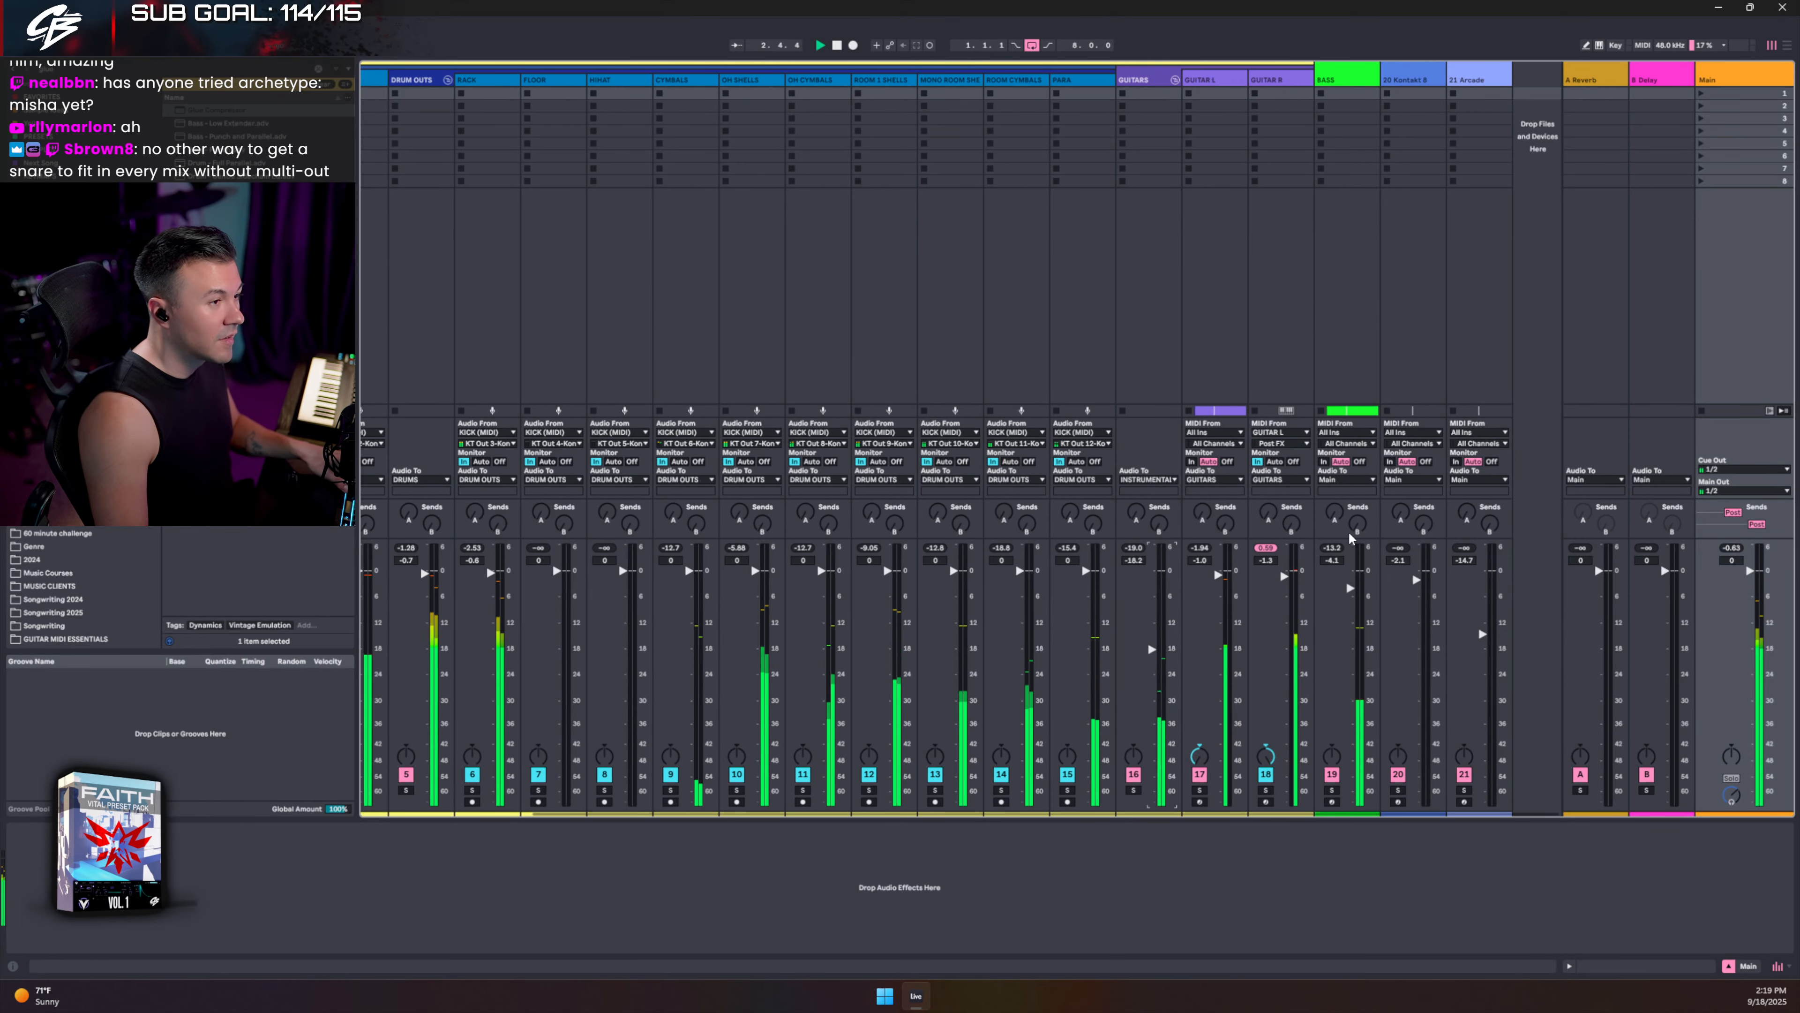
{"action": "left_click", "coordinate": [1144, 82]}
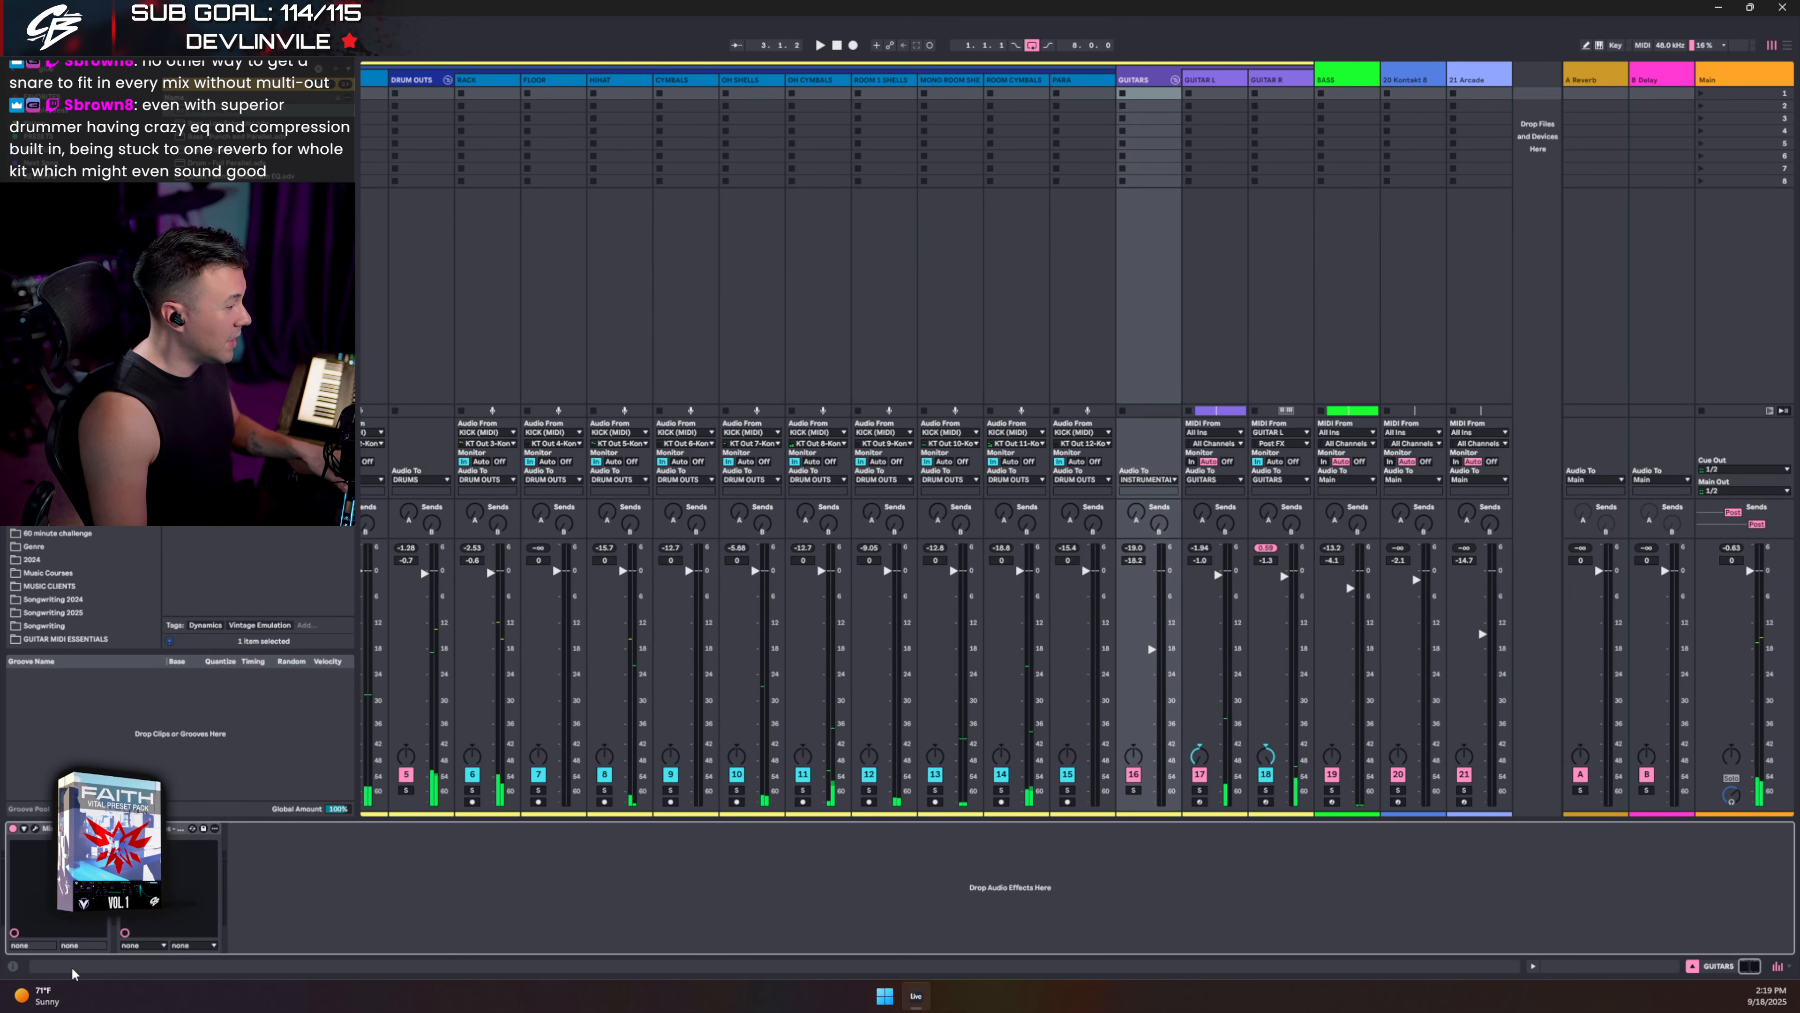
{"action": "left_click", "coordinate": [39, 827]}
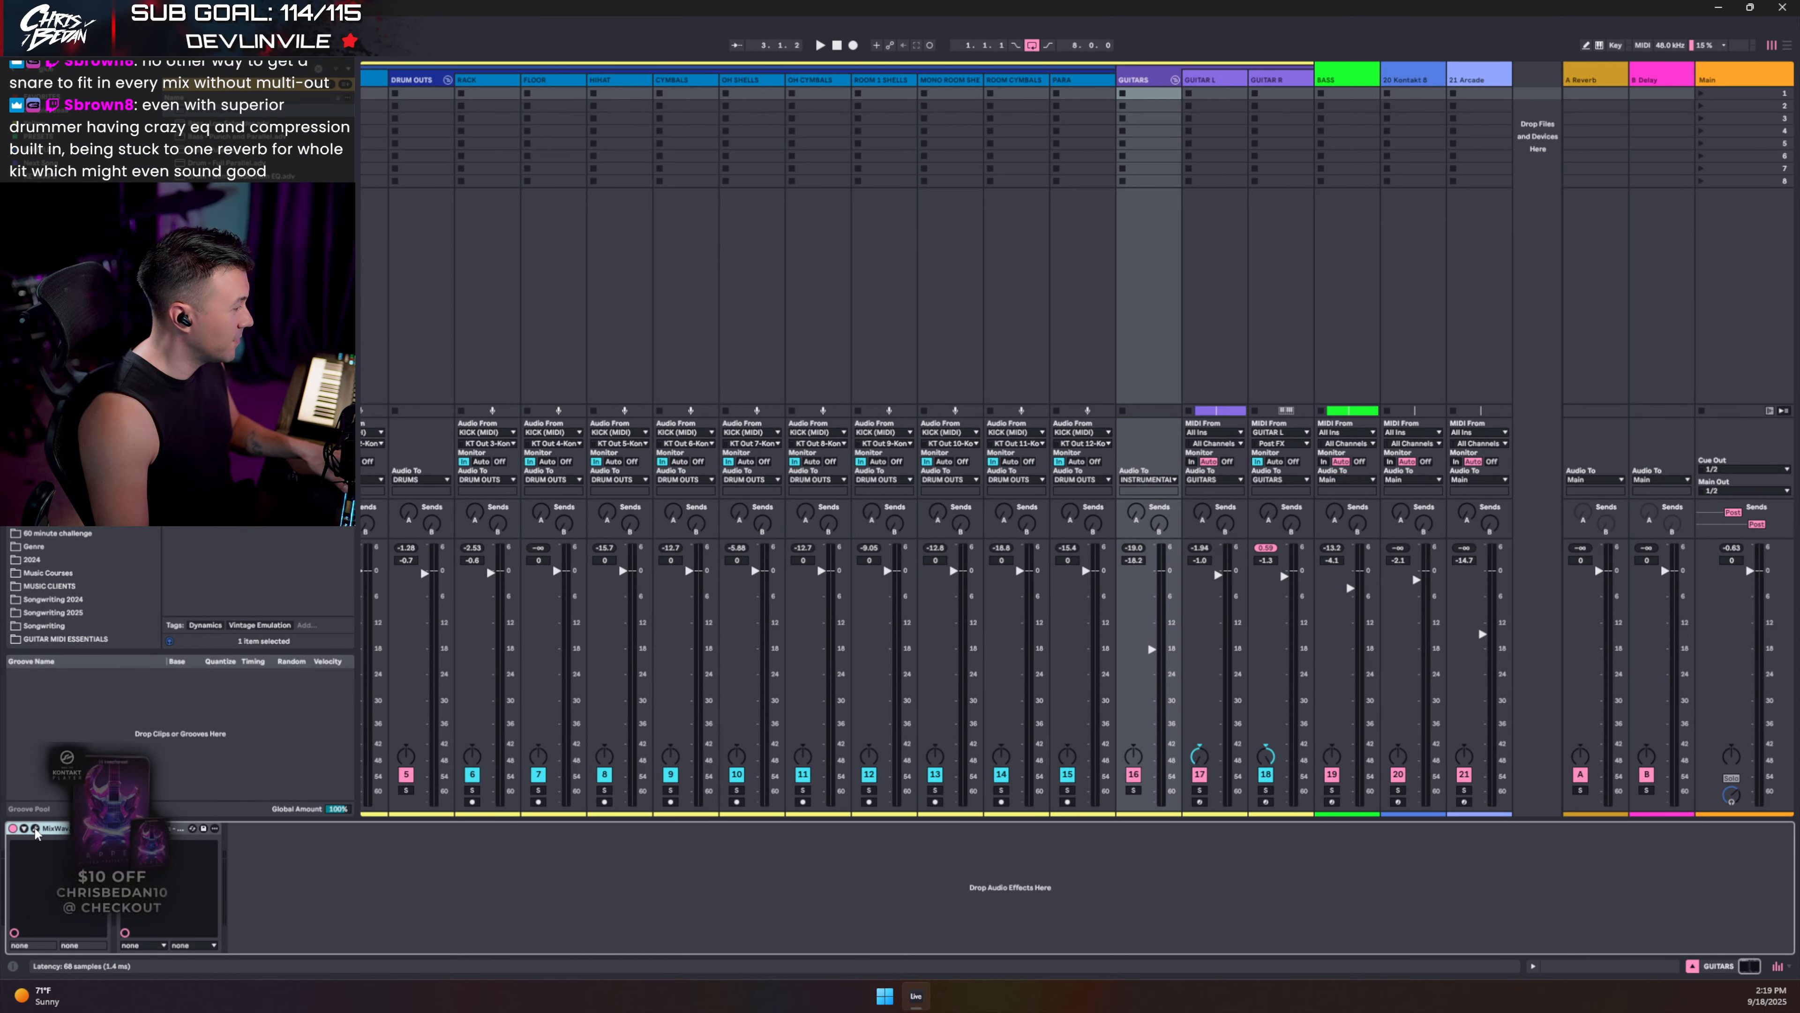
{"action": "left_click", "coordinate": [34, 828]}
{"action": "left_click", "coordinate": [34, 829]}
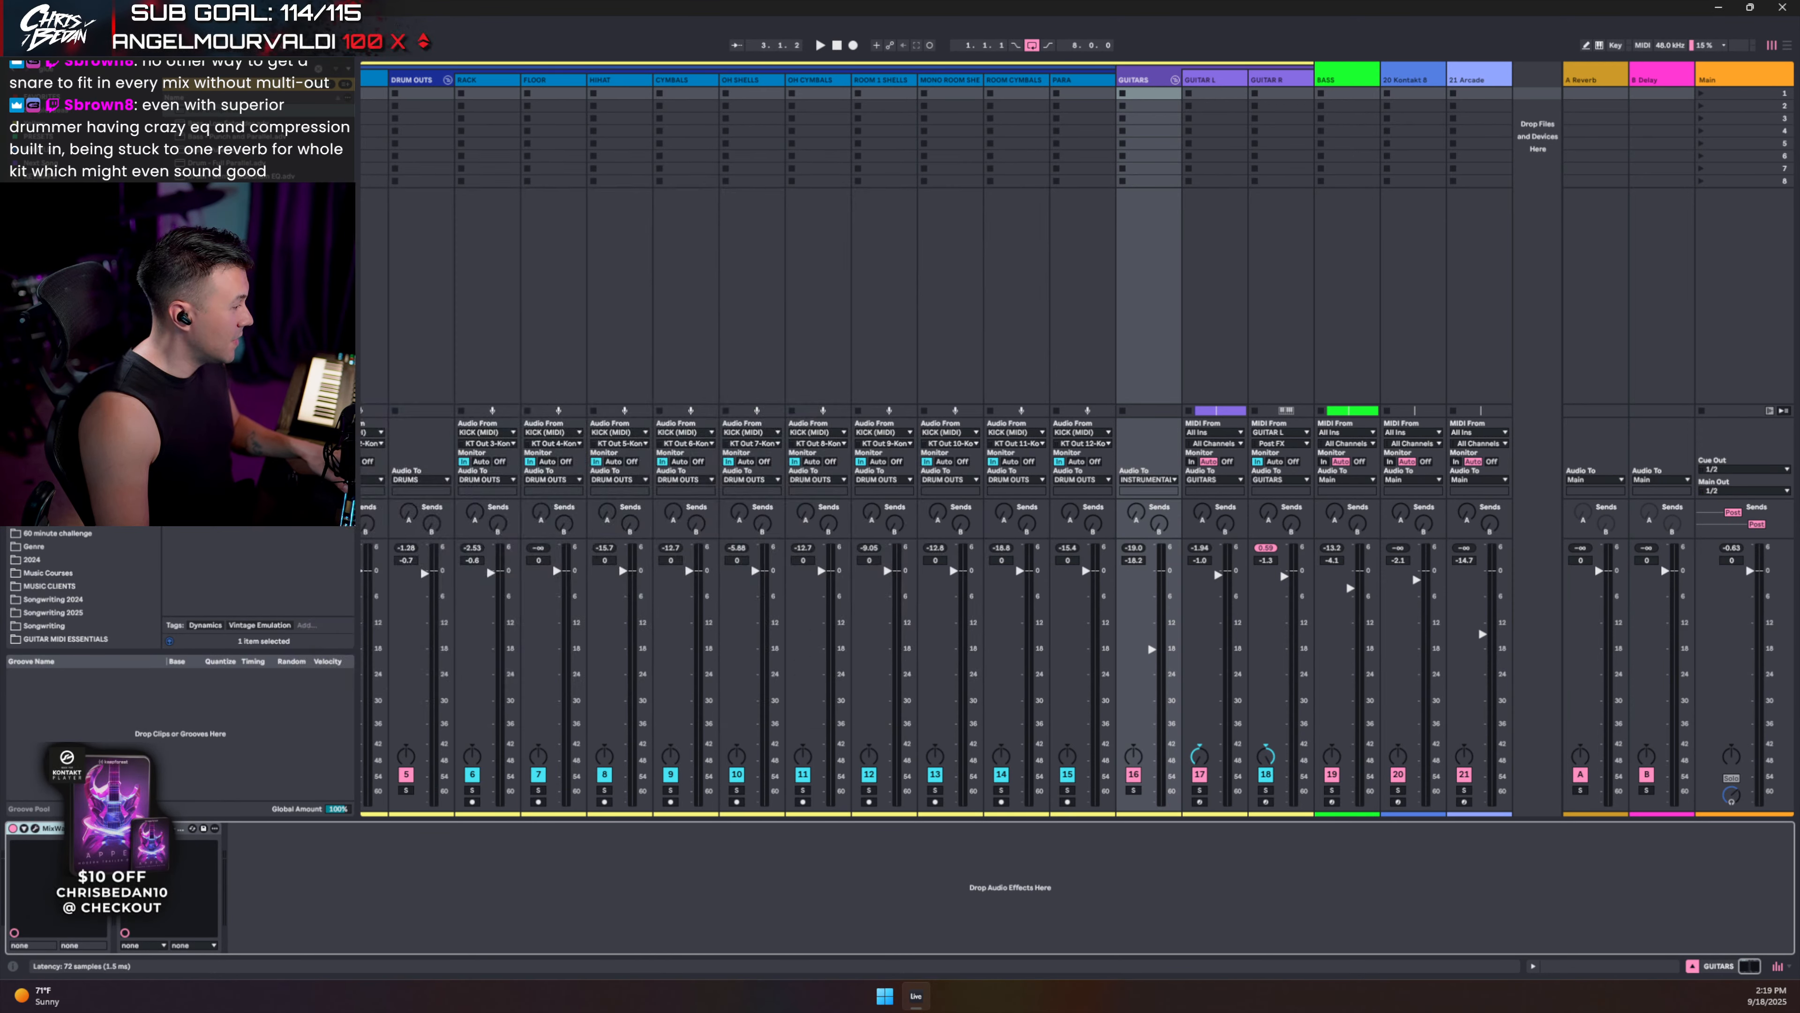
{"action": "left_click", "coordinate": [145, 829]}
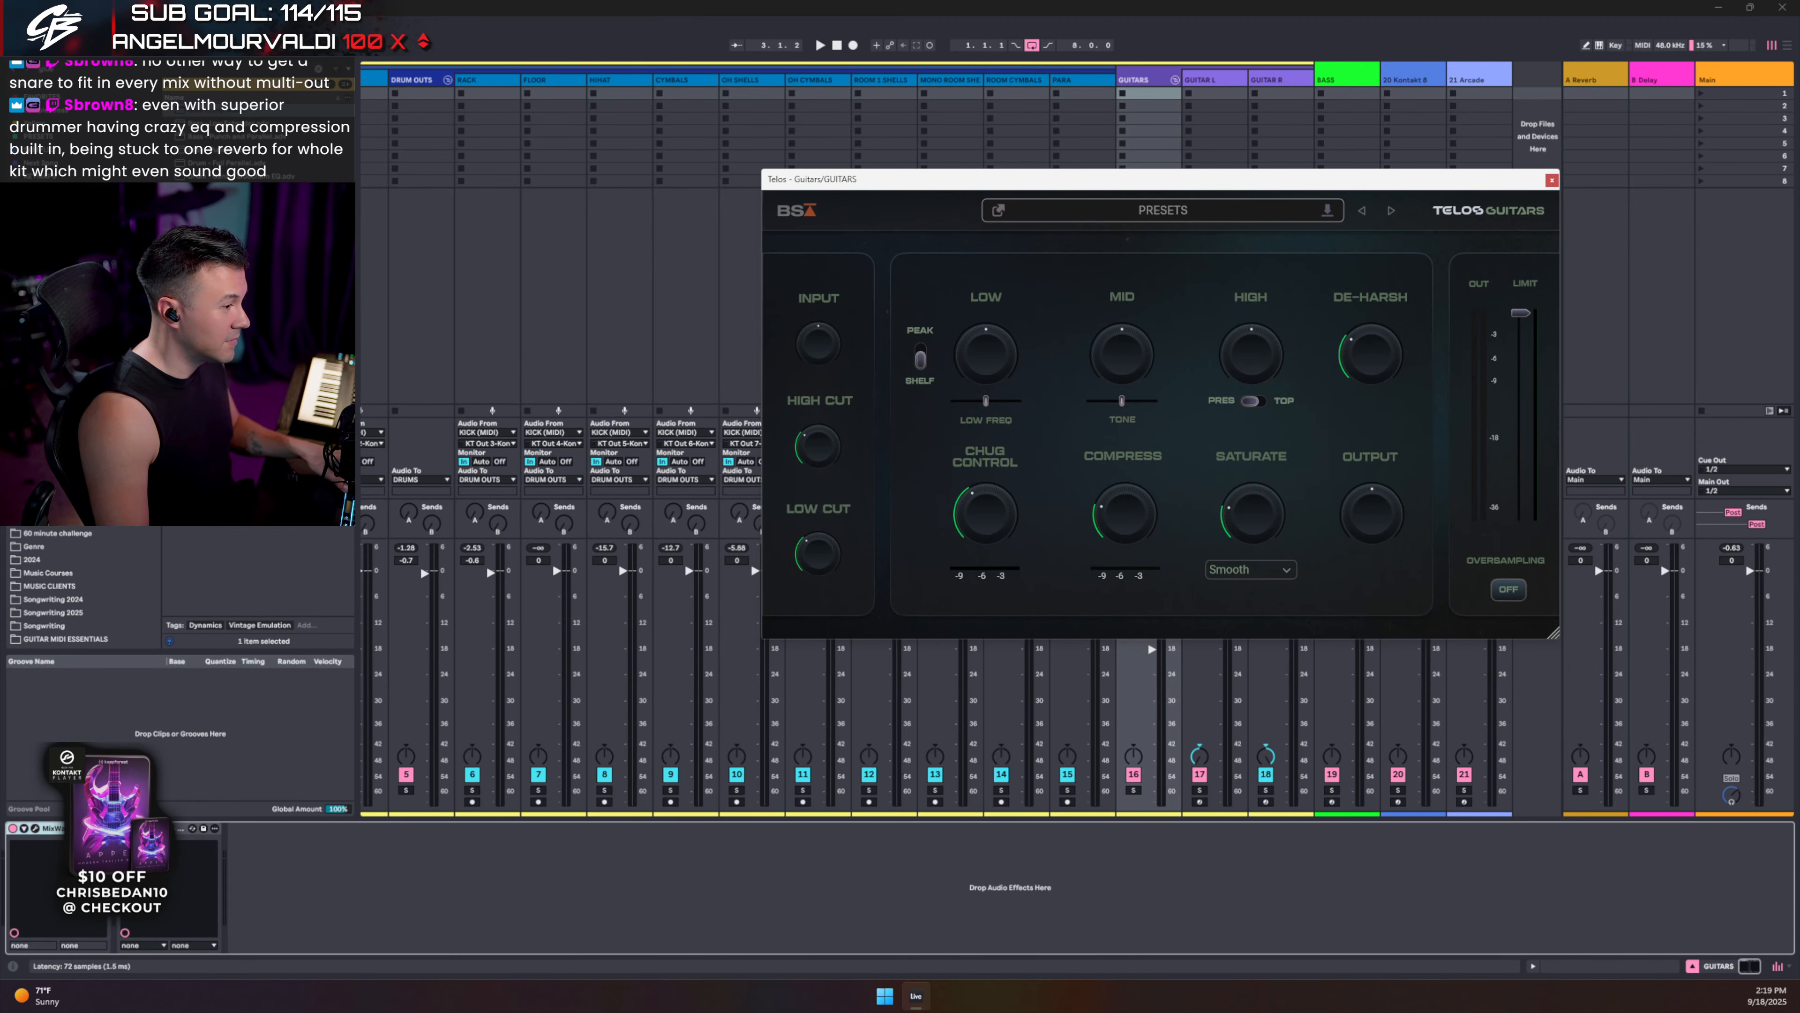
{"action": "left_click", "coordinate": [147, 829]}
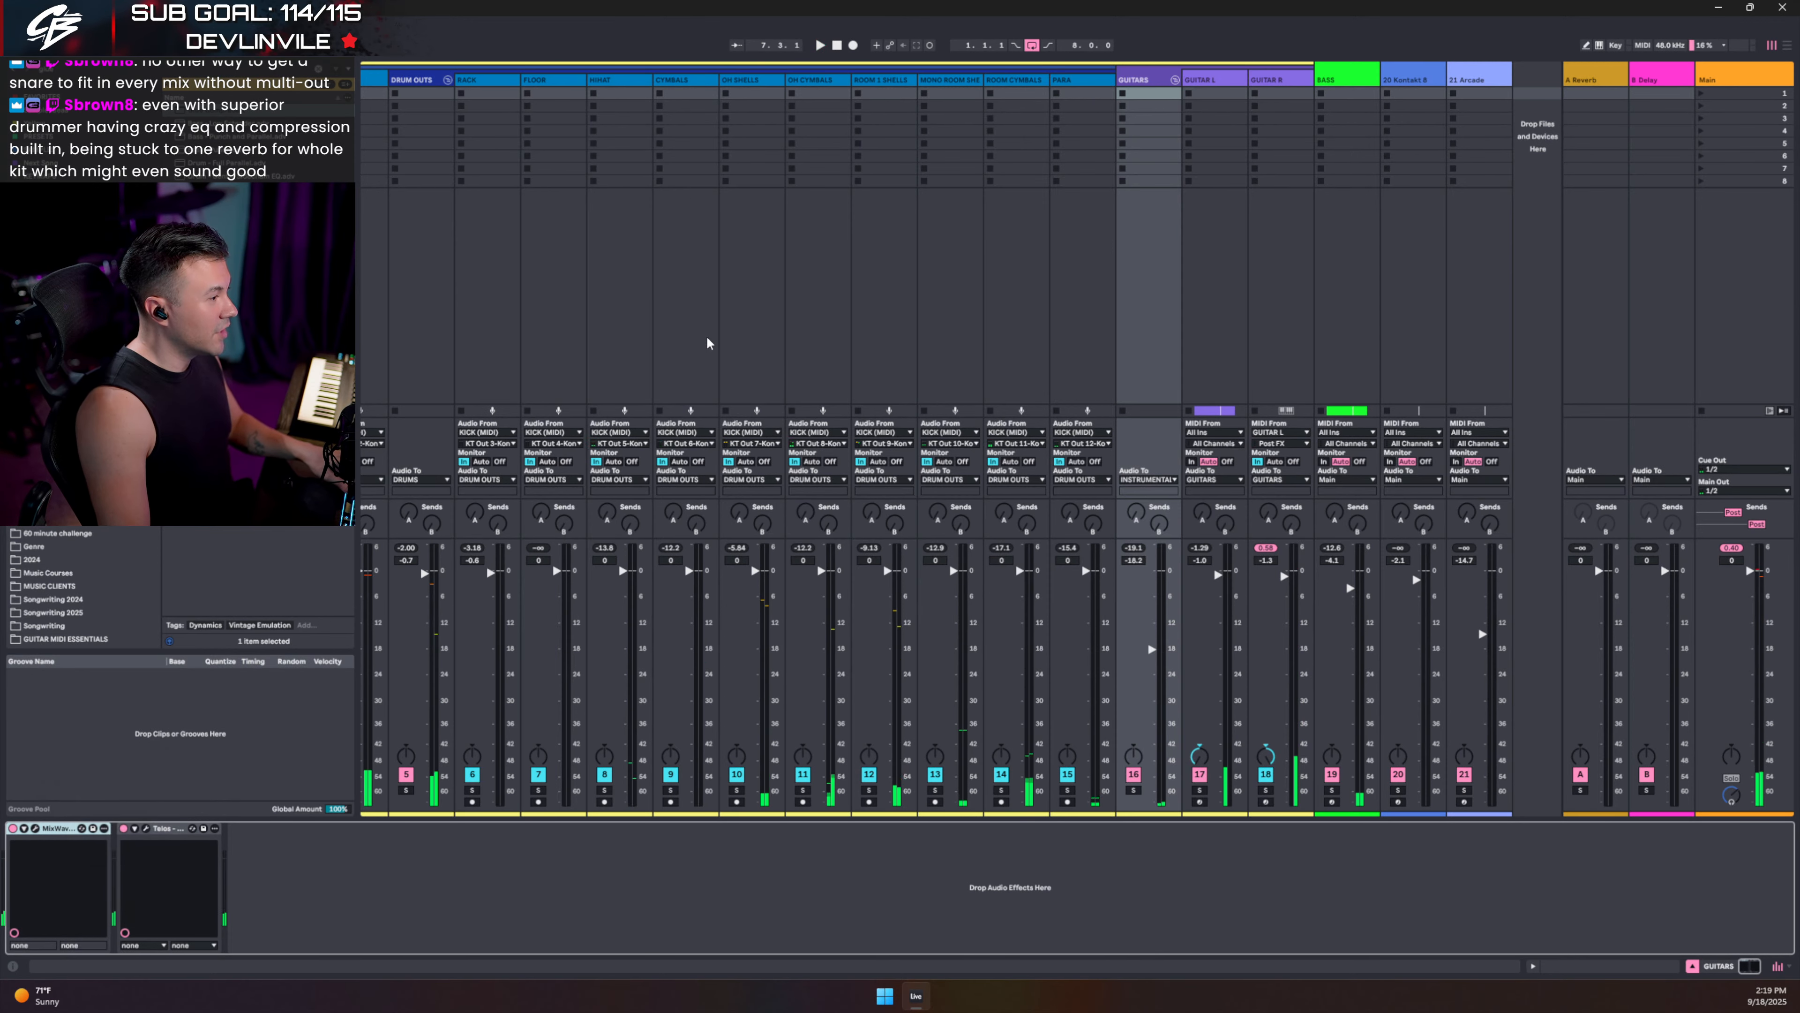
- Fold the DRUM OUTS group in Arrangement during playback, then select KICK (MIDI) in Session
{"action": "scroll", "coordinate": [709, 341], "scroll_direction": "left", "scroll_amount": 4}
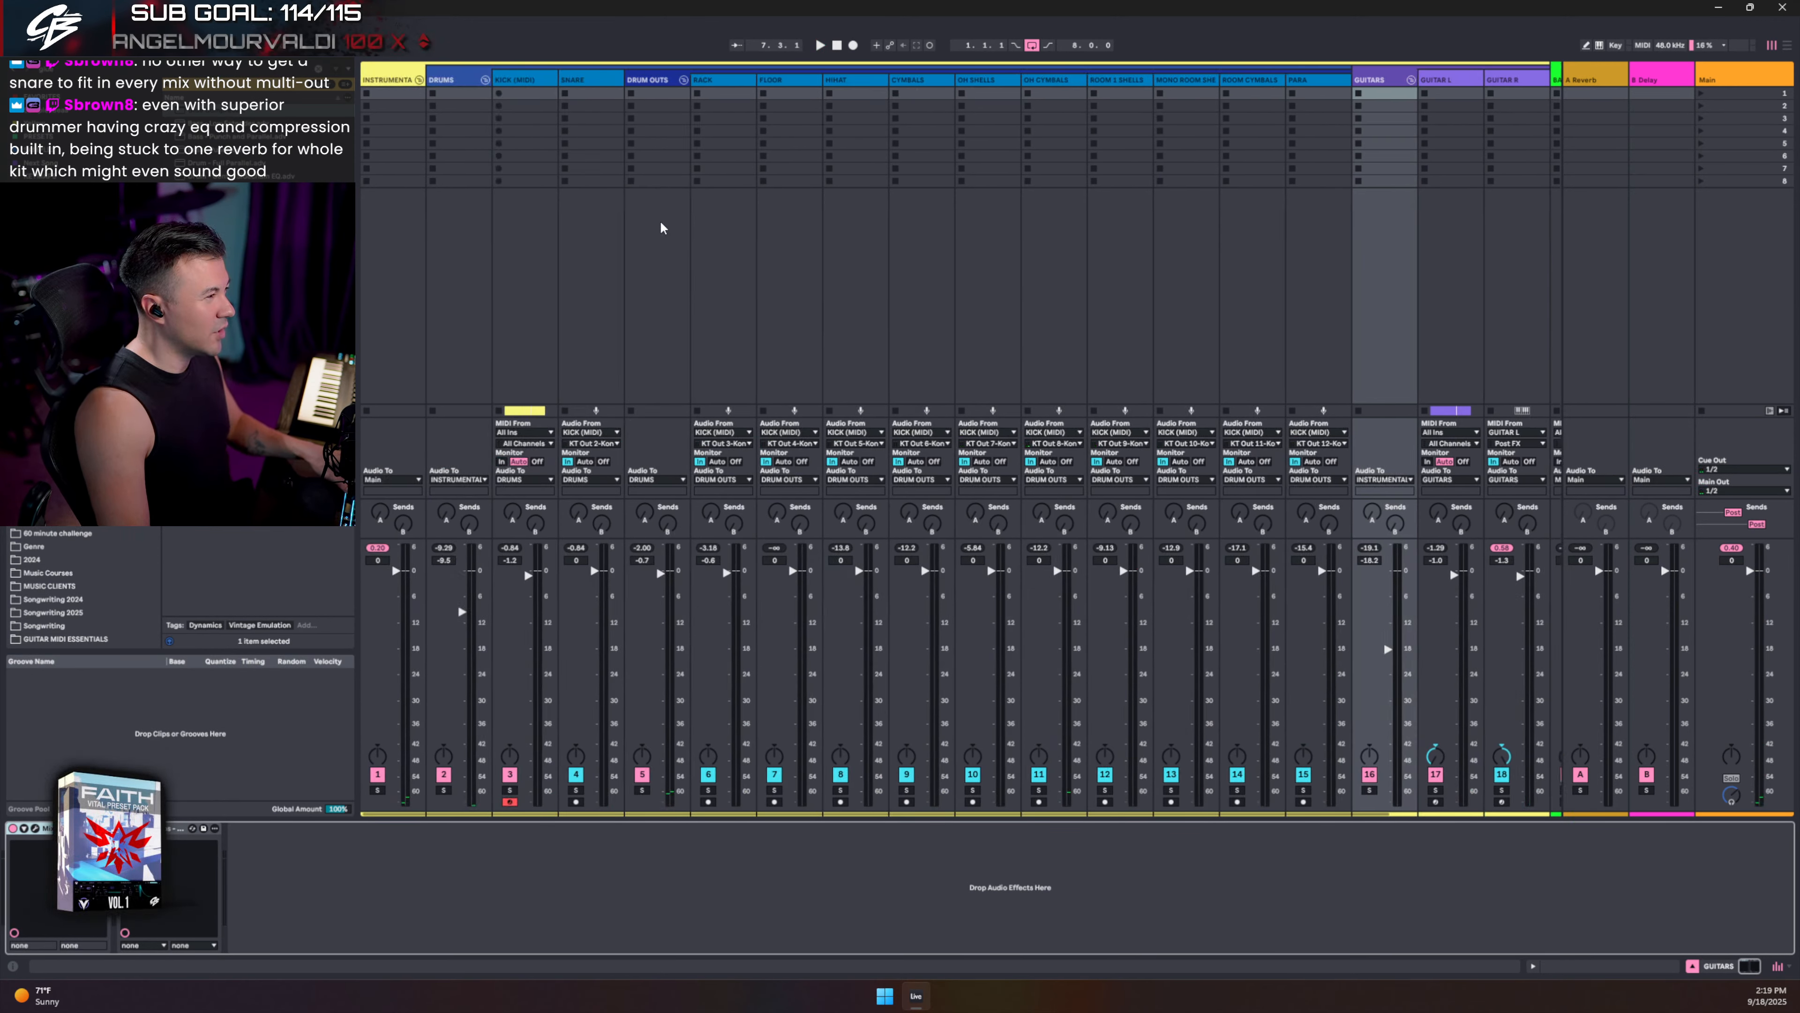
{"action": "key", "text": "Tab"}
{"action": "key", "text": "space"}
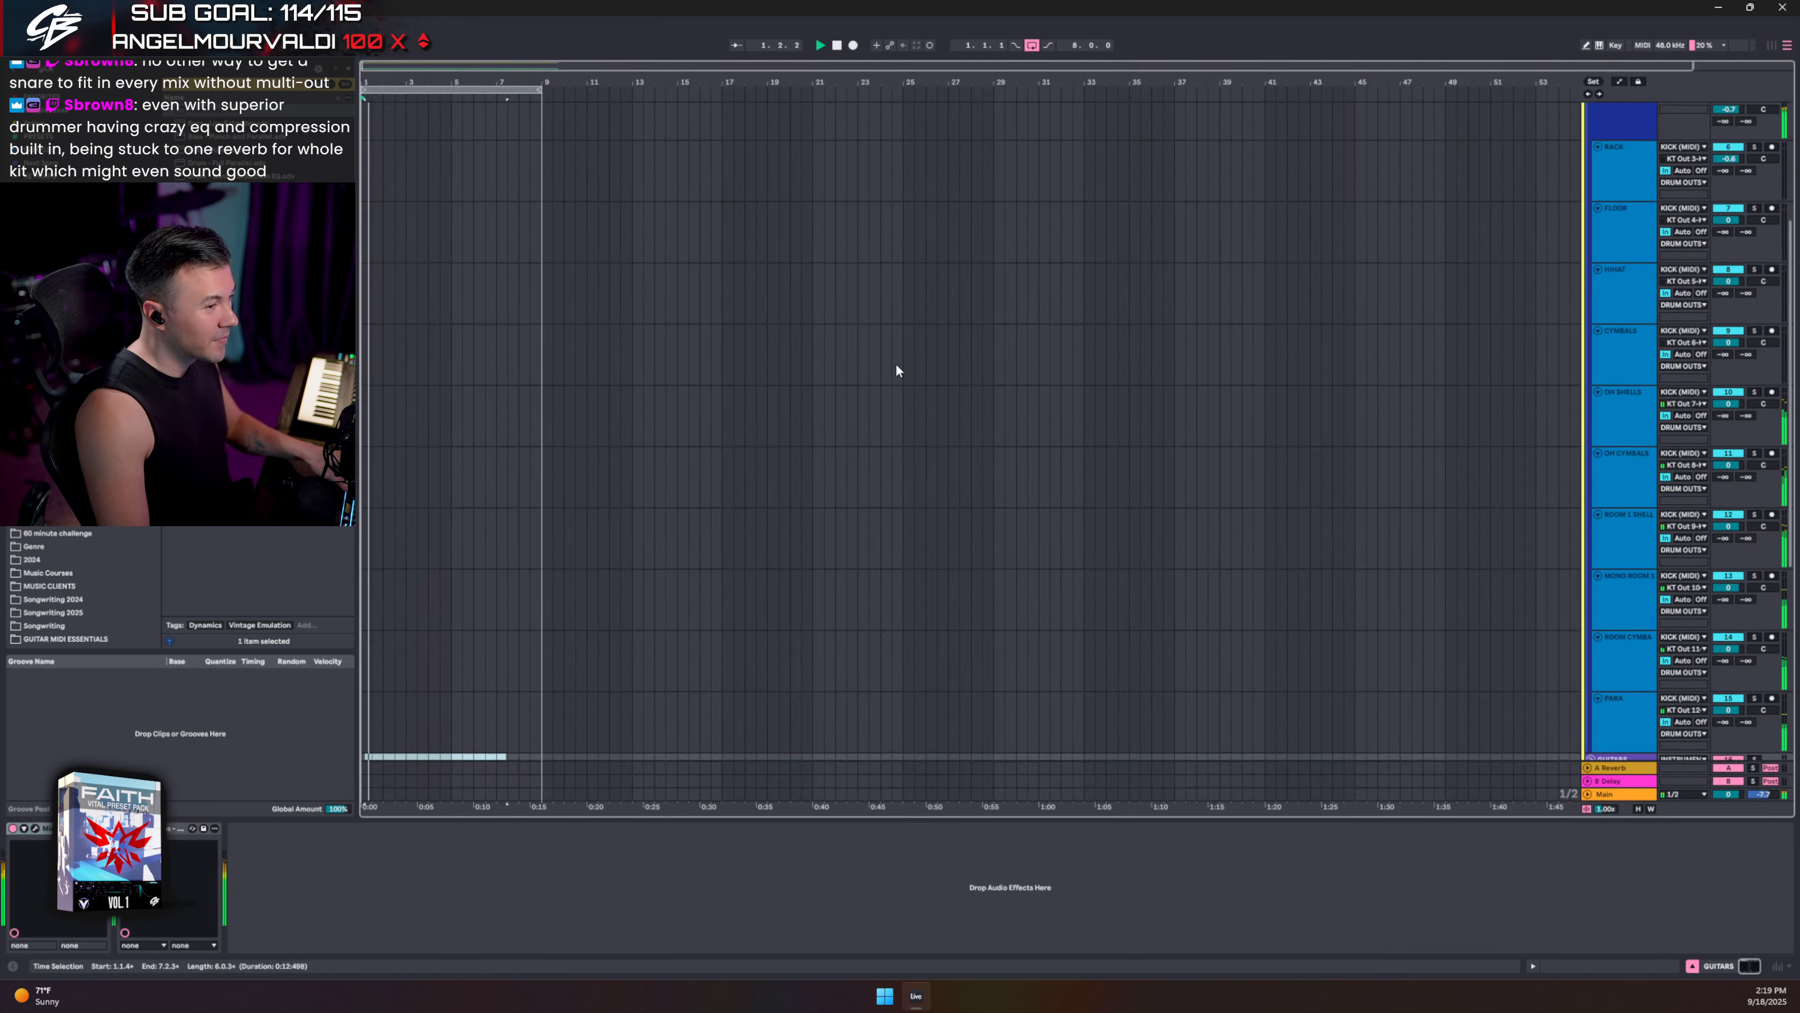
{"action": "left_click", "coordinate": [1598, 153]}
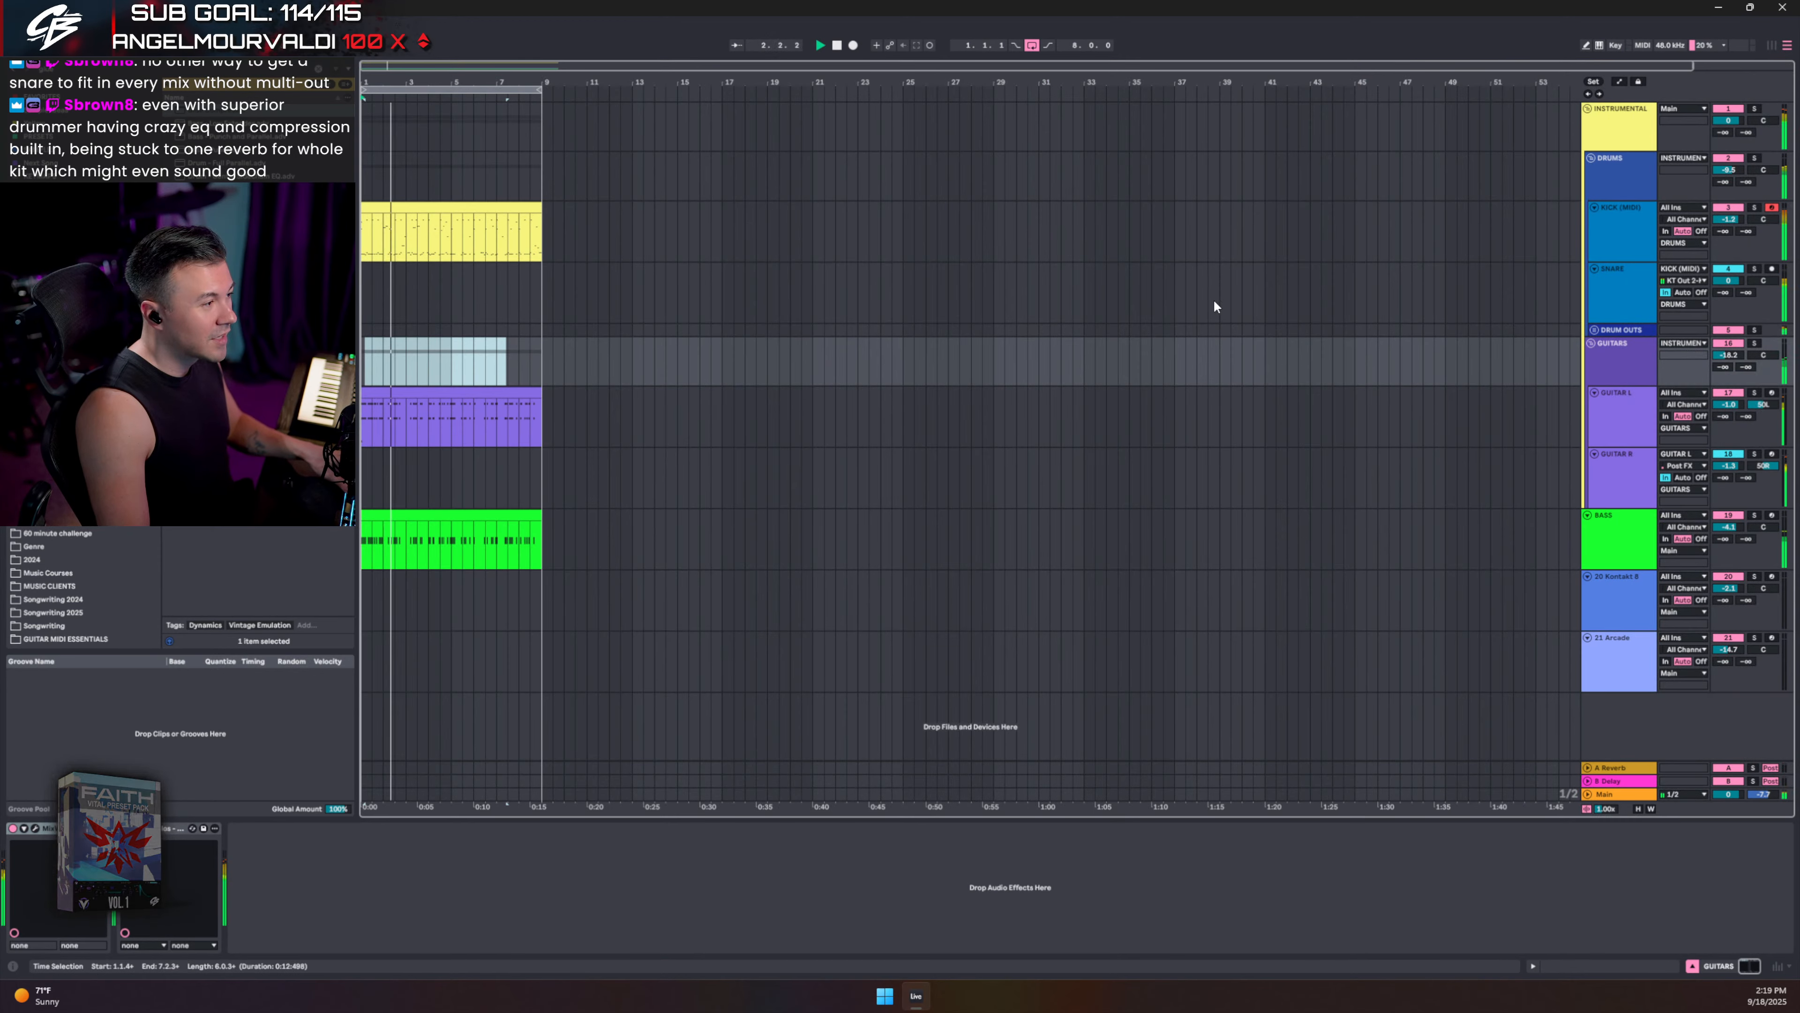
{"action": "key", "text": "Tab"}
{"action": "left_click", "coordinate": [514, 201]}
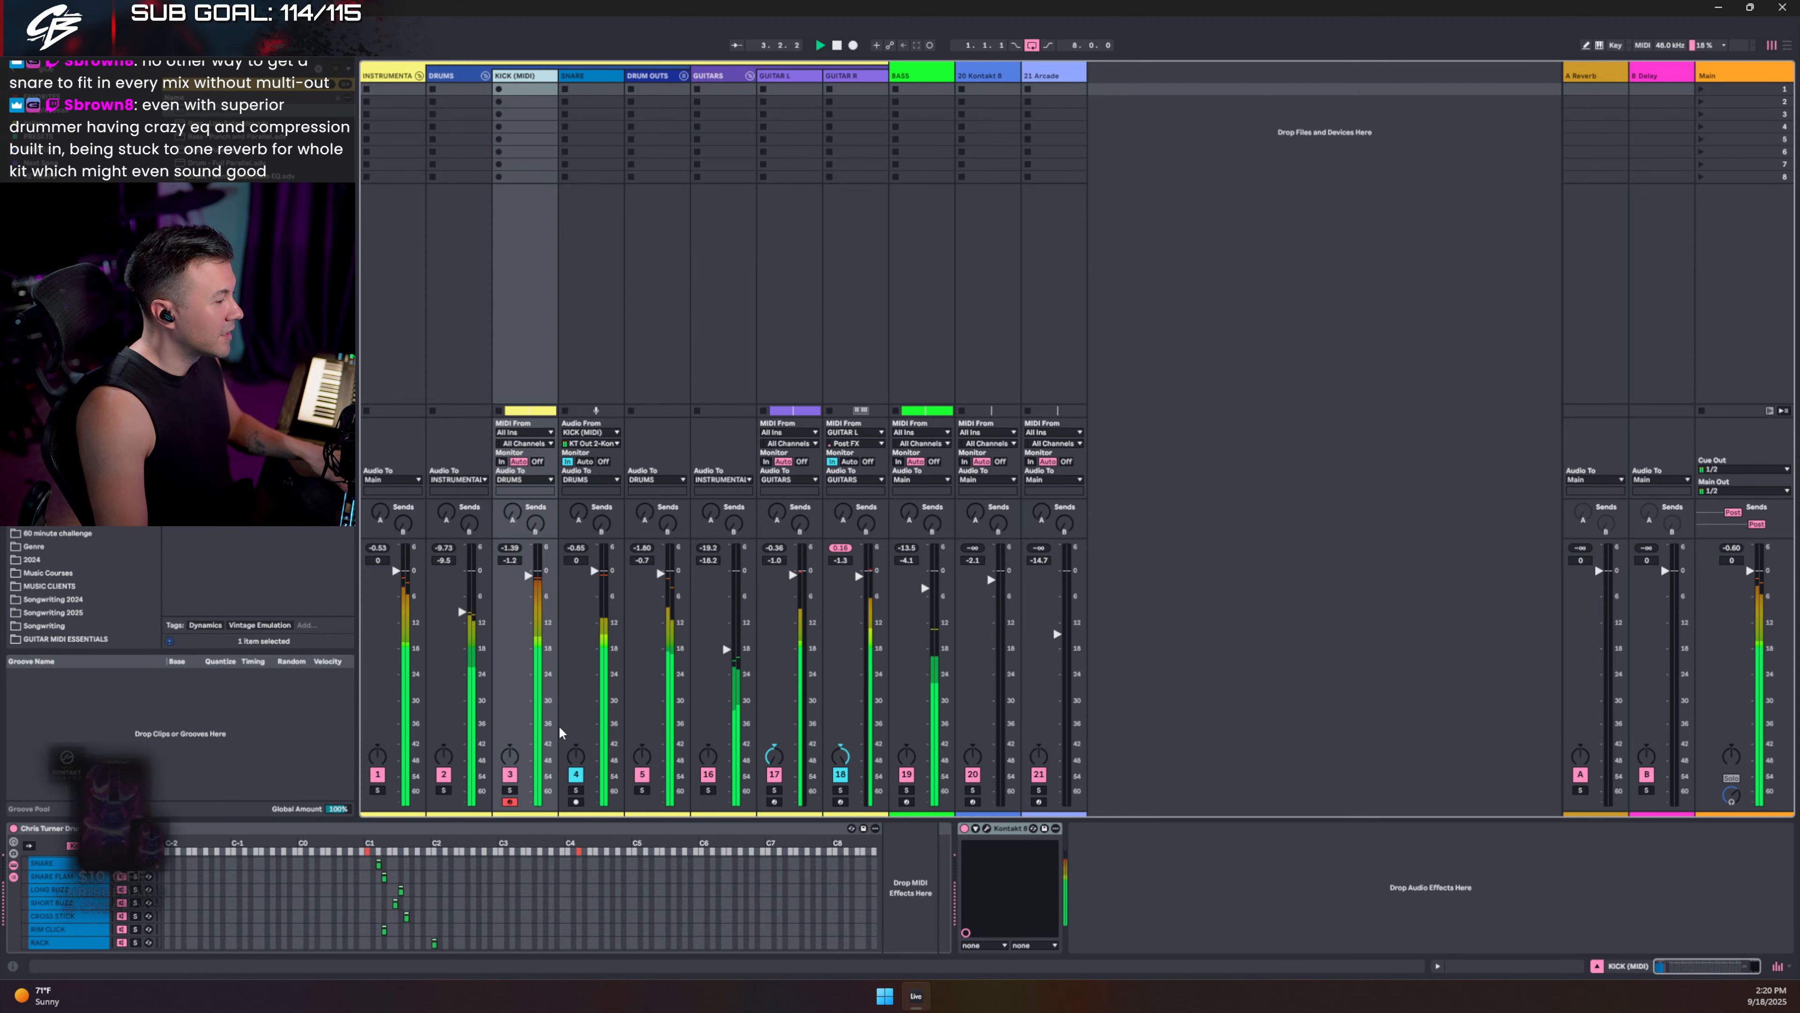
- Set the DRUMS bus Glue Compressor threshold to -4.62 dB while the mix plays
{"action": "double_click", "coordinate": [469, 76]}
{"action": "key", "text": "space"}
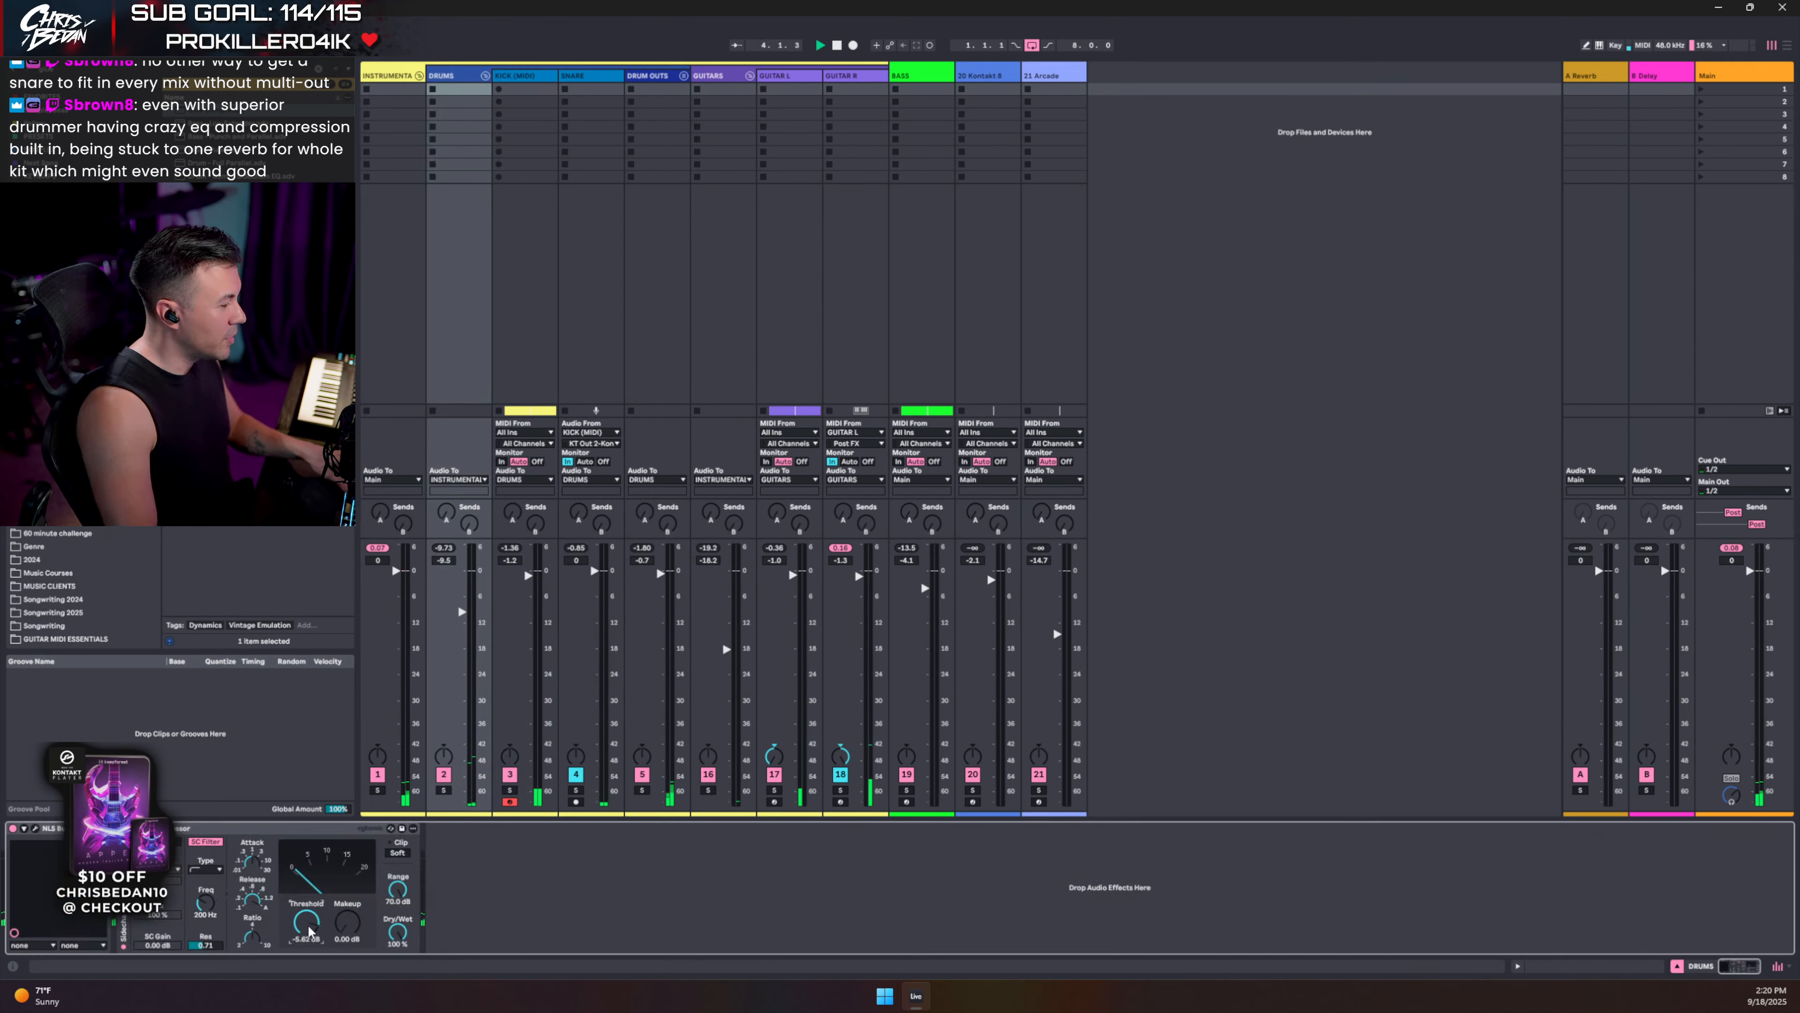
{"action": "key", "text": "space"}
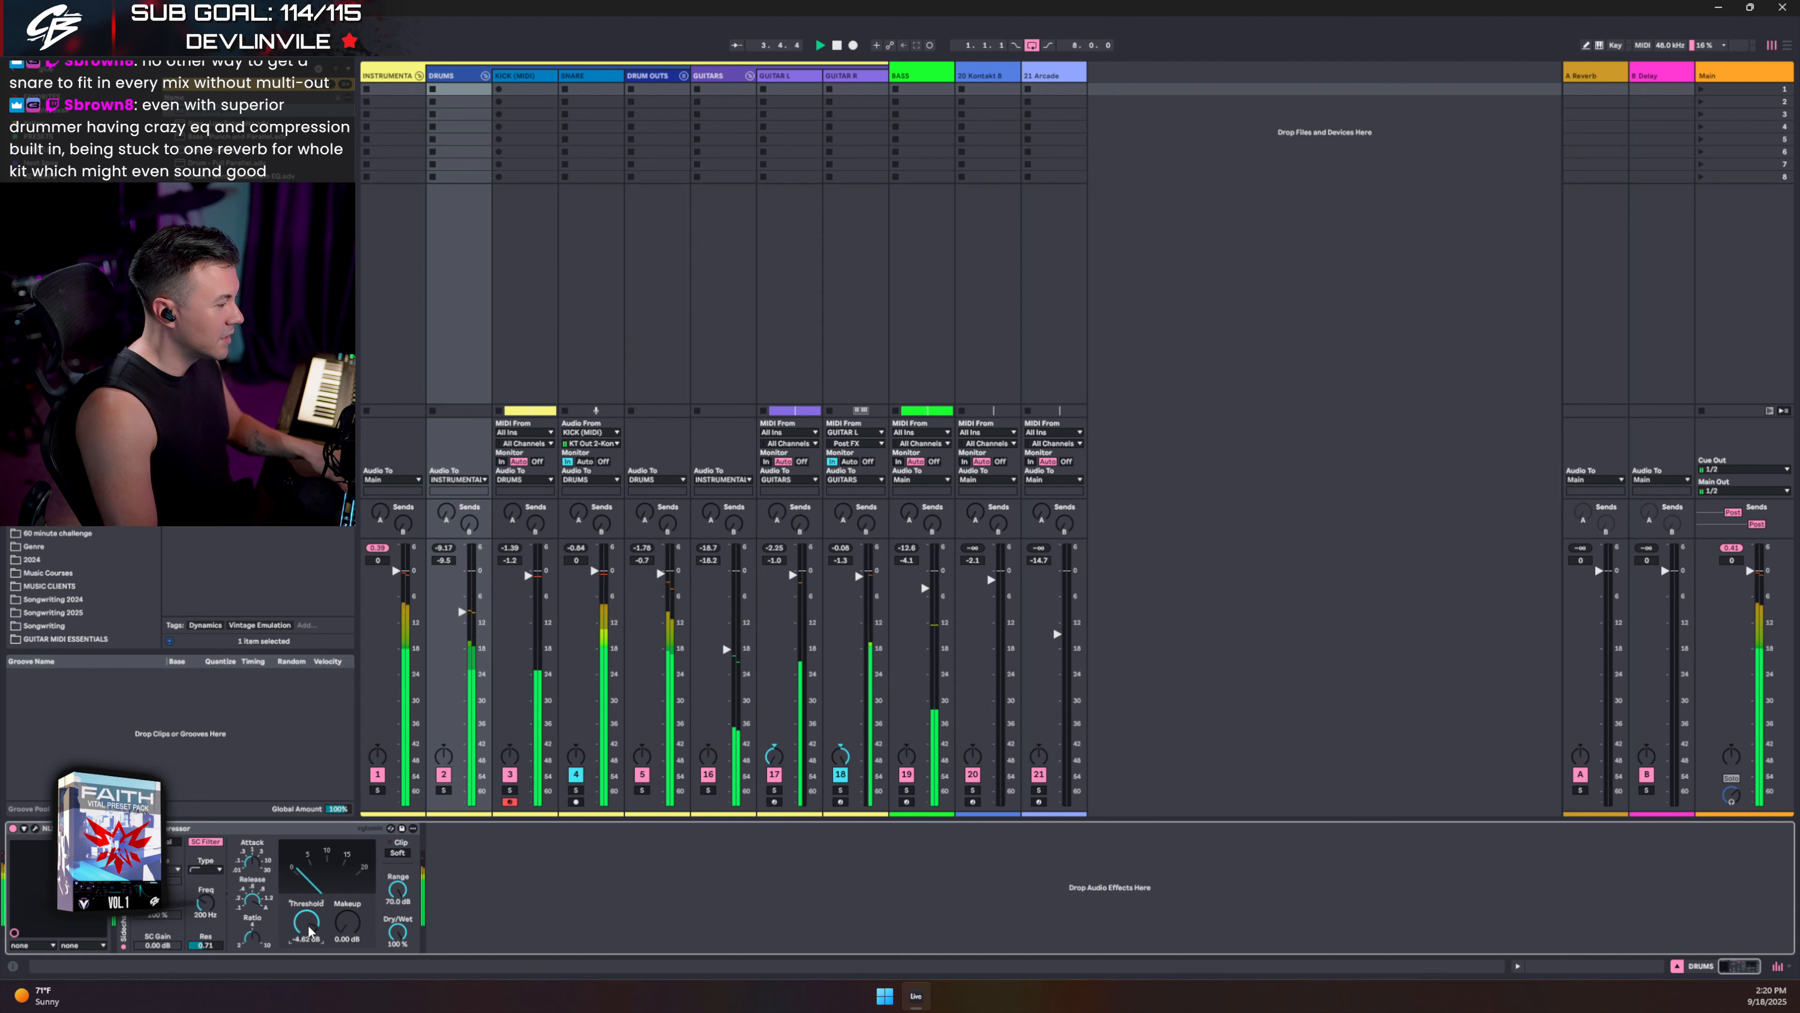
{"action": "key", "text": "Down"}
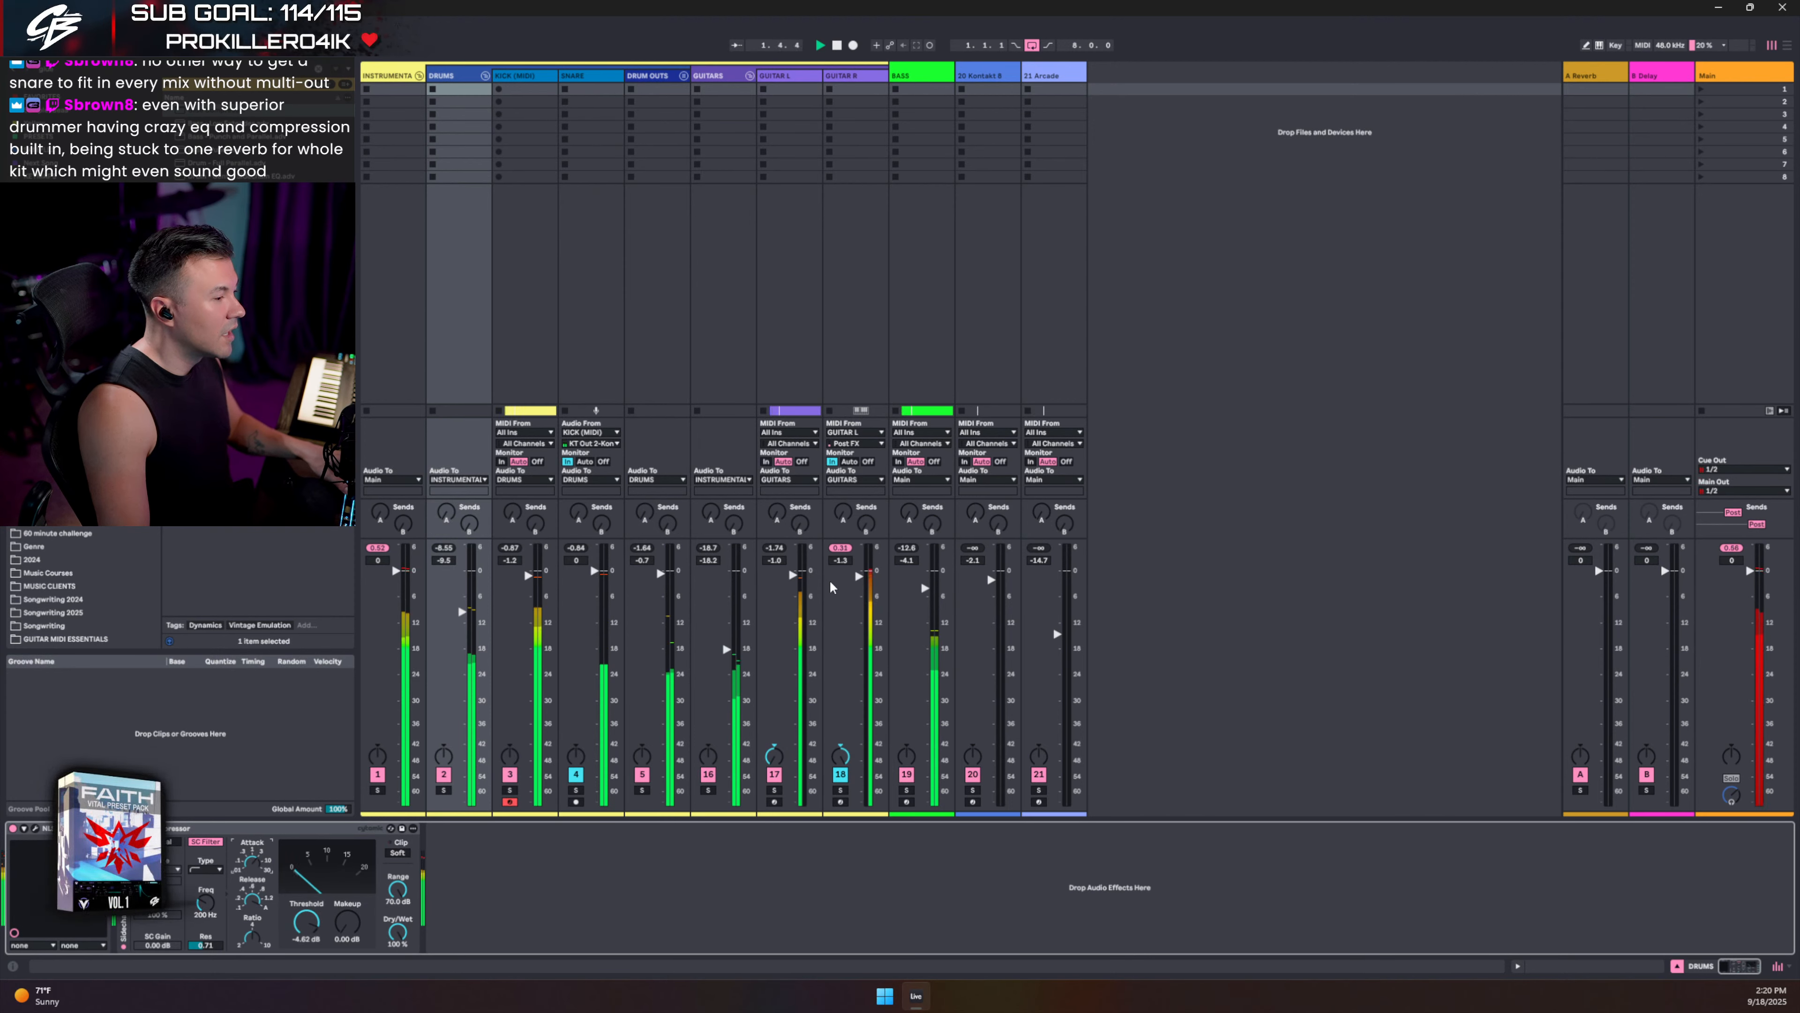
- Lower the GUITAR R volume to -2.5 dB and solo the BASS track
{"action": "left_click", "coordinate": [862, 580]}
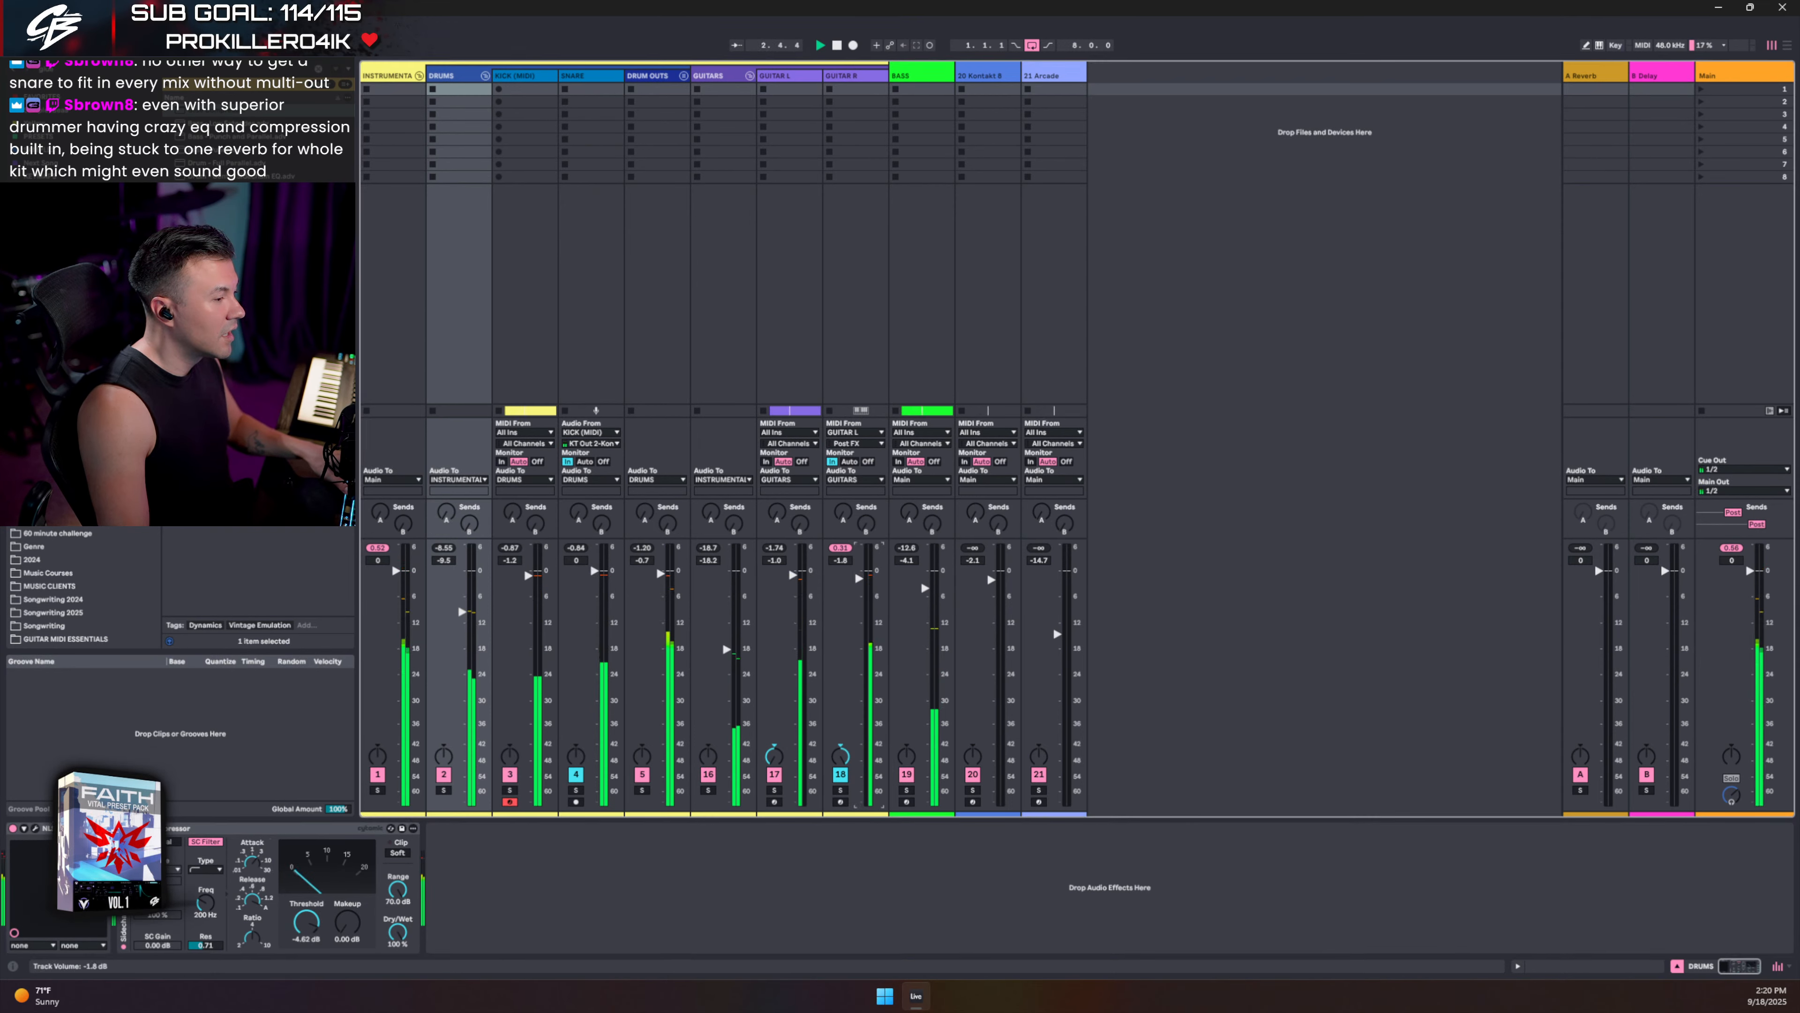
{"action": "left_click_drag", "start_coordinate": [860, 578], "coordinate": [860, 580]}
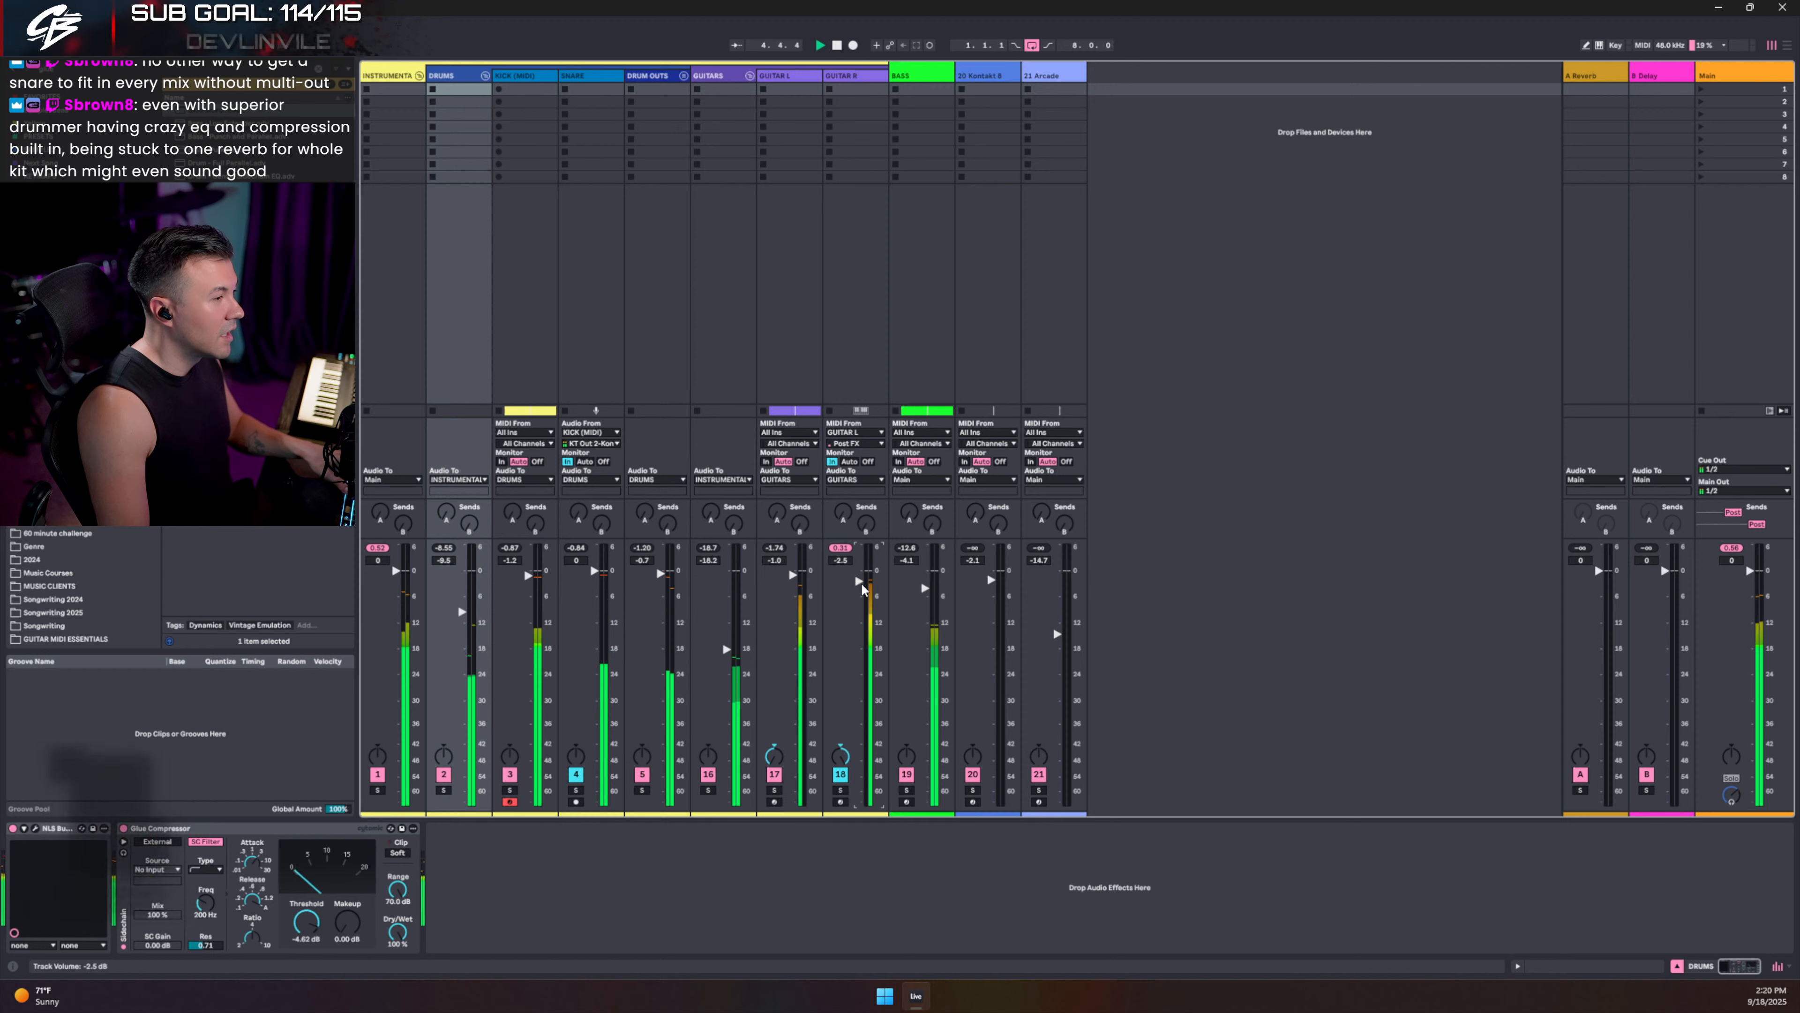
{"action": "left_click", "coordinate": [907, 790]}
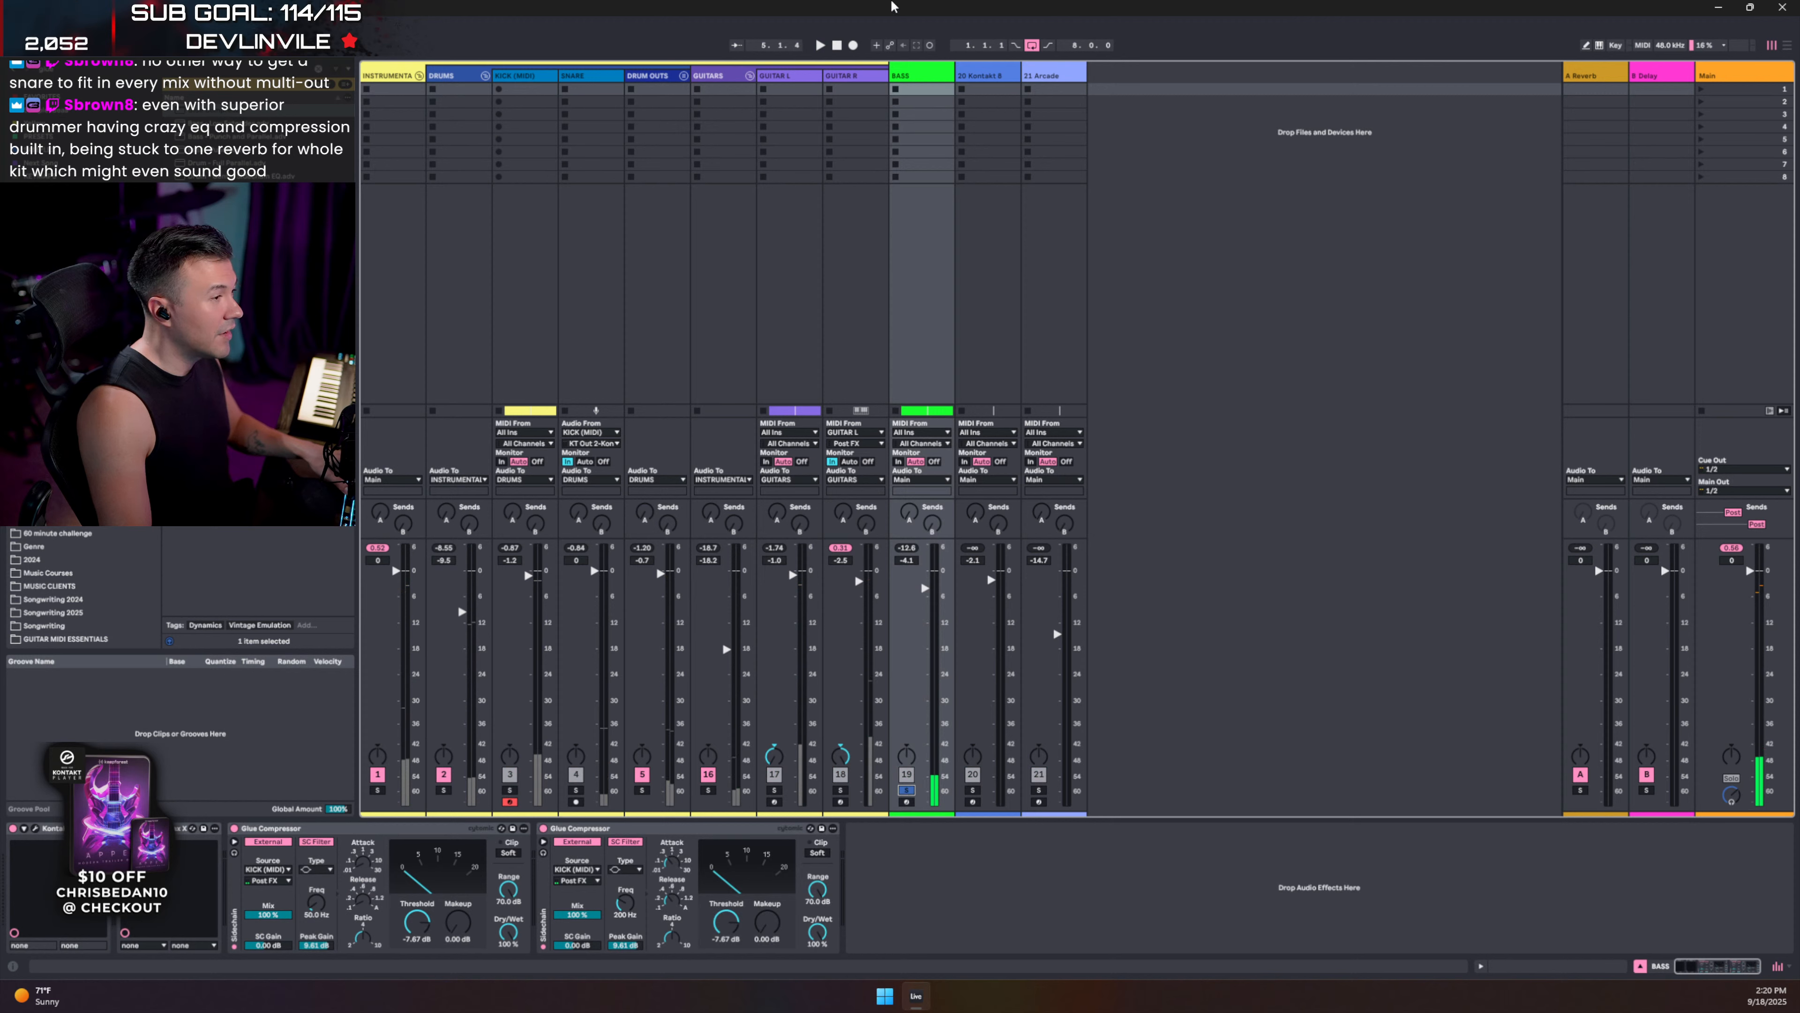
- Raise BASS to 0.4 dB and set Parallax X High Drive to 88%
{"action": "key", "text": "space"}
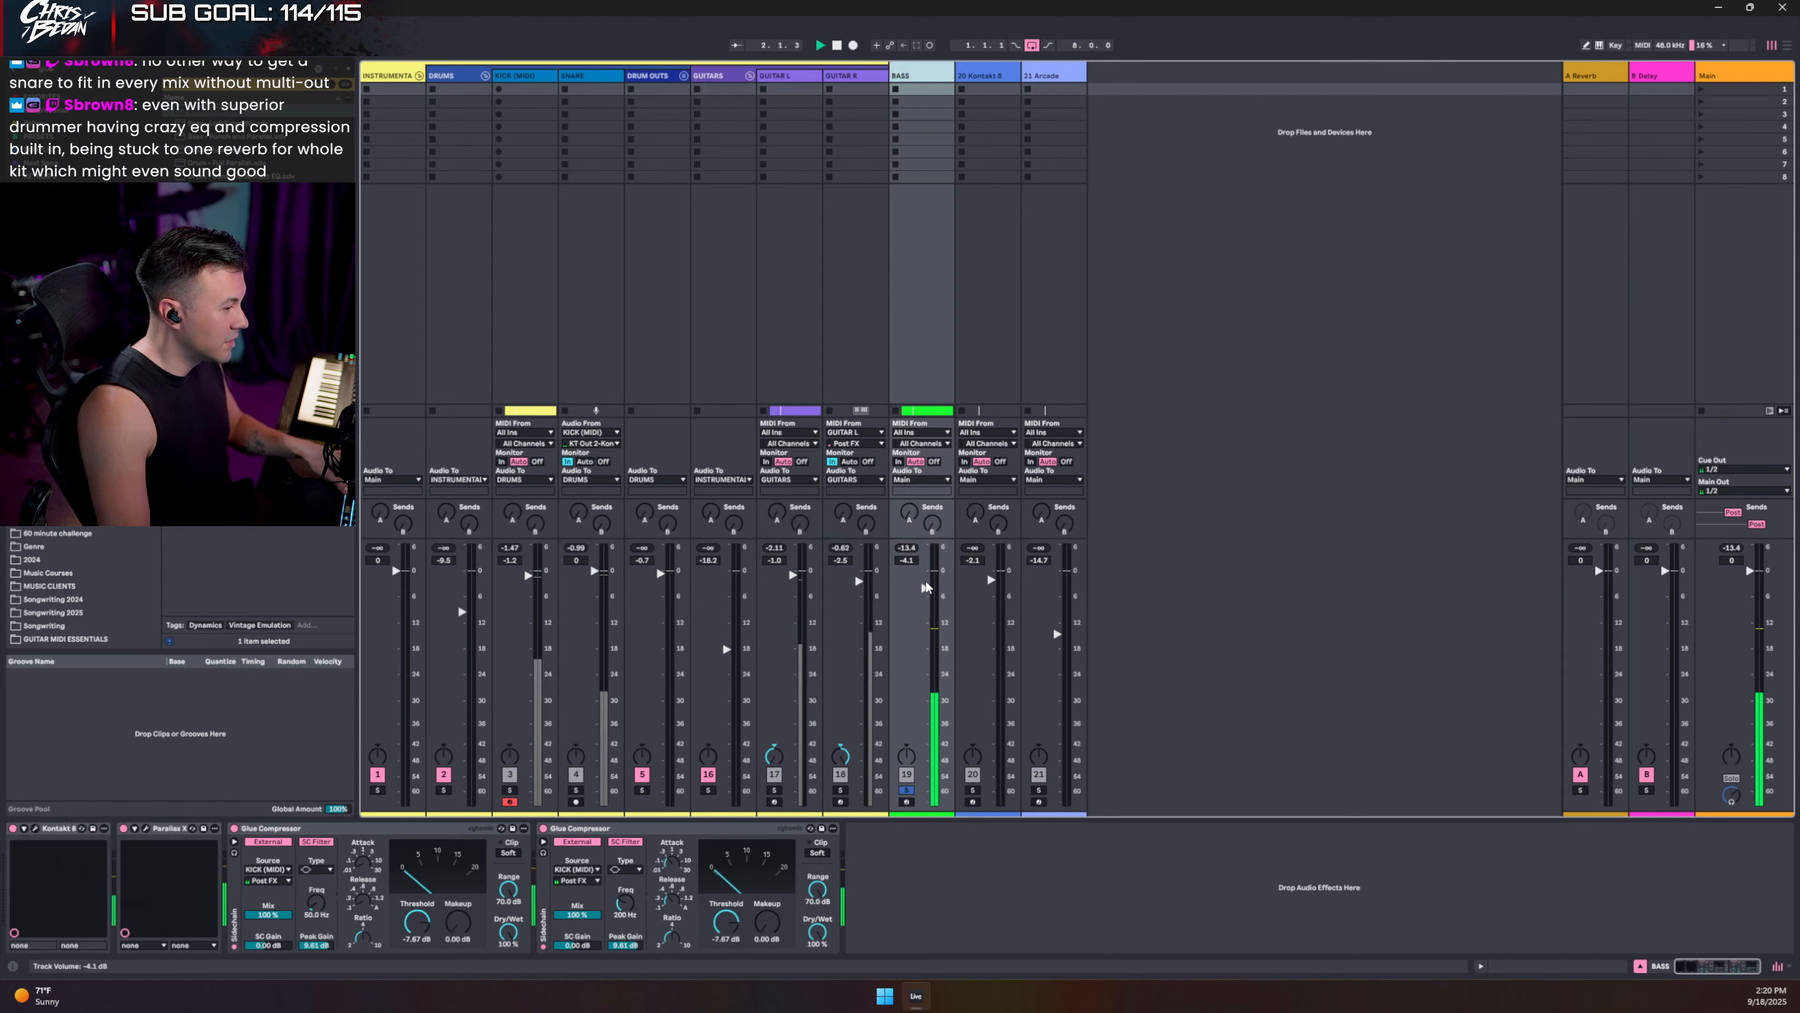
{"action": "left_click_drag", "start_coordinate": [925, 588], "coordinate": [925, 571]}
{"action": "left_click", "coordinate": [146, 829]}
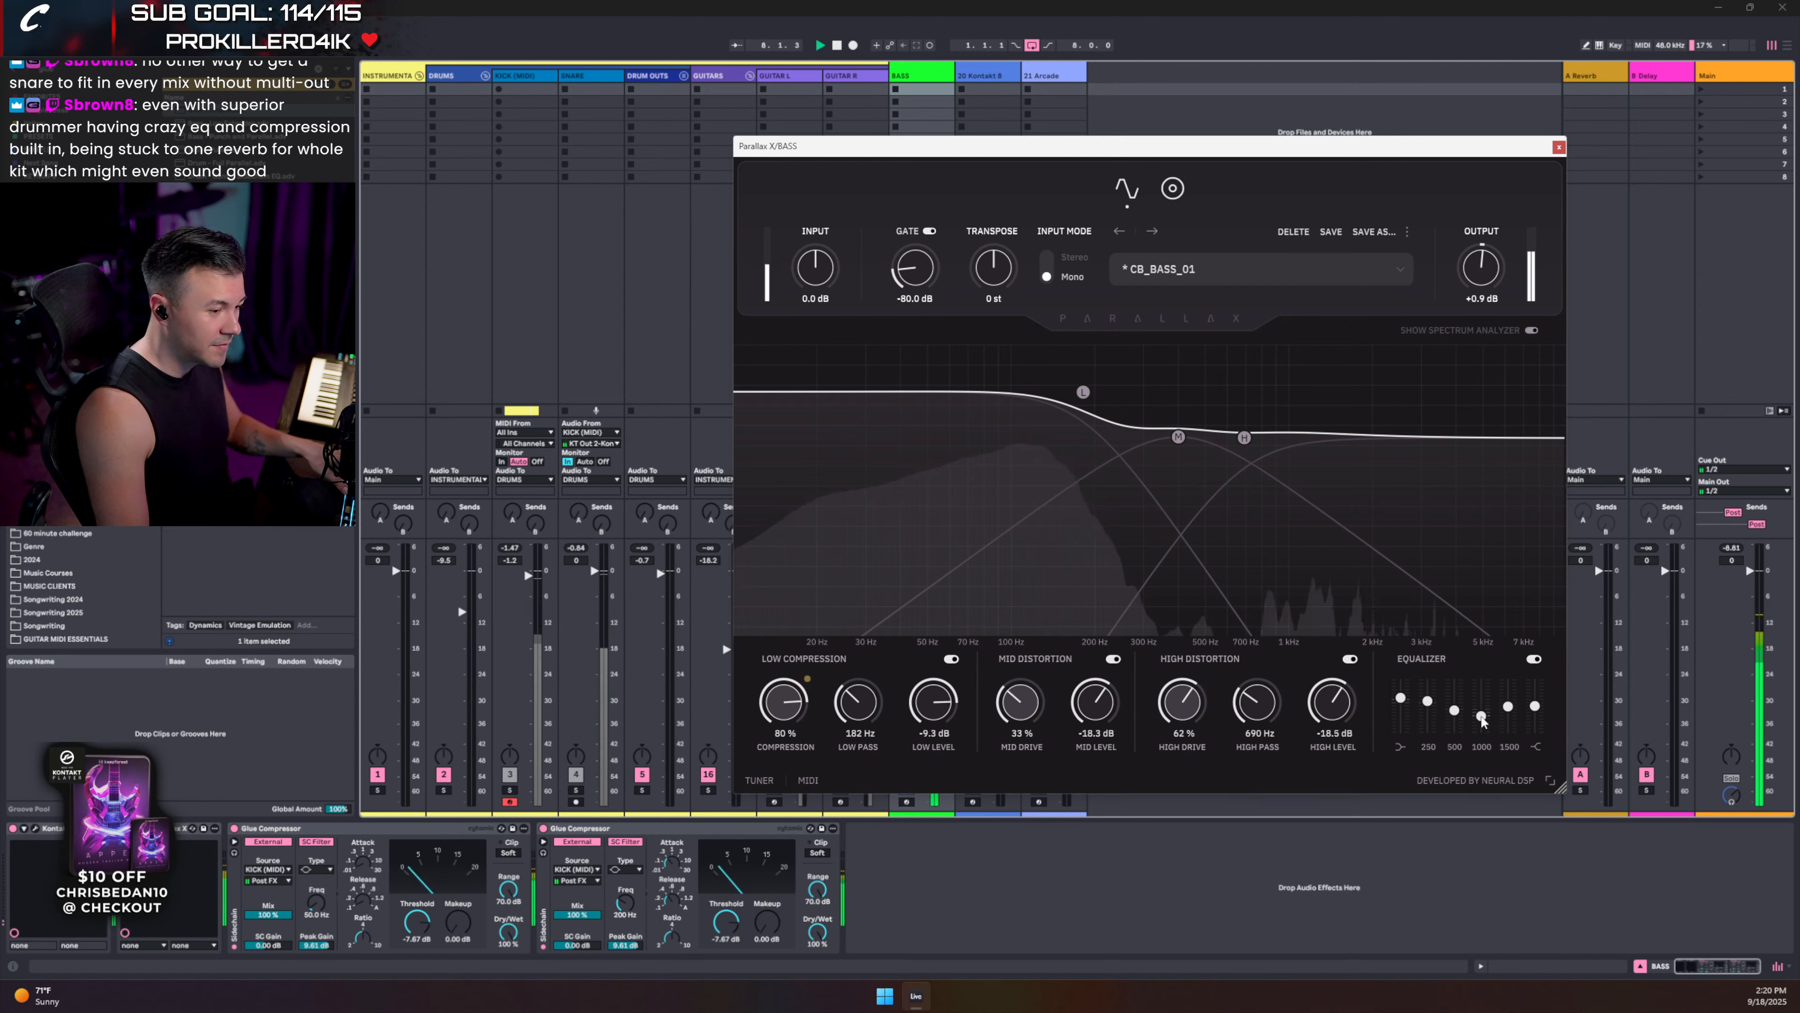
{"action": "left_click_drag", "start_coordinate": [1189, 730], "coordinate": [1189, 681]}
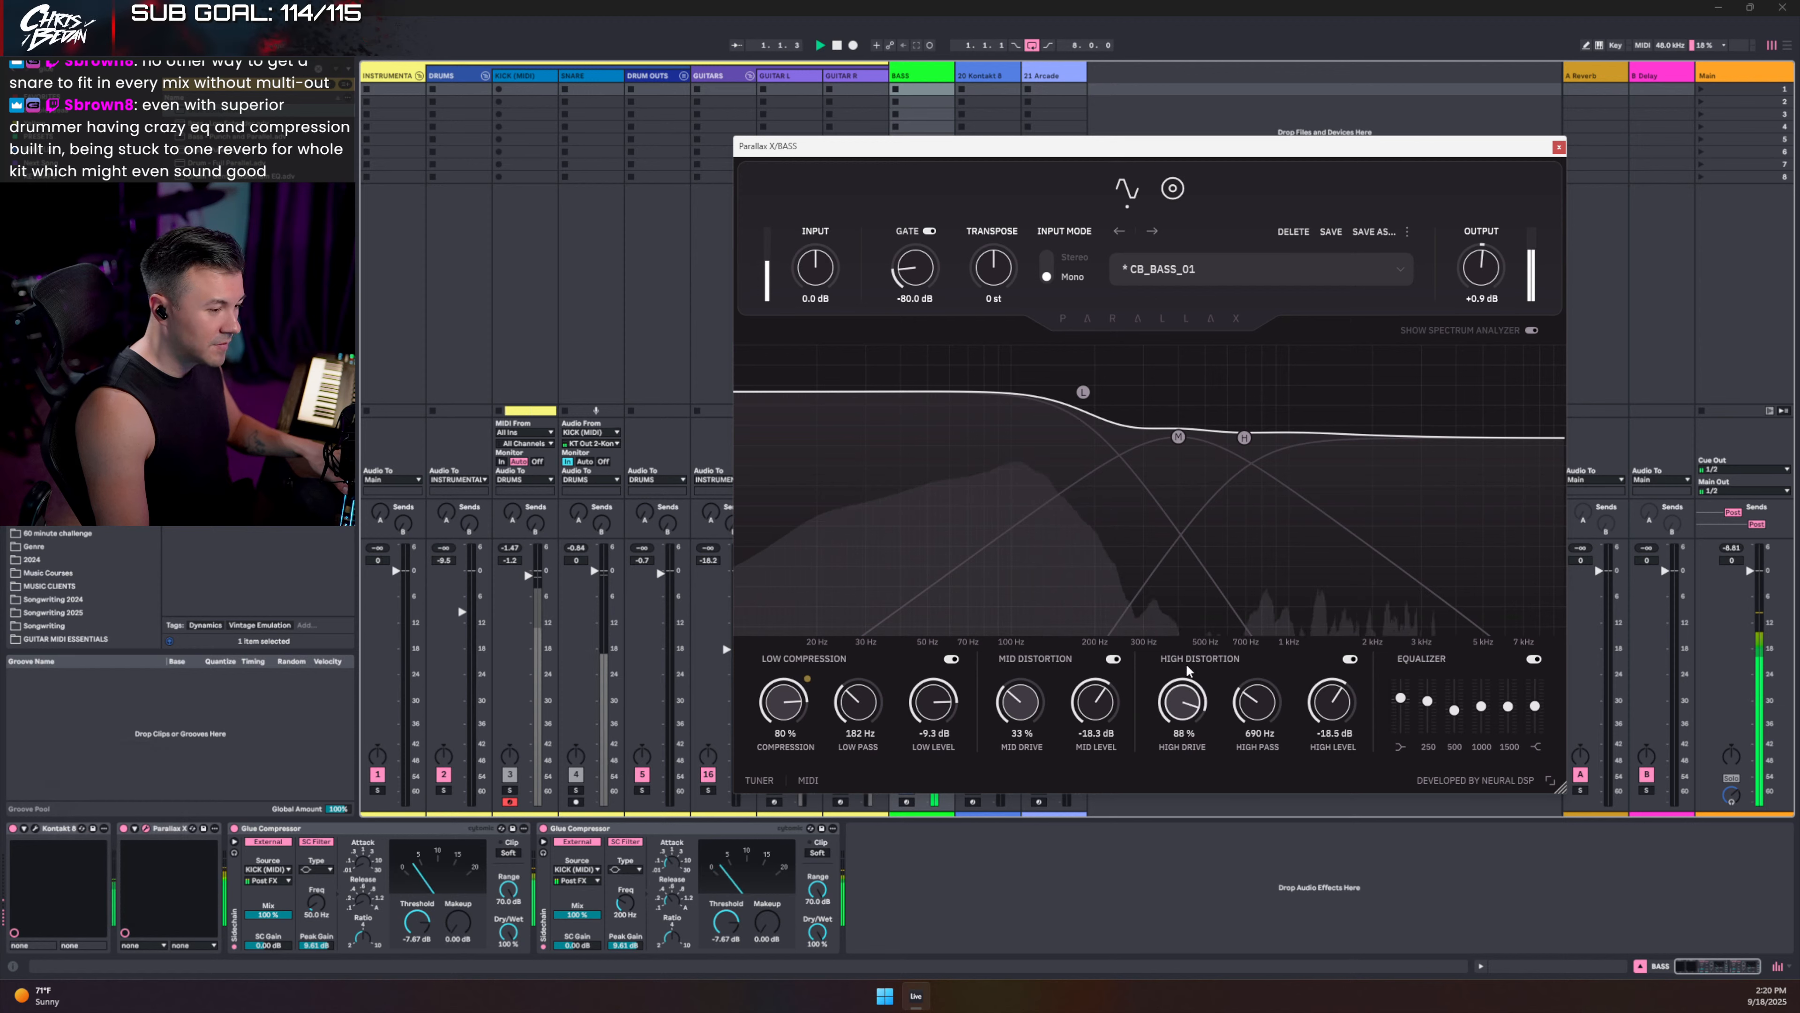
{"action": "left_click", "coordinate": [1559, 147]}
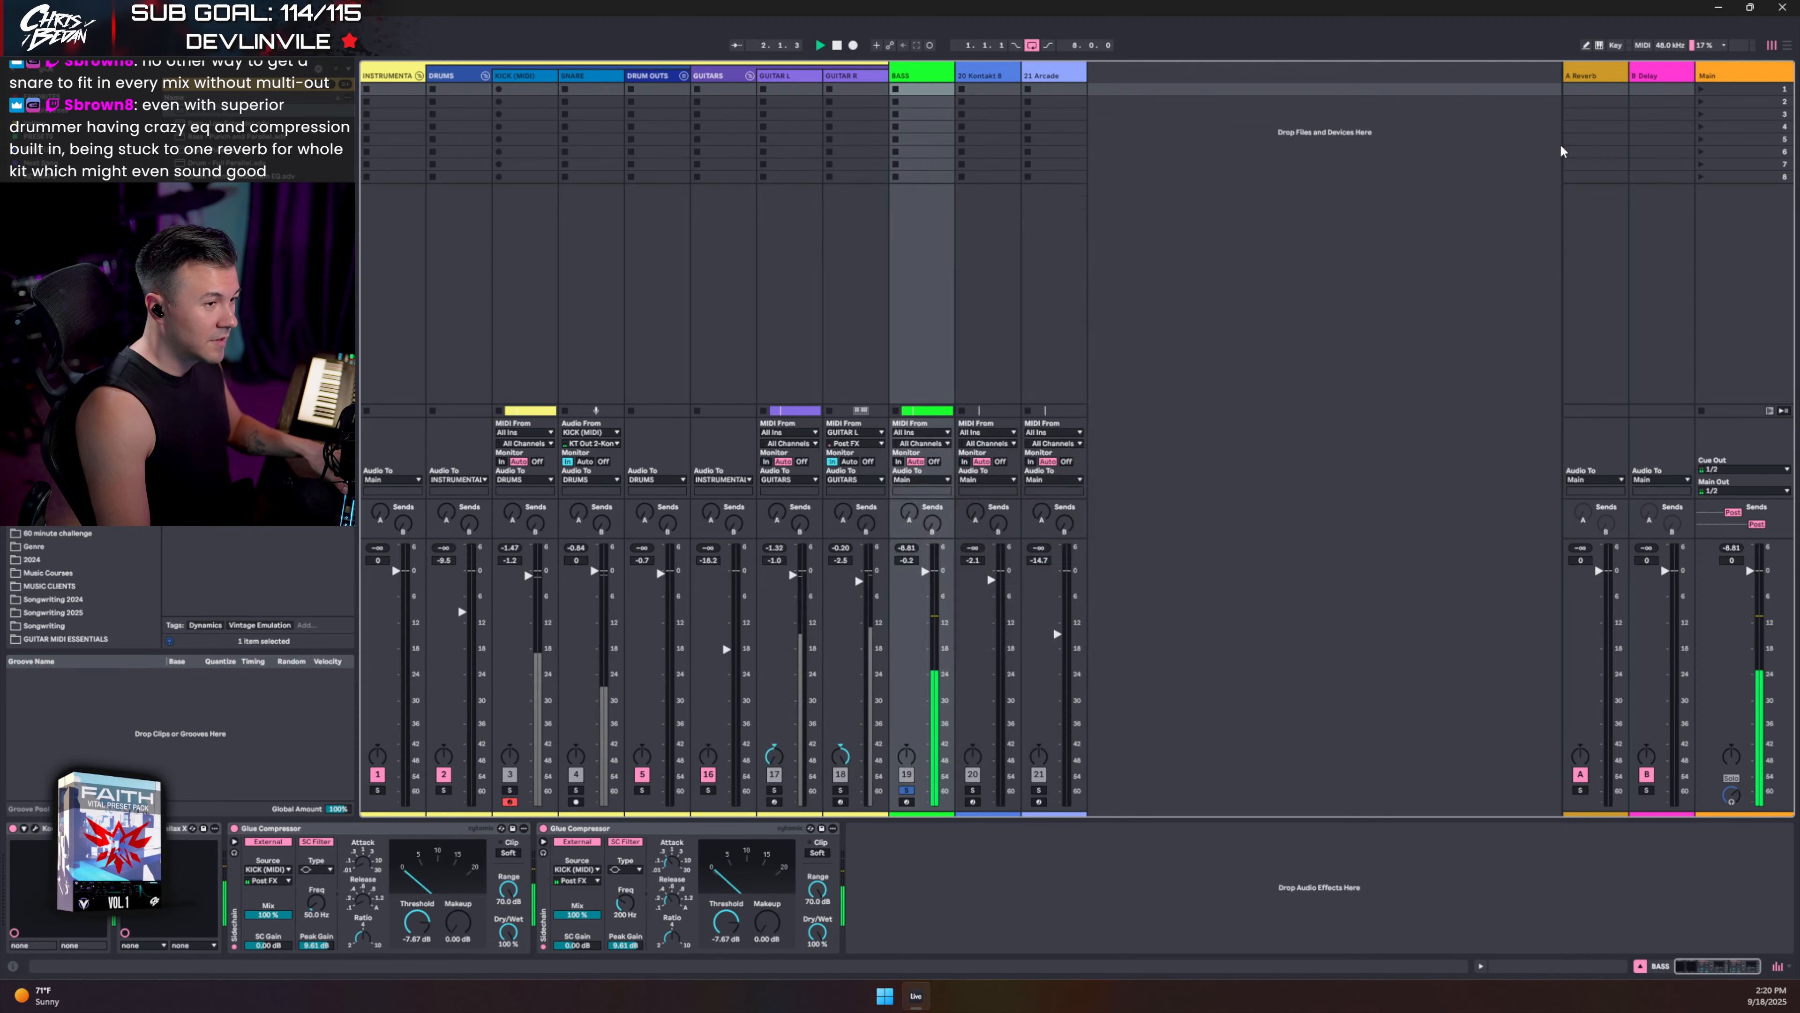
- Unsolo BASS, enable Clip Soft on the DRUMS Glue Compressor, and unfold DRUM OUTS
{"action": "left_click", "coordinate": [906, 790]}
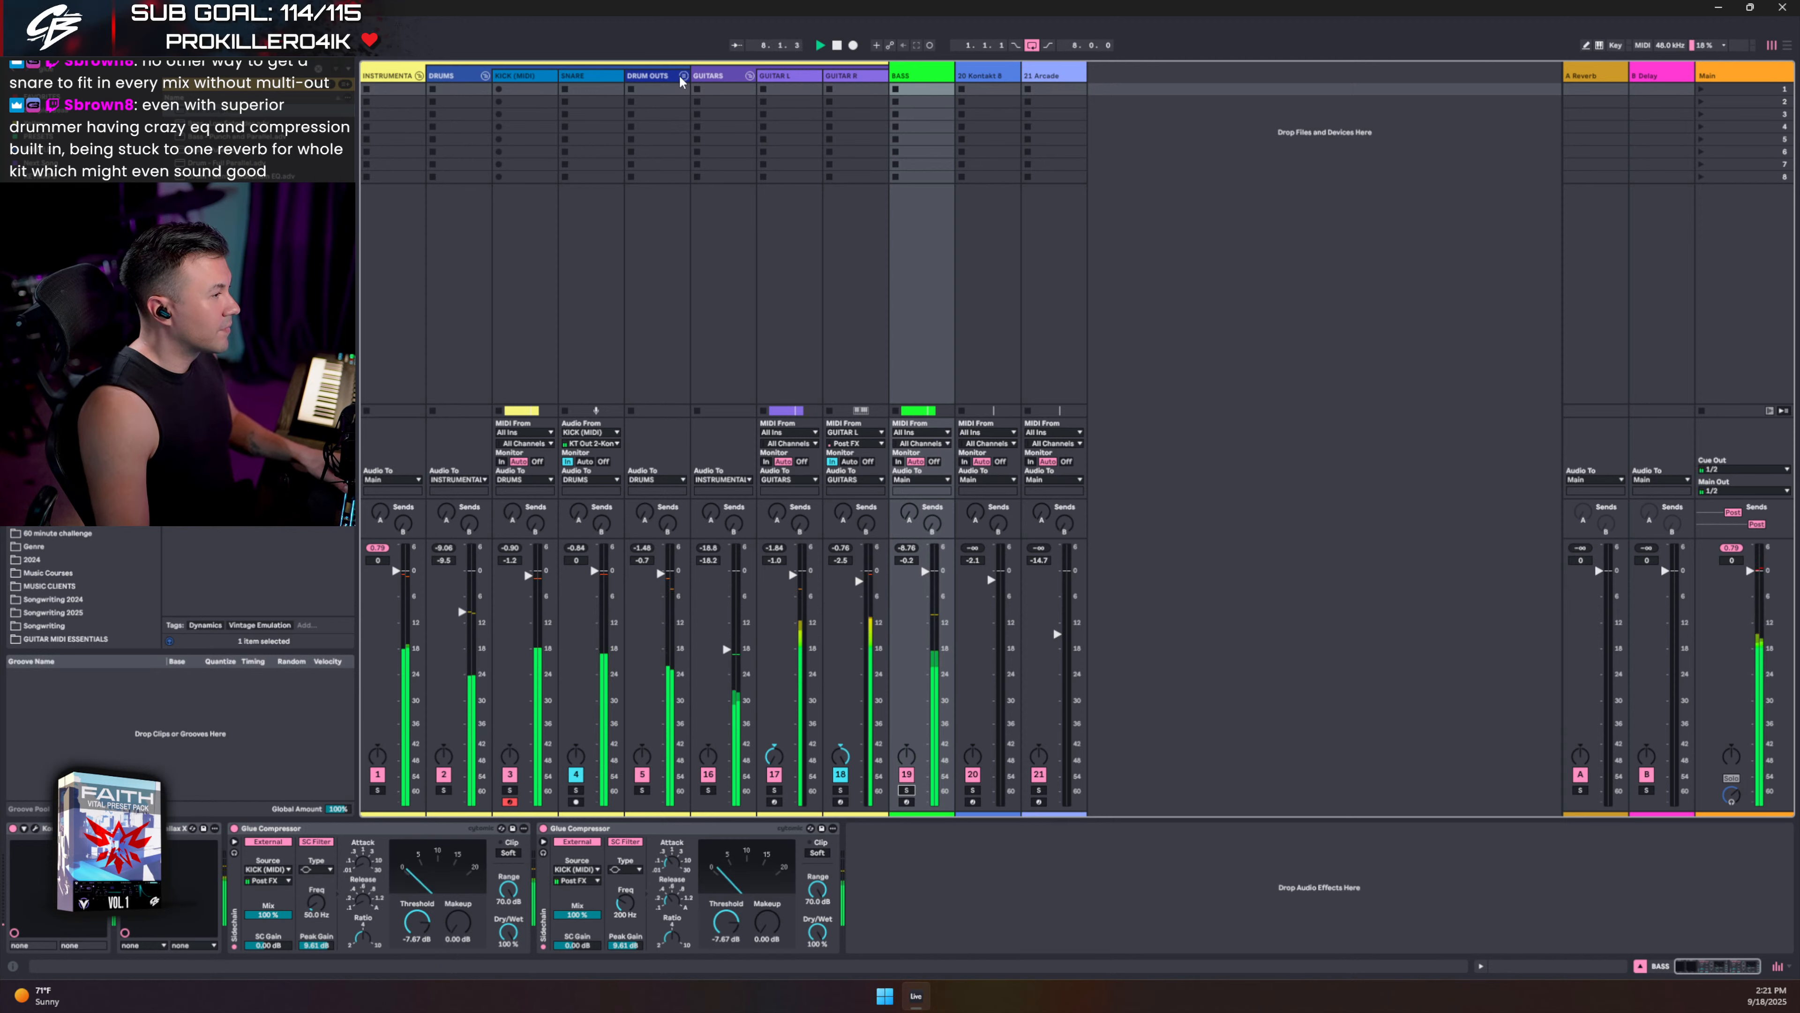
{"action": "double_click", "coordinate": [456, 77]}
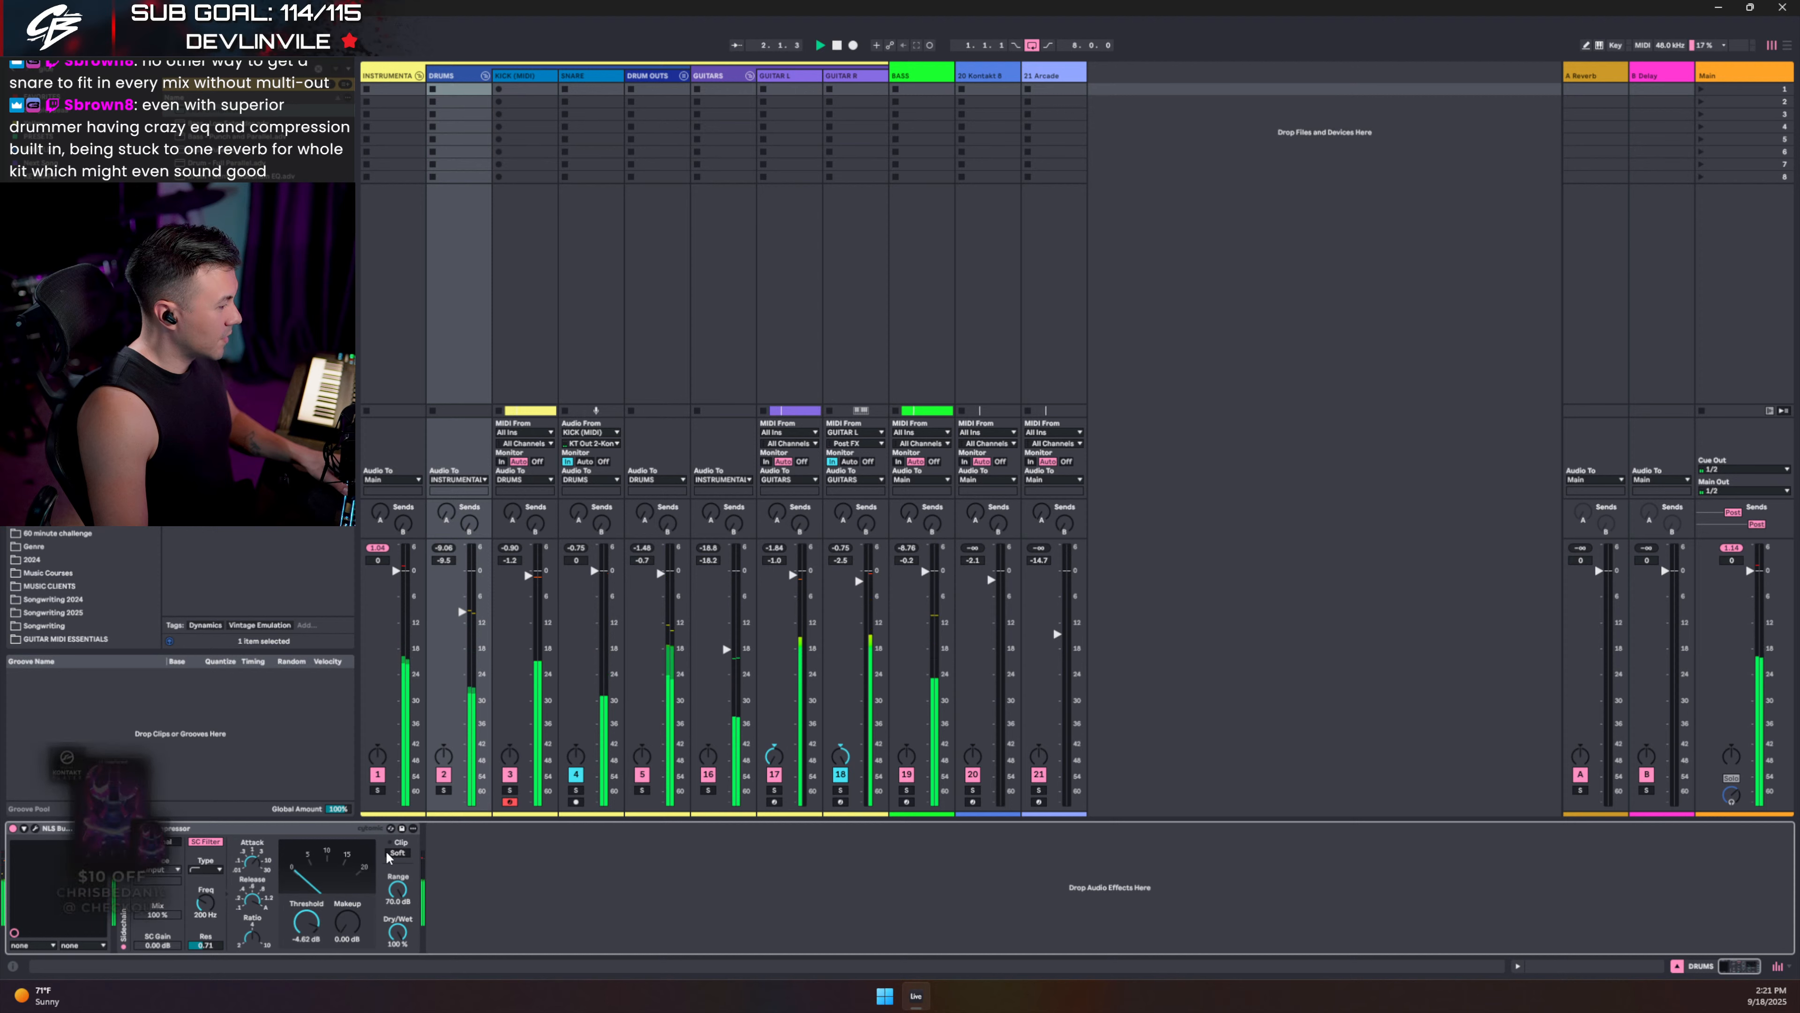
{"action": "left_click", "coordinate": [399, 853]}
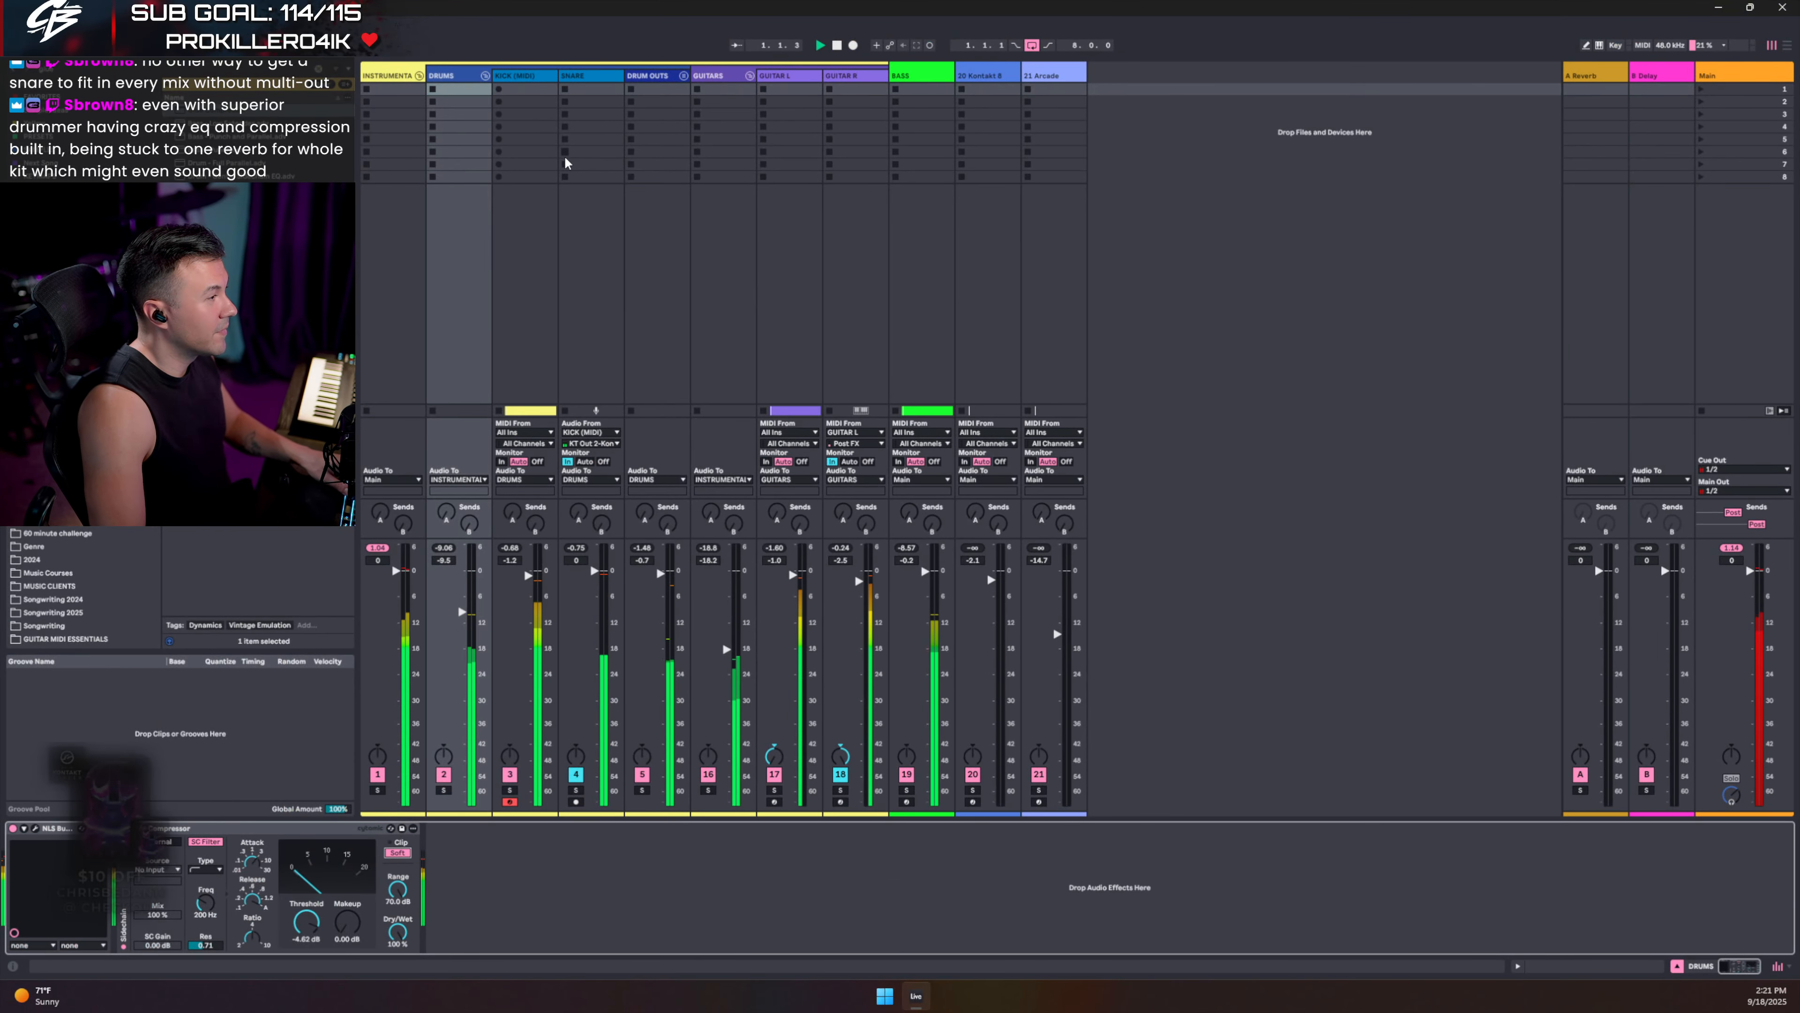
{"action": "left_click", "coordinate": [684, 76]}
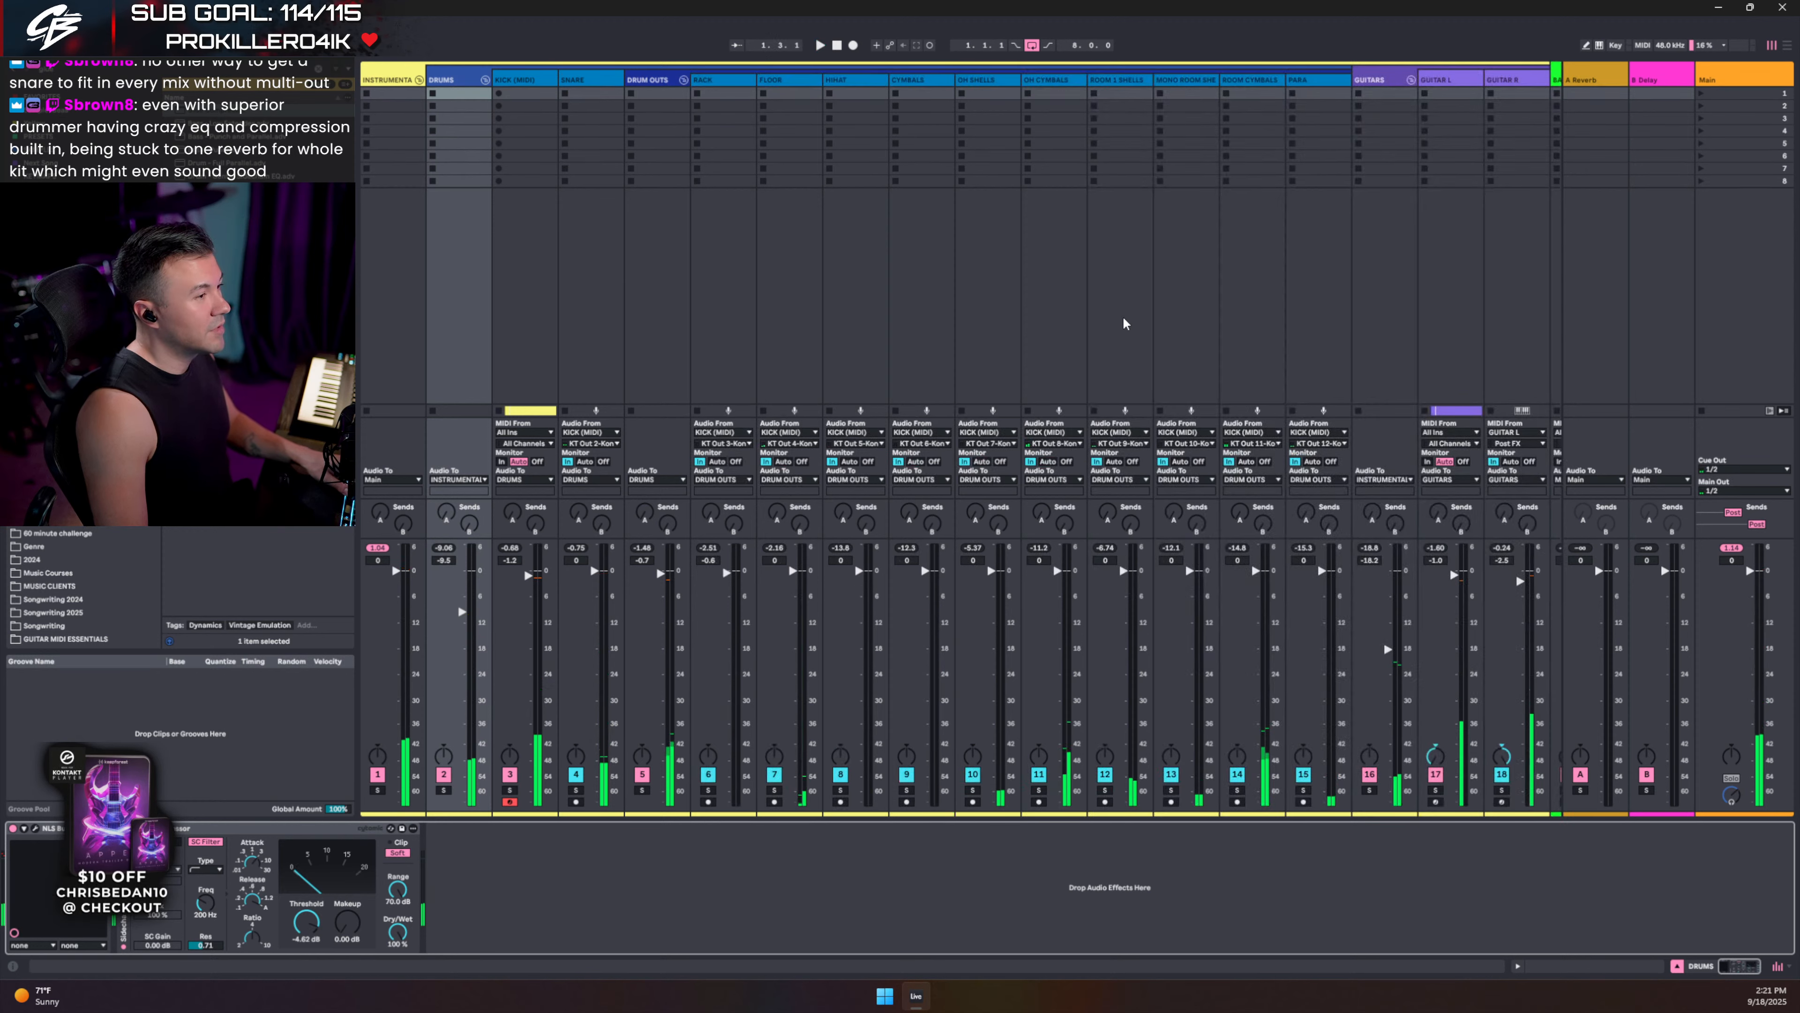
- Solo OH SHELLS and add a Saturator set to soft clipping with Analog Clip on
{"action": "key", "text": "space"}
{"action": "left_click", "coordinate": [973, 790]}
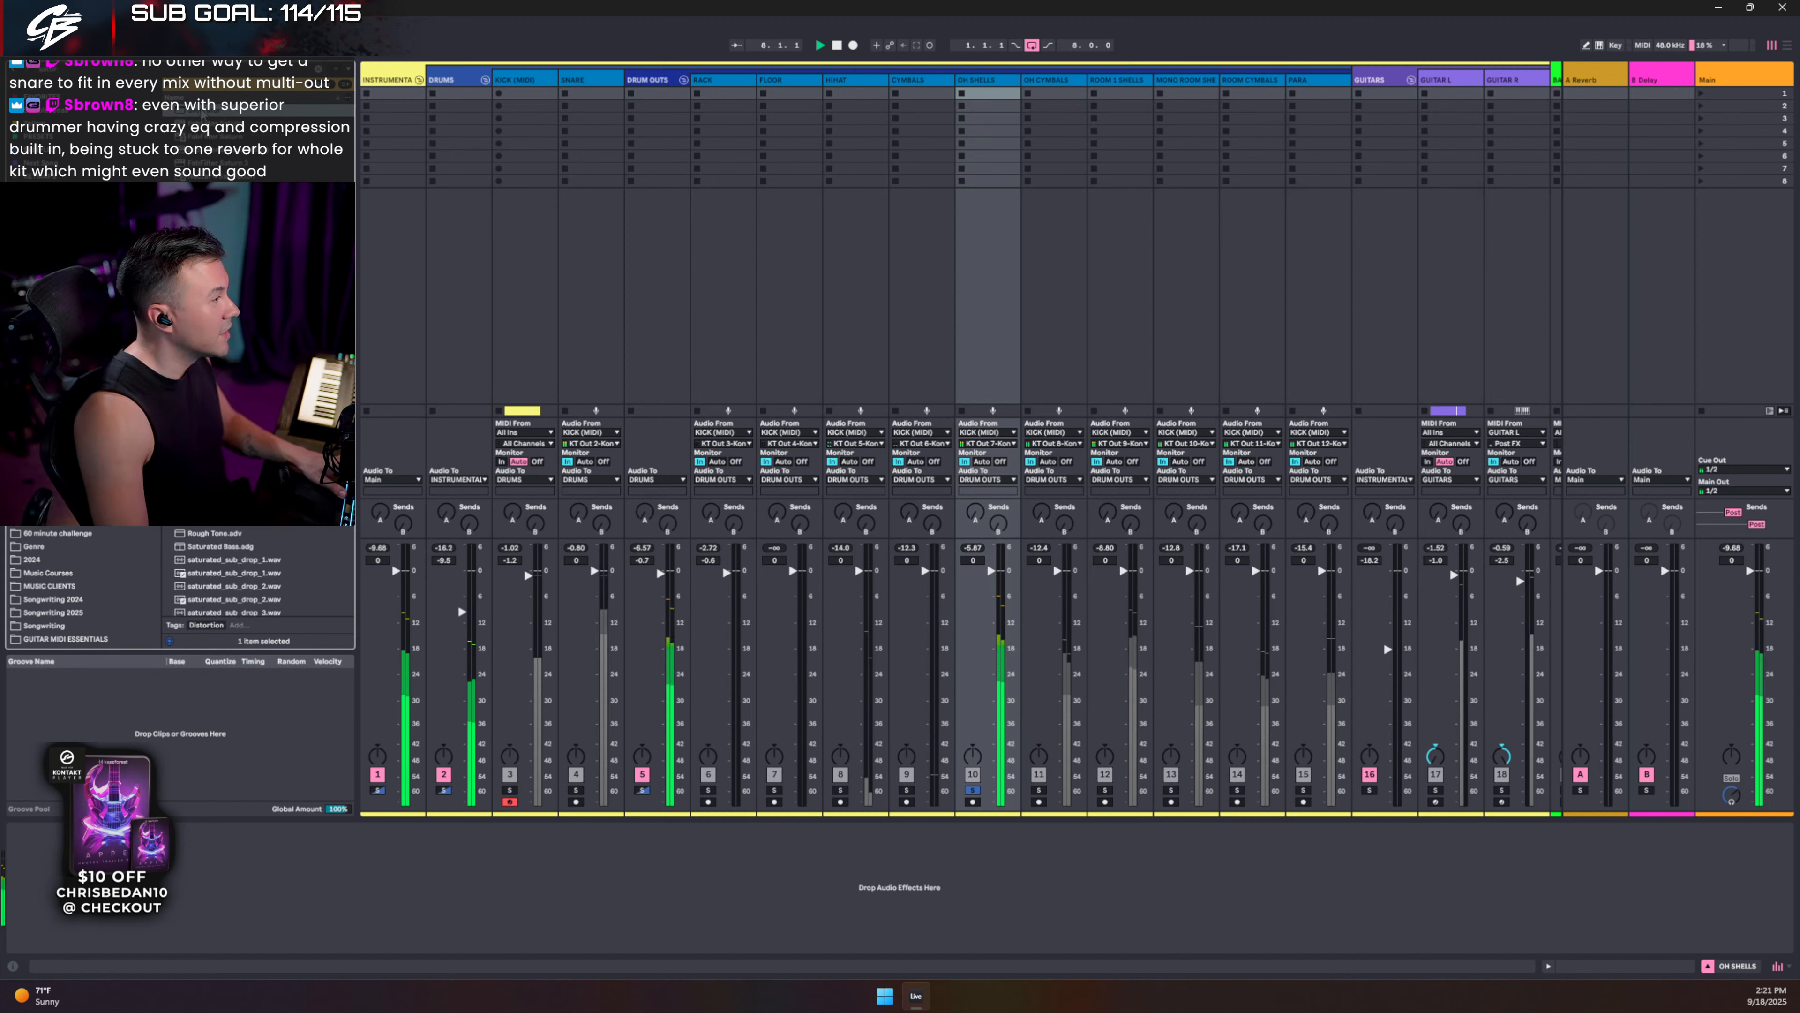
{"action": "left_click_drag", "start_coordinate": [976, 87], "coordinate": [982, 82]}
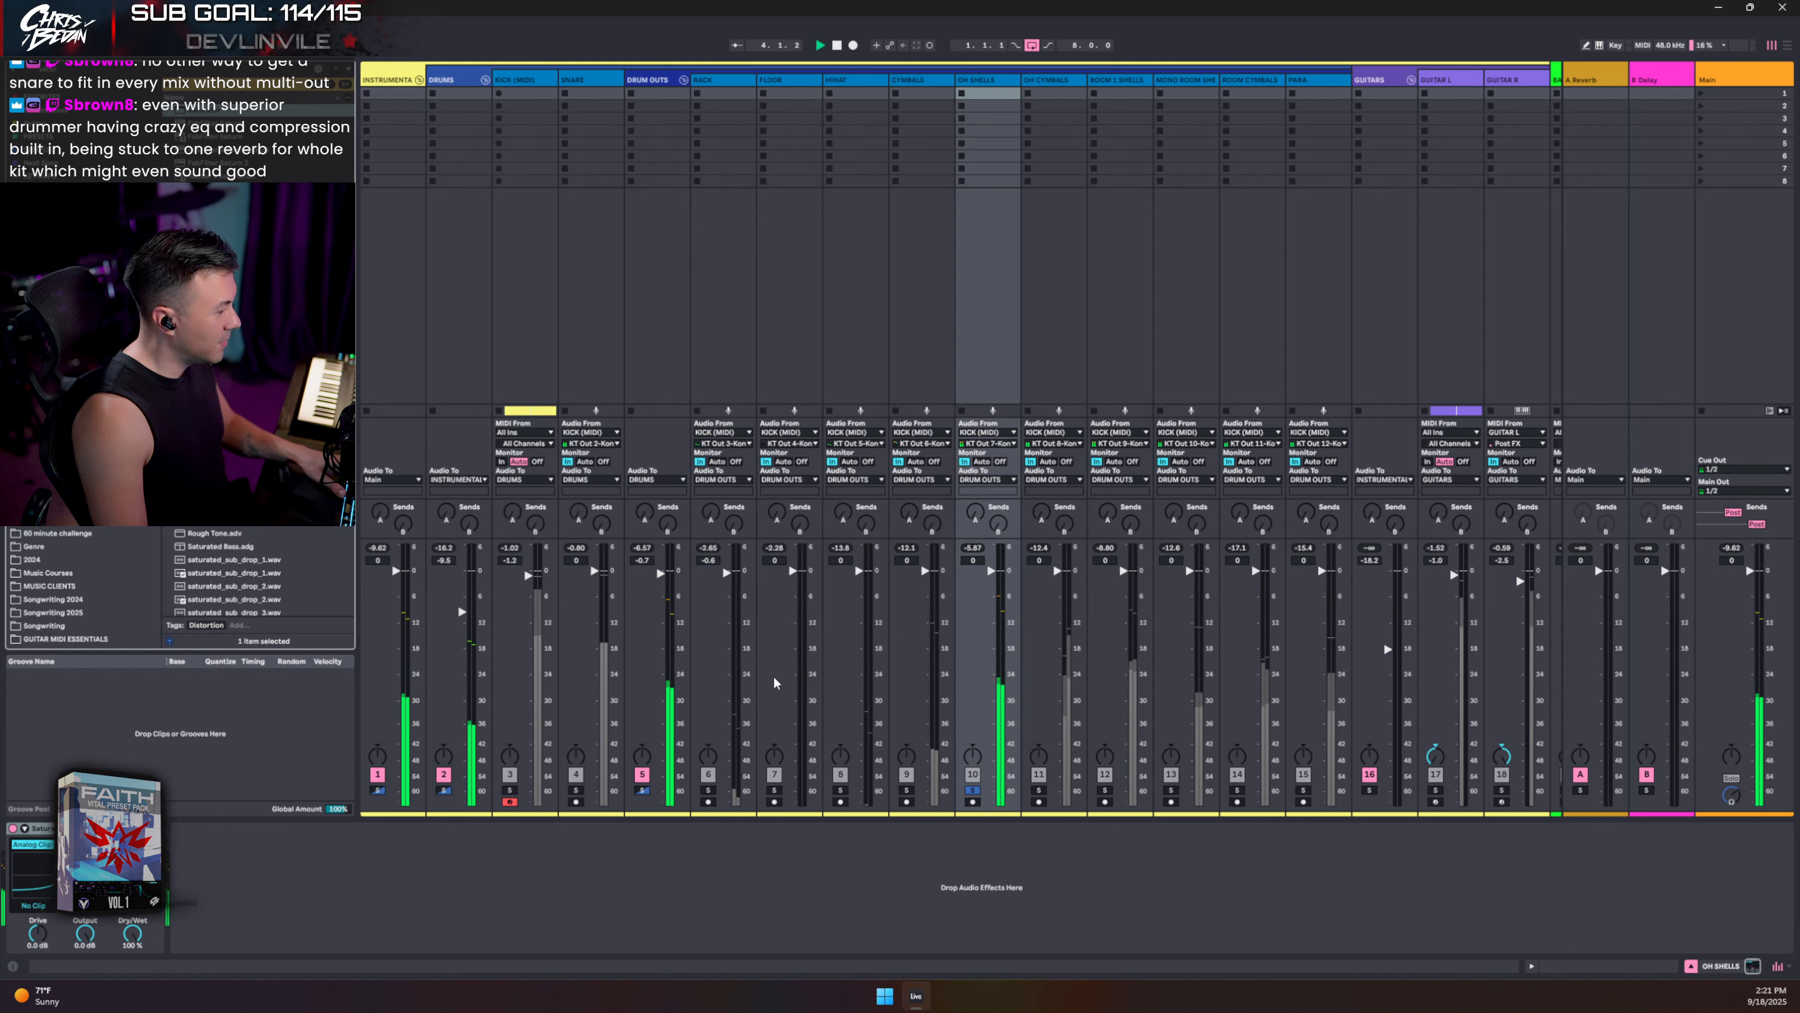
{"action": "left_click", "coordinate": [41, 905]}
{"action": "left_click", "coordinate": [37, 926]}
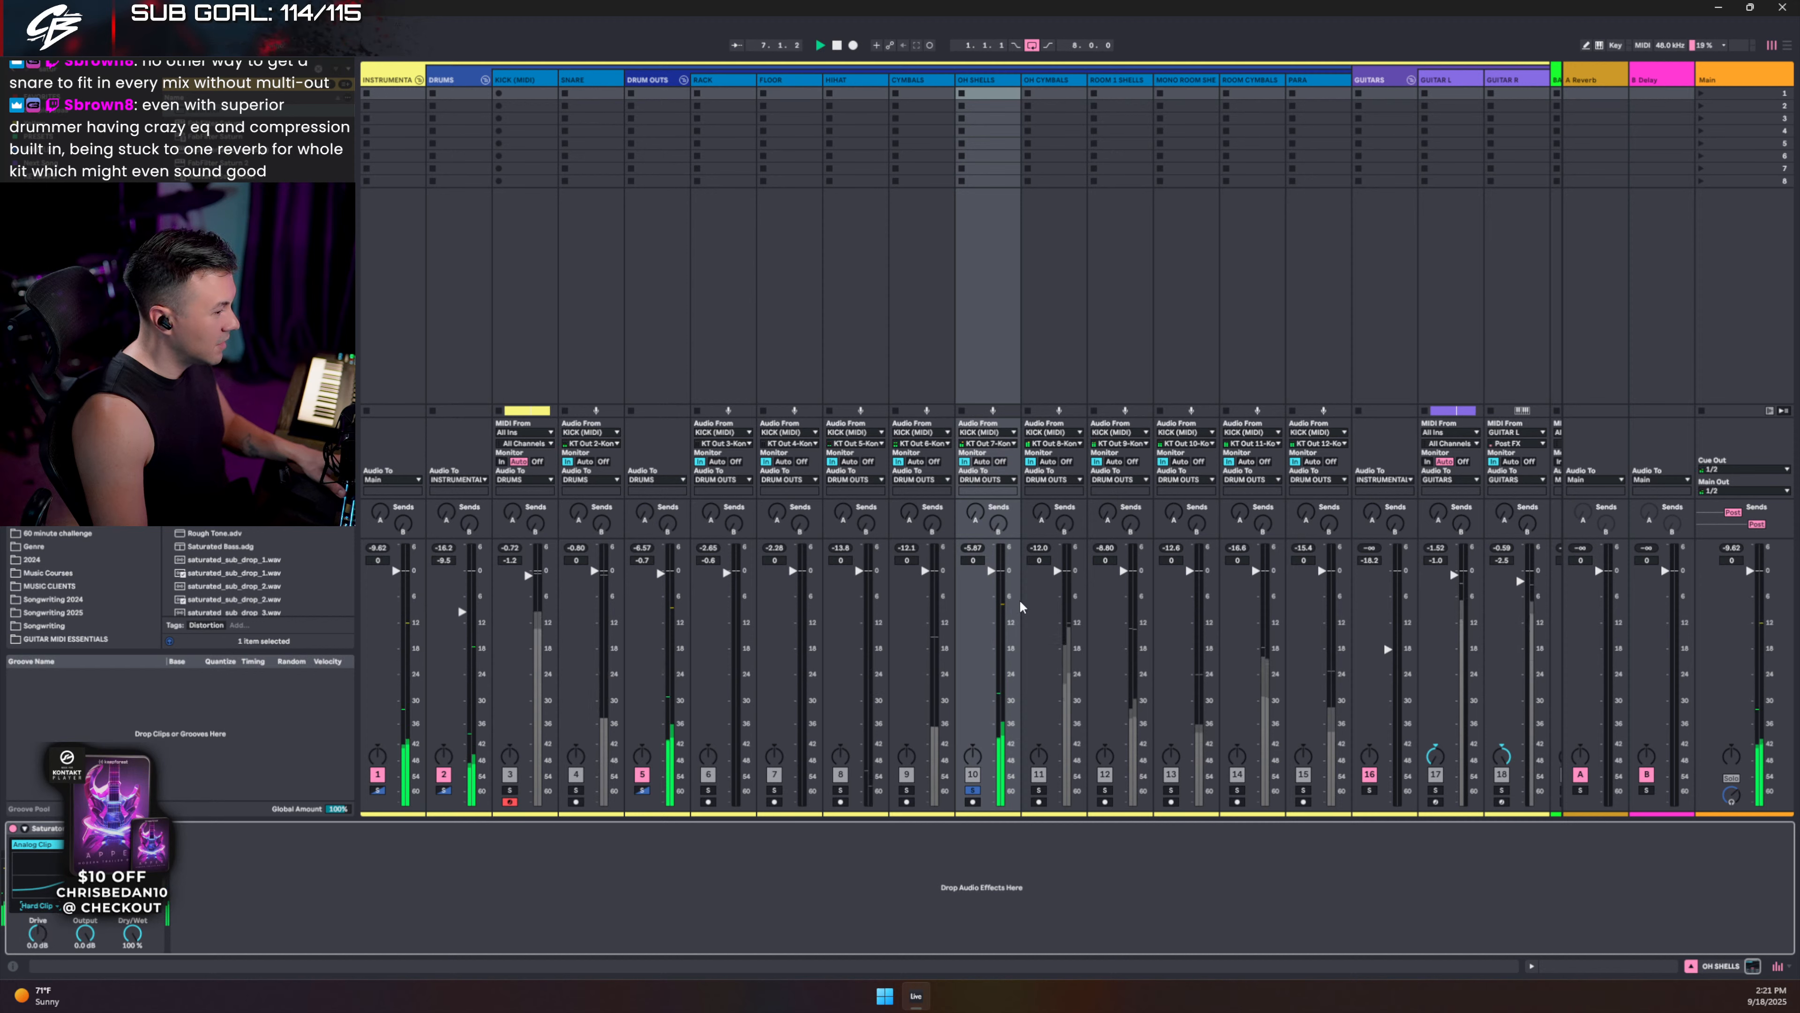
{"action": "left_click", "coordinate": [13, 828]}
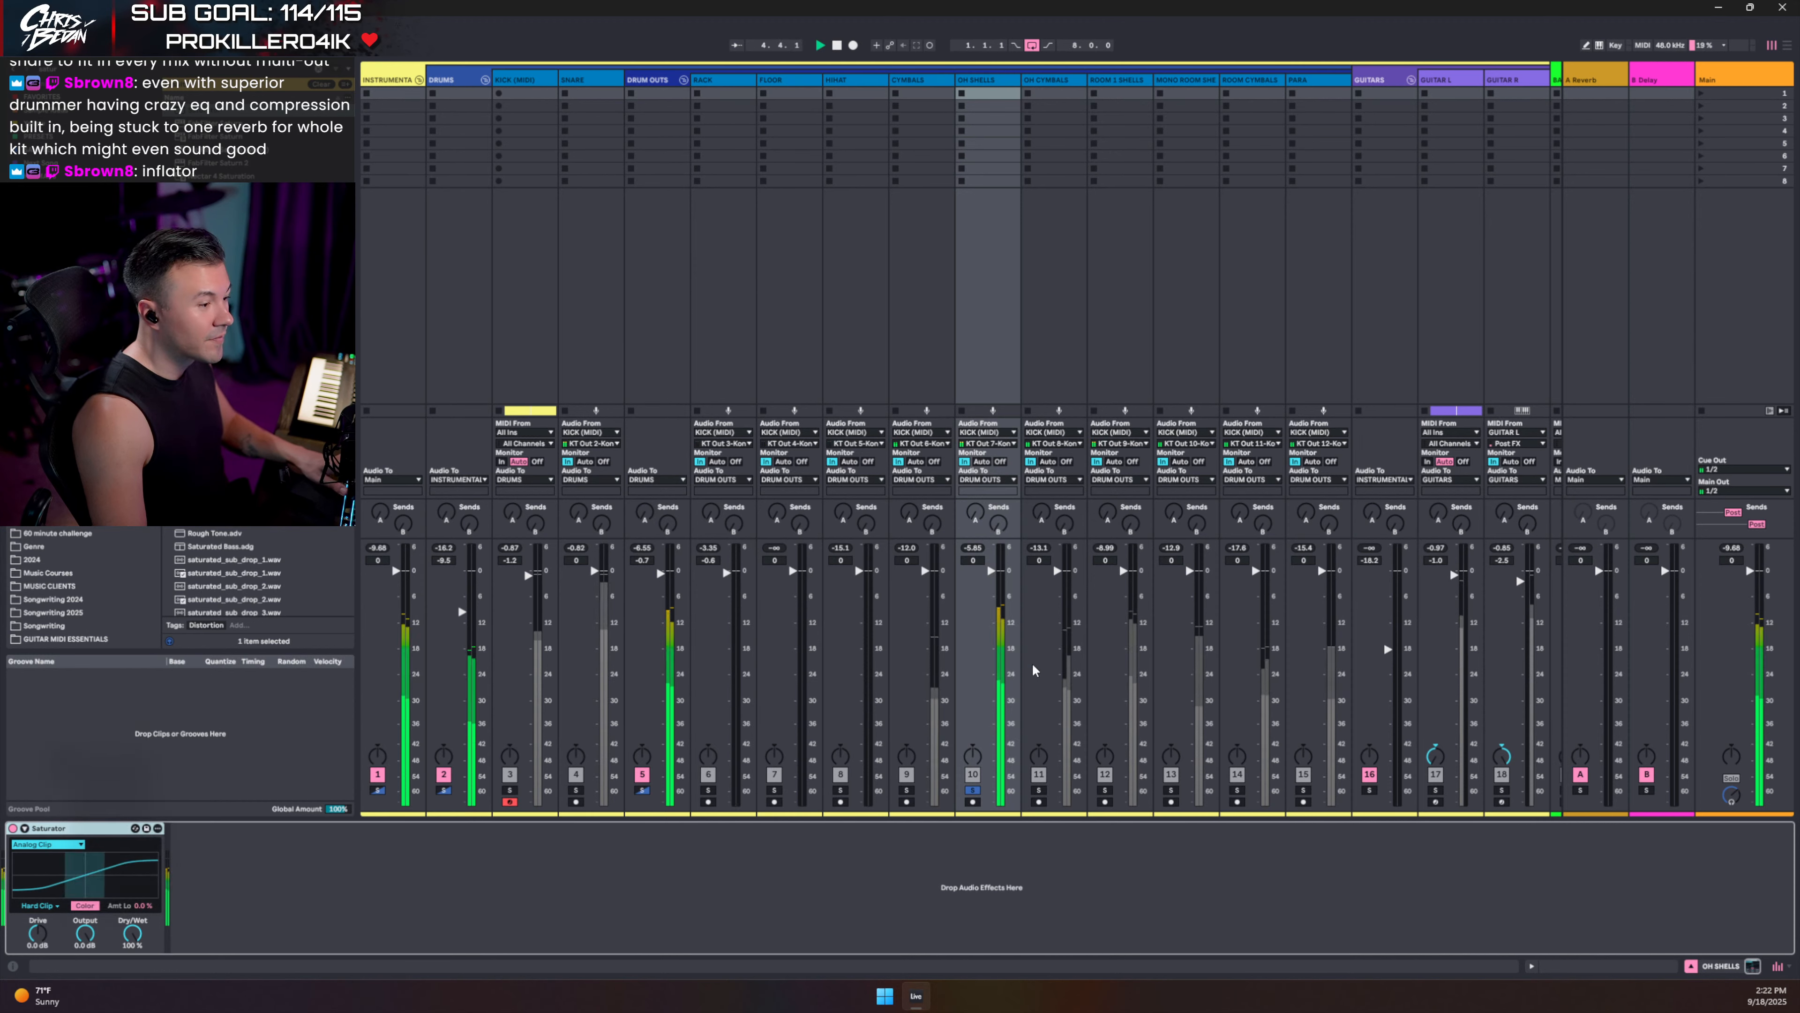
- Paste the Saturator onto ROOM 1 SHELLS, auditioning it soloed
{"action": "left_click", "coordinate": [1039, 794]}
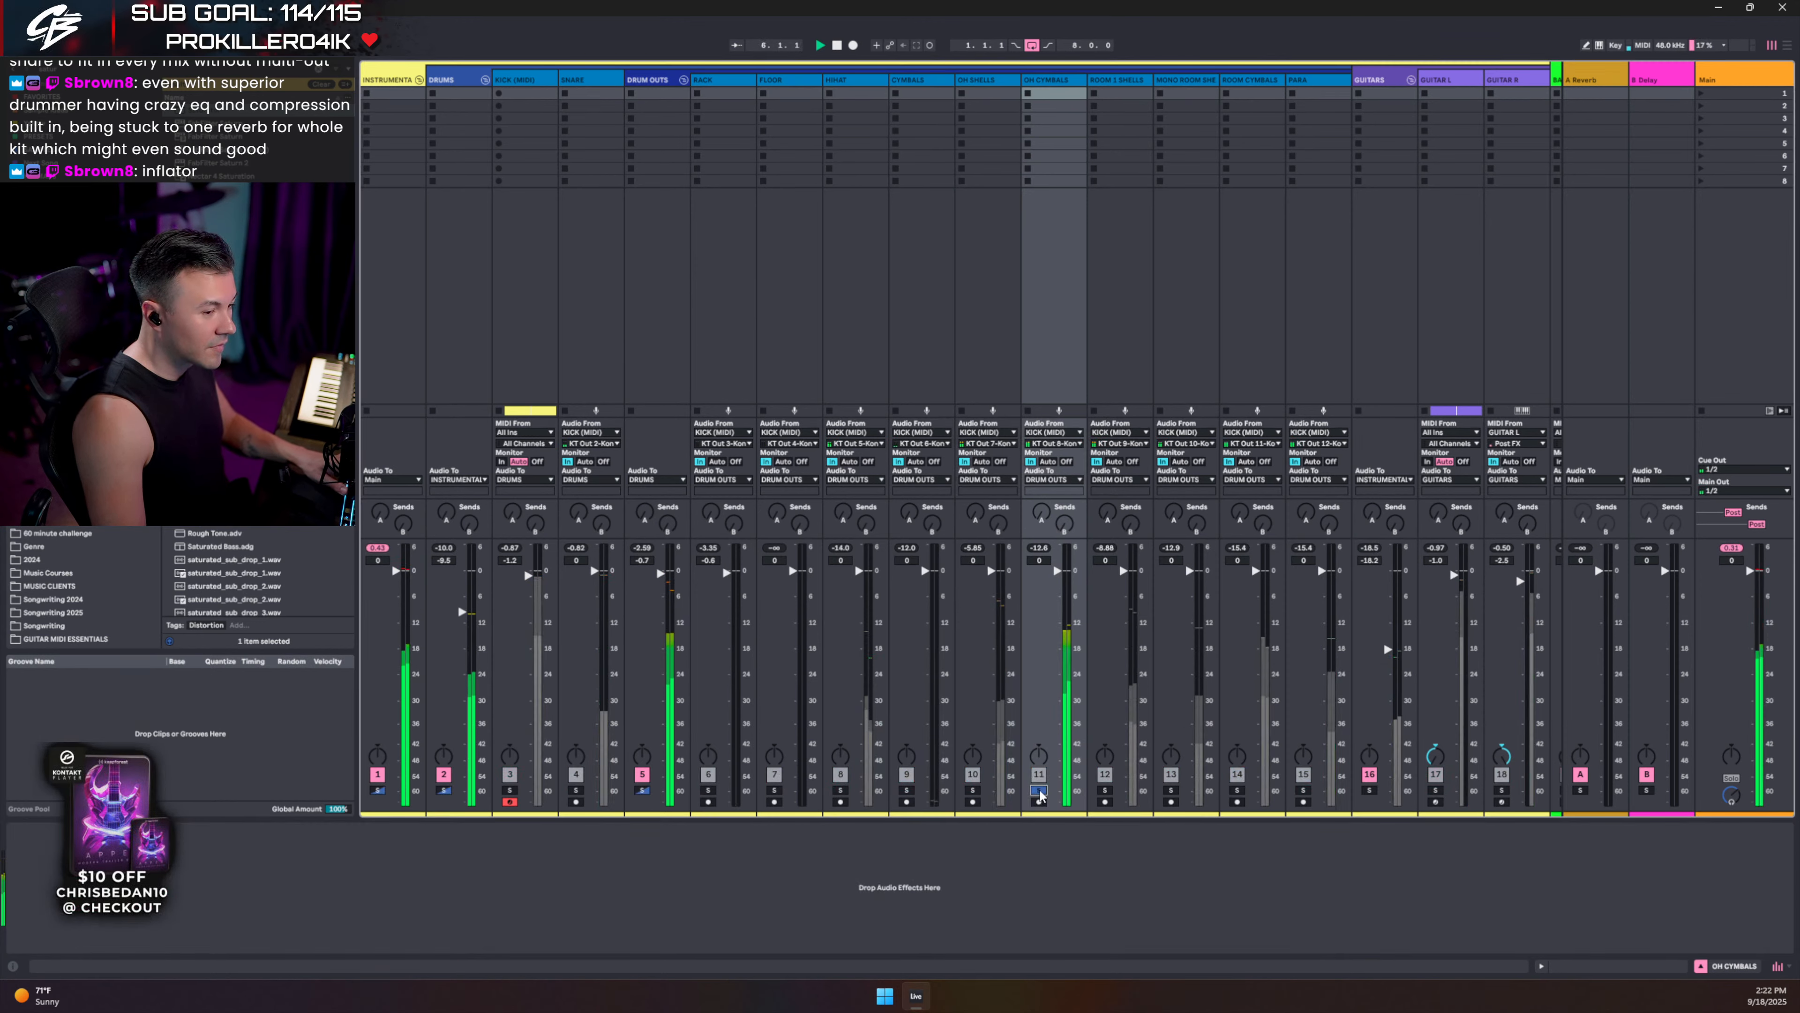
{"action": "left_click", "coordinate": [1104, 791]}
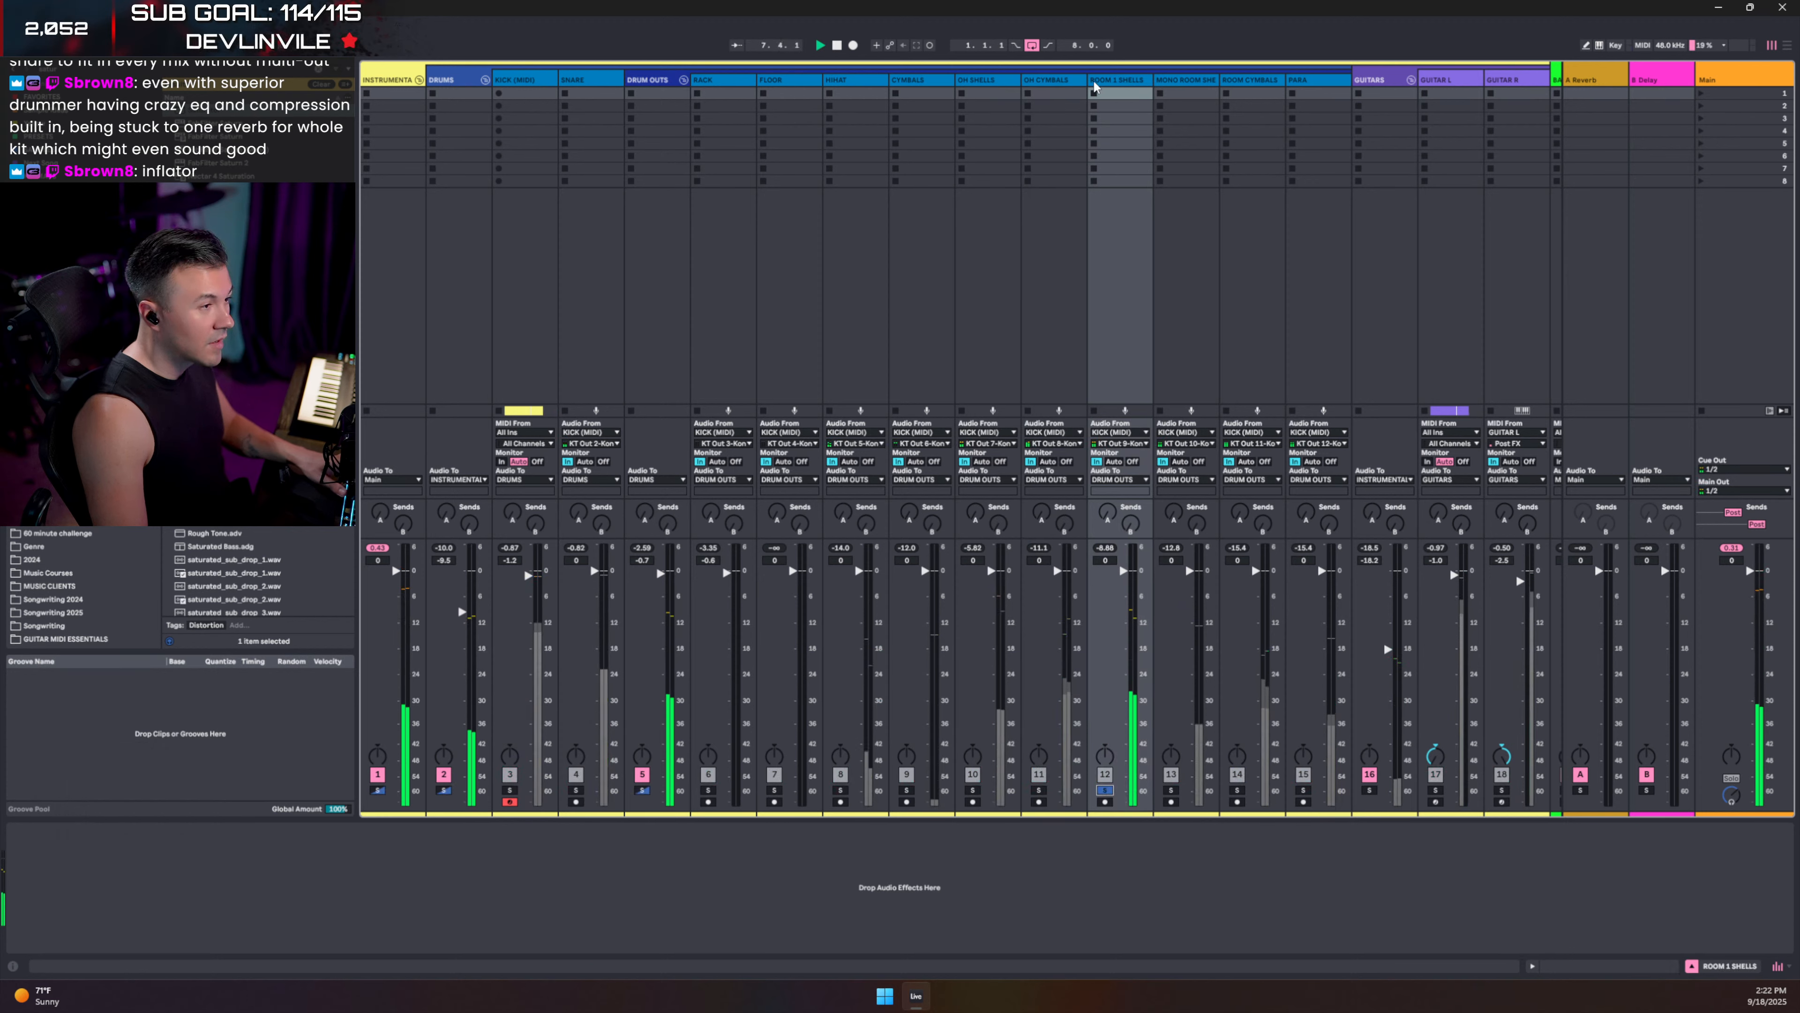
{"action": "left_click", "coordinate": [298, 880]}
{"action": "key", "text": "ctrl+v"}
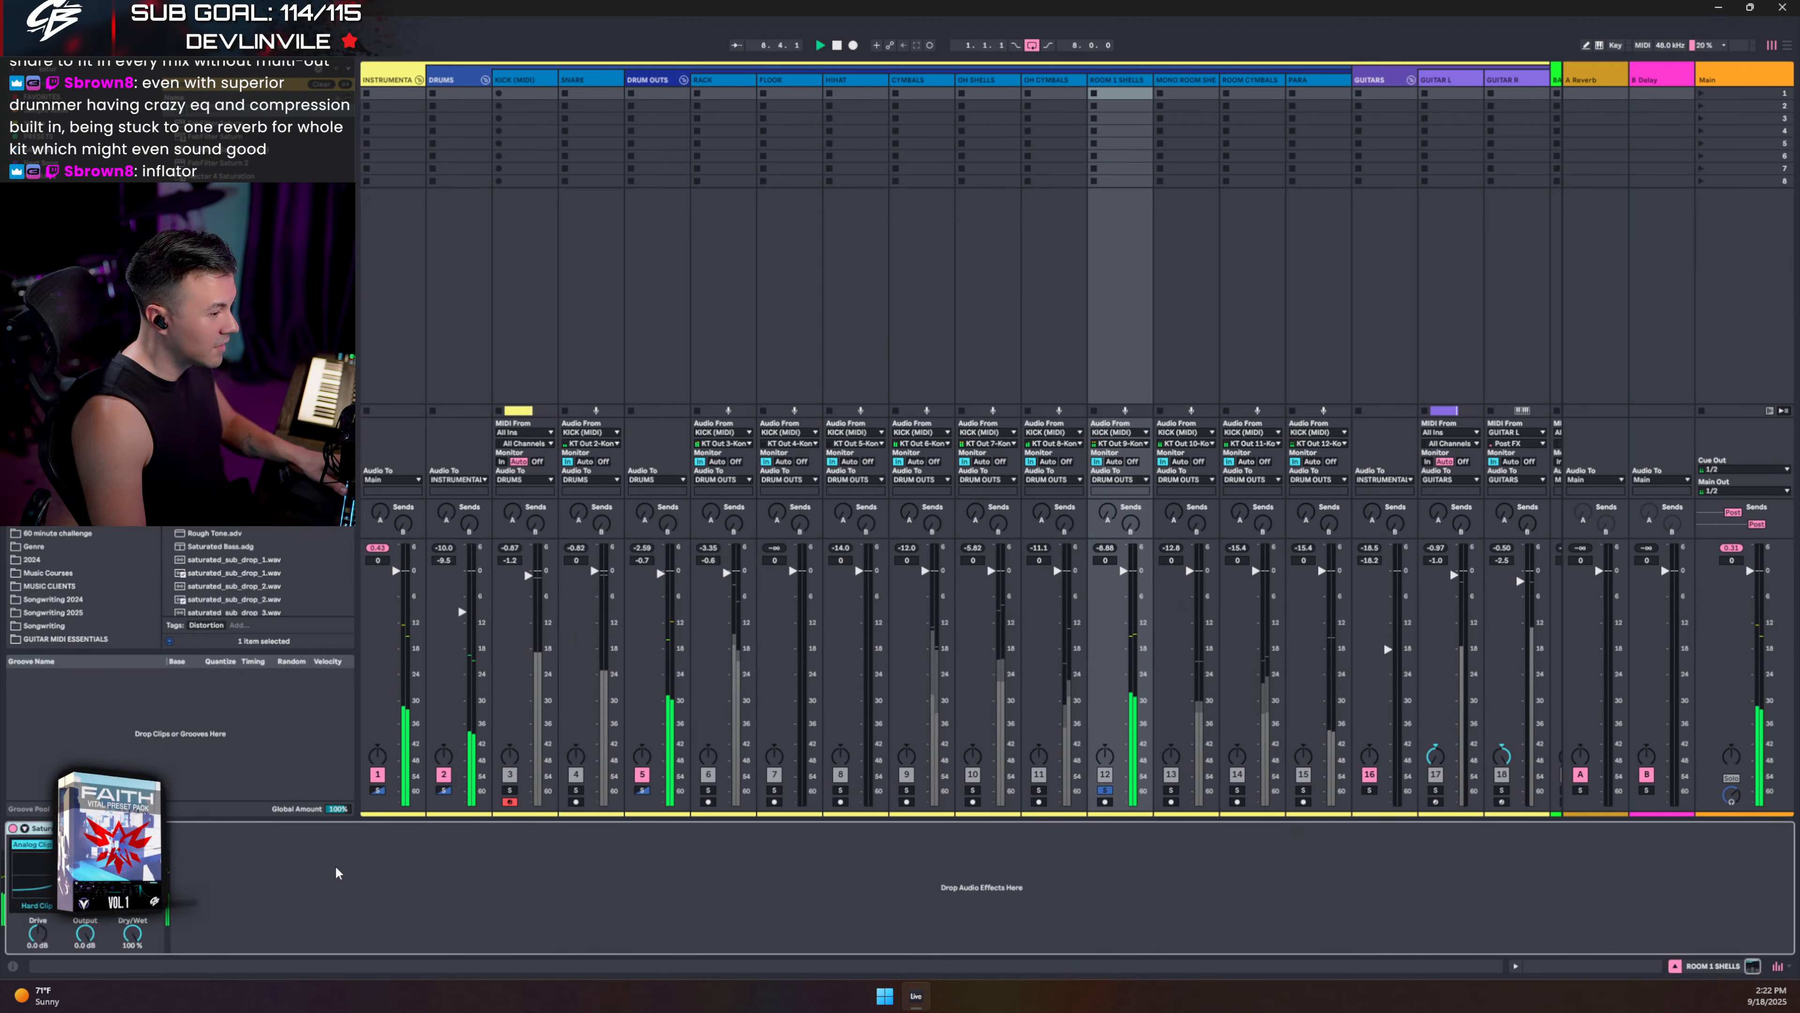
{"action": "left_click", "coordinate": [1105, 790]}
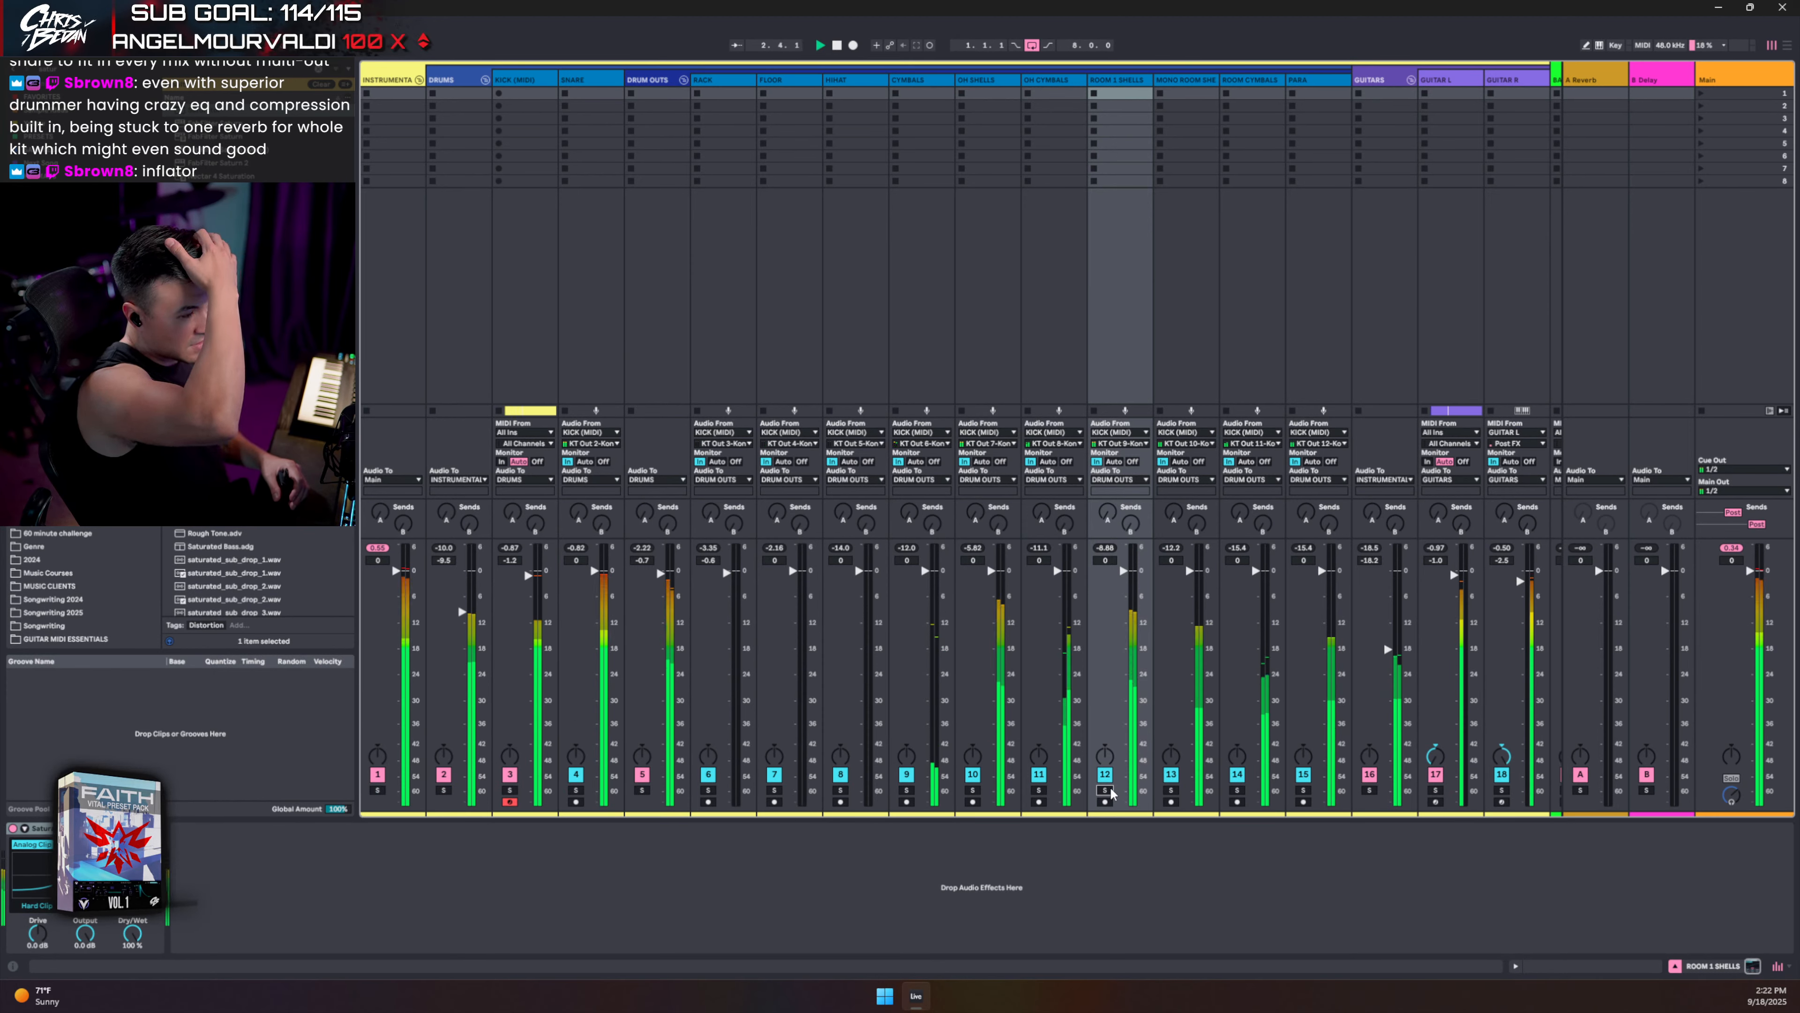
- Add Saturators to MONO ROOM SHELLS and PARA, then solo MONO ROOM SHELLS again
{"action": "left_click", "coordinate": [1172, 790]}
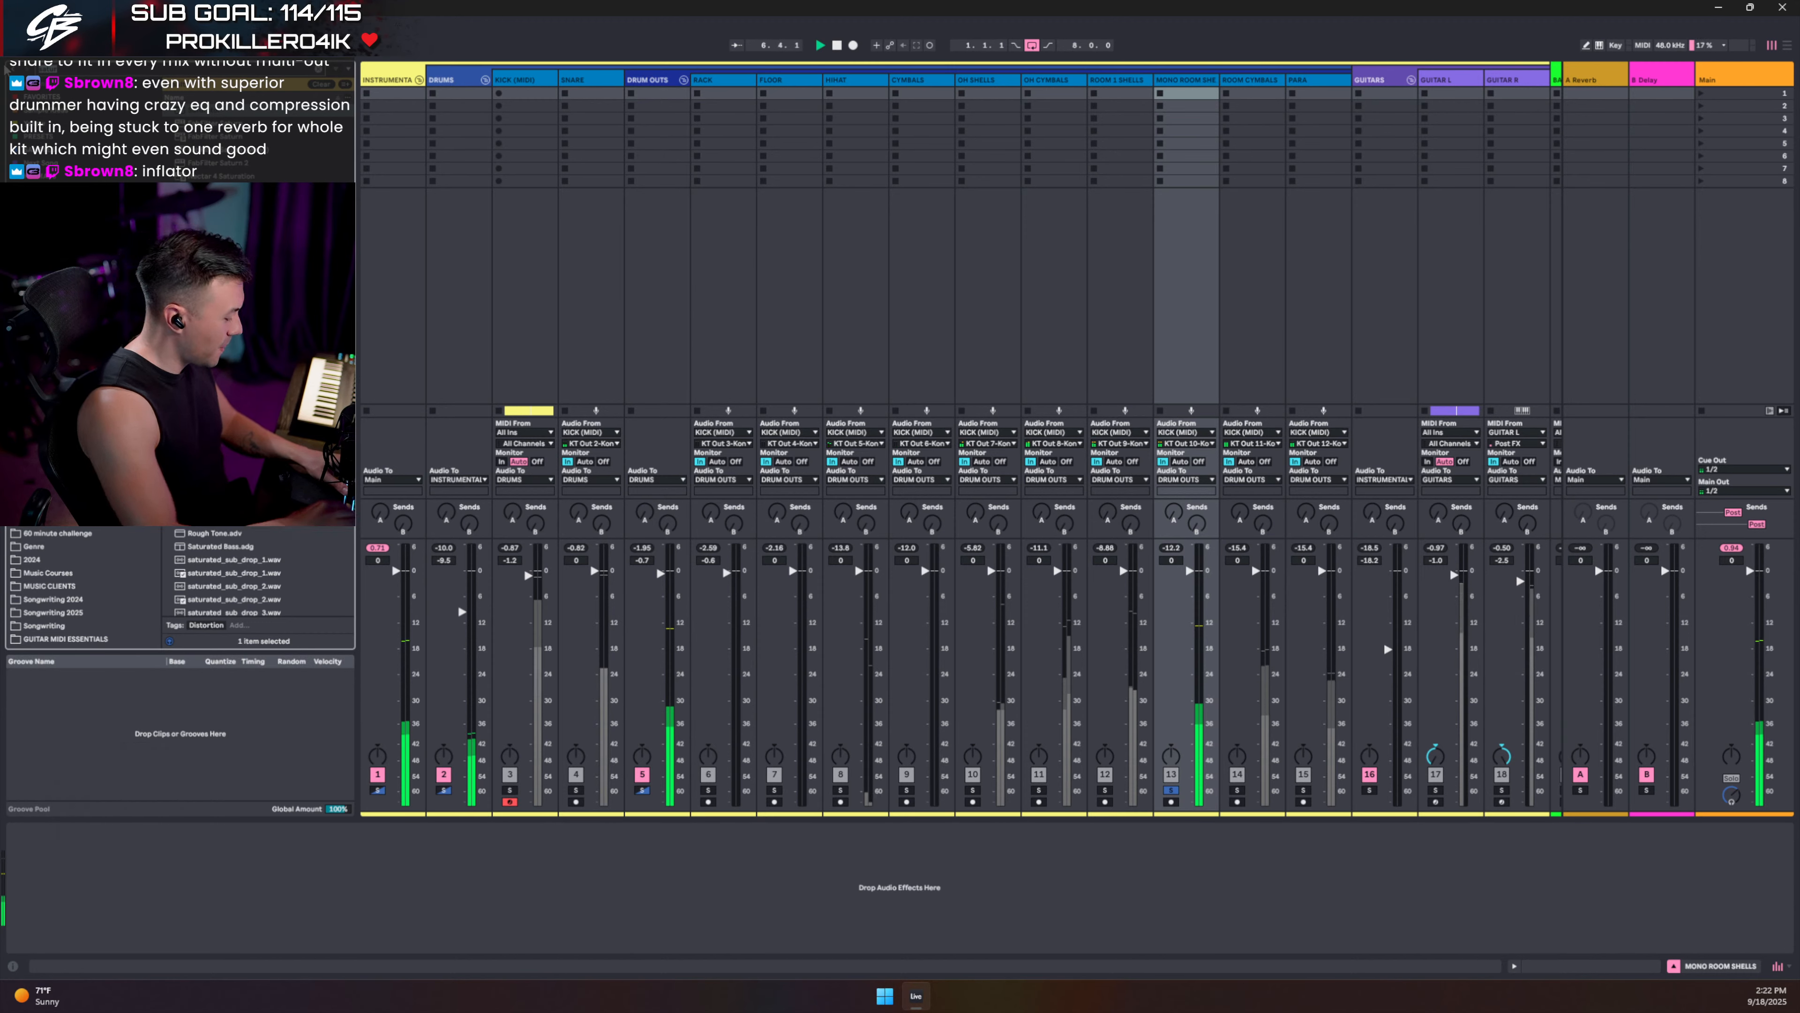
{"action": "key", "text": "BackSpace"}
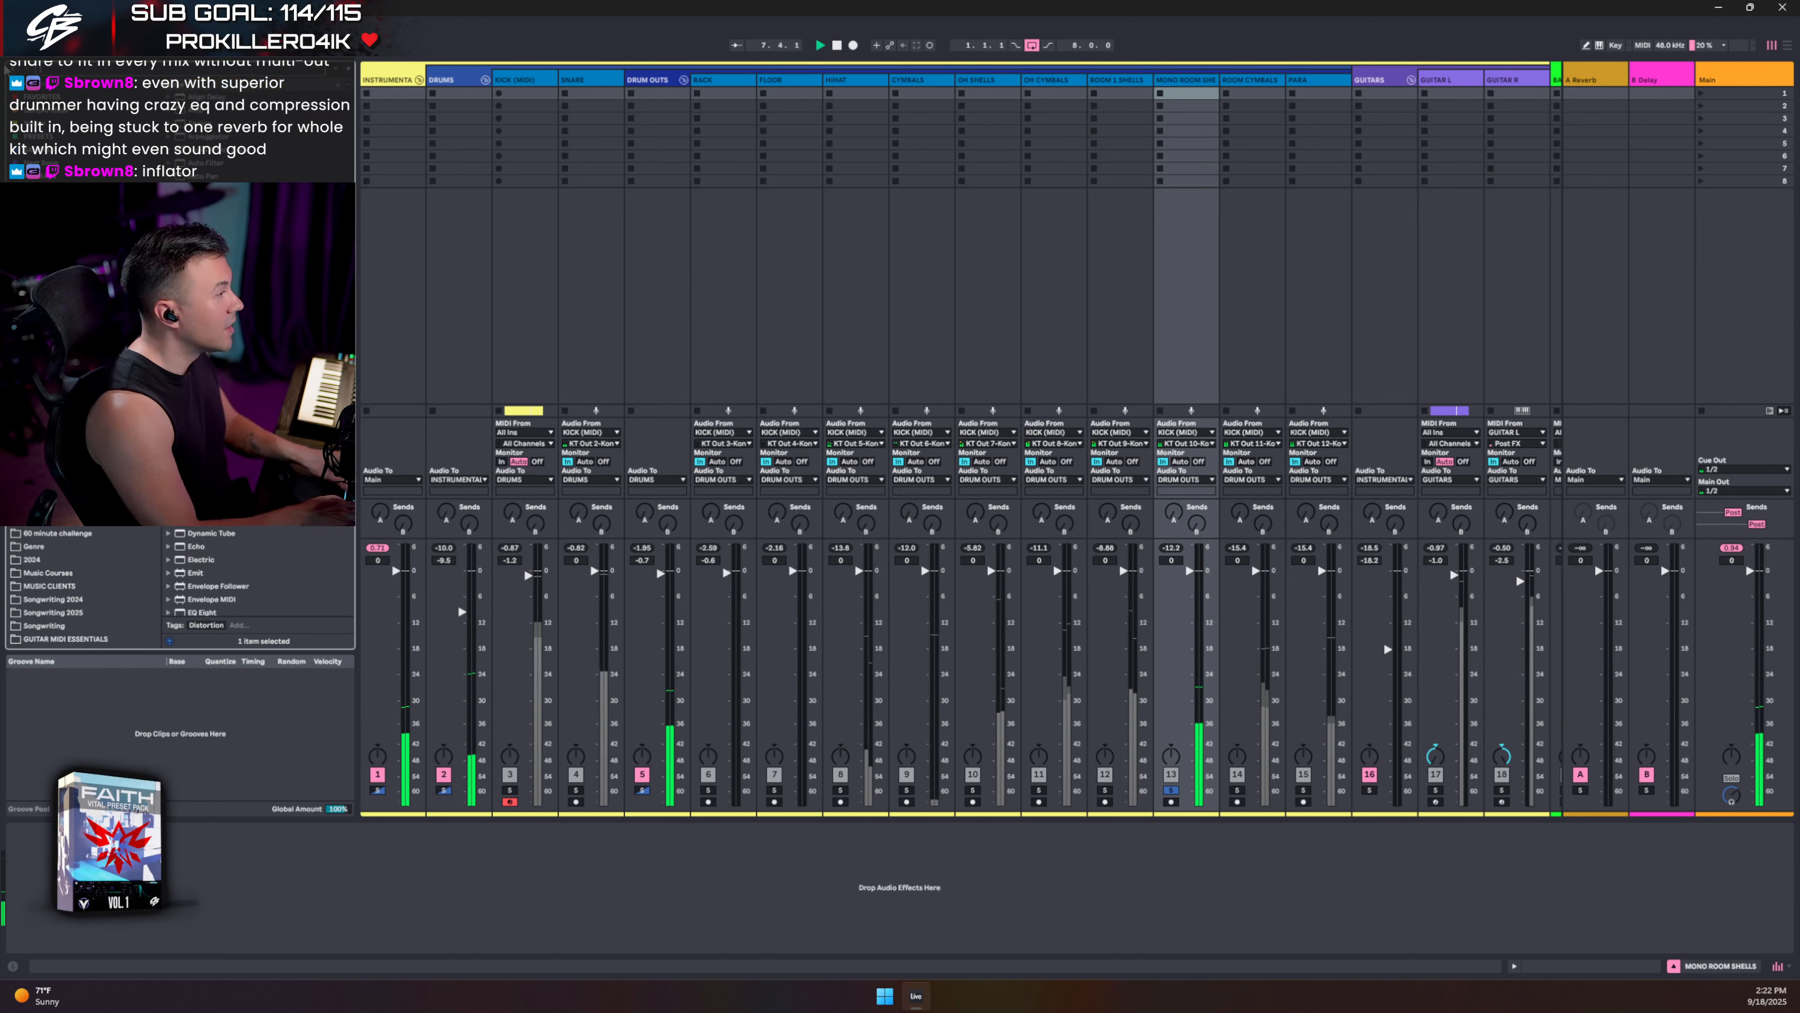
{"action": "left_click_drag", "start_coordinate": [302, 736], "coordinate": [236, 896]}
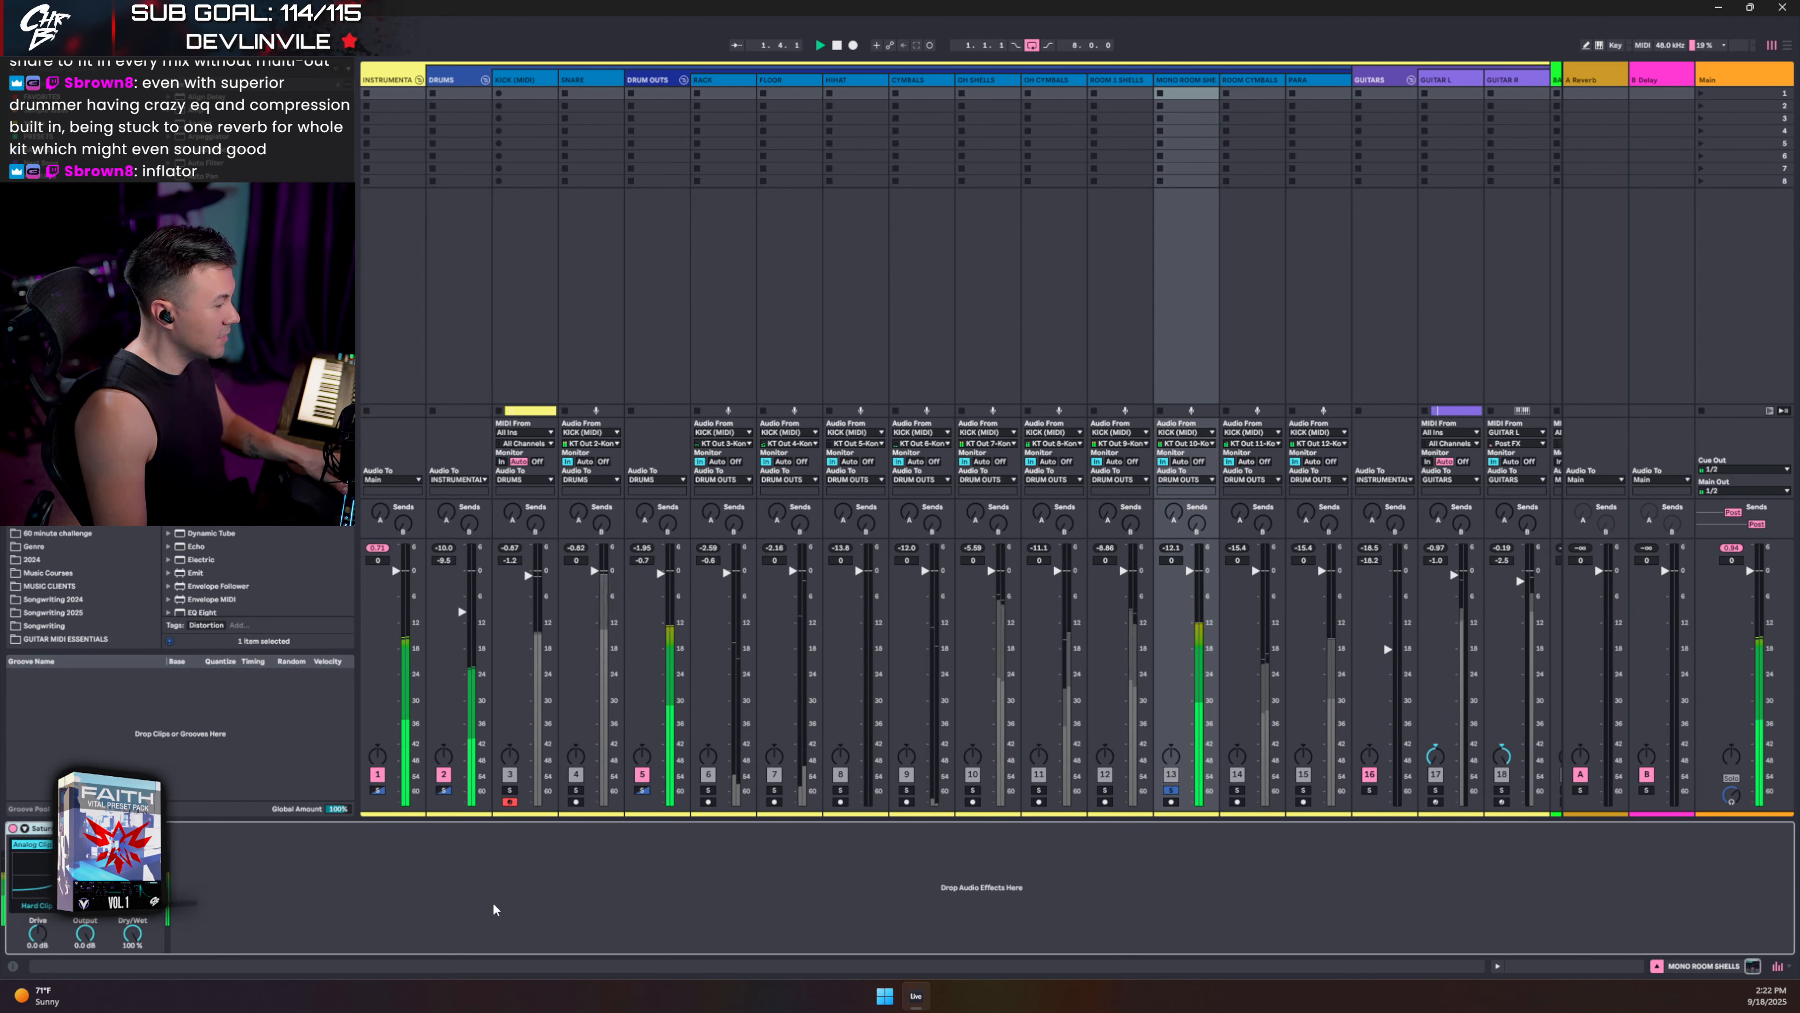
{"action": "left_click", "coordinate": [1170, 790]}
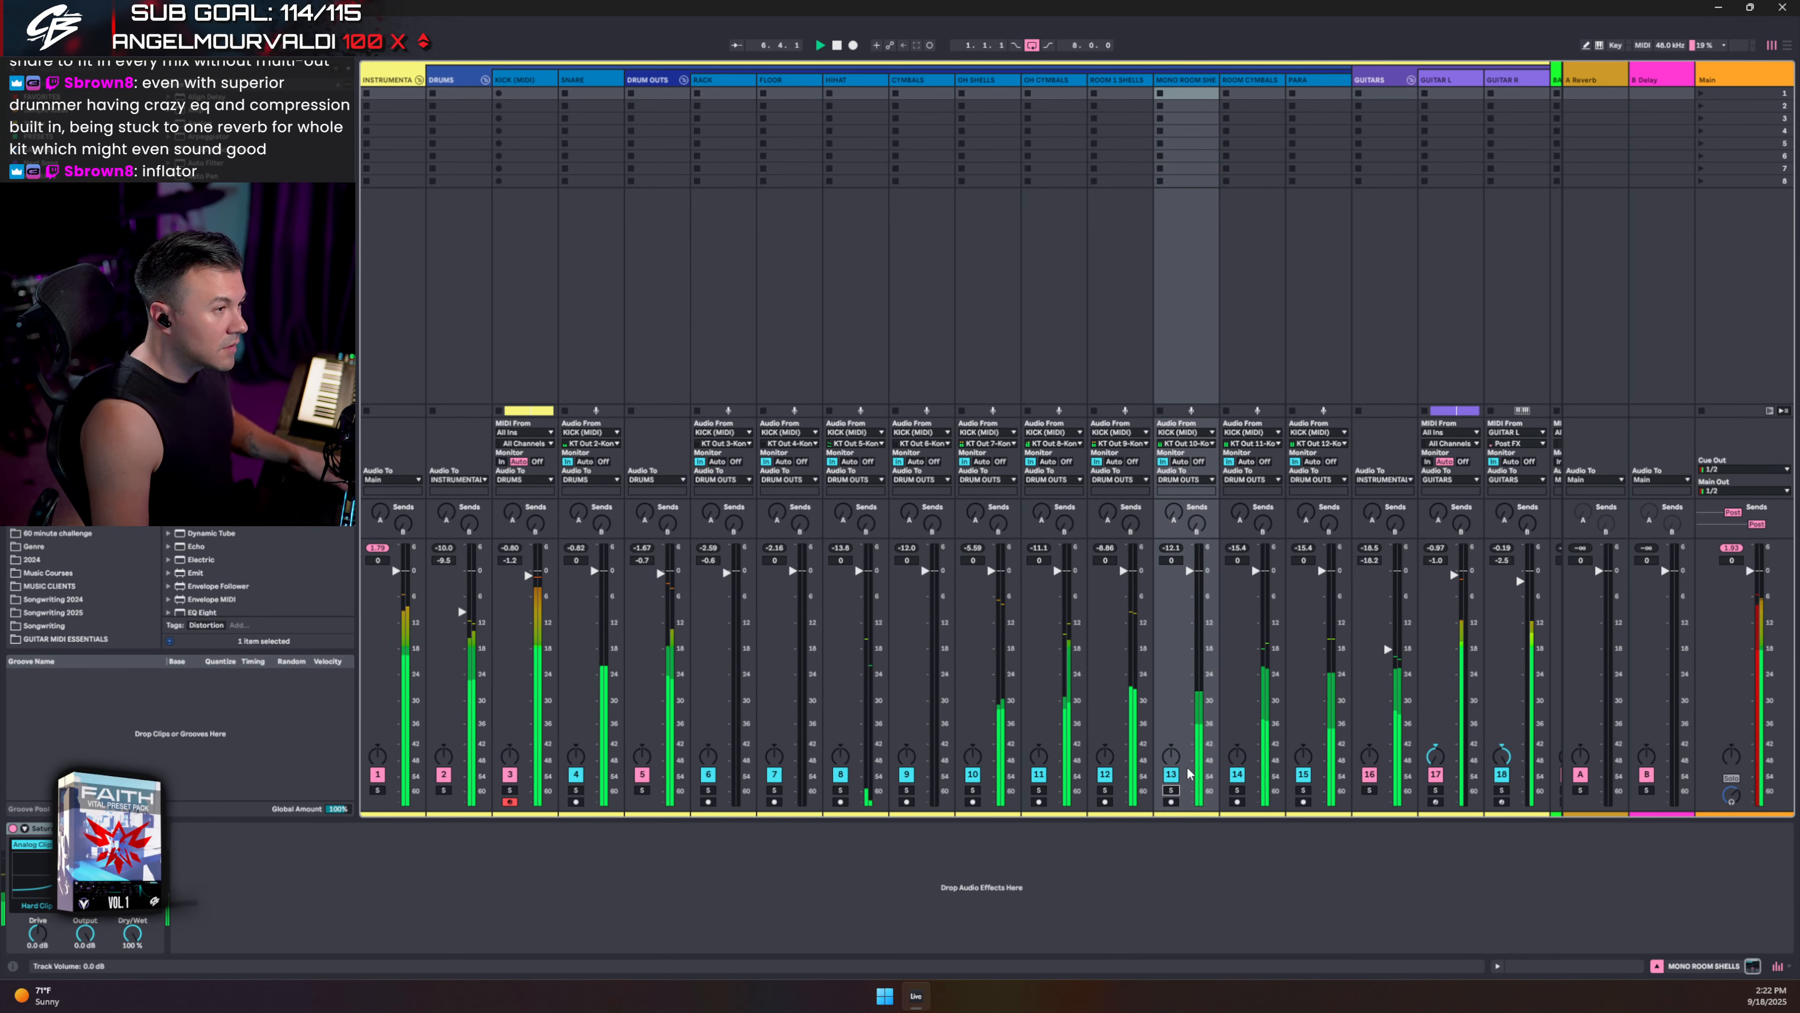
{"action": "left_click", "coordinate": [1304, 791]}
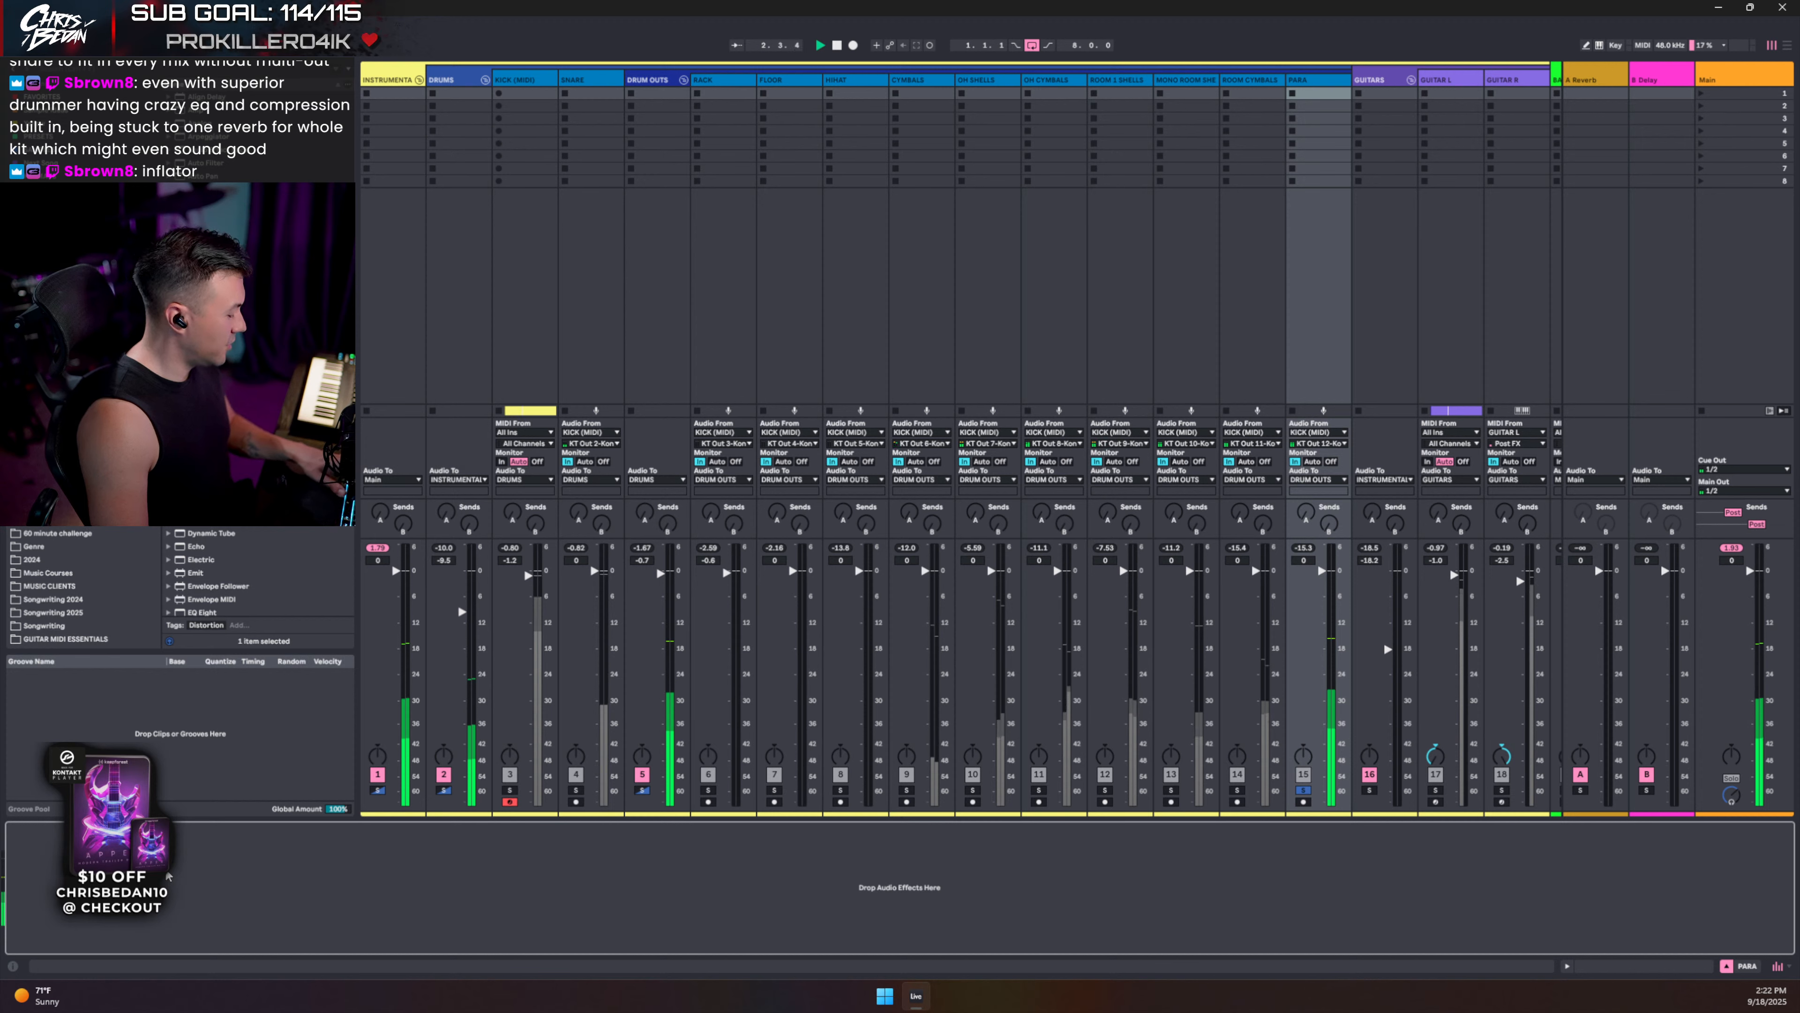
{"action": "key", "text": "ctrl+v"}
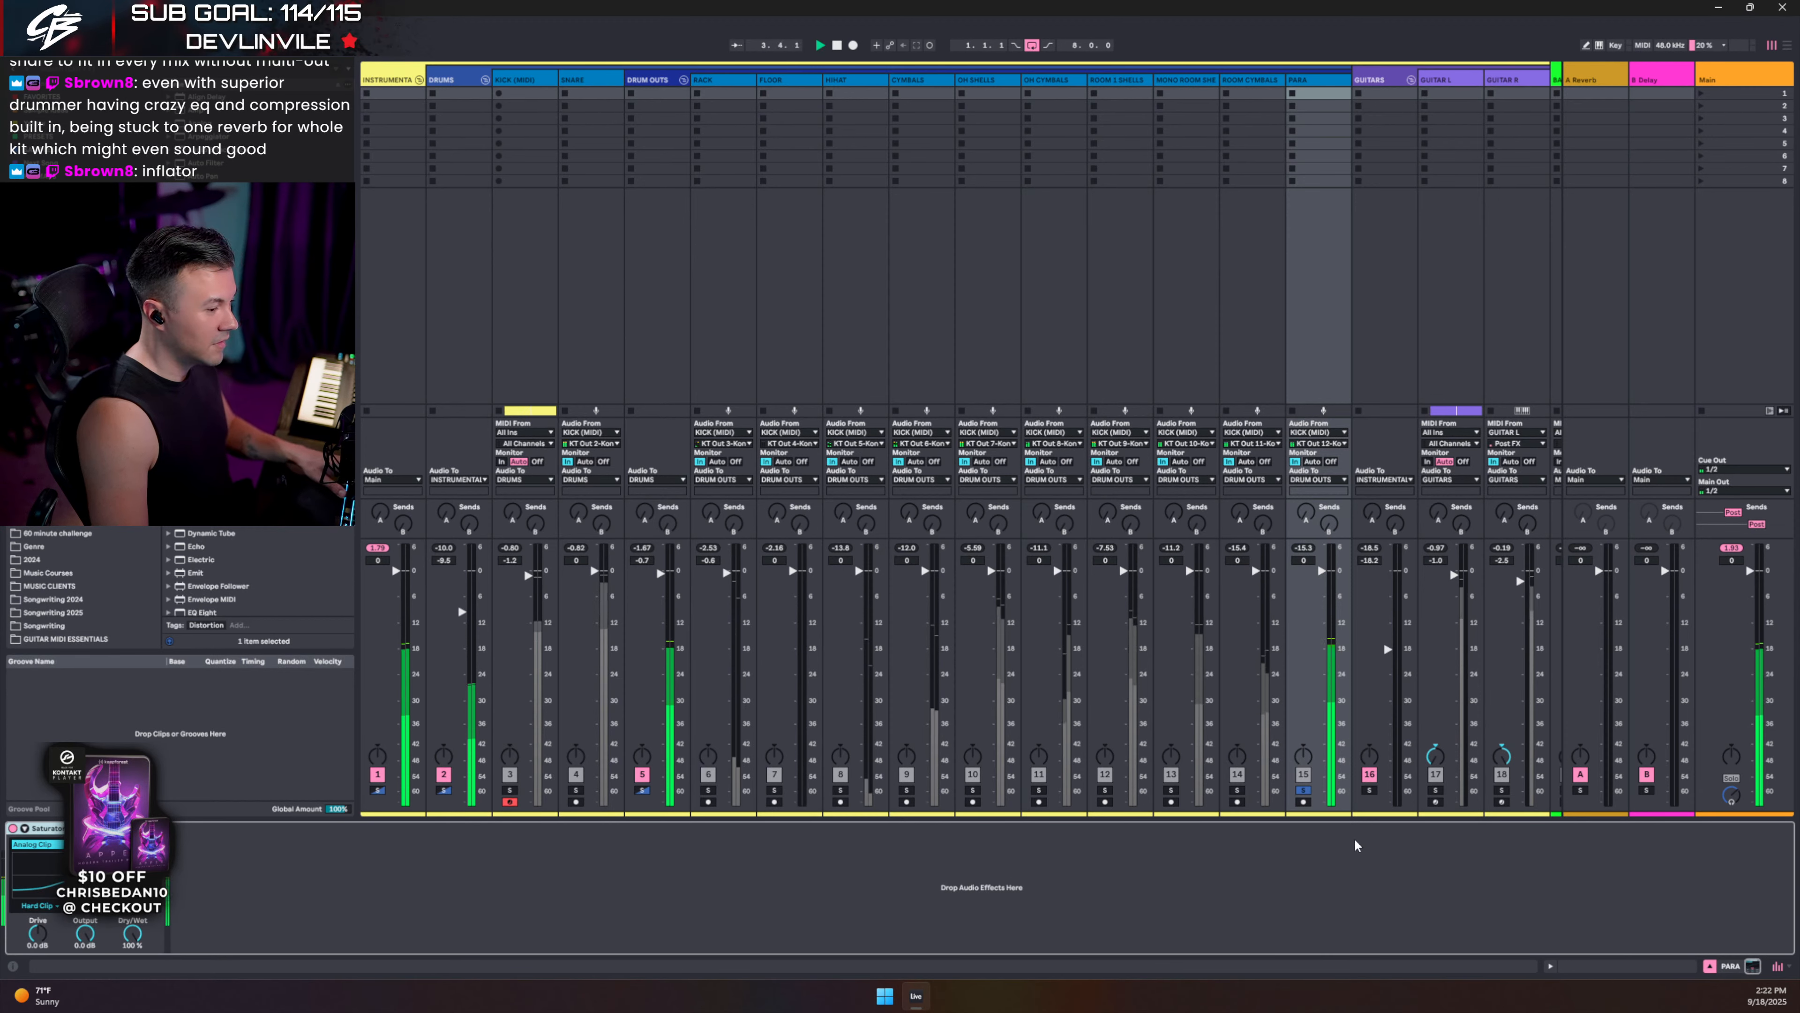
{"action": "left_click", "coordinate": [1303, 790]}
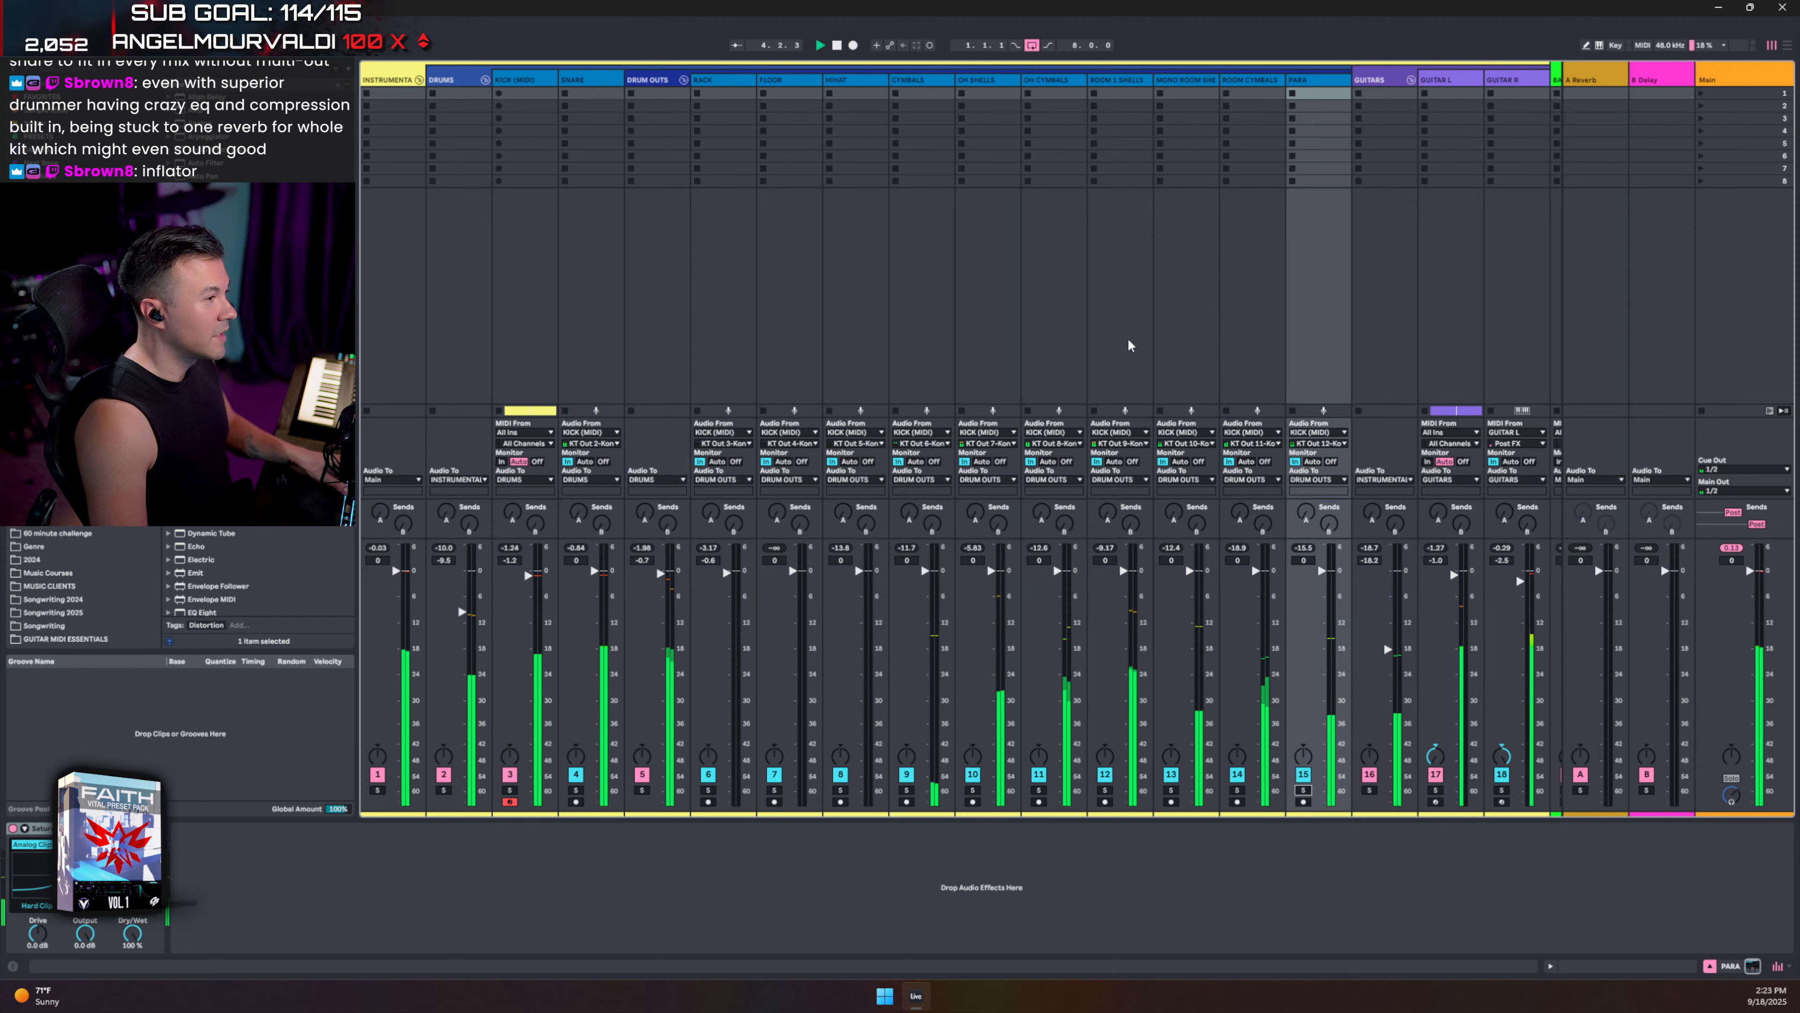
{"action": "left_click", "coordinate": [1172, 790]}
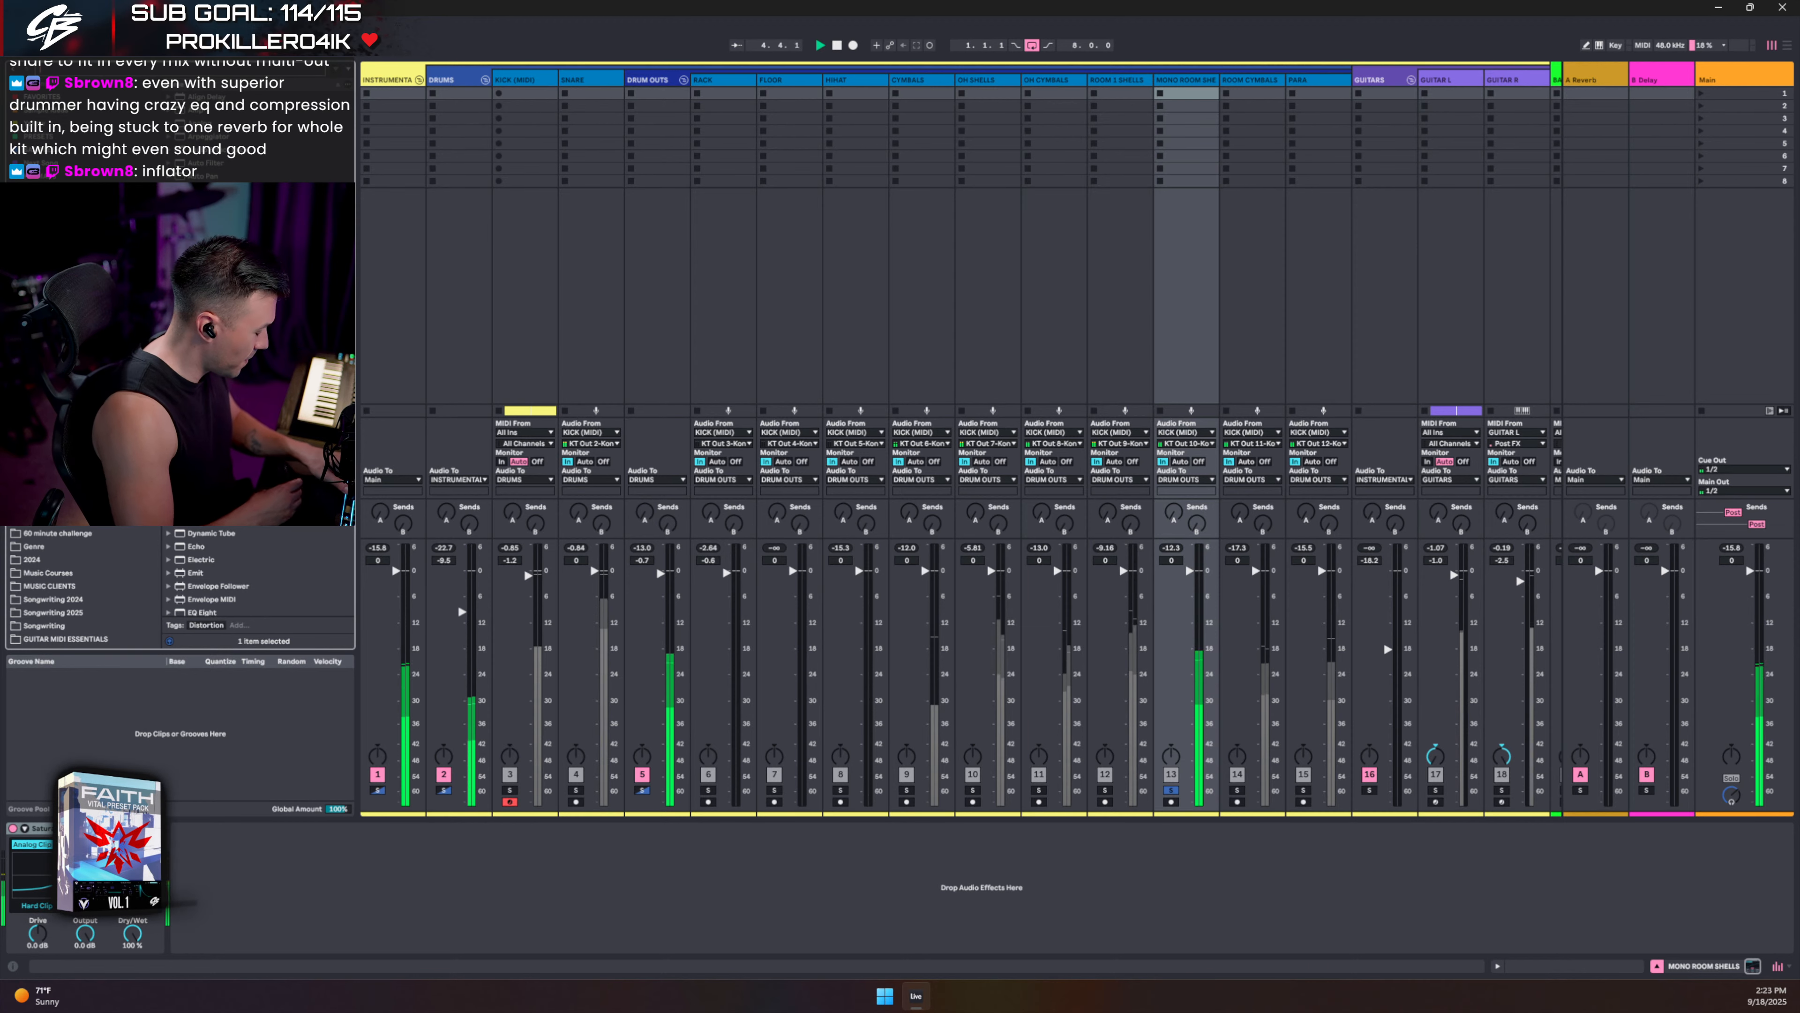
- Insert Transient Master before the MONO ROOM SHELLS Saturator with smoothing on, lower sustain and attack
{"action": "key", "text": "ctrl+f"}
{"action": "type", "text": "transient"}
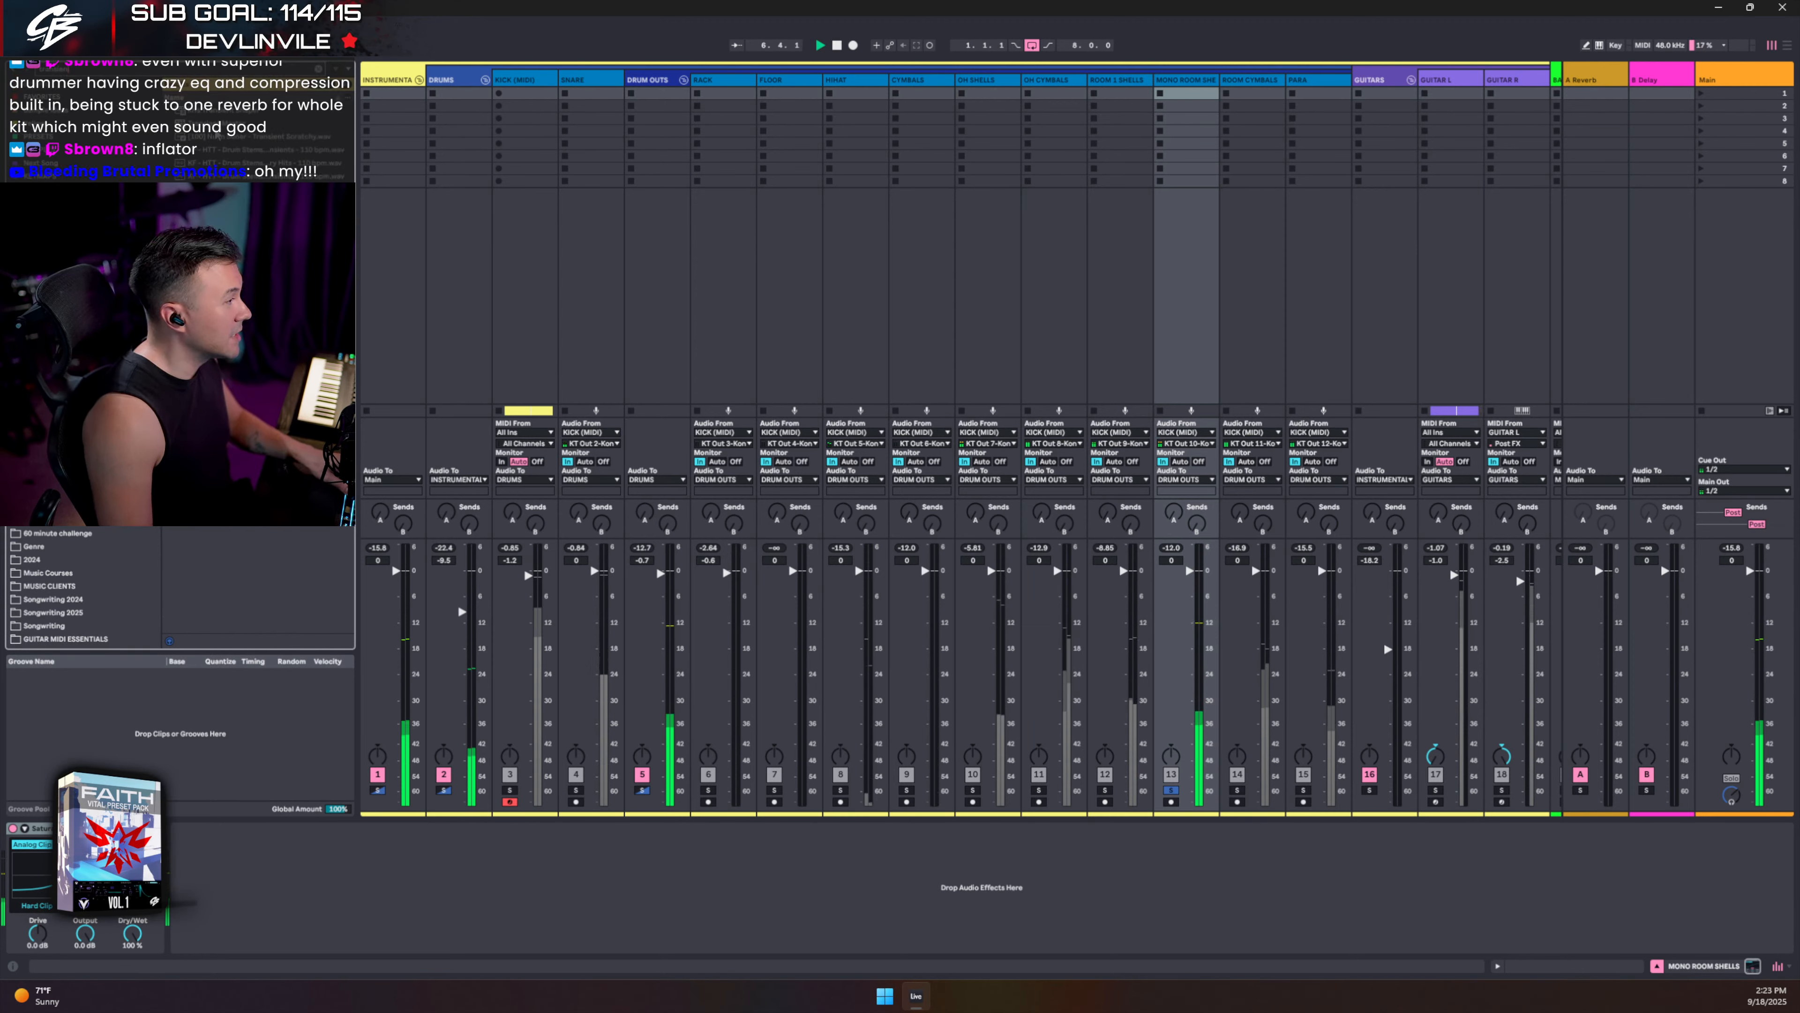
{"action": "left_click_drag", "start_coordinate": [216, 127], "coordinate": [7, 853]}
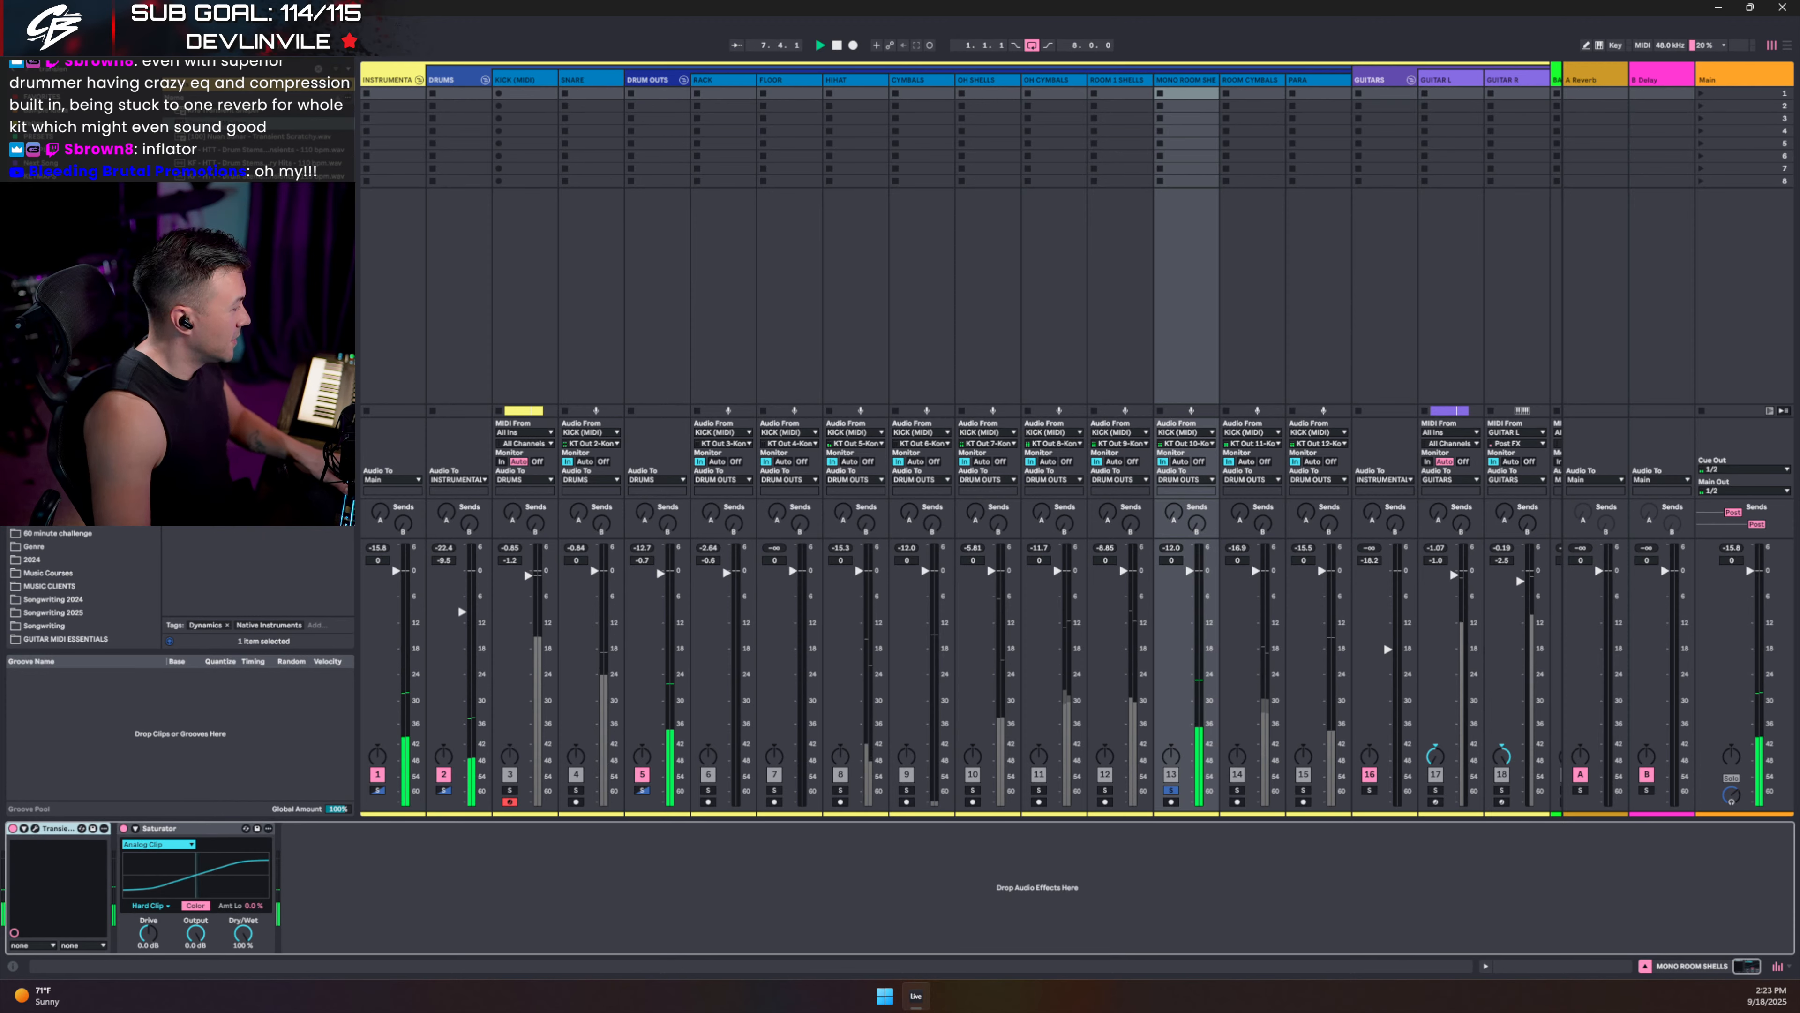
{"action": "left_click", "coordinate": [36, 829]}
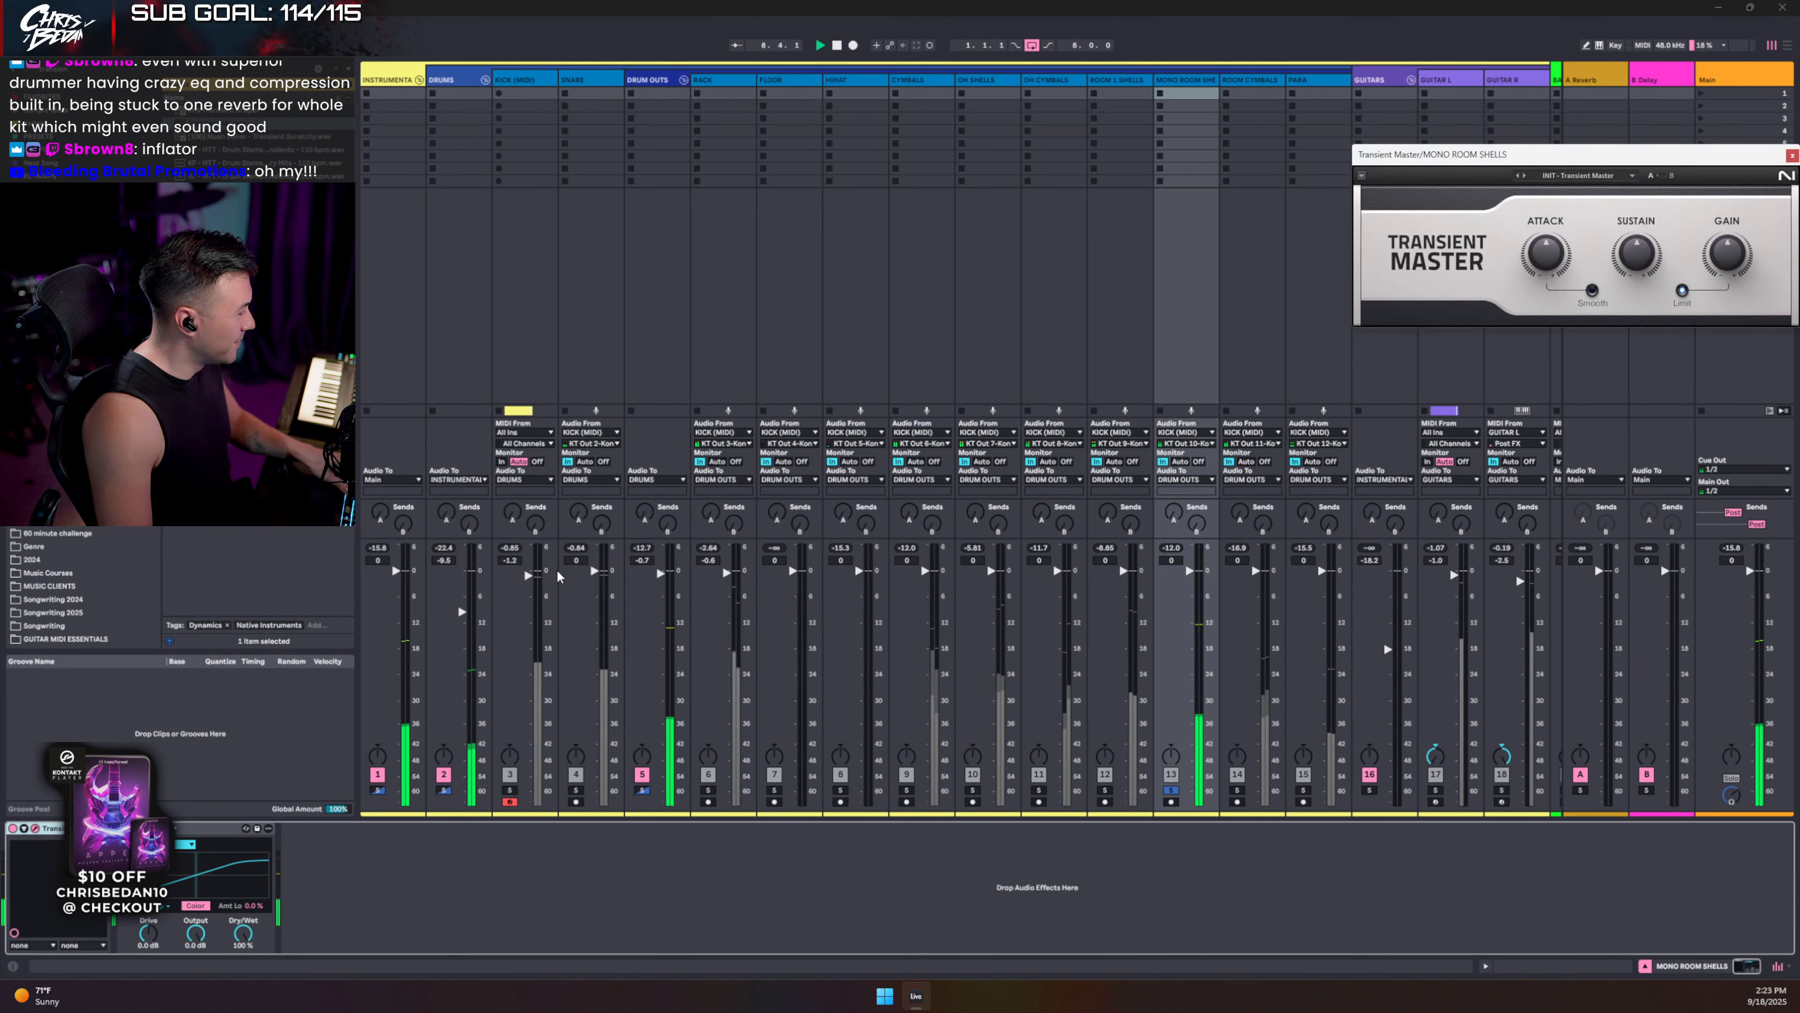
{"action": "left_click_drag", "start_coordinate": [1514, 154], "coordinate": [915, 297]}
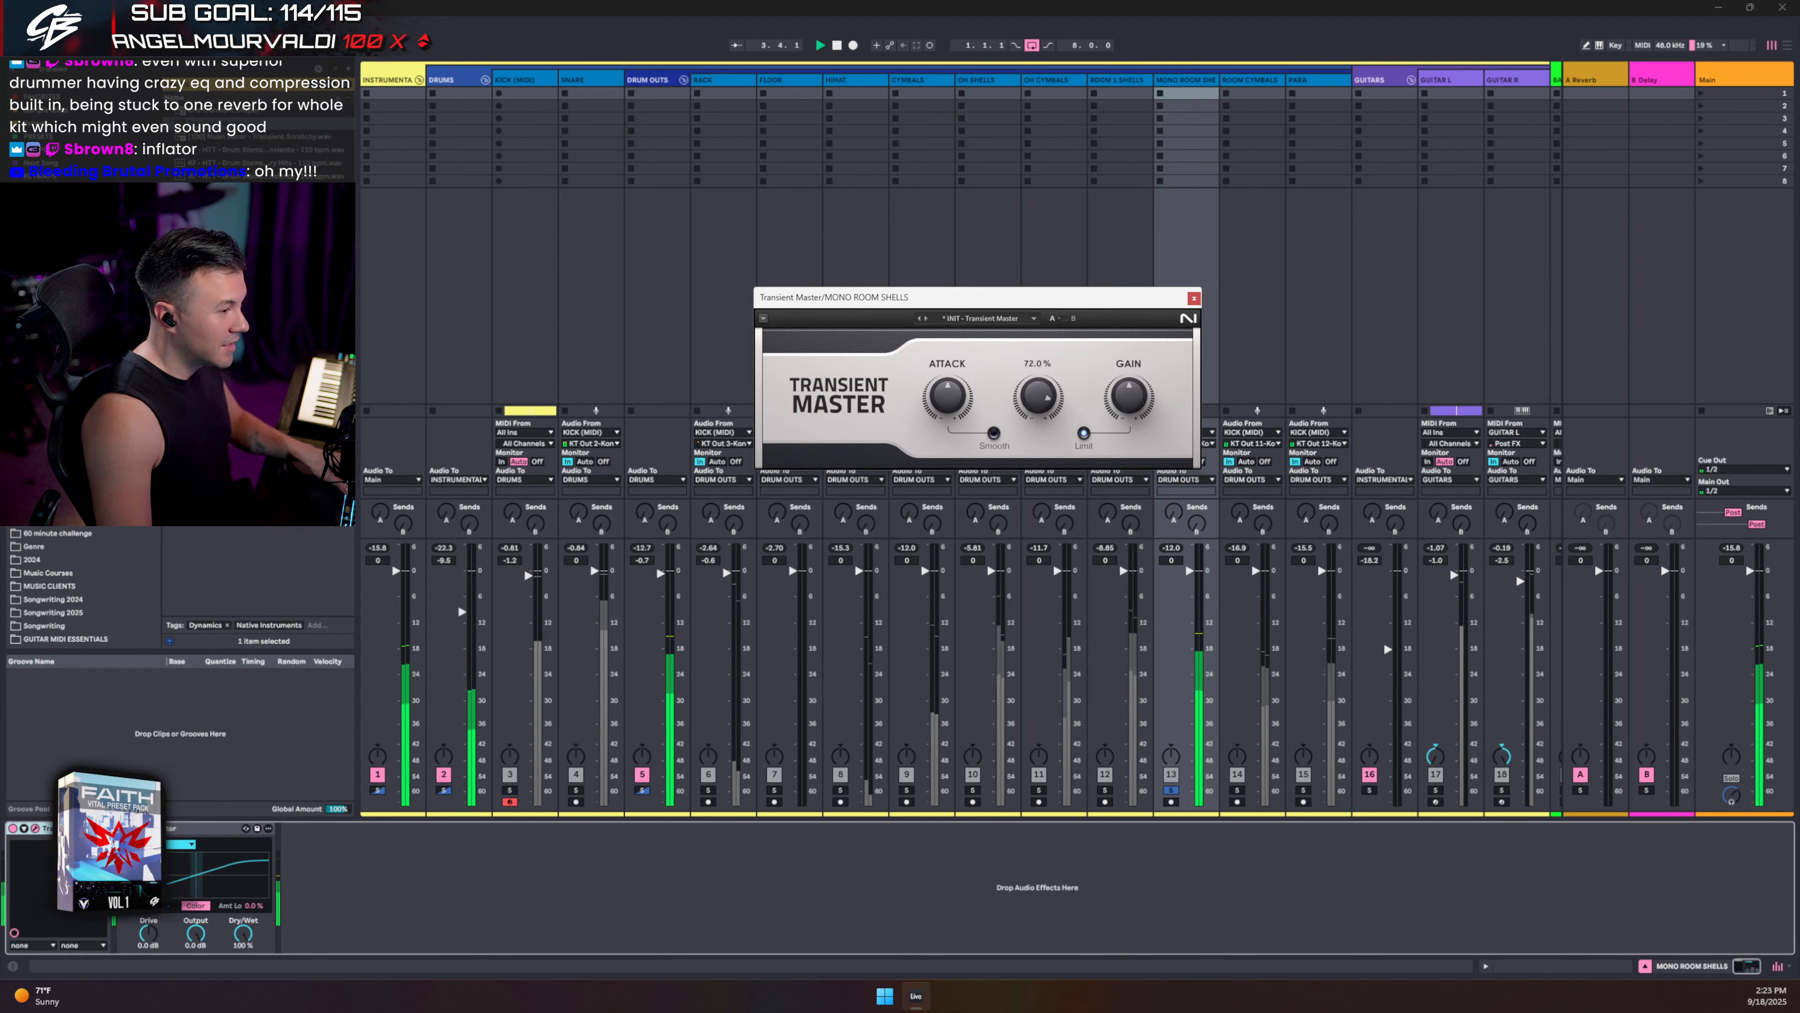
{"action": "left_click", "coordinate": [996, 433]}
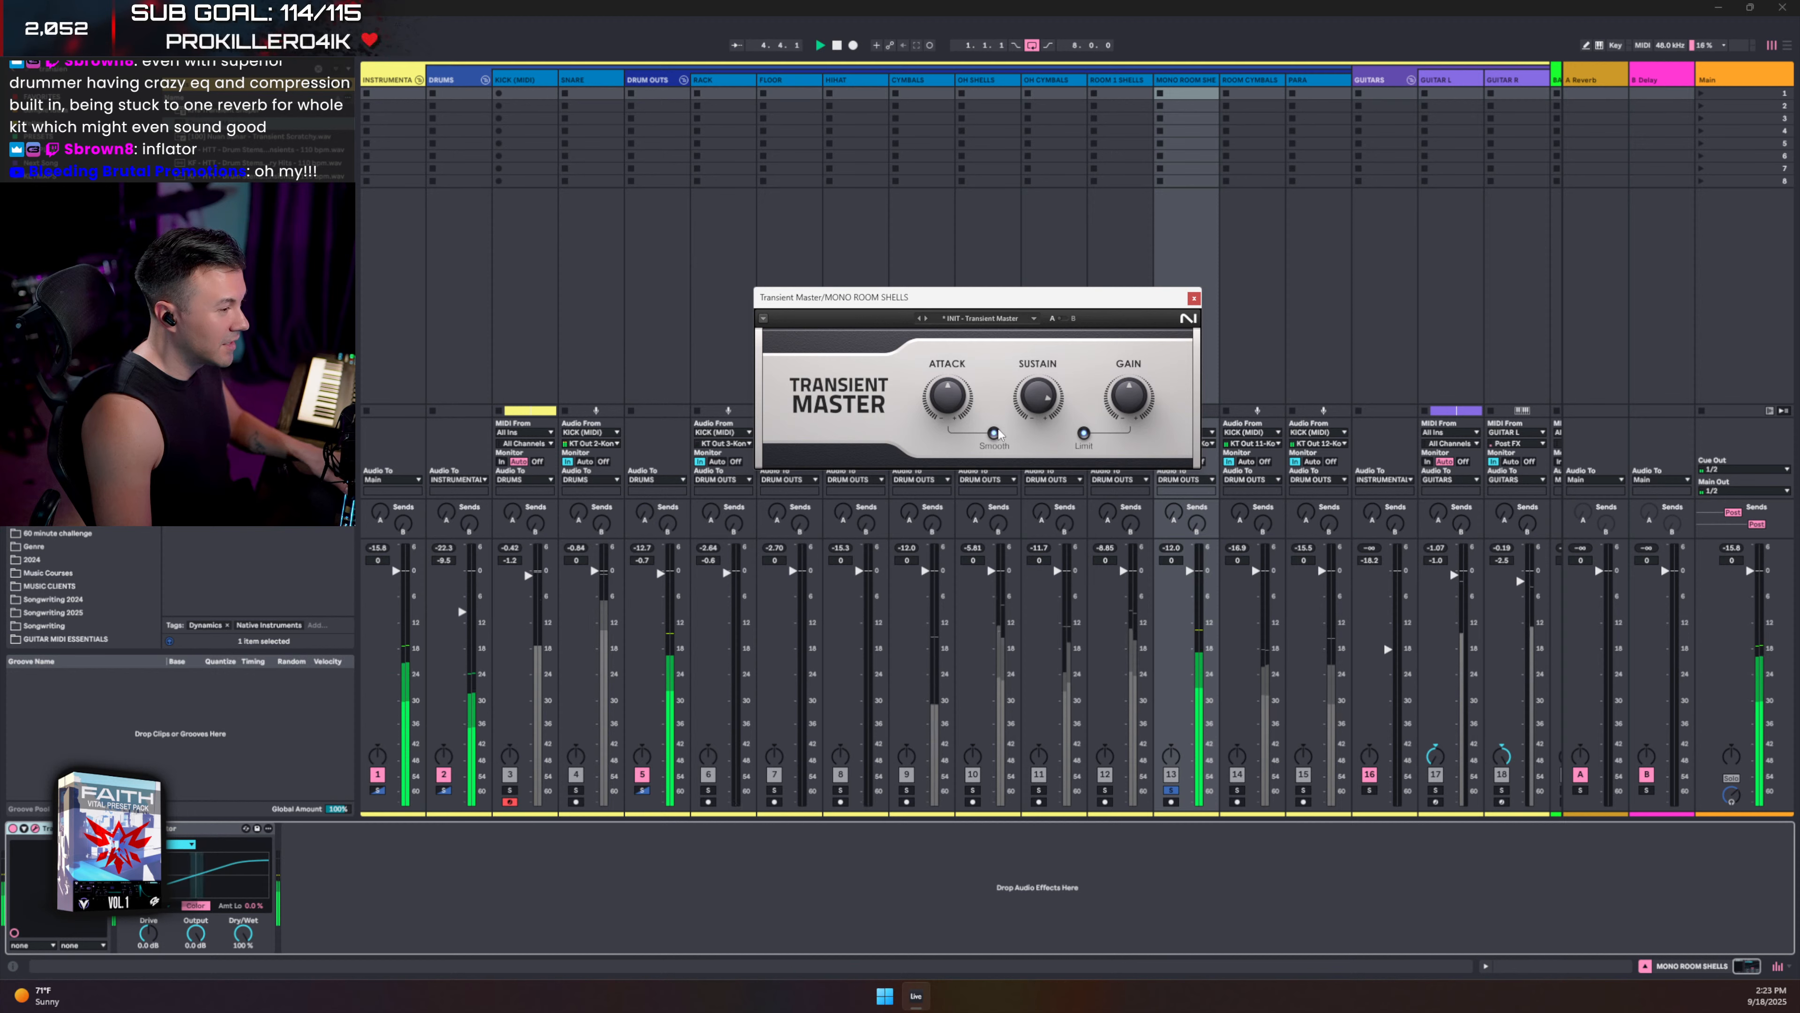
{"action": "left_click_drag", "start_coordinate": [1048, 405], "coordinate": [1047, 454]}
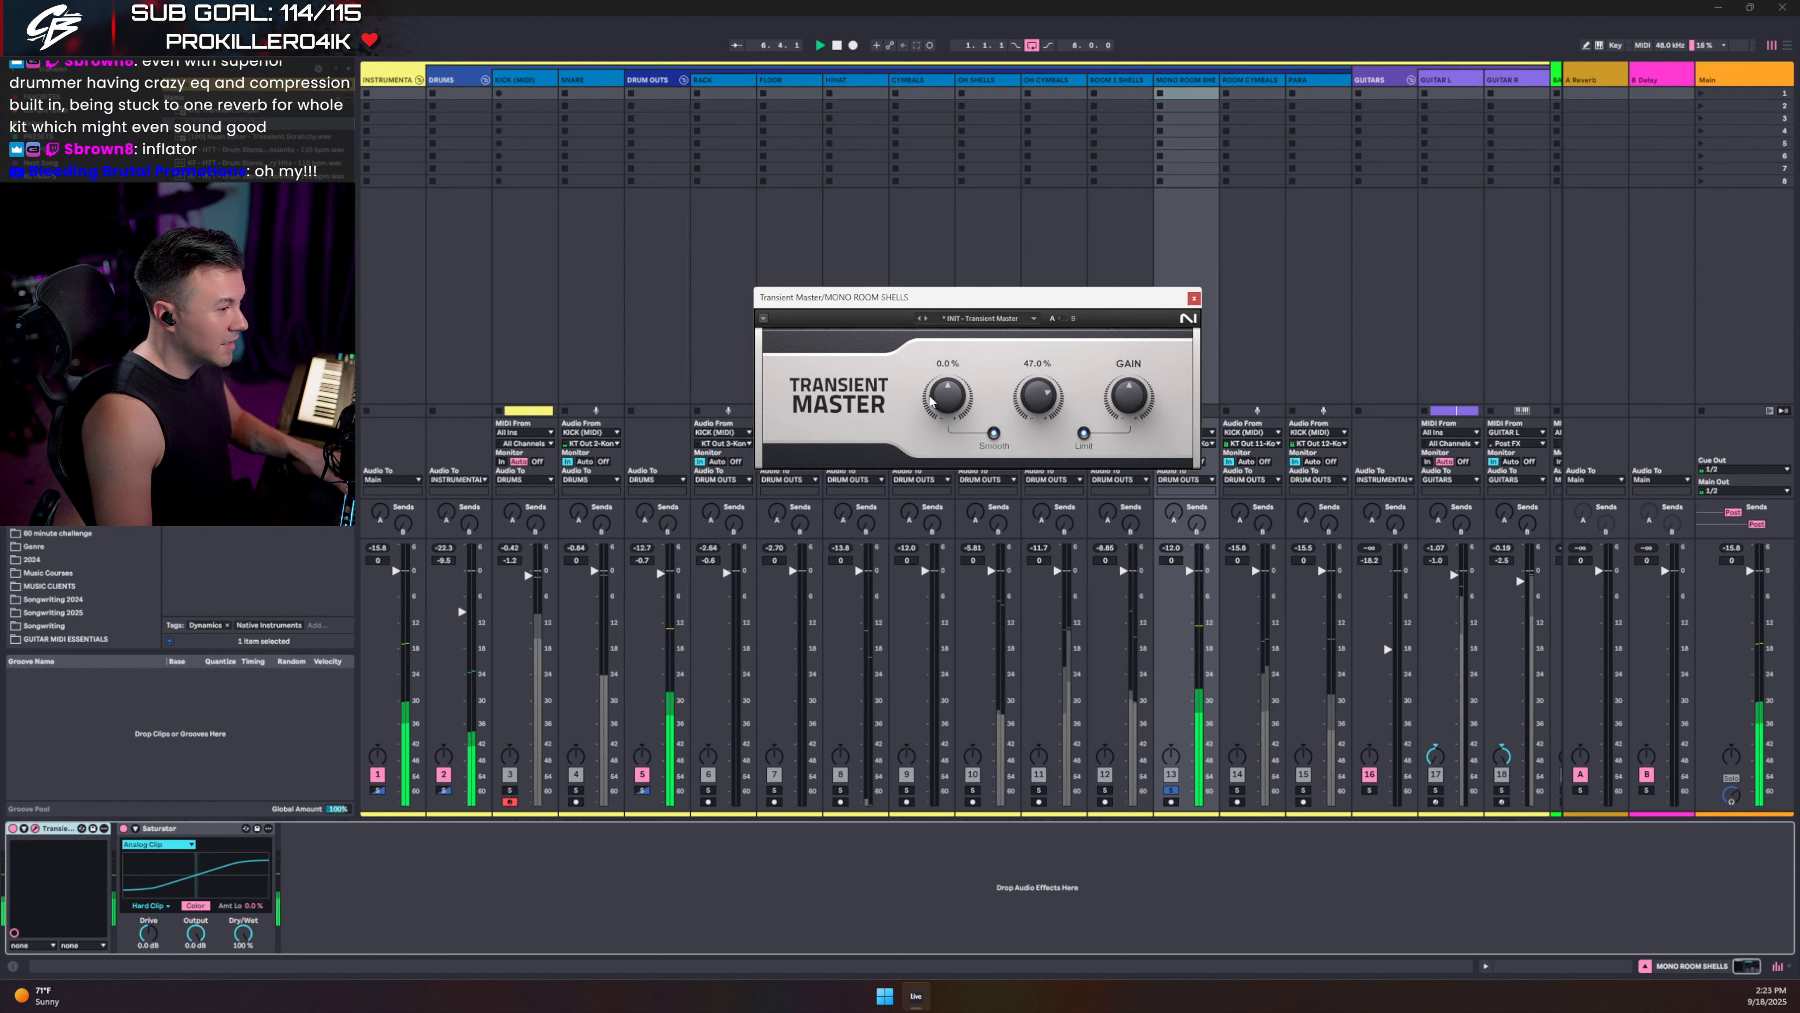
{"action": "left_click_drag", "start_coordinate": [931, 401], "coordinate": [932, 440]}
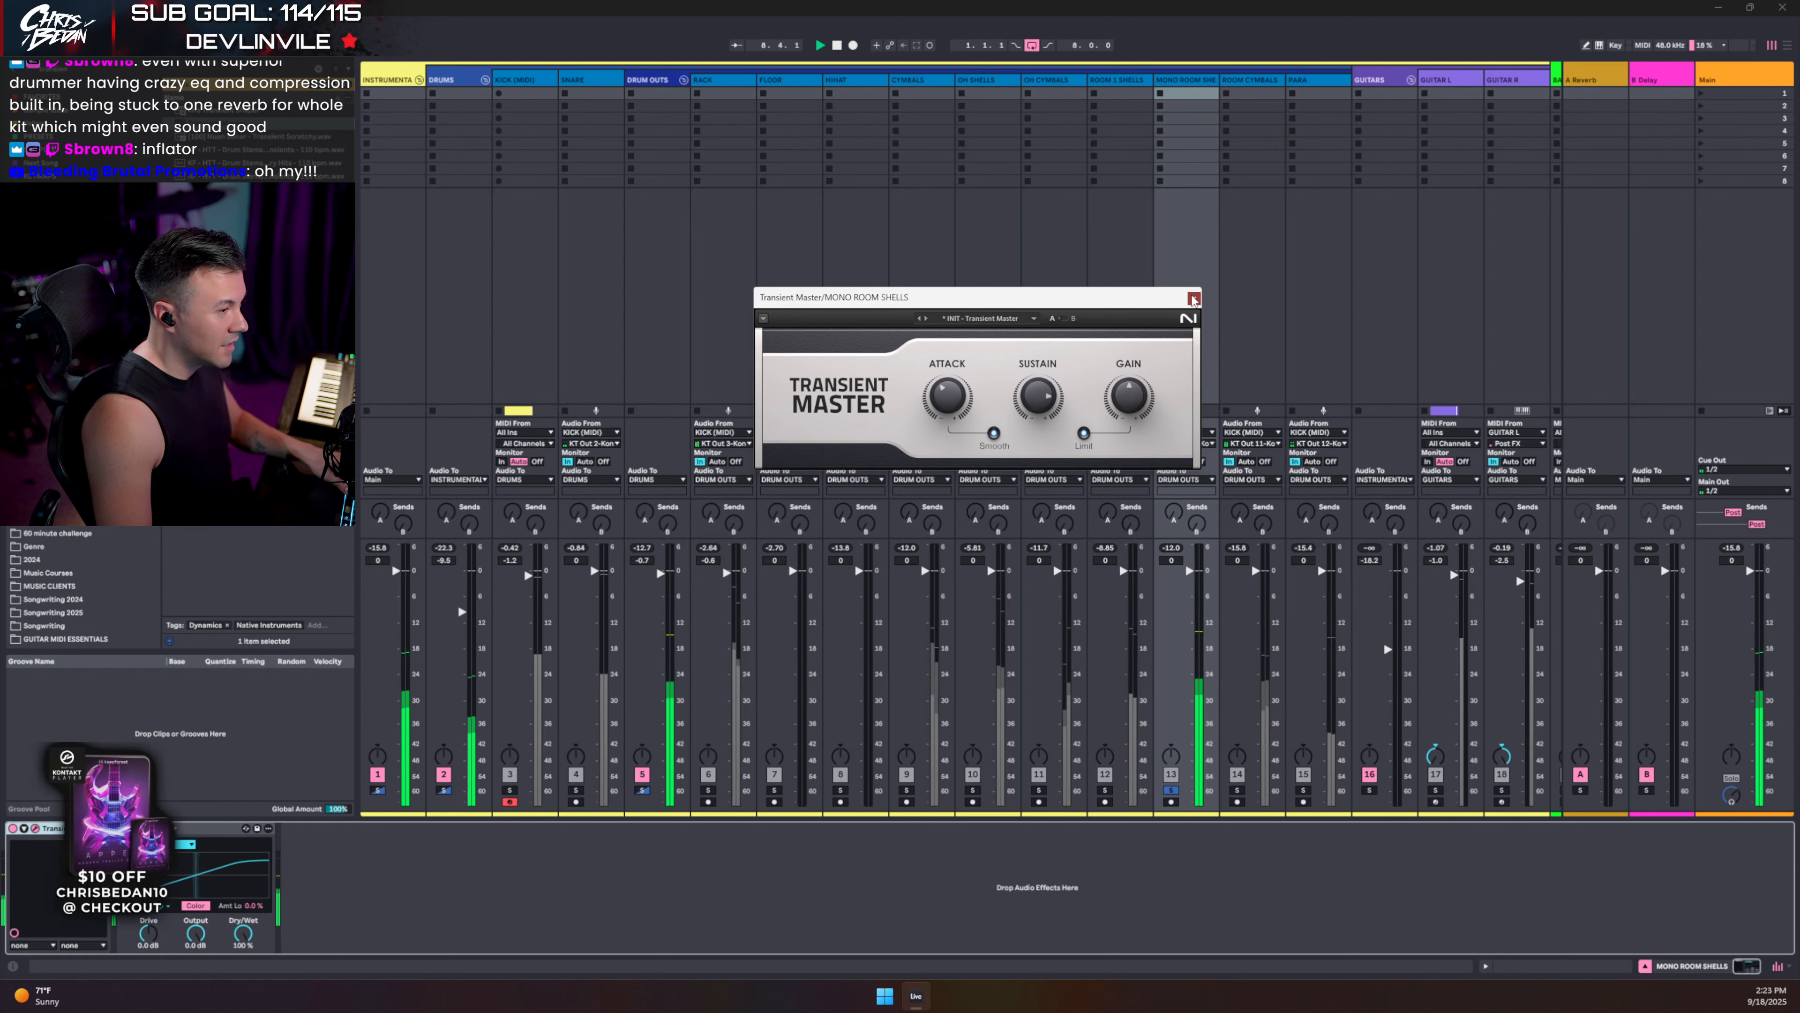
- Close Transient Master, clear the solos, and lower MONO ROOM SHELLS to -1.7 dB
{"action": "left_click", "coordinate": [1193, 298]}
{"action": "left_click", "coordinate": [1171, 788]}
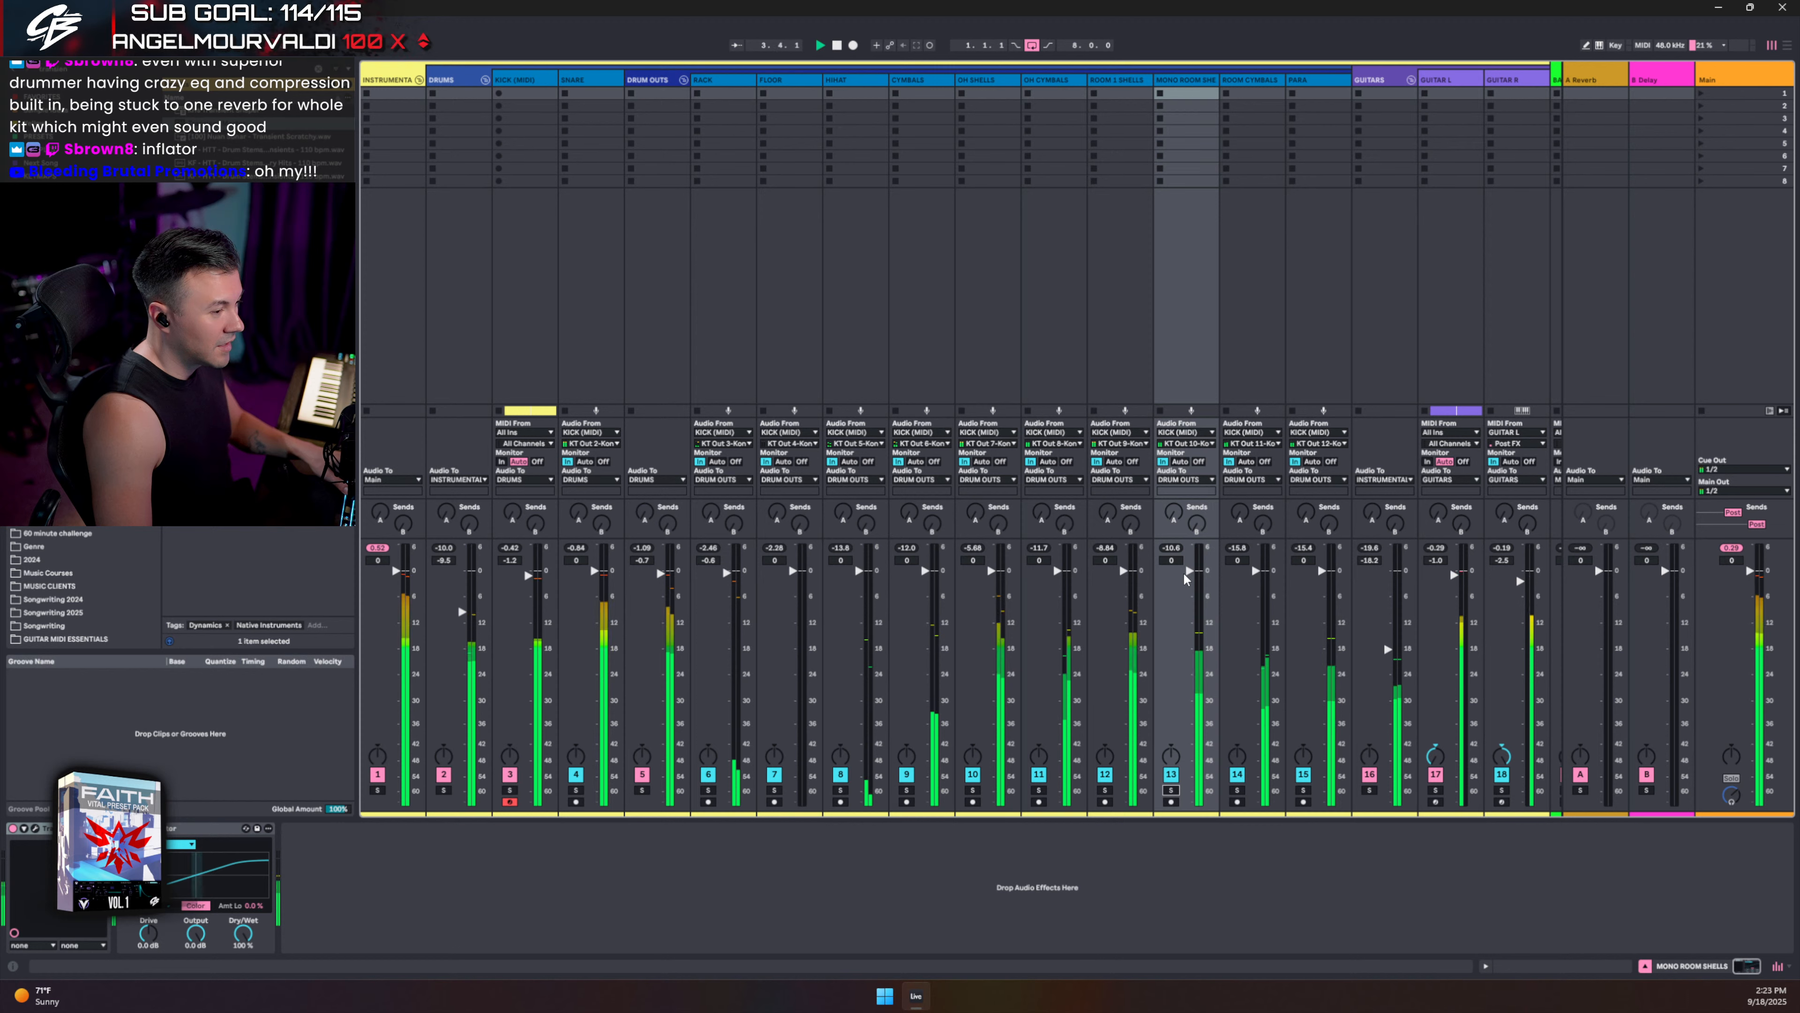
{"action": "left_click_drag", "start_coordinate": [1182, 572], "coordinate": [1190, 580]}
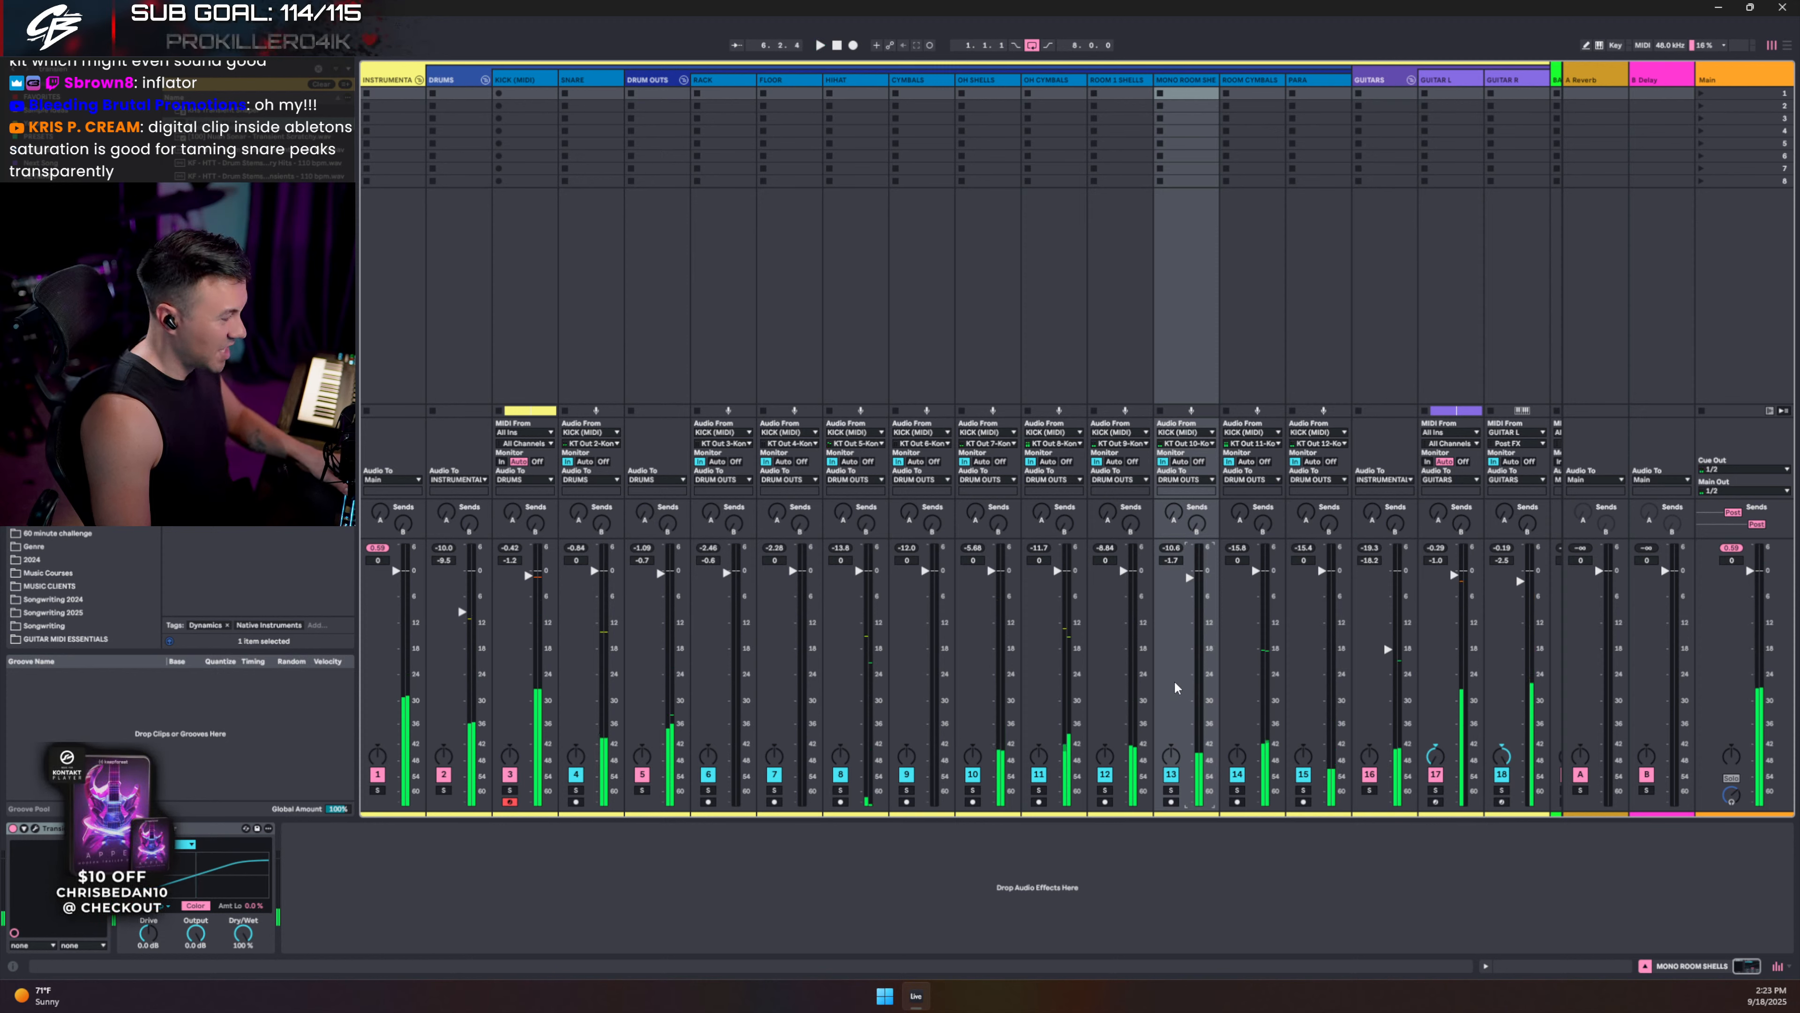
- Solo ROOM 1 SHELLS and insert Transient Master before its Saturator with sustain near 53%
{"action": "left_click", "coordinate": [1236, 790]}
{"action": "key", "text": "space"}
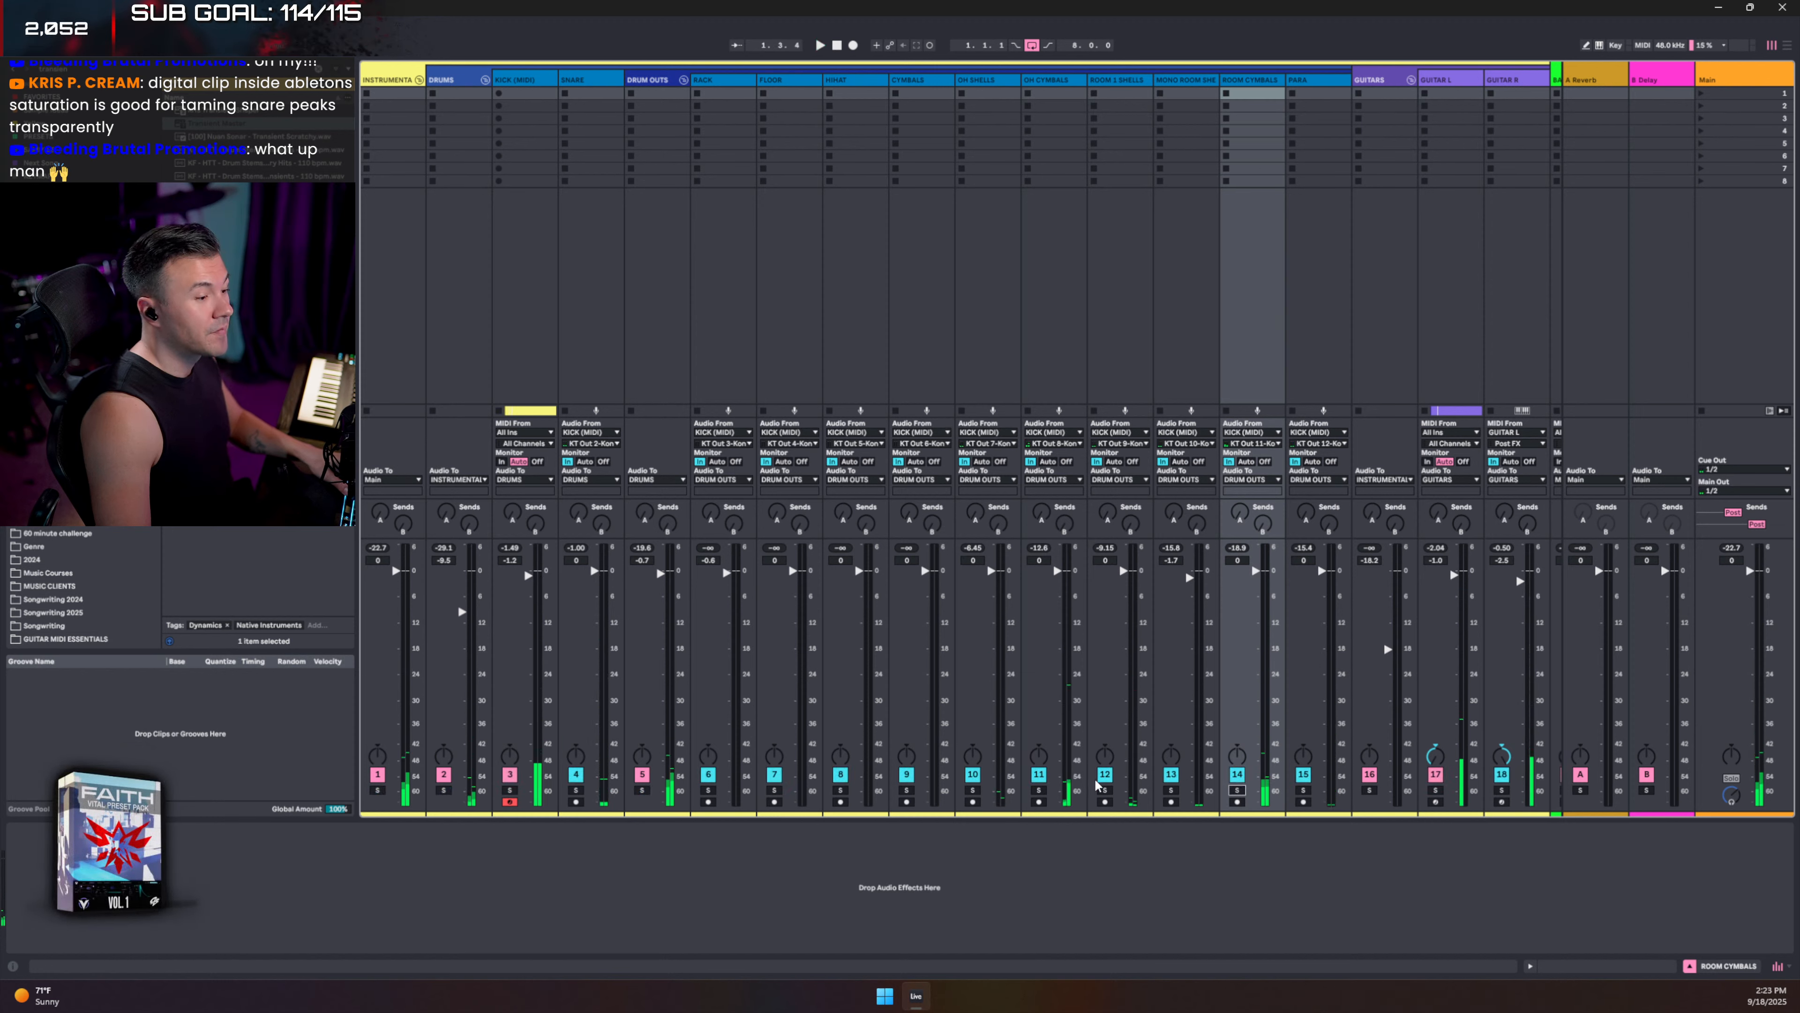
{"action": "left_click", "coordinate": [1105, 791]}
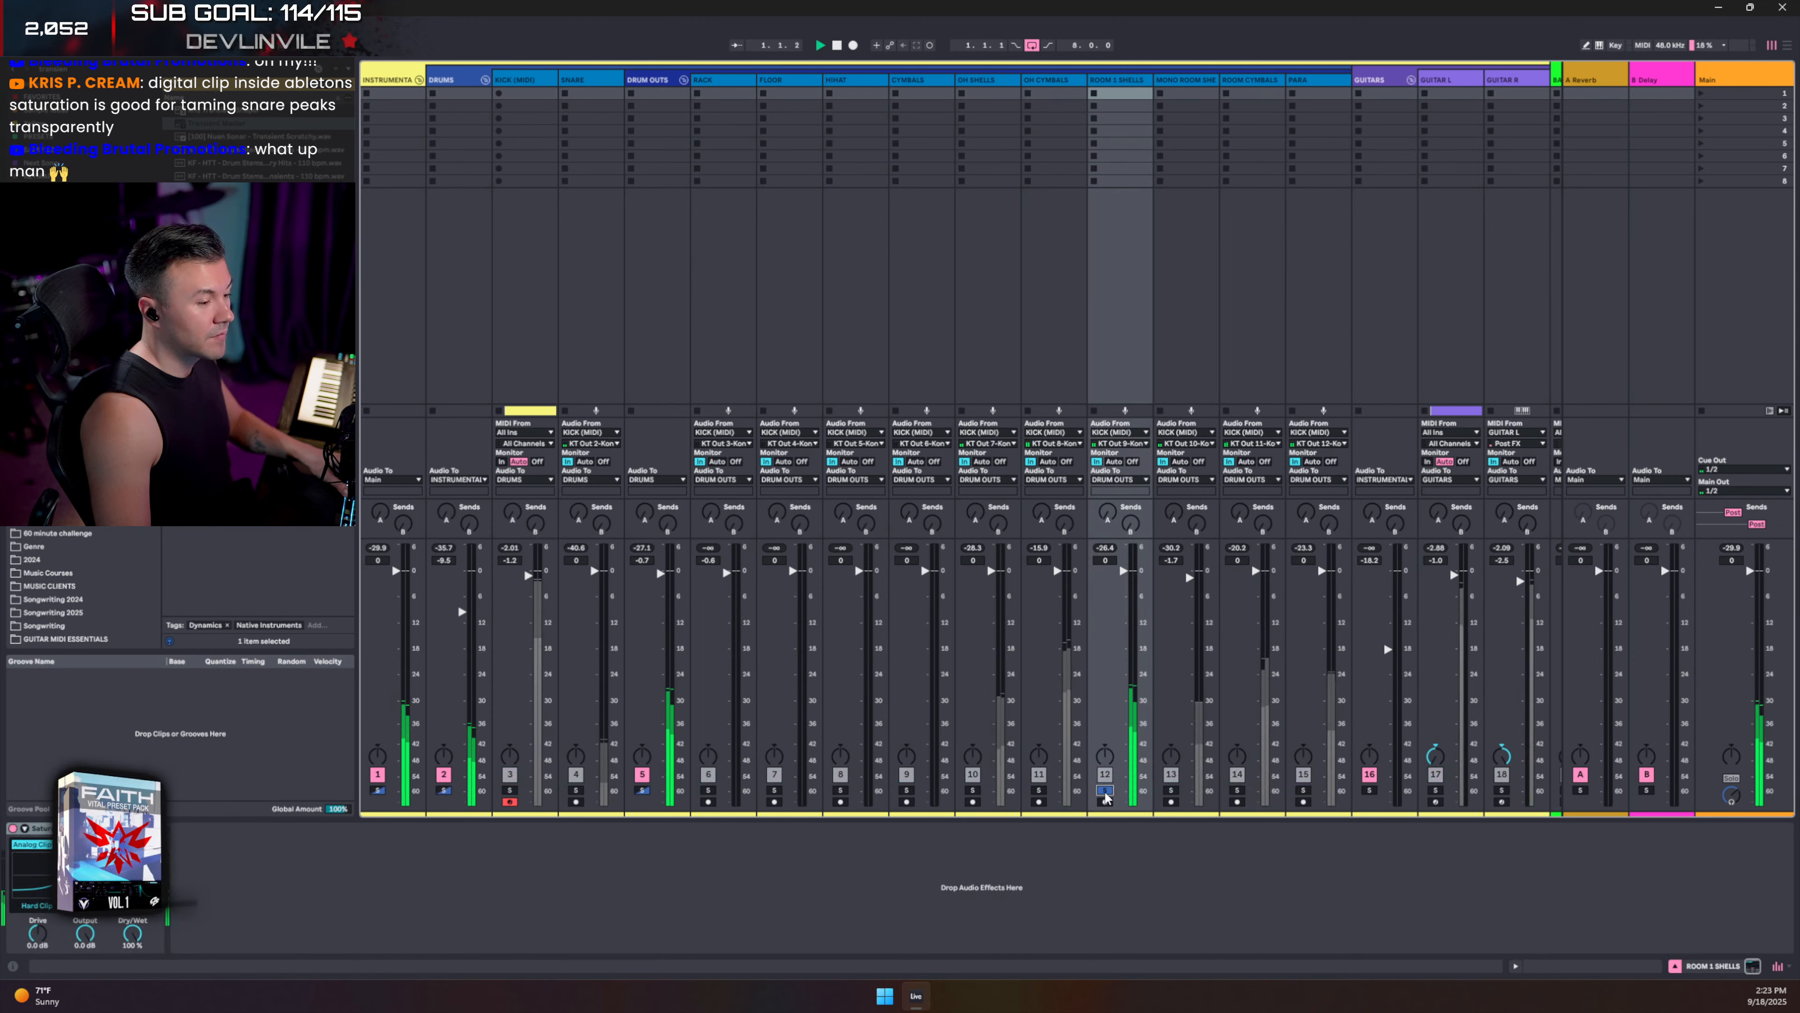
{"action": "left_click", "coordinate": [1144, 81]}
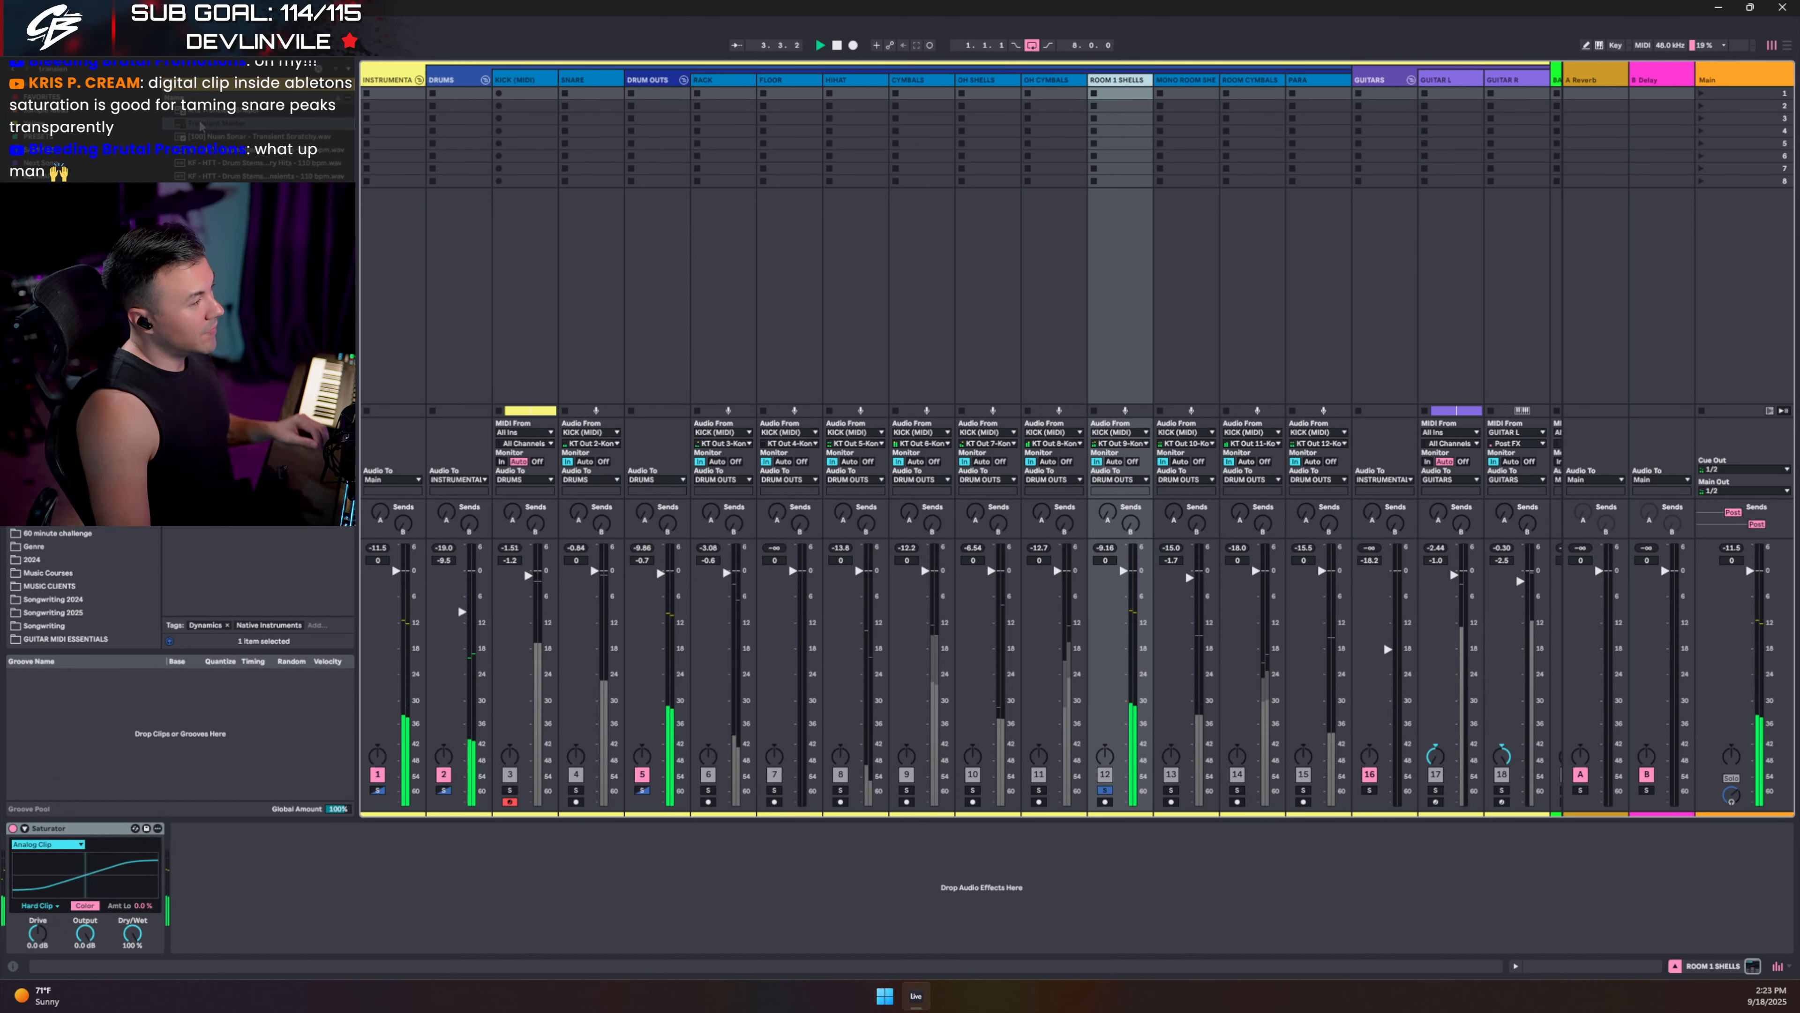
{"action": "left_click_drag", "start_coordinate": [202, 126], "coordinate": [37, 848]}
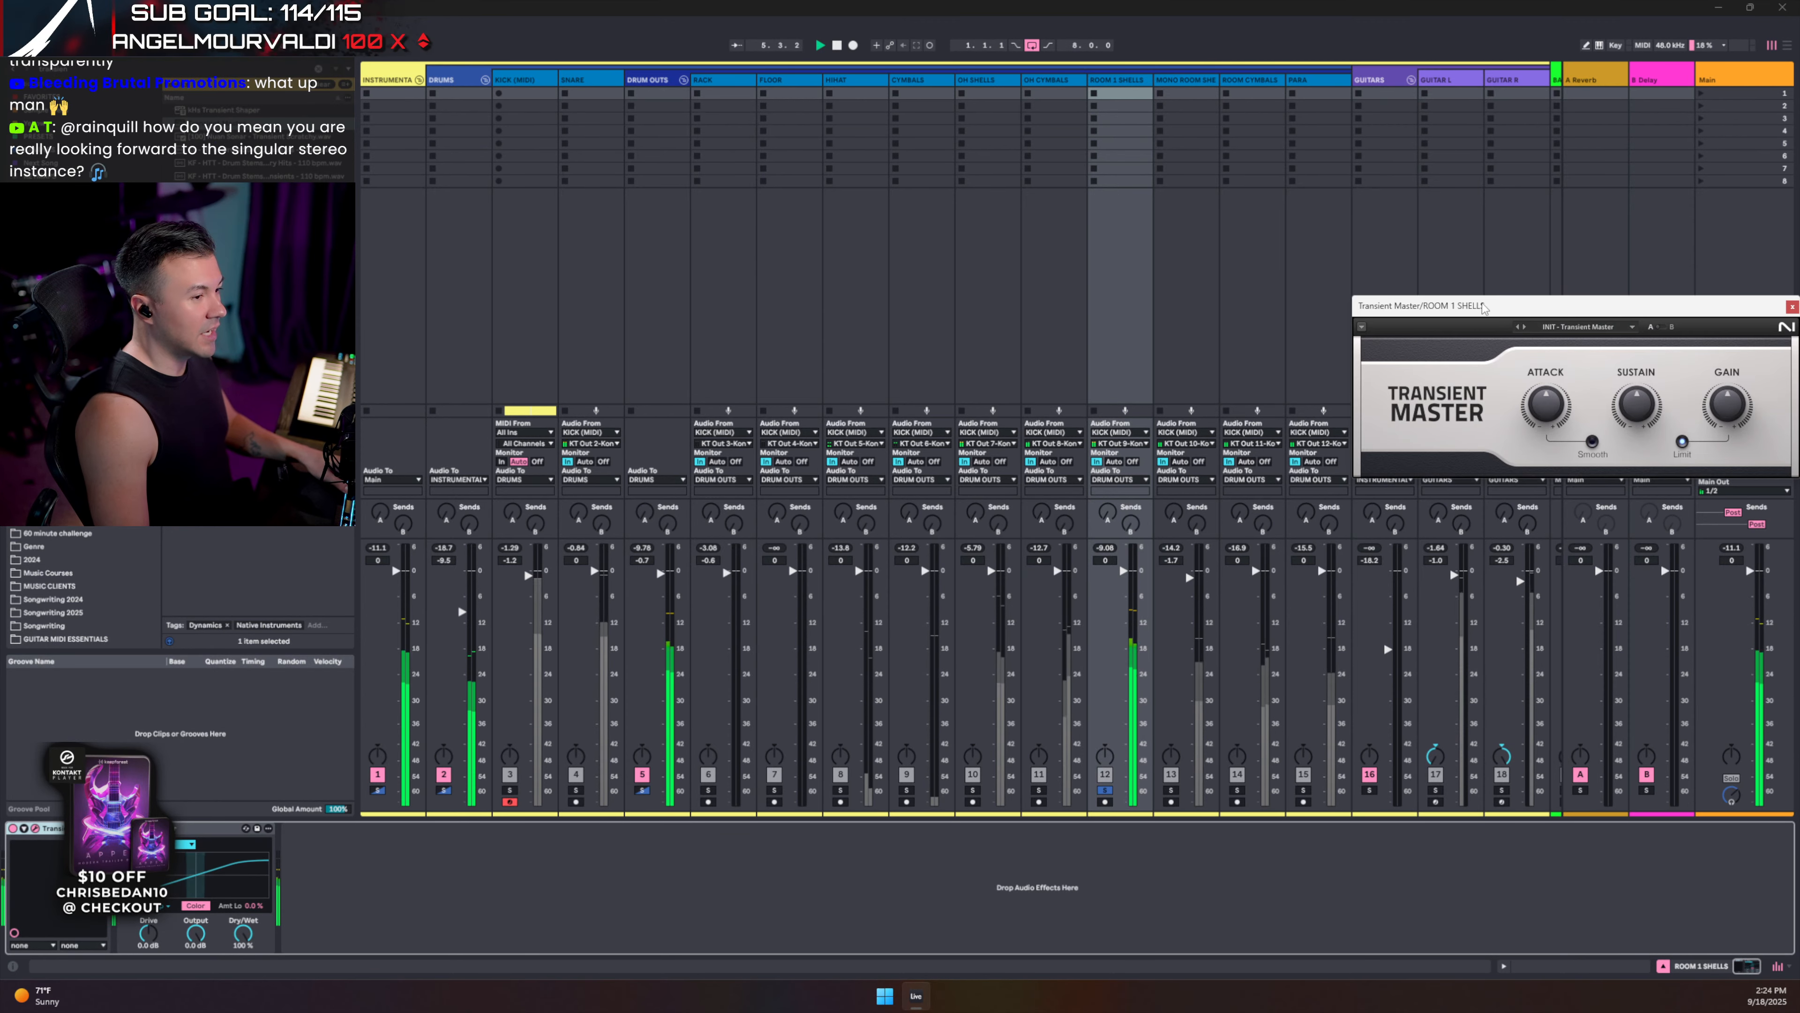
{"action": "left_click_drag", "start_coordinate": [1483, 306], "coordinate": [626, 348]}
{"action": "mouse_move", "coordinate": [780, 454]}
{"action": "left_mouse_down"}
{"action": "mouse_move", "coordinate": [770, 468]}
{"action": "mouse_move", "coordinate": [692, 447]}
{"action": "mouse_move", "coordinate": [744, 497]}
{"action": "mouse_move", "coordinate": [789, 455]}
{"action": "left_mouse_up"}
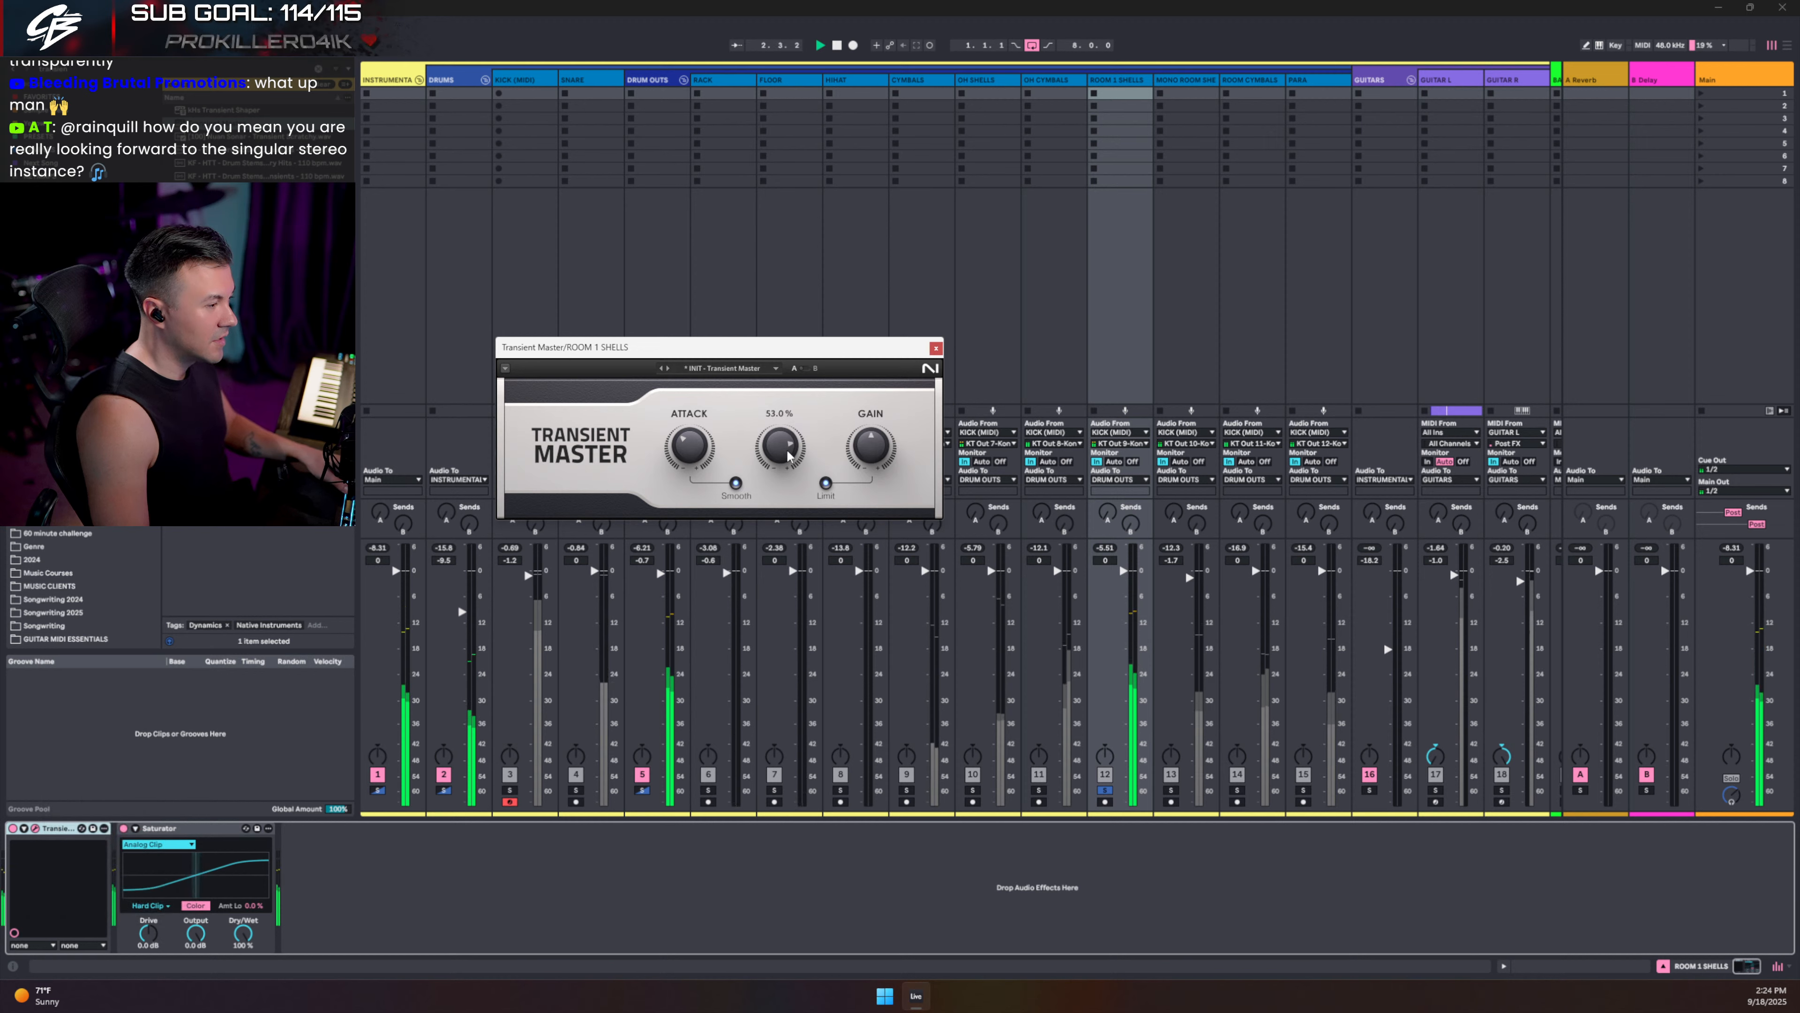
{"action": "left_click", "coordinate": [936, 348]}
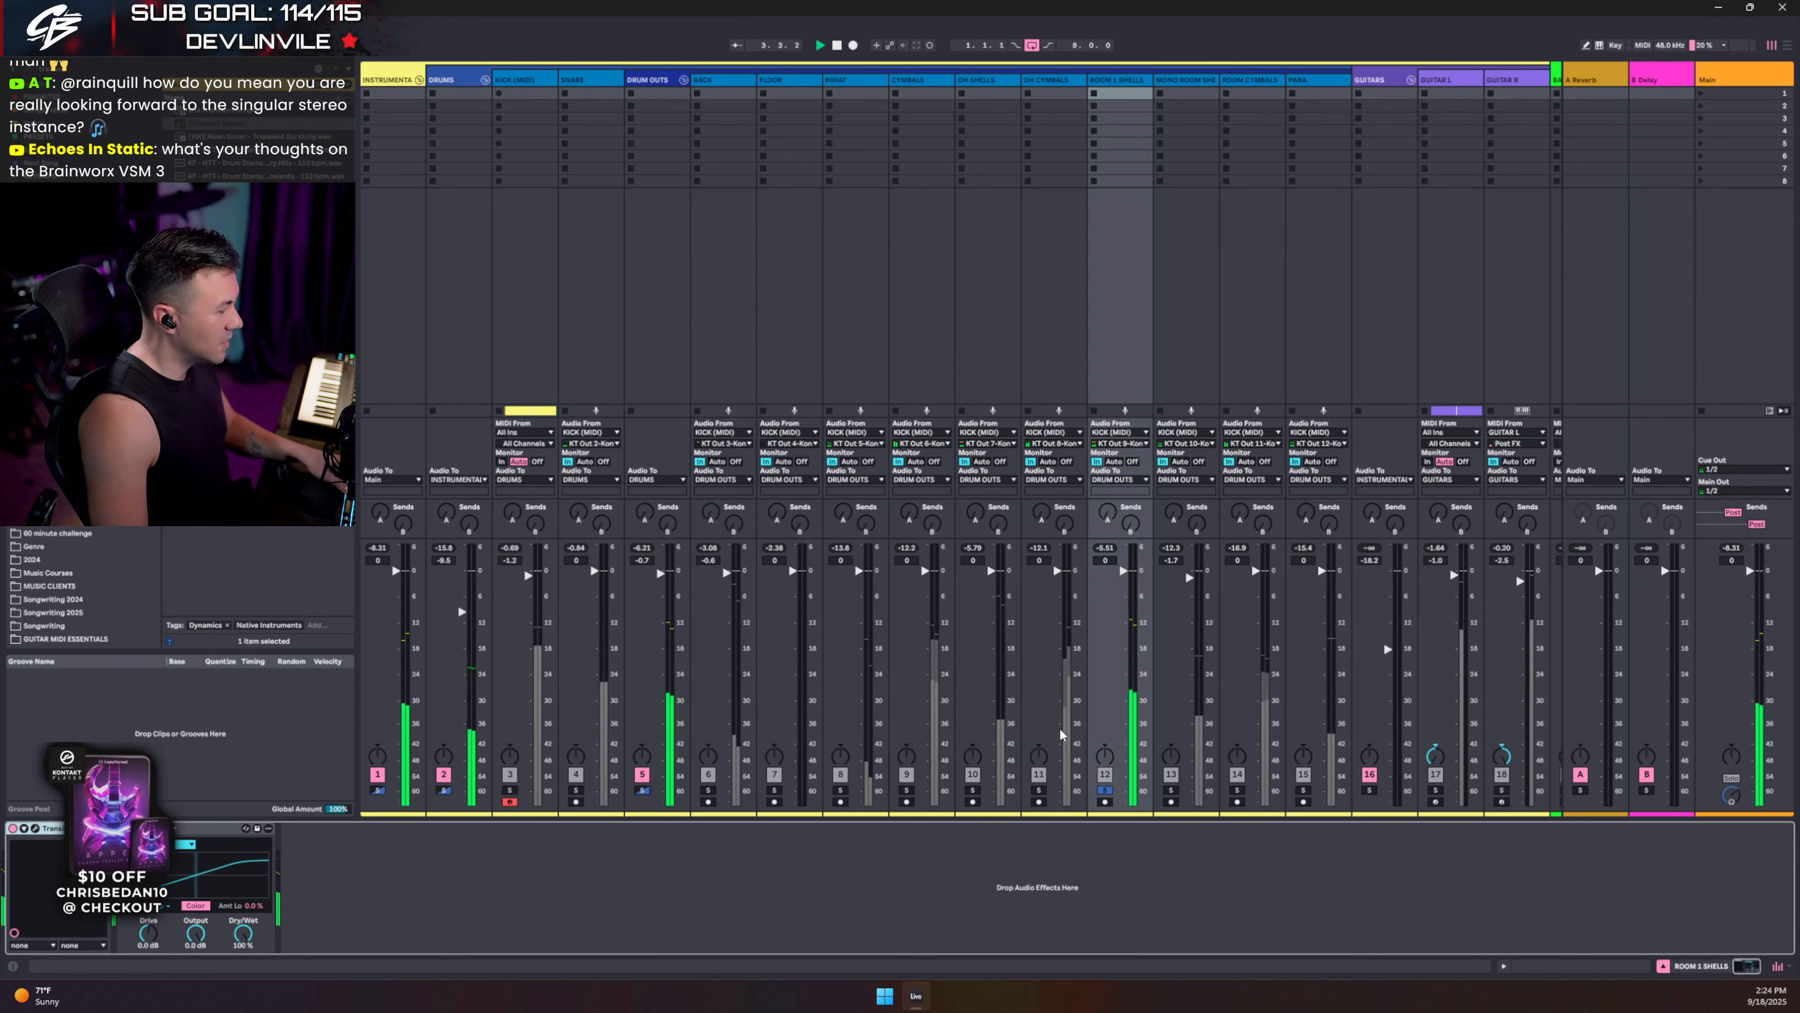
- Audition ROOM 1 SHELLS soloed during playback, clear the browser search, then unsolo it
{"action": "left_click", "coordinate": [1105, 790]}
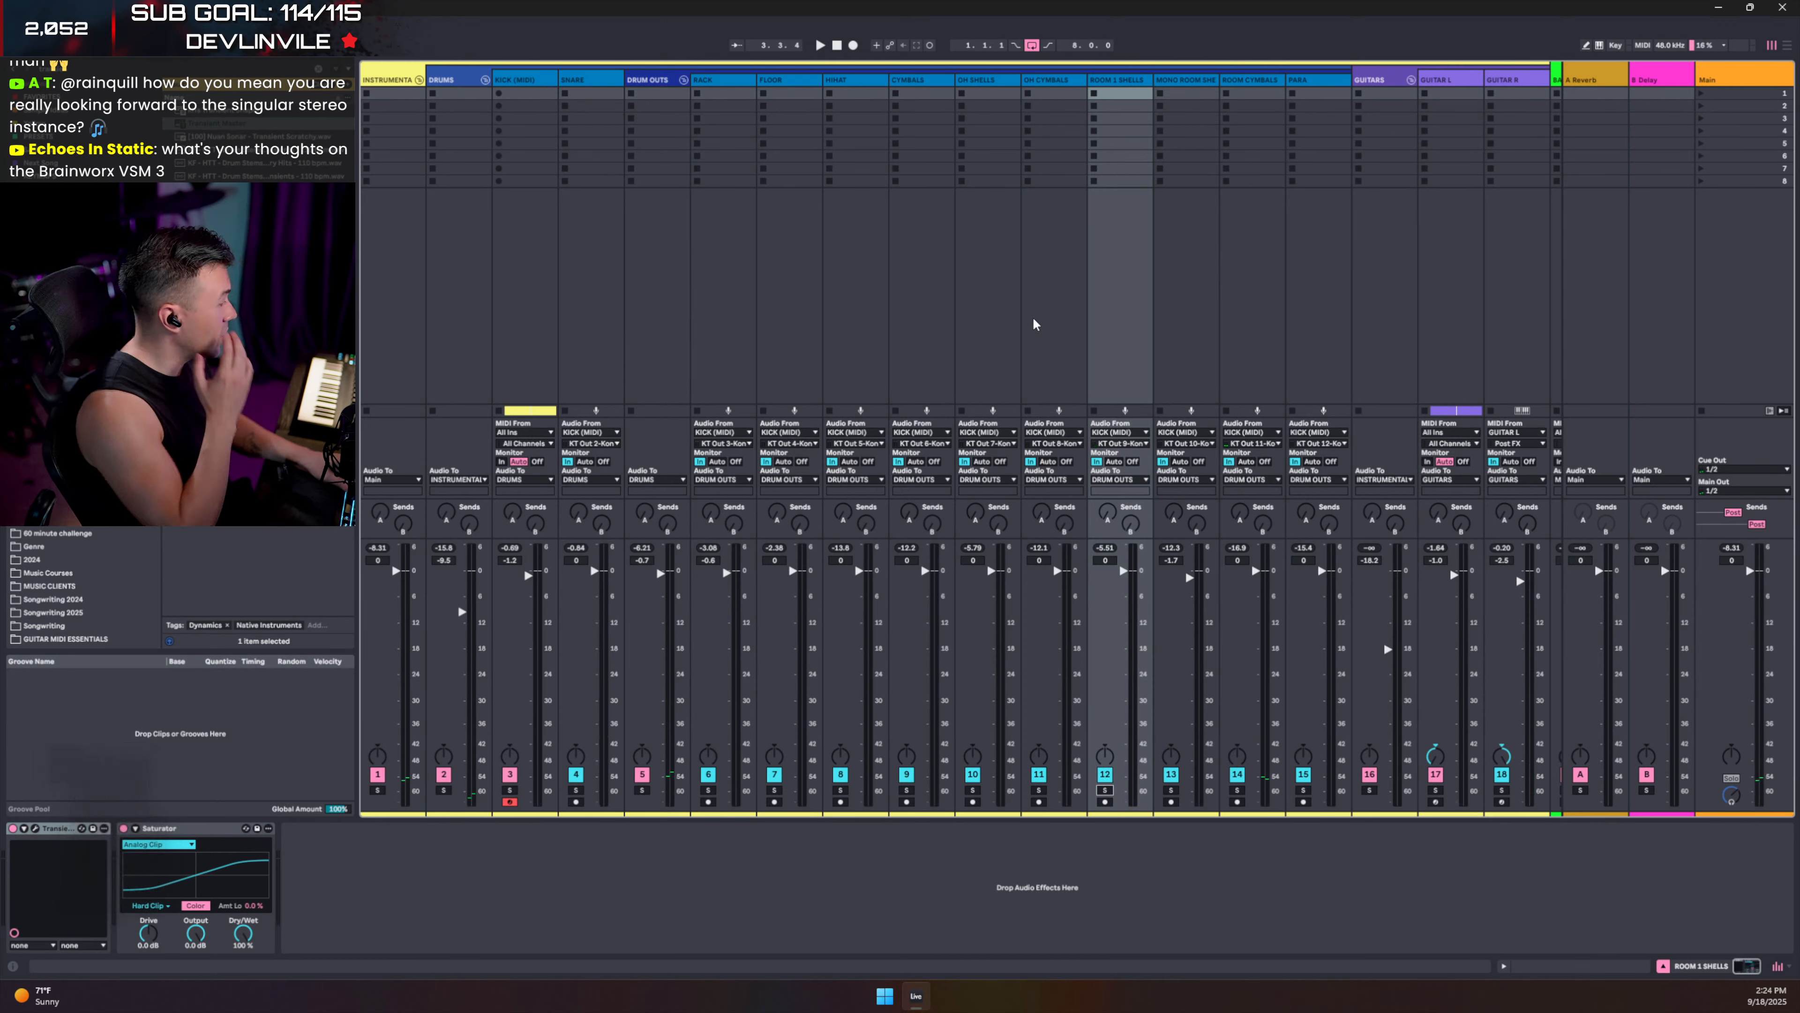
{"action": "key", "text": "space"}
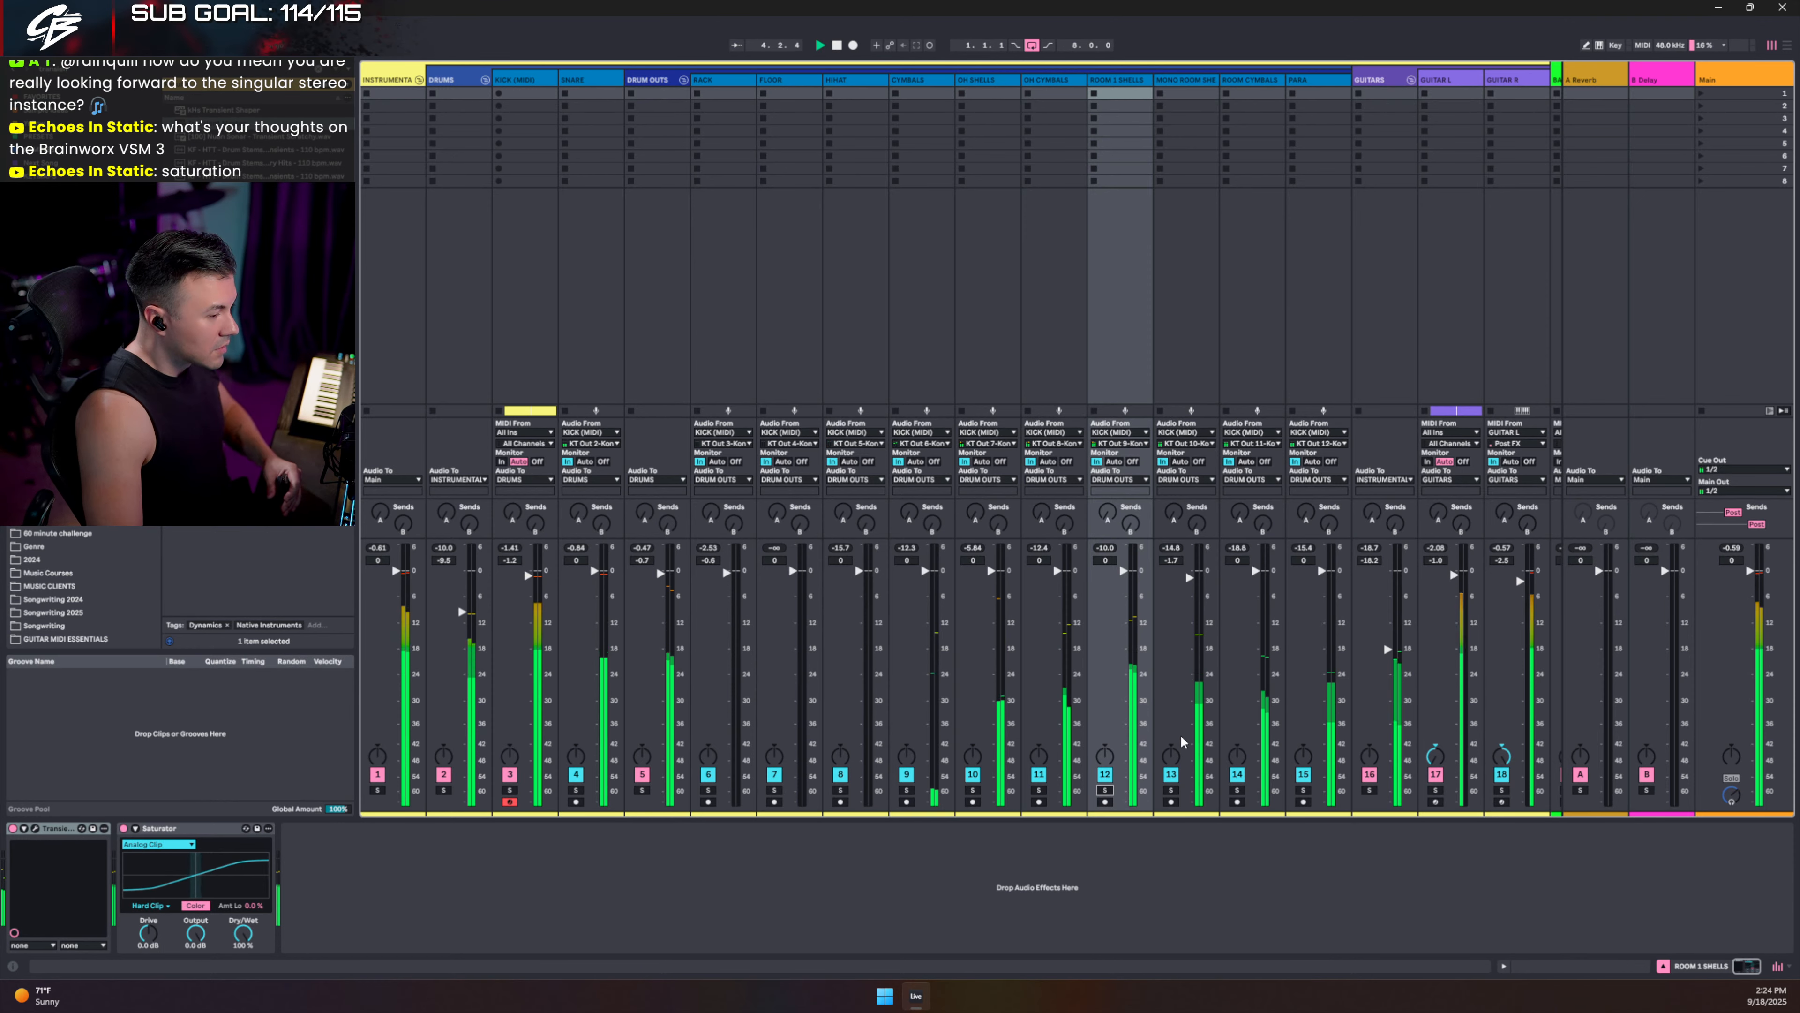
{"action": "left_click", "coordinate": [1105, 790]}
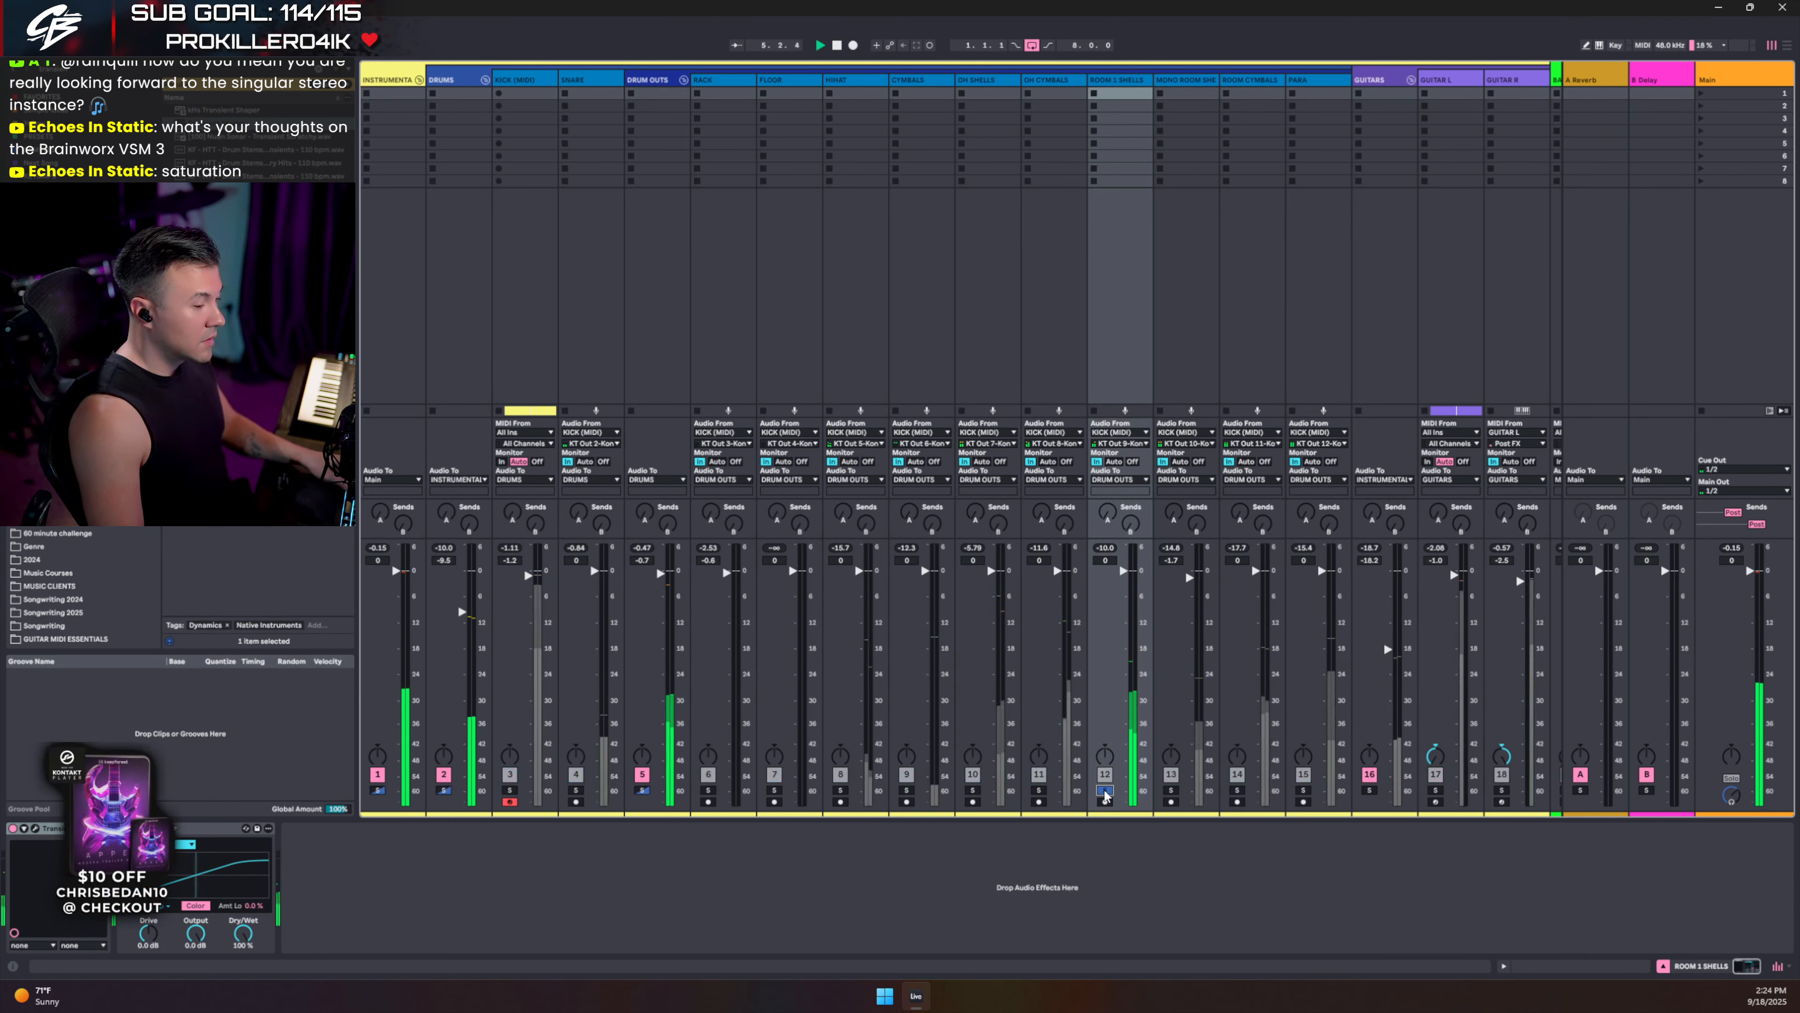
{"action": "left_click", "coordinate": [1122, 81]}
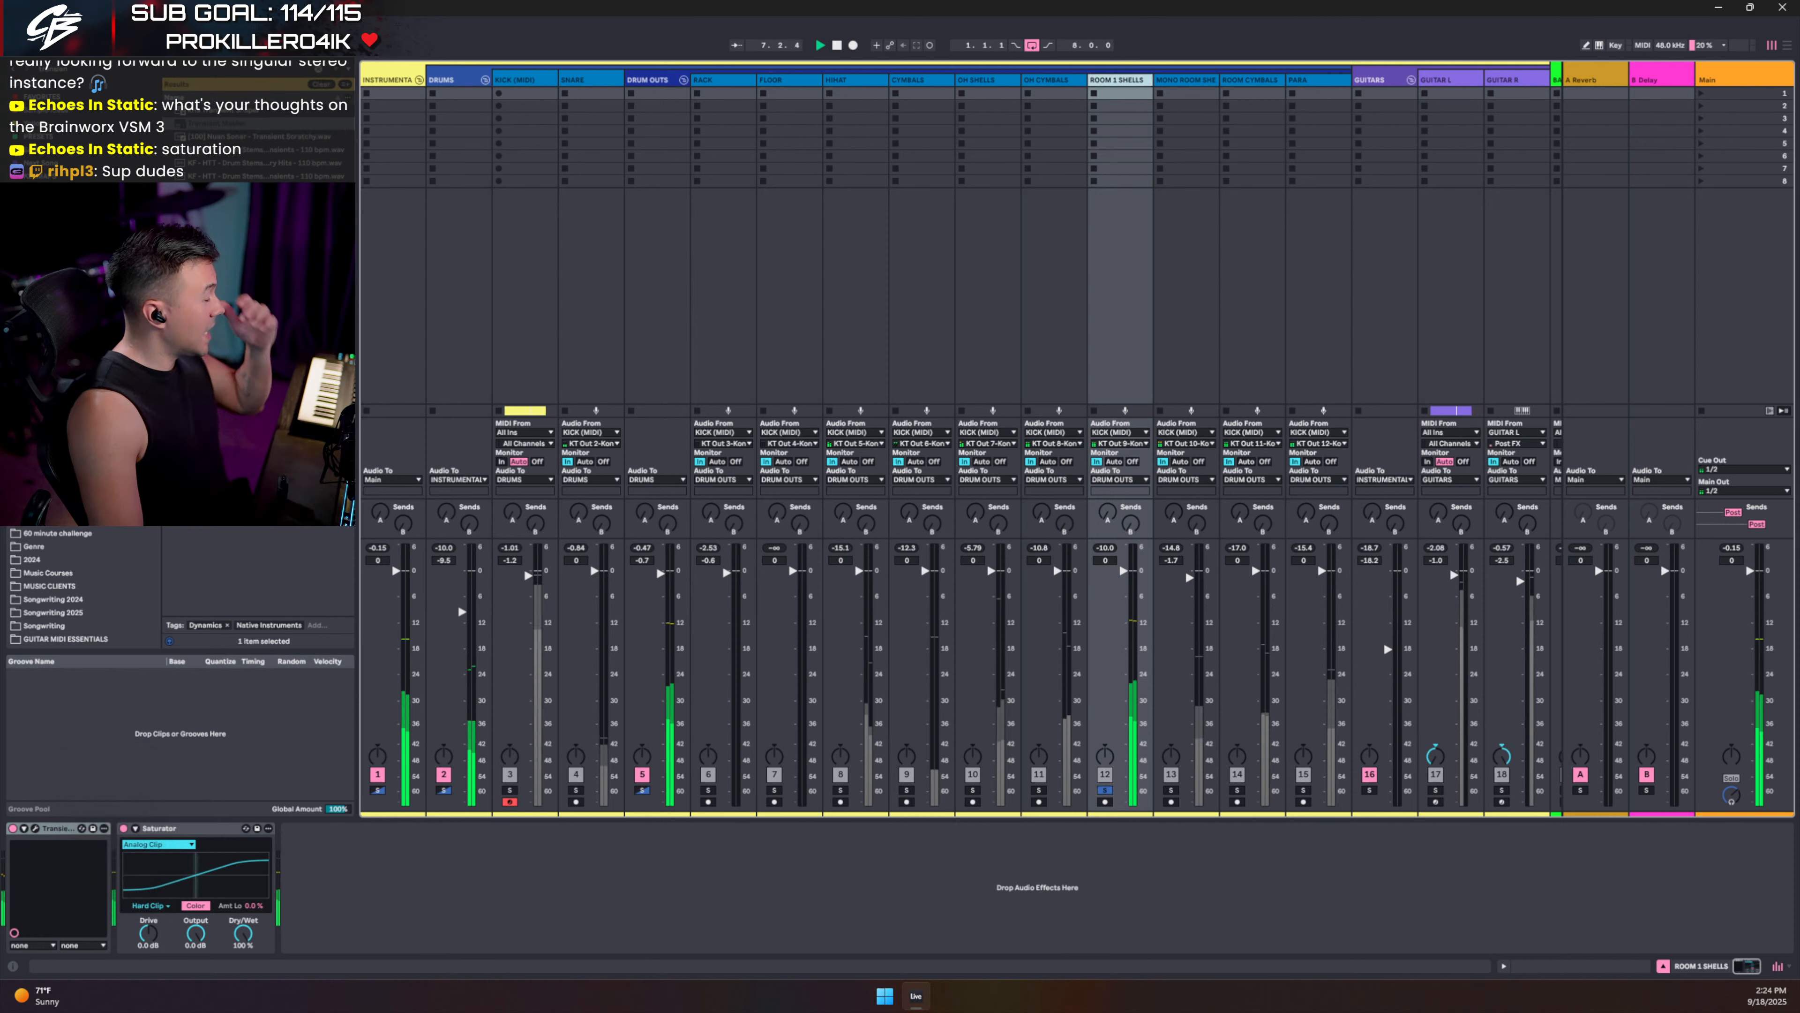
{"action": "left_click", "coordinate": [316, 86]}
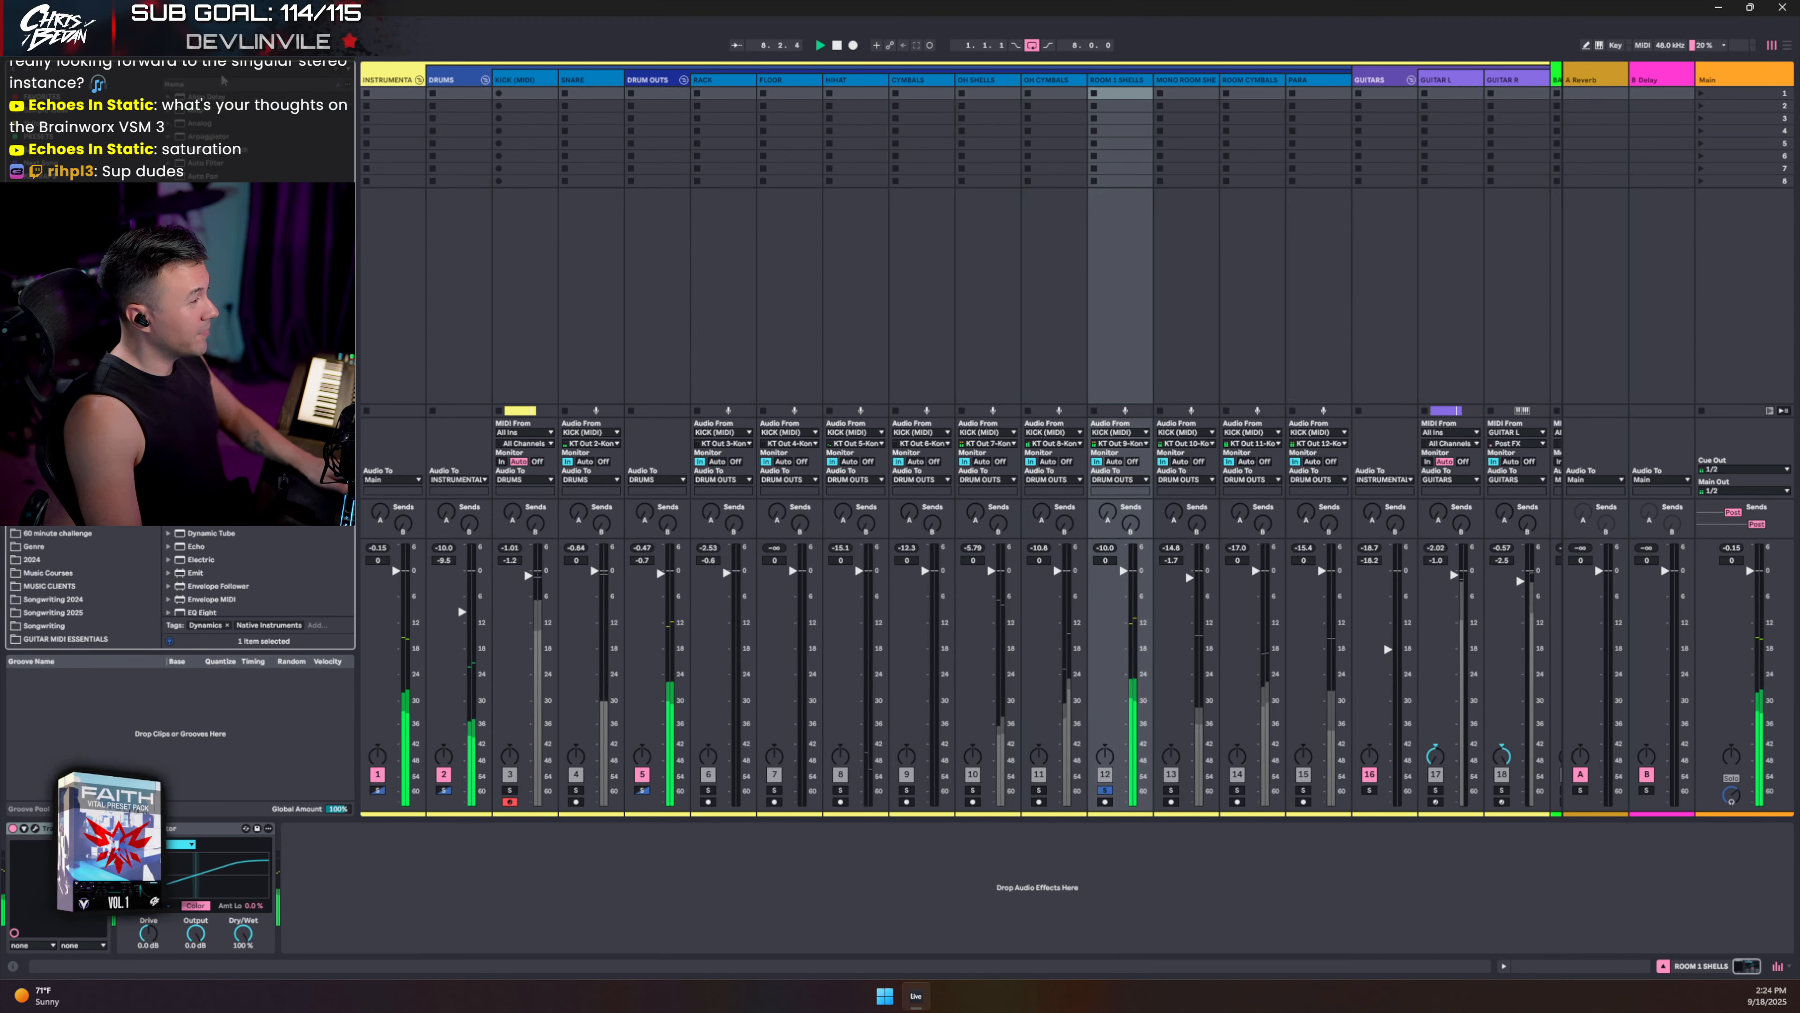
{"action": "left_click", "coordinate": [1105, 790]}
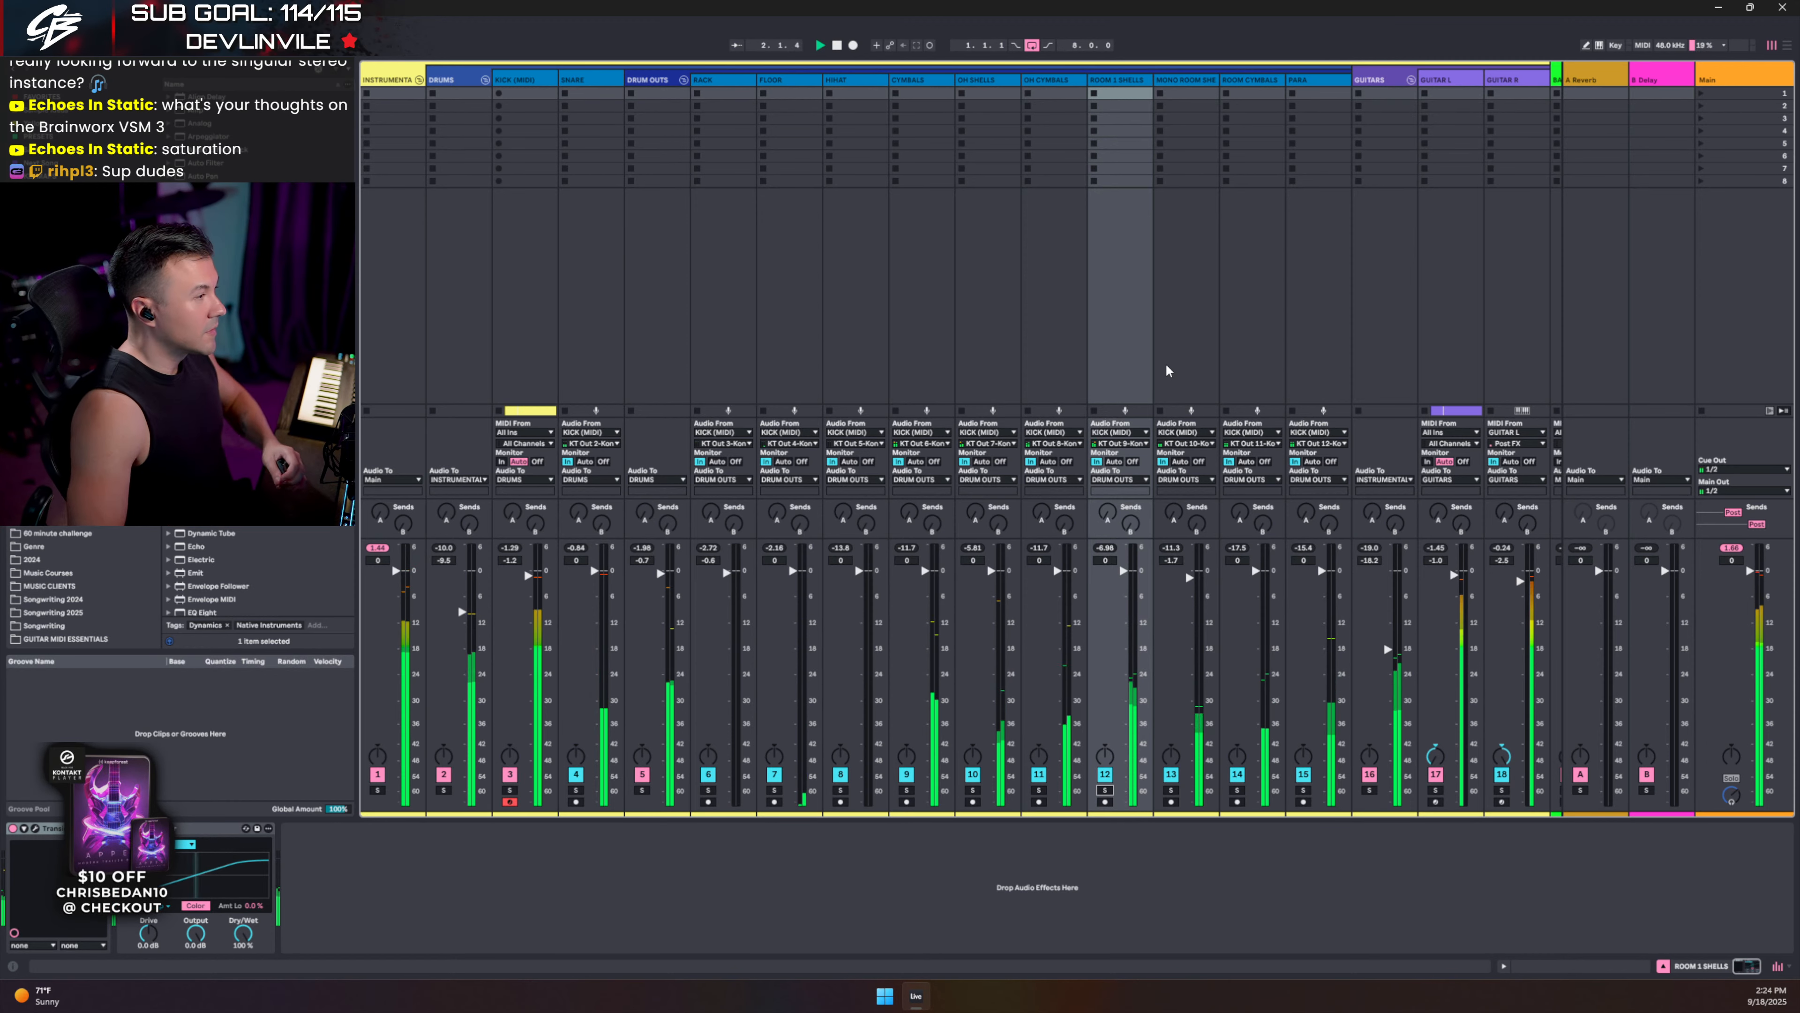
- Add StandardCLIP after the Saturator on the SNARE track and open its window
{"action": "left_click", "coordinate": [579, 80]}
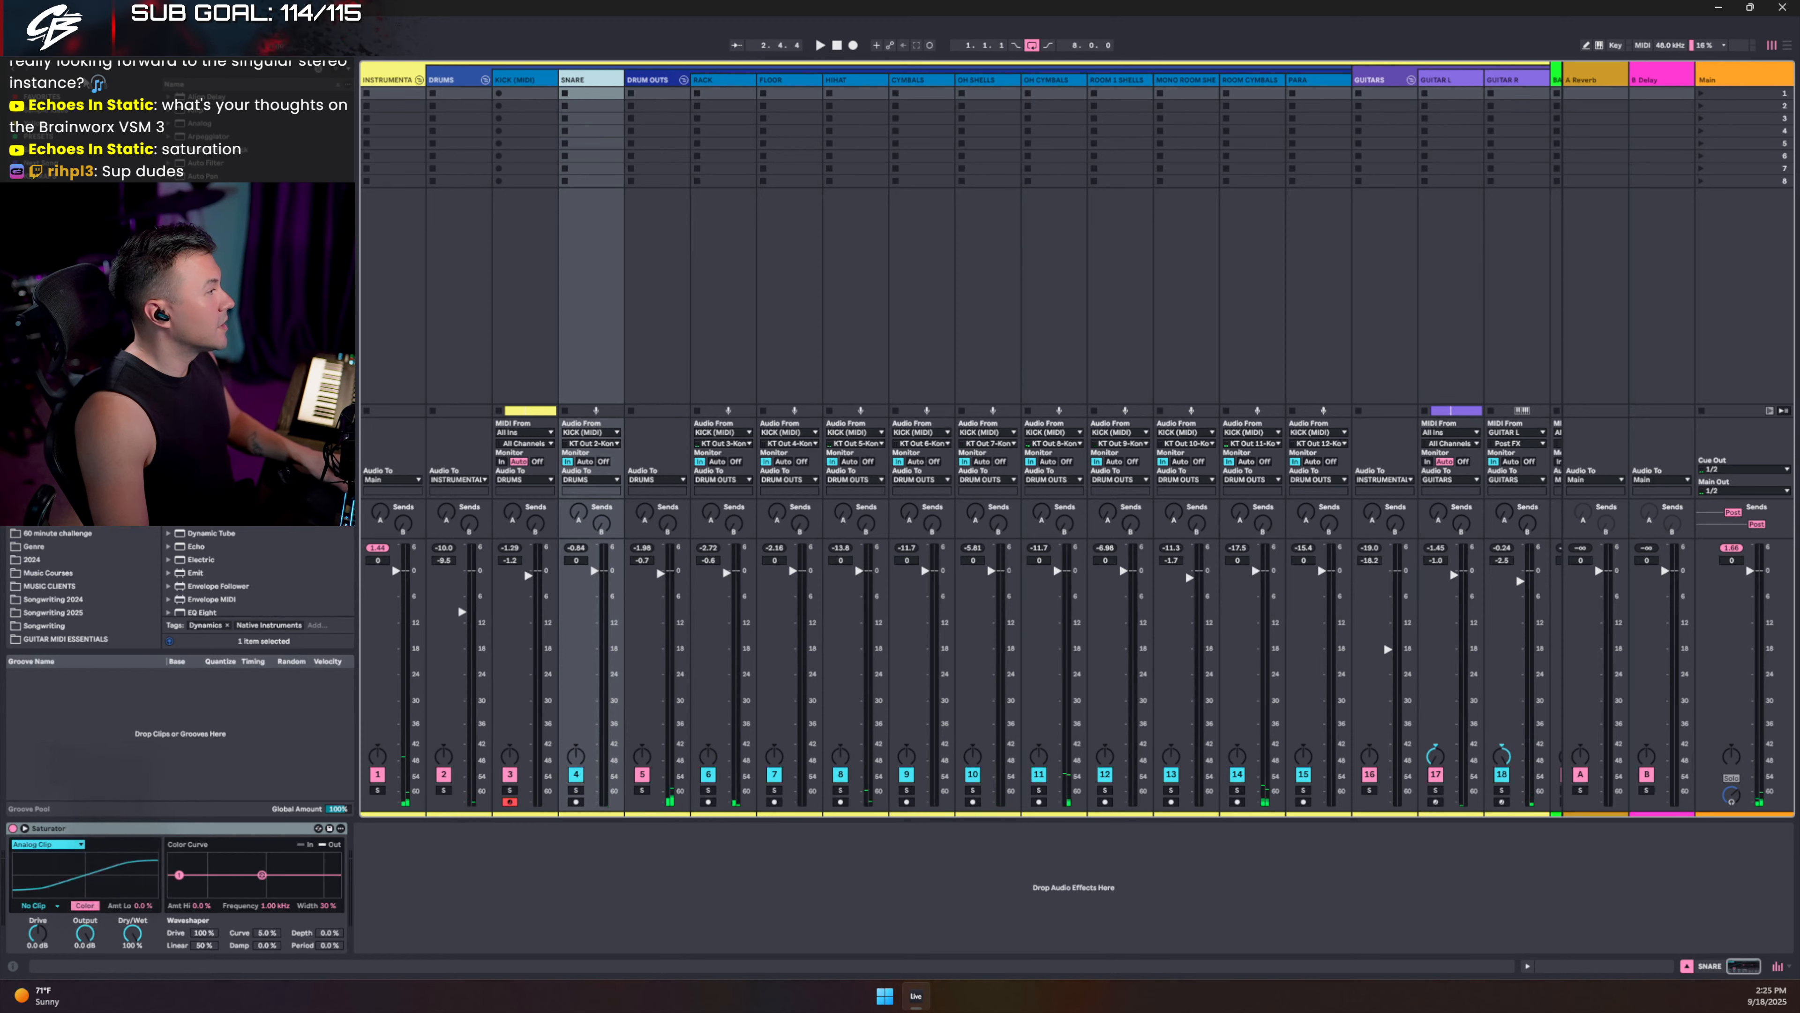
{"action": "key", "text": "ctrl+f"}
{"action": "type", "text": "st"}
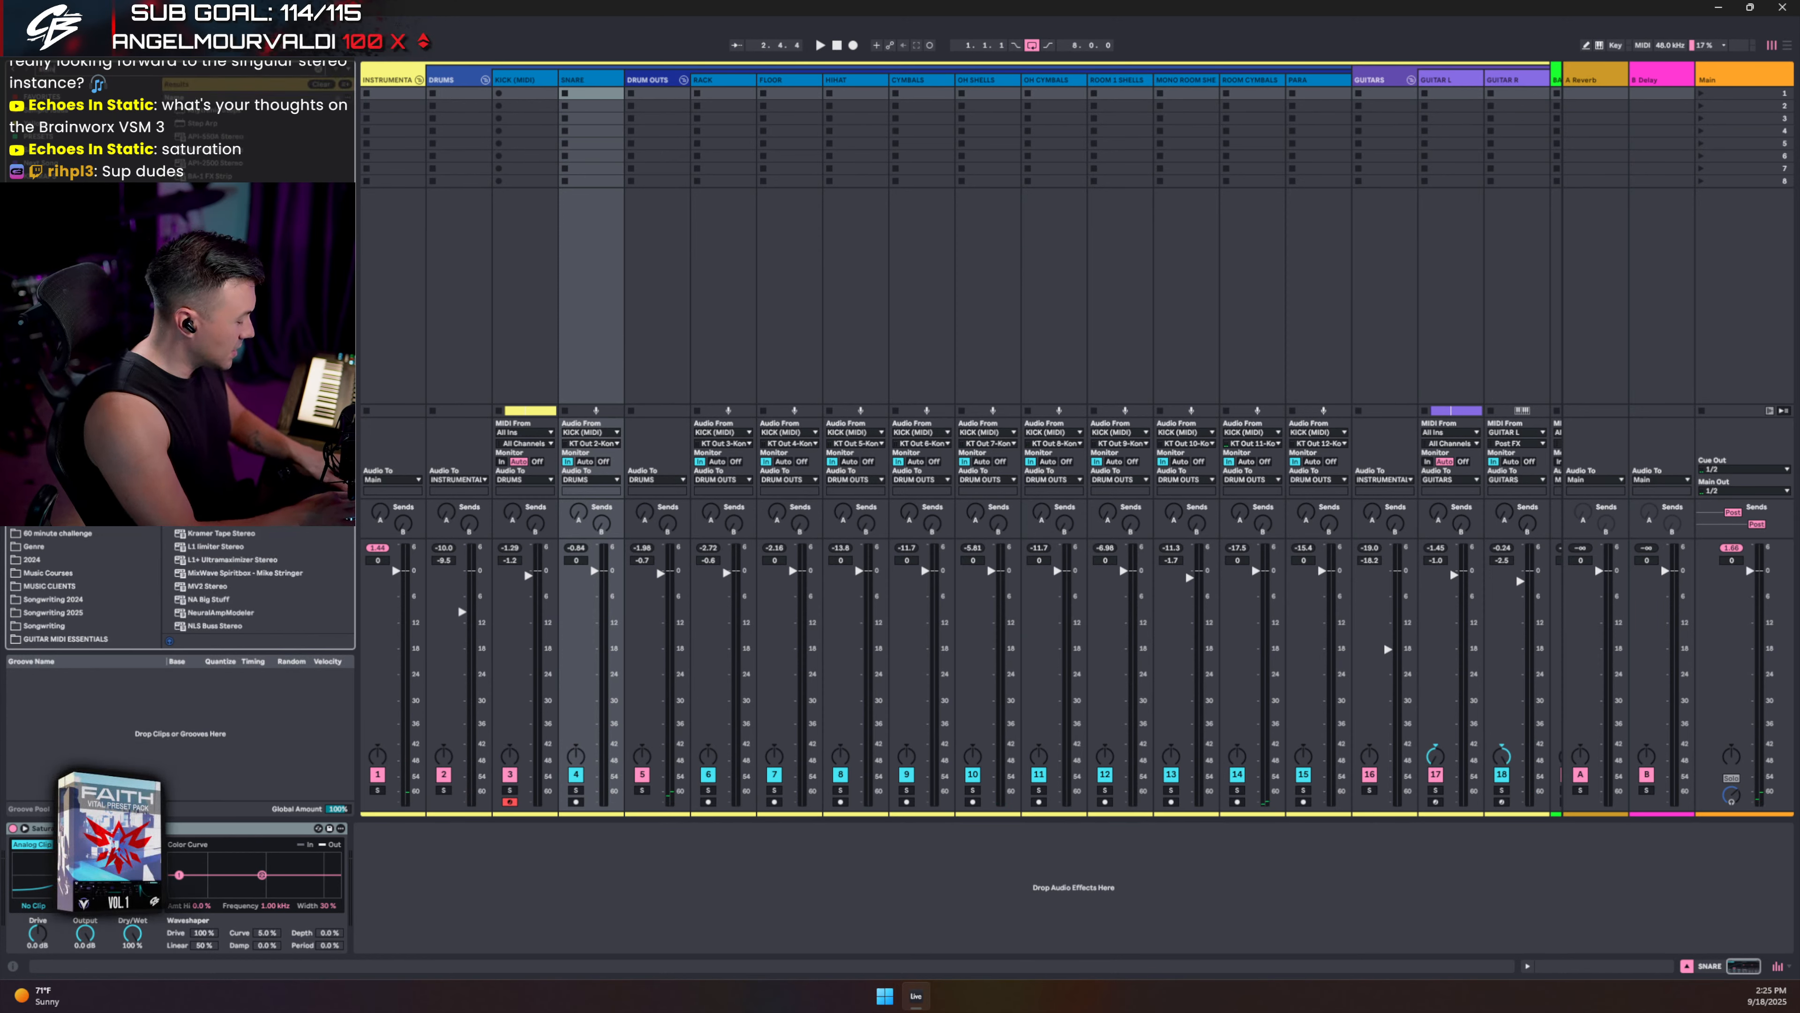
{"action": "type", "text": "an"}
{"action": "key", "text": "Down"}
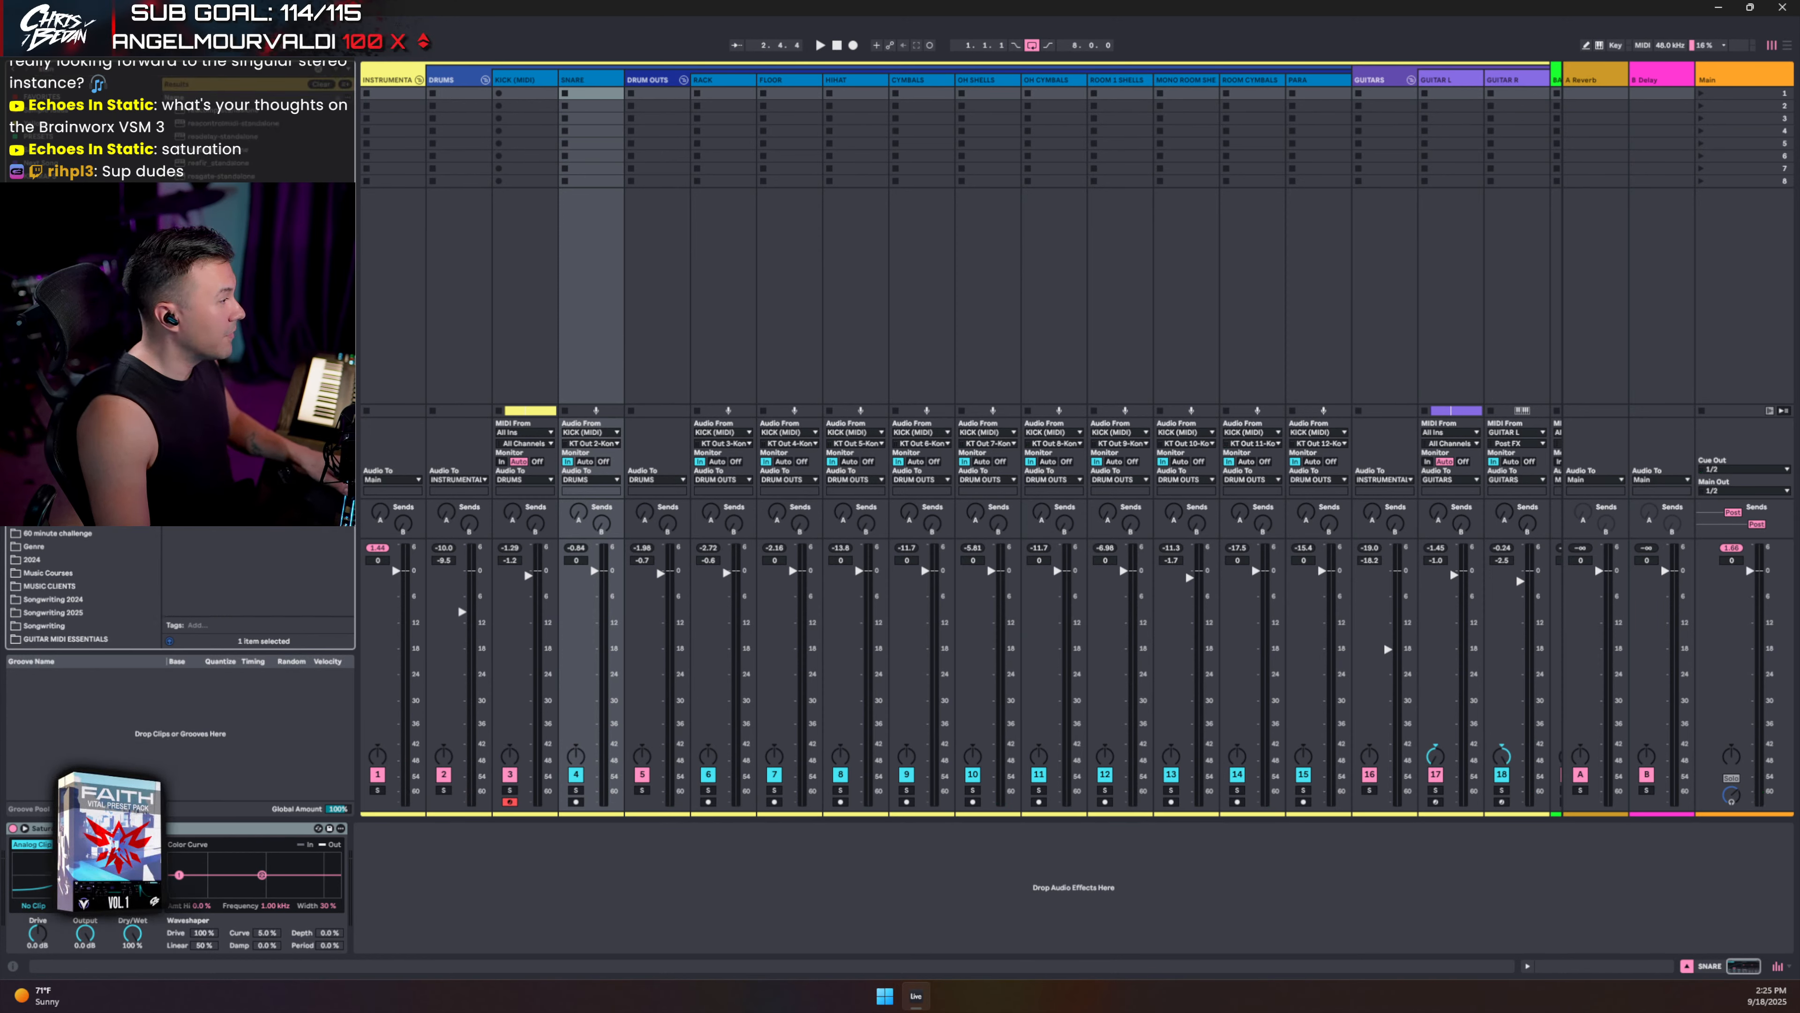
{"action": "key", "text": "shift+Down"}
{"action": "left_click", "coordinate": [220, 242]}
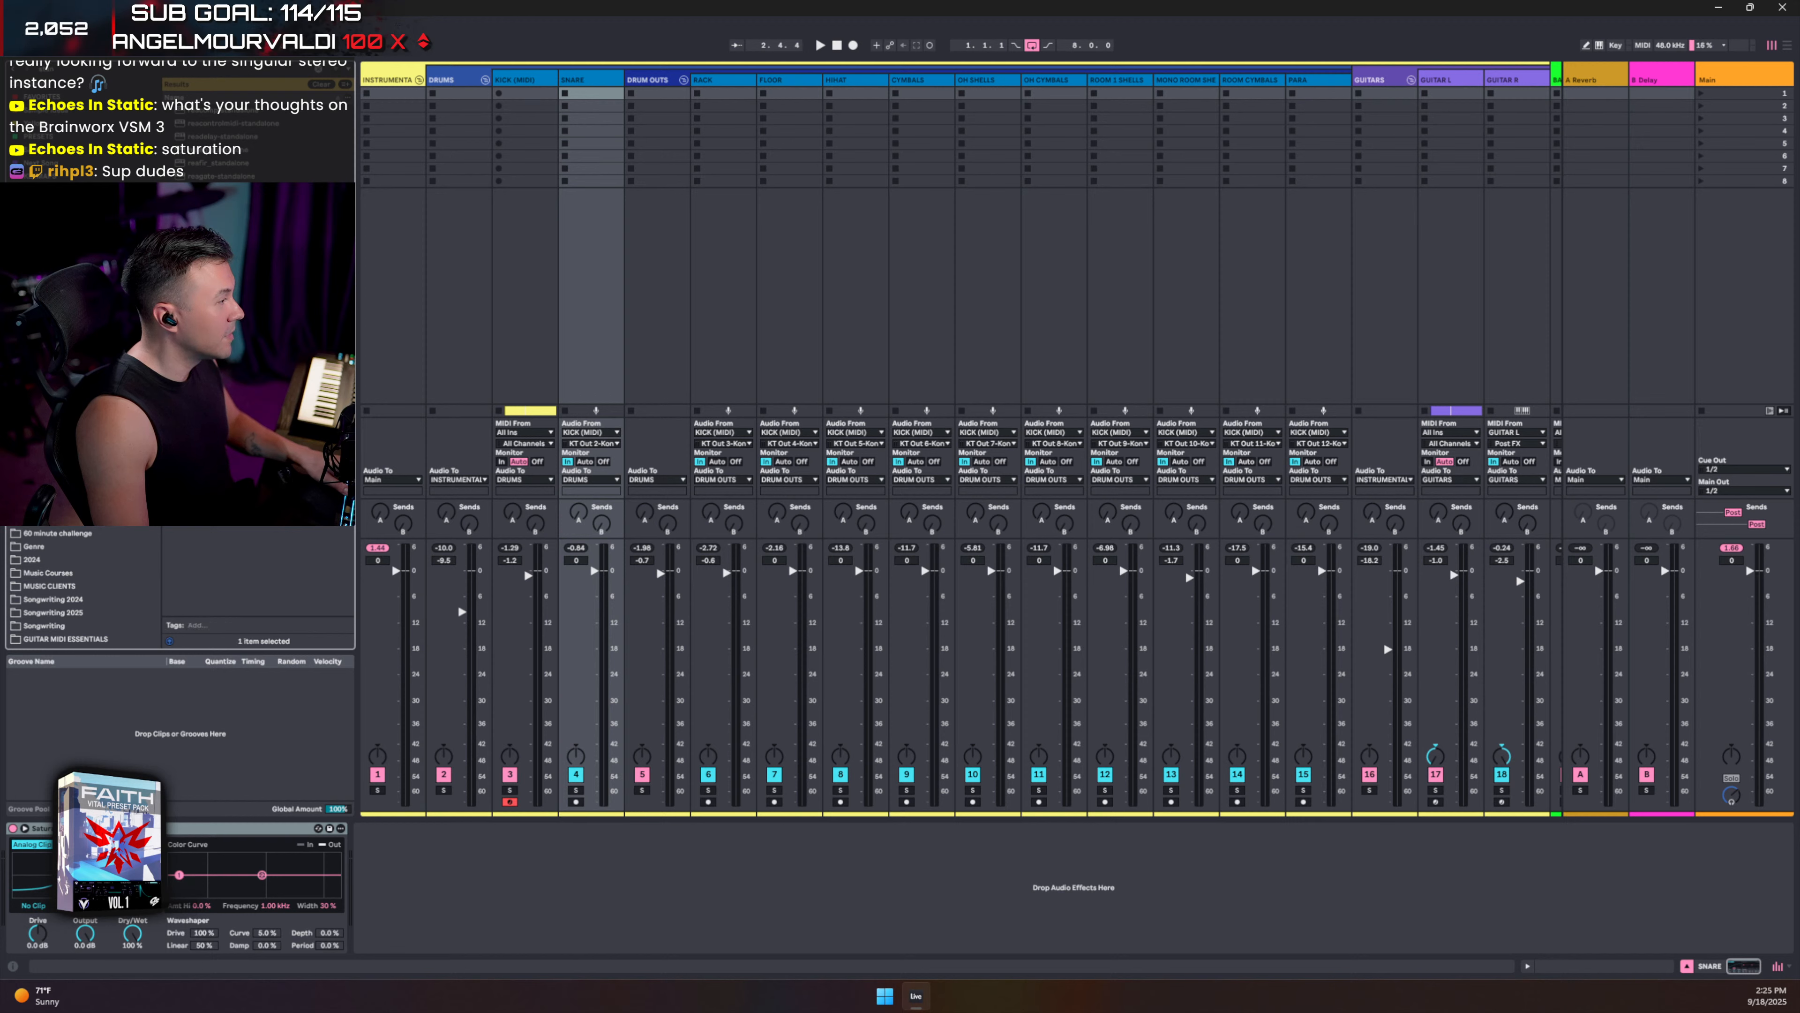
{"action": "left_click_drag", "start_coordinate": [220, 230], "coordinate": [376, 887]}
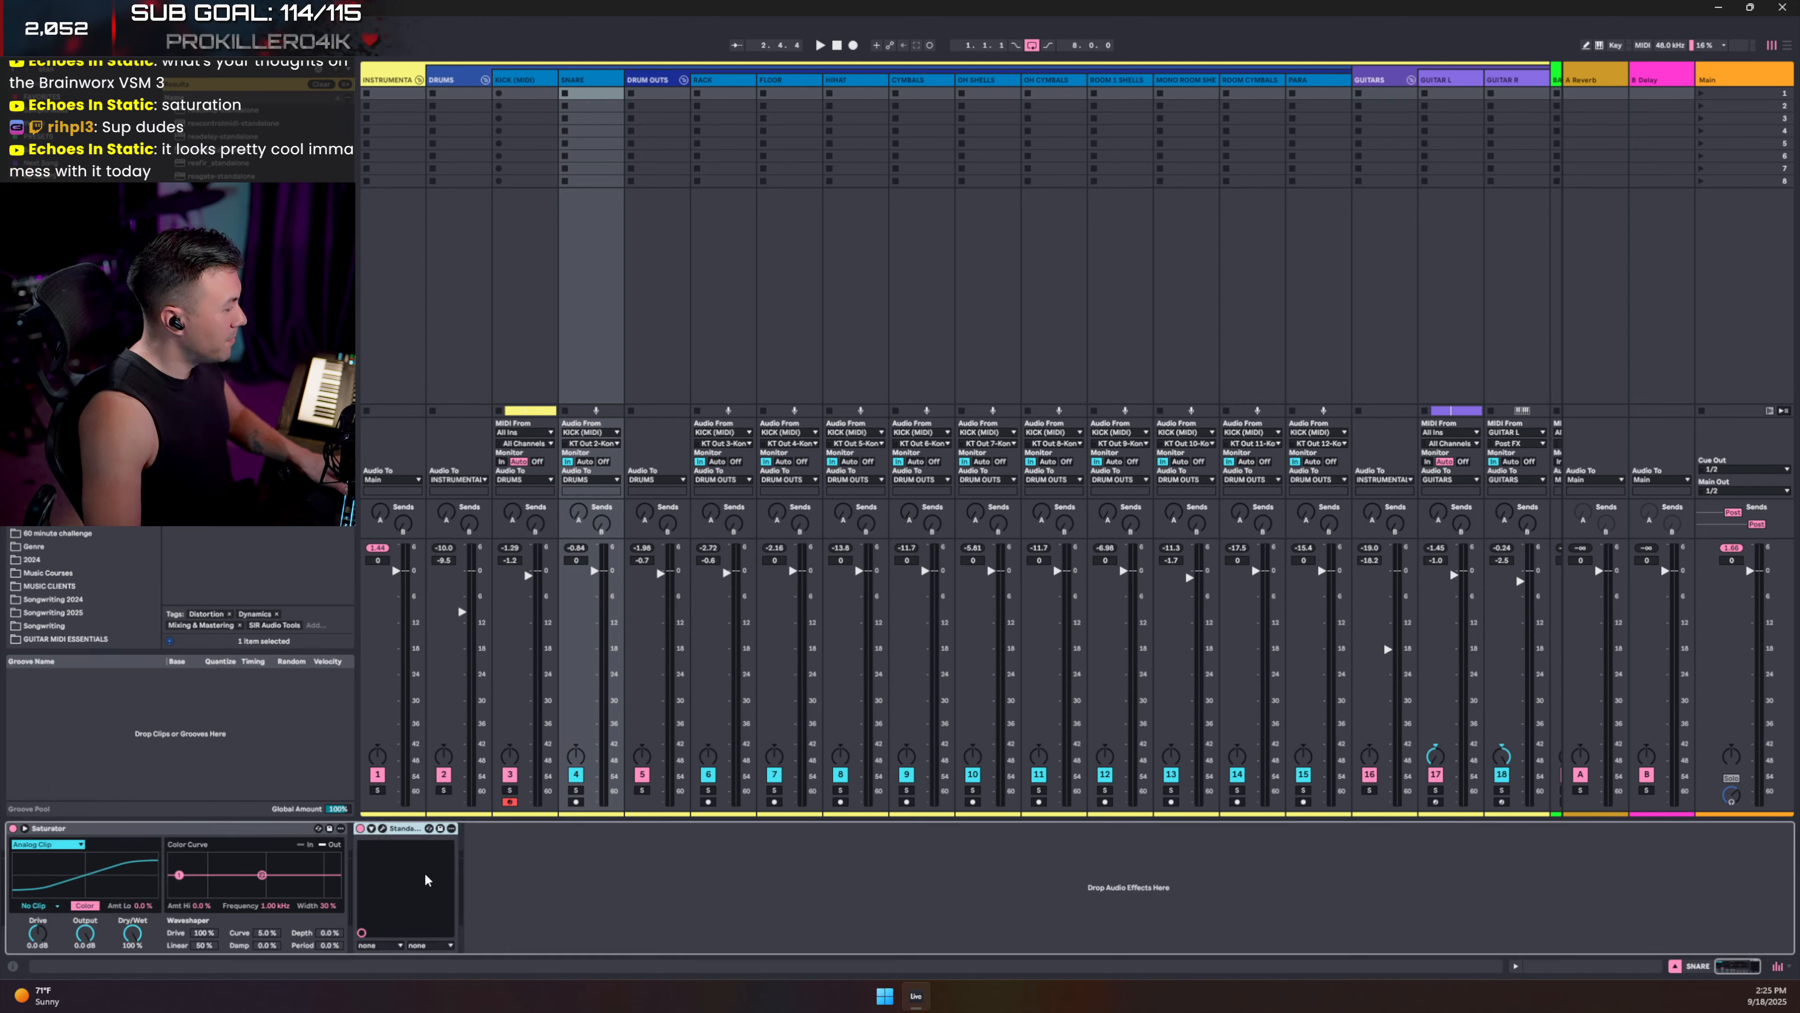
{"action": "left_click", "coordinate": [383, 828]}
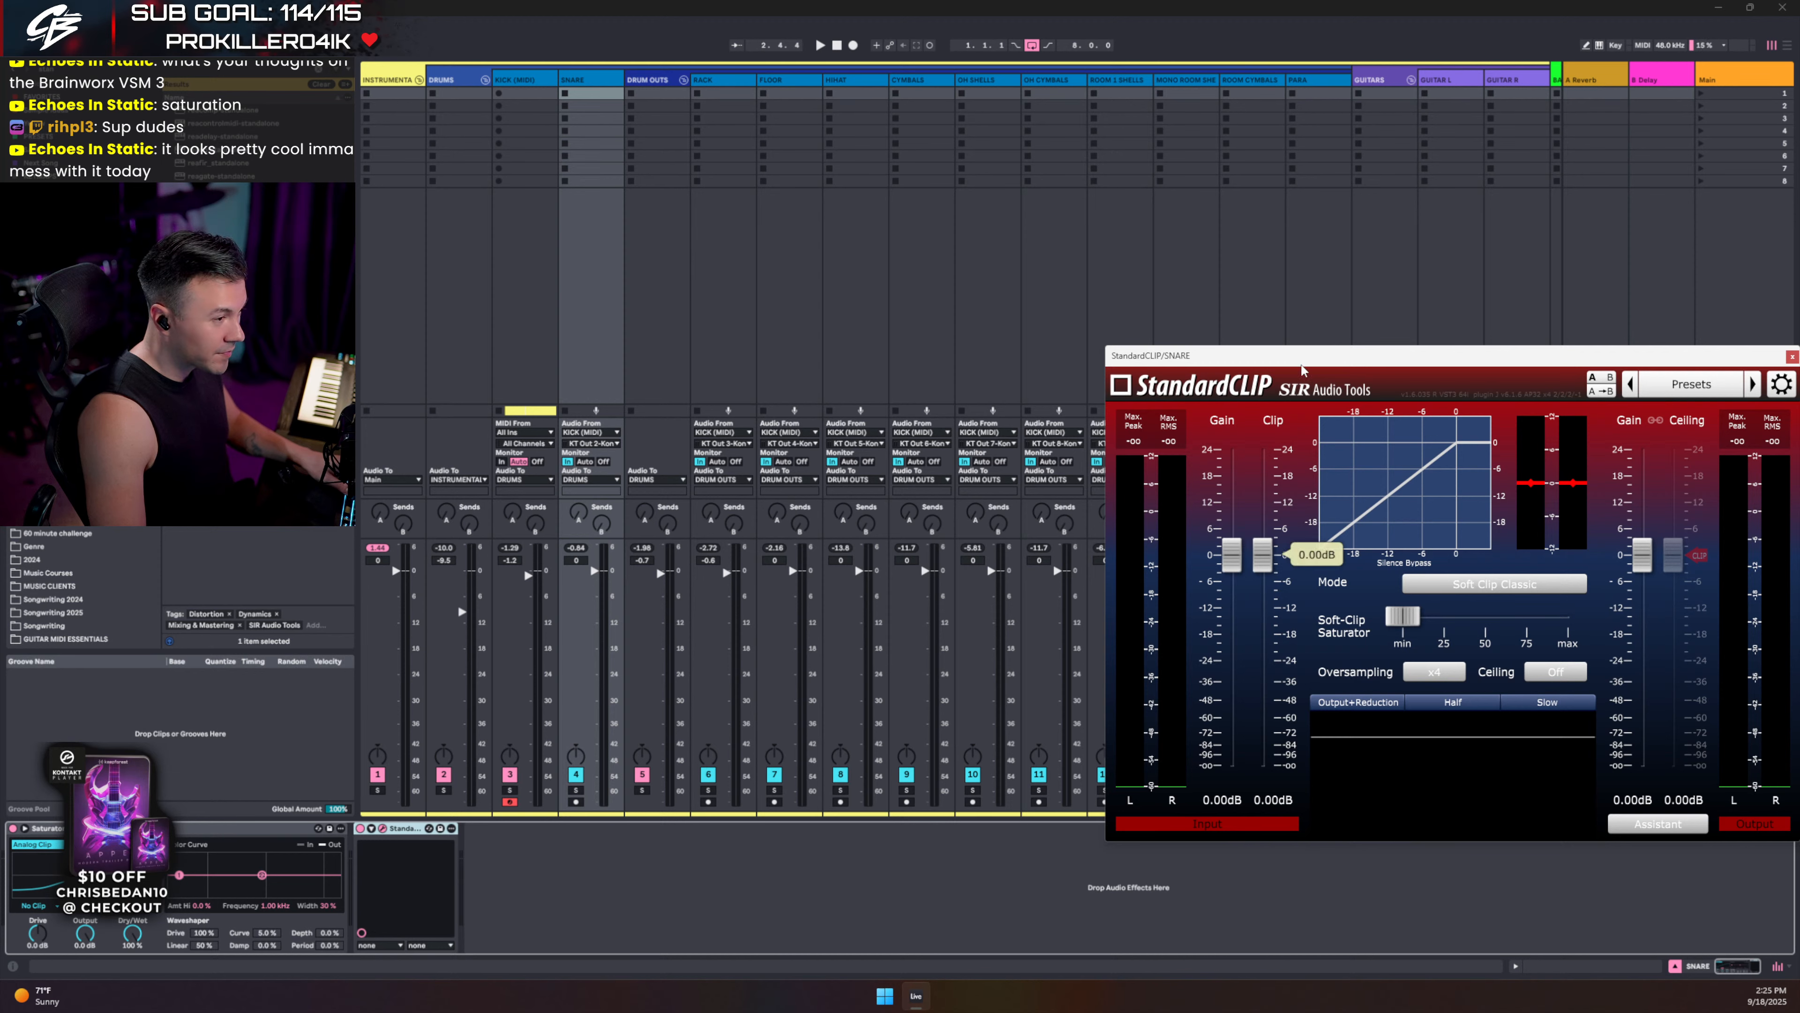
{"action": "left_click_drag", "start_coordinate": [1301, 363], "coordinate": [920, 244]}
- Set StandardCLIP to Hard Clip, oversampling x1, clip threshold -2.80 dB, then close it
{"action": "key", "text": "space"}
{"action": "left_click", "coordinate": [1105, 466]}
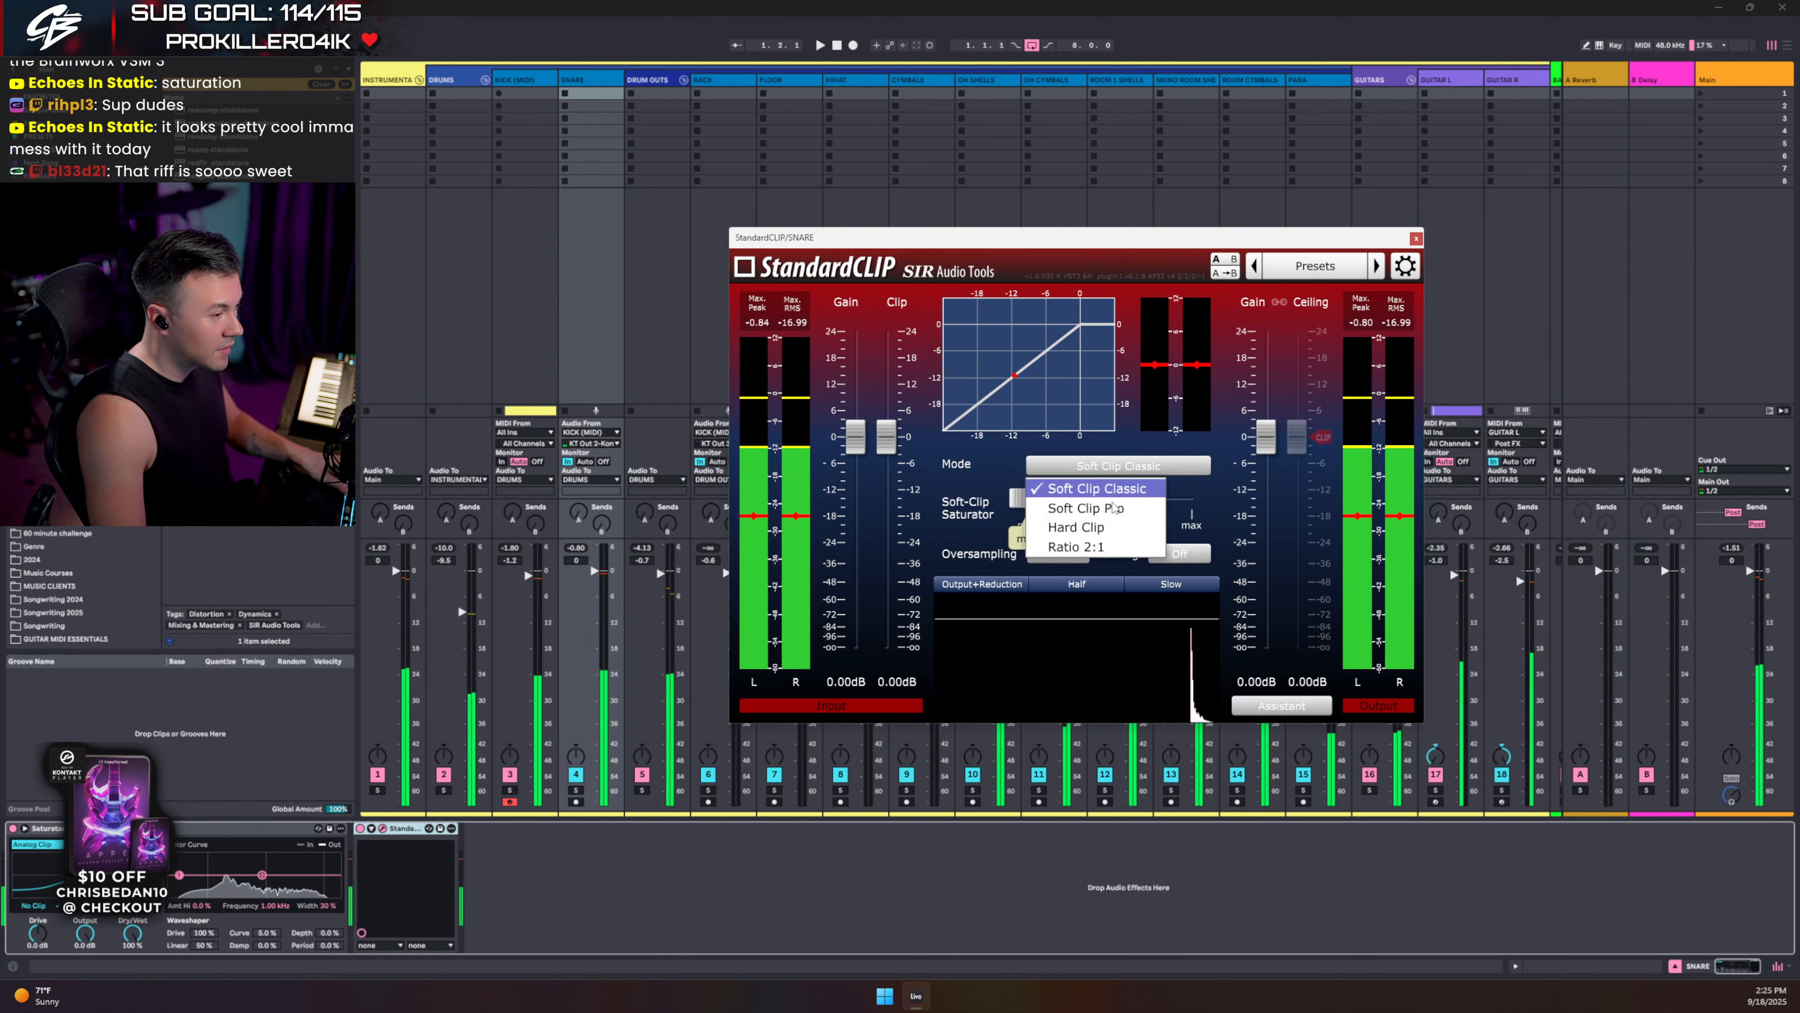
{"action": "left_click", "coordinate": [1066, 533]}
{"action": "left_click", "coordinate": [1064, 553]}
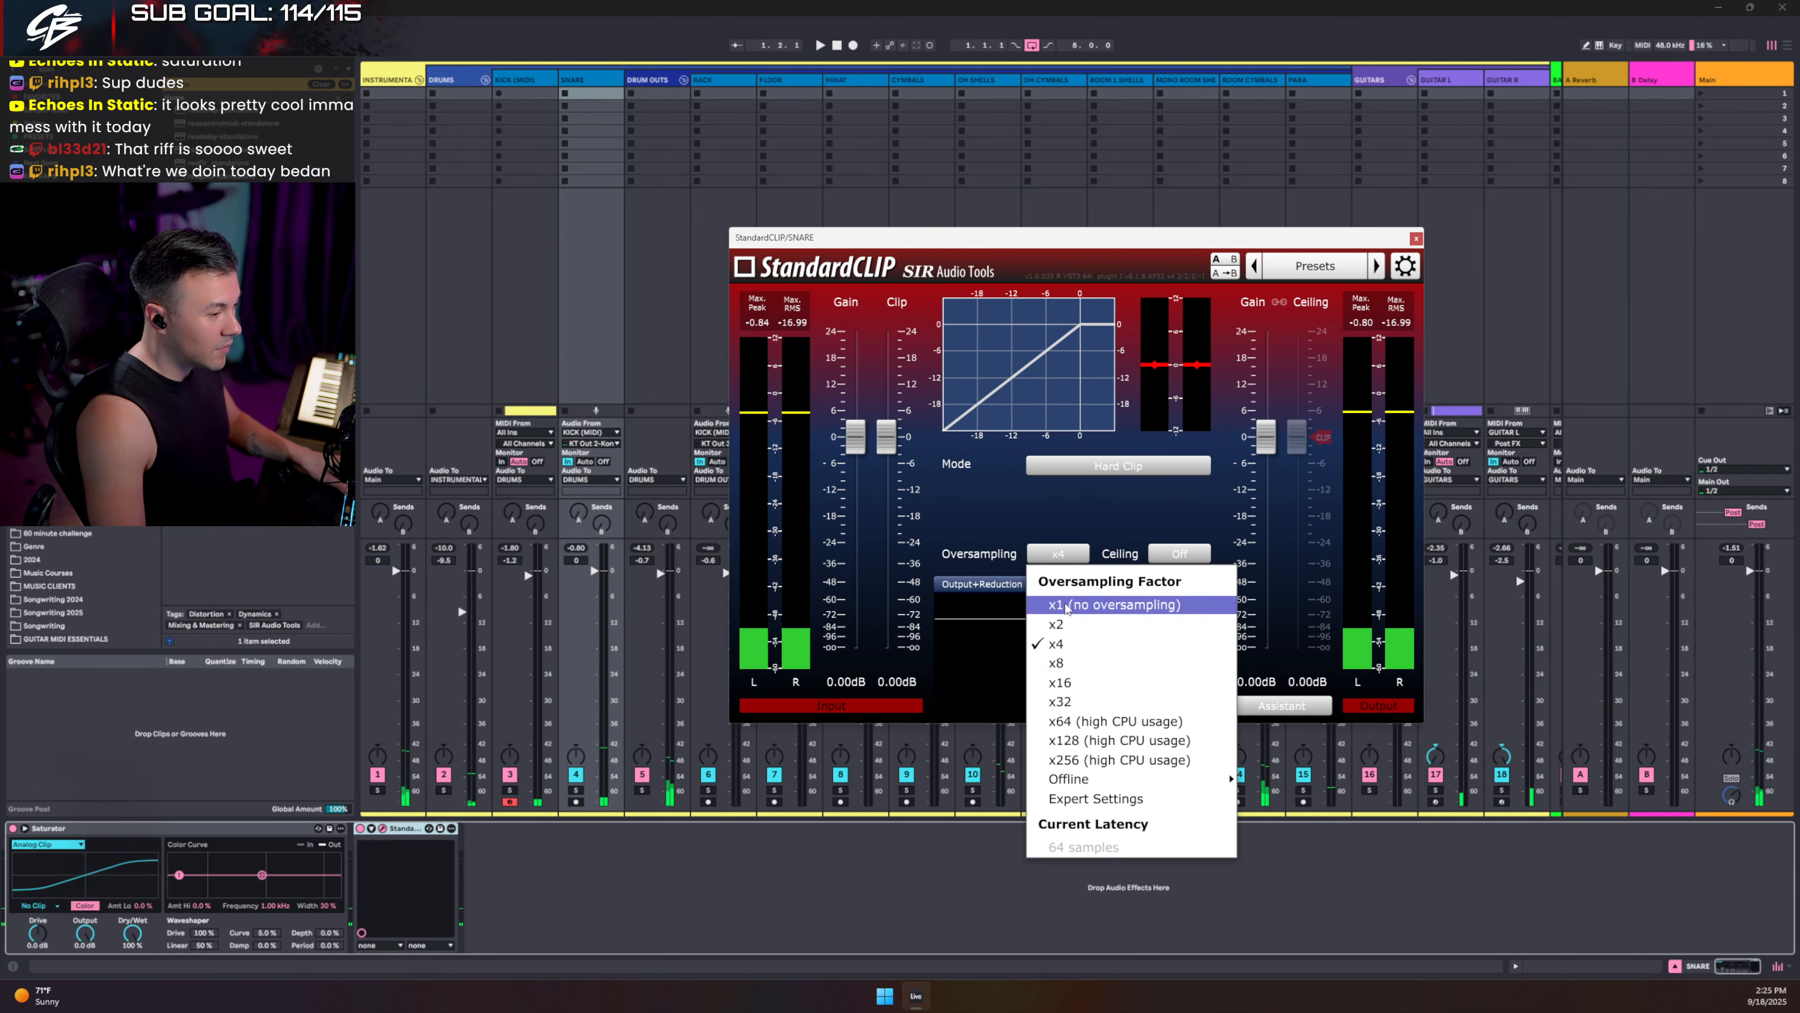
{"action": "left_click", "coordinate": [1084, 603]}
{"action": "left_click_drag", "start_coordinate": [884, 445], "coordinate": [886, 470]}
{"action": "key", "text": "space"}
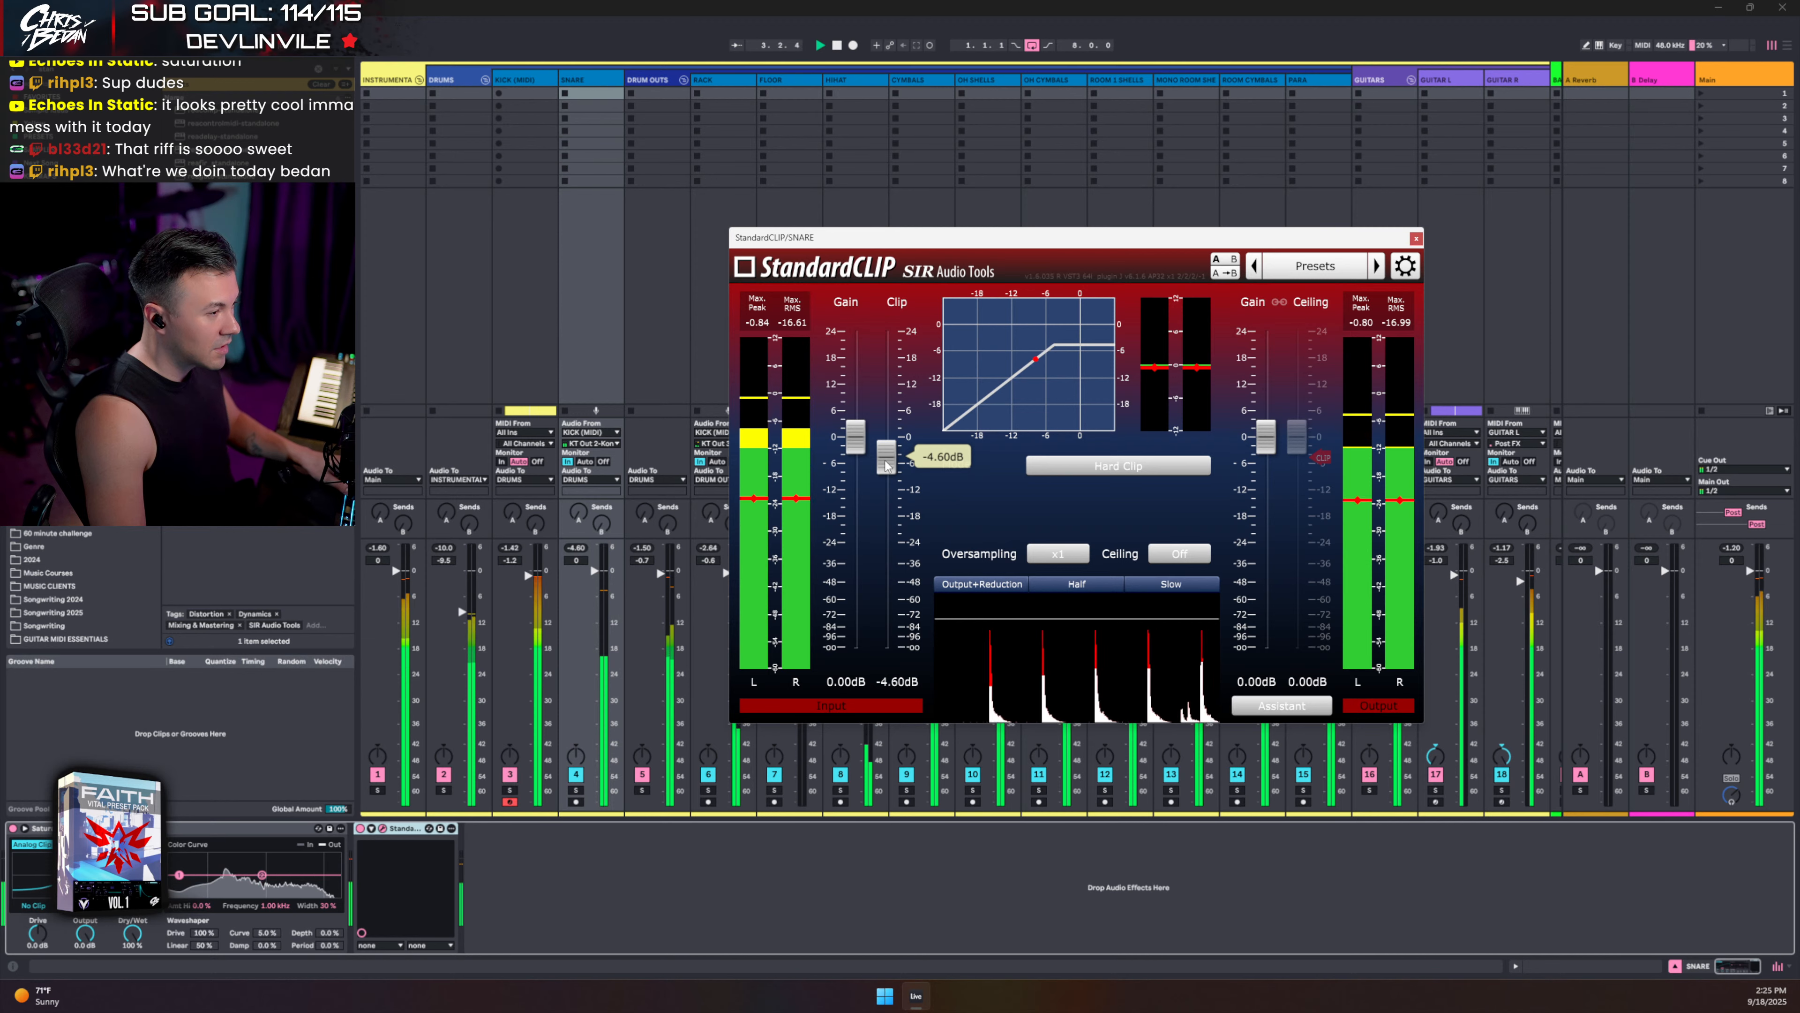
{"action": "mouse_move", "coordinate": [886, 470]}
{"action": "left_mouse_down"}
{"action": "mouse_move", "coordinate": [883, 428]}
{"action": "mouse_move", "coordinate": [879, 464]}
{"action": "left_mouse_up"}
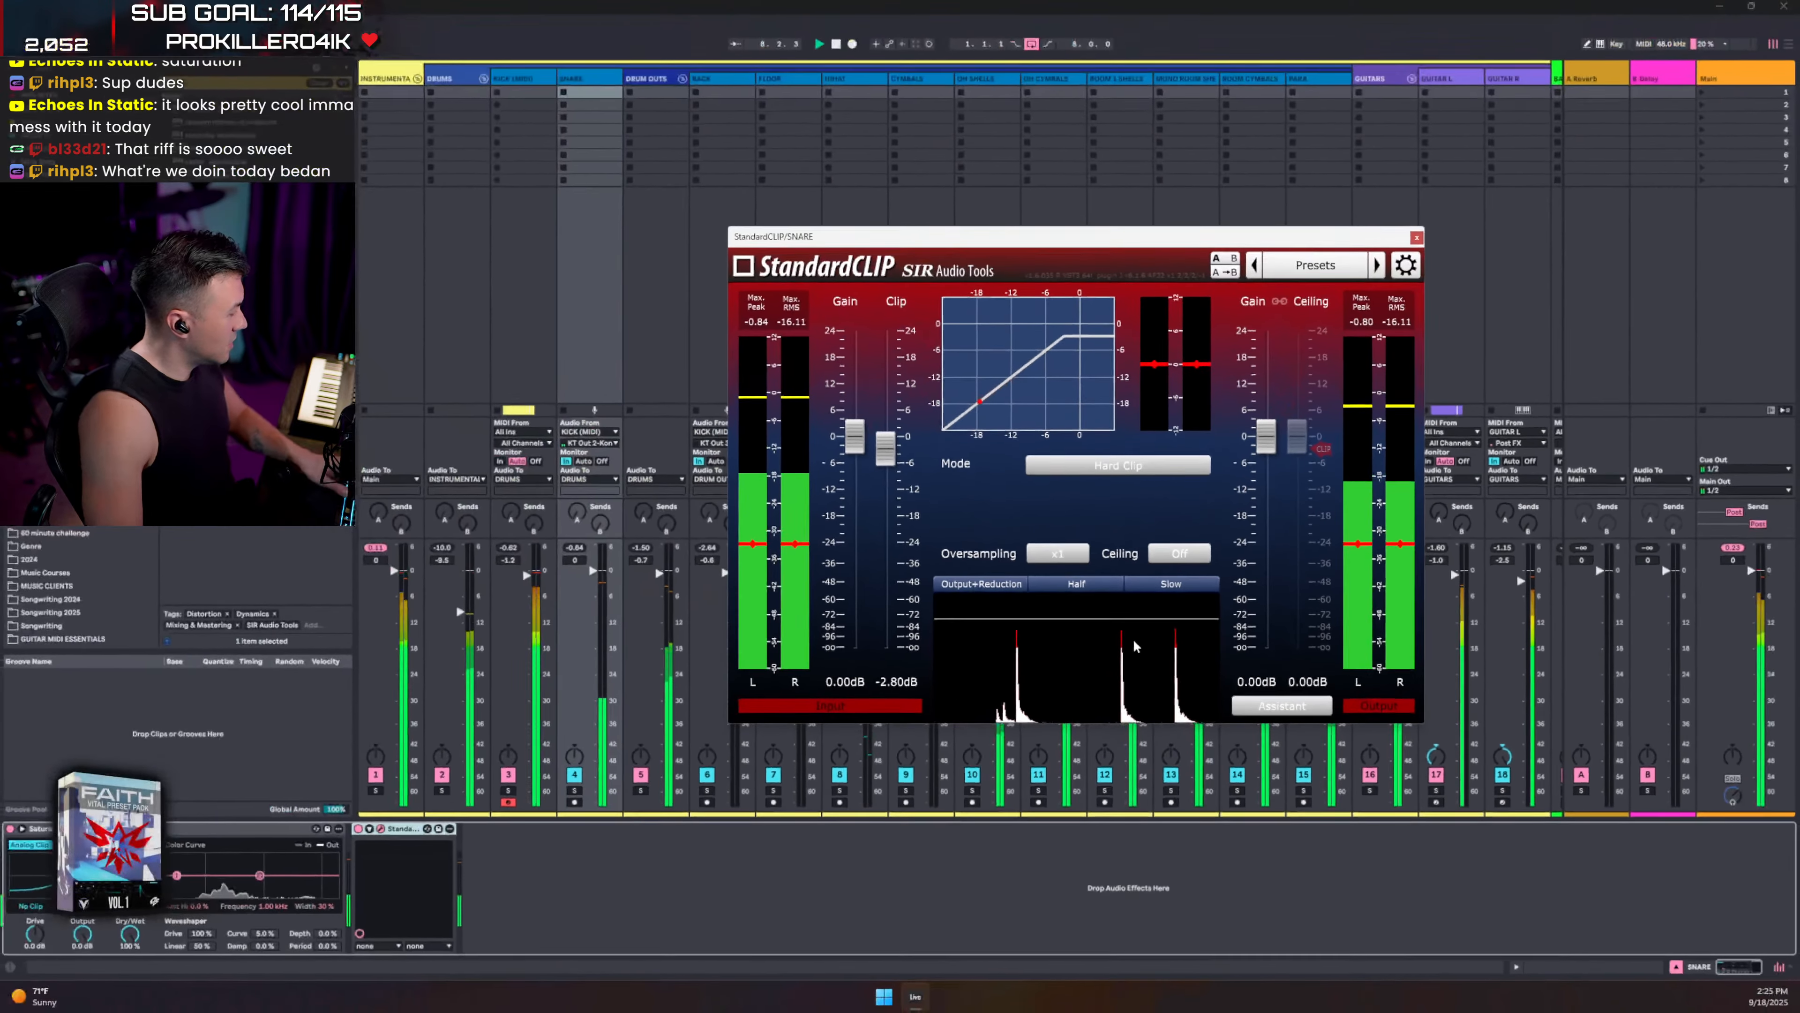
{"action": "left_click", "coordinate": [1416, 238]}
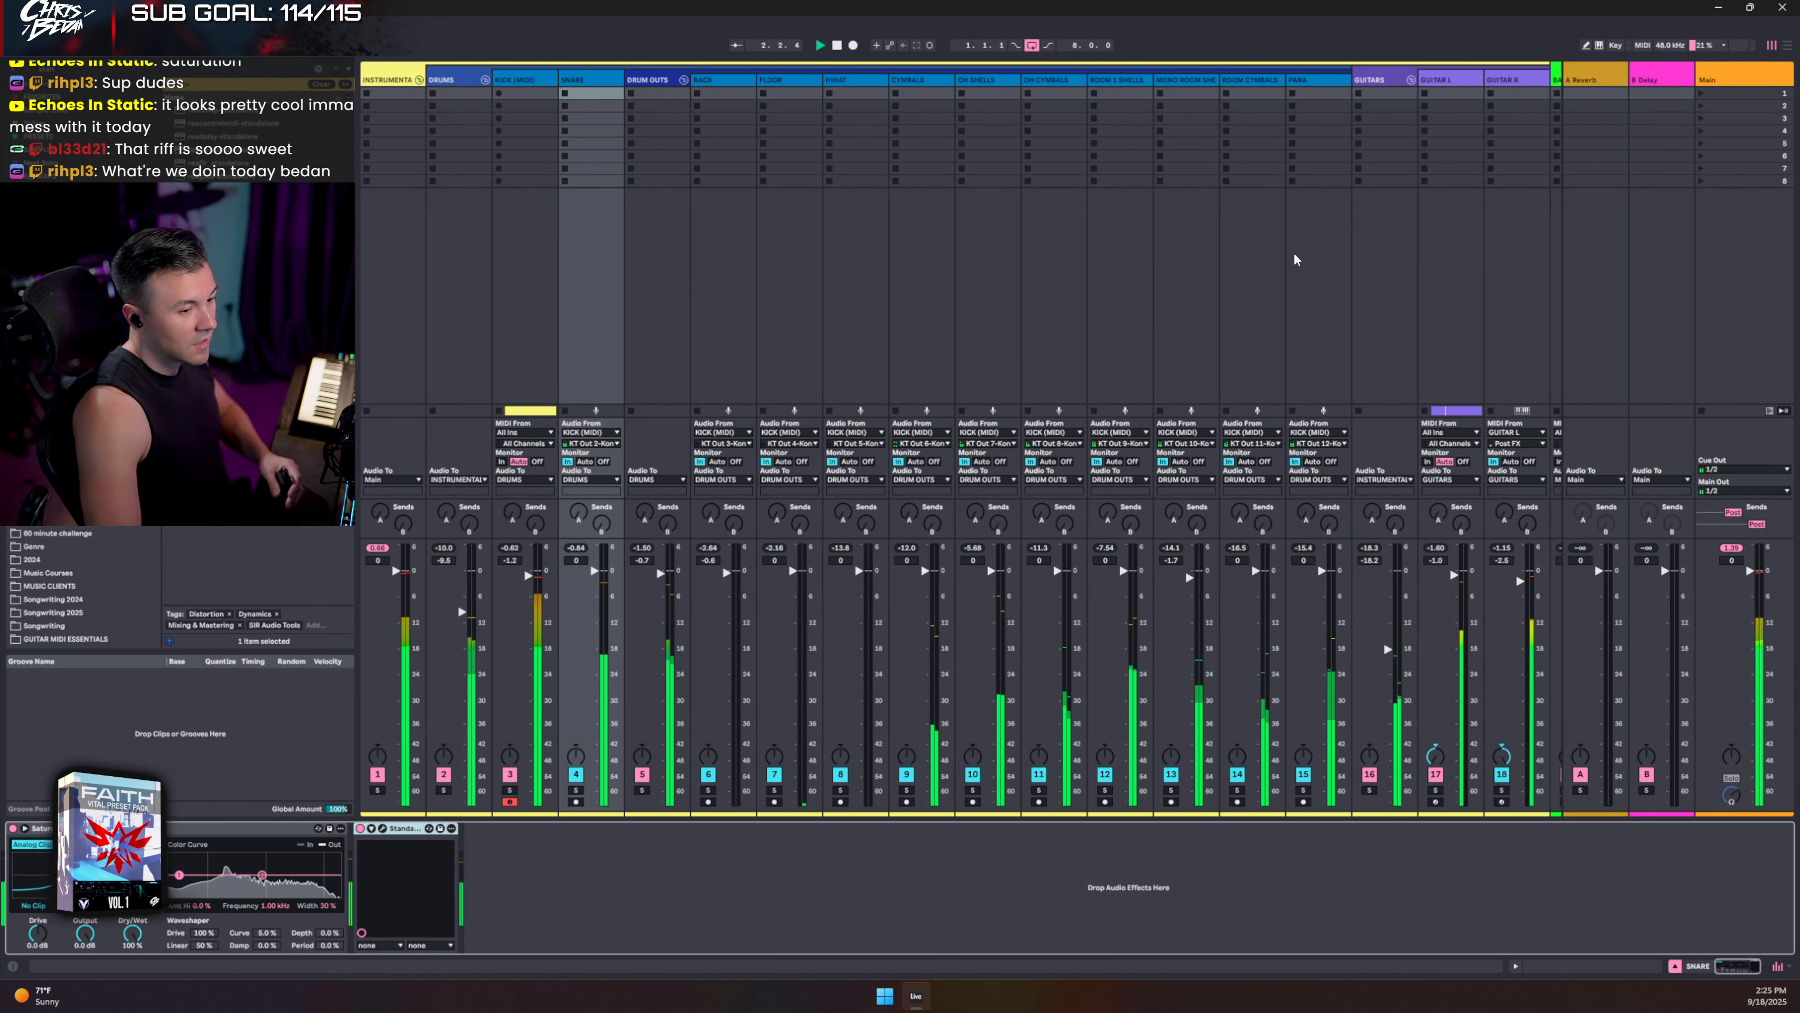
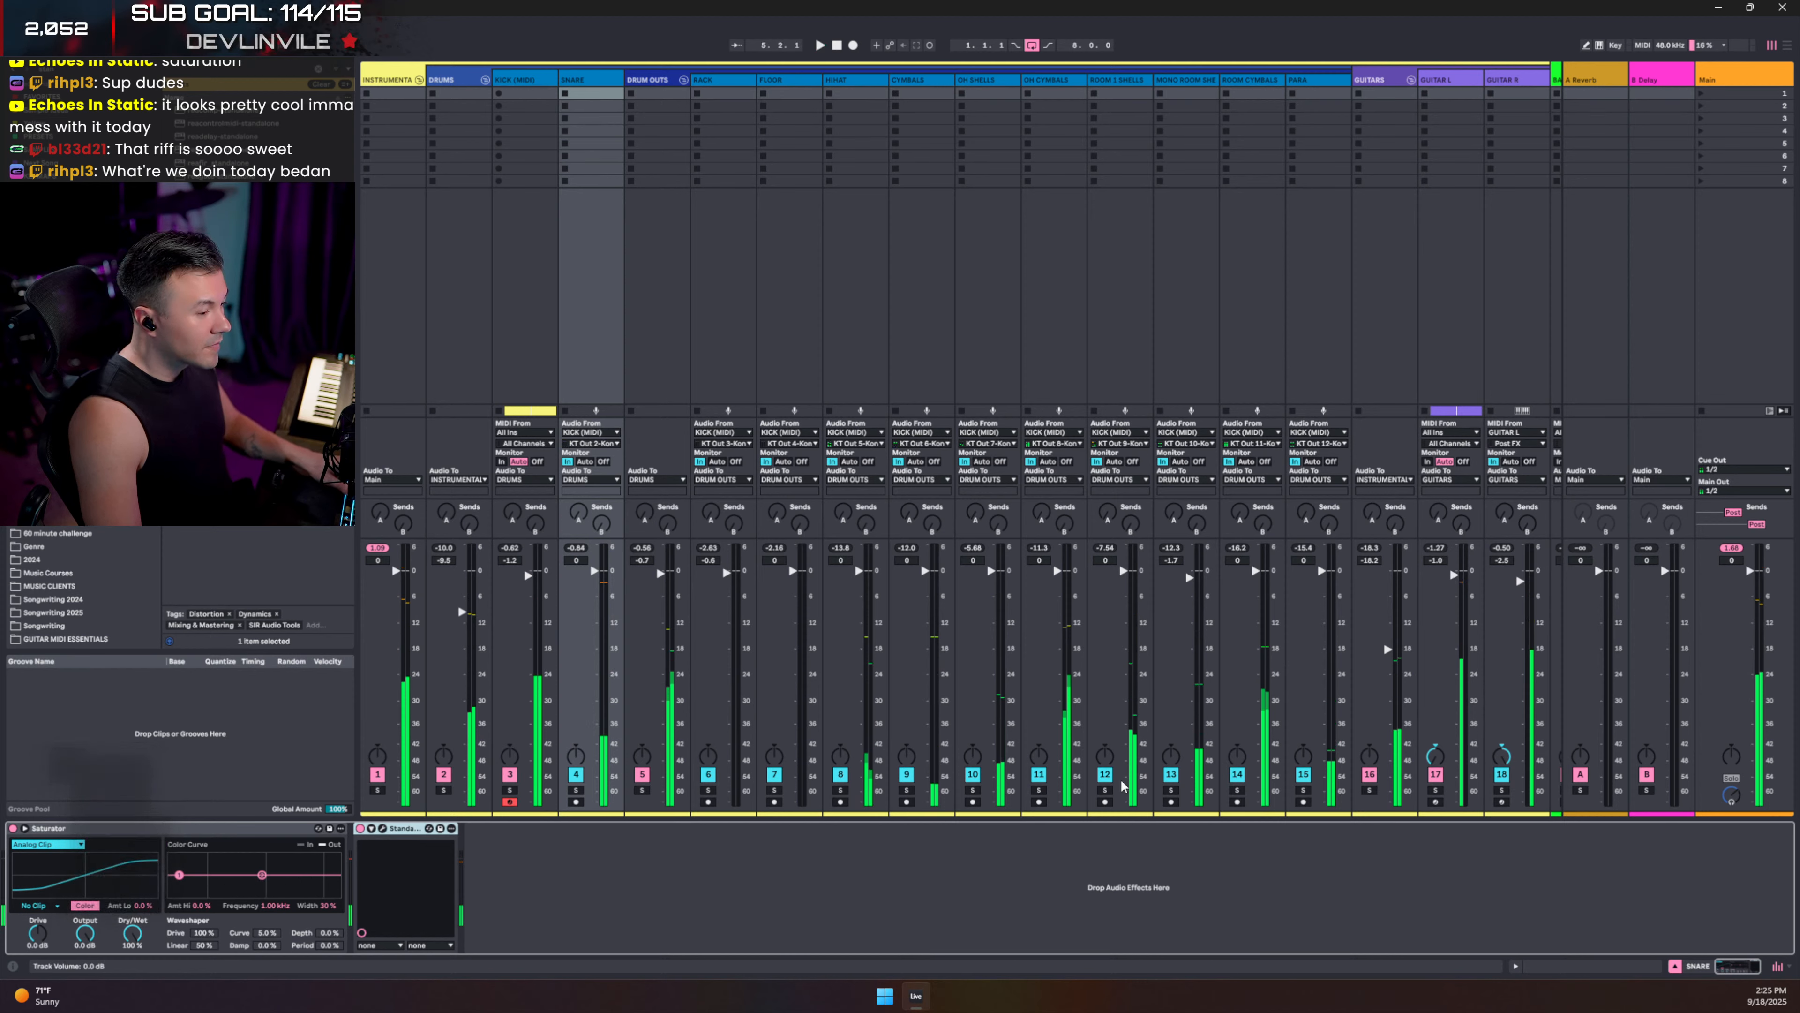
- Solo ROOM 1 SHELLS, compare briefly with OH CYMBALS soloed, then return the solo to ROOM 1 SHELLS
{"action": "left_click", "coordinate": [1104, 790]}
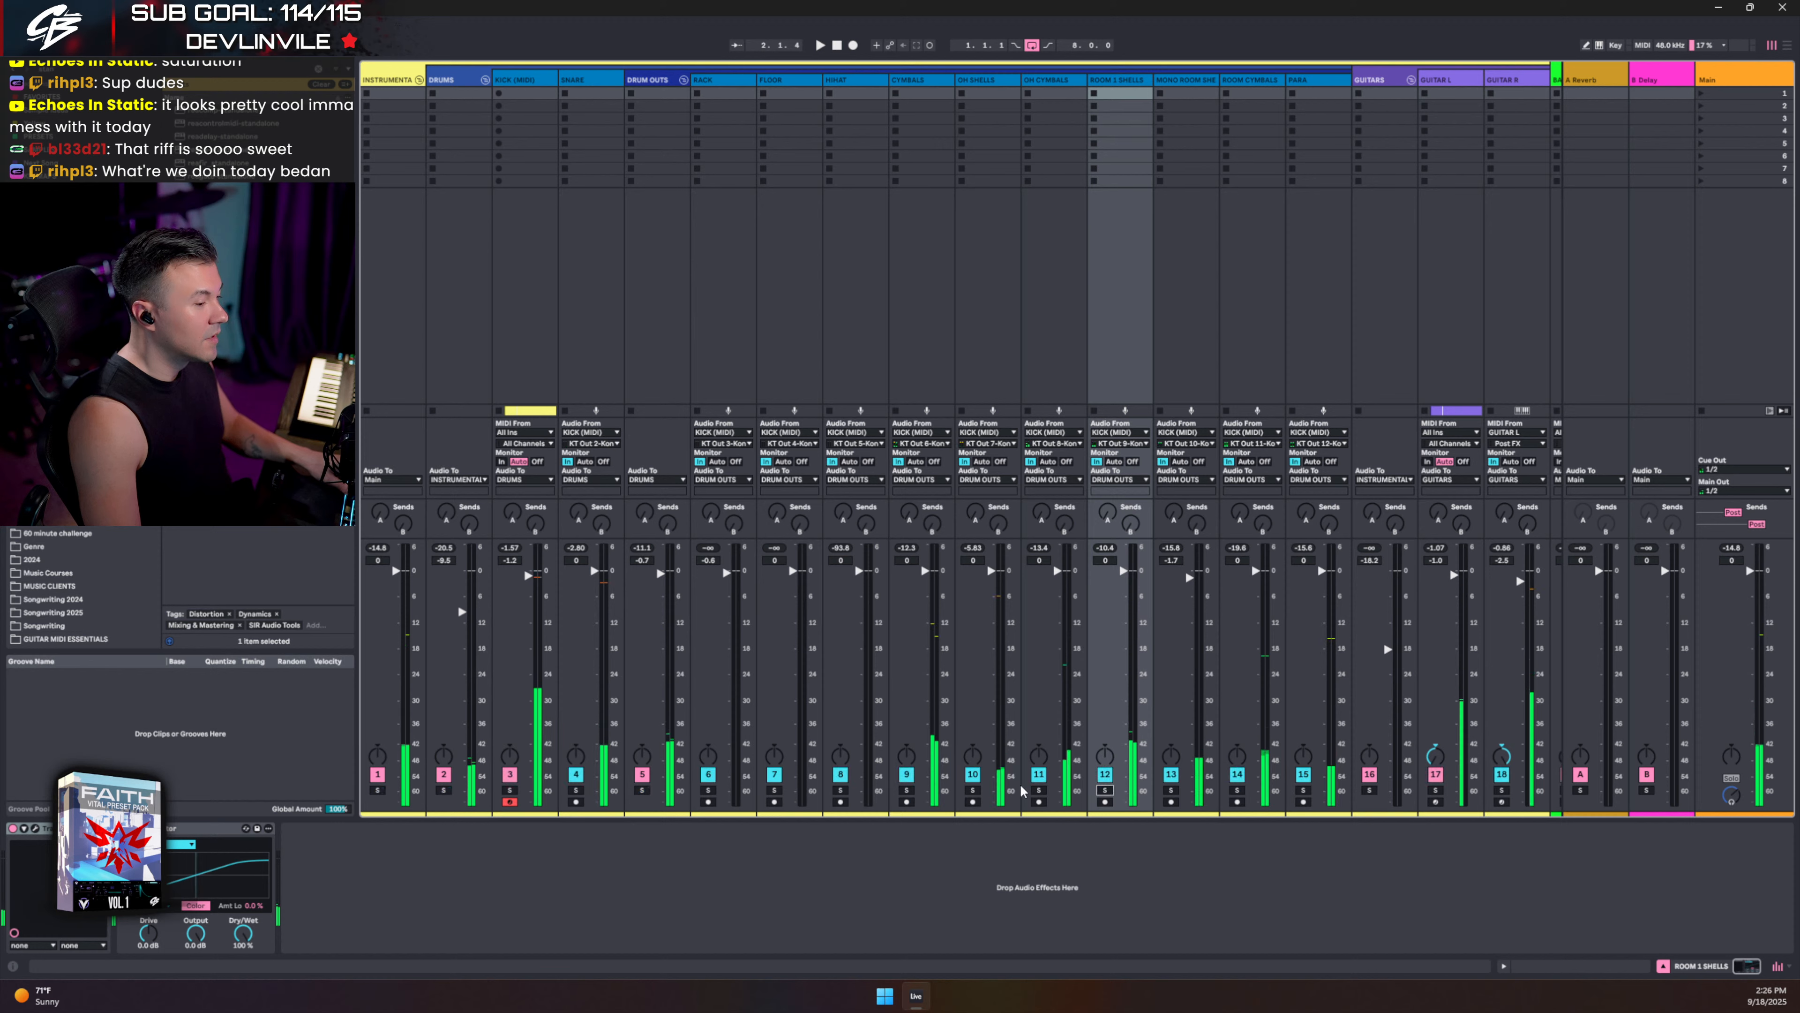
{"action": "left_click", "coordinate": [1039, 790]}
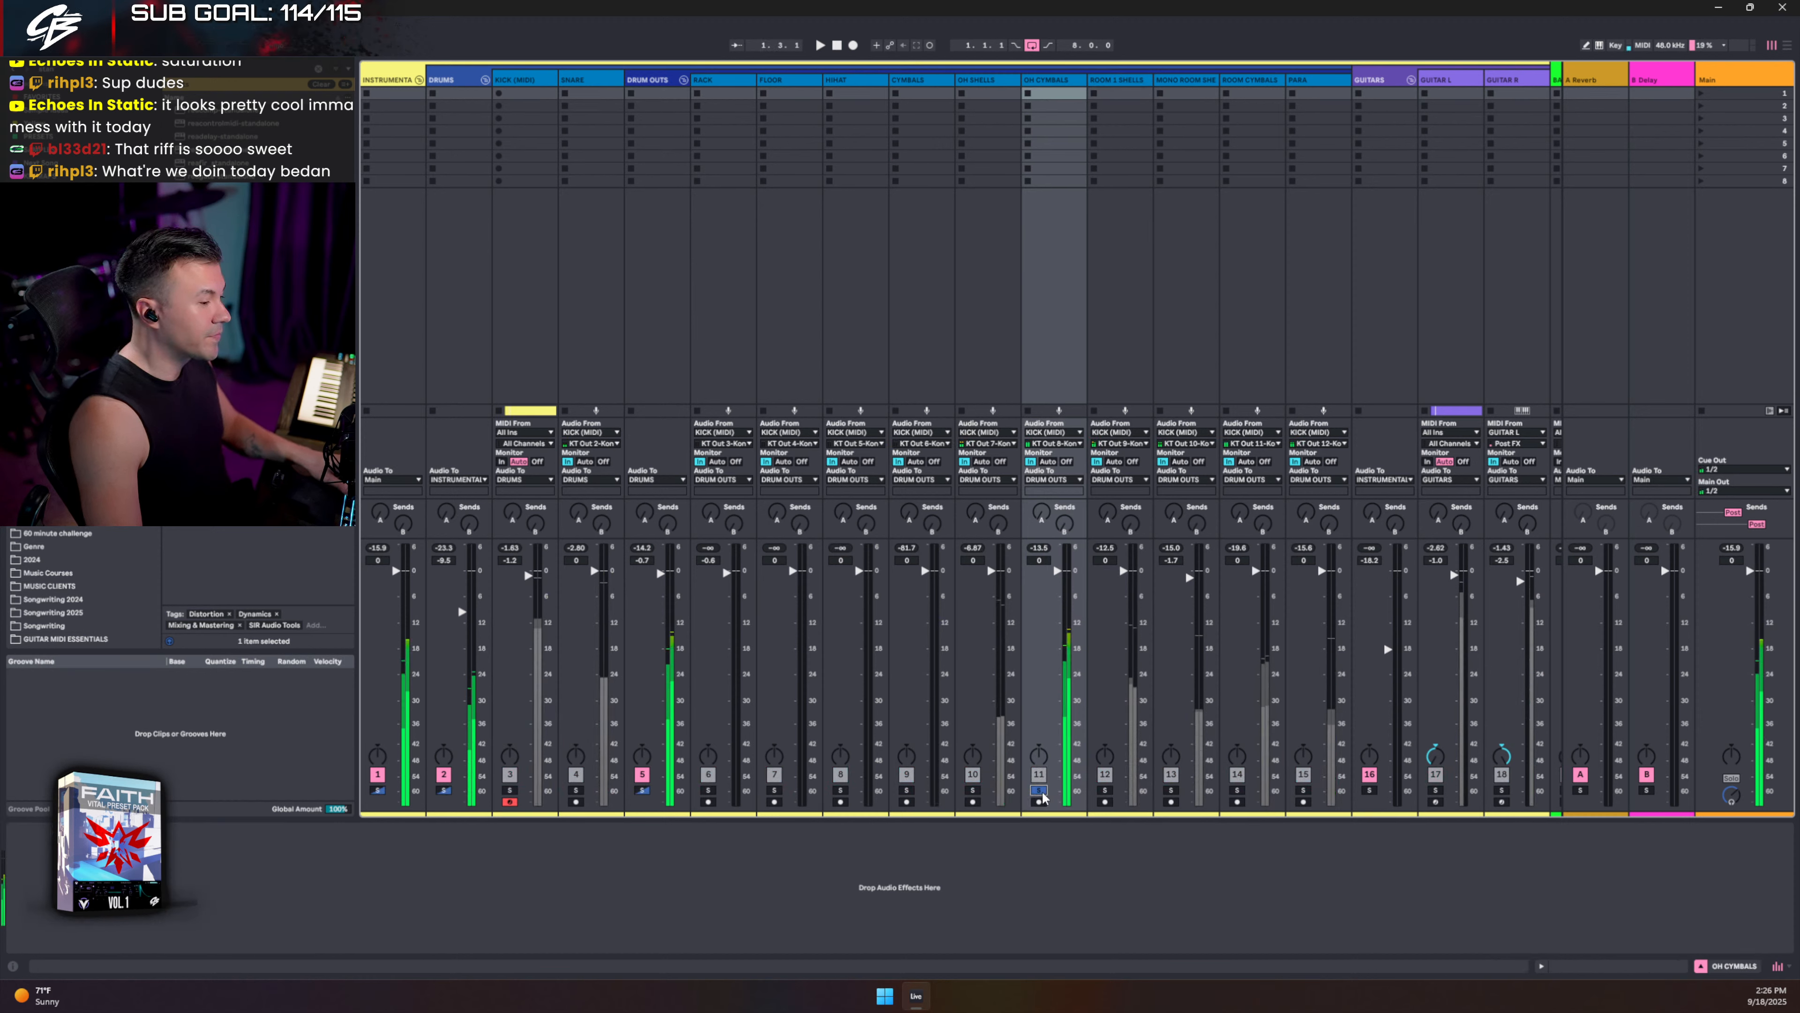
{"action": "left_click", "coordinate": [1104, 790]}
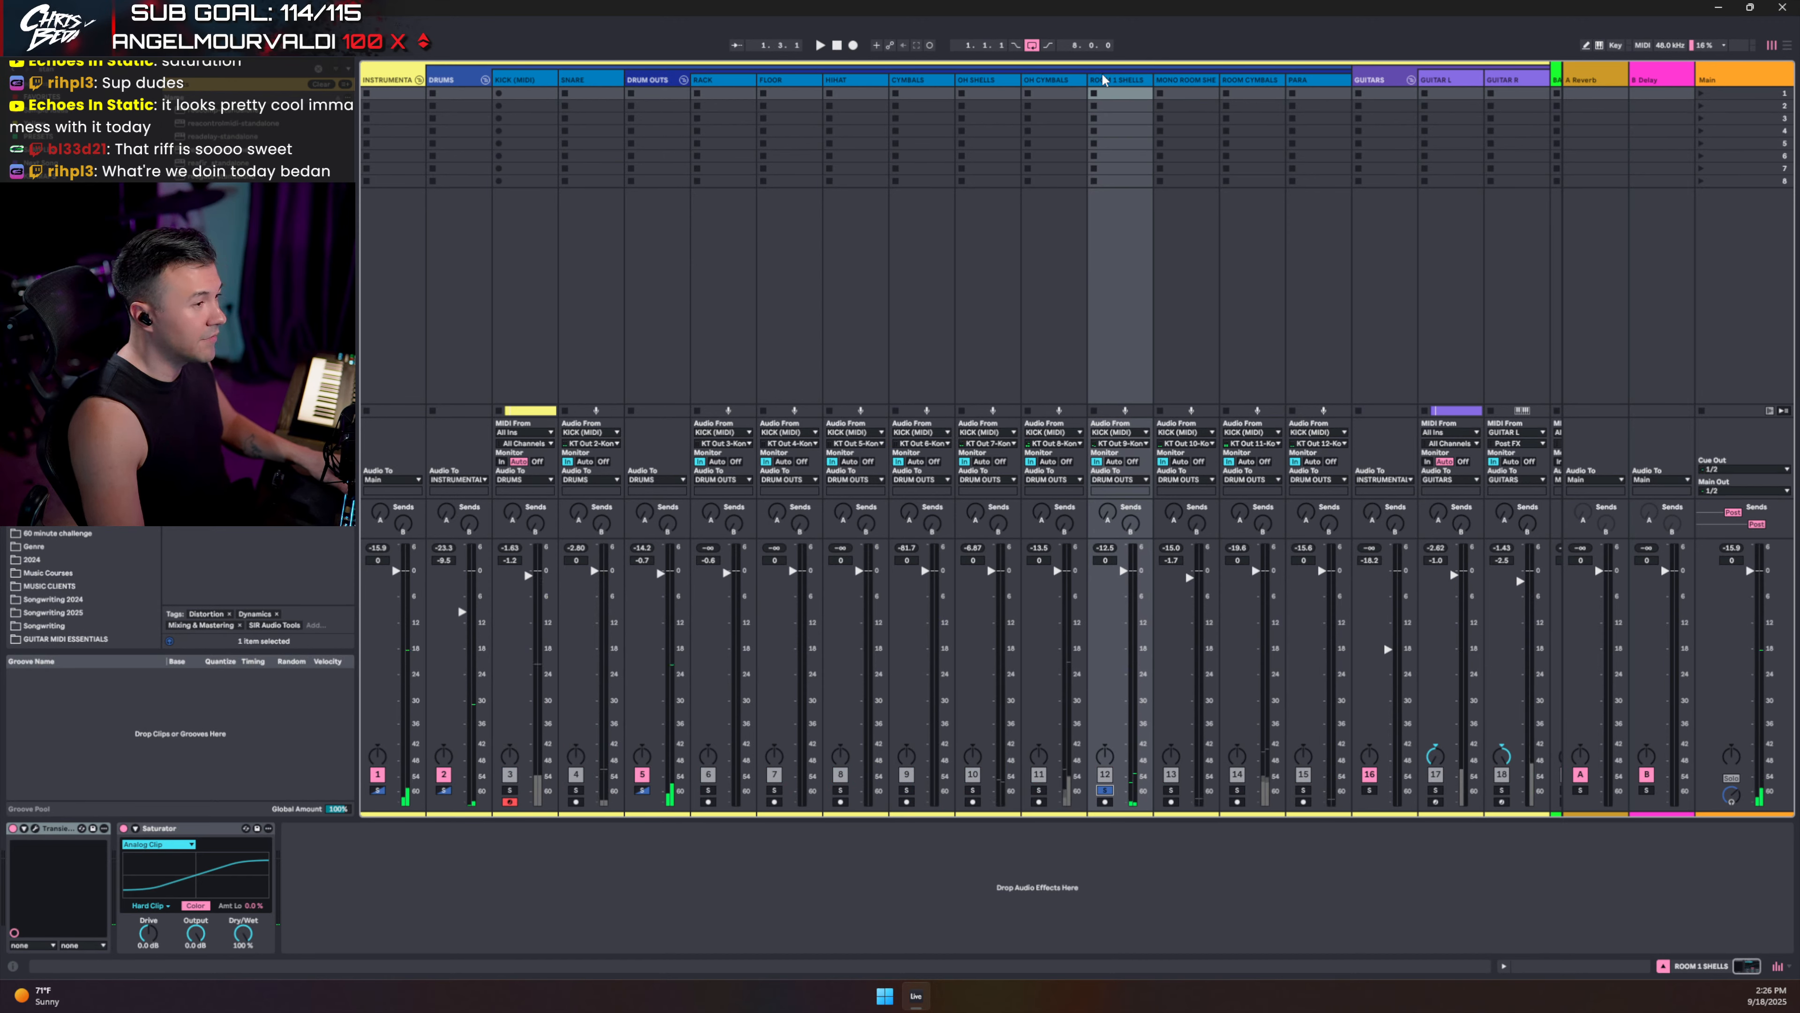
- Search the browser for 'l1' and place the L1 limiter at the start of the ROOM 1 SHELLS chain
{"action": "left_click", "coordinate": [1113, 80]}
{"action": "left_click", "coordinate": [65, 74]}
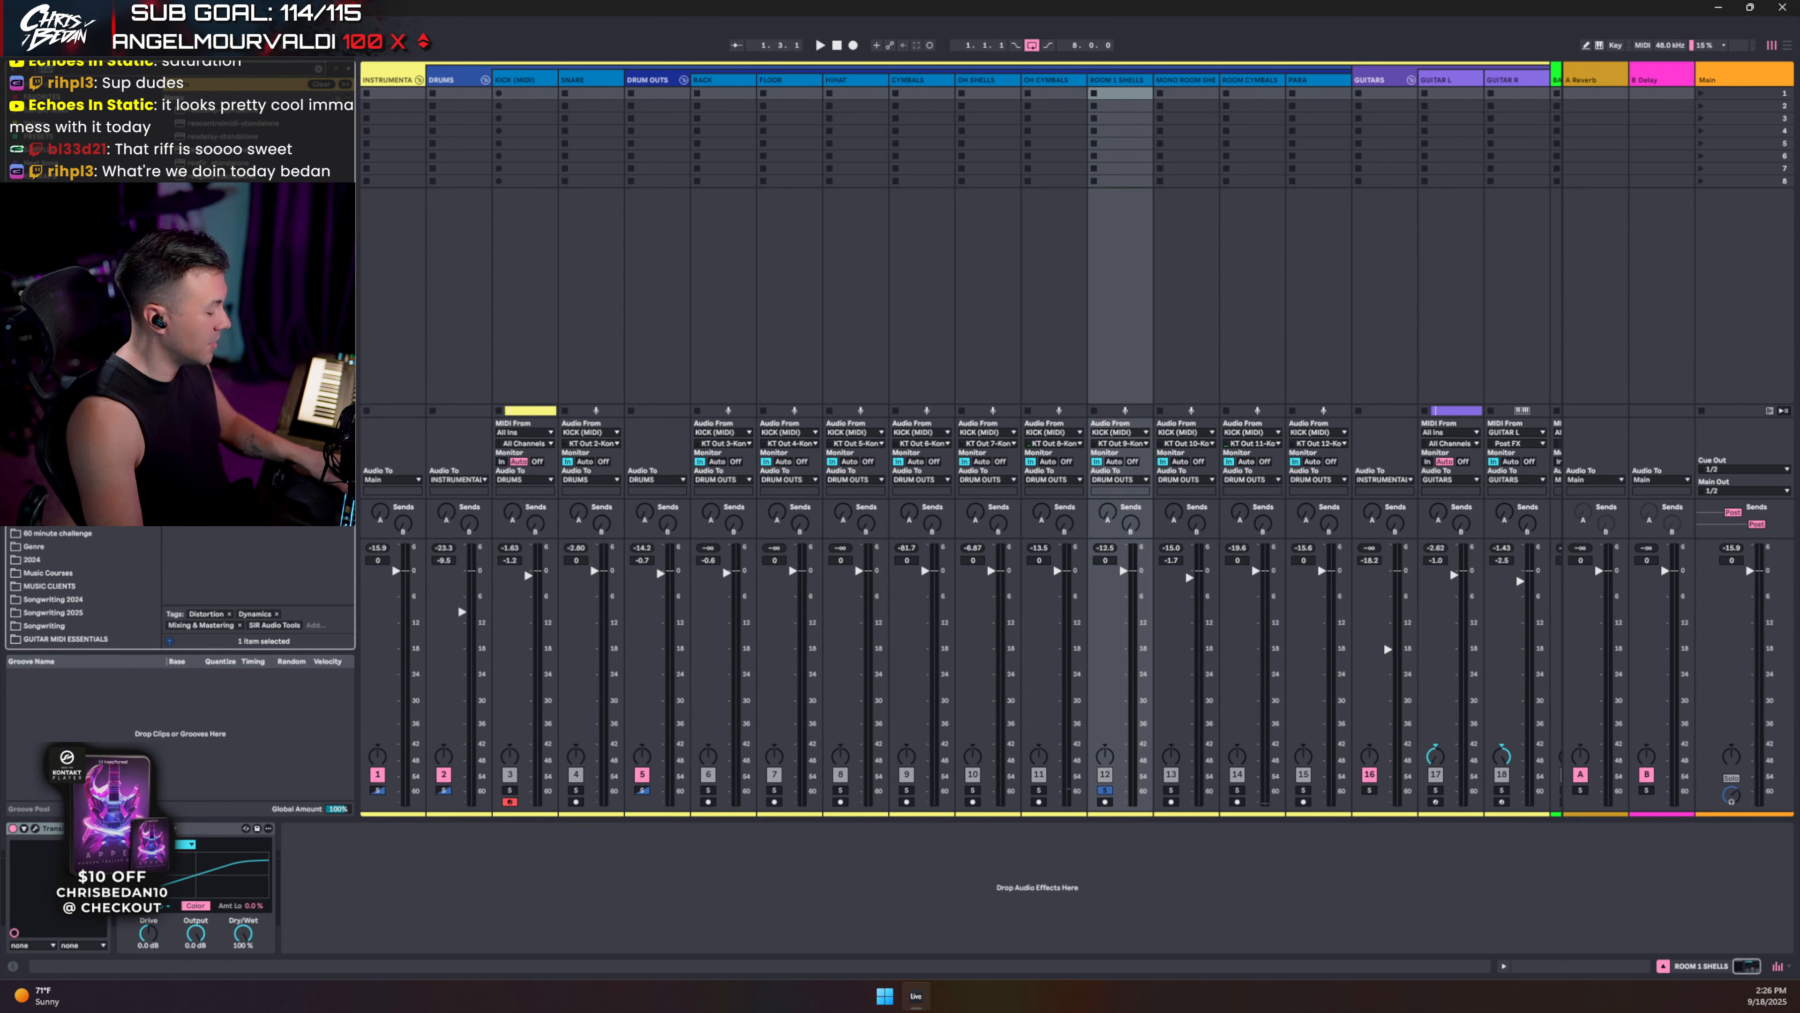
{"action": "type", "text": "l1"}
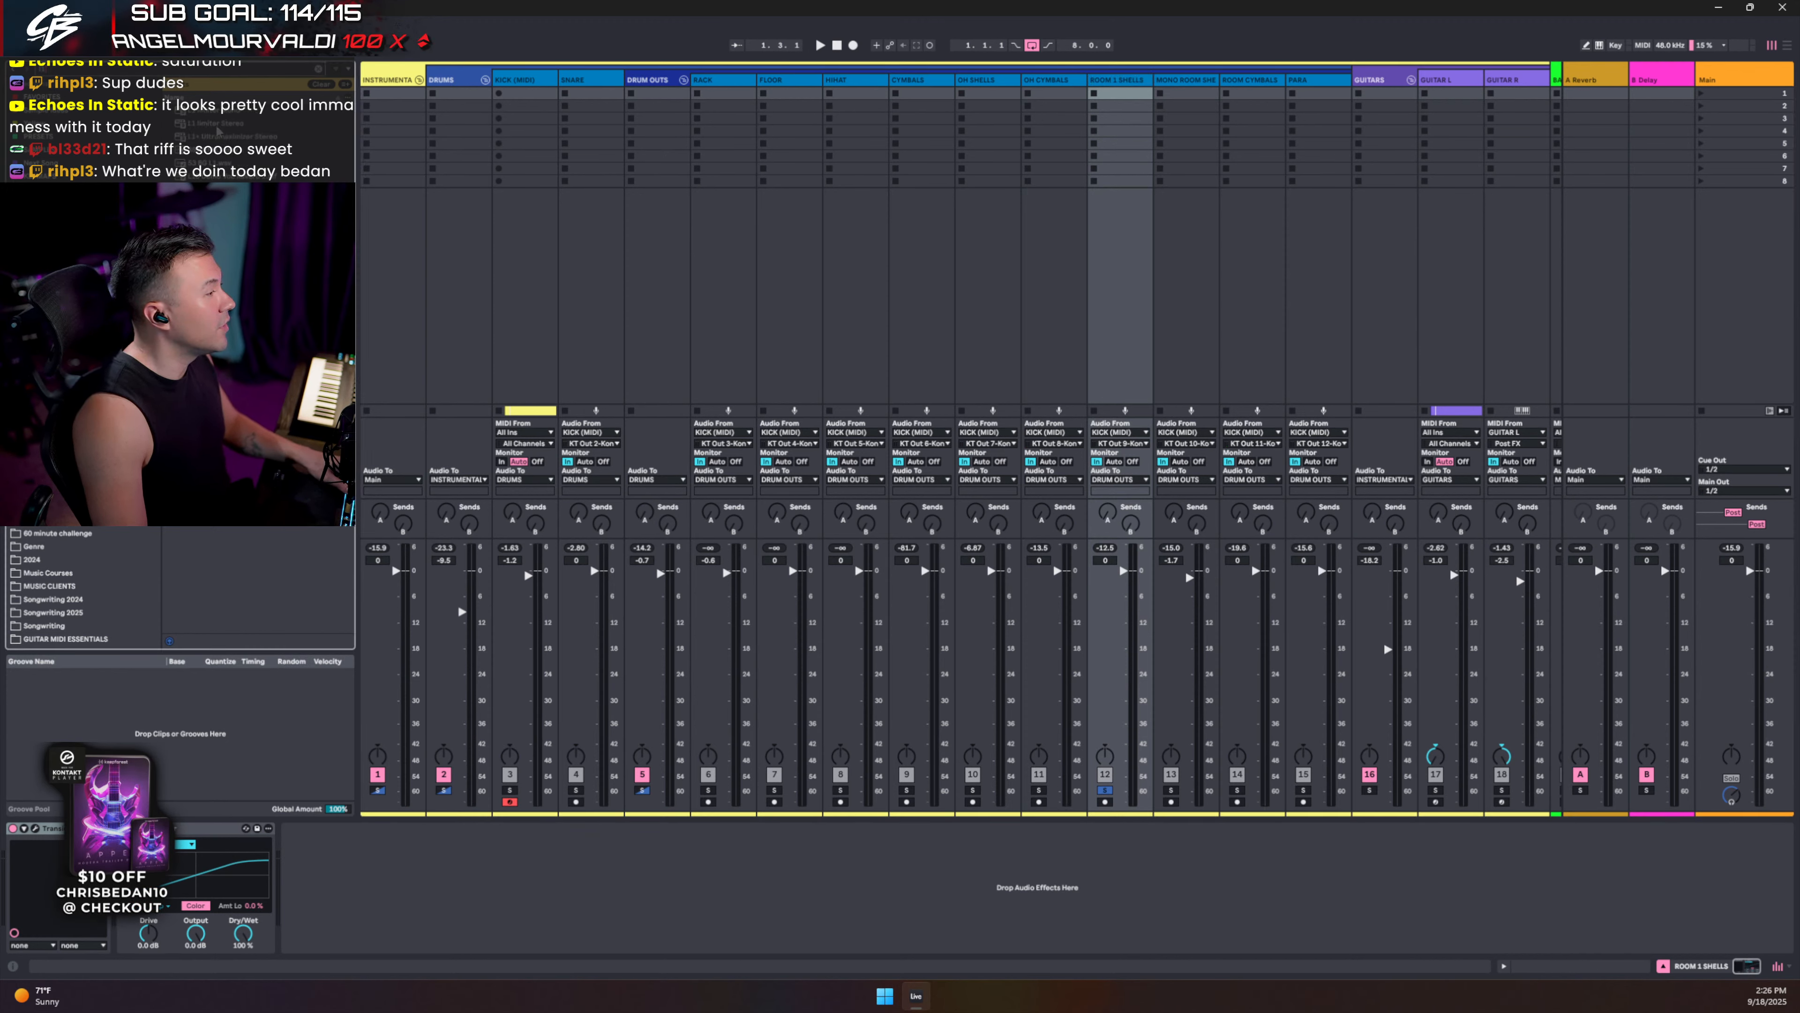
{"action": "left_click_drag", "start_coordinate": [216, 126], "coordinate": [119, 908]}
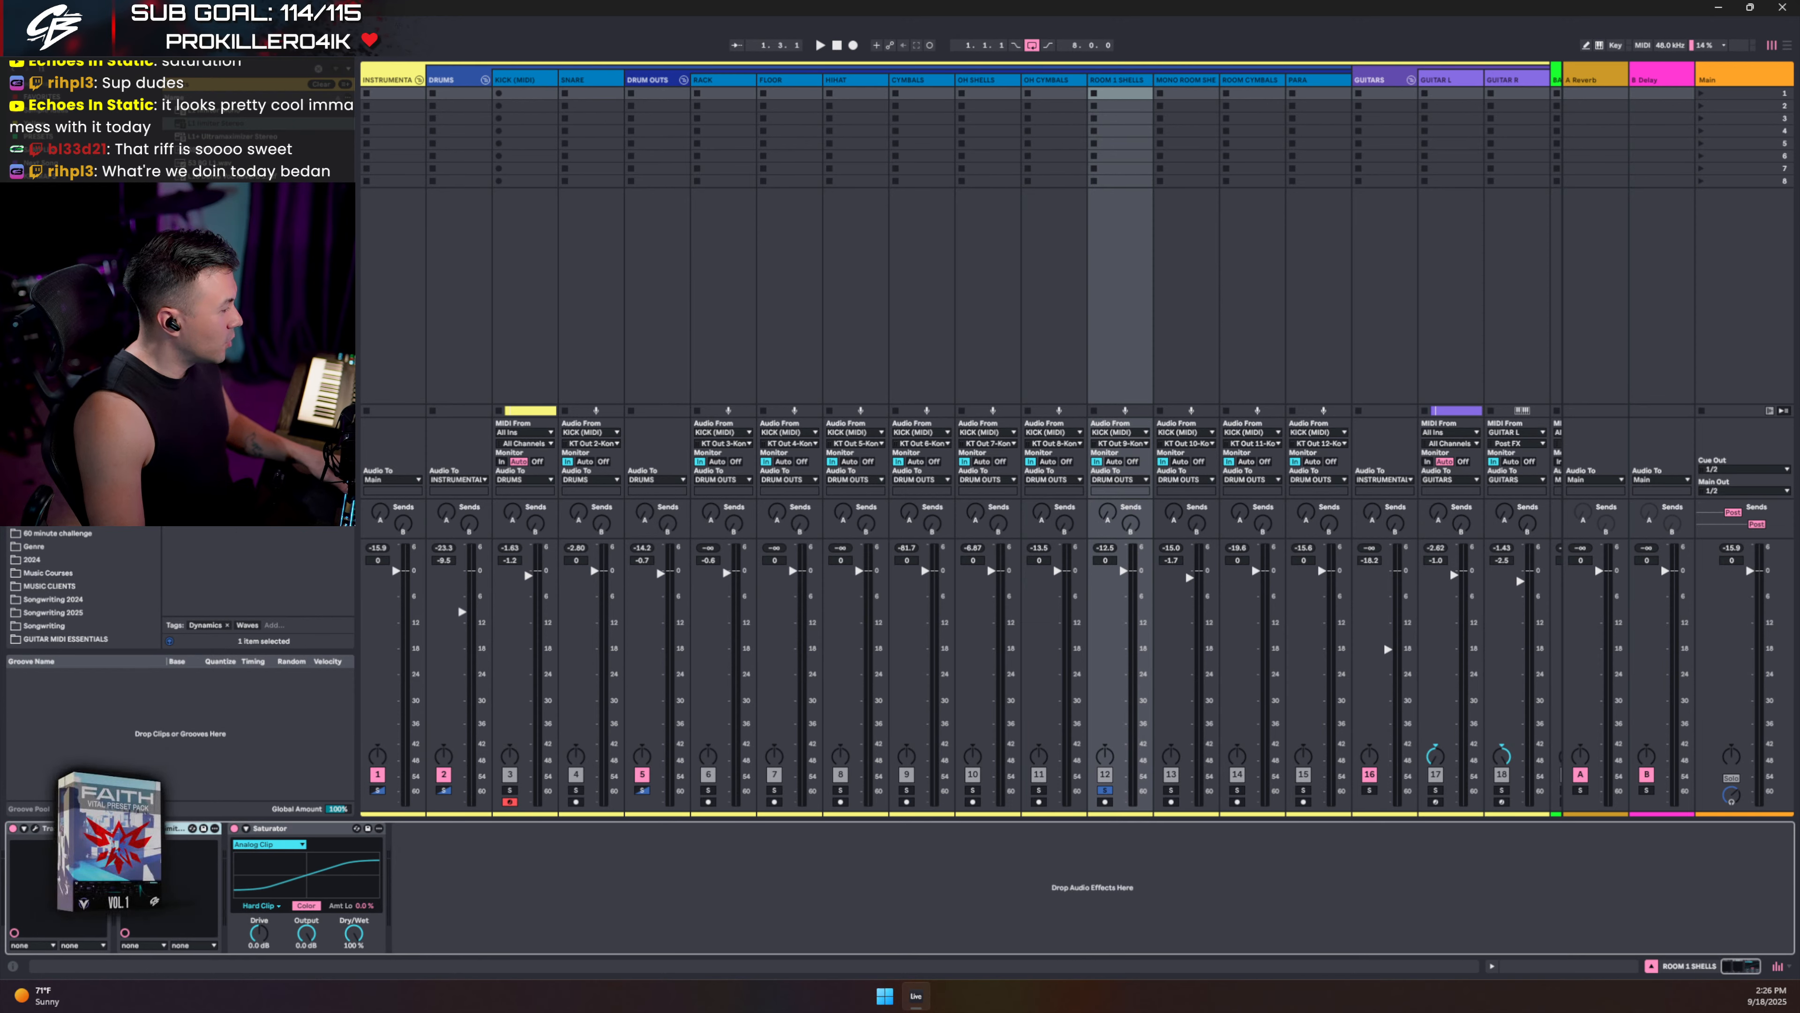
{"action": "left_click_drag", "start_coordinate": [155, 829], "coordinate": [22, 853]}
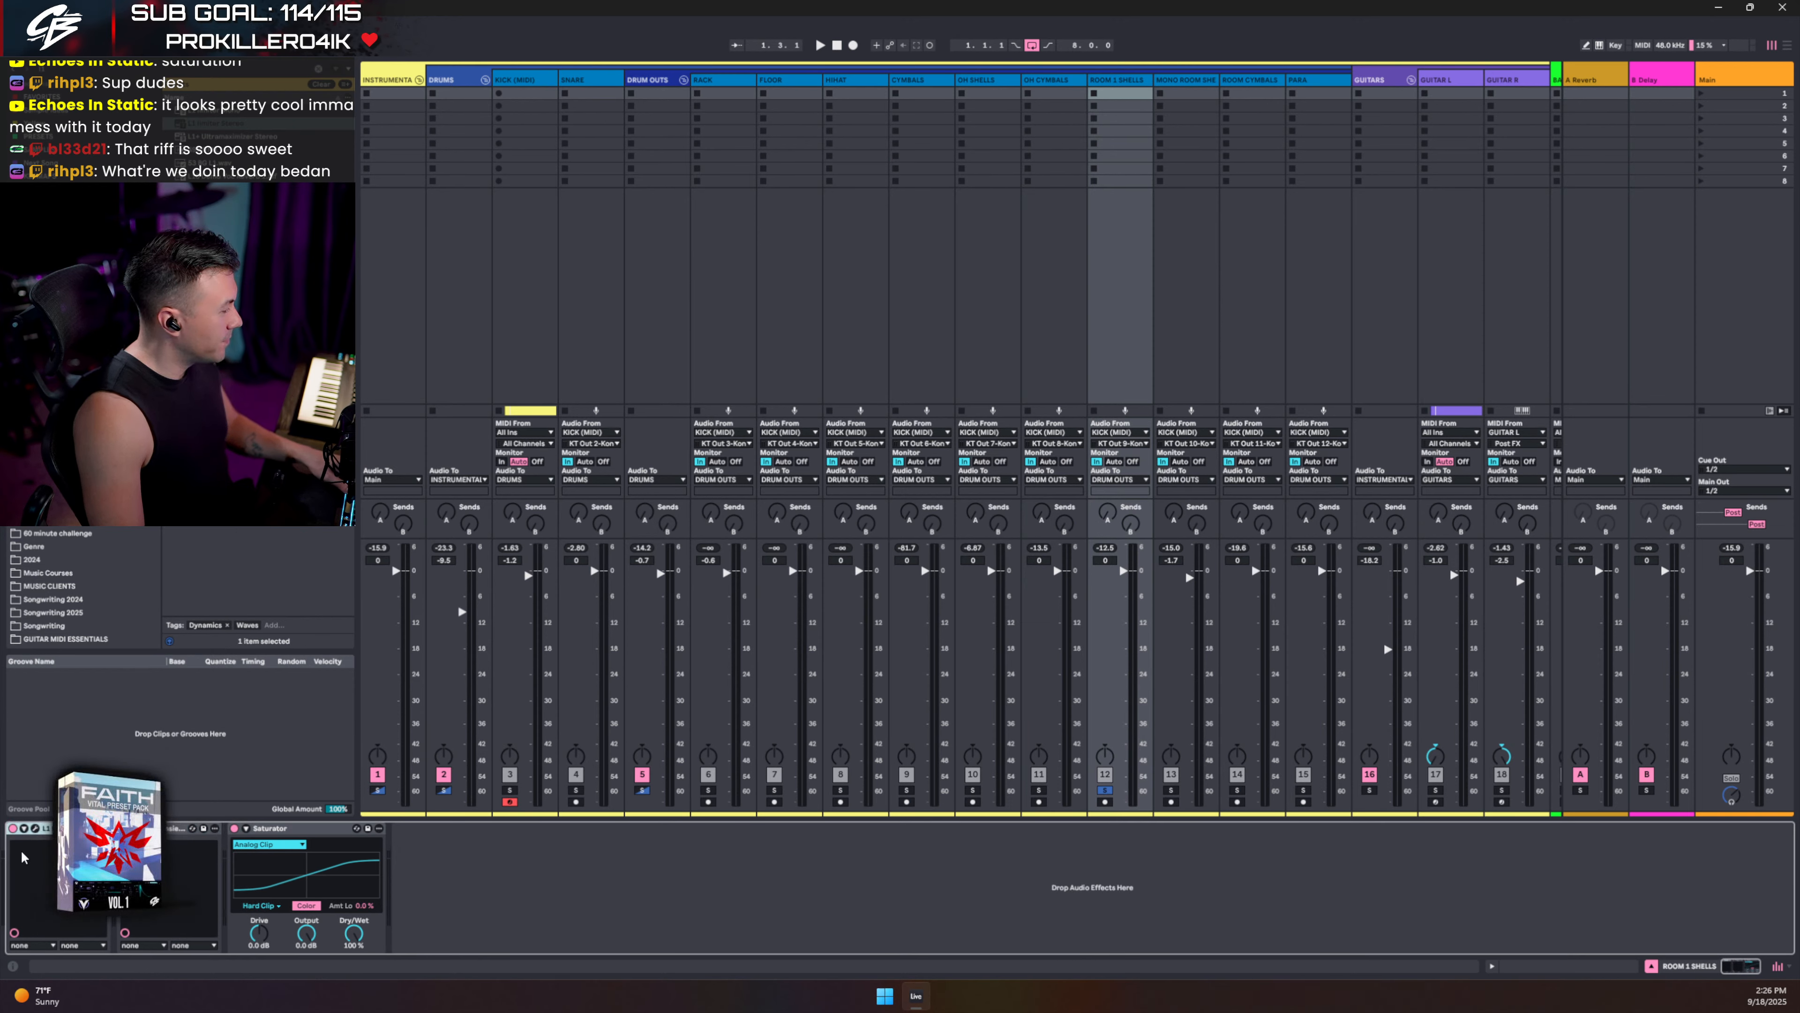
- Lower the L1 threshold to about -16.8 dB while listening, then unsolo ROOM 1 SHELLS and play the mix
{"action": "left_click", "coordinate": [36, 829]}
{"action": "left_click_drag", "start_coordinate": [1586, 252], "coordinate": [909, 338]}
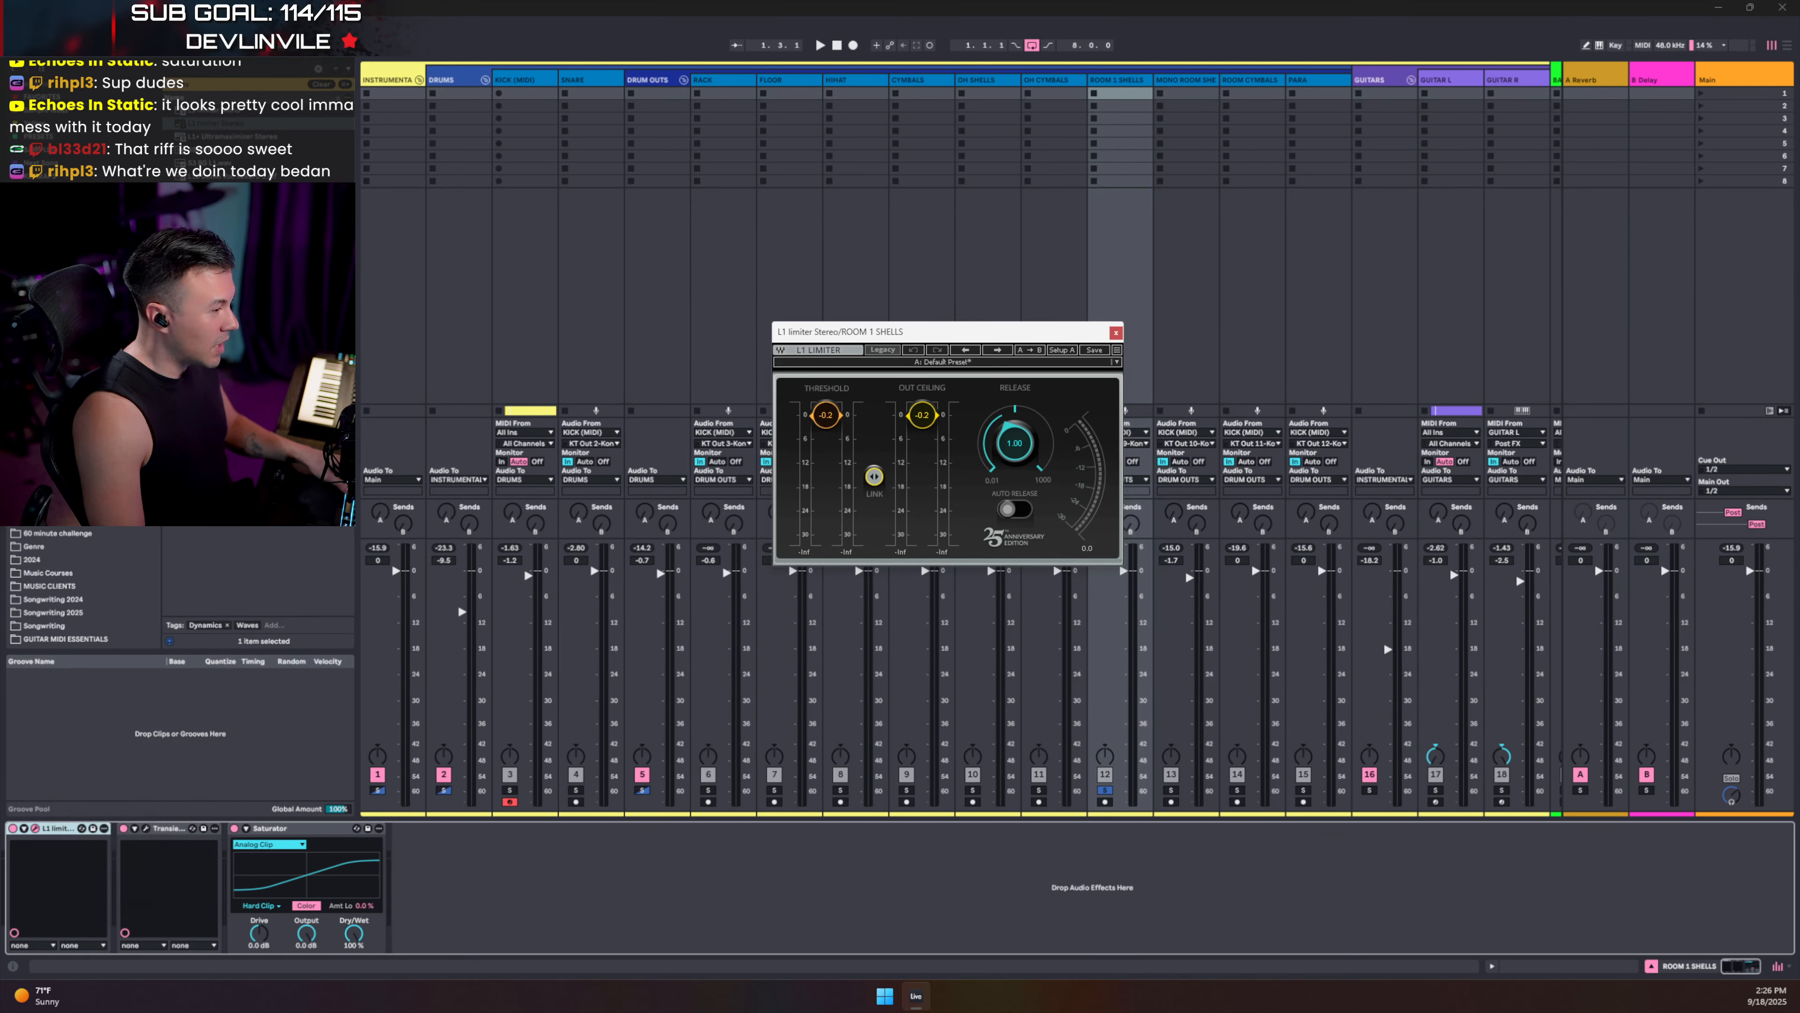
{"action": "left_click_drag", "start_coordinate": [874, 476], "coordinate": [874, 476]}
{"action": "key", "text": "space"}
{"action": "left_click", "coordinate": [23, 828]}
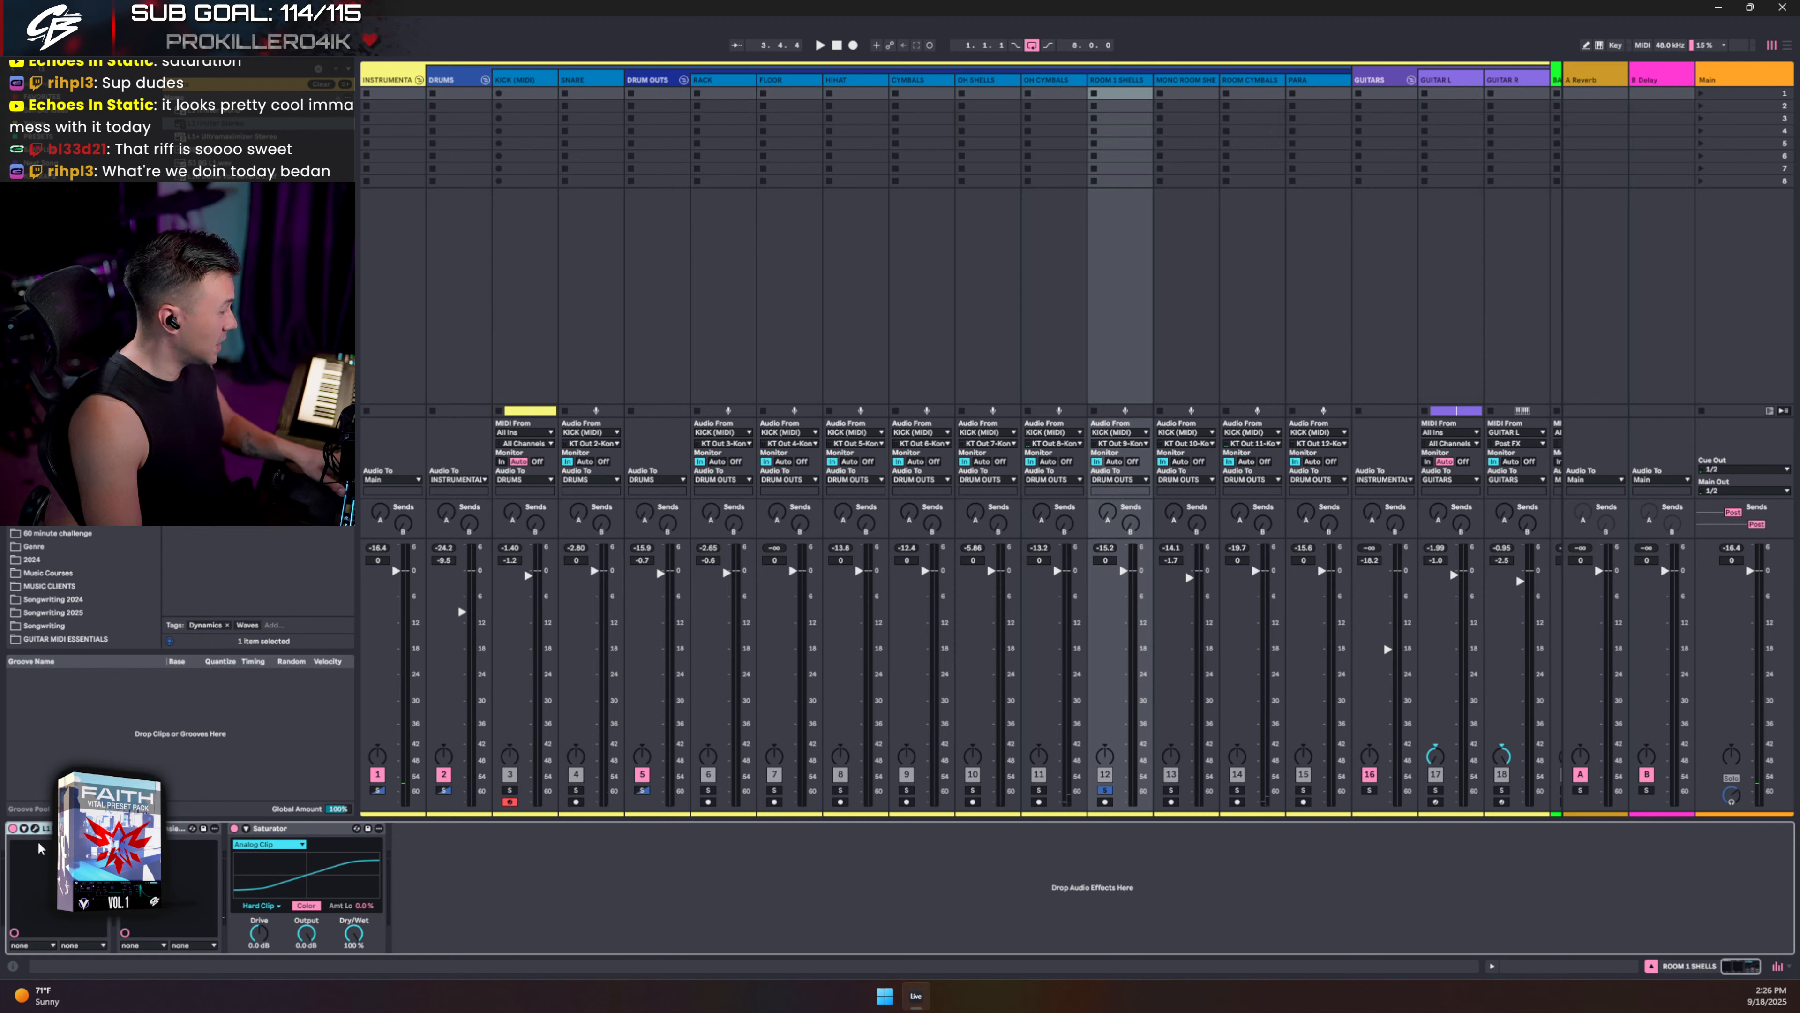
{"action": "left_click", "coordinate": [1106, 791]}
{"action": "key", "text": "space"}
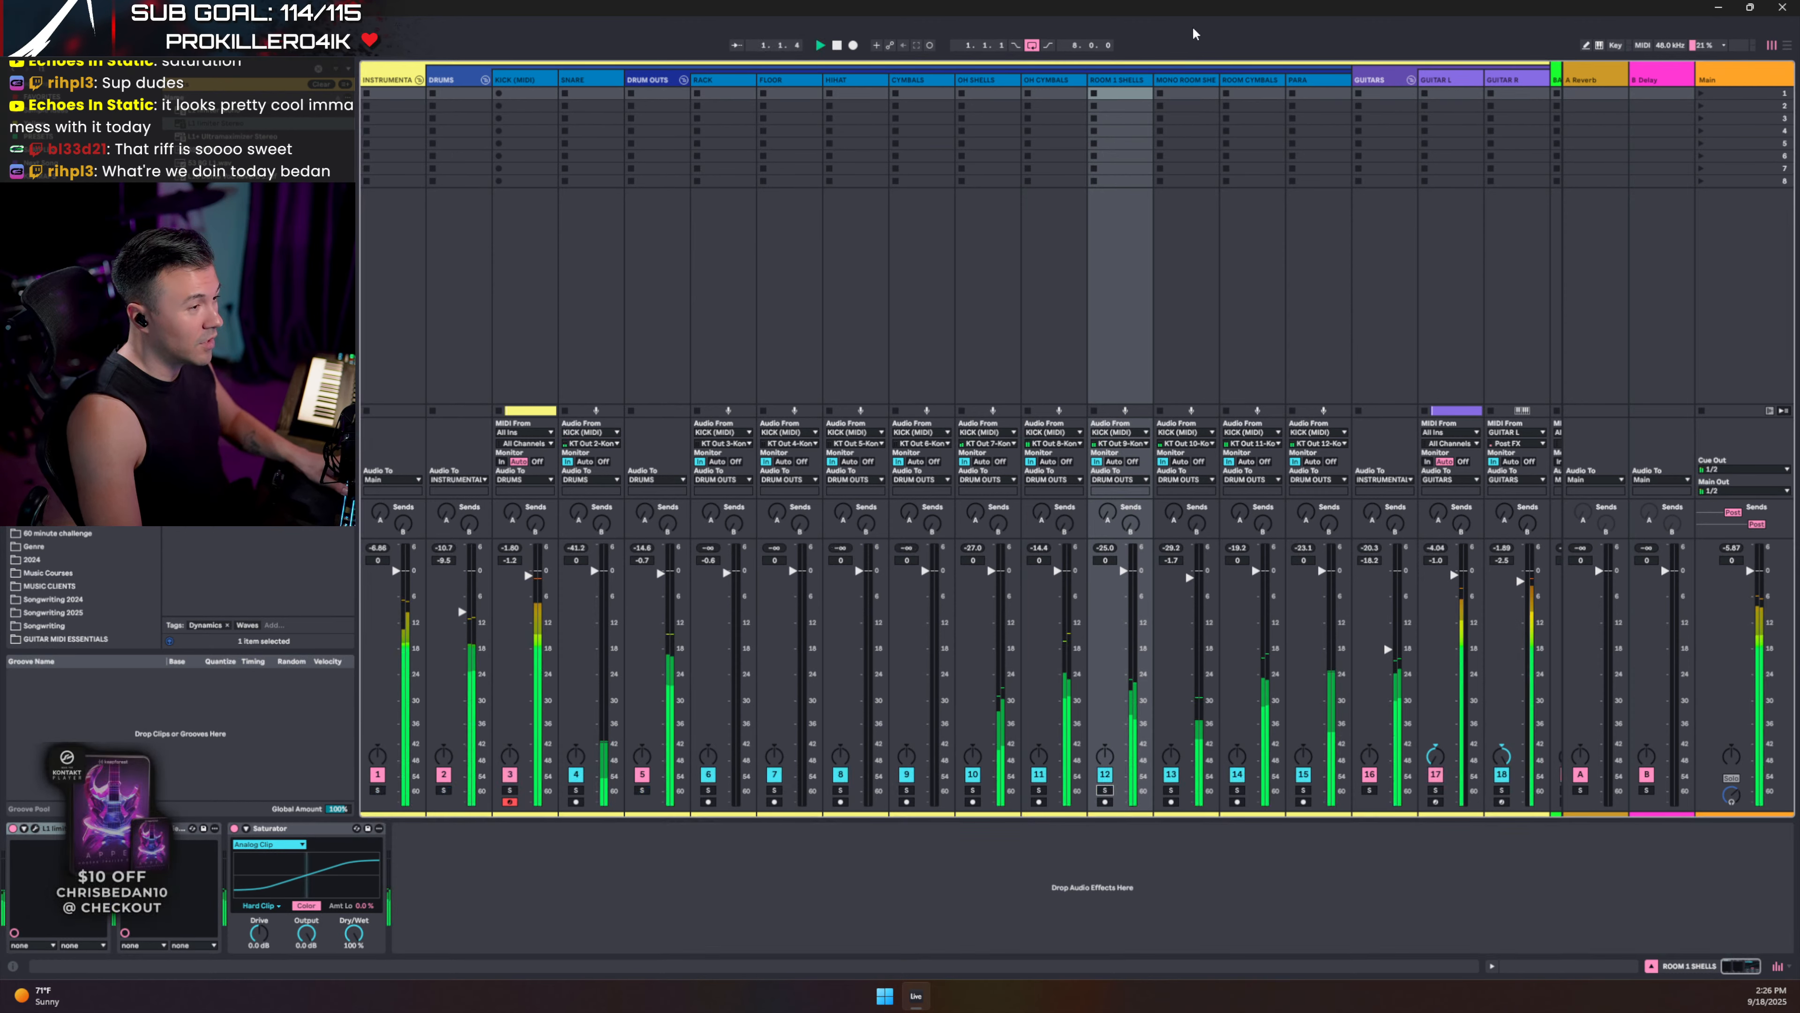
- Select MONO ROOM SHELLS, solo and unsolo it, then solo the PARA track
{"action": "left_click", "coordinate": [1182, 83]}
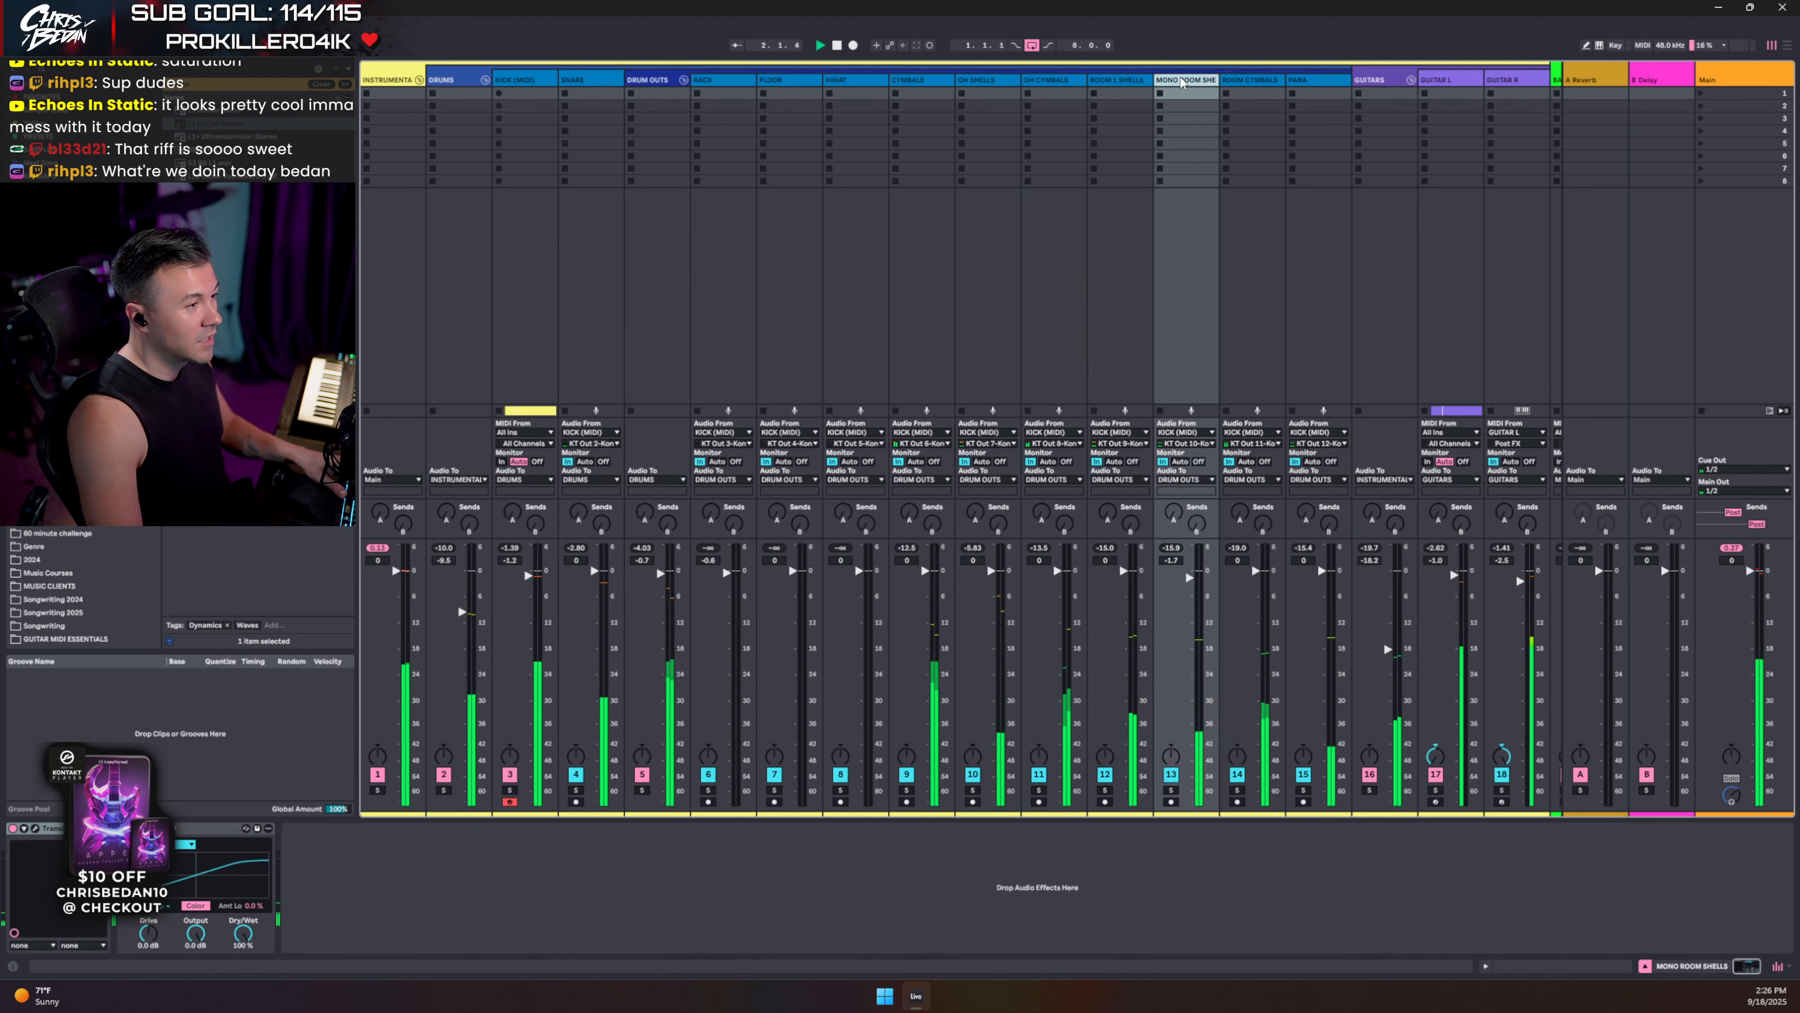
{"action": "left_click", "coordinate": [1172, 790]}
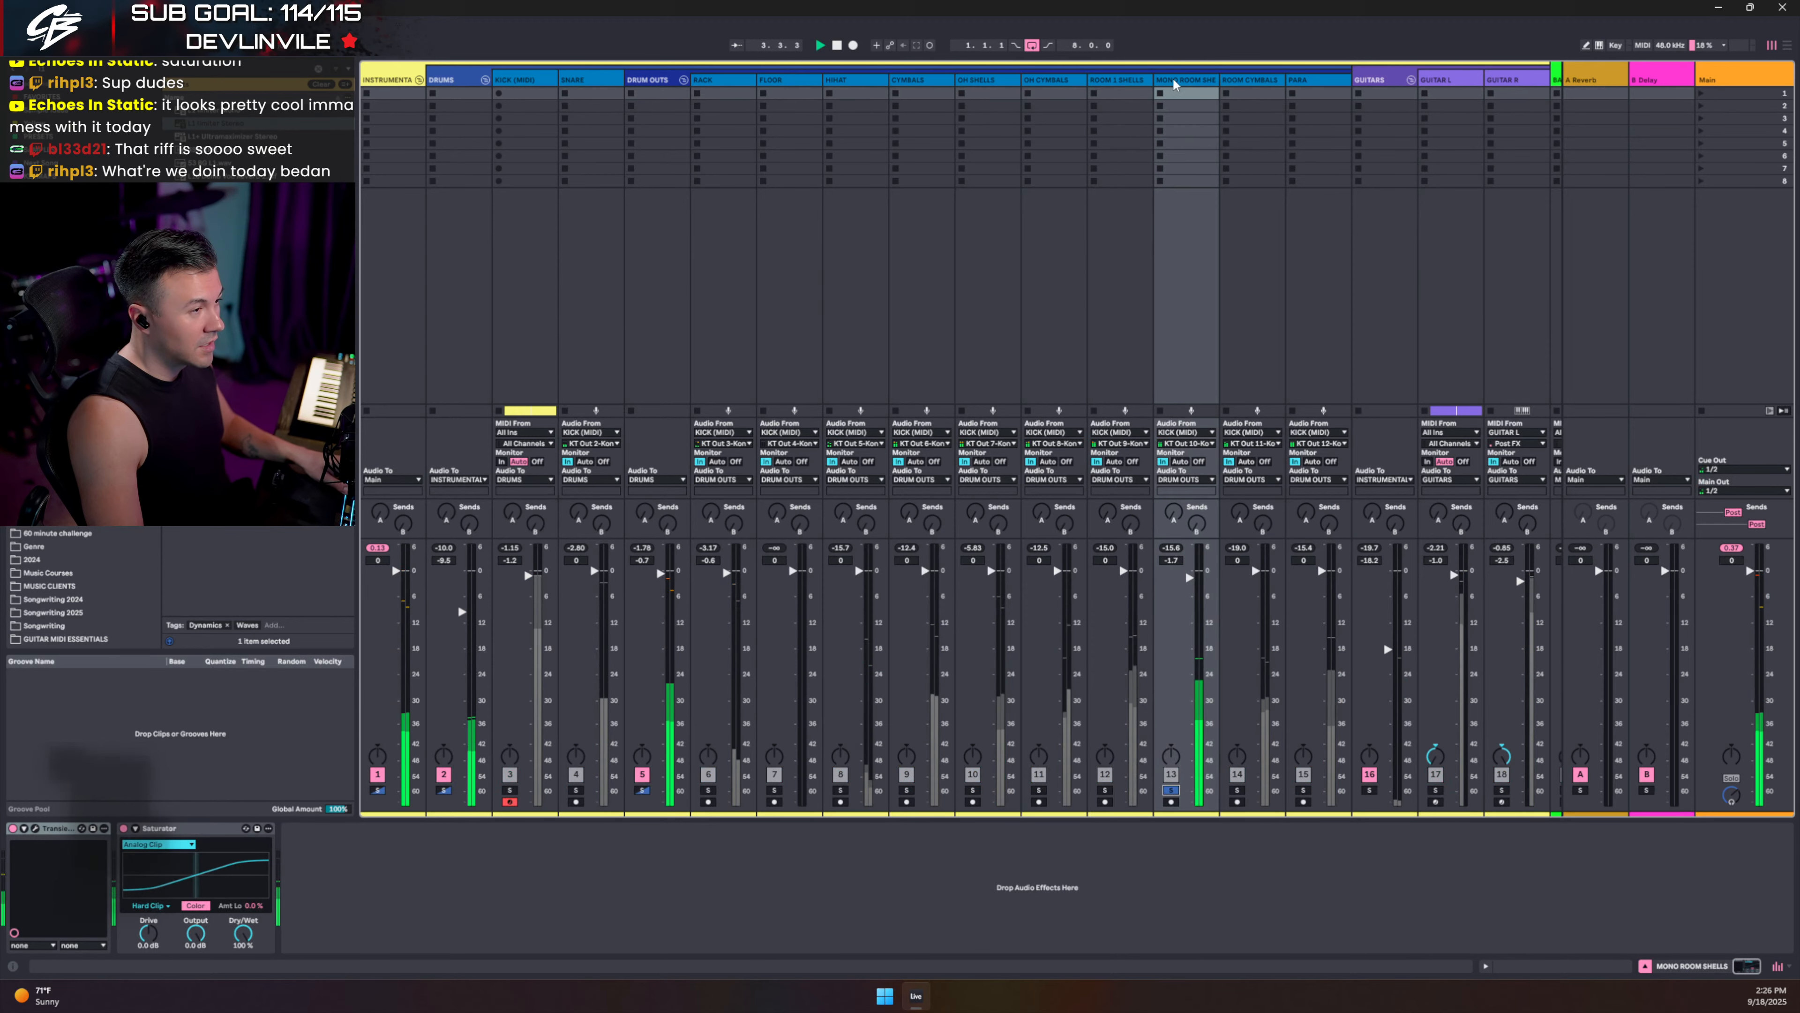
{"action": "left_click", "coordinate": [1170, 792]}
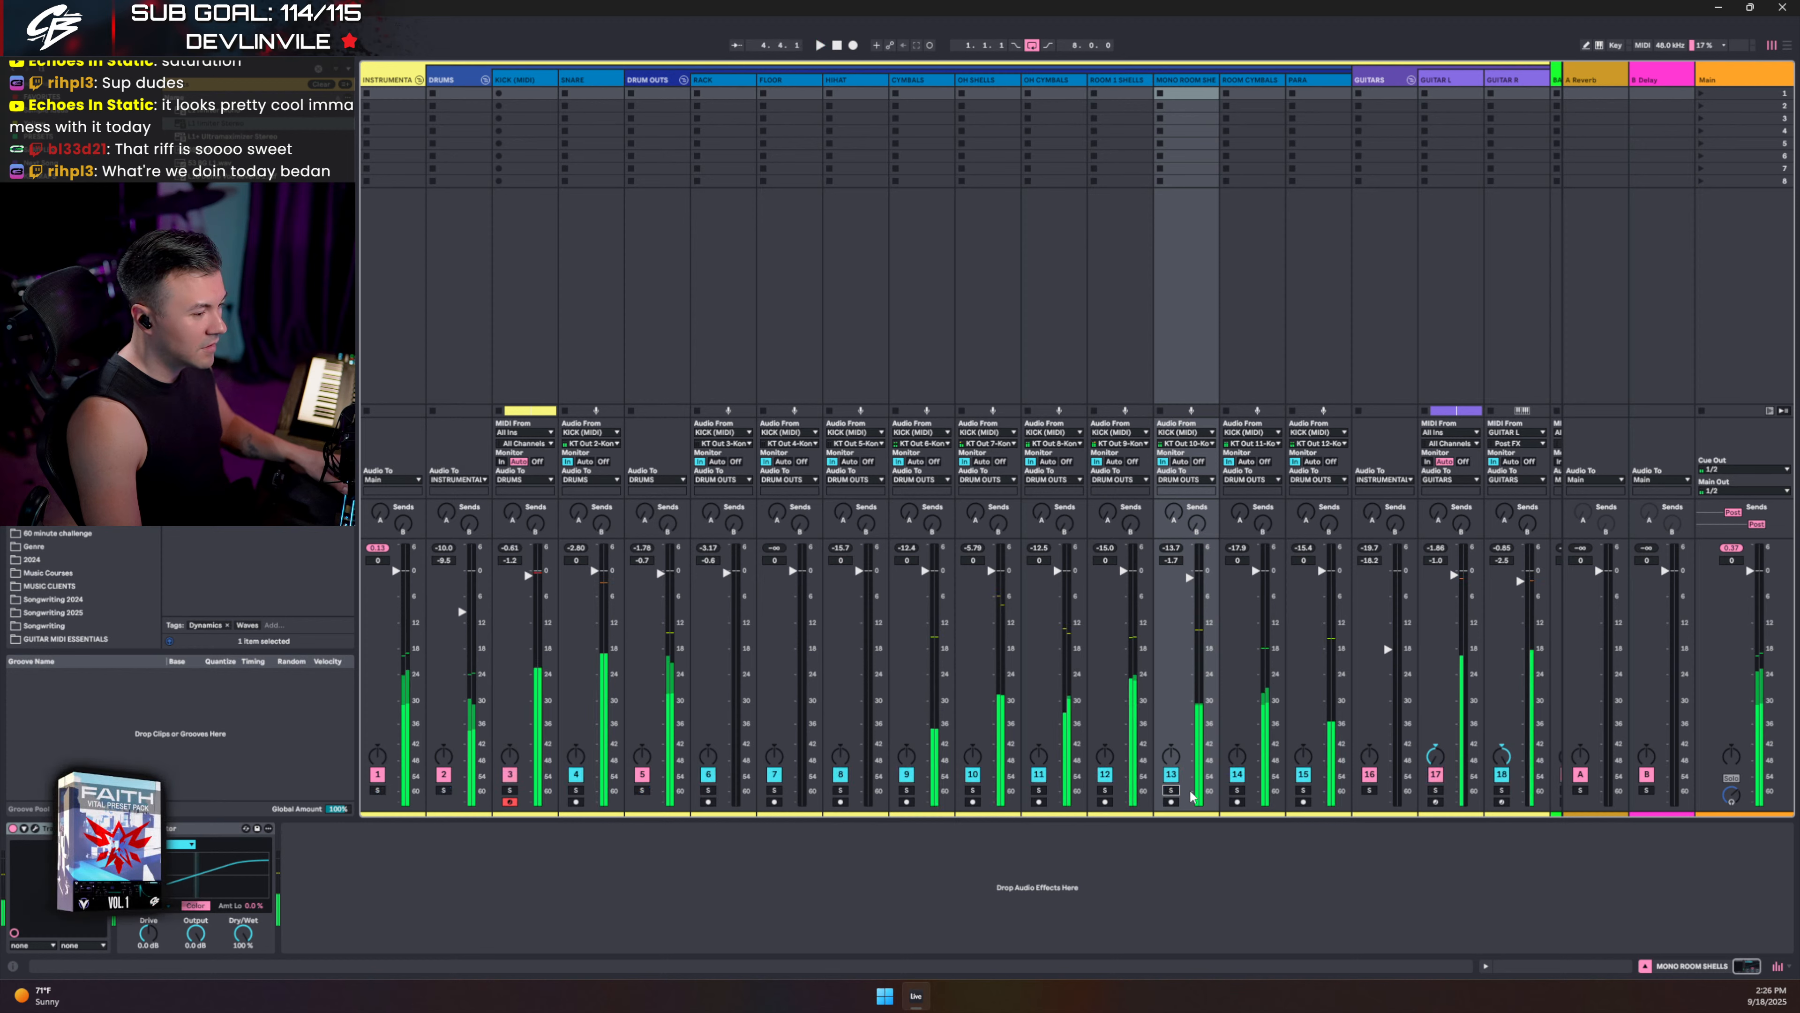
{"action": "left_click", "coordinate": [1302, 791]}
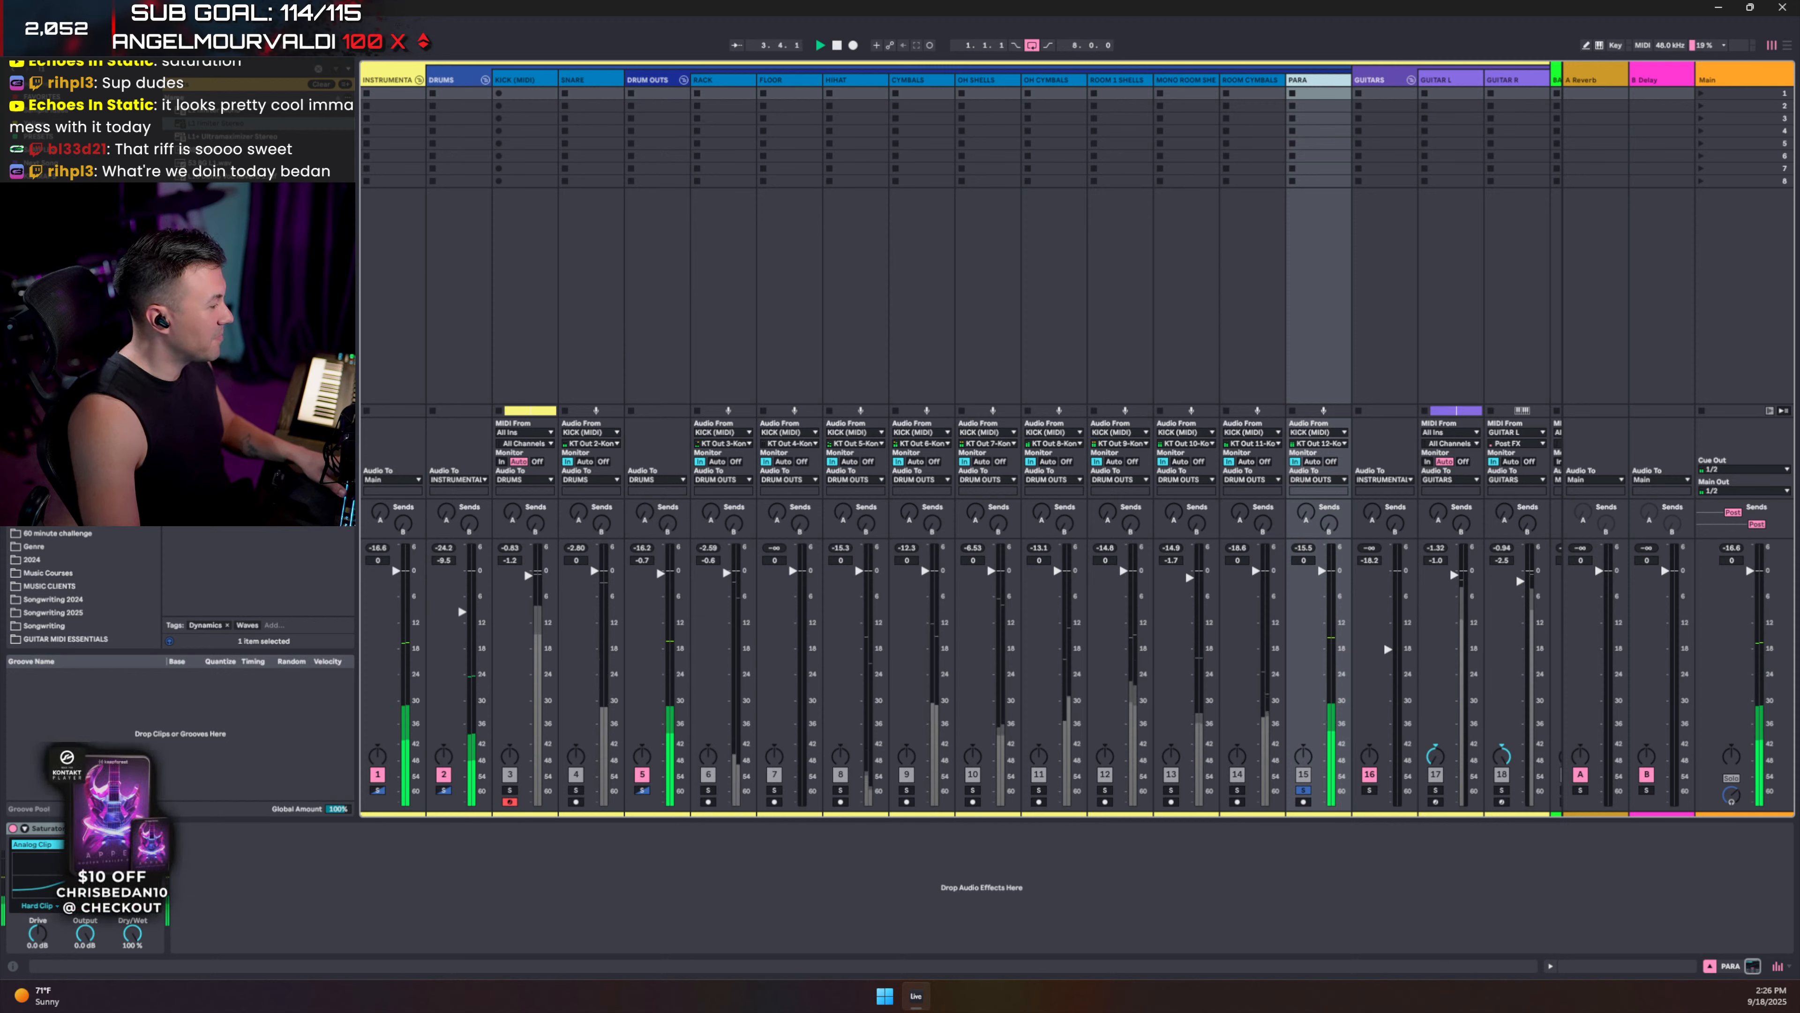
- Set PARA's Saturator to Soft Clip with a 198 Hz, 42% colour boost, then unsolo PARA and stop playback
{"action": "left_click", "coordinate": [43, 907]}
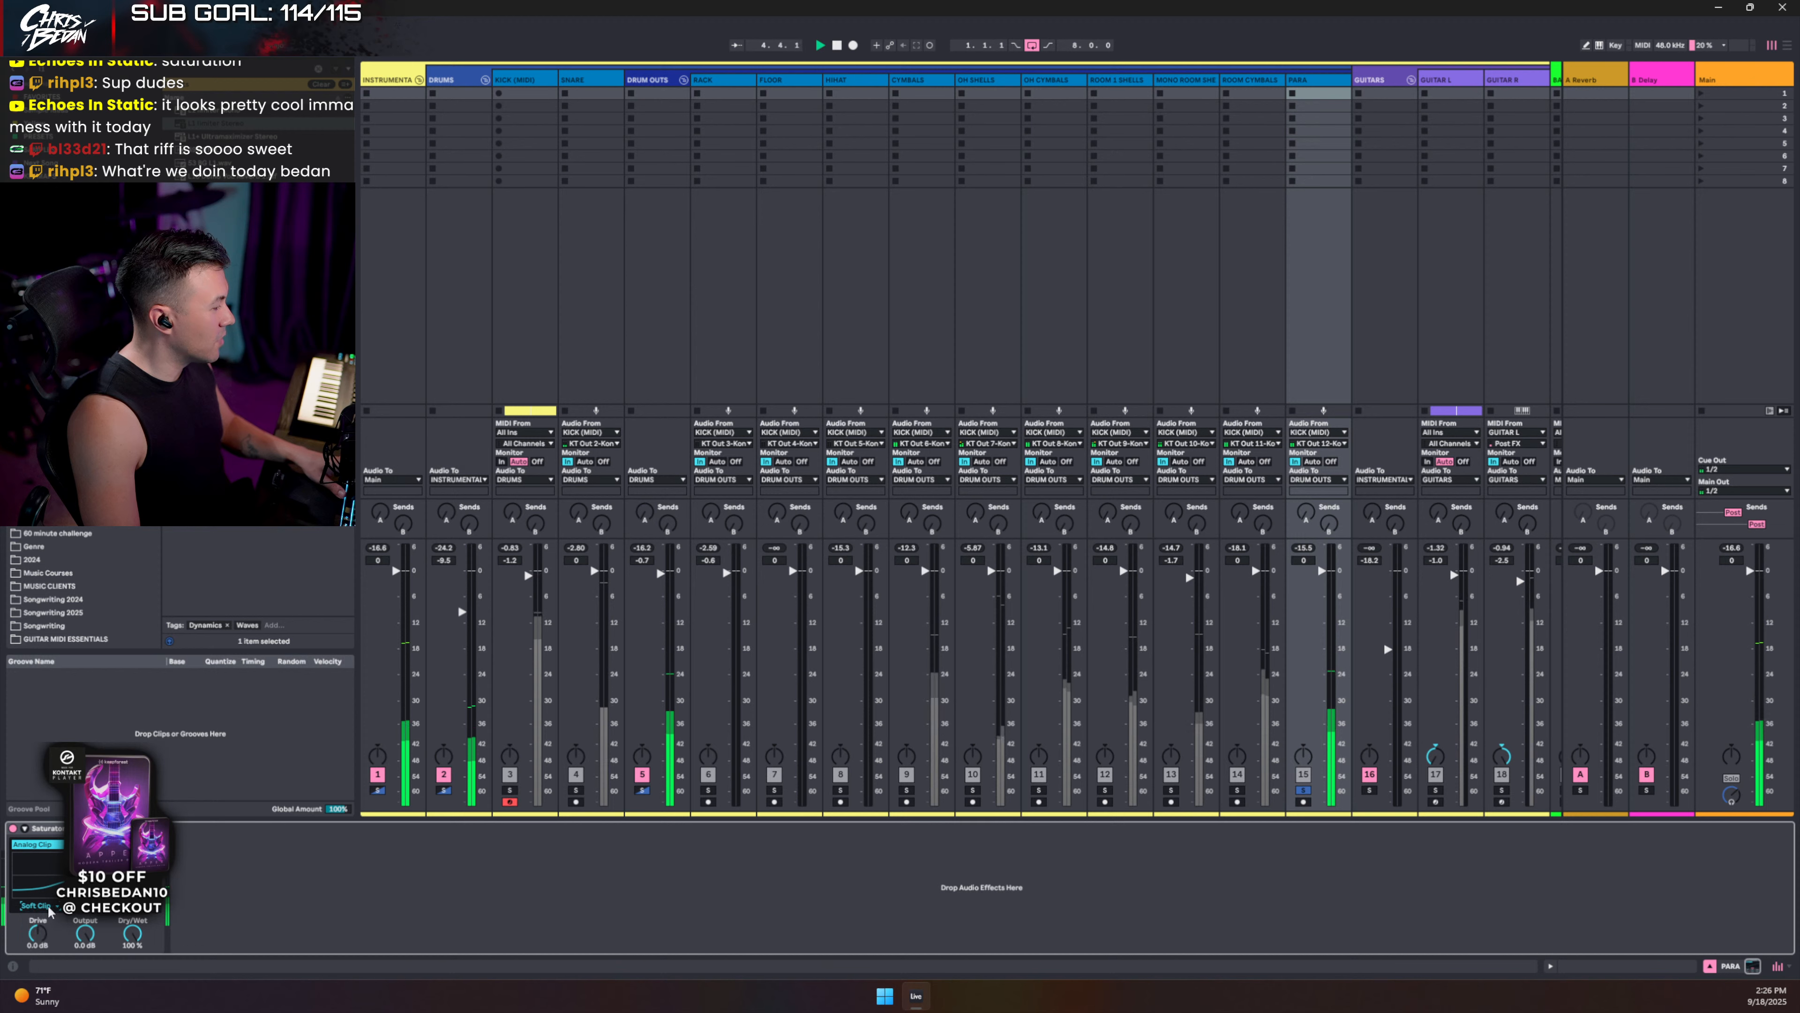
{"action": "left_click", "coordinate": [25, 828]}
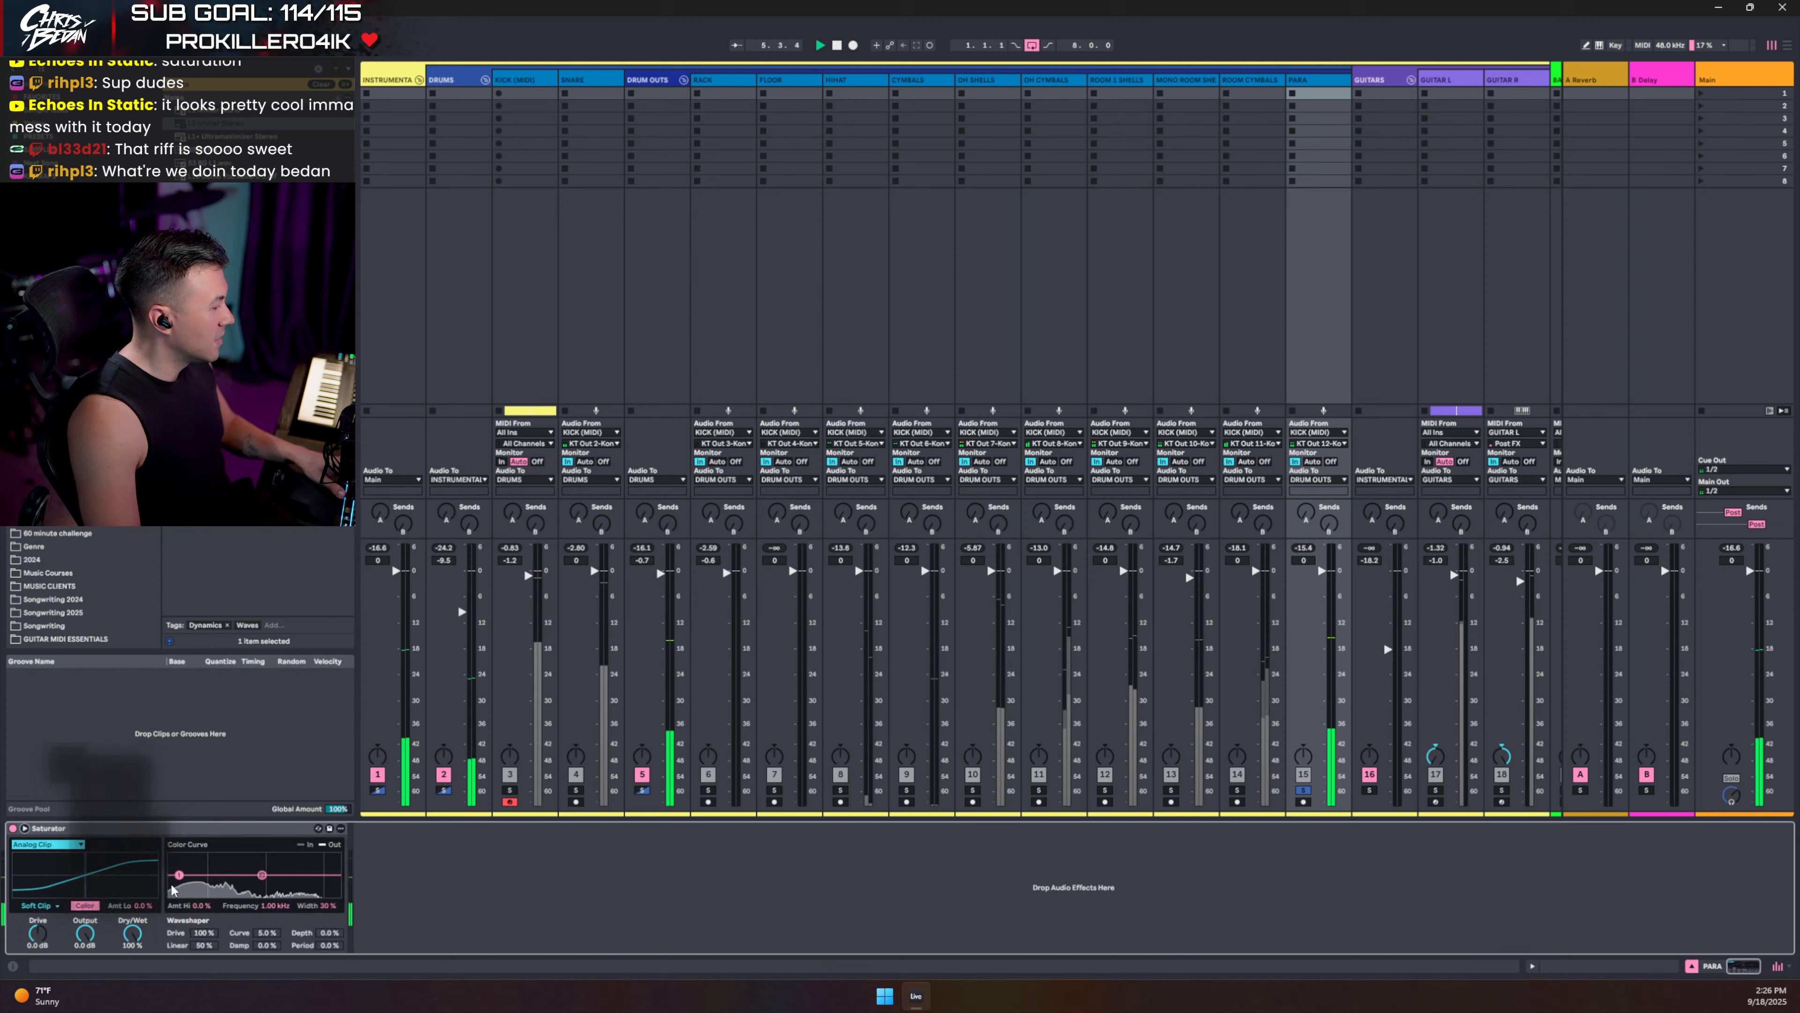
{"action": "left_click_drag", "start_coordinate": [262, 875], "coordinate": [262, 869]}
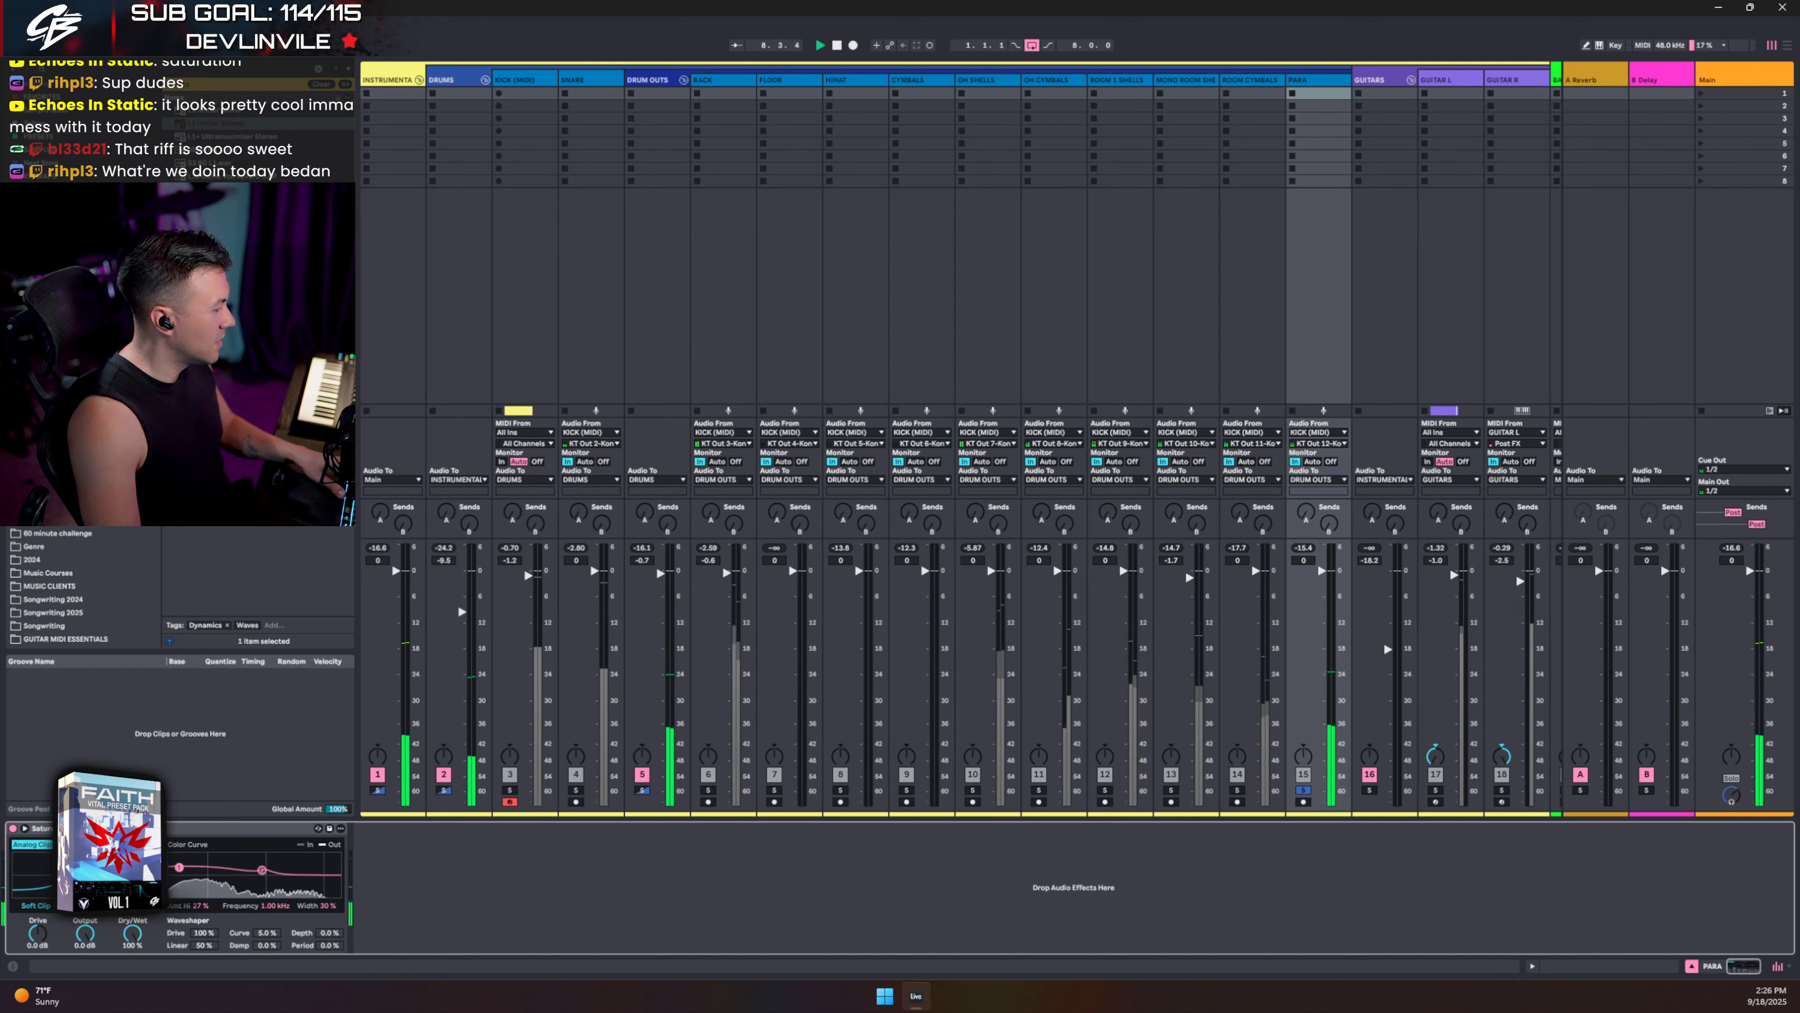
{"action": "left_click_drag", "start_coordinate": [179, 866], "coordinate": [222, 862]}
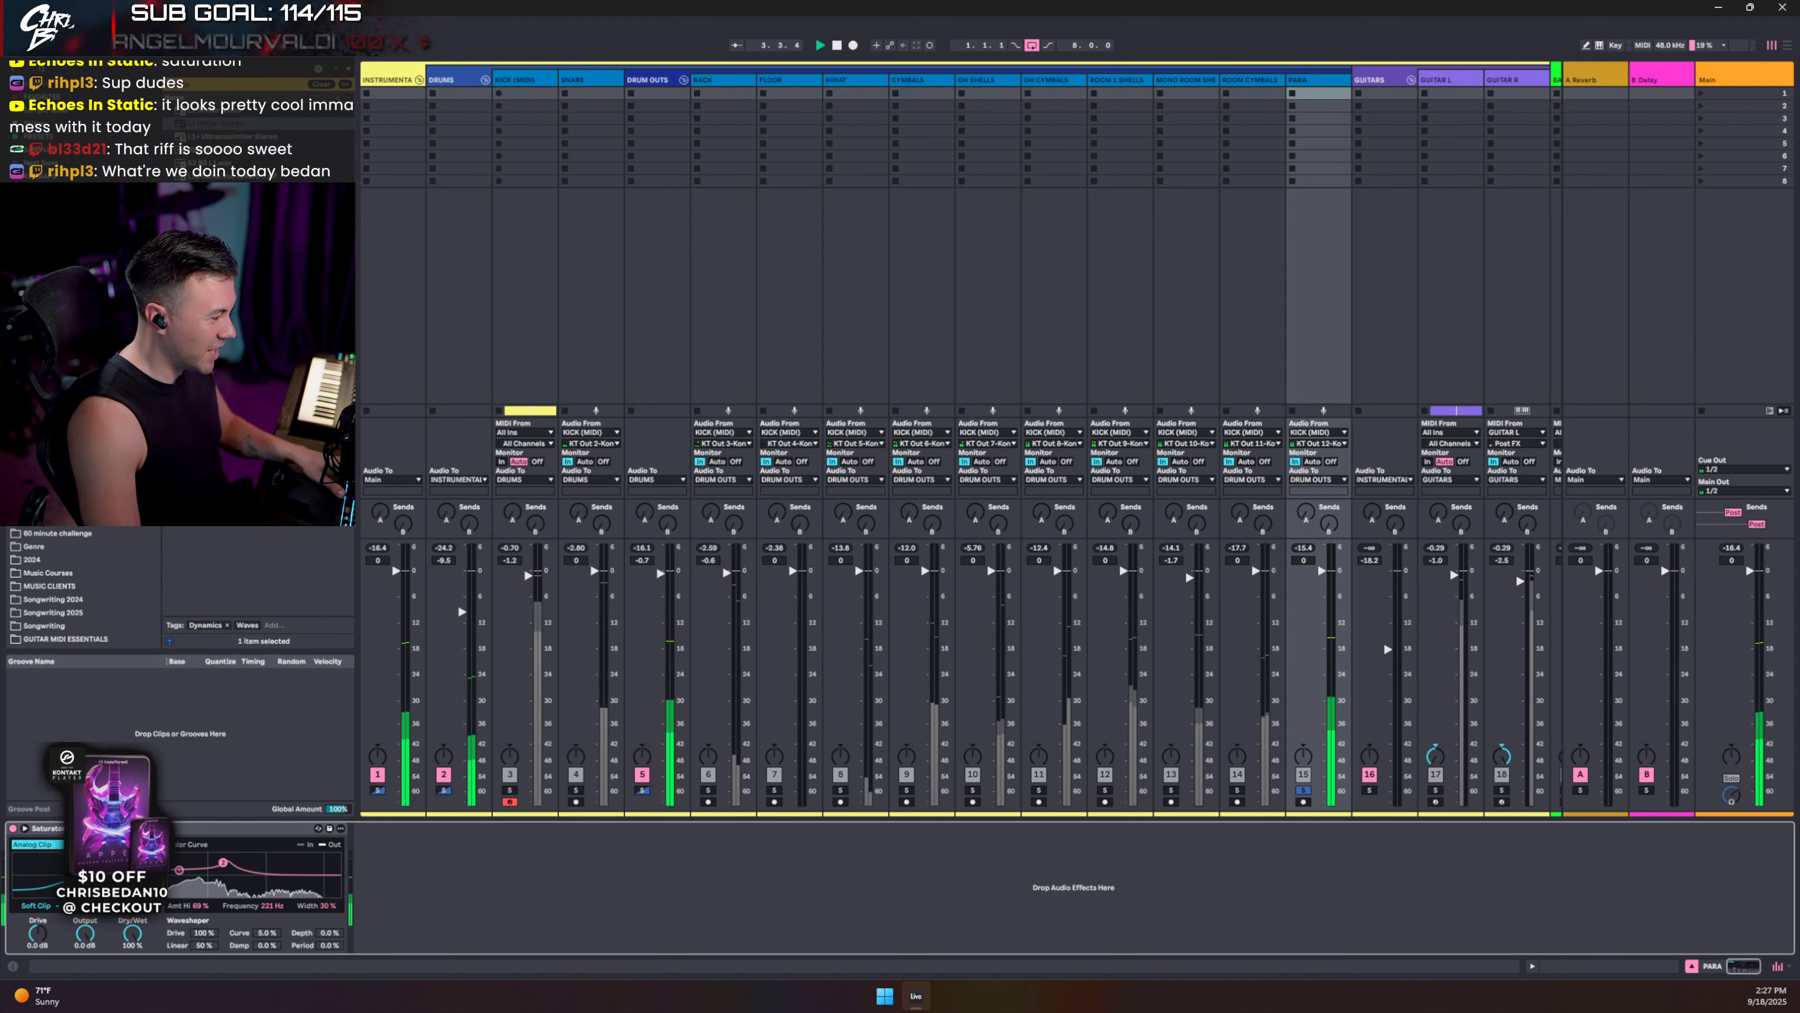
{"action": "left_click_drag", "start_coordinate": [223, 862], "coordinate": [220, 866]}
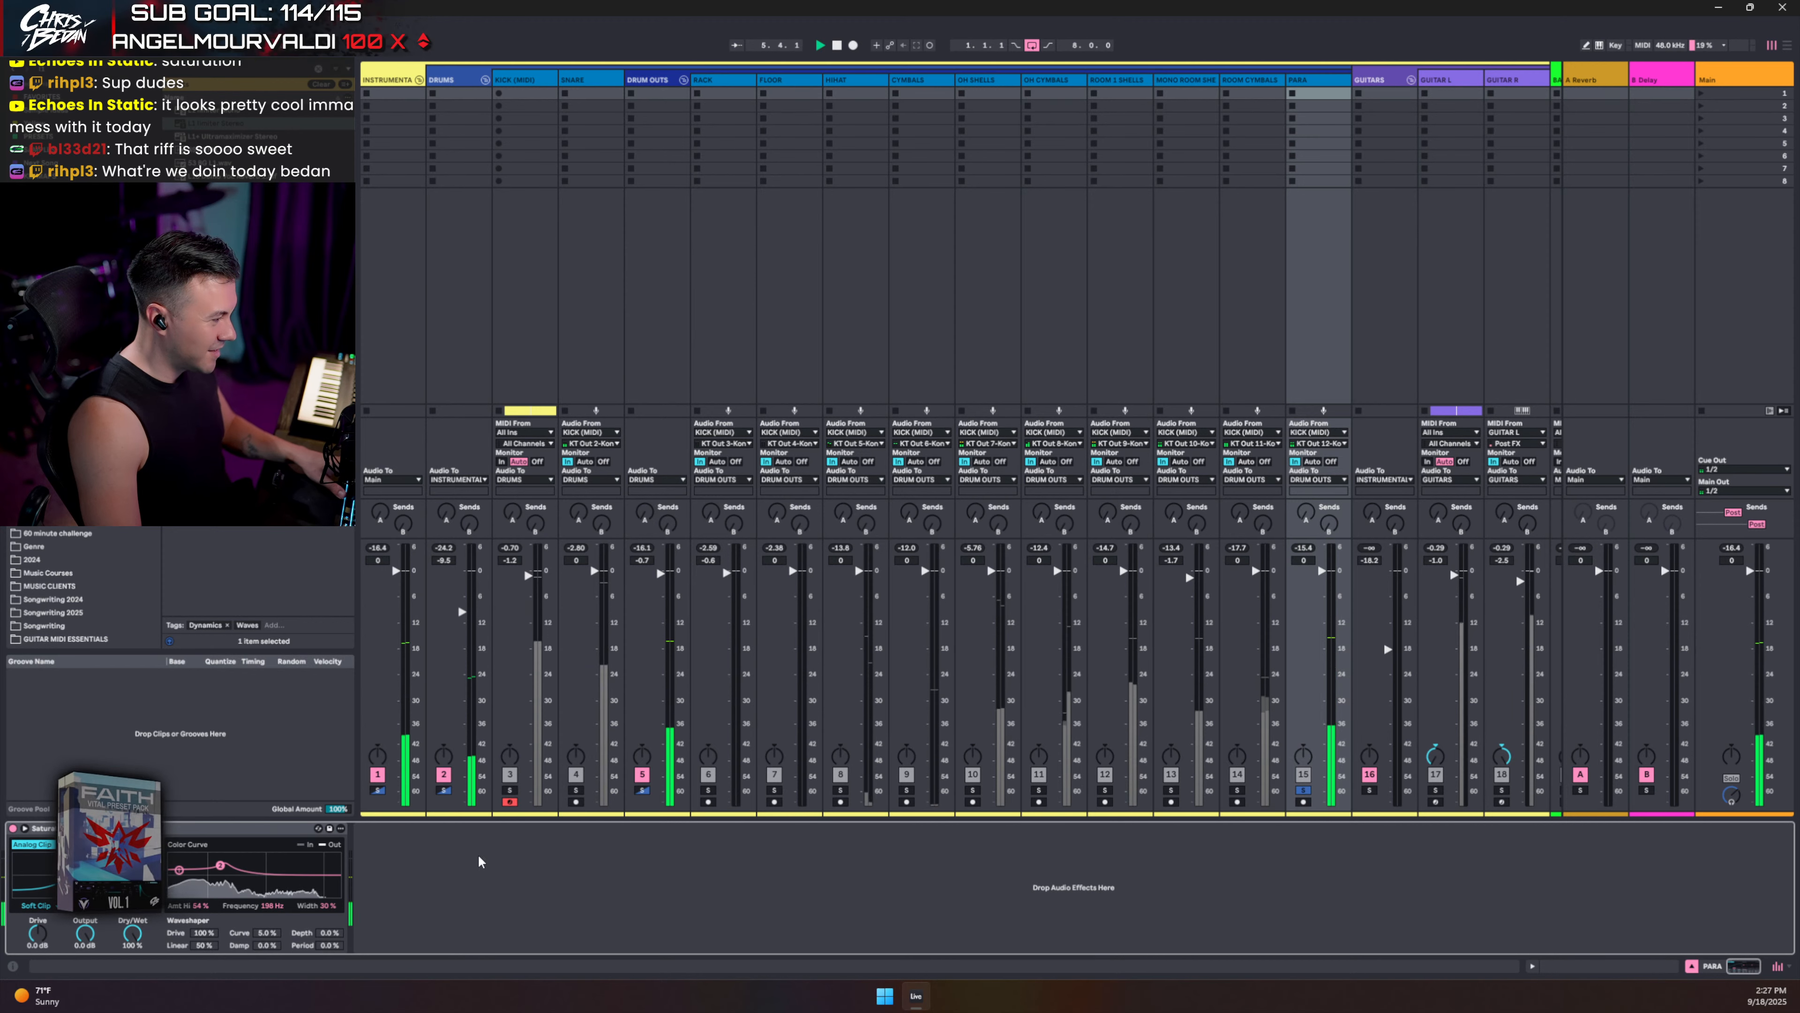
{"action": "left_click", "coordinate": [1303, 791]}
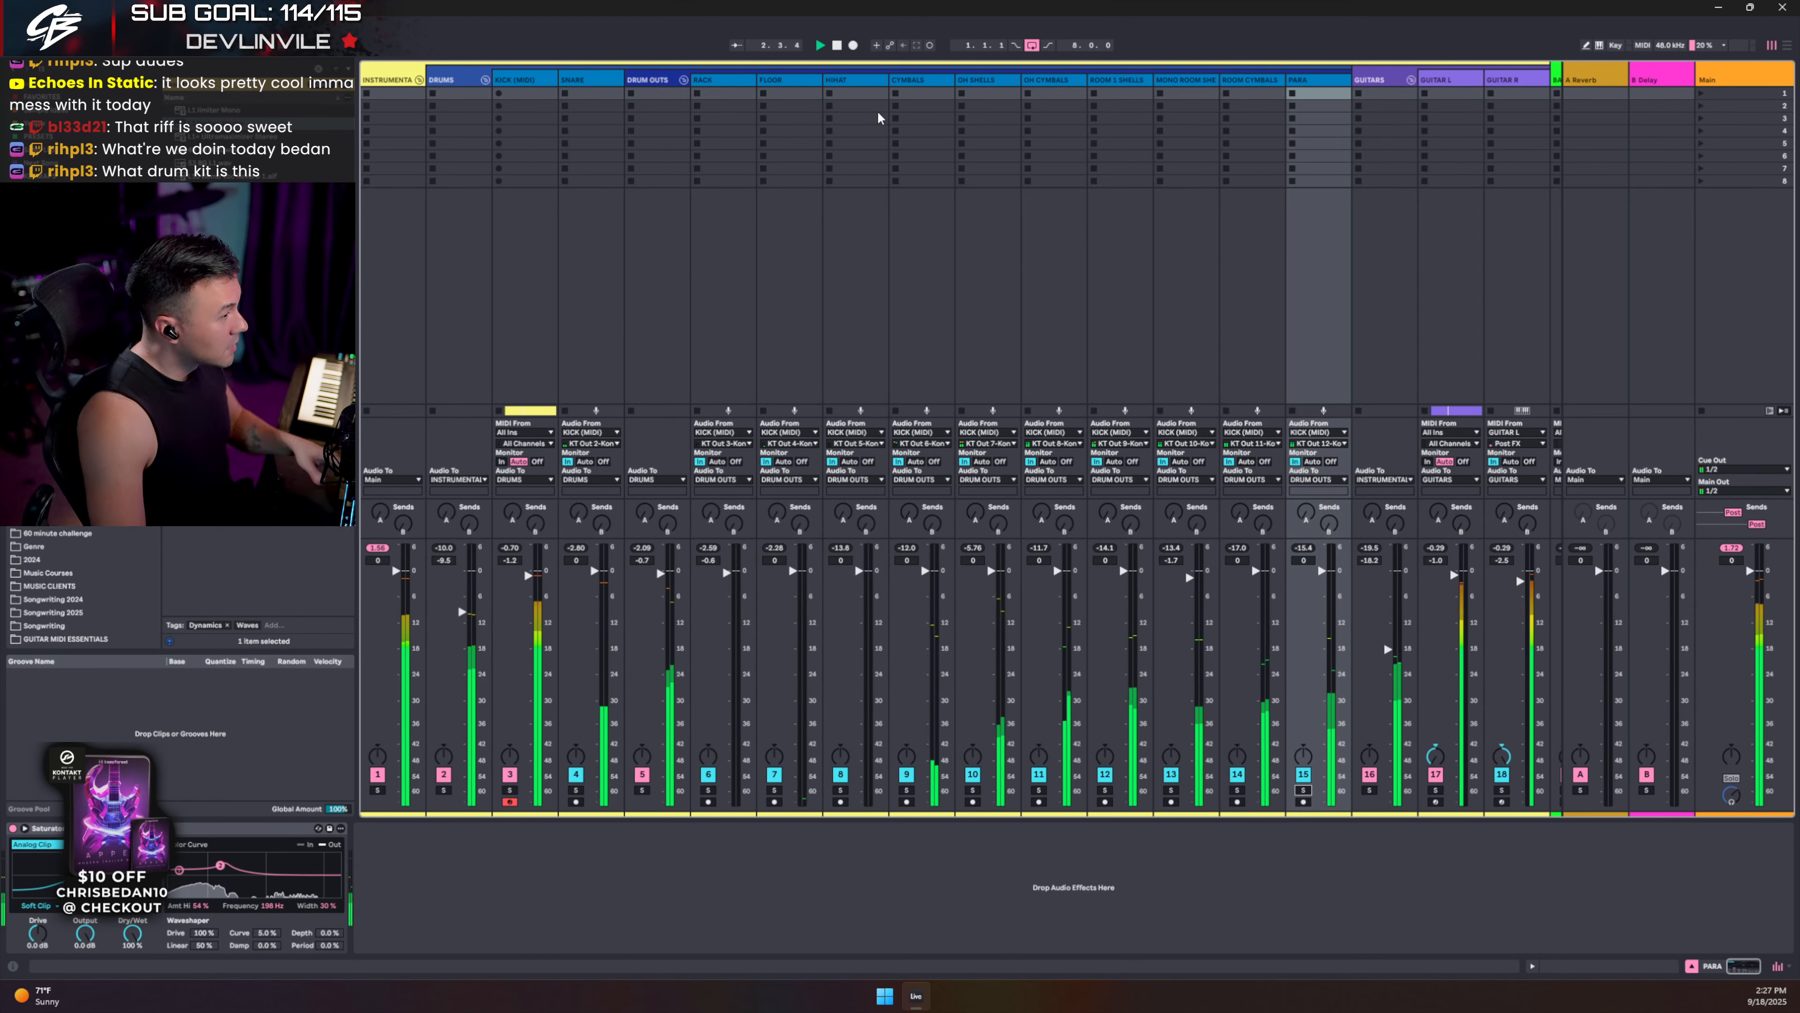
{"action": "key", "text": "space"}
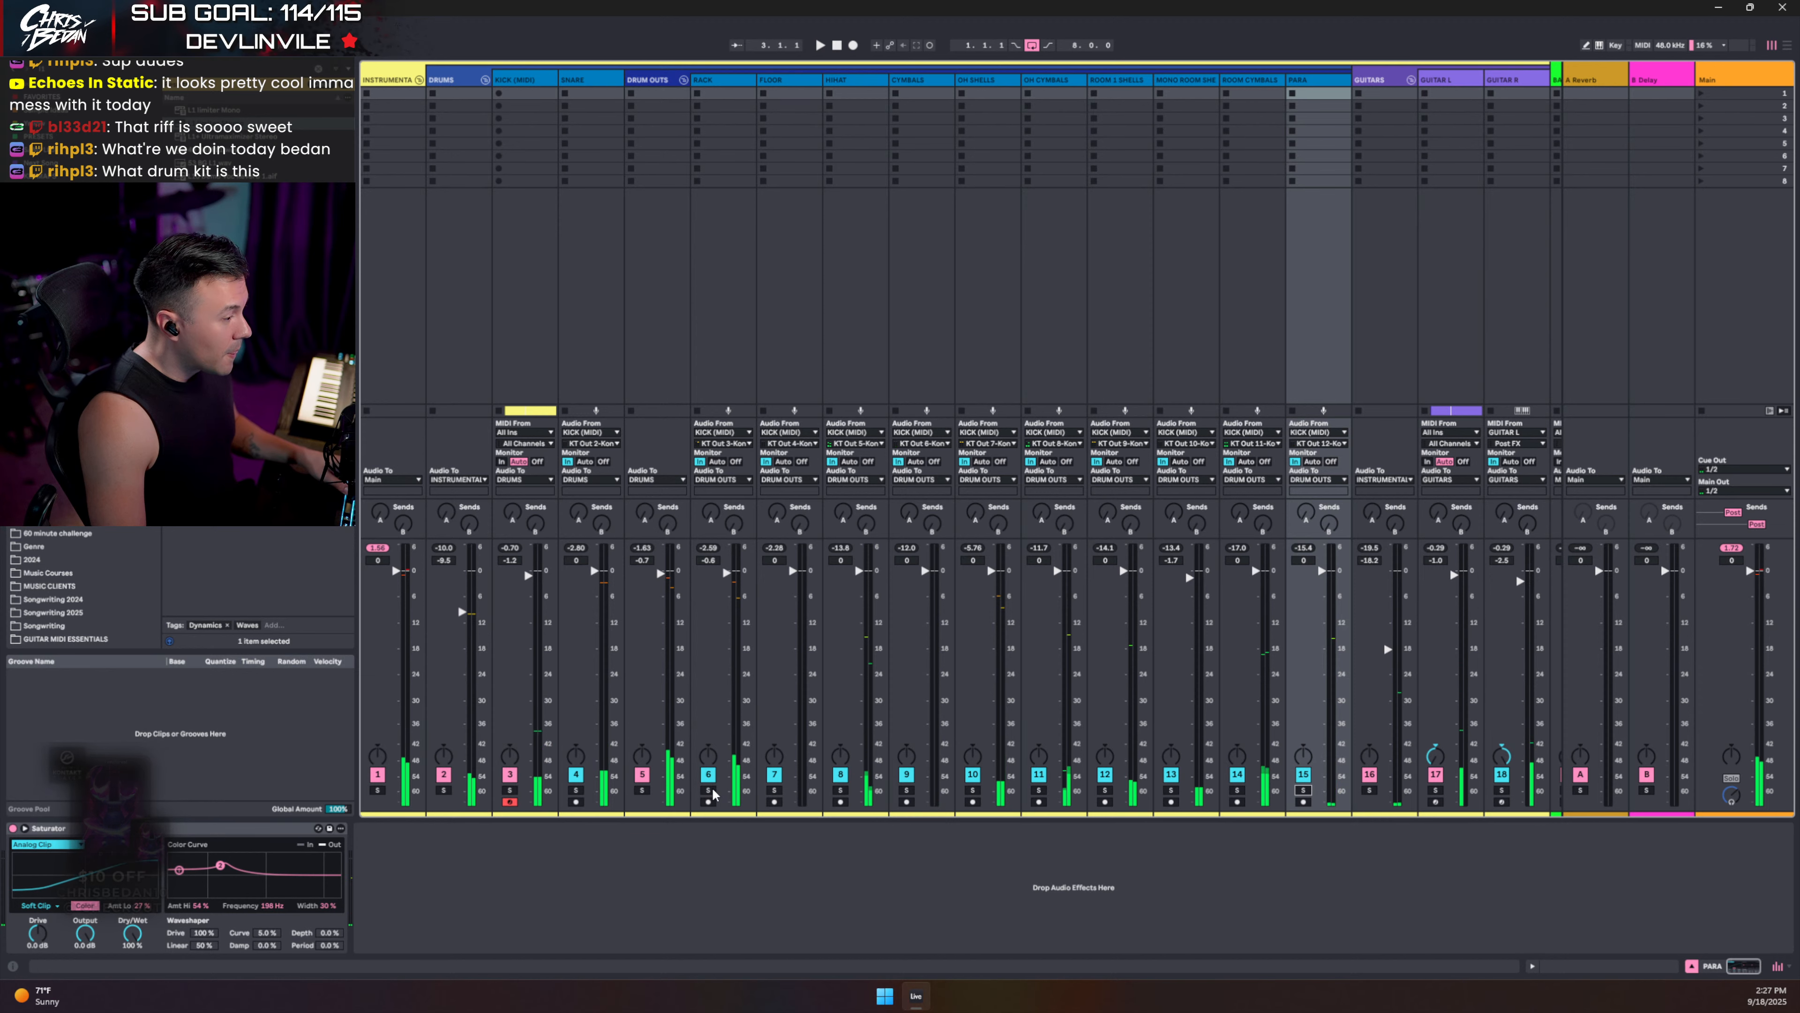
- Group RACK and FLOOR into a dark blue group track named TOMS
{"action": "left_click", "coordinate": [744, 80]}
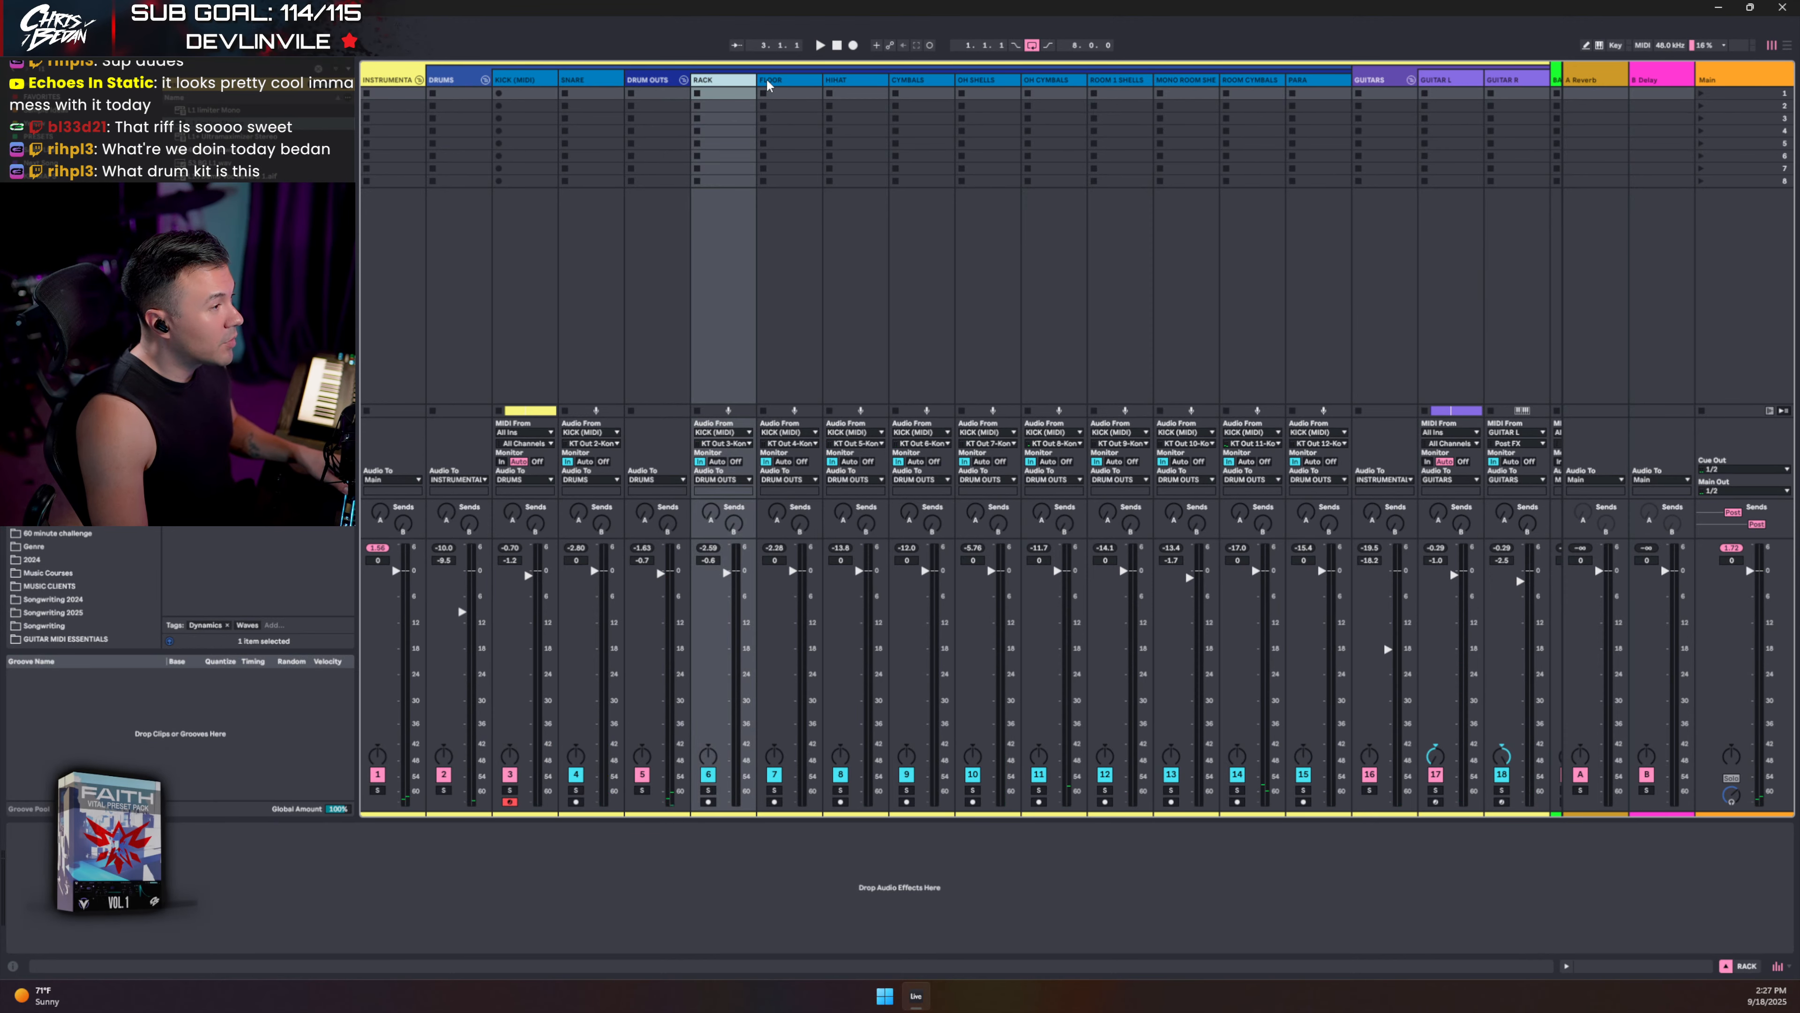
{"action": "left_click", "coordinate": [771, 88]}
{"action": "key", "text": "ctrl+g"}
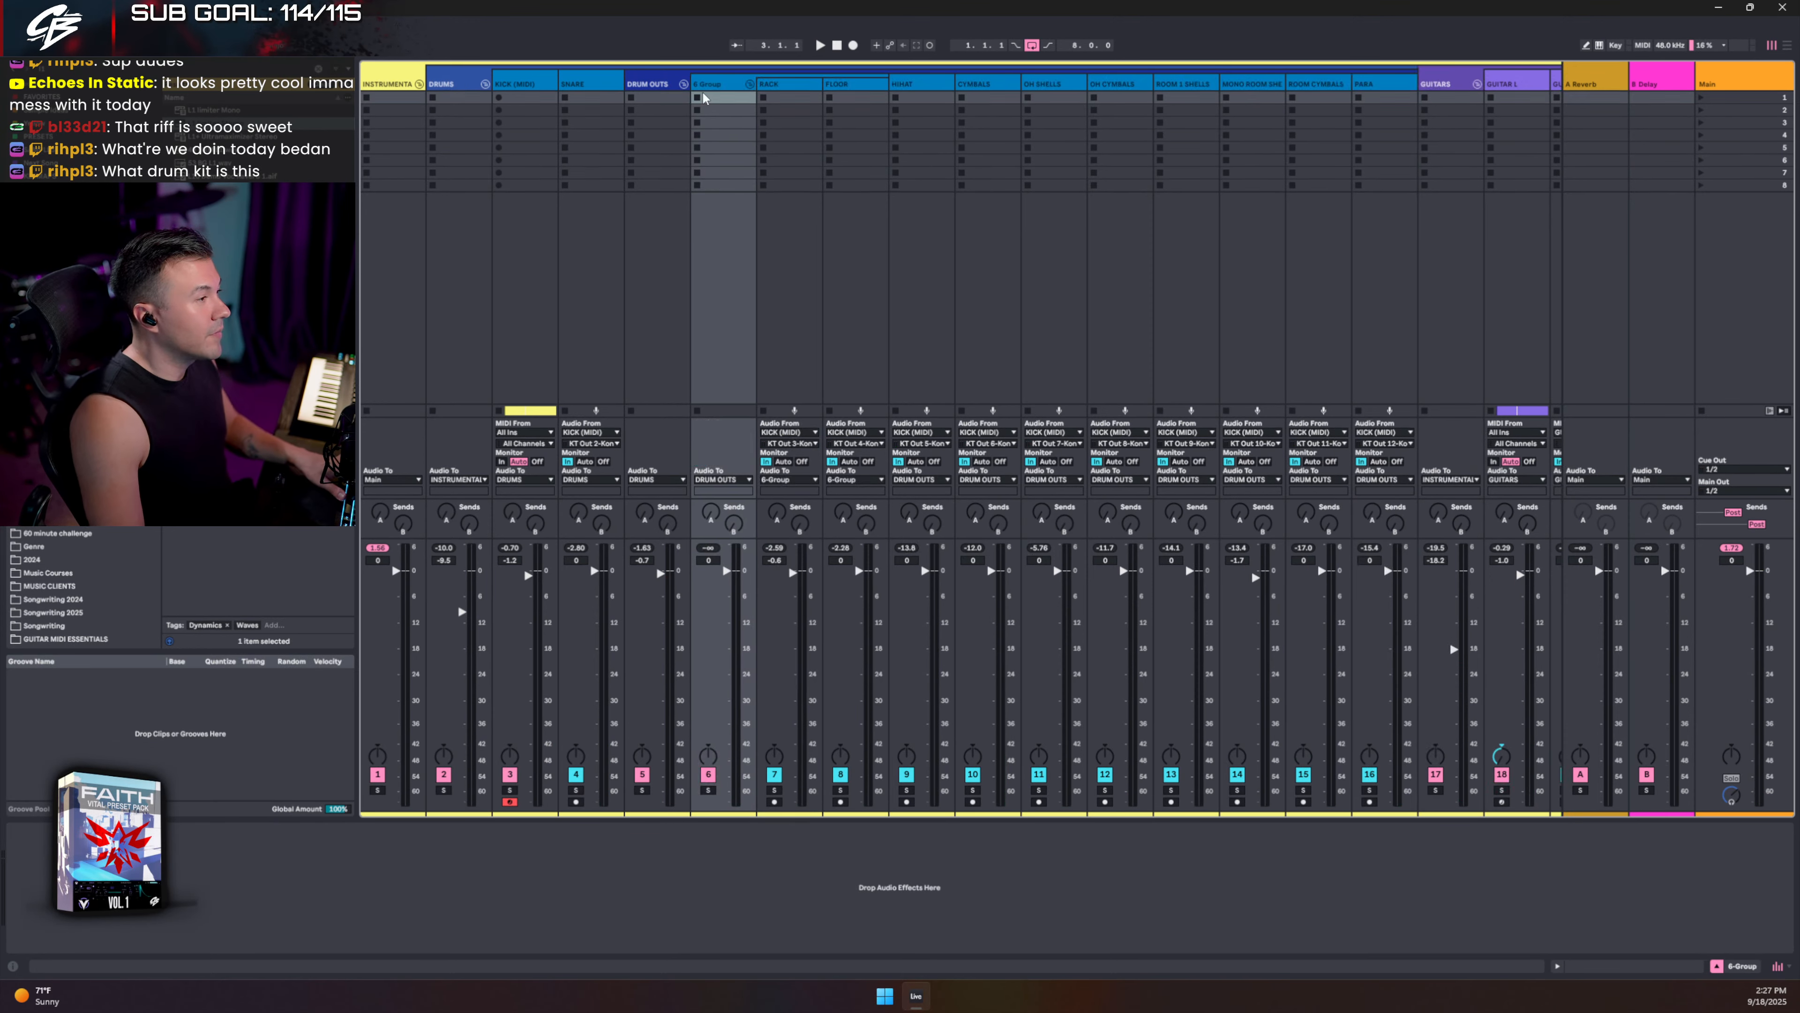
{"action": "type", "text": "TOM"}
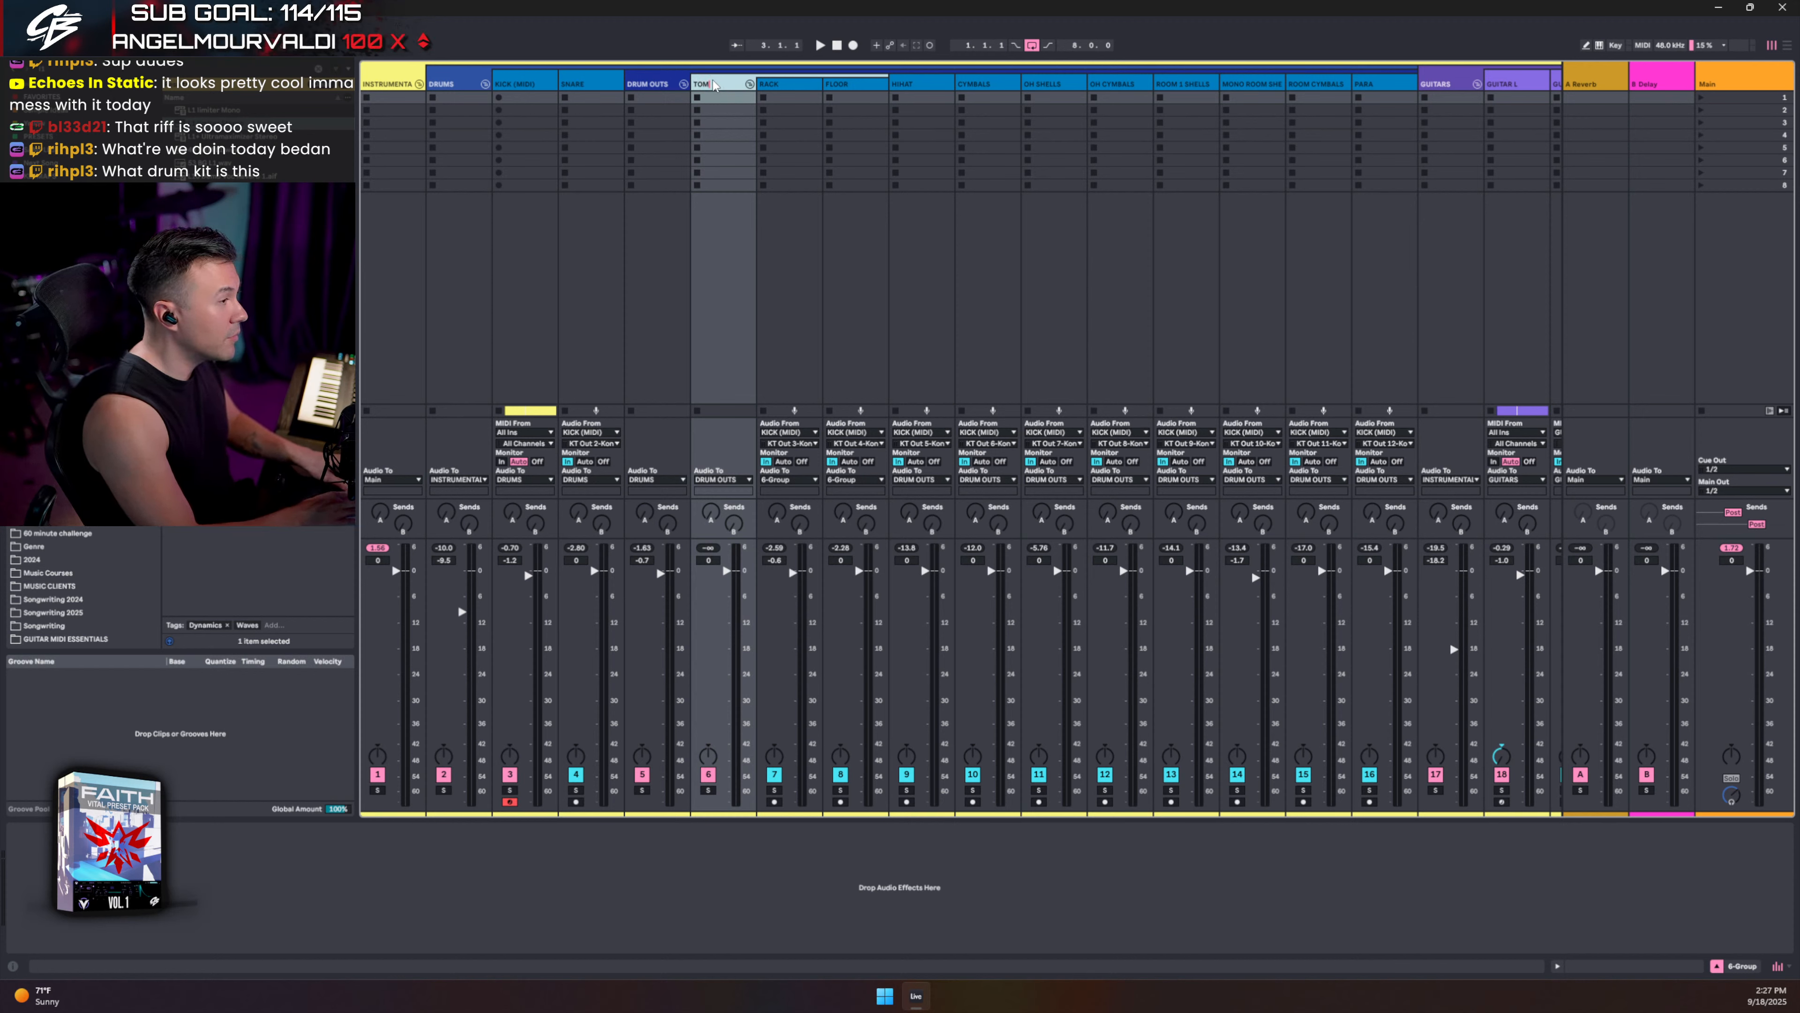
{"action": "type", "text": "S"}
{"action": "key", "text": "Return"}
{"action": "right_click", "coordinate": [714, 85]}
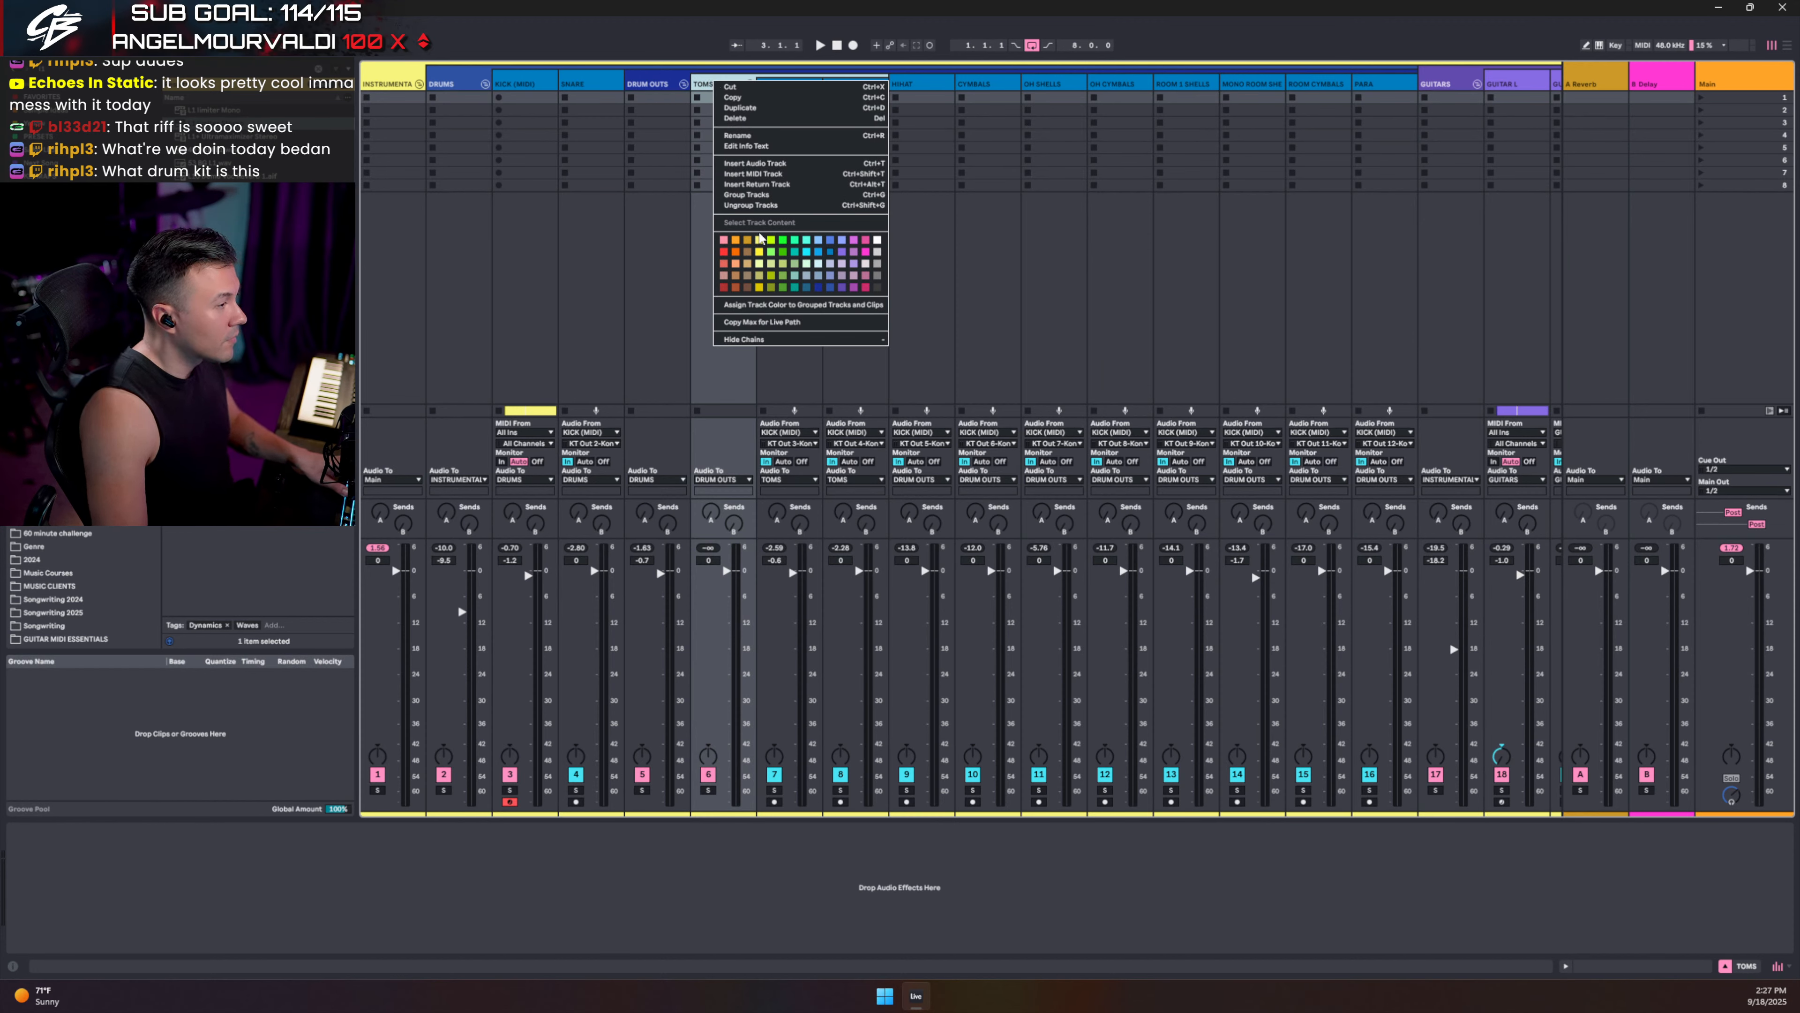
{"action": "left_click", "coordinate": [819, 288]}
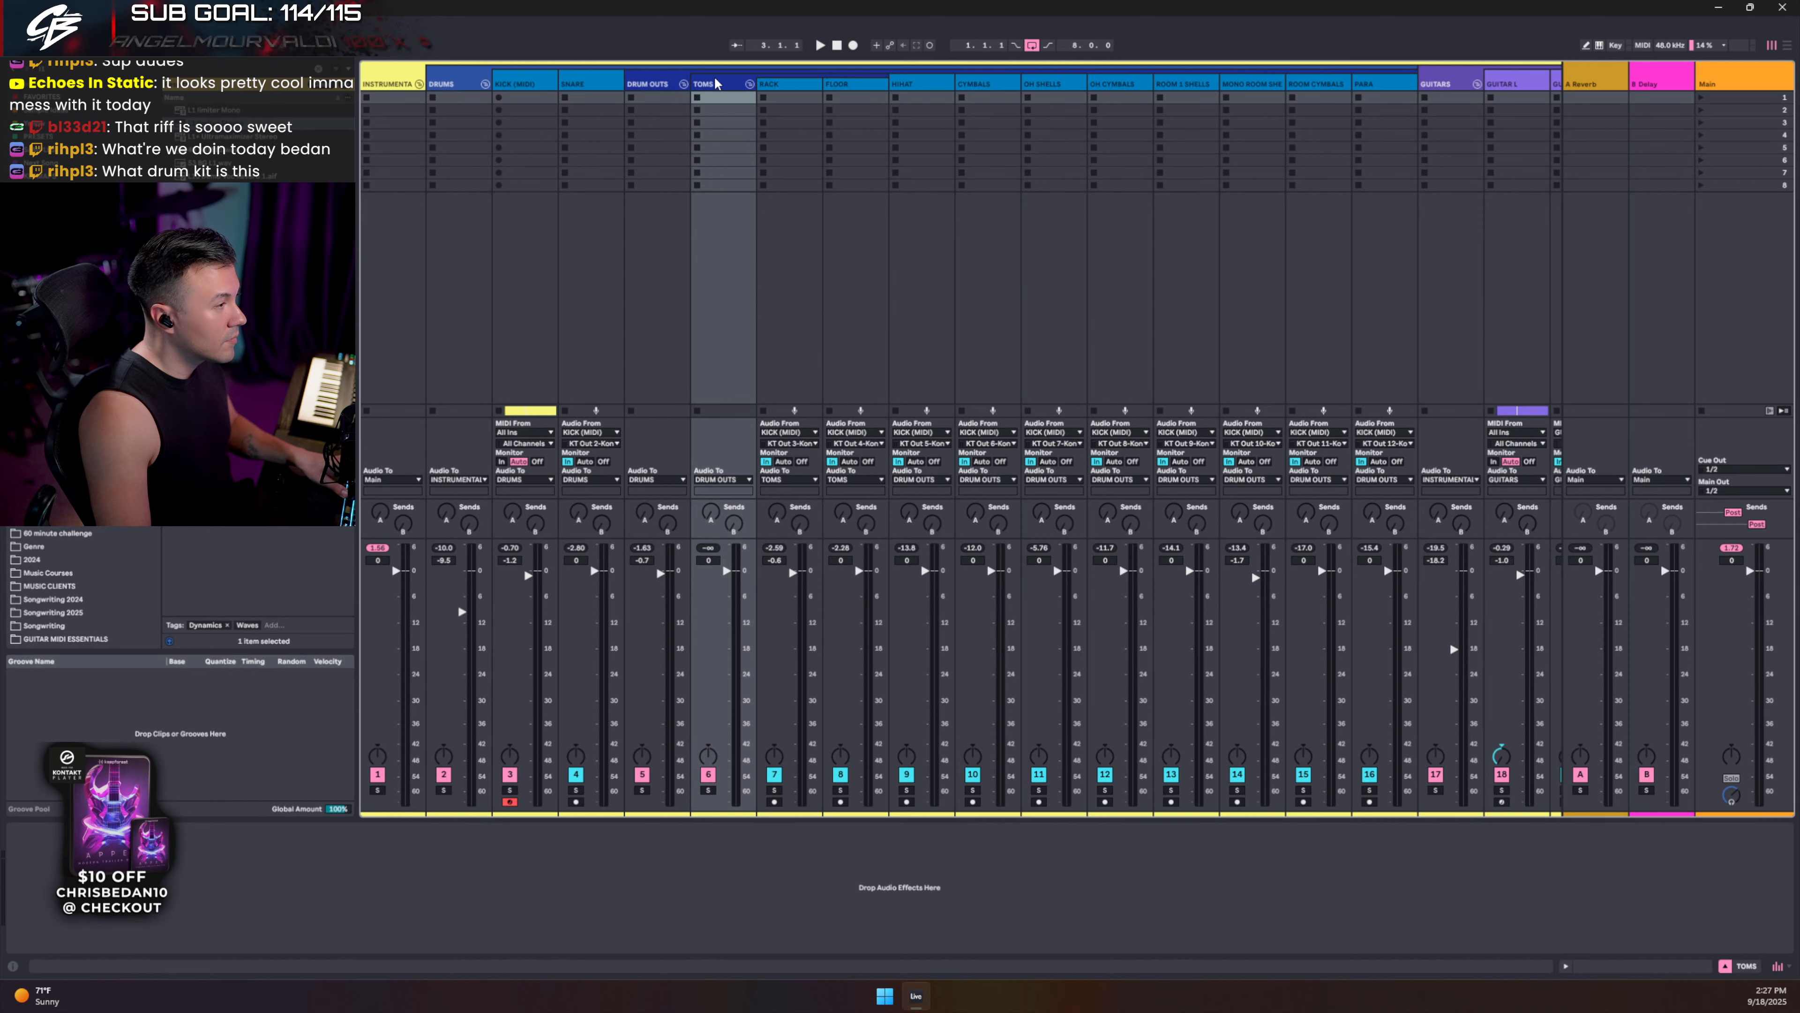
- Audition the TOMS group soloed, then stop playback and search the browser for 'satur'
{"action": "left_click", "coordinate": [707, 791]}
{"action": "key", "text": "space"}
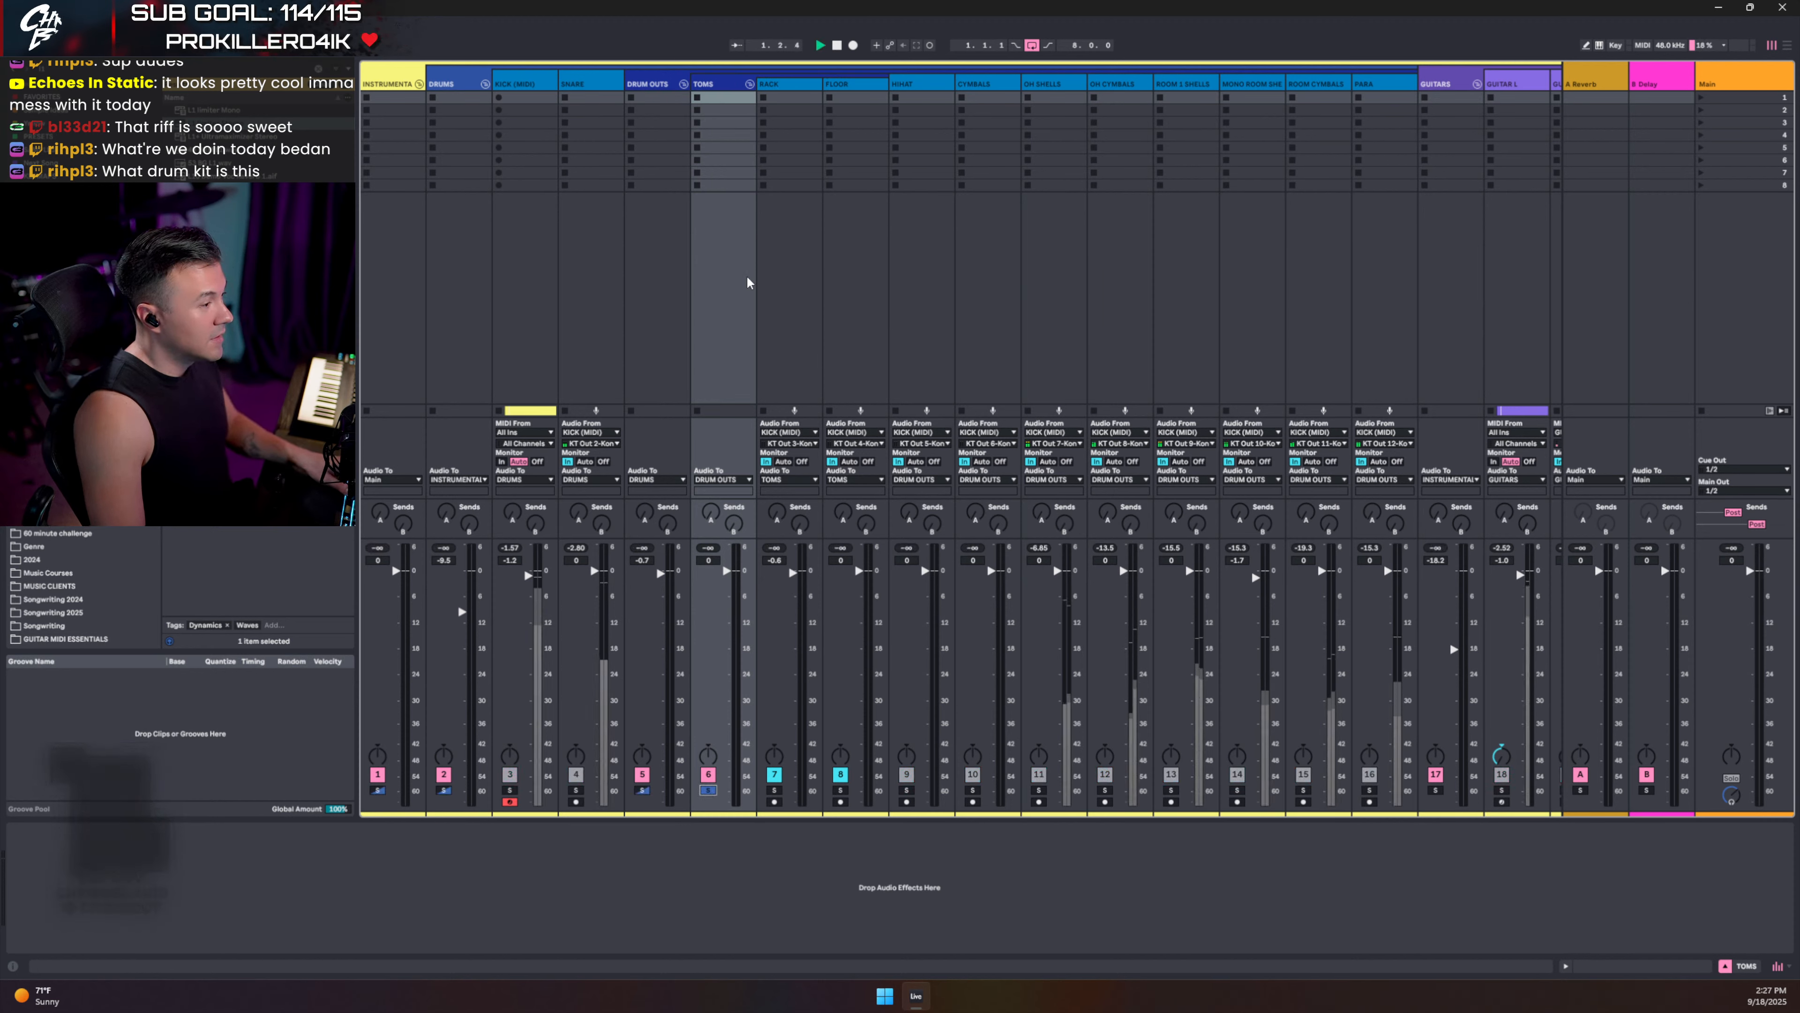
{"action": "left_click", "coordinate": [773, 98]}
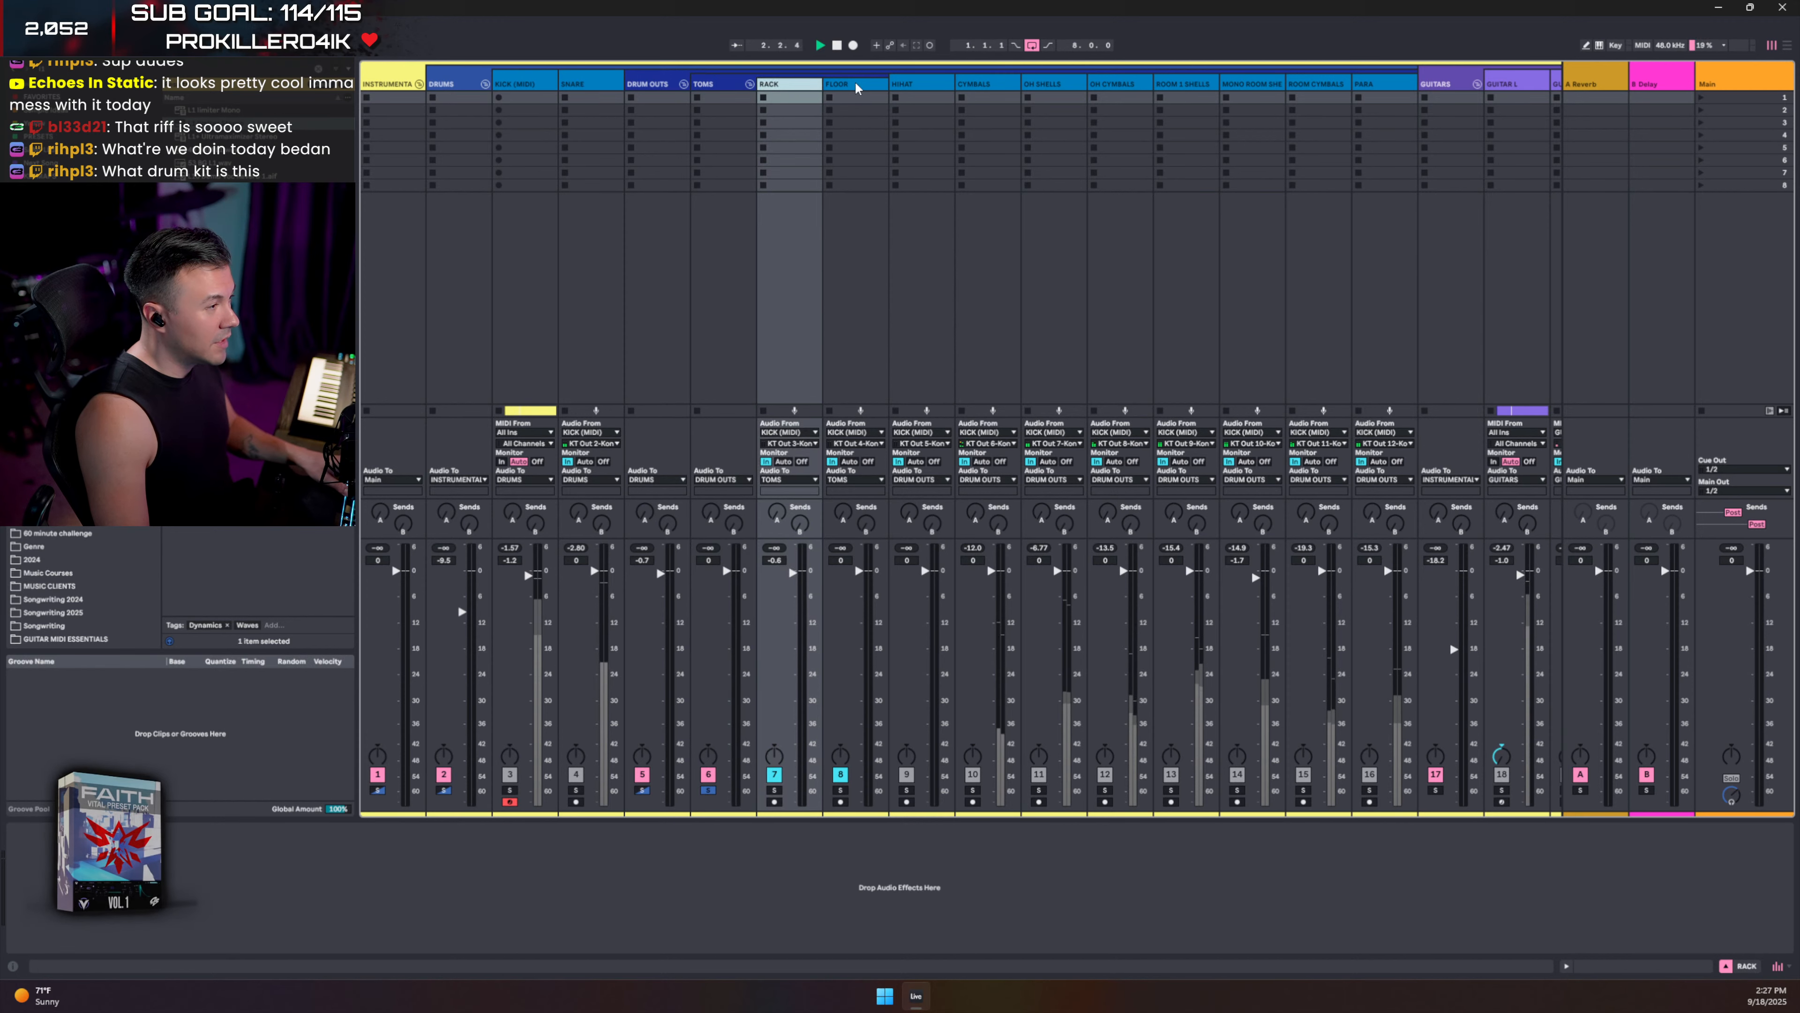
{"action": "left_click", "coordinate": [734, 87]}
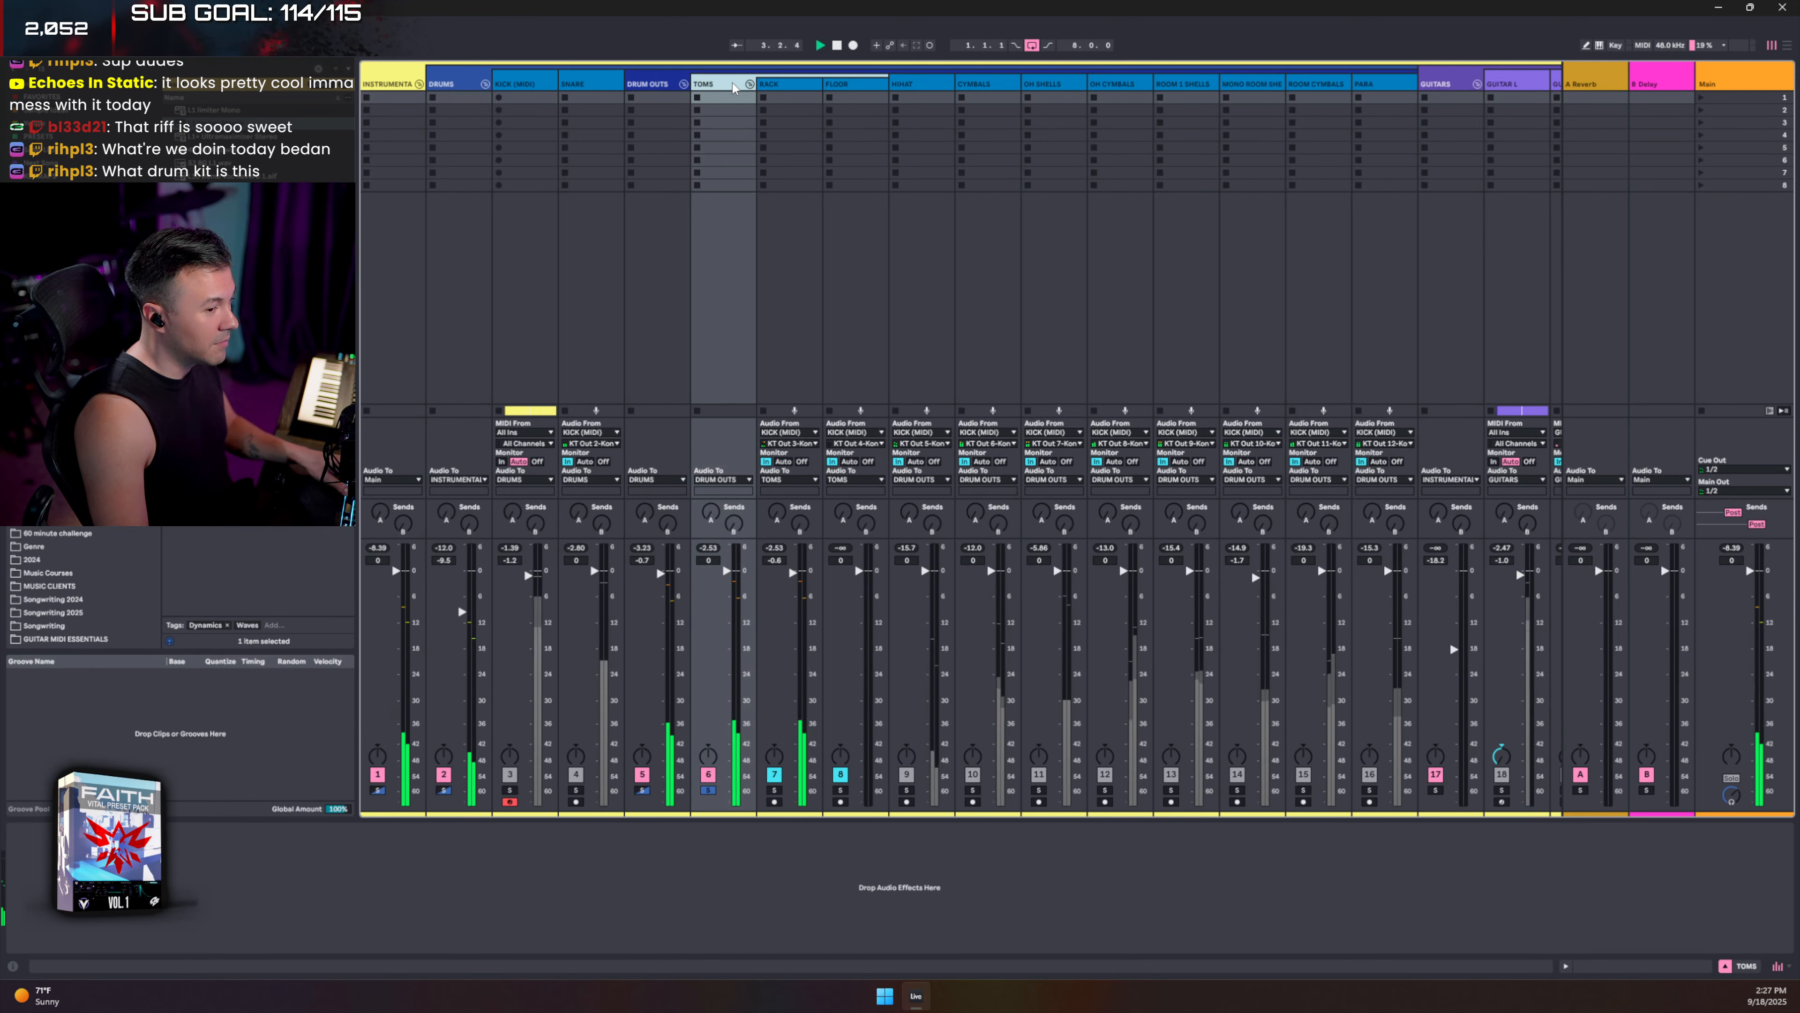
{"action": "key", "text": "space"}
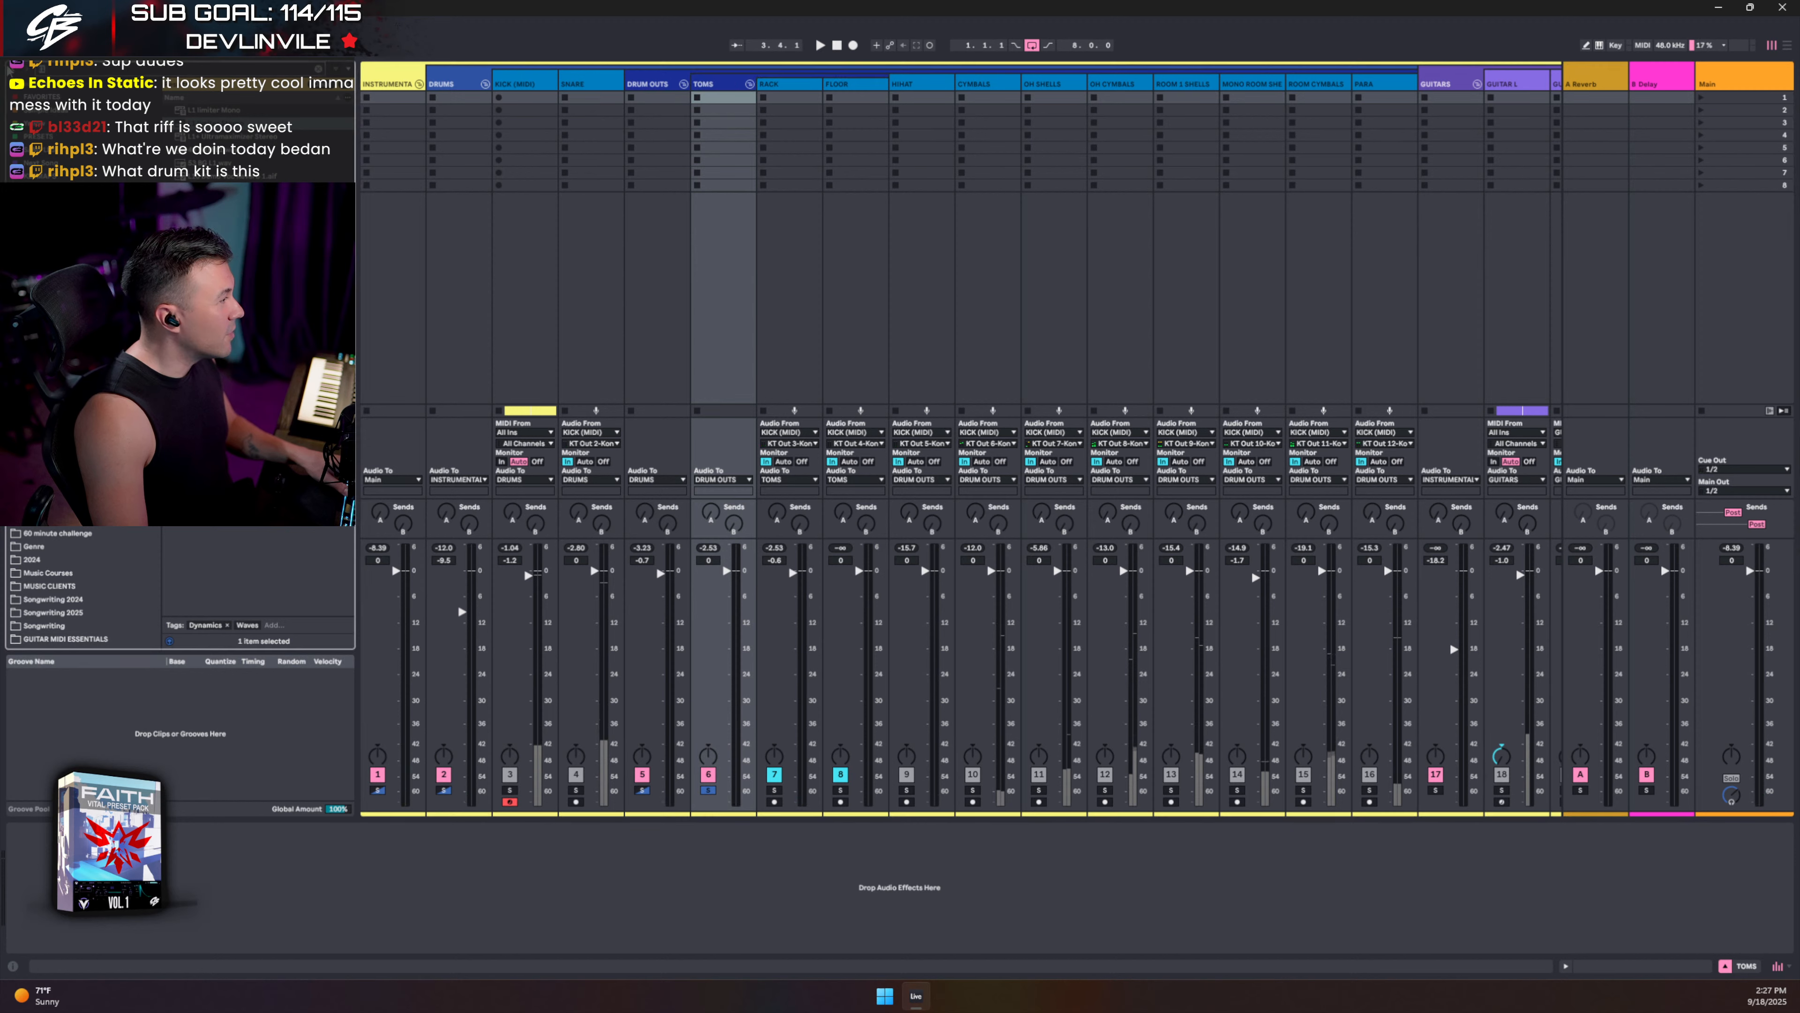
{"action": "type", "text": "satur"}
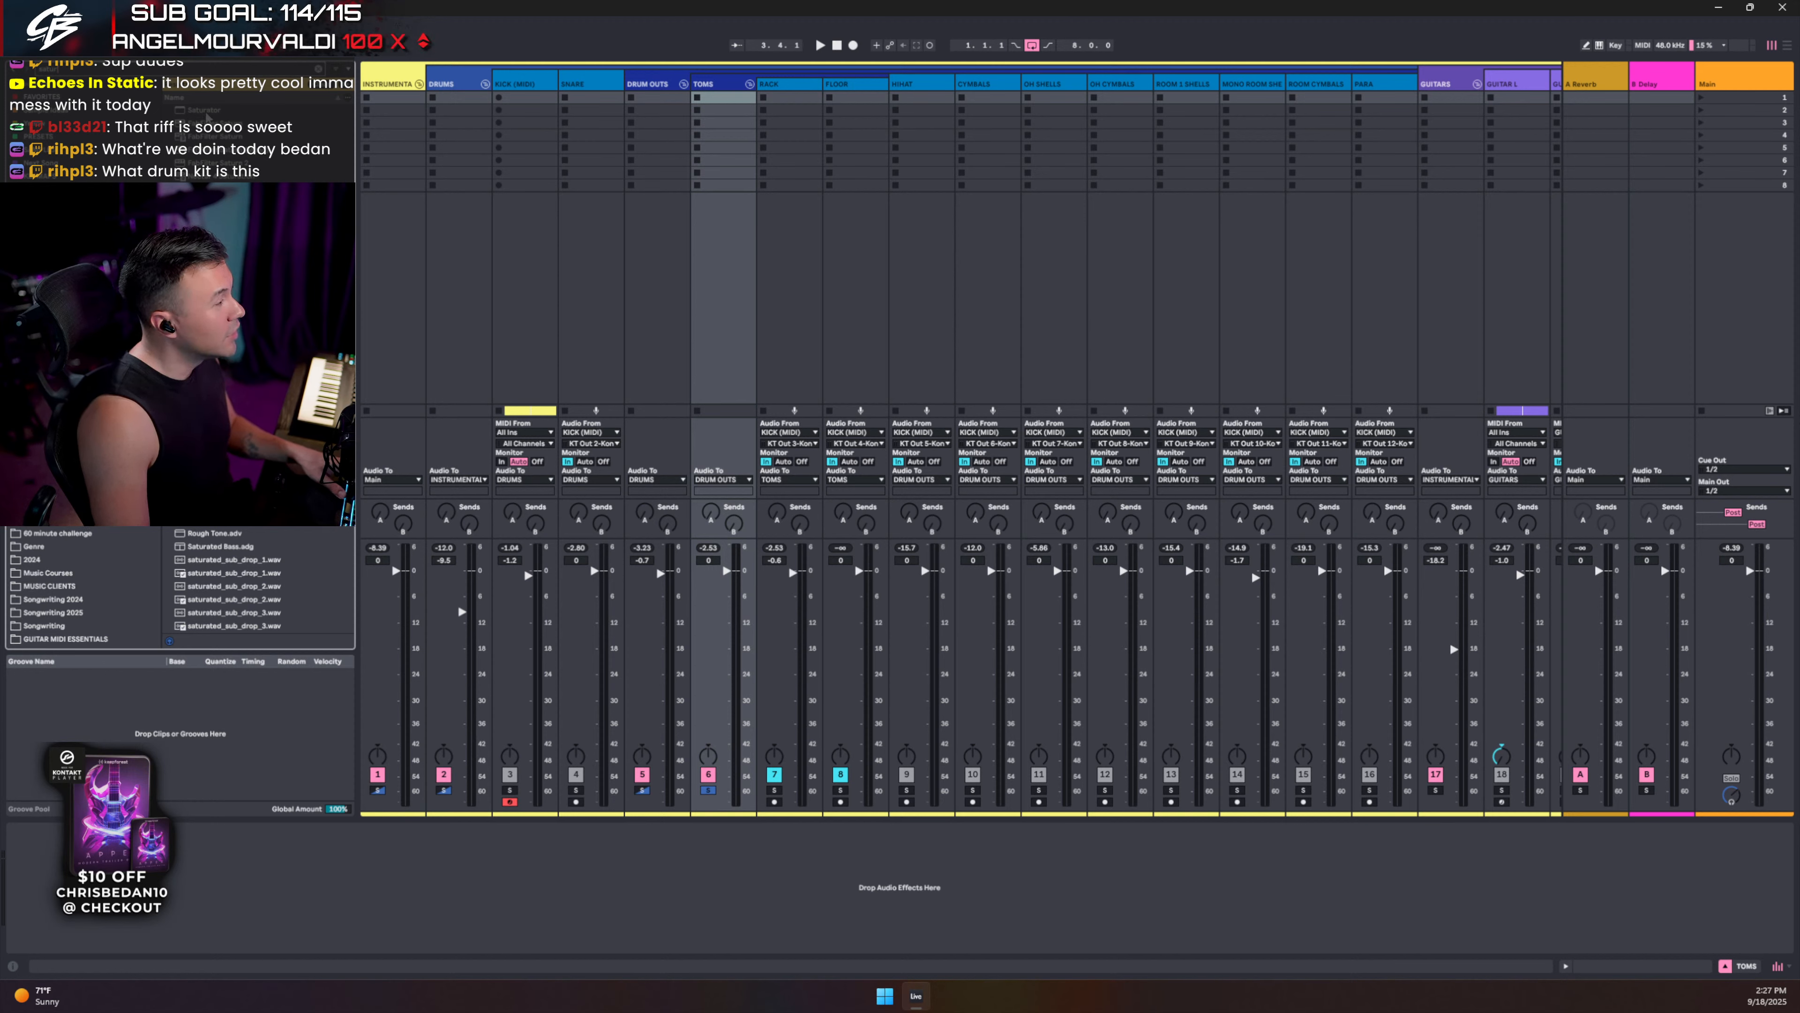
- Load Saturator onto TOMS, unsolo it during playback, then stop and select the DRUMS bus
{"action": "left_click_drag", "start_coordinate": [204, 109], "coordinate": [212, 855]}
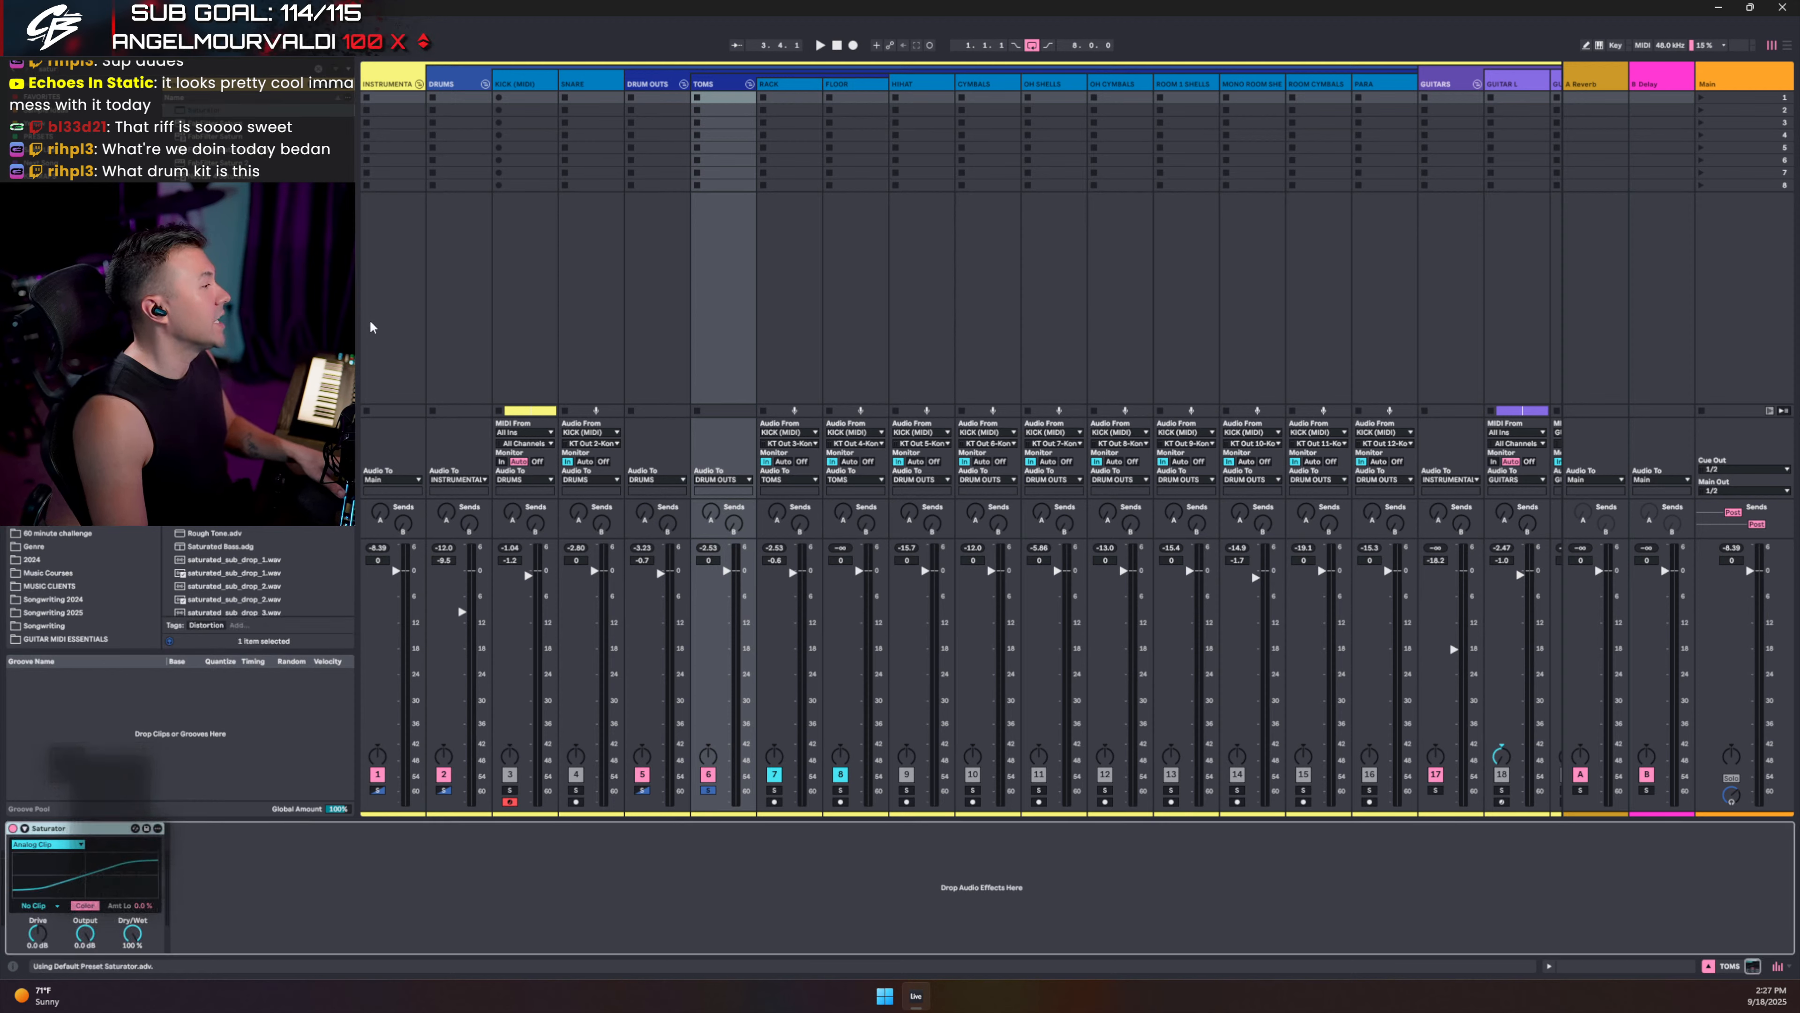
{"action": "key", "text": "space"}
{"action": "left_click", "coordinate": [708, 790]}
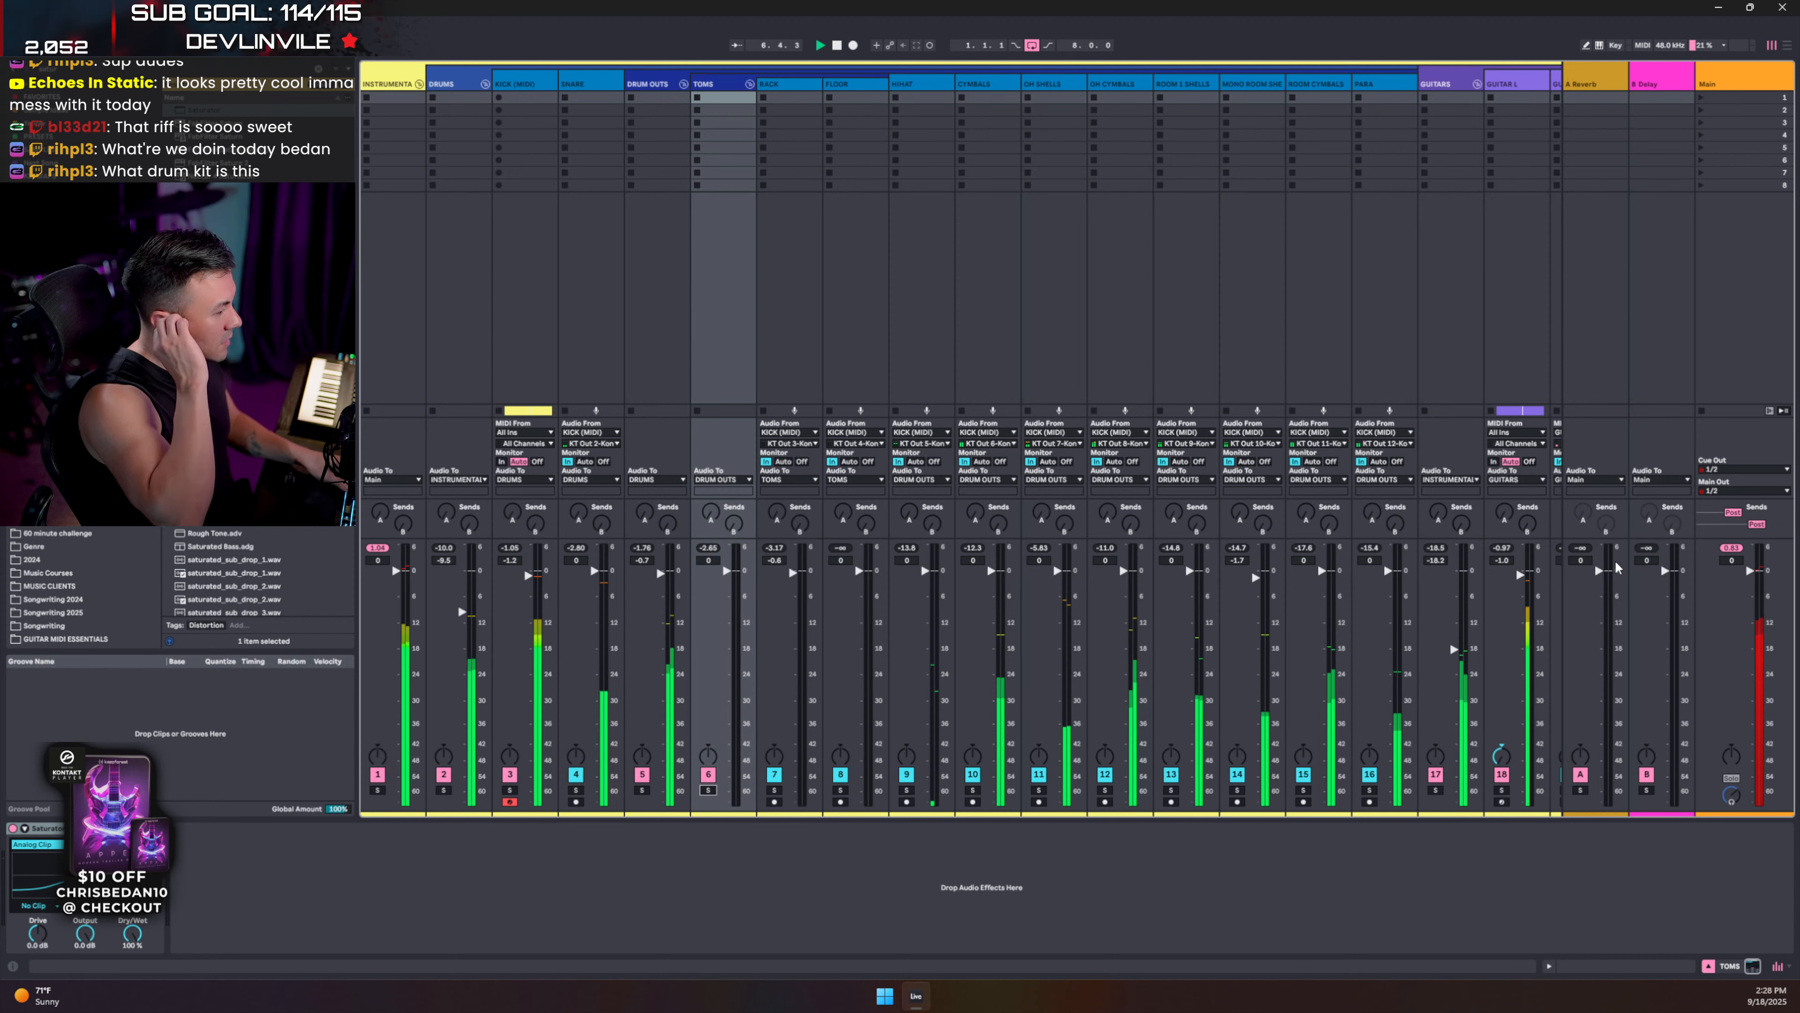
{"action": "key", "text": "space"}
{"action": "left_click", "coordinate": [455, 83]}
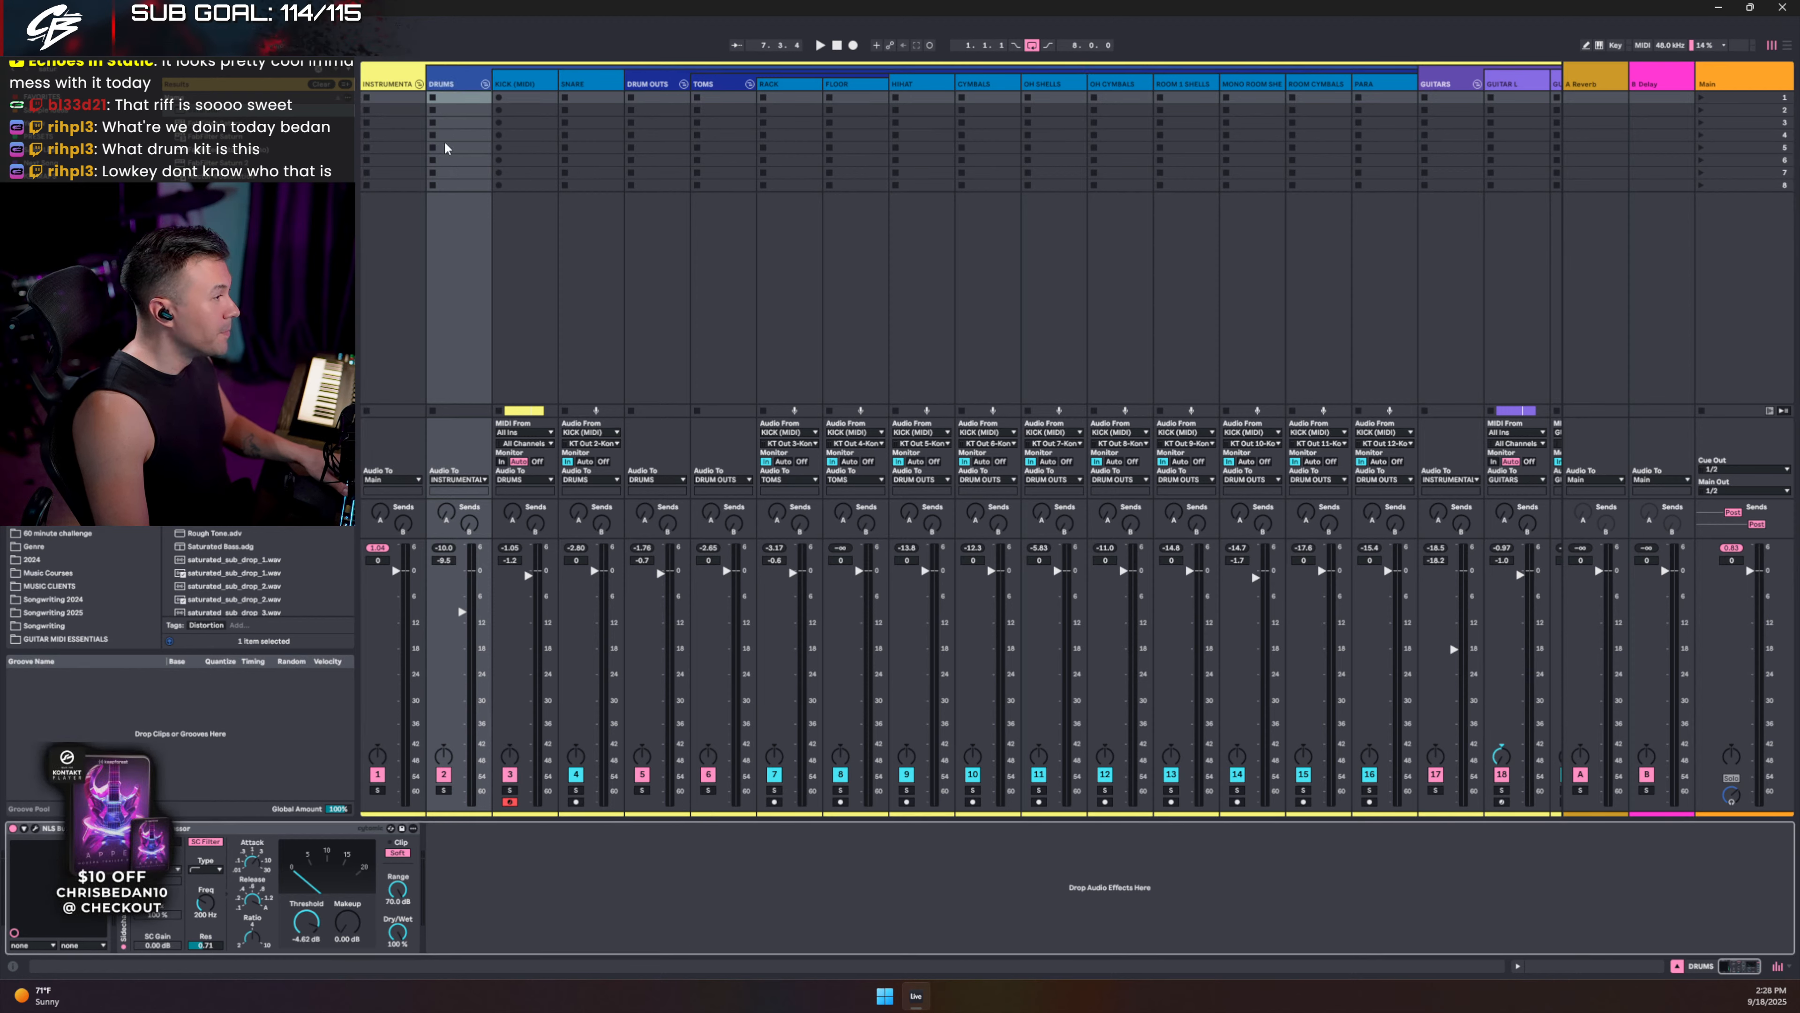
- Open the KICK (MIDI) Kontakt drum kit window, shortening and repositioning it on screen
{"action": "left_click", "coordinate": [509, 85]}
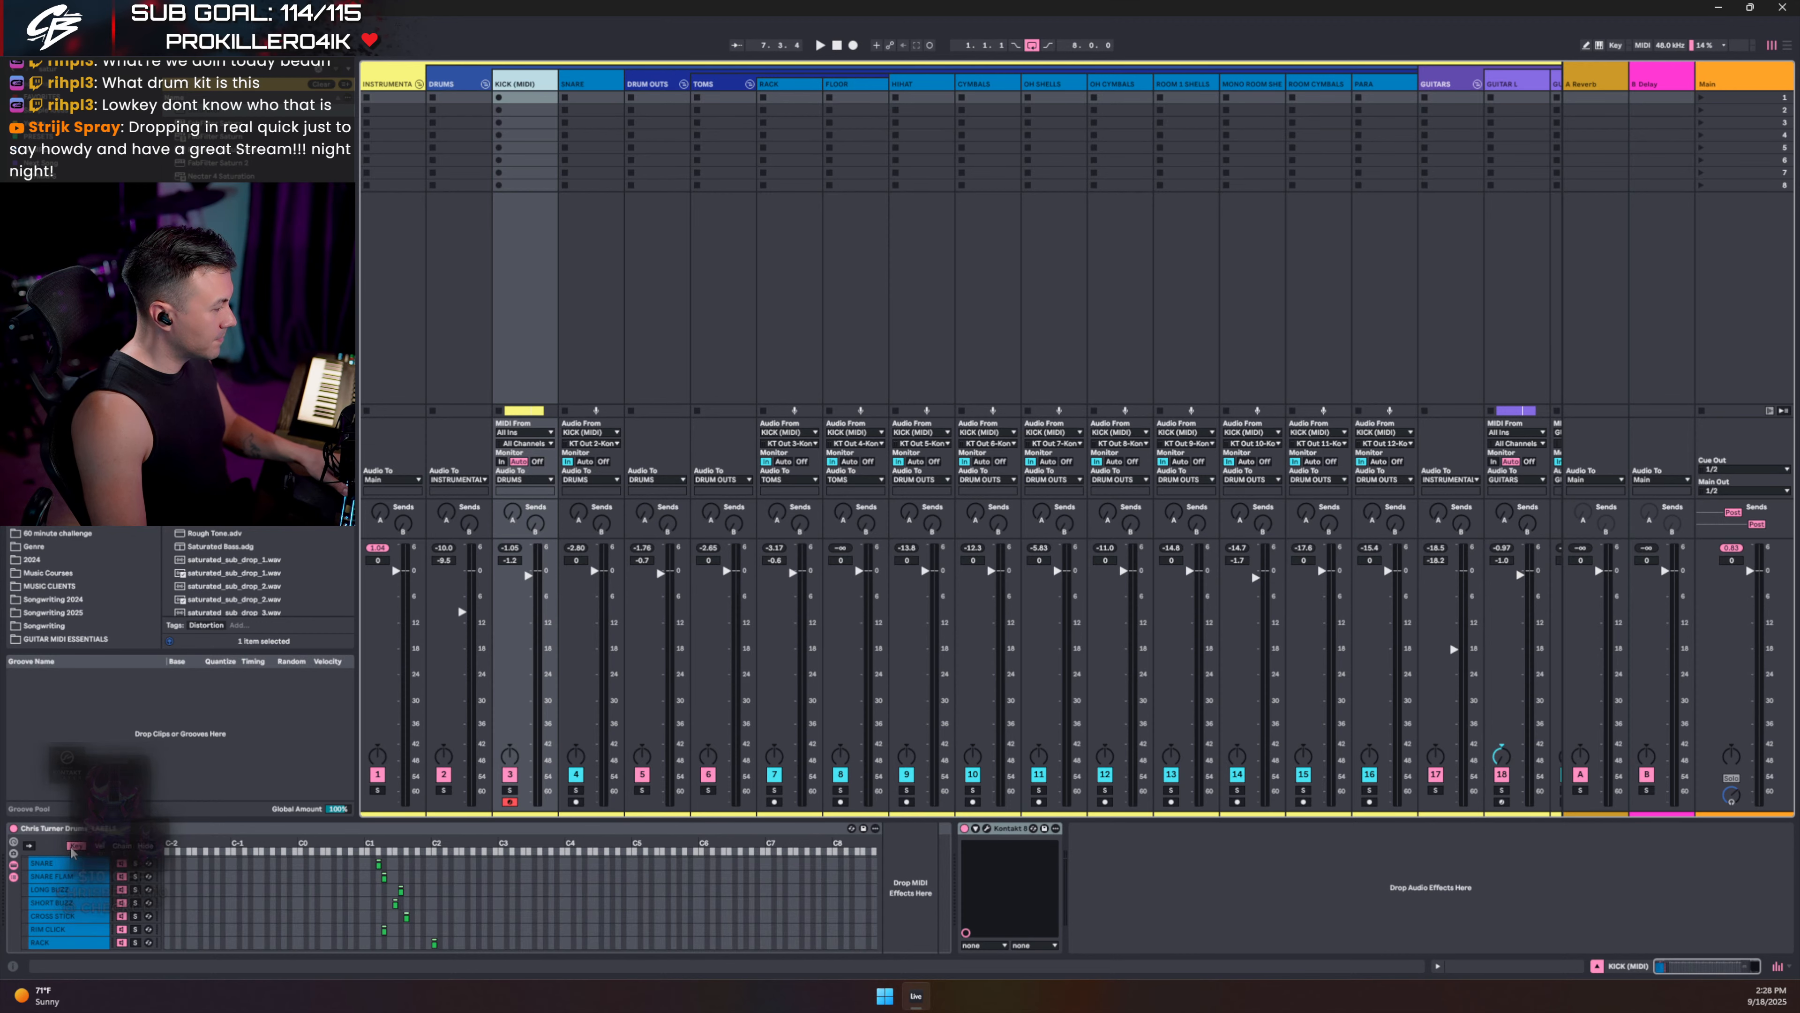
{"action": "left_click", "coordinate": [14, 878]}
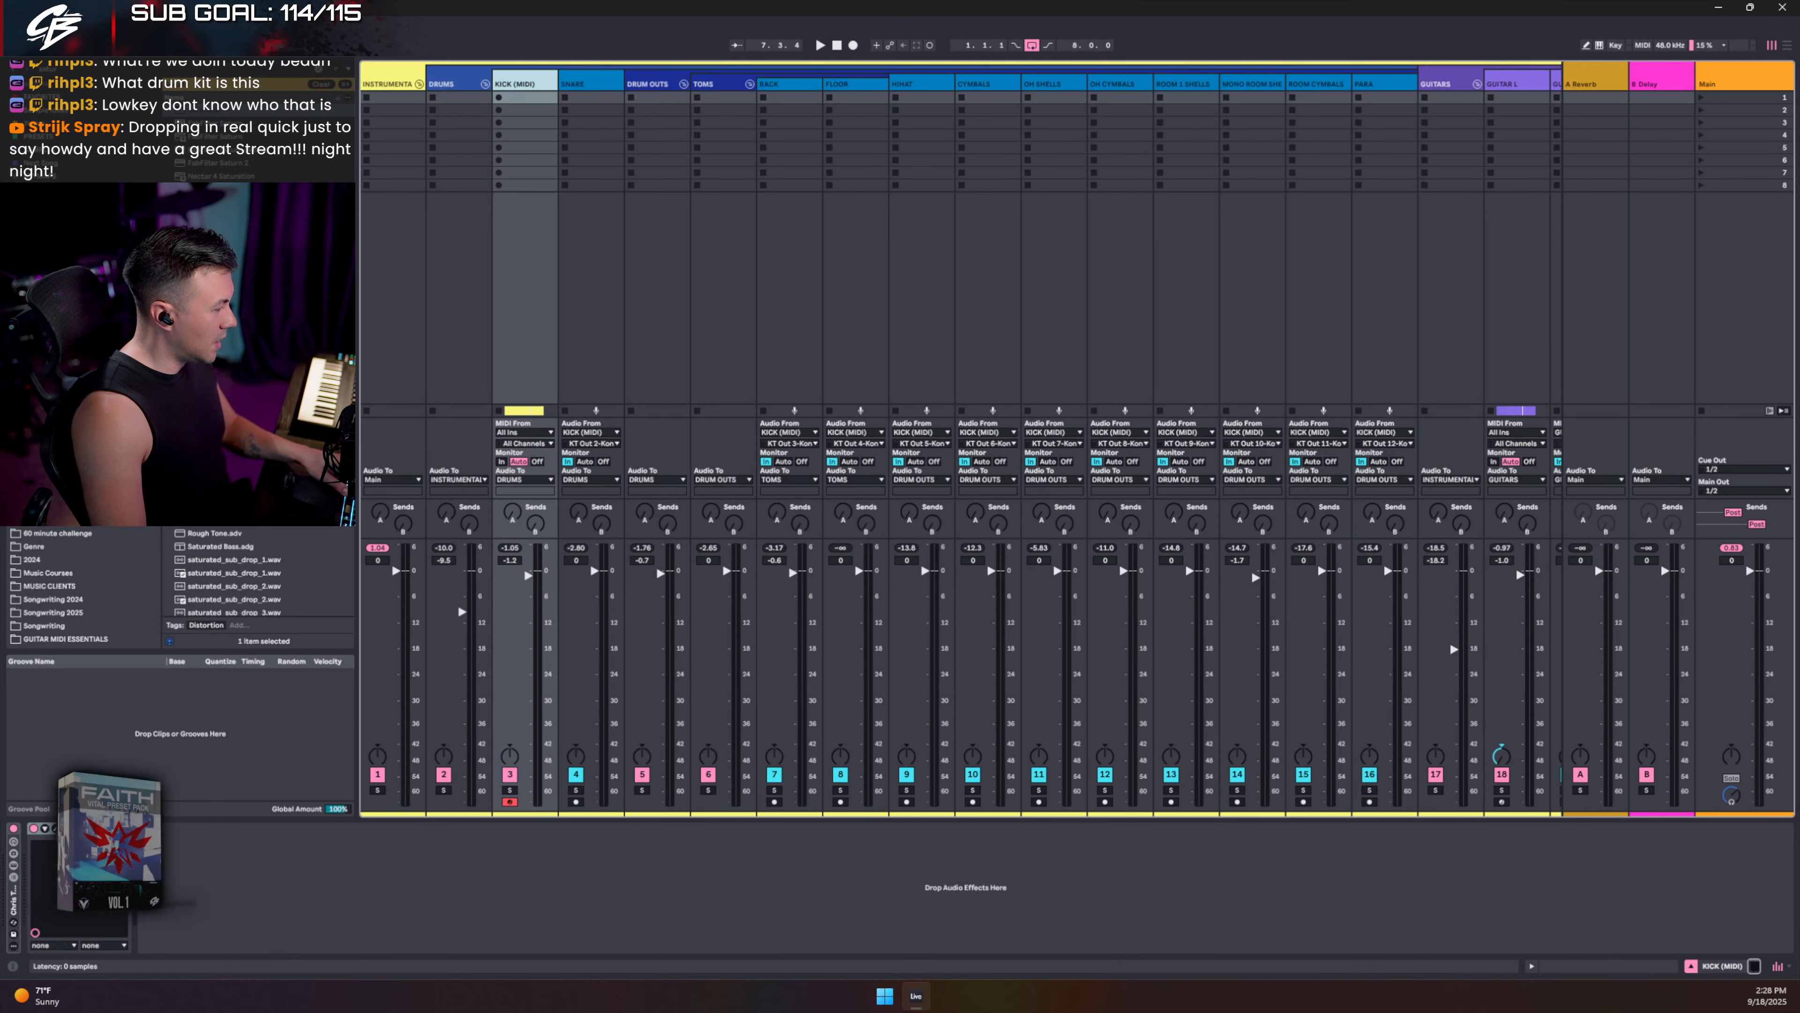
{"action": "left_click", "coordinate": [56, 828]}
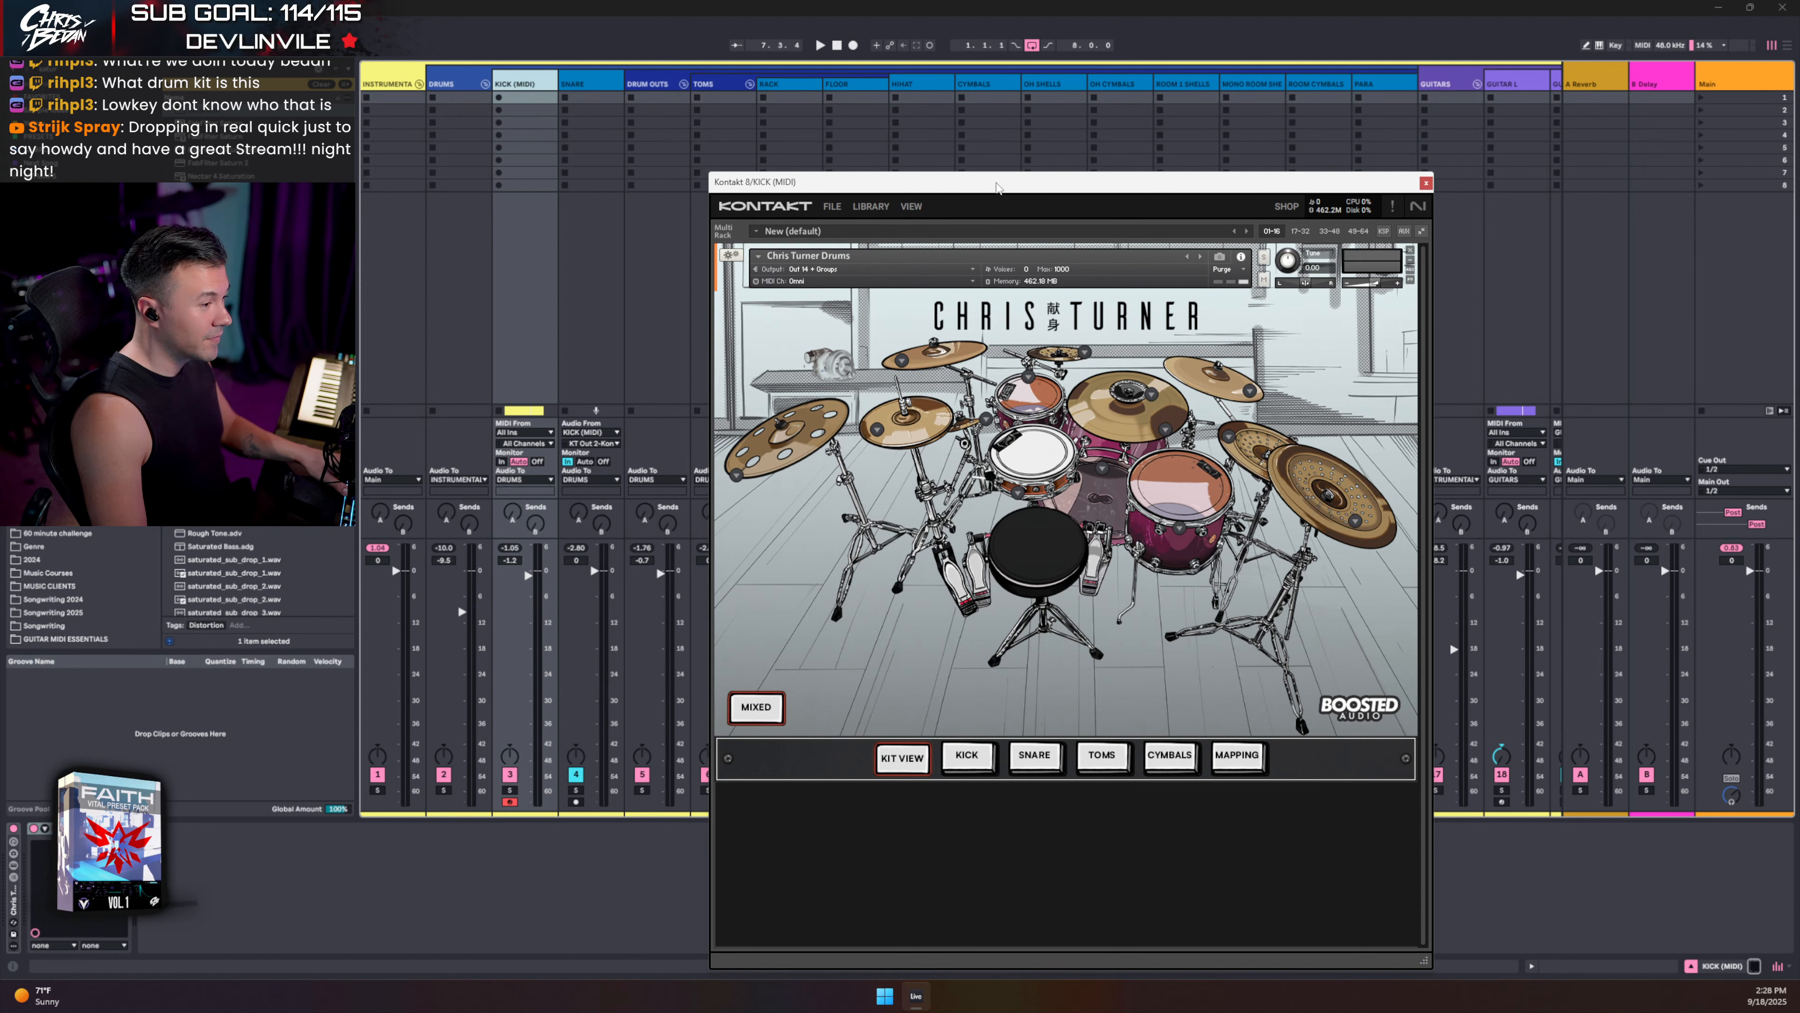
{"action": "left_click_drag", "start_coordinate": [996, 186], "coordinate": [943, 115]}
{"action": "left_click_drag", "start_coordinate": [1370, 887], "coordinate": [1345, 740]}
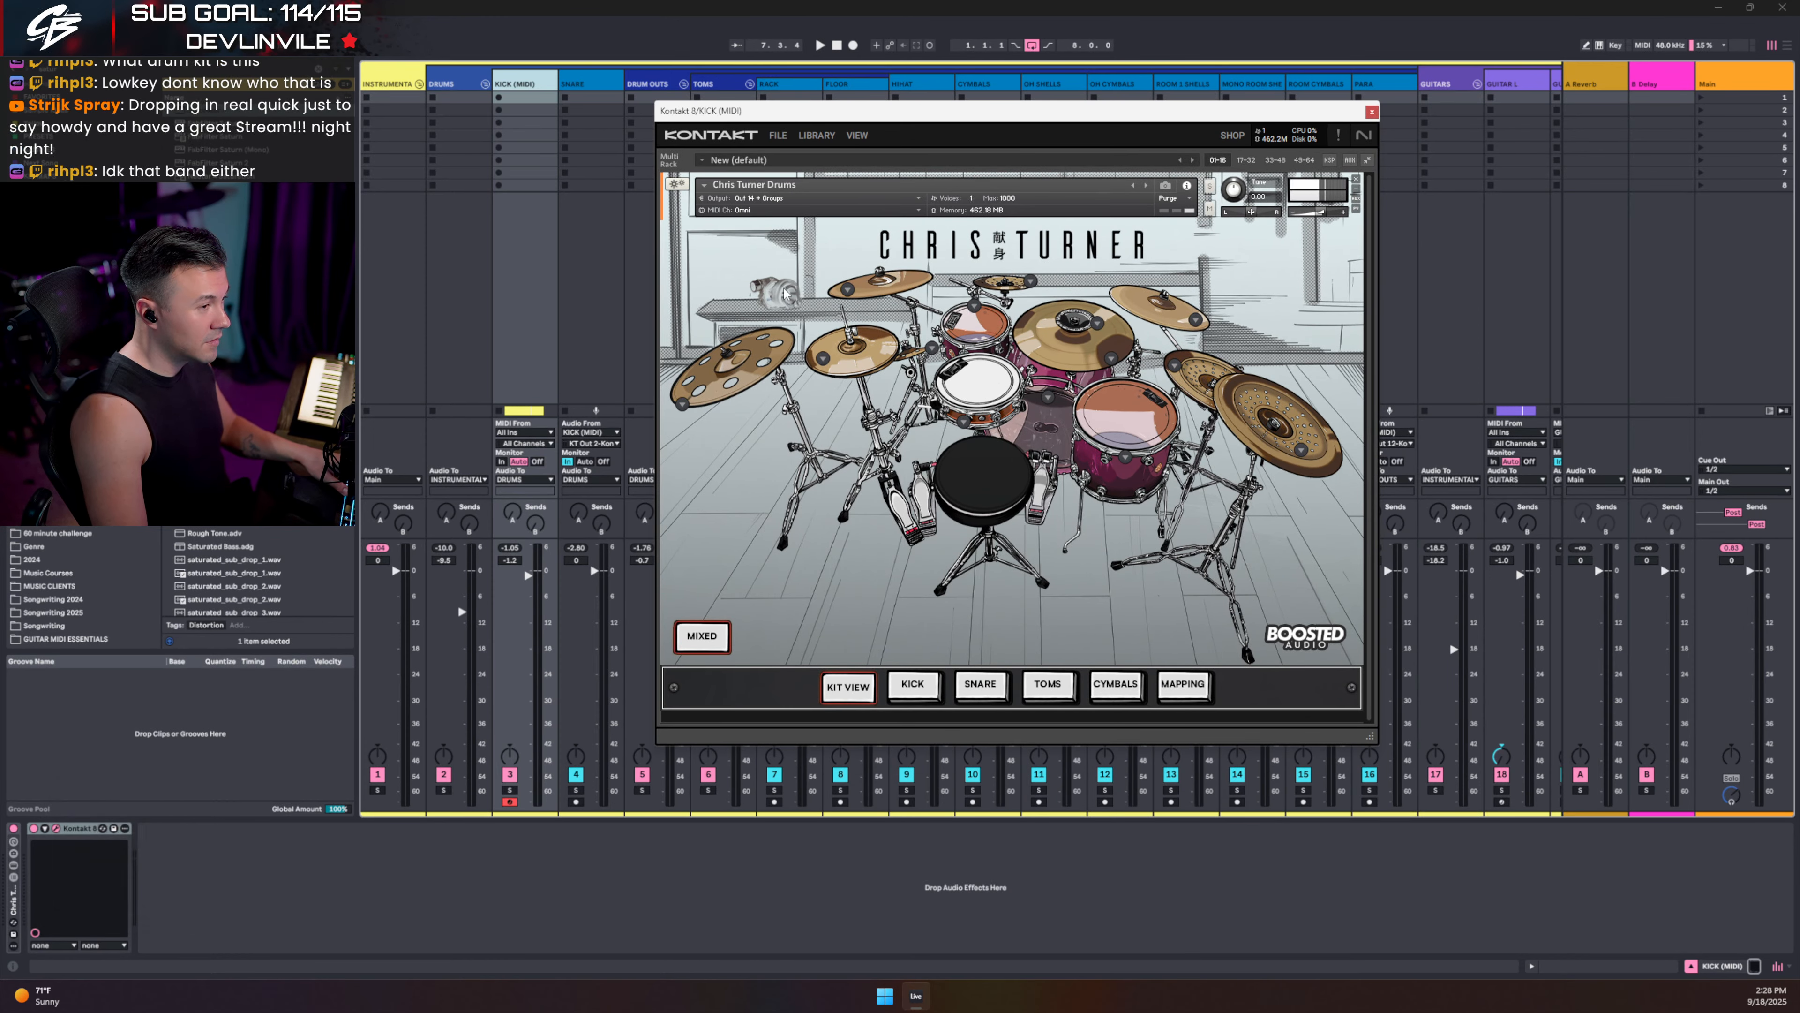
{"action": "left_click_drag", "start_coordinate": [896, 115], "coordinate": [776, 169]}
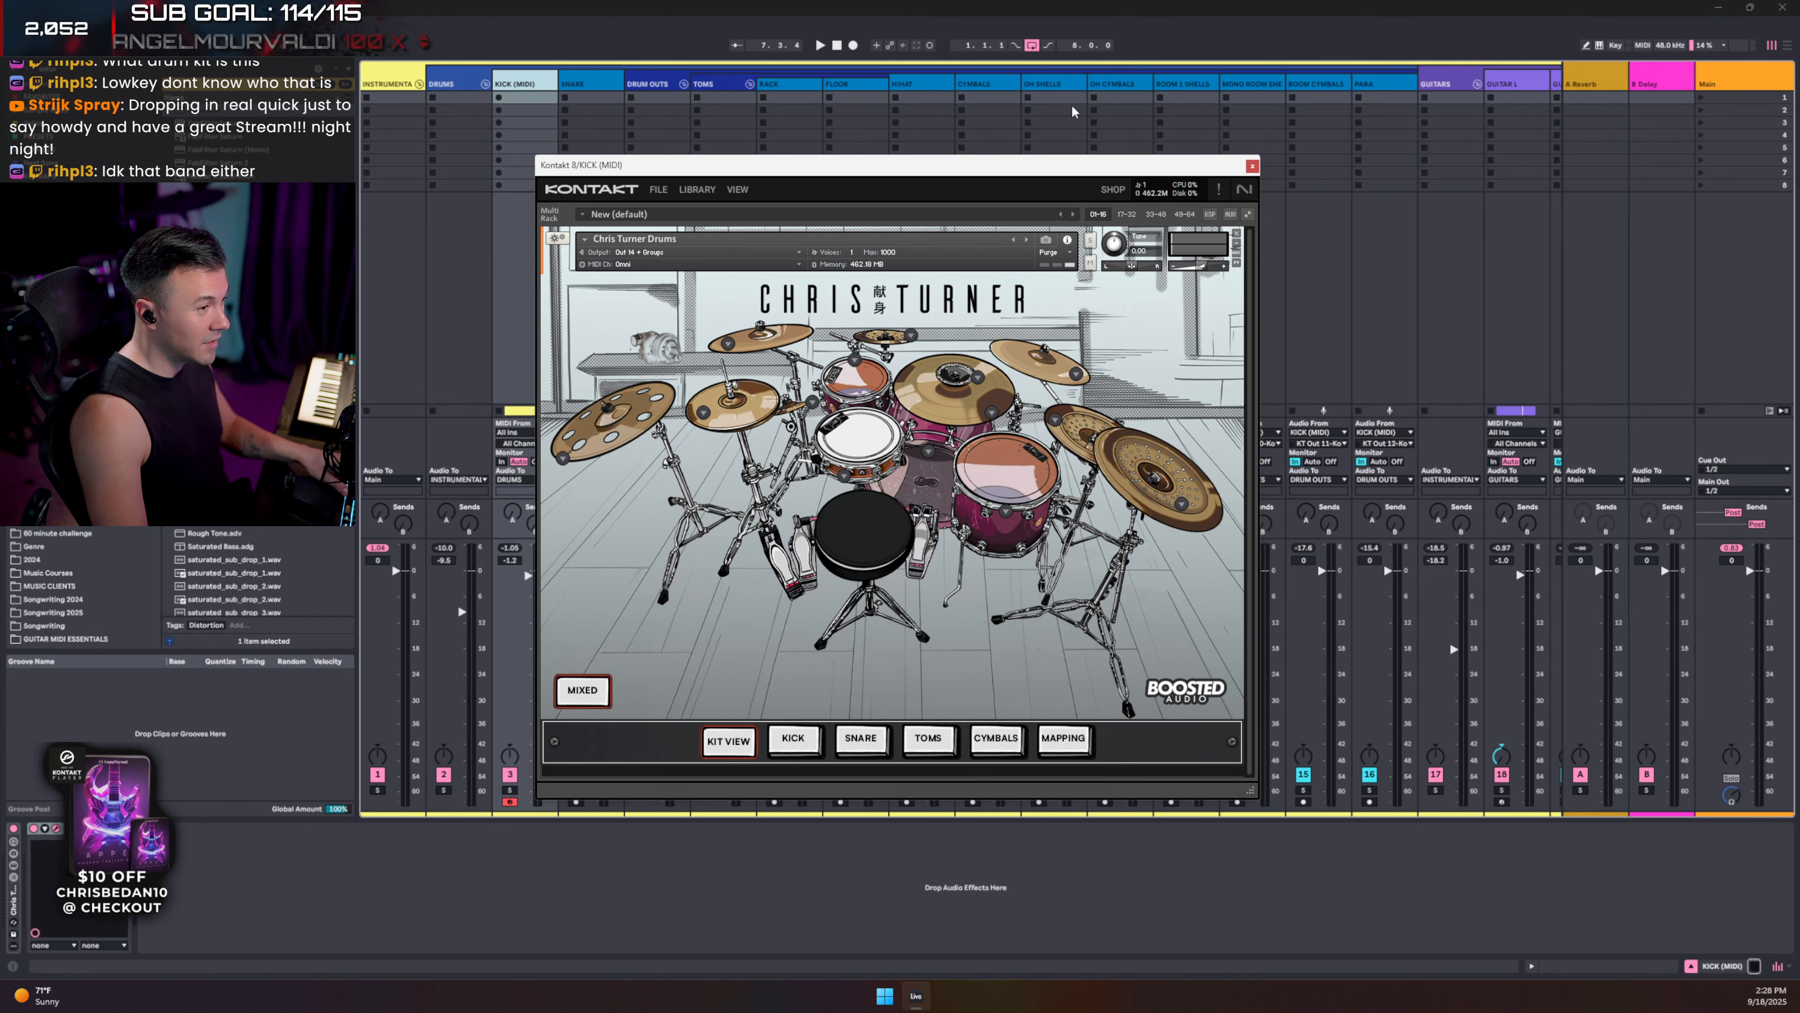
- Insert a new audio track after PARA and name it SPOOL
{"action": "left_click", "coordinate": [1388, 87]}
{"action": "key", "text": "ctrl+t"}
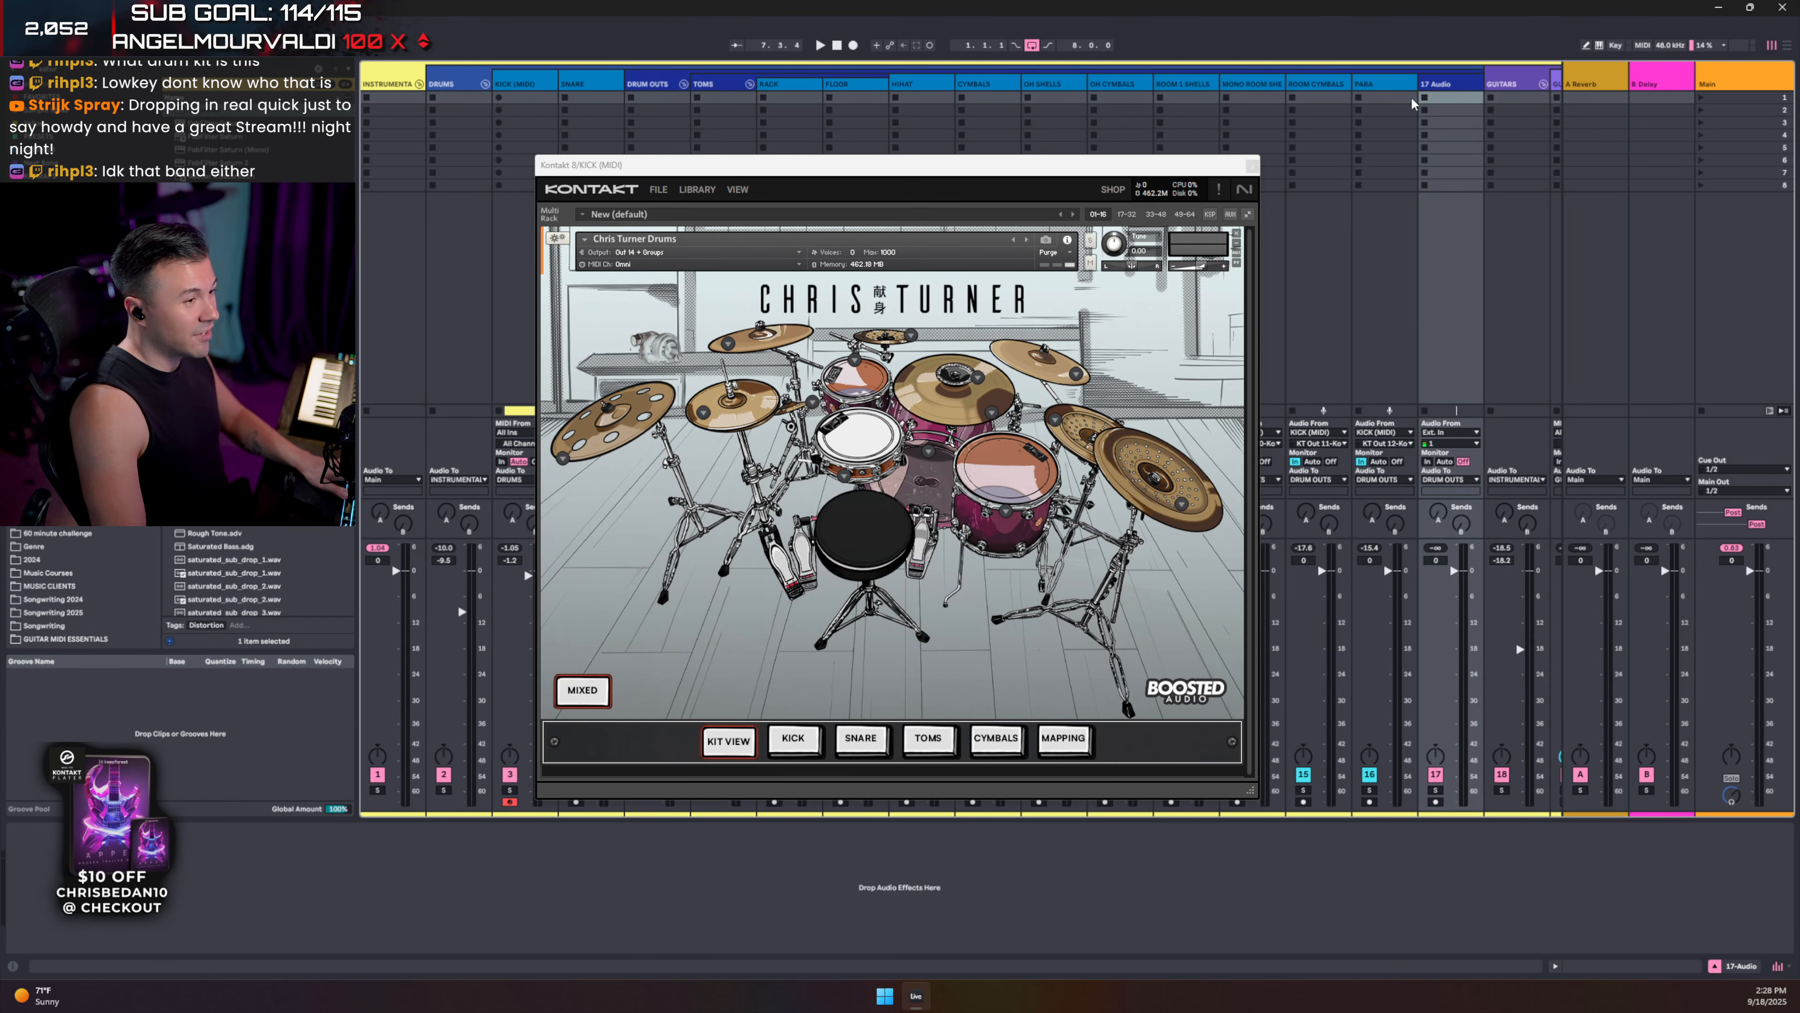
{"action": "key", "text": "ctrl+r"}
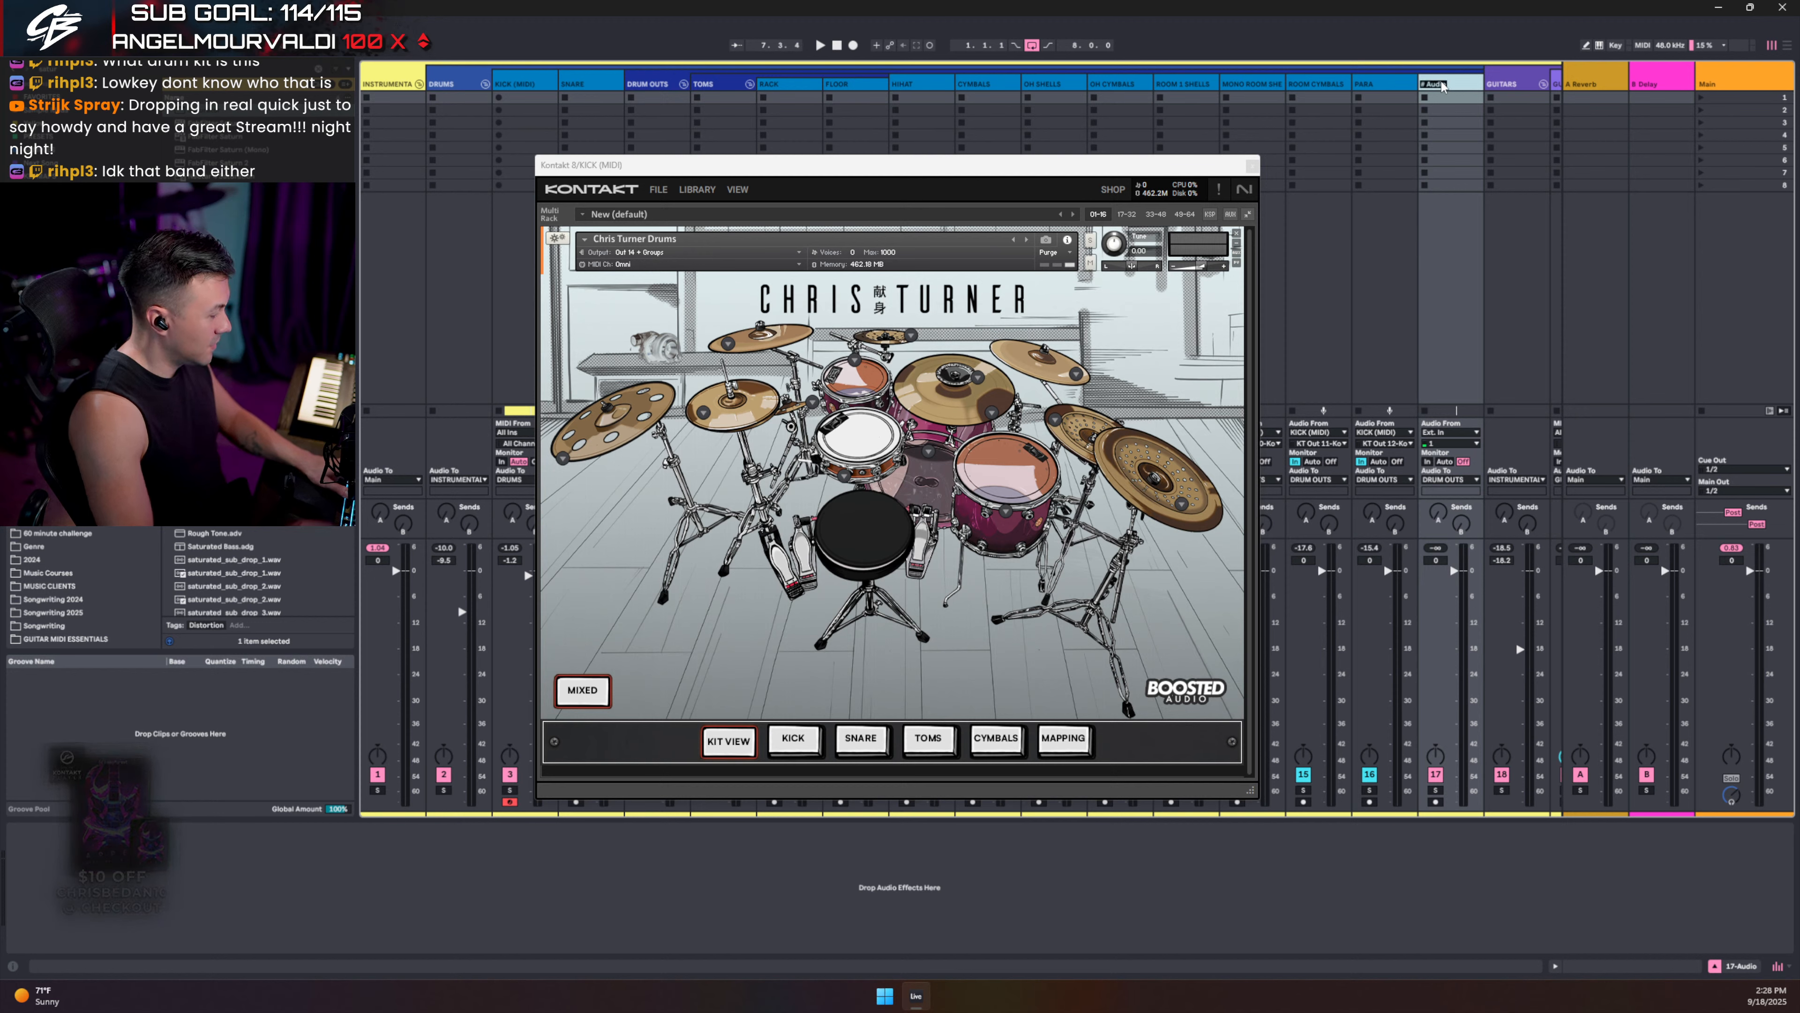
{"action": "type", "text": "SPOOL"}
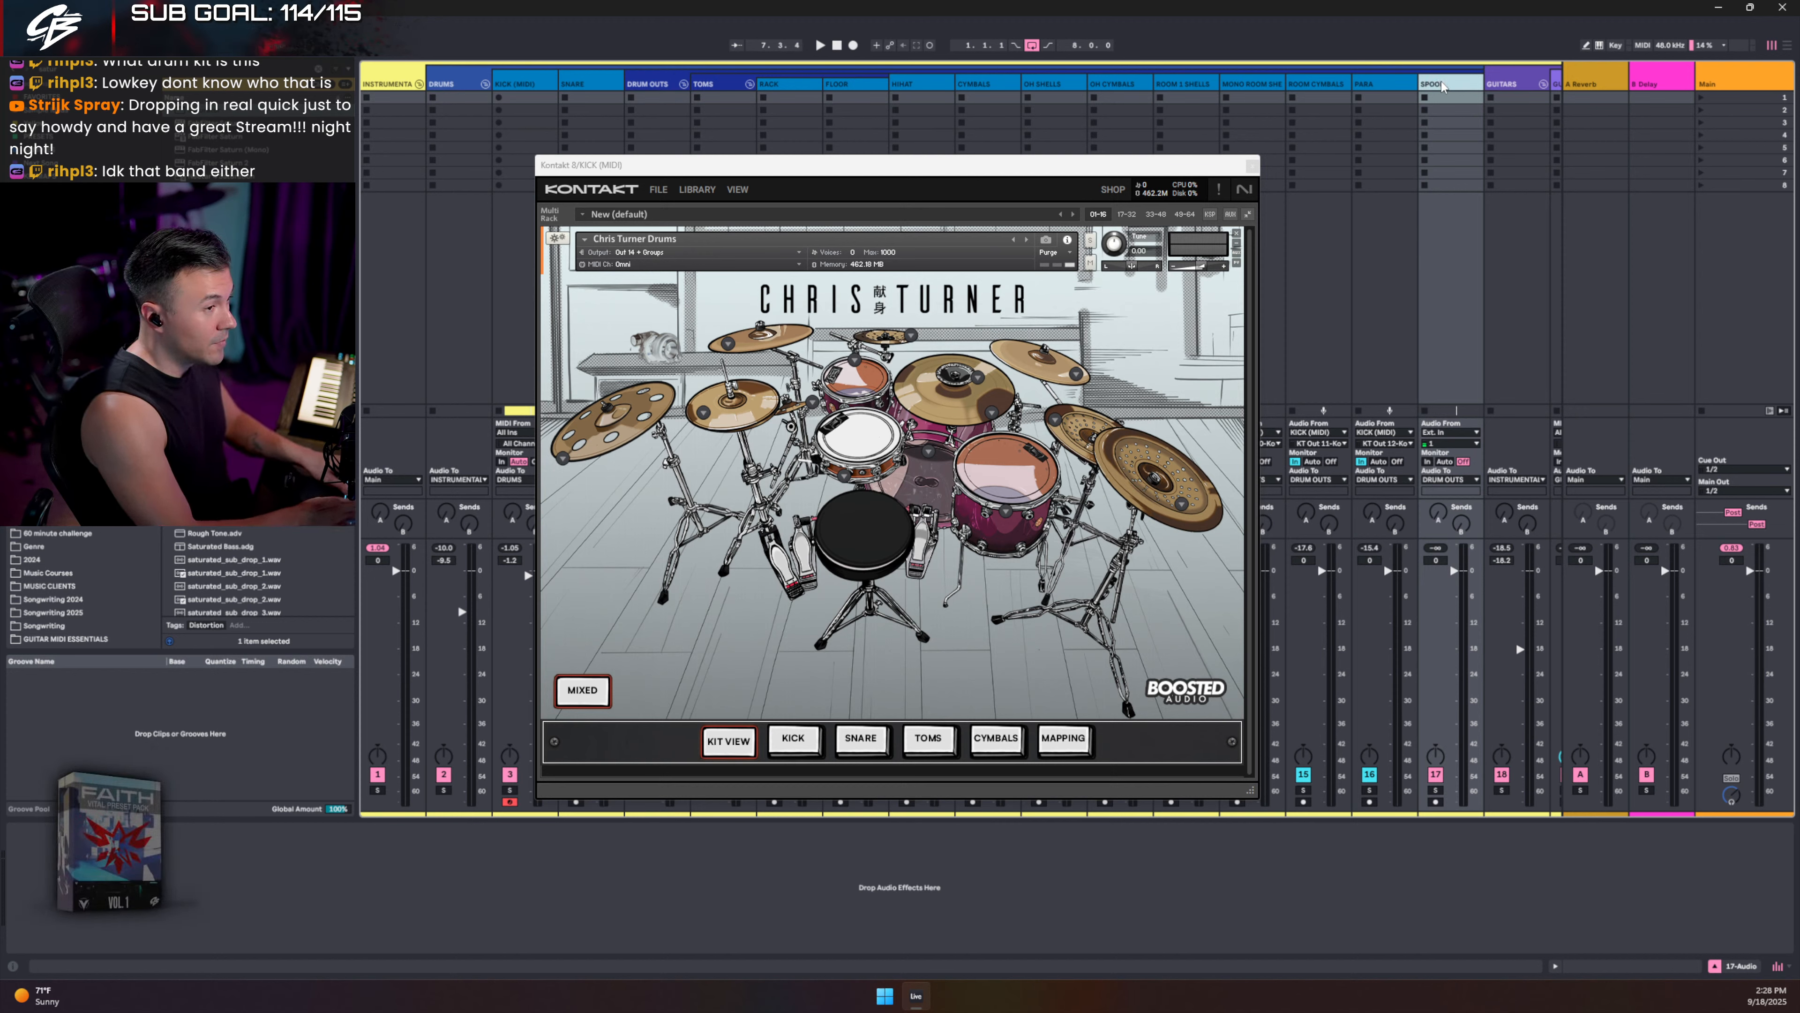
{"action": "key", "text": "Return"}
- Give the SPOOL track a new colour
{"action": "right_click", "coordinate": [1442, 86]}
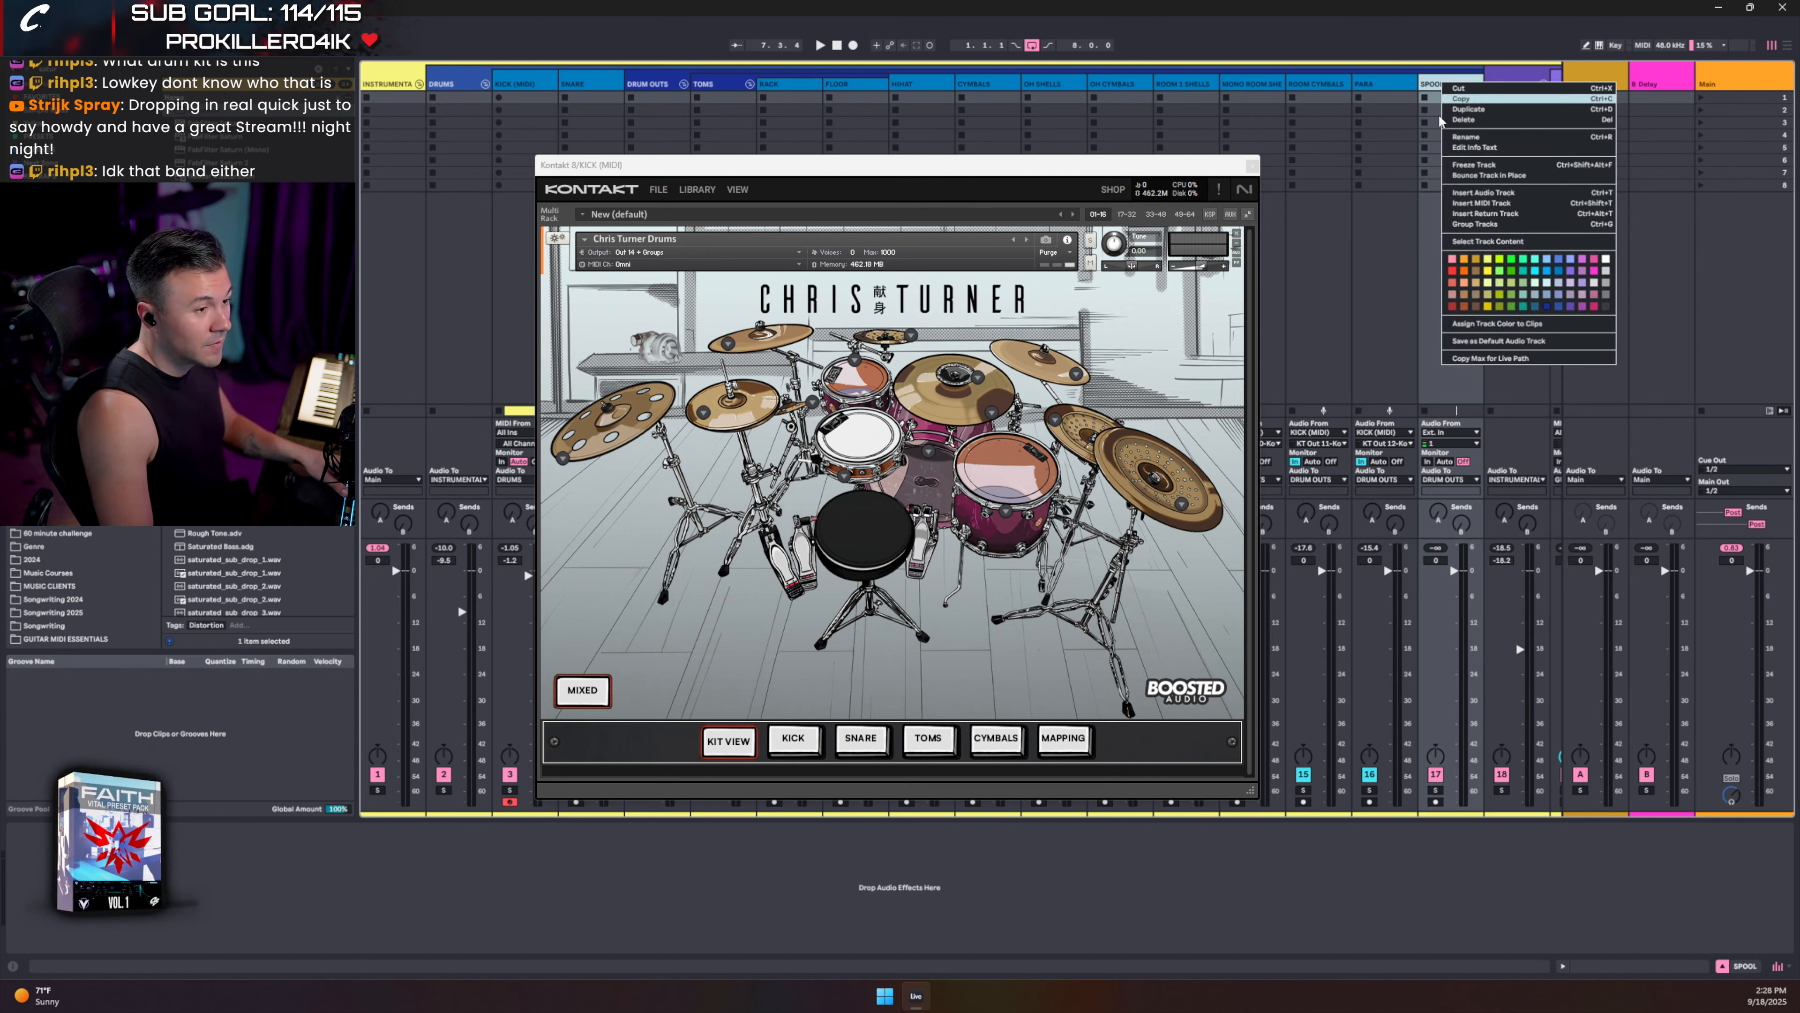
{"action": "left_click", "coordinate": [1562, 306]}
{"action": "right_click", "coordinate": [1444, 88]}
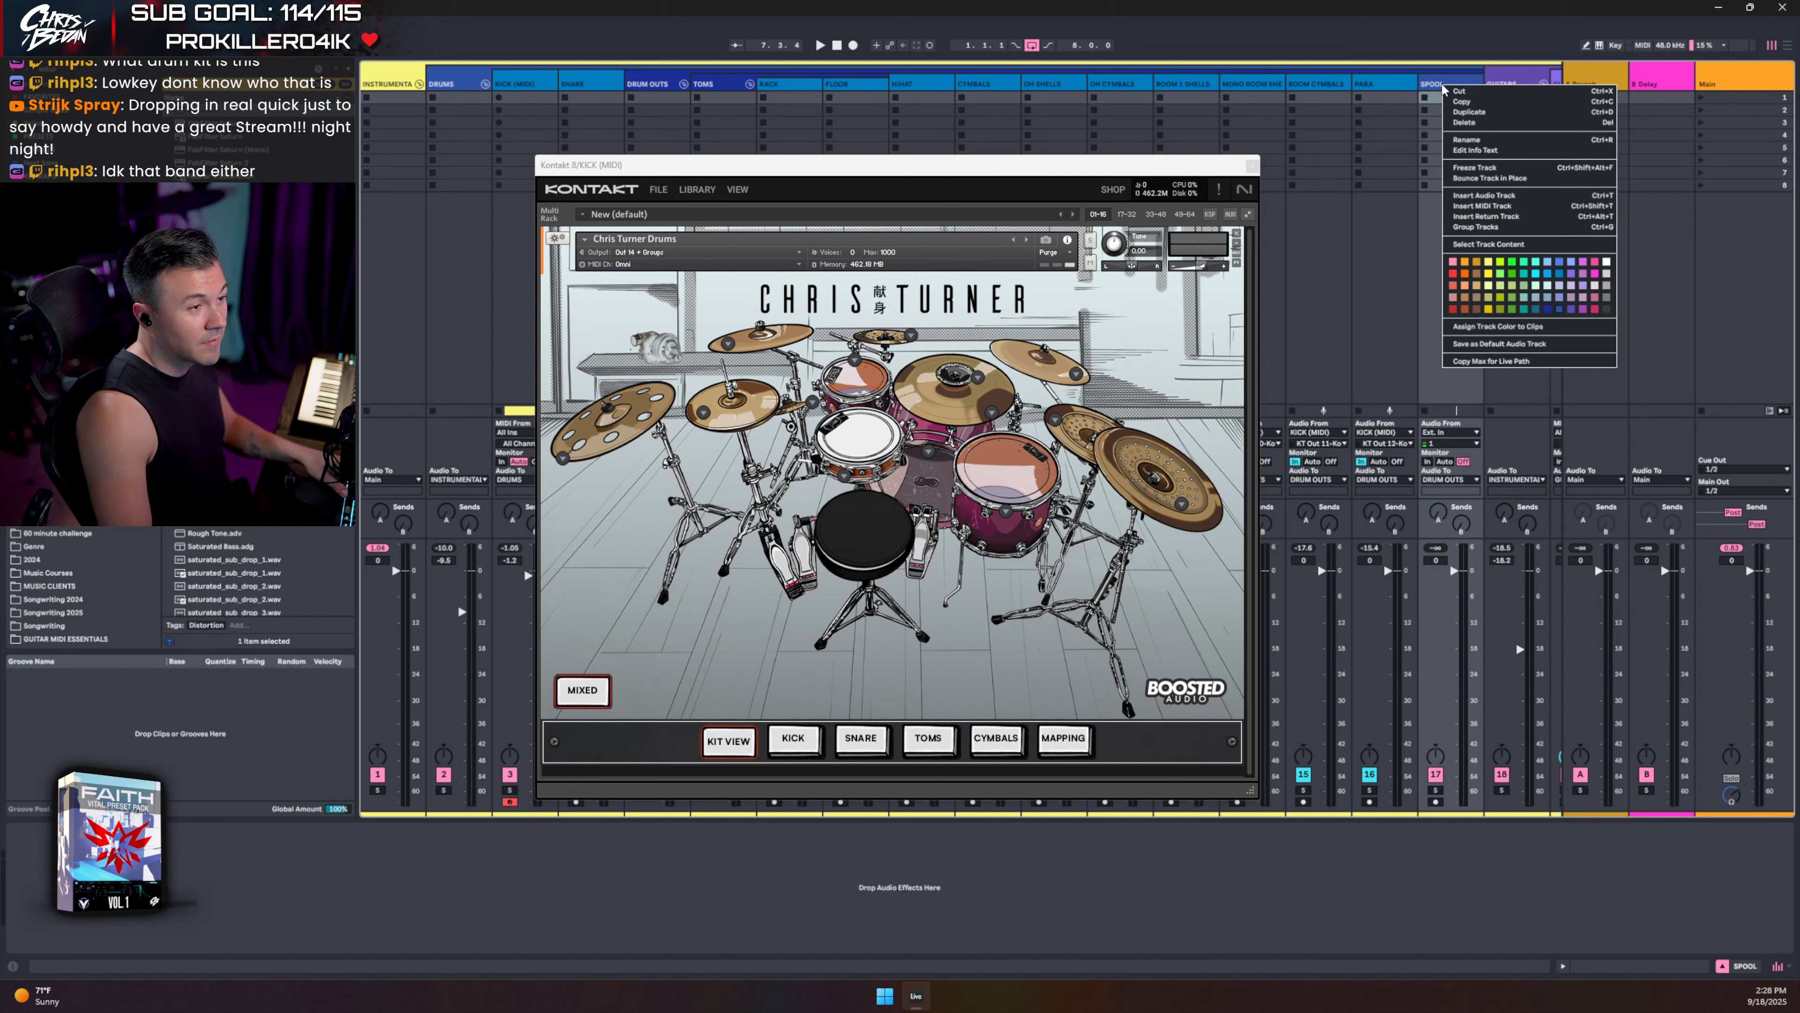
{"action": "left_click", "coordinate": [1558, 275]}
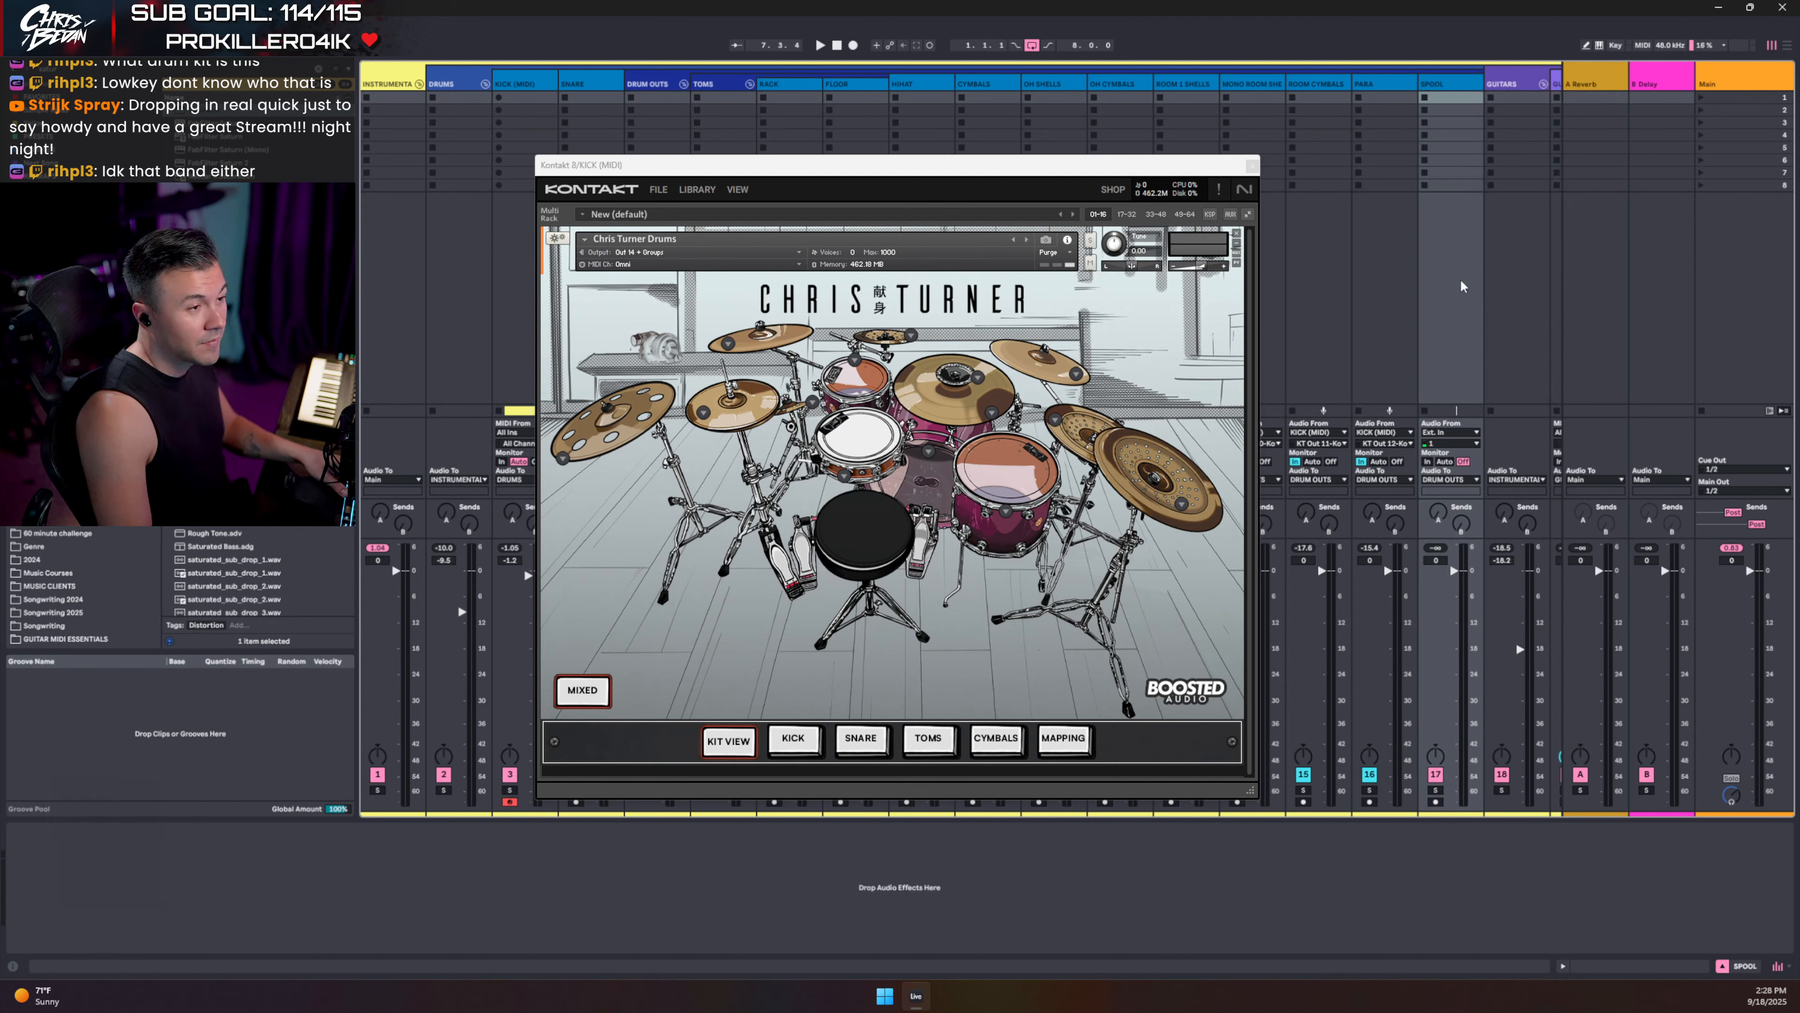
- Route SPOOL from KICK (MIDI) KT Out 13, send the kit to Out 13, monitor In, and test
{"action": "left_click", "coordinate": [1441, 434]}
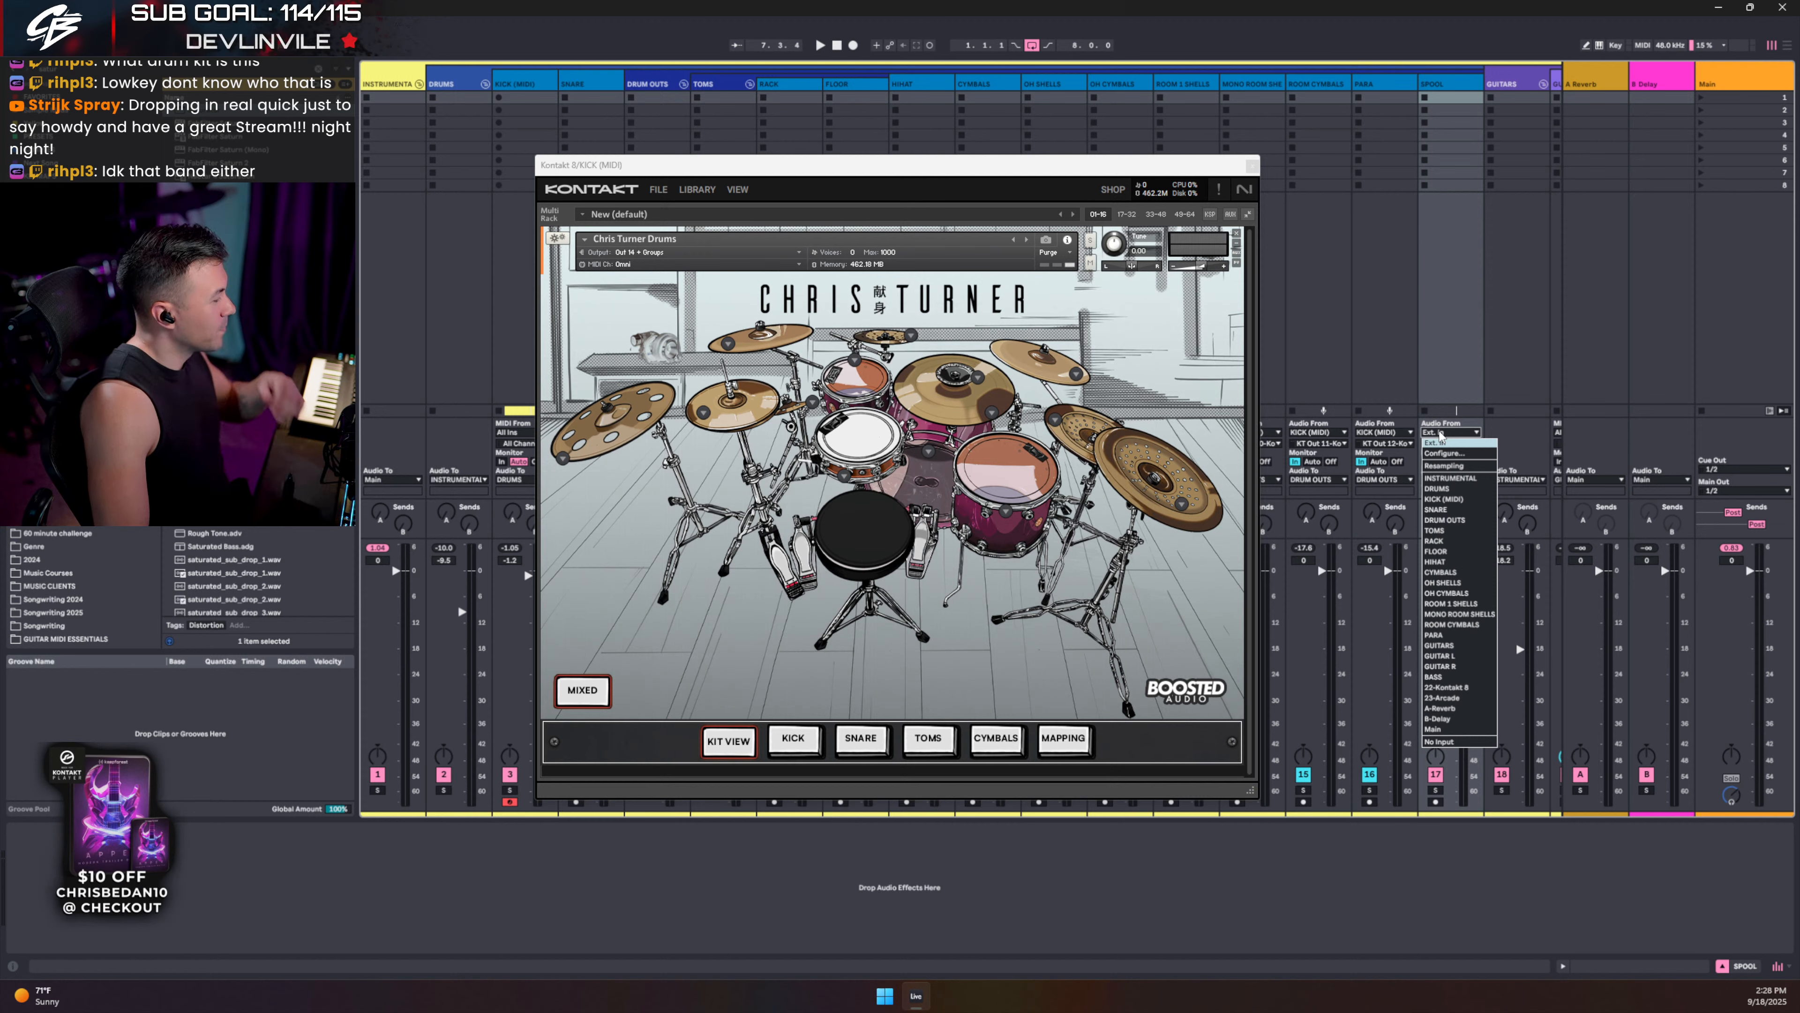
{"action": "left_click", "coordinate": [1433, 499]}
{"action": "left_click", "coordinate": [1448, 445]}
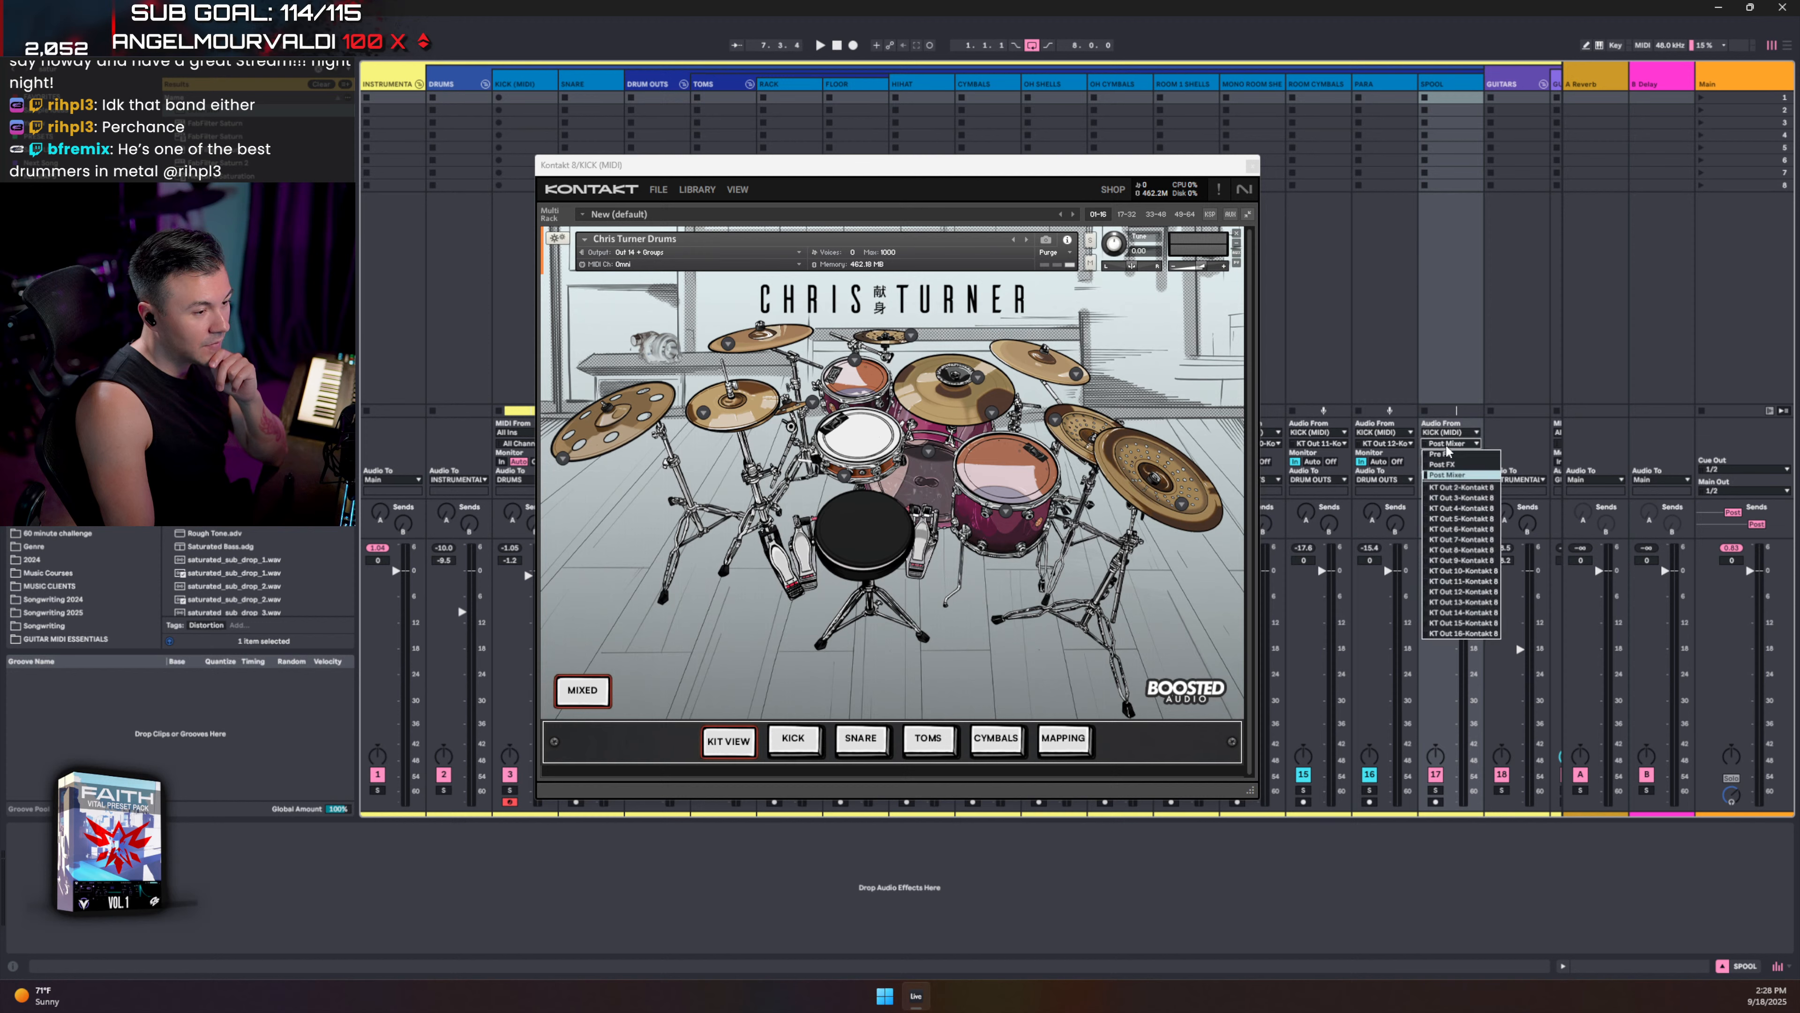
{"action": "left_click", "coordinate": [1455, 602]}
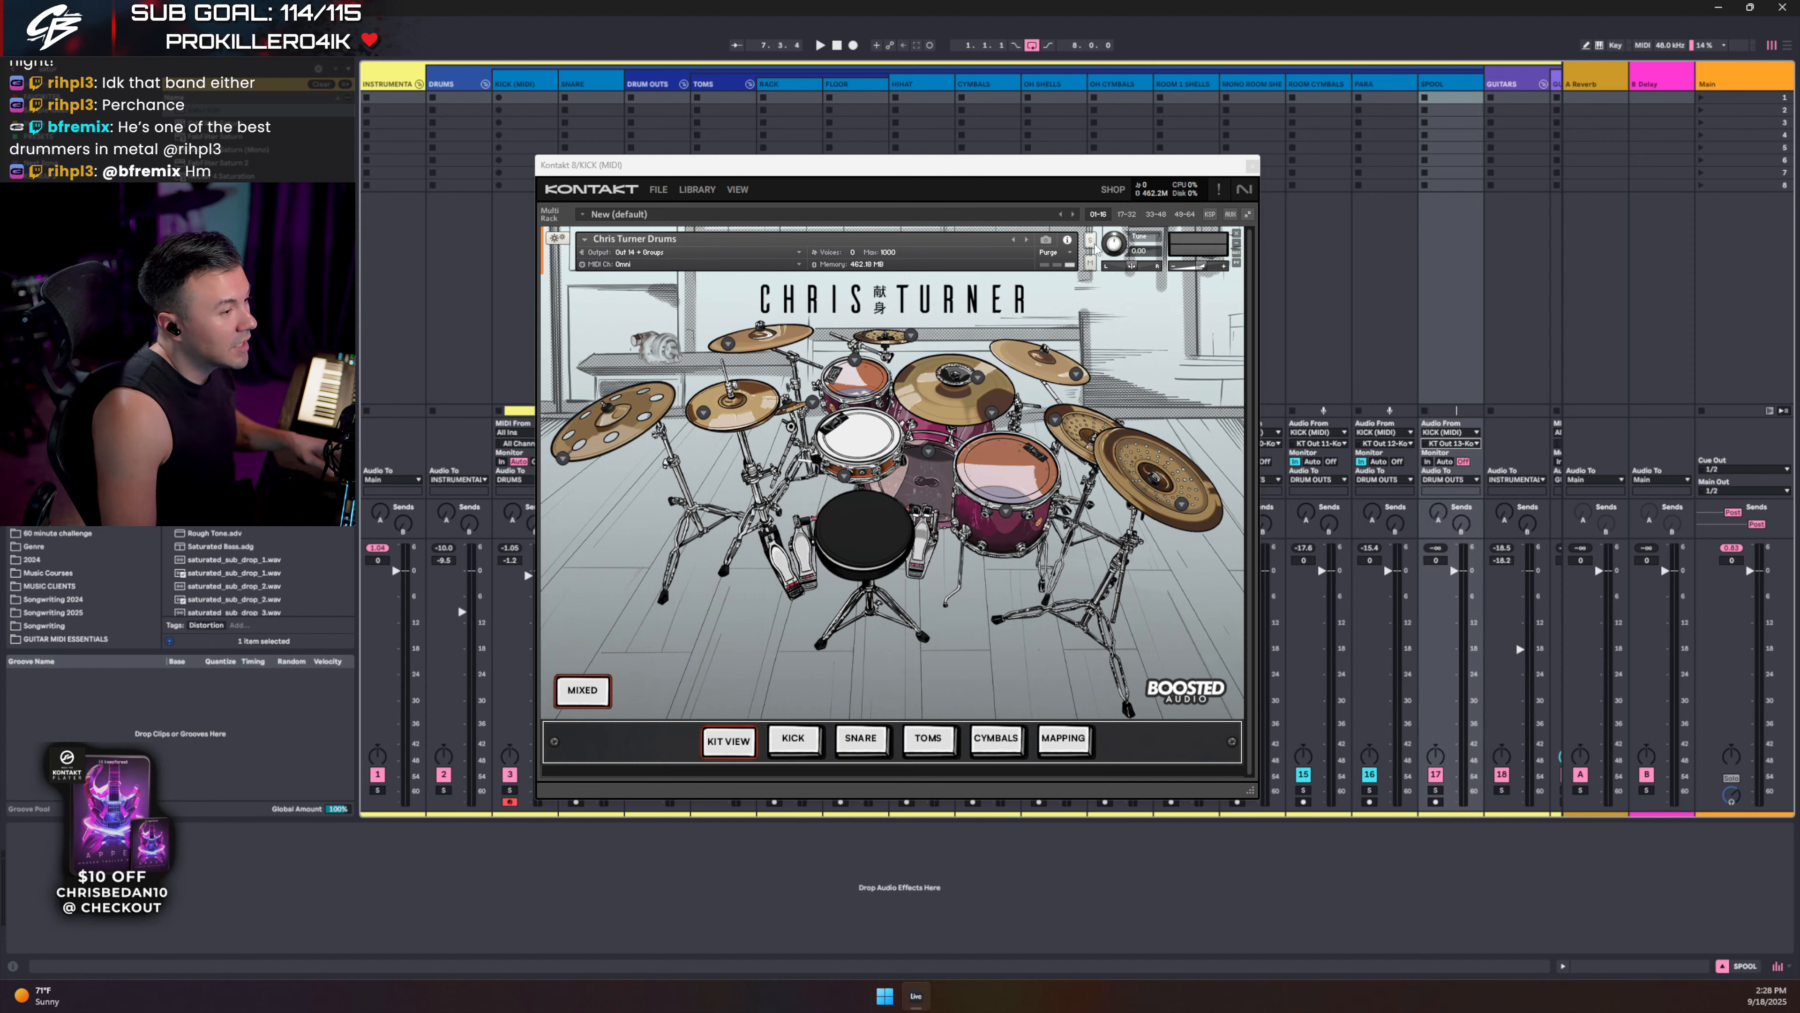
{"action": "left_click", "coordinate": [628, 254]}
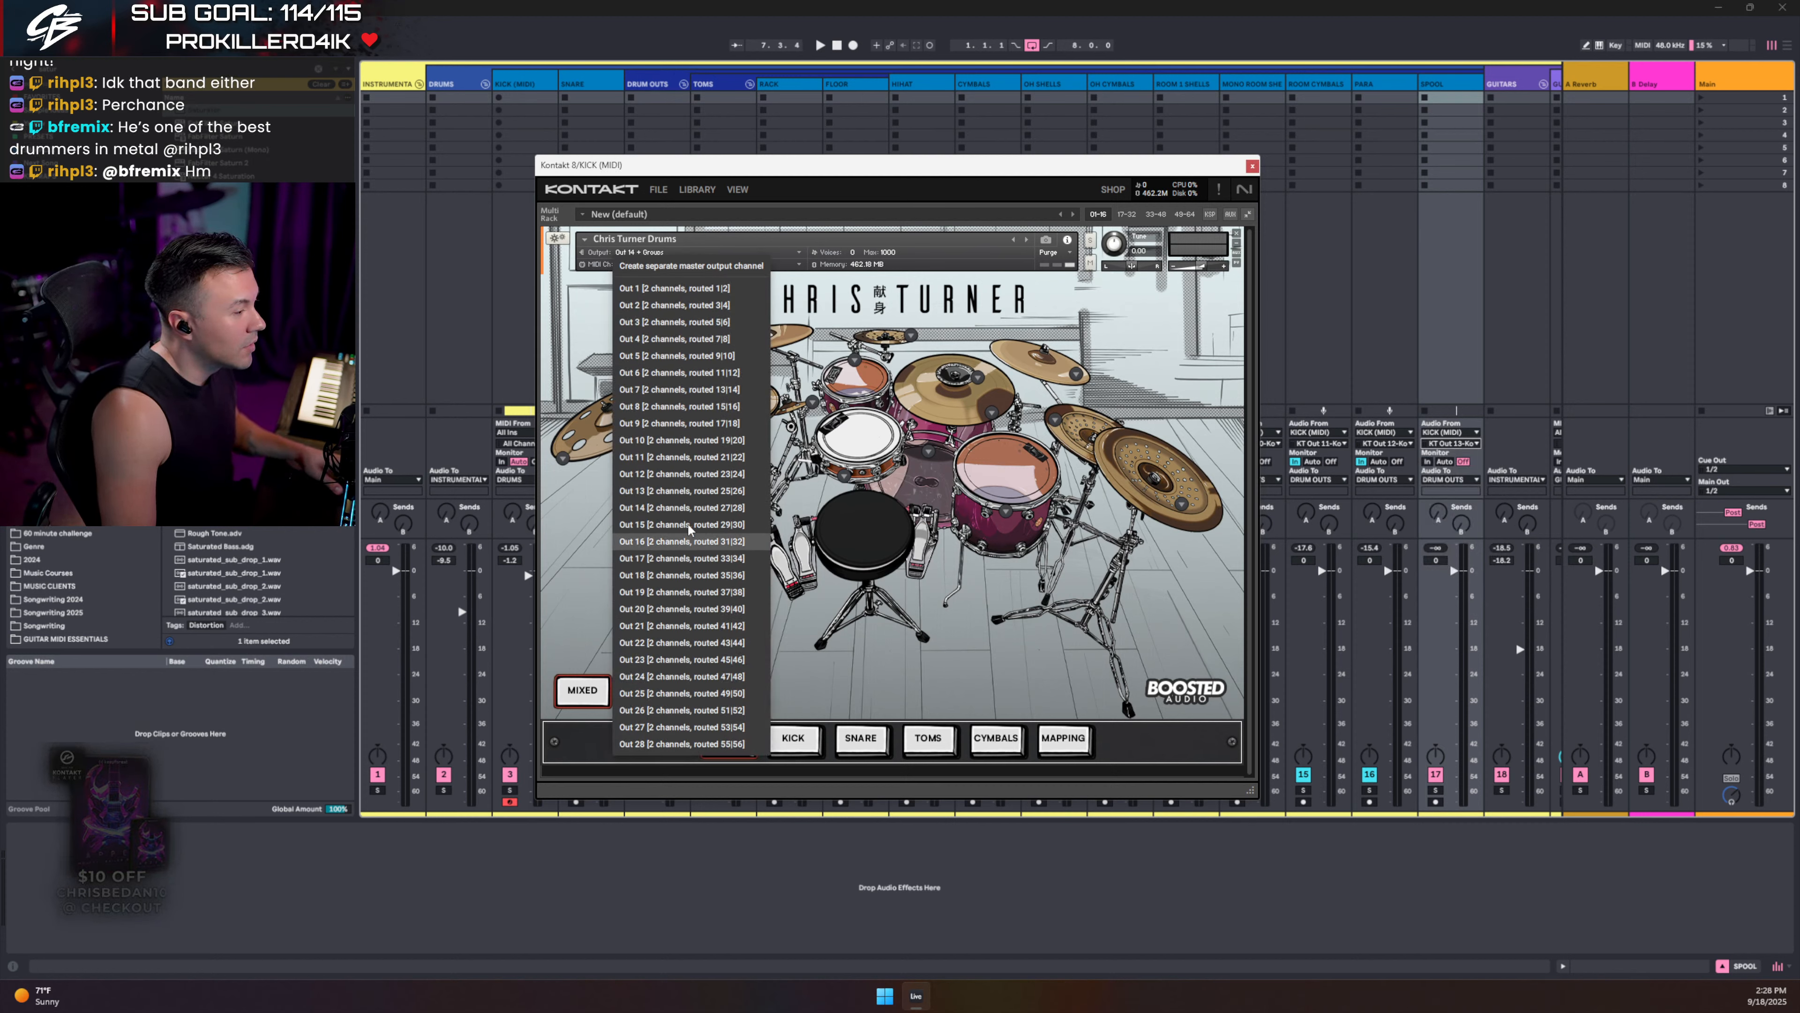
{"action": "left_click", "coordinate": [684, 491]}
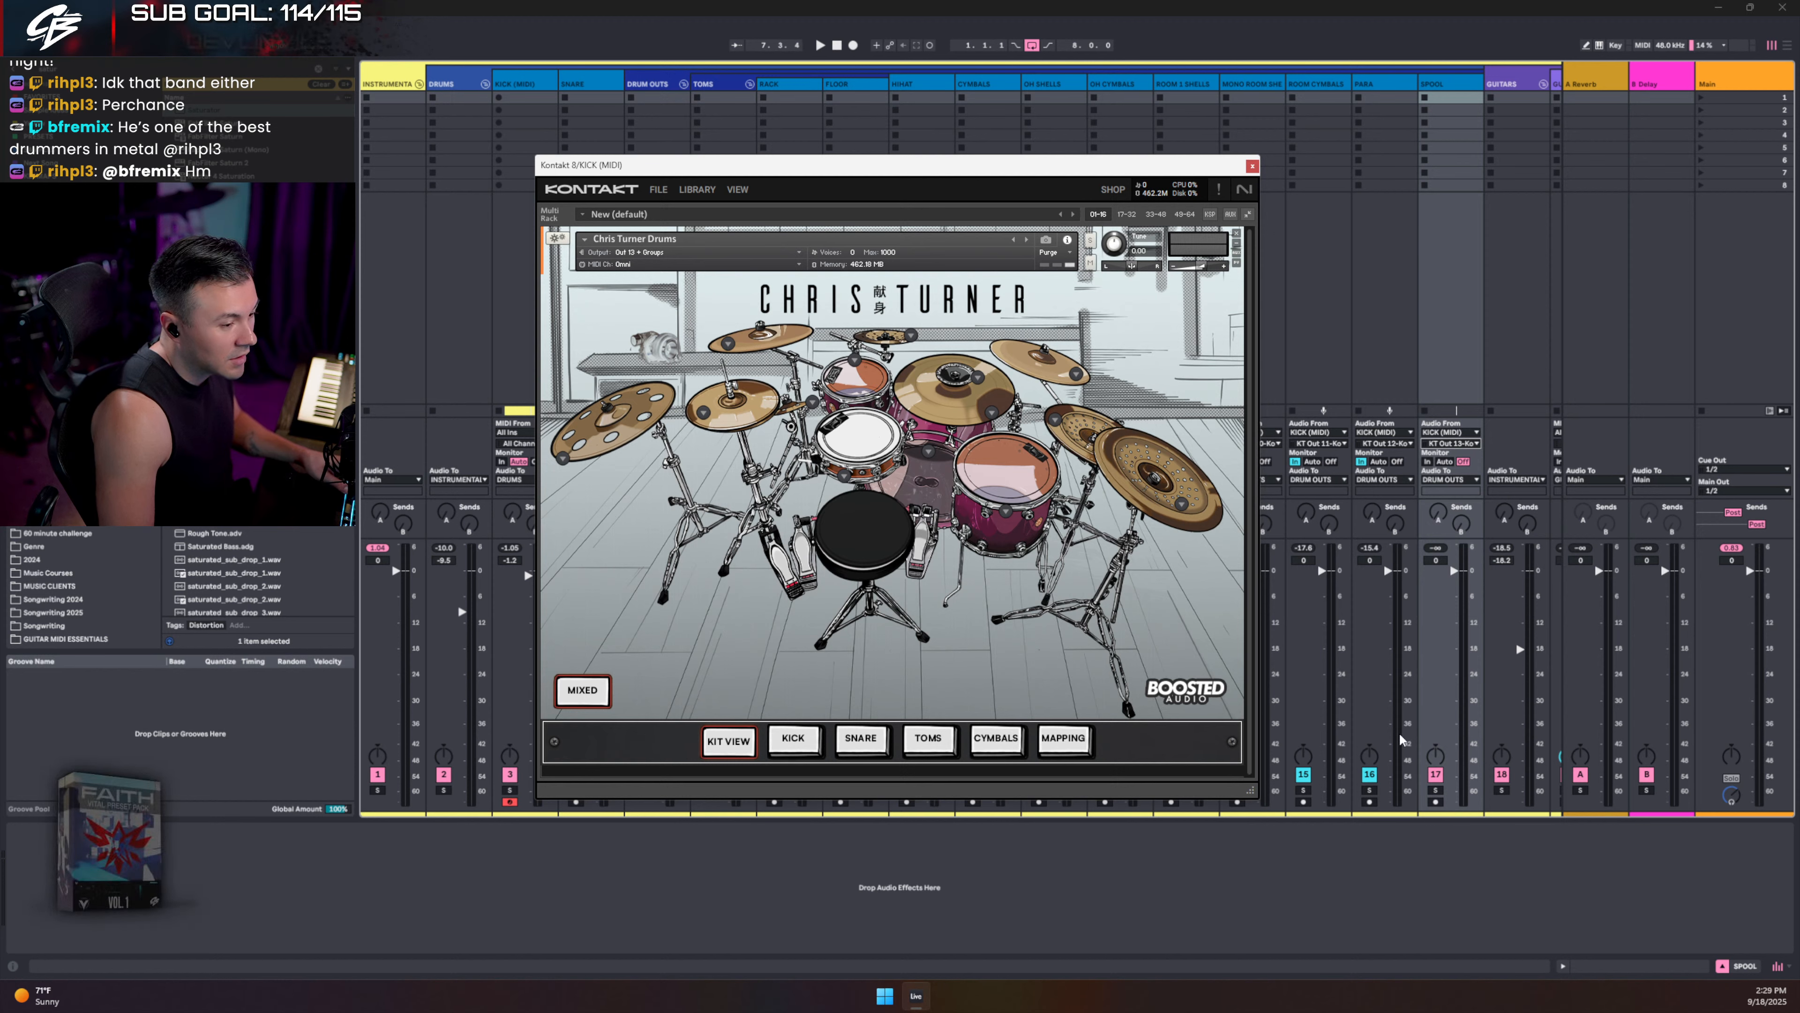
{"action": "left_click", "coordinate": [1427, 462]}
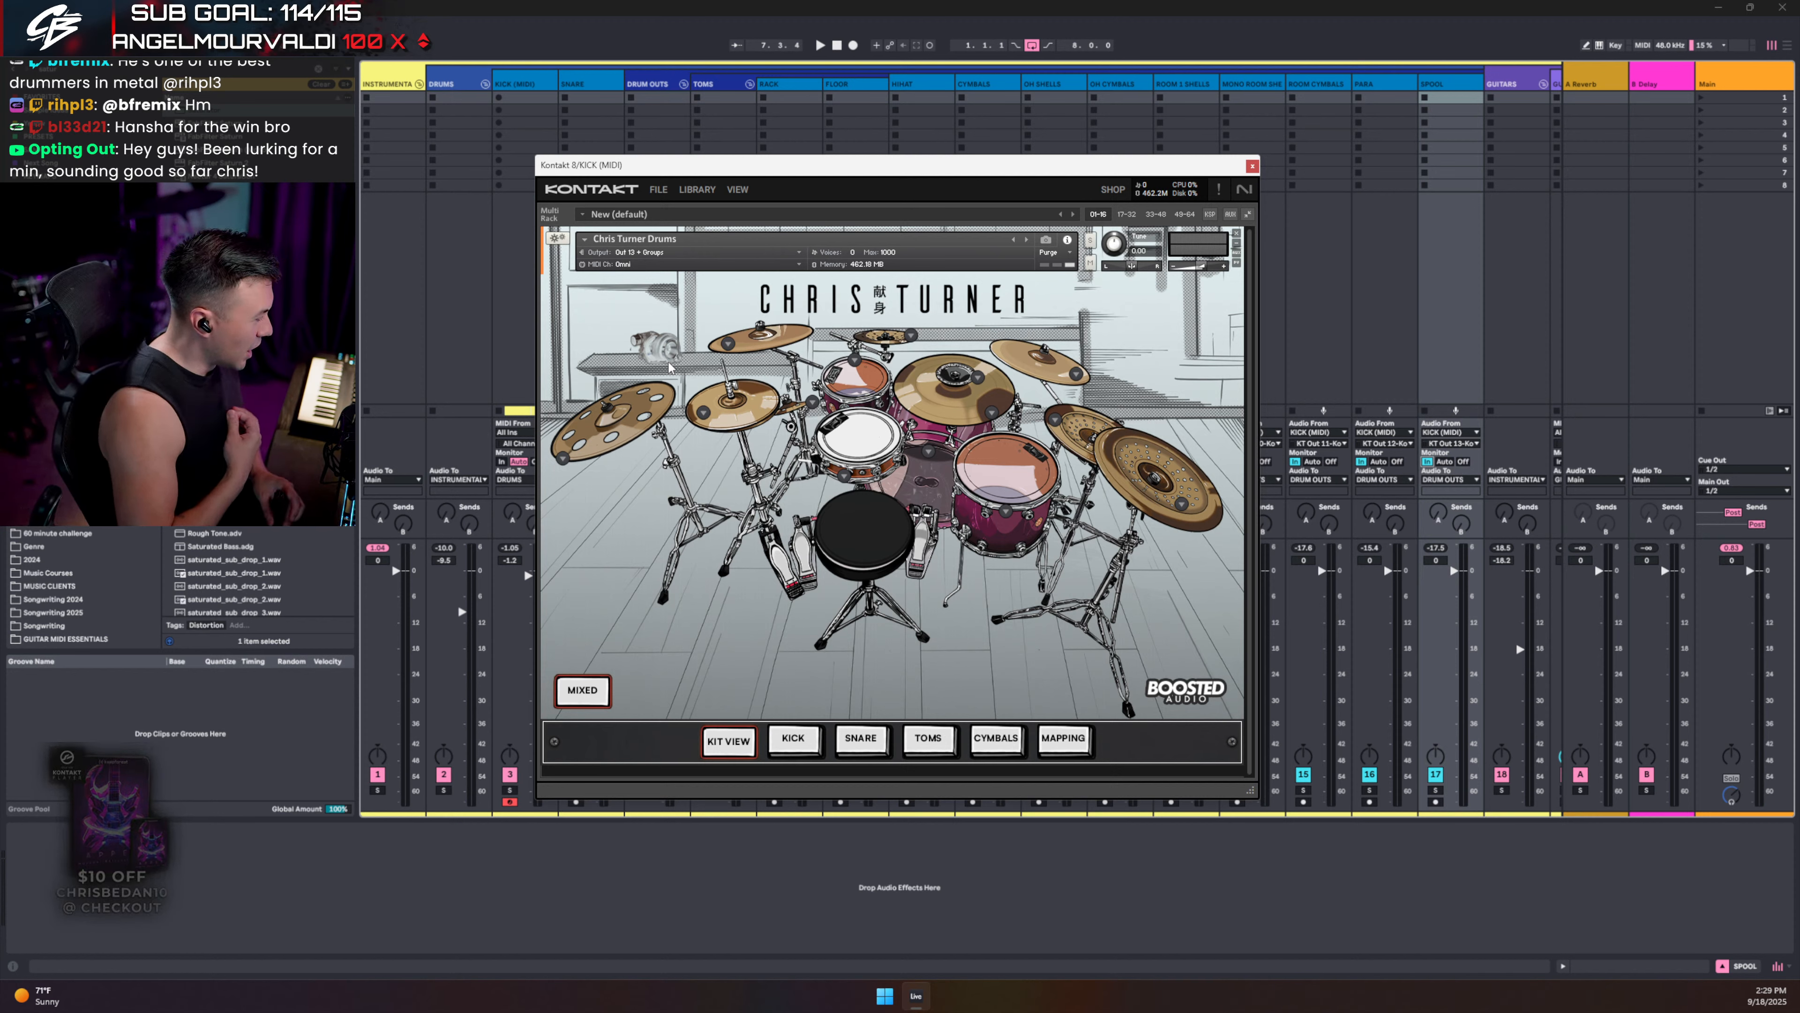
{"action": "left_click", "coordinate": [668, 352]}
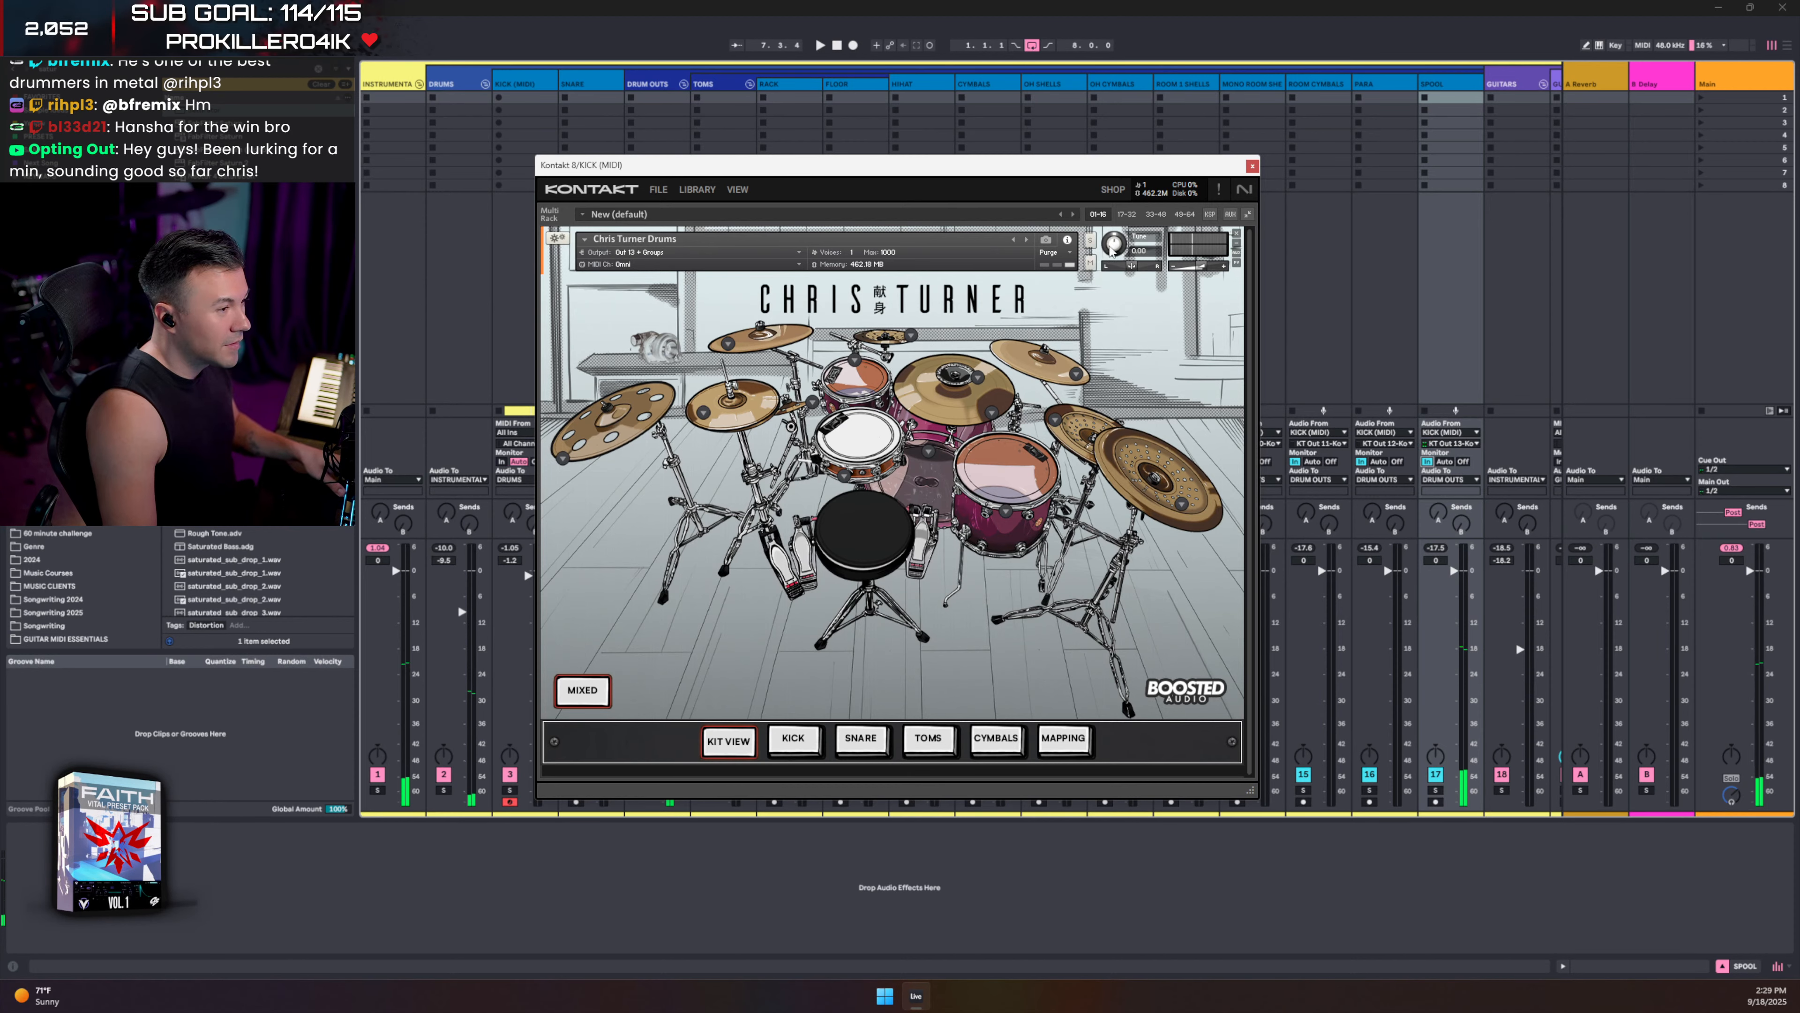
- Close Kontakt, play the mix with SPOOL, then stop, save the Set, and select DRUMS
{"action": "left_click", "coordinate": [1251, 166]}
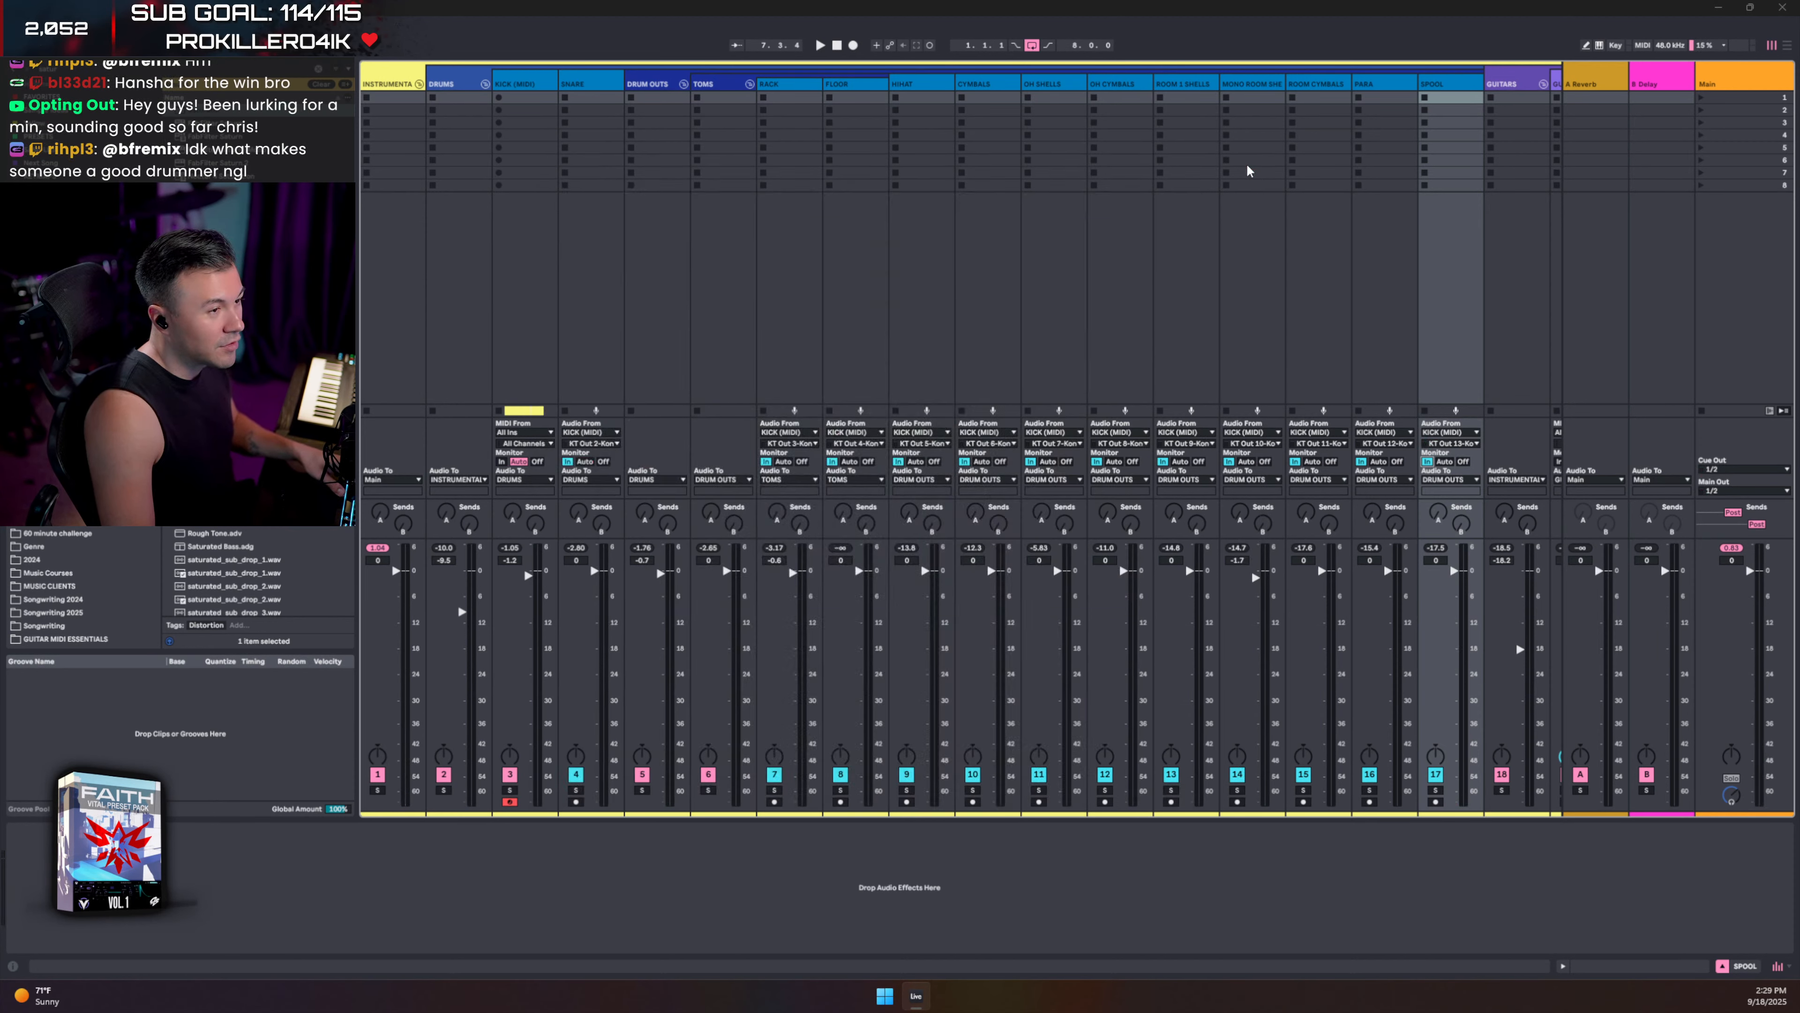
{"action": "key", "text": "space"}
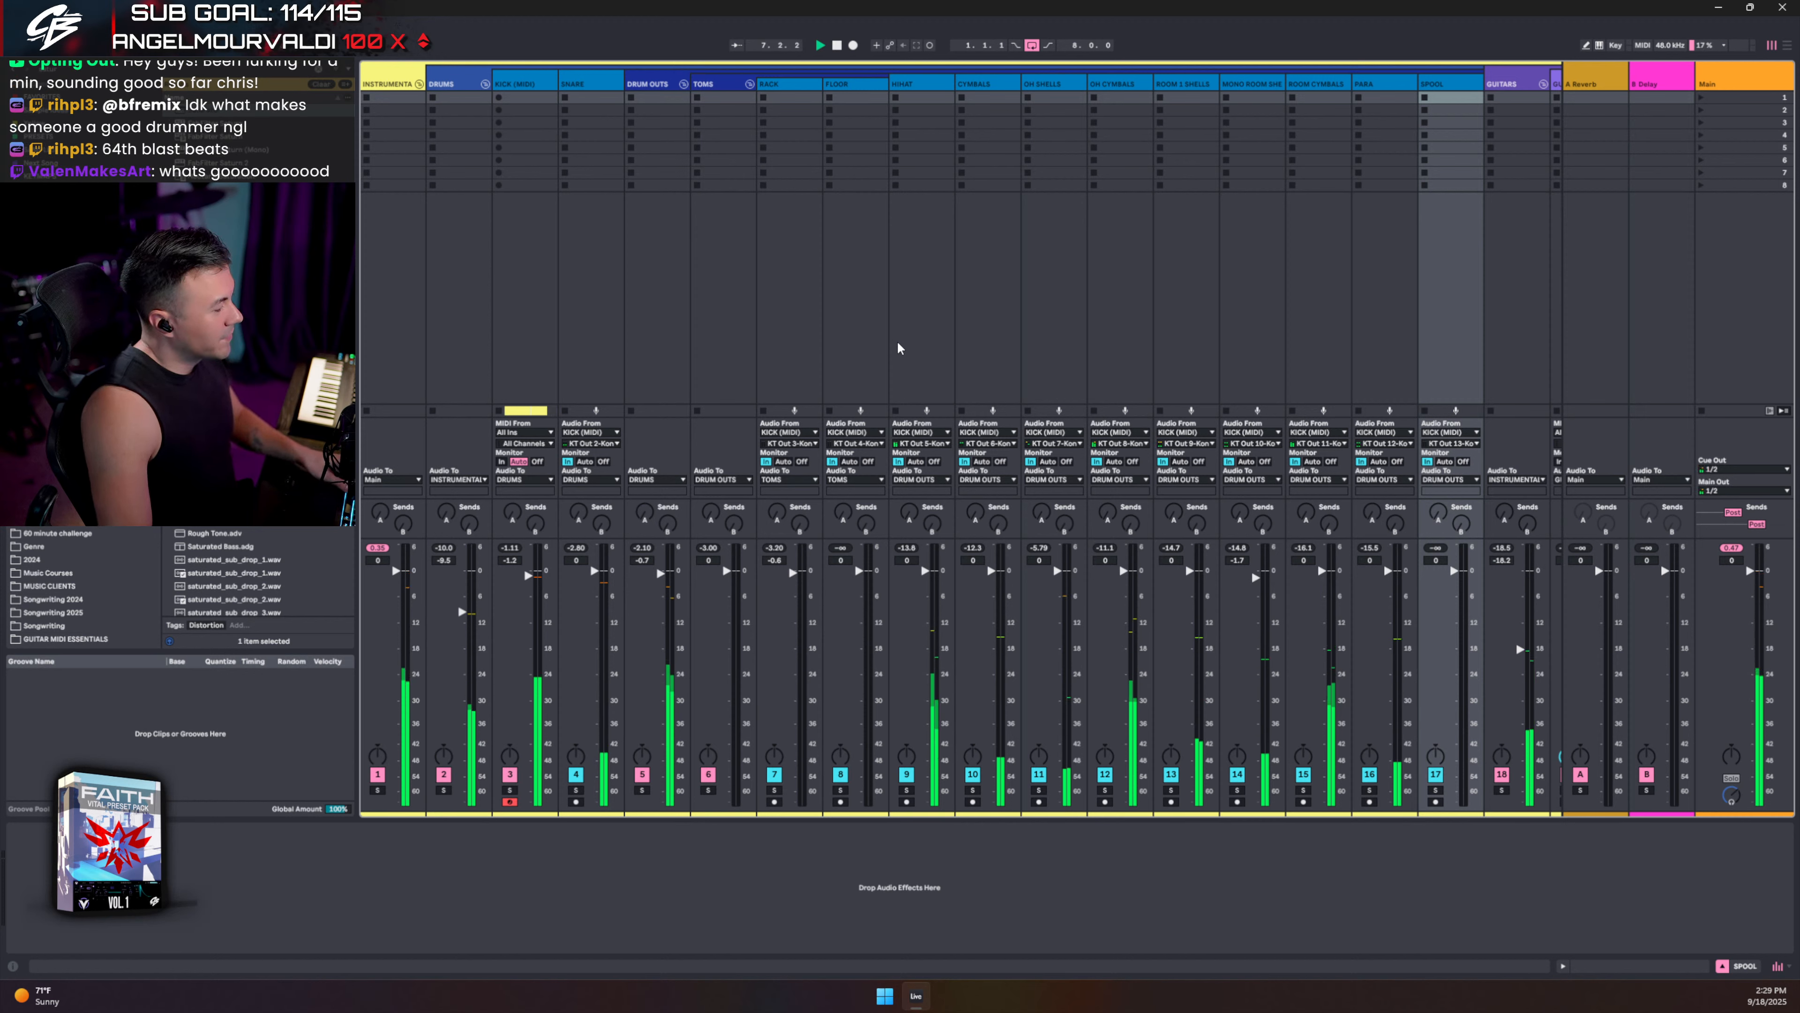
{"action": "key", "text": "space"}
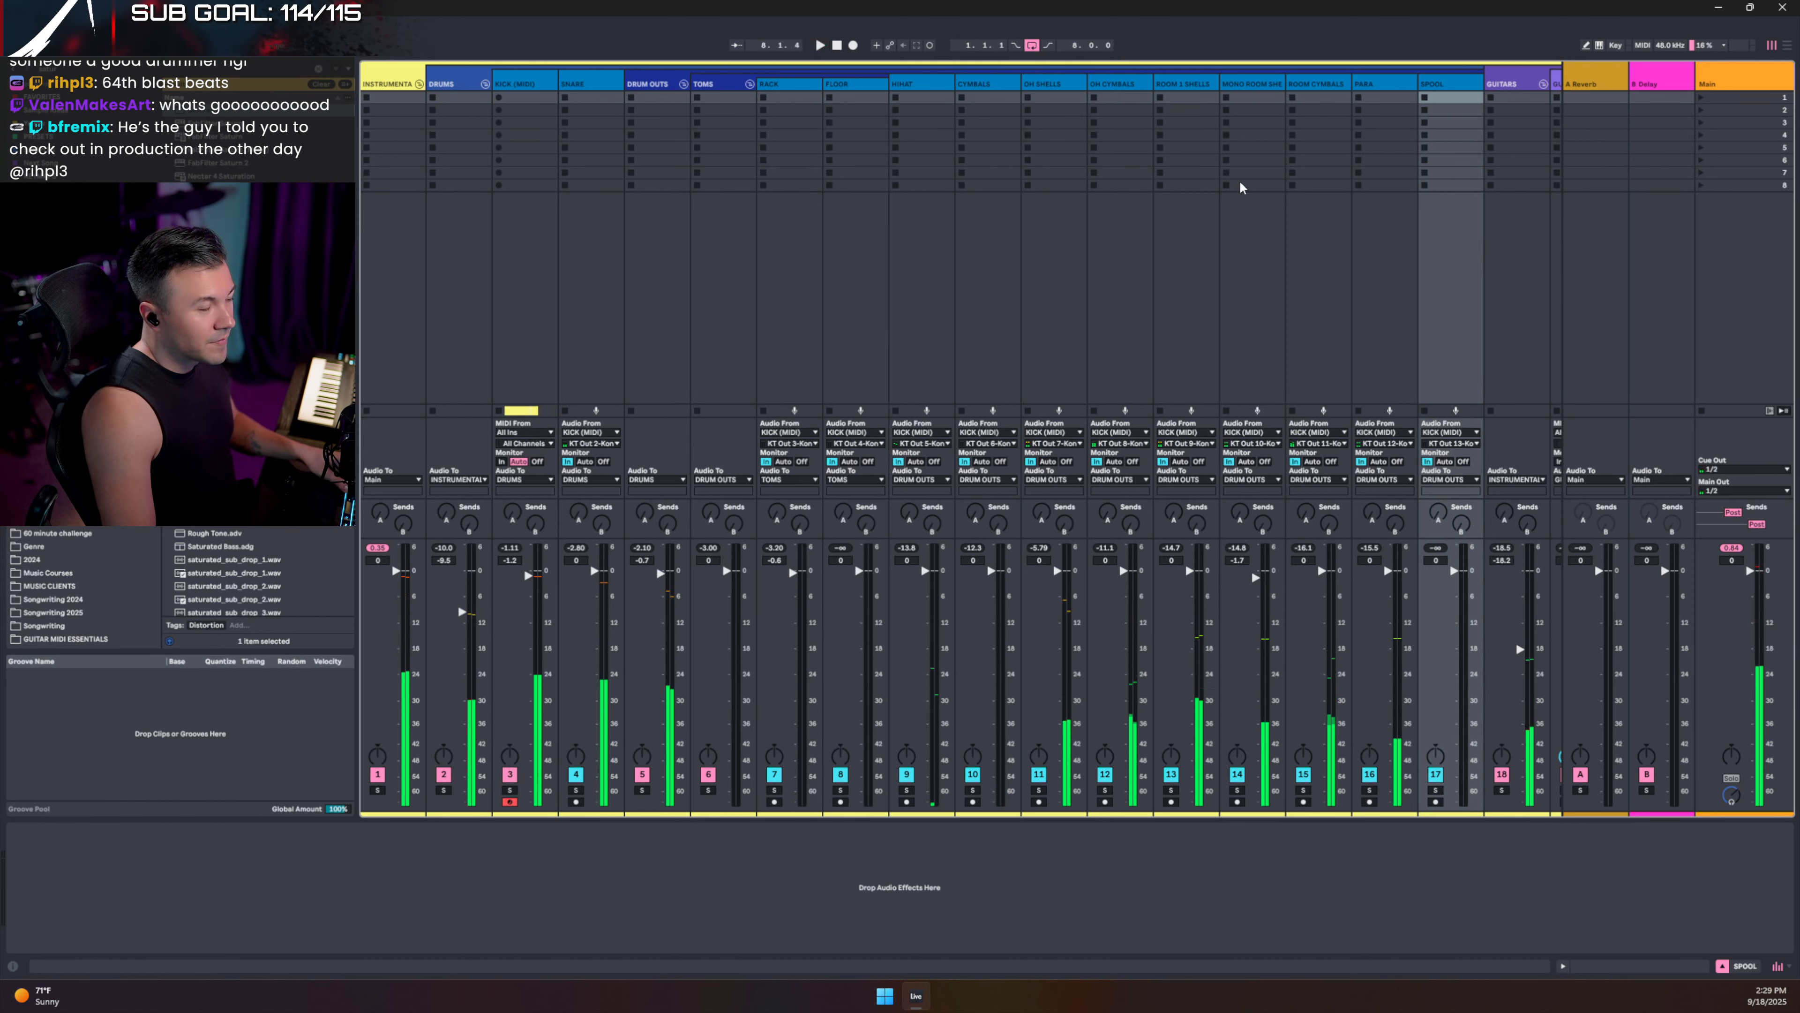
{"action": "key", "text": "ctrl+s"}
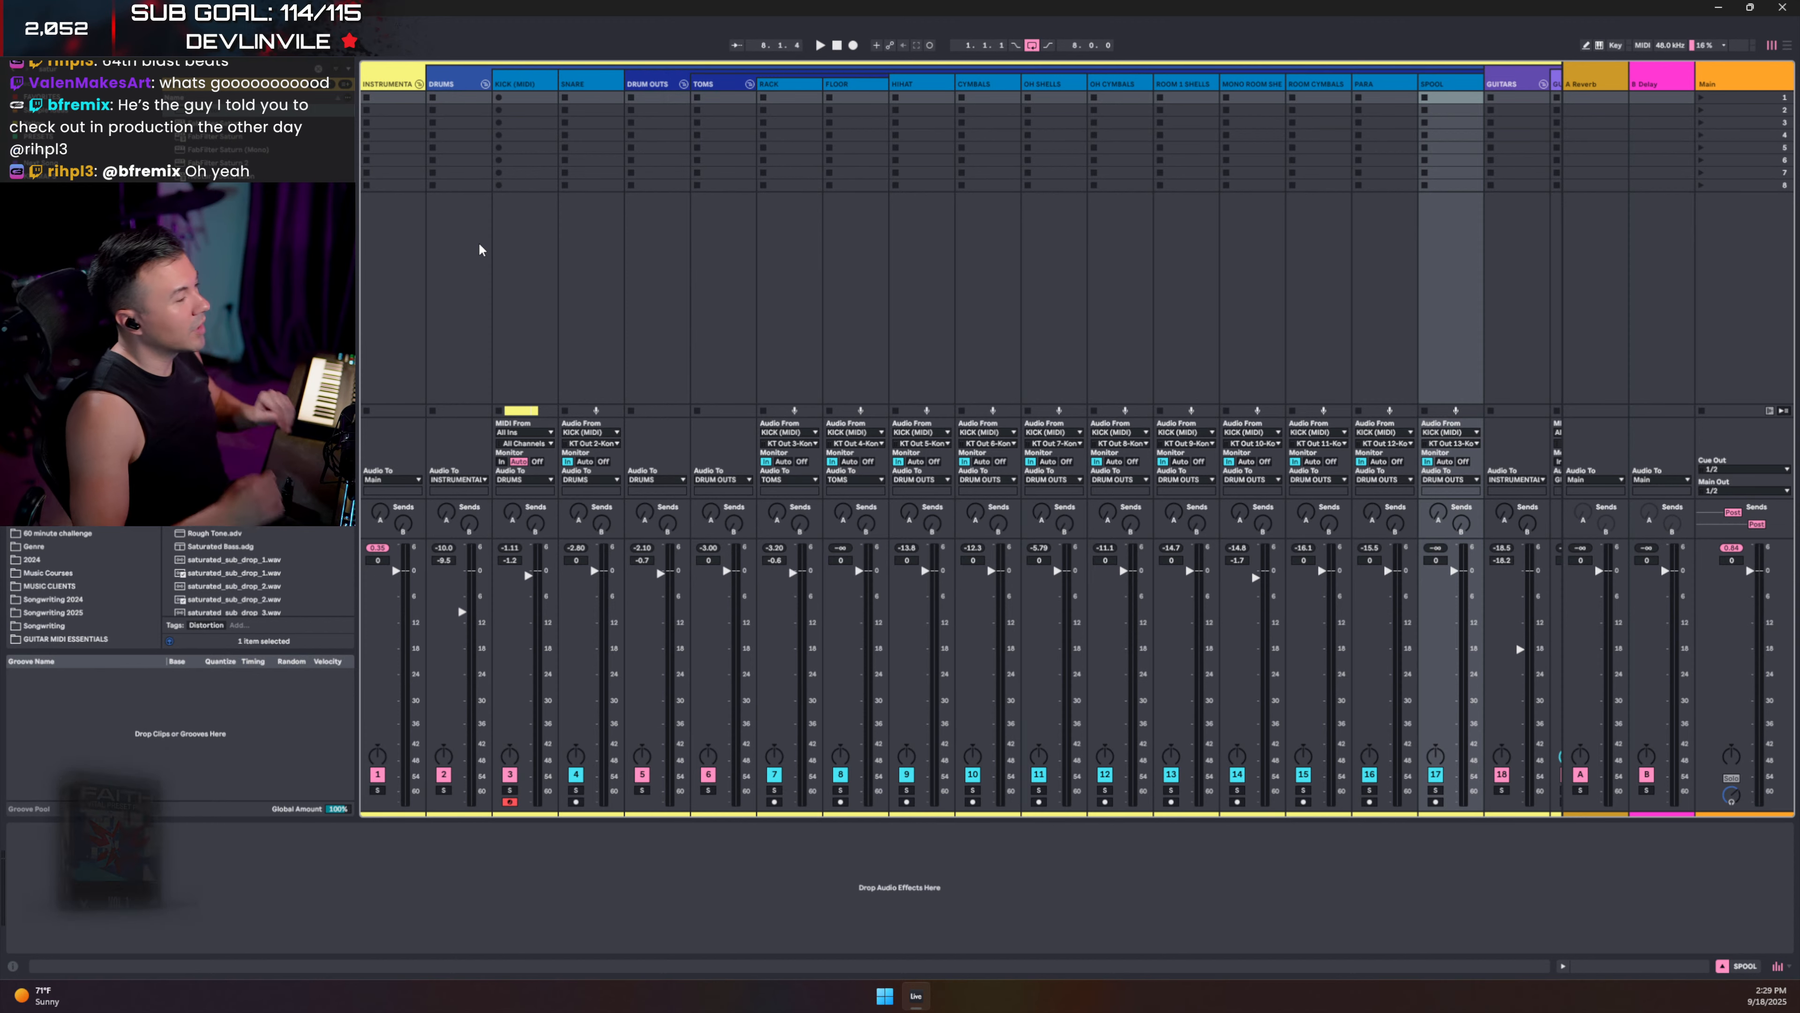
{"action": "left_click", "coordinate": [440, 86]}
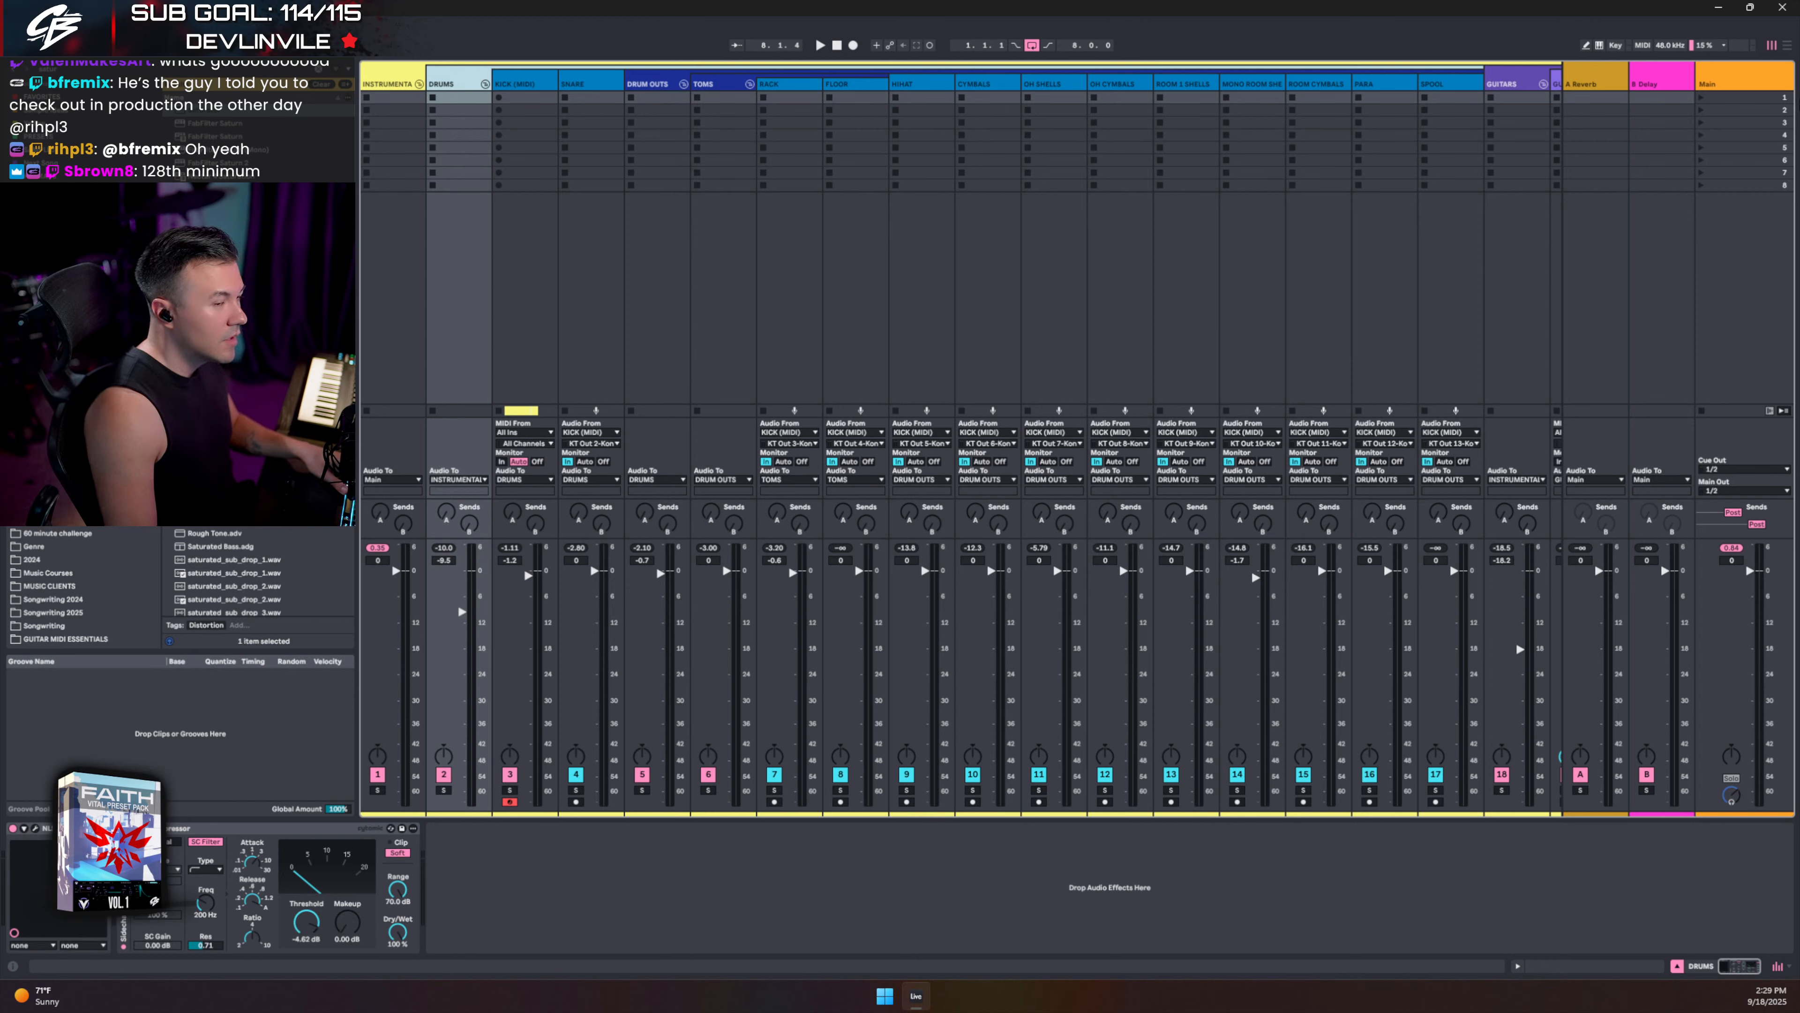
- Play the song from the beginning, checking the arrangement and the KICK (MIDI) instrument
{"action": "left_click", "coordinate": [1701, 73]}
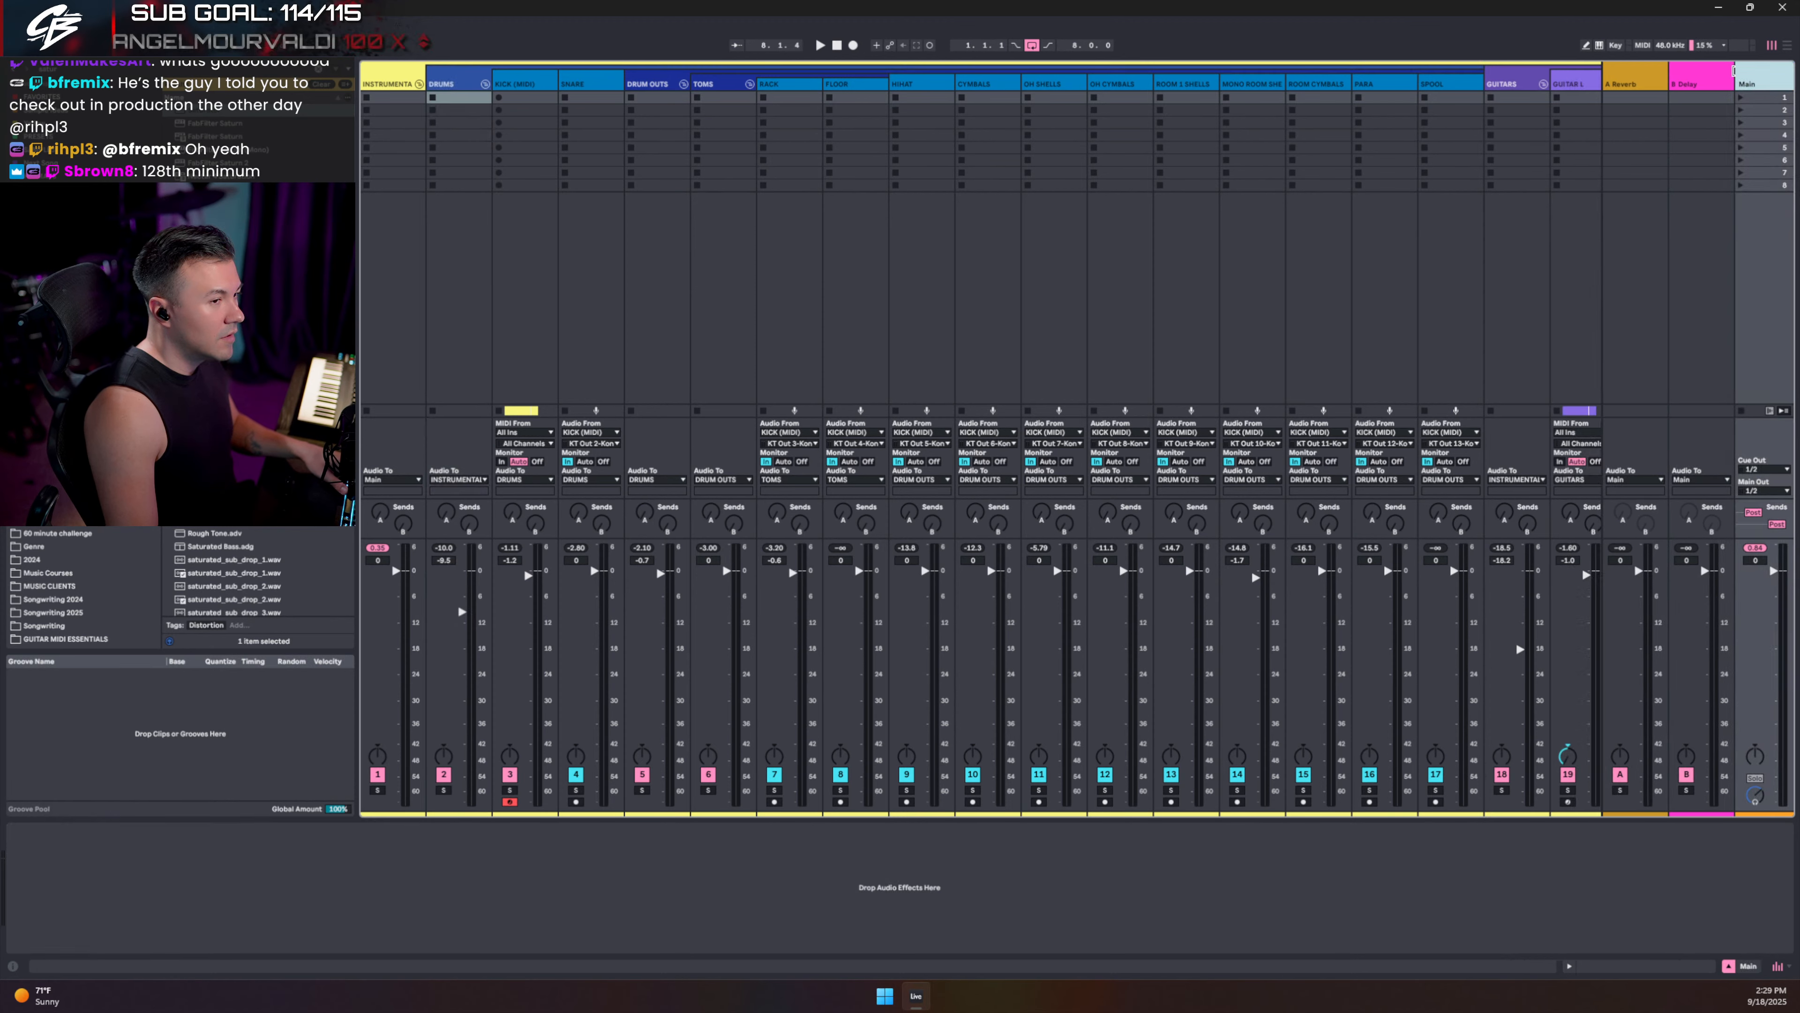
{"action": "key", "text": "space"}
{"action": "key", "text": "Tab"}
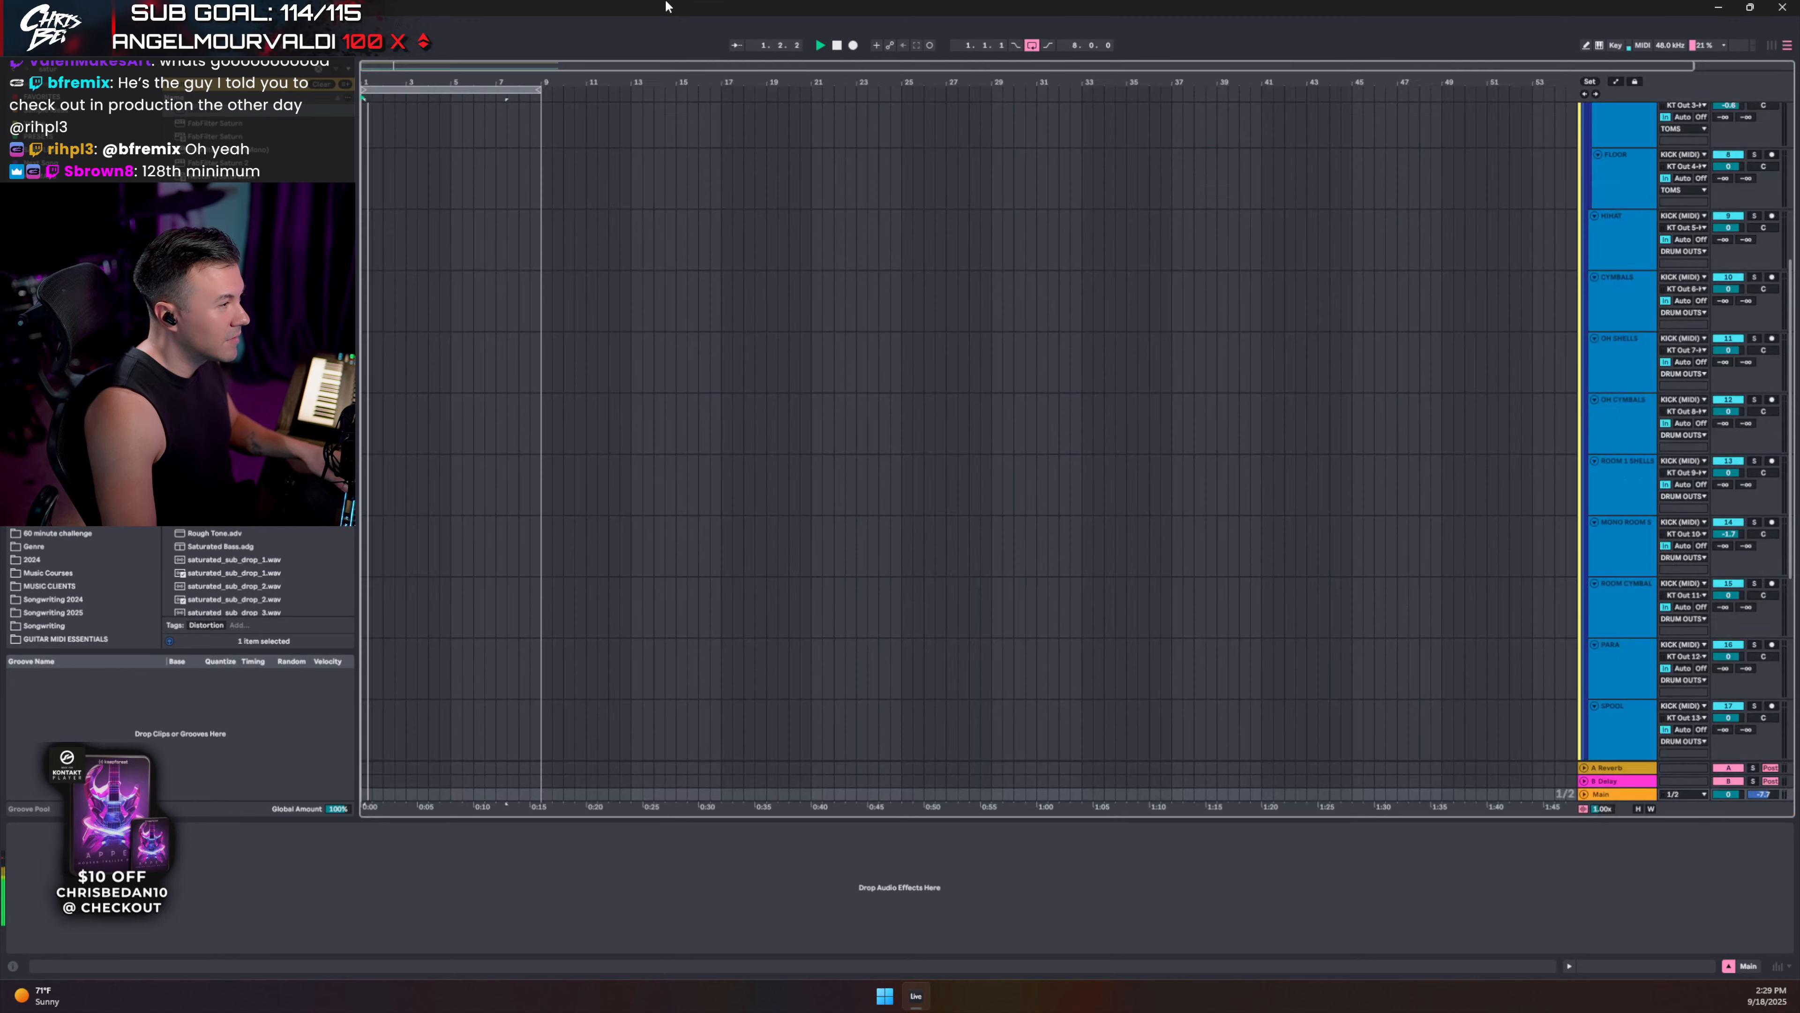
{"action": "key", "text": "Tab"}
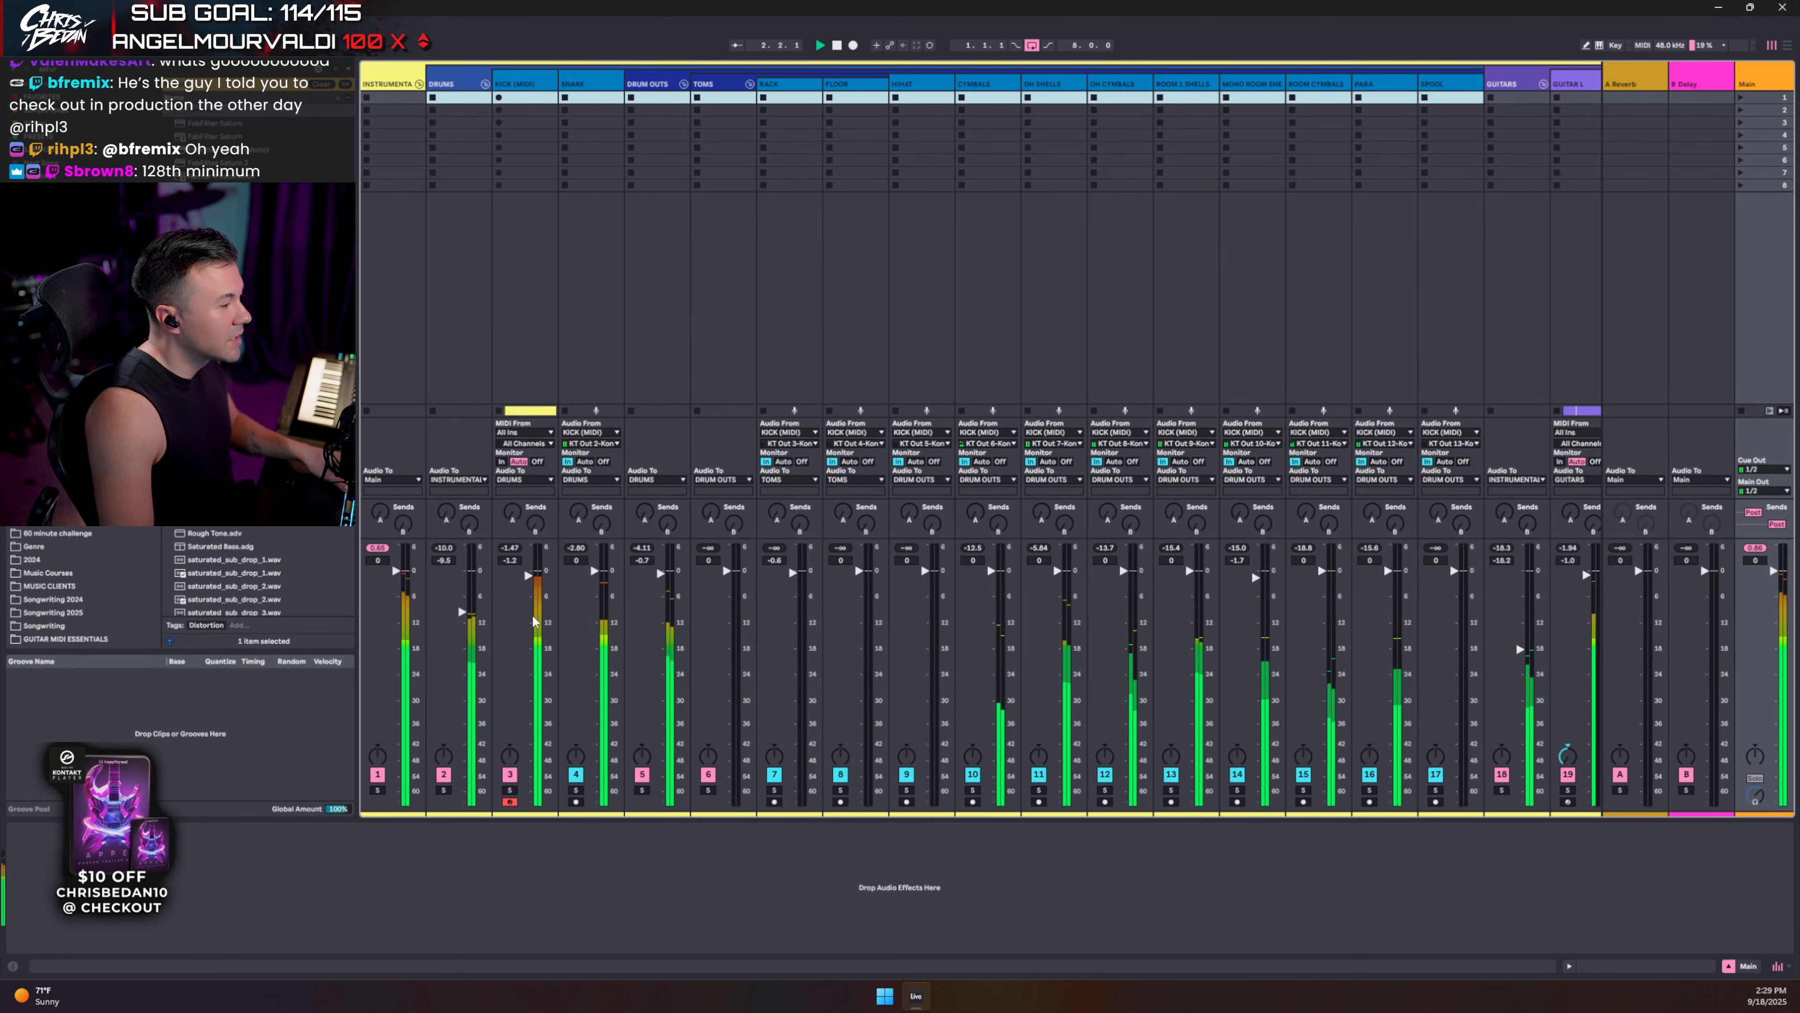
{"action": "left_click", "coordinate": [524, 84]}
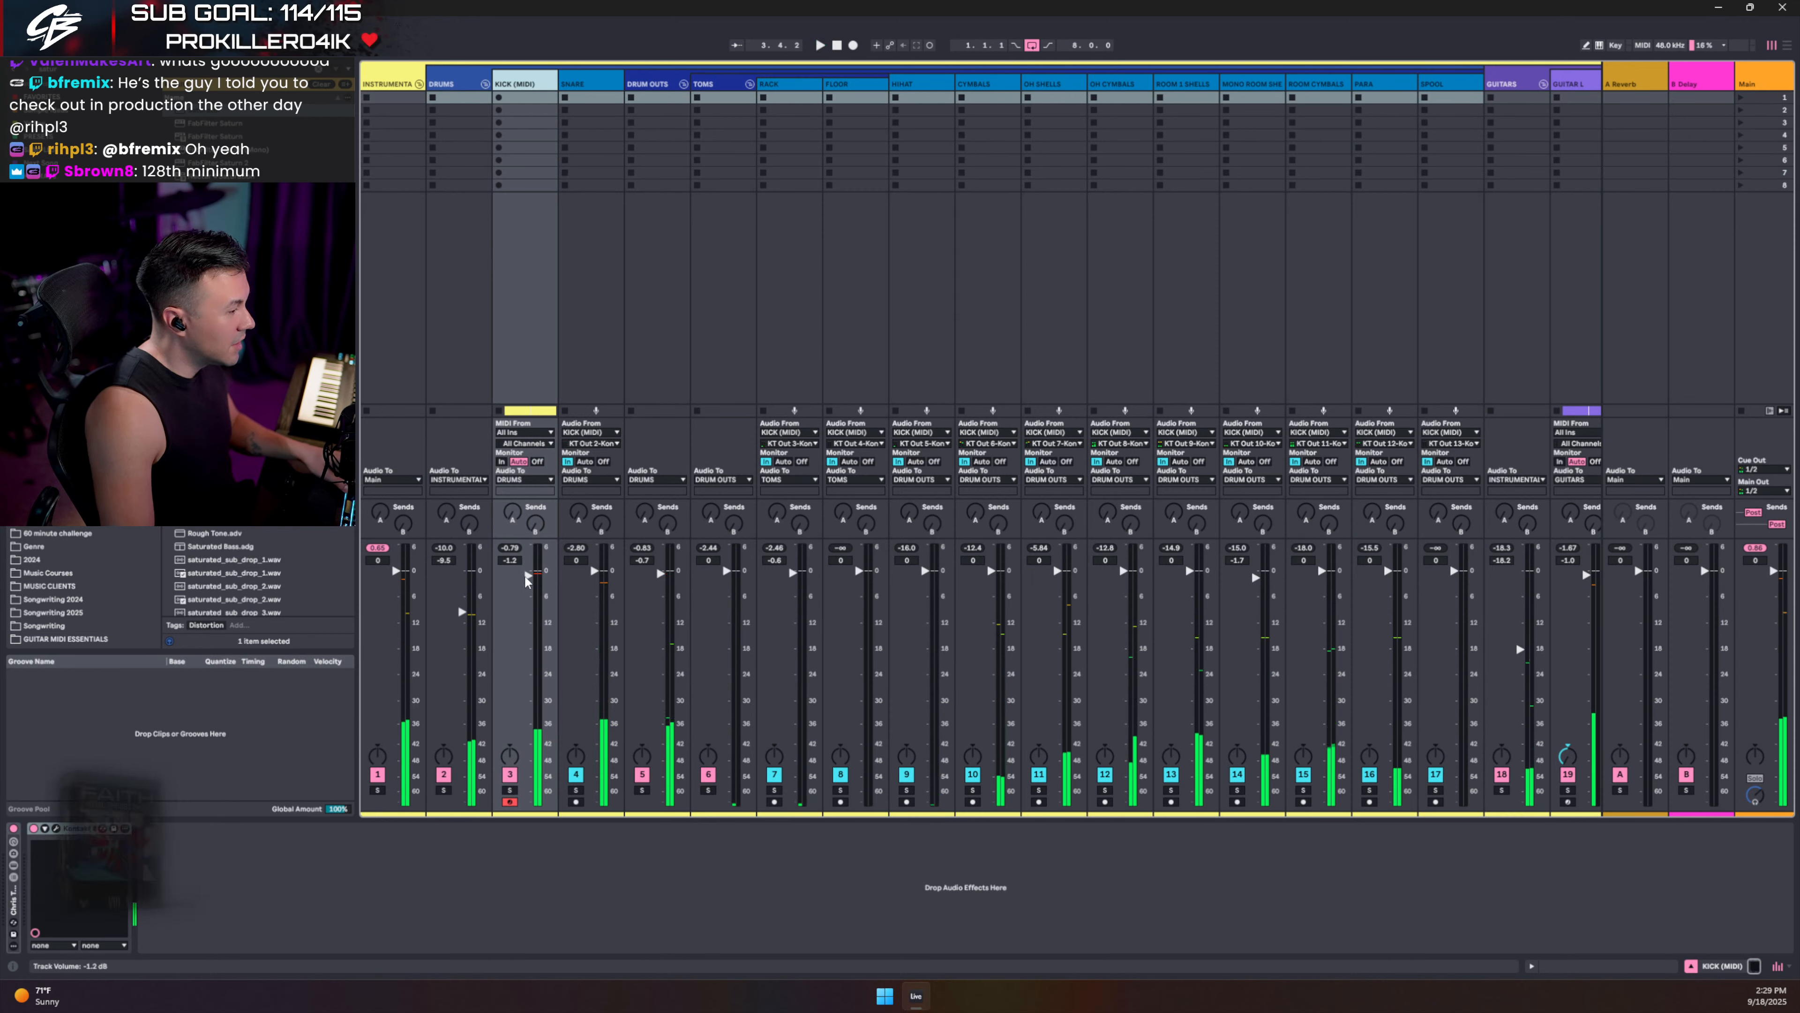
{"action": "key", "text": "Up"}
{"action": "key", "text": "space"}
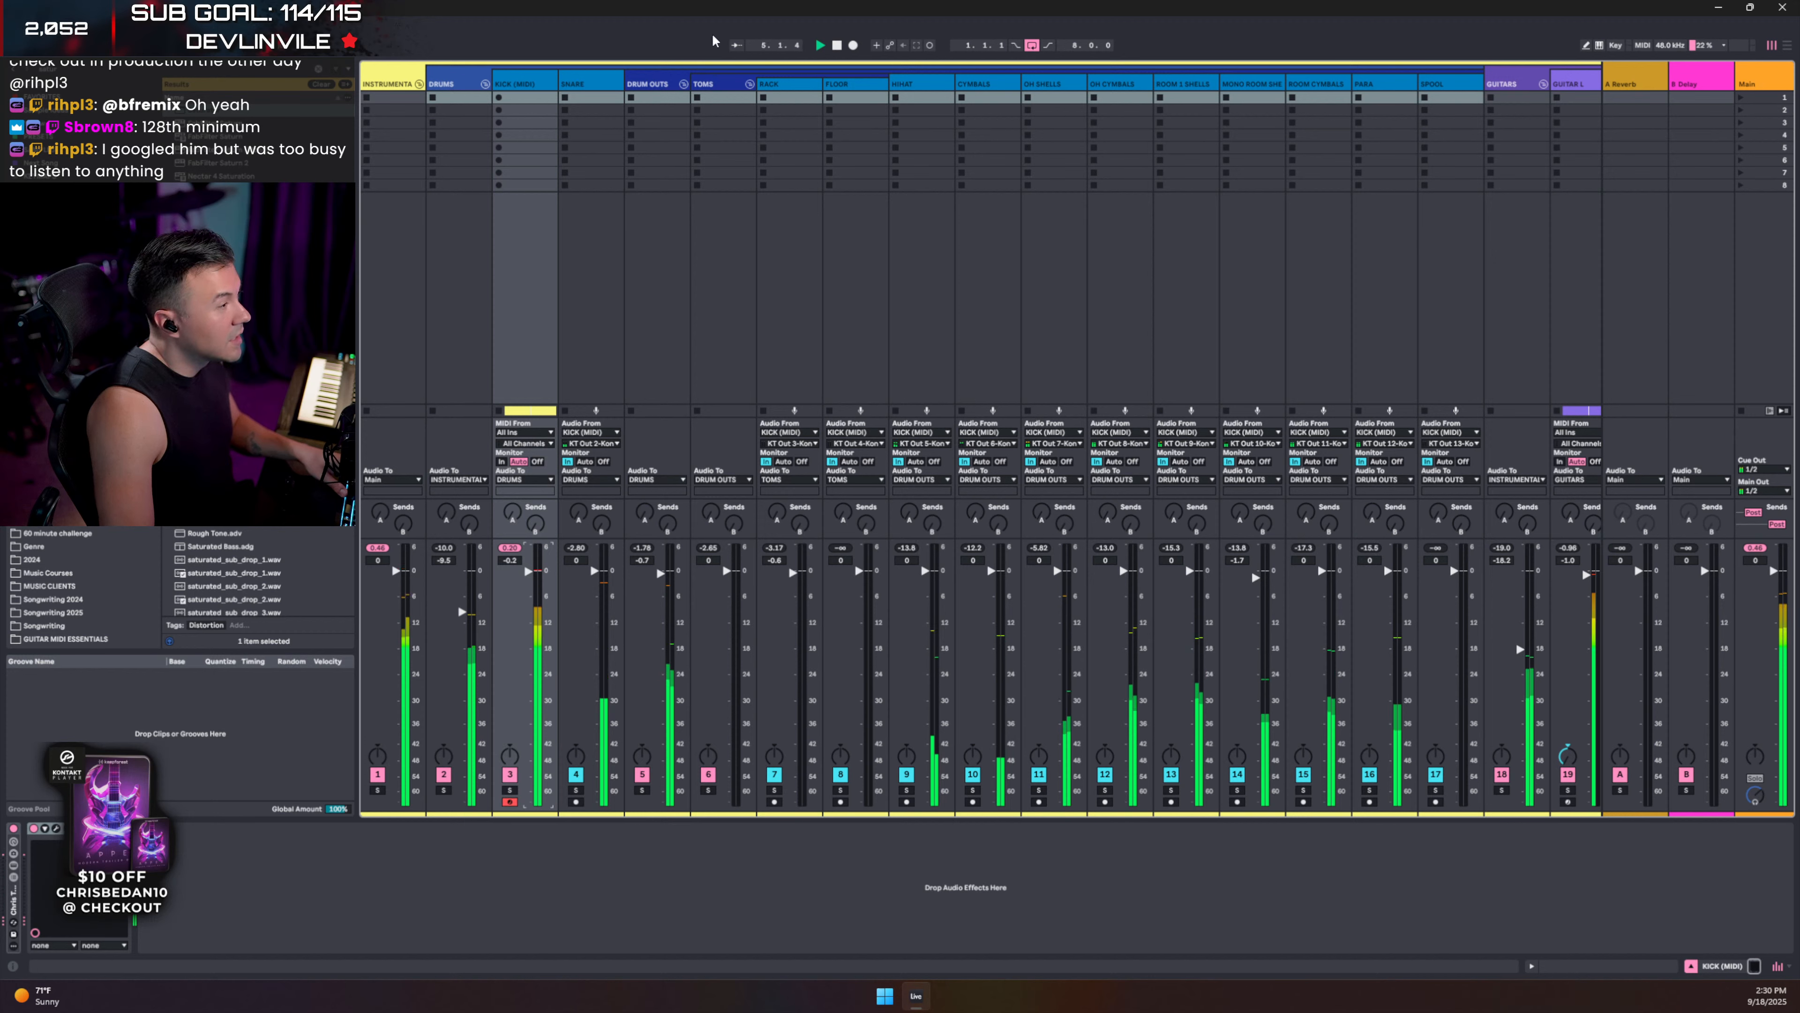
- Check DRUM OUTS, then lower the DRUMS fader to -11.5 dB
{"action": "left_click", "coordinate": [665, 687]}
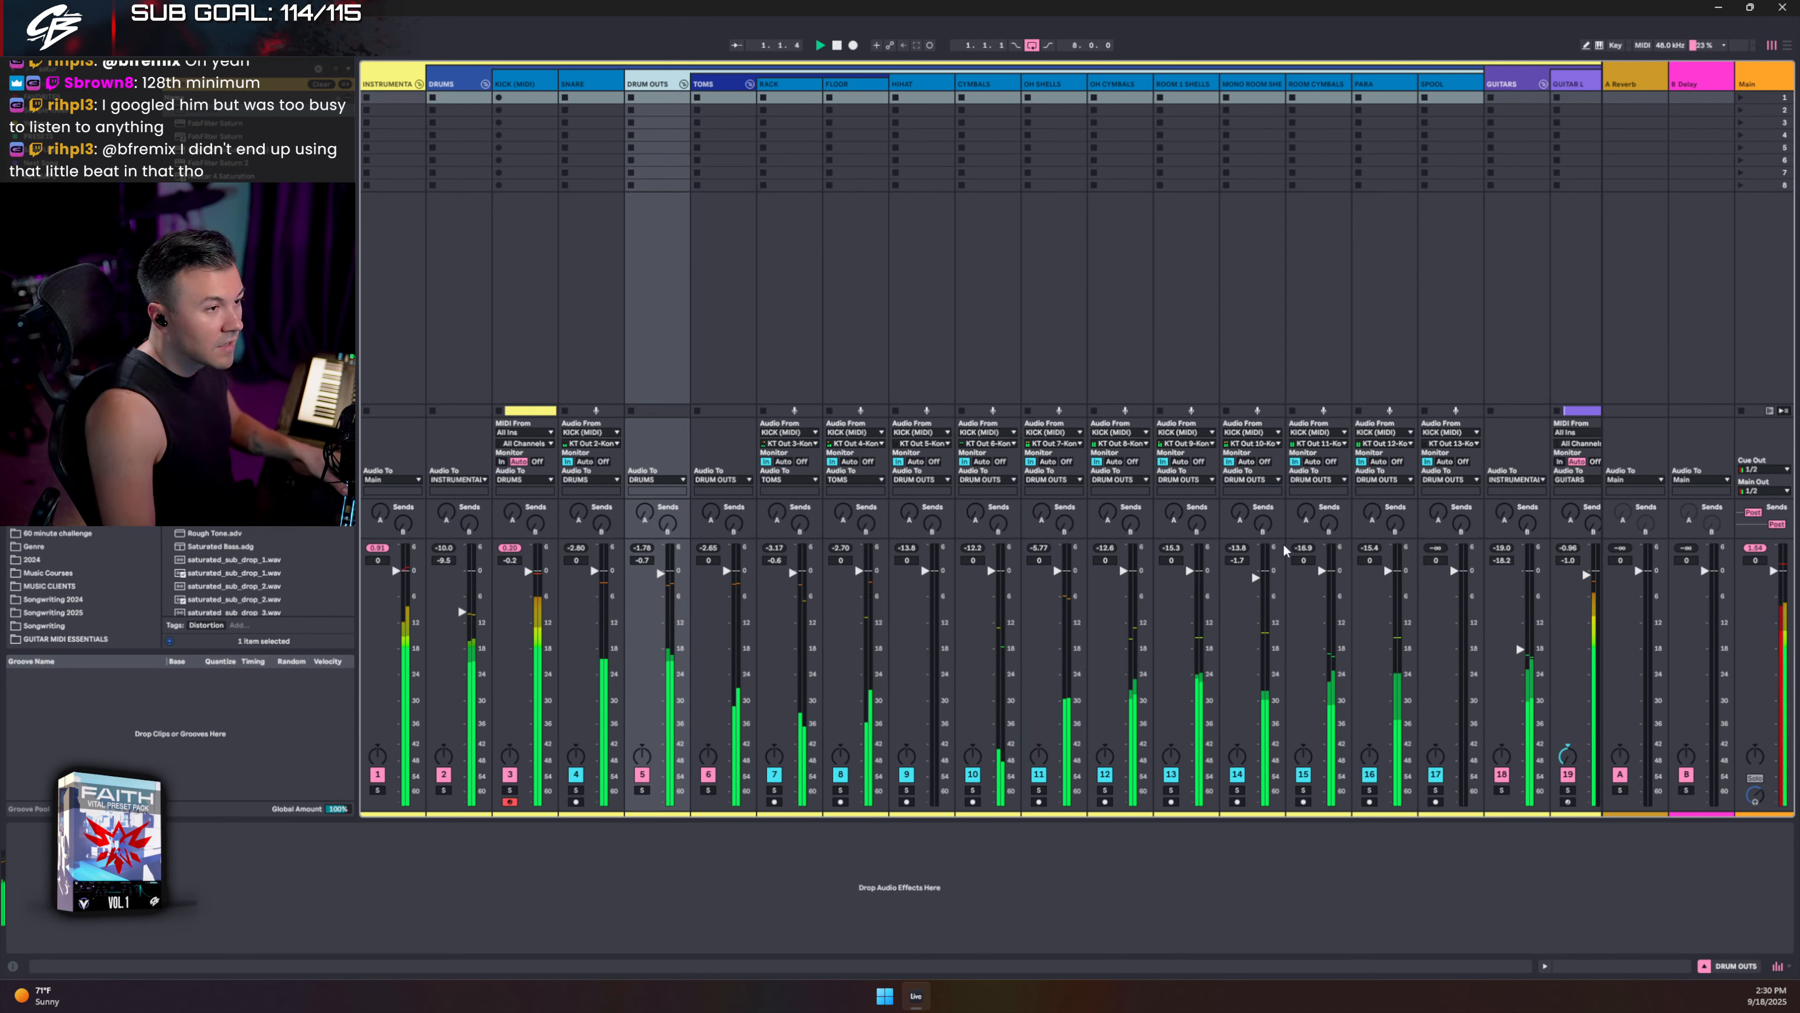
{"action": "left_click", "coordinate": [467, 610]}
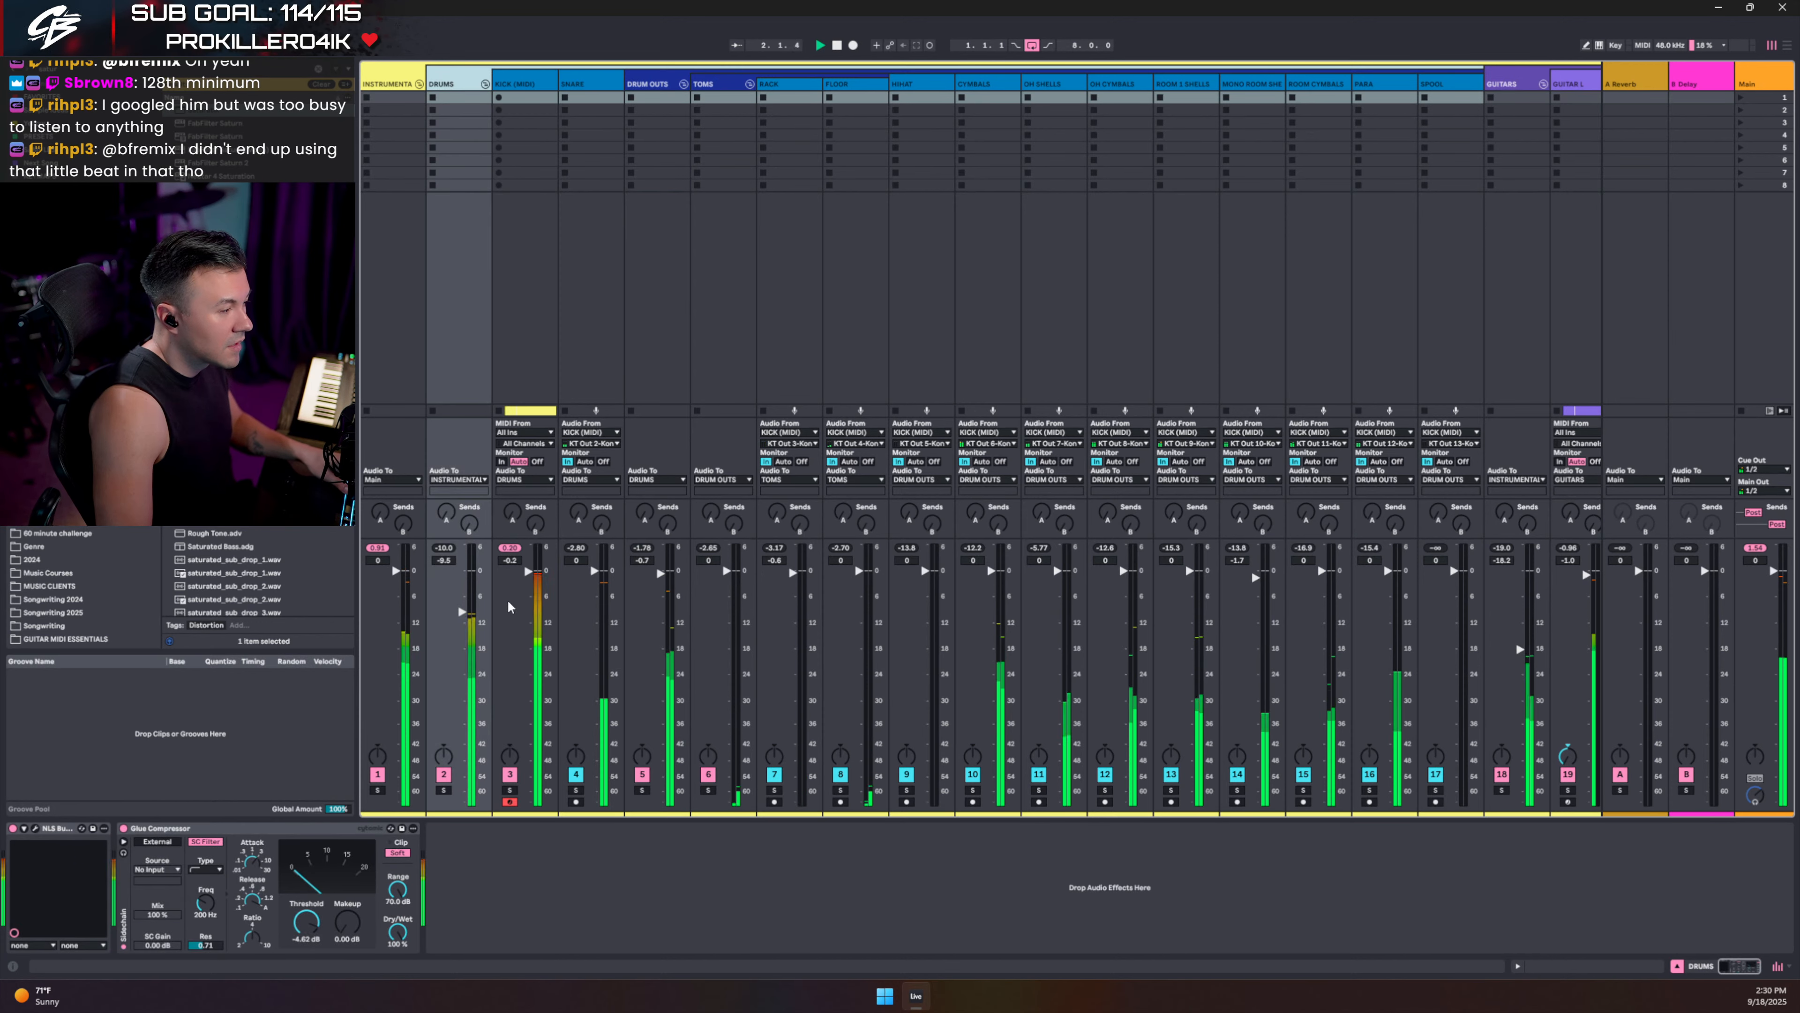
{"action": "left_click_drag", "start_coordinate": [467, 610], "coordinate": [462, 619]}
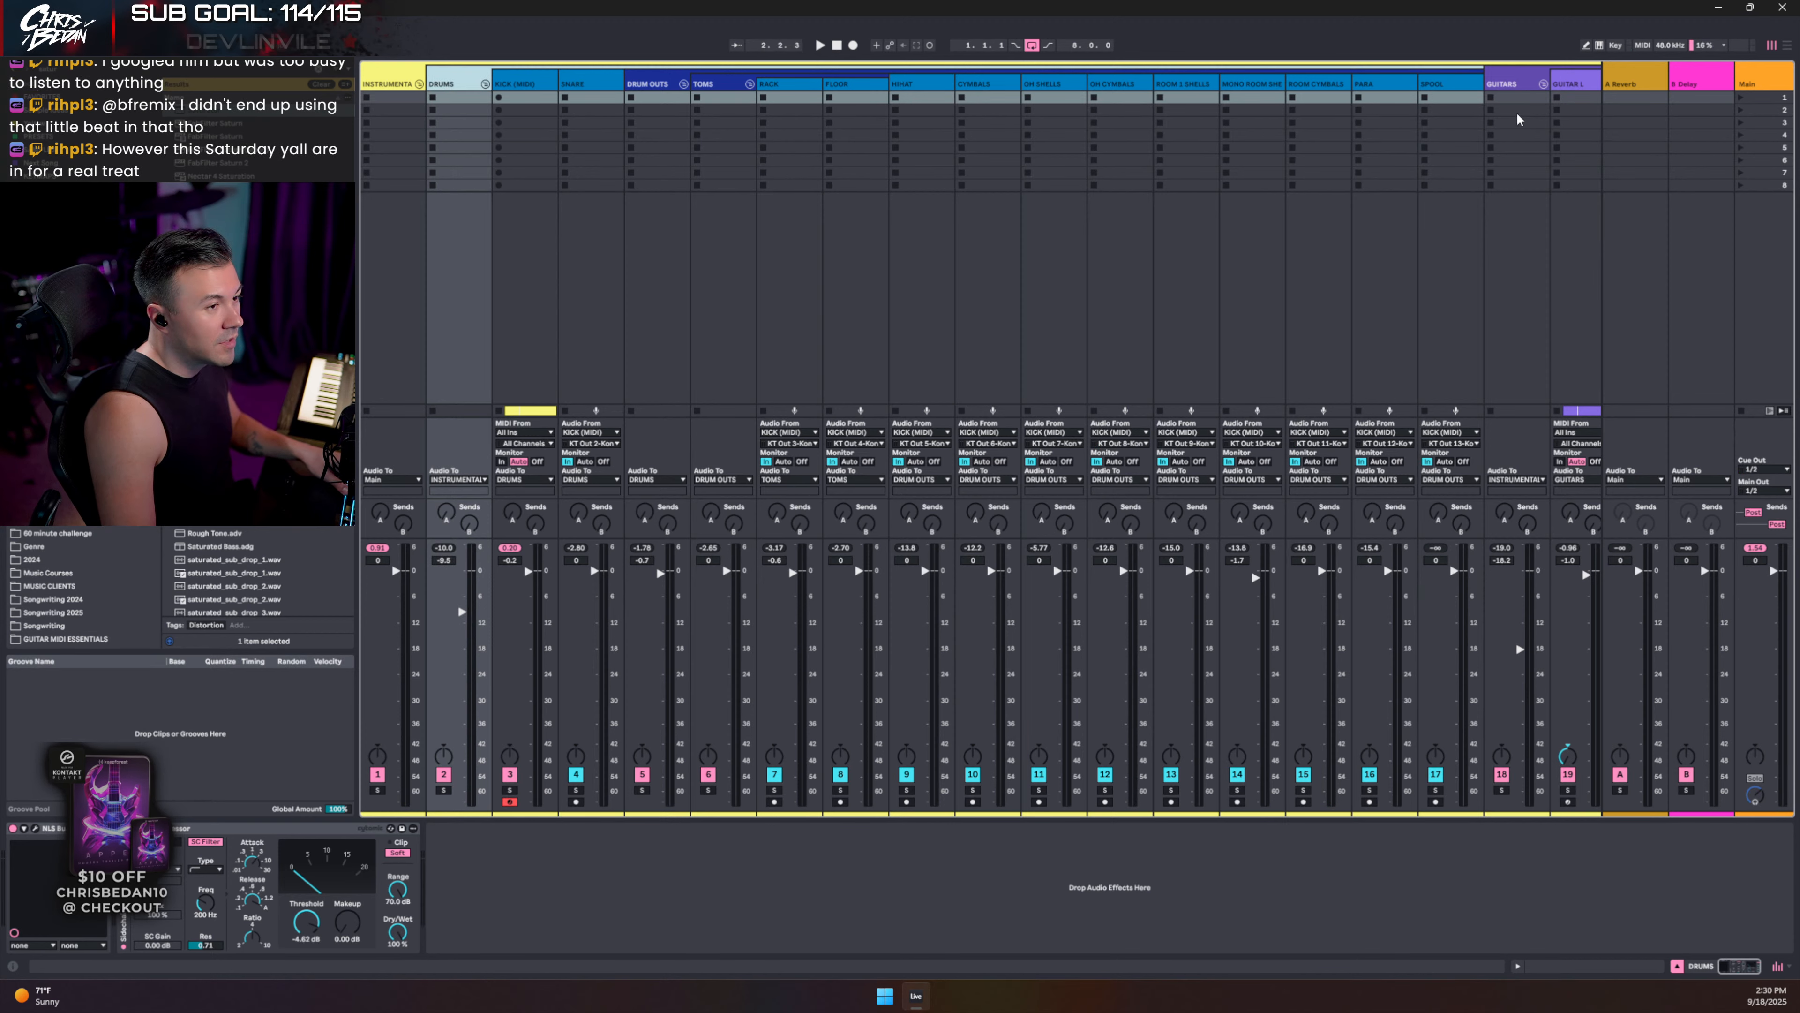
{"action": "left_click", "coordinate": [1521, 83]}
- Pull the DRUMS fader down further and start playback
{"action": "scroll", "coordinate": [1375, 91], "scroll_direction": "right", "scroll_amount": 5}
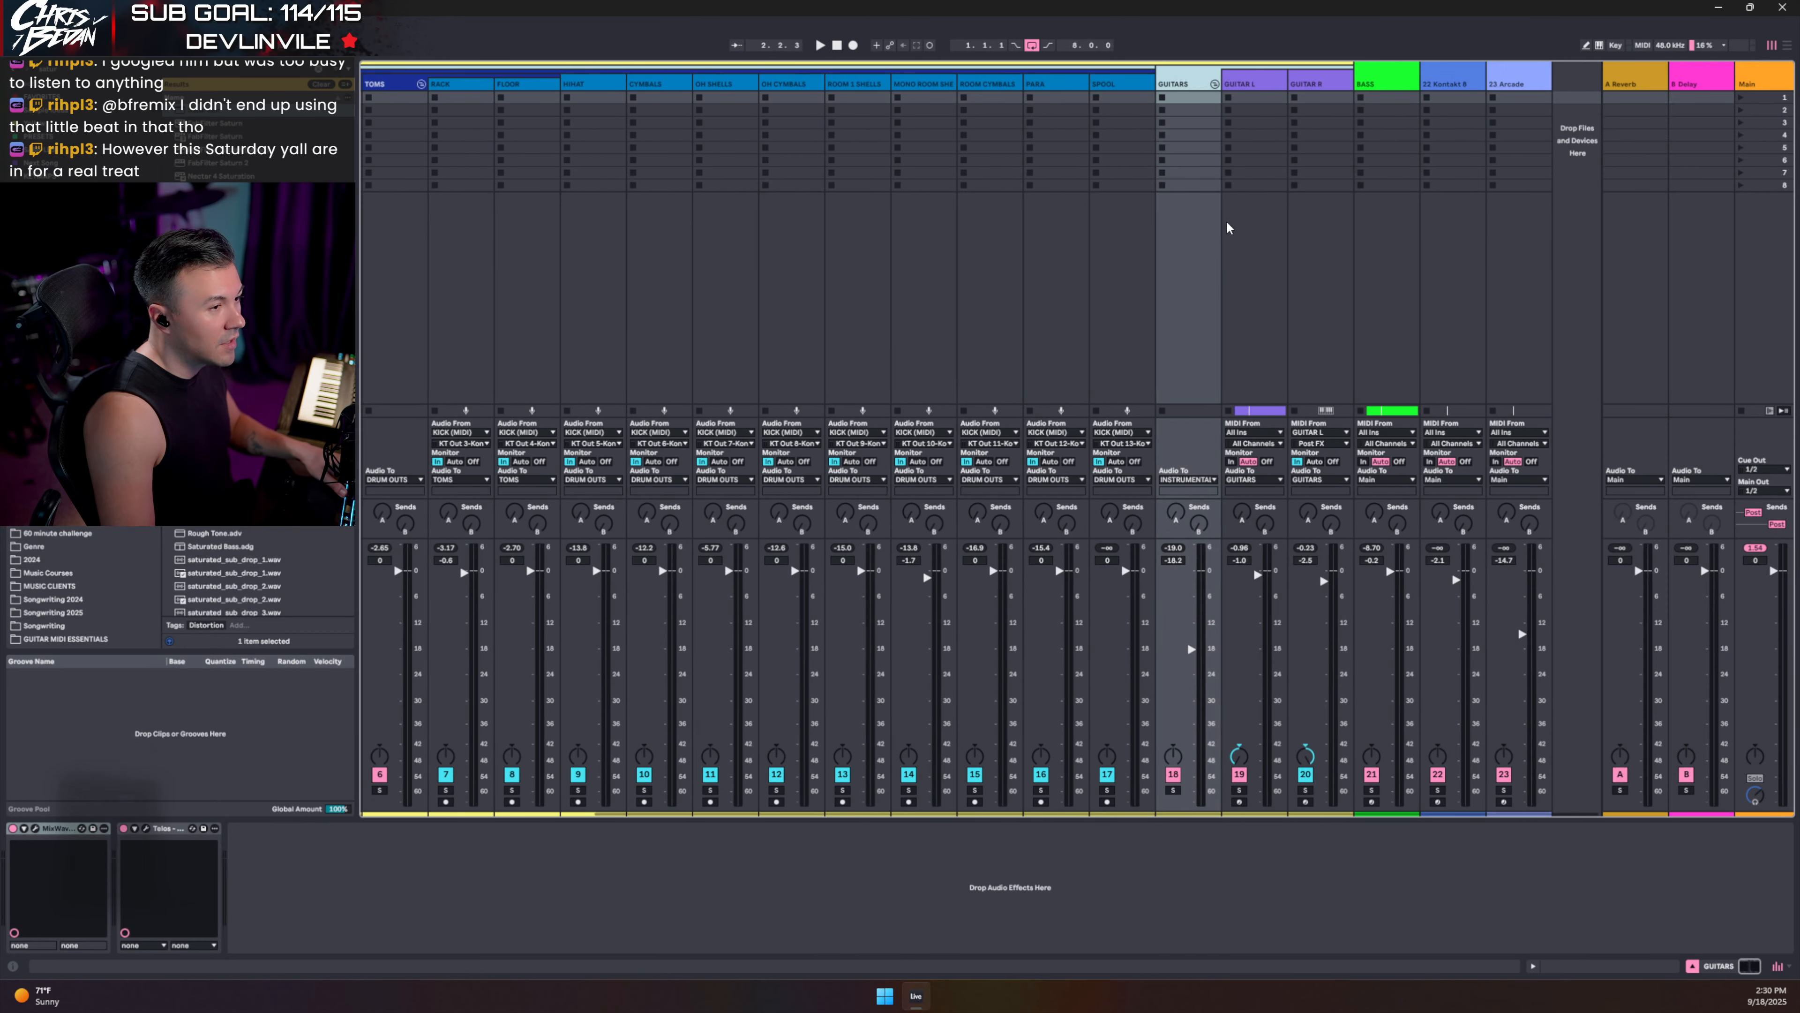
{"action": "left_click", "coordinate": [1376, 86]}
{"action": "scroll", "coordinate": [1385, 415], "scroll_direction": "left", "scroll_amount": 3}
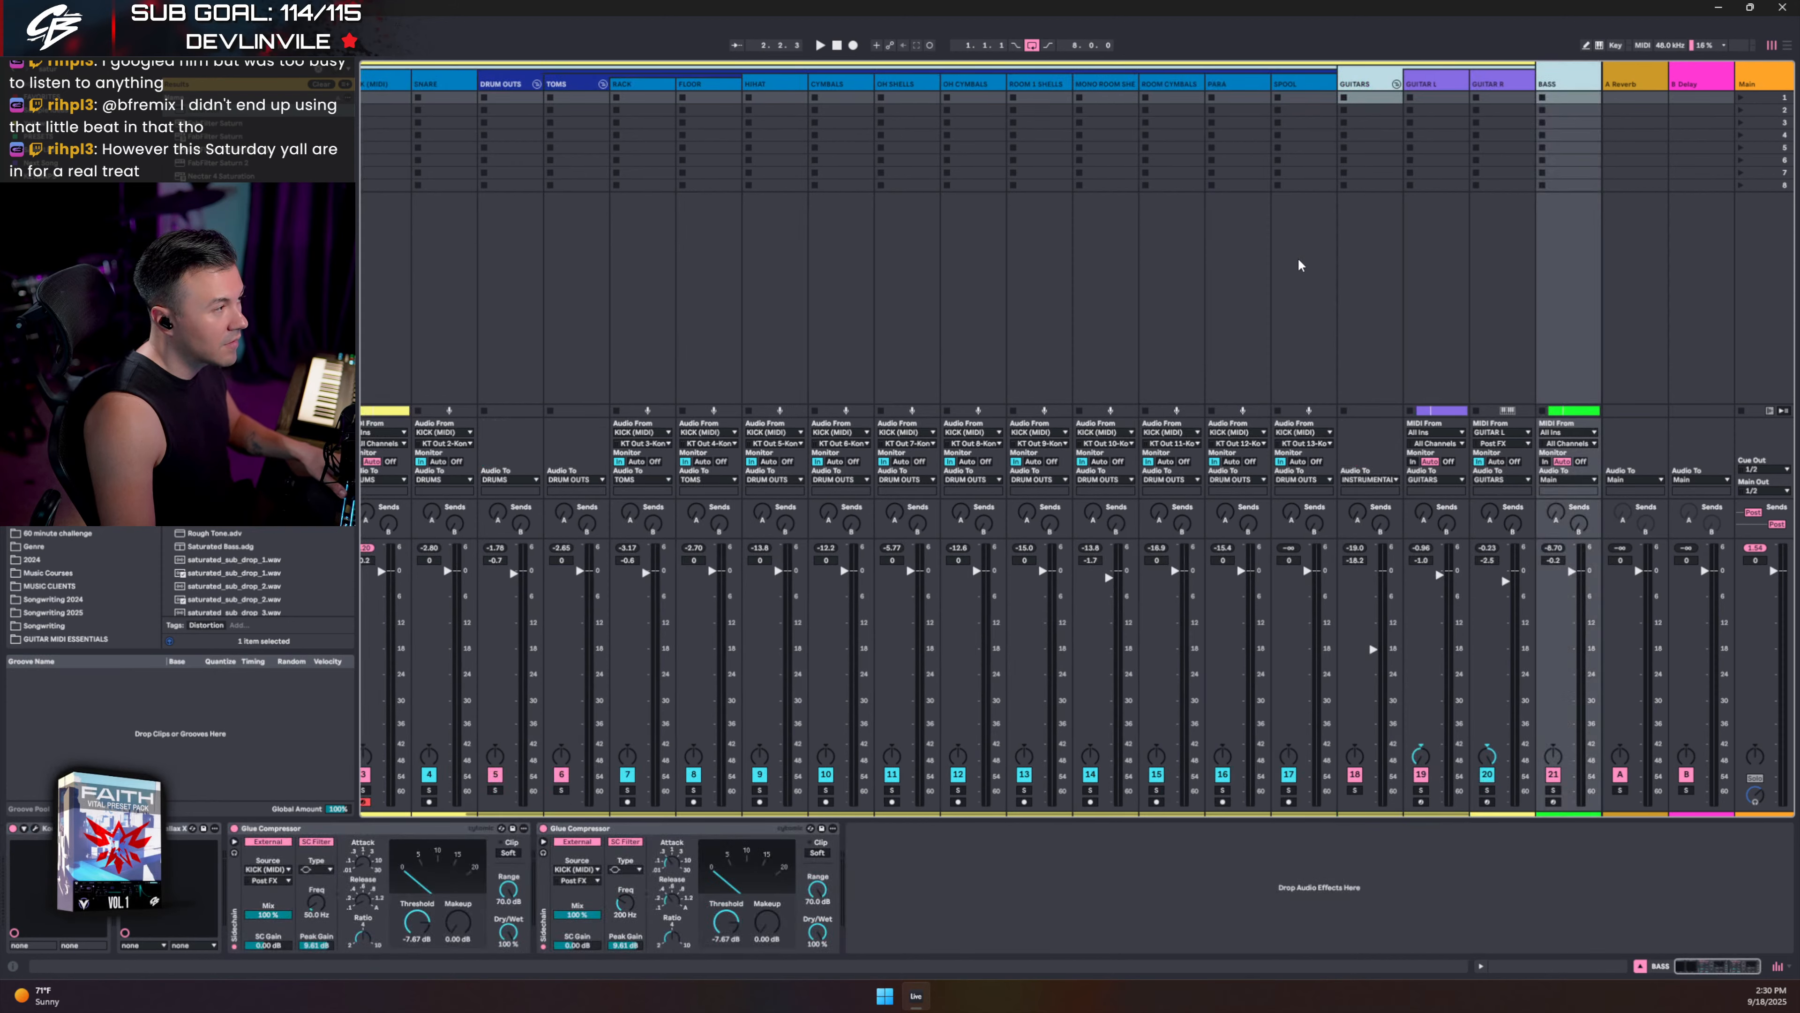
{"action": "scroll", "coordinate": [1276, 259], "scroll_direction": "left", "scroll_amount": 2}
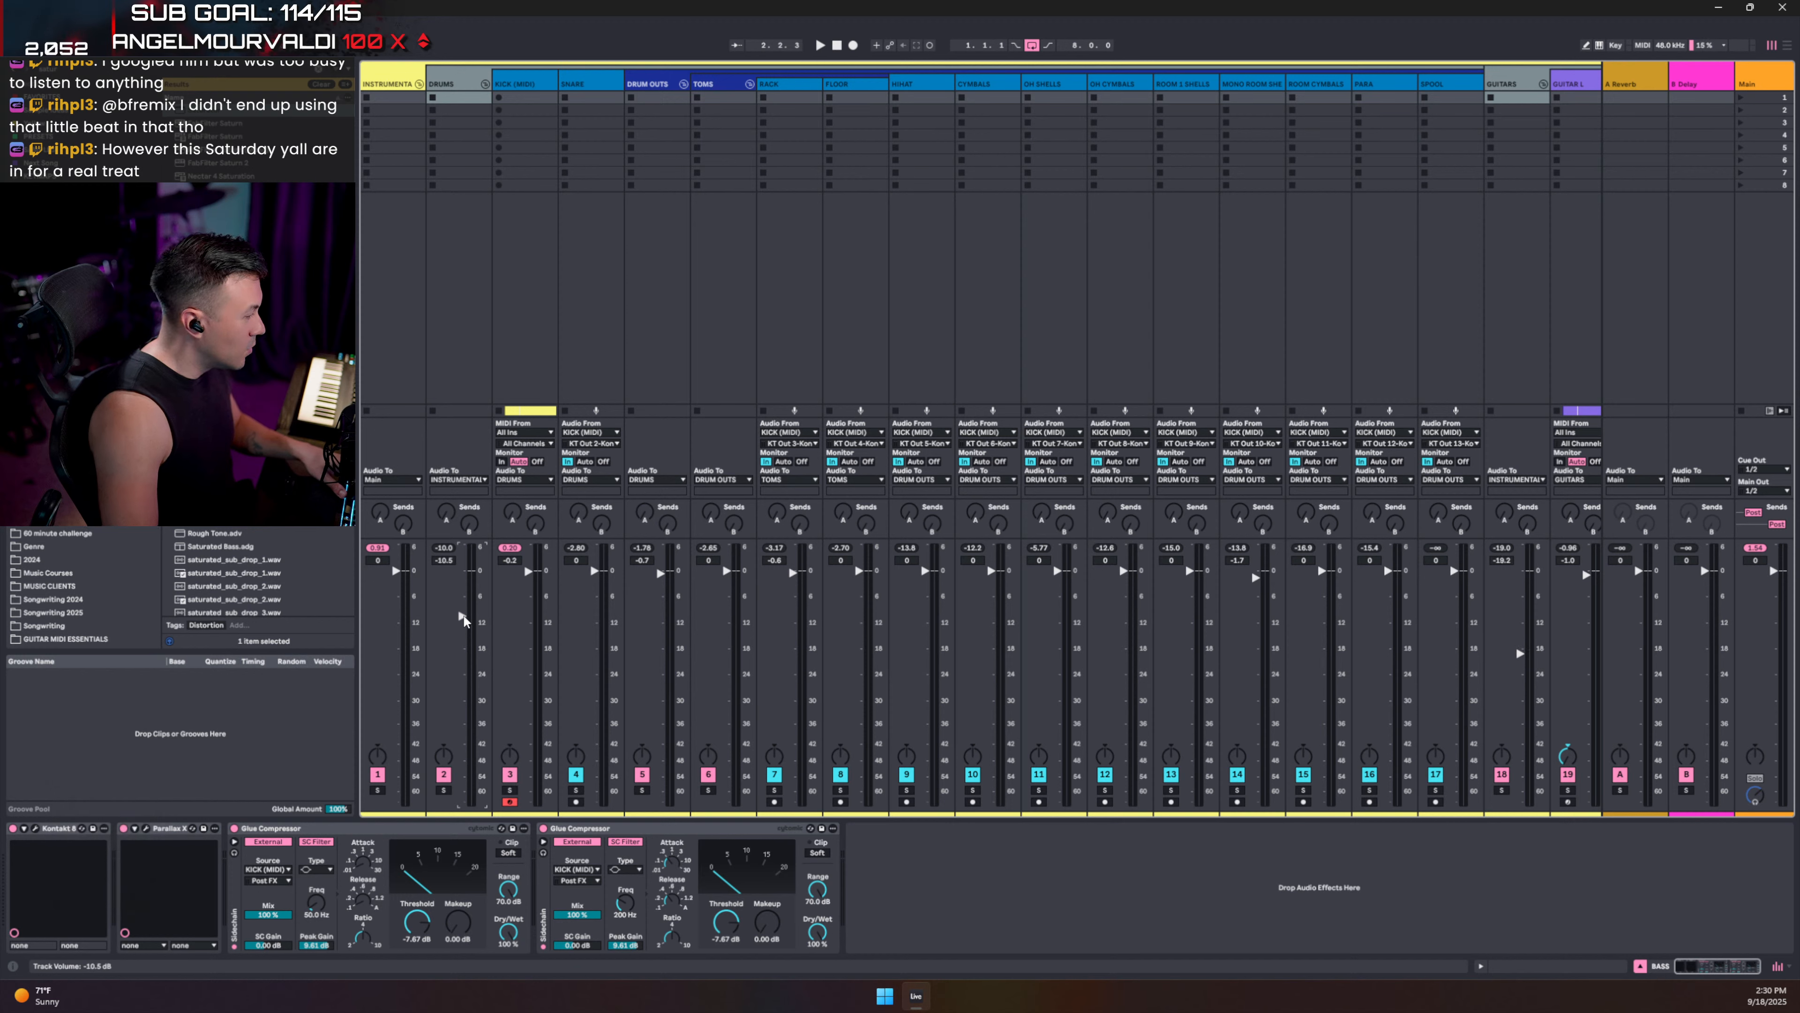
{"action": "left_click_drag", "start_coordinate": [463, 611], "coordinate": [464, 622]}
{"action": "key", "text": "space"}
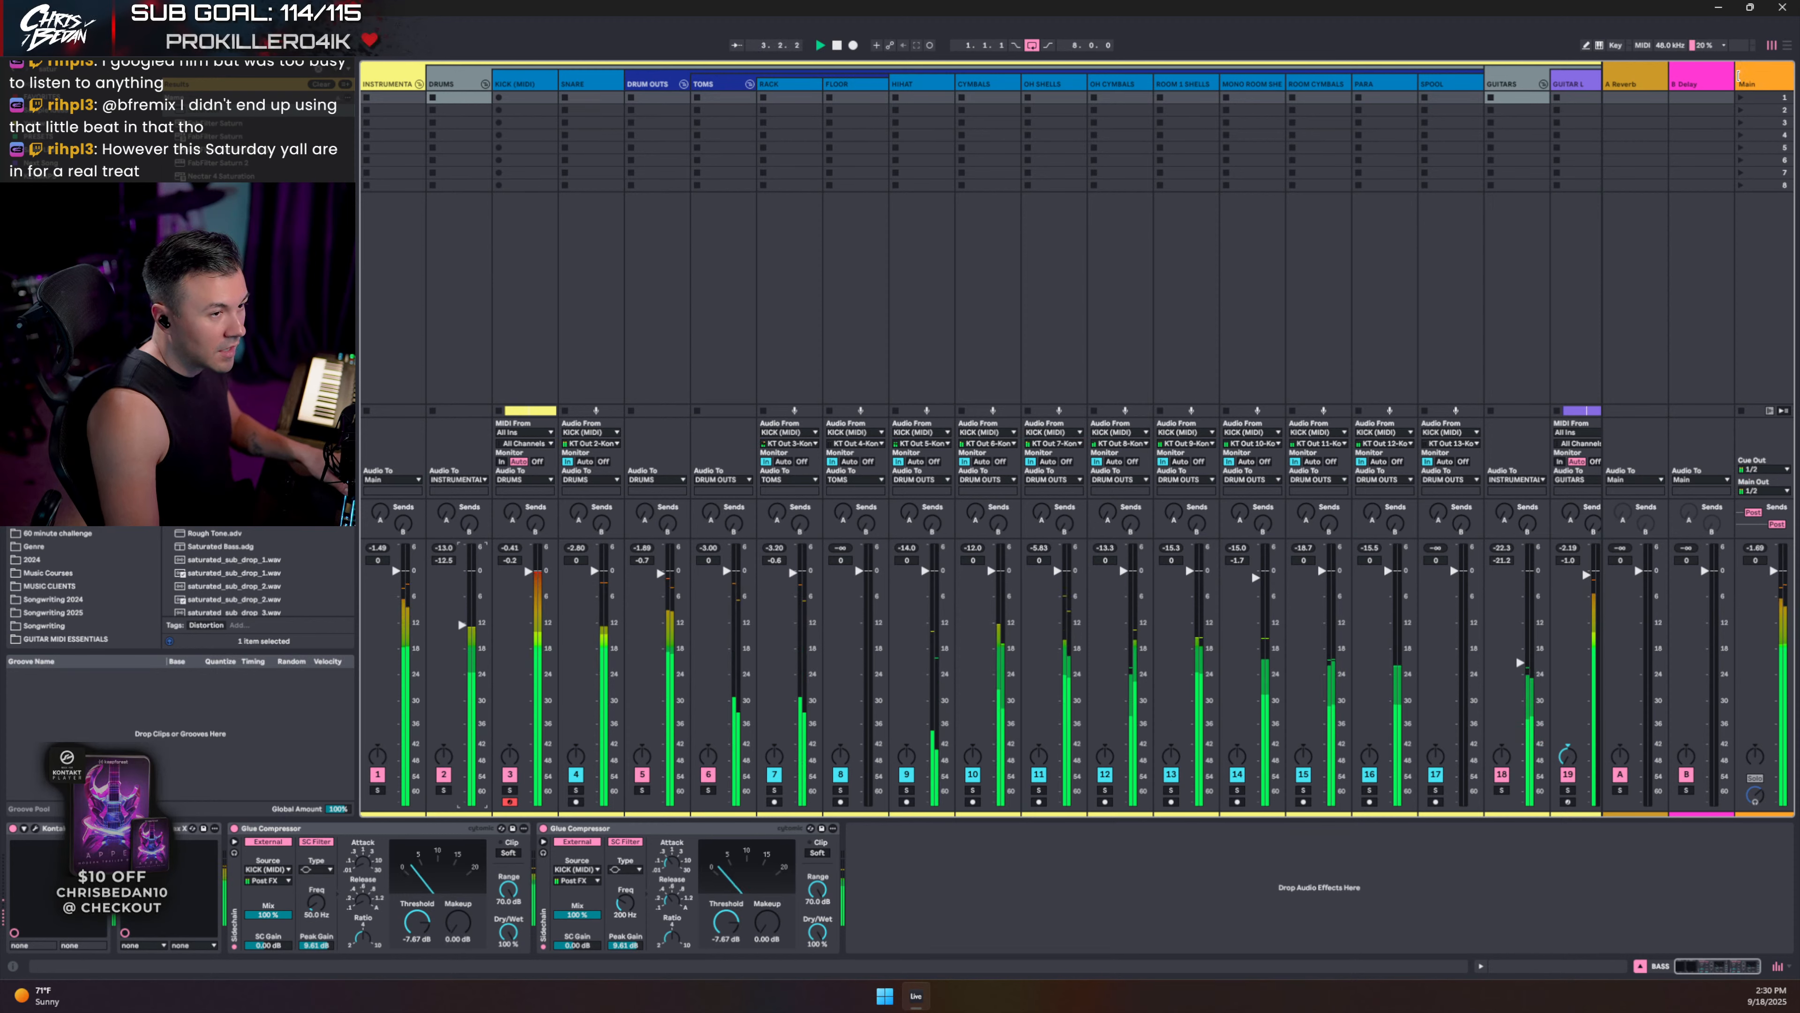
- Select the Main track and search the browser for 'nls'
{"action": "left_click_drag", "start_coordinate": [1737, 74], "coordinate": [1724, 73]}
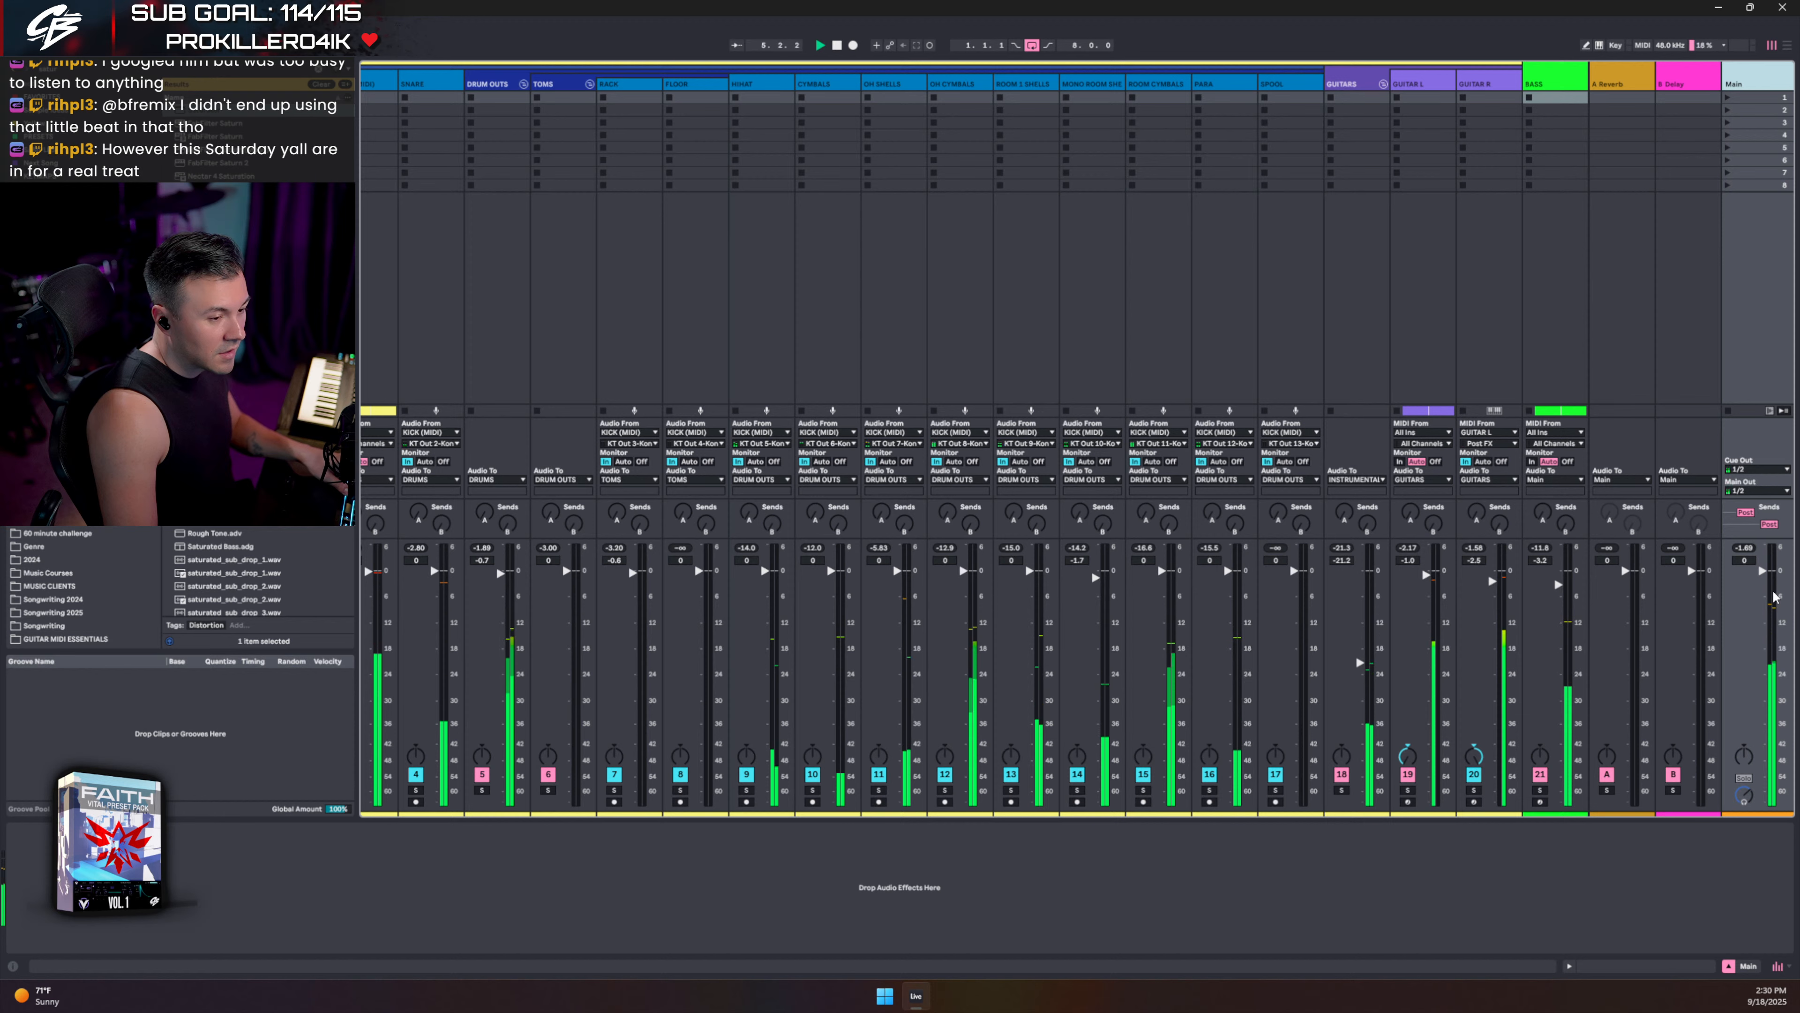
{"action": "left_click", "coordinate": [993, 887]}
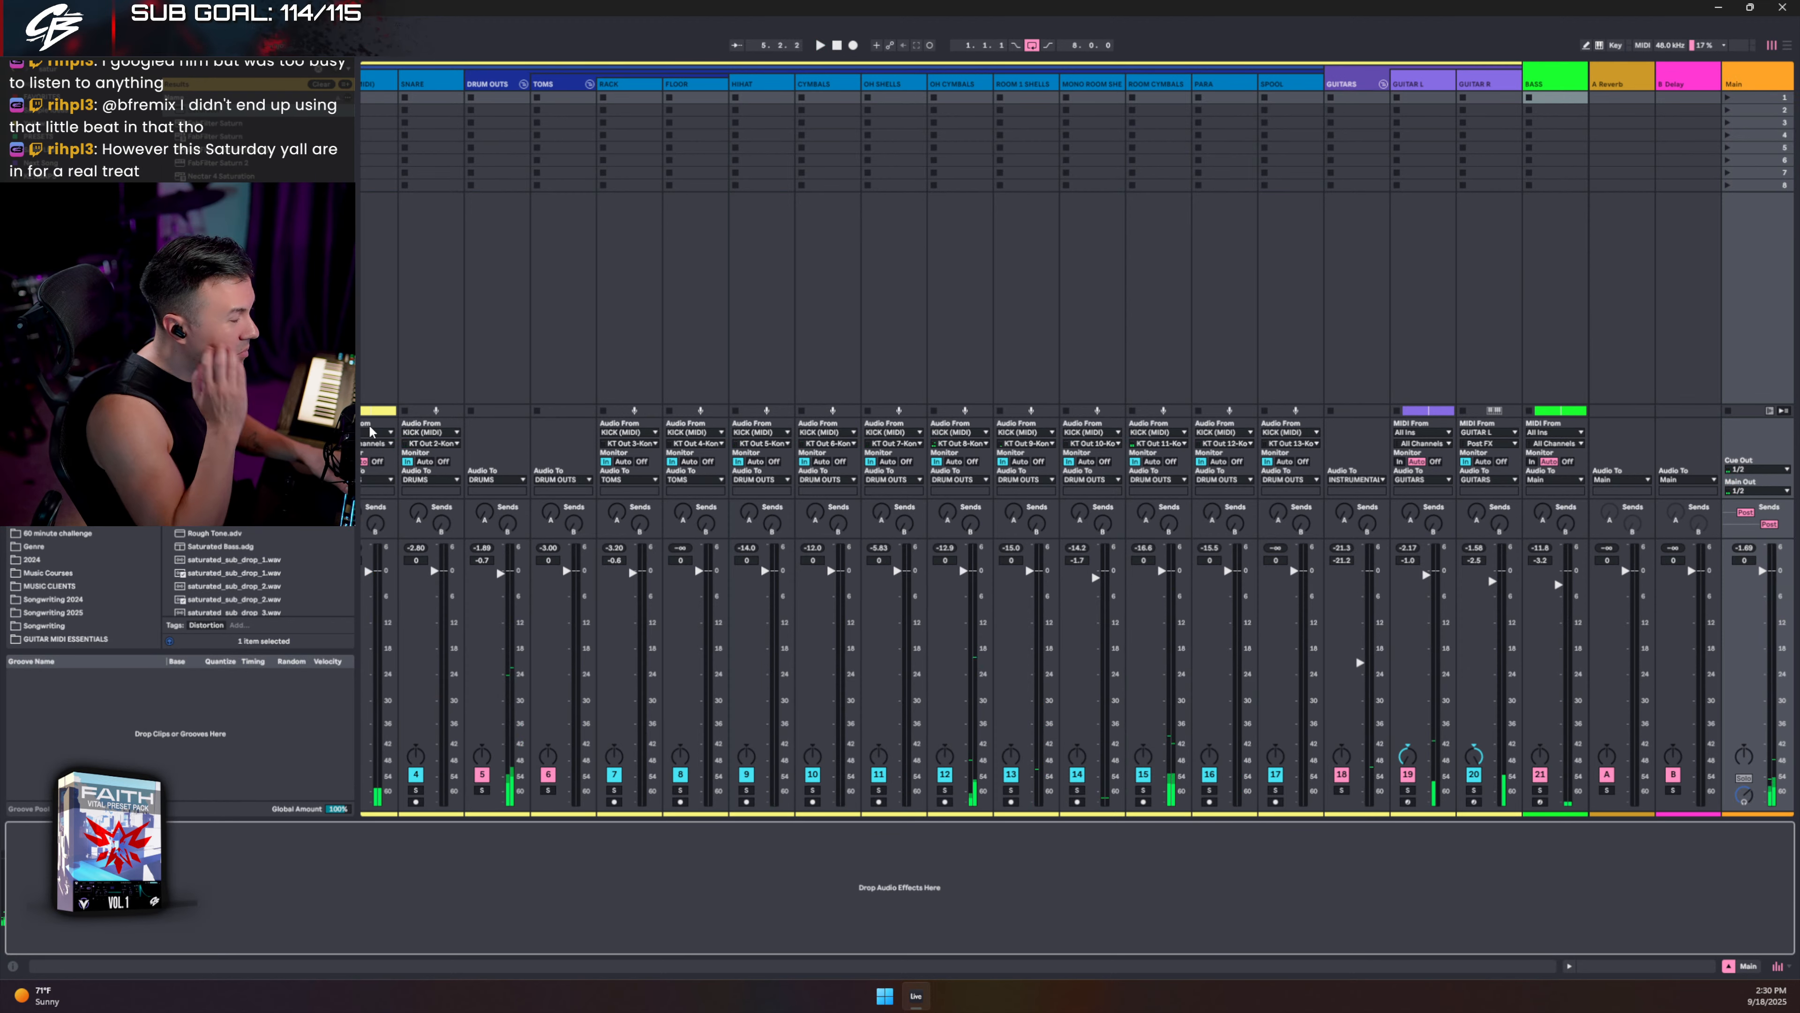
{"action": "key", "text": "ctrl+f"}
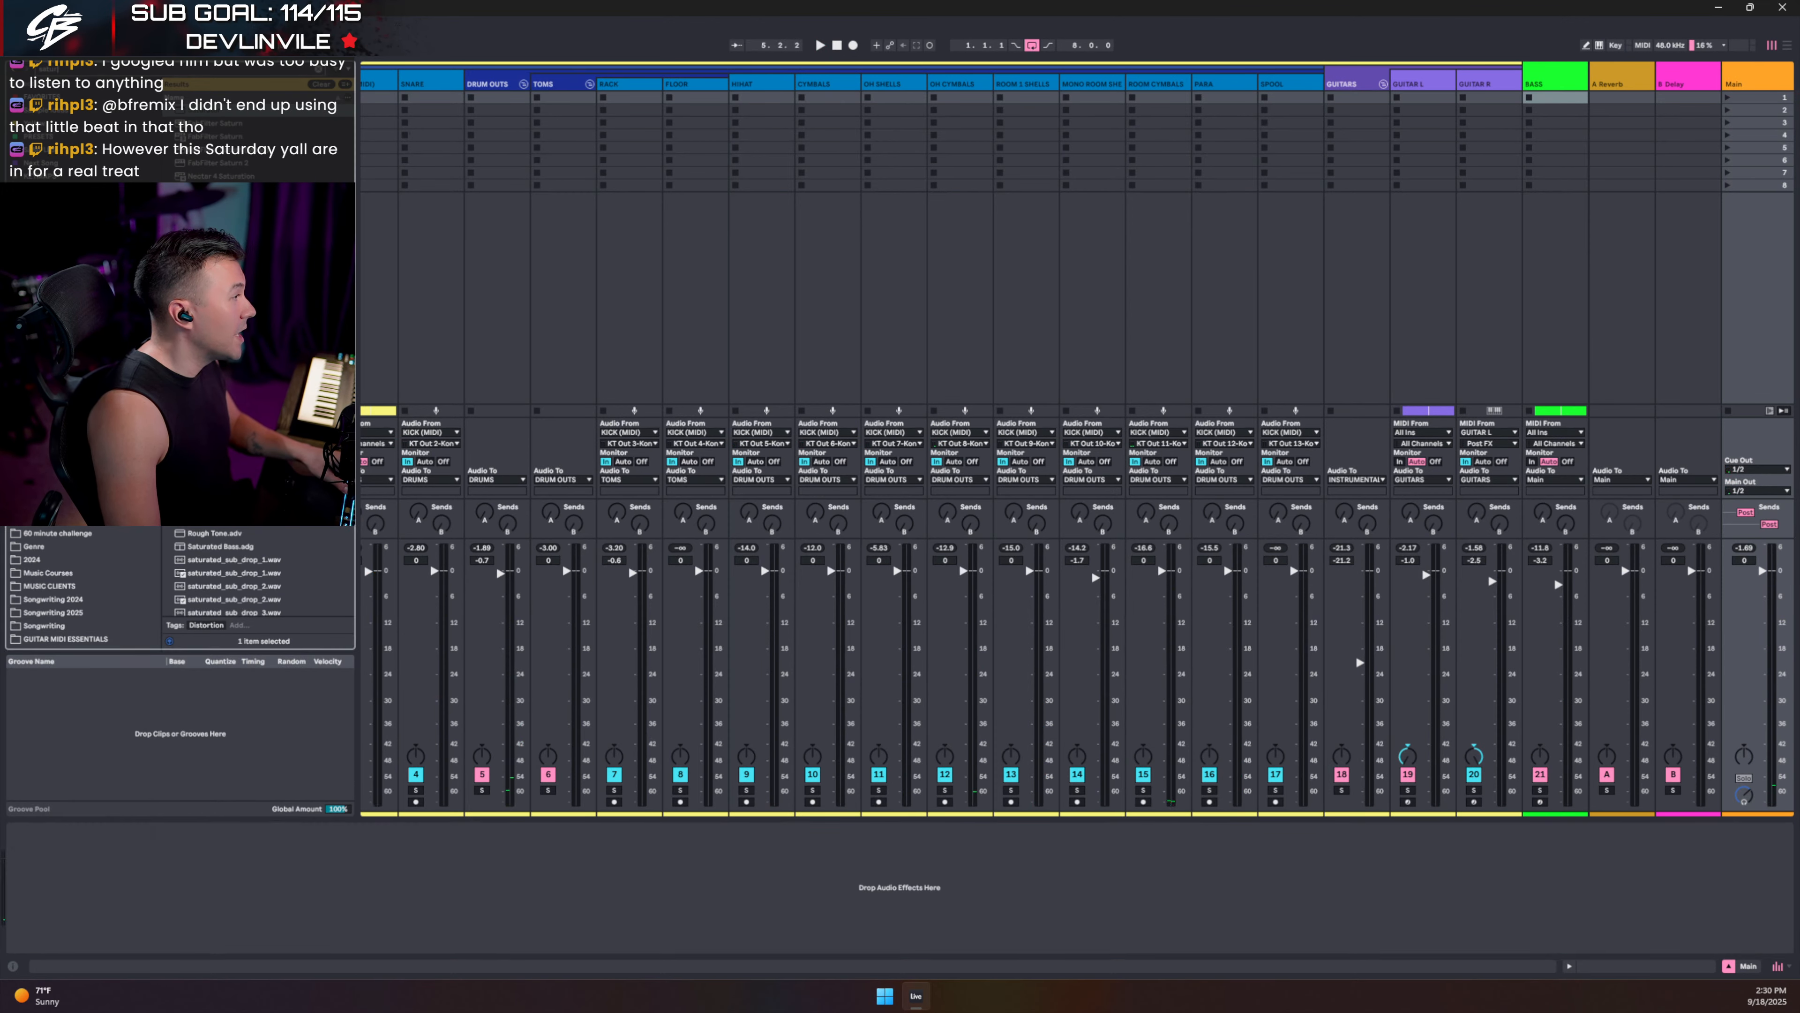
{"action": "type", "text": "saturntej"}
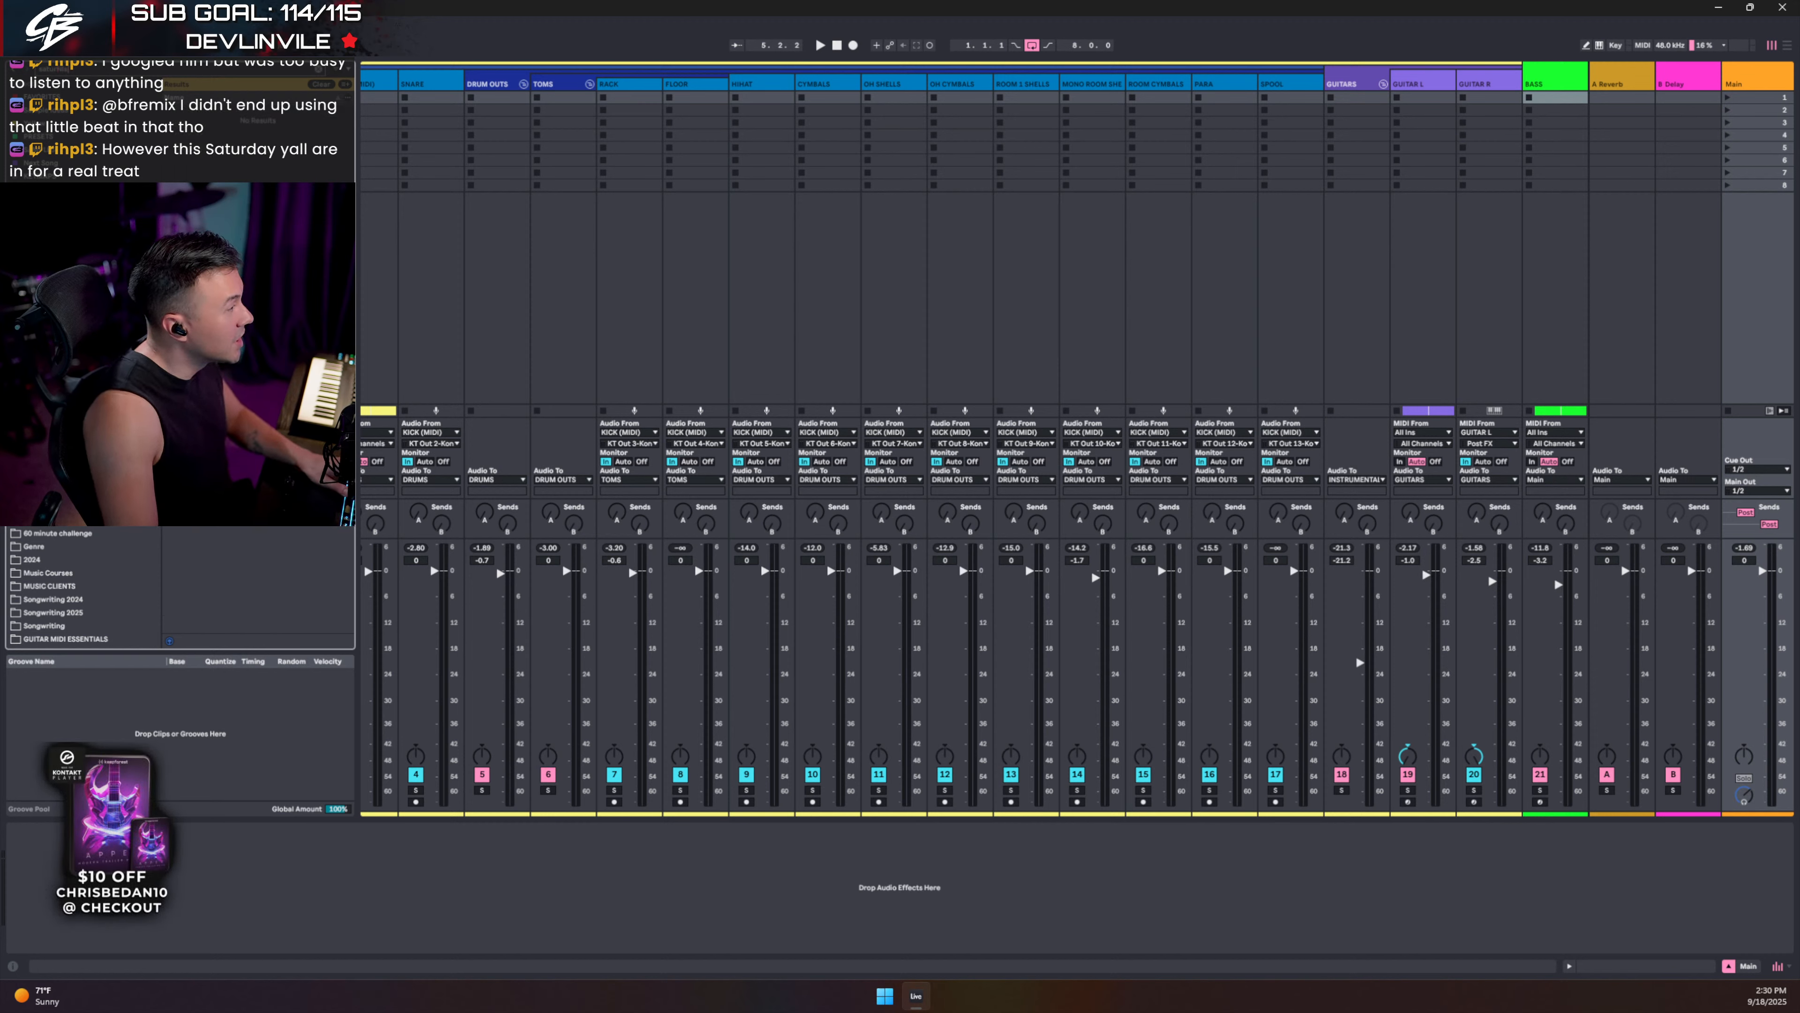
{"action": "key", "text": "ctrl+a"}
{"action": "key", "text": "BackSpace"}
{"action": "type", "text": "nls"}
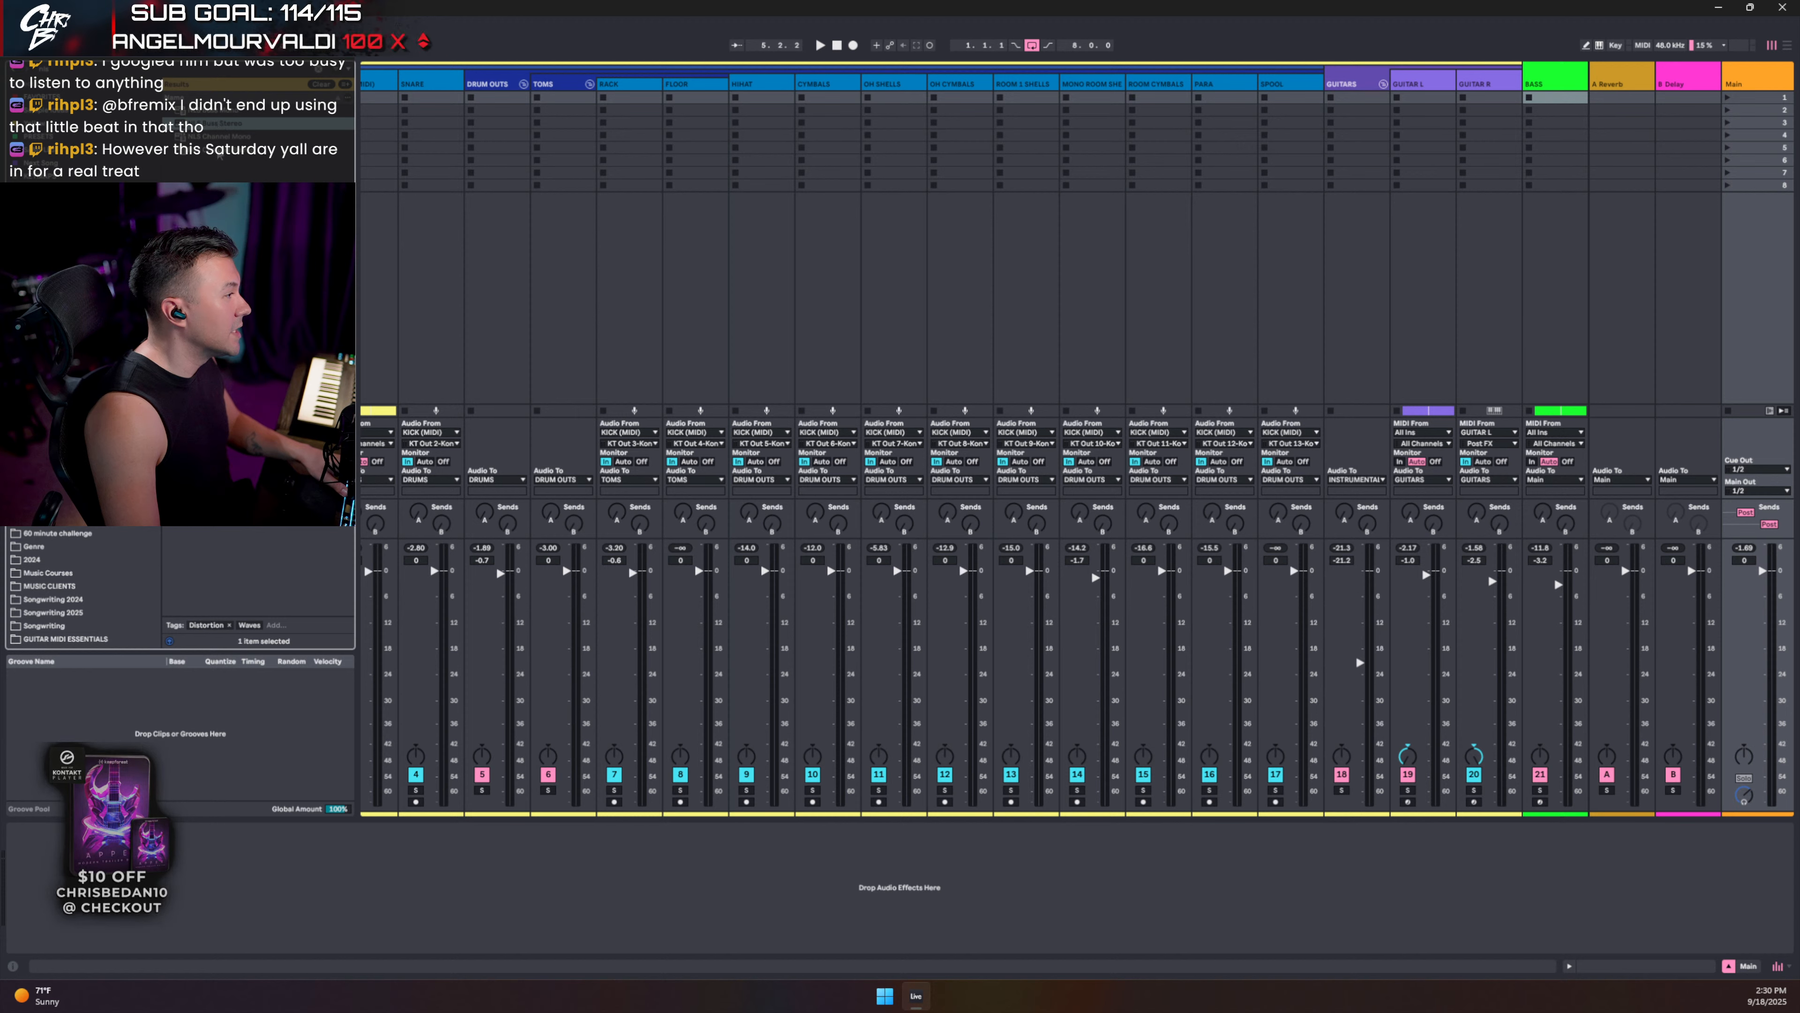
- Add NLS Buss Stereo to the Main track and switch Flatline 2 to Hybrid mode
{"action": "left_click_drag", "start_coordinate": [218, 124], "coordinate": [124, 828]}
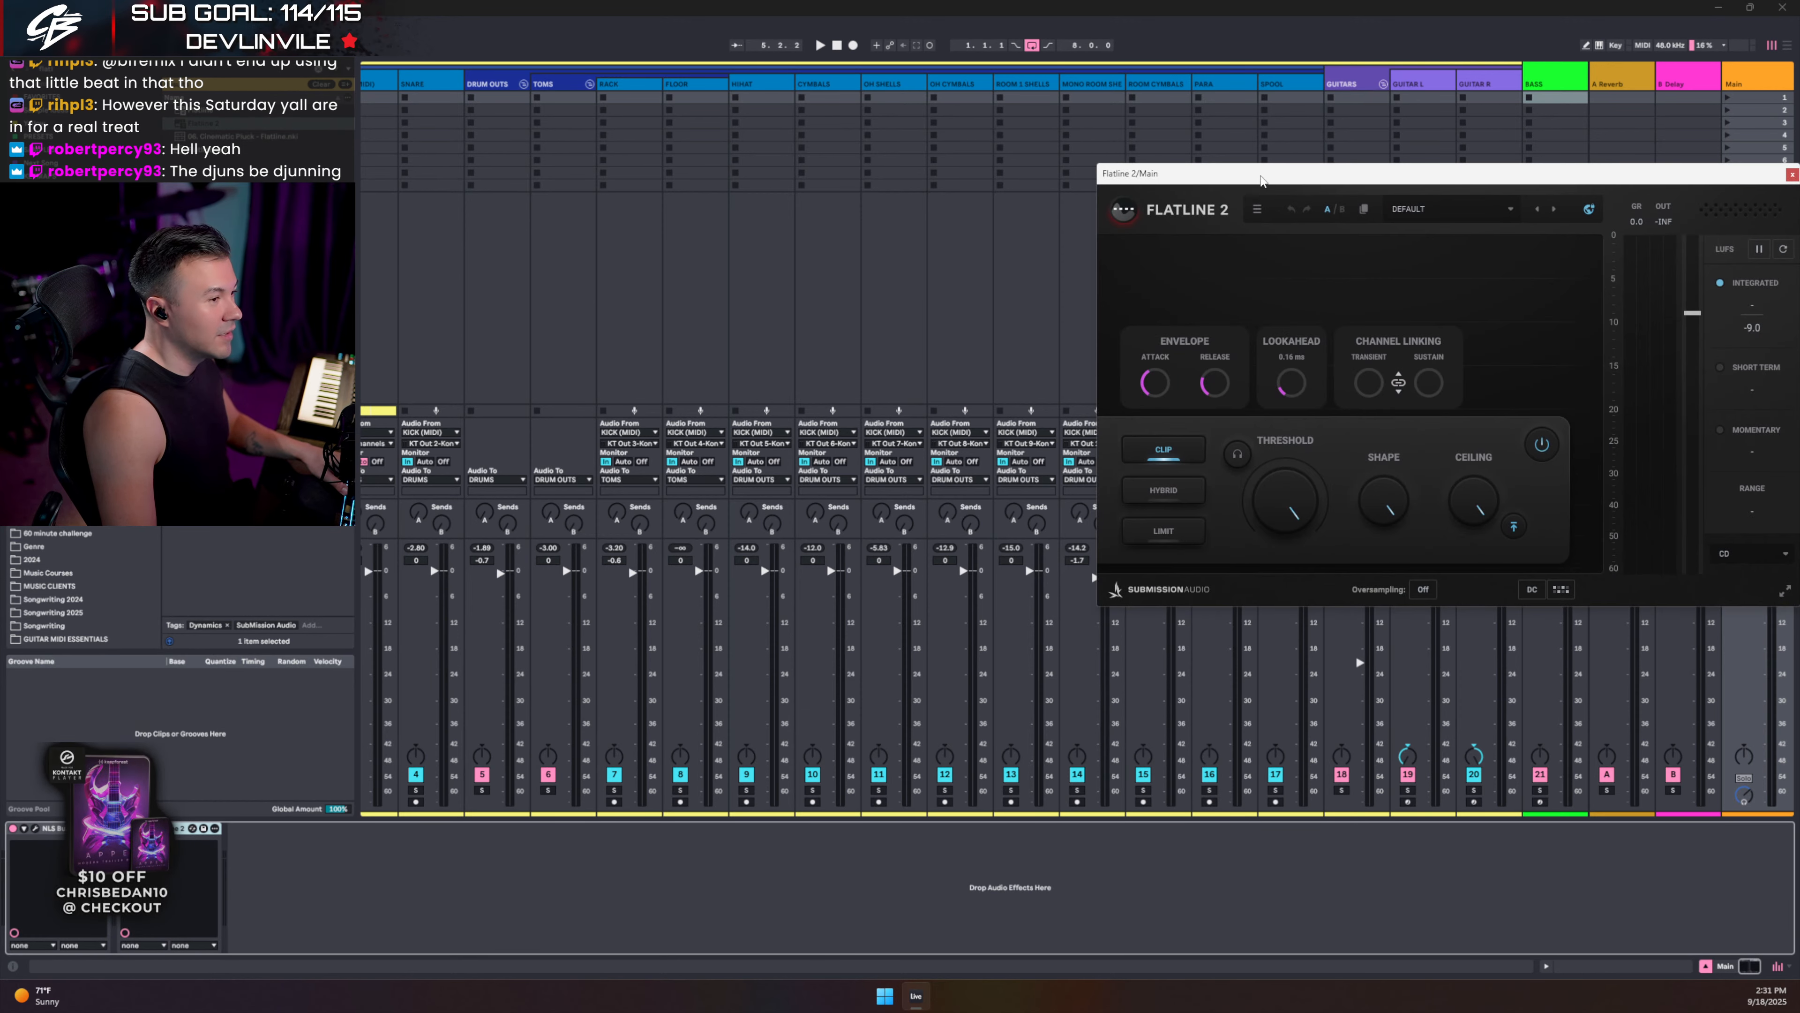
{"action": "left_click", "coordinate": [489, 614]}
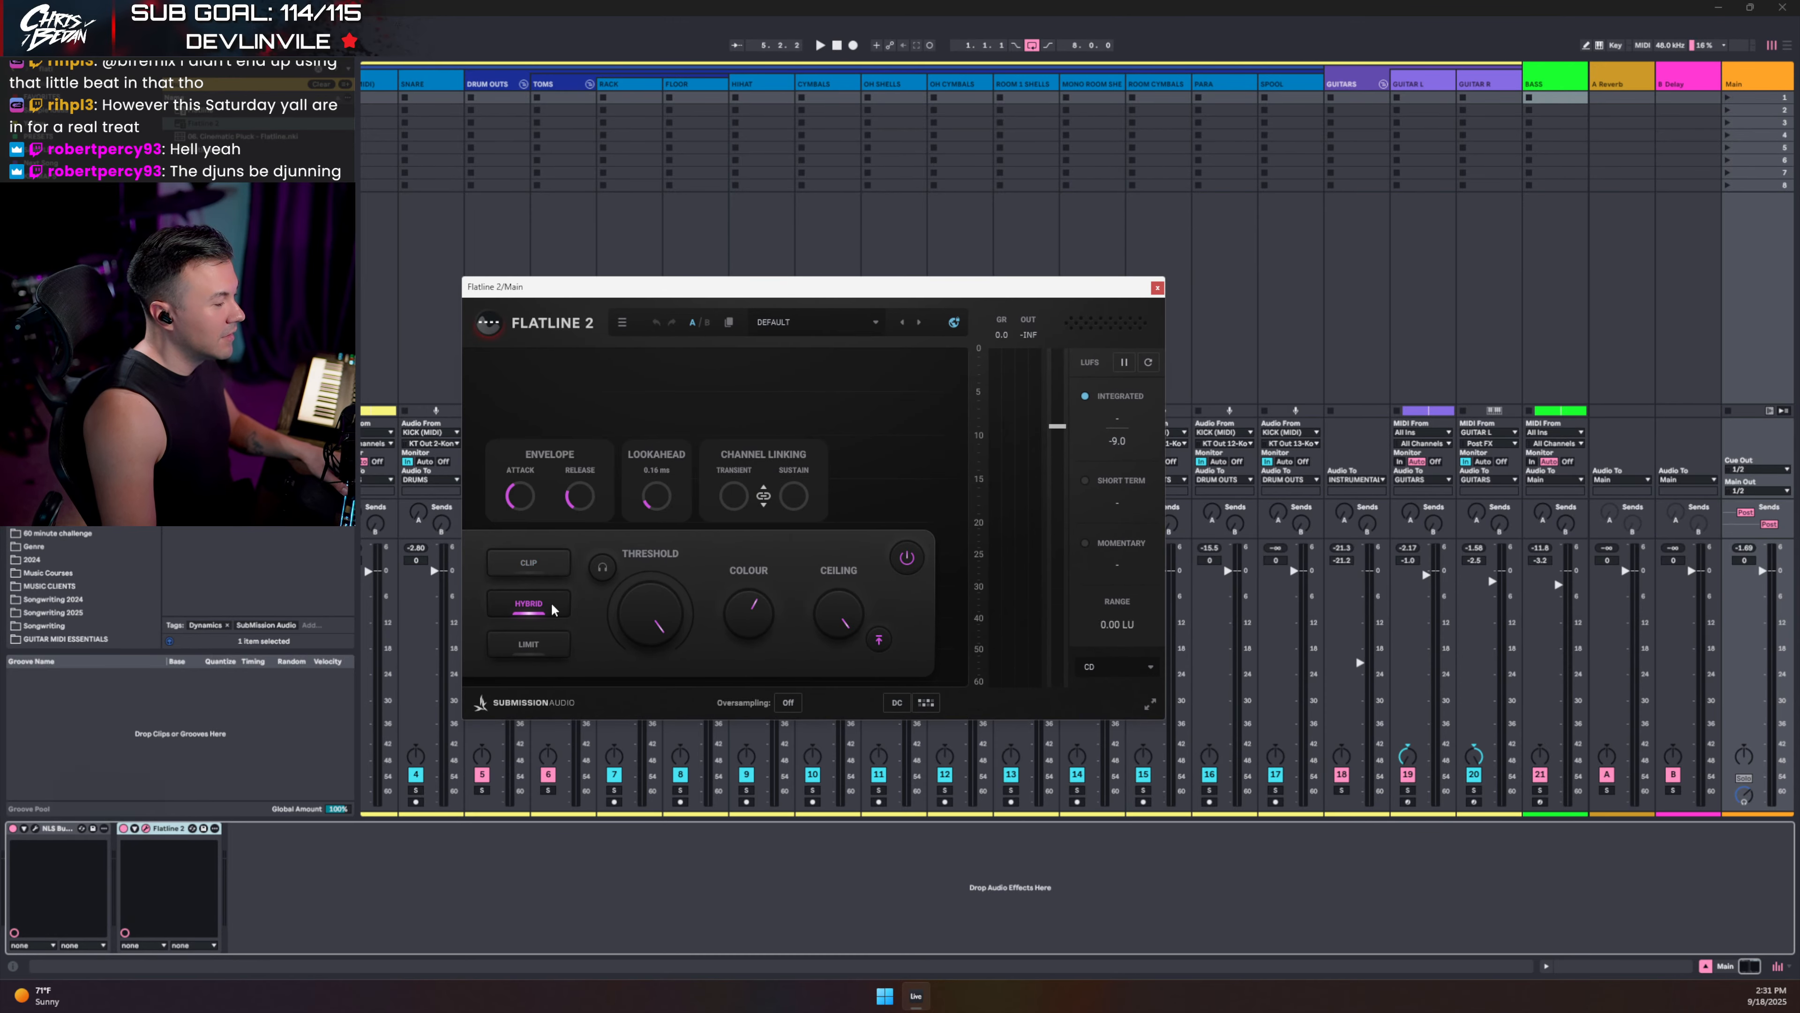
{"action": "key", "text": "Tab"}
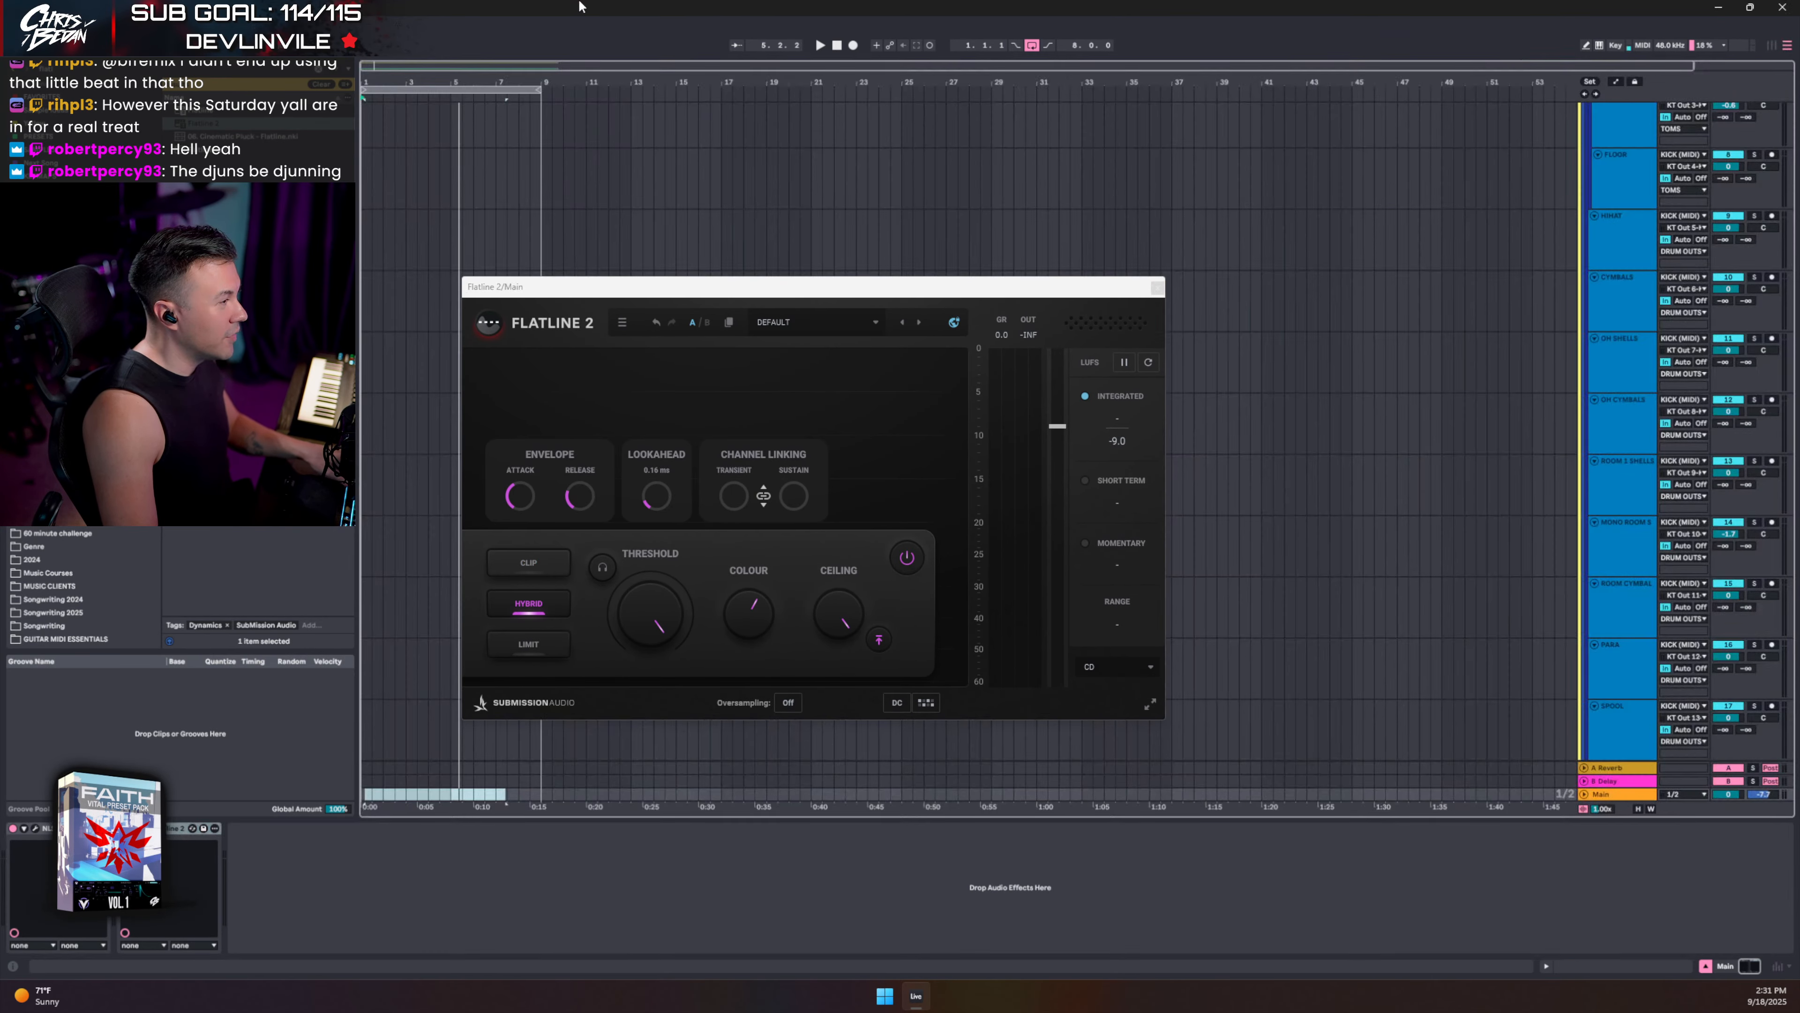
- Set the Flatline 2 threshold to about -7.68 dB and Colour to 100%
{"action": "left_click_drag", "start_coordinate": [595, 297], "coordinate": [762, 204]}
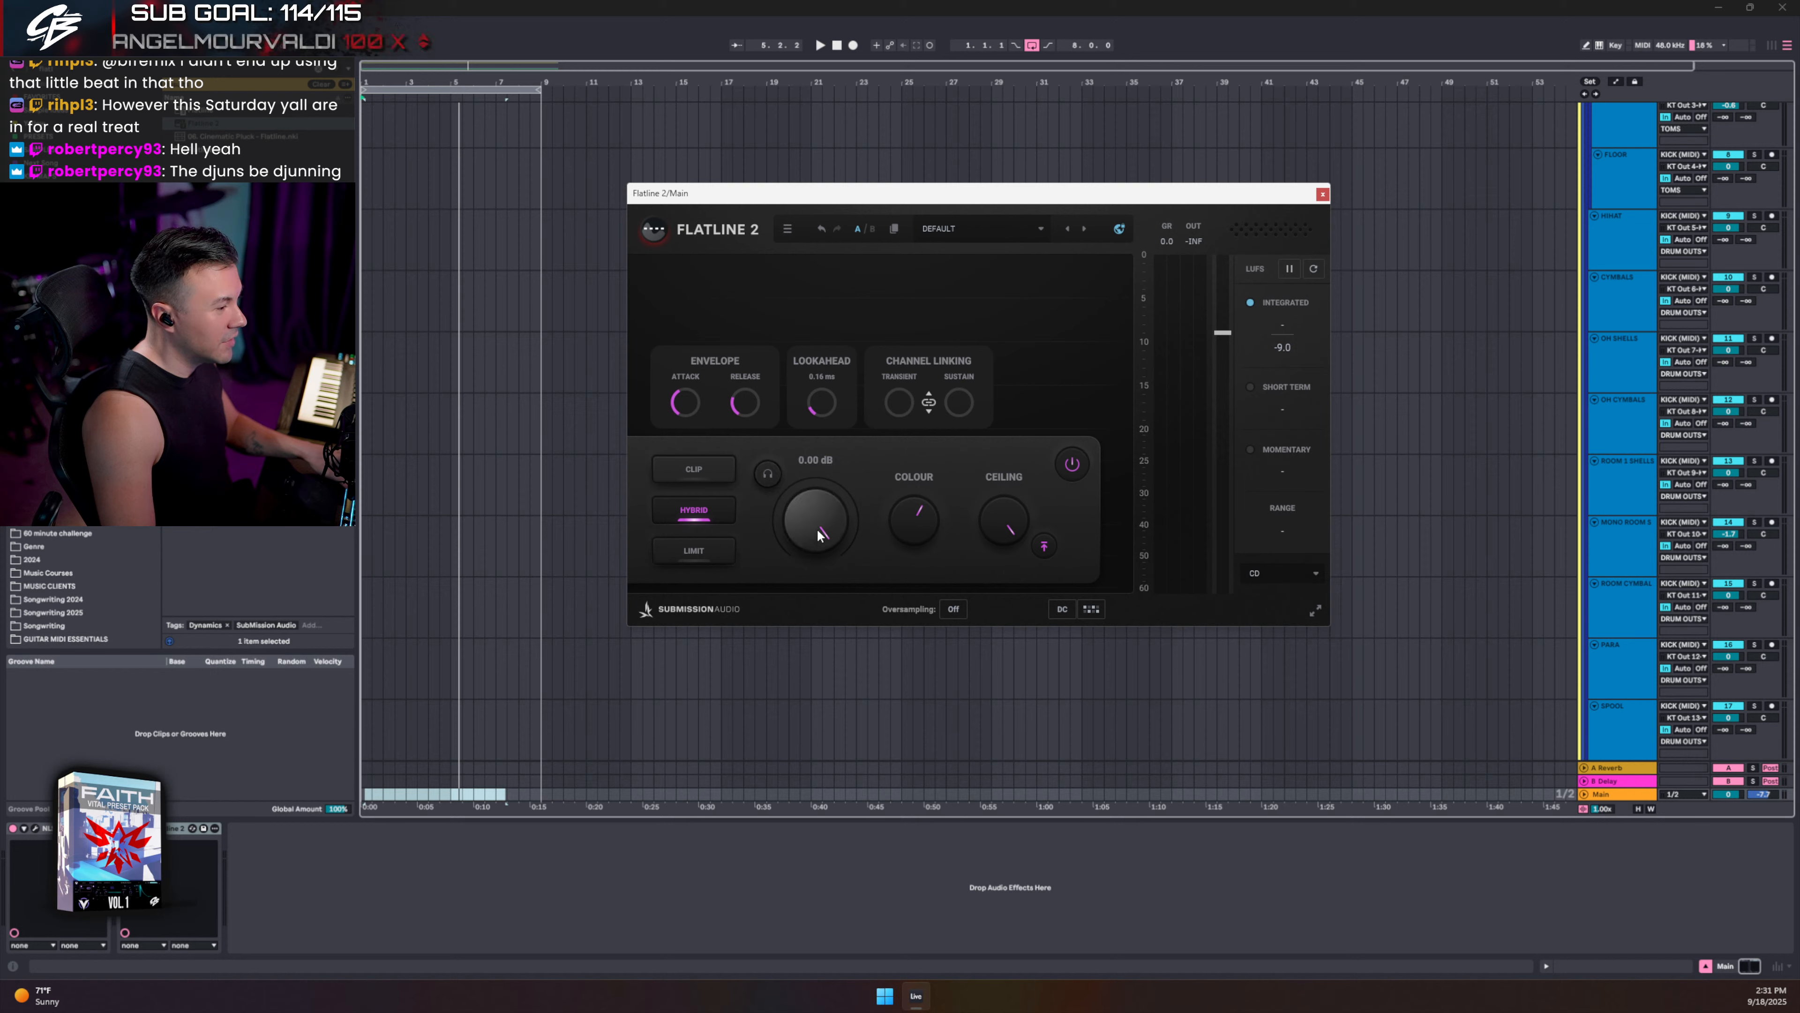
{"action": "key", "text": "space"}
{"action": "left_click_drag", "start_coordinate": [817, 527], "coordinate": [815, 567]}
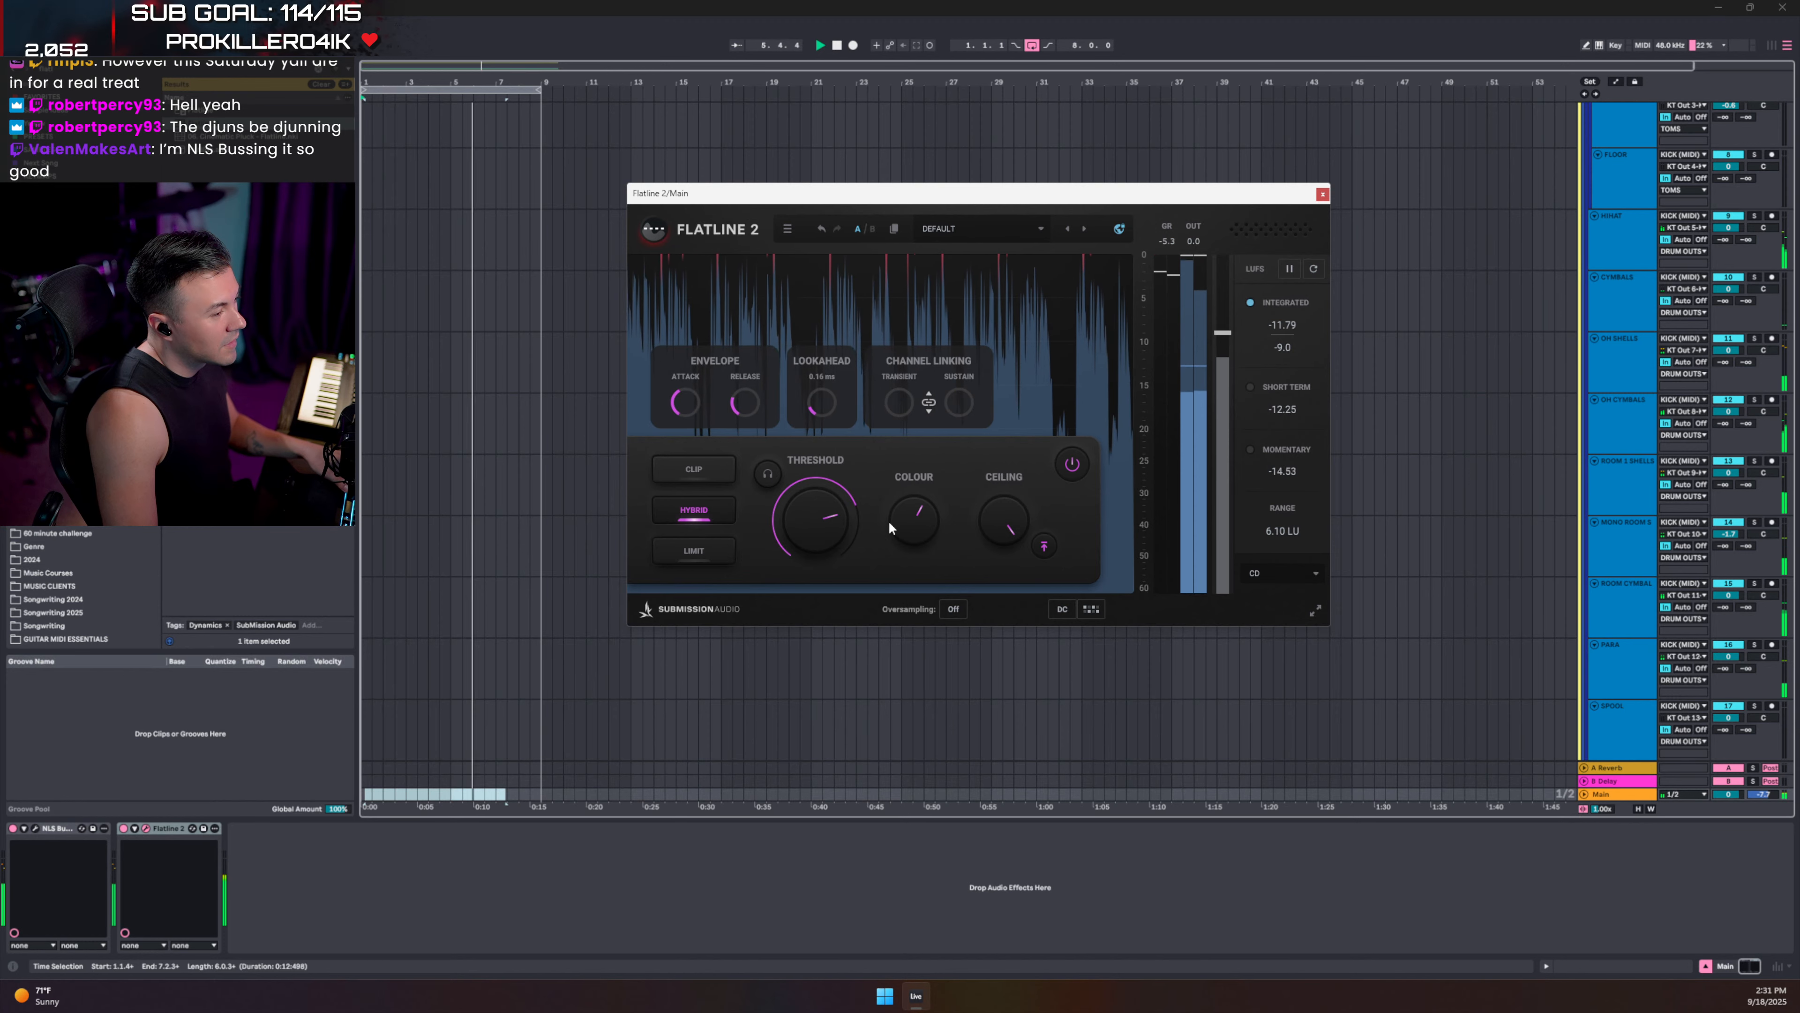
{"action": "left_click_drag", "start_coordinate": [889, 520], "coordinate": [955, 543]}
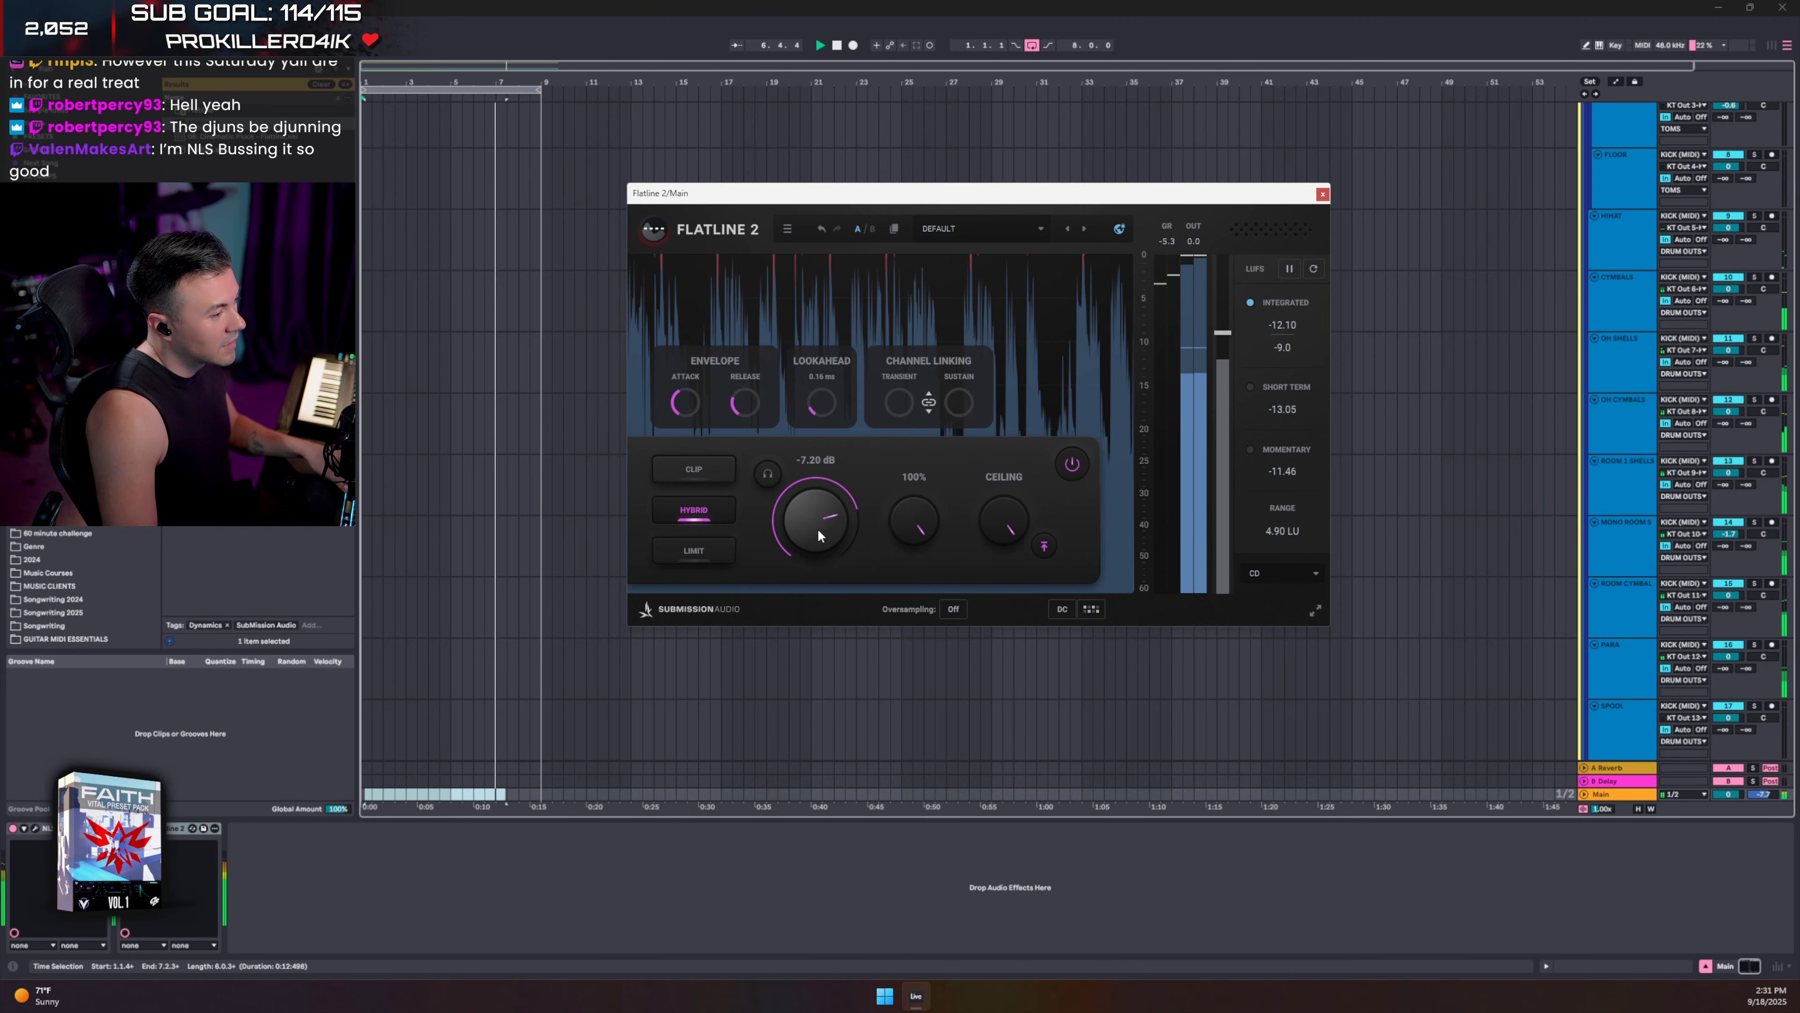
{"action": "left_click_drag", "start_coordinate": [806, 529], "coordinate": [805, 525]}
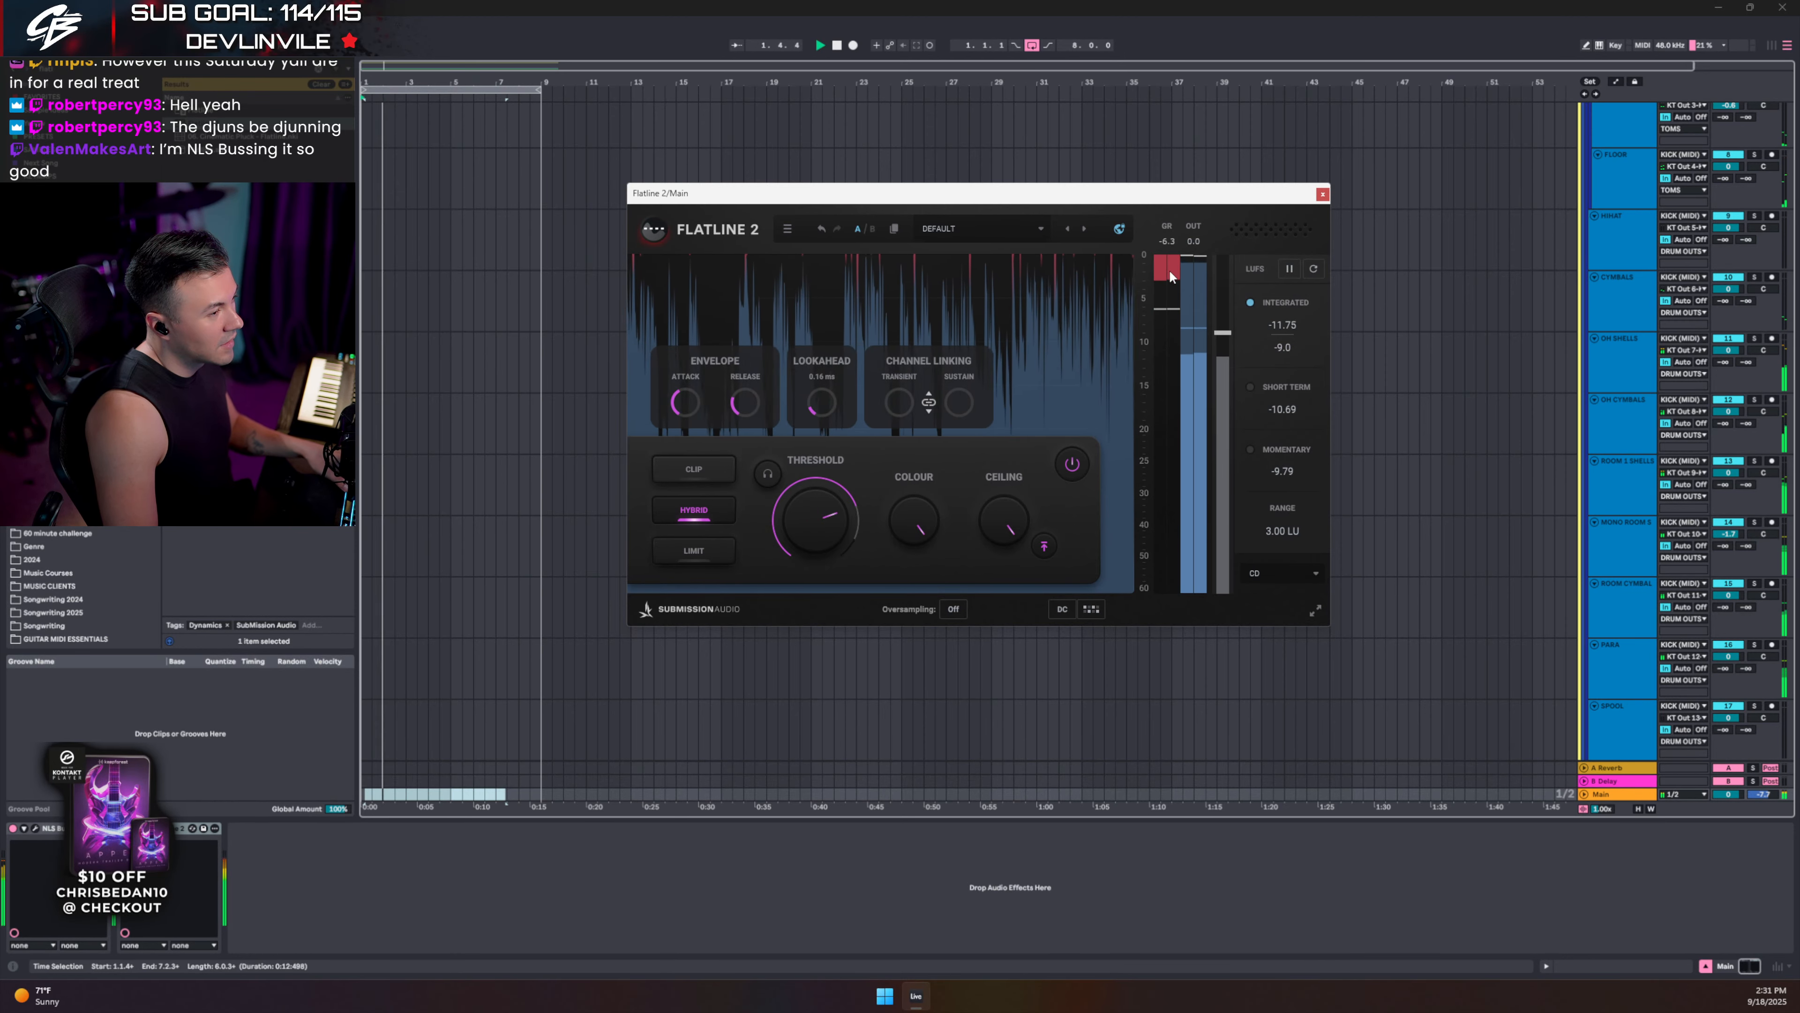
{"action": "left_click", "coordinate": [1322, 193]}
{"action": "key", "text": "Tab"}
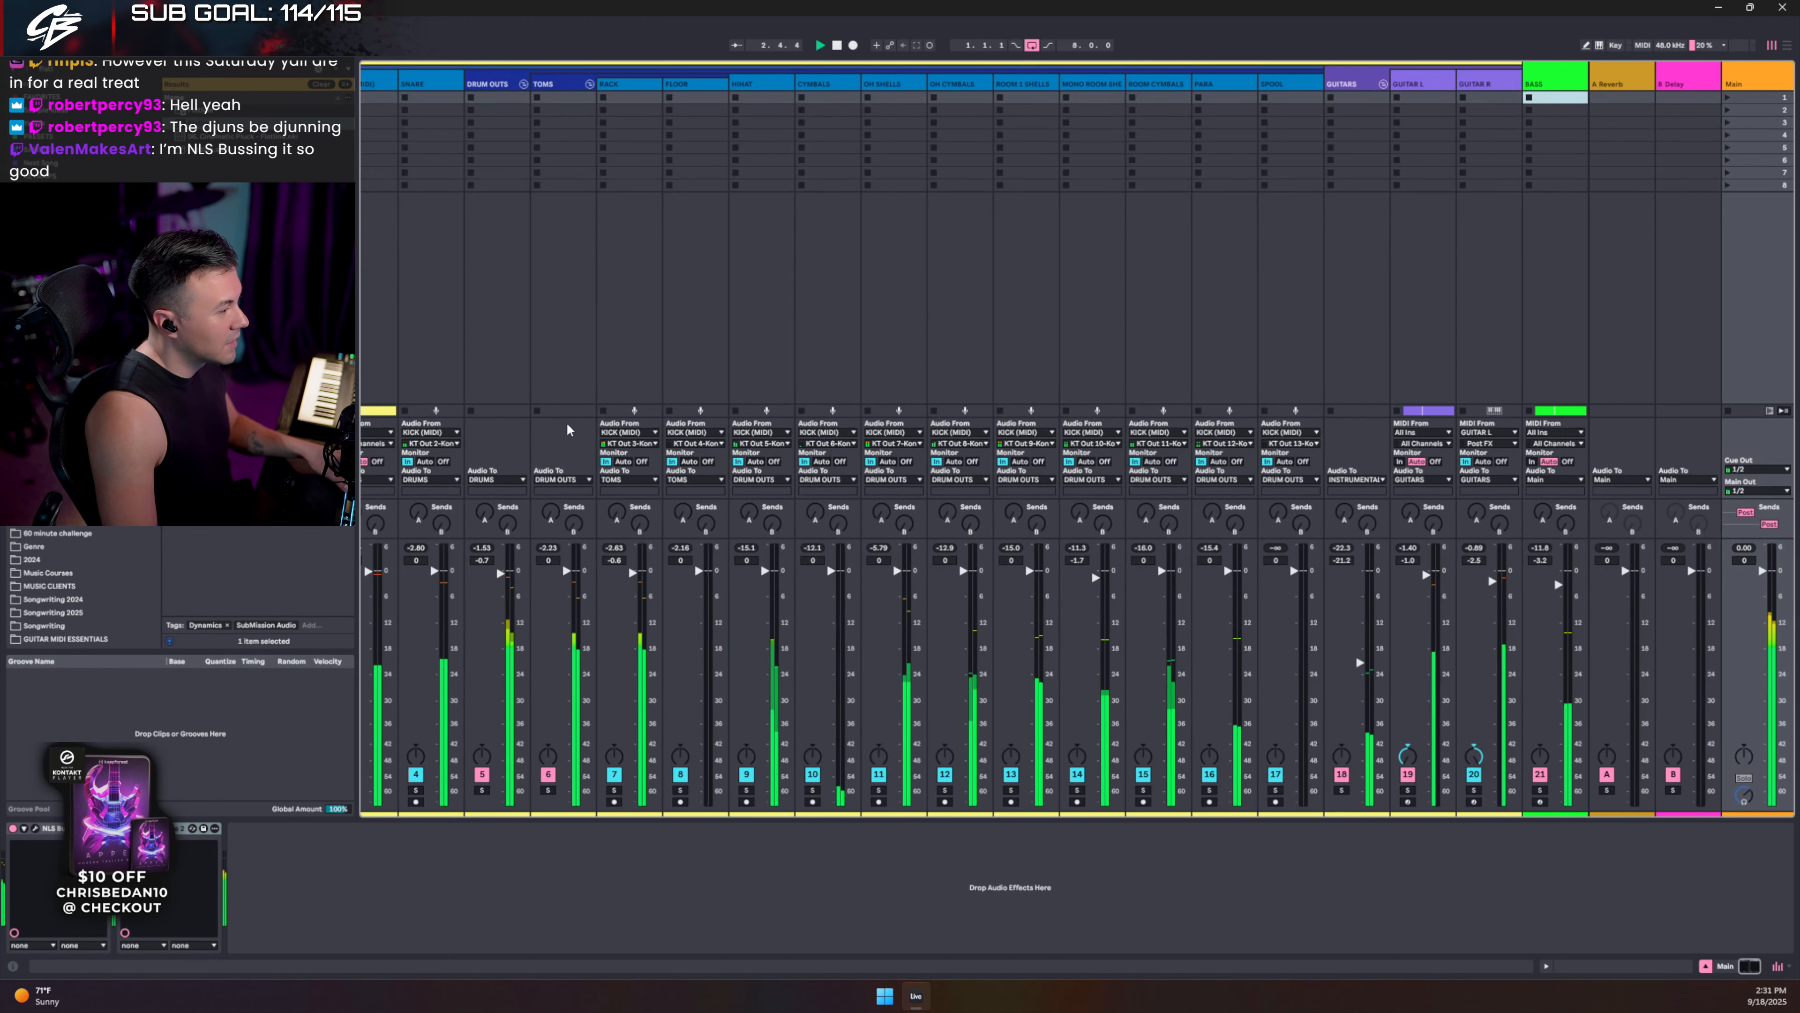
- Solo the ROOM CYMBALS track and listen to it alone, then stop playback
{"action": "scroll", "coordinate": [602, 326], "scroll_direction": "left", "scroll_amount": 3}
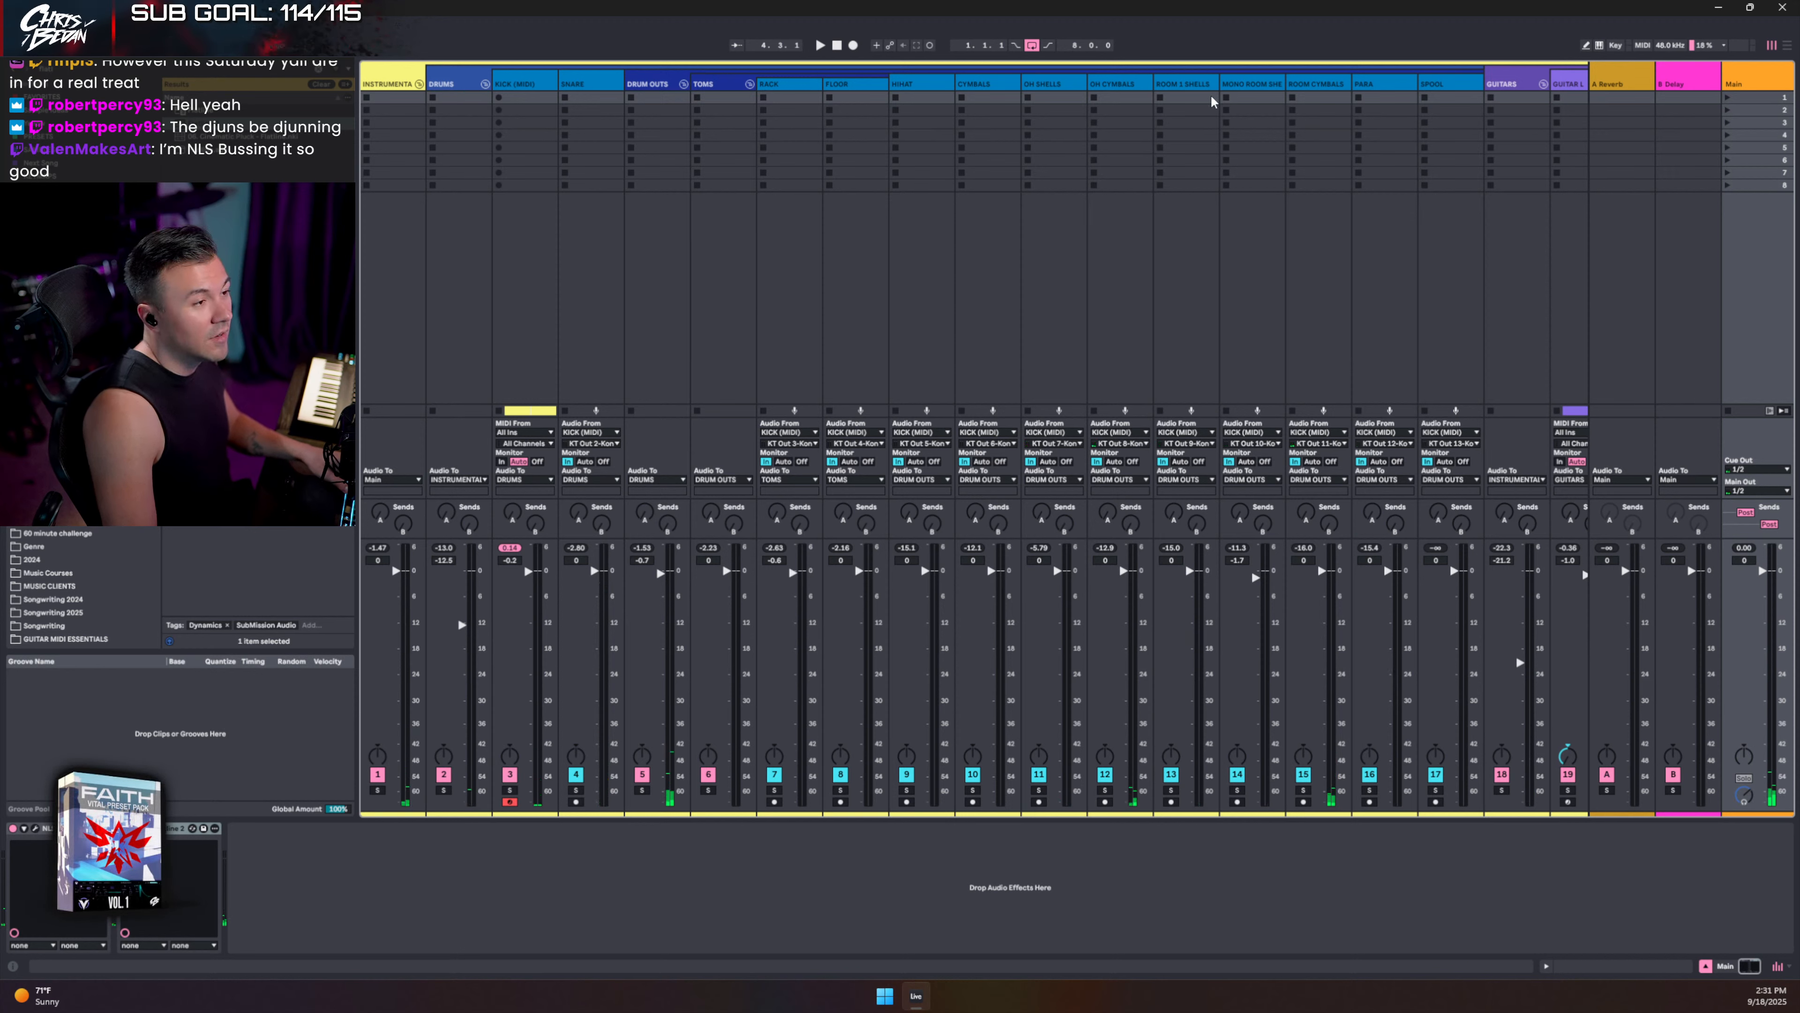
{"action": "left_click", "coordinate": [1248, 97]}
{"action": "left_click", "coordinate": [1303, 83]}
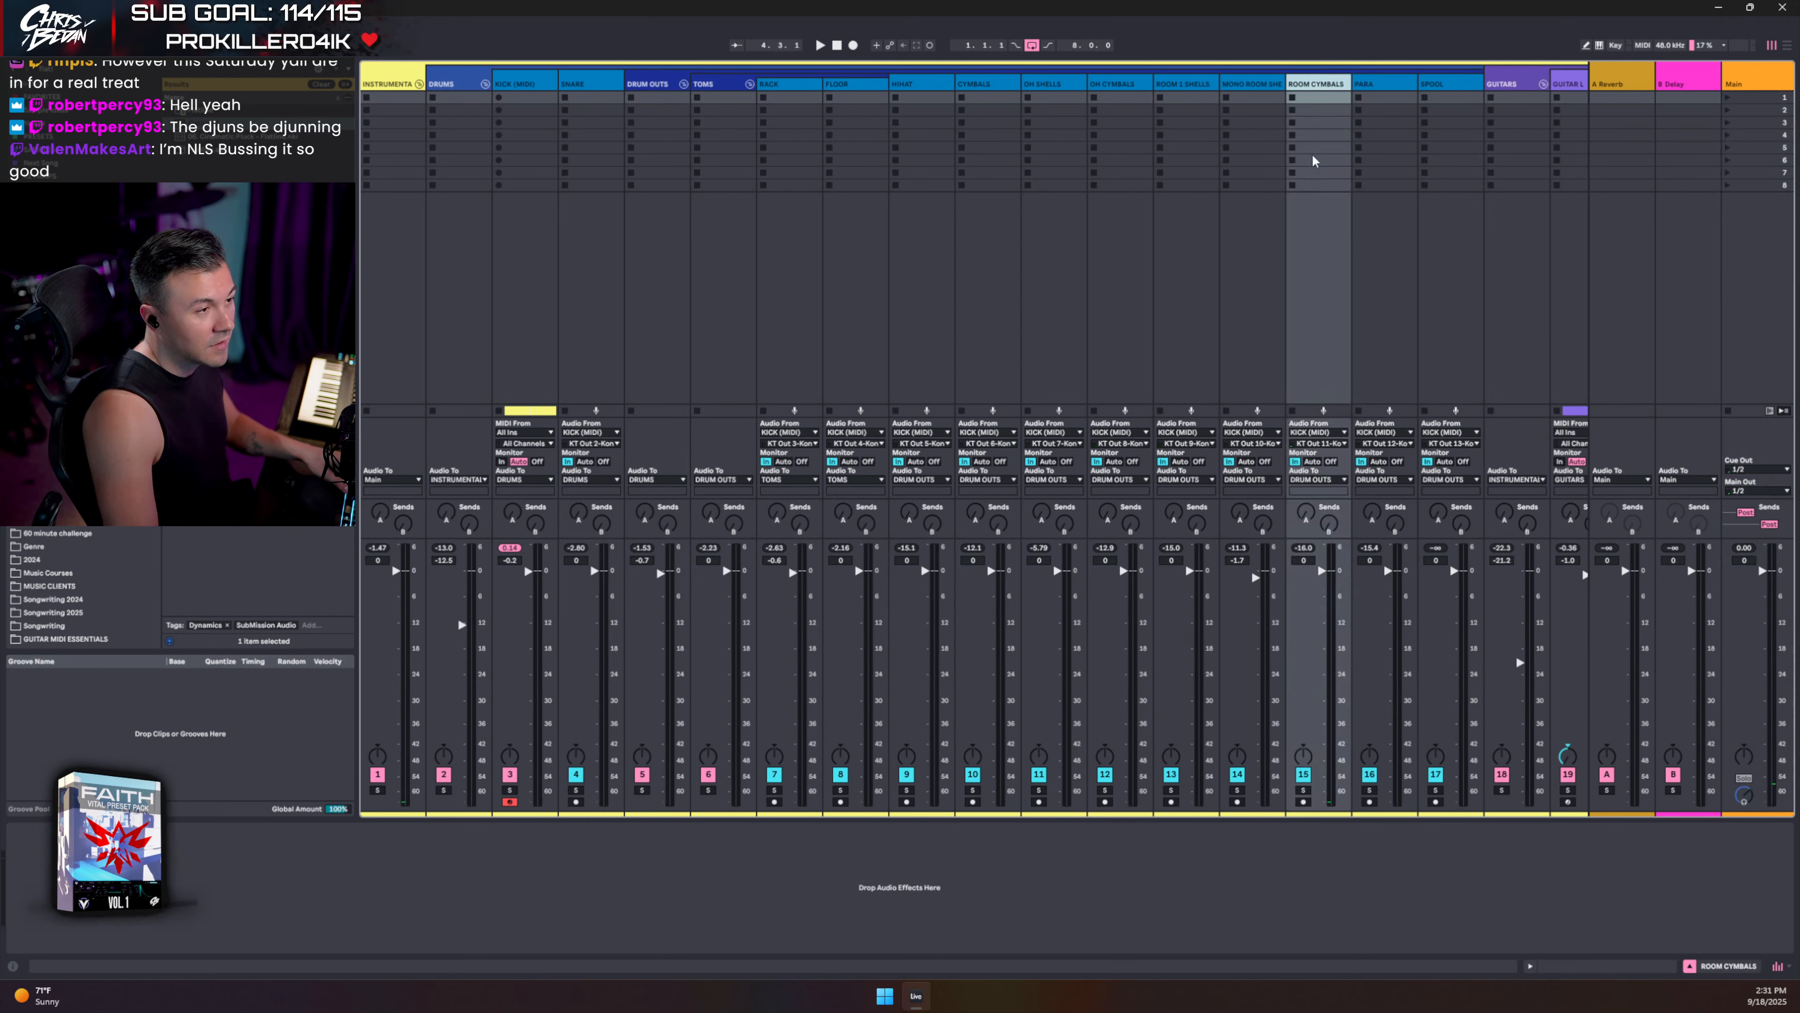
{"action": "left_click", "coordinate": [1302, 789]}
{"action": "key", "text": "space"}
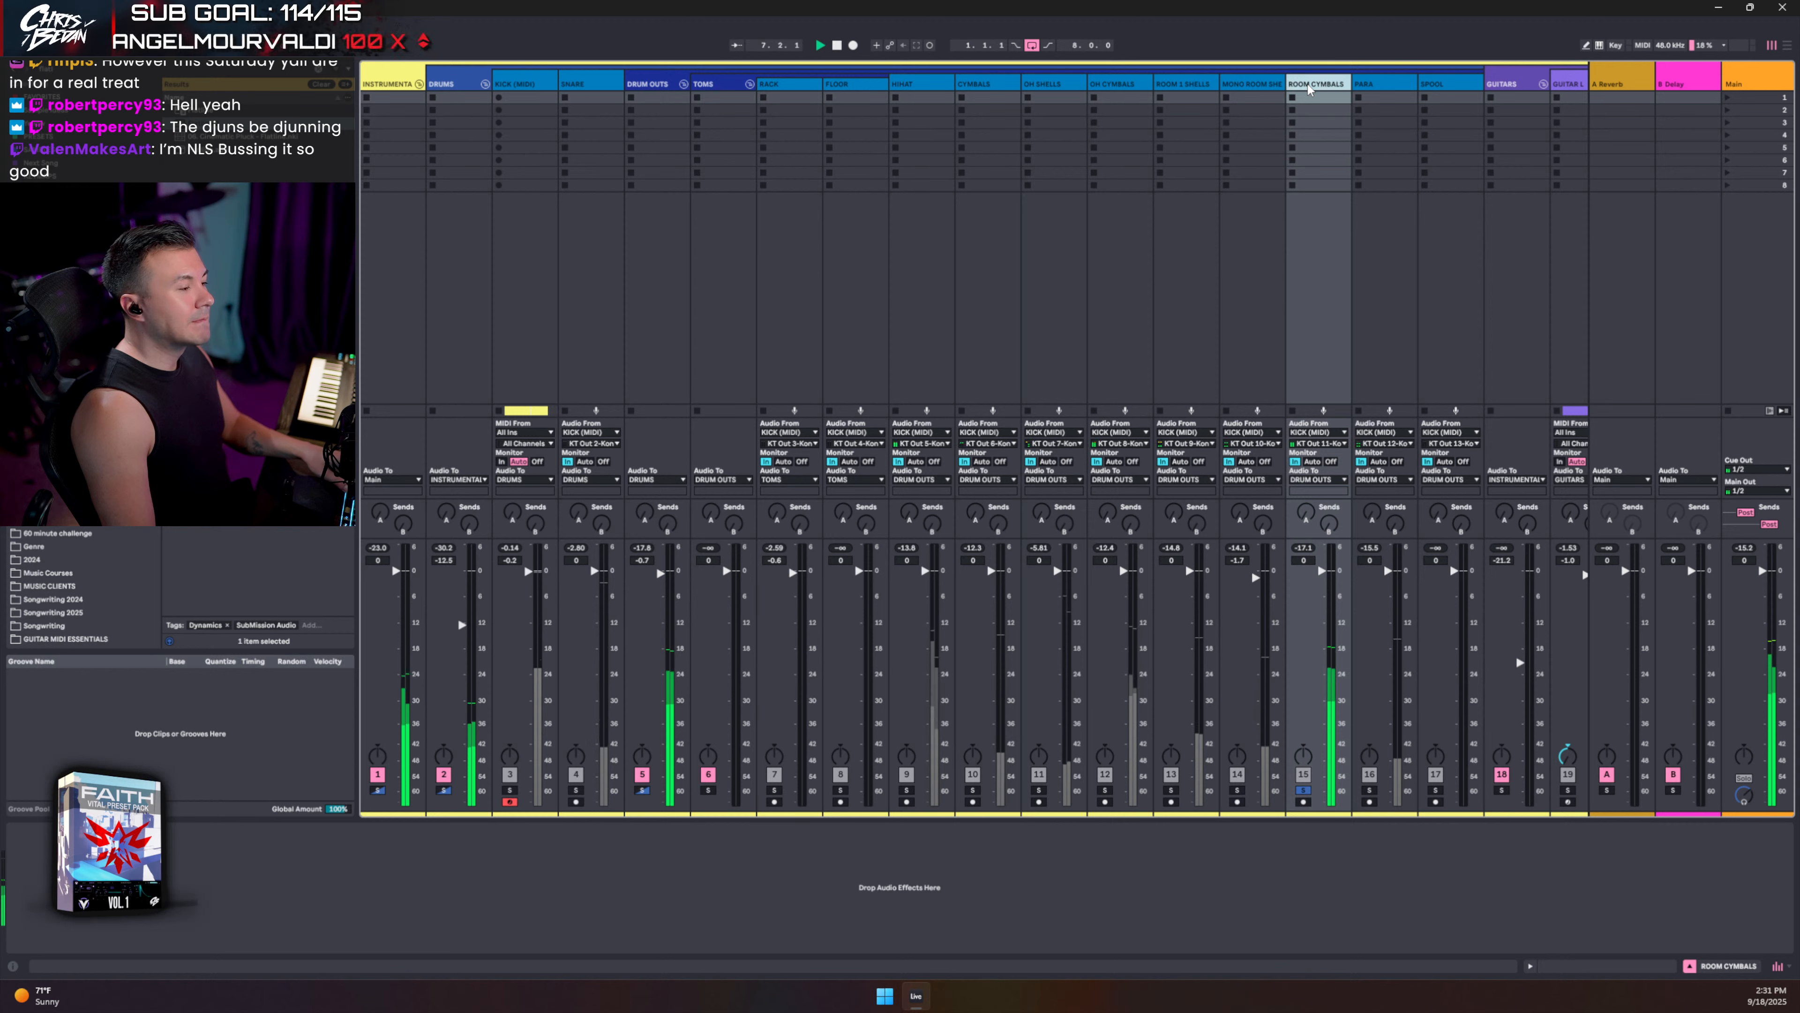
{"action": "key", "text": "space"}
{"action": "double_click", "coordinate": [523, 85]}
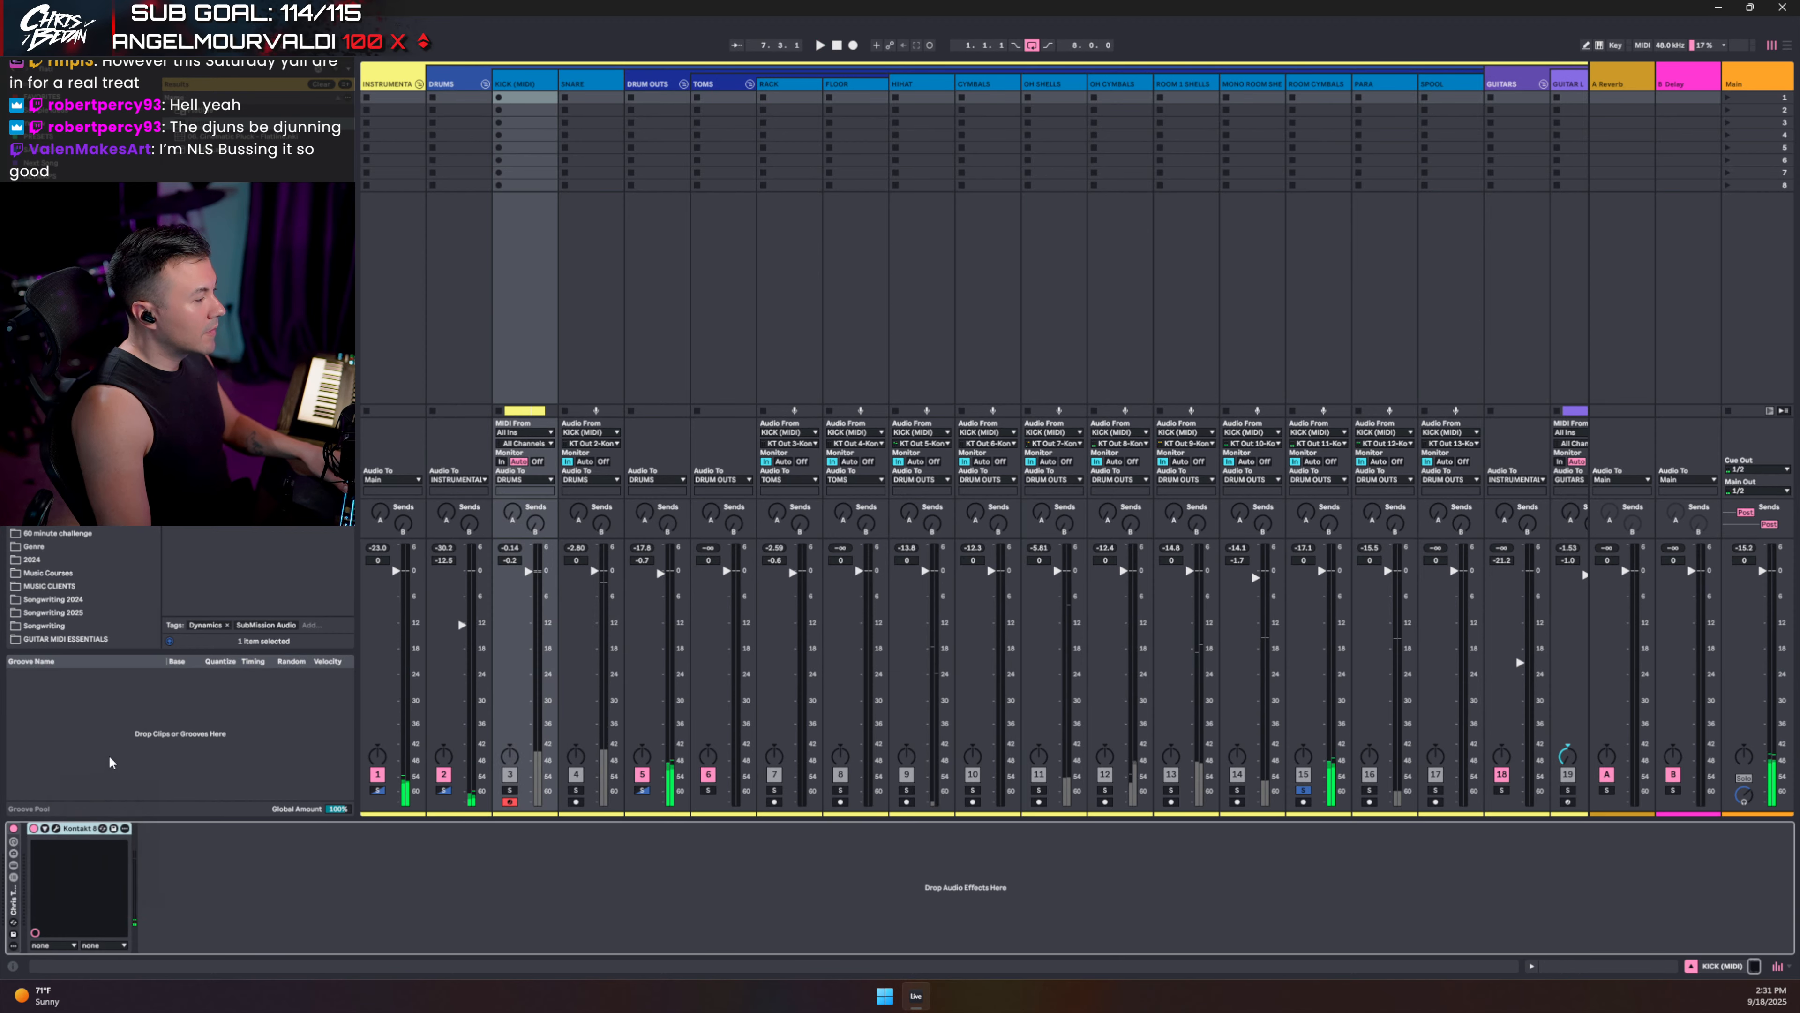
- On Kontakt's CYMBALS mixer page, turn the SKY room fader down while auditioning SKY and STEREO solos
{"action": "left_click", "coordinate": [55, 828]}
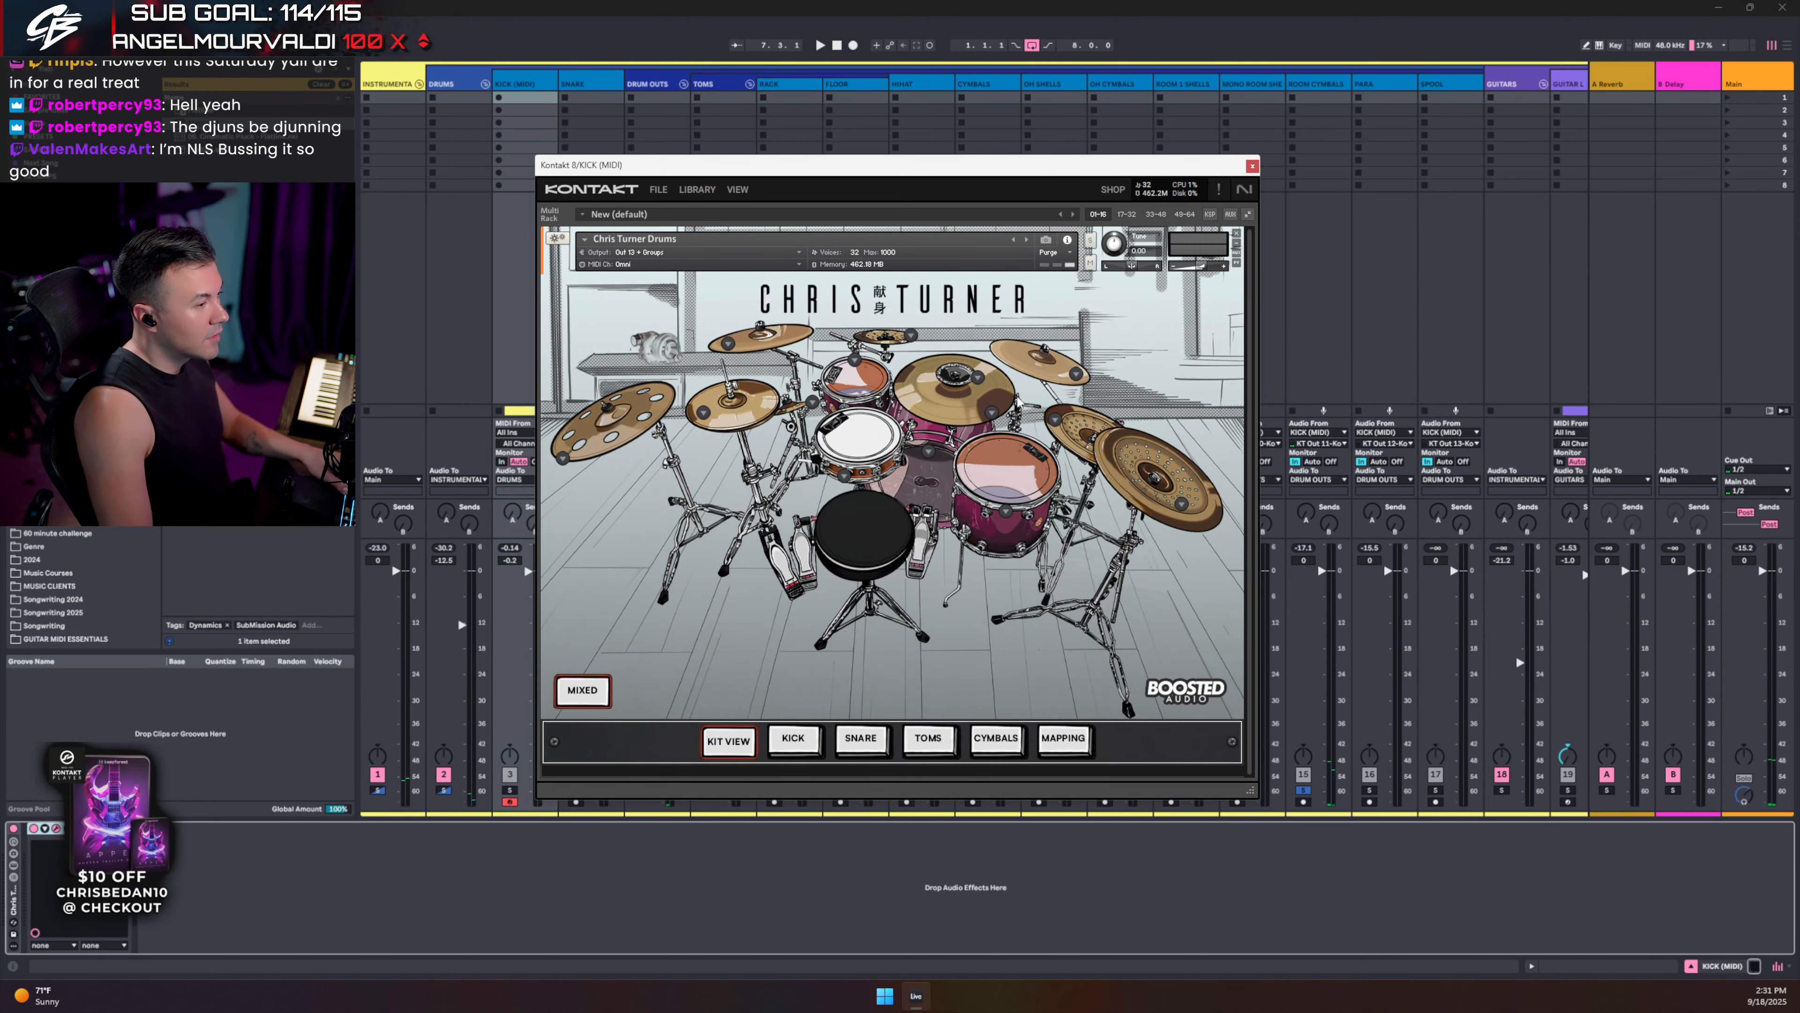
{"action": "left_click", "coordinate": [986, 743]}
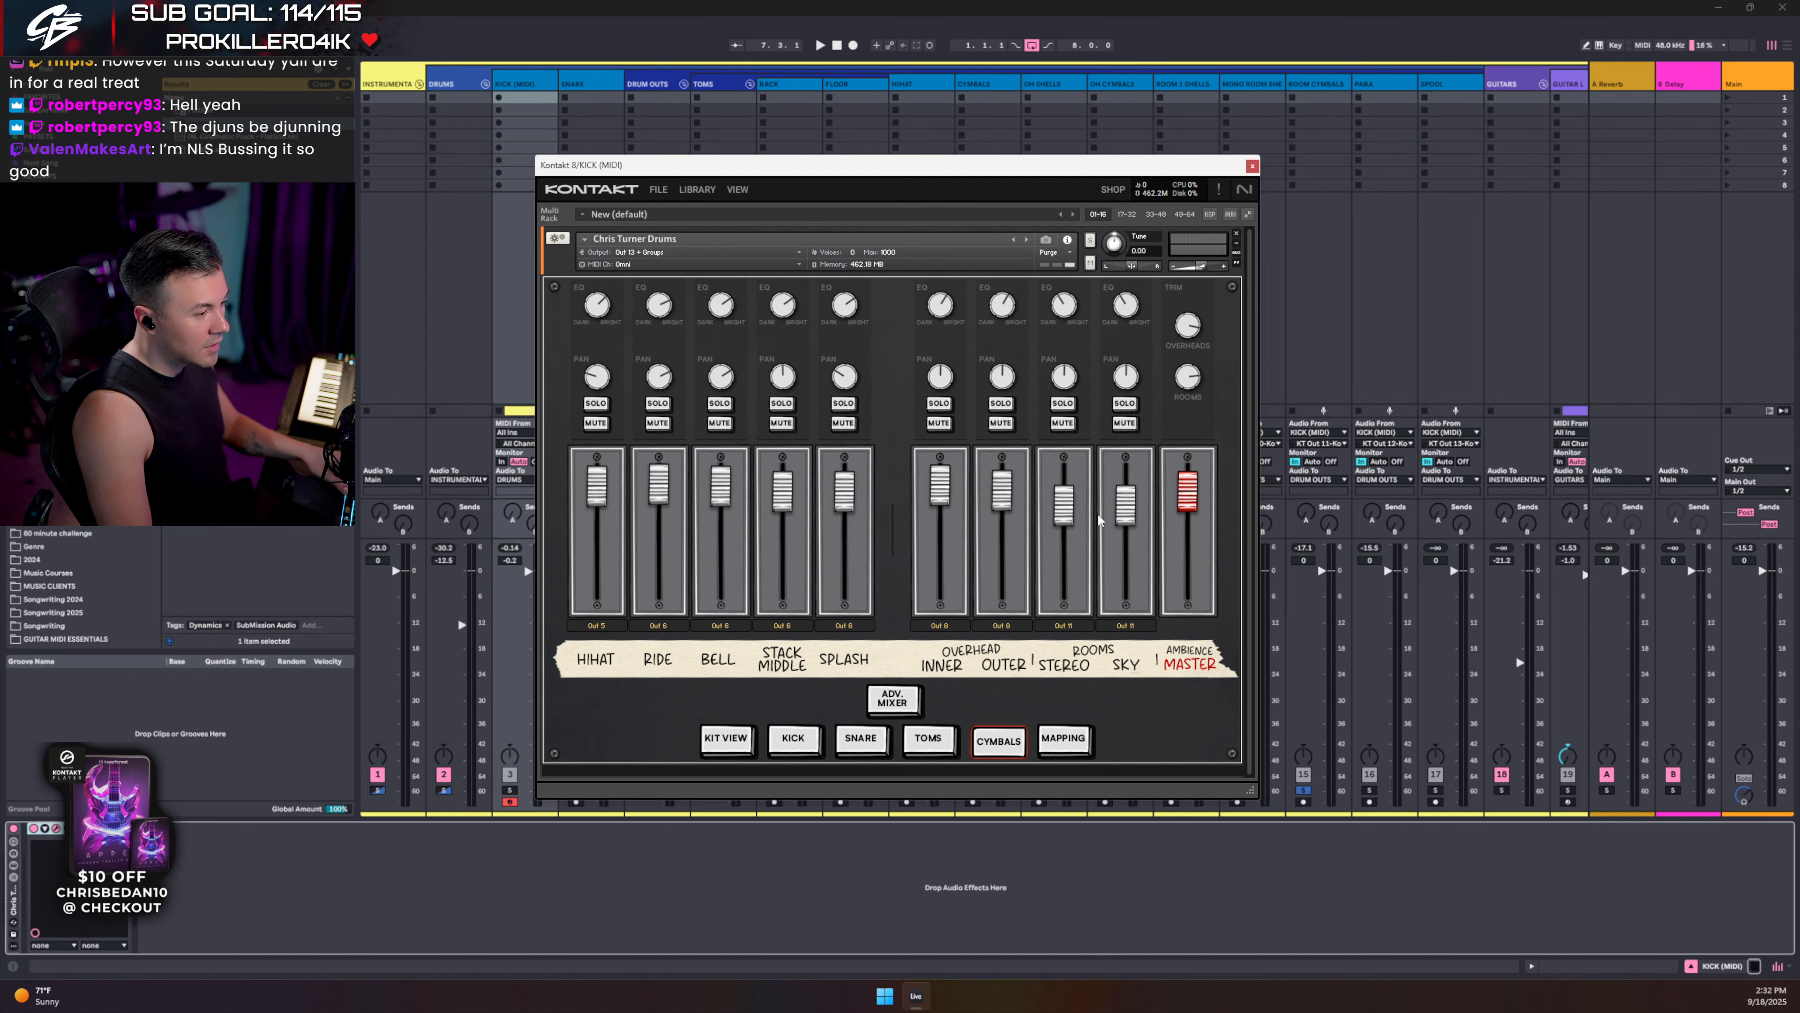
{"action": "key", "text": "space"}
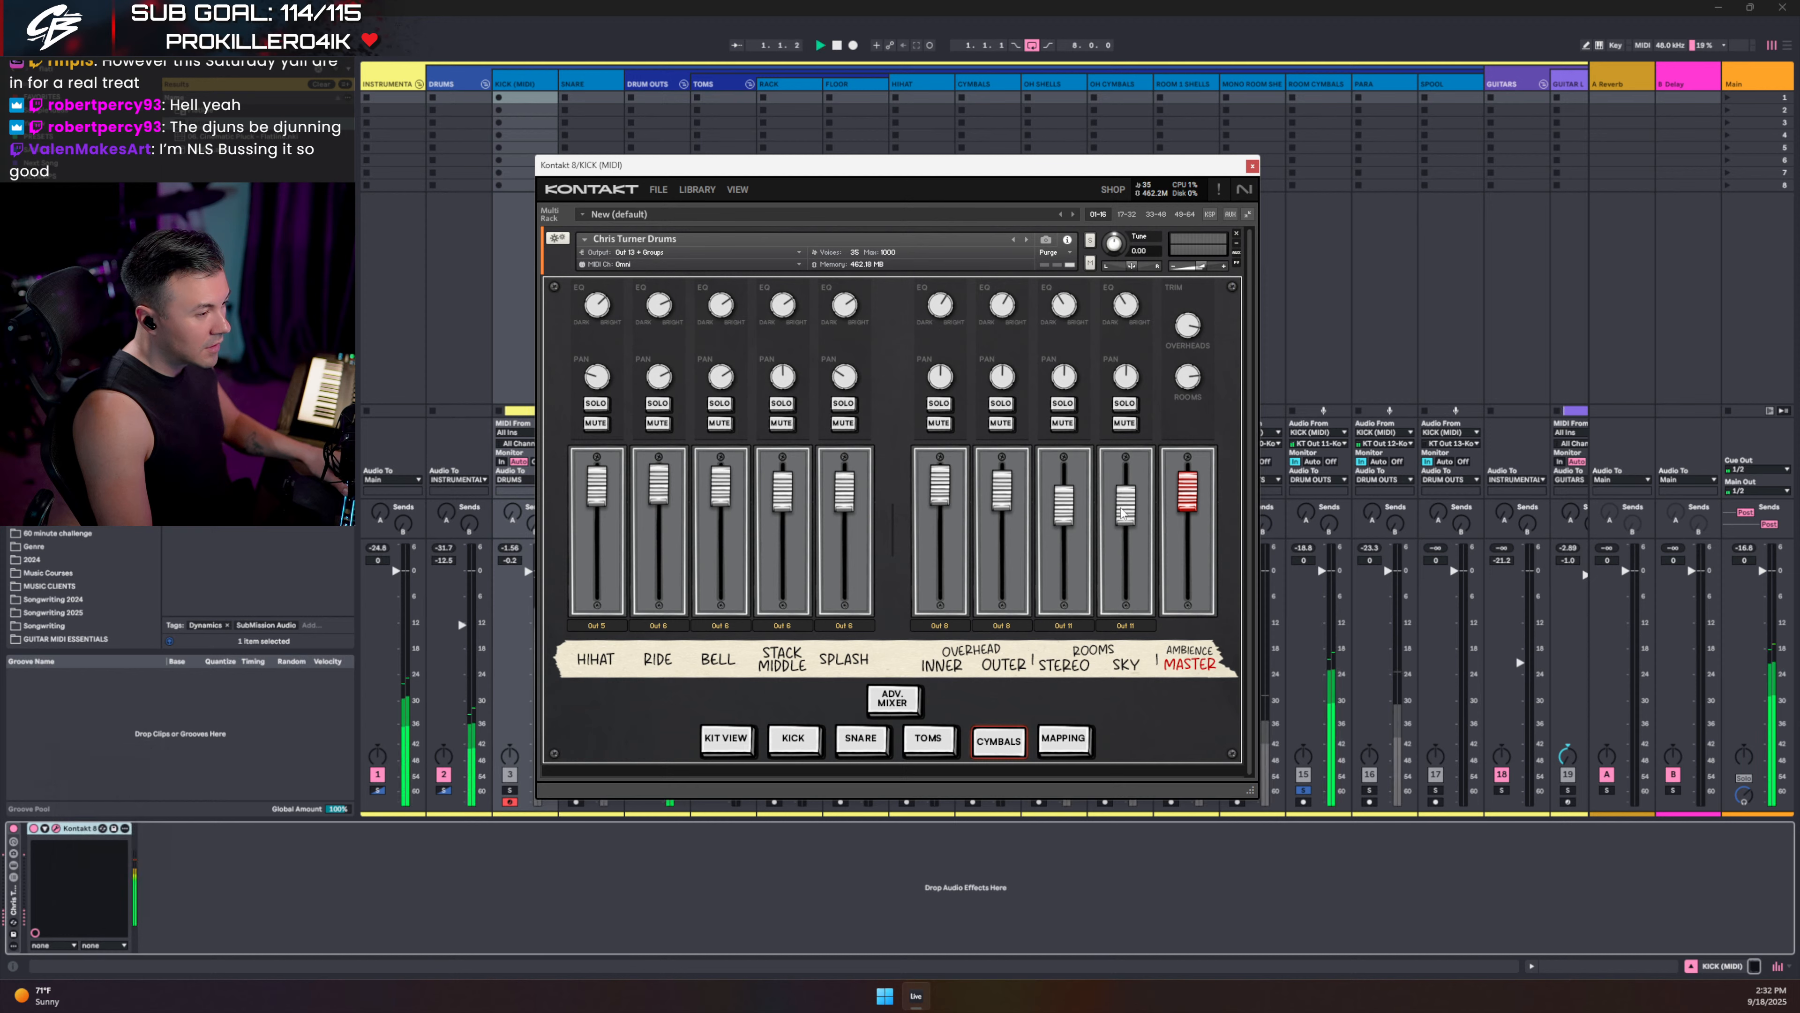
{"action": "left_click_drag", "start_coordinate": [1127, 505], "coordinate": [1125, 541]}
{"action": "left_click", "coordinate": [1128, 406]}
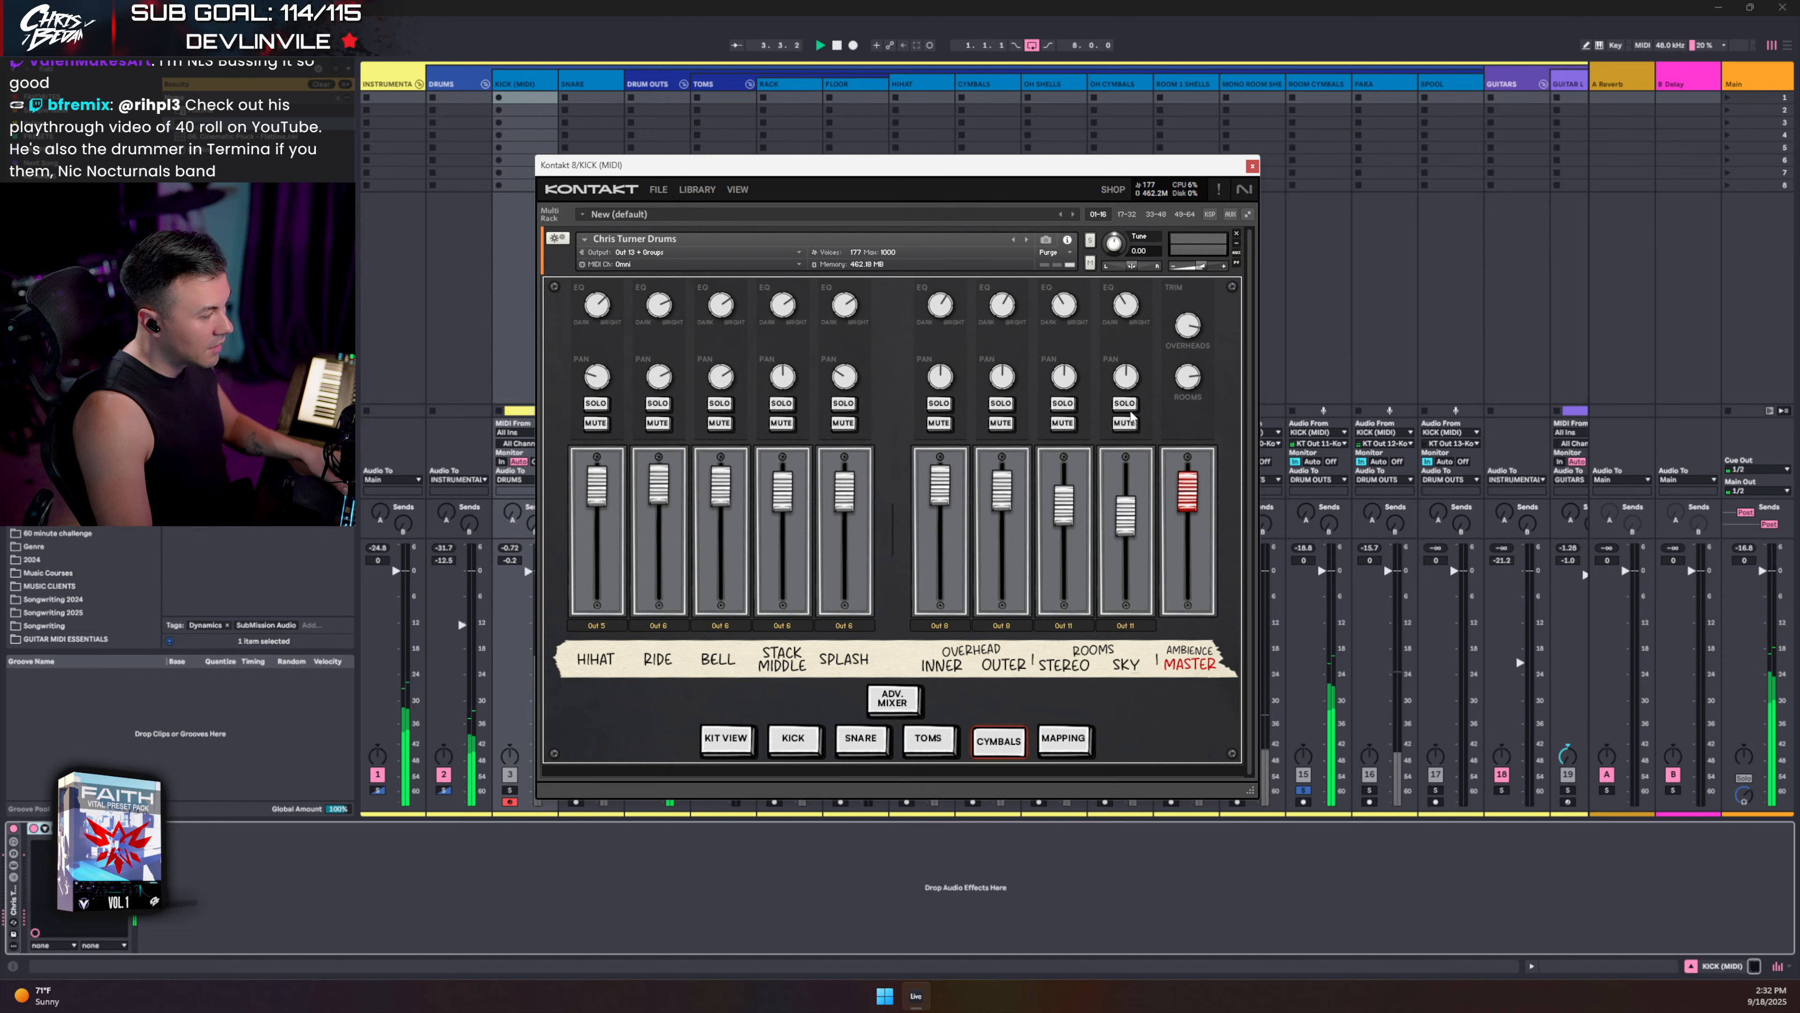
{"action": "left_click", "coordinate": [1066, 404]}
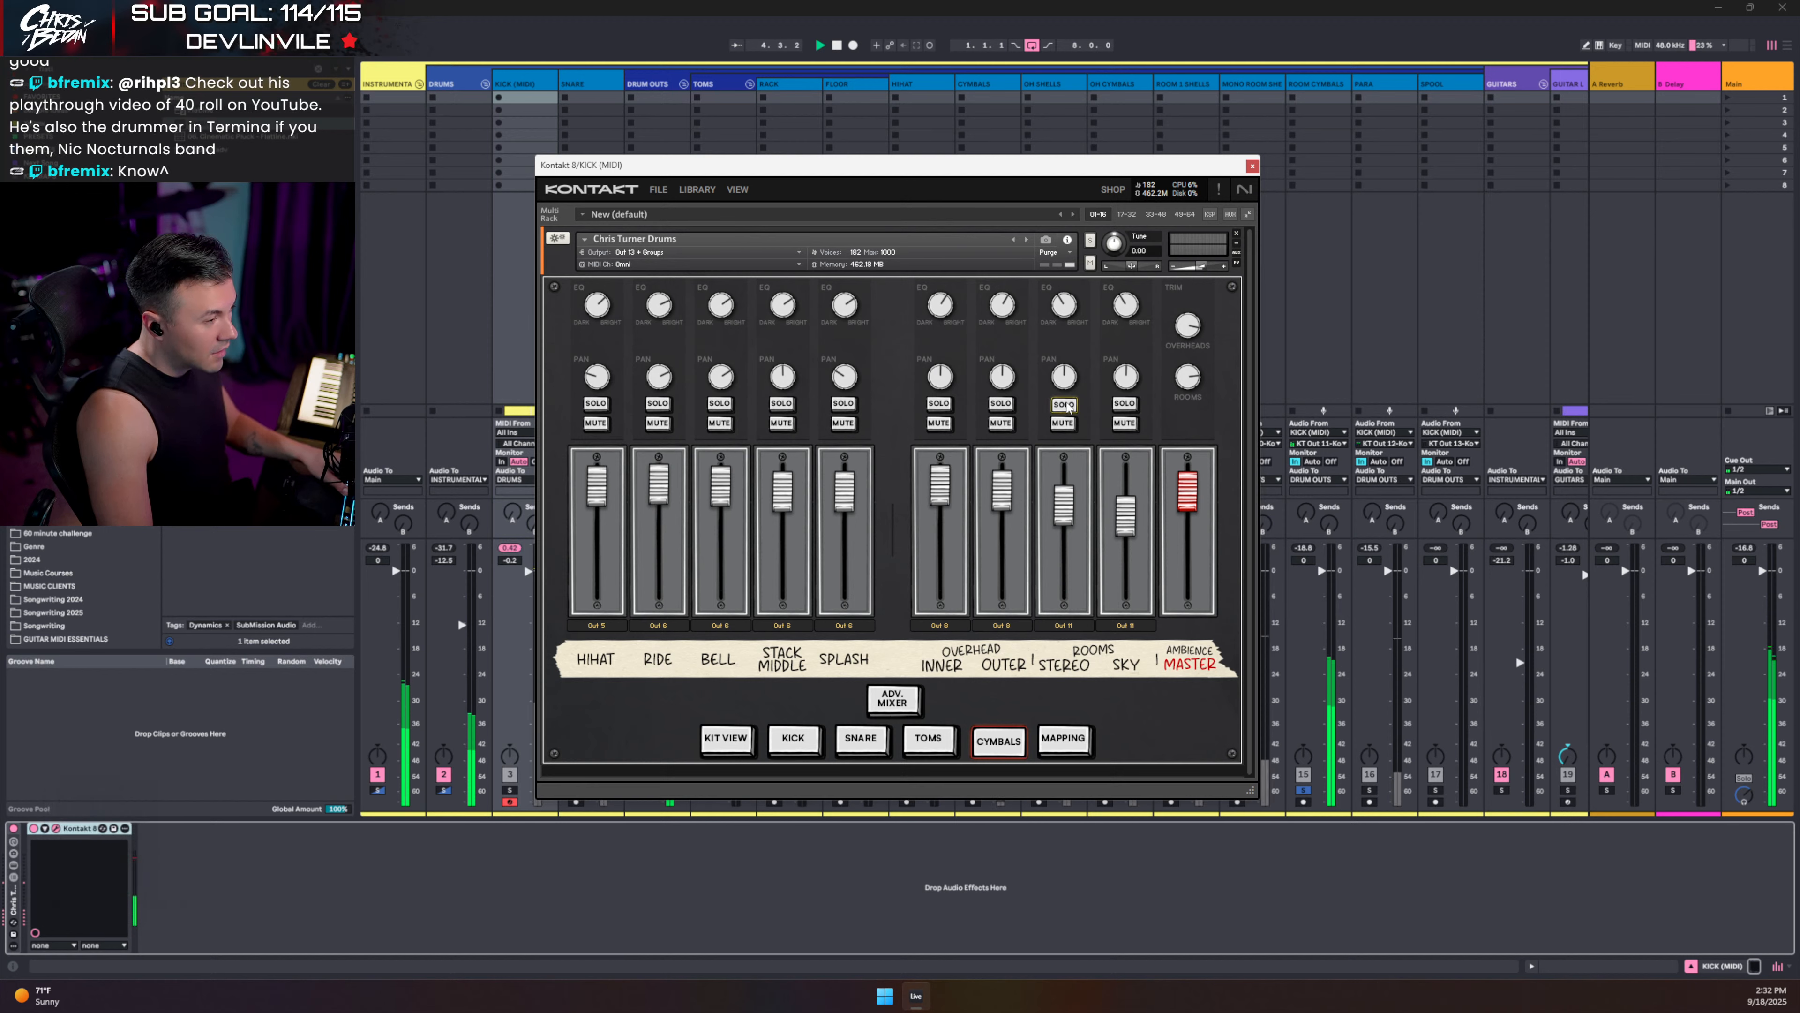
{"action": "left_click", "coordinate": [1065, 404]}
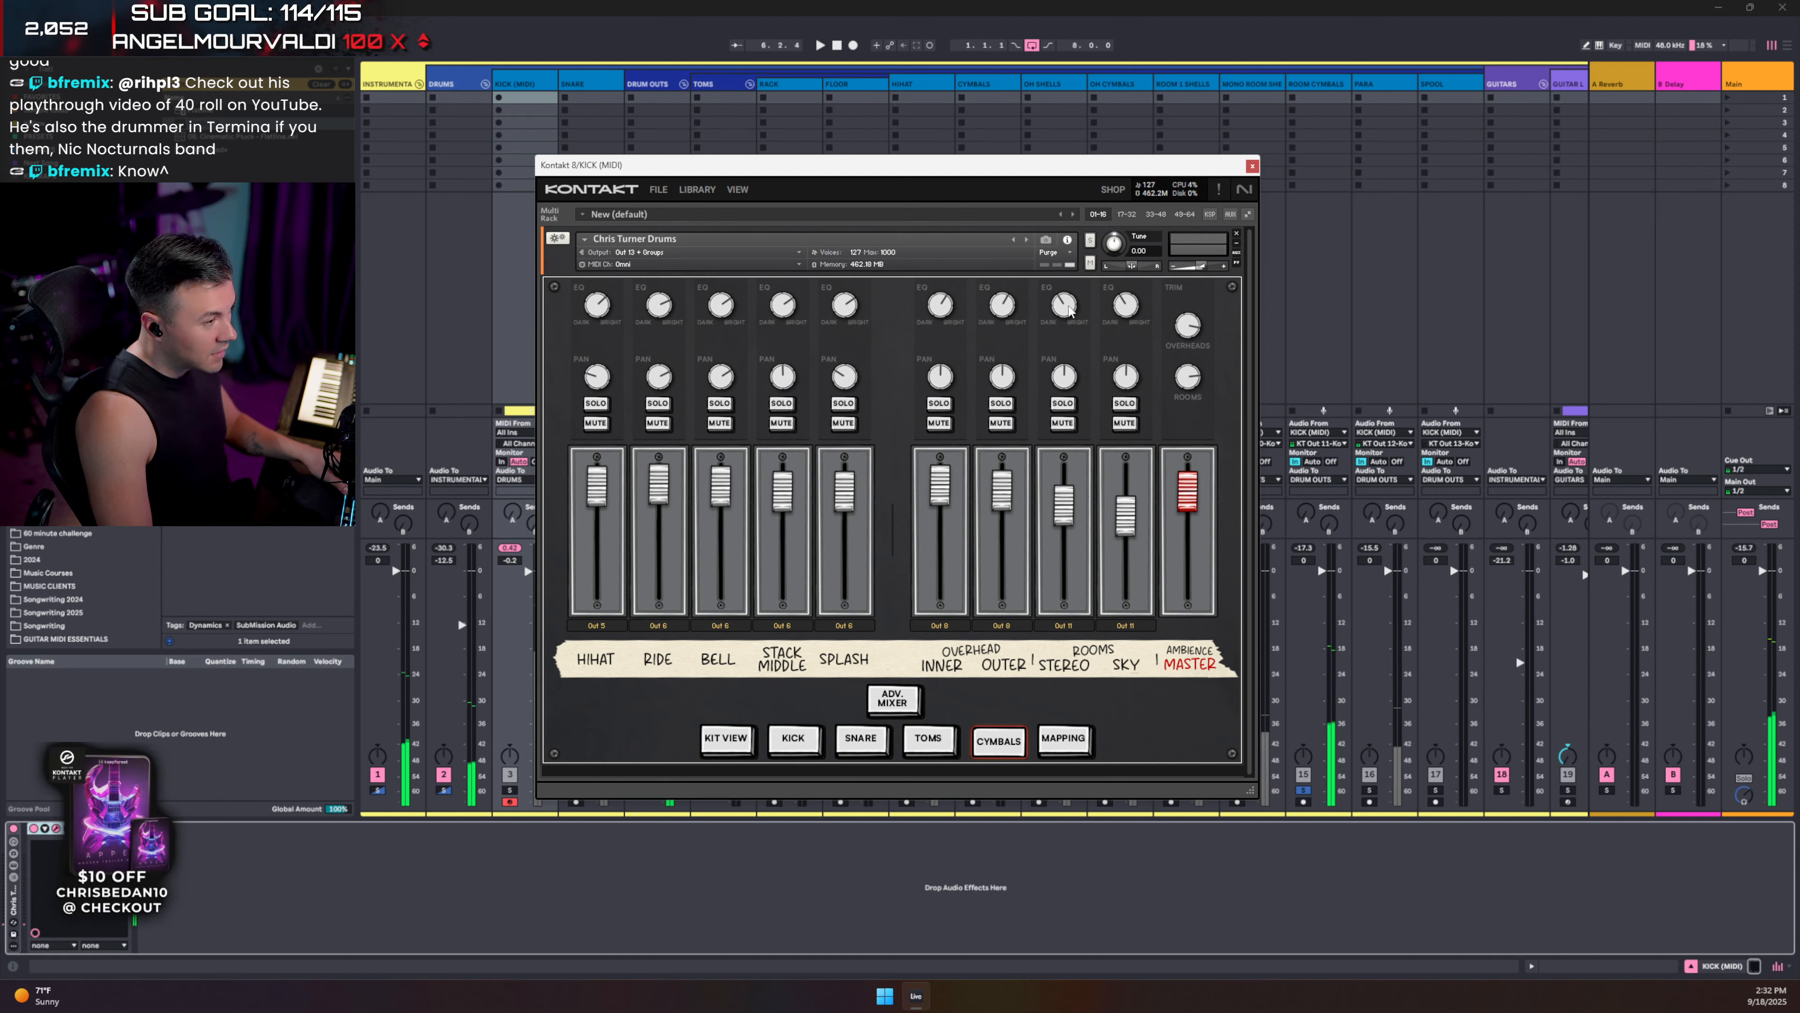
{"action": "key", "text": "space"}
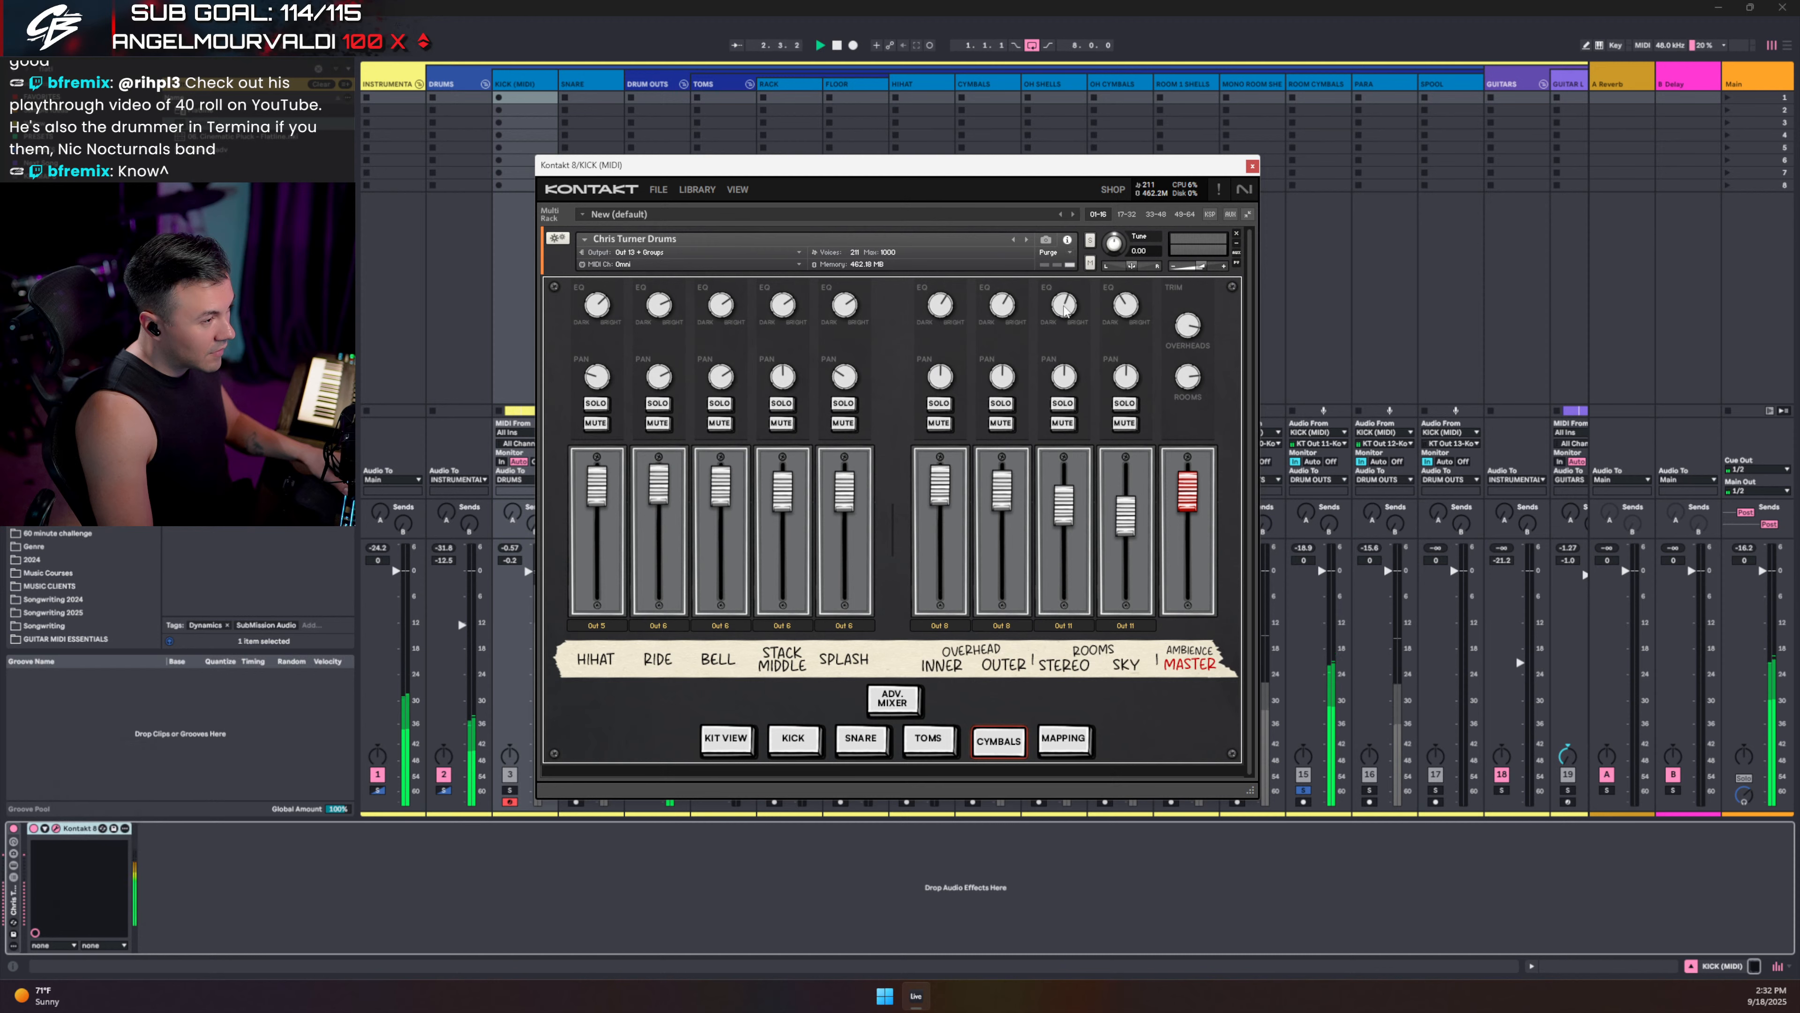
{"action": "key", "text": "space"}
- Clear all solos and solo the MONO ROOM SHELLS track during playback
{"action": "left_click", "coordinate": [1303, 789]}
{"action": "key", "text": "space"}
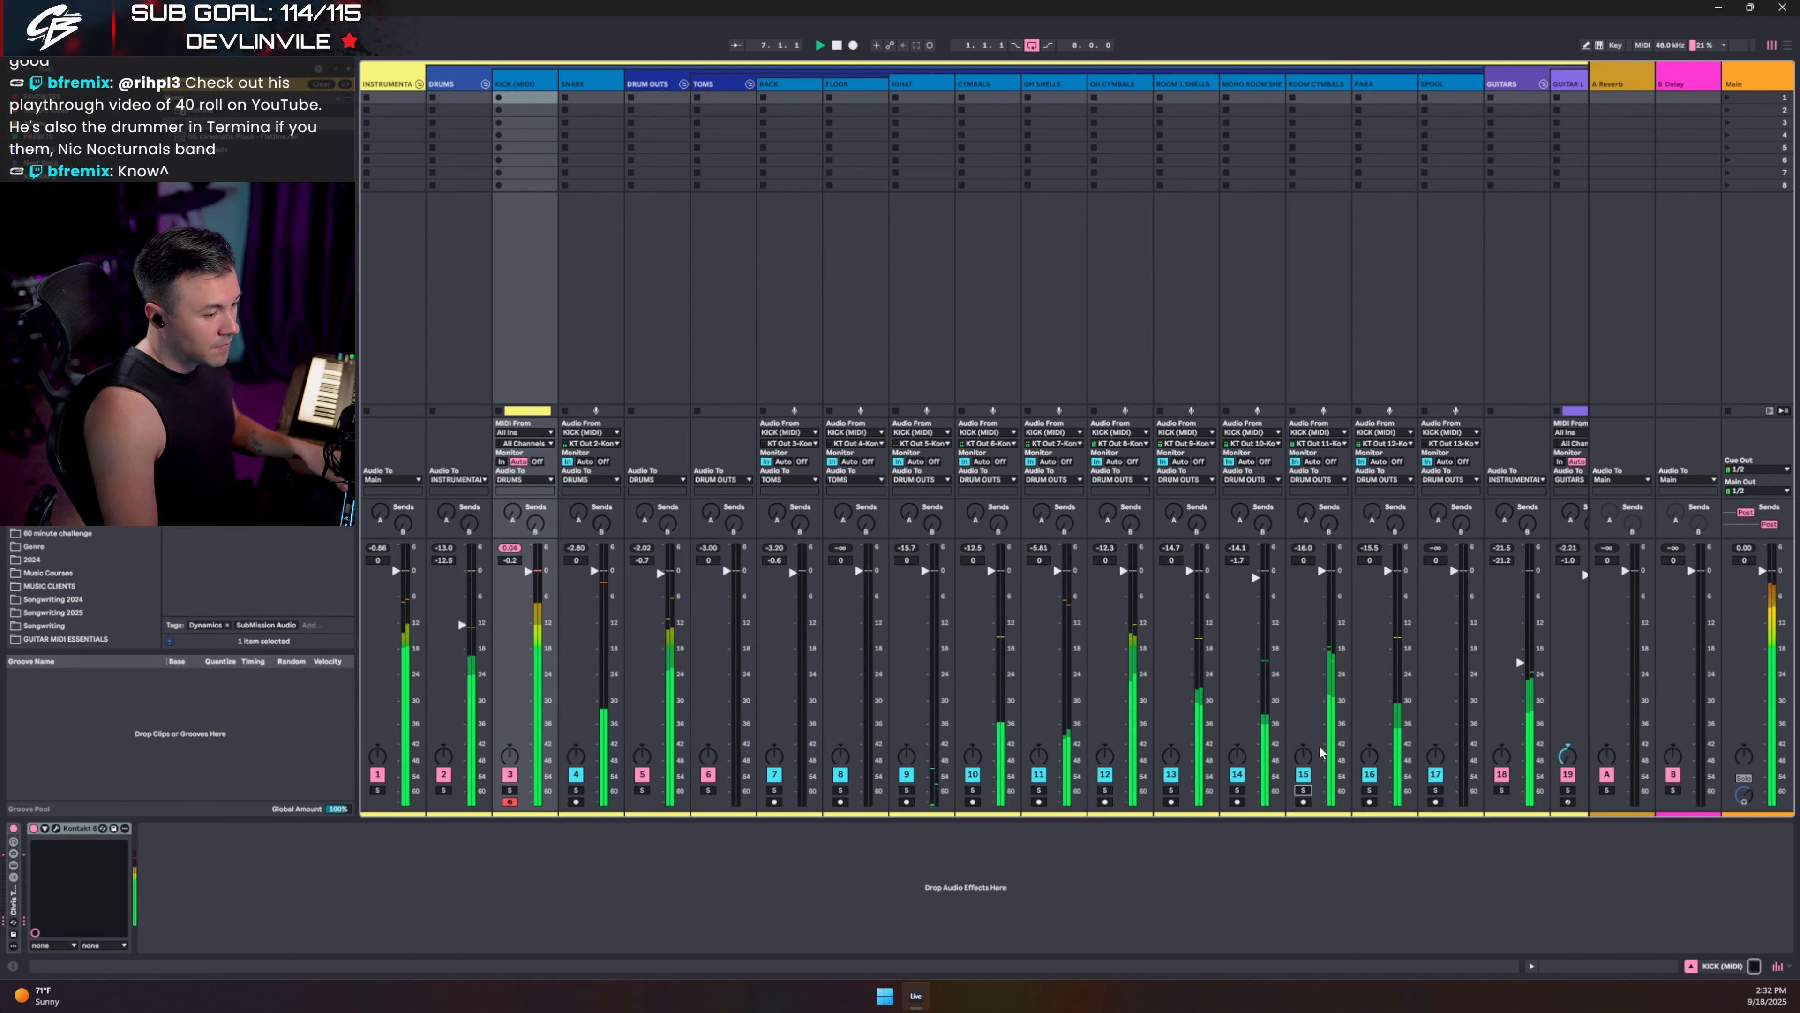
{"action": "left_click", "coordinate": [1237, 790]}
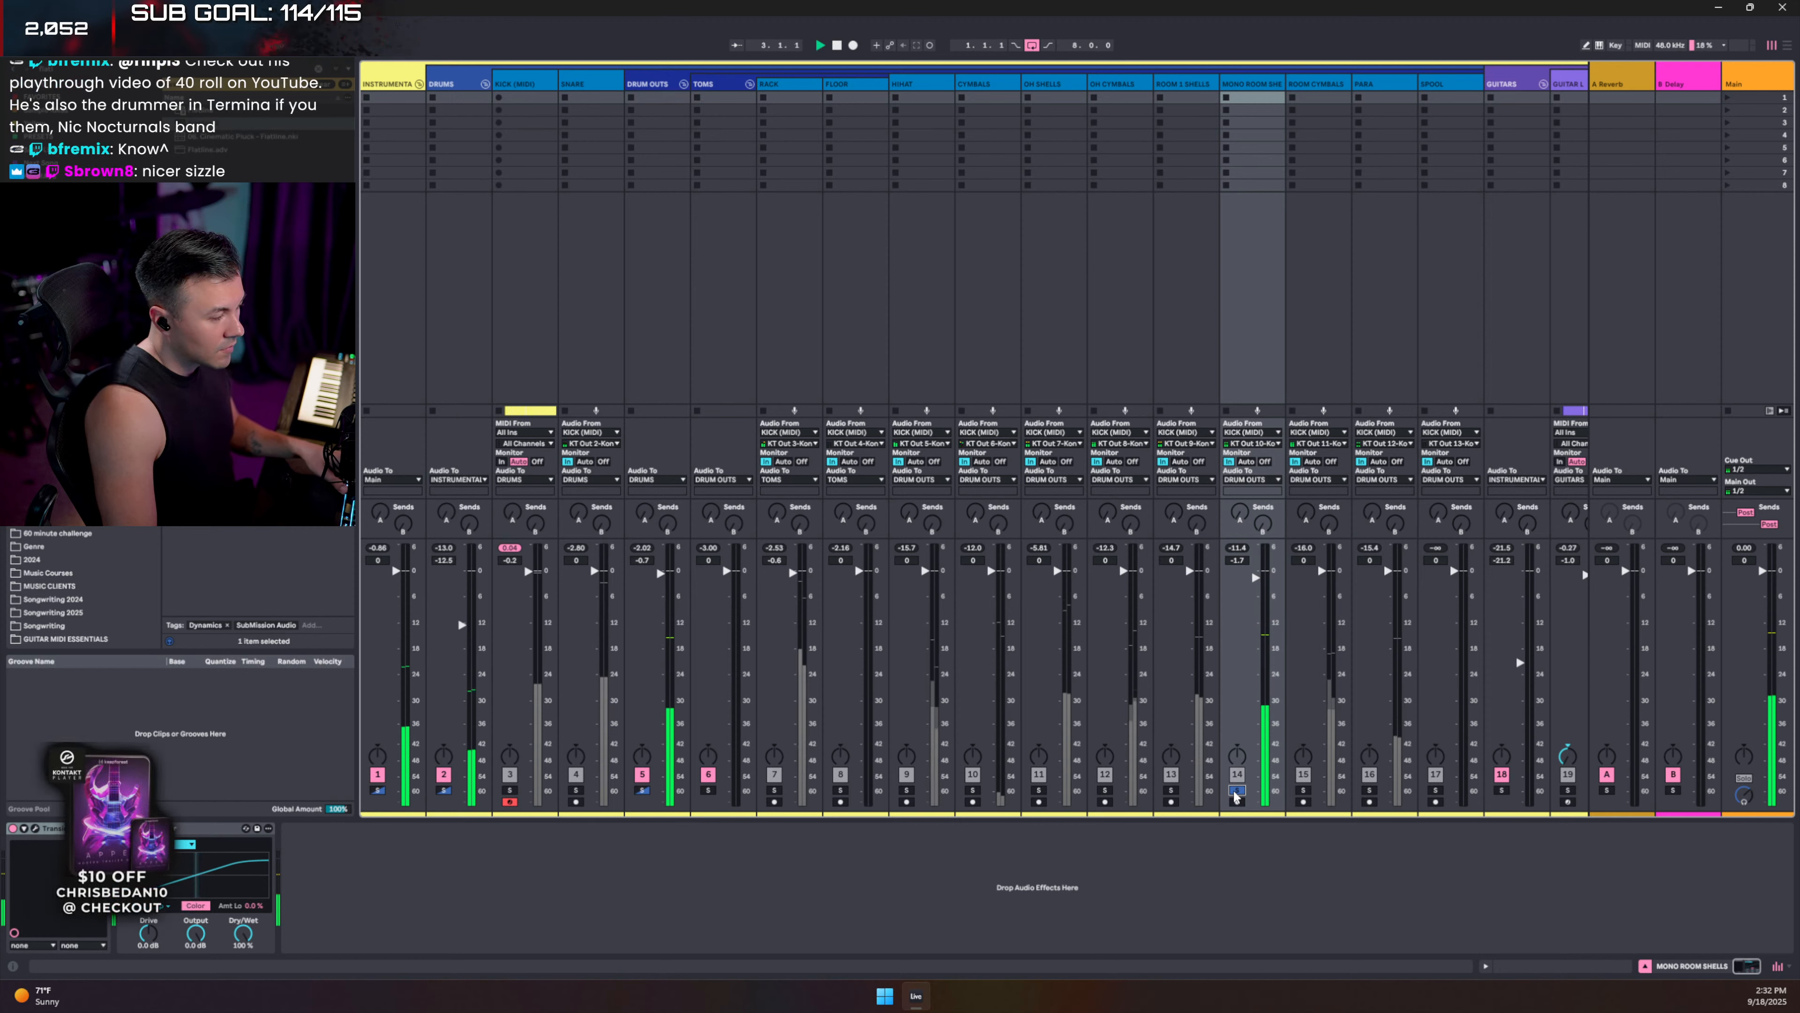
- Reopen the KICK (MIDI) track's Kontakt kit on the kick mixer page
{"action": "left_click", "coordinate": [531, 84]}
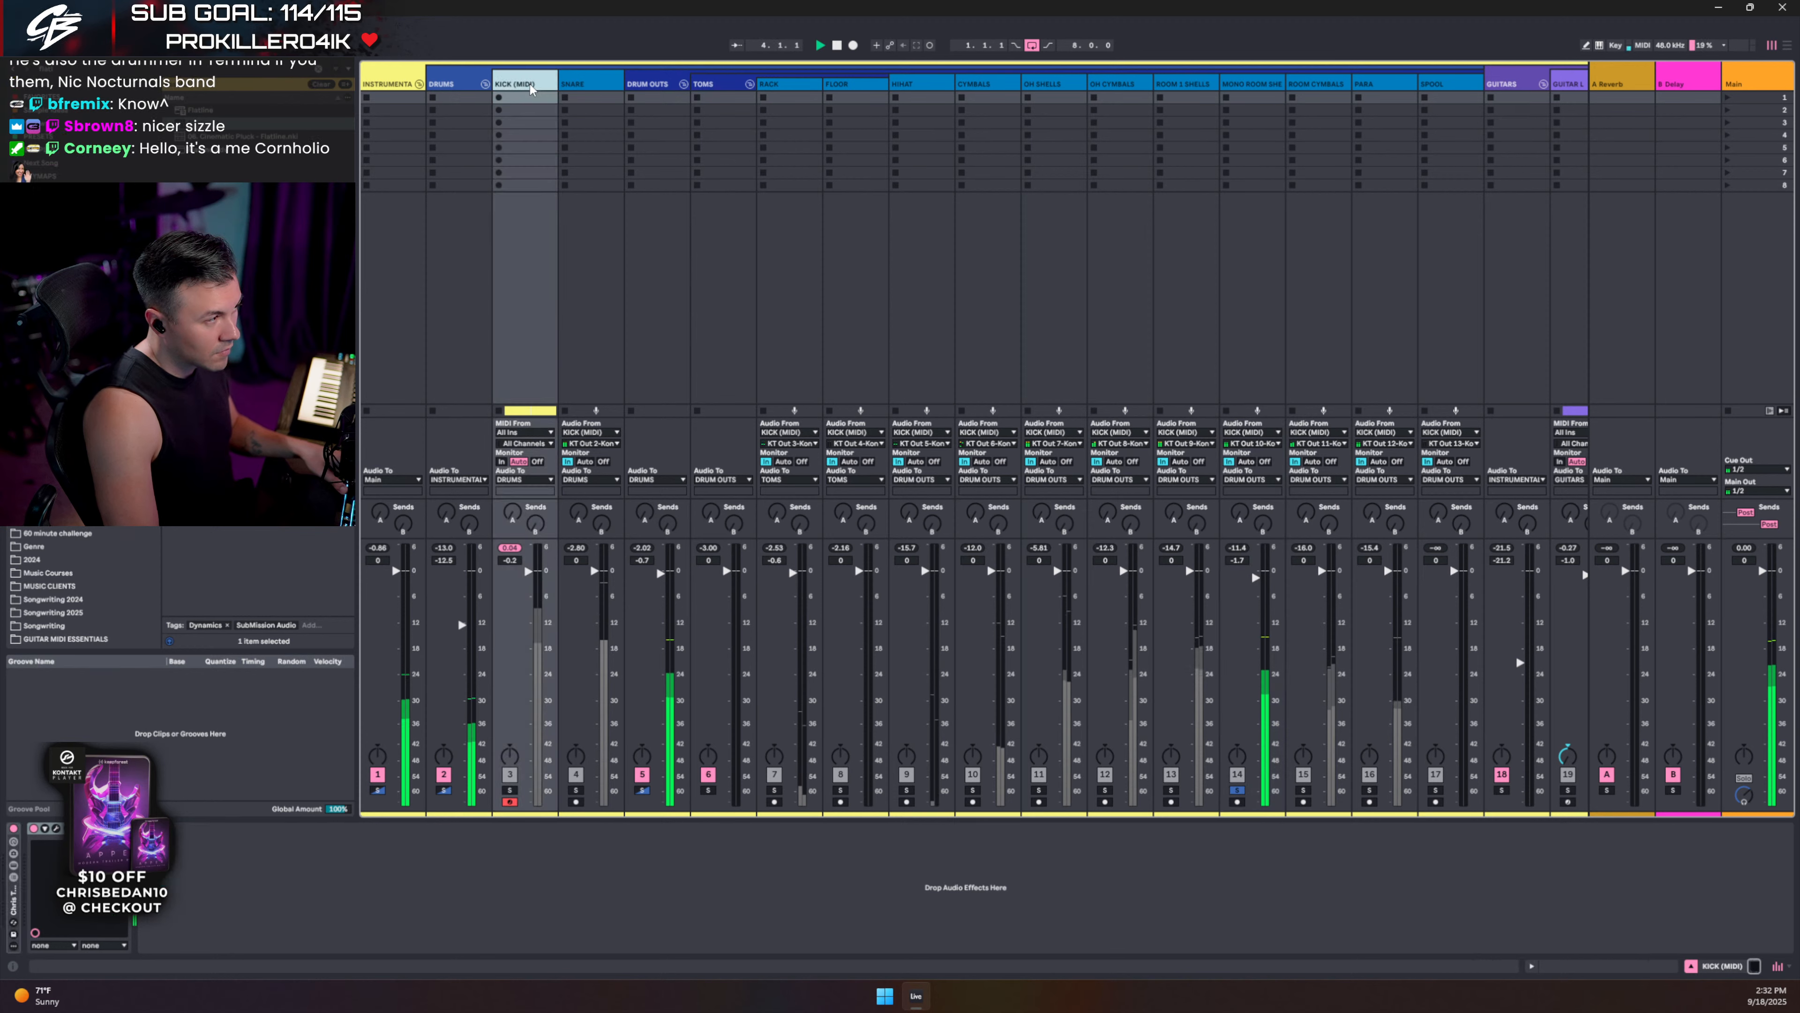
{"action": "left_click", "coordinate": [57, 829]}
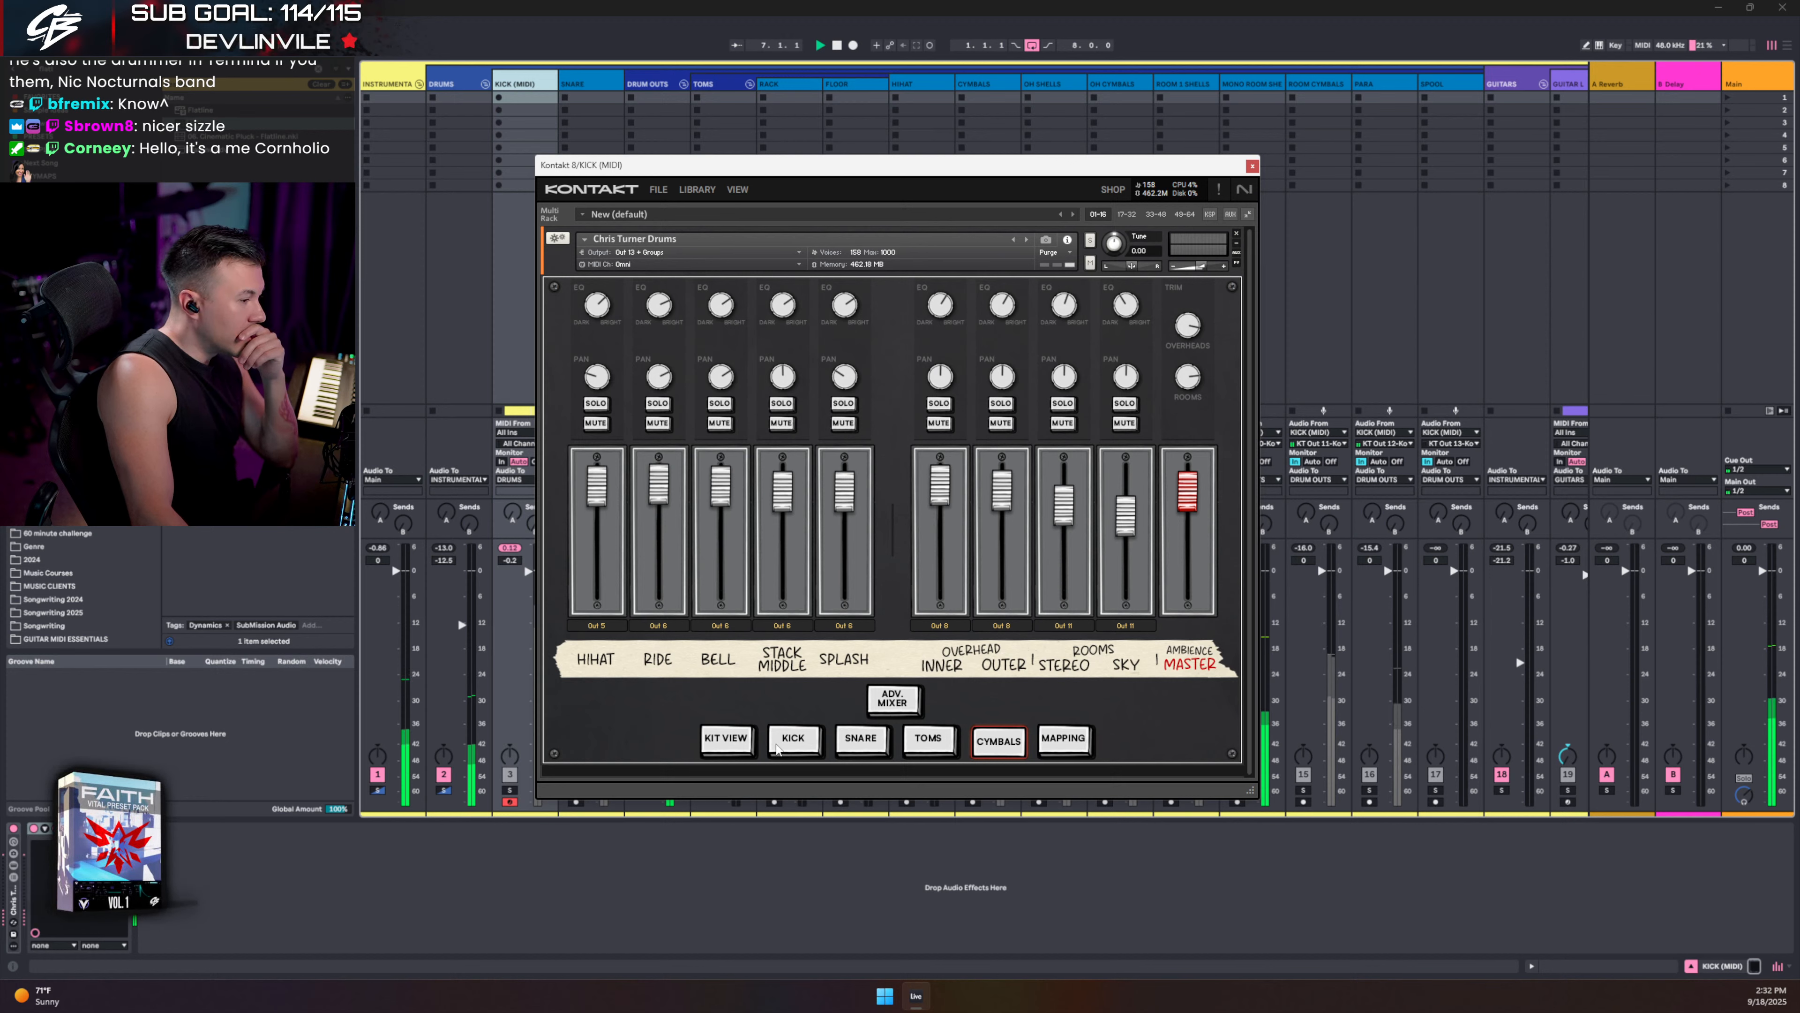
{"action": "left_click", "coordinate": [780, 743]}
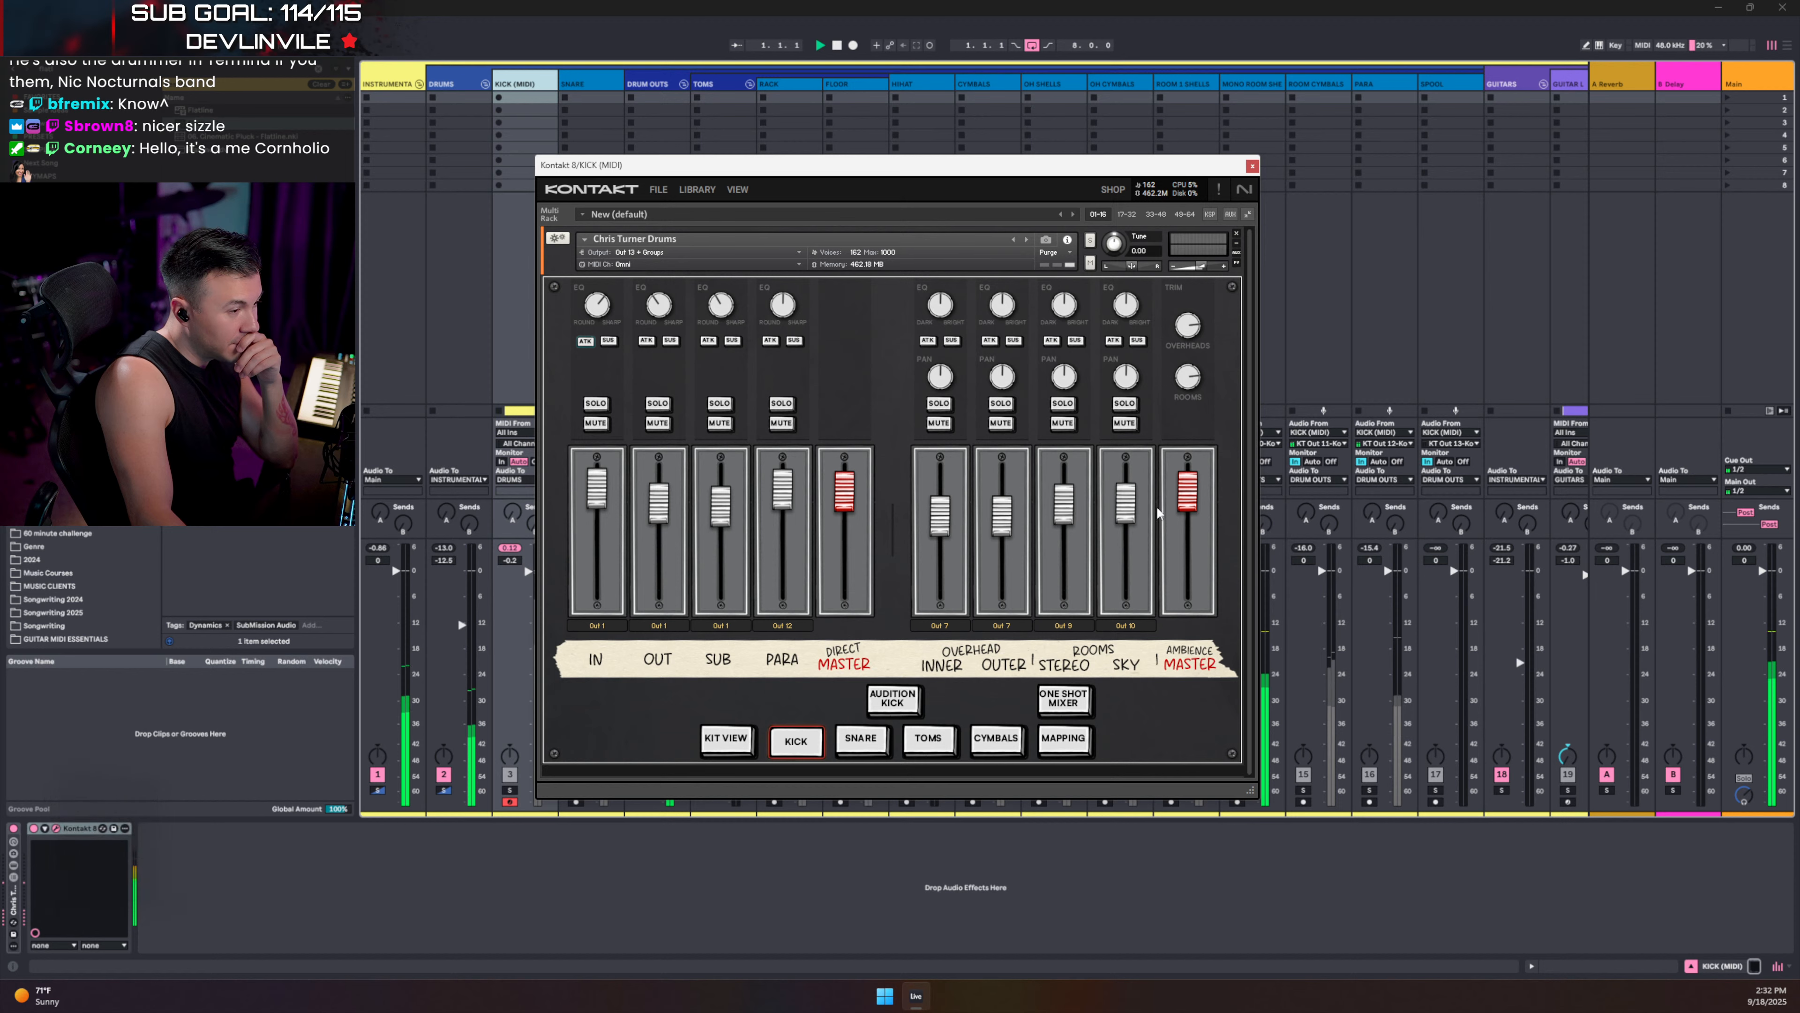
- Lower the kick's SKY room channel to -8.9, close Kontakt and stop playback
{"action": "left_click_drag", "start_coordinate": [1124, 533], "coordinate": [1122, 574]}
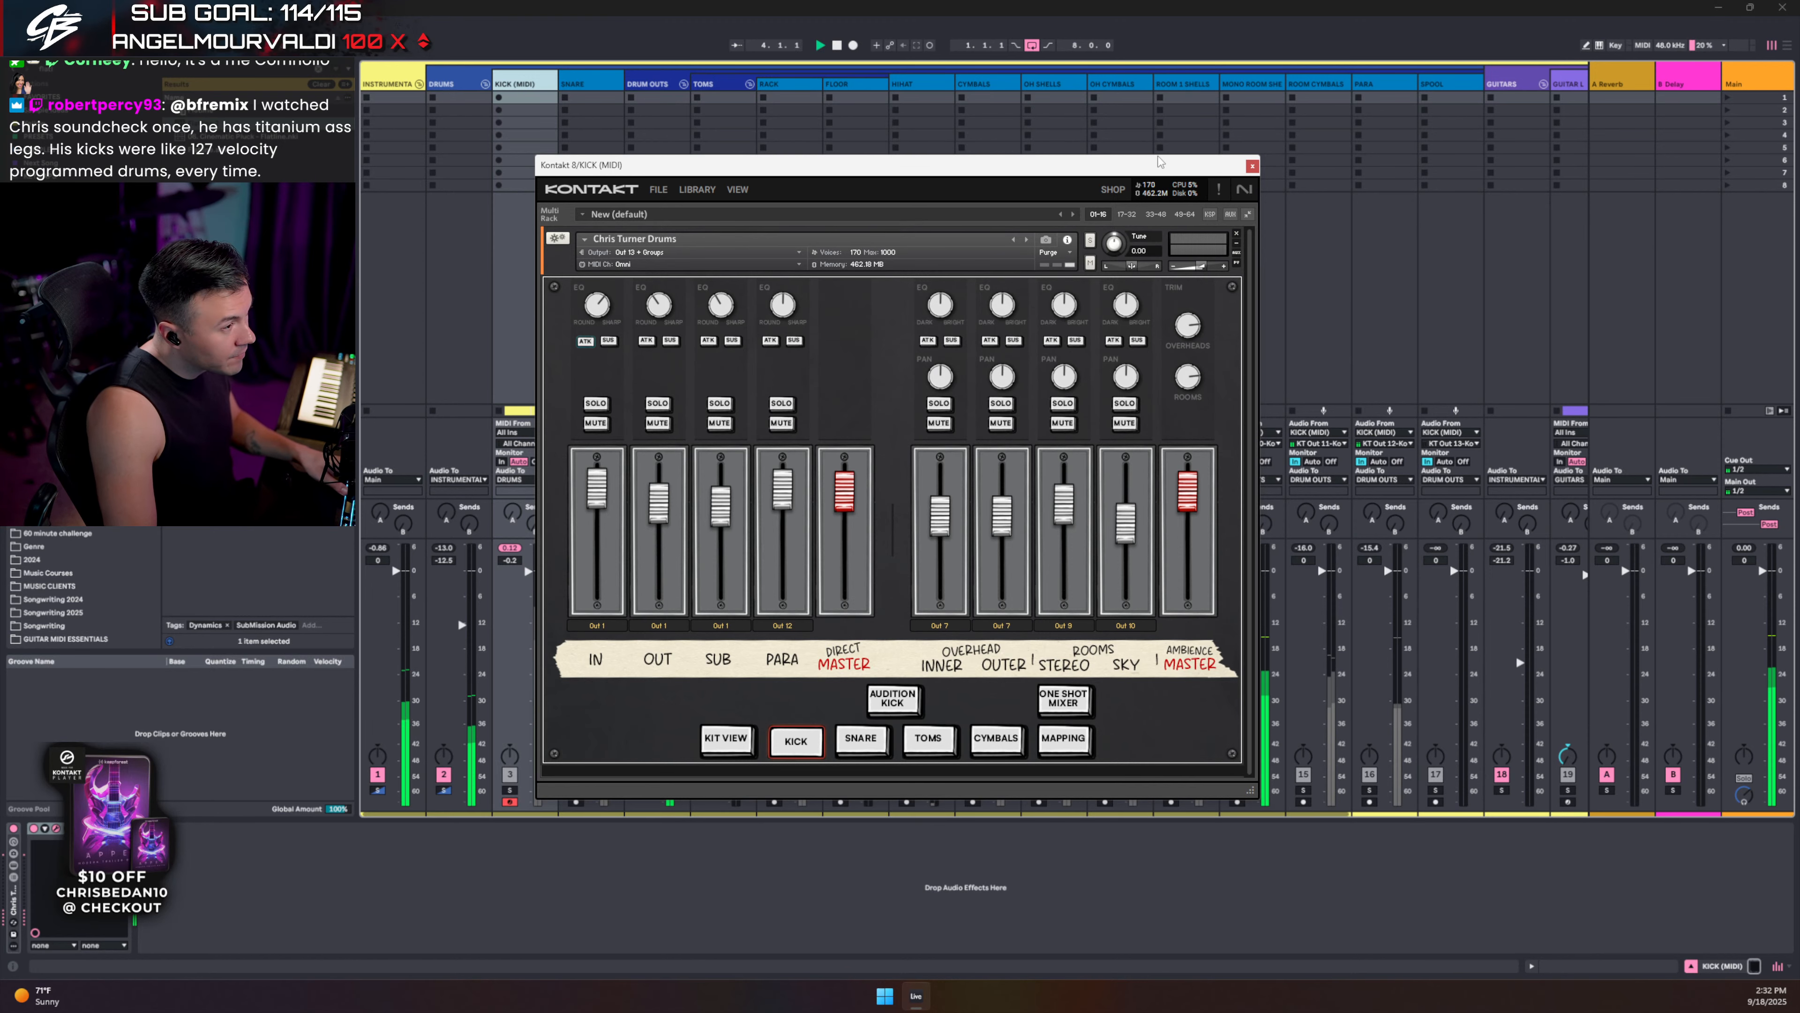
{"action": "left_click_drag", "start_coordinate": [1160, 162], "coordinate": [1117, 76]}
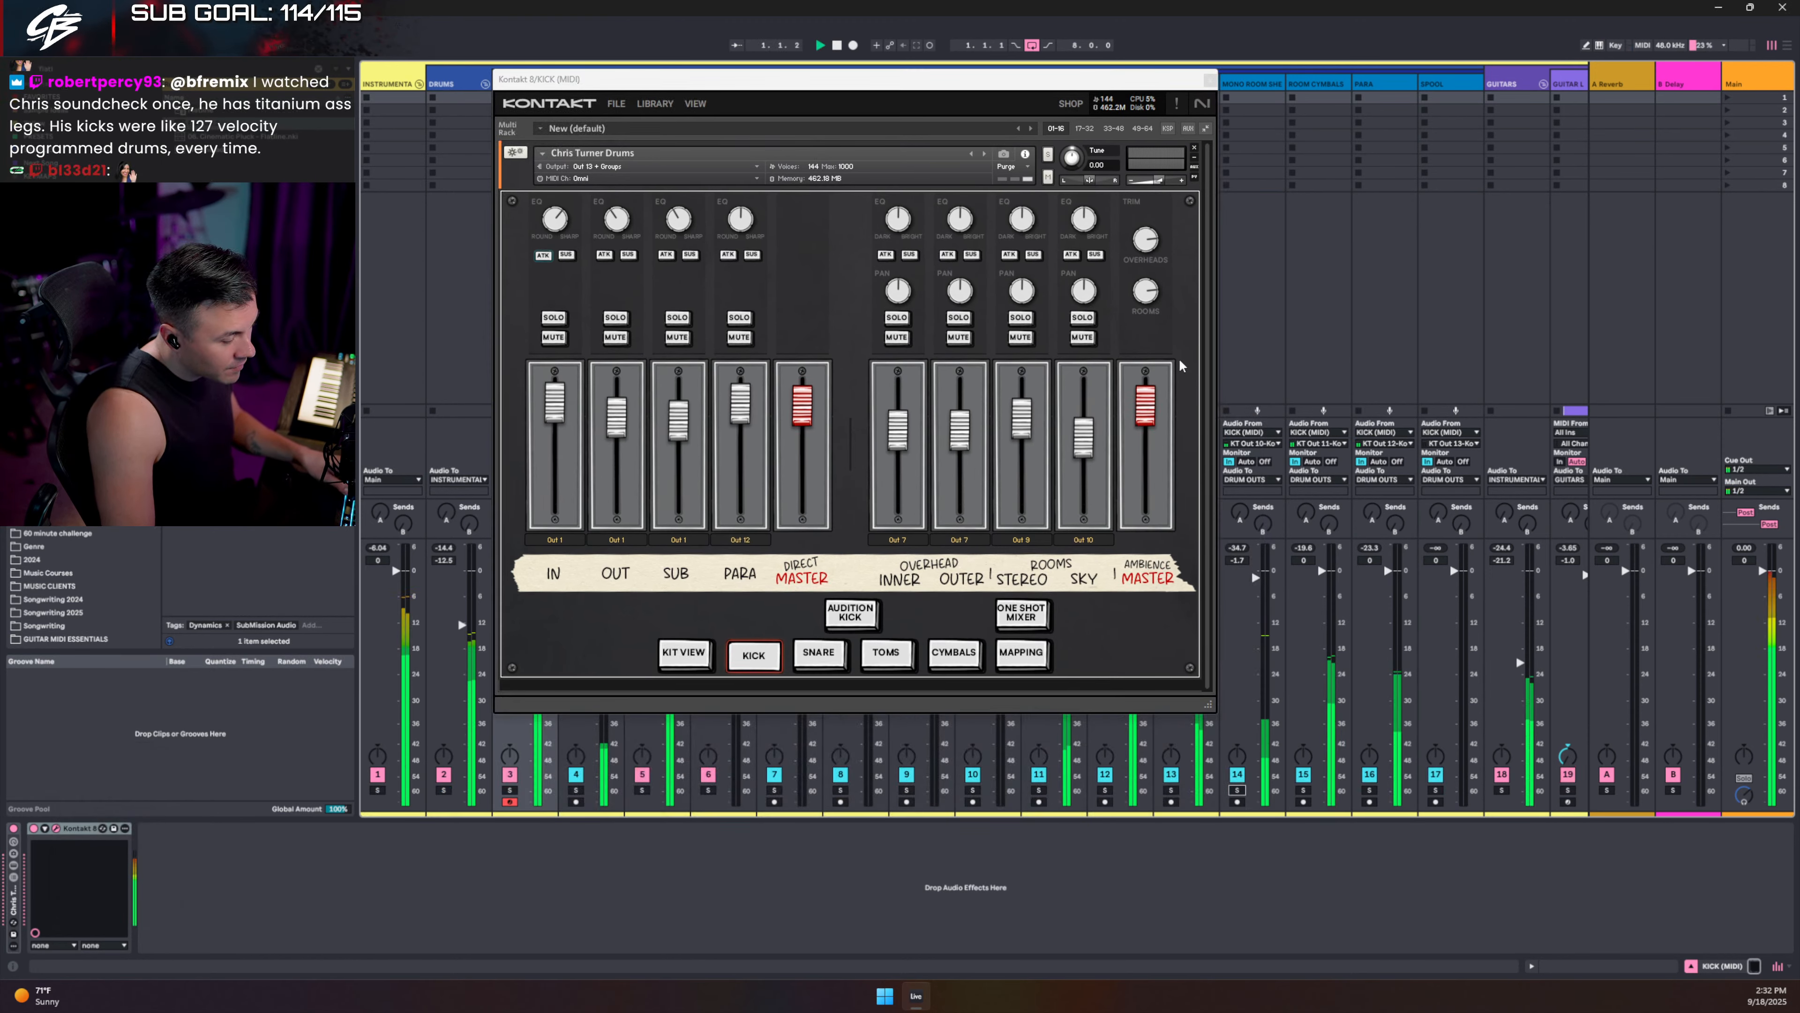
{"action": "left_click", "coordinate": [1209, 79]}
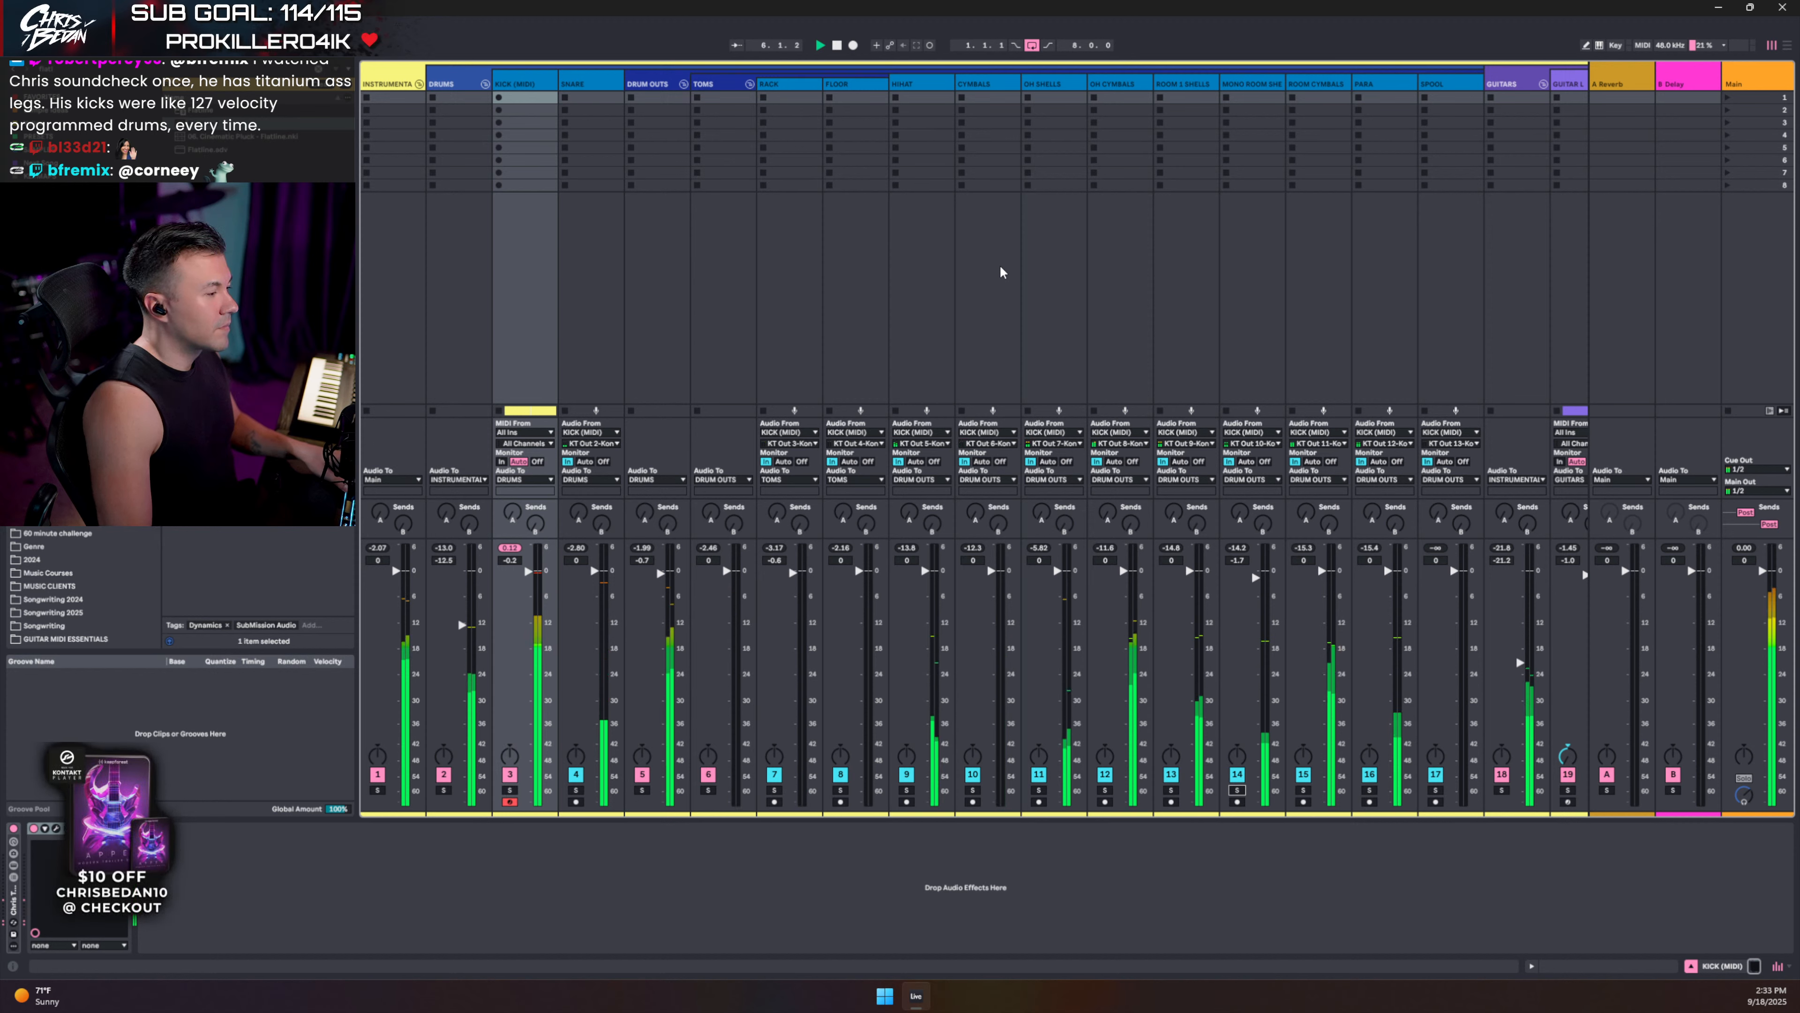
{"action": "key", "text": "space"}
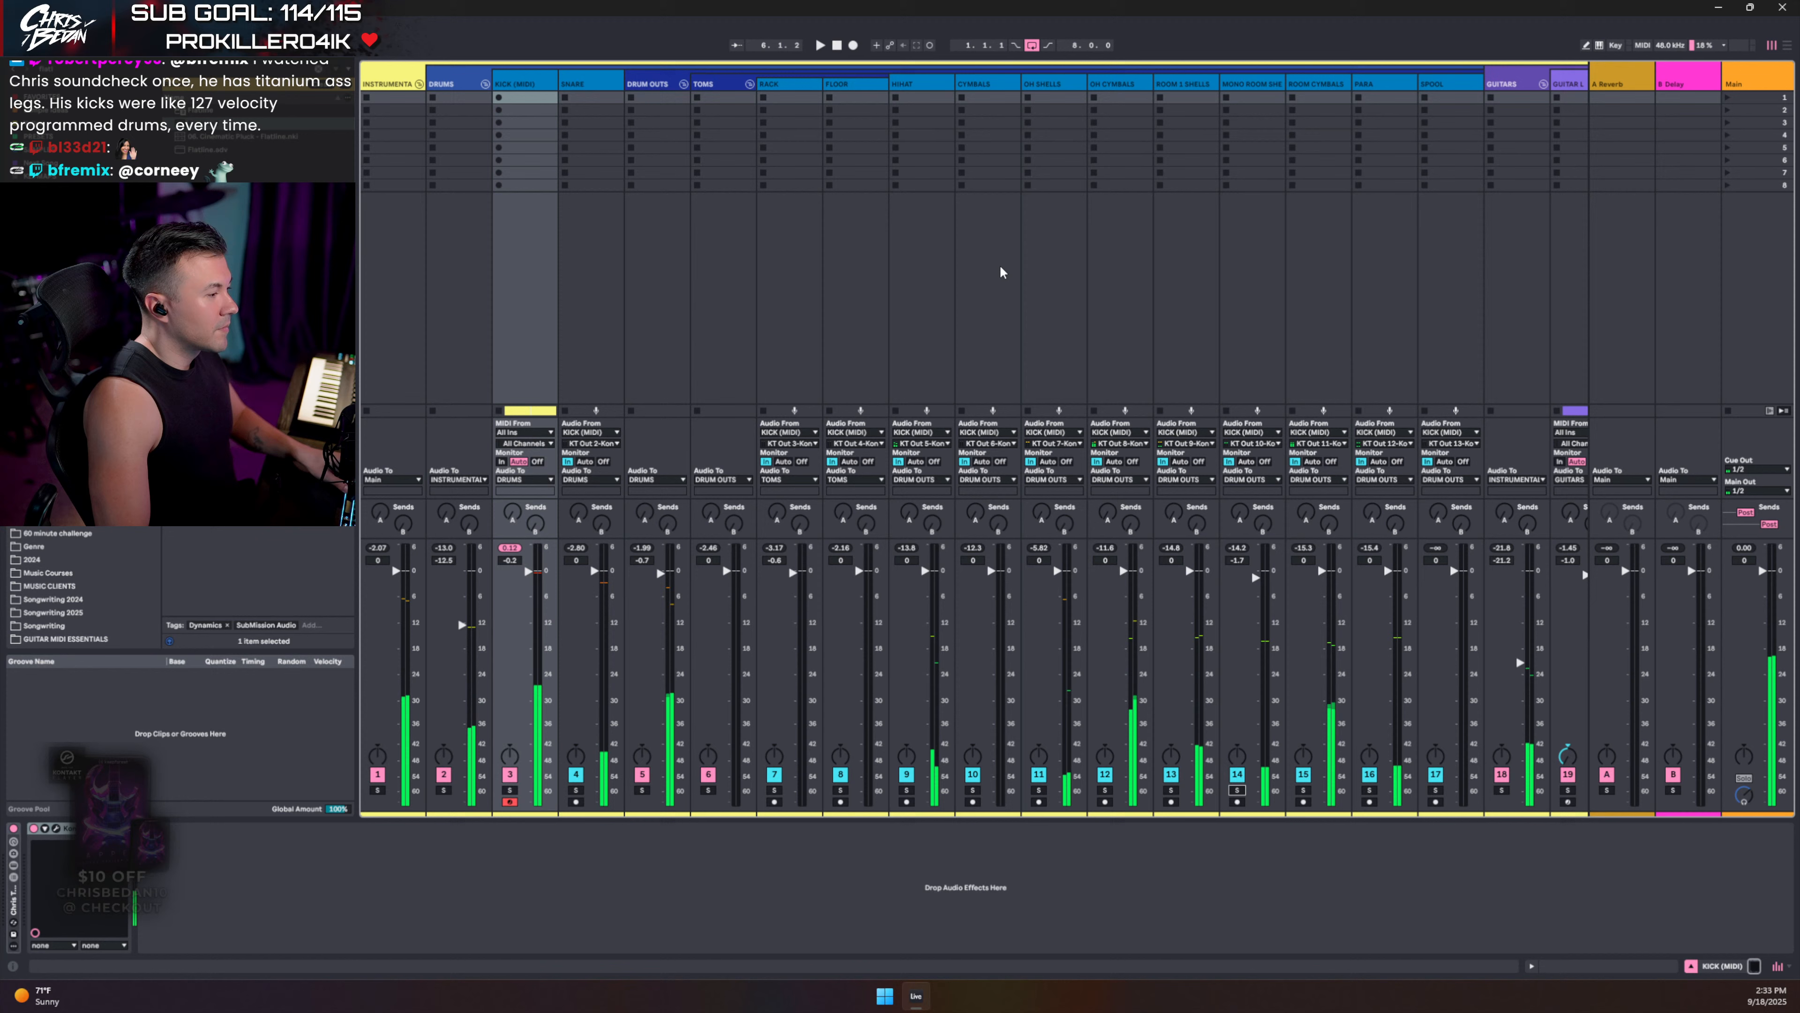
- Solo KICK (MIDI), search the browser for 'fab' and add Pro-Q 3 after Kontakt
{"action": "left_click", "coordinate": [510, 790]}
{"action": "key", "text": "space"}
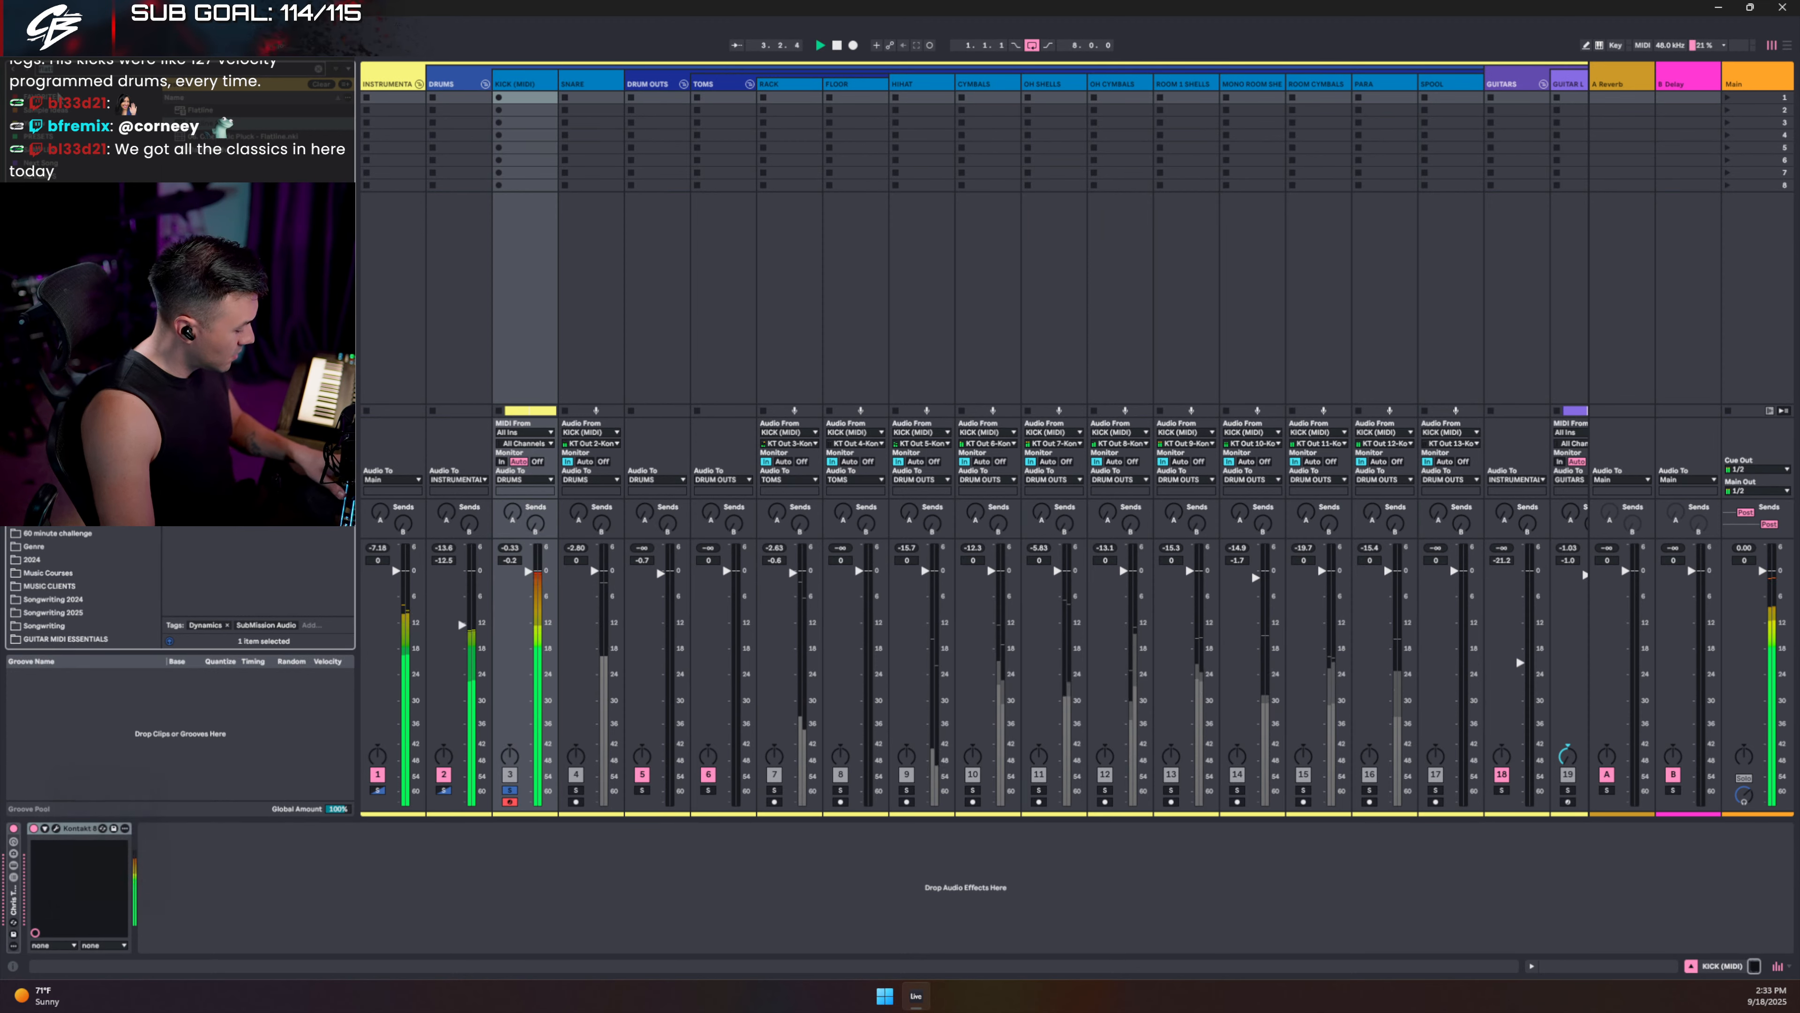
{"action": "type", "text": "eq"}
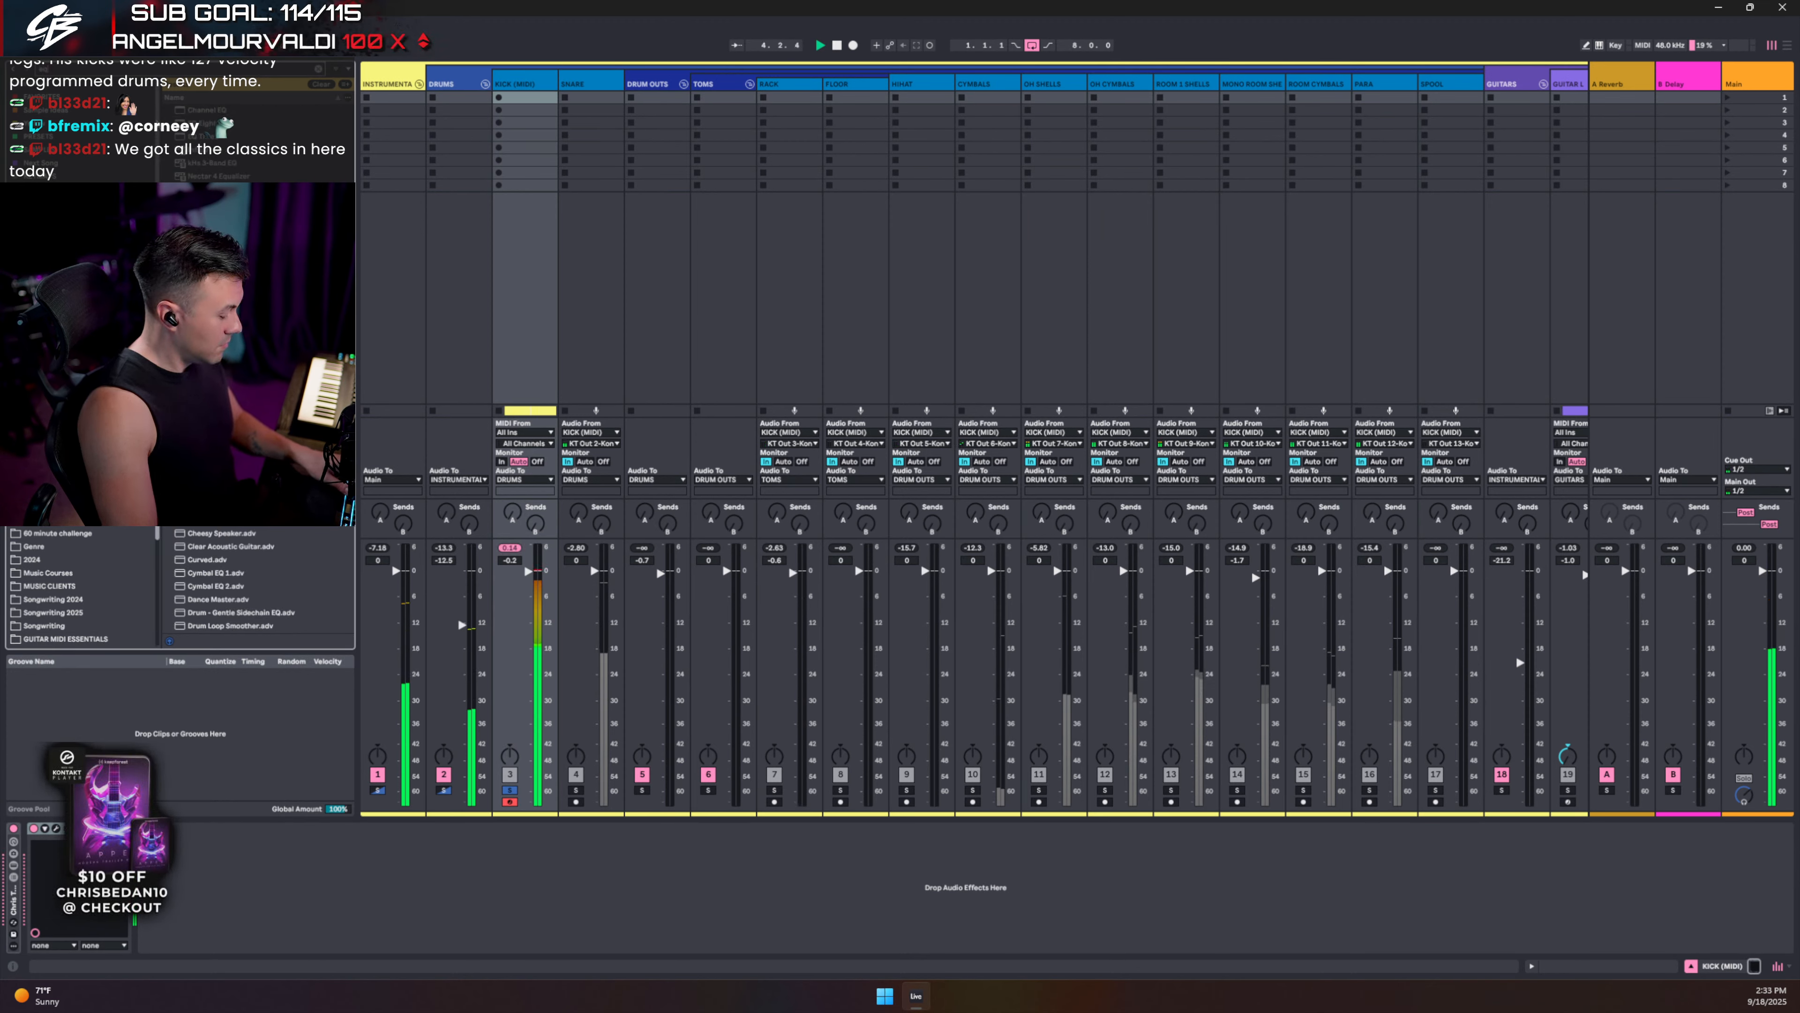
{"action": "key", "text": "BackSpace"}
{"action": "key", "text": "BackSpace"}
{"action": "type", "text": "fab"}
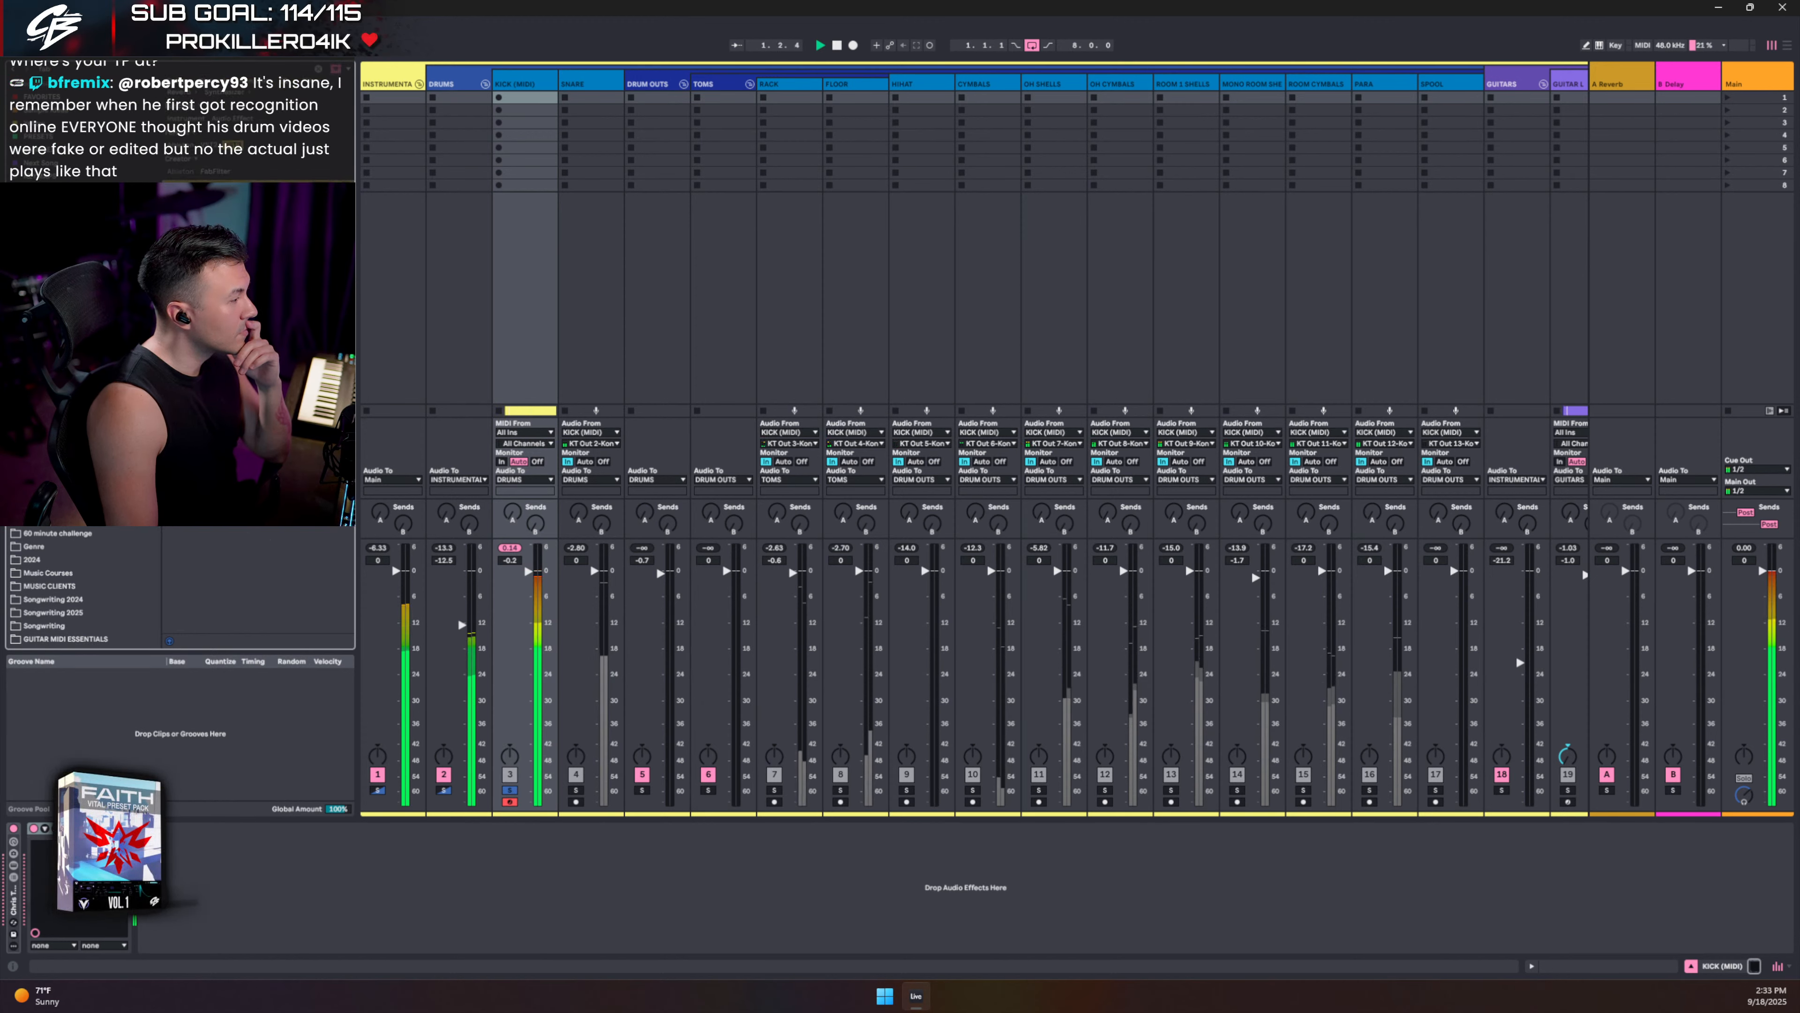
{"action": "left_click_drag", "start_coordinate": [184, 774], "coordinate": [165, 832]}
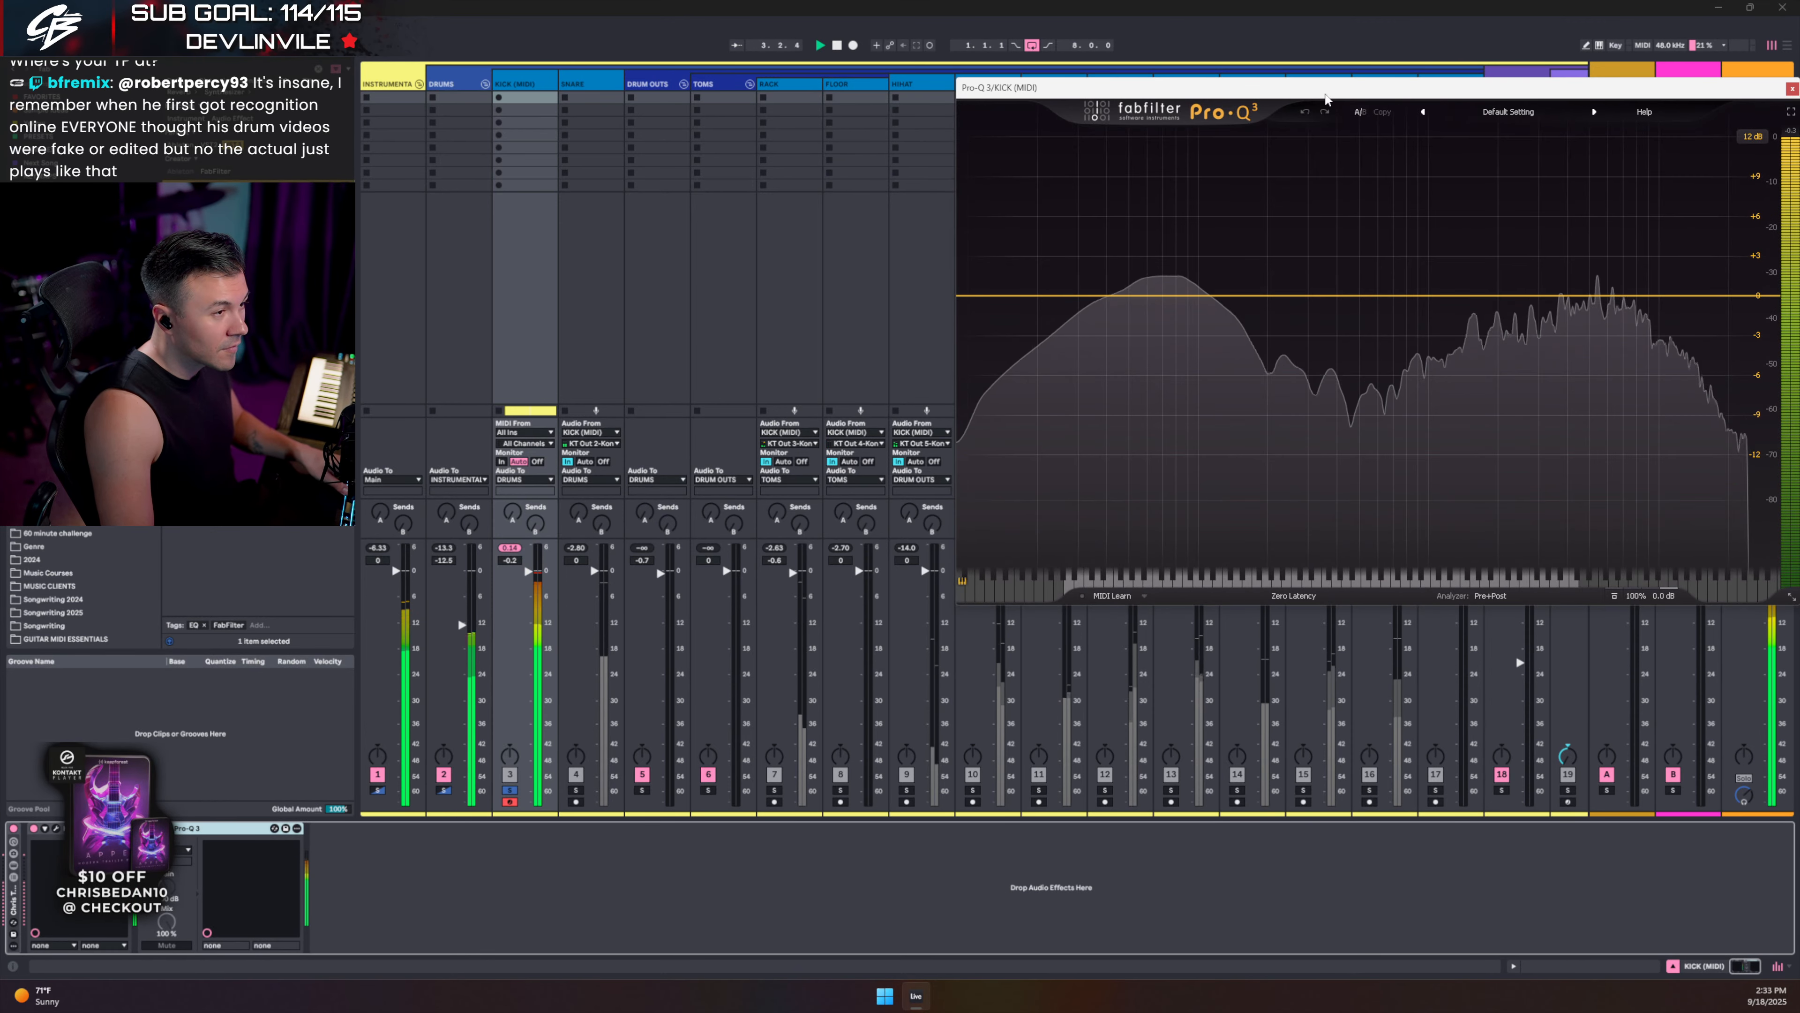
{"action": "left_click_drag", "start_coordinate": [1326, 188], "coordinate": [1001, 187]}
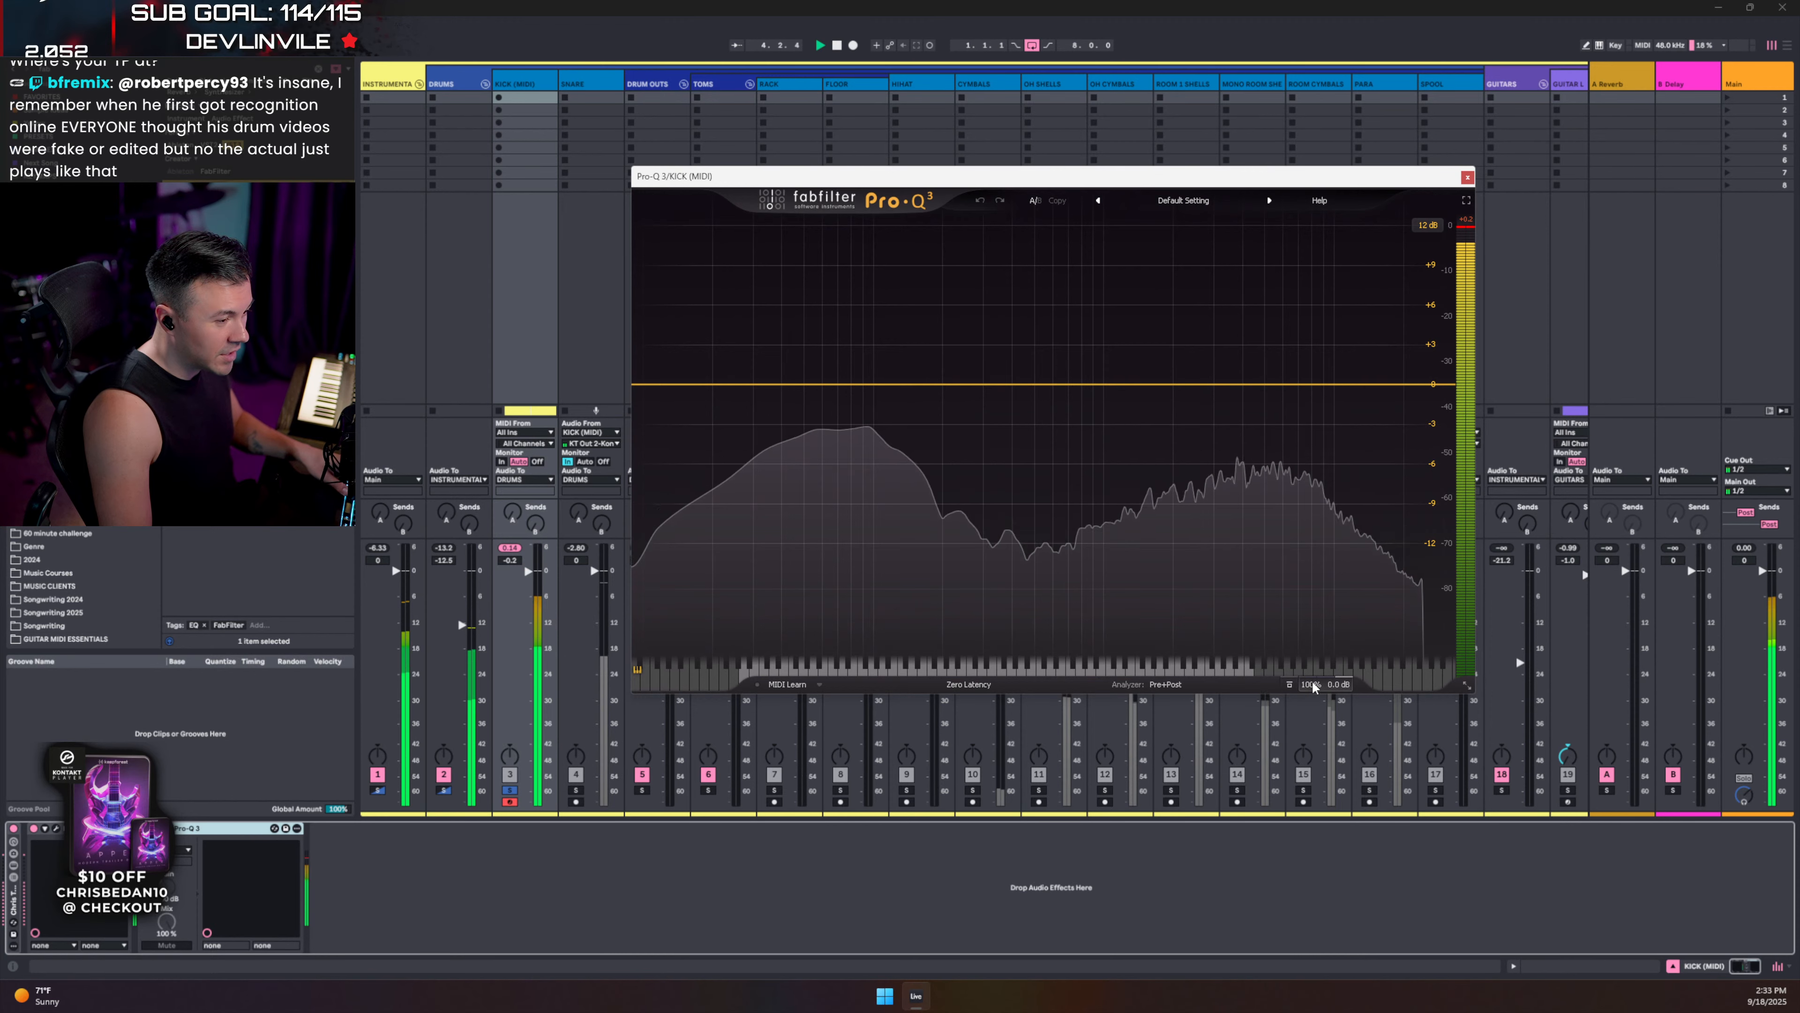
- In Pro-Q 3, add a deep cut around 265 Hz and a band near 177 Hz
{"action": "mouse_move", "coordinate": [1309, 685]}
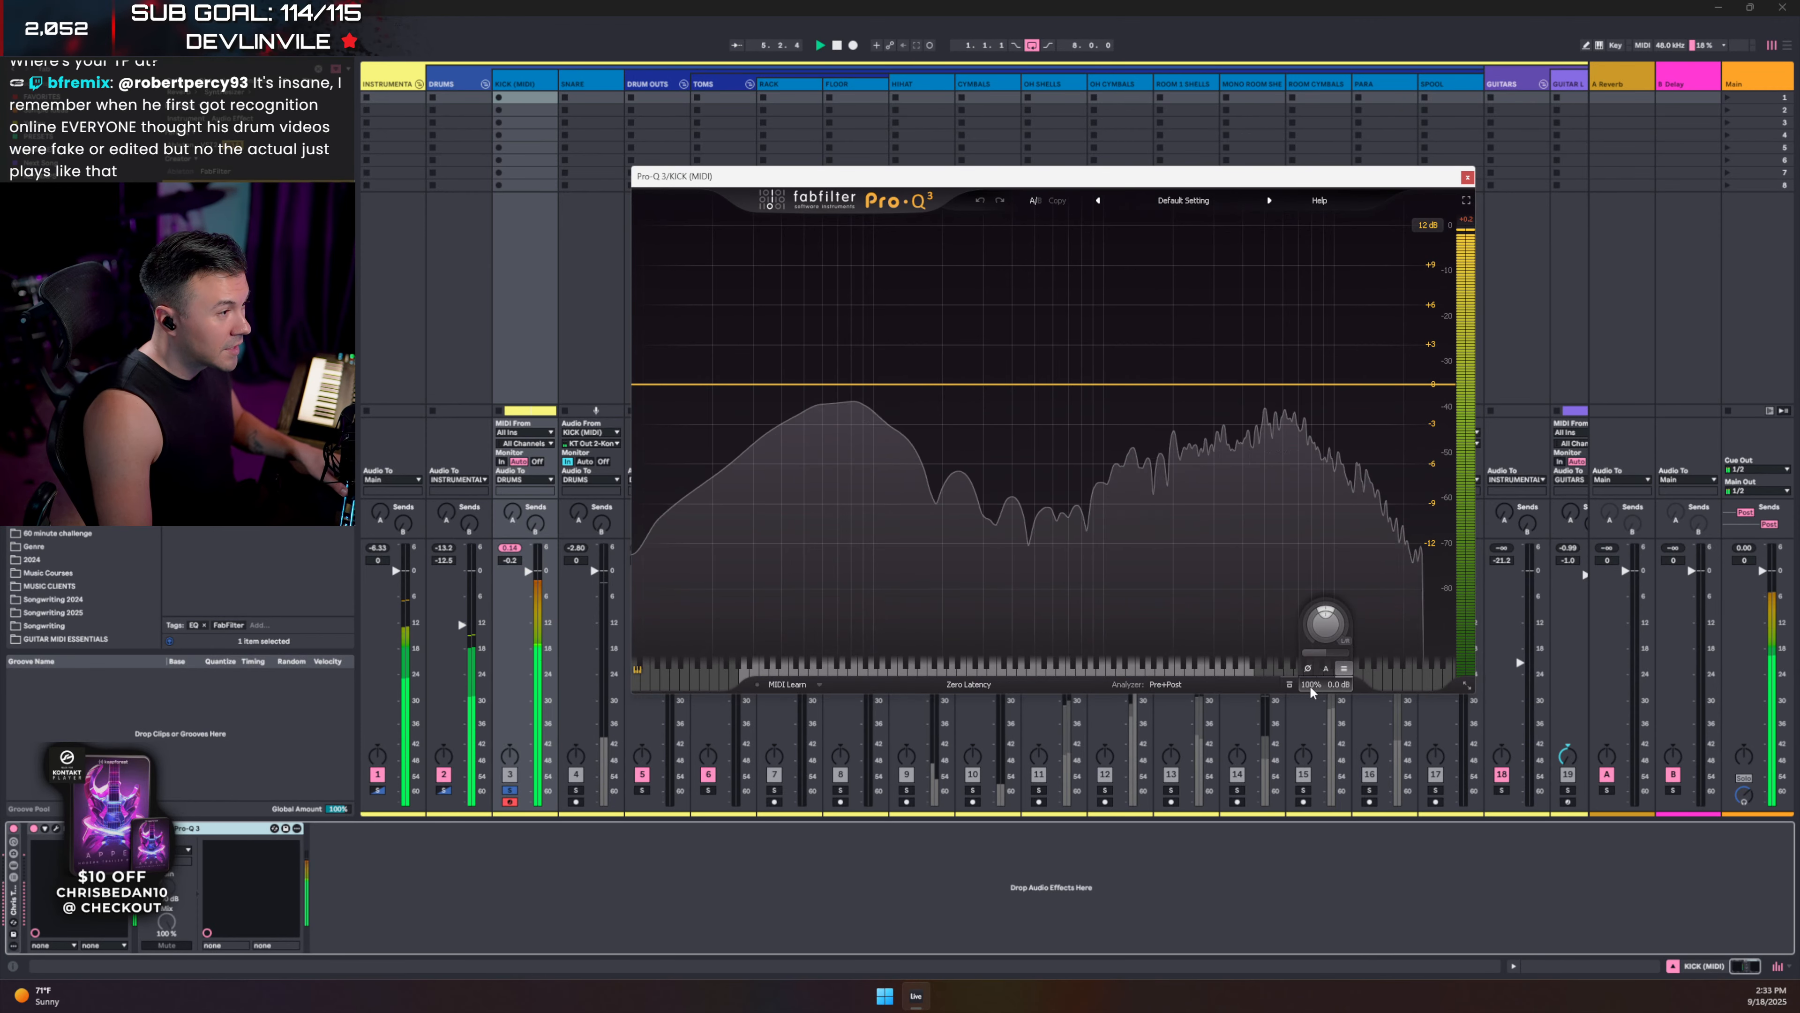
{"action": "left_click", "coordinate": [1160, 685]}
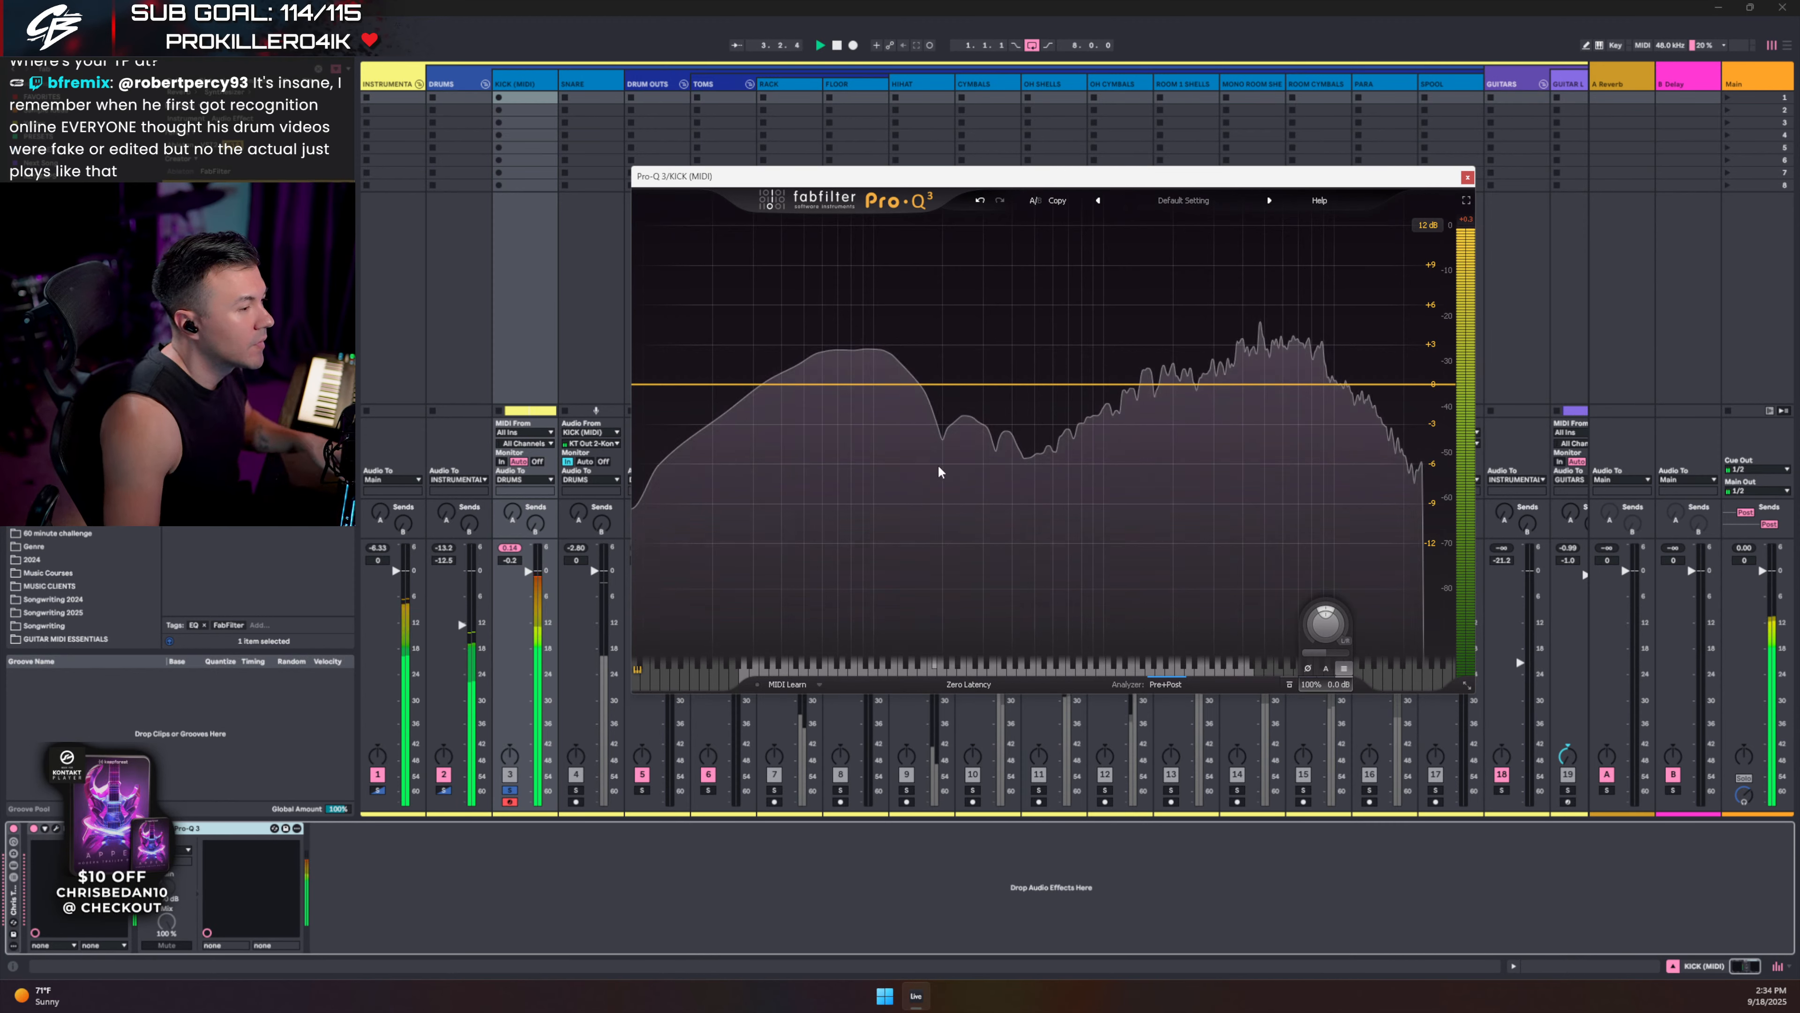
{"action": "left_click_drag", "start_coordinate": [971, 388], "coordinate": [972, 457]}
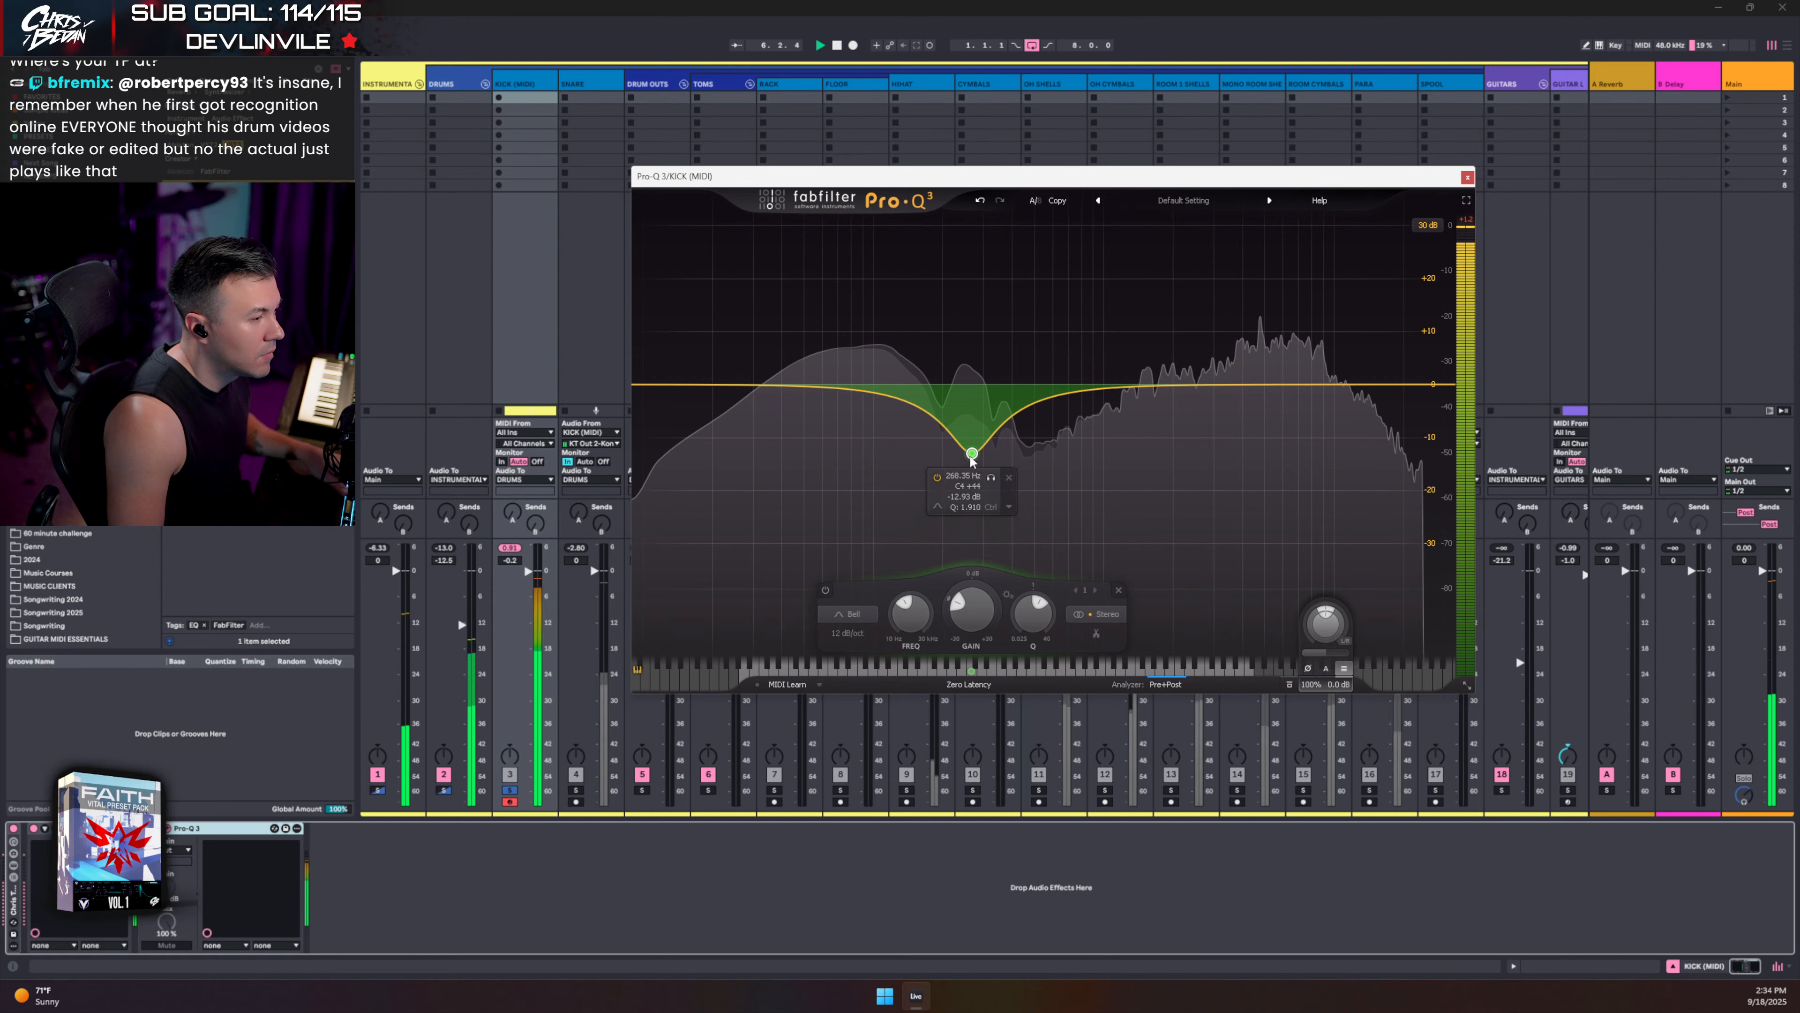
{"action": "left_click_drag", "start_coordinate": [905, 402], "coordinate": [934, 383]}
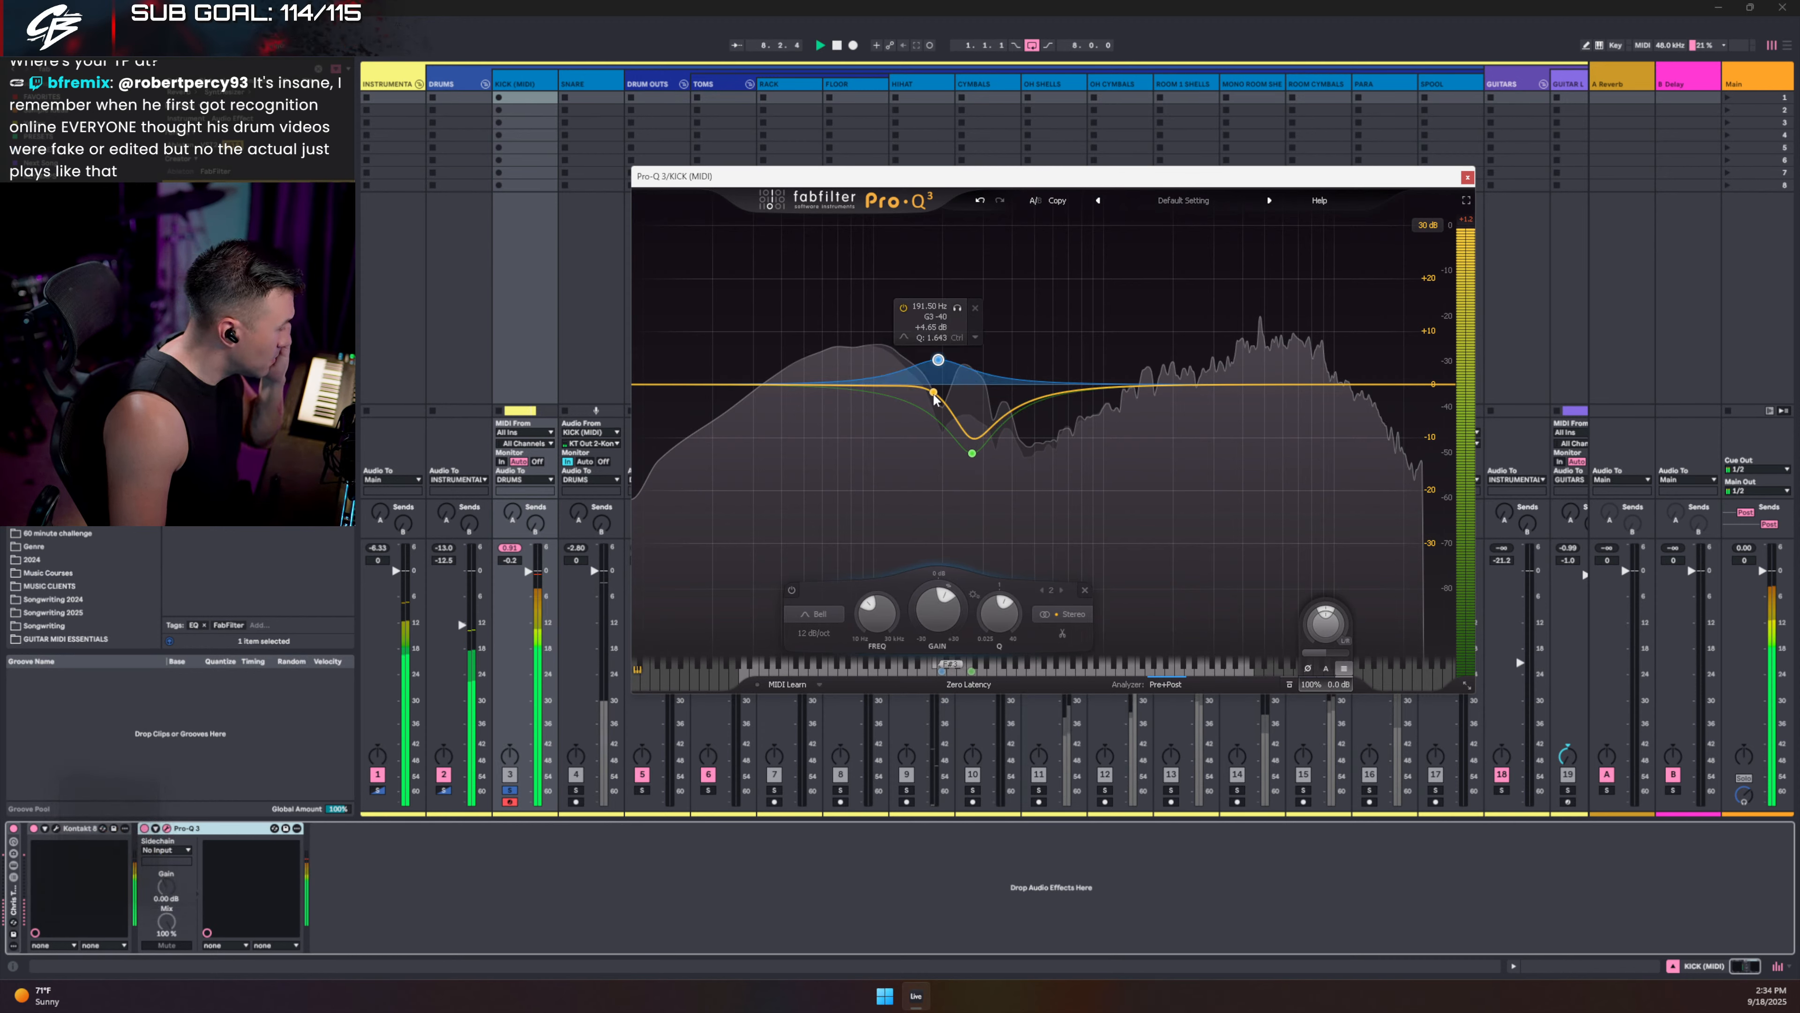
- Add a low-mid bell and a +4 dB boost near 50.72 Hz, then re-solo the kick
{"action": "left_click", "coordinate": [509, 790]}
{"action": "key", "text": "space"}
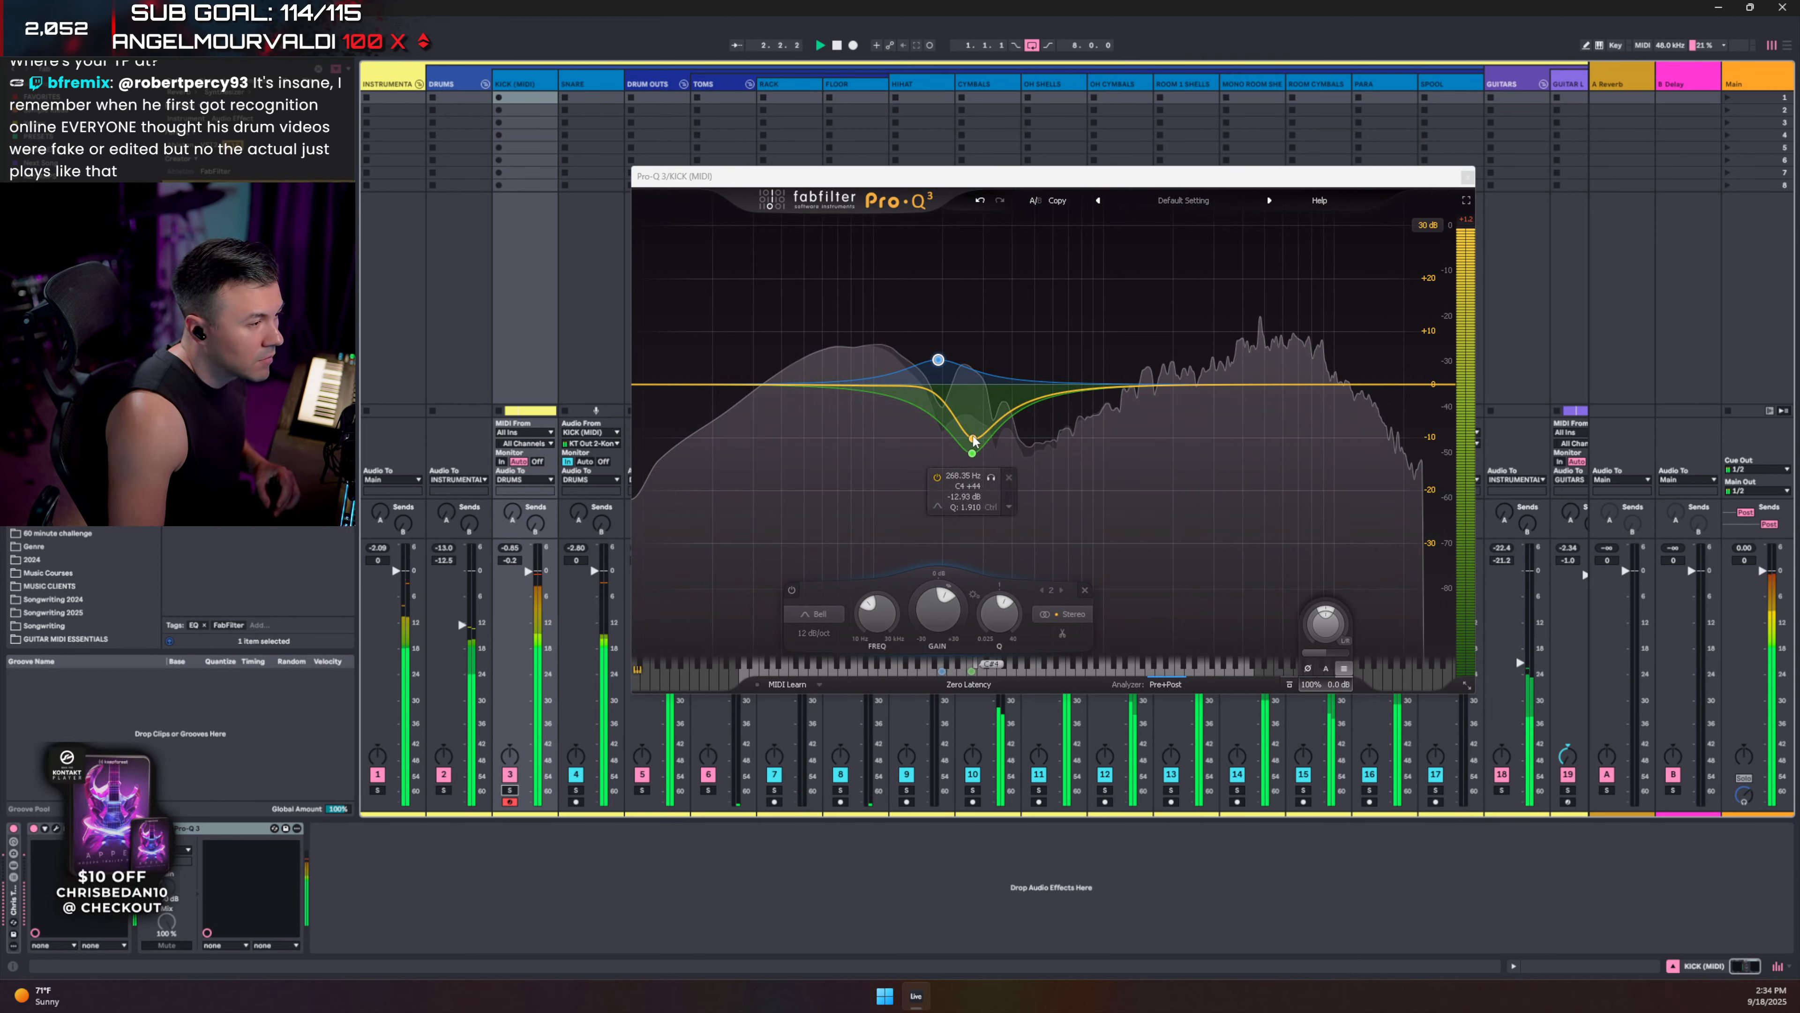
{"action": "left_click_drag", "start_coordinate": [858, 384], "coordinate": [911, 412]}
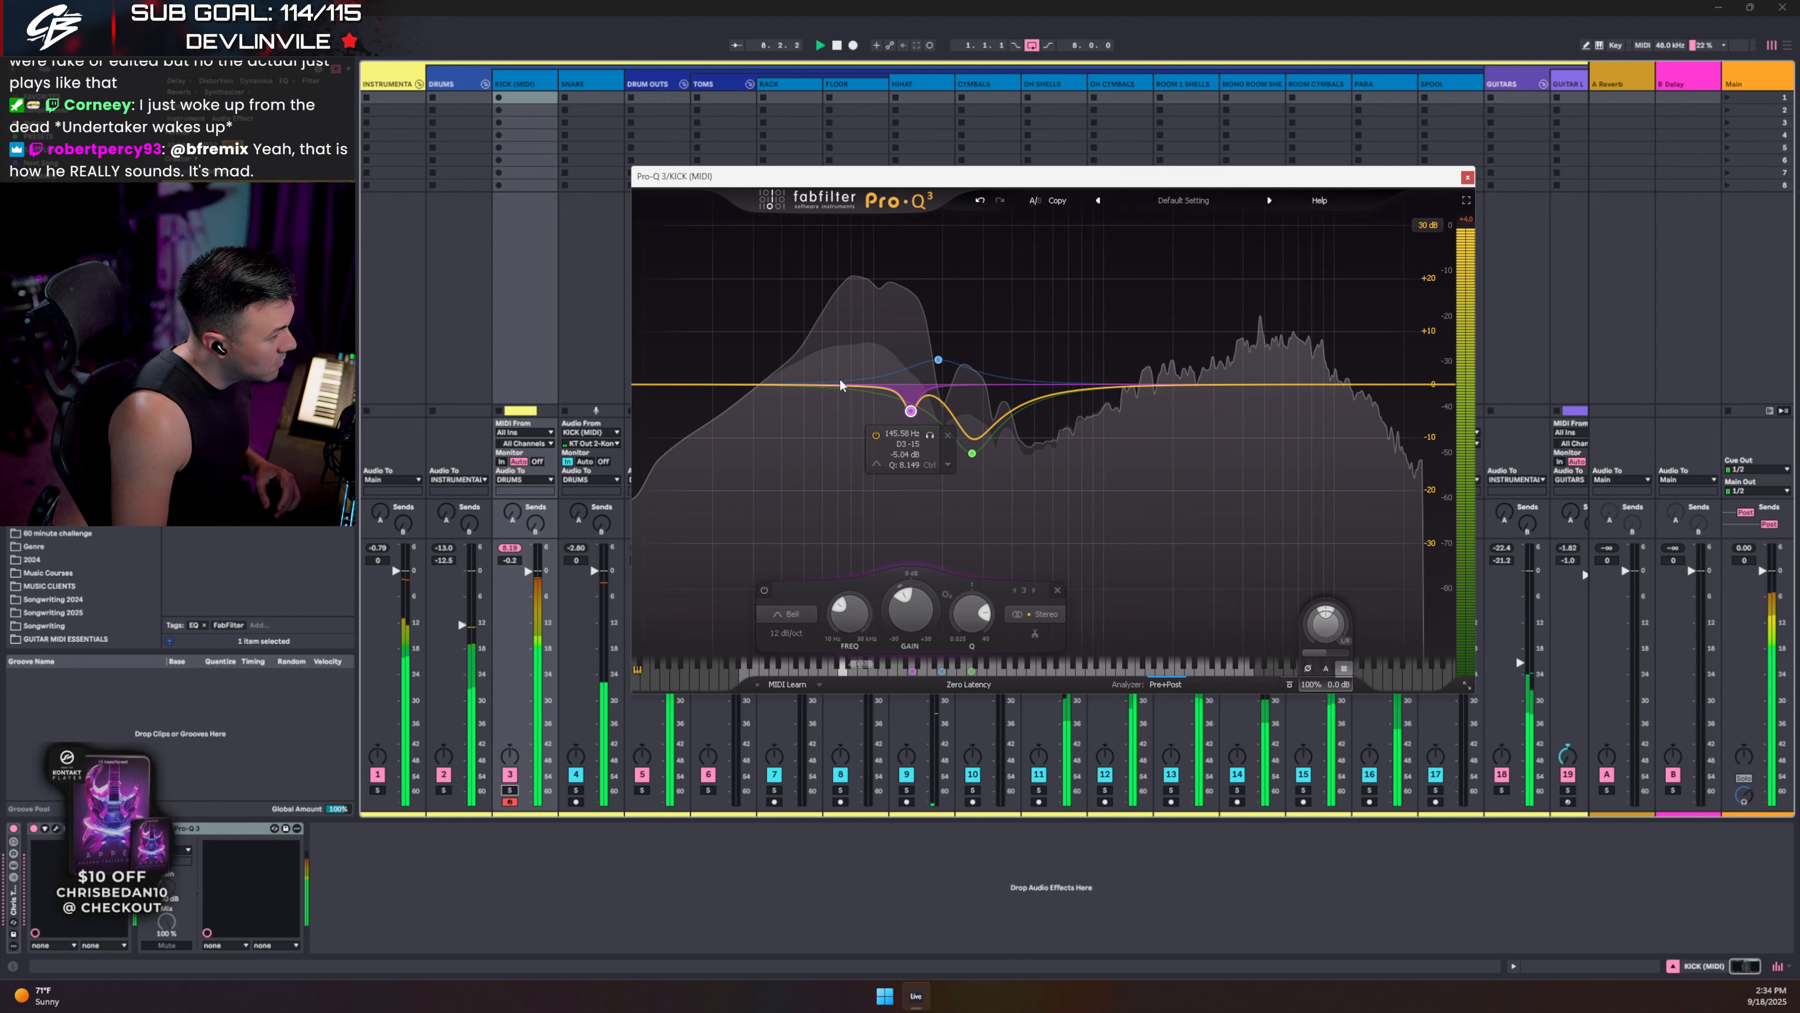
{"action": "left_click_drag", "start_coordinate": [822, 386], "coordinate": [809, 368]}
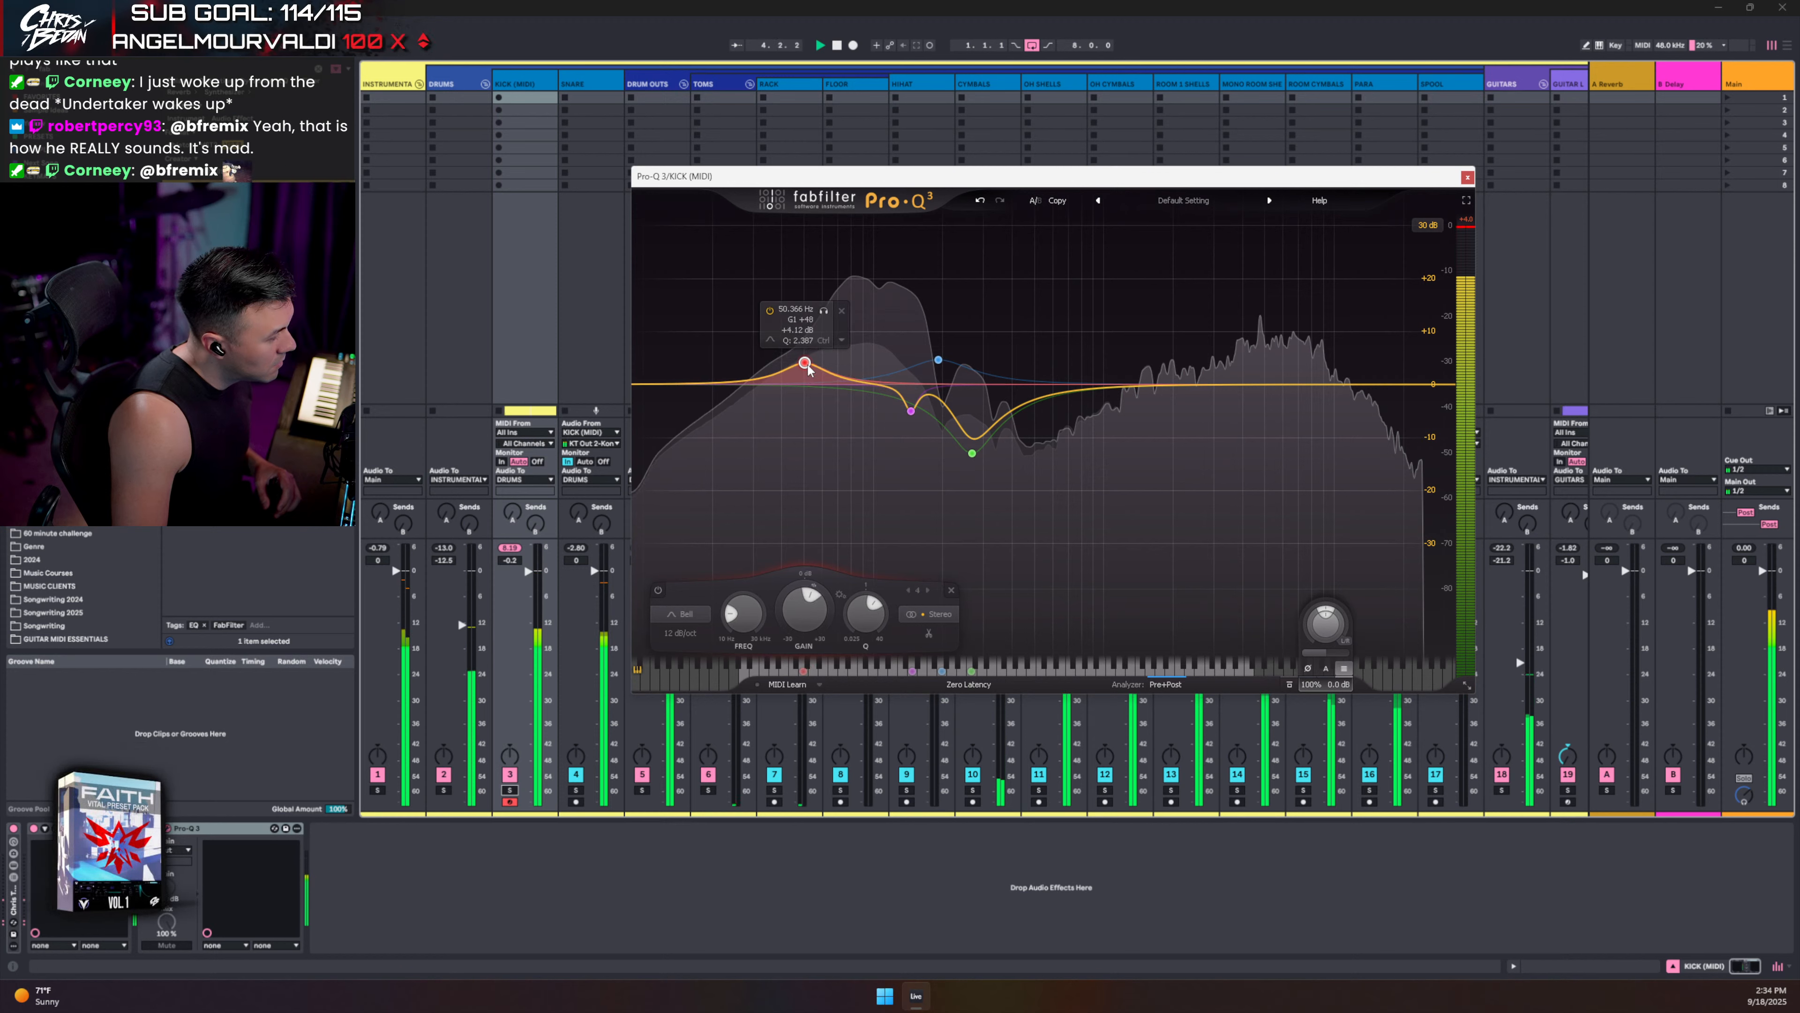
{"action": "left_click", "coordinate": [1467, 176]}
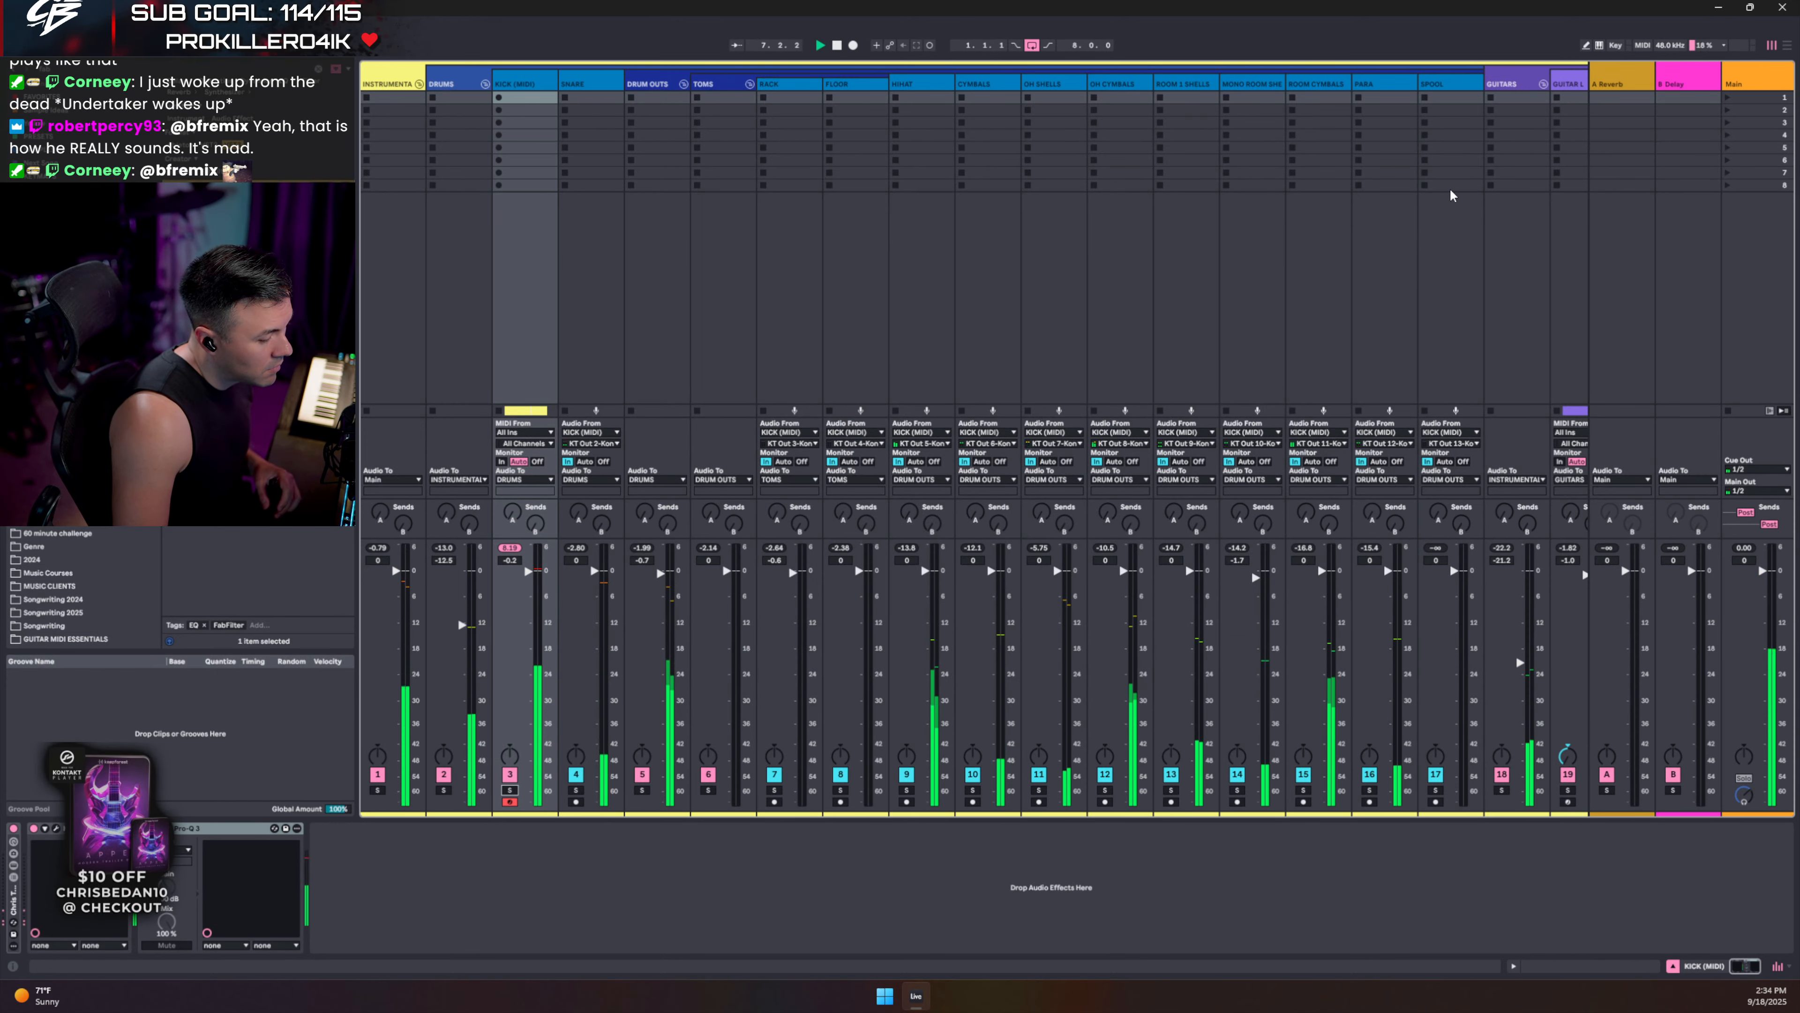
{"action": "left_click", "coordinate": [510, 790]}
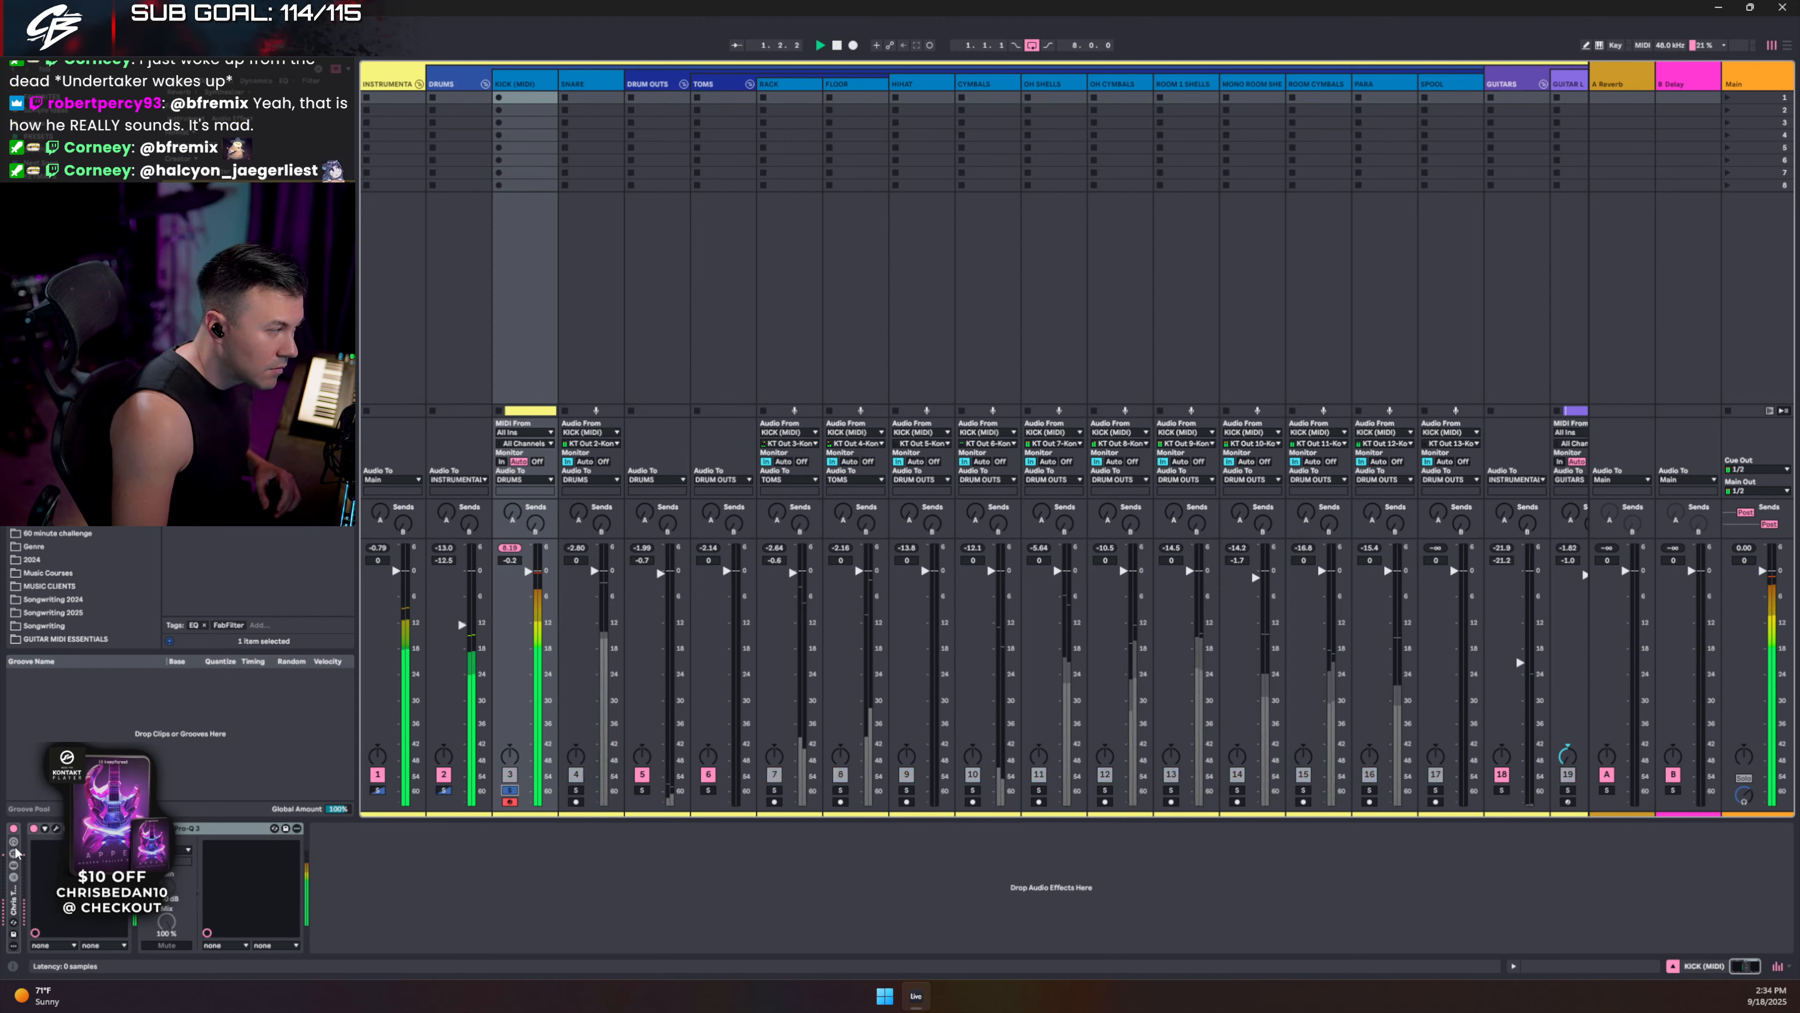
- Audition the SUB, OUT and IN kick mics in Kontakt and lower SUB from -5.2 to -6.1
{"action": "left_click", "coordinate": [57, 829]}
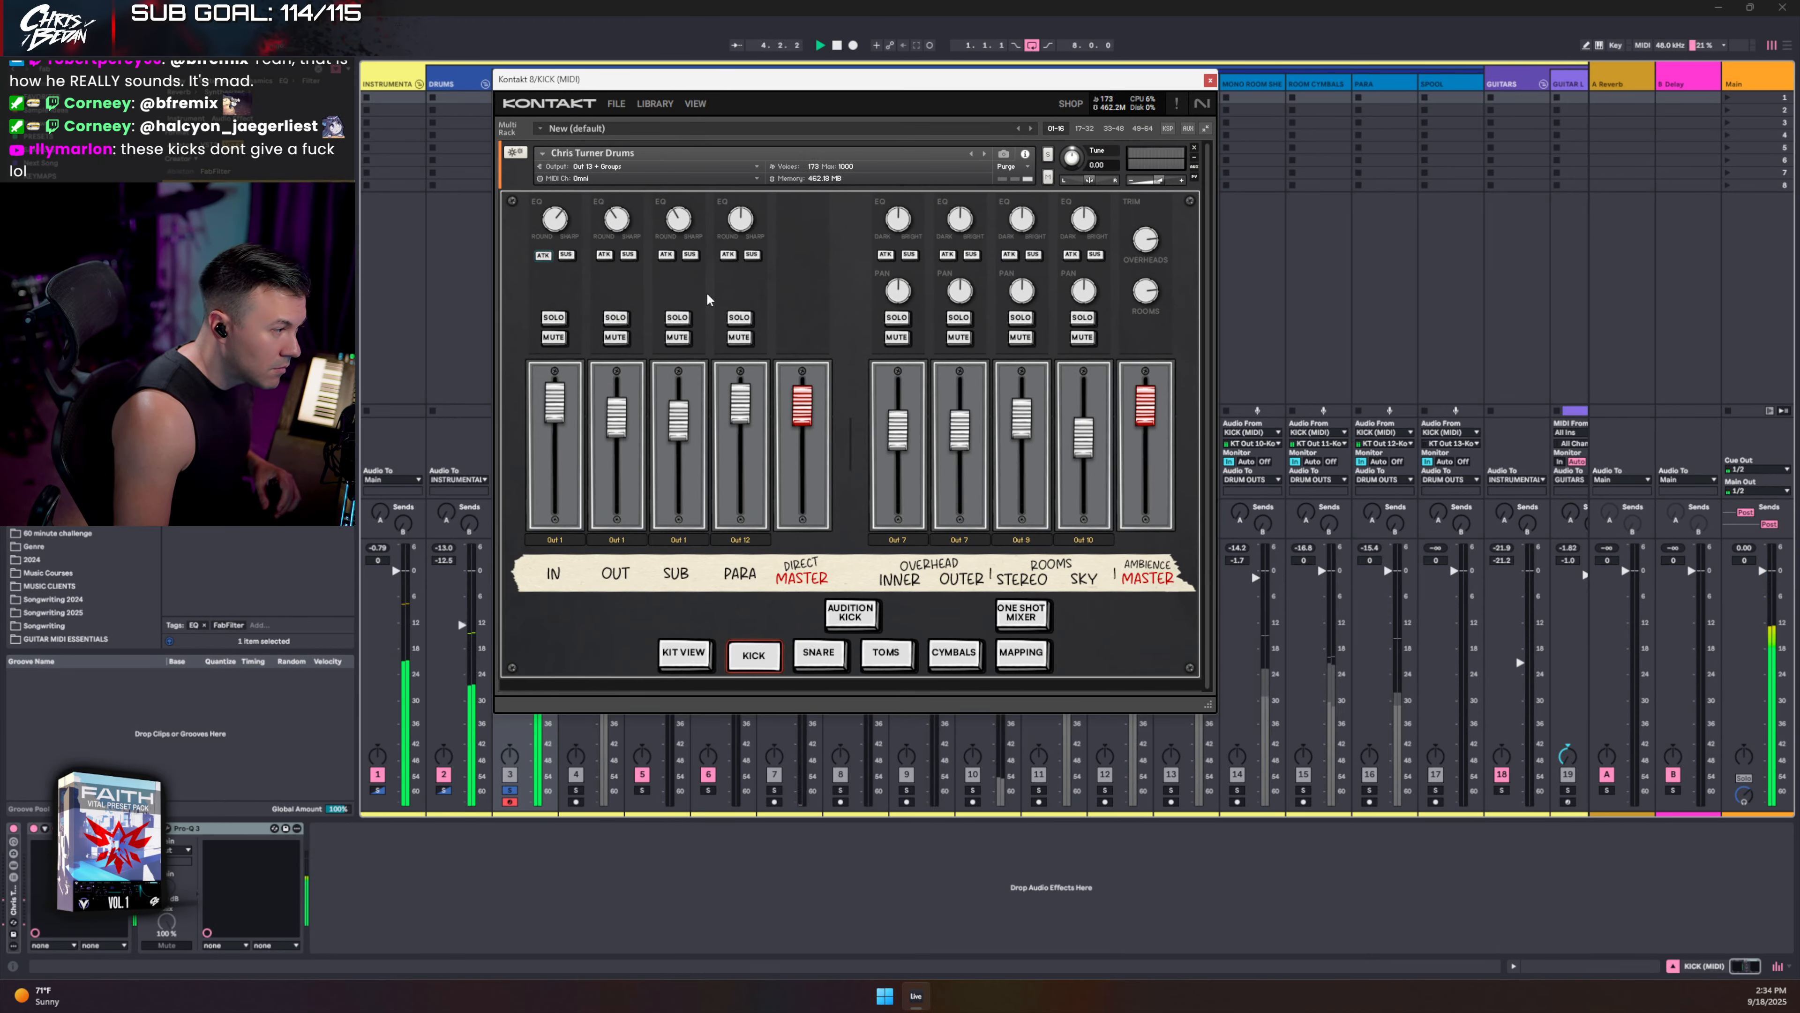
{"action": "left_click", "coordinate": [677, 319]}
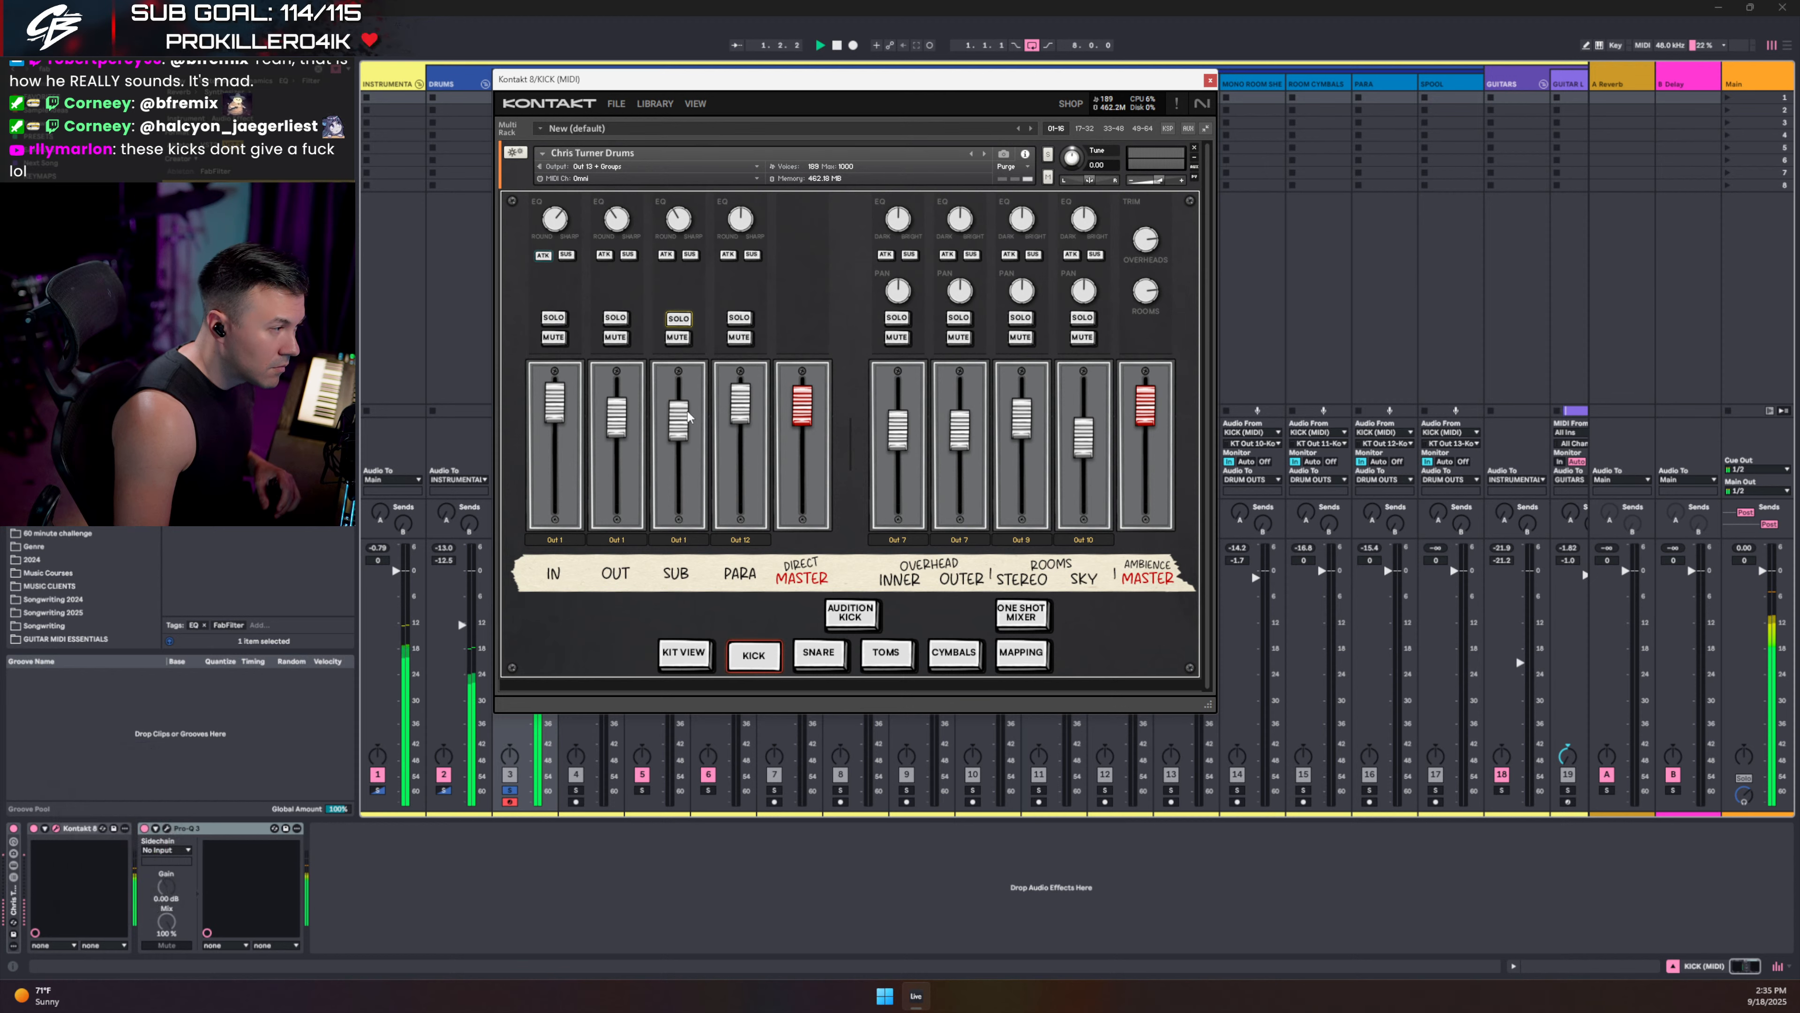
{"action": "left_click_drag", "start_coordinate": [688, 434], "coordinate": [687, 436]}
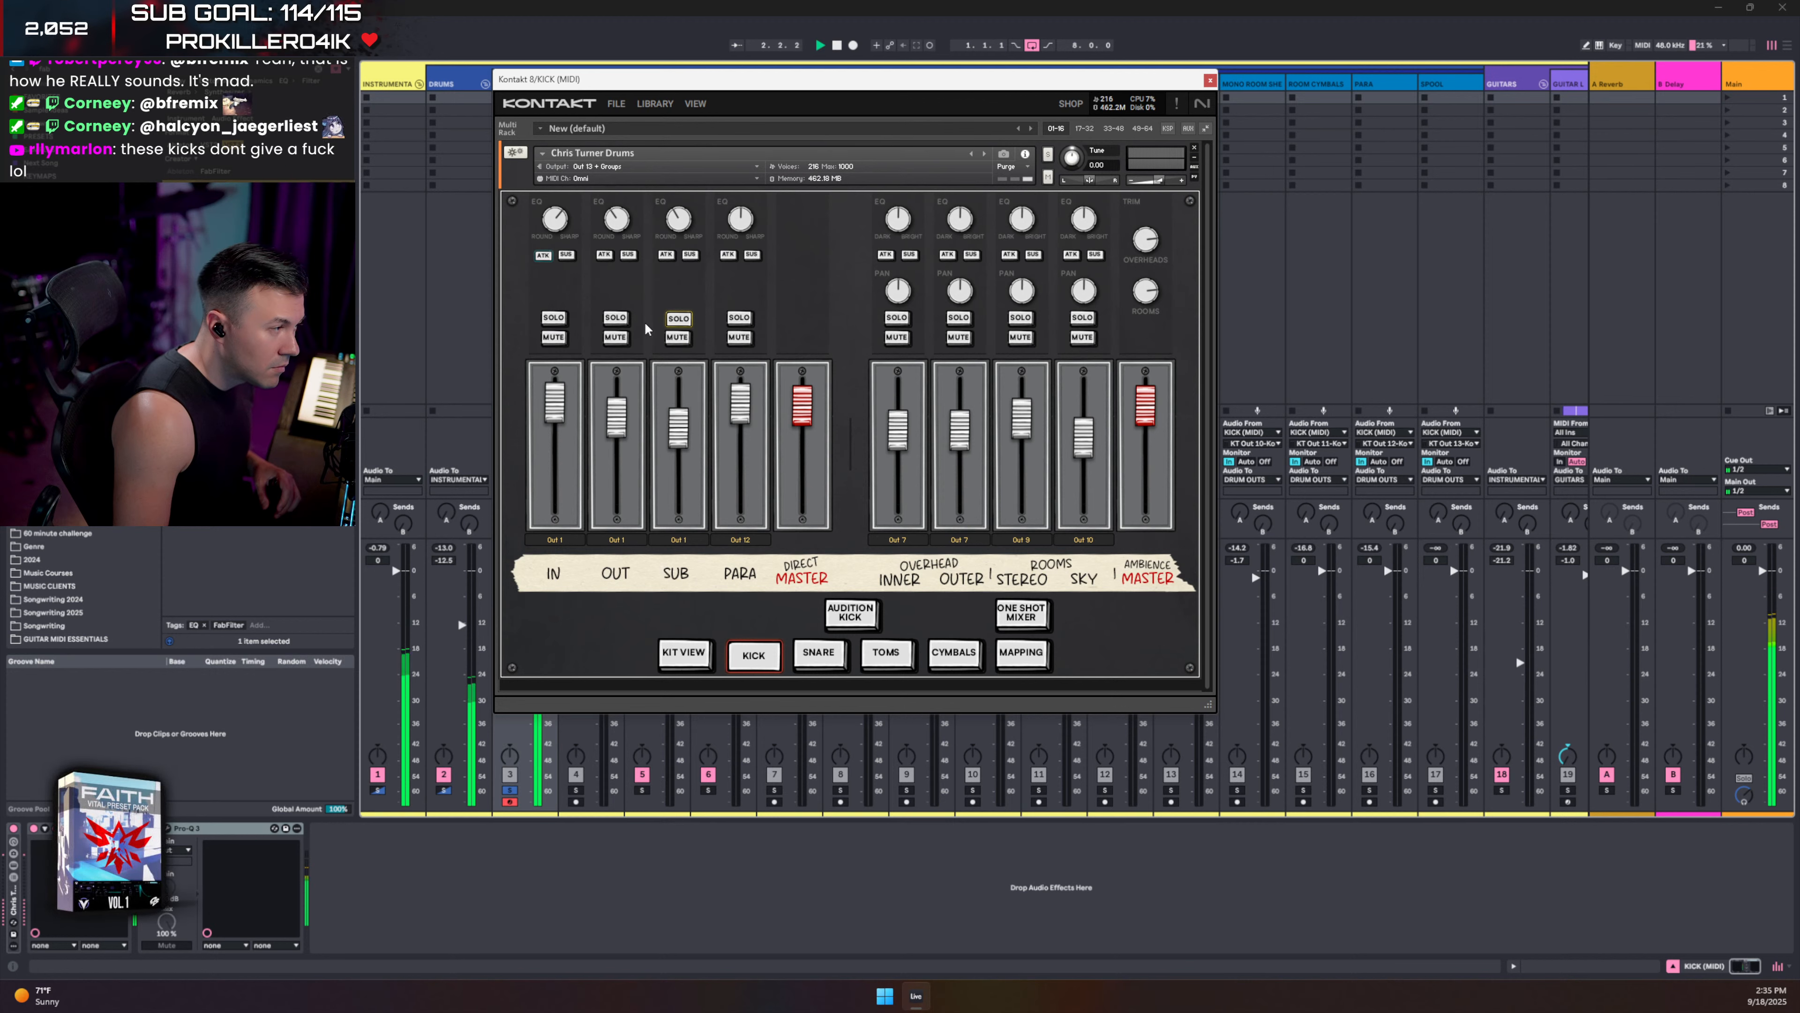
{"action": "left_click", "coordinate": [616, 318]}
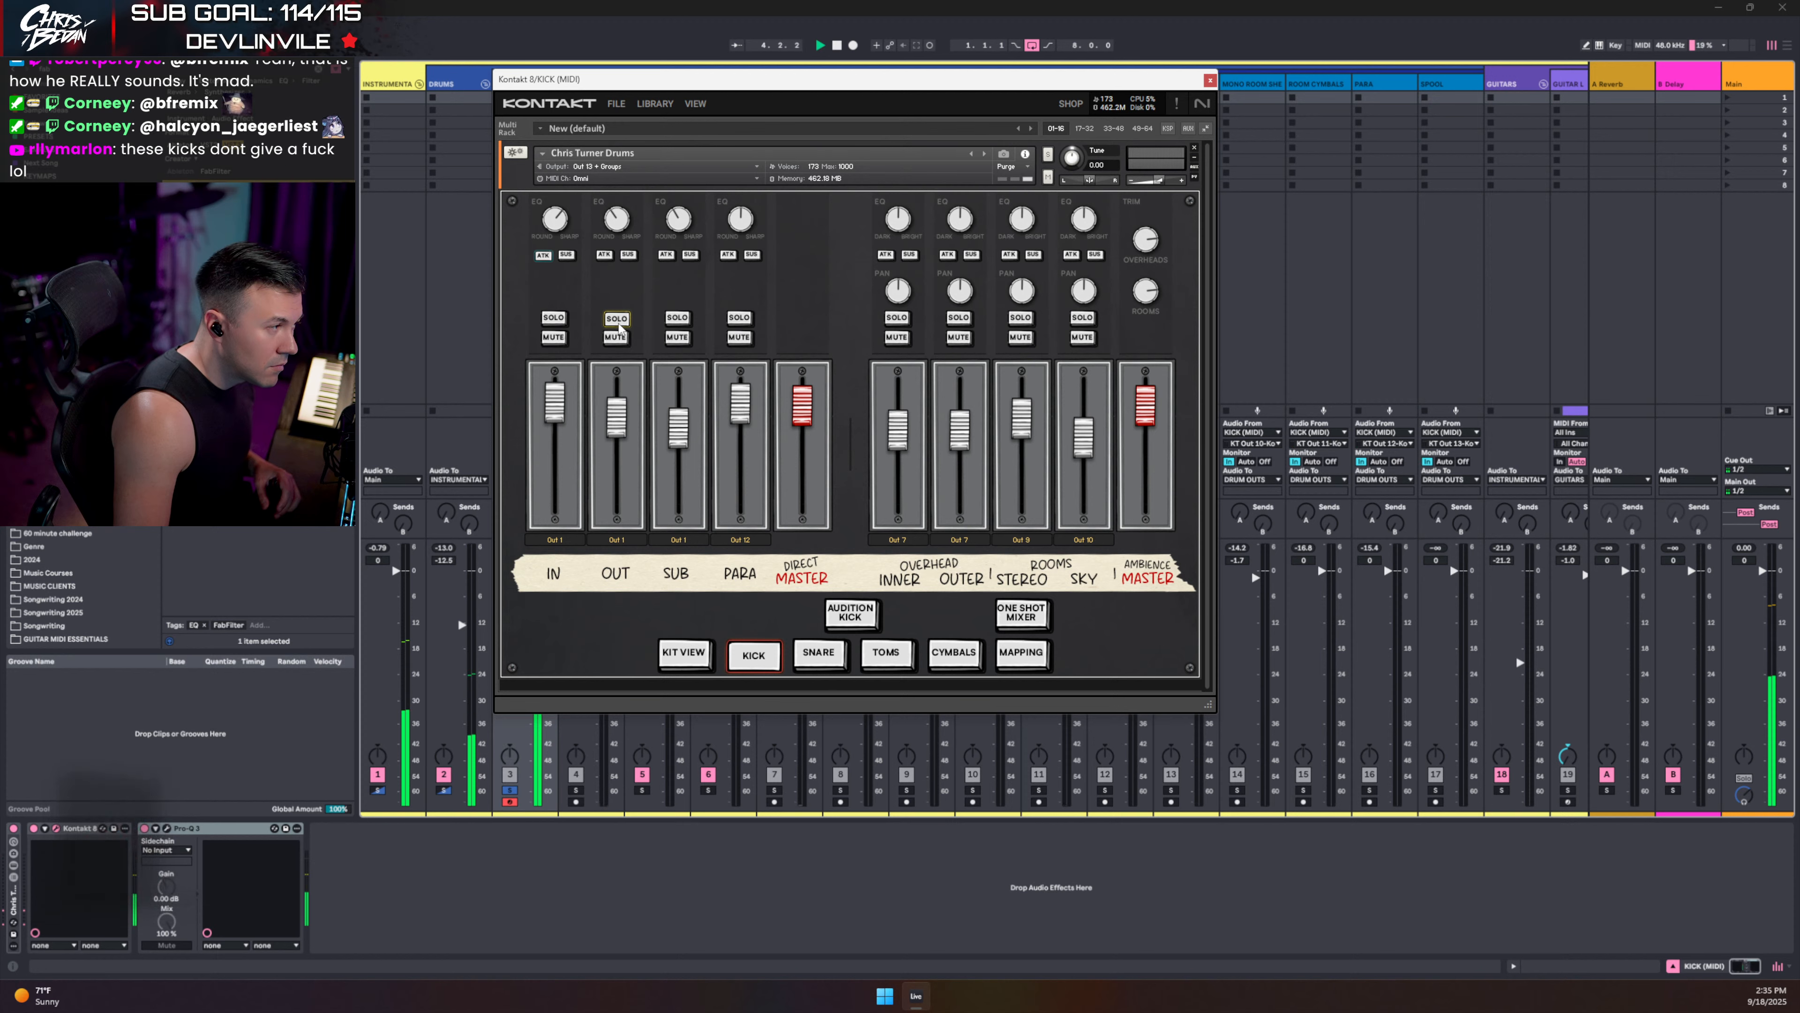
{"action": "left_click", "coordinate": [554, 318]}
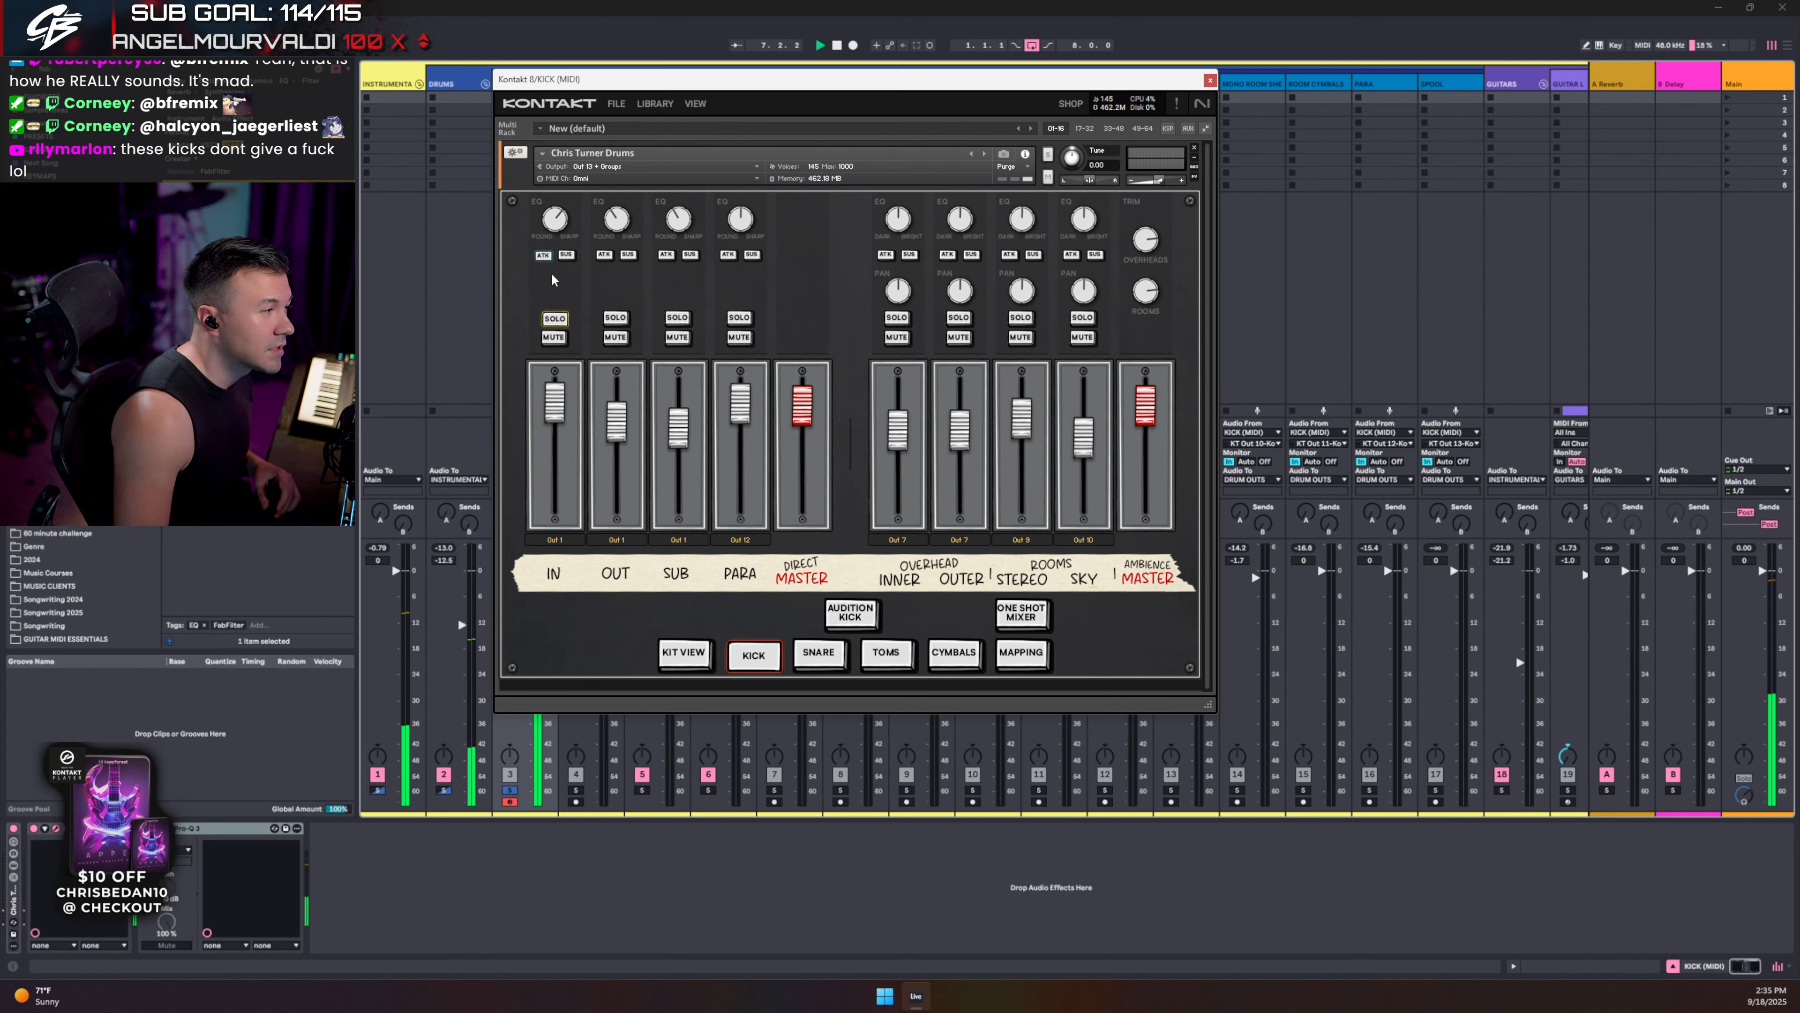
{"action": "left_click", "coordinate": [566, 255]}
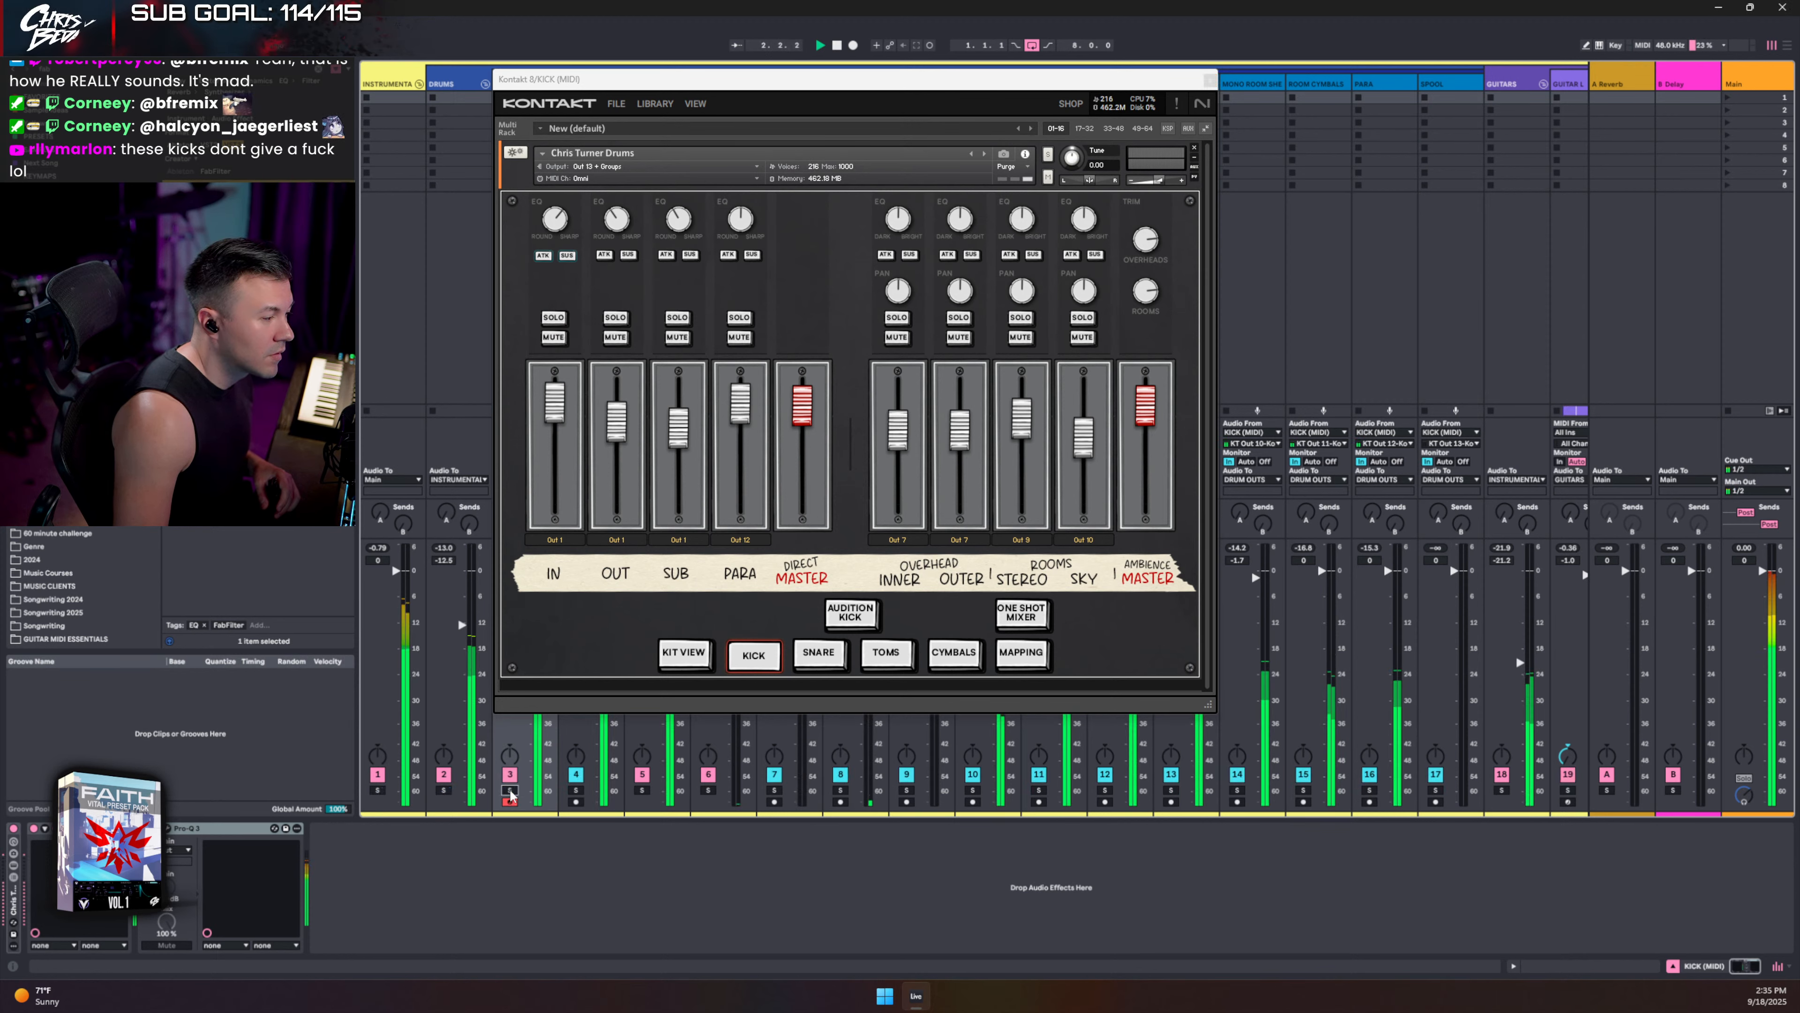
{"action": "left_click", "coordinate": [1209, 79]}
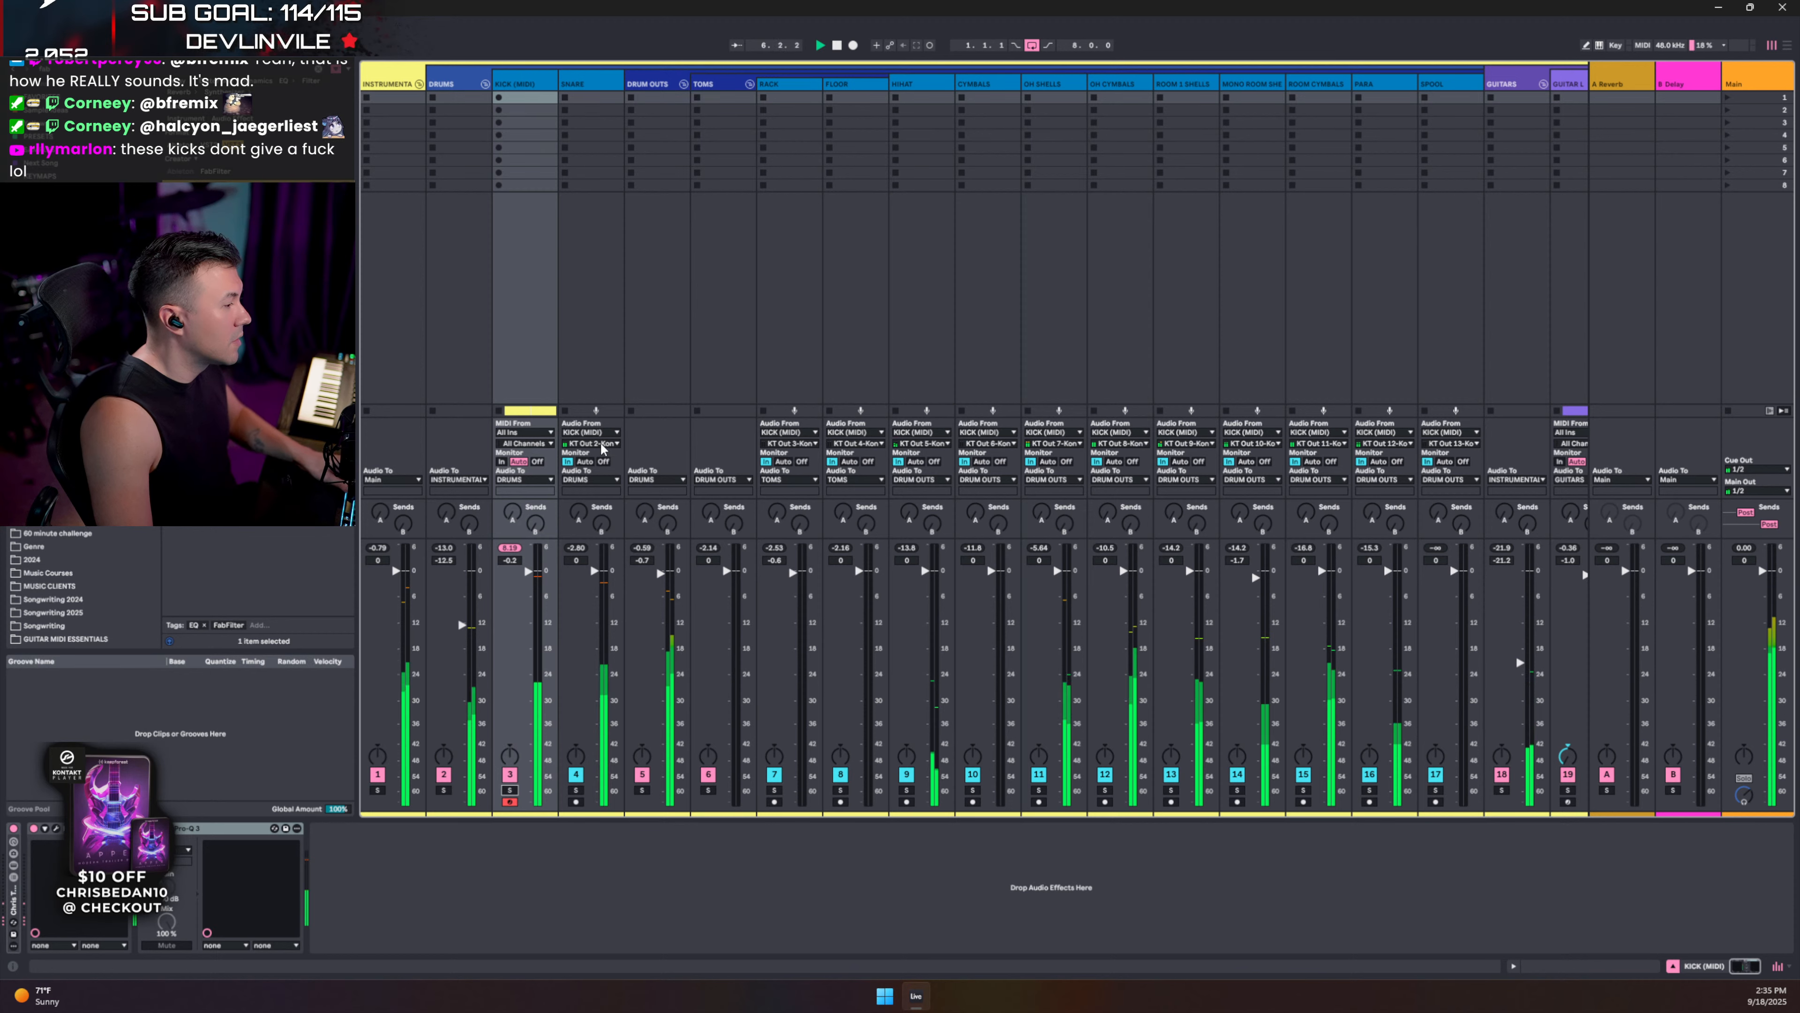
{"action": "scroll", "coordinate": [1346, 200], "scroll_direction": "right", "scroll_amount": 5}
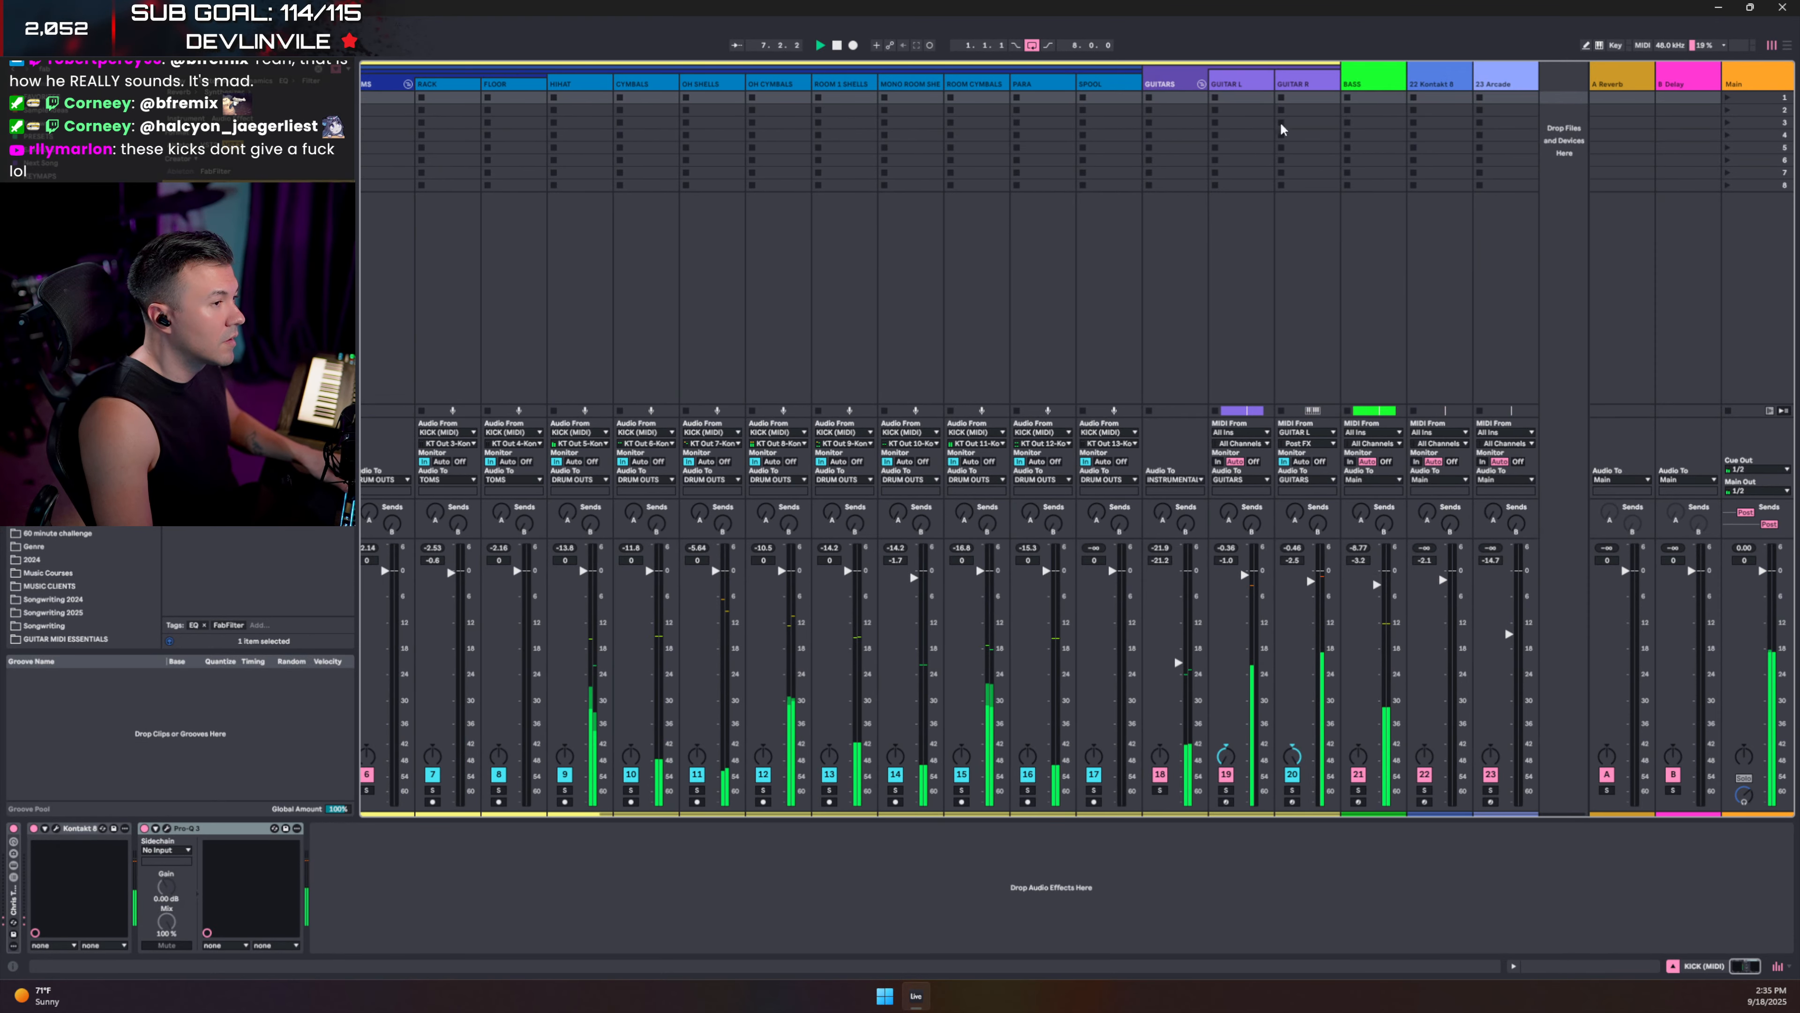
- Set the BASS track's second Glue Compressor sidechain source to SNARE and start playback
{"action": "left_click", "coordinate": [1356, 84]}
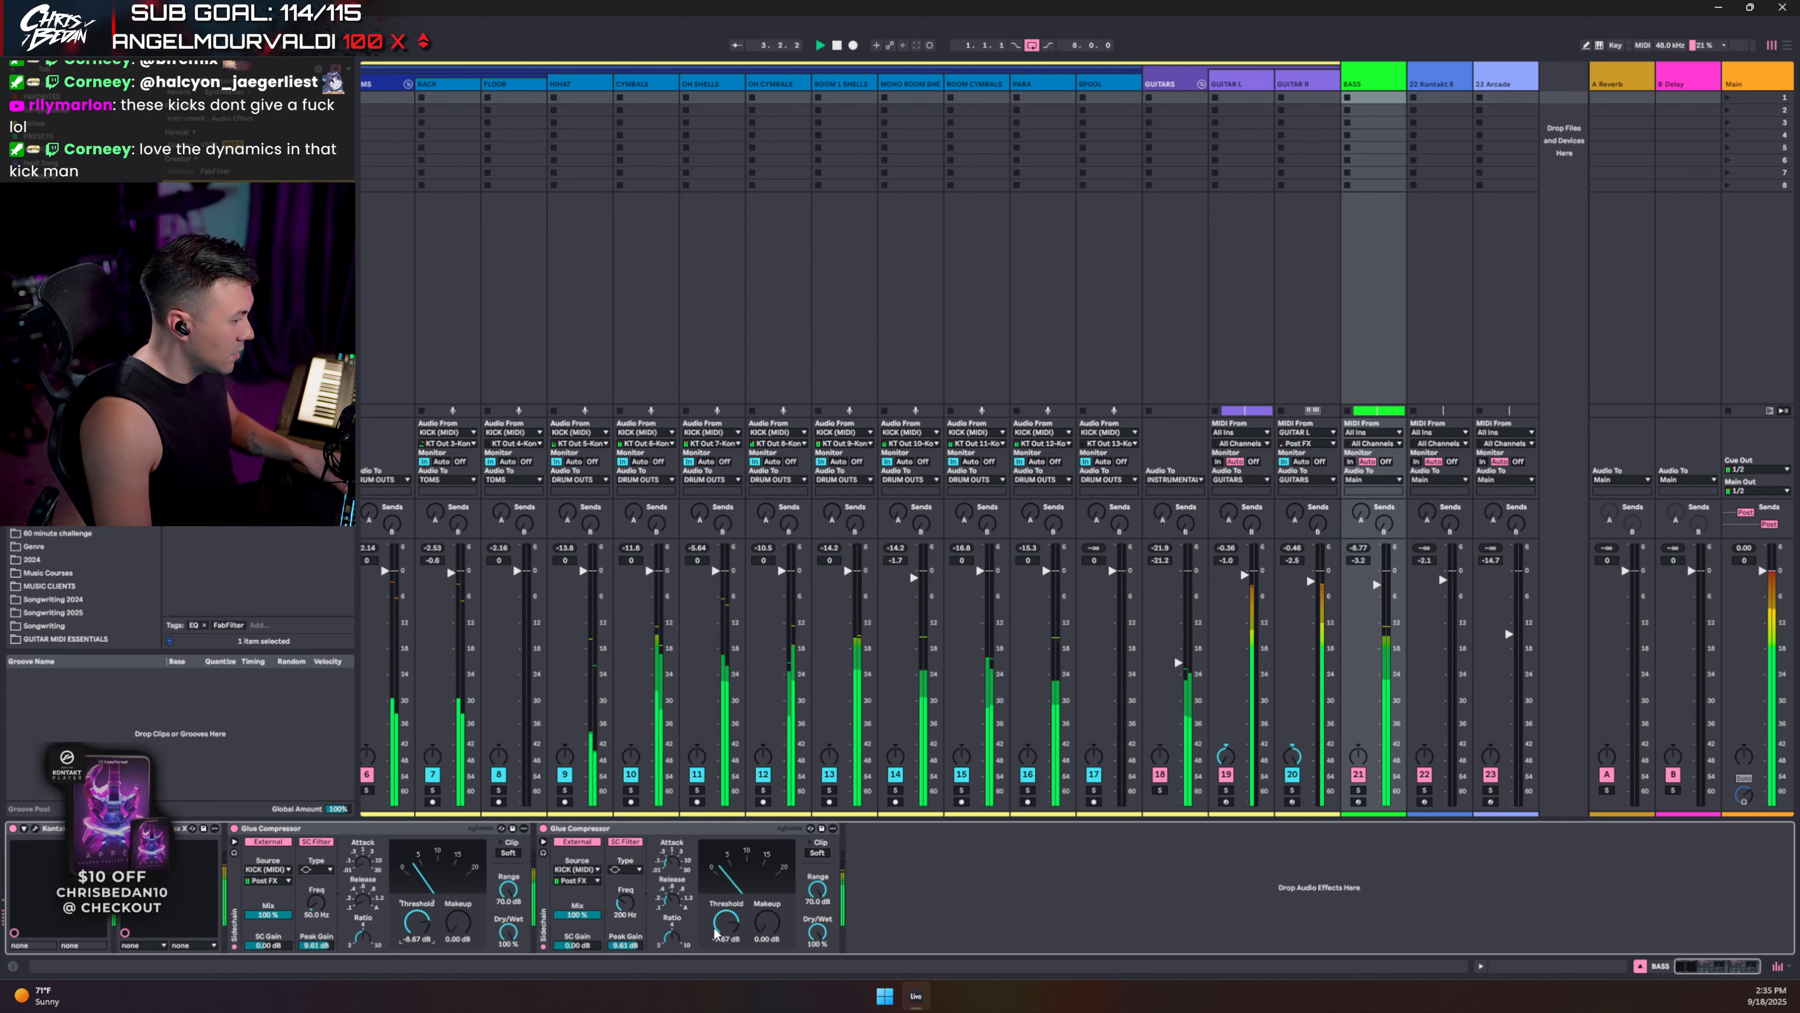
{"action": "left_click", "coordinate": [579, 870]}
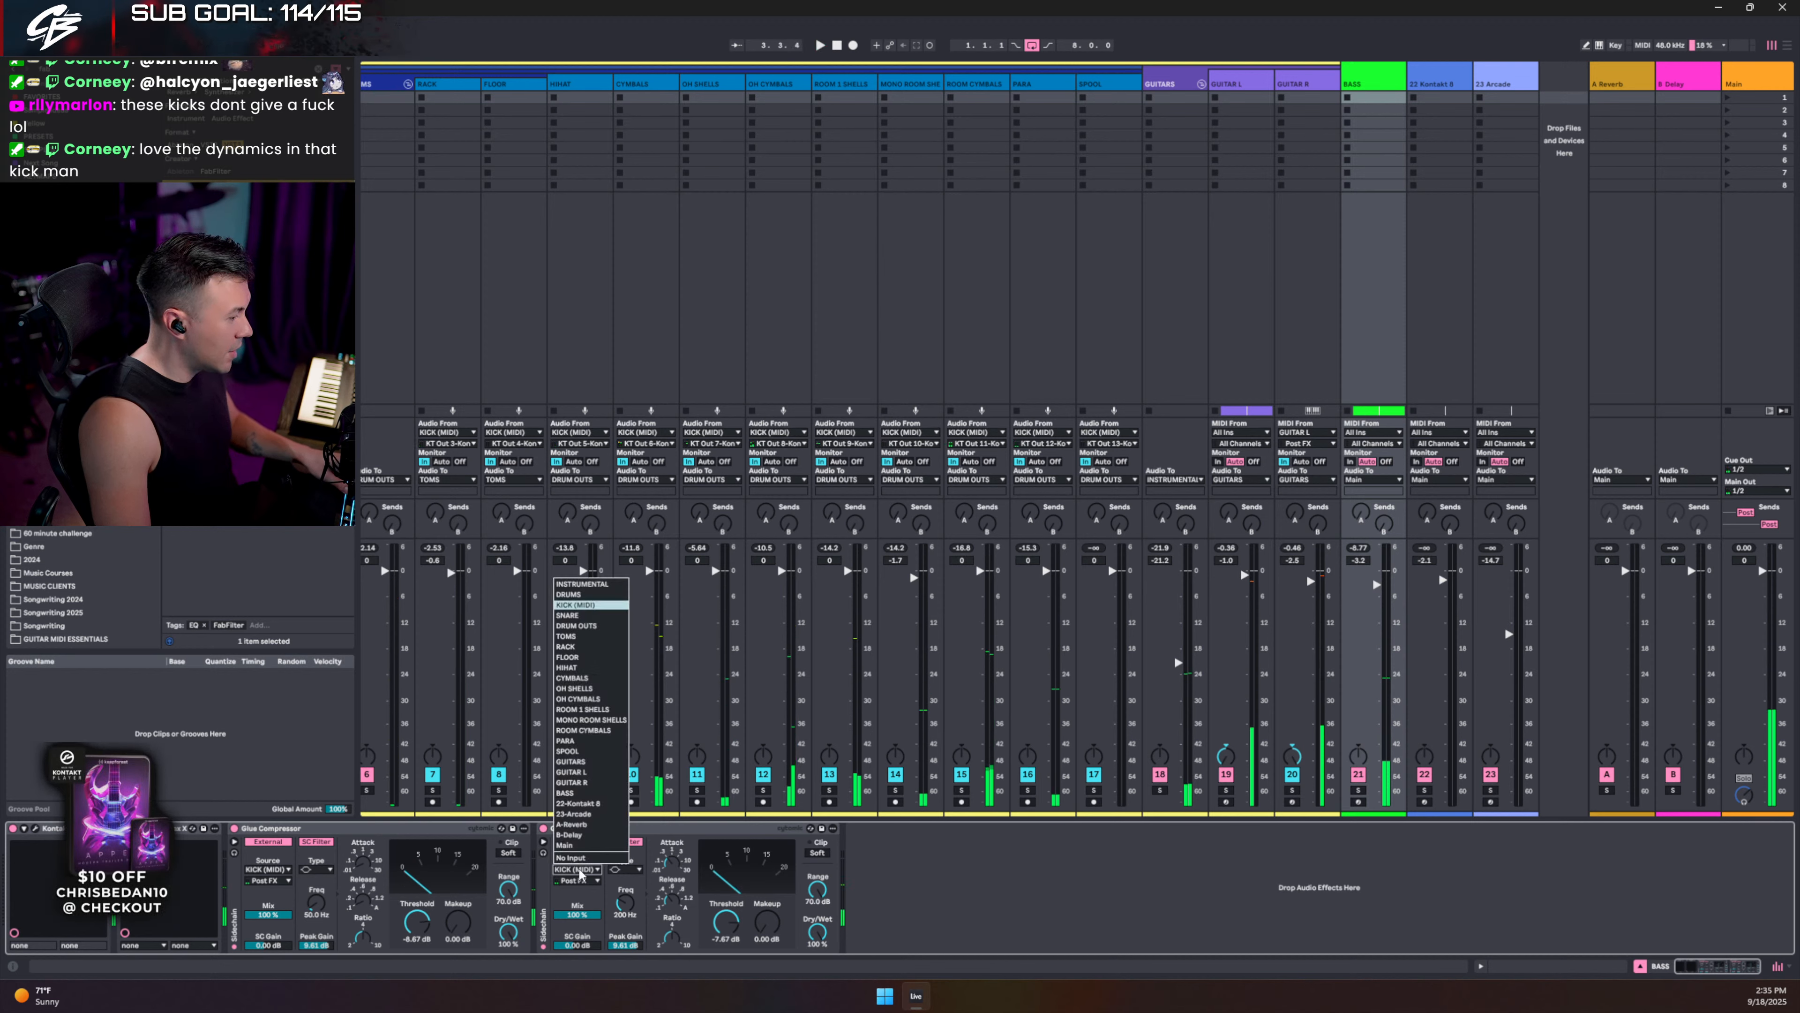
{"action": "left_click", "coordinate": [570, 615]}
{"action": "key", "text": "space"}
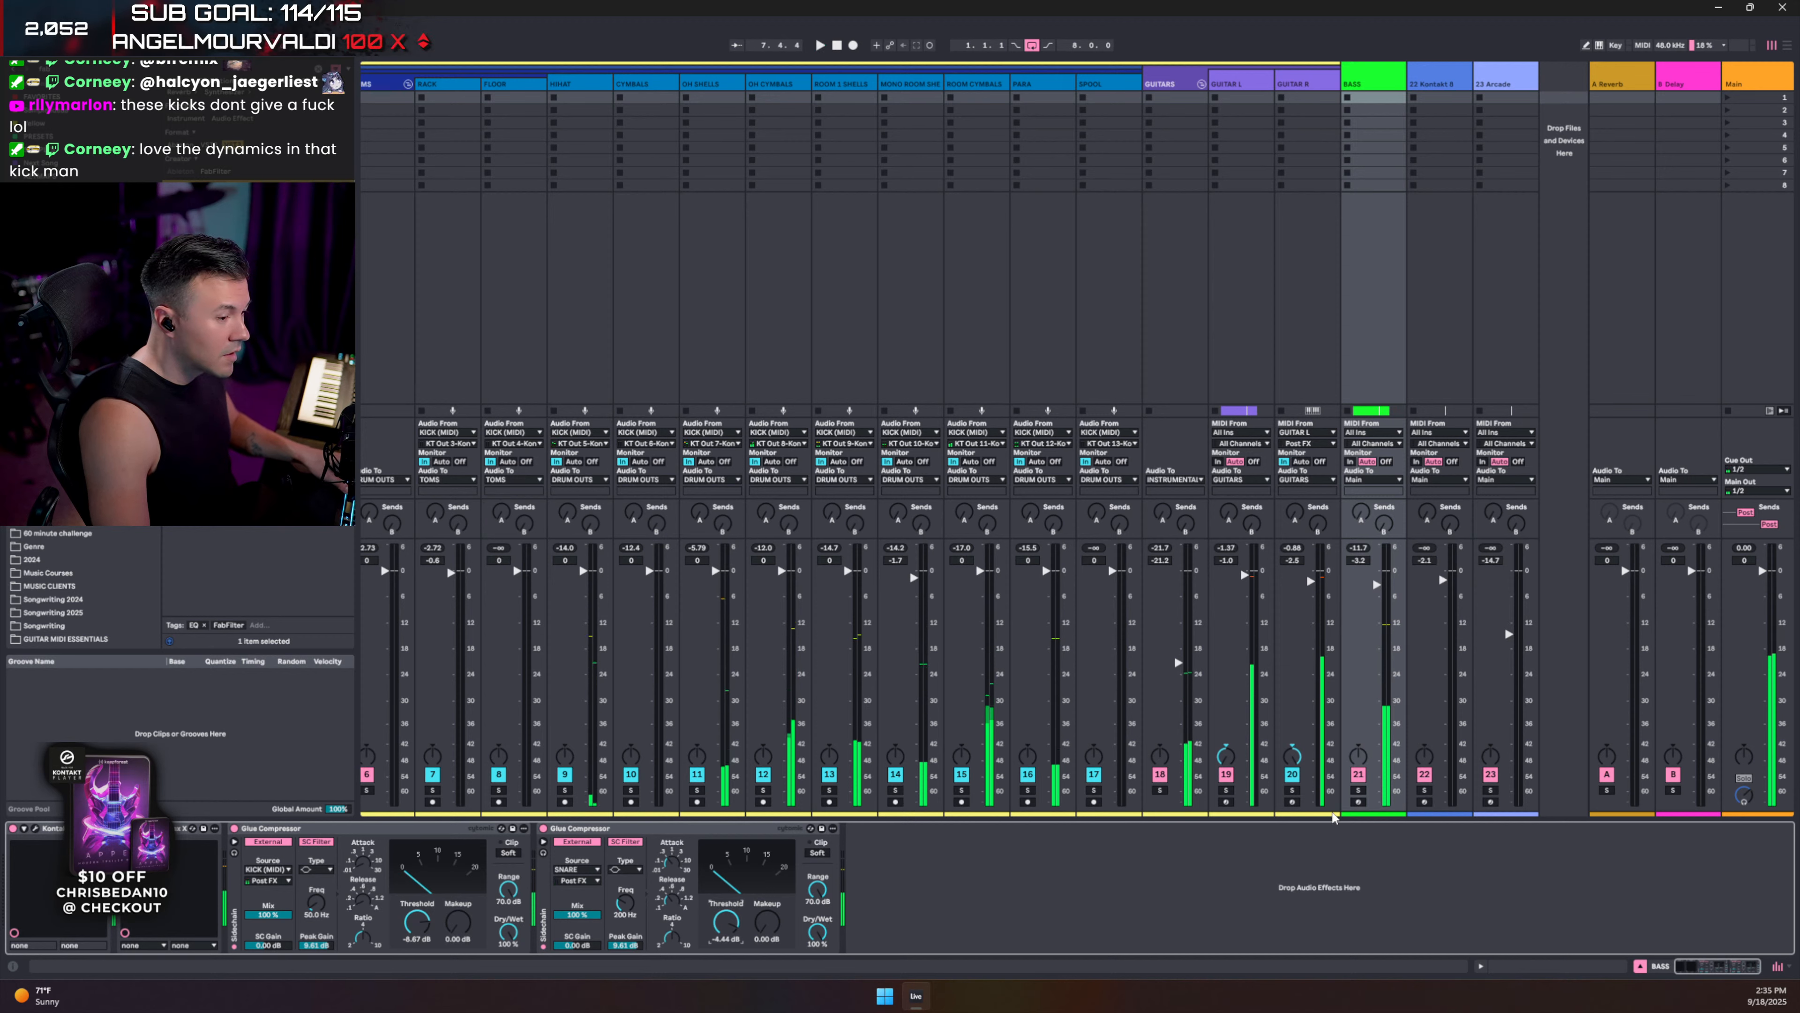
- Set the BASS fader to -1.5 dB while soloed, then unsolo it
{"action": "left_click", "coordinate": [1359, 791]}
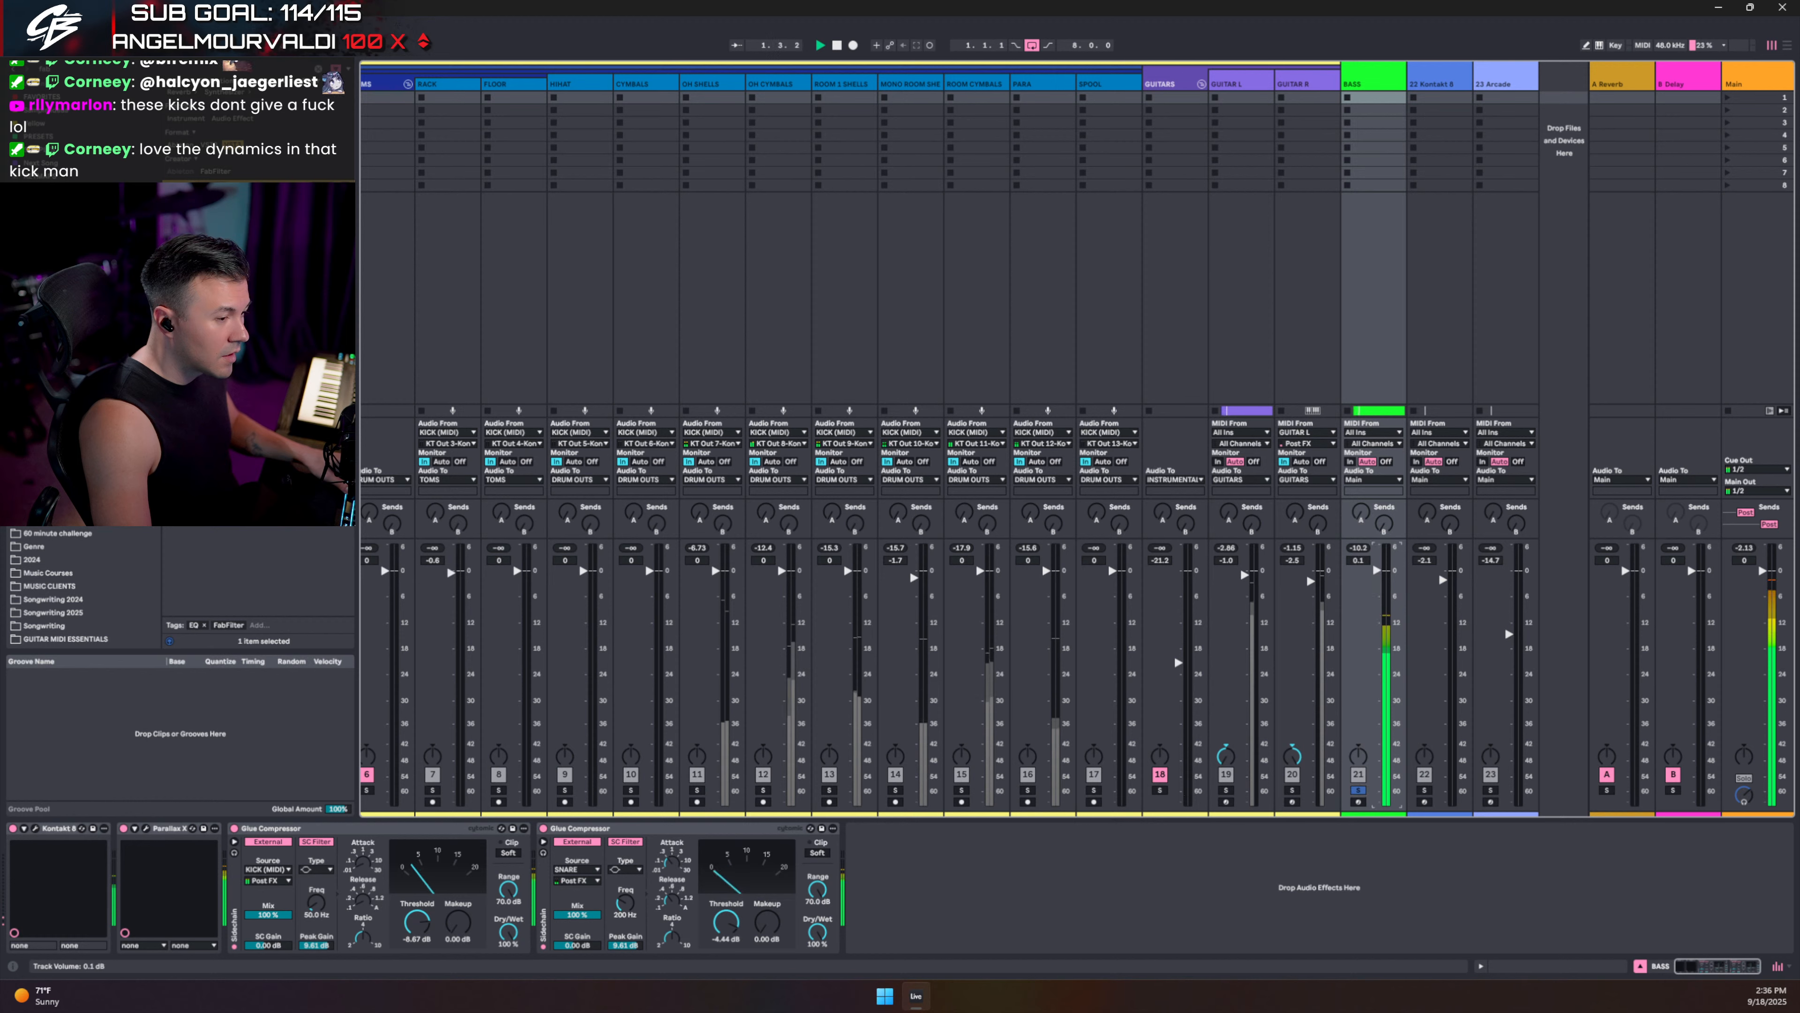
{"action": "left_click_drag", "start_coordinate": [1377, 570], "coordinate": [1376, 577]}
{"action": "left_click", "coordinate": [1358, 790]}
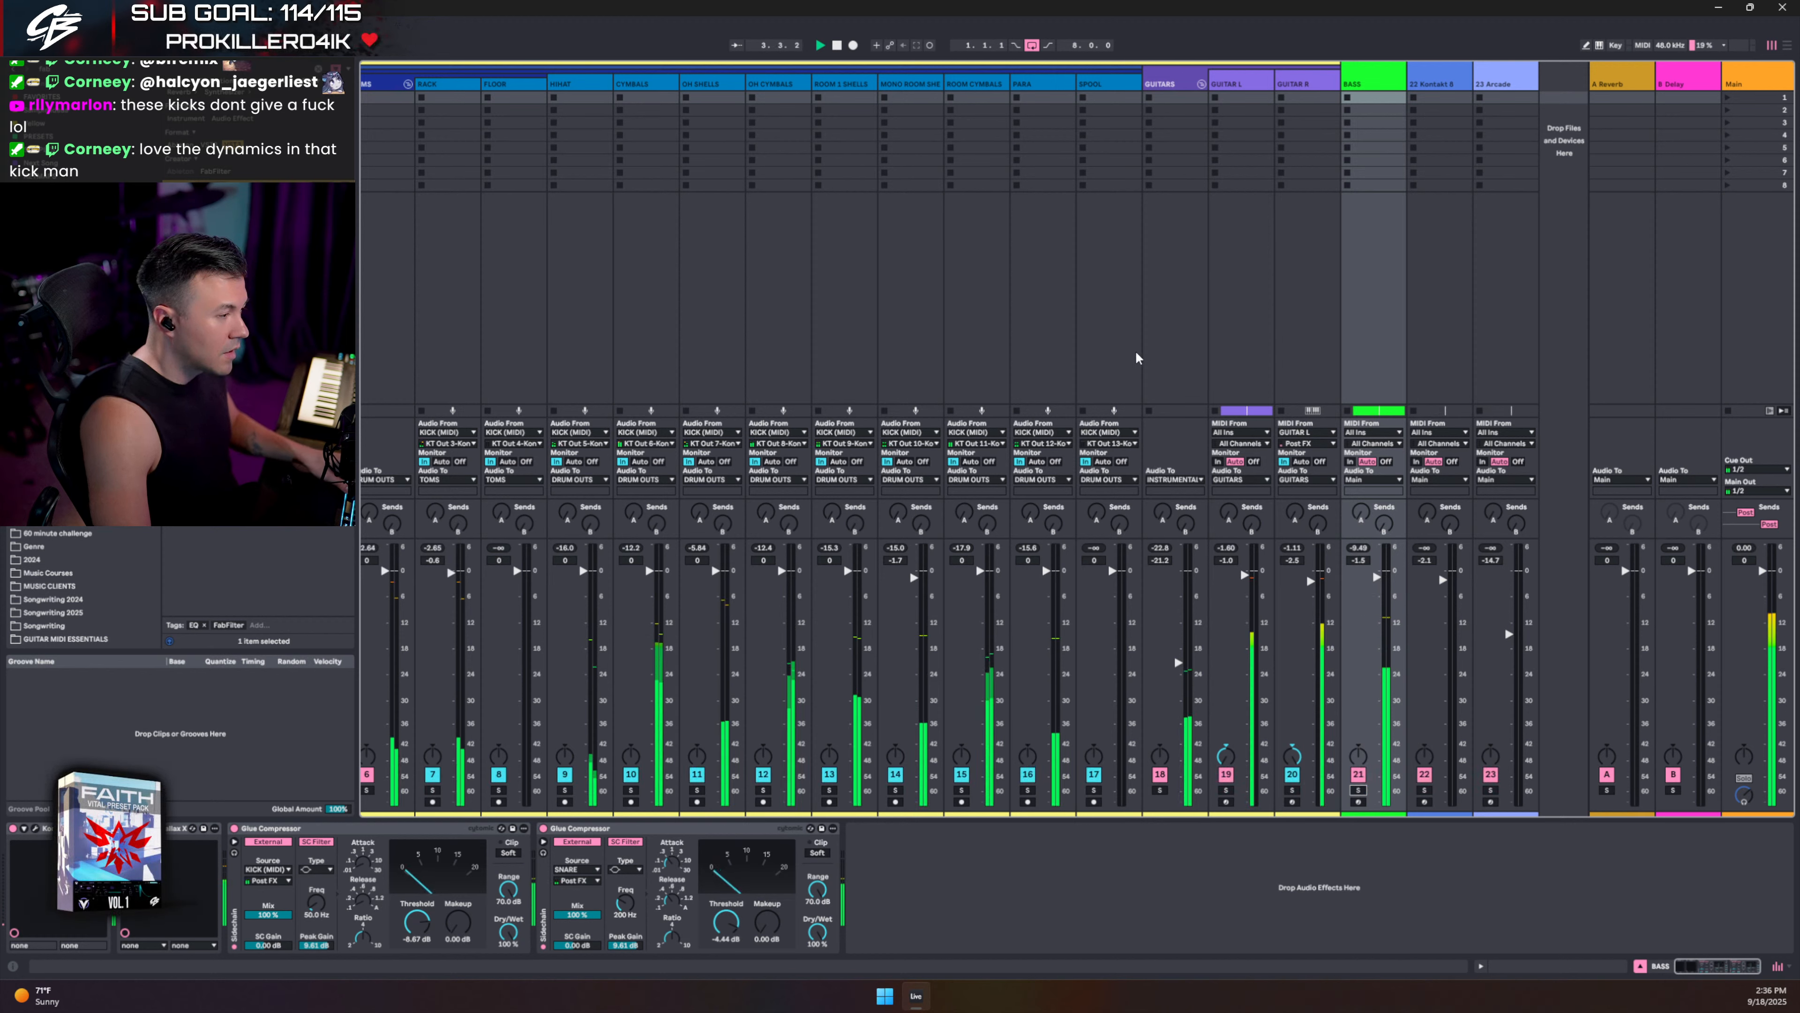
- In Arrangement view, fold the TOMS and DRUM OUTS groups and select the bass's KICK-keyed Glue Compressor
{"action": "key", "text": "Tab"}
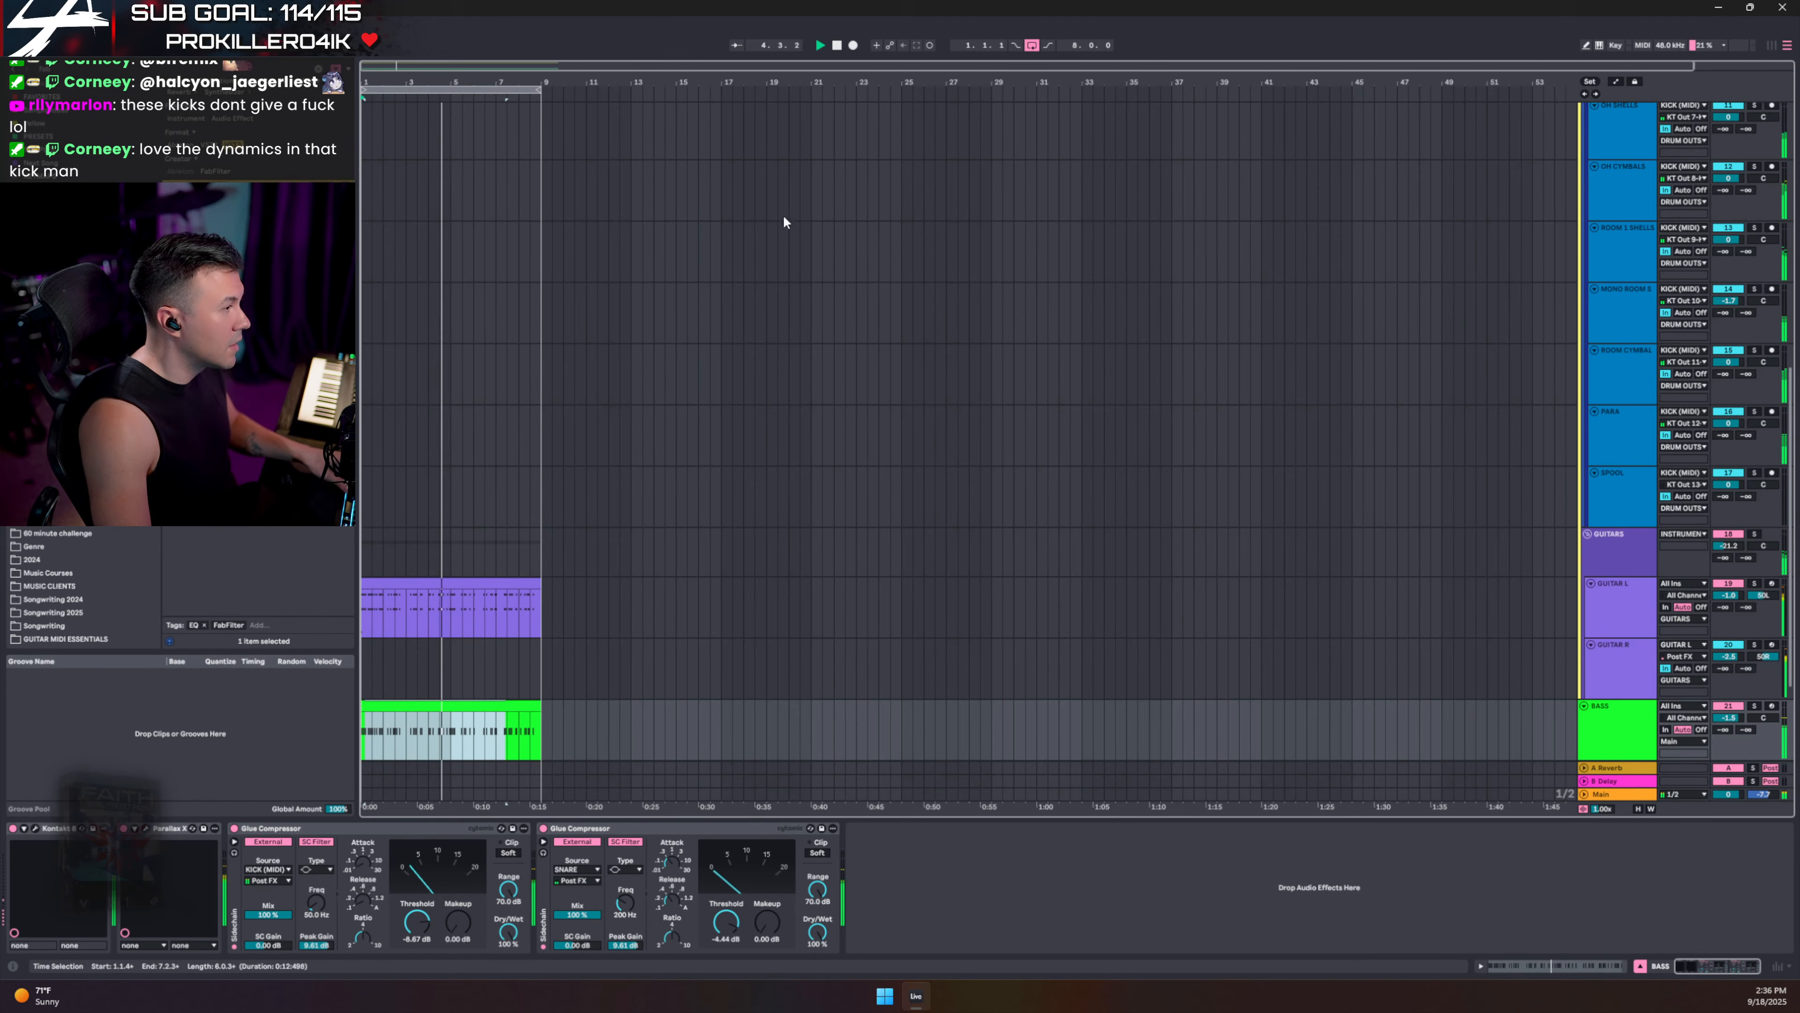
{"action": "scroll", "coordinate": [1632, 202], "scroll_direction": "up", "scroll_amount": 5}
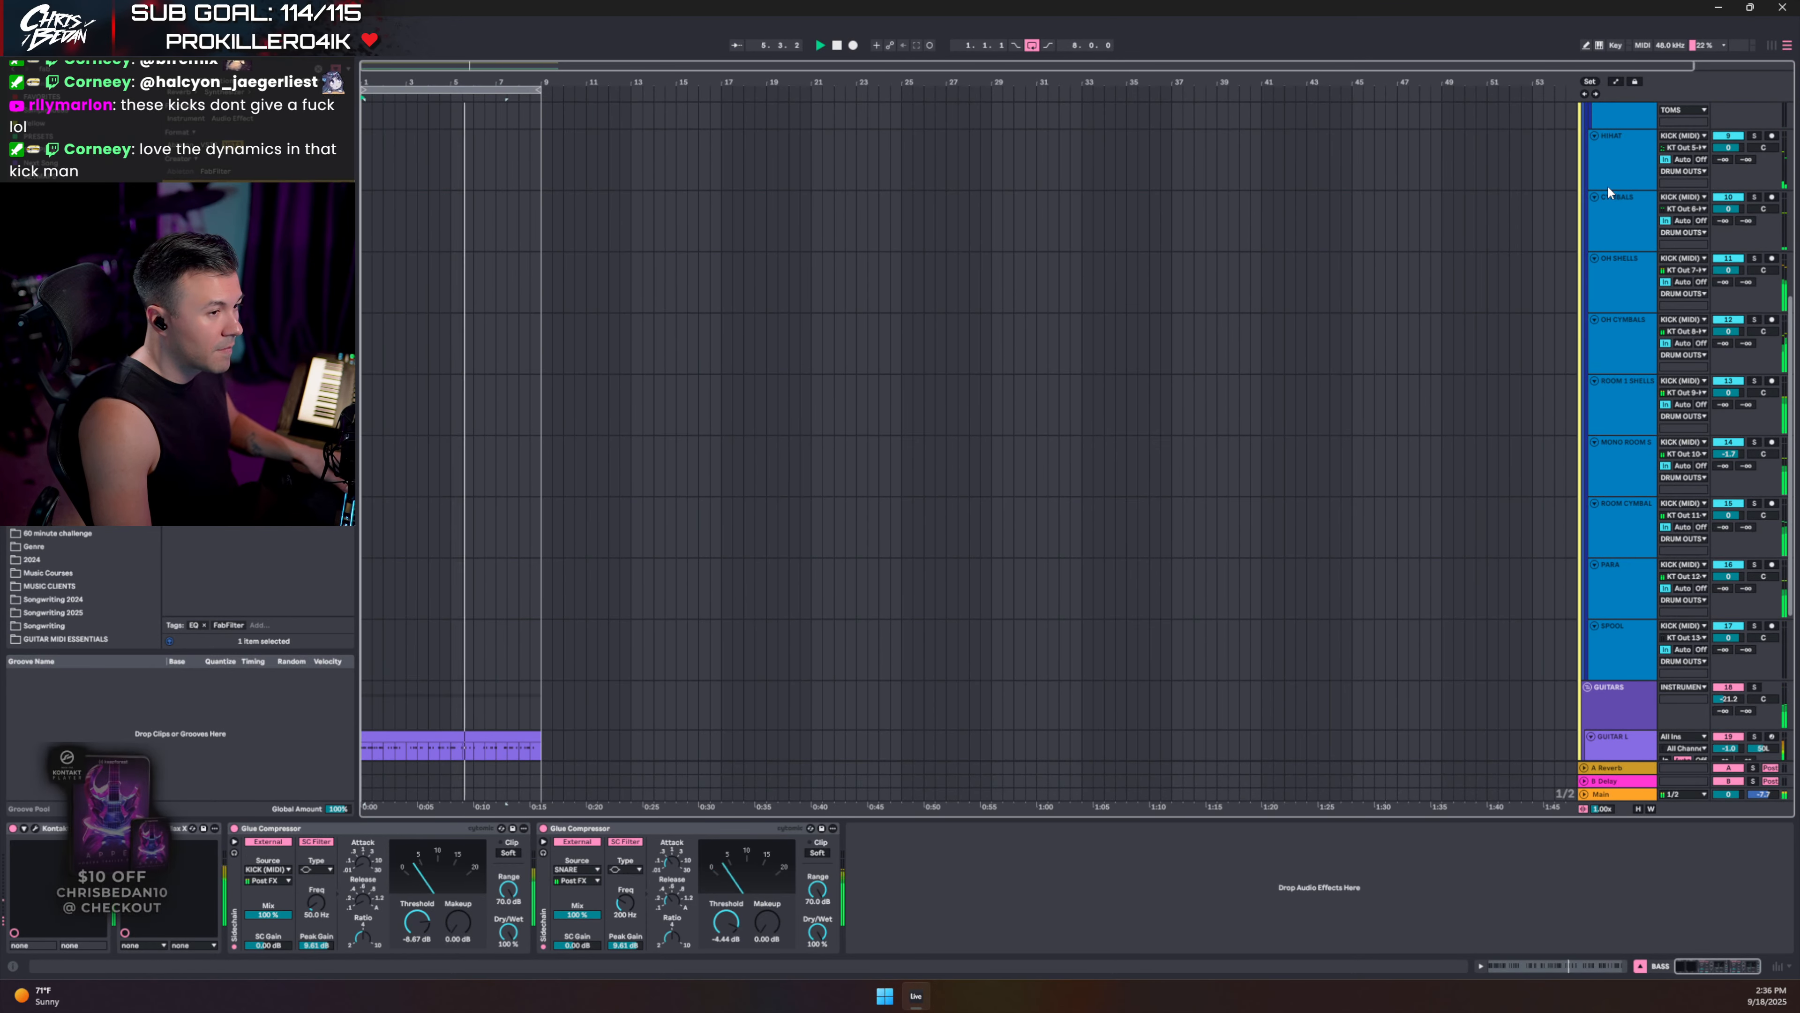
{"action": "left_click", "coordinate": [1594, 131]}
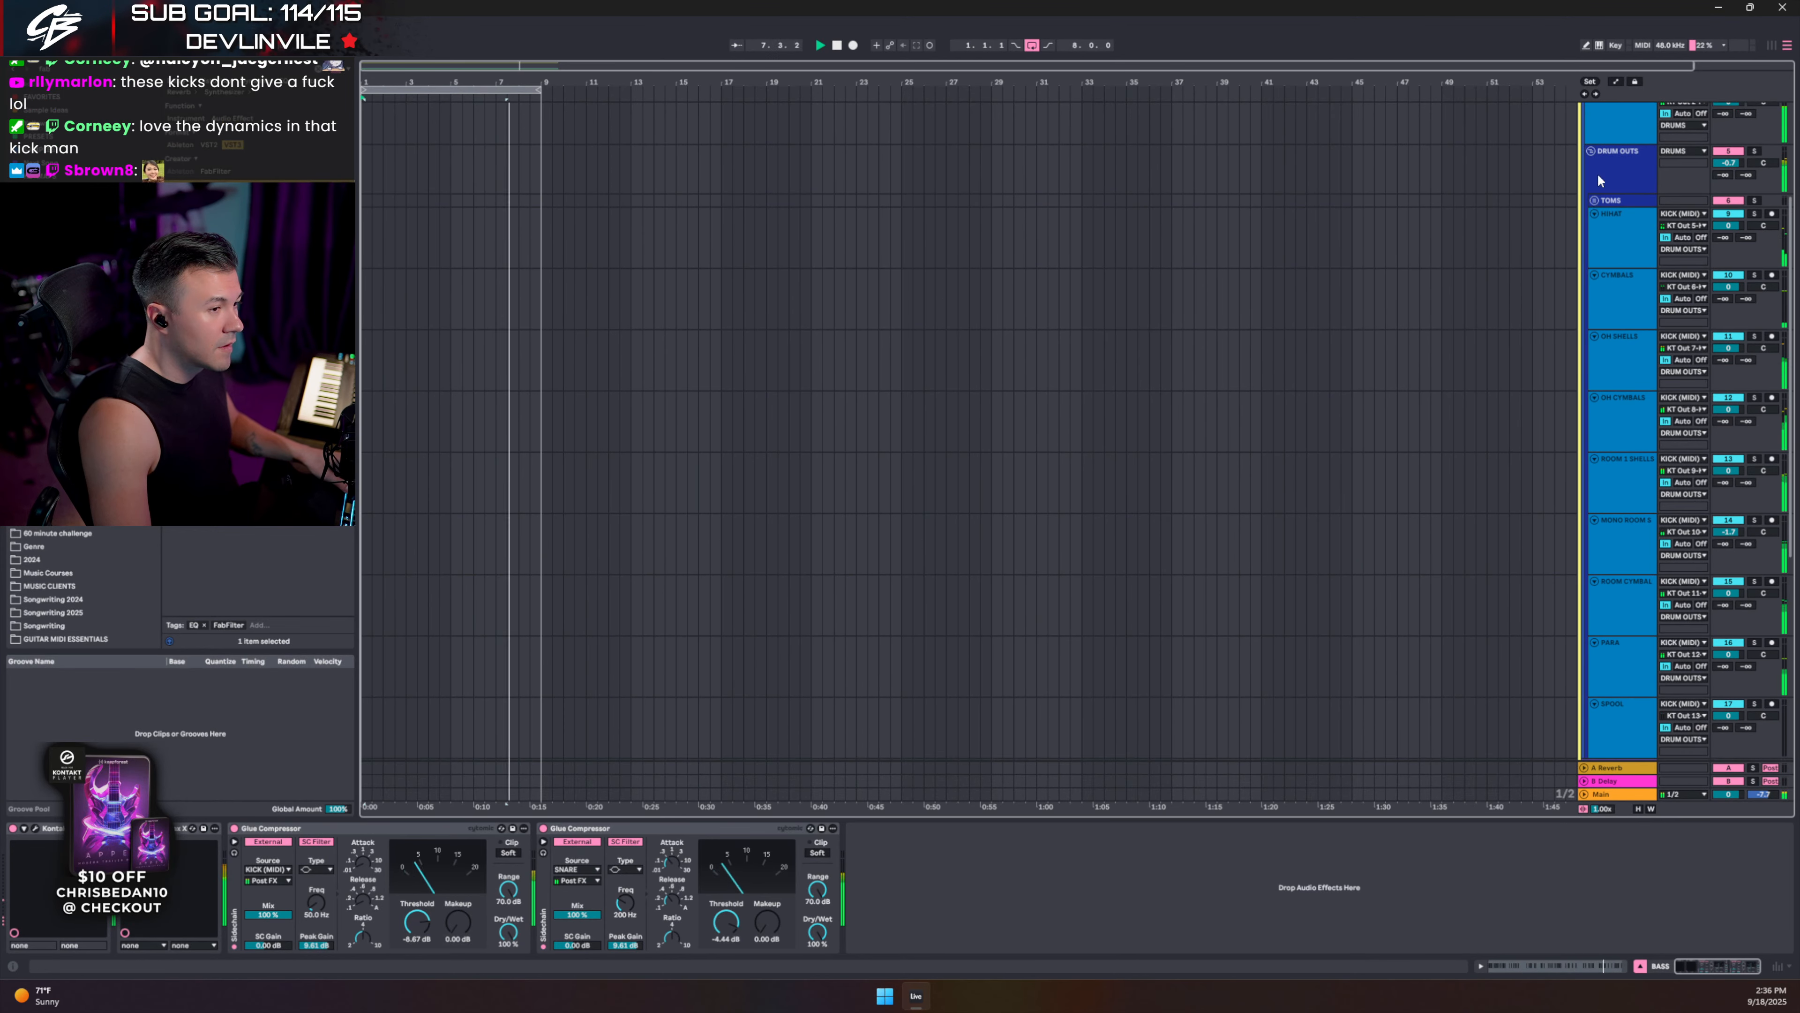
{"action": "left_click", "coordinate": [1592, 149]}
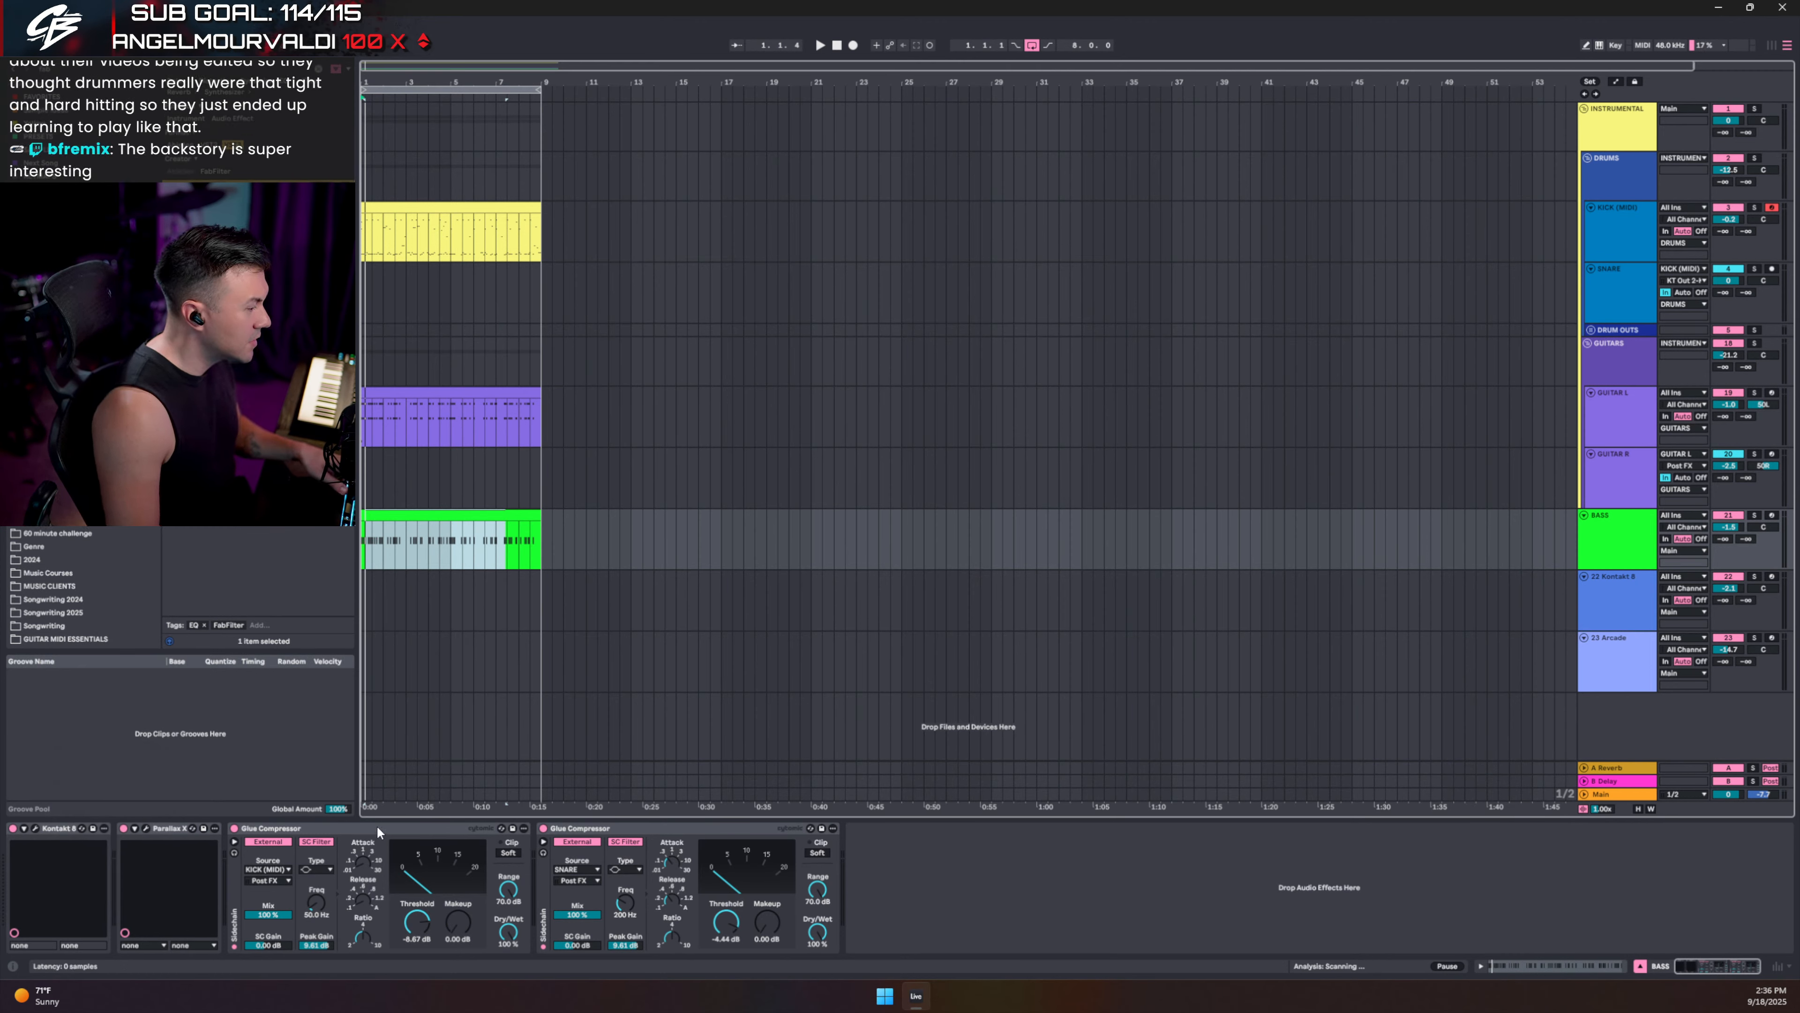
{"action": "left_click", "coordinate": [362, 829]}
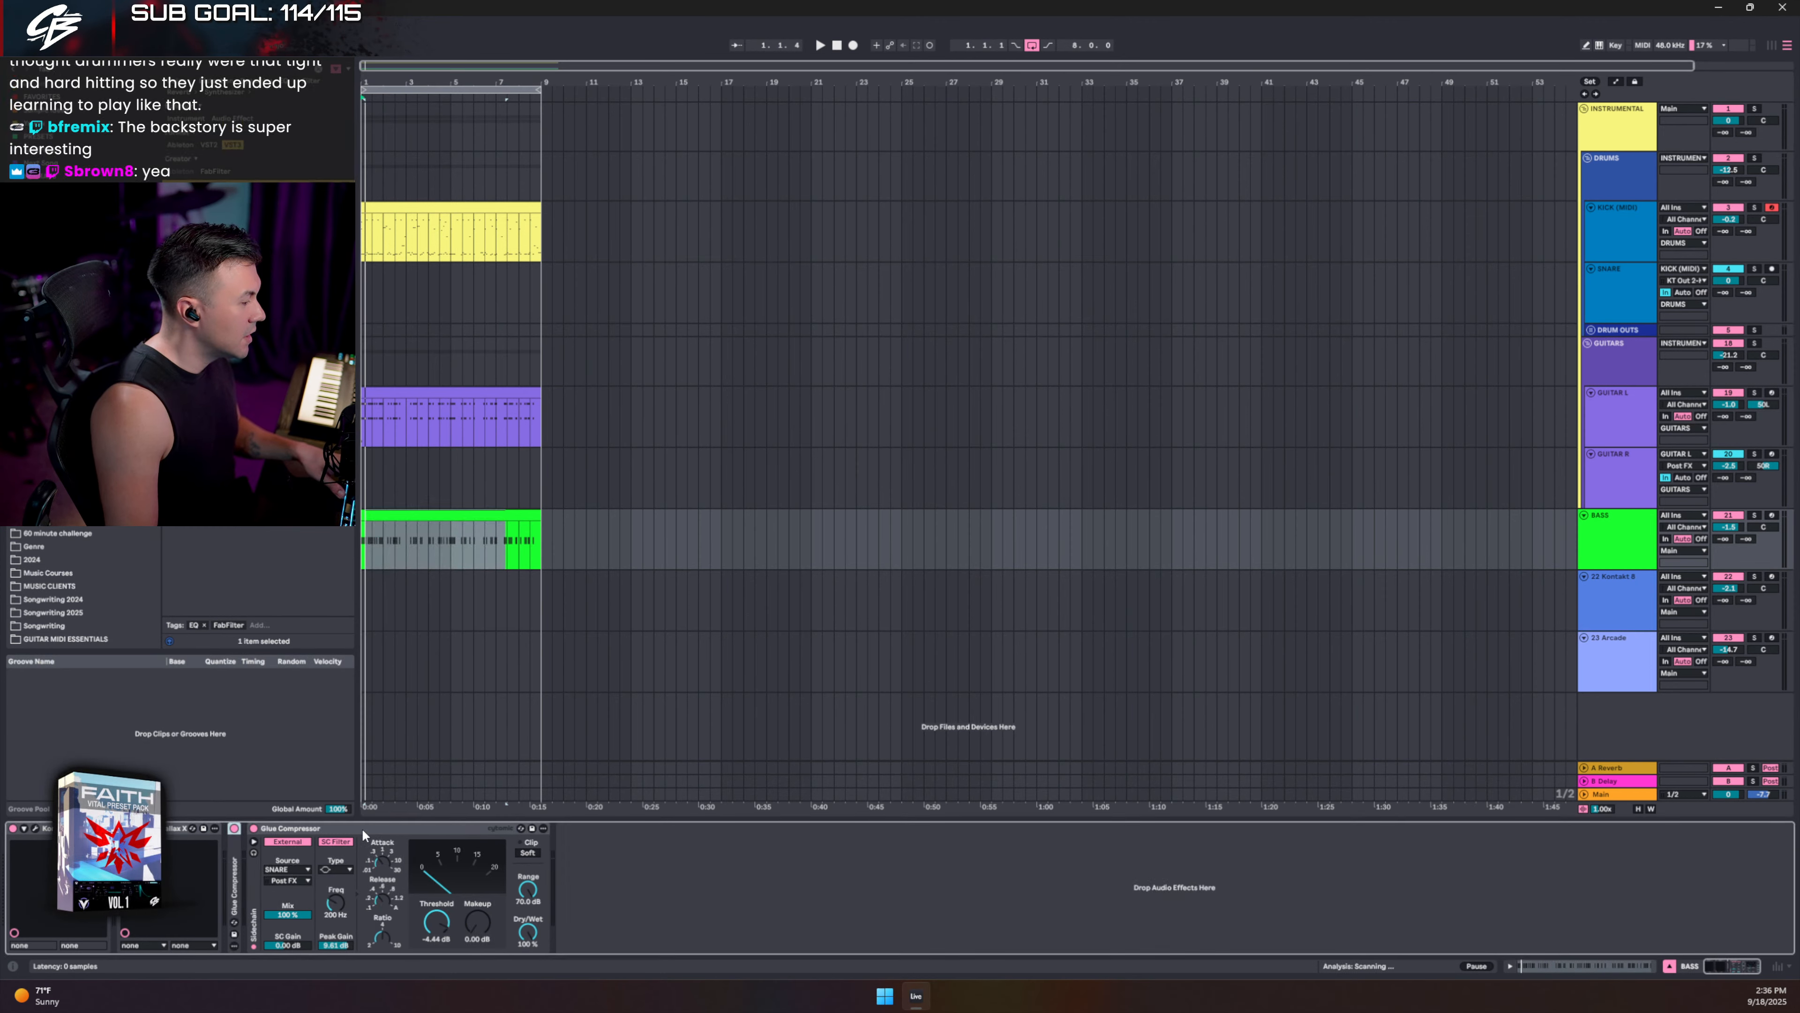
- Delete the KICK-sidechained compressor, collapse the SNARE compressor, and zoom in on the opening bars
{"action": "key", "text": "Delete"}
{"action": "double_click", "coordinate": [367, 827]}
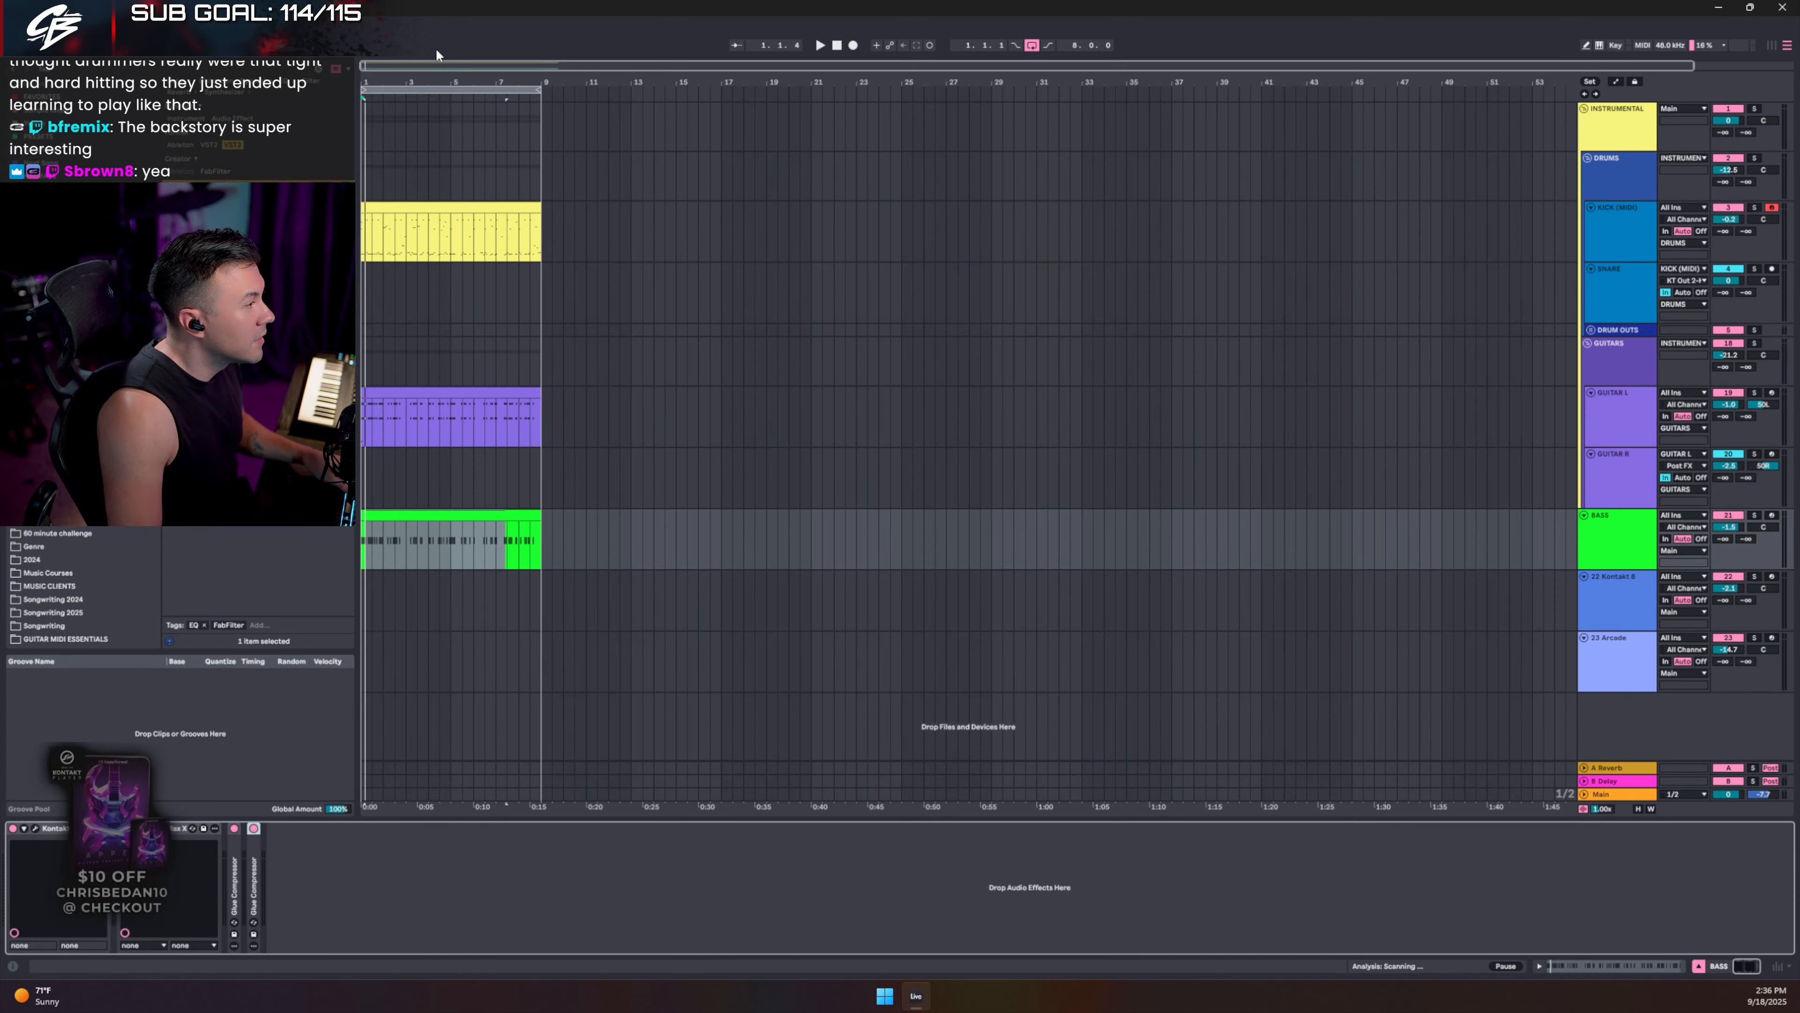
{"action": "left_click", "coordinate": [234, 145]}
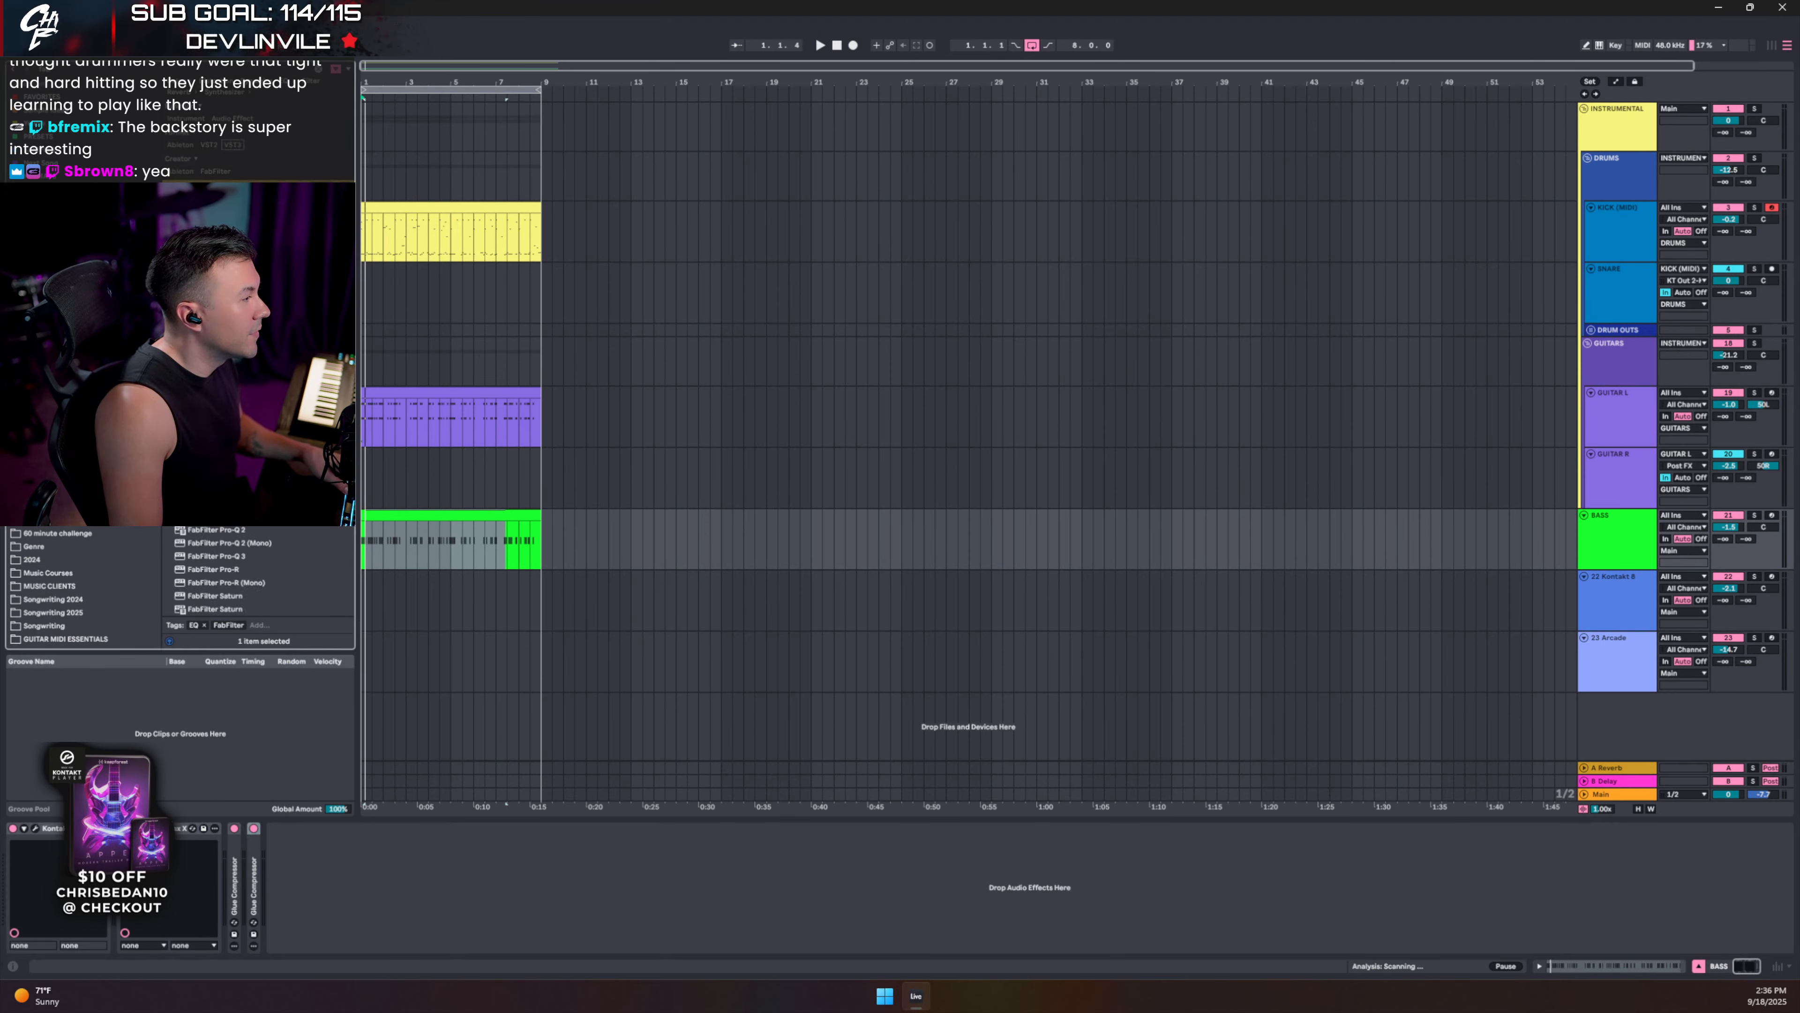
{"action": "left_click_drag", "start_coordinate": [412, 65], "coordinate": [687, 229]}
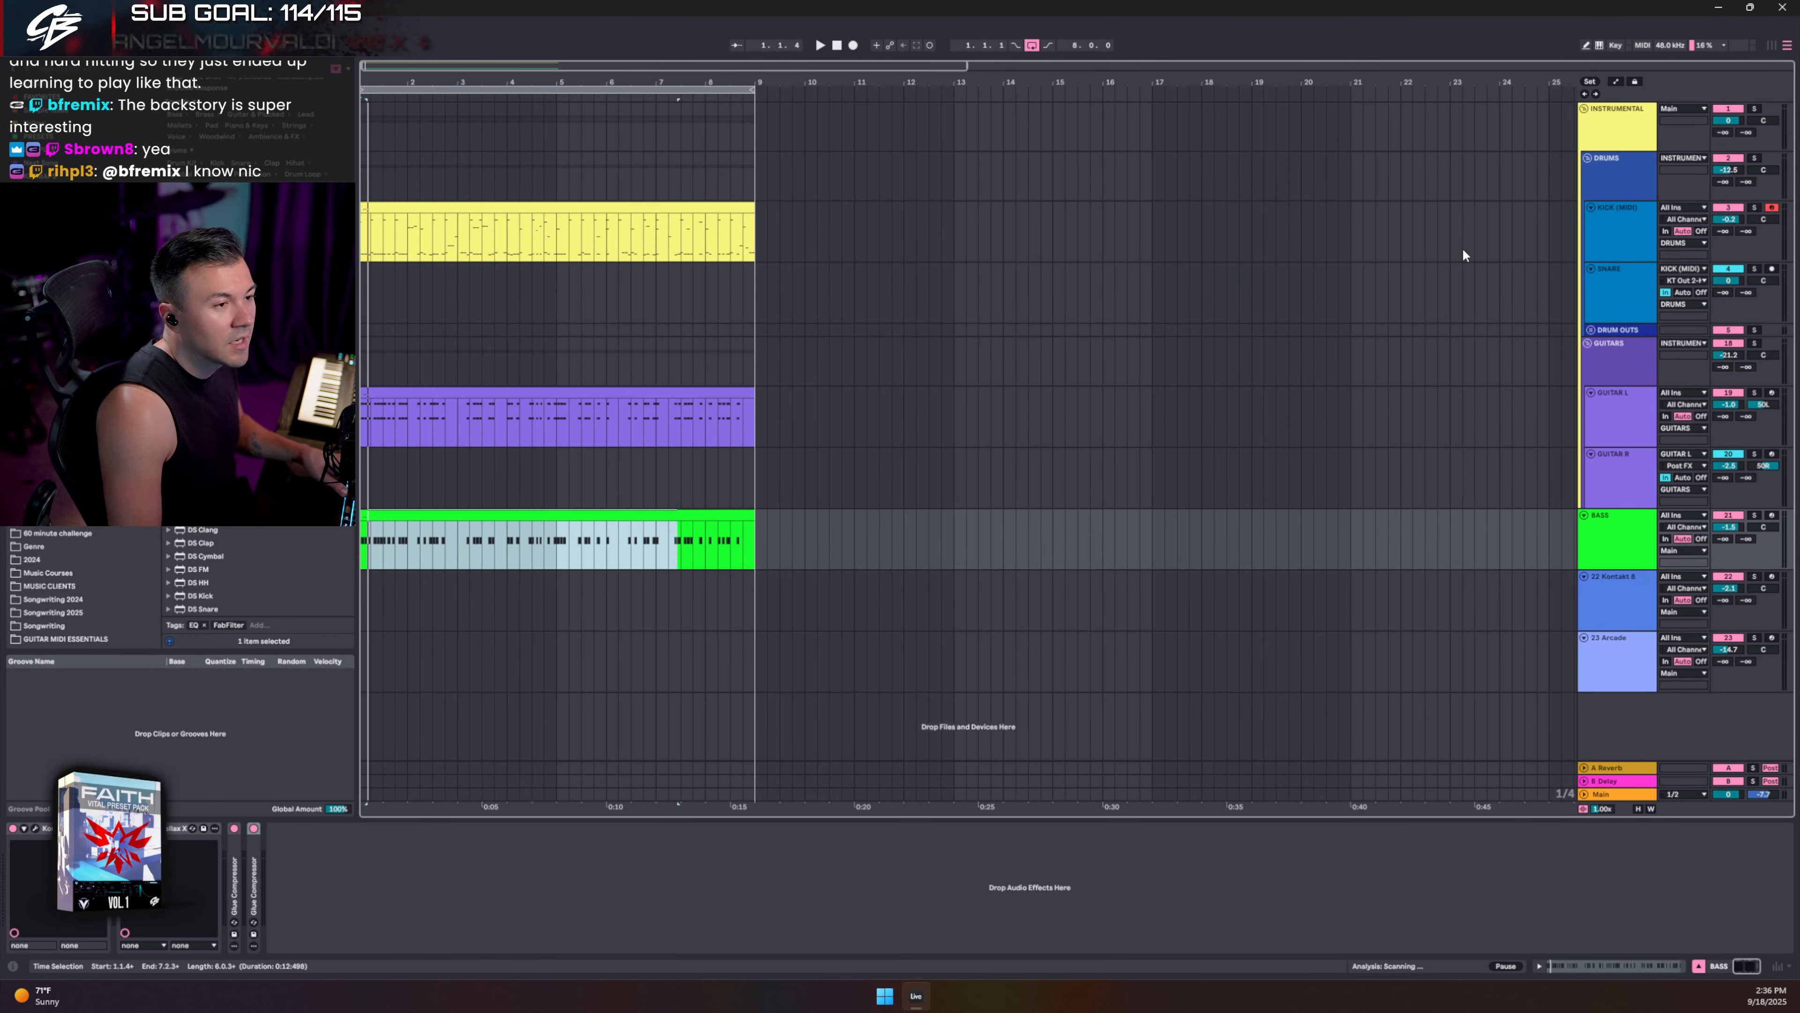
- Give the kick clip the KICK track's blue colour, play from 1.1.1, and solo BASS
{"action": "right_click", "coordinate": [1624, 242]}
{"action": "left_click", "coordinate": [1674, 557]}
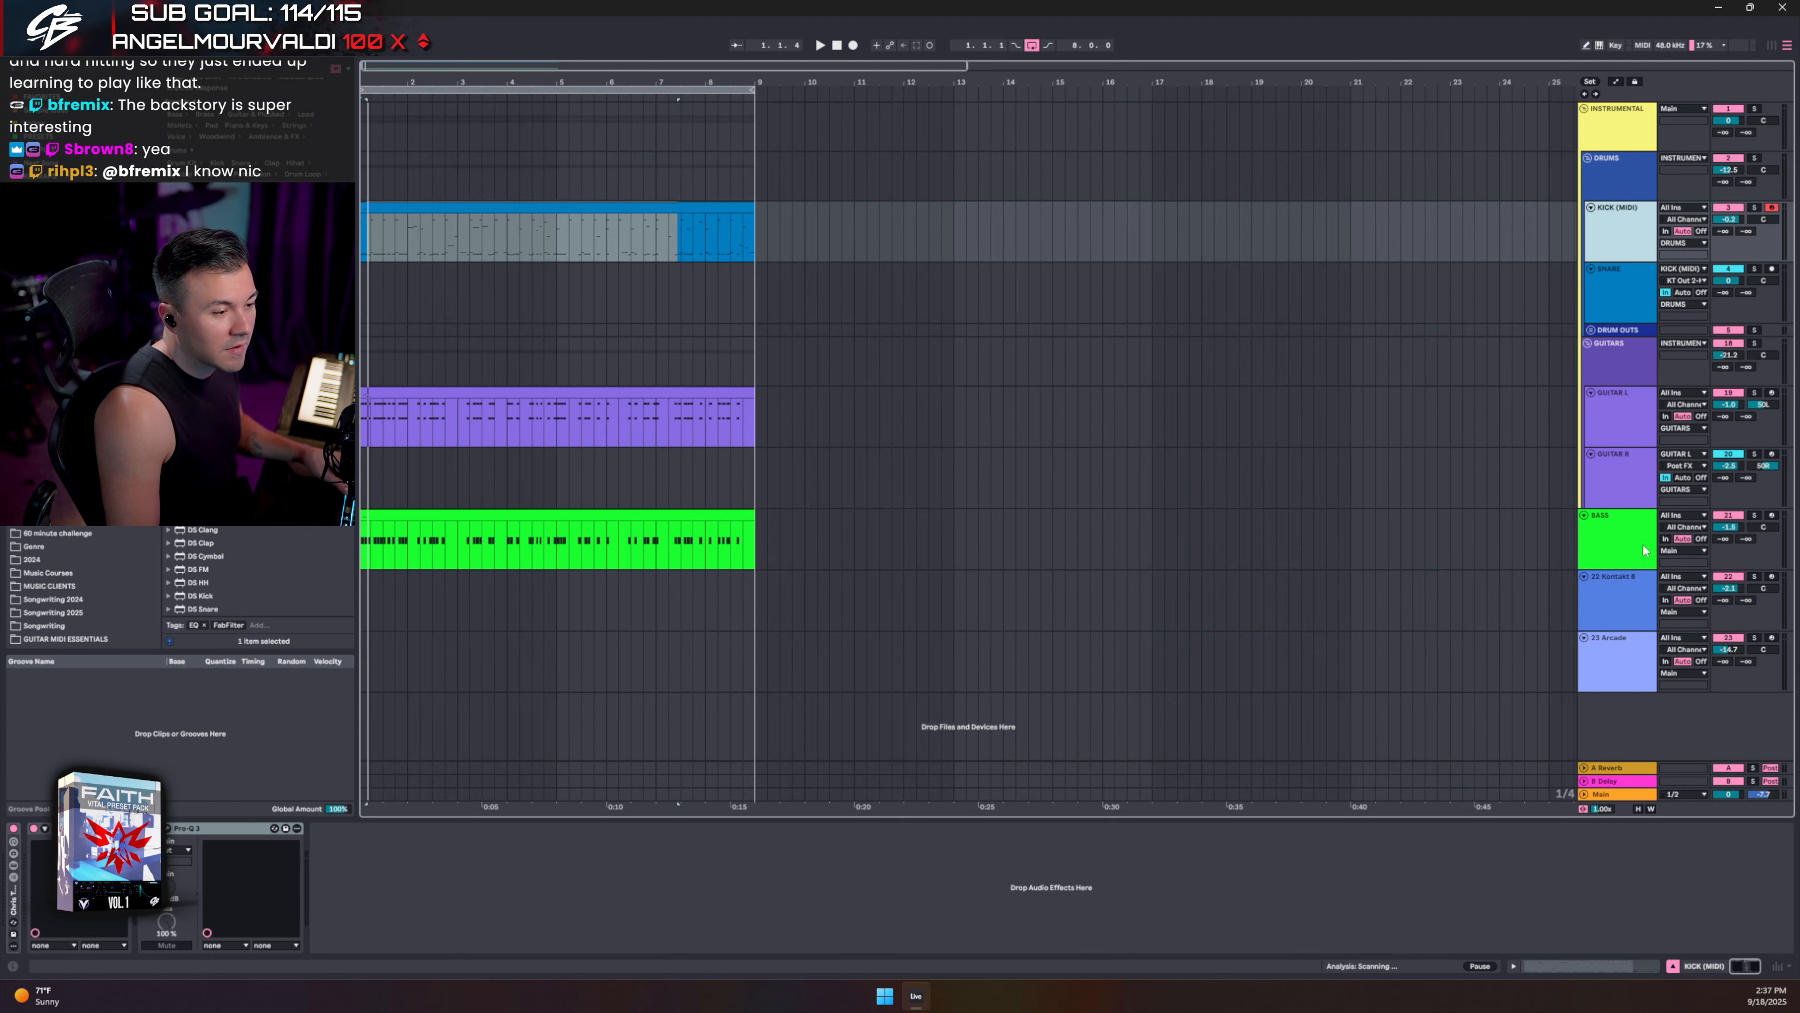
{"action": "left_click", "coordinate": [362, 231]}
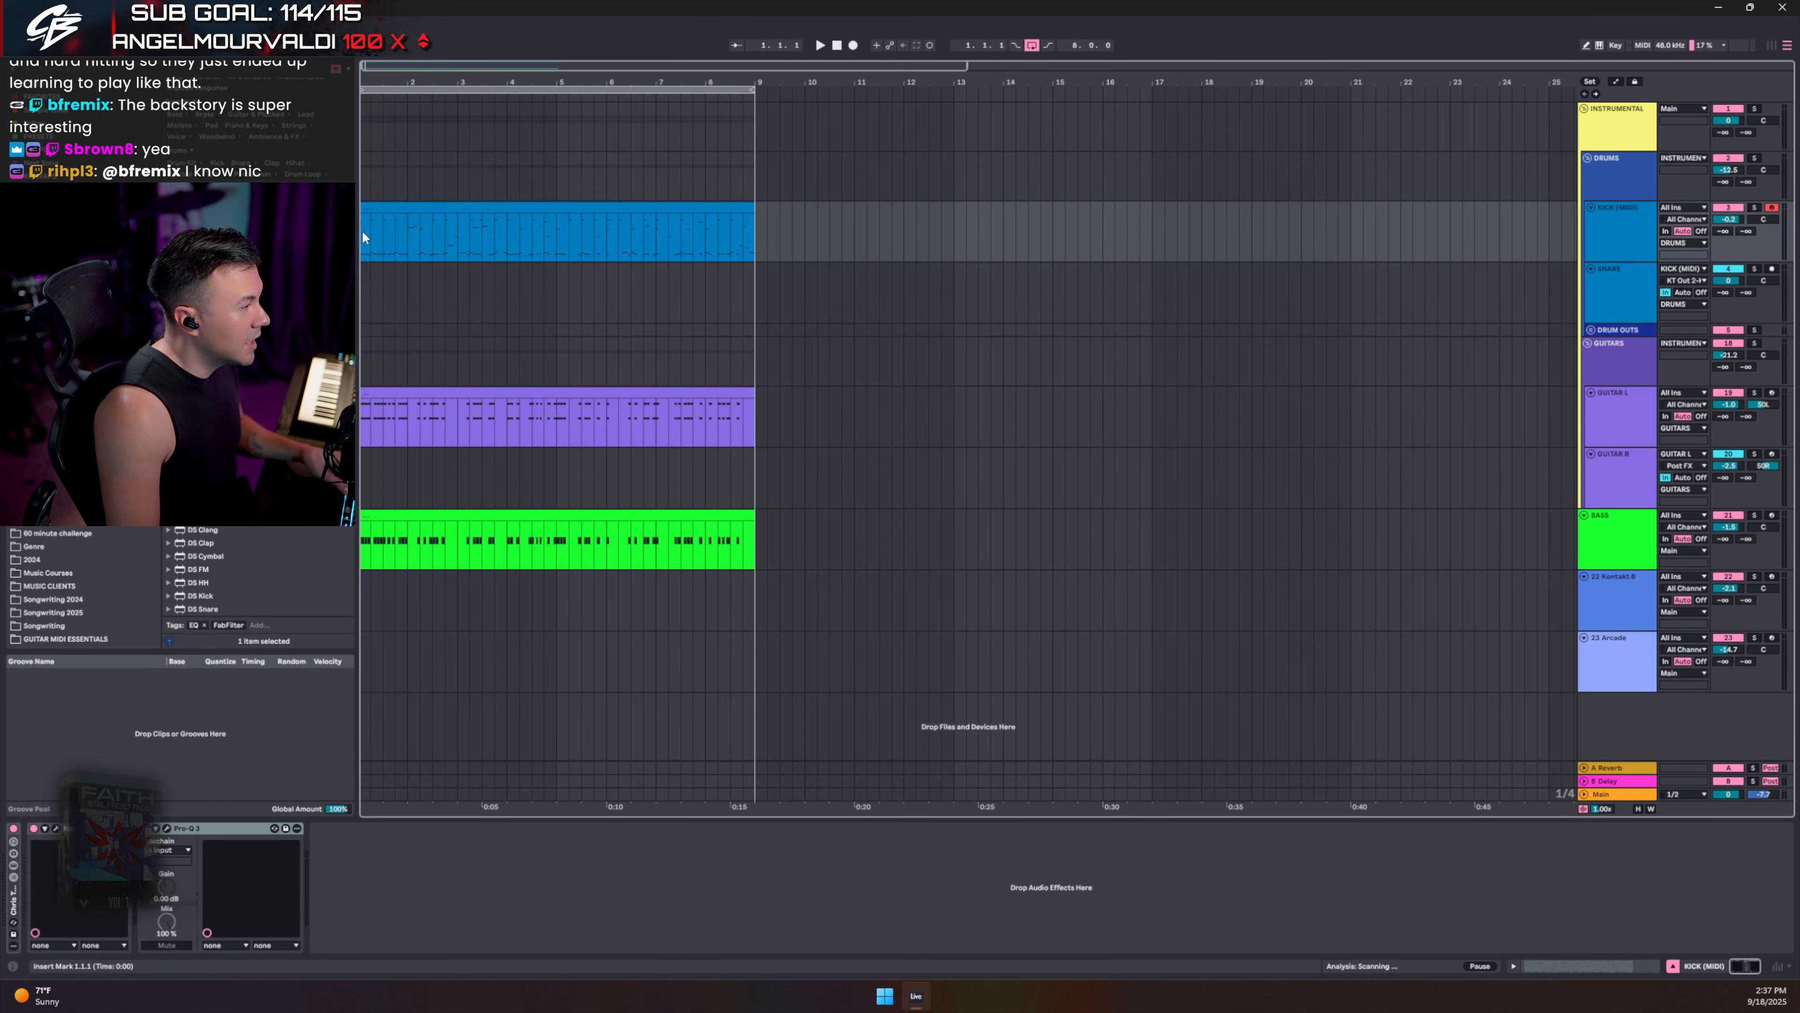
{"action": "key", "text": "space"}
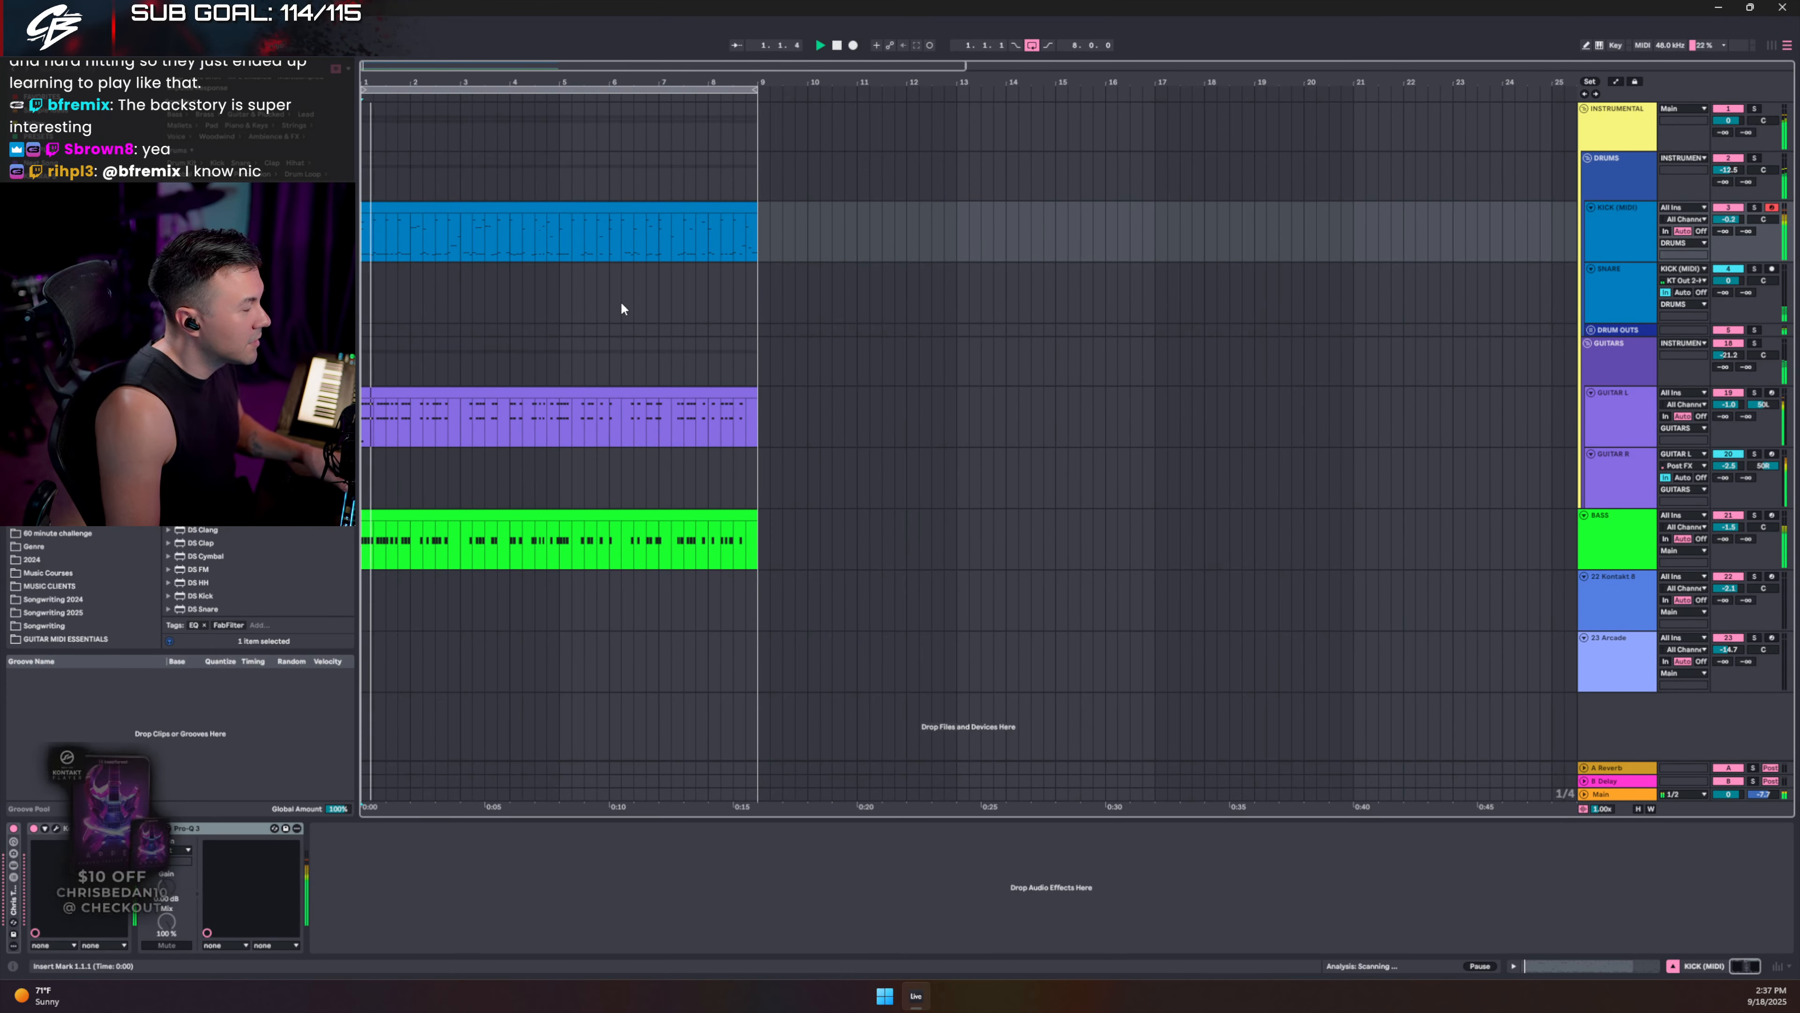
{"action": "left_click", "coordinate": [1763, 521]}
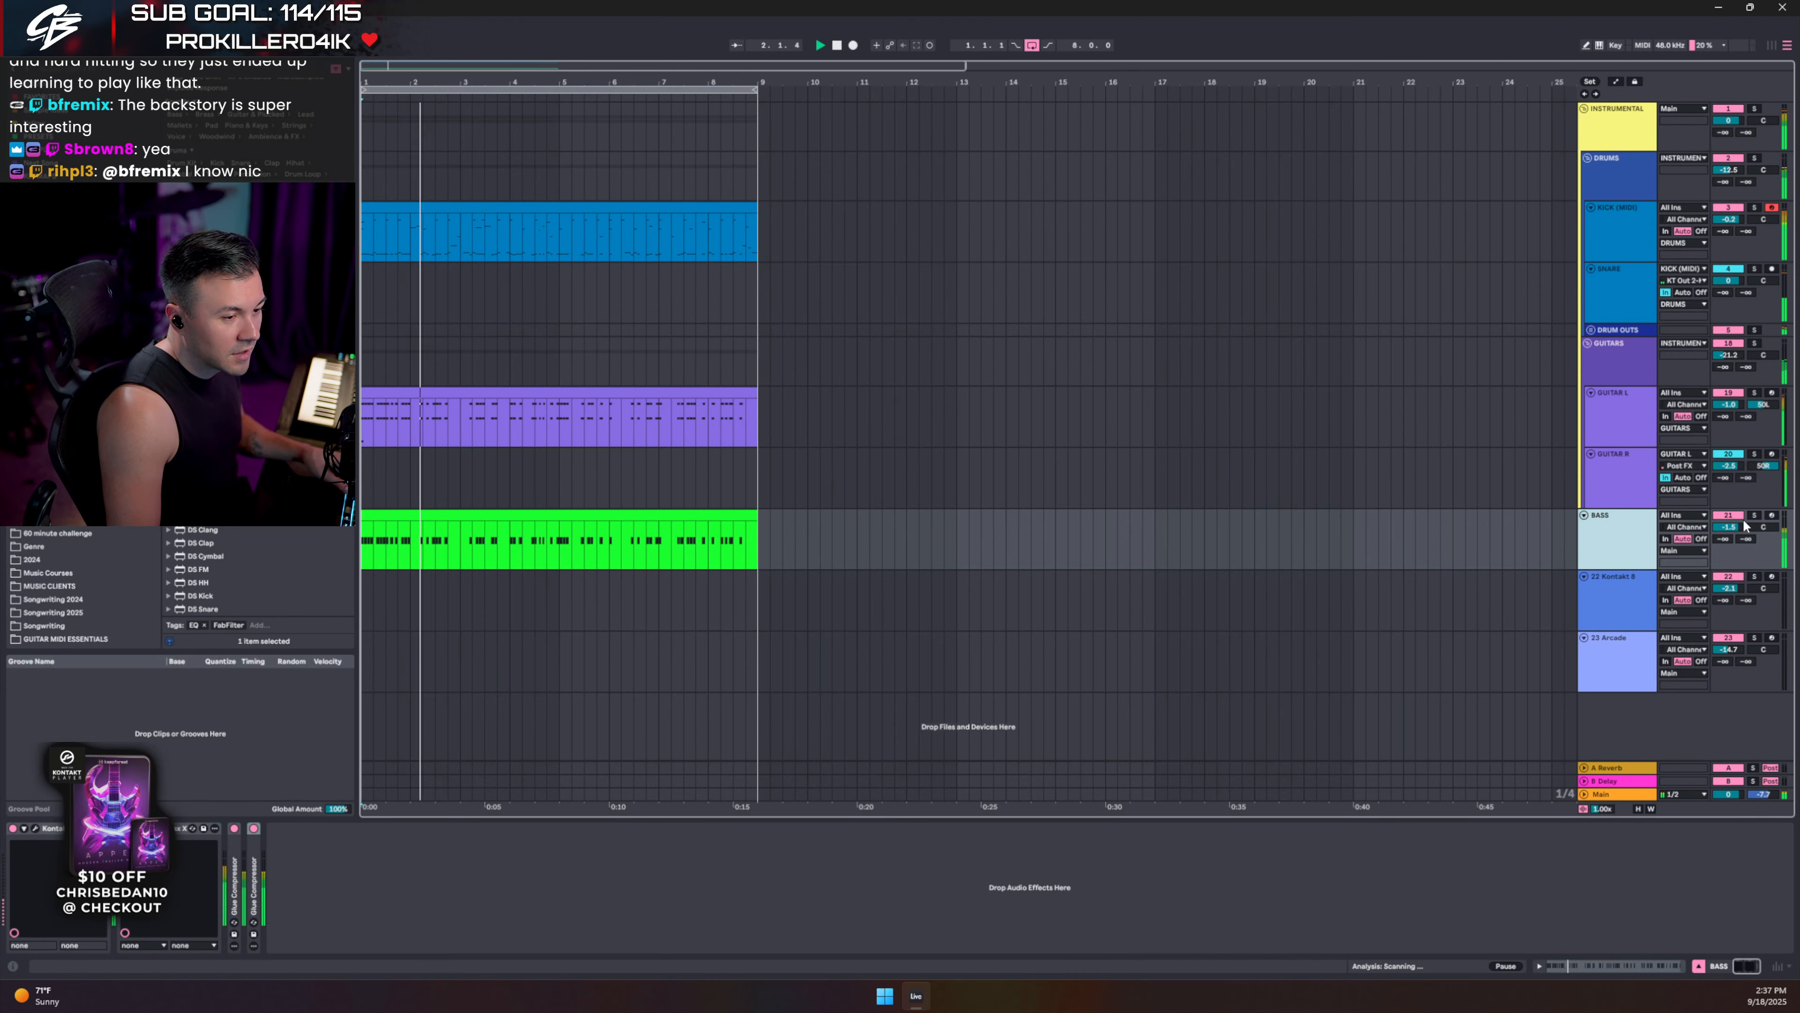
{"action": "left_click", "coordinate": [1756, 516]}
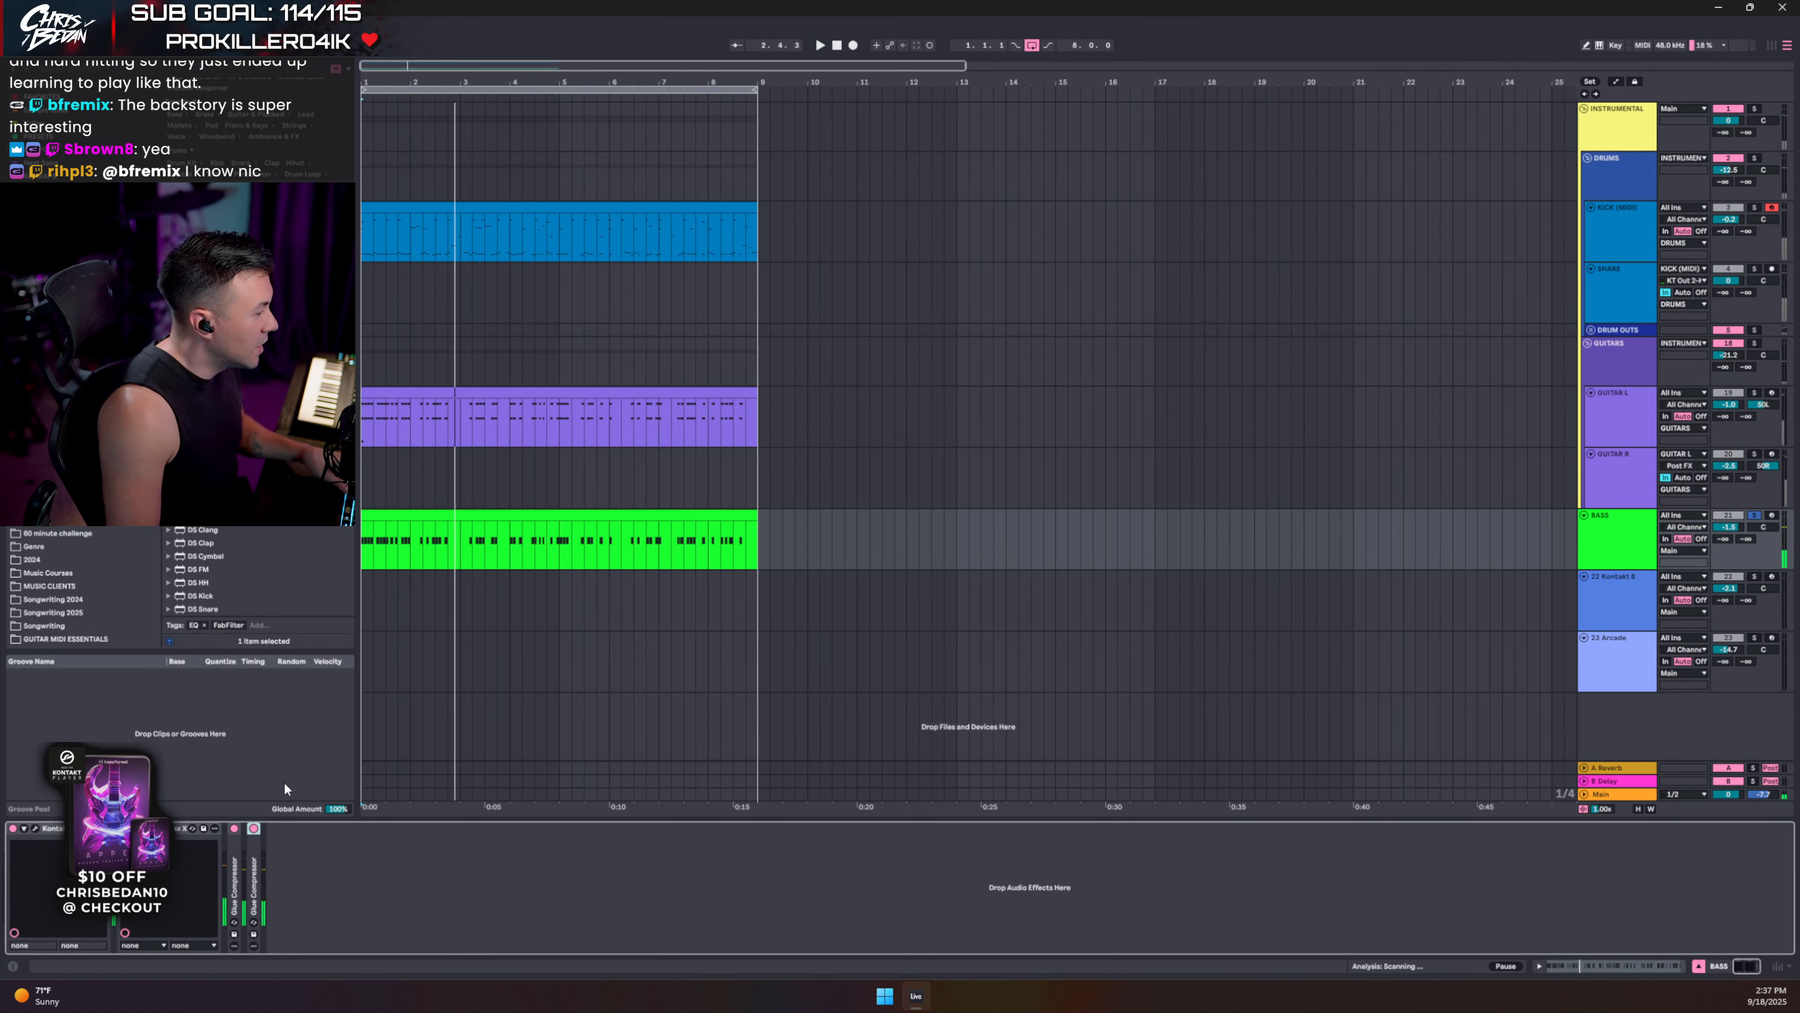
- Search the browser for 'fab' and add FabFilter Pro-Q 3 to the BASS chain
{"action": "left_click", "coordinate": [82, 72]}
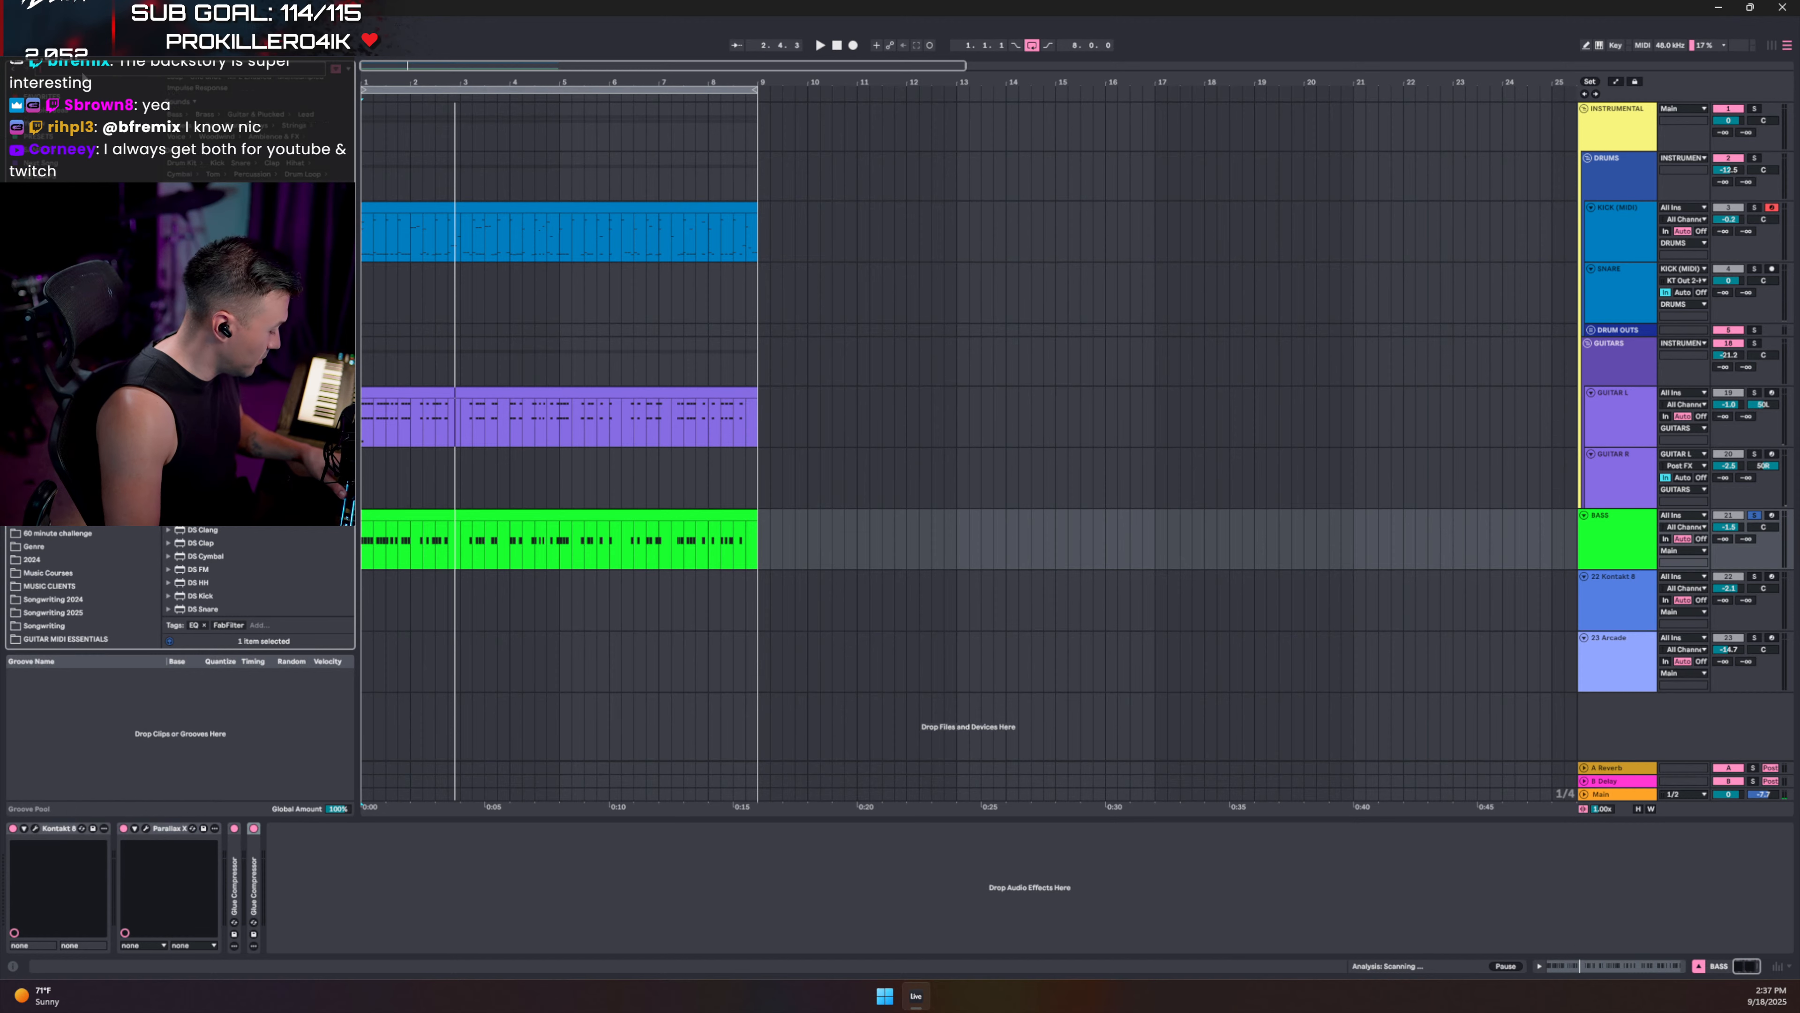
{"action": "type", "text": "fab"}
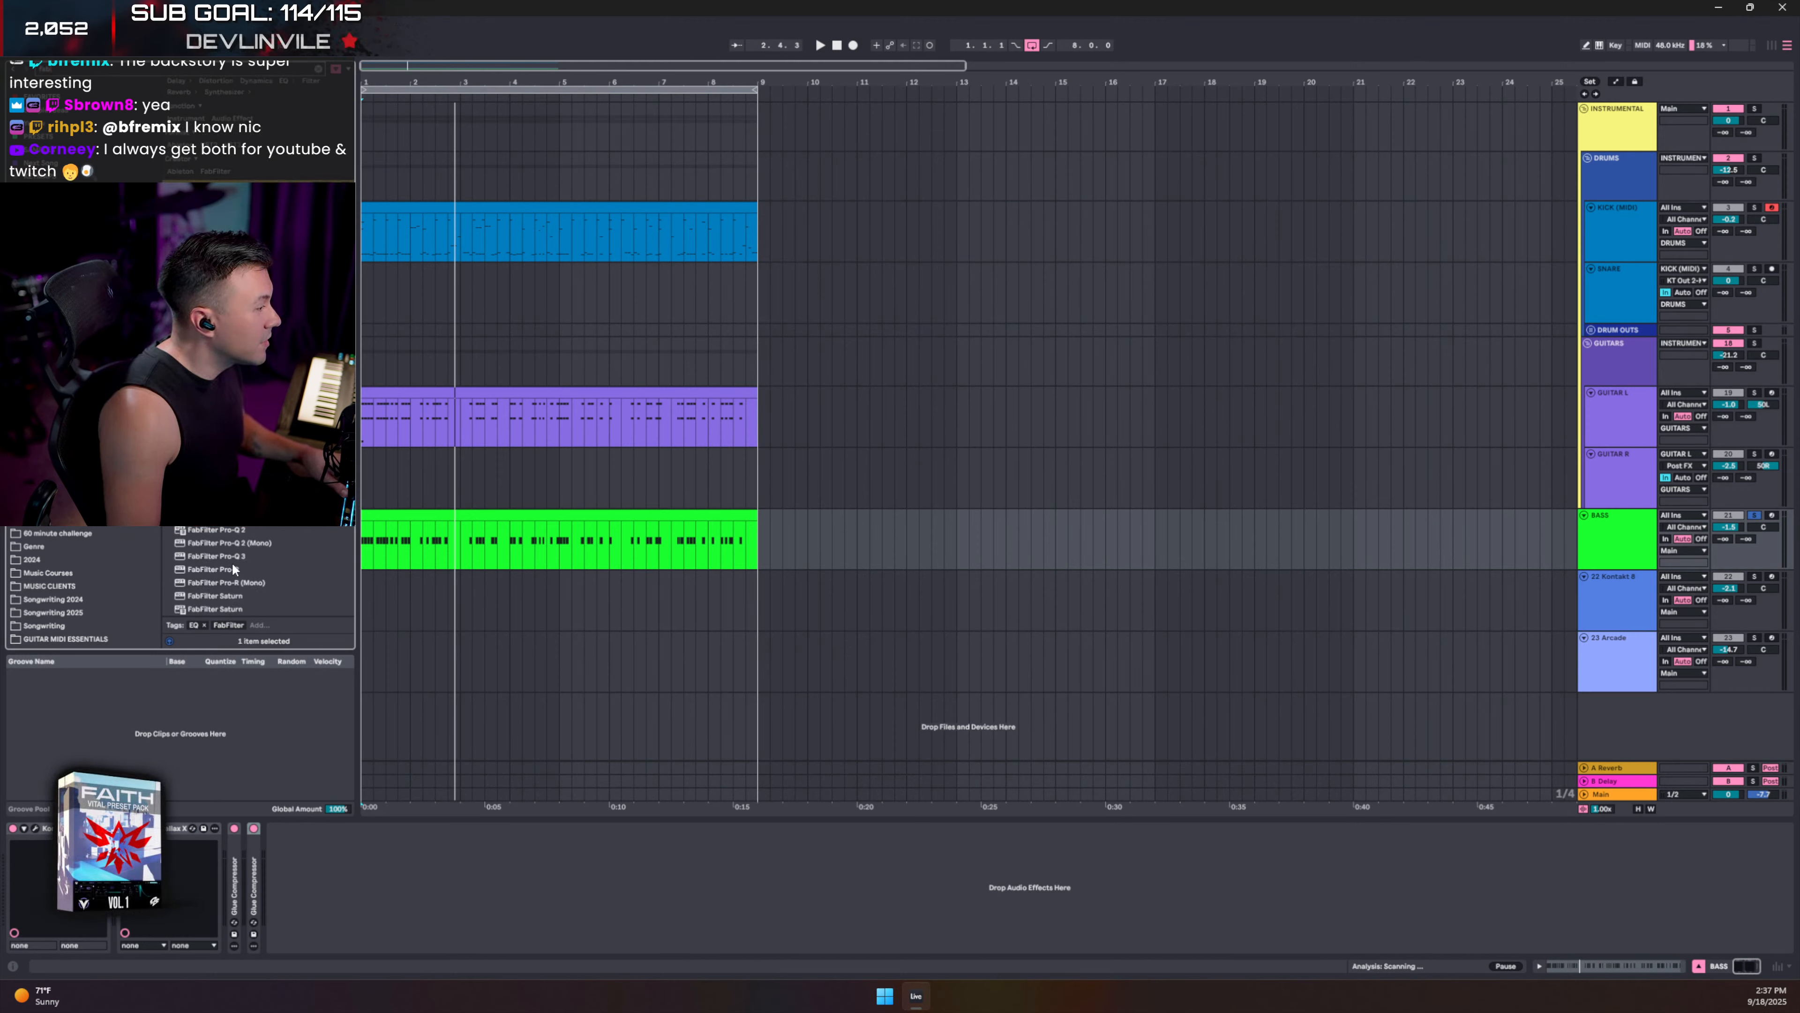
{"action": "left_click", "coordinate": [232, 556]}
{"action": "left_click_drag", "start_coordinate": [237, 872], "coordinate": [236, 872]}
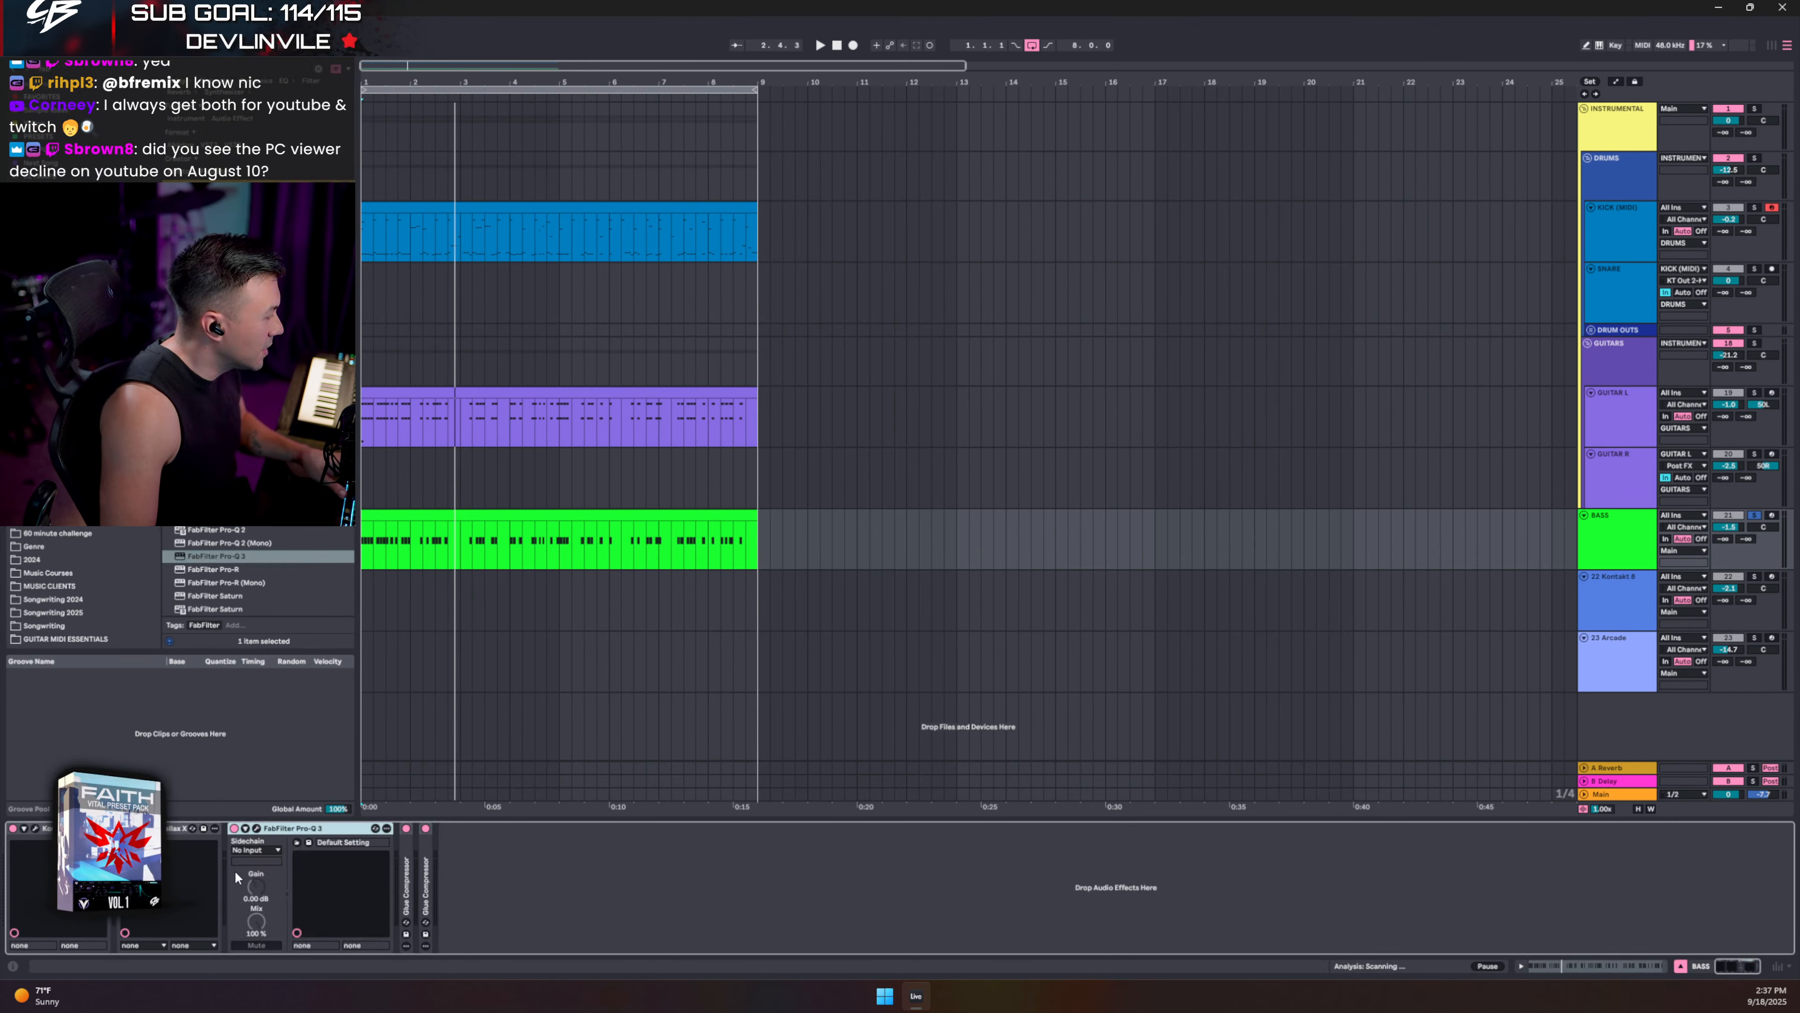
- Start playback, open the bass Pro-Q 3, and add a narrow bell cut around 120 Hz
{"action": "key", "text": "space"}
{"action": "left_click", "coordinate": [256, 827]}
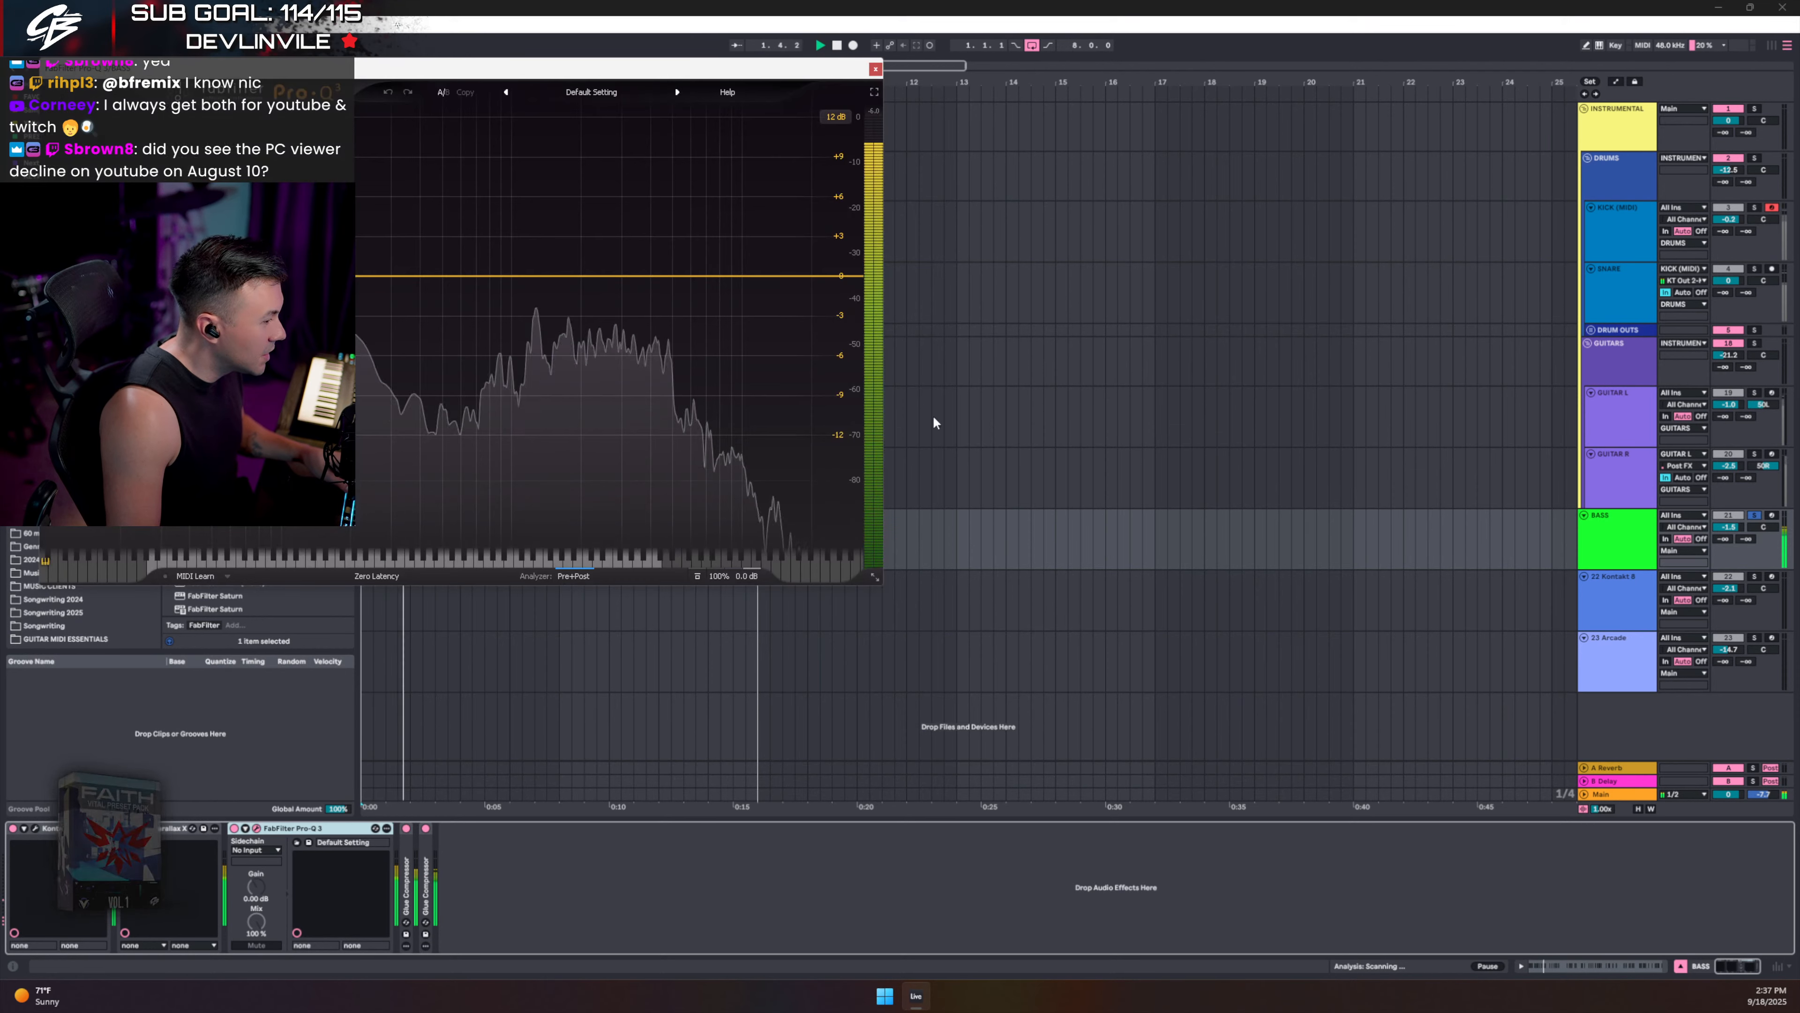
{"action": "left_click_drag", "start_coordinate": [400, 77], "coordinate": [929, 241]}
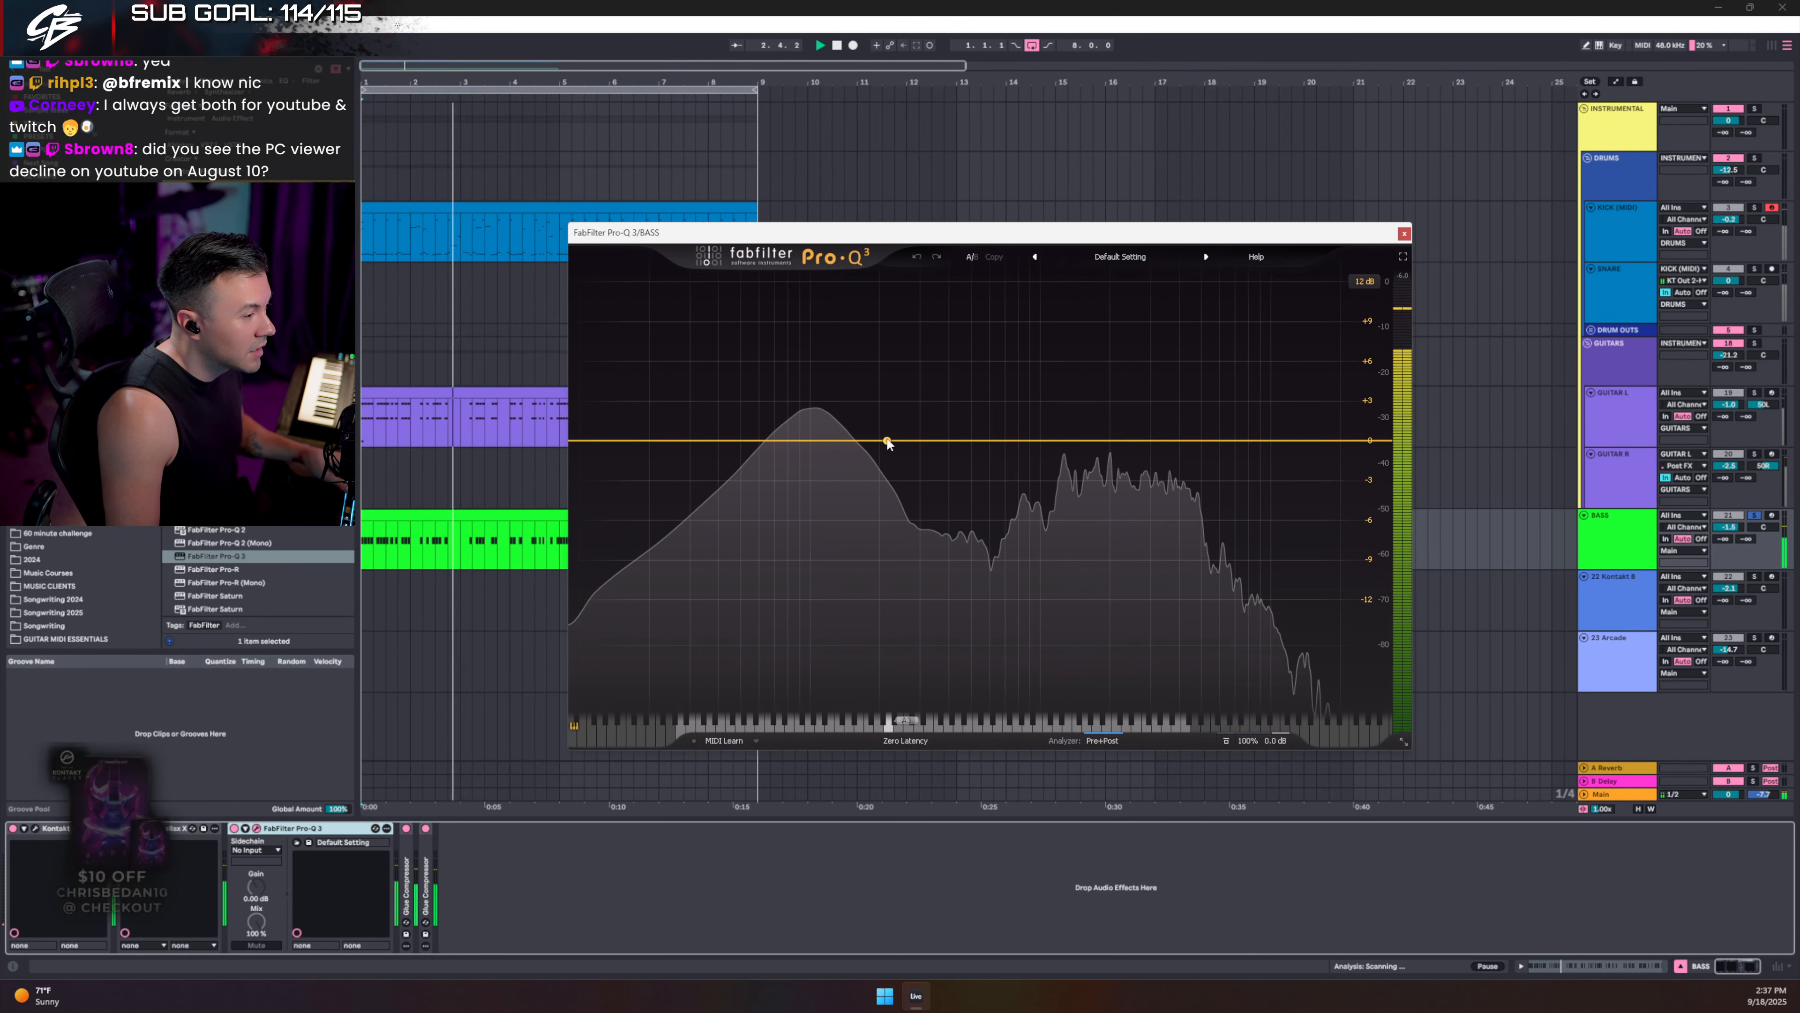
{"action": "left_click_drag", "start_coordinate": [888, 441], "coordinate": [850, 472]}
{"action": "scroll", "coordinate": [904, 304], "scroll_direction": "up", "scroll_amount": 10}
{"action": "scroll", "coordinate": [905, 306], "scroll_direction": "down", "scroll_amount": 10}
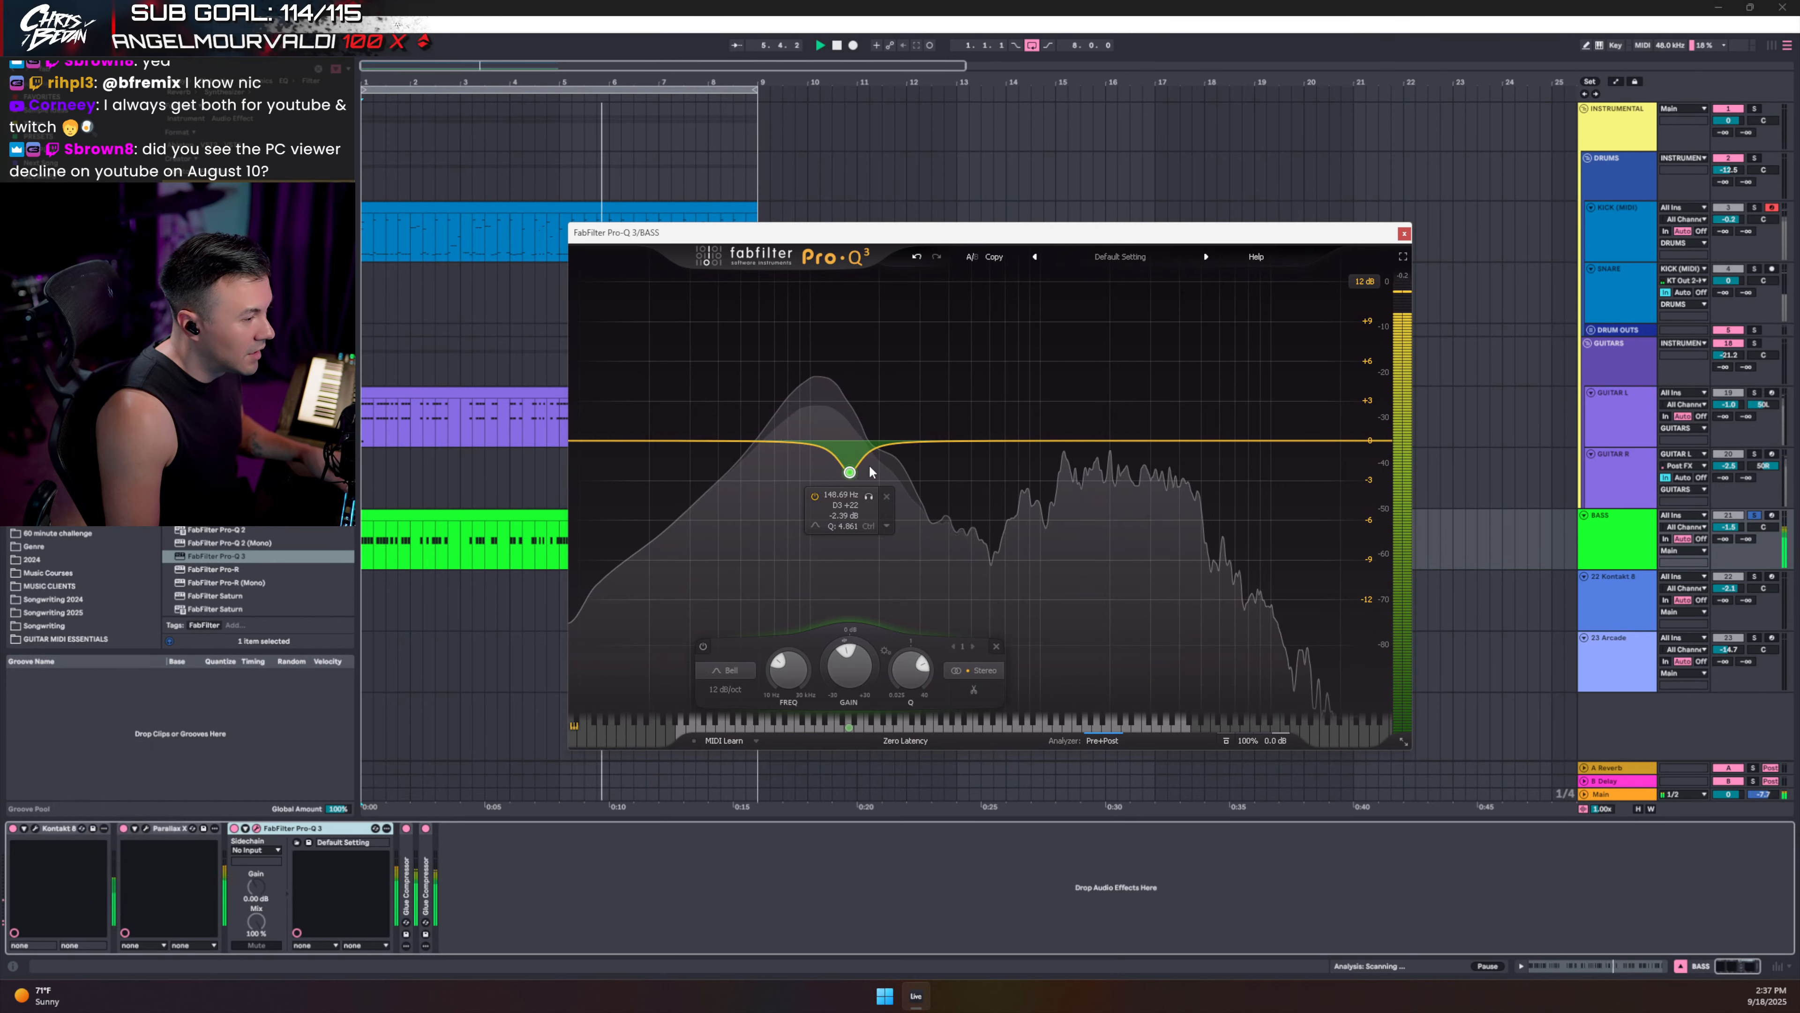
- Add a second 3.3 dB cut near 520–553 Hz, unsolo BASS, and close the EQ window
{"action": "left_click_drag", "start_coordinate": [948, 440], "coordinate": [981, 487]}
{"action": "scroll", "coordinate": [965, 294], "scroll_direction": "up", "scroll_amount": 3}
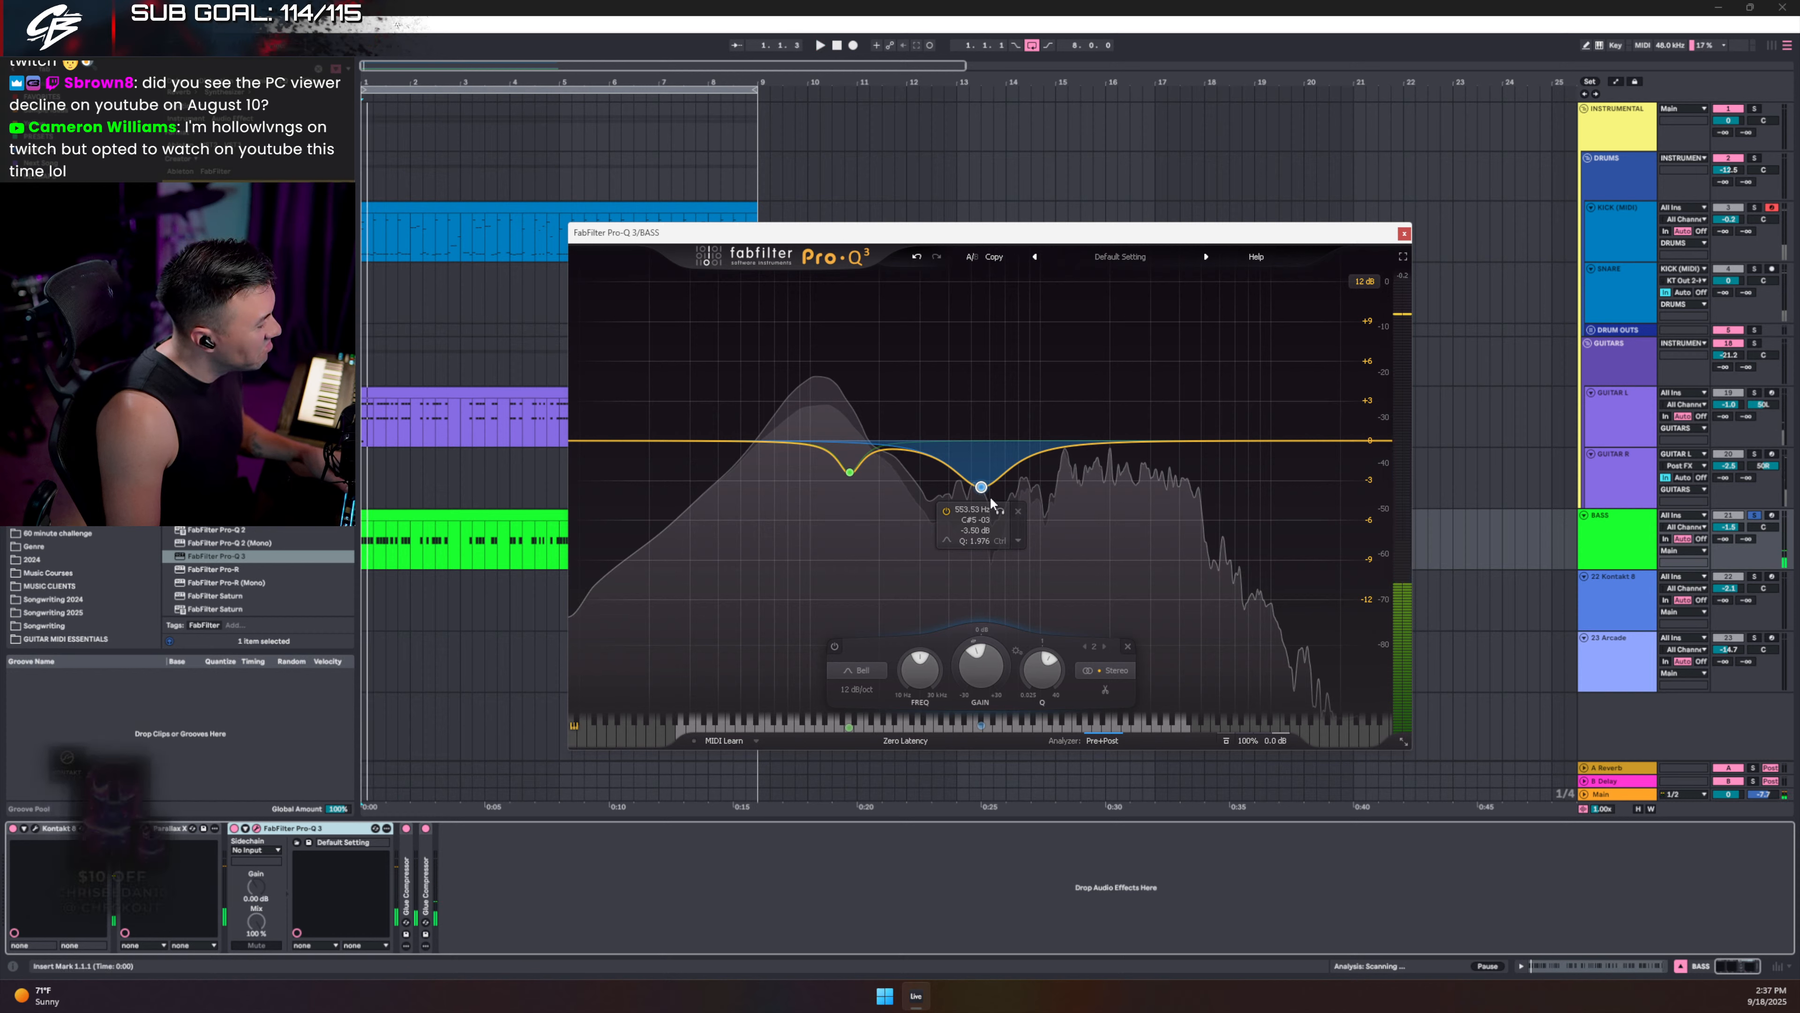
{"action": "left_click", "coordinate": [1757, 514]}
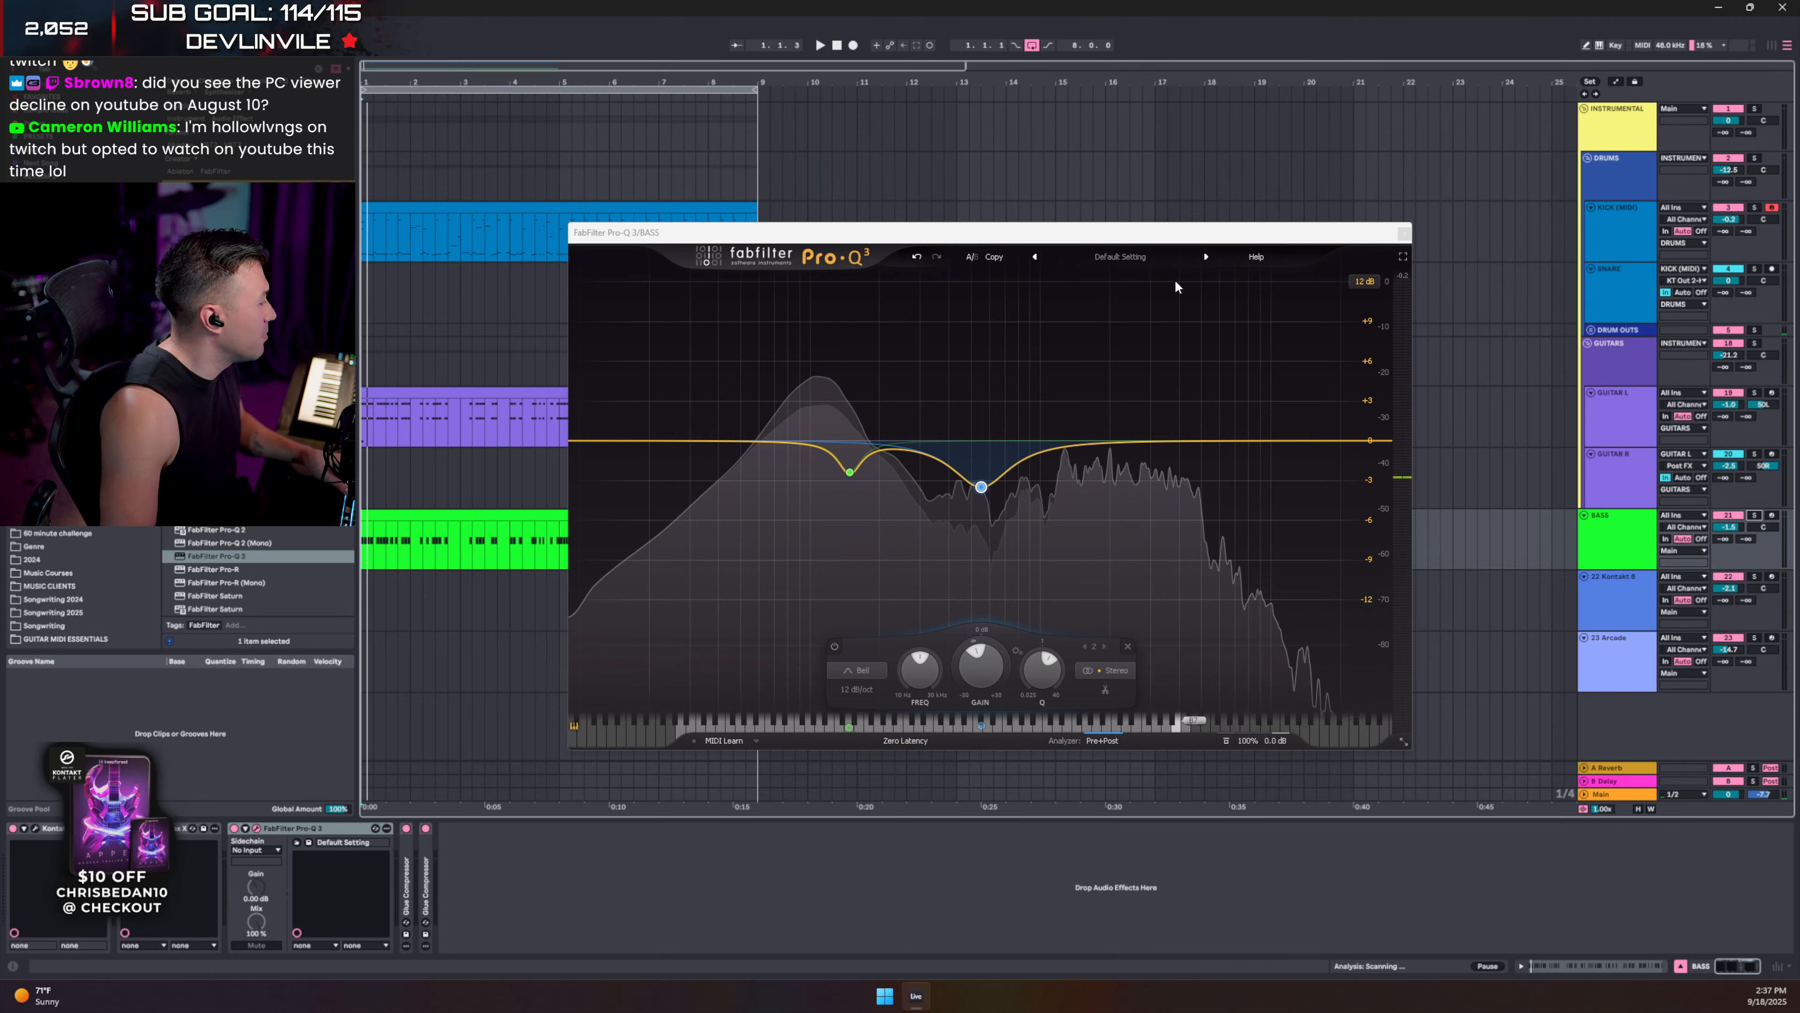
{"action": "left_click", "coordinate": [1403, 233]}
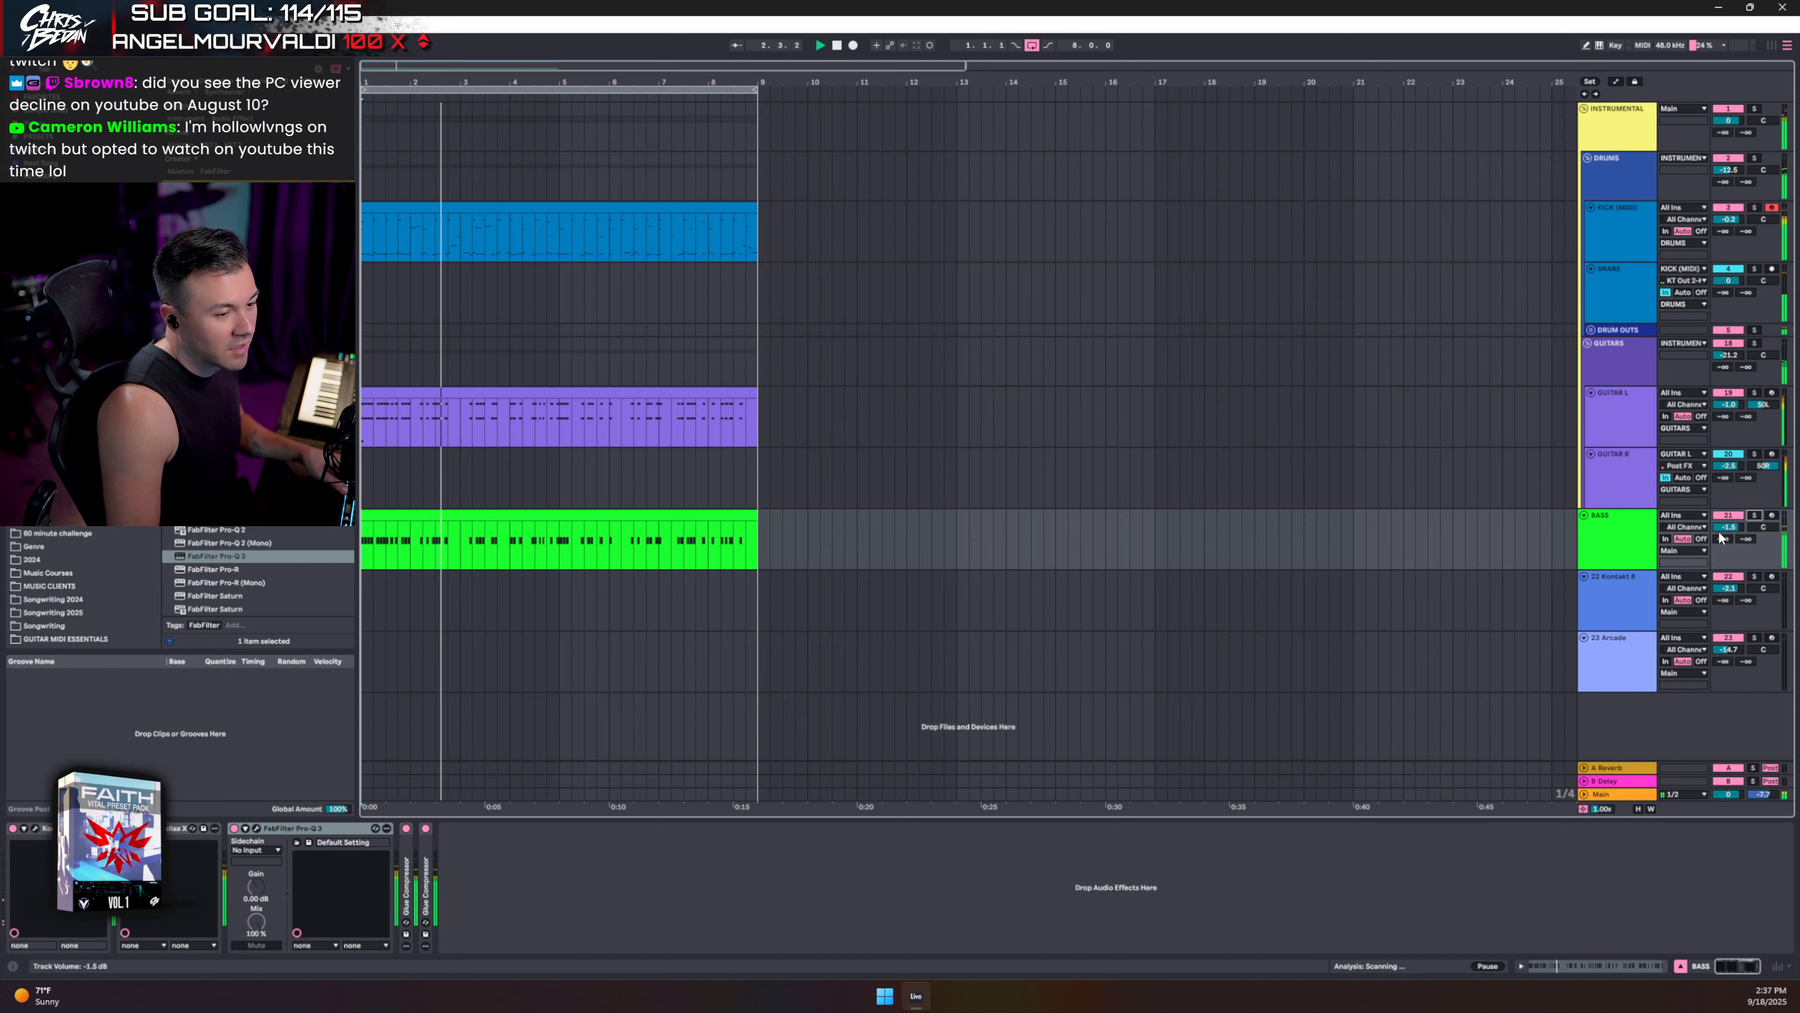
- Lower the BASS volume to -2.5 dB and insert Low Control after Pro-Q 3
{"action": "left_click_drag", "start_coordinate": [1724, 528], "coordinate": [1724, 537]}
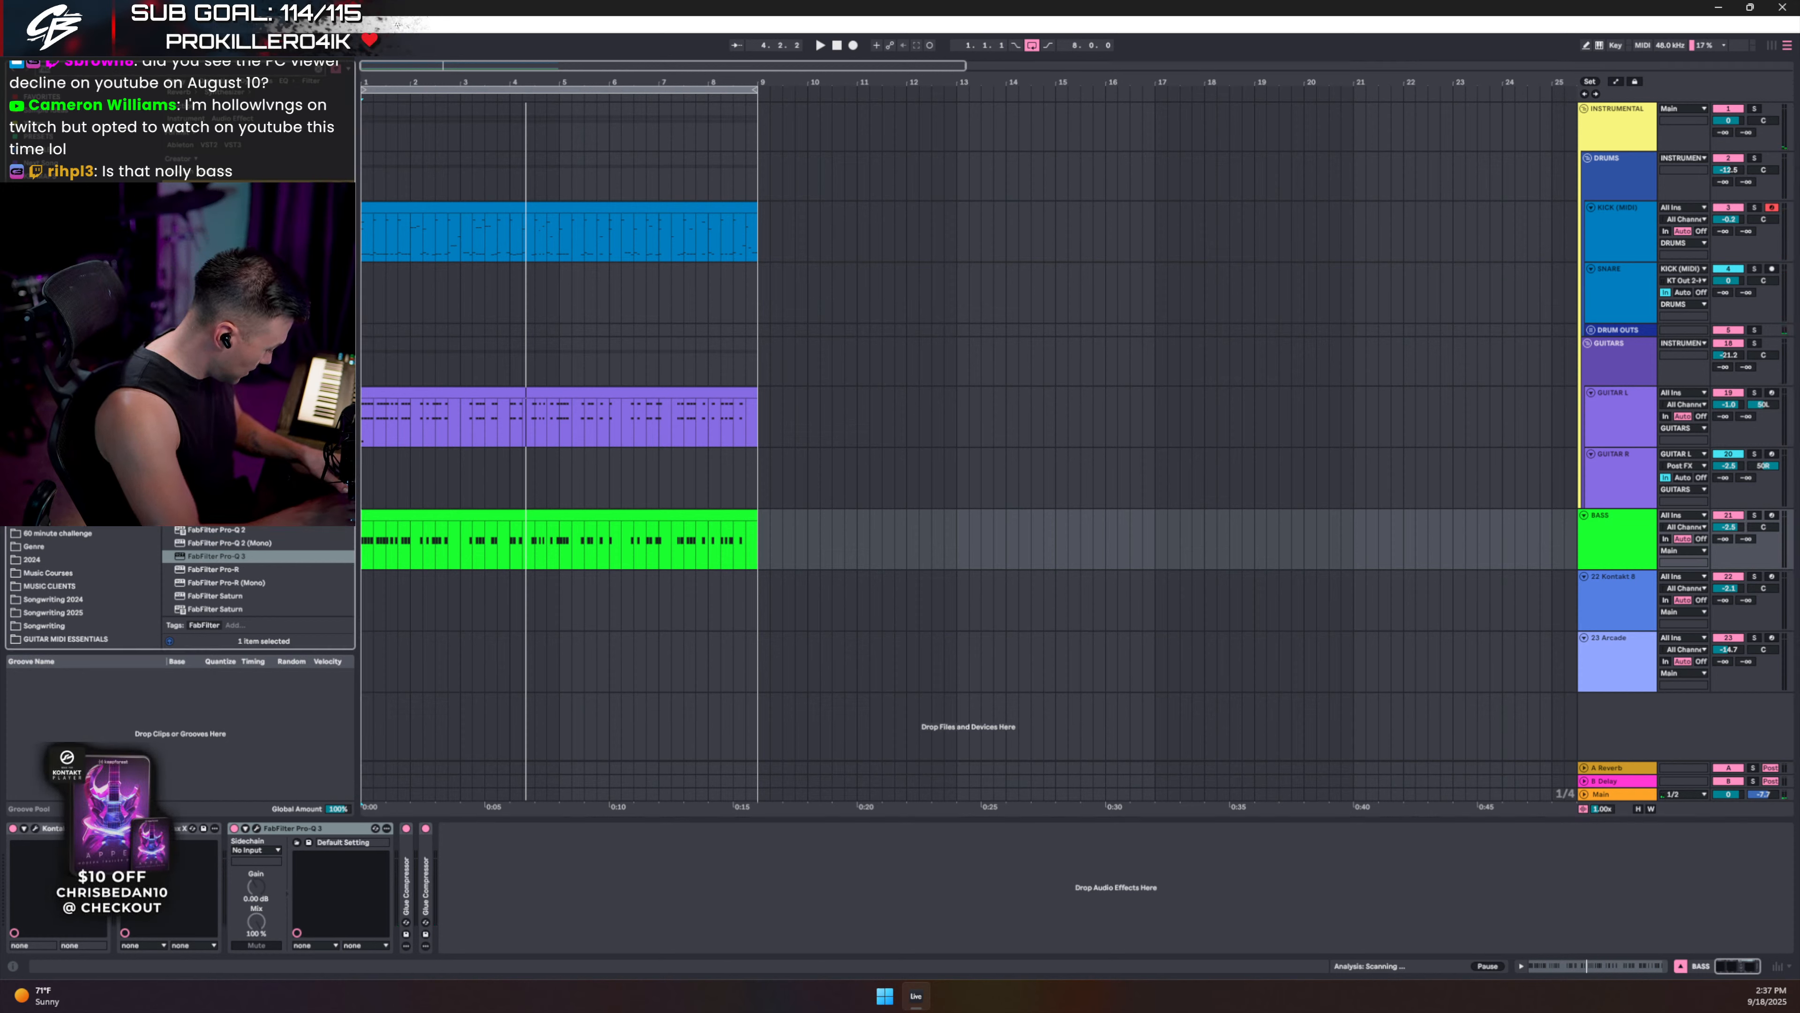
{"action": "key", "text": "ctrl+f"}
{"action": "type", "text": "low"}
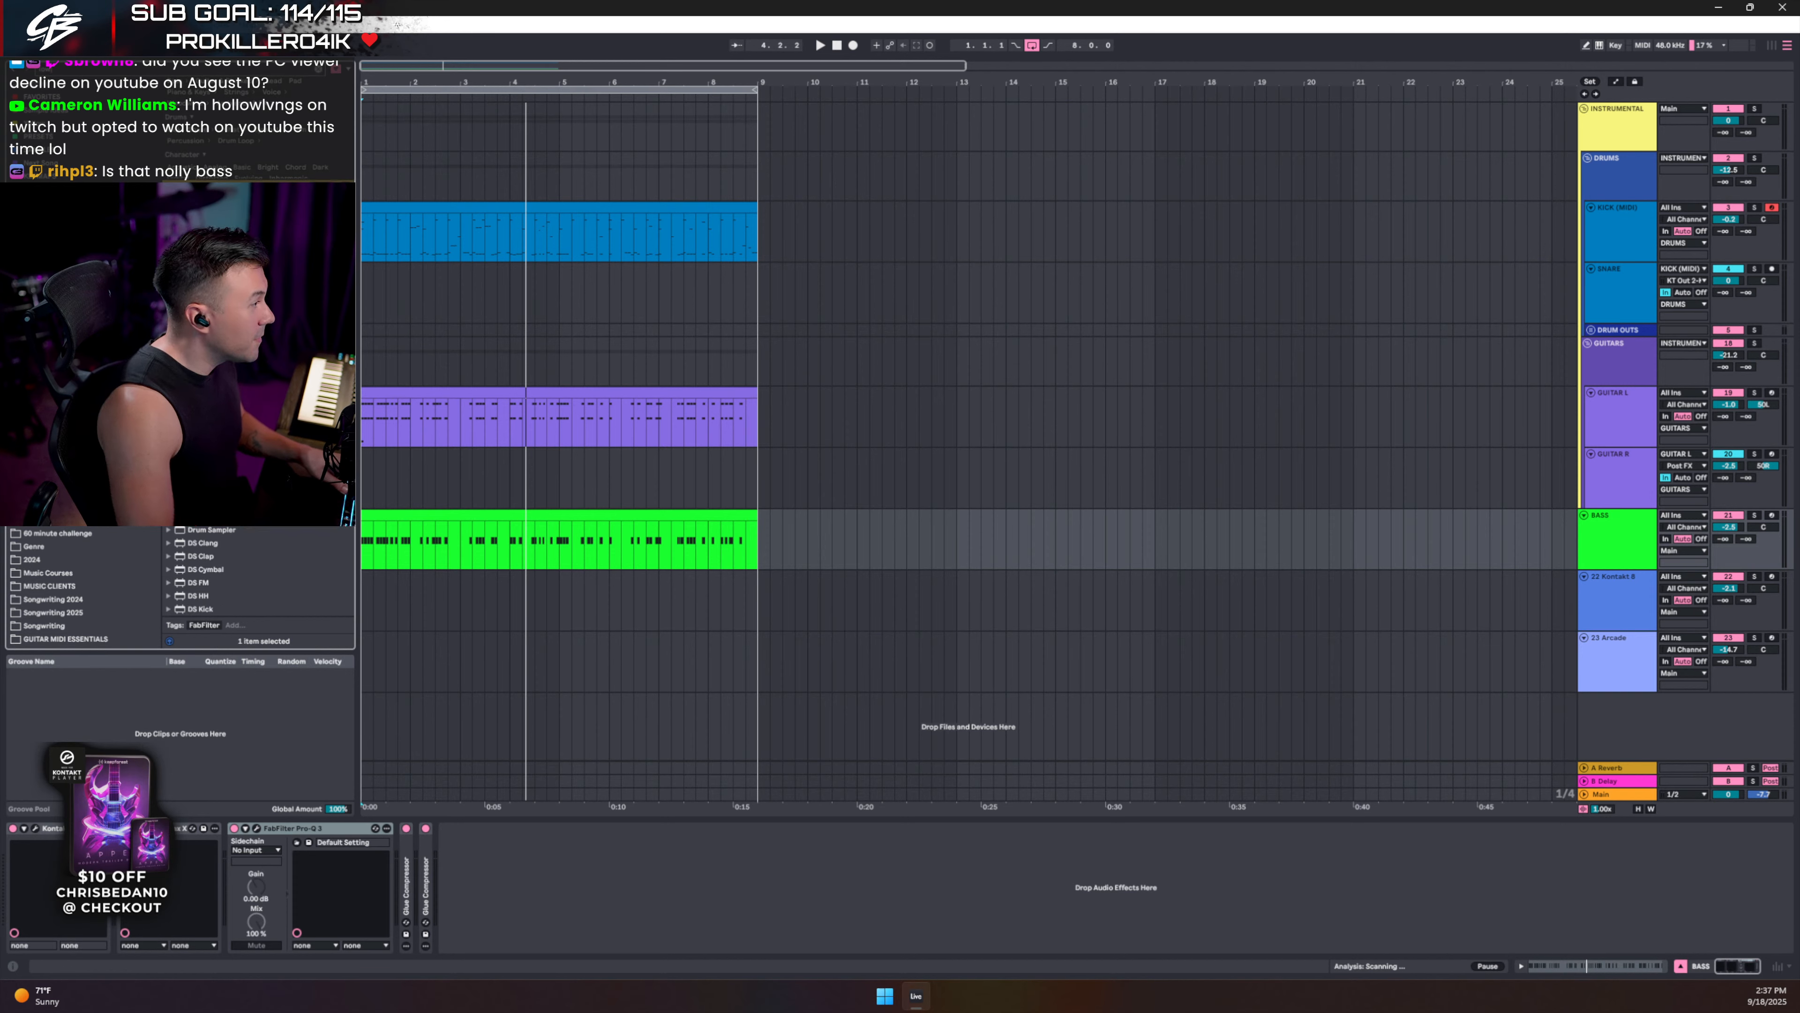
{"action": "key", "text": "Down"}
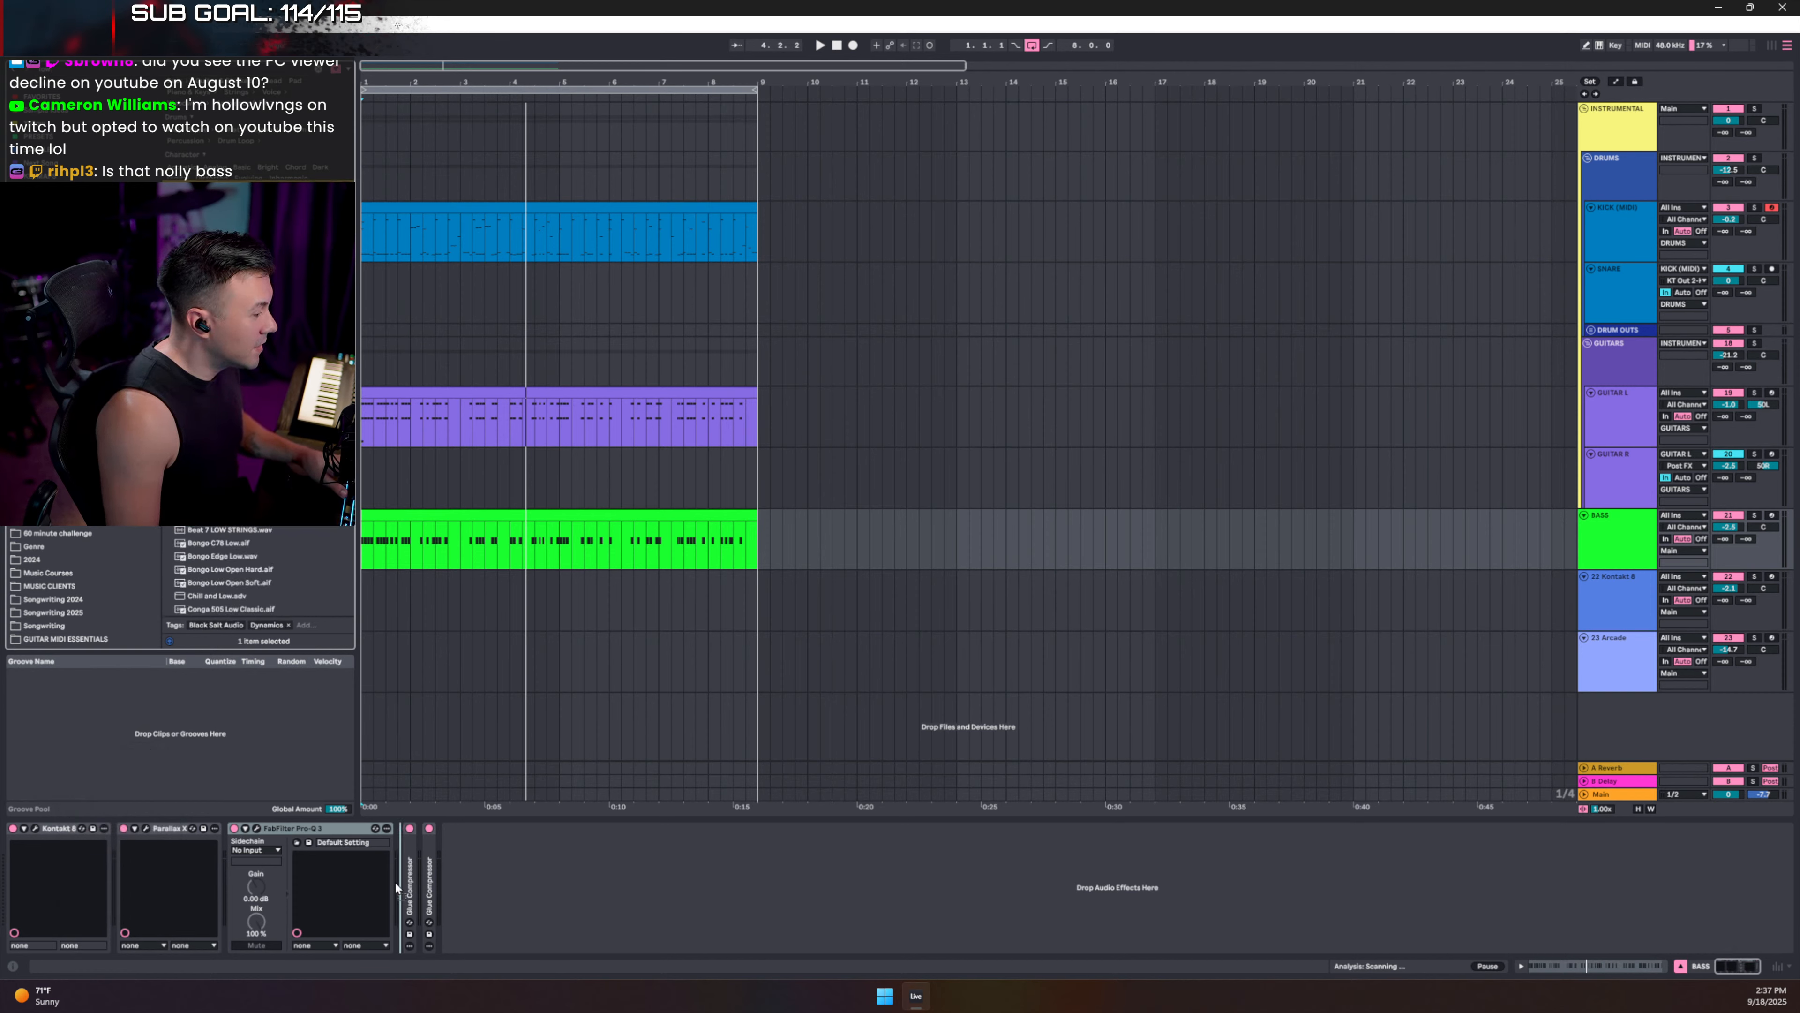
{"action": "left_click_drag", "start_coordinate": [395, 882], "coordinate": [397, 882]}
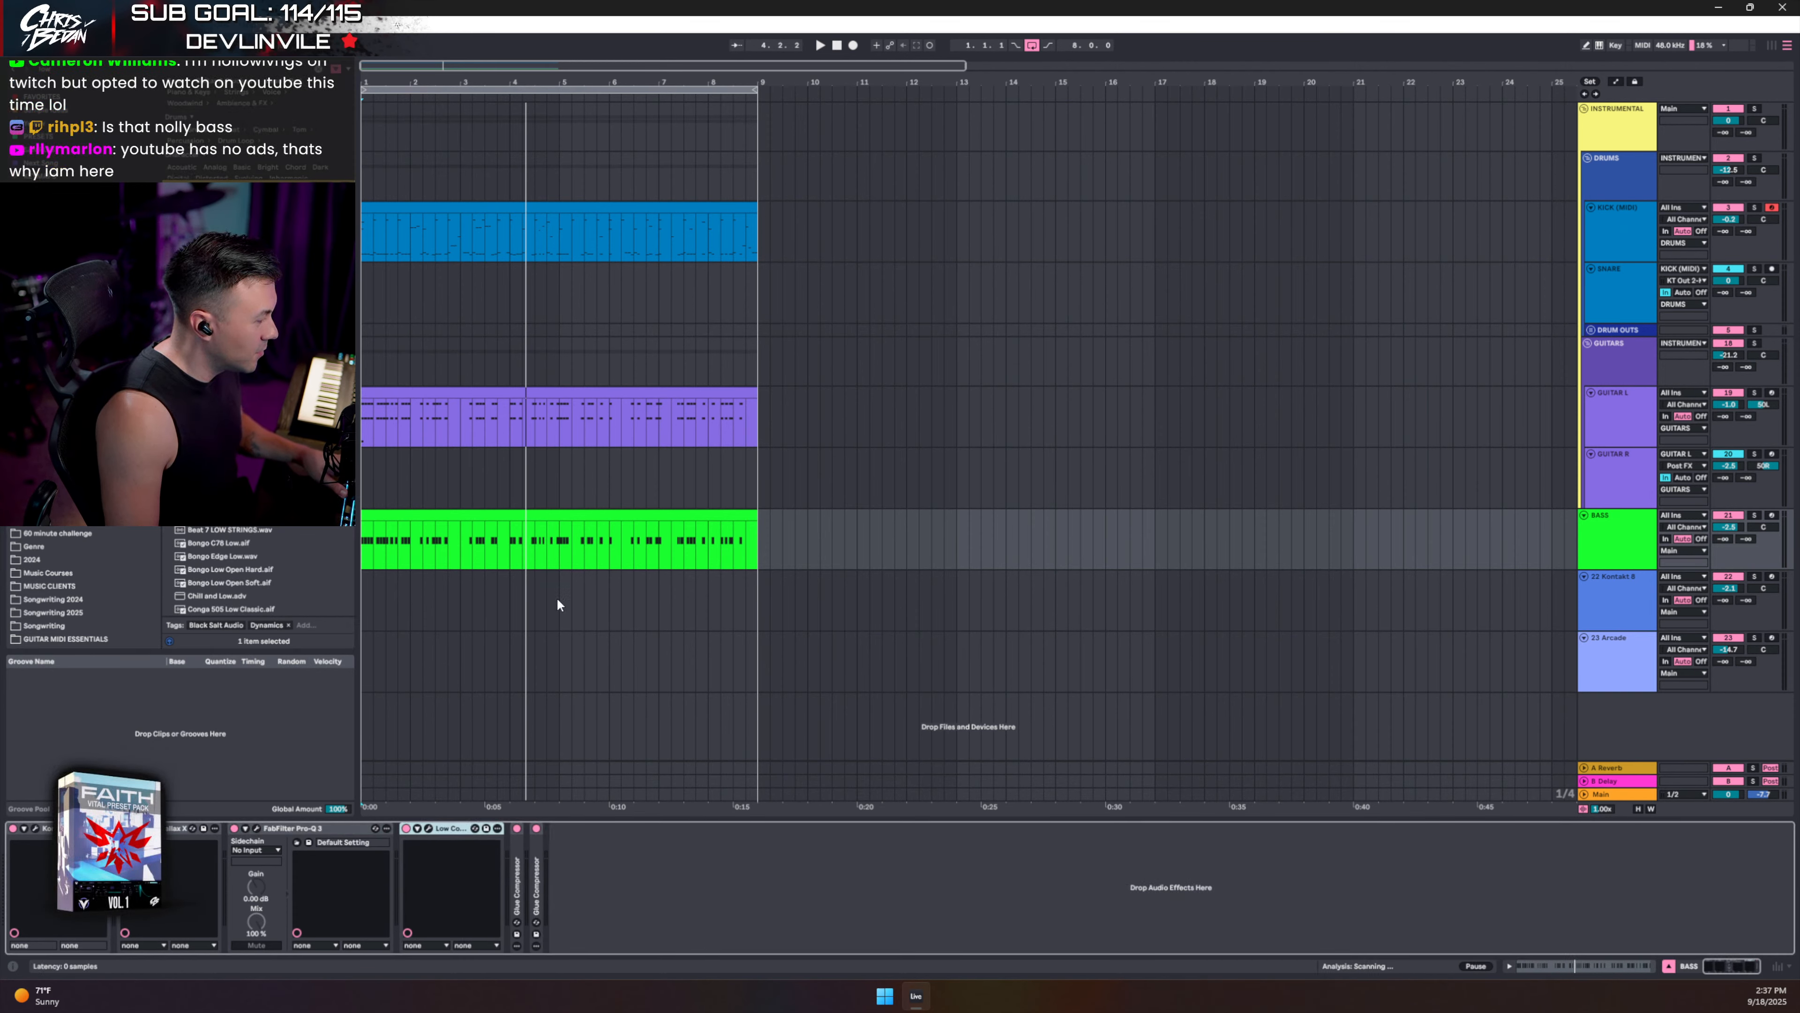
- Set Low Control's threshold to -46.5 dB and Enhance to 8% with BASS soloed, then close it
{"action": "left_click_drag", "start_coordinate": [1374, 88], "coordinate": [825, 232]}
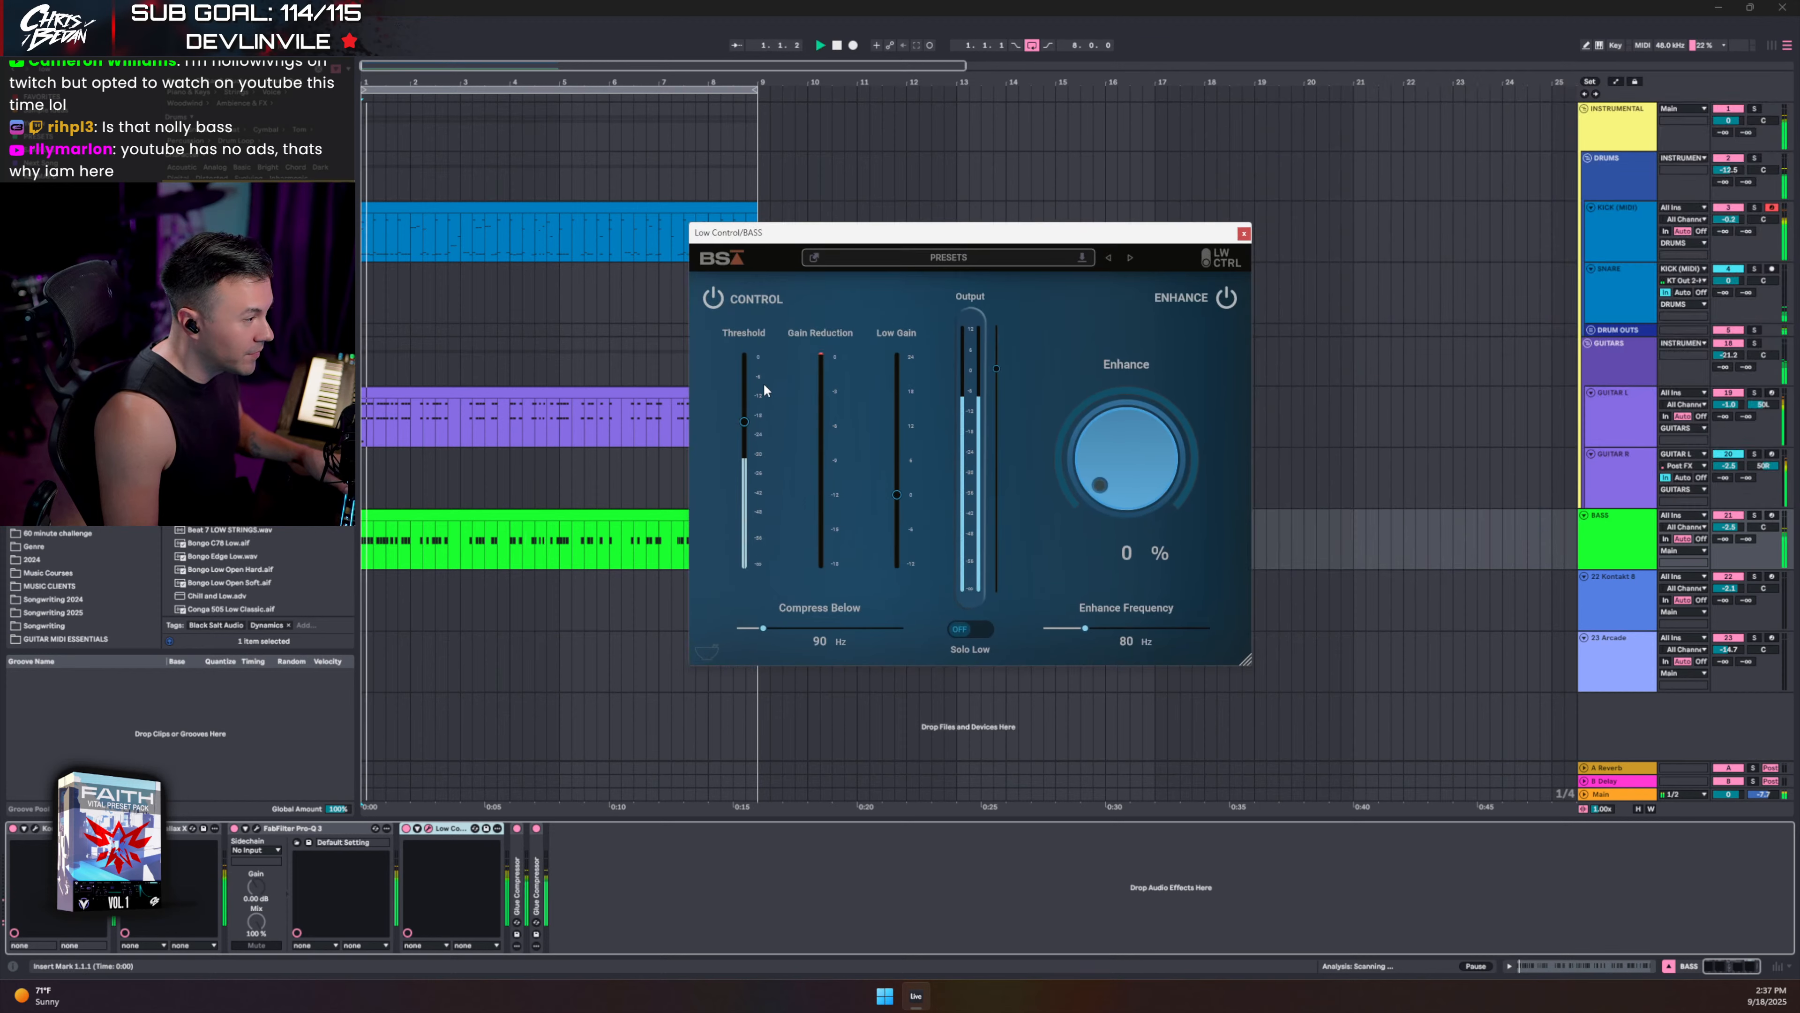
{"action": "mouse_move", "coordinate": [744, 426]}
{"action": "left_click_drag", "start_coordinate": [744, 426], "coordinate": [732, 498]}
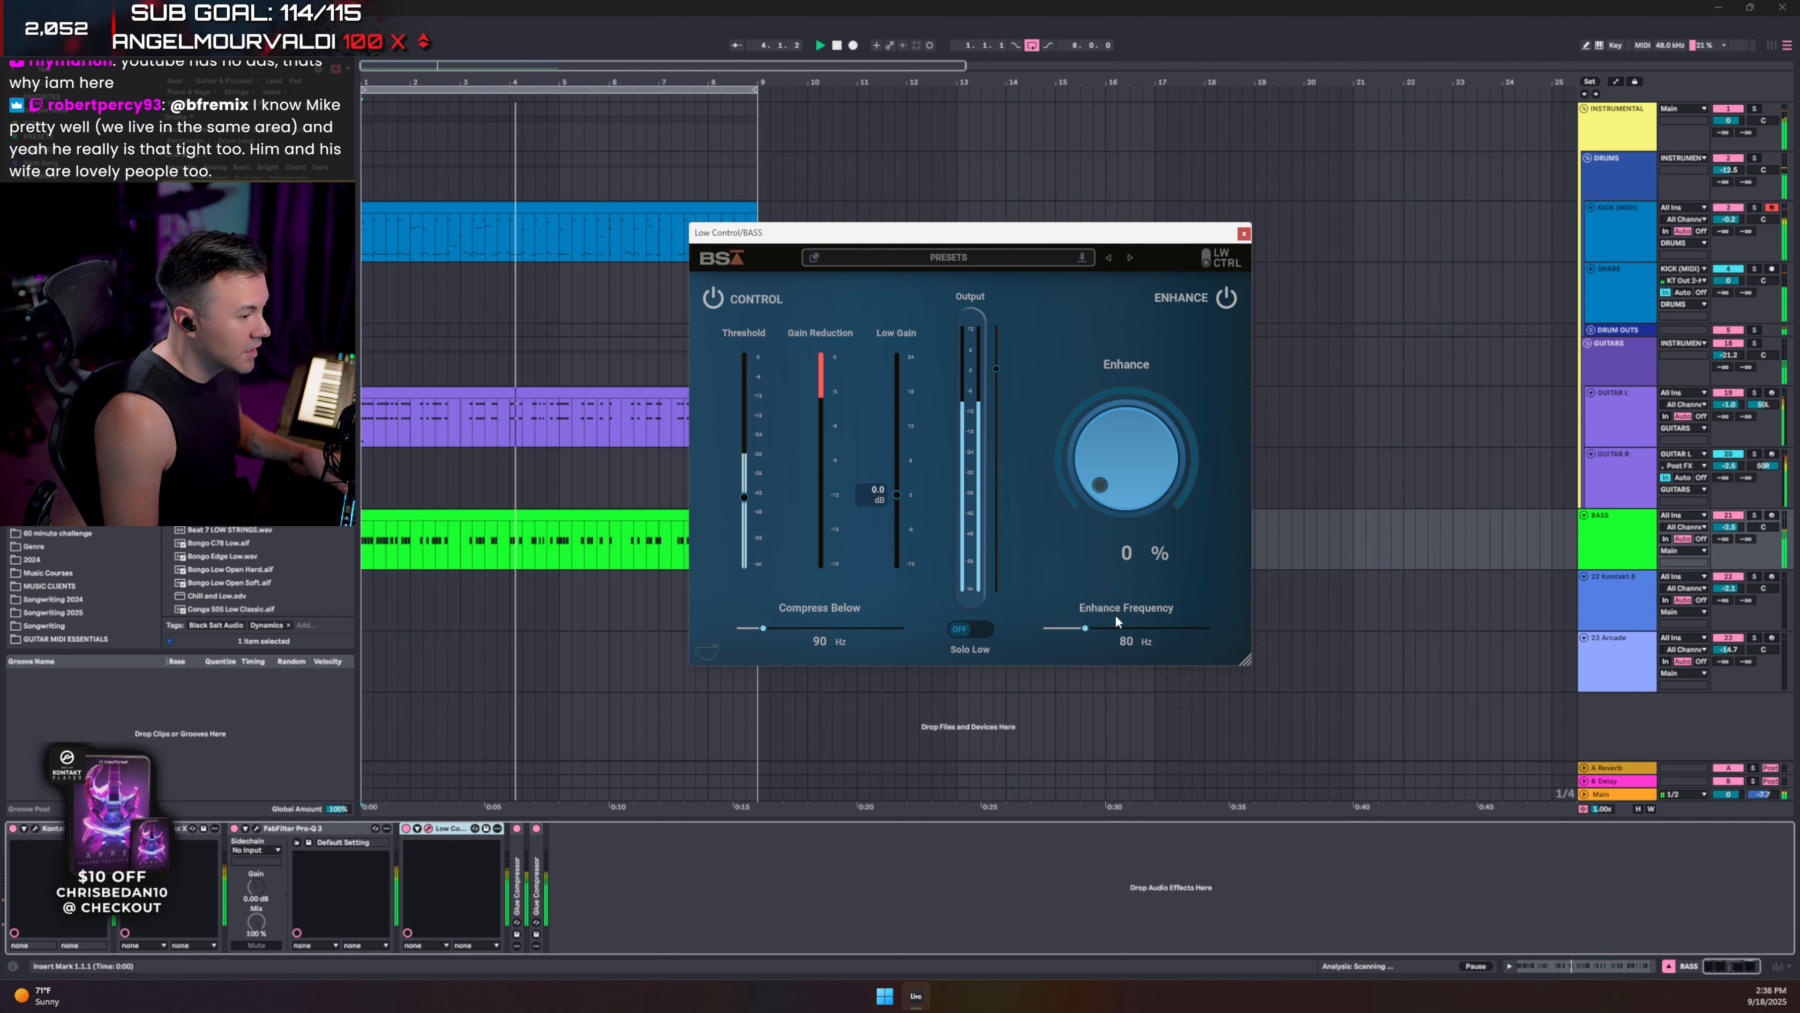
{"action": "left_click_drag", "start_coordinate": [1119, 472], "coordinate": [1114, 459]}
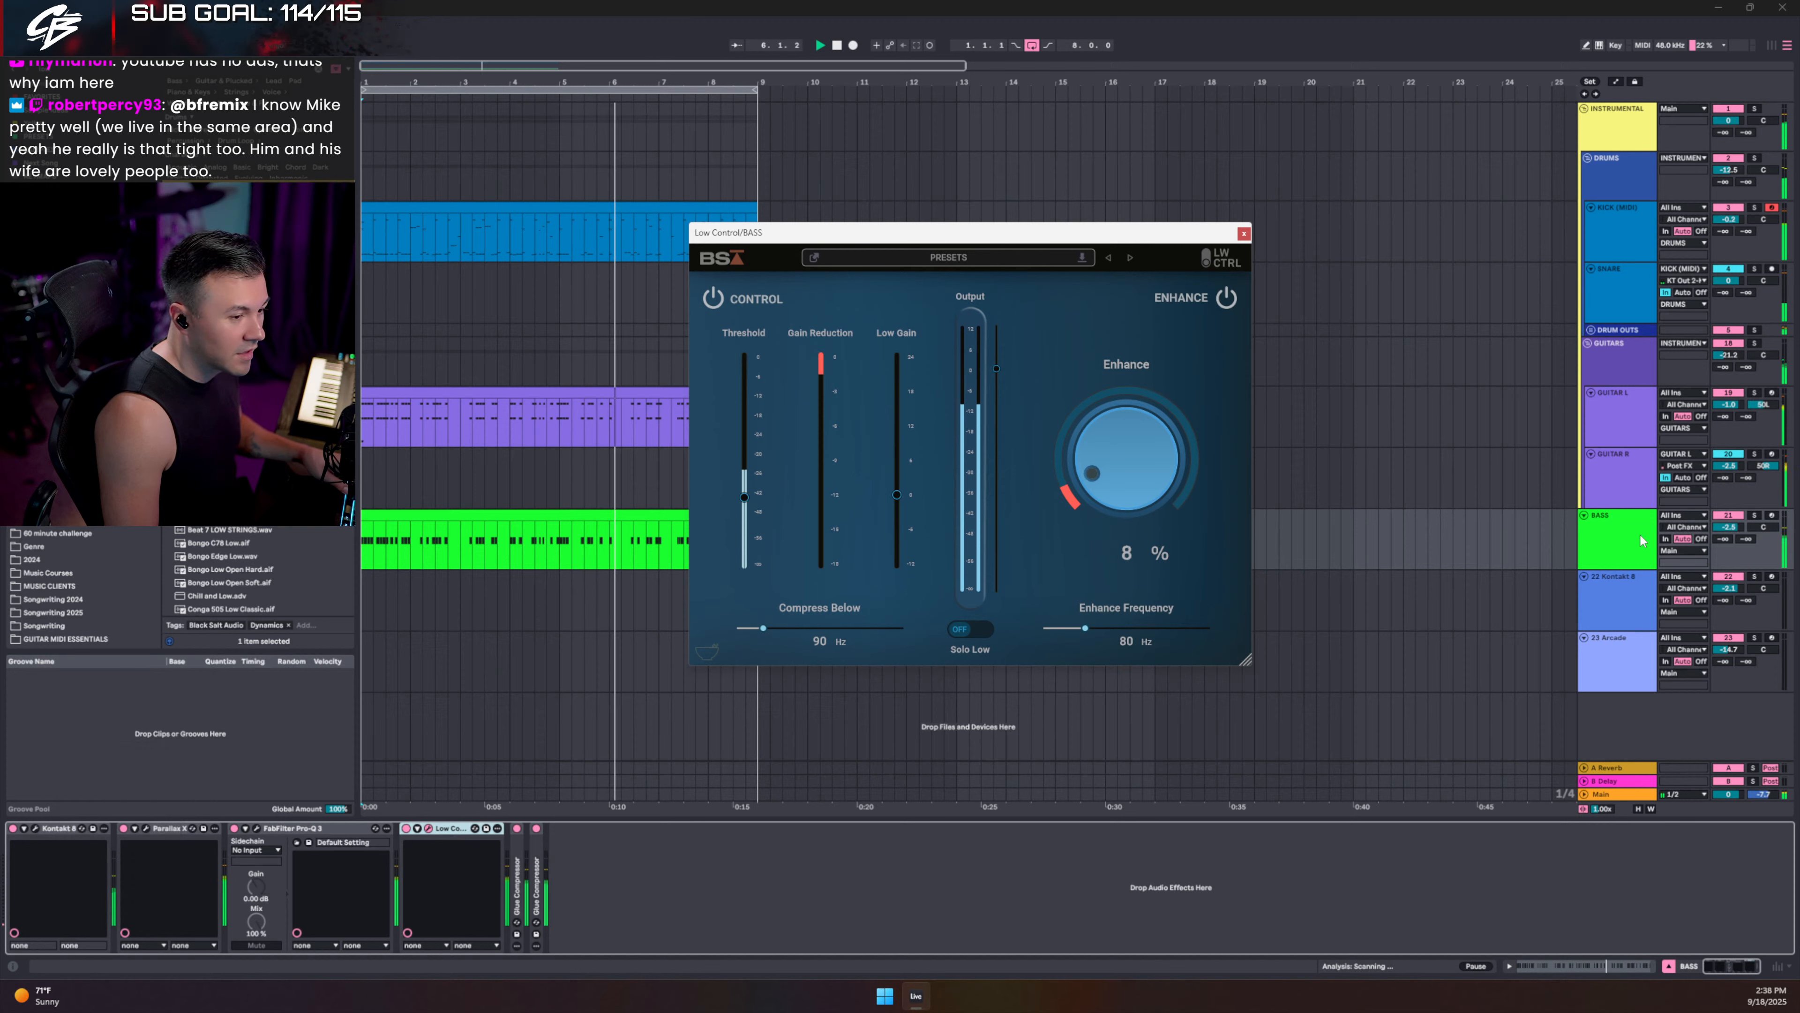
{"action": "left_click", "coordinate": [1754, 516]}
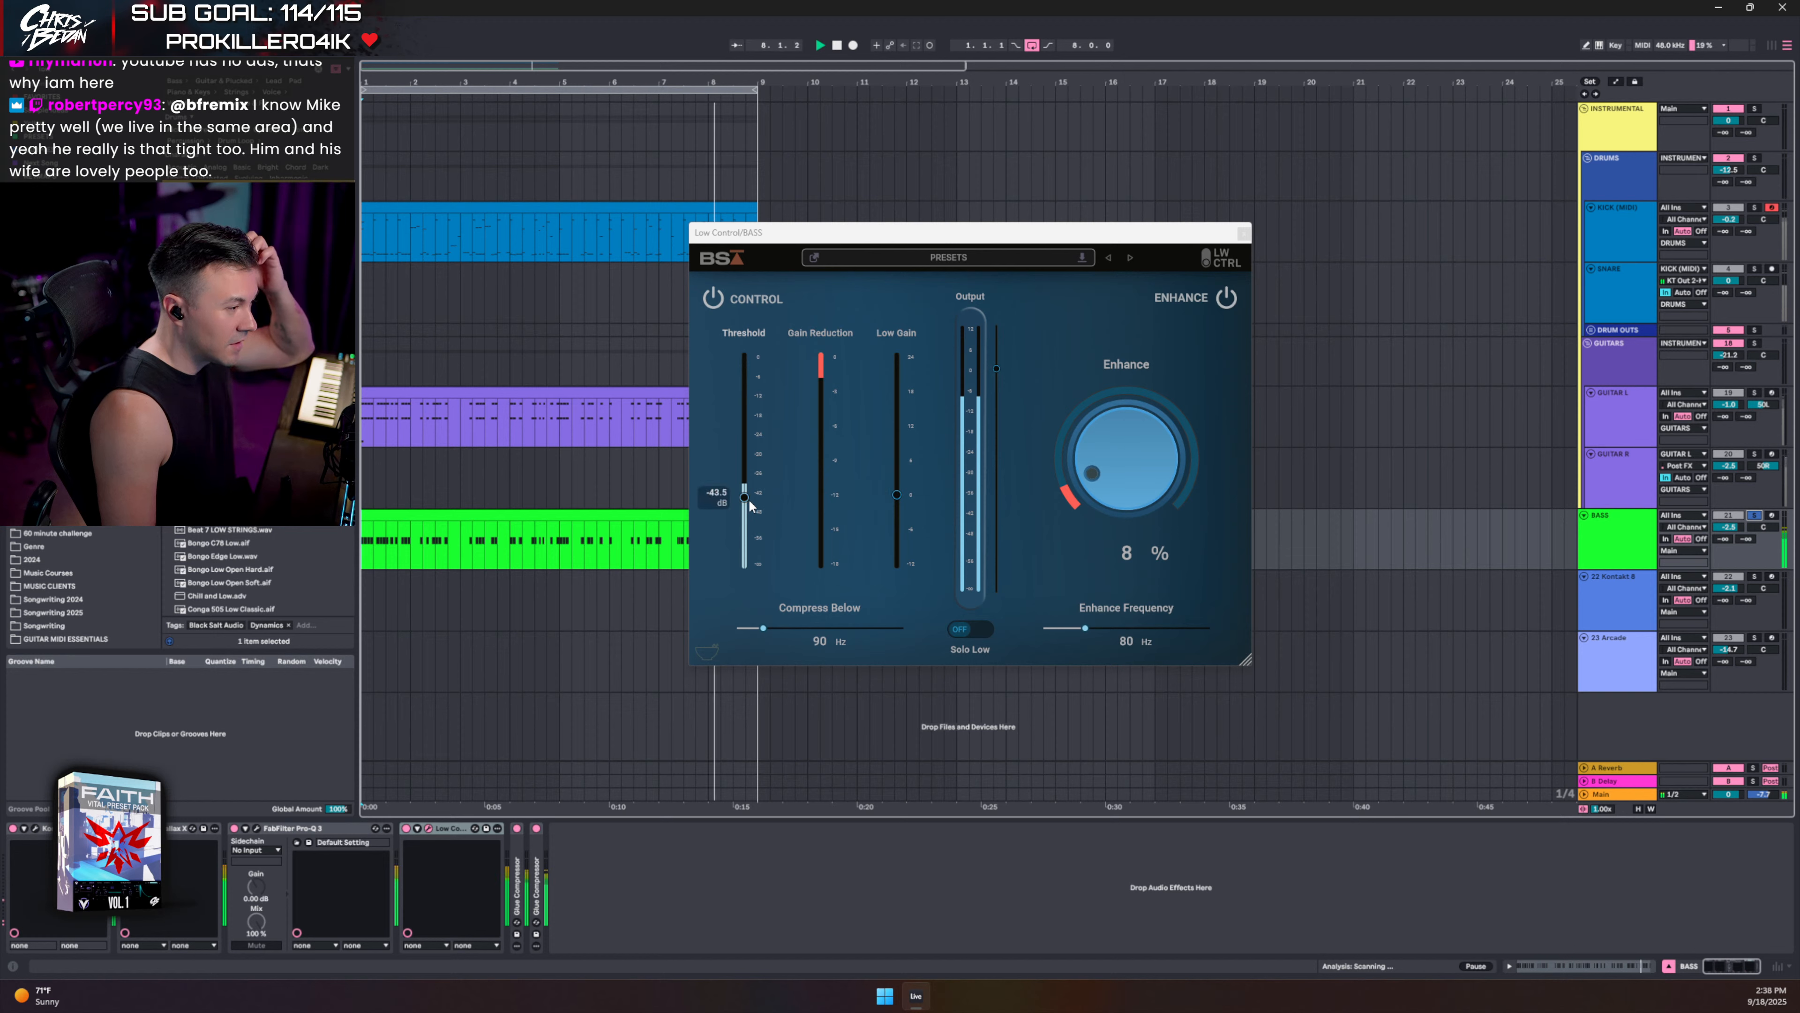
{"action": "left_click_drag", "start_coordinate": [744, 500], "coordinate": [744, 508]}
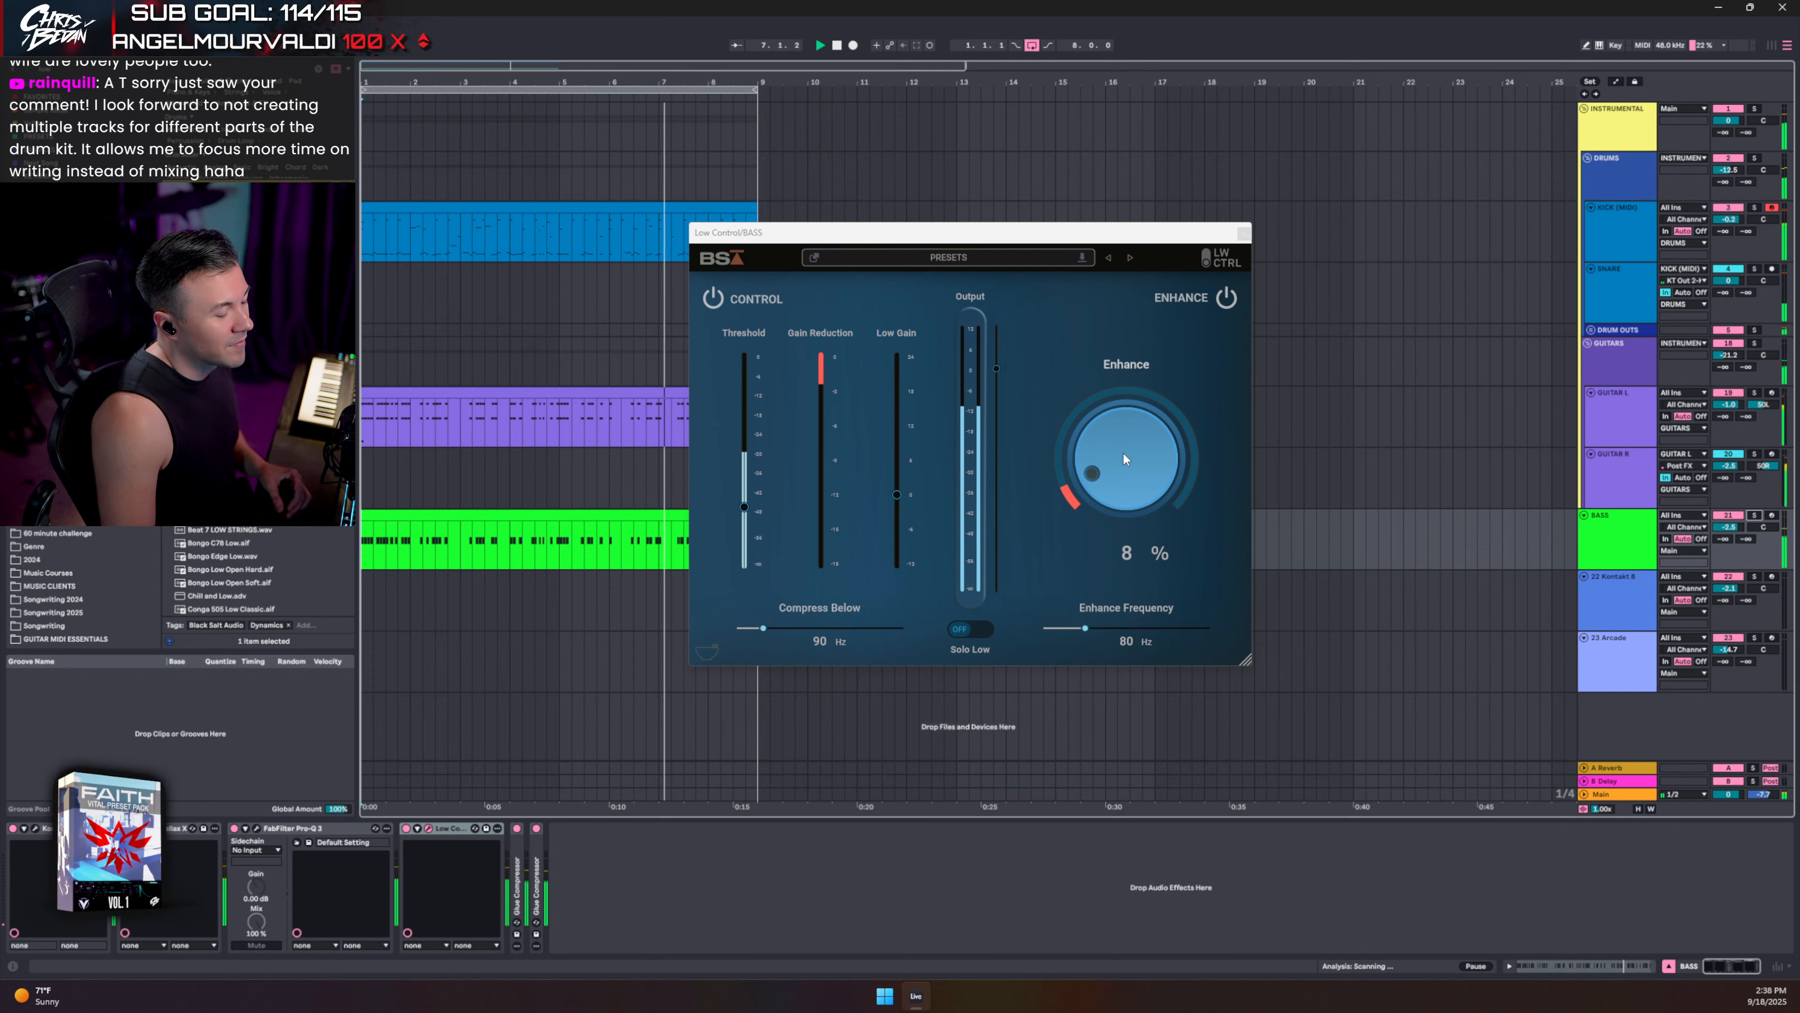
{"action": "left_click", "coordinate": [1244, 234]}
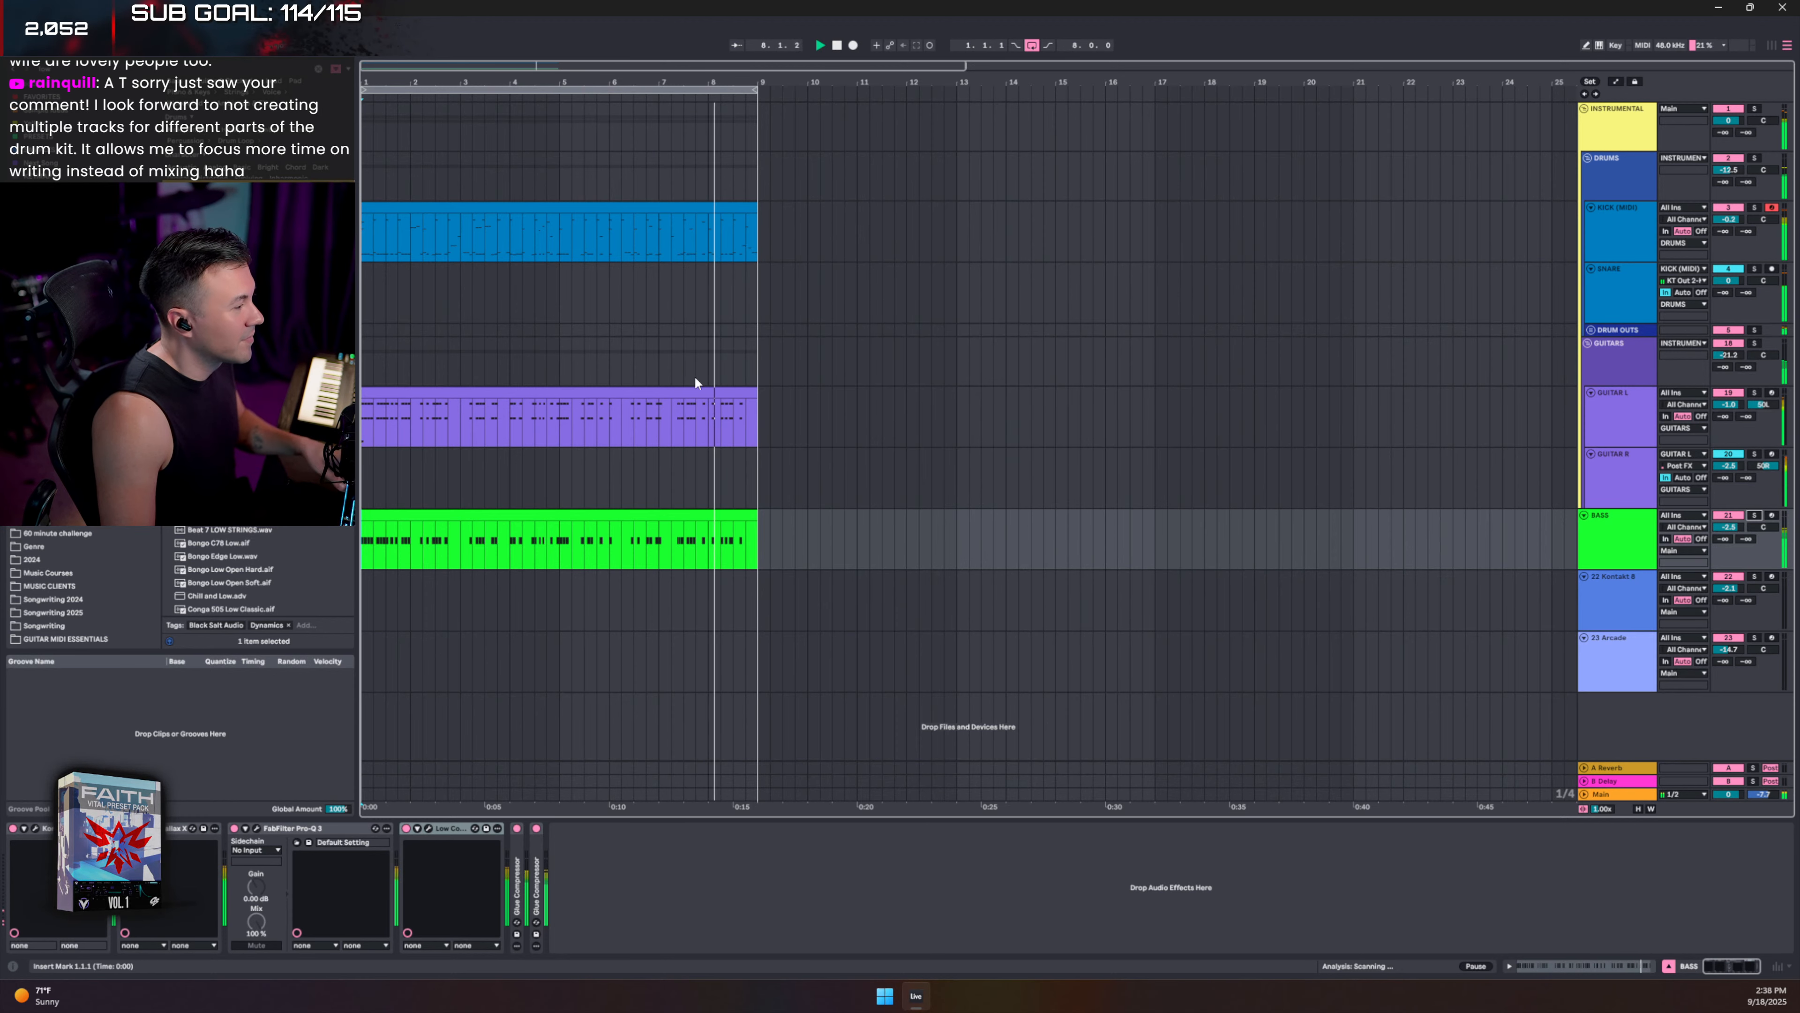
- Inspect the GUITARS, GUITAR L and GUITAR R device chains, then save the Set with Ctrl+S
{"action": "left_click", "coordinate": [1624, 379]}
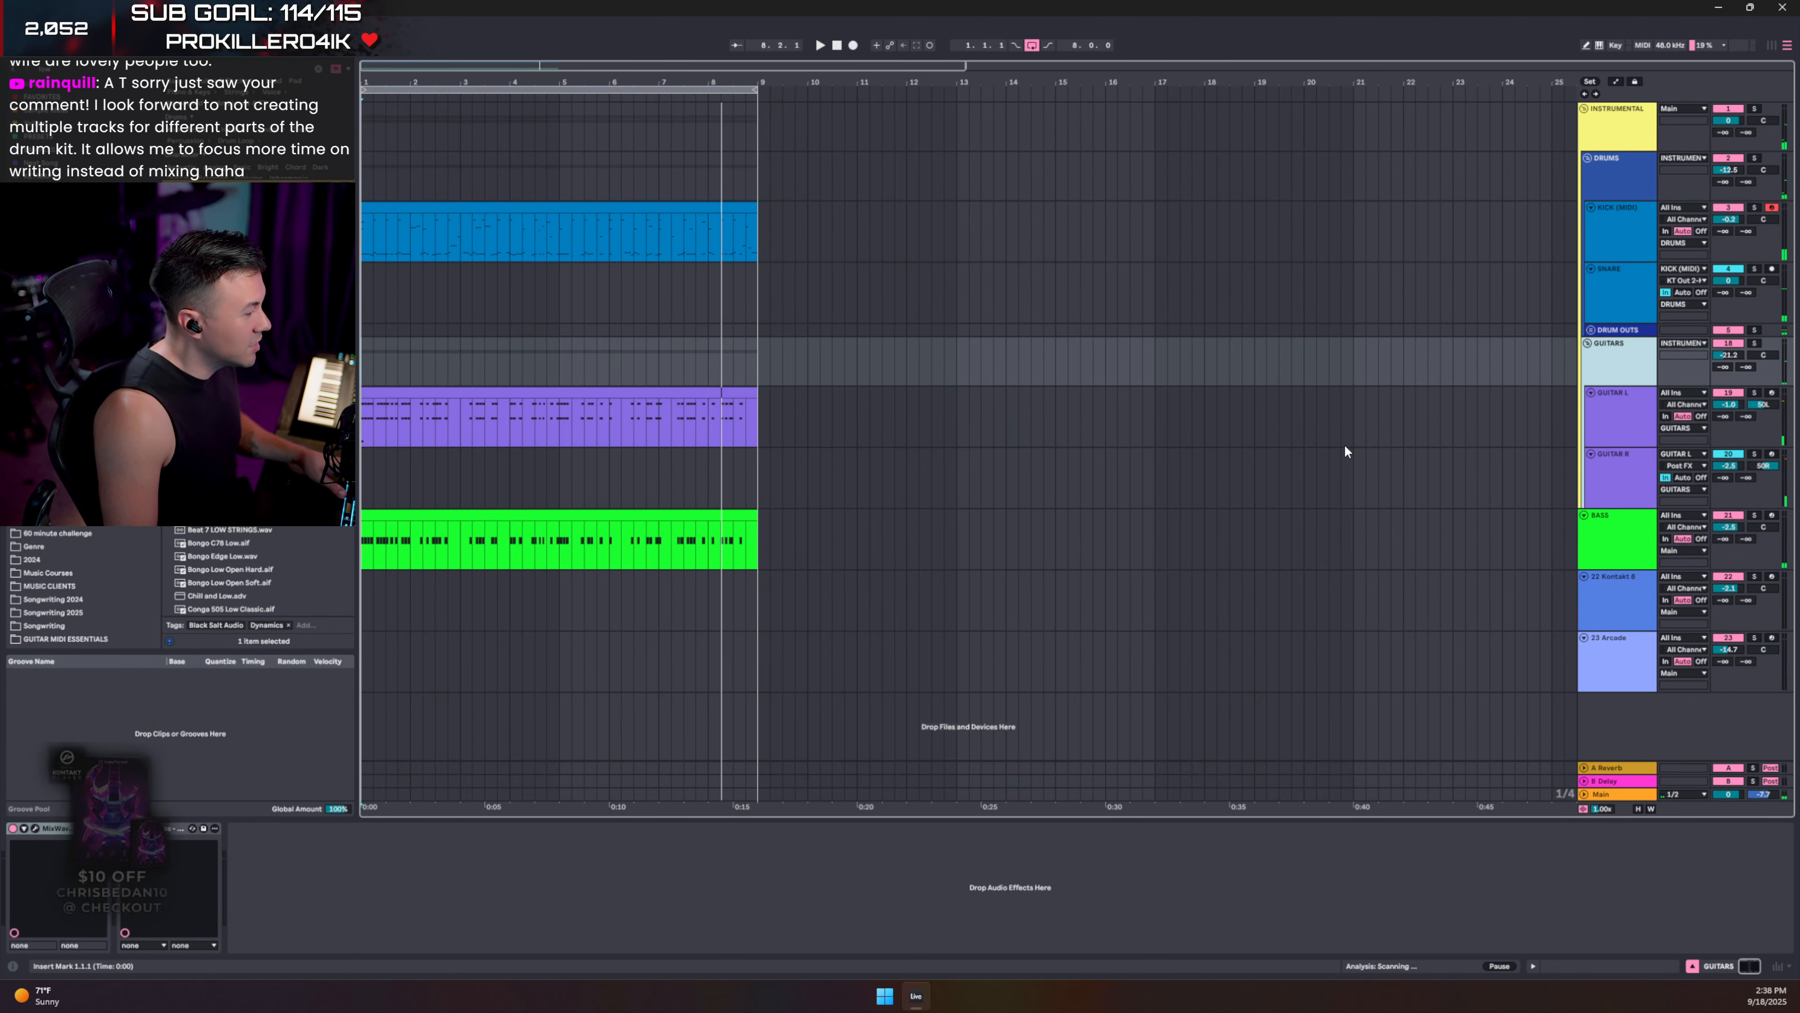
{"action": "left_click", "coordinate": [1623, 426]}
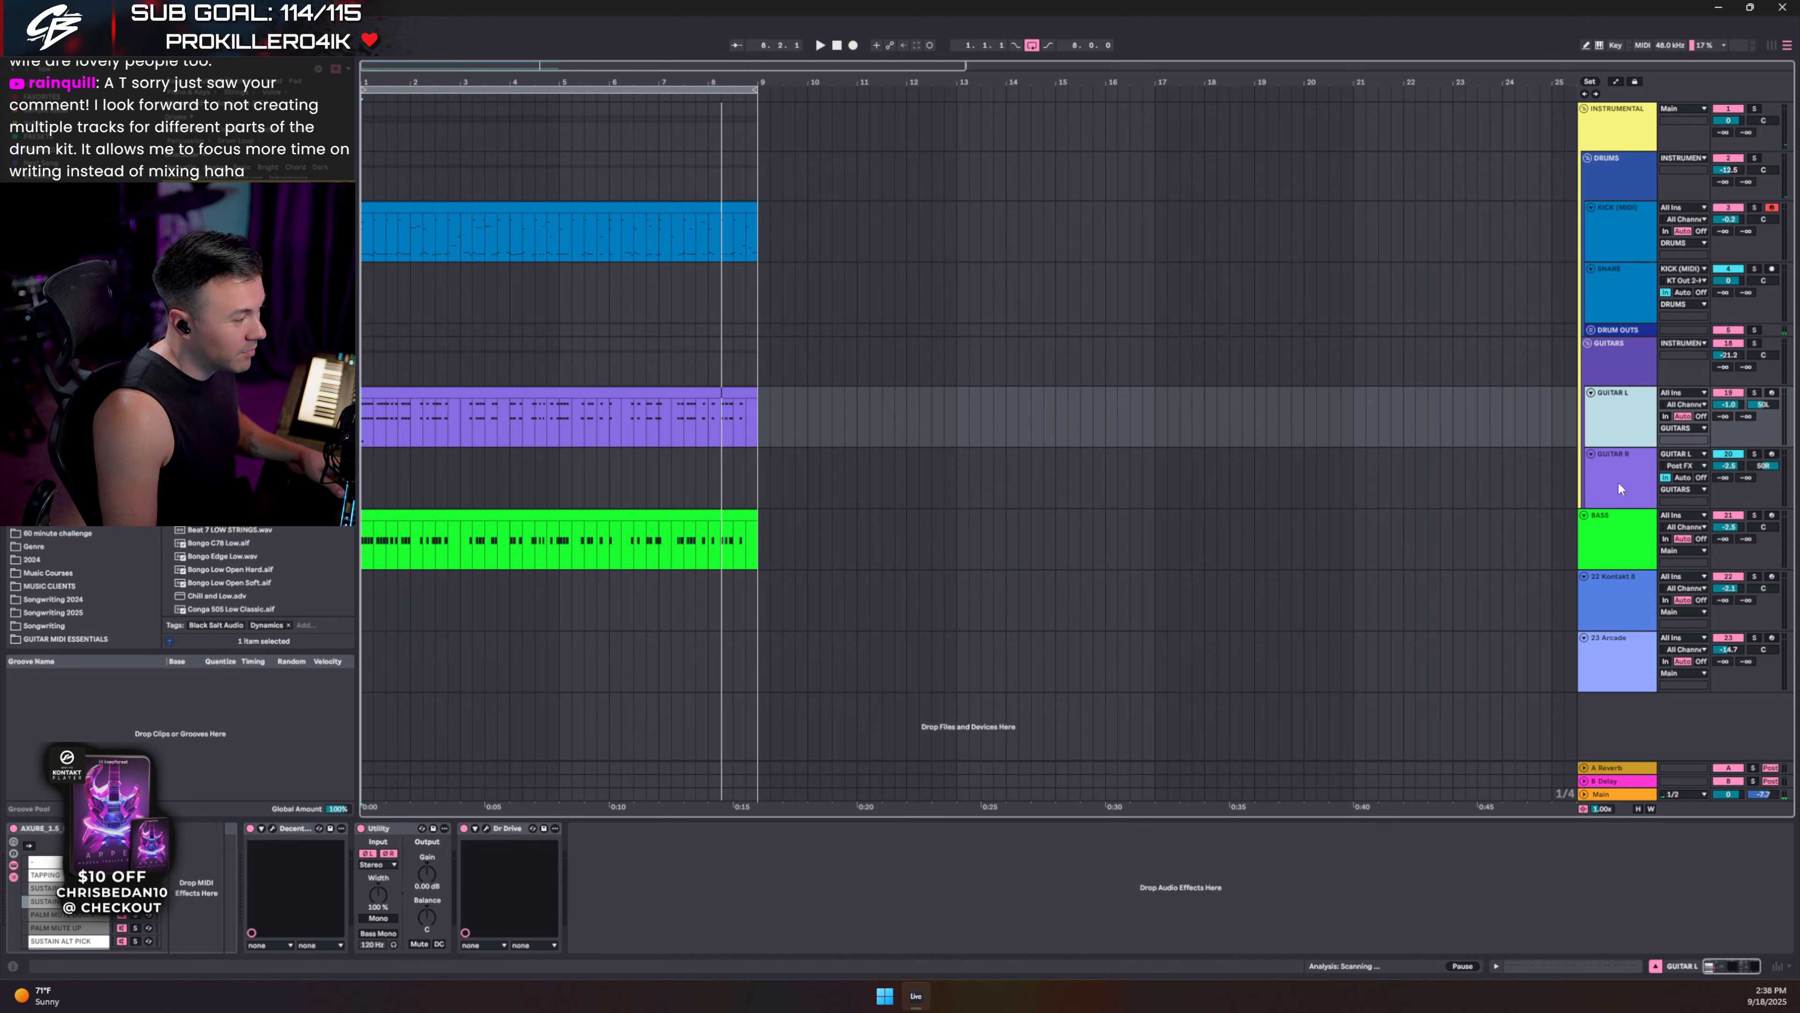
{"action": "left_click", "coordinate": [1619, 485]}
{"action": "left_click", "coordinate": [1619, 429]}
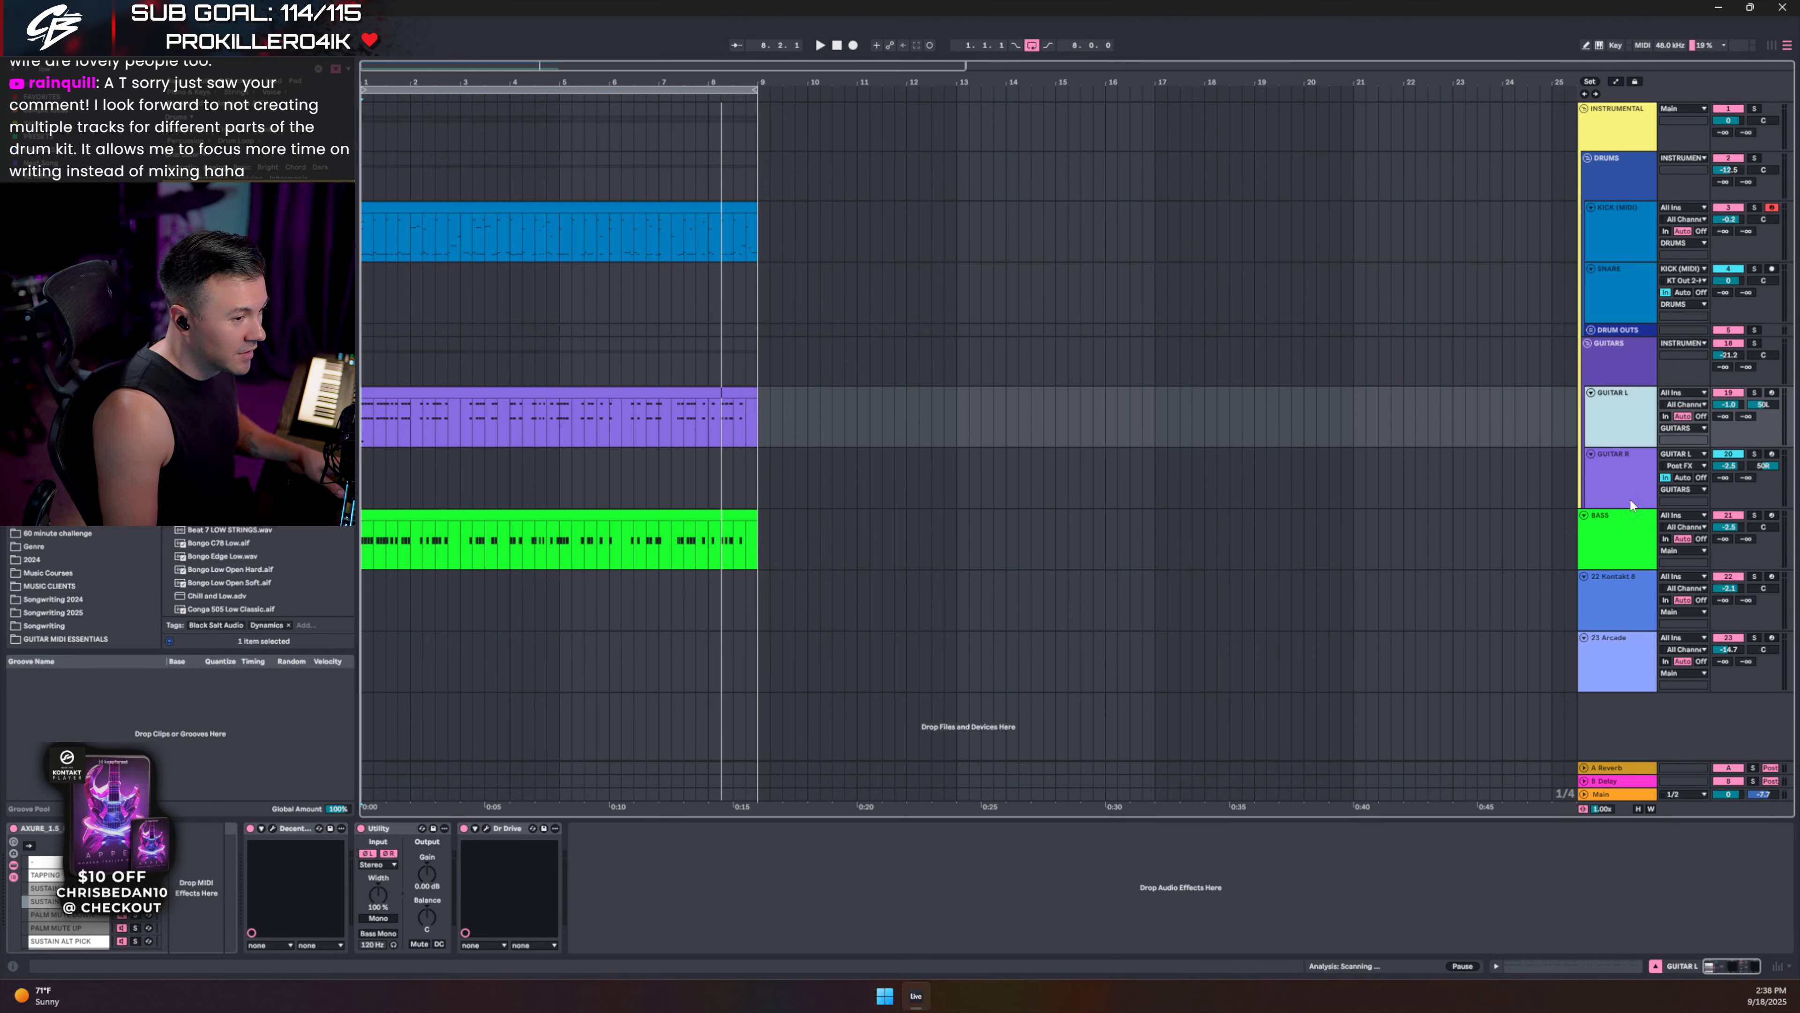
{"action": "left_click", "coordinate": [1628, 465]}
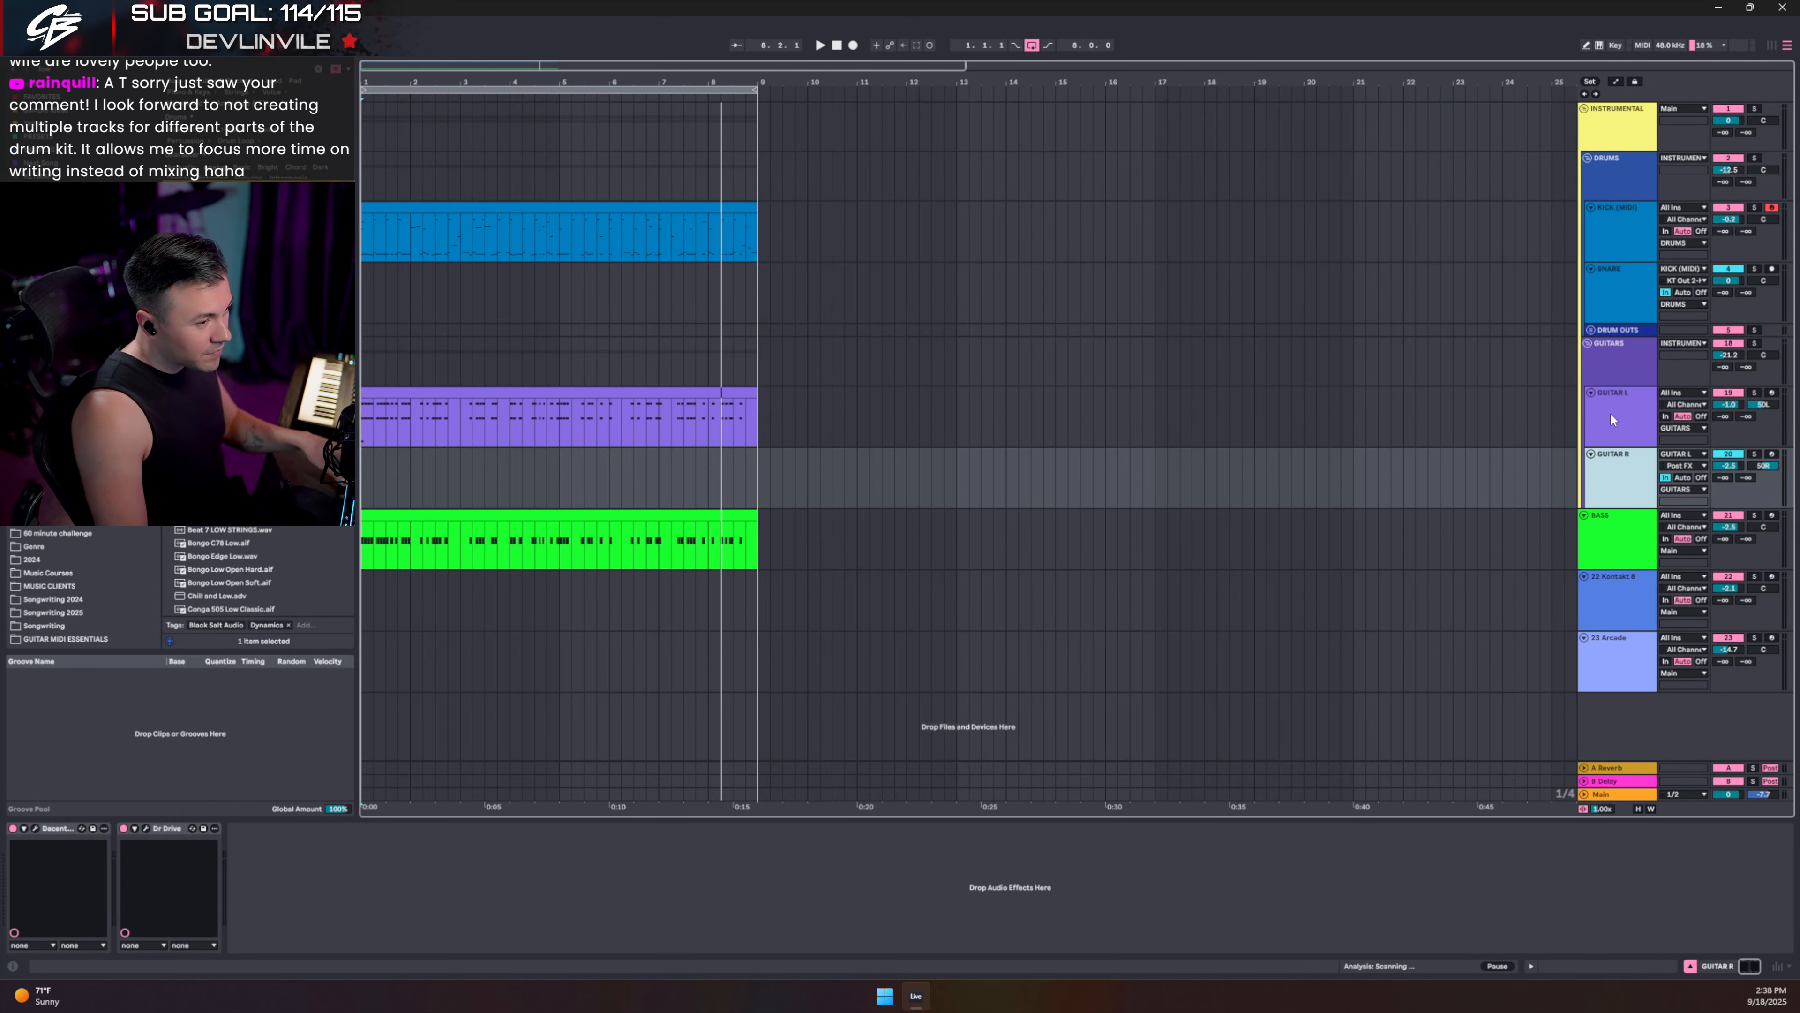
{"action": "left_click", "coordinate": [1610, 413]}
{"action": "left_click", "coordinate": [1626, 459]}
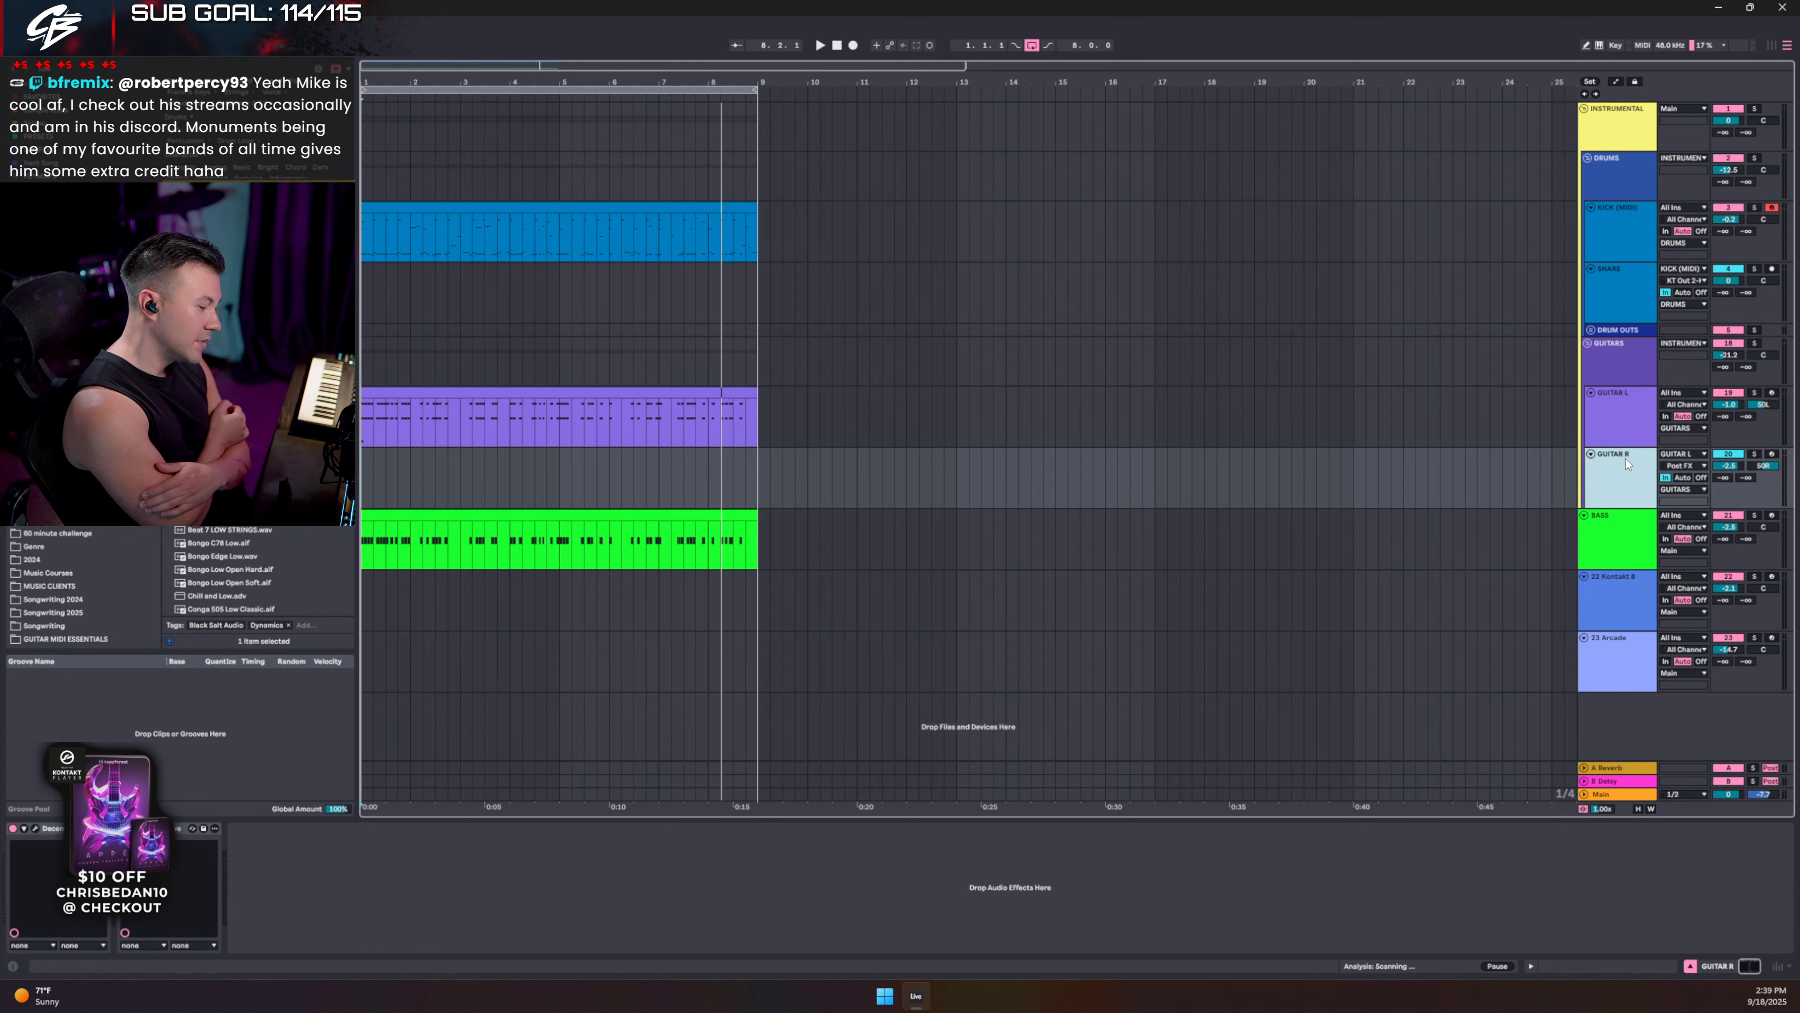
{"action": "key", "text": "ctrl+s"}
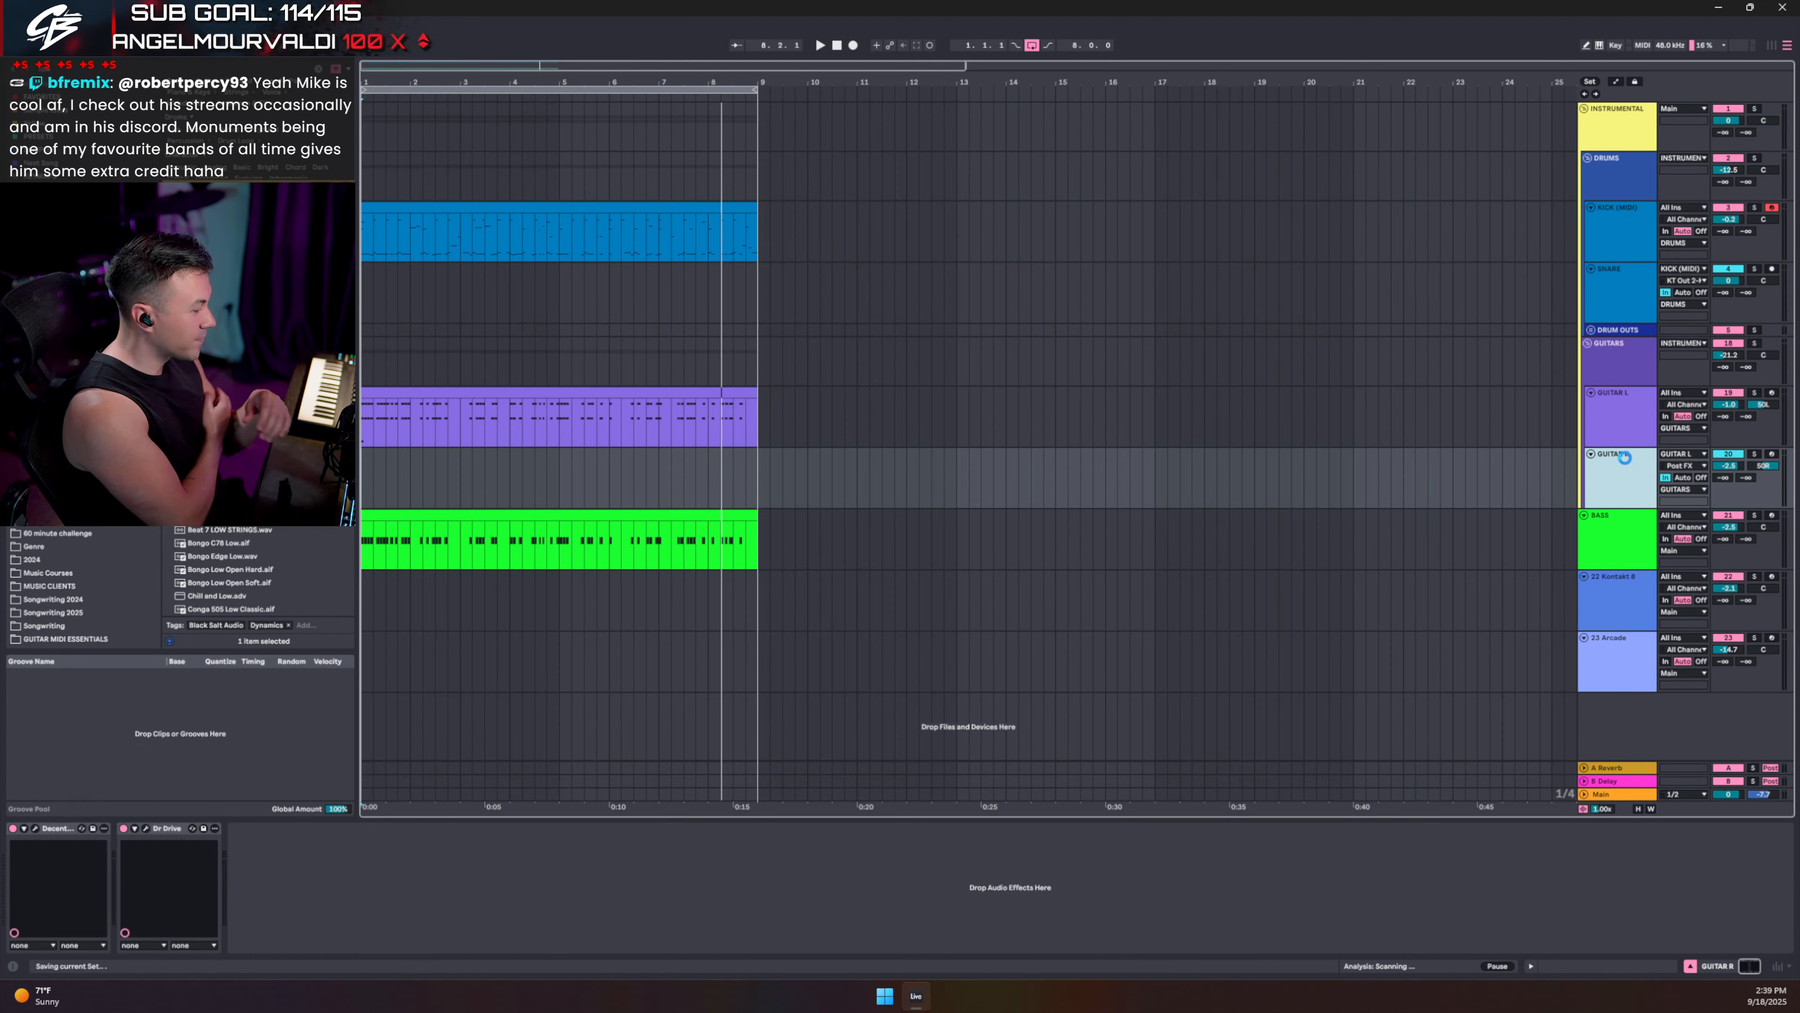
{"action": "left_click", "coordinate": [1071, 330]}
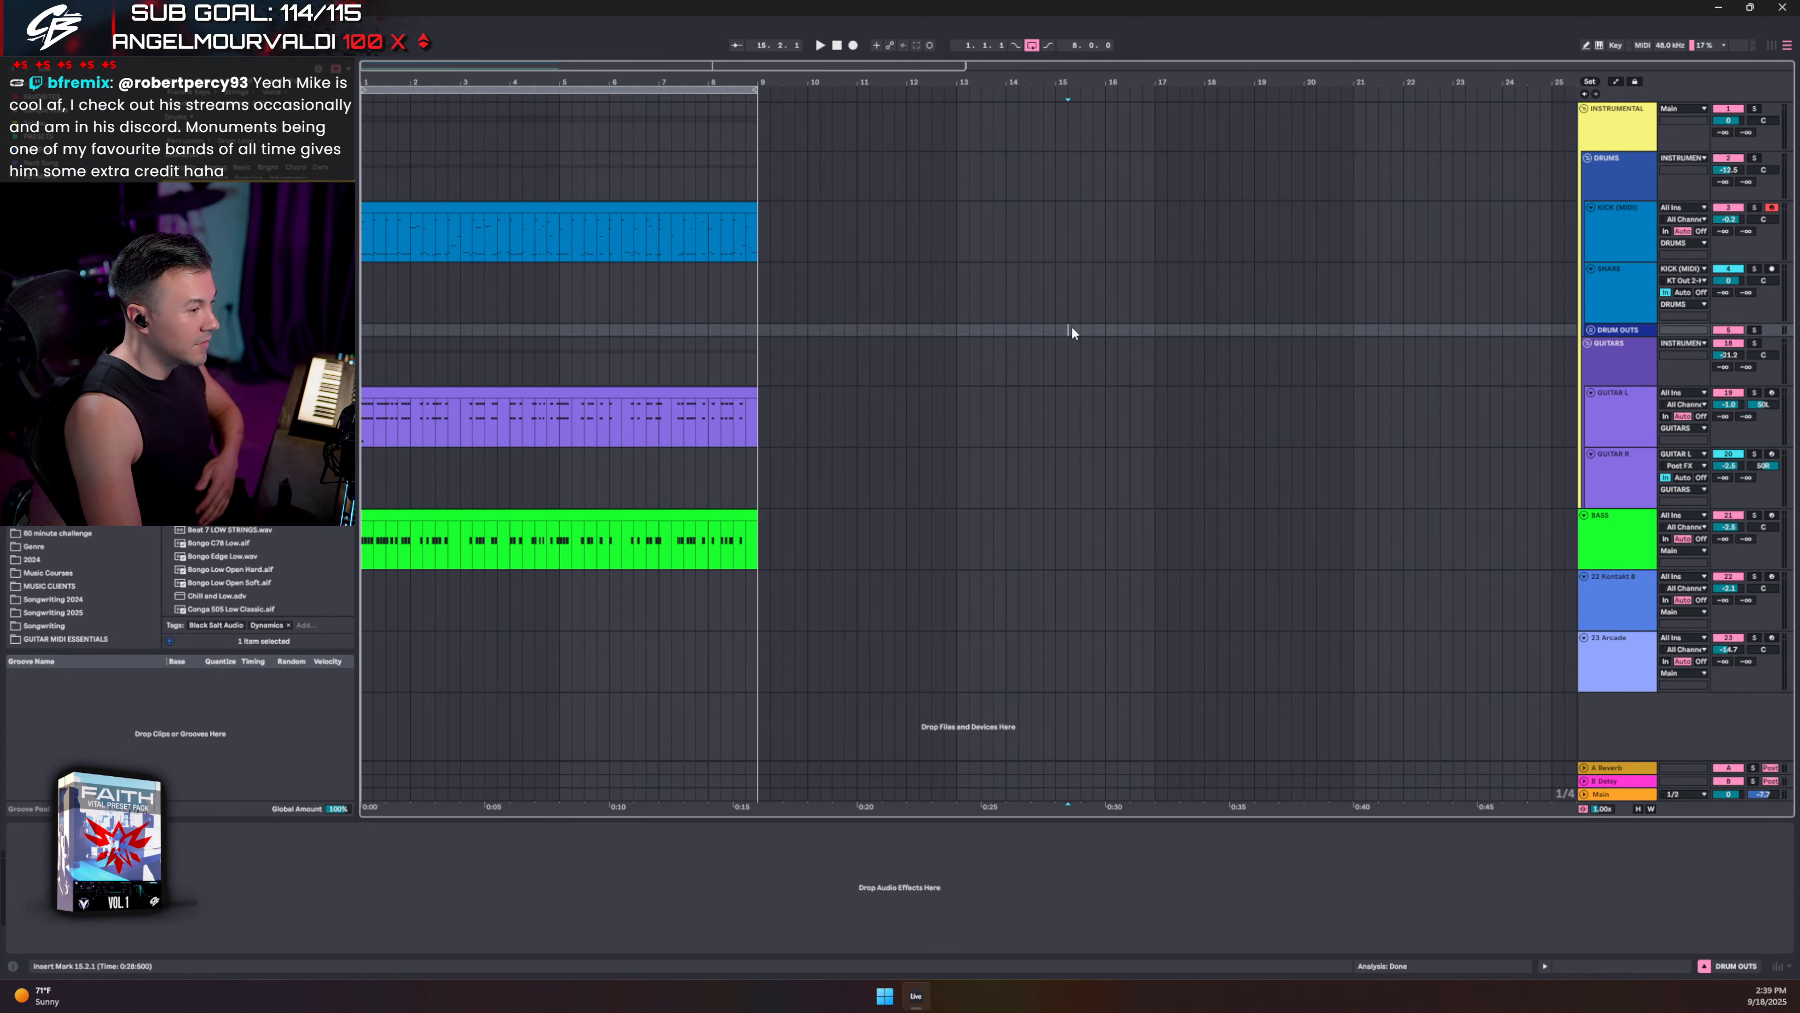
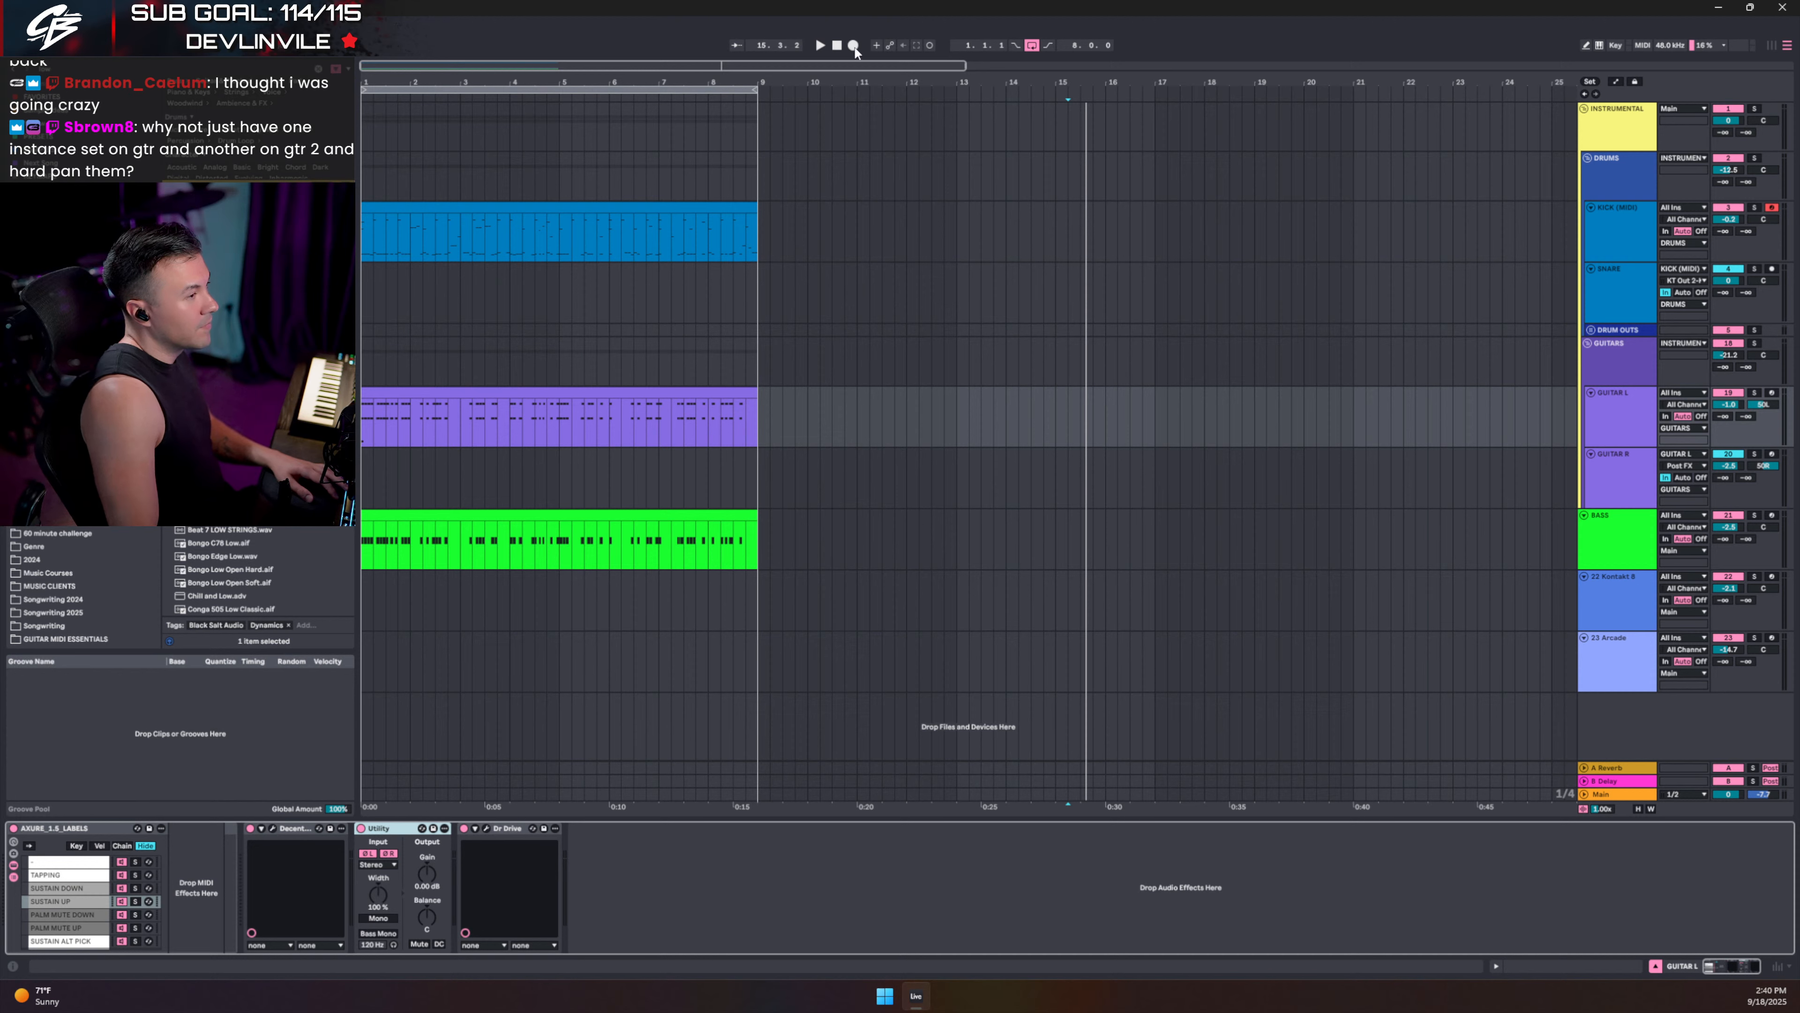
- Stop playback back at 1.1.1 and show the 22 Kontakt 8 track's device chain
{"action": "left_click", "coordinate": [837, 44]}
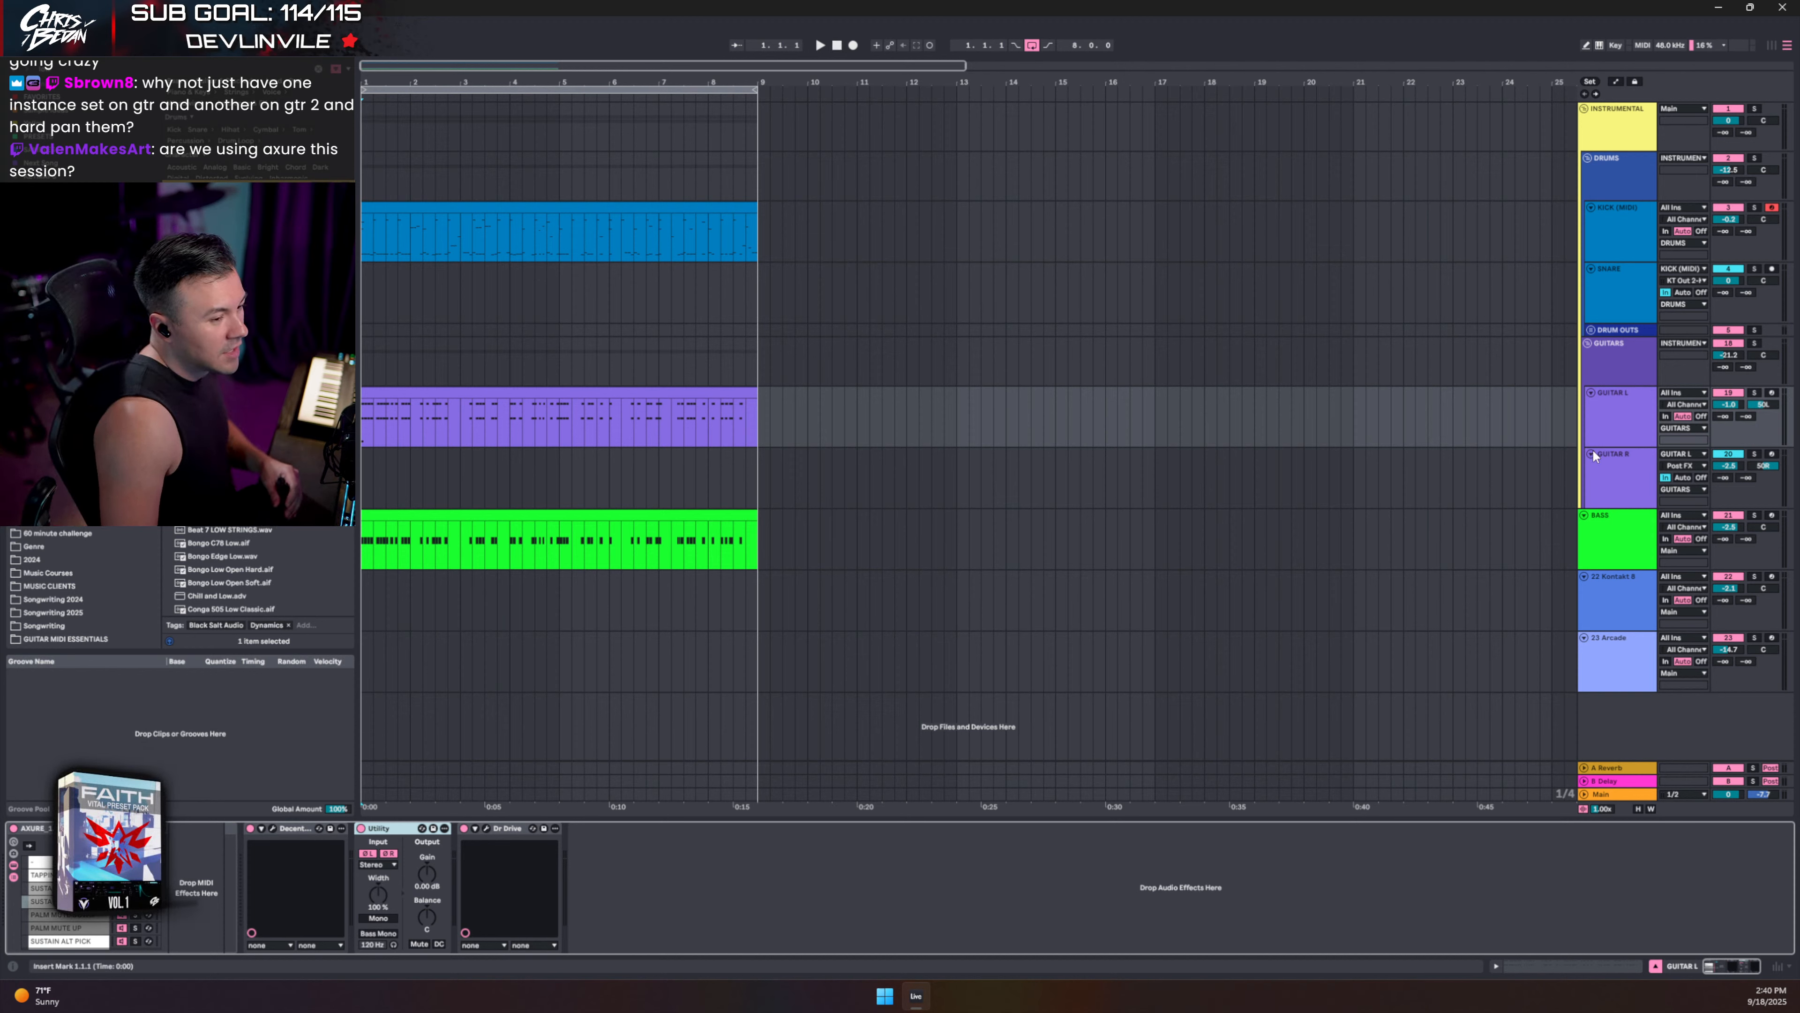
{"action": "left_click", "coordinate": [1630, 605]}
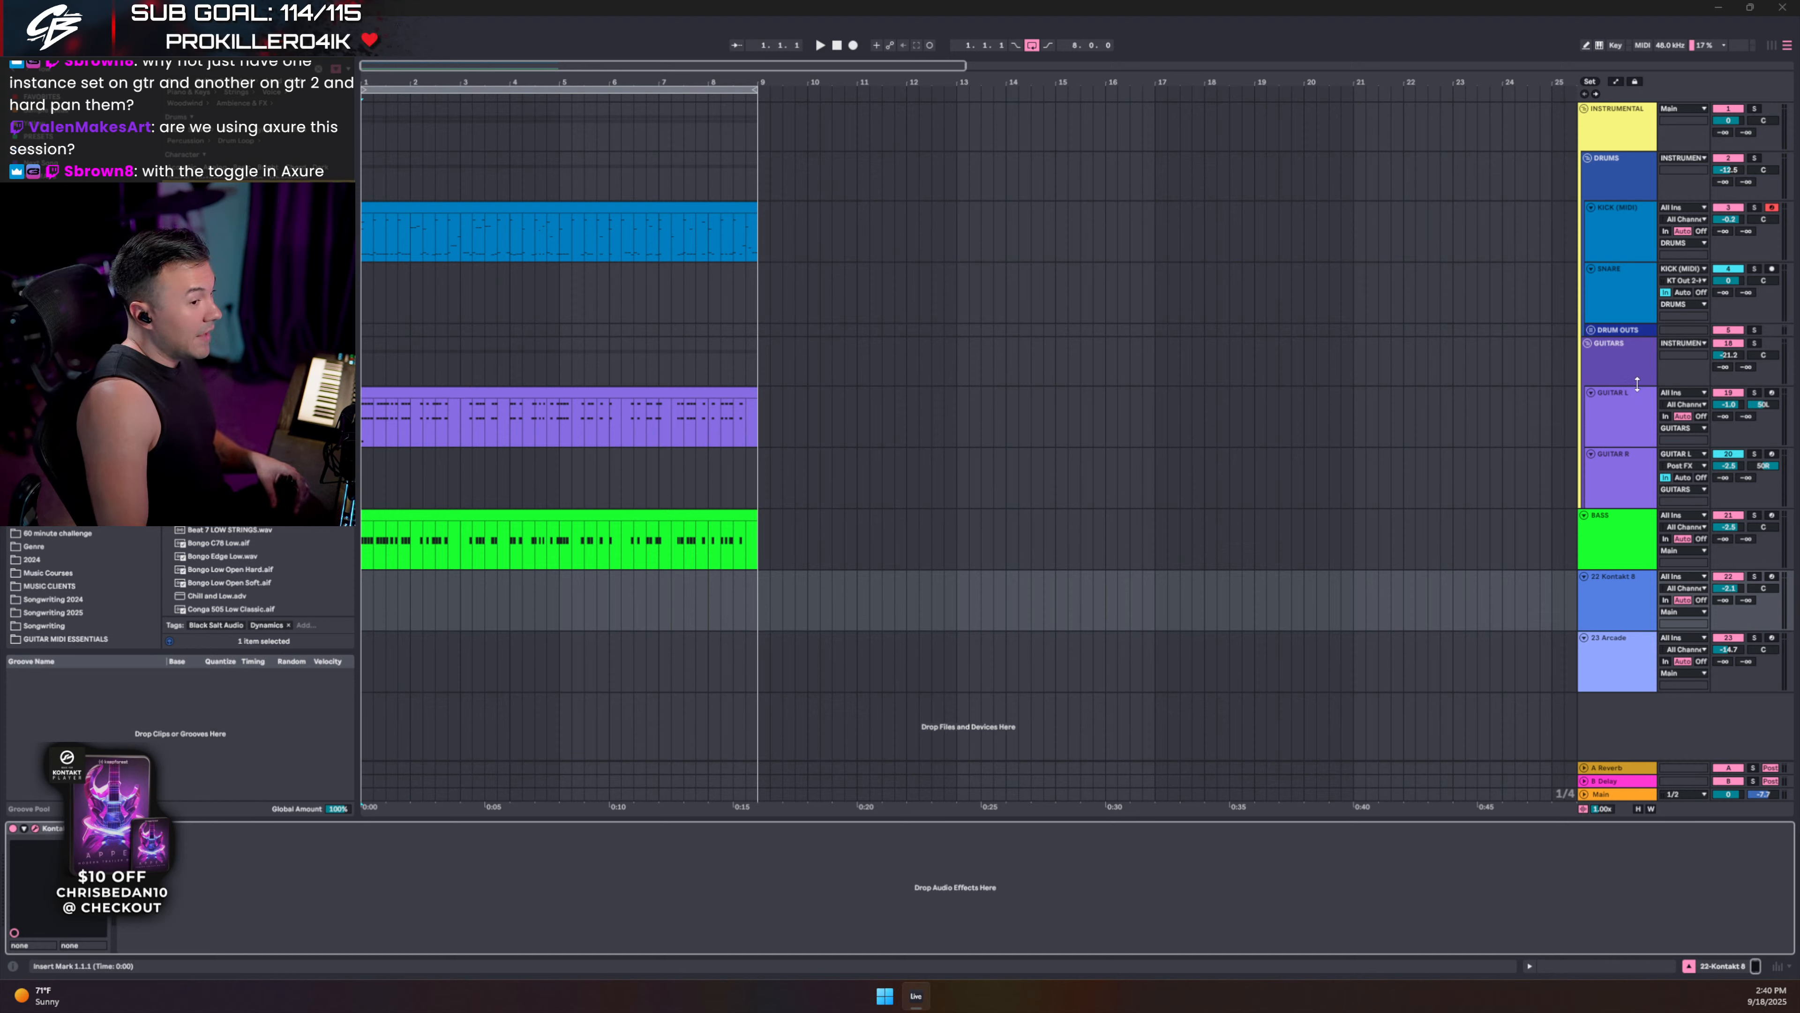
- Inspect the Axure sampler on GUITAR L, then close its window
{"action": "left_click", "coordinate": [1604, 422]}
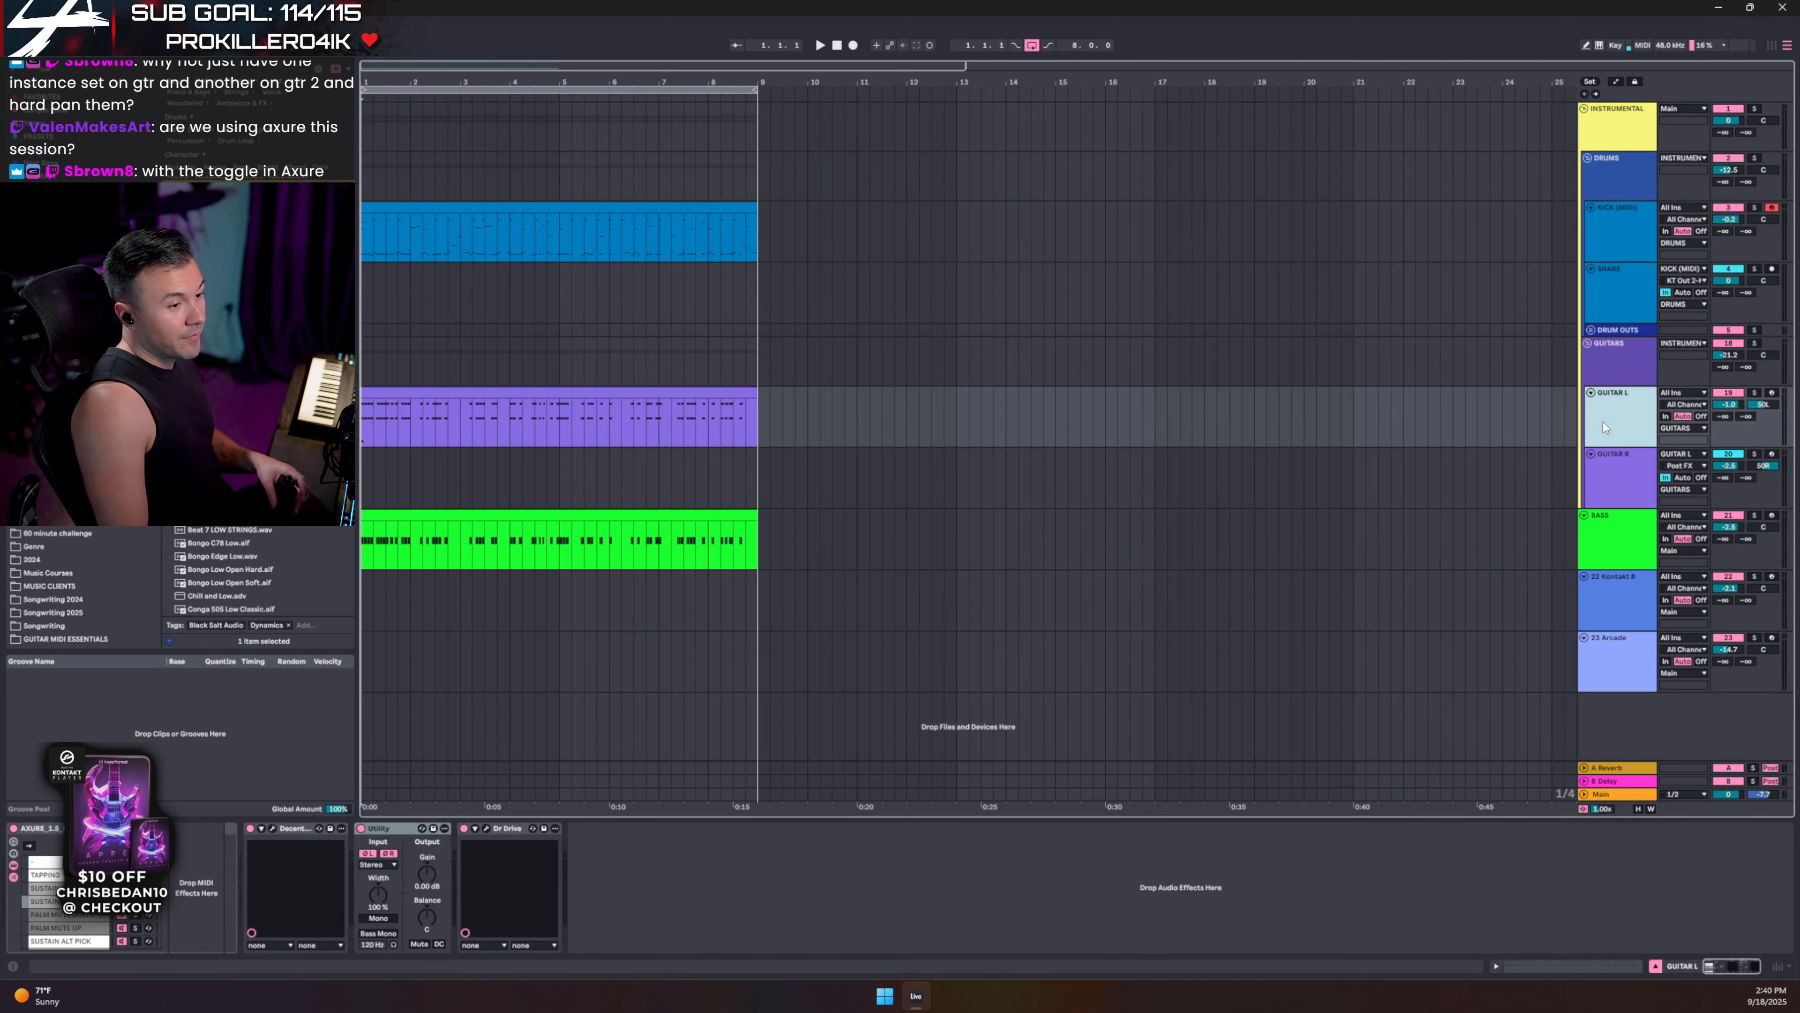
{"action": "left_click", "coordinate": [273, 829]}
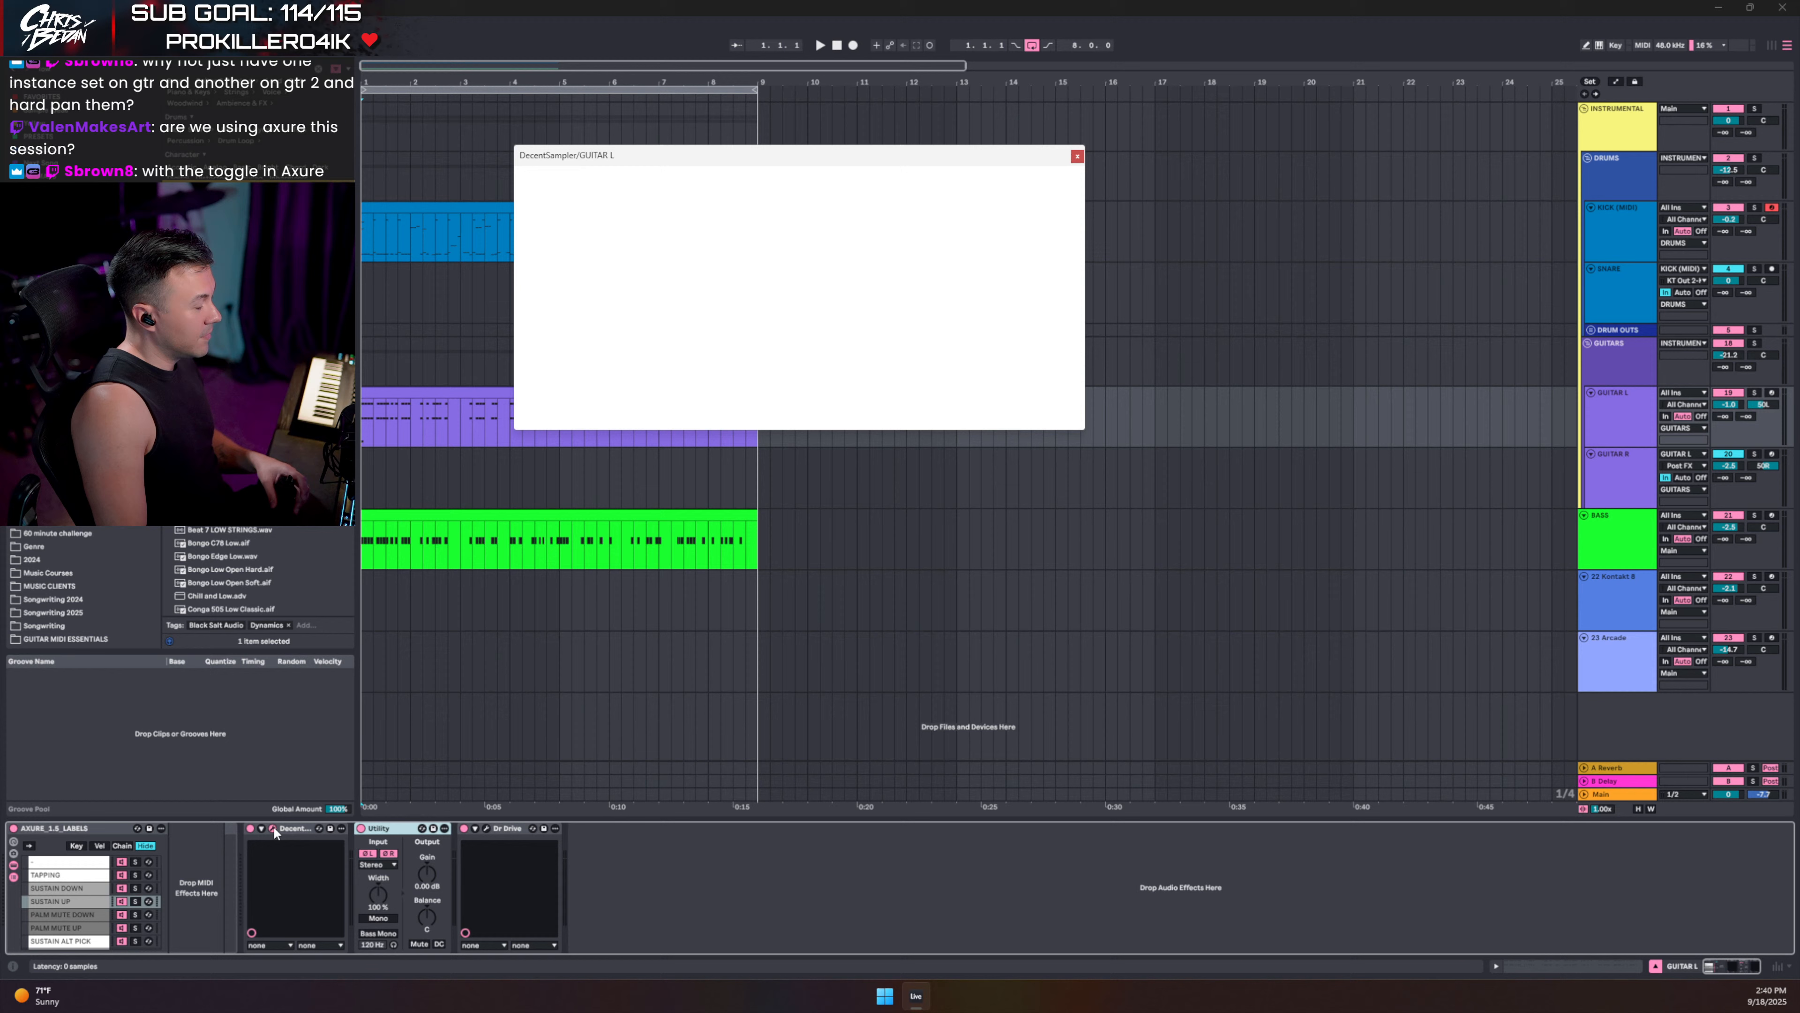
{"action": "left_click", "coordinate": [1077, 157]}
- Inspect GUITAR R's Axure sampler, close it, and switch to the Session mixer view
{"action": "left_click", "coordinate": [1573, 481]}
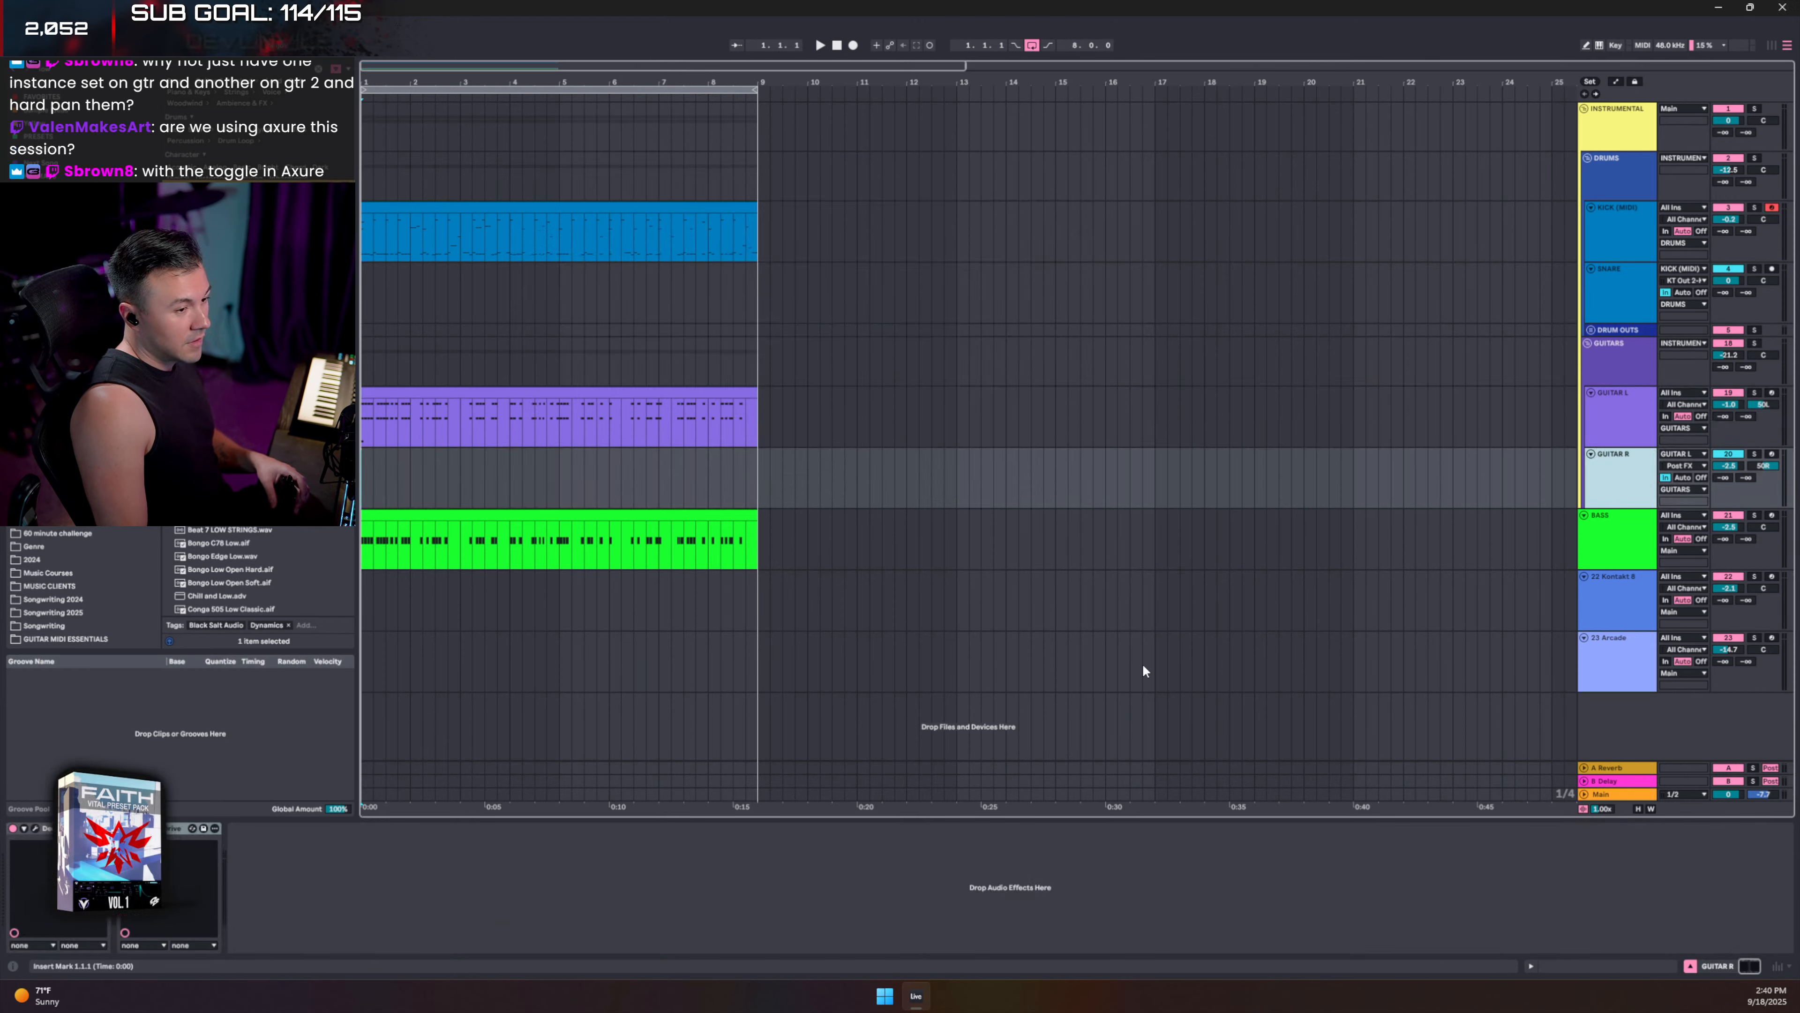
{"action": "left_click", "coordinate": [36, 829]}
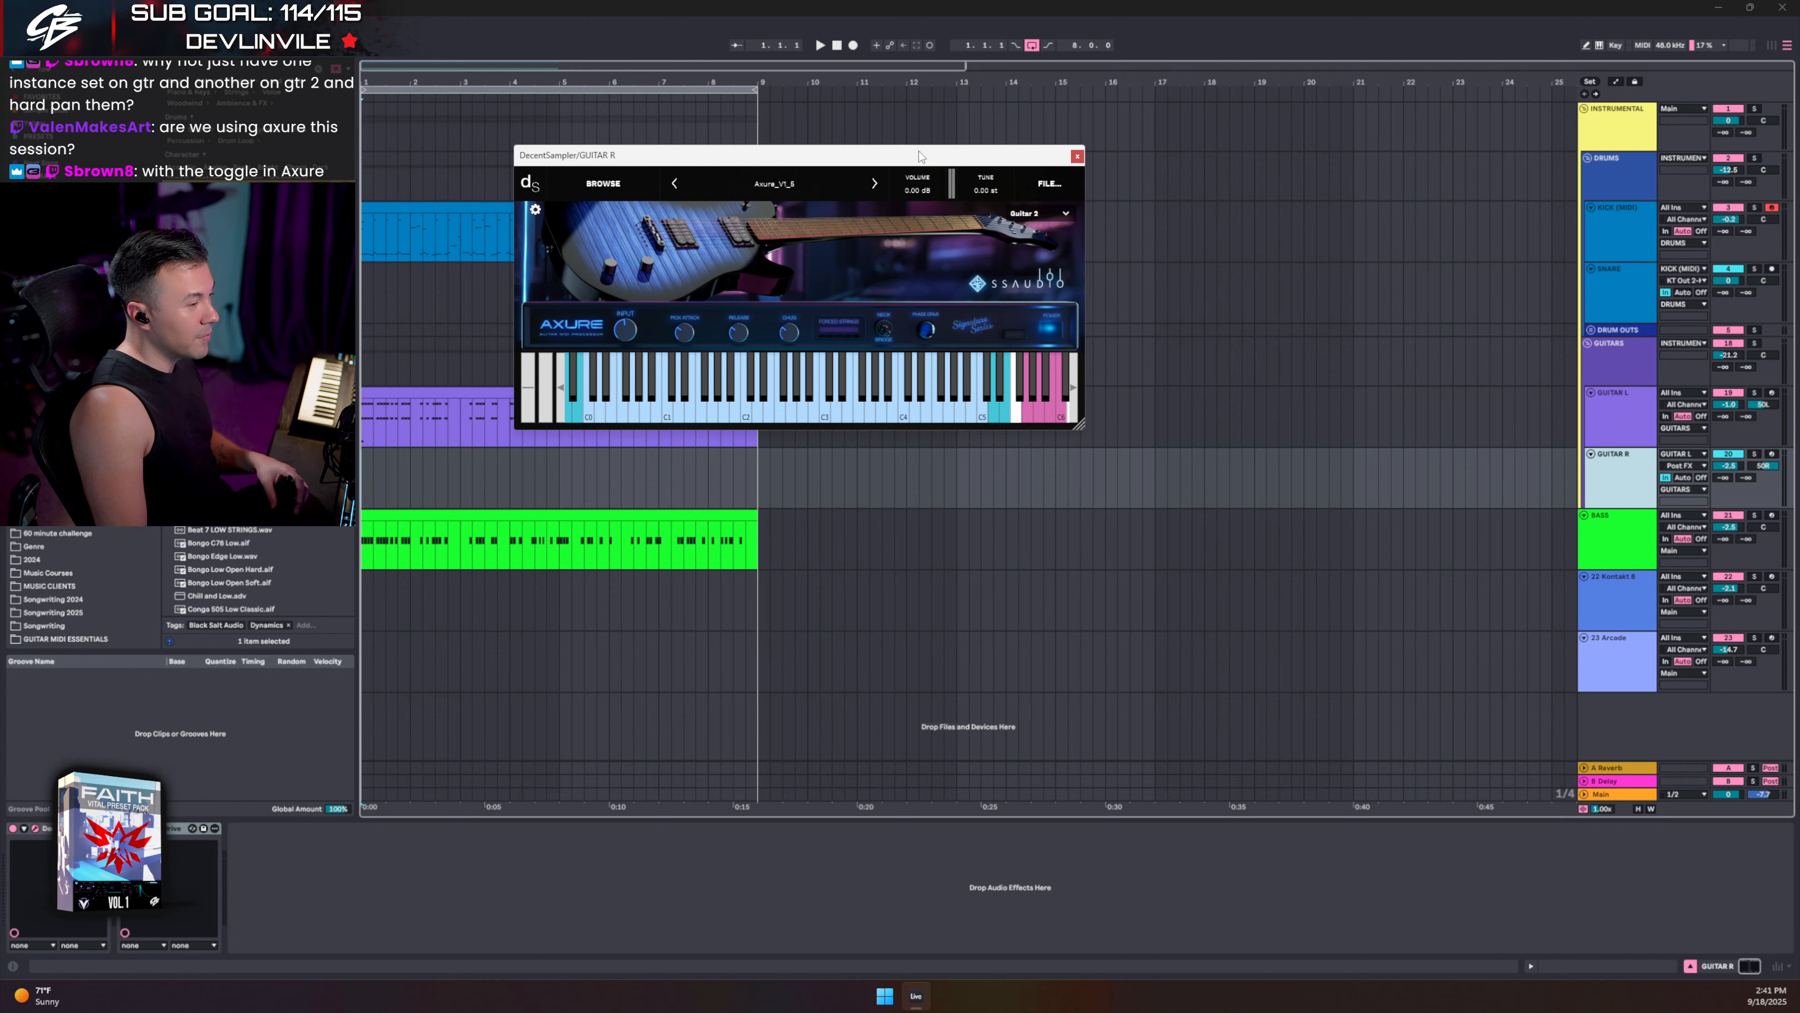
{"action": "left_click_drag", "start_coordinate": [921, 156], "coordinate": [960, 232]}
{"action": "left_click", "coordinate": [1118, 232]}
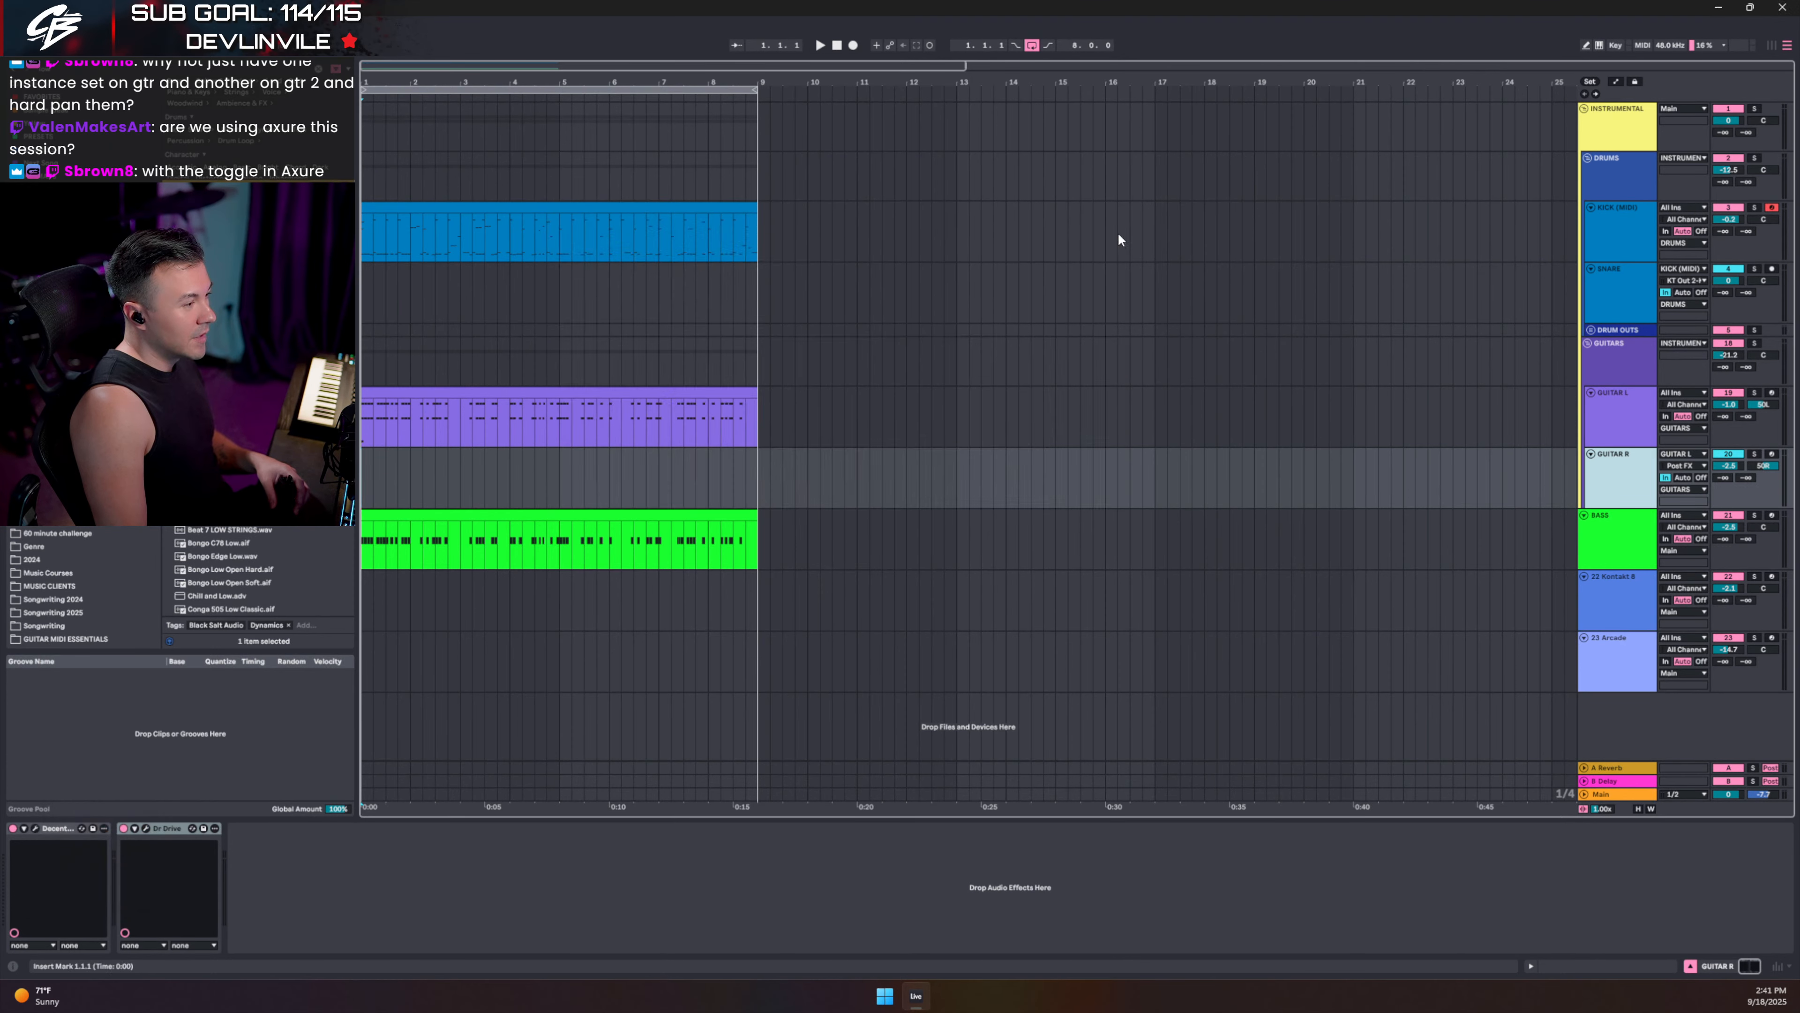
{"action": "left_click", "coordinate": [651, 389]}
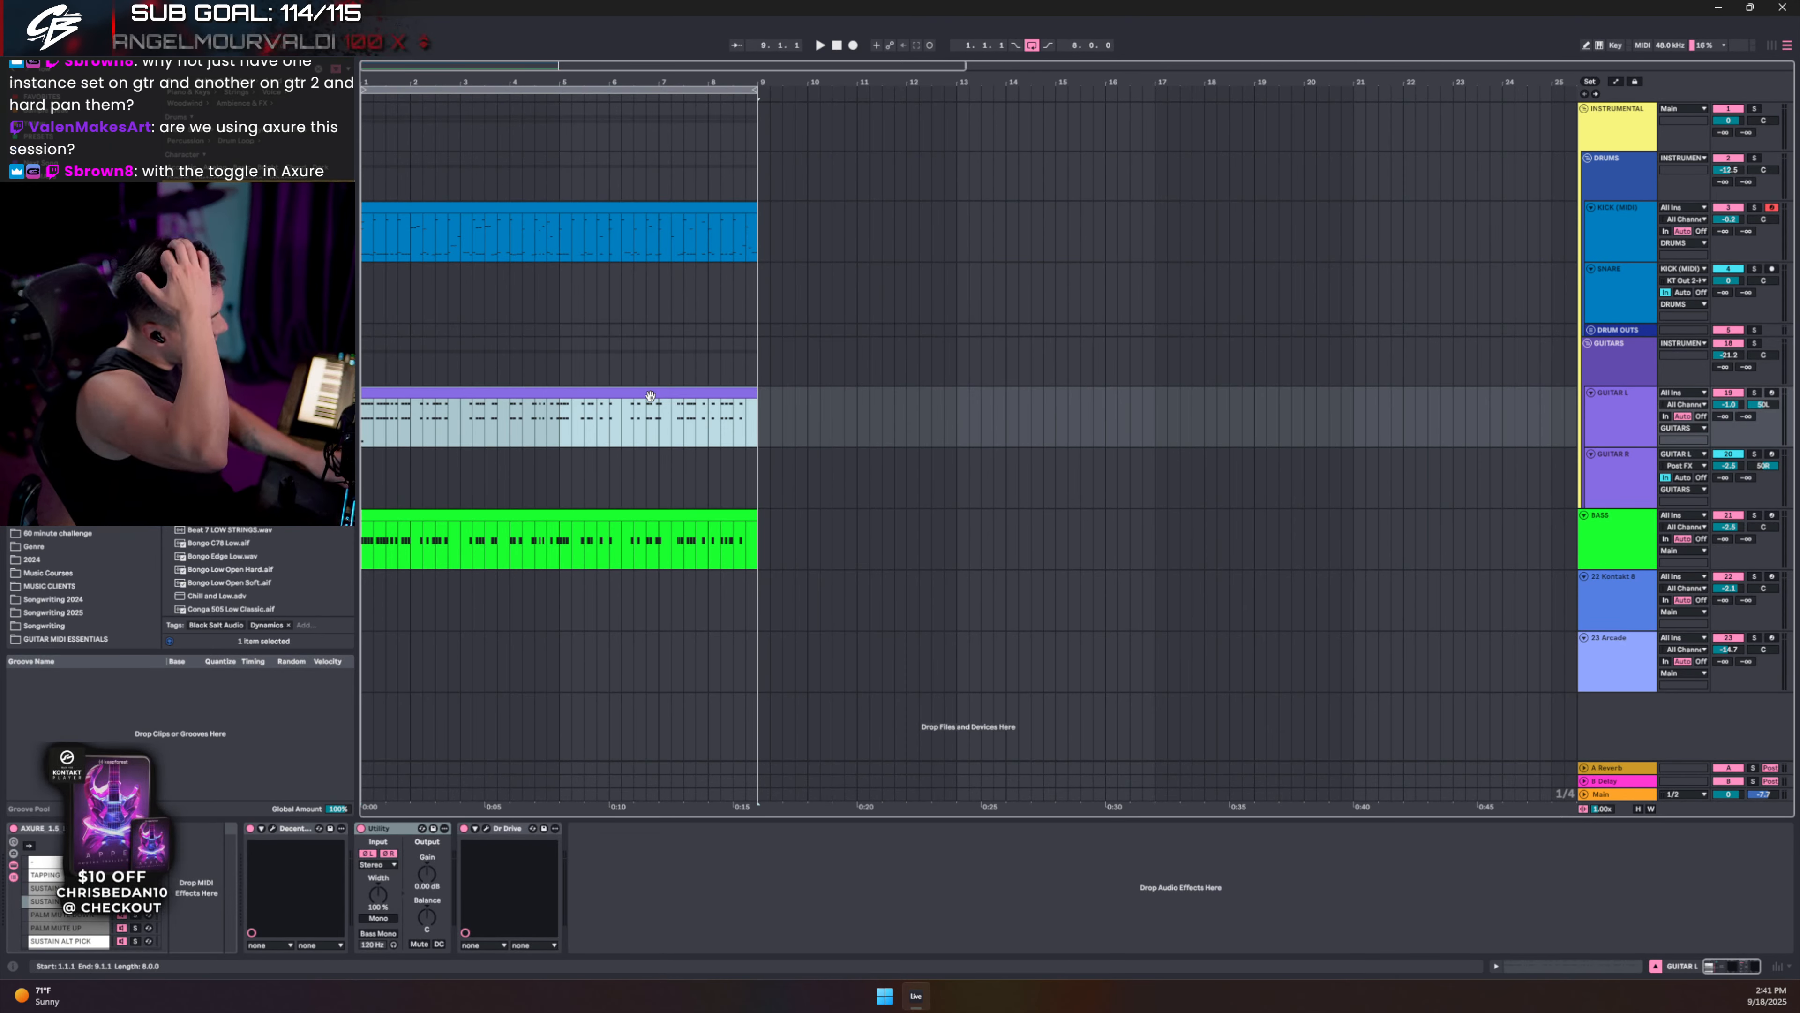
{"action": "key", "text": "Tab"}
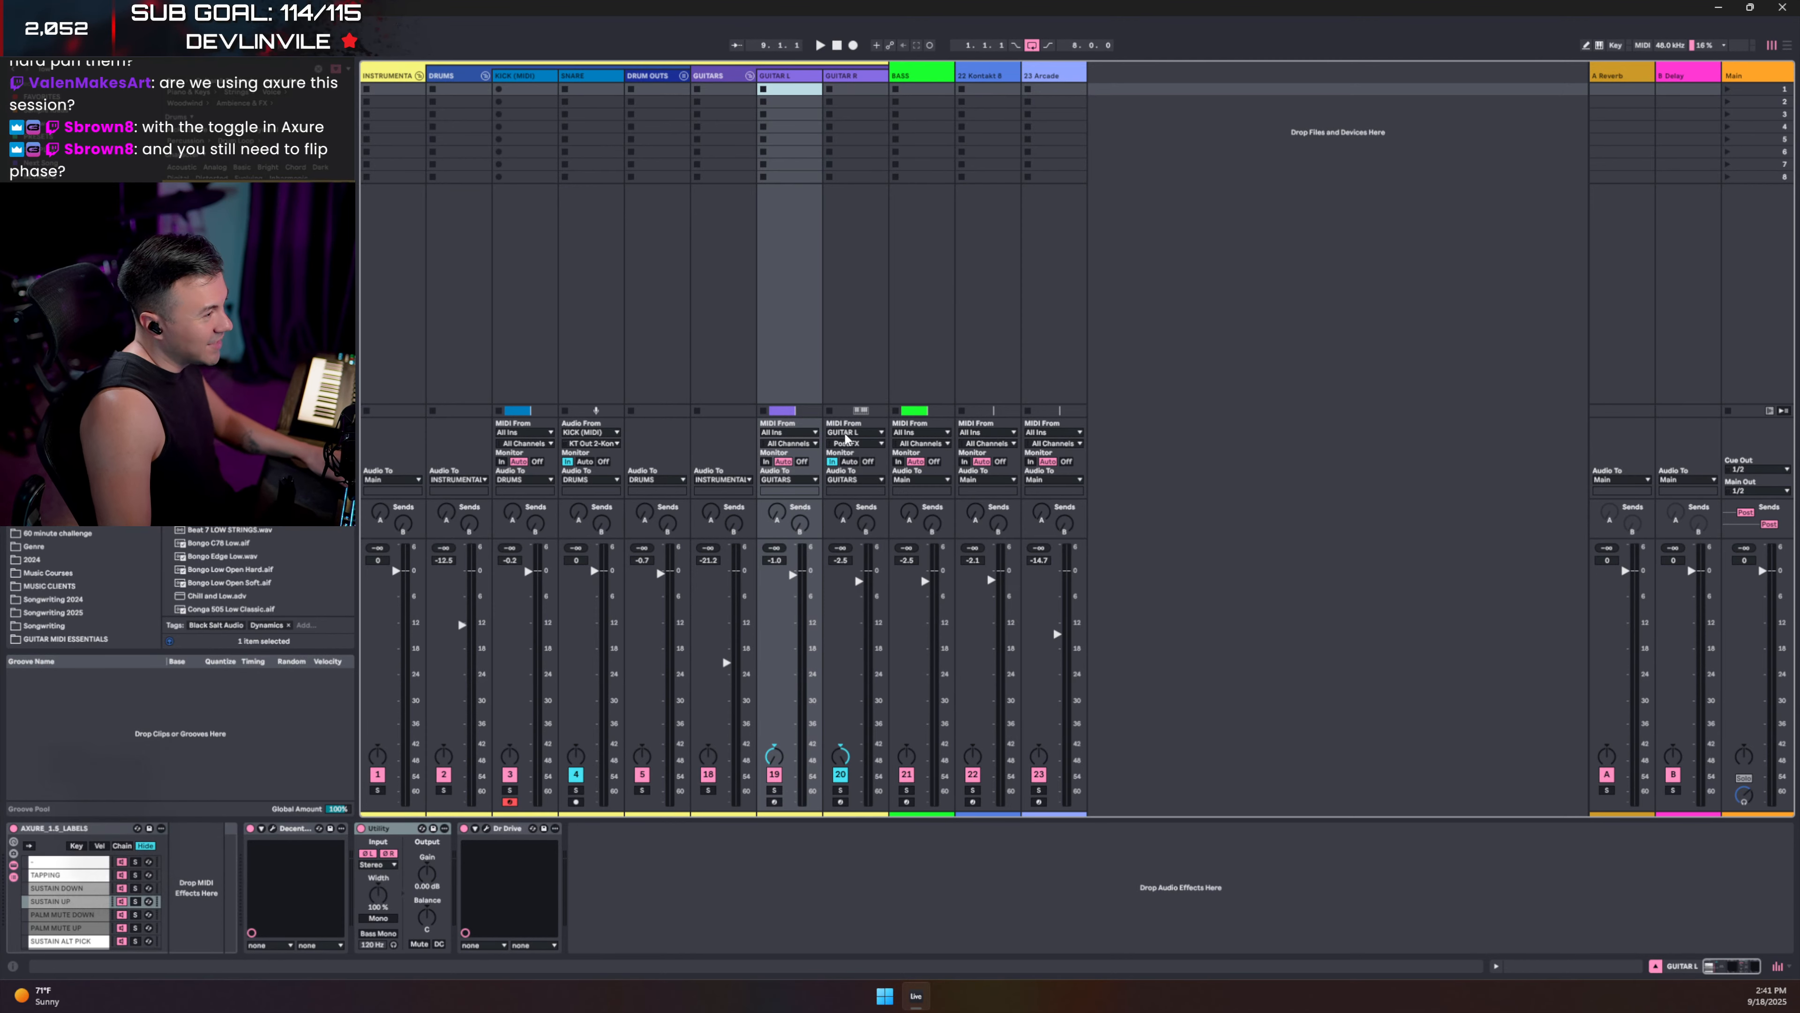
- Return to Arrangement view showing GUITAR L's Axure, Utility and Dr Drive chain
{"action": "key", "text": "Tab"}
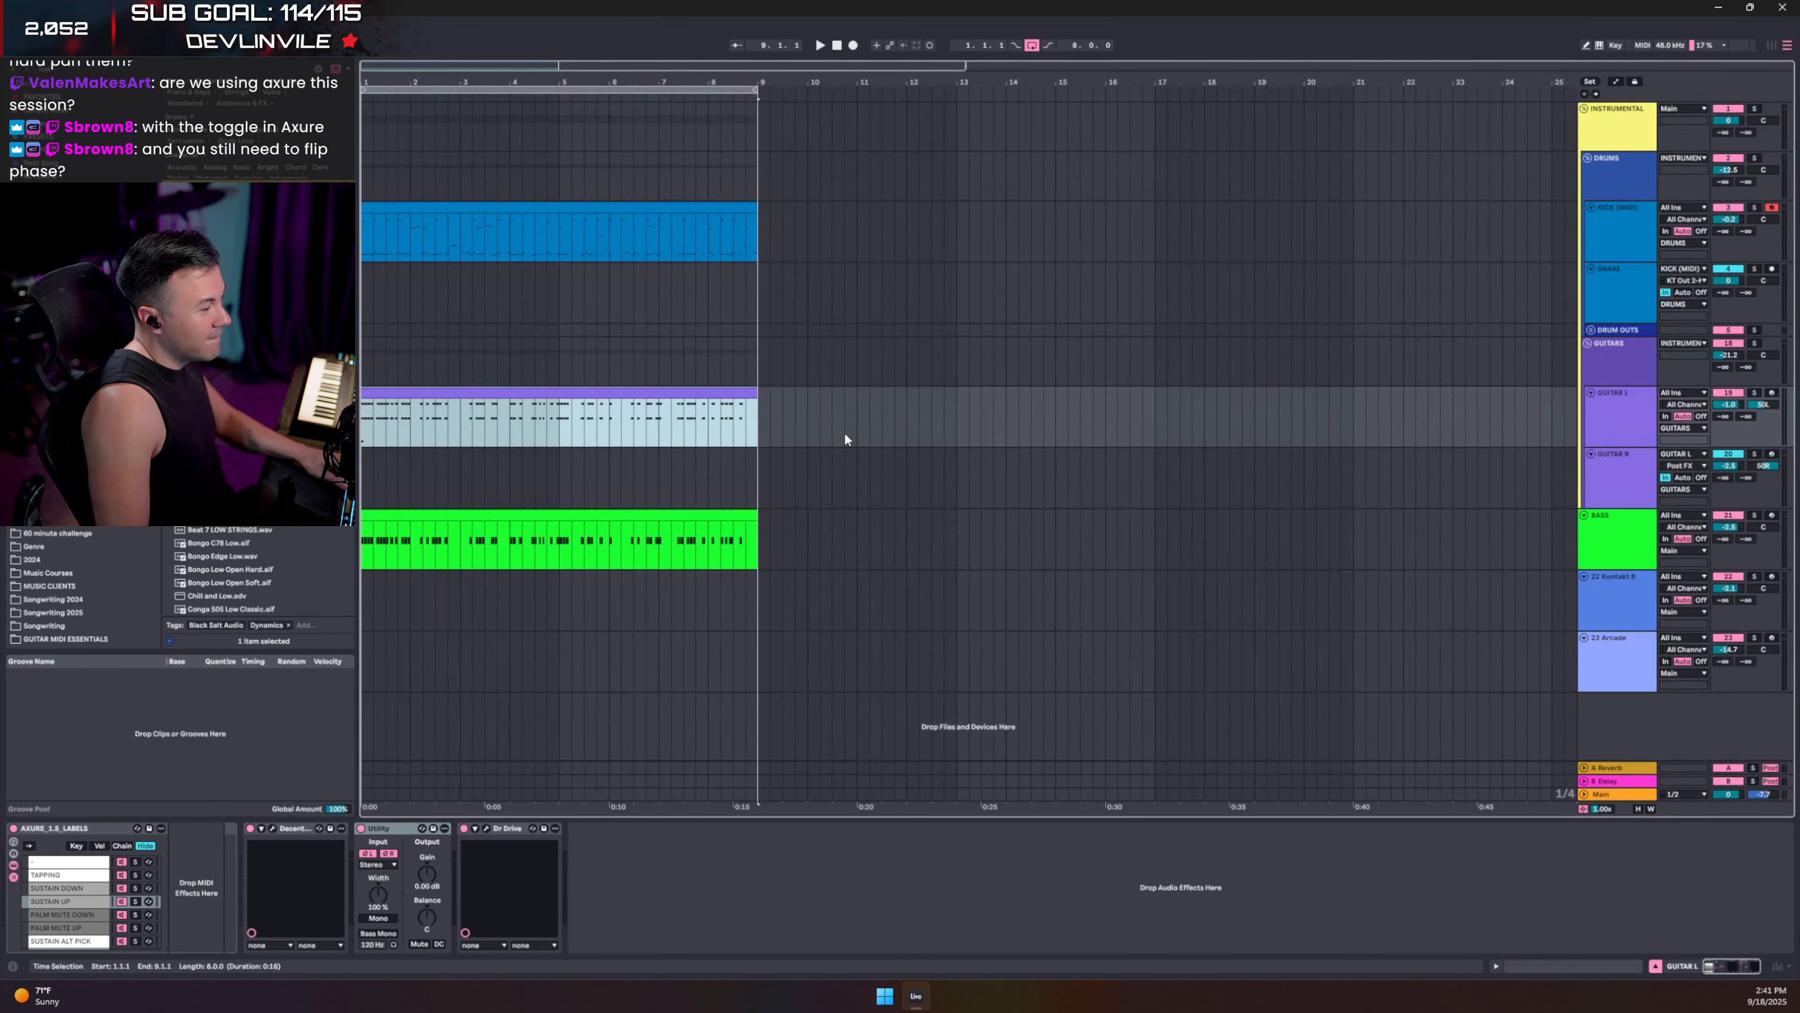
{"action": "left_click", "coordinate": [1622, 422]}
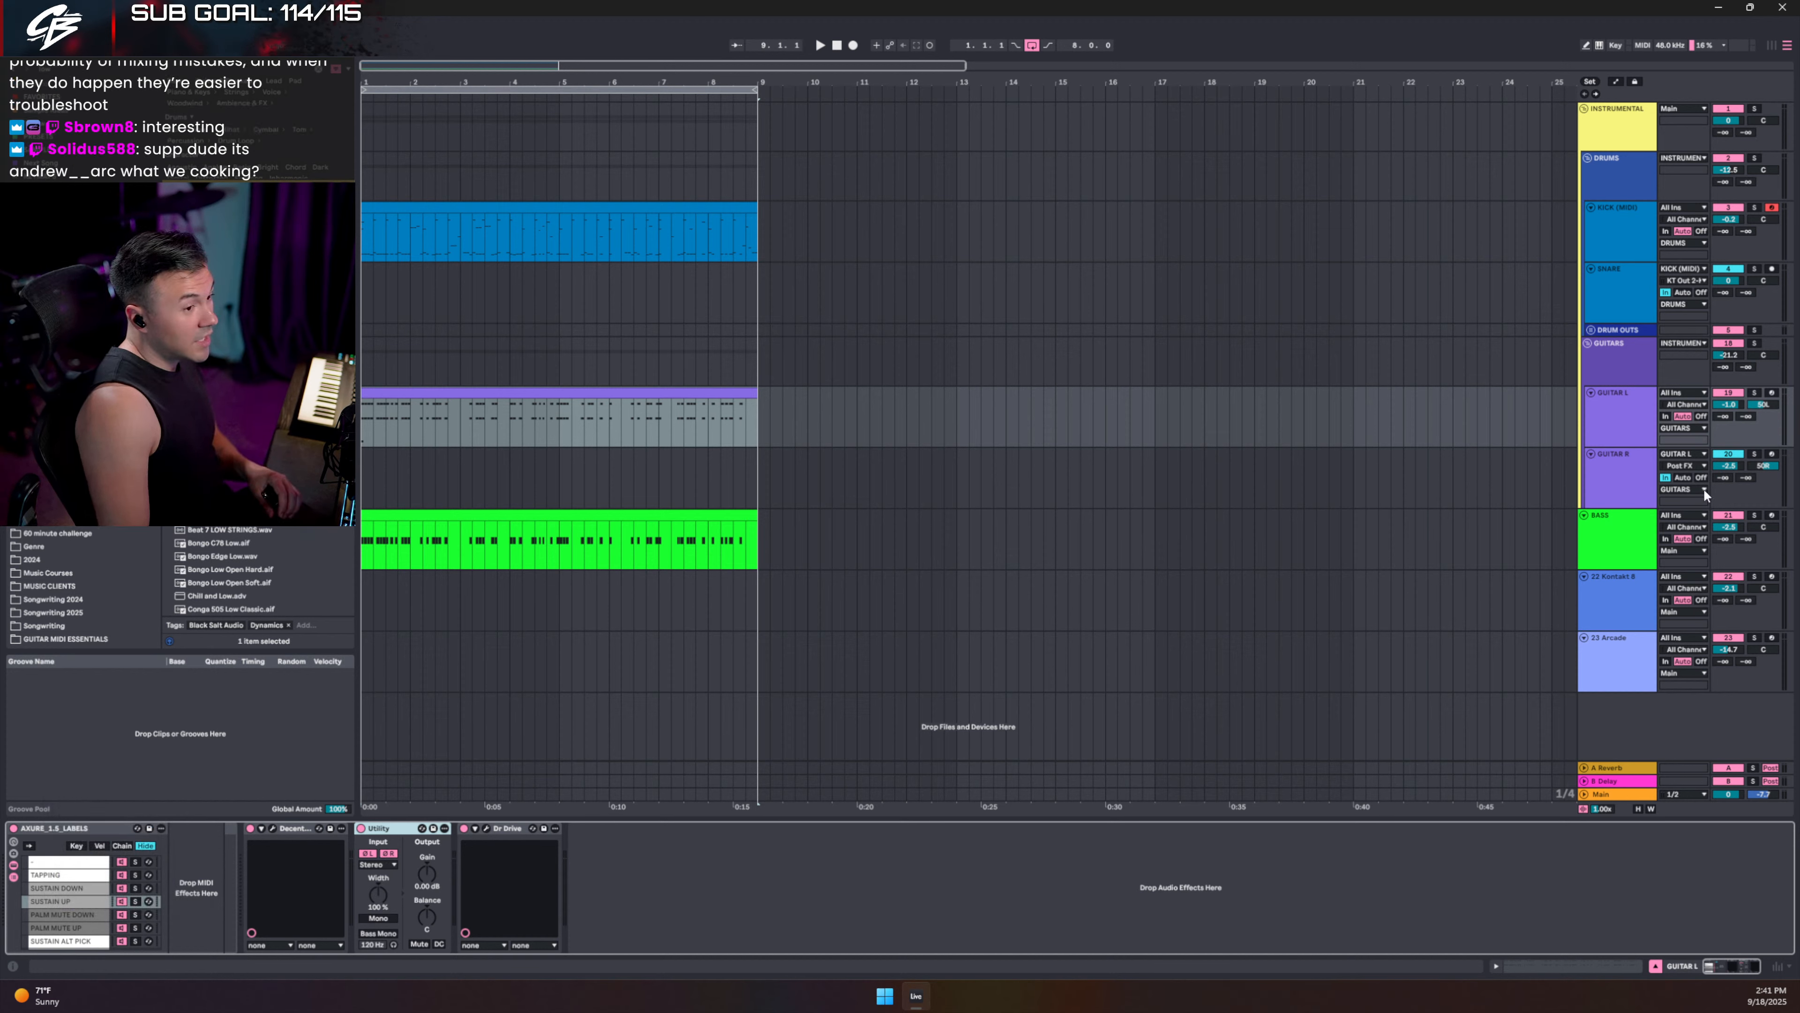
- Search the browser for 'Phantom' and add Phantom Center 2 to the GUITARS group chain
{"action": "left_click", "coordinate": [1608, 371]}
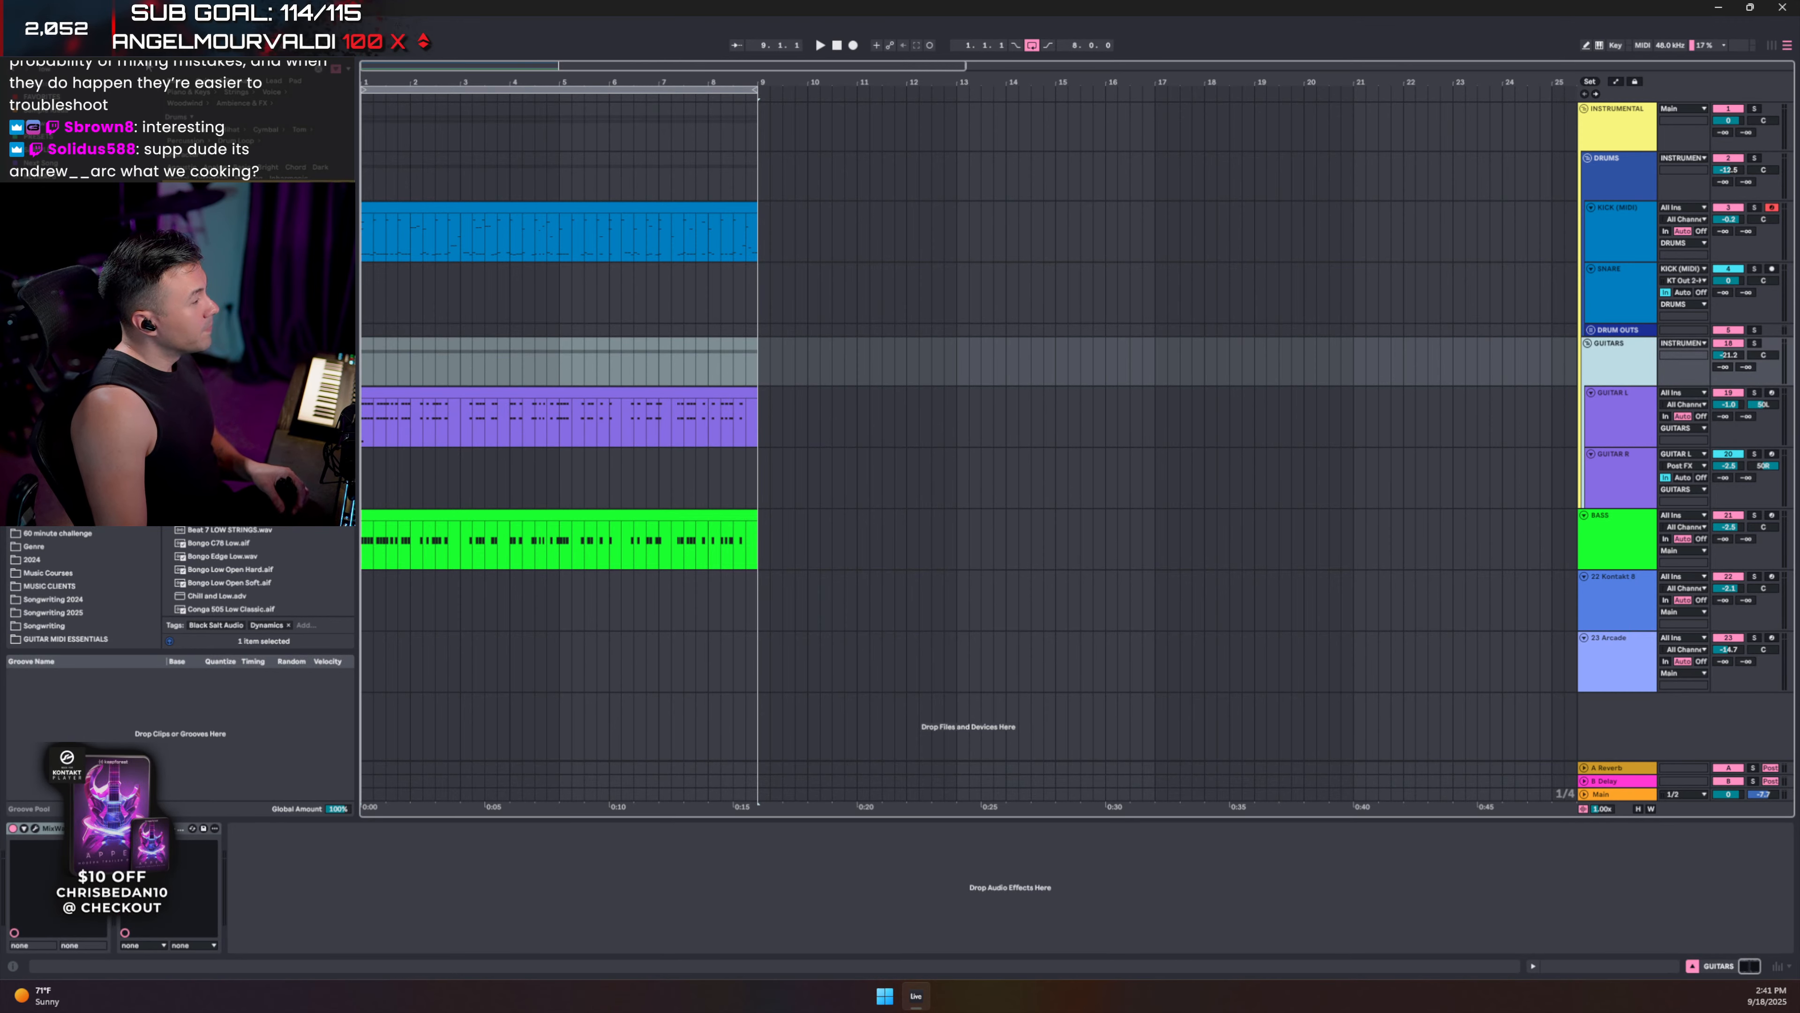
{"action": "key", "text": "ctrl+f"}
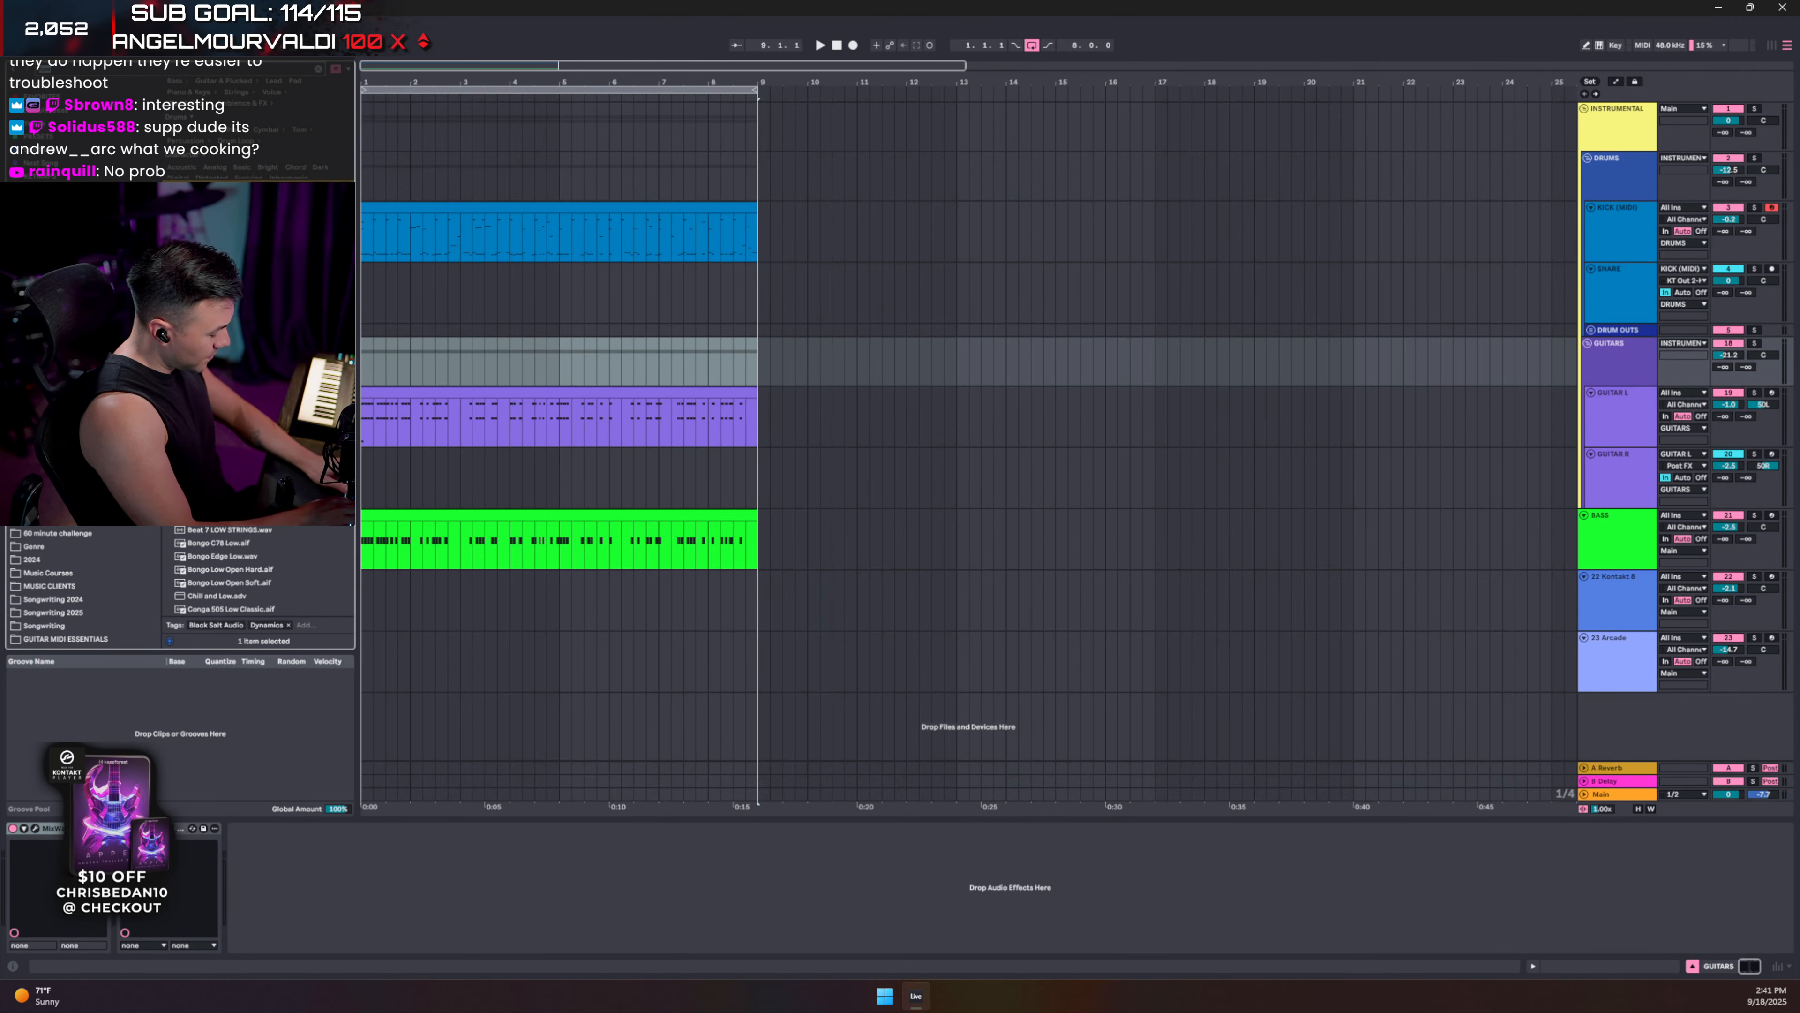
{"action": "type", "text": "Phantom"}
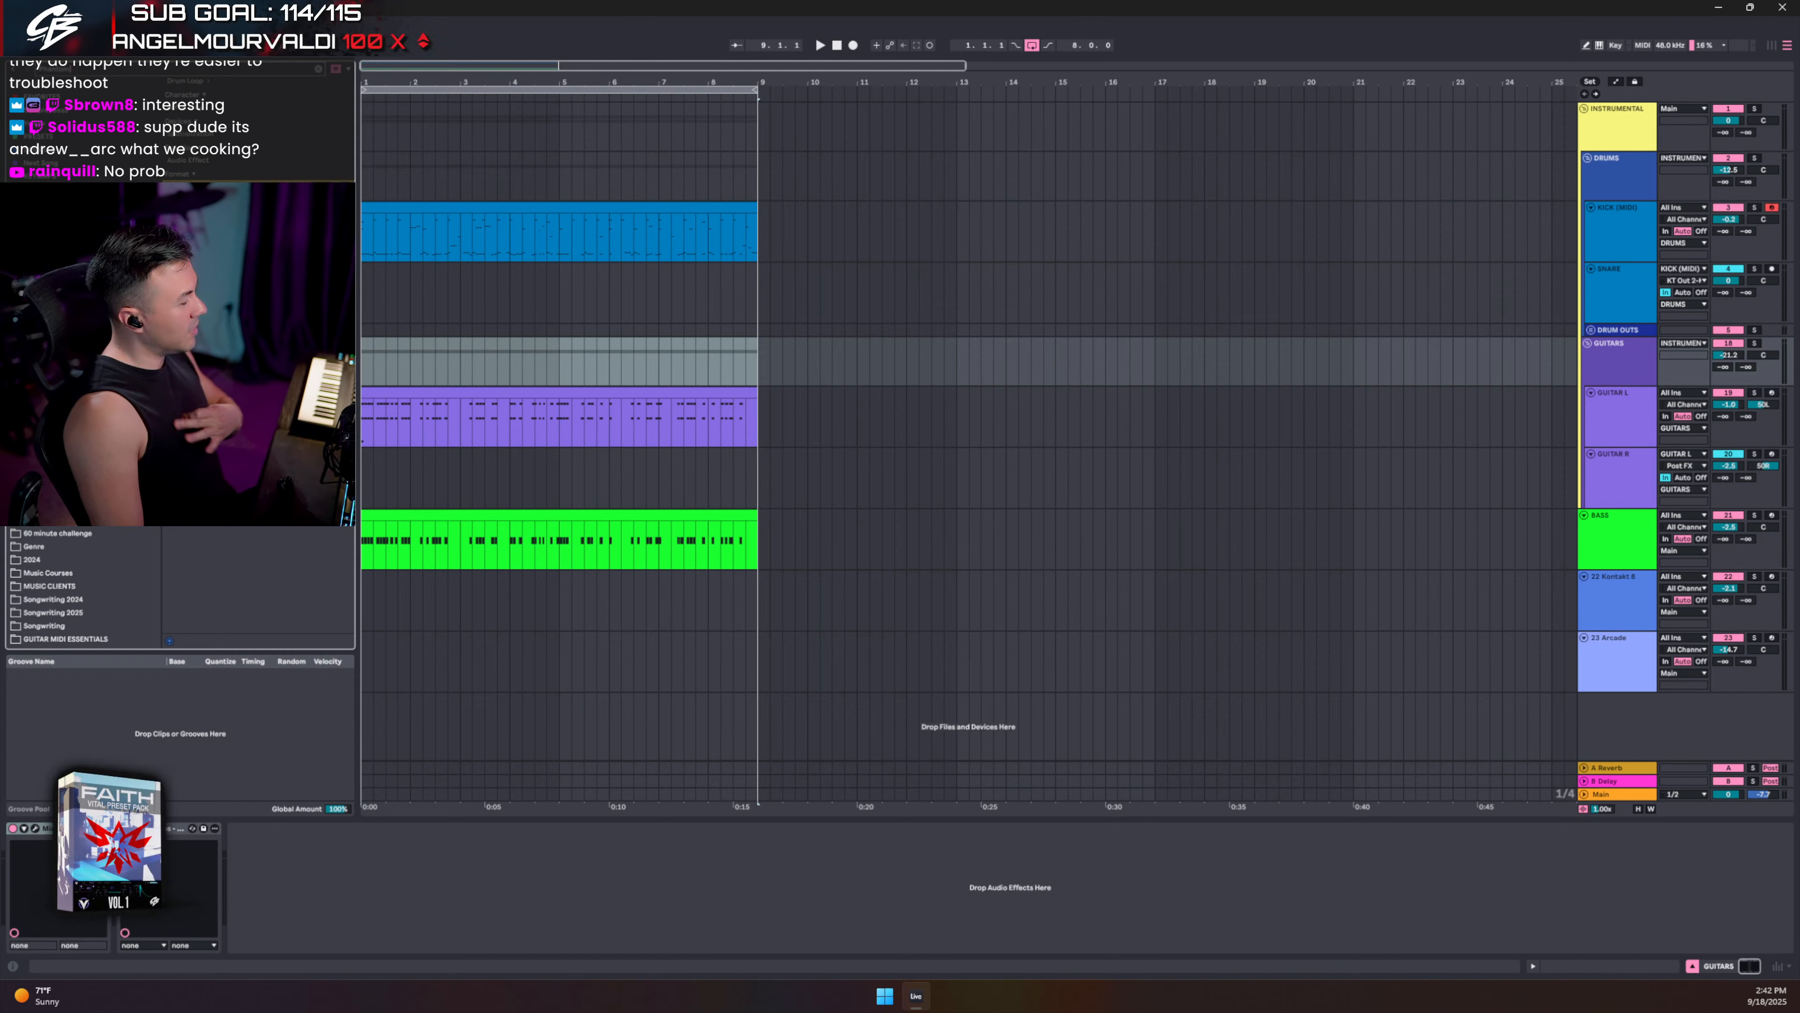
{"action": "left_click", "coordinate": [206, 546]}
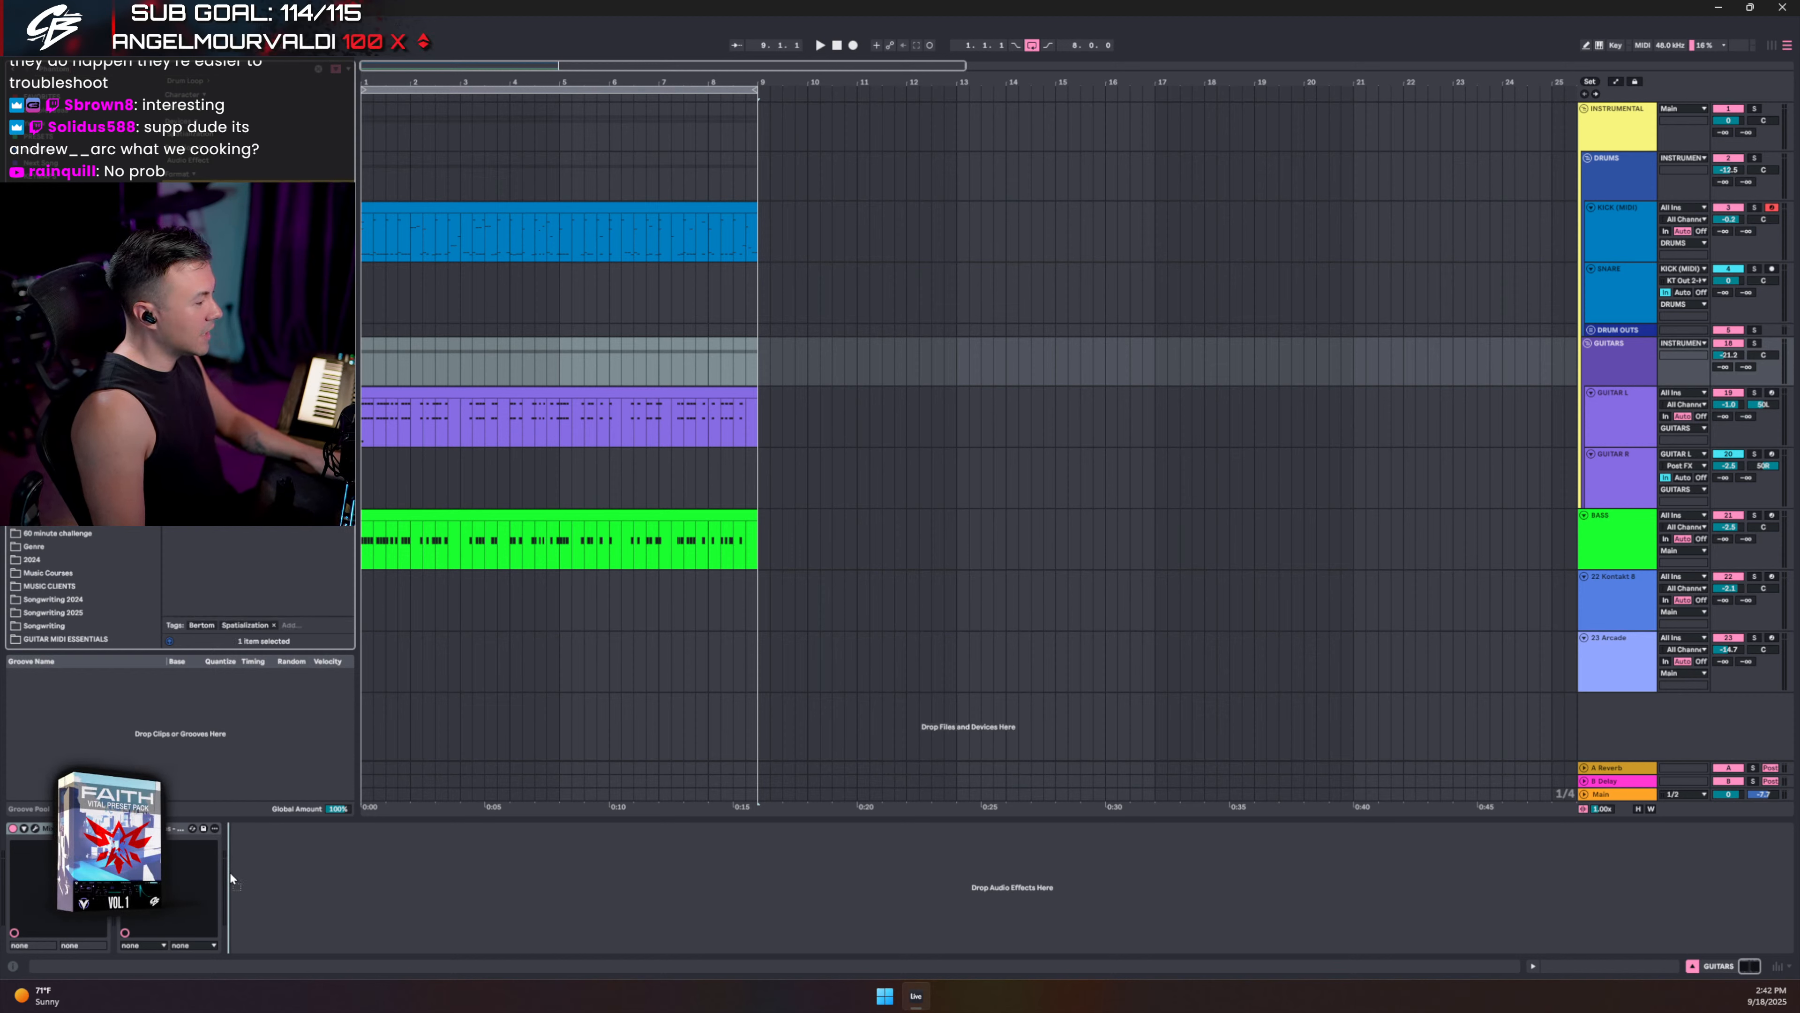
{"action": "left_click_drag", "start_coordinate": [230, 874], "coordinate": [269, 870]}
- With GUITARS soloed and playing, set Phantom Center 2's Mix to about -38.2 %, then close it
{"action": "left_click", "coordinate": [257, 829]}
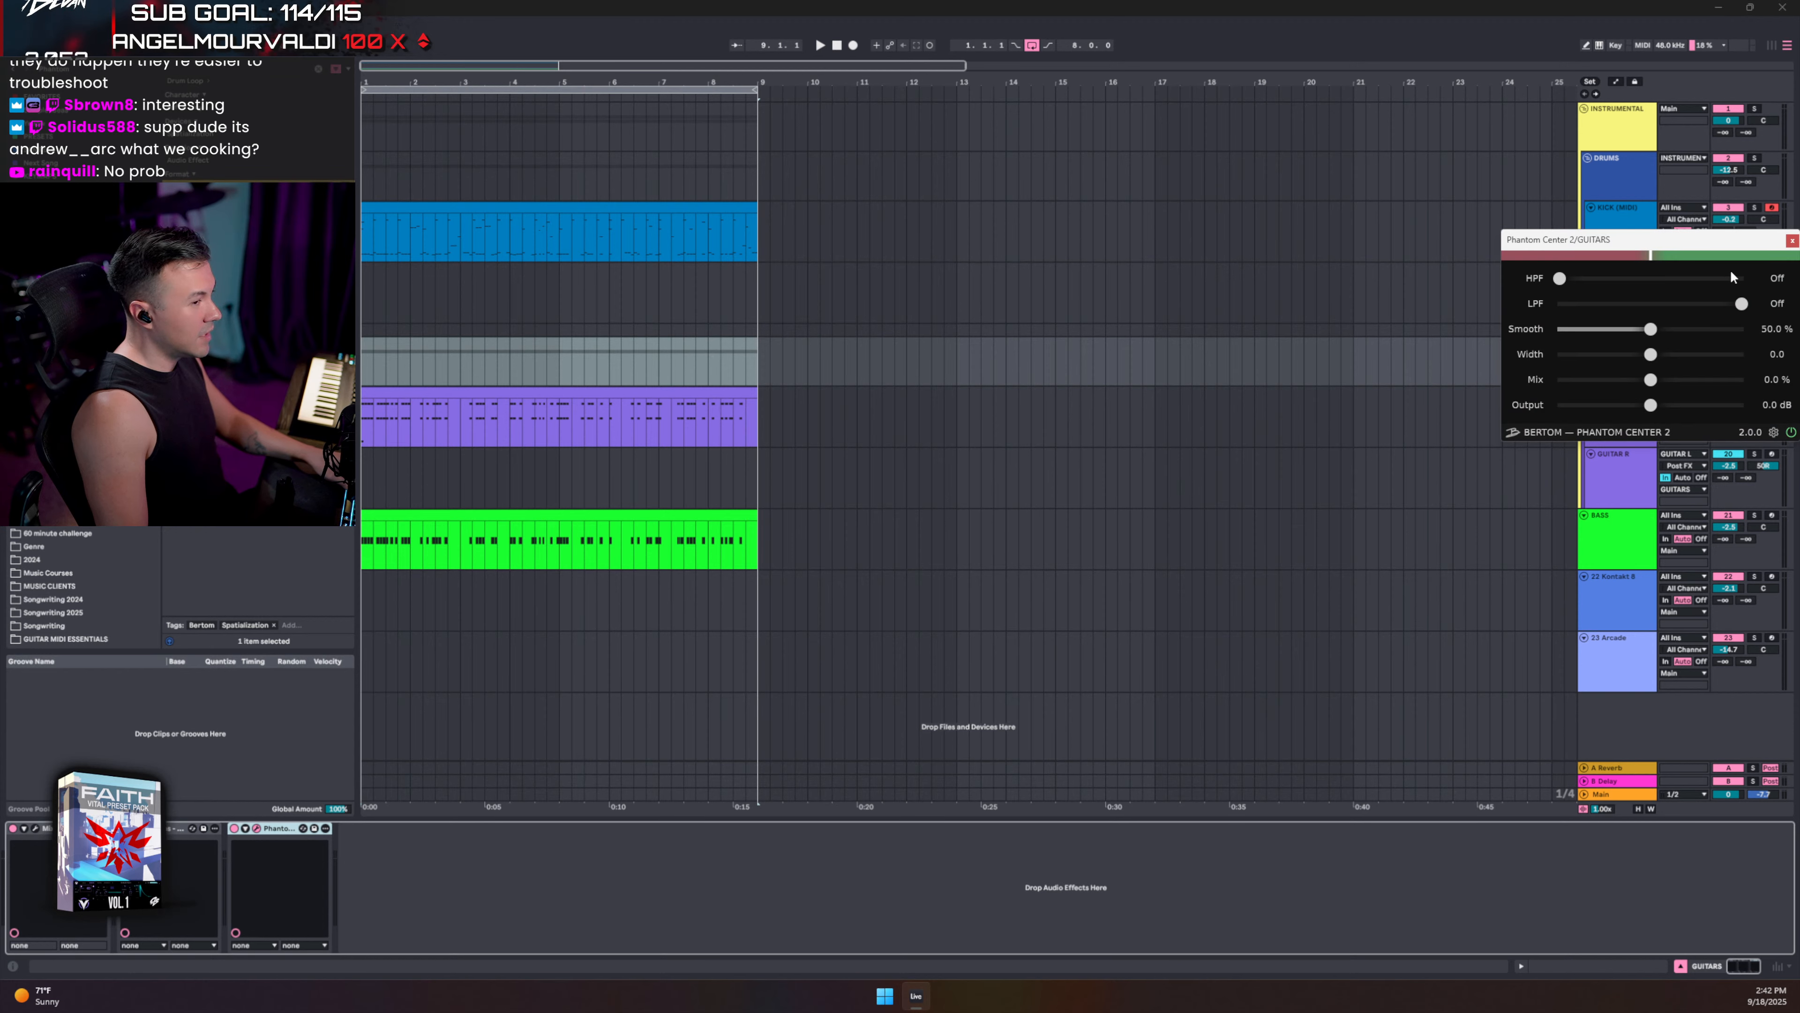
{"action": "left_click_drag", "start_coordinate": [1653, 235], "coordinate": [887, 361]}
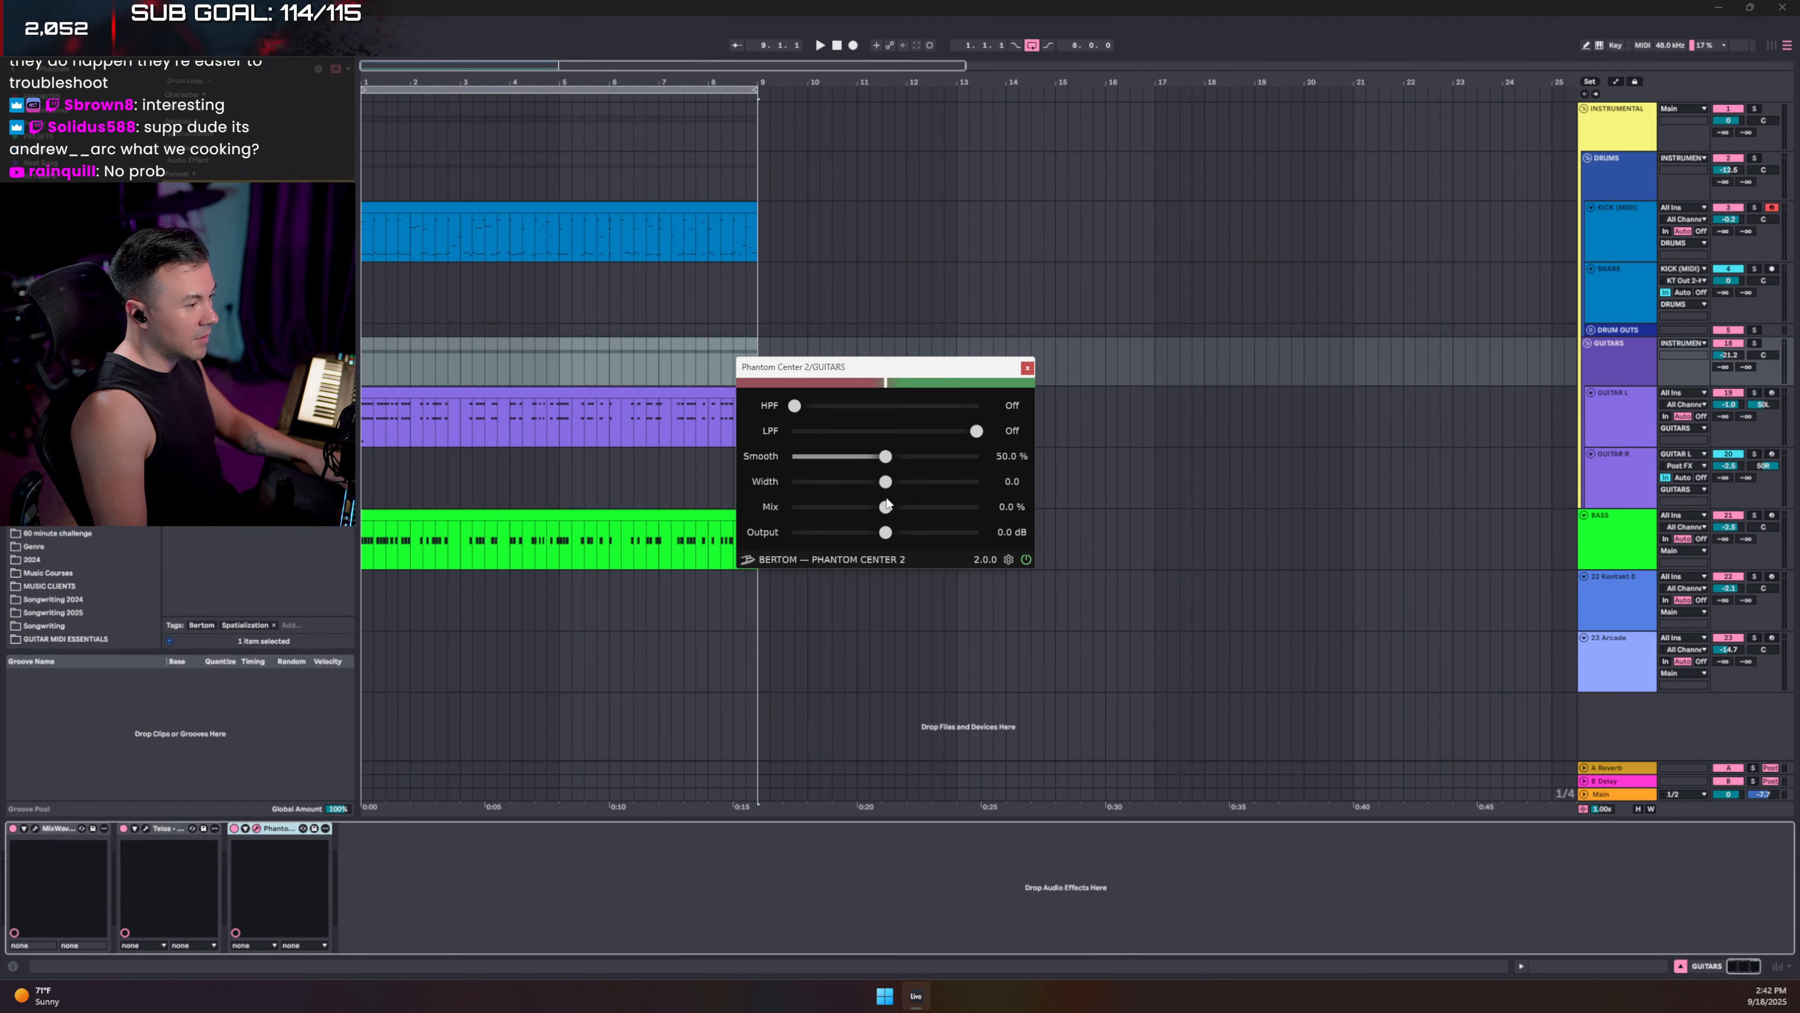
{"action": "key", "text": "space"}
{"action": "left_click_drag", "start_coordinate": [885, 507], "coordinate": [857, 507]}
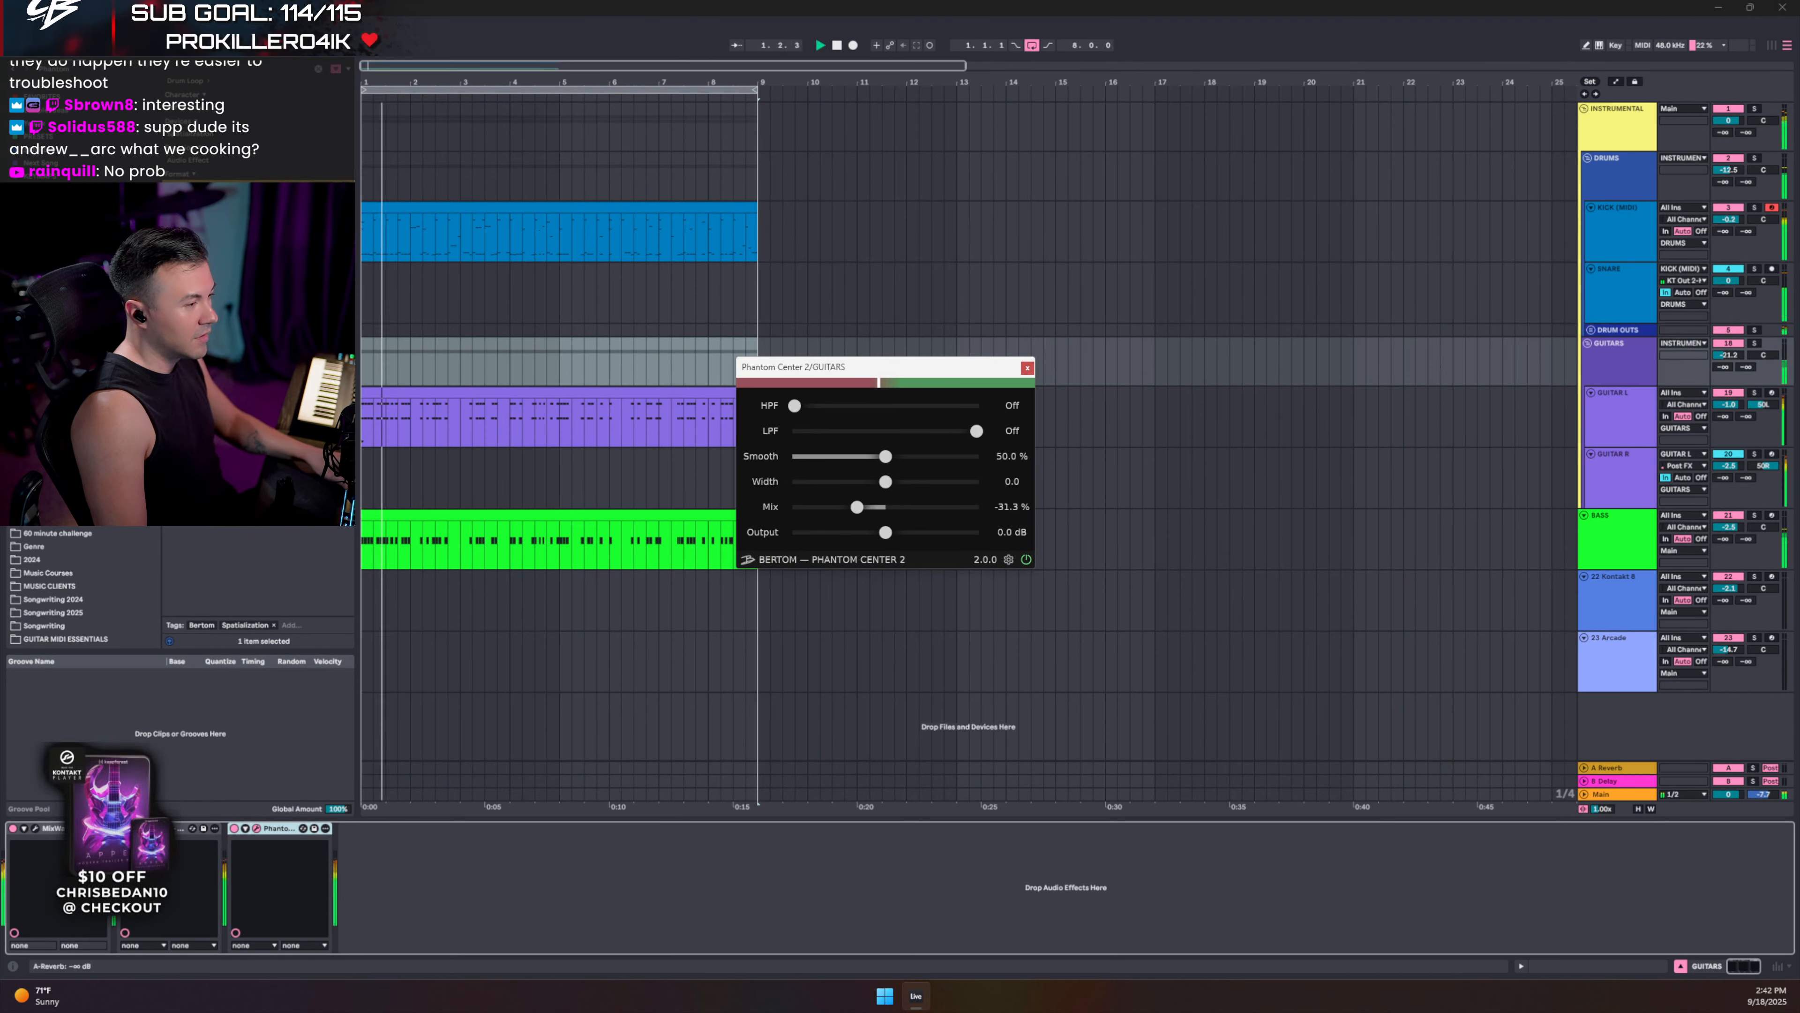
{"action": "left_click", "coordinate": [1755, 343]}
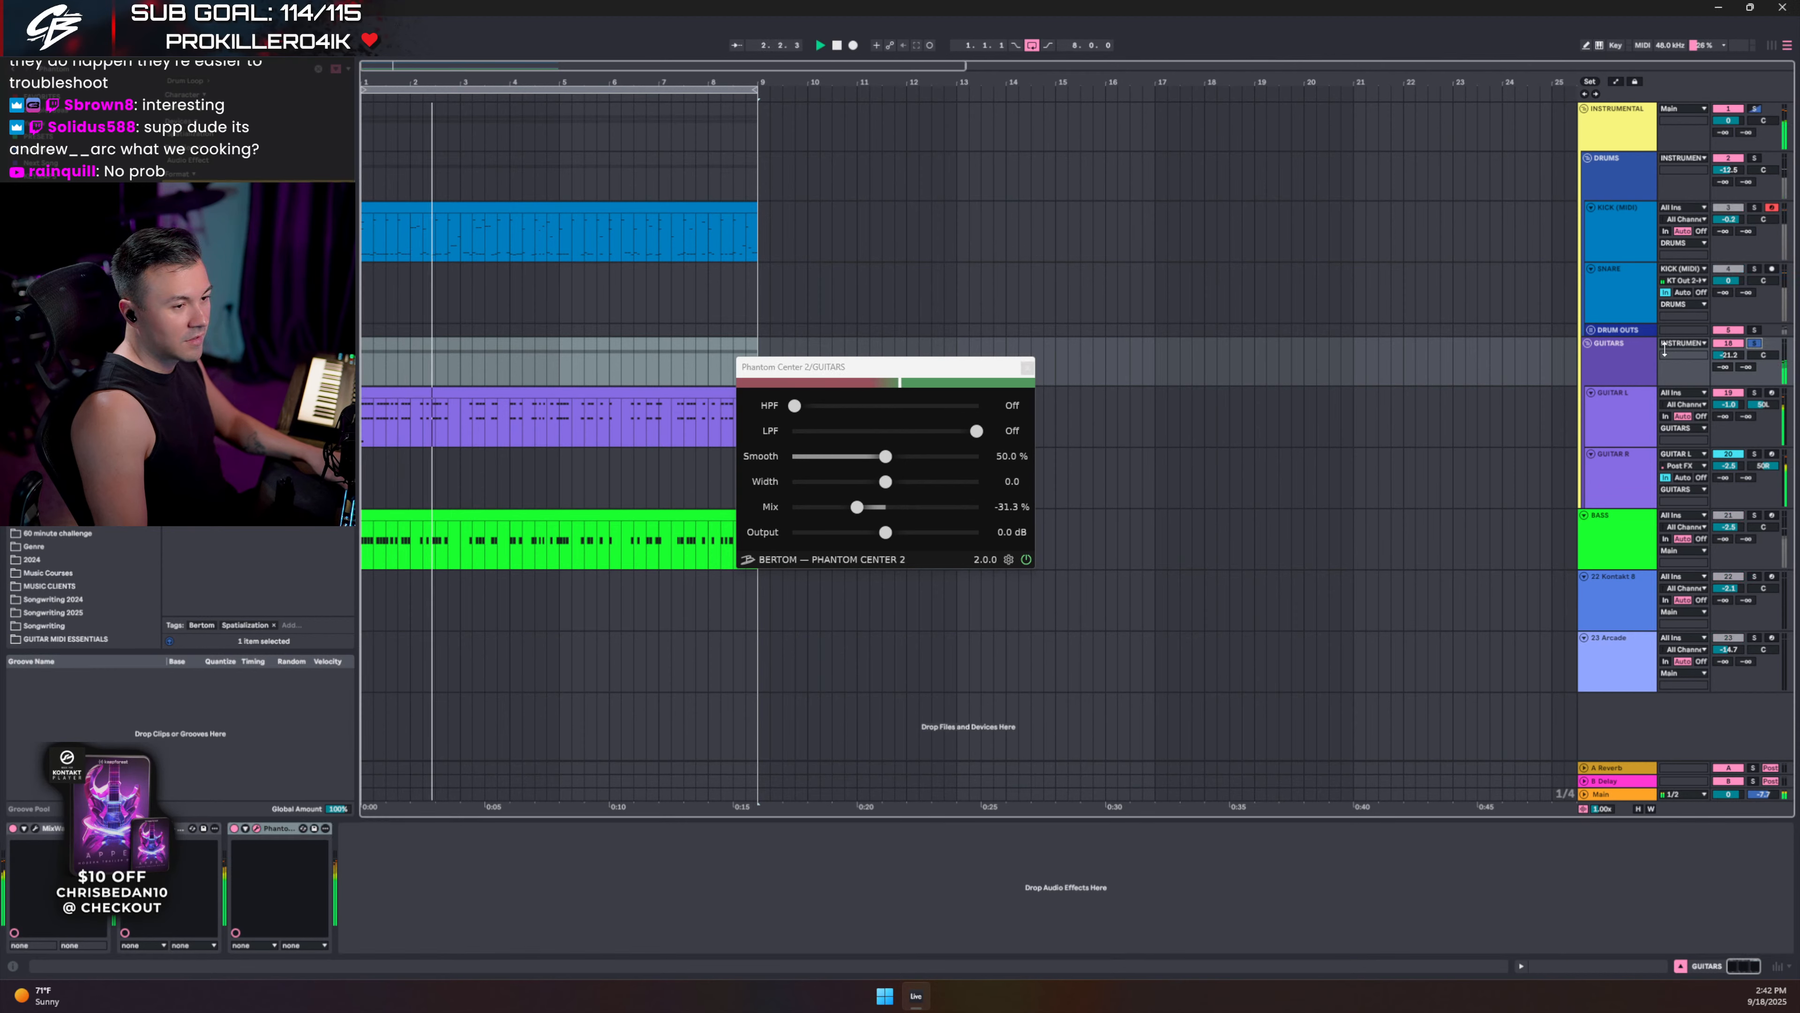
{"action": "mouse_move", "coordinate": [857, 506]}
{"action": "left_mouse_down"}
{"action": "mouse_move", "coordinate": [813, 533]}
{"action": "mouse_move", "coordinate": [977, 506]}
{"action": "mouse_move", "coordinate": [850, 507]}
{"action": "left_mouse_up"}
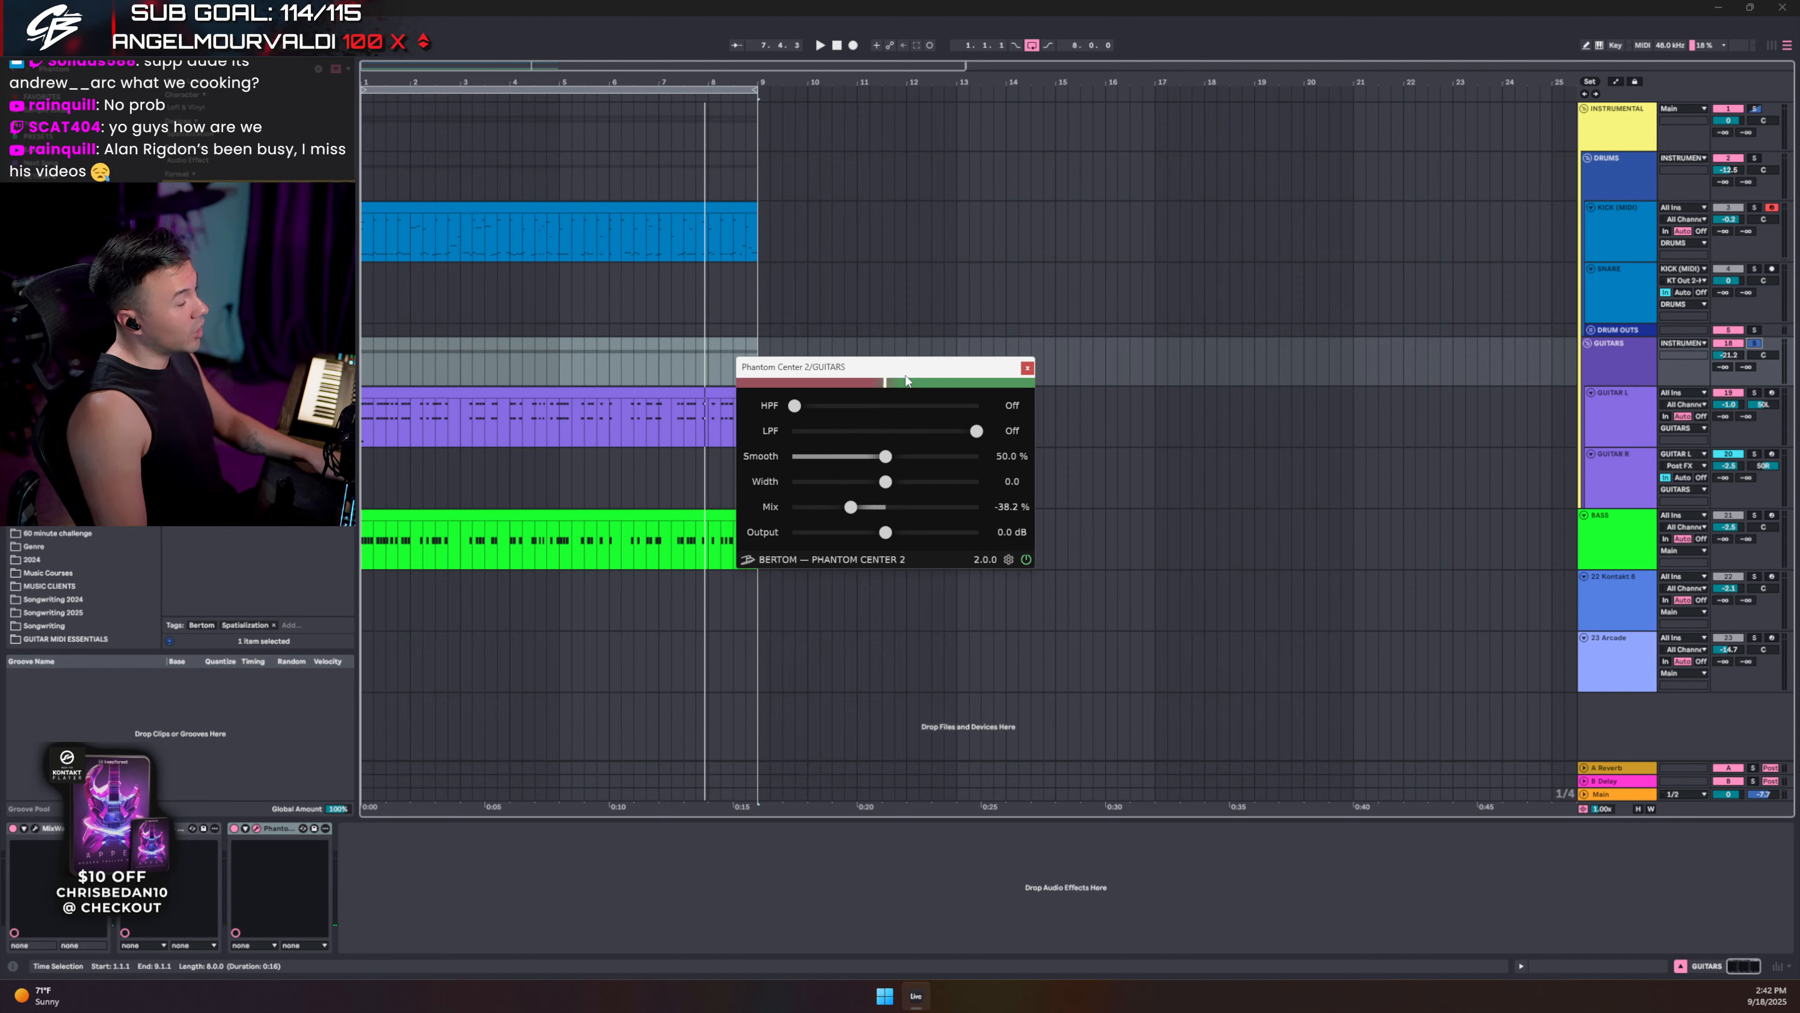
{"action": "left_click", "coordinate": [1027, 368]}
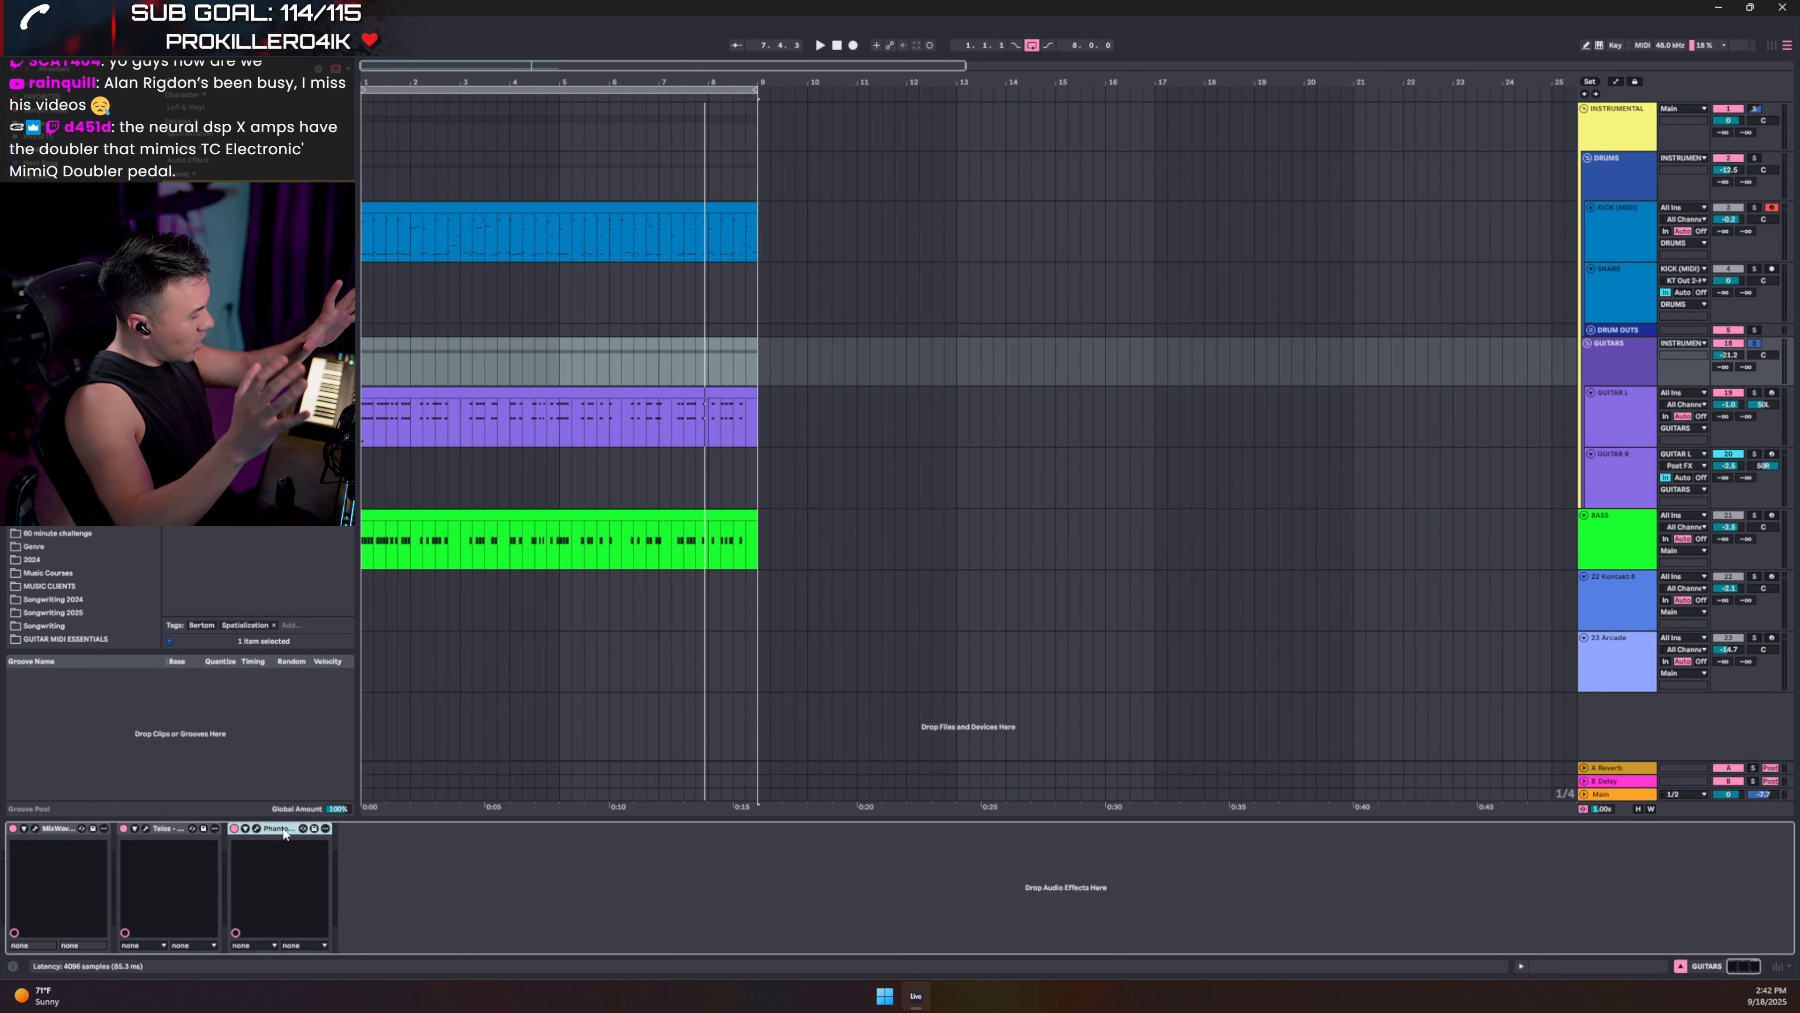
- Audition Teloq Guitars on the guitar bus and raise GUITARS volume from -21.2 to -20.2 dB
{"action": "key", "text": "space"}
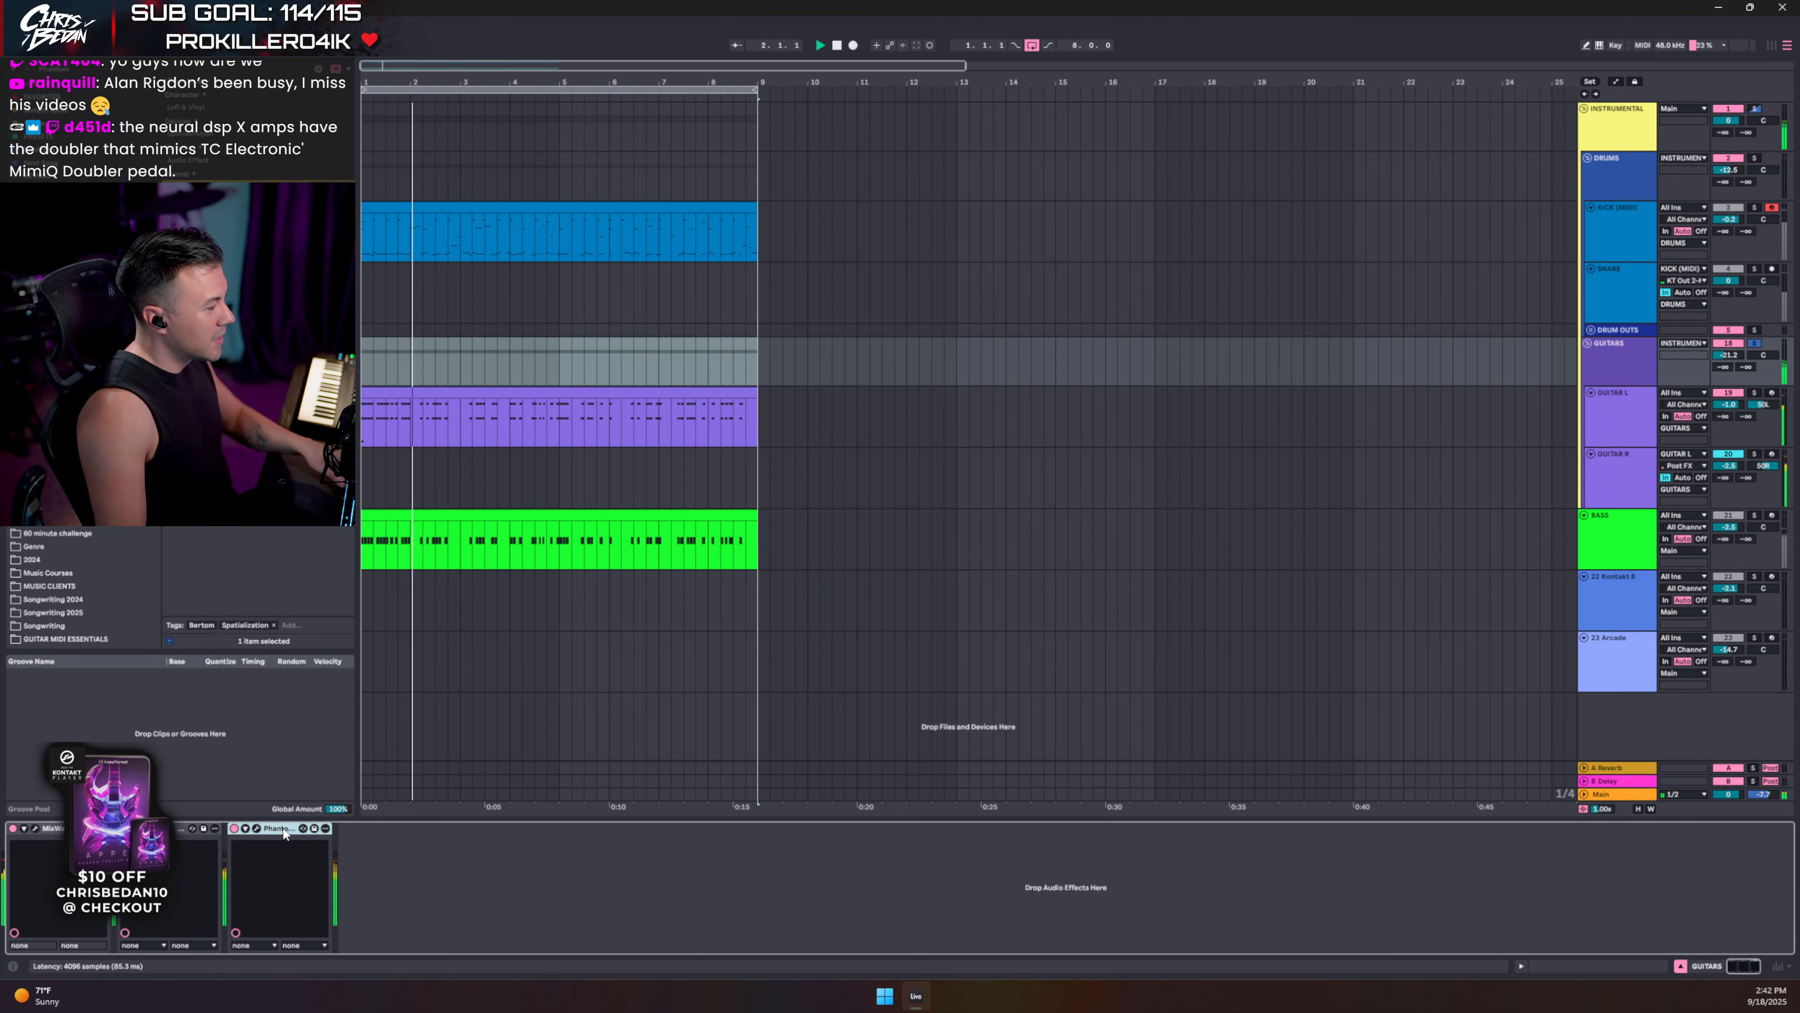
{"action": "key", "text": "space"}
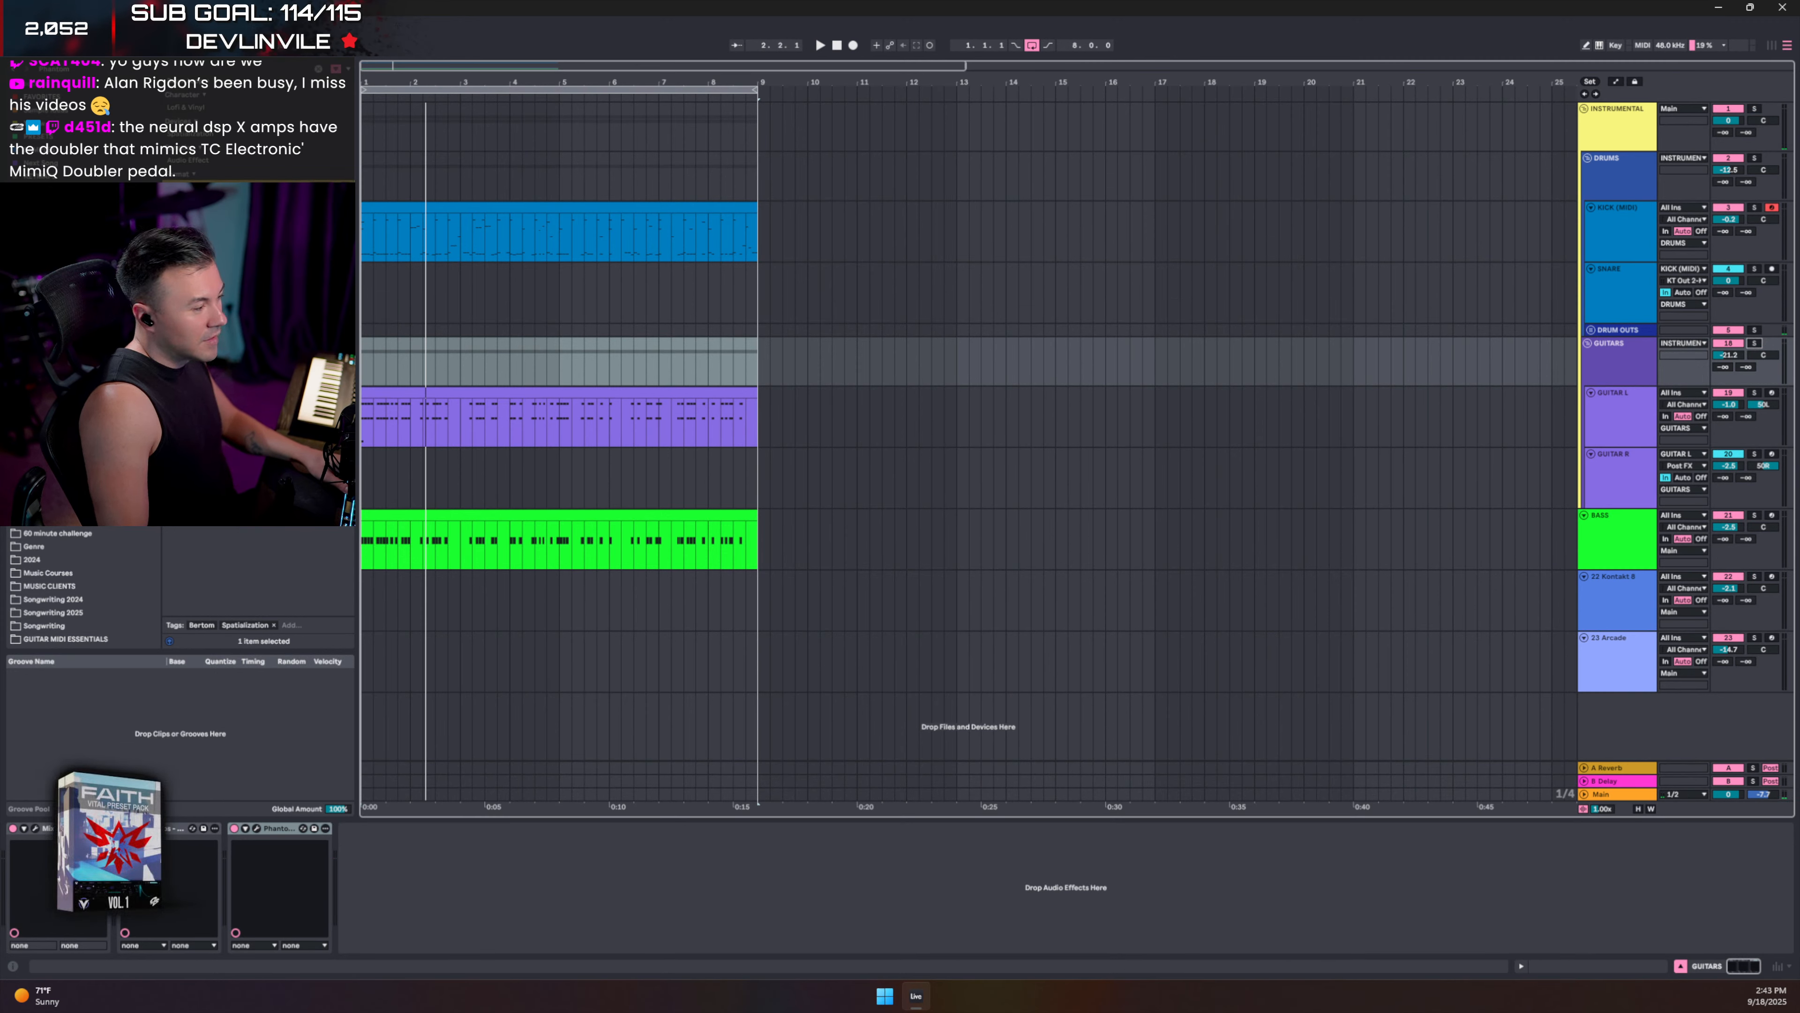
{"action": "left_click", "coordinate": [146, 829]}
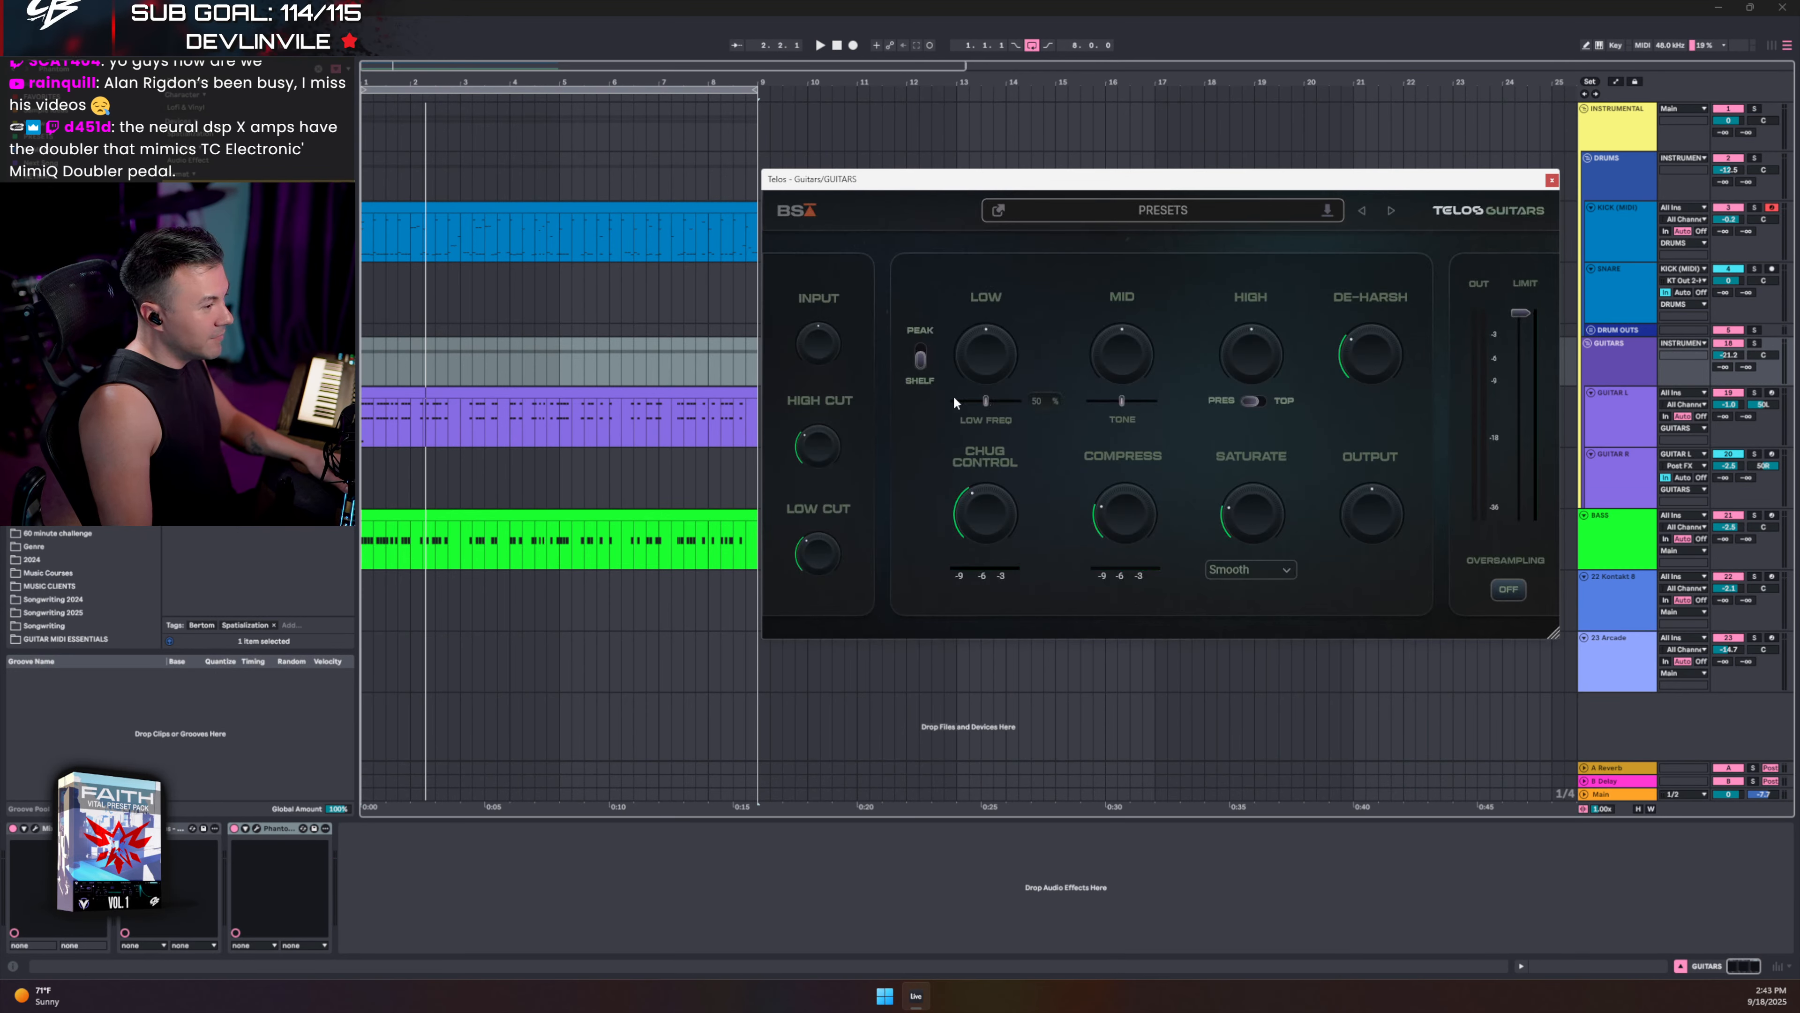
{"action": "key", "text": "space"}
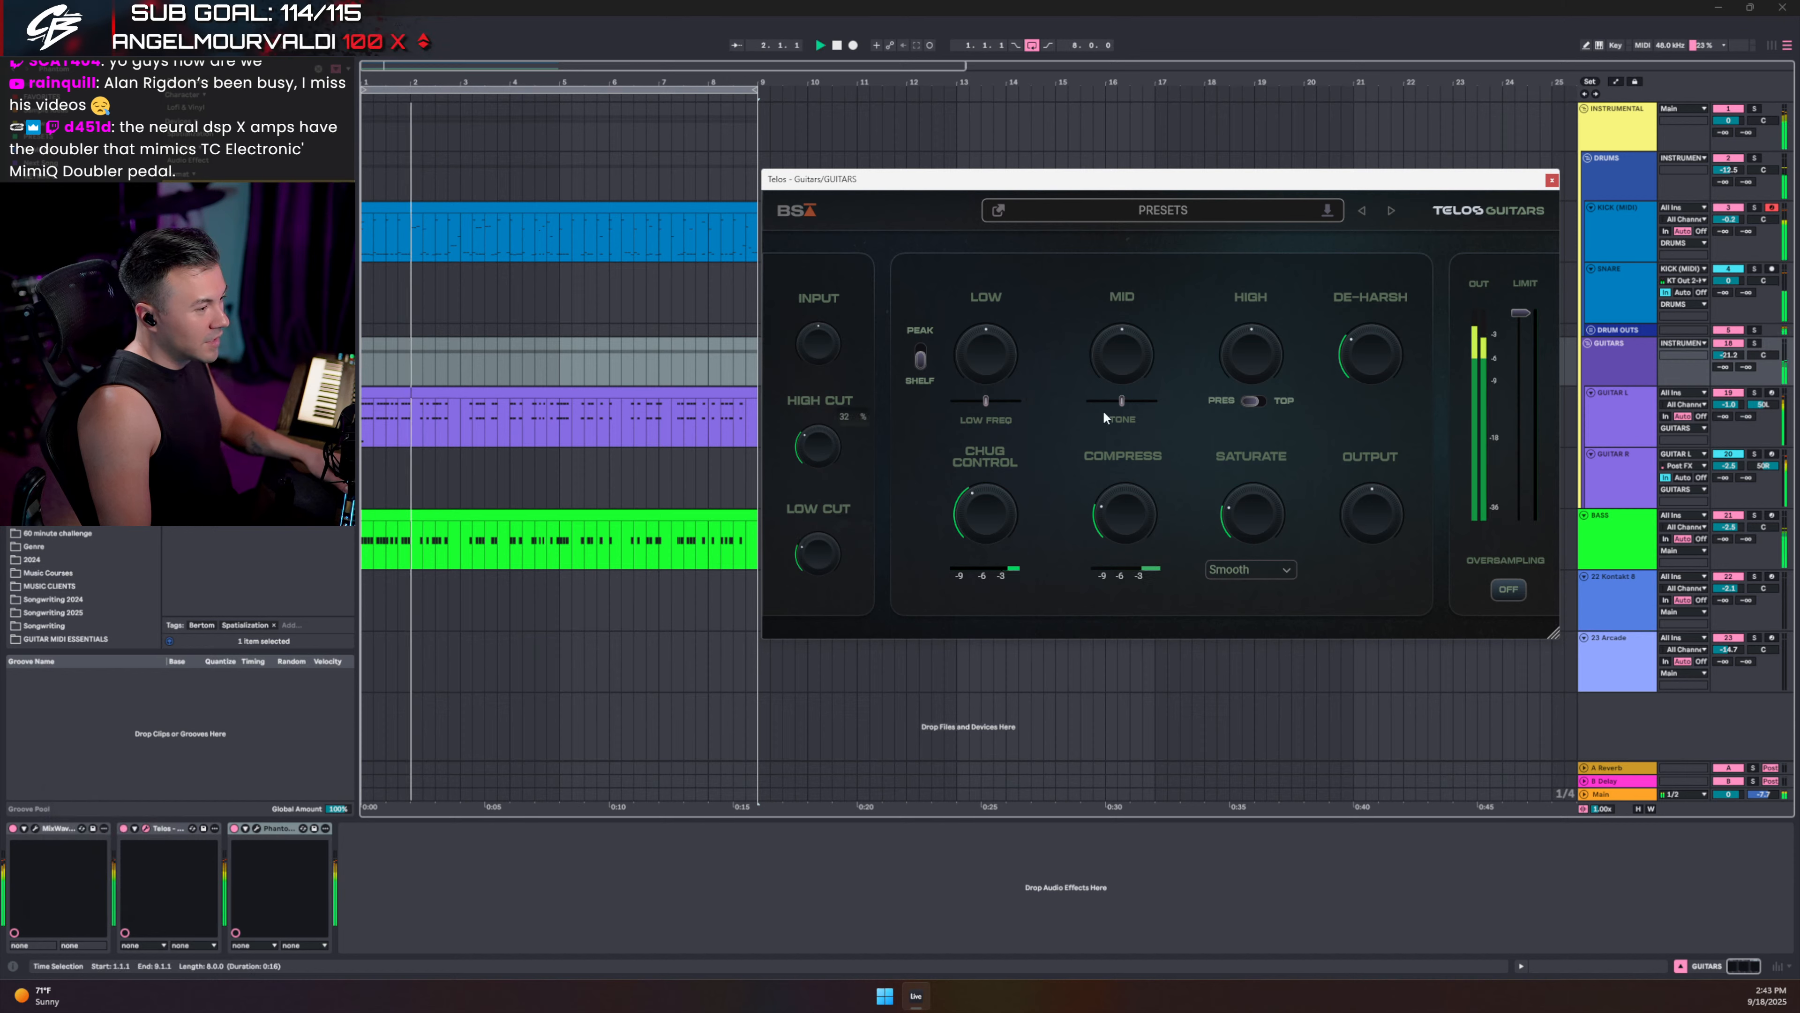
{"action": "left_click", "coordinate": [1737, 356]}
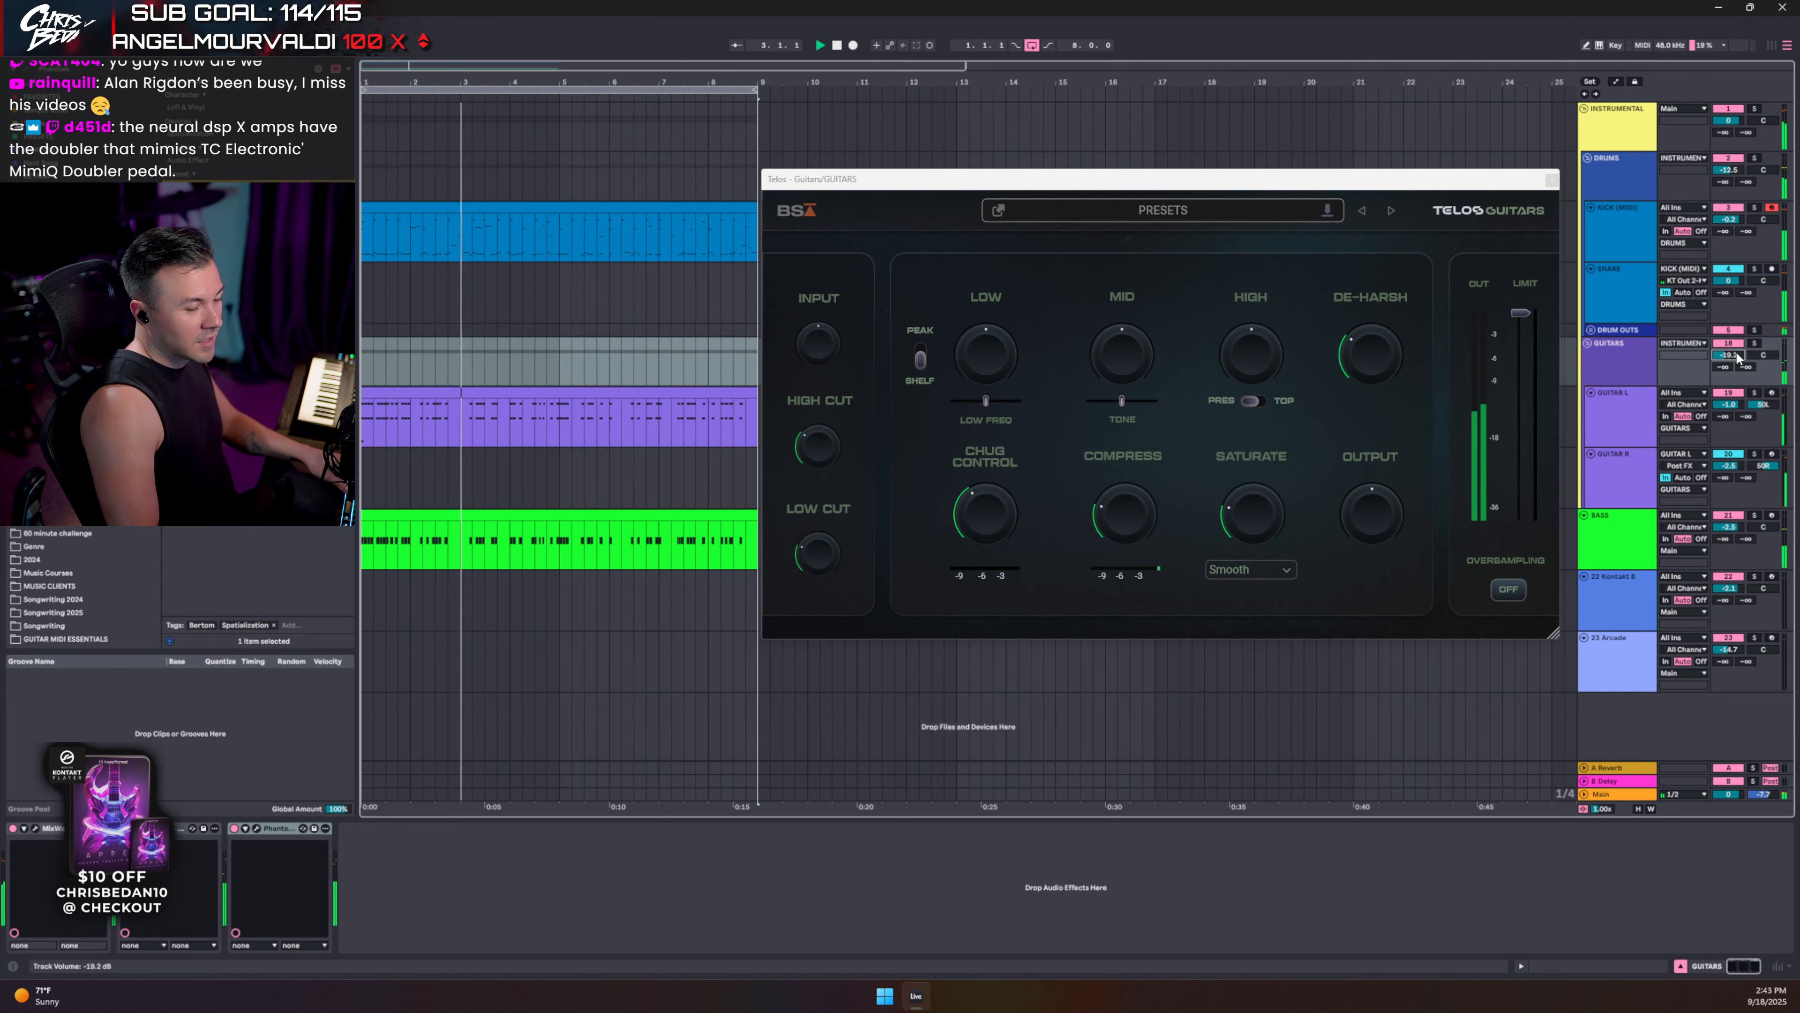
{"action": "key", "text": "Up"}
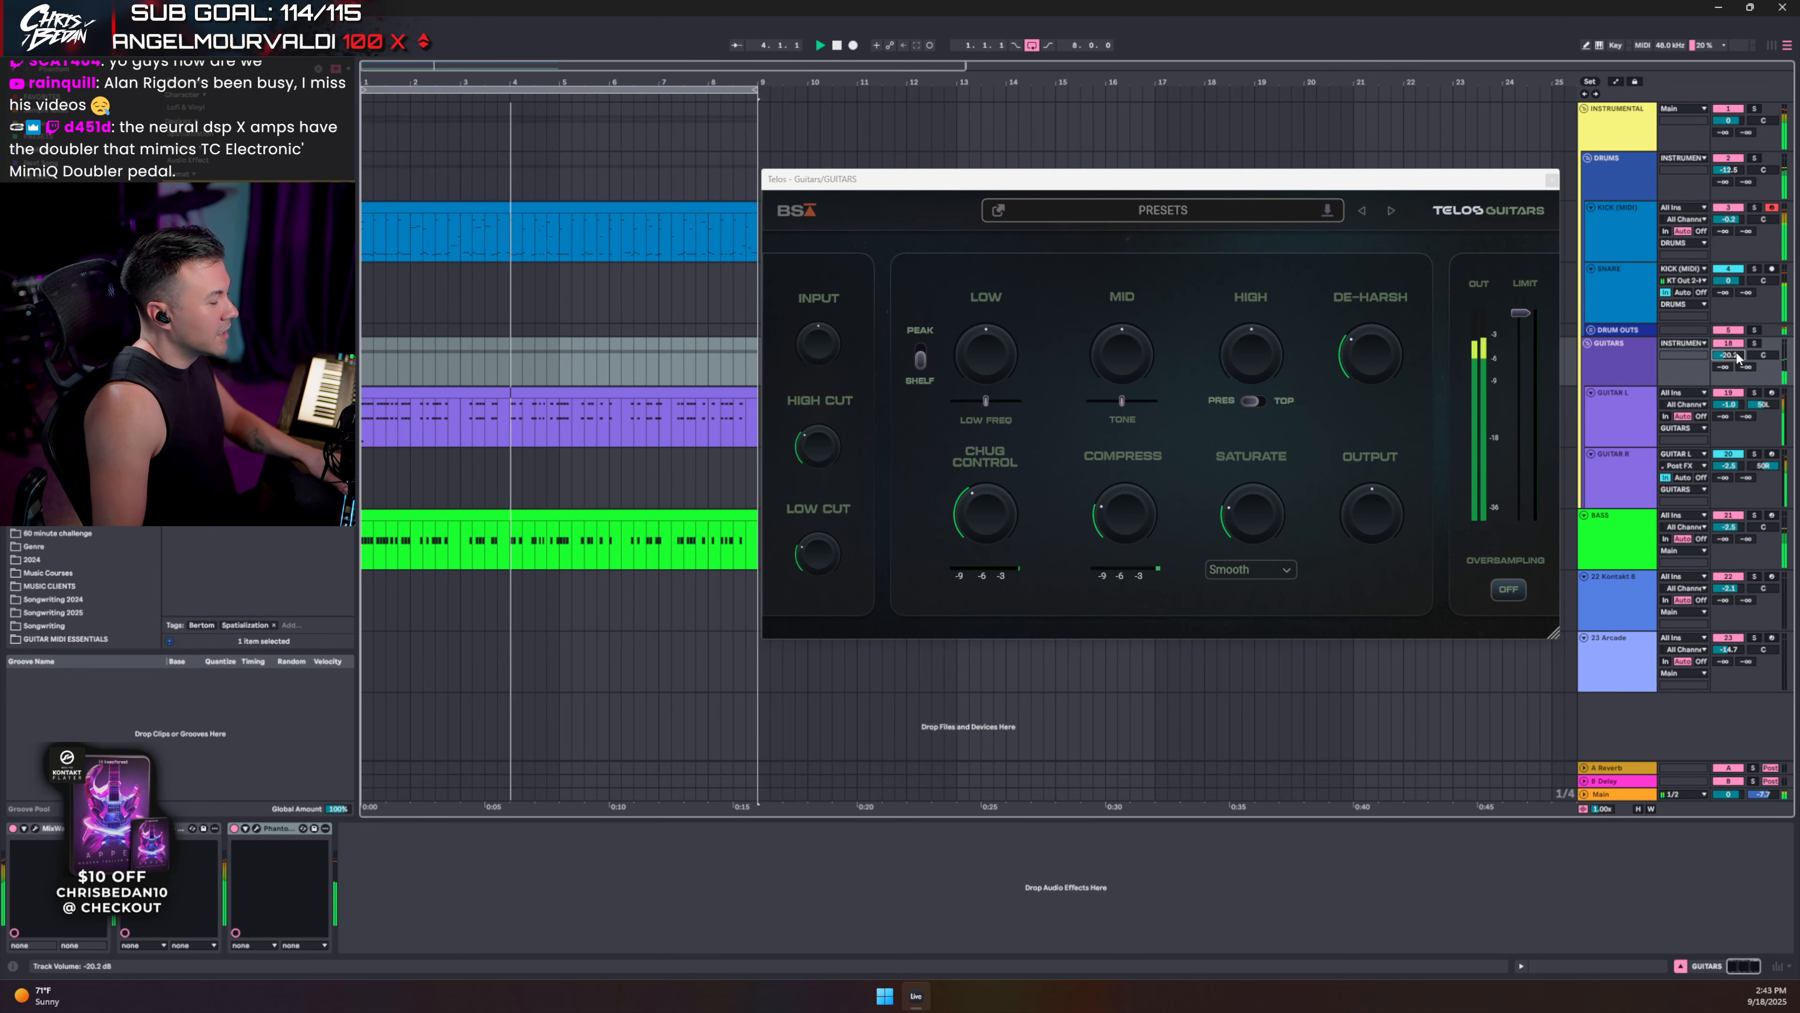
{"action": "left_click", "coordinate": [1551, 180]}
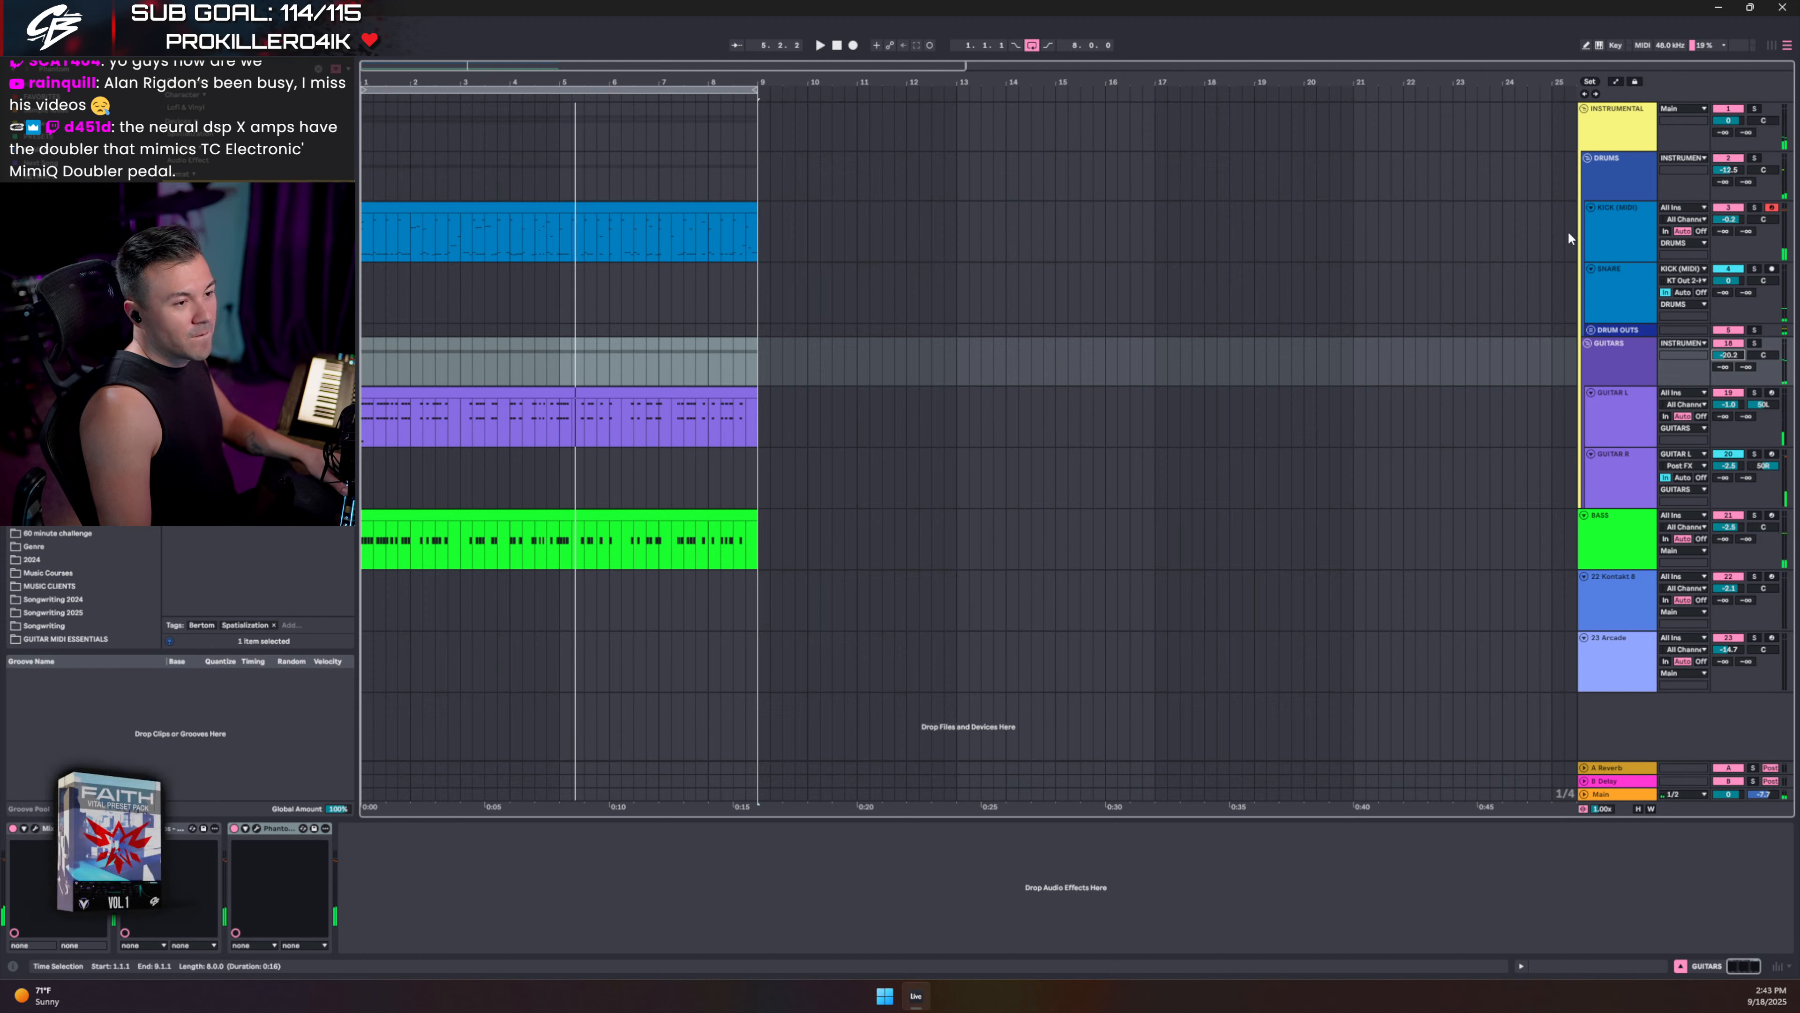
{"action": "left_click", "coordinate": [1724, 182]}
- Solo the DRUMS bus and play it from bar 1
{"action": "left_click", "coordinate": [1757, 161]}
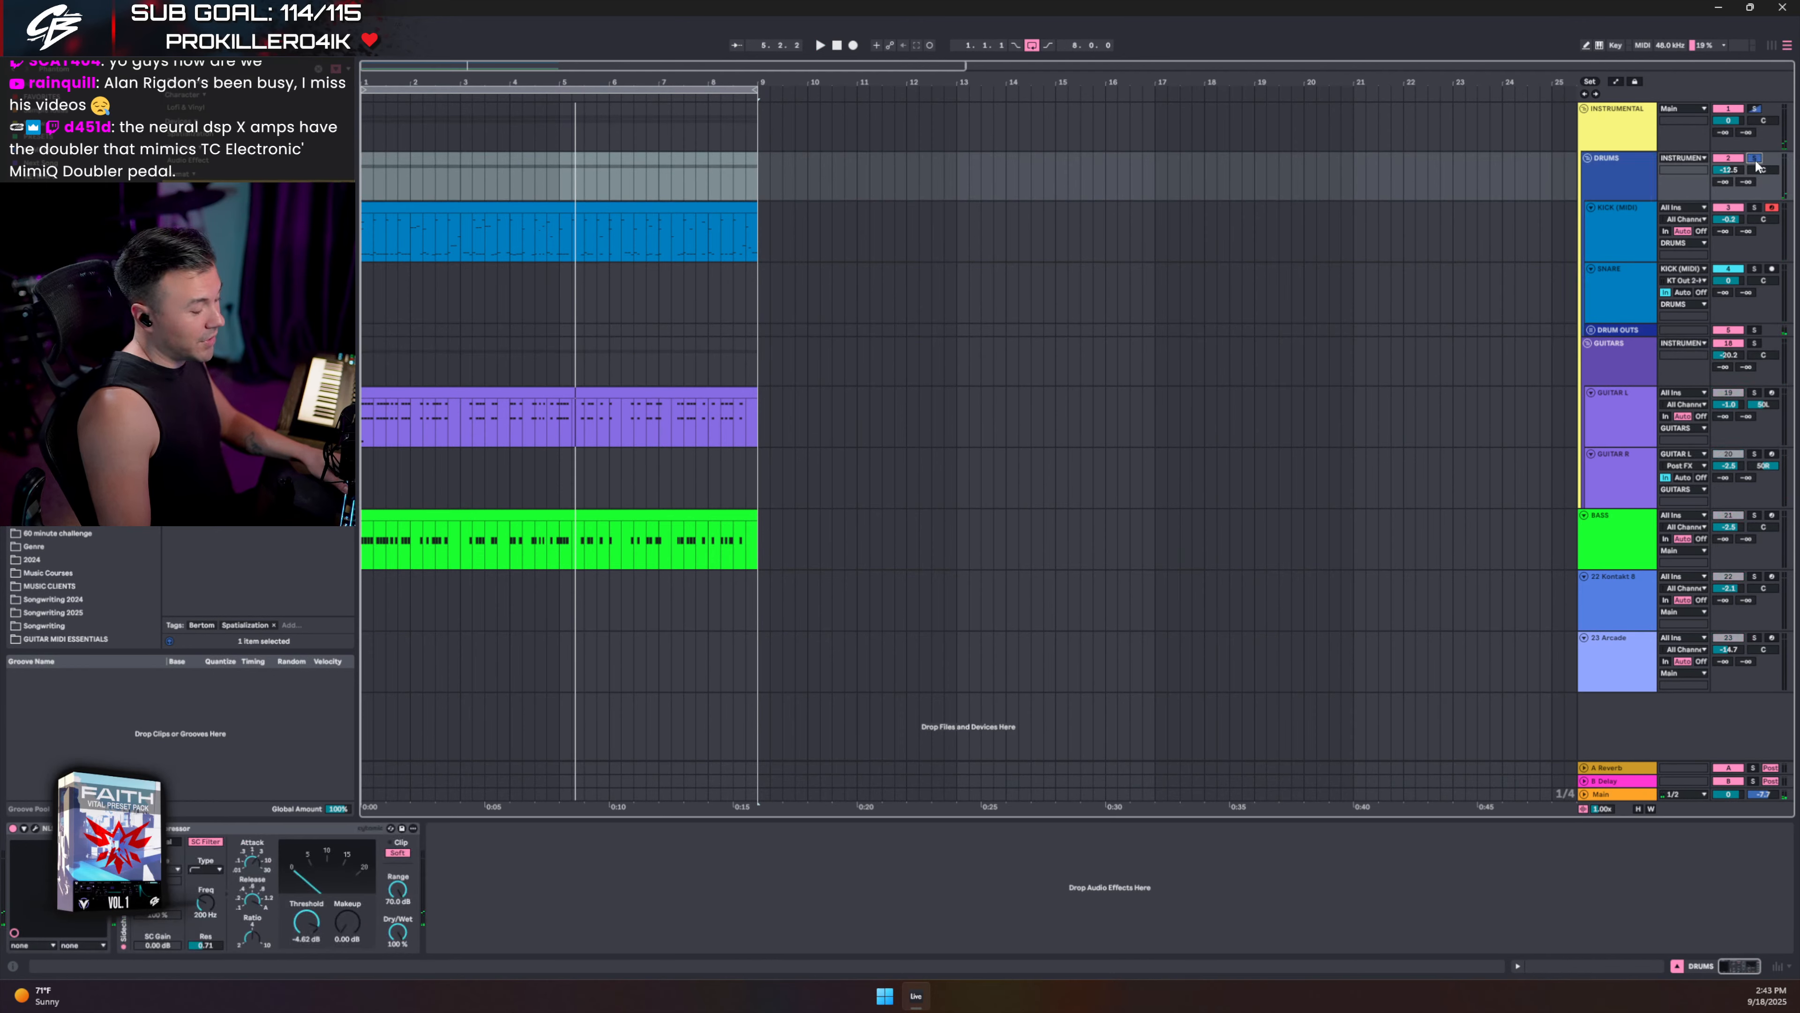
{"action": "key", "text": "space"}
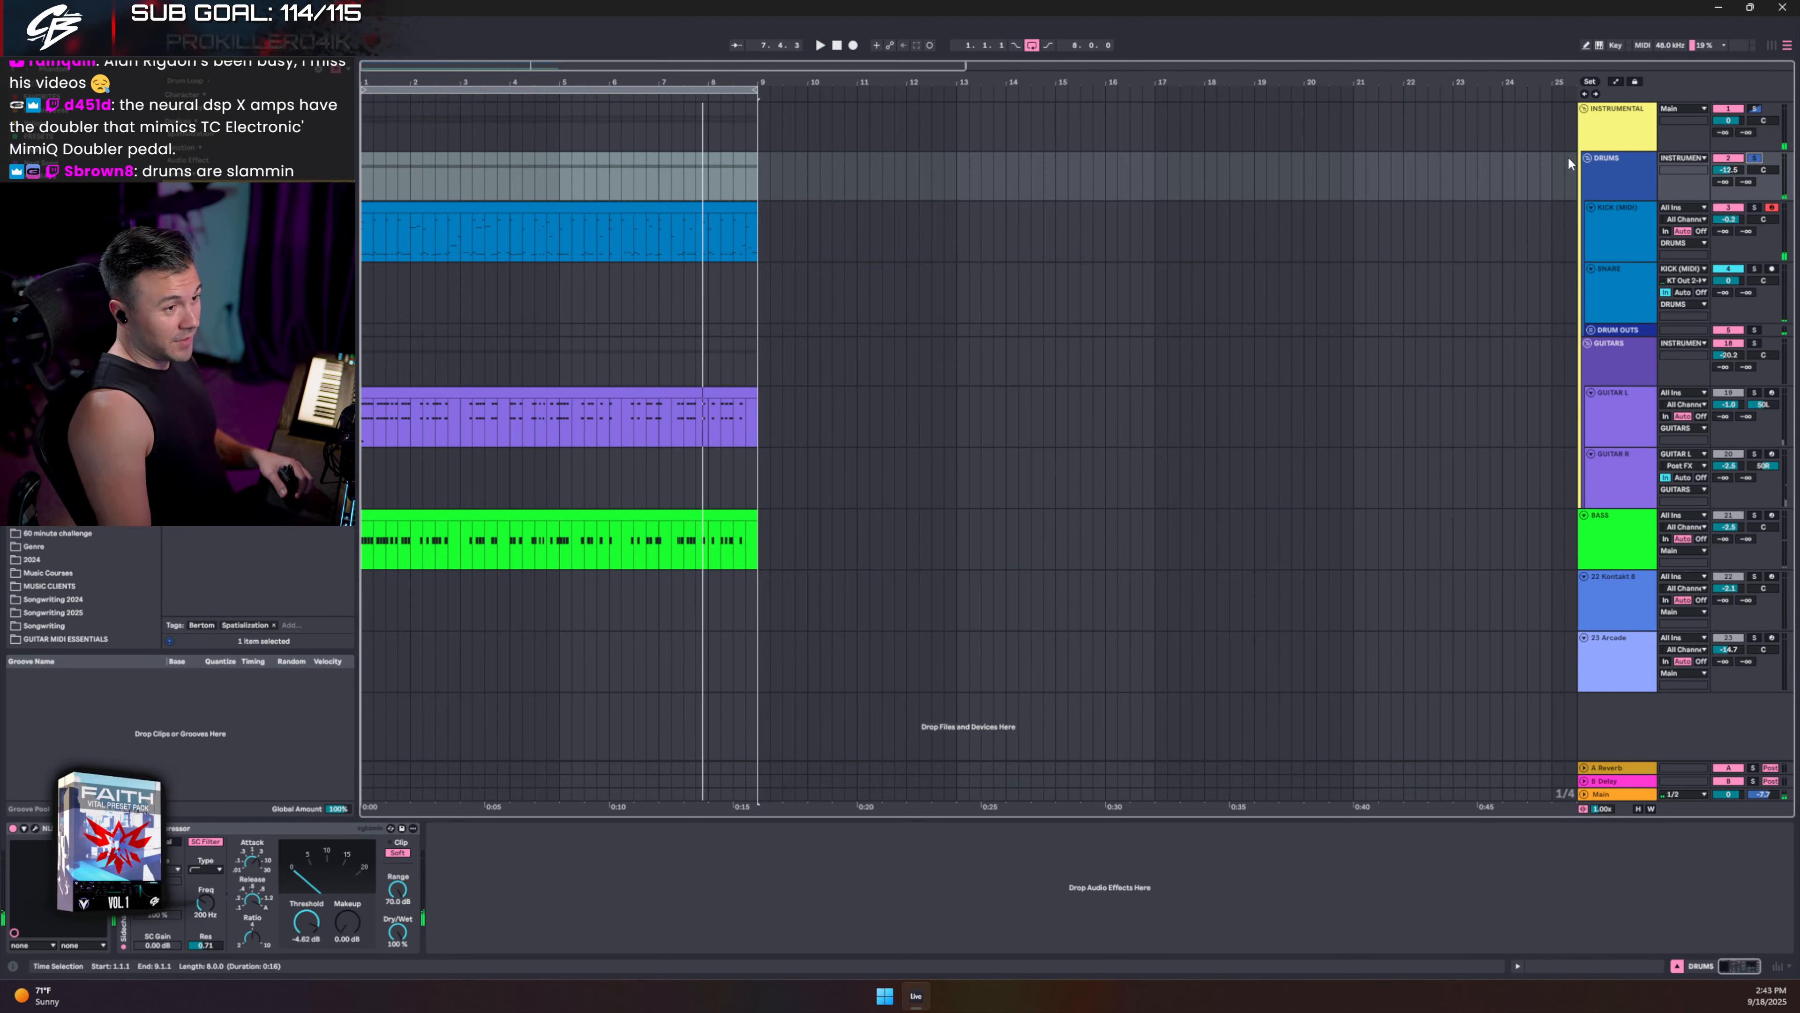
{"action": "left_click", "coordinate": [1605, 183]}
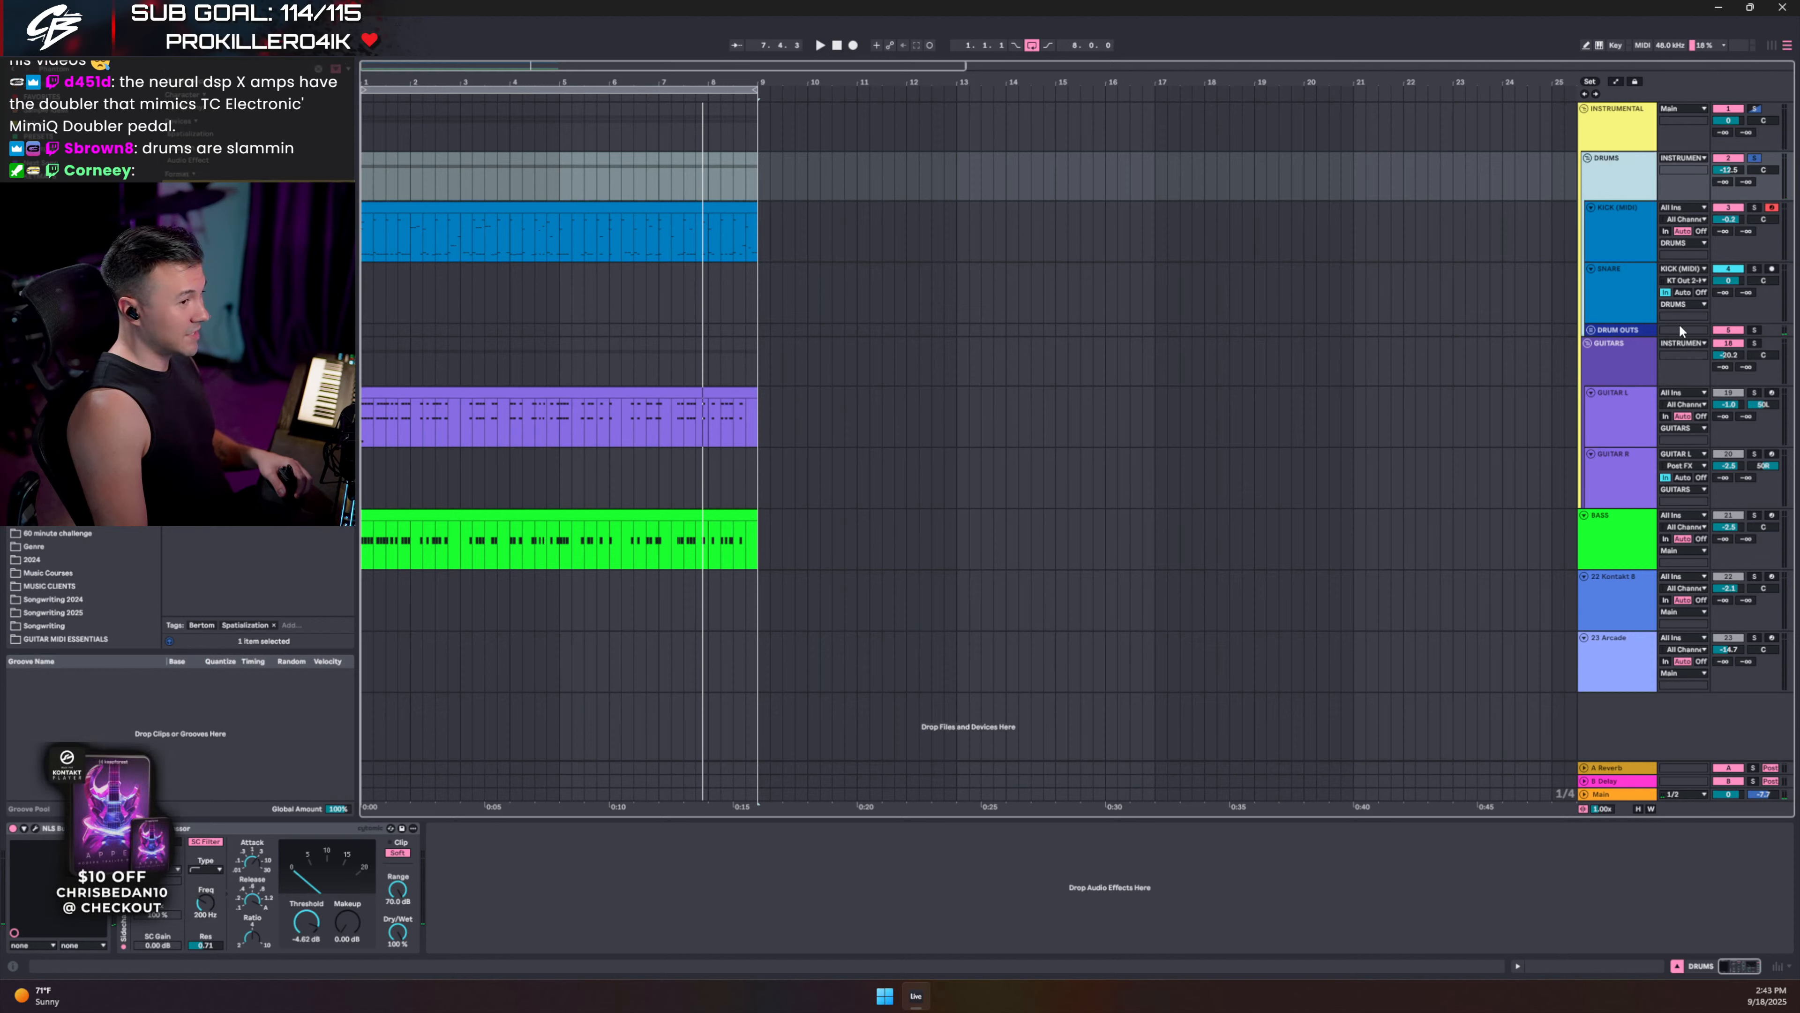
- Unfold DRUM OUTS and open the RACK Kontakt with the LEAP Platinum Pop Dappled Light Kit
{"action": "left_click", "coordinate": [1620, 226]}
{"action": "left_click", "coordinate": [1591, 330]}
{"action": "left_click", "coordinate": [1614, 429]}
{"action": "key", "text": "ctrl+alt+p"}
{"action": "left_click_drag", "start_coordinate": [996, 174], "coordinate": [996, 164]}
{"action": "scroll", "coordinate": [907, 553], "scroll_direction": "down", "scroll_amount": 2}
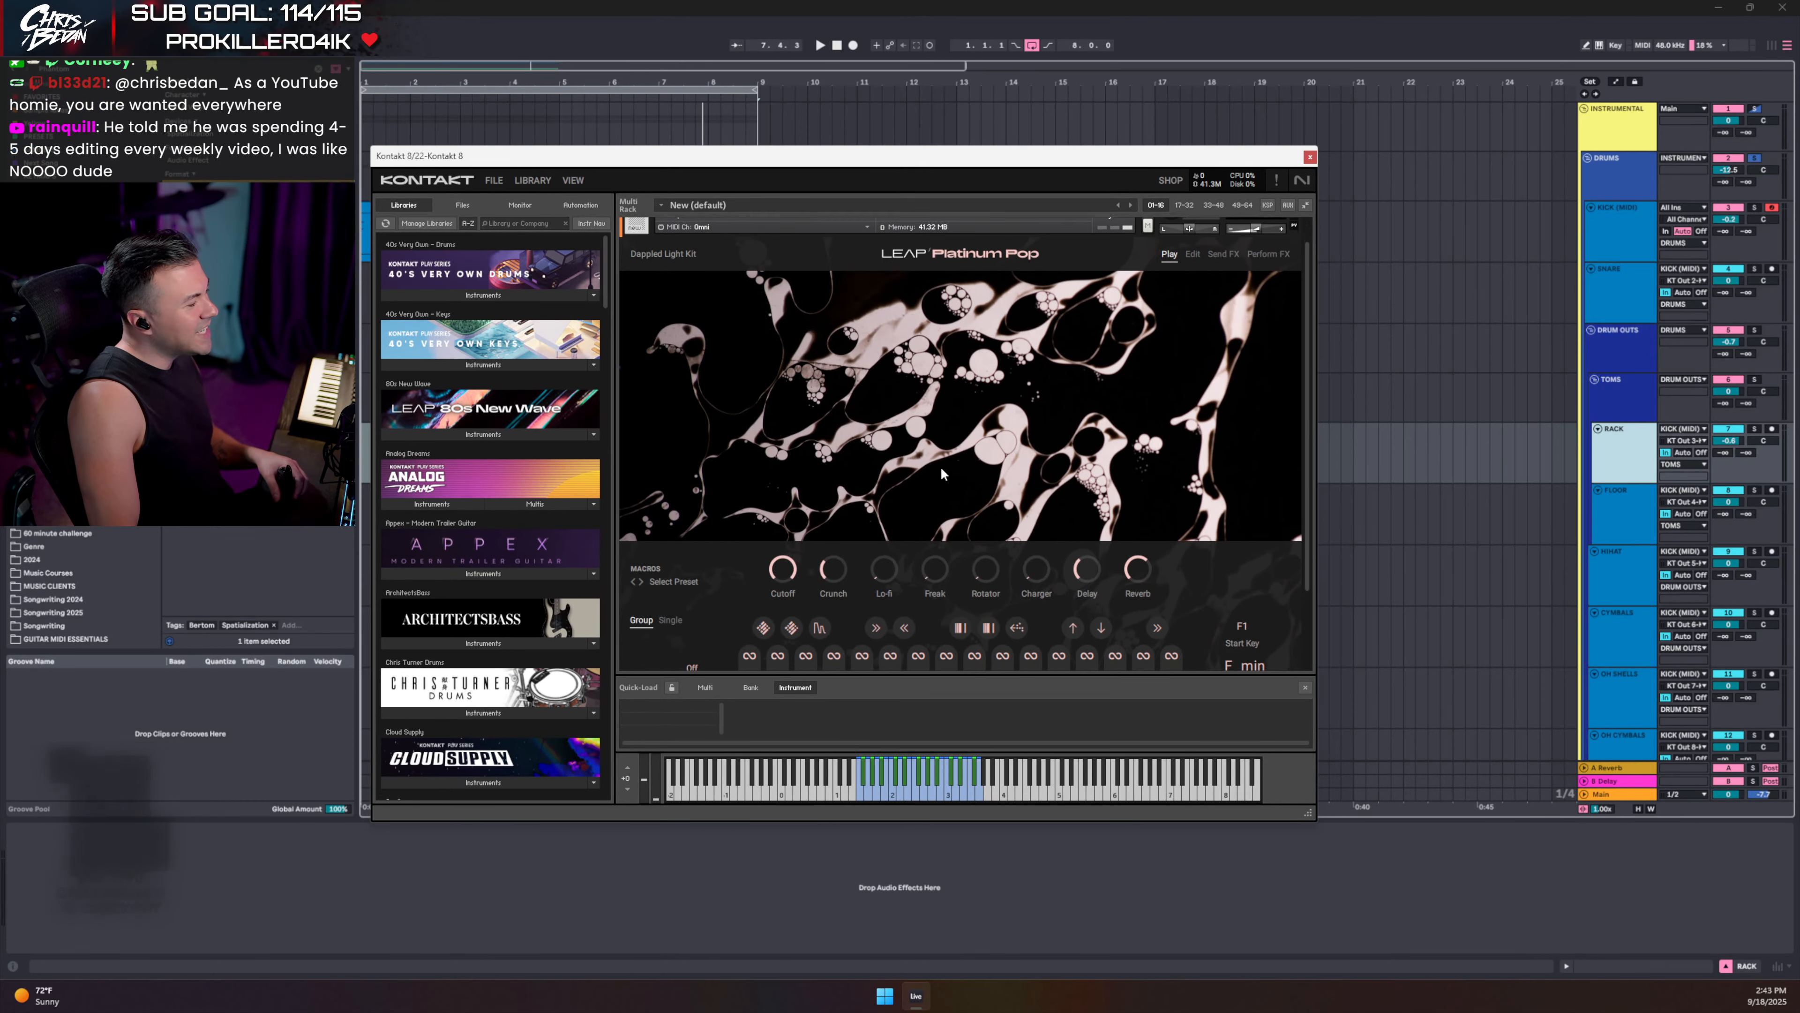
{"action": "scroll", "coordinate": [941, 470], "scroll_direction": "down", "scroll_amount": 1}
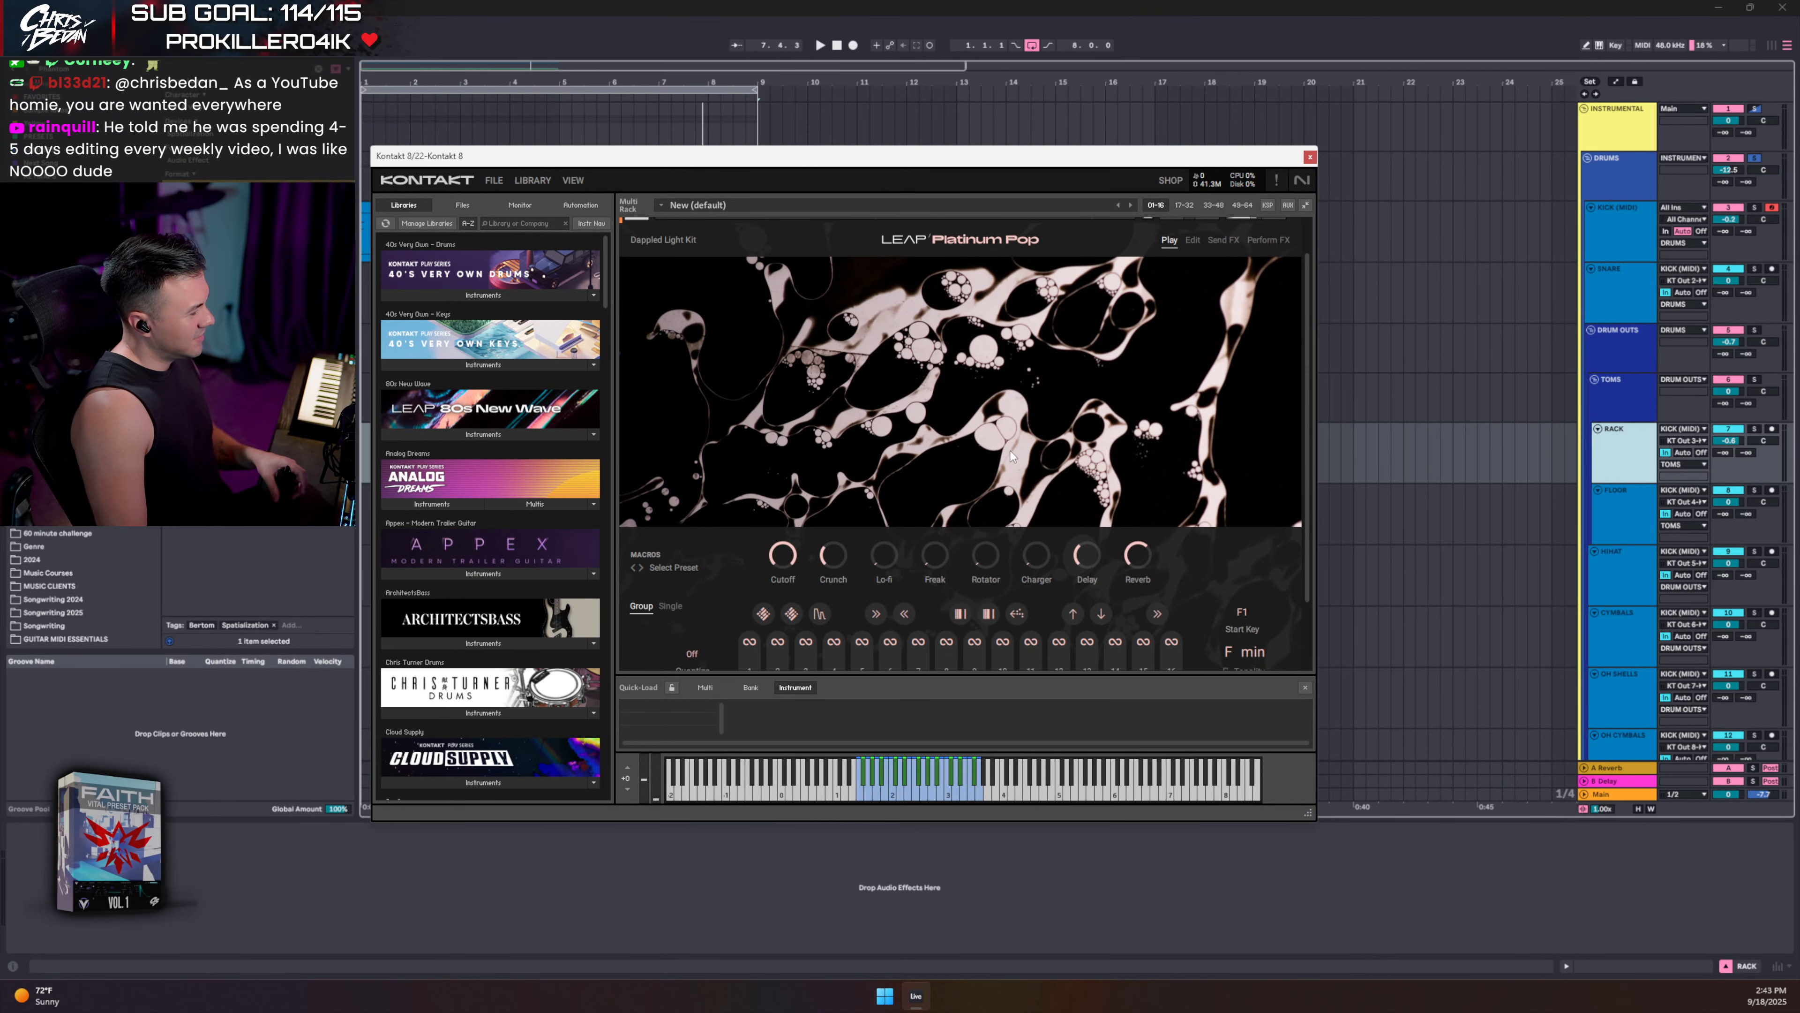
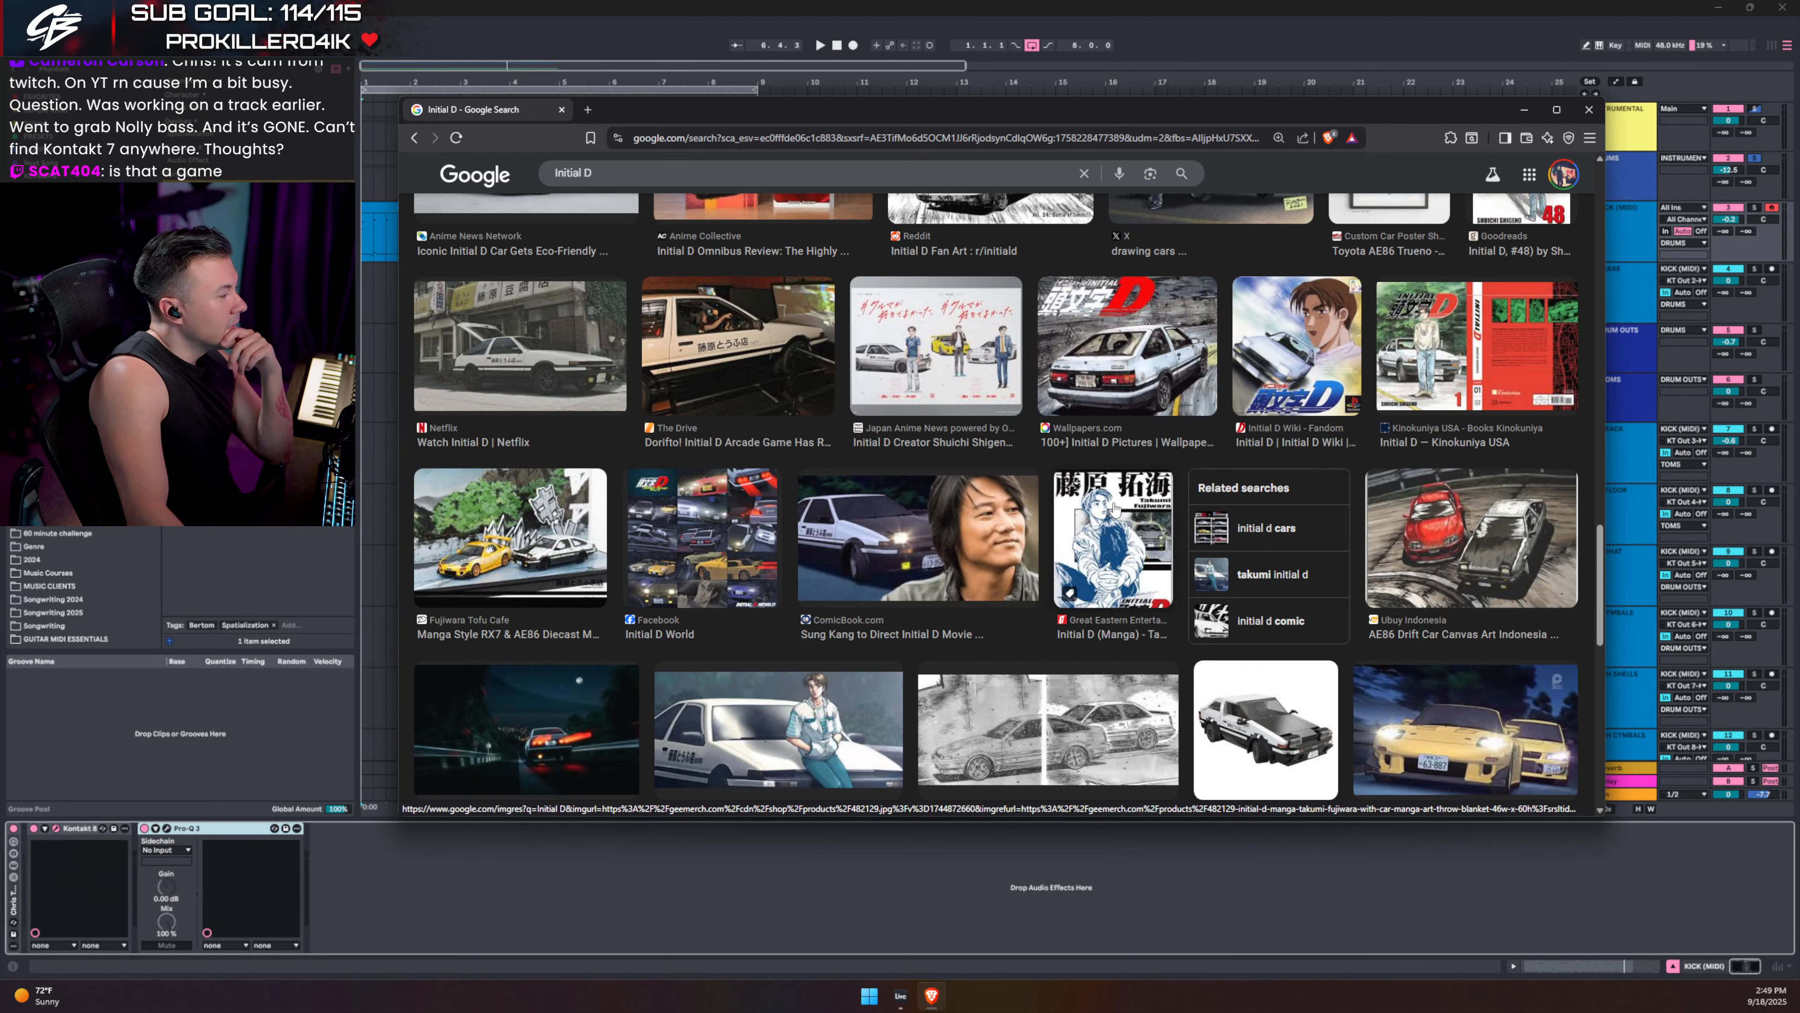
- Close the Initial D image results to bring back Kontakt's Chris Turner Drums
{"action": "key", "text": "ctrl+w"}
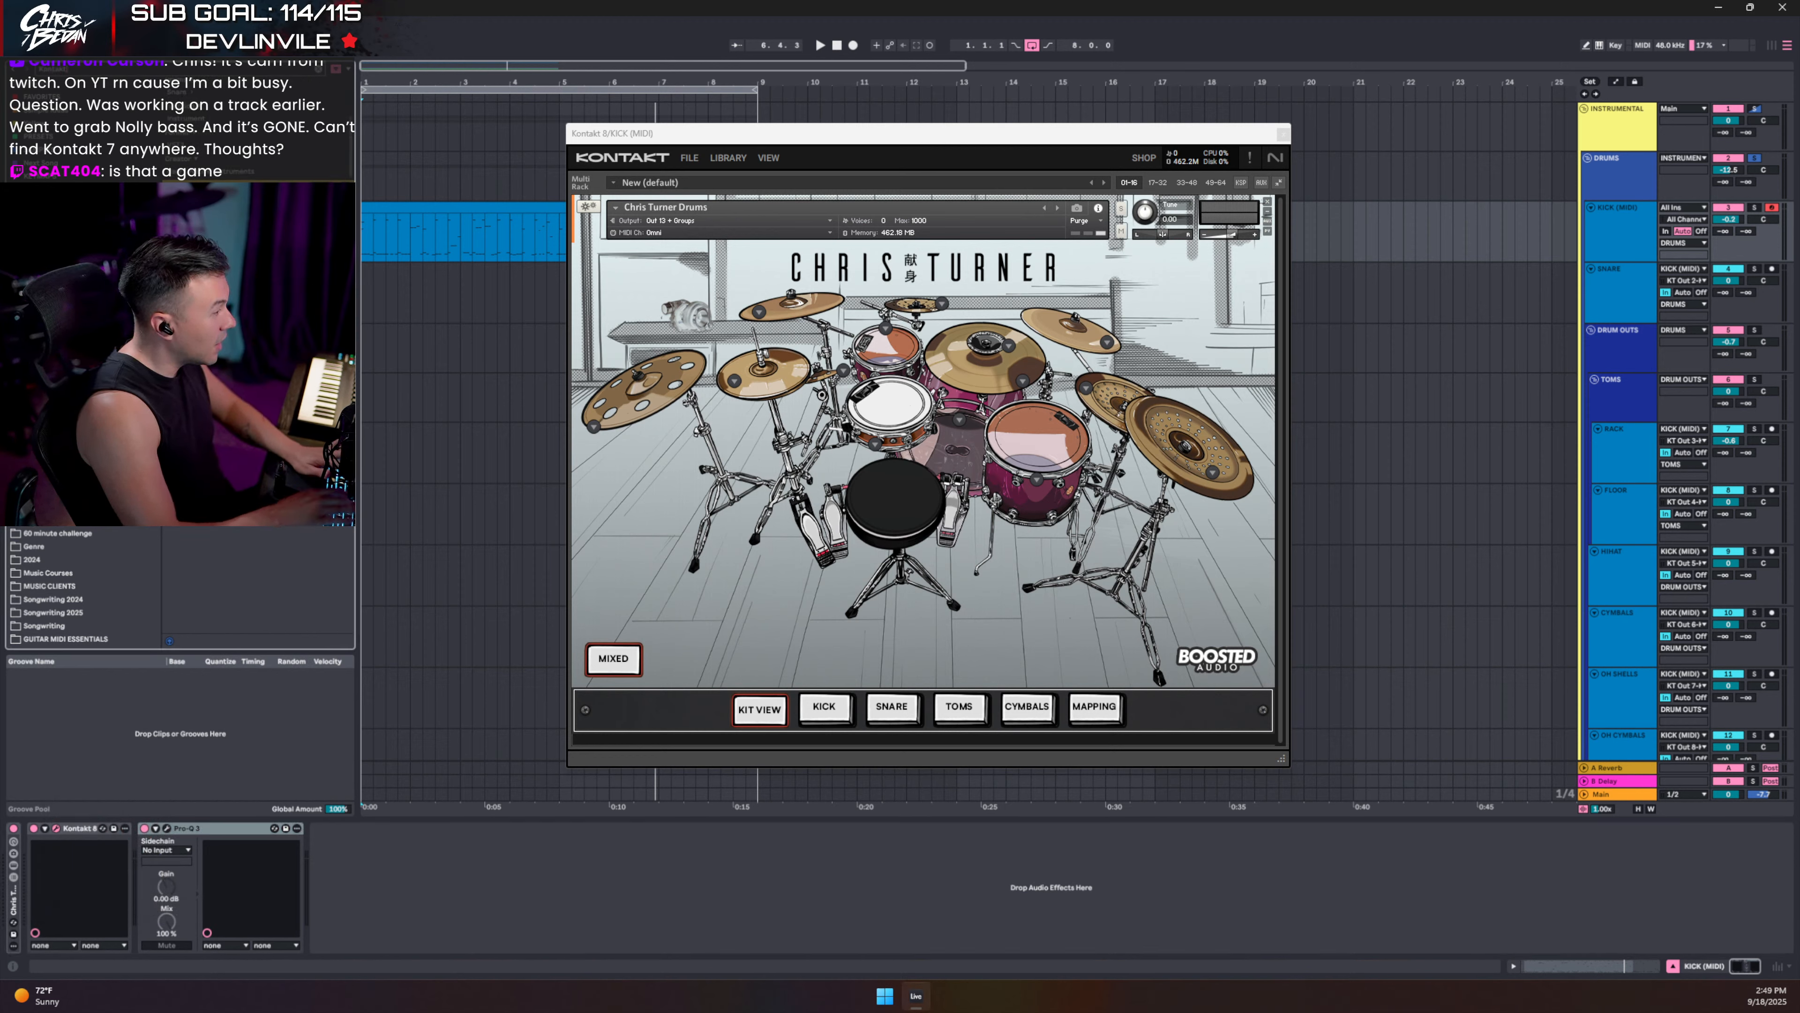
- Scroll the track list down to show the Mono Room through Arcade tracks
{"action": "scroll", "coordinate": [1430, 535], "scroll_direction": "down", "scroll_amount": 10}
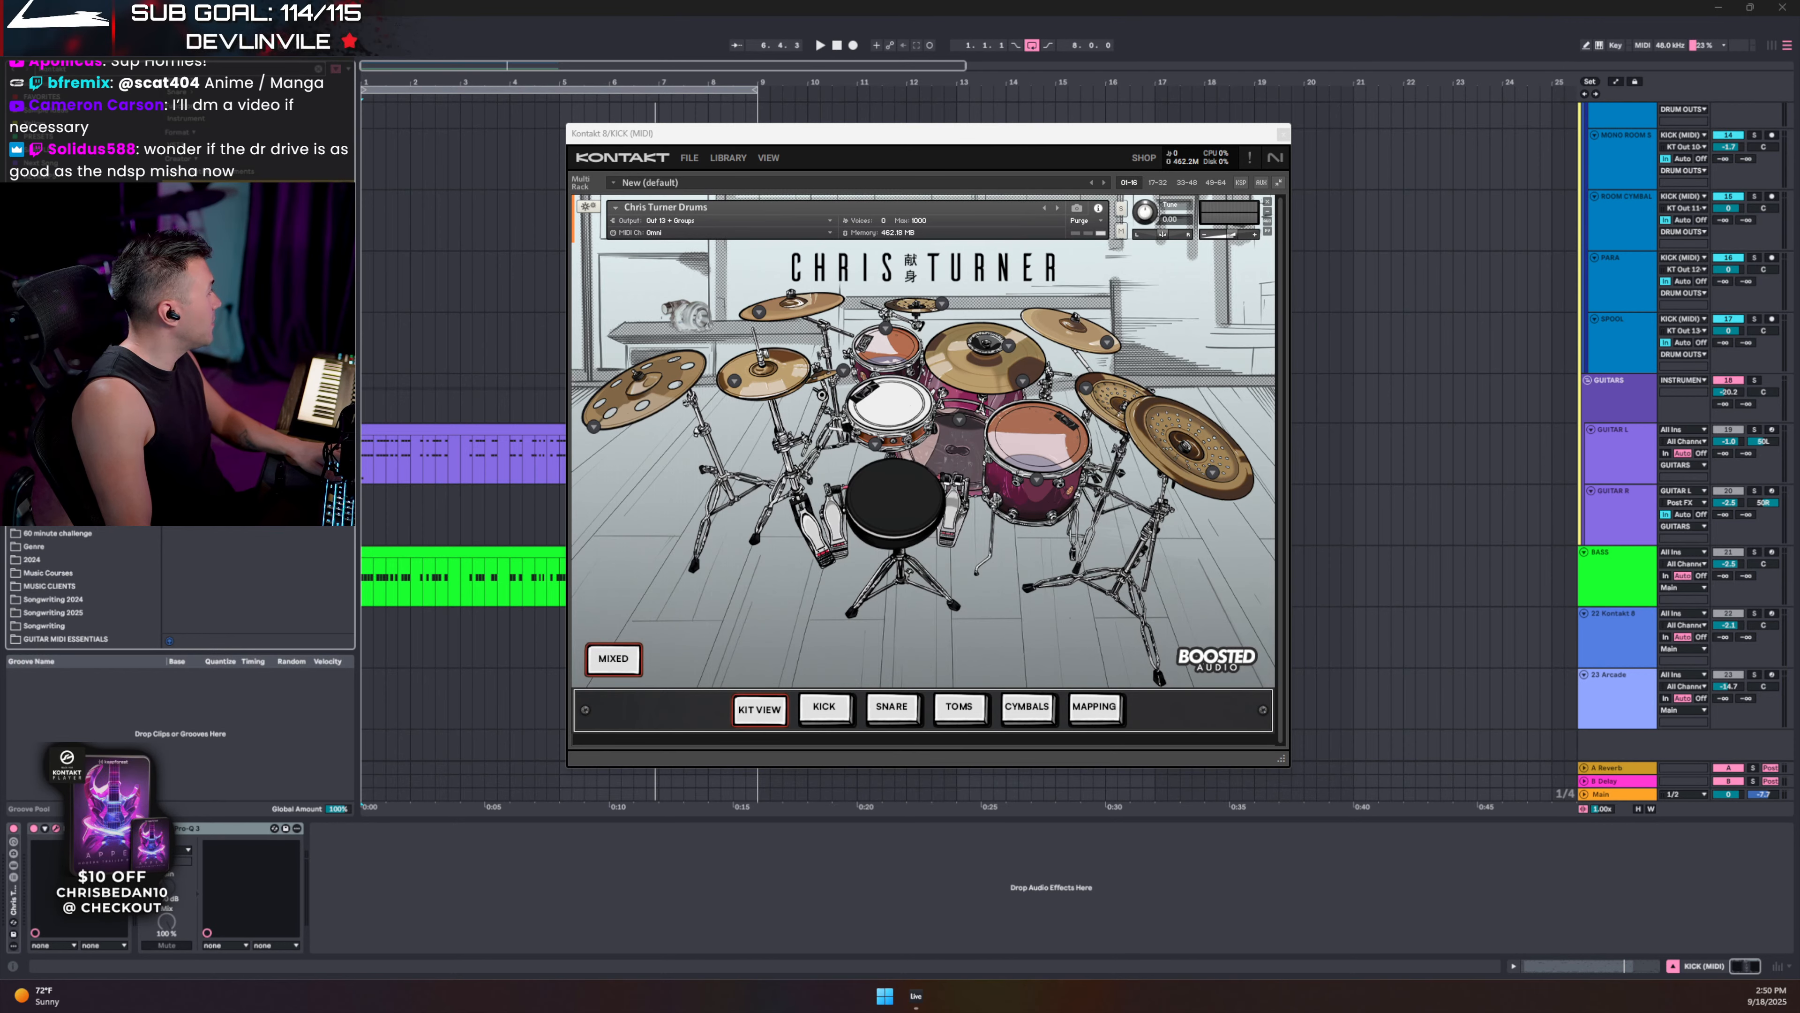
- Skim the Initial D mountain pass video to 2:38, close it, then bring in the Stage 4 video
{"action": "left_click_drag", "start_coordinate": [0, 199], "coordinate": [722, 91]}
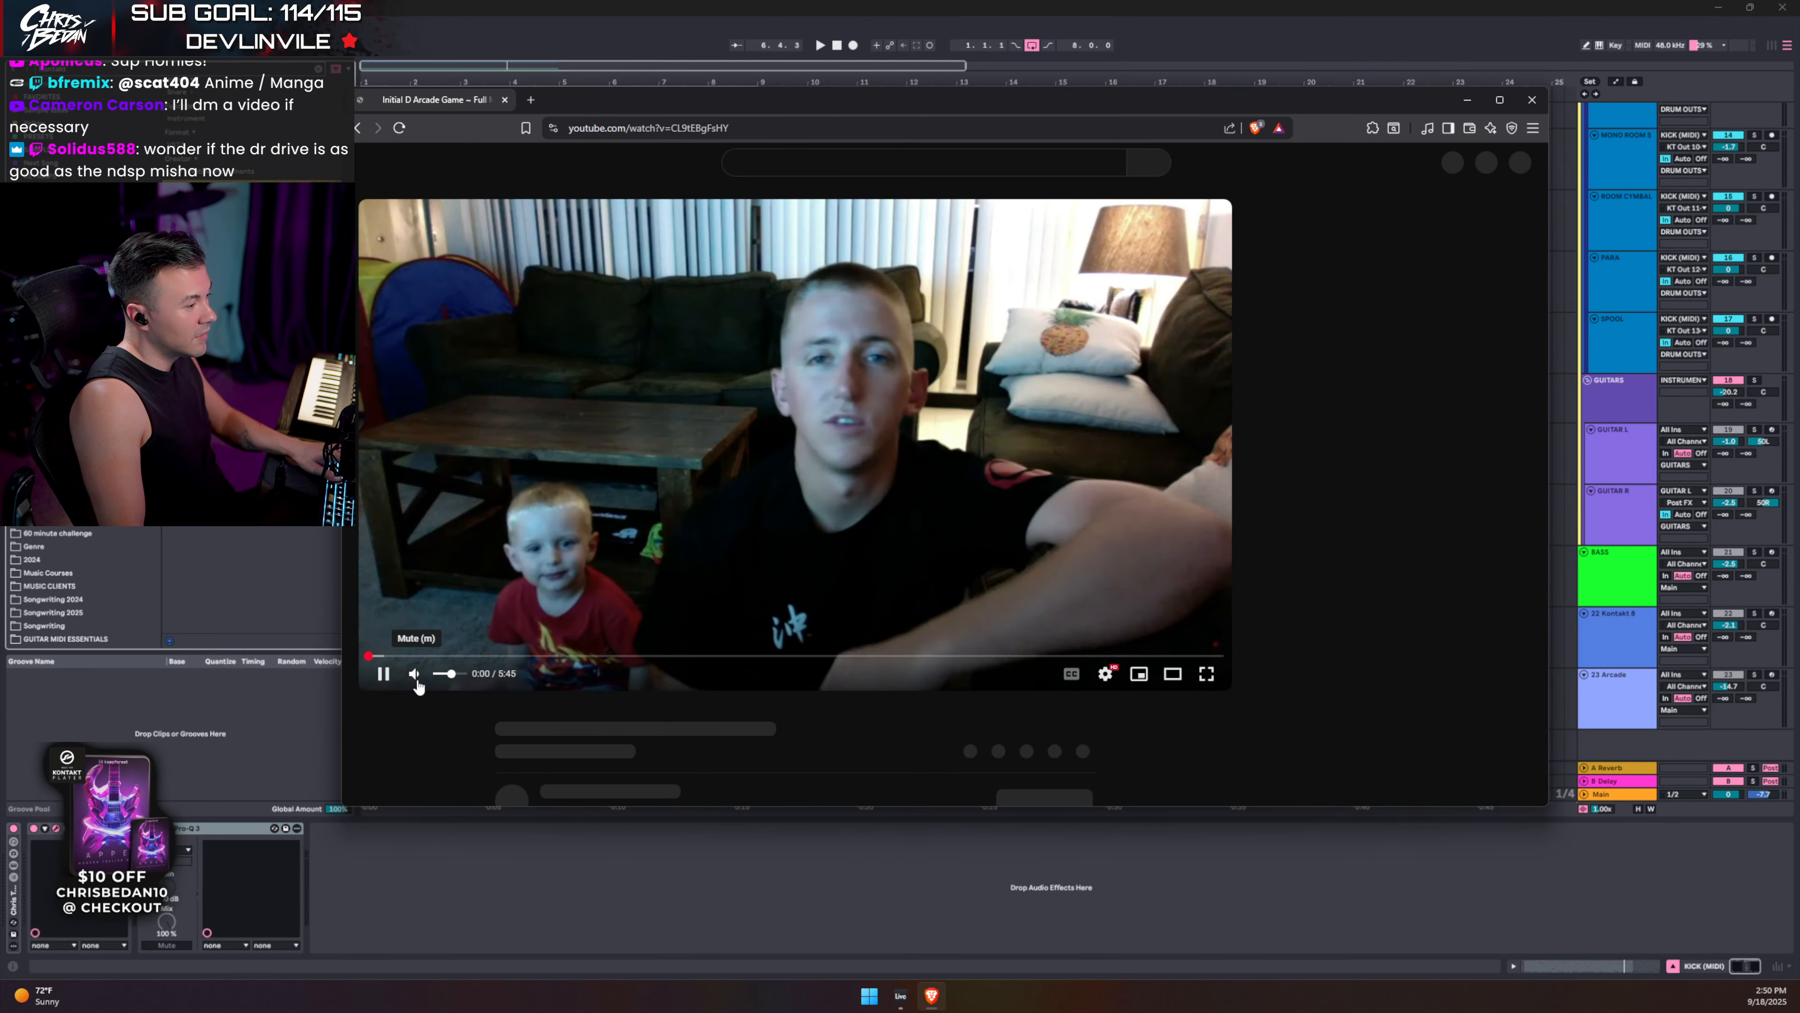
{"action": "left_click", "coordinate": [421, 649]}
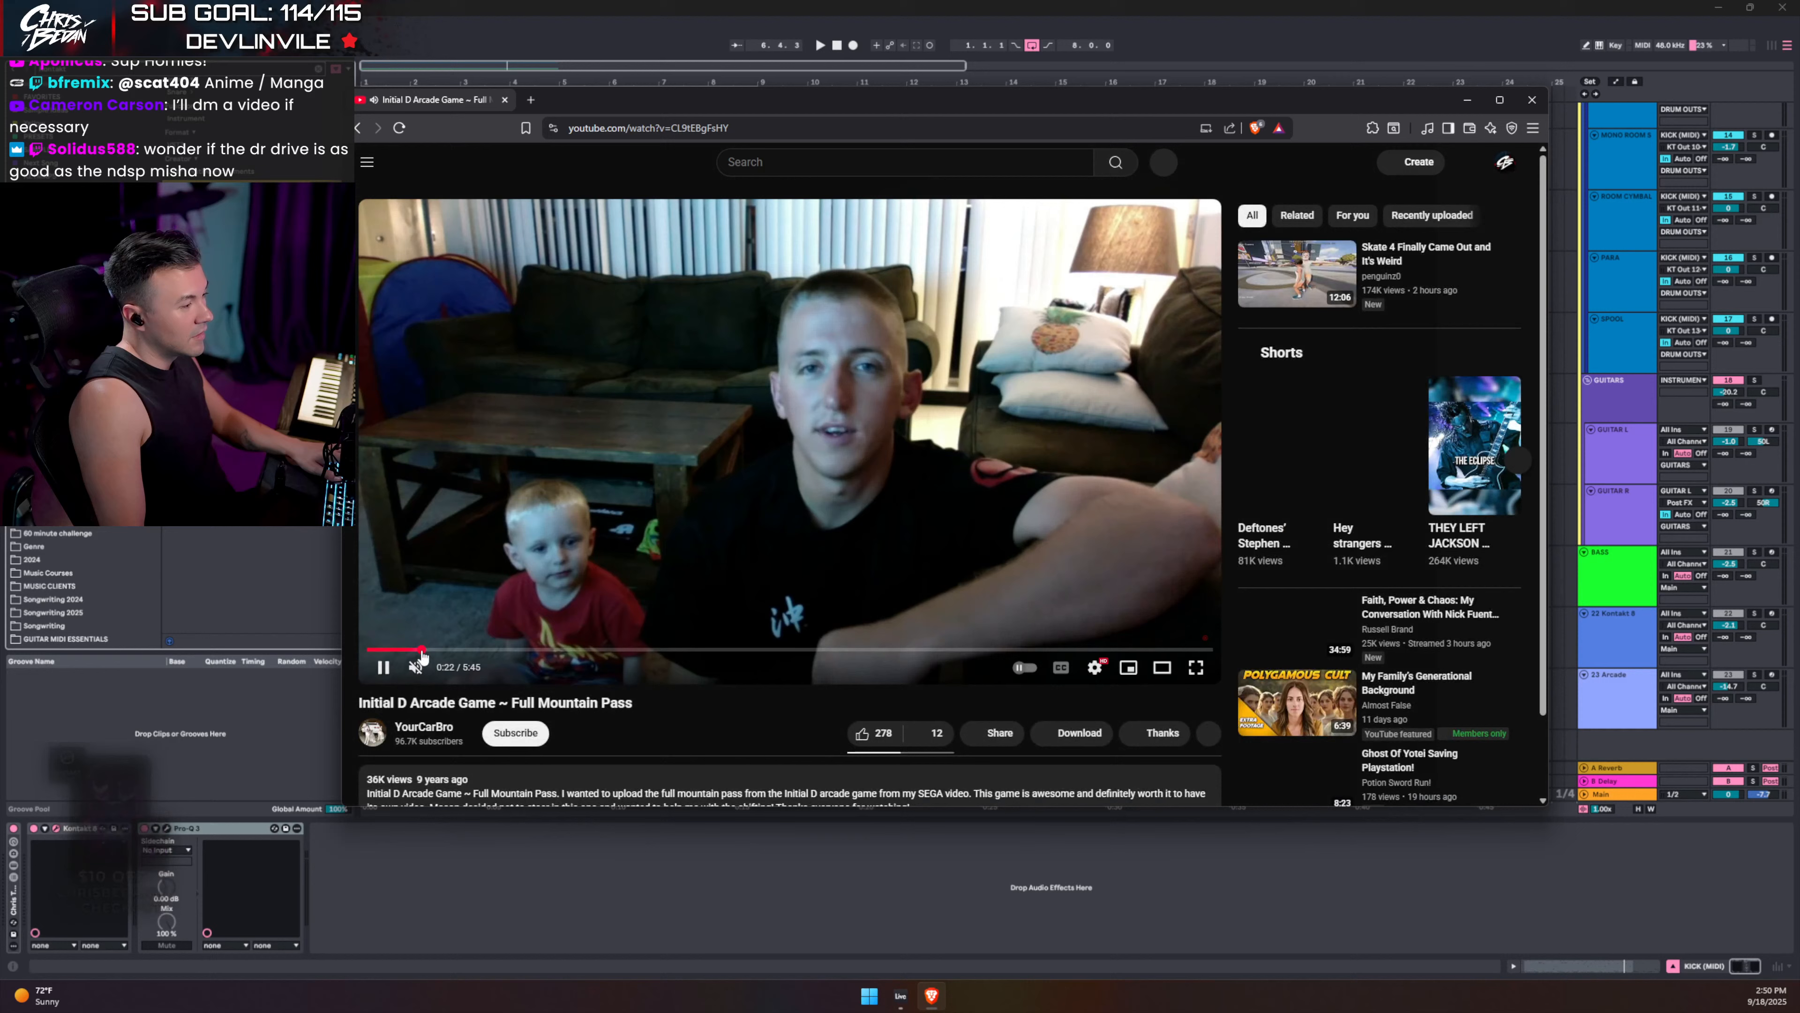
{"action": "left_click_drag", "start_coordinate": [420, 649], "coordinate": [548, 649]}
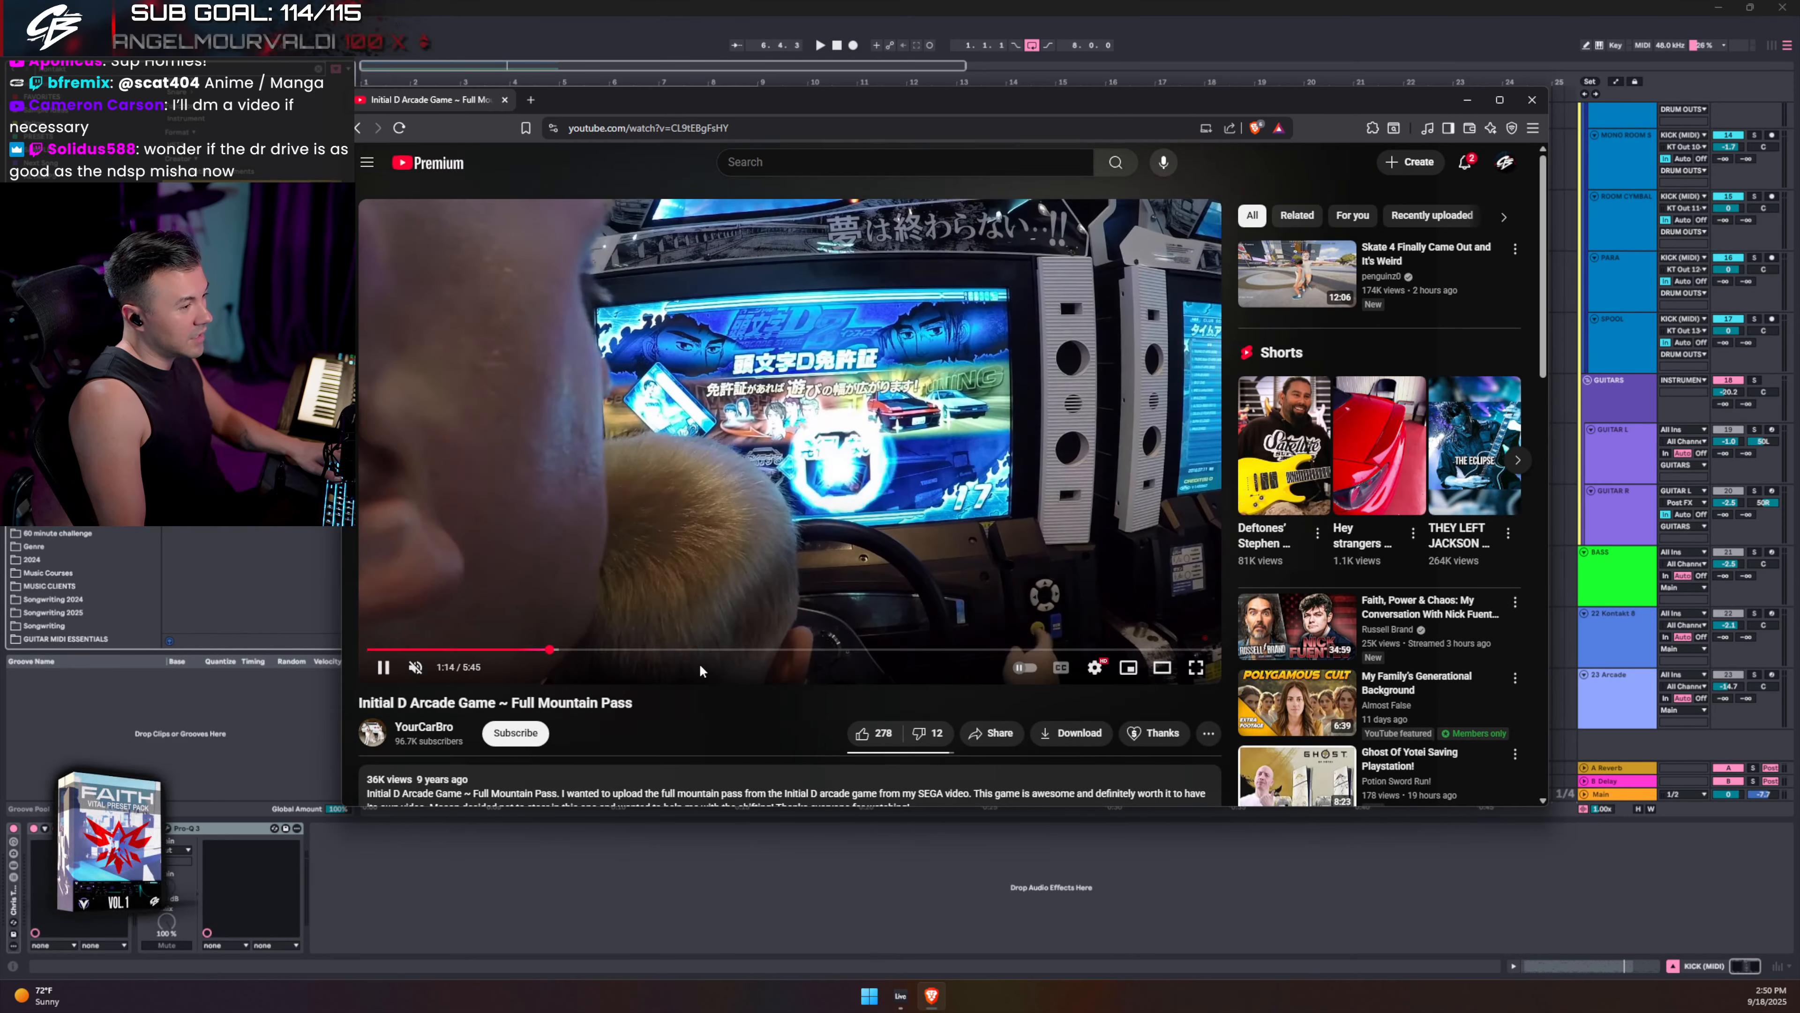
{"action": "left_click_drag", "start_coordinate": [699, 650], "coordinate": [757, 652]}
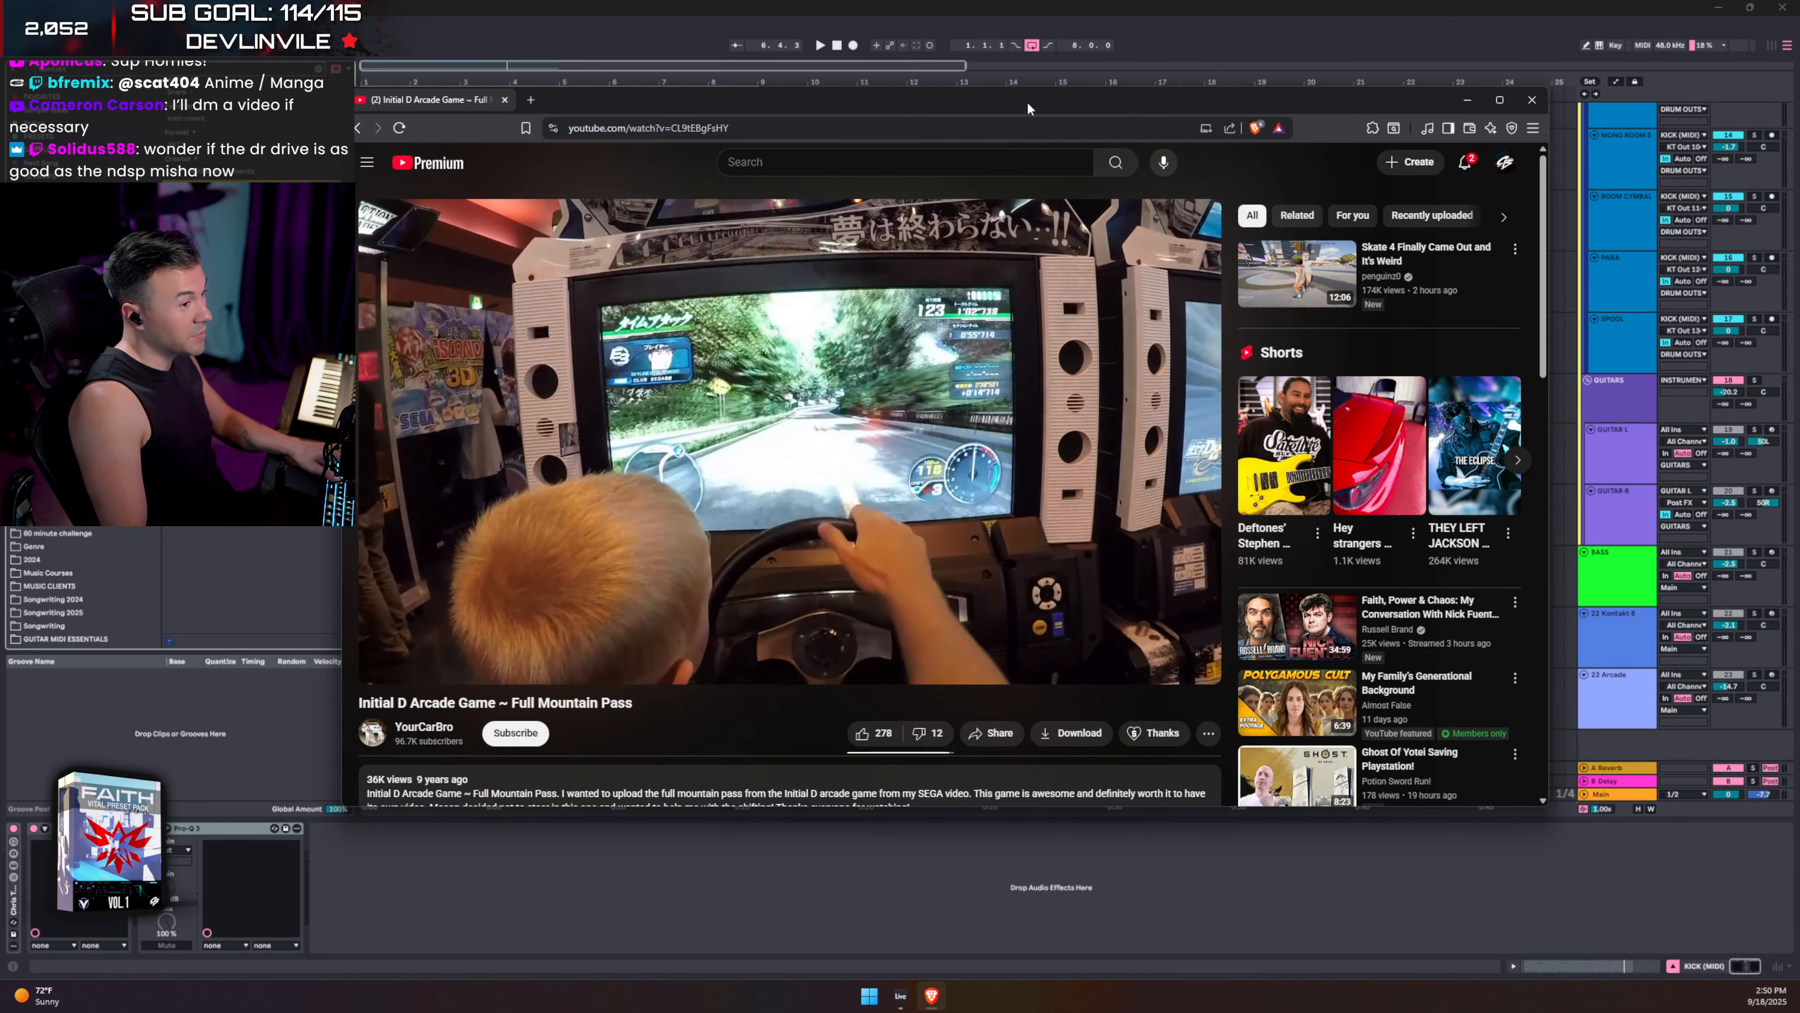
{"action": "key", "text": "ctrl+w"}
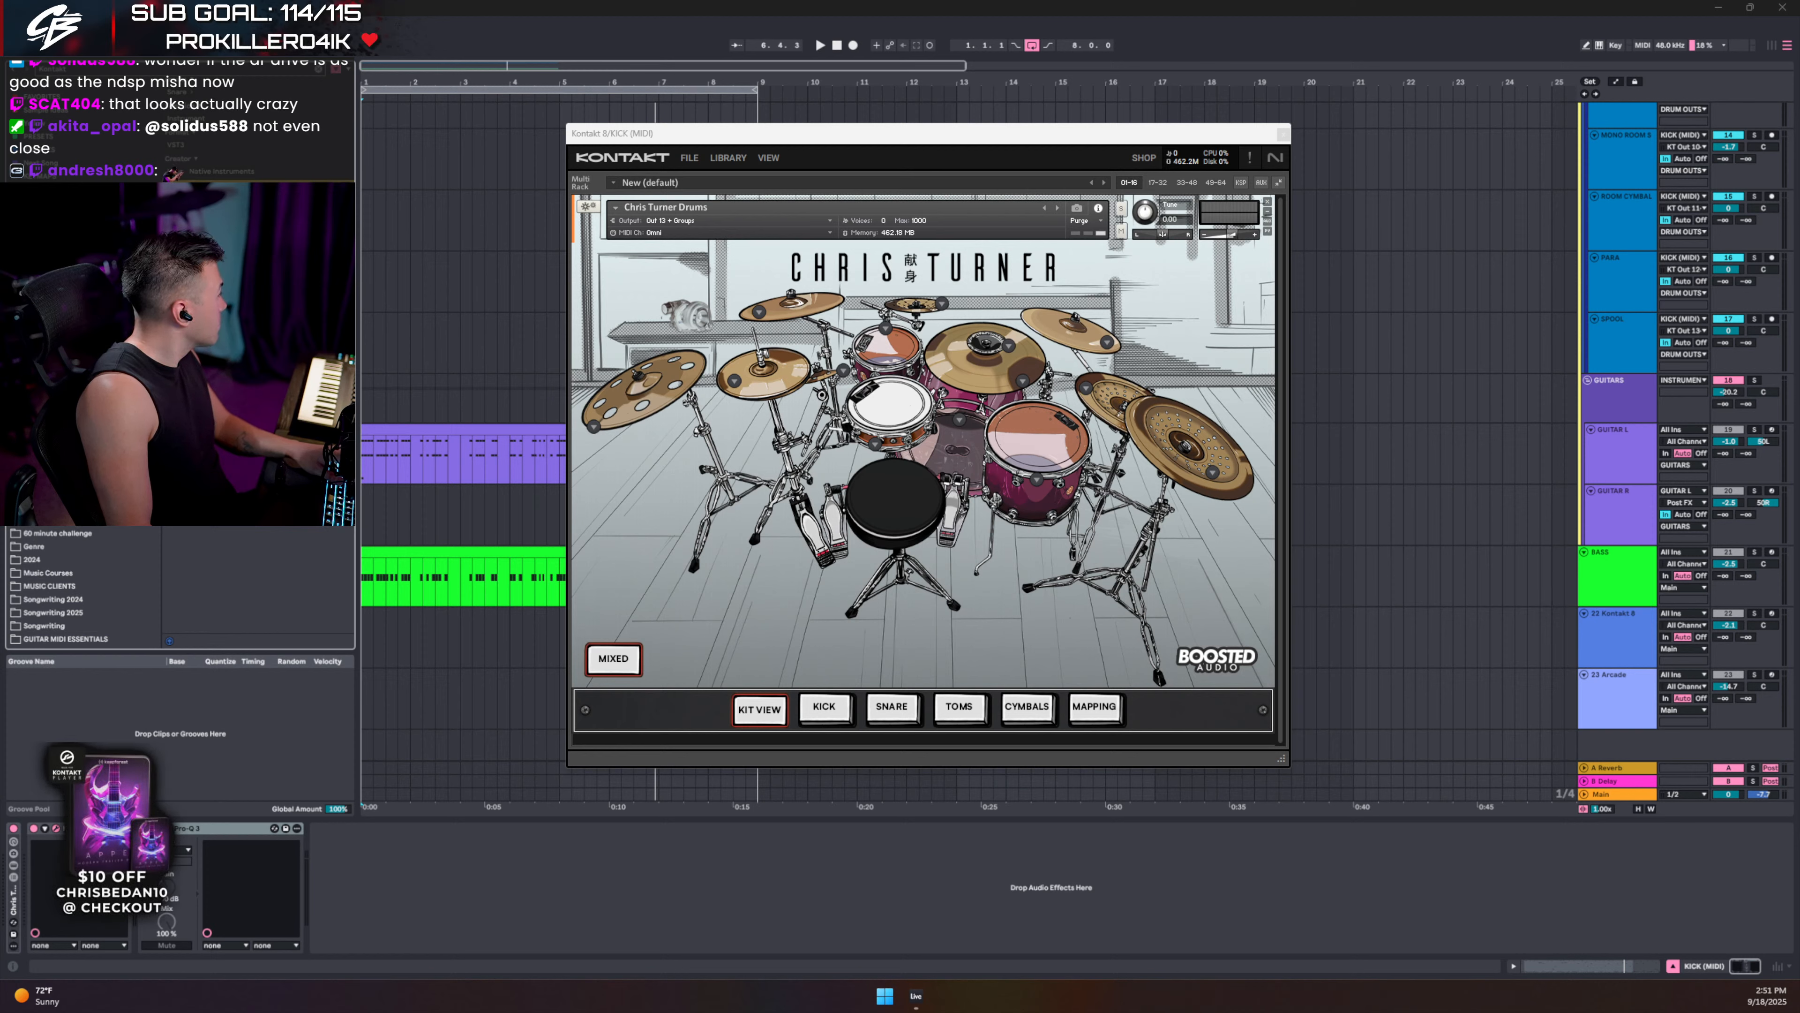
{"action": "left_click_drag", "start_coordinate": [2, 193], "coordinate": [684, 131]}
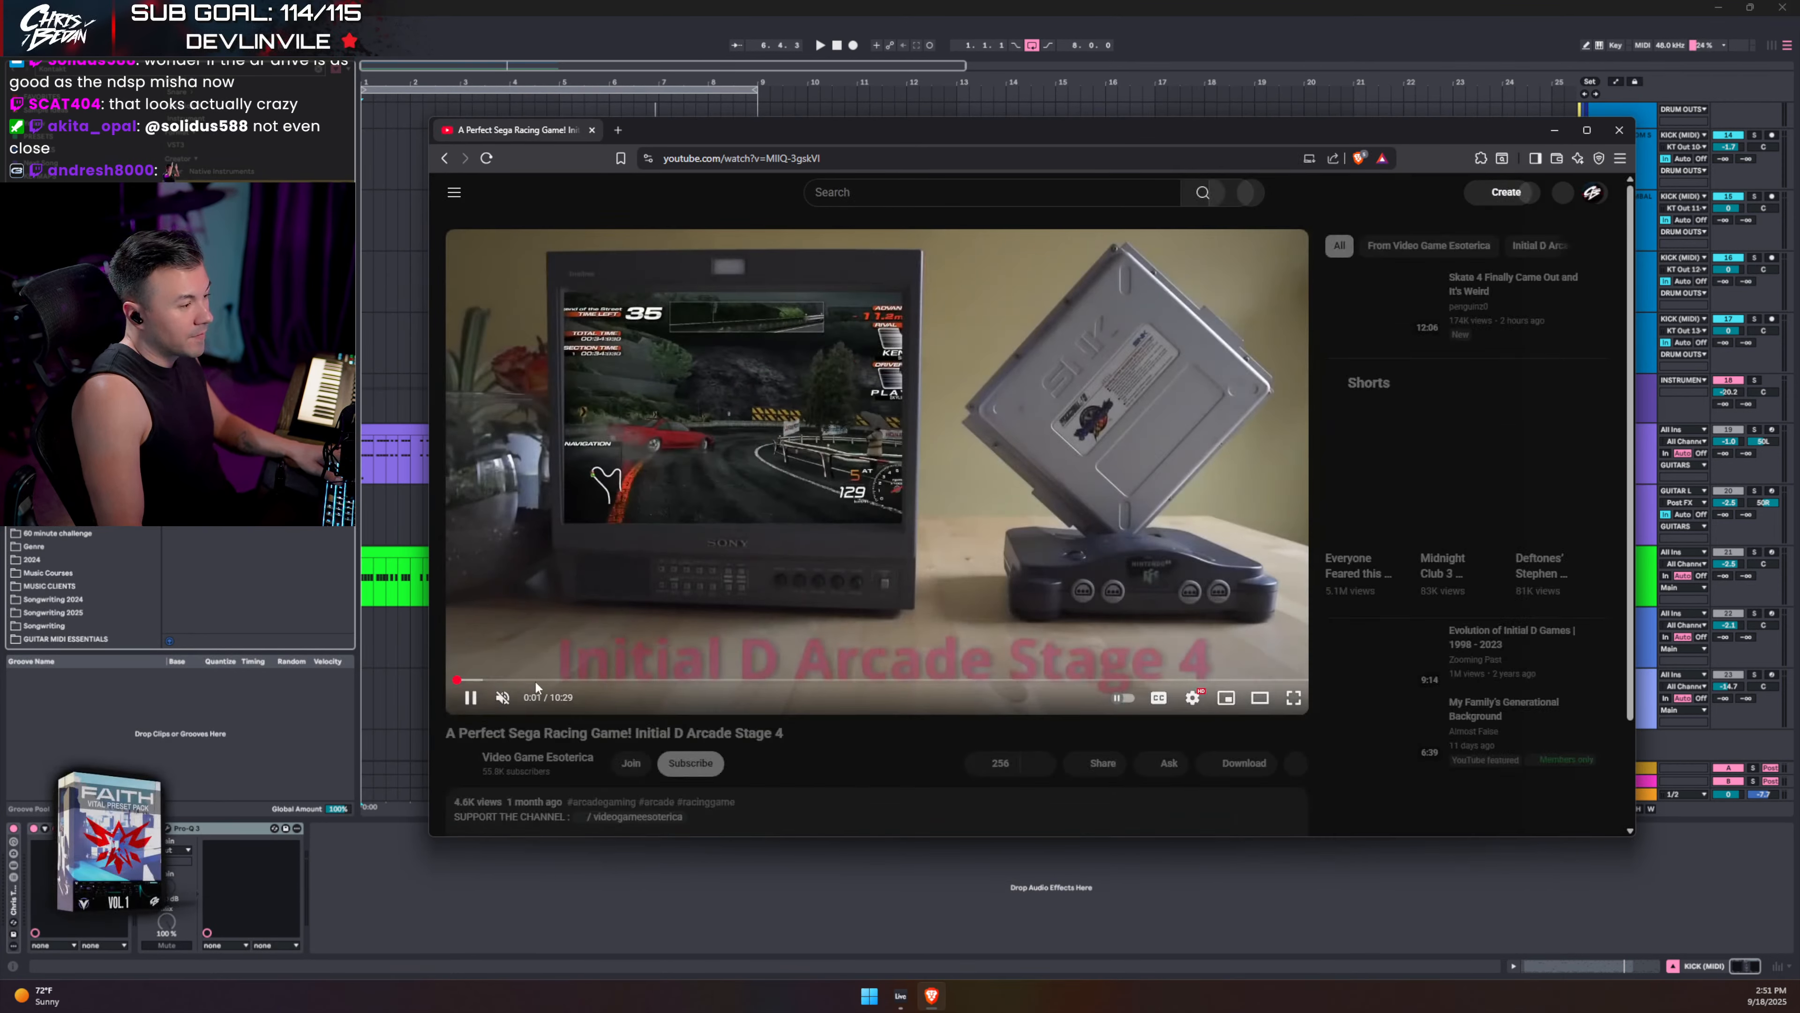
- Watch the Arcade Stage 4 race full screen at 0:58, 1:33 and 2:18, then bring Instagram over
{"action": "left_click", "coordinate": [534, 679]}
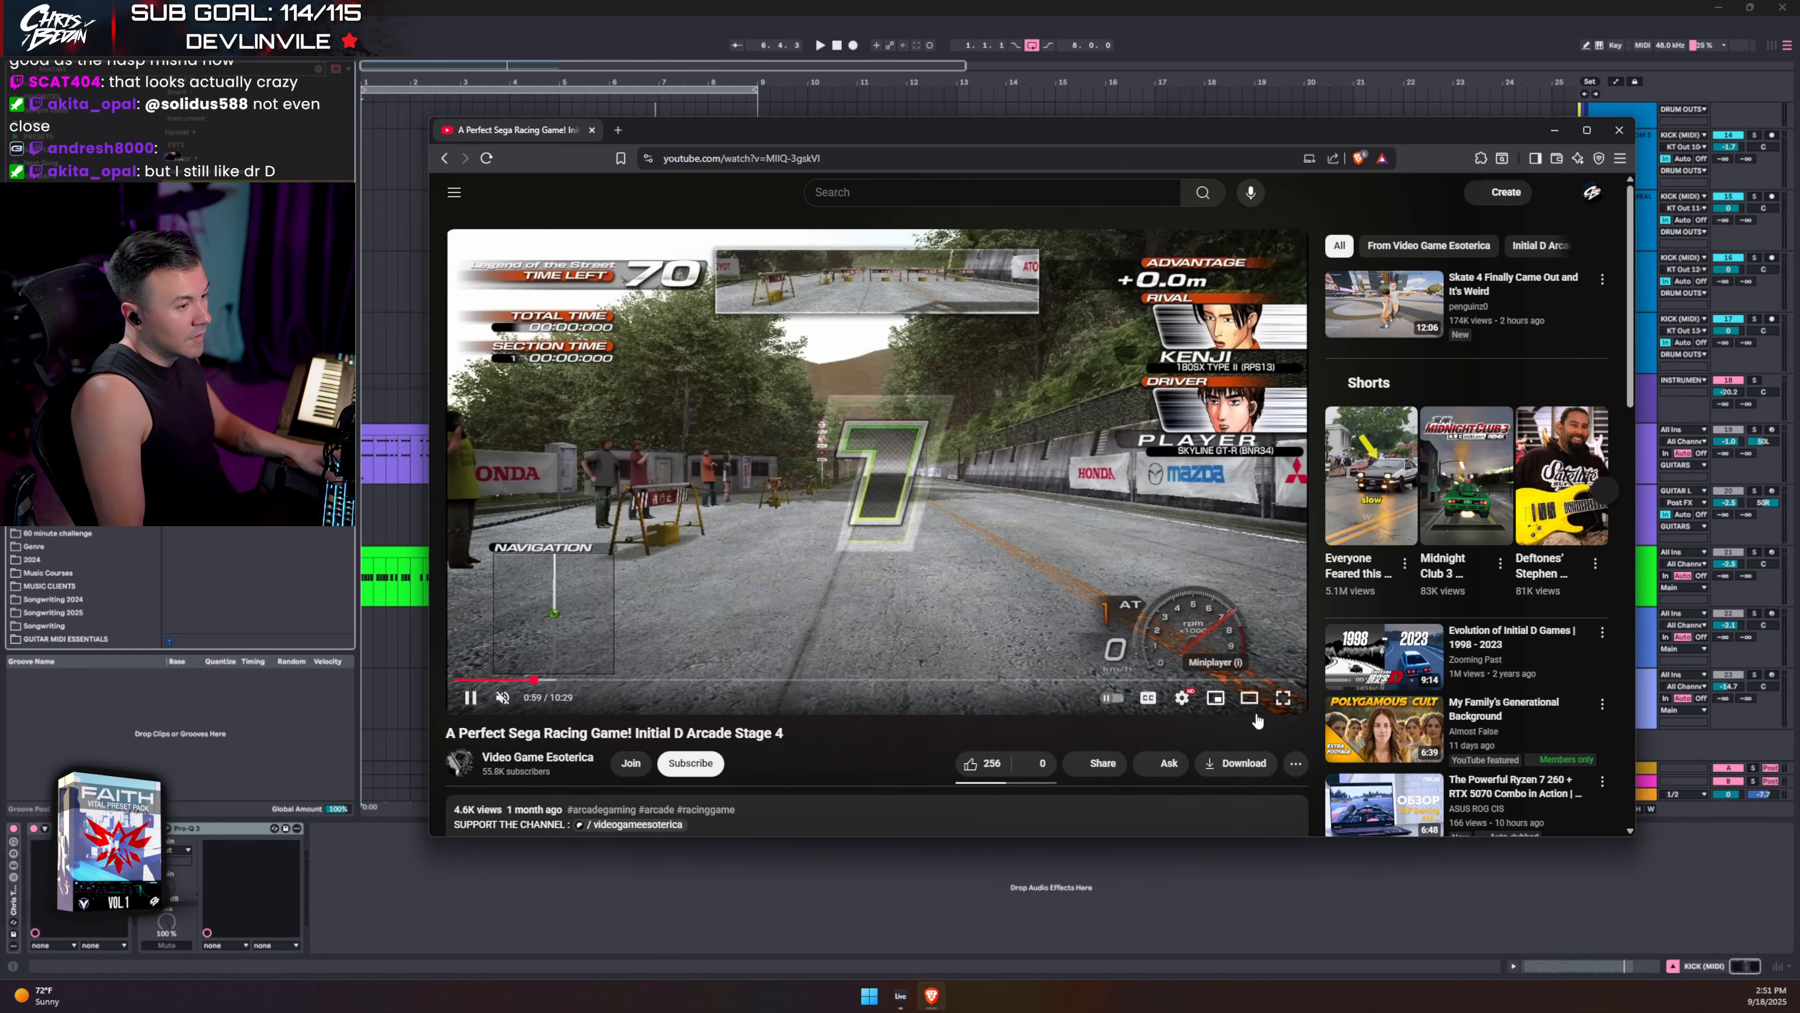
{"action": "left_click", "coordinate": [1280, 704]}
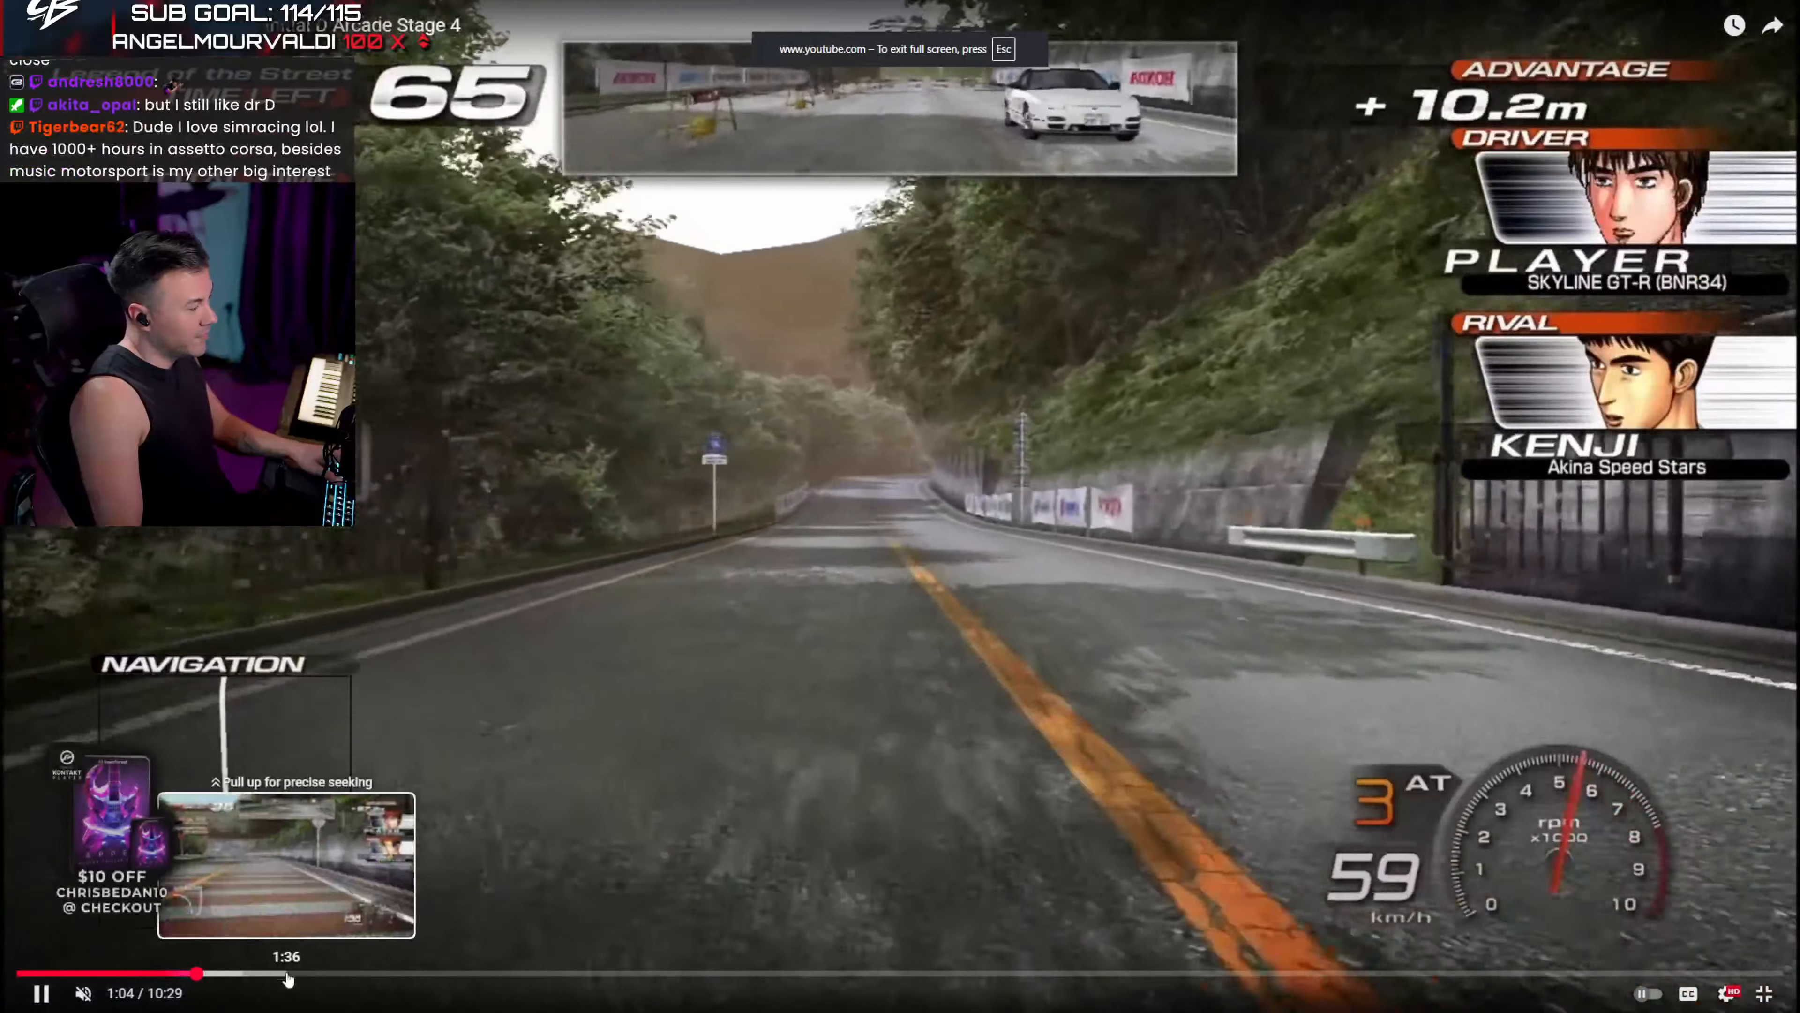
{"action": "left_click", "coordinate": [283, 977]}
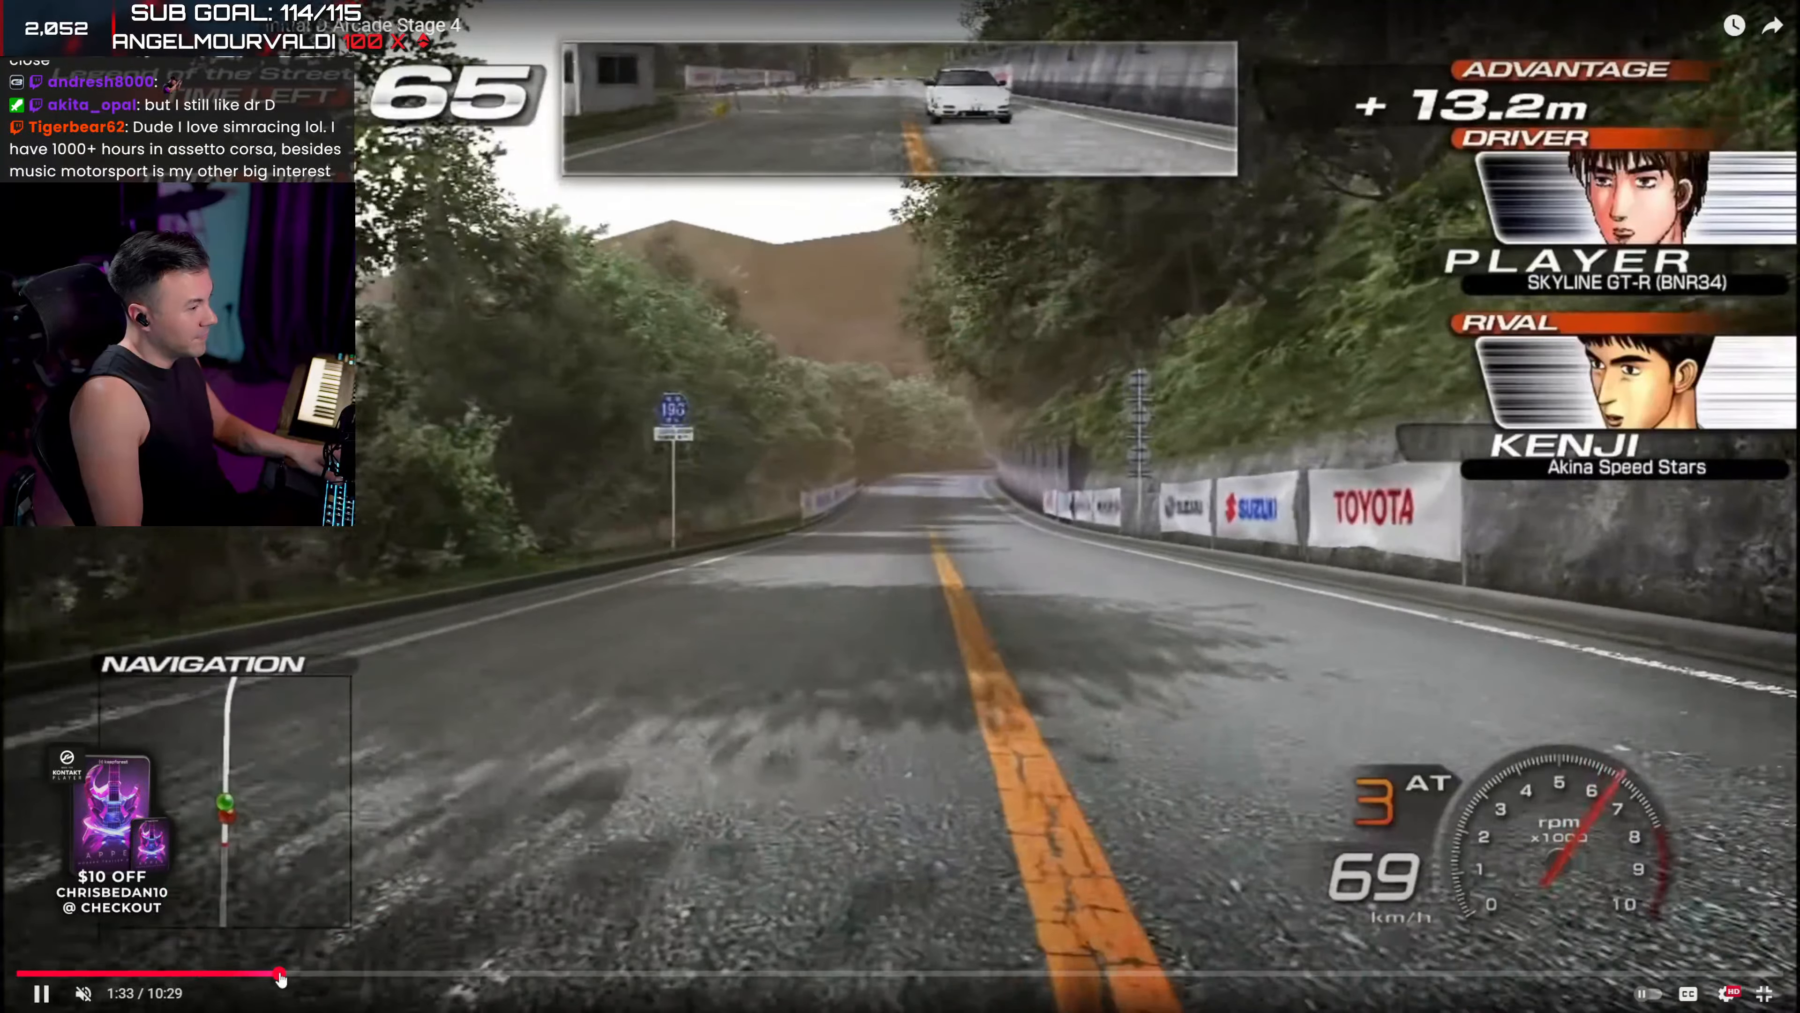
{"action": "left_click", "coordinate": [409, 977]}
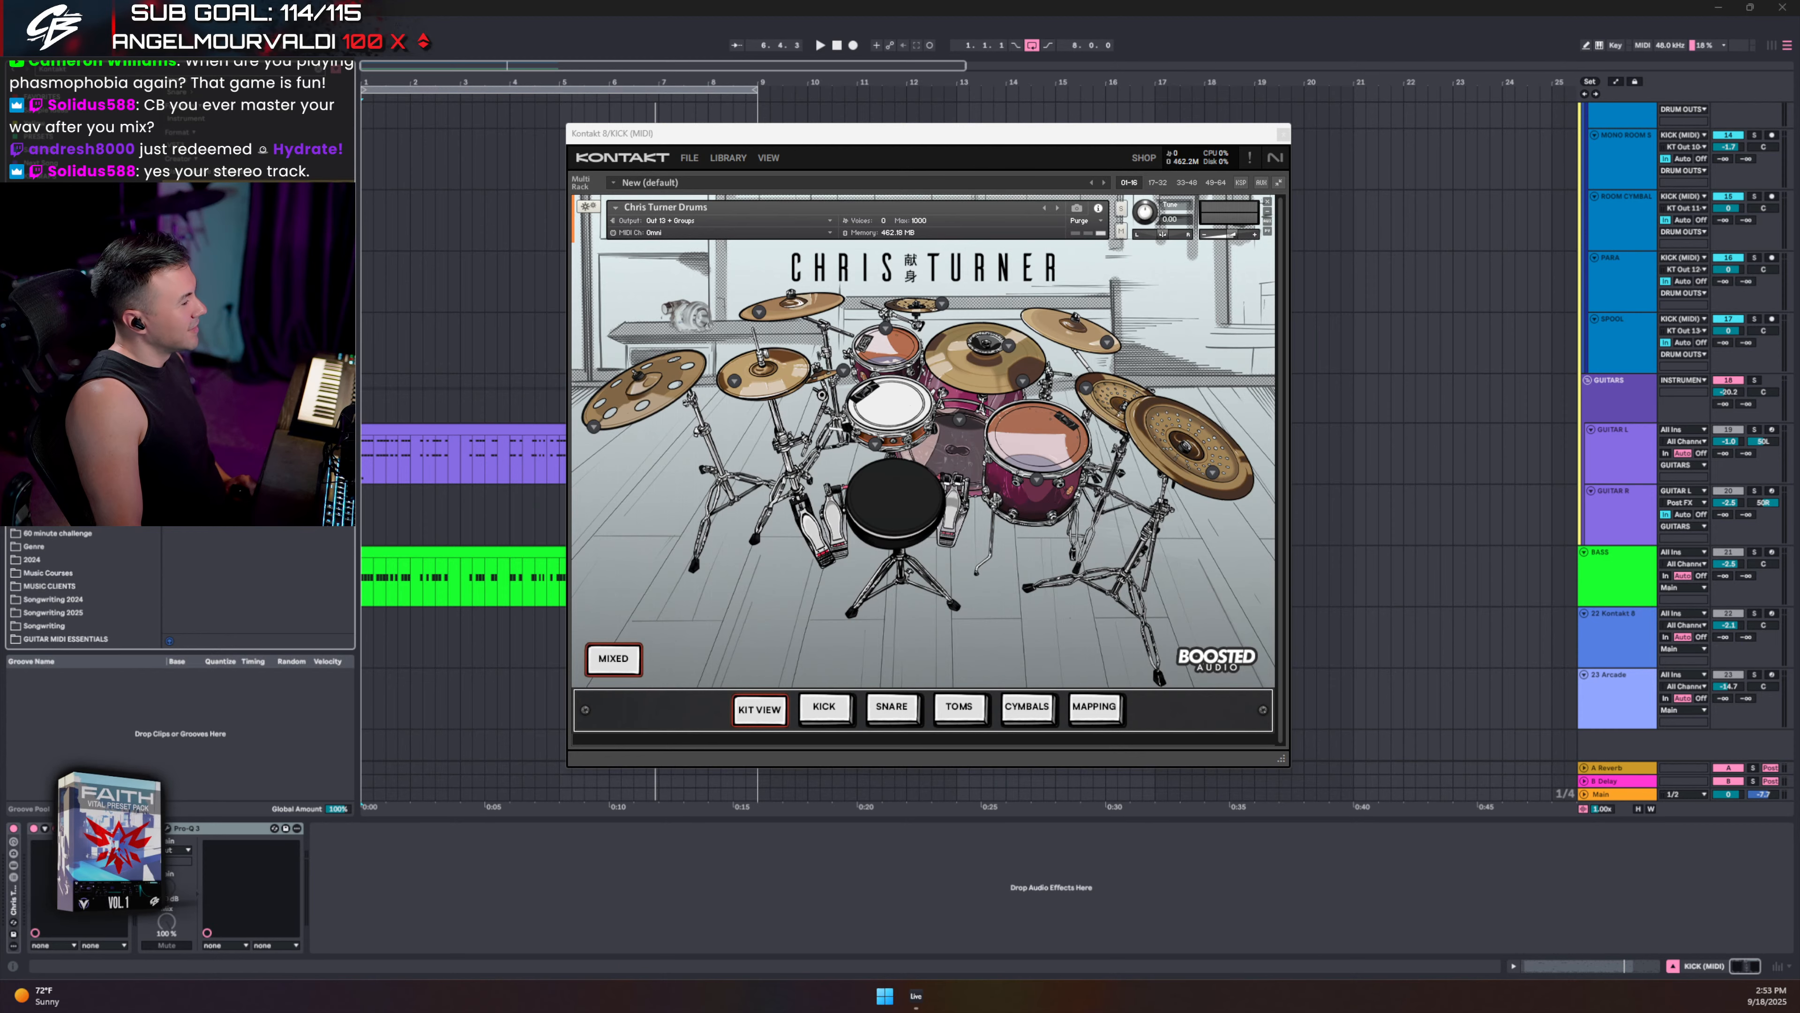
{"action": "left_click_drag", "start_coordinate": [0, 89], "coordinate": [1192, 44]}
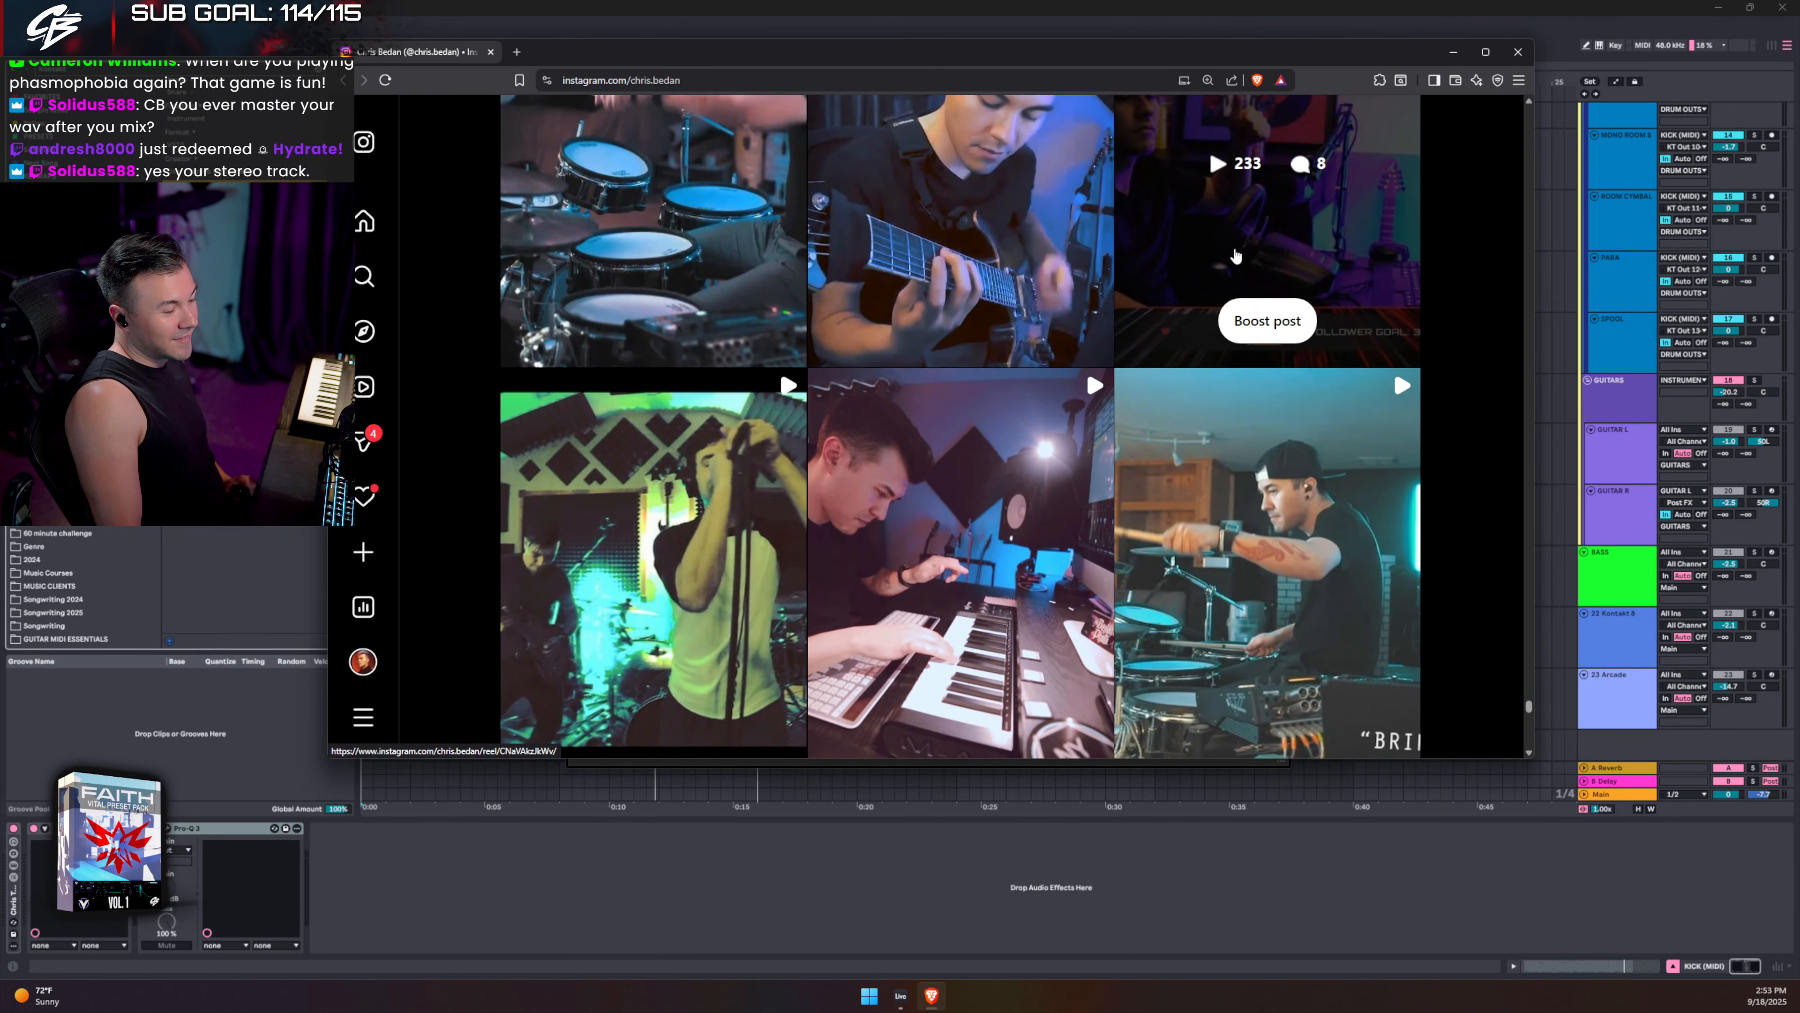
- Open the racing sim post, view the Japan car meet photos, then move the browser off-screen
{"action": "left_click", "coordinate": [1236, 256]}
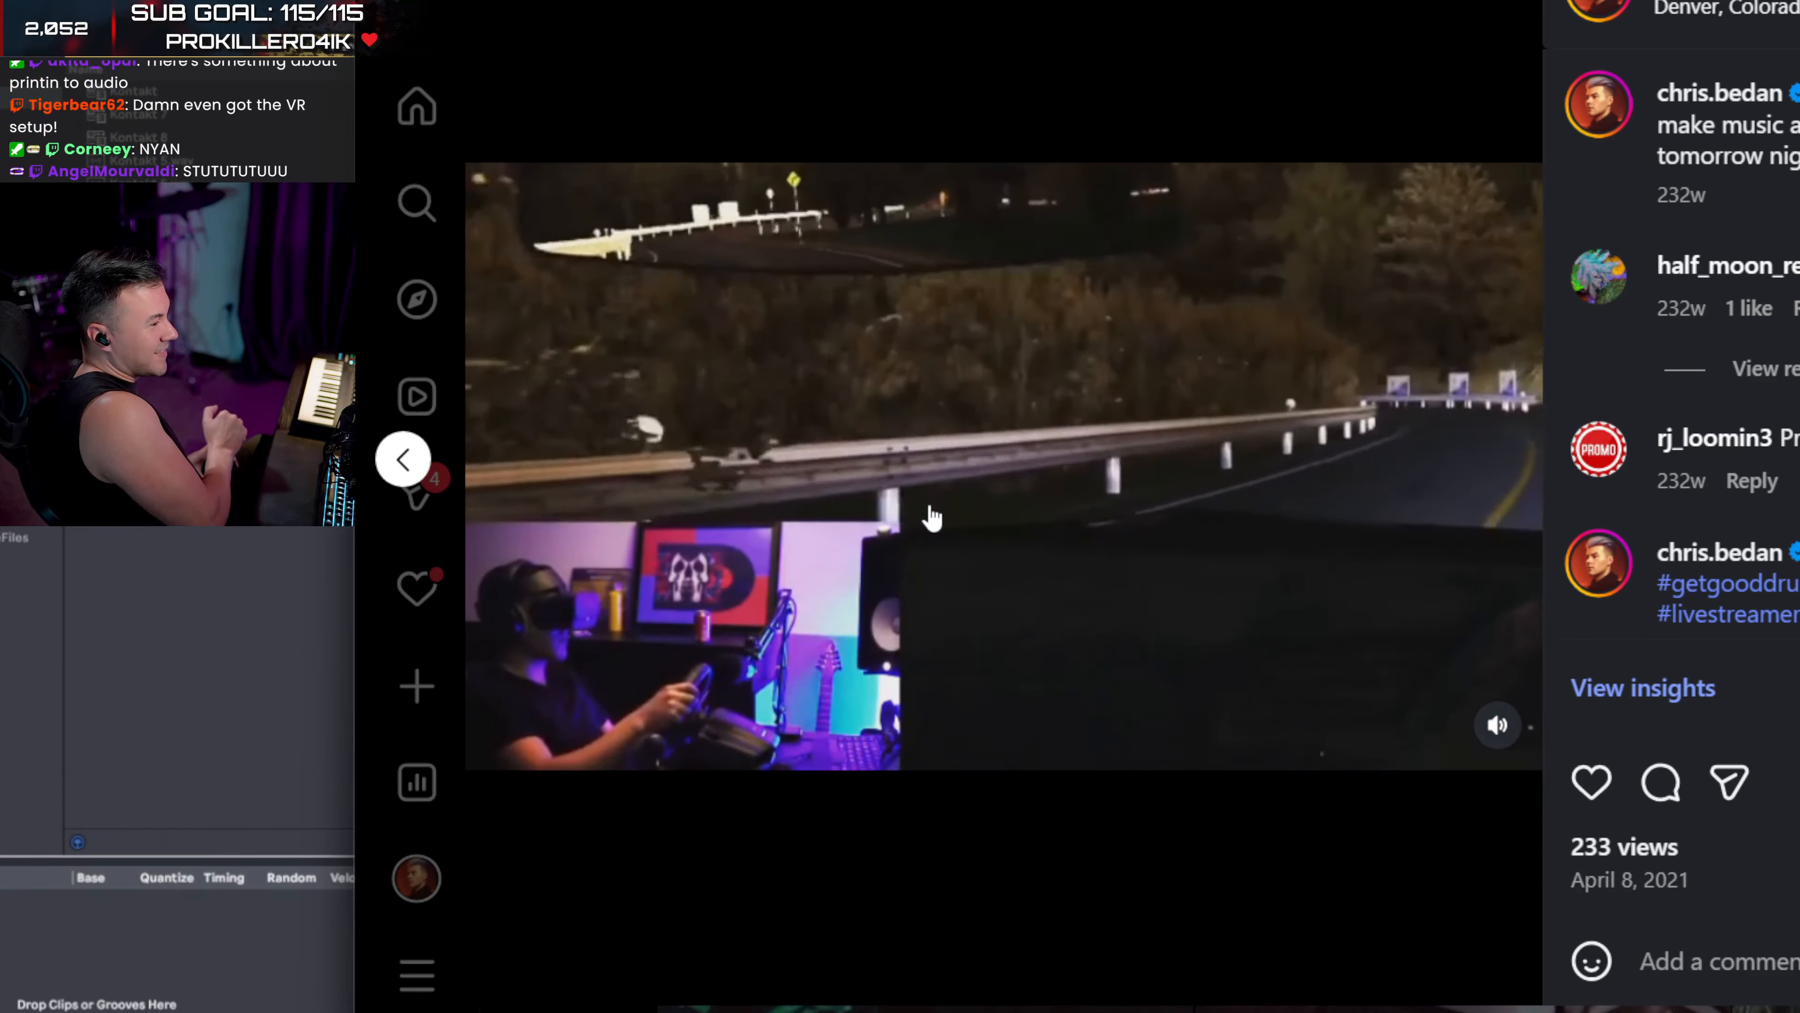
{"action": "key", "text": "alt+Tab"}
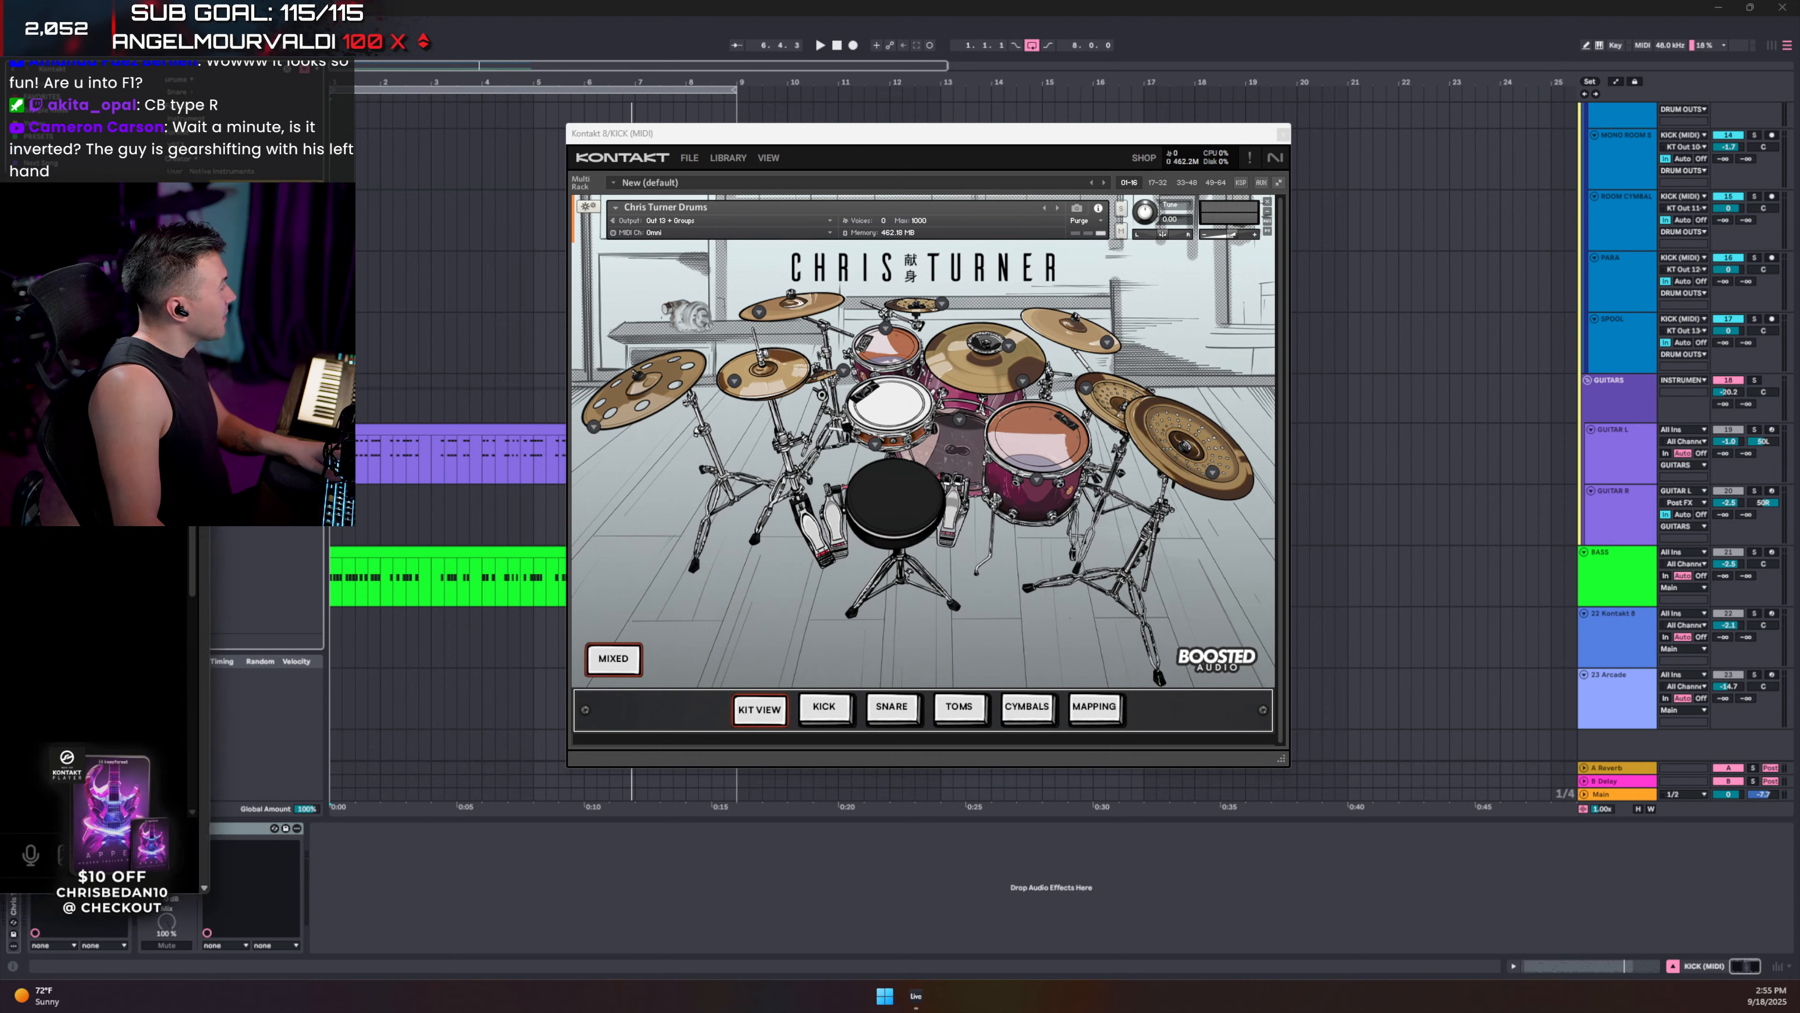
{"action": "left_click_drag", "start_coordinate": [0, 213], "coordinate": [1042, 137]}
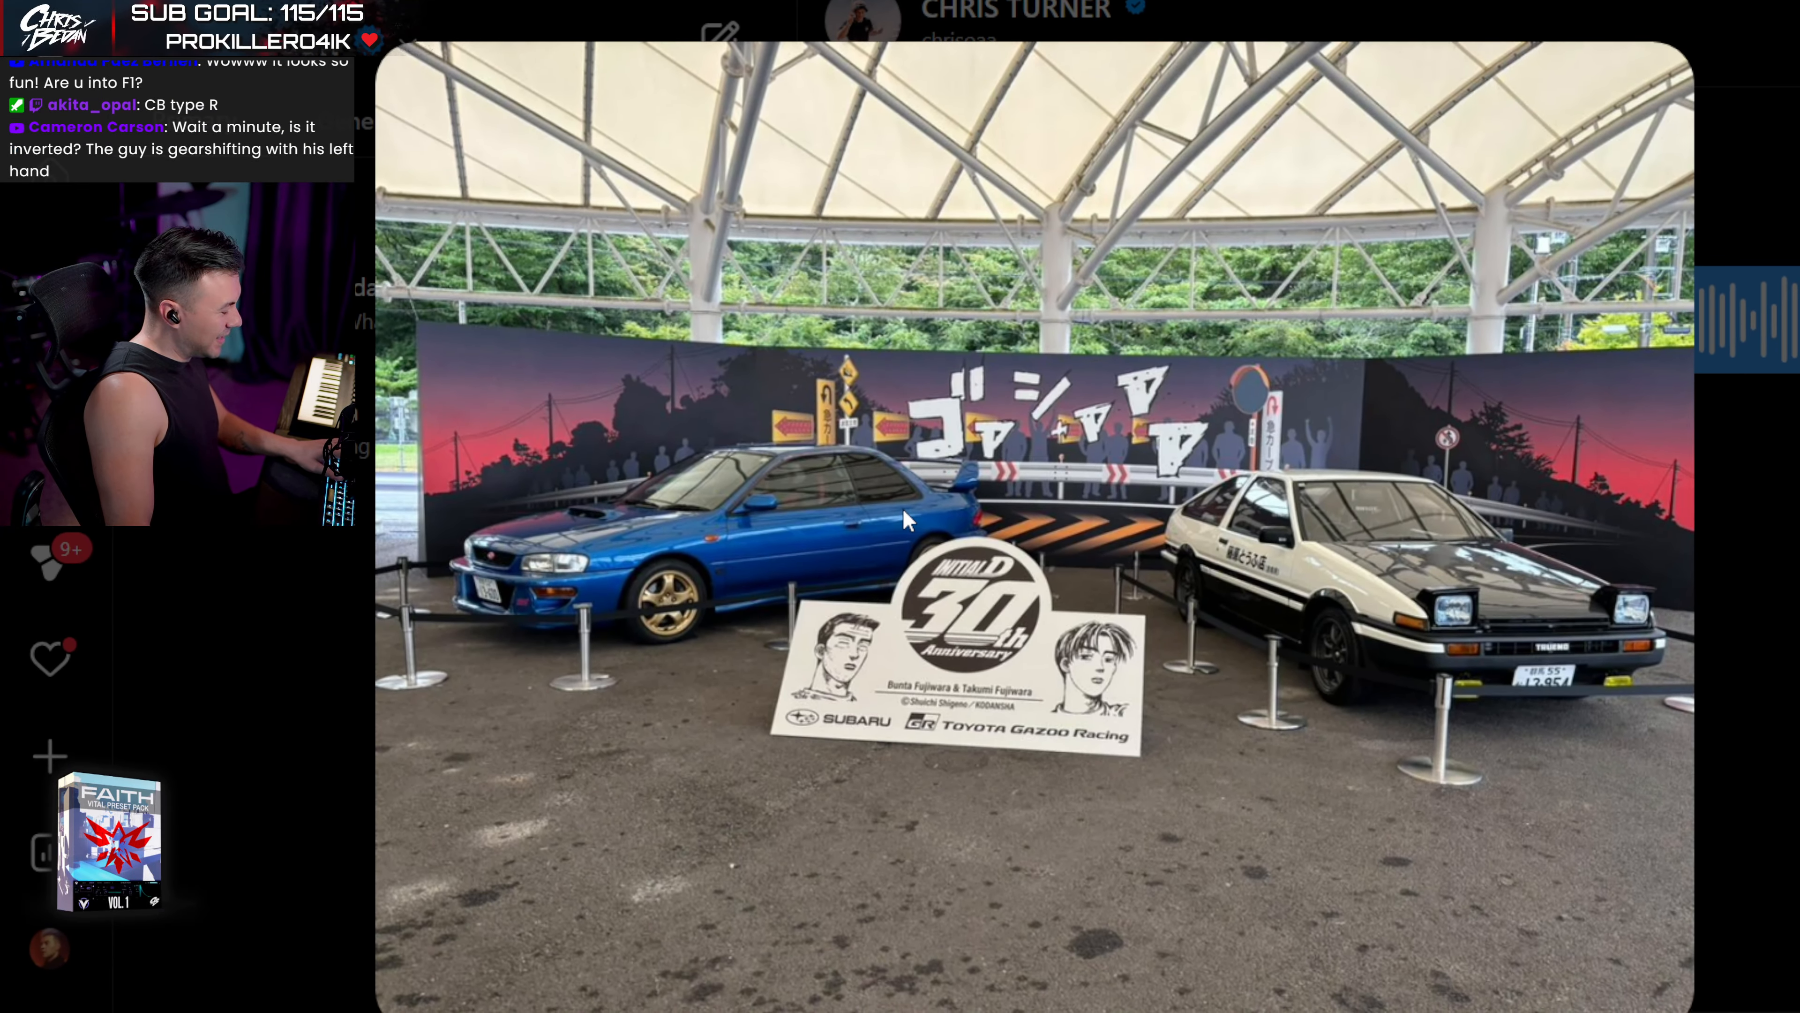
{"action": "left_click_drag", "start_coordinate": [1042, 137], "coordinate": [1042, 2]}
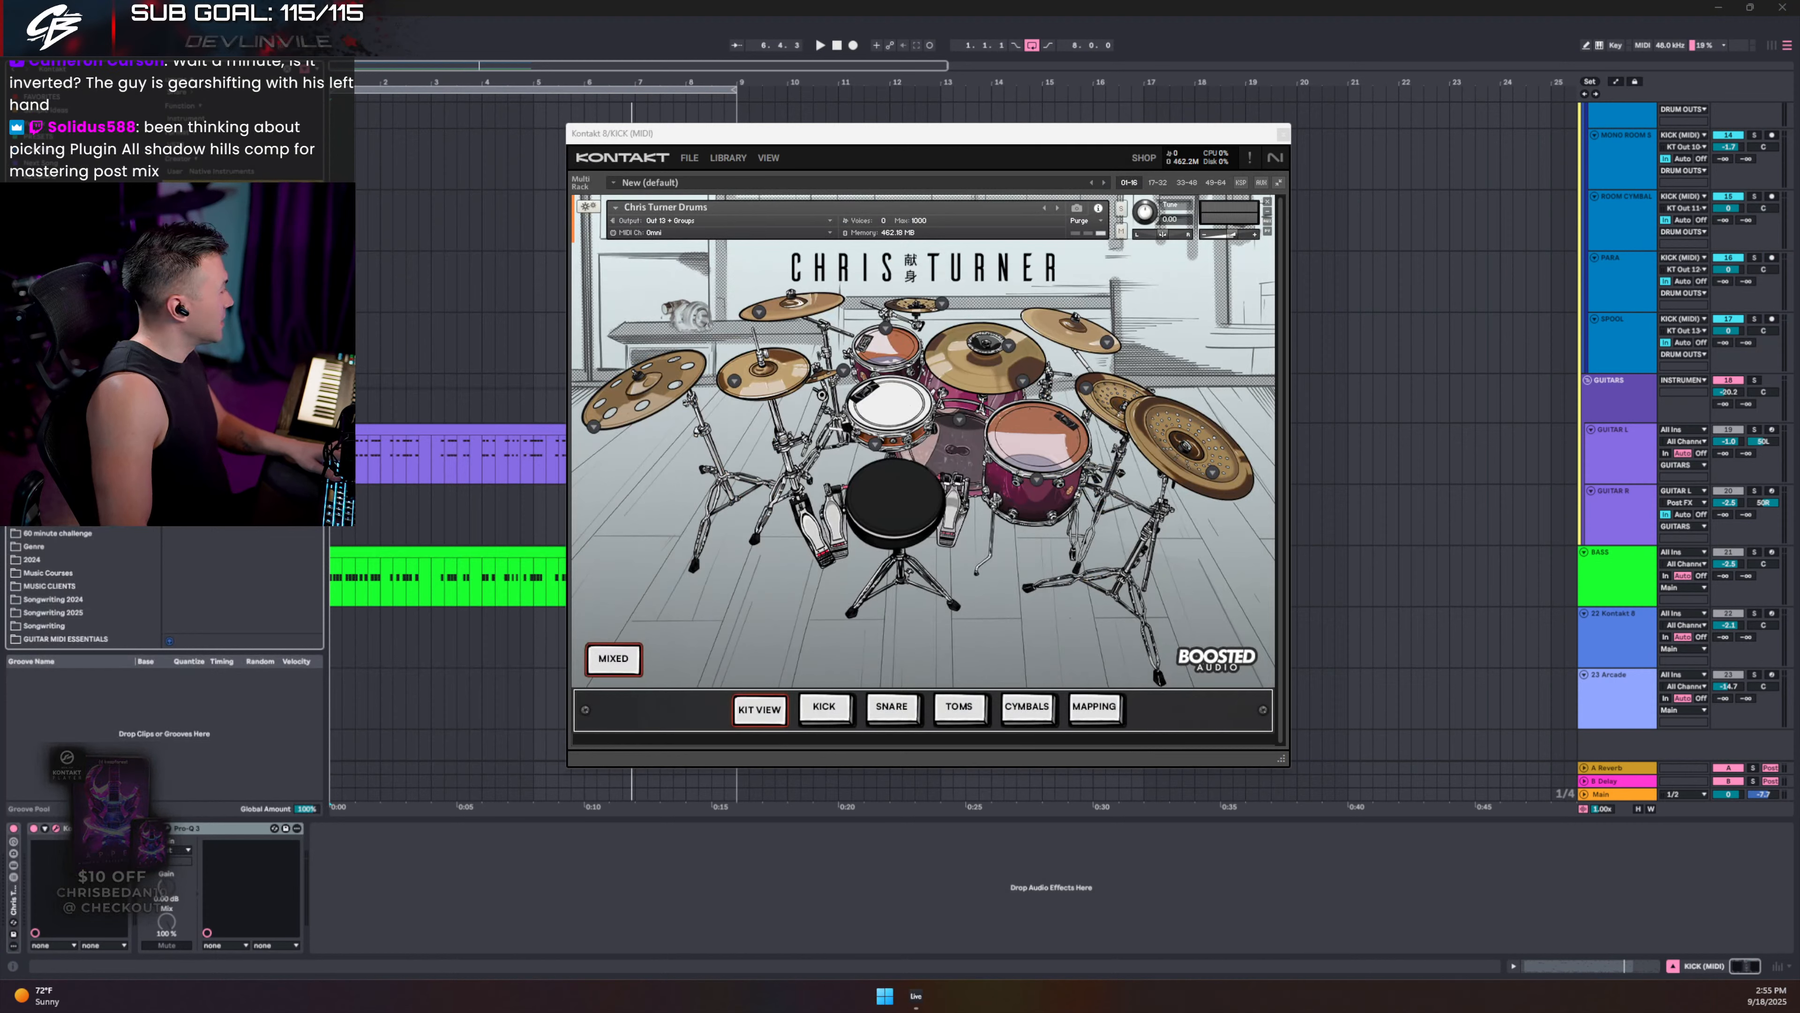
{"action": "left_click_drag", "start_coordinate": [813, 2], "coordinate": [811, 40]}
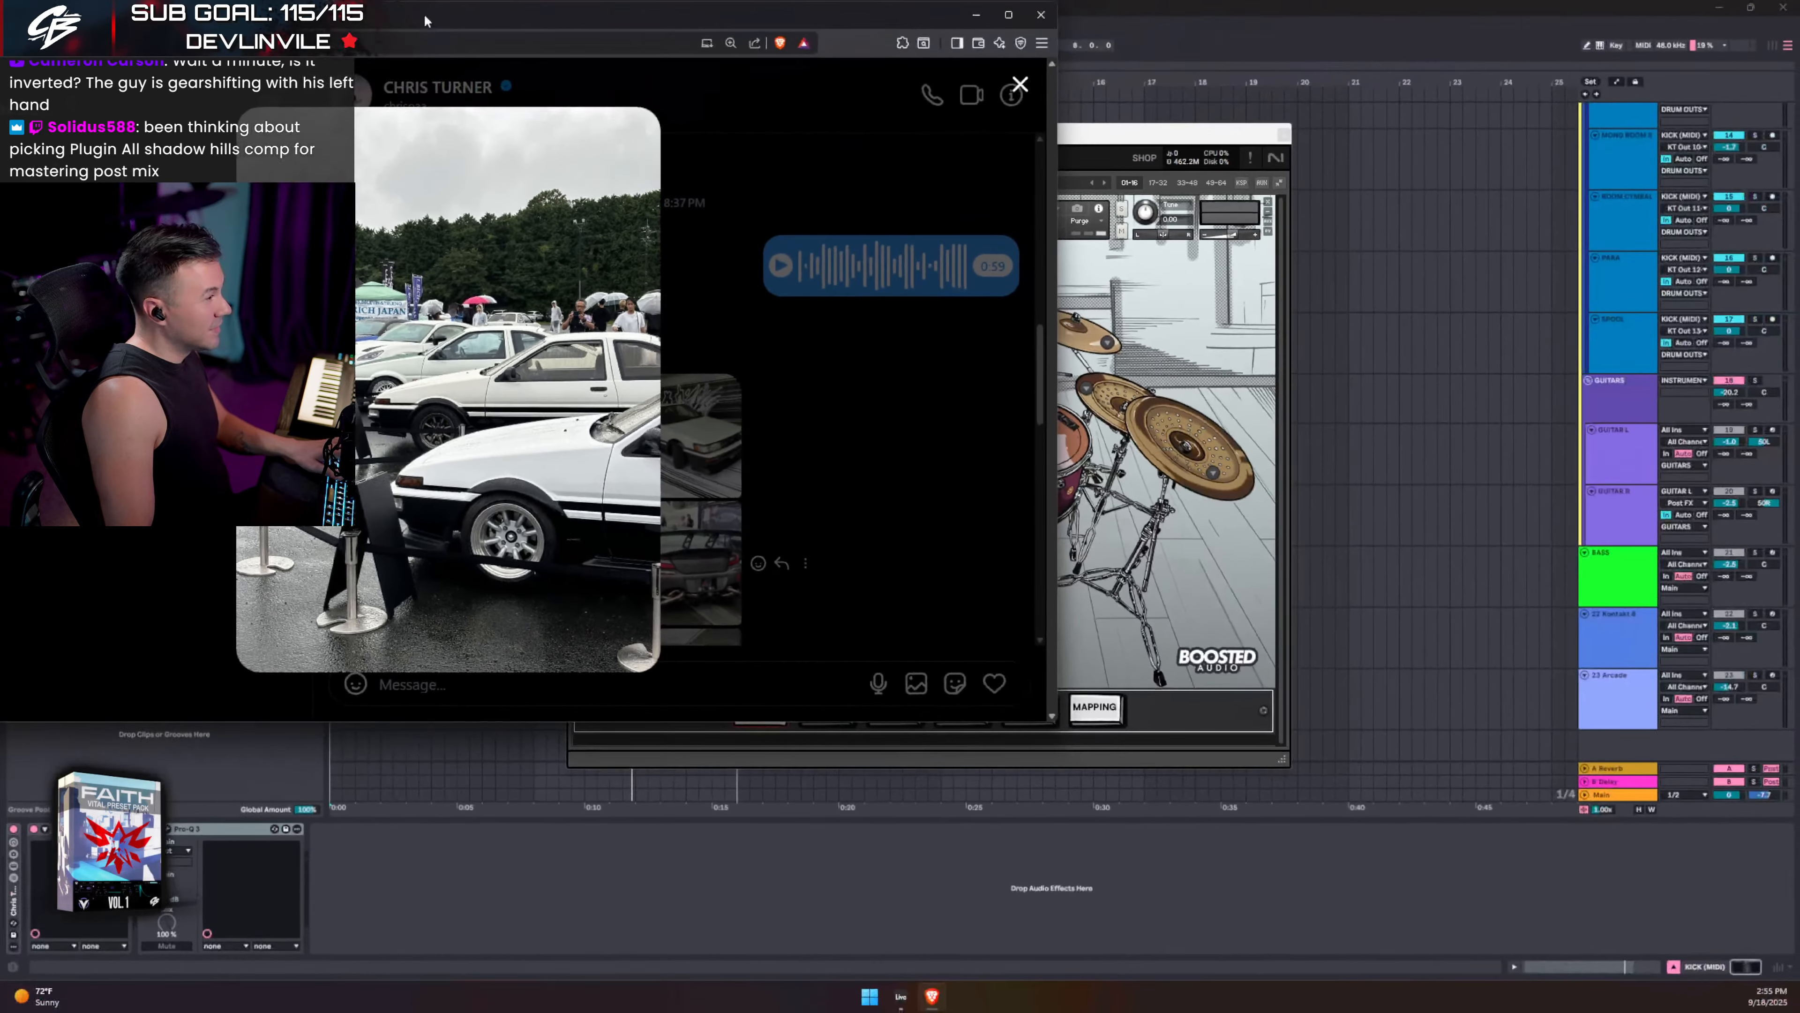
{"action": "left_click_drag", "start_coordinate": [745, 32], "coordinate": [745, 0]}
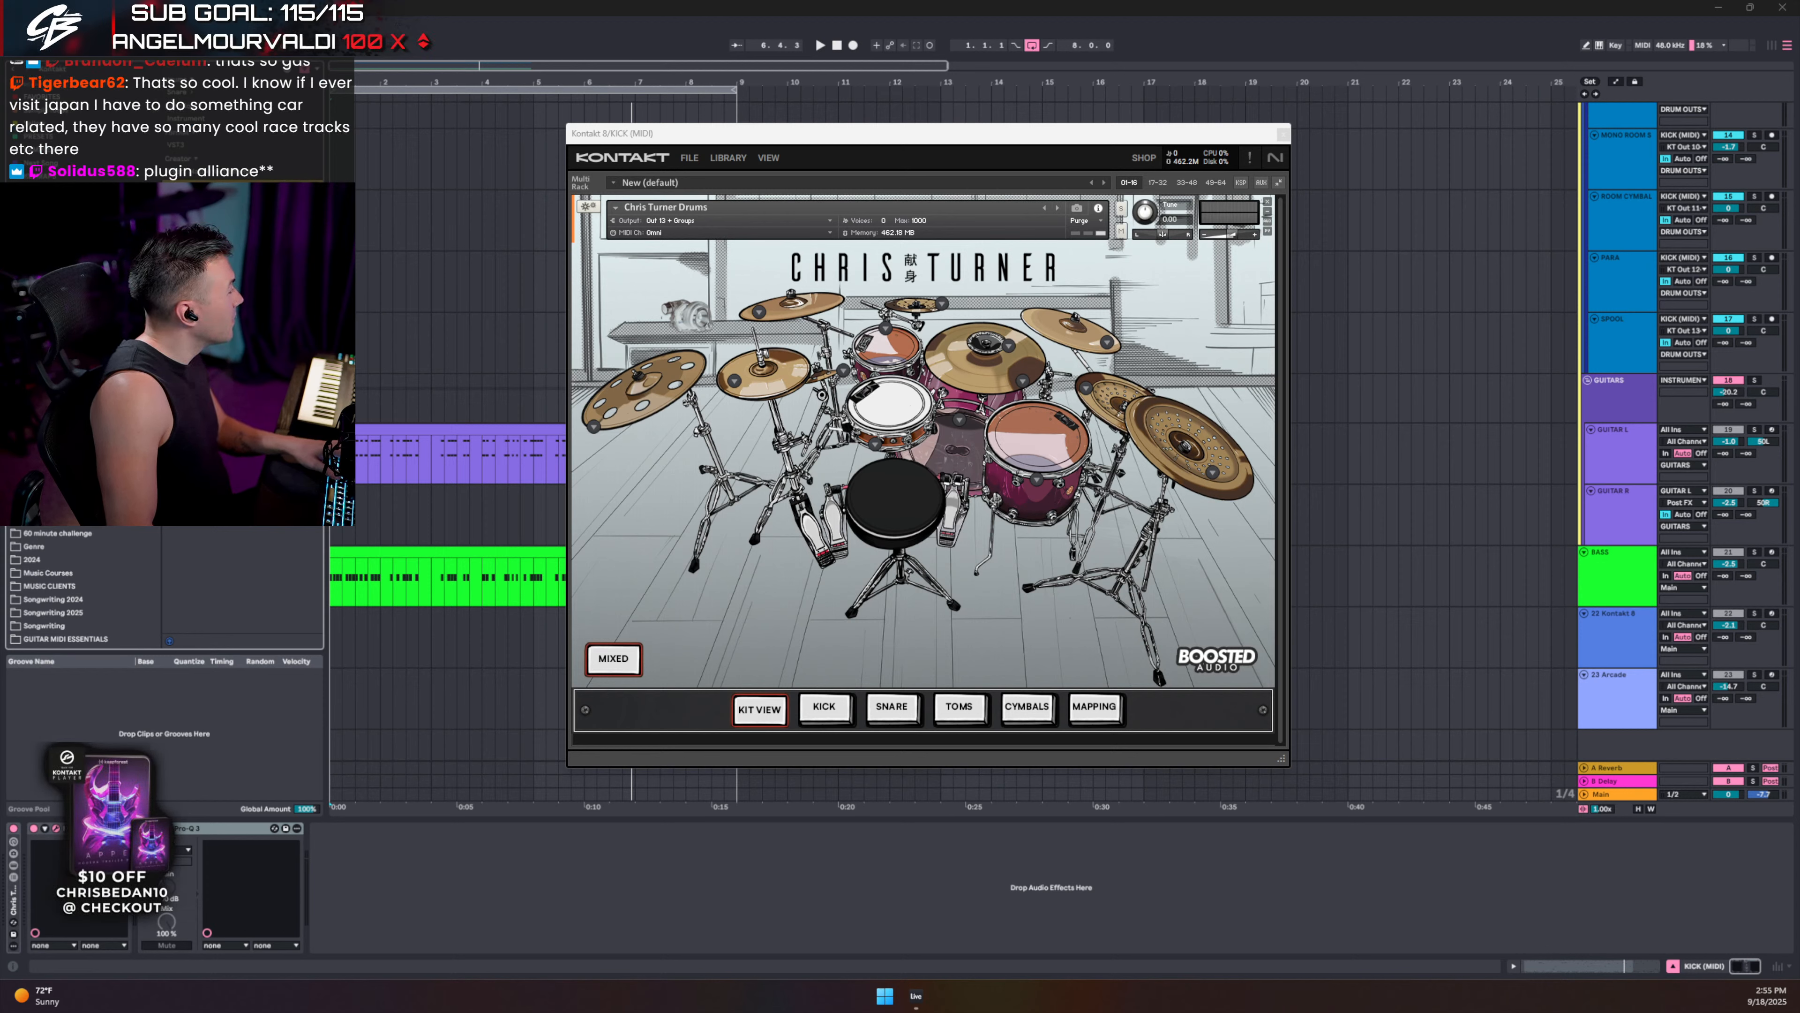
- Play the song from the top, then unsolo DRUMS and close the Kontakt drum window
{"action": "left_click_drag", "start_coordinate": [0, 160], "coordinate": [0, 163]}
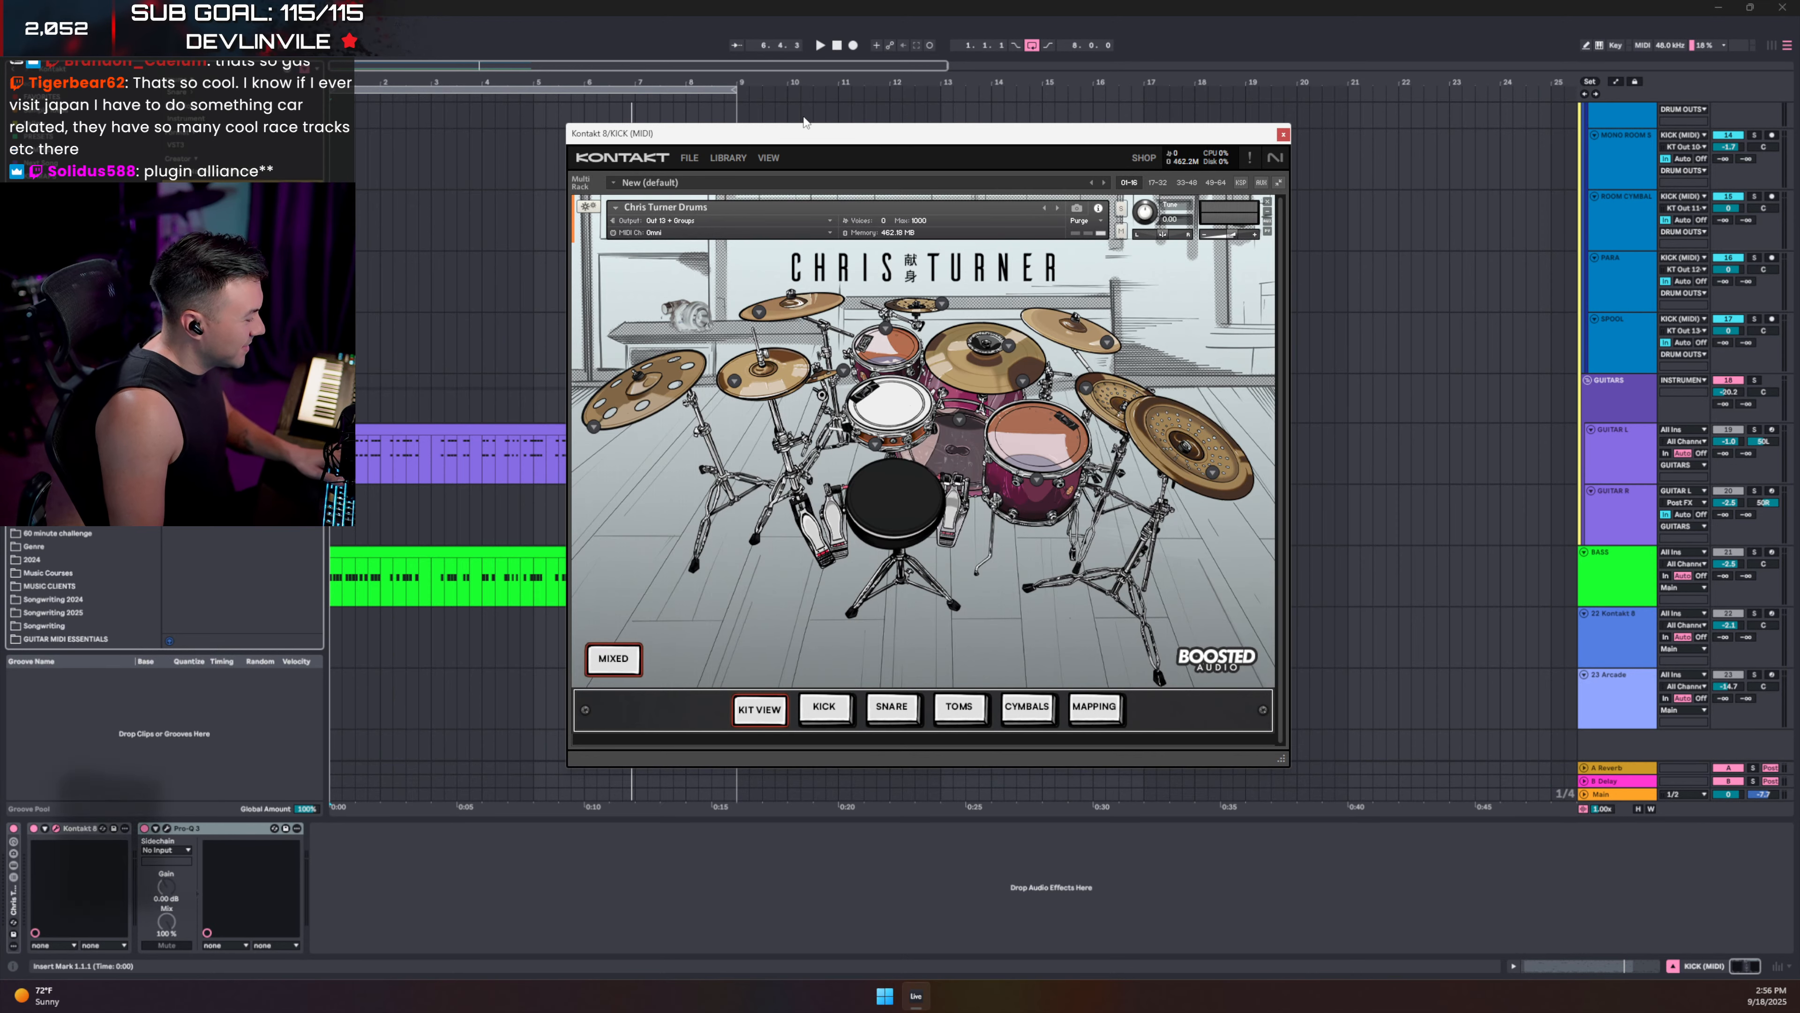
{"action": "scroll", "coordinate": [446, 284], "scroll_direction": "up", "scroll_amount": 10}
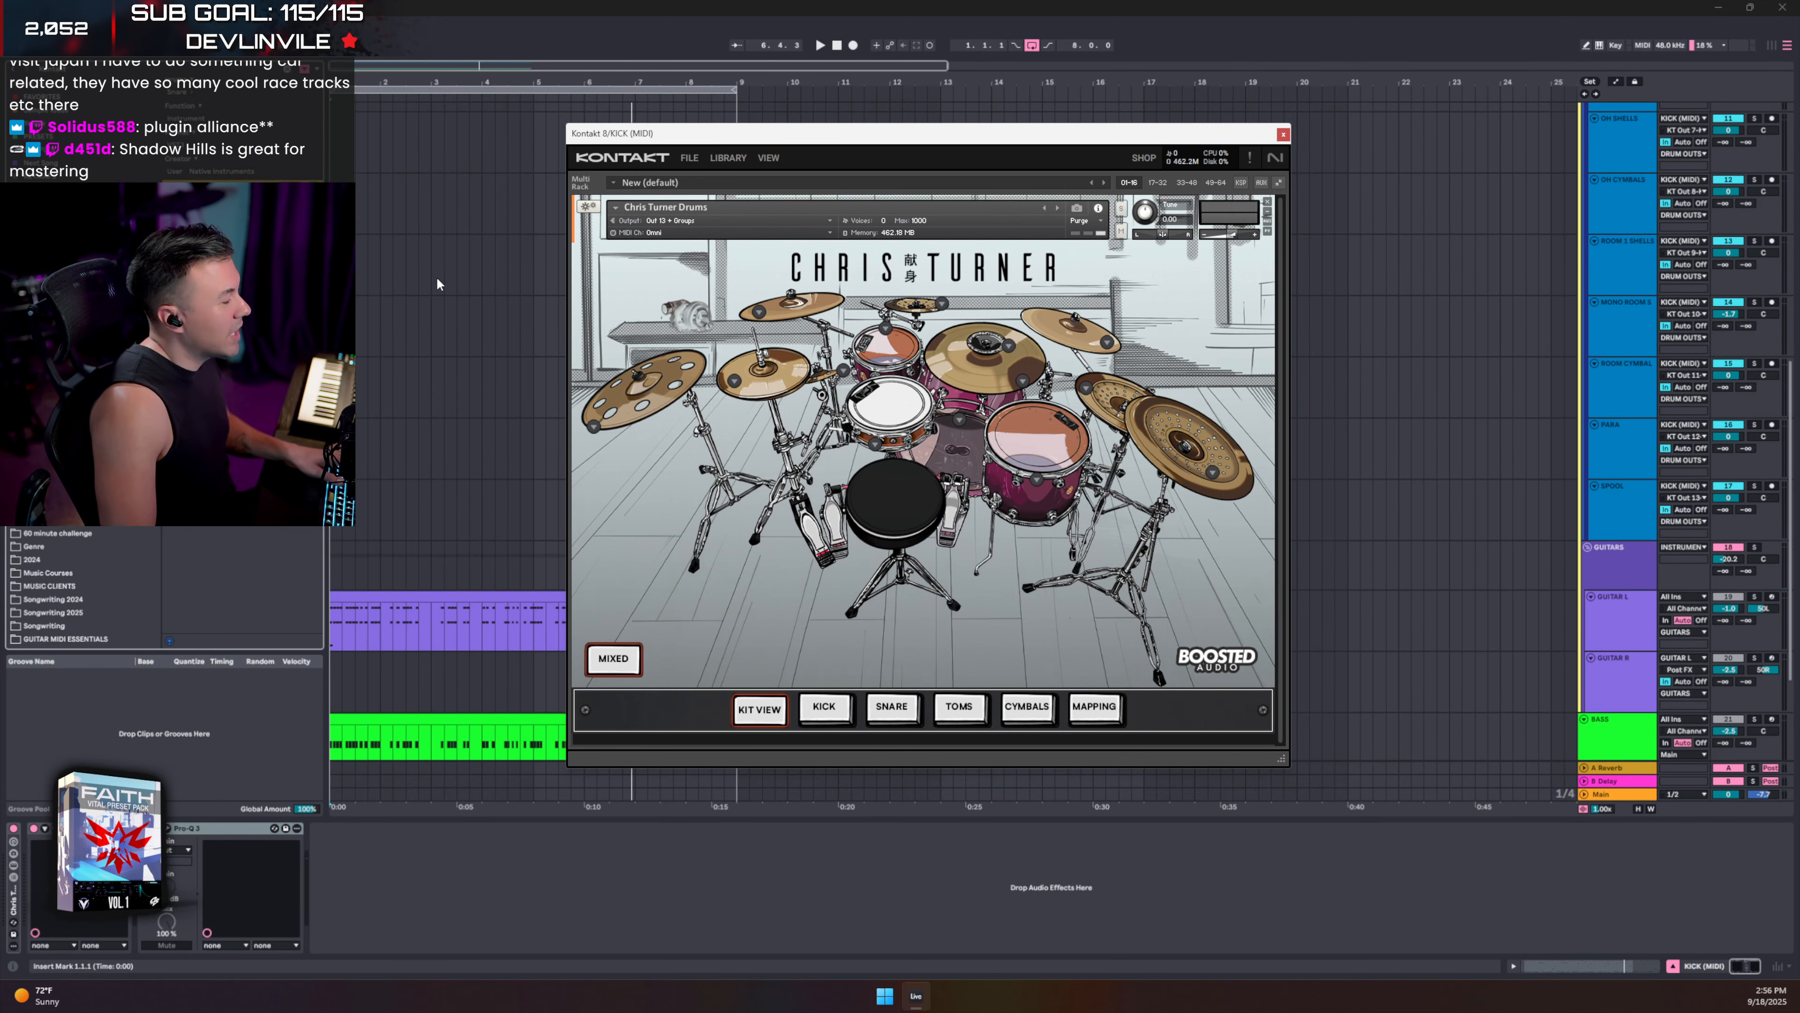
{"action": "scroll", "coordinate": [1572, 218], "scroll_direction": "up", "scroll_amount": 4}
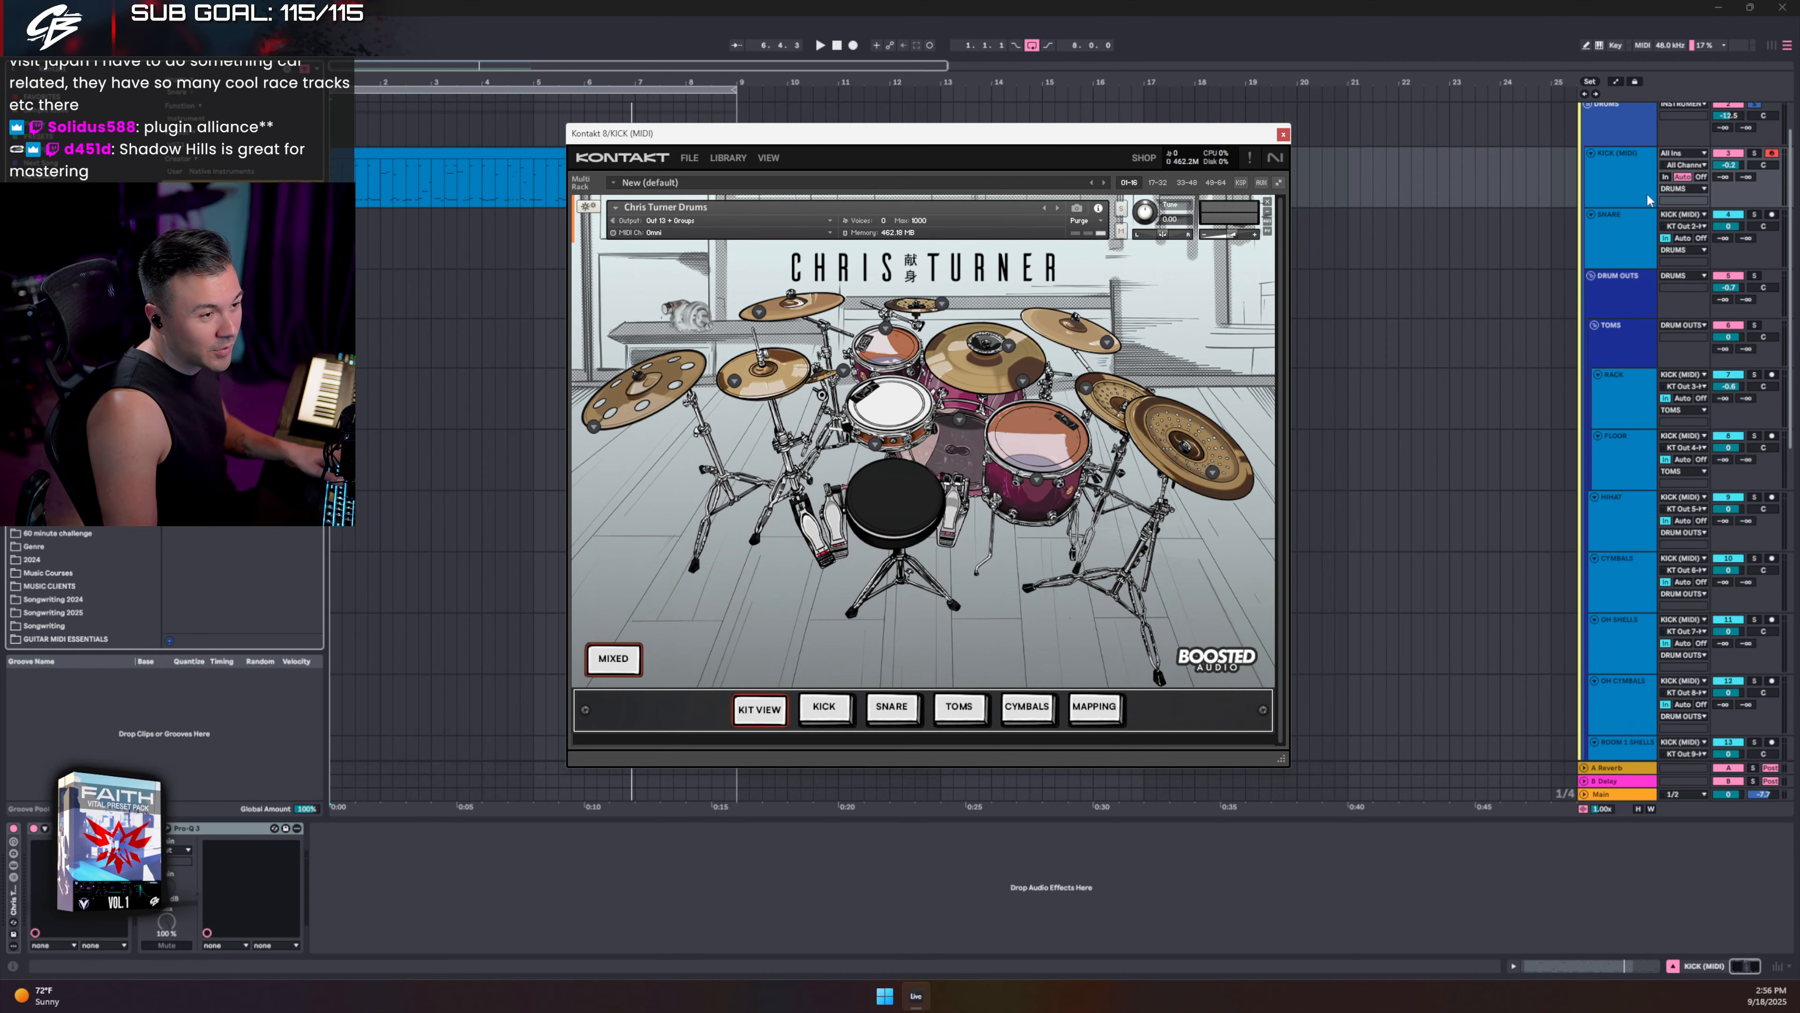
{"action": "key", "text": "space"}
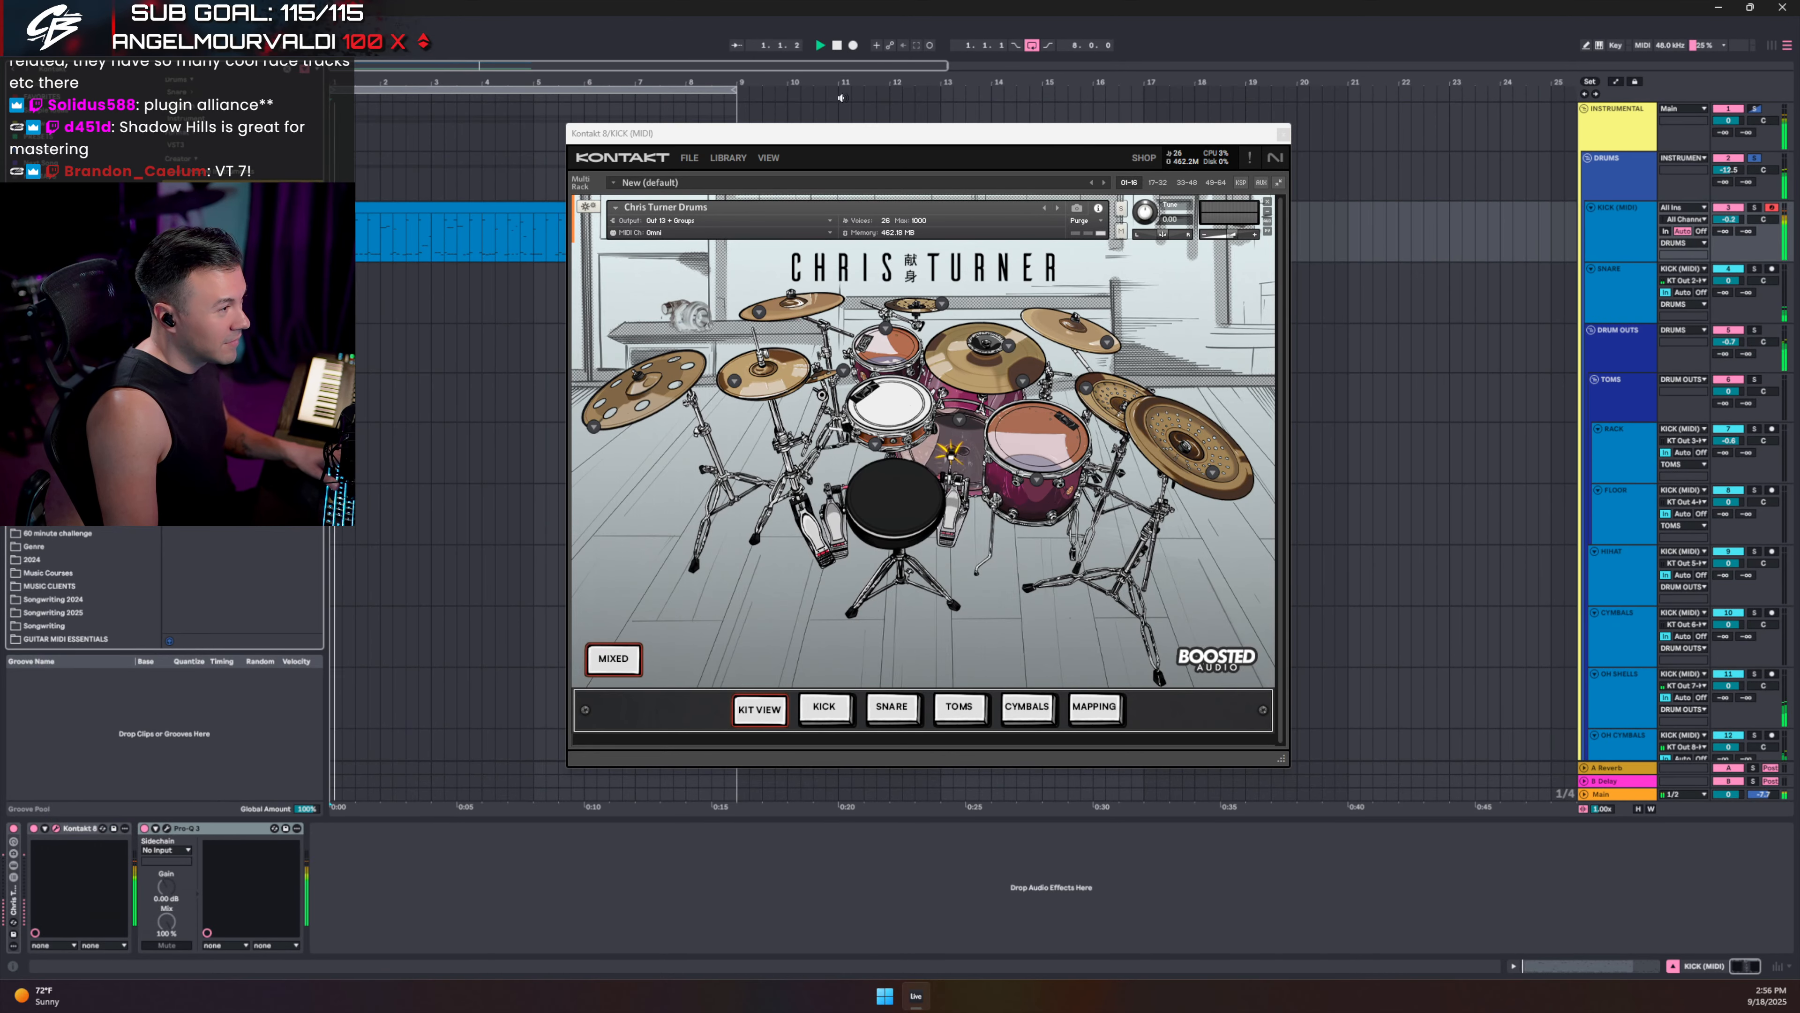
{"action": "left_click_drag", "start_coordinate": [842, 137], "coordinate": [1021, 136]}
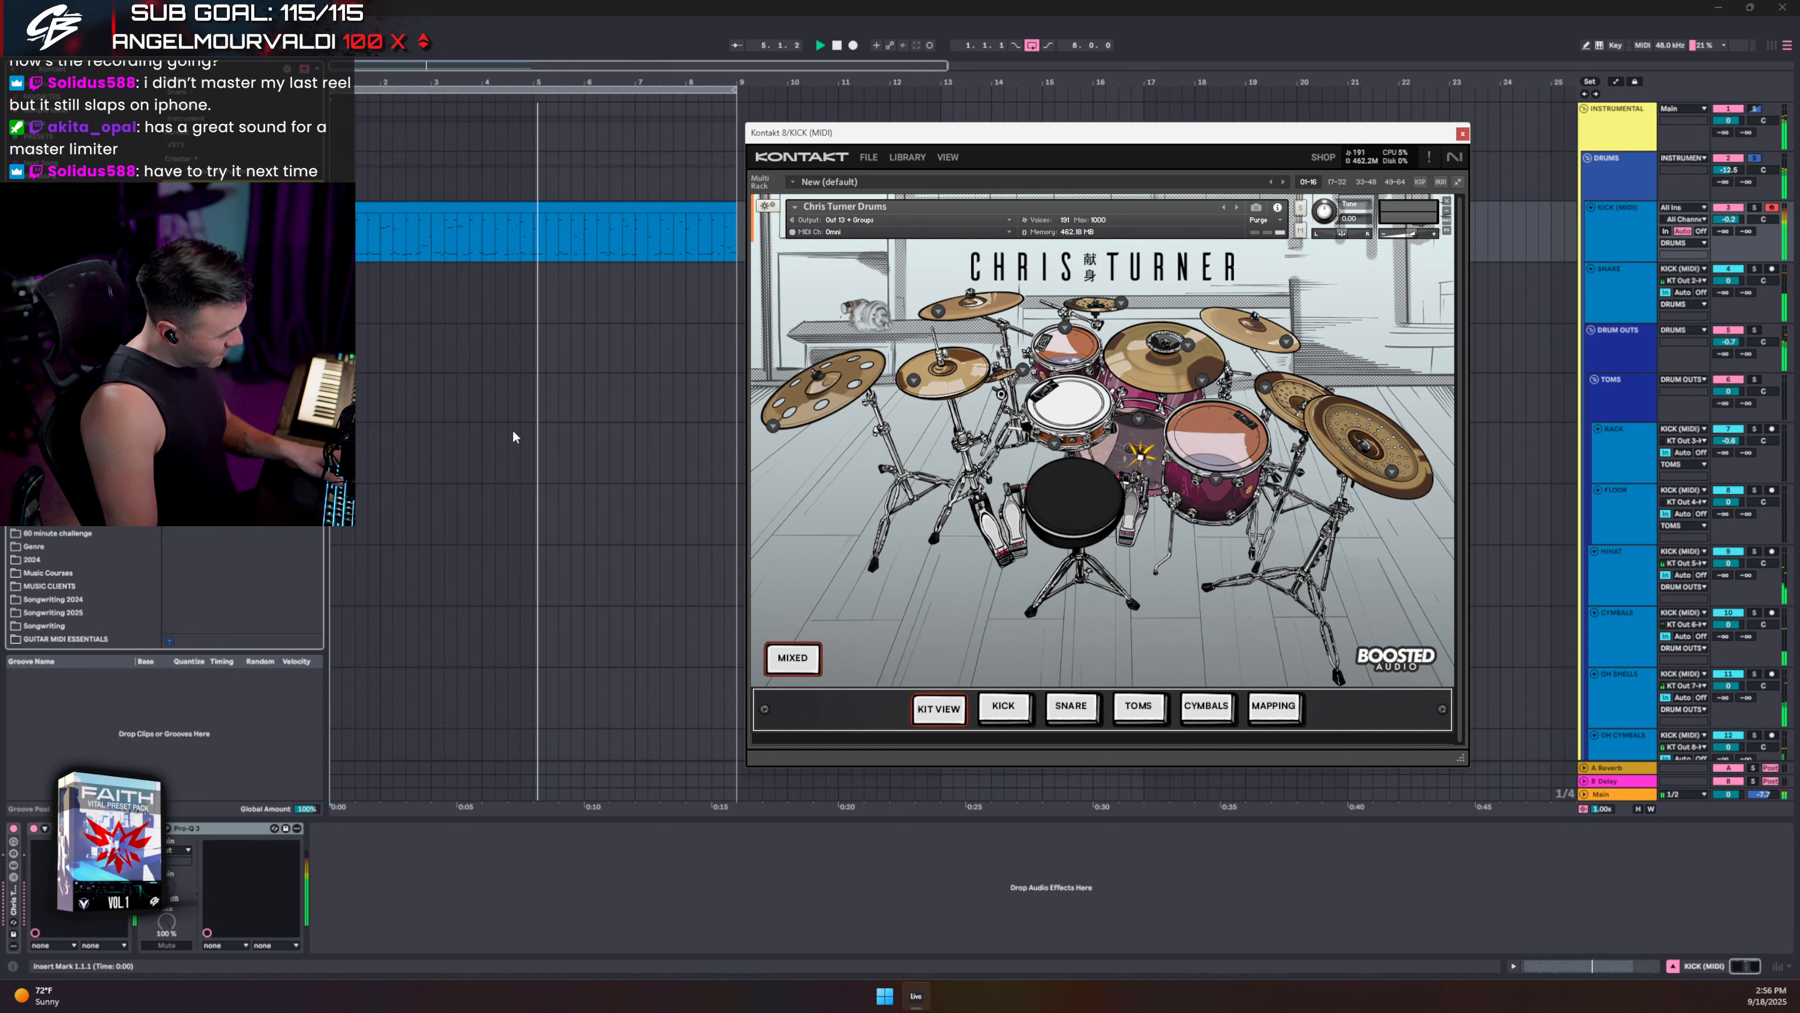
{"action": "key", "text": "space"}
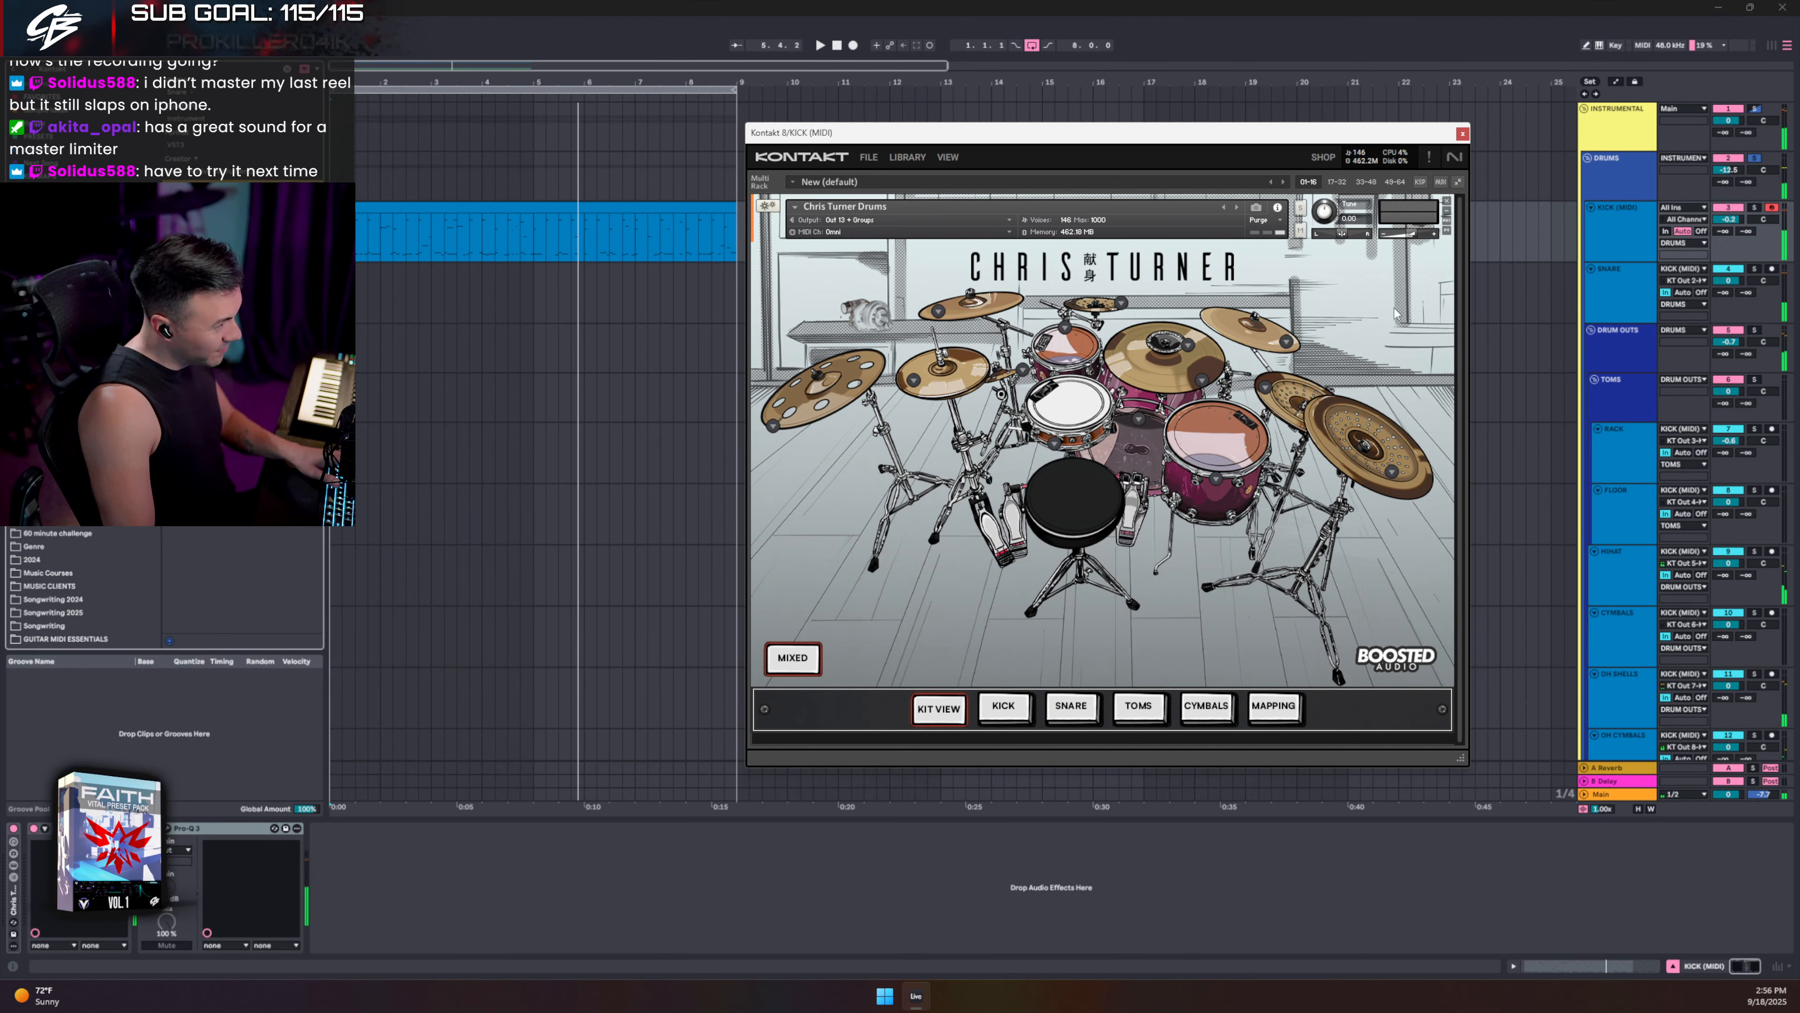
{"action": "left_click", "coordinate": [1756, 162]}
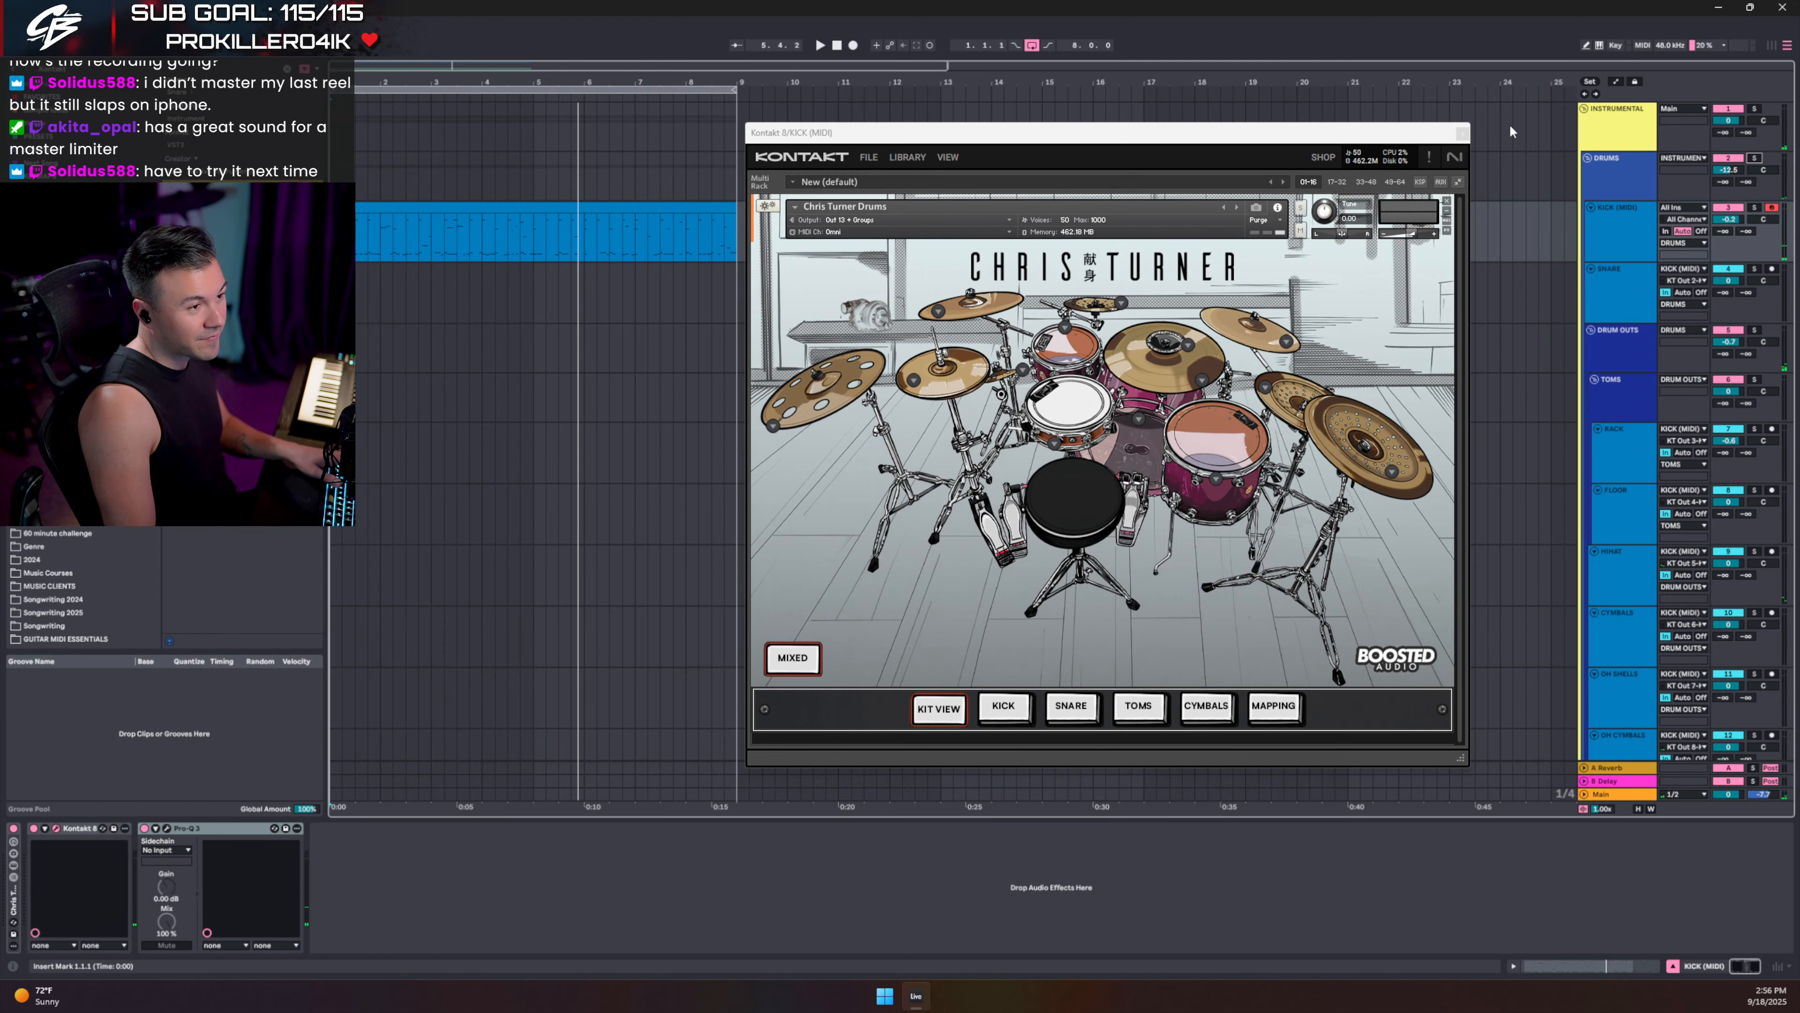
{"action": "left_click", "coordinate": [1463, 133]}
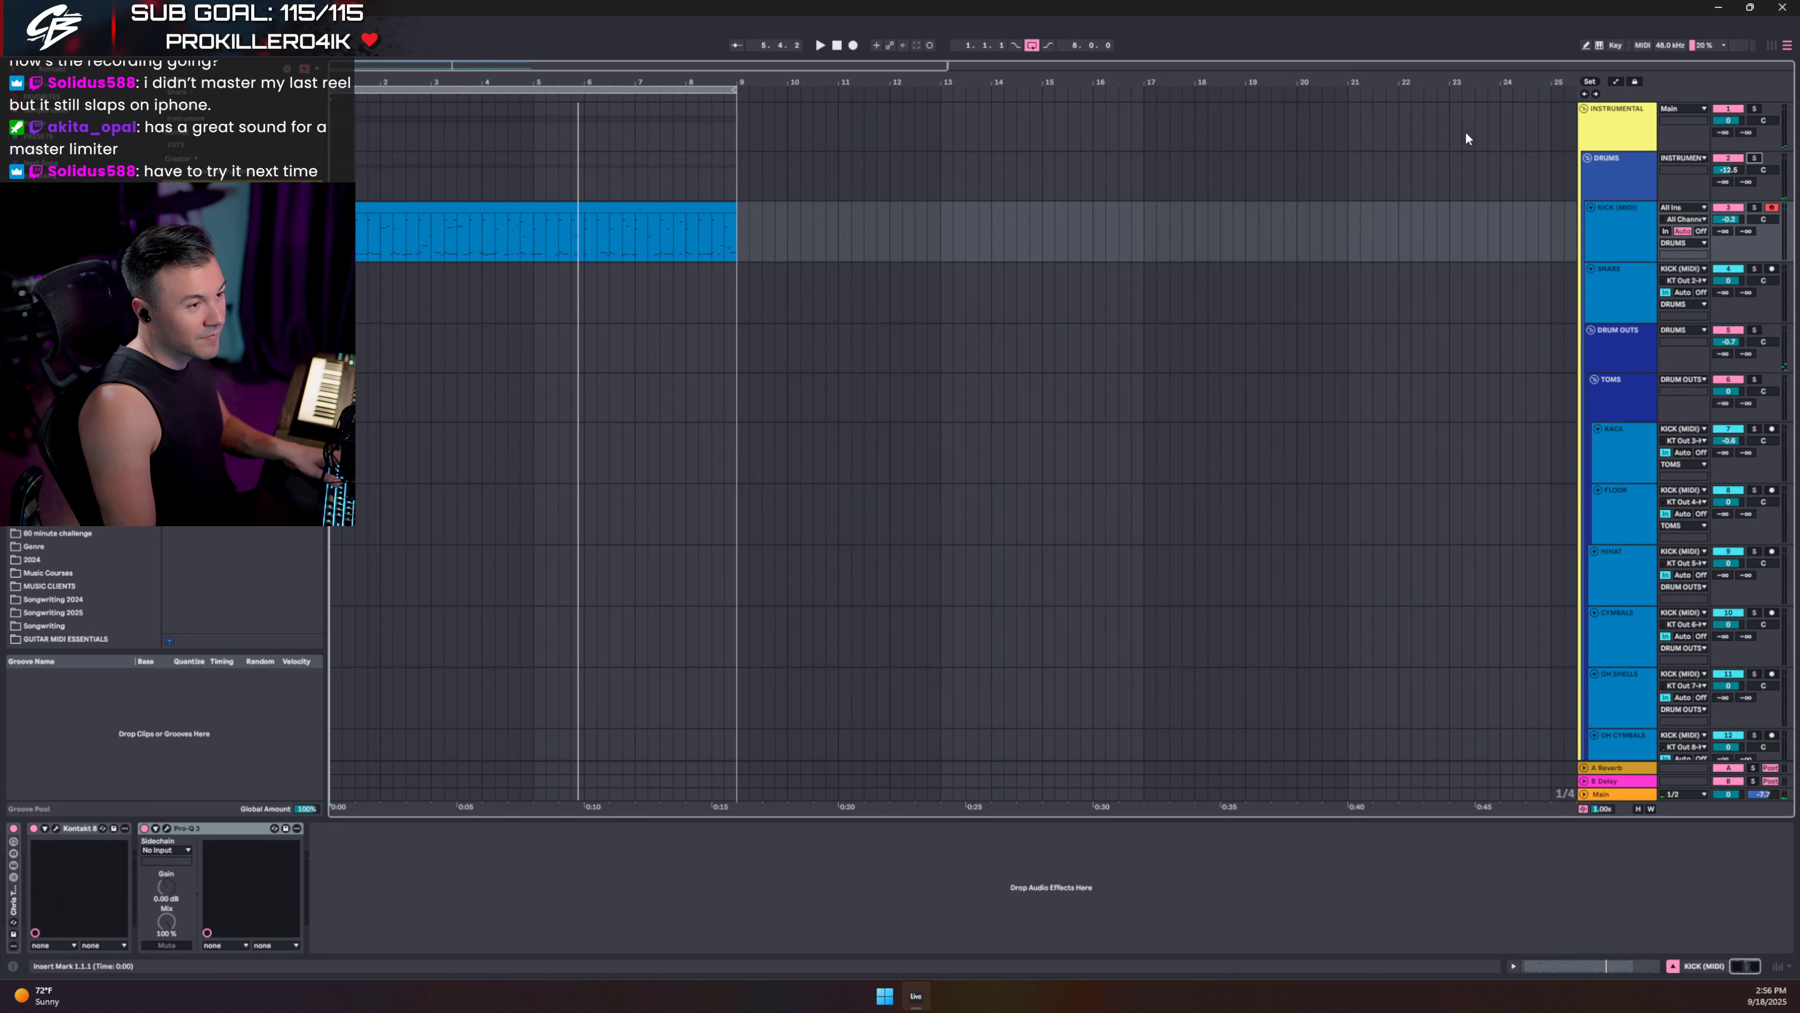
- Open the kick MIDI clip folded to used drum rows, zoomed in, with a 1/32T grid, and play it
{"action": "double_click", "coordinate": [543, 206]}
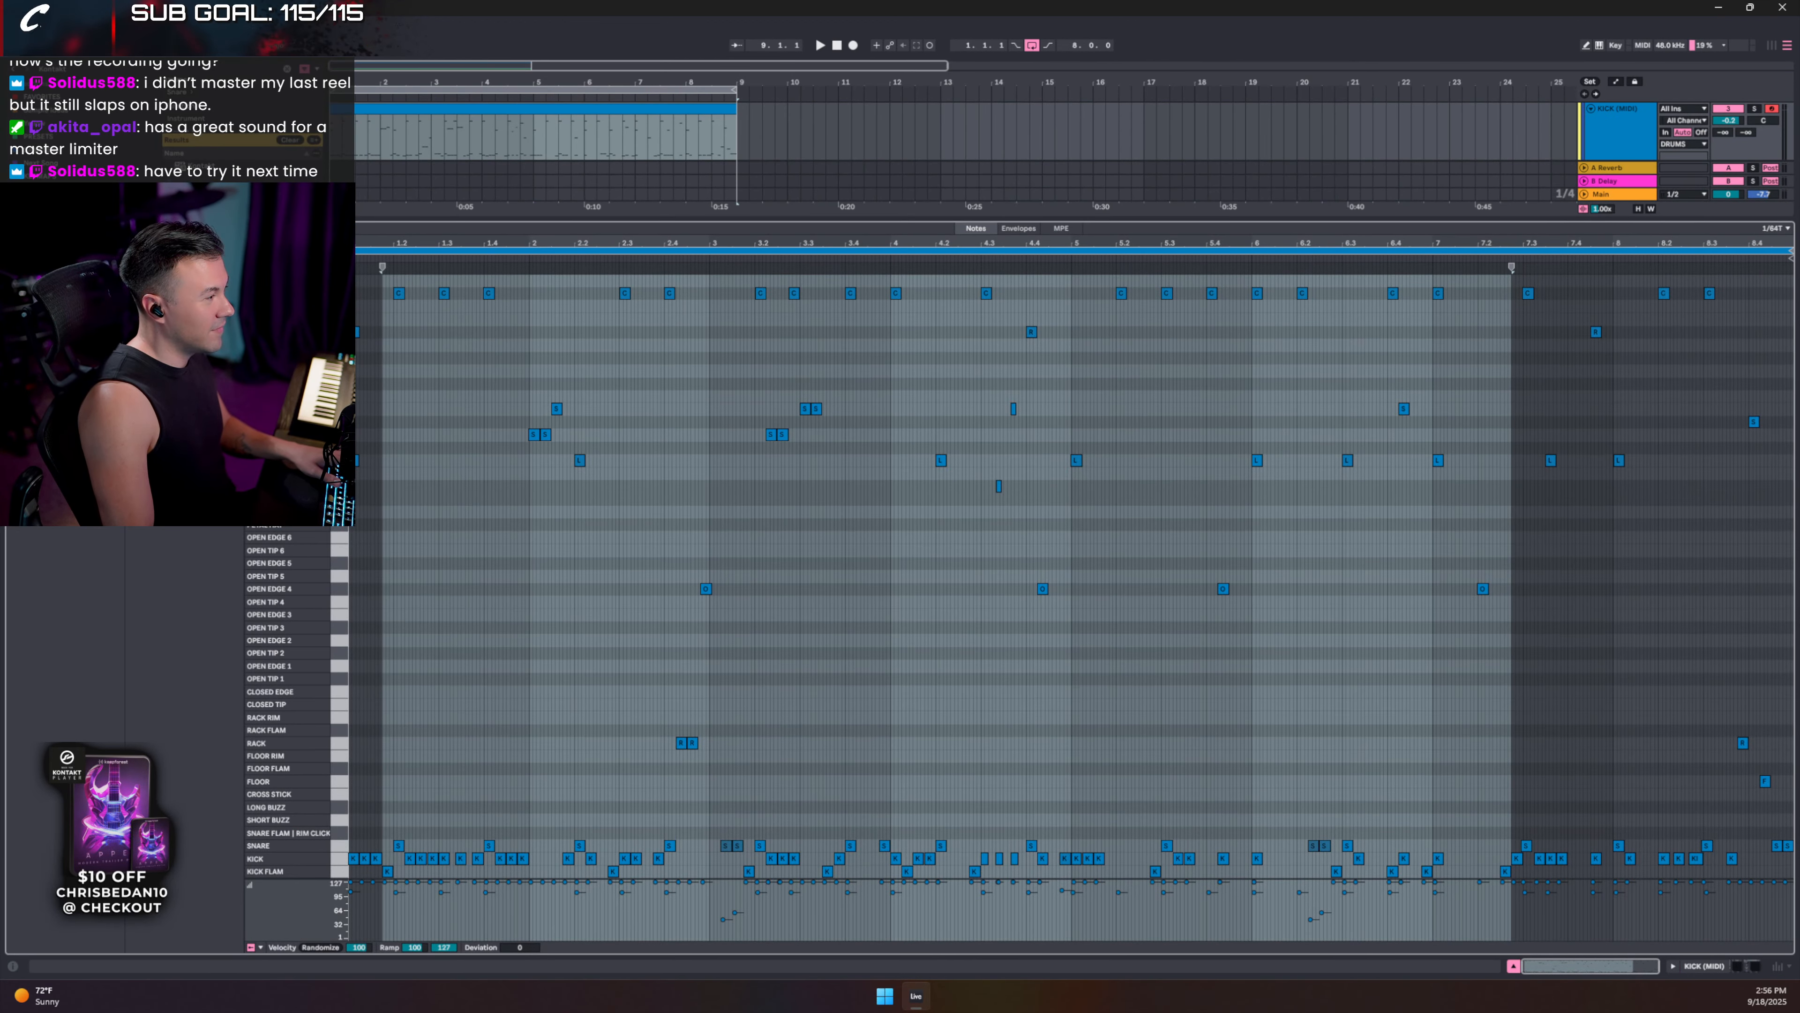
{"action": "left_click", "coordinate": [275, 228]}
{"action": "left_click", "coordinate": [496, 394]}
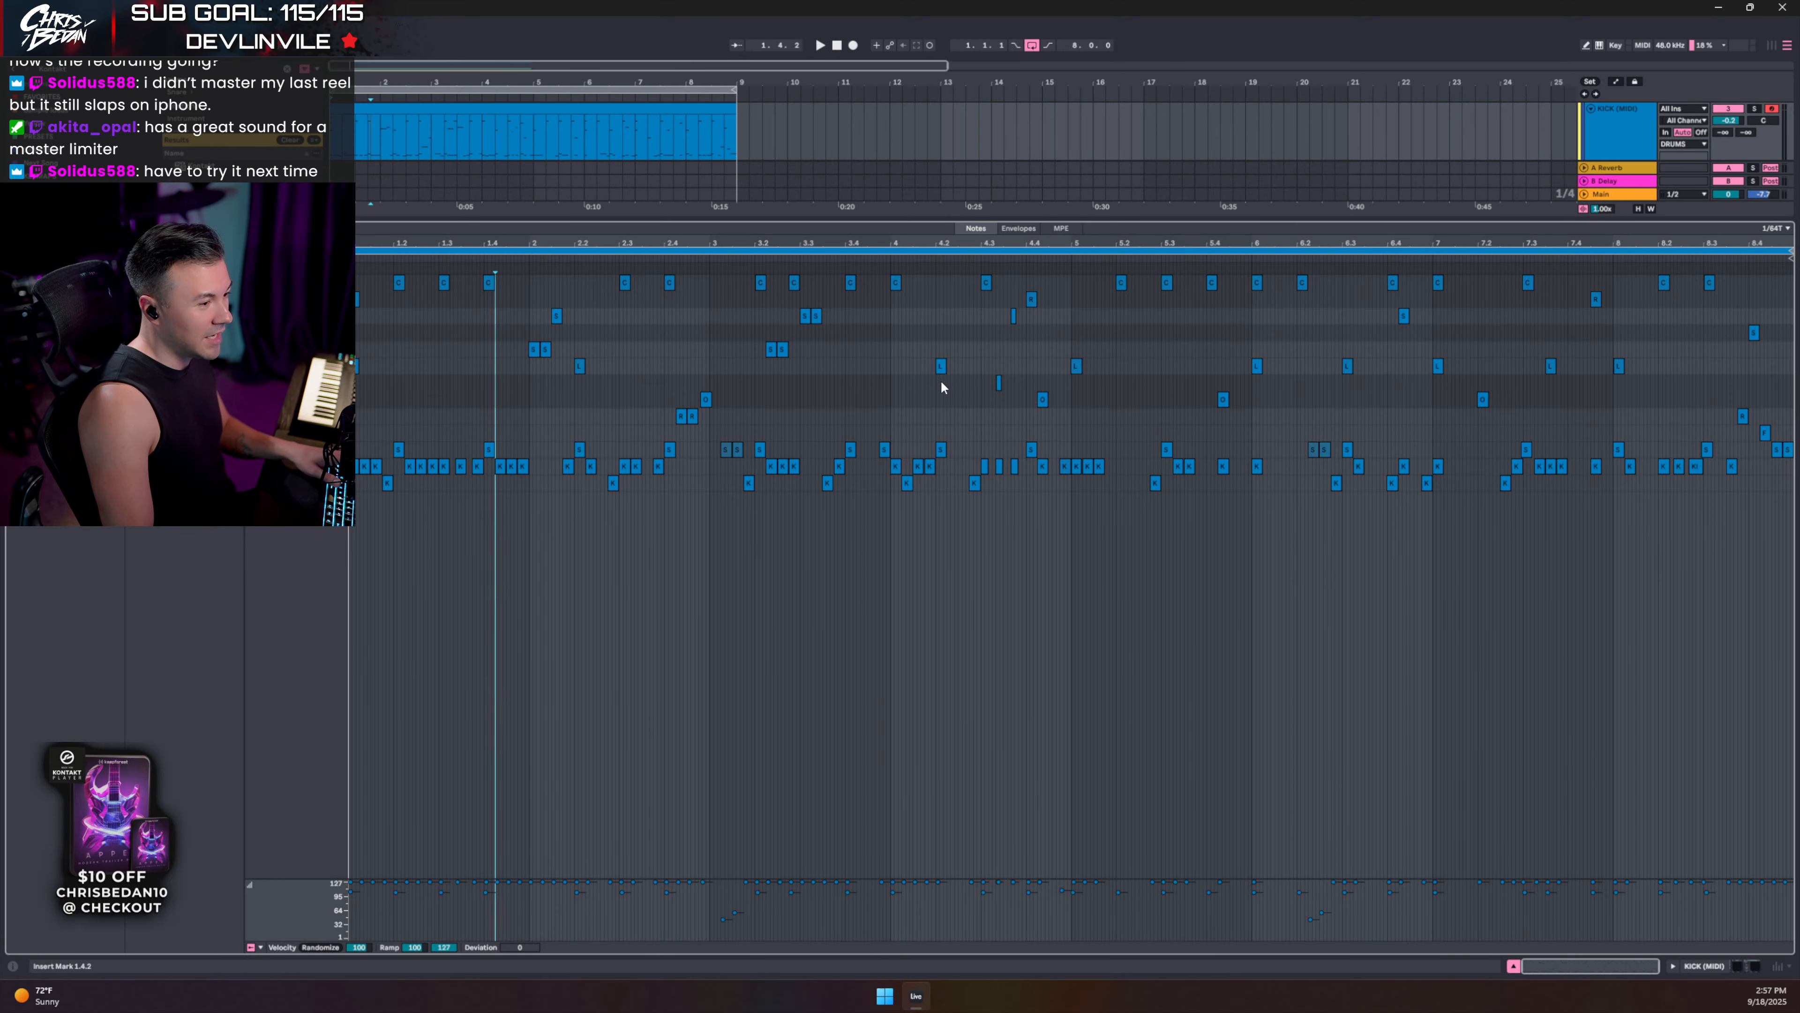
{"action": "left_click_drag", "start_coordinate": [352, 243], "coordinate": [352, 291]}
{"action": "left_click", "coordinate": [505, 379]}
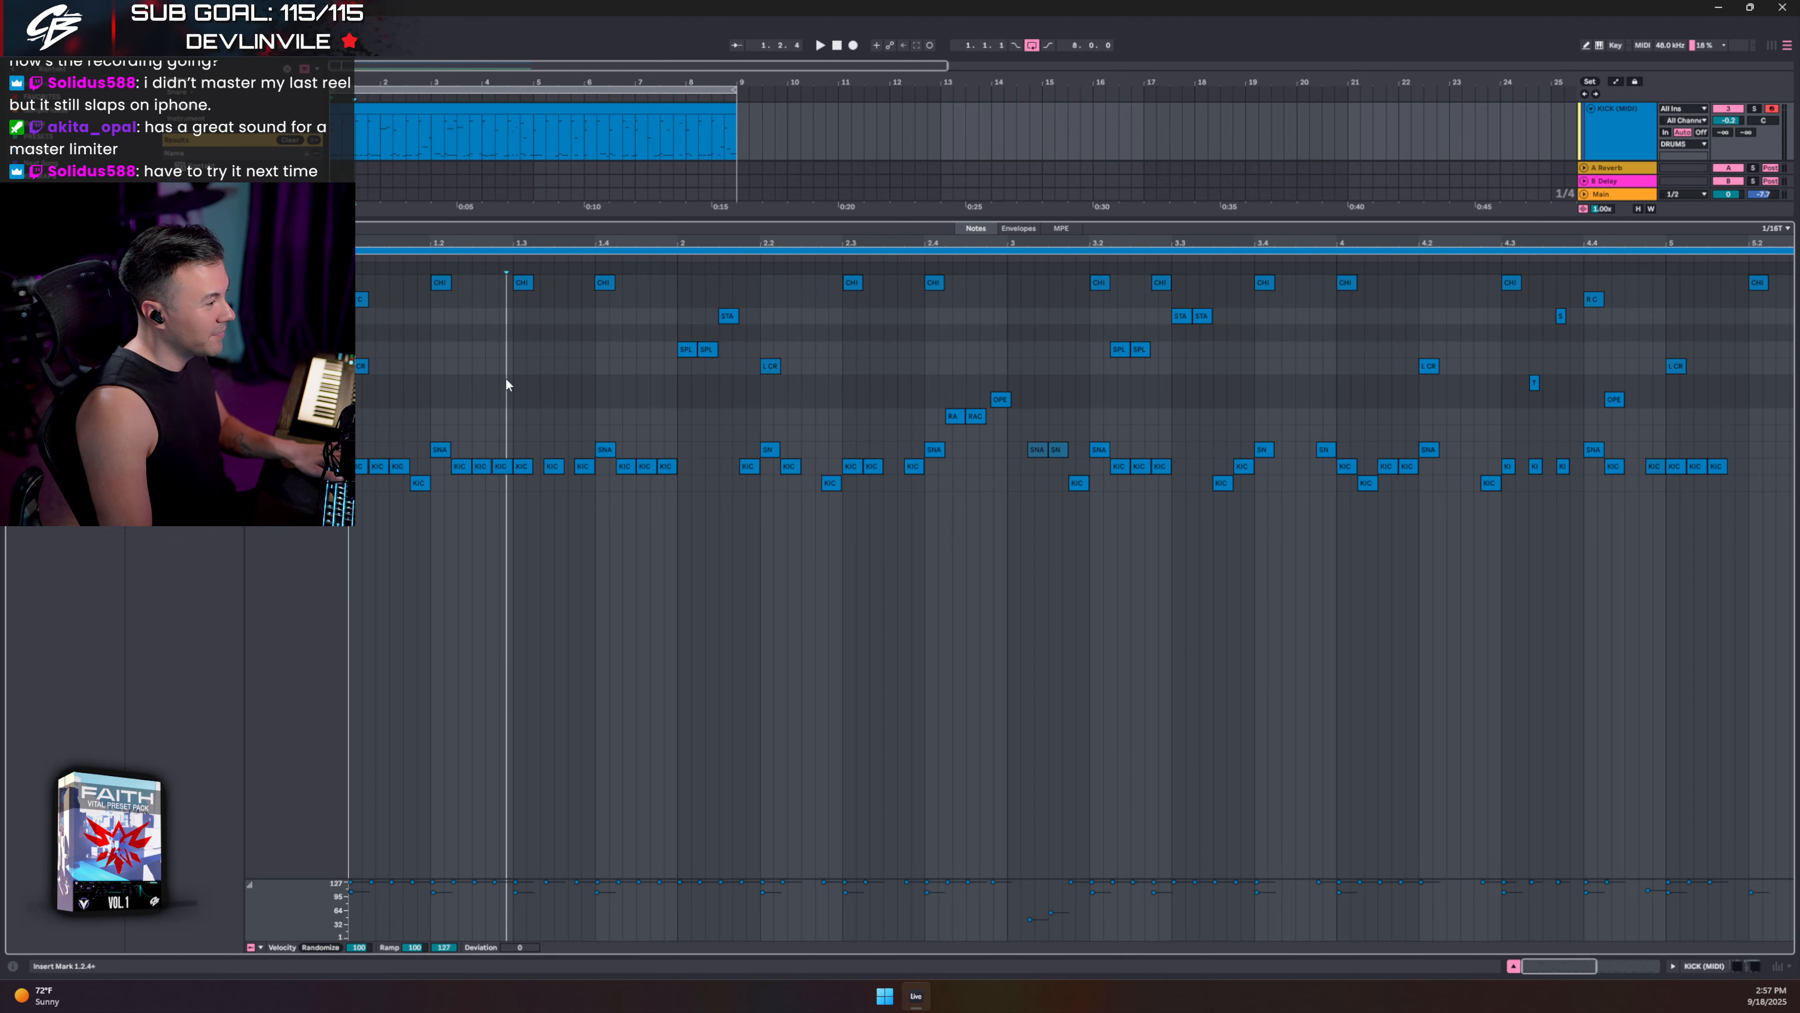
{"action": "key", "text": "ctrl+1"}
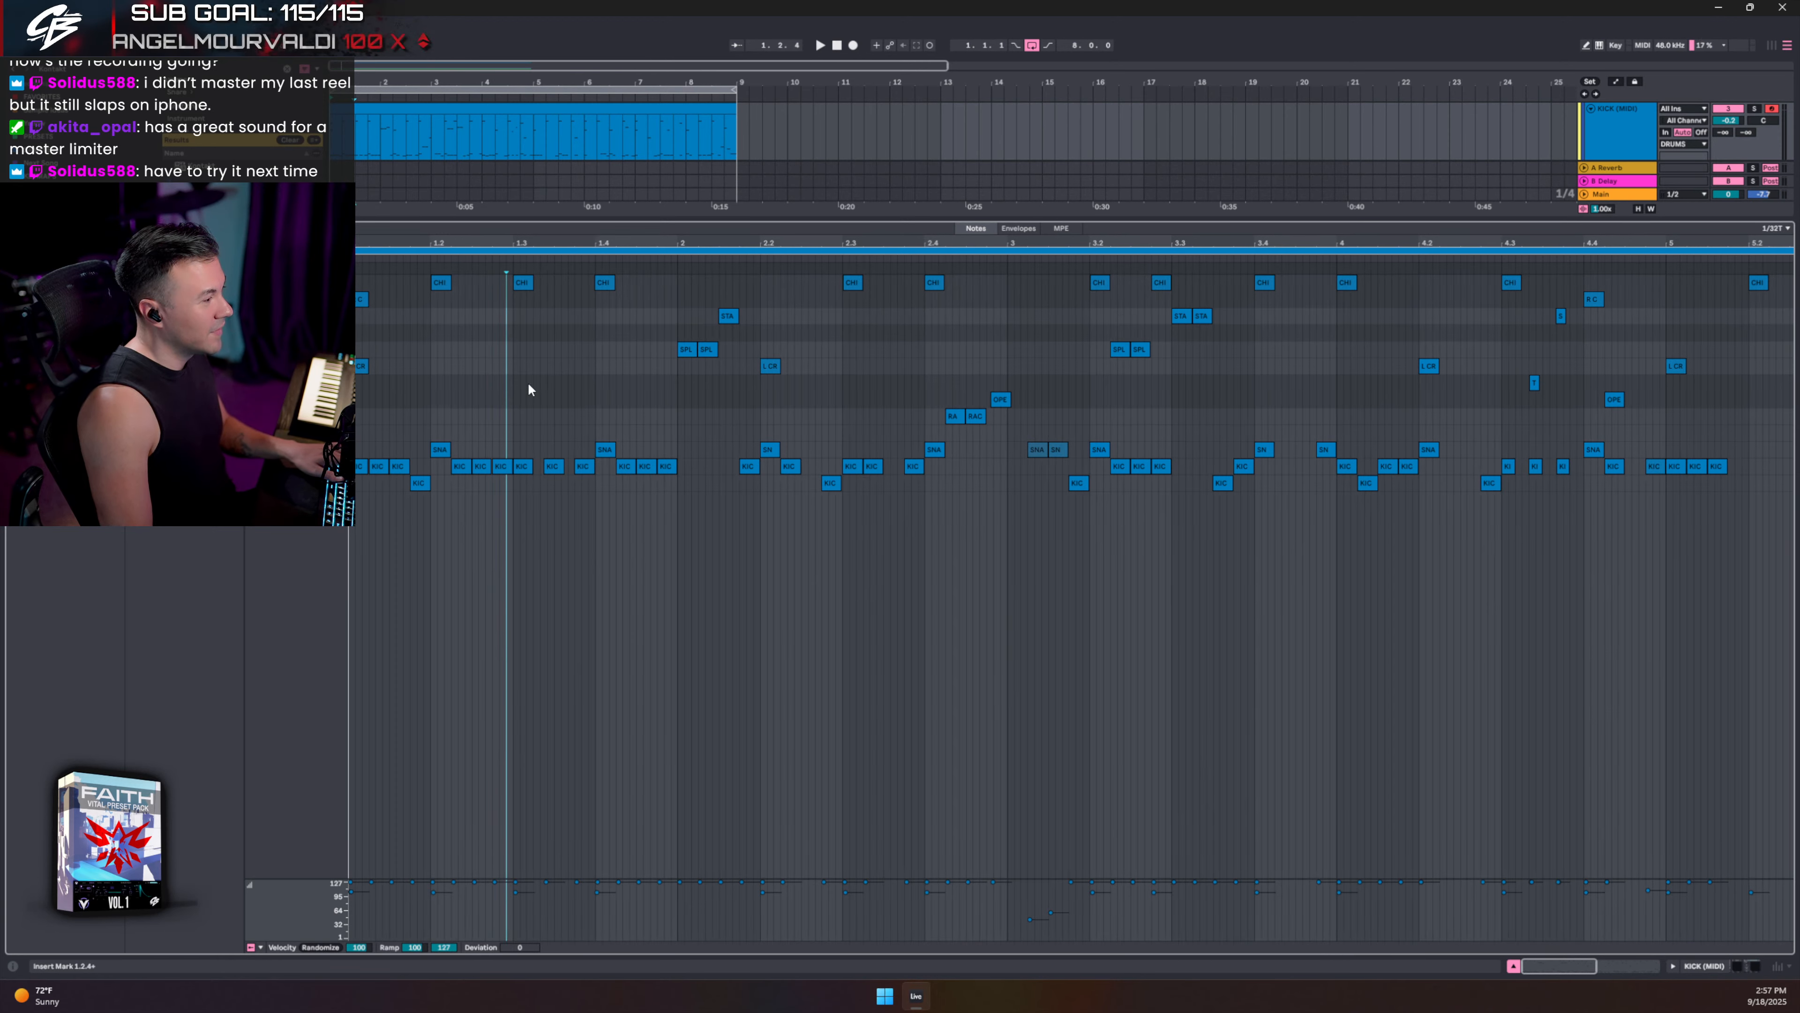
{"action": "key", "text": "space"}
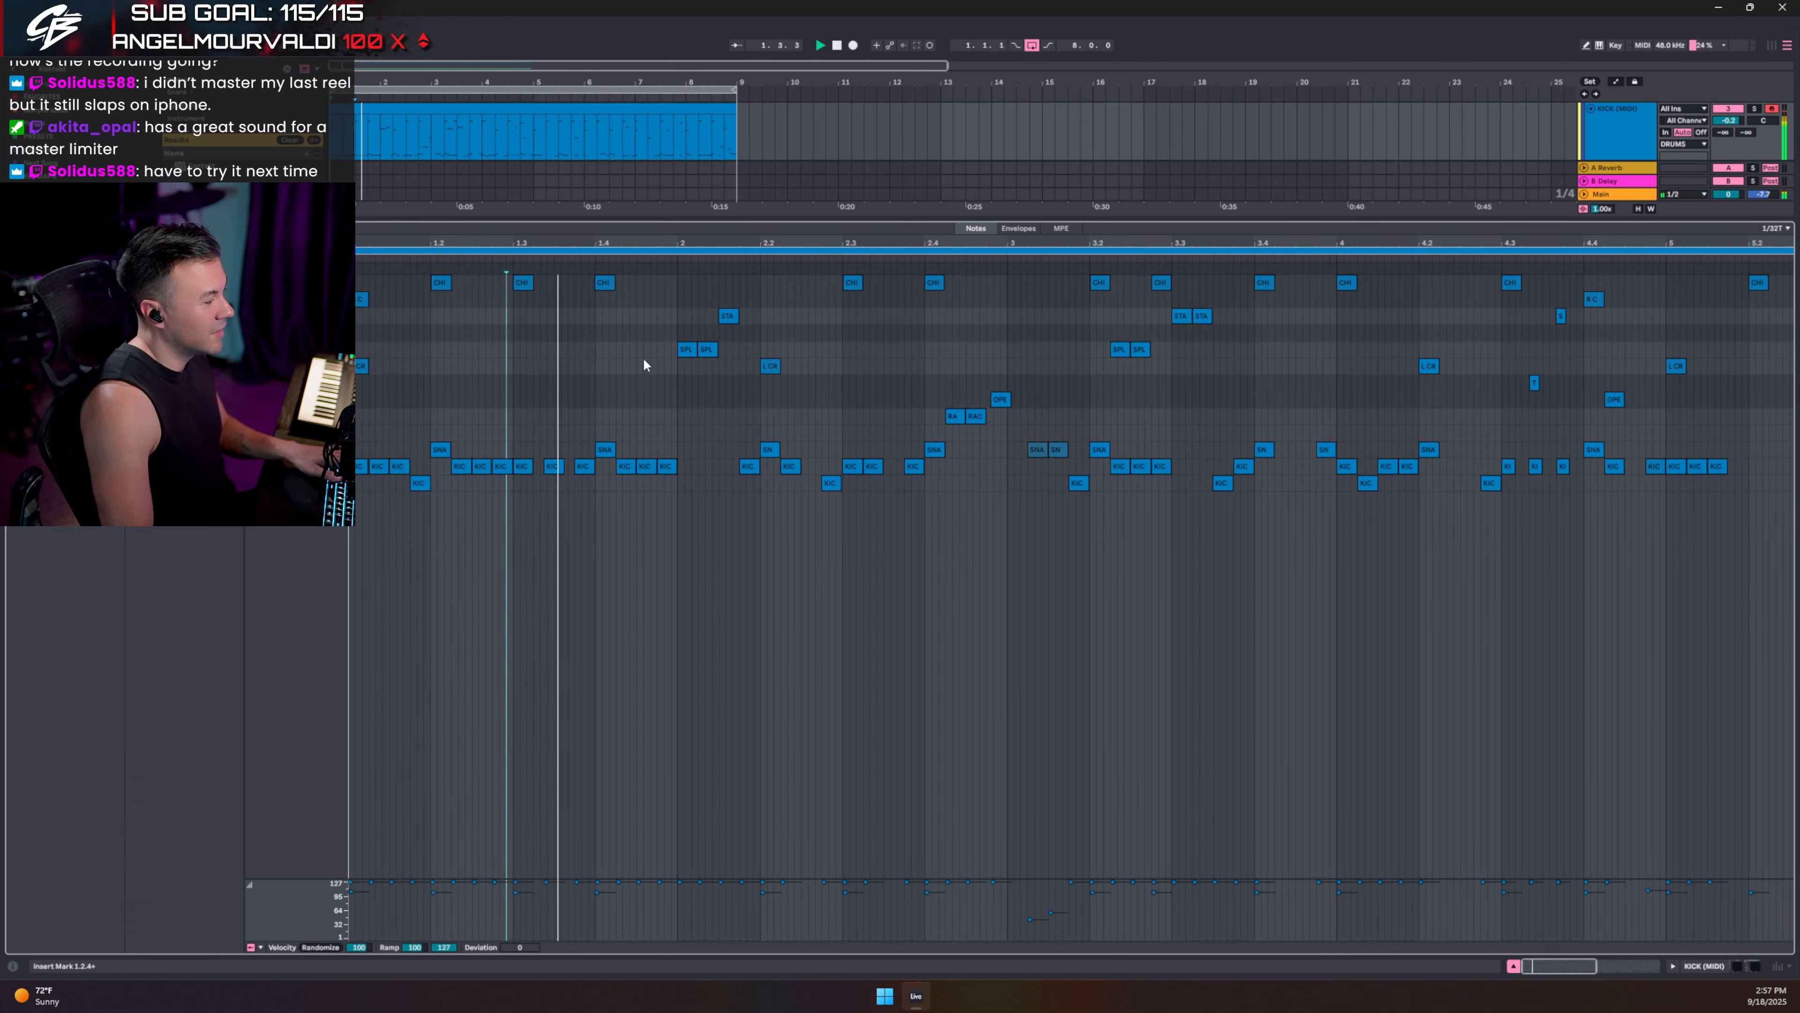
- Fold DRUM OUTS, lower BASS volume to about -3.9 dB, stop, and select 23-Arcade
{"action": "left_click_drag", "start_coordinate": [709, 221], "coordinate": [744, 612]}
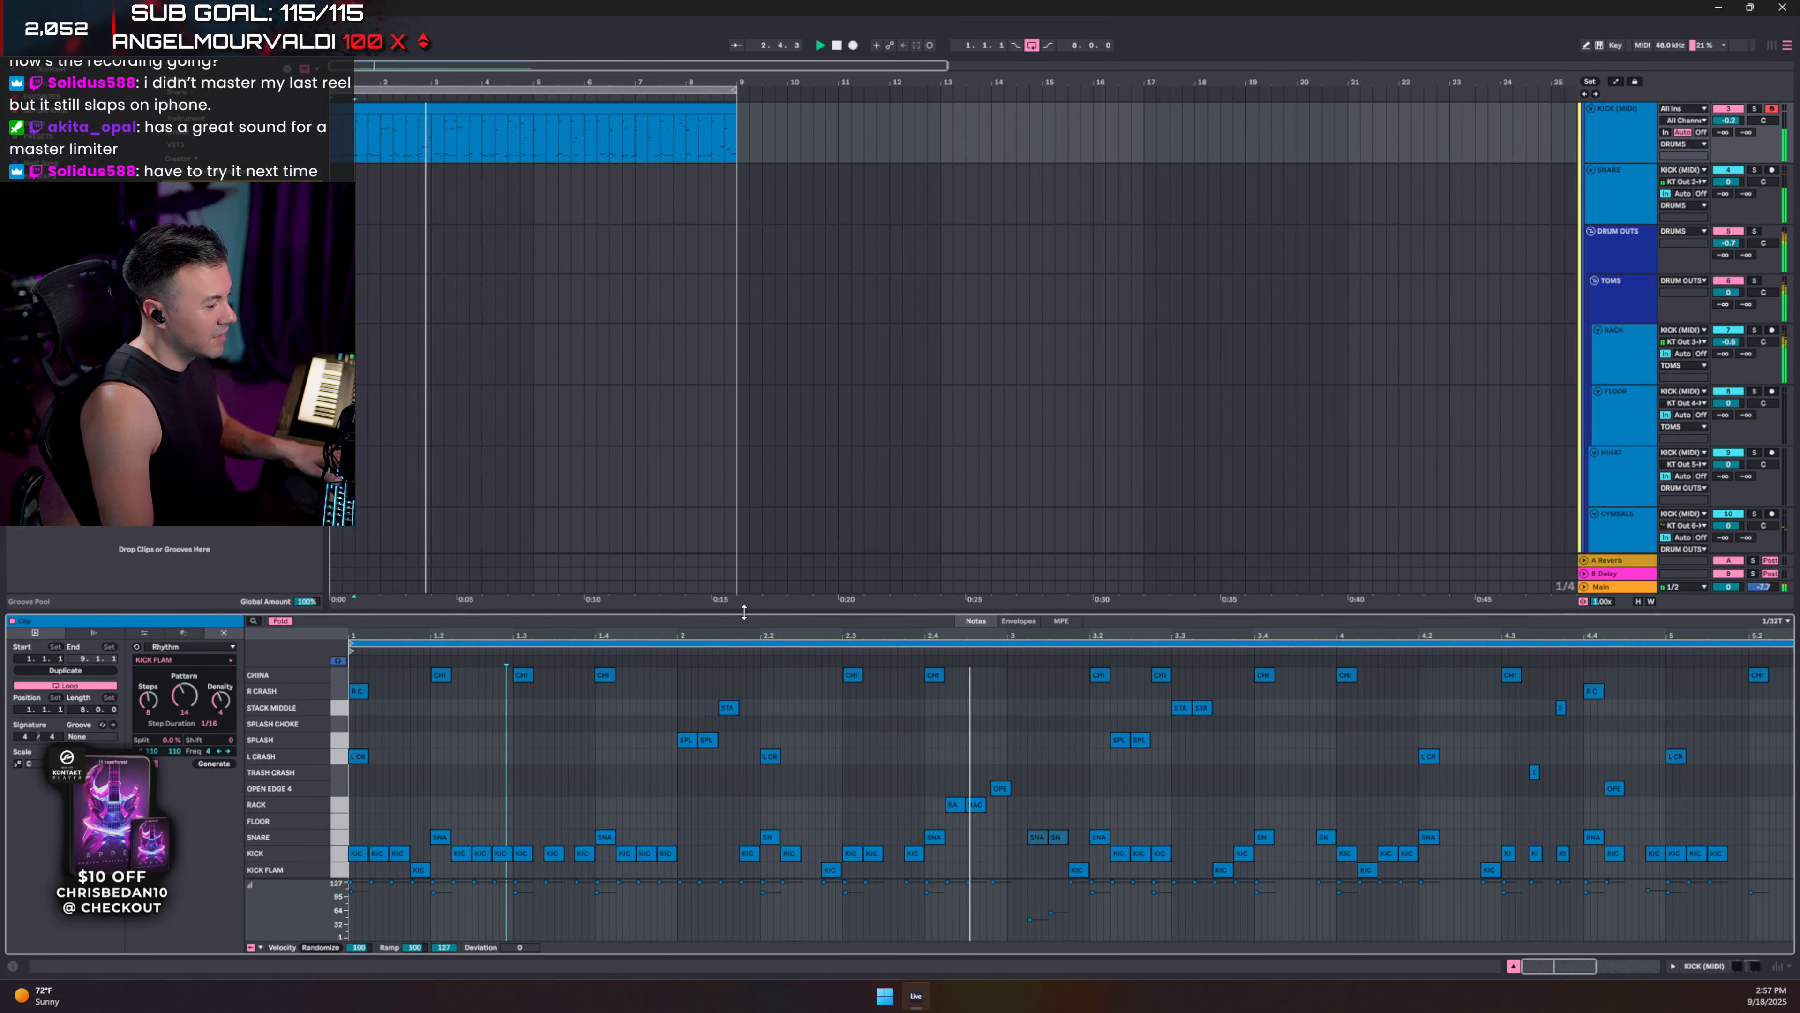
{"action": "left_click", "coordinate": [1590, 228]}
{"action": "scroll", "coordinate": [1589, 279], "scroll_direction": "down", "scroll_amount": 2}
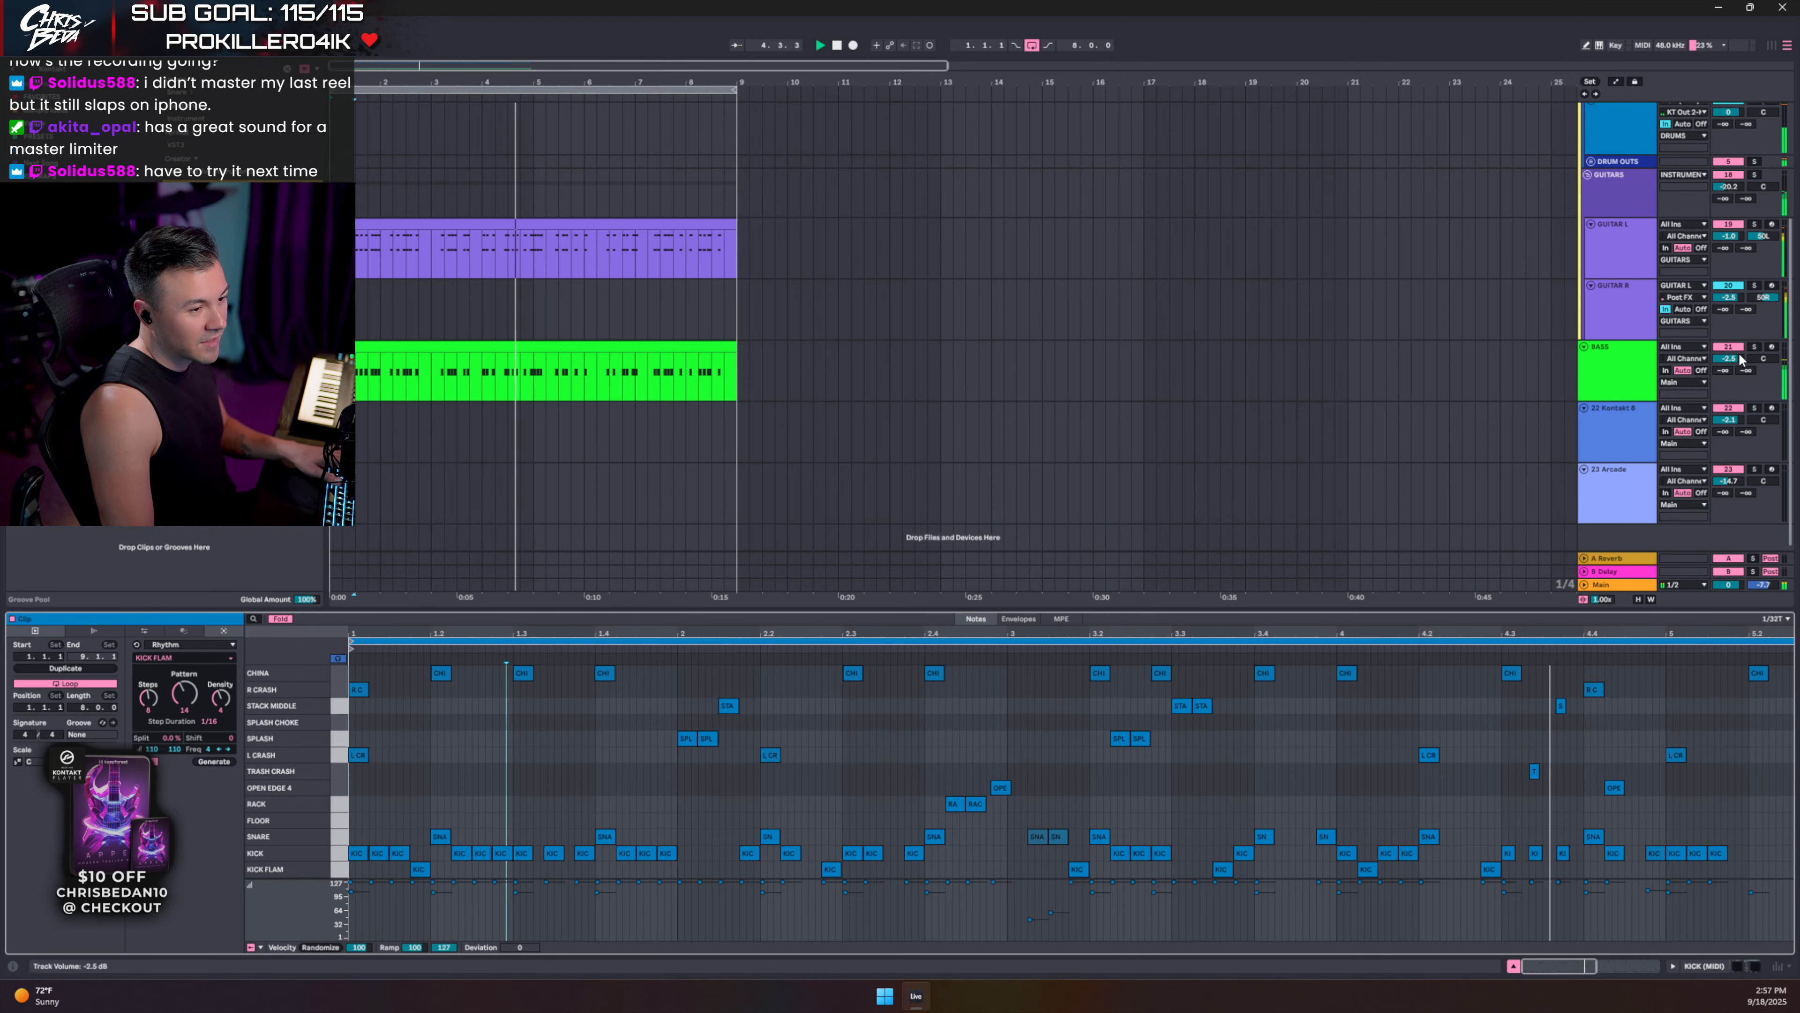
{"action": "left_click_drag", "start_coordinate": [1728, 359], "coordinate": [1728, 369]}
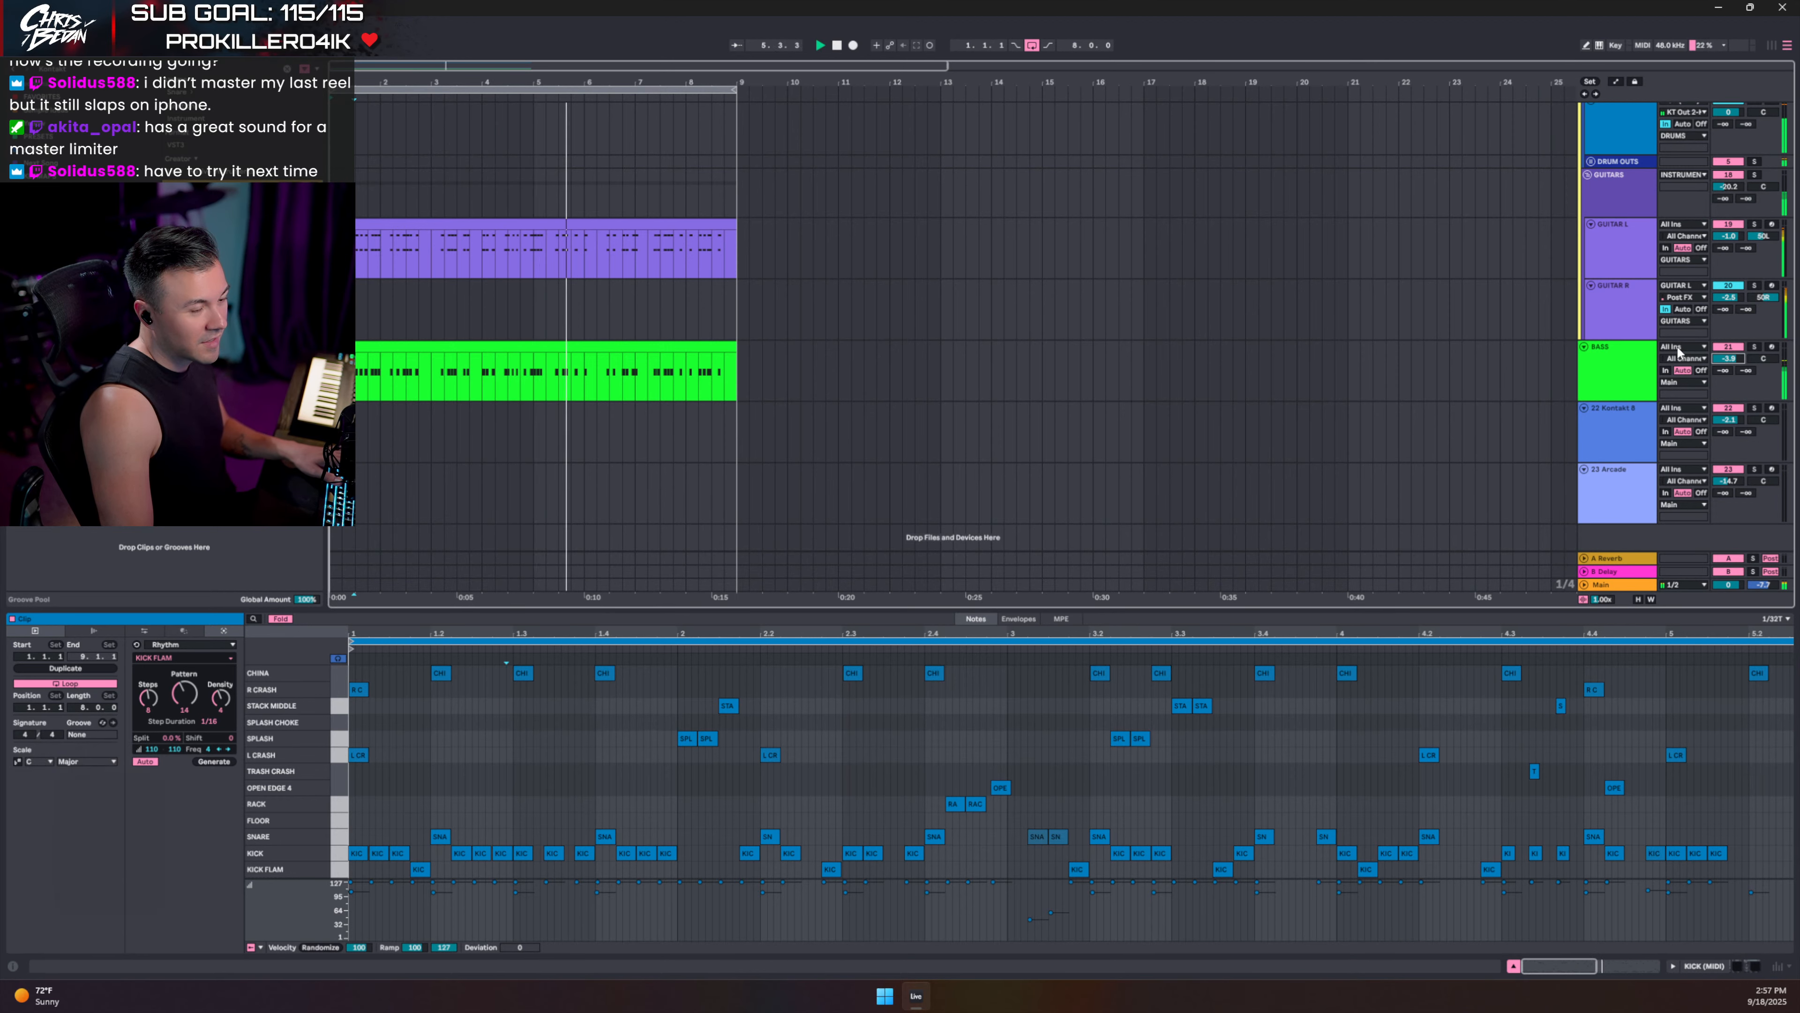
{"action": "key", "text": "space"}
{"action": "left_click", "coordinate": [1619, 509]}
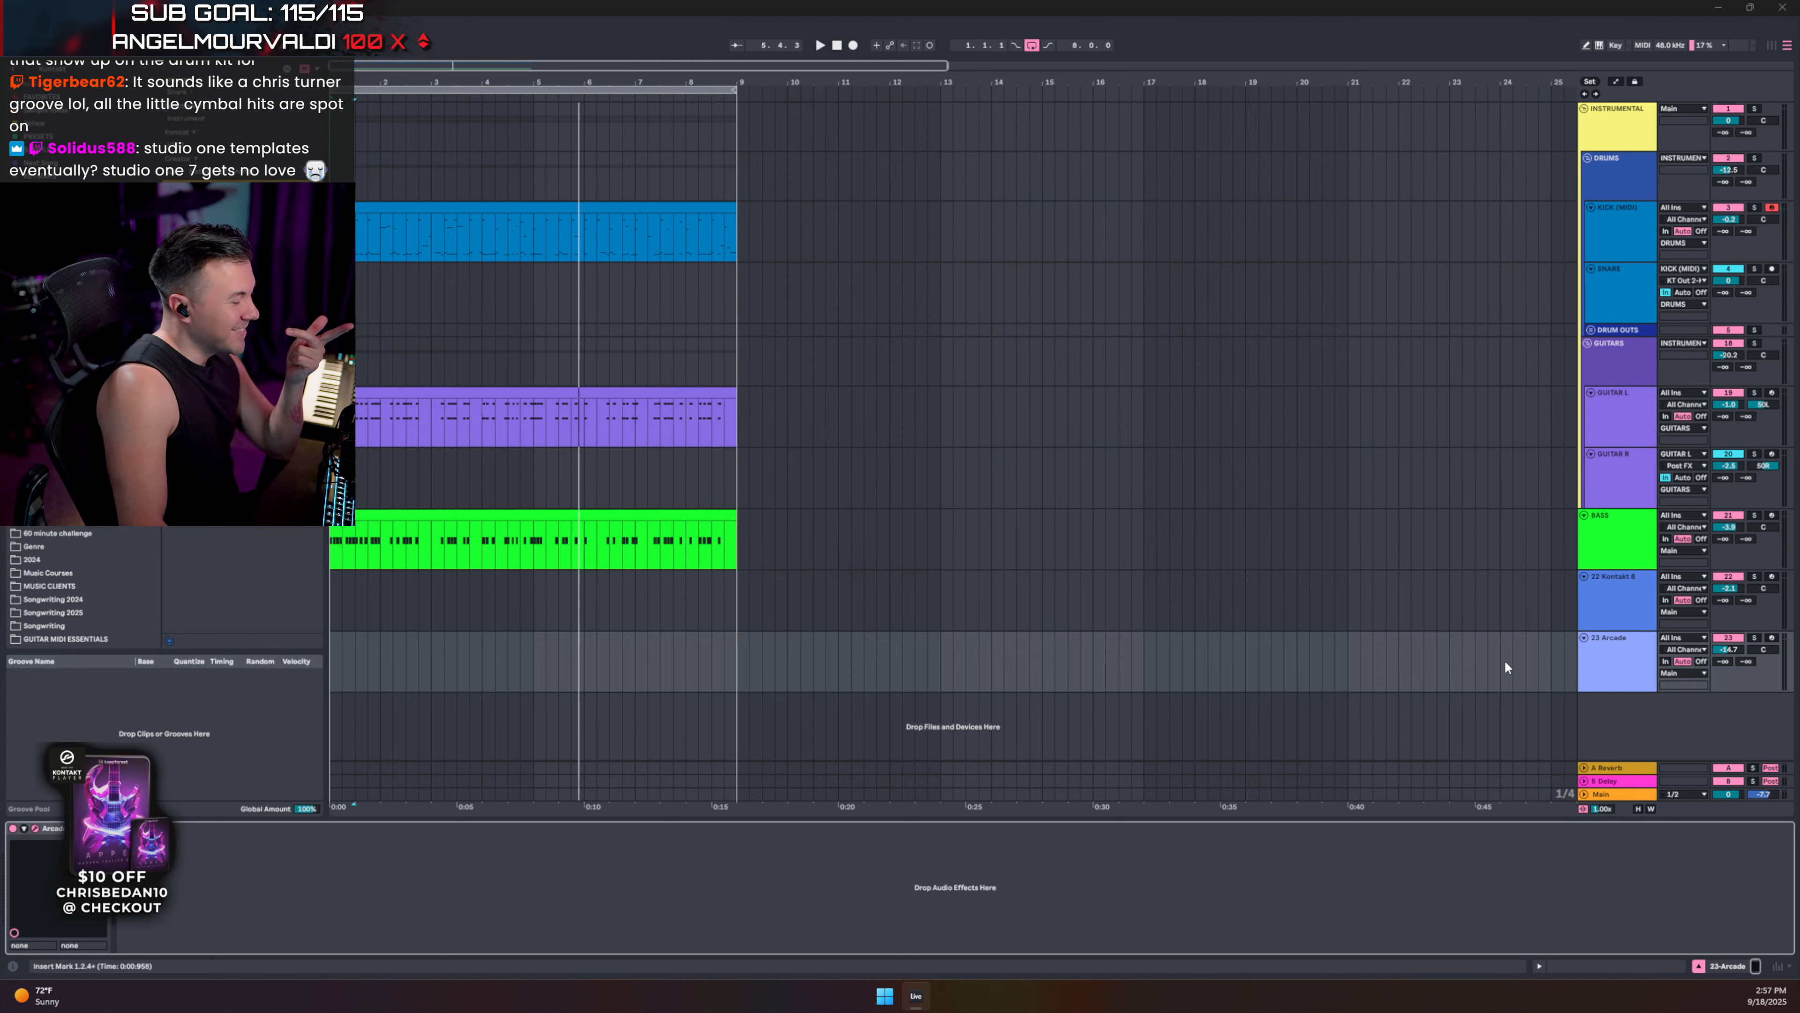
- Open track 22's Kontakt 8 Dappled Light Kit with the library browser and quick-load panel hidden
{"action": "left_click", "coordinate": [1619, 602]}
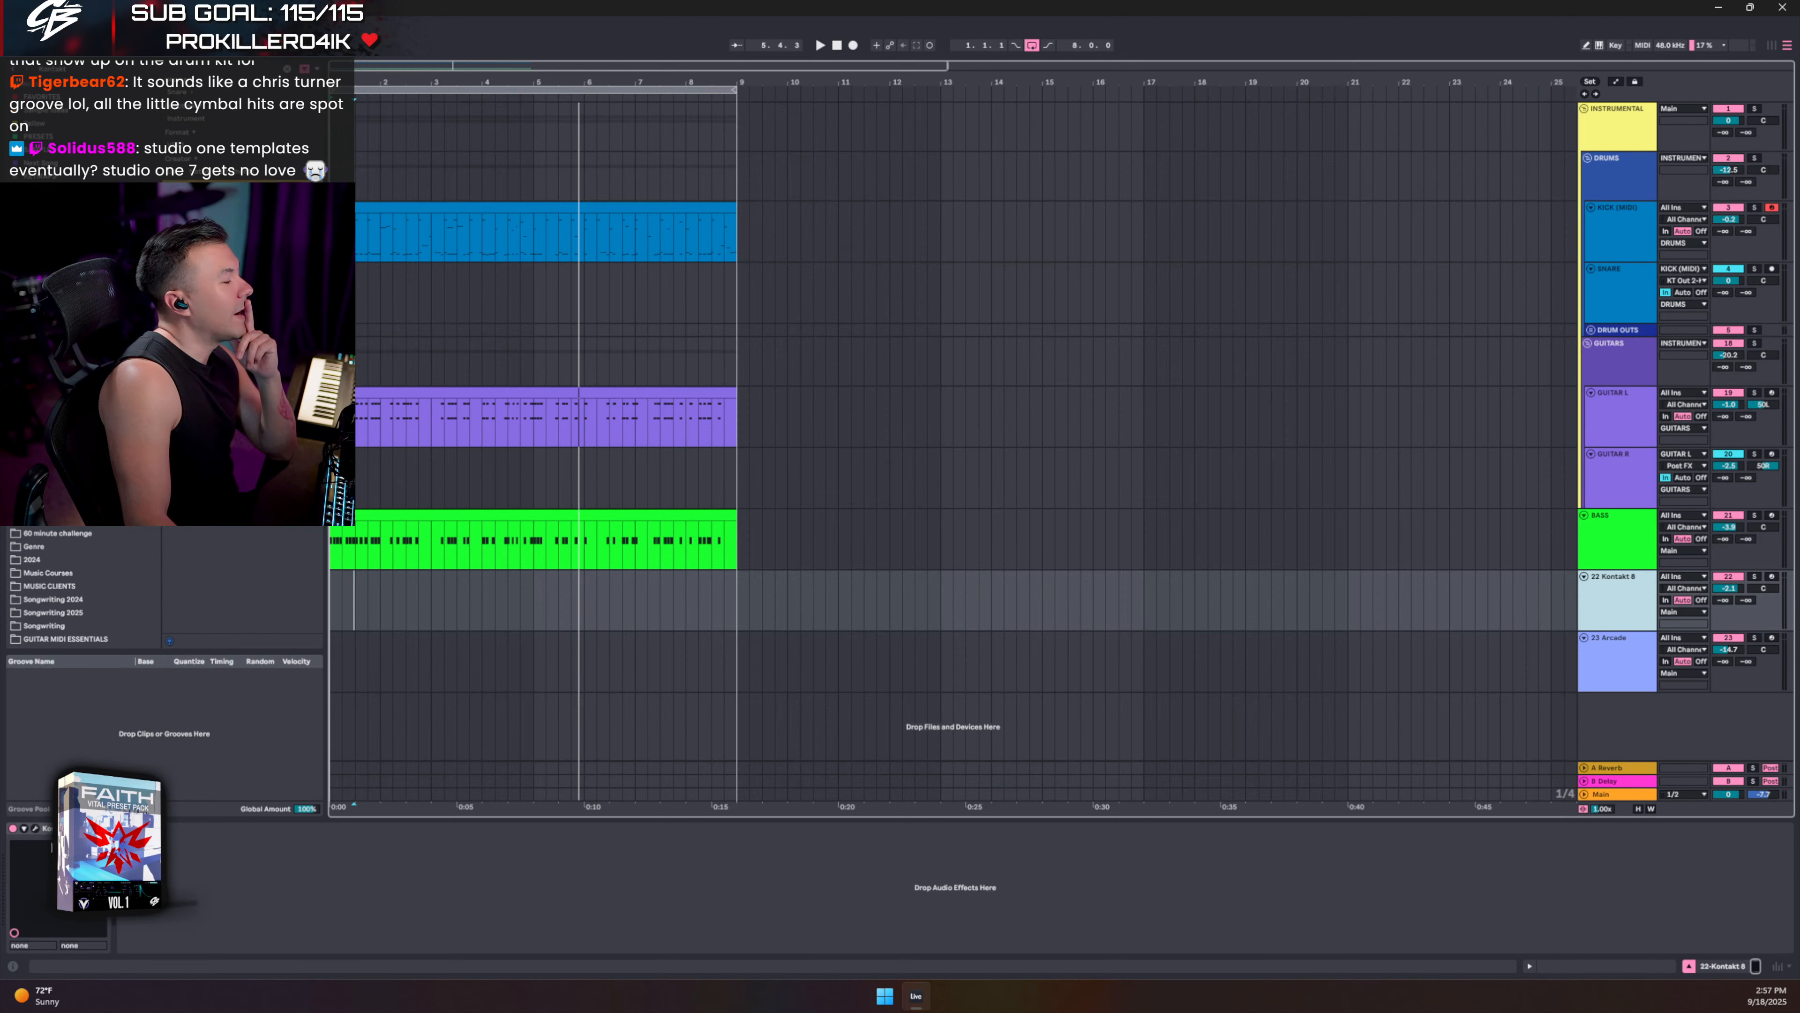
{"action": "left_click", "coordinate": [33, 829]}
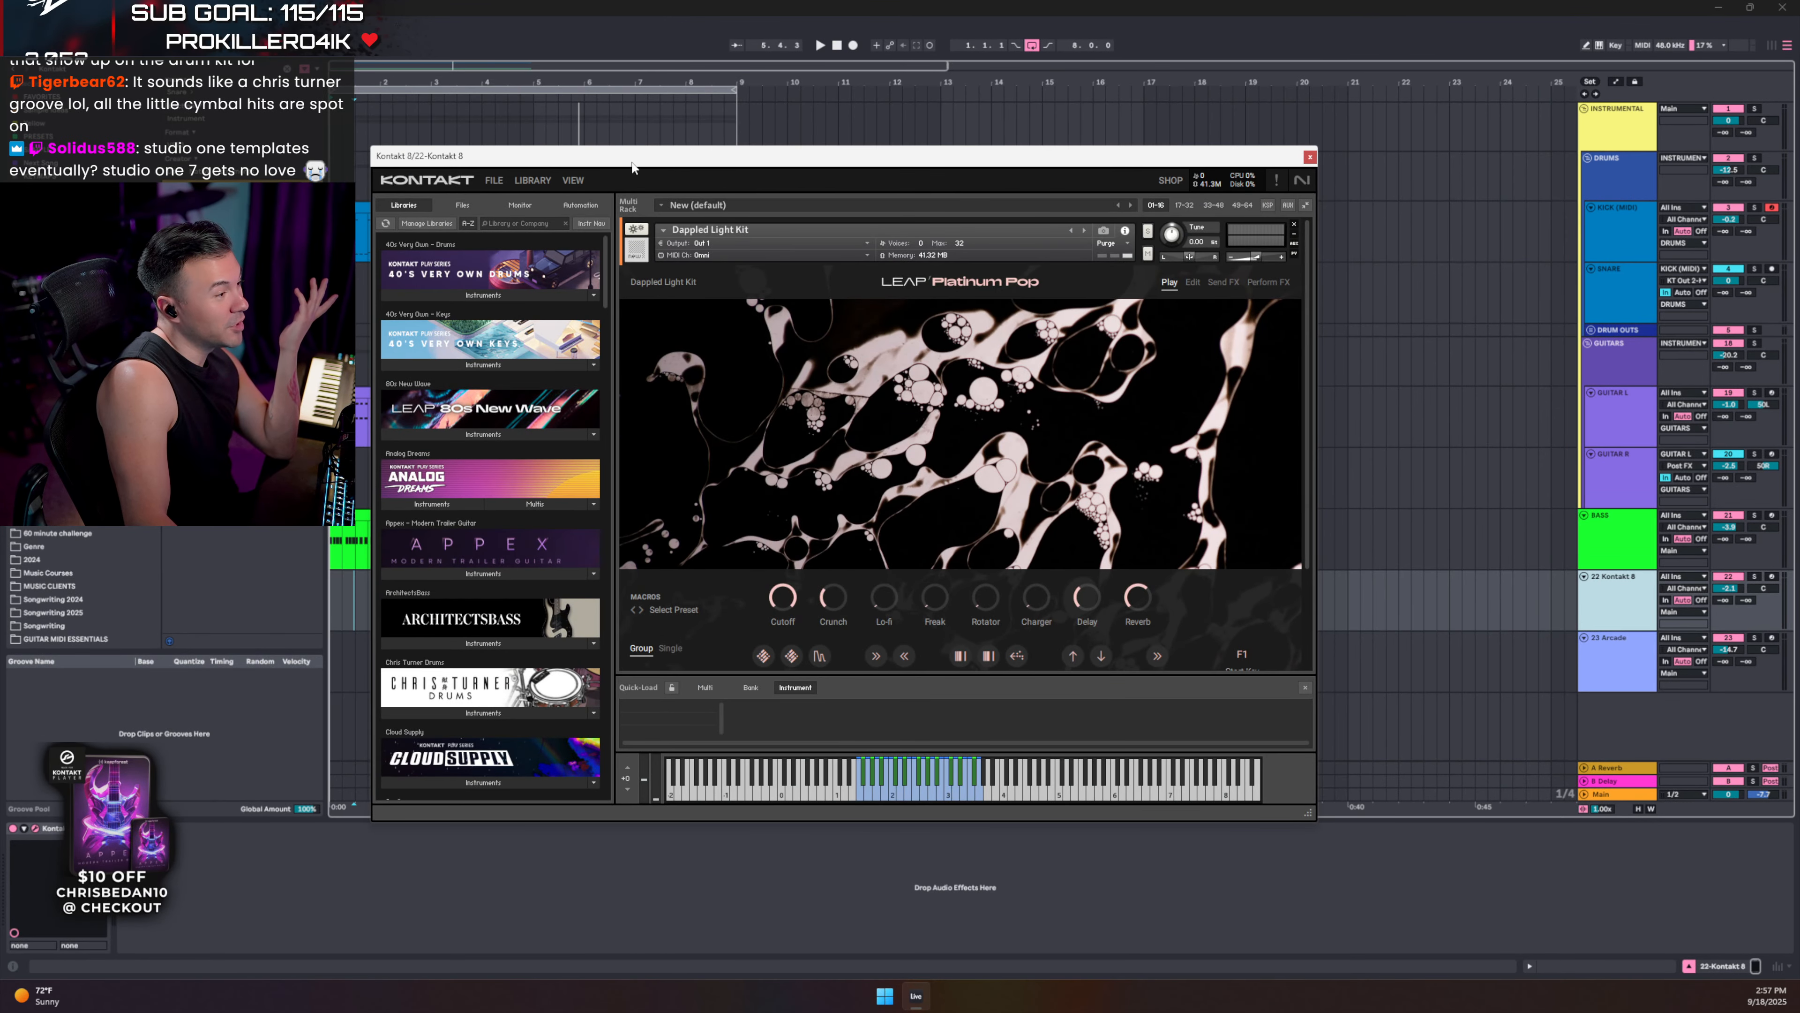
{"action": "left_click", "coordinate": [577, 183]}
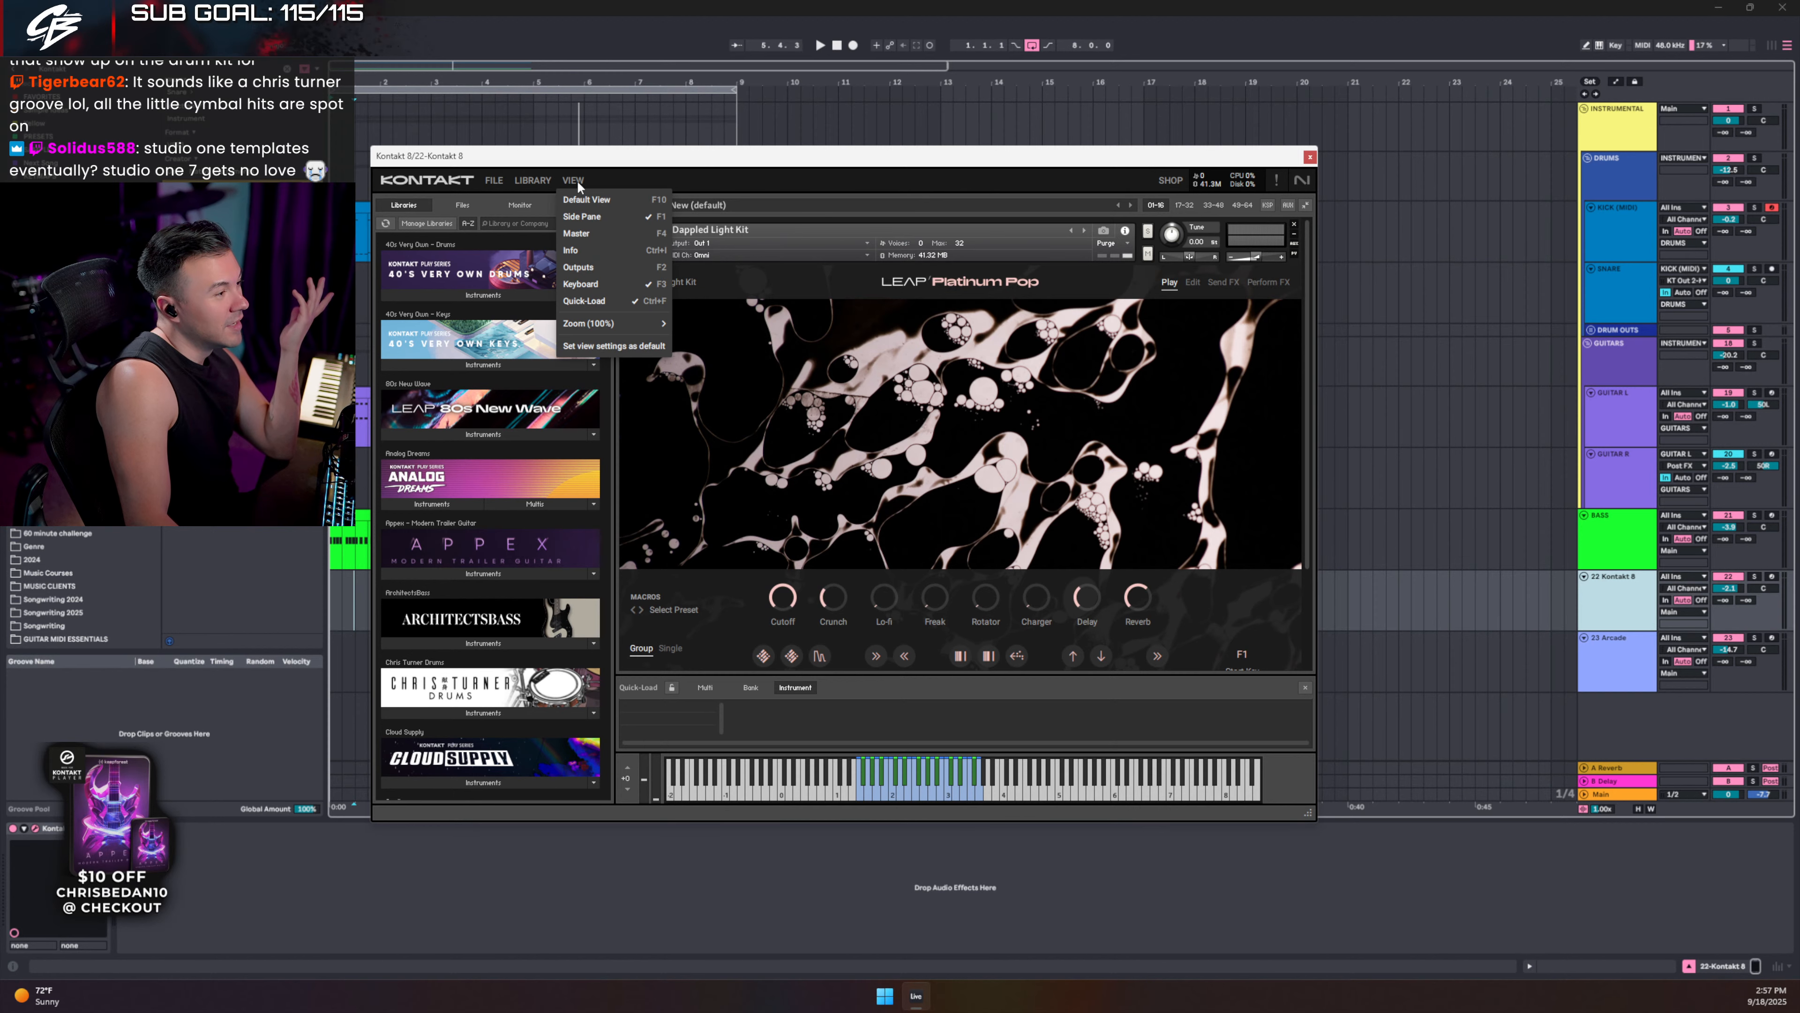
{"action": "left_click", "coordinate": [581, 216]}
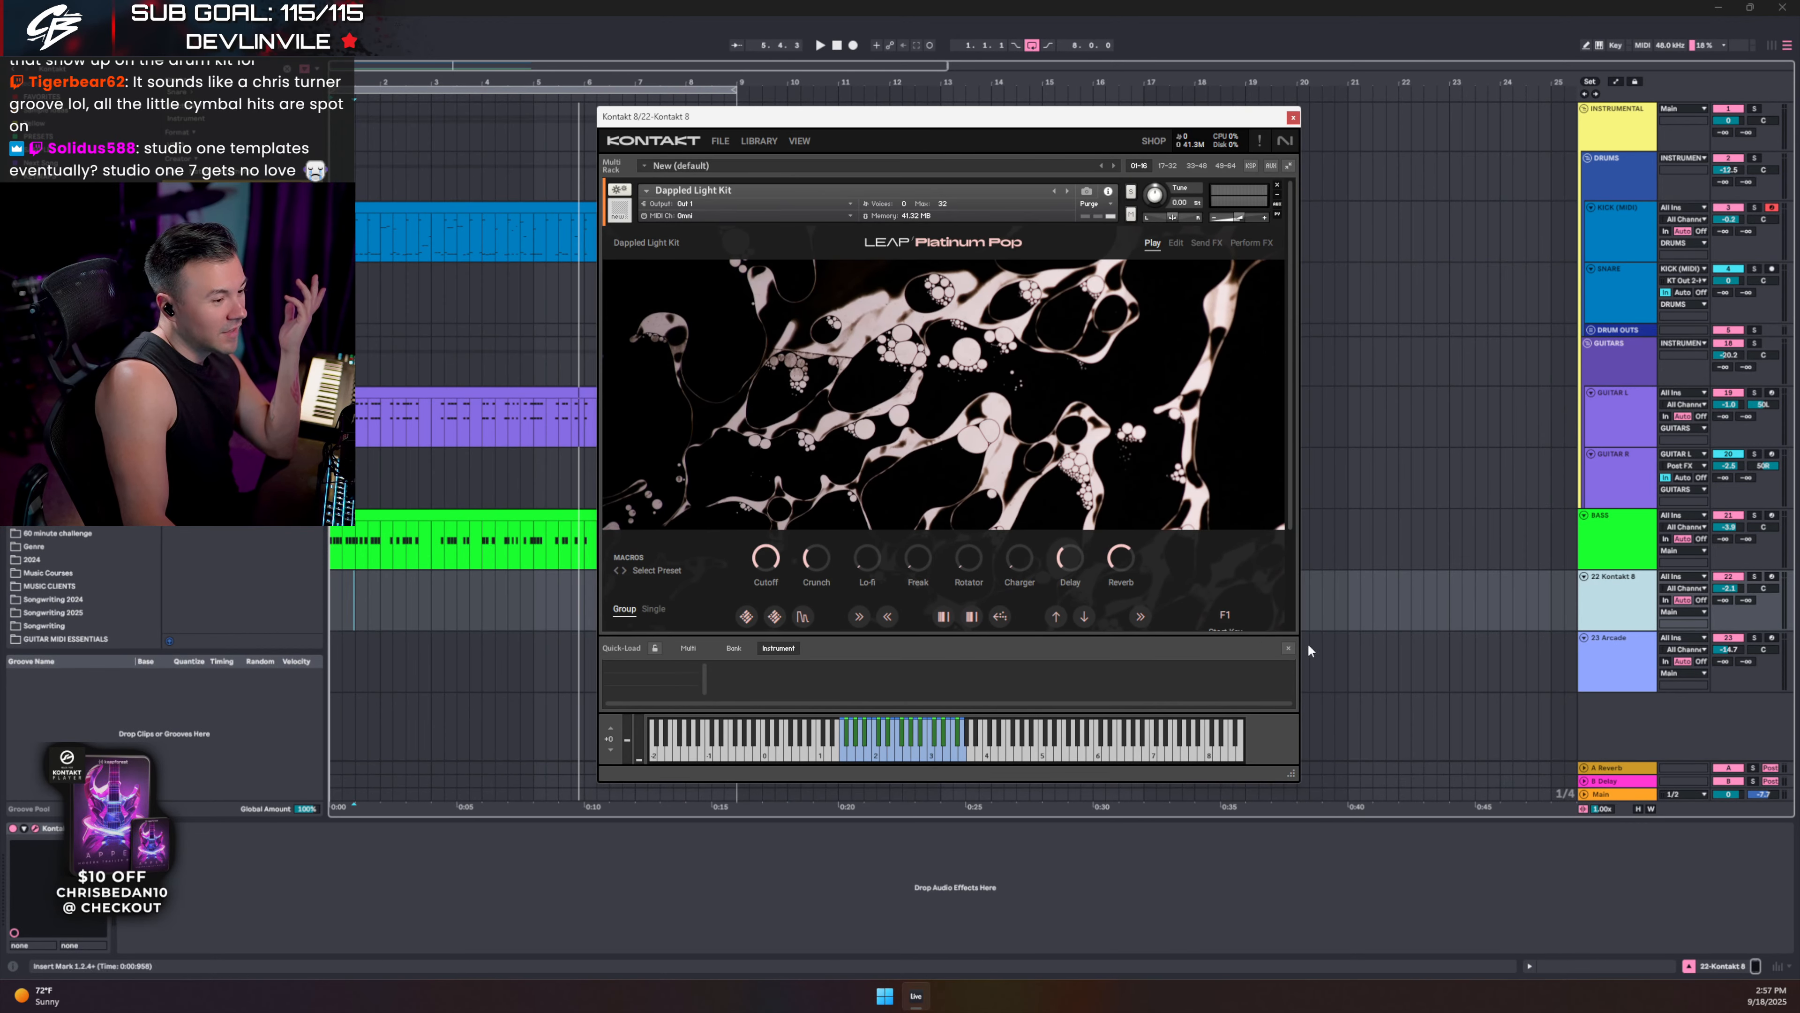
{"action": "left_click", "coordinate": [1289, 647]}
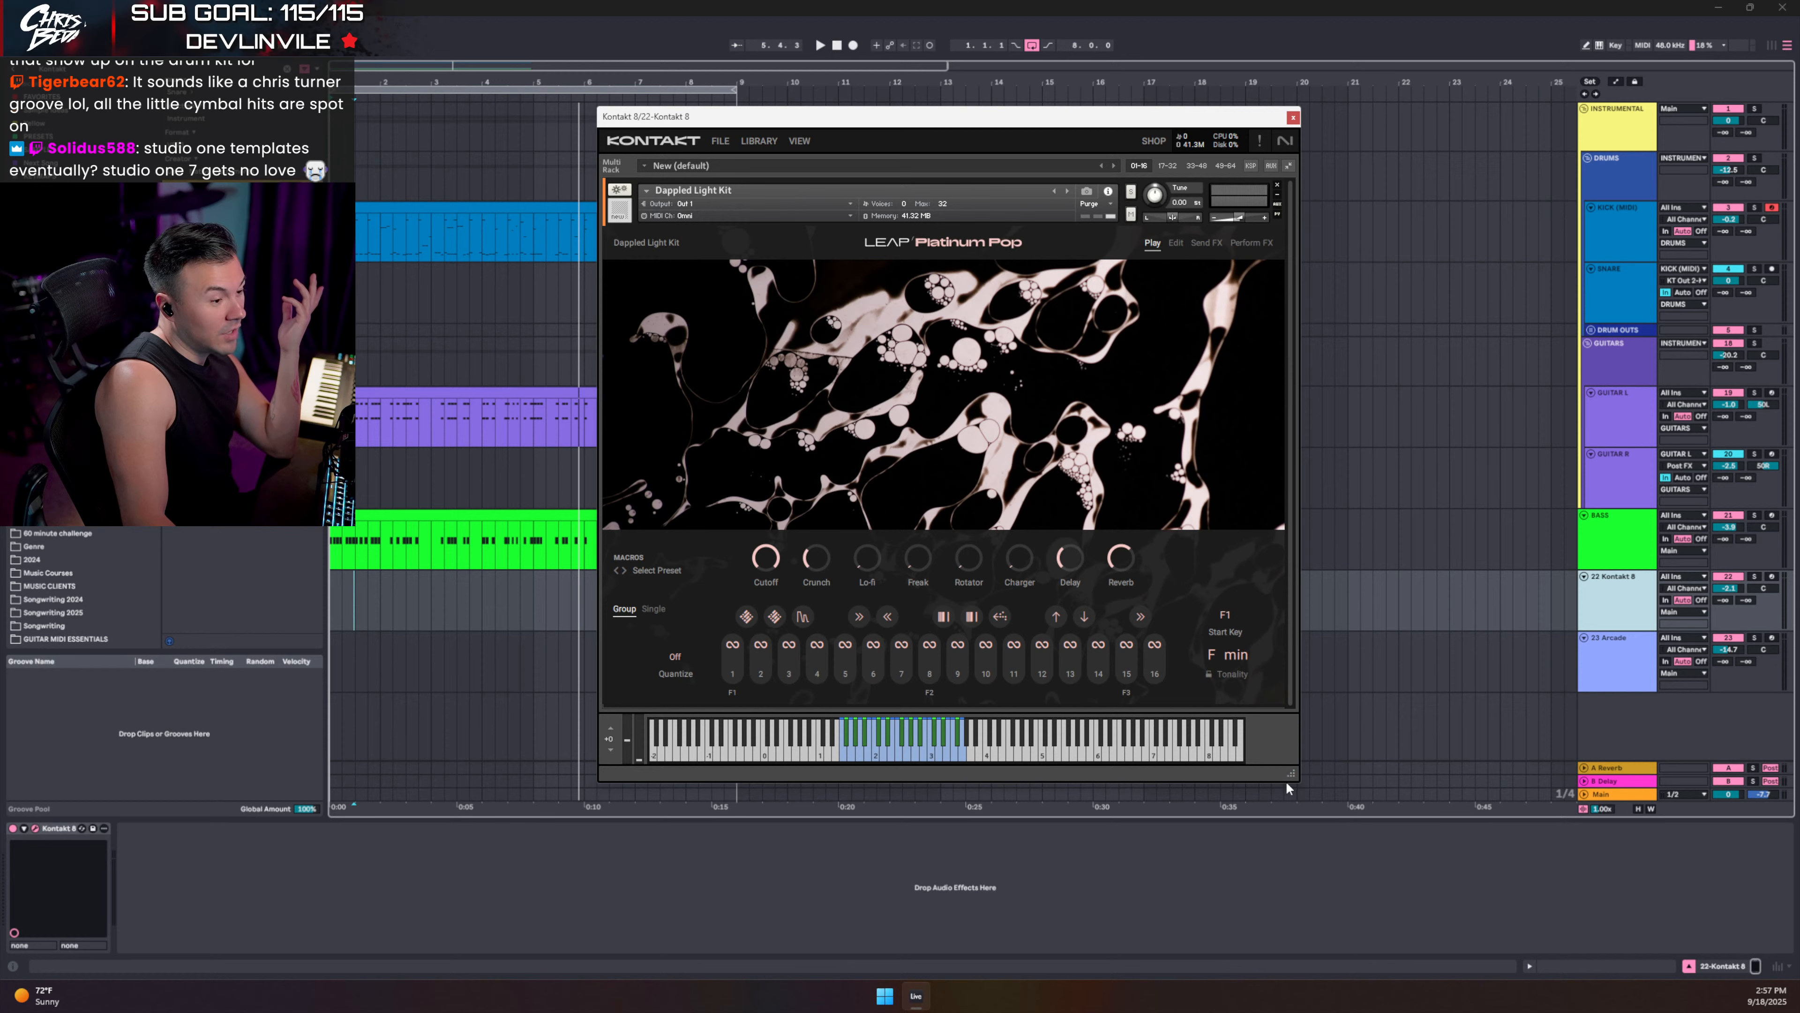
{"action": "mouse_move", "coordinate": [1287, 782]}
{"action": "left_mouse_down"}
{"action": "mouse_move", "coordinate": [1292, 808]}
{"action": "mouse_move", "coordinate": [1302, 785]}
{"action": "left_mouse_up"}
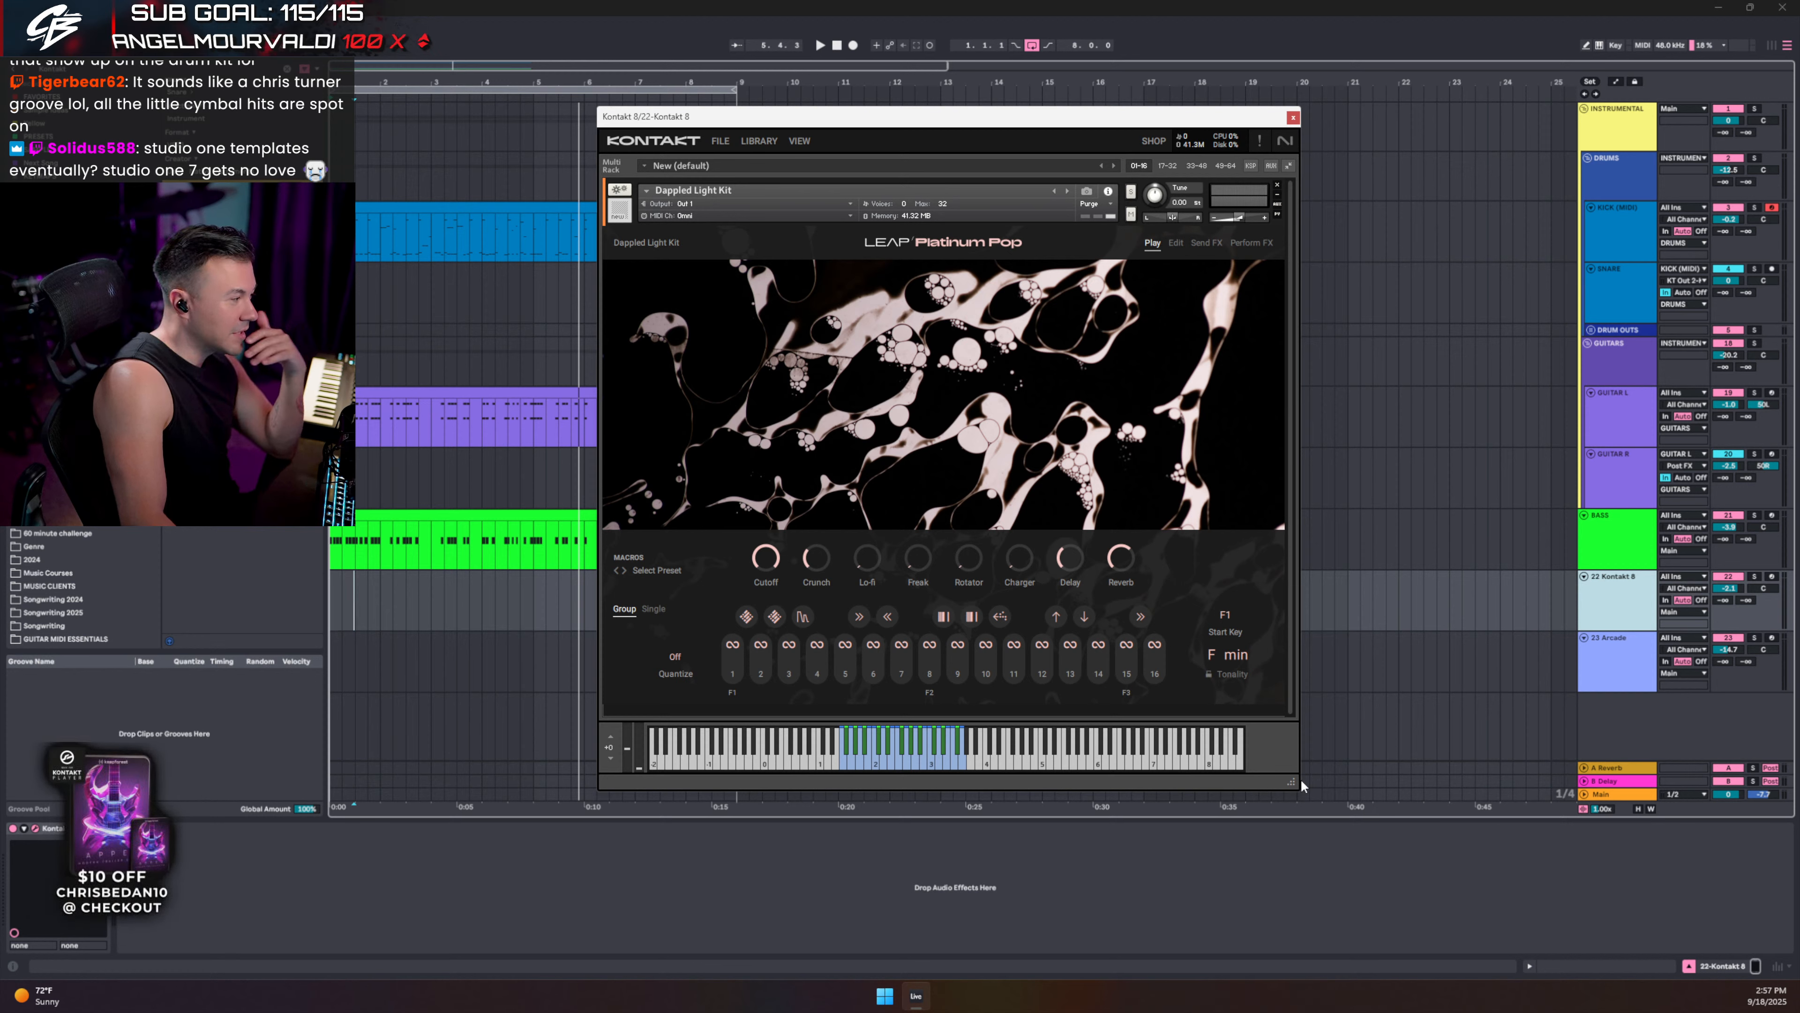
{"action": "left_click", "coordinate": [795, 139]}
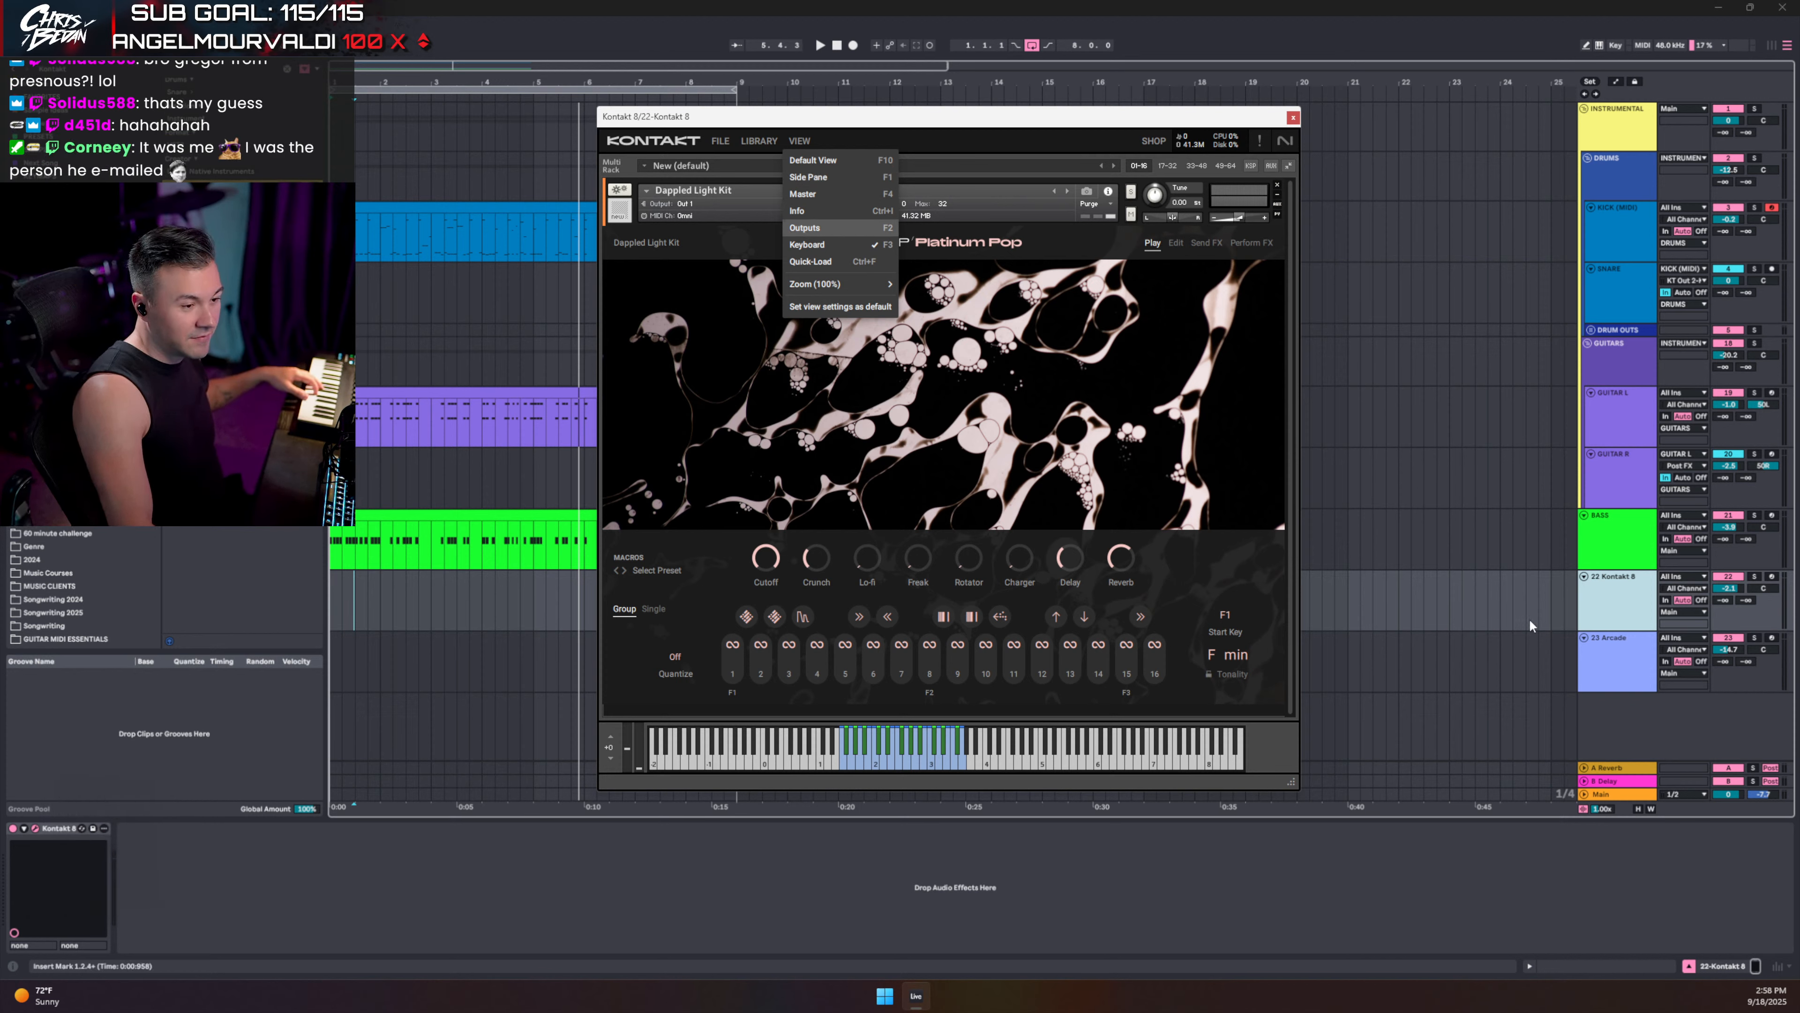
- Set the insert point at 25.3.1, arm the 22-Kontakt 8 track, and close Kontakt's view menu
{"action": "left_click", "coordinate": [1574, 610]}
{"action": "left_click", "coordinate": [1629, 608]}
{"action": "left_click", "coordinate": [1772, 577]}
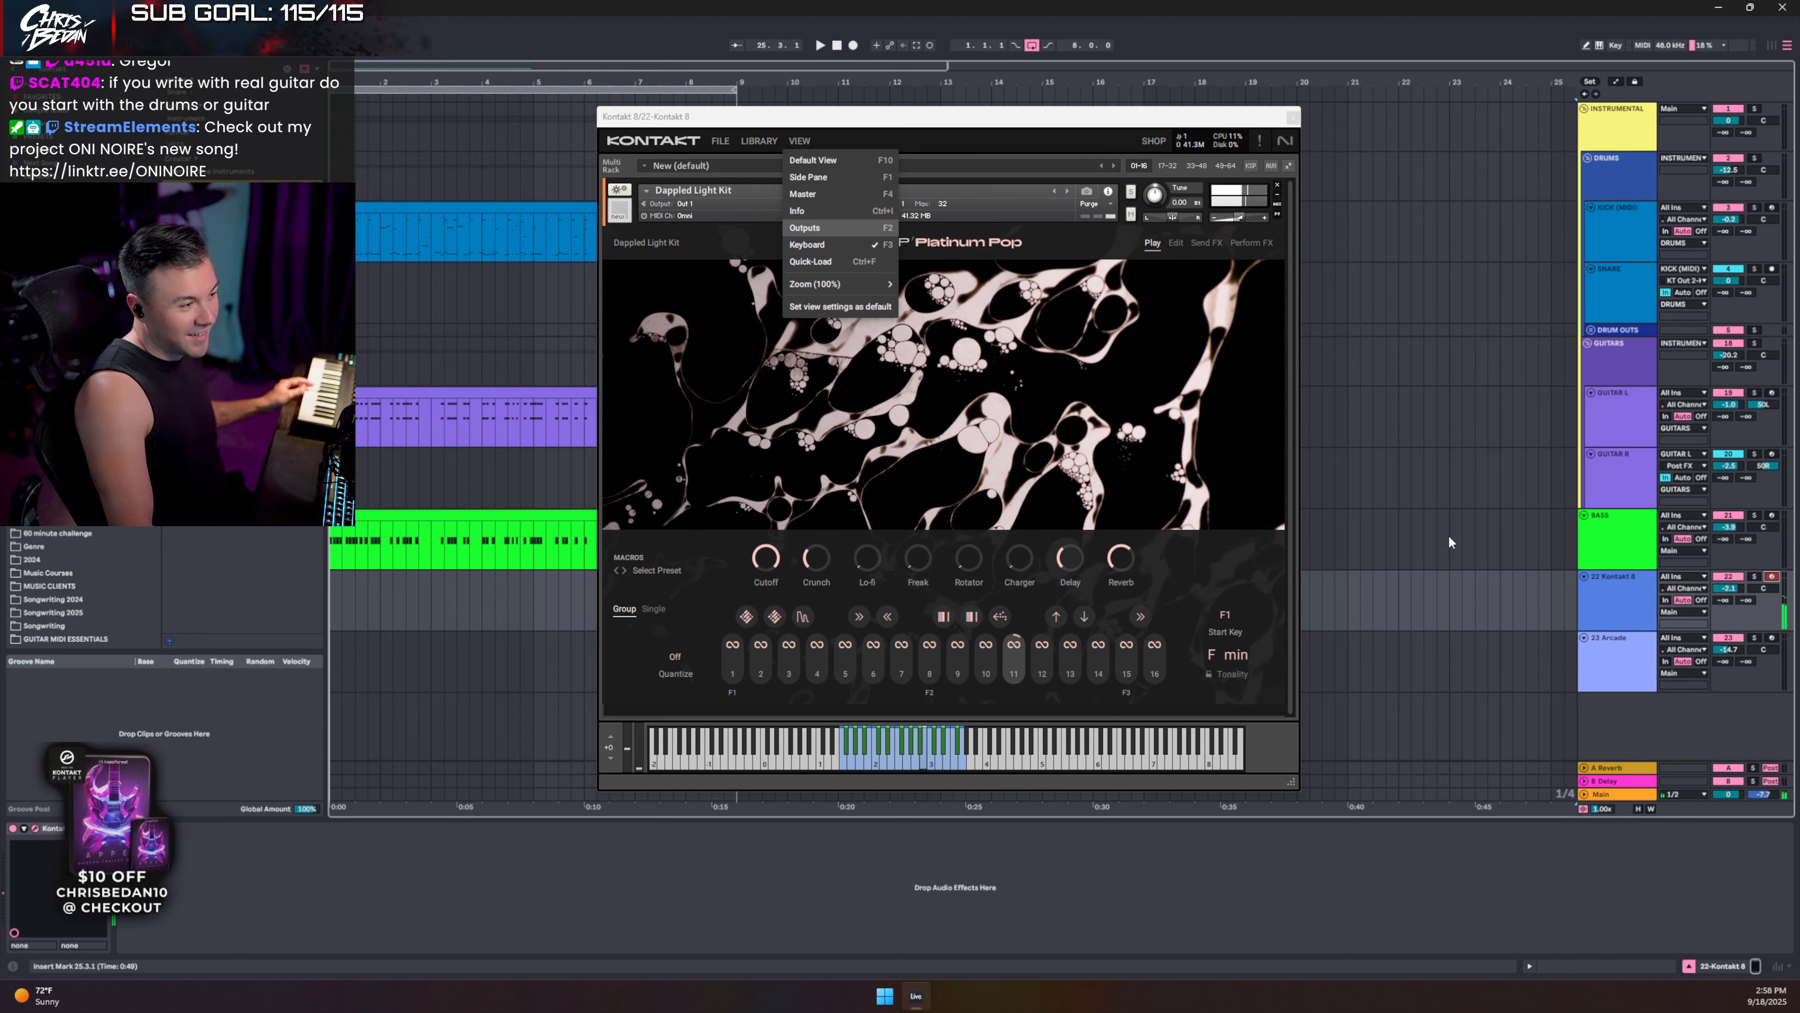
{"action": "left_click", "coordinate": [809, 136]}
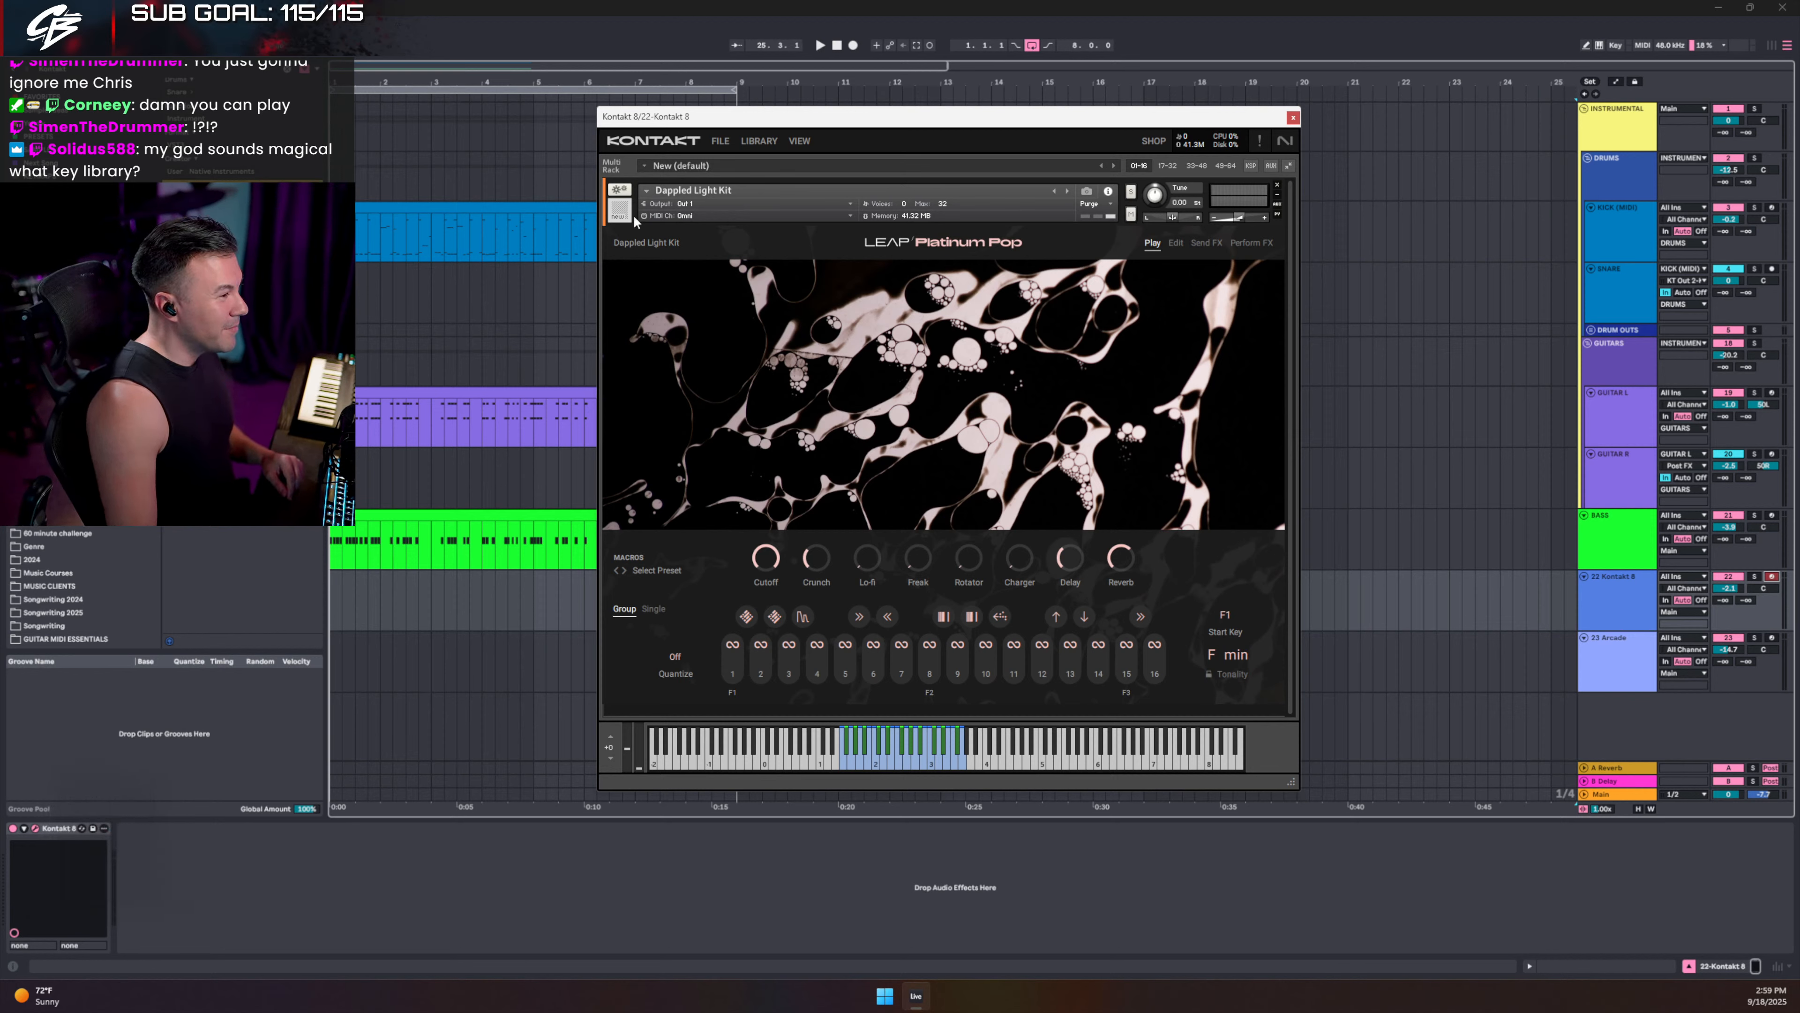
{"action": "left_click", "coordinate": [1293, 118]}
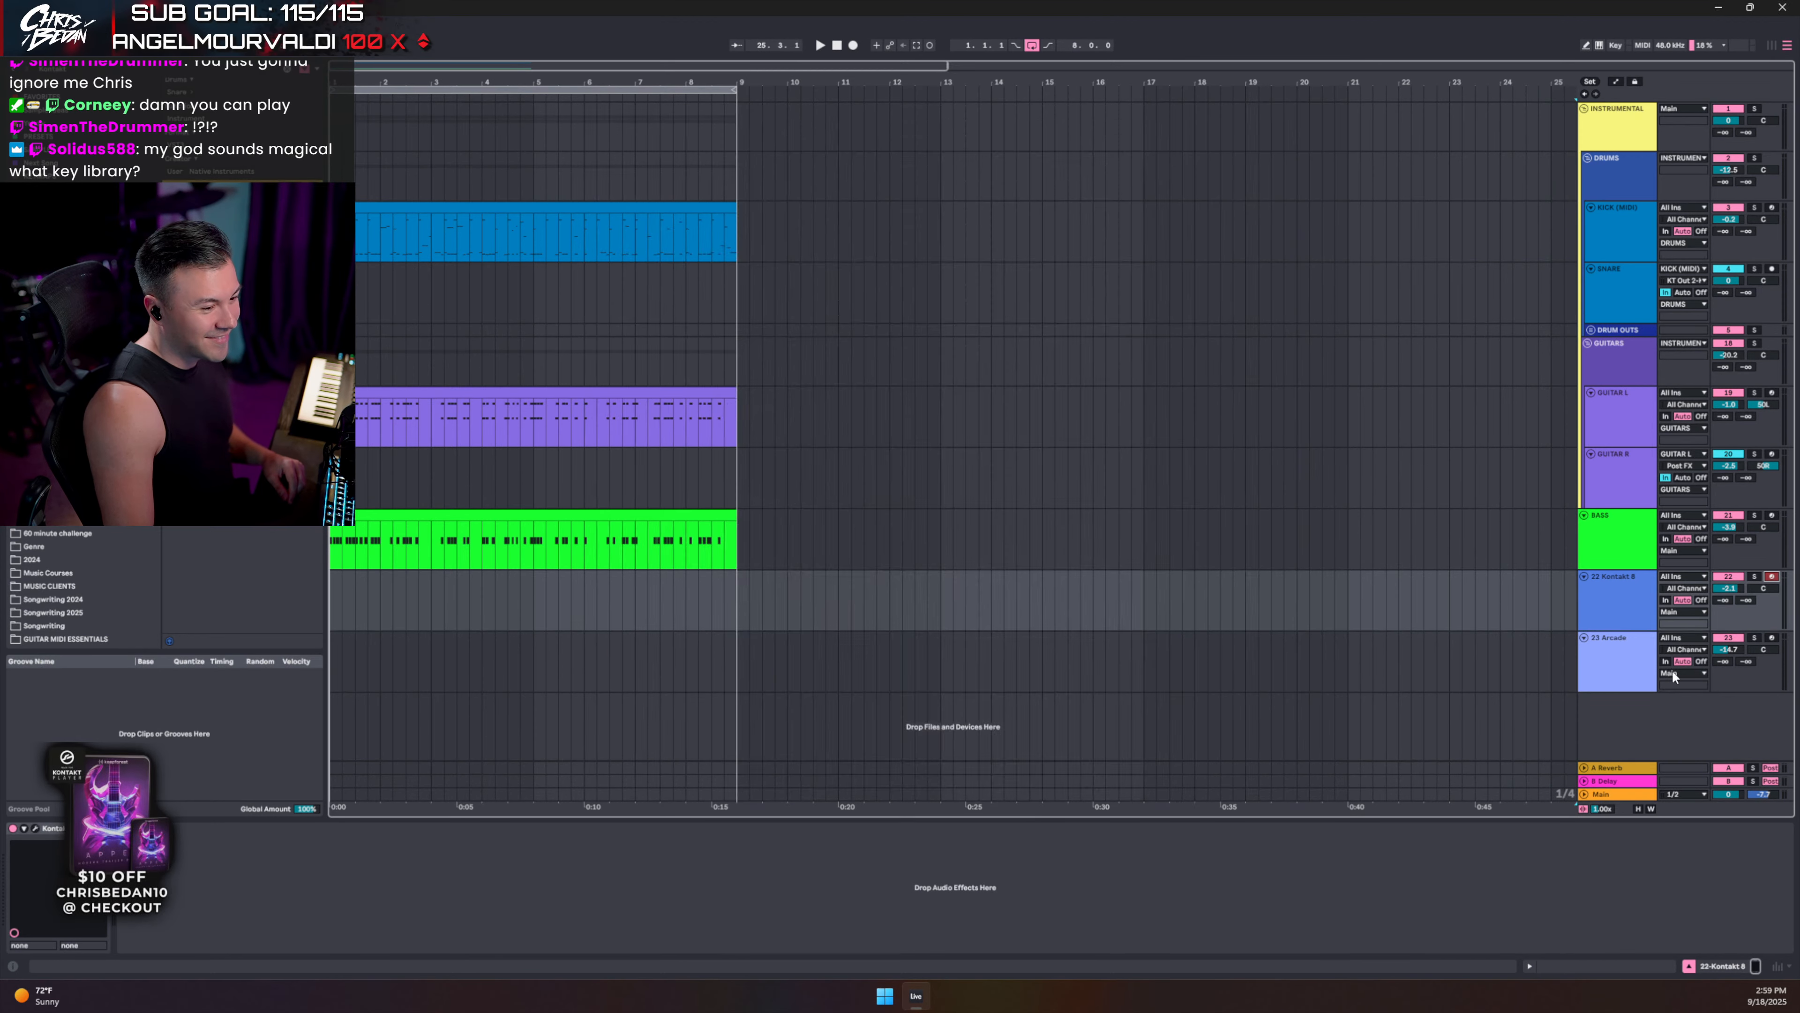
{"action": "left_click", "coordinate": [1626, 660]}
{"action": "left_click", "coordinate": [1627, 231]}
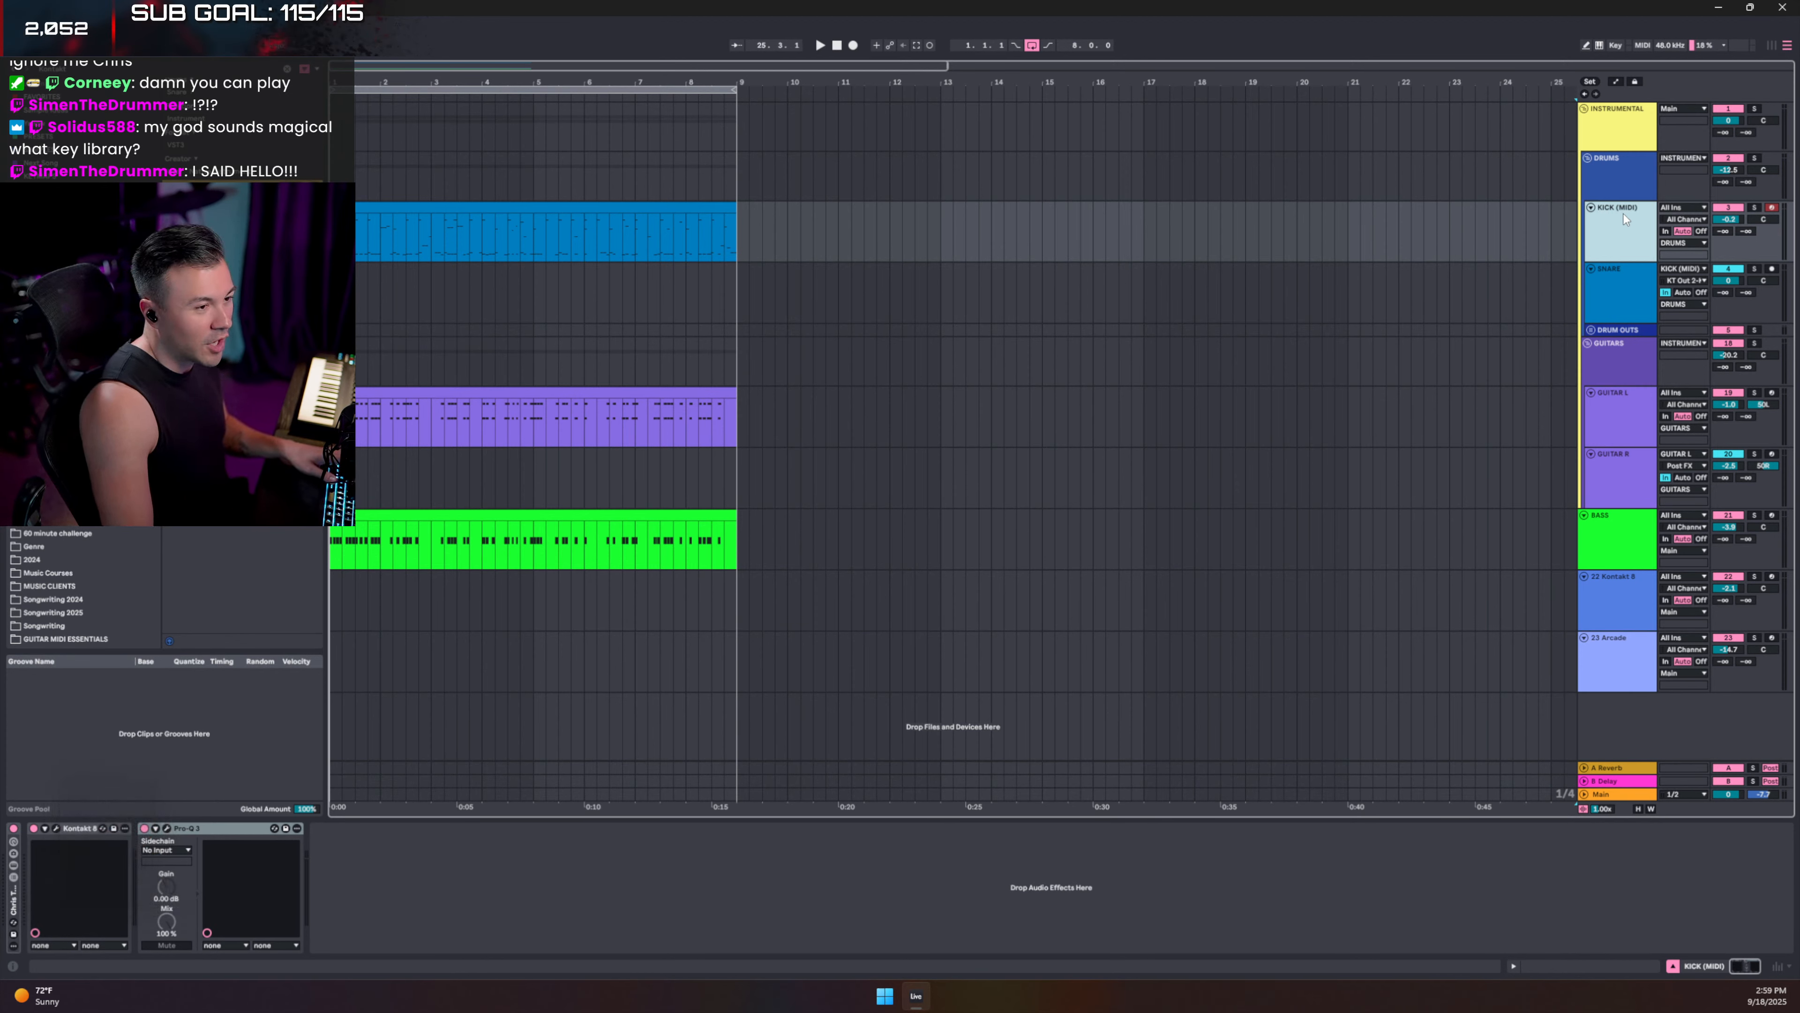
{"action": "left_click", "coordinate": [57, 829]}
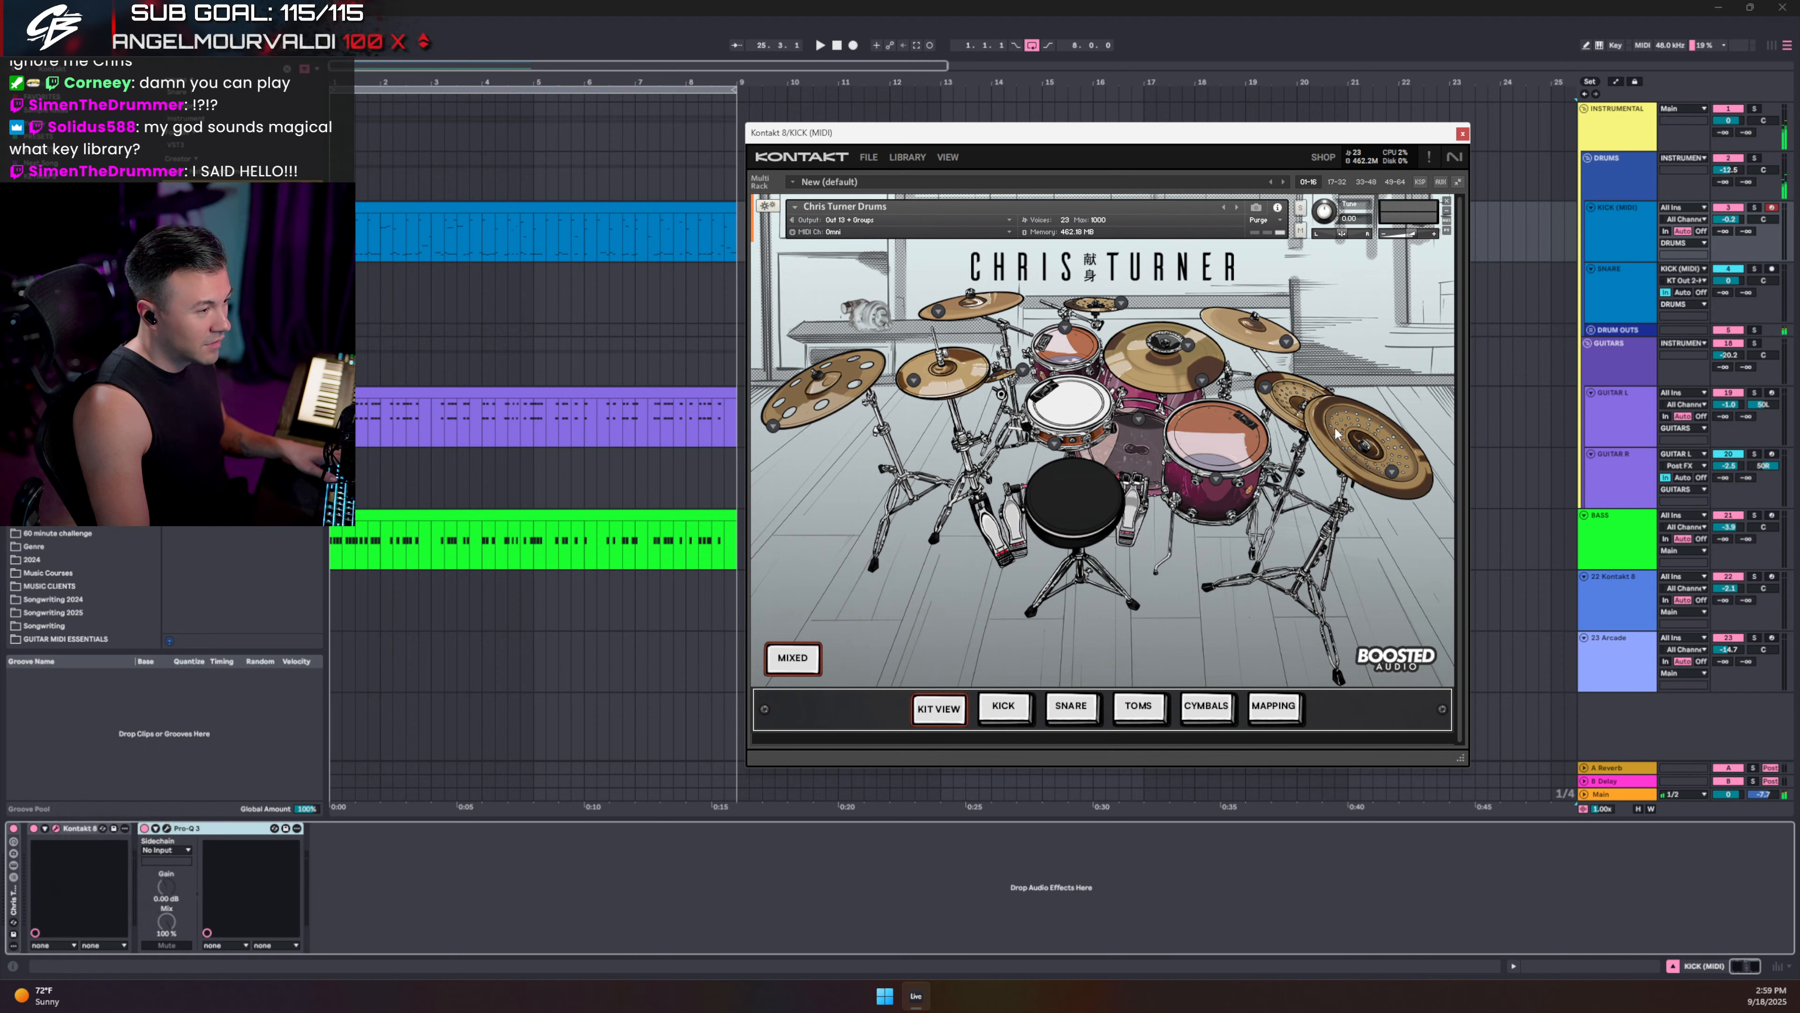
{"action": "left_click", "coordinate": [1090, 306]}
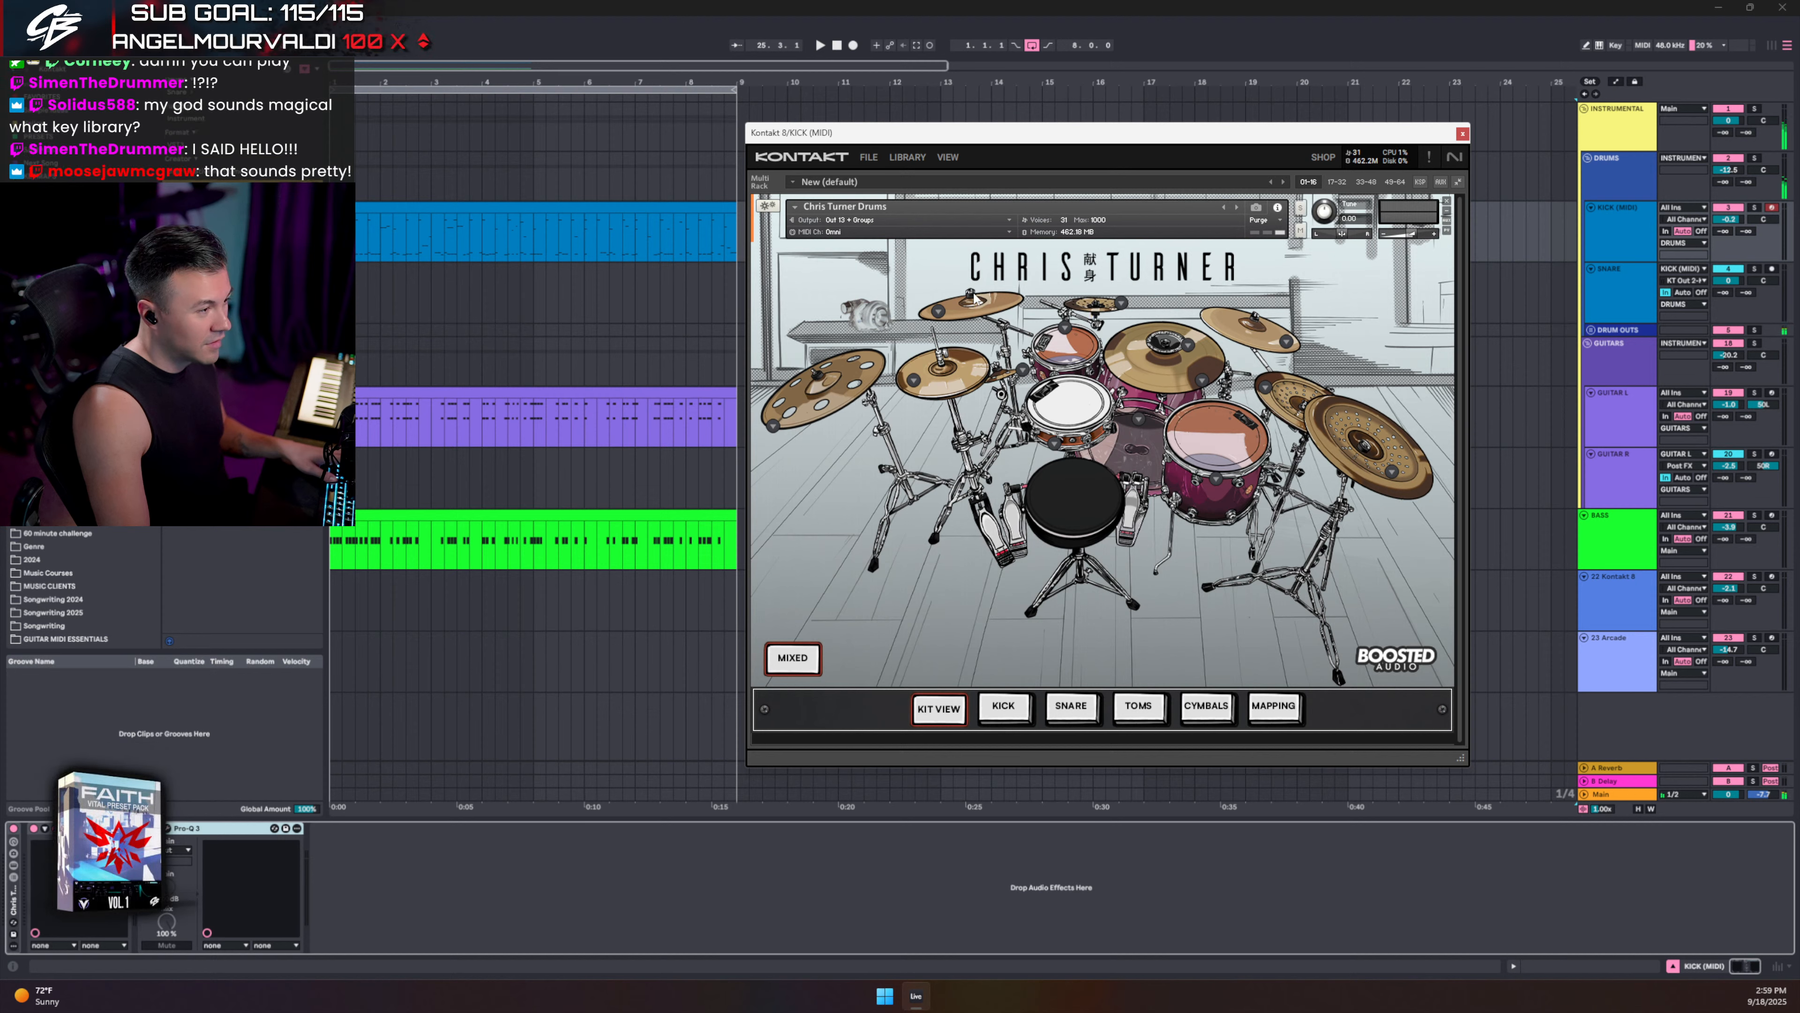
{"action": "left_click", "coordinate": [1753, 161]}
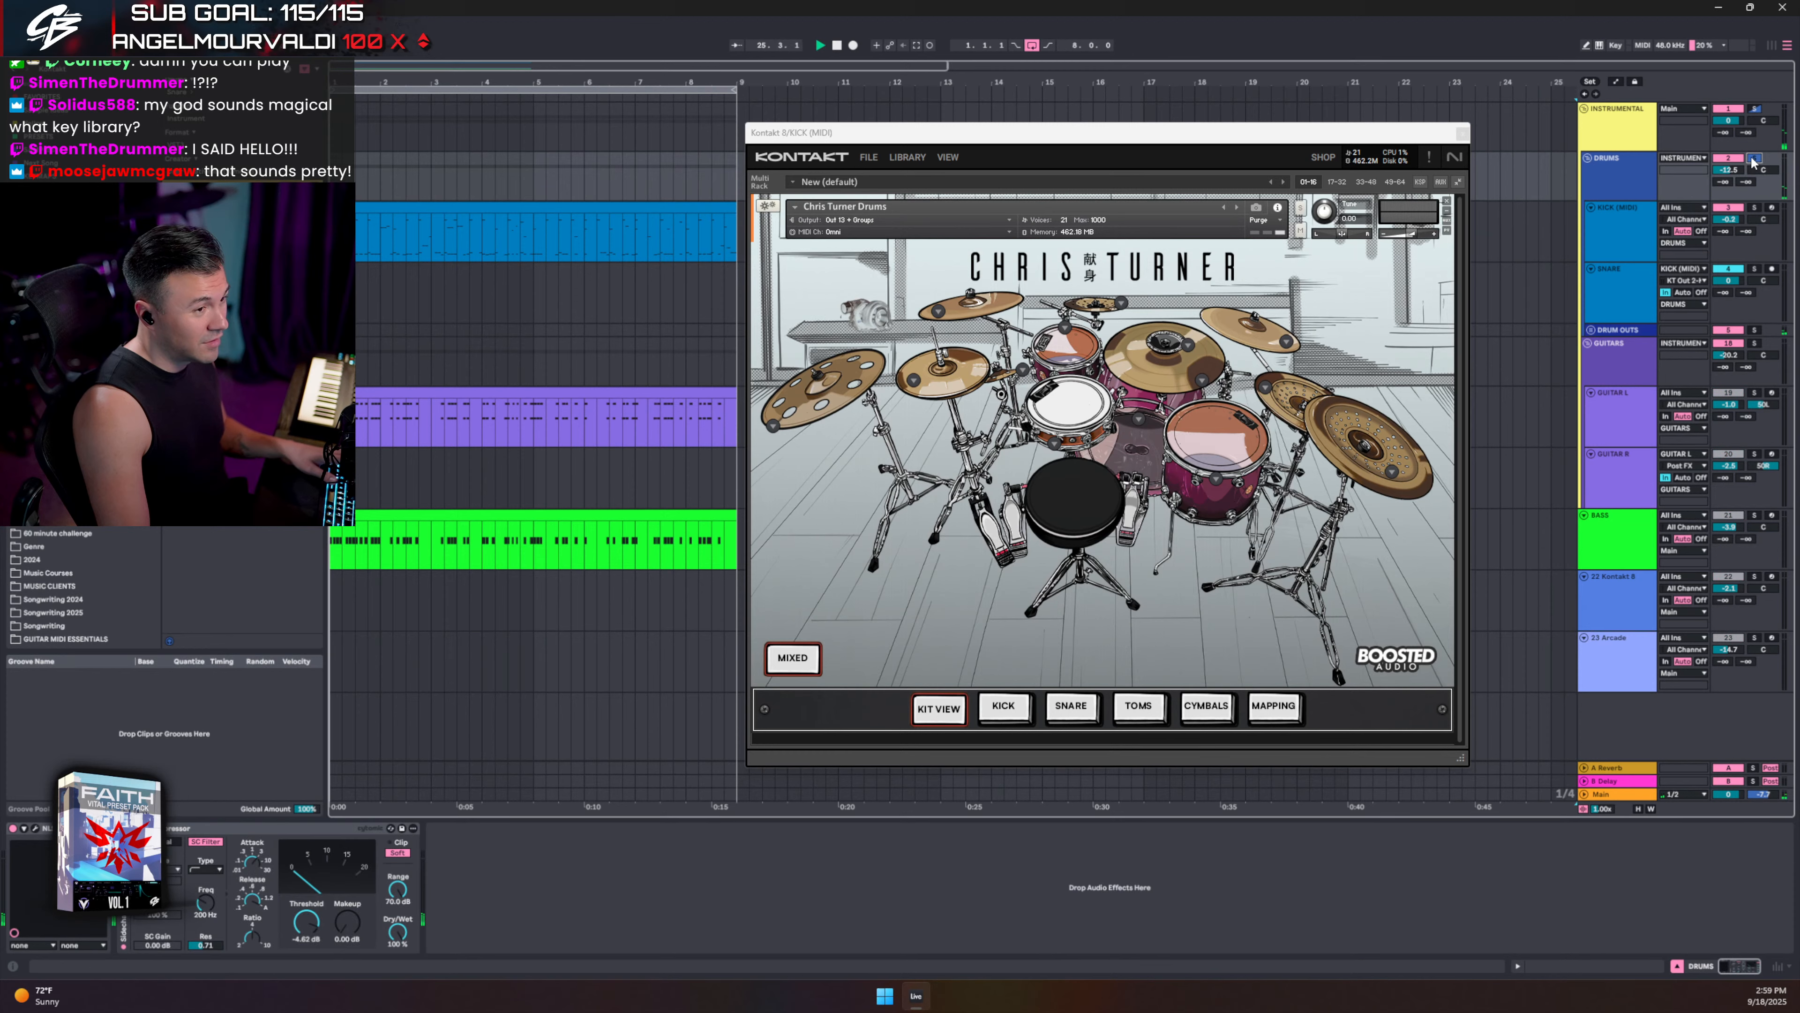
{"action": "double_click", "coordinate": [840, 49]}
{"action": "key", "text": "space"}
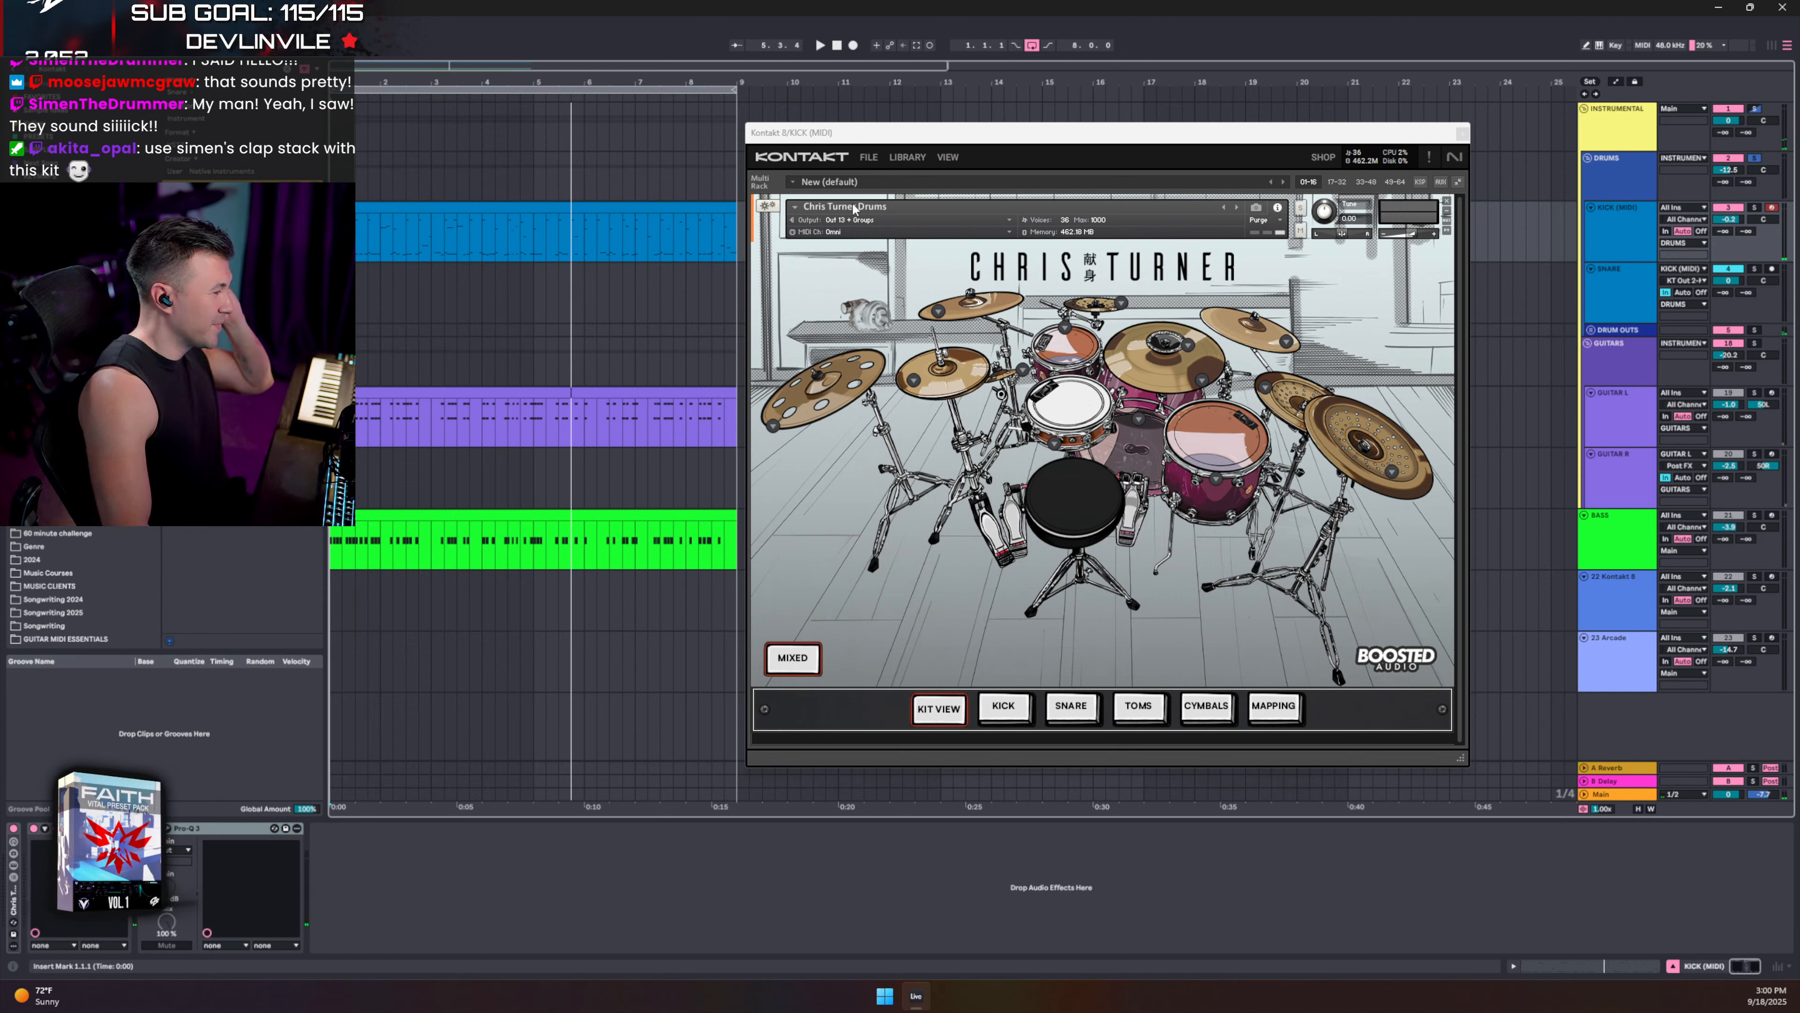
{"action": "left_click", "coordinate": [1084, 306]}
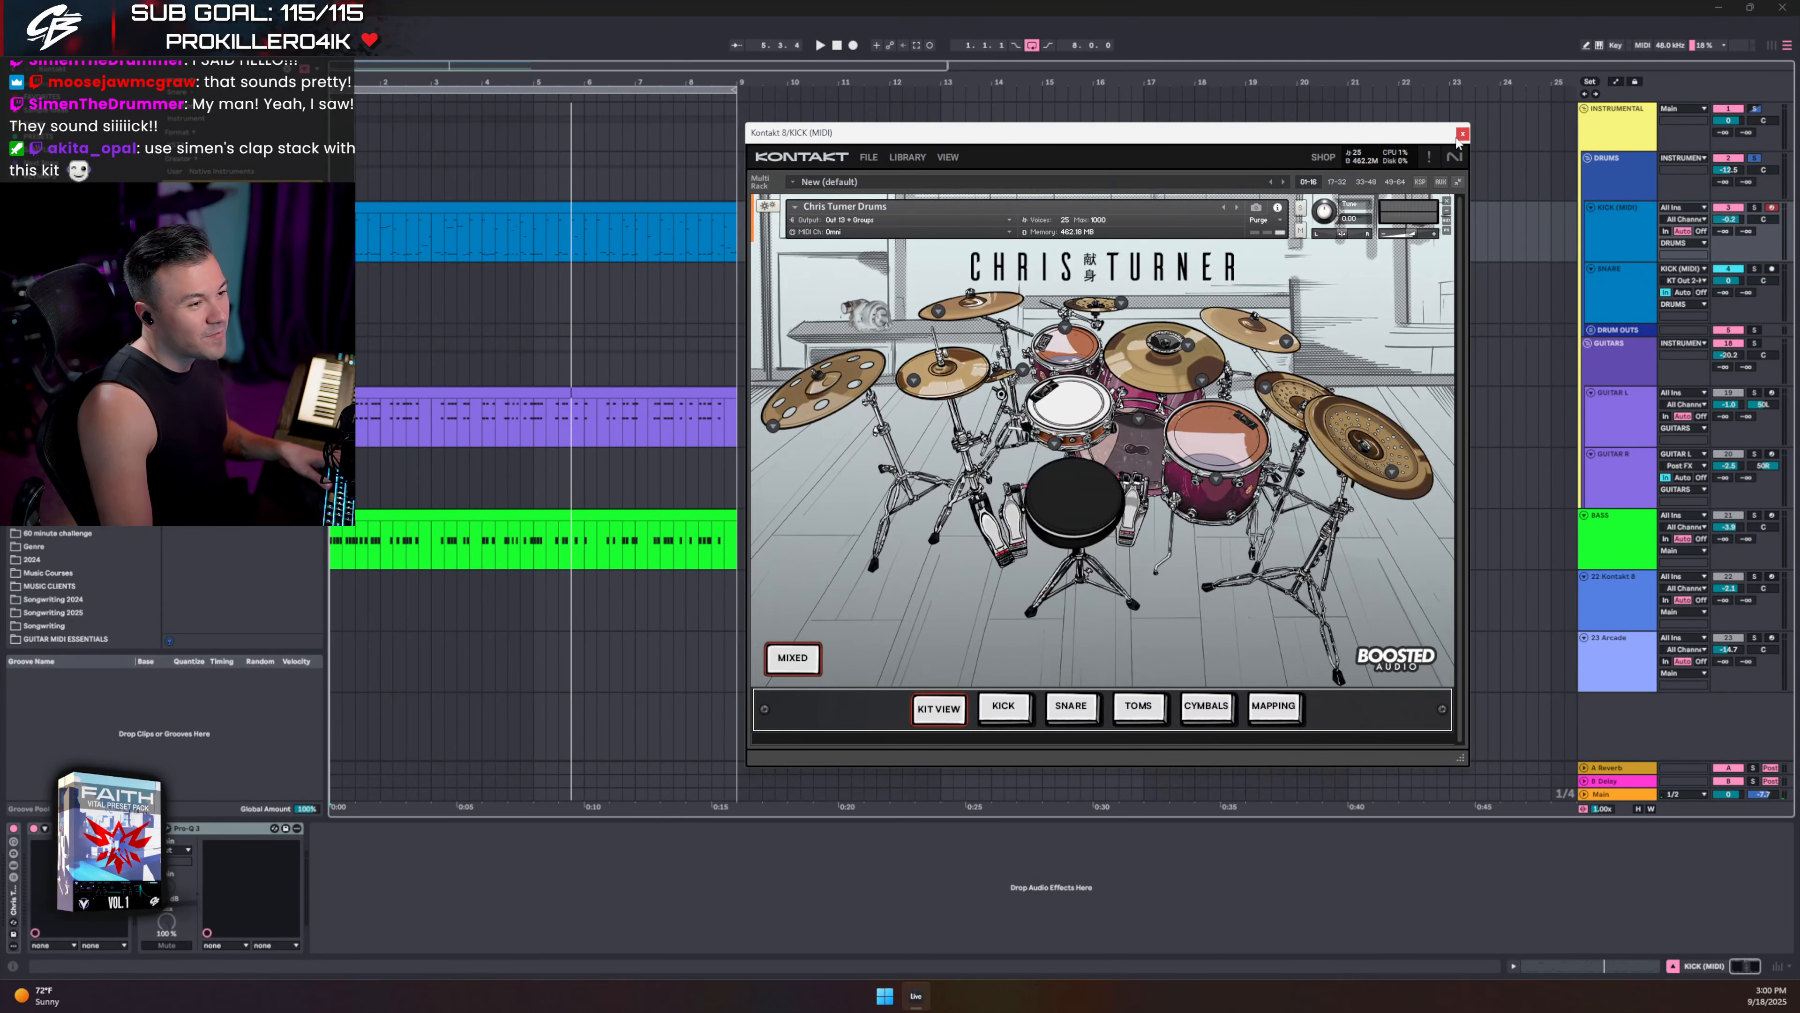
{"action": "left_click", "coordinate": [1461, 134]}
{"action": "left_click", "coordinate": [1625, 674]}
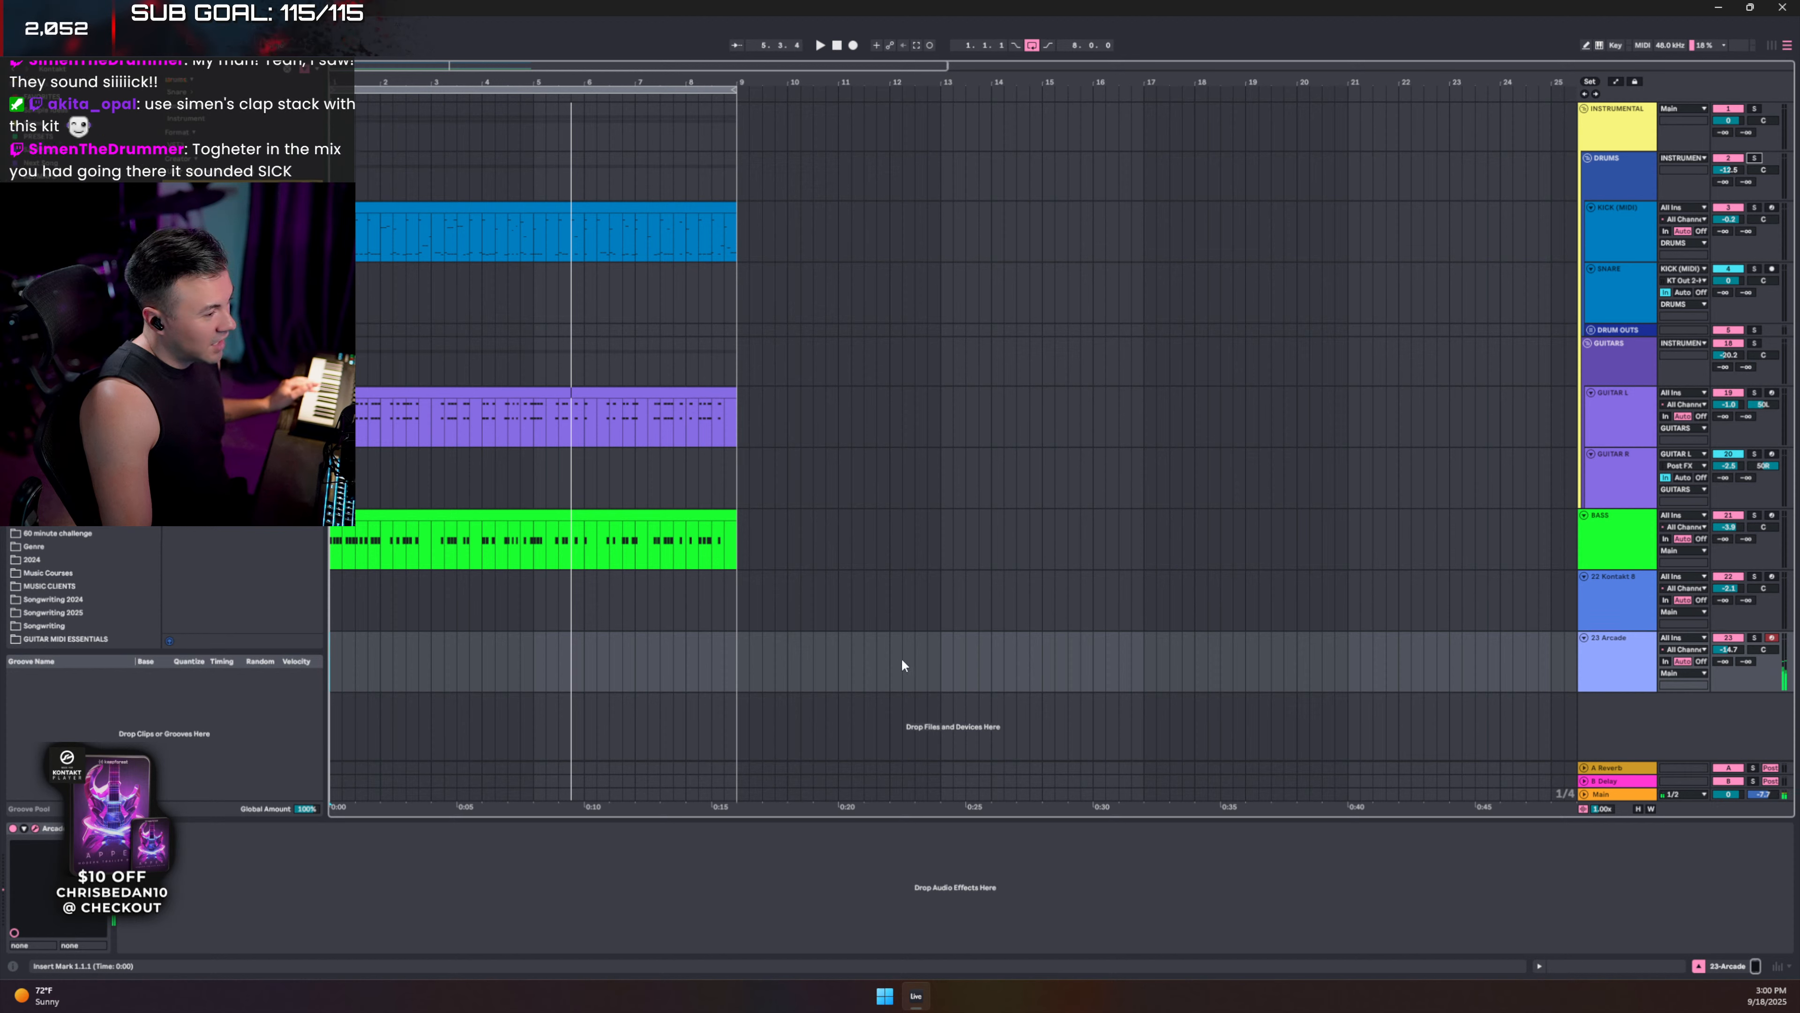
- Insert an empty MIDI clip on Arcade over bars 13–21 holding one legato B2 note
{"action": "left_click_drag", "start_coordinate": [941, 660], "coordinate": [1344, 654]}
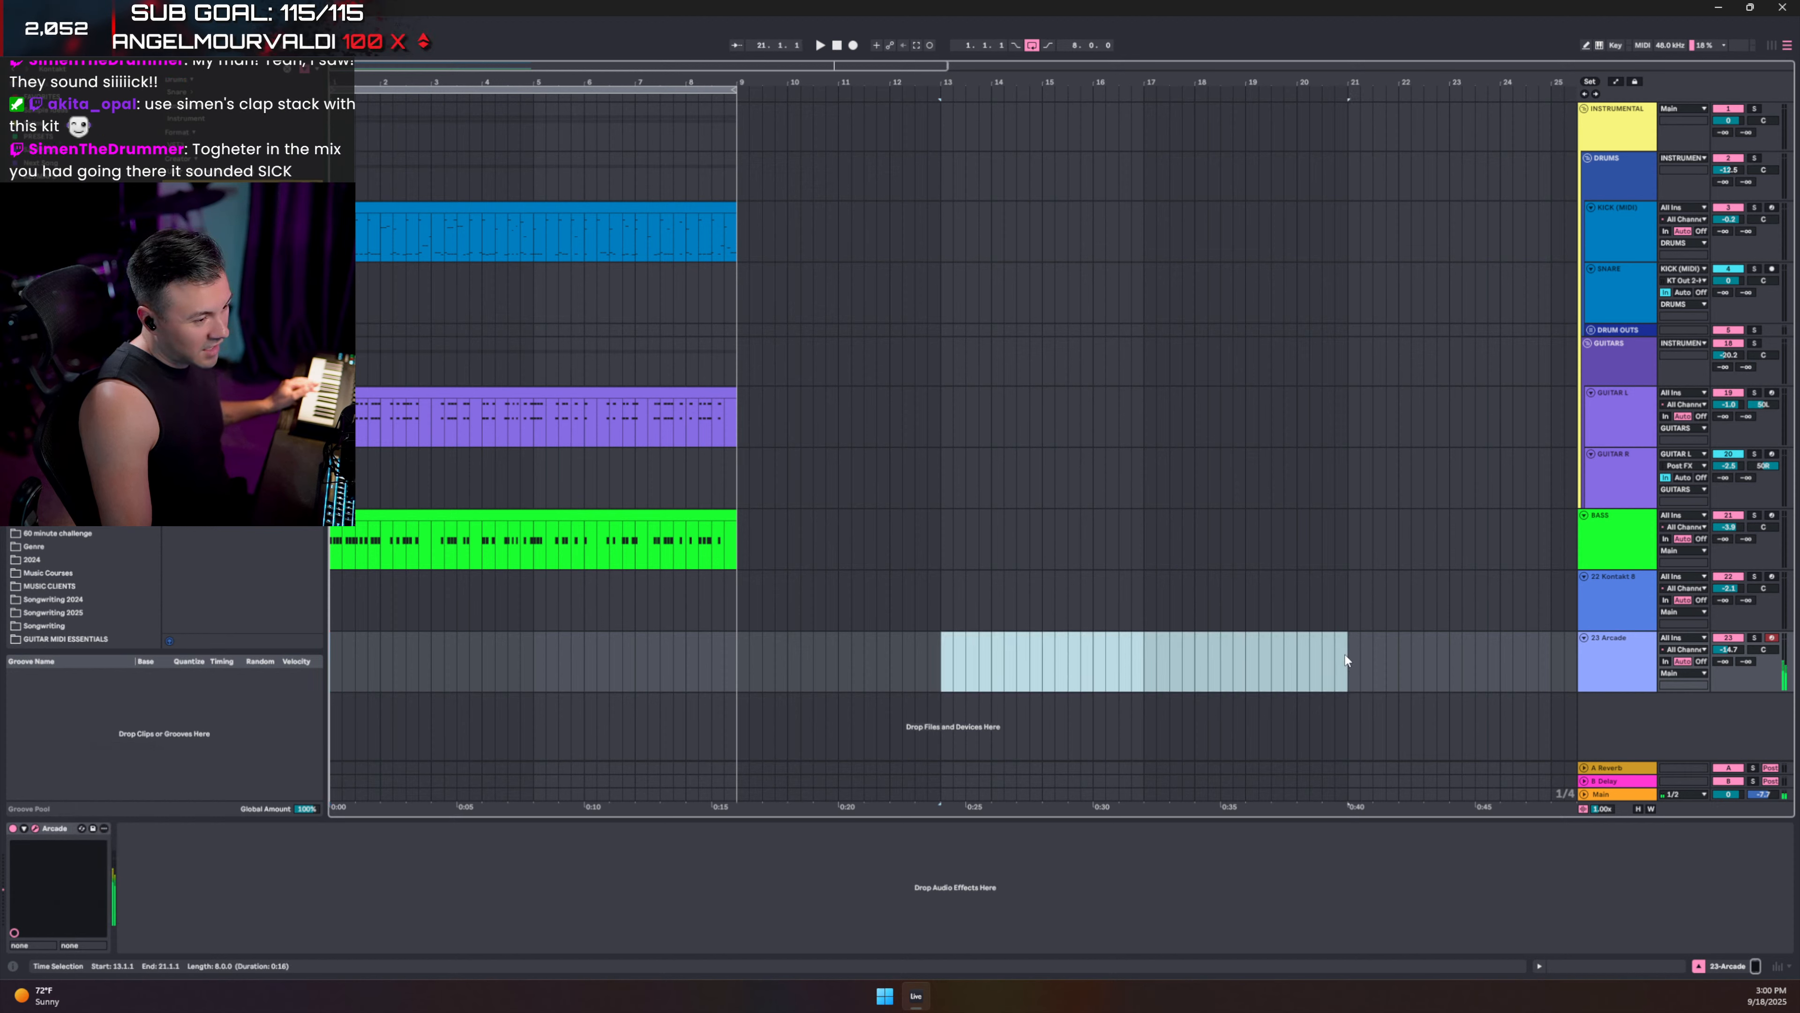
{"action": "right_click", "coordinate": [1237, 654]}
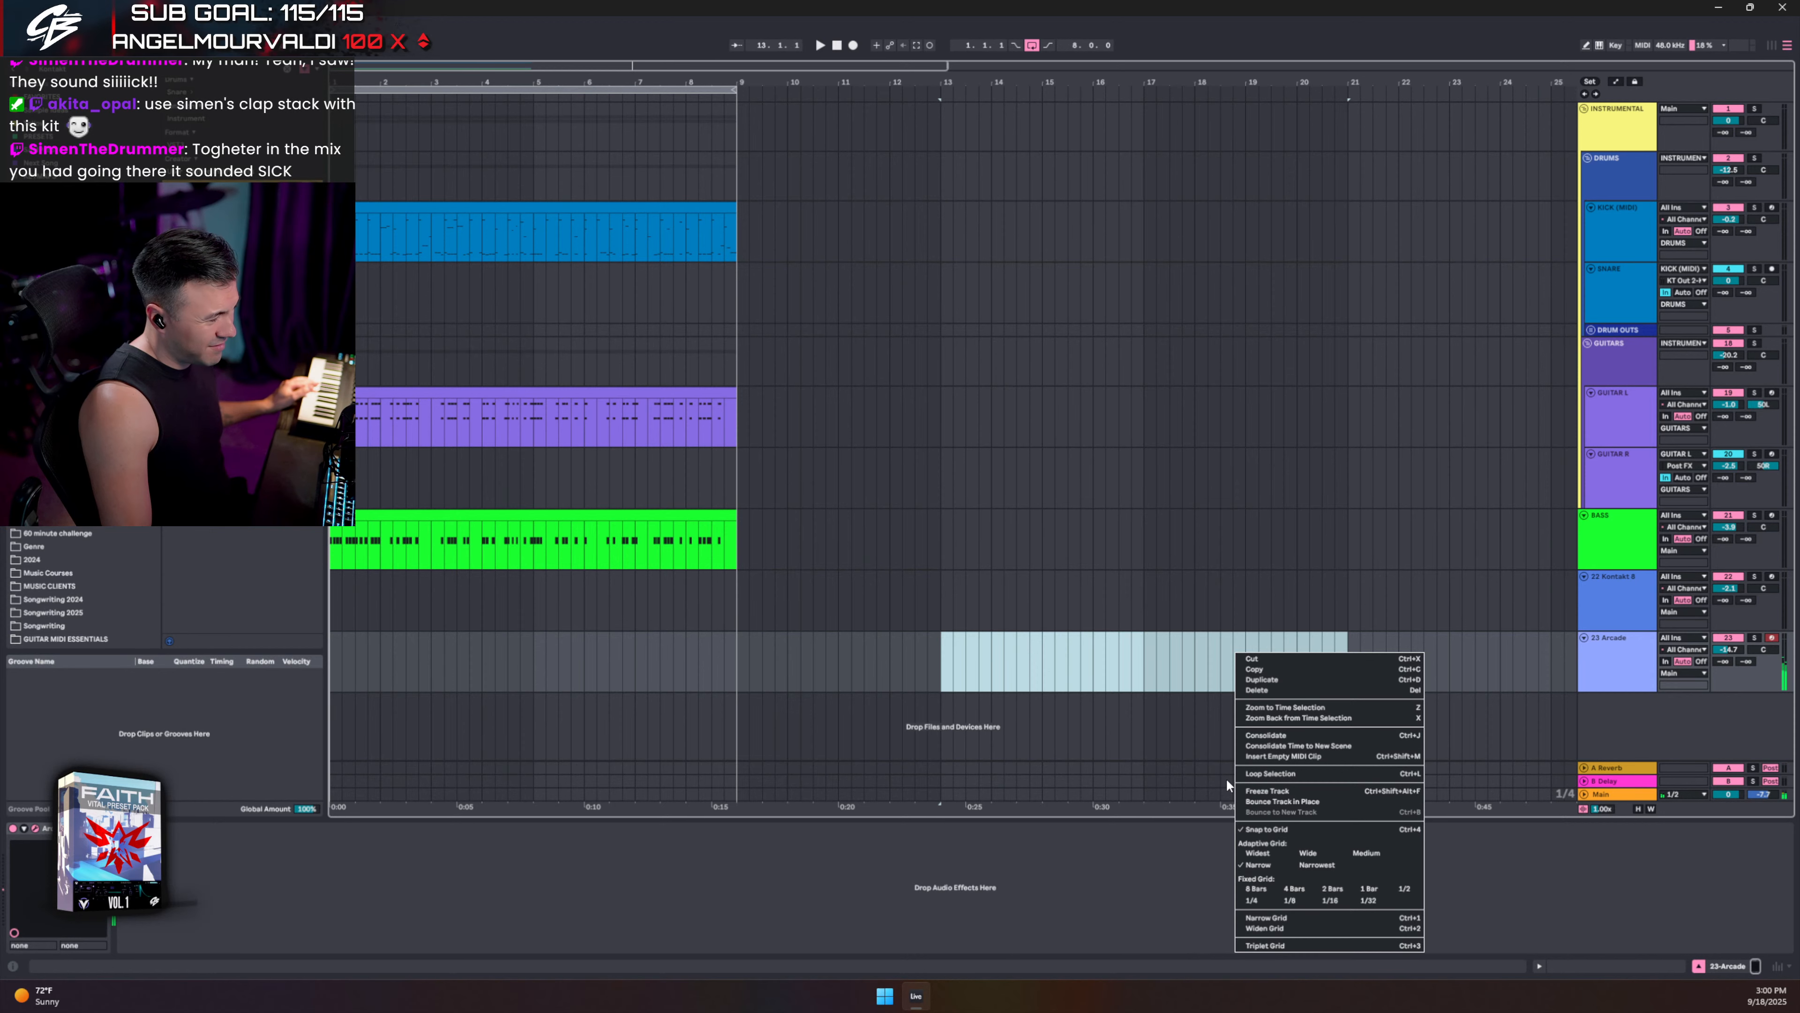
{"action": "left_click", "coordinate": [1263, 756]}
{"action": "scroll", "coordinate": [426, 744], "scroll_direction": "down", "scroll_amount": 3}
{"action": "double_click", "coordinate": [287, 730]}
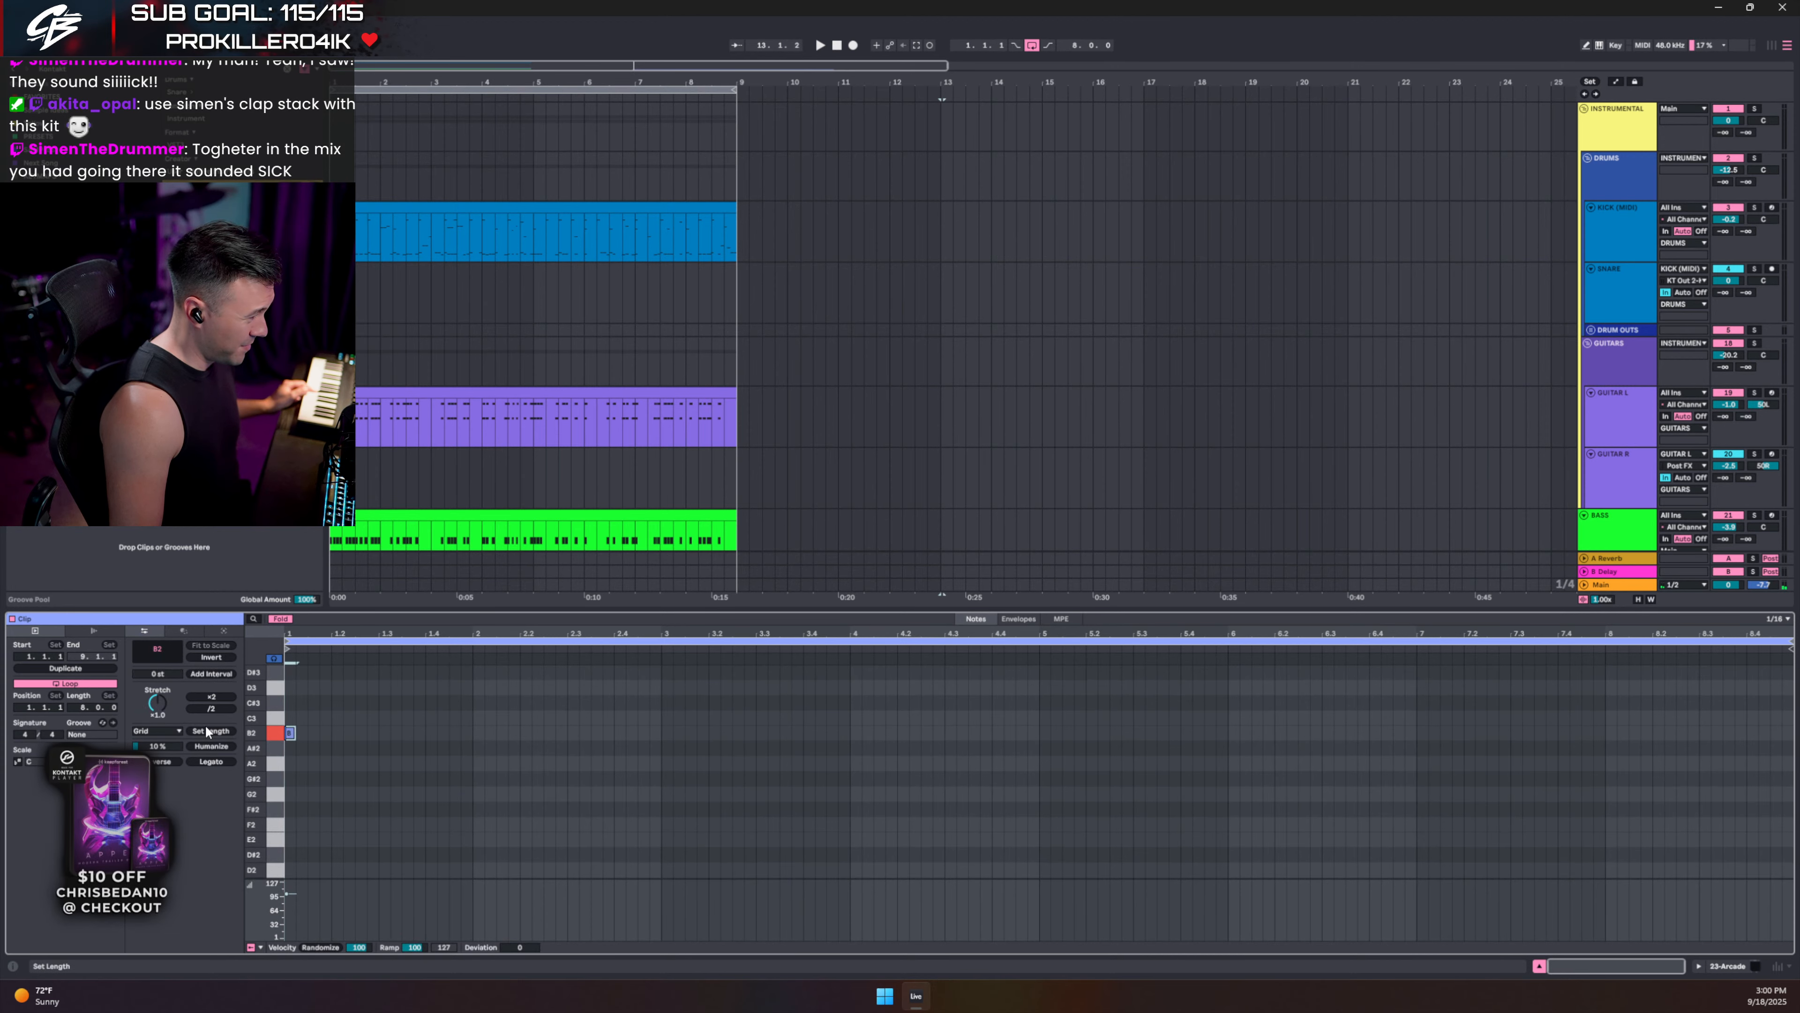
{"action": "left_click", "coordinate": [200, 763]}
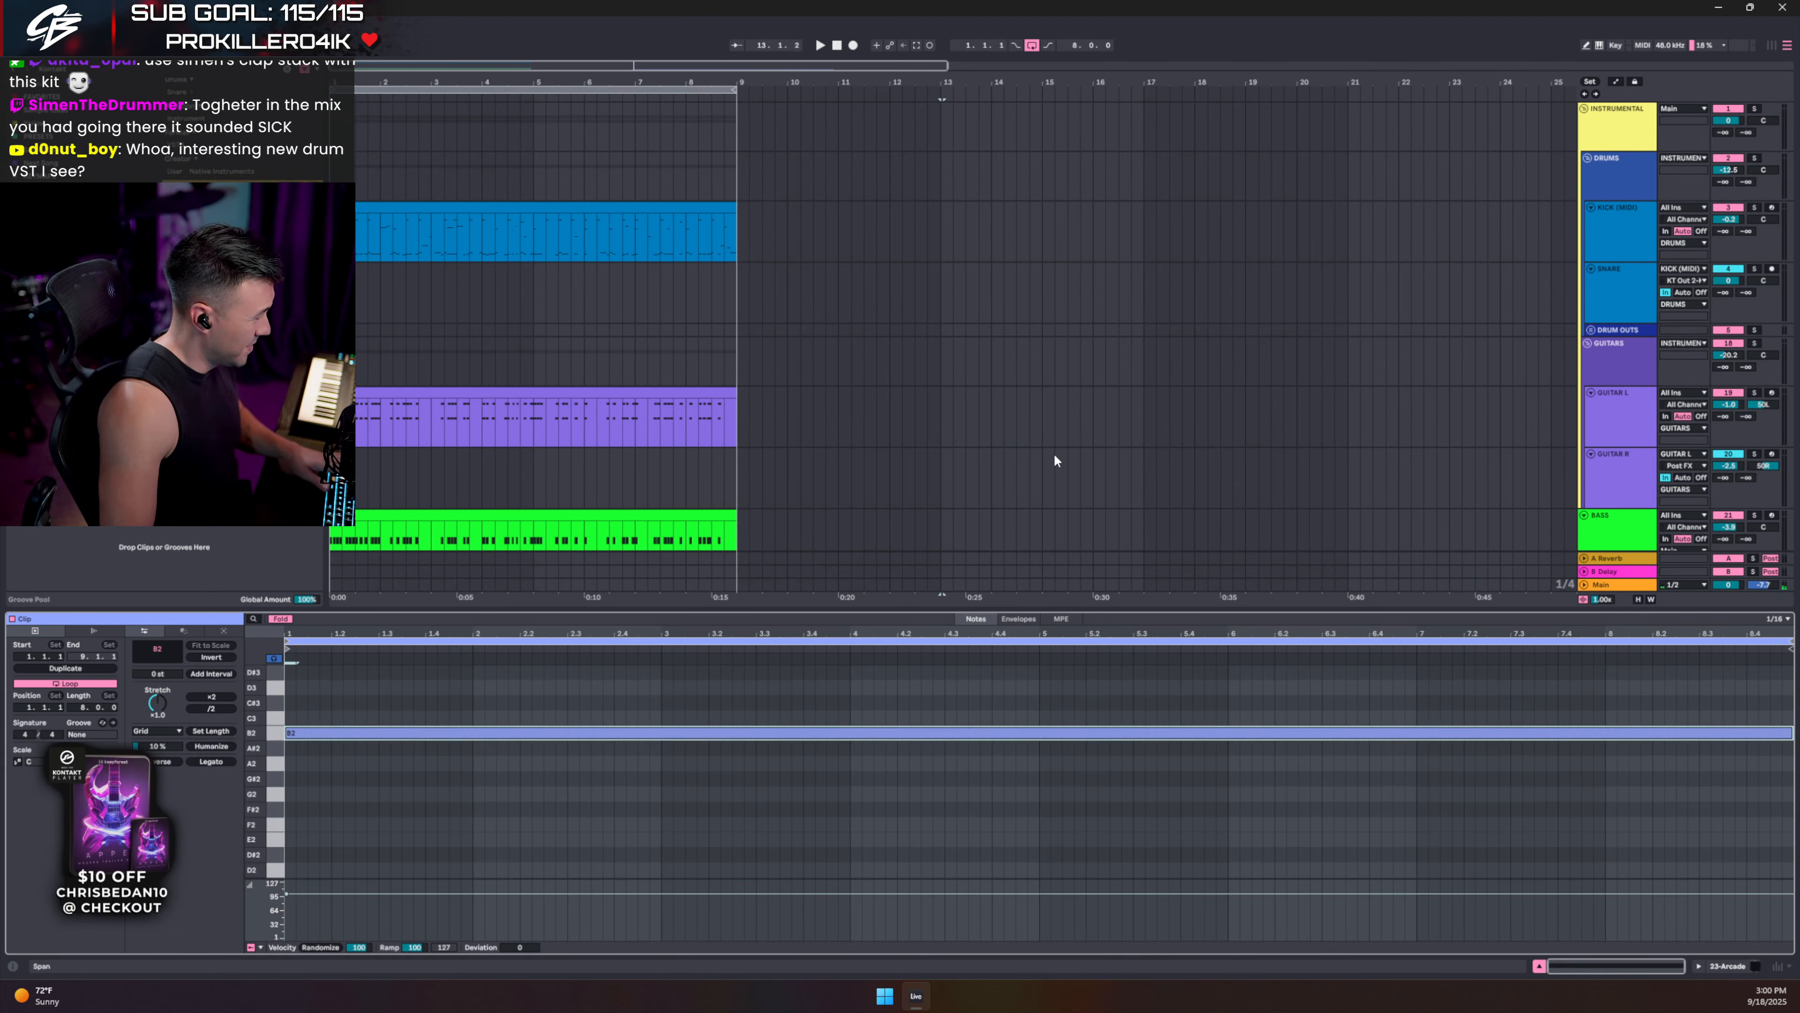
- Loop bars 13–21 around the Arcade clip and play it with the full arrangement shown
{"action": "scroll", "coordinate": [1054, 453], "scroll_direction": "down", "scroll_amount": 4}
{"action": "left_click", "coordinate": [1031, 462]}
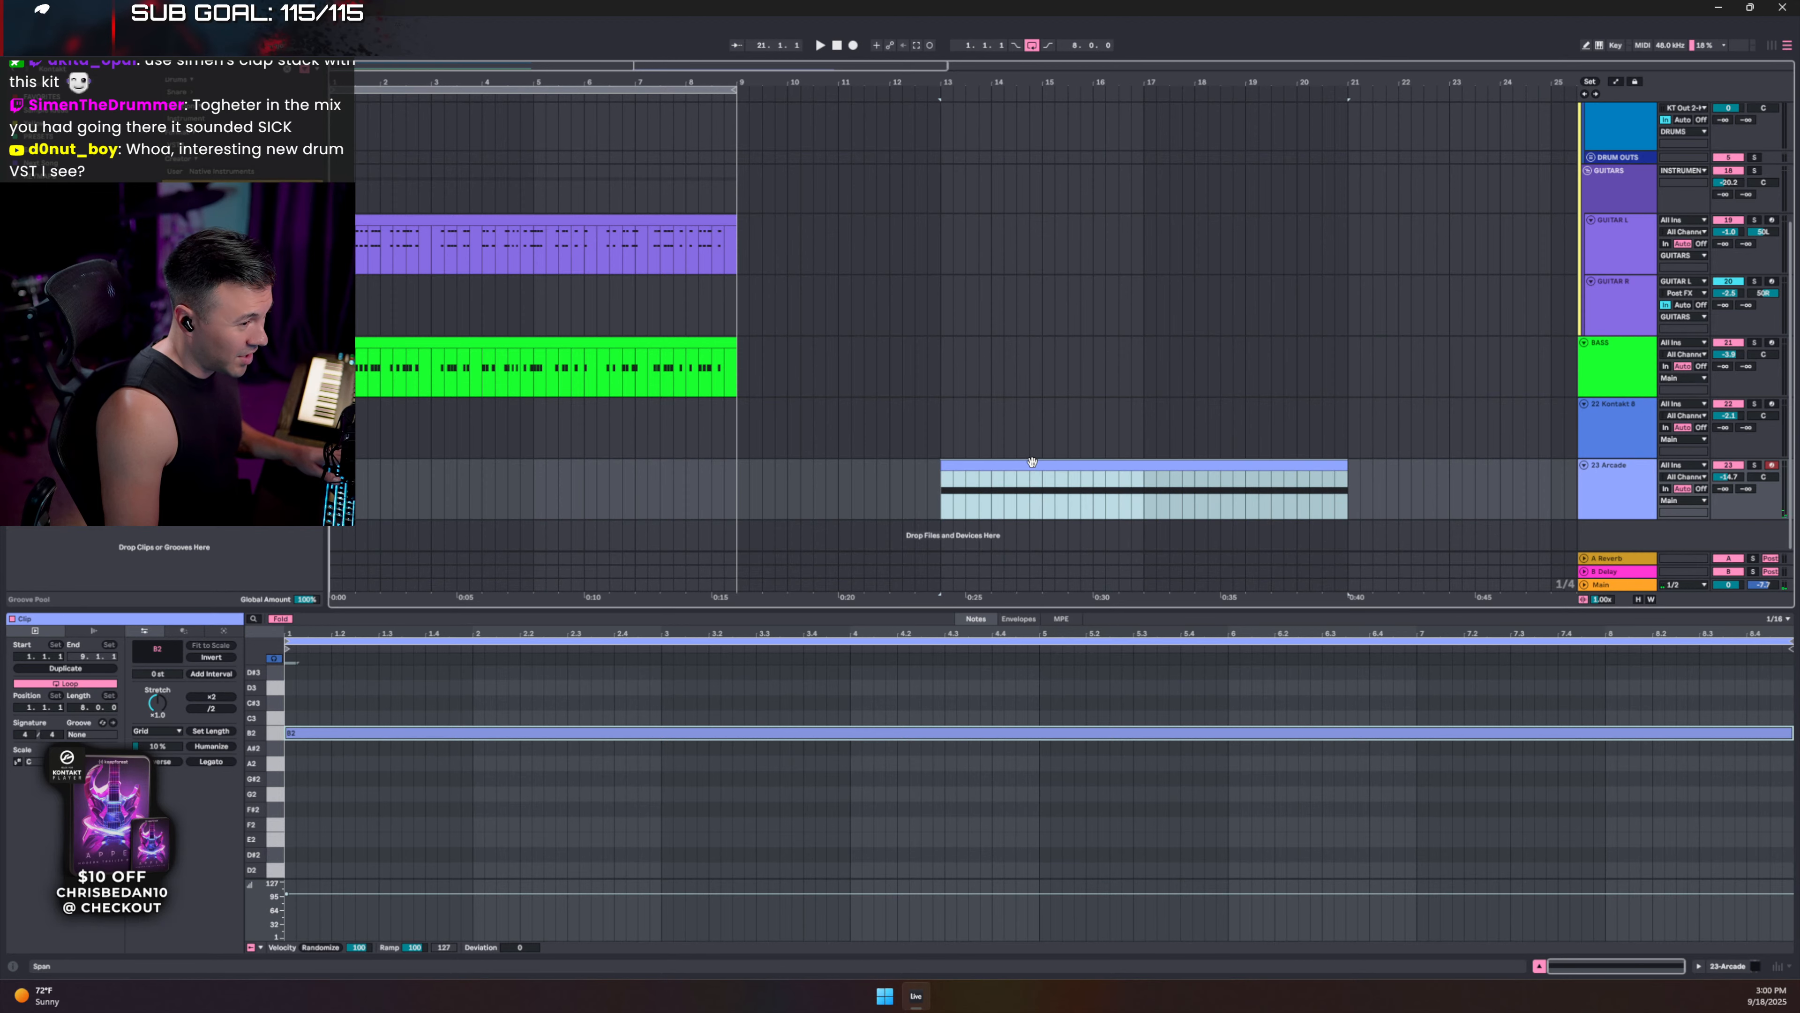
{"action": "key", "text": "space"}
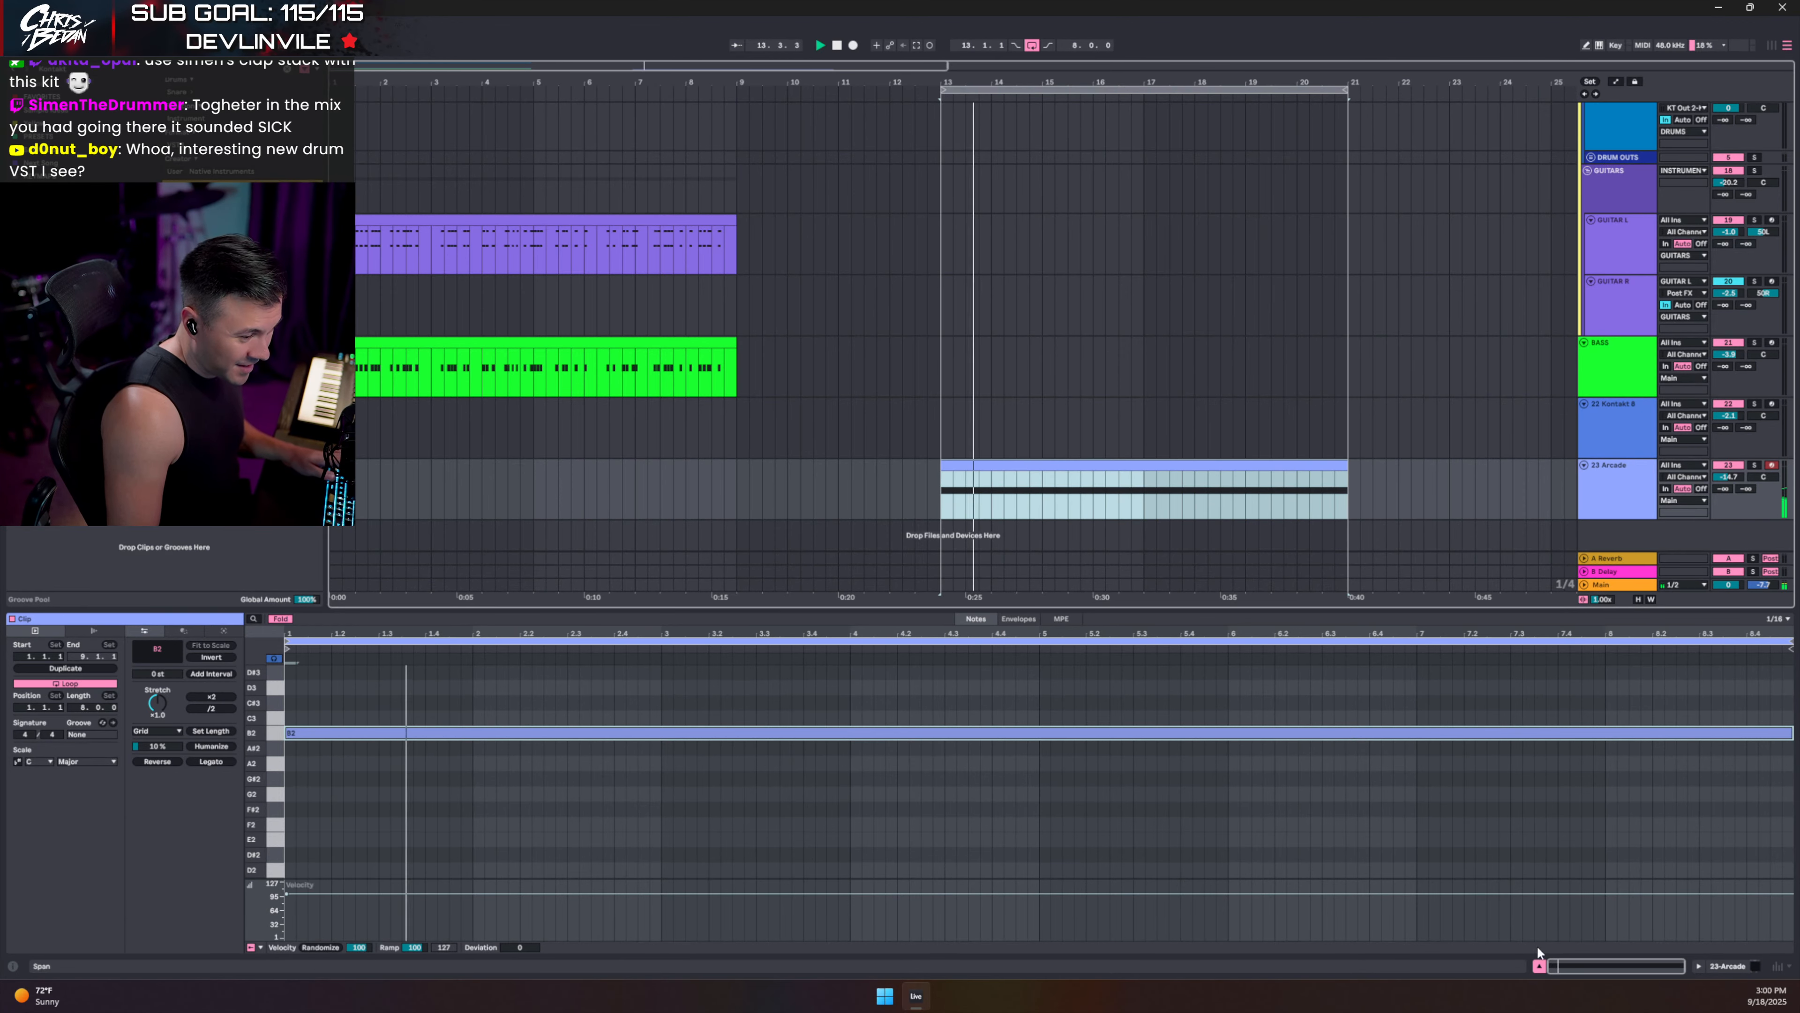
{"action": "left_click", "coordinate": [1539, 966]}
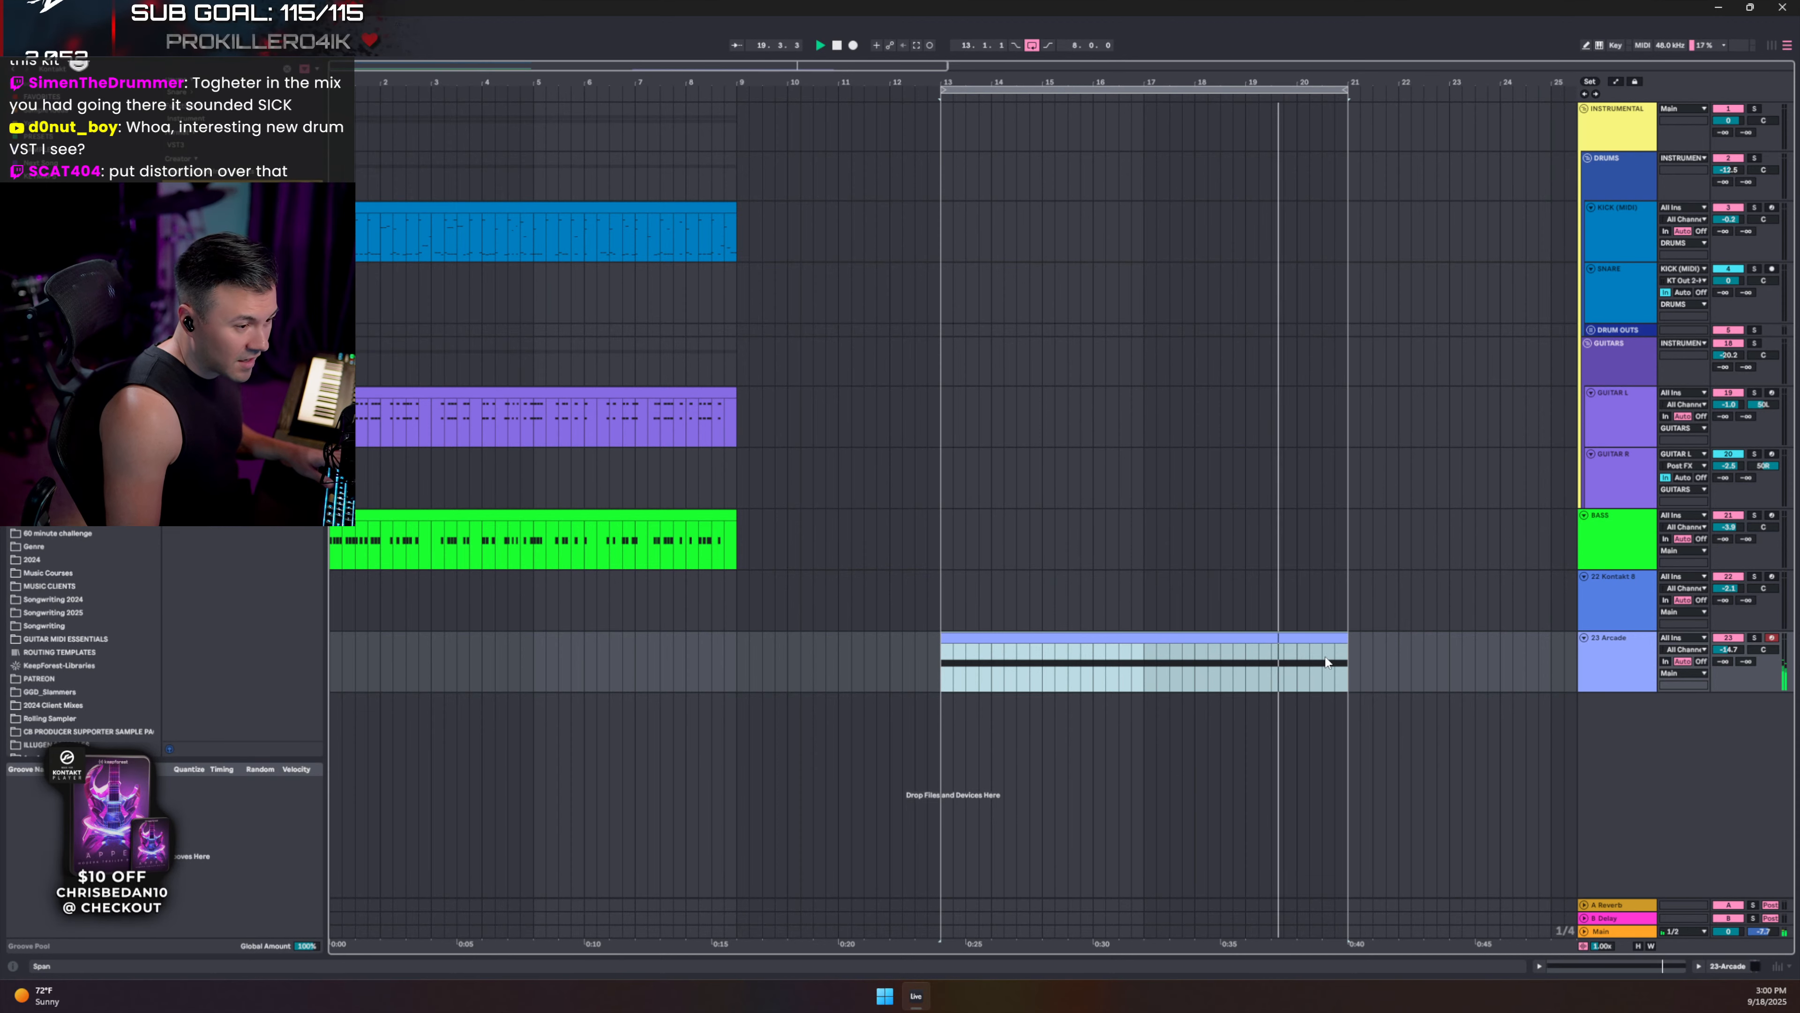
- Create a new Vital instrument track from a 'vital' browser search
{"action": "left_click", "coordinate": [1617, 523]}
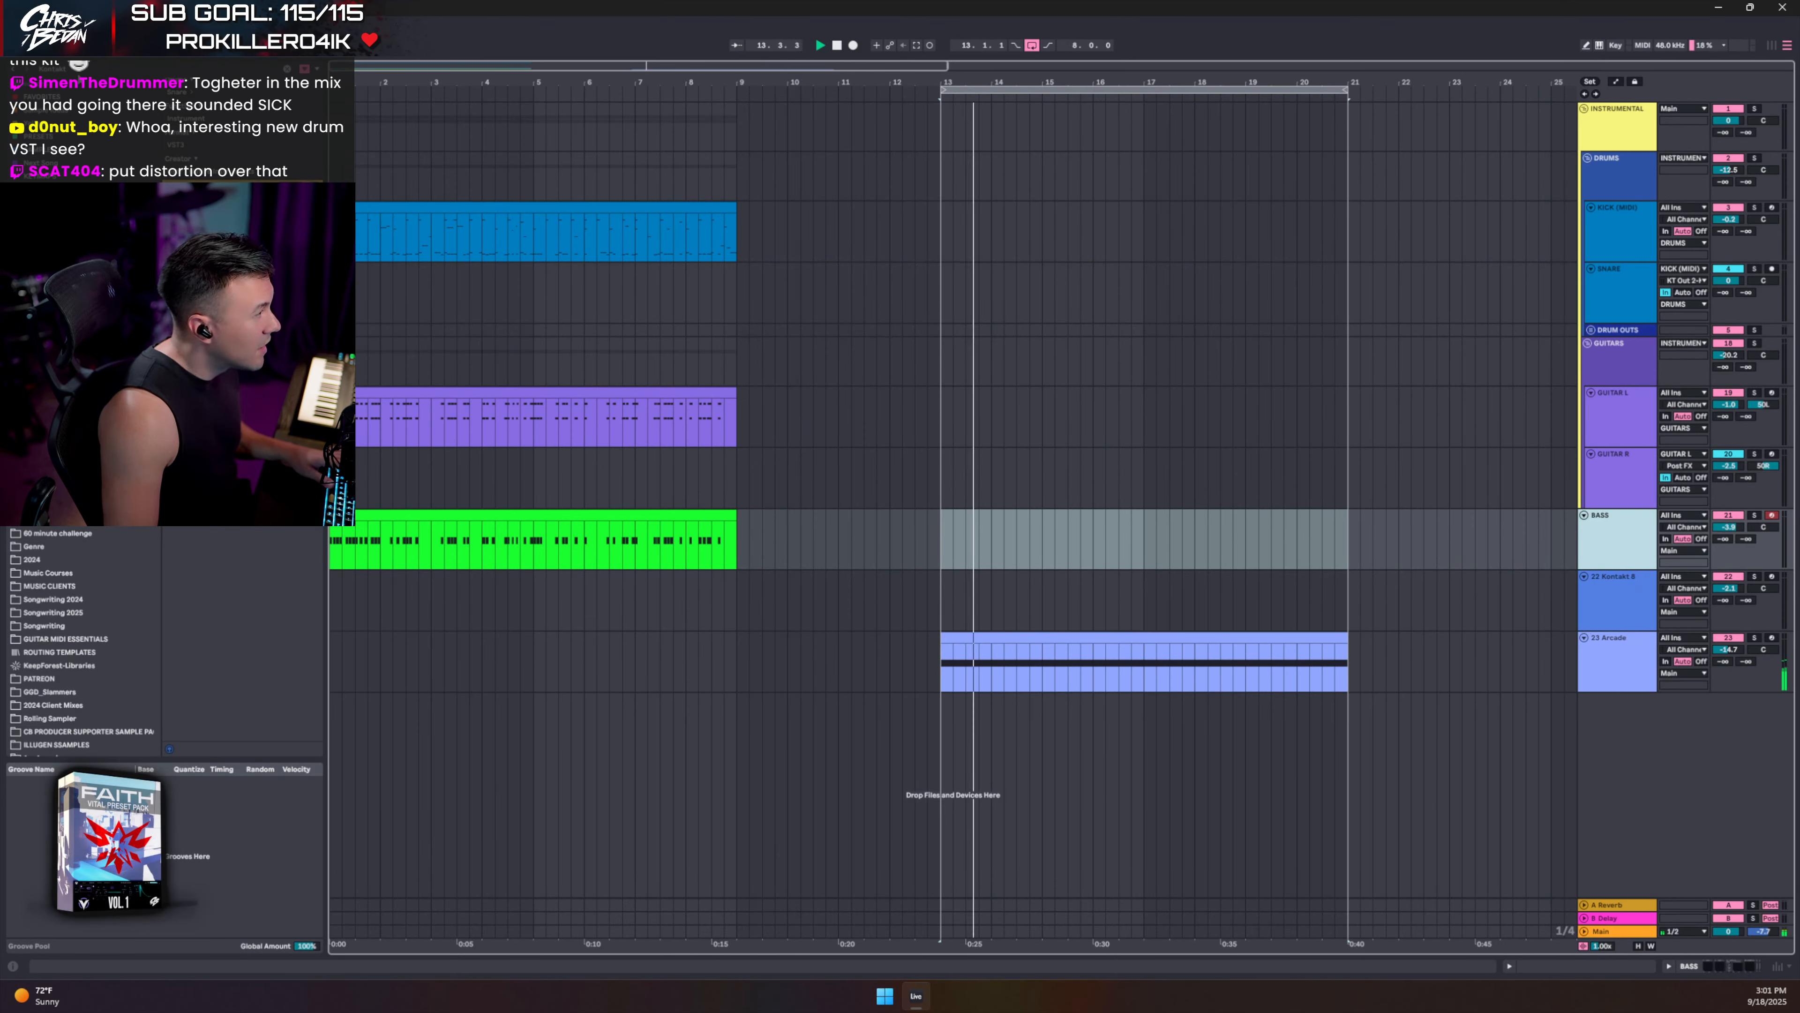
{"action": "key", "text": "ctrl+f"}
{"action": "key", "text": "BackSpace"}
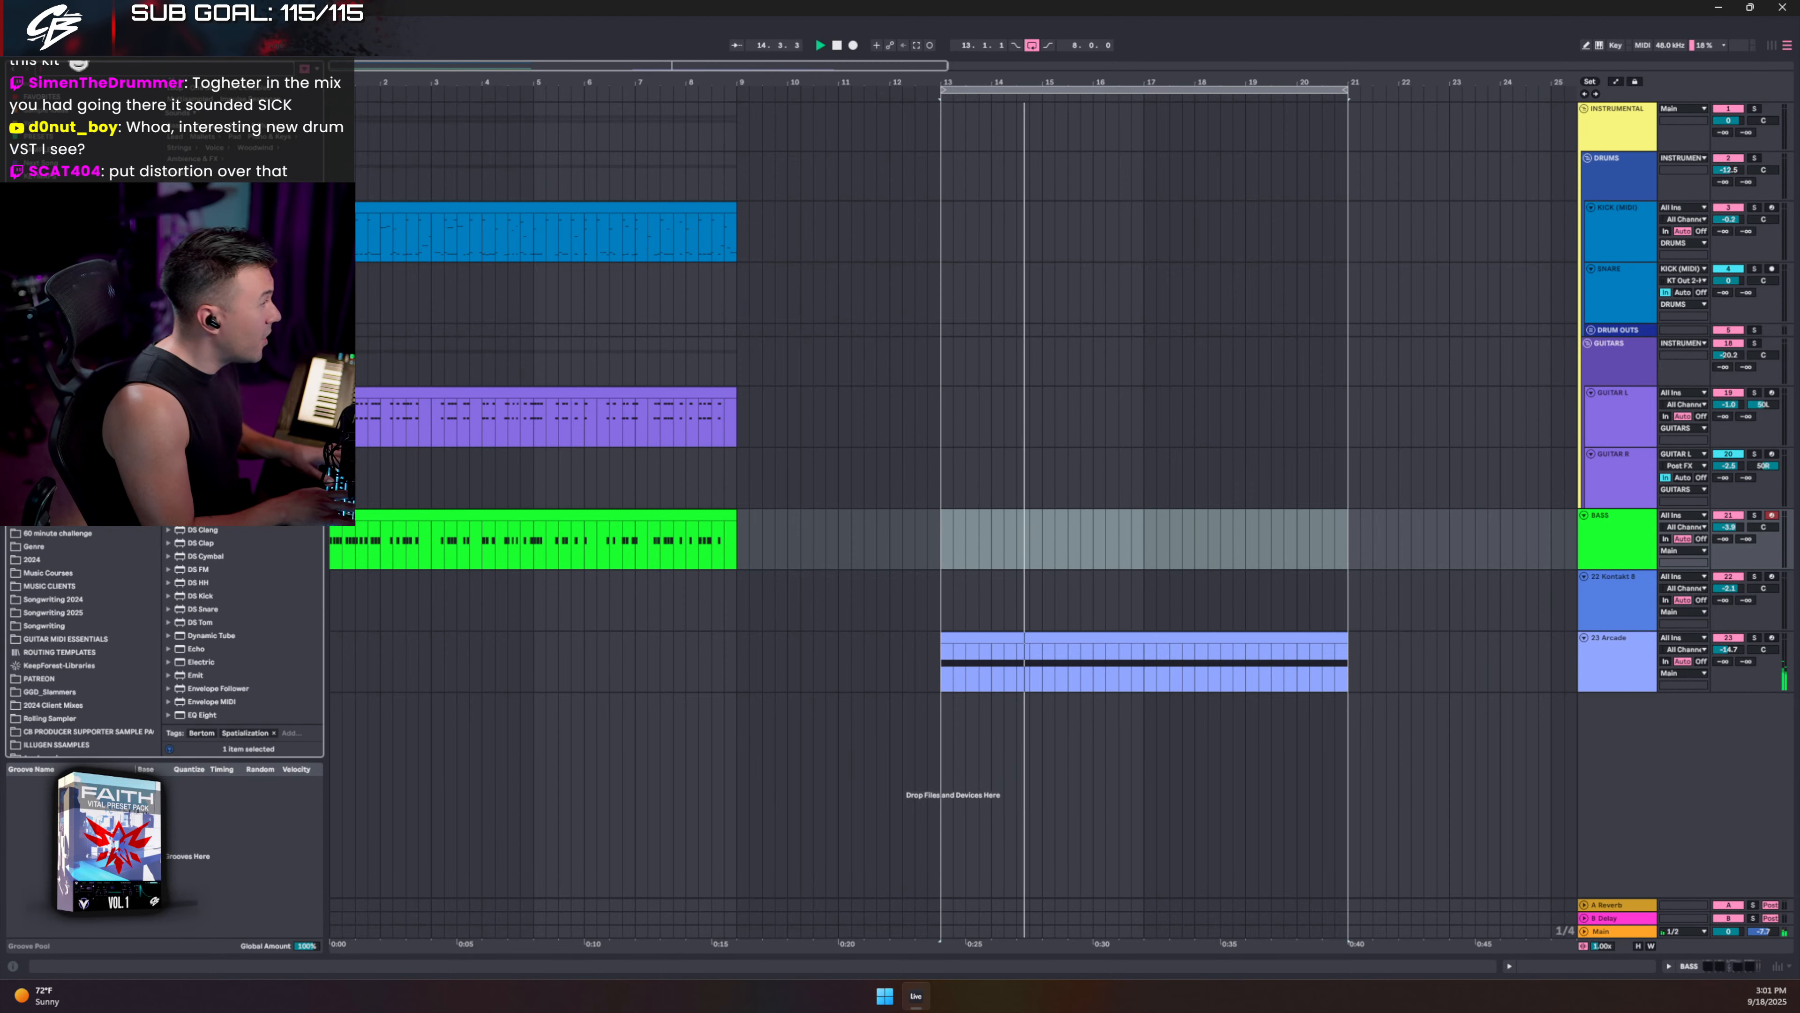
{"action": "type", "text": "vital"}
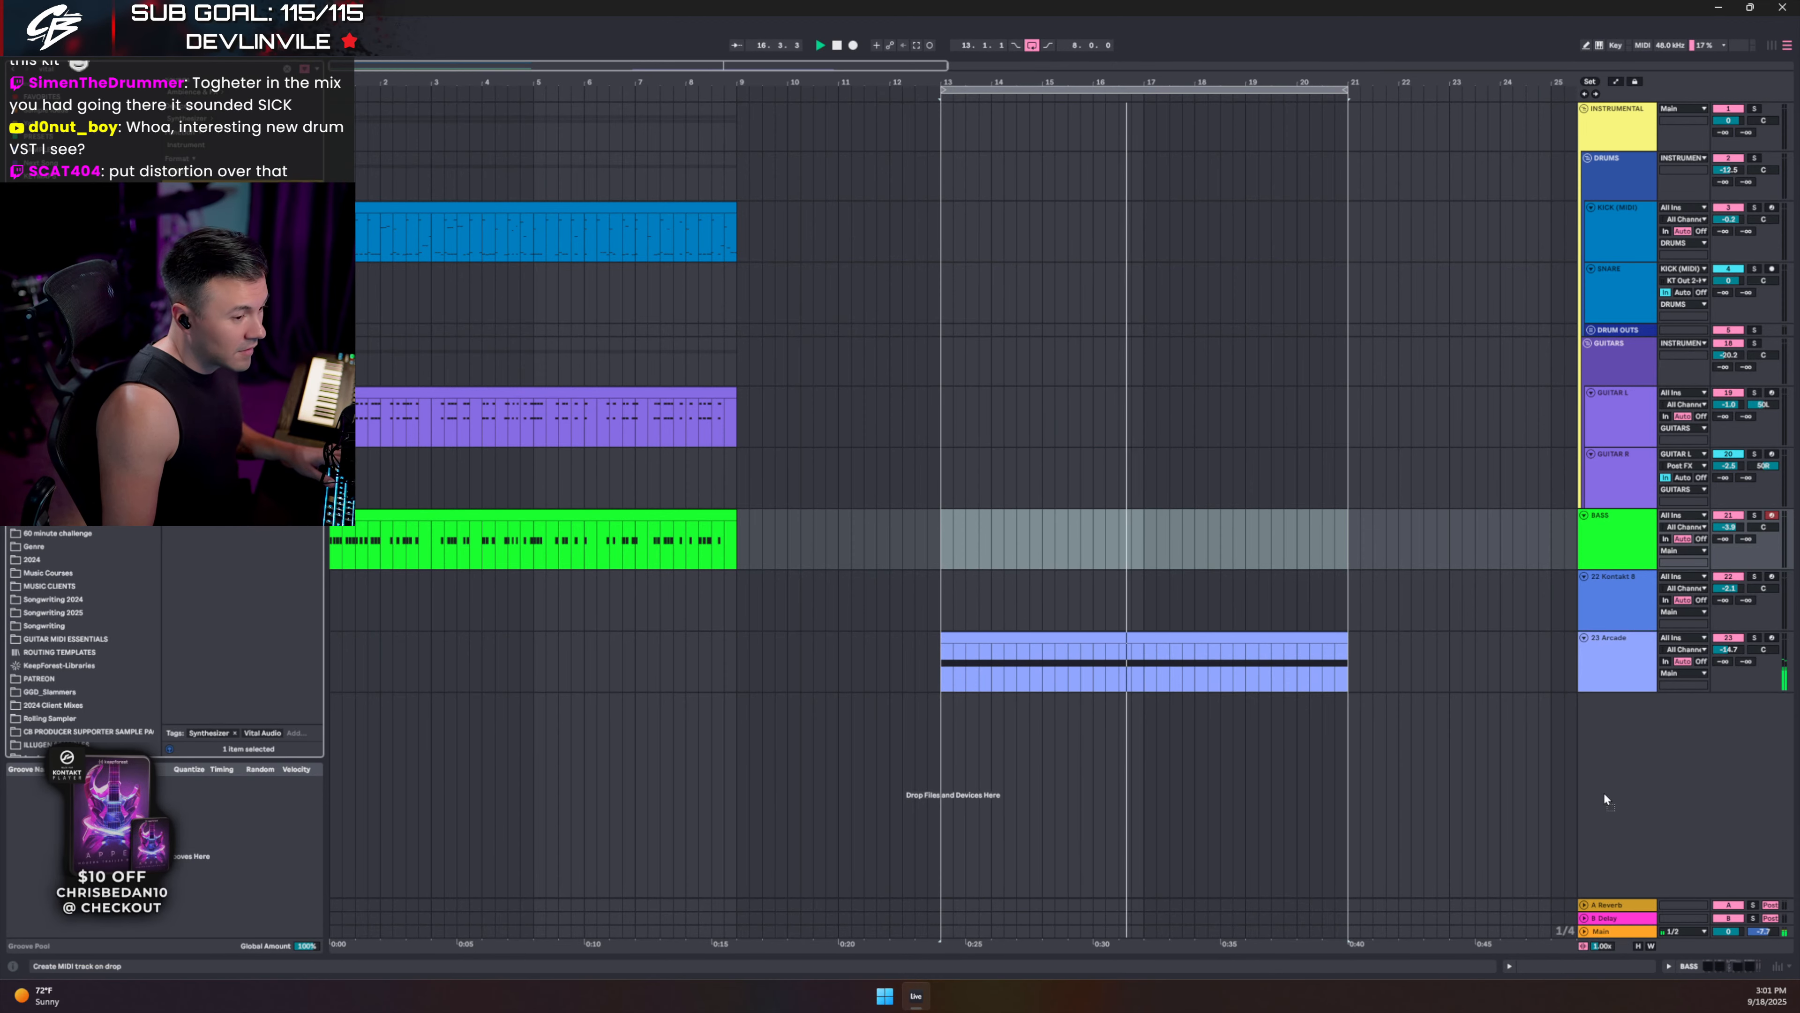
{"action": "key", "text": "Return"}
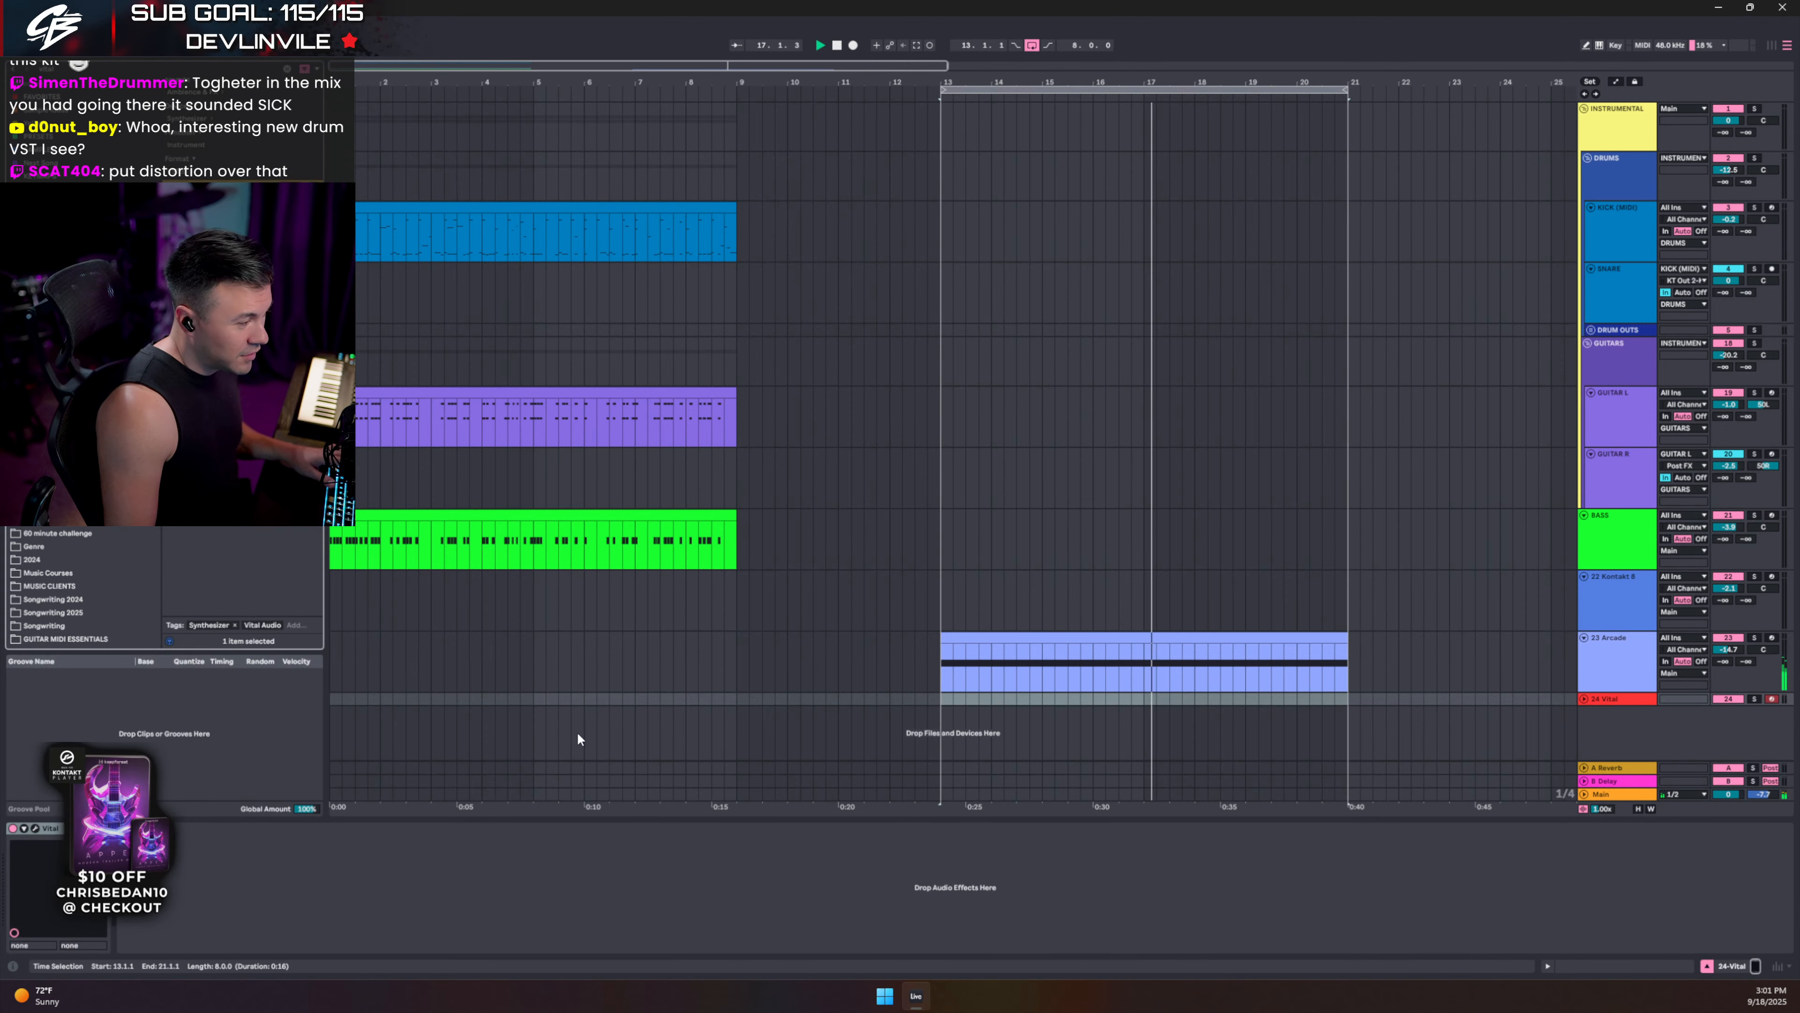
- Load the CB_FAITH_Keys_Tokyo preset in Vital's editor, then close the Vital window
{"action": "left_click", "coordinate": [36, 828]}
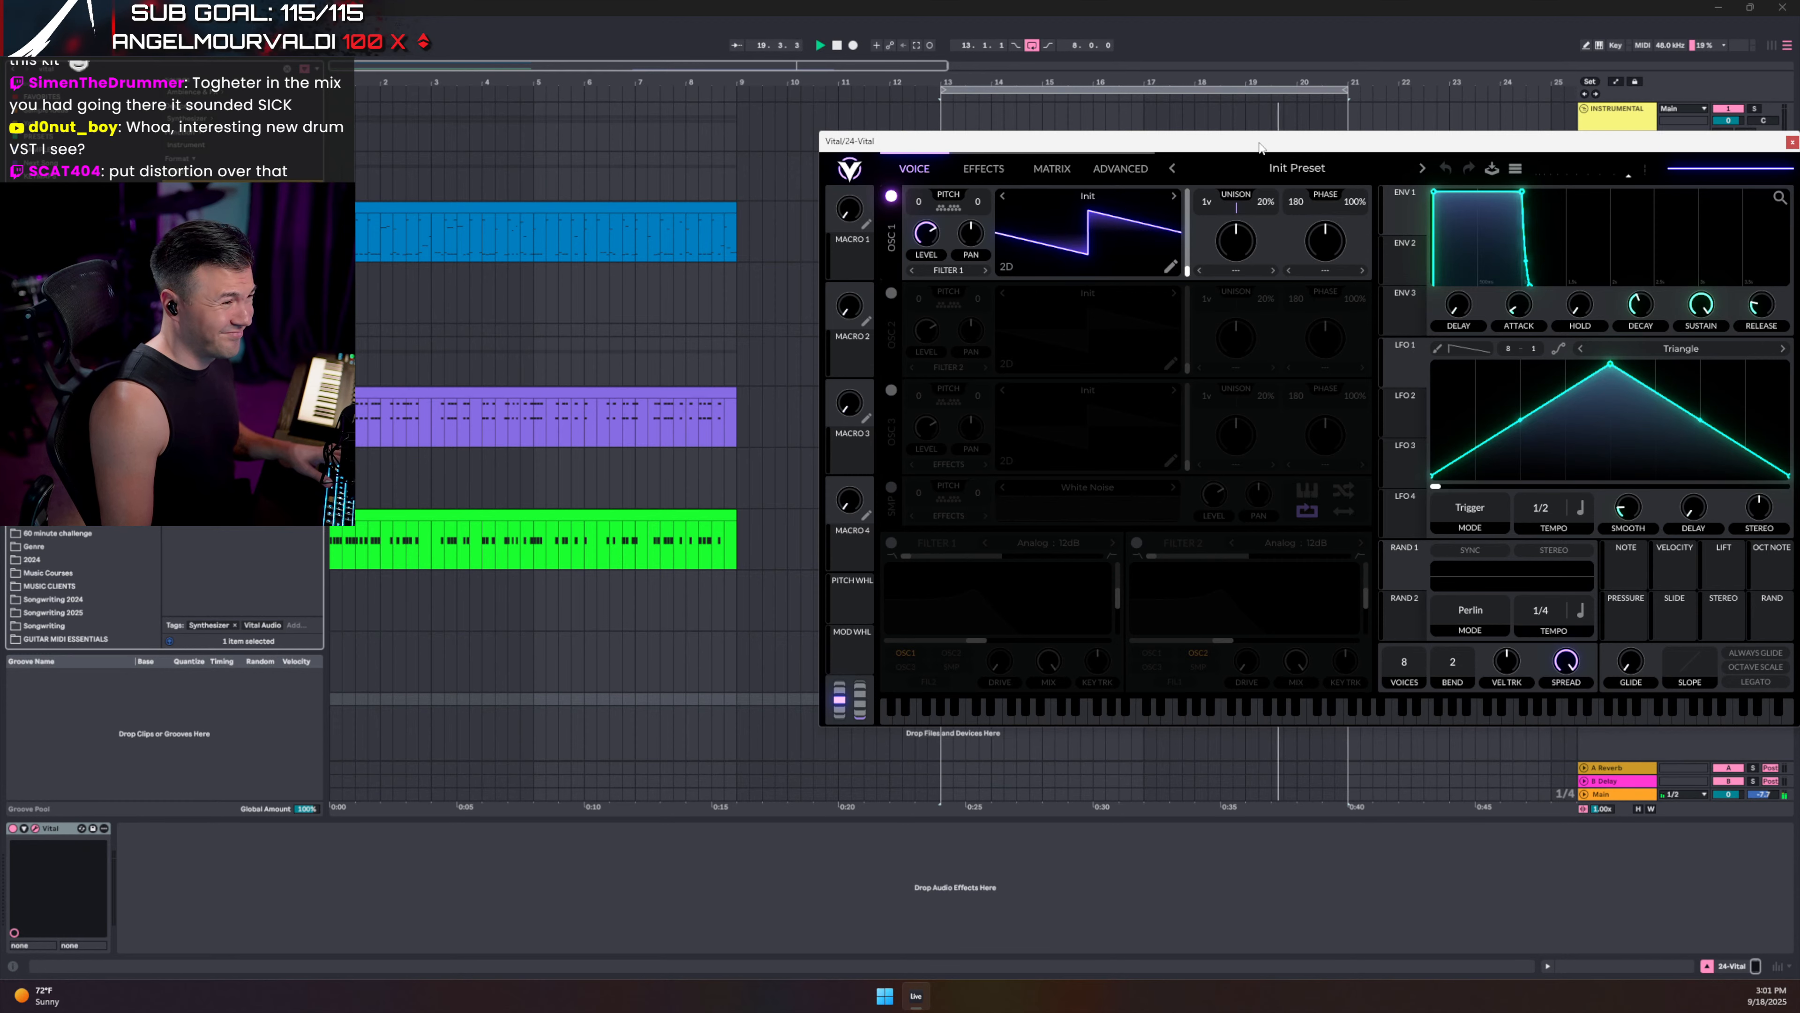
{"action": "left_click_drag", "start_coordinate": [1260, 148], "coordinate": [698, 187]}
{"action": "left_click", "coordinate": [735, 208]}
{"action": "scroll", "coordinate": [724, 699], "scroll_direction": "down", "scroll_amount": 1}
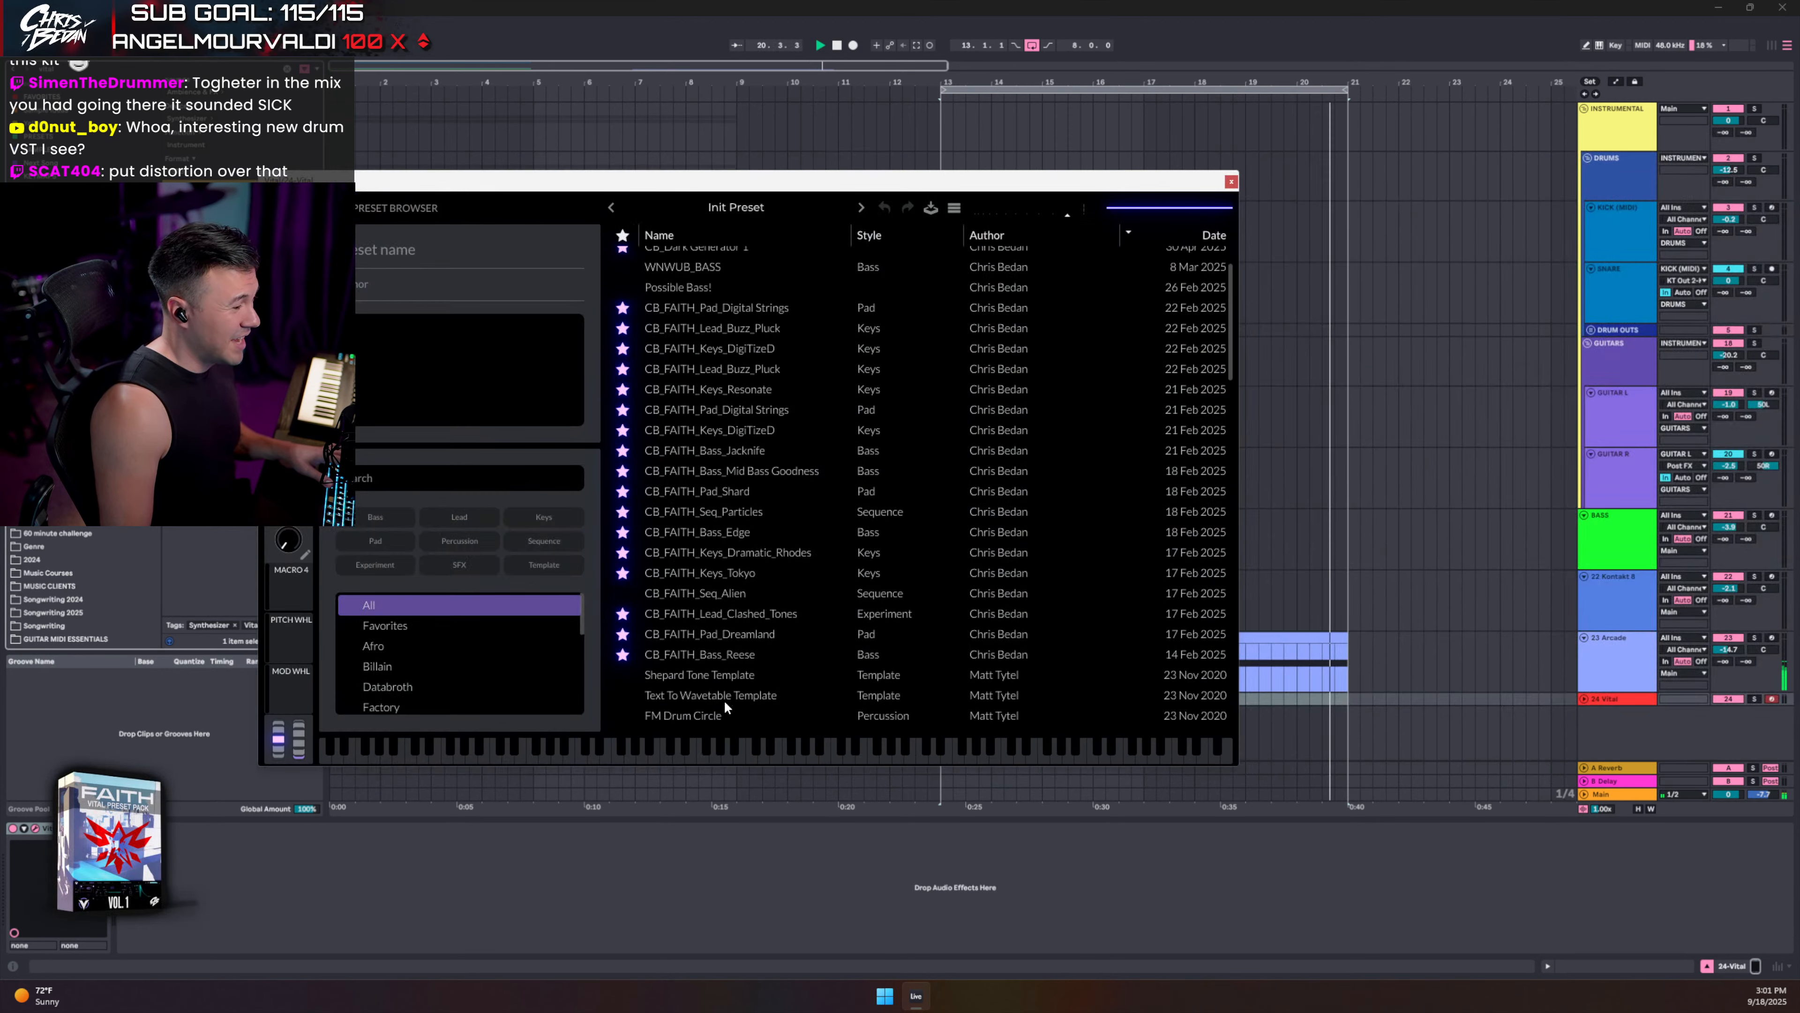
{"action": "scroll", "coordinate": [725, 699], "scroll_direction": "down", "scroll_amount": 1}
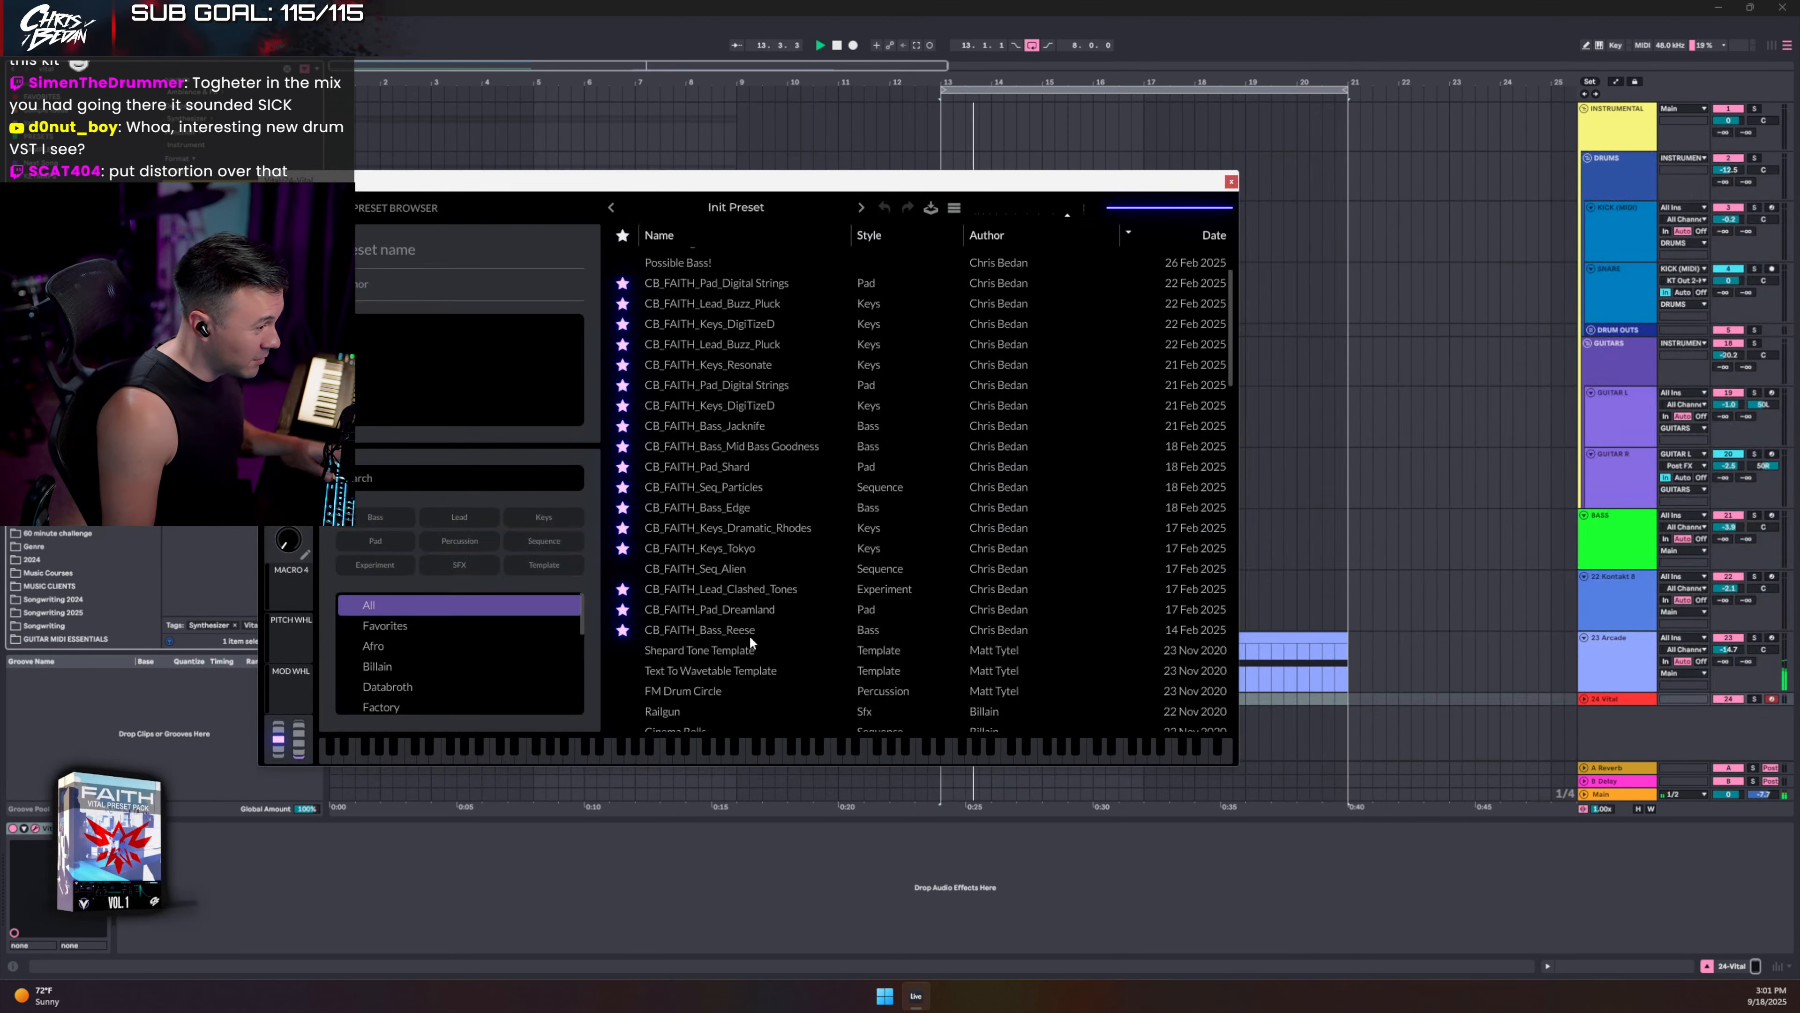
{"action": "left_click", "coordinate": [724, 548]}
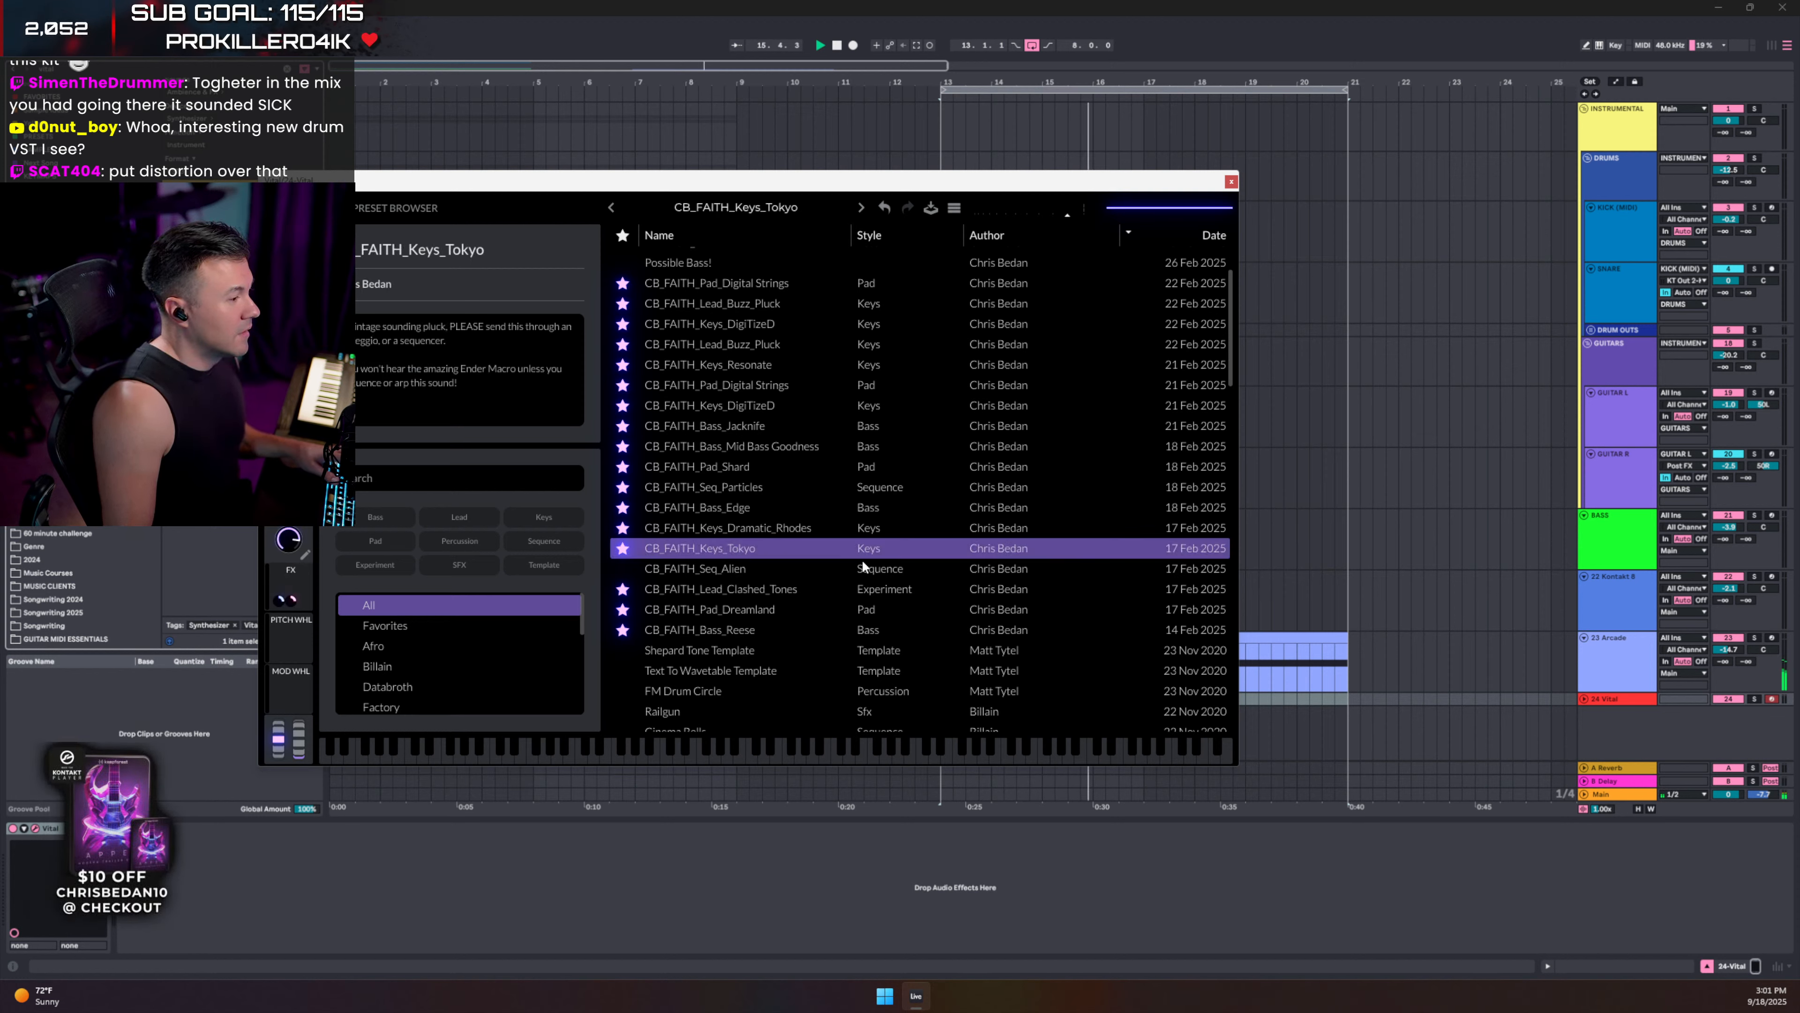
{"action": "left_click", "coordinate": [1584, 699]}
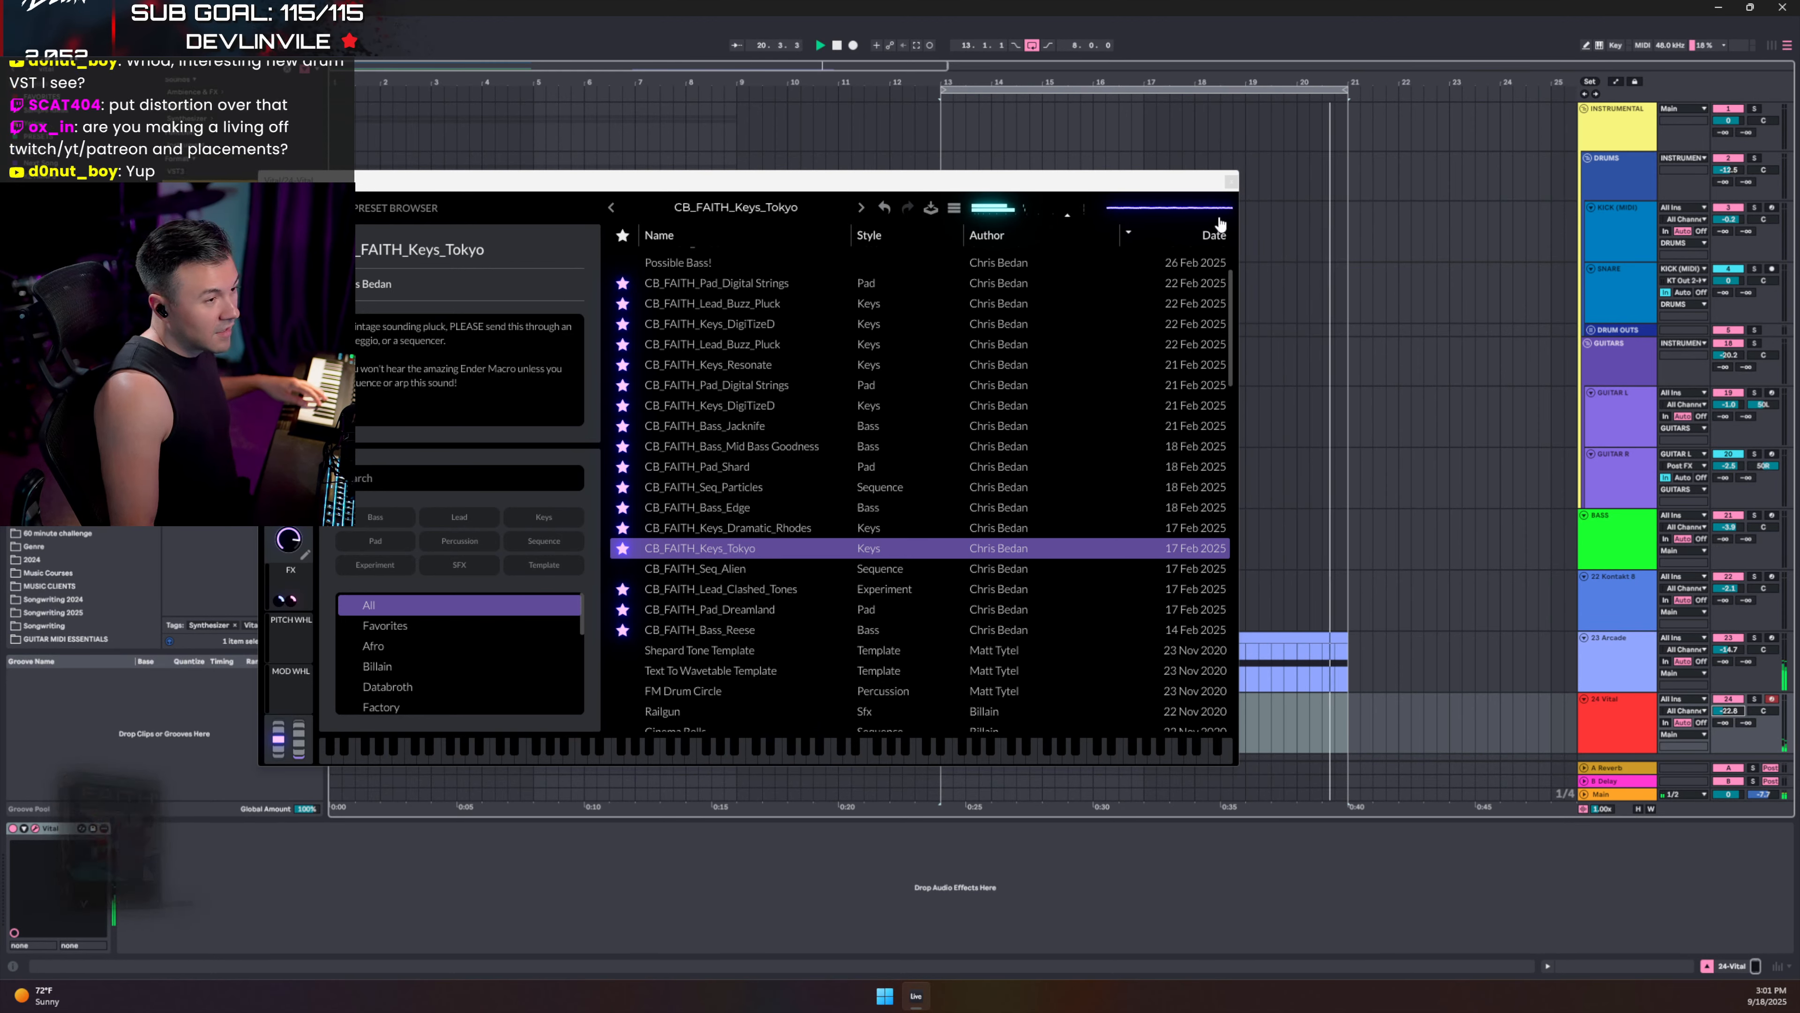
{"action": "left_click", "coordinate": [1231, 182]}
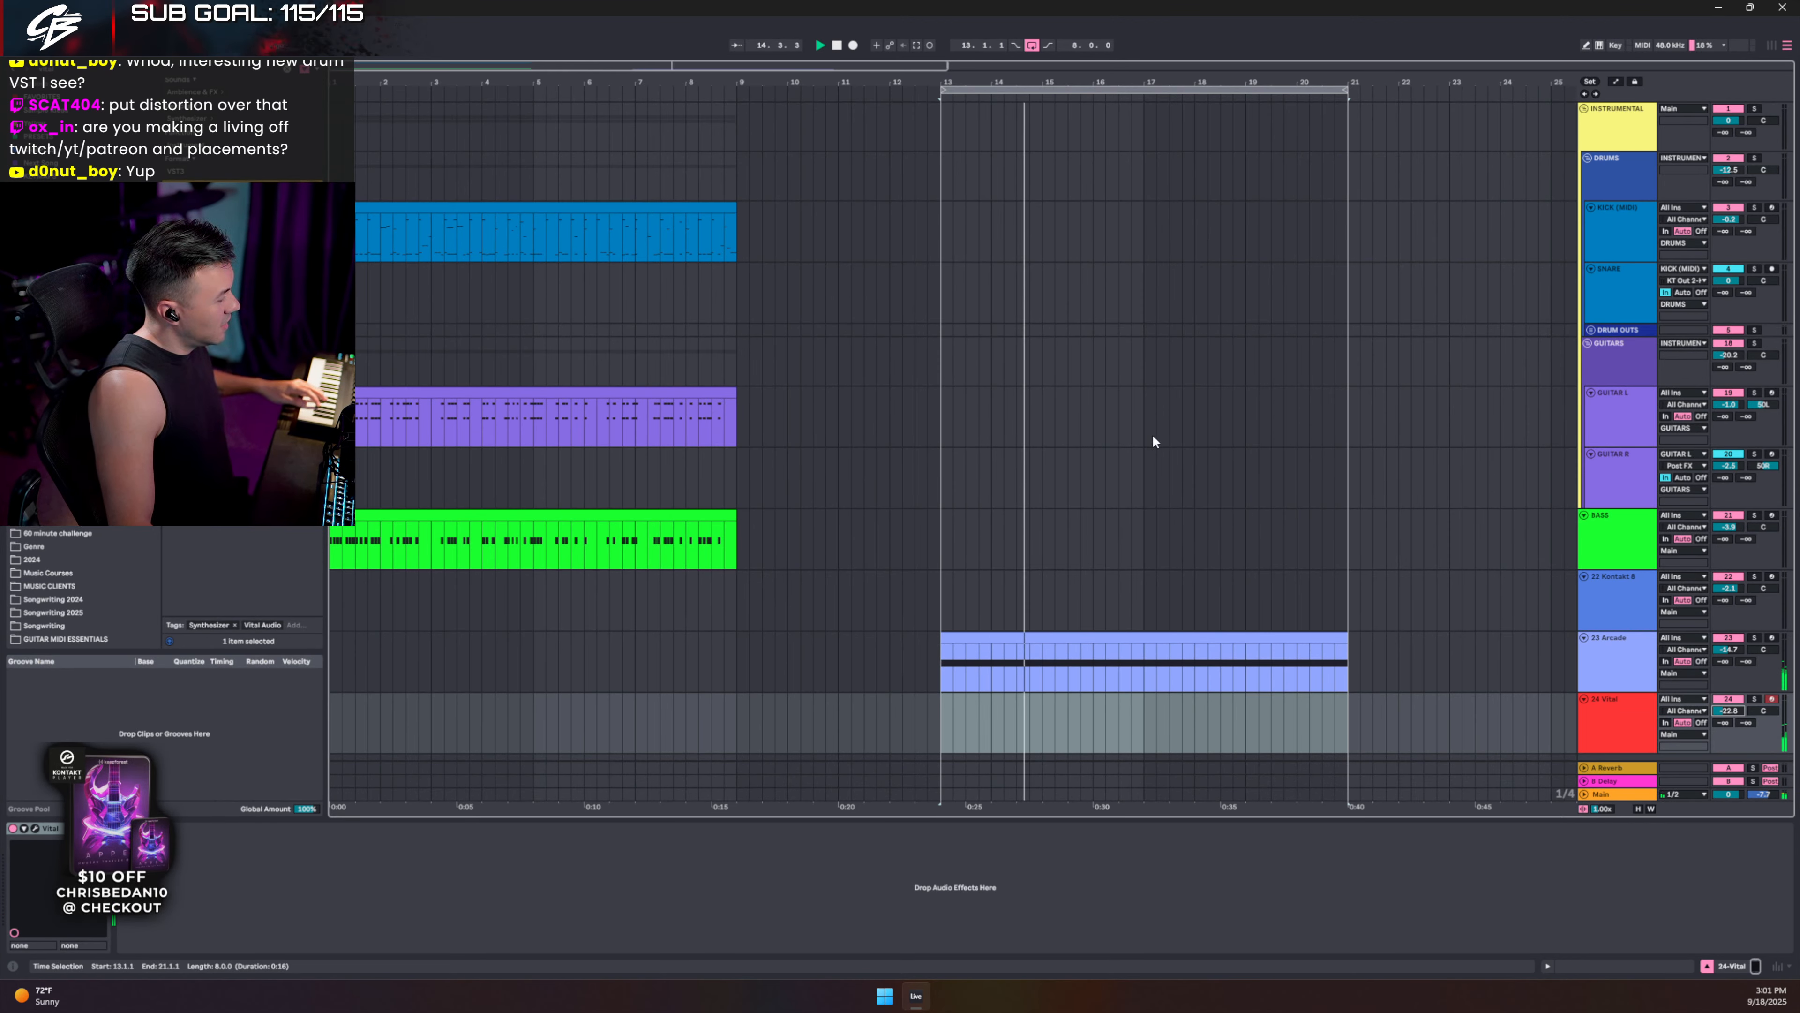
- Create an empty MIDI clip on the Vital track from bar 13 with B2, F#3 and G3 notes
{"action": "left_click_drag", "start_coordinate": [938, 727], "coordinate": [1339, 722]}
{"action": "right_click", "coordinate": [1232, 724]}
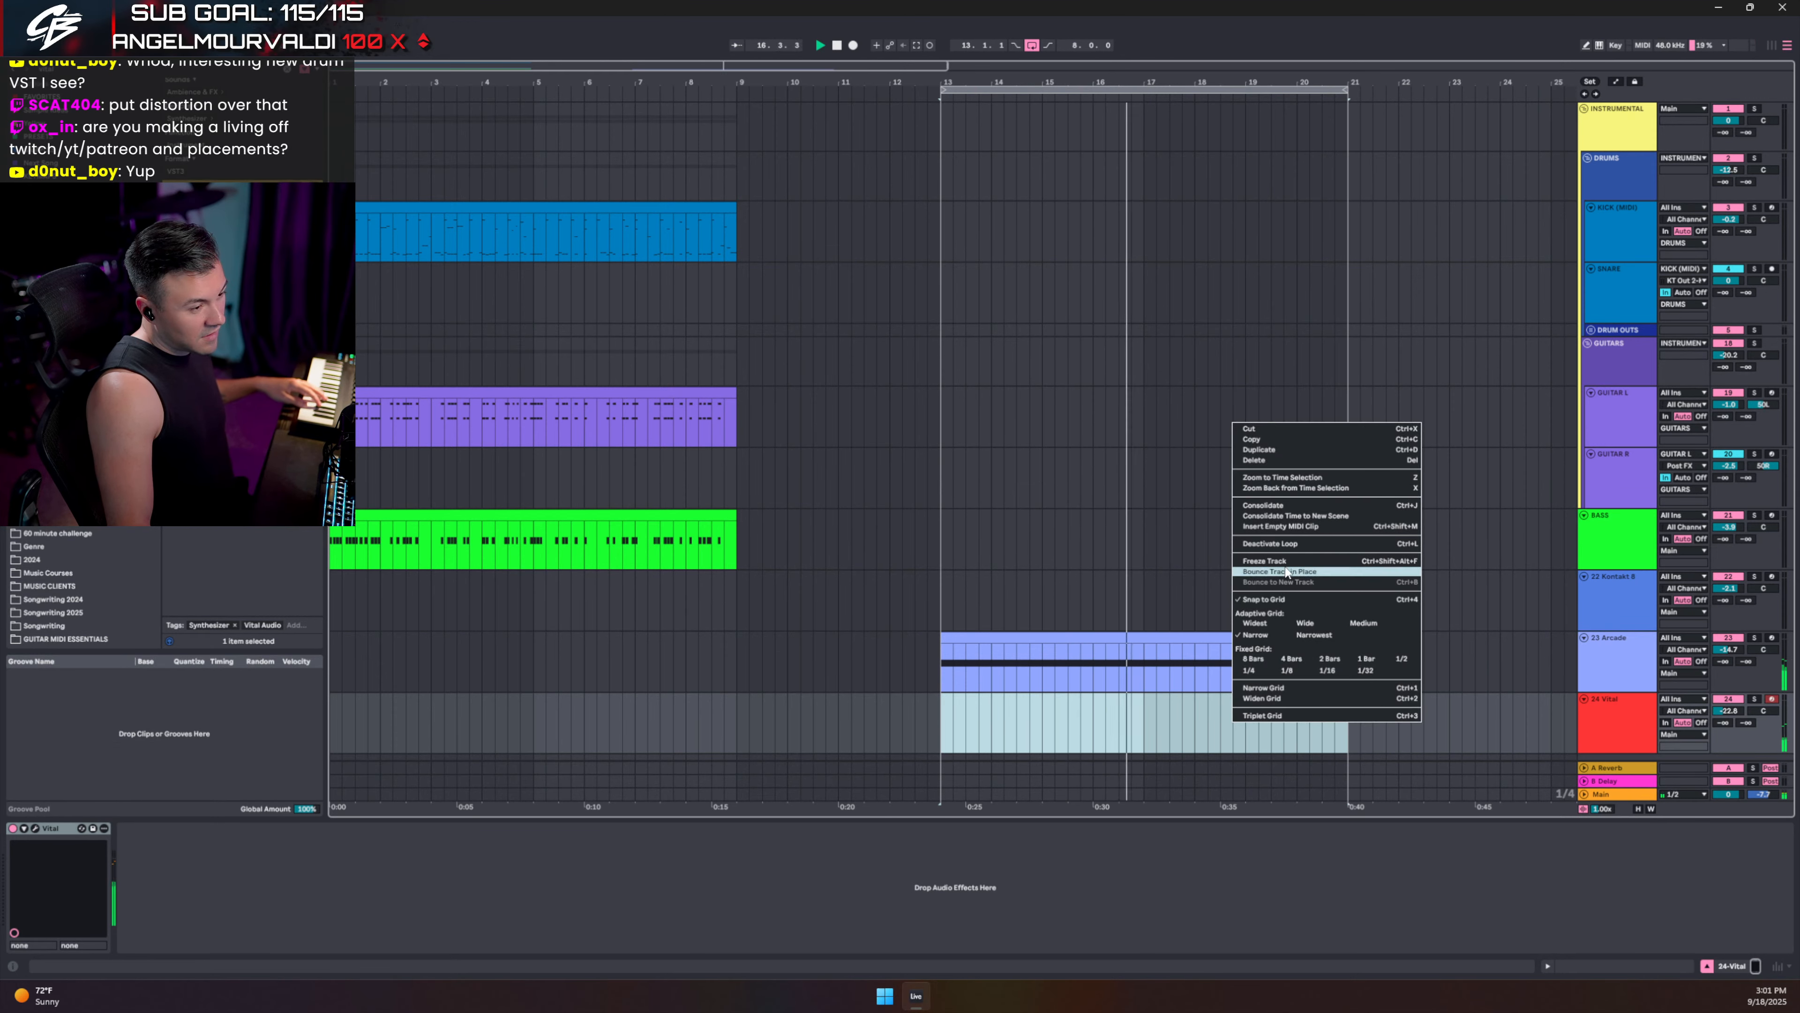
{"action": "left_click", "coordinate": [1280, 526]}
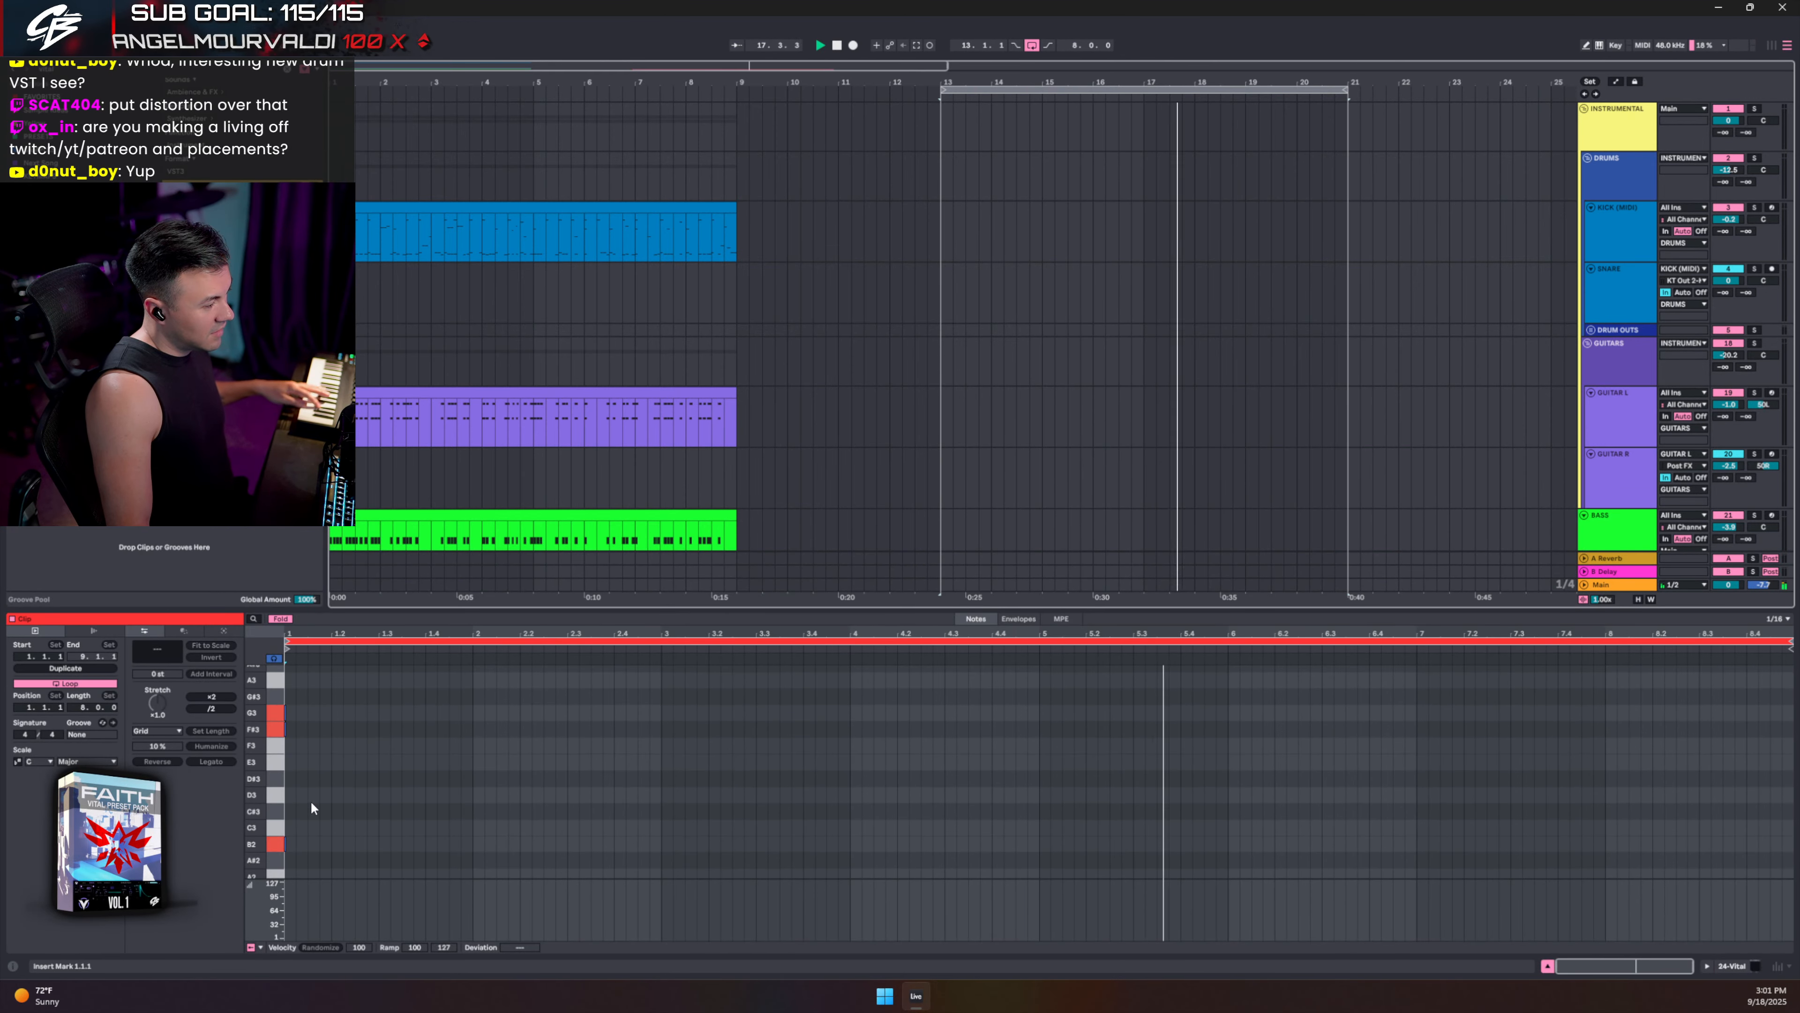
{"action": "double_click", "coordinate": [288, 846]}
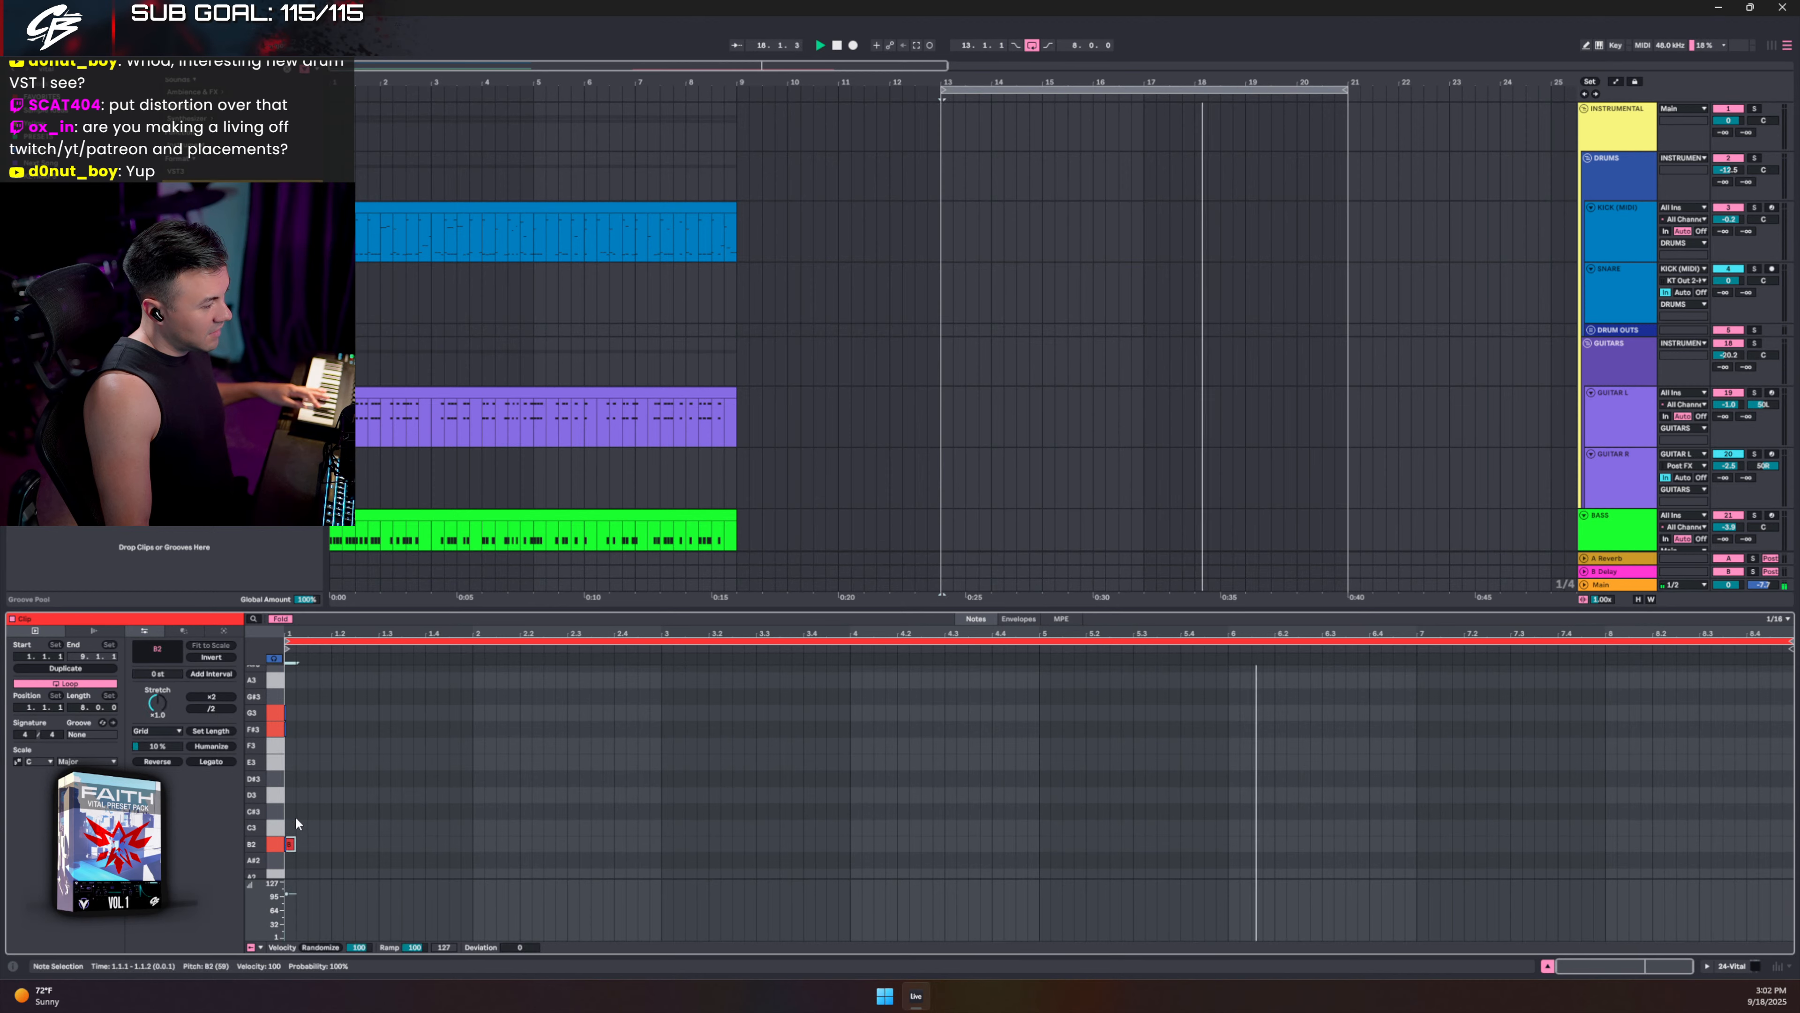
{"action": "double_click", "coordinate": [300, 726]}
{"action": "double_click", "coordinate": [313, 709]}
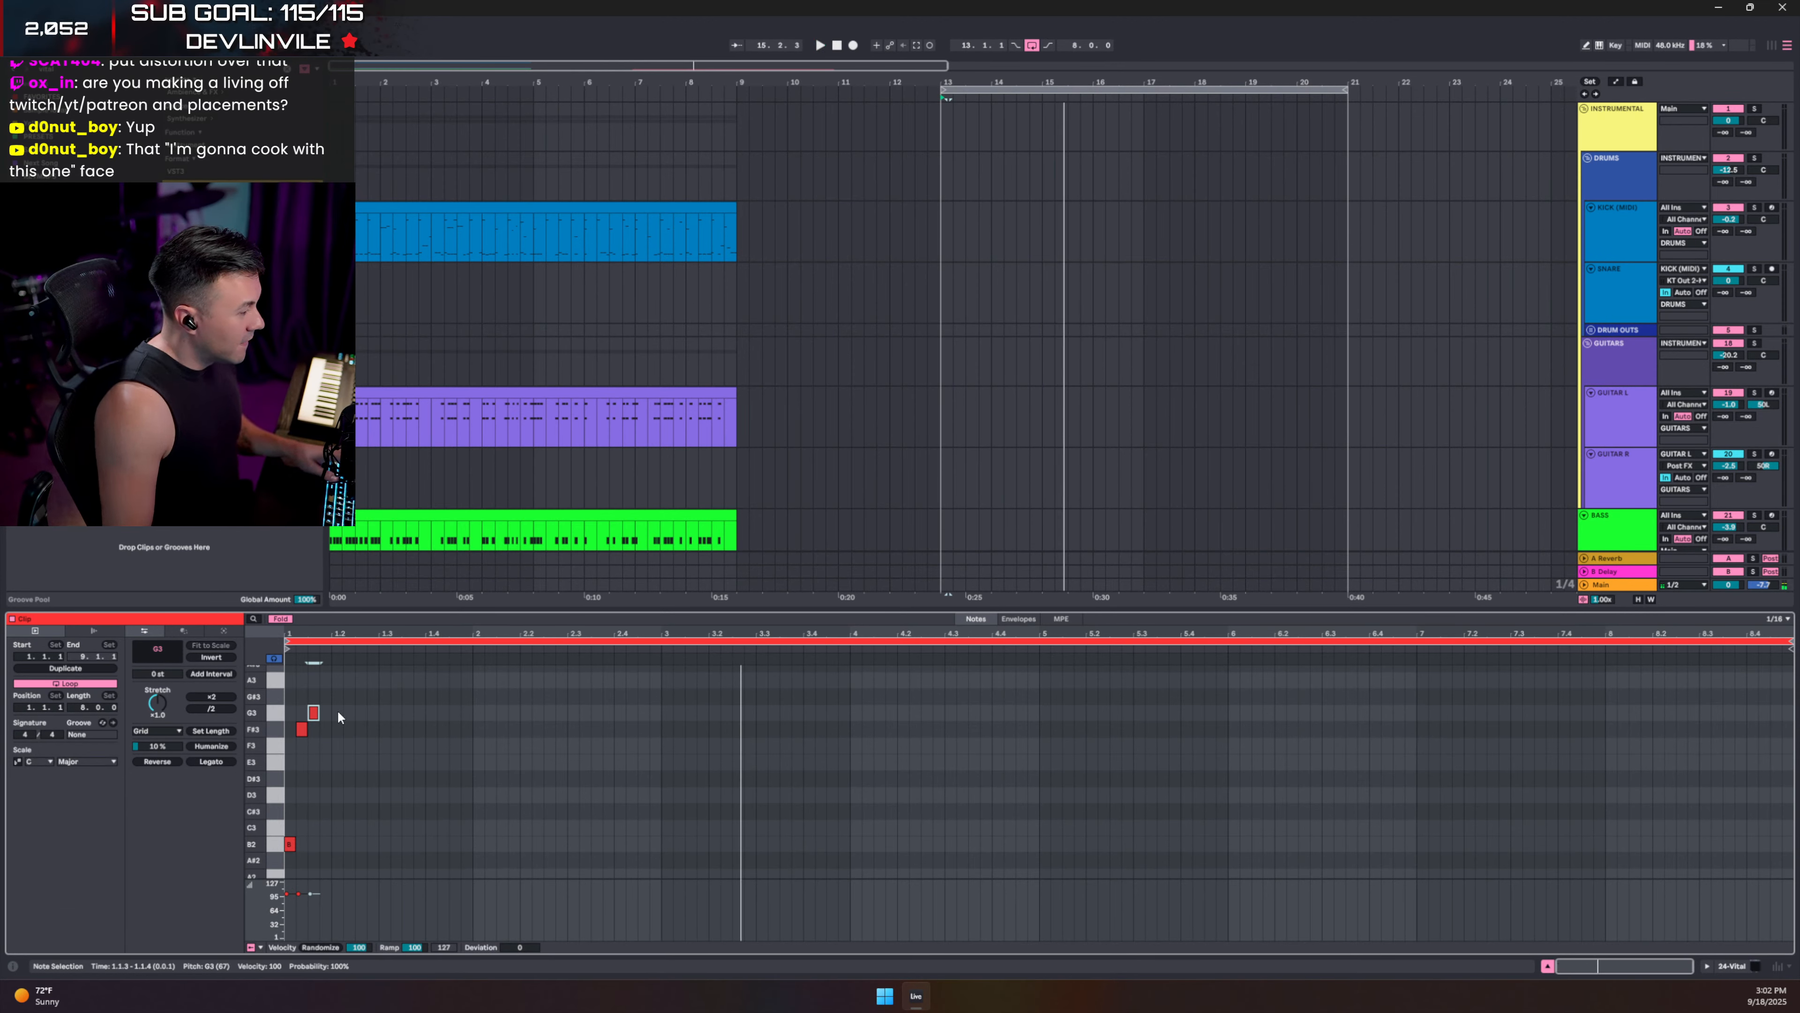
- Duplicate the G3 note and turn the copy into an A3 at 1.1.4
{"action": "key", "text": "ctrl+d"}
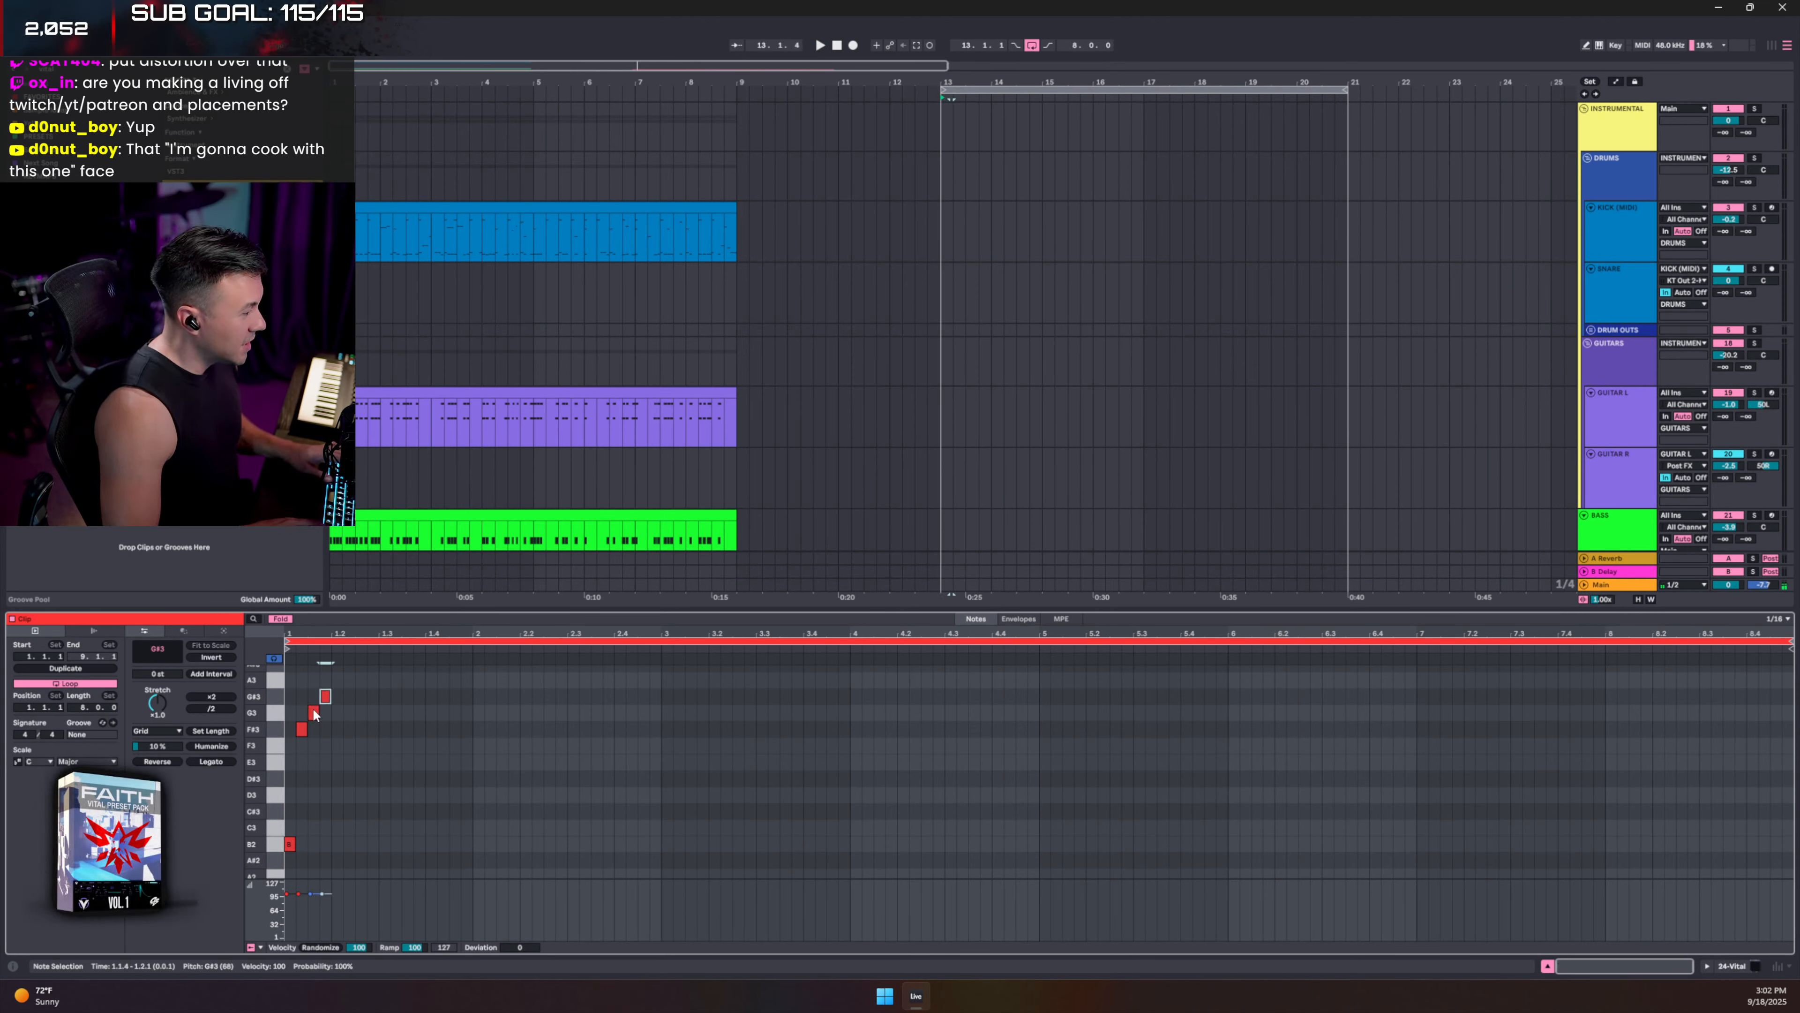
{"action": "key", "text": "Up"}
{"action": "key", "text": "Right"}
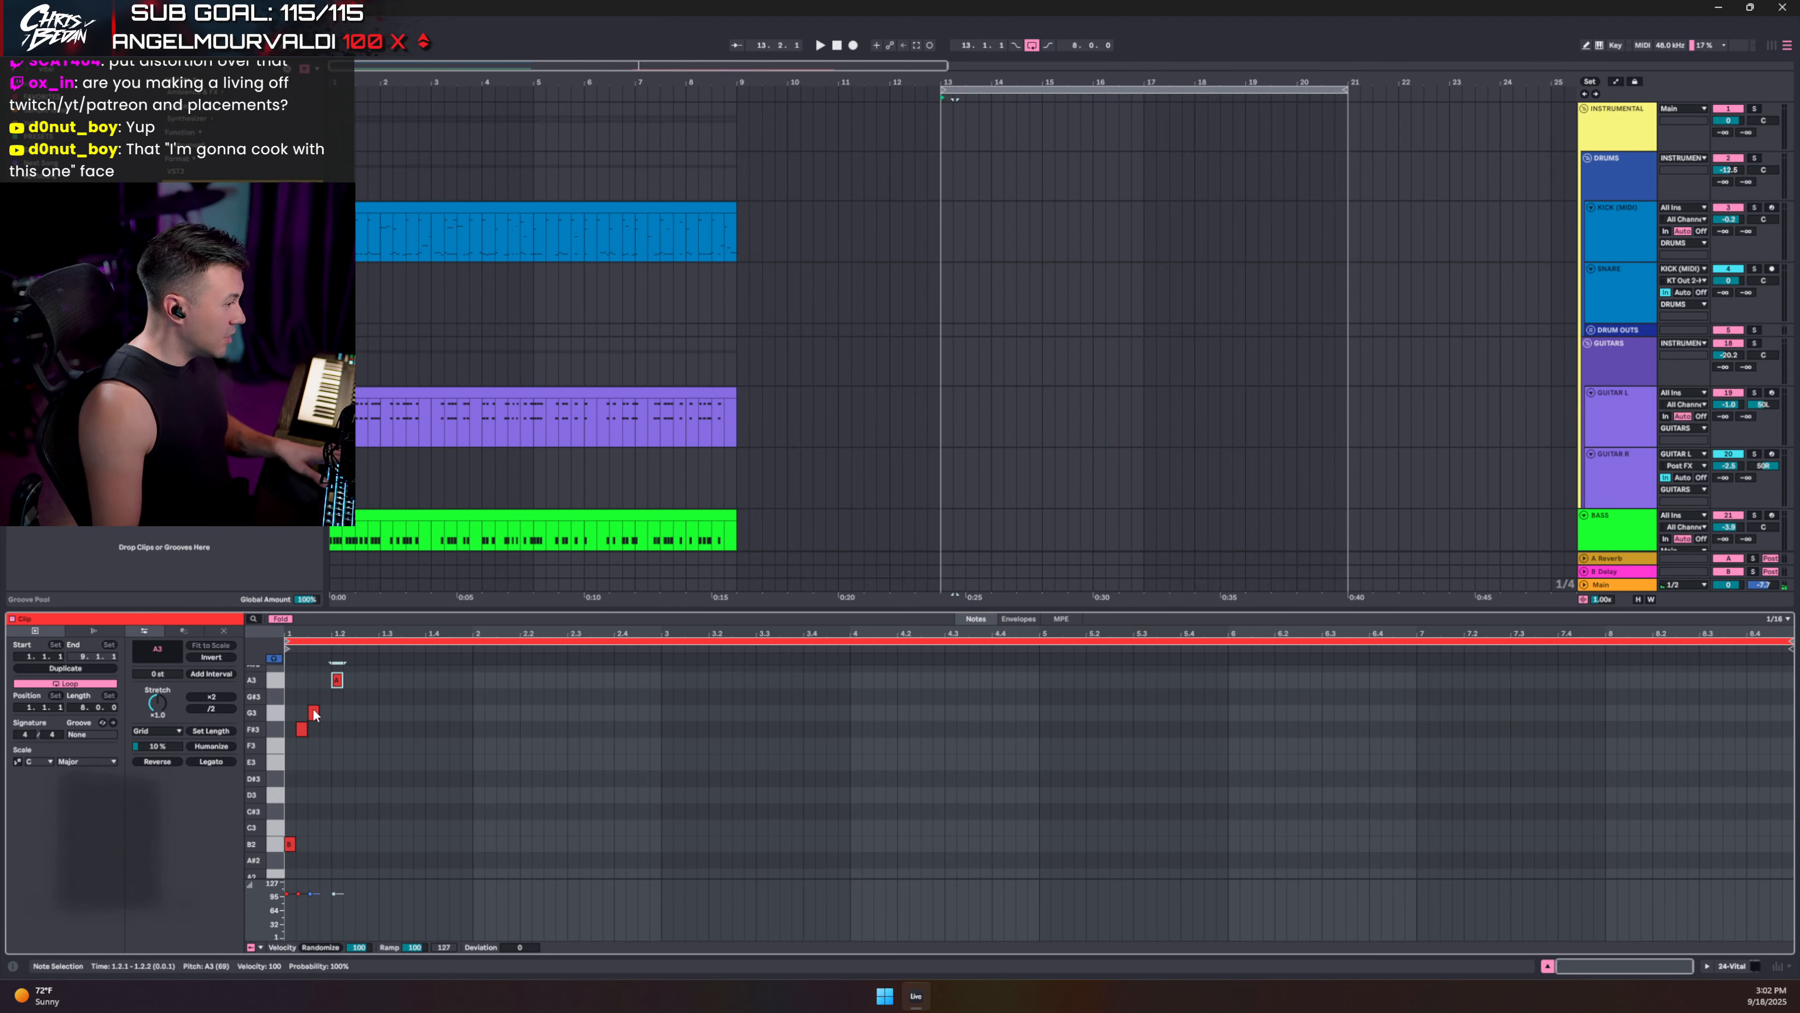
{"action": "key", "text": "Left"}
{"action": "key", "text": "space"}
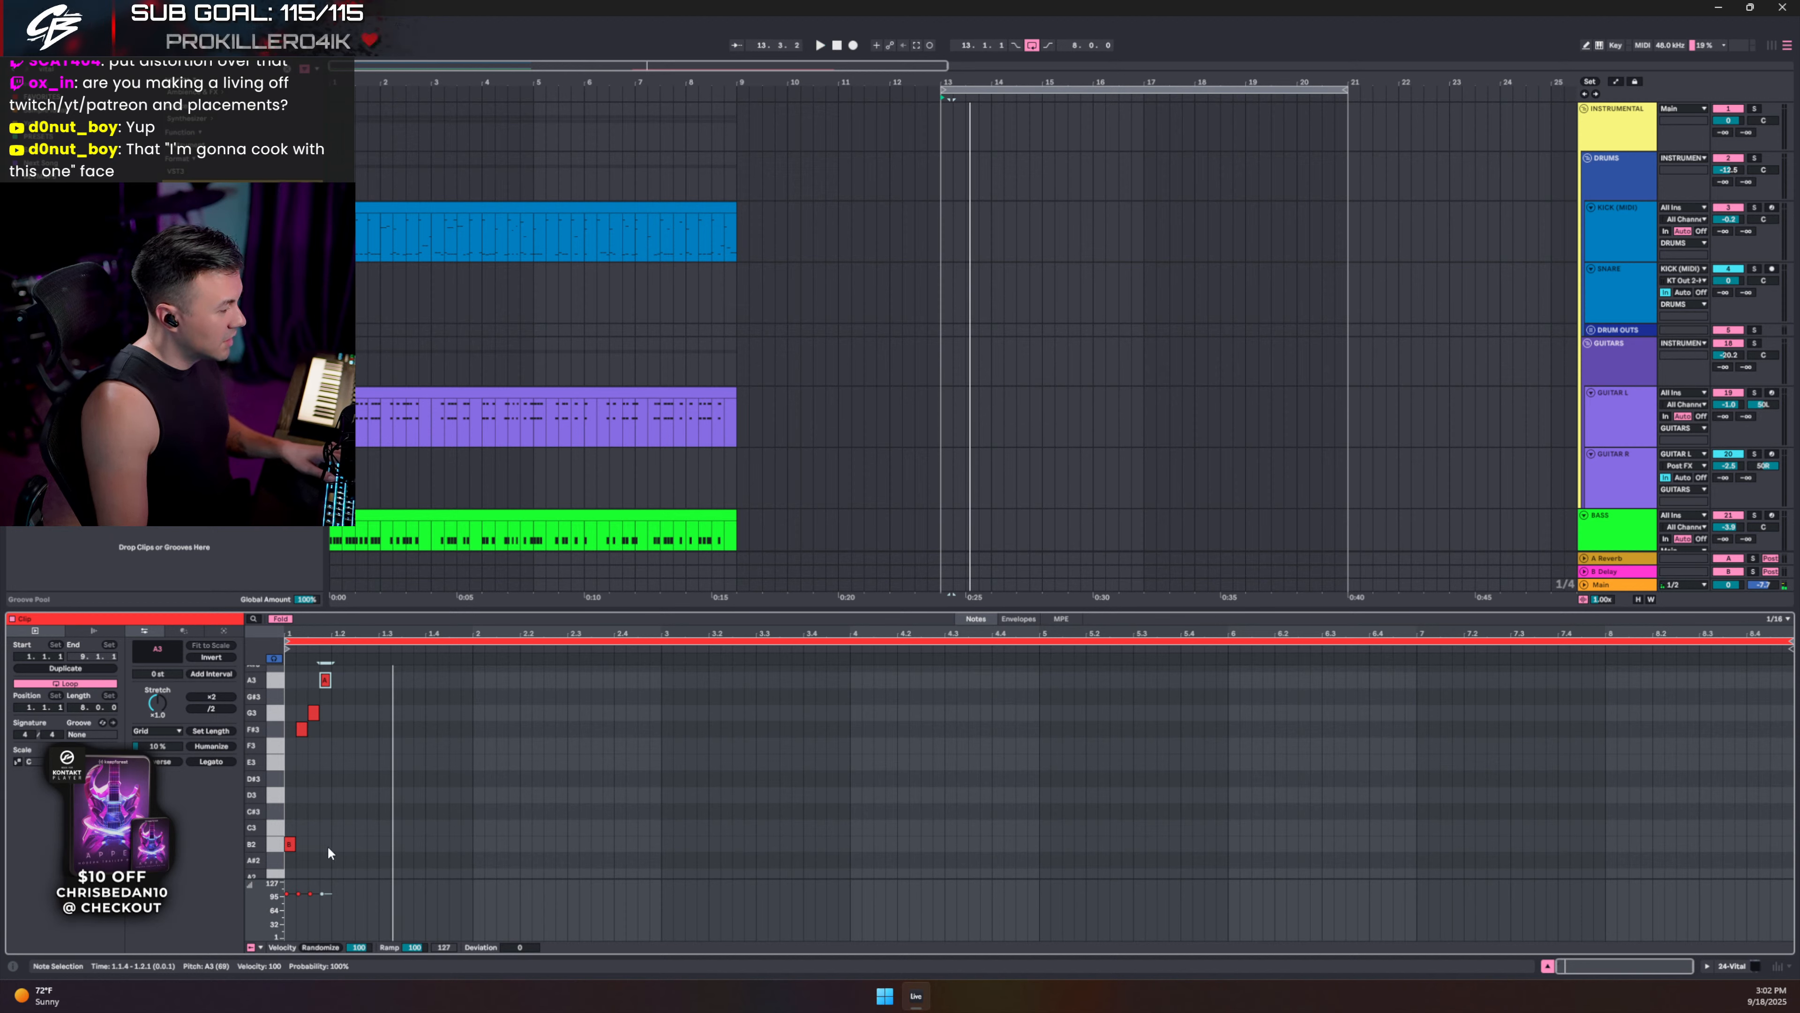
- Duplicate the four-note phrase twice, nudging each copy into place, and play it back
{"action": "left_click_drag", "start_coordinate": [330, 849], "coordinate": [213, 656]}
{"action": "key", "text": "ctrl+d"}
{"action": "key", "text": "Right"}
{"action": "key", "text": "Right"}
{"action": "key", "text": "Right"}
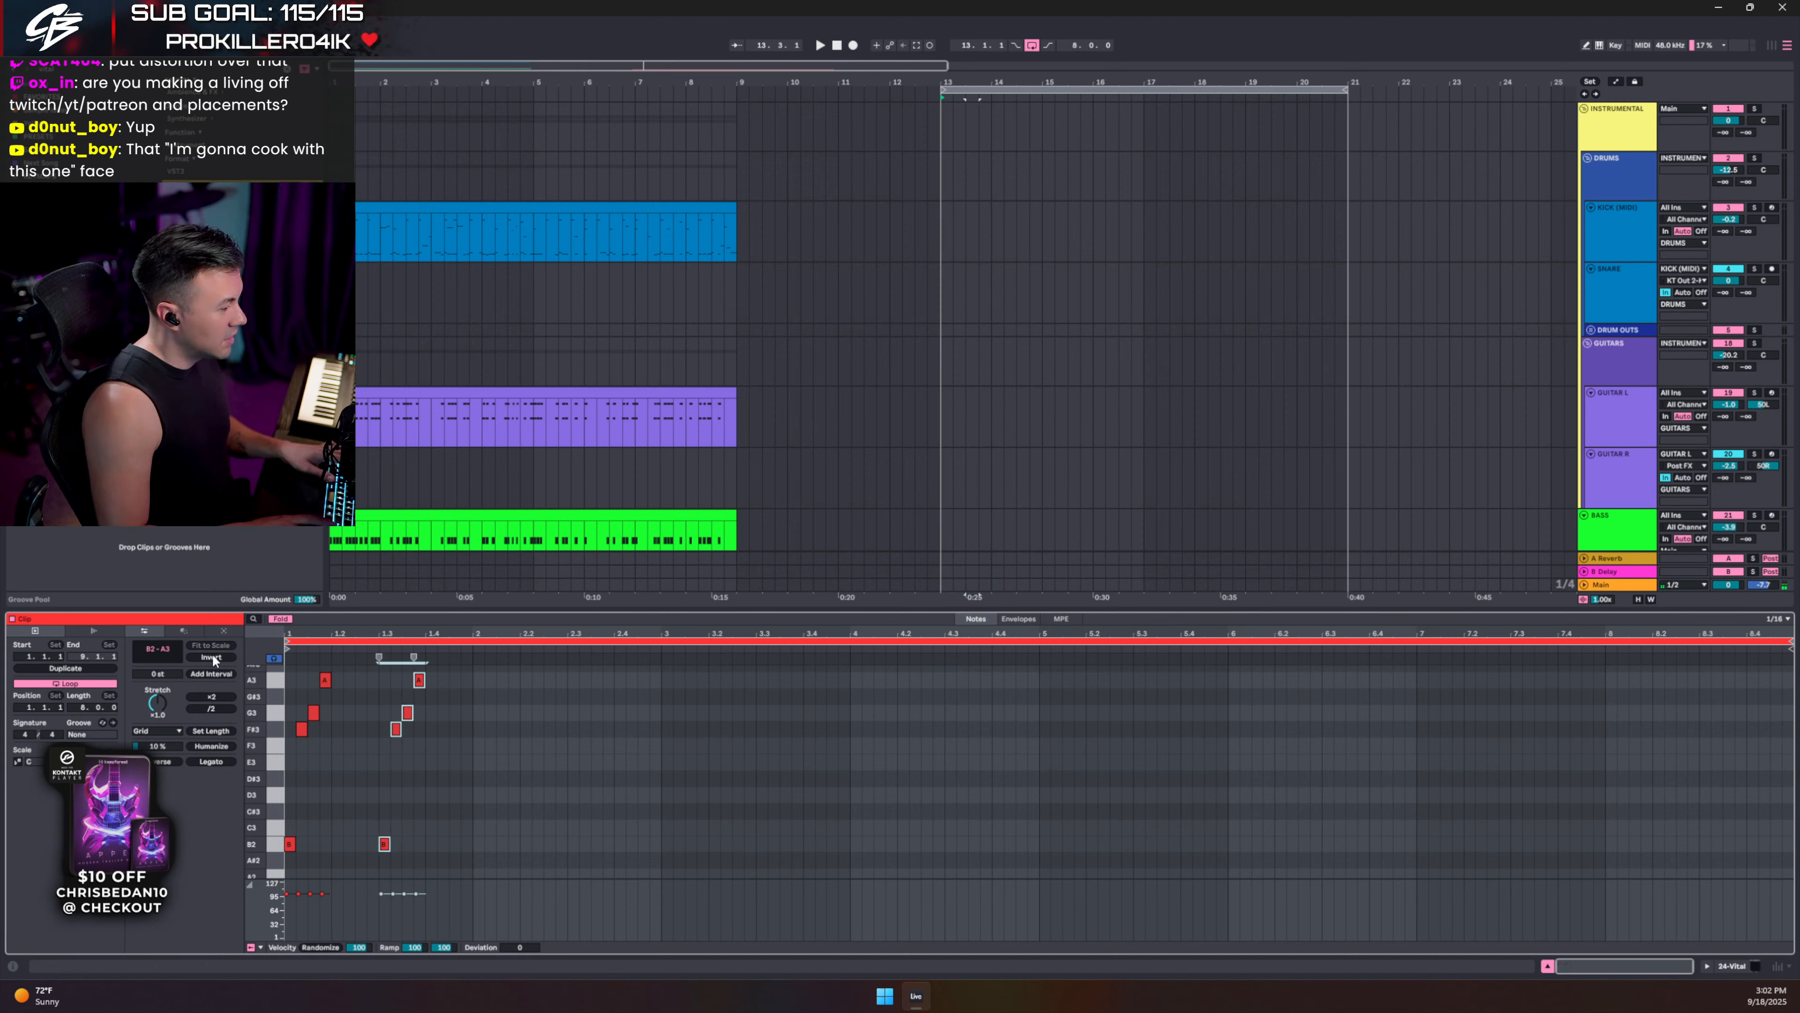
{"action": "key", "text": "Right"}
{"action": "key", "text": "Left"}
{"action": "key", "text": "Left"}
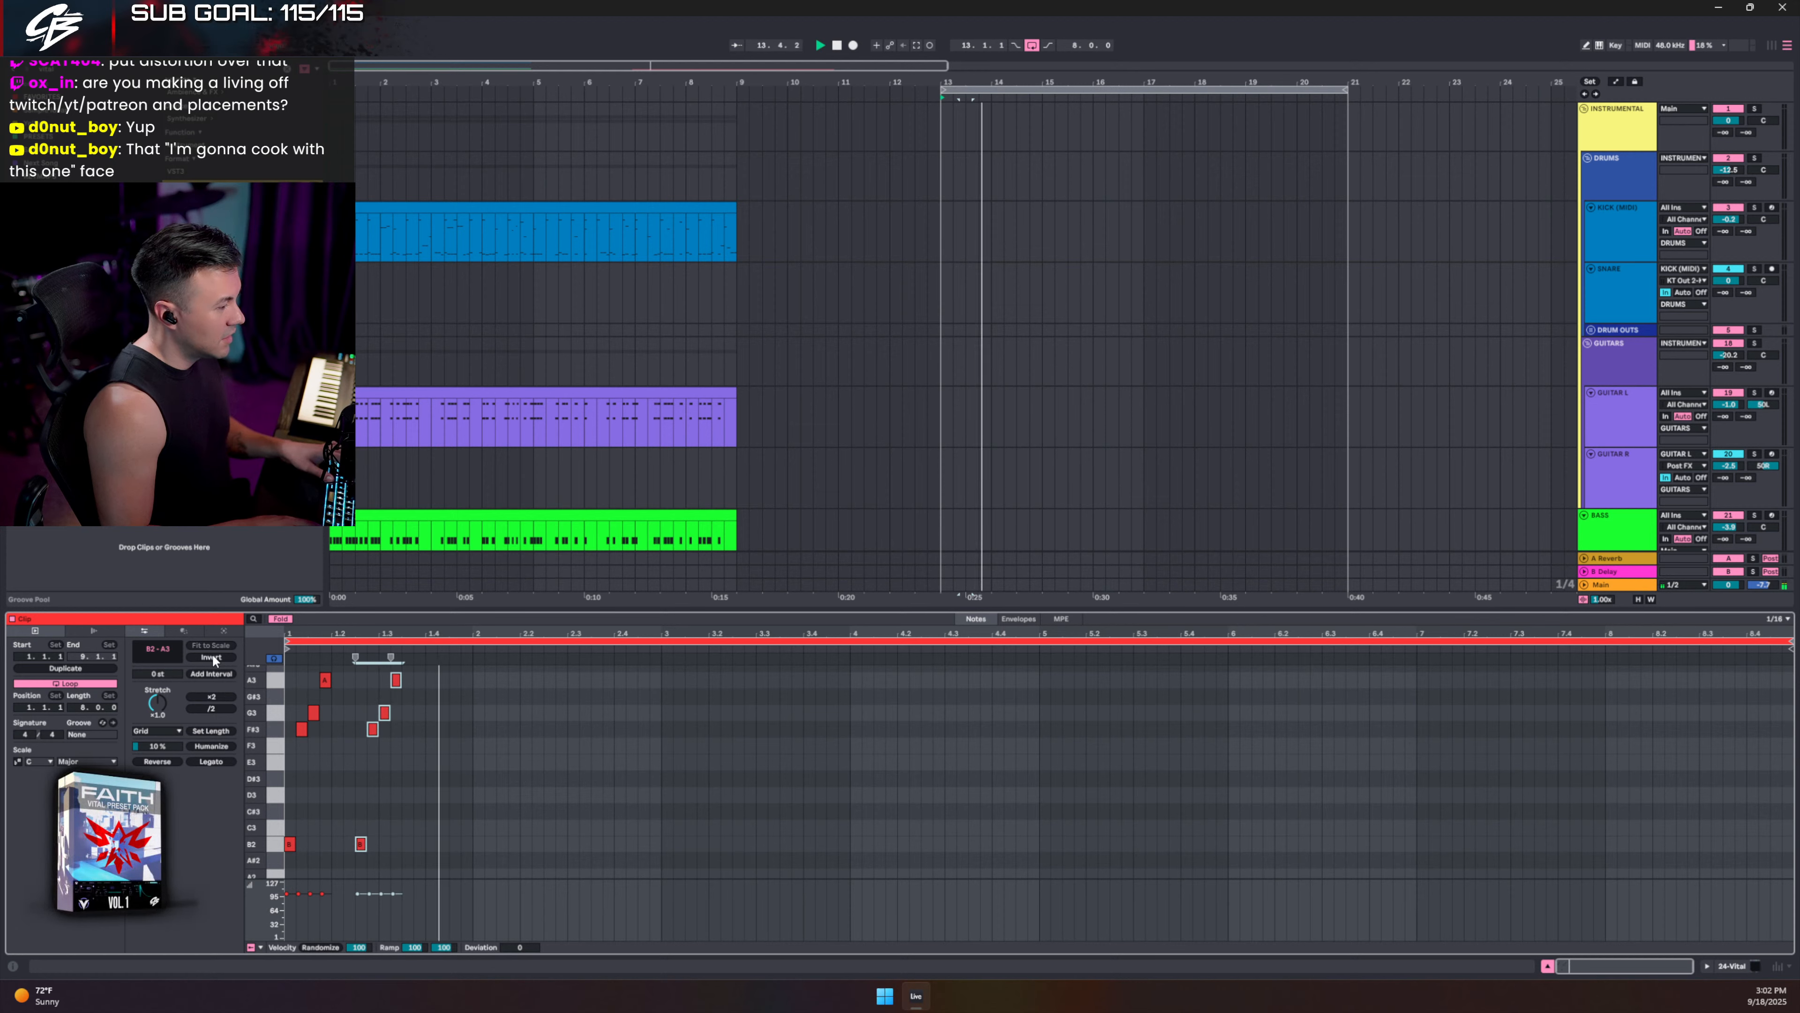
{"action": "key", "text": "space"}
{"action": "key", "text": "ctrl+d"}
{"action": "key", "text": "Left"}
{"action": "key", "text": "space"}
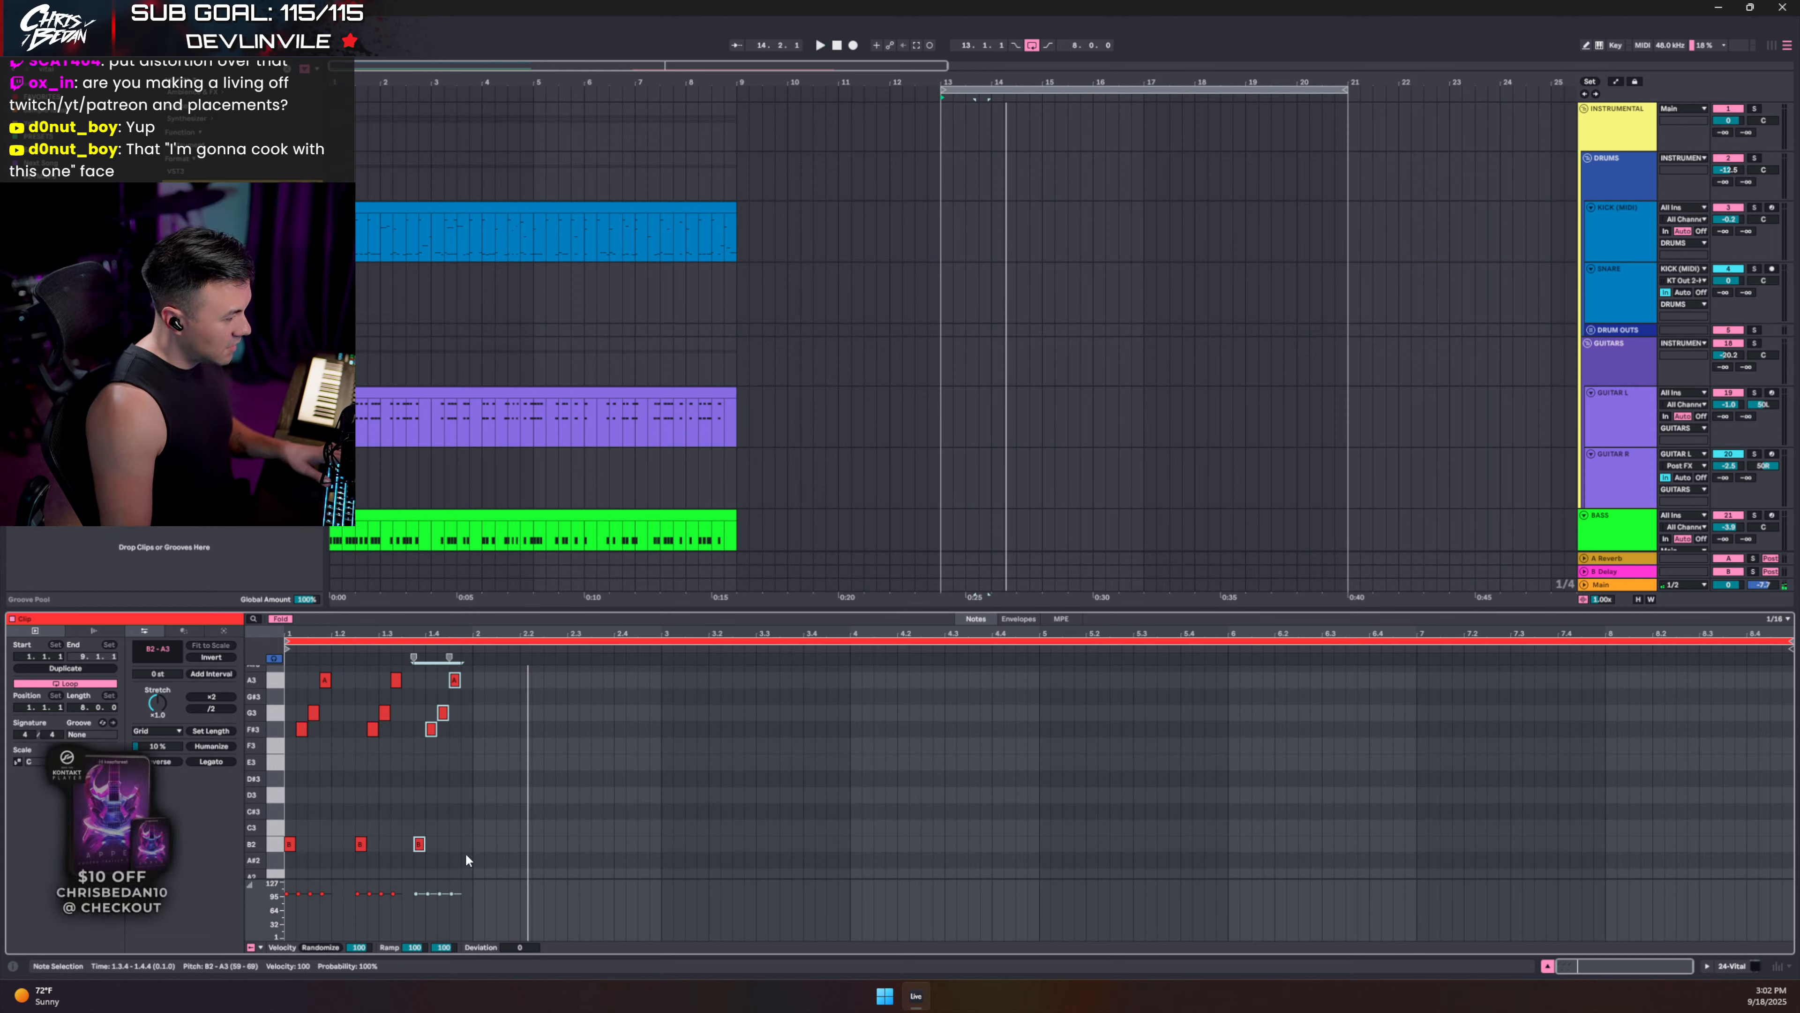
{"action": "key", "text": "space"}
- Select all notes and duplicate them repeatedly to fill the clip, then hide the note editor
{"action": "key", "text": "ctrl+a"}
{"action": "key", "text": "ctrl+d"}
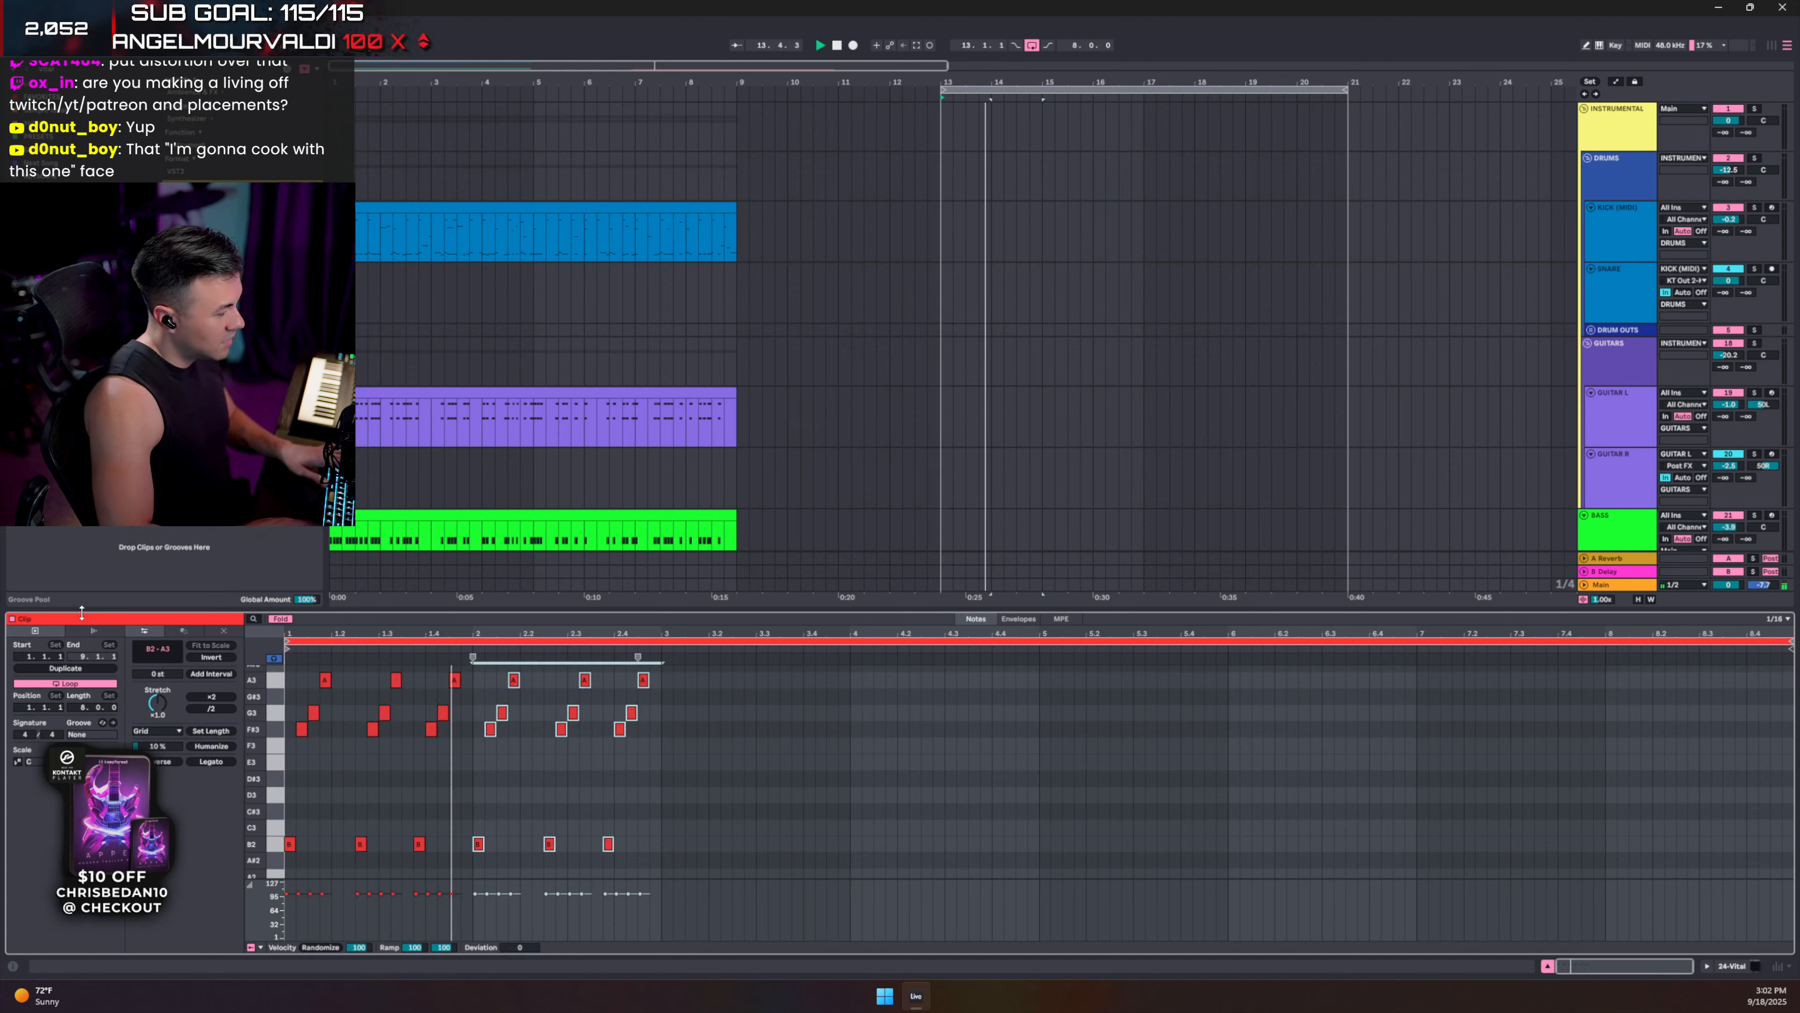
{"action": "key", "text": "ctrl+d"}
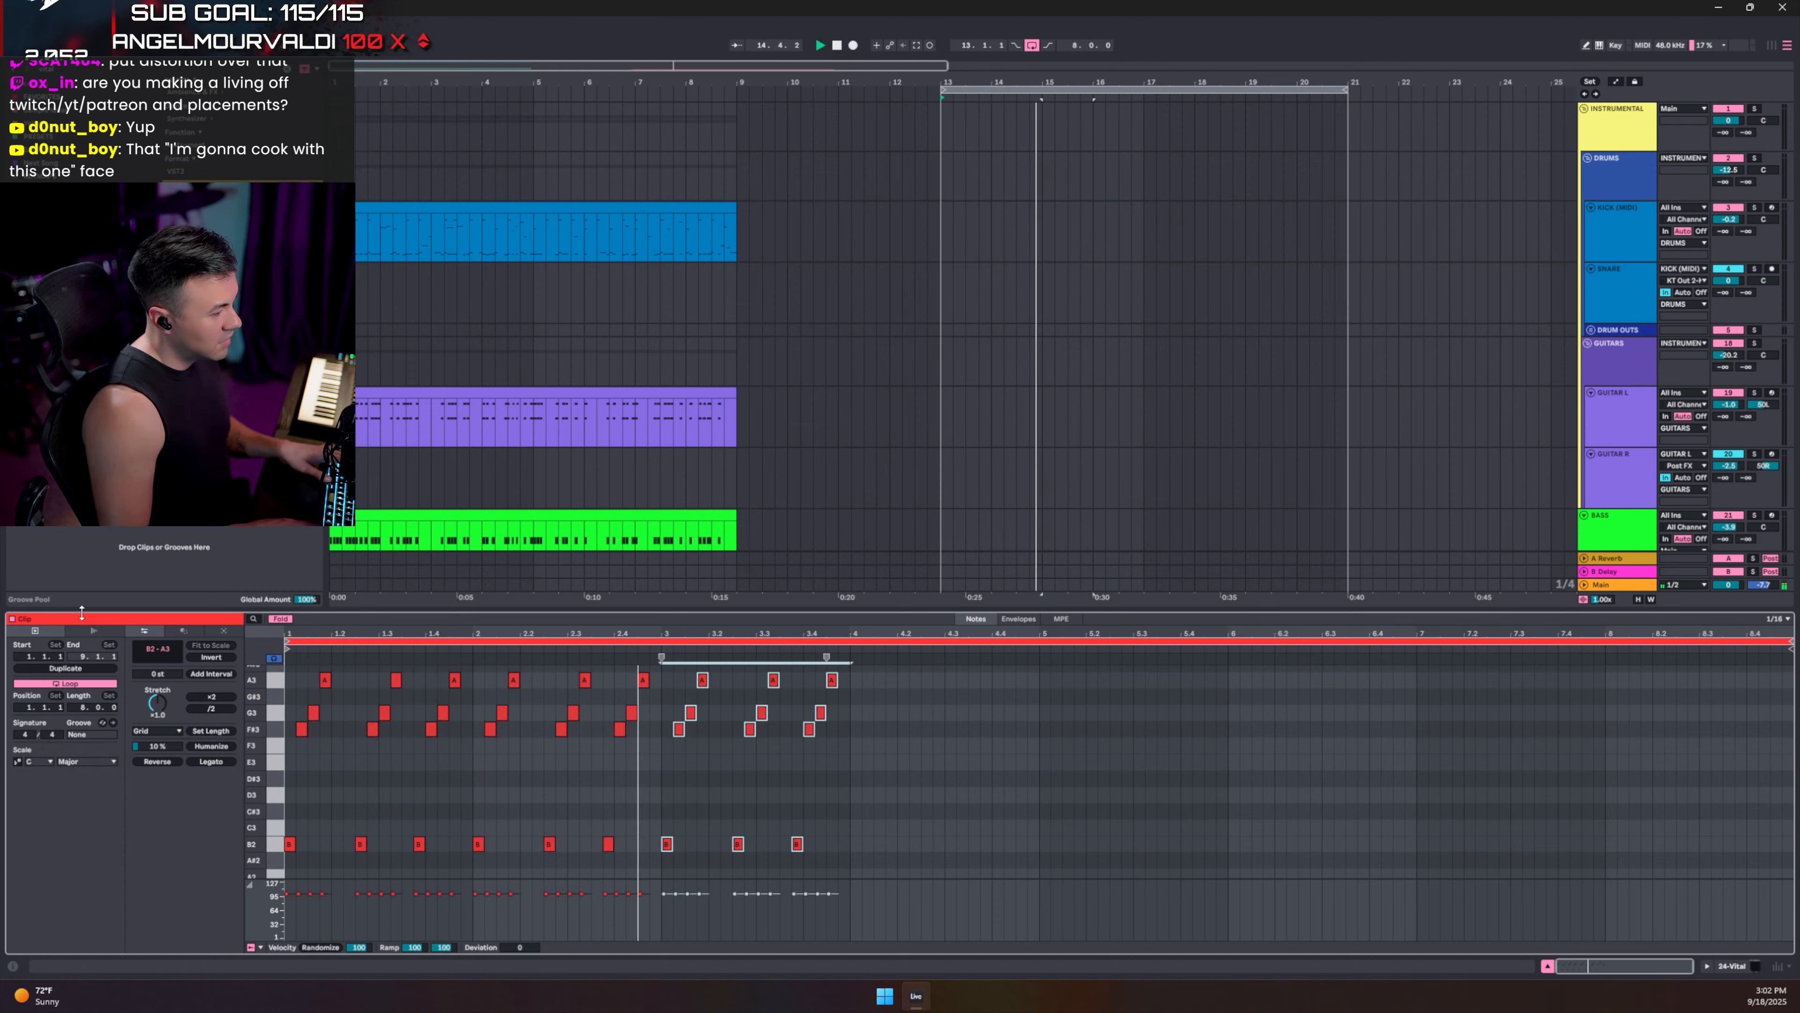
{"action": "key", "text": "ctrl+d"}
{"action": "key", "text": "ctrl+d"}
{"action": "key", "text": "ctrl+d"}
{"action": "key", "text": "ctrl+d"}
{"action": "key", "text": "ctrl+d"}
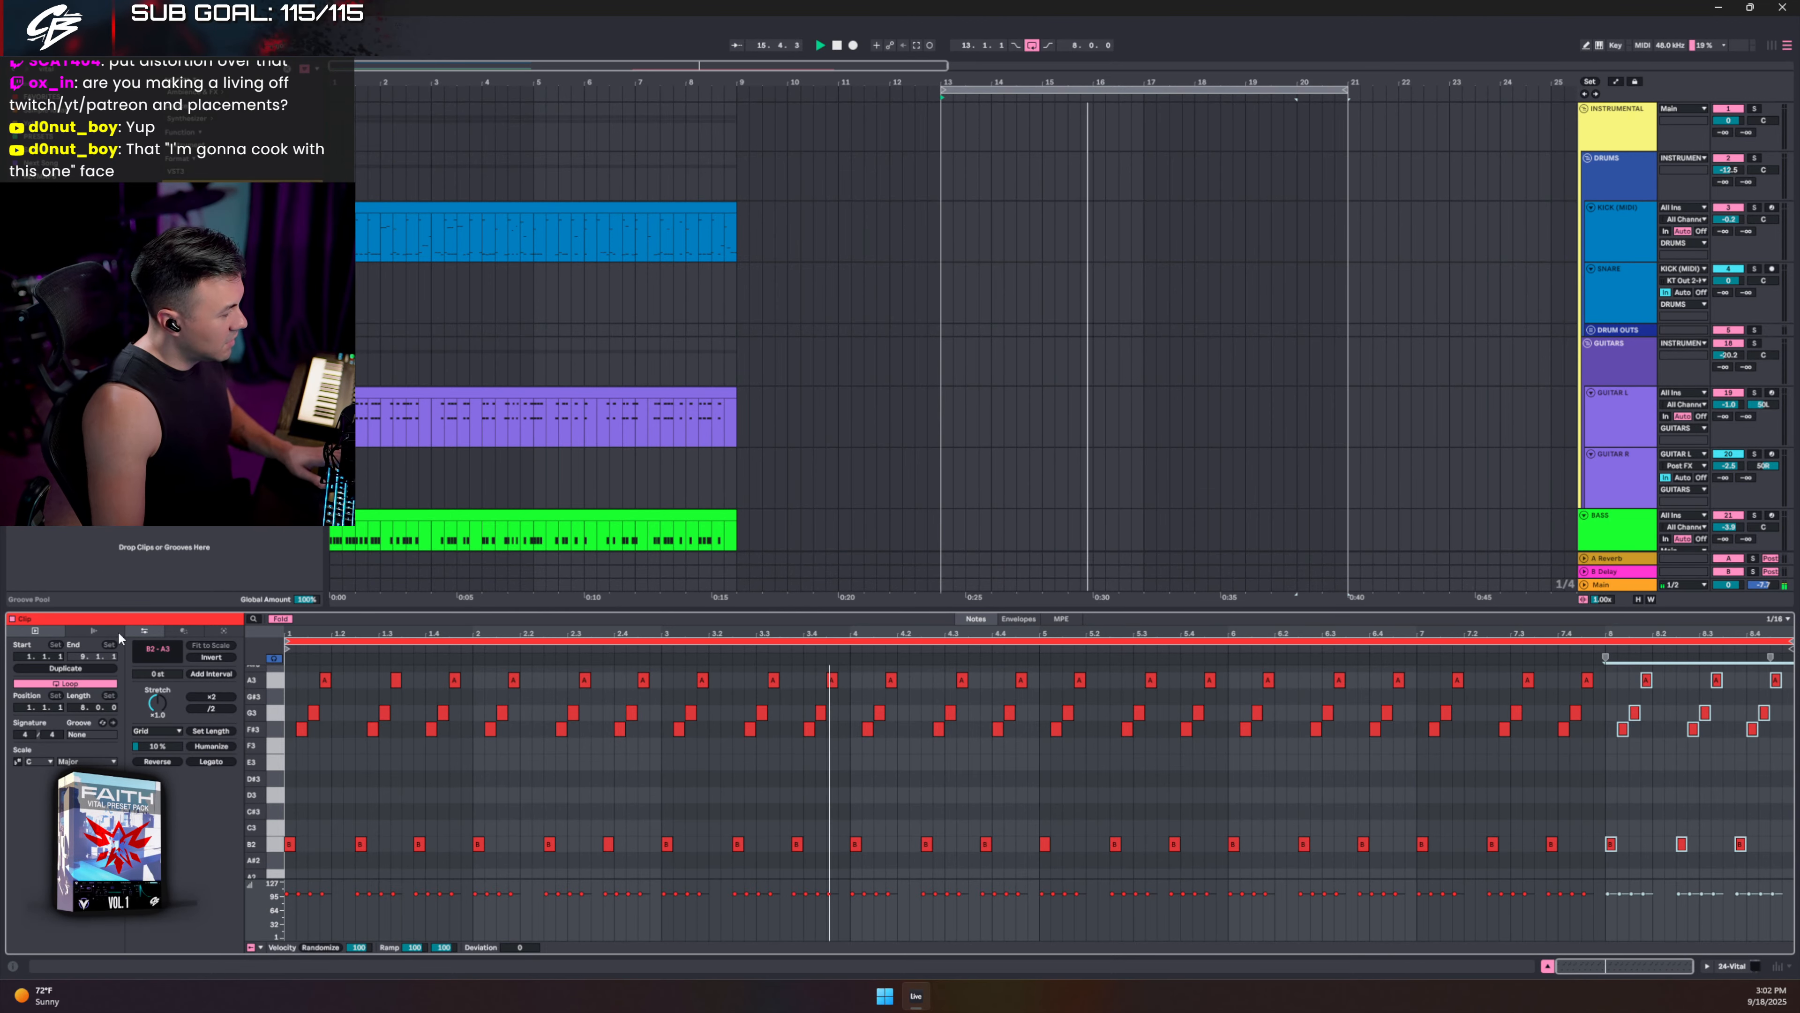
{"action": "left_click", "coordinate": [1548, 966]}
- Lower the Vital track to -24.0 dB and add Freezr after Vital from a 'freez' search
{"action": "left_click_drag", "start_coordinate": [1736, 711], "coordinate": [1737, 717]}
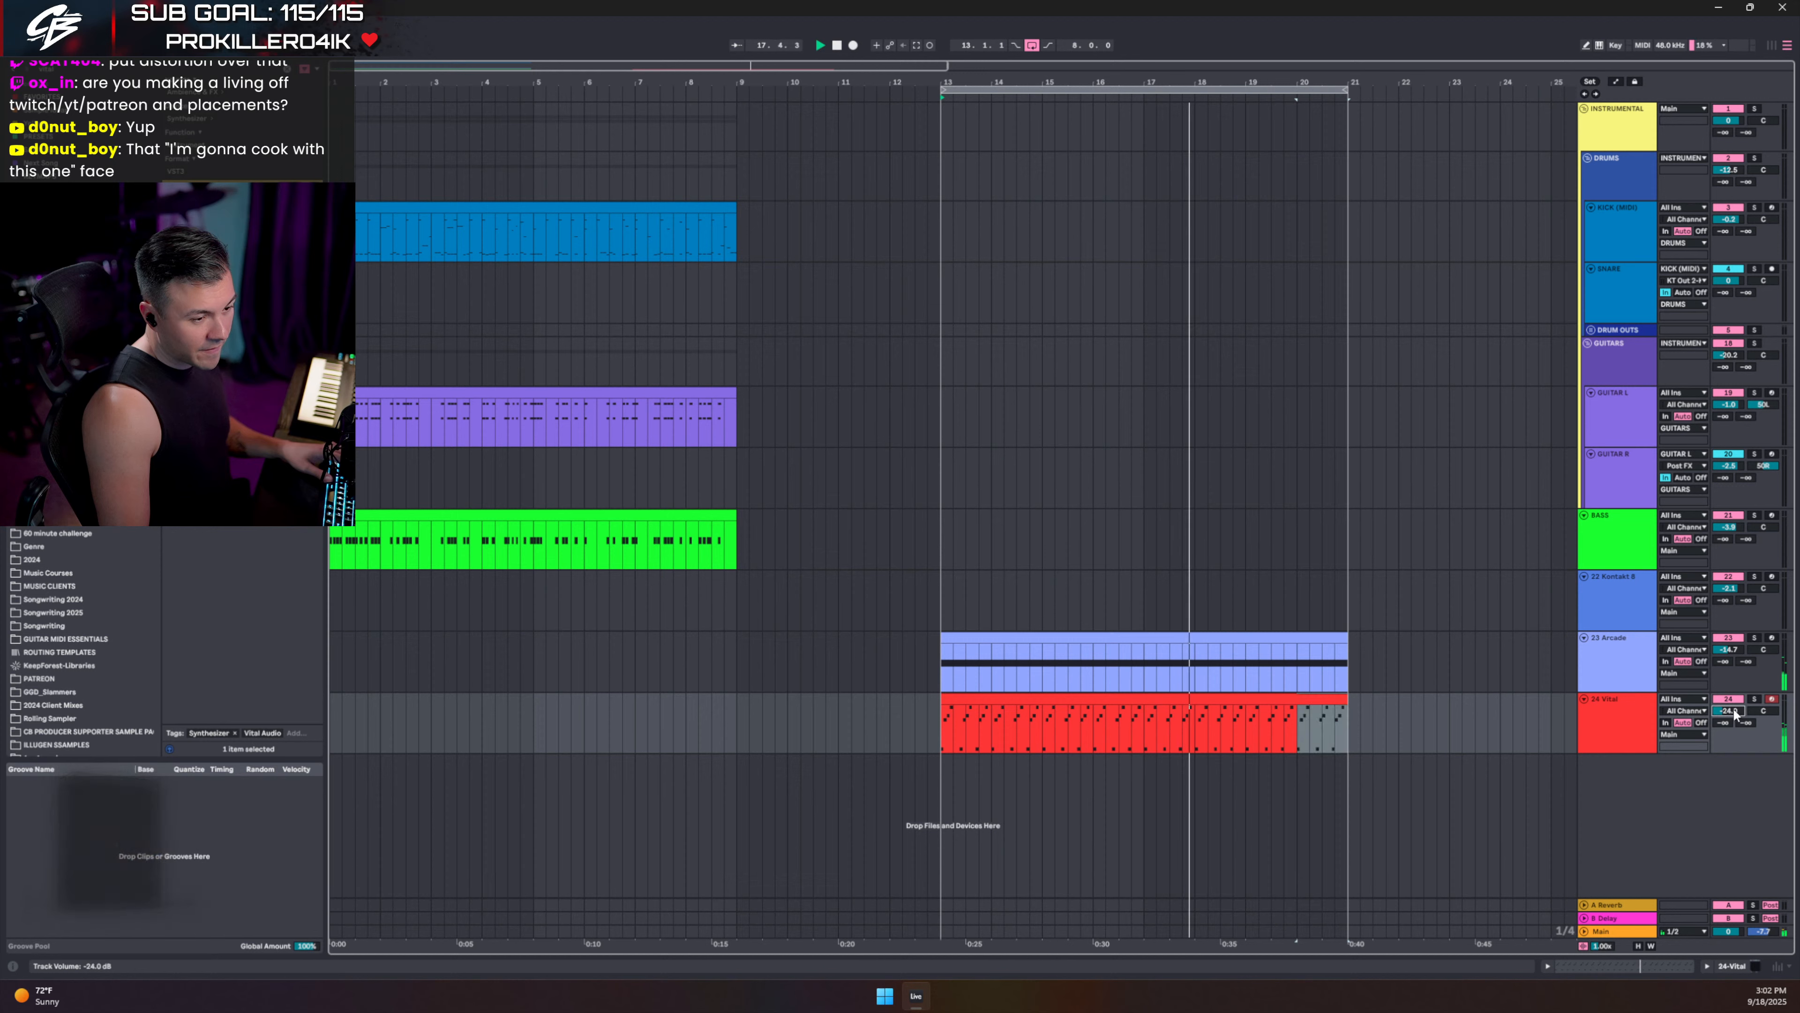
{"action": "double_click", "coordinate": [1614, 700]}
{"action": "left_click", "coordinate": [57, 70]}
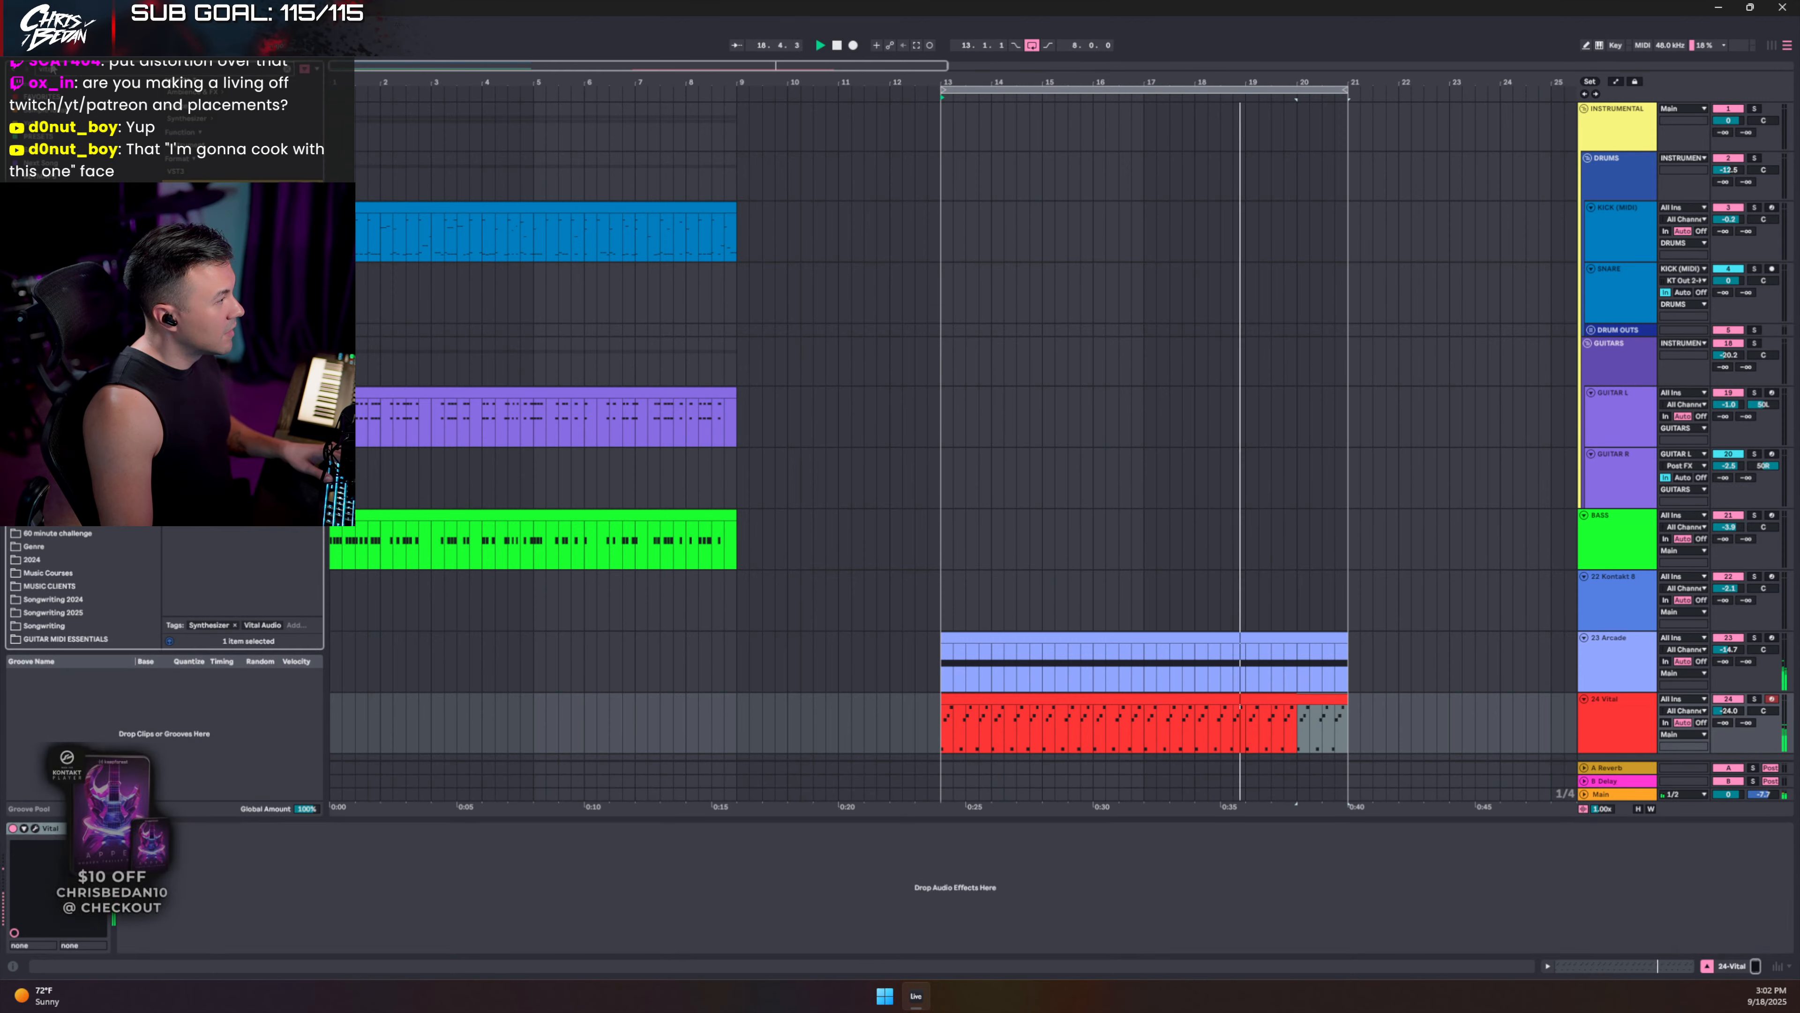
{"action": "type", "text": "freez"}
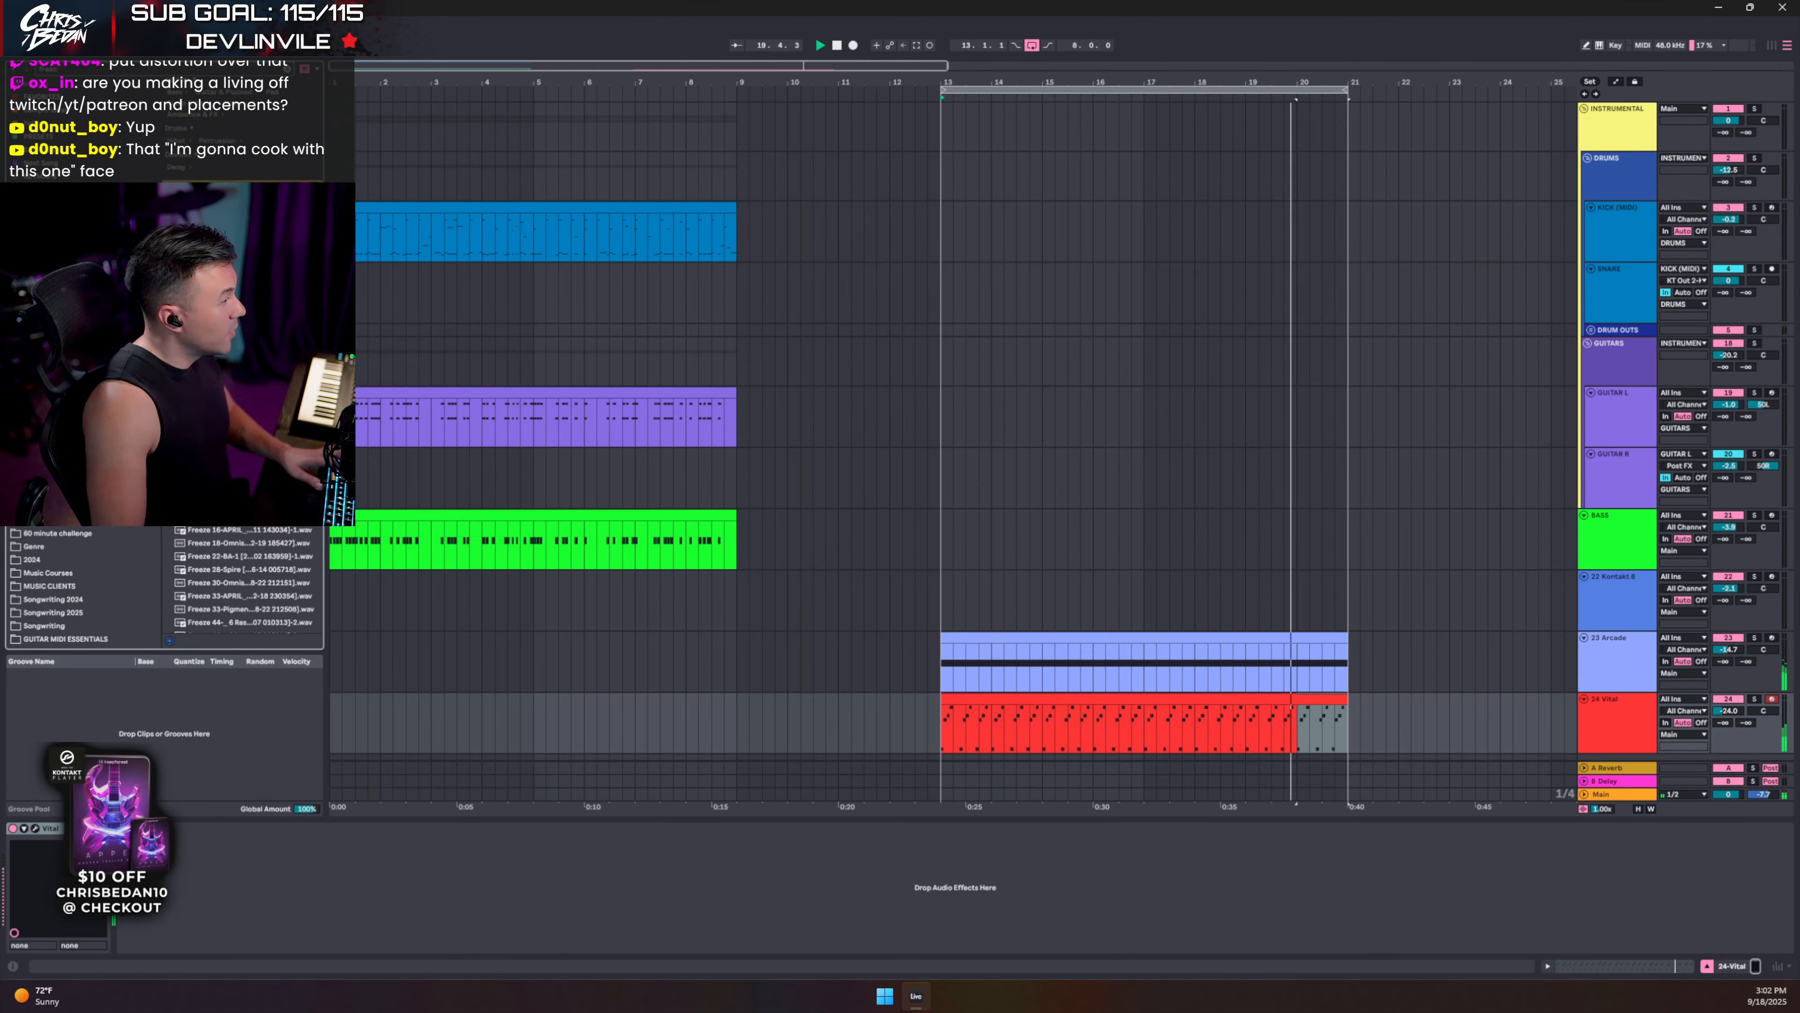
{"action": "left_click_drag", "start_coordinate": [213, 220], "coordinate": [243, 917]}
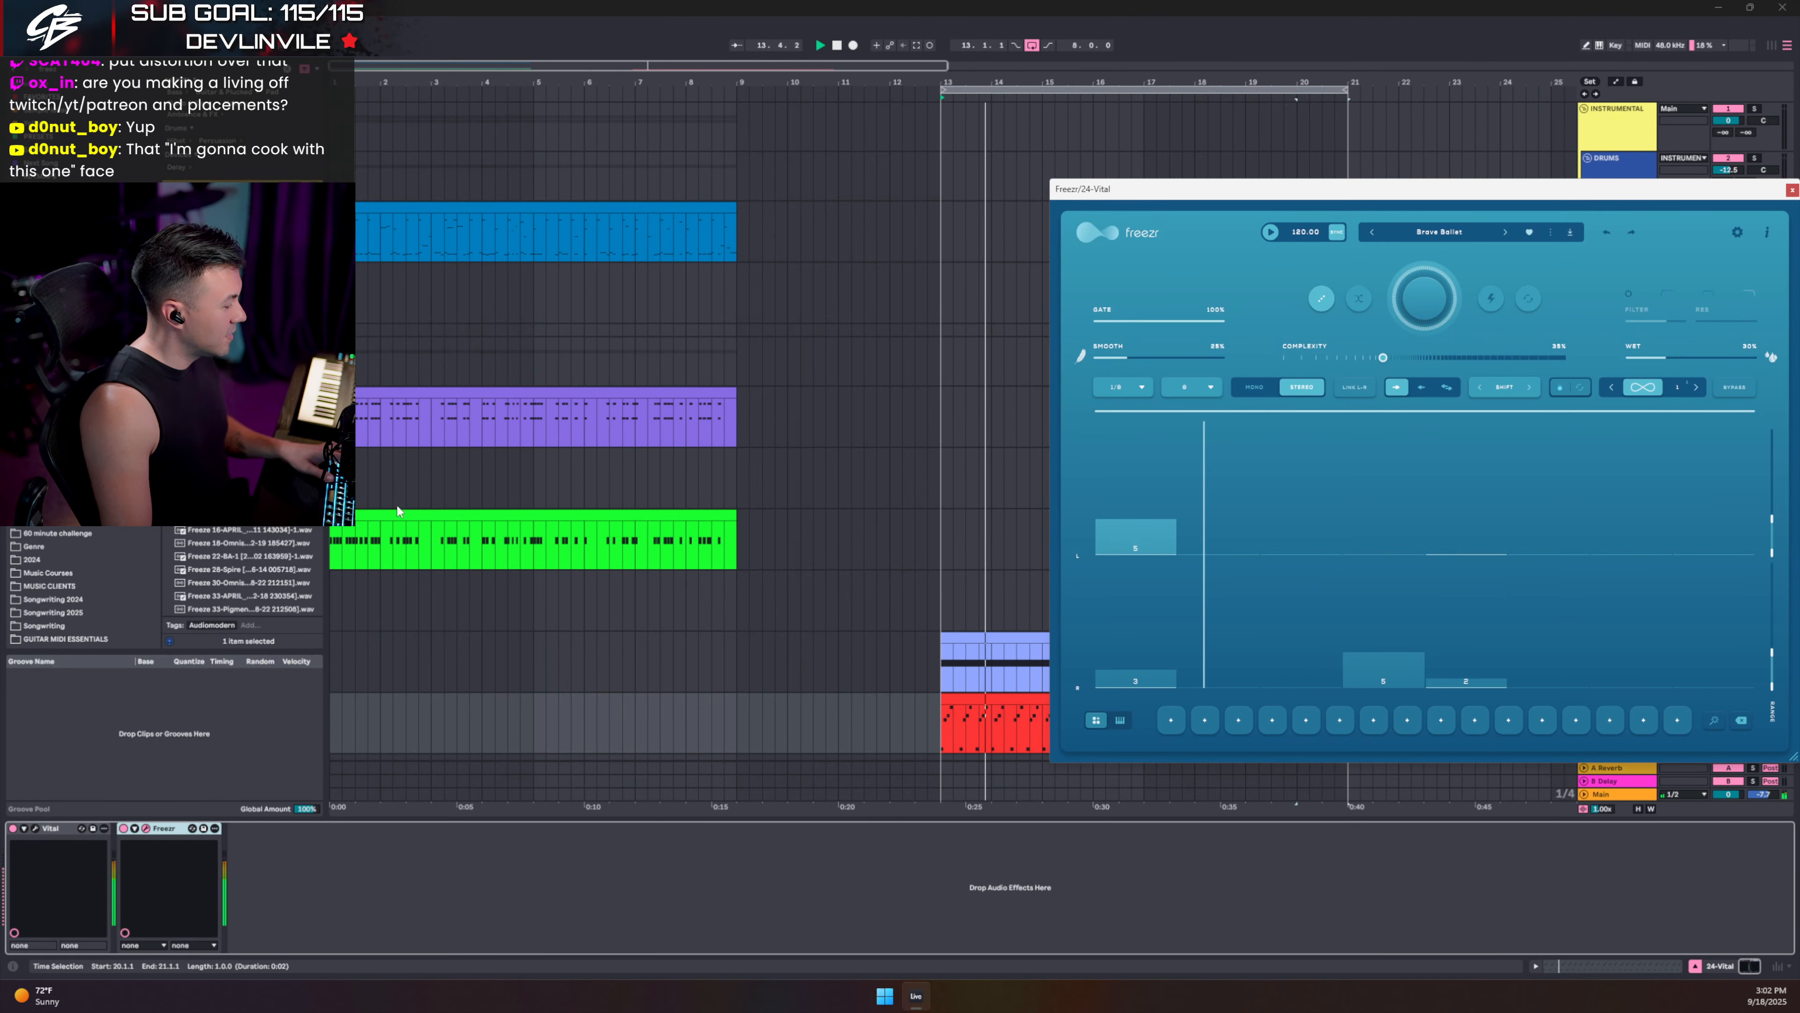
- Set Freezr's wet mix to 78% and close its window
{"action": "left_click_drag", "start_coordinate": [330, 602], "coordinate": [358, 603]}
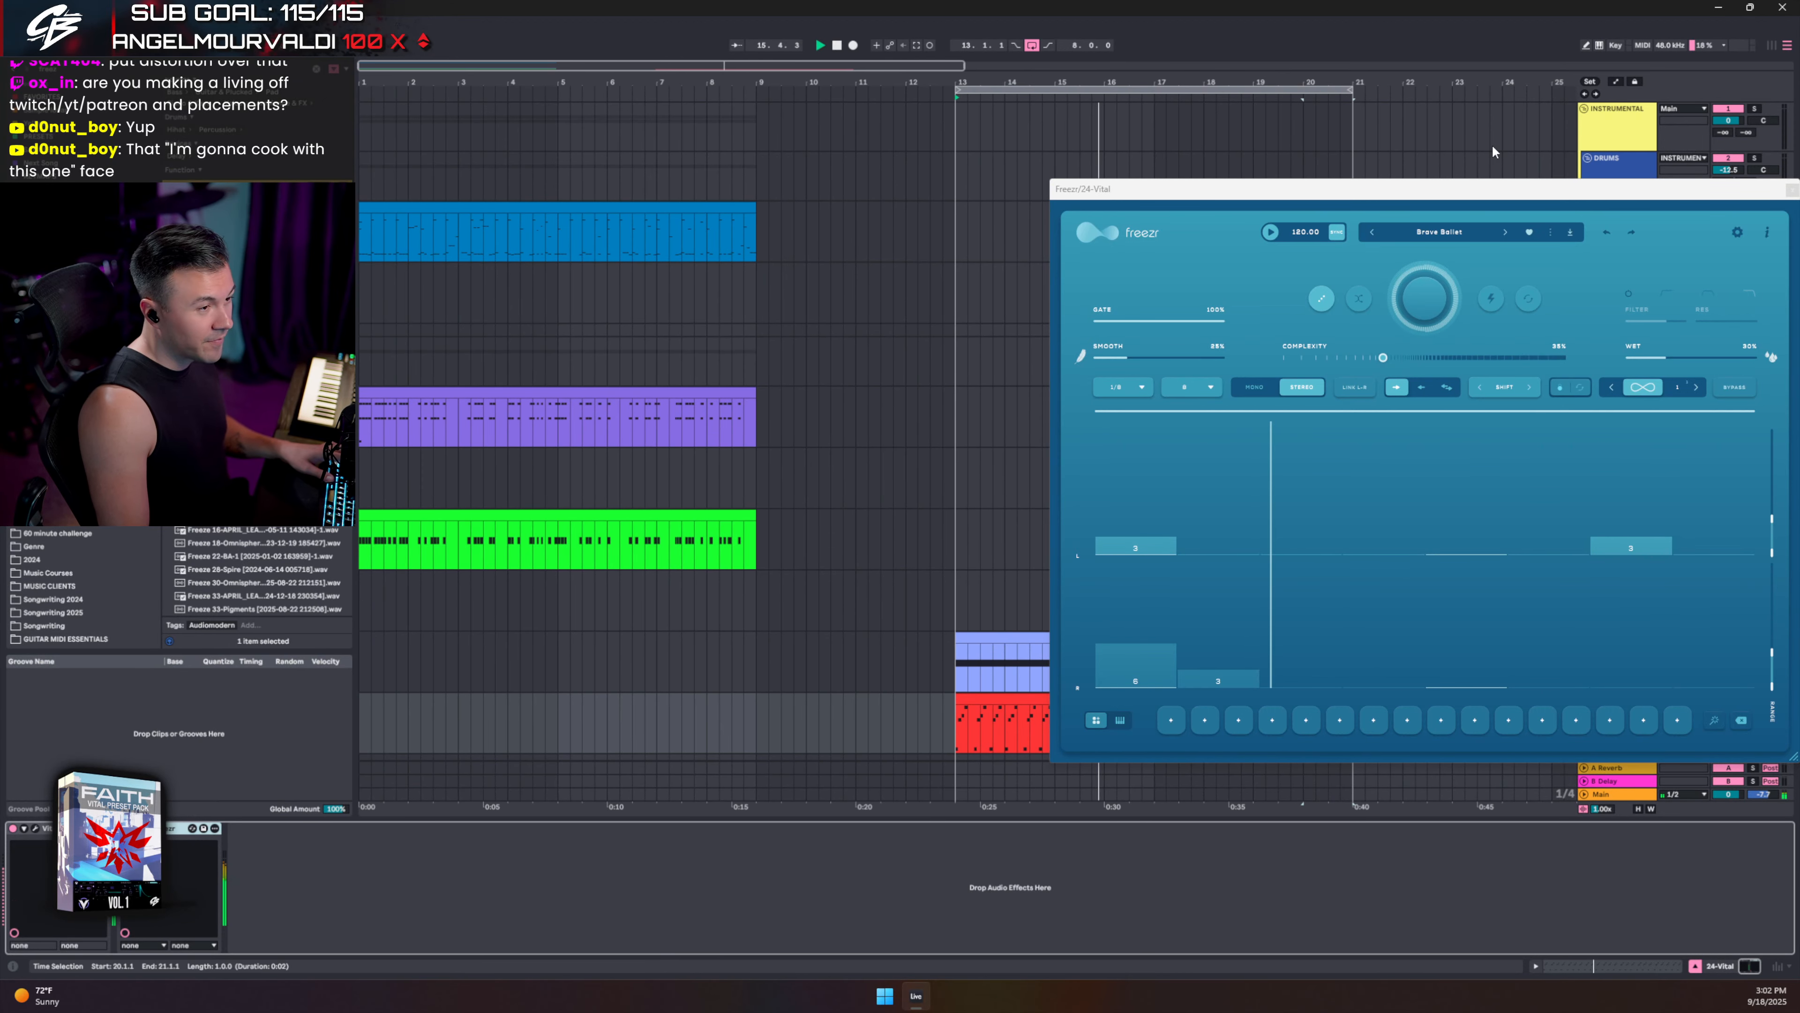
{"action": "left_click_drag", "start_coordinate": [1456, 186], "coordinate": [880, 231]}
{"action": "left_click_drag", "start_coordinate": [1091, 403], "coordinate": [1154, 402]}
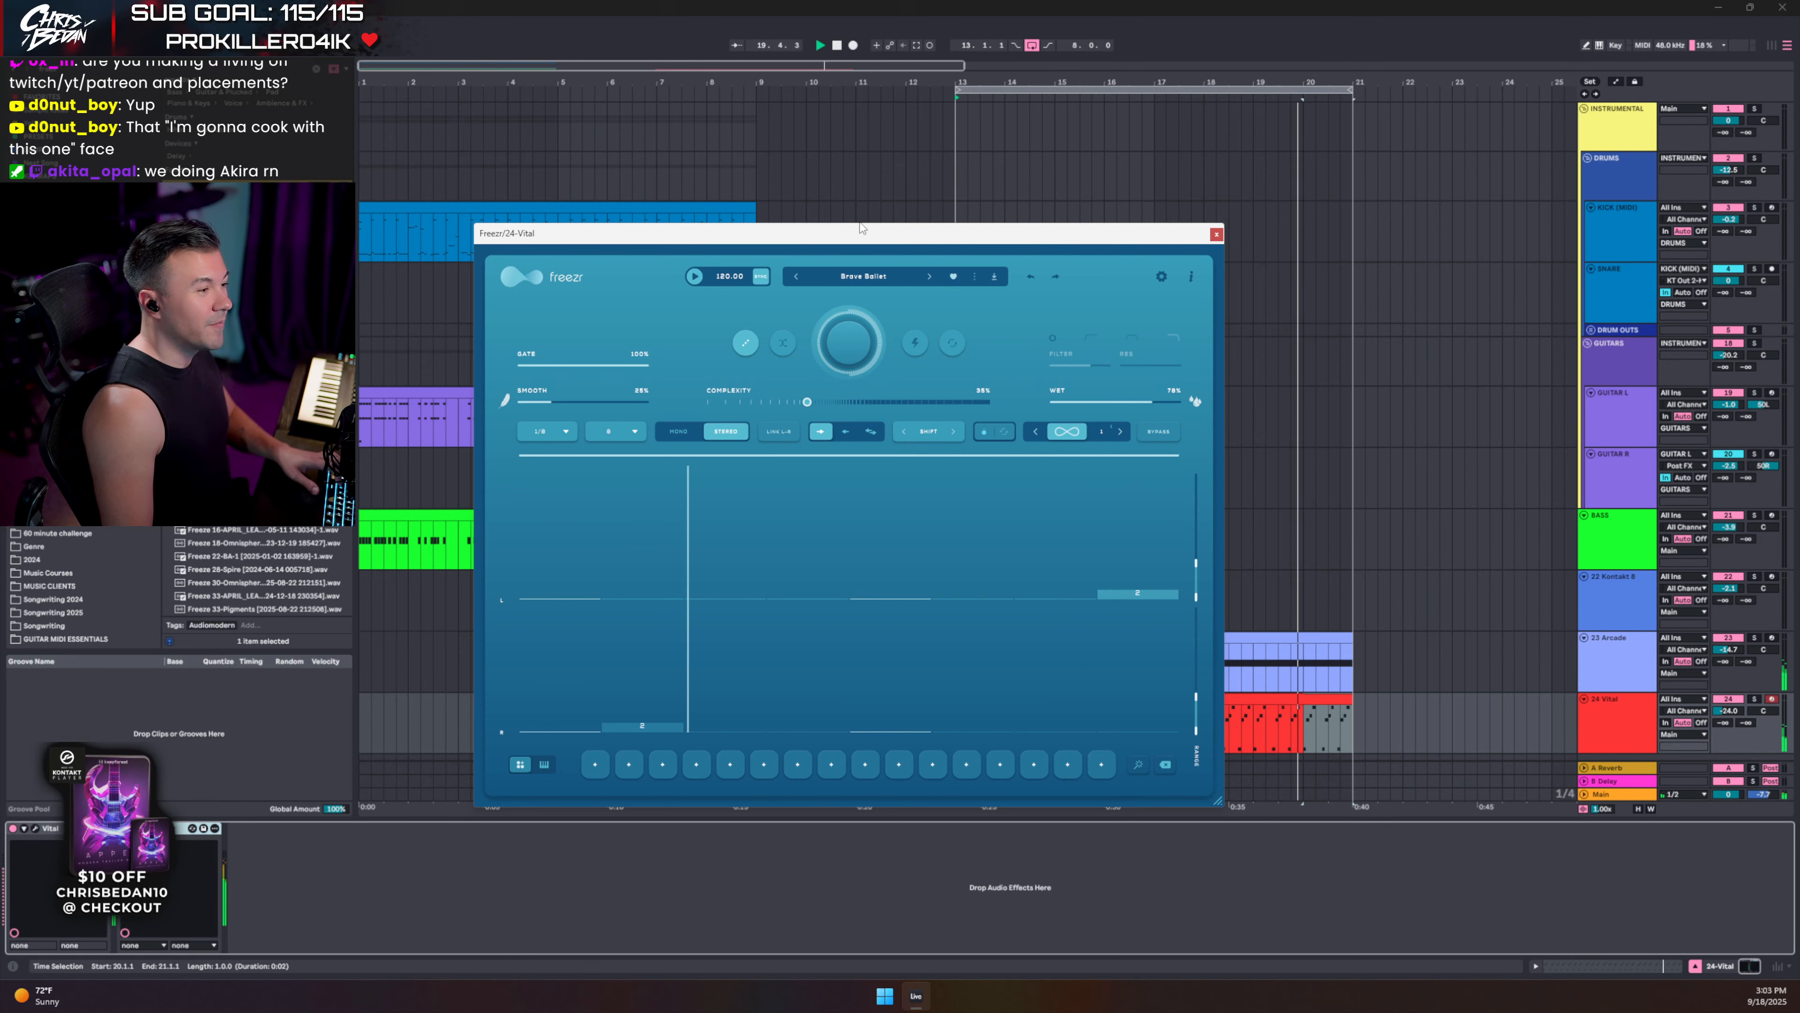
{"action": "left_click_drag", "start_coordinate": [862, 232], "coordinate": [918, 211]}
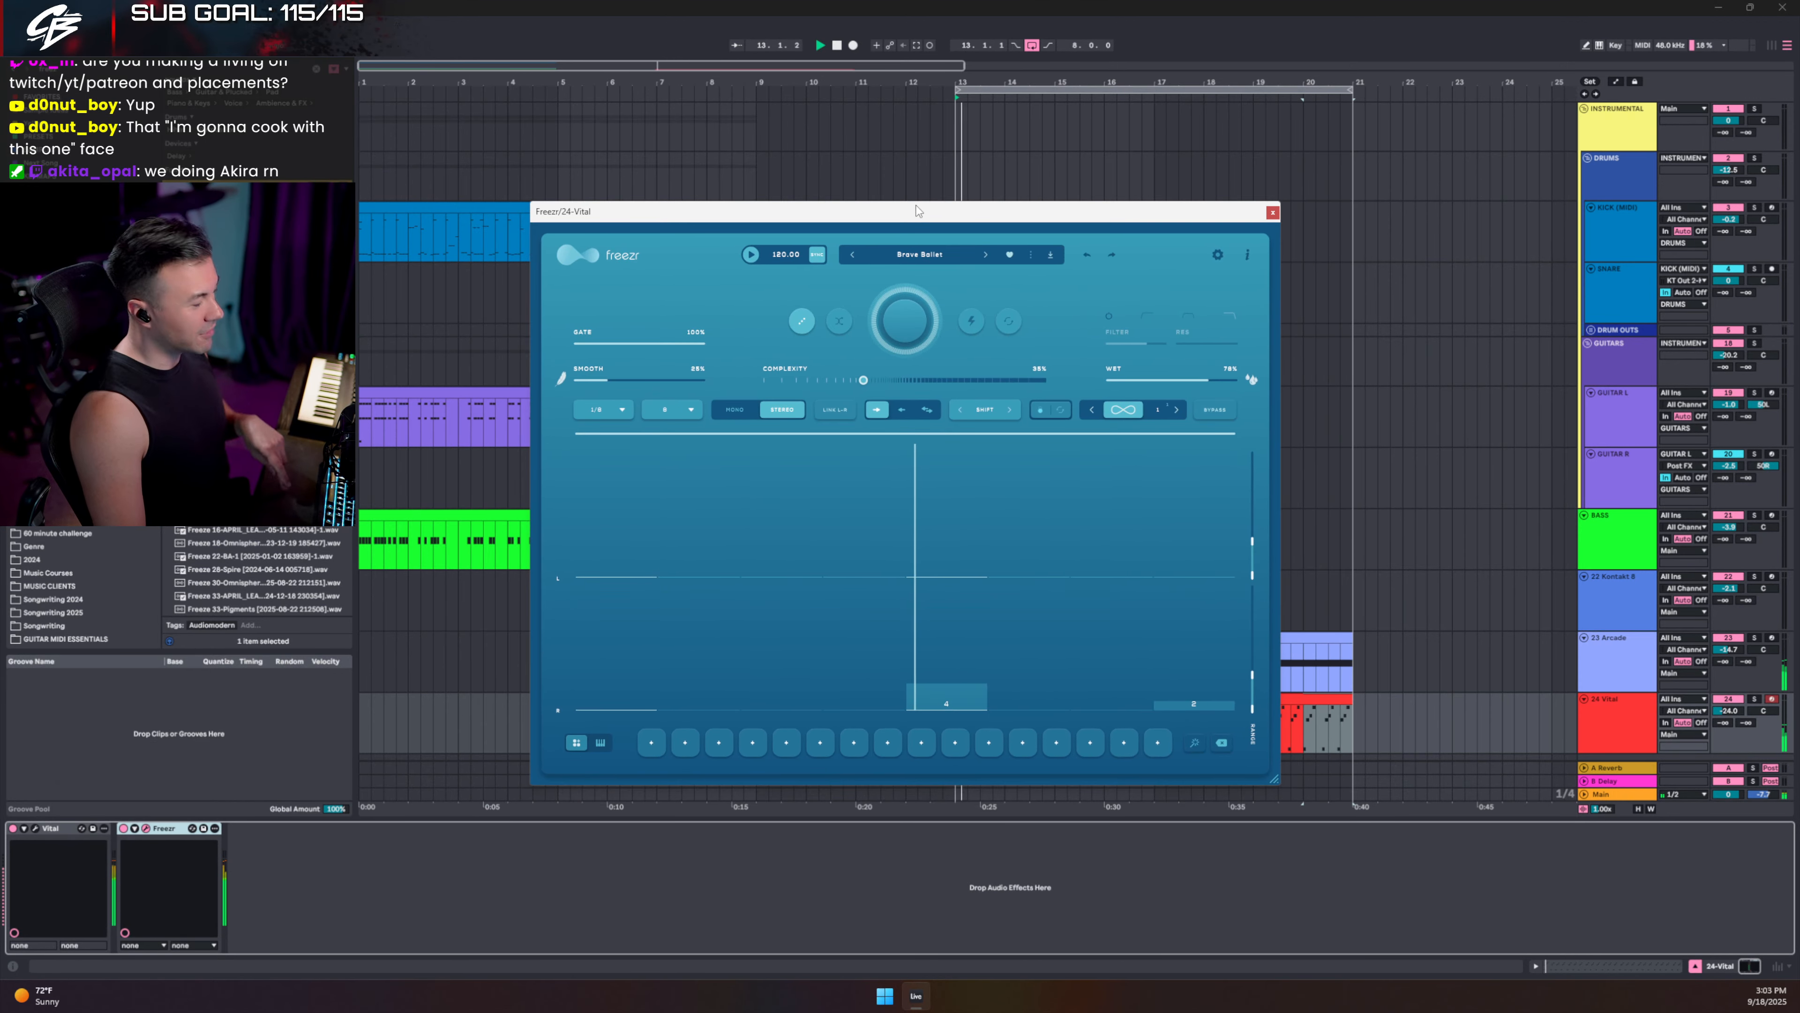
{"action": "left_click", "coordinate": [1270, 211]}
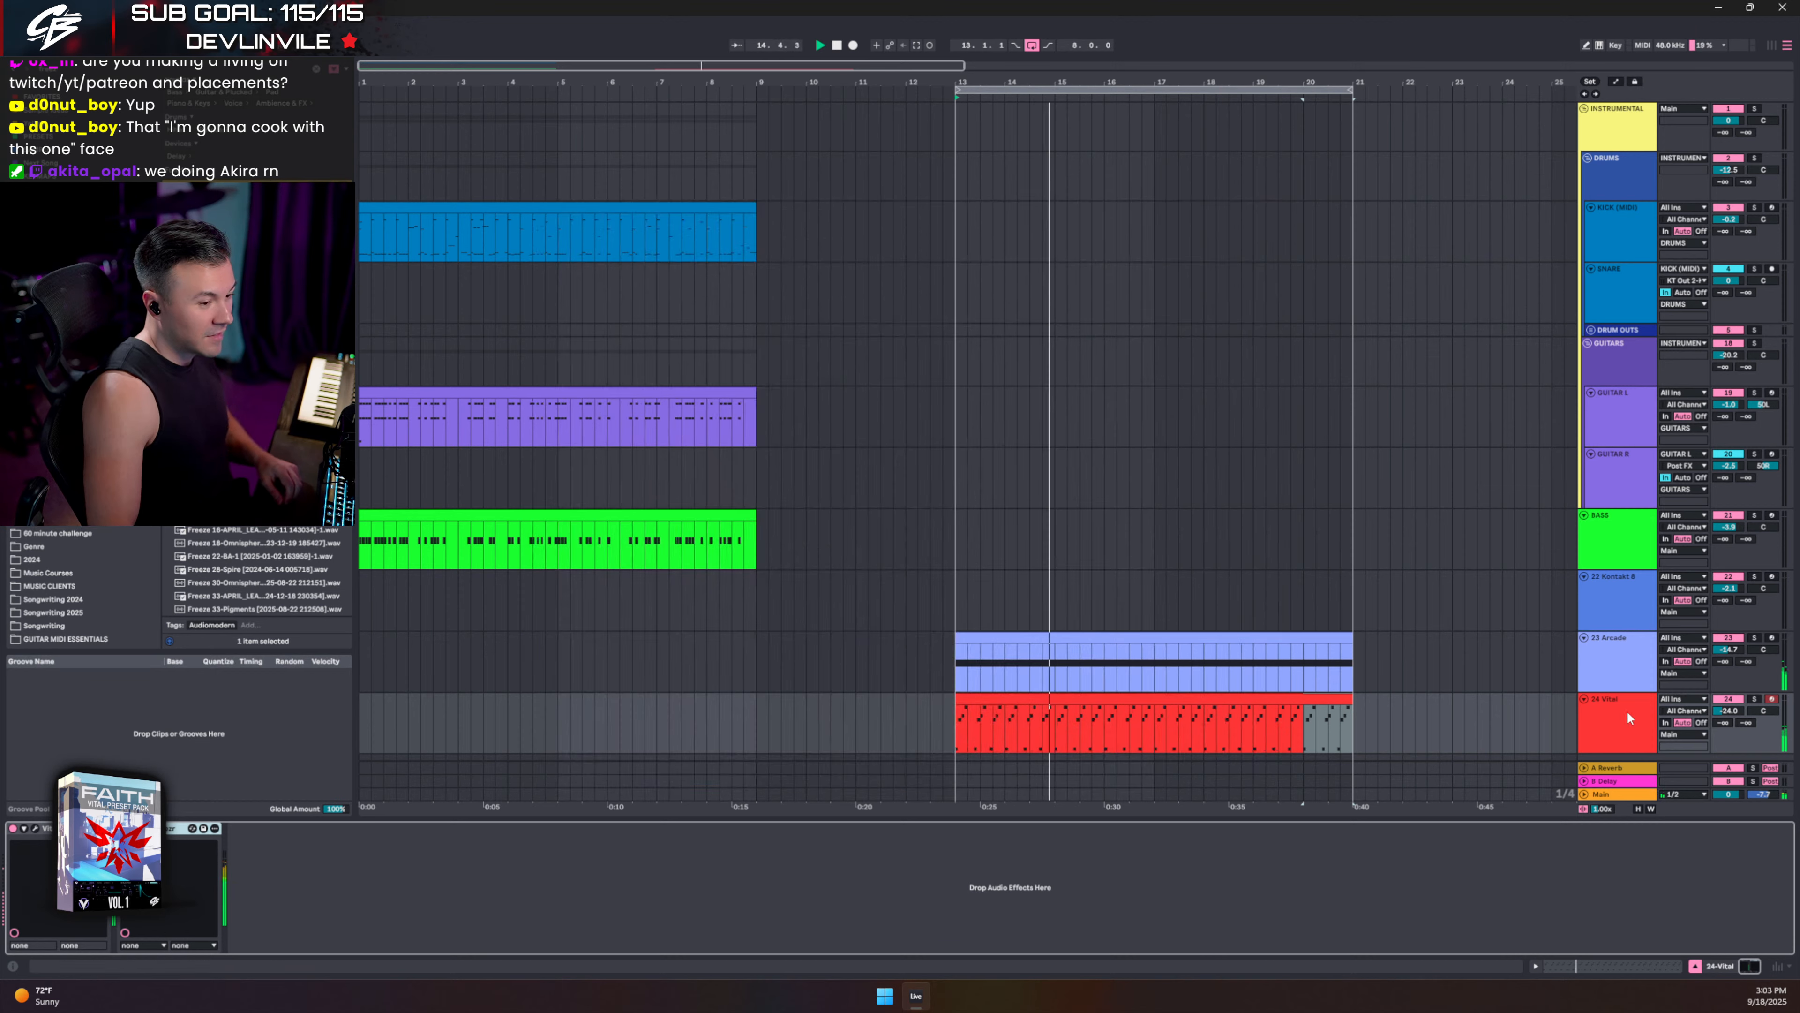
{"action": "left_click", "coordinate": [1637, 659]}
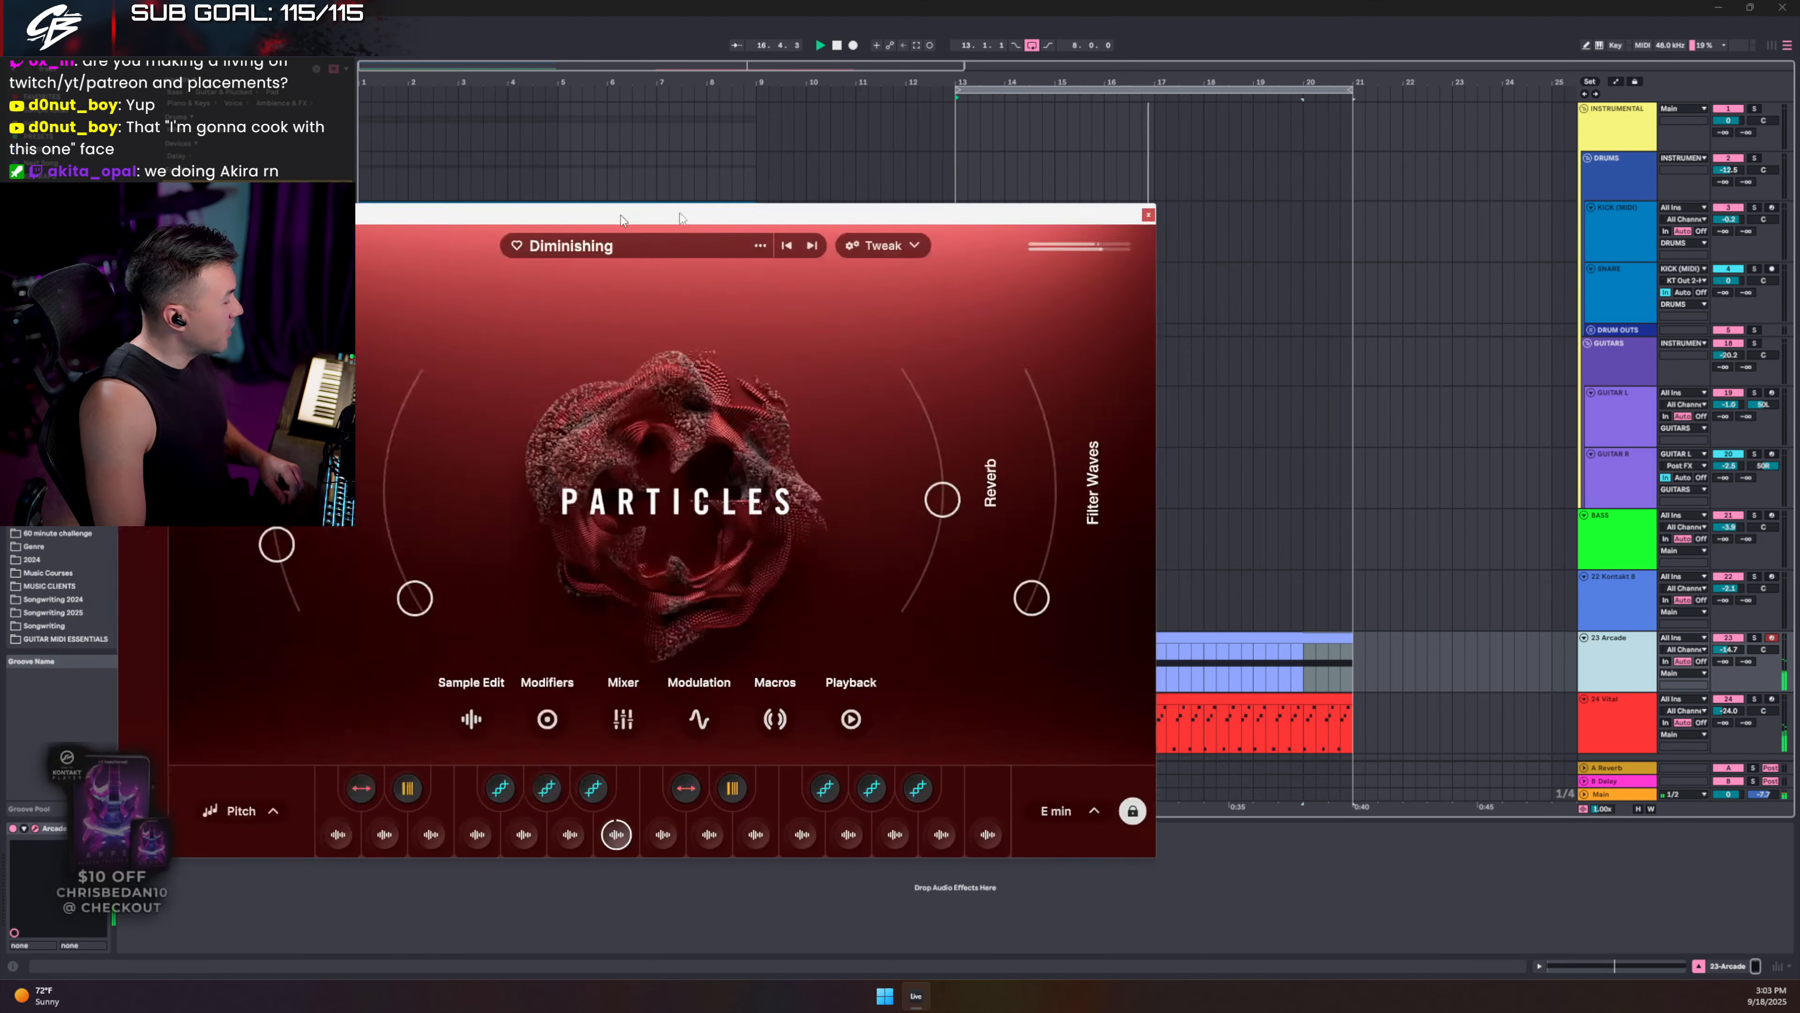
- Review the Diminishing preset in the Arcade plugin window, then close it
{"action": "left_click_drag", "start_coordinate": [622, 214], "coordinate": [916, 193]}
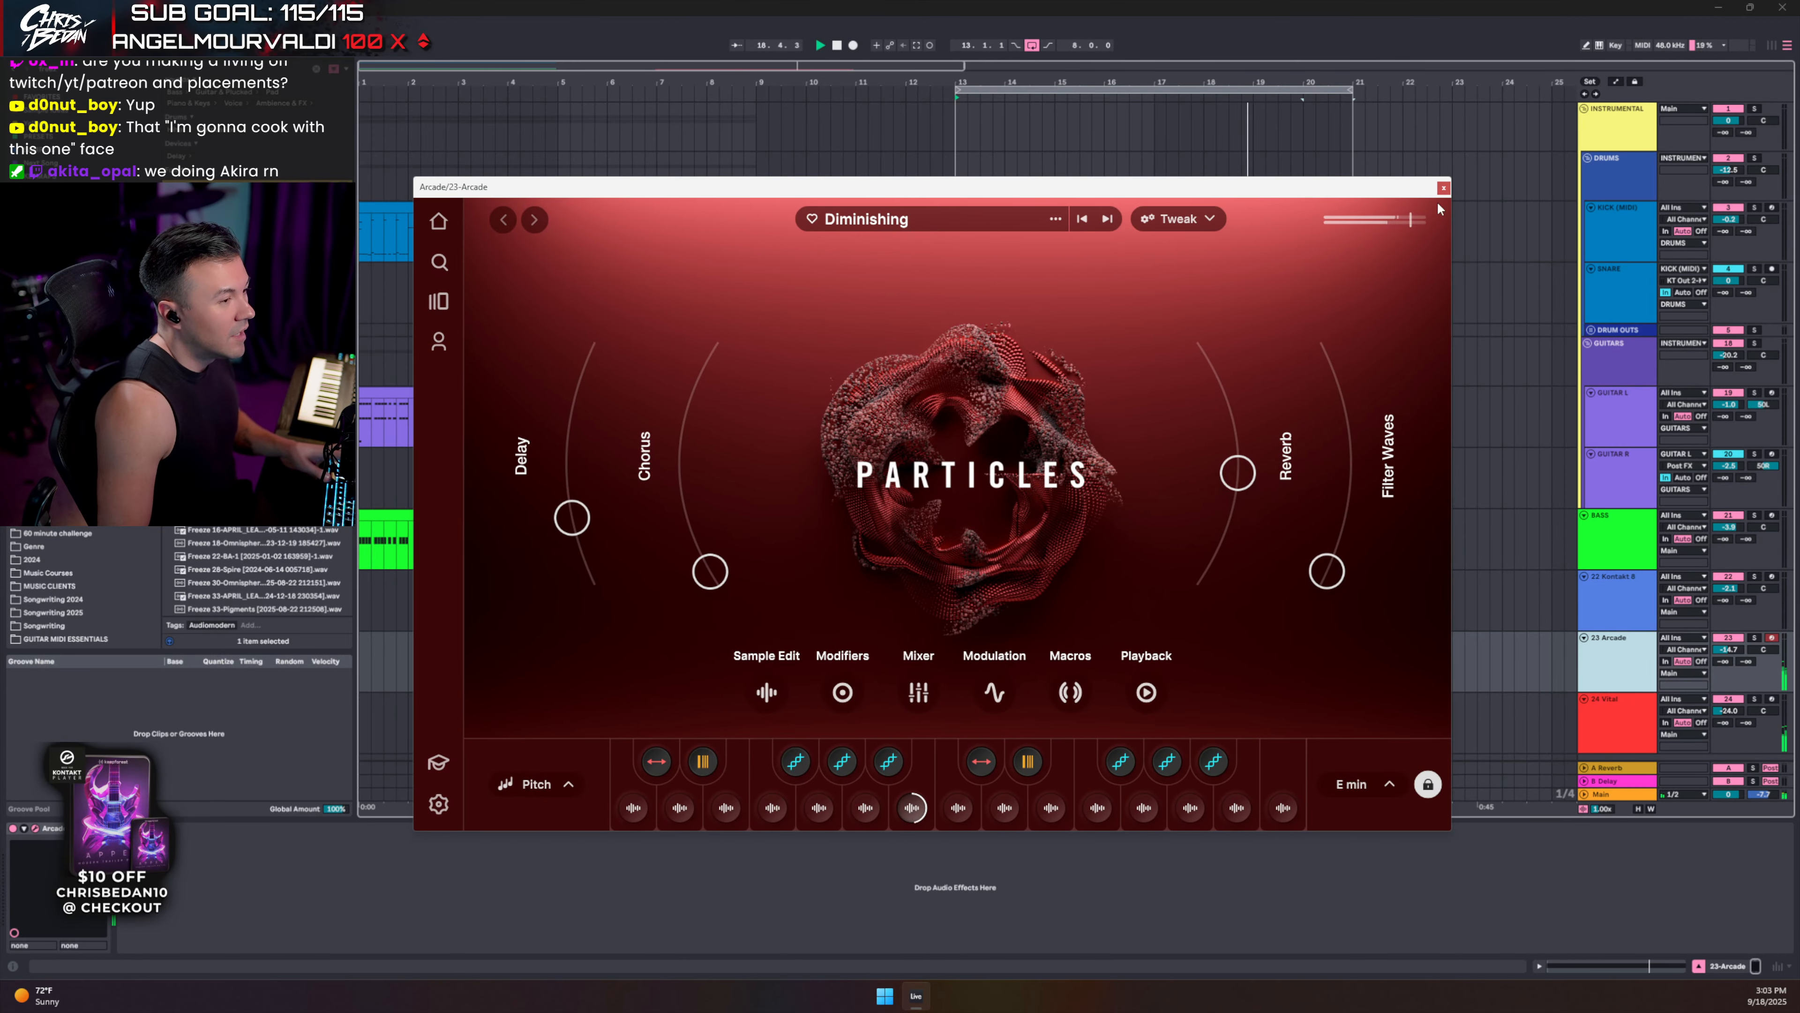
{"action": "left_click", "coordinate": [1444, 188]}
{"action": "scroll", "coordinate": [1583, 639], "scroll_direction": "down", "scroll_amount": 1}
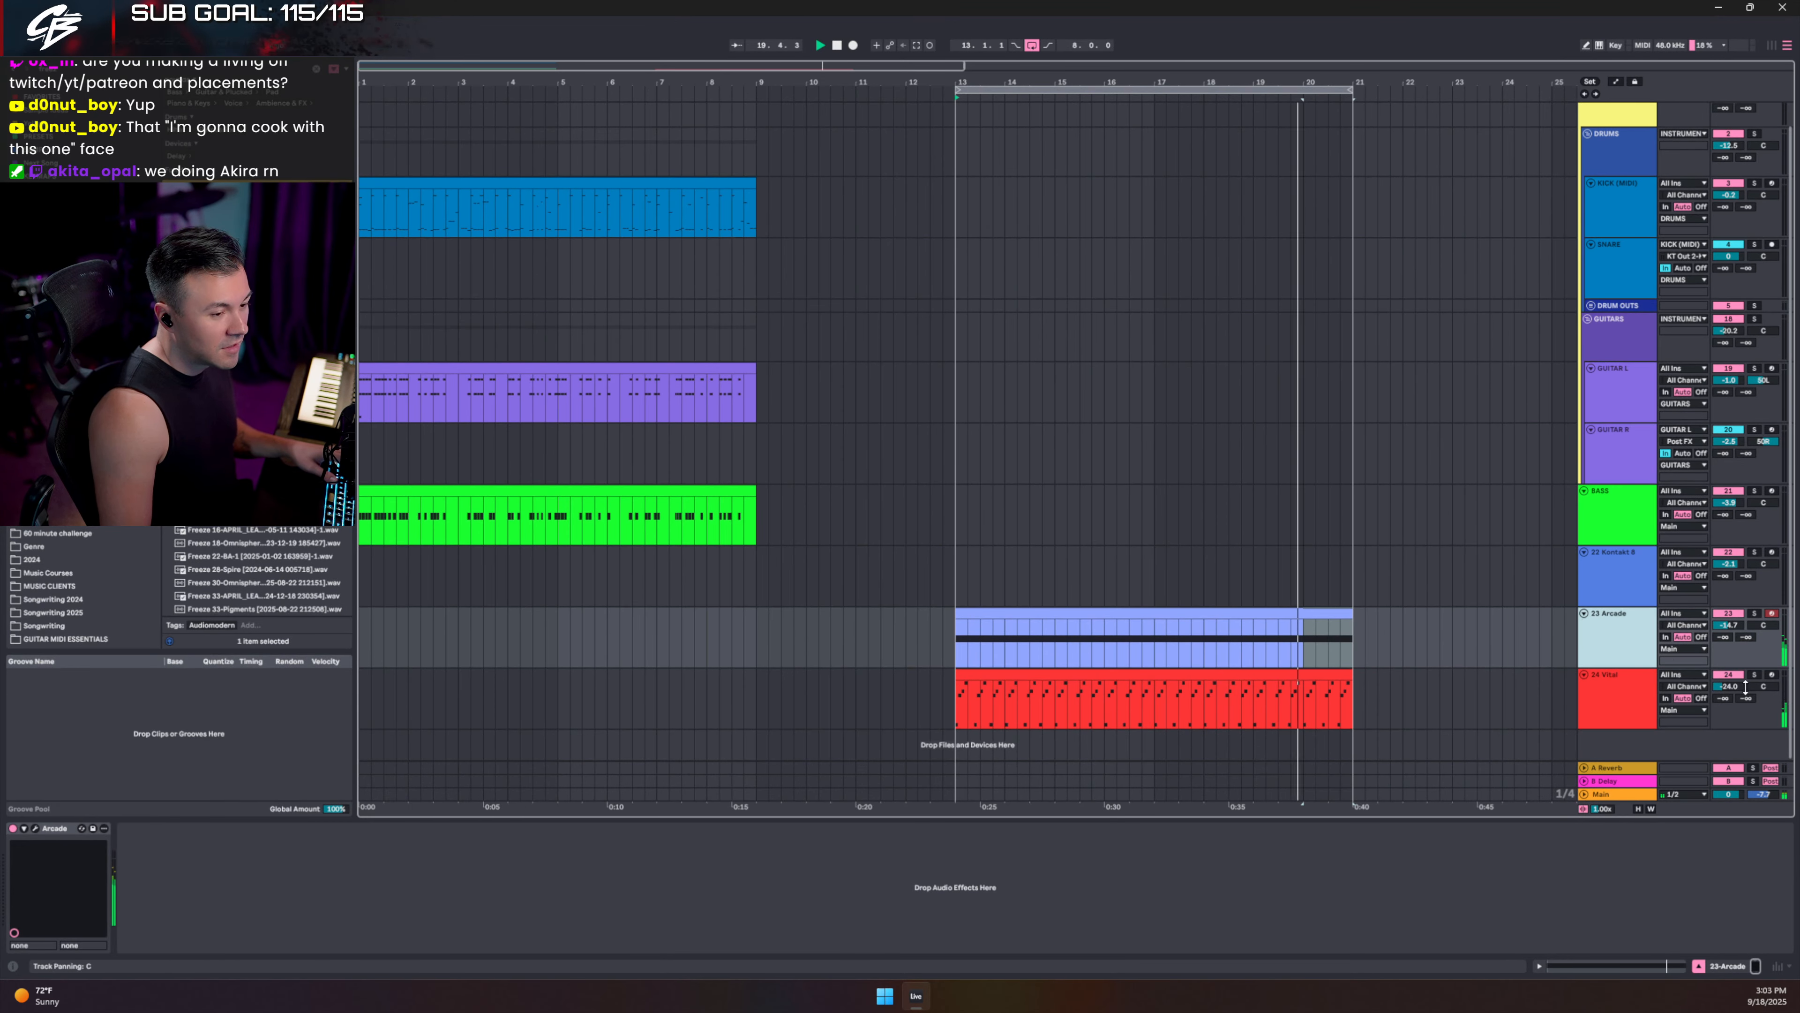
- Insert an empty MIDI clip on the BASS track over bars 13–21 with Ctrl+Shift+M
{"action": "left_click", "coordinate": [1613, 504]}
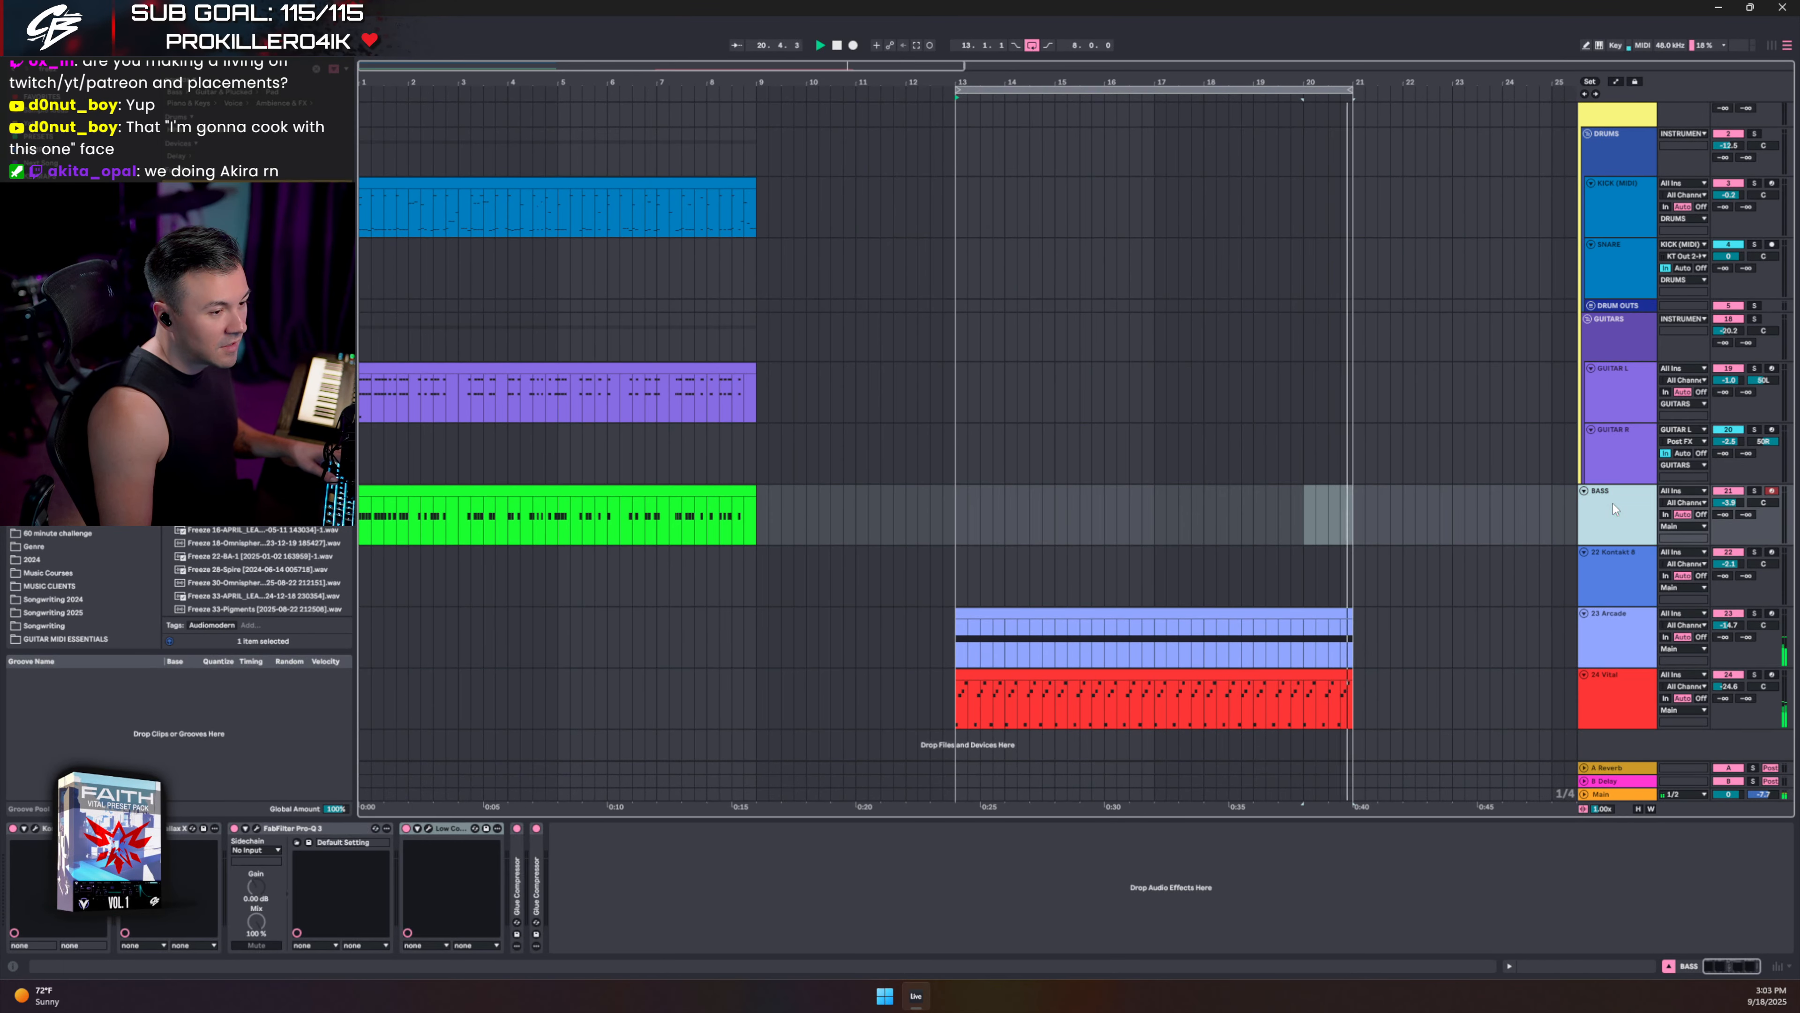
{"action": "left_click_drag", "start_coordinate": [952, 501], "coordinate": [1351, 504]}
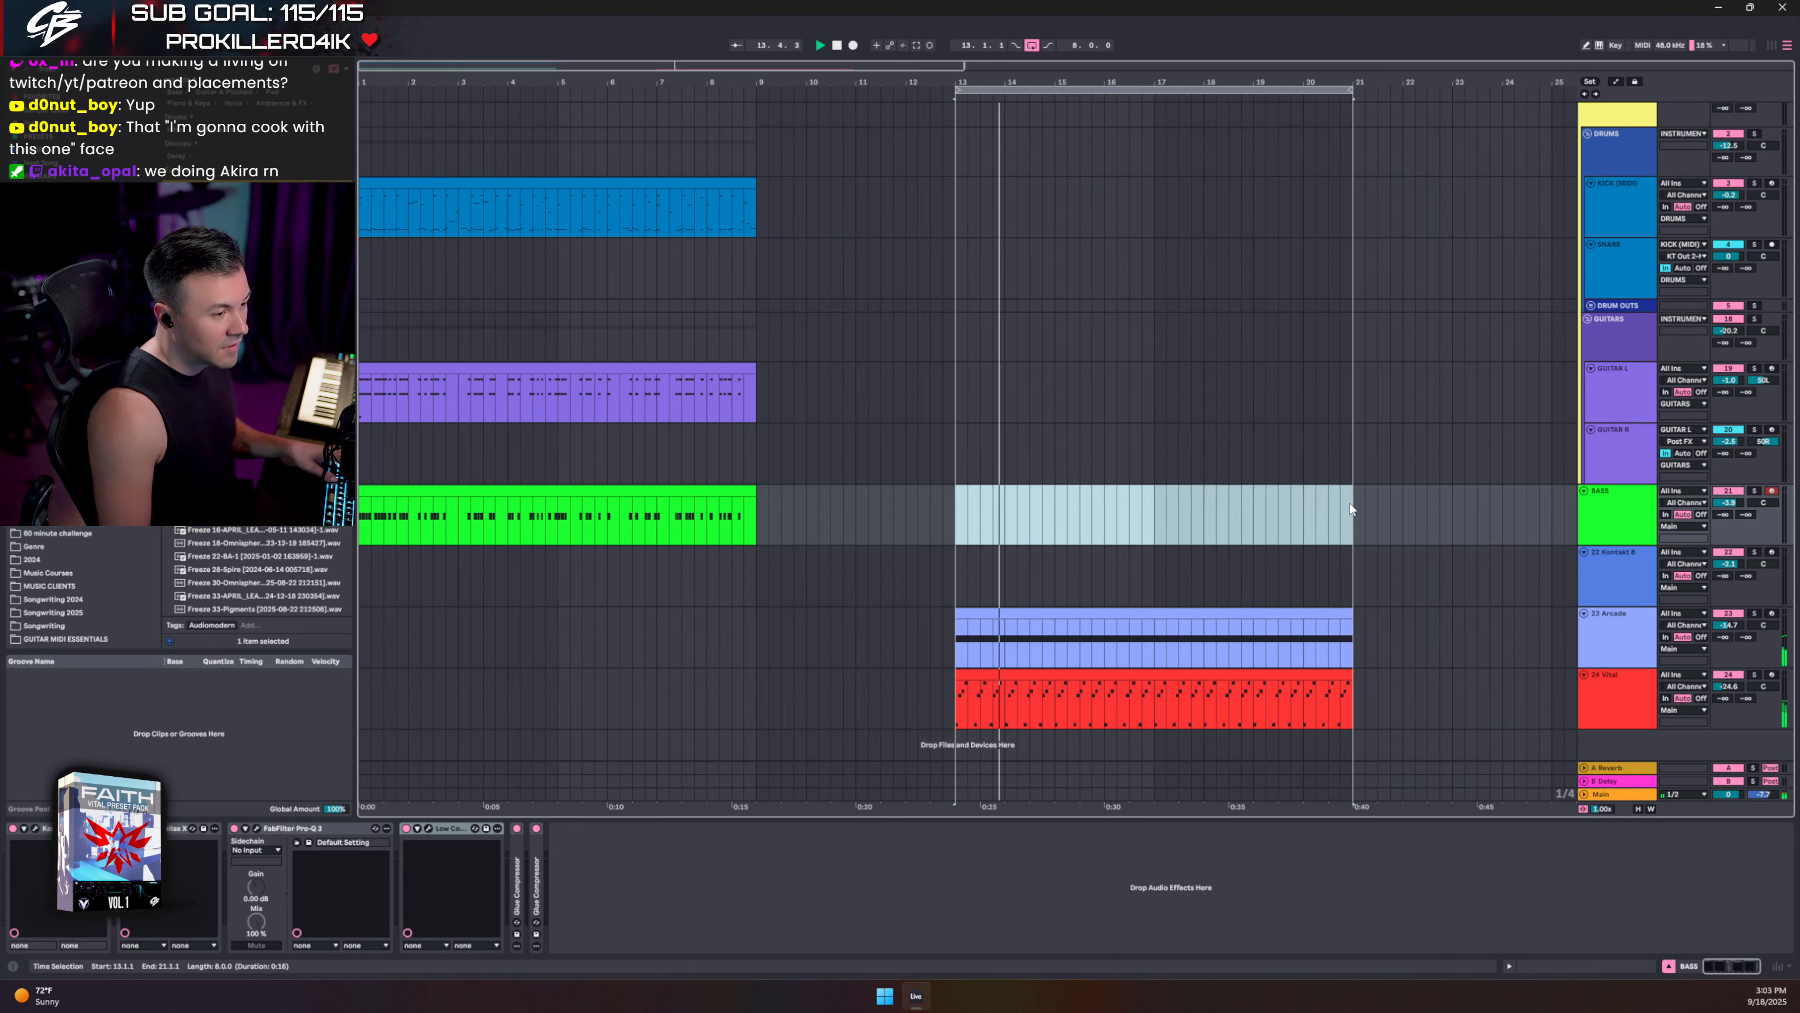
{"action": "key", "text": "ctrl+shift+m"}
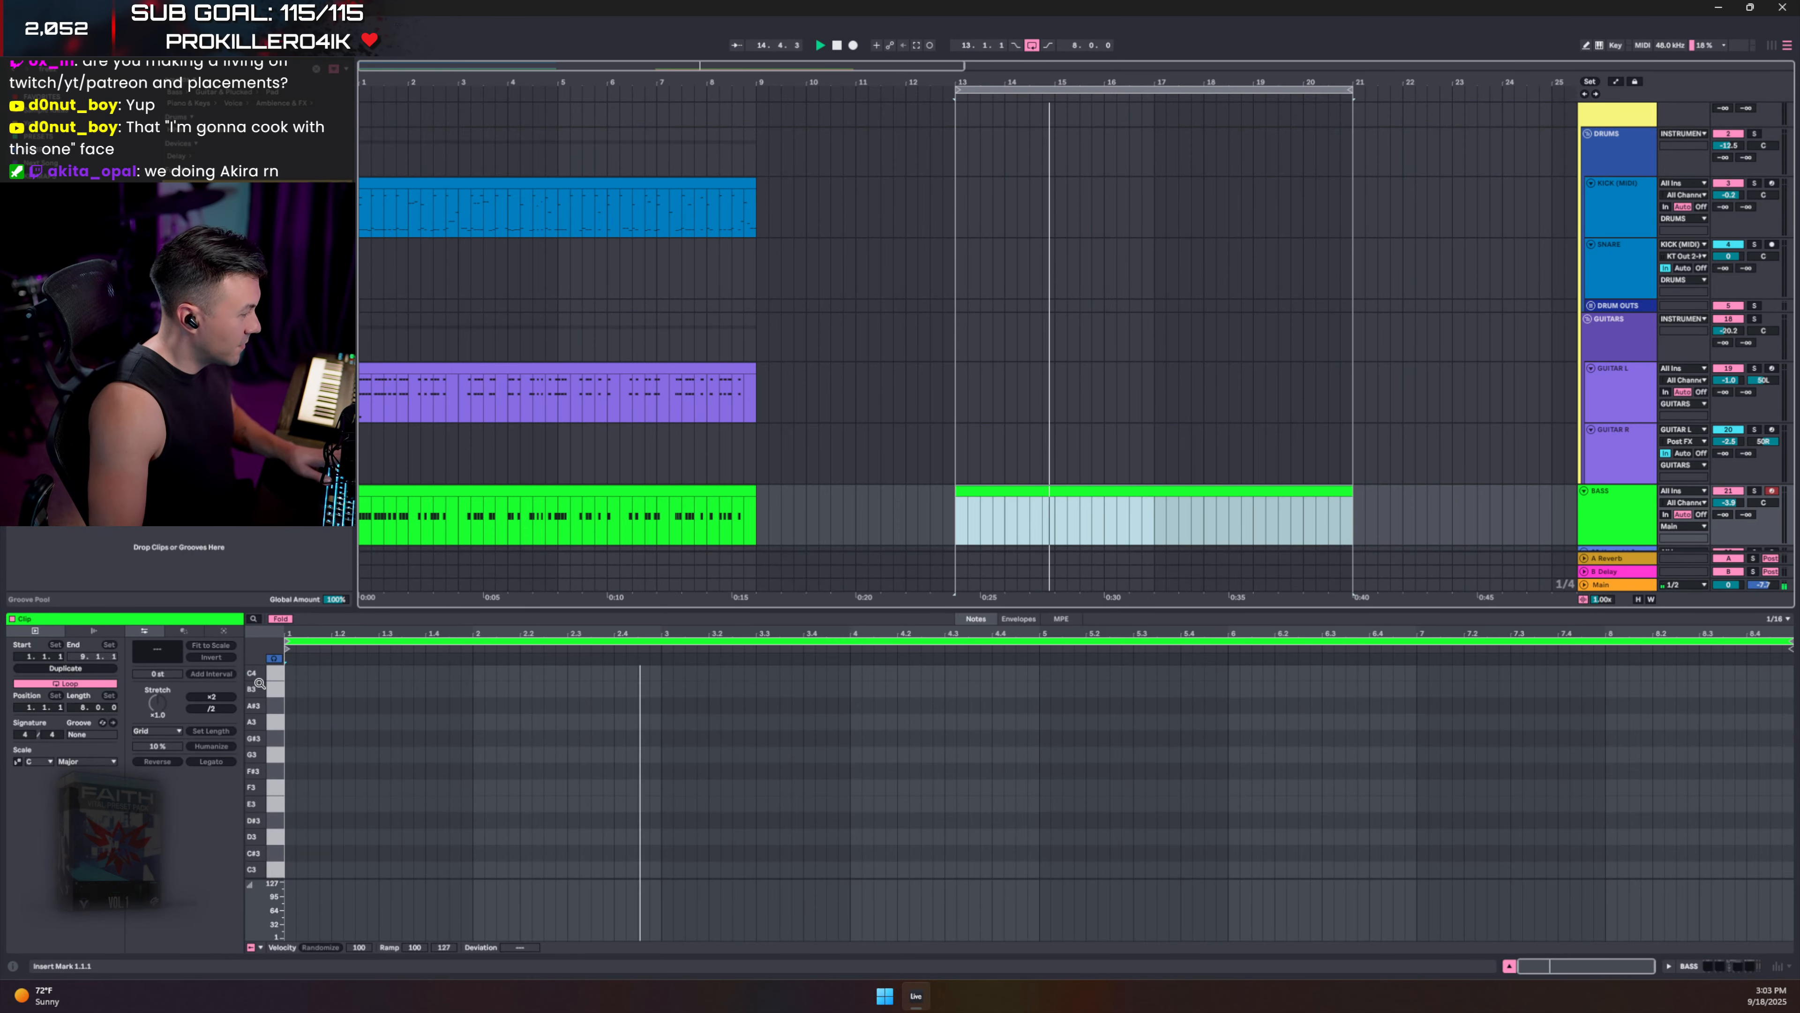
{"action": "scroll", "coordinate": [340, 784], "scroll_direction": "down", "scroll_amount": 3}
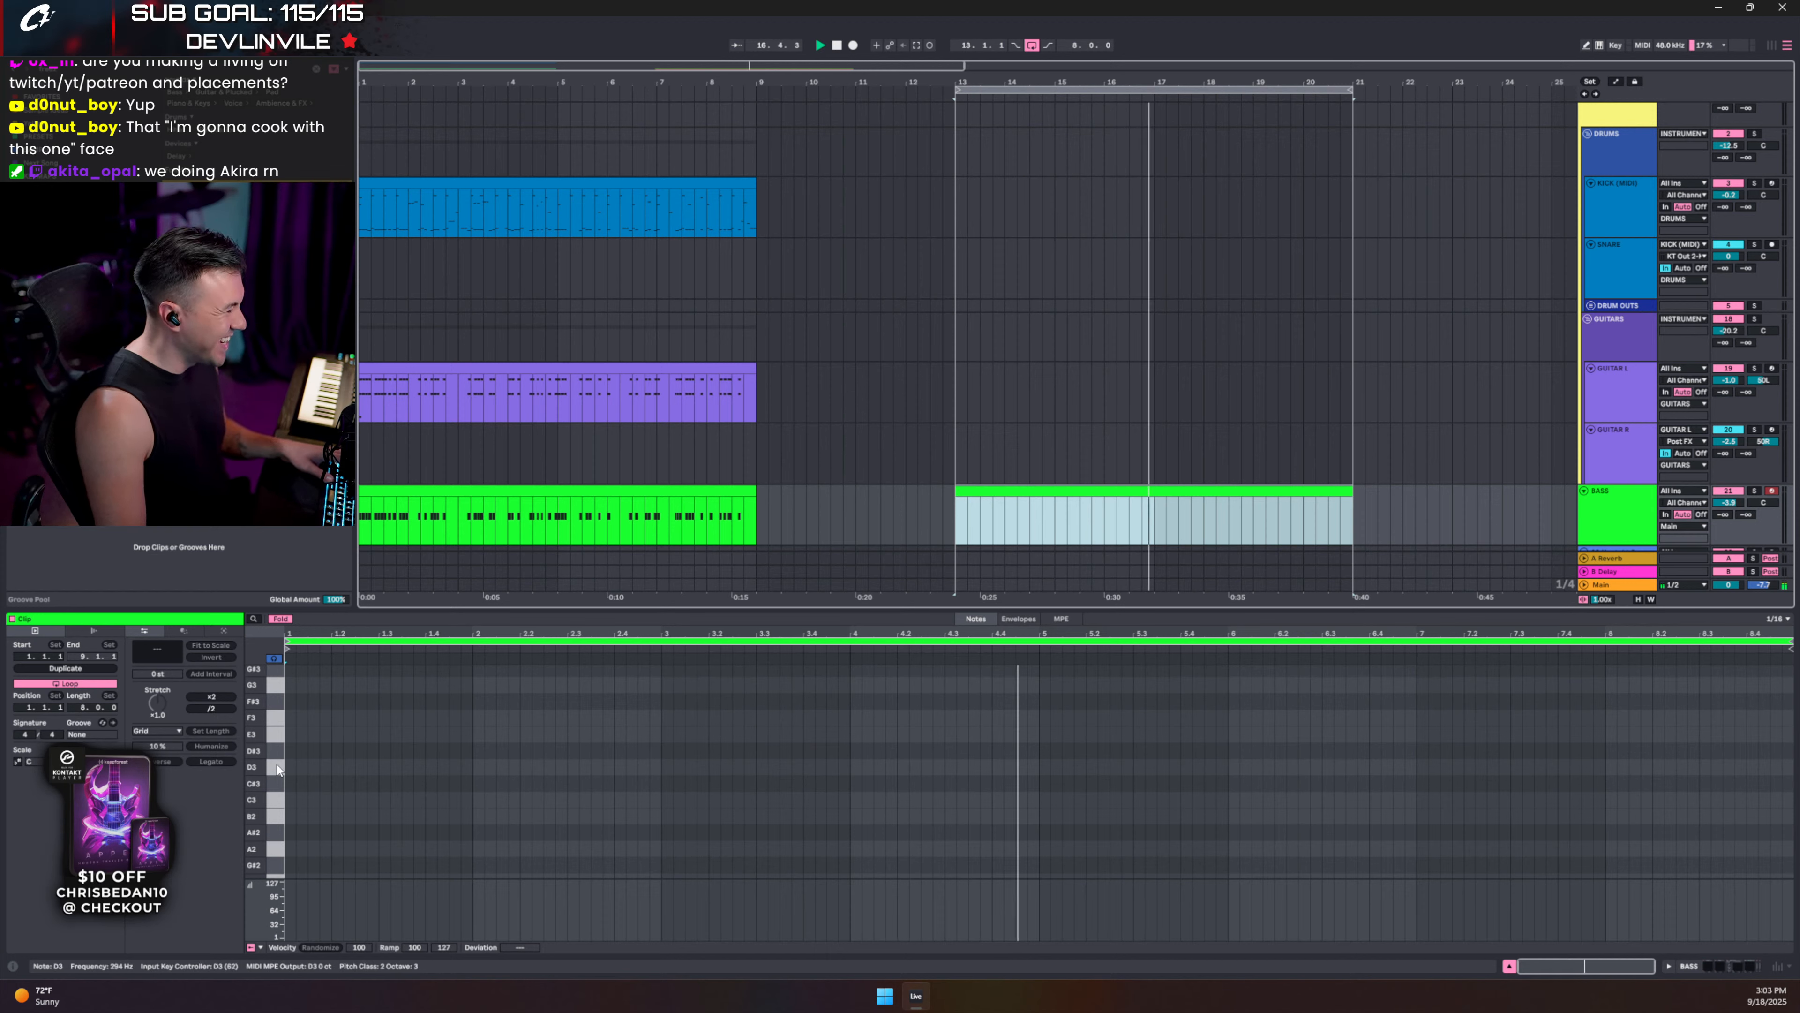
{"action": "scroll", "coordinate": [277, 765], "scroll_direction": "down", "scroll_amount": 4}
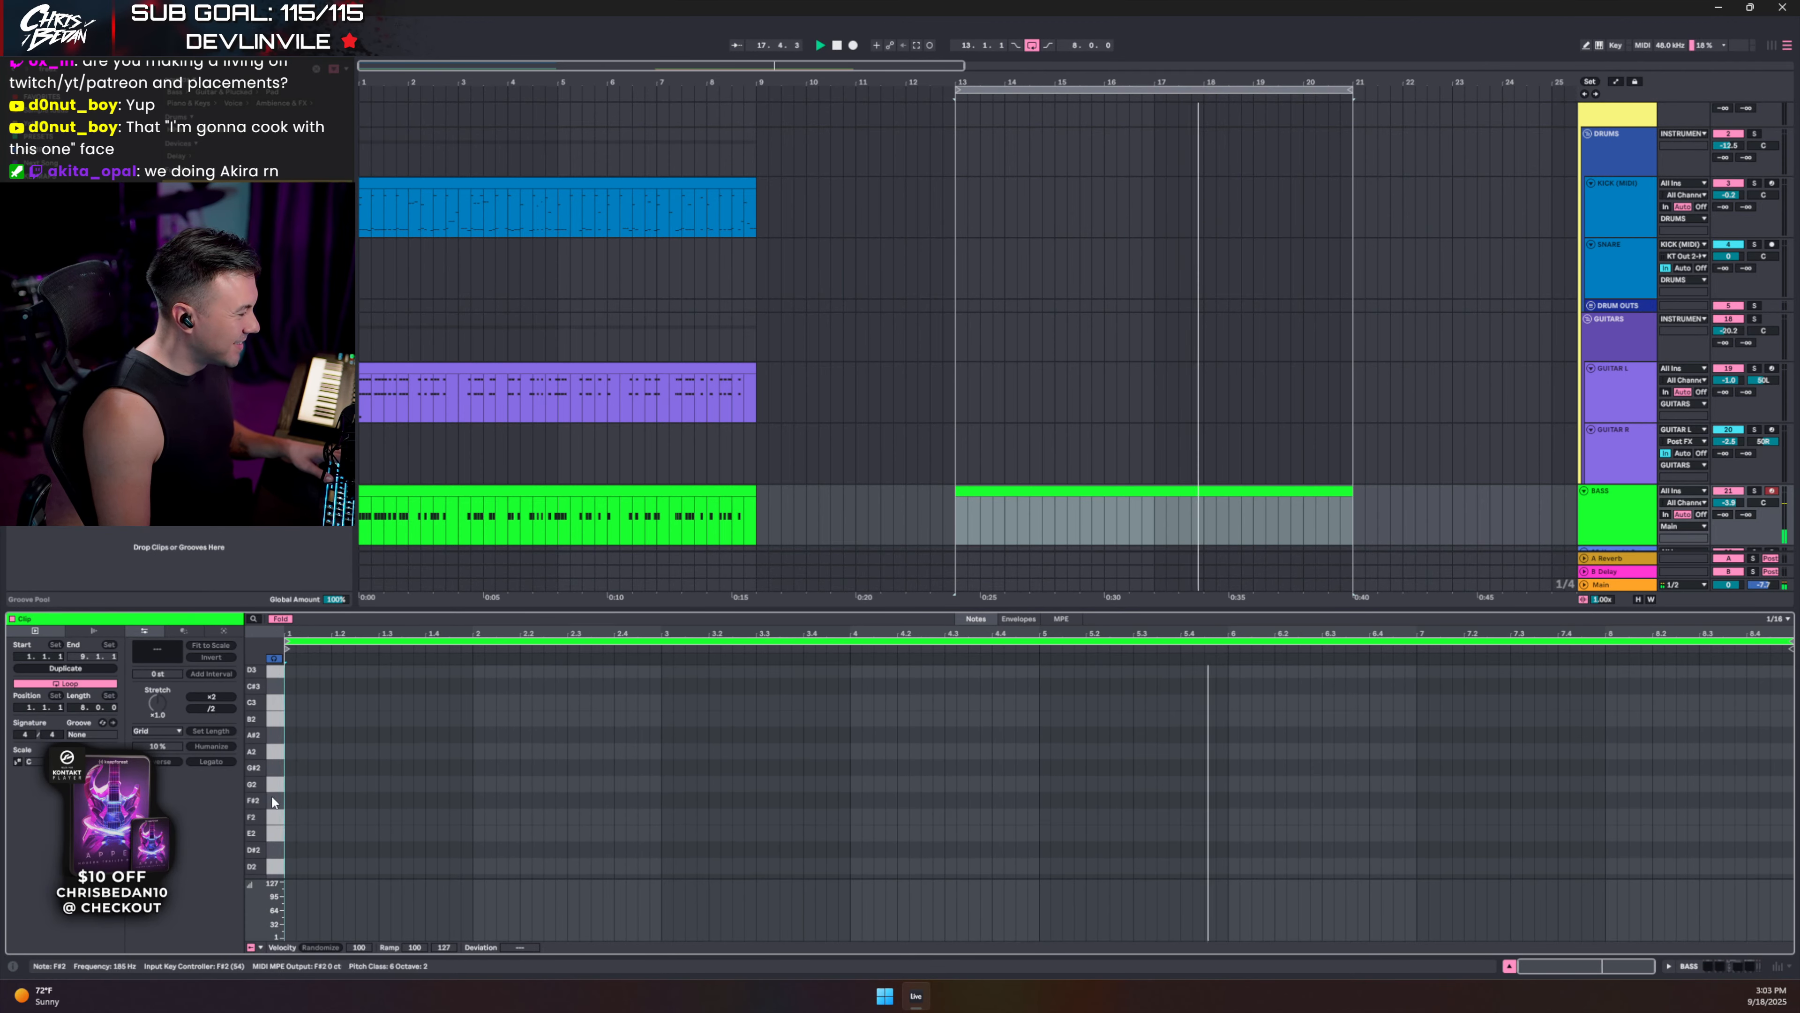
{"action": "scroll", "coordinate": [273, 823], "scroll_direction": "down", "scroll_amount": 2}
- Audition the E2, D2, C2 and B0 bass notes on the piano-roll keys
{"action": "left_click", "coordinate": [276, 820]}
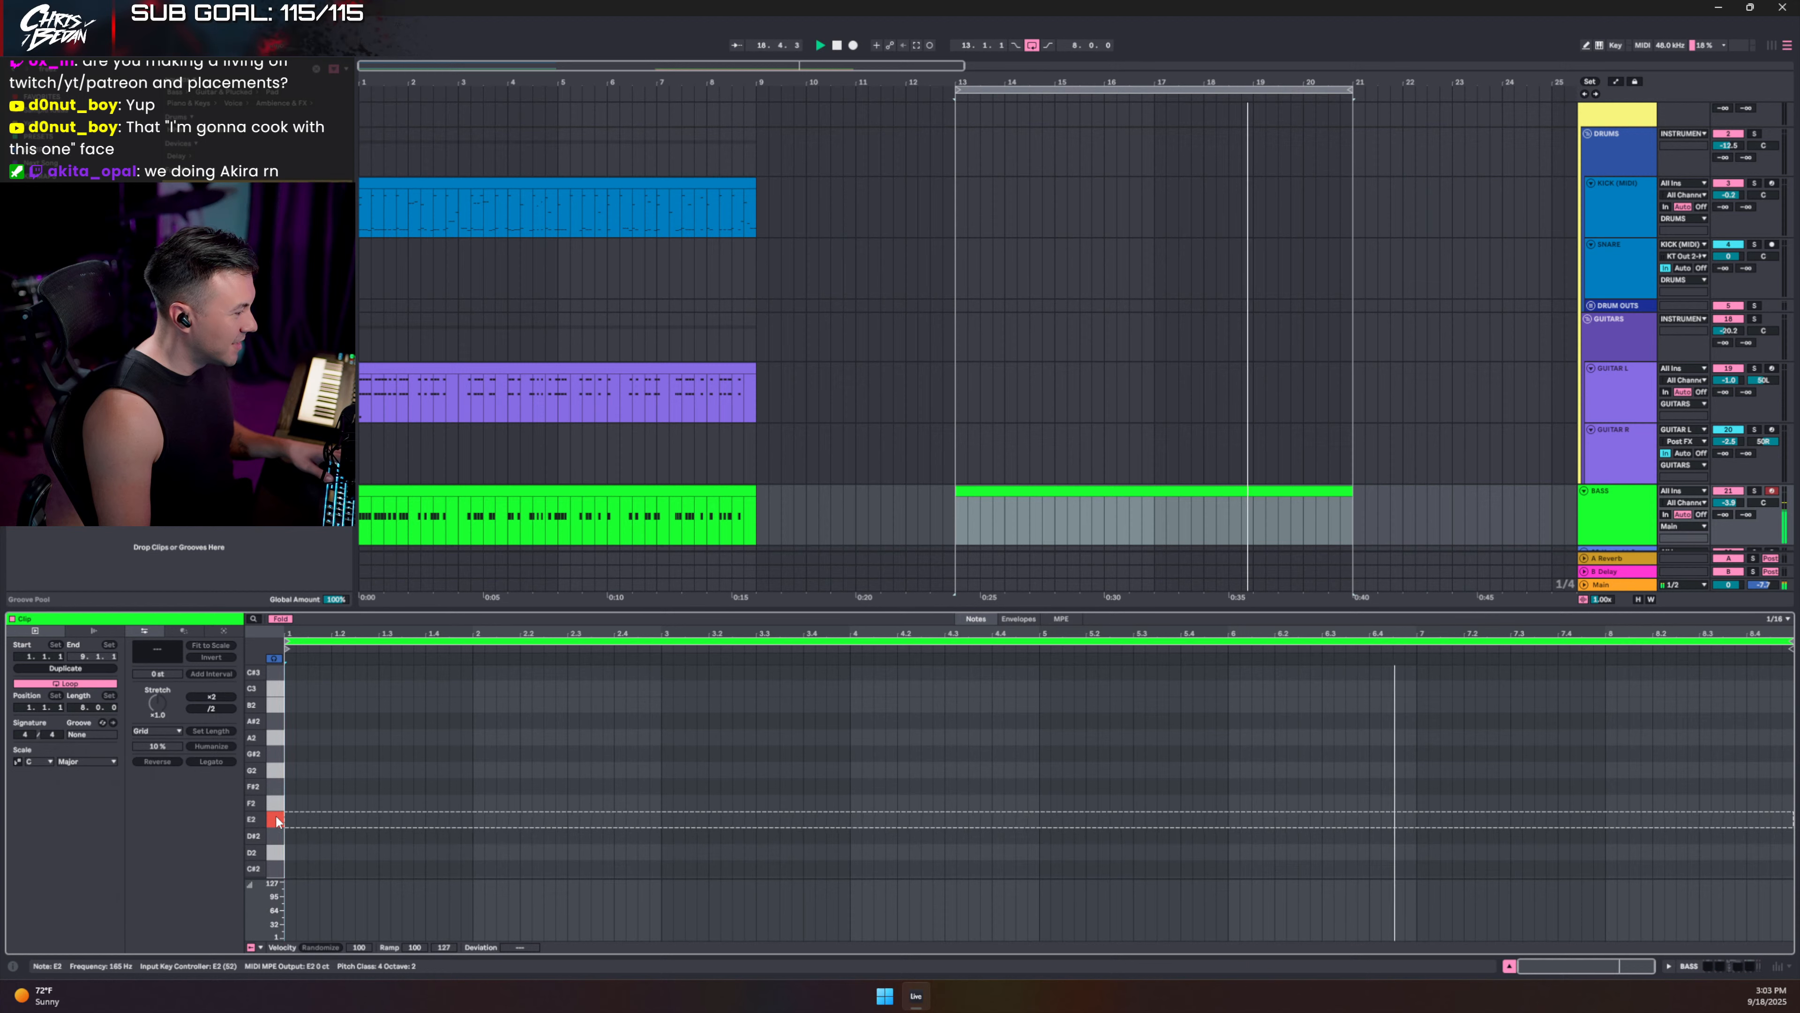
{"action": "left_click", "coordinate": [276, 854]}
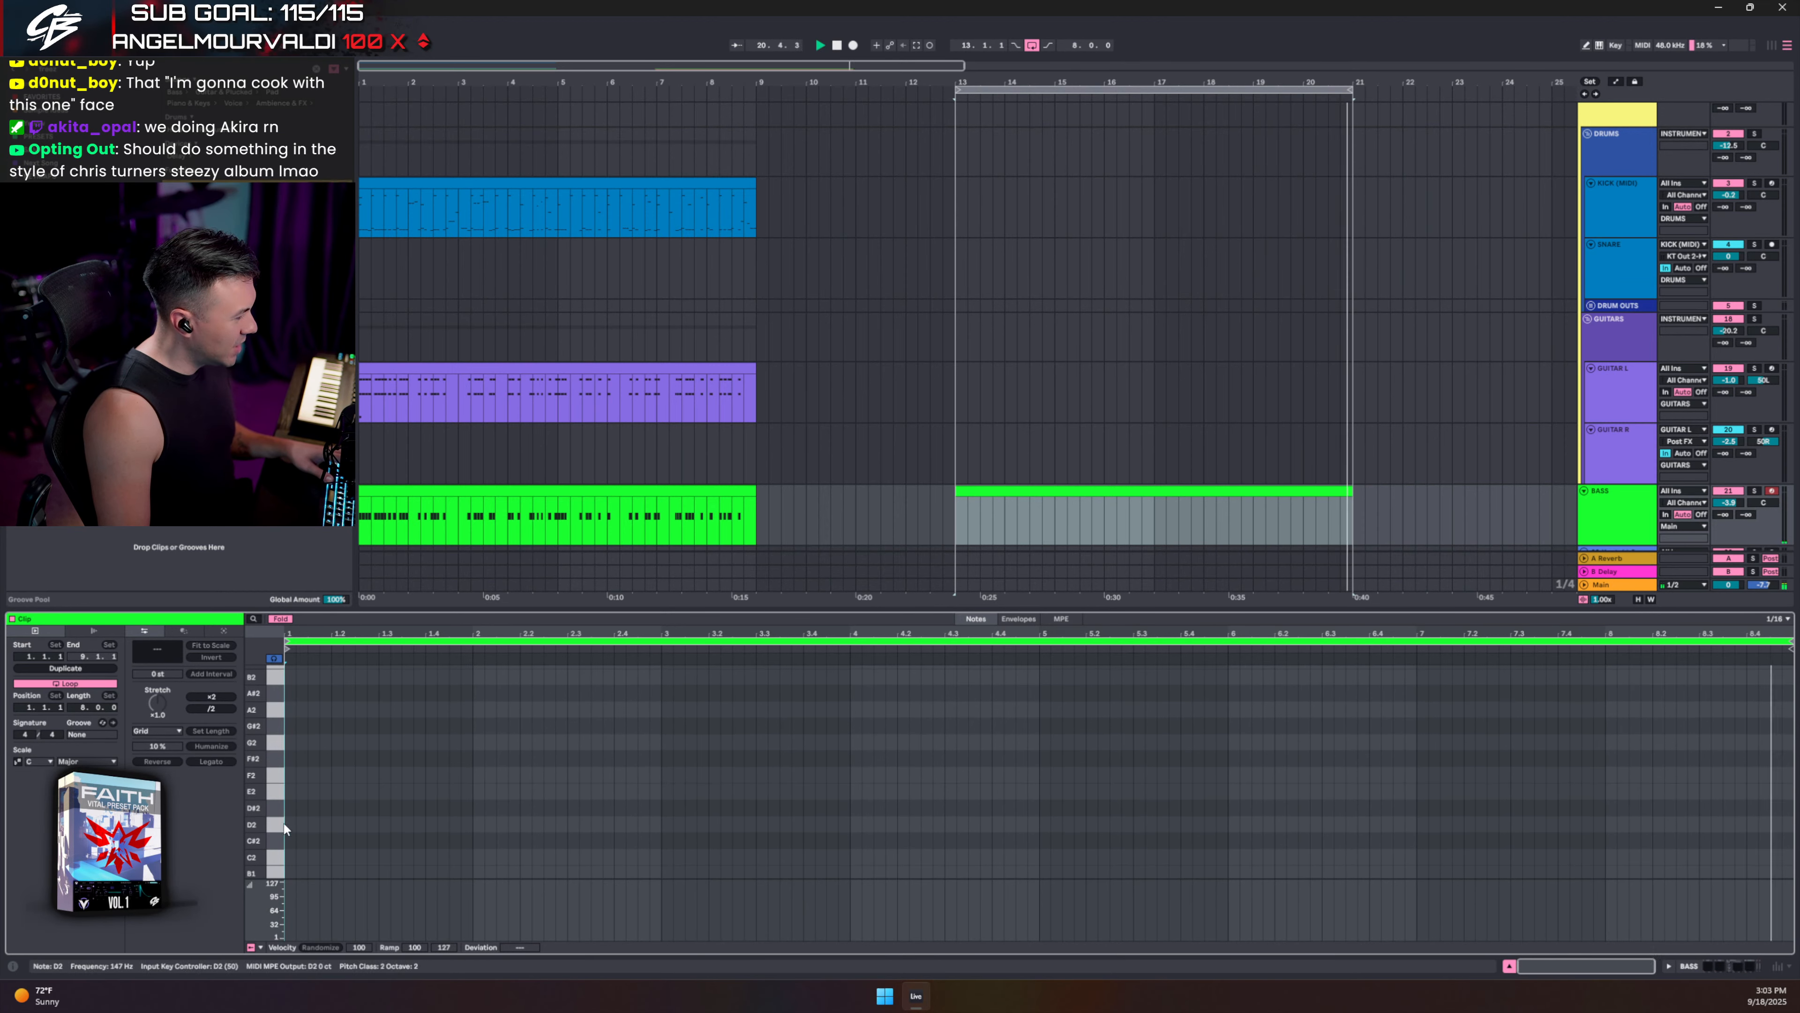
{"action": "scroll", "coordinate": [283, 821], "scroll_direction": "down", "scroll_amount": 2}
{"action": "left_click", "coordinate": [277, 858]}
{"action": "scroll", "coordinate": [277, 861], "scroll_direction": "down", "scroll_amount": 1}
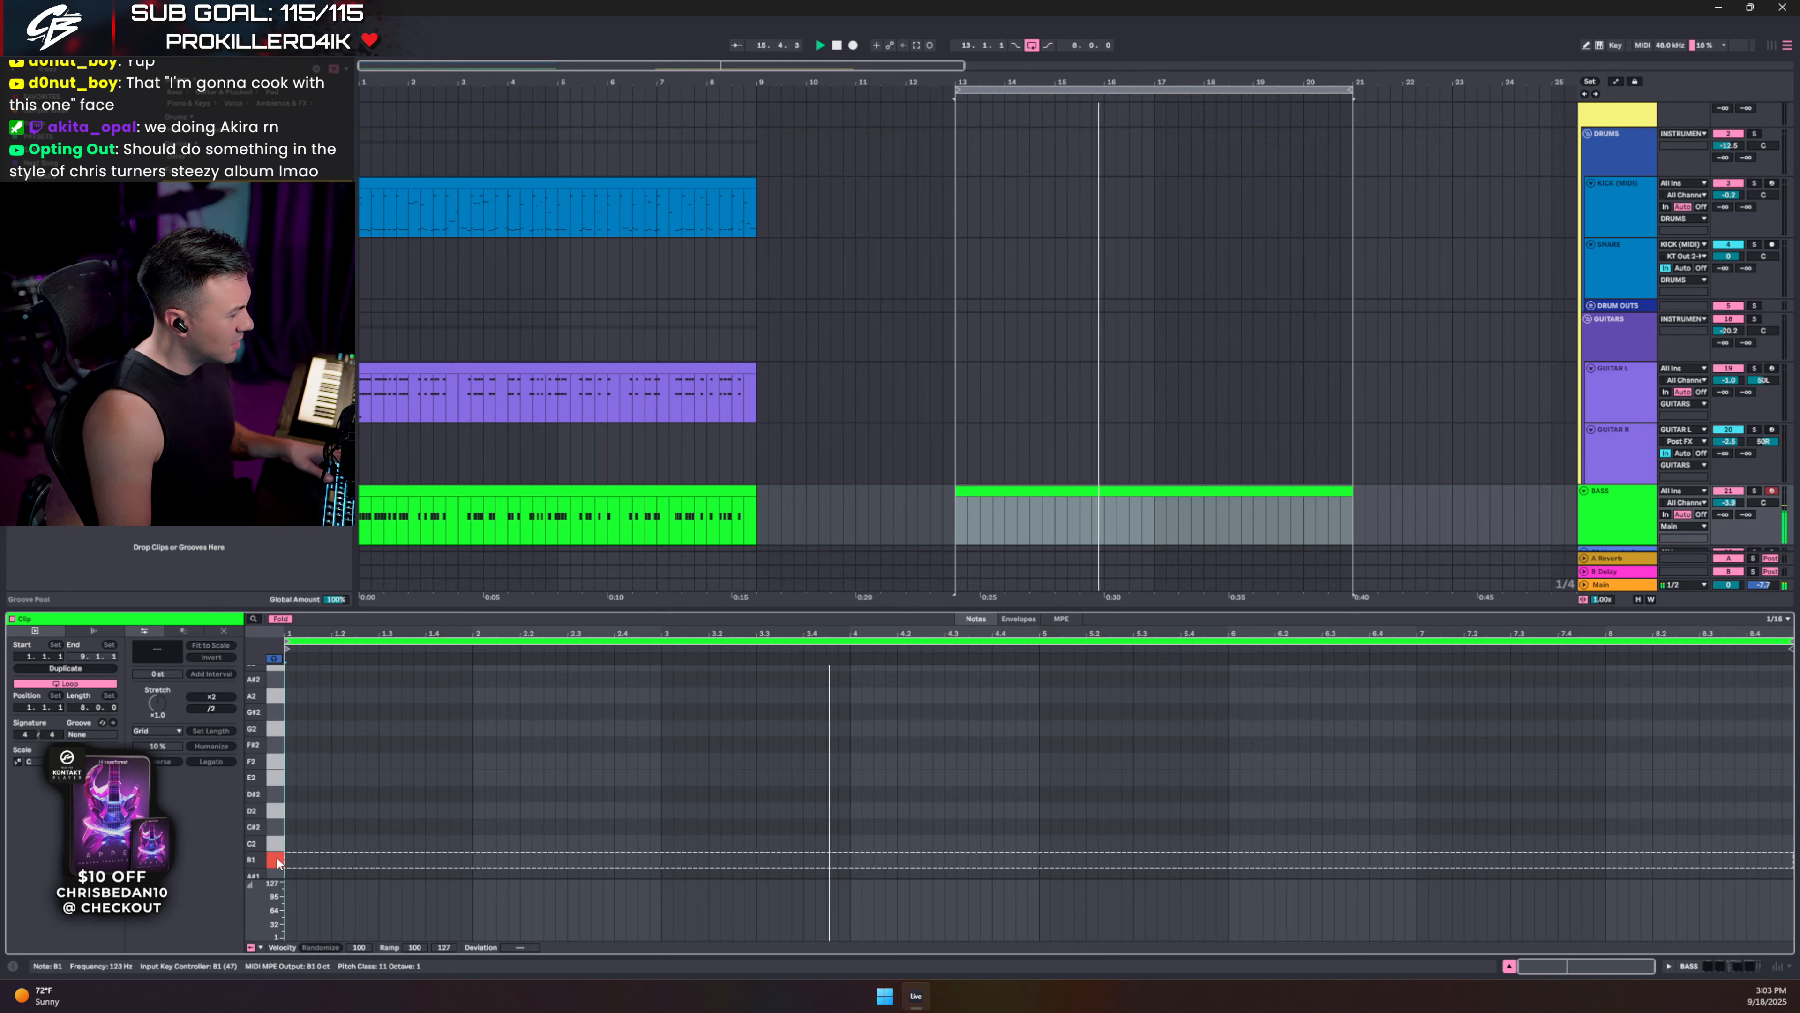
{"action": "scroll", "coordinate": [277, 862], "scroll_direction": "down", "scroll_amount": 3}
{"action": "scroll", "coordinate": [278, 857], "scroll_direction": "down", "scroll_amount": 10}
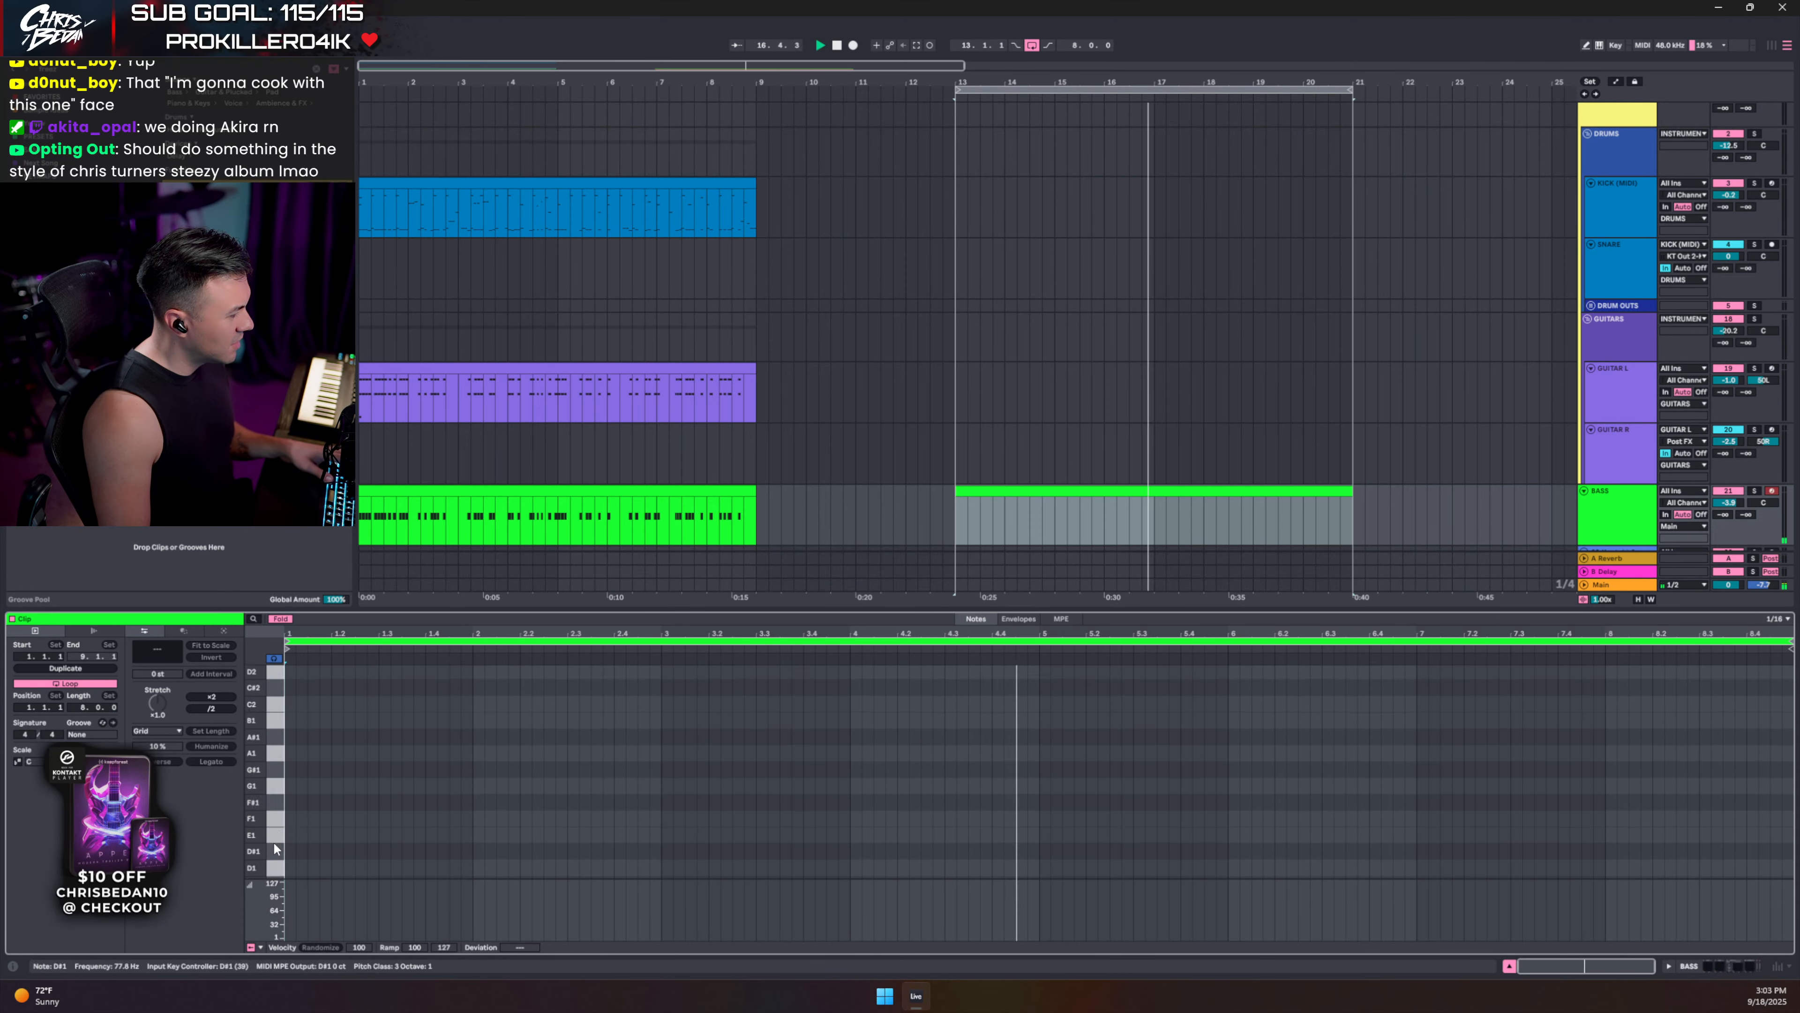
{"action": "left_click", "coordinate": [275, 848]}
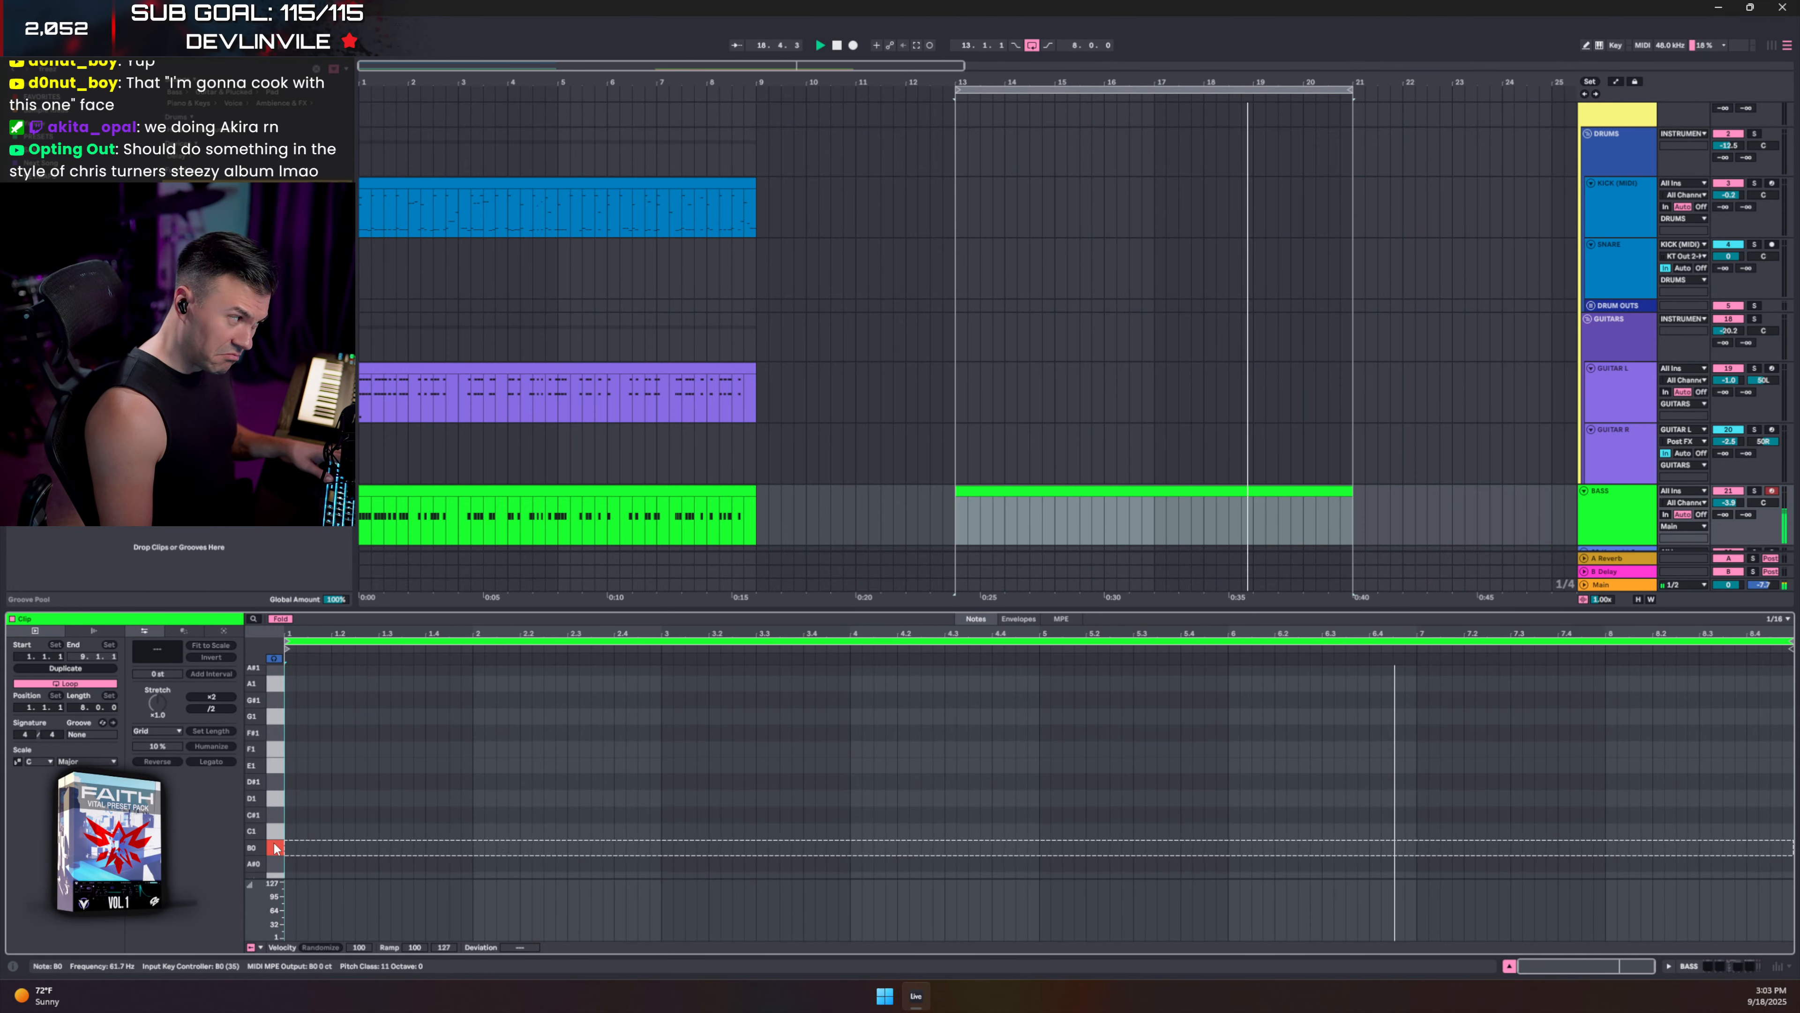
{"action": "scroll", "coordinate": [1613, 511], "scroll_direction": "down", "scroll_amount": 2}
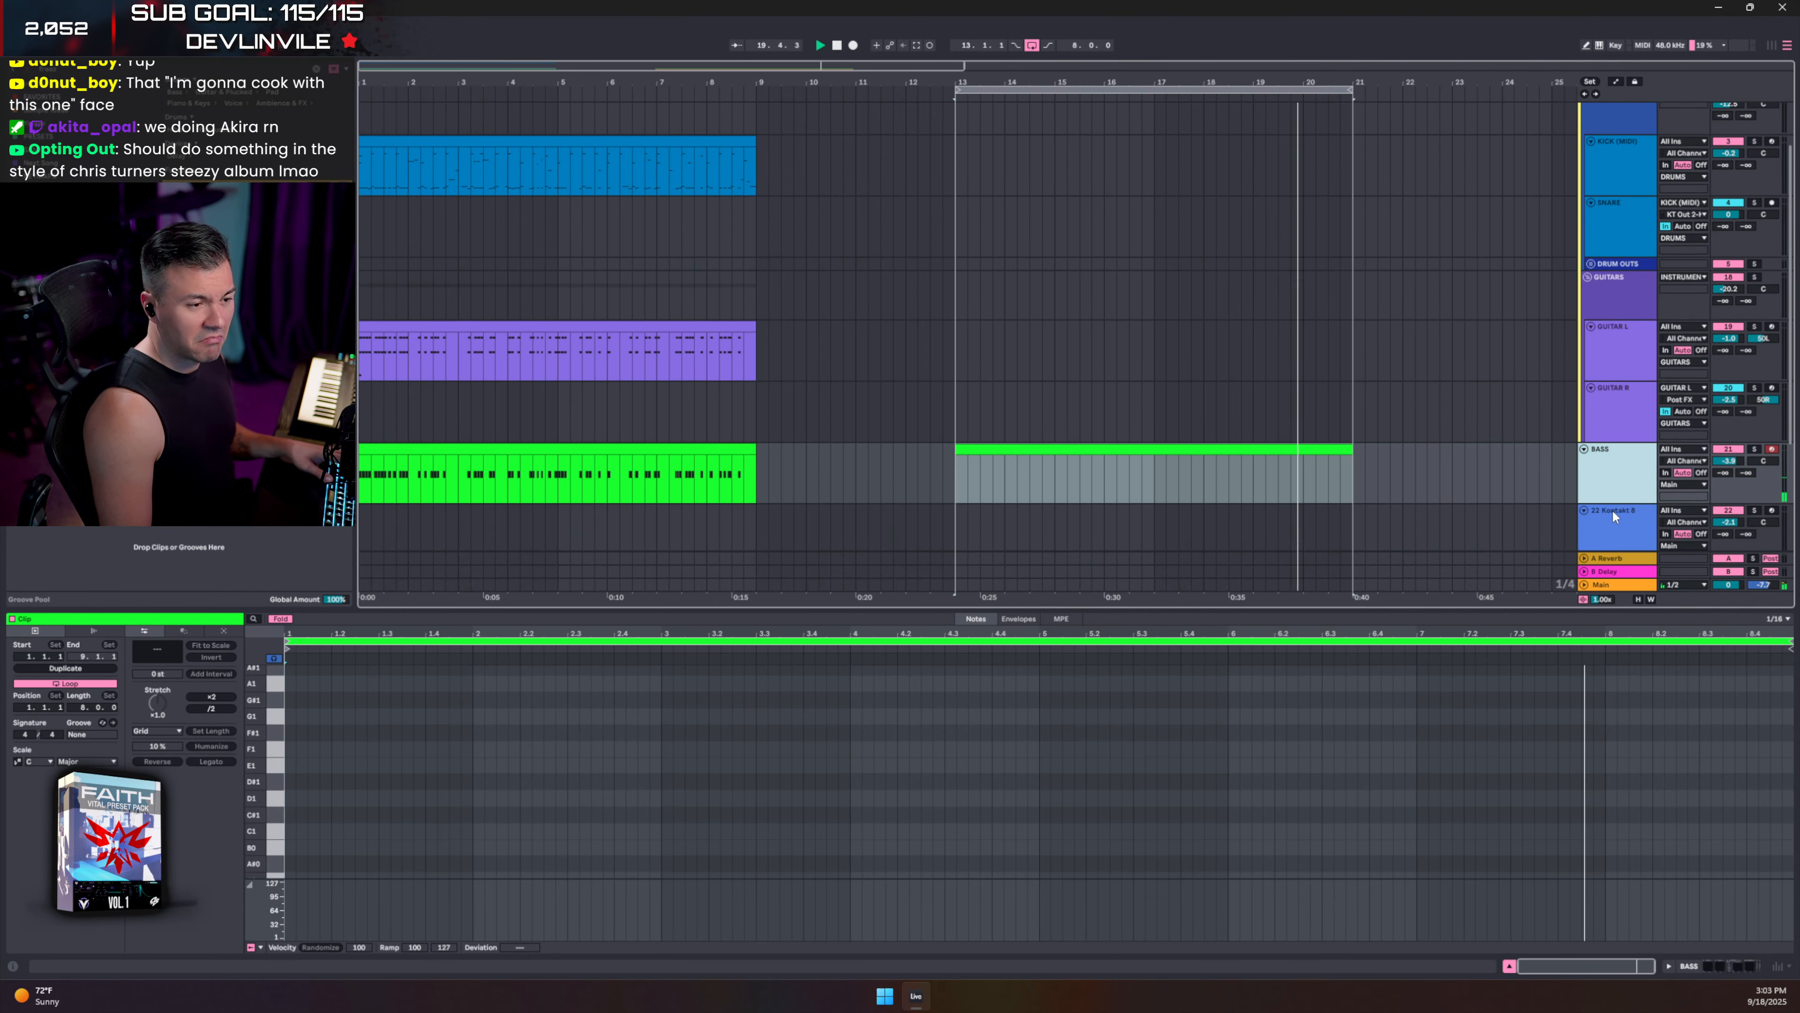
{"action": "left_click", "coordinate": [1610, 528]}
- Inspect the Vital and Arcade clips and show the 23 Arcade track's device chain
{"action": "scroll", "coordinate": [1611, 530], "scroll_direction": "down", "scroll_amount": 3}
{"action": "scroll", "coordinate": [1611, 526], "scroll_direction": "down", "scroll_amount": 2}
{"action": "left_click", "coordinate": [1168, 526]}
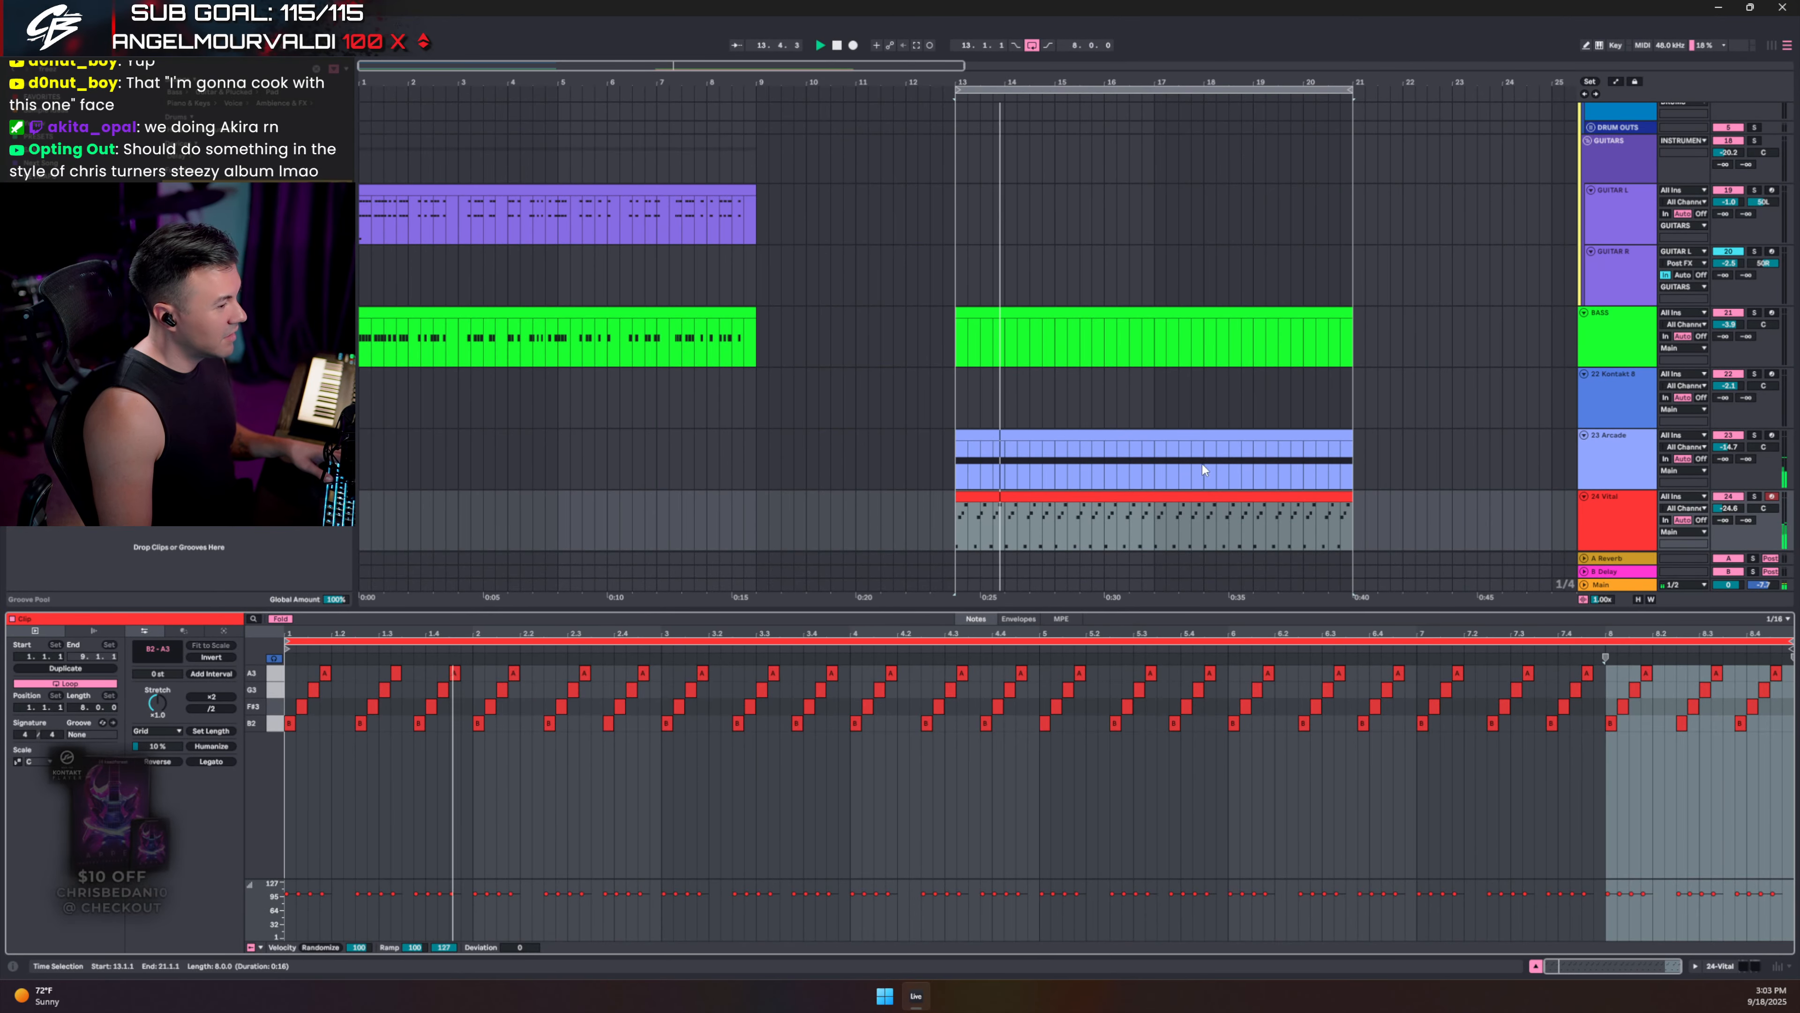
{"action": "left_click", "coordinate": [1129, 446]}
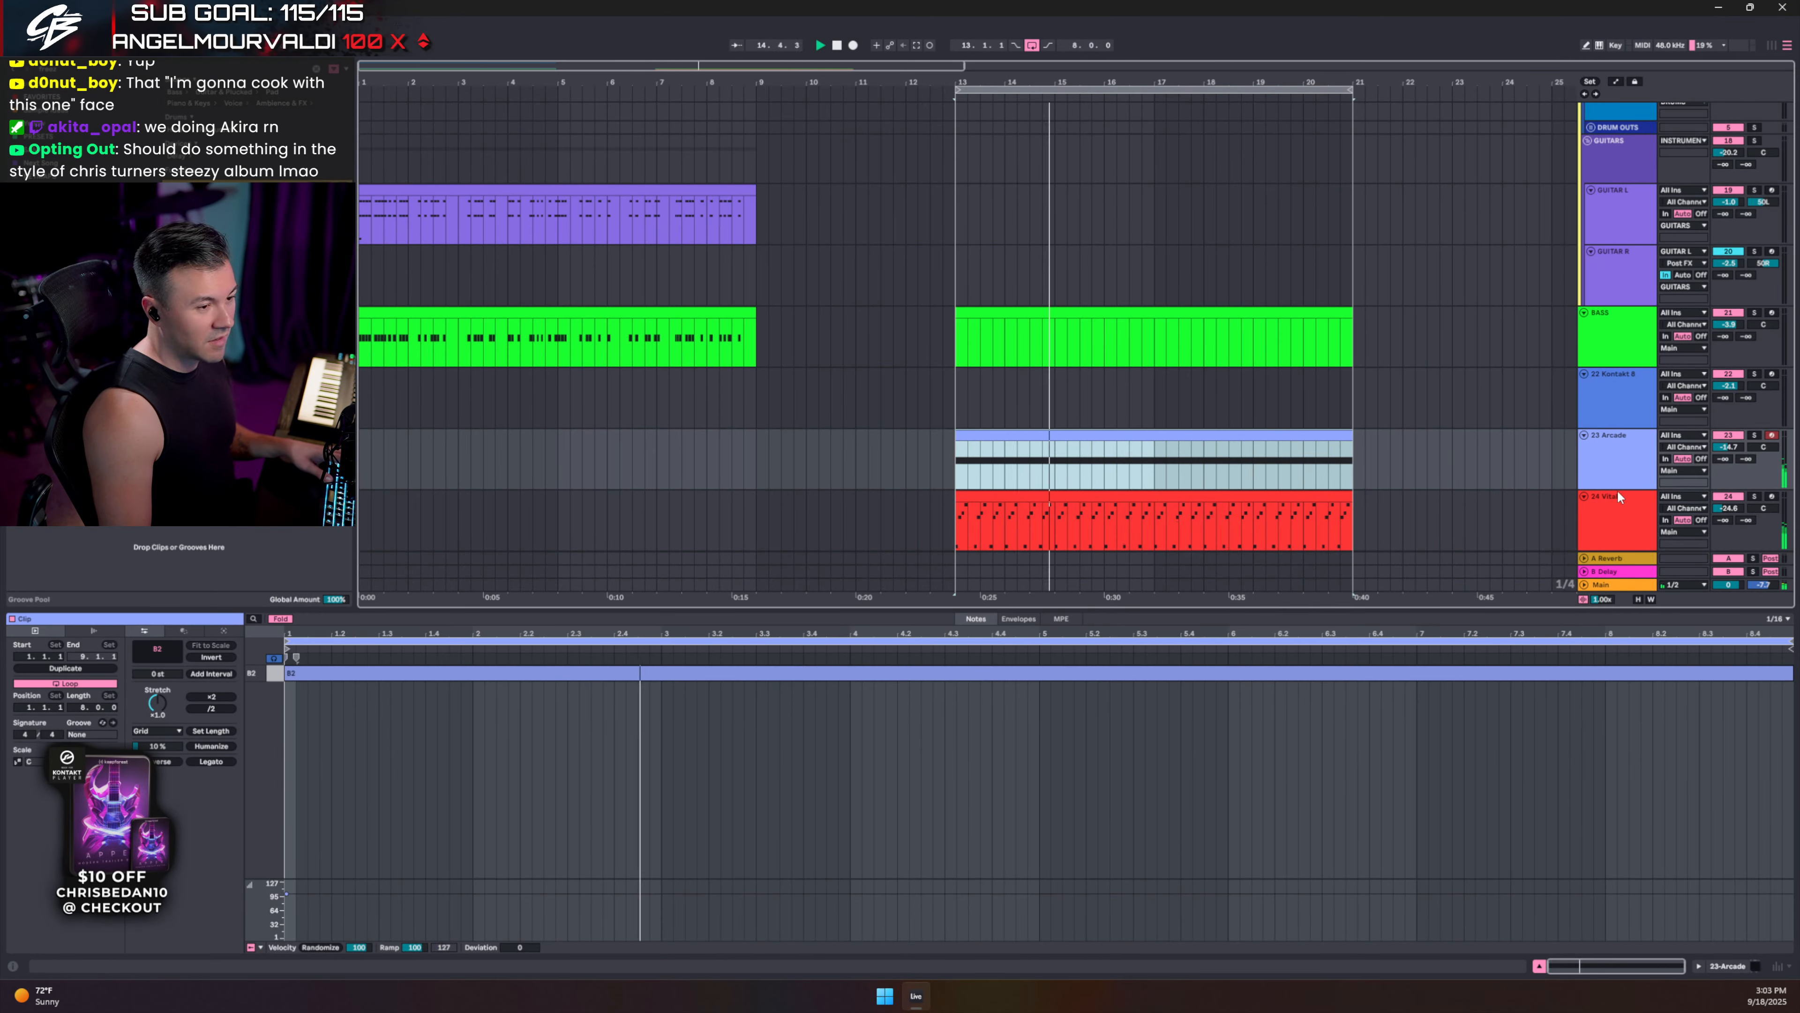
{"action": "left_click", "coordinate": [1621, 459]}
{"action": "double_click", "coordinate": [1626, 462]}
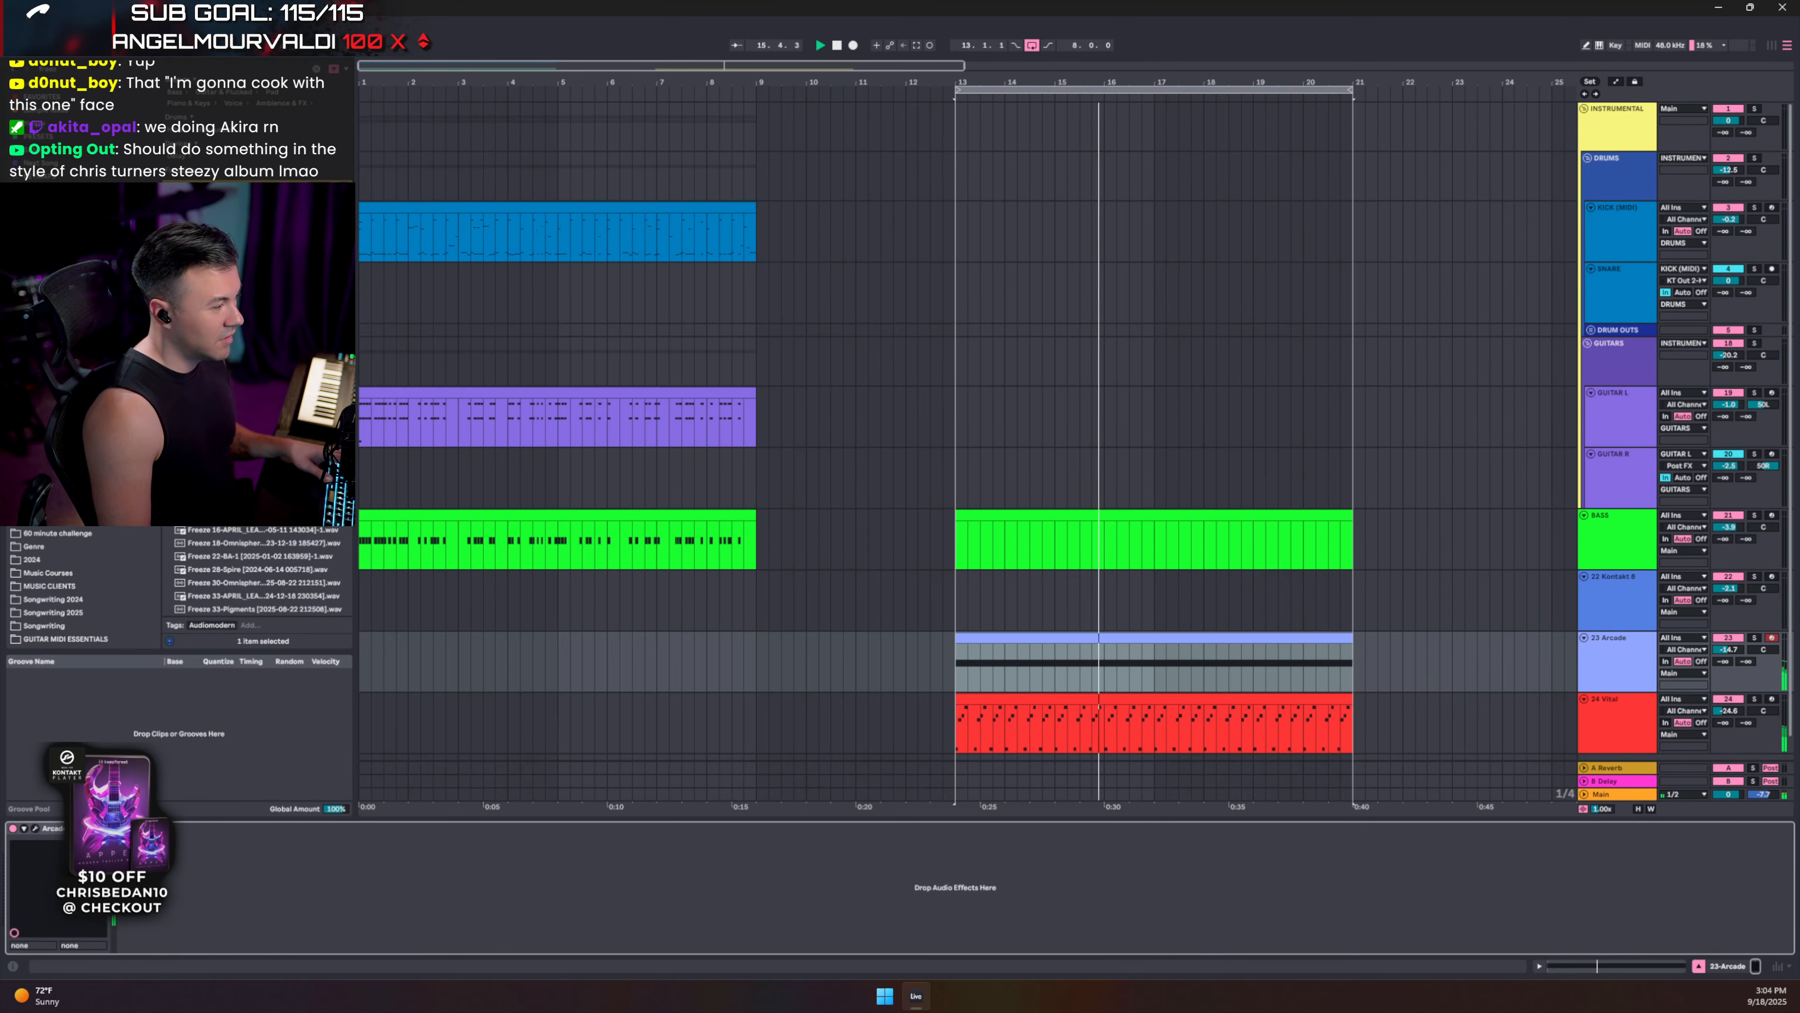
- Confirm Arcade's session key stays at E min, then duplicate the 23 Arcade track
{"action": "left_click", "coordinate": [34, 829]}
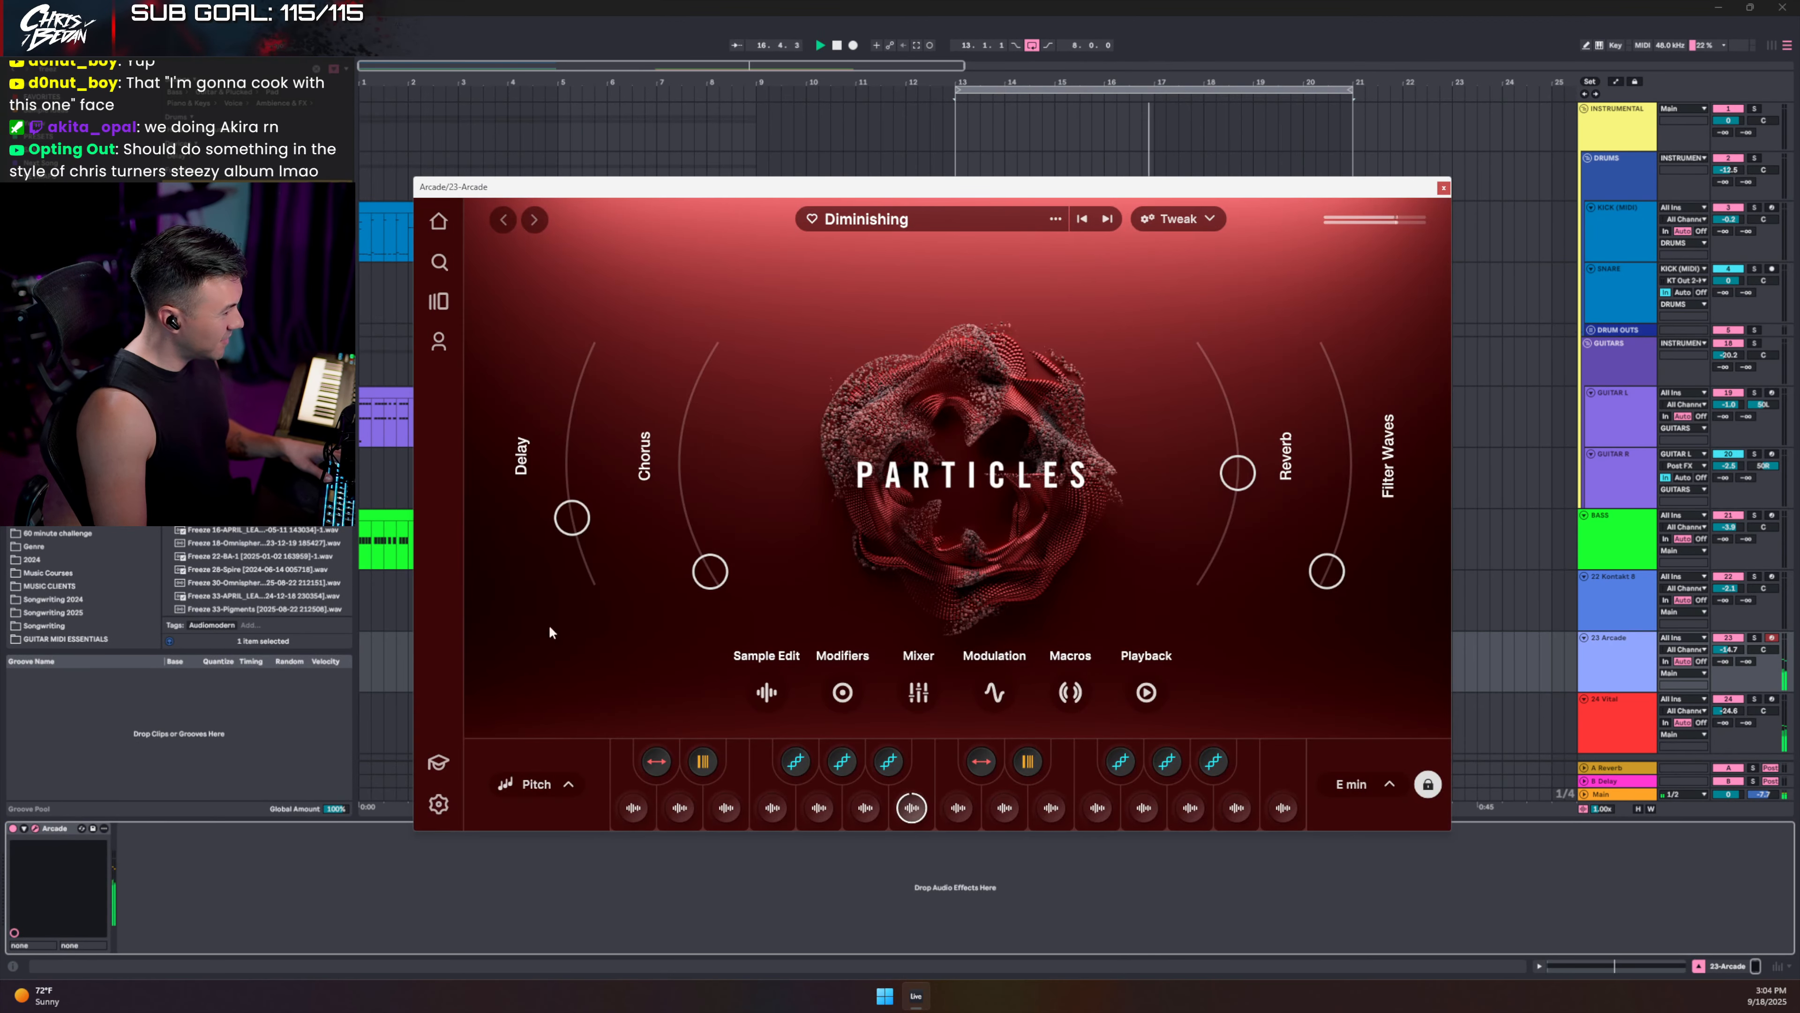
{"action": "left_click", "coordinate": [1386, 785]}
{"action": "left_click", "coordinate": [1381, 788]}
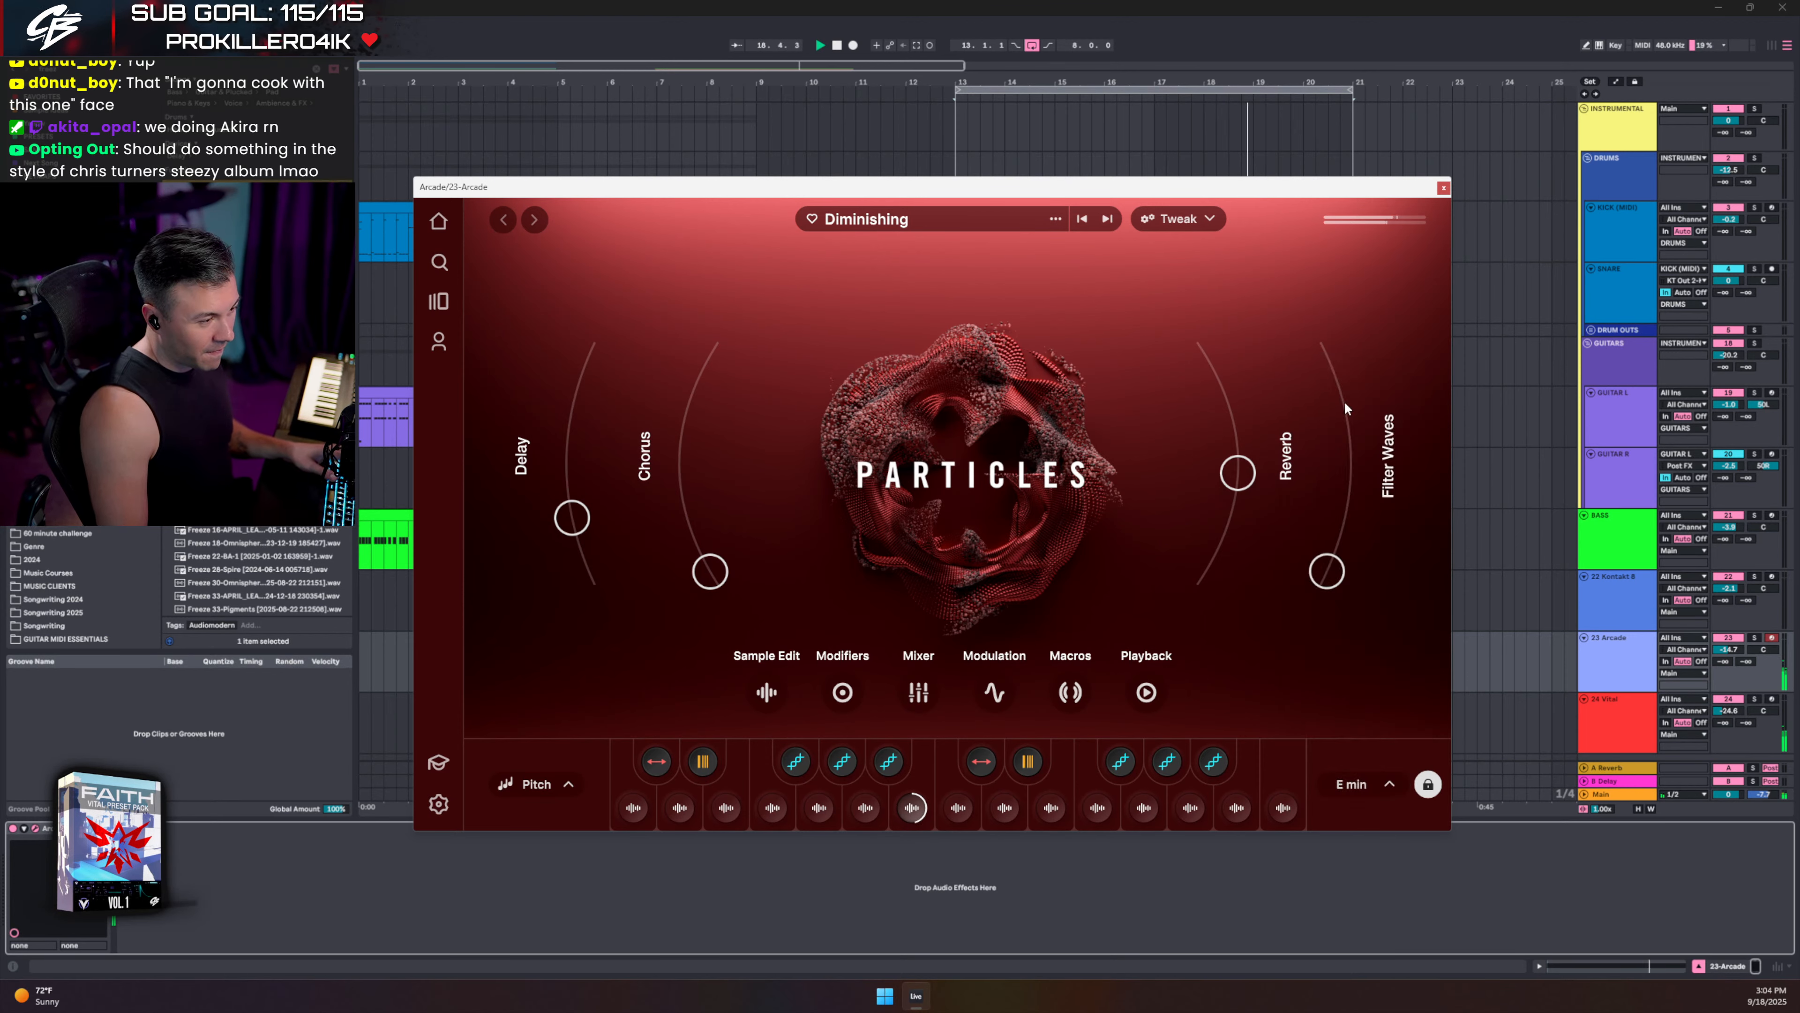
{"action": "left_click", "coordinate": [1443, 188]}
{"action": "scroll", "coordinate": [1275, 496], "scroll_direction": "down", "scroll_amount": 1}
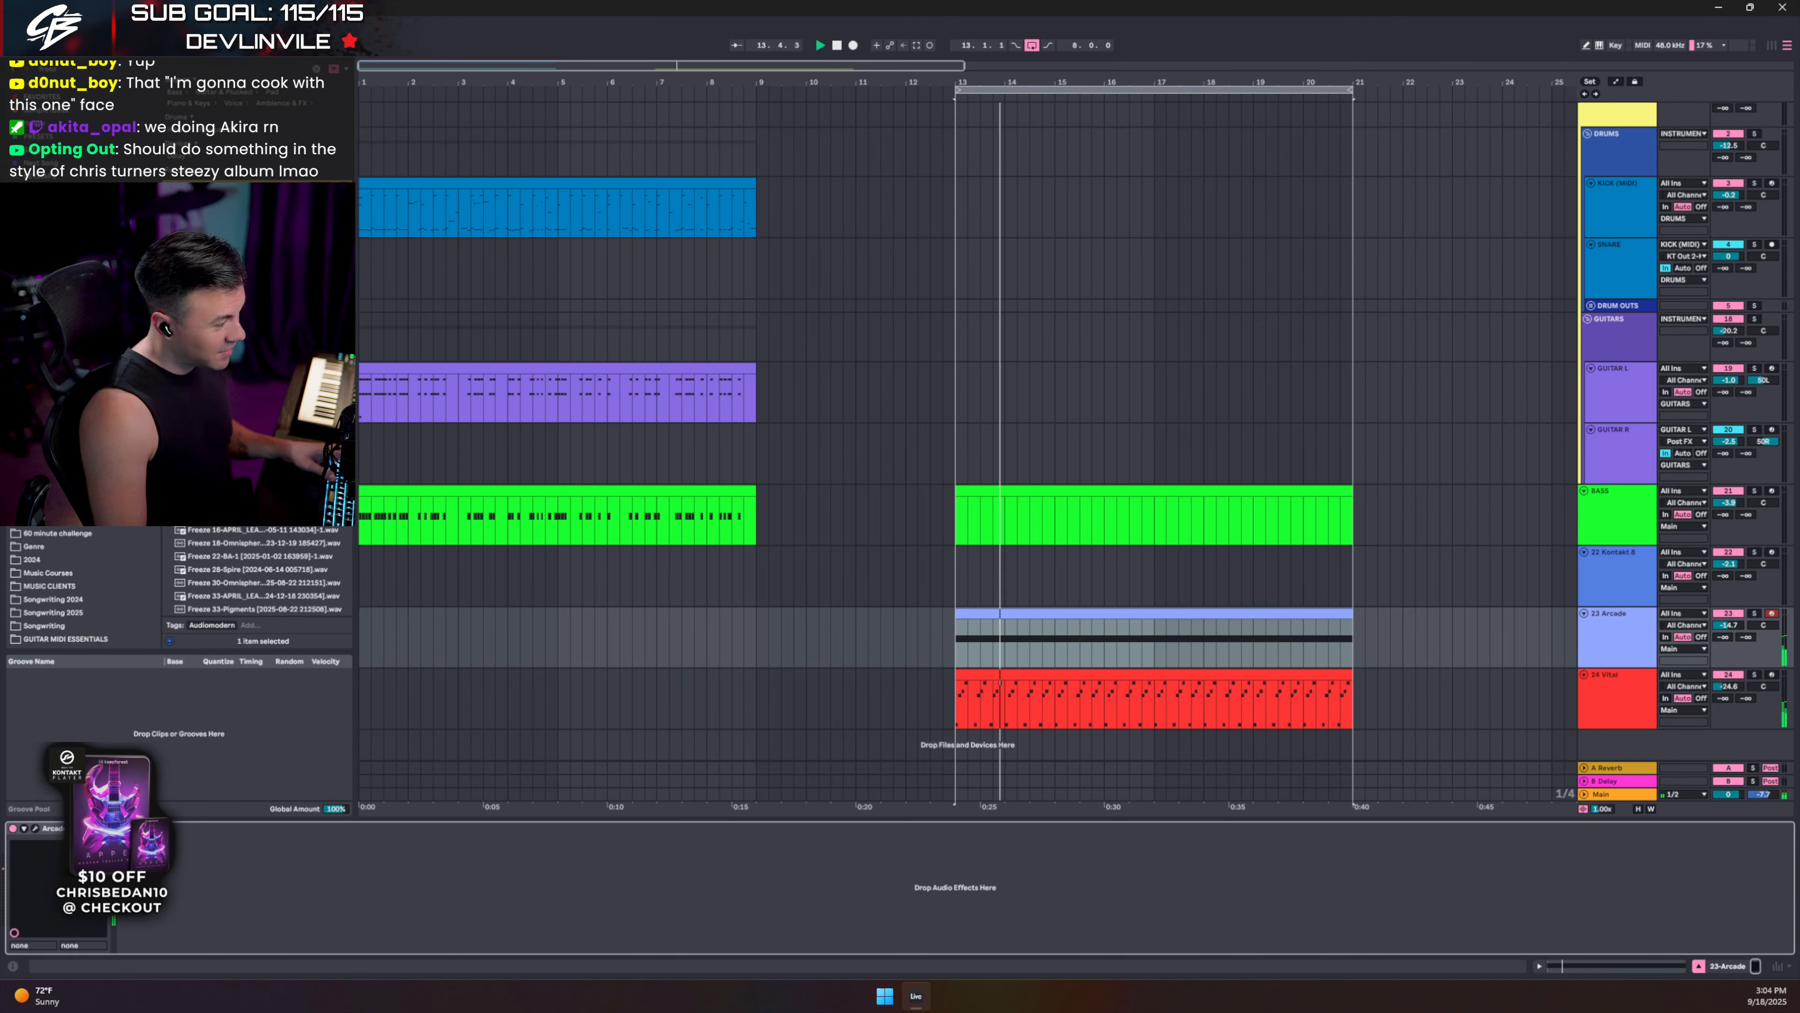
{"action": "left_click", "coordinate": [36, 829]}
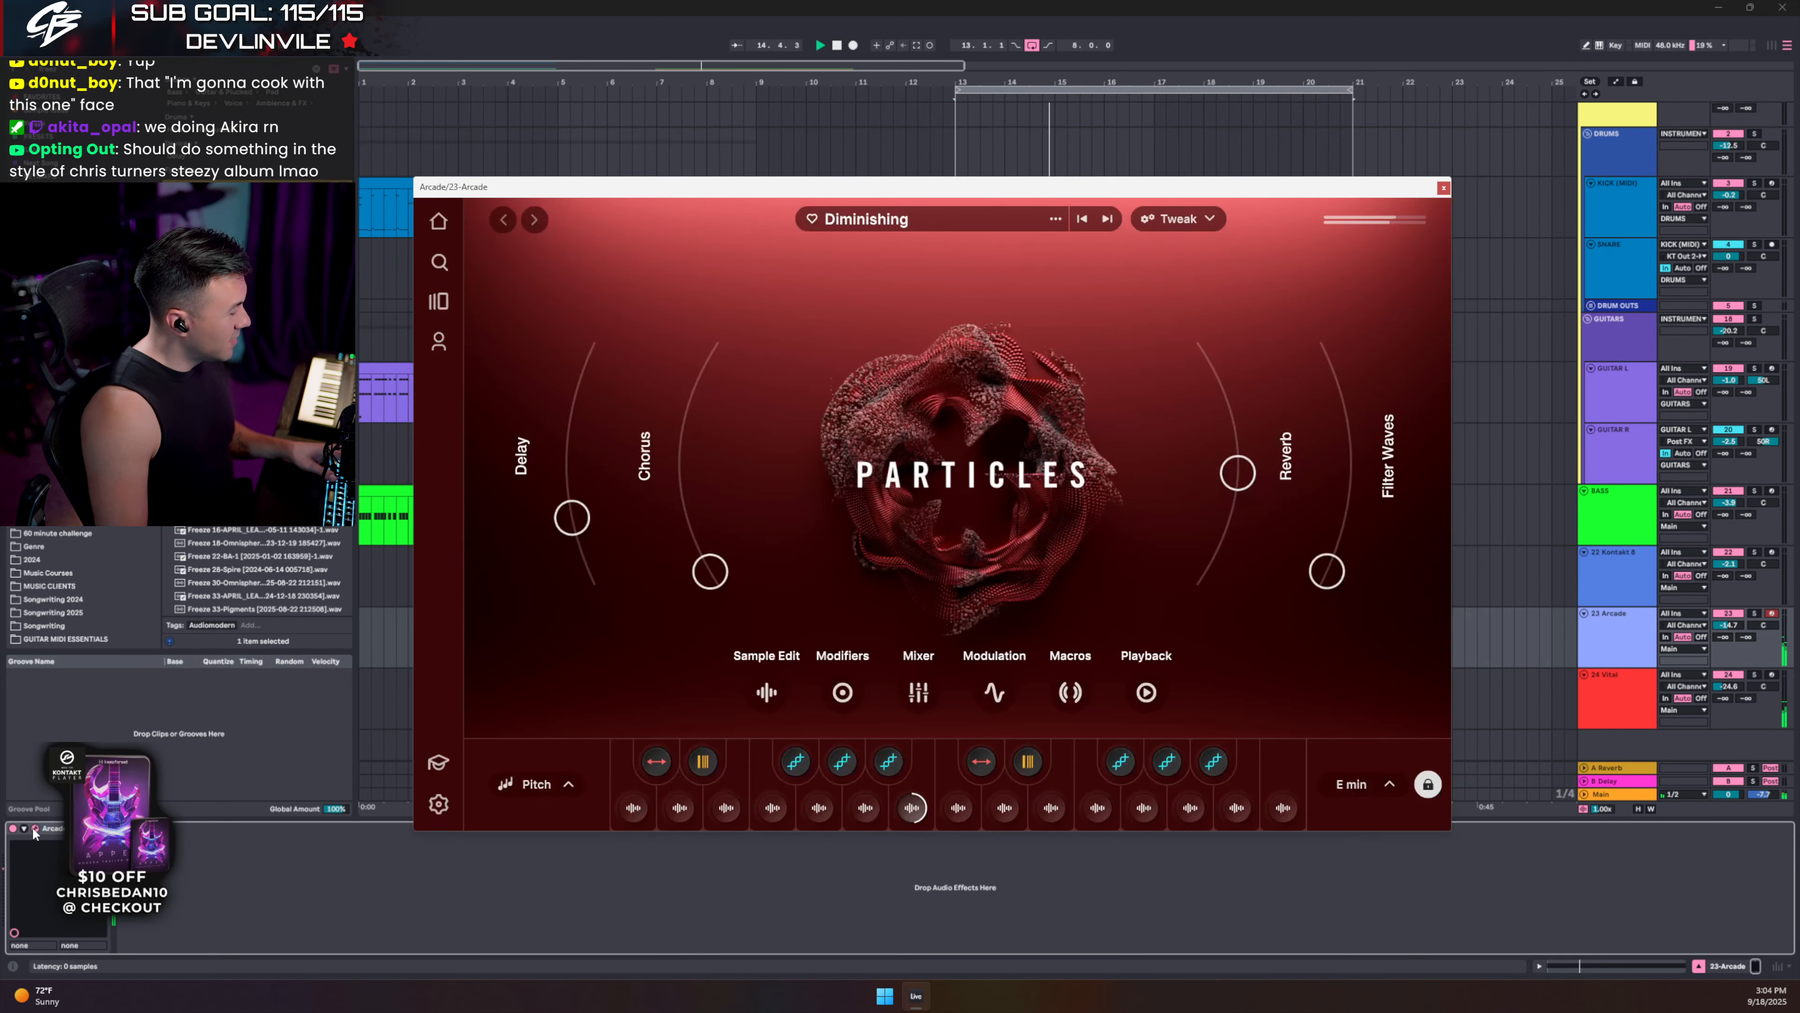
{"action": "left_click", "coordinate": [1443, 187]}
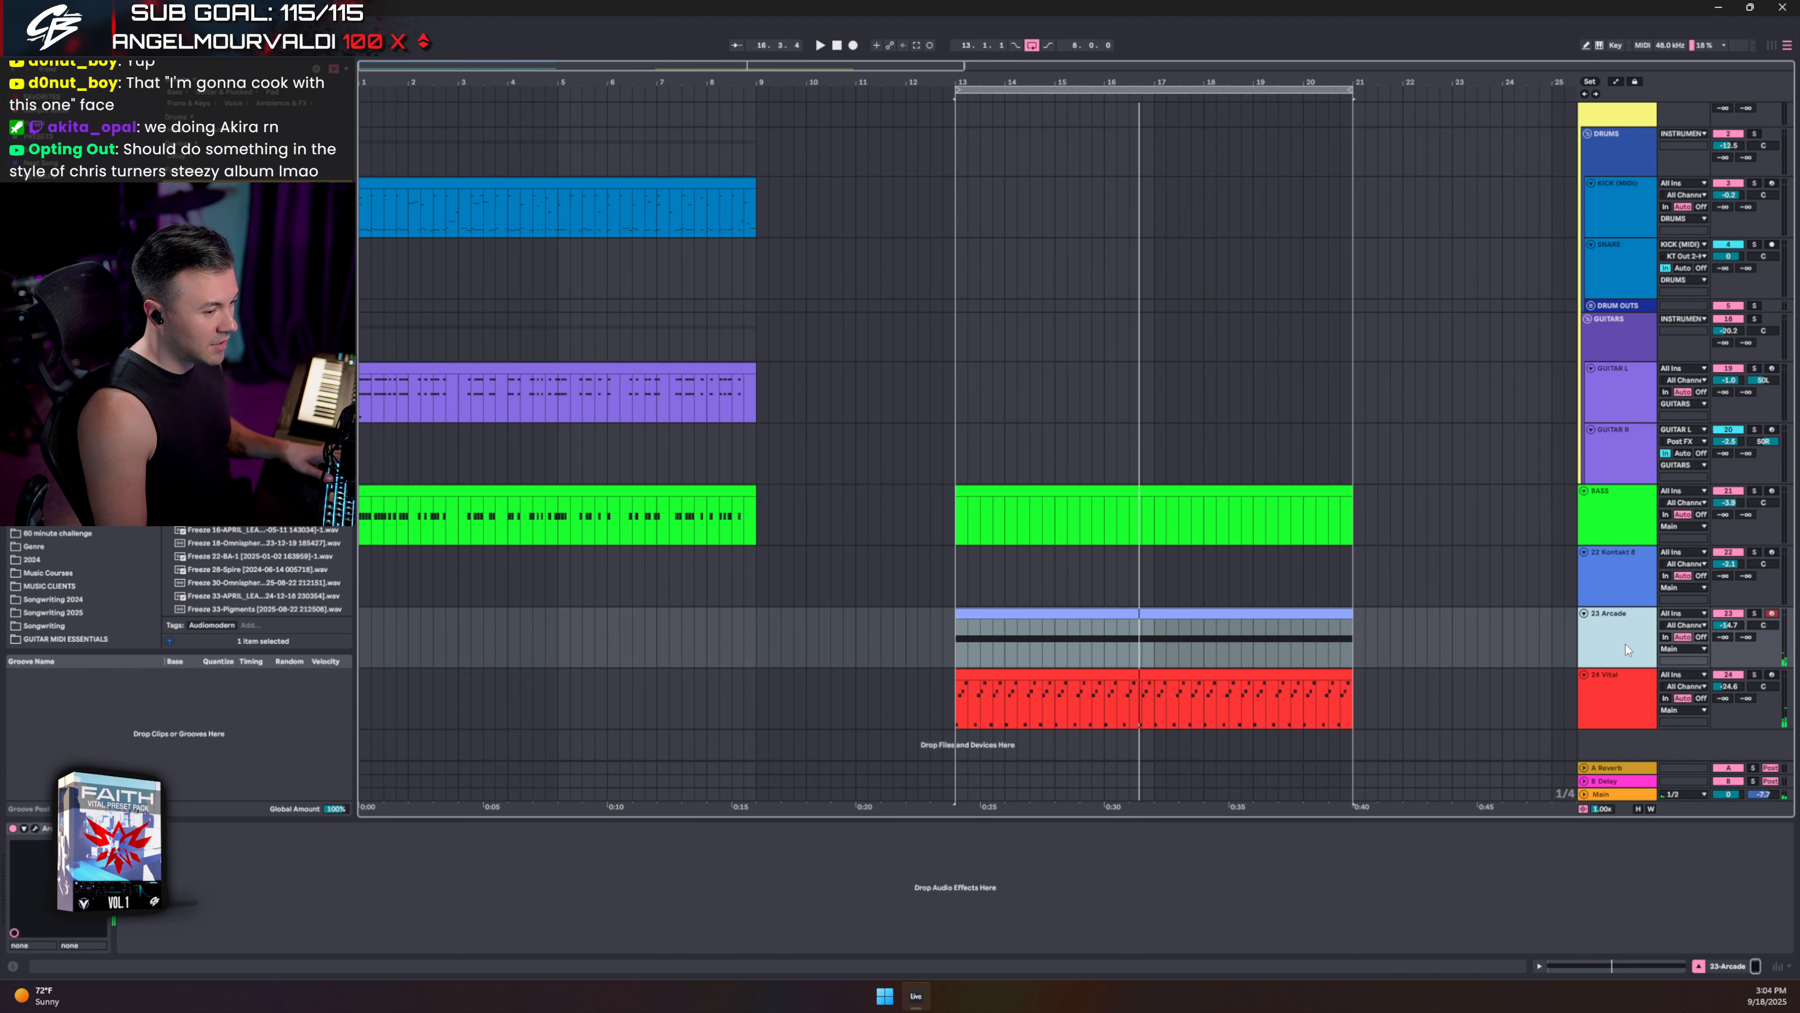
{"action": "key", "text": "ctrl+d"}
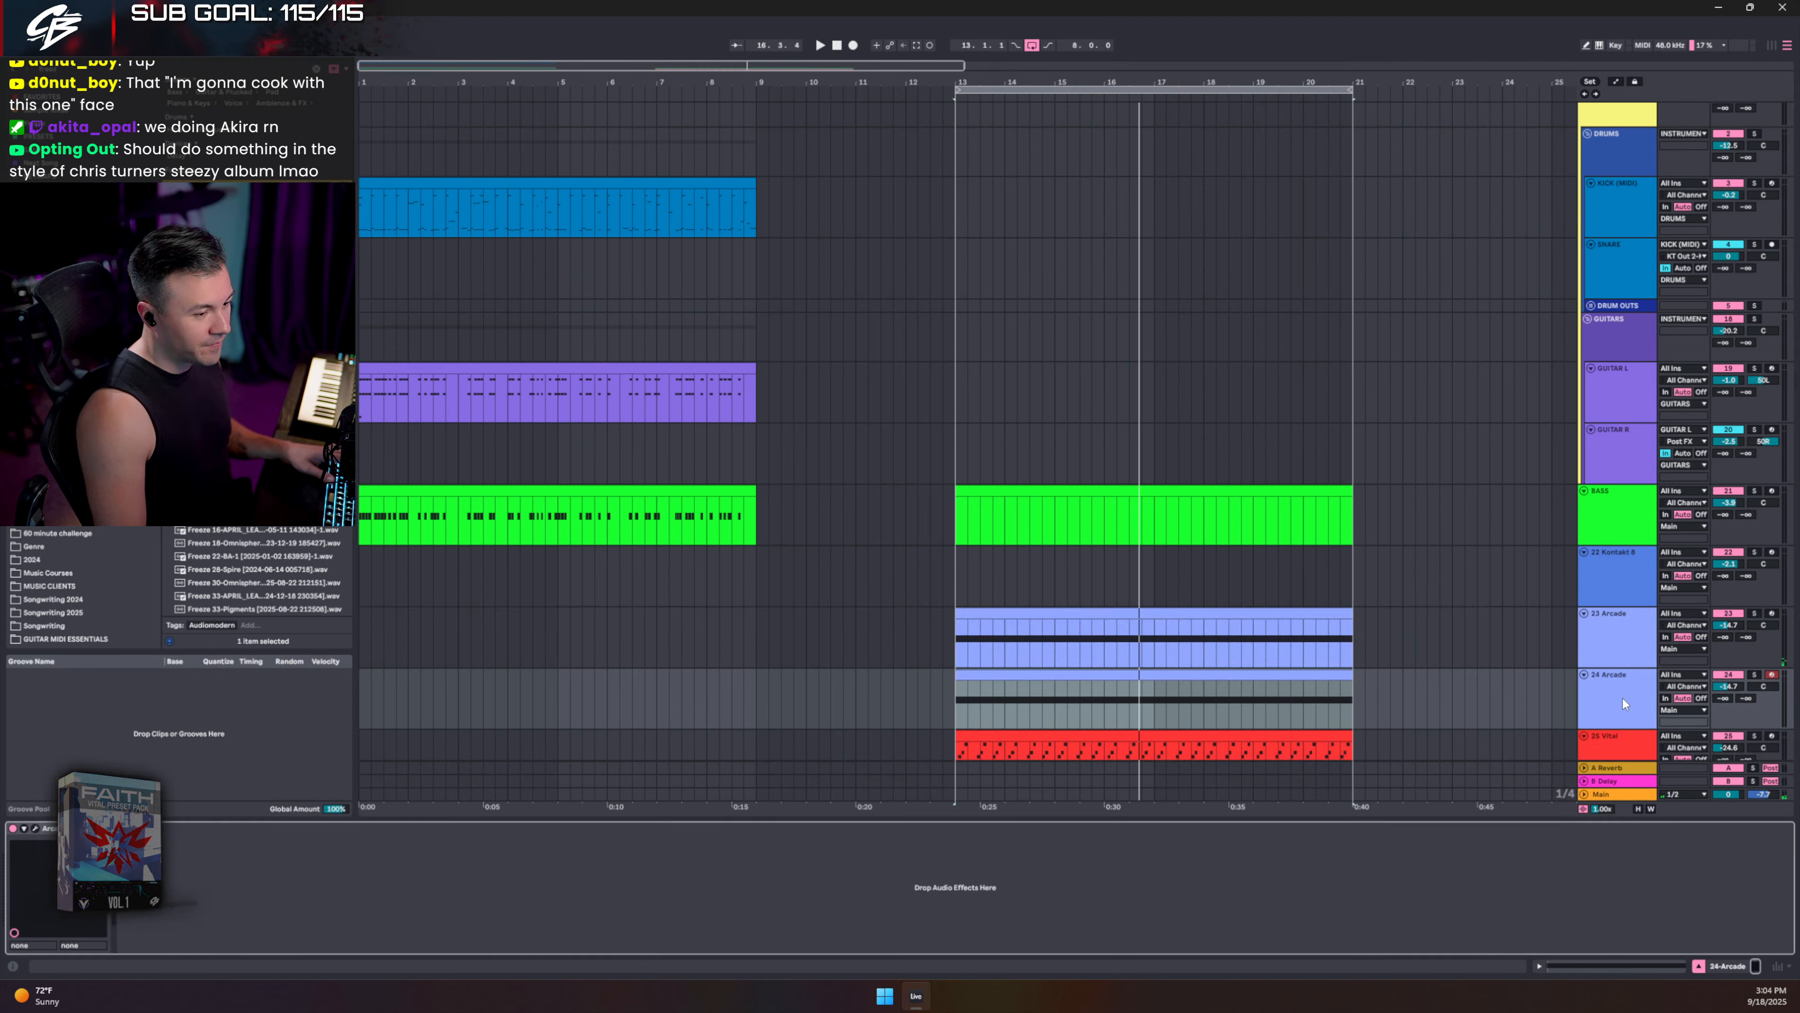
- Browse Arcade's Hard Mode line samplers on 24 Arcade and preview Fragmented
{"action": "left_click", "coordinate": [37, 828]}
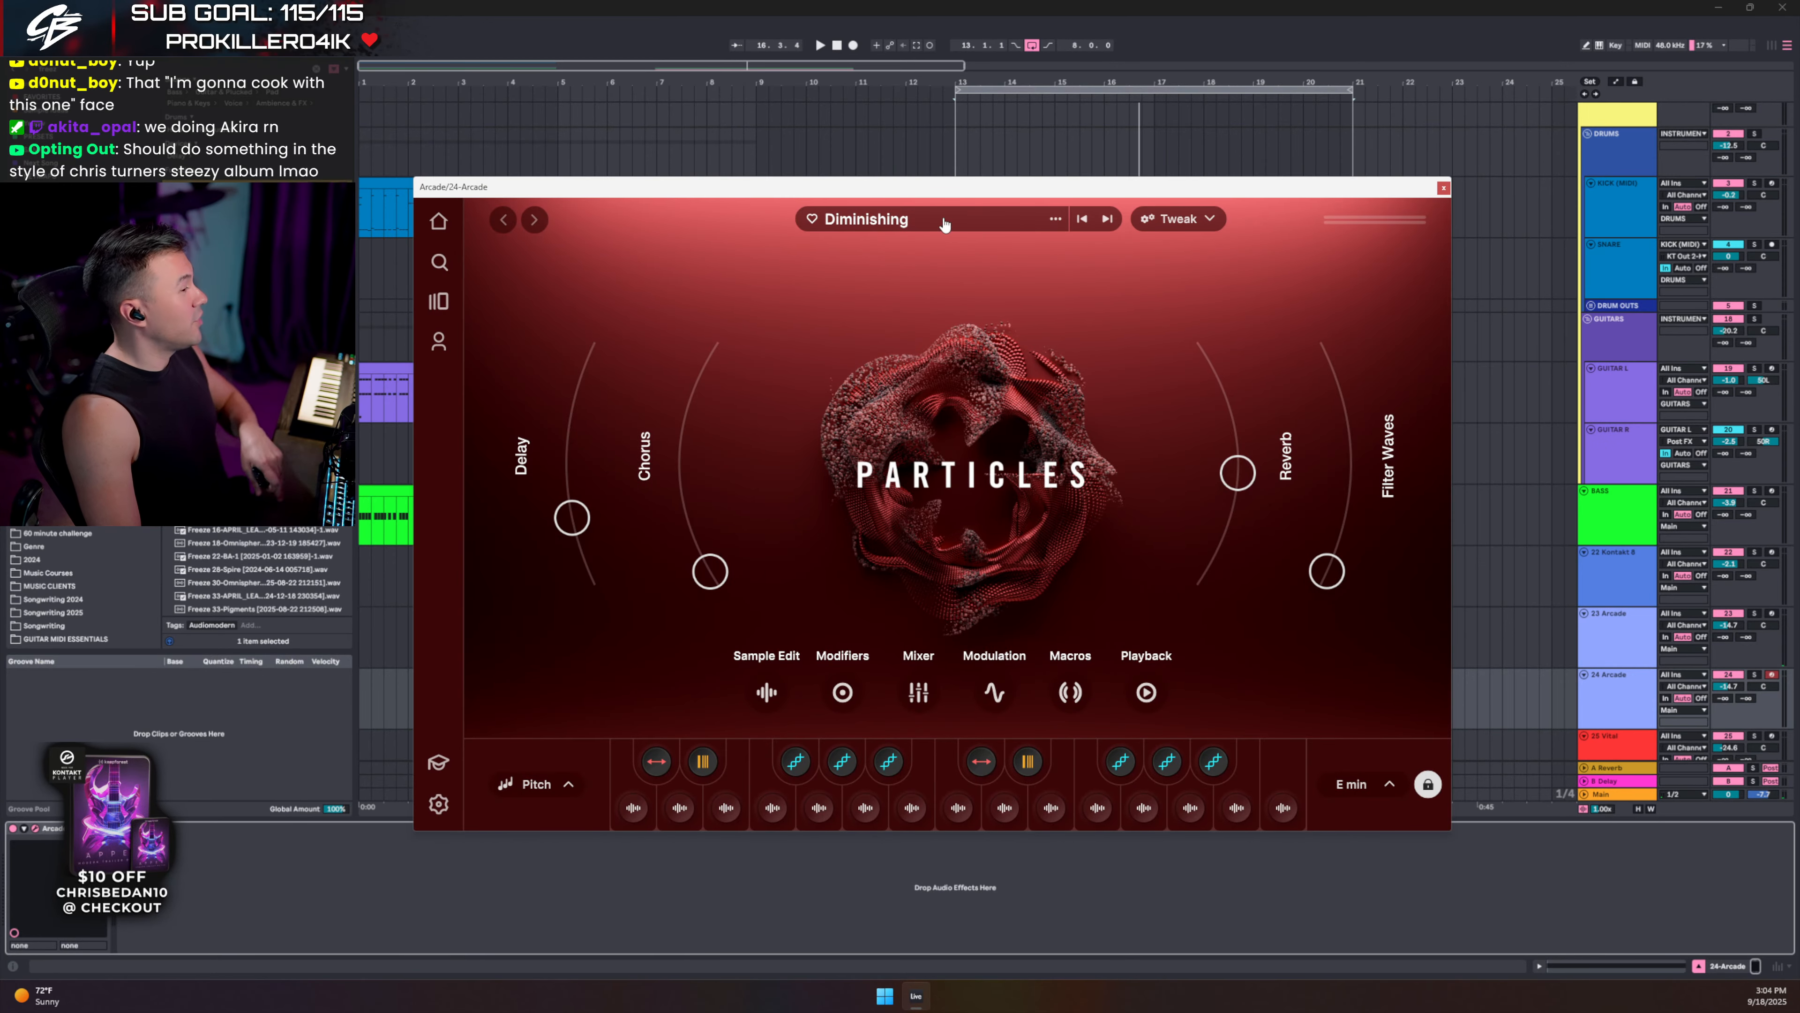
{"action": "left_click", "coordinate": [439, 224]}
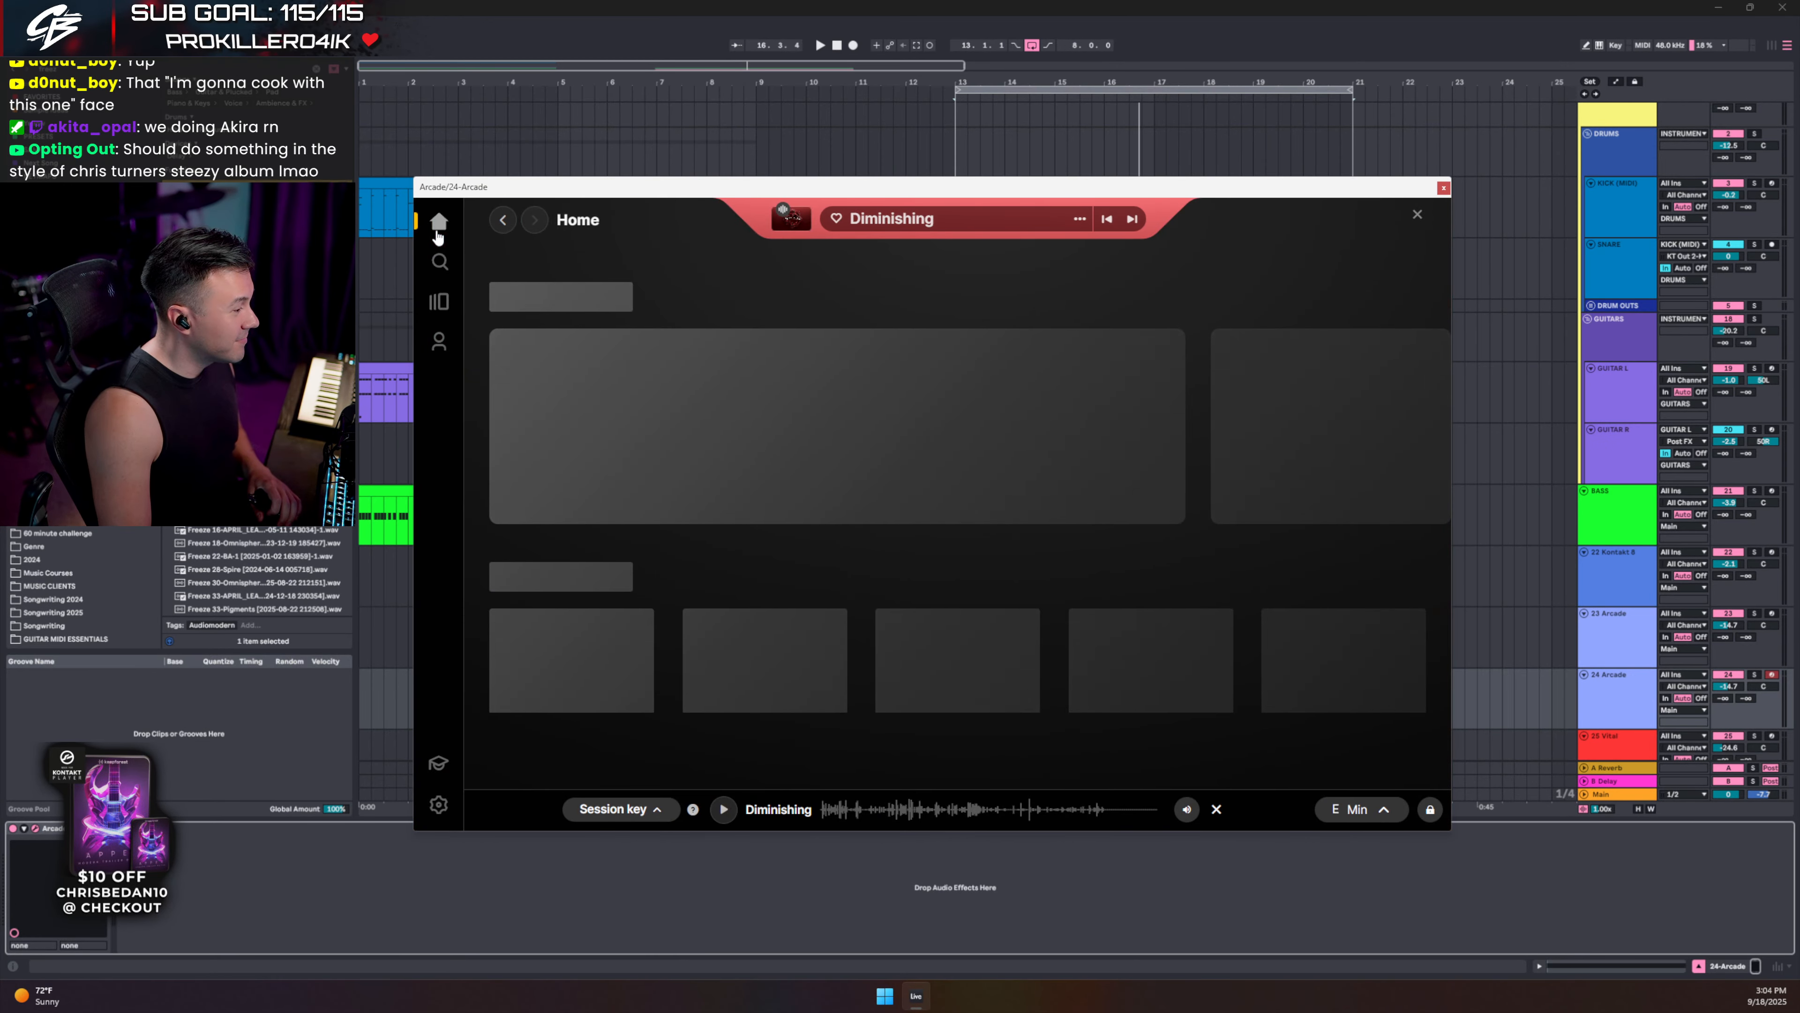
{"action": "scroll", "coordinate": [1118, 402], "scroll_direction": "down", "scroll_amount": 10}
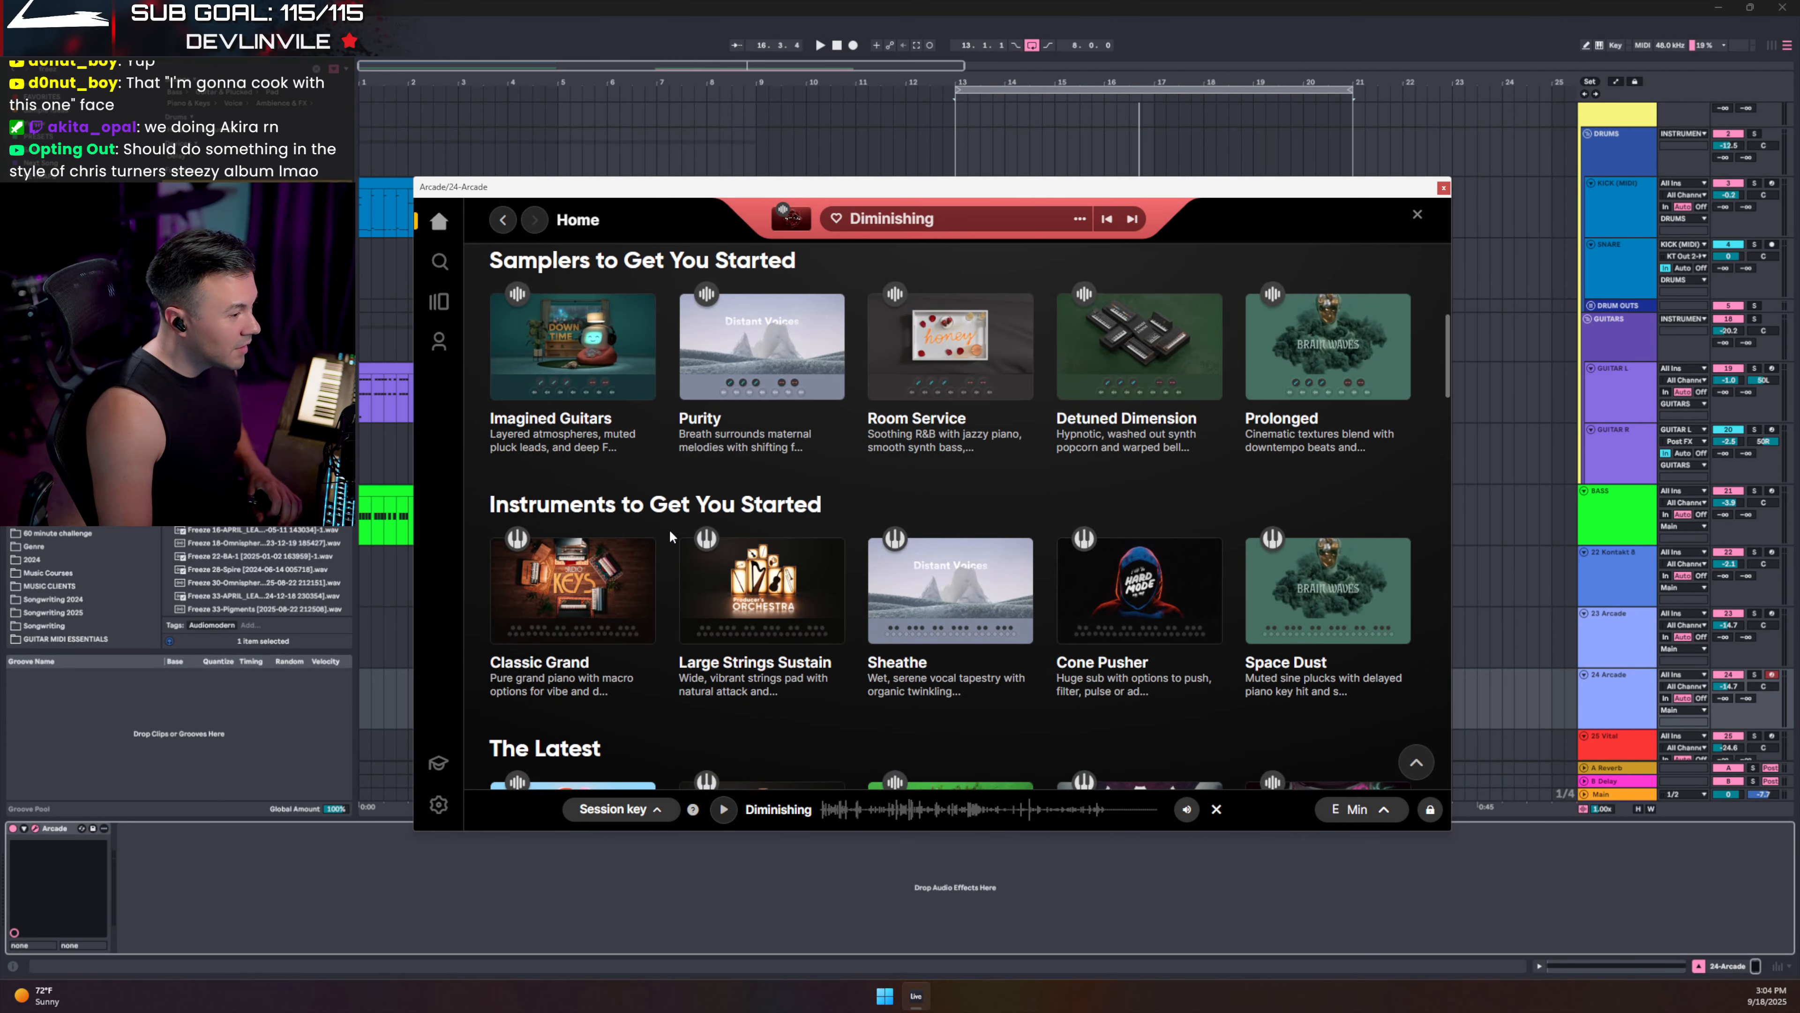
{"action": "scroll", "coordinate": [1118, 402], "scroll_direction": "up", "scroll_amount": 2}
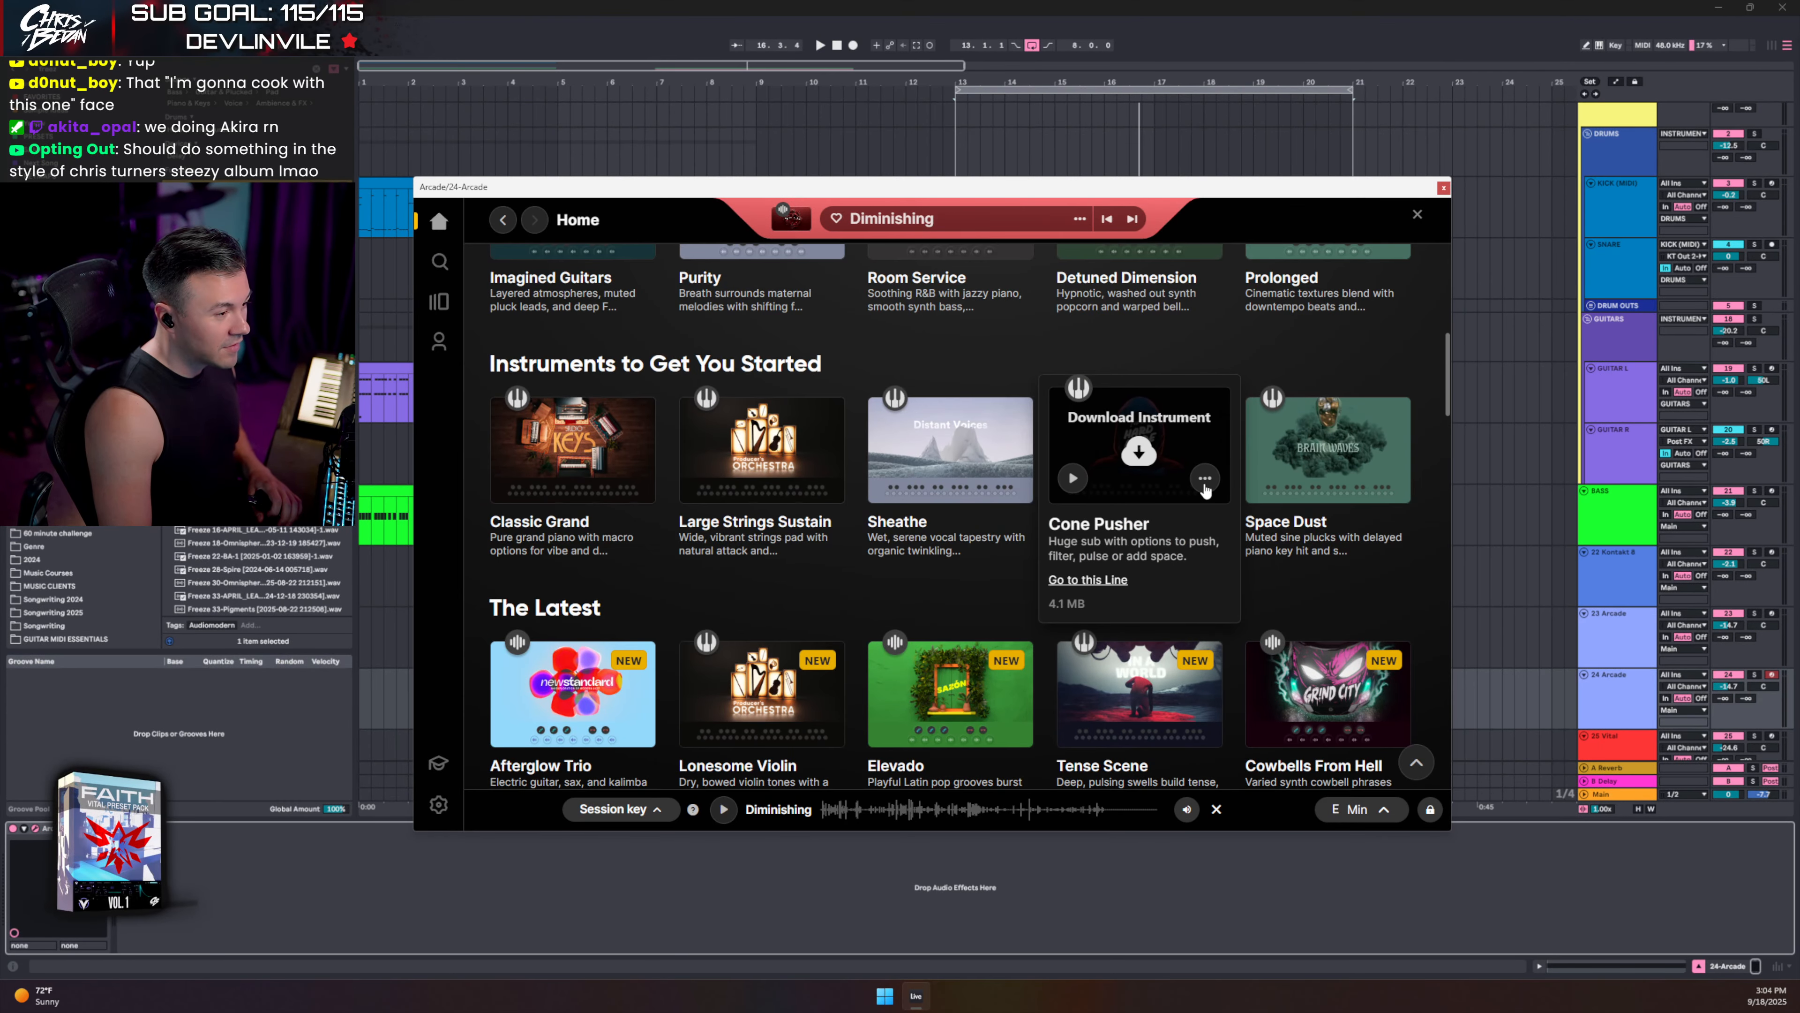
{"action": "left_click", "coordinate": [1106, 580]}
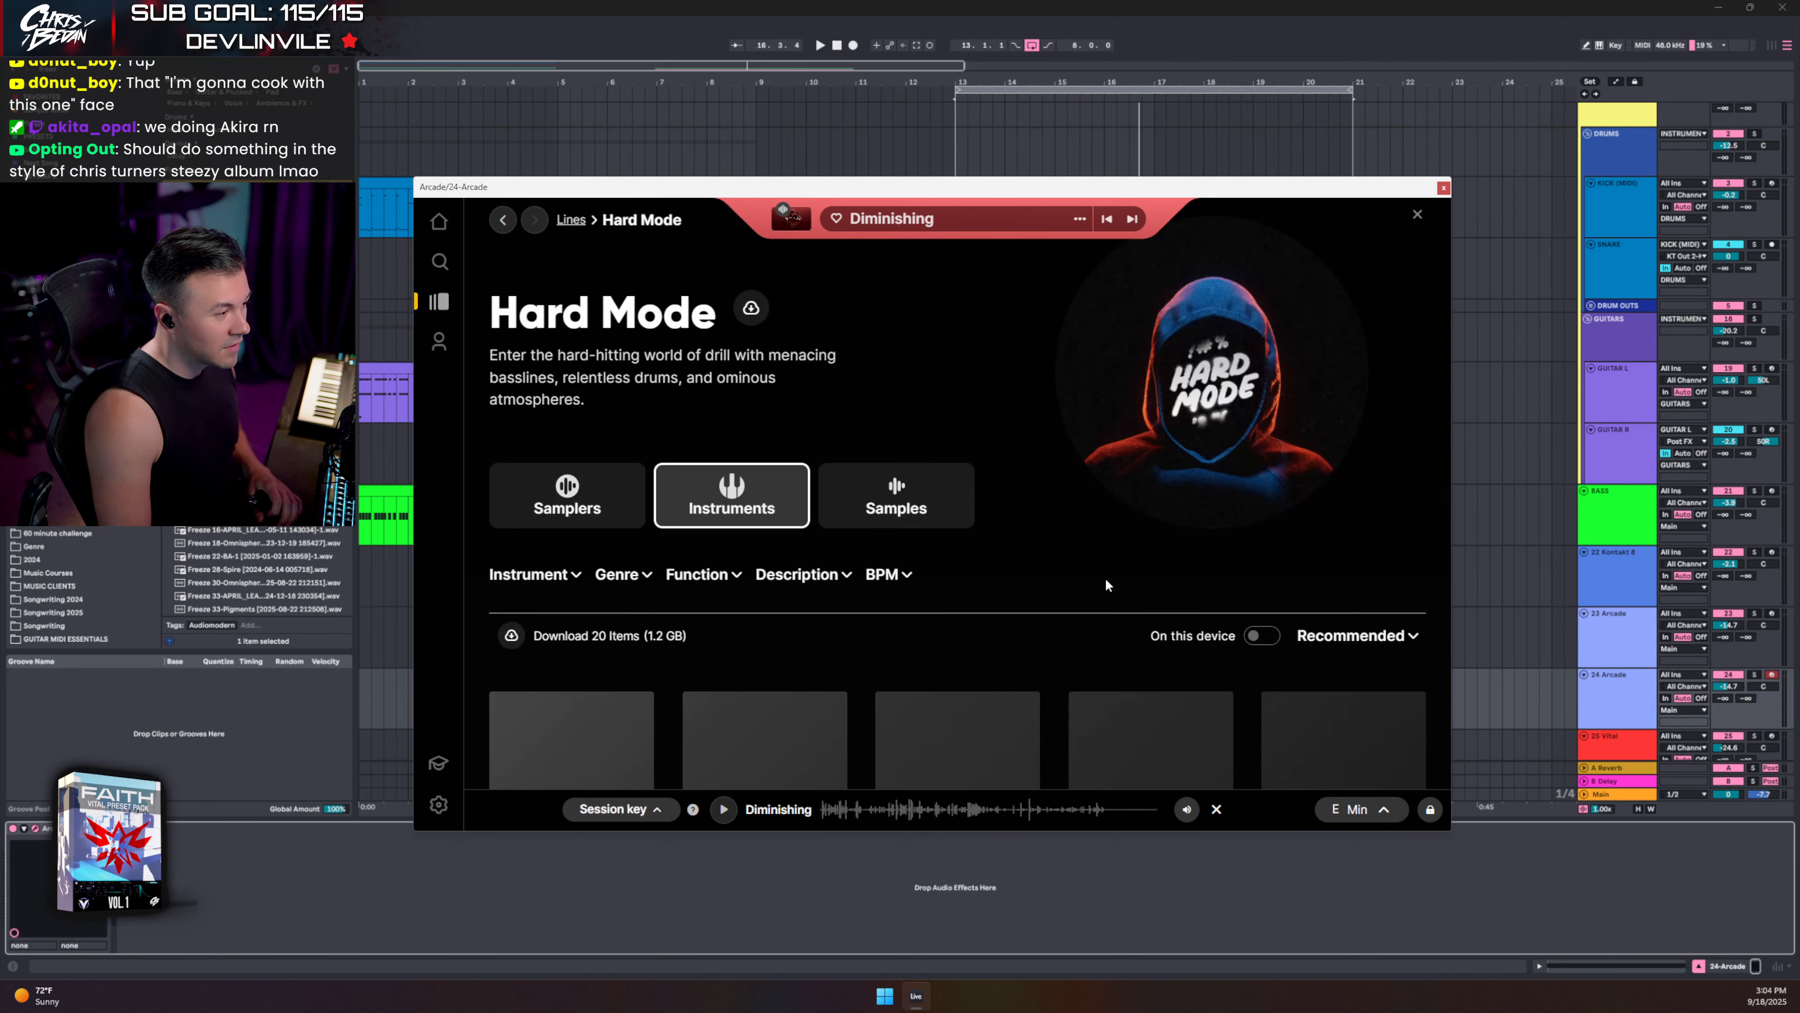
{"action": "left_click", "coordinate": [560, 500]}
{"action": "scroll", "coordinate": [602, 489], "scroll_direction": "down", "scroll_amount": 4}
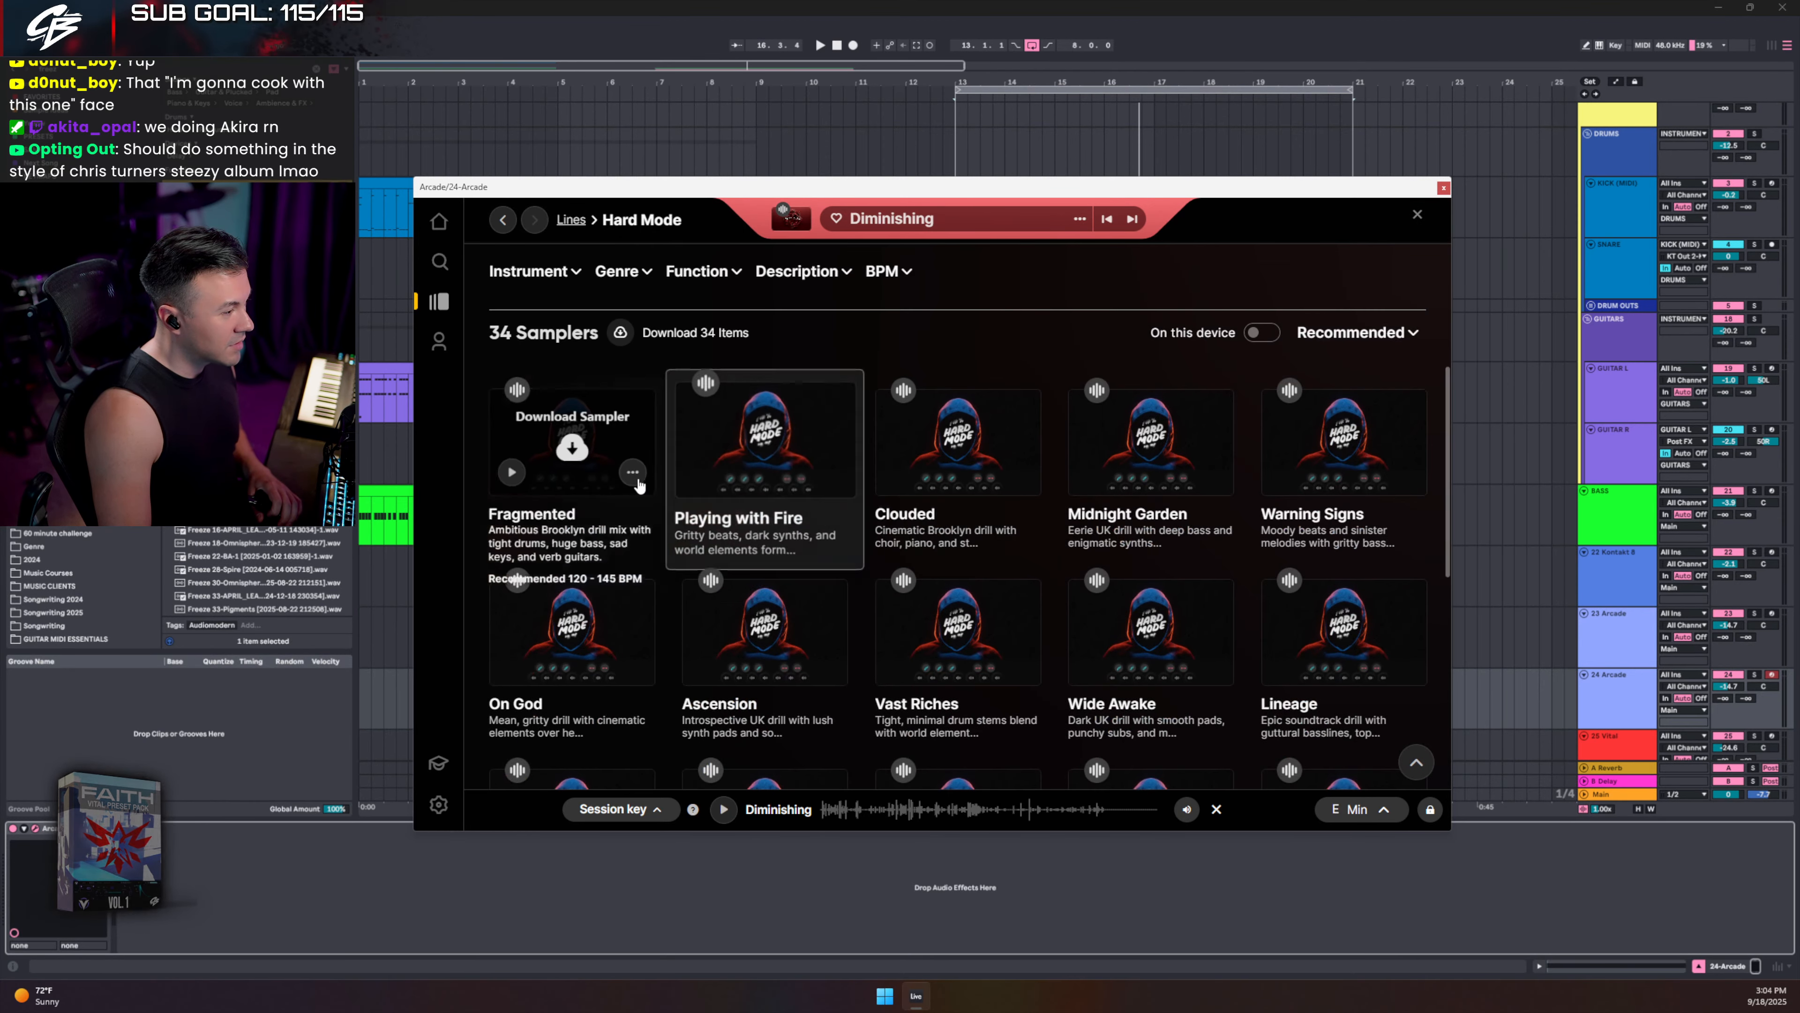
{"action": "left_click", "coordinate": [512, 470]}
- Raise the 24 Arcade volume to -12.0 dB, load the Fragmented sampler, and close Arcade
{"action": "left_click_drag", "start_coordinate": [1731, 689], "coordinate": [1731, 670]}
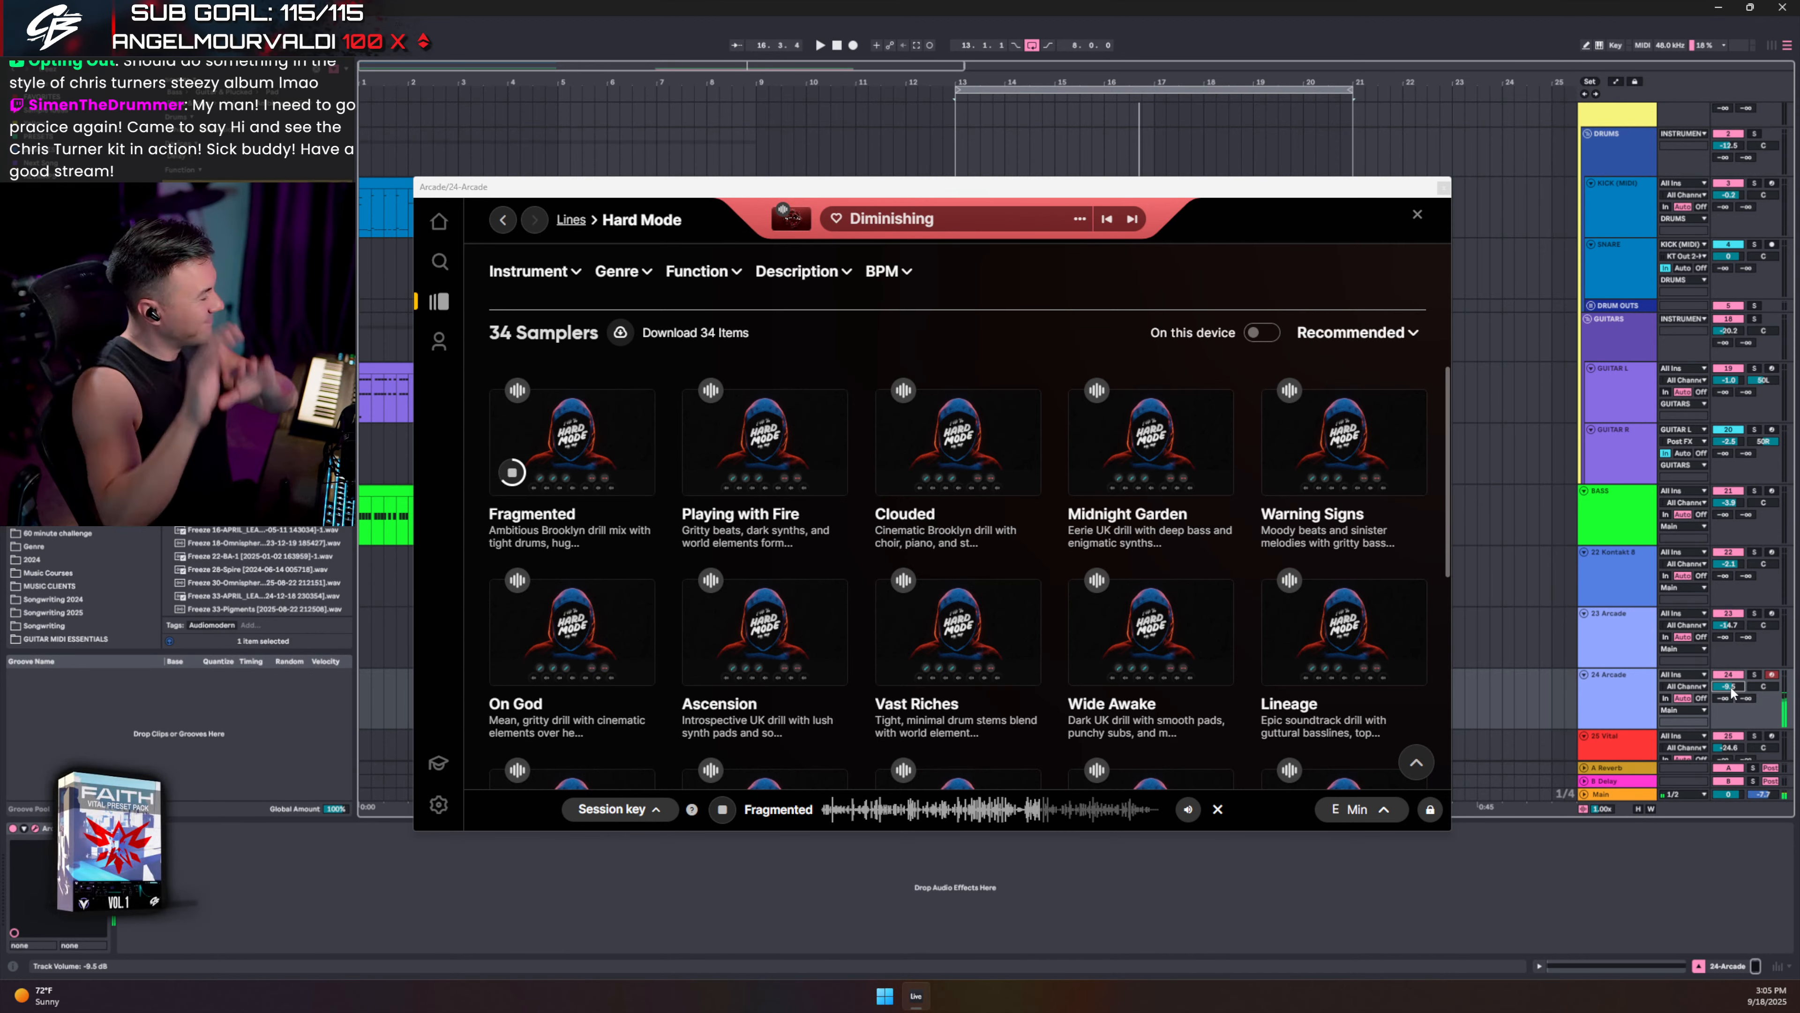
{"action": "mouse_move", "coordinate": [536, 493]}
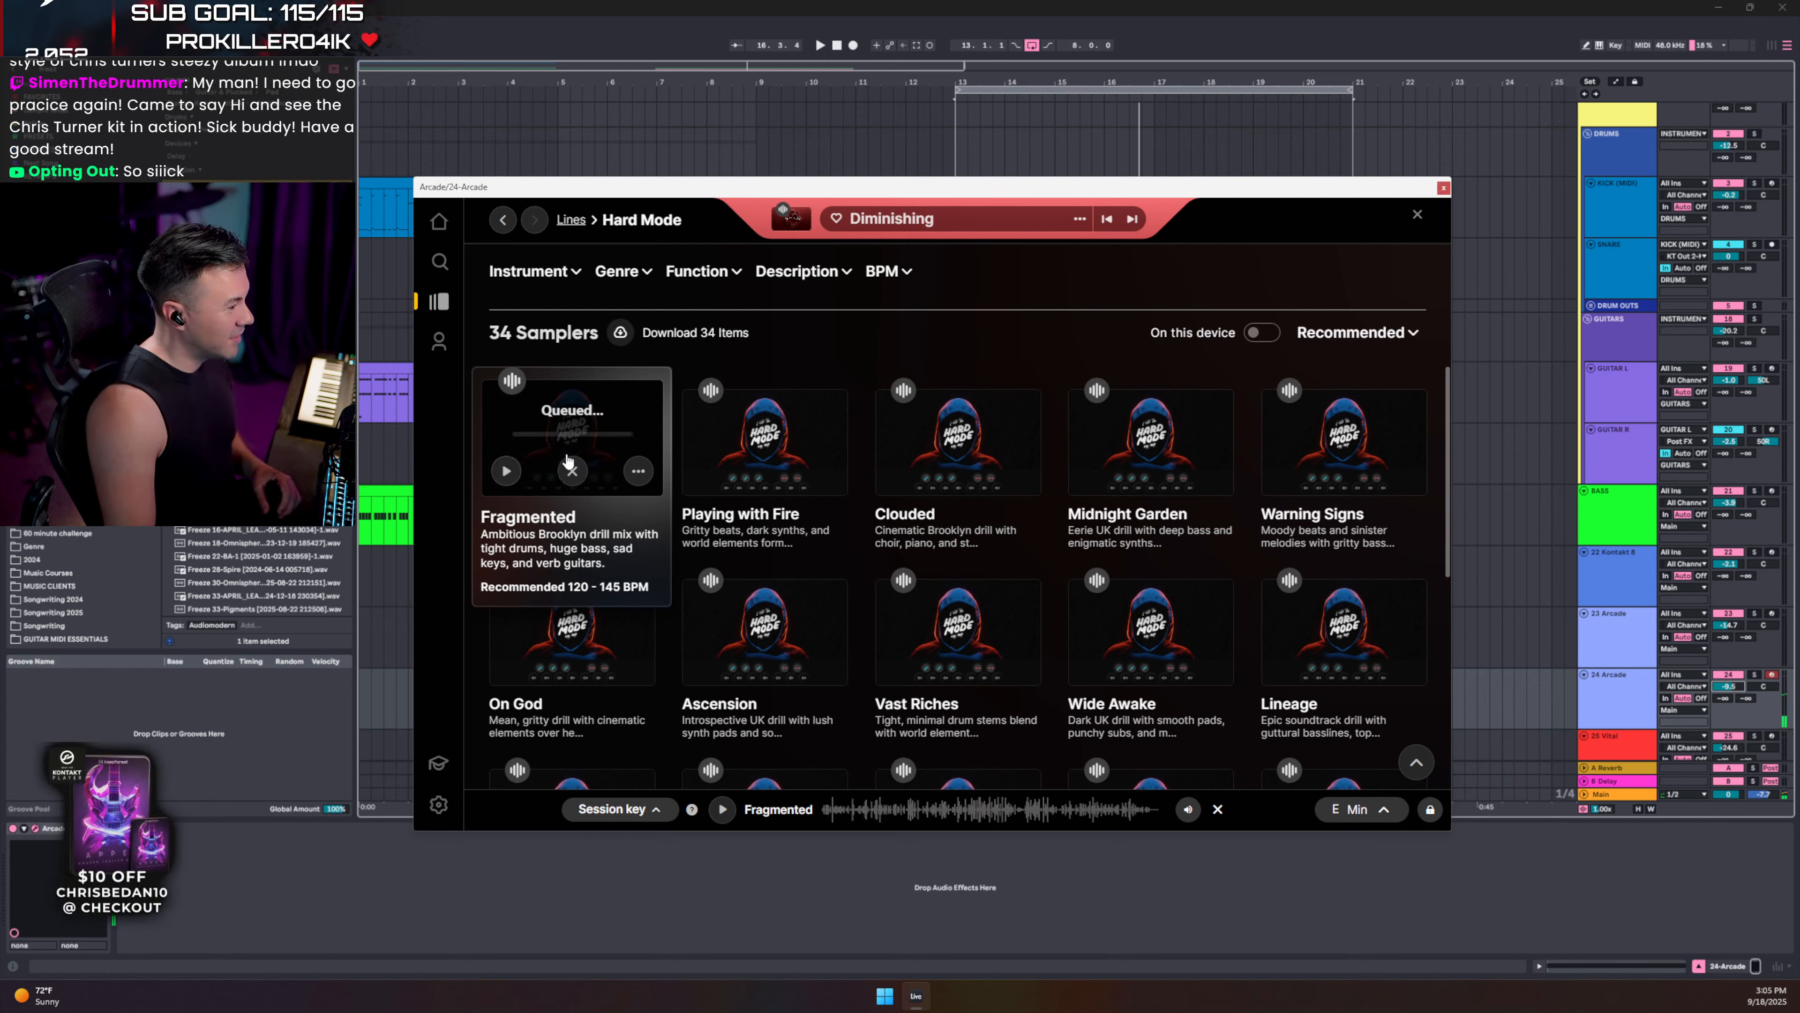
{"action": "mouse_move", "coordinate": [711, 451]}
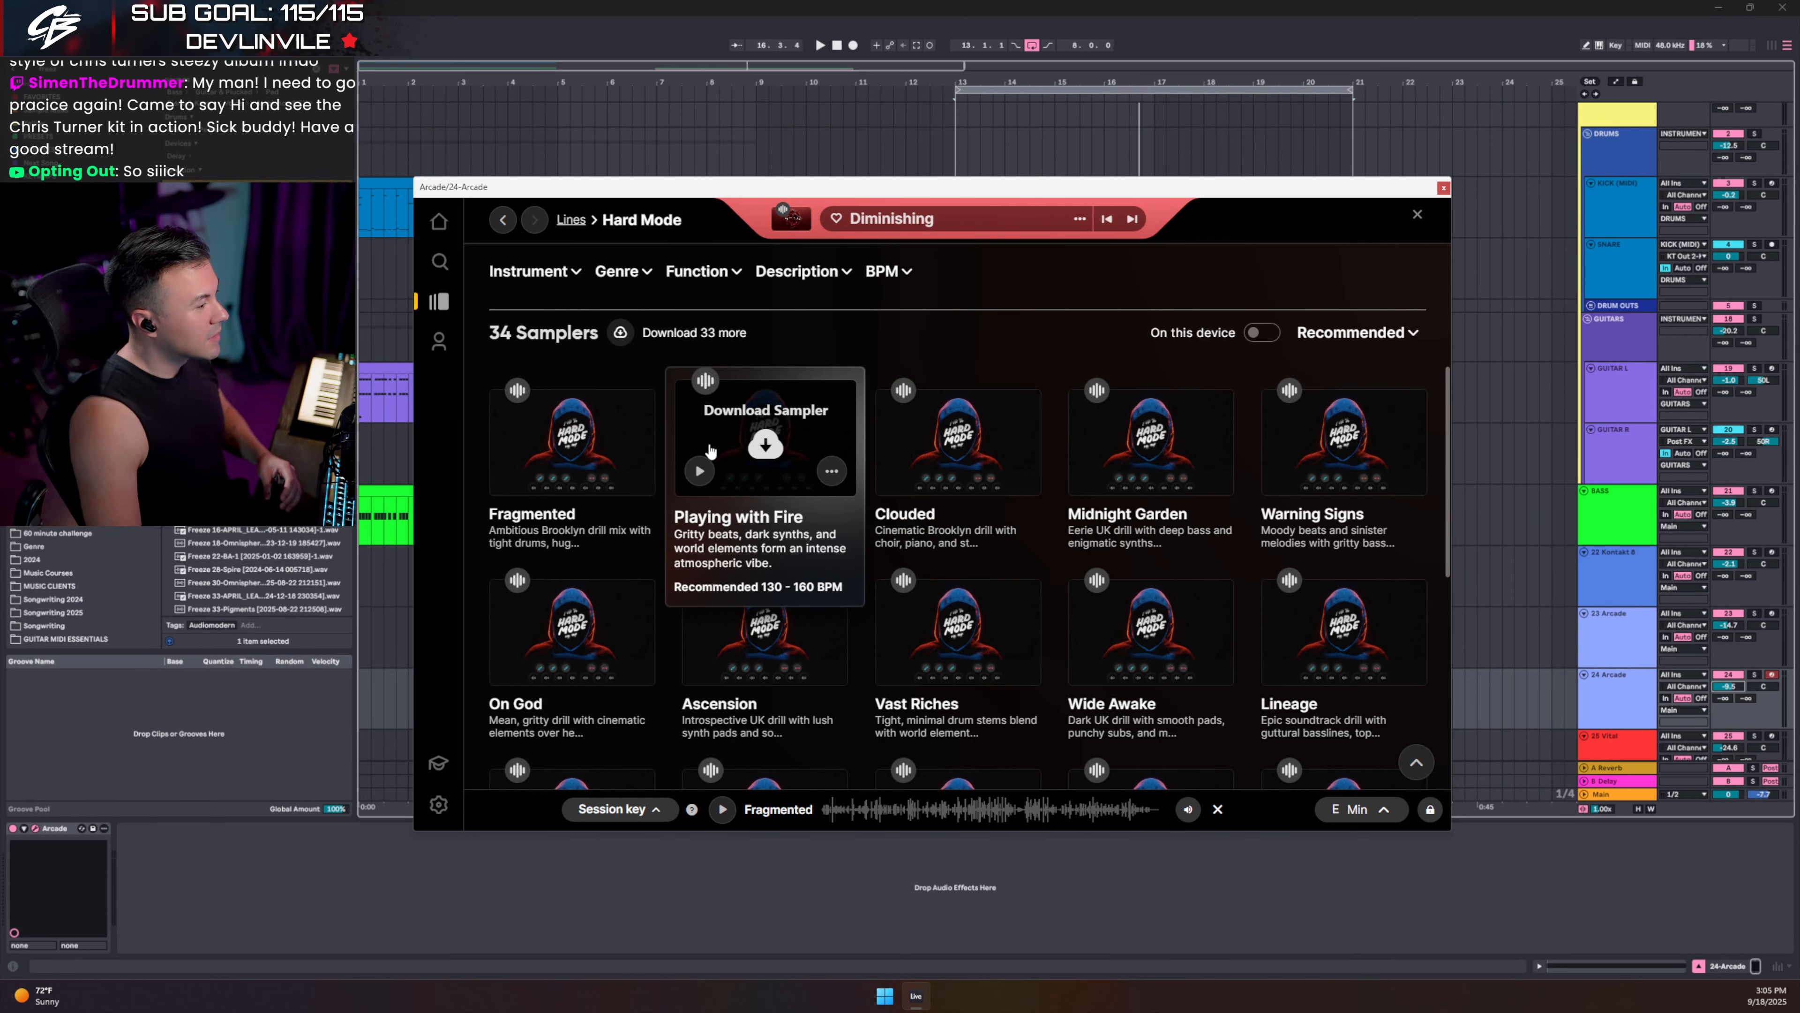
{"action": "left_click", "coordinate": [601, 442]}
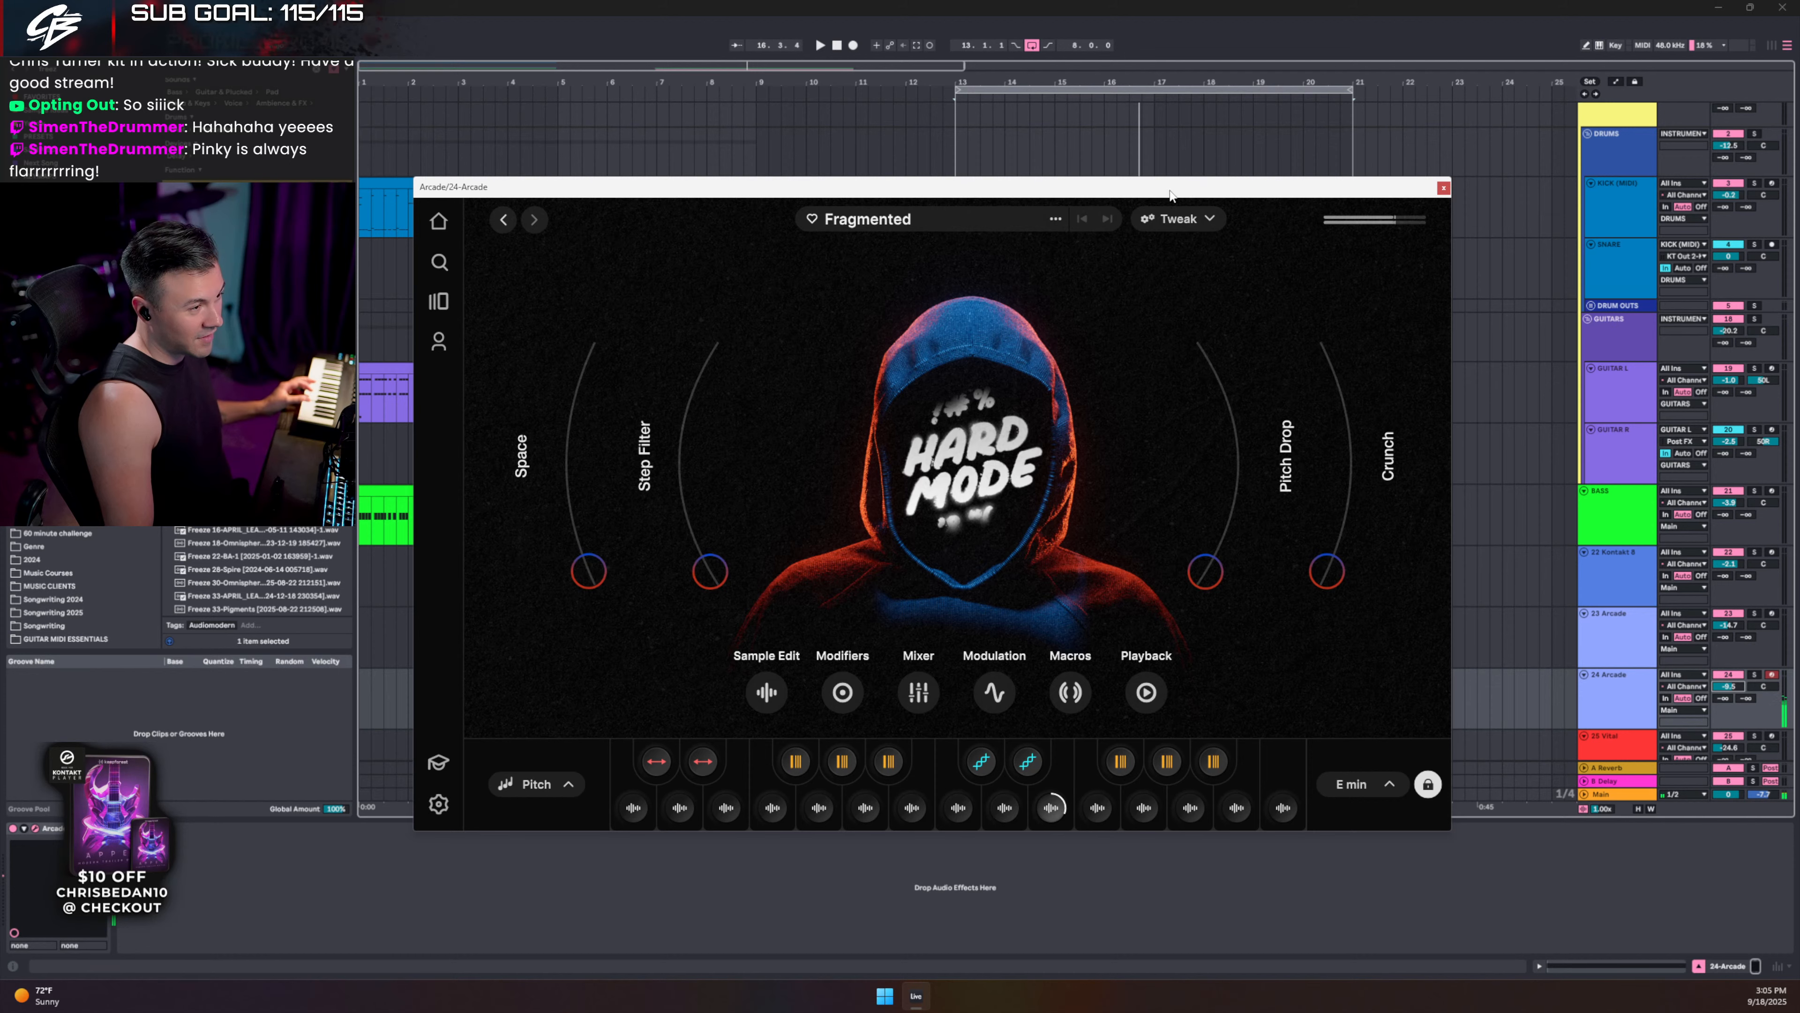
{"action": "left_click_drag", "start_coordinate": [1170, 192], "coordinate": [872, 191]}
{"action": "left_click", "coordinate": [1146, 188]}
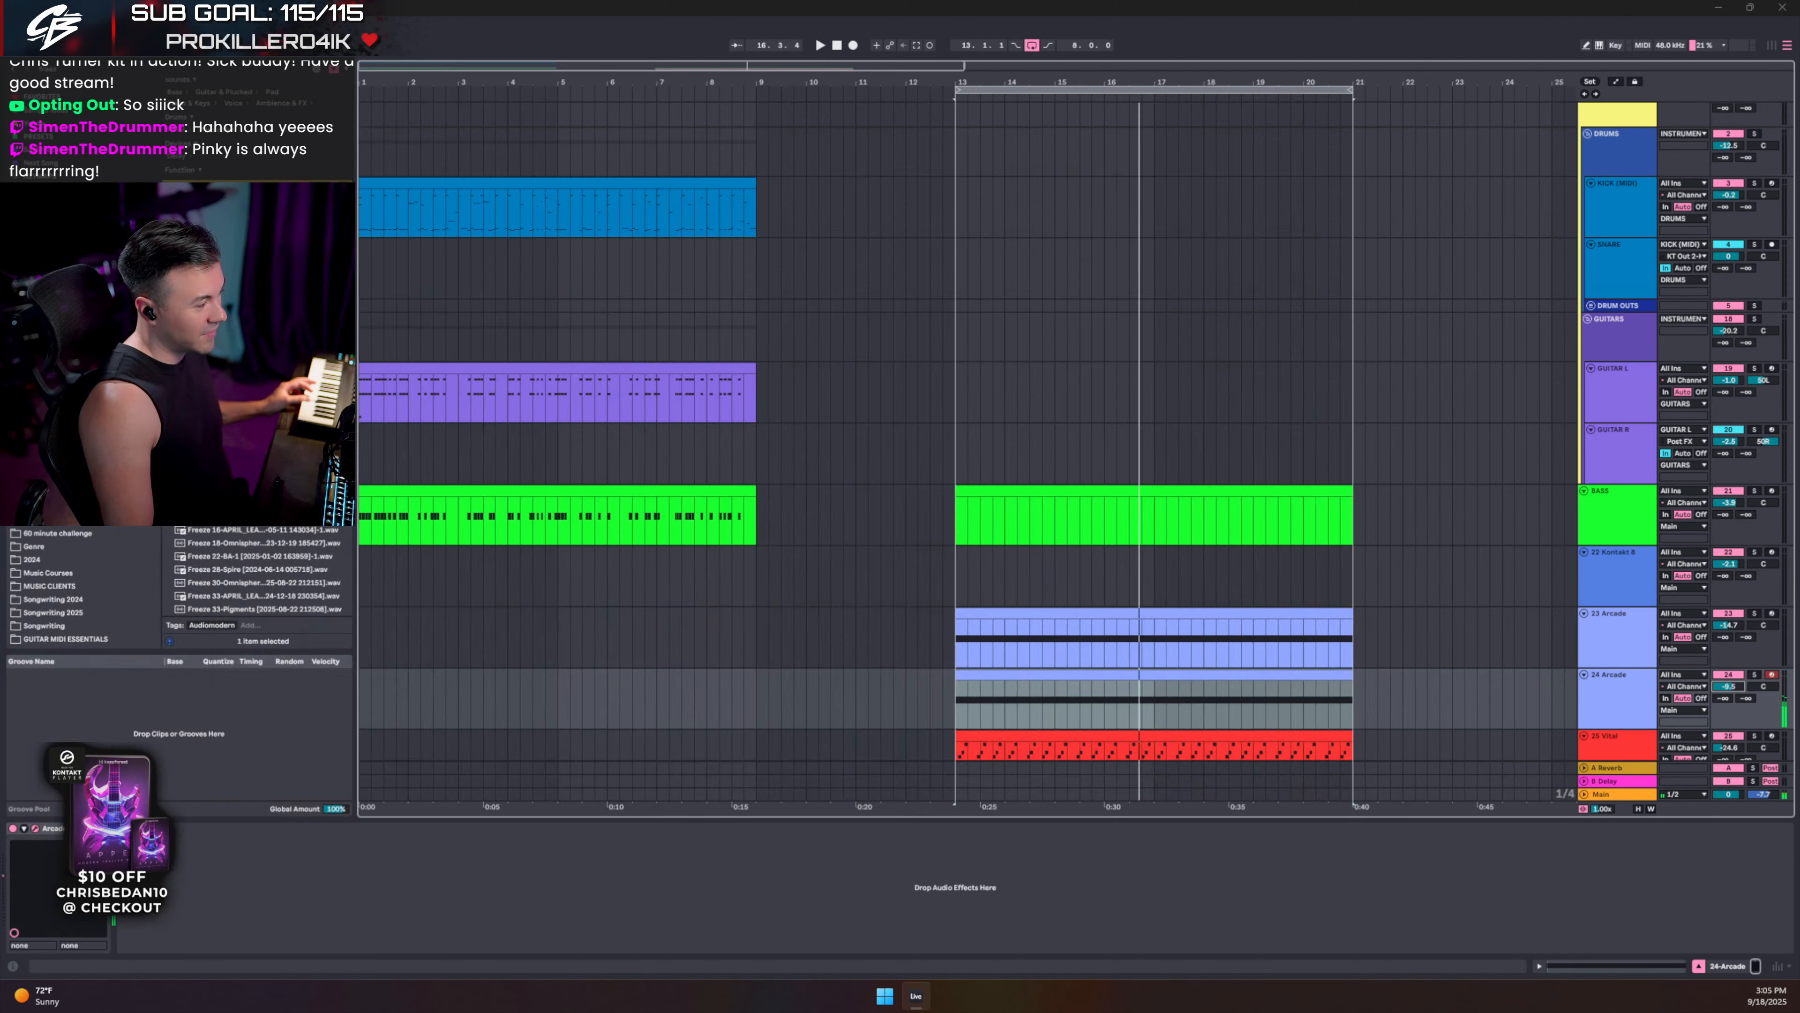
- Transpose the 24 Arcade clip's note from B2 up to E3 and play from bar 13
{"action": "double_click", "coordinate": [1115, 671]}
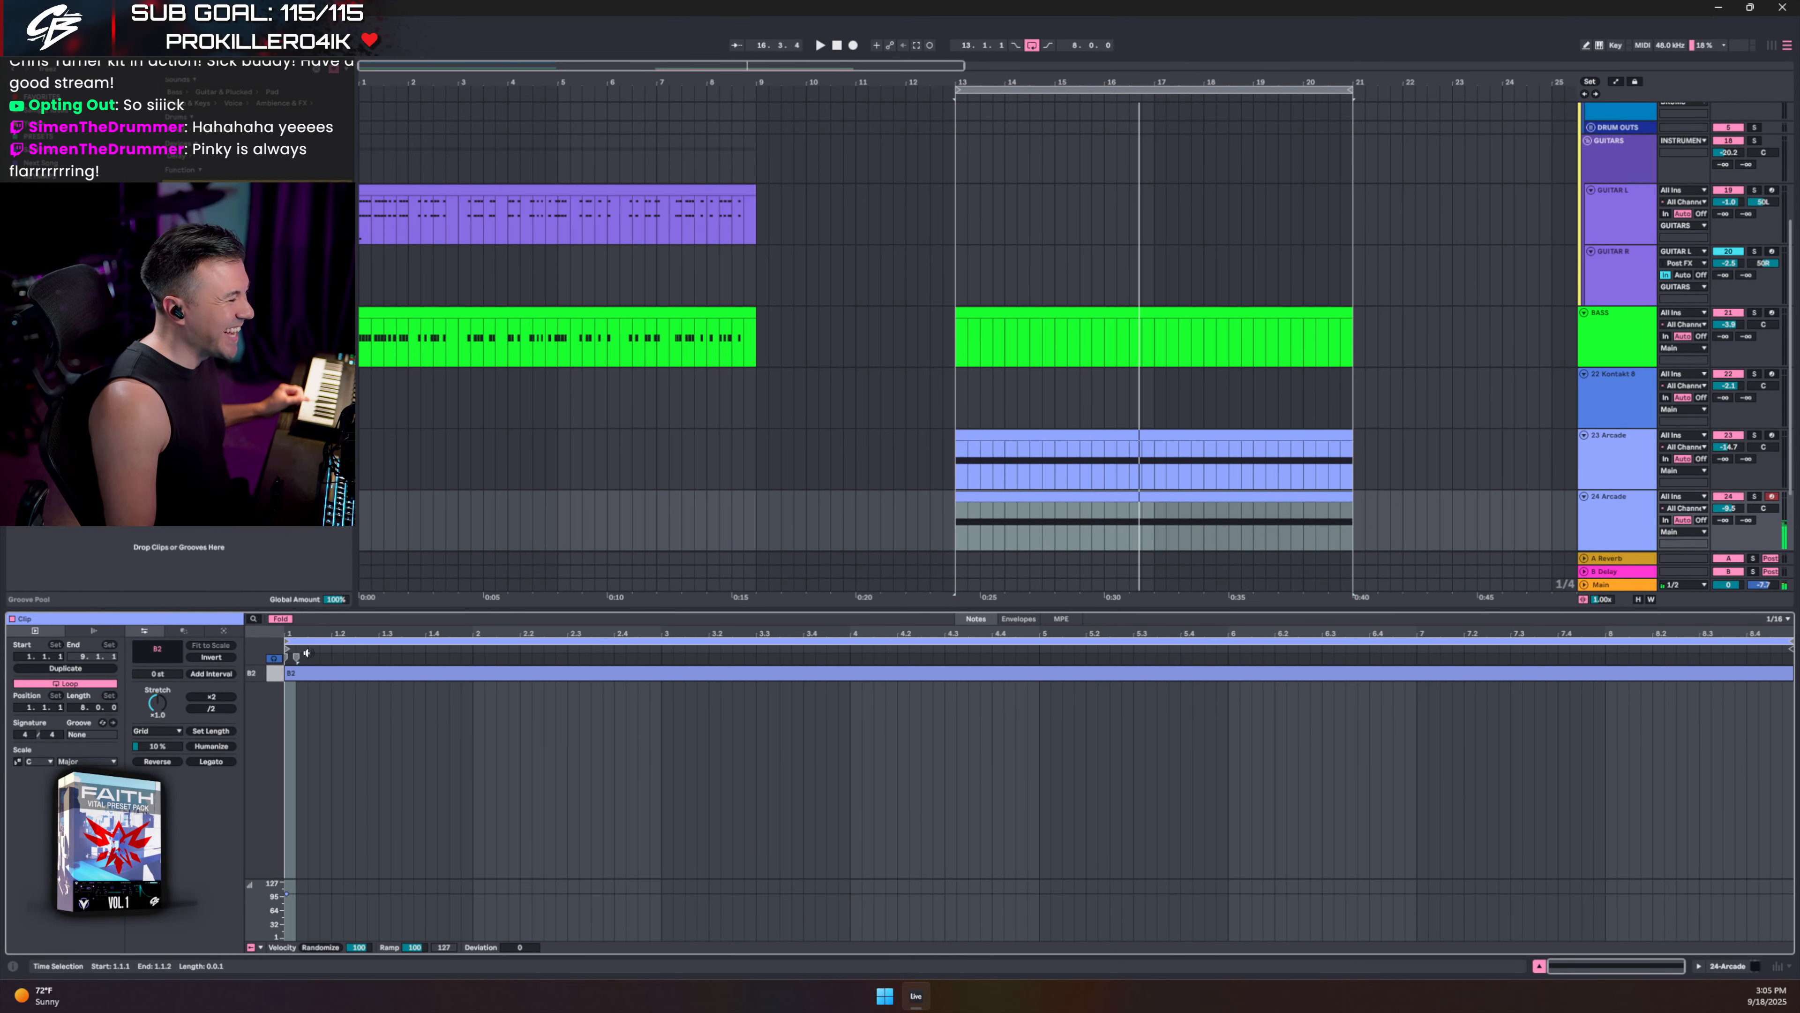
{"action": "left_click", "coordinate": [275, 620]}
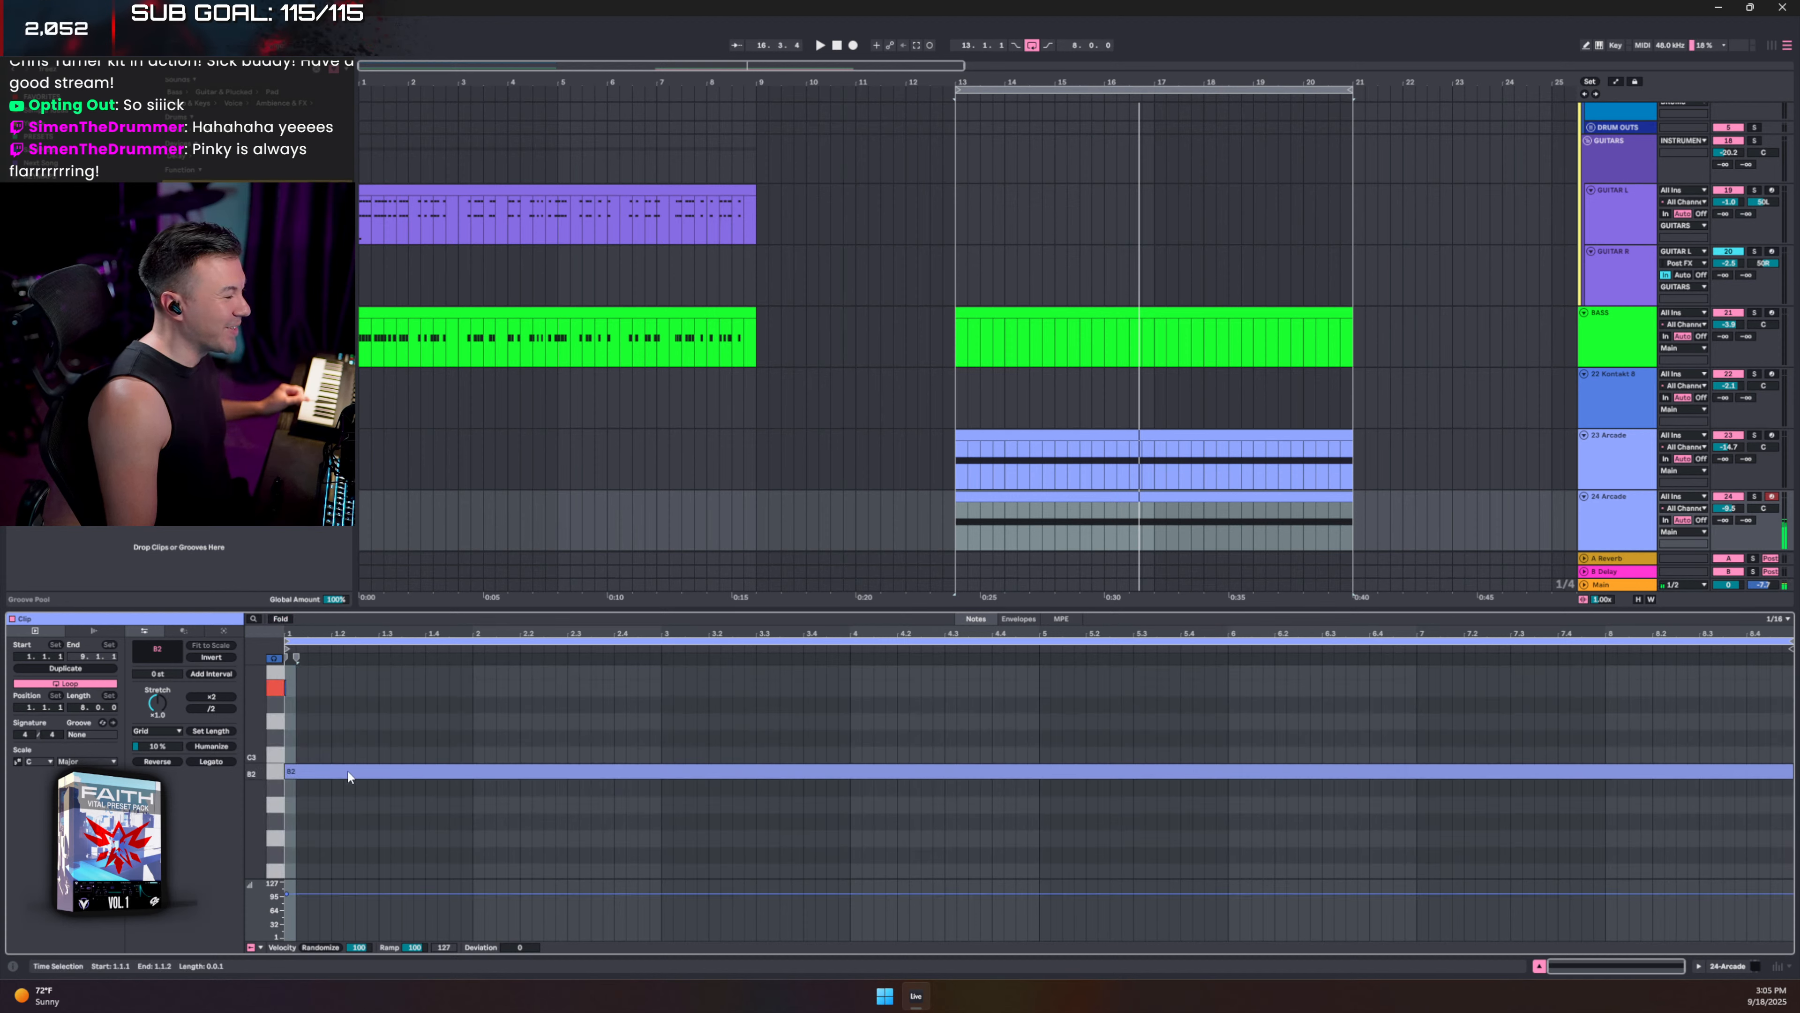
{"action": "left_click_drag", "start_coordinate": [343, 736], "coordinate": [364, 813]}
{"action": "key", "text": "Up"}
{"action": "key", "text": "Up"}
{"action": "key", "text": "Up"}
{"action": "key", "text": "Up"}
{"action": "key", "text": "Up"}
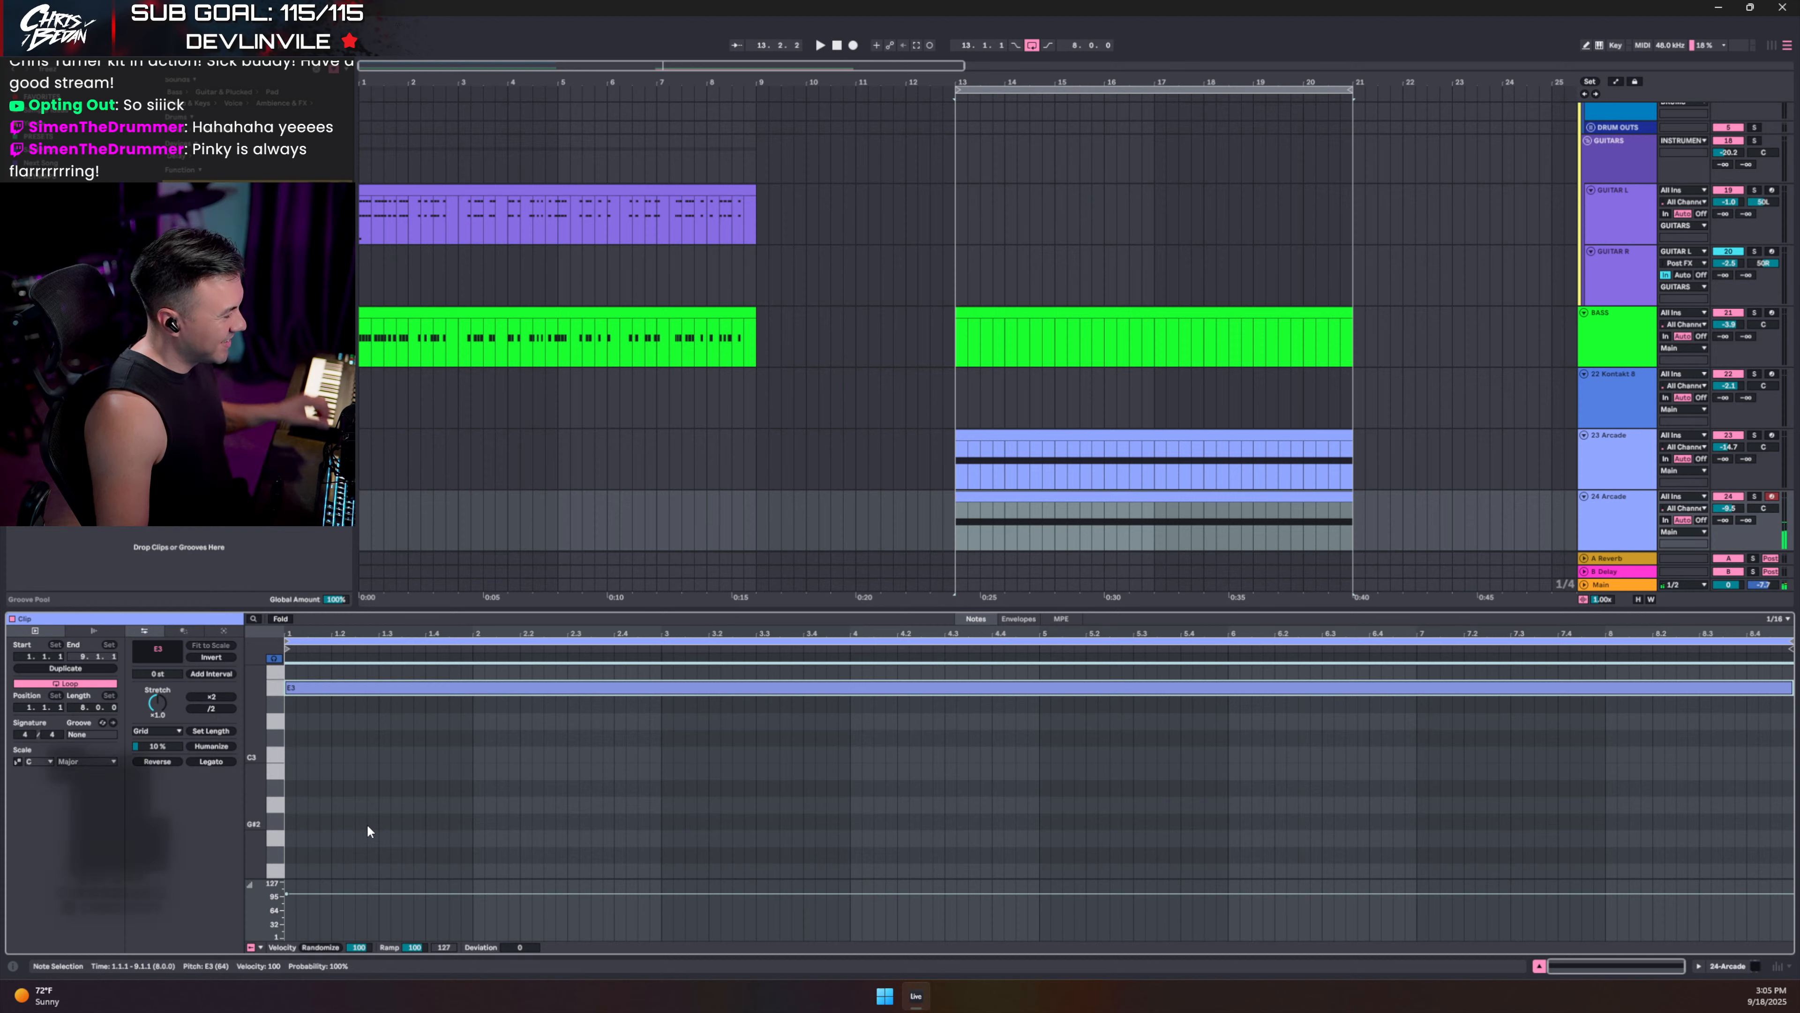
{"action": "key", "text": "space"}
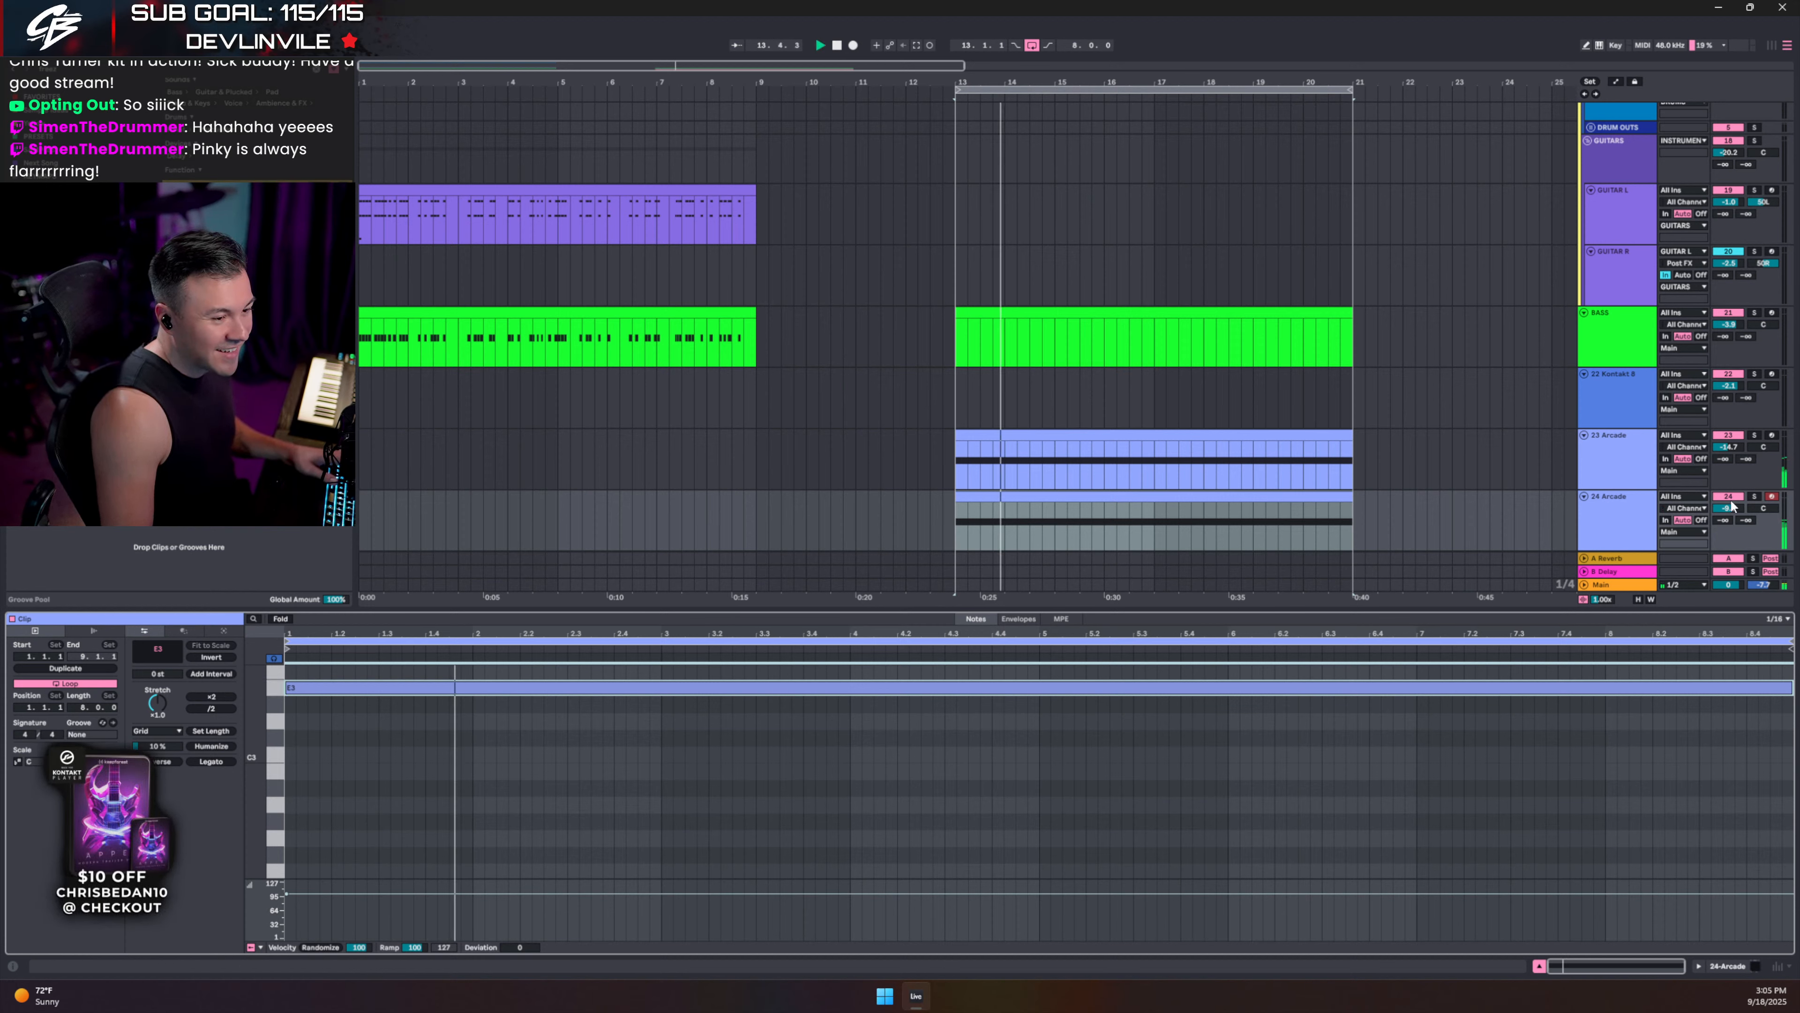
- Lower the BASS track to -8.4 dB and the Vital track to -25.3 dB
{"action": "left_click_drag", "start_coordinate": [1730, 333], "coordinate": [1730, 368]}
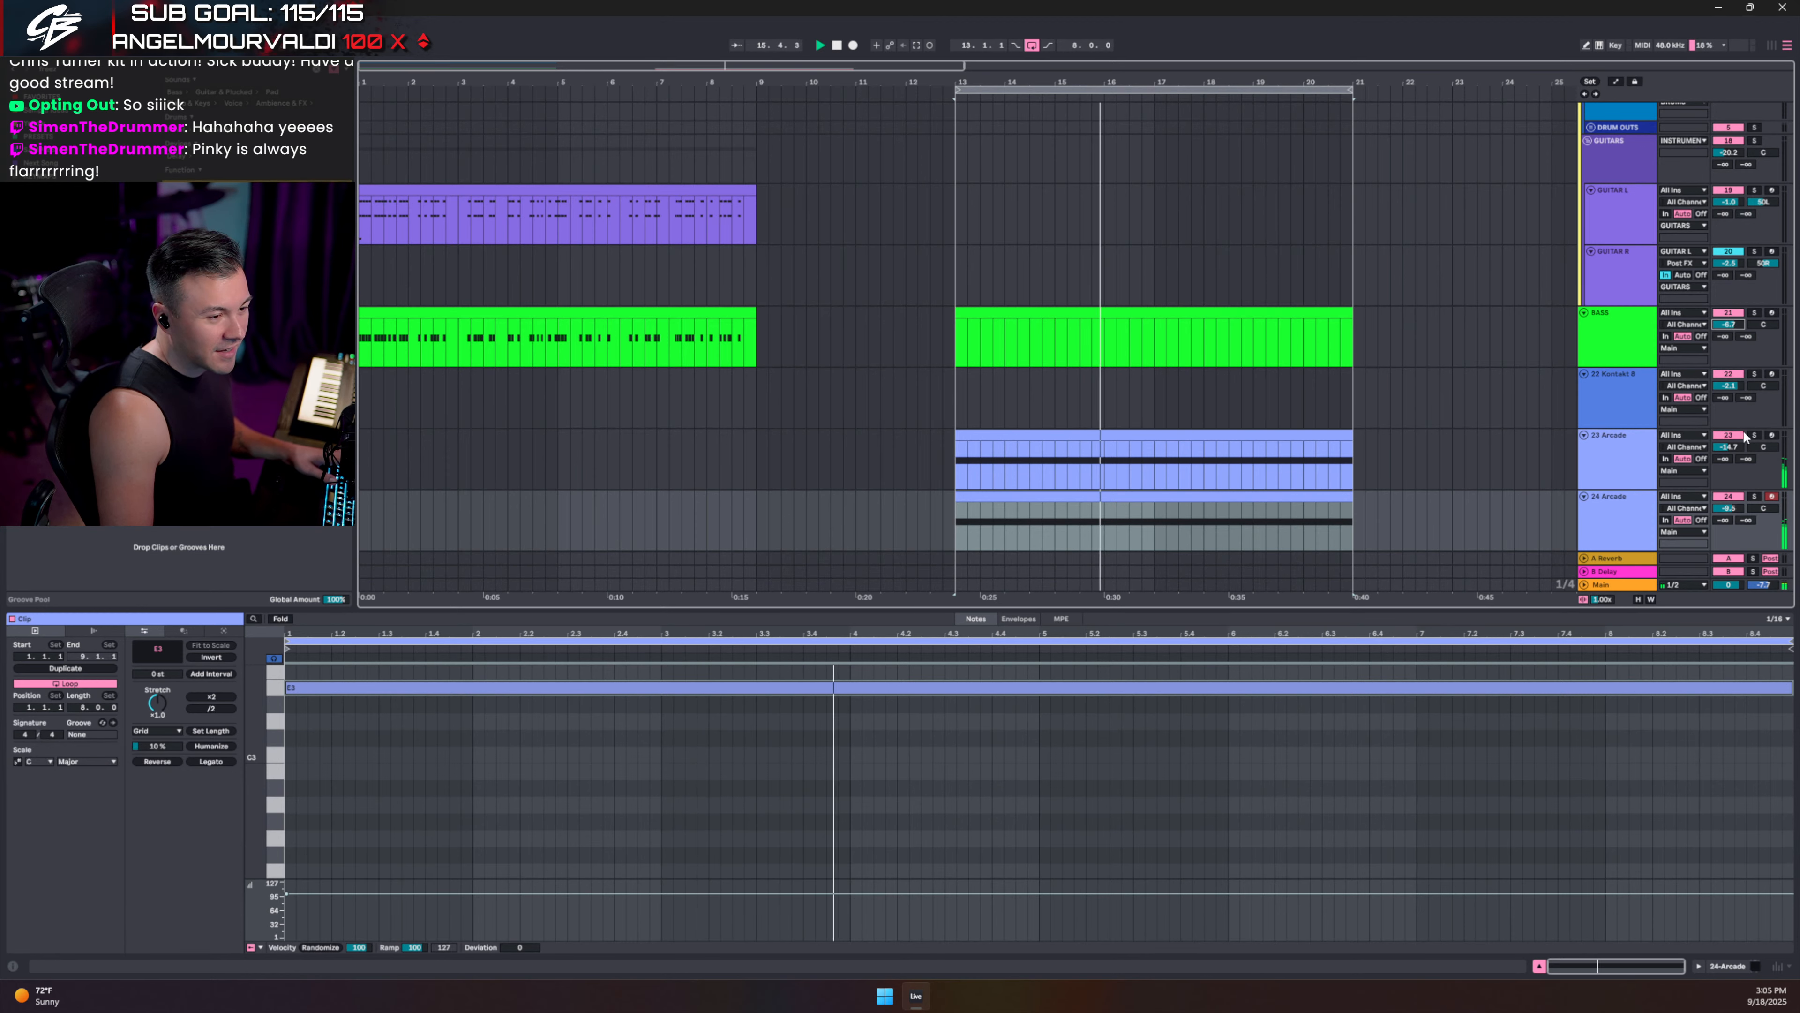
{"action": "scroll", "coordinate": [1726, 466], "scroll_direction": "down", "scroll_amount": 3}
{"action": "left_click_drag", "start_coordinate": [1728, 477], "coordinate": [1728, 482]}
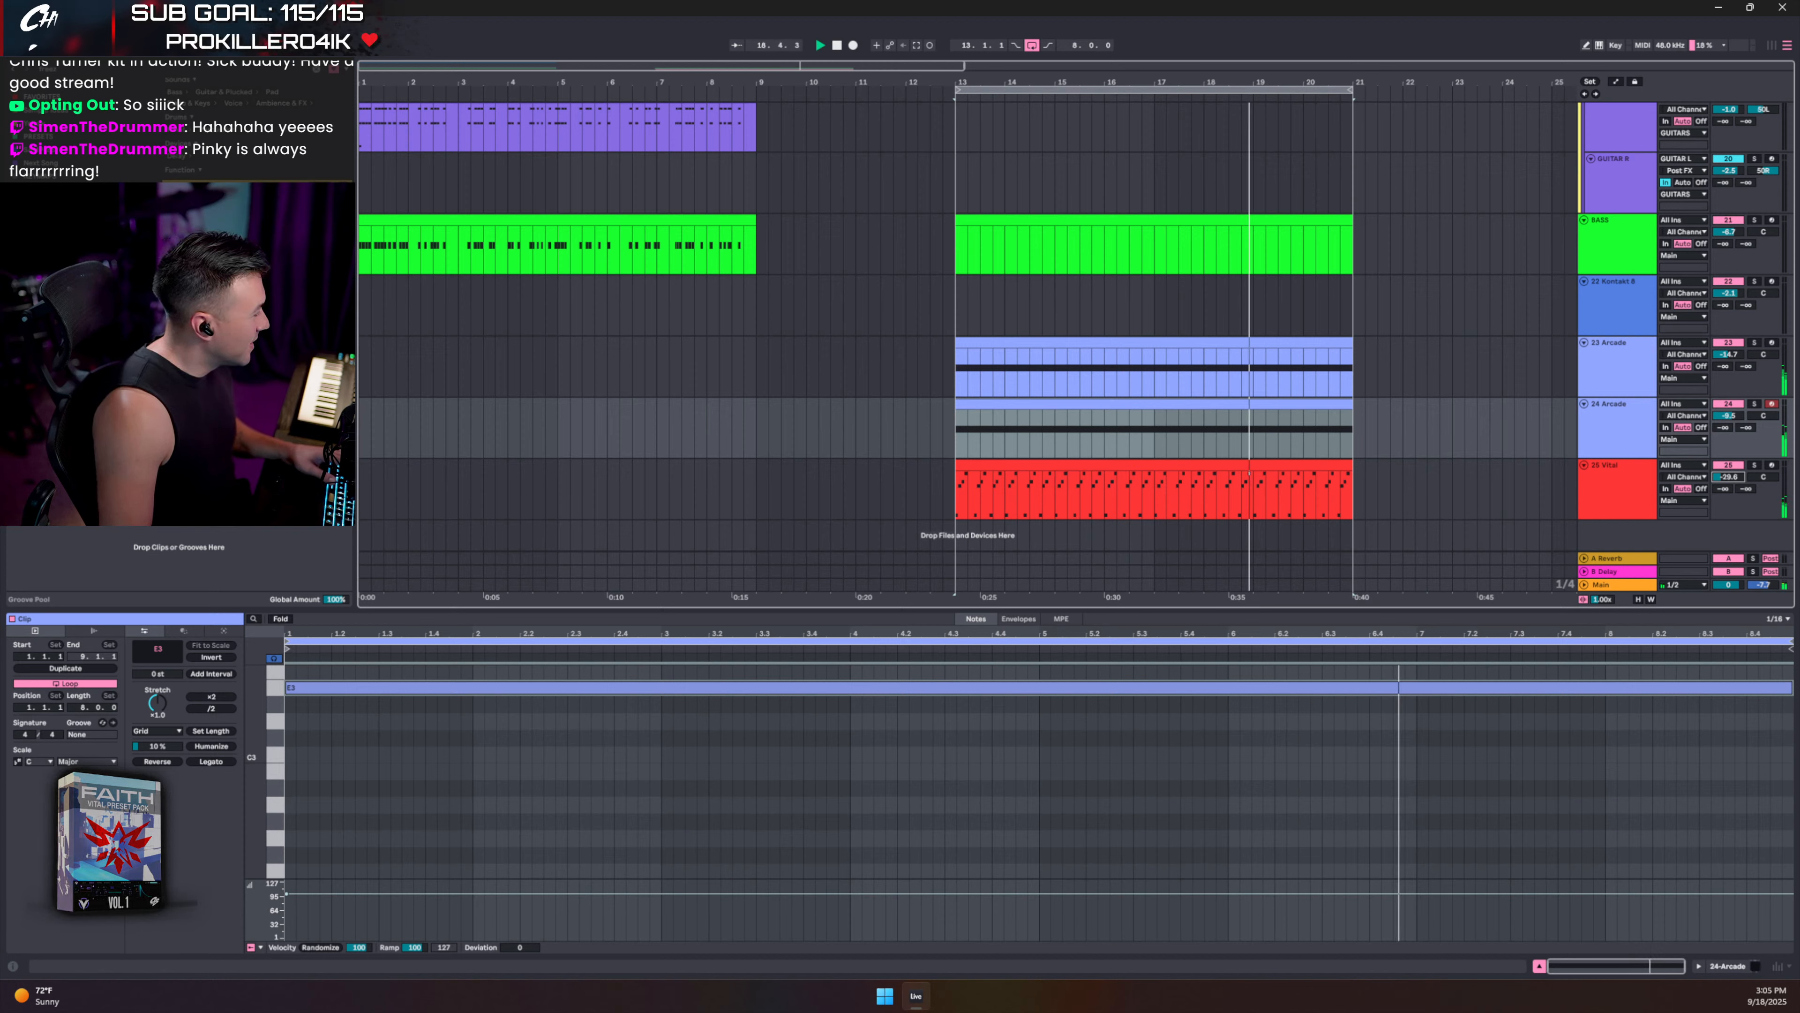
- Duplicate the 24 Arcade track as 25 Arcade and bring up its Arcade plugin
{"action": "left_click", "coordinate": [1616, 447]}
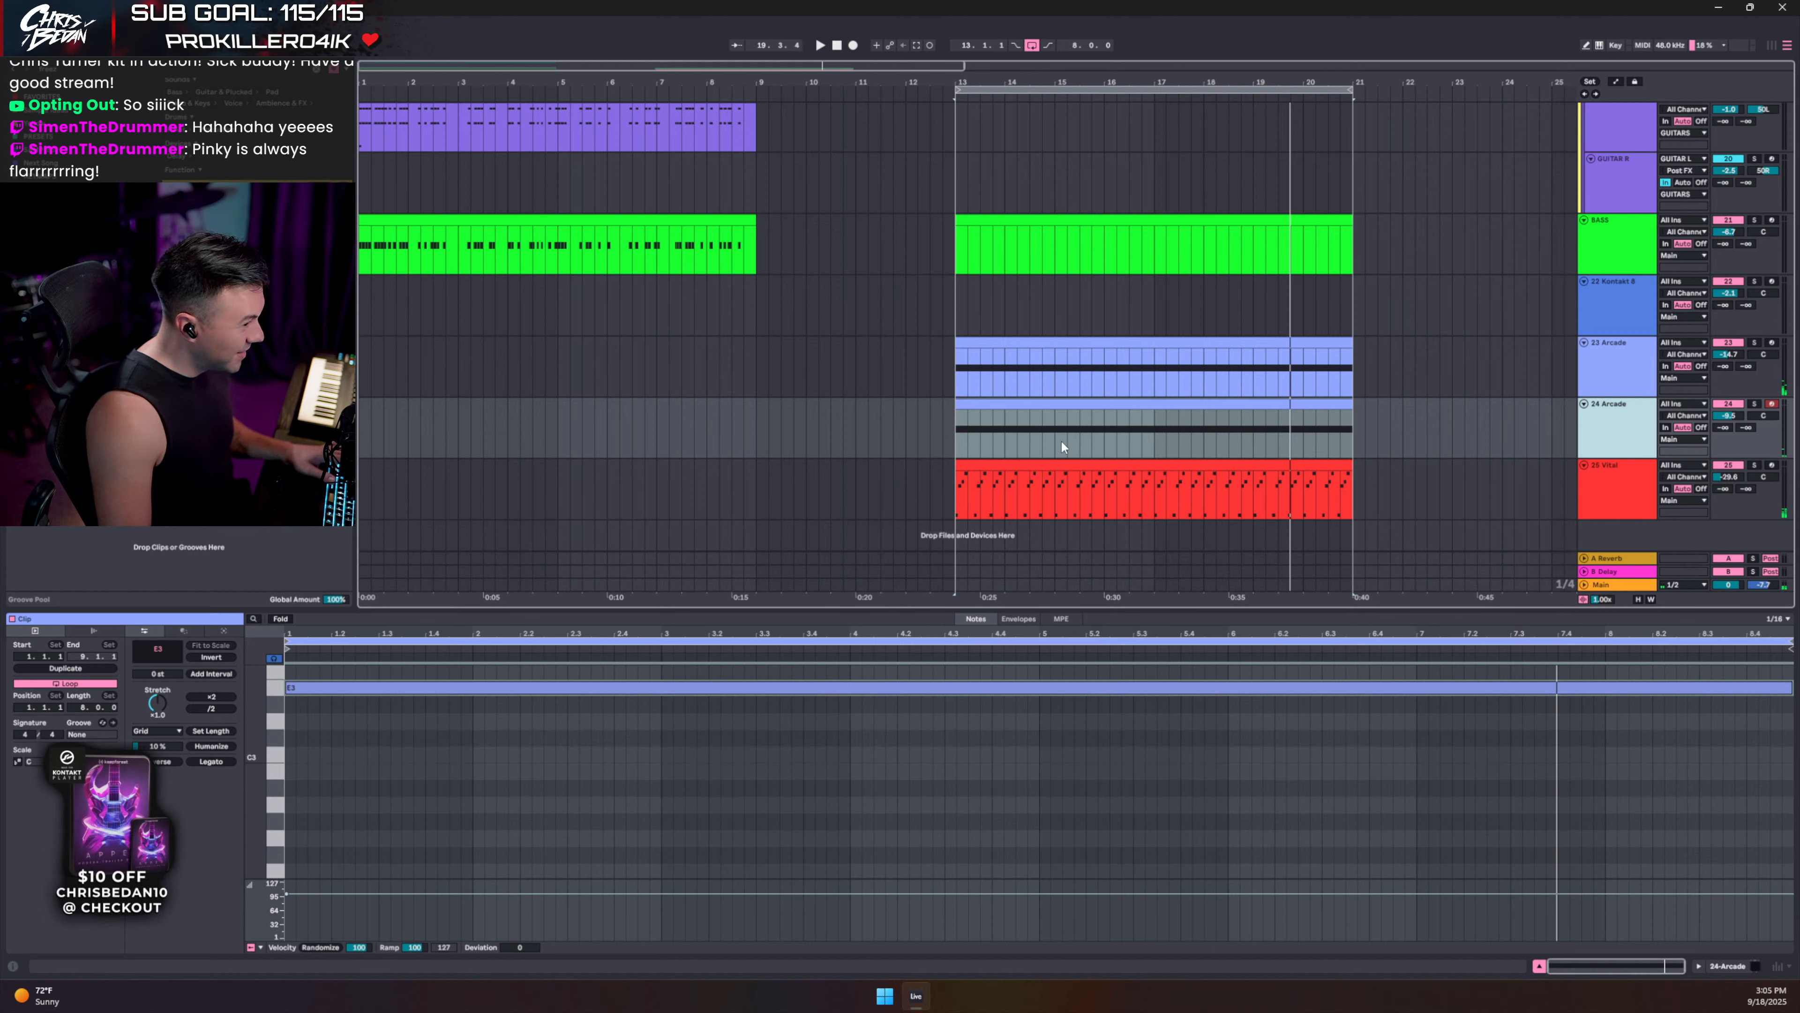
{"action": "key", "text": "ctrl+d"}
{"action": "left_click", "coordinate": [1094, 469]}
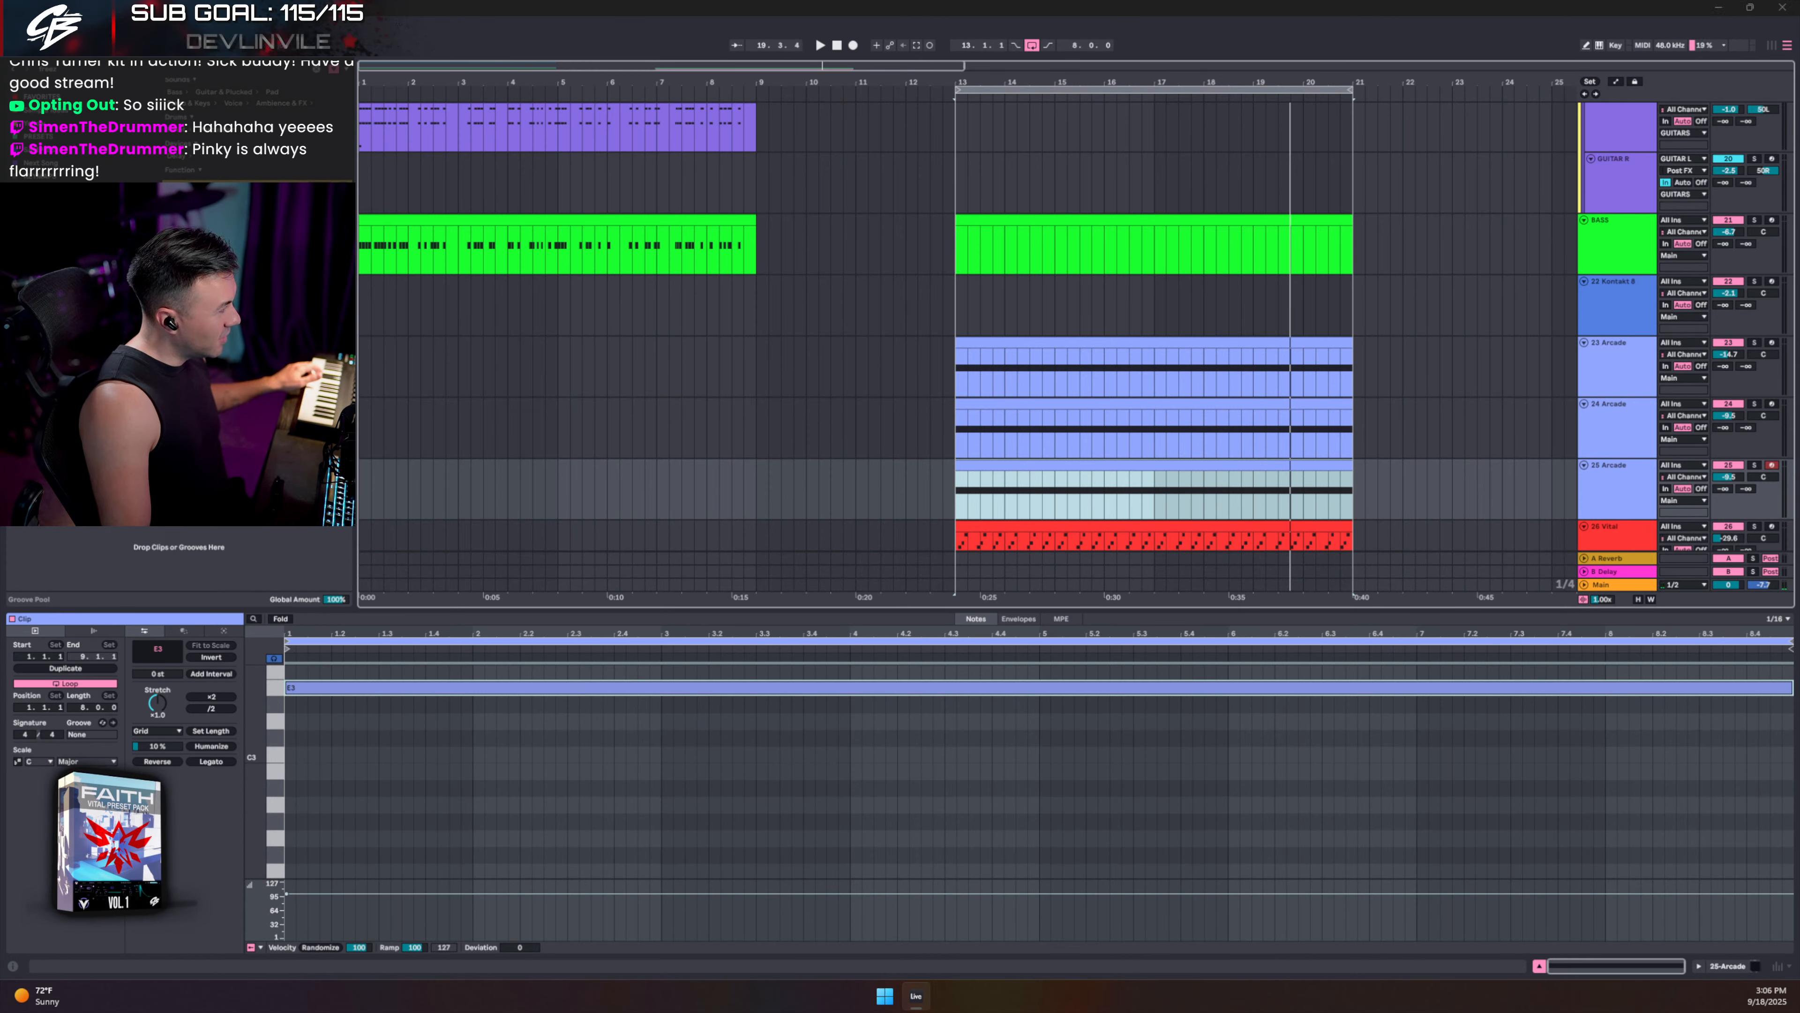
{"action": "key", "text": "ctrl+alt+p"}
{"action": "left_click_drag", "start_coordinate": [1192, 206], "coordinate": [1262, 112]}
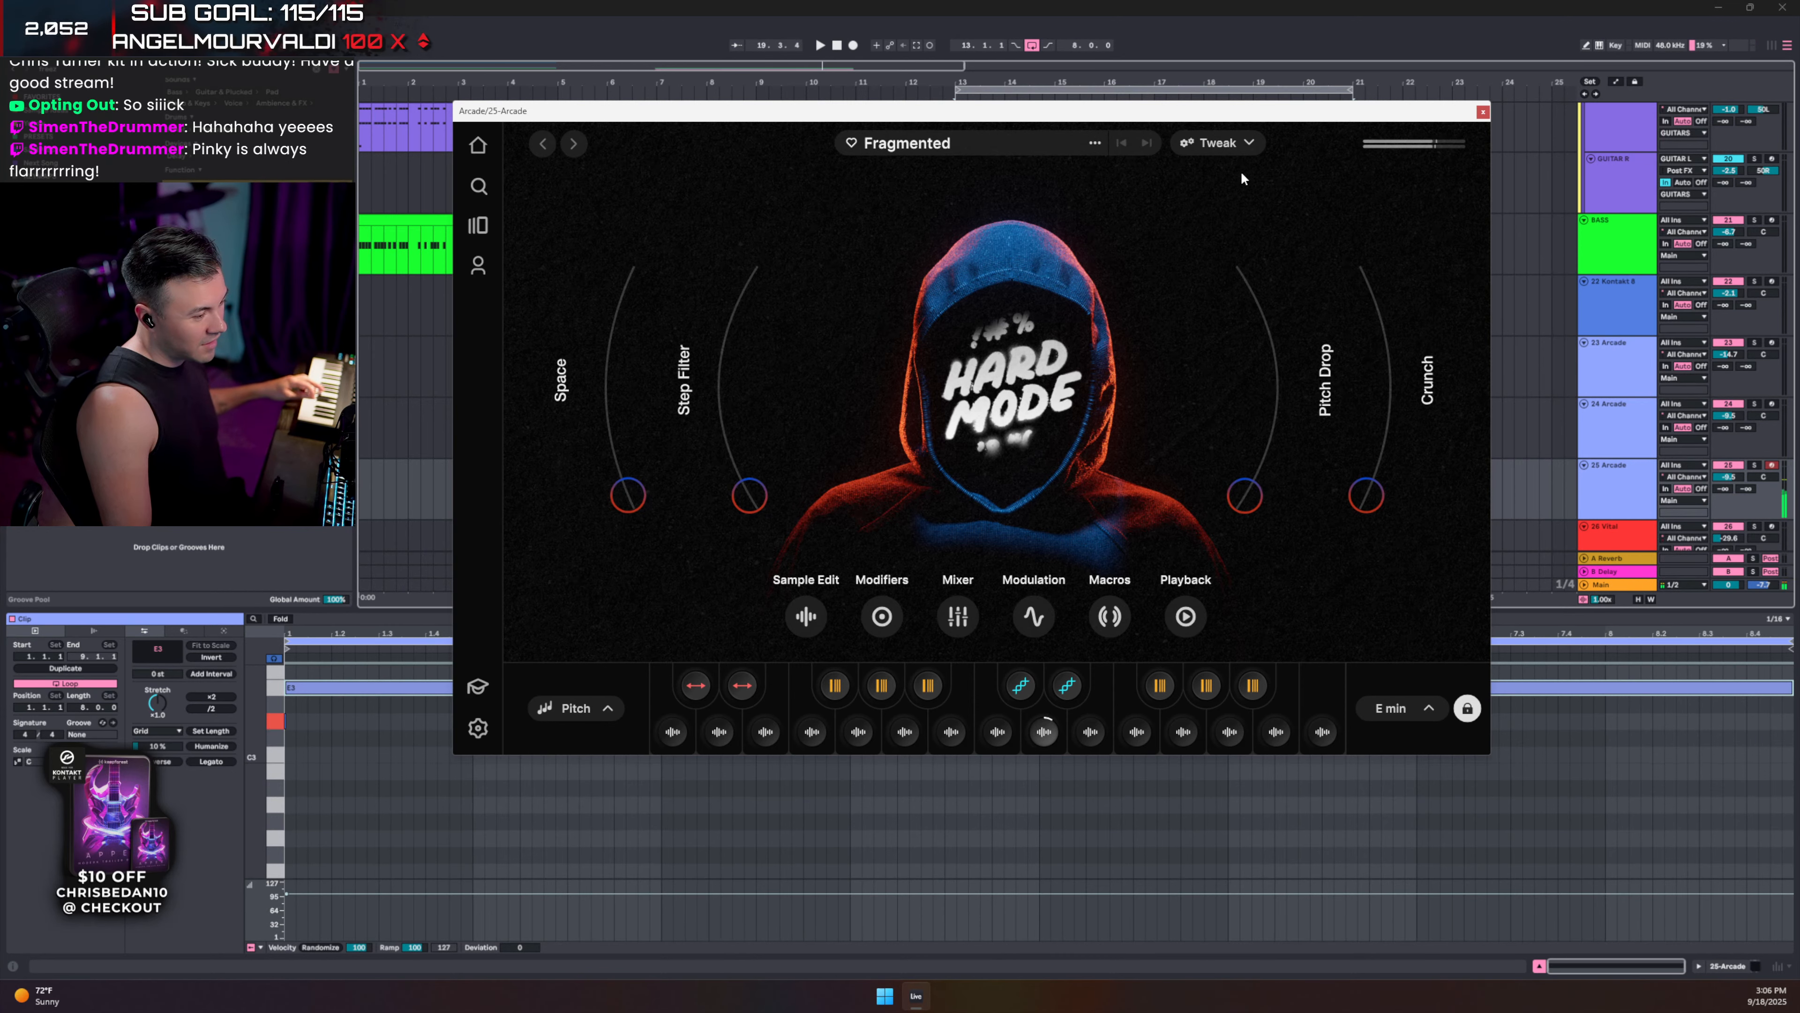
- Close the Arcade window, transpose the 25 Arcade note down to D3, and start playback
{"action": "left_click", "coordinate": [1483, 112]}
{"action": "key", "text": "Down"}
{"action": "key", "text": "Down"}
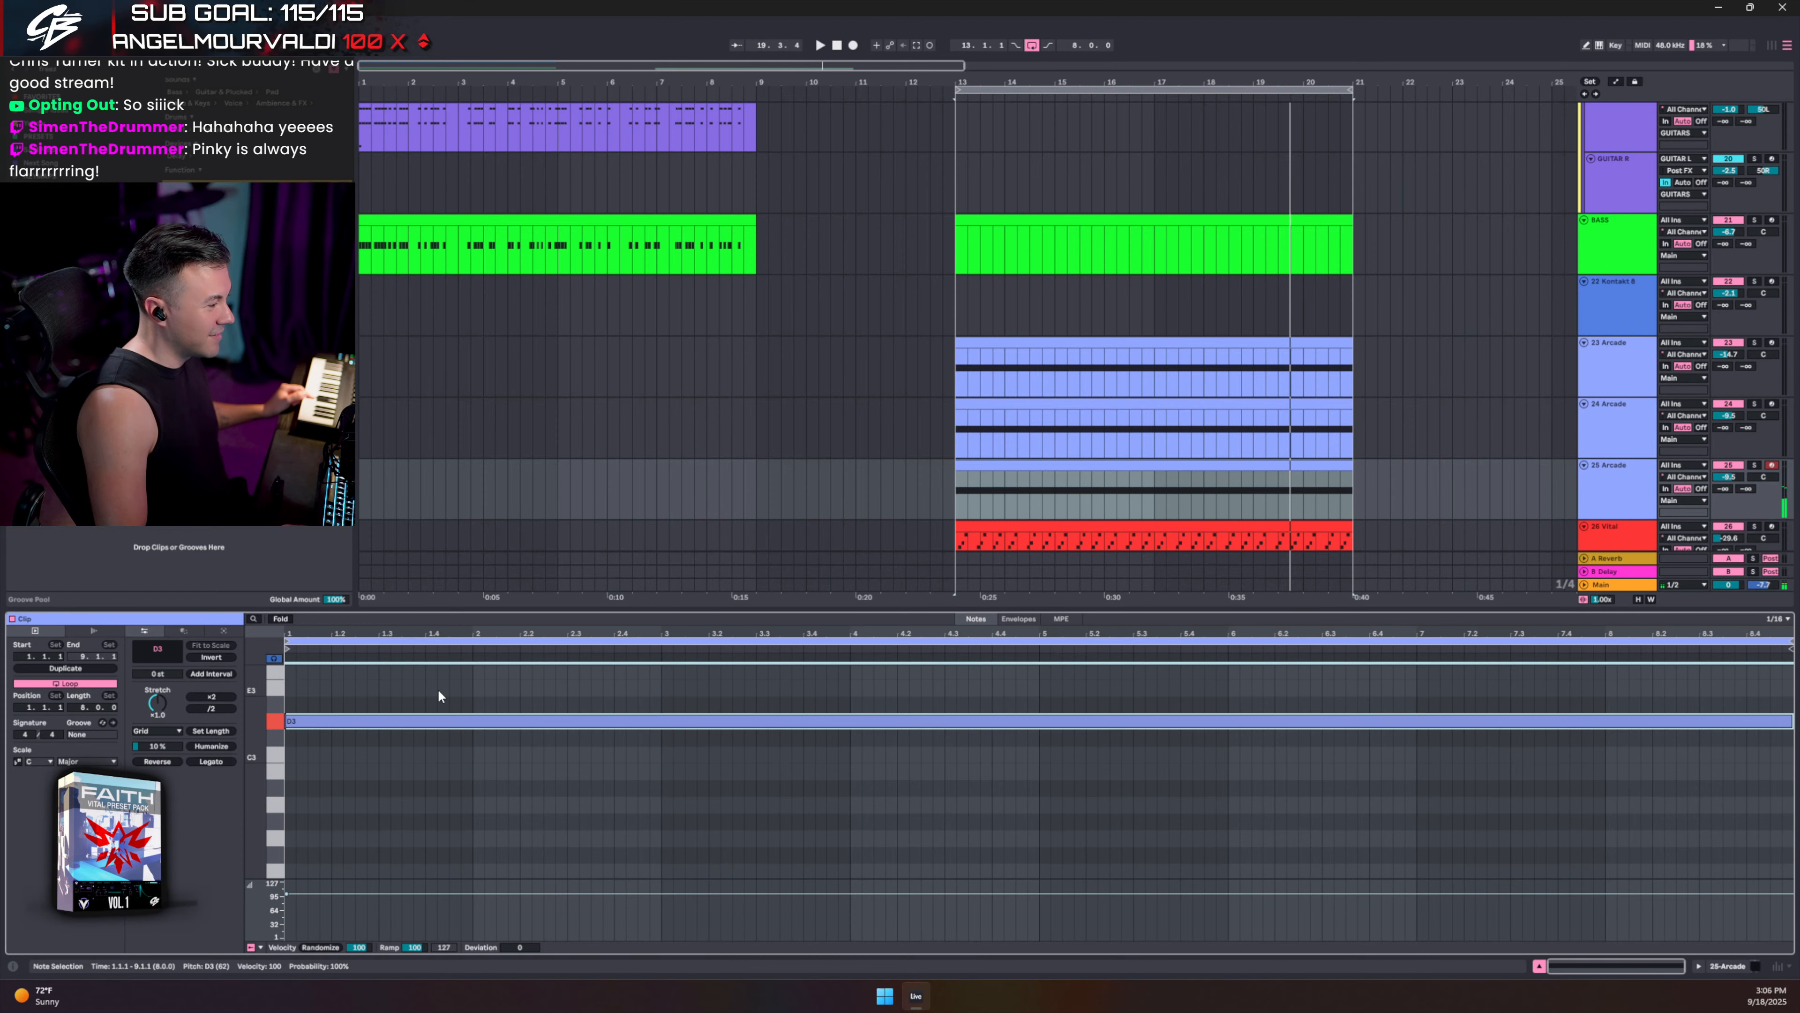
{"action": "scroll", "coordinate": [1744, 472], "scroll_direction": "down", "scroll_amount": 1}
{"action": "key", "text": "space"}
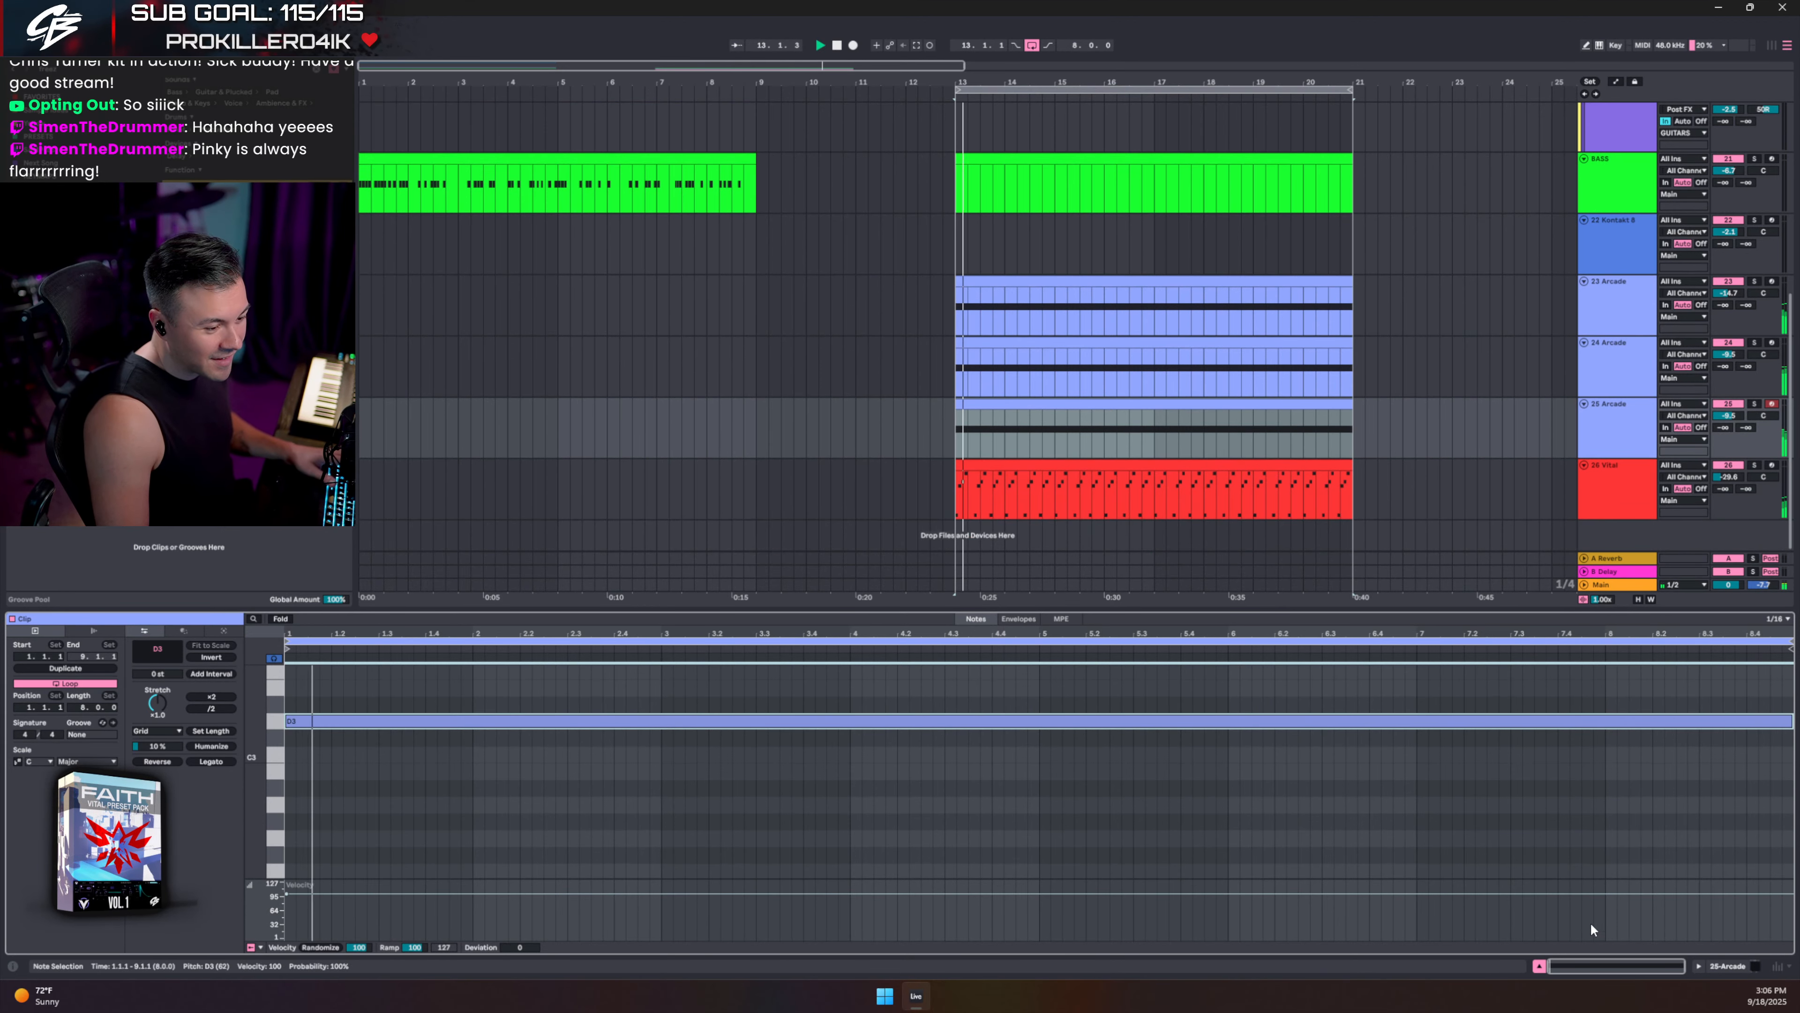
- Raise the 25 Arcade volume to -5.4 dB and open the BASS clip at bar 13
{"action": "left_click", "coordinate": [1542, 968]}
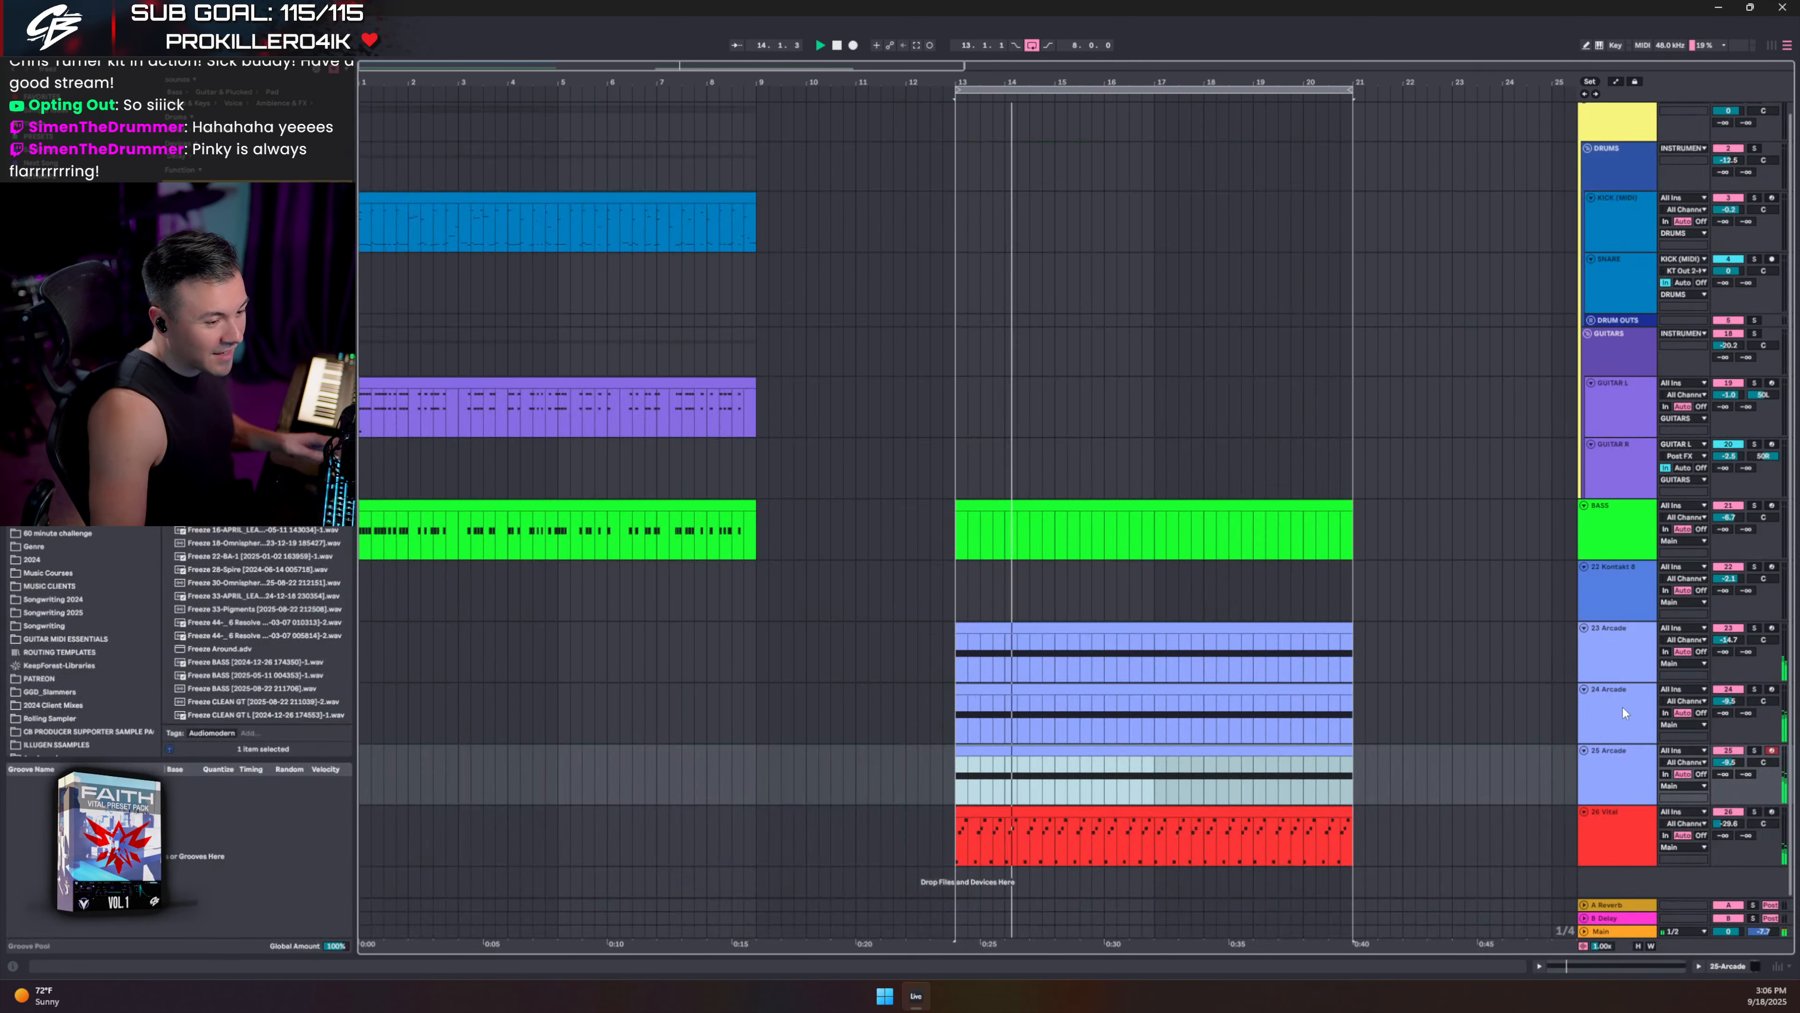
{"action": "left_click_drag", "start_coordinate": [1728, 762], "coordinate": [1728, 757]}
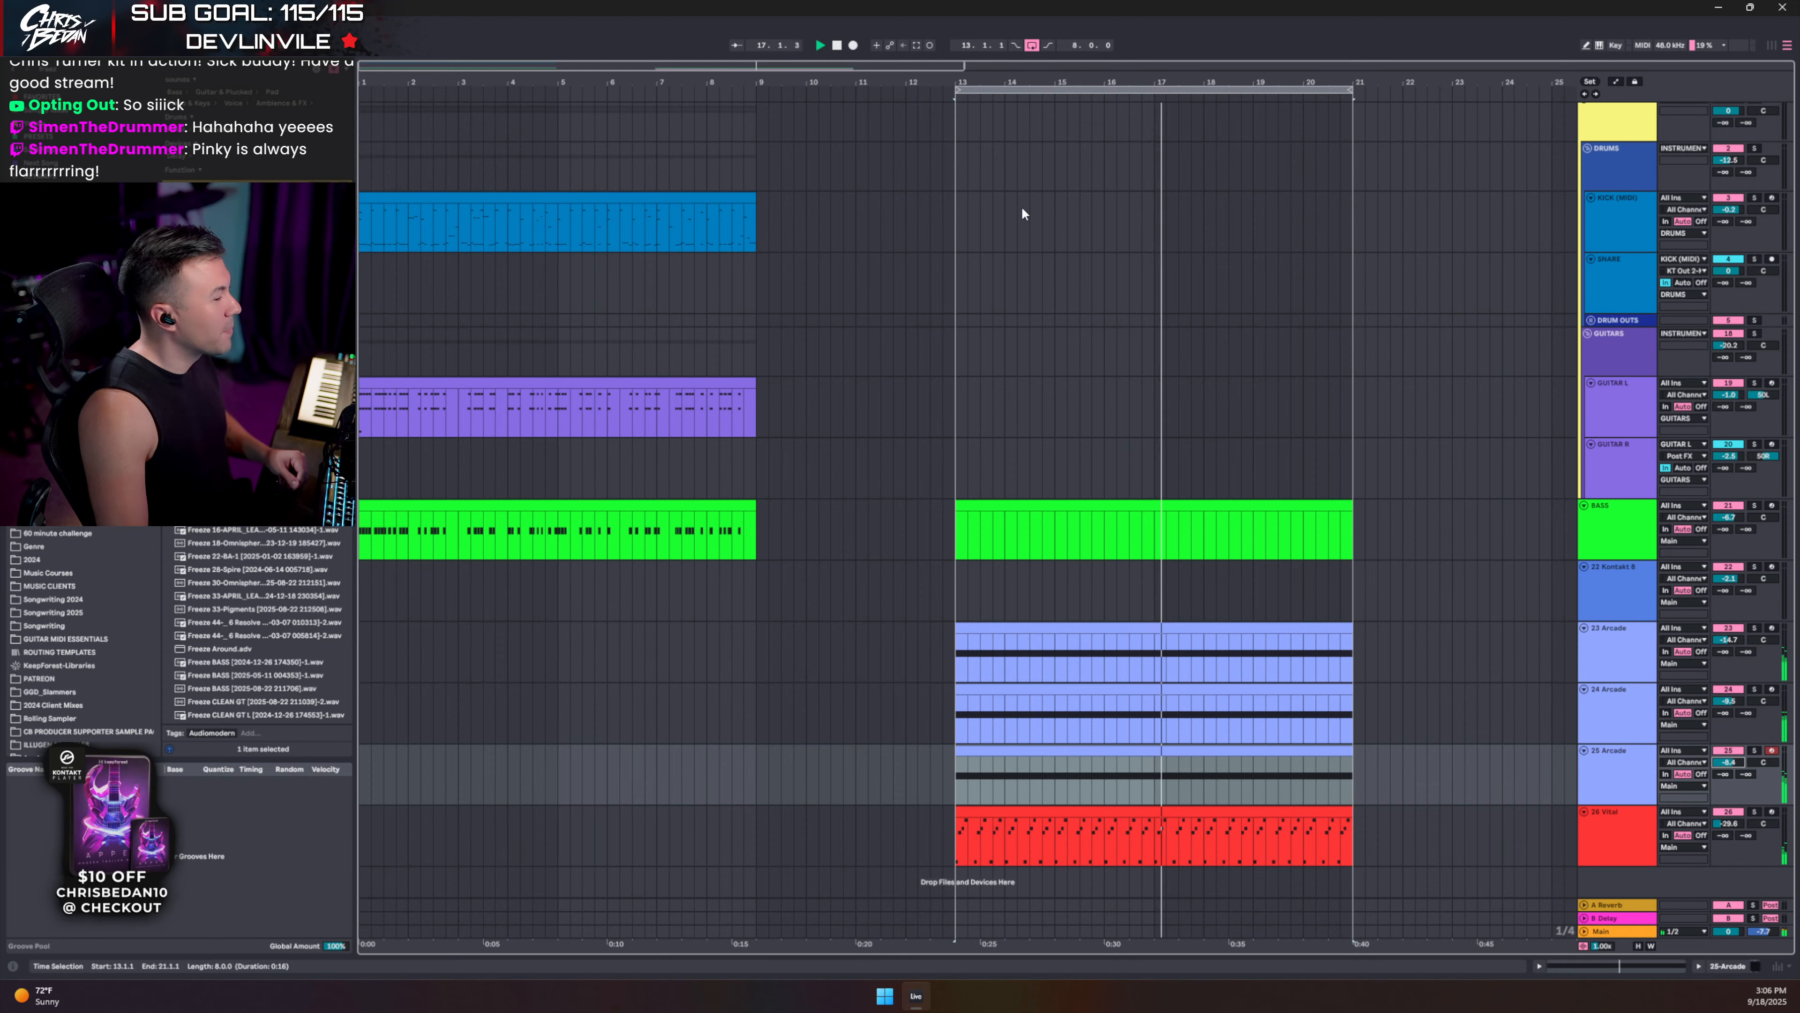
{"action": "double_click", "coordinate": [998, 508]}
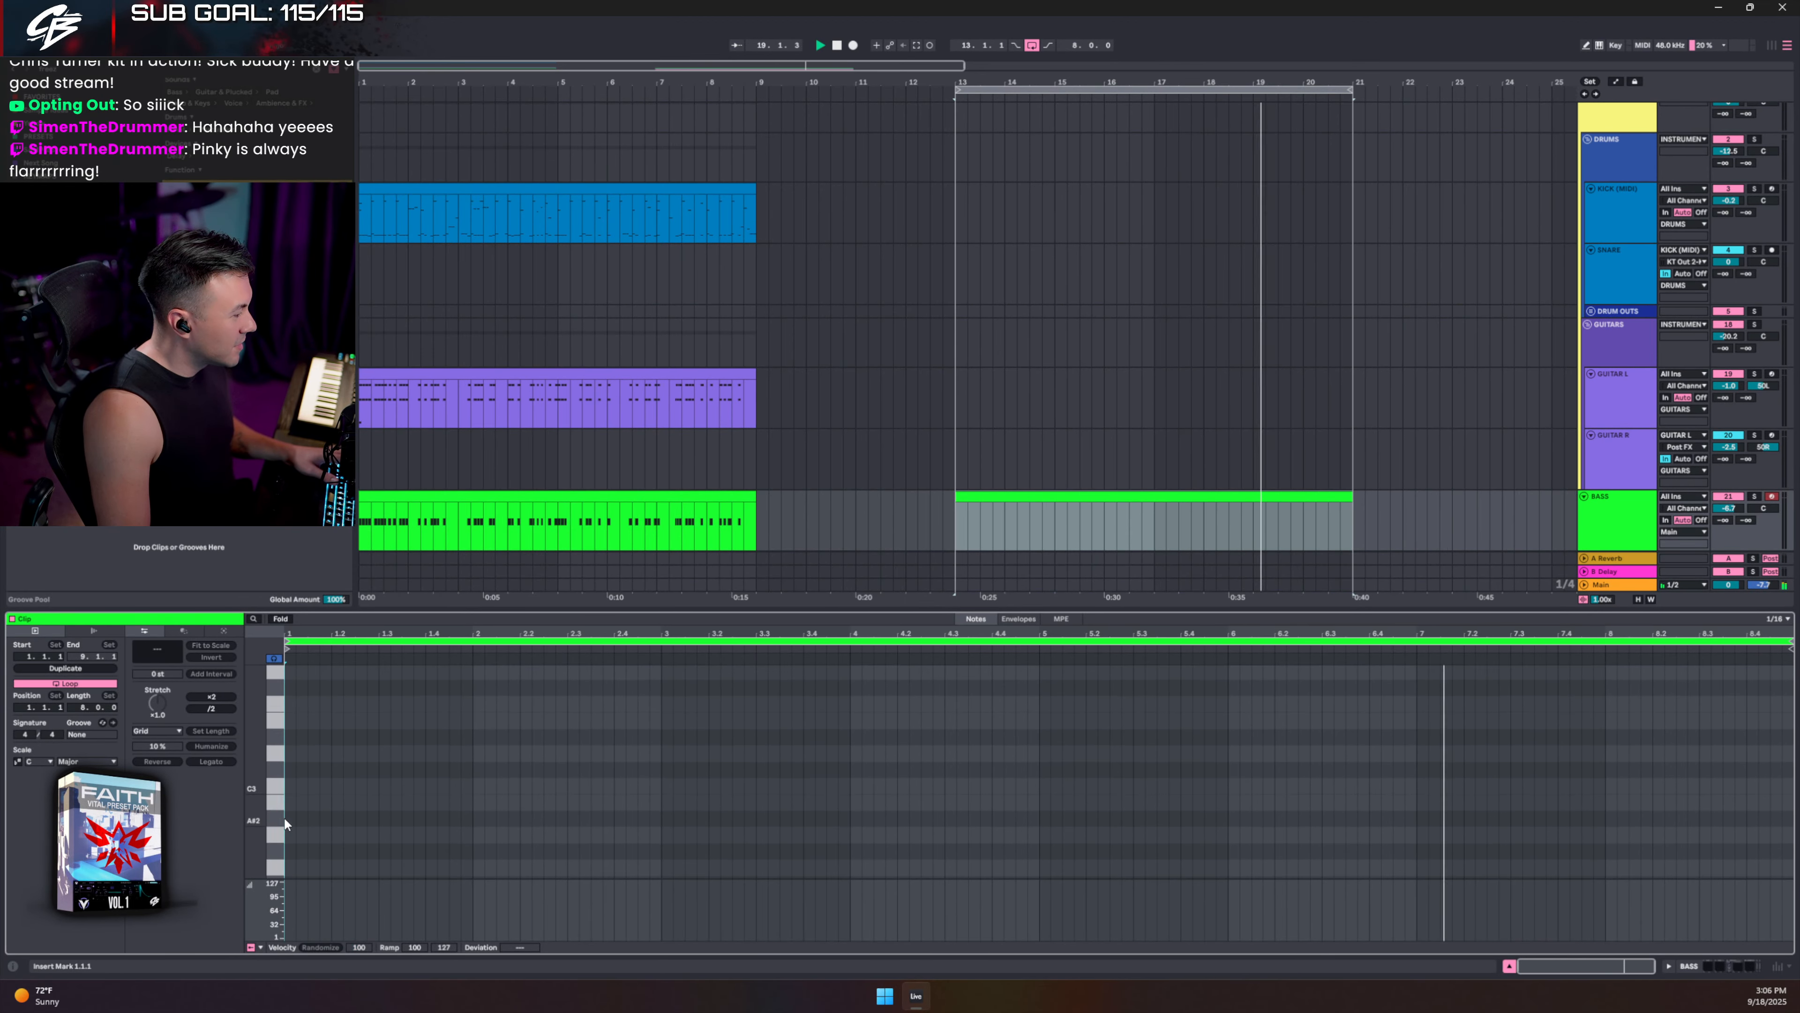
- Audition pitches from B1 to E2, then place an E1 note at the start of the bass clip
{"action": "scroll", "coordinate": [282, 806], "scroll_direction": "down", "scroll_amount": 5}
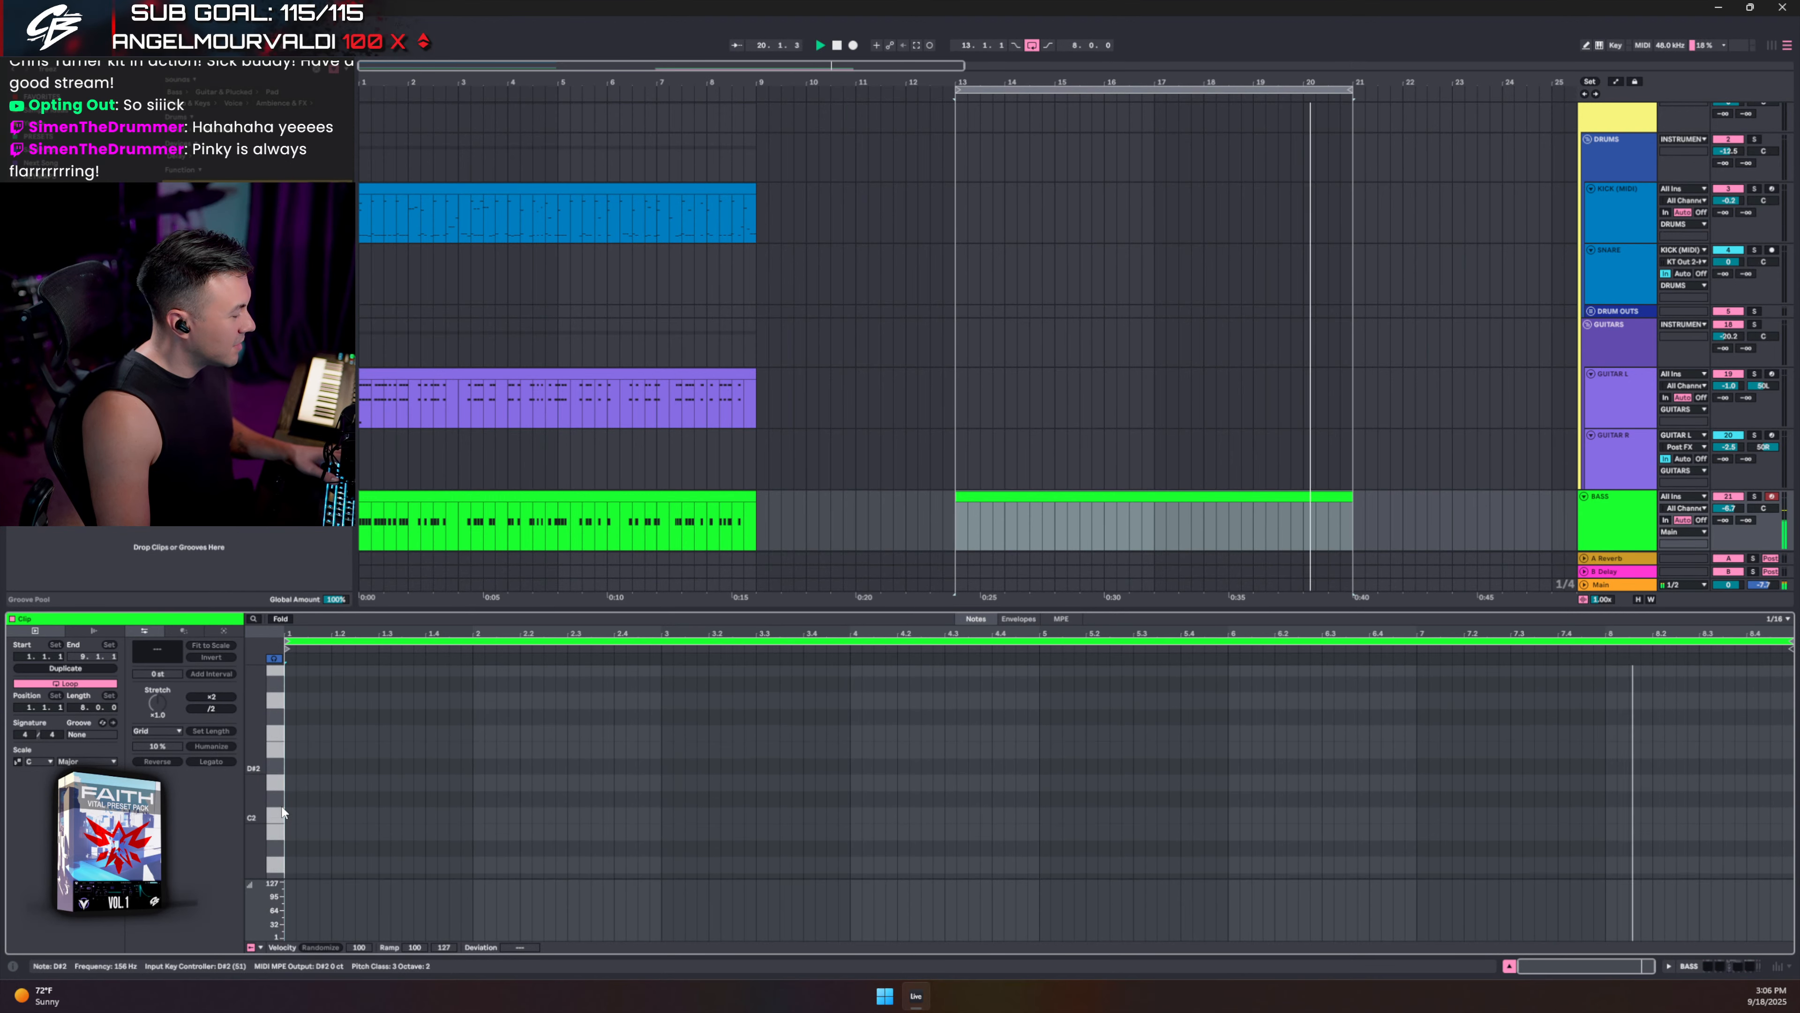
{"action": "scroll", "coordinate": [282, 812], "scroll_direction": "down", "scroll_amount": 1}
{"action": "left_click_drag", "start_coordinate": [276, 807], "coordinate": [273, 721]}
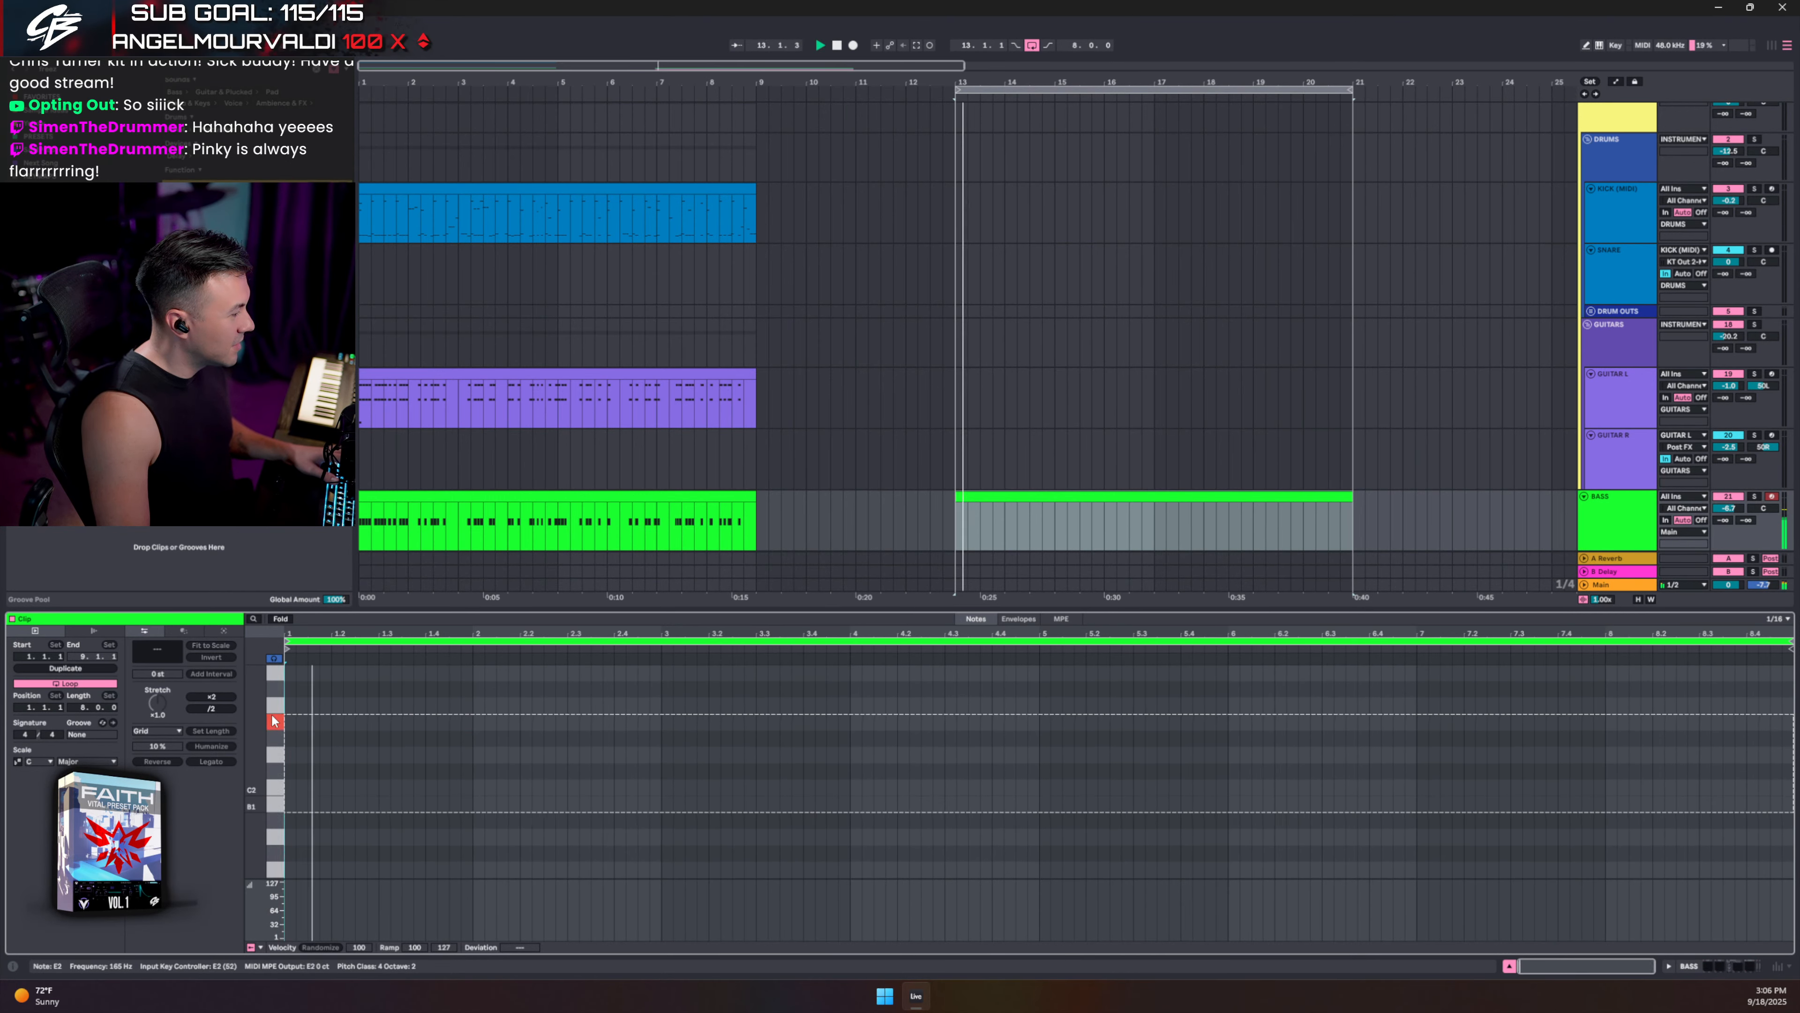
{"action": "left_click", "coordinate": [274, 721]}
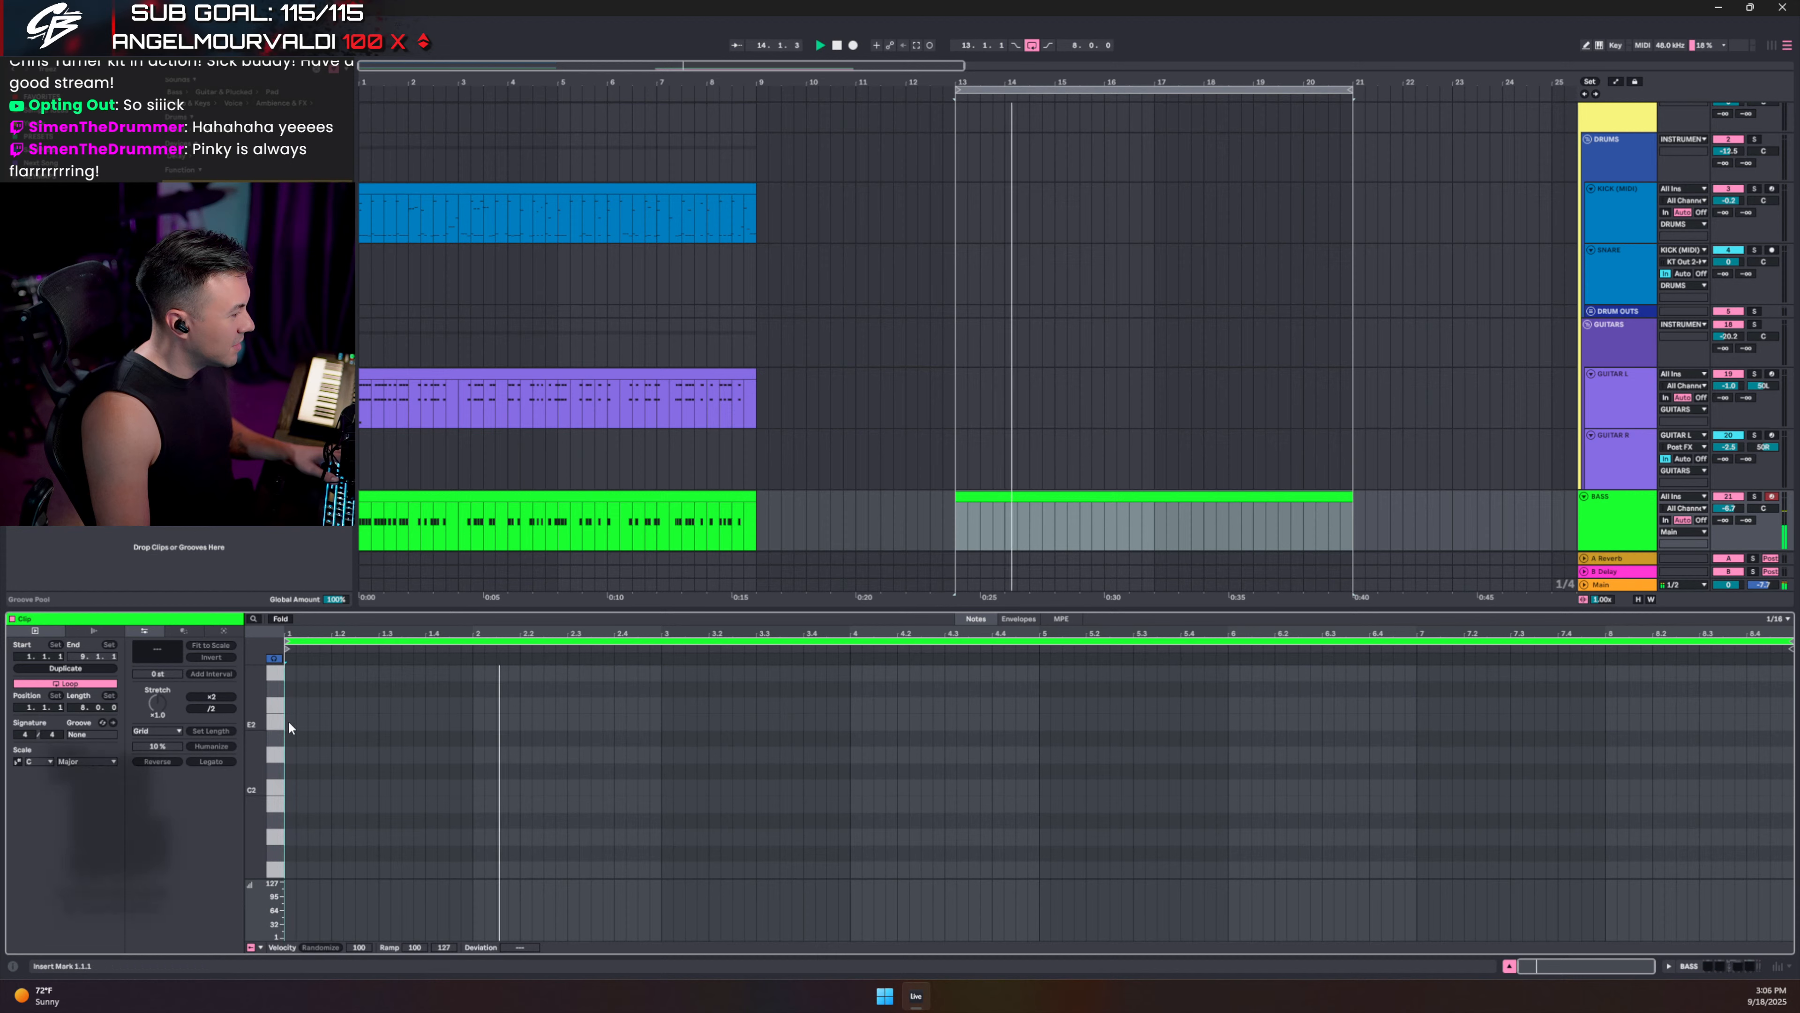
{"action": "double_click", "coordinate": [289, 721]}
{"action": "key", "text": "shift+Down"}
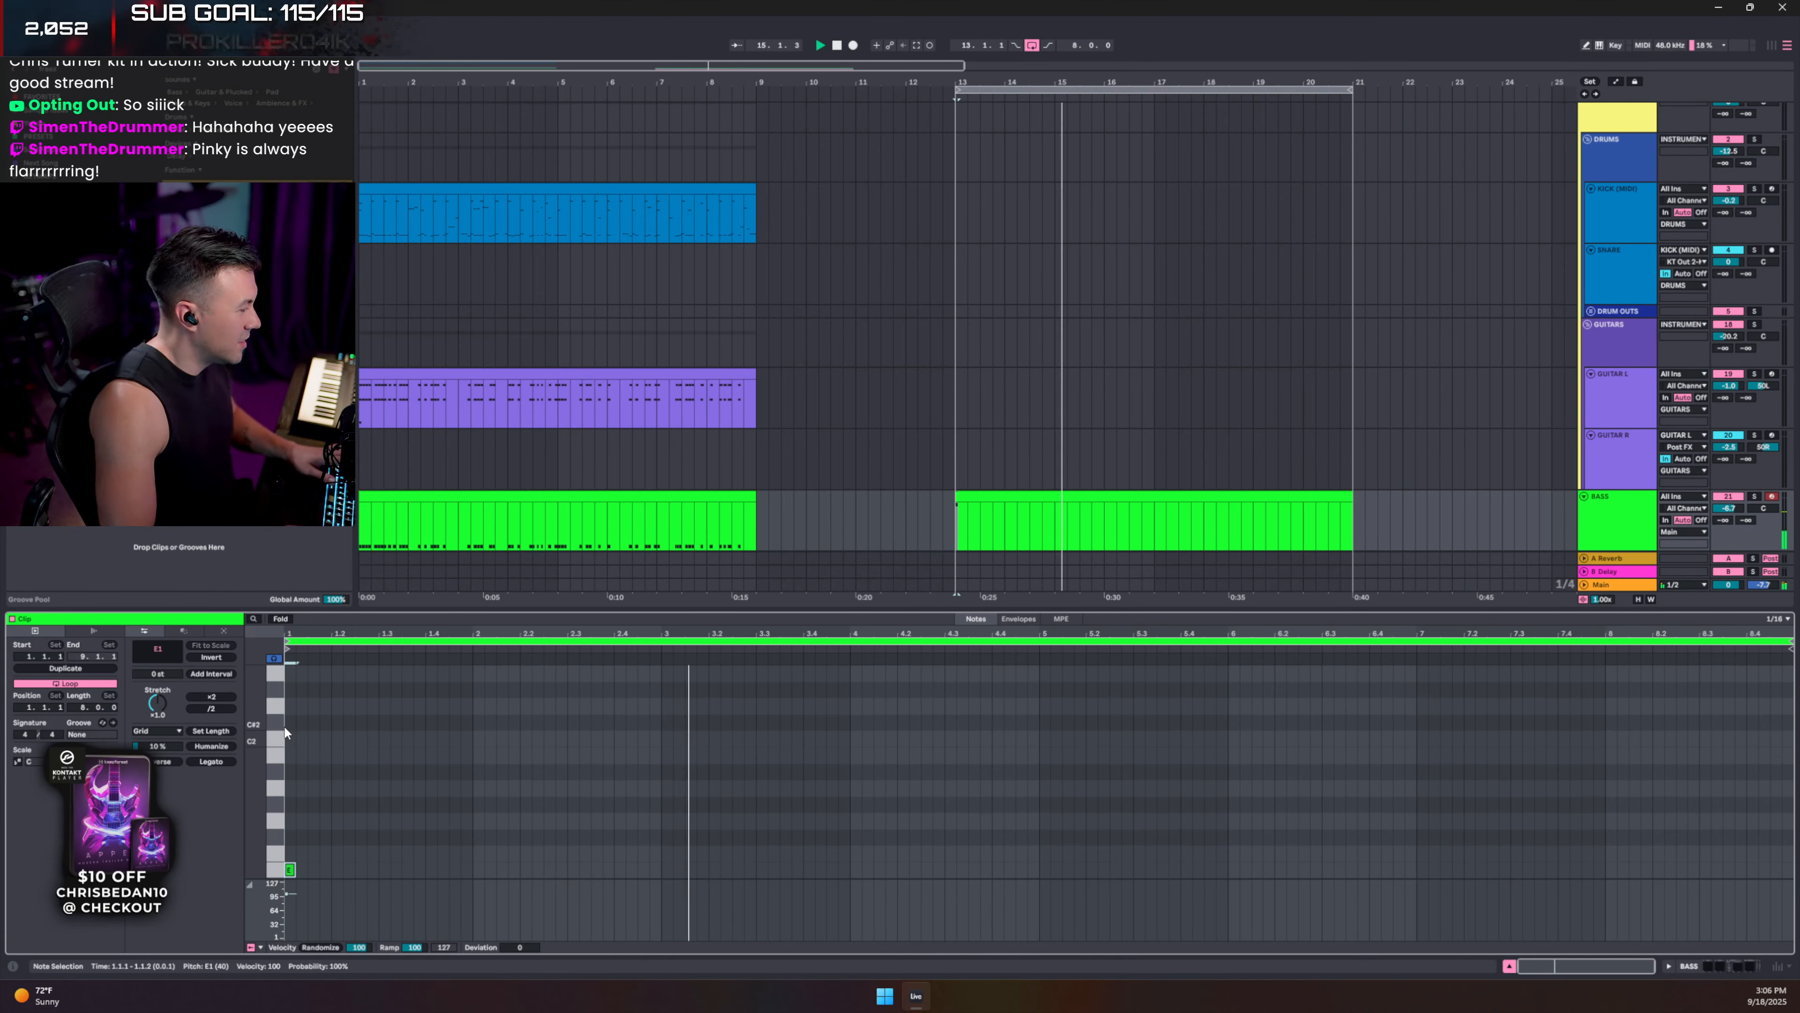
- Duplicate the E1 note, then duplicate the pair of E1 notes to the right
{"action": "scroll", "coordinate": [284, 725], "scroll_direction": "down", "scroll_amount": 3}
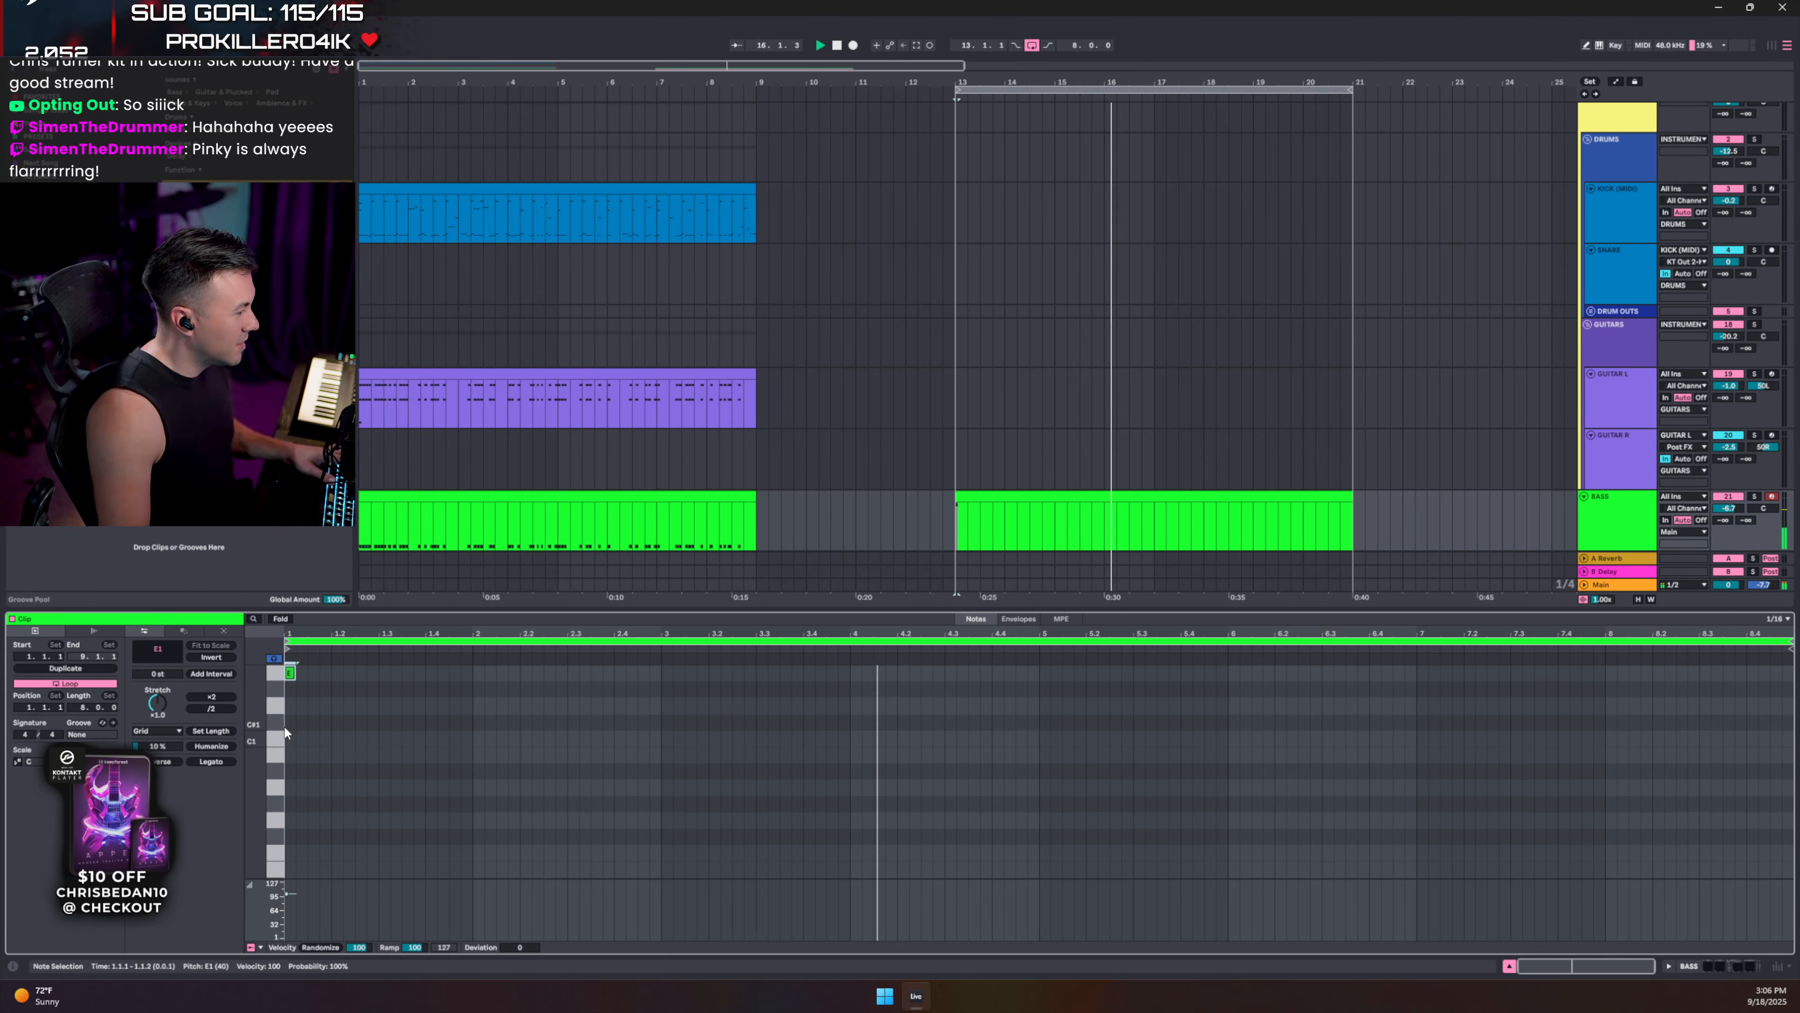
{"action": "scroll", "coordinate": [284, 727], "scroll_direction": "up", "scroll_amount": 1}
{"action": "key", "text": "space"}
{"action": "left_click_drag", "start_coordinate": [295, 729], "coordinate": [314, 729]}
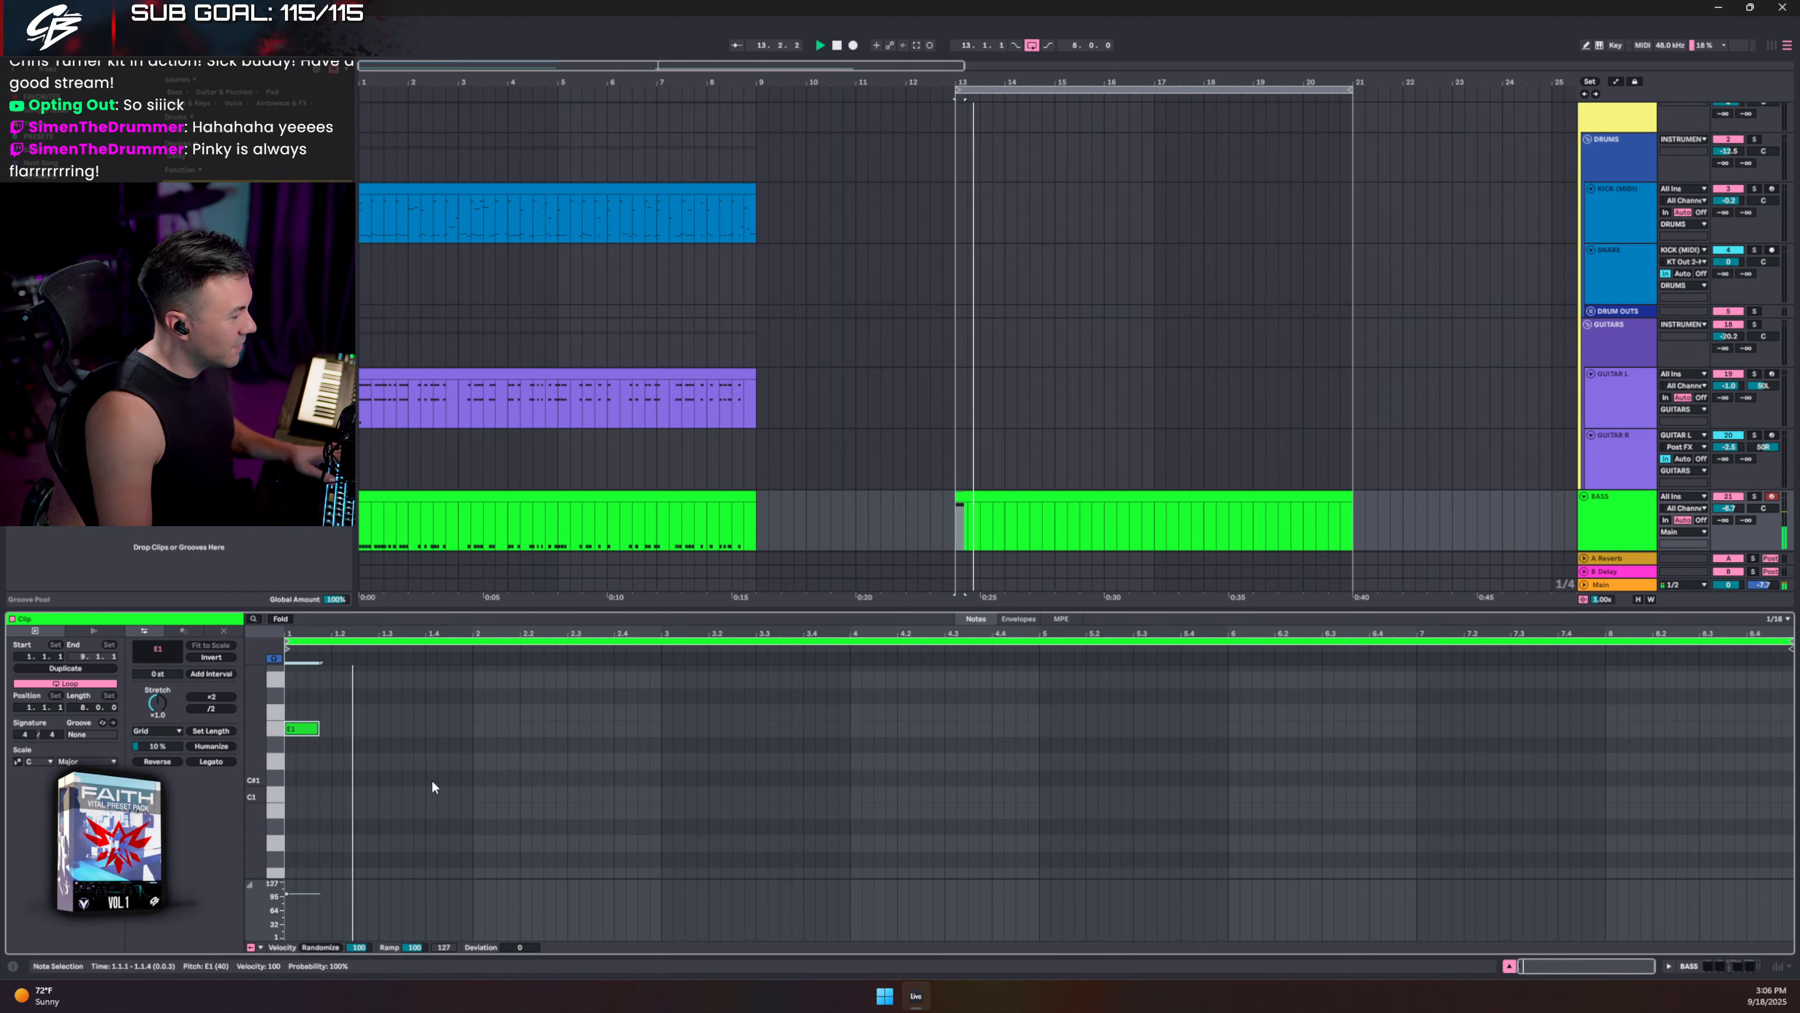
{"action": "key", "text": "ctrl+d"}
{"action": "key", "text": "space"}
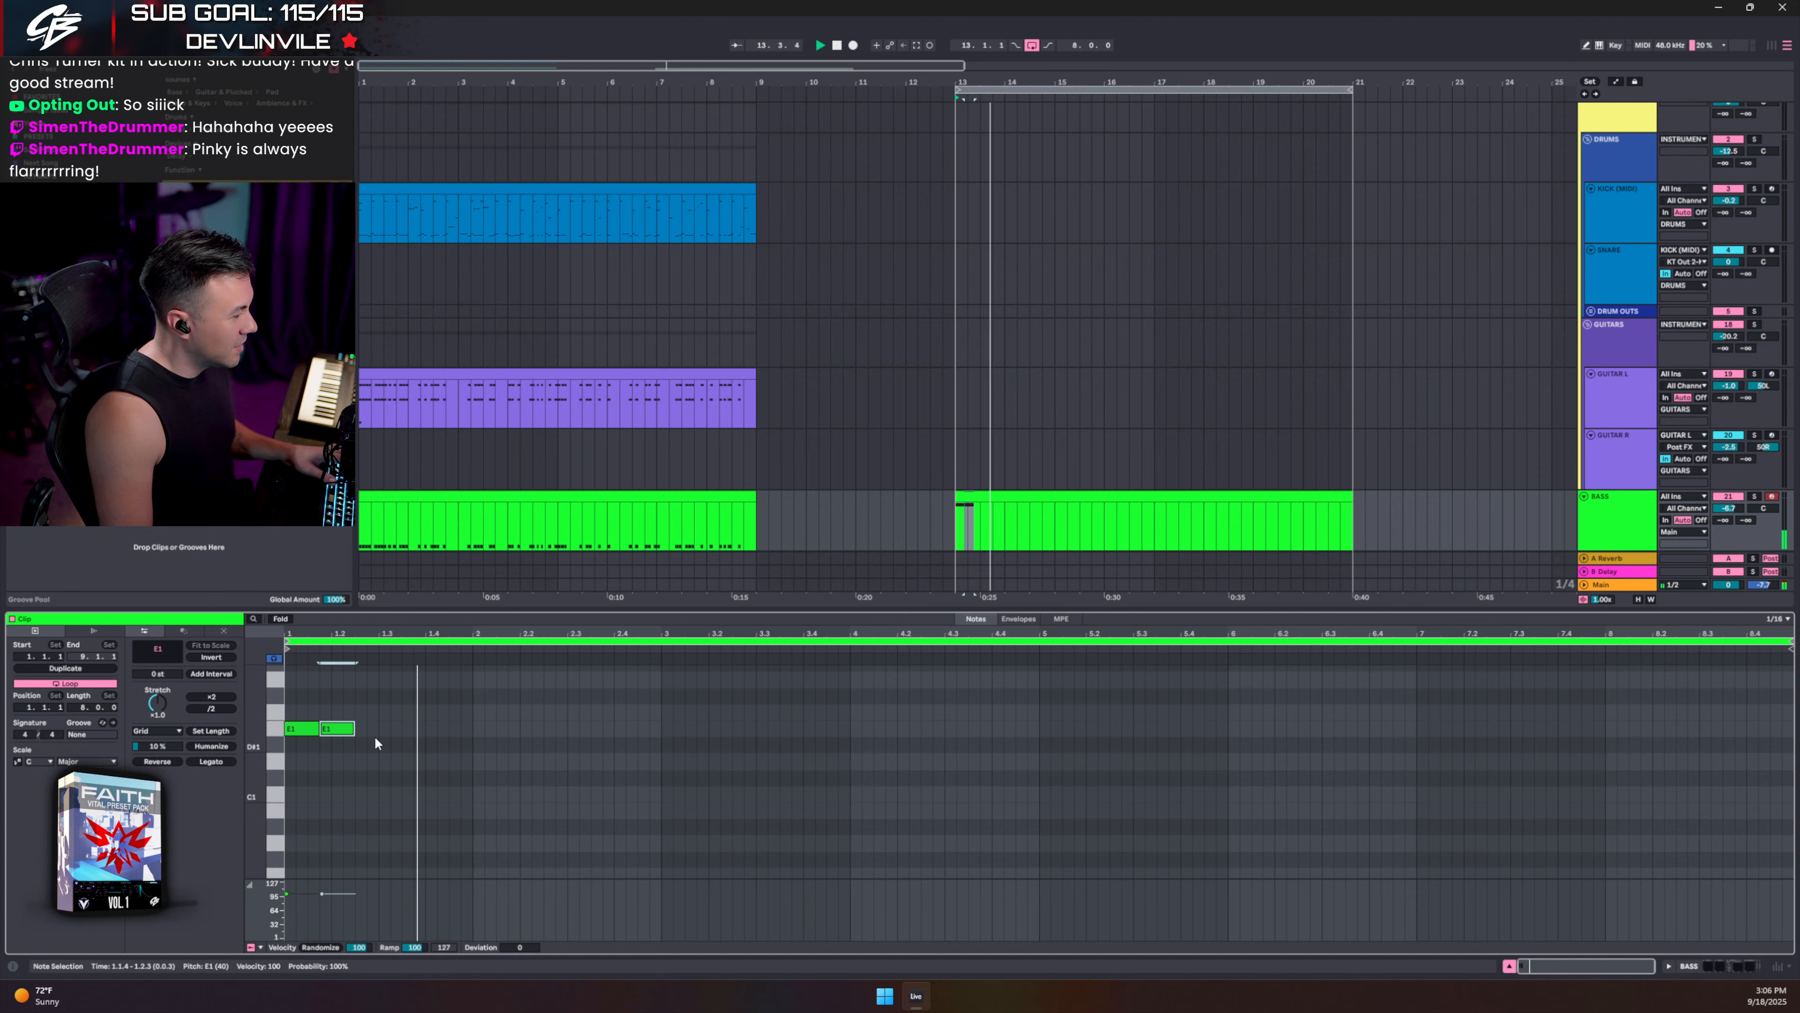
{"action": "left_click_drag", "start_coordinate": [357, 757], "coordinate": [337, 748]}
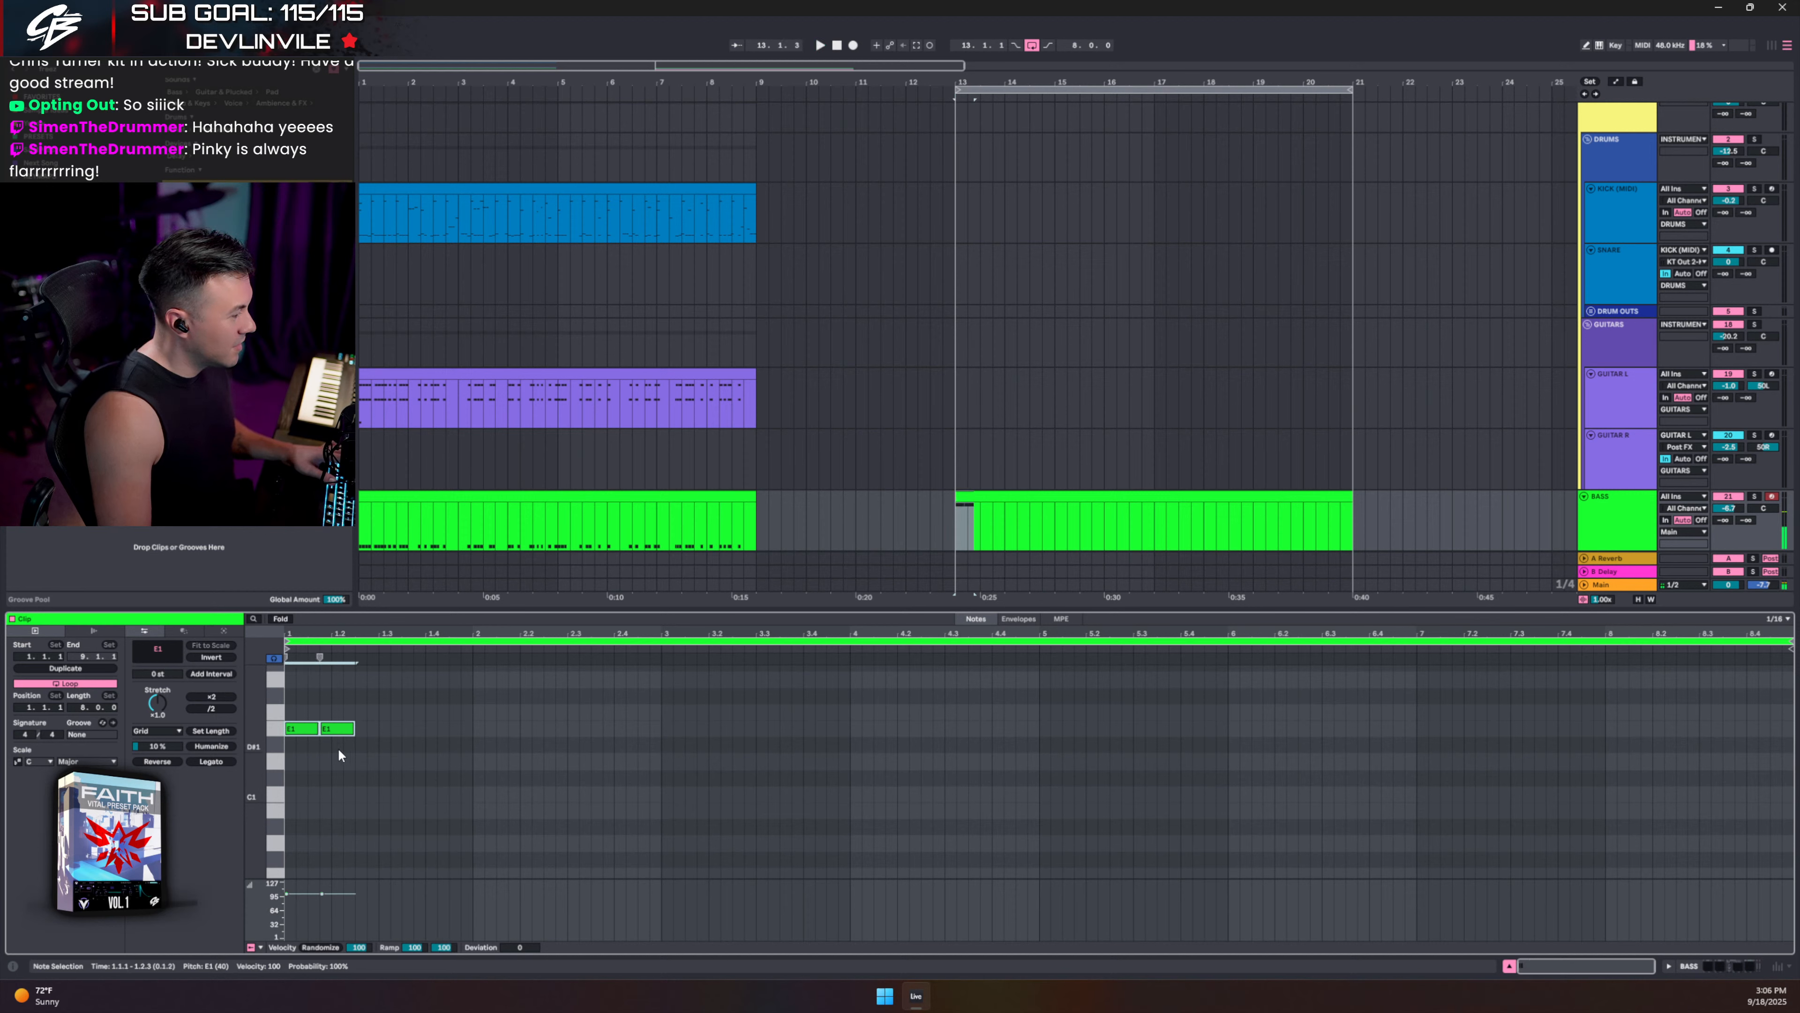
{"action": "key", "text": "ctrl+d"}
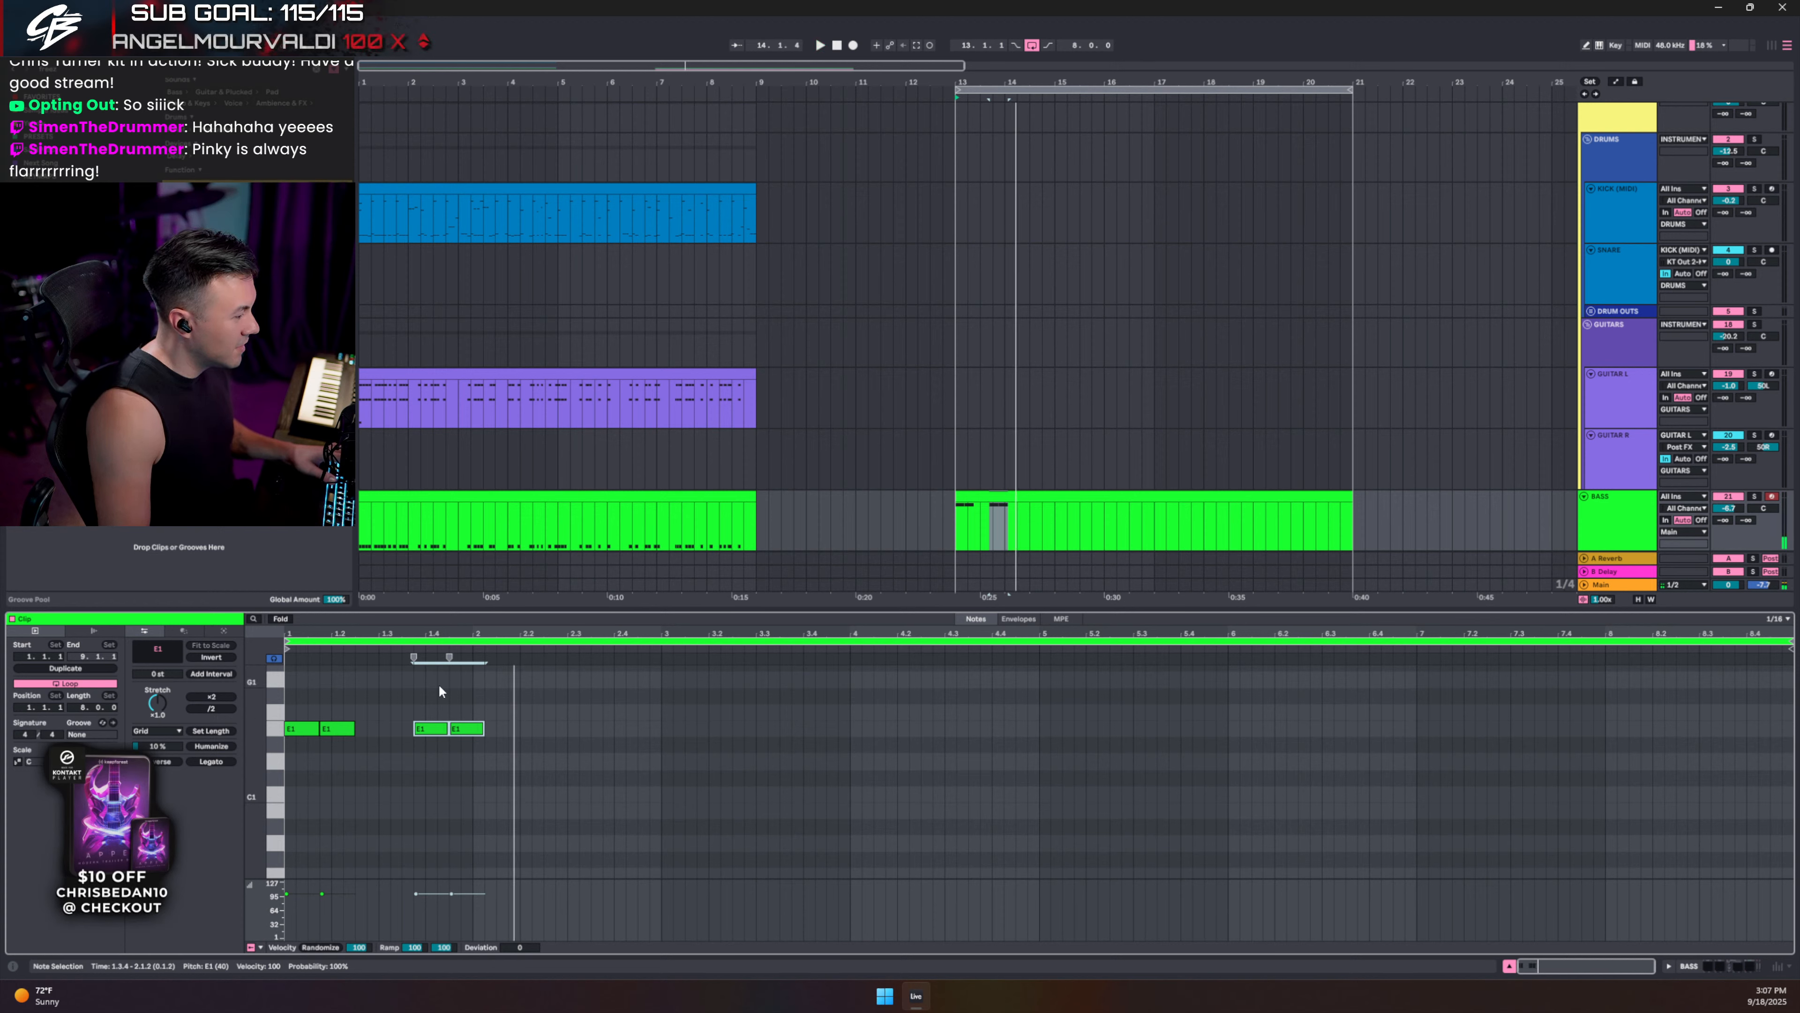
- Shorten a copied E1 to one sixteenth, duplicate it, and raise the longer note to E2
{"action": "left_click", "coordinate": [457, 728]}
{"action": "key", "text": "space"}
{"action": "left_click", "coordinate": [435, 730]}
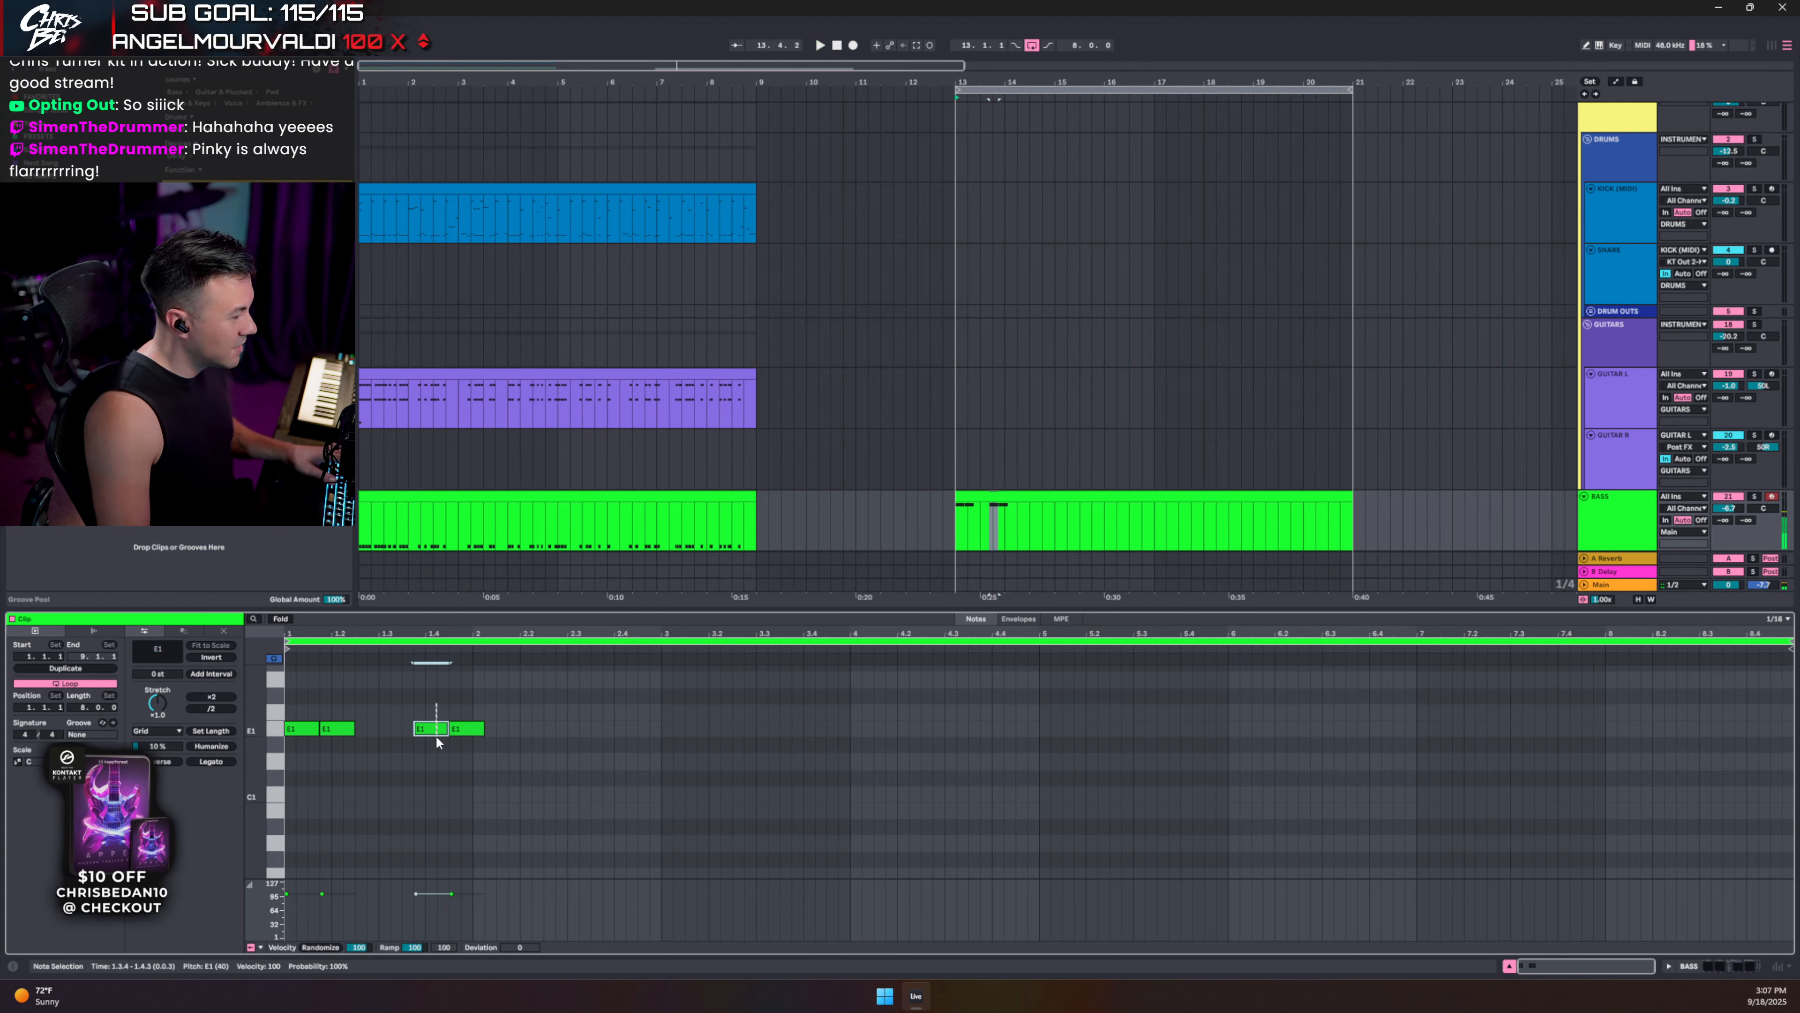
{"action": "key", "text": "shift+Left"}
{"action": "key", "text": "shift+Left"}
{"action": "key", "text": "ctrl+d"}
{"action": "key", "text": "ctrl+d"}
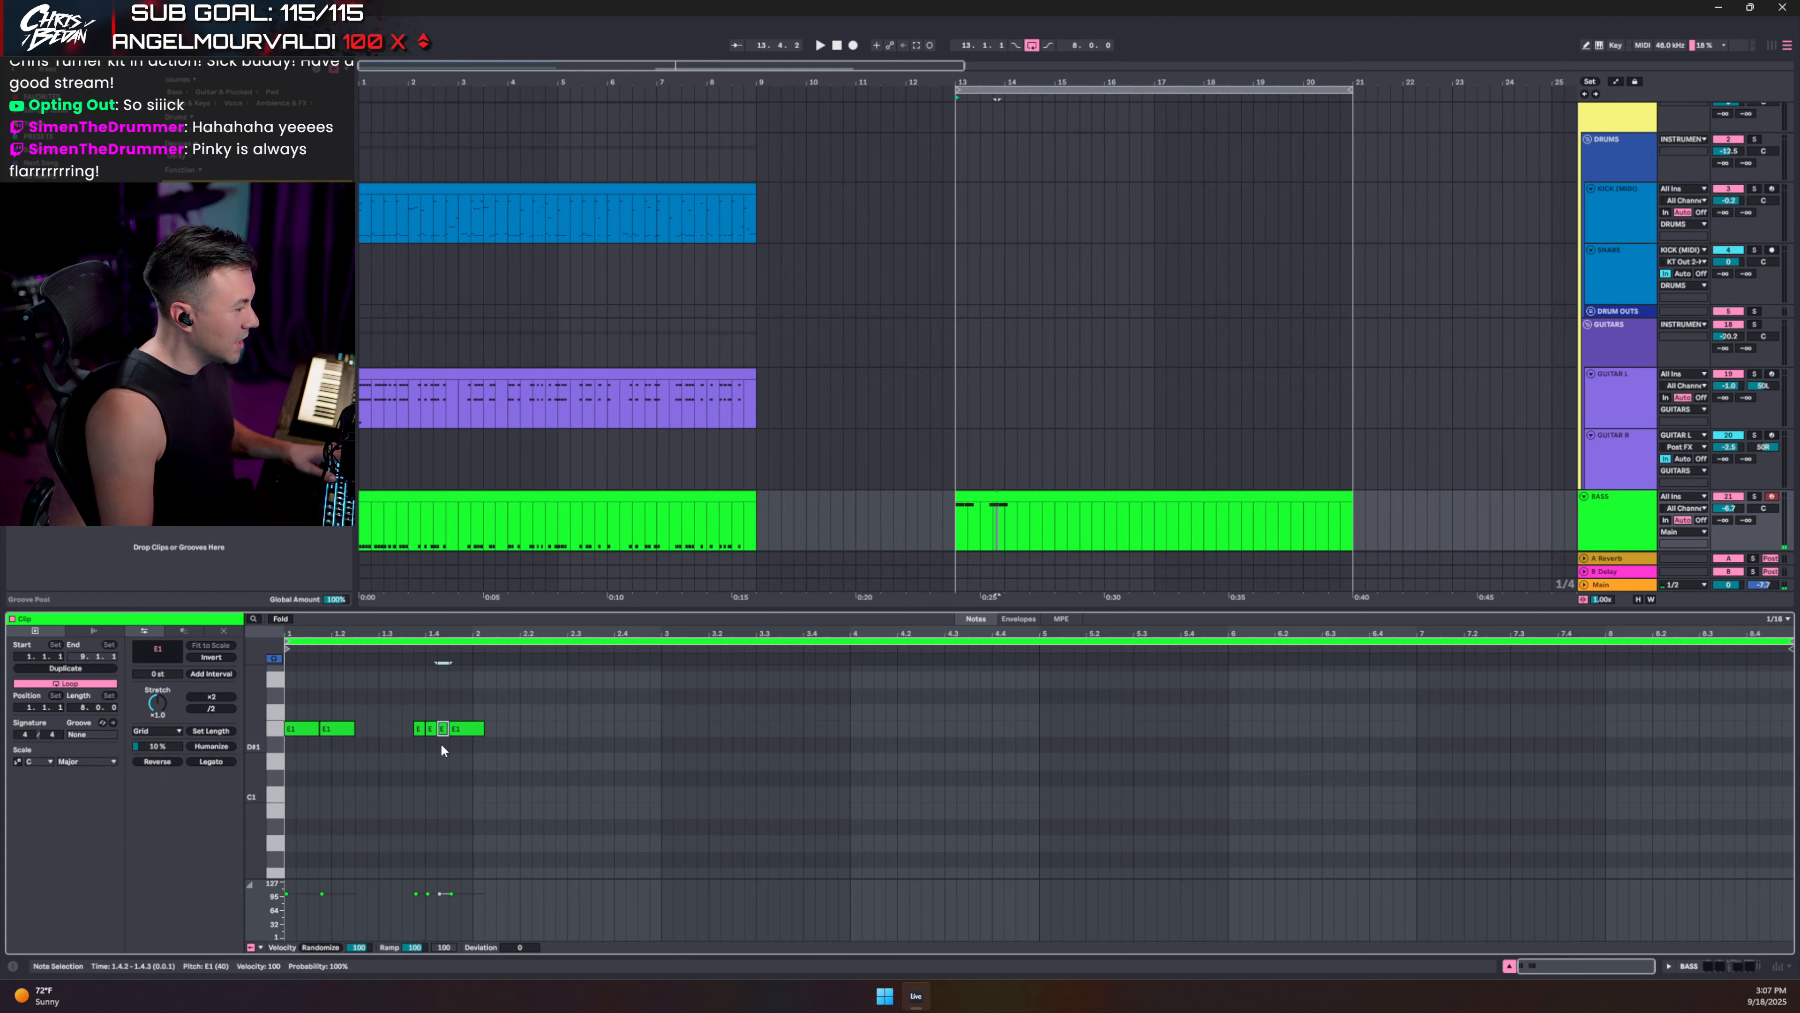
{"action": "left_click", "coordinate": [463, 729]}
{"action": "key", "text": "shift+Up"}
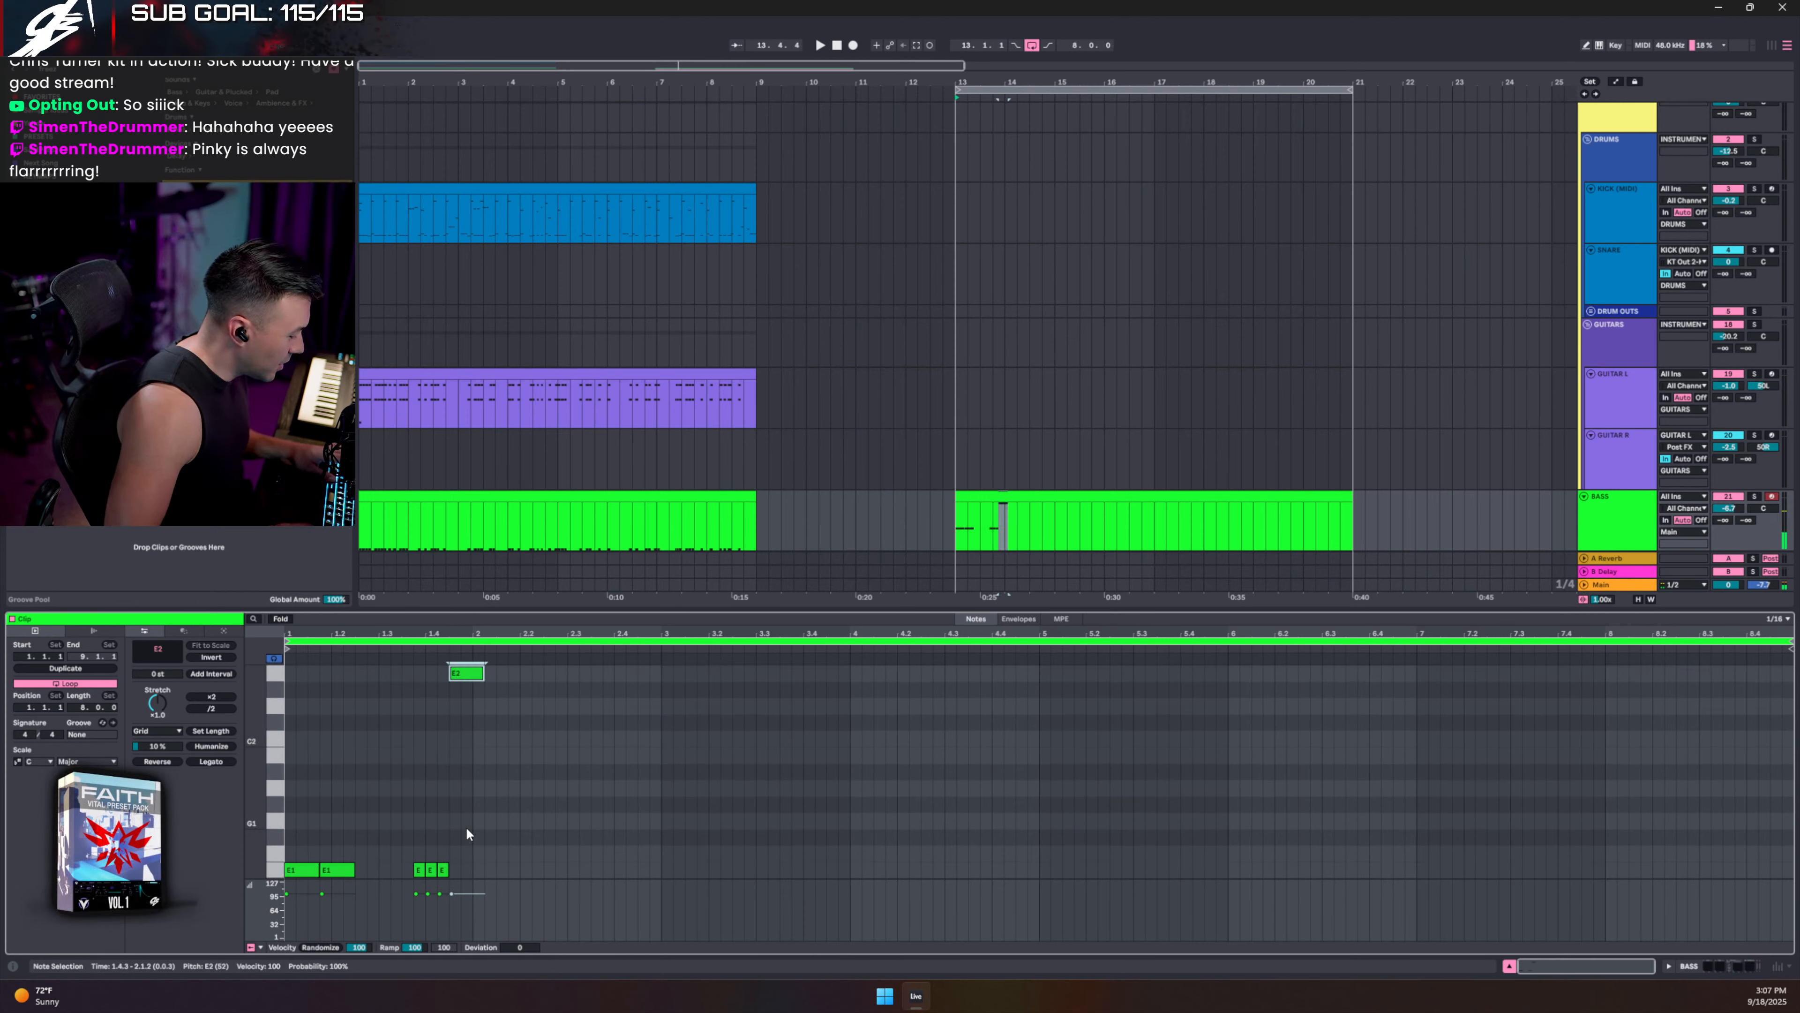
{"action": "key", "text": "space"}
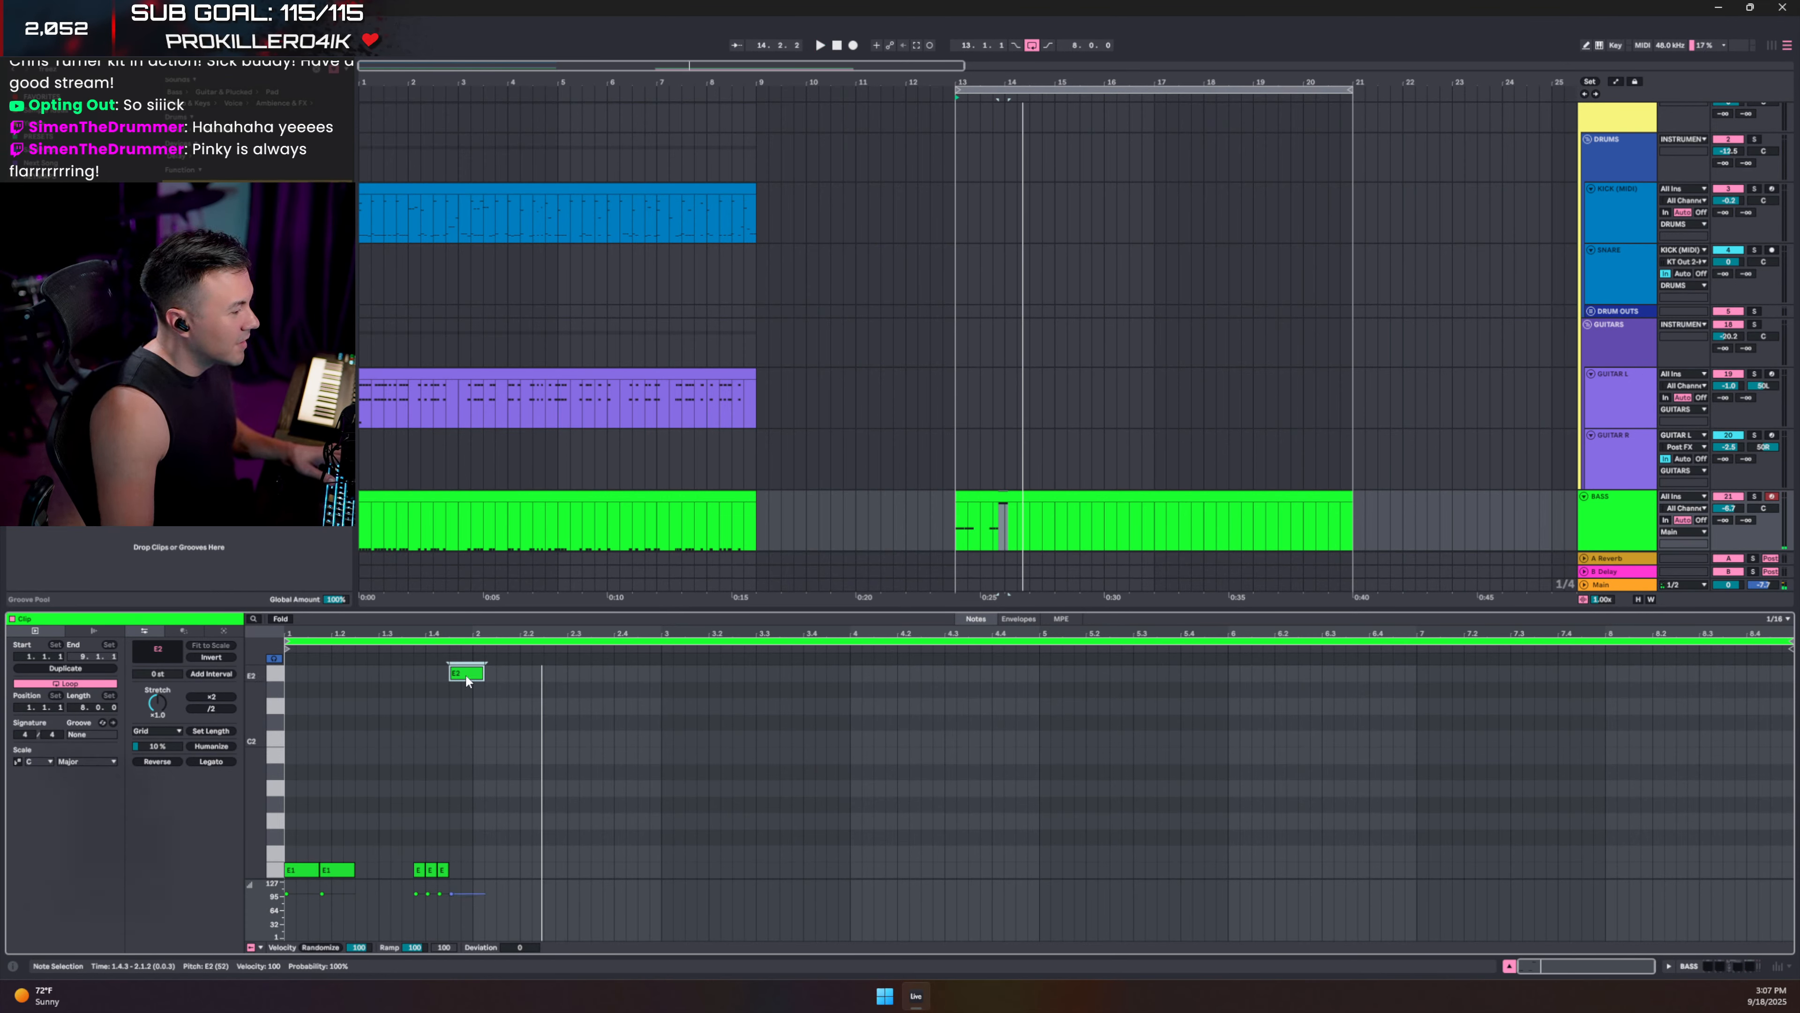
- Copy the E2 note down to E1 at 2.1.2, add E1 repeats, and duplicate the two-bar pattern into bars 3–5
{"action": "left_click_drag", "start_coordinate": [466, 681], "coordinate": [503, 877]}
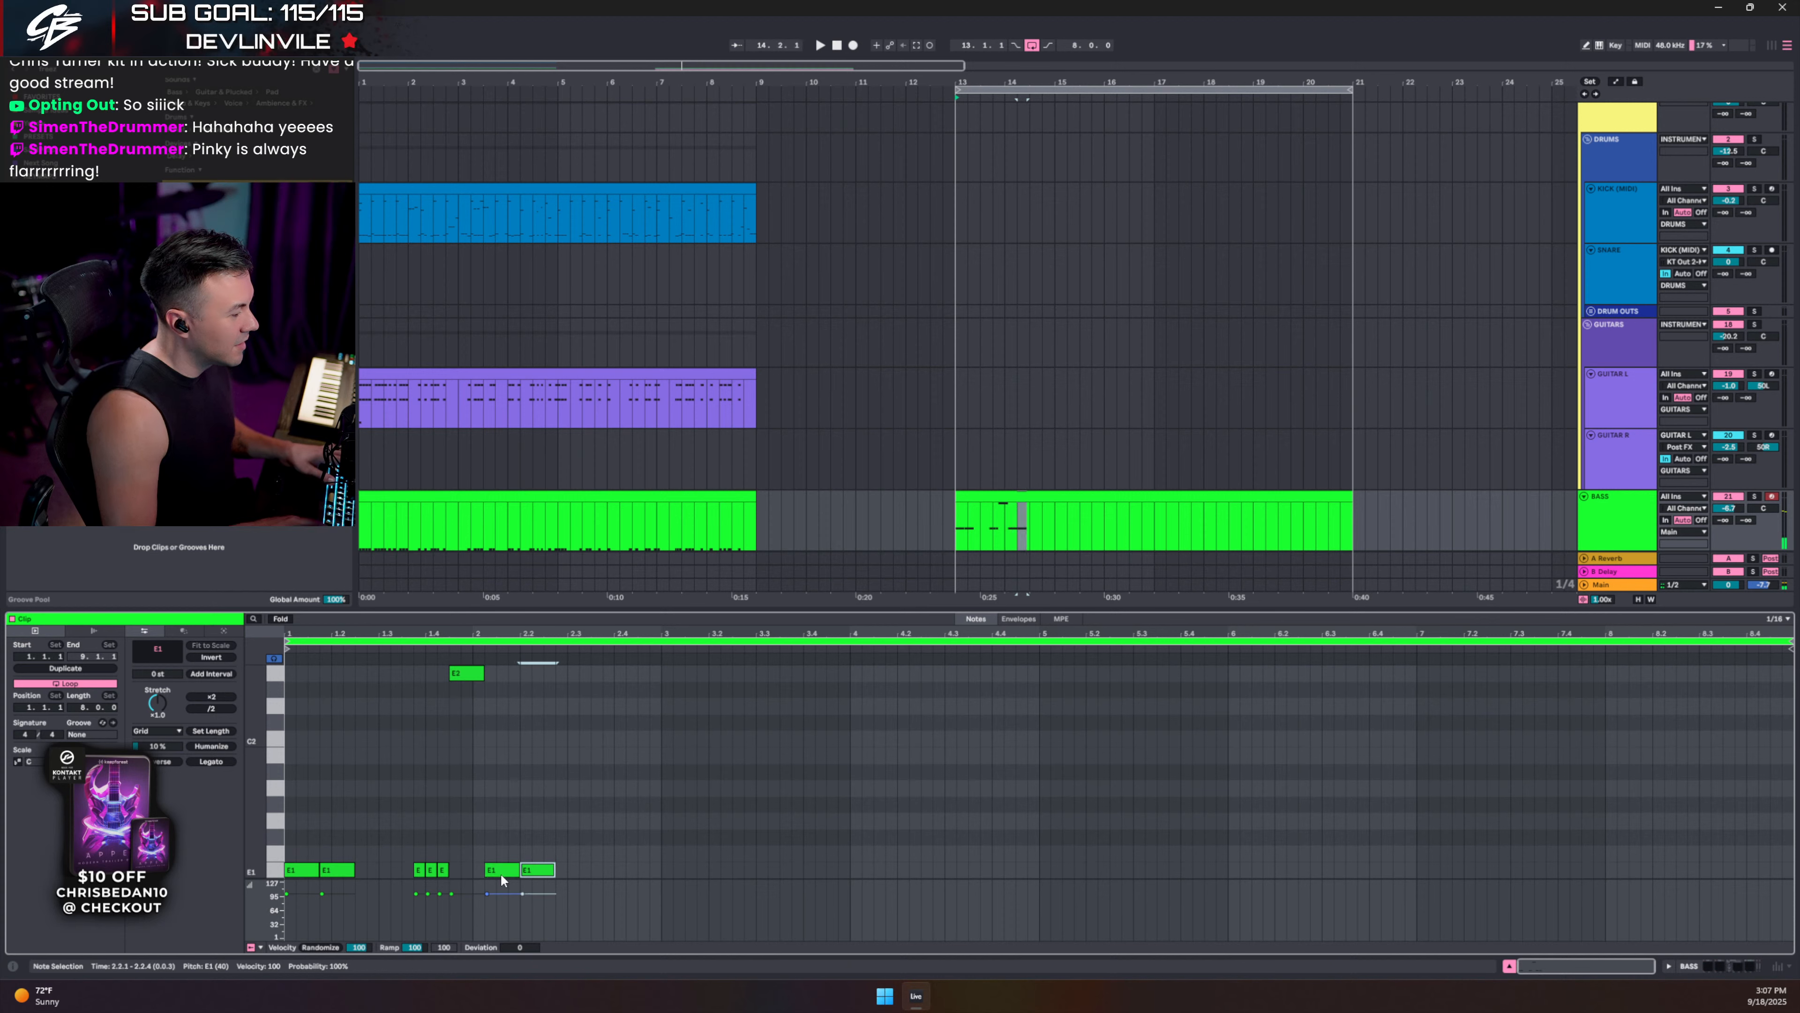
{"action": "key", "text": "space"}
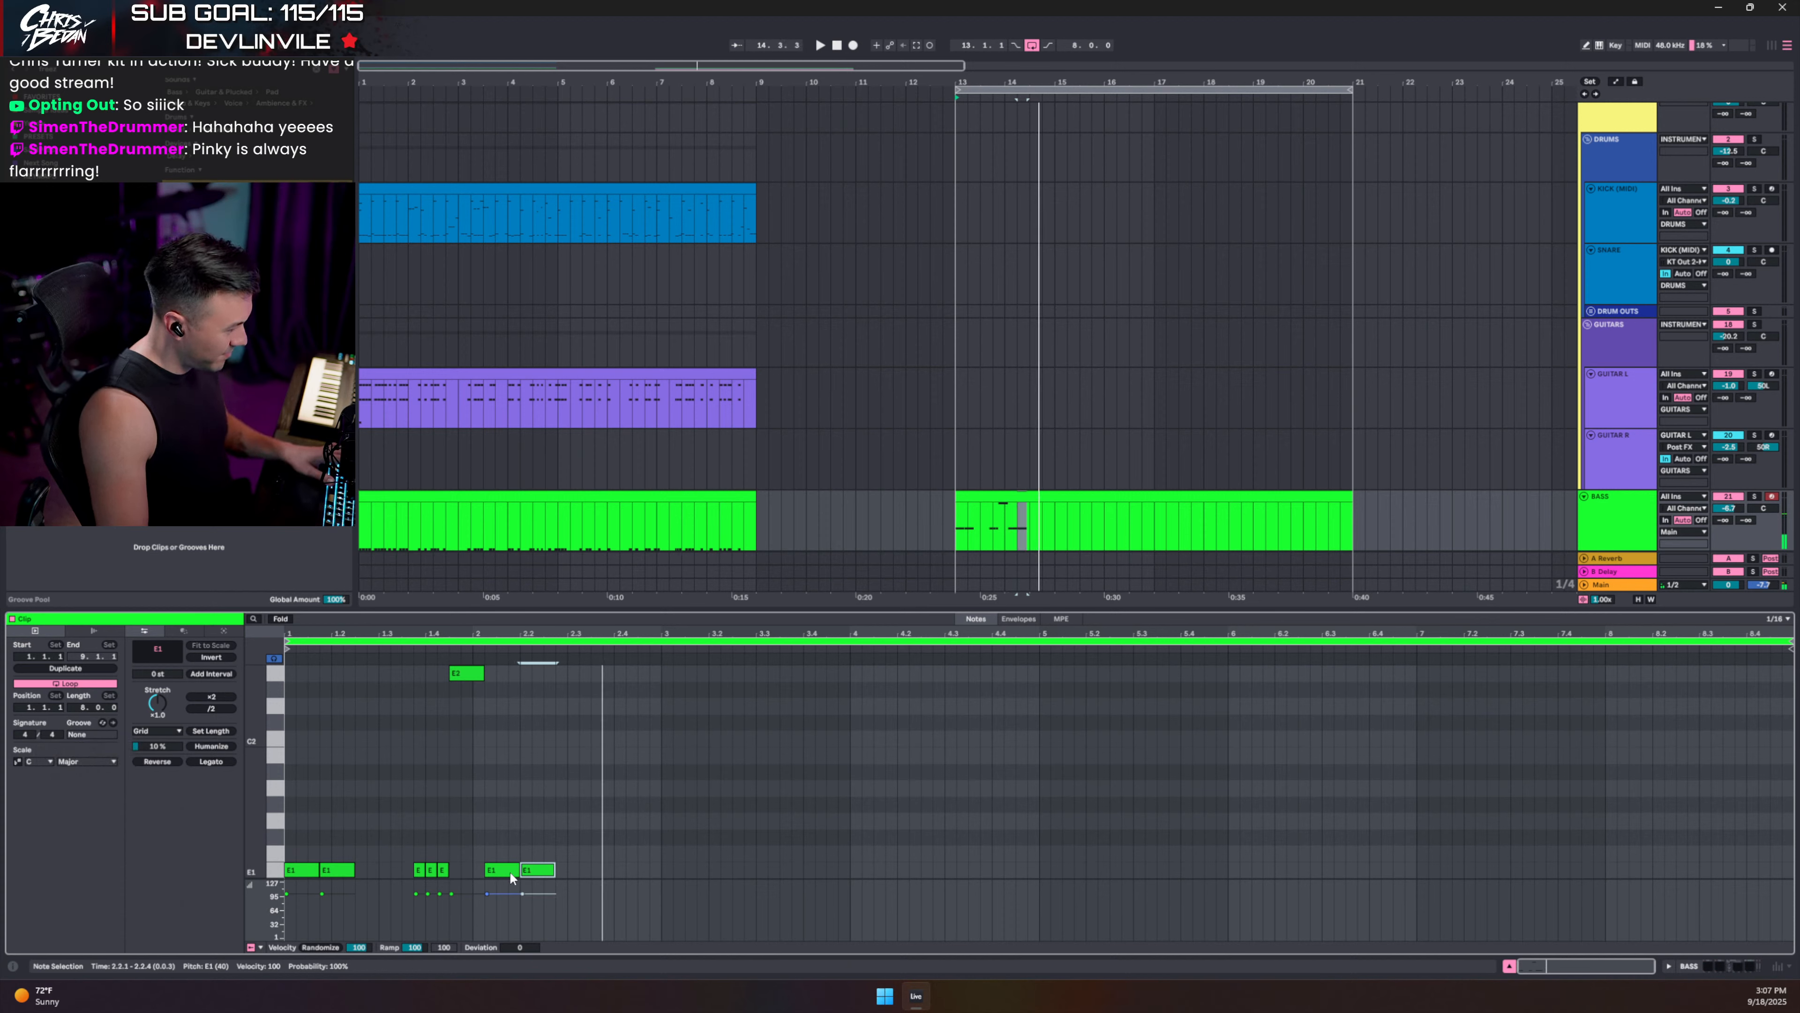
{"action": "key", "text": "ctrl+d"}
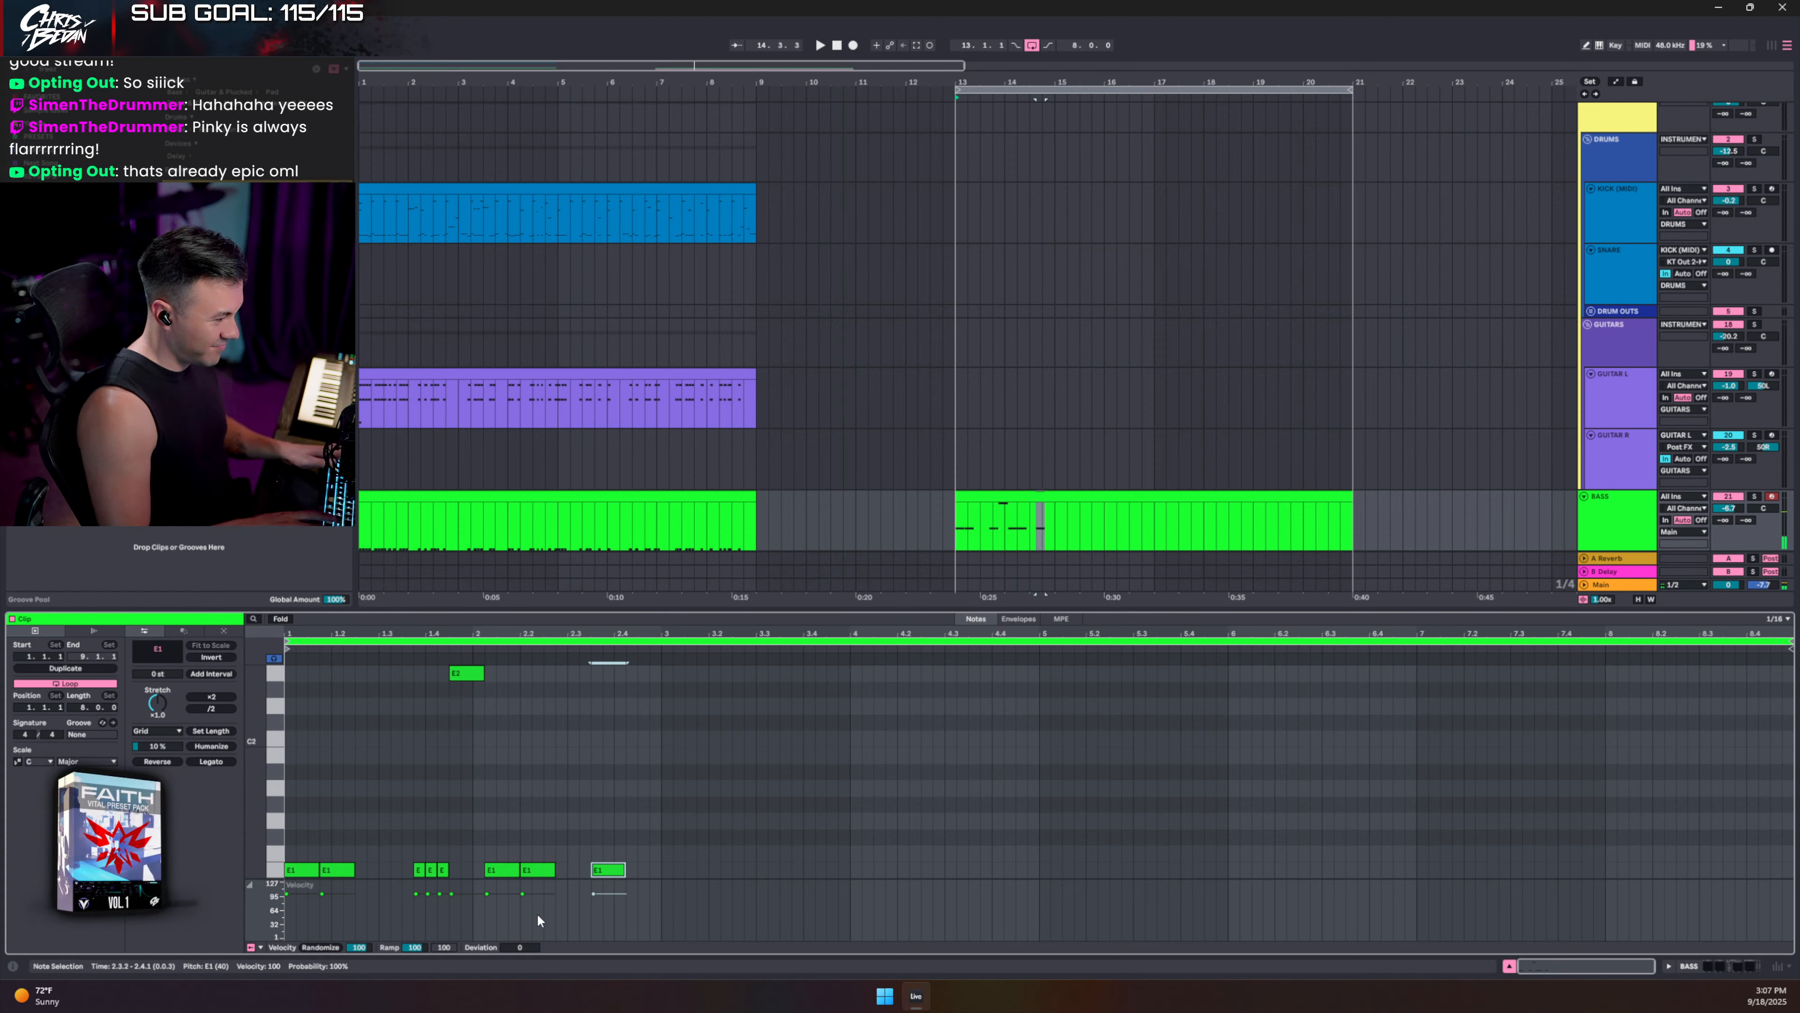
{"action": "key", "text": "Left"}
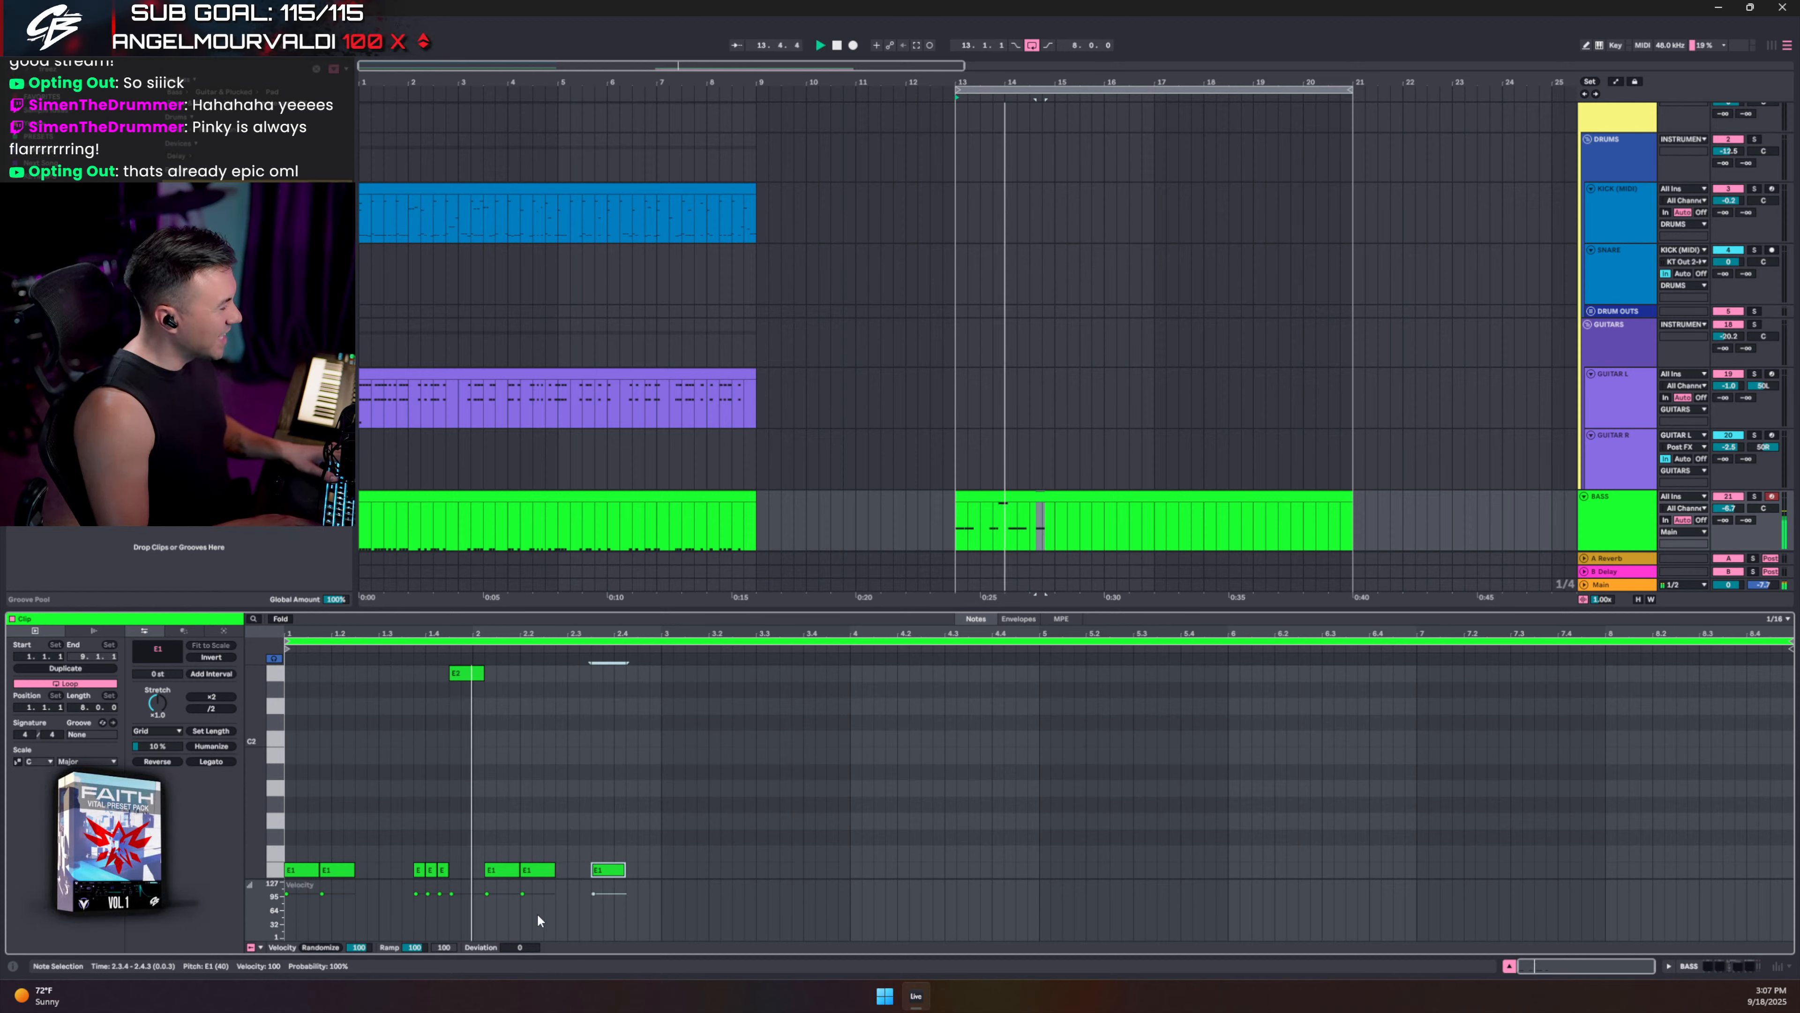
{"action": "key", "text": "ctrl+d"}
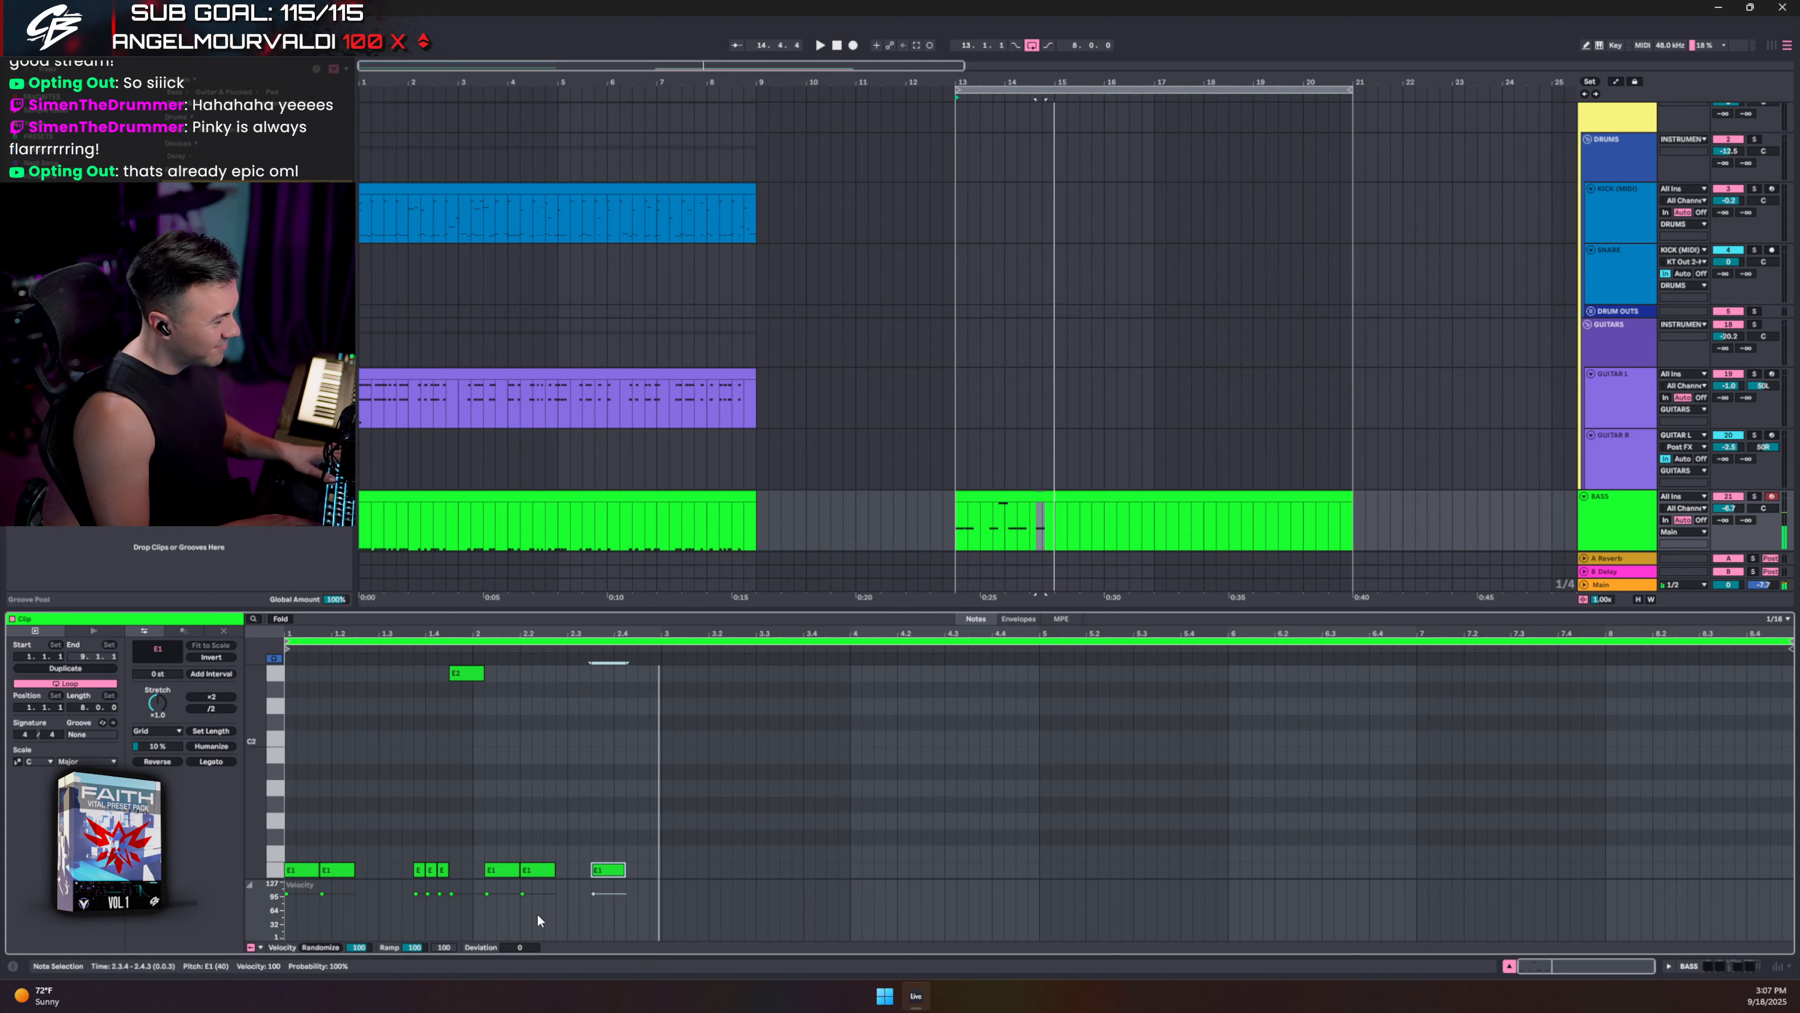
{"action": "key", "text": "space"}
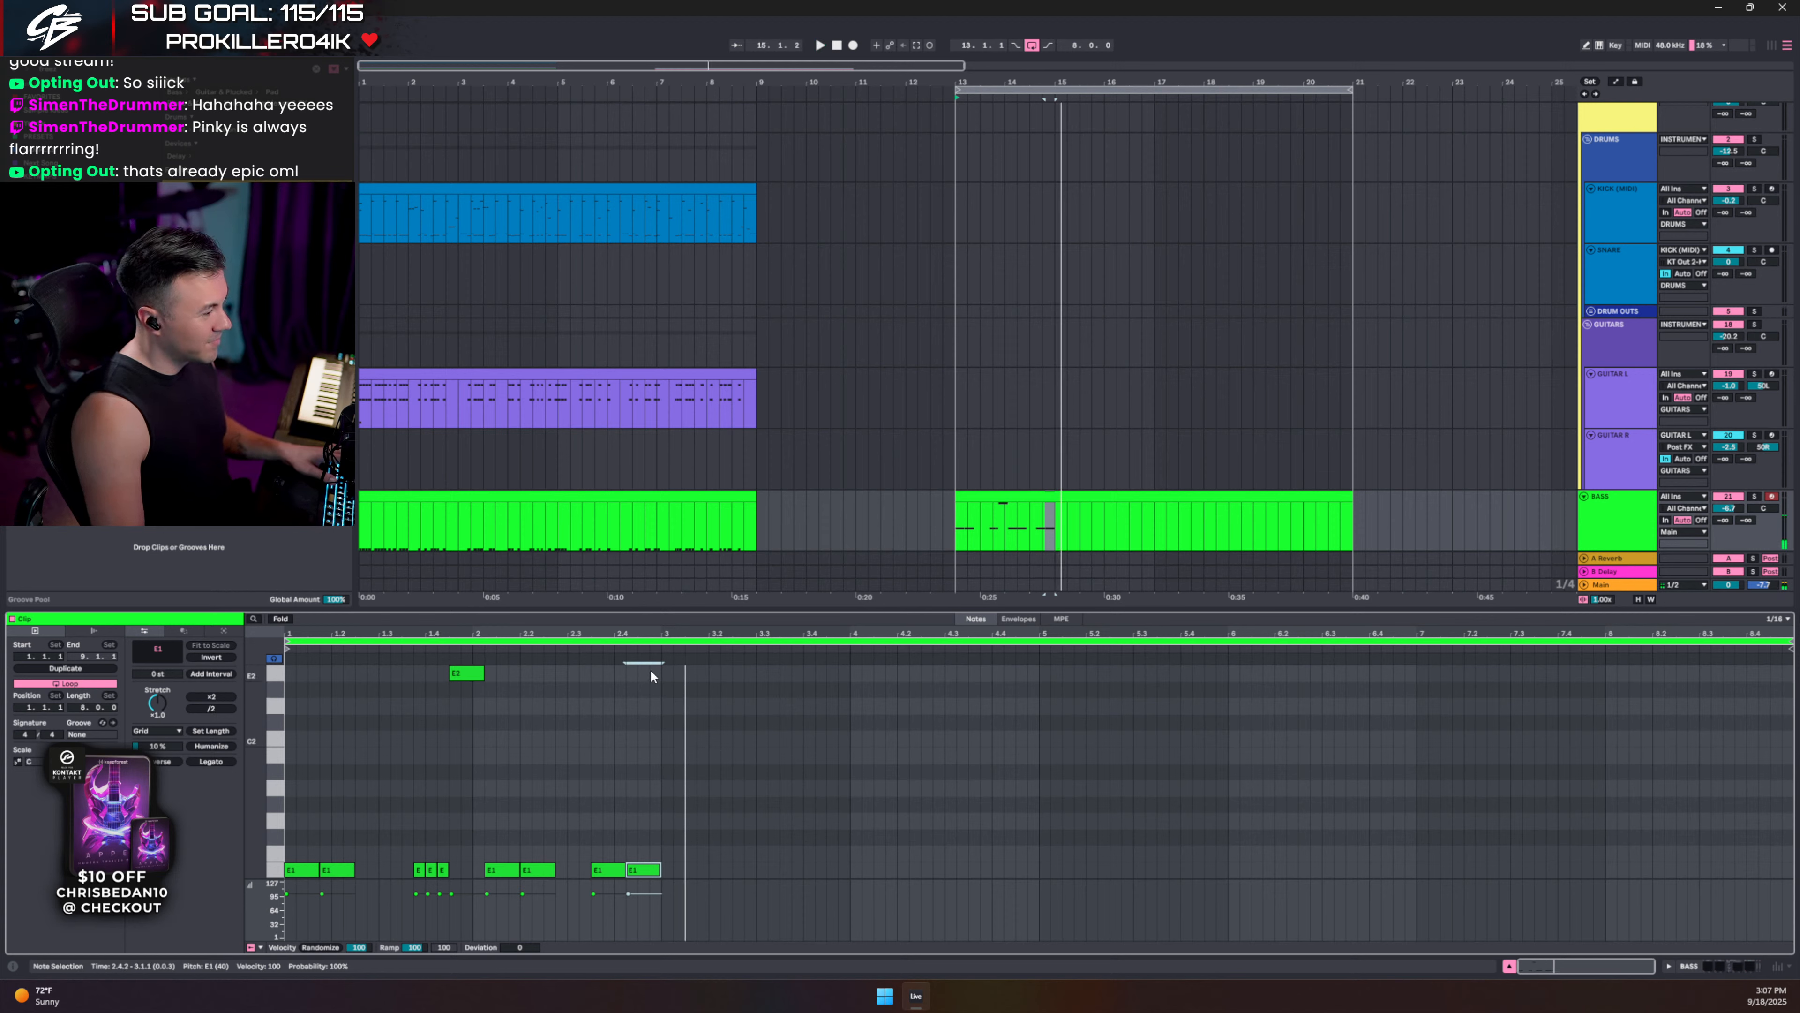
{"action": "key", "text": "ctrl+a"}
{"action": "key", "text": "ctrl+d"}
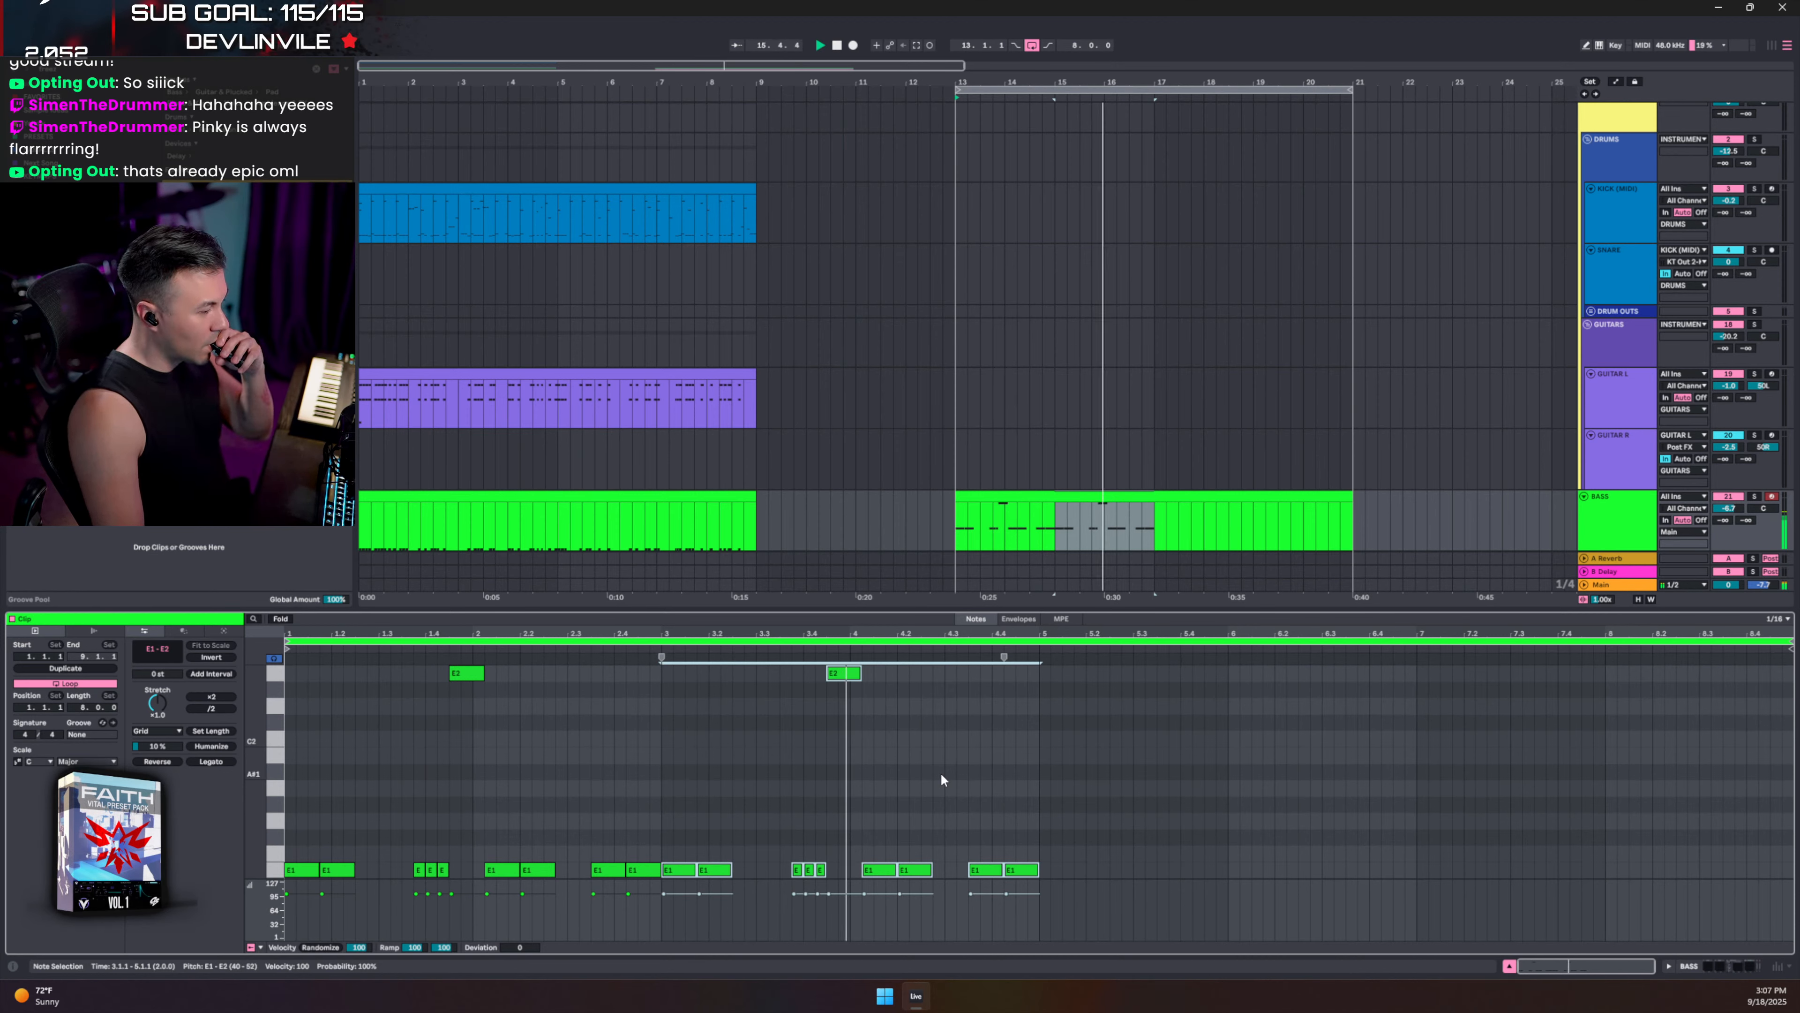
- Raise the fill note at 4.3.3 to D2 and move the 4.4.2 note upward
{"action": "left_click", "coordinate": [985, 869]}
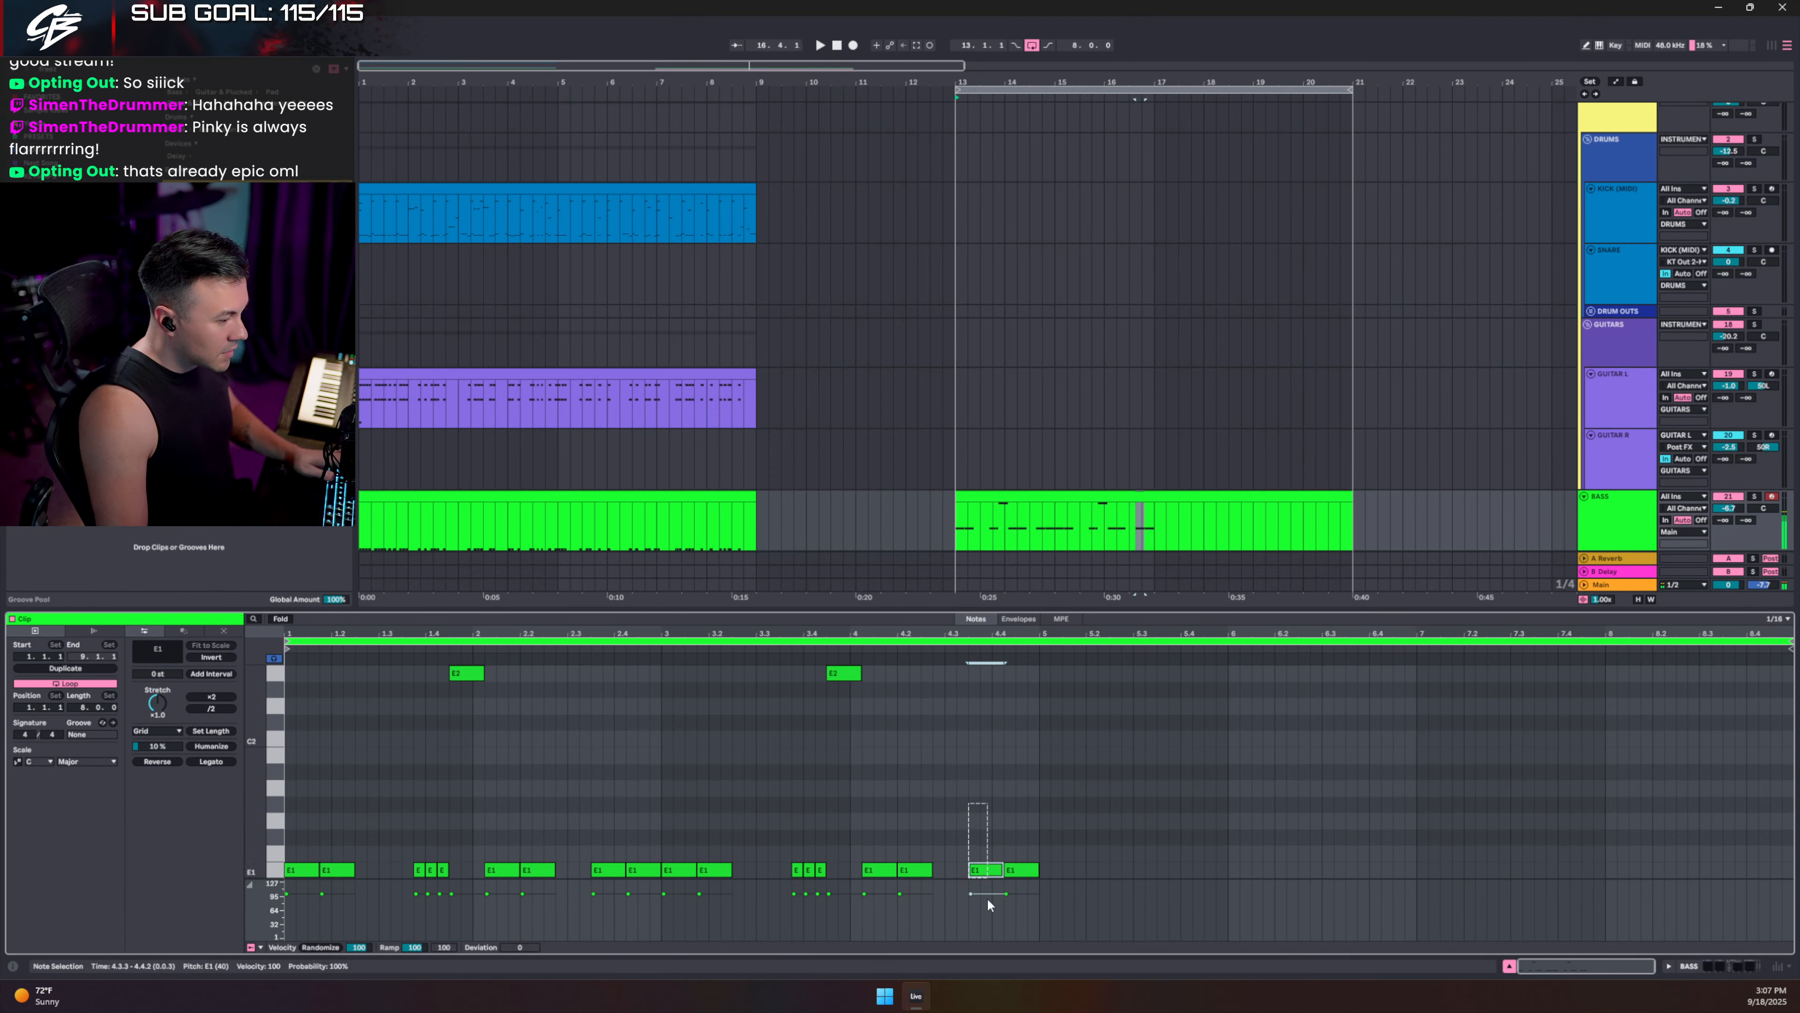
{"action": "key", "text": "shift+Up"}
{"action": "key", "text": "Down"}
{"action": "key", "text": "Down"}
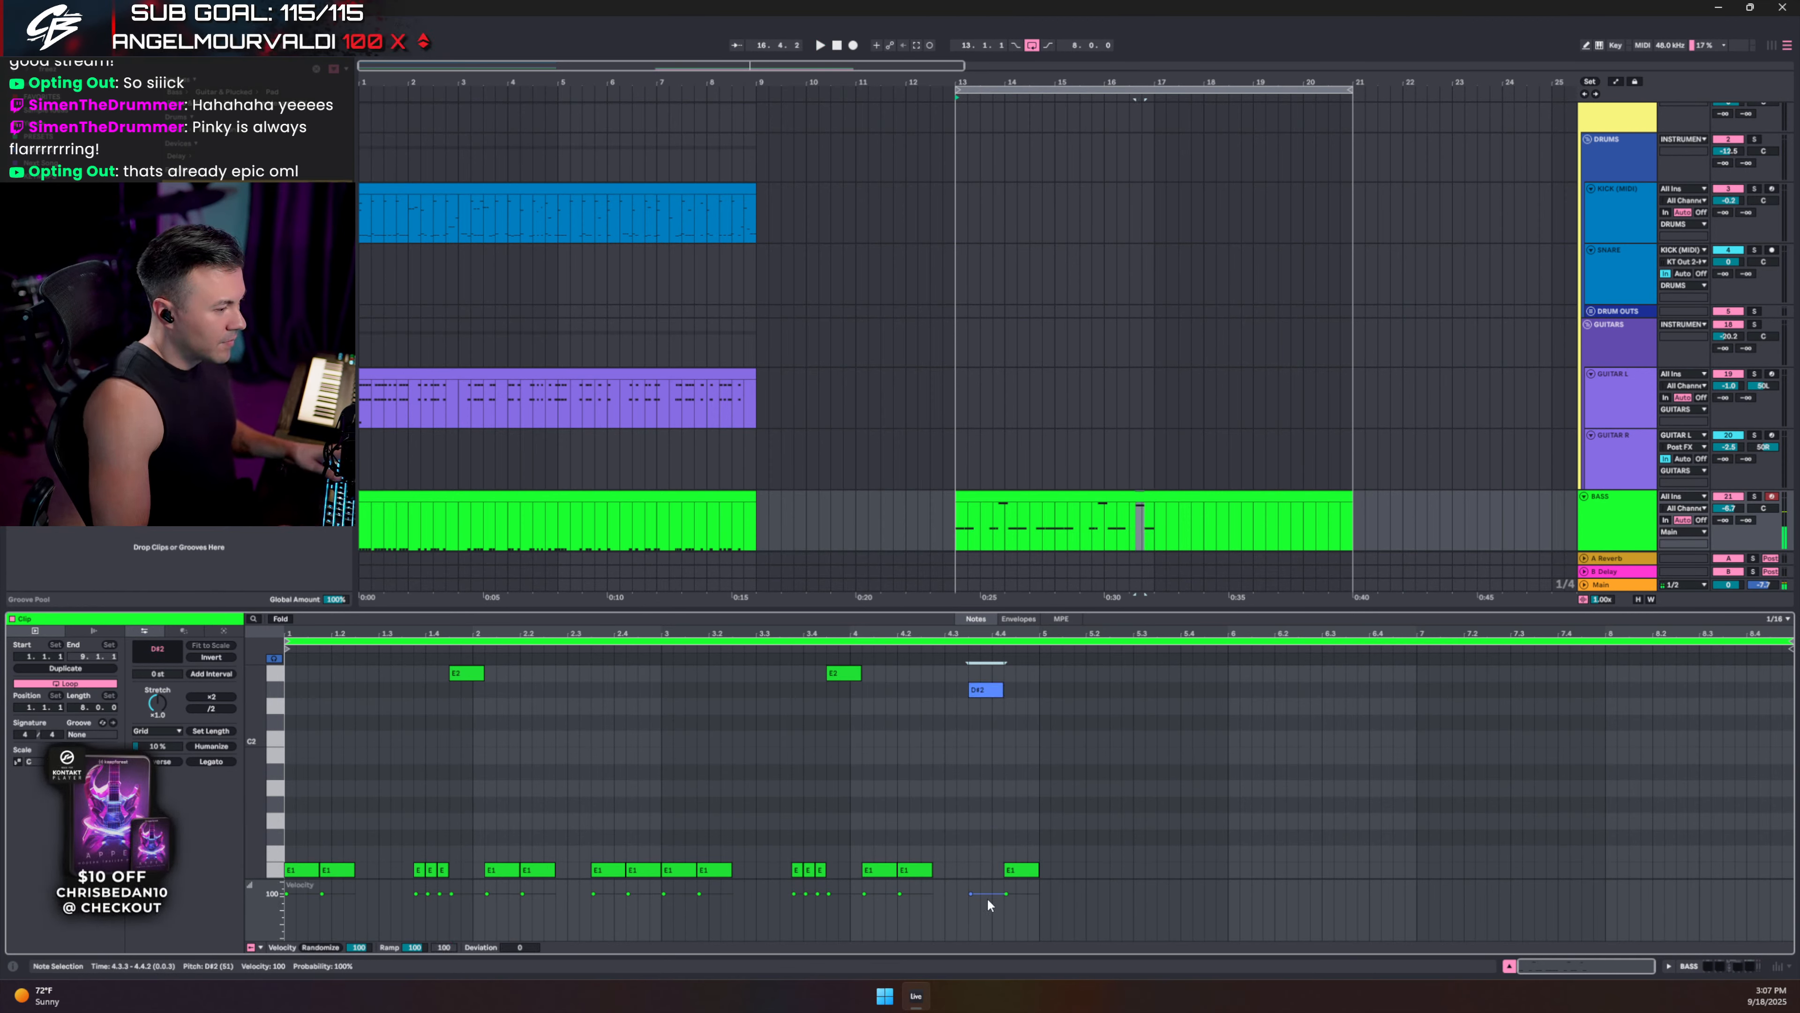
{"action": "left_click_drag", "start_coordinate": [1021, 837], "coordinate": [1000, 974]}
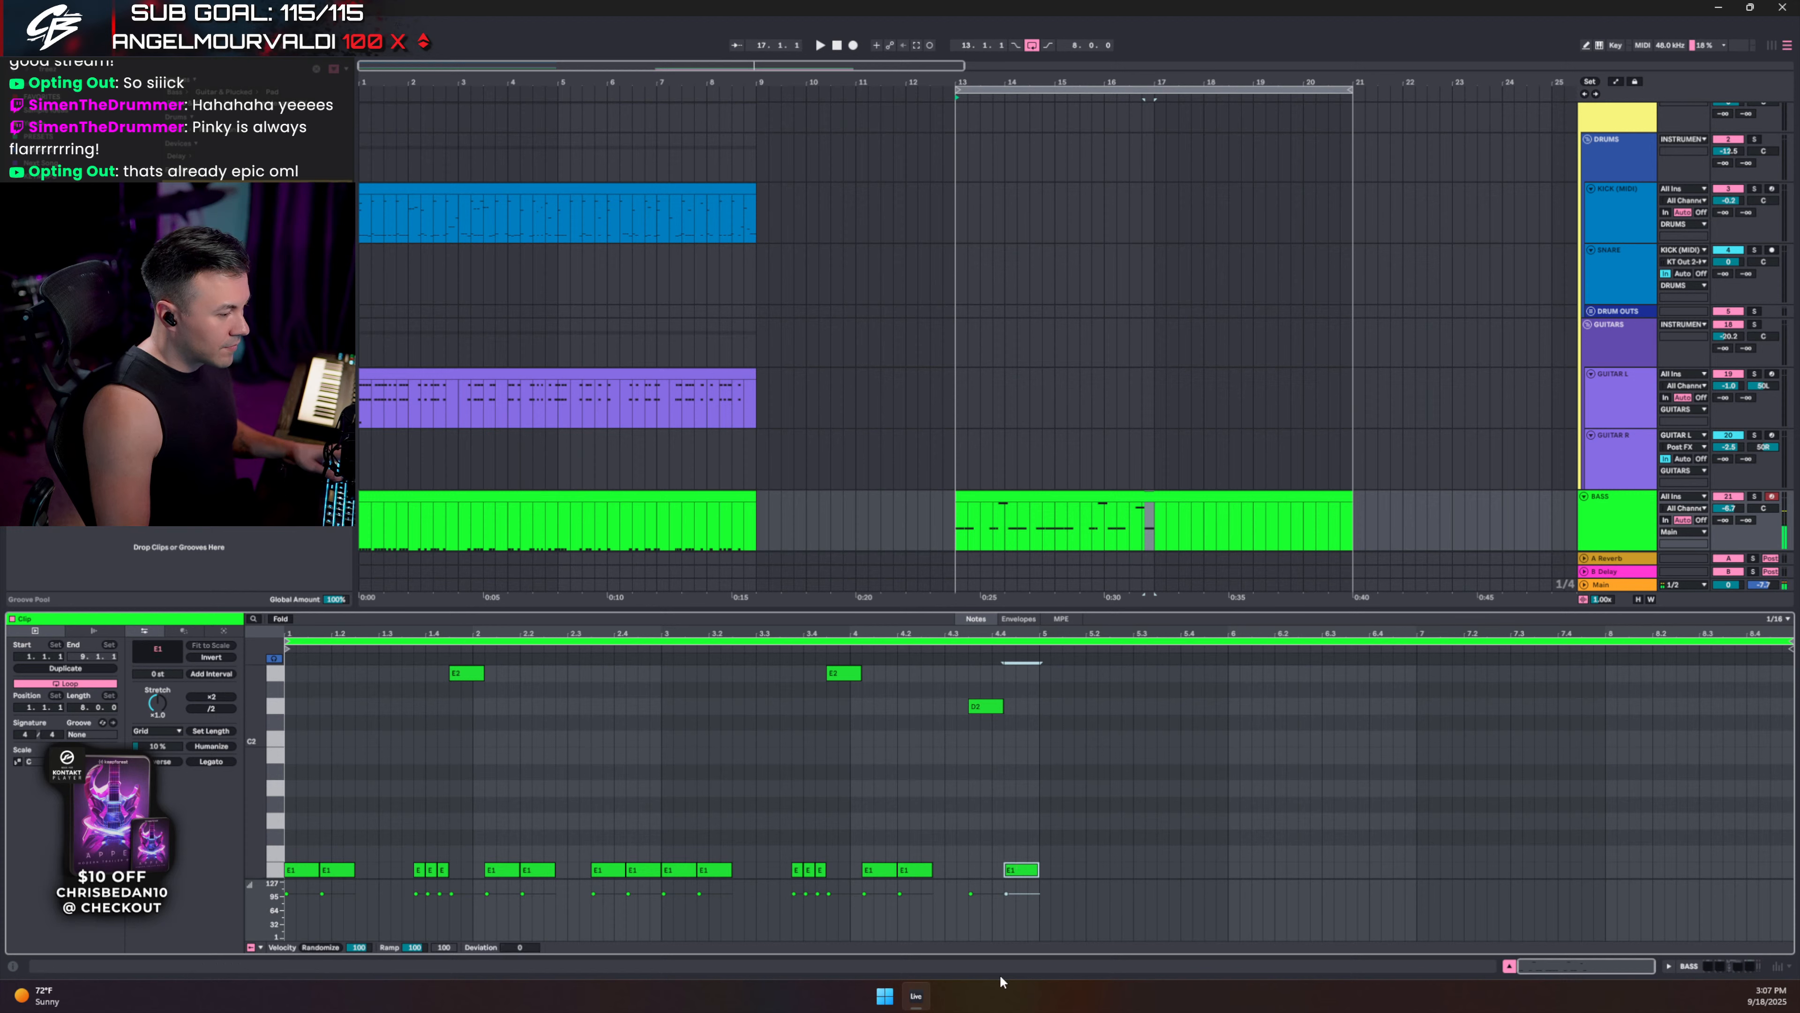
{"action": "key", "text": "Up"}
{"action": "key", "text": "Up"}
{"action": "key", "text": "Up"}
{"action": "key", "text": "Up"}
{"action": "key", "text": "Up"}
{"action": "key", "text": "Up"}
{"action": "key", "text": "Up"}
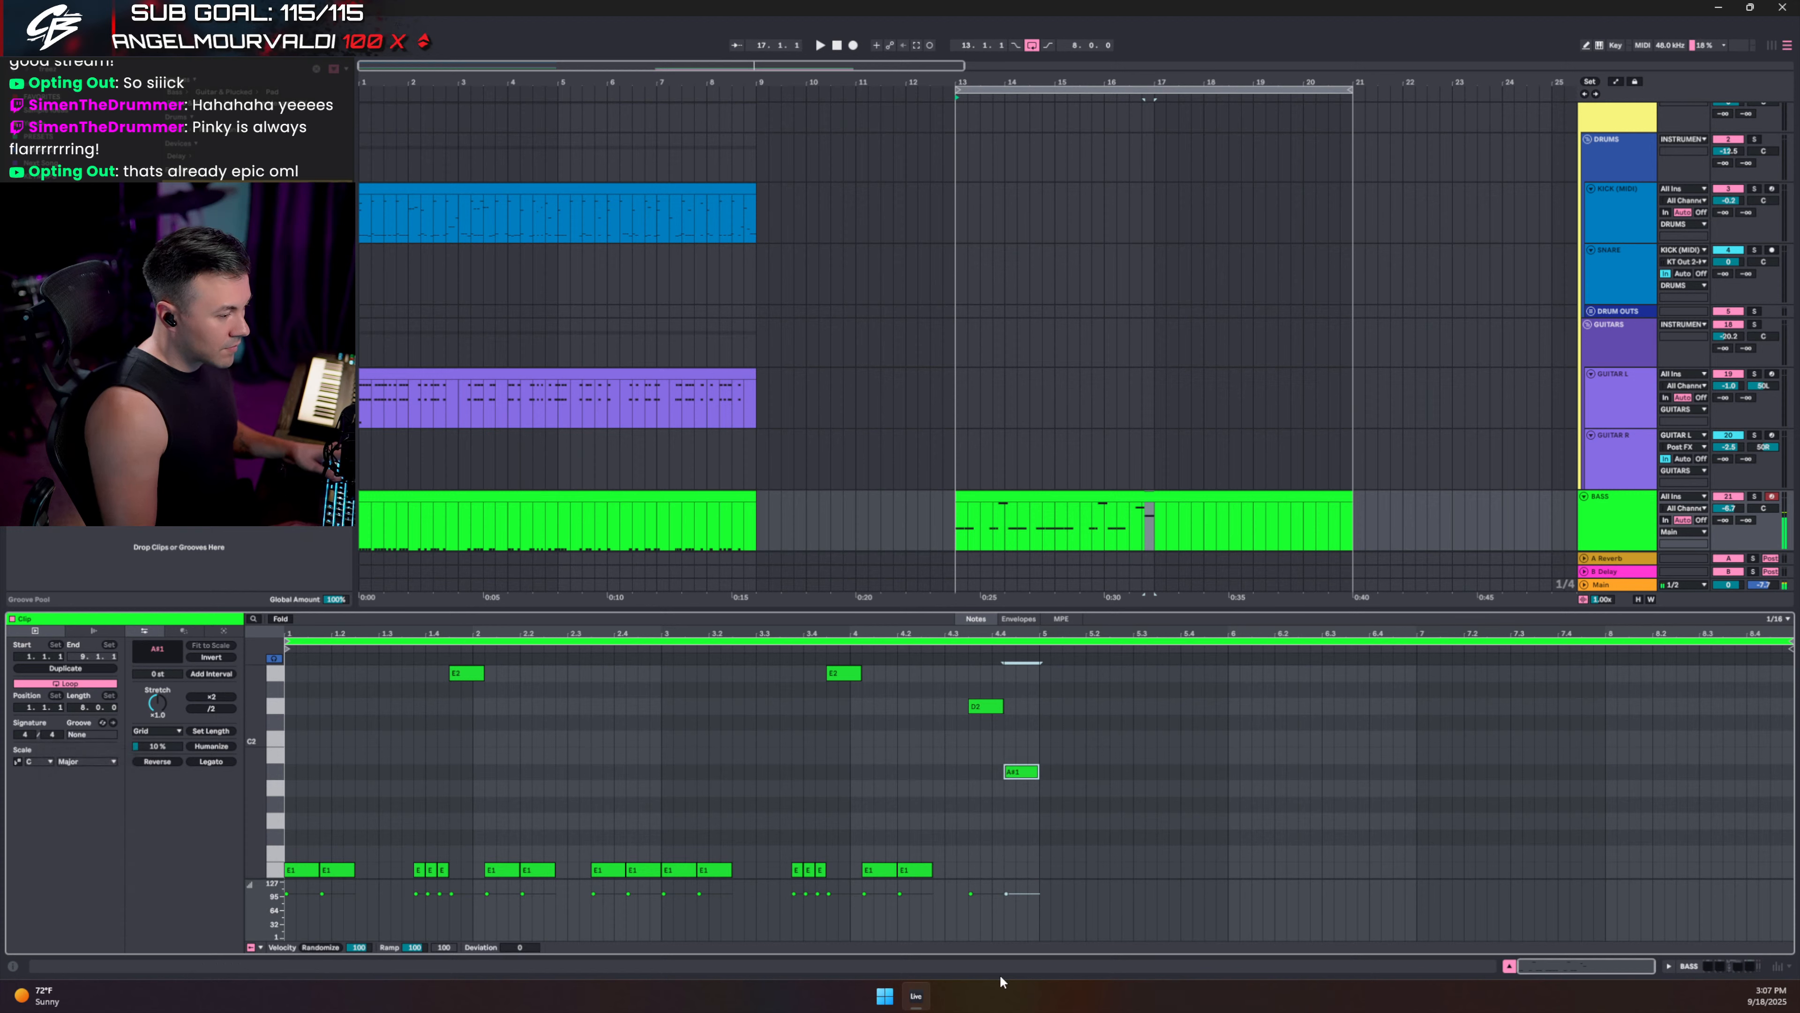
{"action": "key", "text": "Up"}
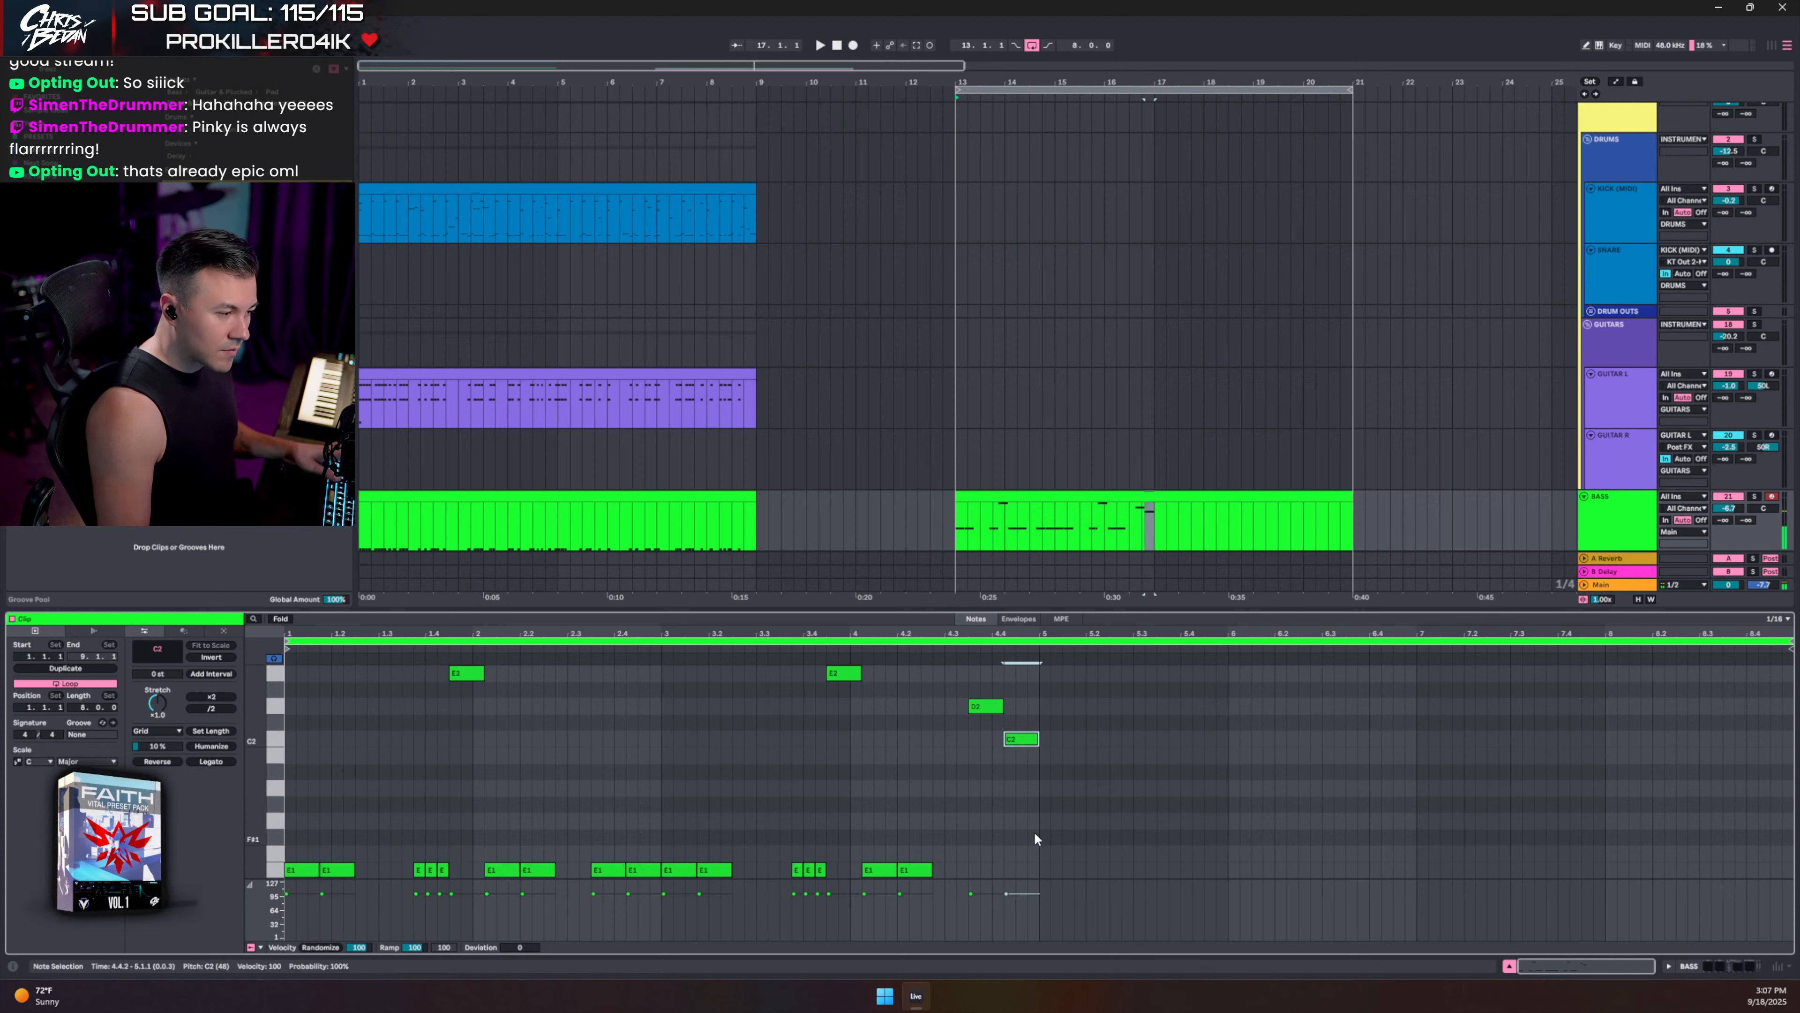
{"action": "left_click", "coordinate": [946, 670]}
- Settle the bar-4 fill notes on B1 and E2 and audition the bass fill
{"action": "left_click_drag", "start_coordinate": [1014, 742], "coordinate": [1020, 748]}
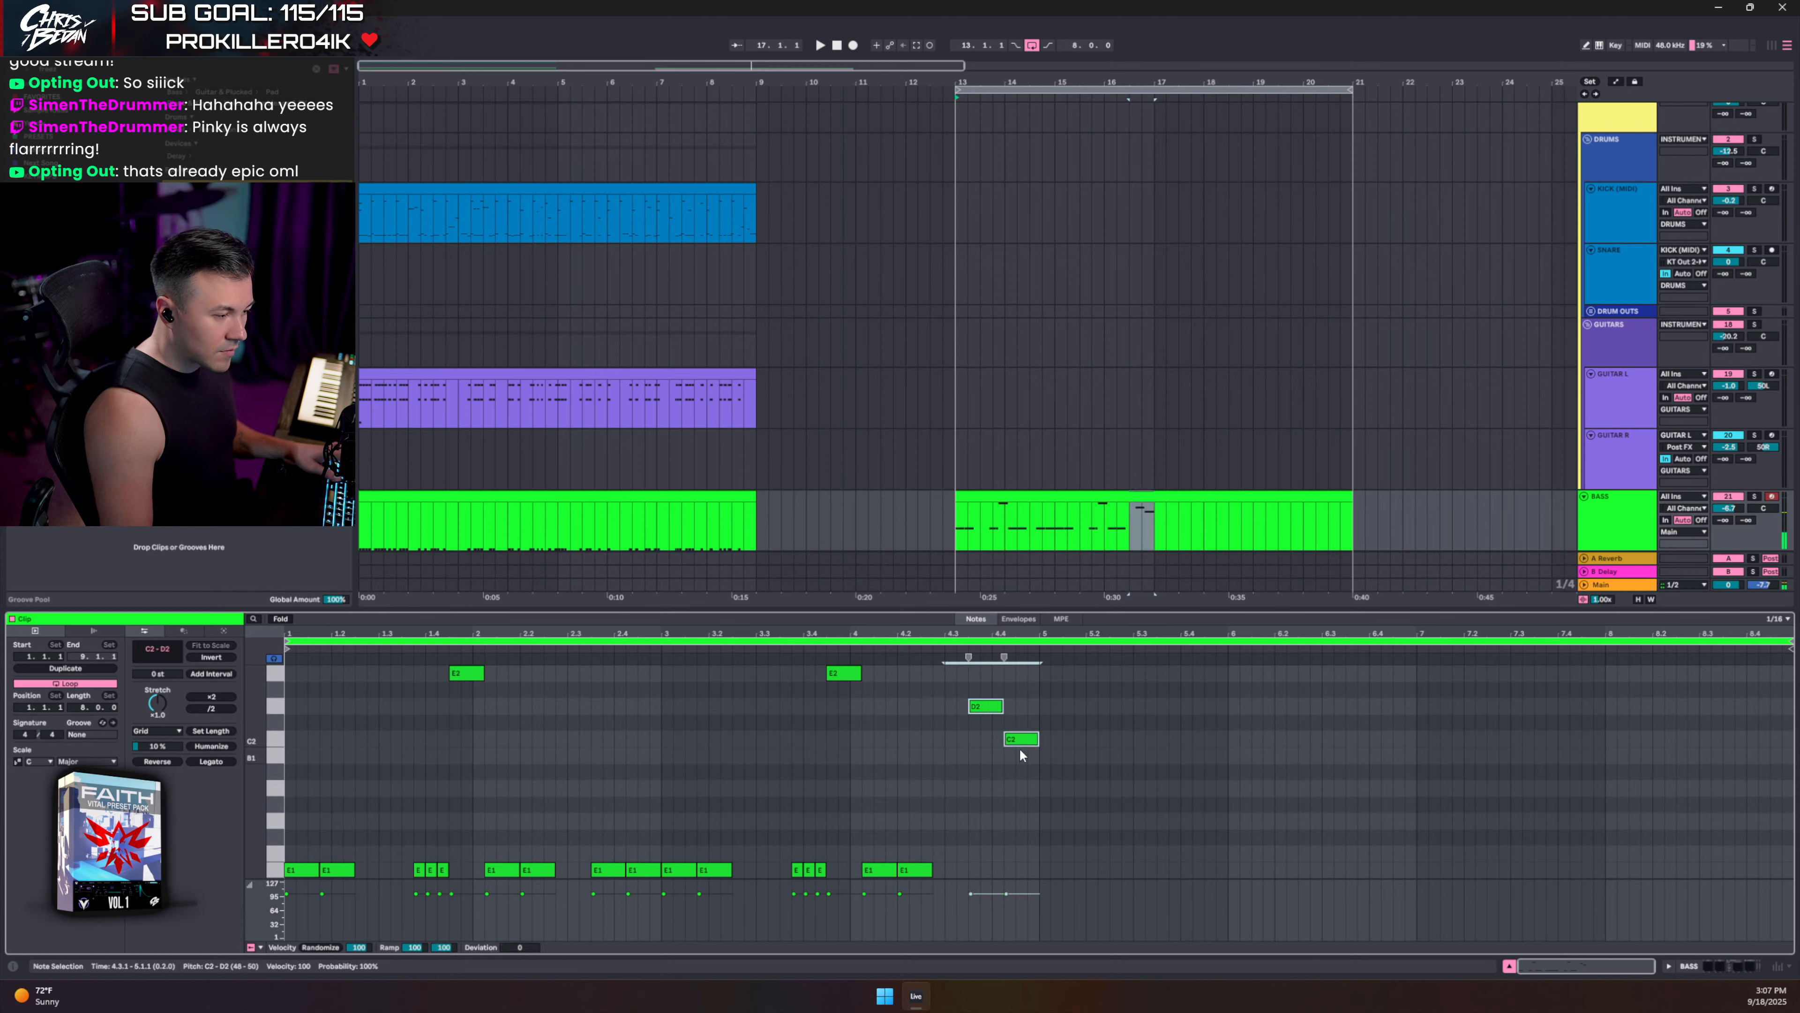
{"action": "key", "text": "Down"}
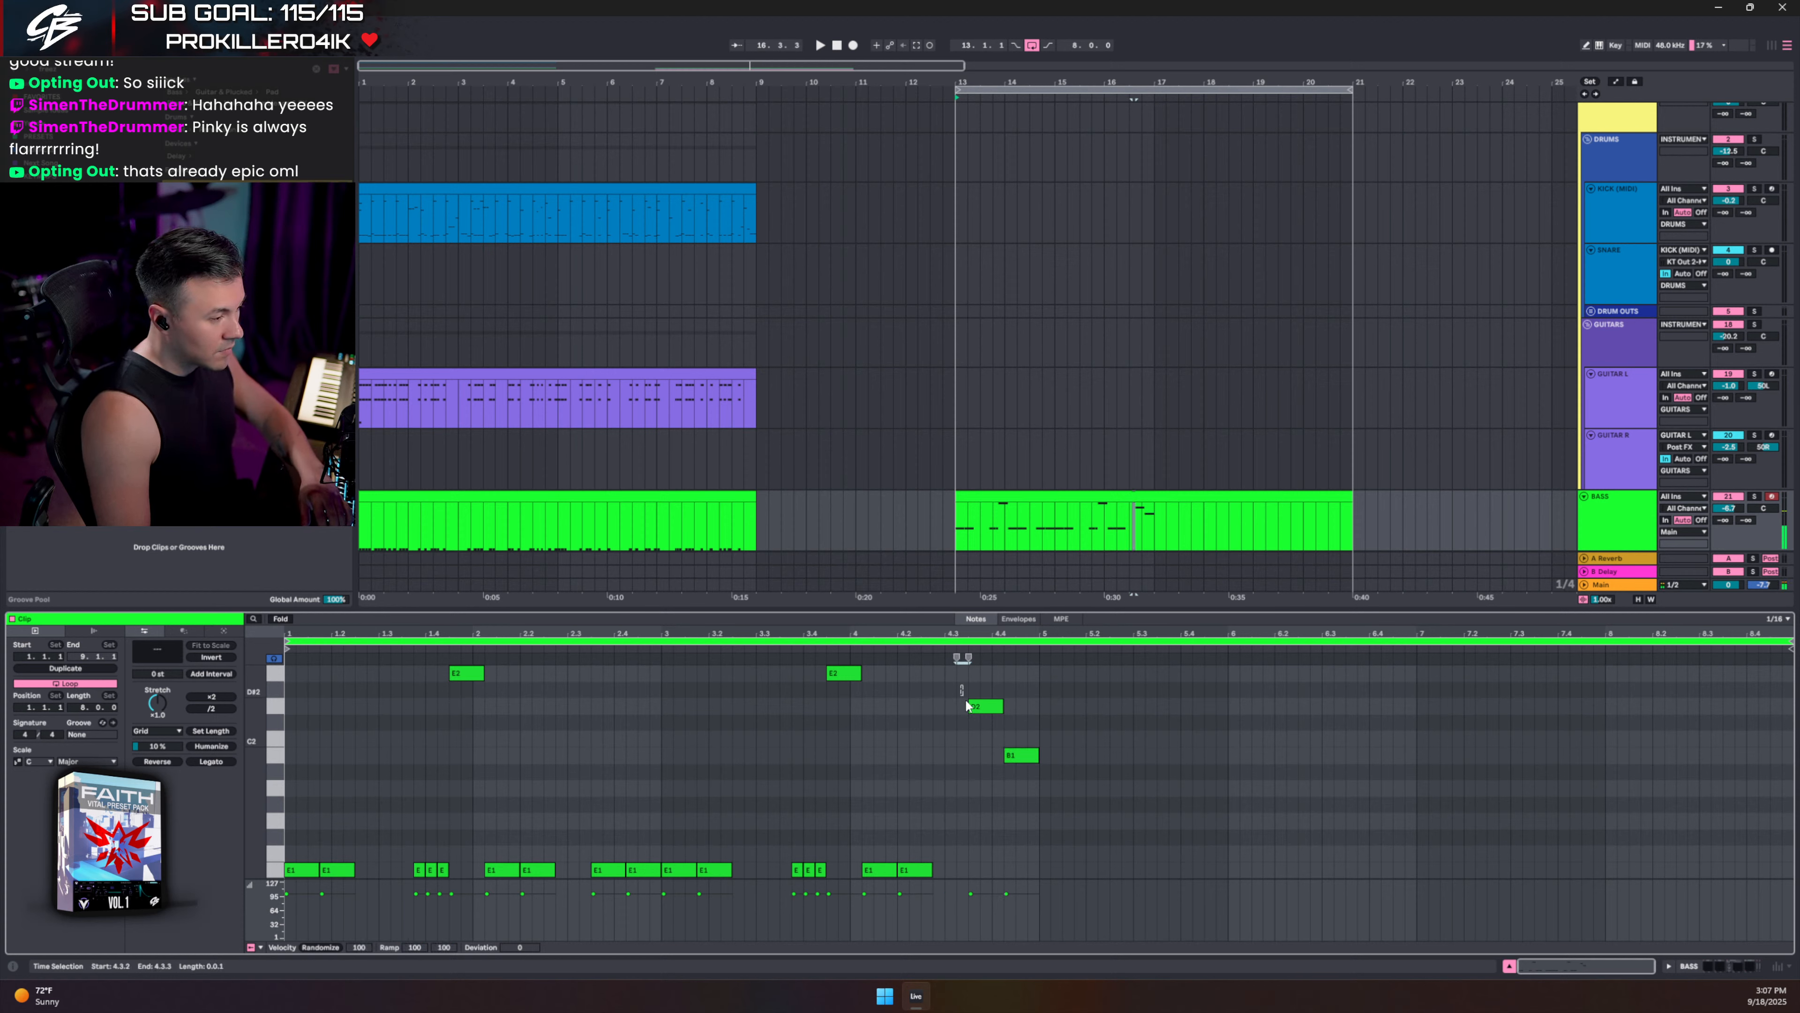
{"action": "left_click_drag", "start_coordinate": [960, 684], "coordinate": [1008, 698]}
{"action": "key", "text": "Up"}
{"action": "key", "text": "Up"}
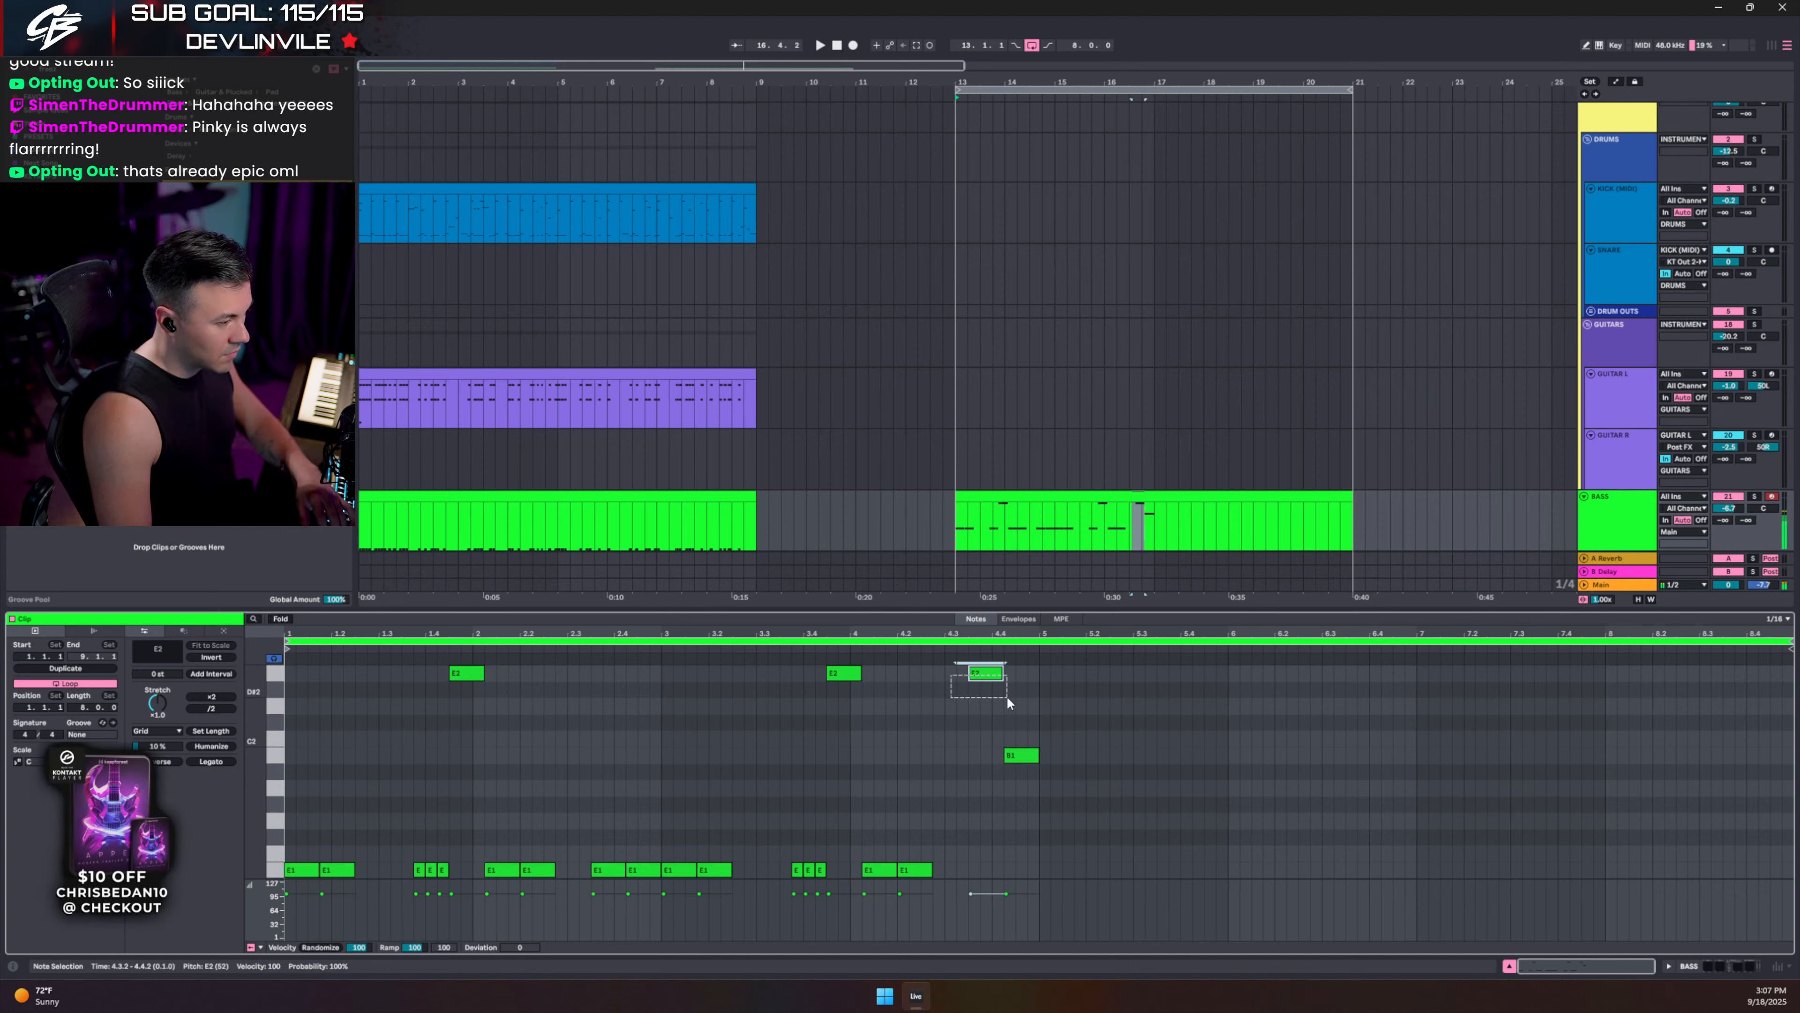
{"action": "left_click_drag", "start_coordinate": [1057, 925], "coordinate": [1056, 925]}
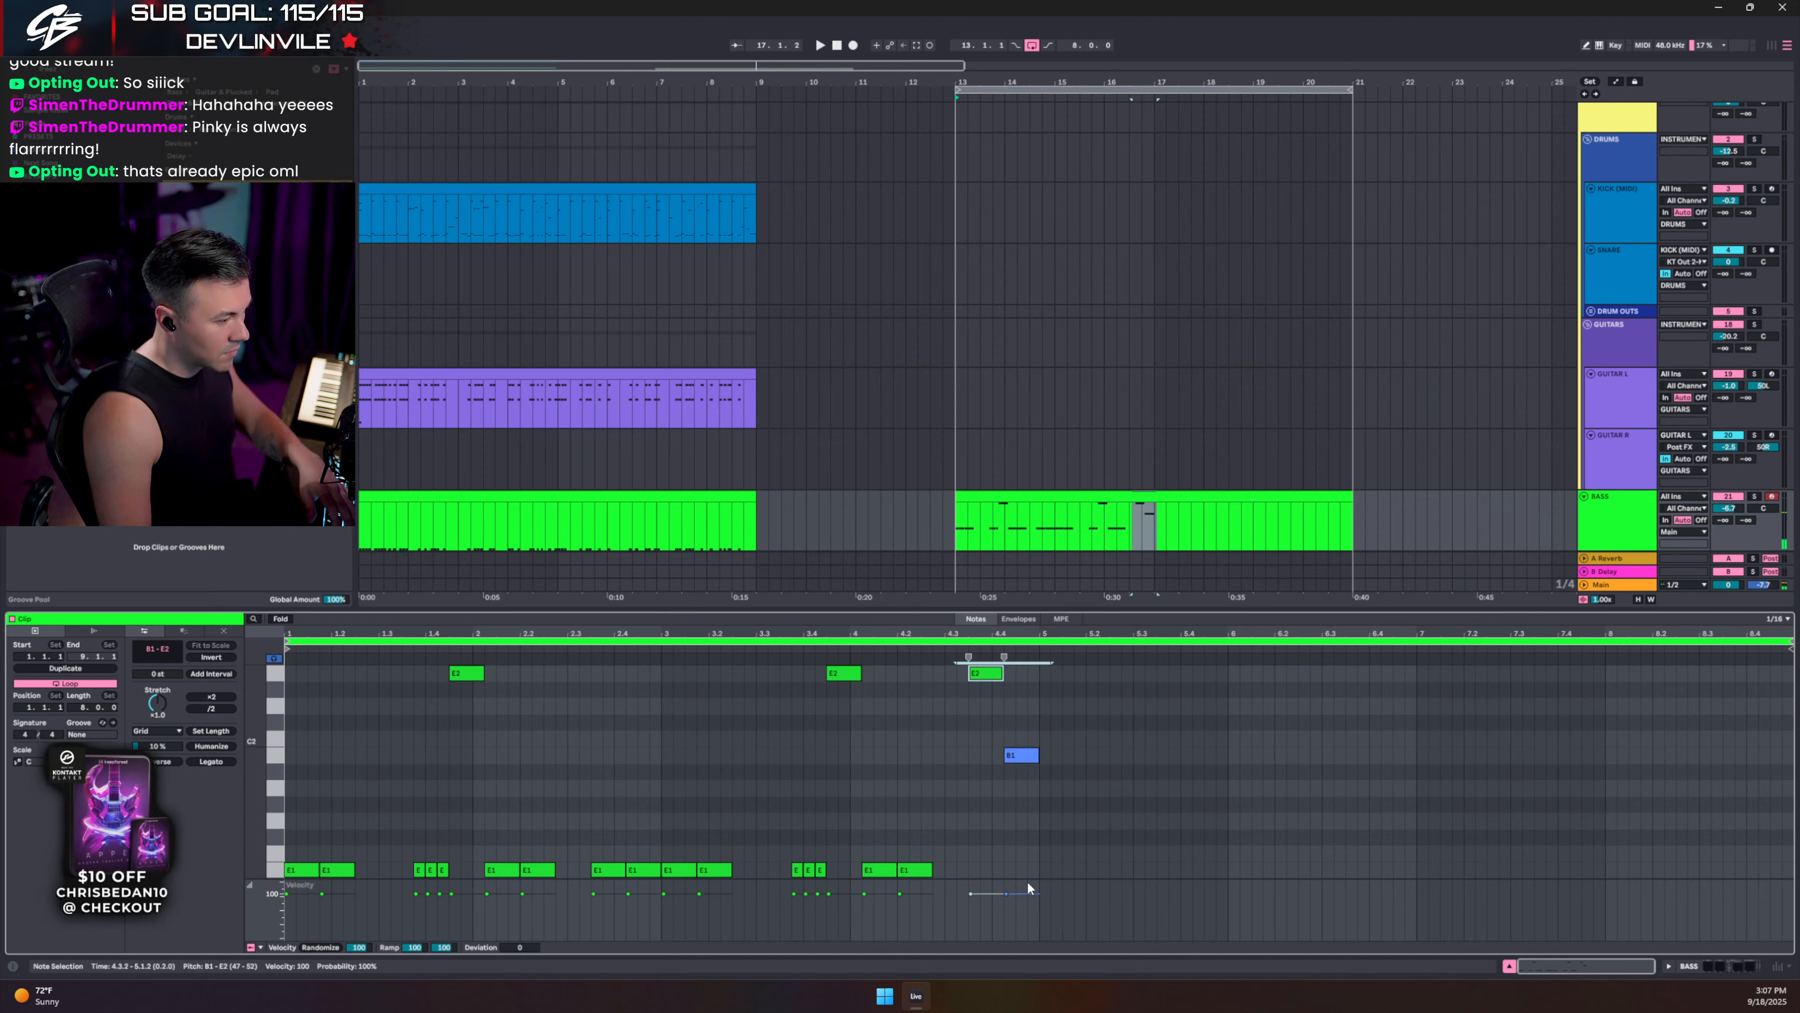
{"action": "key", "text": "space"}
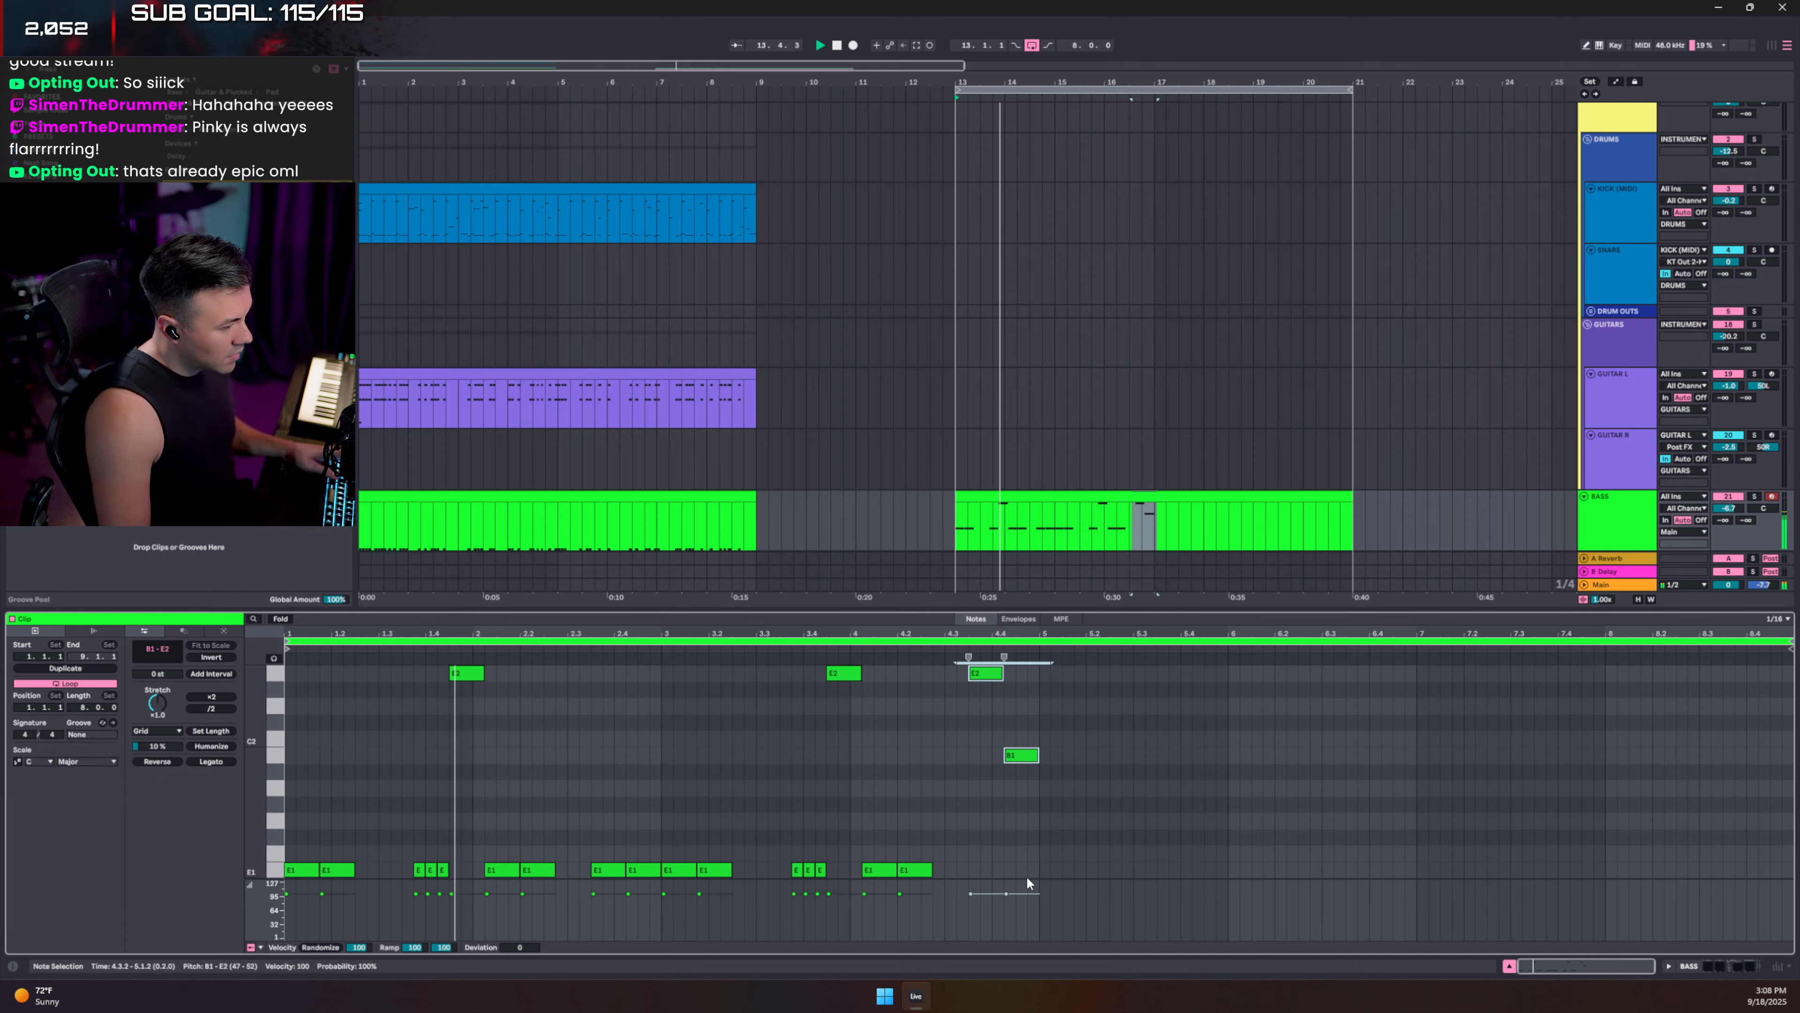
{"action": "key", "text": "ctrl+a"}
- Duplicate the four bars of bass notes into bars 5–8 and delete the last B1 and E2
{"action": "key", "text": "ctrl+d"}
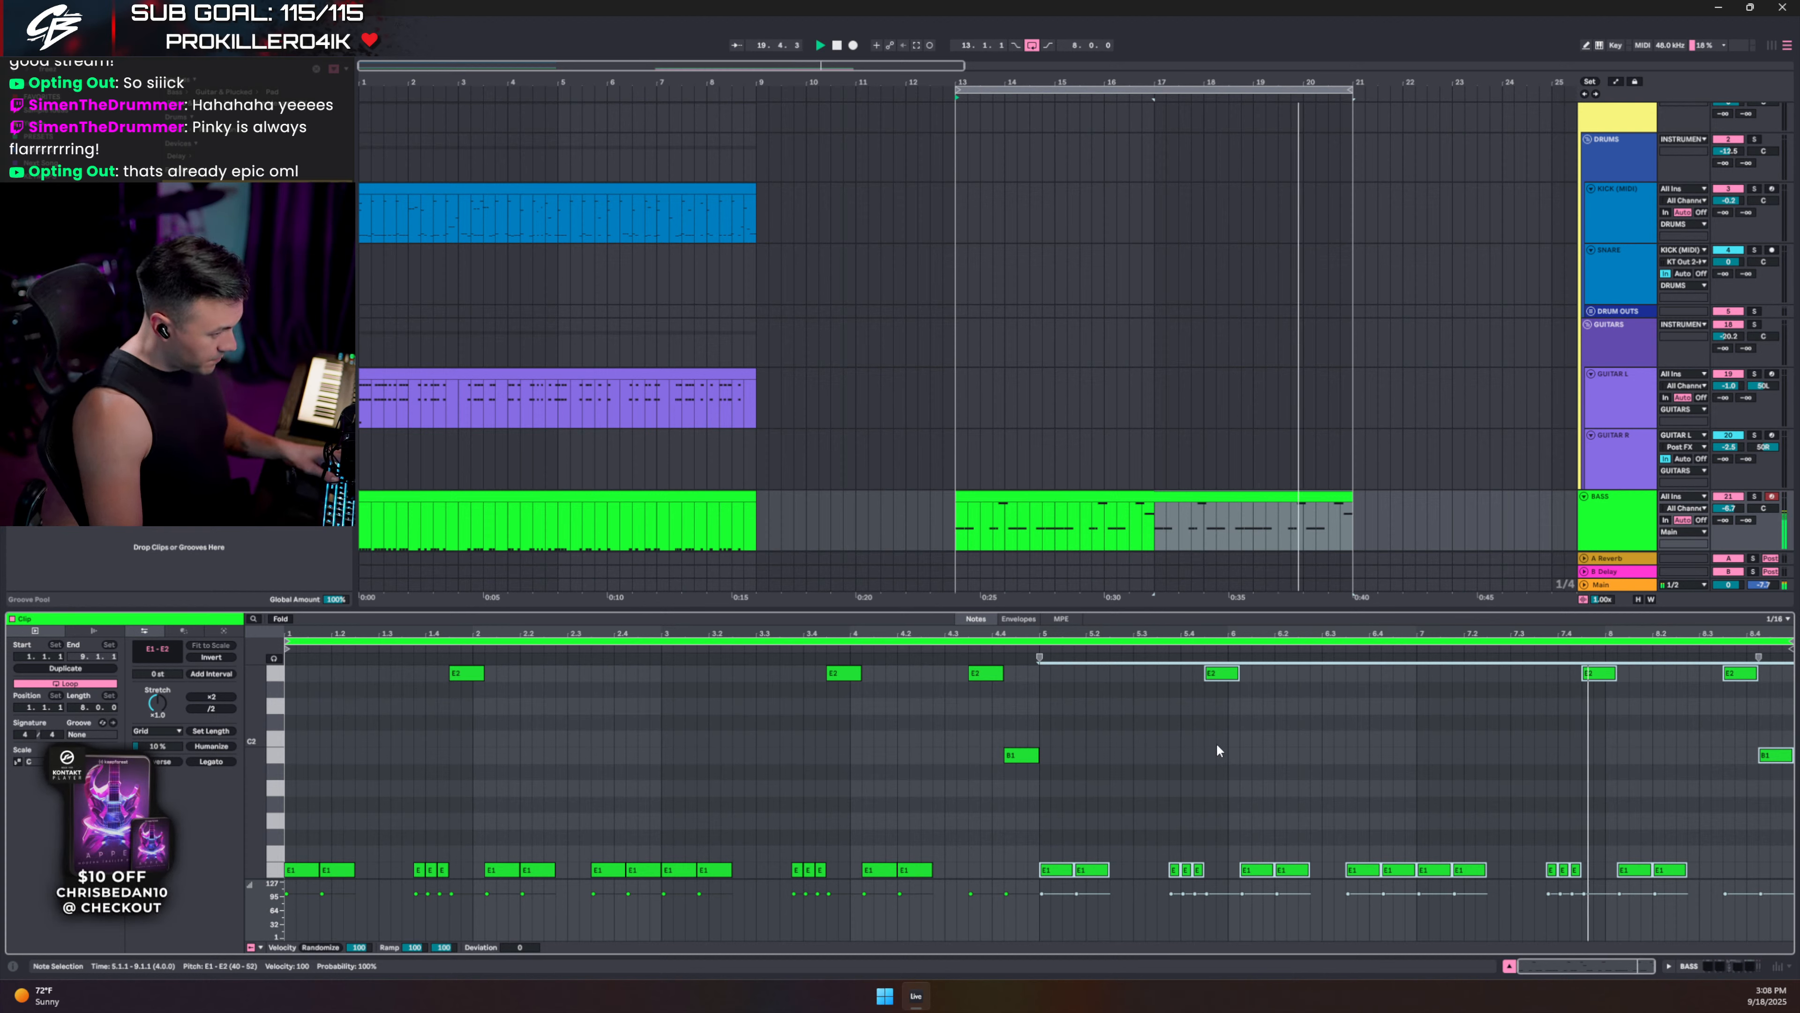
{"action": "double_click", "coordinate": [1703, 865]}
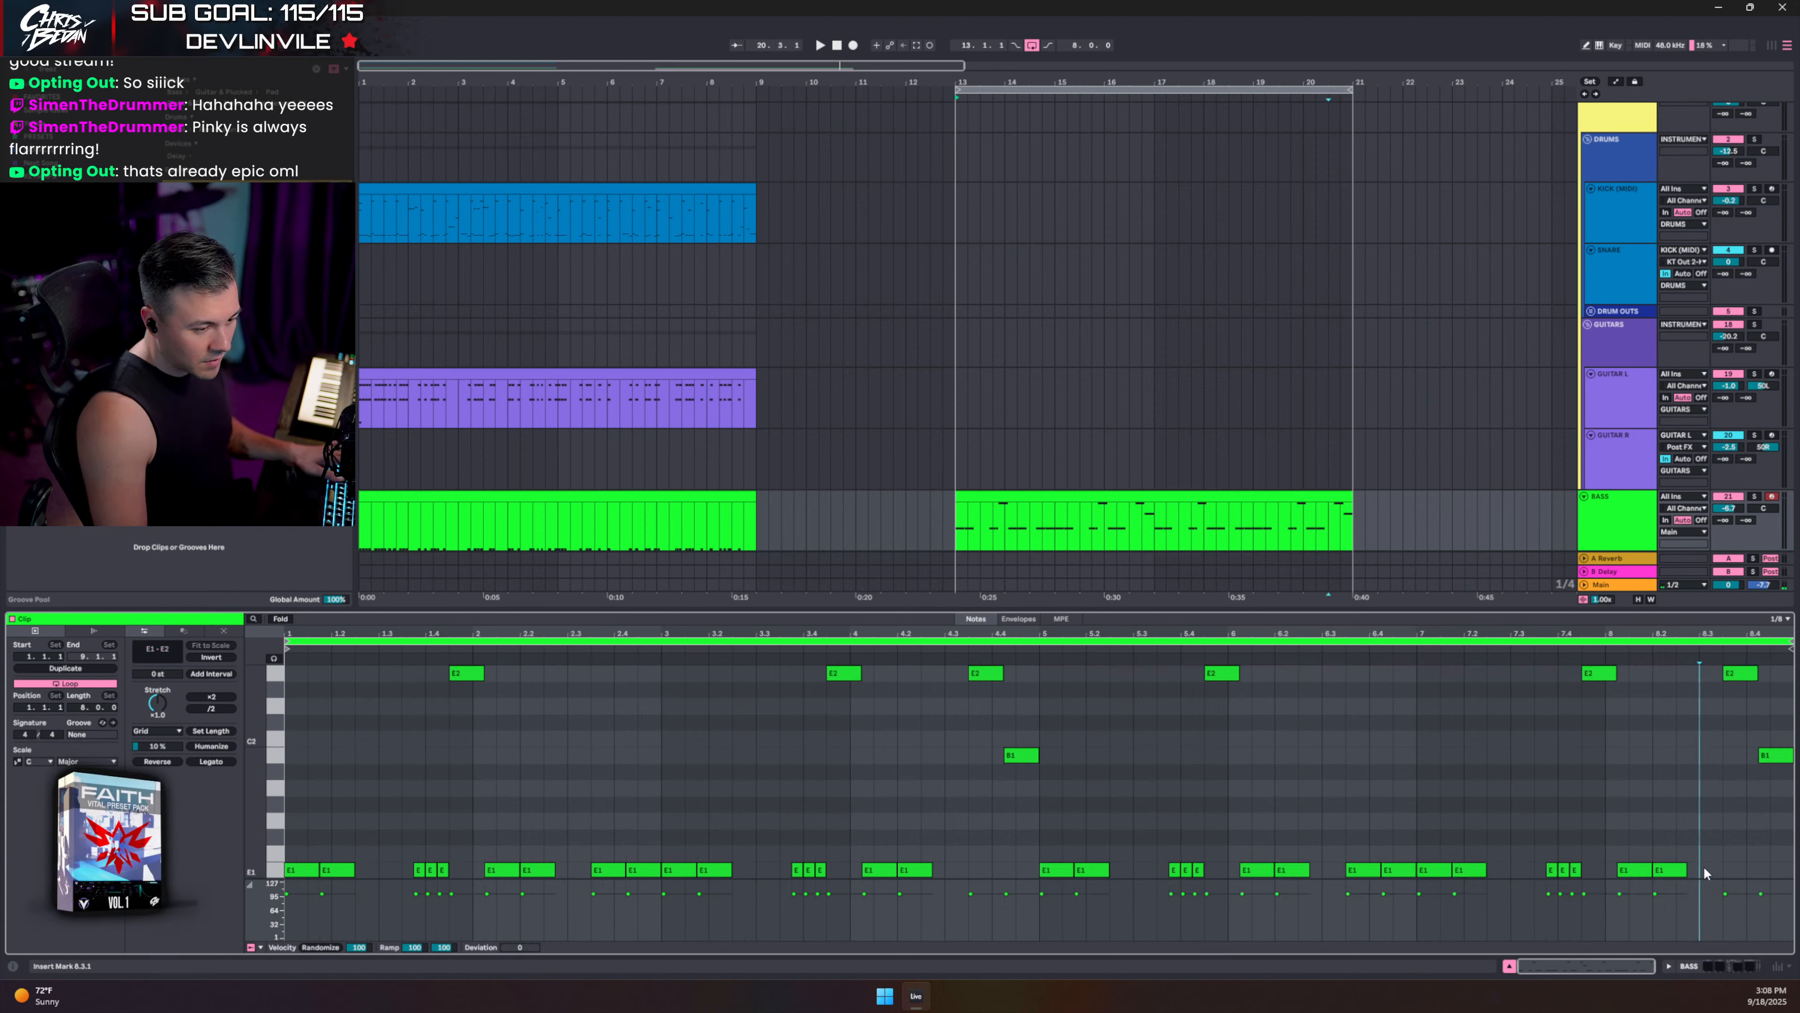
{"action": "right_click", "coordinate": [1696, 812]}
{"action": "left_click", "coordinate": [1387, 795]}
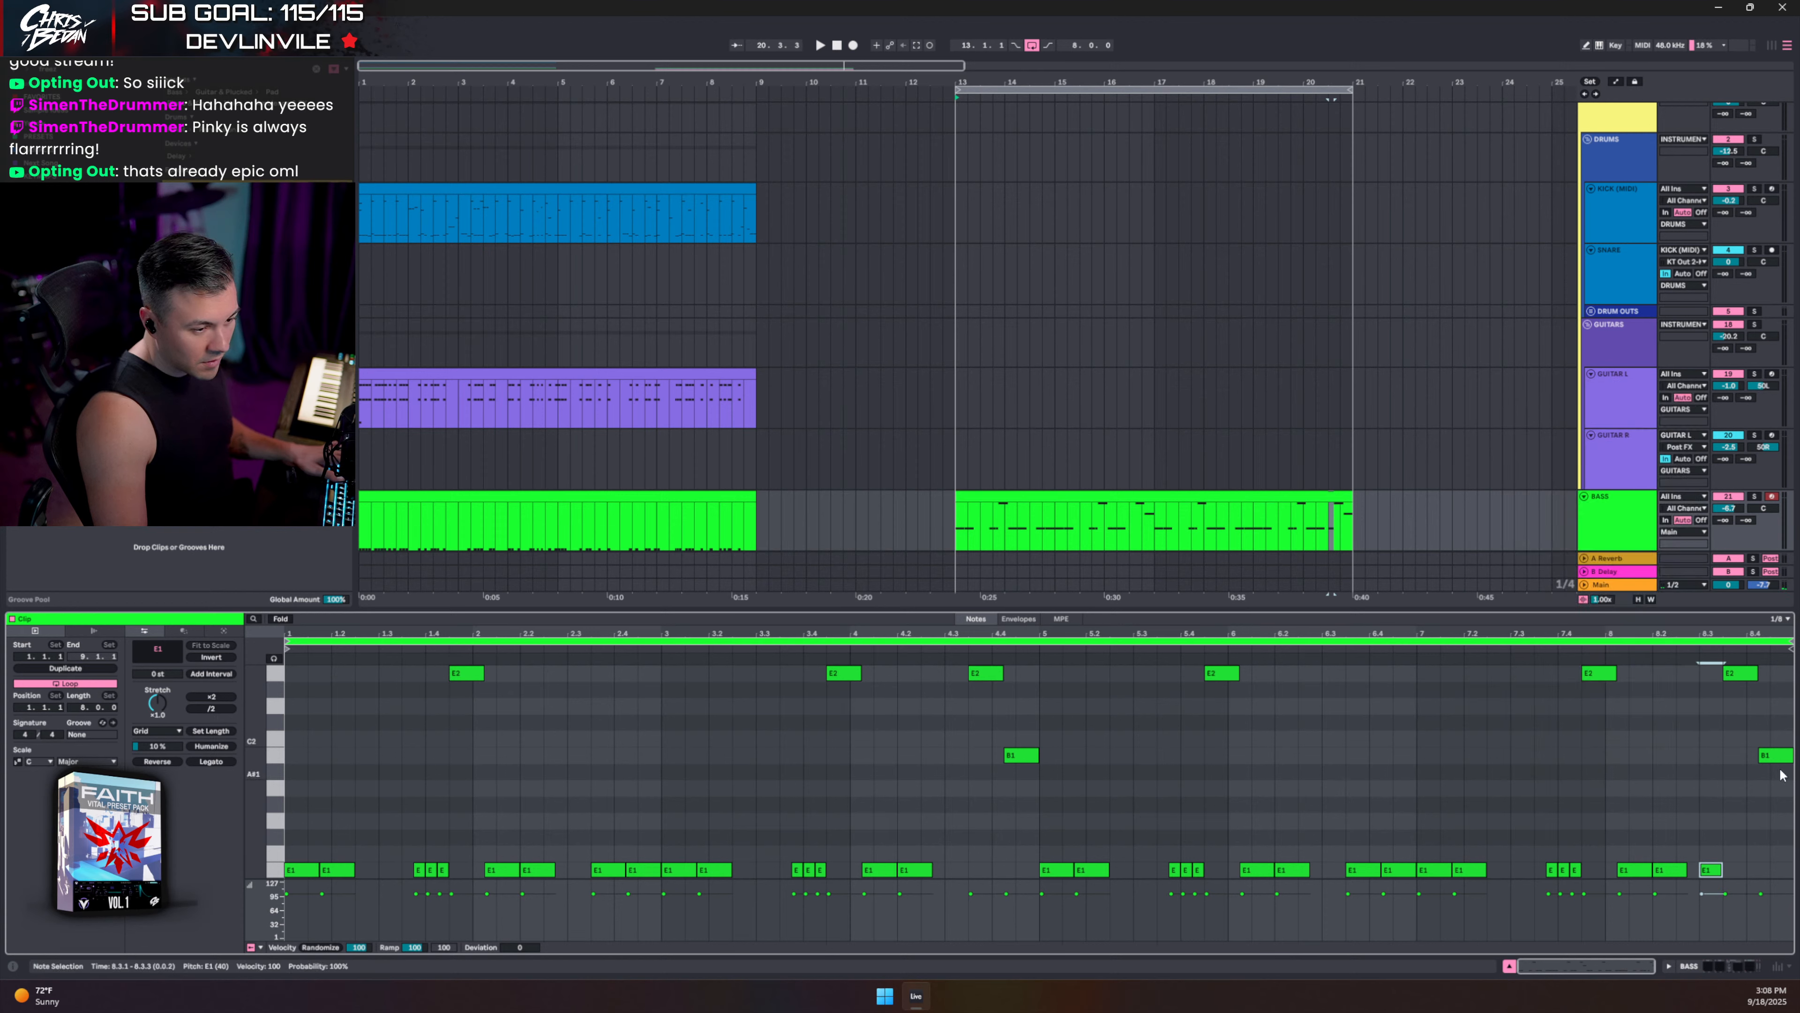
{"action": "left_click_drag", "start_coordinate": [1790, 801], "coordinate": [1730, 673]}
{"action": "key", "text": "Delete"}
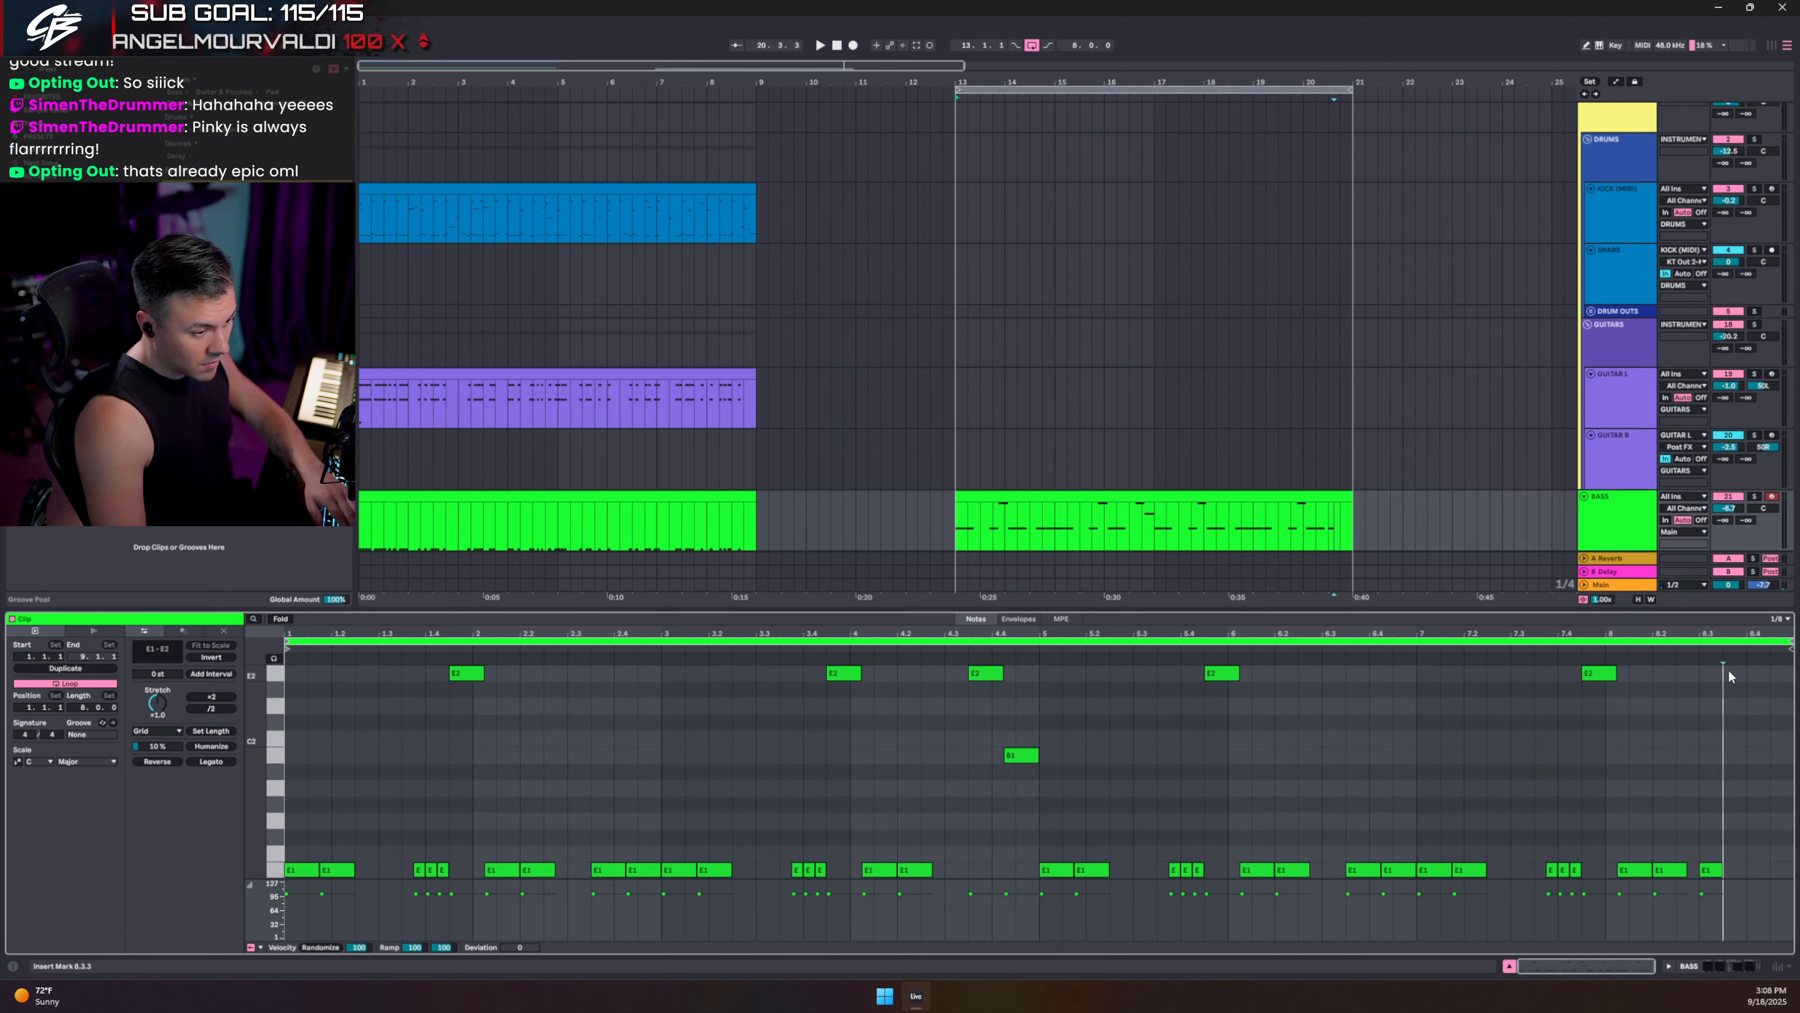
- Add a 1/16 E1 note after the last E1, repeat it four times, and play the eight bars
{"action": "left_click", "coordinate": [1709, 873]}
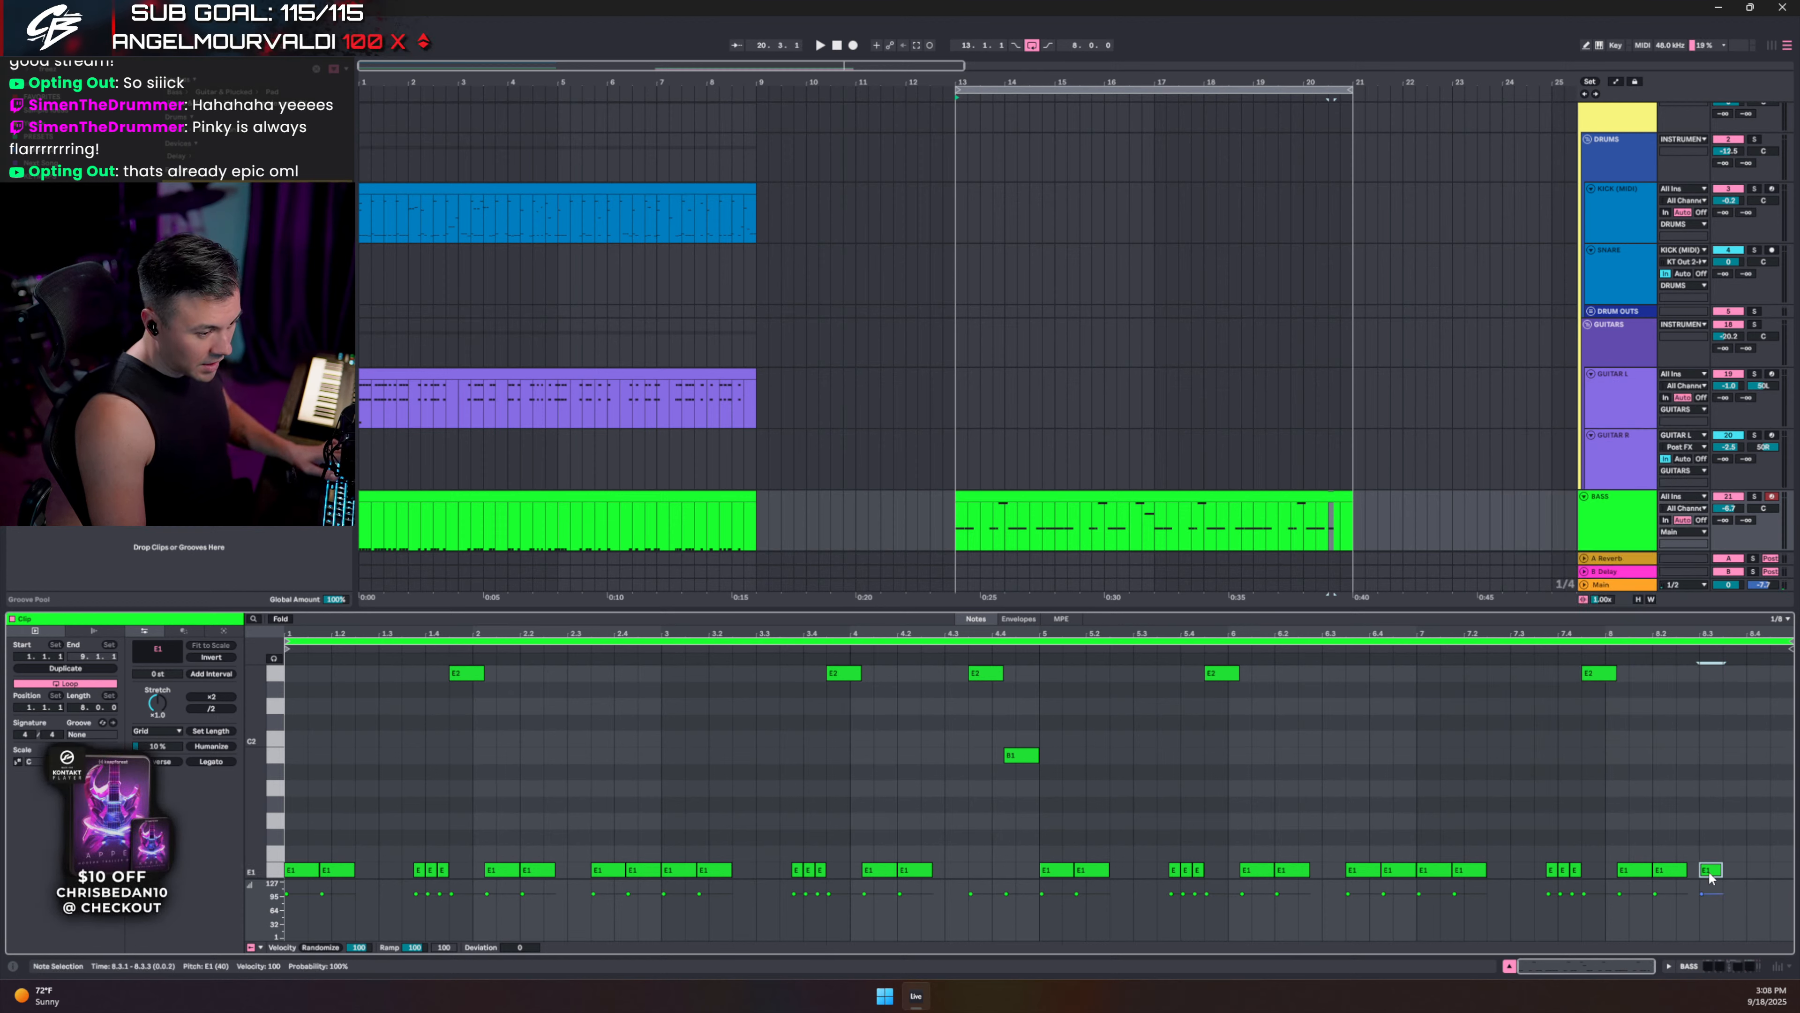
{"action": "double_click", "coordinate": [1733, 867]}
{"action": "key", "text": "ctrl+d"}
{"action": "key", "text": "ctrl+d"}
{"action": "key", "text": "ctrl+d"}
{"action": "key", "text": "ctrl+d"}
{"action": "key", "text": "ctrl+d"}
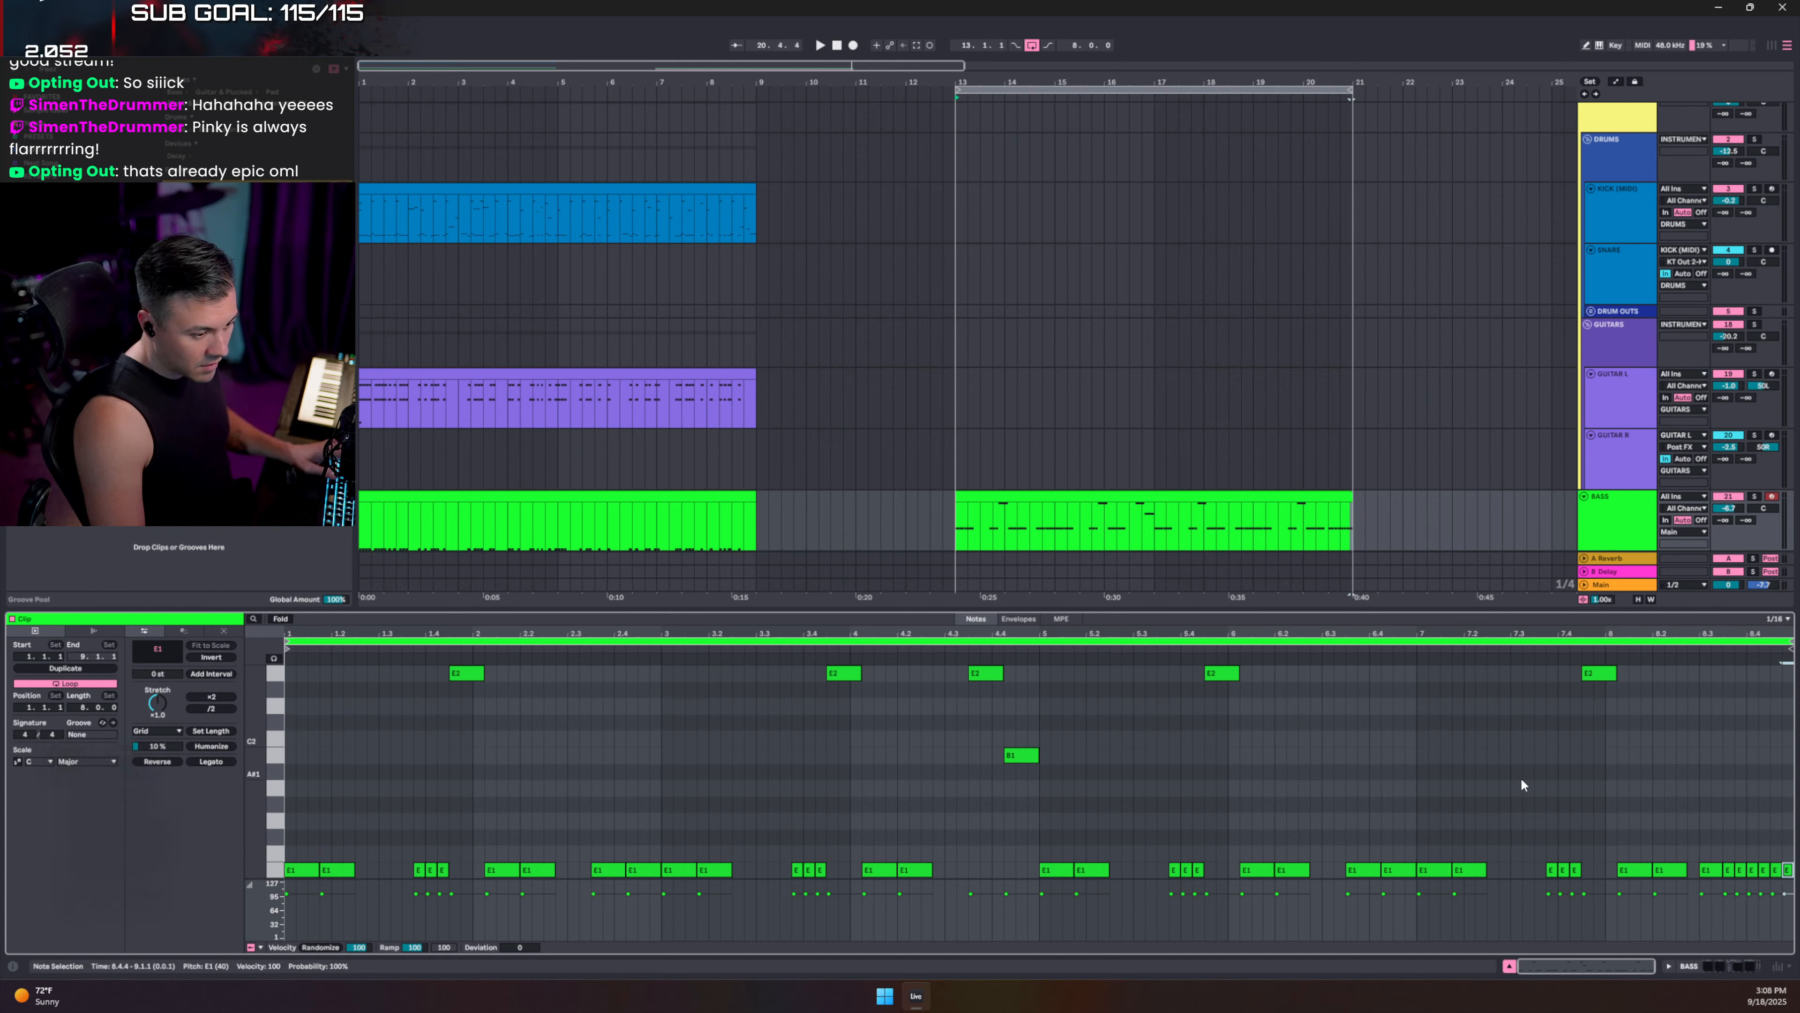
{"action": "left_click", "coordinate": [1536, 755]}
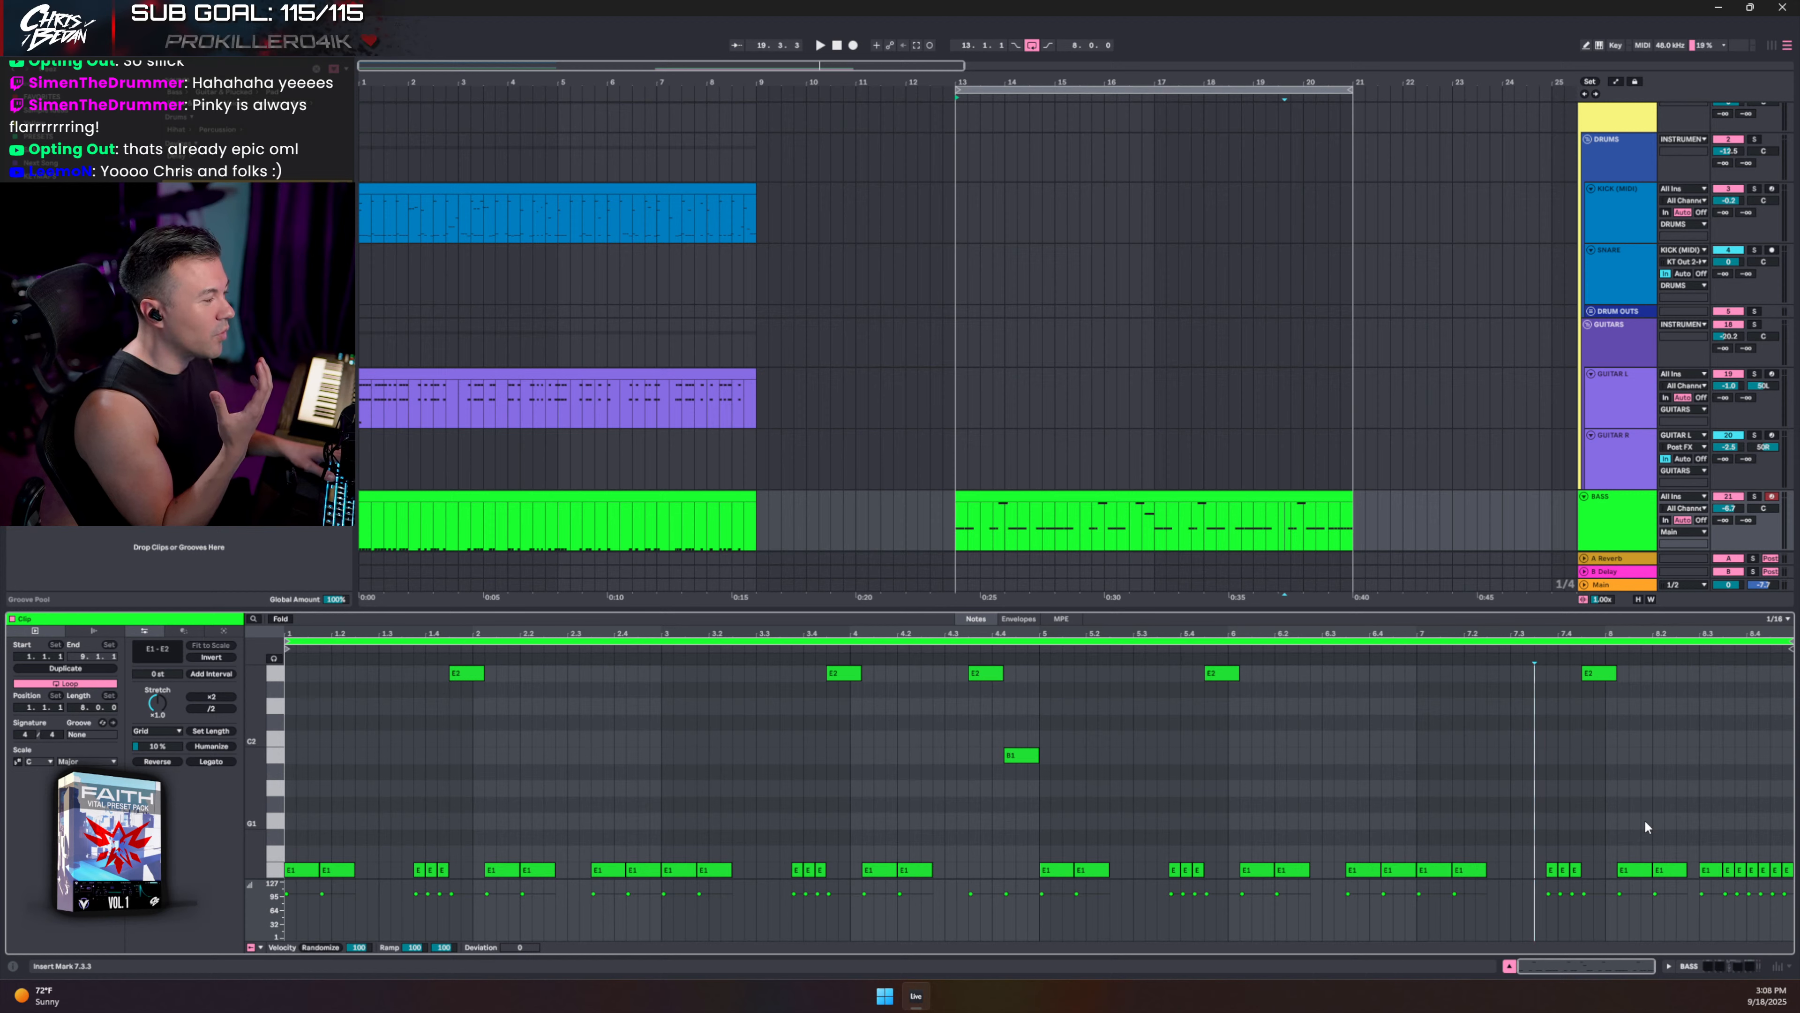
{"action": "key", "text": "space"}
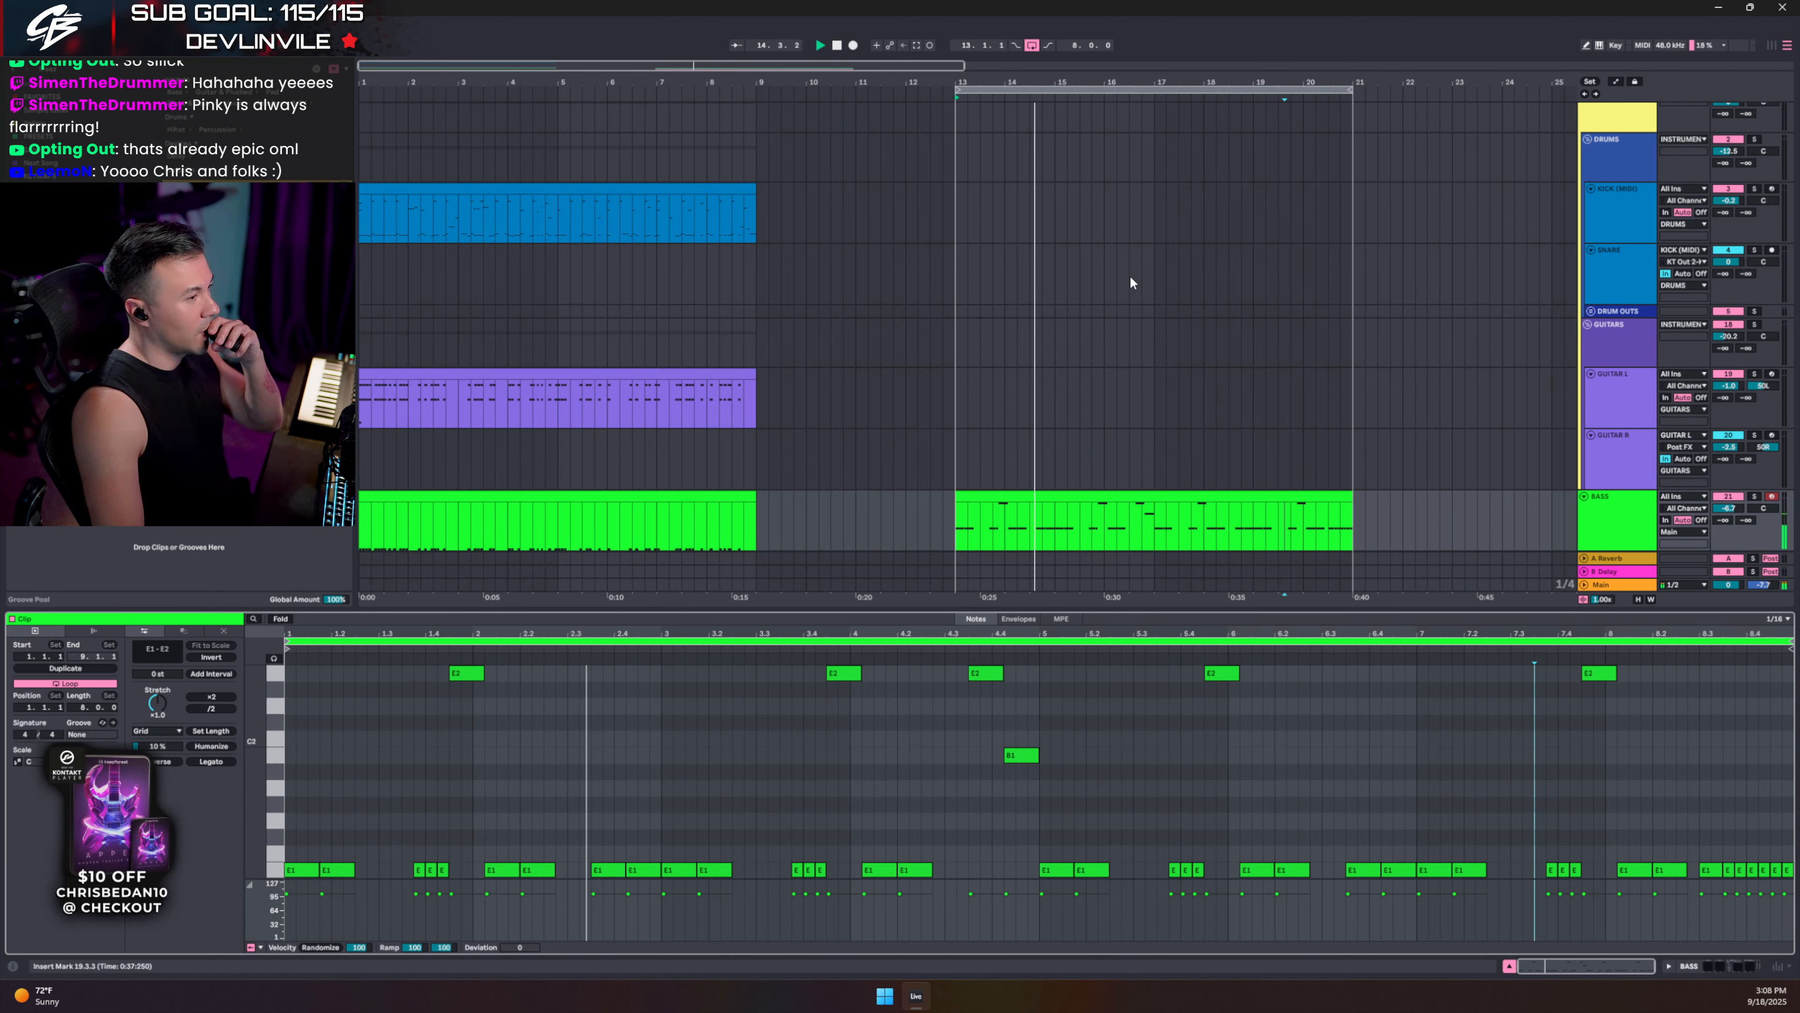
{"action": "left_click_drag", "start_coordinate": [955, 211], "coordinate": [1350, 213]}
- Create an empty MIDI clip over bars 13–21 with a velocity-127 snare on beat 3 of every bar
{"action": "key", "text": "ctrl+shift+m"}
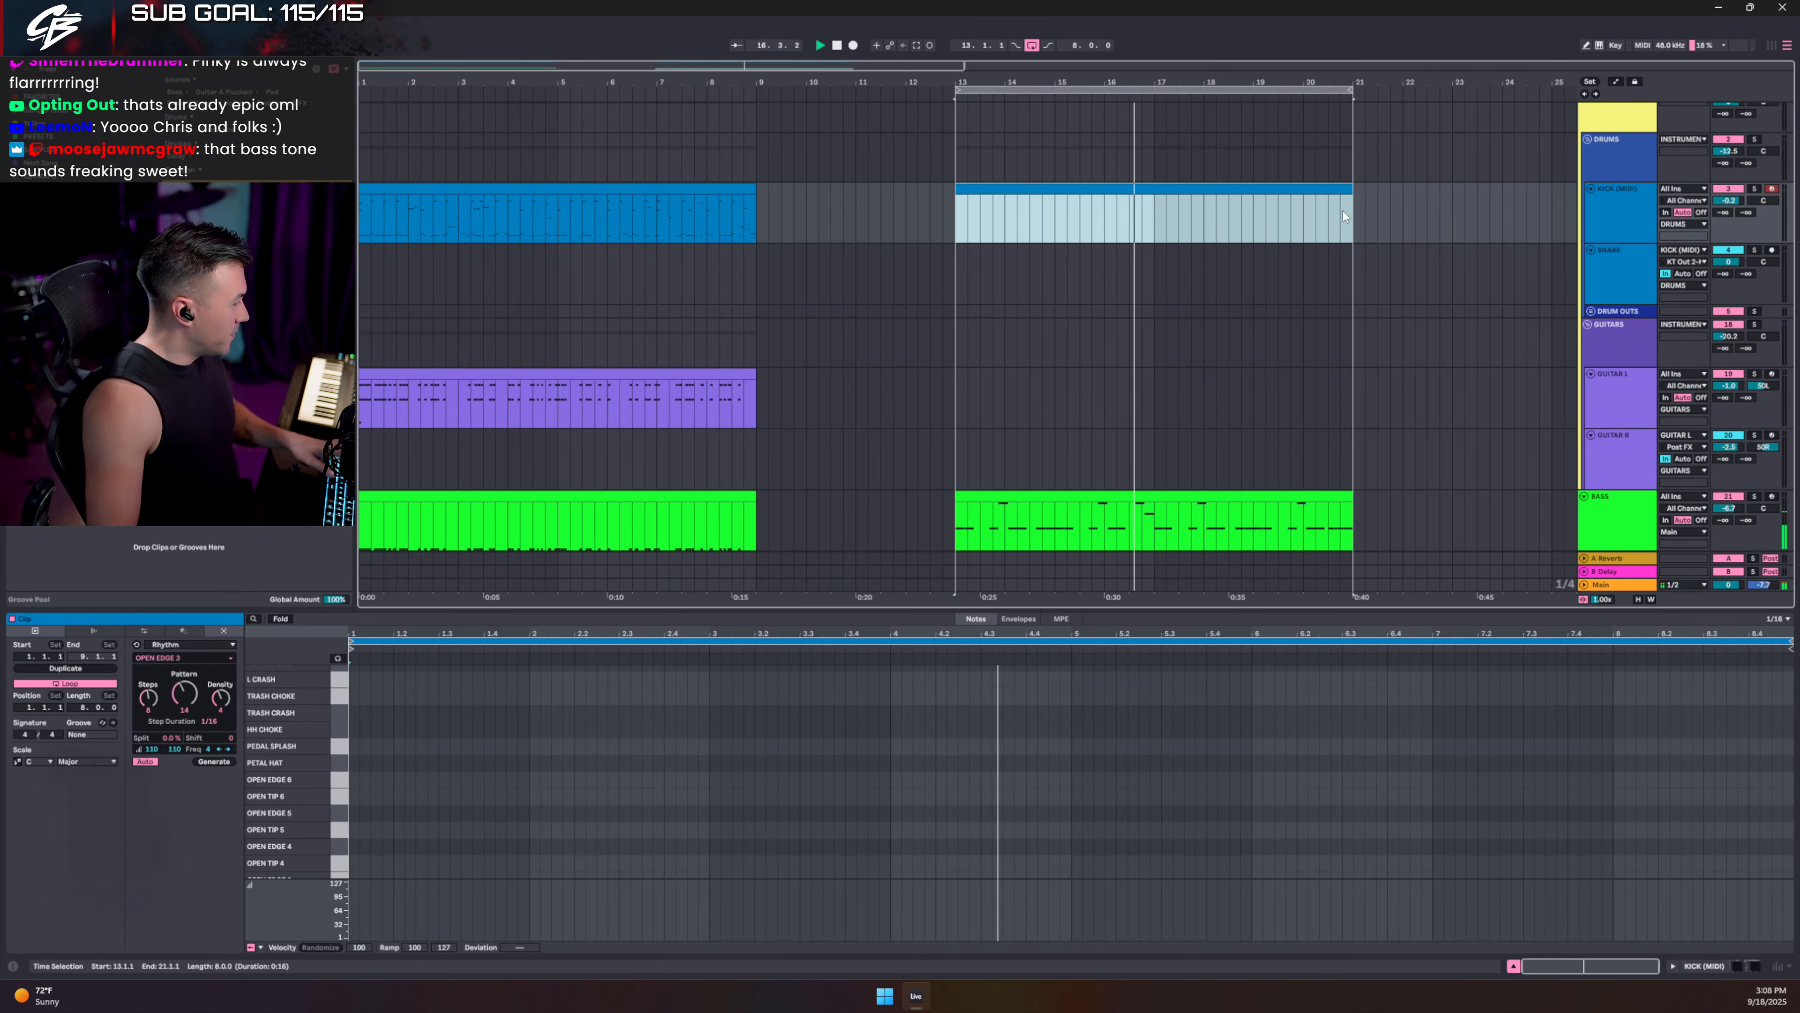
{"action": "scroll", "coordinate": [518, 766], "scroll_direction": "down", "scroll_amount": 5}
{"action": "scroll", "coordinate": [517, 767], "scroll_direction": "down", "scroll_amount": 3}
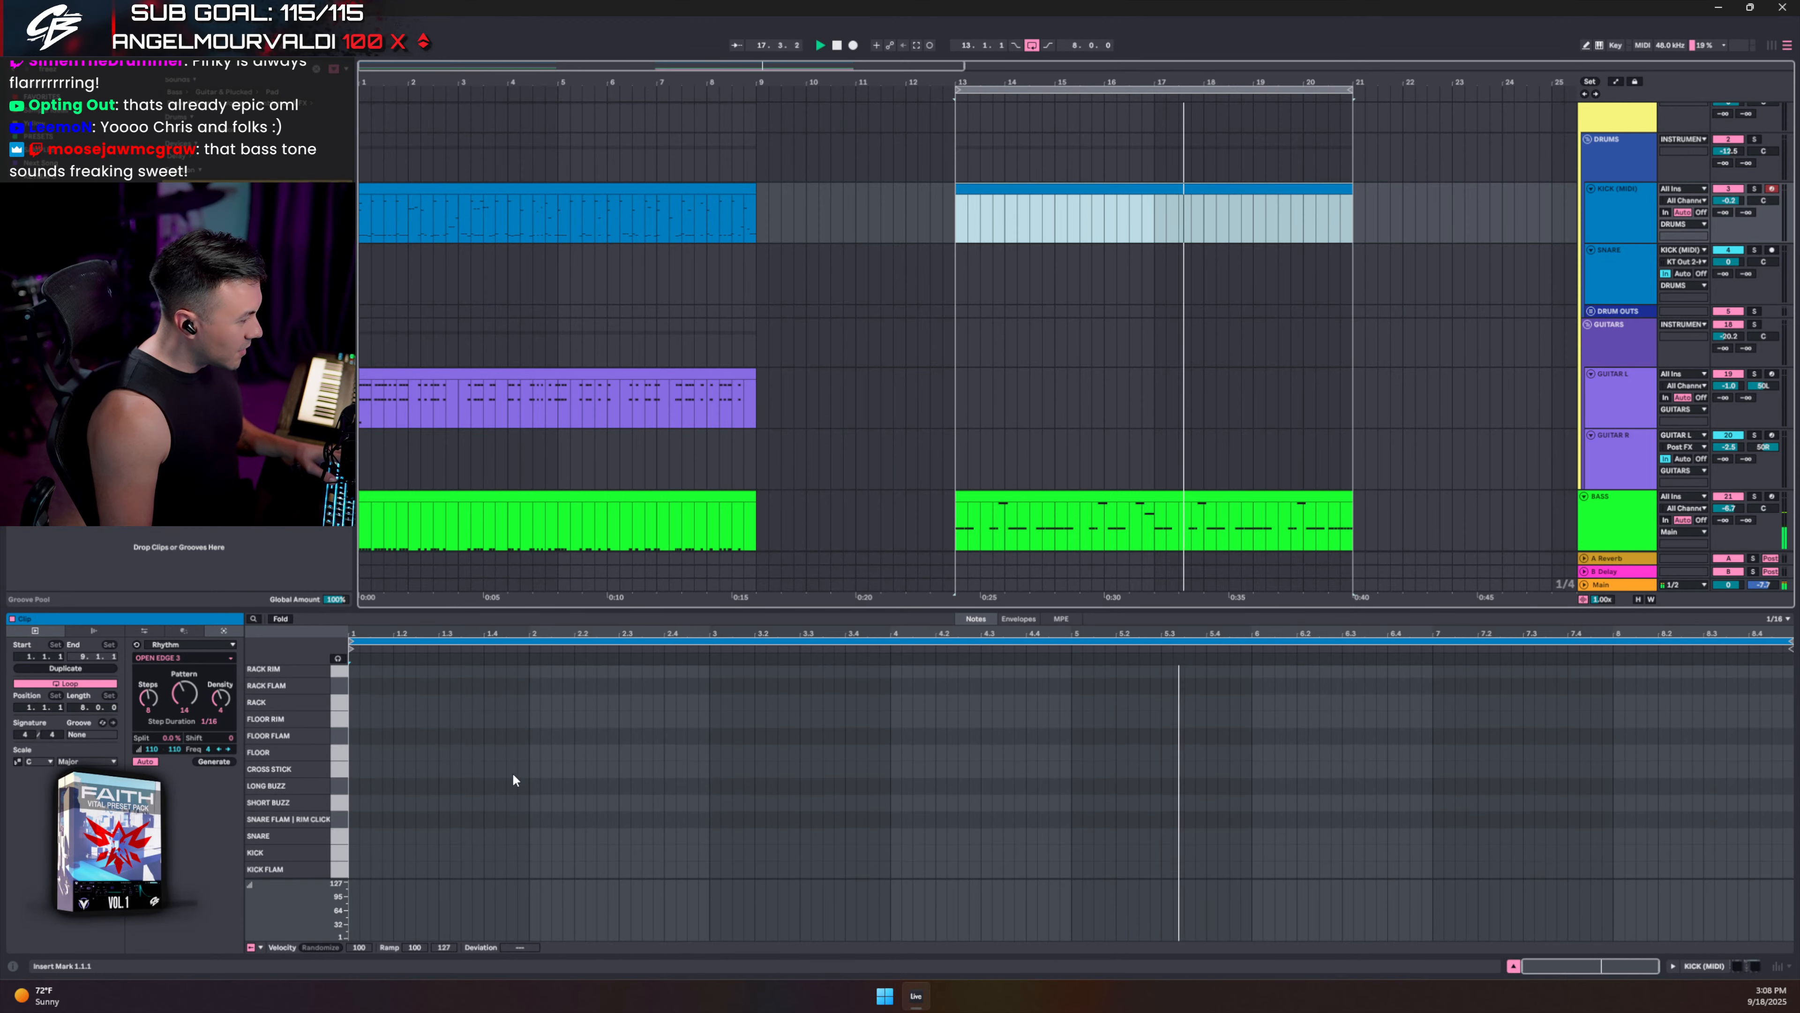
{"action": "key", "text": "space"}
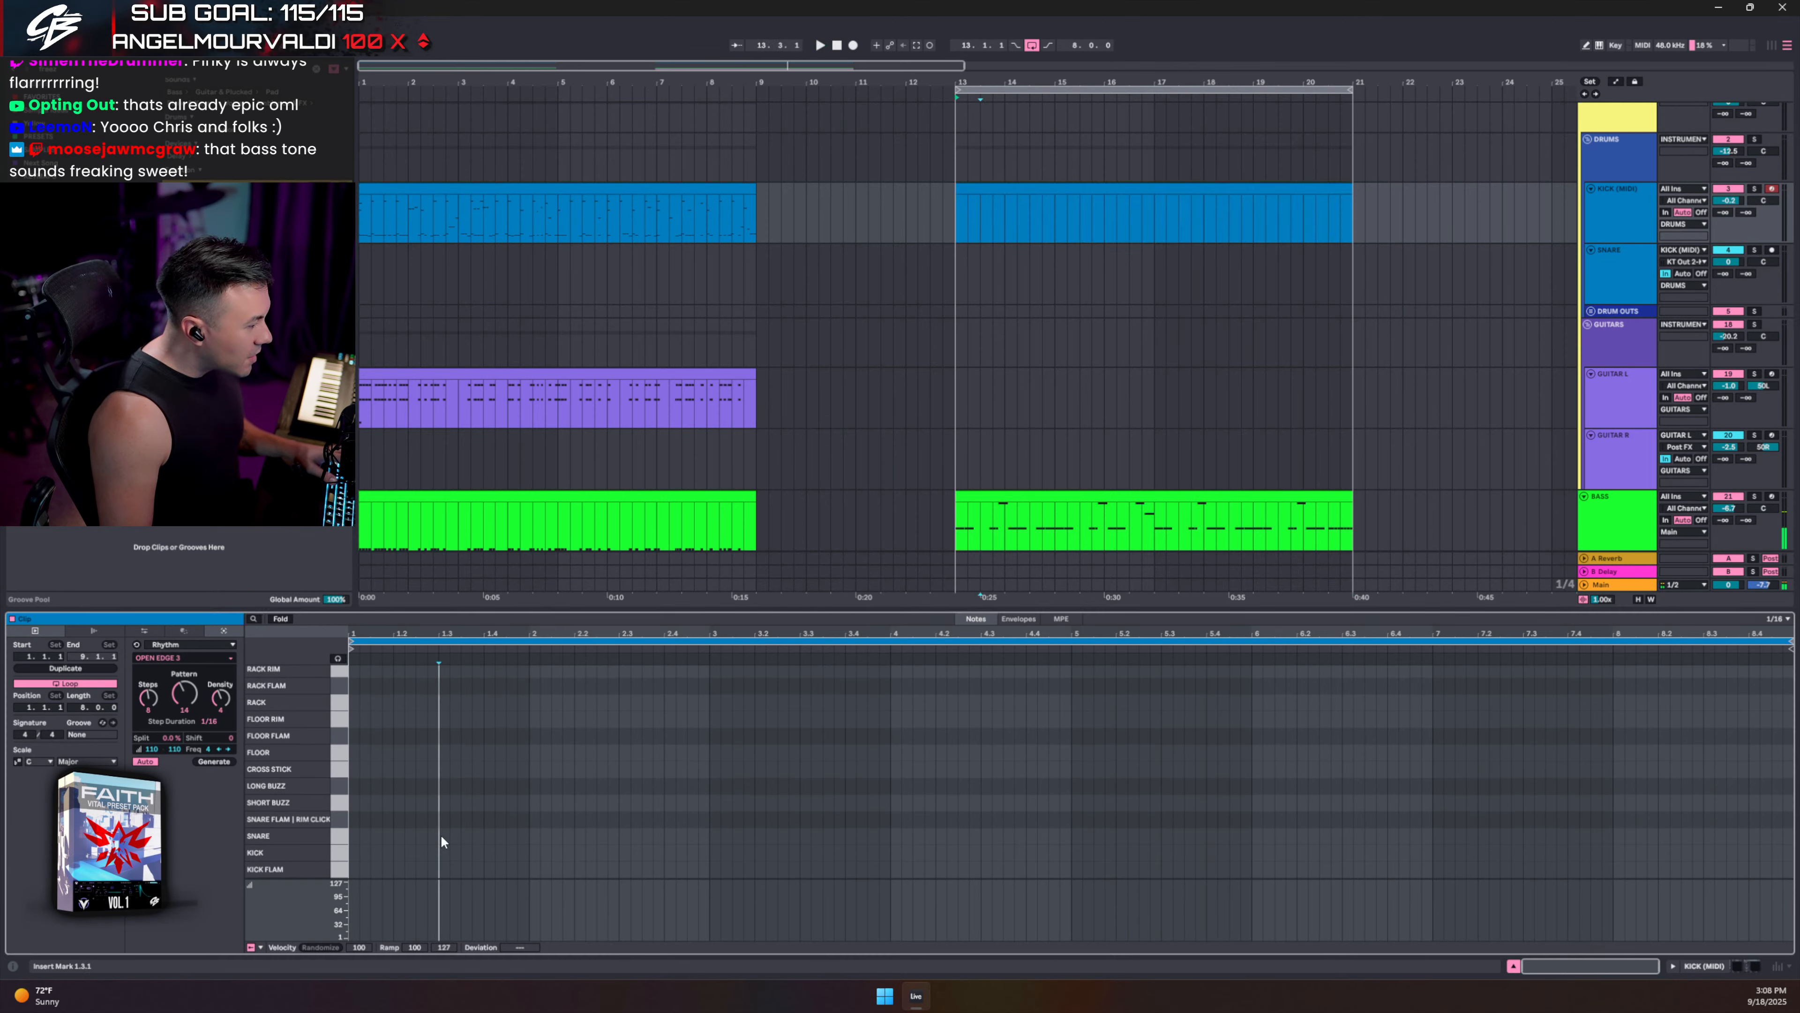
{"action": "double_click", "coordinate": [440, 834]}
{"action": "left_click_drag", "start_coordinate": [446, 893], "coordinate": [452, 858]}
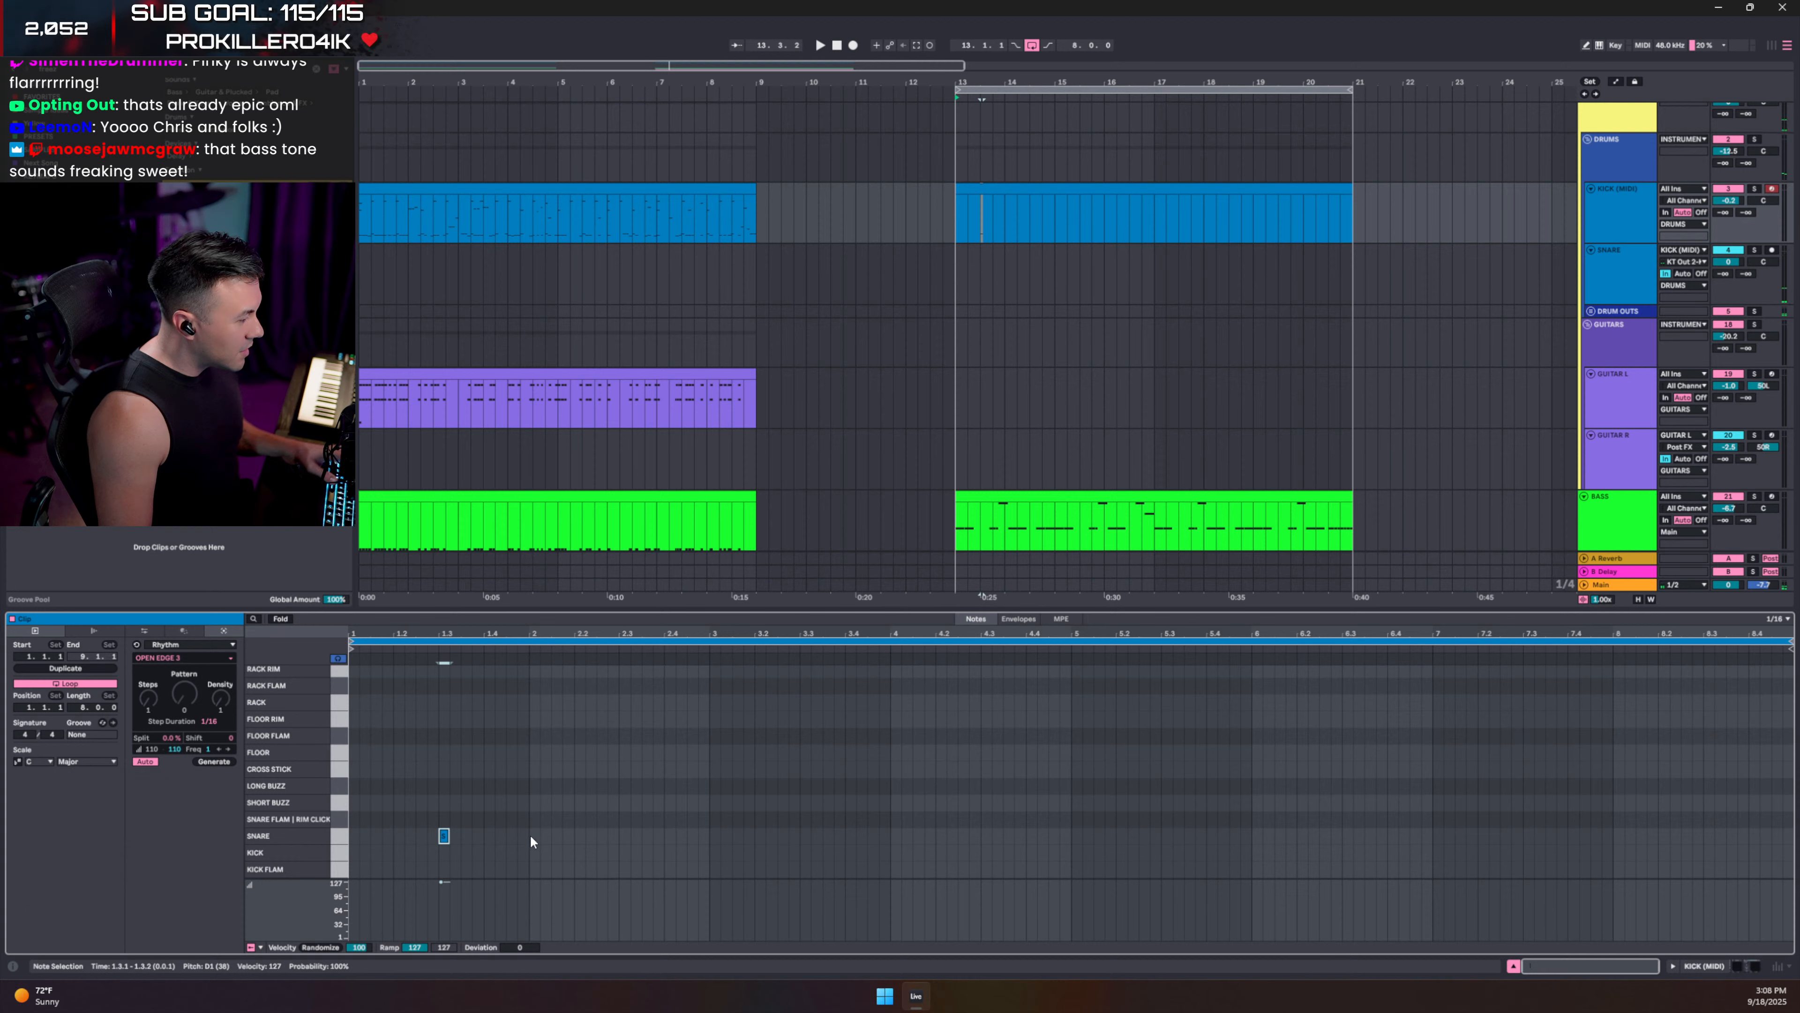
{"action": "key", "text": "ctrl+d"}
{"action": "key", "text": "ctrl+d"}
{"action": "key", "text": "ctrl+d"}
{"action": "key", "text": "ctrl+d"}
{"action": "key", "text": "ctrl+d"}
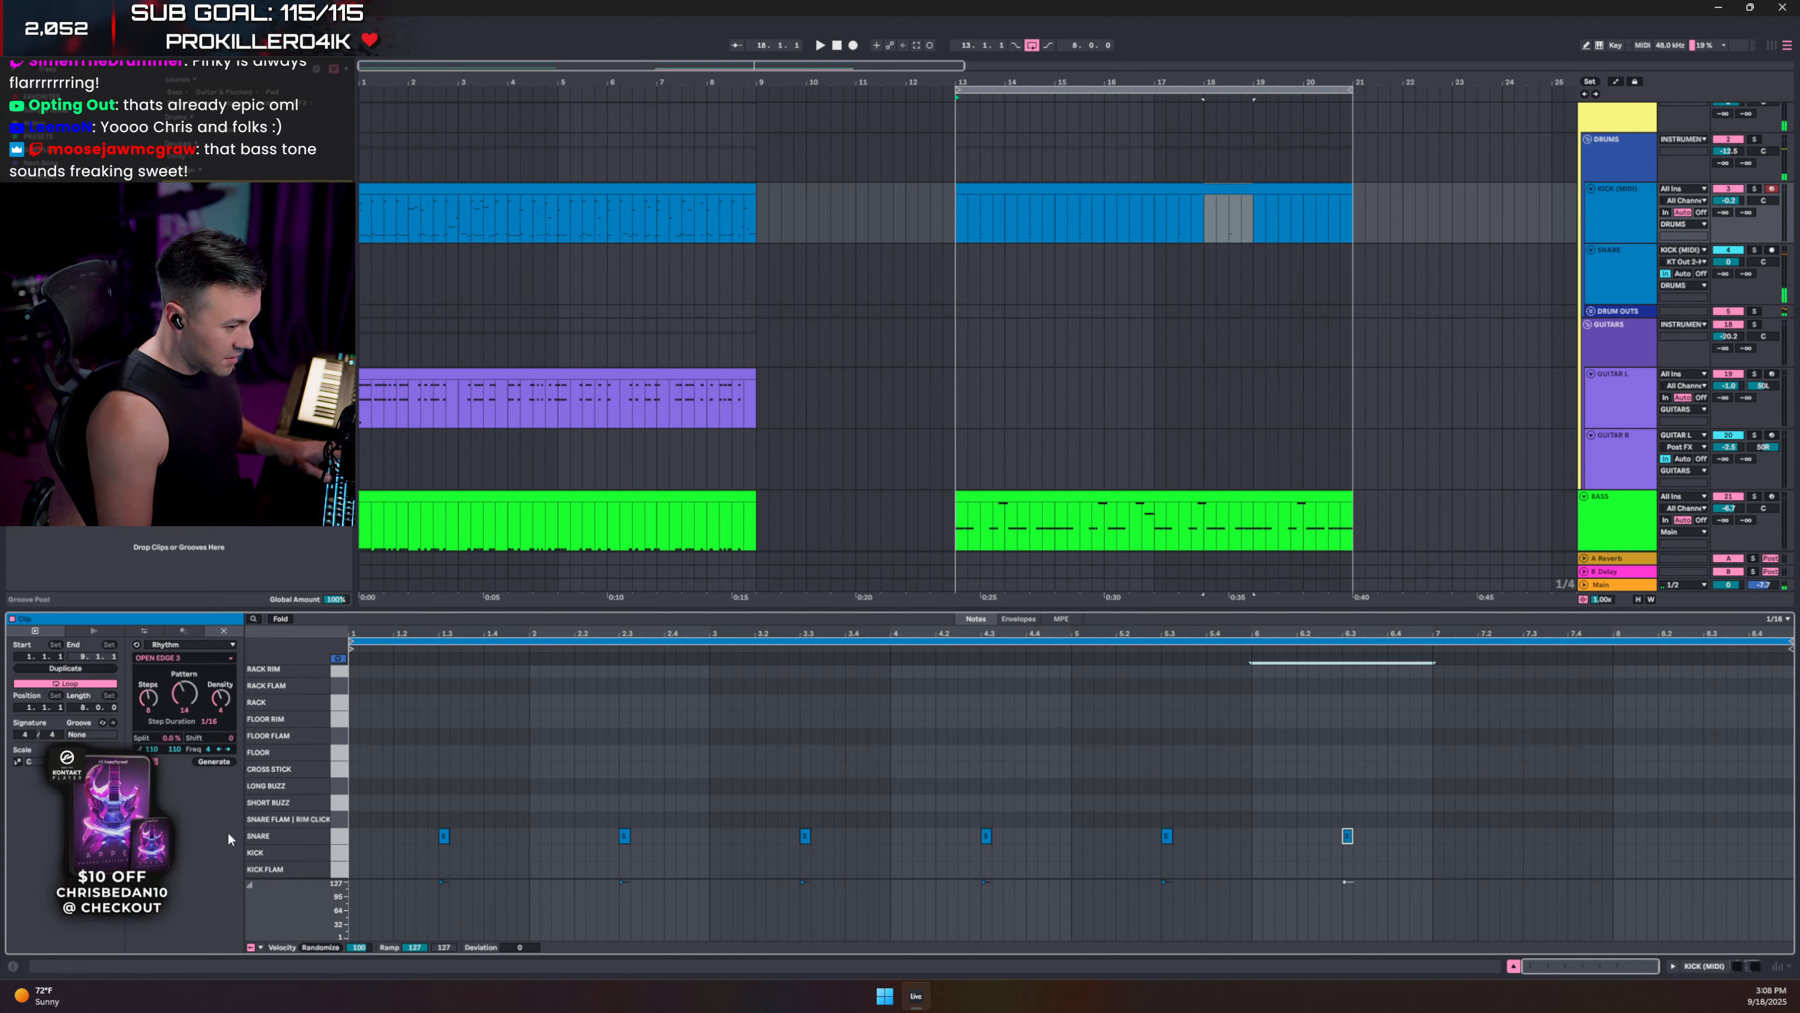
{"action": "key", "text": "ctrl+d"}
{"action": "key", "text": "ctrl+d"}
{"action": "key", "text": "space"}
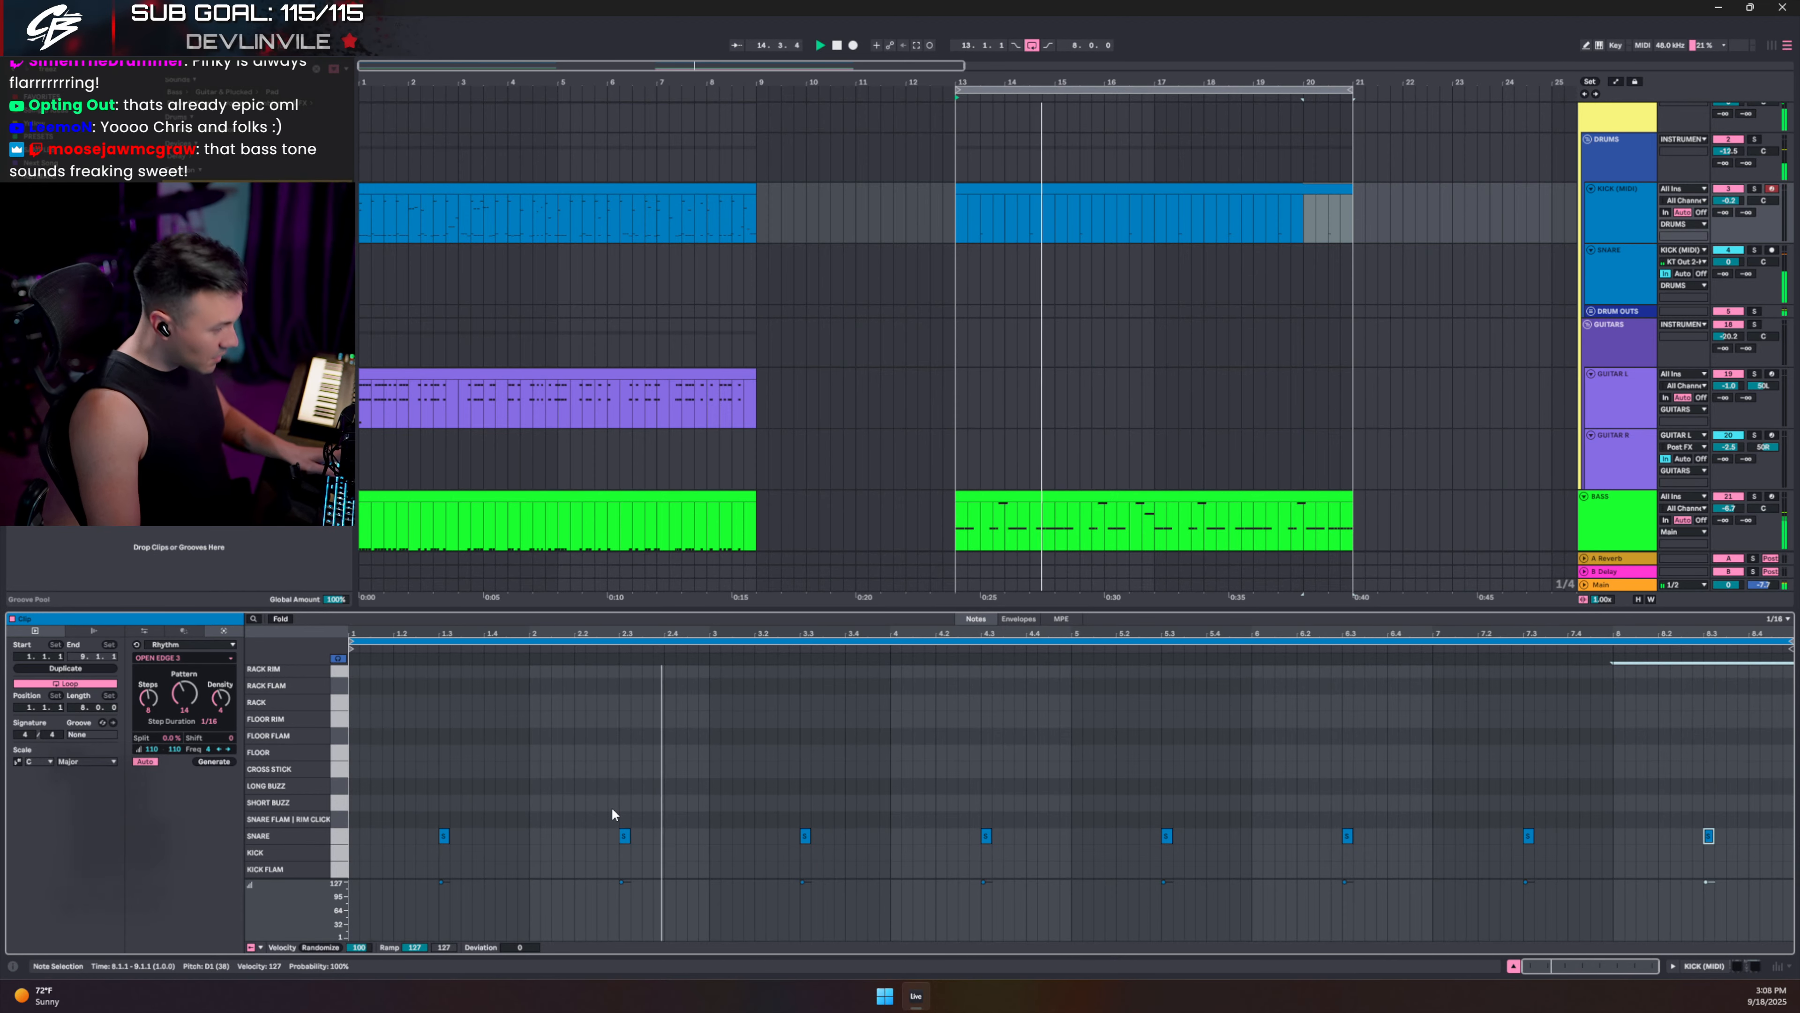
- Stop playback and add a note at the start of the R CRASH row
{"action": "scroll", "coordinate": [562, 777], "scroll_direction": "up", "scroll_amount": 10}
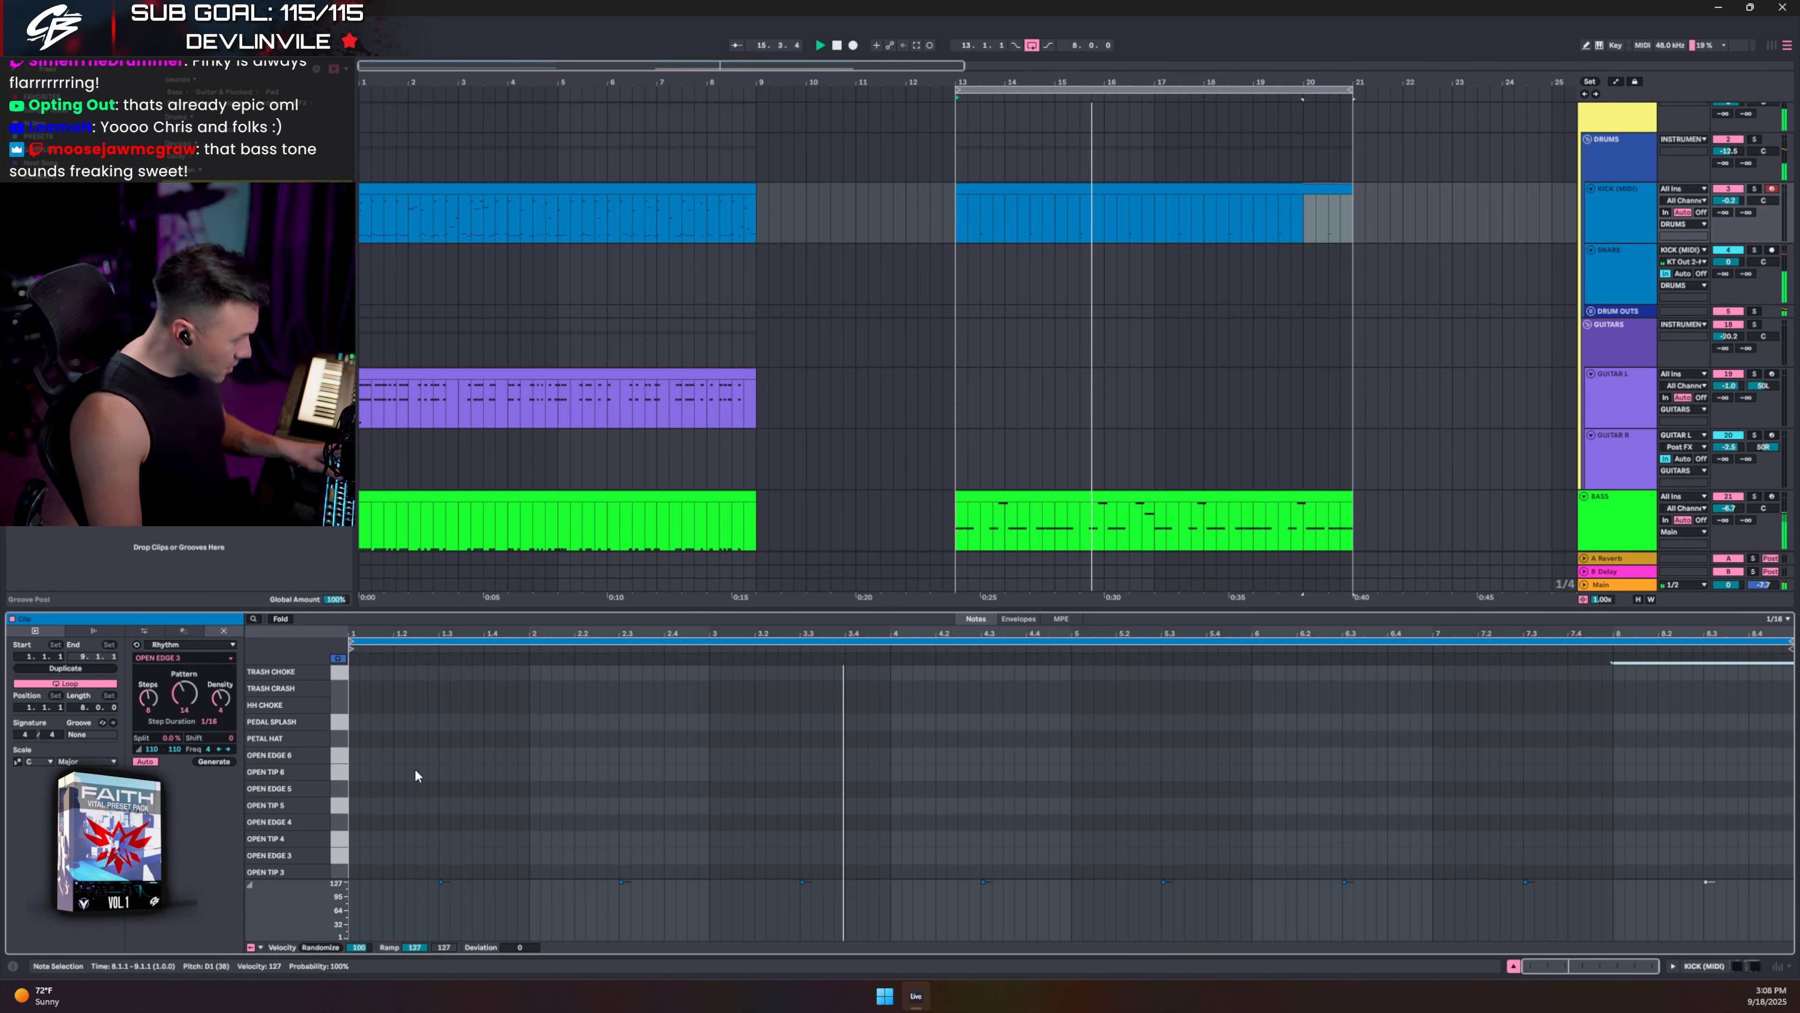
{"action": "scroll", "coordinate": [429, 763], "scroll_direction": "up", "scroll_amount": 4}
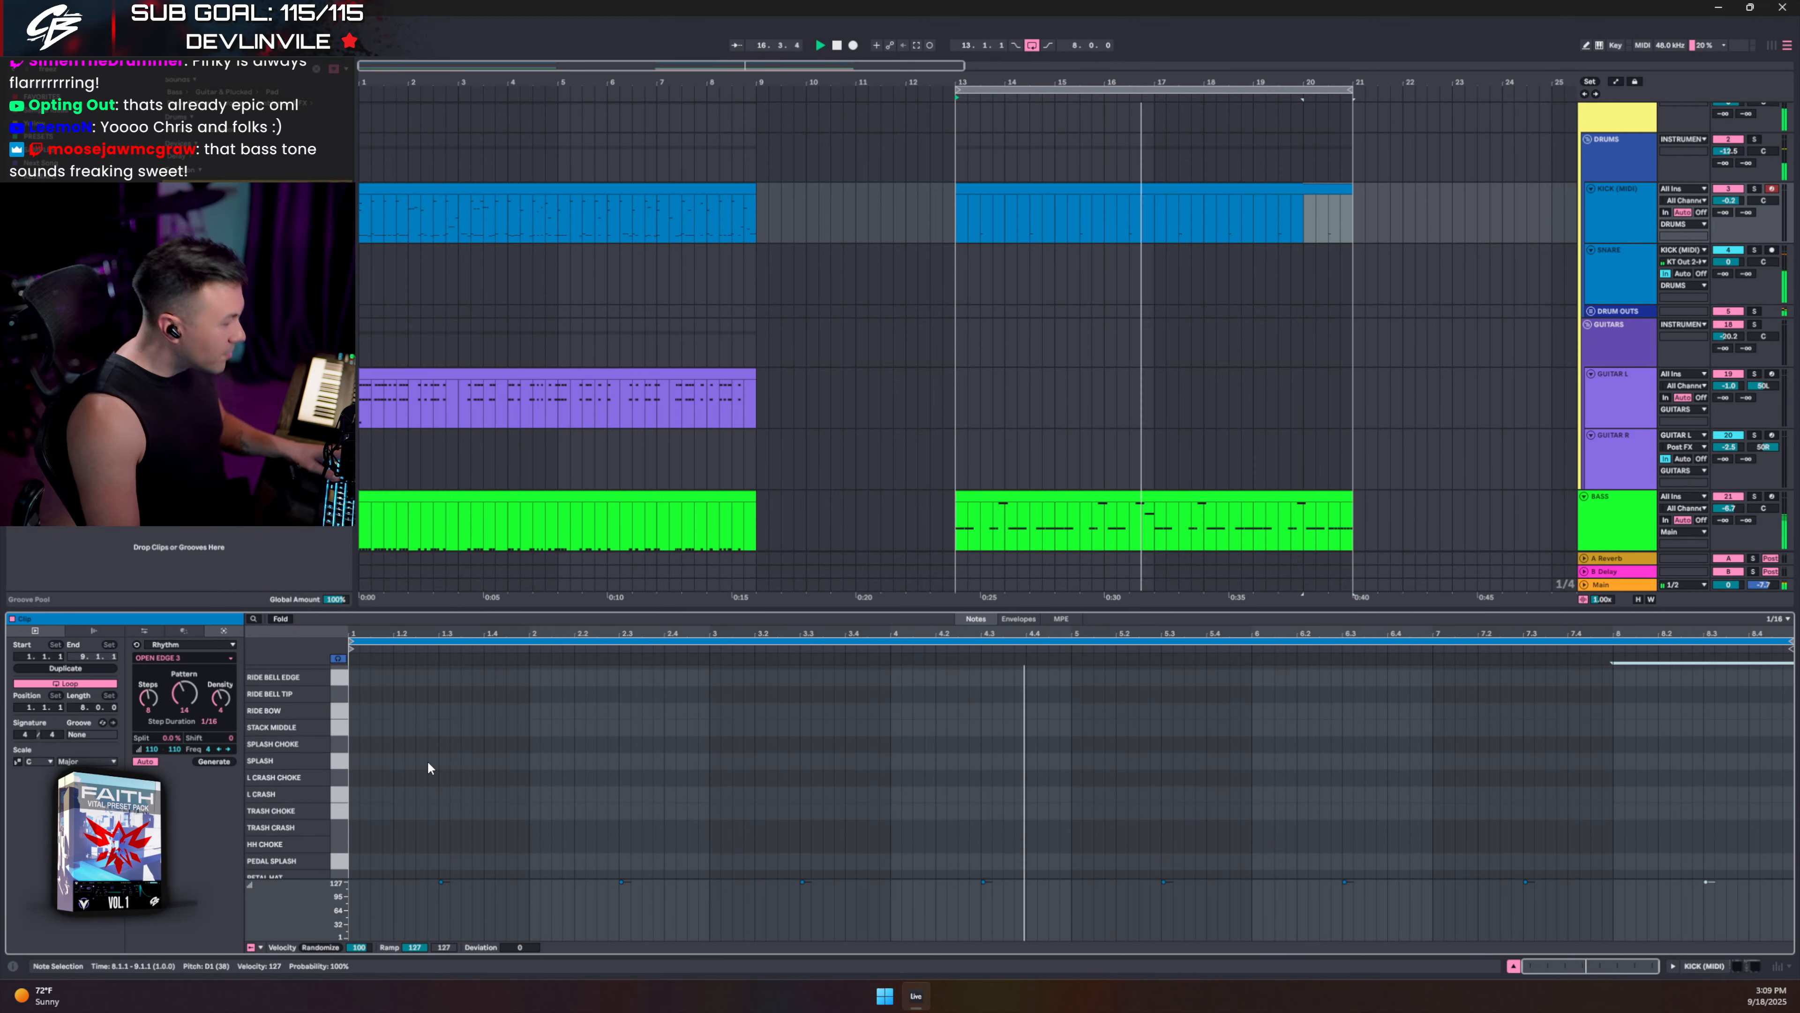
{"action": "scroll", "coordinate": [379, 743], "scroll_direction": "up", "scroll_amount": 3}
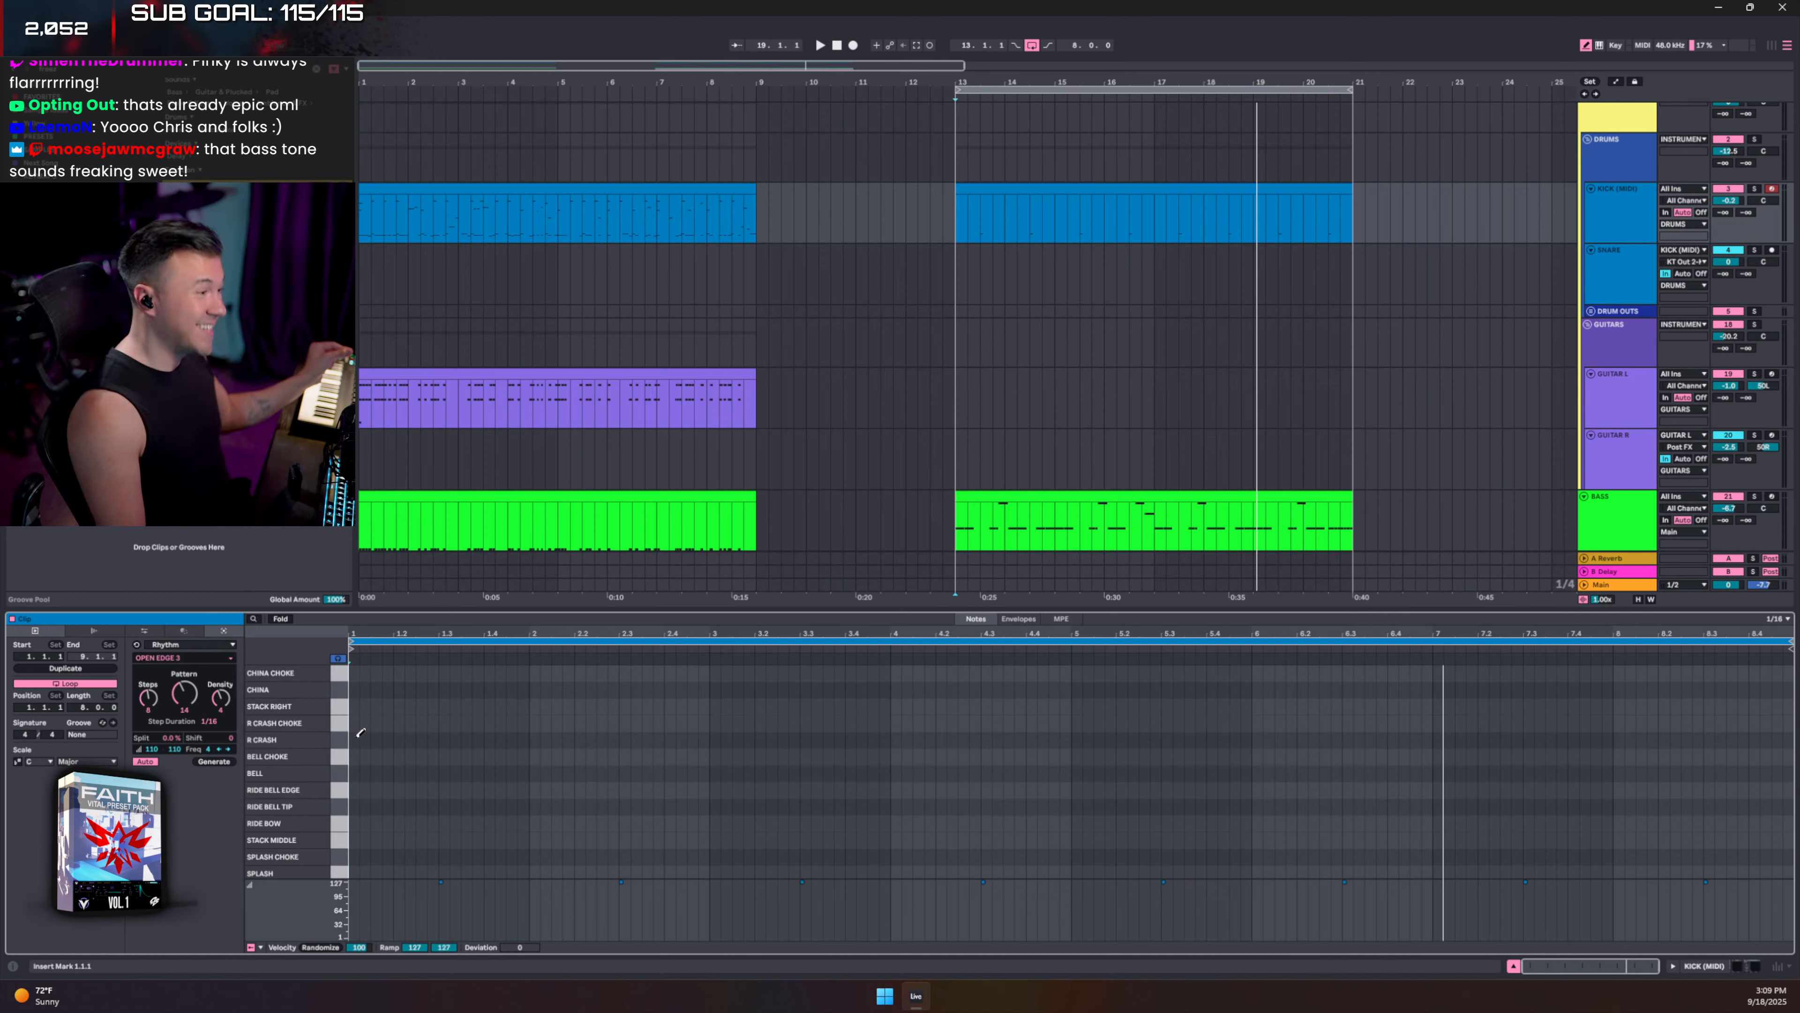
{"action": "key", "text": "space"}
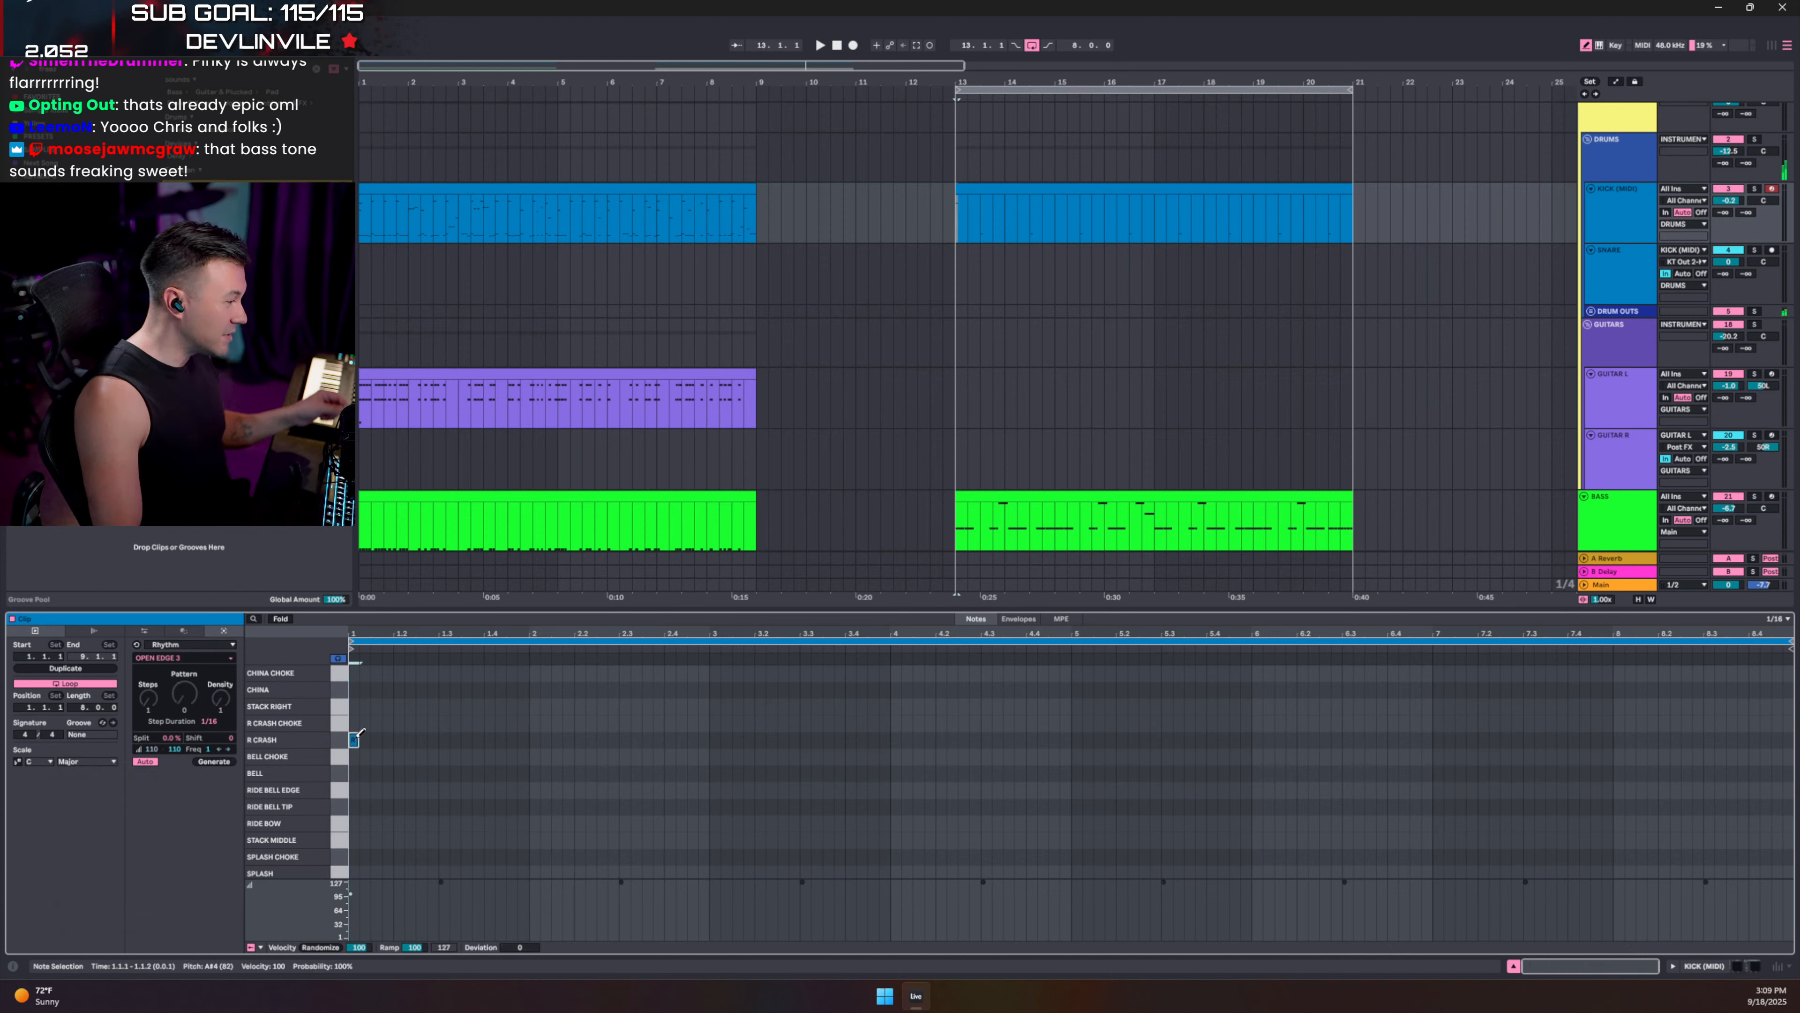
{"action": "left_click", "coordinate": [353, 739]}
{"action": "scroll", "coordinate": [362, 801], "scroll_direction": "down", "scroll_amount": 3}
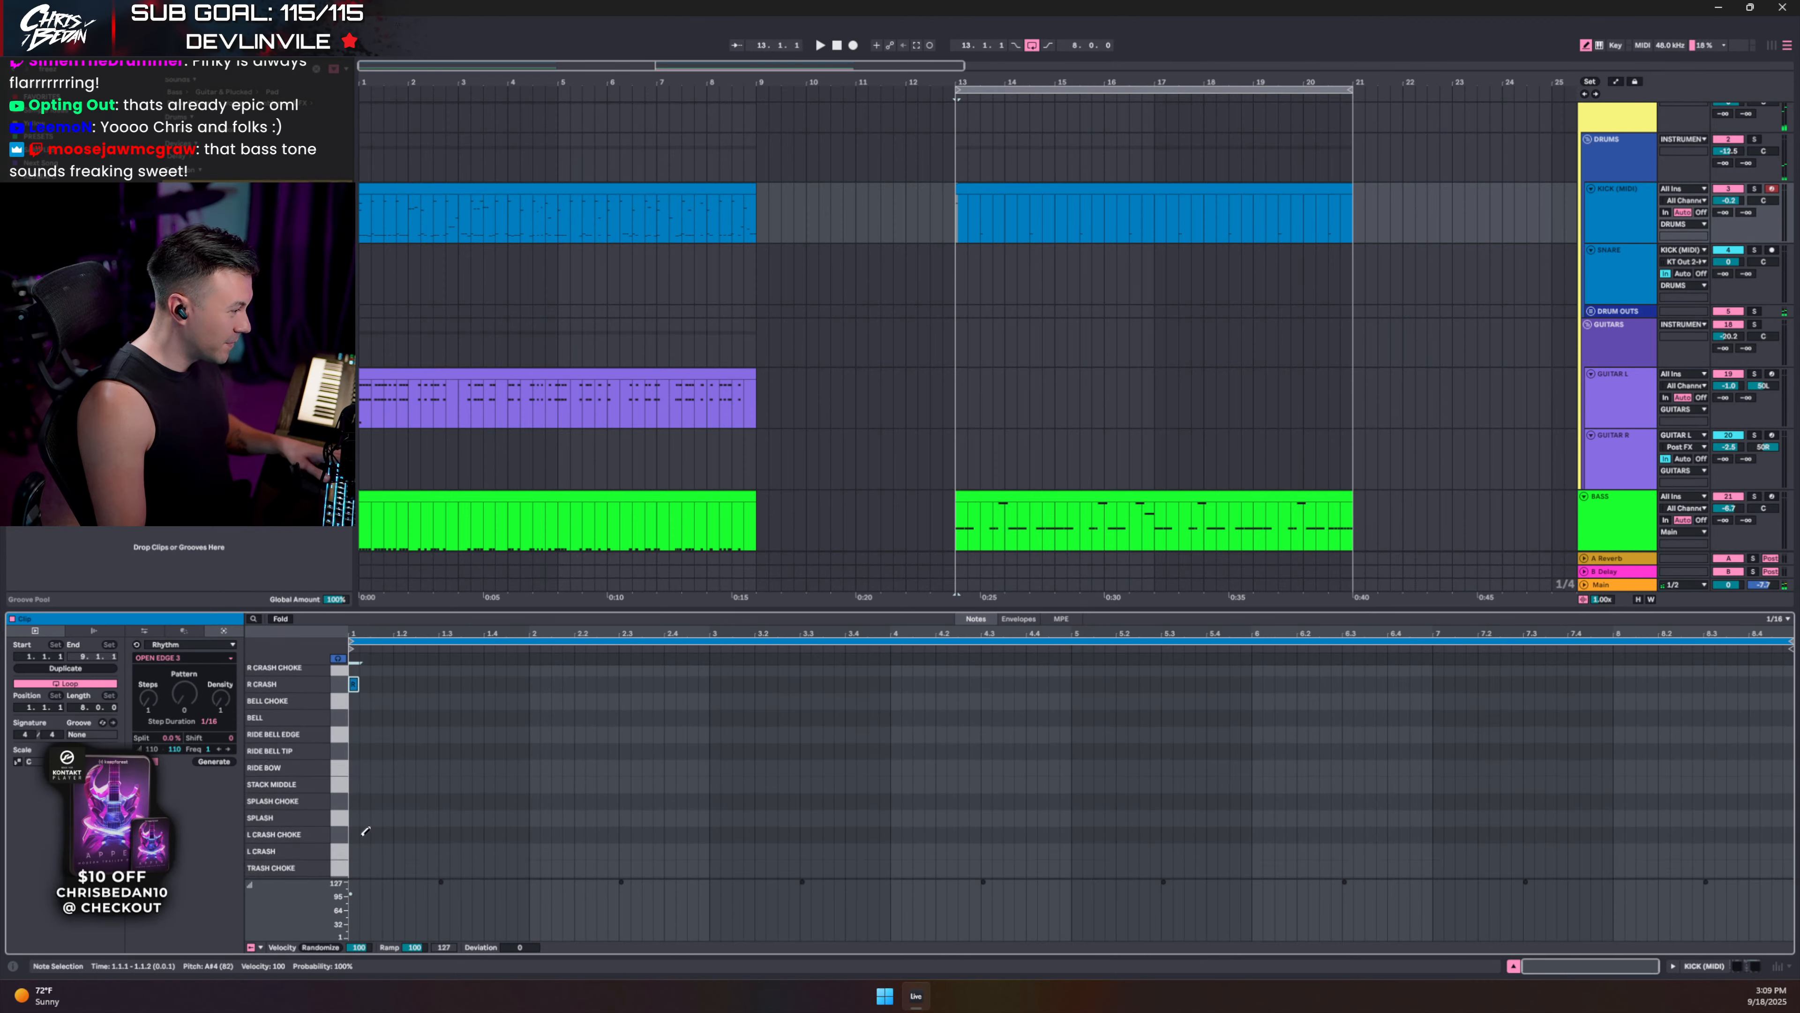
{"action": "scroll", "coordinate": [402, 797], "scroll_direction": "up", "scroll_amount": 3}
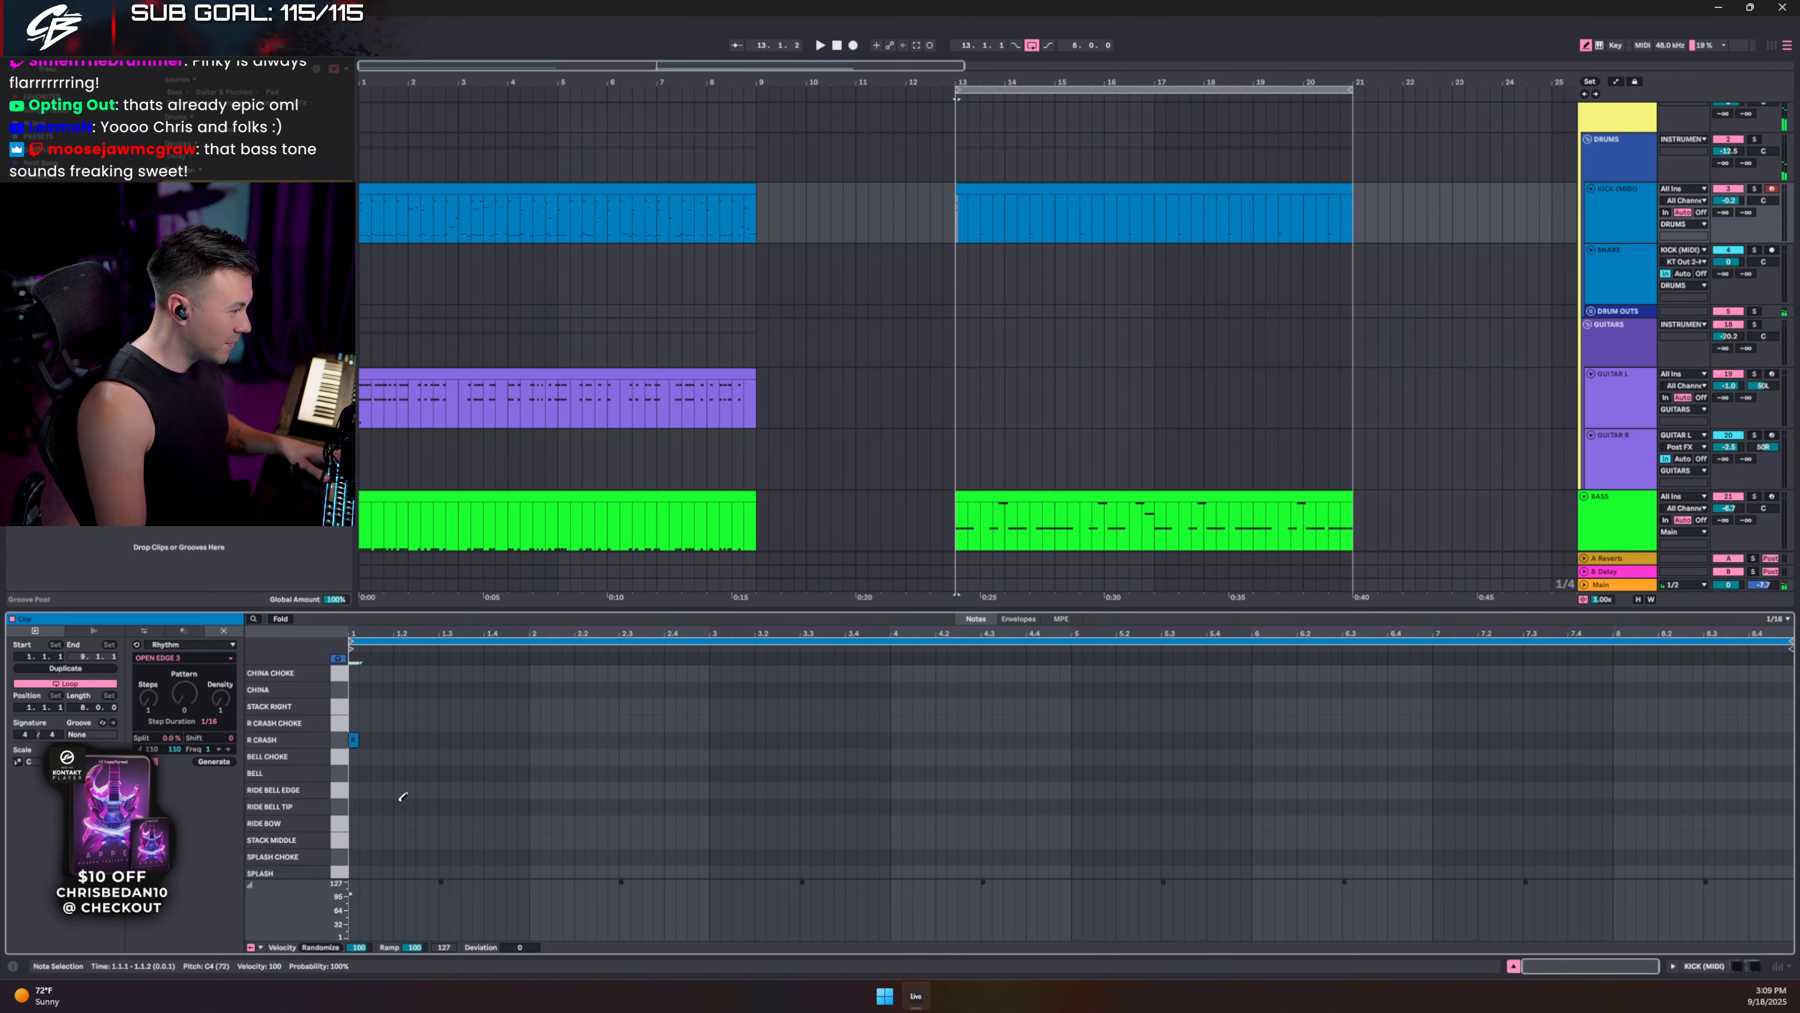
- Repeat a China cymbal hit from beat 1.2 along the clip and raise BASS volume to -6.3 dB
{"action": "left_click", "coordinate": [399, 689]}
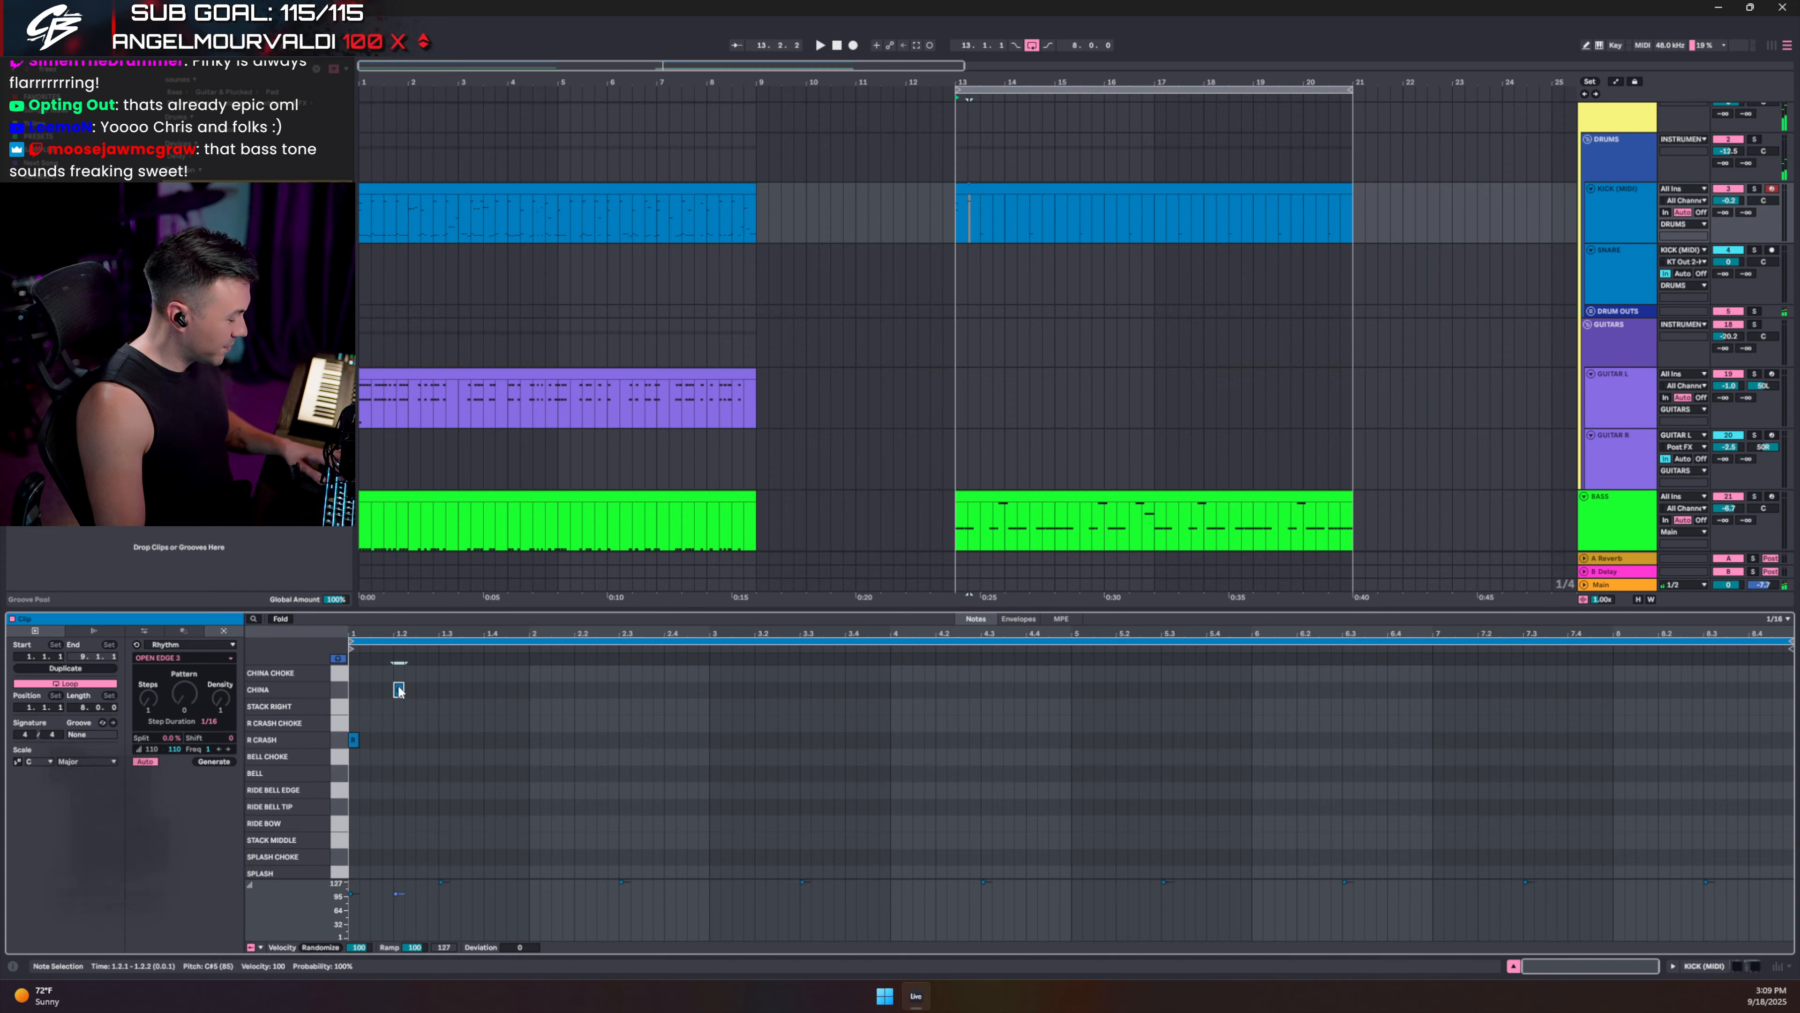
{"action": "left_click_drag", "start_coordinate": [440, 696], "coordinate": [406, 693]}
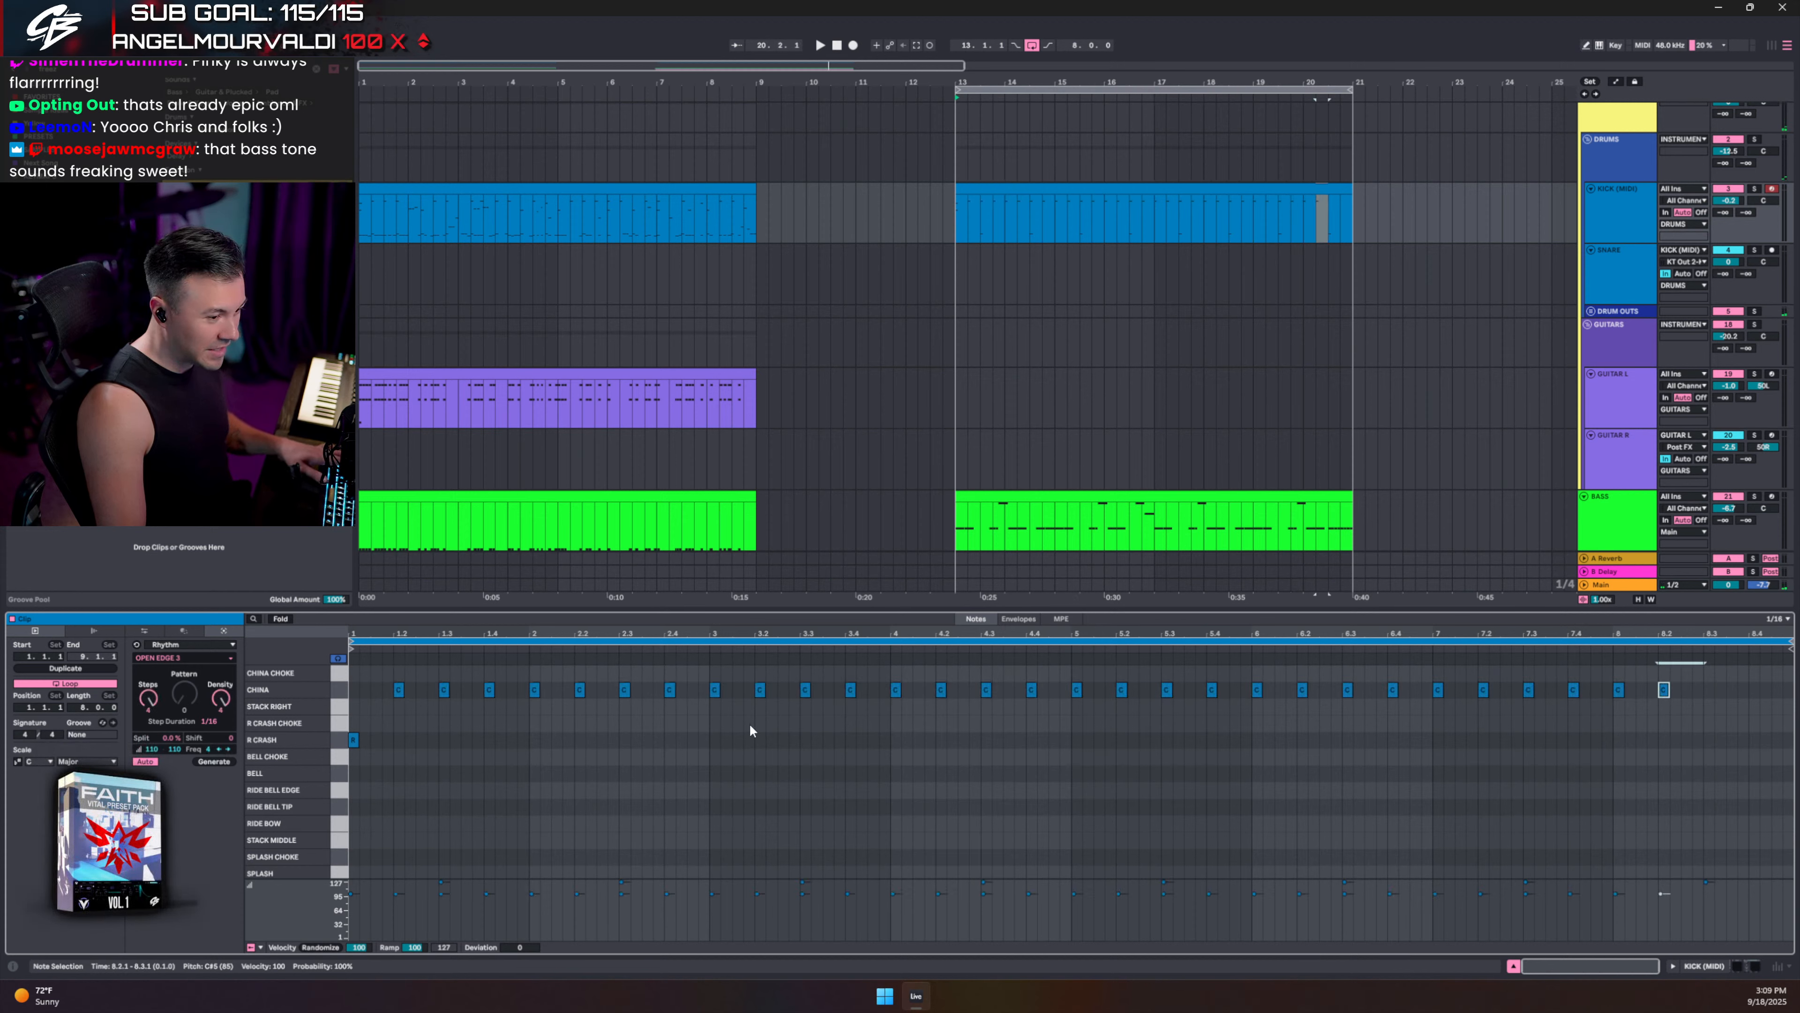
{"action": "key", "text": "ctrl+d"}
{"action": "key", "text": "ctrl+d"}
{"action": "key", "text": "space"}
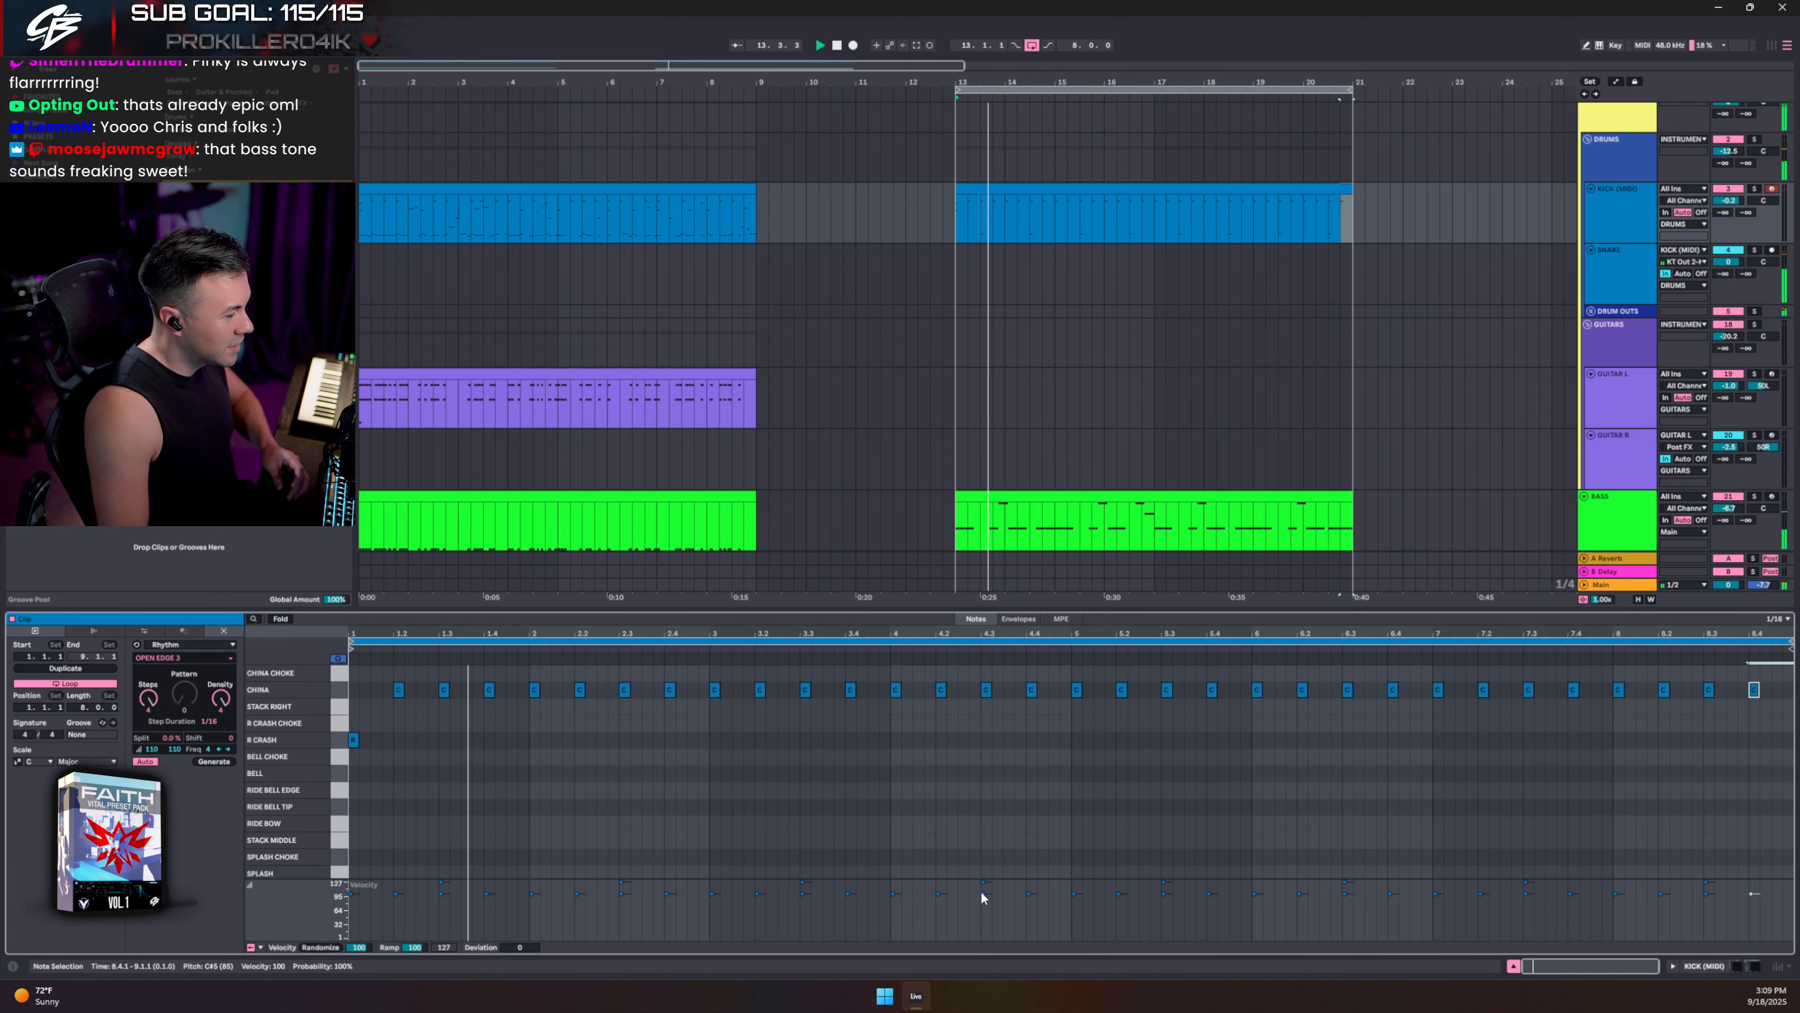
{"action": "left_click", "coordinate": [1514, 965]}
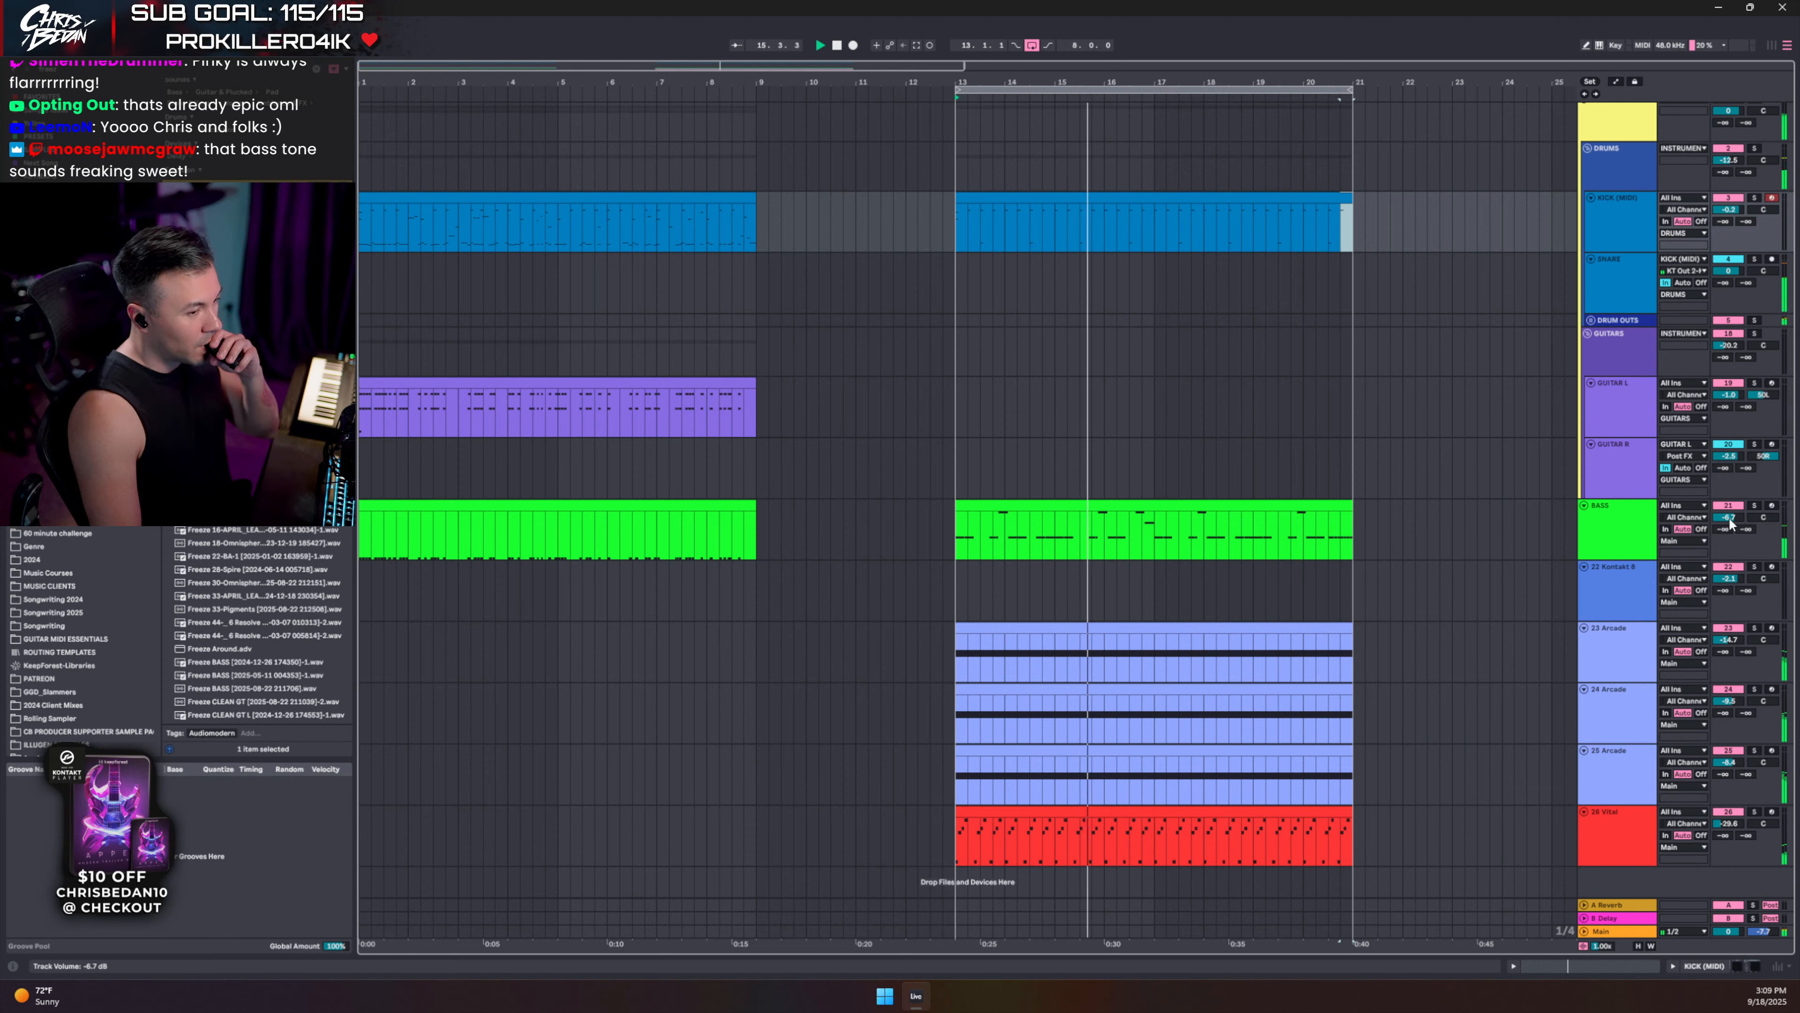
{"action": "left_click_drag", "start_coordinate": [1730, 523], "coordinate": [1727, 529]}
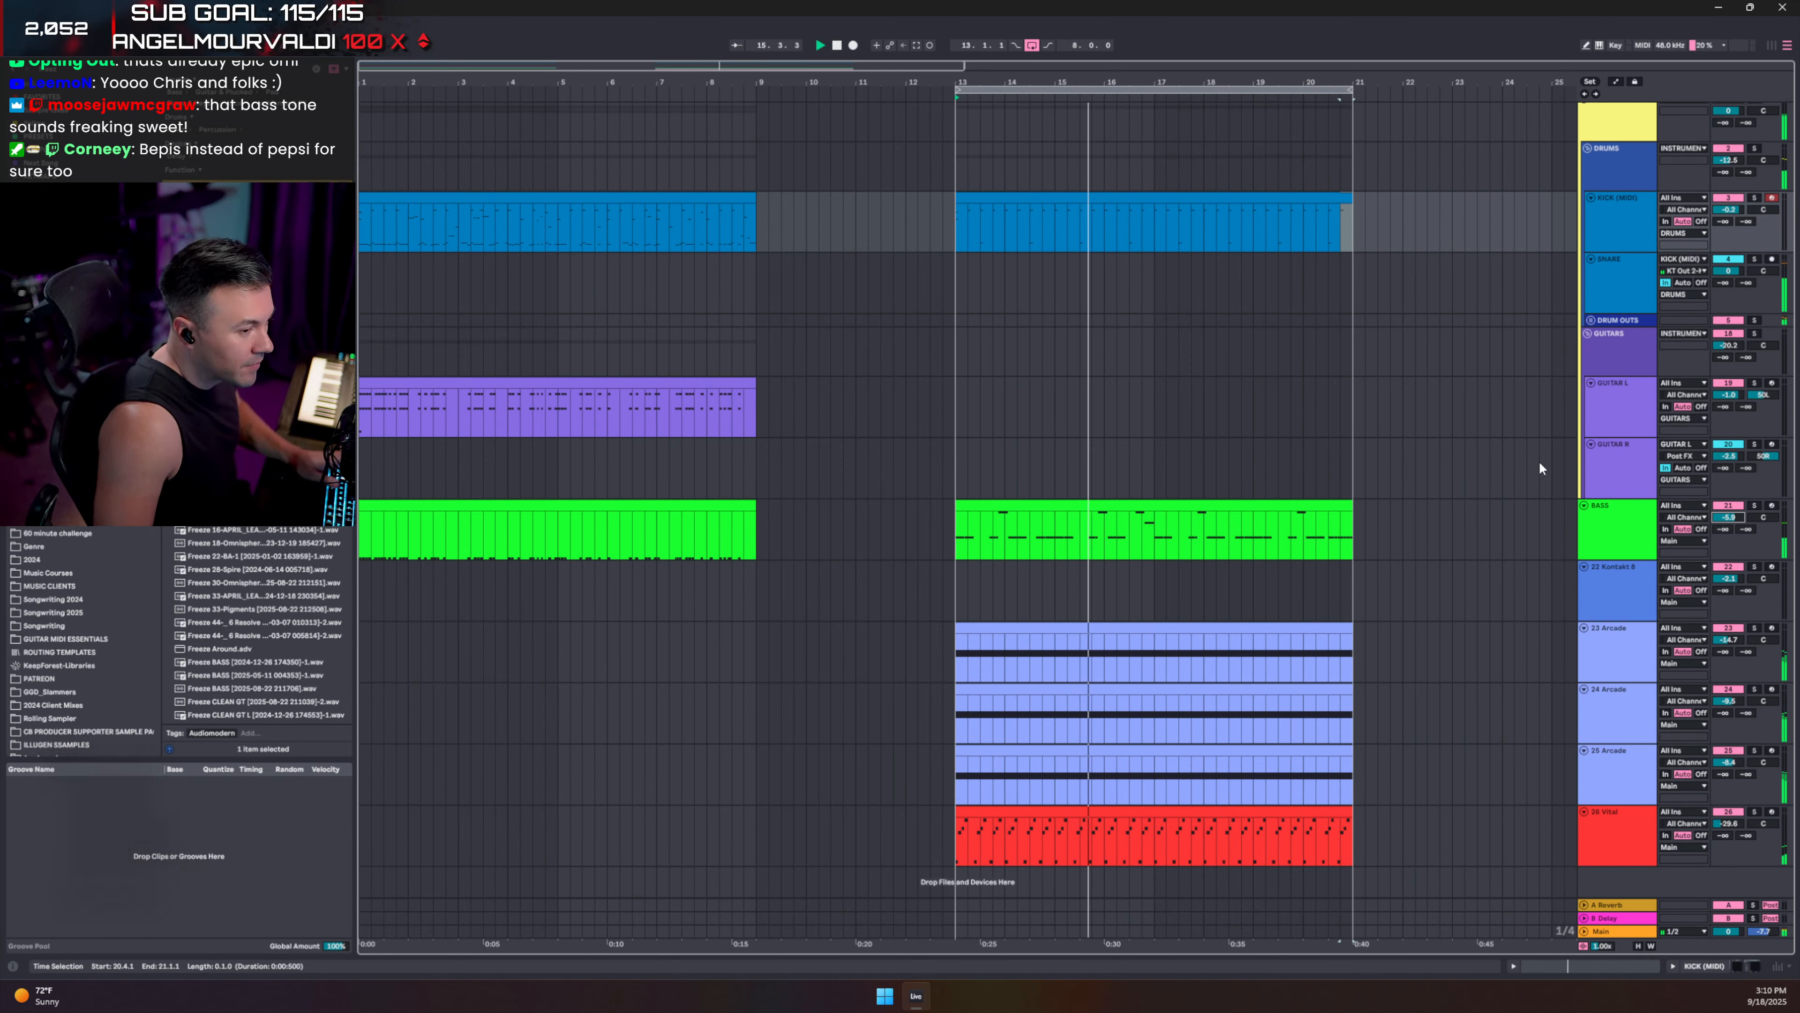
- Duplicate the bar-13 bass clip up onto the GUITAR L track and play from bar 13
{"action": "key", "text": "space"}
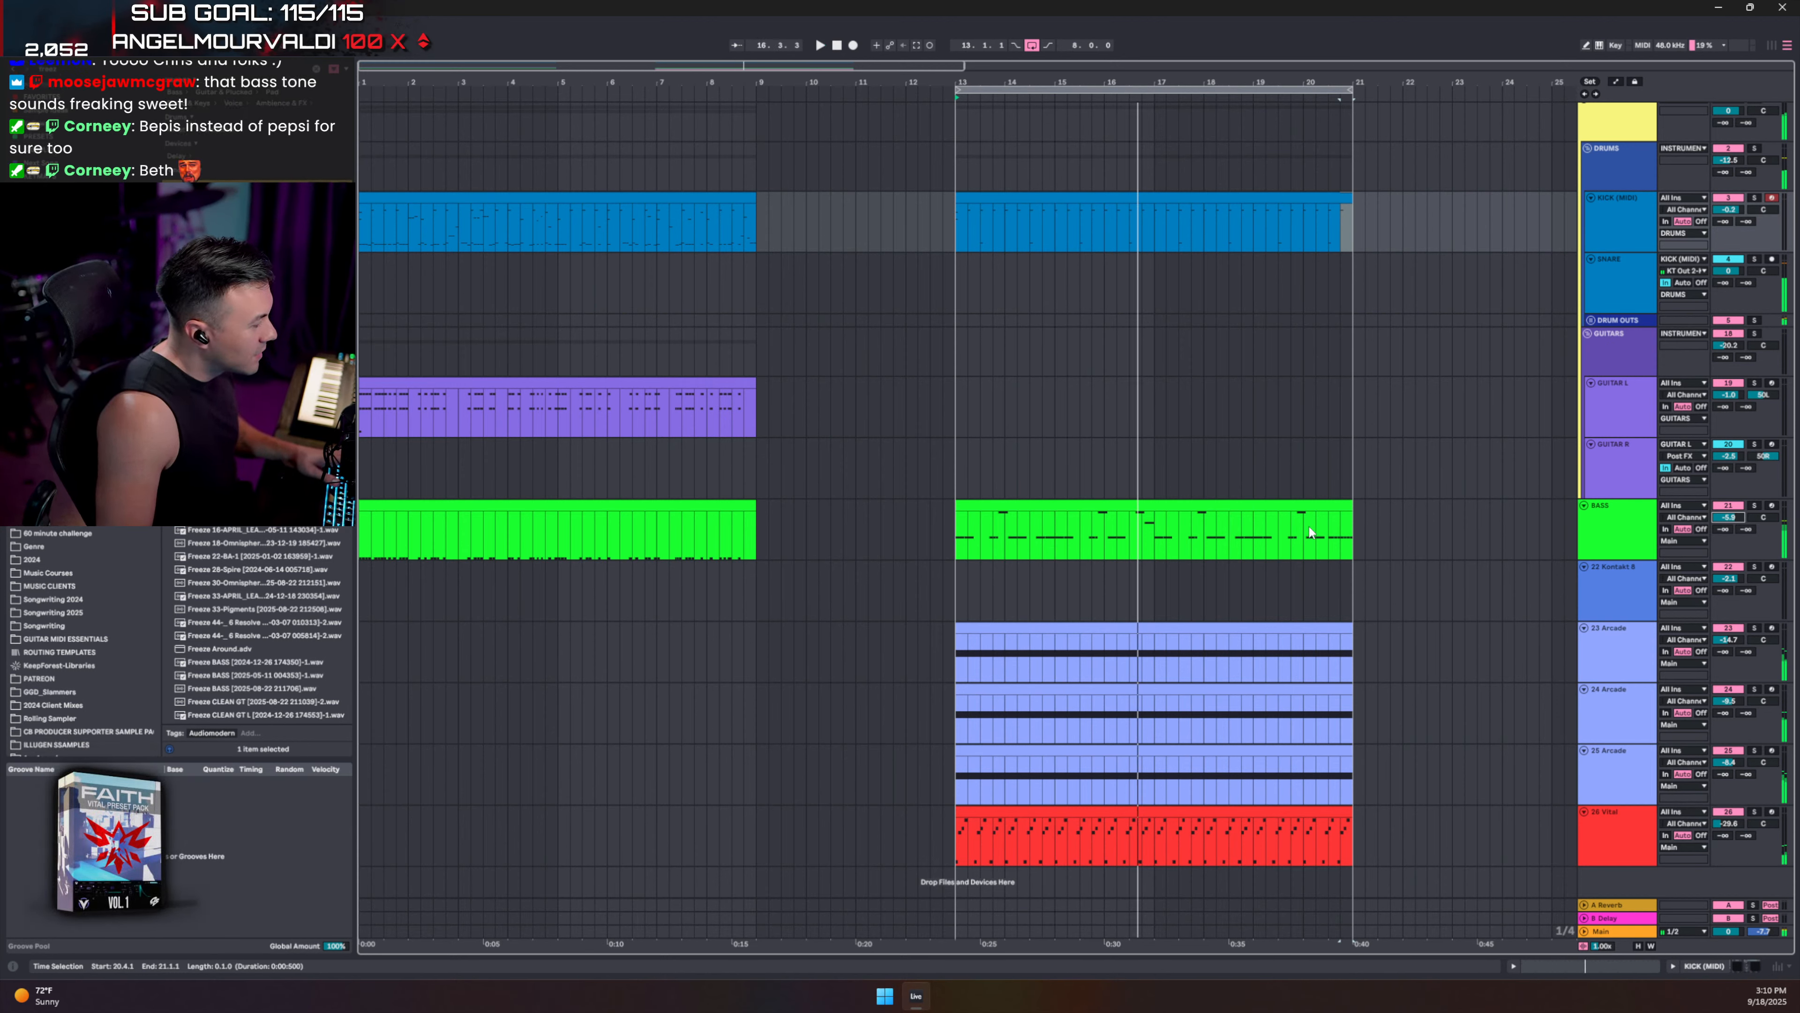
{"action": "left_click", "coordinate": [1234, 501]}
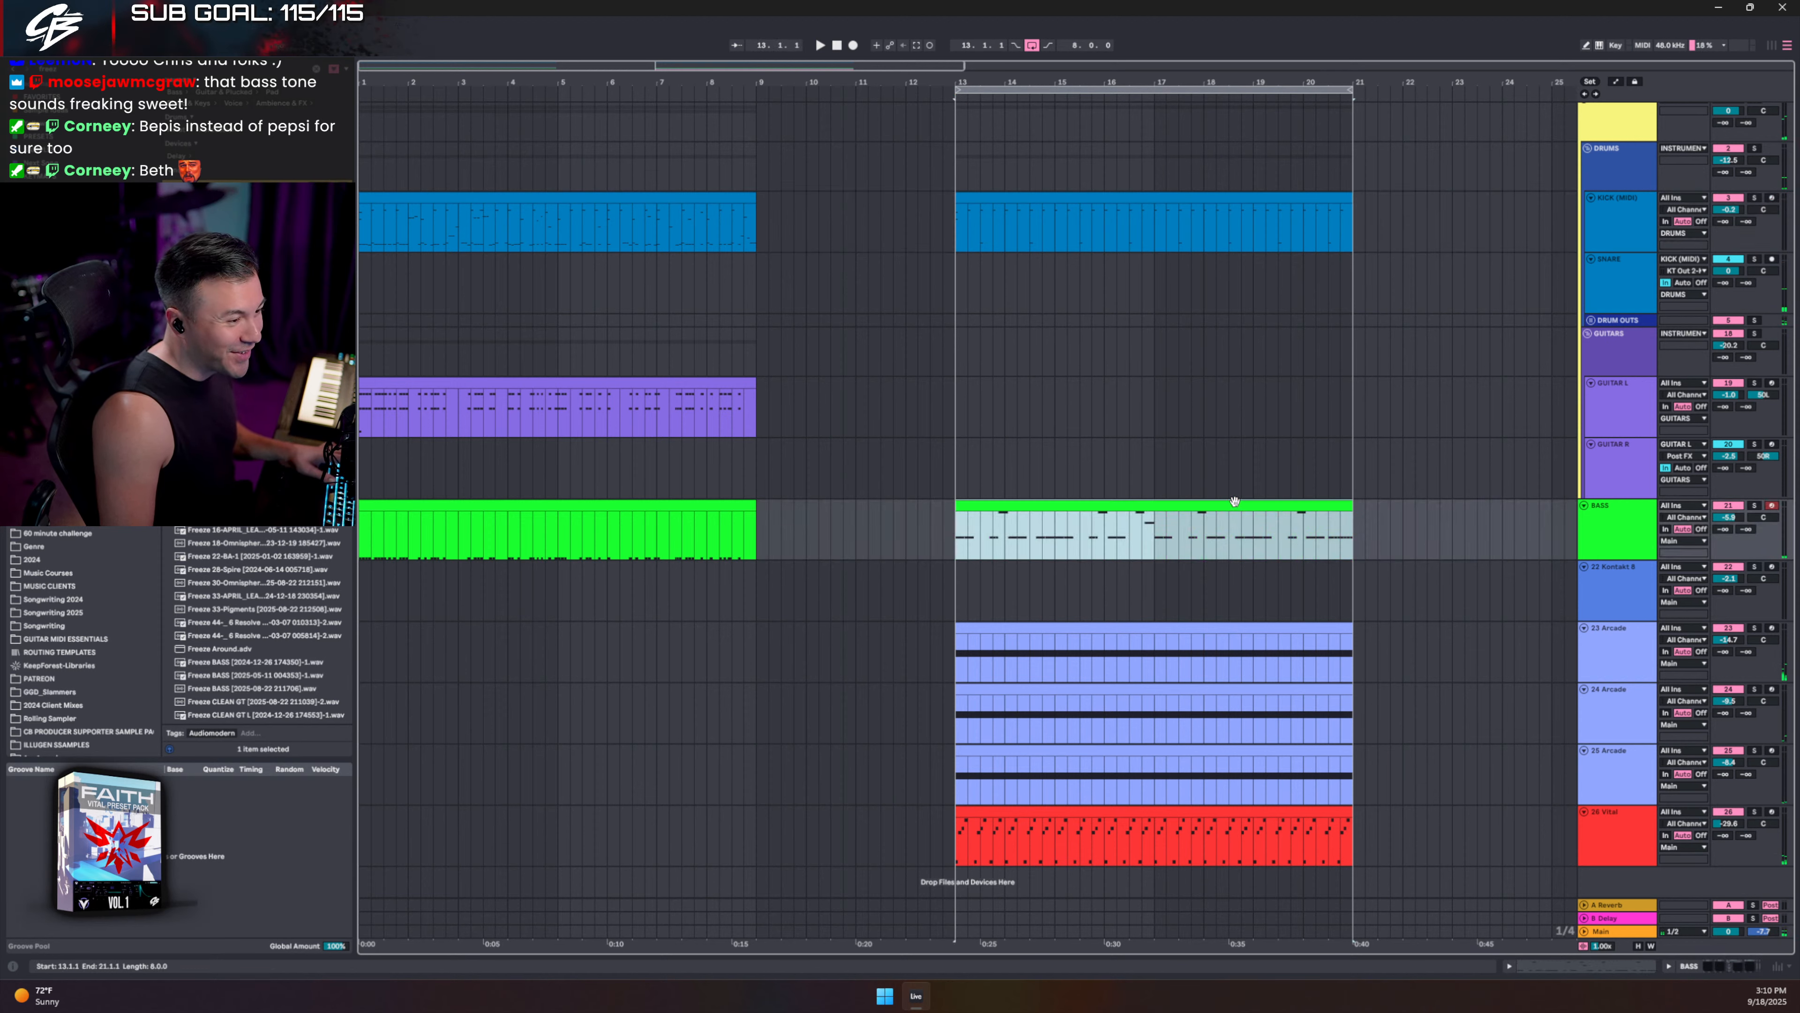
{"action": "left_click_drag", "start_coordinate": [1234, 501], "coordinate": [1228, 383]}
{"action": "key", "text": "space"}
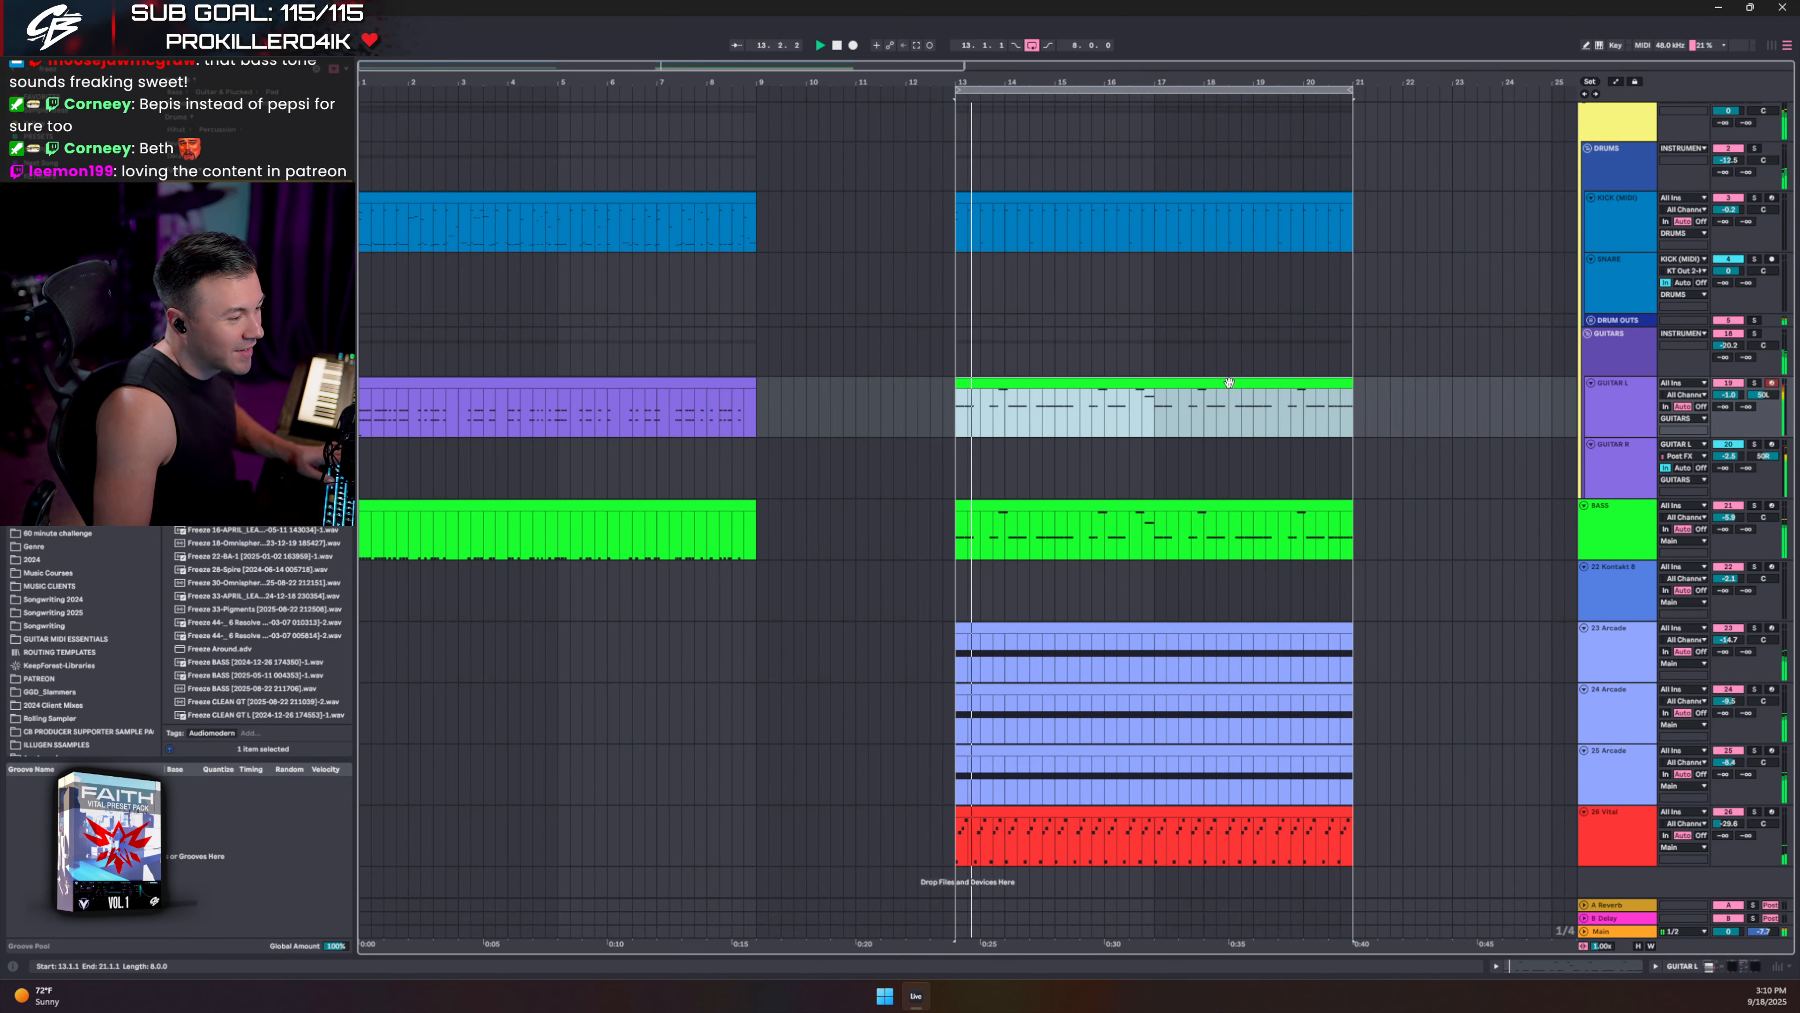
- Transpose all GUITAR L clip notes down an octave and add a PALM MUTE ALT PICK note at its start
{"action": "double_click", "coordinate": [1229, 384]}
{"action": "left_click", "coordinate": [1110, 713]}
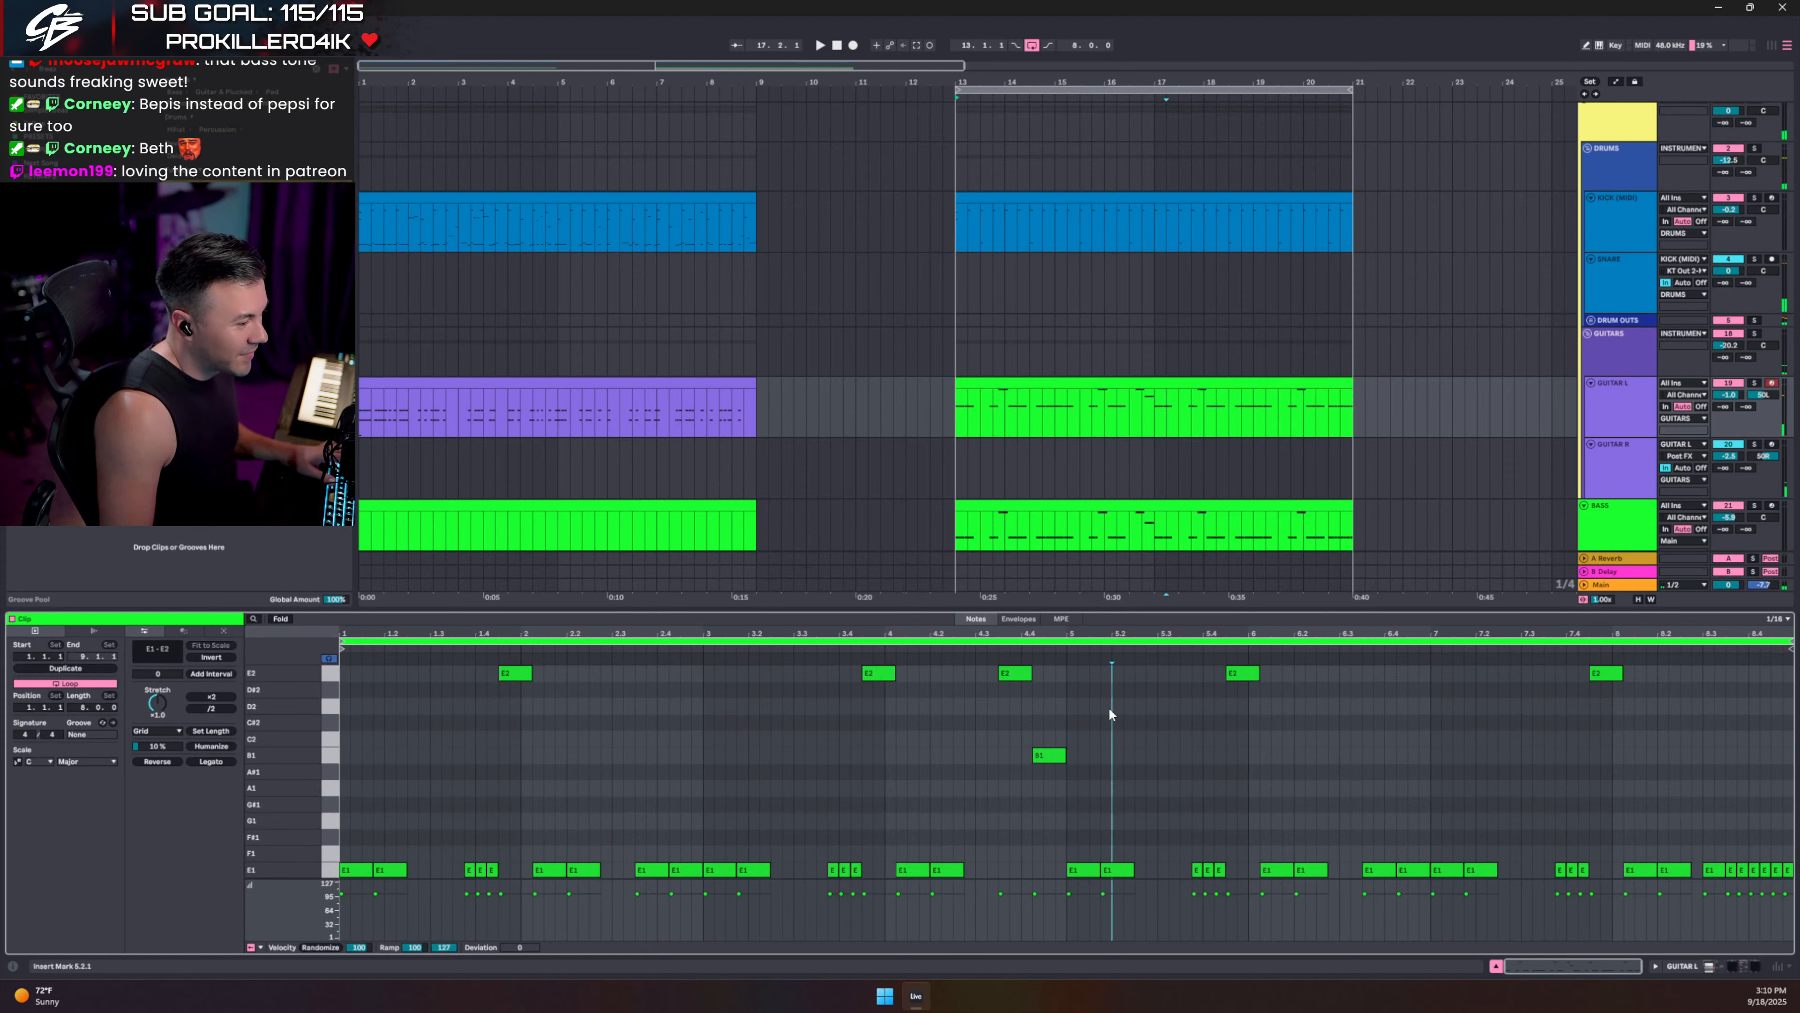
{"action": "key", "text": "ctrl+a"}
{"action": "key", "text": "shift+Down"}
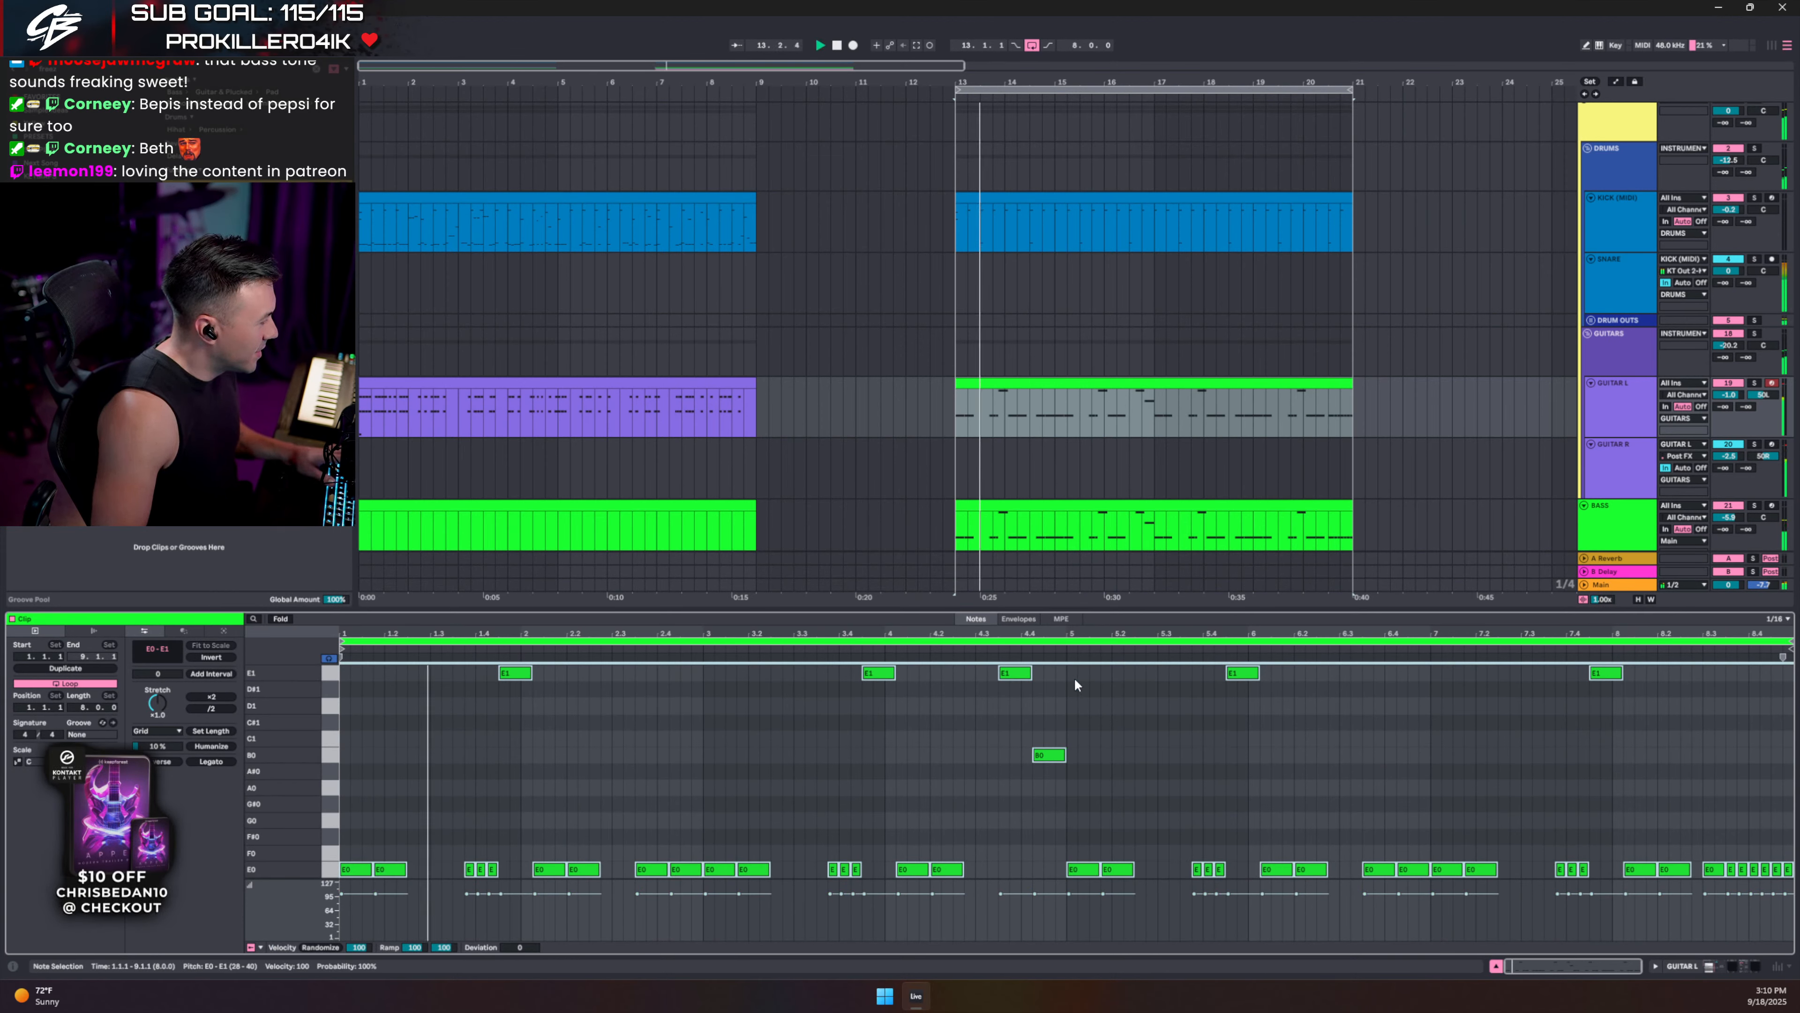
{"action": "scroll", "coordinate": [693, 738], "scroll_direction": "down", "scroll_amount": 3}
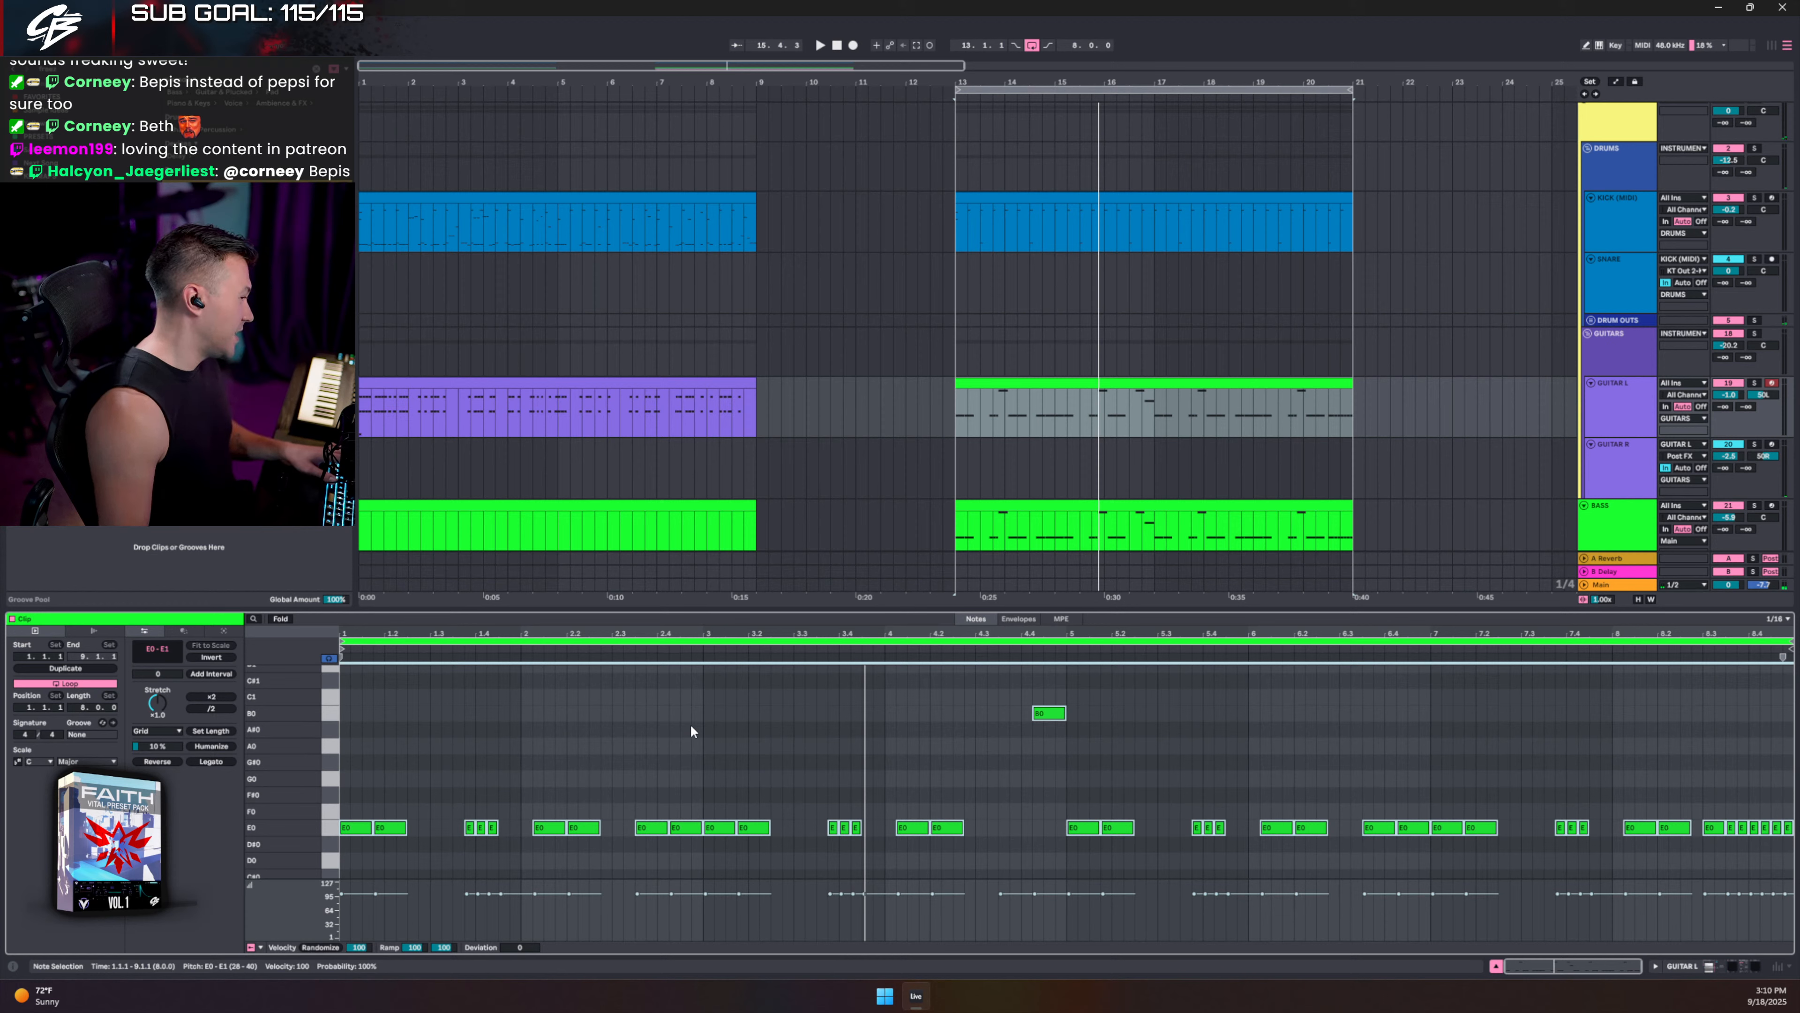
{"action": "scroll", "coordinate": [655, 692], "scroll_direction": "down", "scroll_amount": 4}
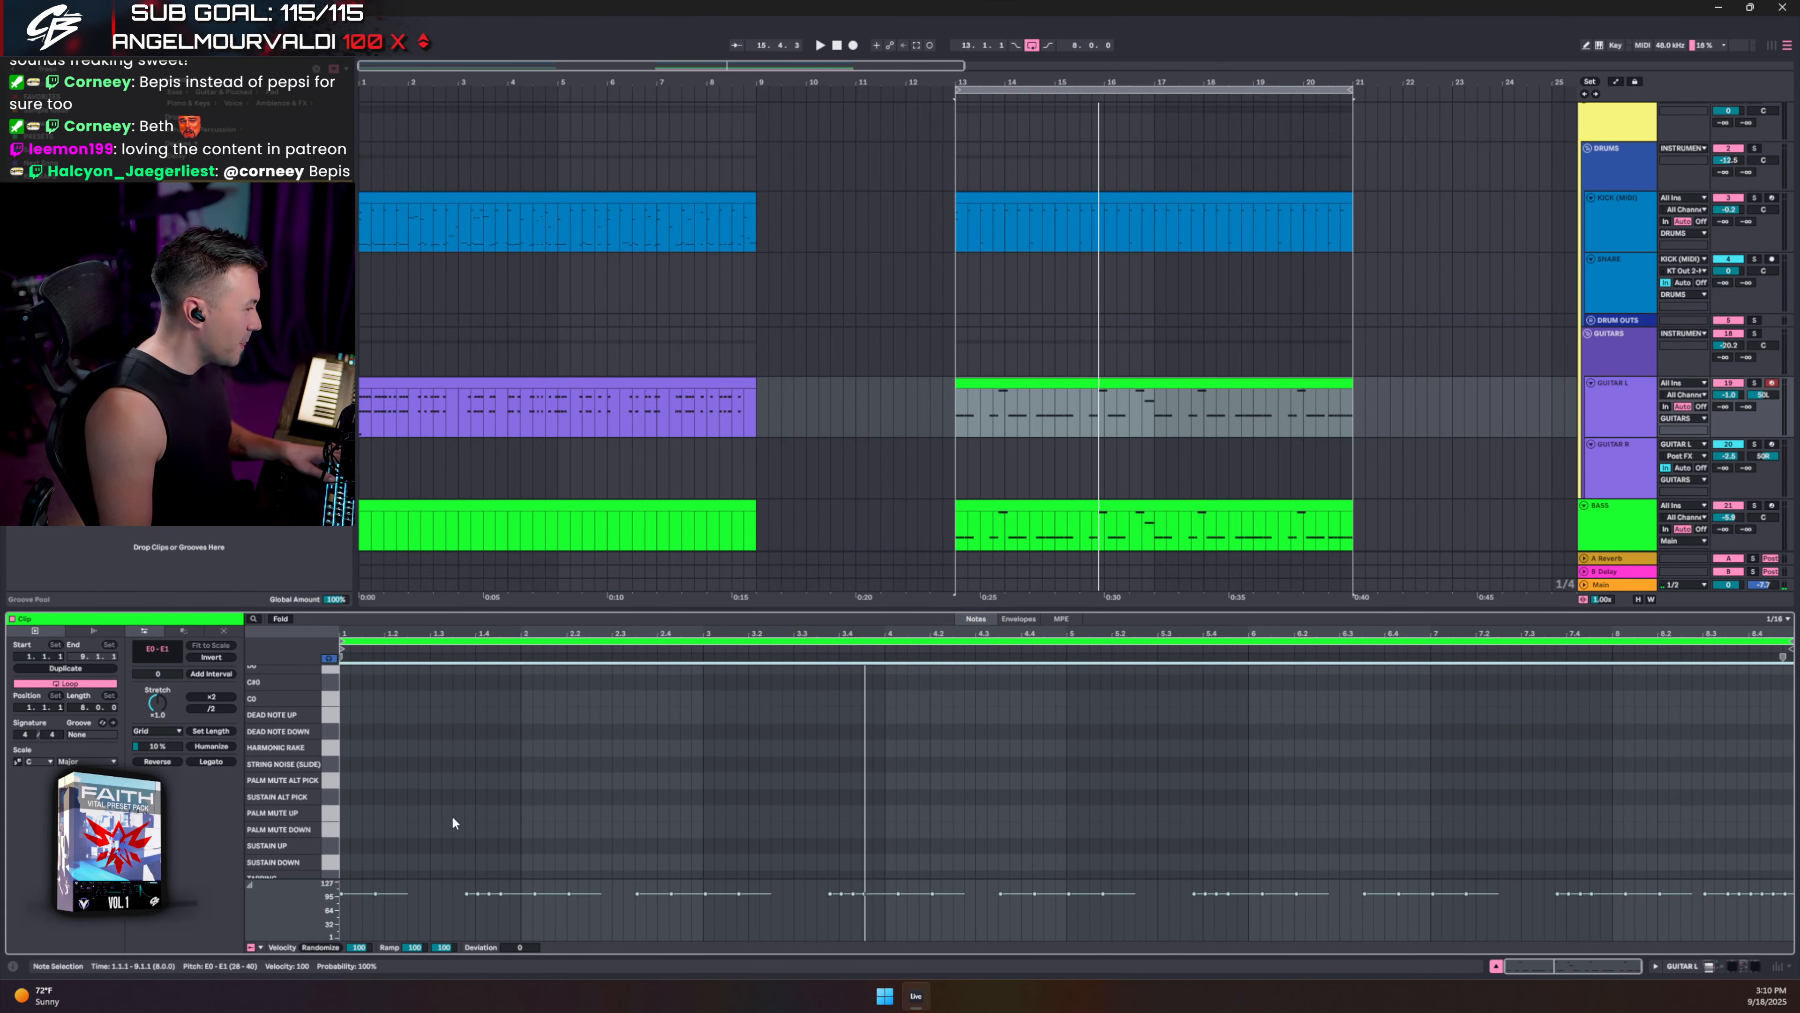
{"action": "double_click", "coordinate": [345, 780]}
{"action": "key", "text": "space"}
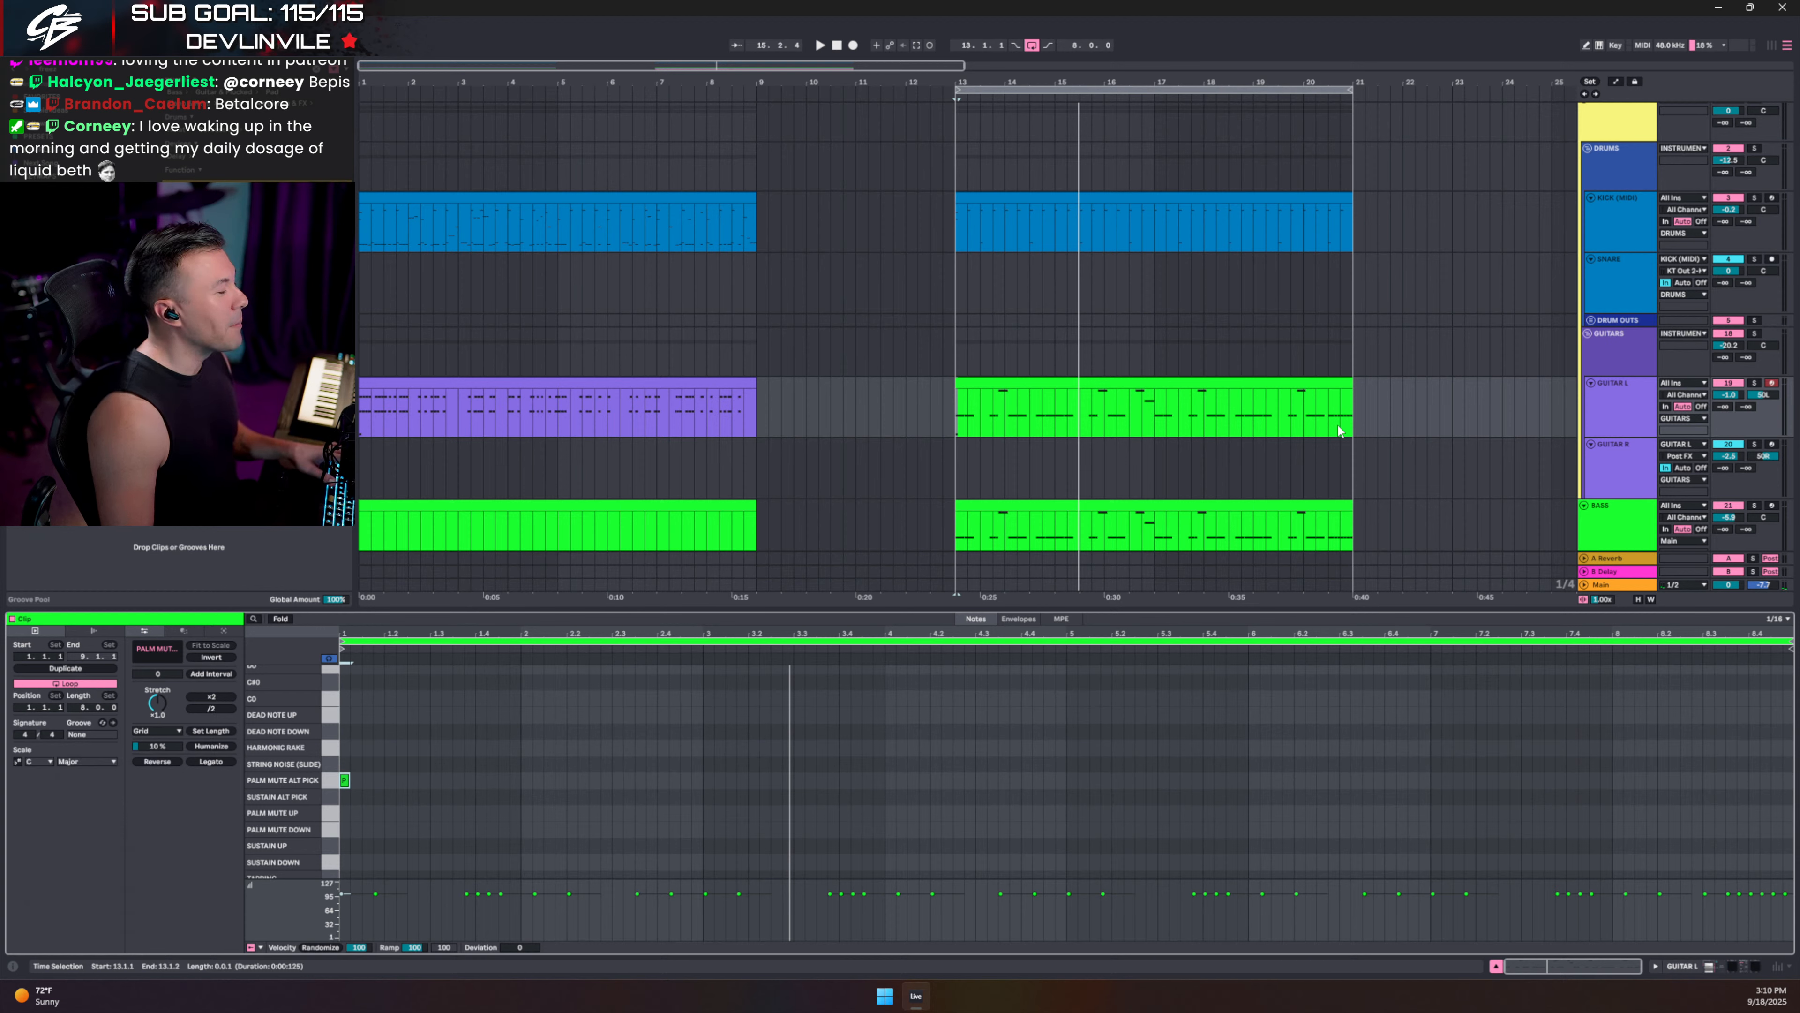
- Fold the guitar clip's piano roll to rows with notes and select all its notes
{"action": "key", "text": "space"}
{"action": "left_click", "coordinate": [1249, 384]}
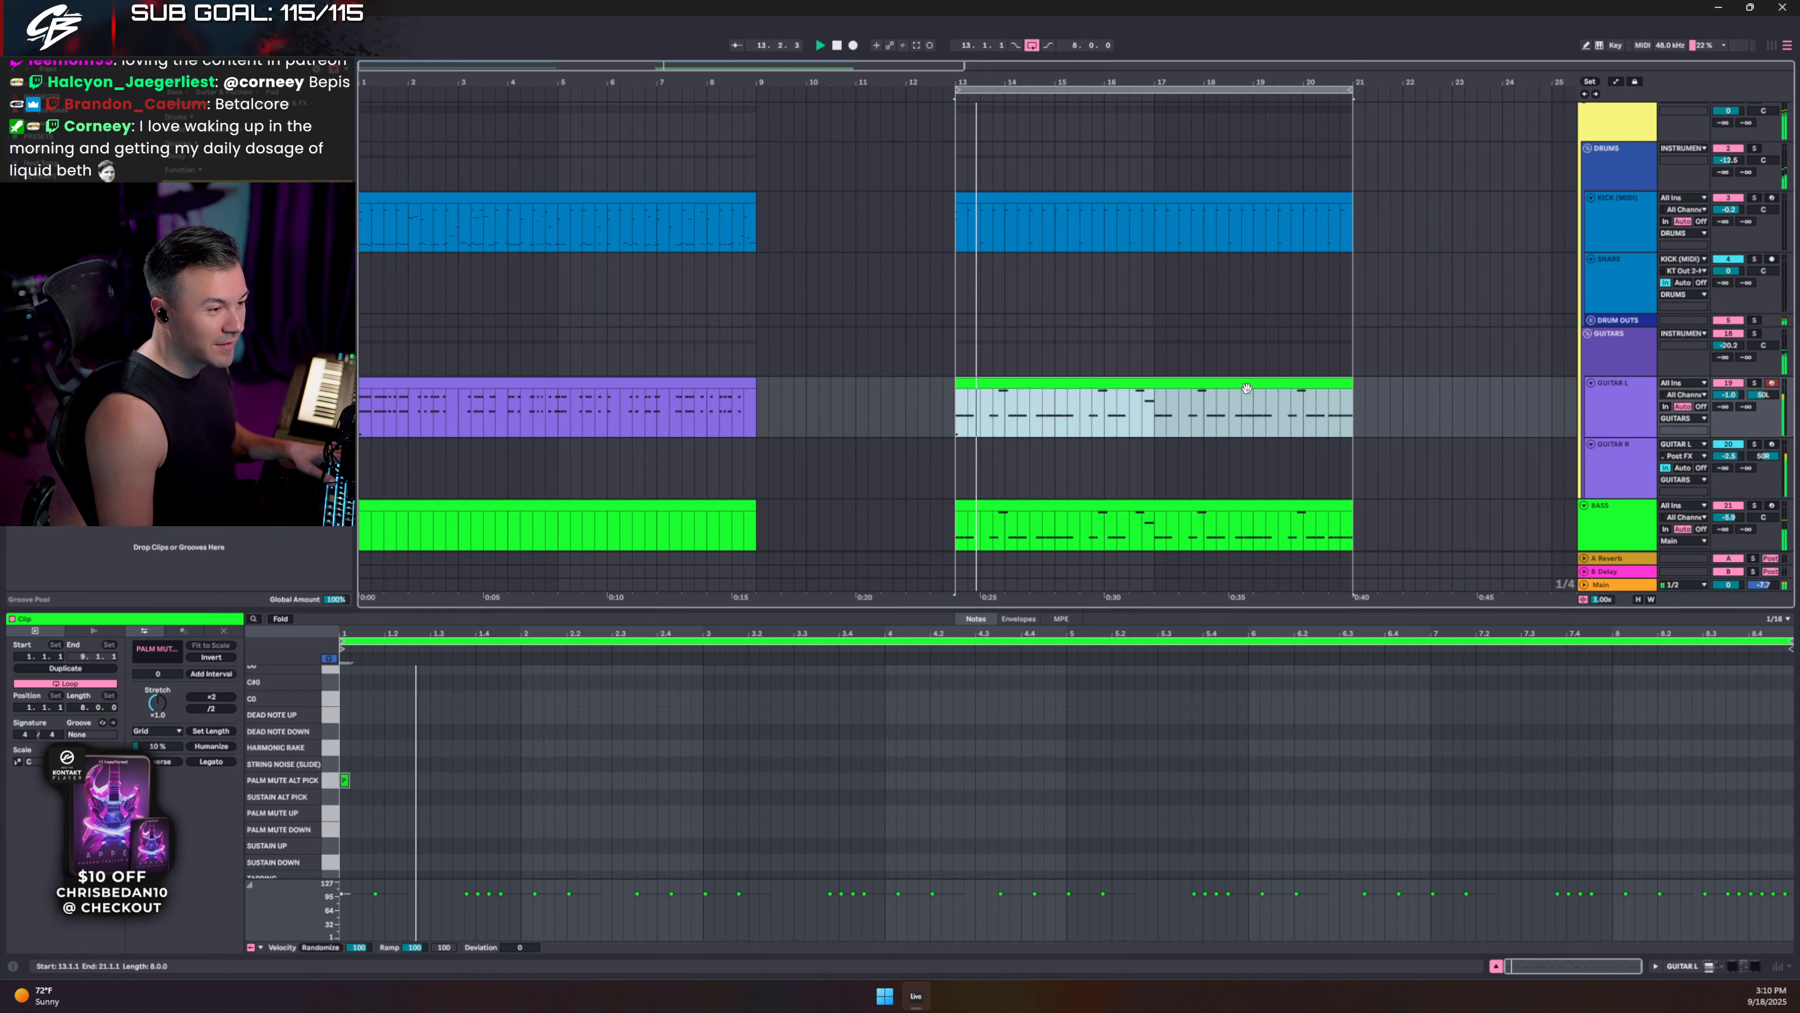
{"action": "left_click", "coordinate": [755, 670]}
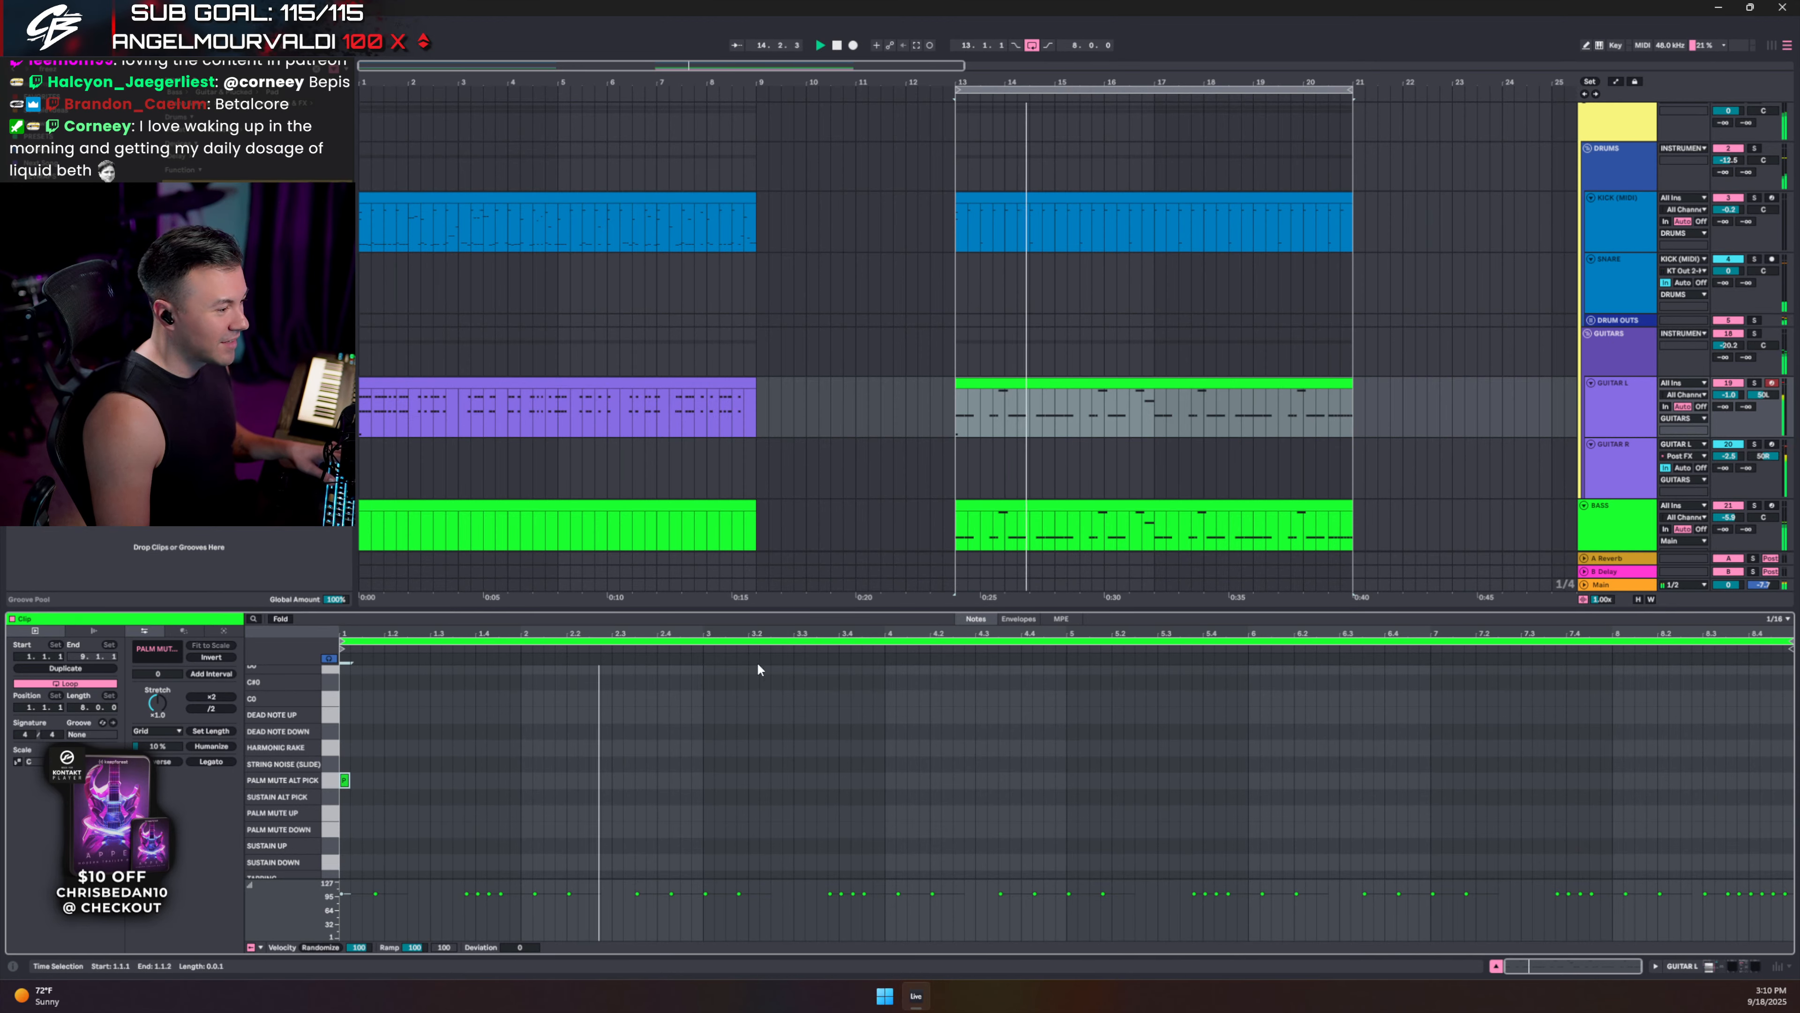
{"action": "left_click", "coordinate": [282, 617]}
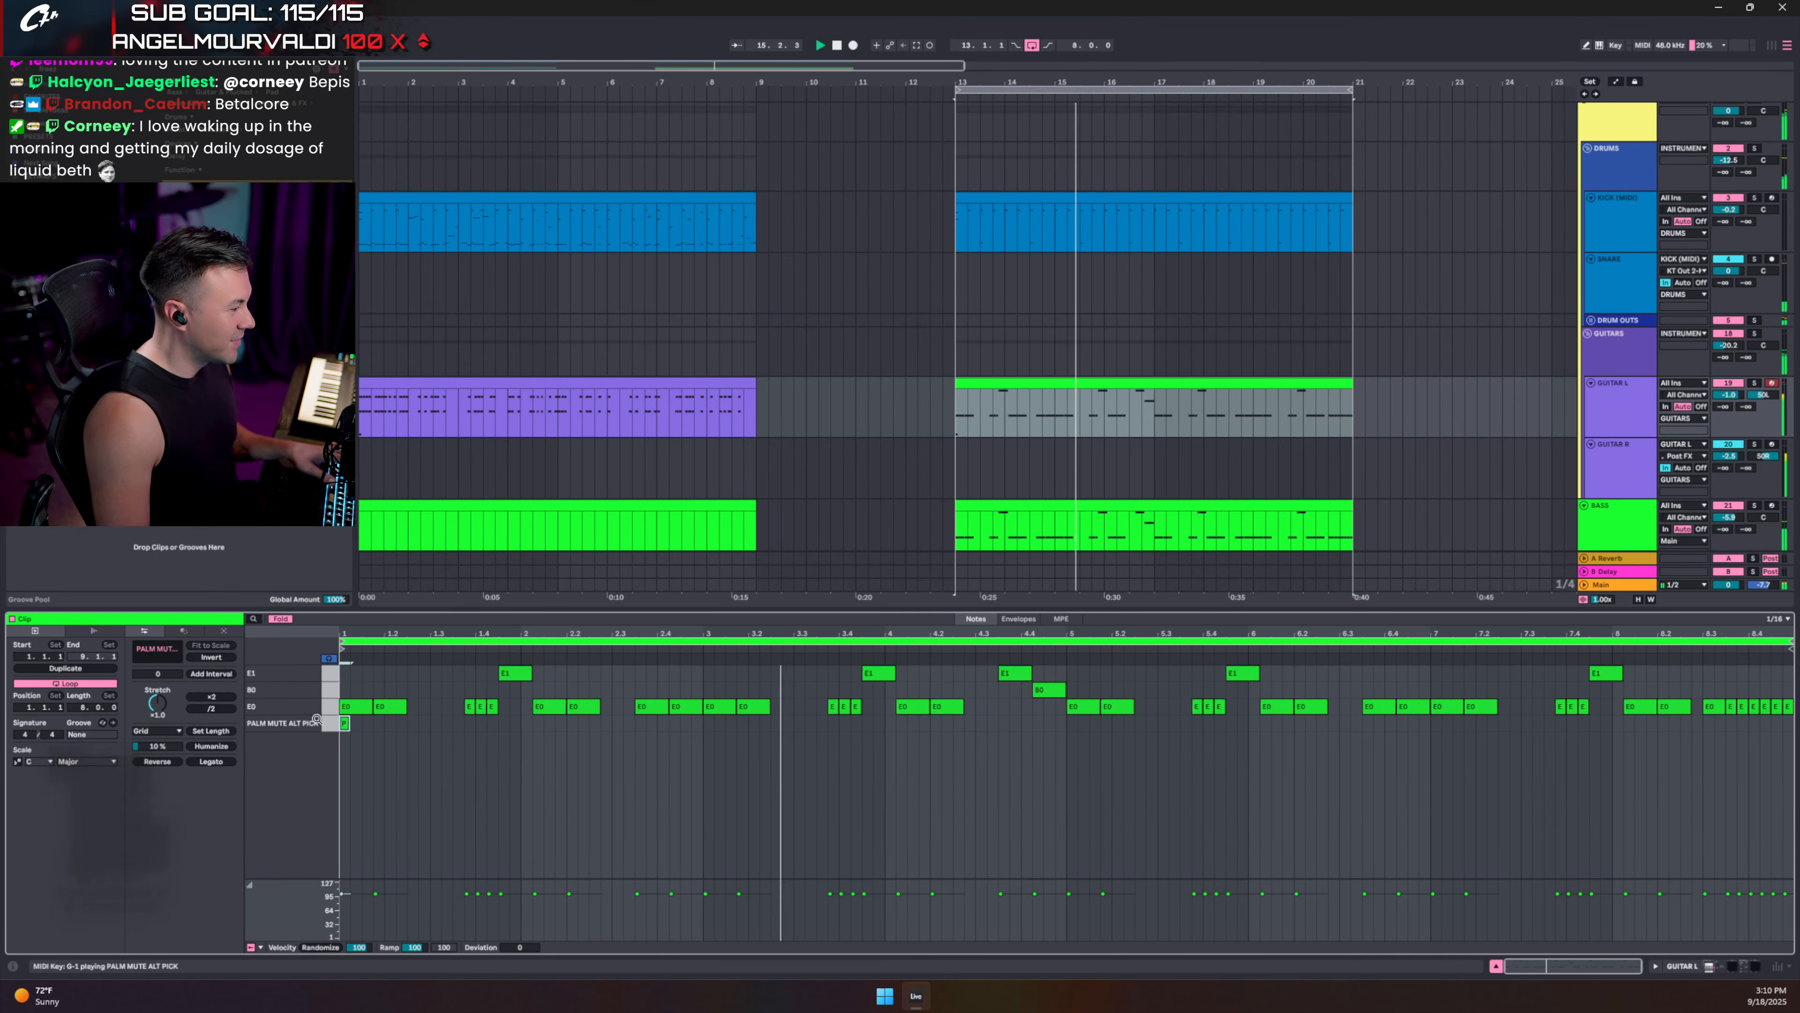
{"action": "key", "text": "ctrl+a"}
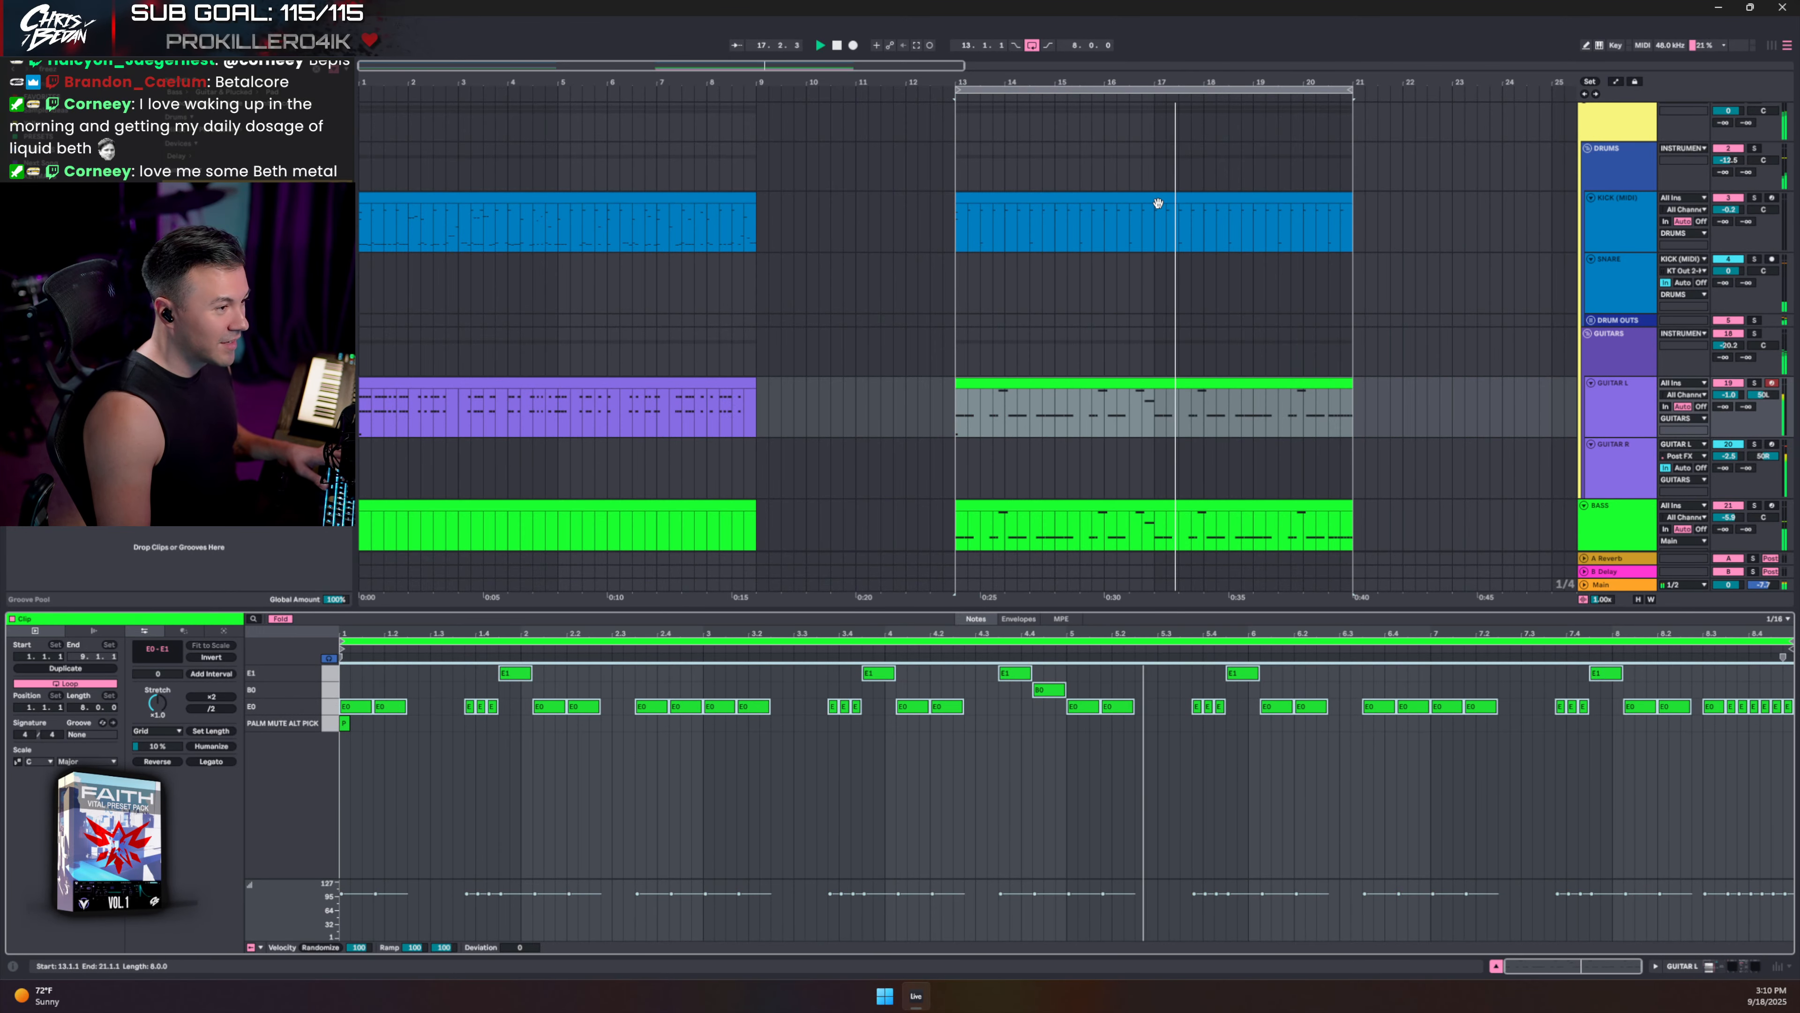
{"action": "left_click", "coordinate": [1138, 231]}
- Paste the copied guitar notes into the drum clip and drop the E1 notes to E0
{"action": "left_click", "coordinate": [282, 619]}
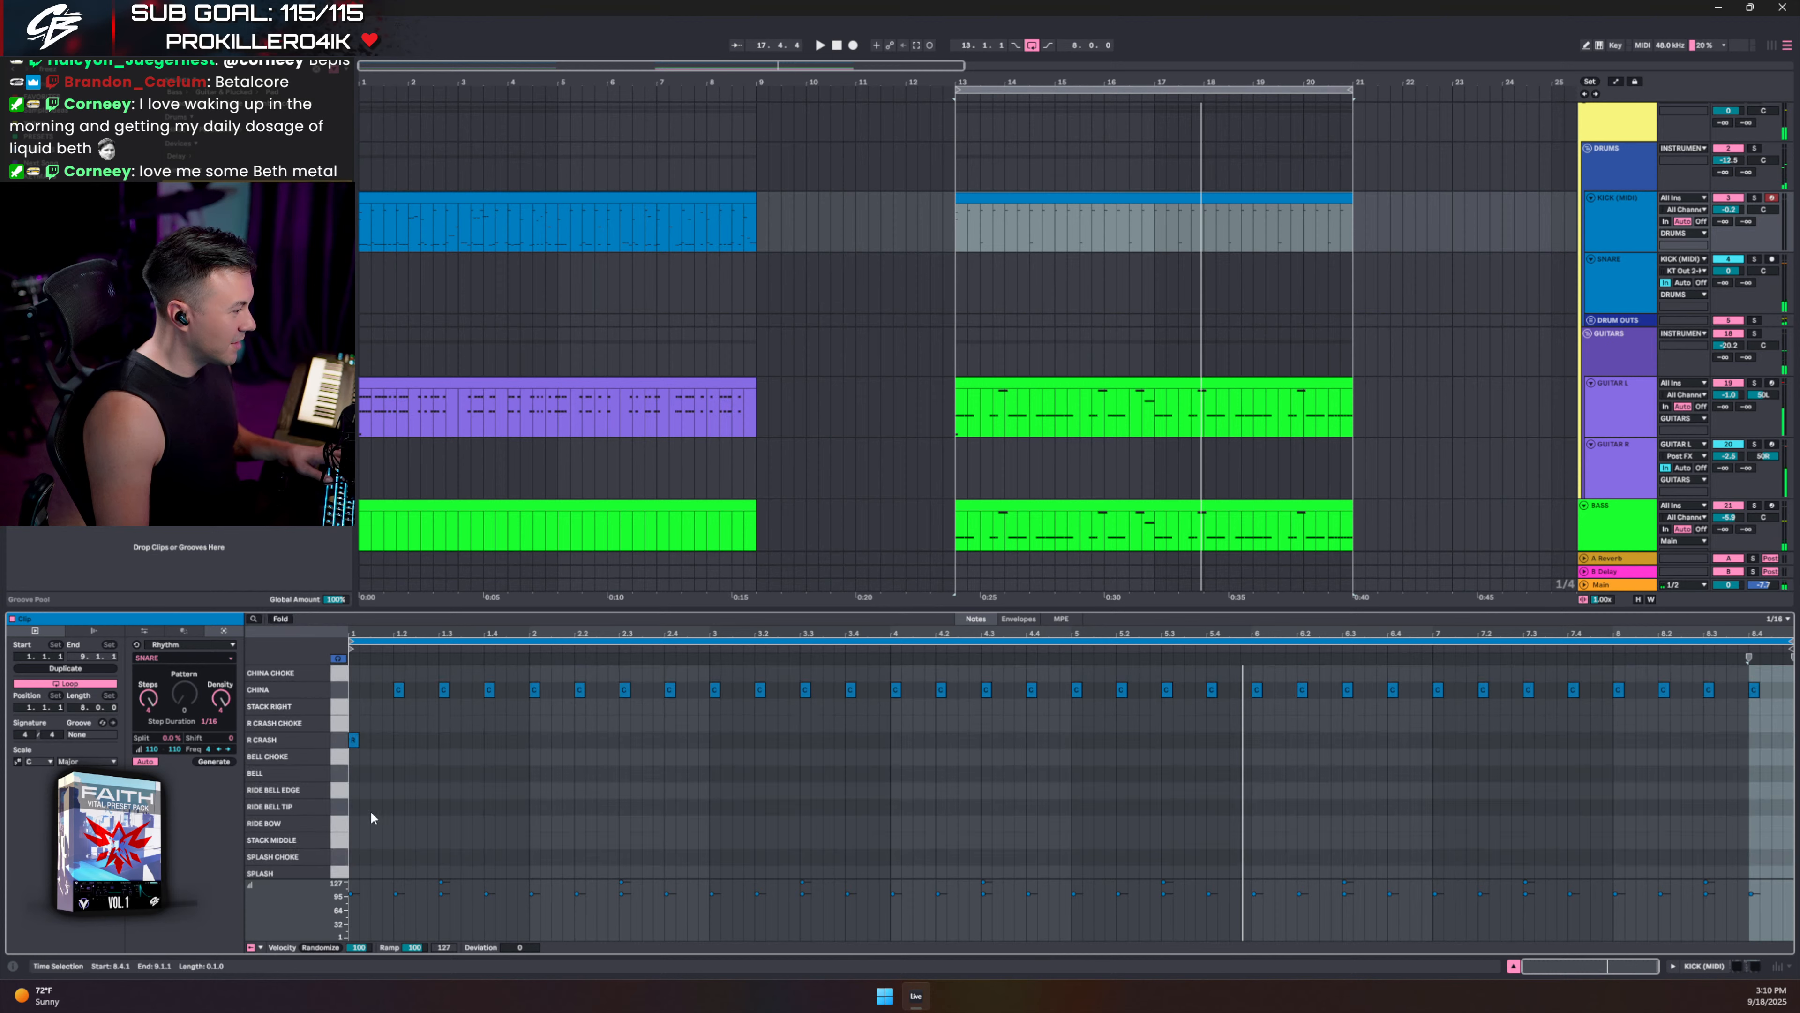
{"action": "key", "text": "space"}
{"action": "left_click", "coordinate": [352, 785]}
{"action": "scroll", "coordinate": [377, 780], "scroll_direction": "down", "scroll_amount": 10}
{"action": "key", "text": "ctrl+v"}
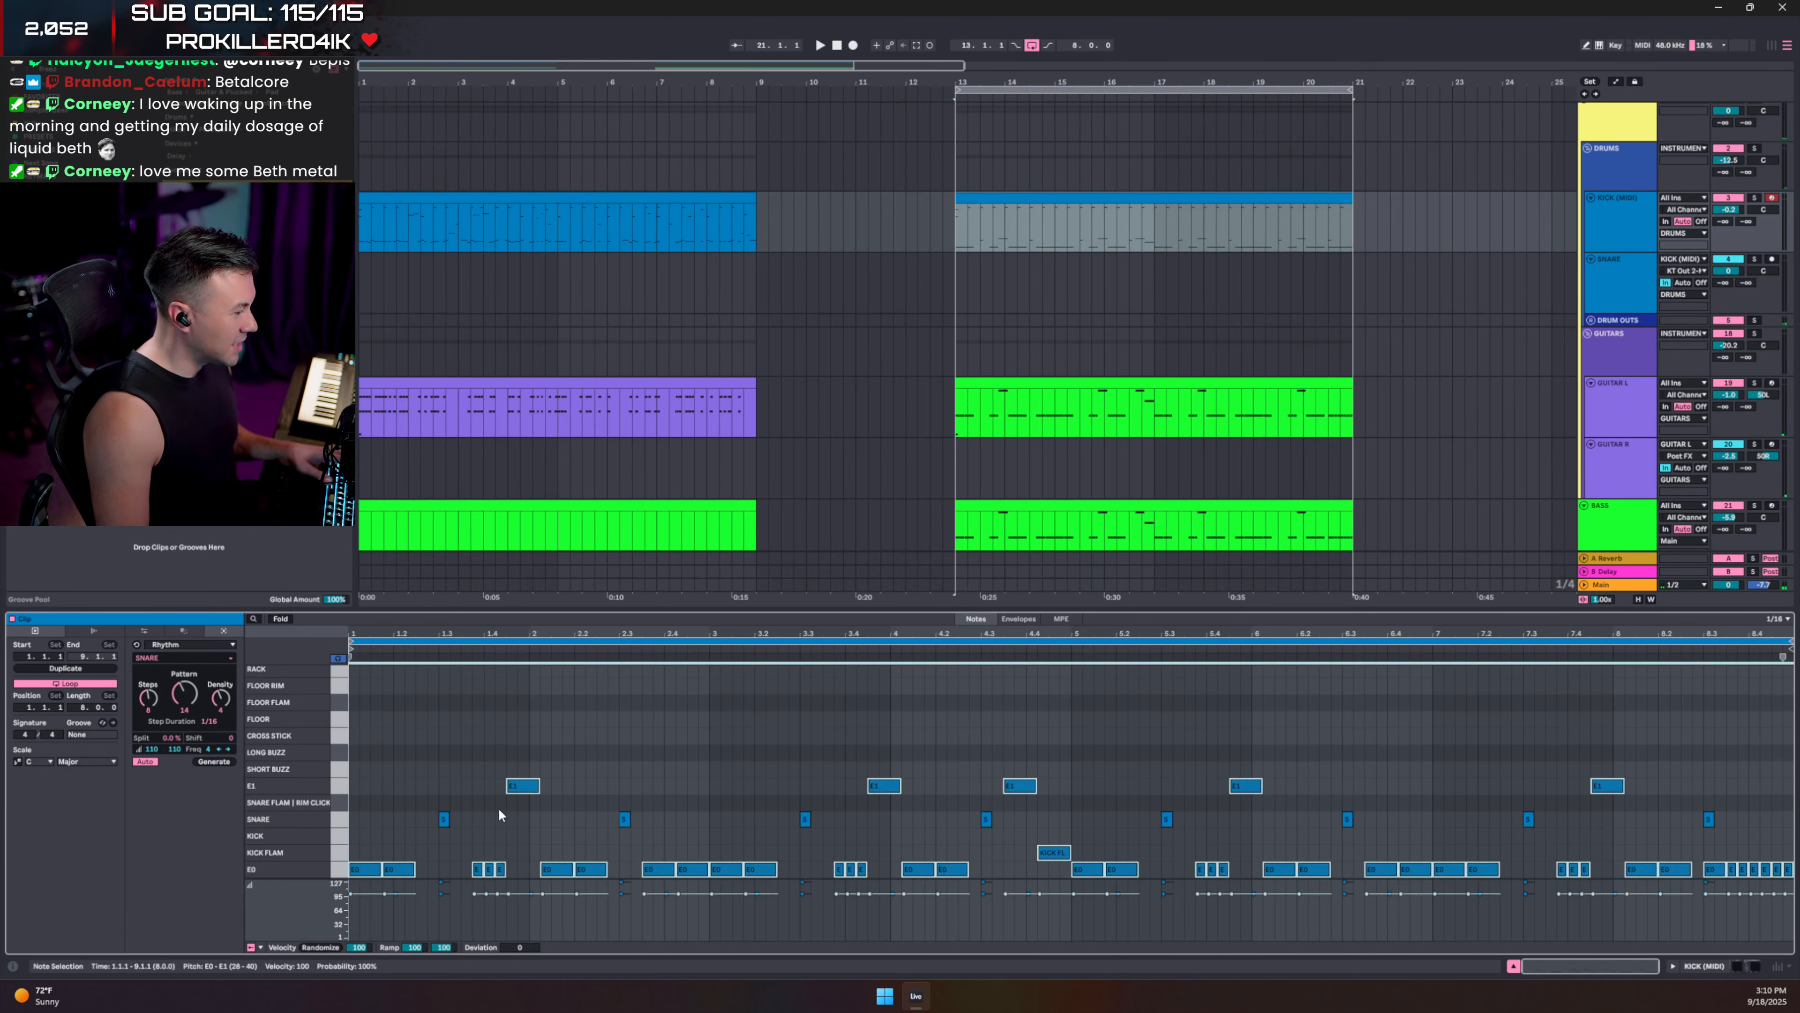
{"action": "left_click", "coordinate": [341, 786]}
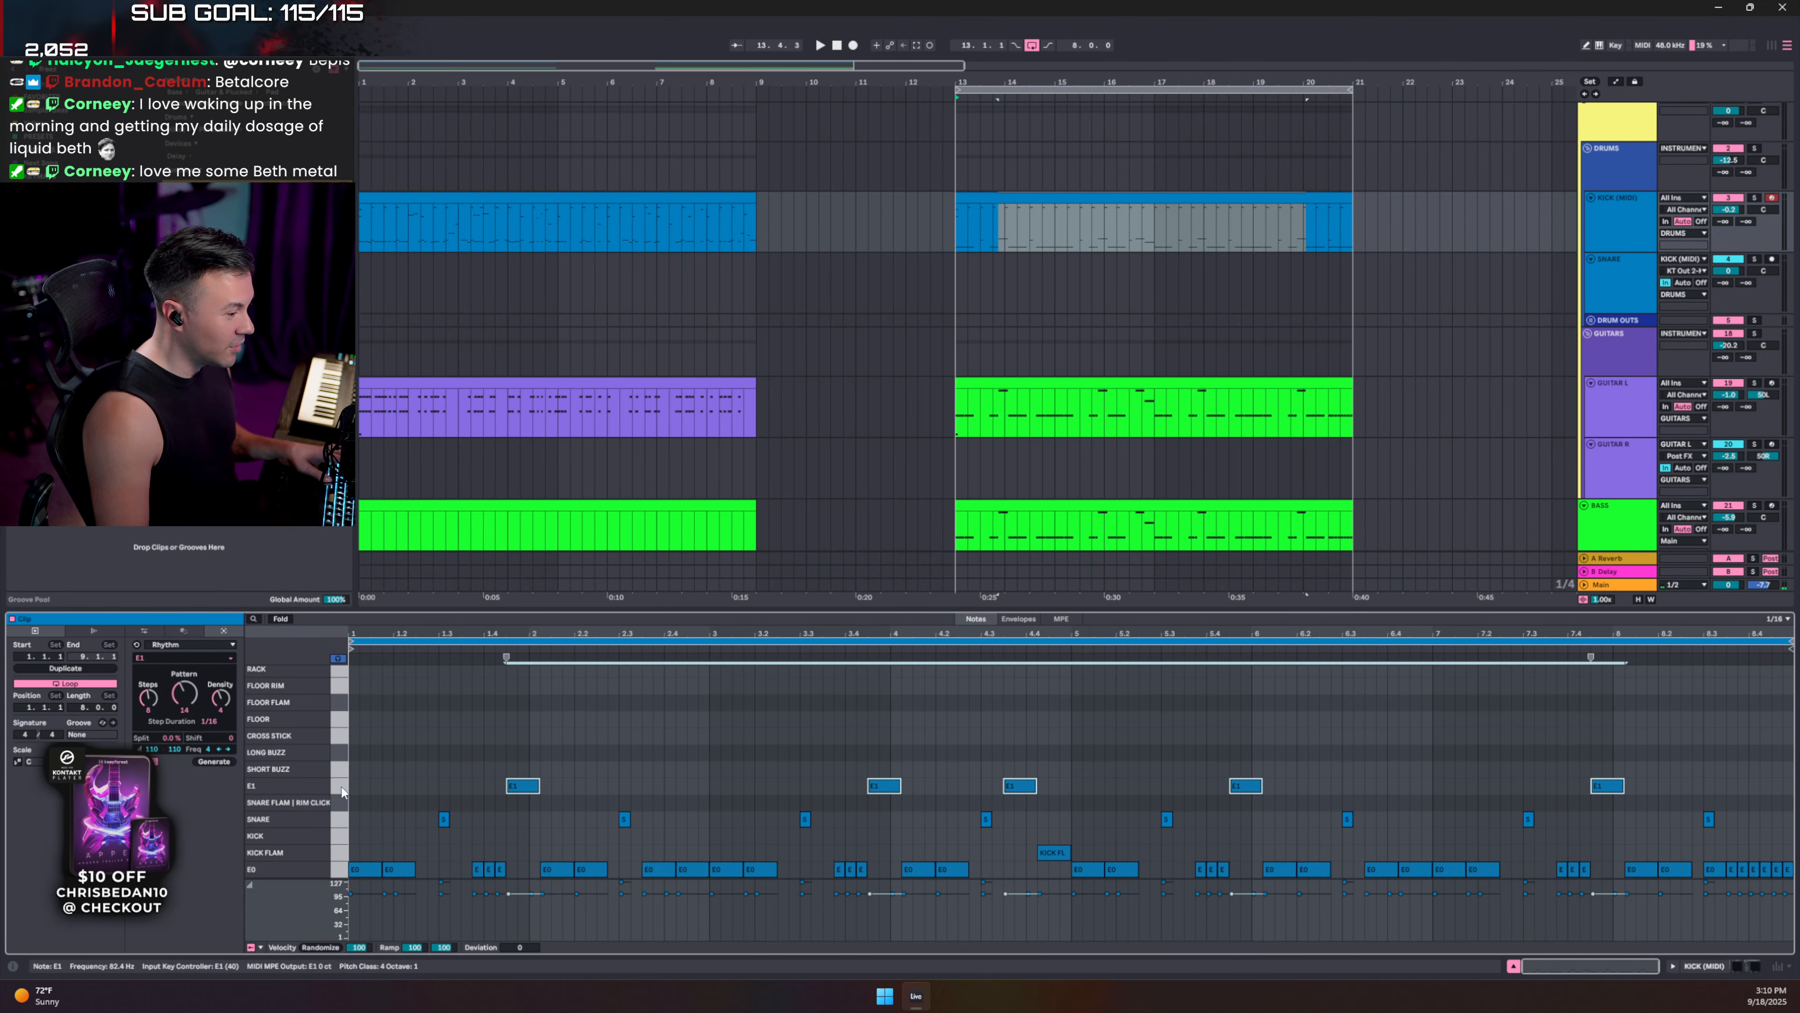
{"action": "key", "text": "shift+Down"}
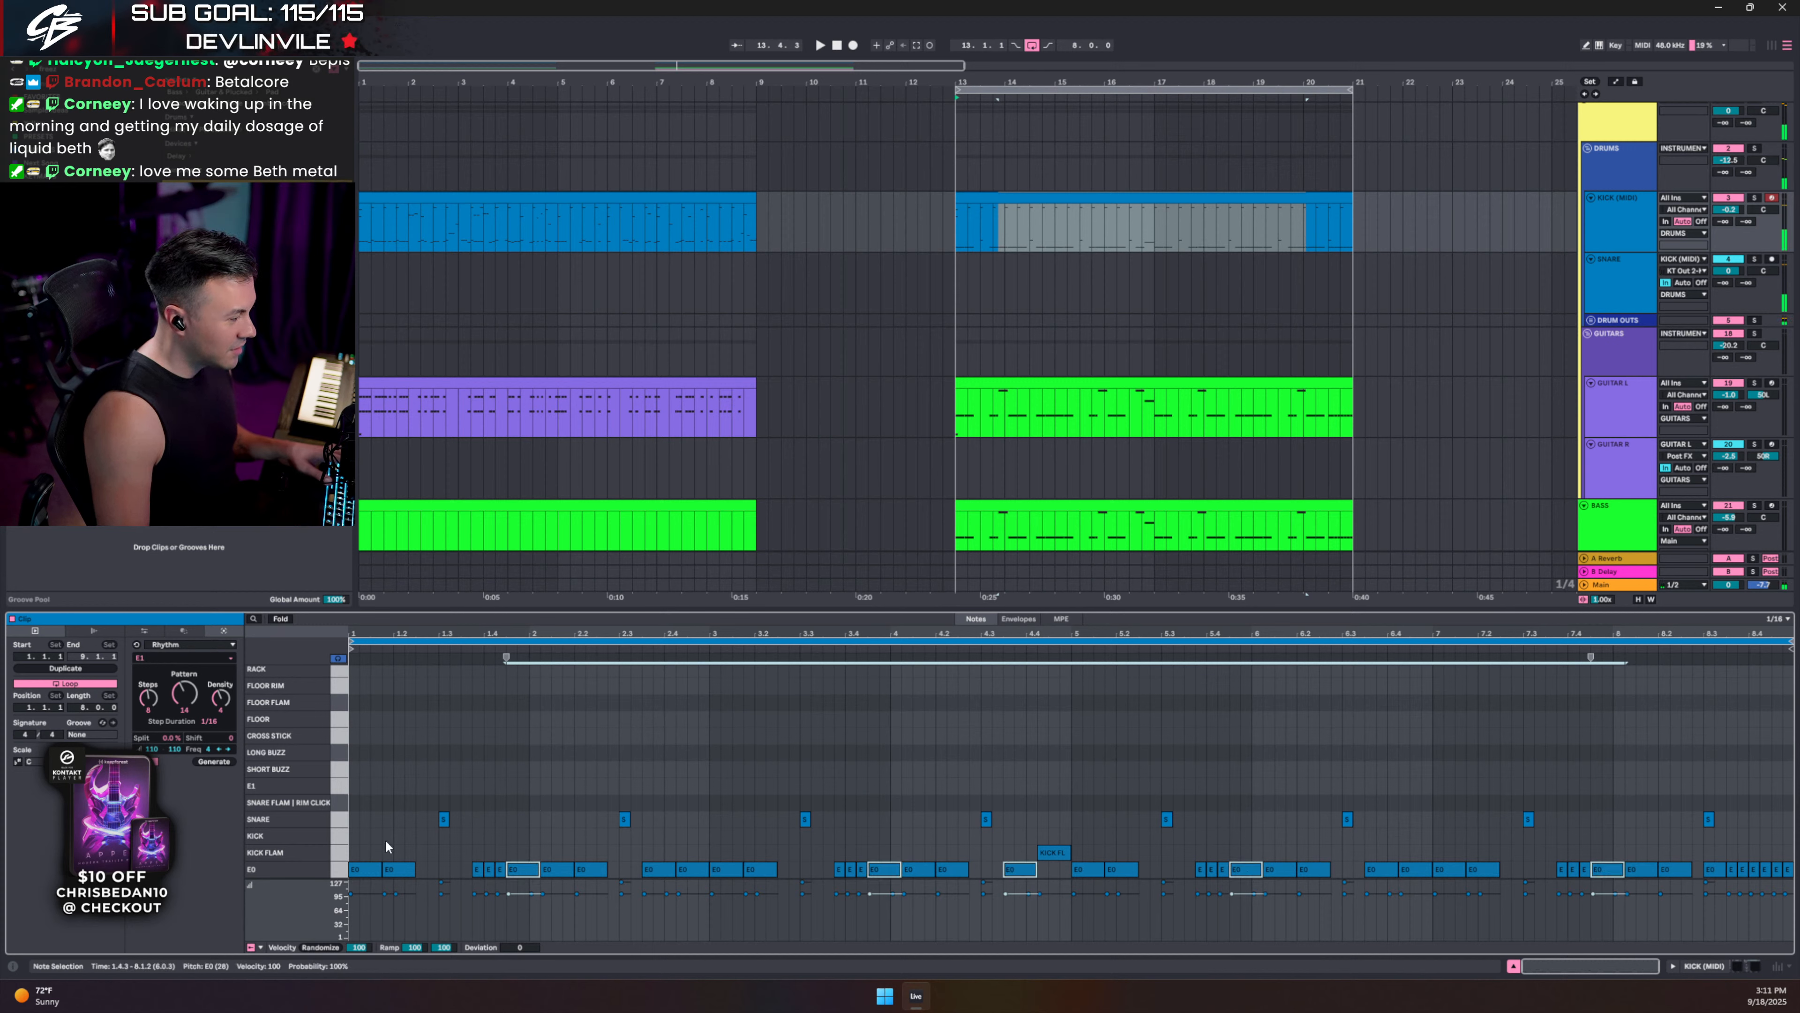
- Move the KICK FLAM note onto E0 and make all E0 notes short and uniform
{"action": "left_click", "coordinate": [349, 851]}
{"action": "key", "text": "Down"}
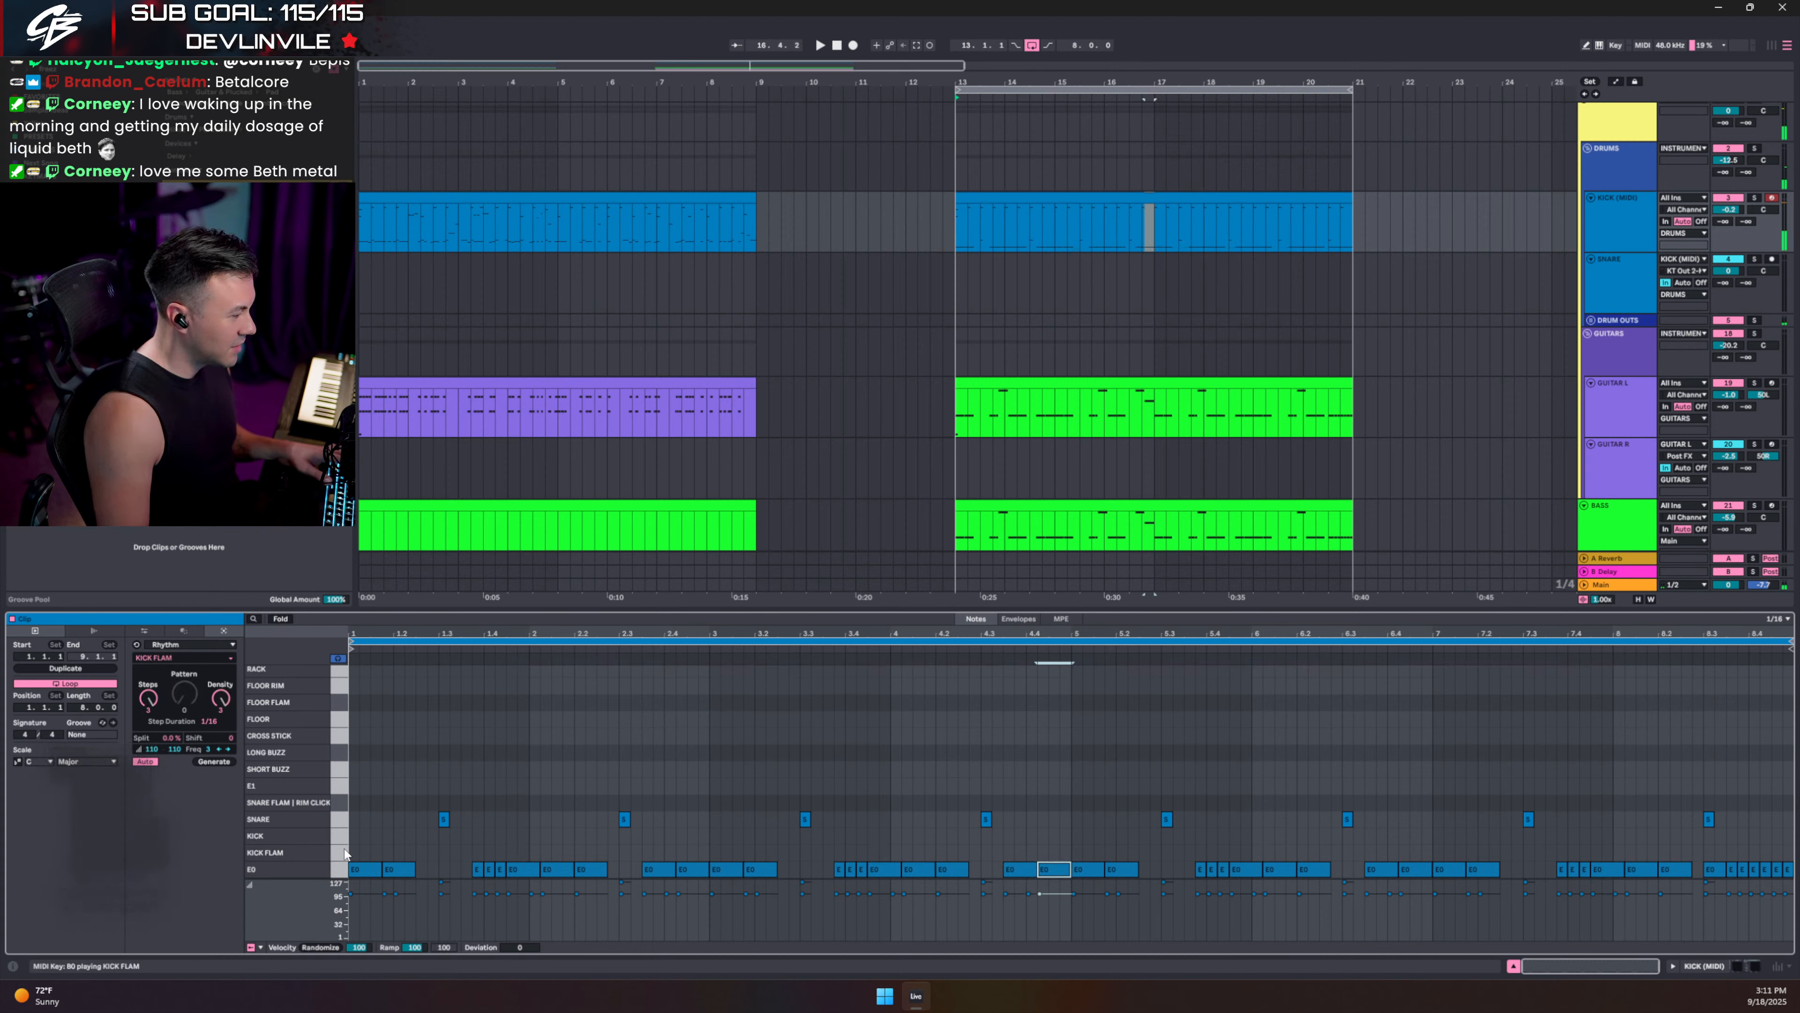
{"action": "left_click", "coordinate": [341, 869]}
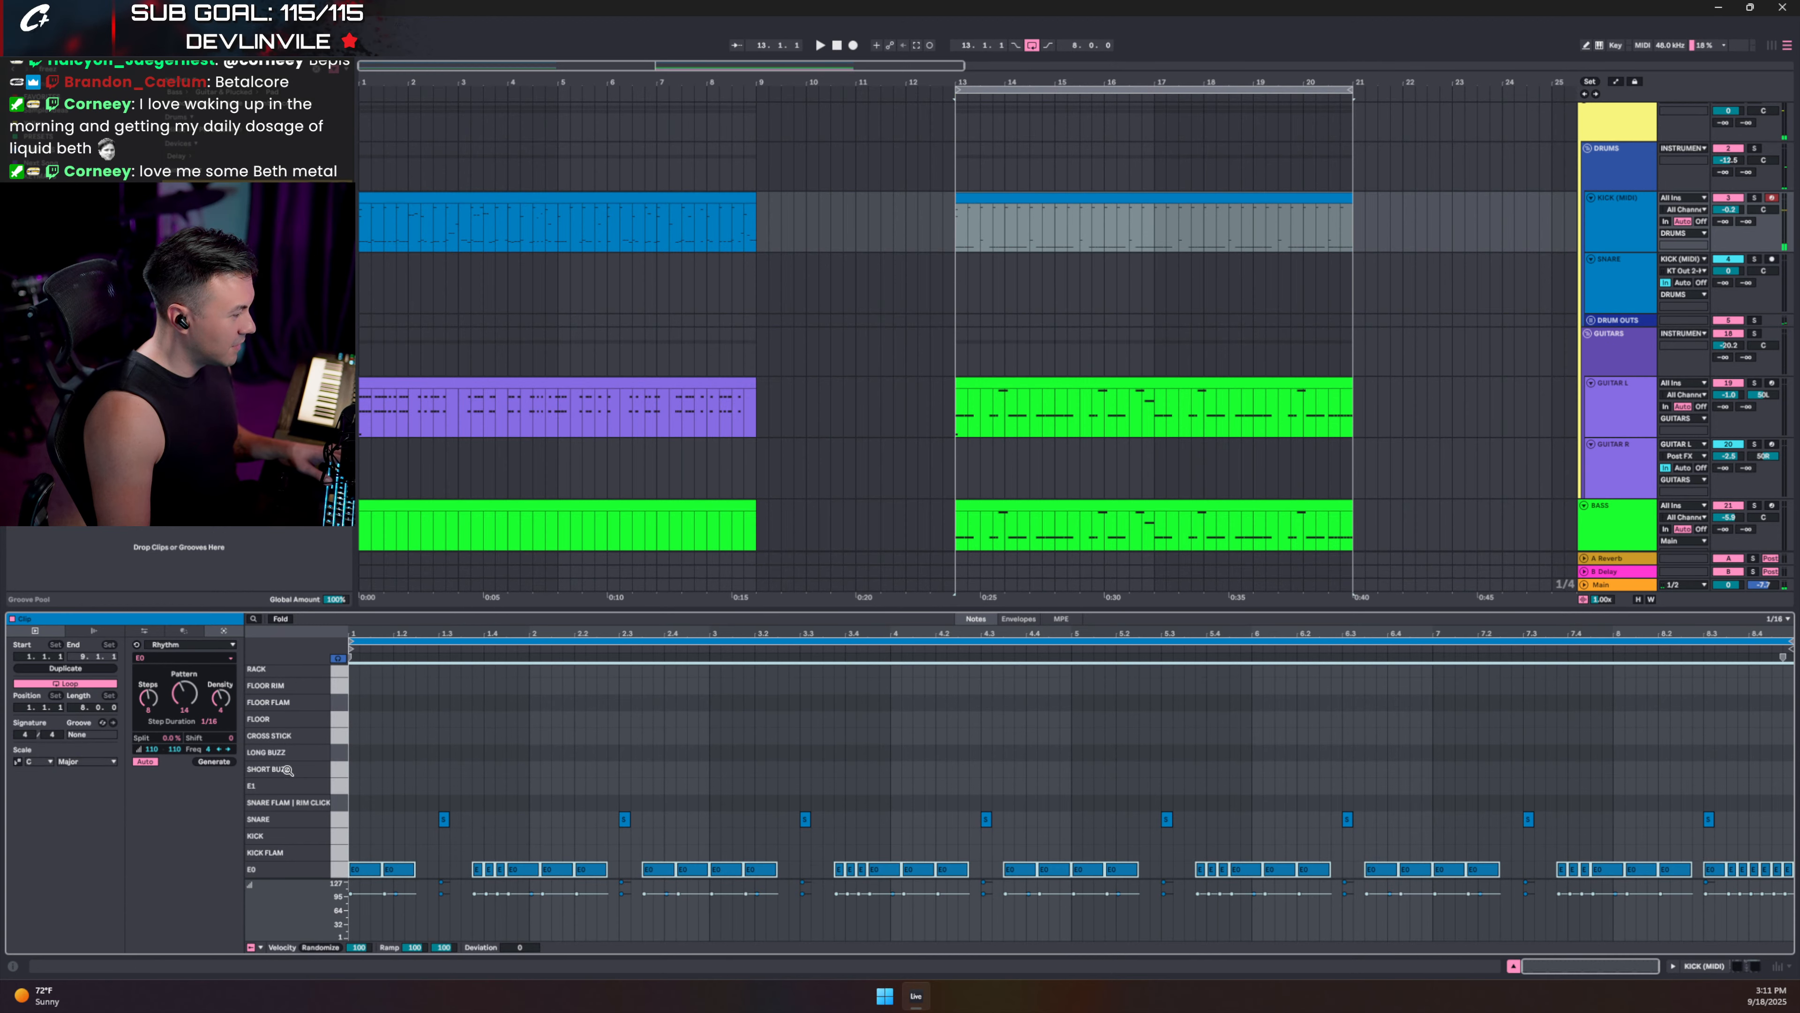
{"action": "left_click", "coordinate": [144, 631]}
{"action": "left_click", "coordinate": [212, 762]}
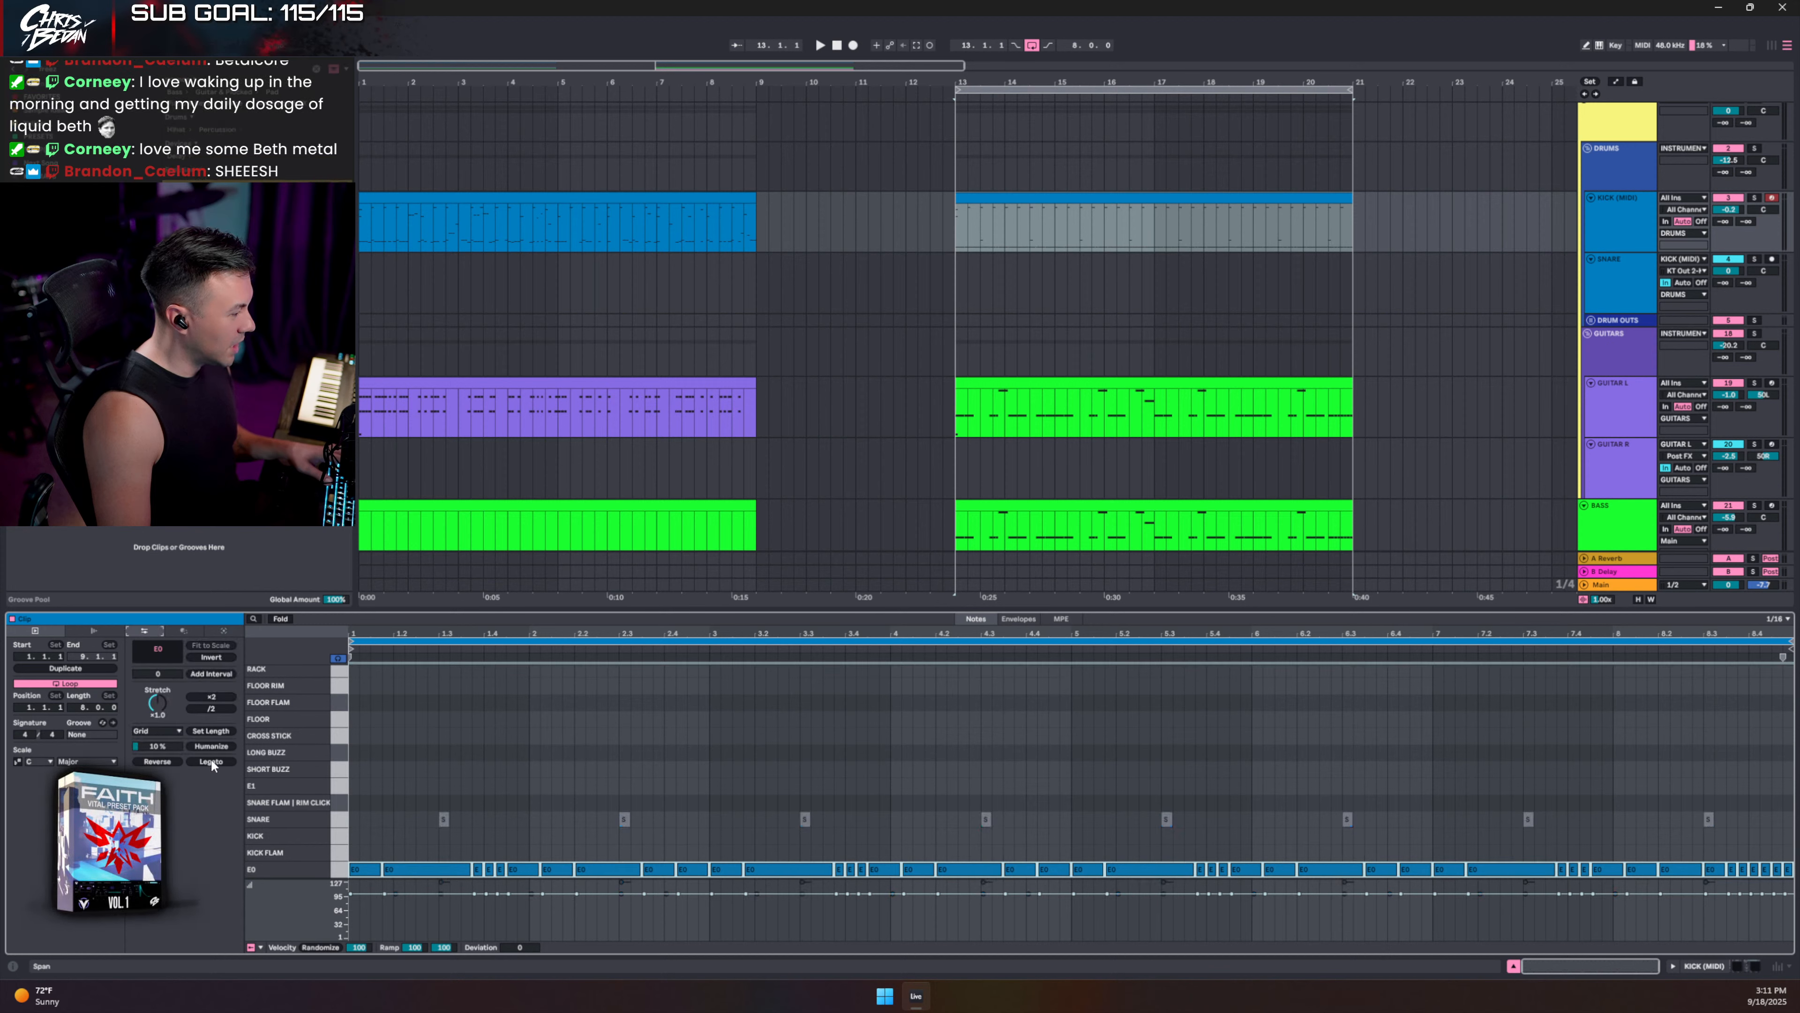
{"action": "left_click", "coordinate": [212, 731]}
- Shift the notes up to the KICK row at velocity 127 and lower KICK (MIDI) volume to -1.2 dB
{"action": "key", "text": "ctrl+a"}
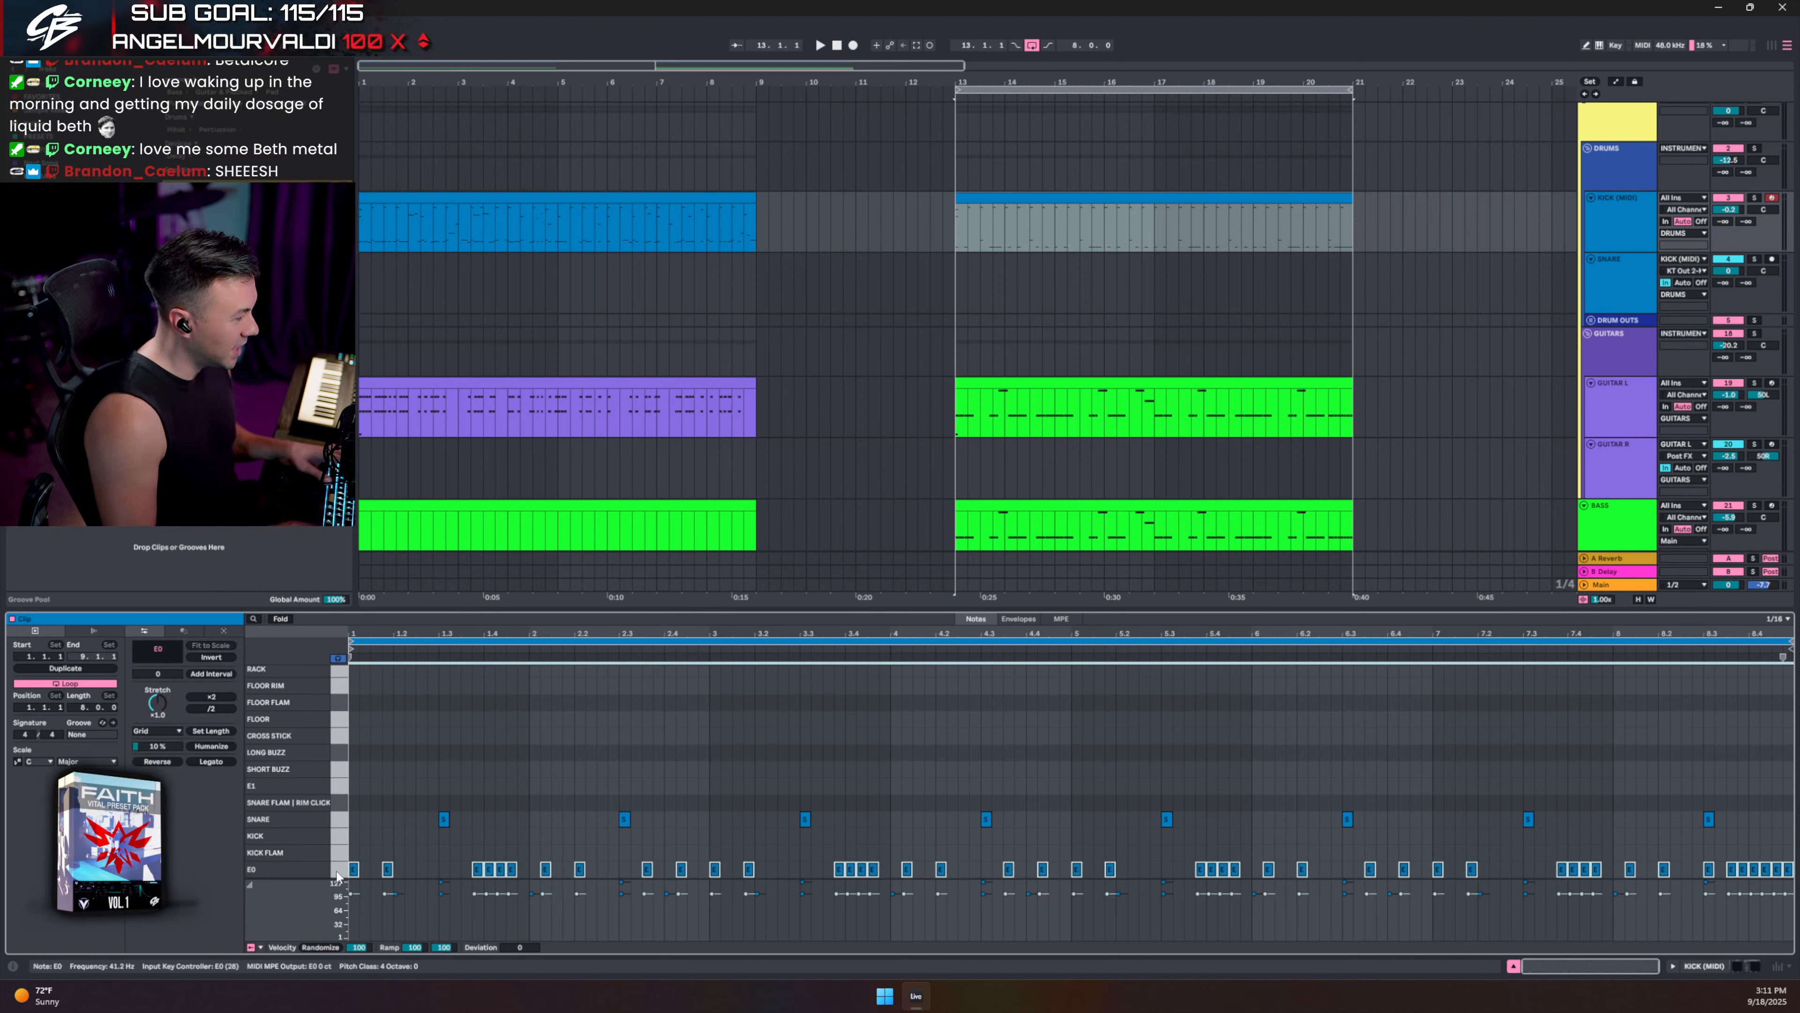
{"action": "key", "text": "Up"}
{"action": "key", "text": "Up"}
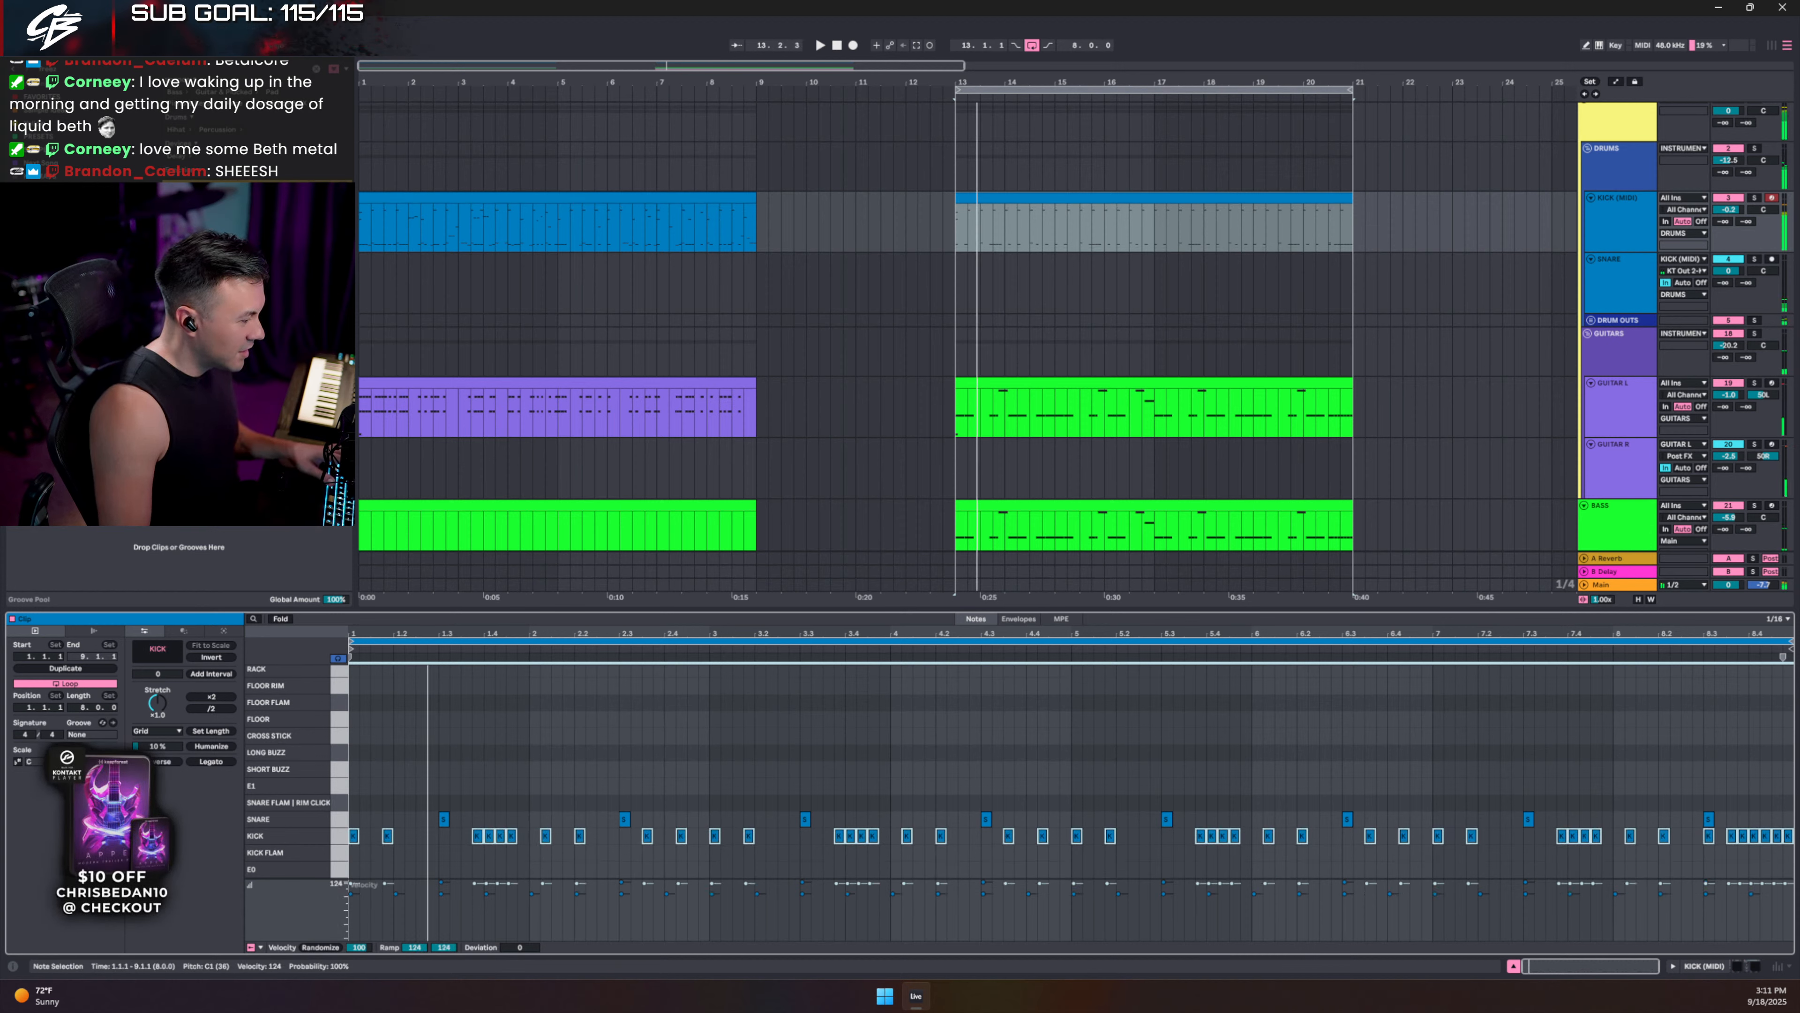
{"action": "left_click_drag", "start_coordinate": [508, 883], "coordinate": [508, 880]}
{"action": "key", "text": "space"}
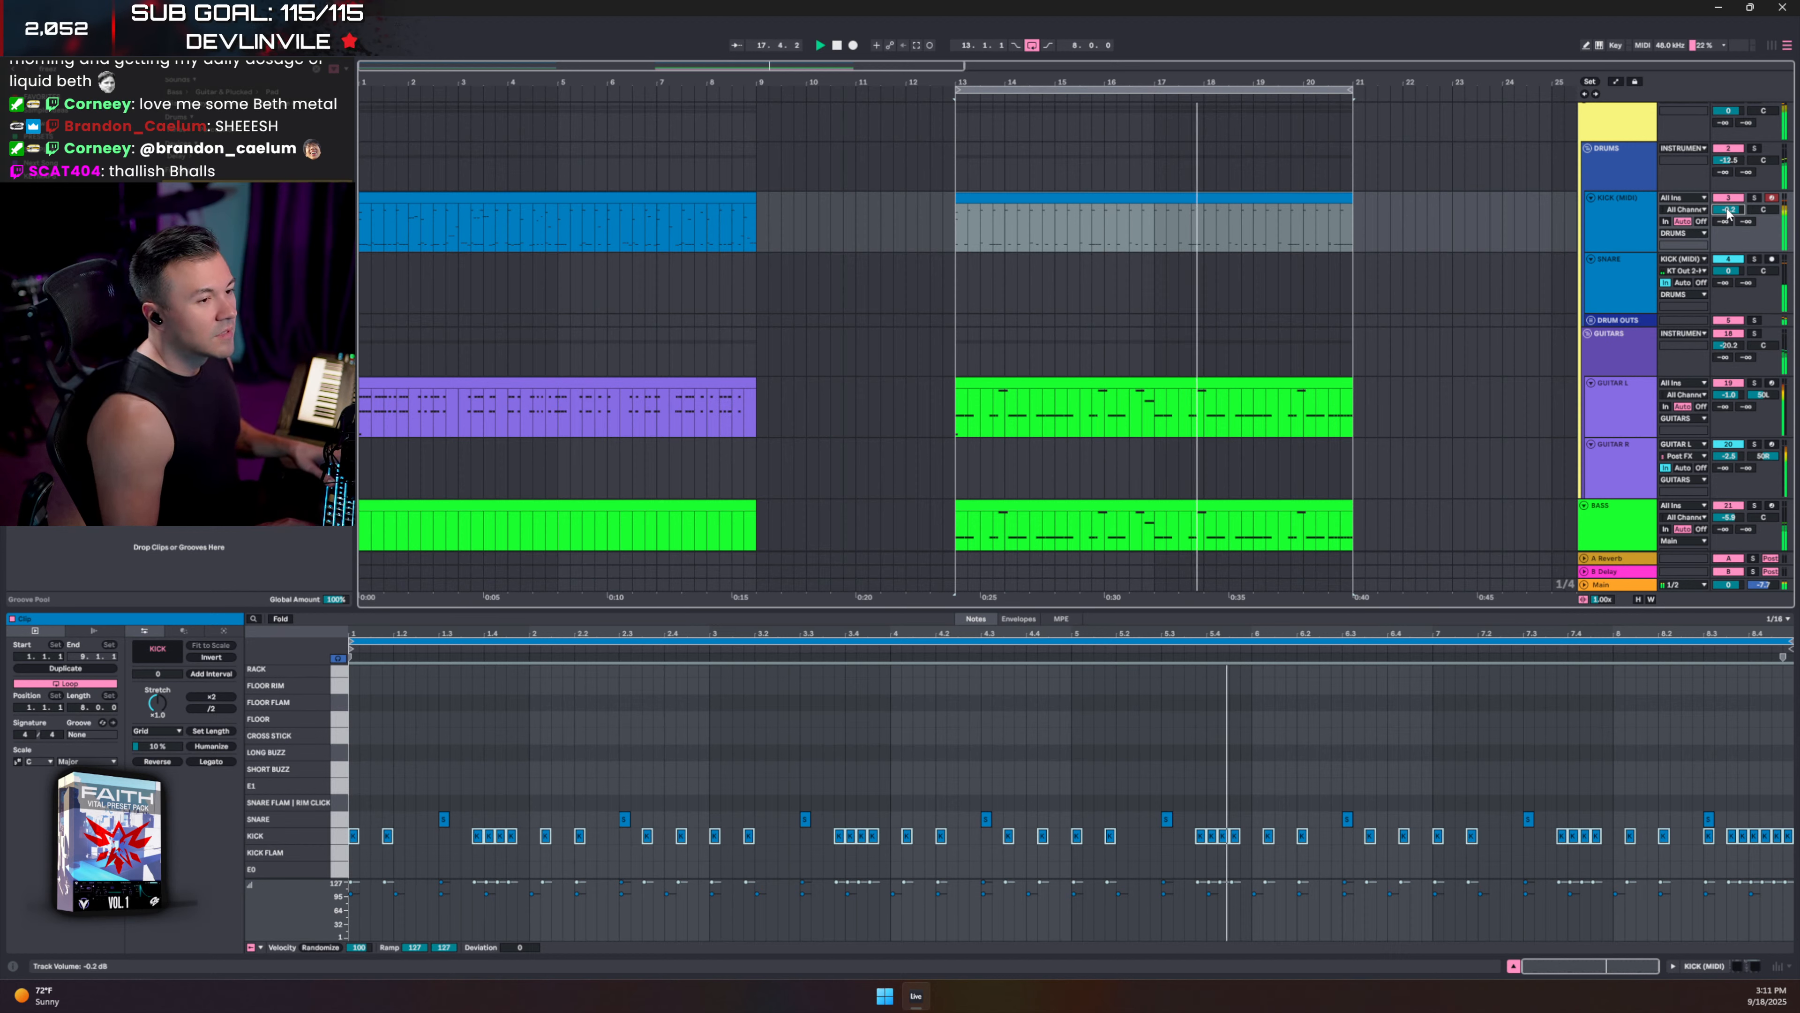
{"action": "key", "text": "Down"}
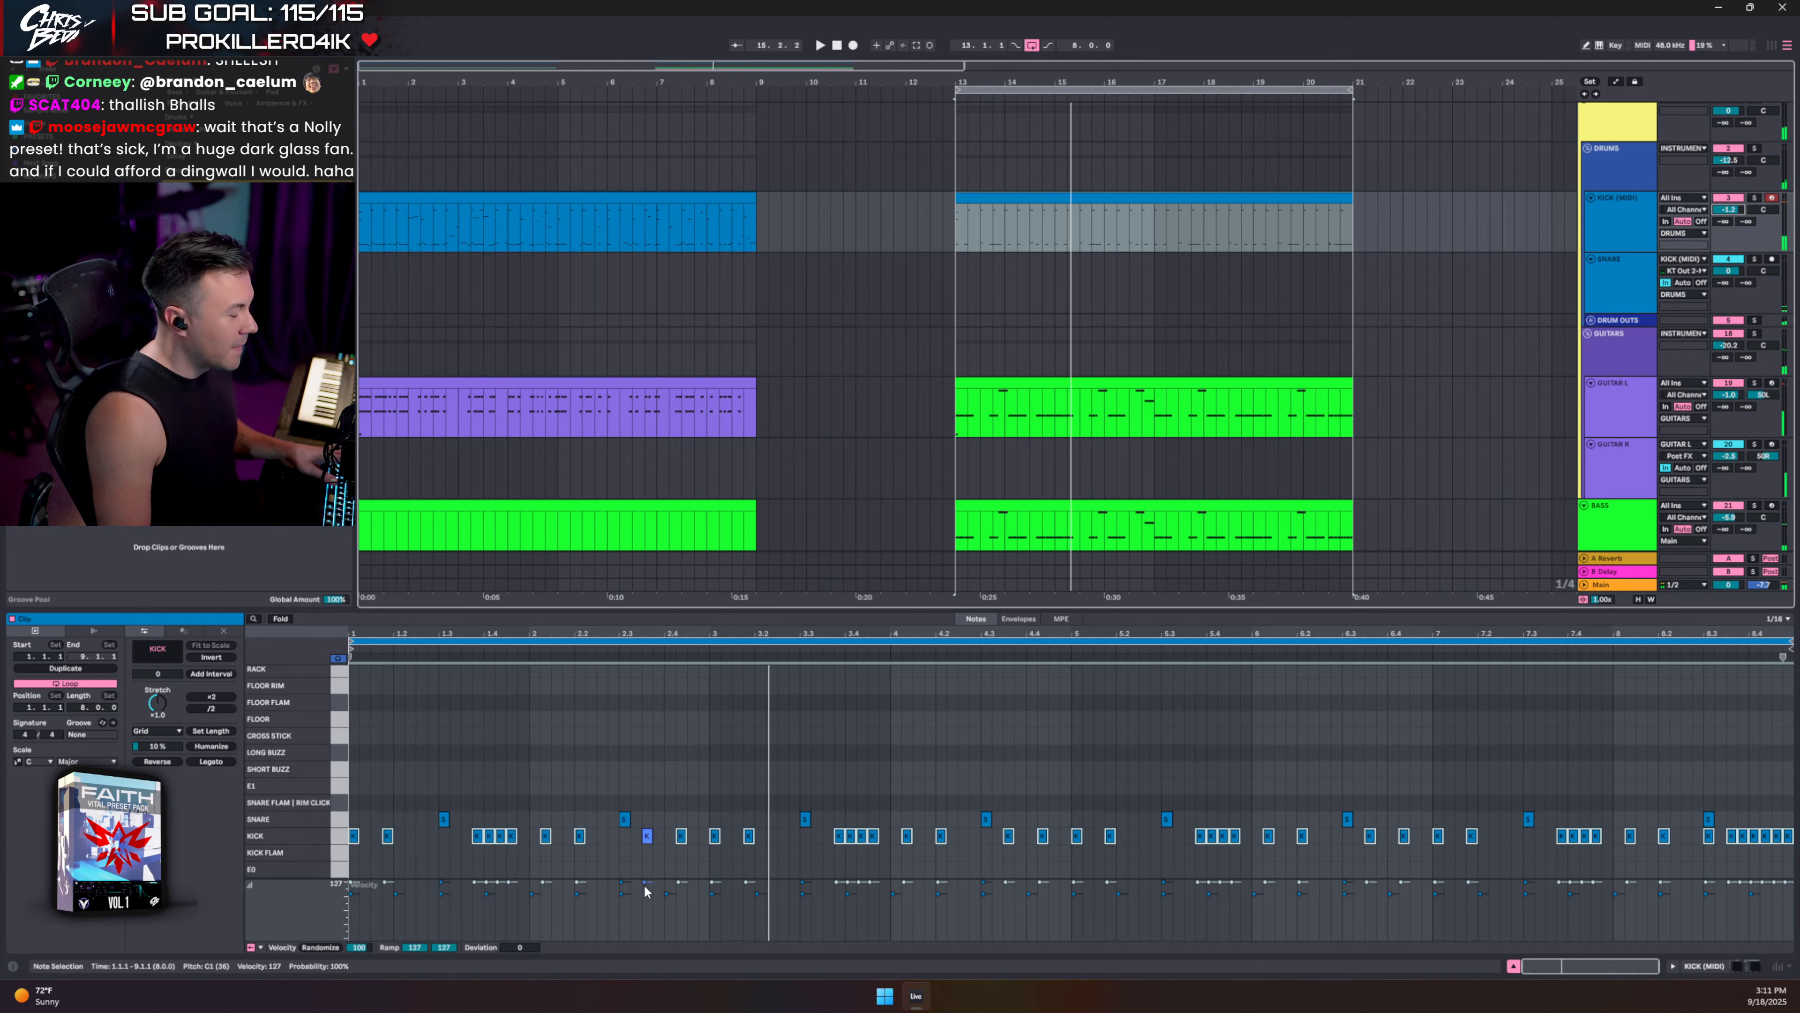
- Add extra kick hits, including one at 2.4.4, and remove a misplaced kick
{"action": "double_click", "coordinate": [671, 837]}
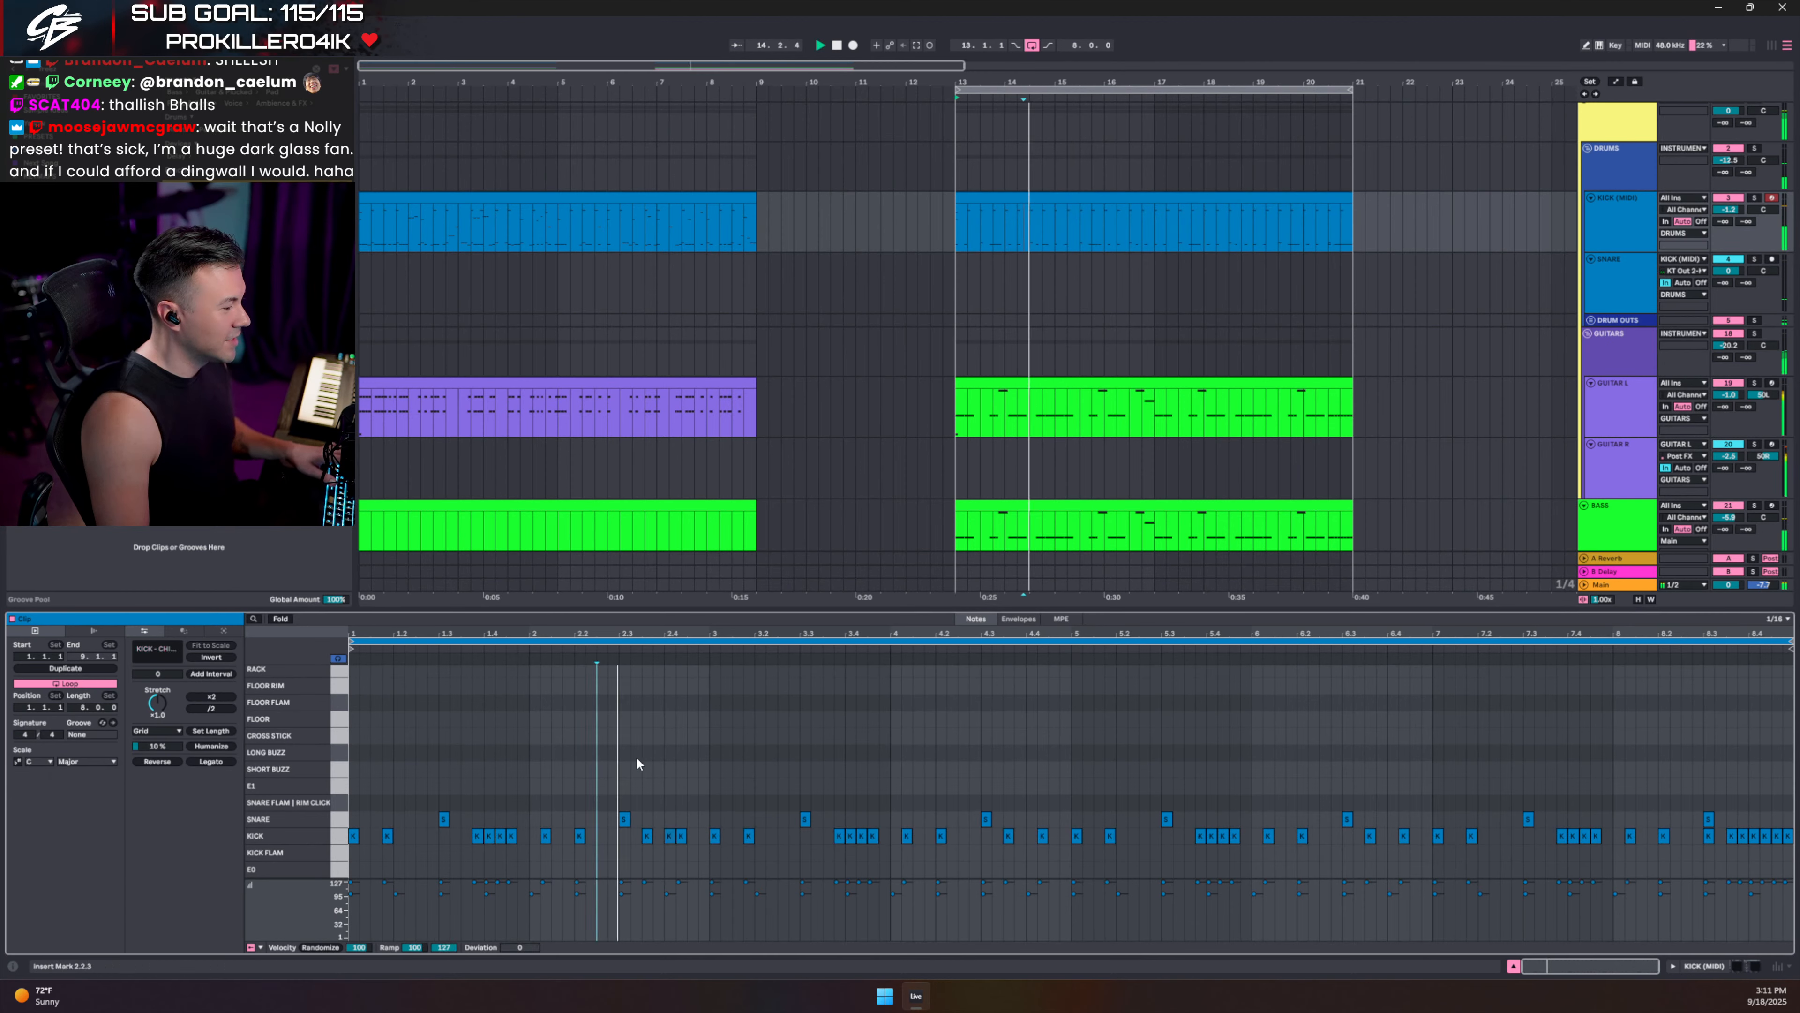
{"action": "double_click", "coordinate": [703, 837]}
{"action": "double_click", "coordinate": [635, 836]}
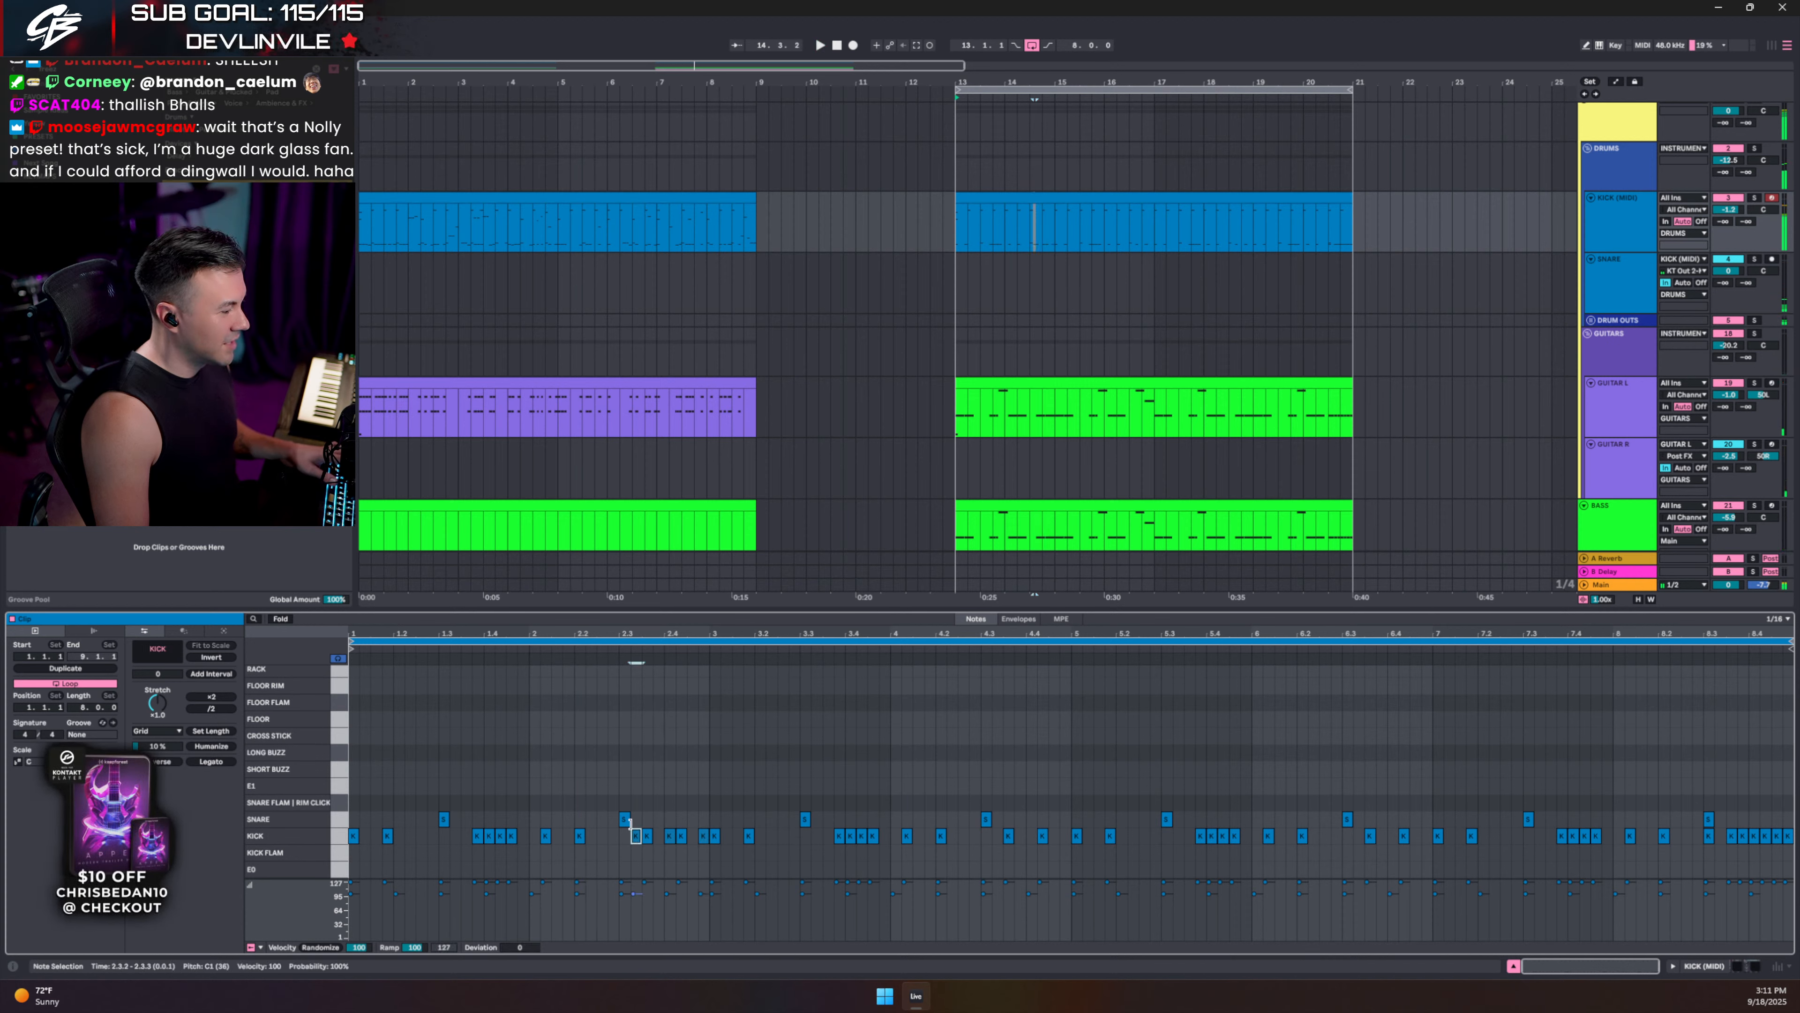
{"action": "key", "text": "space"}
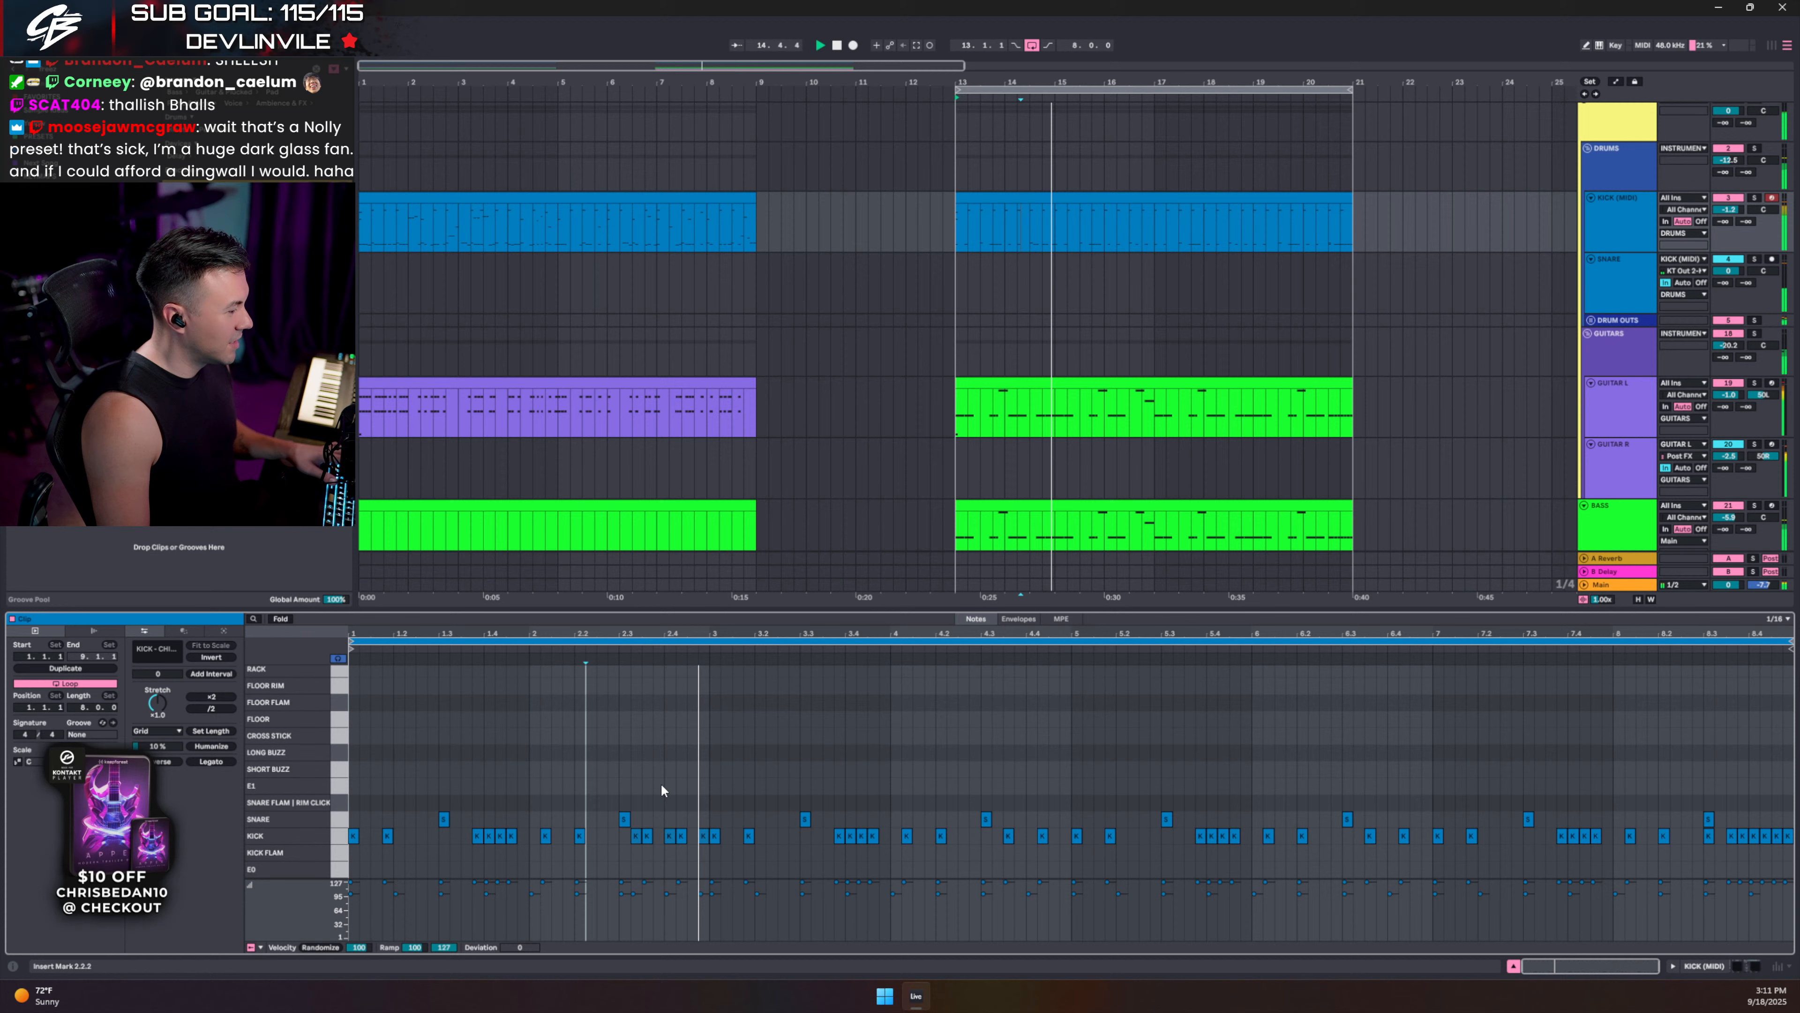
{"action": "double_click", "coordinate": [635, 835]}
{"action": "key", "text": "space"}
{"action": "key", "text": "space"}
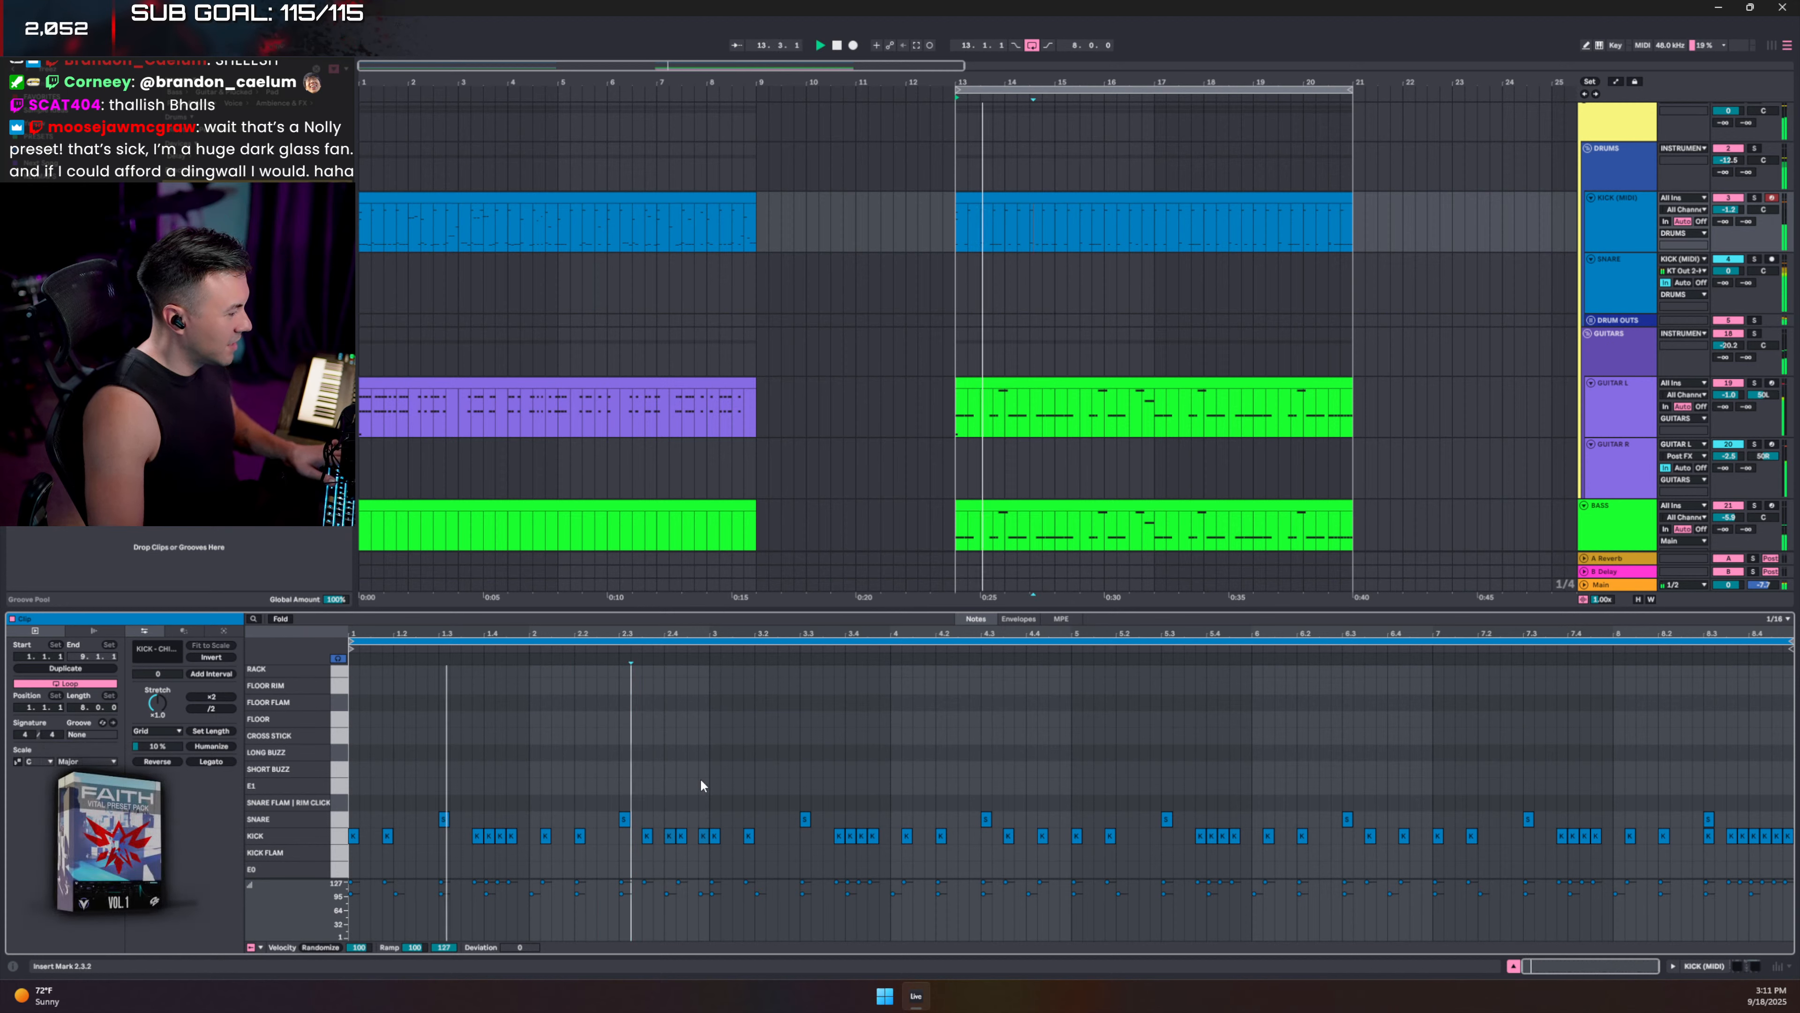
- Add a kick near the clip start with a lower-velocity ghost snare just before it
{"action": "double_click", "coordinate": [429, 839]}
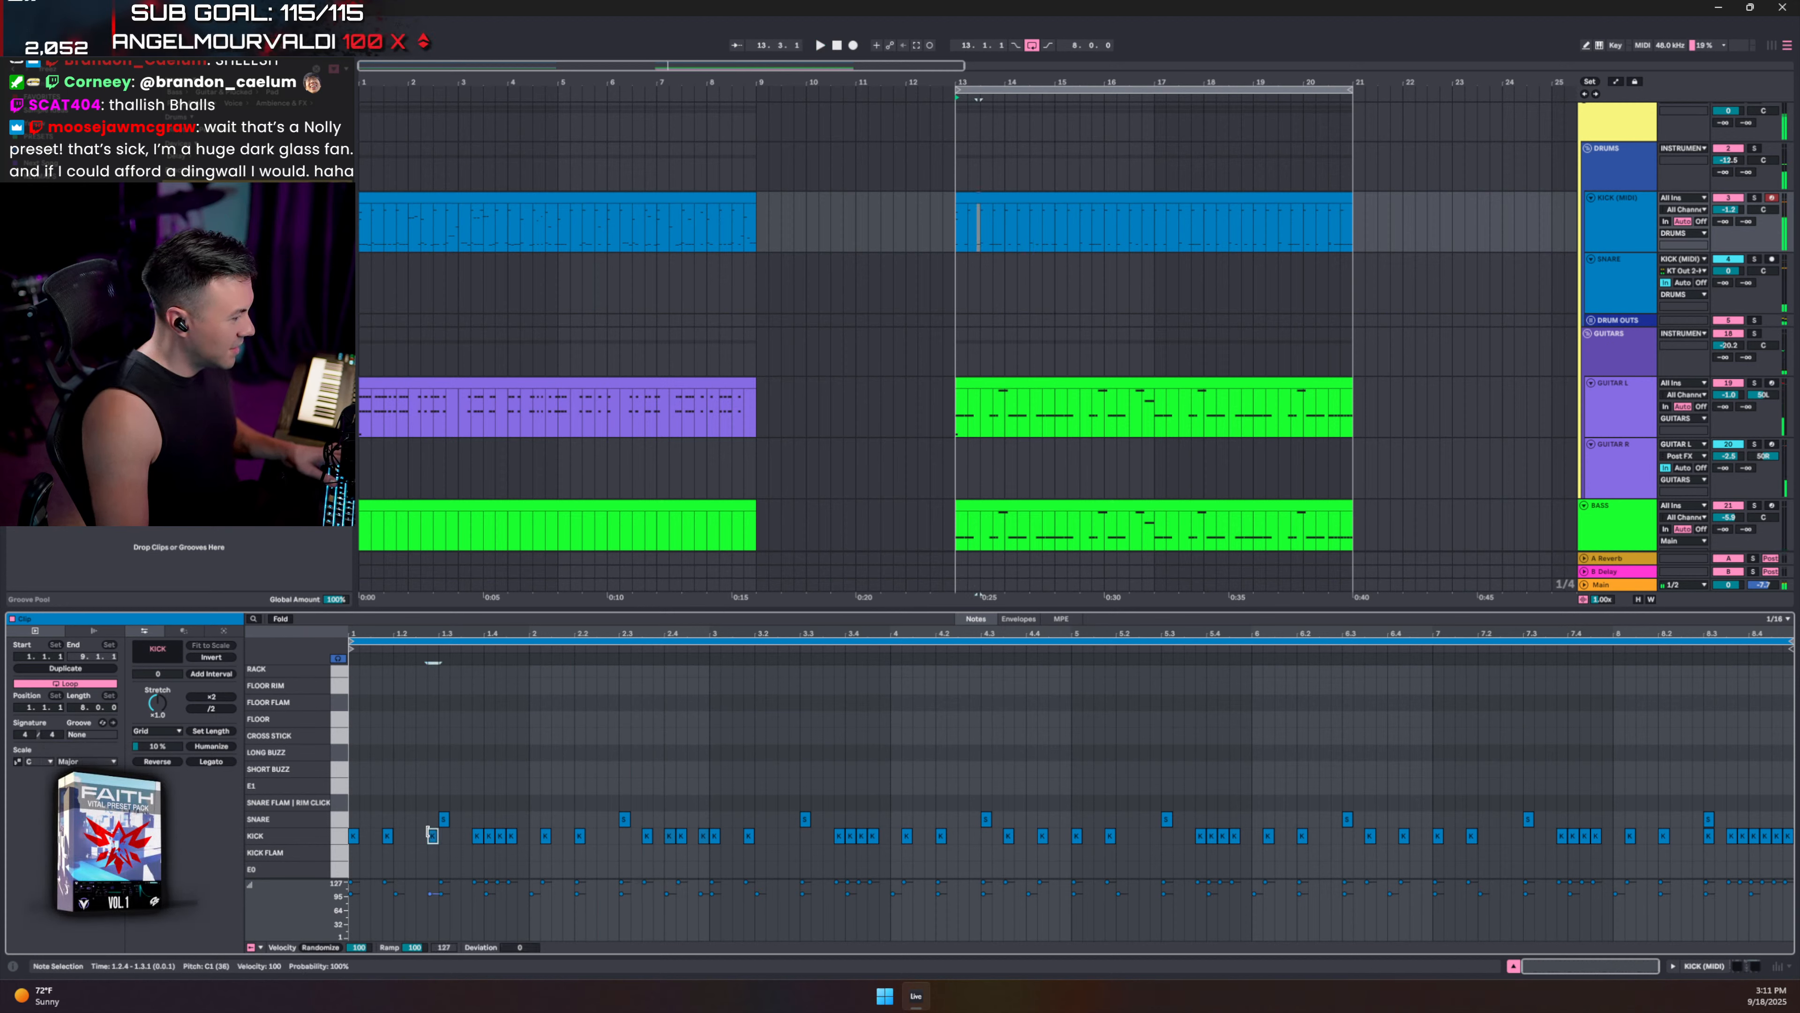
{"action": "double_click", "coordinate": [414, 821]}
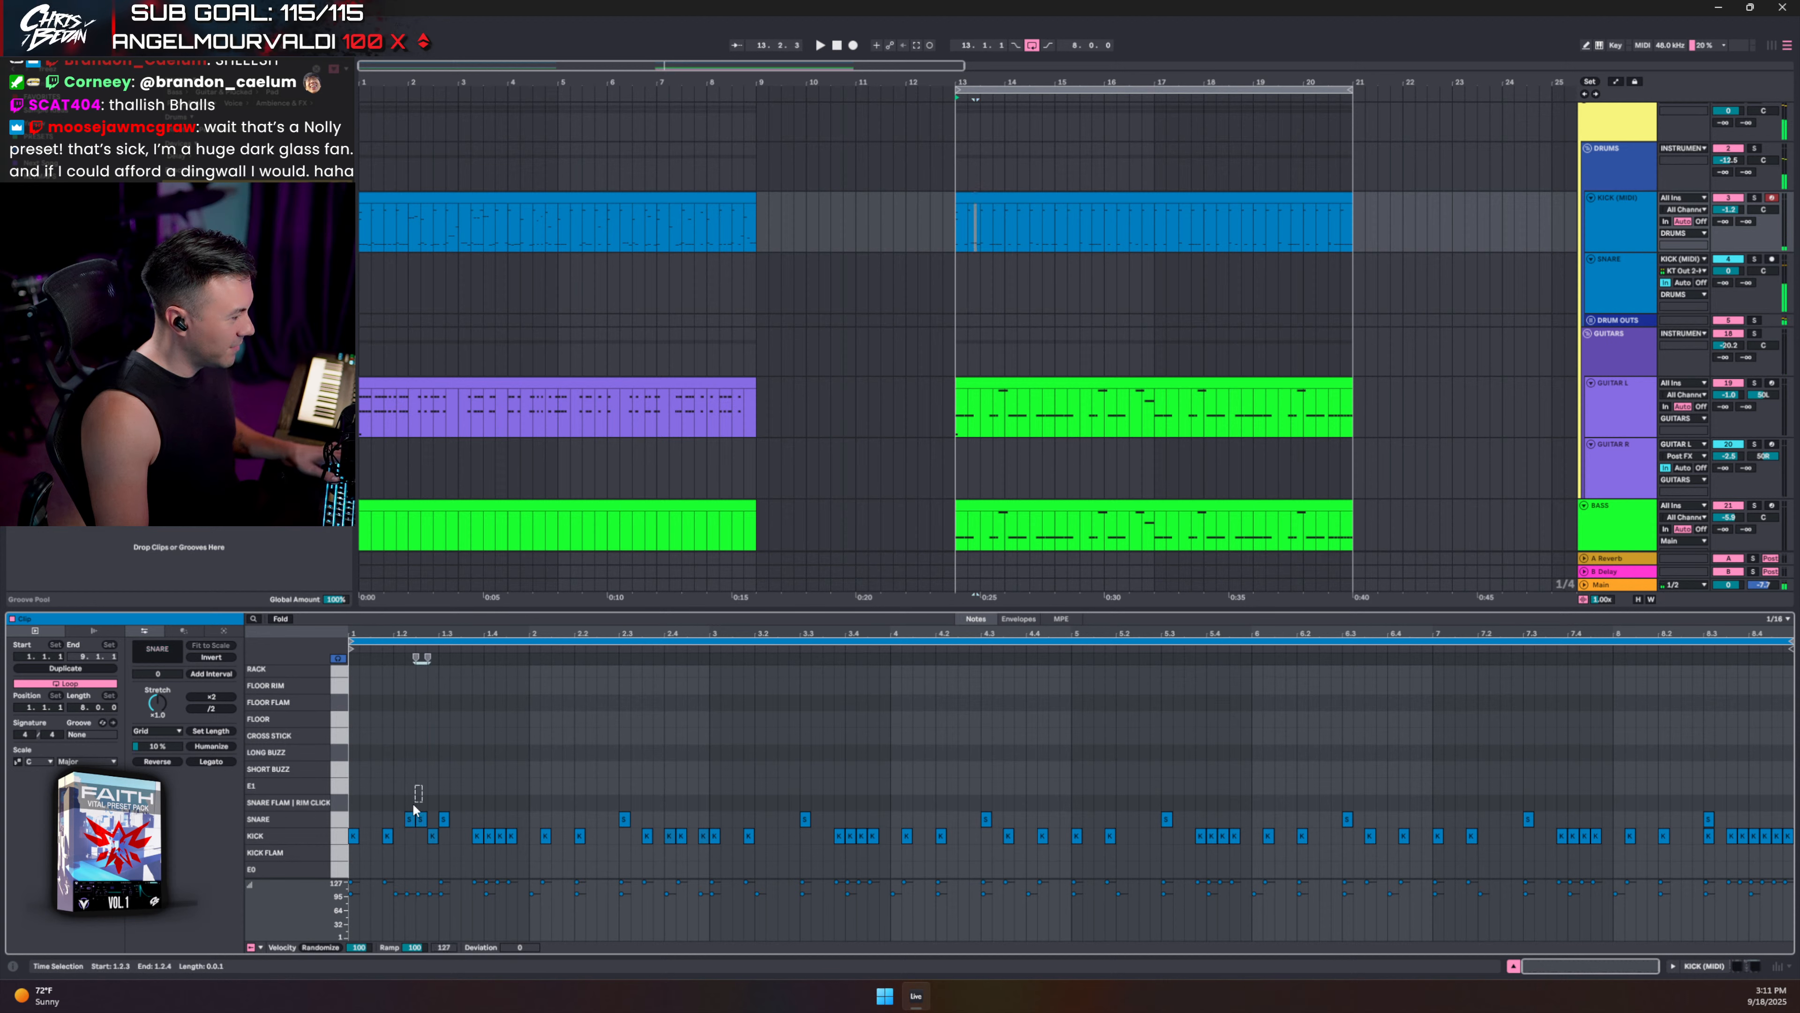
{"action": "left_click_drag", "start_coordinate": [417, 893], "coordinate": [417, 912]}
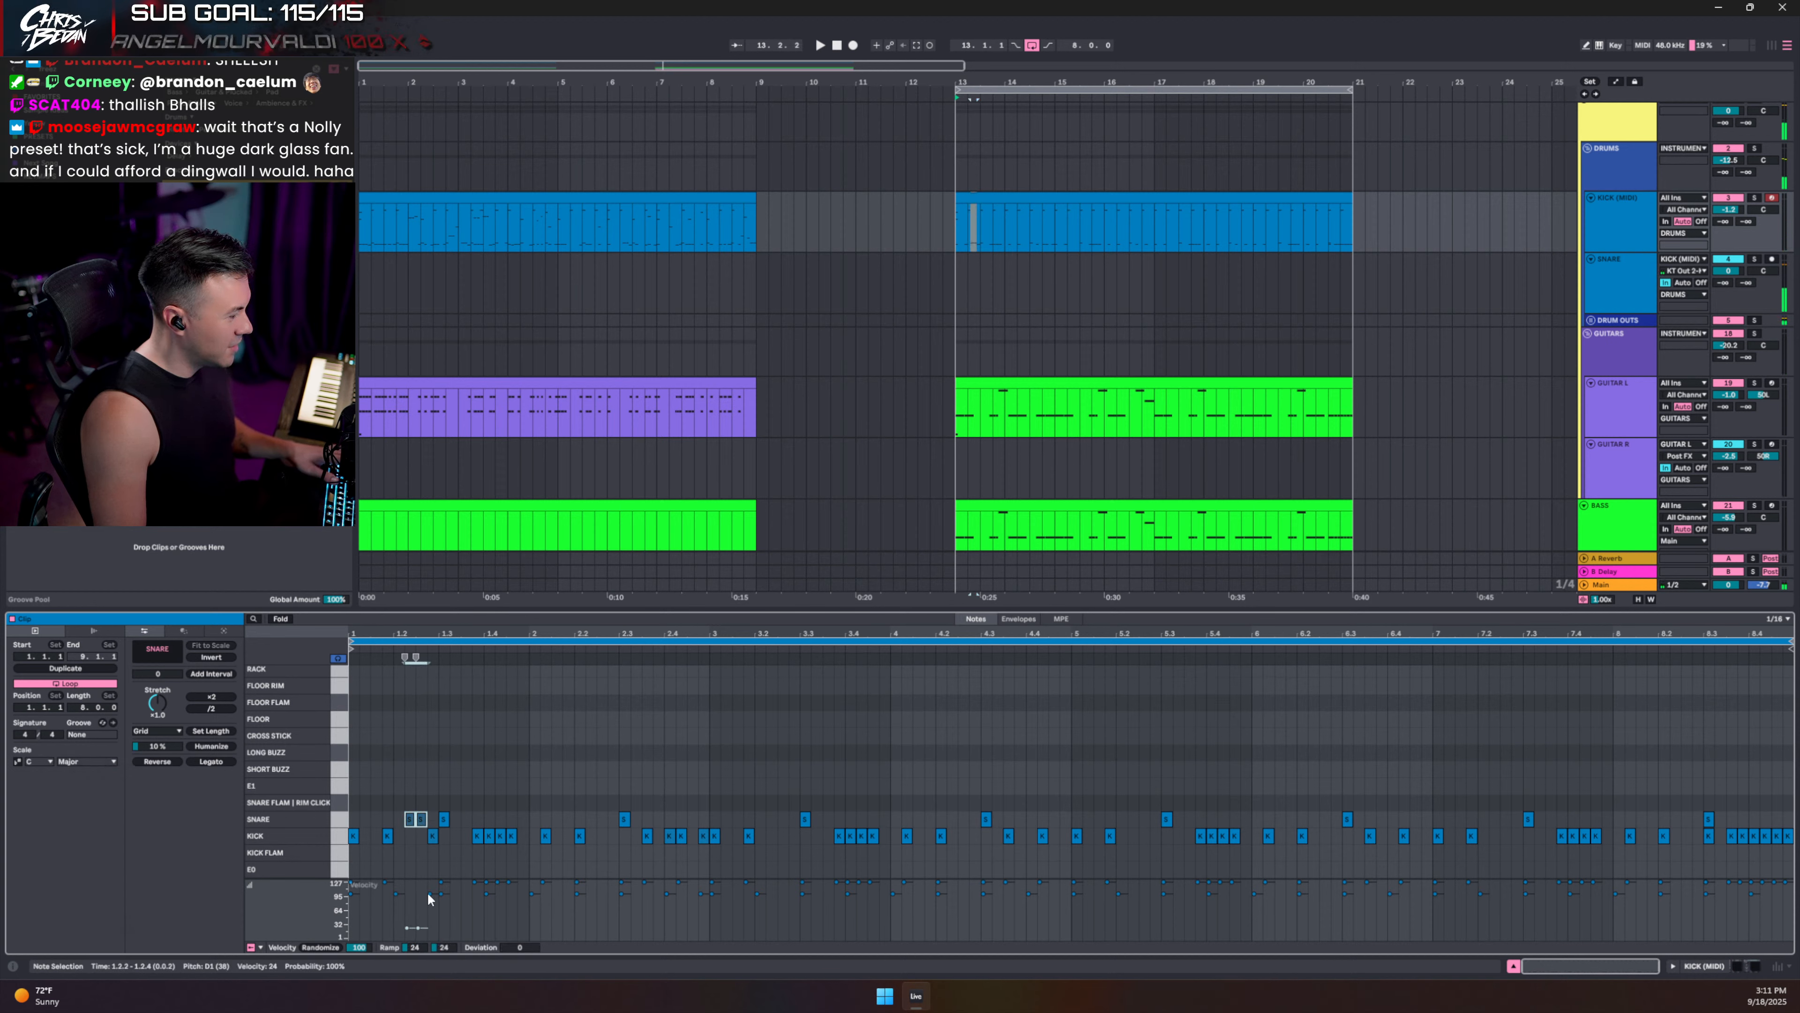
{"action": "left_click", "coordinate": [433, 836]}
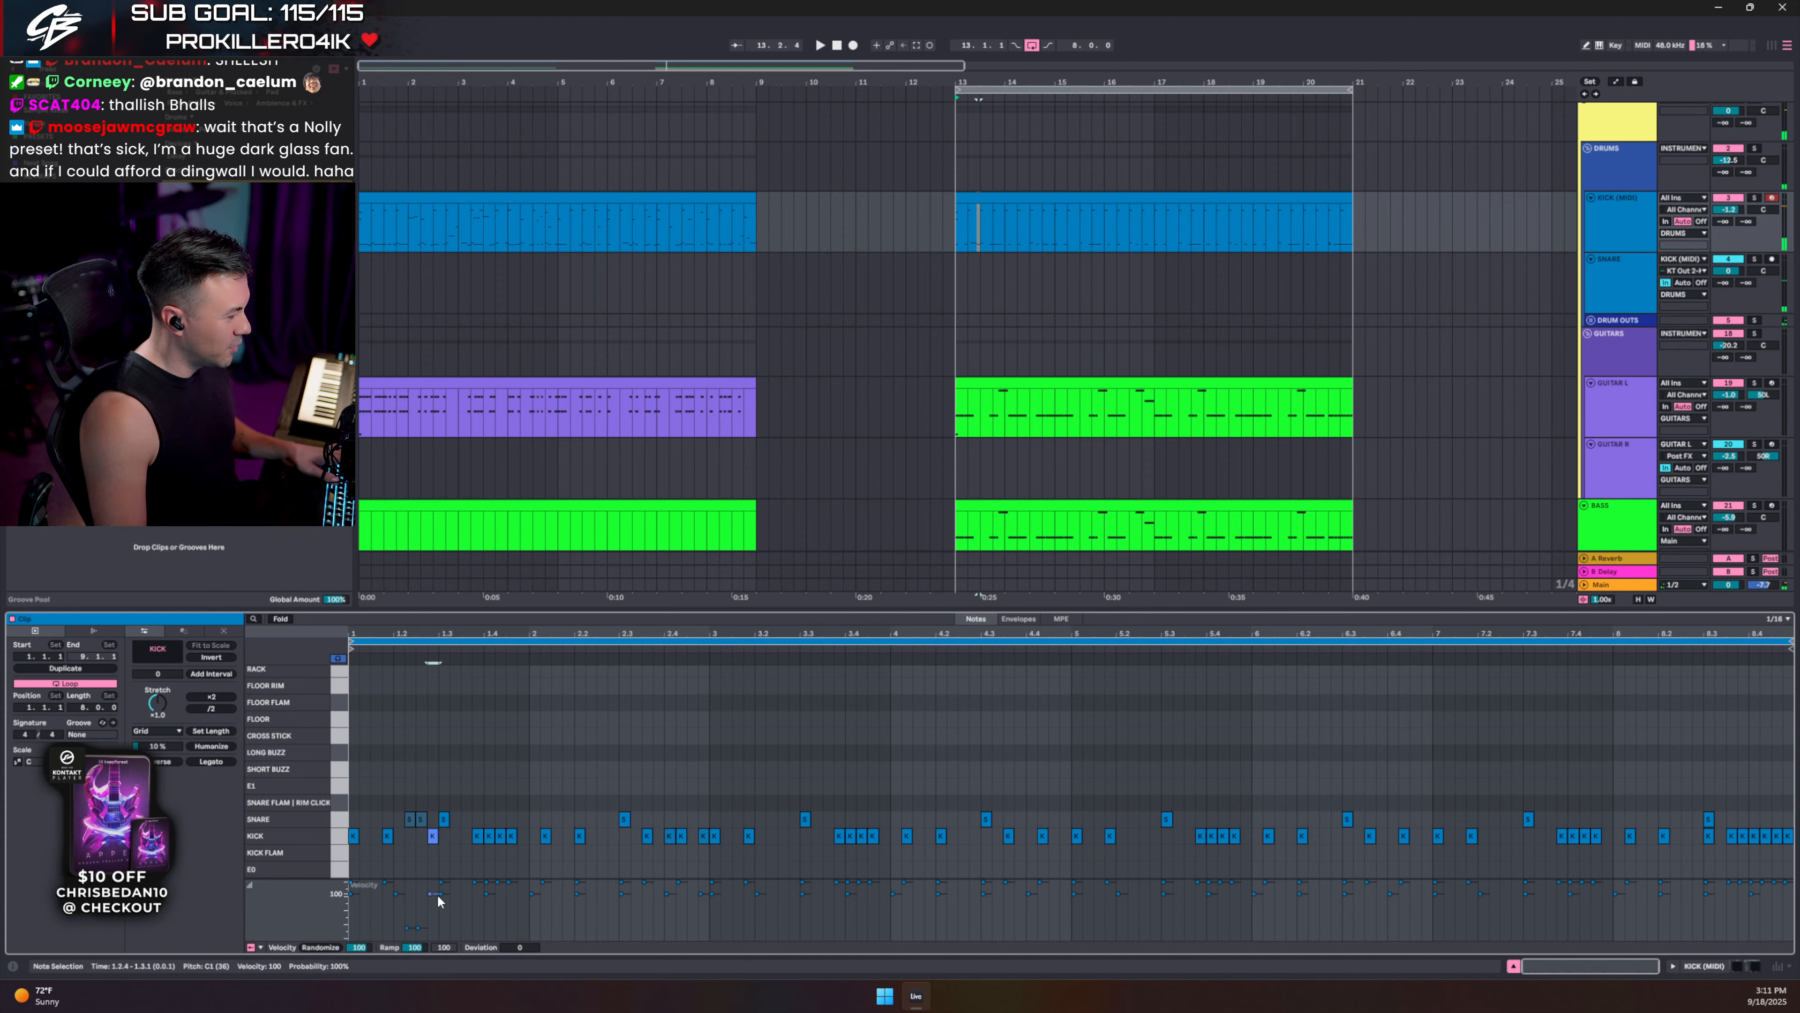
{"action": "key", "text": "space"}
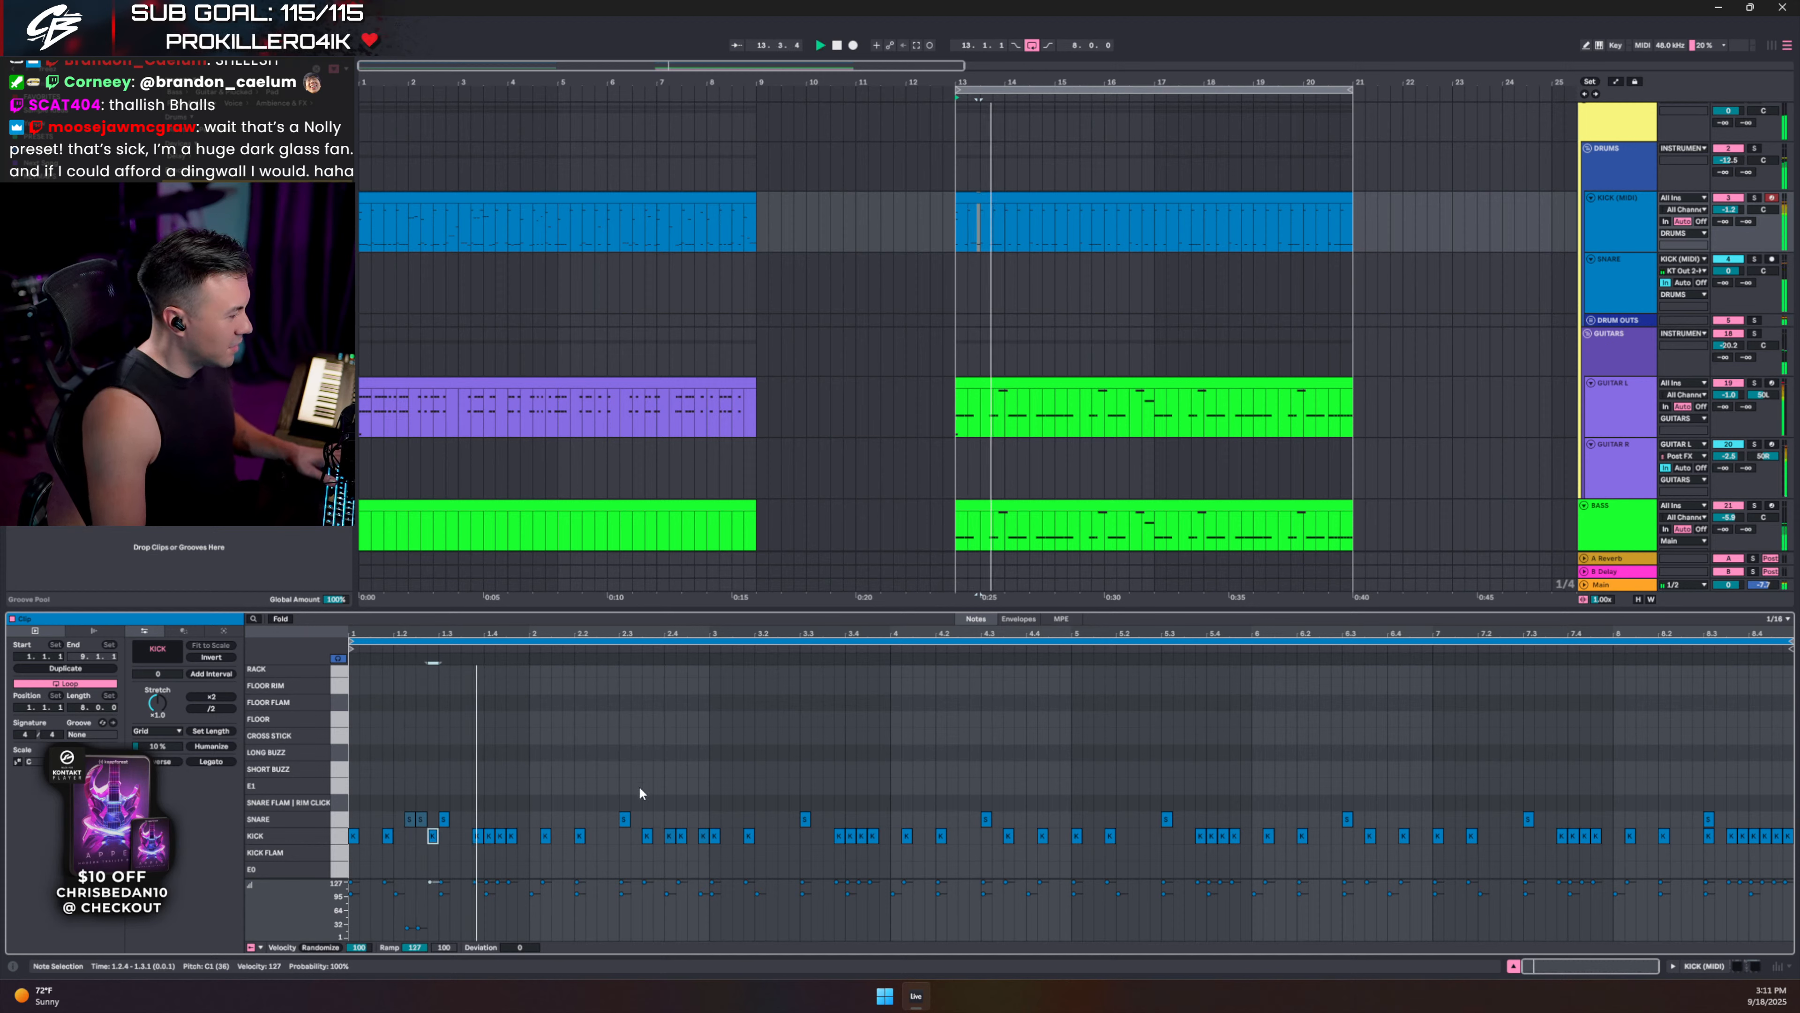
{"action": "key", "text": "space"}
- Adjust the two ghost snare notes' velocity and fold the piano roll to the drum rows in use
{"action": "left_click_drag", "start_coordinate": [392, 794], "coordinate": [424, 820]}
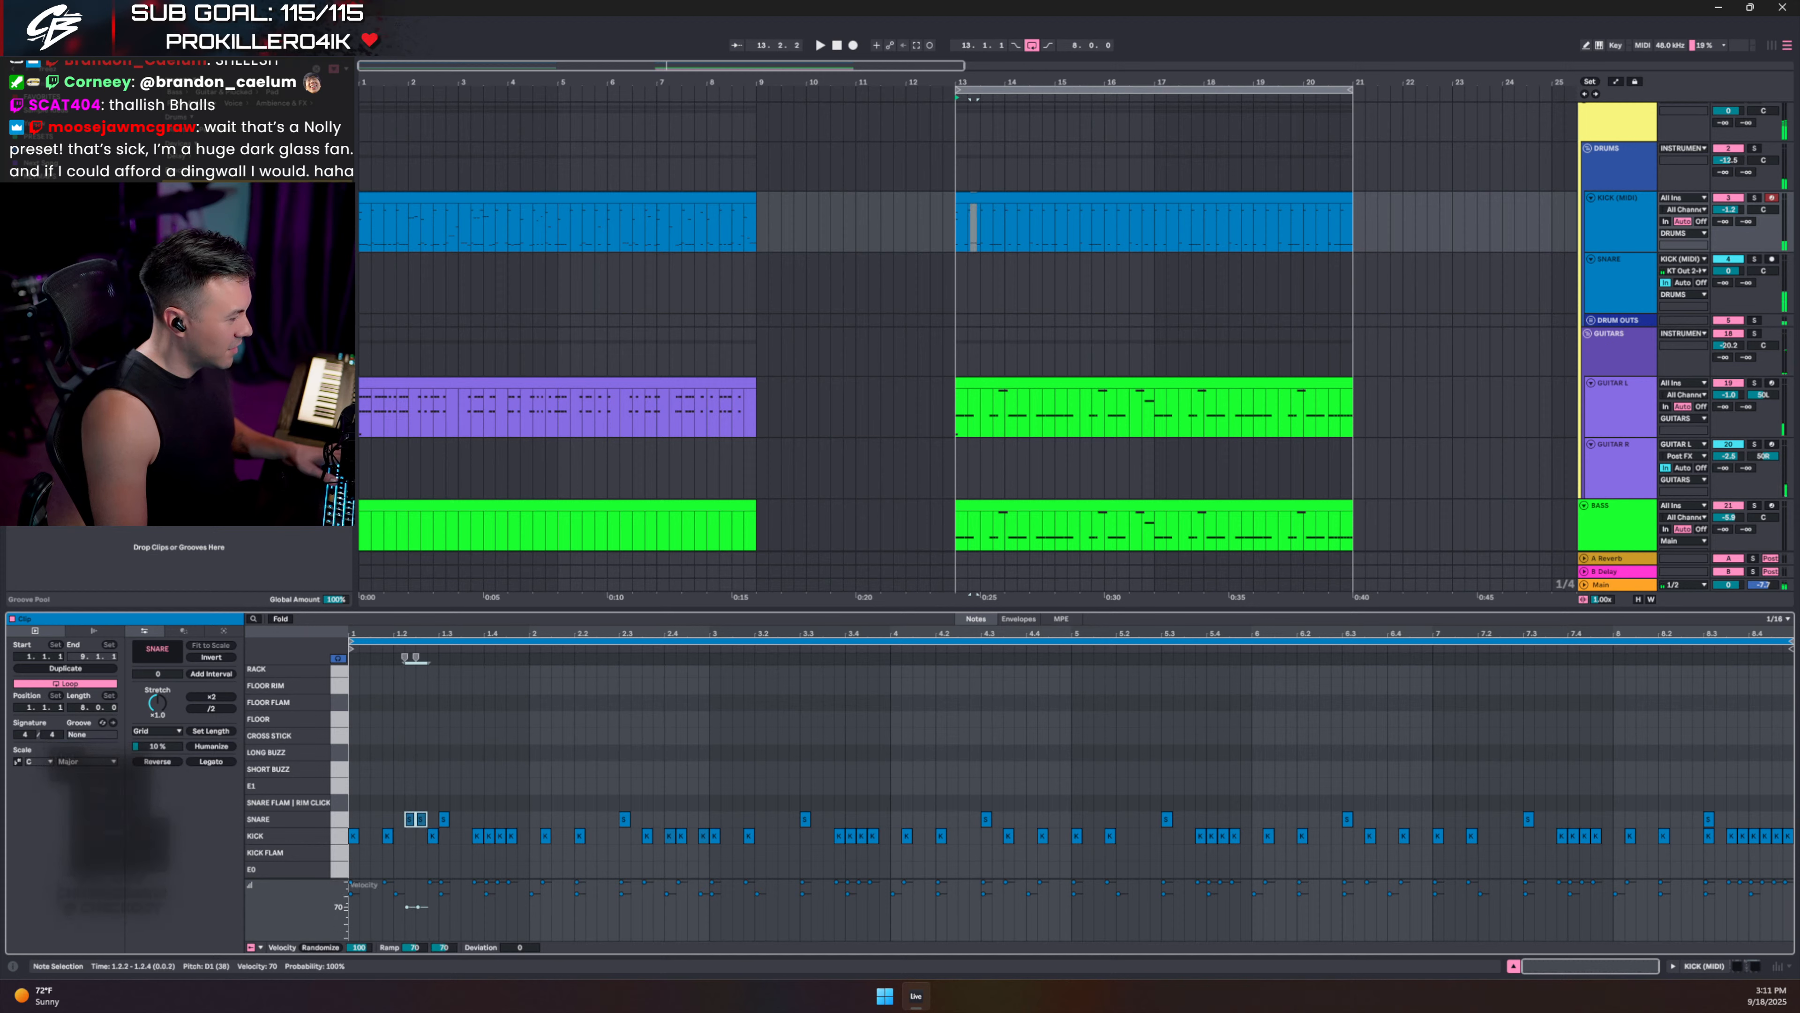
{"action": "left_click_drag", "start_coordinate": [417, 927], "coordinate": [422, 907]}
{"action": "key", "text": "space"}
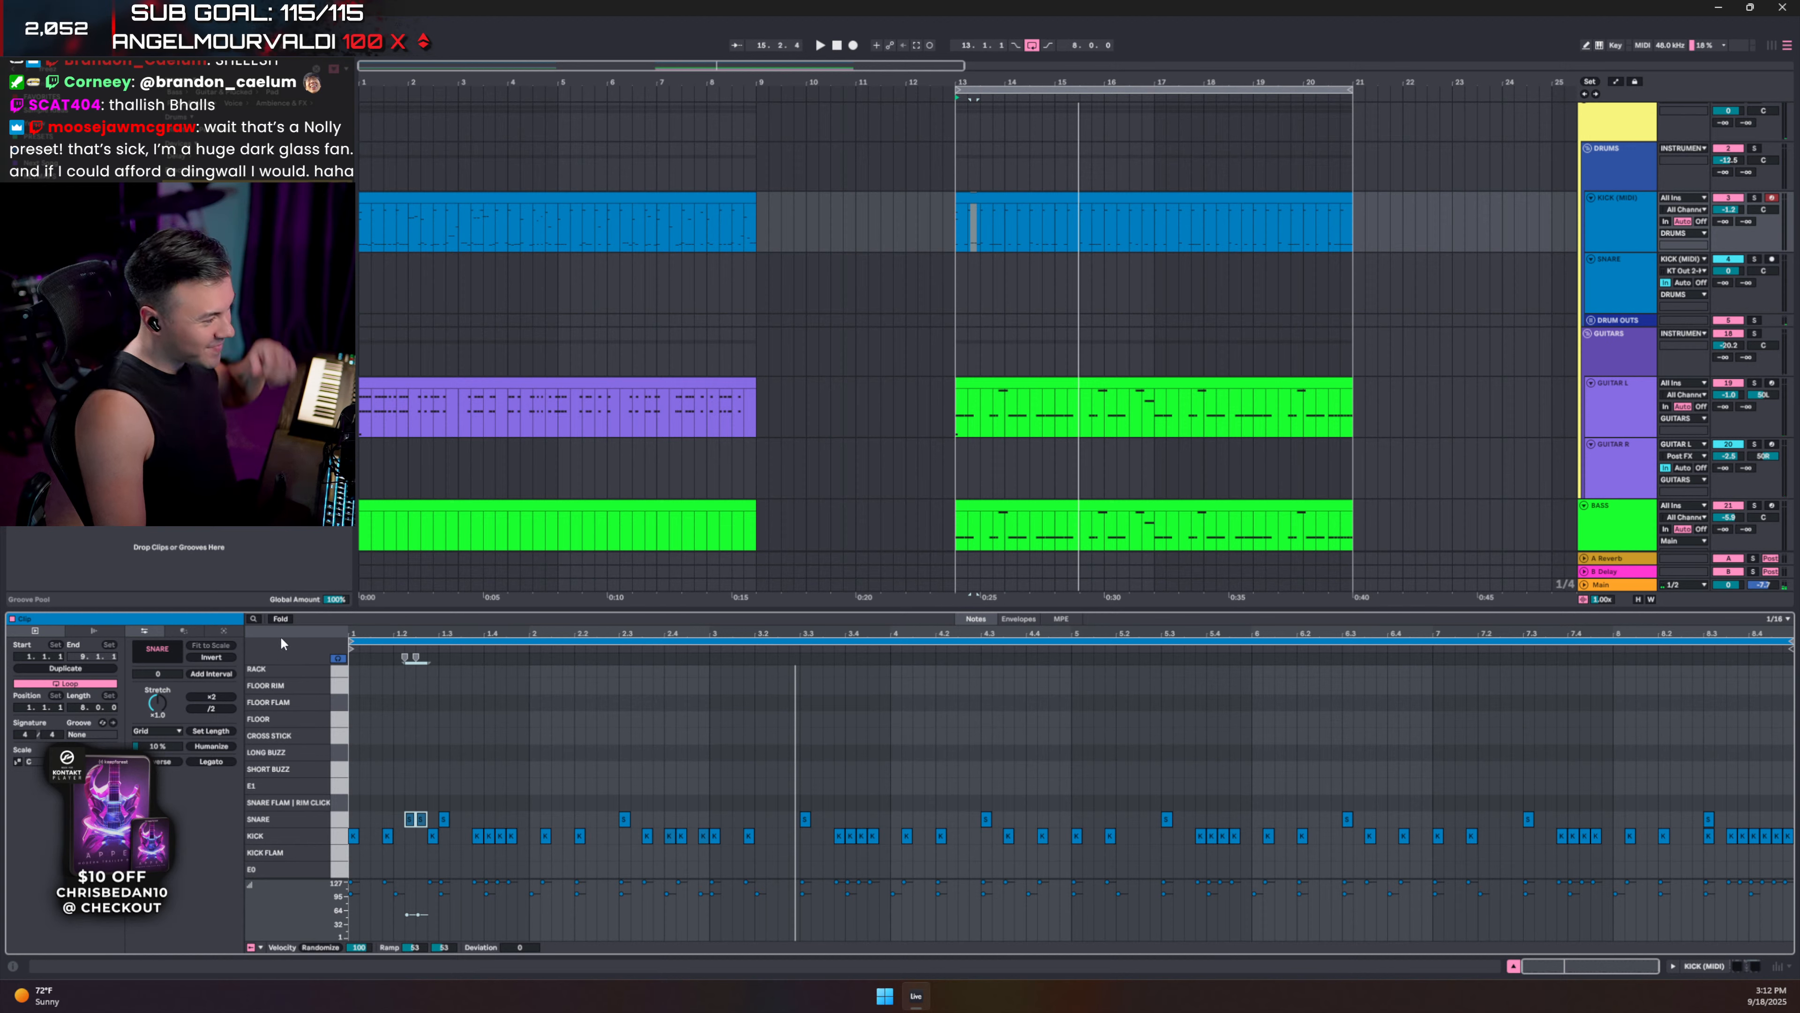
{"action": "left_click", "coordinate": [282, 619]}
{"action": "key", "text": "space"}
{"action": "key", "text": "space"}
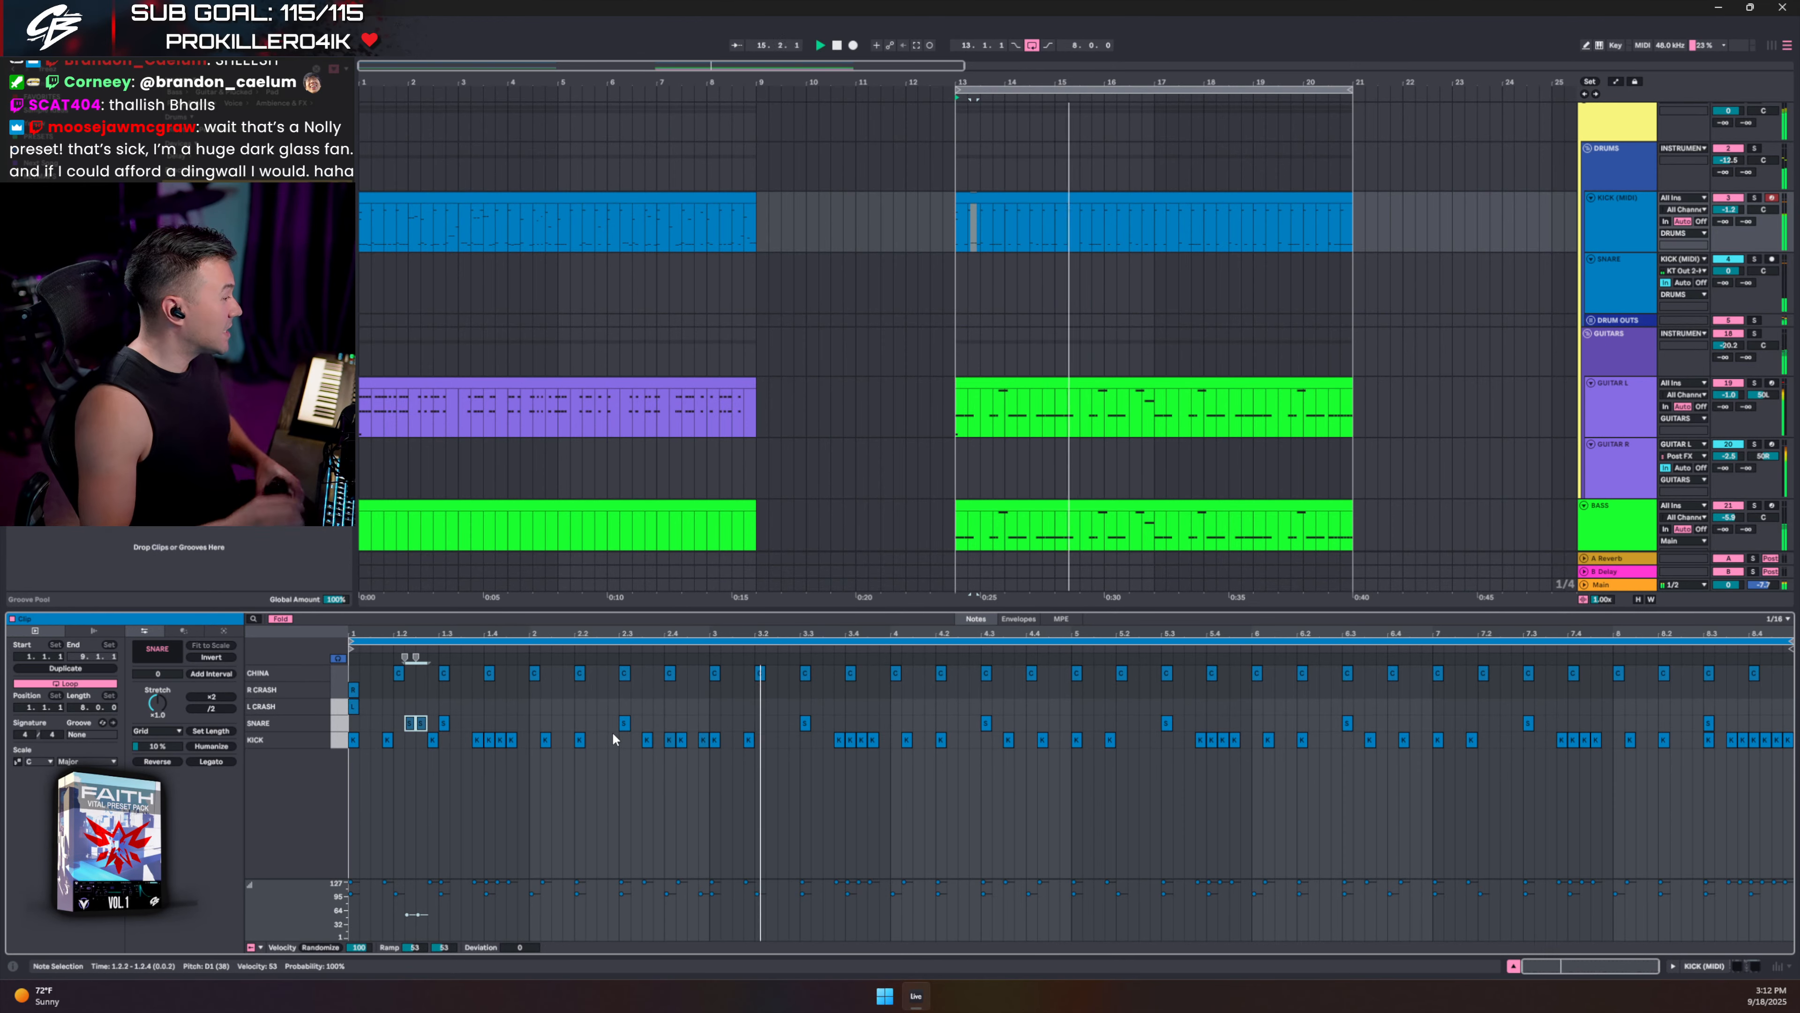
- Select the BASS track and review its Pro-Q 3 and Low Control plugin settings
{"action": "scroll", "coordinate": [1673, 355], "scroll_direction": "down", "scroll_amount": 2}
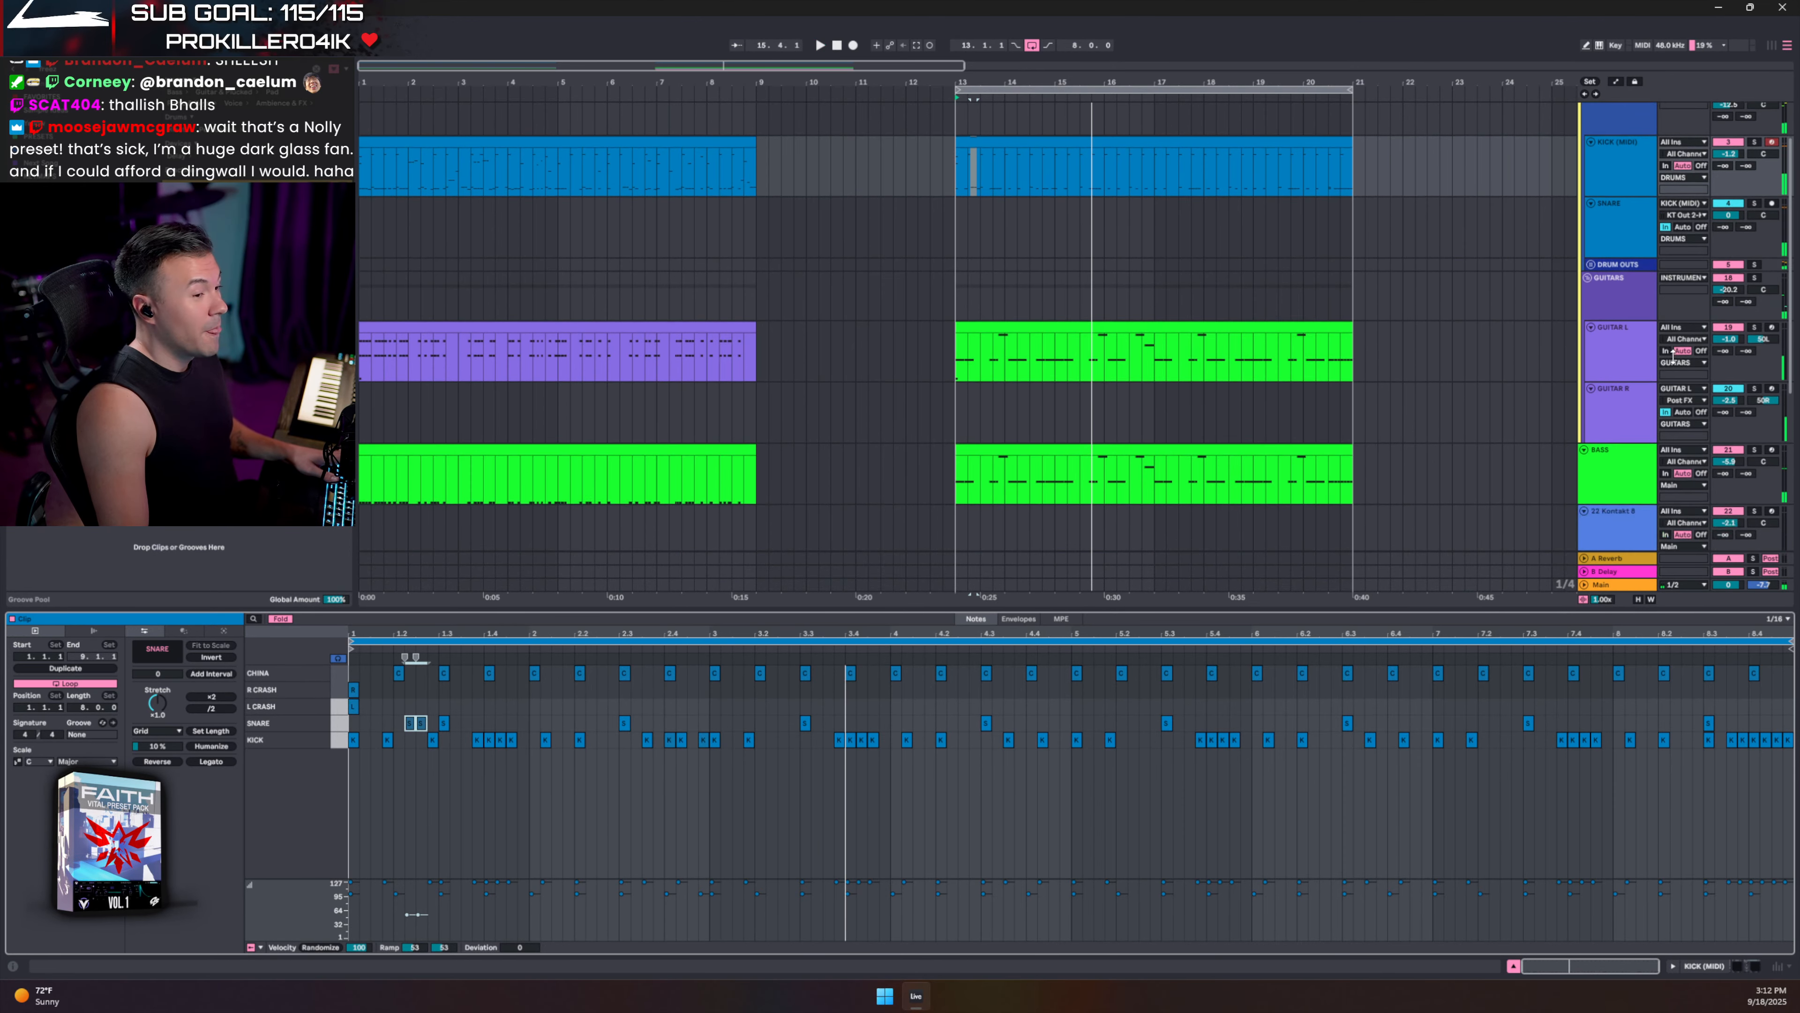
{"action": "scroll", "coordinate": [1630, 376], "scroll_direction": "down", "scroll_amount": 3}
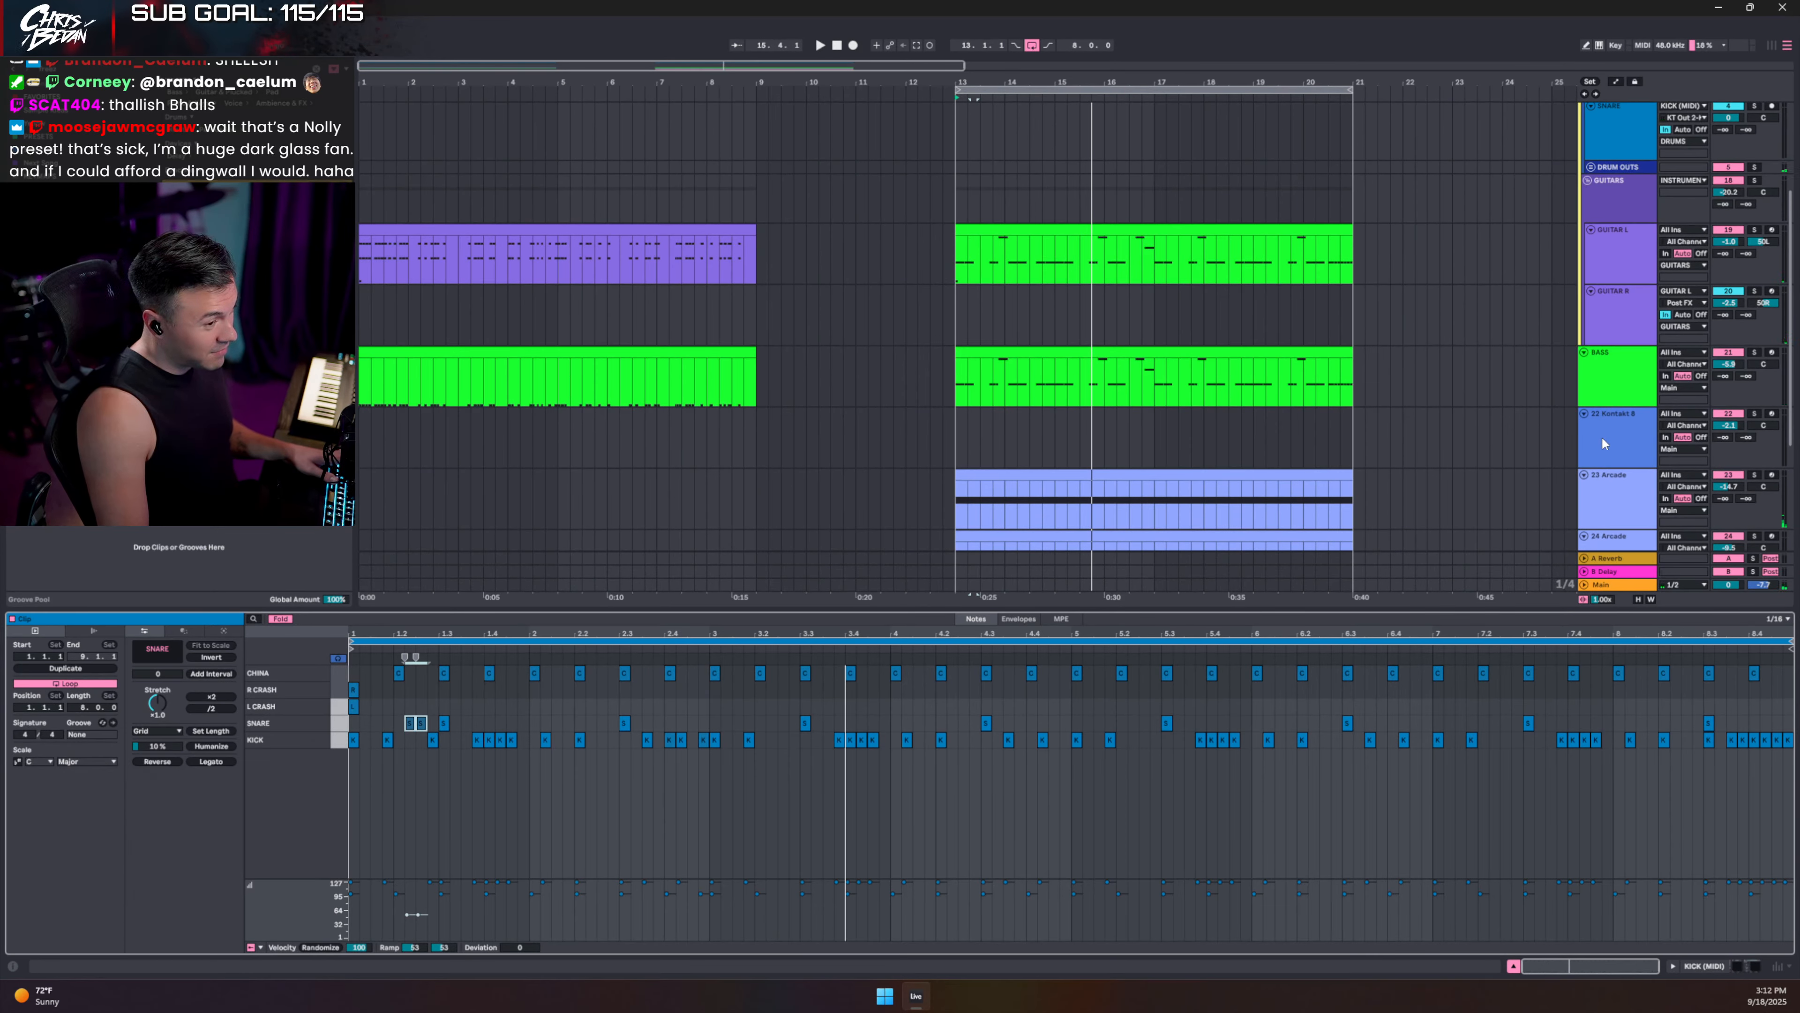
{"action": "left_click", "coordinate": [1598, 362]}
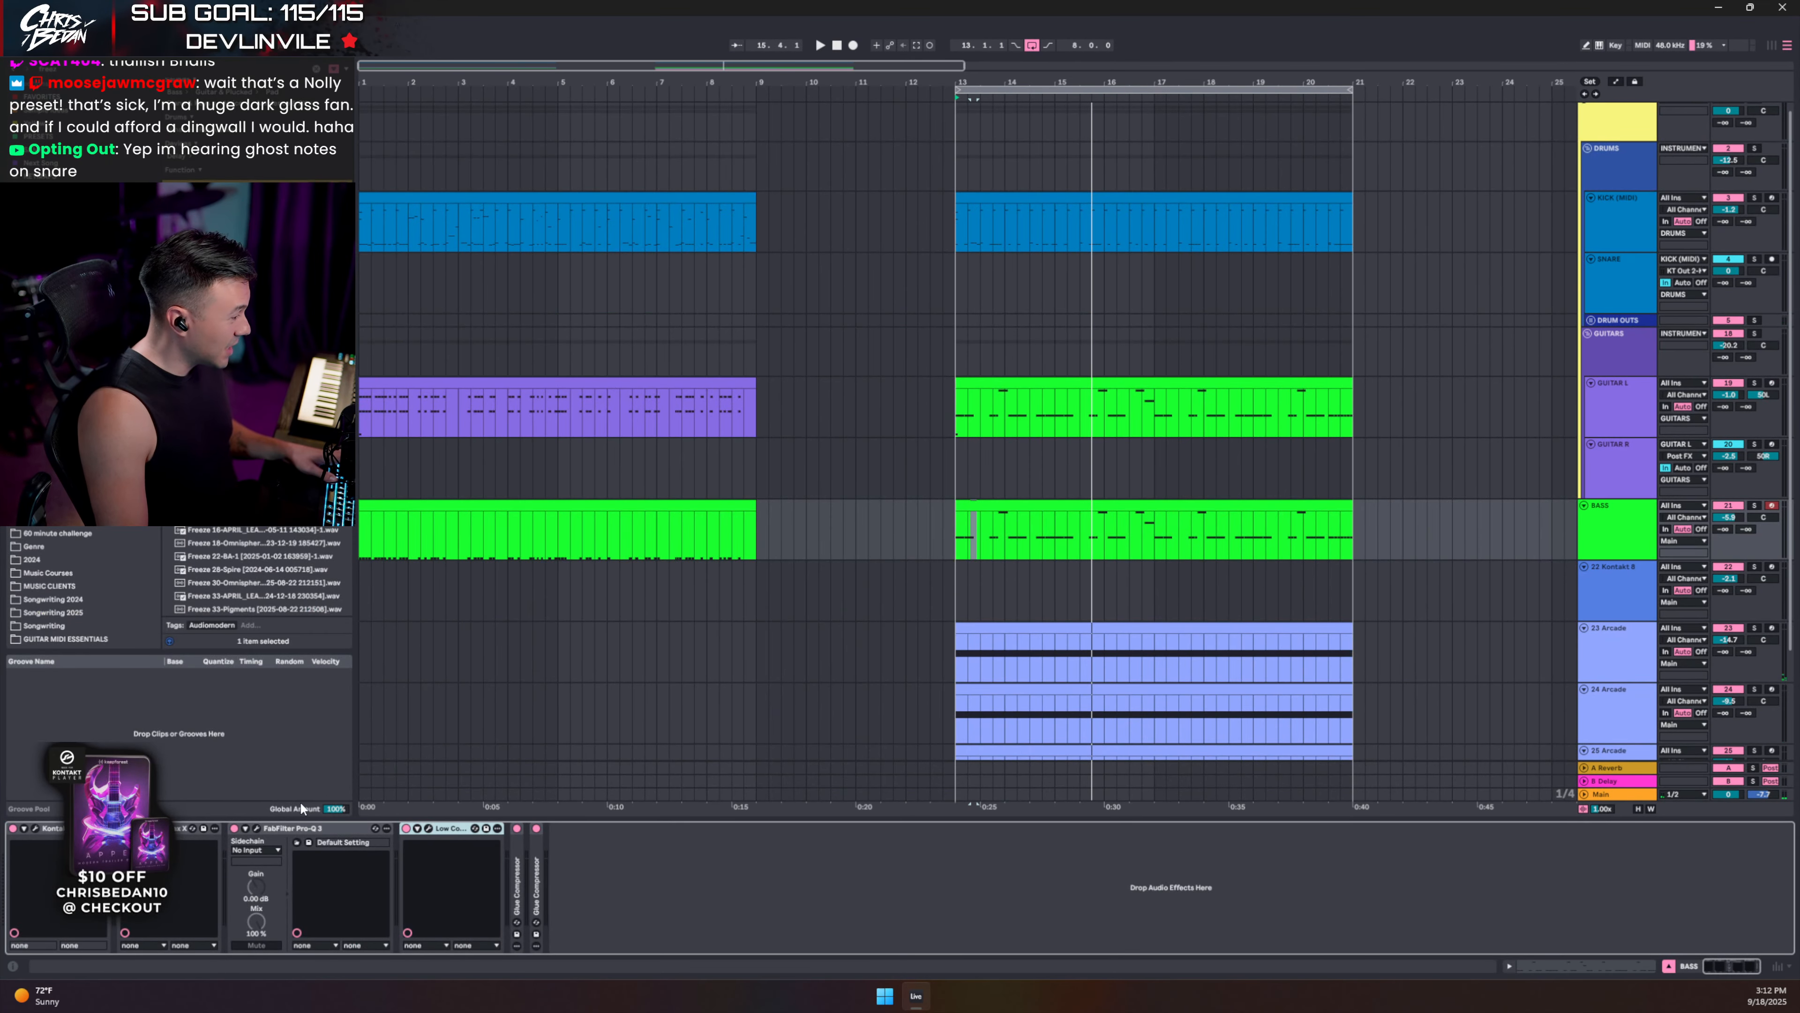
{"action": "left_click", "coordinate": [259, 830]}
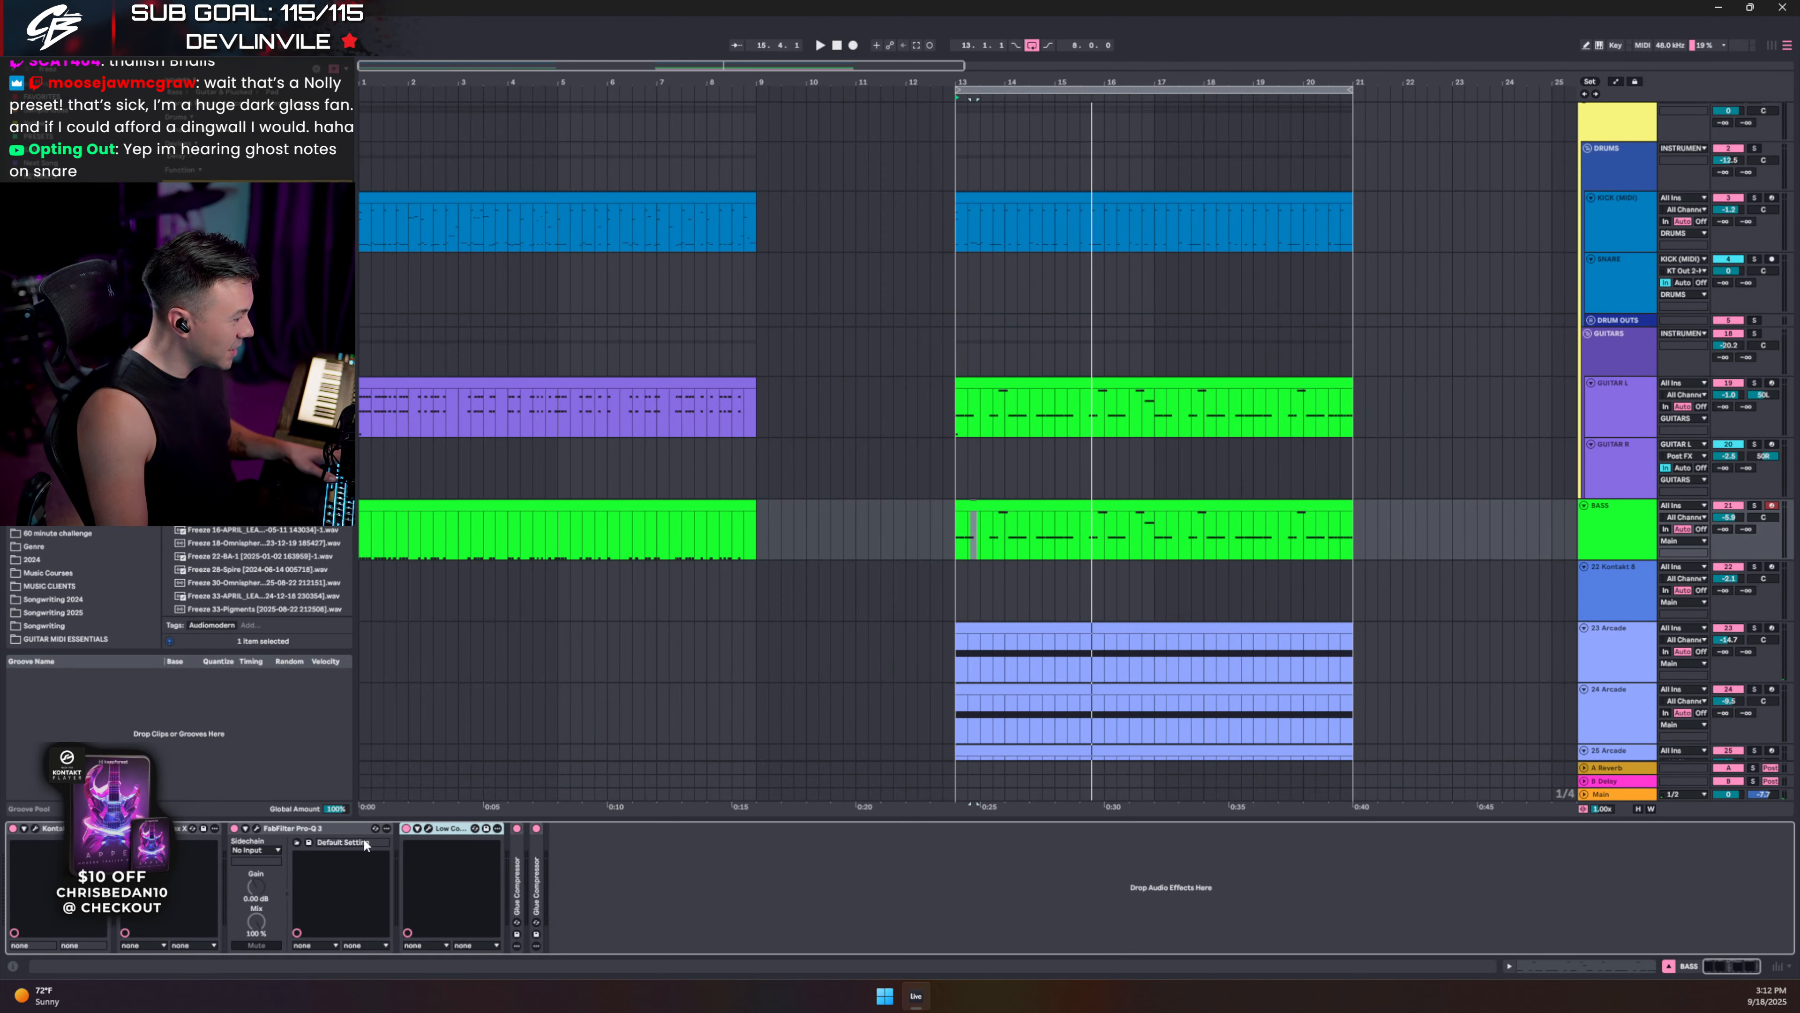
{"action": "left_click", "coordinate": [429, 828]}
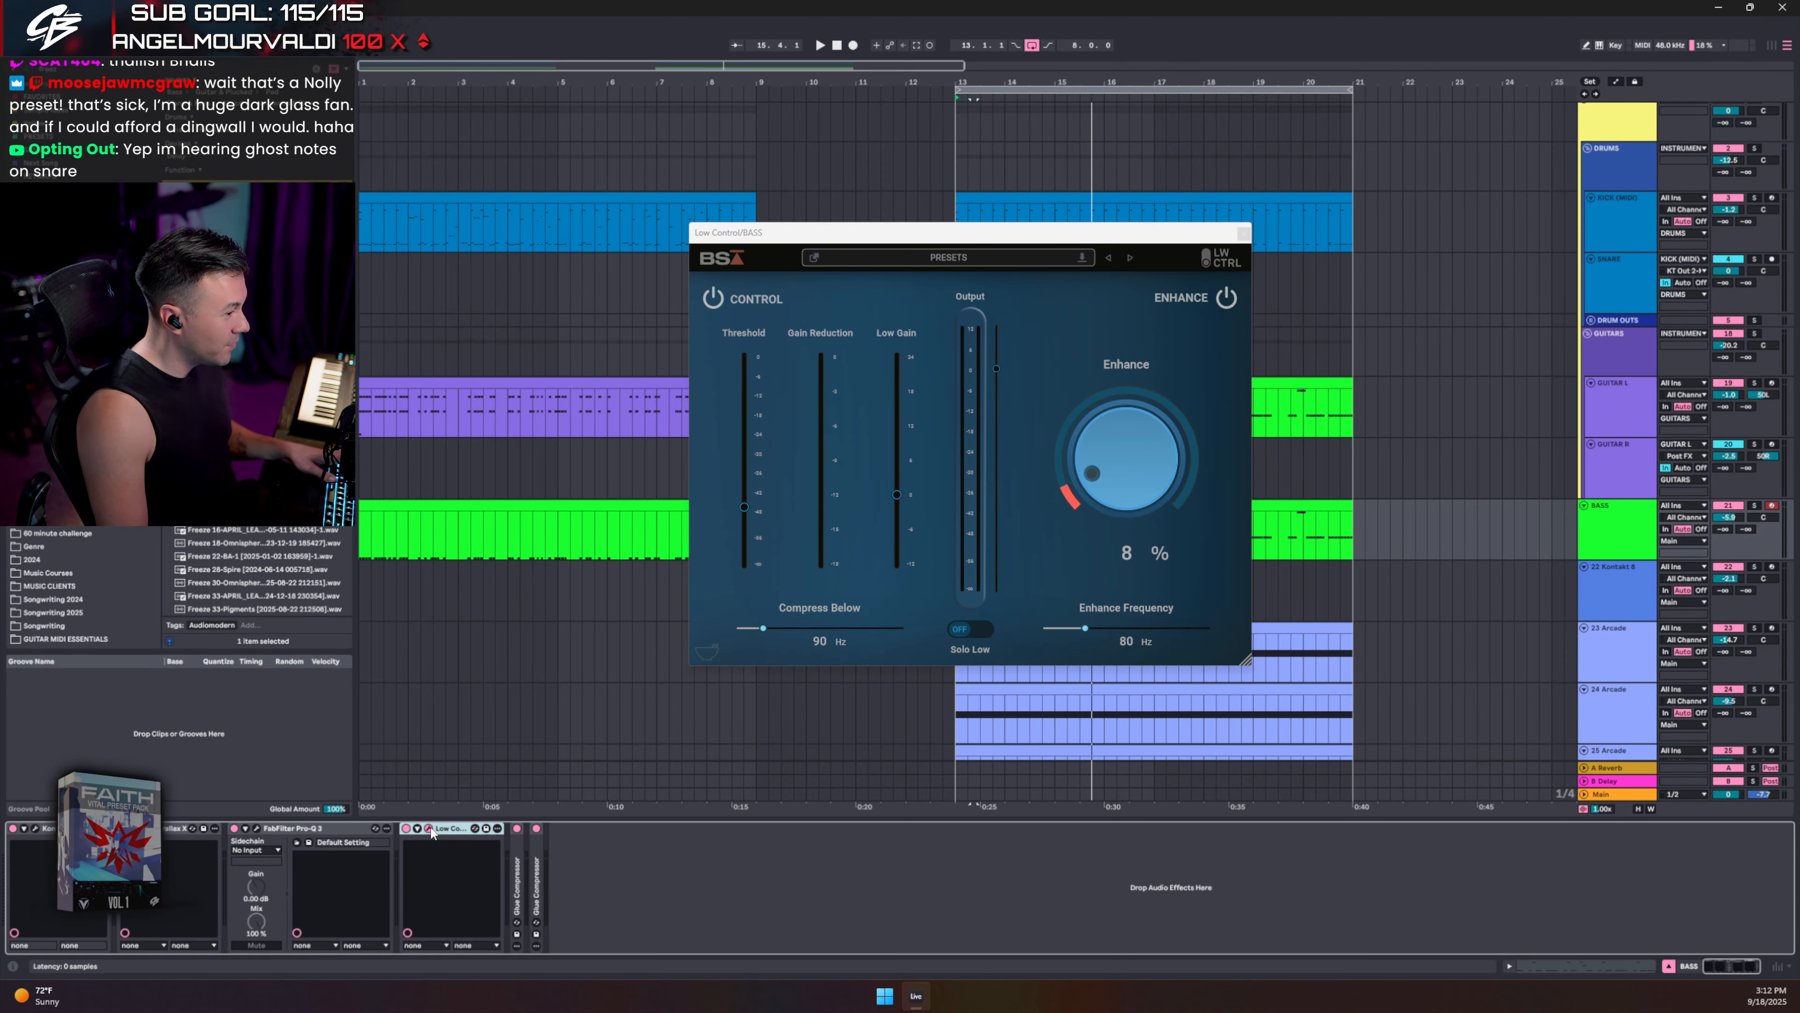
{"action": "left_click", "coordinate": [429, 828]}
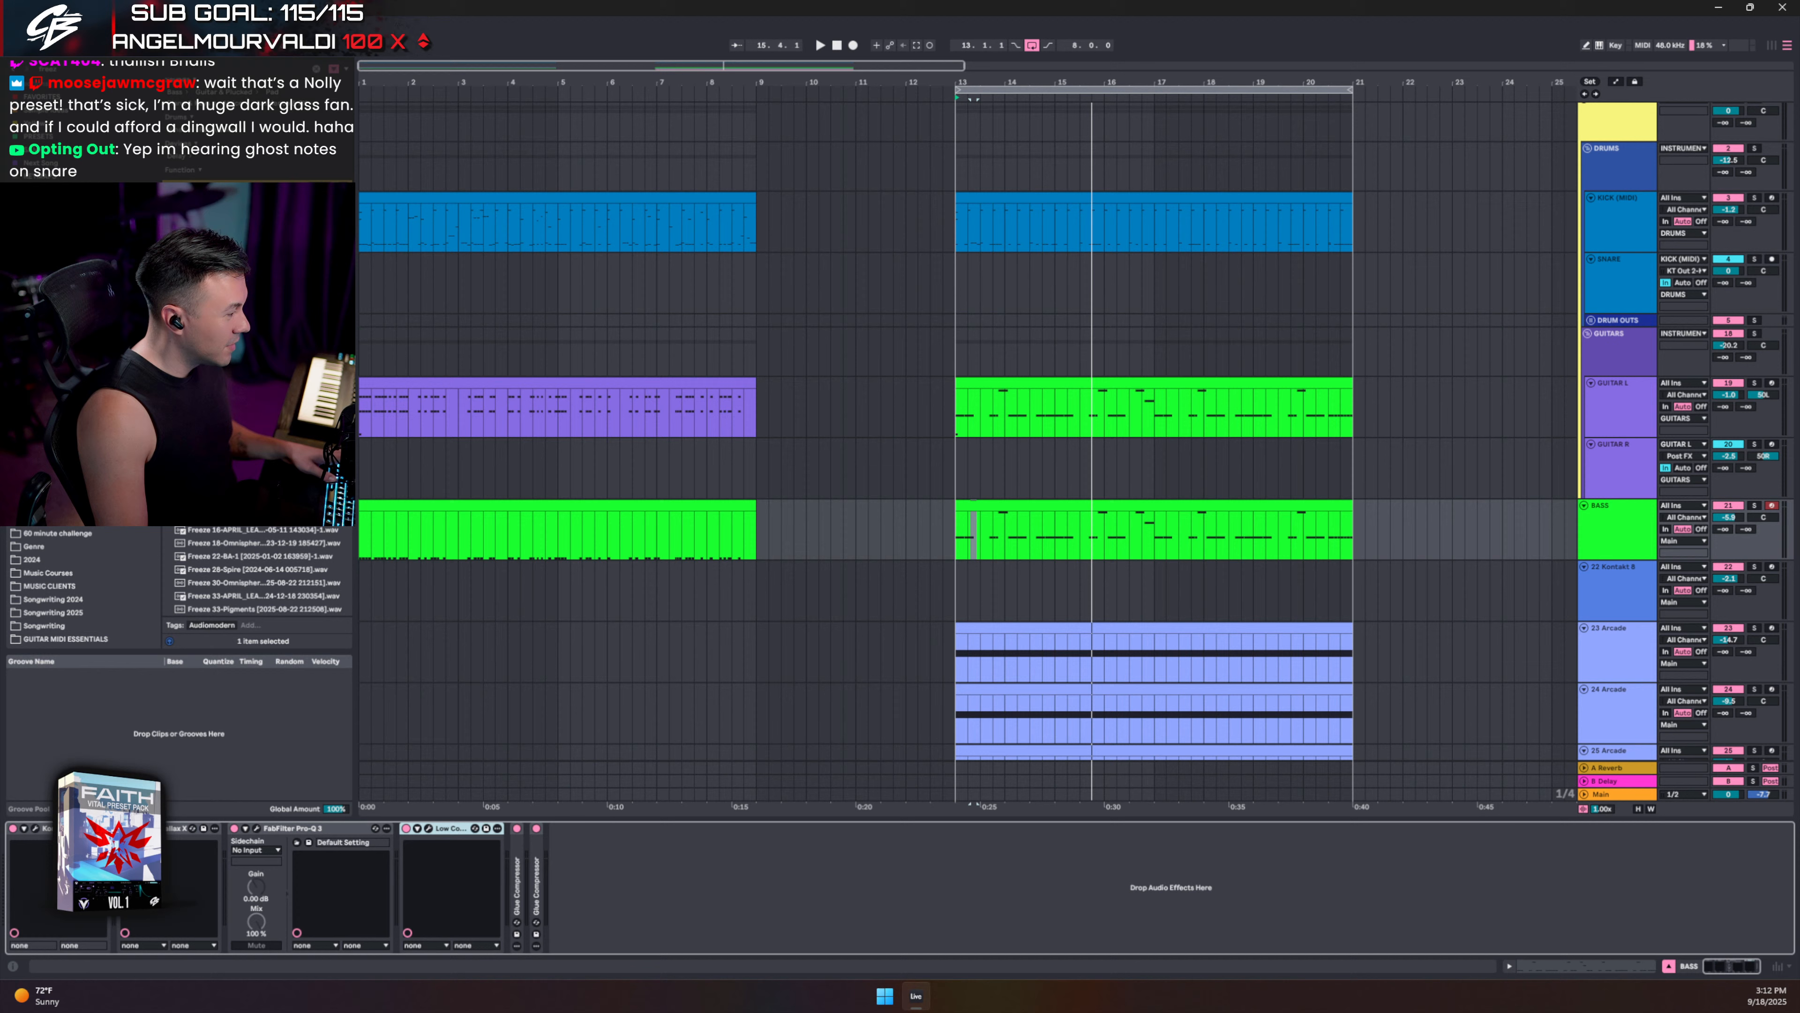
- Inspect the Kontakt 8 bass and Parallax X CB_BASS_01 preset, then play the section
{"action": "left_click", "coordinate": [36, 829]}
{"action": "scroll", "coordinate": [1100, 515], "scroll_direction": "down", "scroll_amount": 2}
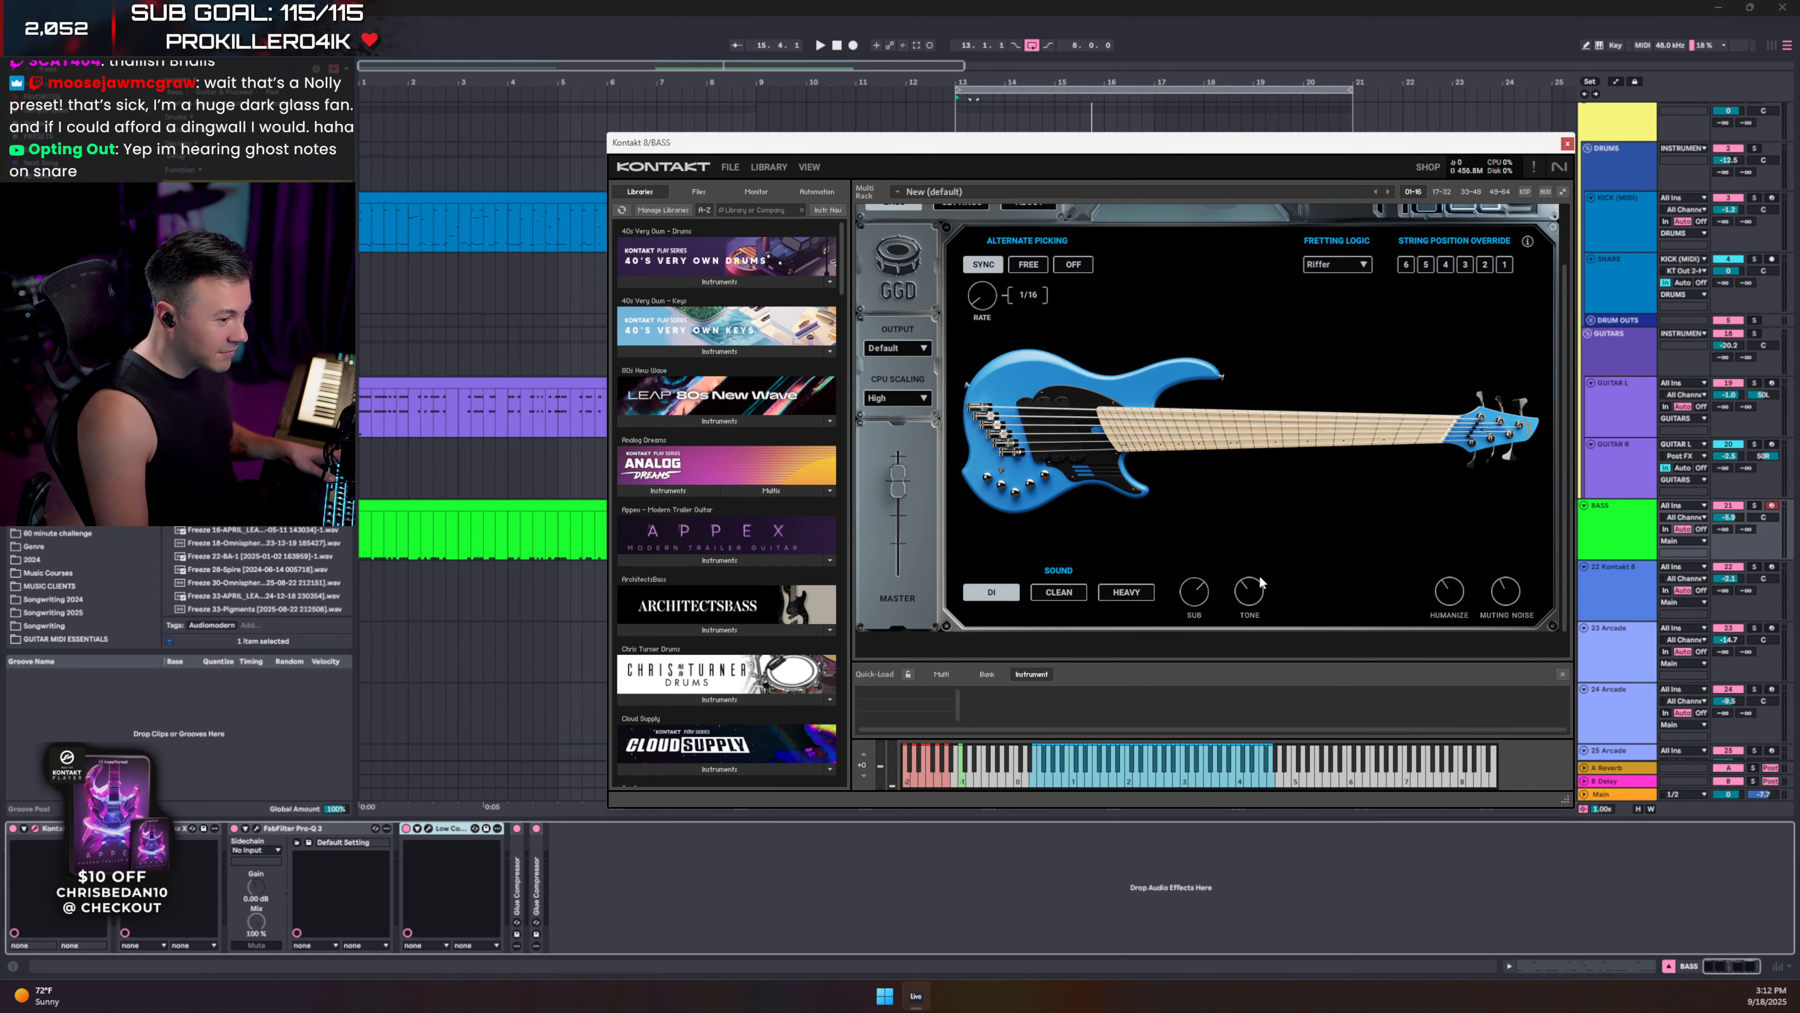
{"action": "left_click", "coordinate": [1566, 145]}
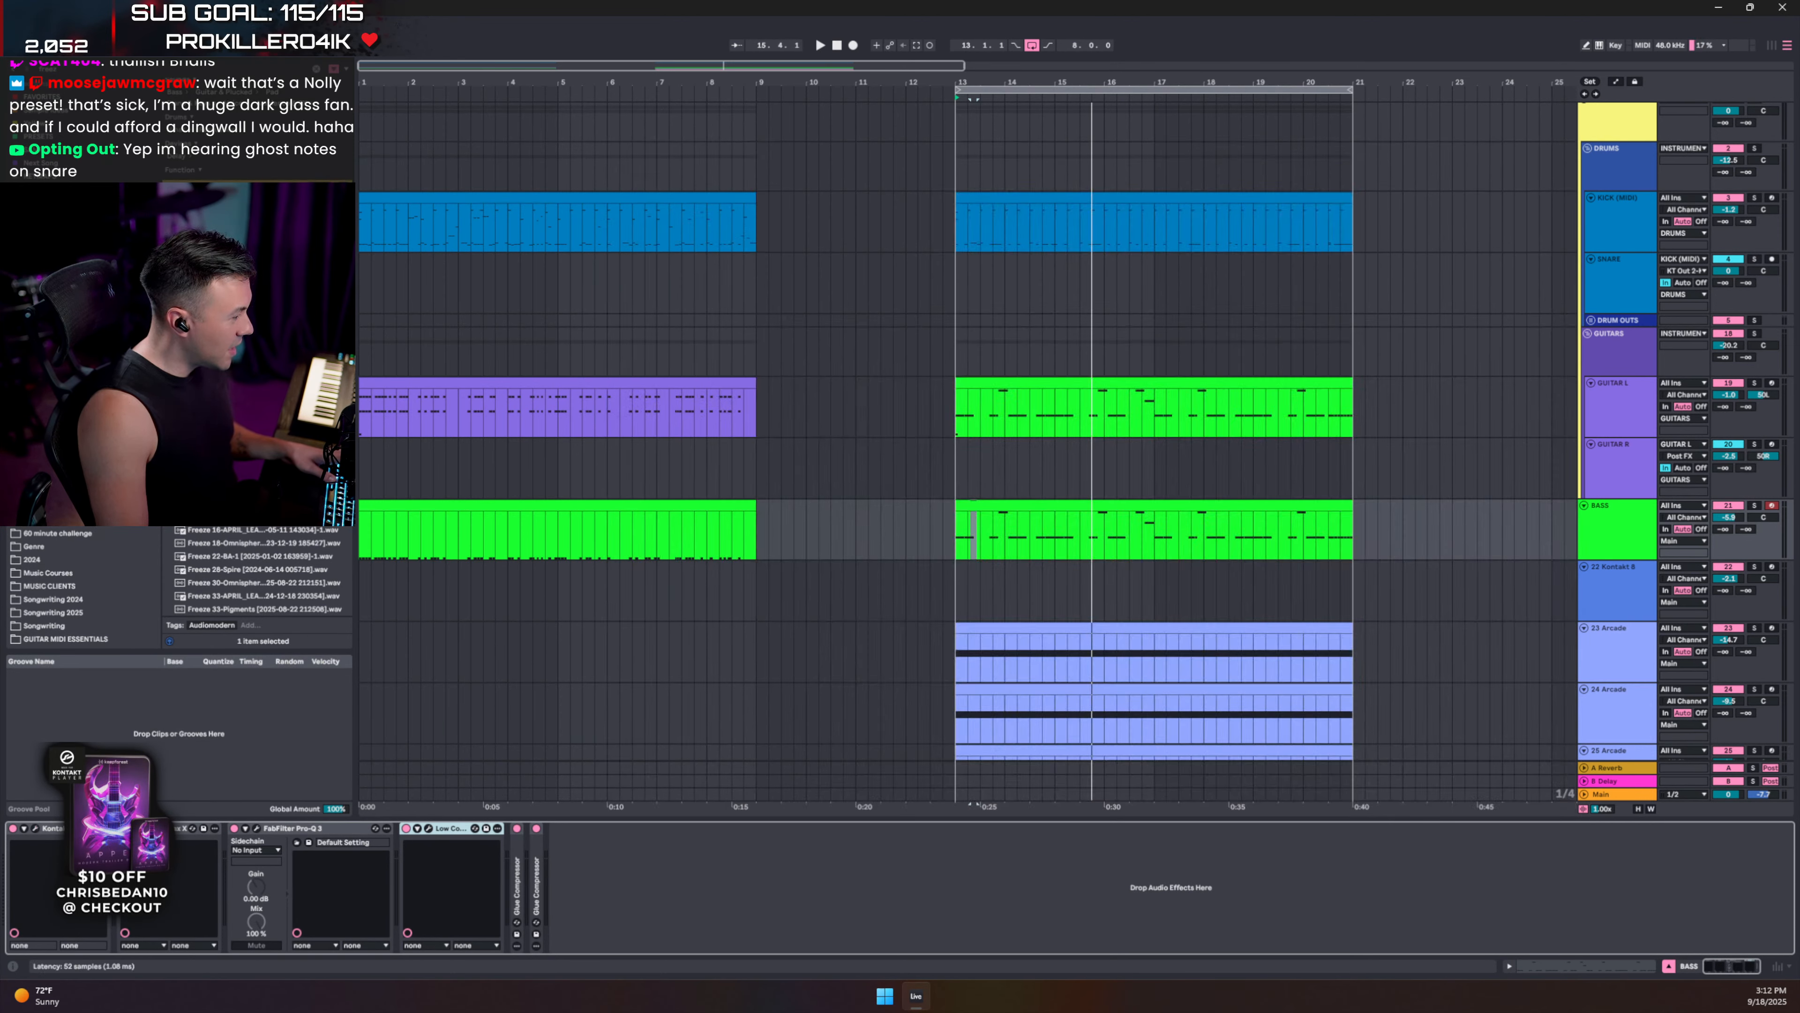
{"action": "left_click", "coordinate": [145, 828]}
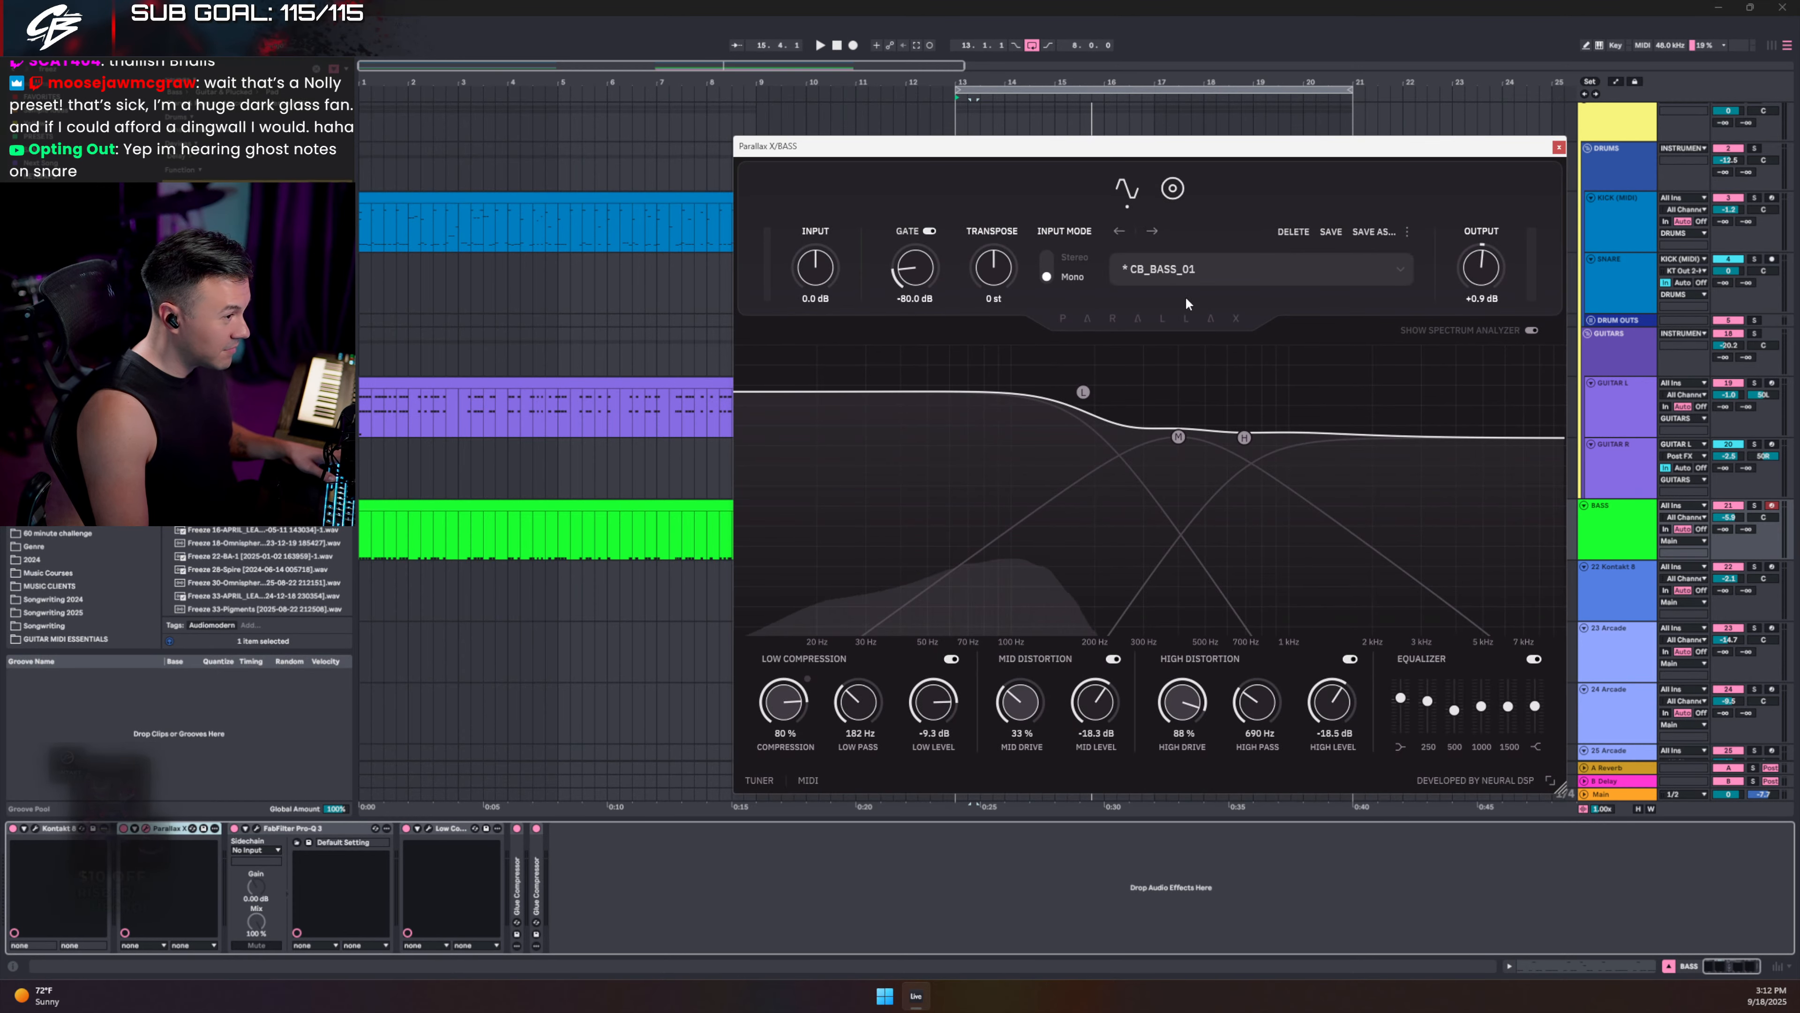
{"action": "left_click", "coordinate": [1560, 148]}
{"action": "key", "text": "space"}
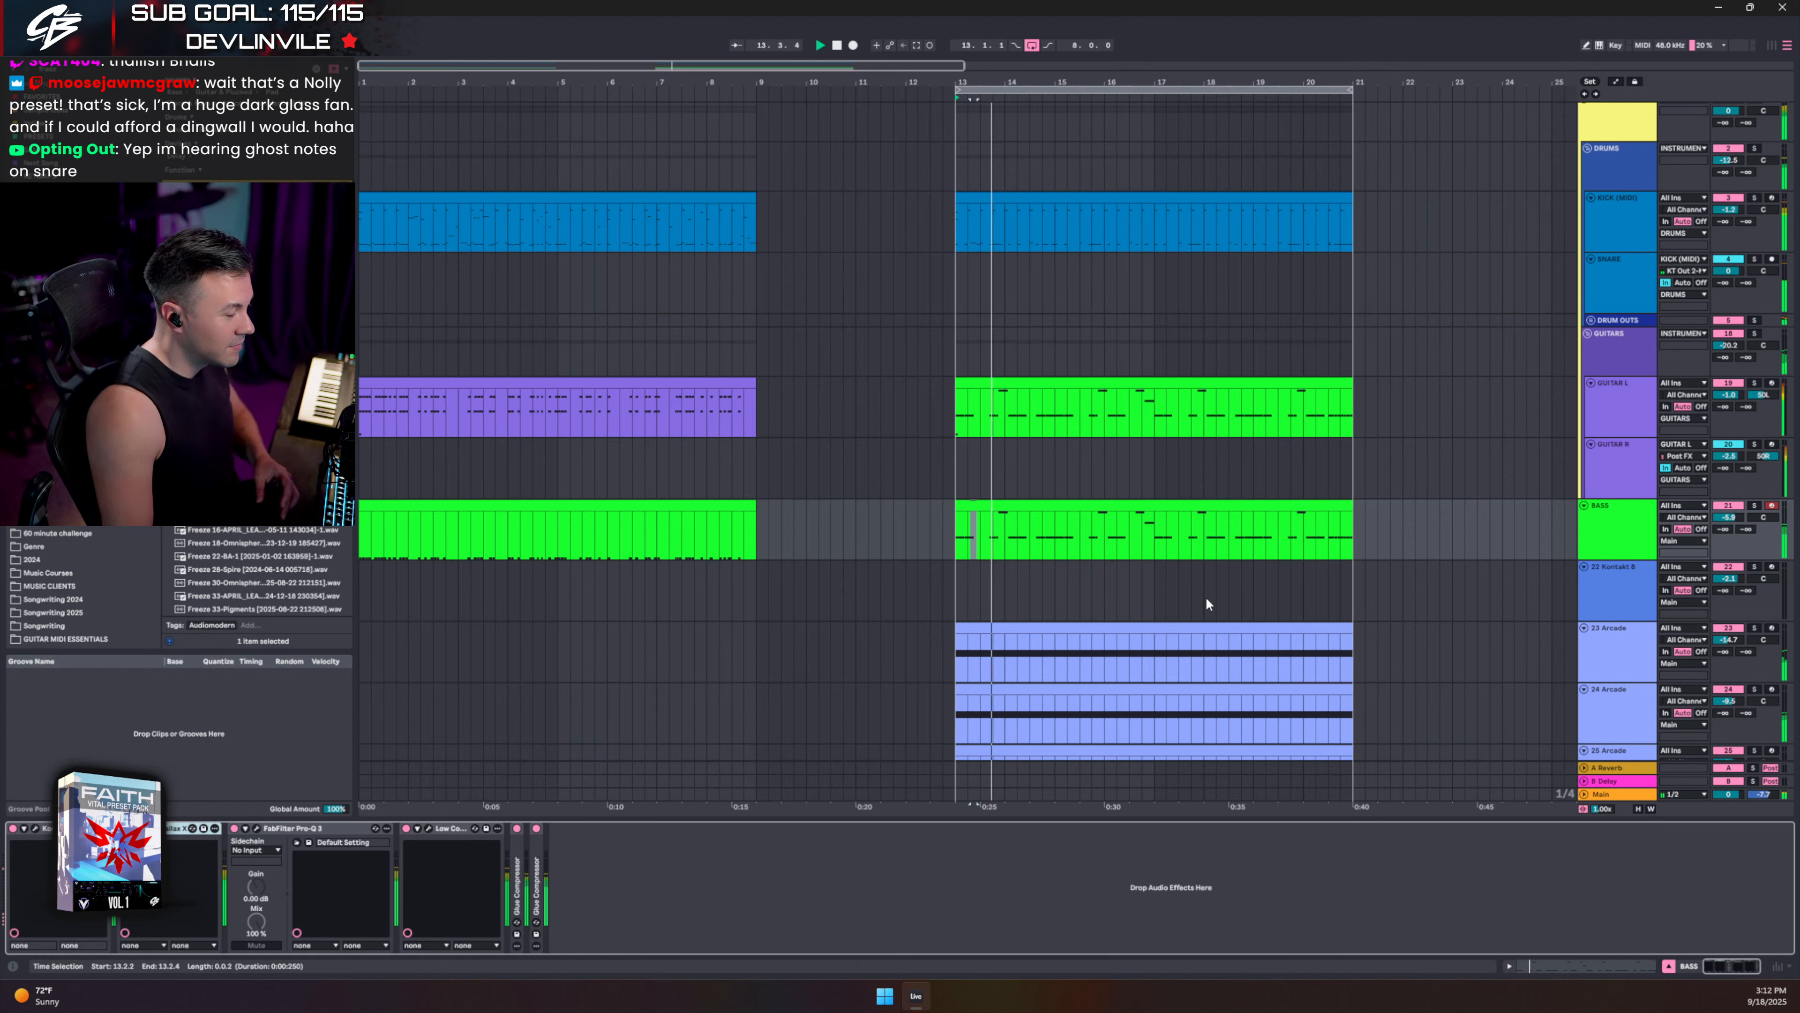
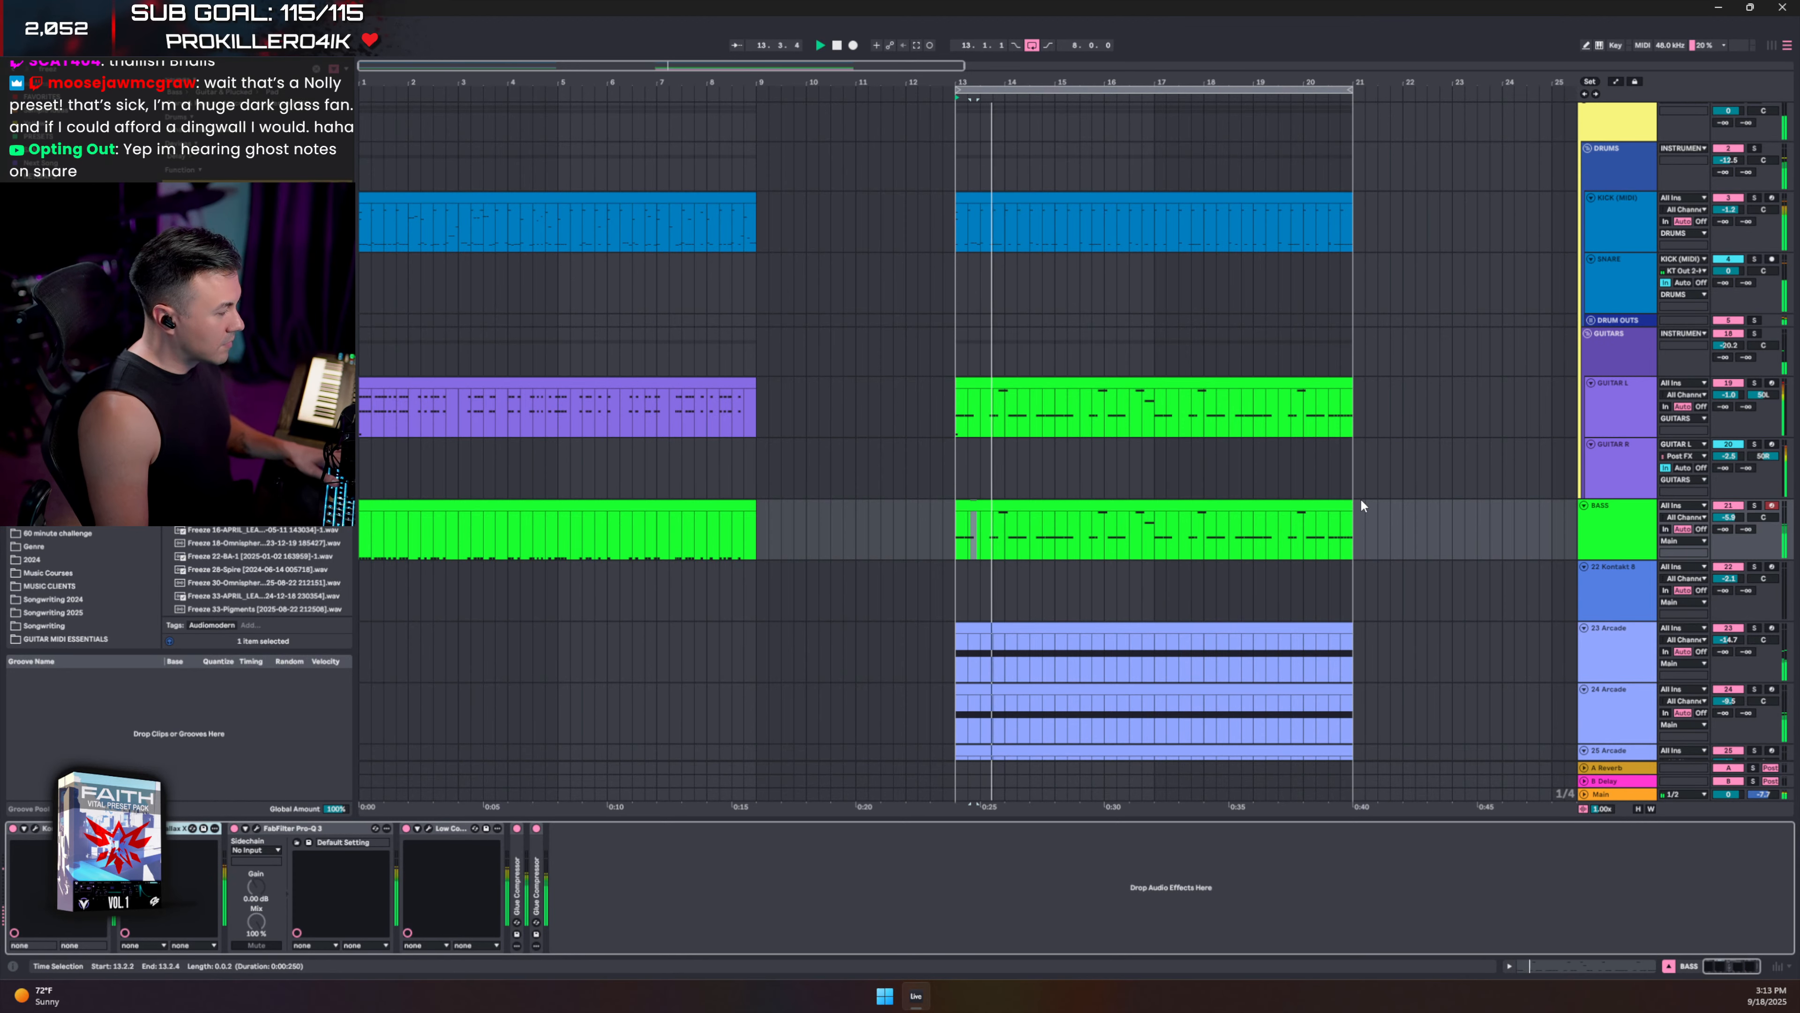
- Stop playback of the arrangement's second section
{"action": "key", "text": "space"}
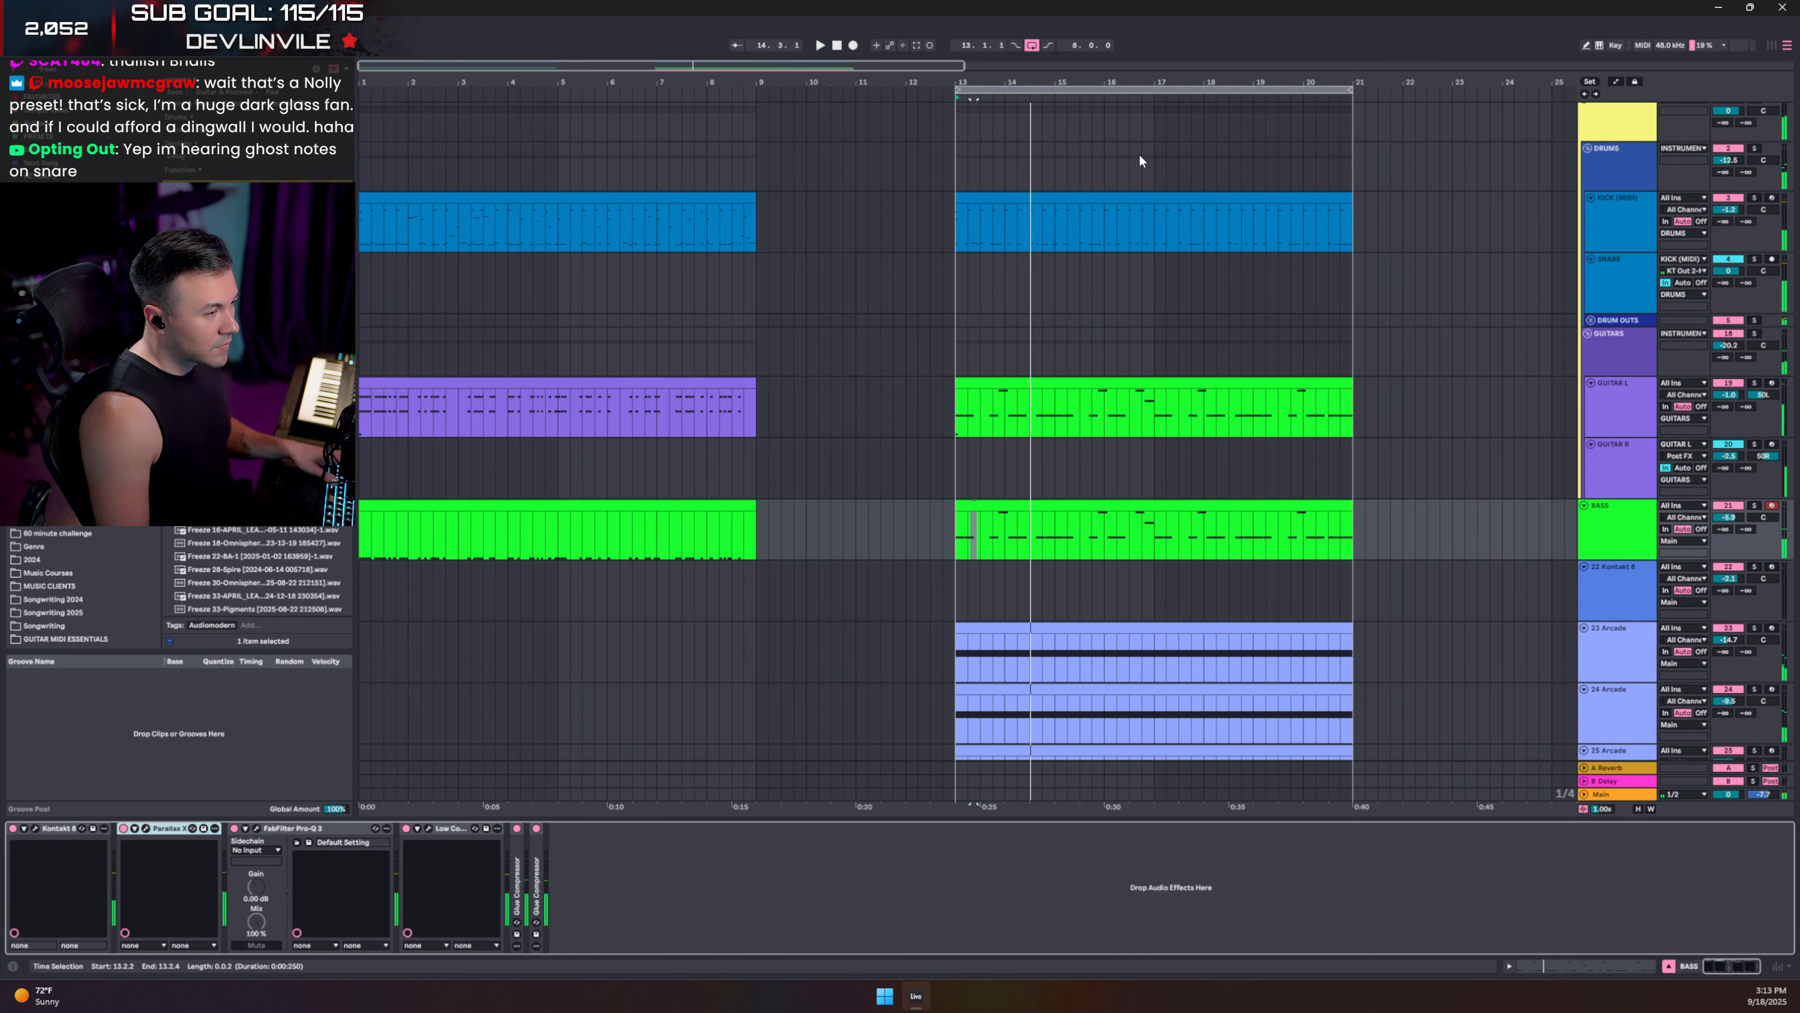
- In the bars 13–21 drum clip, move the ghost snare notes earlier to 2.1.3 and audition
{"action": "double_click", "coordinate": [1103, 198]}
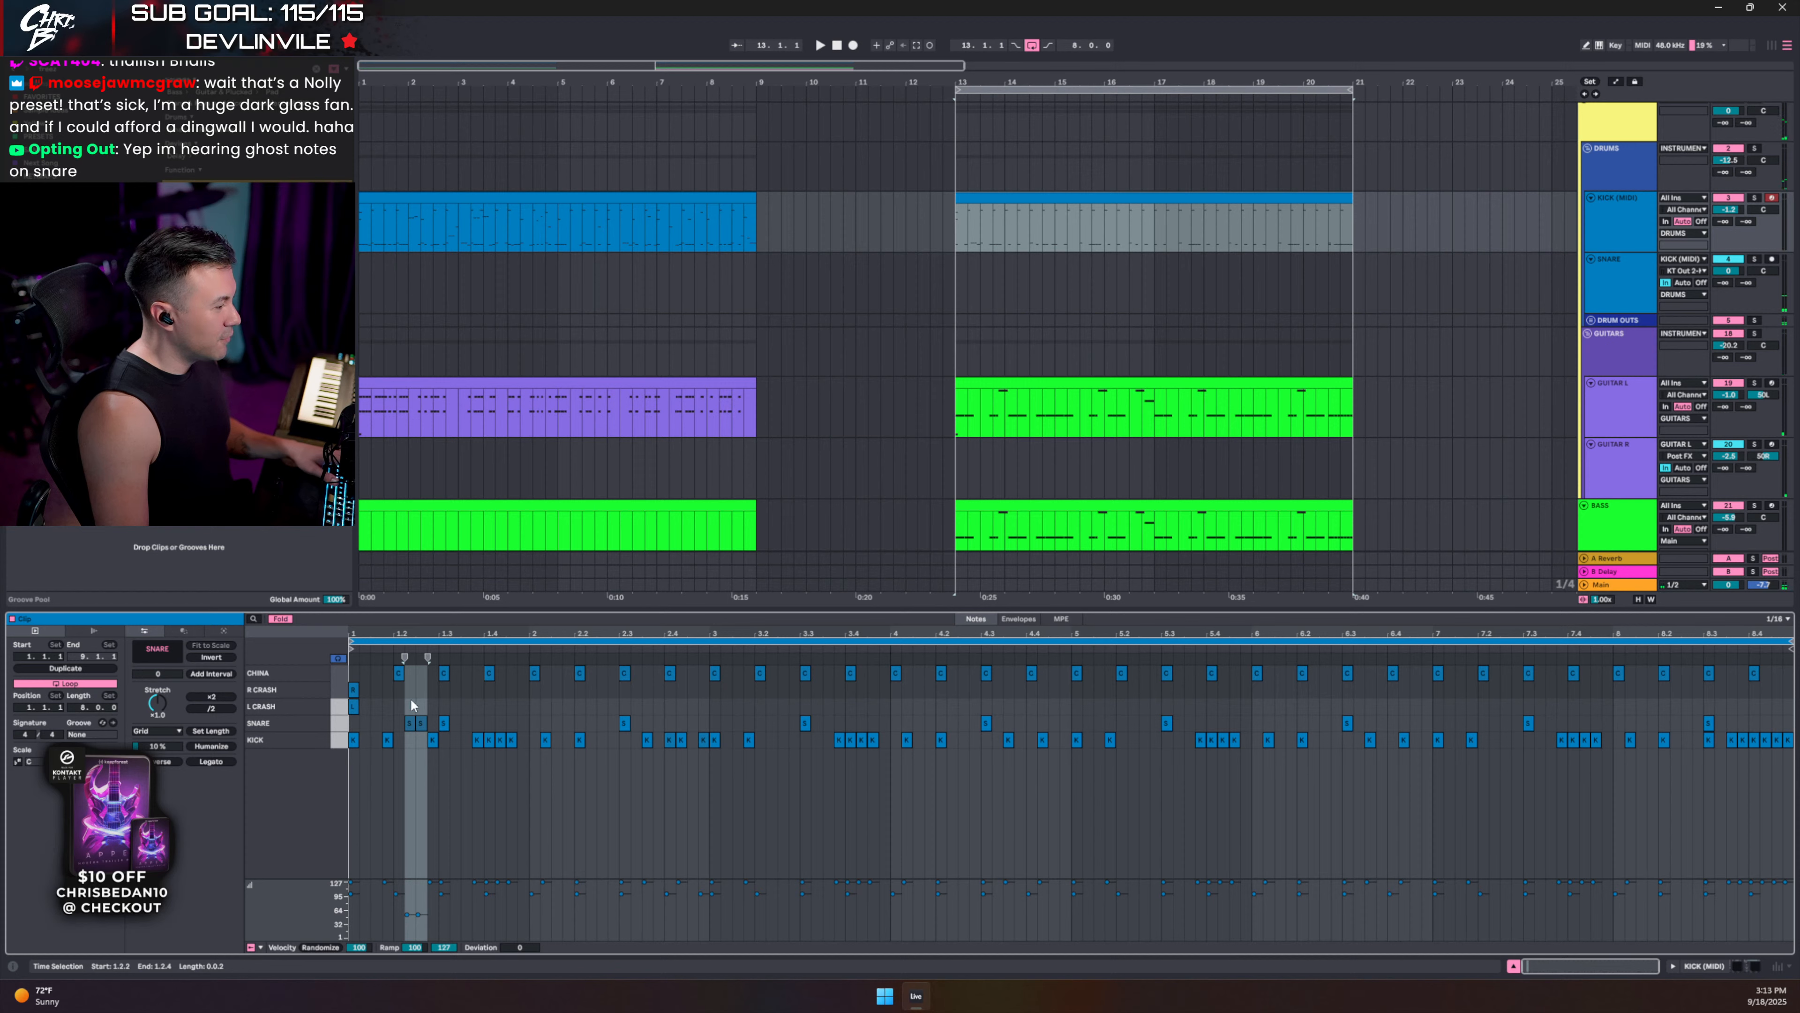
{"action": "left_click_drag", "start_coordinate": [411, 697], "coordinate": [426, 721]}
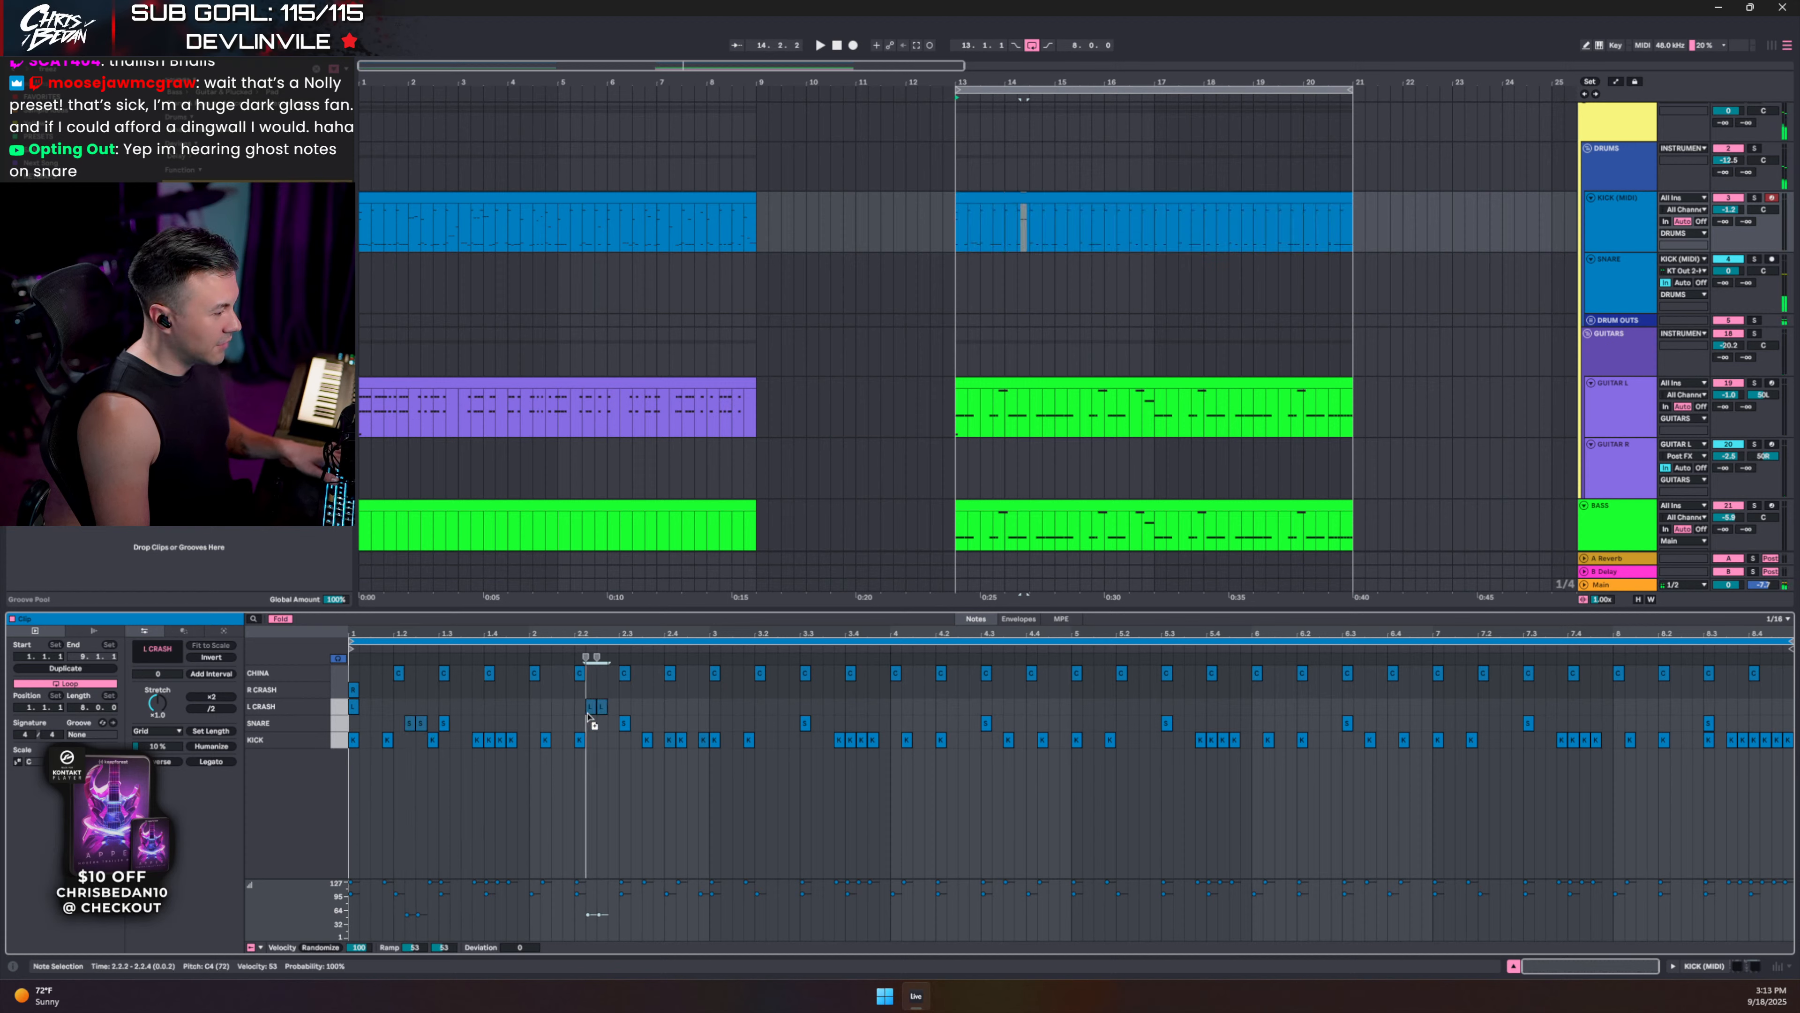
{"action": "left_click_drag", "start_coordinate": [773, 725], "coordinate": [562, 733]}
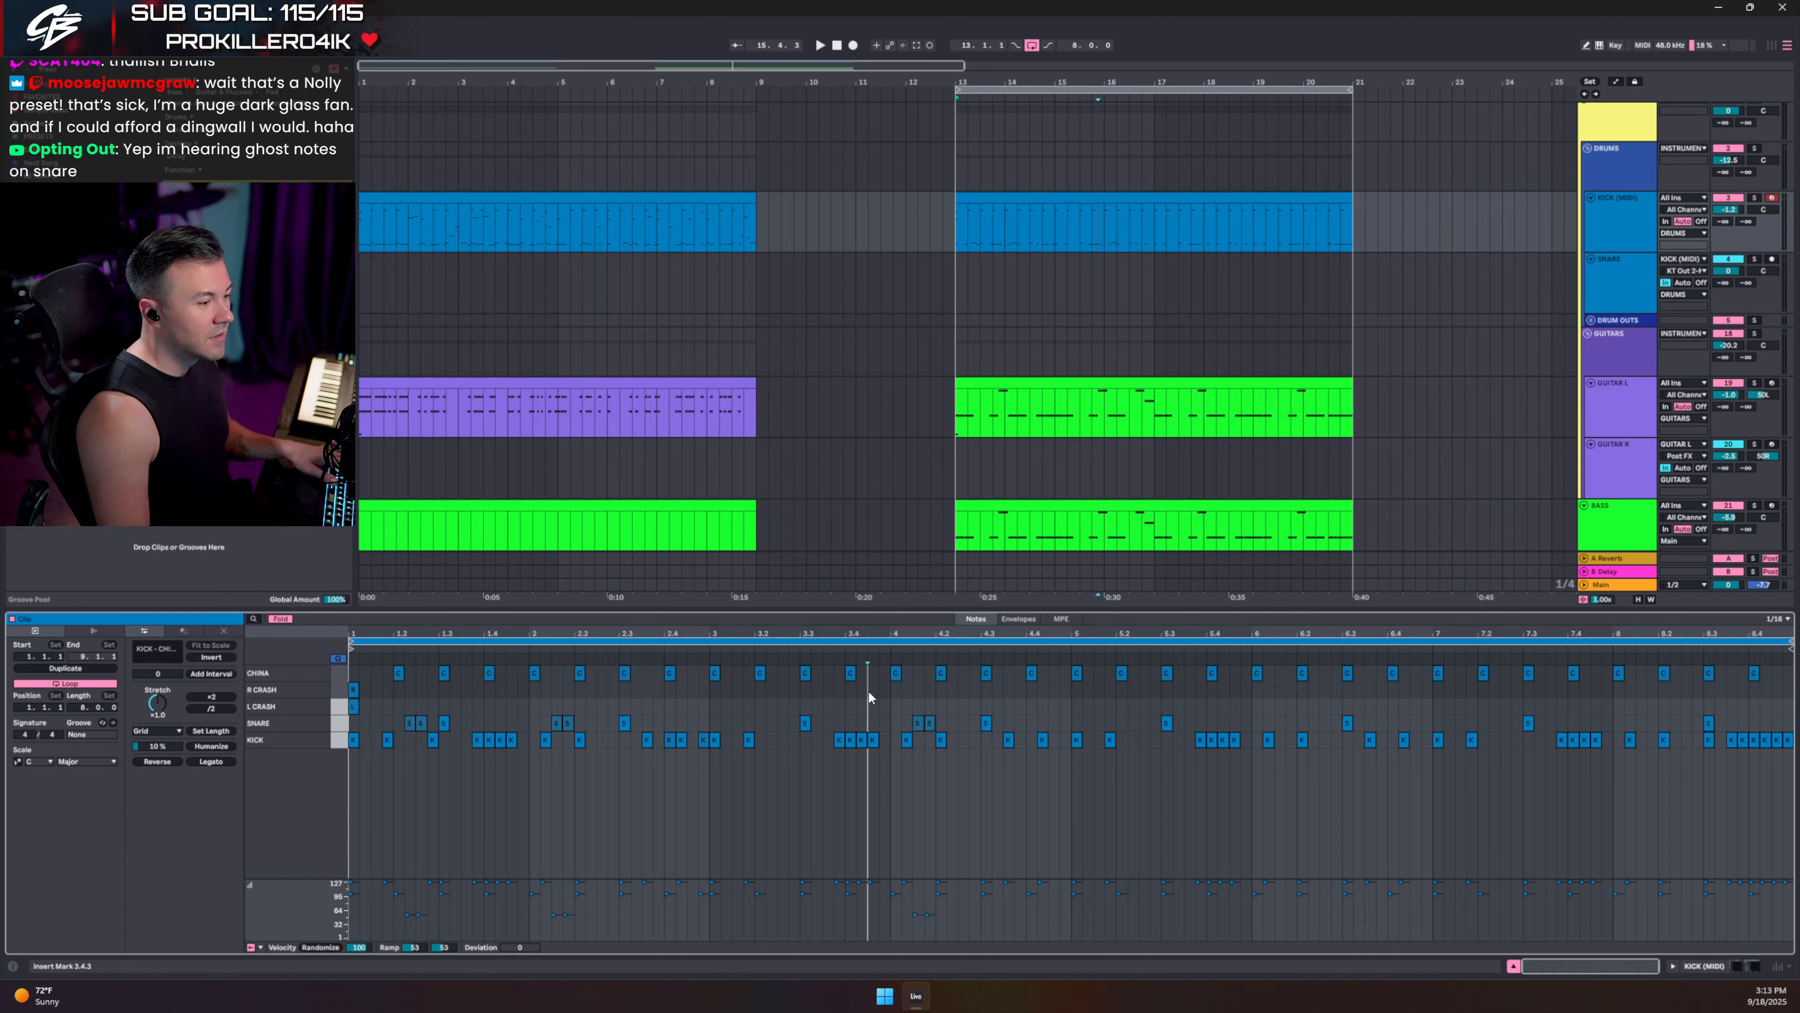
{"action": "key", "text": "space"}
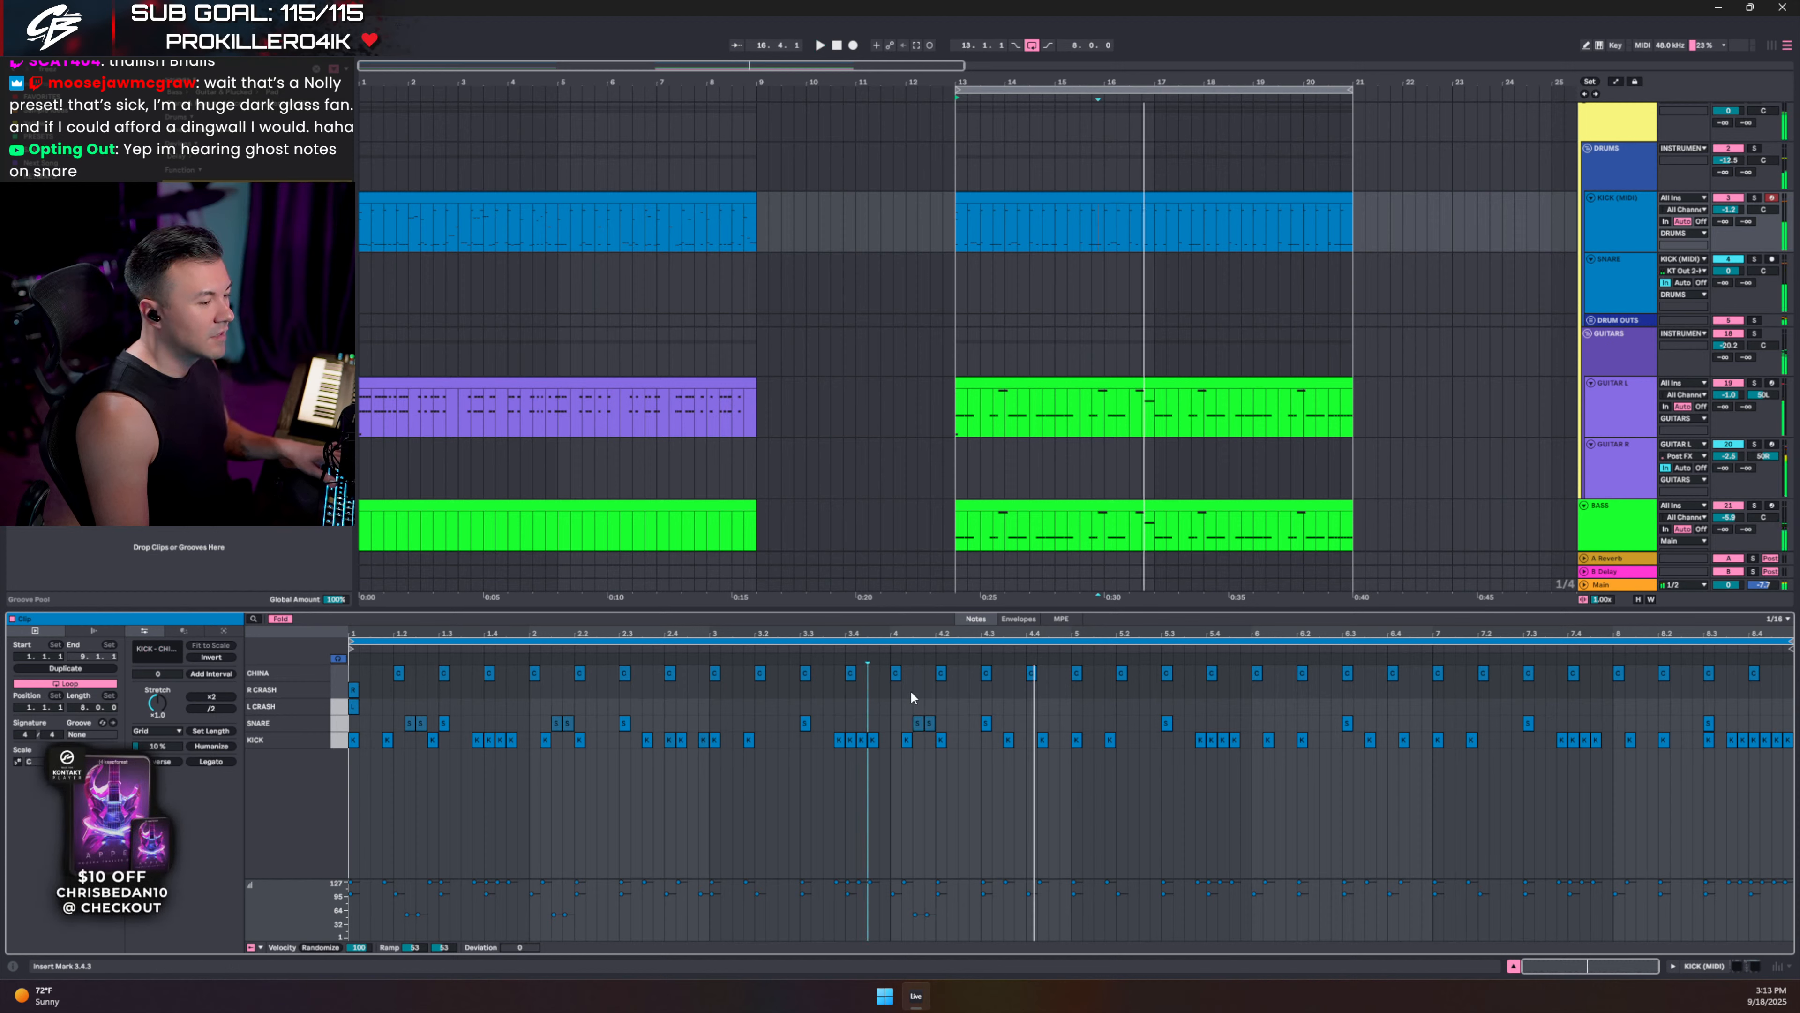
{"action": "left_click_drag", "start_coordinate": [927, 693], "coordinate": [935, 713]}
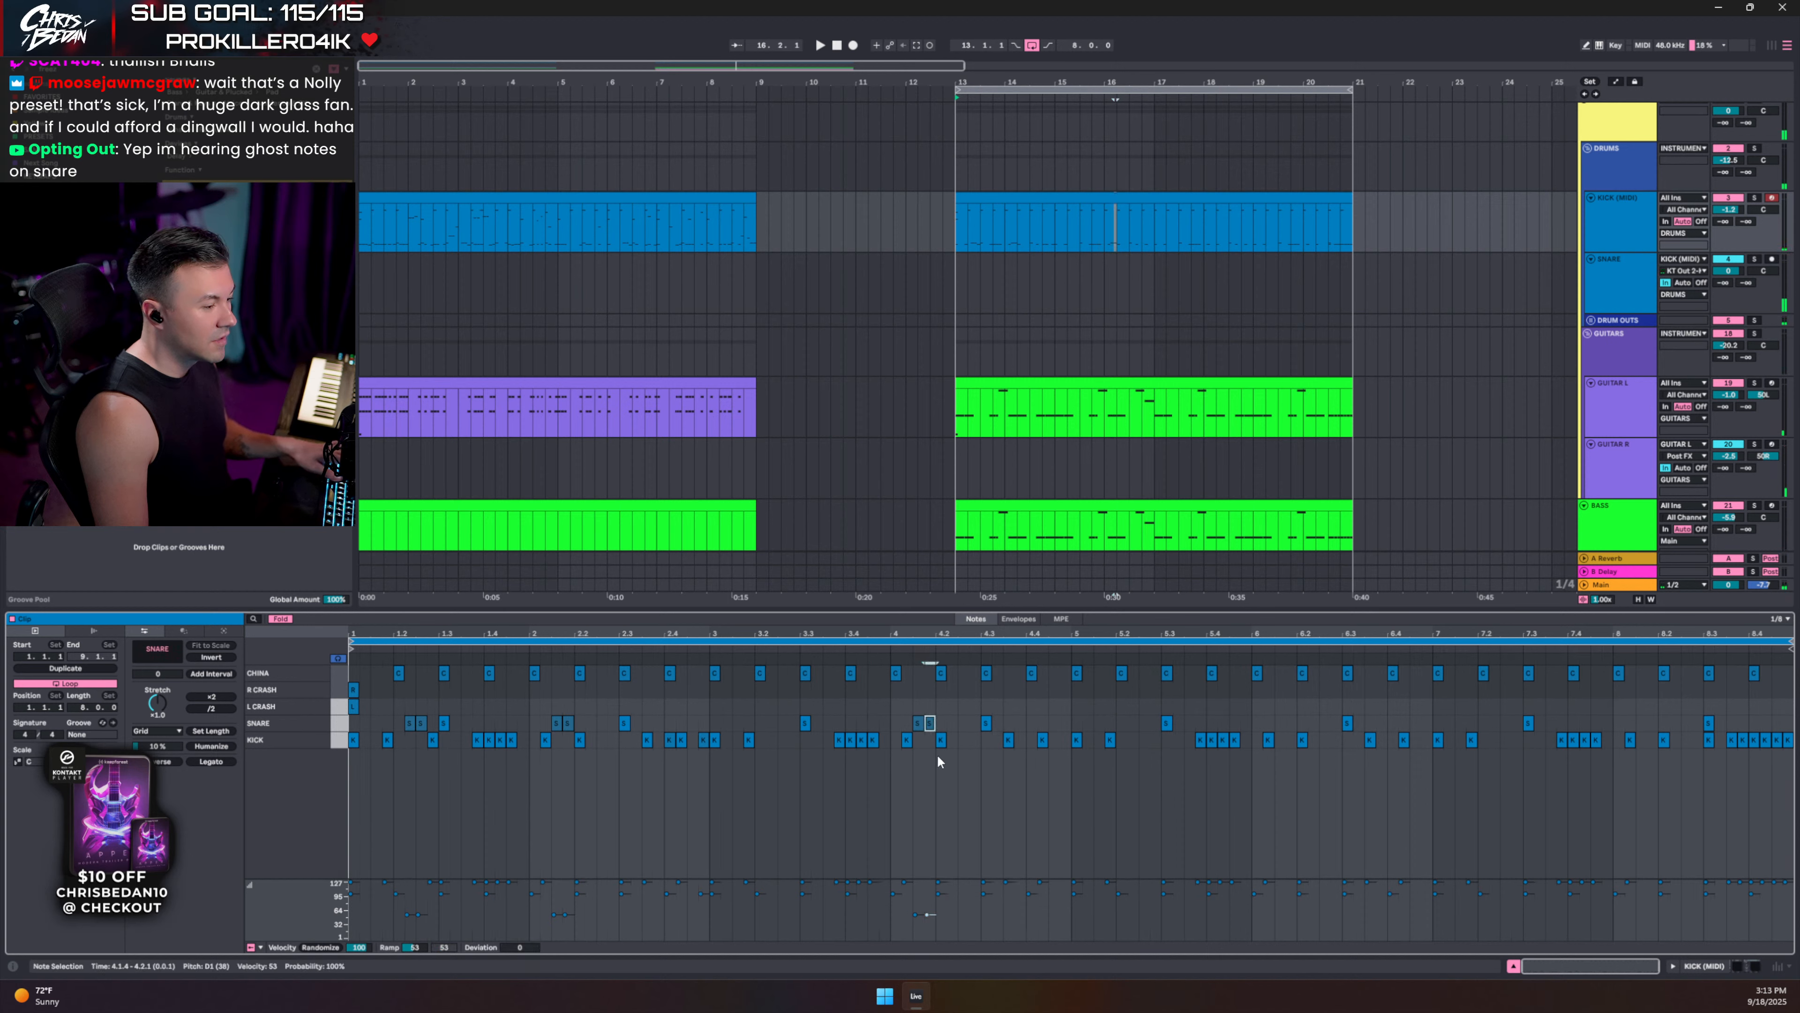
{"action": "left_click_drag", "start_coordinate": [987, 723], "coordinate": [976, 723]}
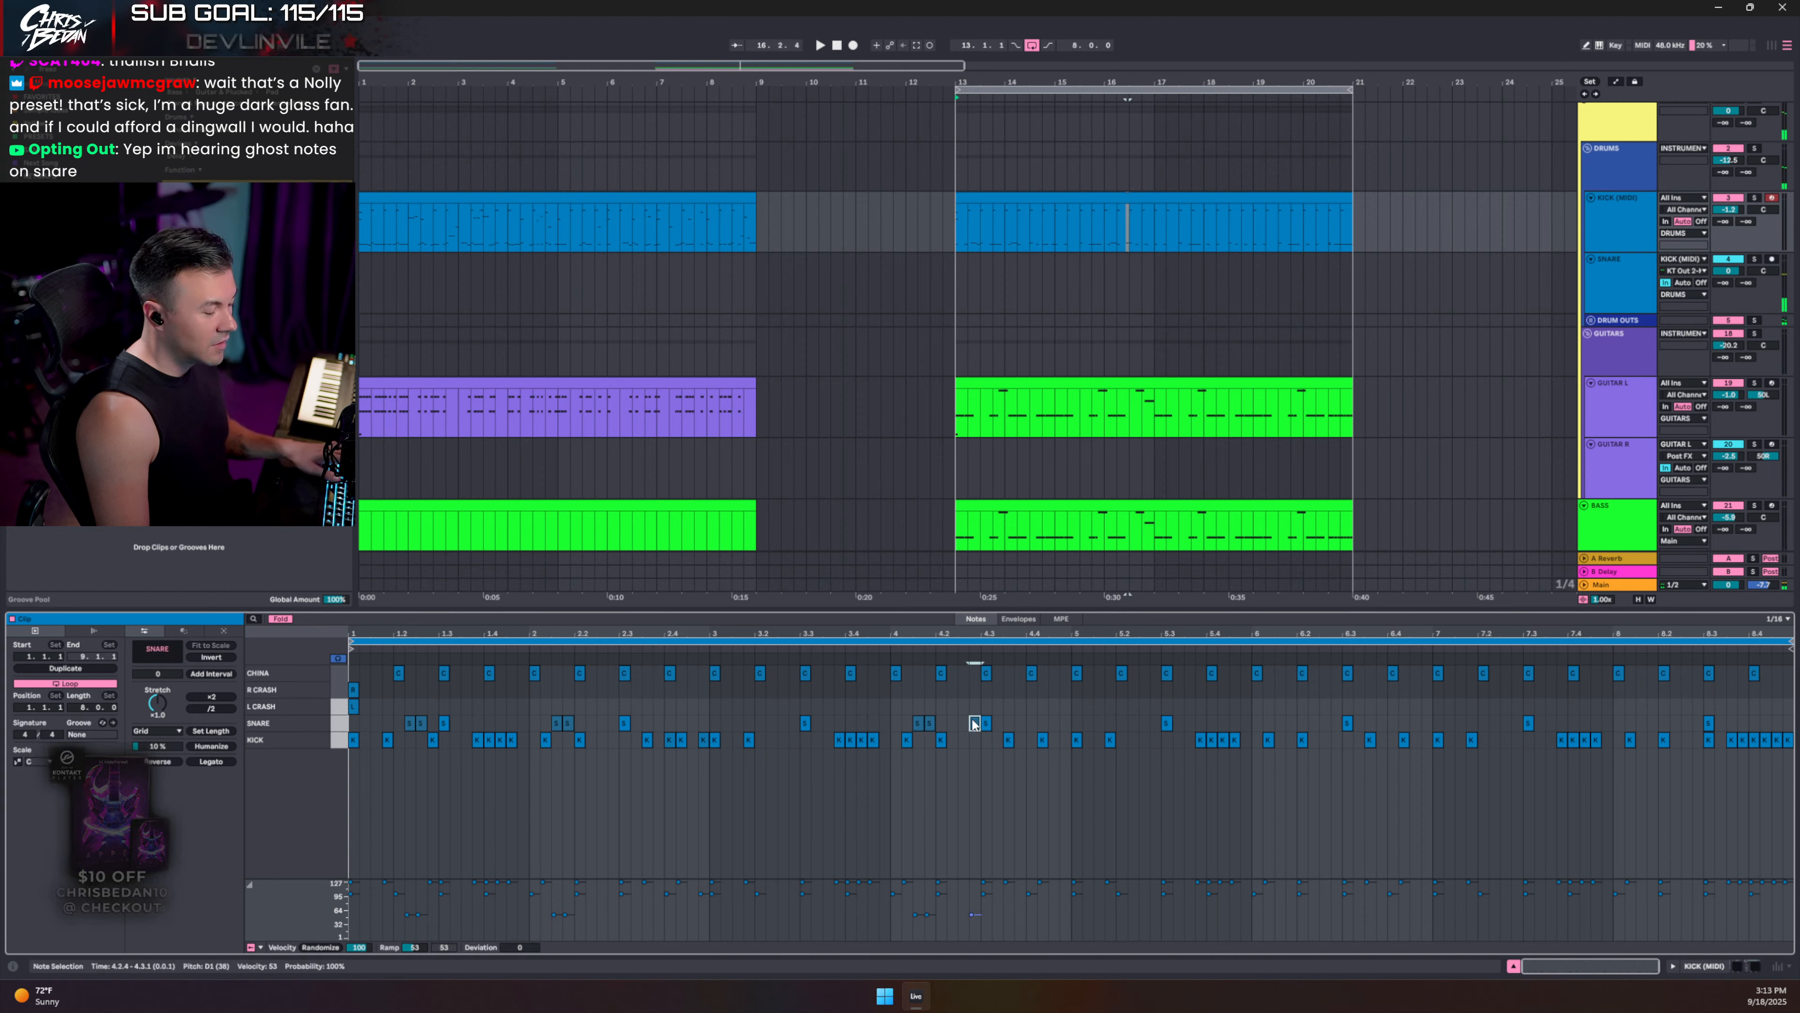
{"action": "left_click", "coordinate": [952, 695]}
{"action": "key", "text": "space"}
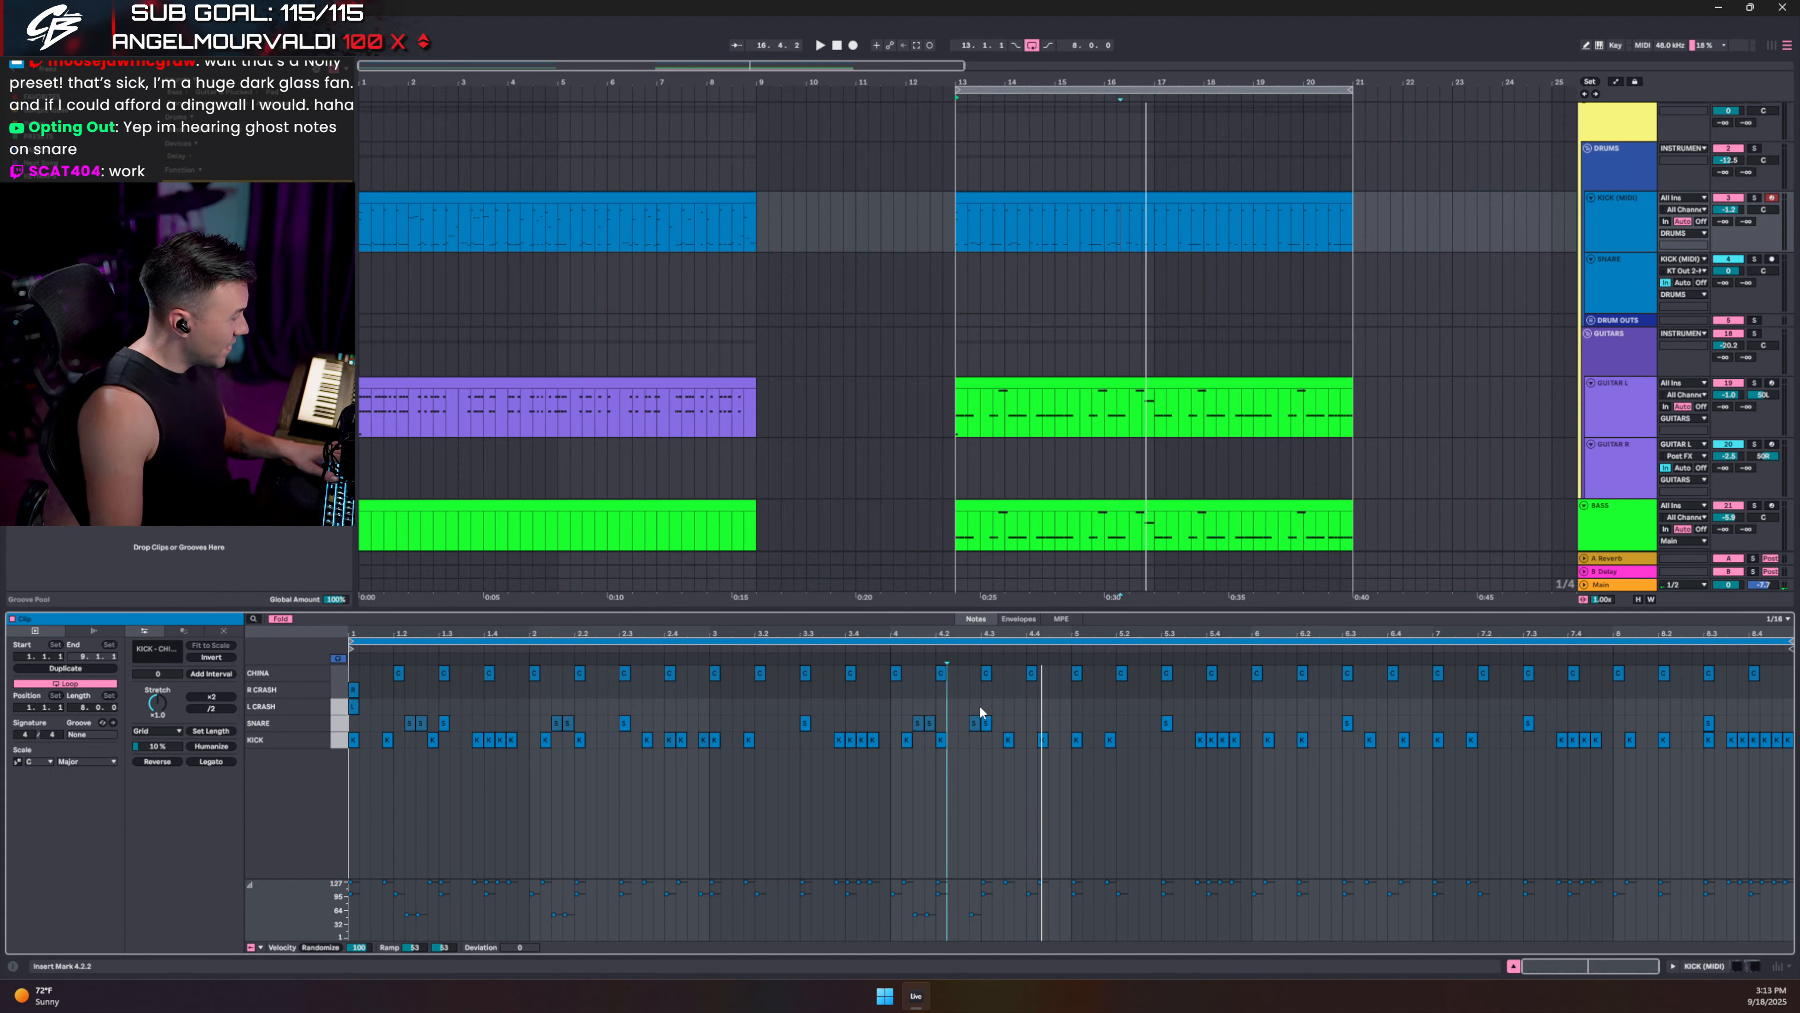
- Add a kick note at 5.2.4 and audition it from 5.1.3
{"action": "left_click", "coordinate": [978, 721]}
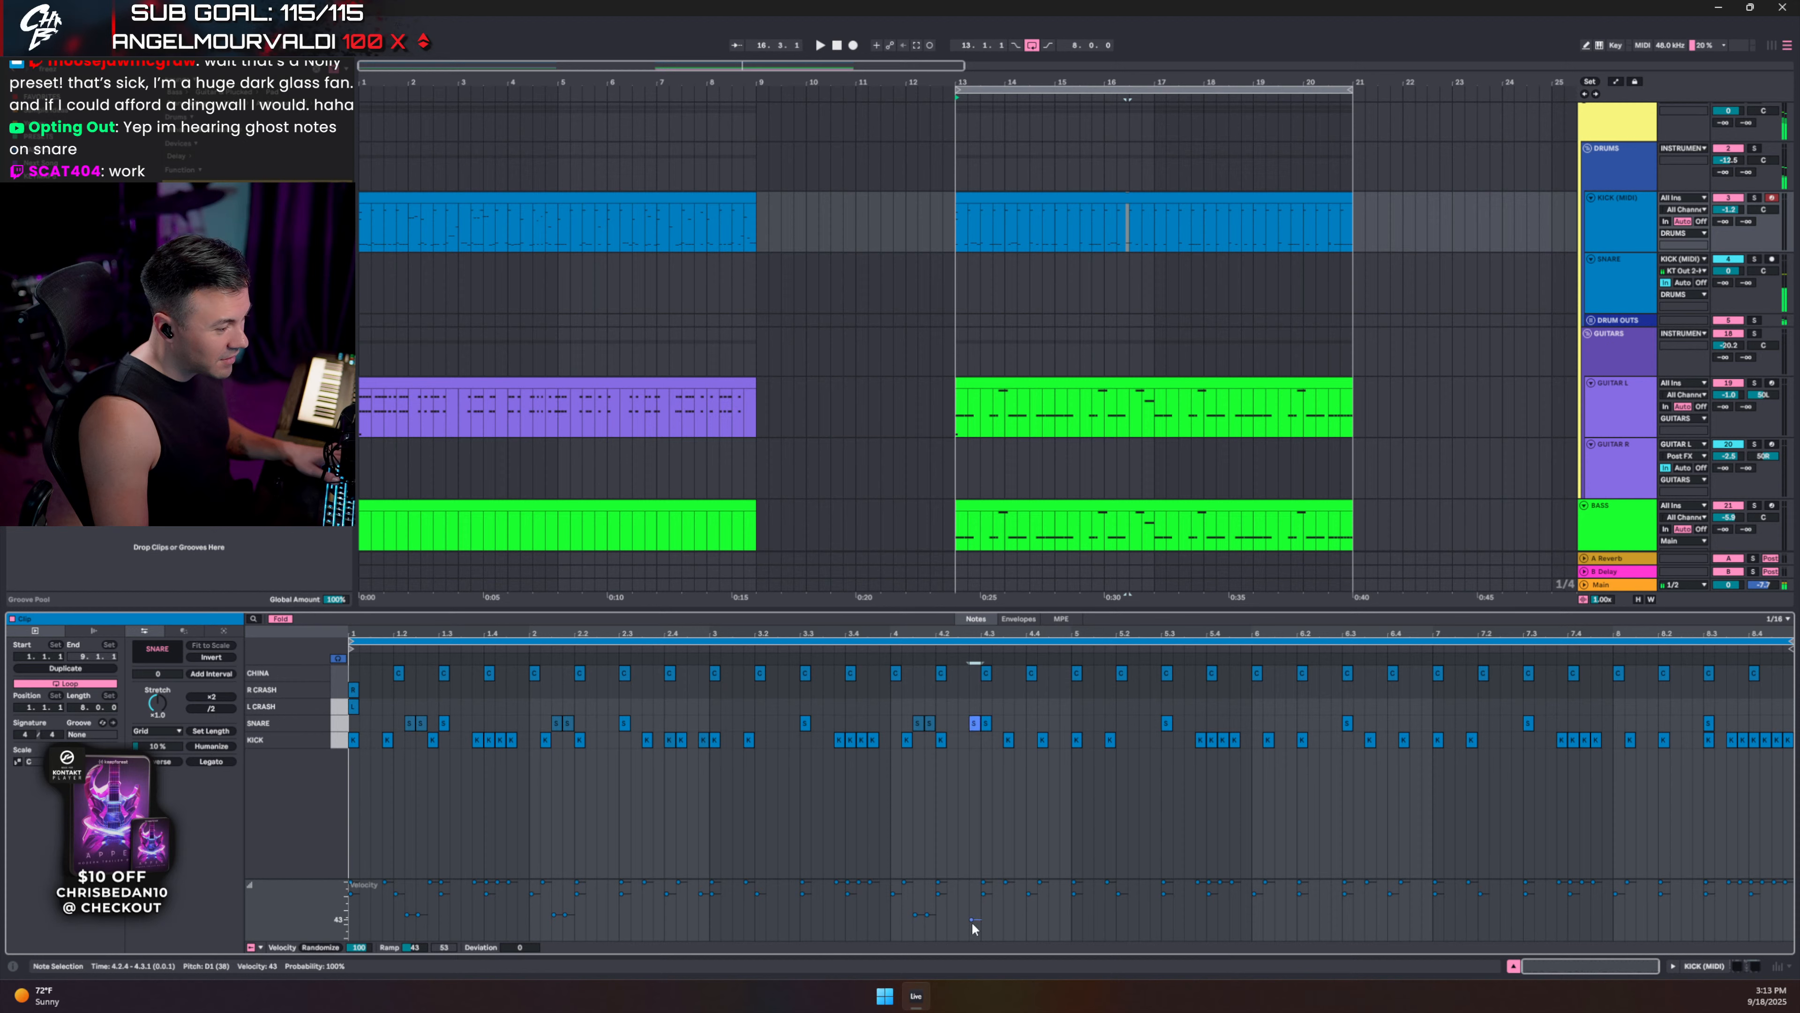
{"action": "left_click_drag", "start_coordinate": [921, 716], "coordinate": [1137, 721]}
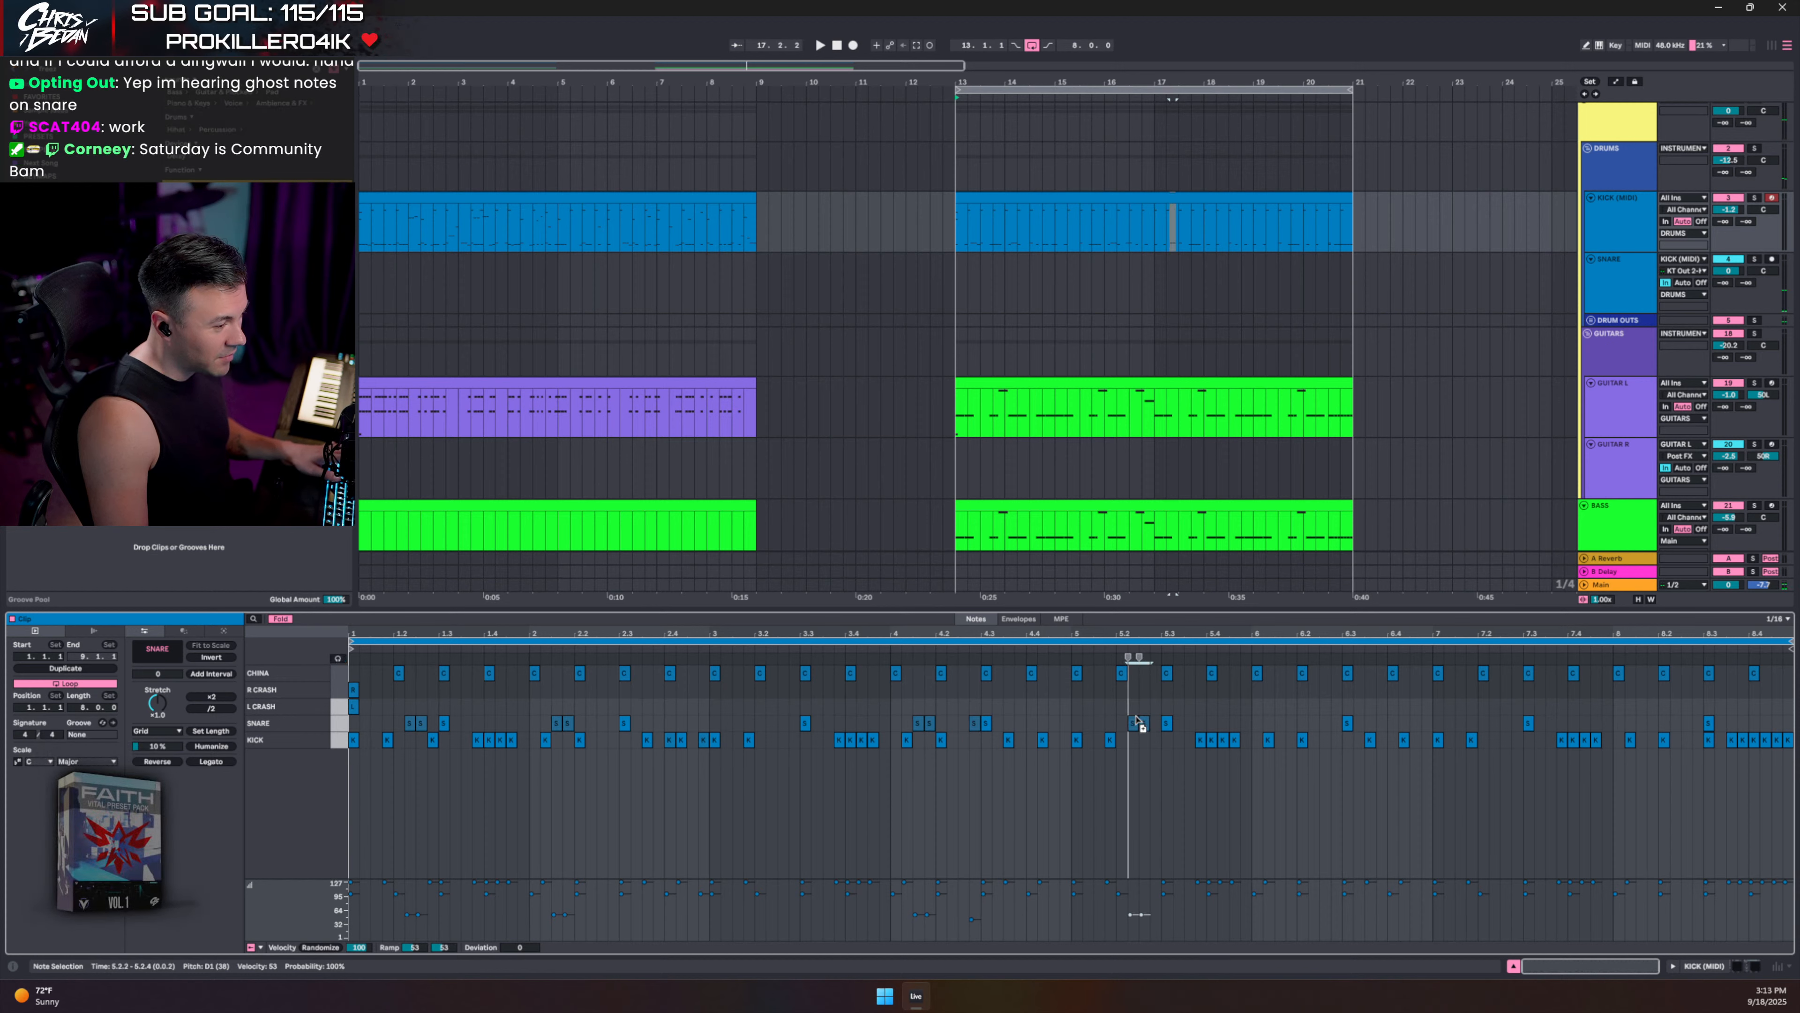
{"action": "double_click", "coordinate": [1157, 740]}
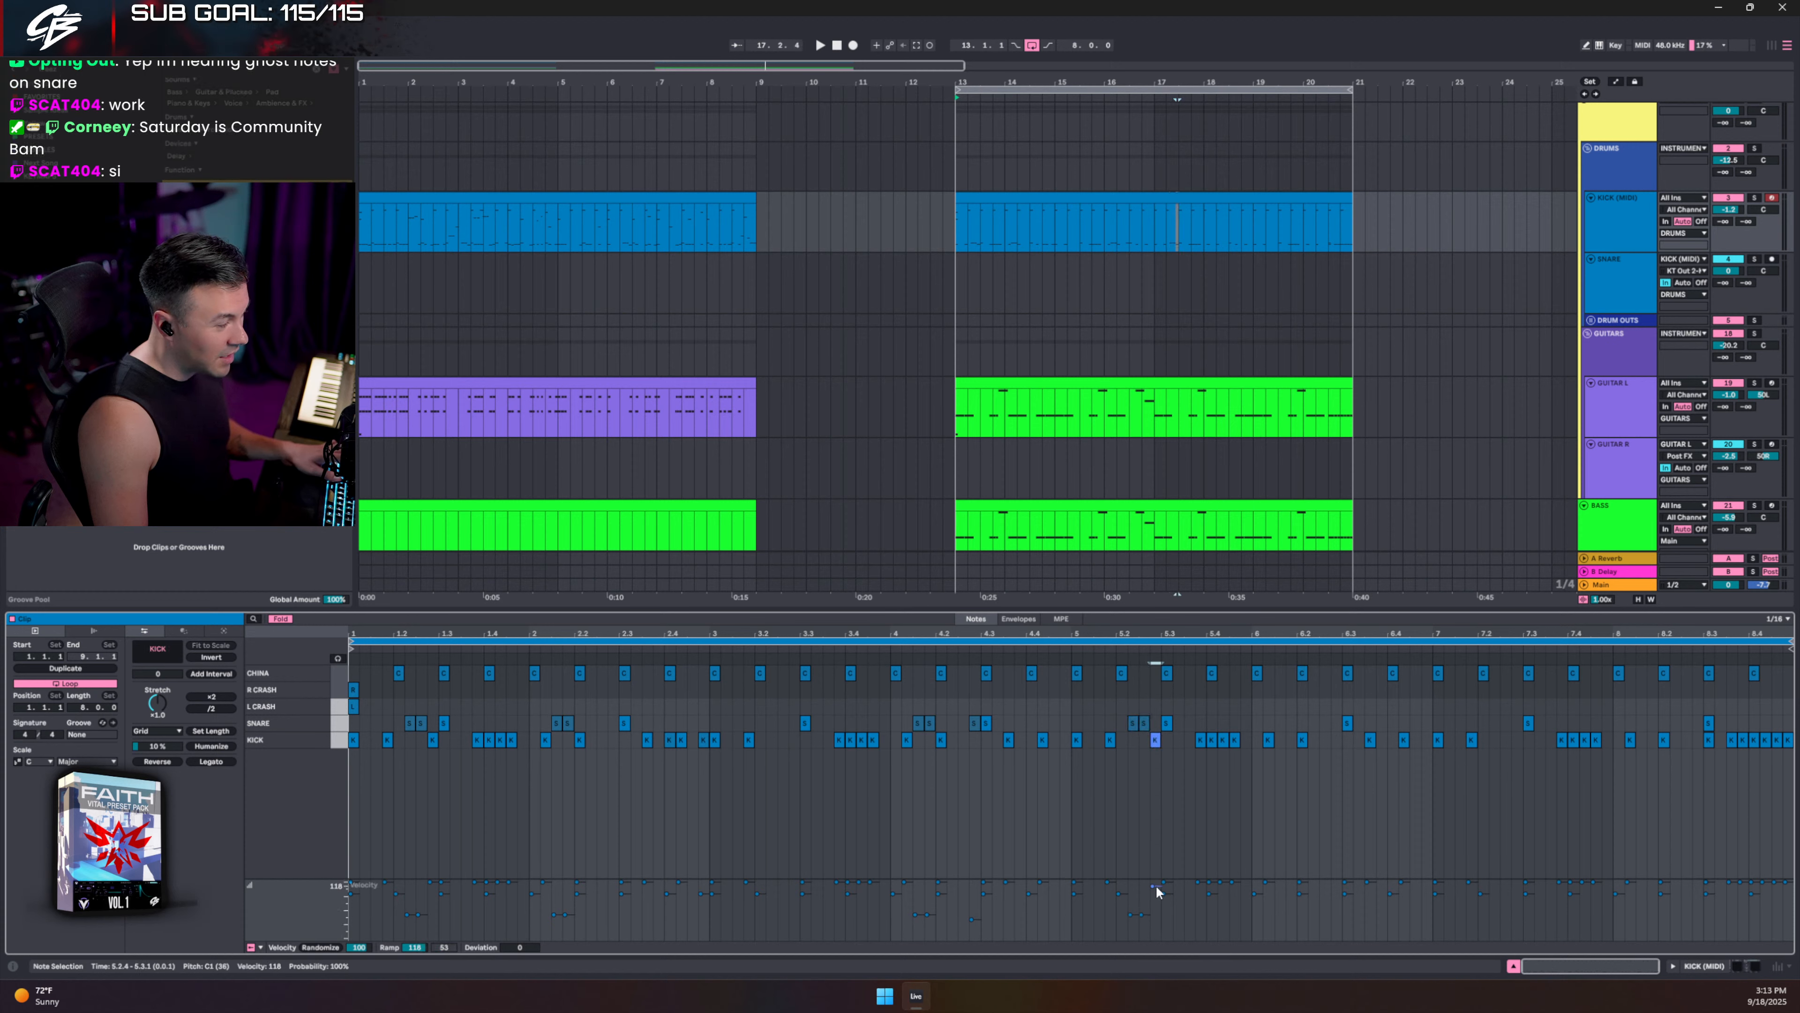
{"action": "left_click", "coordinate": [1100, 722]}
{"action": "key", "text": "space"}
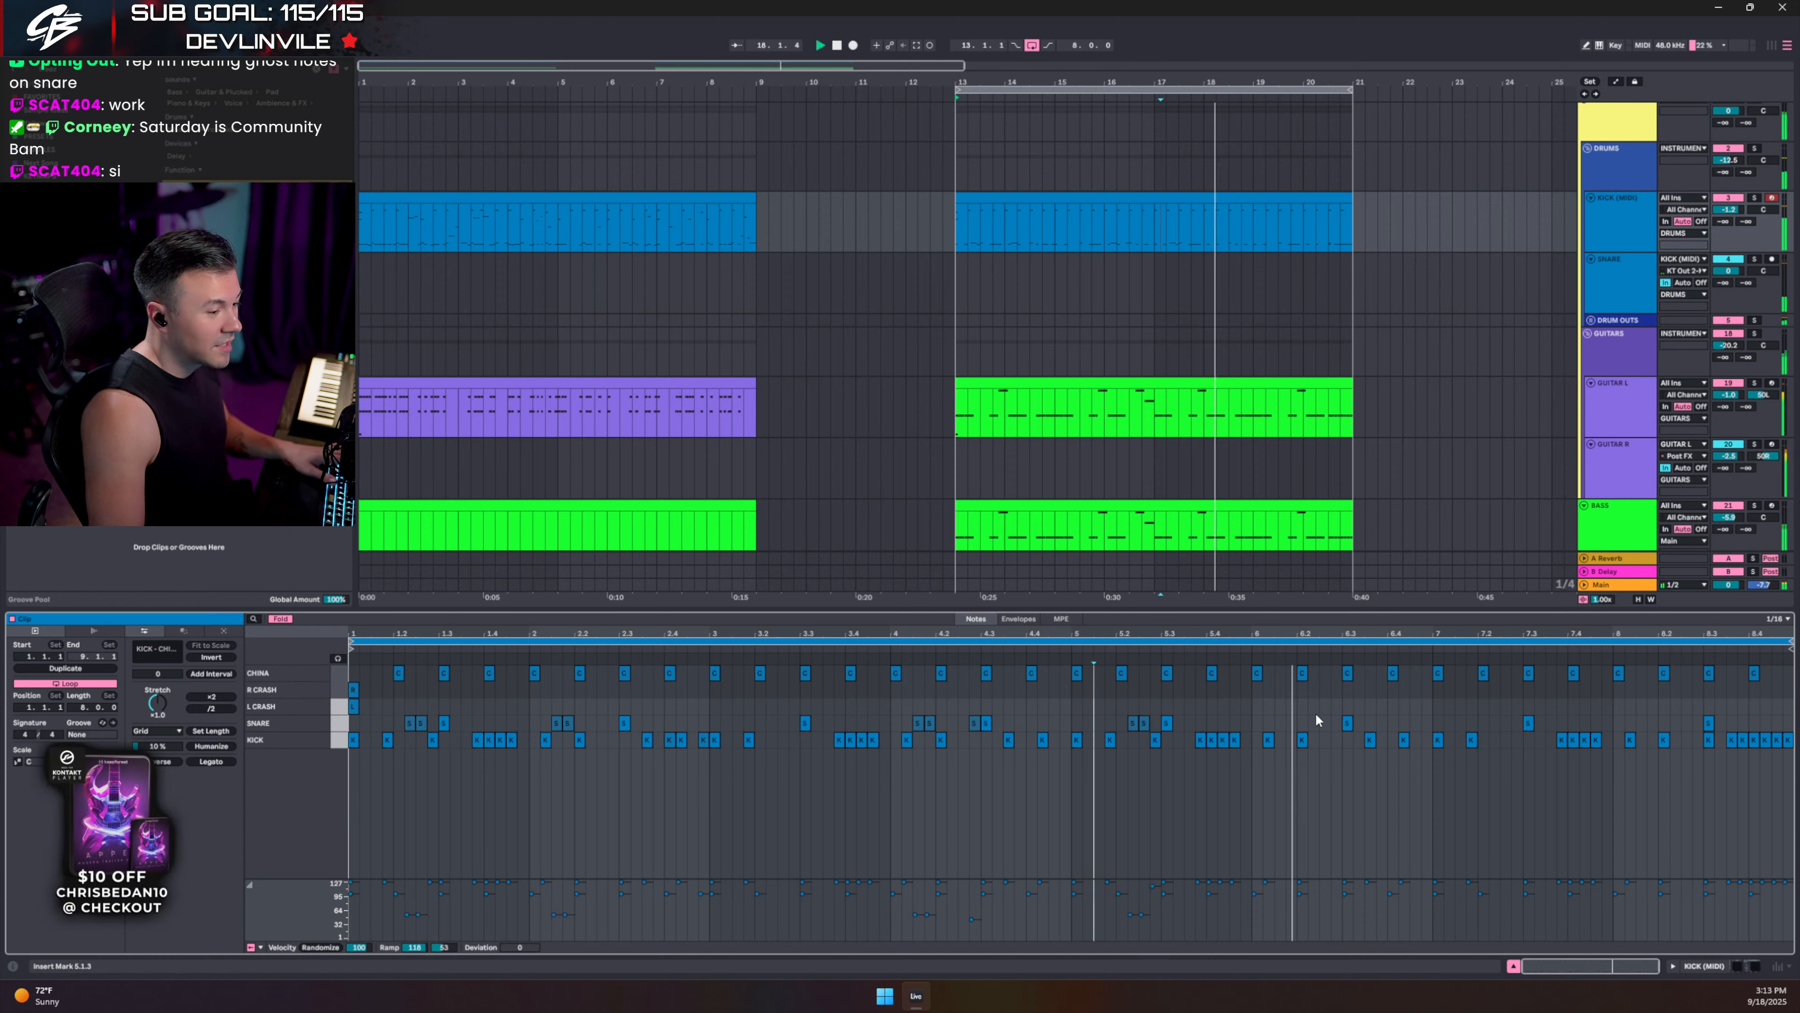
{"action": "key", "text": "space"}
- Copy the snare pair later to 6.1.3, audition it, then unfold all drum lanes
{"action": "left_click_drag", "start_coordinate": [1124, 699], "coordinate": [1244, 725]}
{"action": "key", "text": "ctrl+d"}
{"action": "key", "text": "Right"}
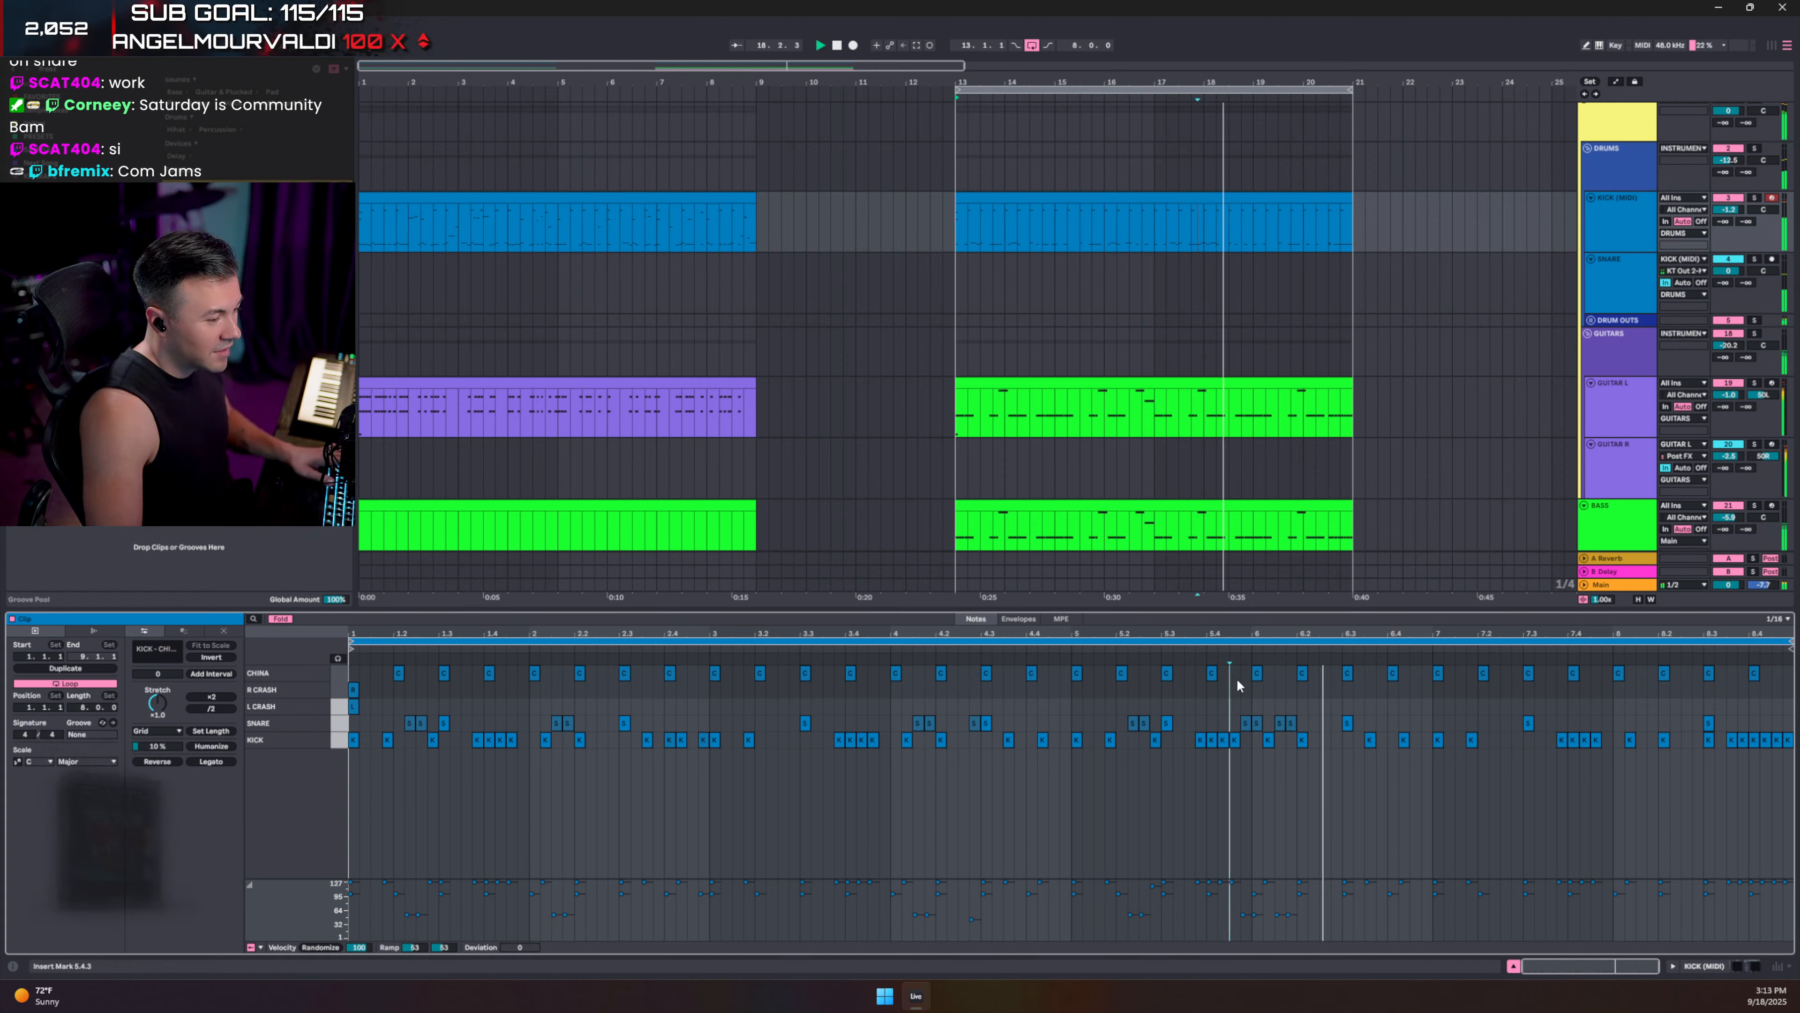
{"action": "key", "text": "space"}
{"action": "mouse_move", "coordinate": [1296, 703]}
{"action": "left_mouse_down"}
{"action": "mouse_move", "coordinate": [1276, 730]}
{"action": "mouse_move", "coordinate": [1322, 726]}
{"action": "left_mouse_up"}
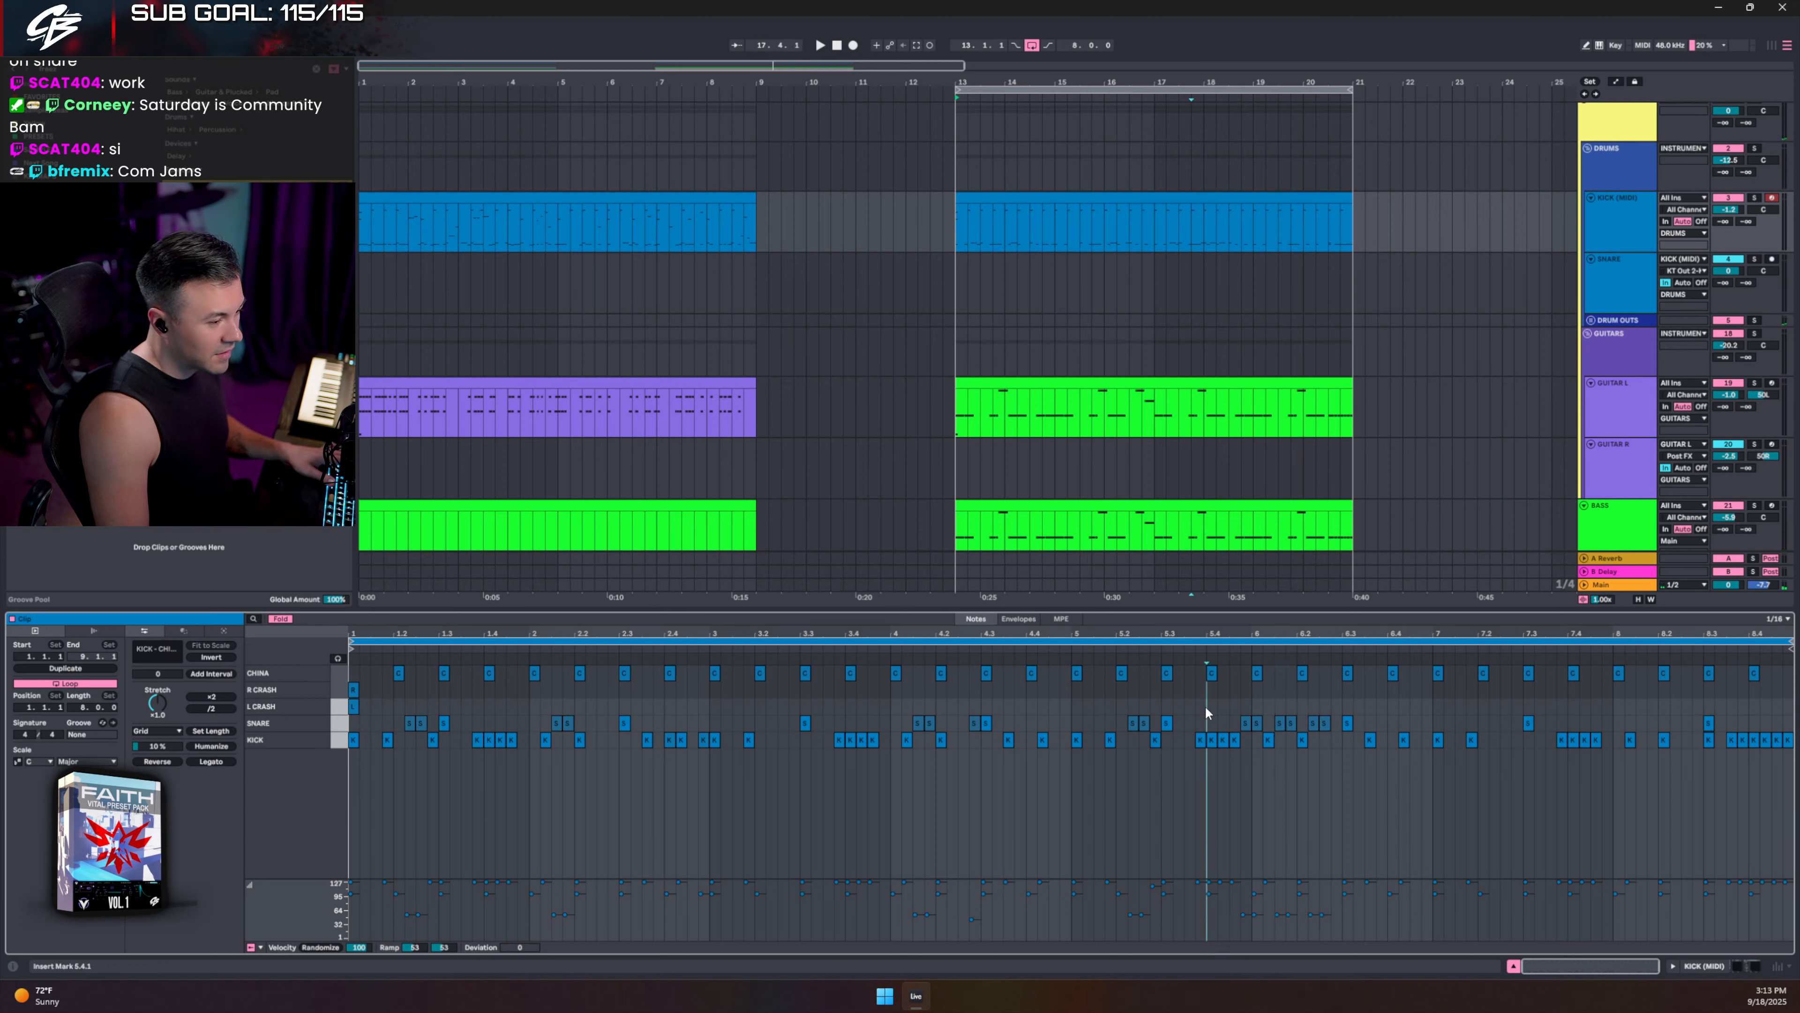
{"action": "key", "text": "space"}
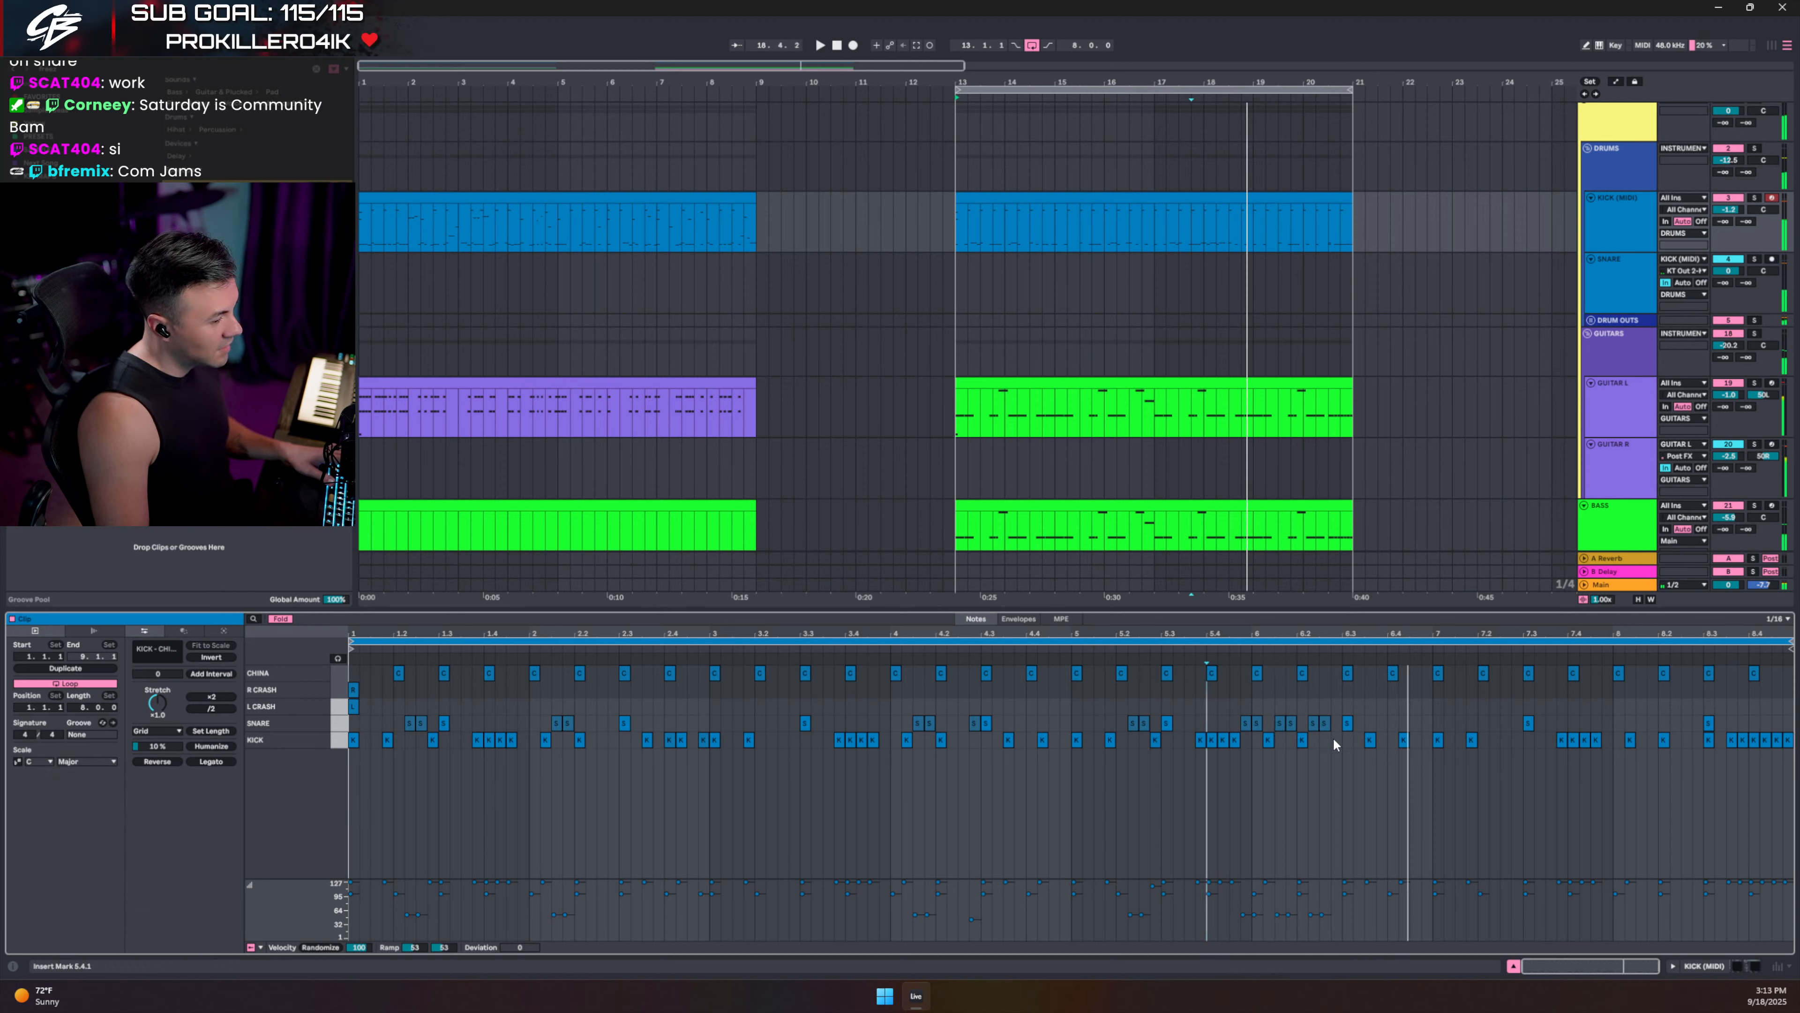
{"action": "key", "text": "space"}
{"action": "left_click", "coordinate": [1336, 740]}
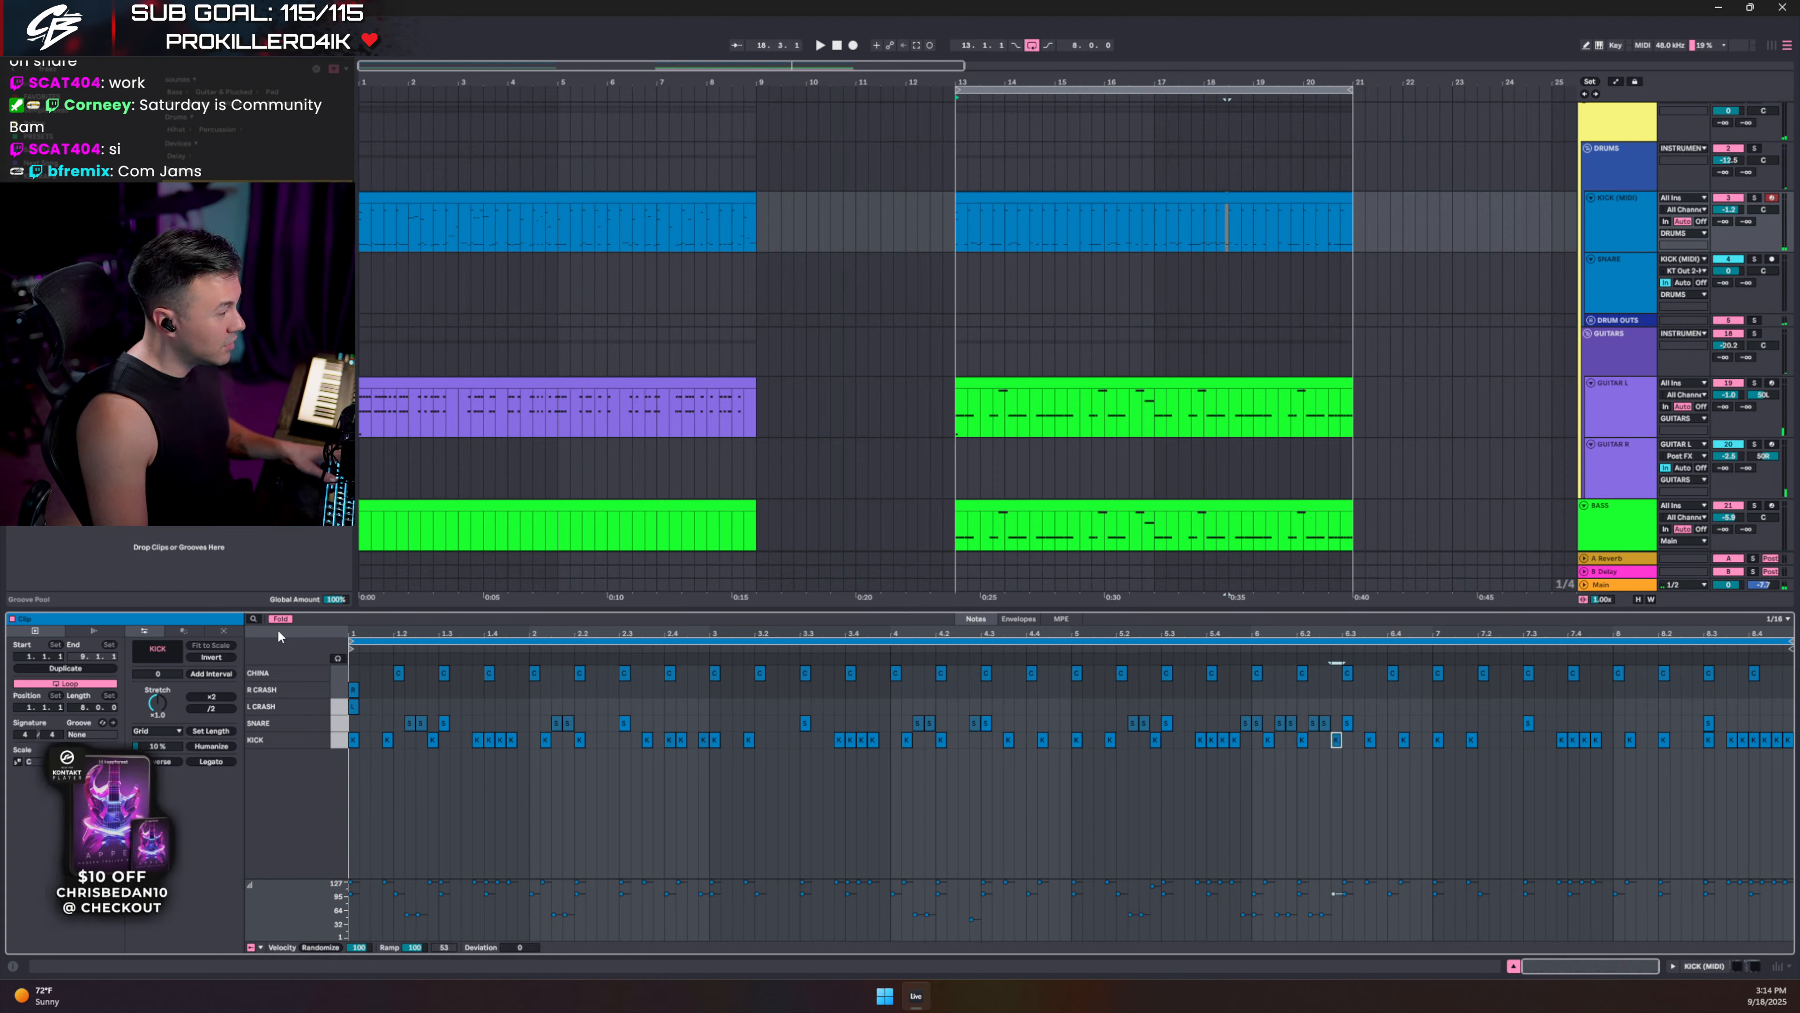
{"action": "left_click", "coordinate": [281, 620]}
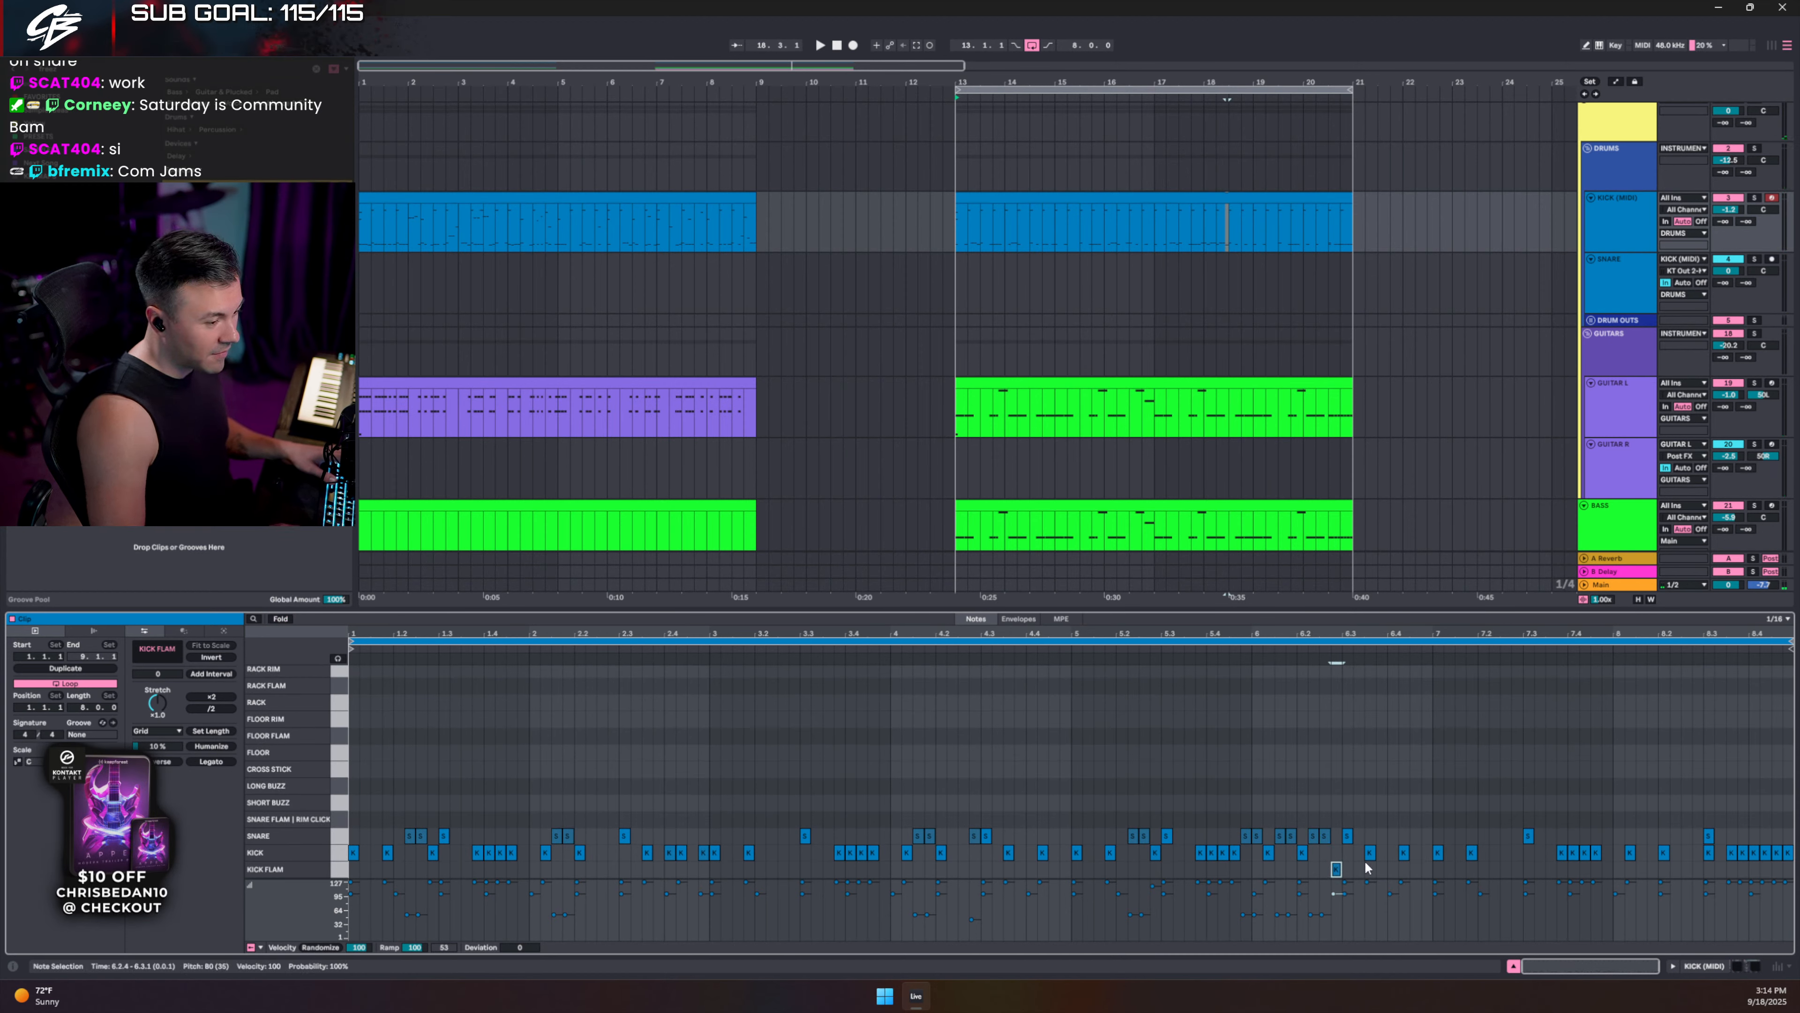
- Add a Kick Flam note in bar 2 and audition all Kick Flam notes
{"action": "left_click", "coordinate": [1307, 764]}
{"action": "key", "text": "space"}
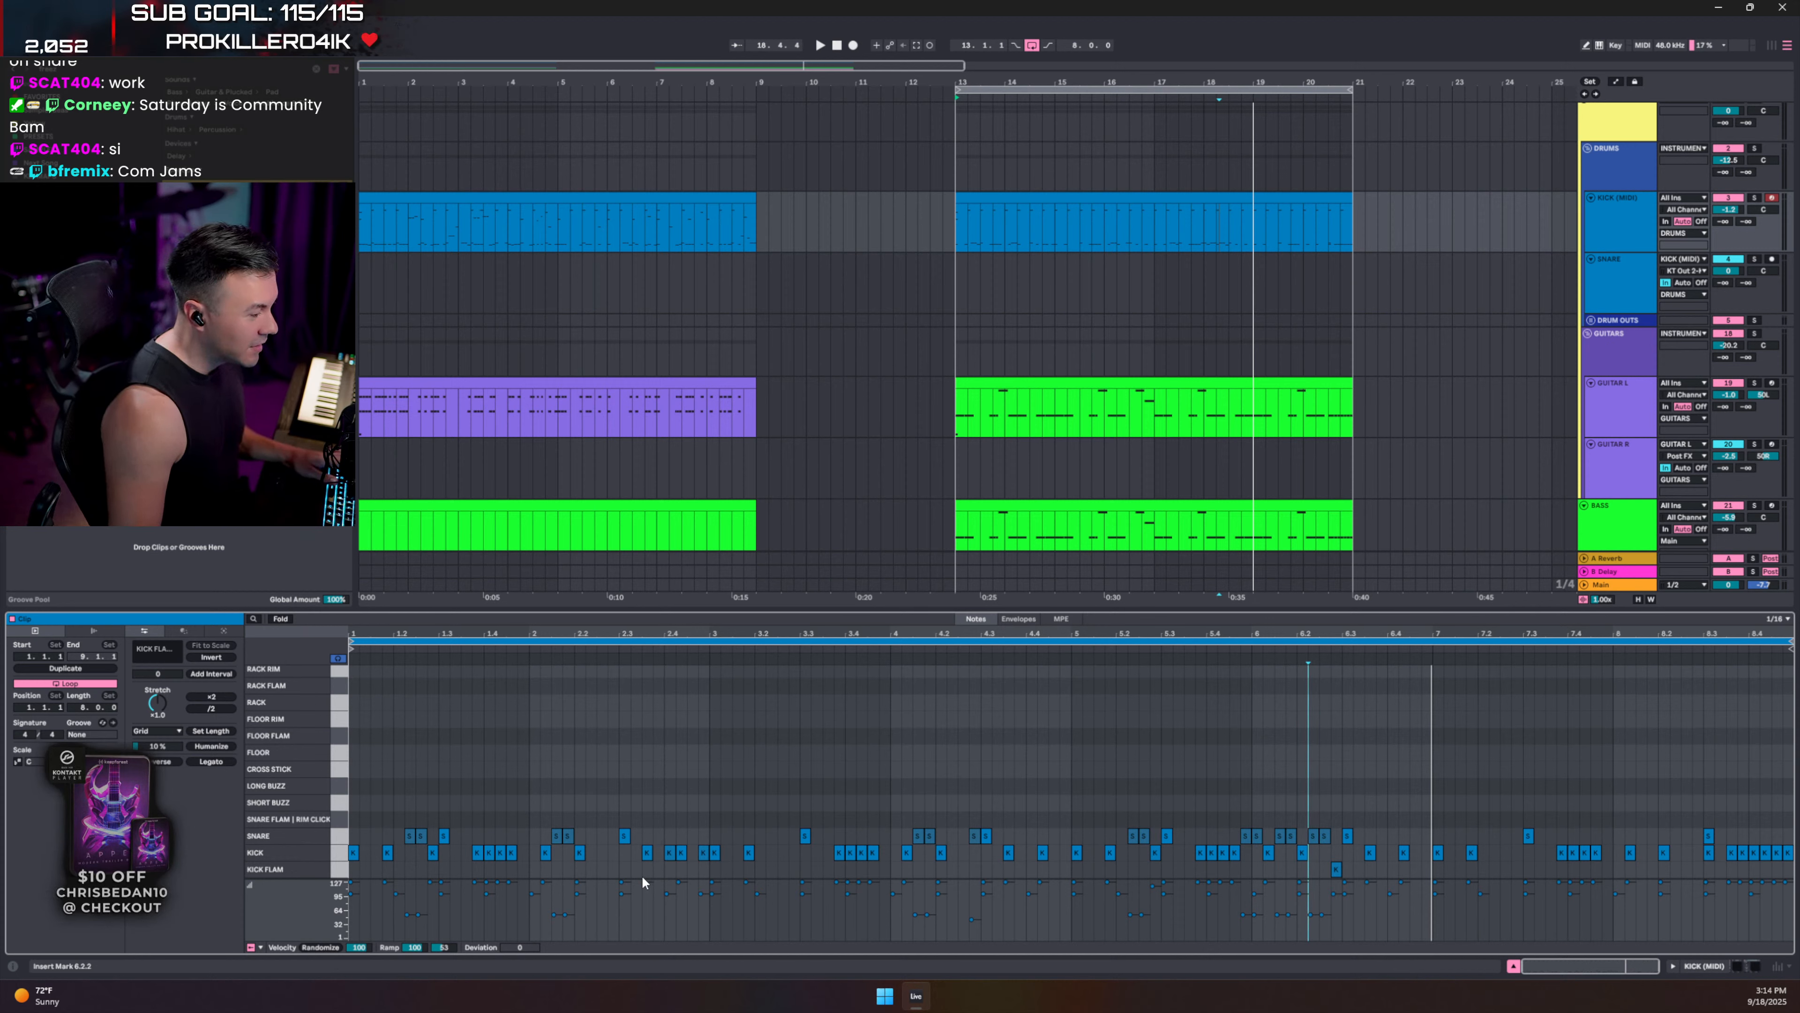
{"action": "double_click", "coordinate": [615, 866]}
{"action": "left_click", "coordinate": [586, 784]}
{"action": "key", "text": "space"}
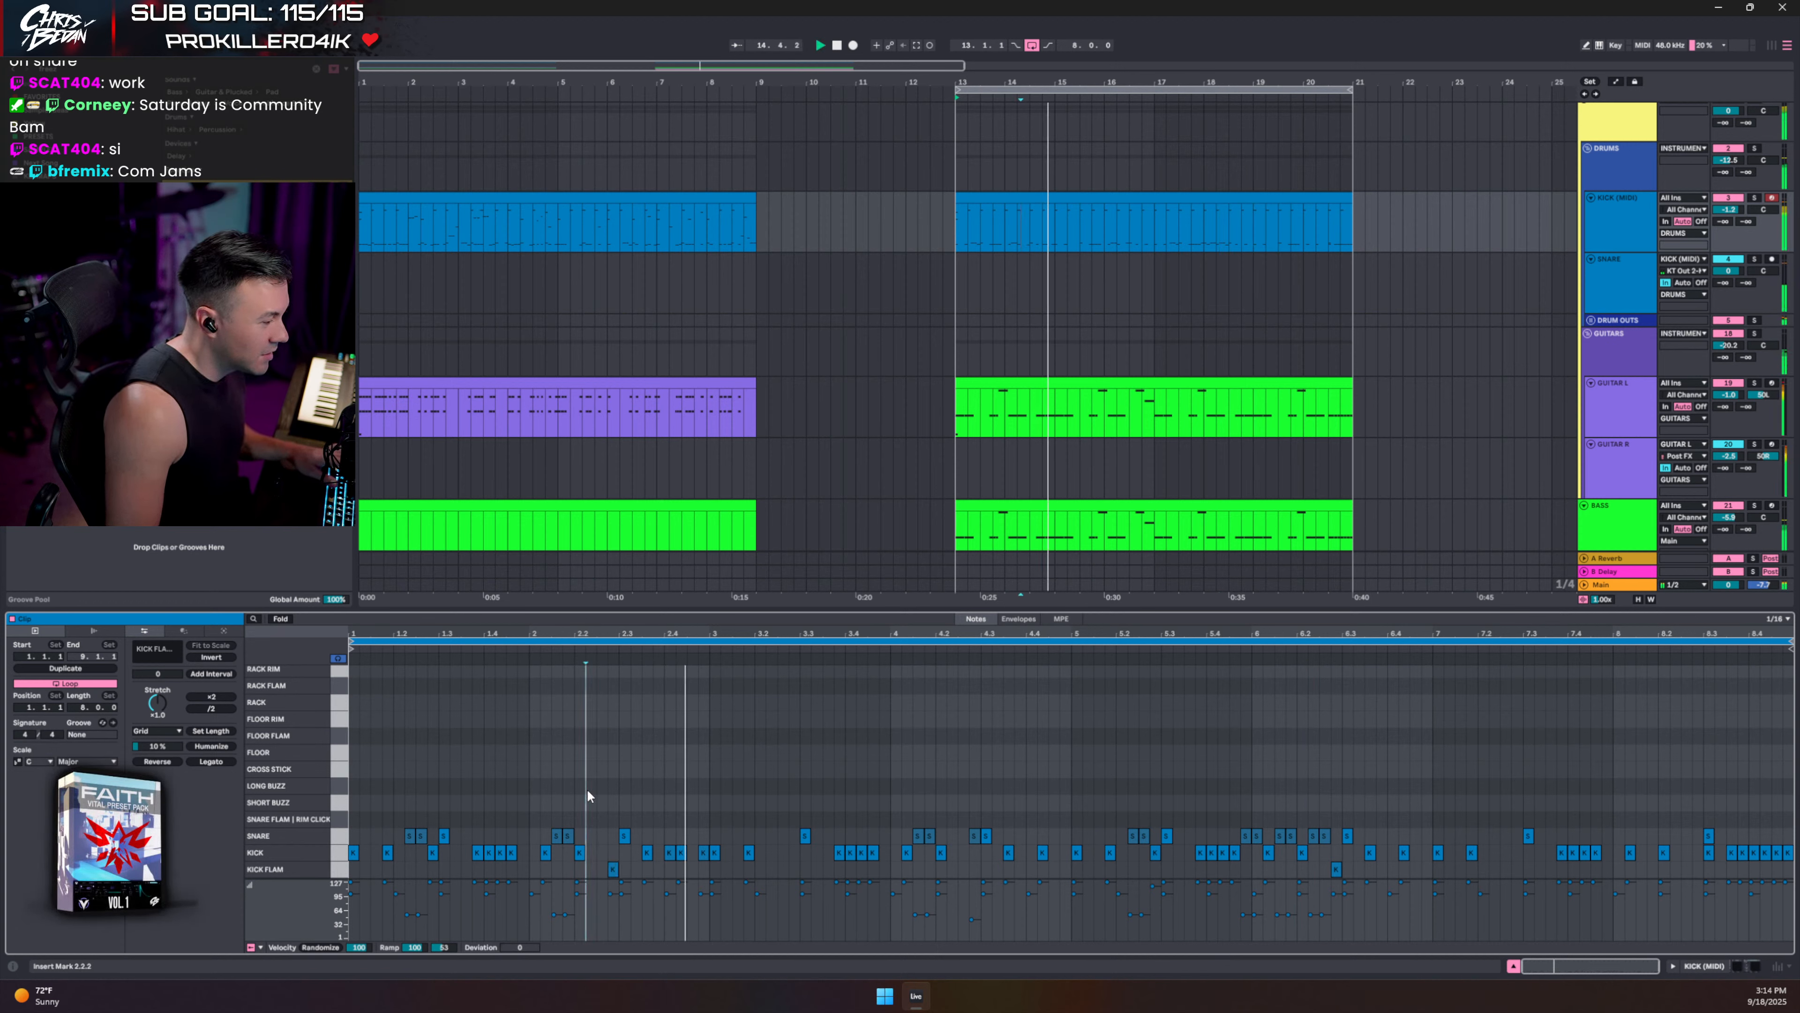
{"action": "left_click", "coordinate": [339, 869]}
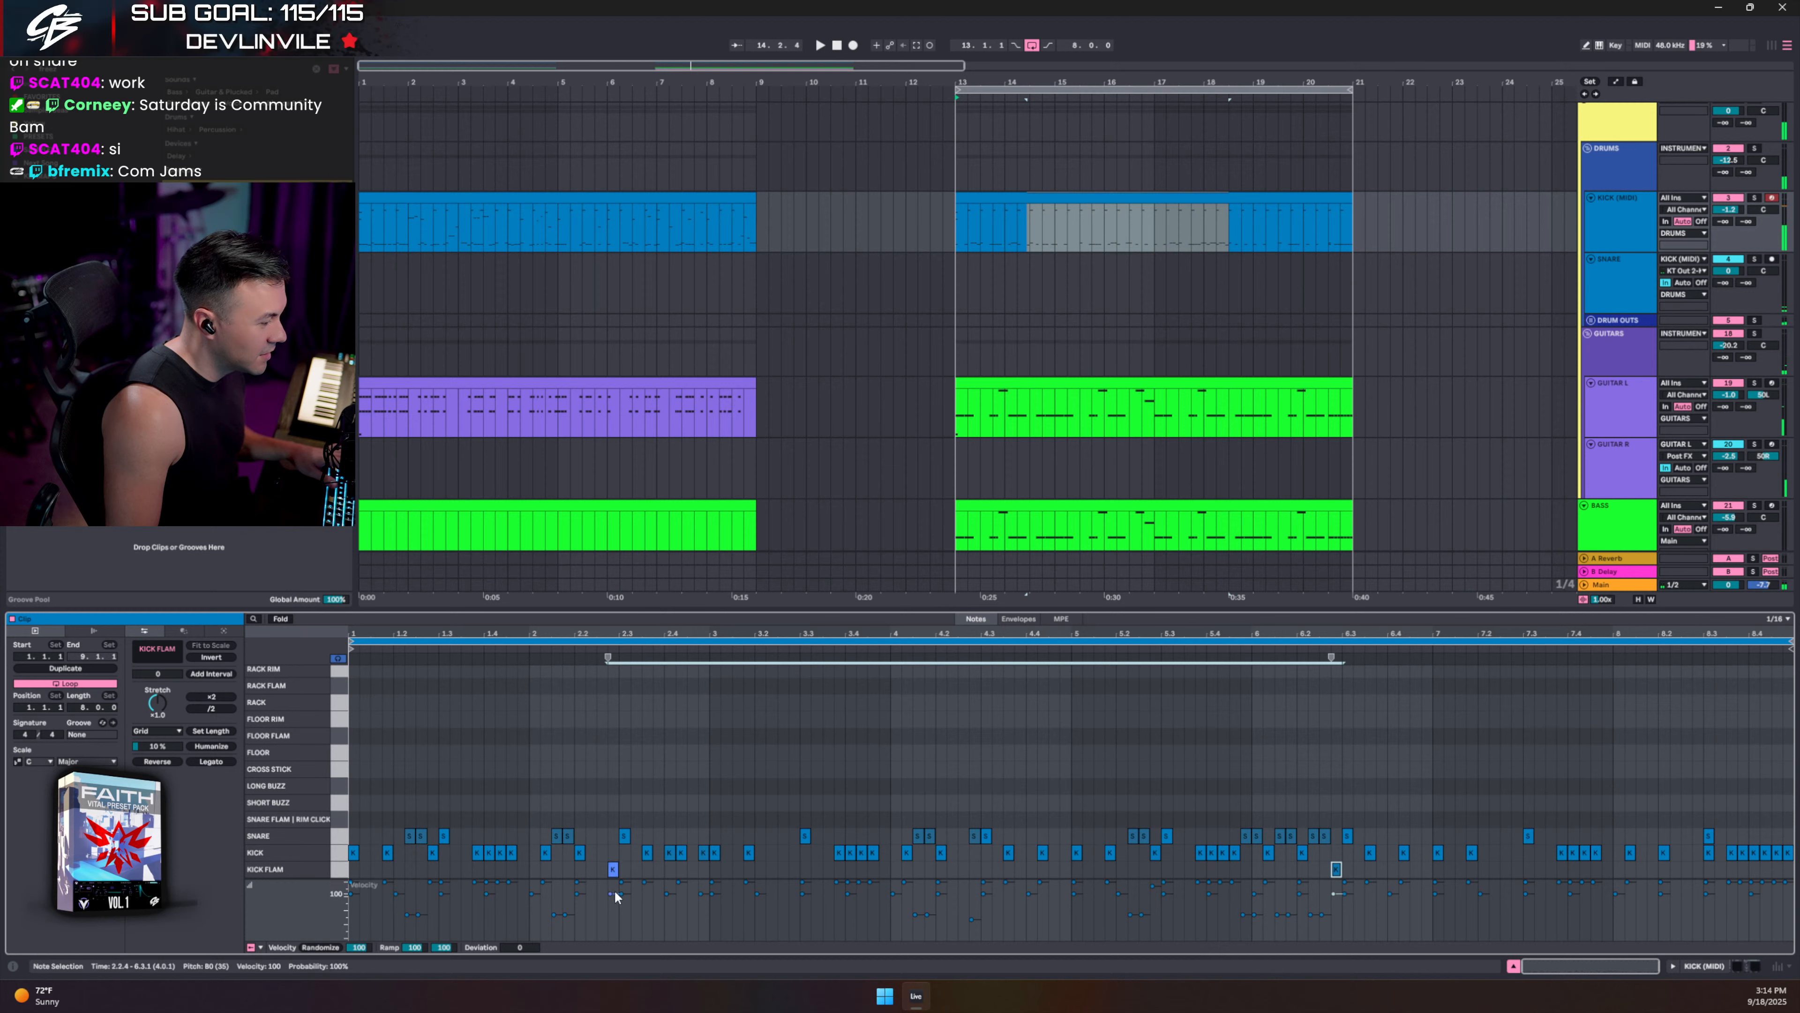
{"action": "key", "text": "space"}
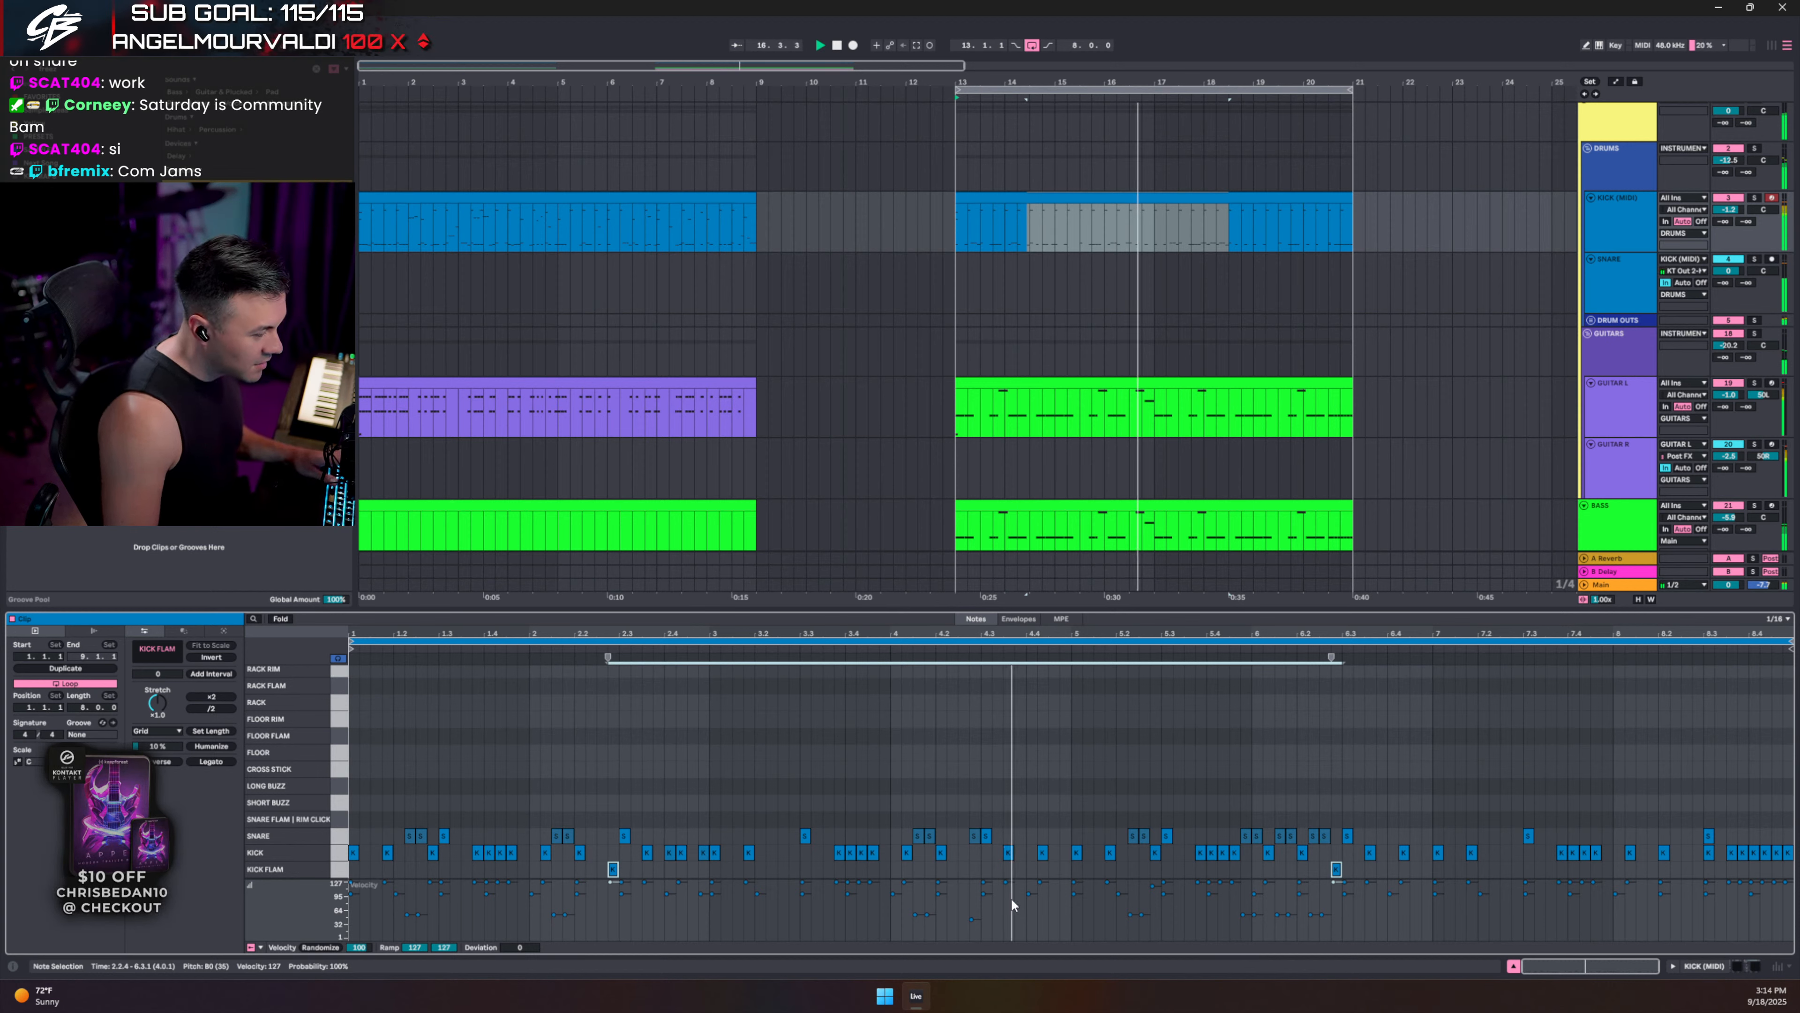
{"action": "key", "text": "space"}
- Audition the clip from 4.3.3 and 2.1.4, then fold away the unused drum lanes
{"action": "left_click", "coordinate": [1071, 871]}
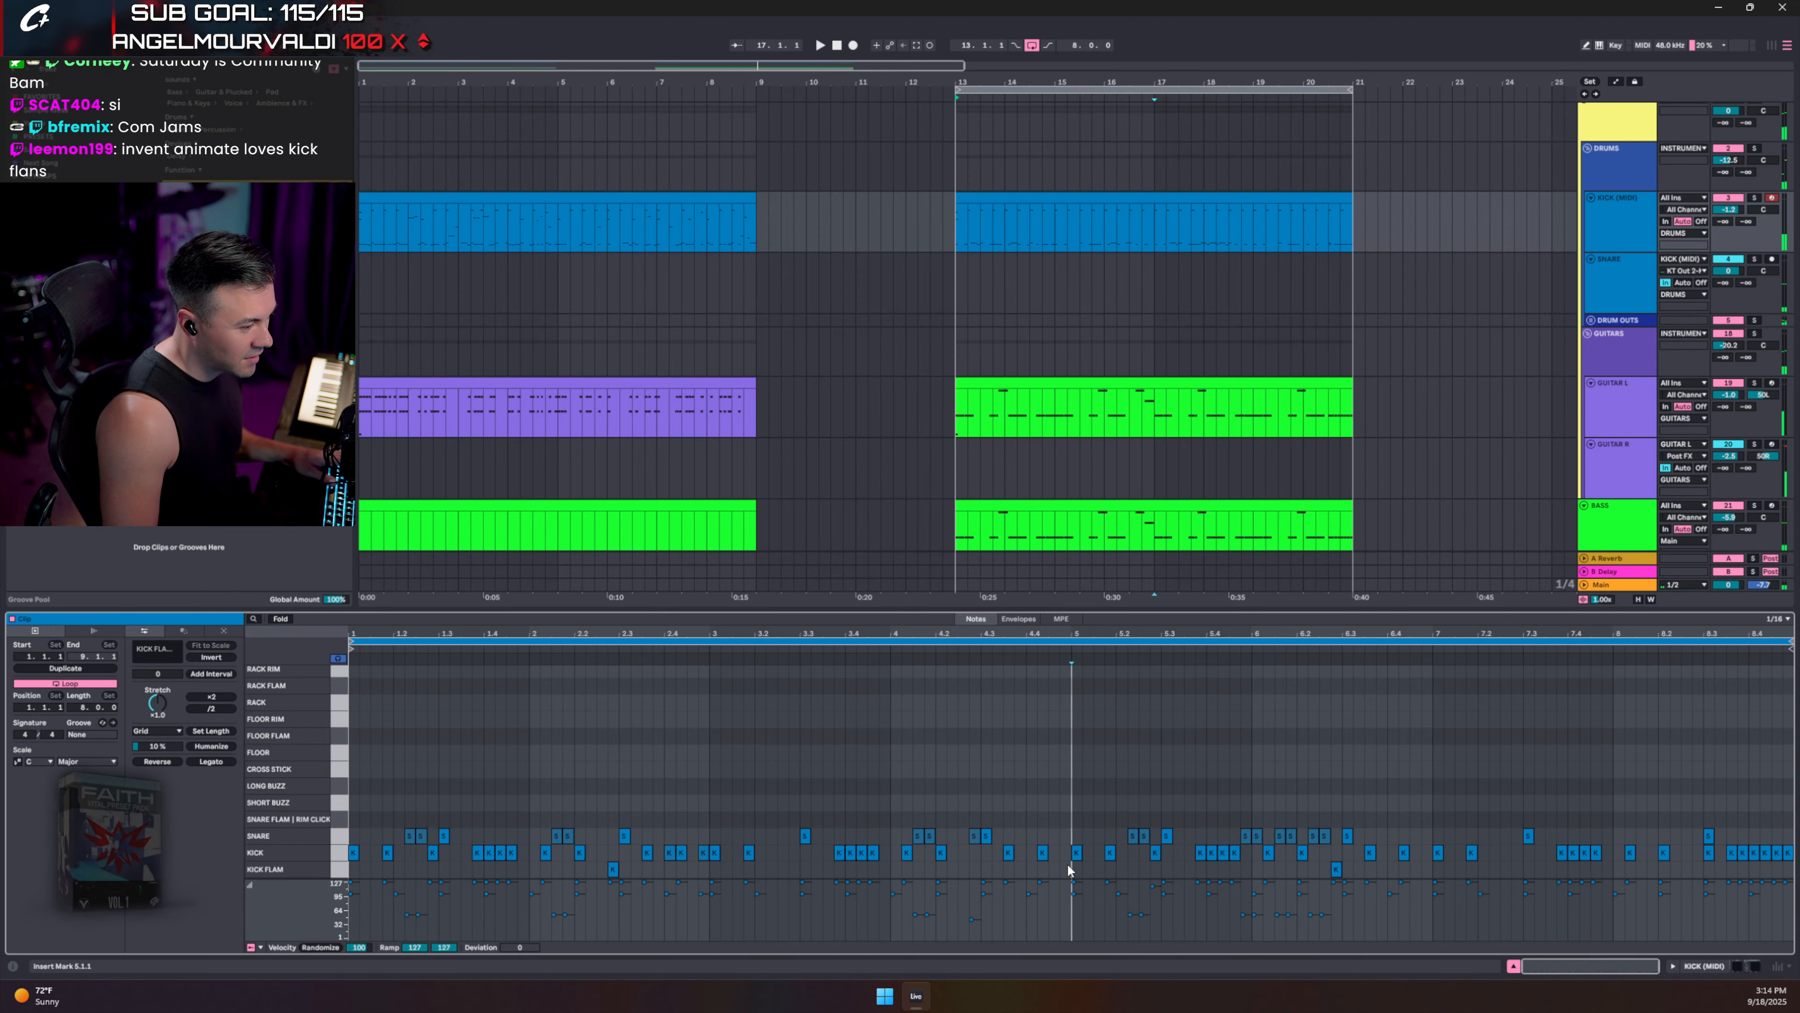
{"action": "left_click", "coordinate": [1004, 775]}
{"action": "key", "text": "space"}
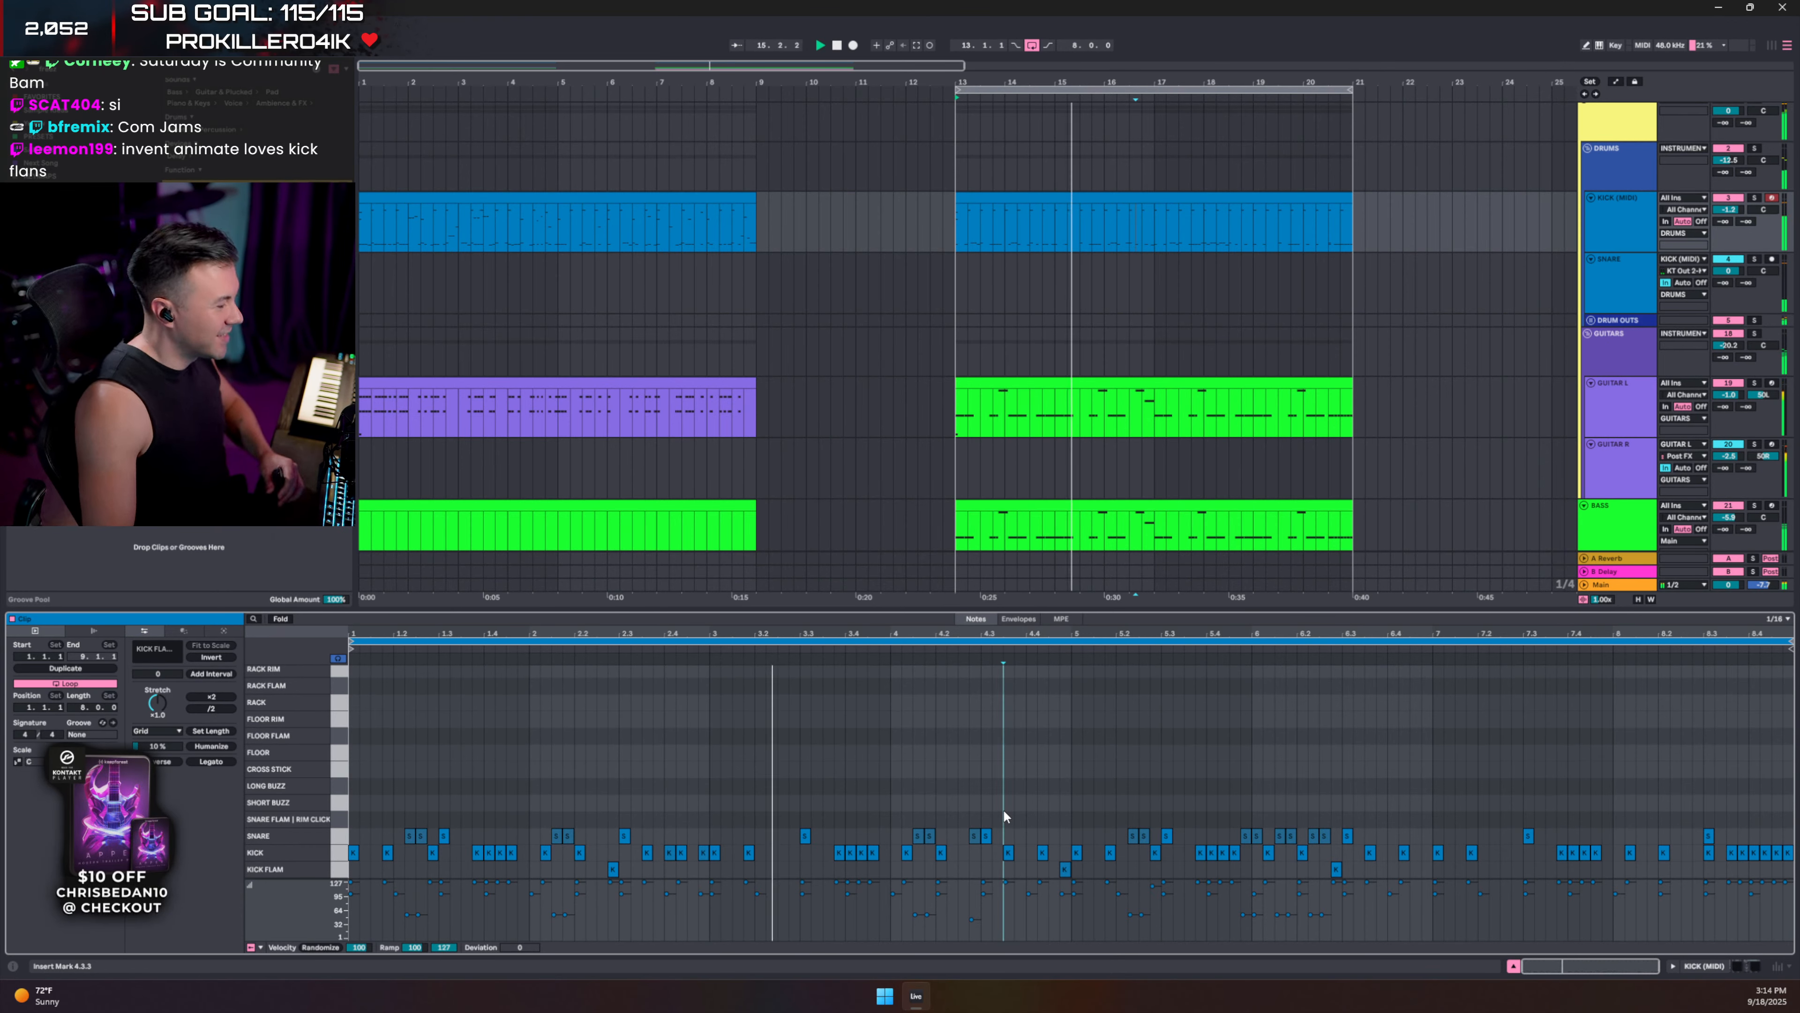
{"action": "left_click", "coordinate": [535, 804]}
{"action": "key", "text": "space"}
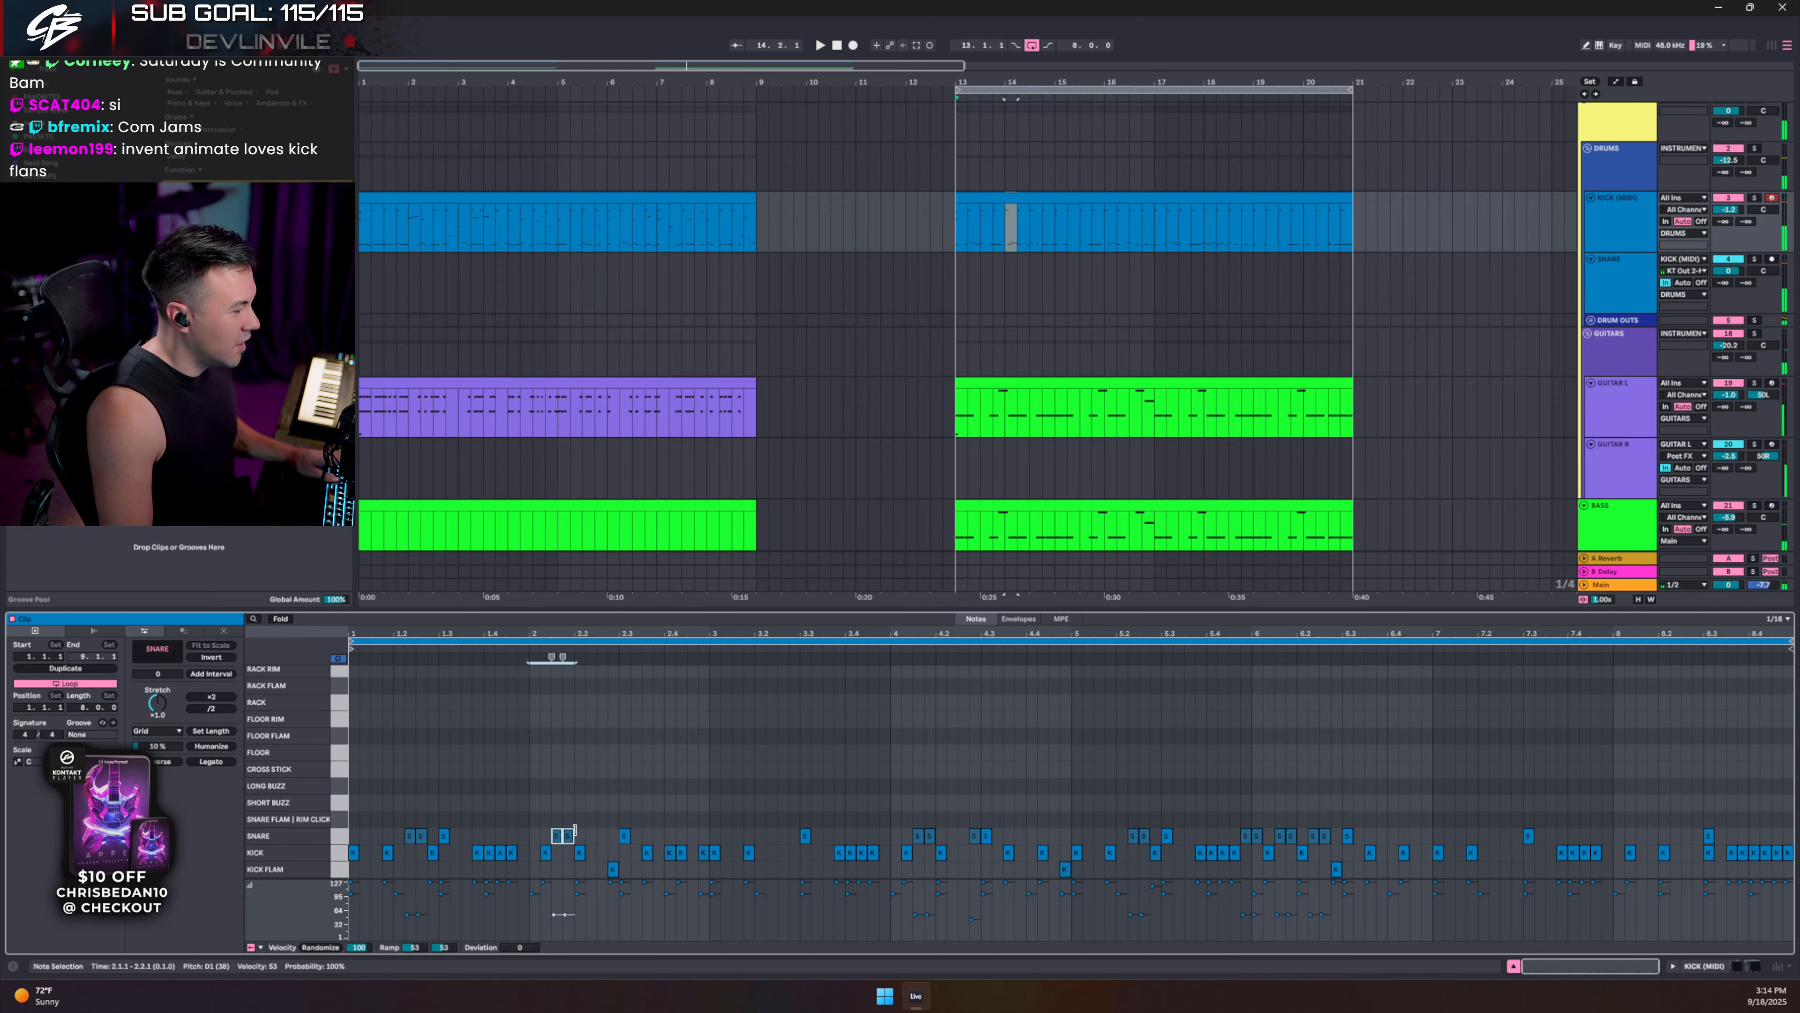
{"action": "left_click", "coordinate": [560, 783]}
{"action": "key", "text": "space"}
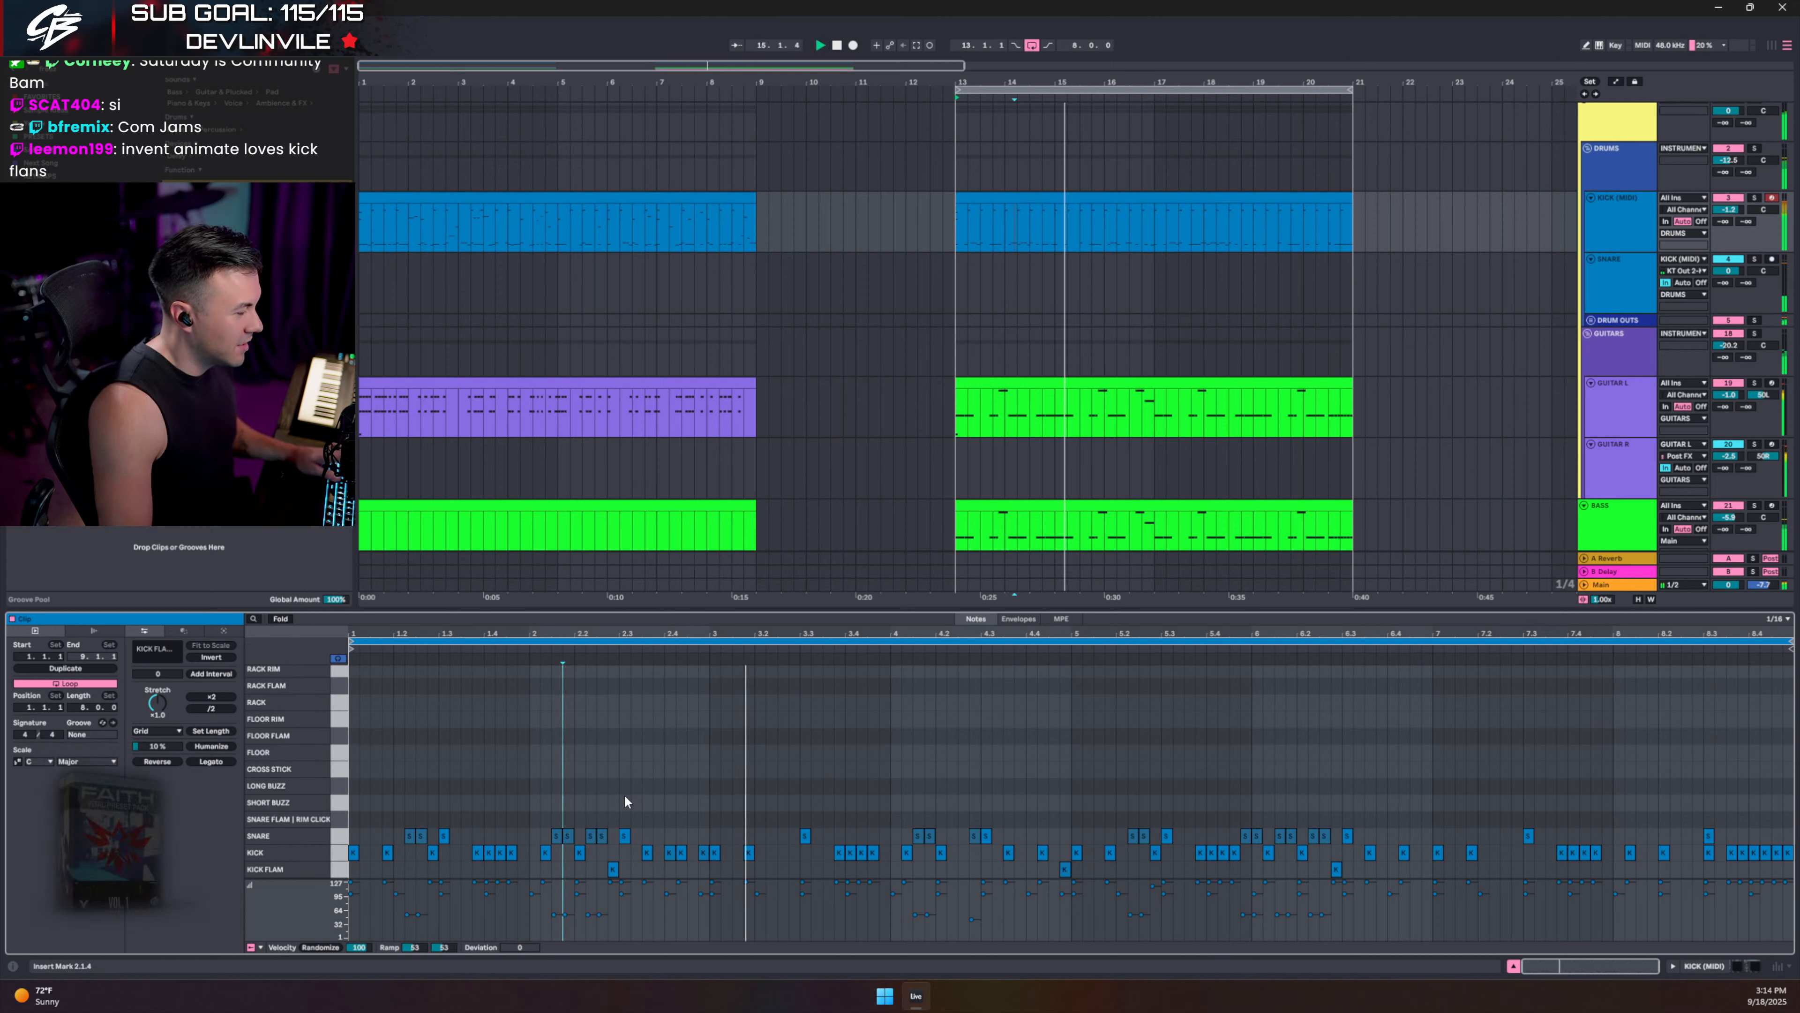
{"action": "key", "text": "space"}
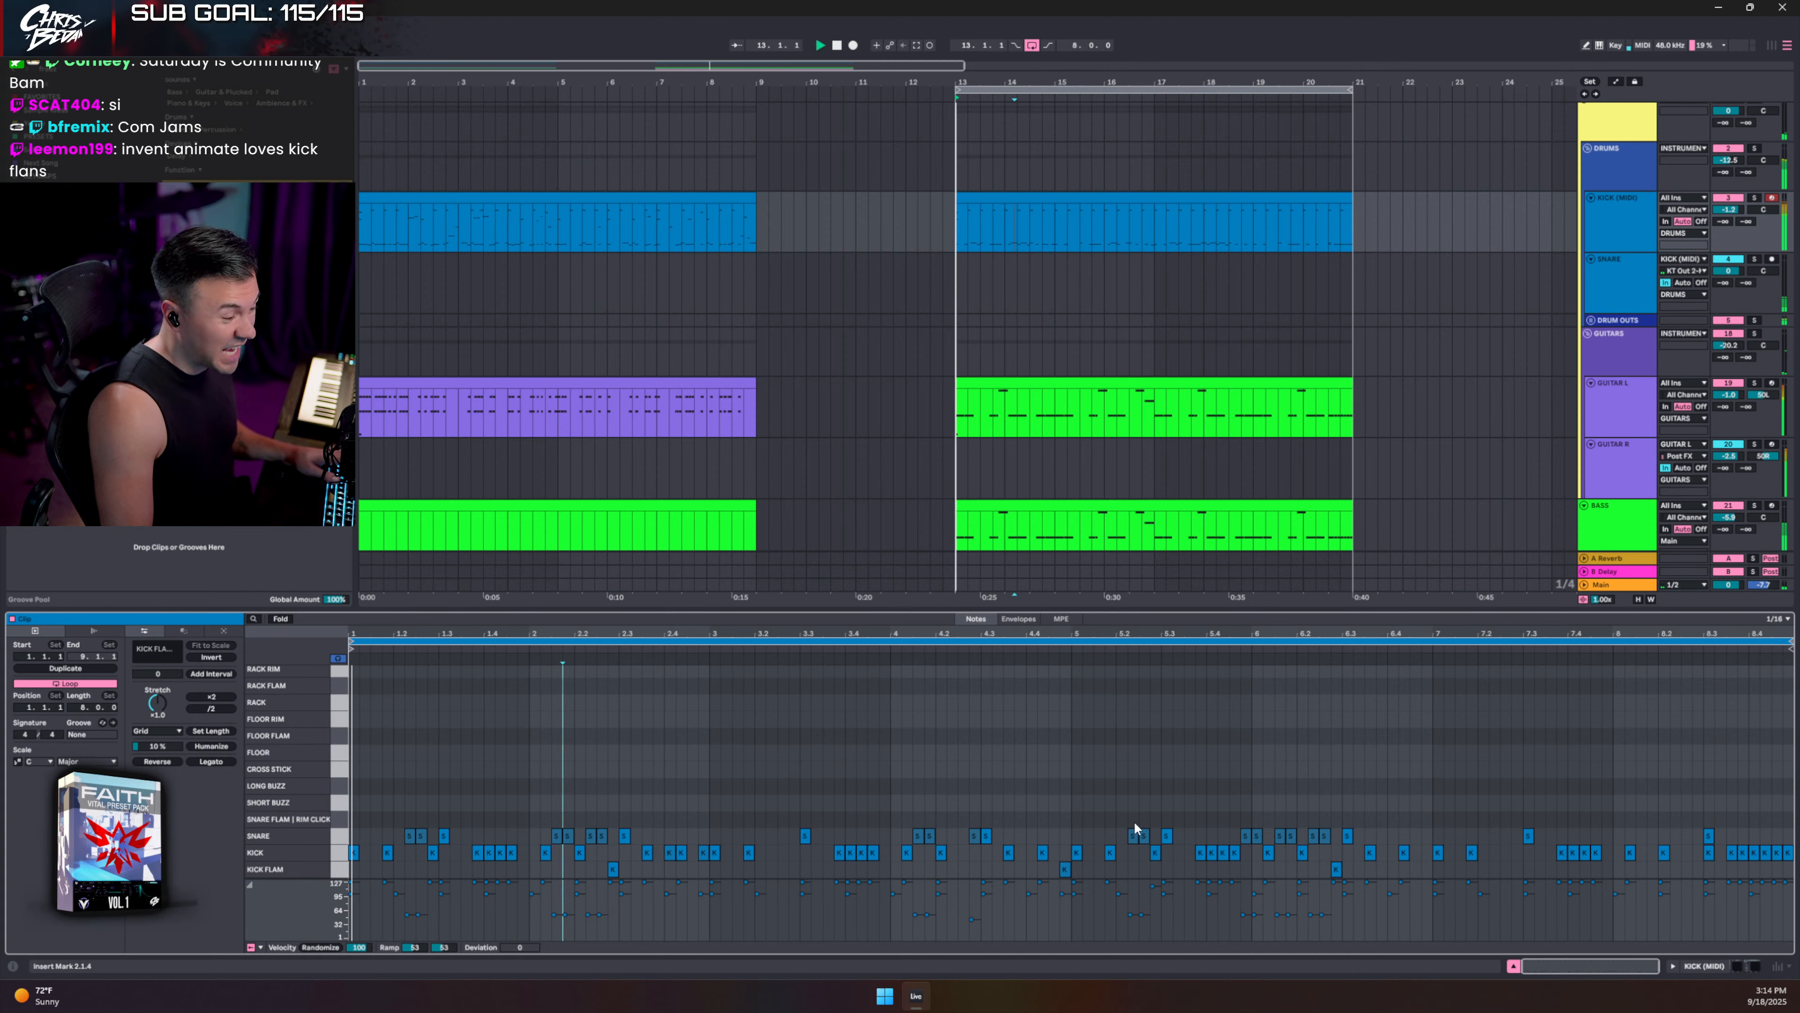
{"action": "left_click", "coordinate": [284, 618]}
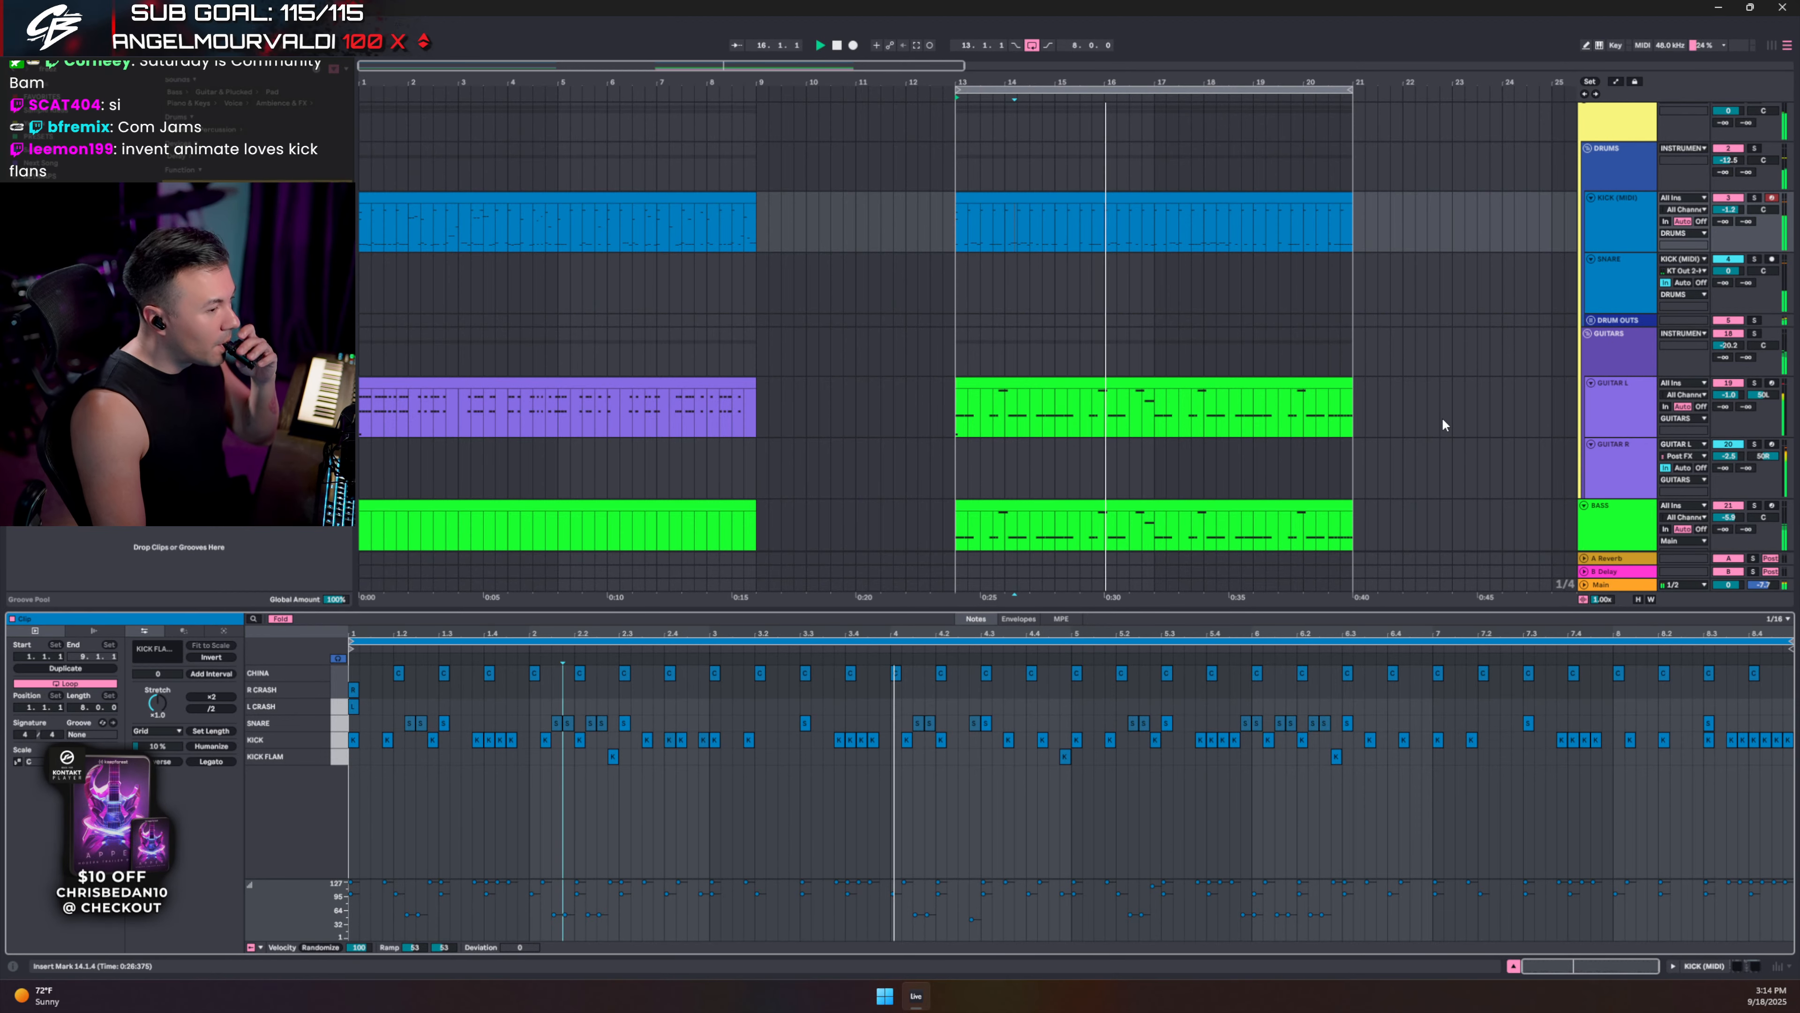
{"action": "scroll", "coordinate": [1428, 403], "scroll_direction": "down", "scroll_amount": 1}
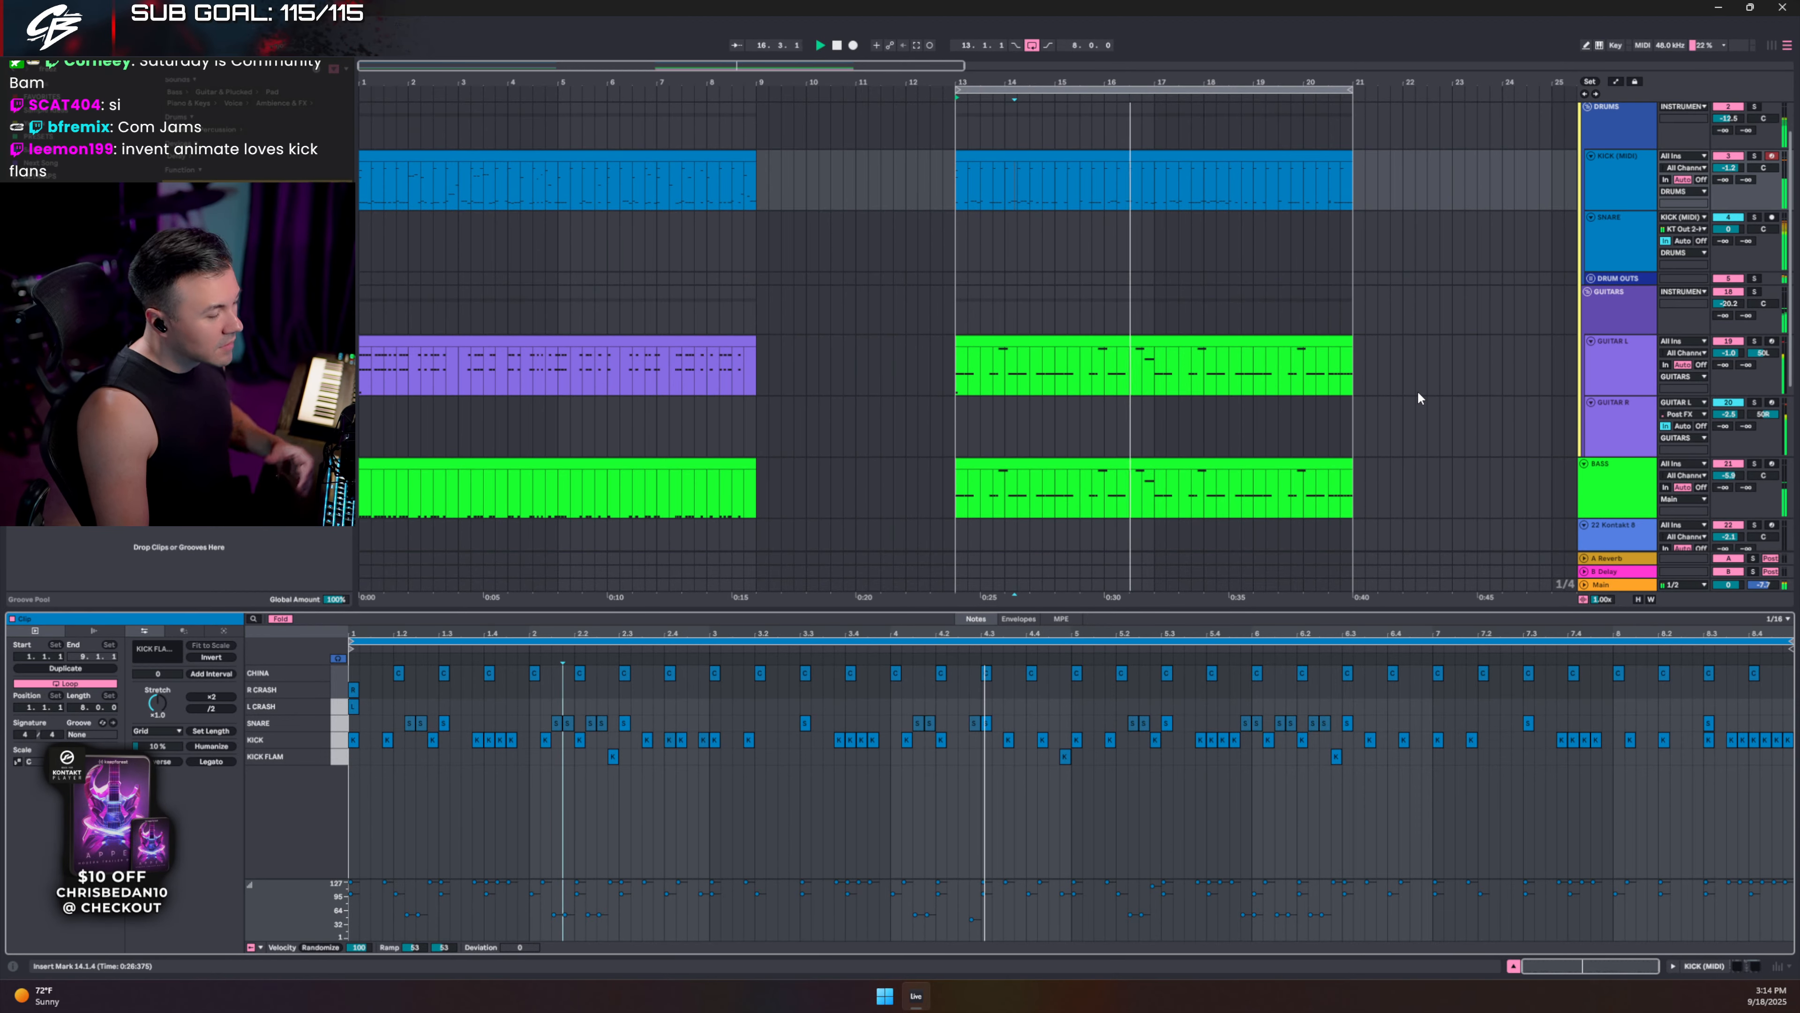
- Recolour the Guitar L clips purple
{"action": "right_click", "coordinate": [1642, 359]}
{"action": "left_click", "coordinate": [1534, 677]}
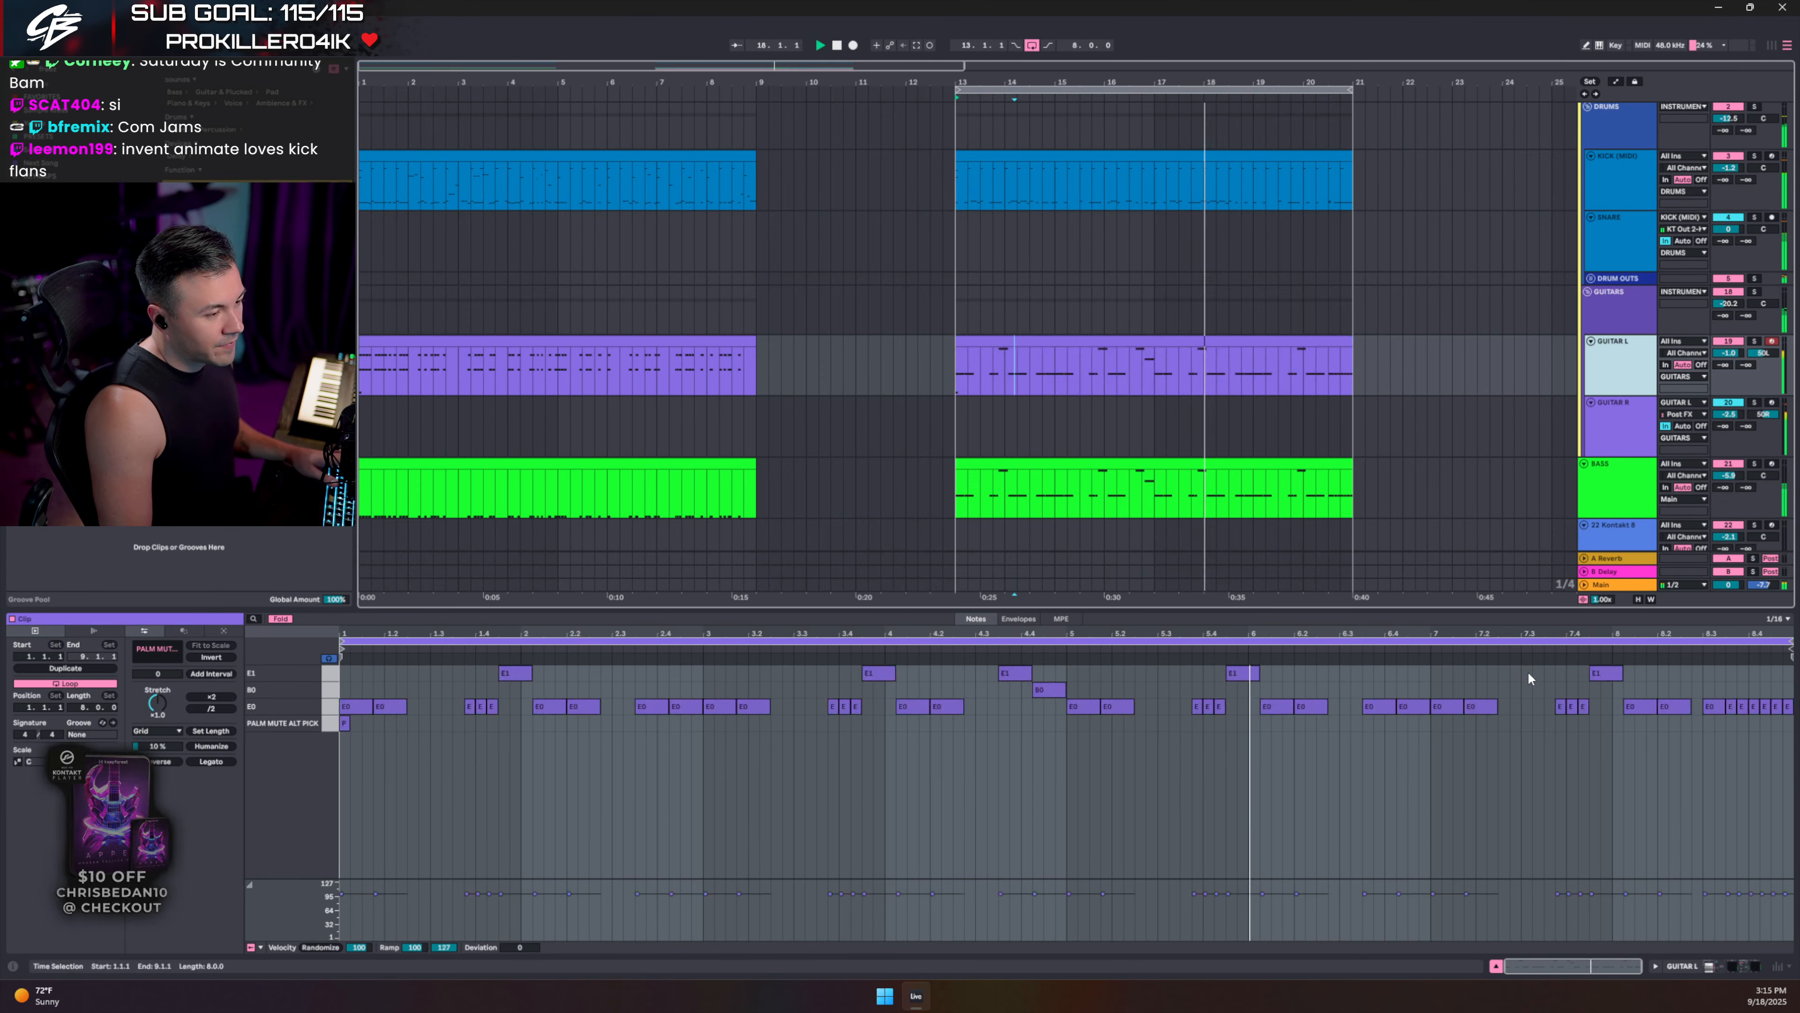
{"action": "scroll", "coordinate": [1596, 238], "scroll_direction": "up", "scroll_amount": 1}
- Open the bars 13–21 kick clip and add two kick notes, auditioning from 6.2.1
{"action": "left_click", "coordinate": [1622, 236]}
{"action": "key", "text": "shift+Tab"}
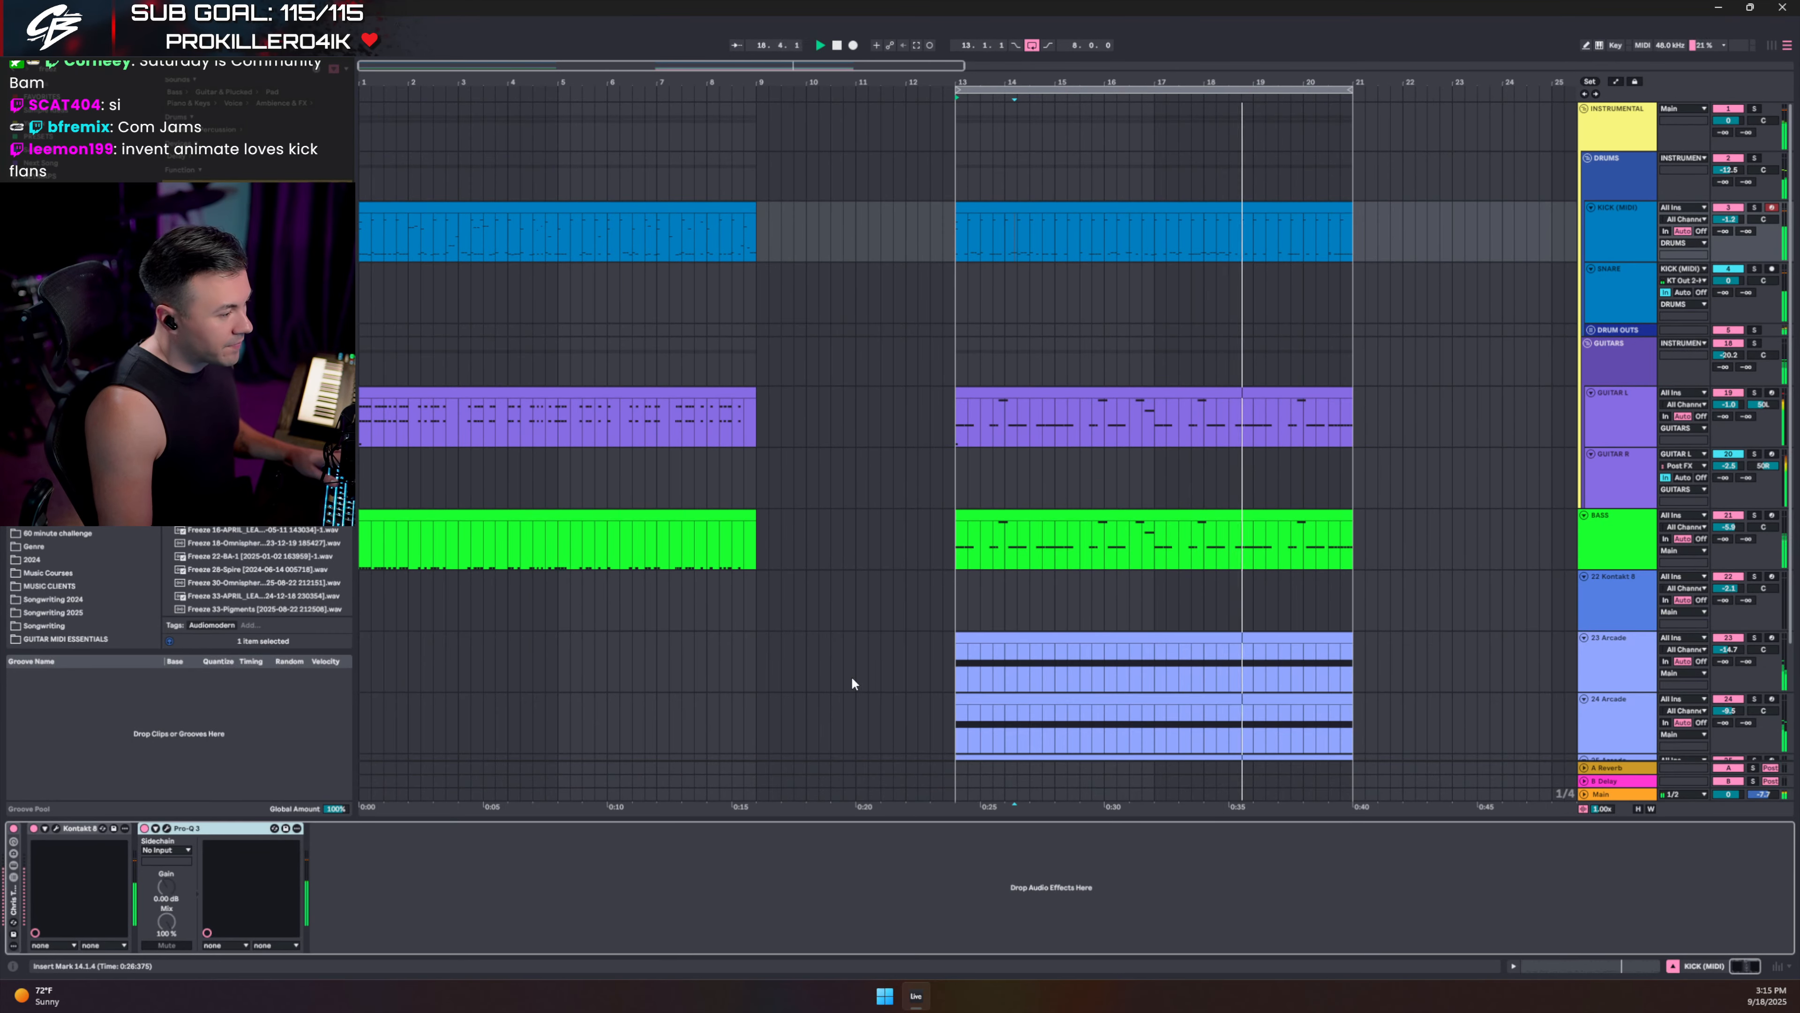
{"action": "double_click", "coordinate": [1176, 252]}
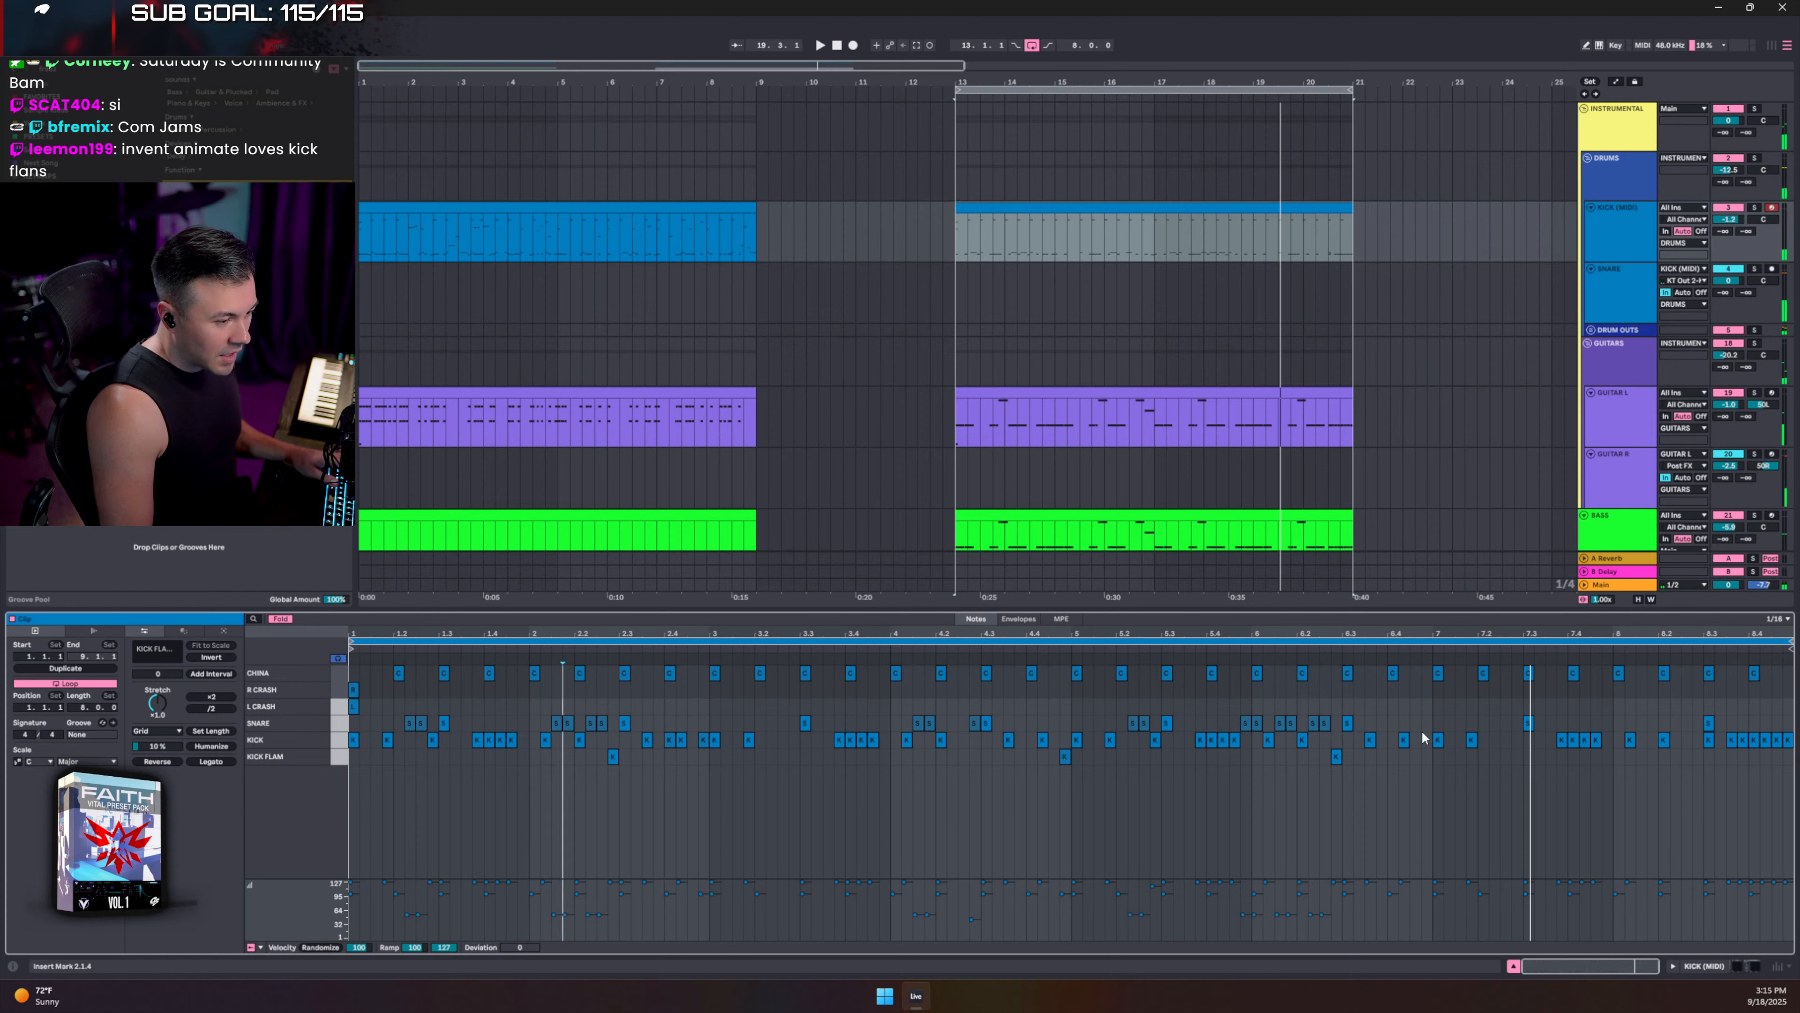
{"action": "double_click", "coordinate": [1427, 739]}
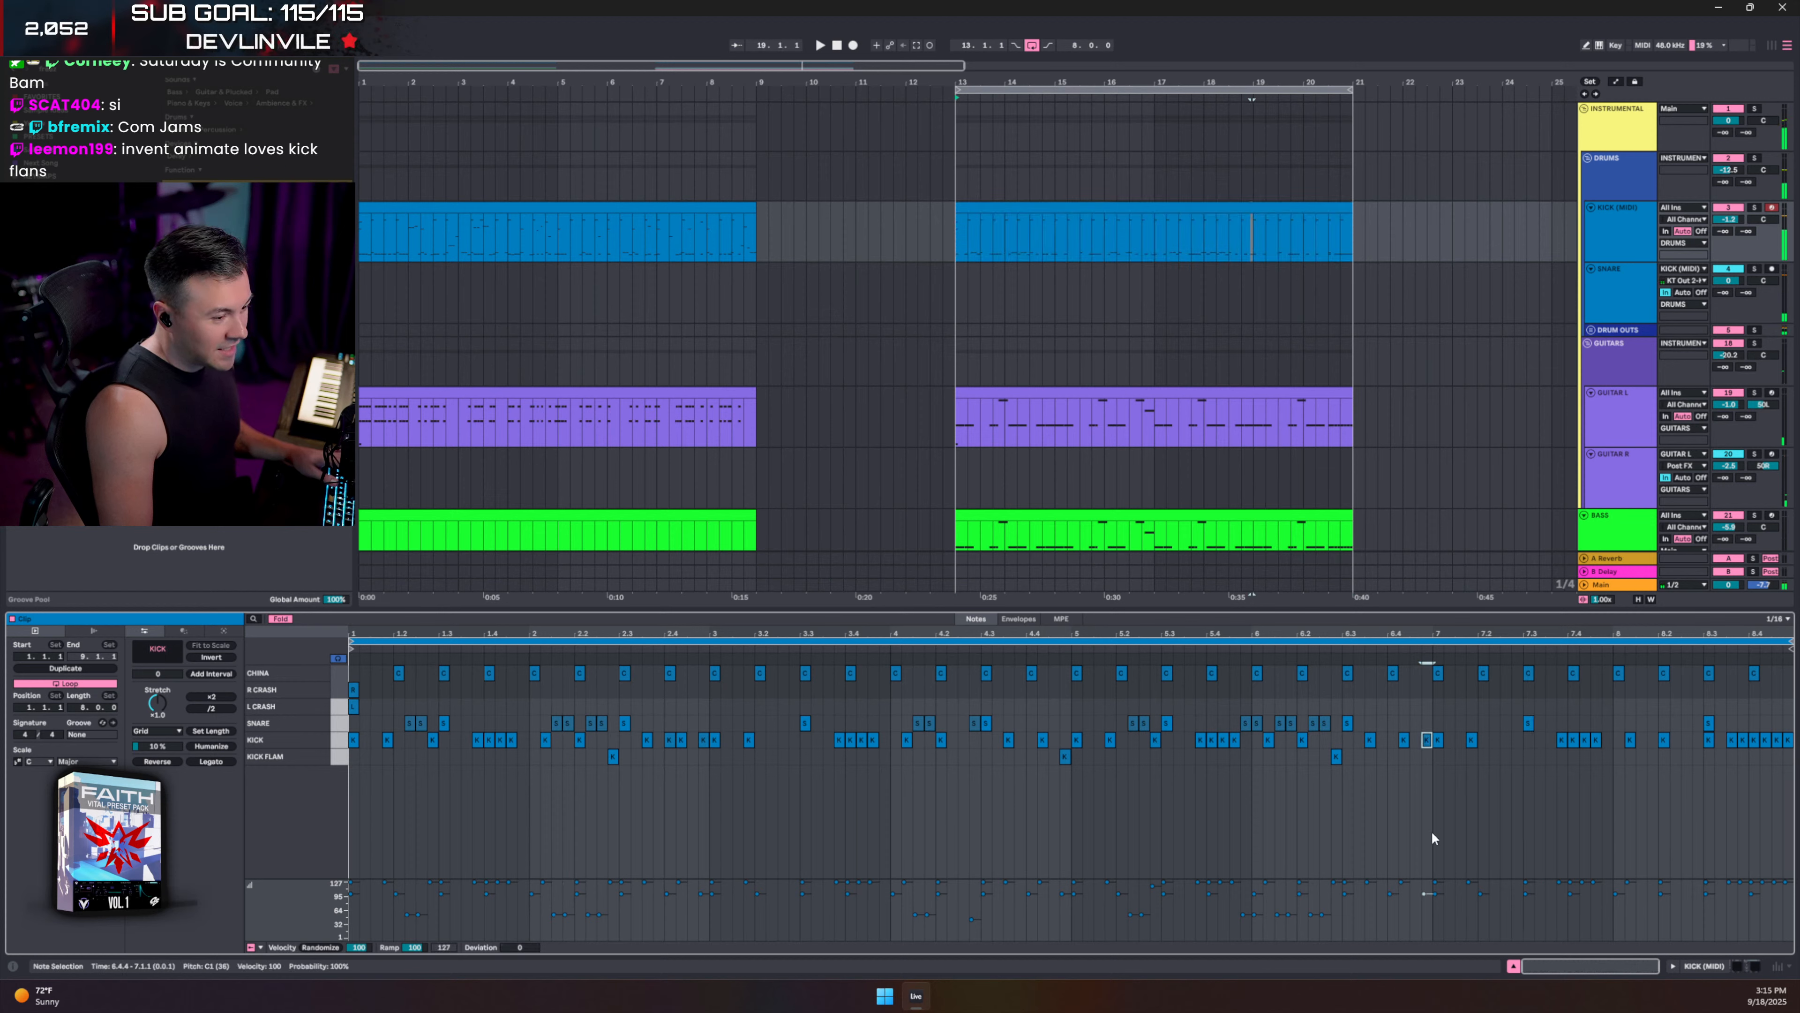
{"action": "double_click", "coordinate": [1461, 740]}
{"action": "left_click", "coordinate": [1306, 689]}
{"action": "key", "text": "space"}
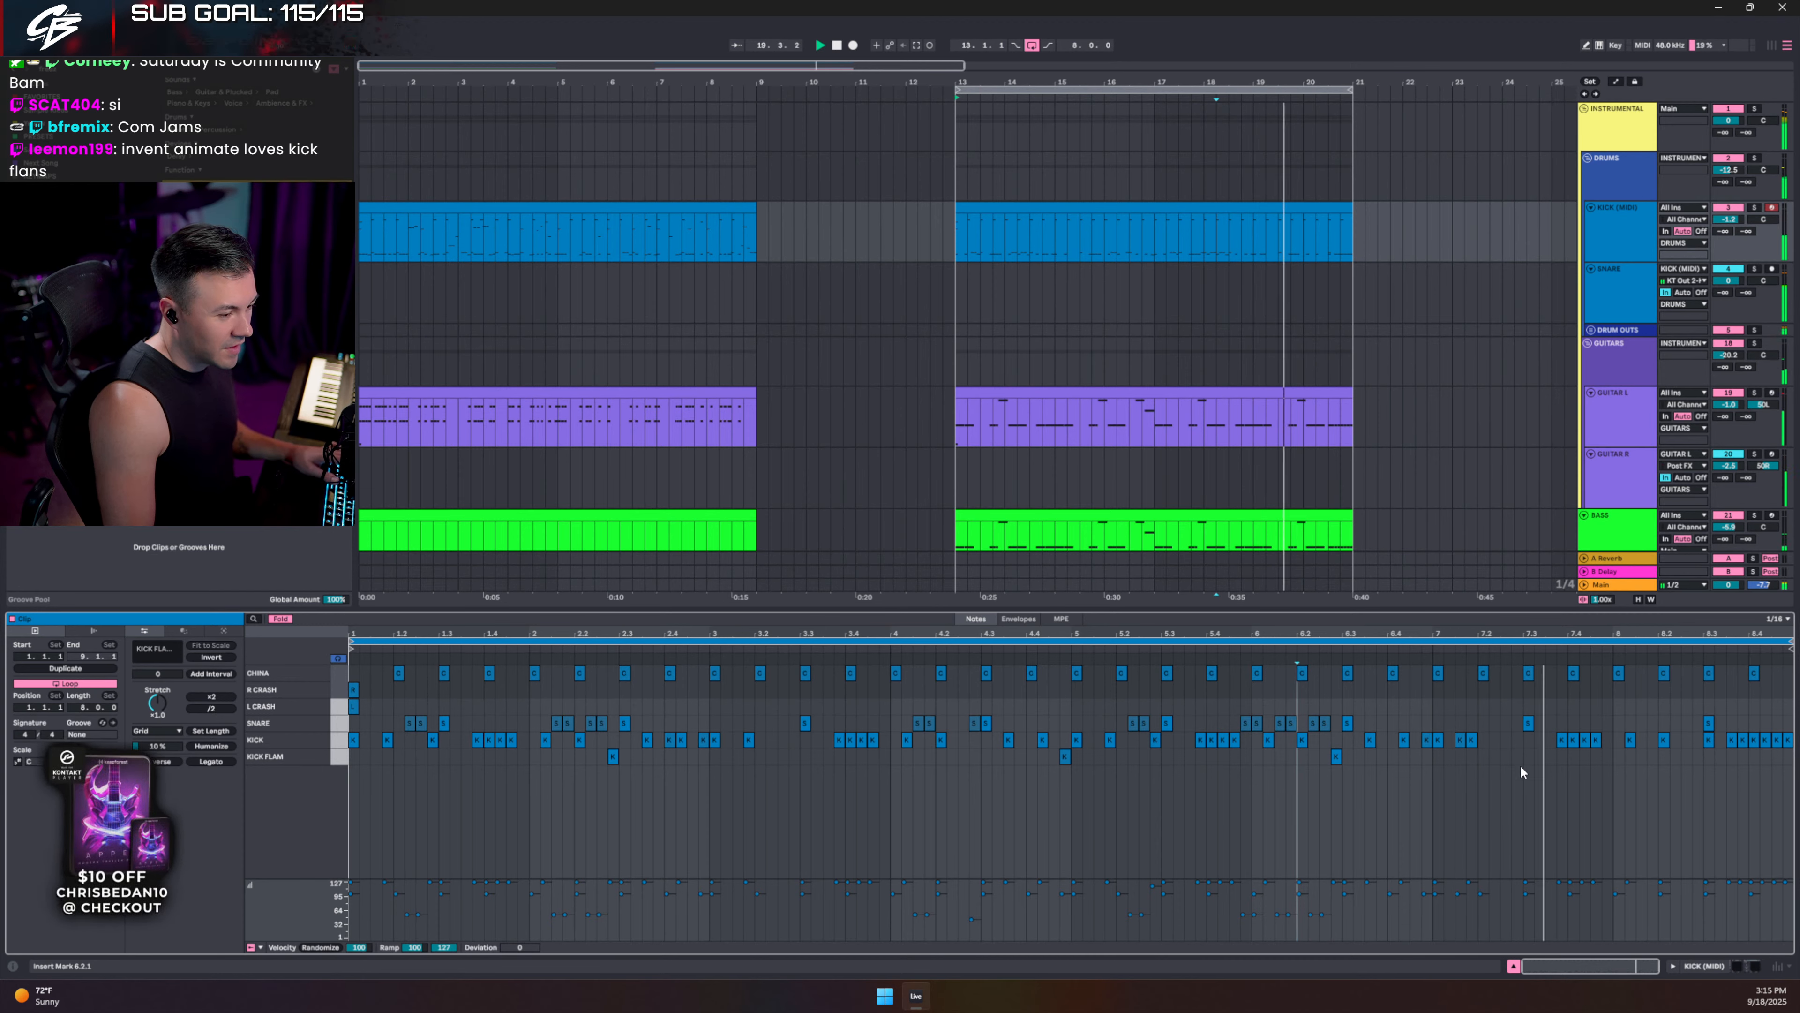
- Add kick notes at 7.2.2–7.2.4 and audition them from 6.3.4
{"action": "double_click", "coordinate": [1497, 739]}
{"action": "key", "text": "ctrl+d"}
{"action": "key", "text": "ctrl+d"}
{"action": "left_click", "coordinate": [1374, 701]}
{"action": "key", "text": "space"}
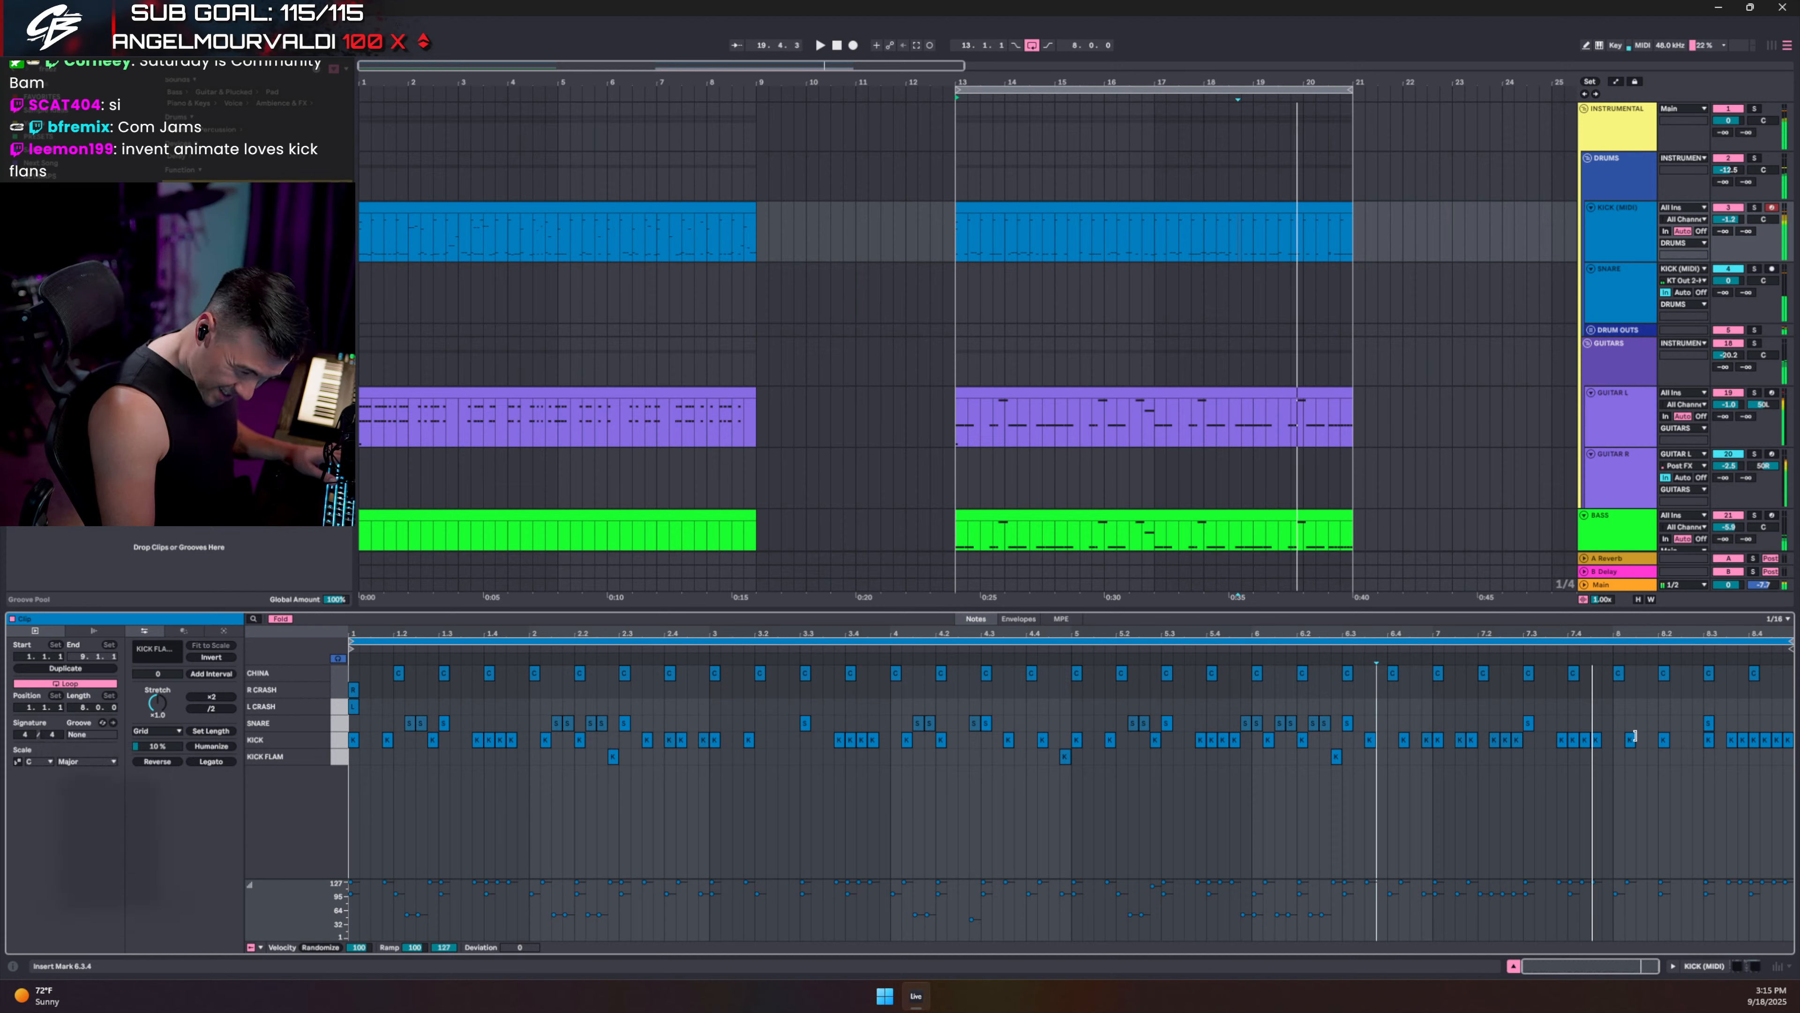
{"action": "left_click_drag", "start_coordinate": [1481, 725], "coordinate": [1518, 744]}
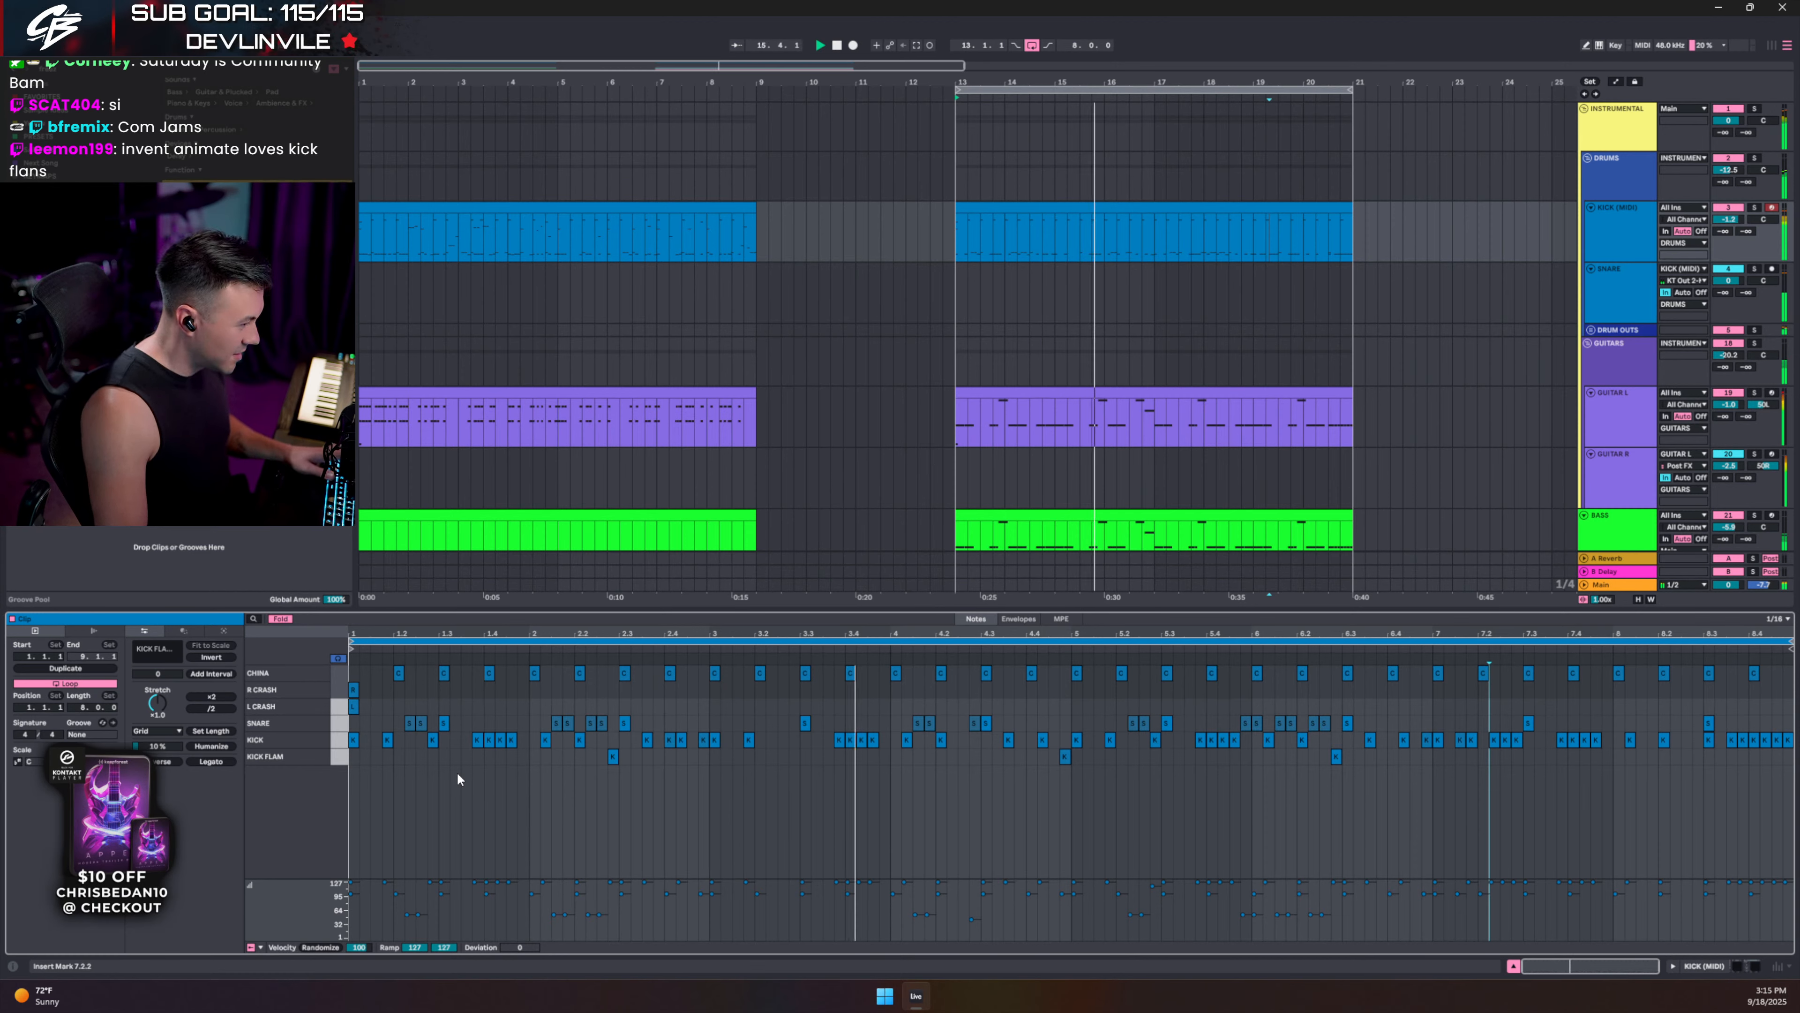
{"action": "key", "text": "space"}
- Add an L CRASH note at 3.1.4 and audition from 2.4.3
{"action": "double_click", "coordinate": [748, 706]}
{"action": "left_click", "coordinate": [684, 707]}
{"action": "key", "text": "space"}
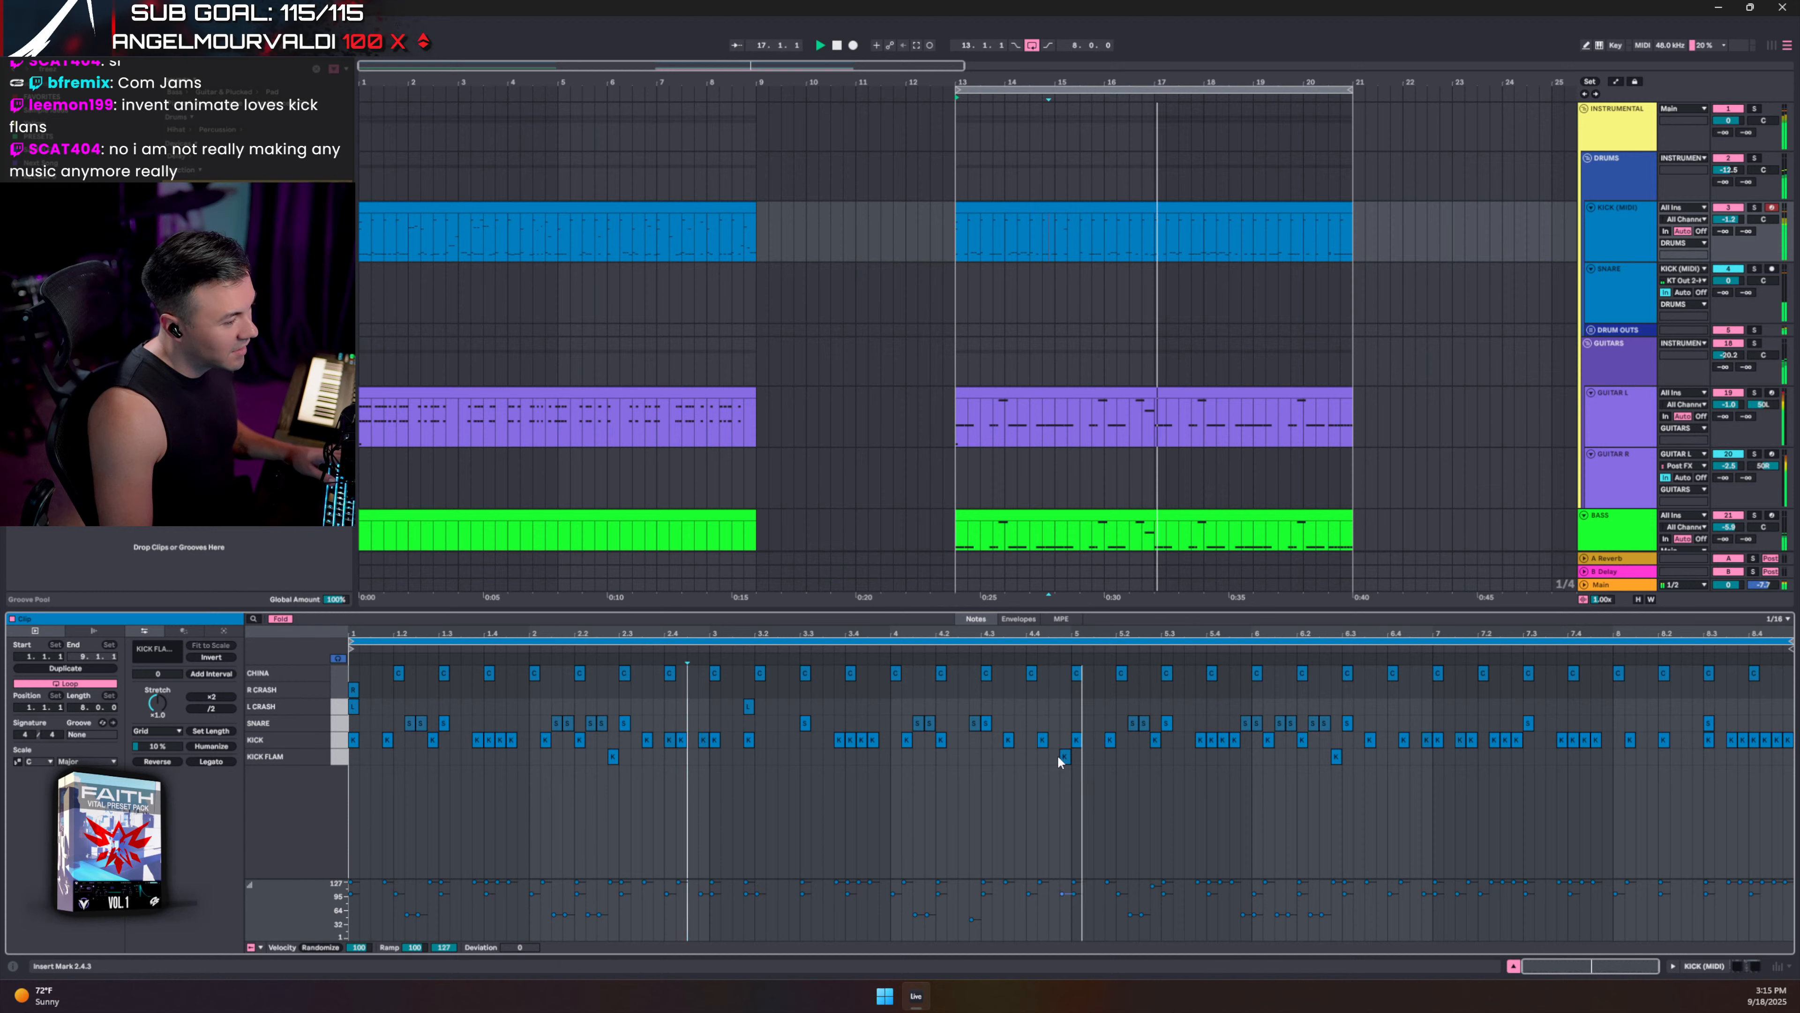
{"action": "key", "text": "space"}
- Add L CRASH and R CRASH (4.4.1) notes and move the China hit to R CRASH at 4.3
{"action": "double_click", "coordinate": [1042, 706]}
{"action": "double_click", "coordinate": [1033, 688]}
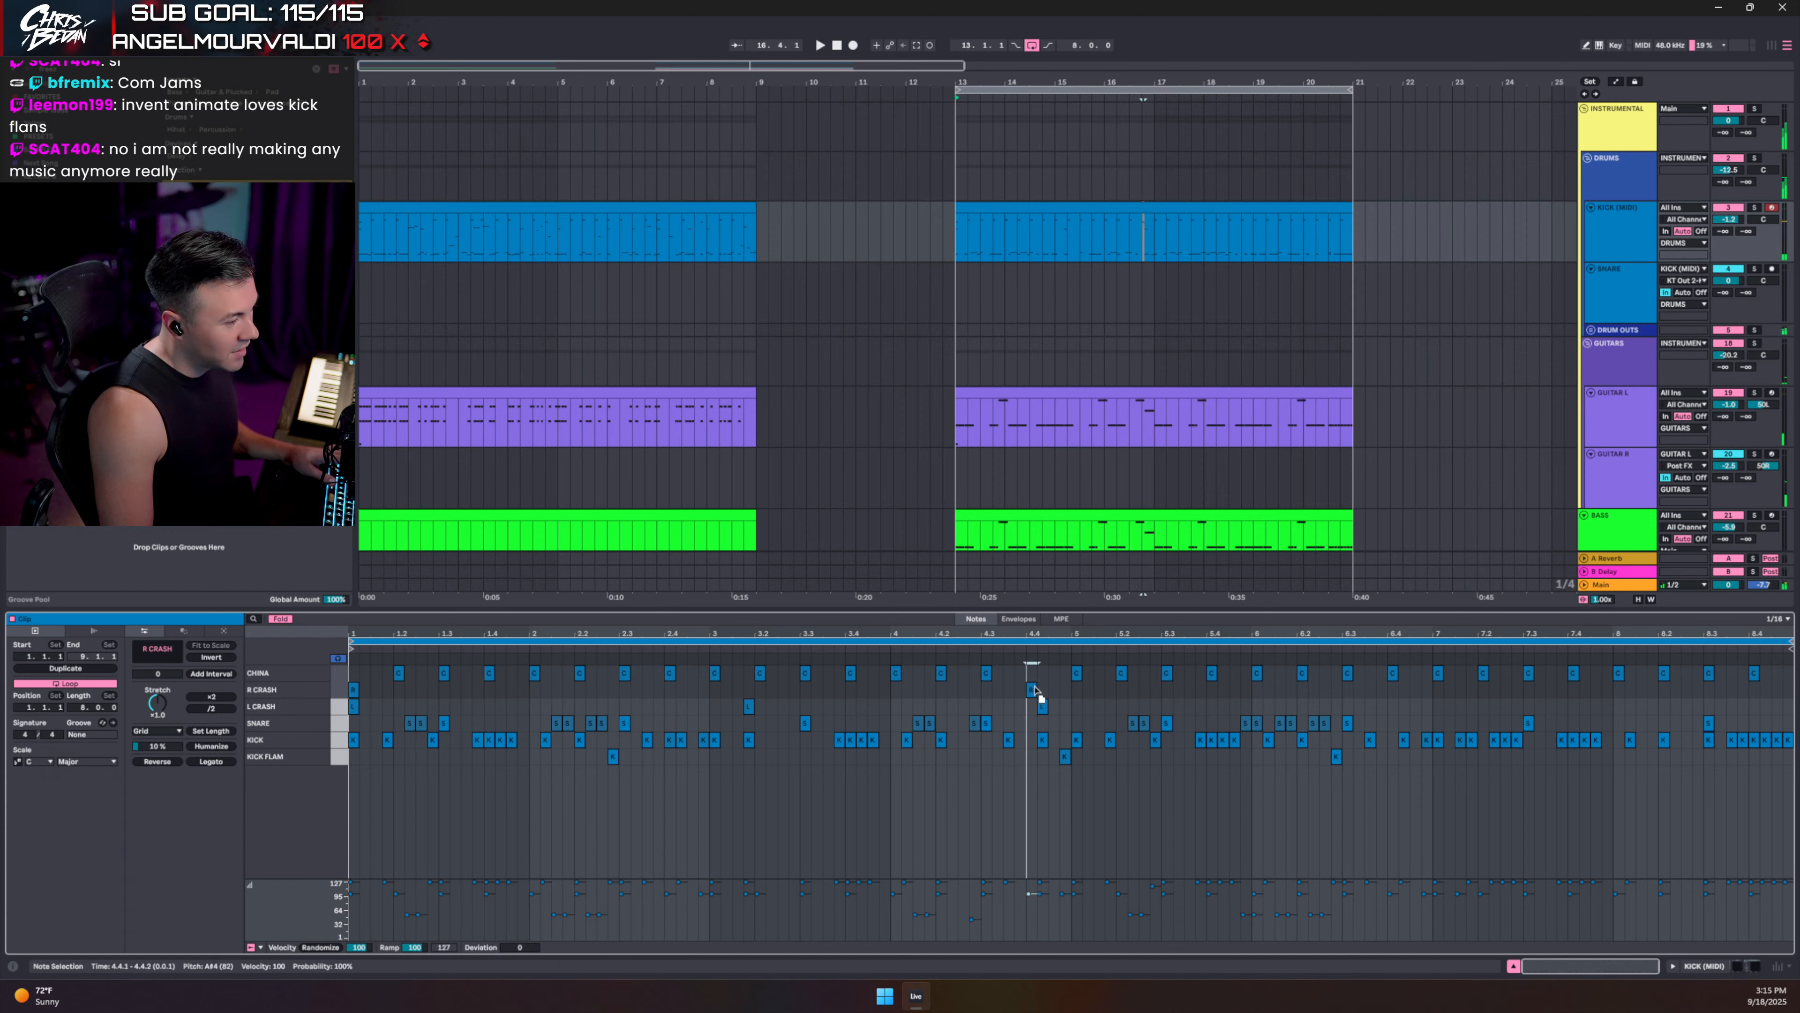
{"action": "left_click", "coordinate": [1076, 671]}
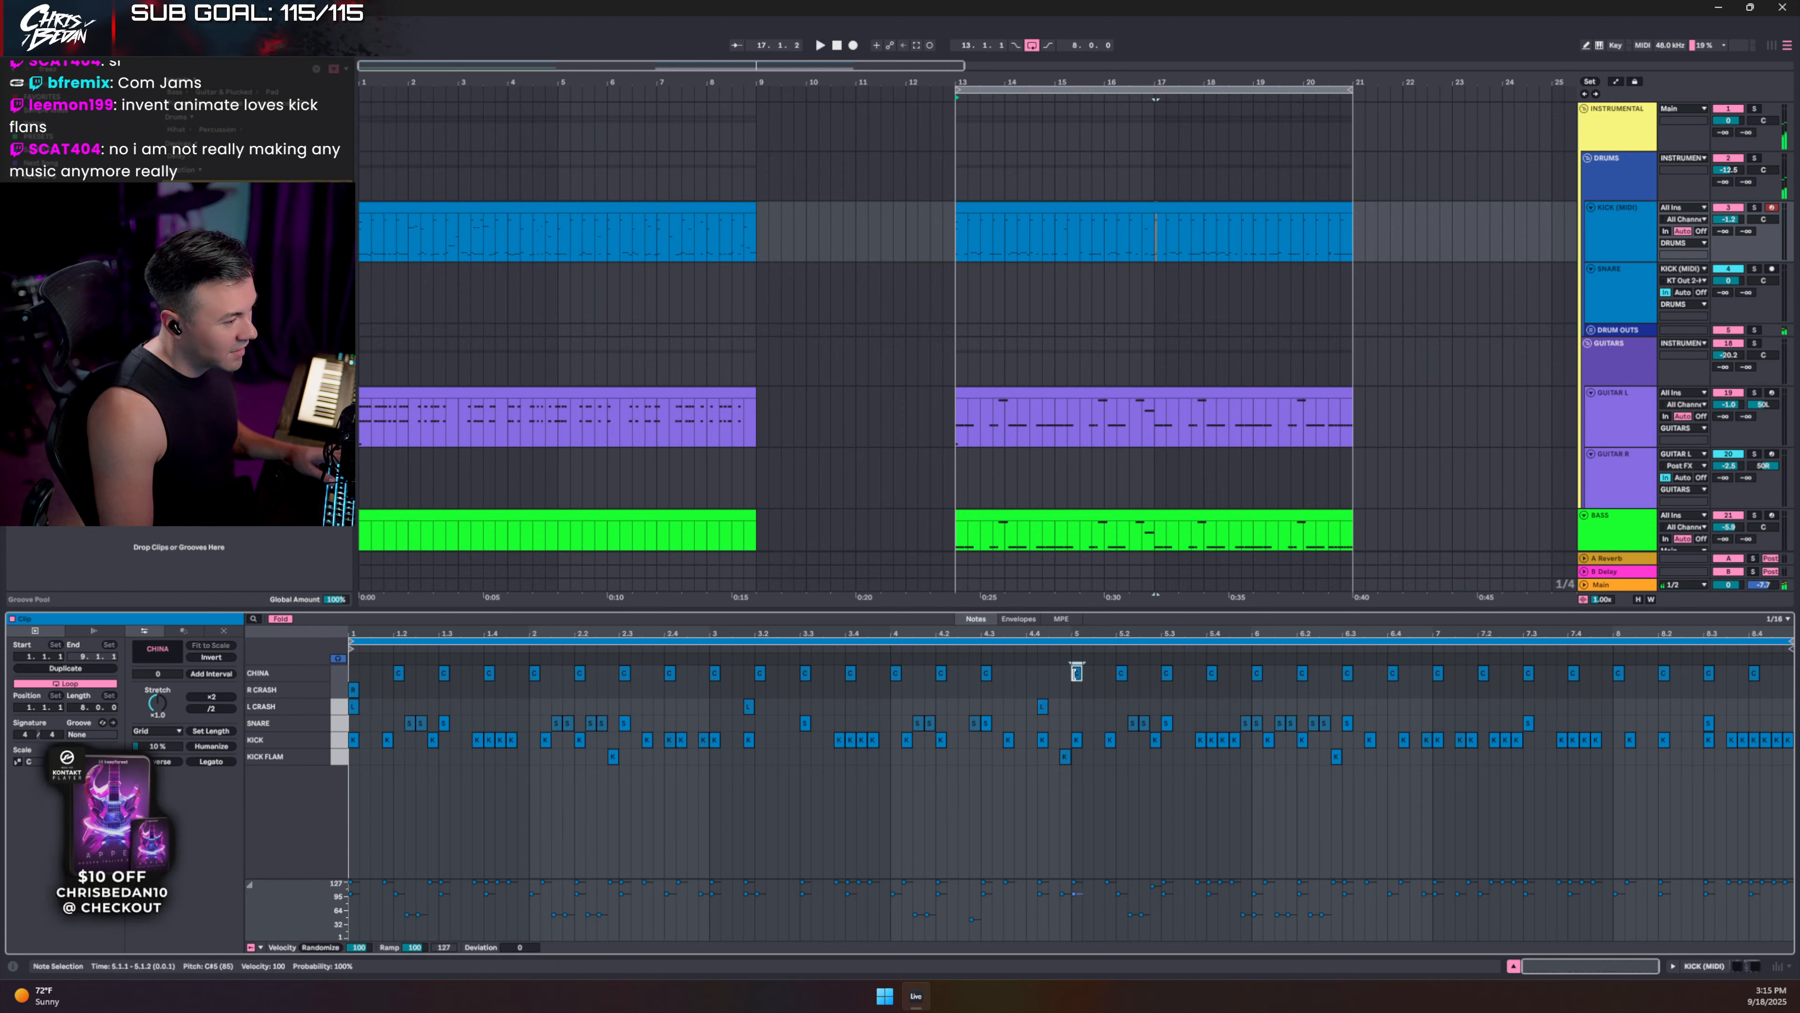
{"action": "left_click_drag", "start_coordinate": [1079, 679], "coordinate": [1084, 698]}
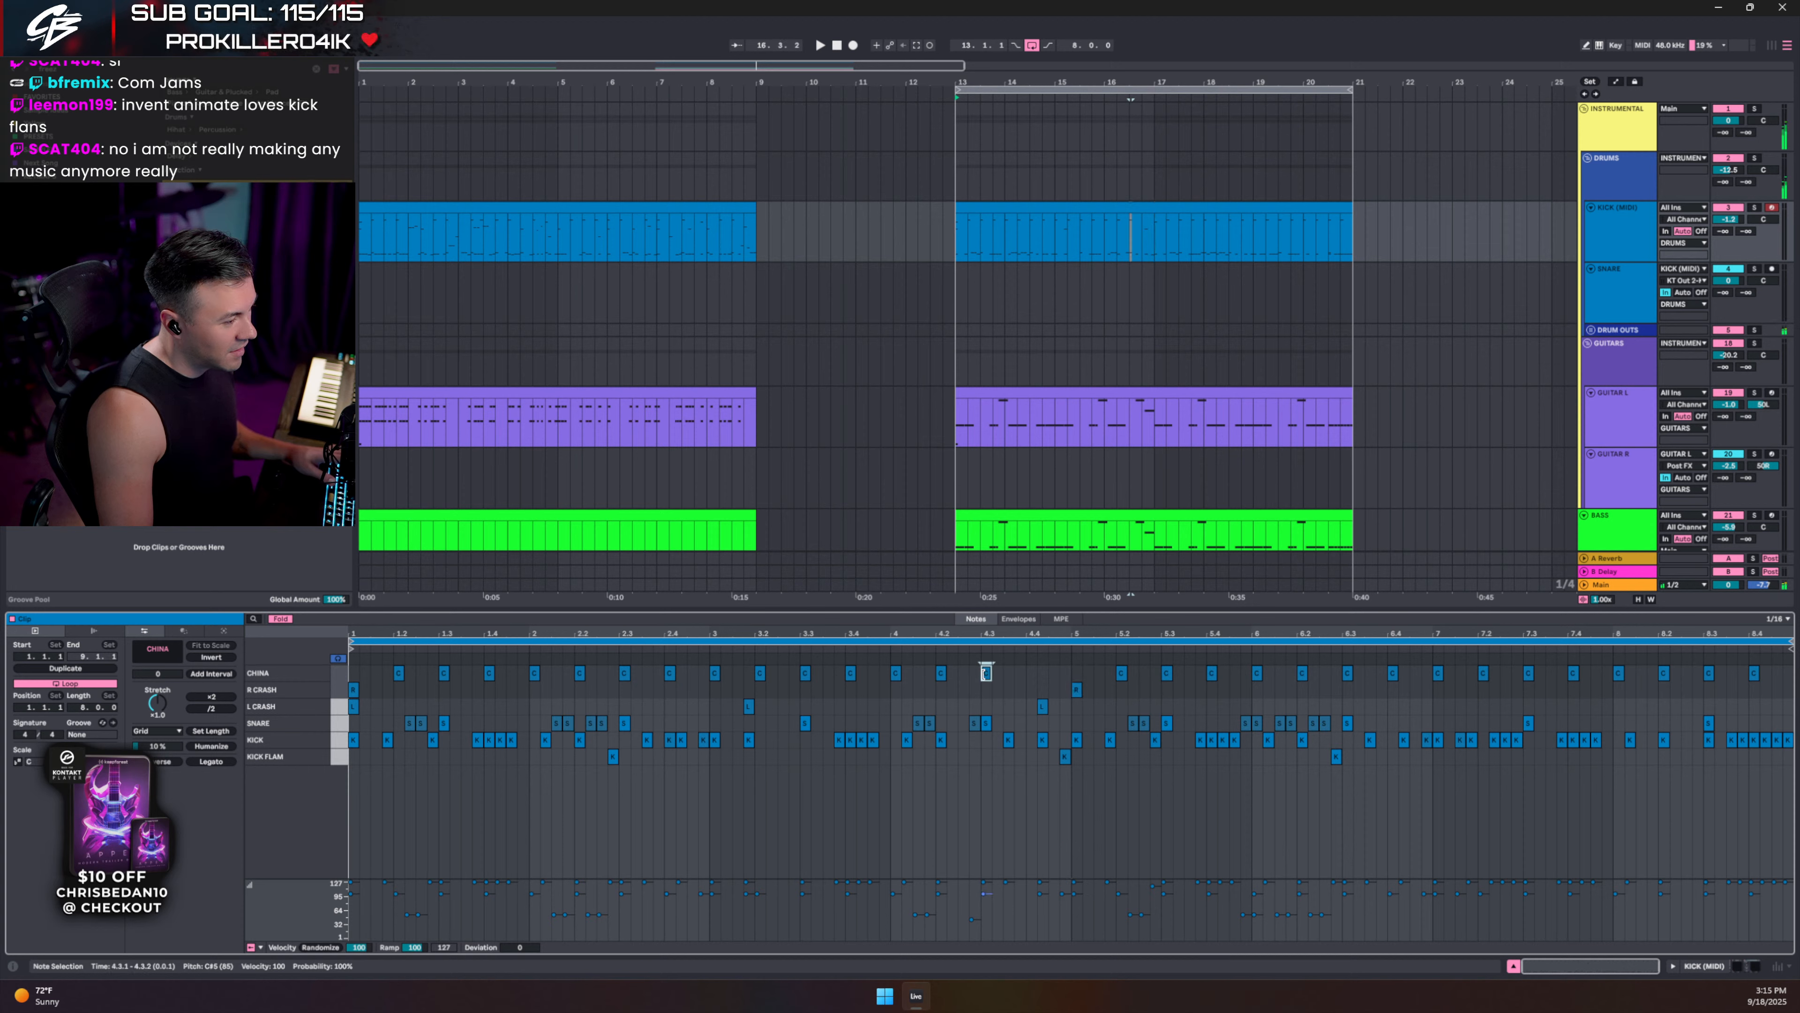
{"action": "key", "text": "Down"}
{"action": "key", "text": "space"}
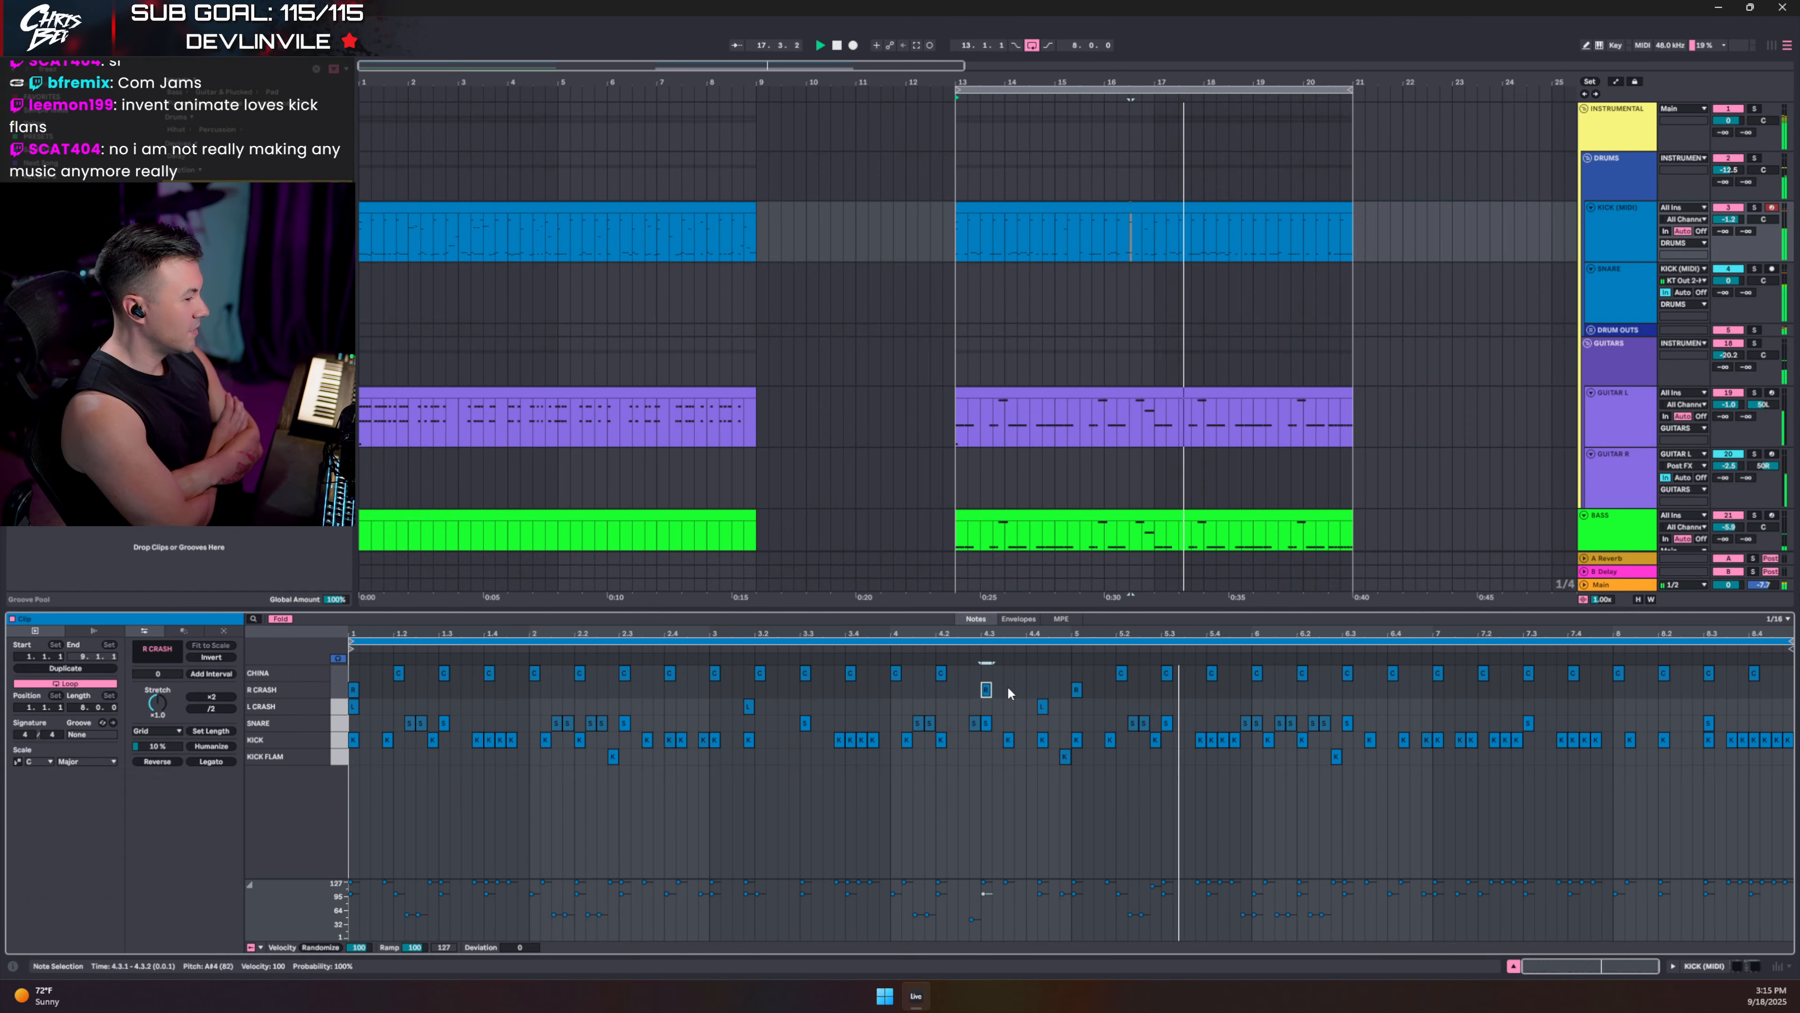
- Add a crash at 5.1.4 and shift it down to TRASH CRASH, auditioning from 4.3.1
{"action": "double_click", "coordinate": [1110, 706]}
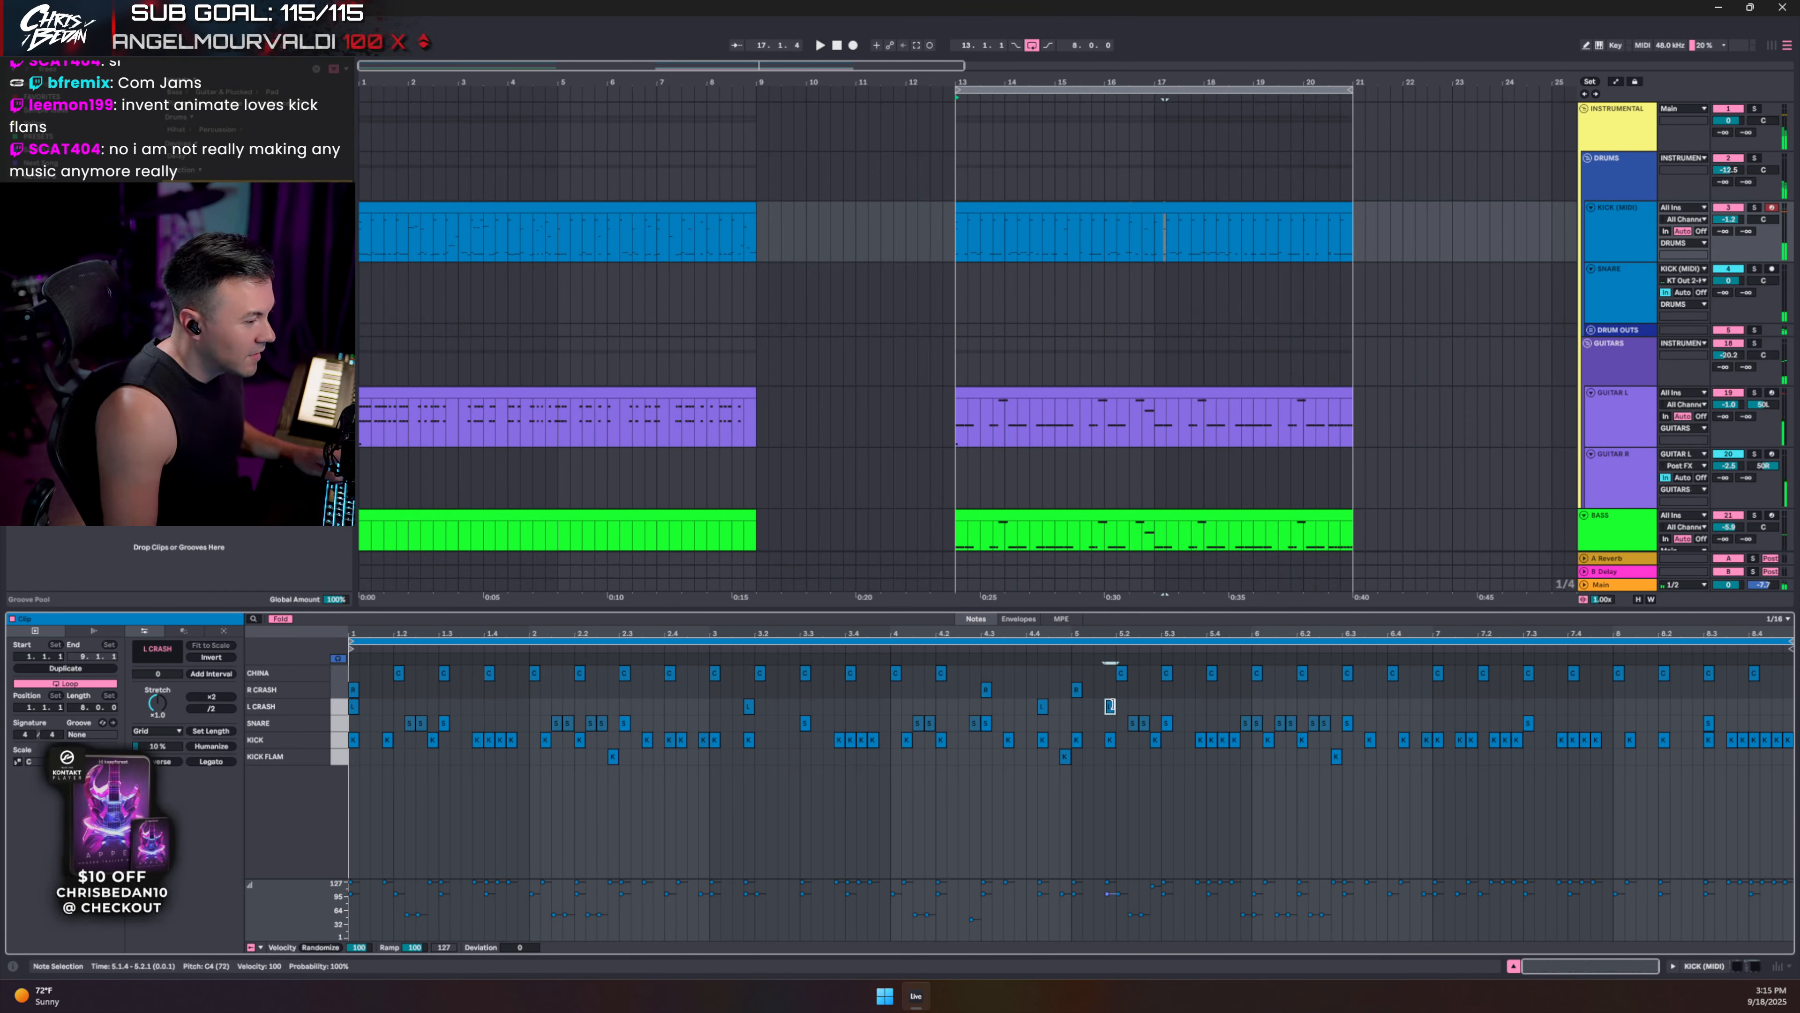
{"action": "left_click", "coordinate": [281, 619]}
{"action": "scroll", "coordinate": [1153, 789], "scroll_direction": "up", "scroll_amount": 5}
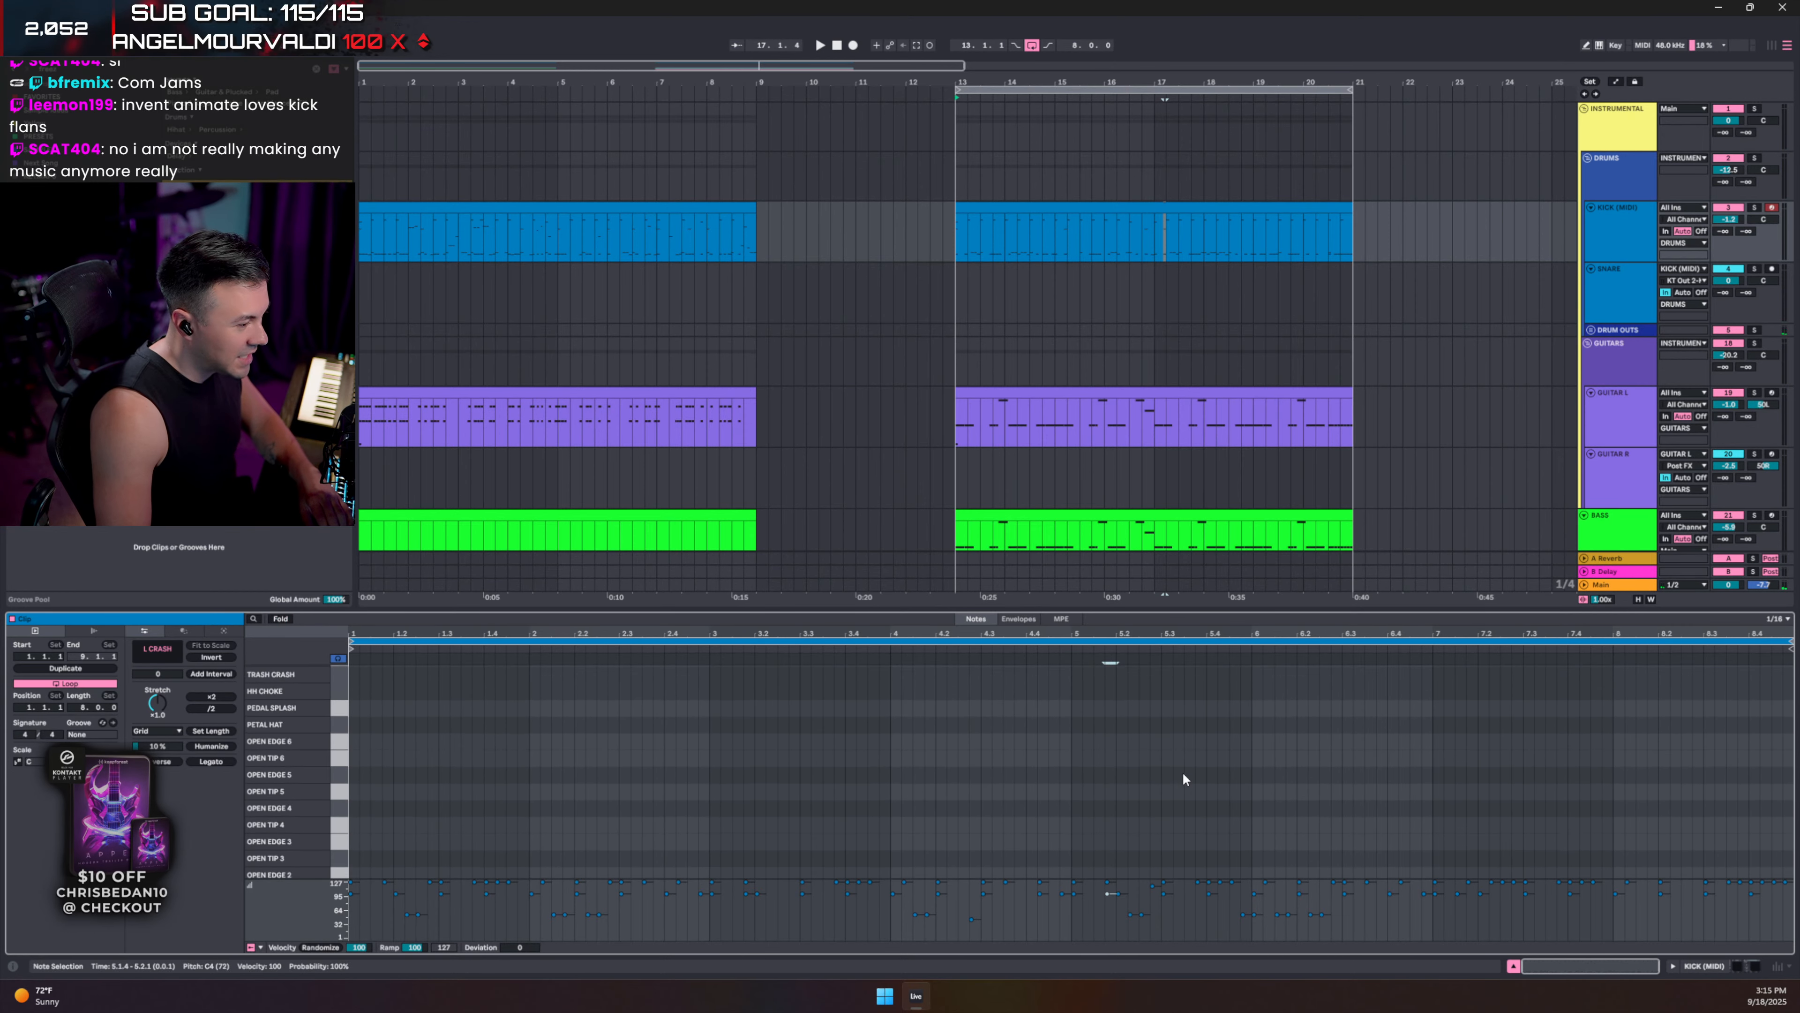
{"action": "key", "text": "Down"}
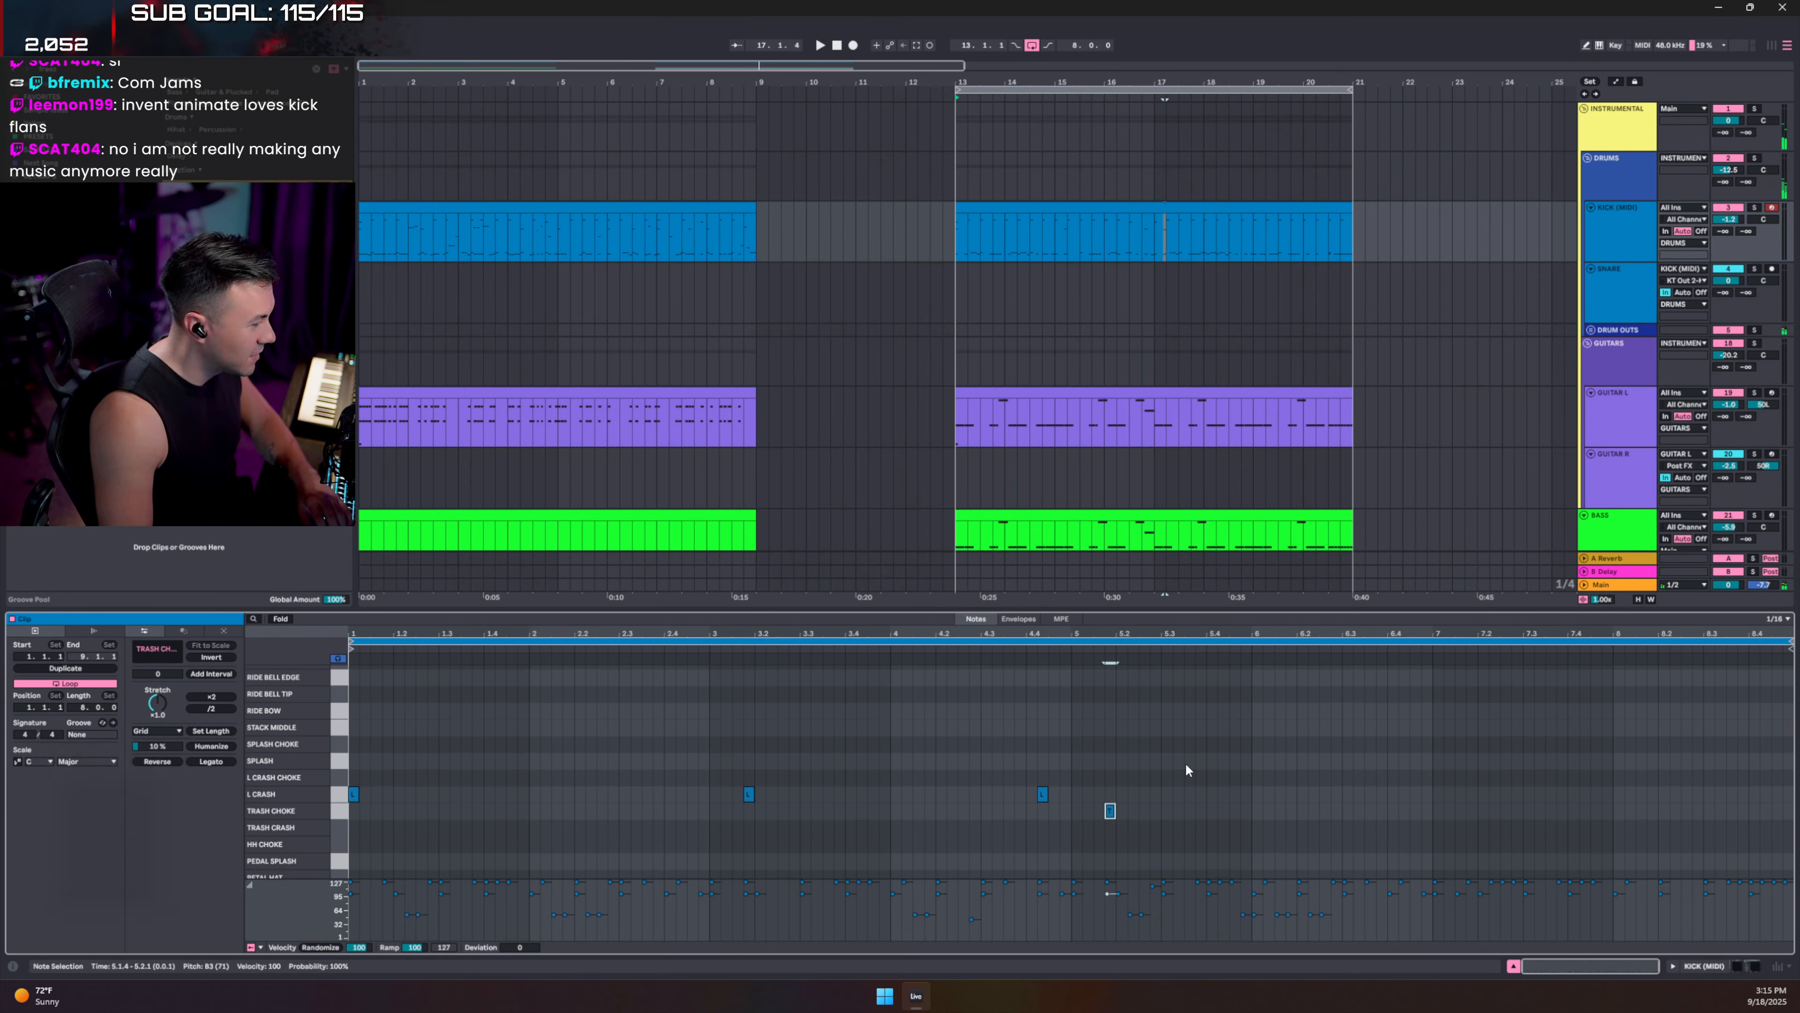
{"action": "key", "text": "Down"}
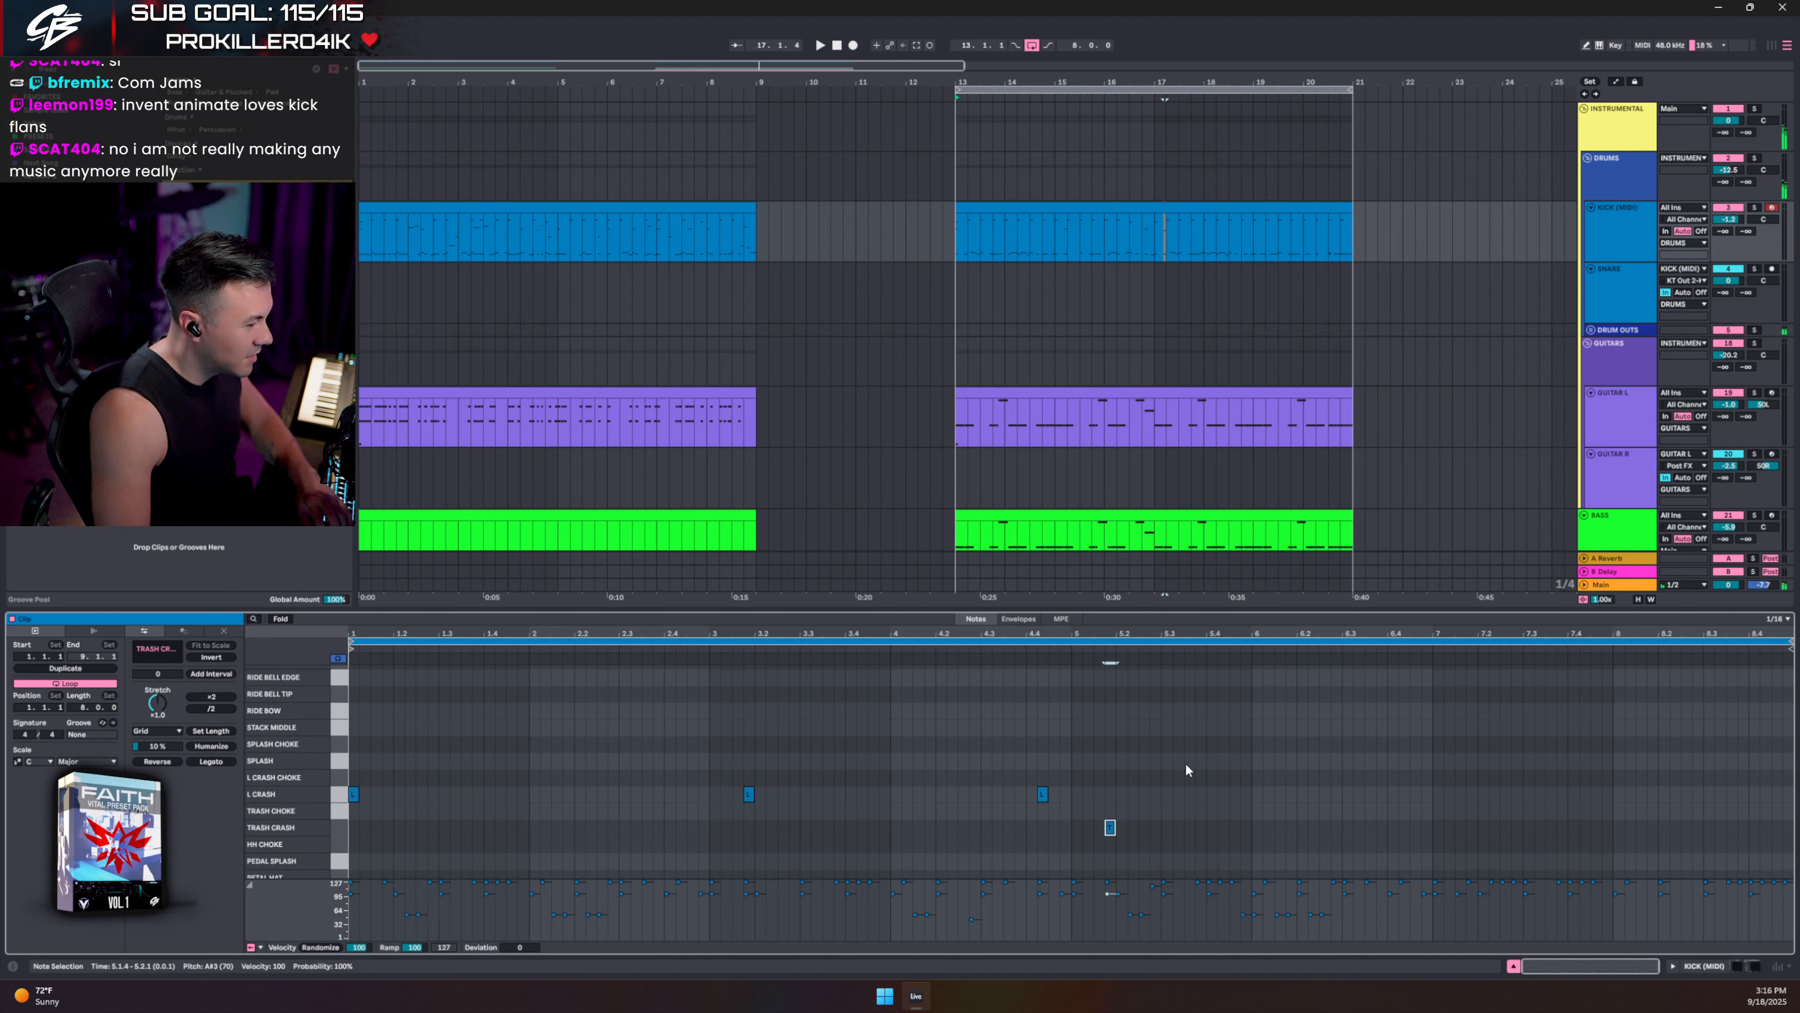
{"action": "left_click", "coordinate": [986, 730]}
{"action": "key", "text": "space"}
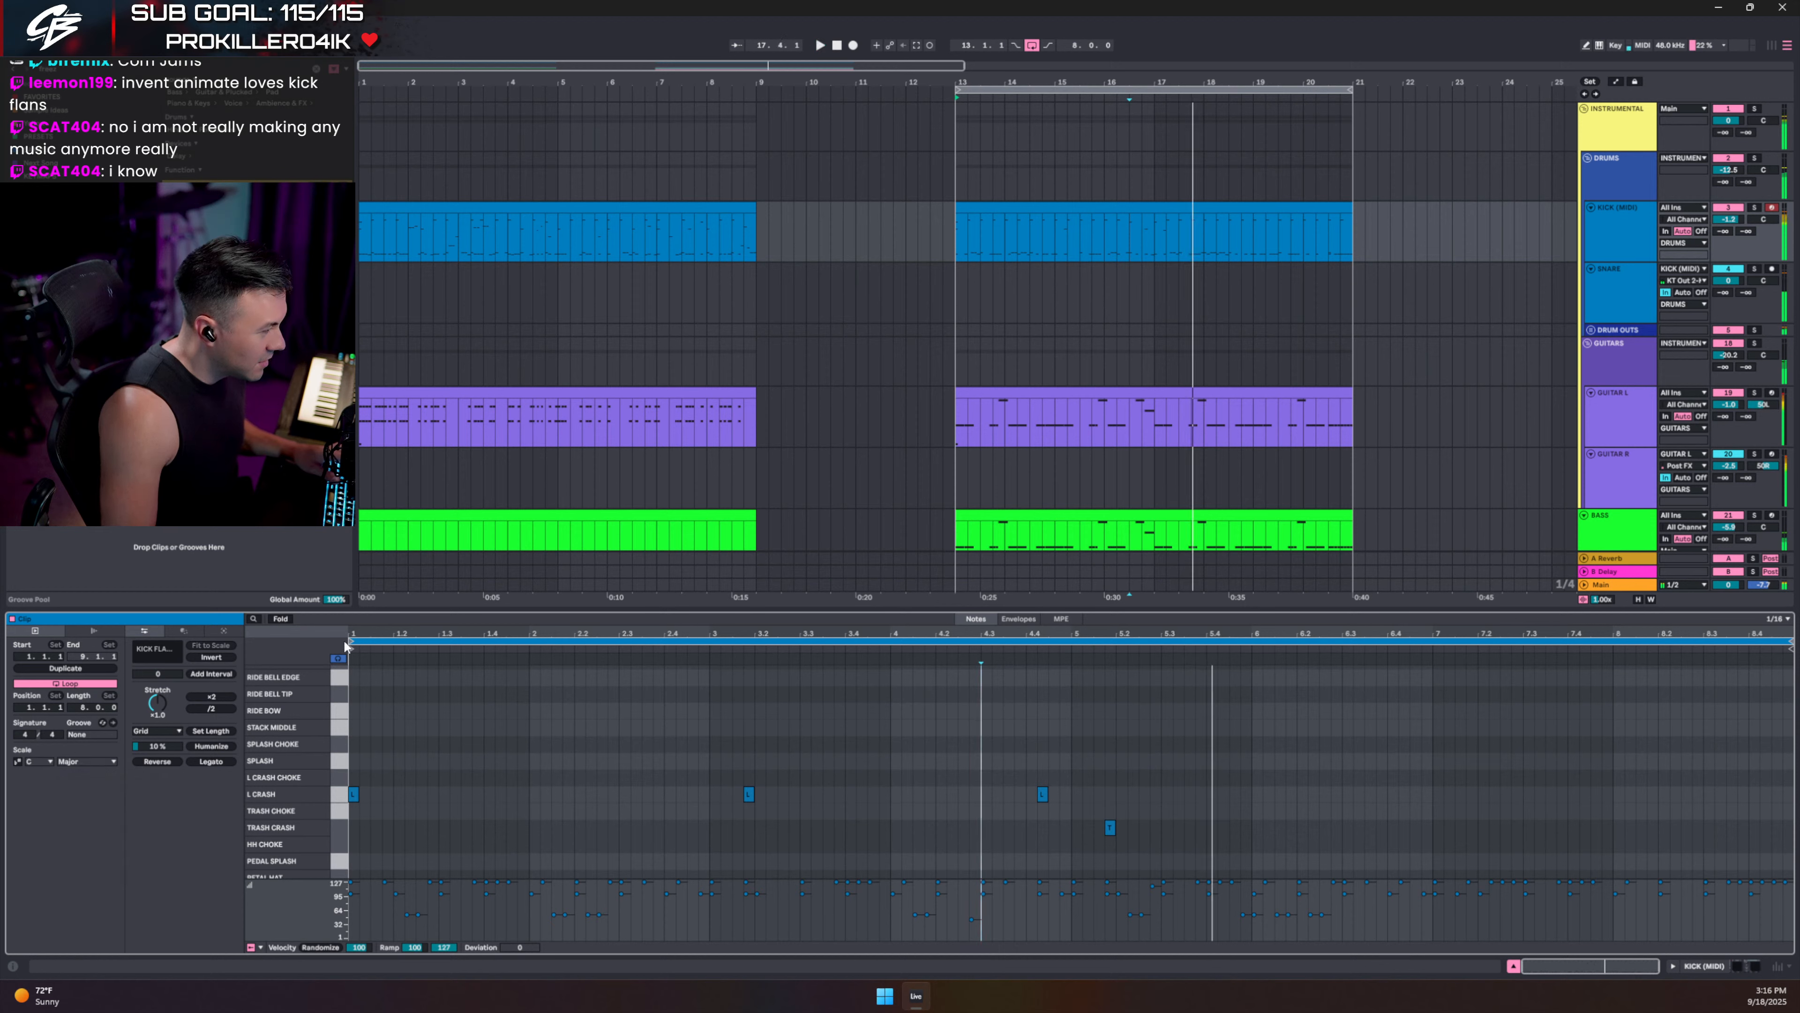
{"action": "left_click", "coordinate": [280, 619]}
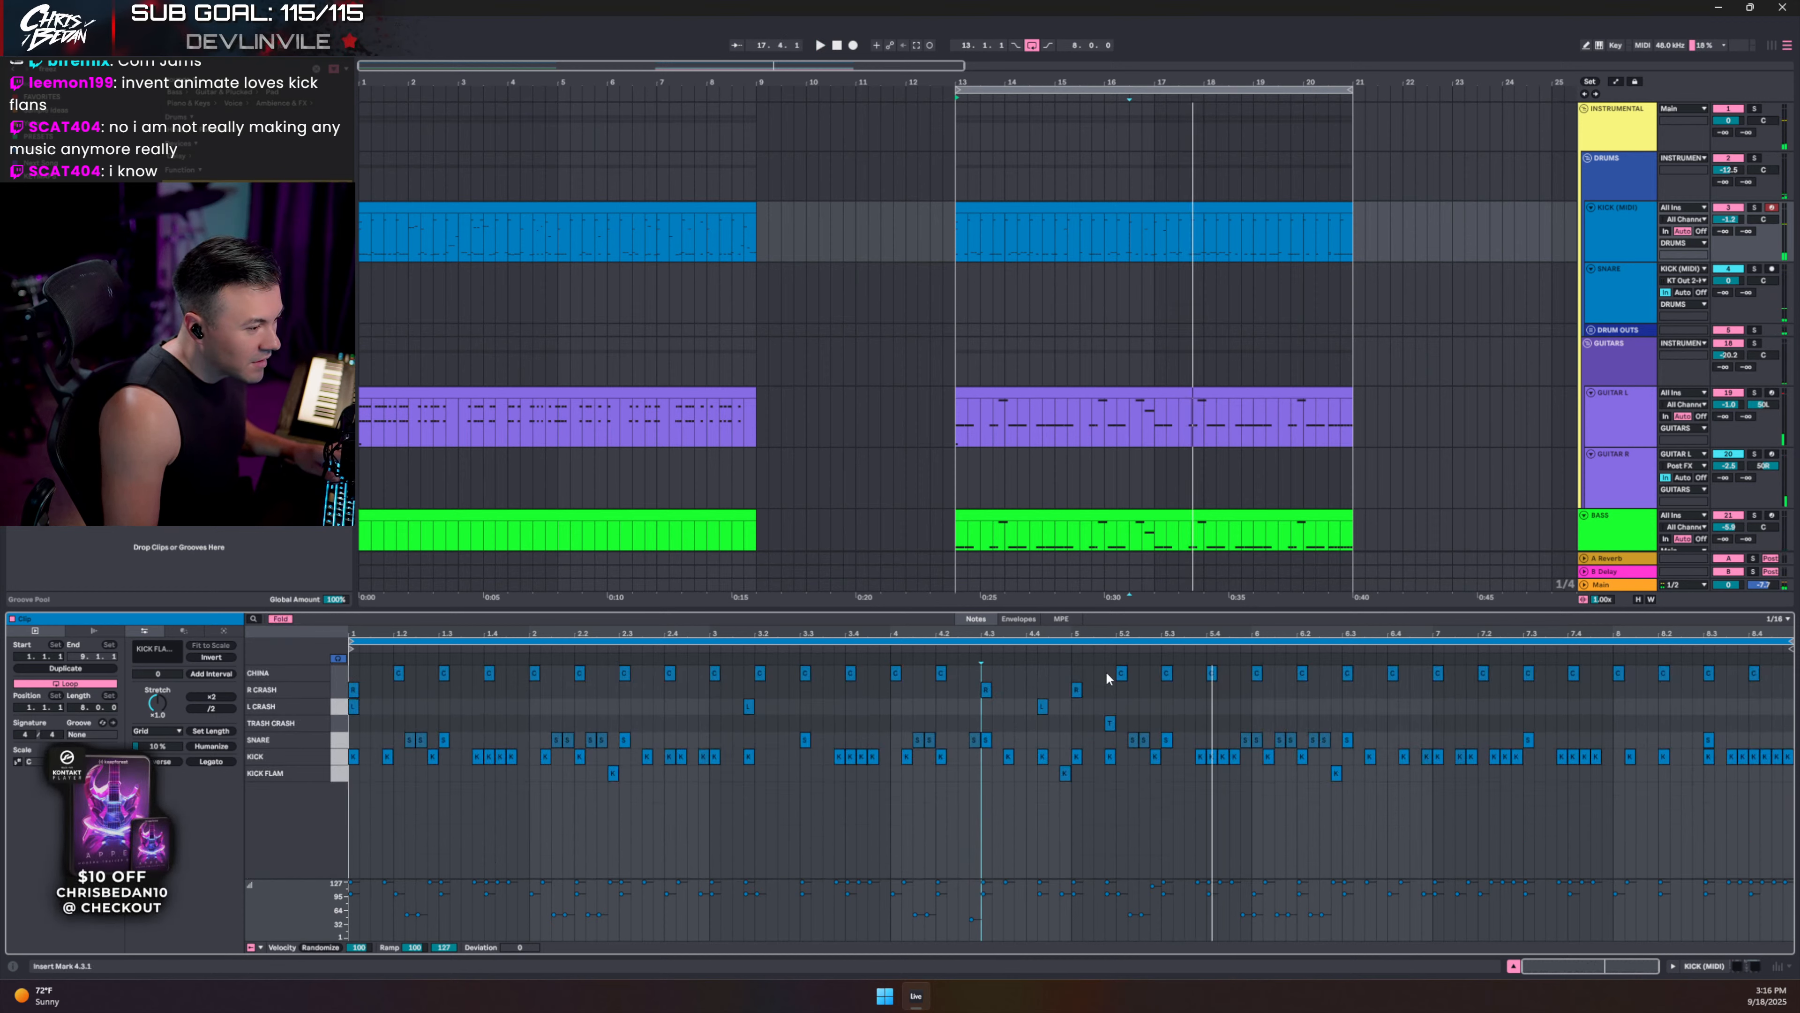
- Move the China note at 5.2 to L CRASH CHOKE and audition from 4.4.1
{"action": "left_click_drag", "start_coordinate": [1122, 674], "coordinate": [1128, 709]}
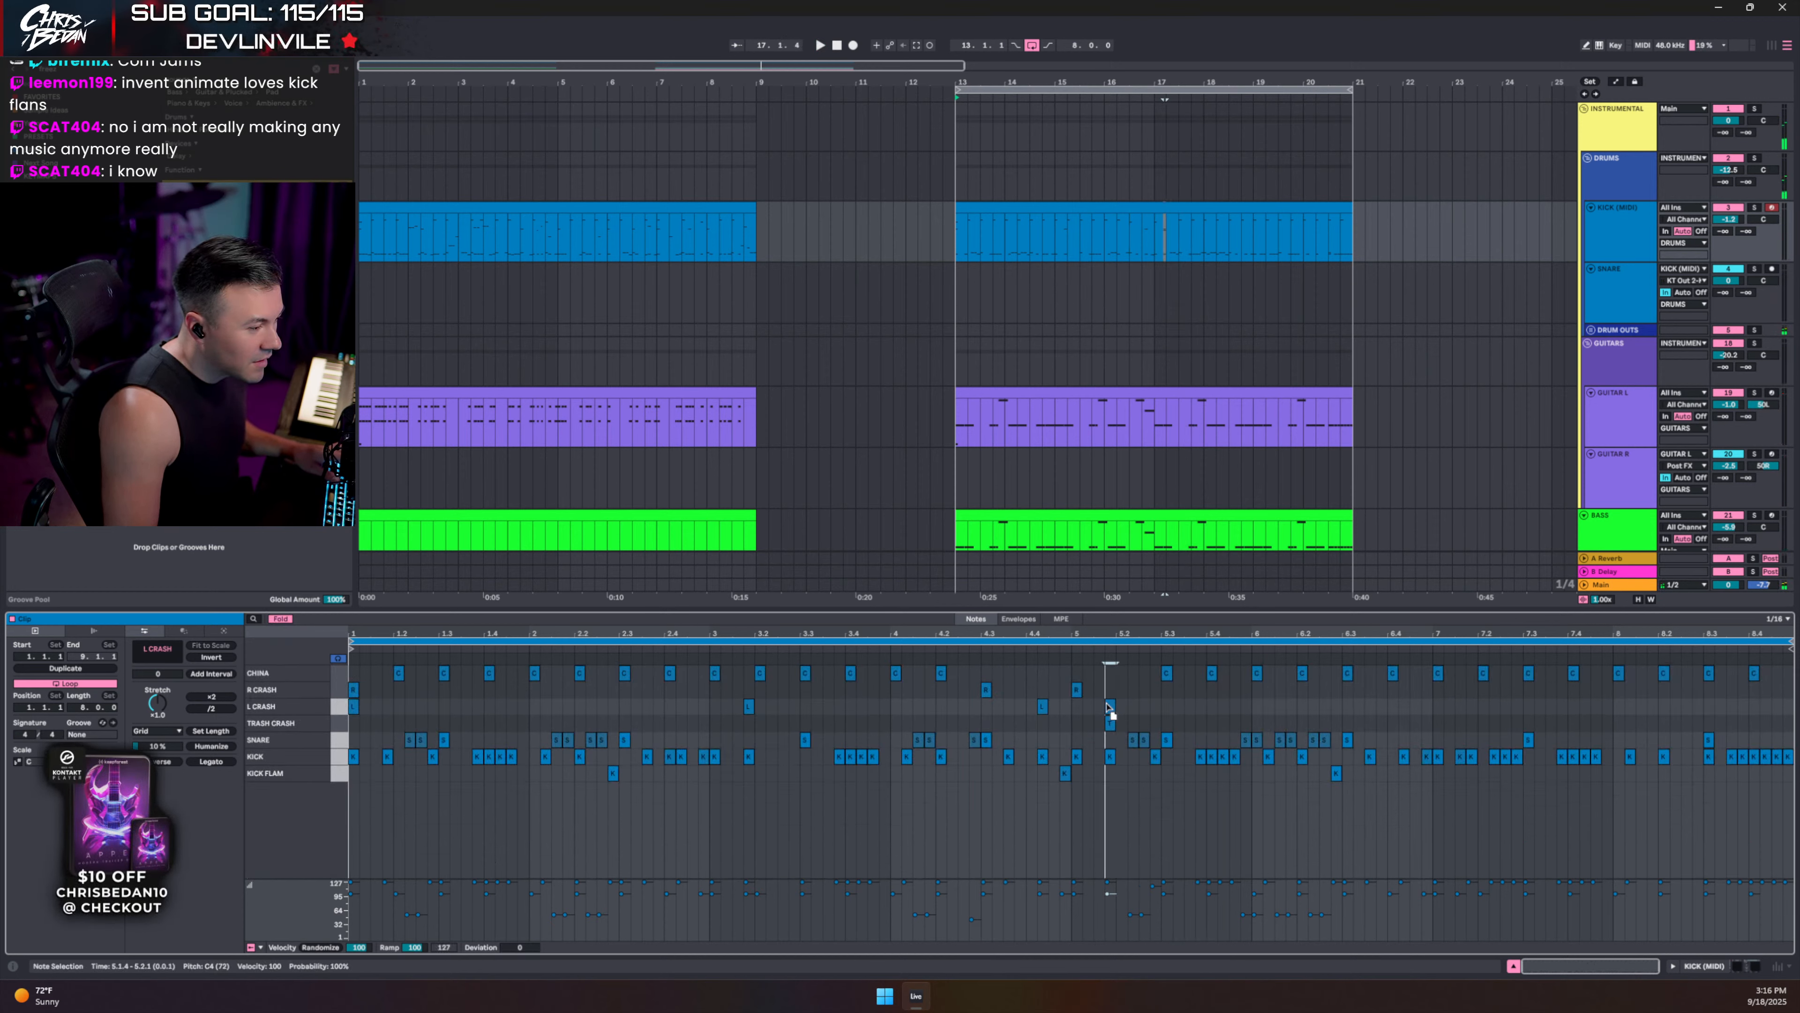
{"action": "left_click", "coordinate": [287, 620]}
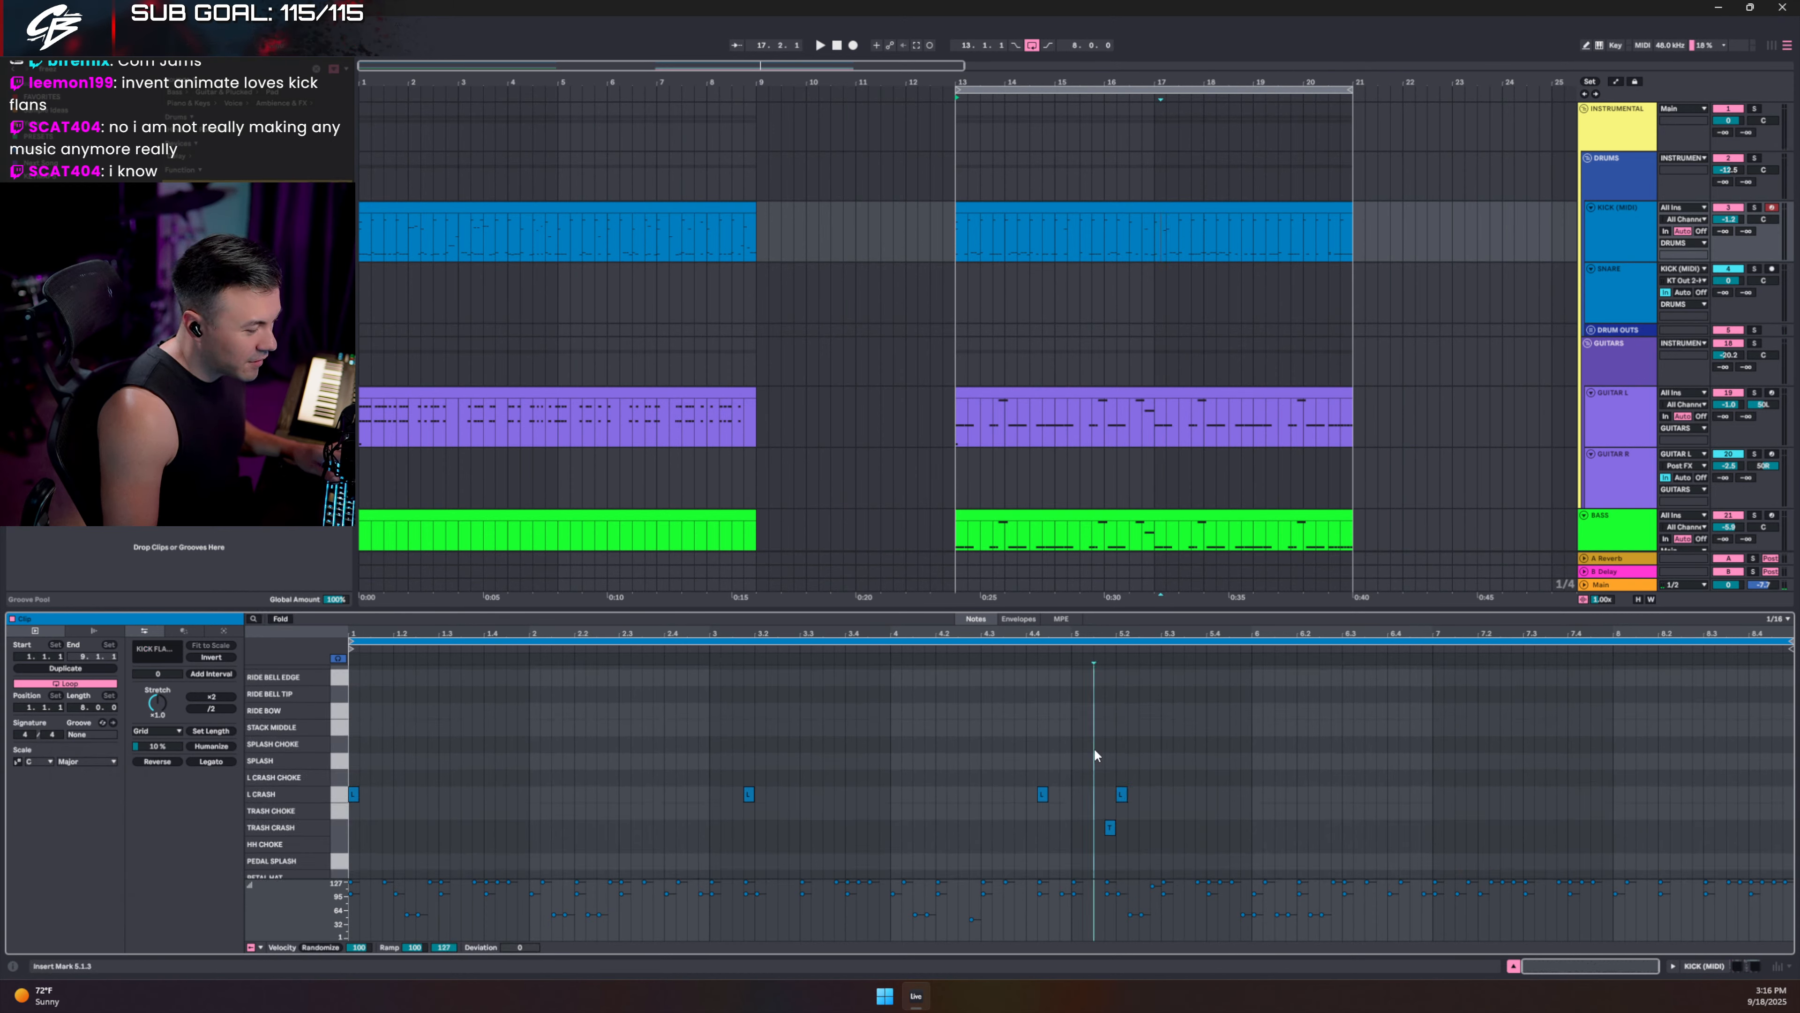
{"action": "key", "text": "Up"}
{"action": "key", "text": "Up"}
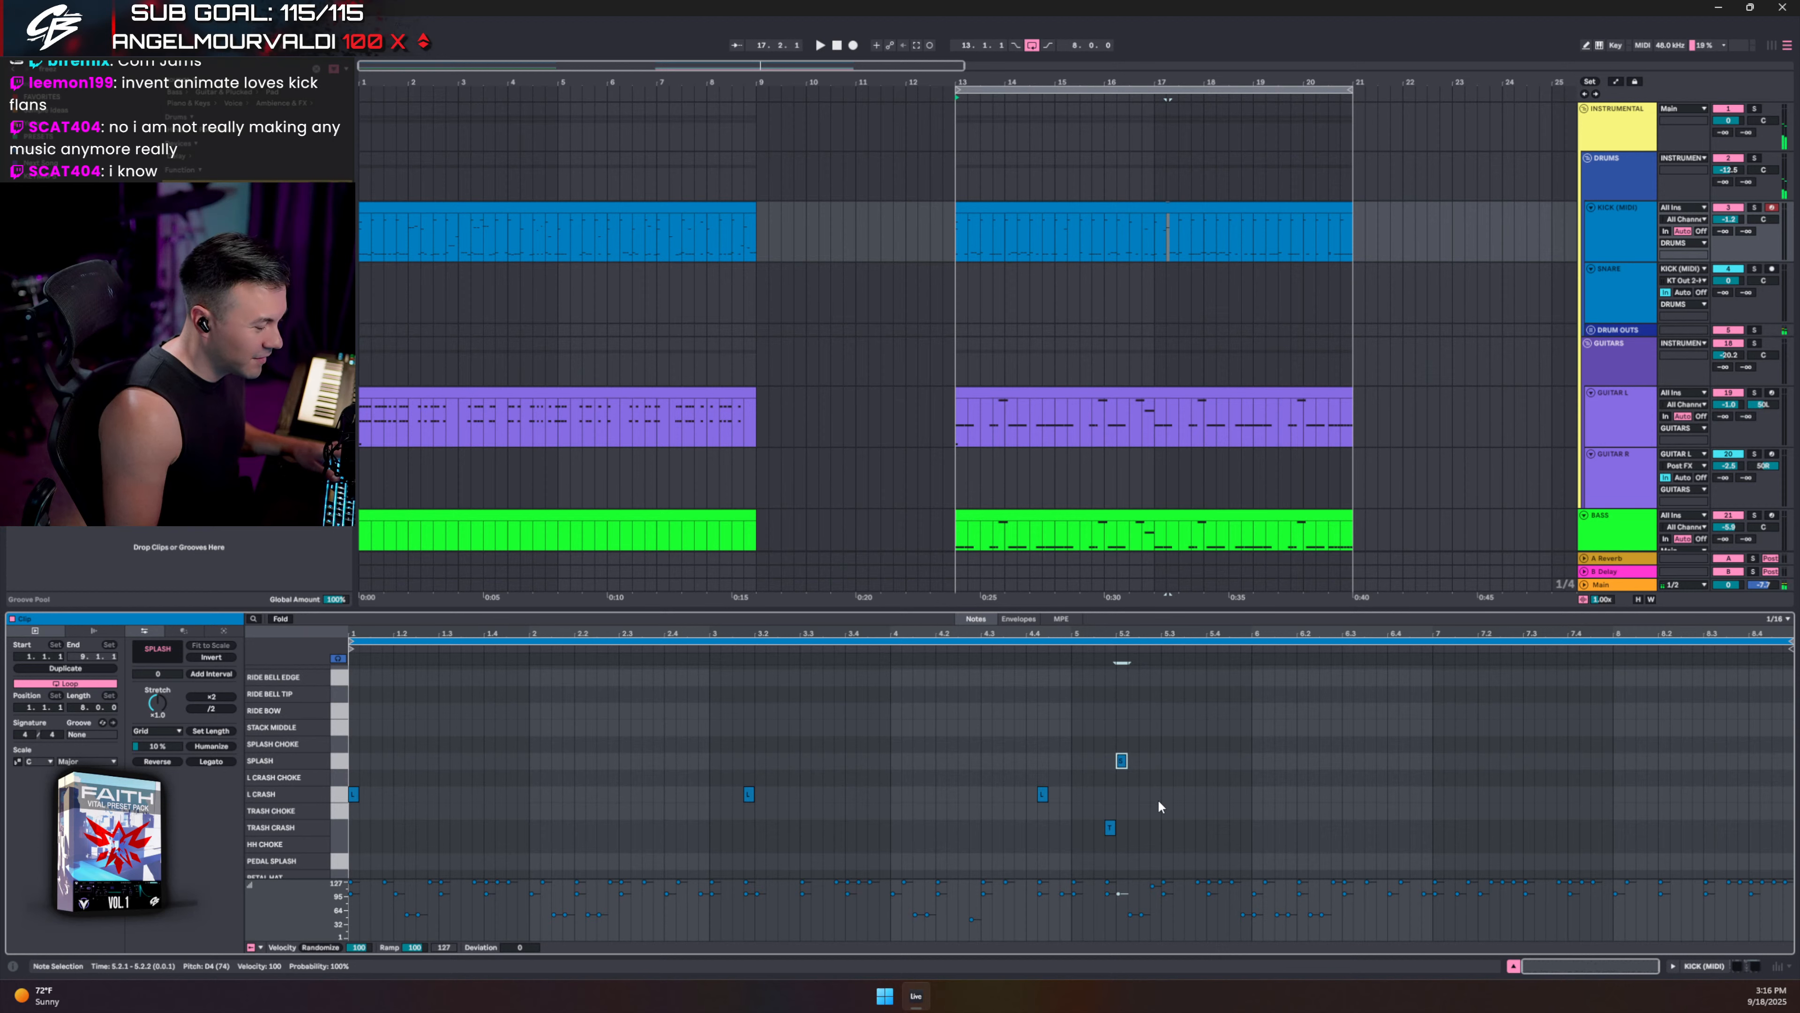
{"action": "left_click", "coordinate": [1031, 742]}
{"action": "key", "text": "space"}
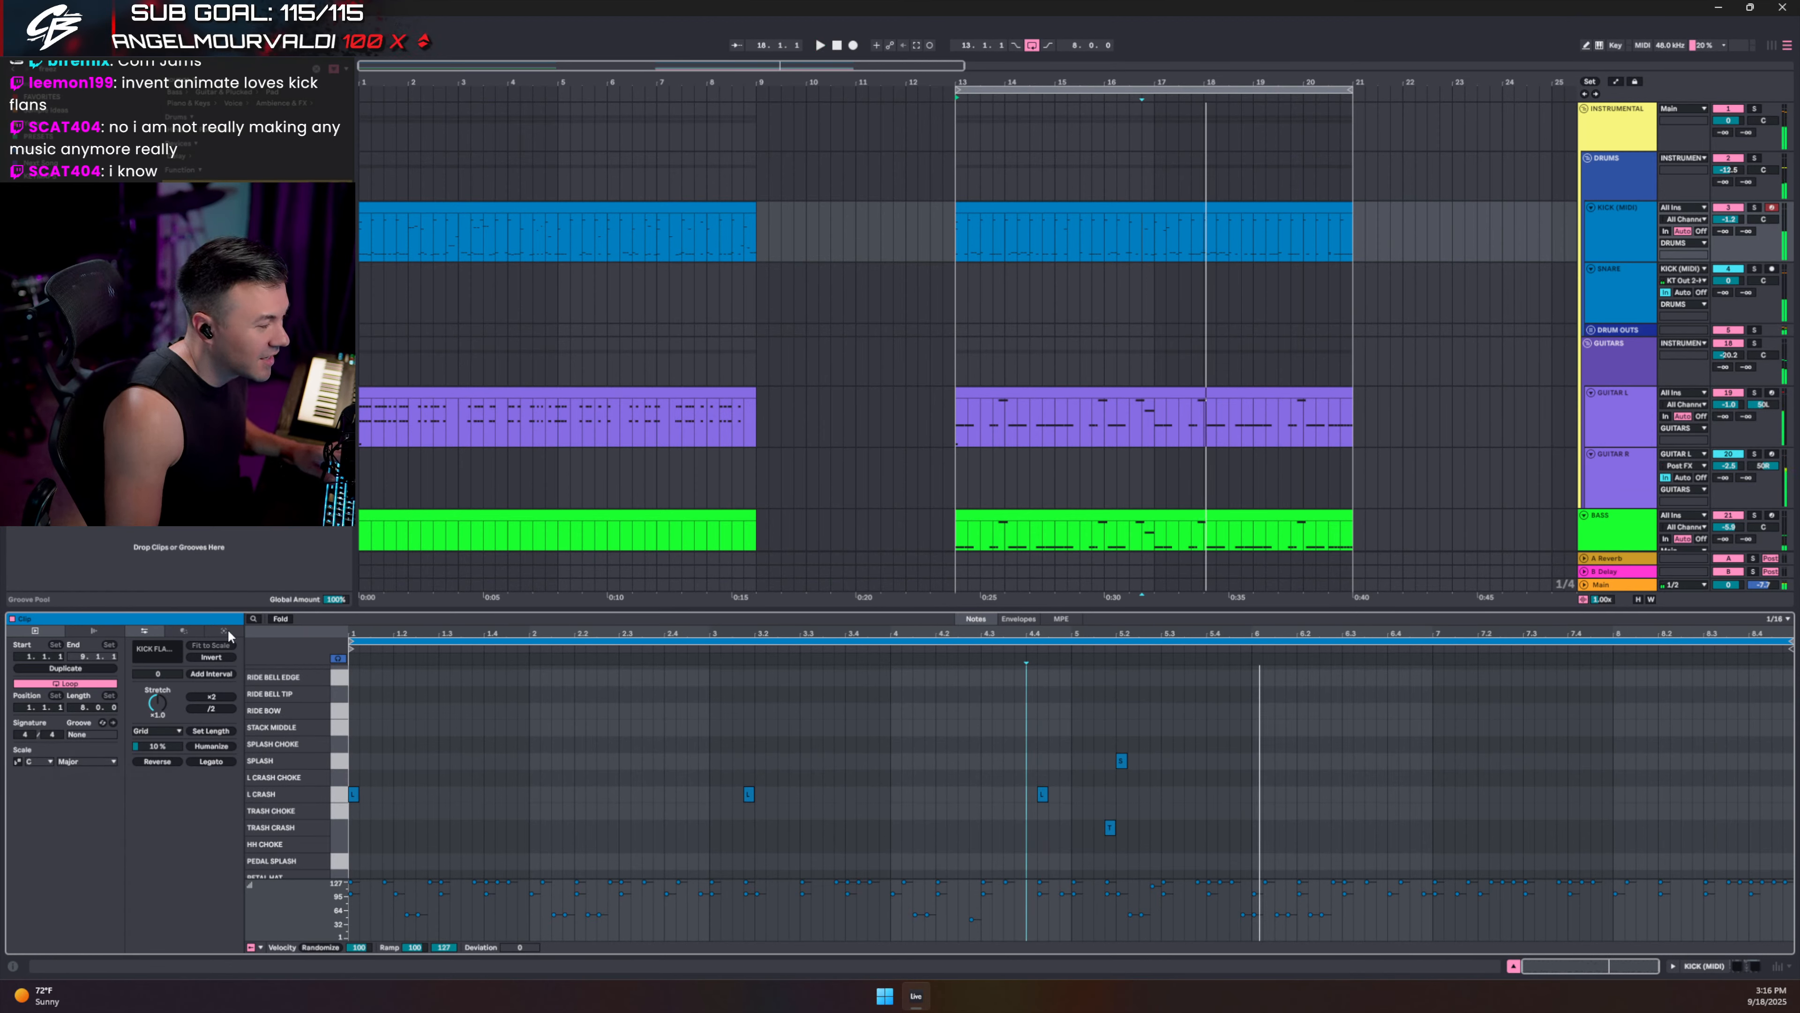
{"action": "left_click", "coordinate": [280, 618]}
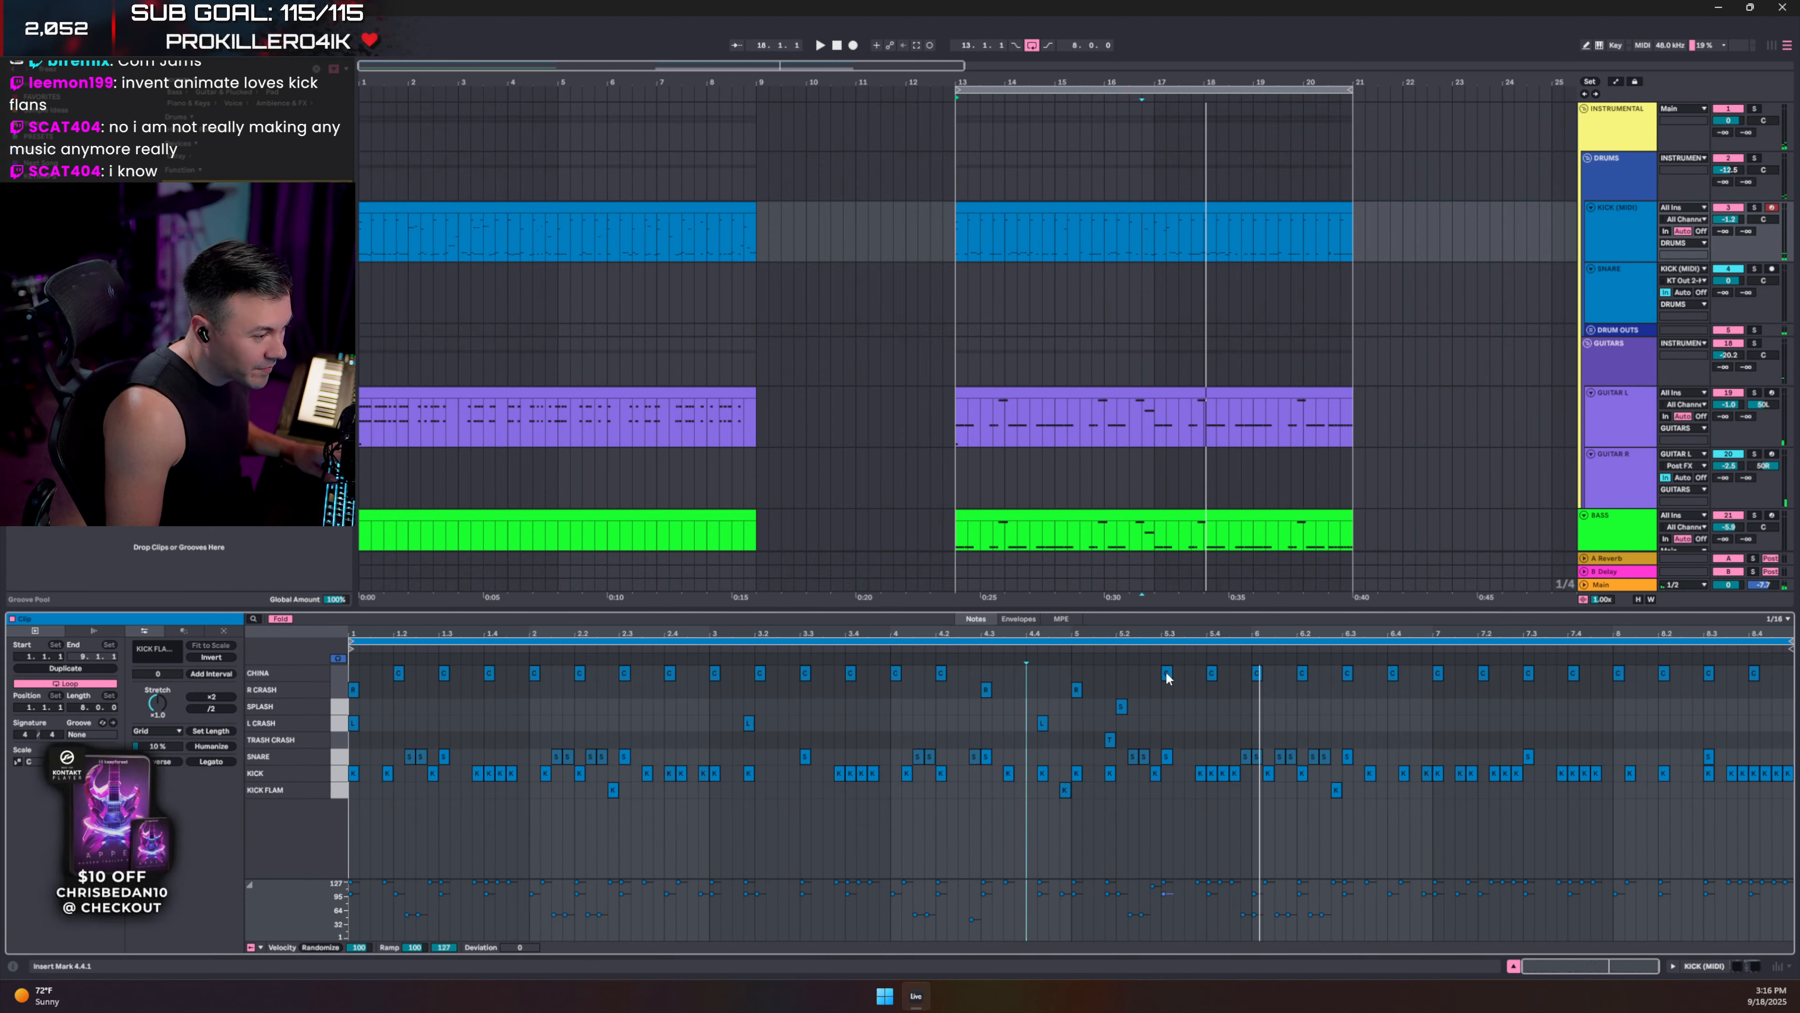
{"action": "key", "text": "space"}
- Move the kick at 5.3.4 onto the KICK FLAM lane
{"action": "left_click", "coordinate": [1169, 689]}
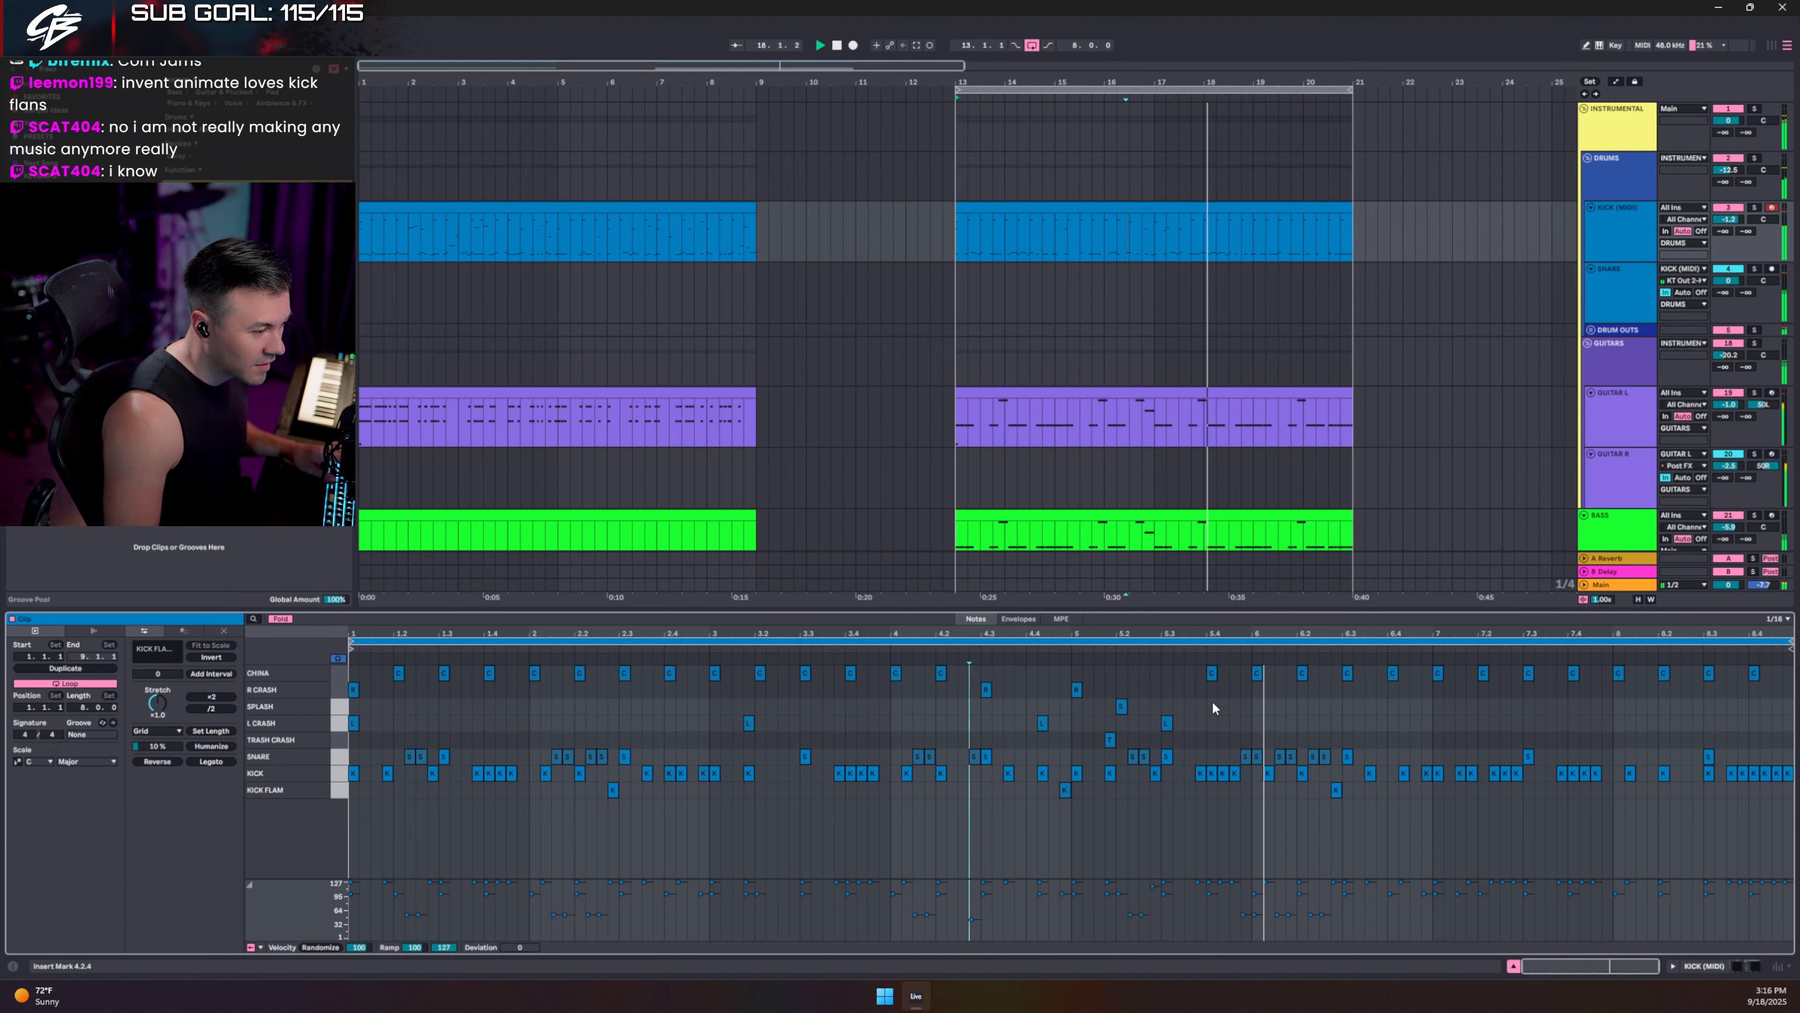
{"action": "key", "text": "space"}
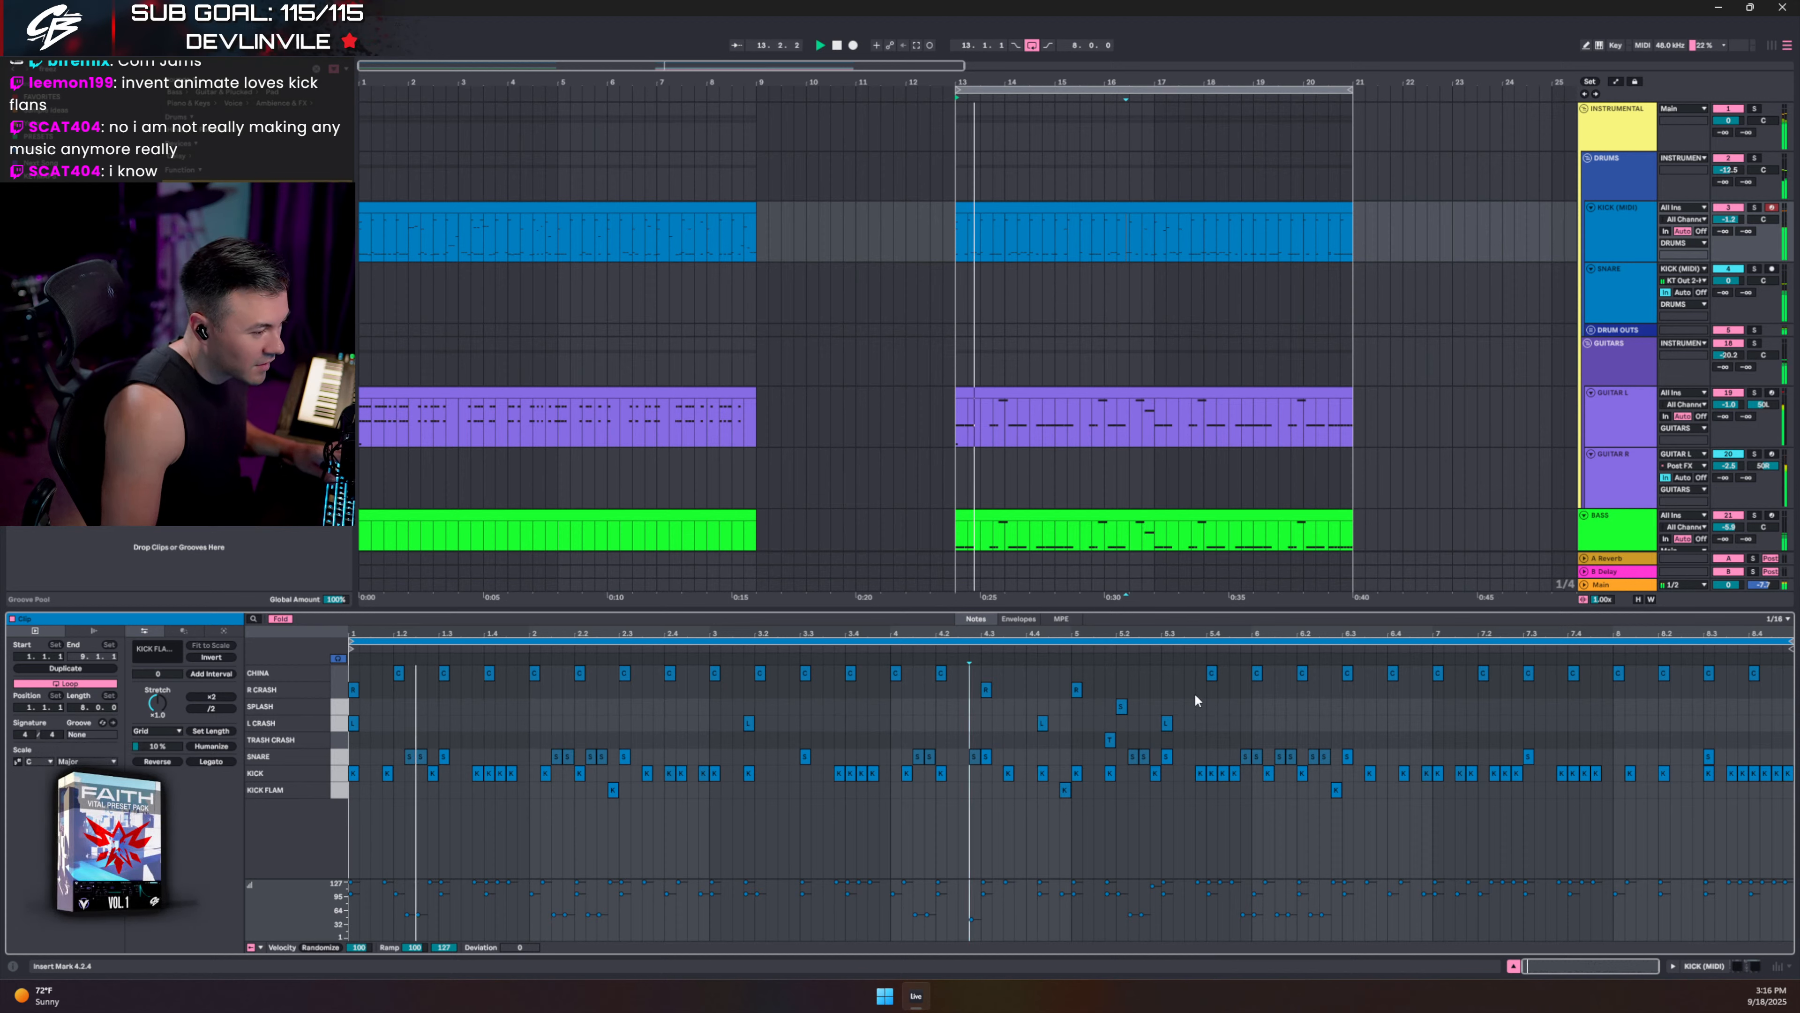
{"action": "left_click_drag", "start_coordinate": [1198, 773], "coordinate": [1200, 790]}
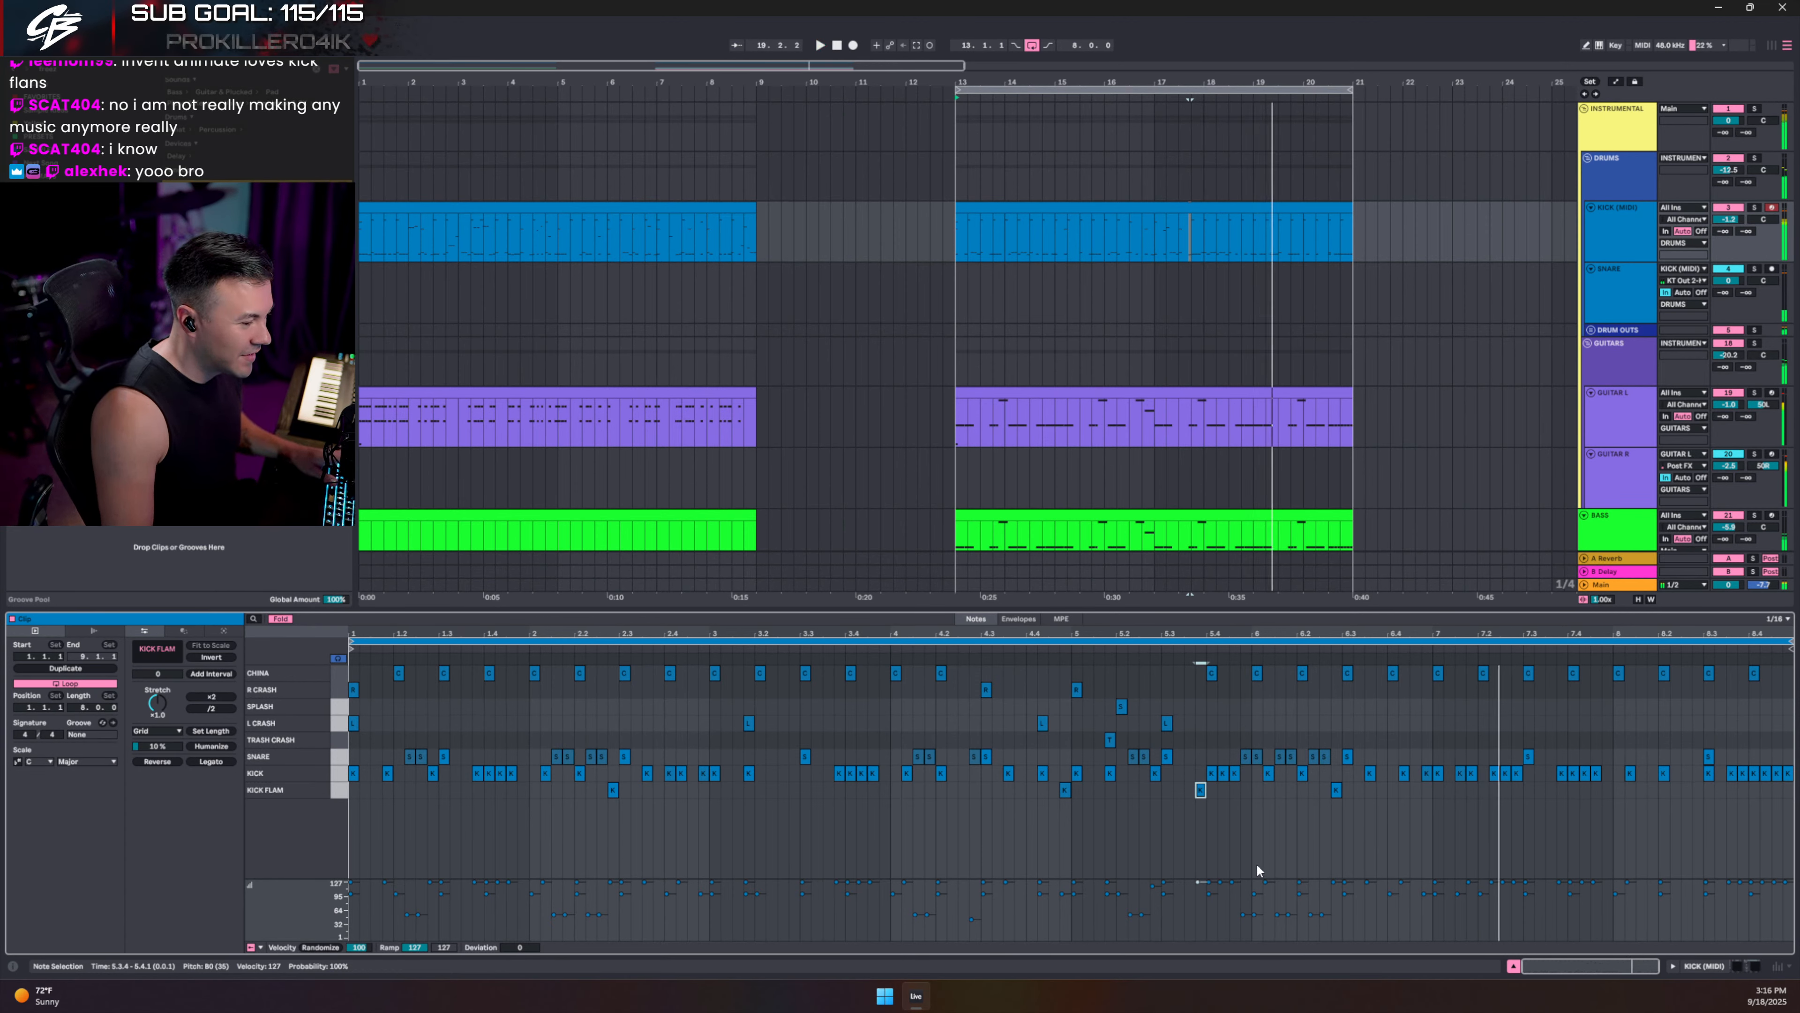
- Add L CRASH notes at bar 7 and 7.3.2, then play with DRUMS soloed
{"action": "double_click", "coordinate": [1438, 723]}
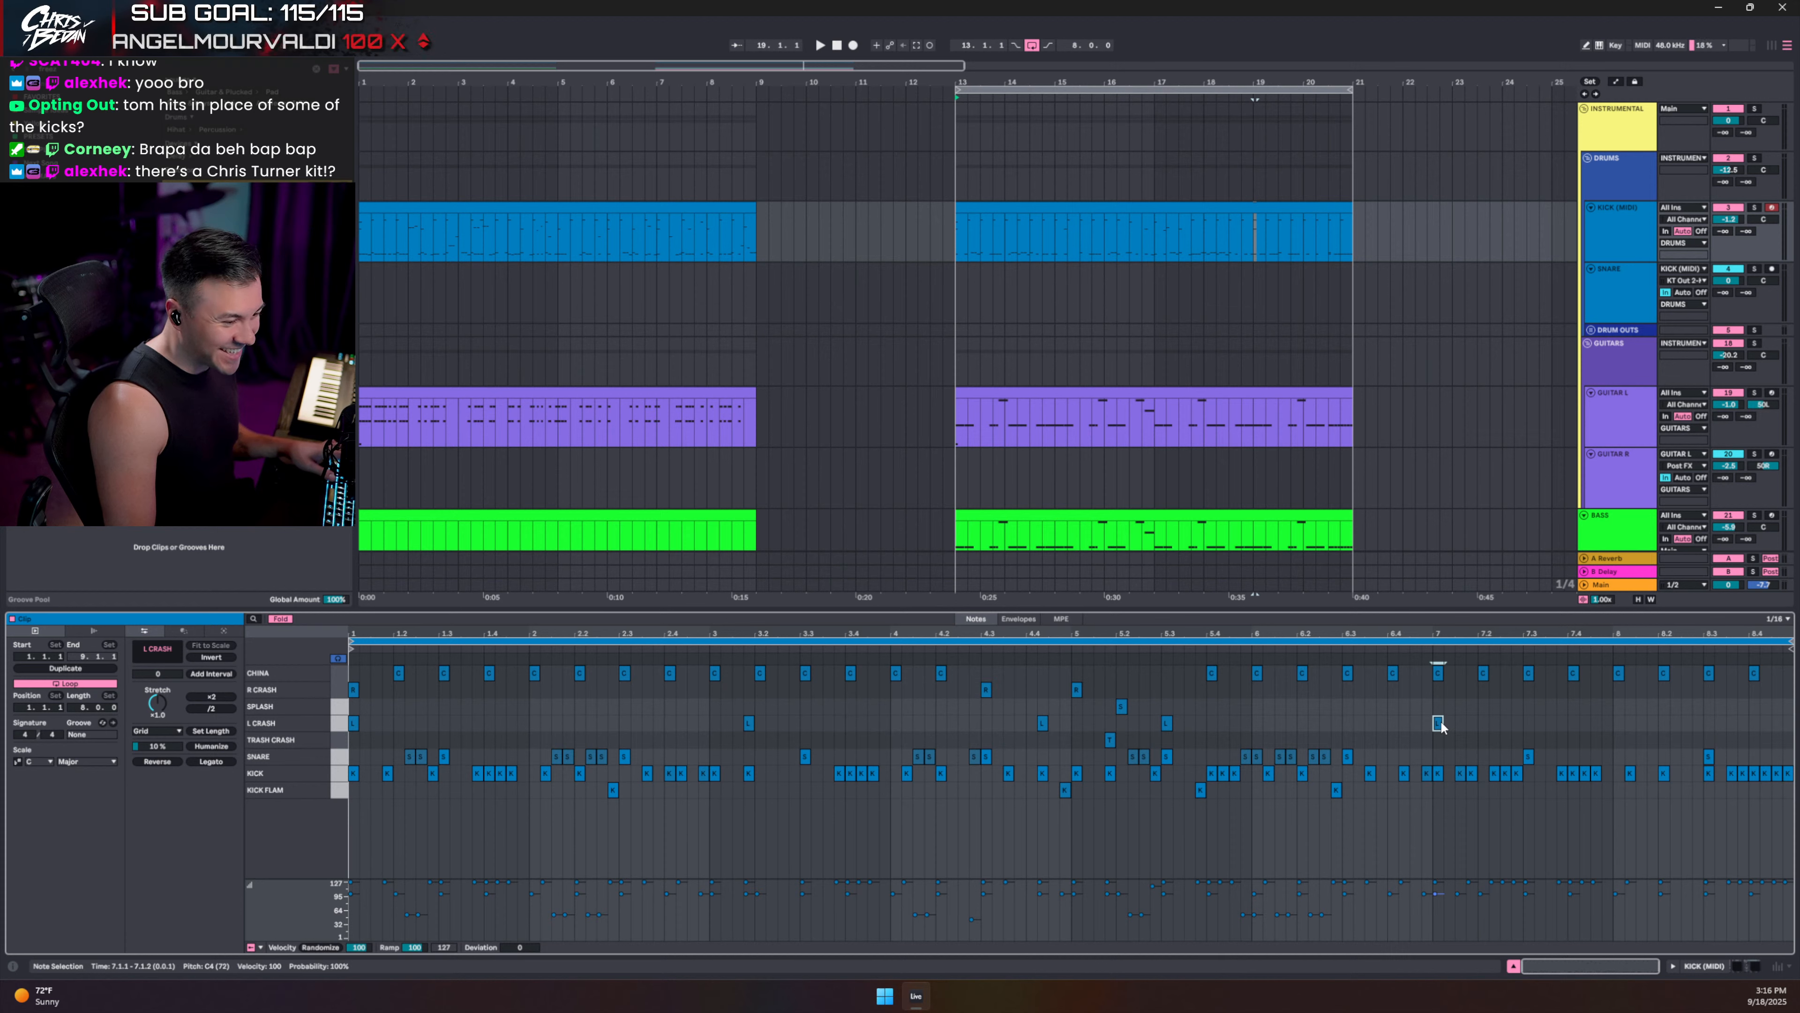
{"action": "left_click_drag", "start_coordinate": [1440, 721], "coordinate": [1543, 722], "text": "ctrl"}
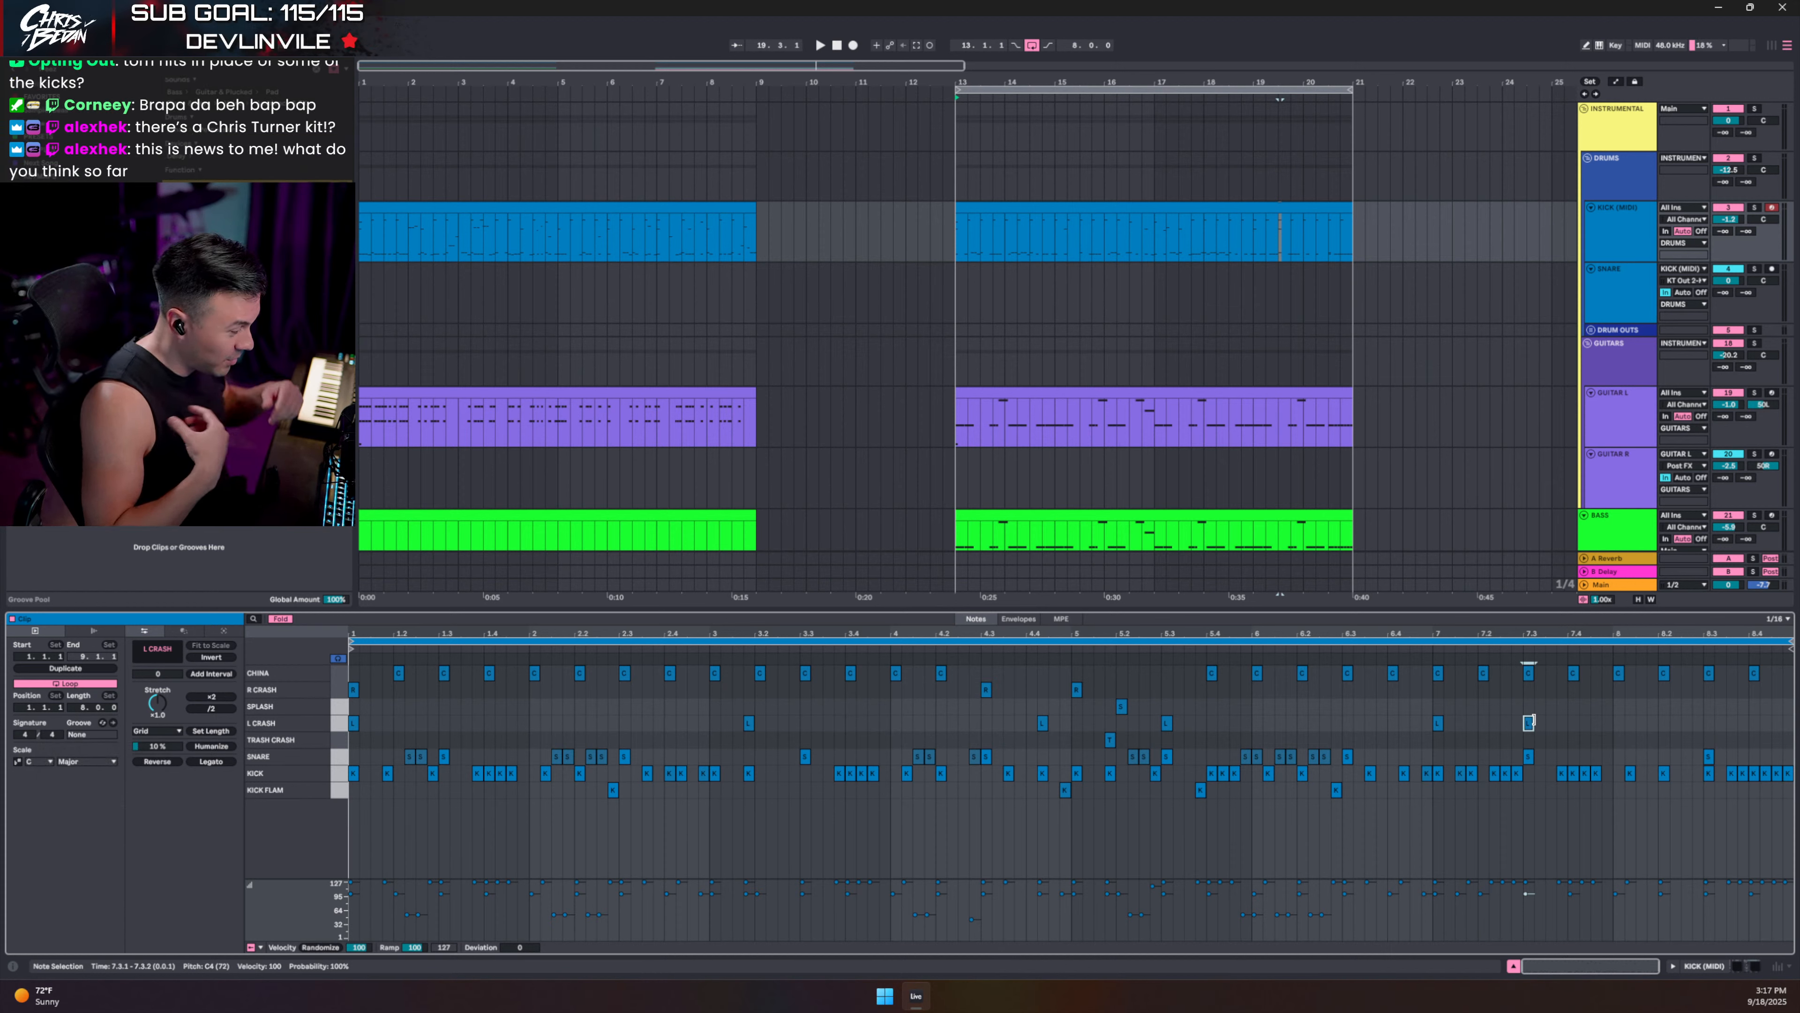
{"action": "key", "text": "space"}
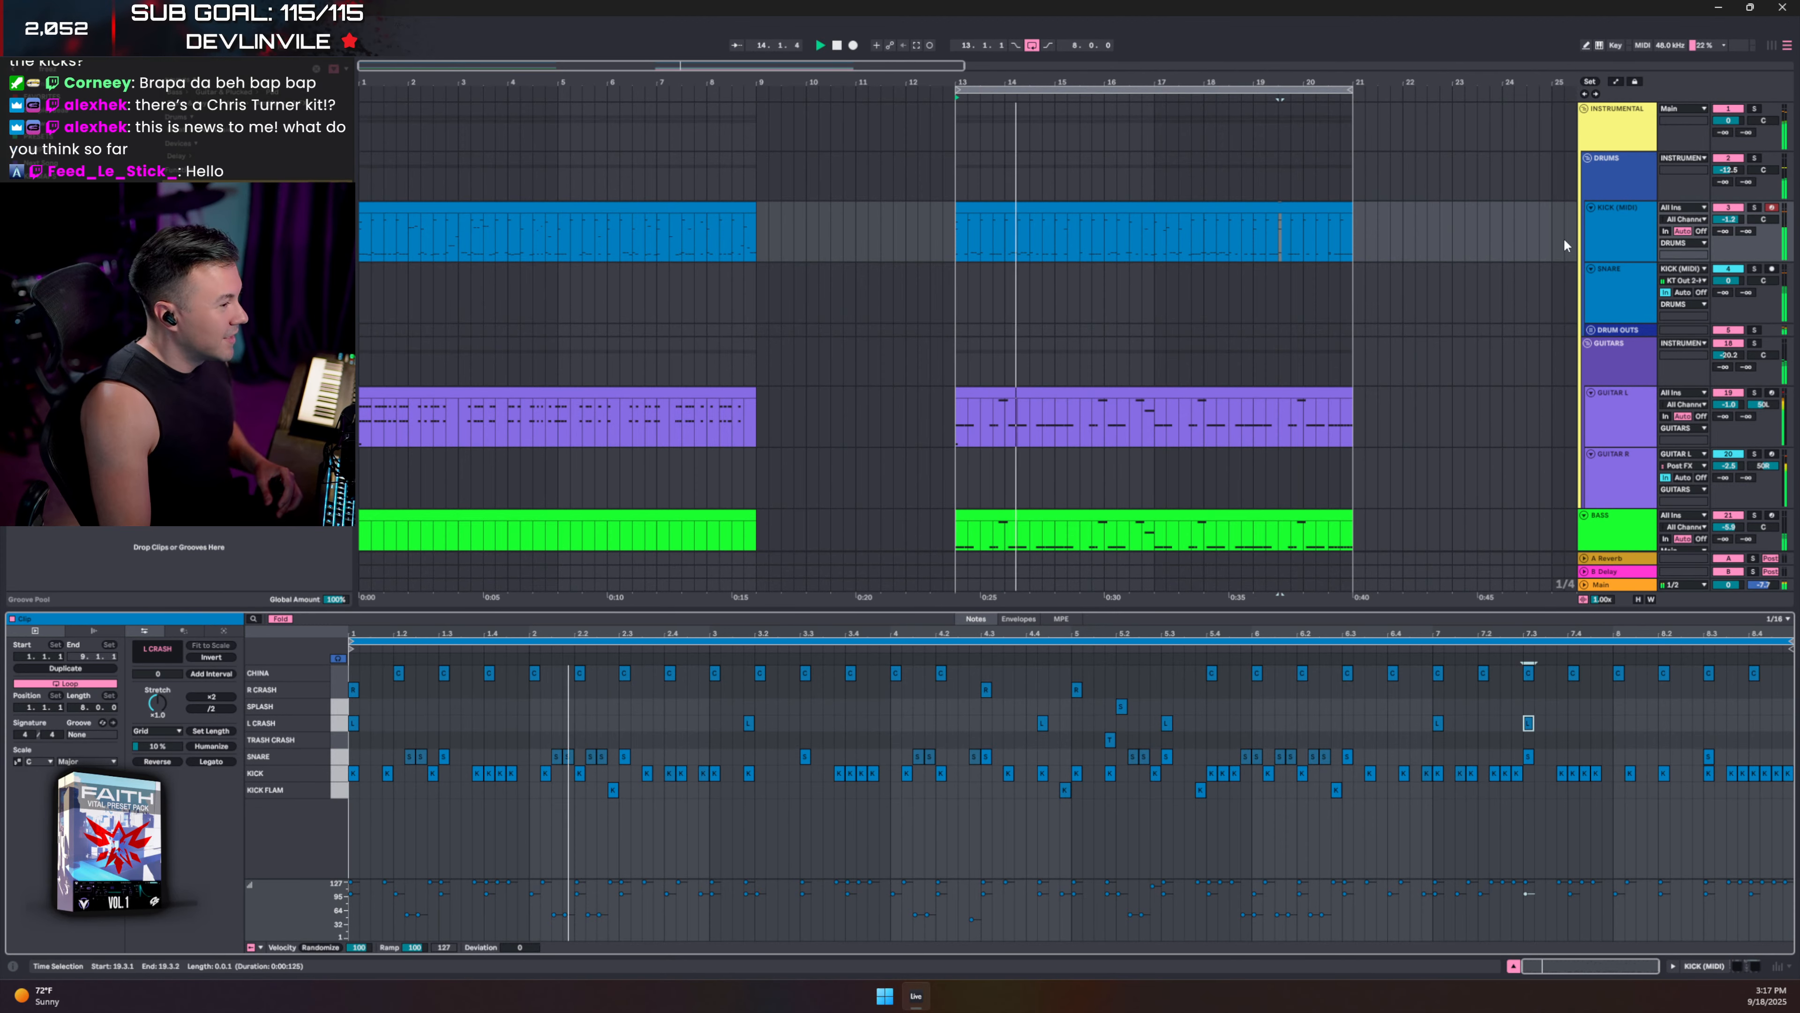
{"action": "left_click", "coordinate": [1755, 158]}
{"action": "key", "text": "space"}
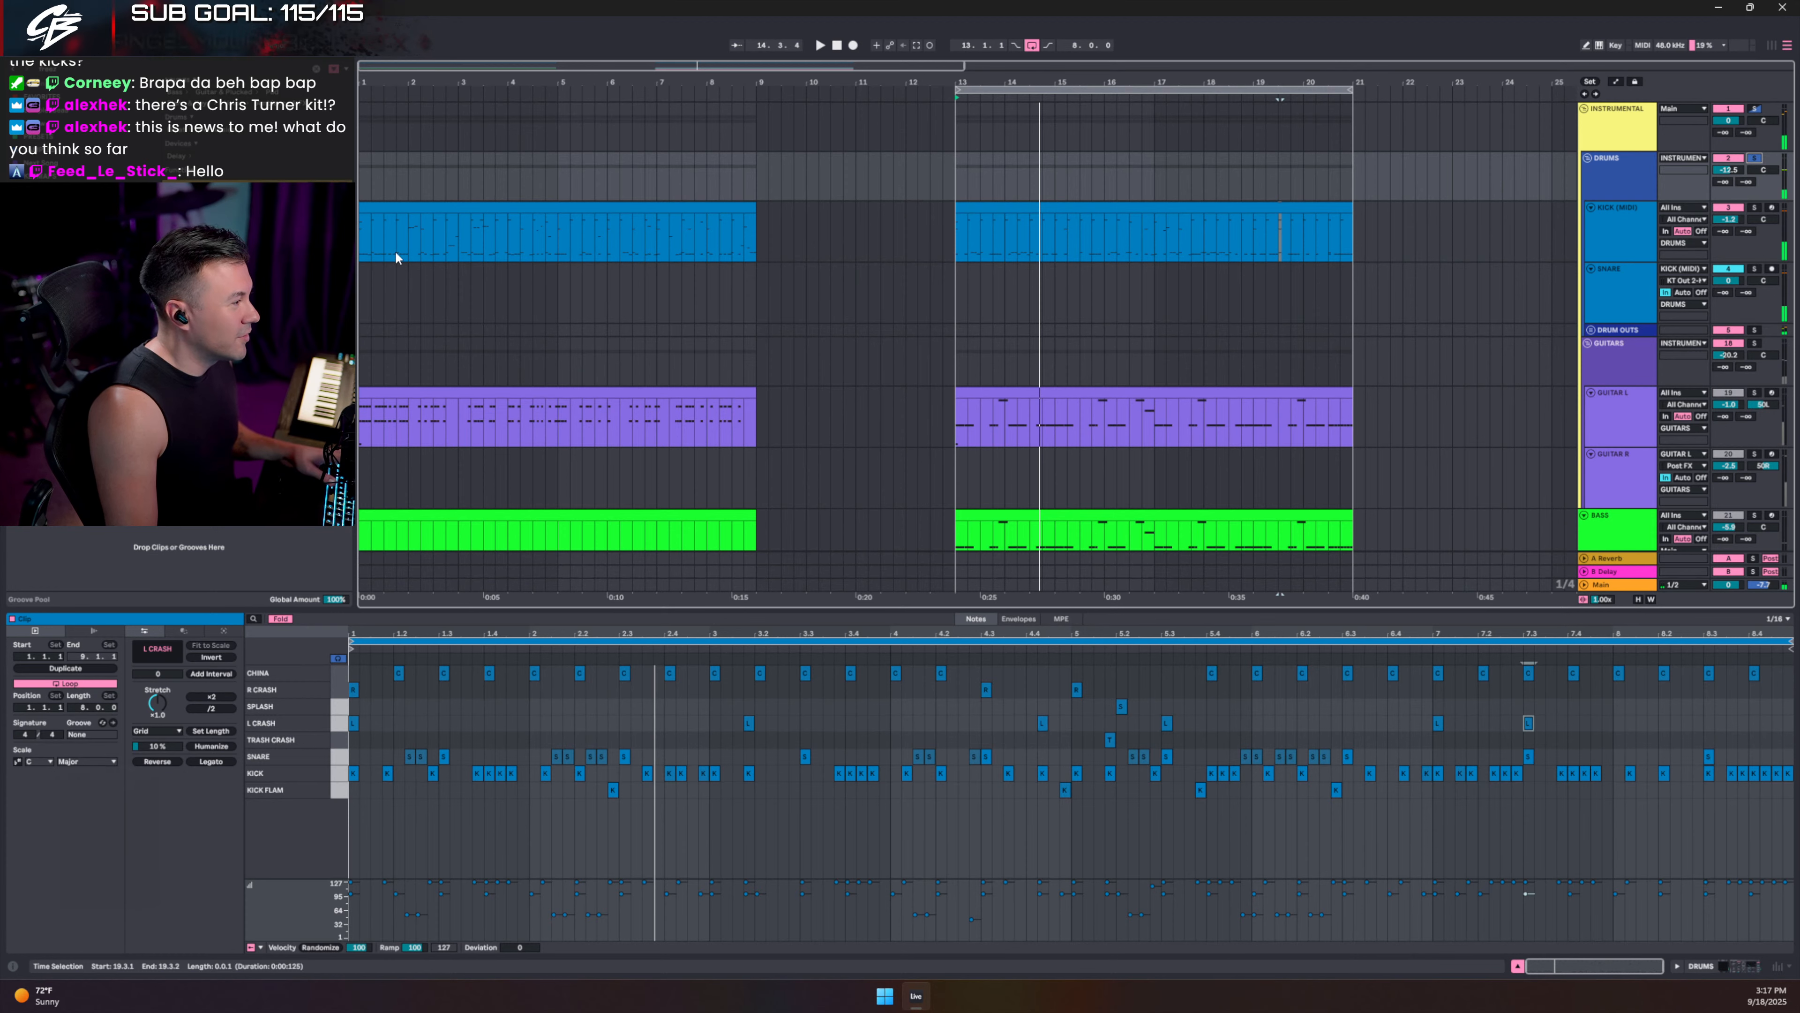
- Unsolo DRUMS and inspect the kick track's effects chain and Kontakt drum instrument
{"action": "left_click", "coordinate": [359, 225]}
{"action": "key", "text": "space"}
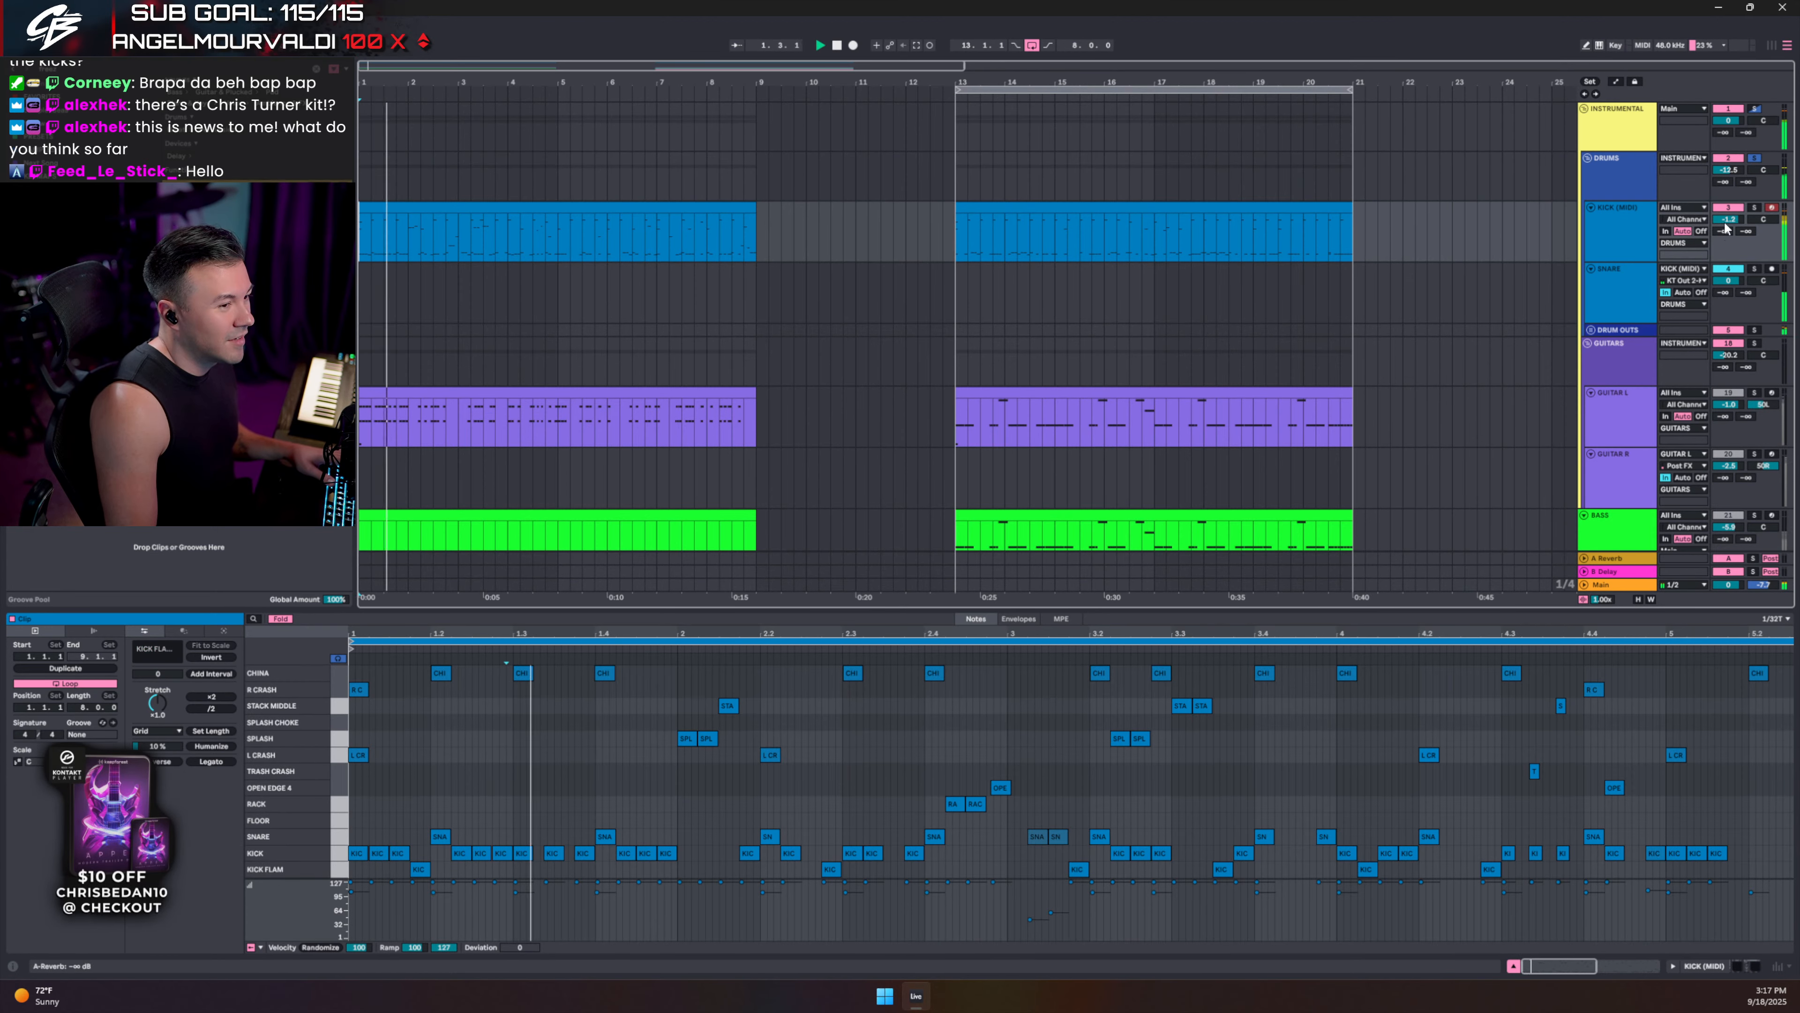
{"action": "left_click", "coordinate": [1610, 225]}
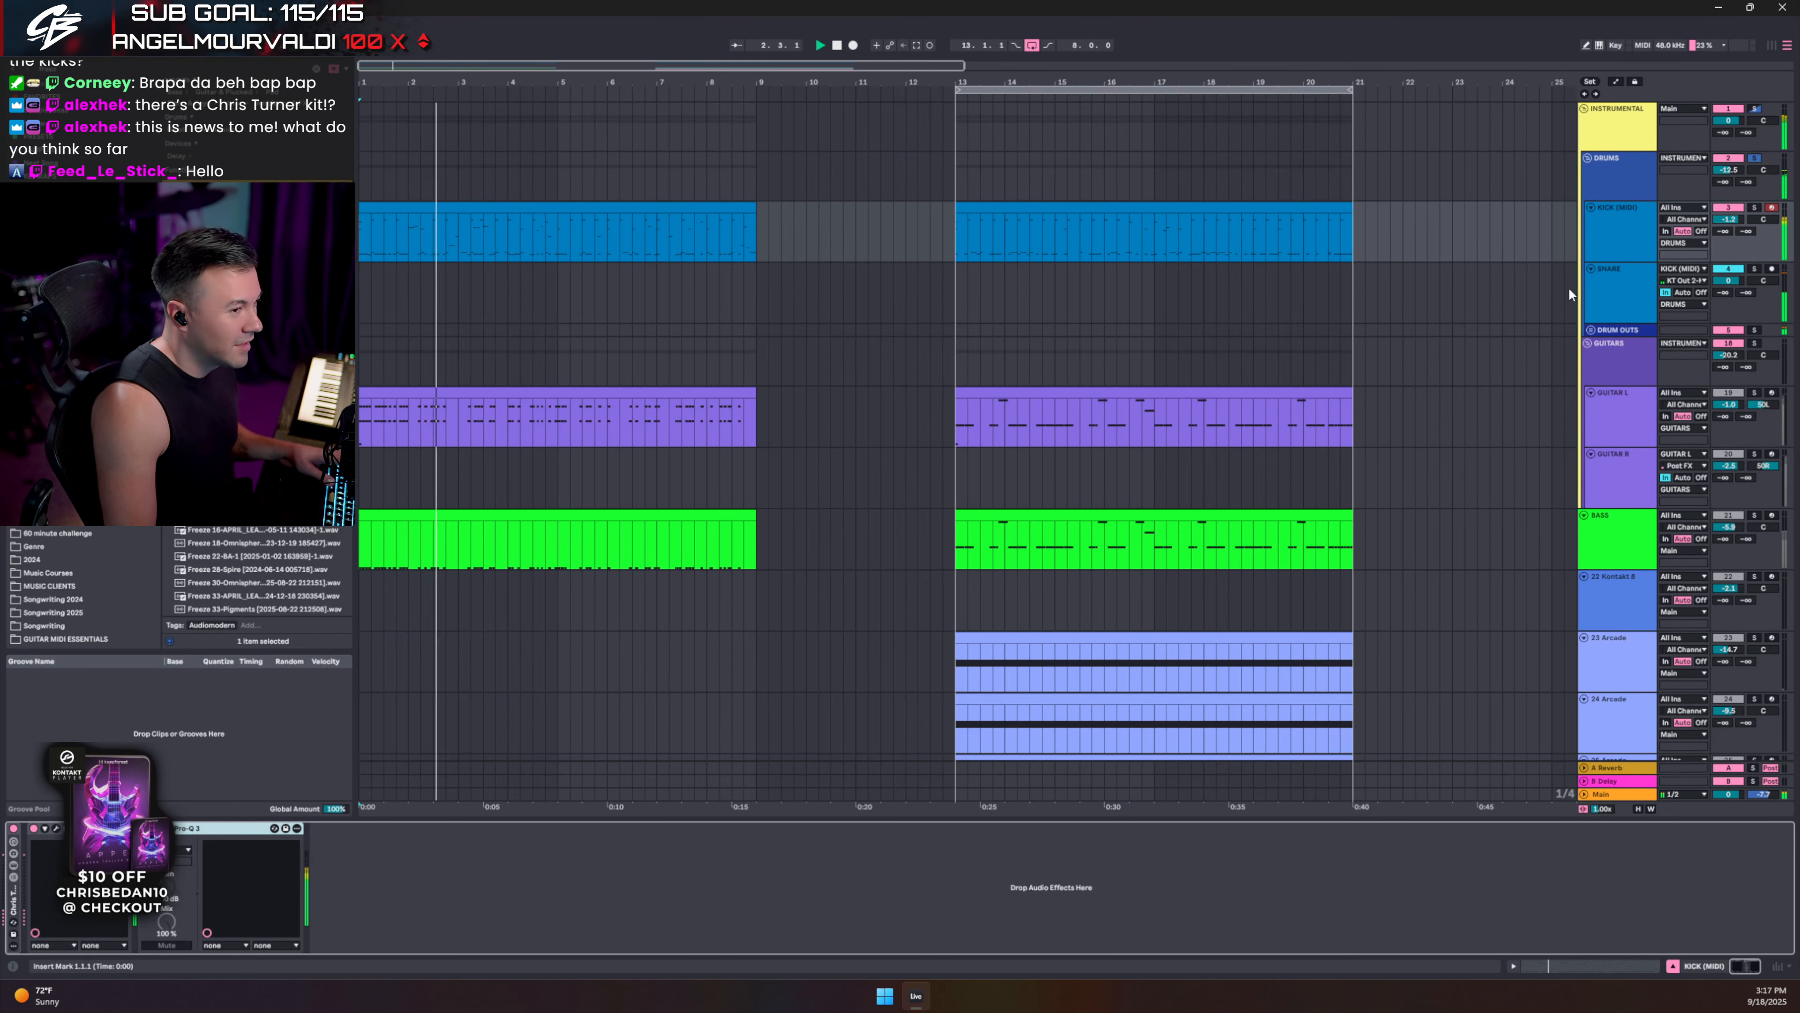
{"action": "key", "text": "space"}
{"action": "left_click", "coordinate": [1754, 158]}
{"action": "key", "text": "space"}
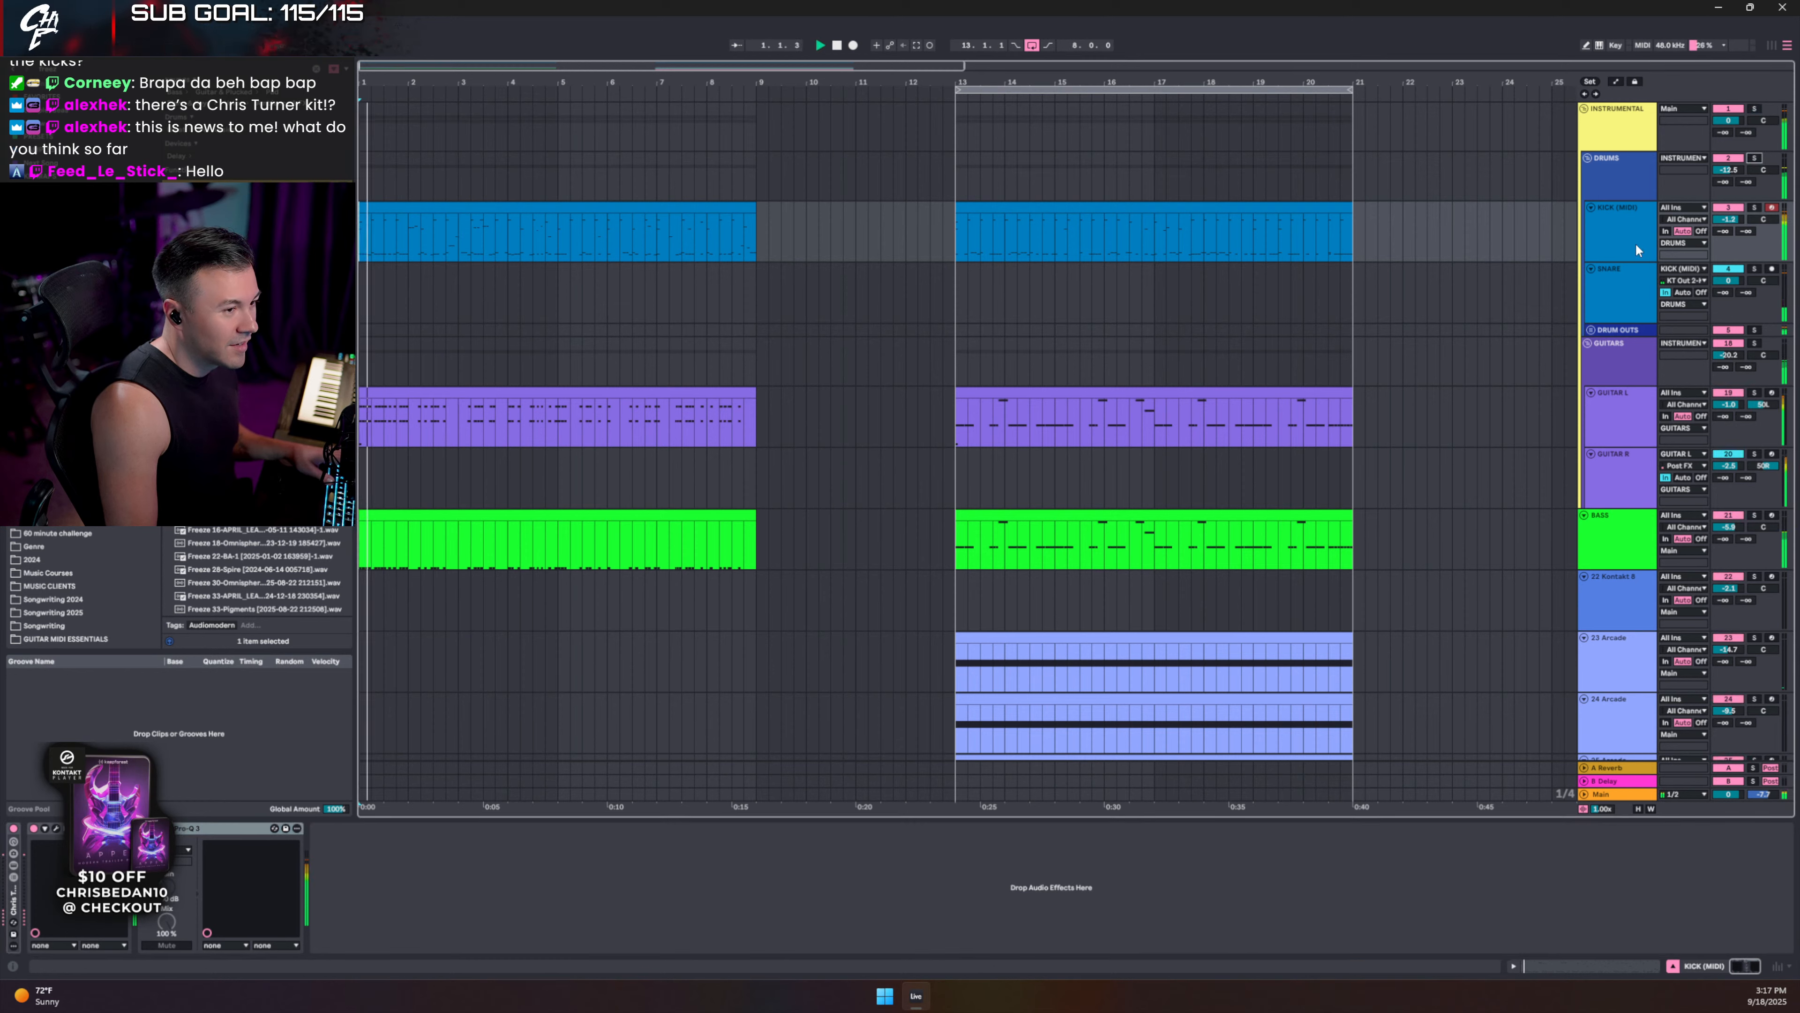
{"action": "left_click", "coordinate": [56, 829]}
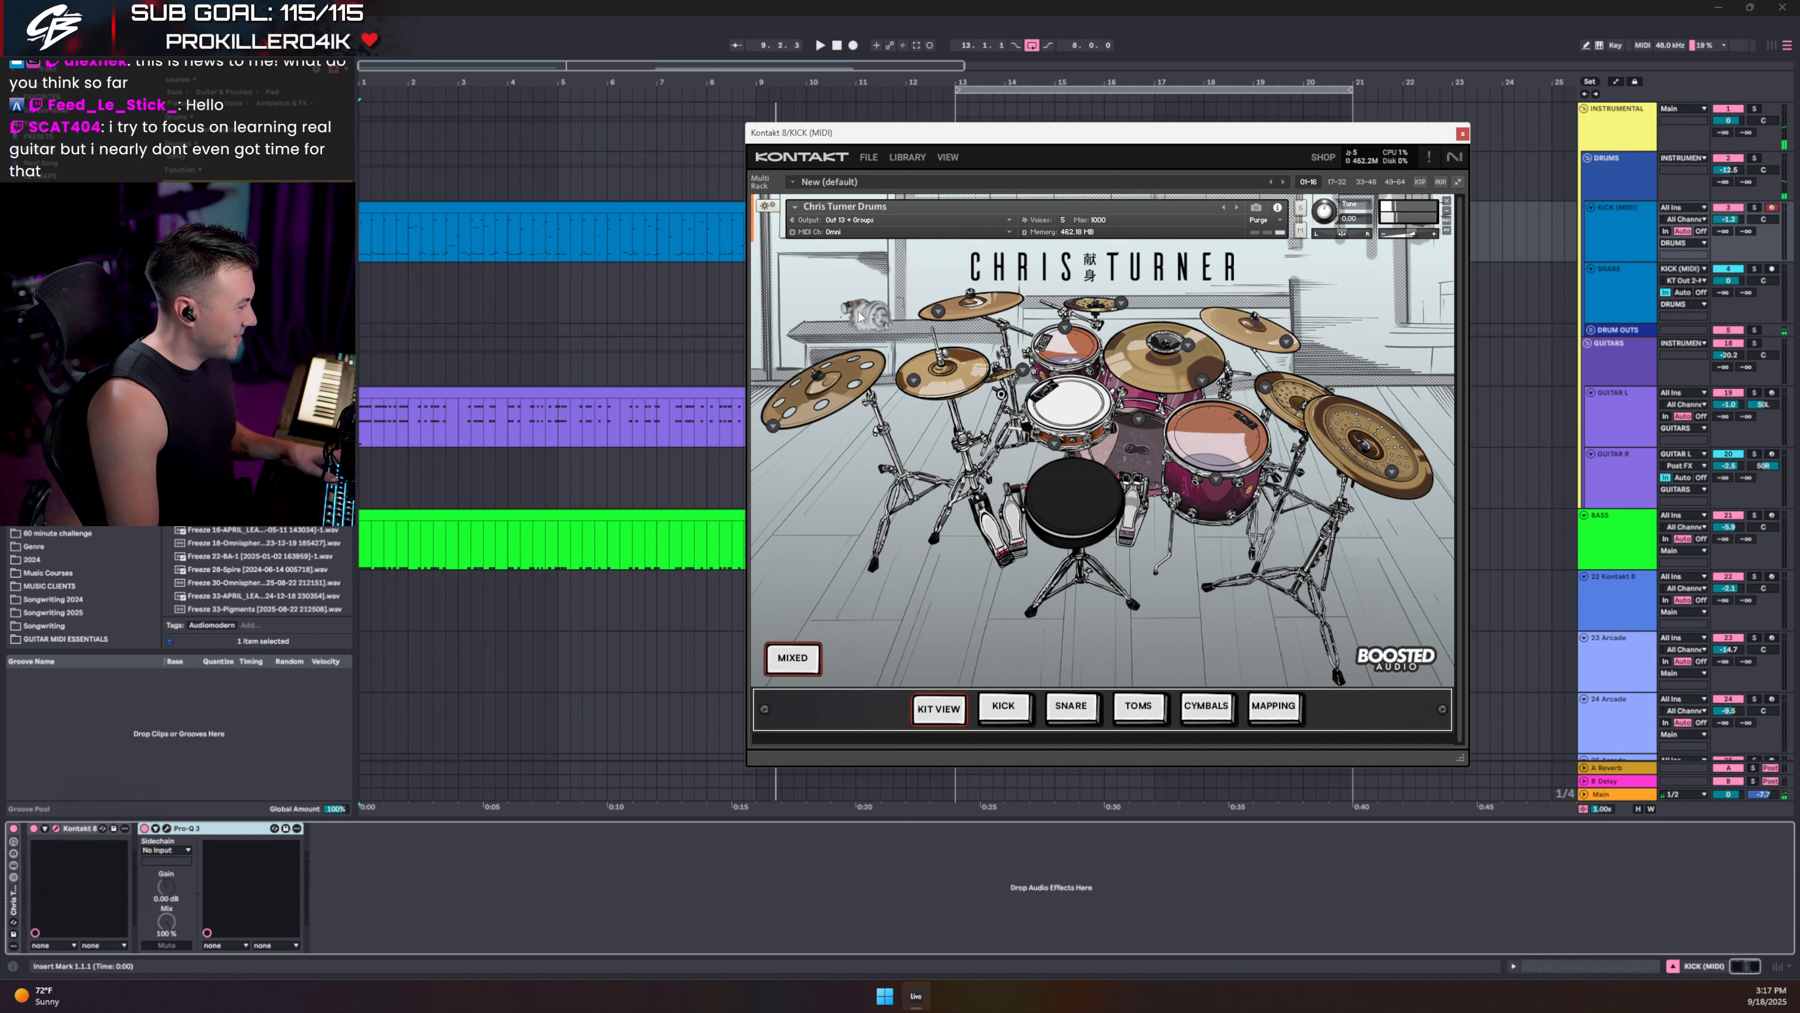
{"action": "left_click", "coordinate": [1462, 134]}
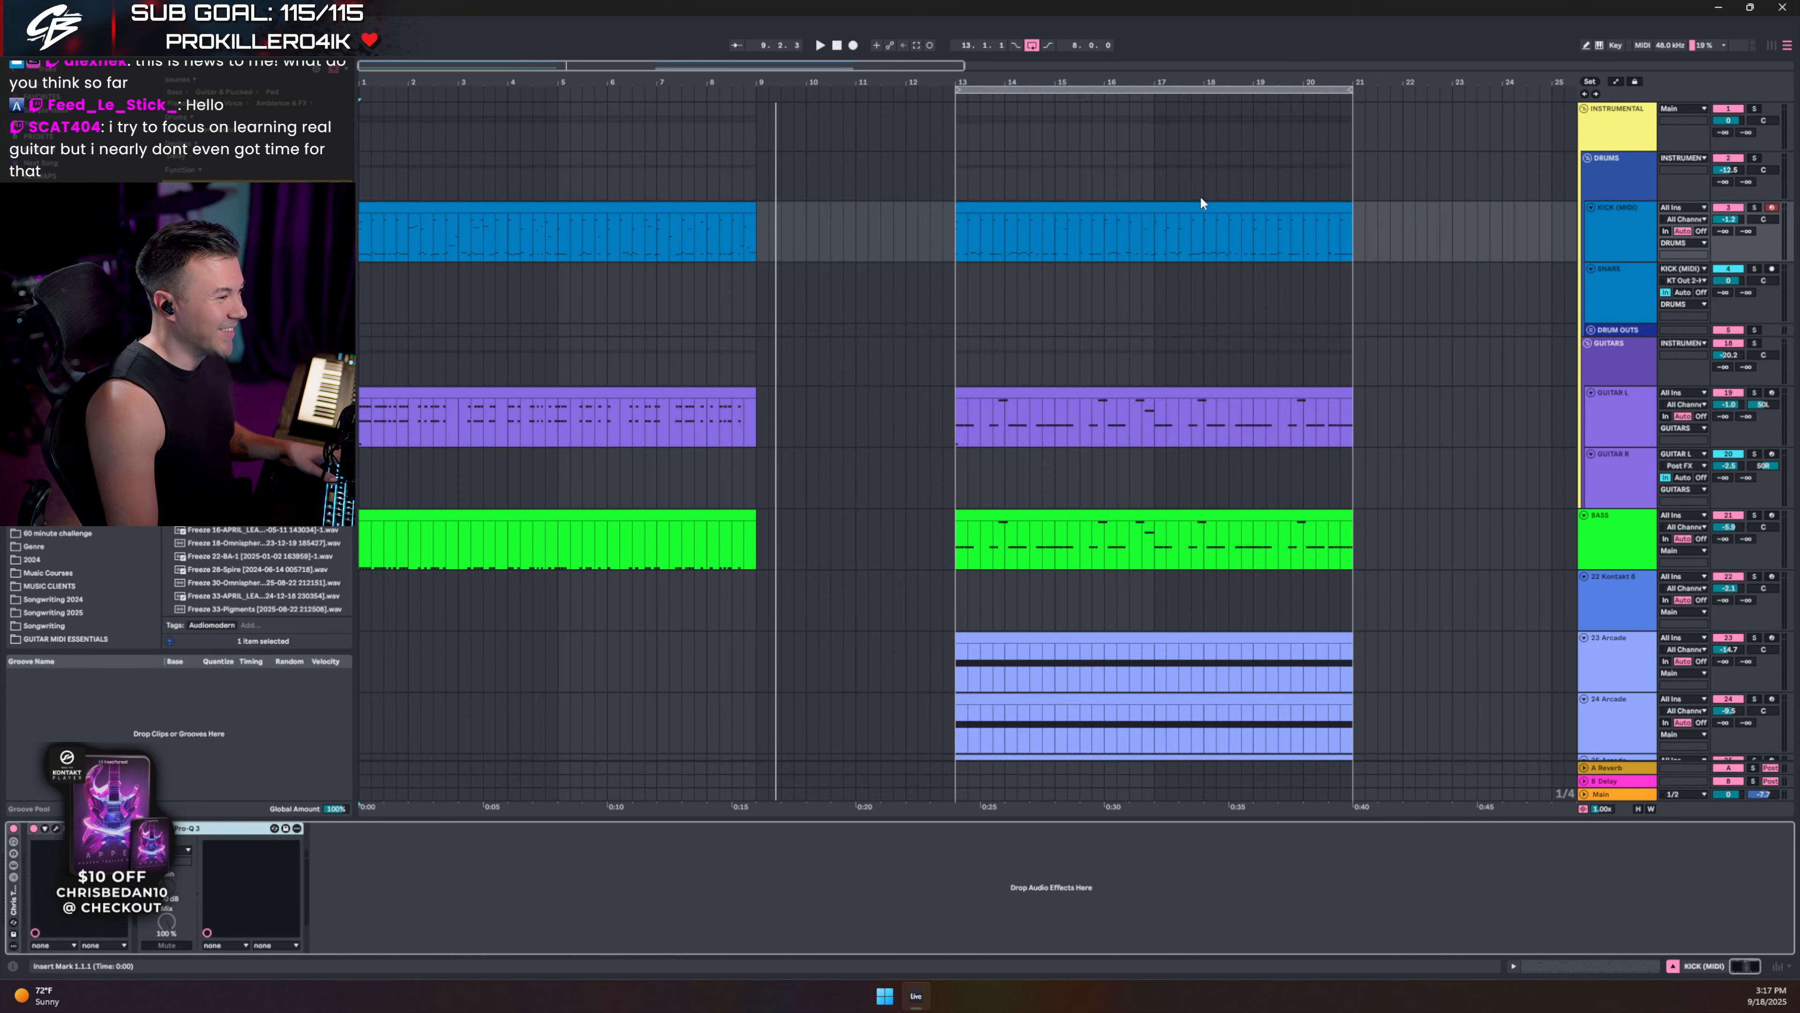
- Play the full arrangement from bar 13 and open the bars 13–21 kick clip
{"action": "left_click", "coordinate": [954, 231]}
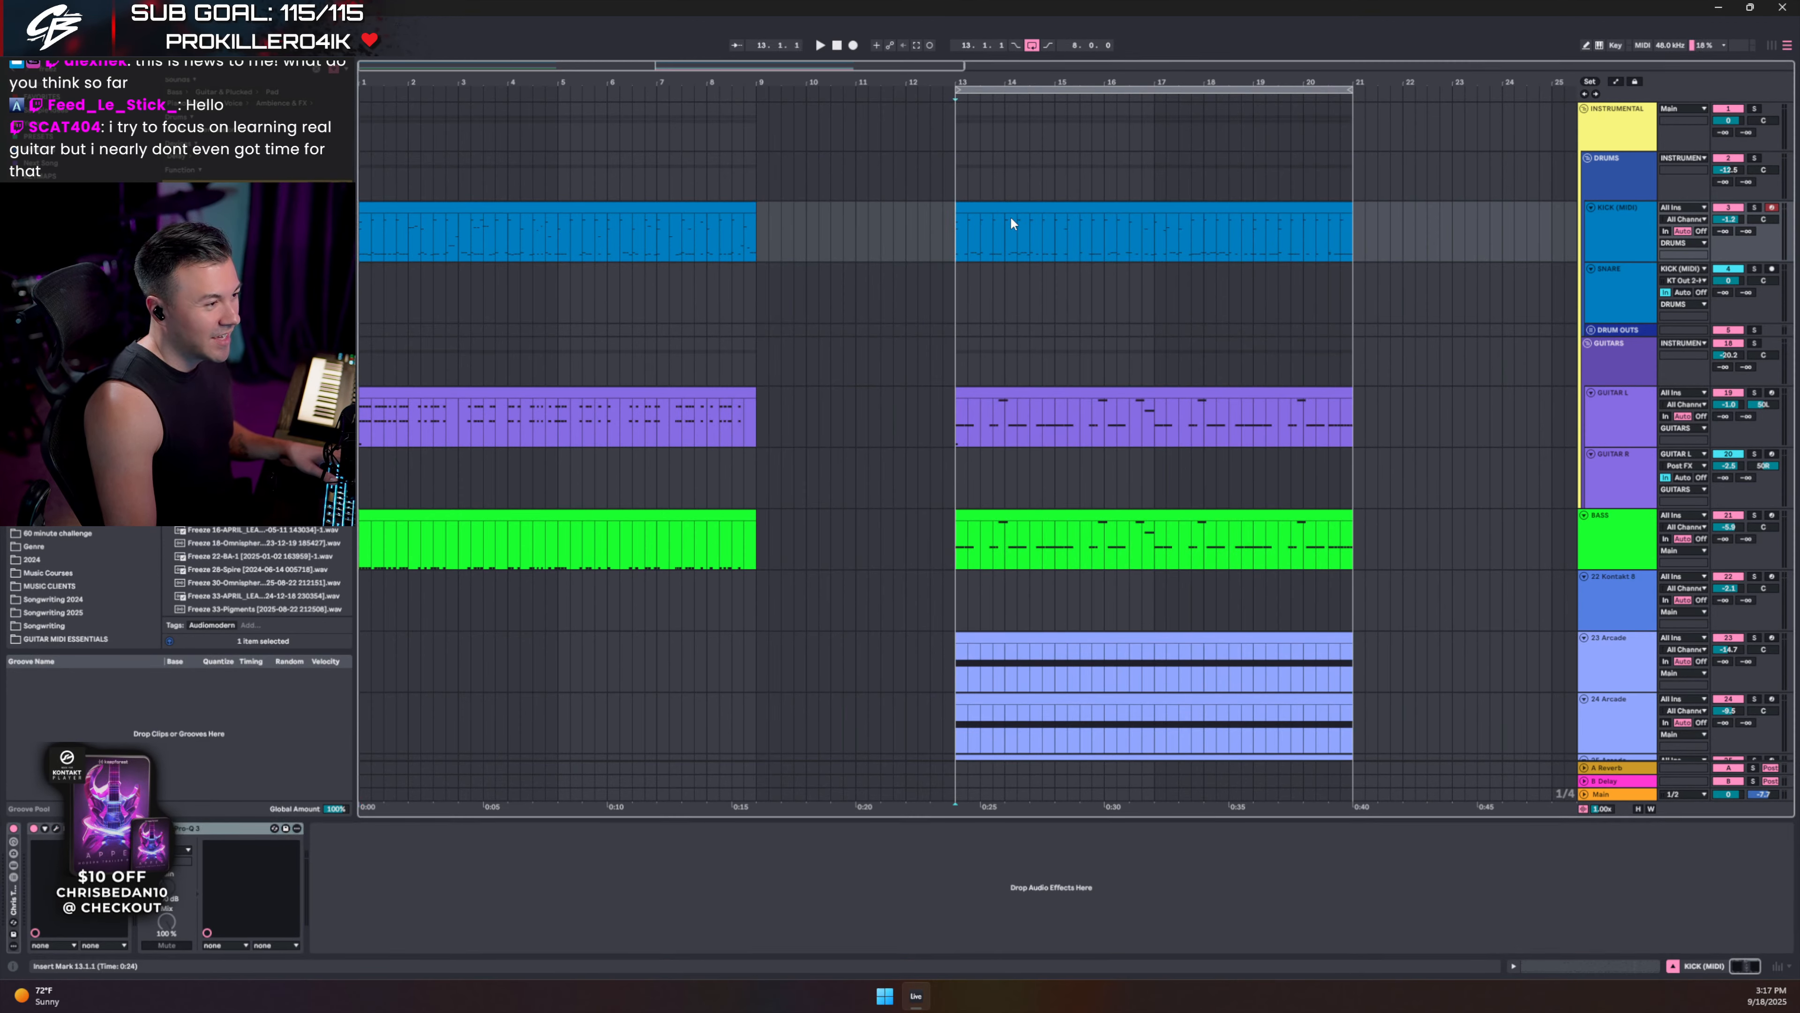
{"action": "scroll", "coordinate": [1010, 216], "scroll_direction": "right", "scroll_amount": 3}
{"action": "scroll", "coordinate": [1144, 315], "scroll_direction": "down", "scroll_amount": 2}
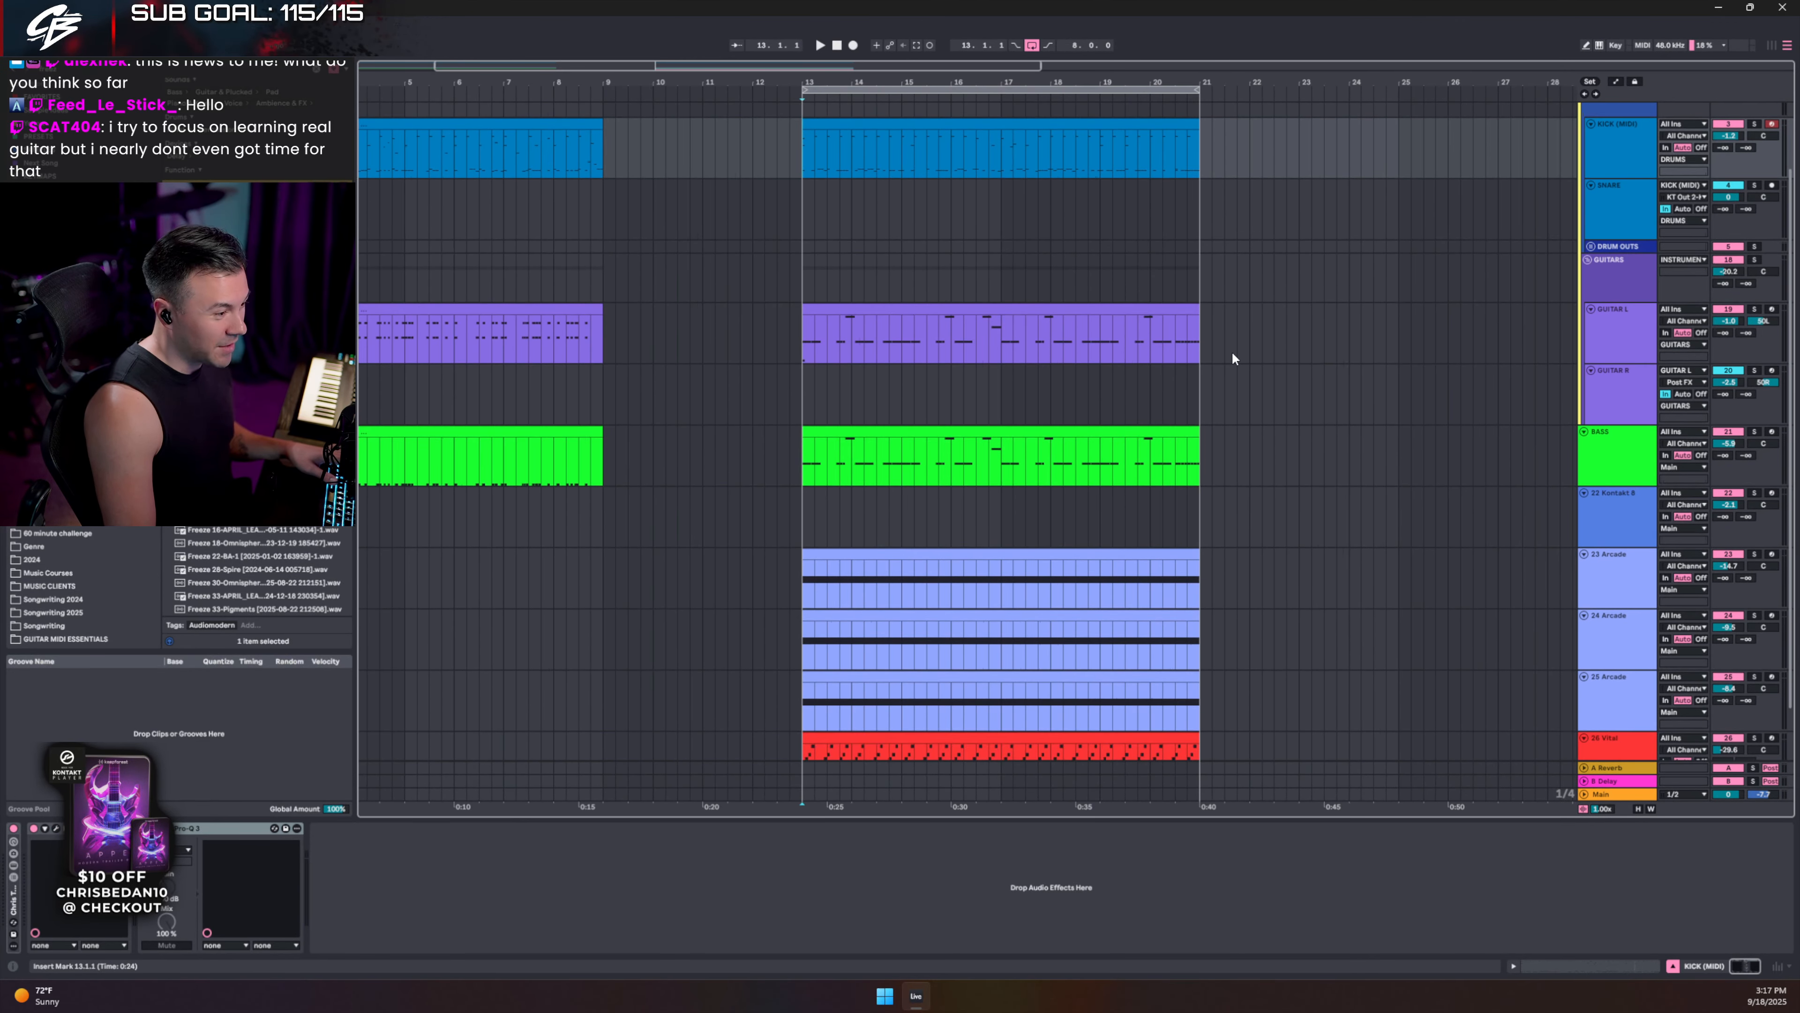
{"action": "key", "text": "space"}
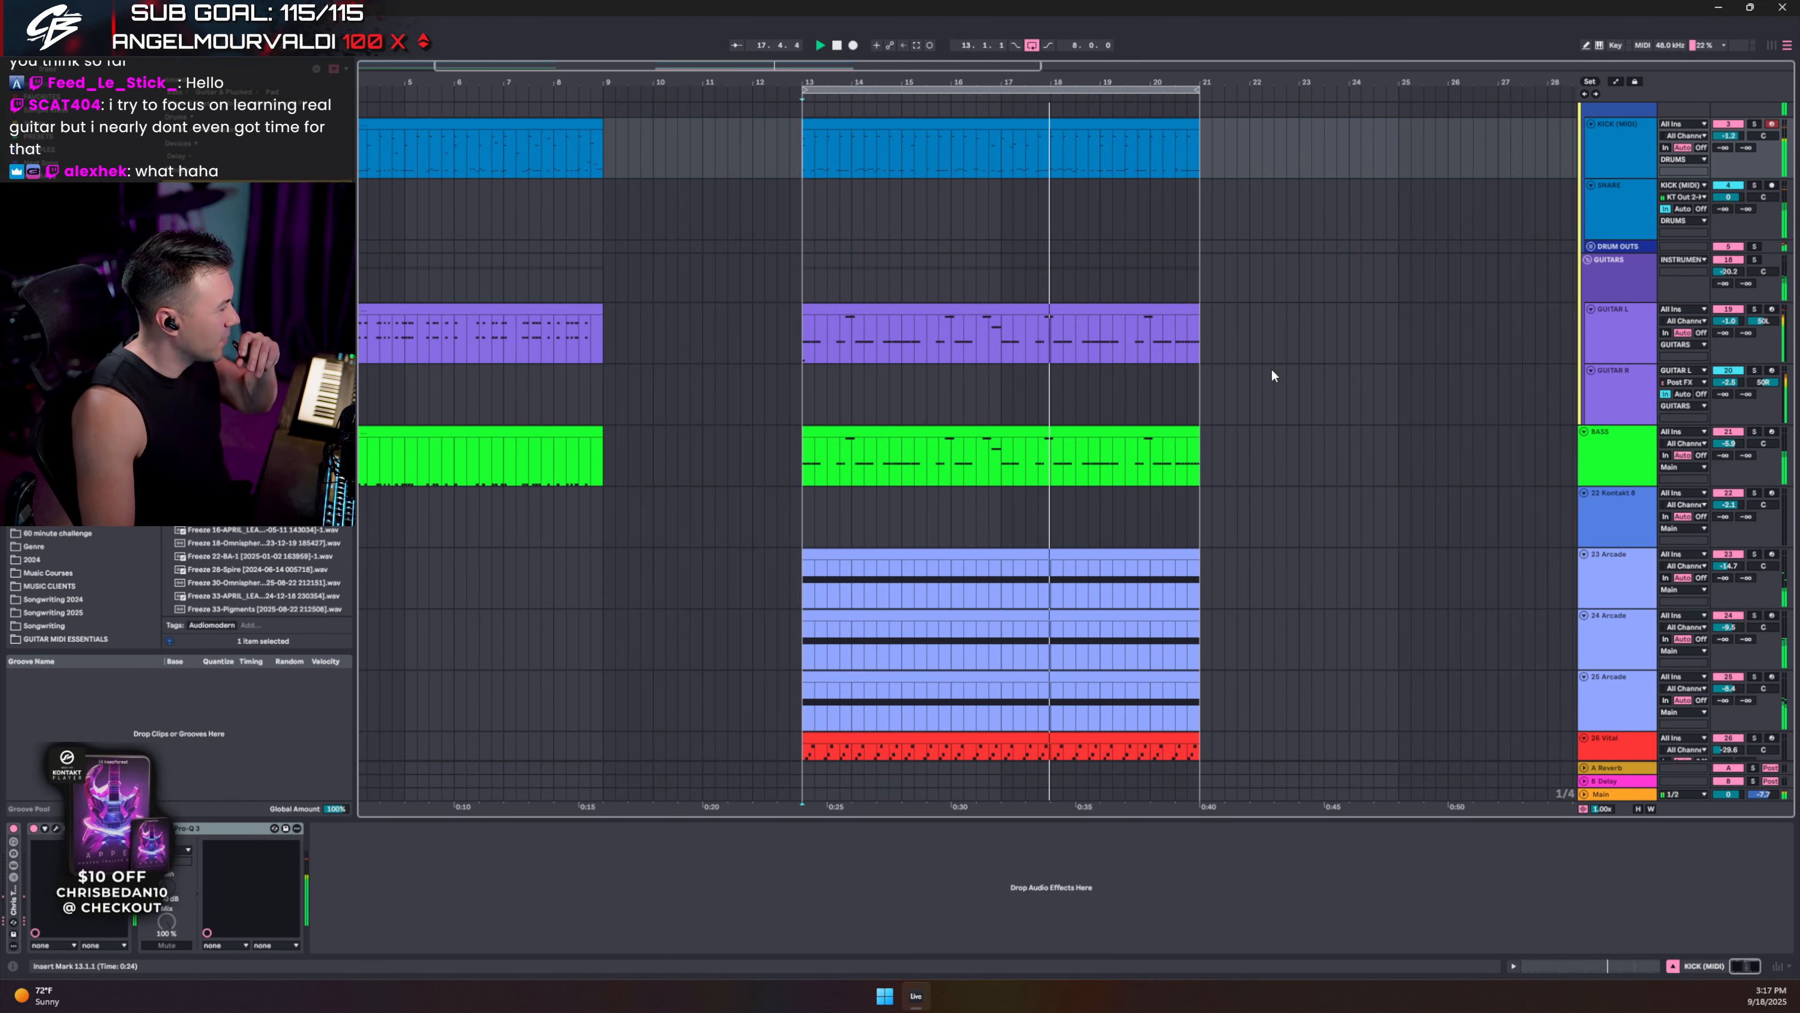
{"action": "double_click", "coordinate": [1072, 128]}
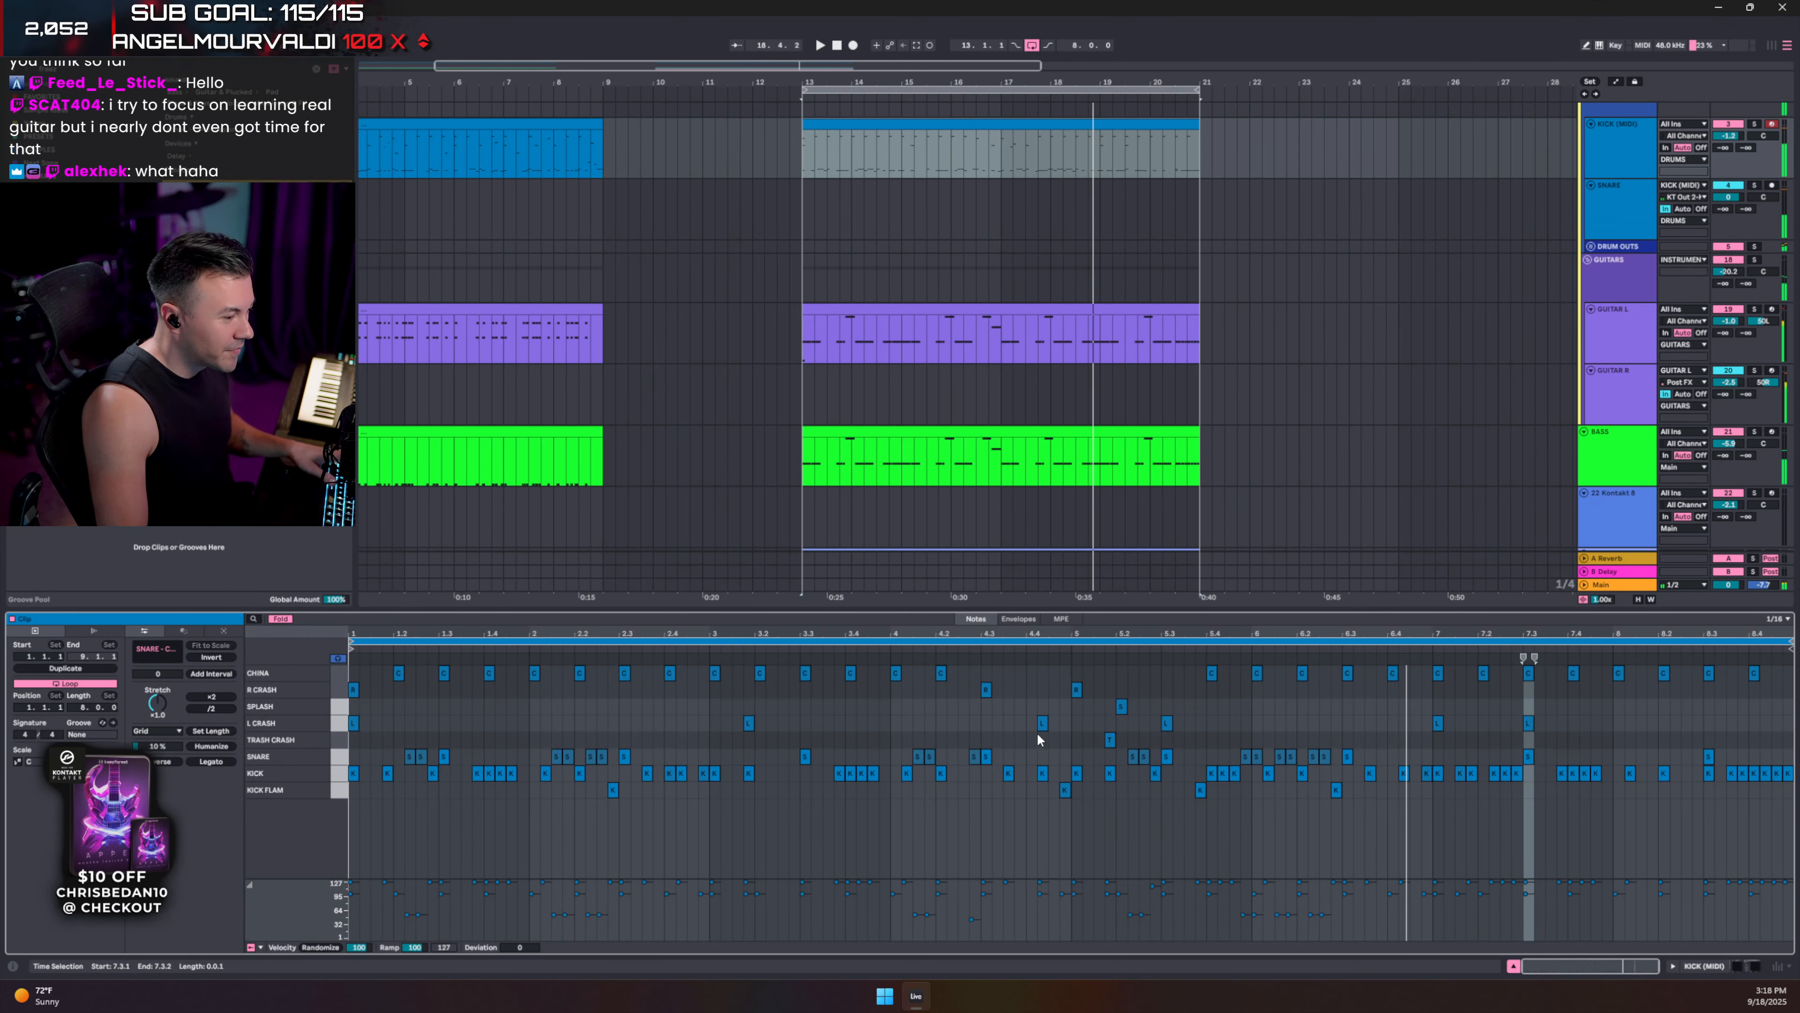
- Check the notes around 7.2.4 during playback and select every KICK FLAM note
{"action": "left_click", "coordinate": [1166, 757]}
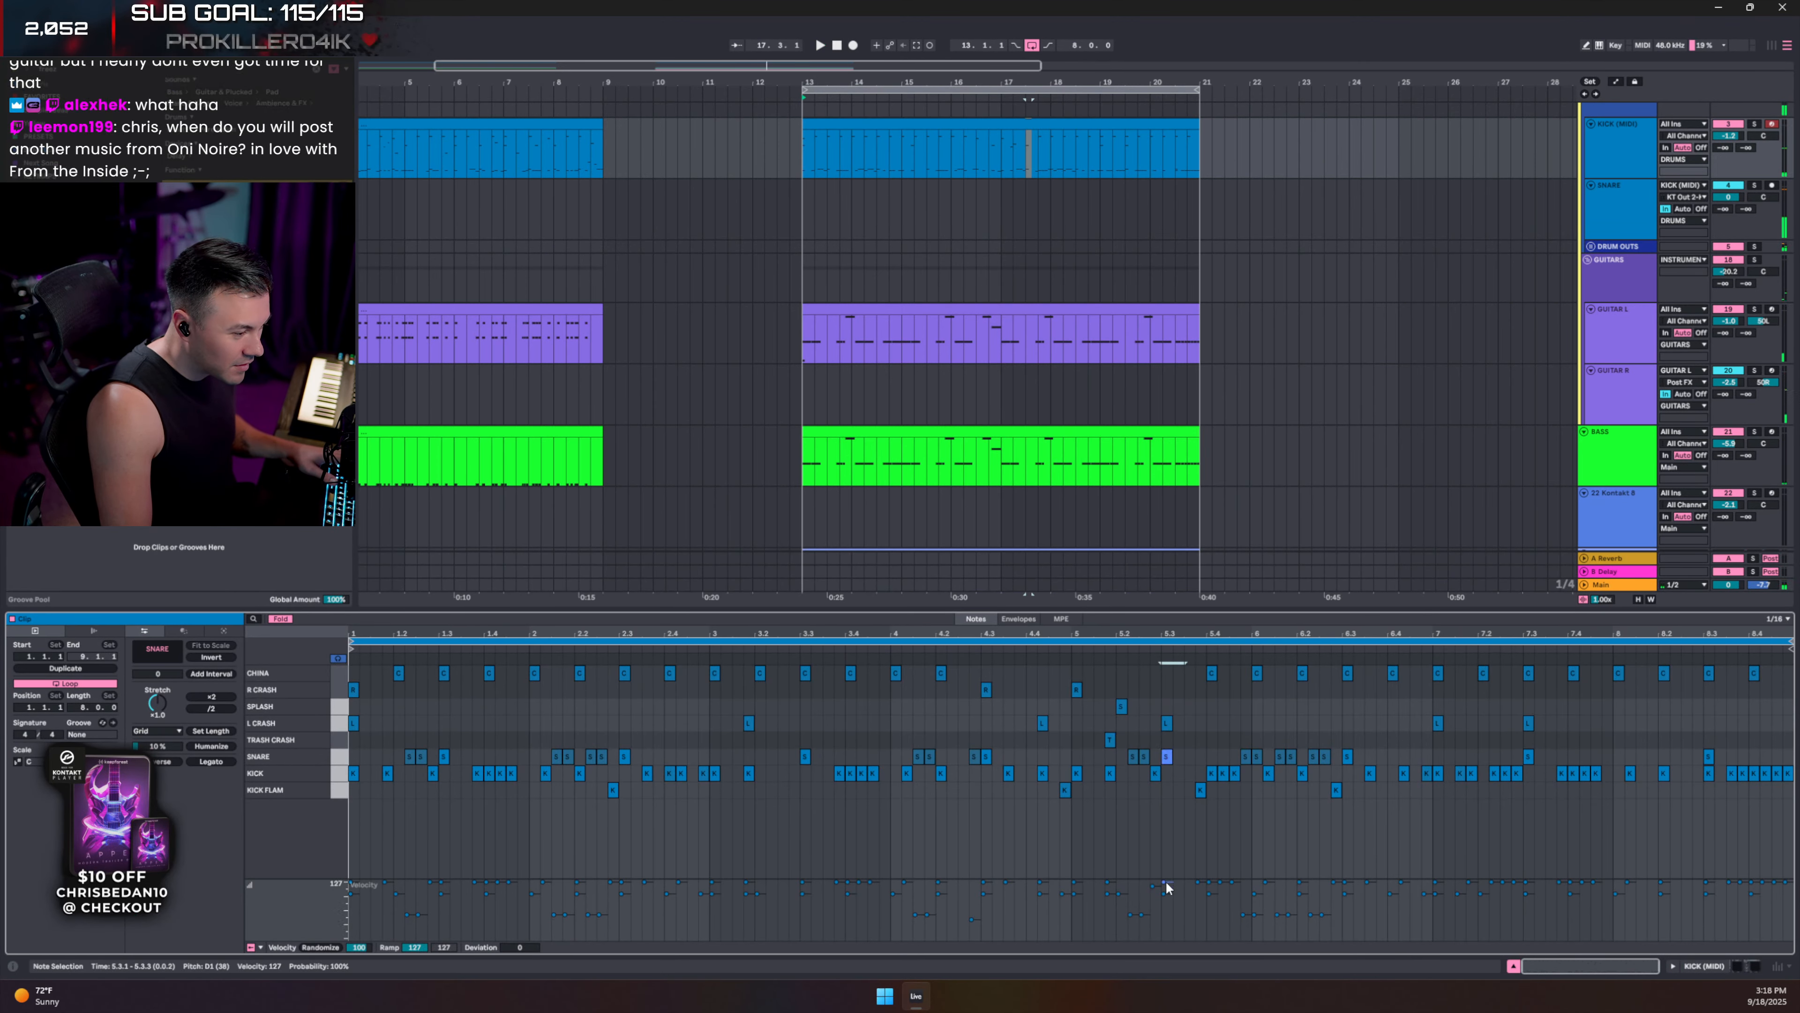
{"action": "key", "text": "space"}
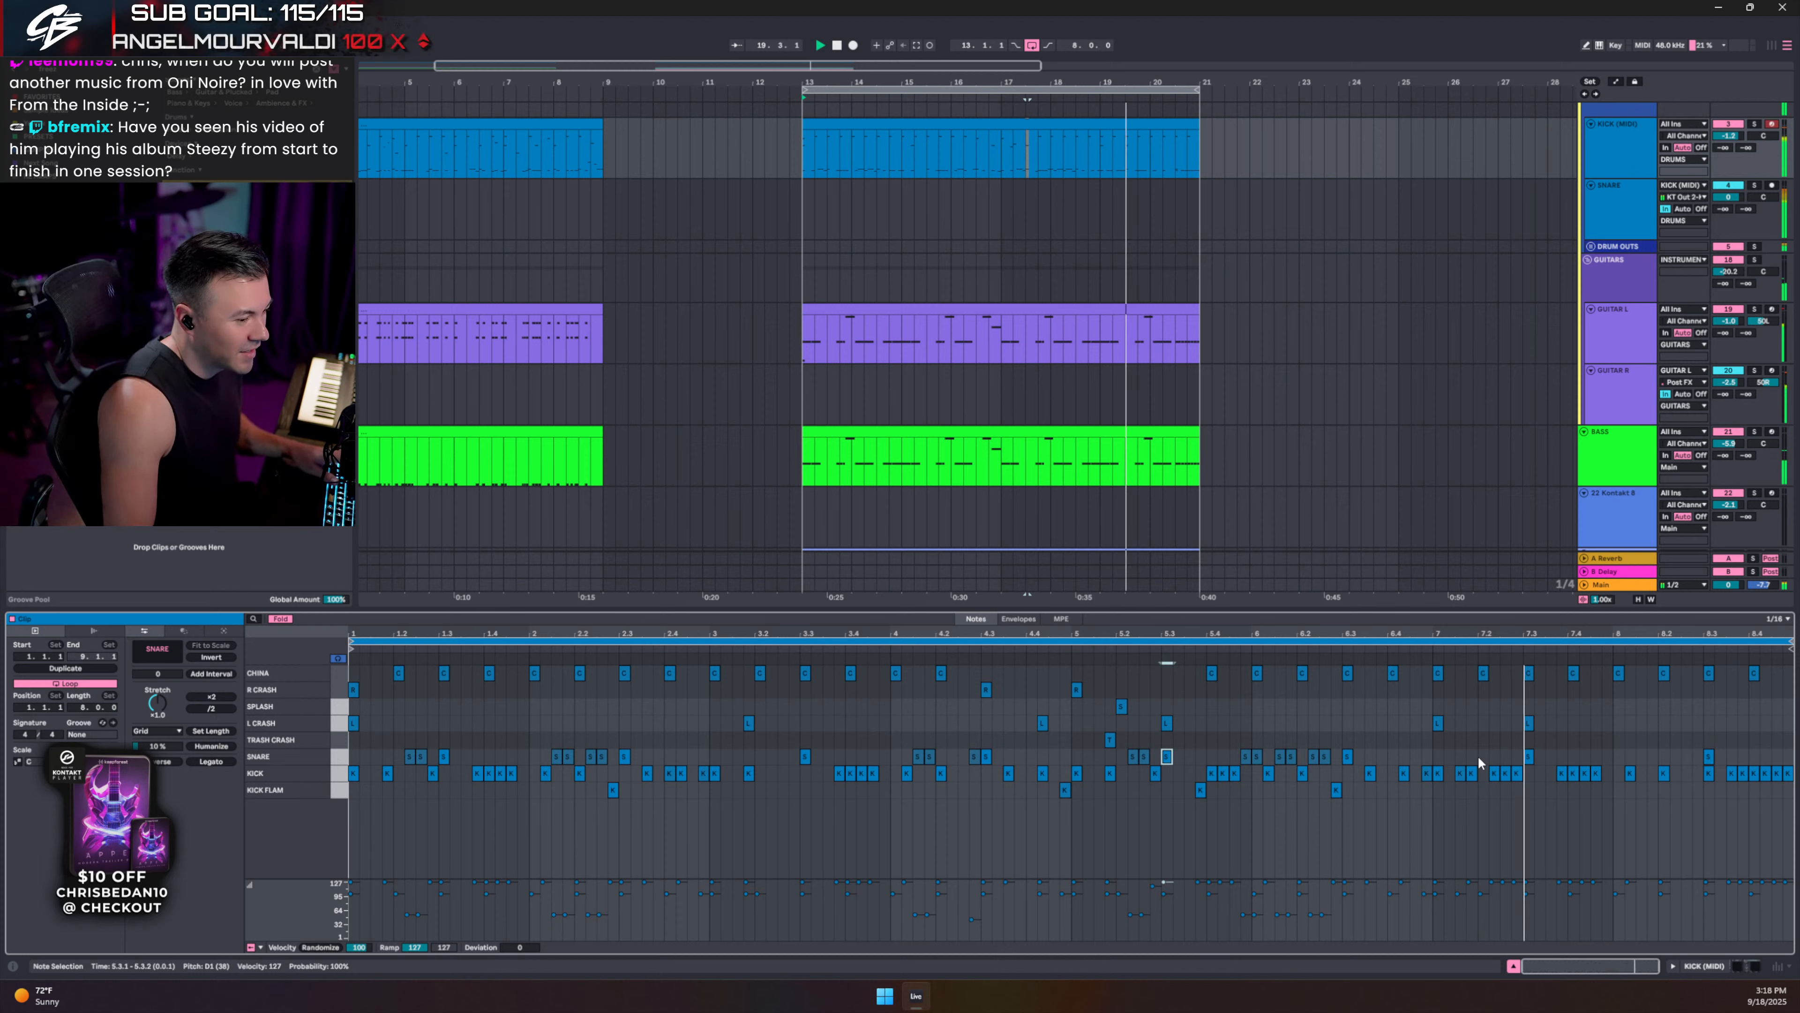
{"action": "left_click", "coordinate": [1496, 788]}
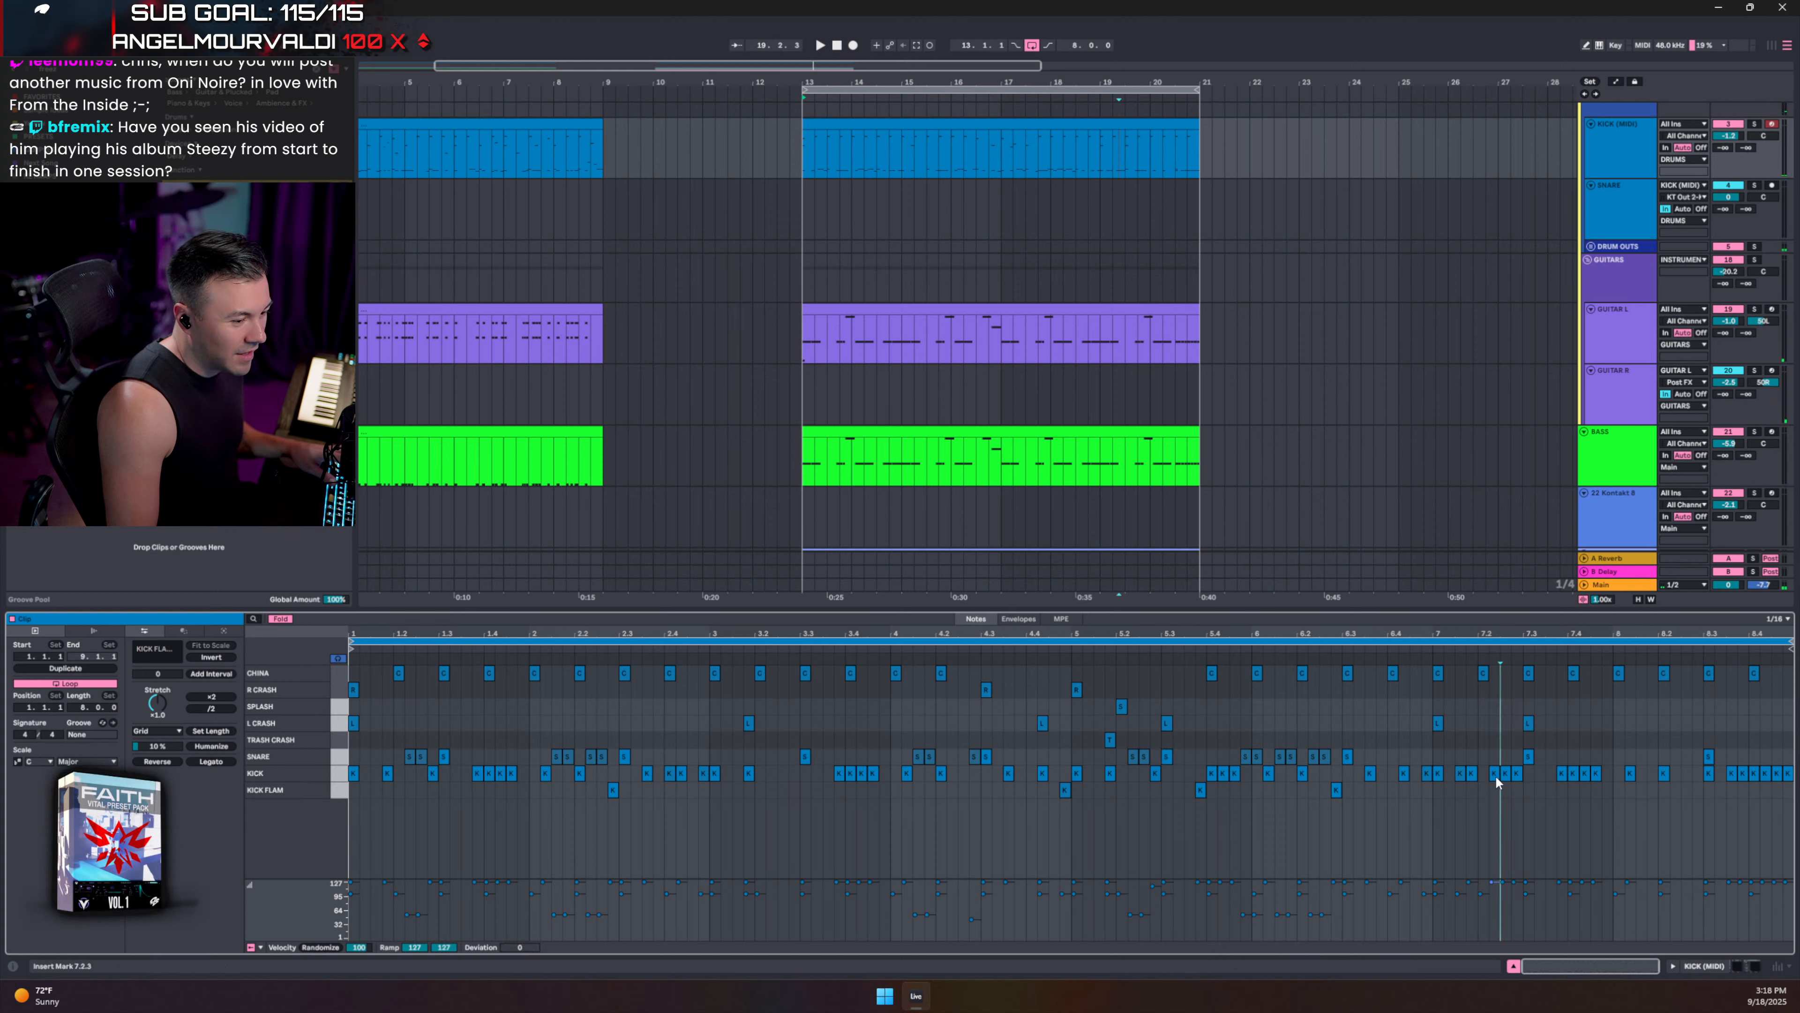
{"action": "left_click", "coordinate": [1519, 782]}
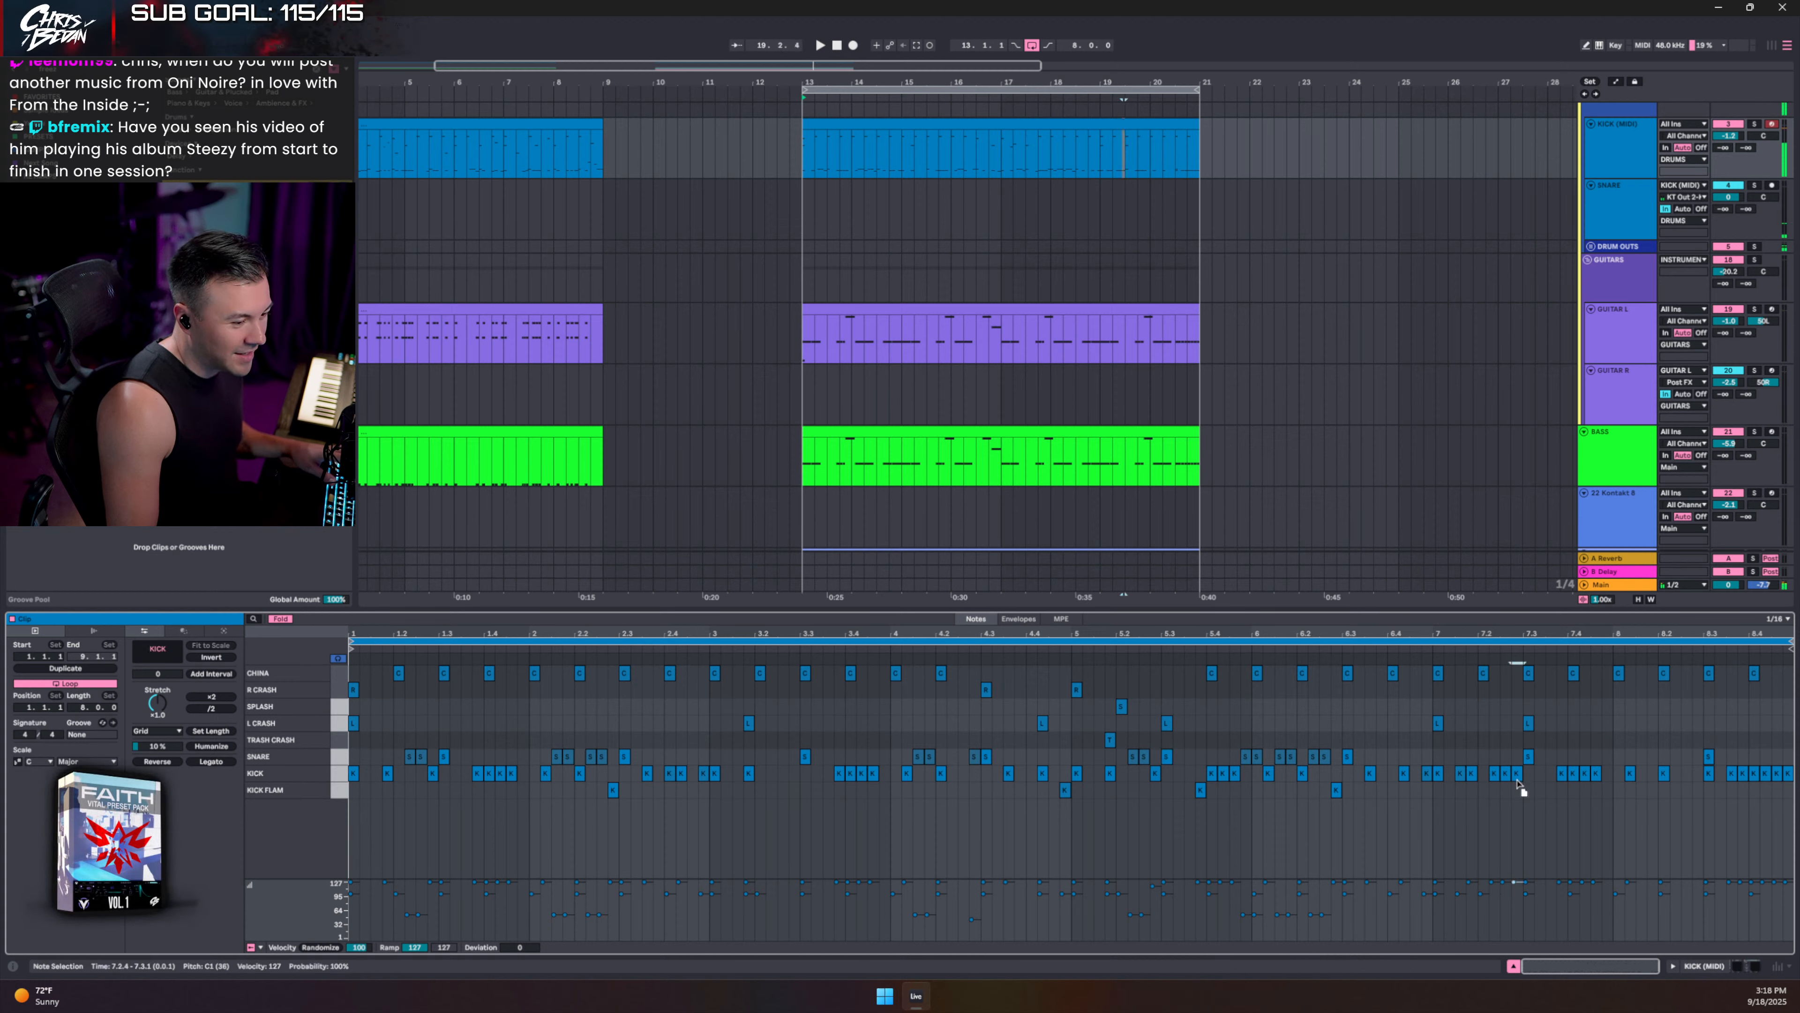
{"action": "left_click", "coordinate": [1477, 743]}
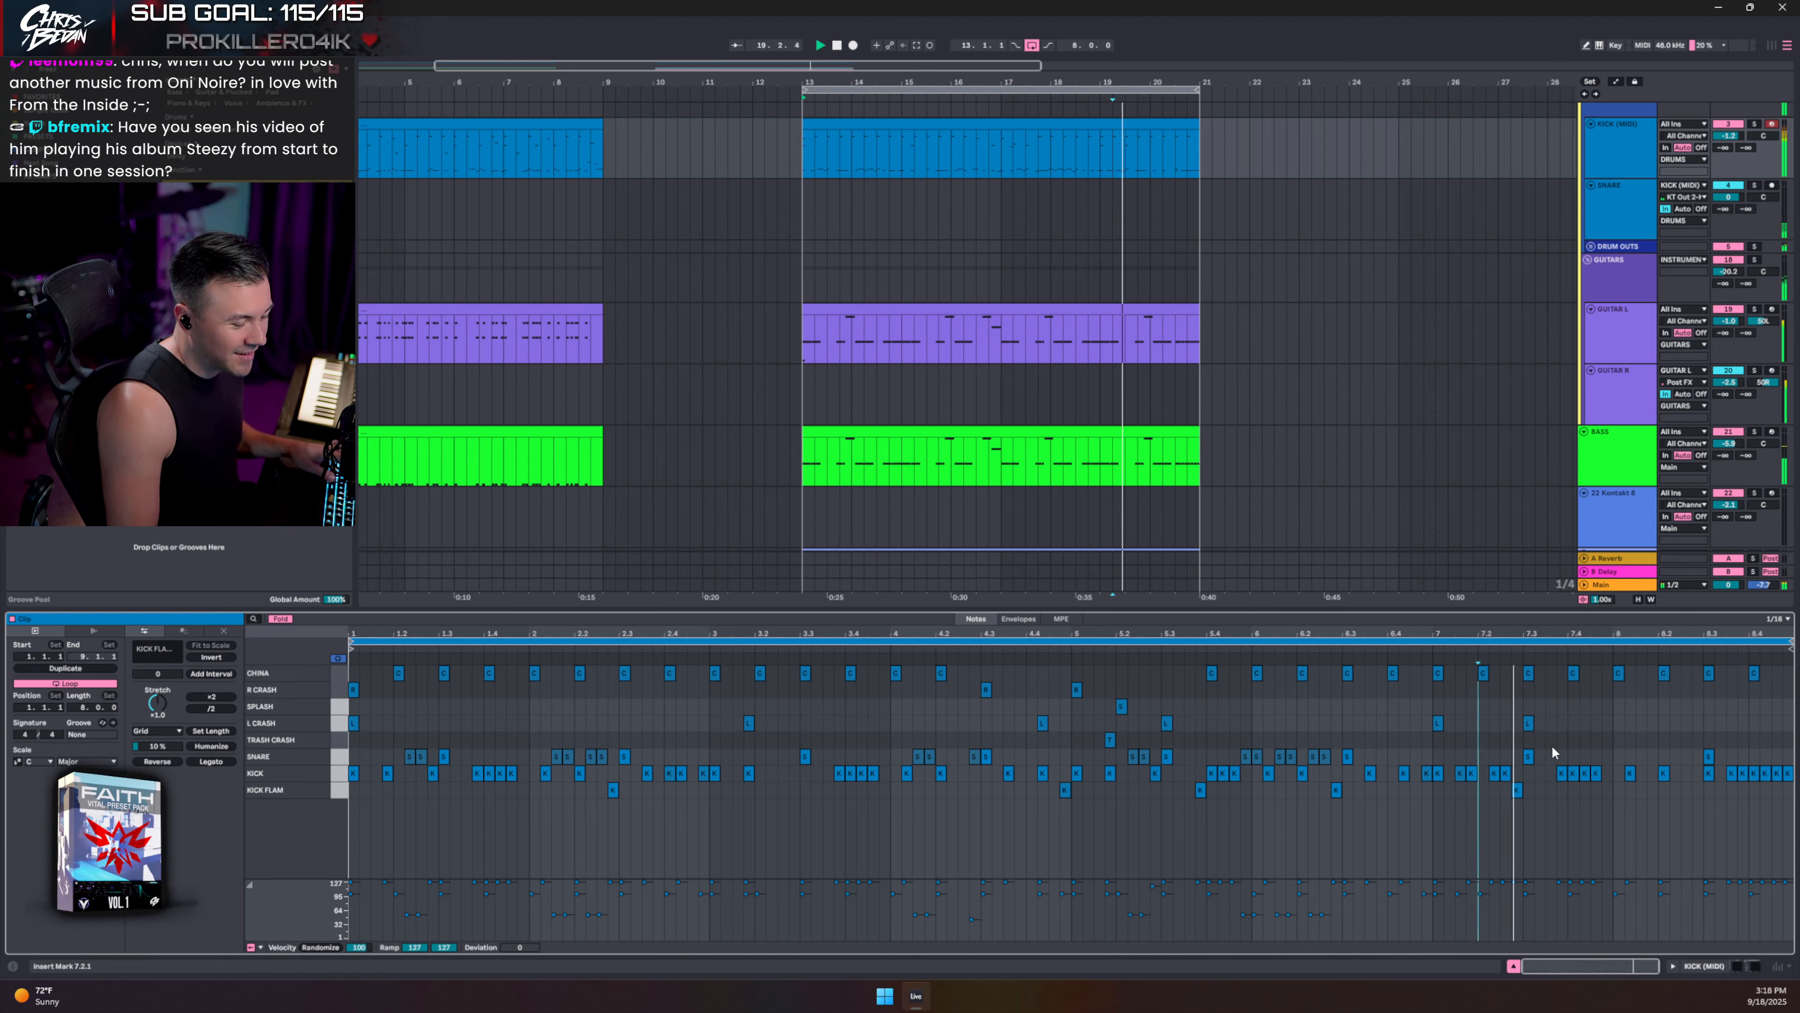
{"action": "left_click", "coordinate": [1518, 792]}
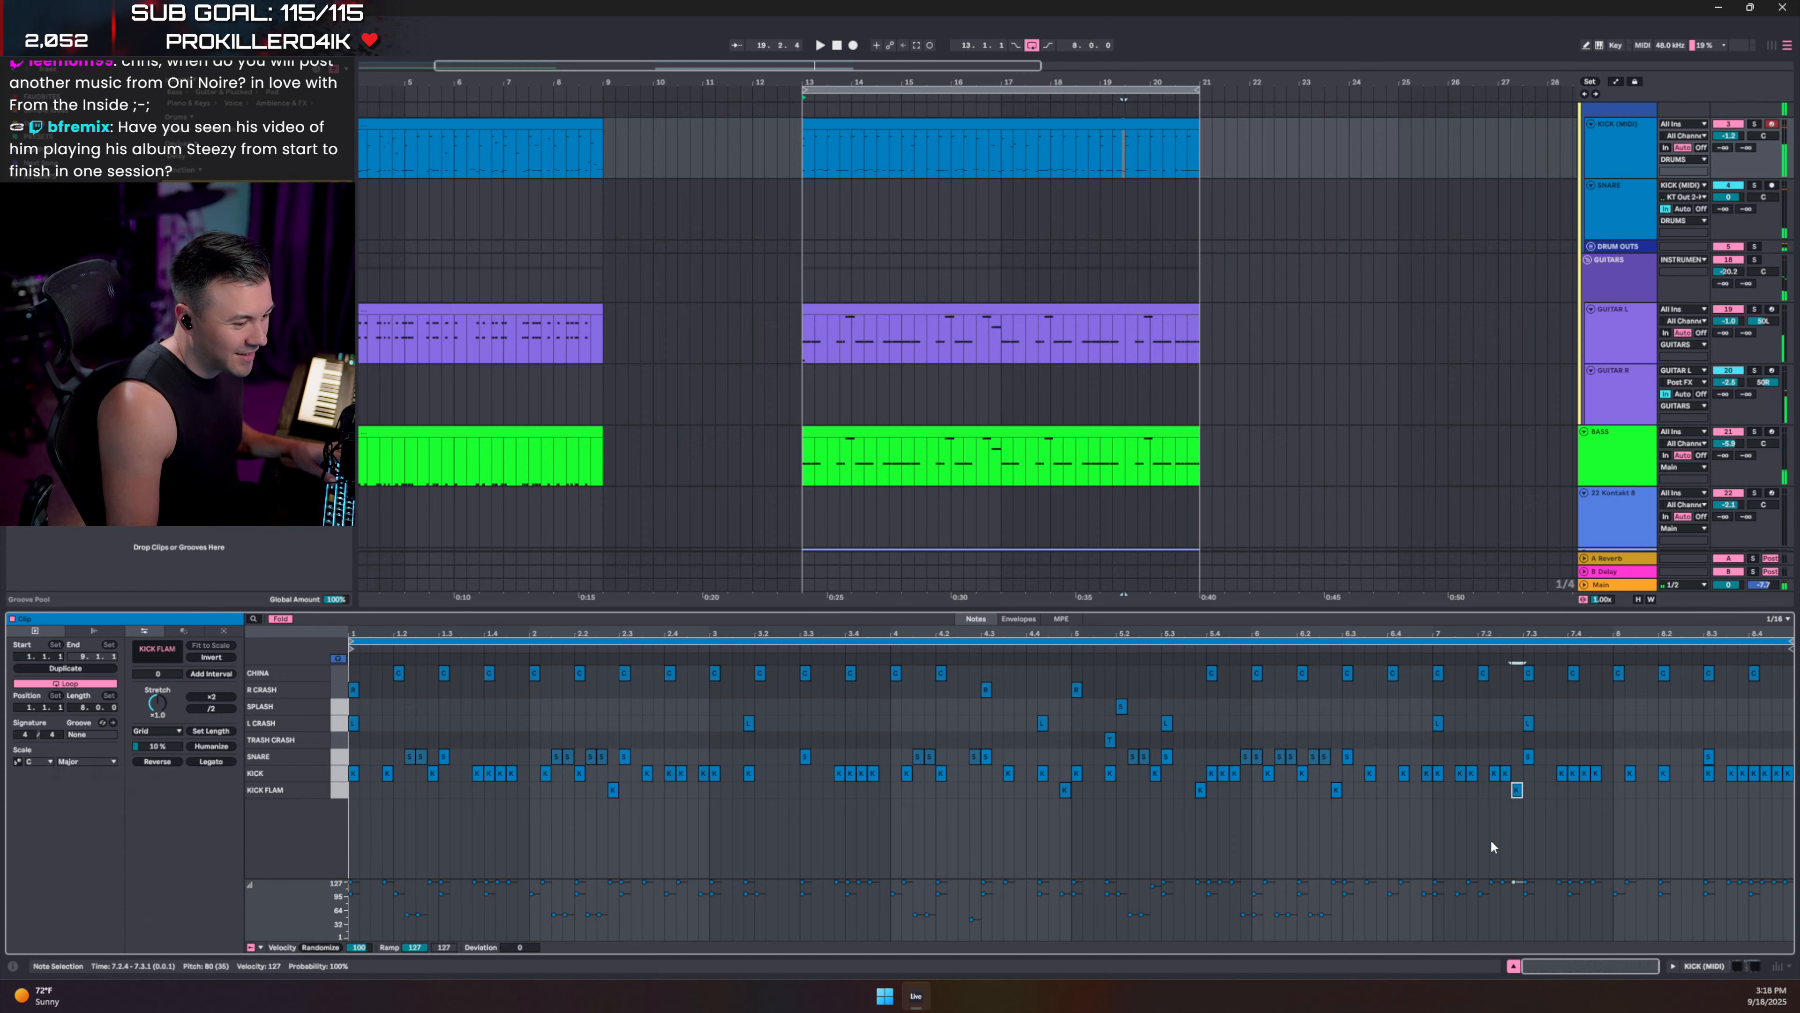
{"action": "left_click", "coordinate": [341, 791]}
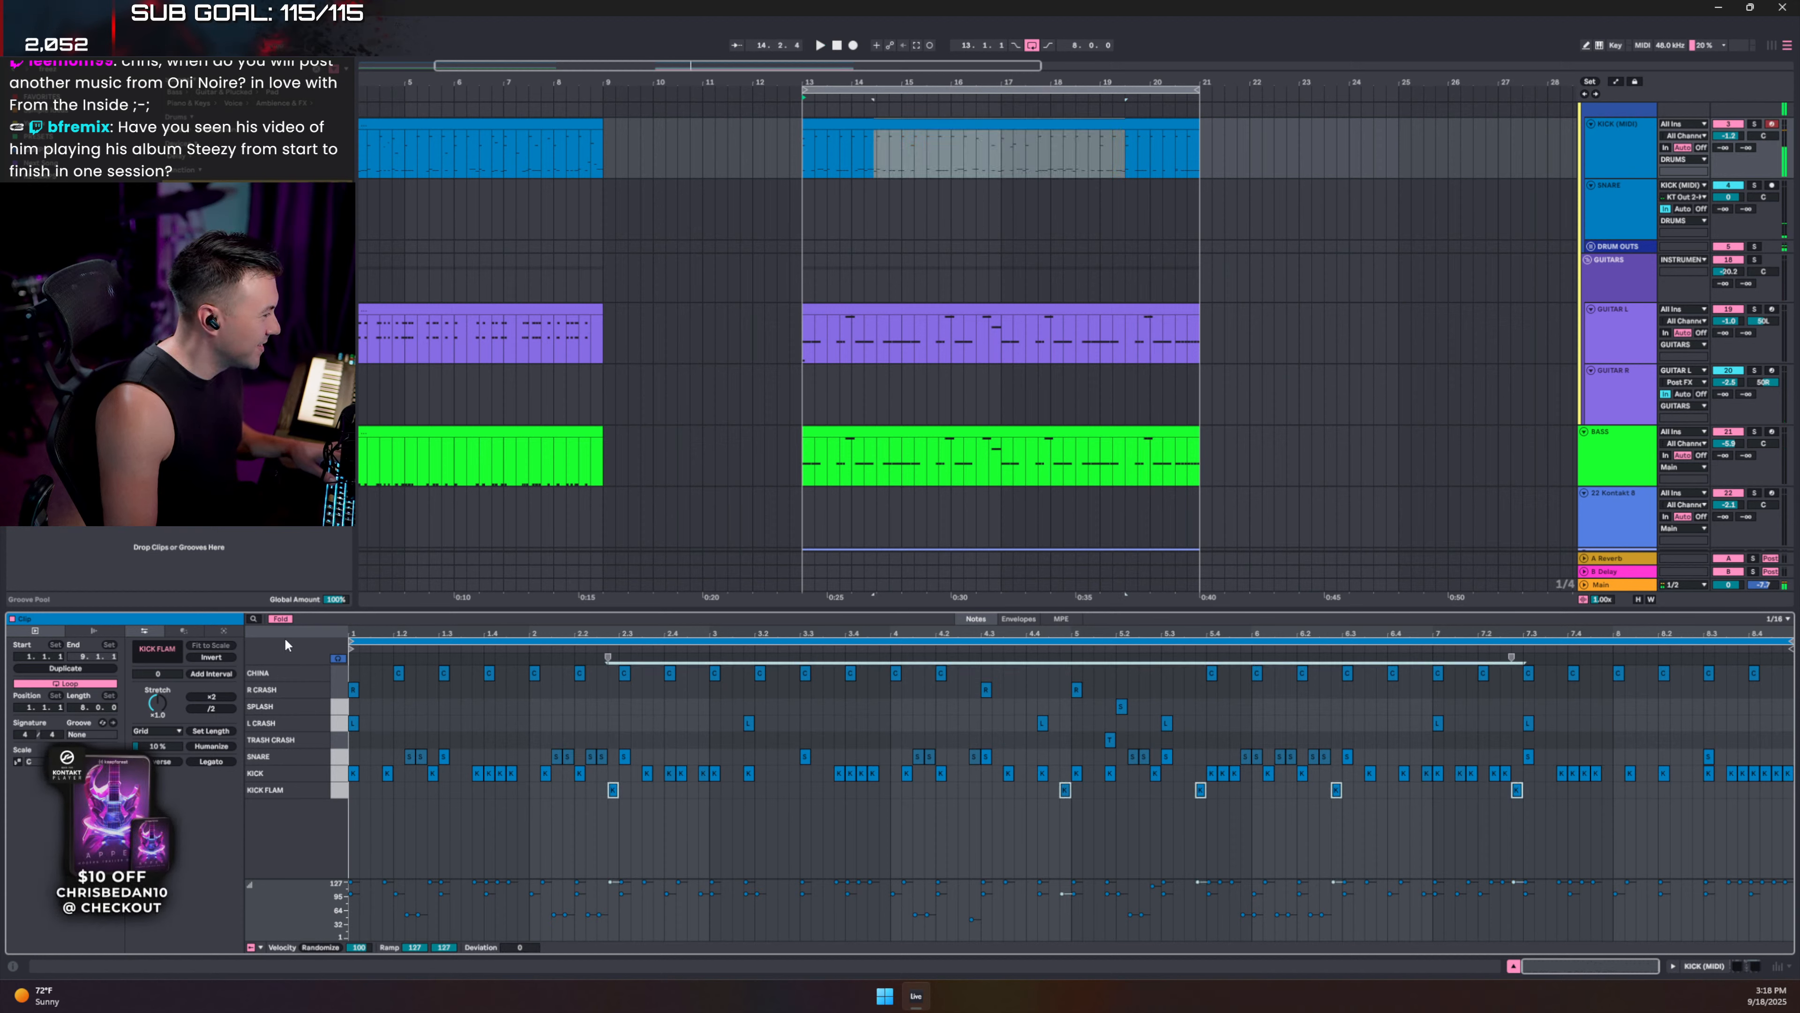
- Unfold all drum lanes and audition the RACK FLAM, FLOOR FLAM, RACK RIM and RACK sounds
{"action": "left_click", "coordinate": [280, 619]}
{"action": "scroll", "coordinate": [370, 804], "scroll_direction": "down", "scroll_amount": 3}
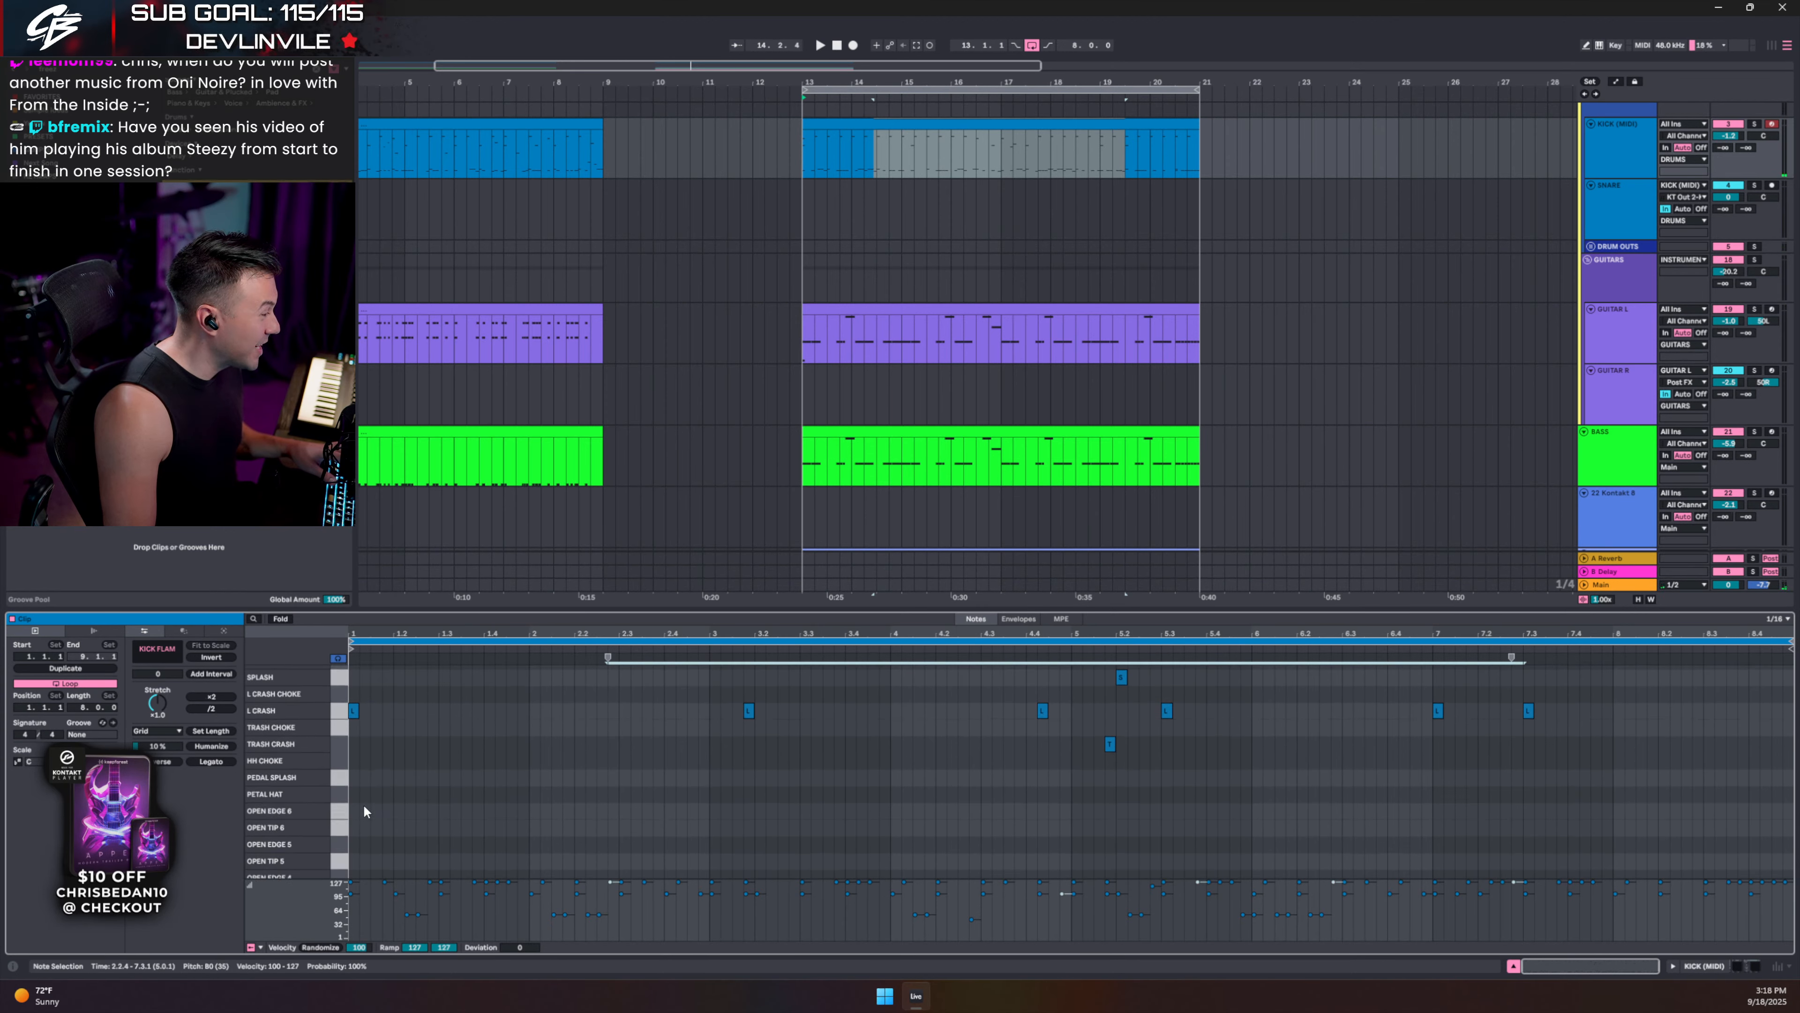
{"action": "scroll", "coordinate": [359, 818], "scroll_direction": "down", "scroll_amount": 5}
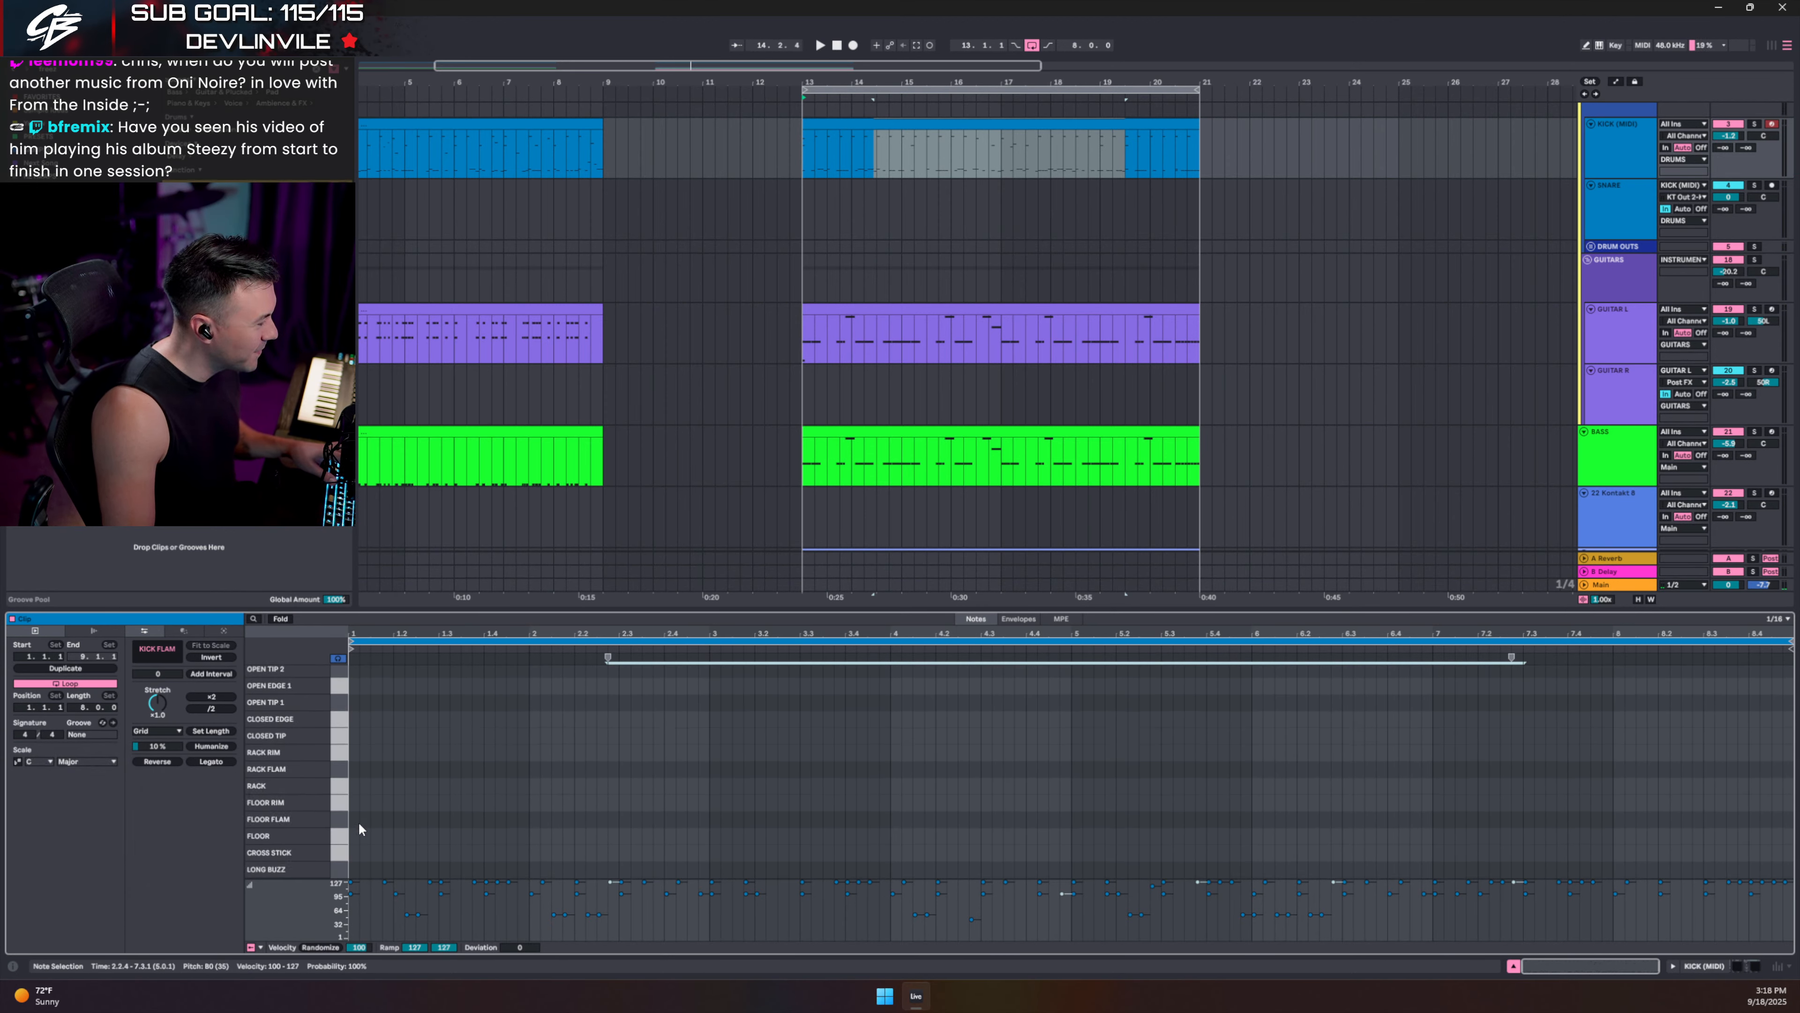
{"action": "left_click", "coordinate": [342, 821]}
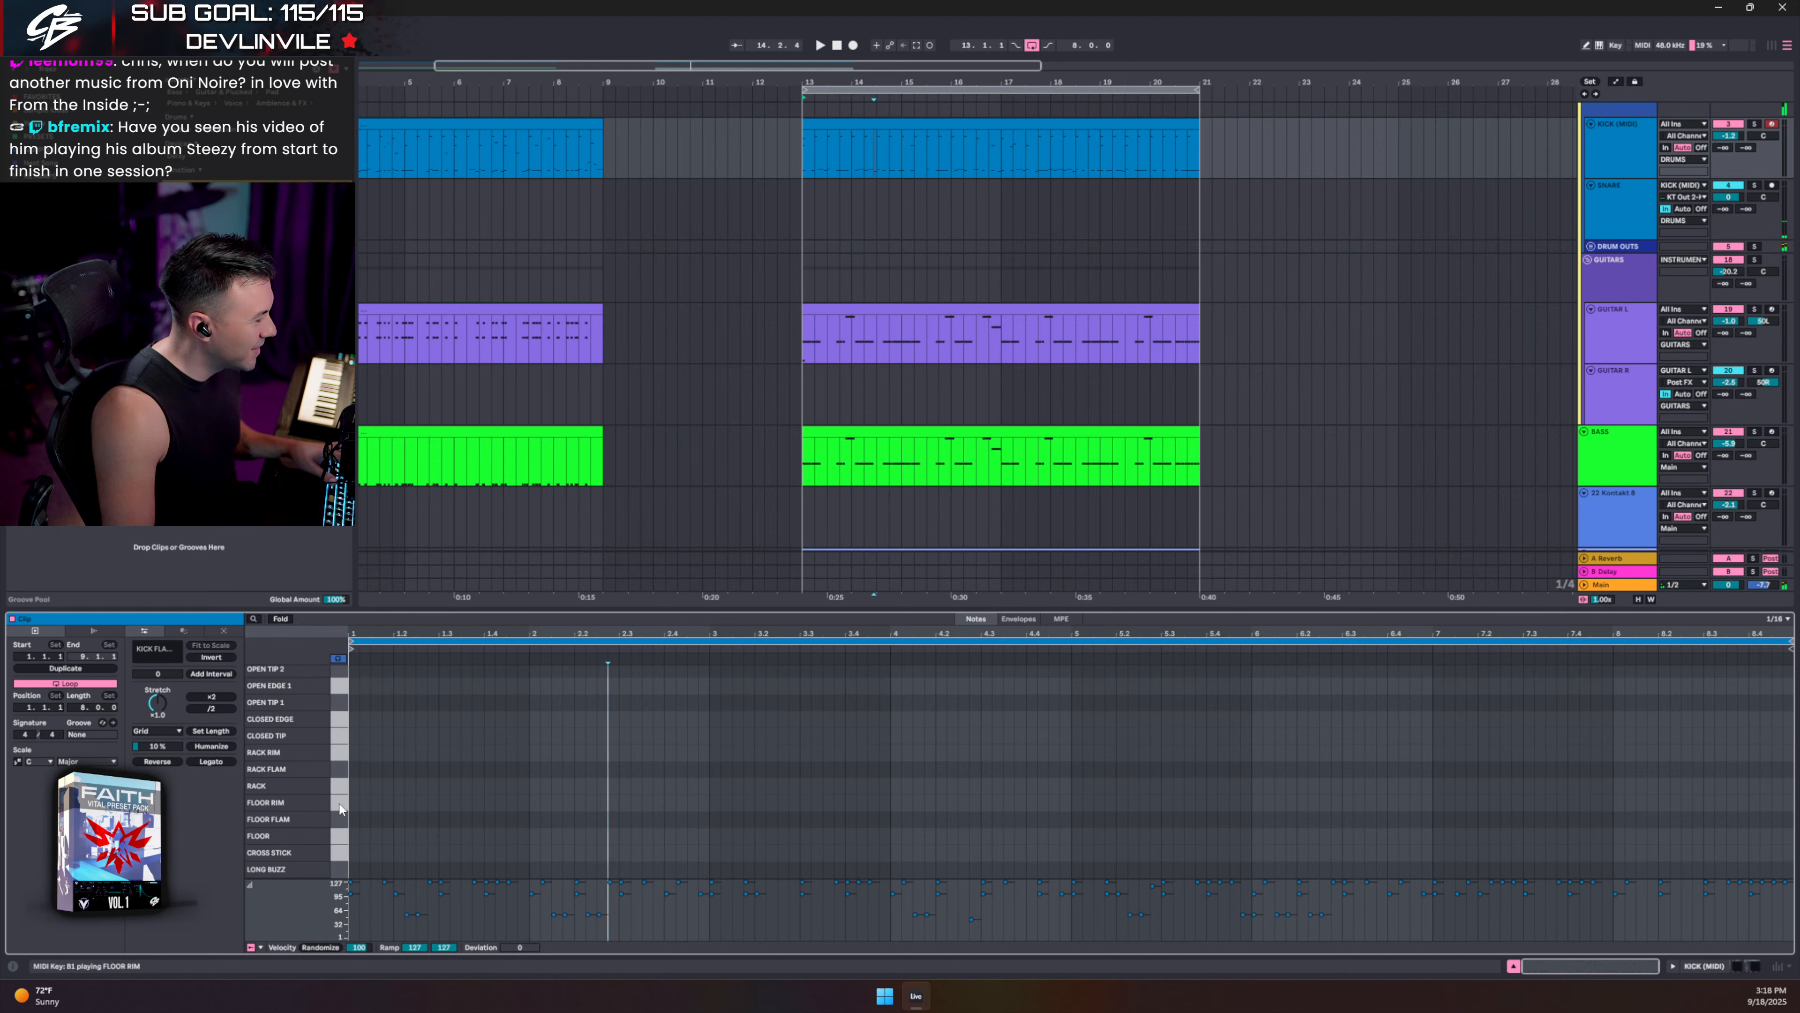
{"action": "left_click", "coordinate": [337, 769]}
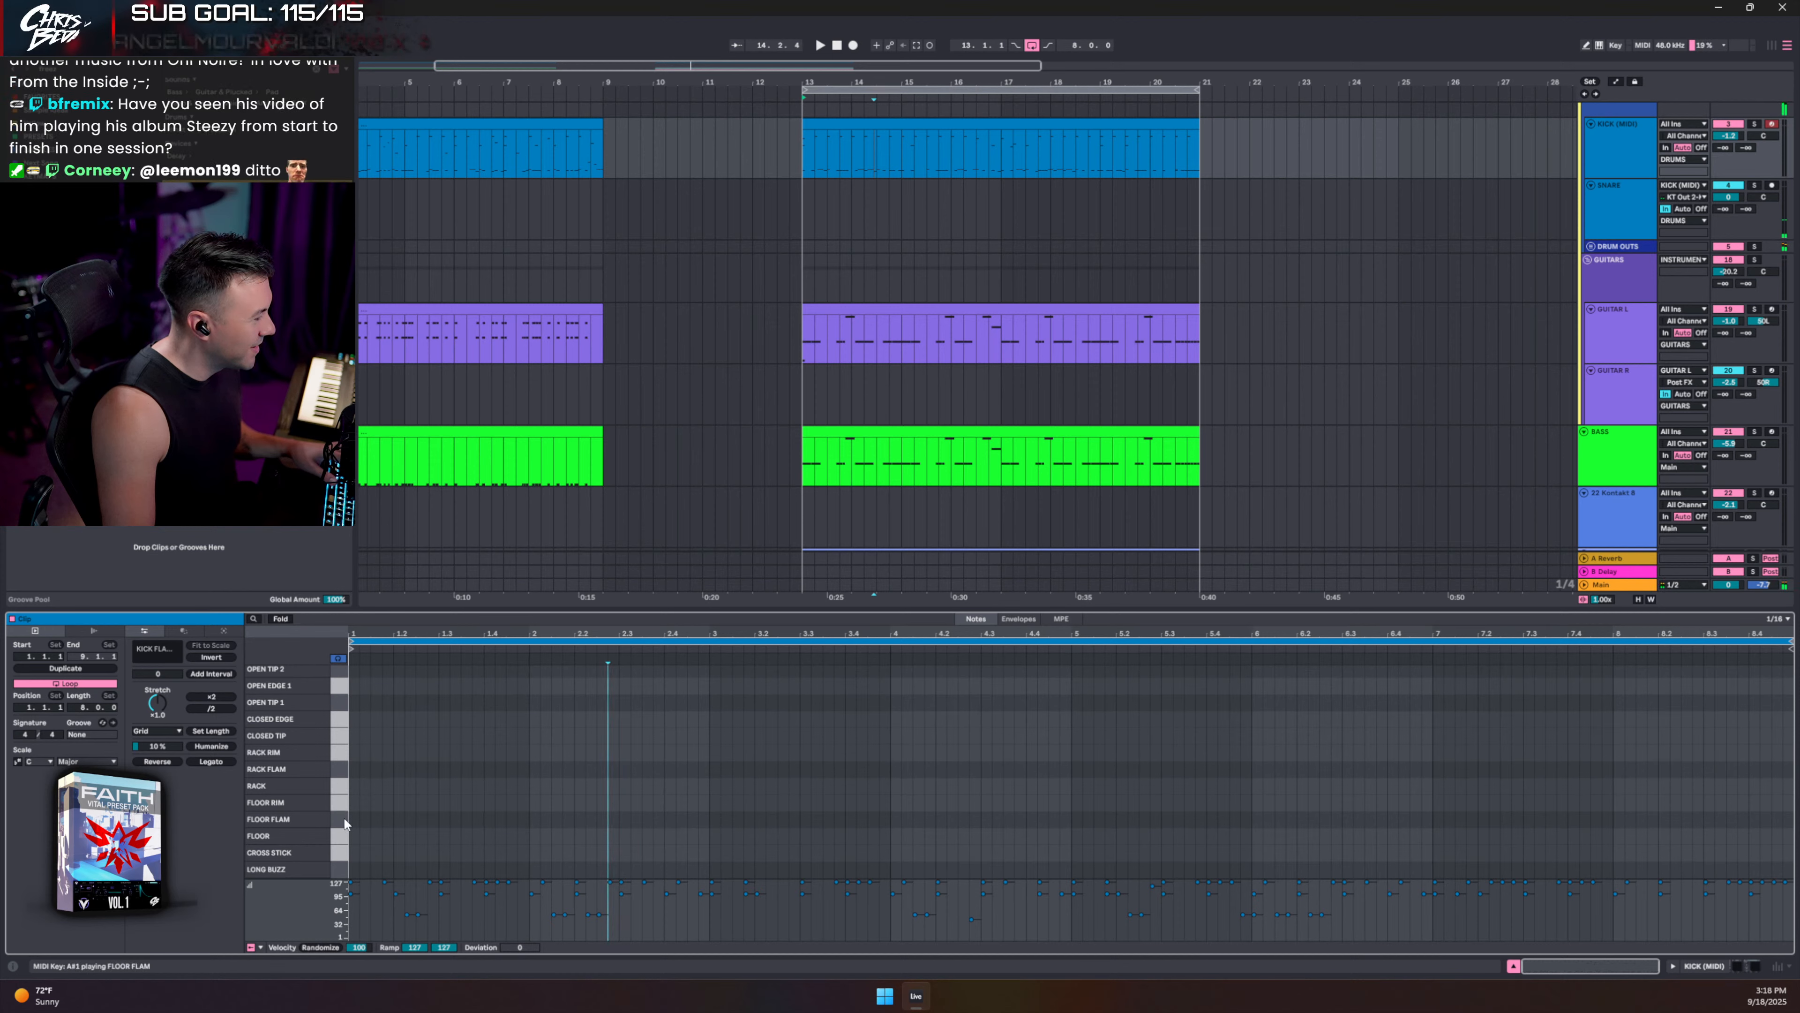
{"action": "left_click", "coordinate": [344, 820]}
{"action": "left_click", "coordinate": [335, 757]}
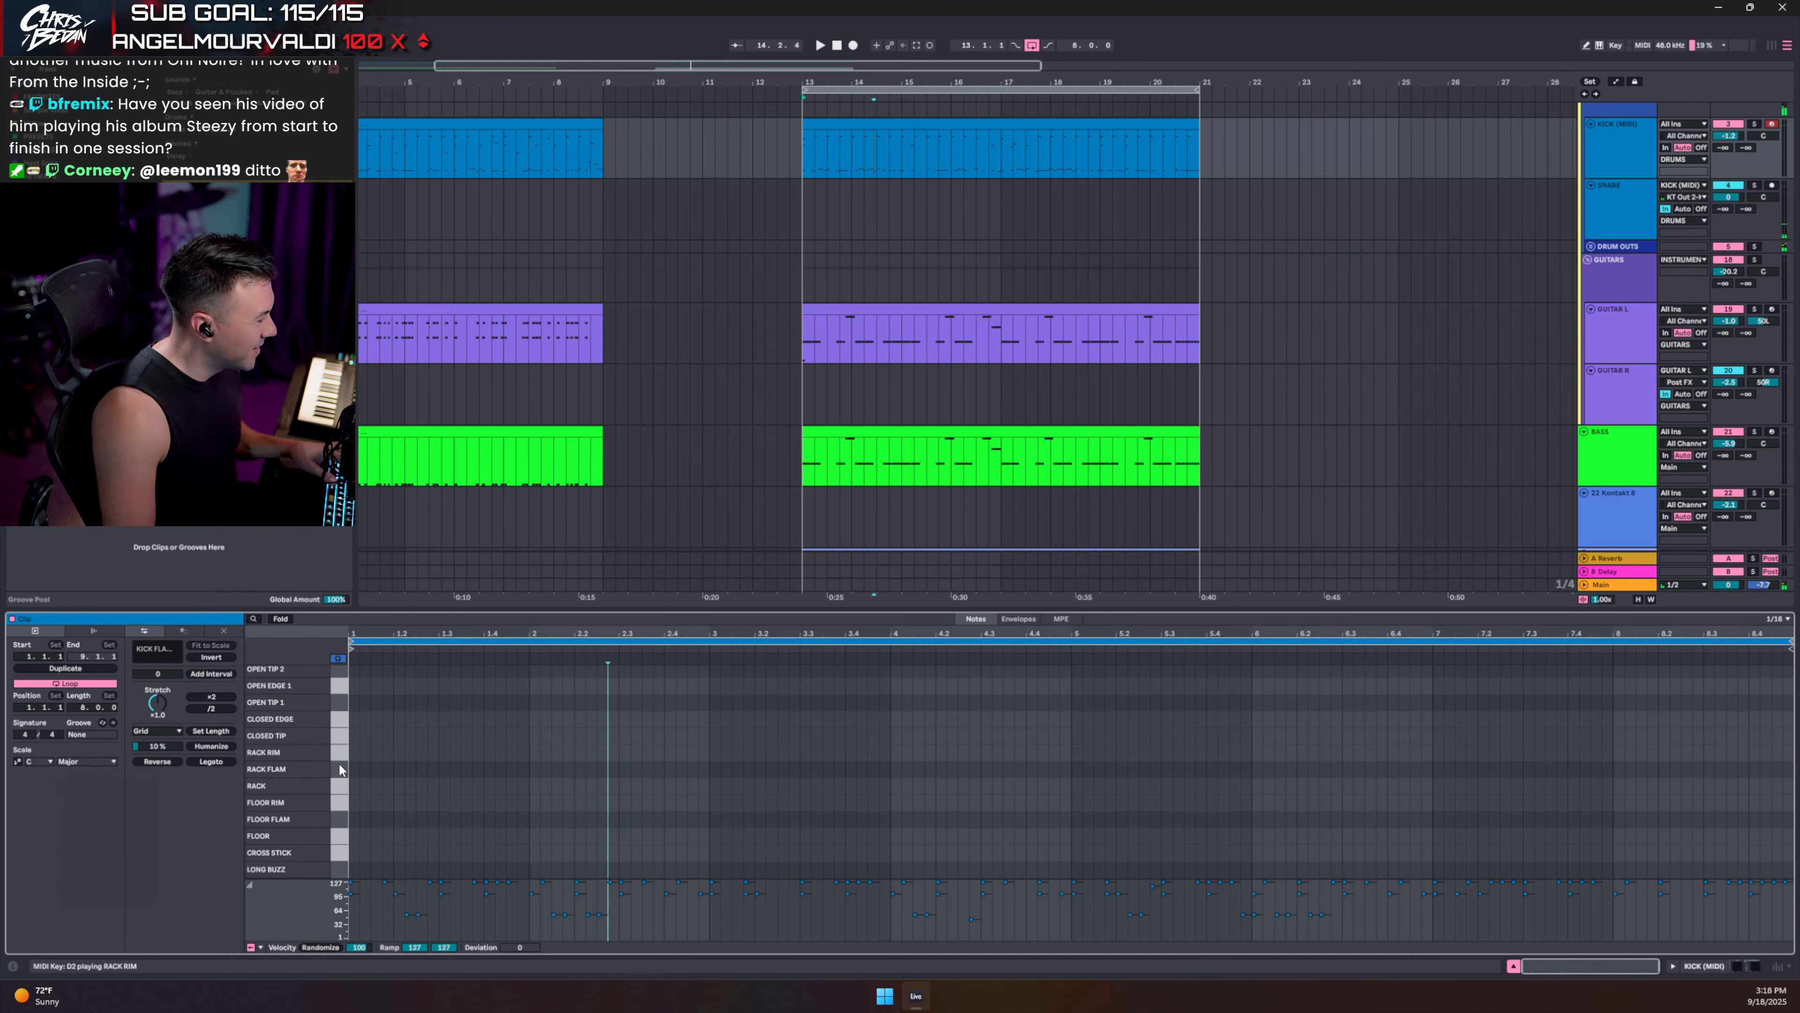
{"action": "left_click", "coordinate": [339, 765]}
{"action": "left_click", "coordinate": [345, 790]}
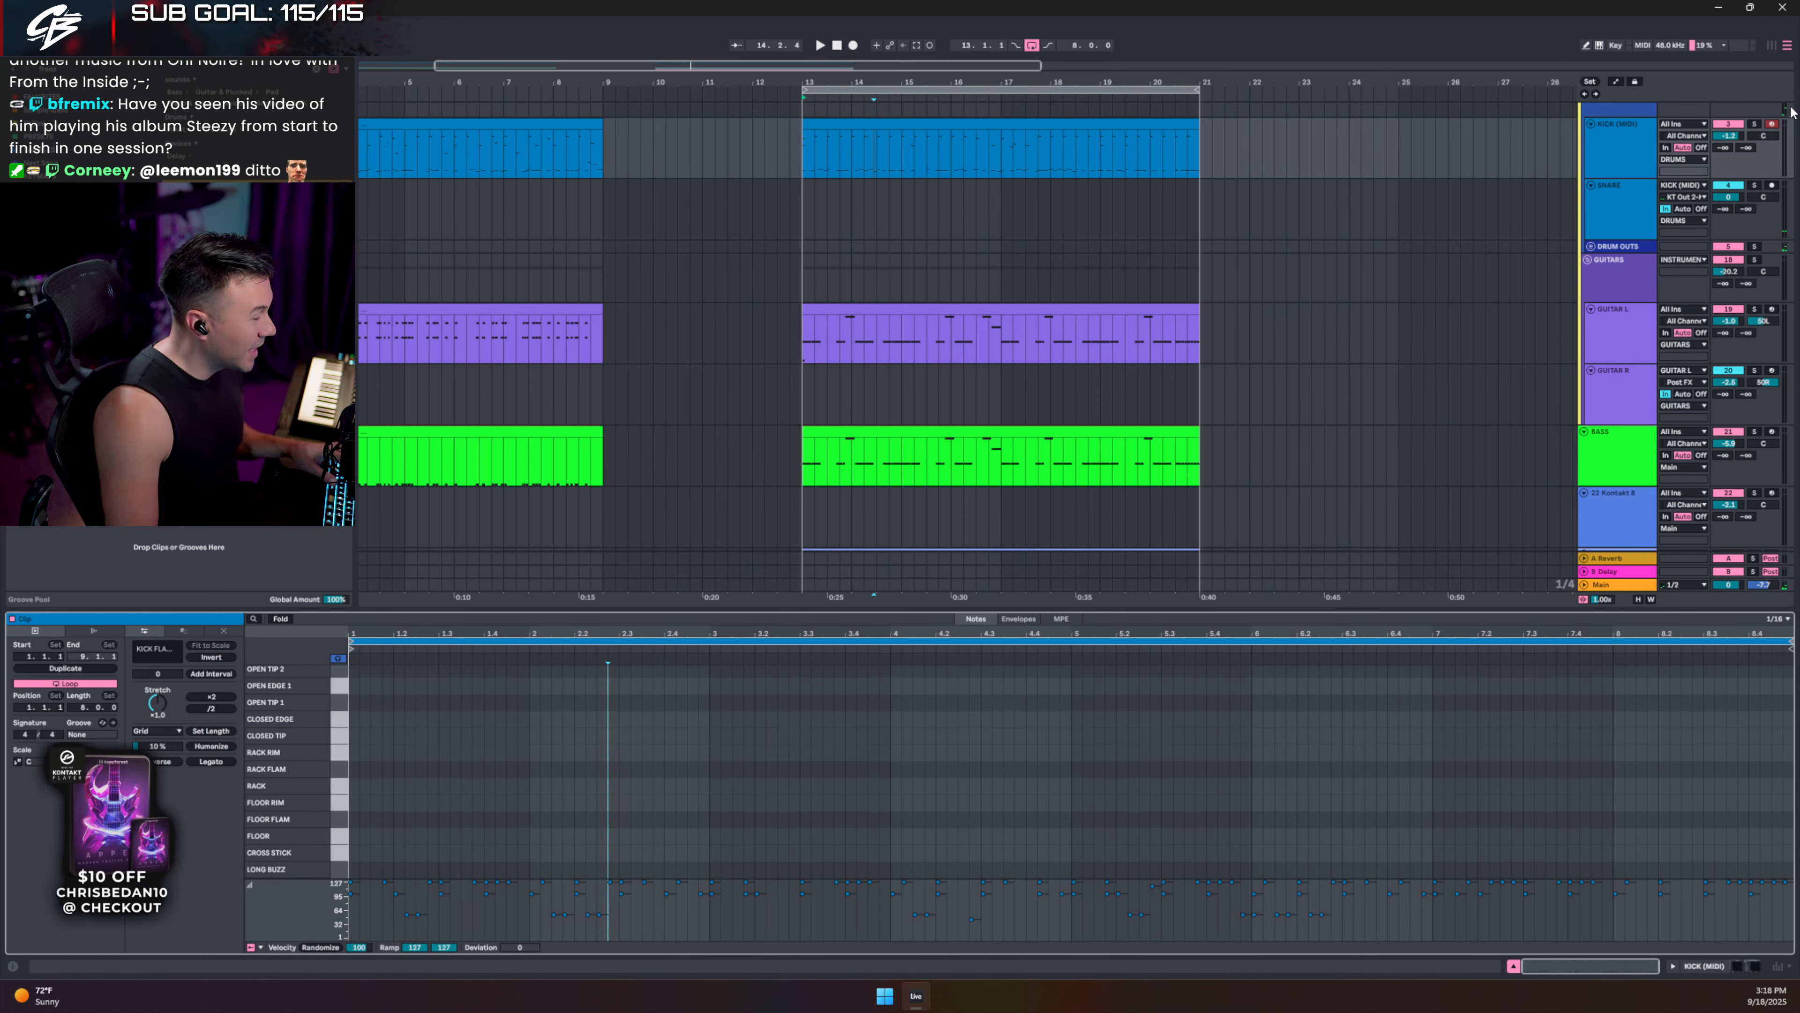
- Play the arrangement with the clip editor closed and show the Main track's devices
{"action": "left_click", "coordinate": [1616, 142]}
{"action": "scroll", "coordinate": [1613, 142], "scroll_direction": "up", "scroll_amount": 2}
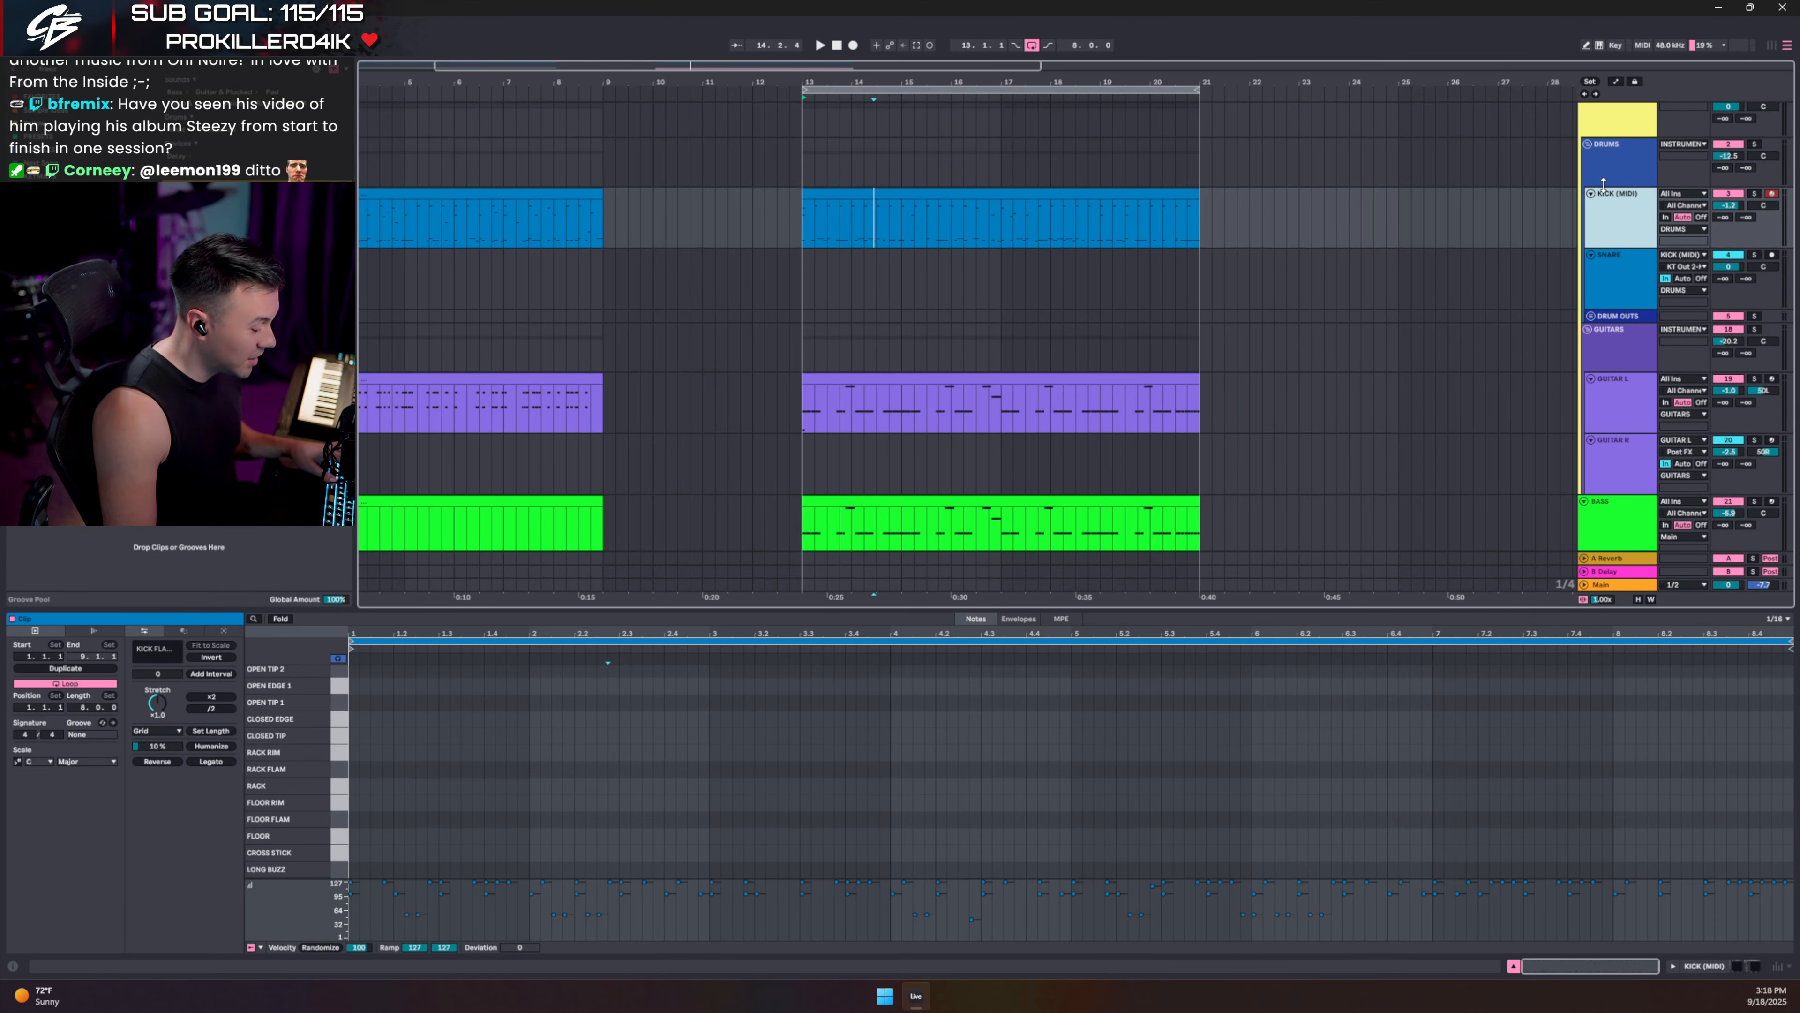
{"action": "key", "text": "space"}
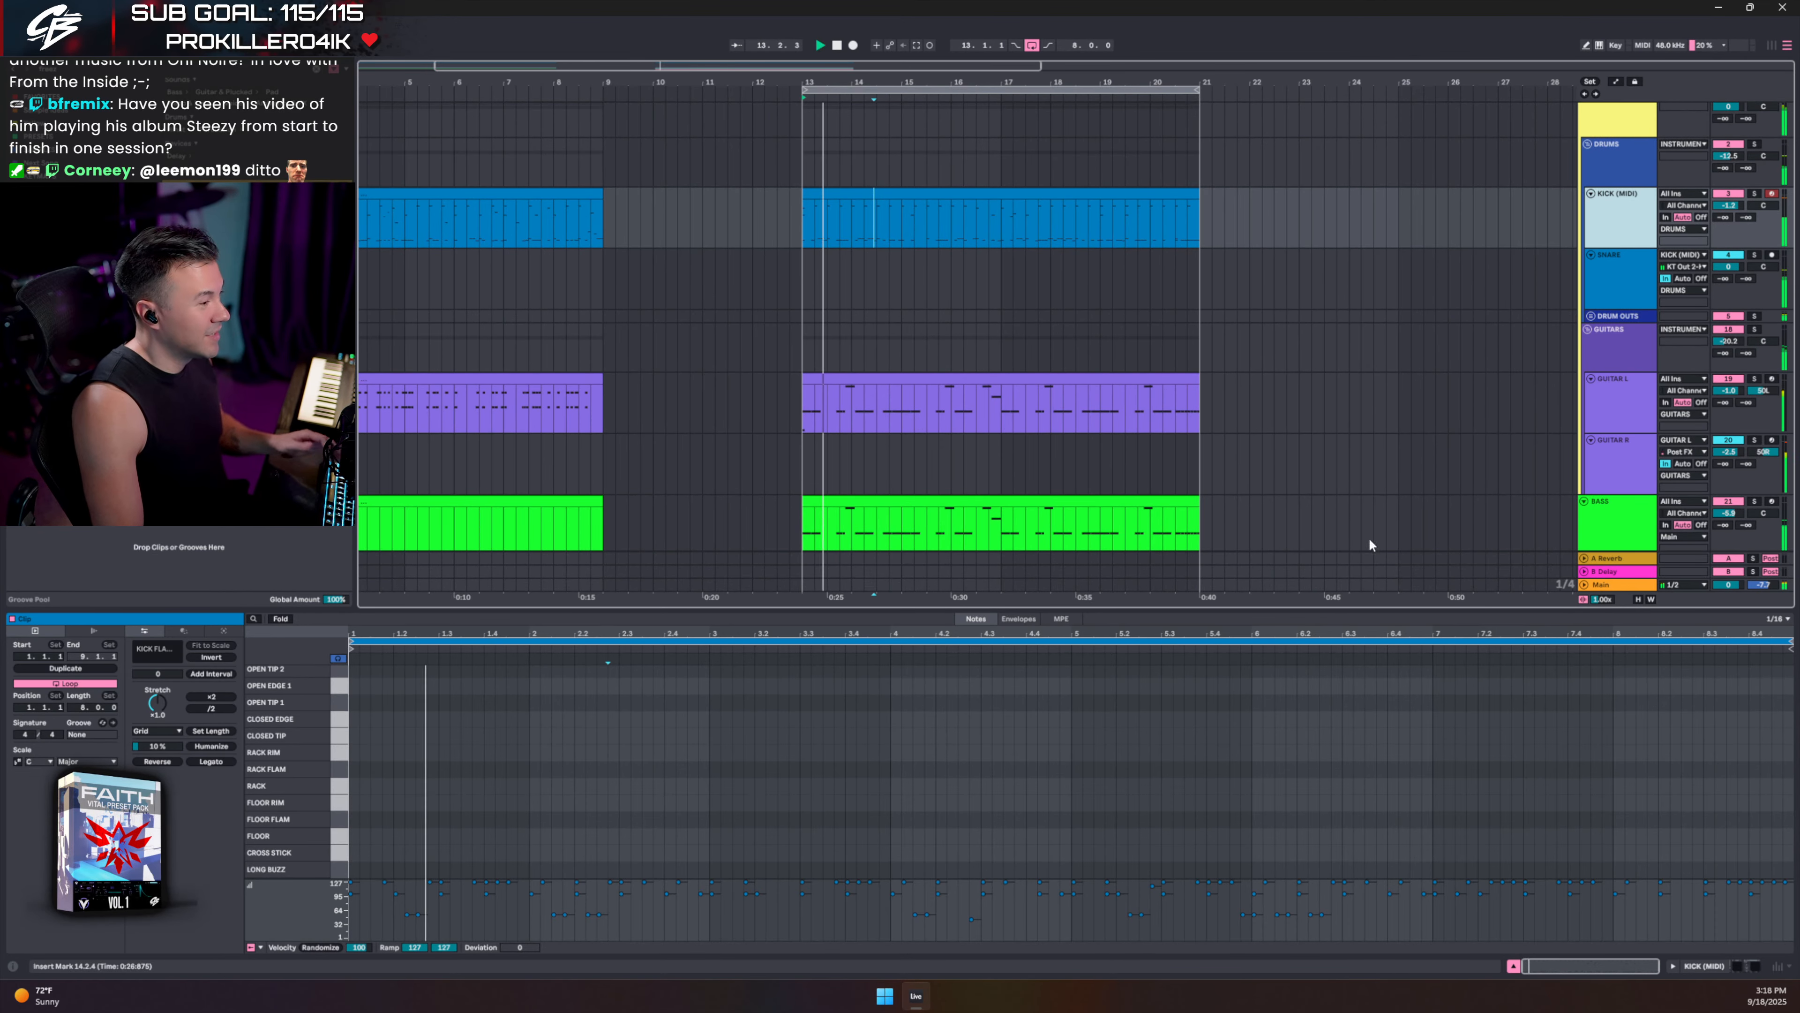
{"action": "left_click", "coordinate": [1516, 966]}
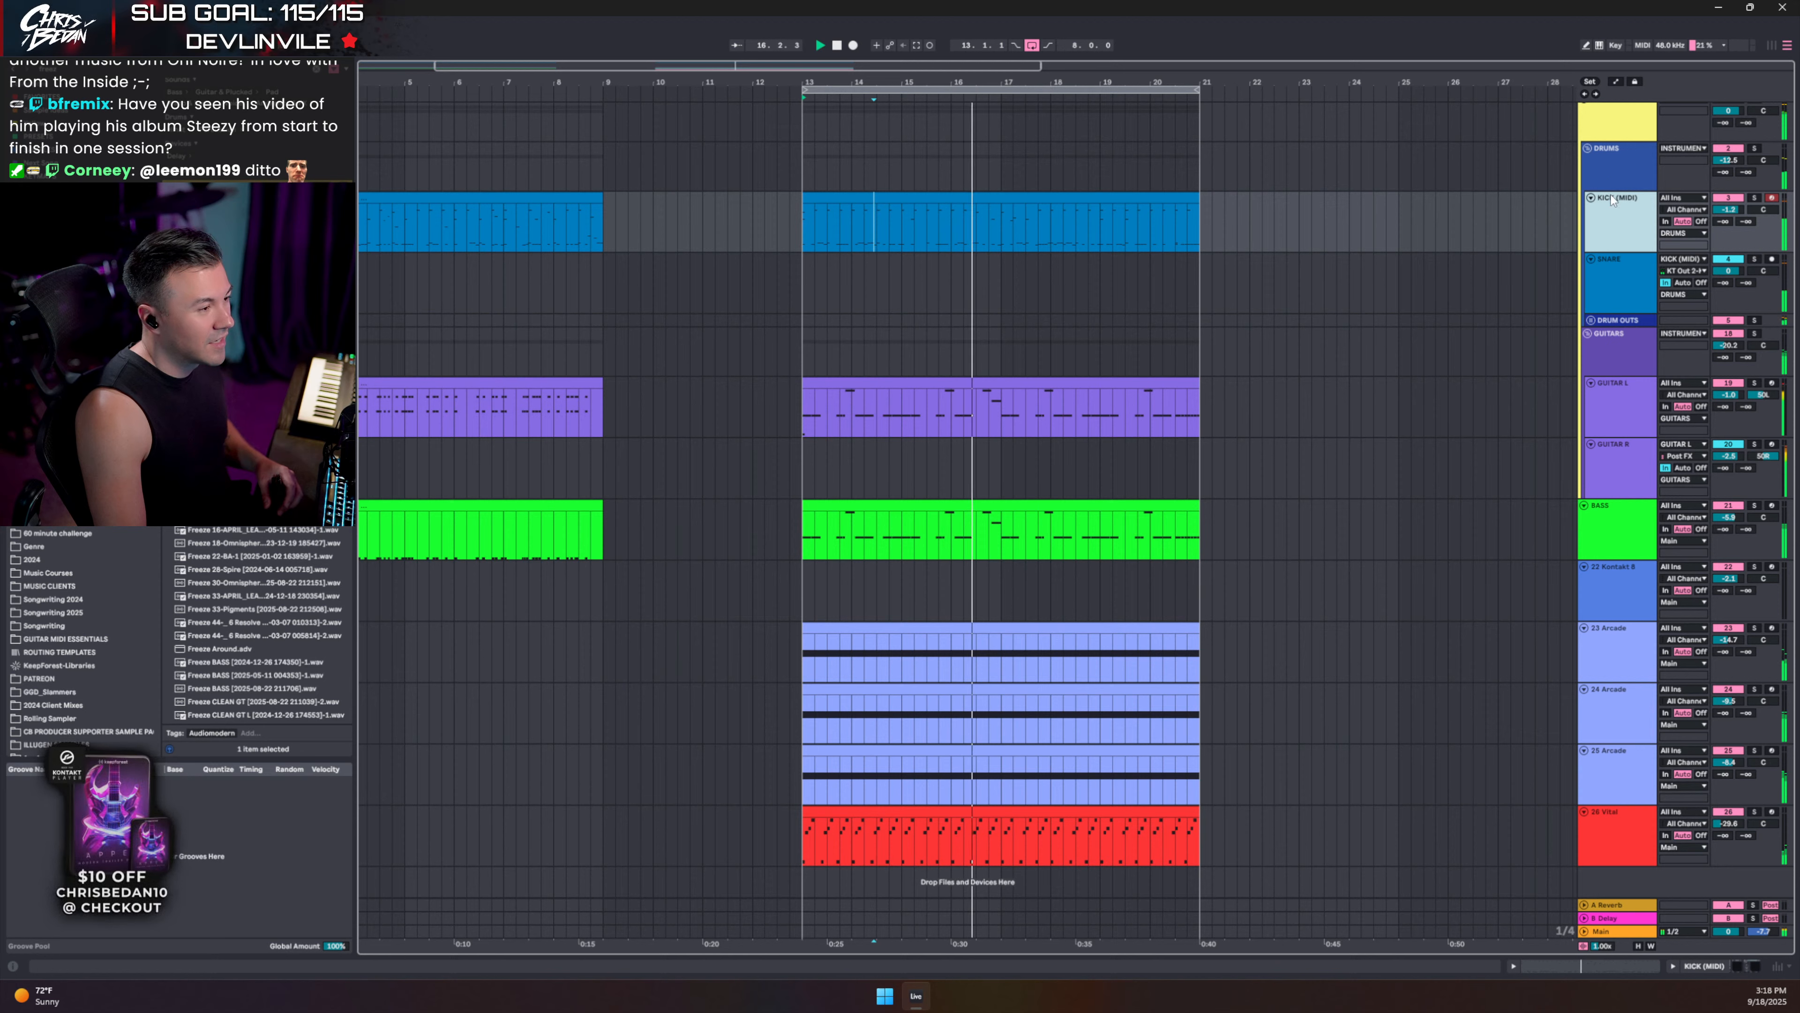
{"action": "double_click", "coordinate": [1627, 932]}
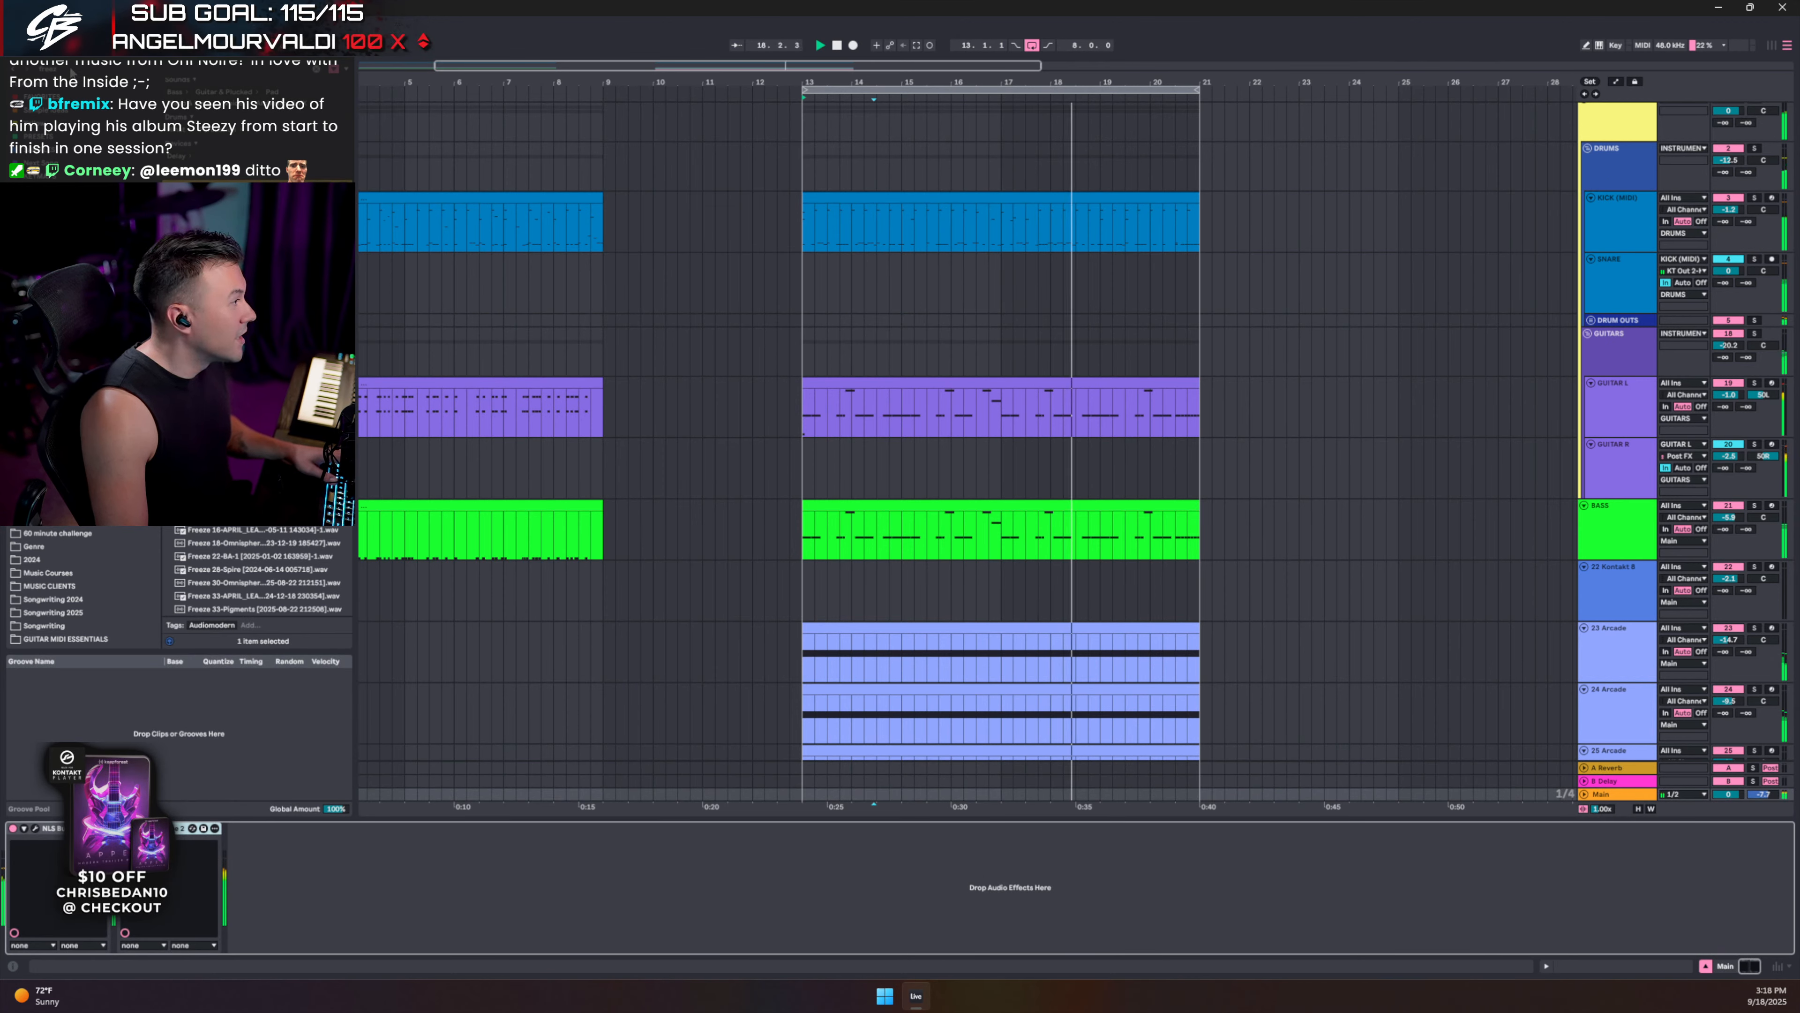
- Search 'insfla' and insert Oxford Inflator on Main before Flatline 2
{"action": "key", "text": "ctrl+f"}
{"action": "type", "text": "insfla"}
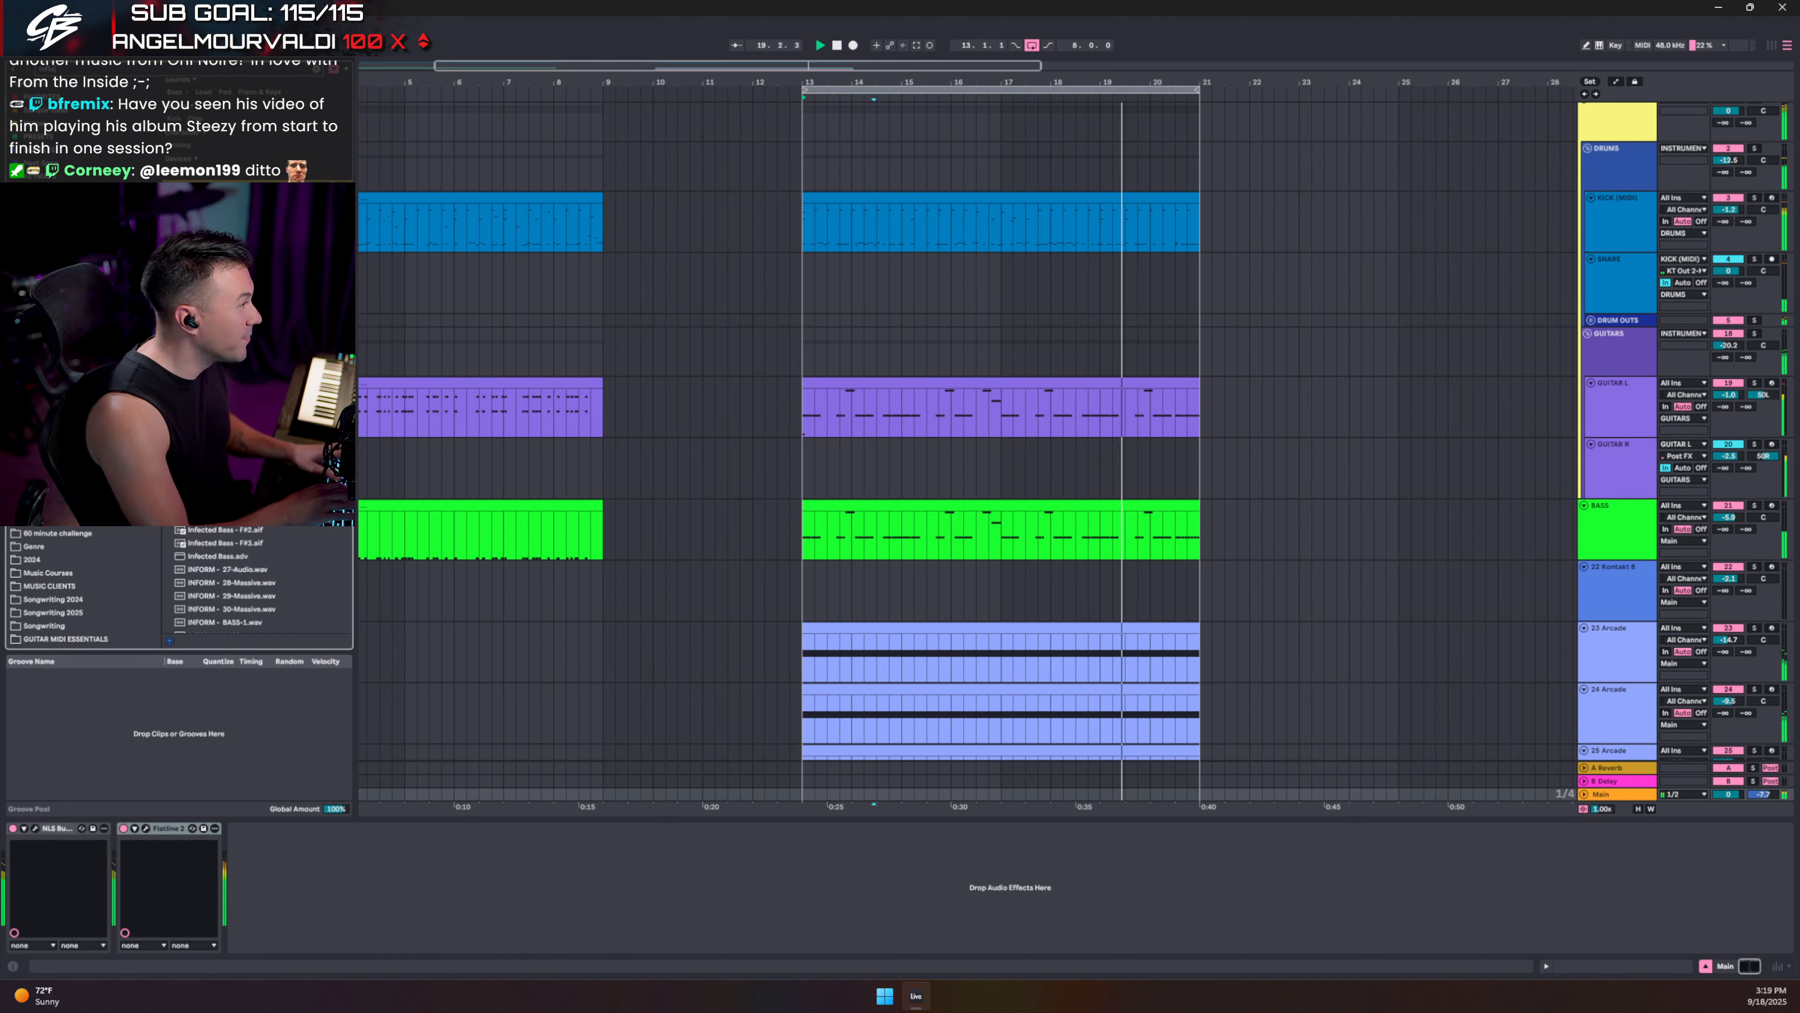
{"action": "left_click_drag", "start_coordinate": [213, 204], "coordinate": [116, 879]}
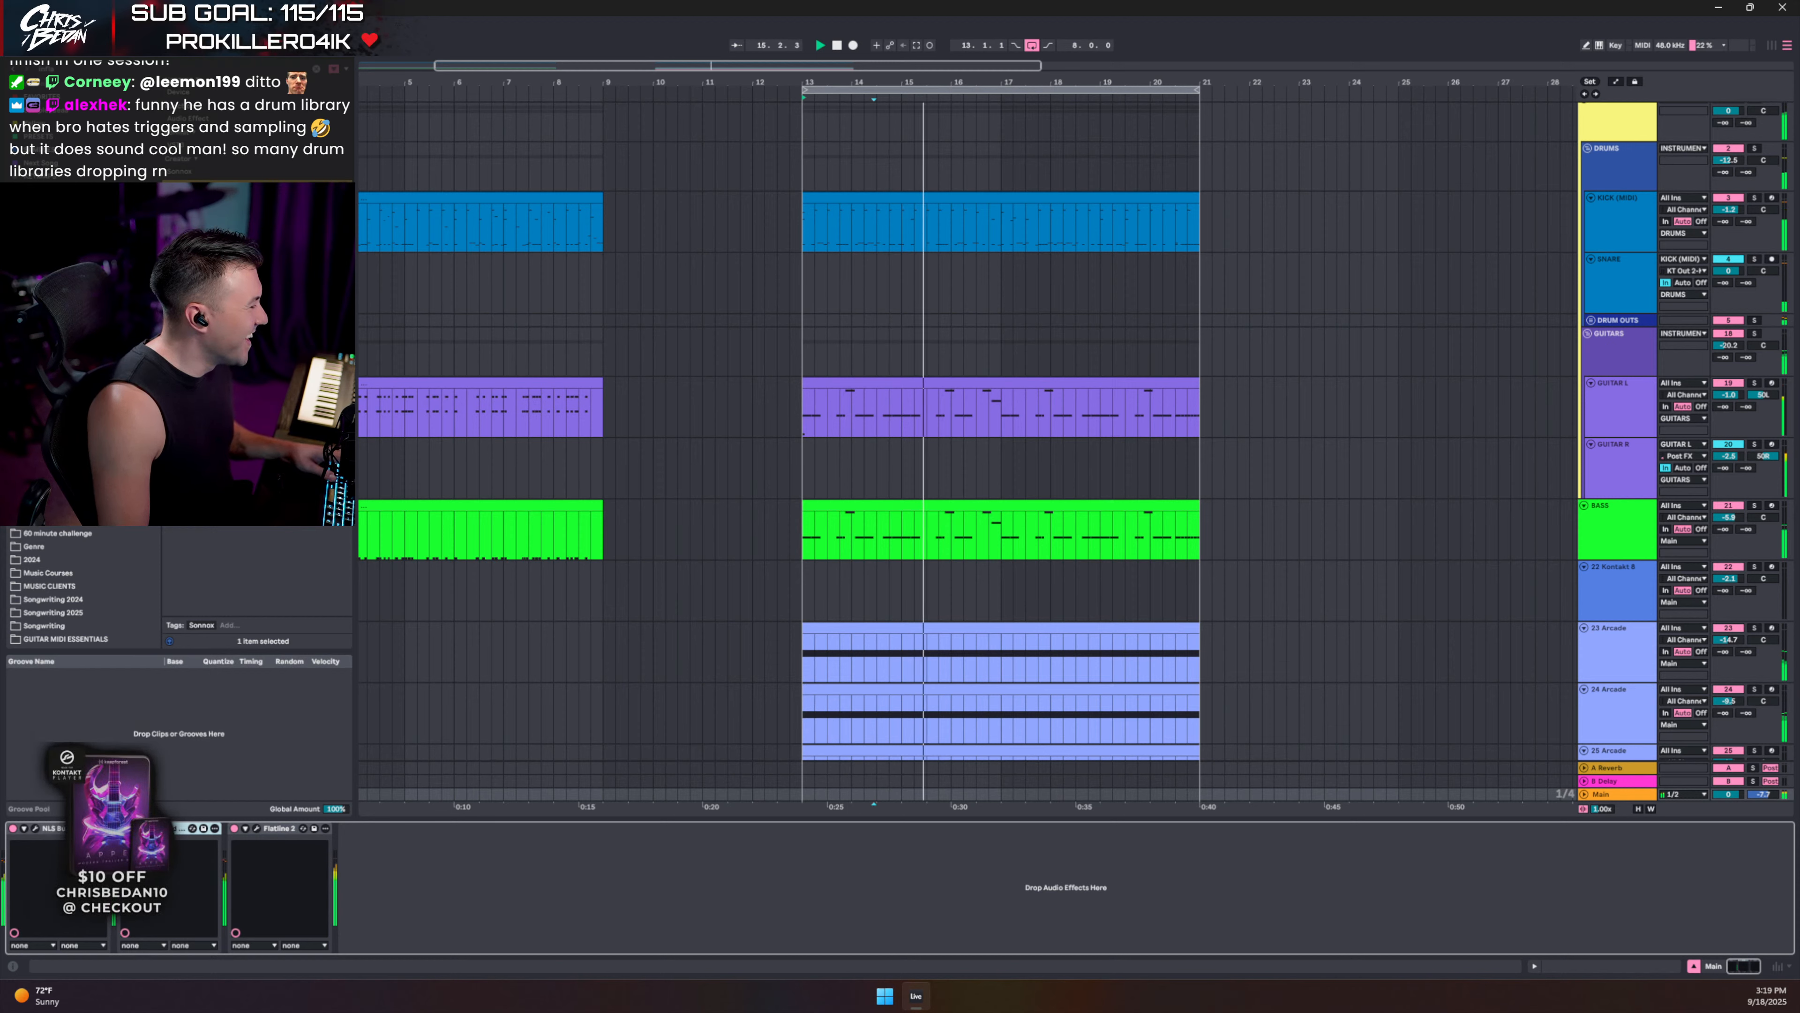
- In Oxford Inflator, turn on Band Split and raise Effect to 52%
{"action": "left_click", "coordinate": [146, 828]}
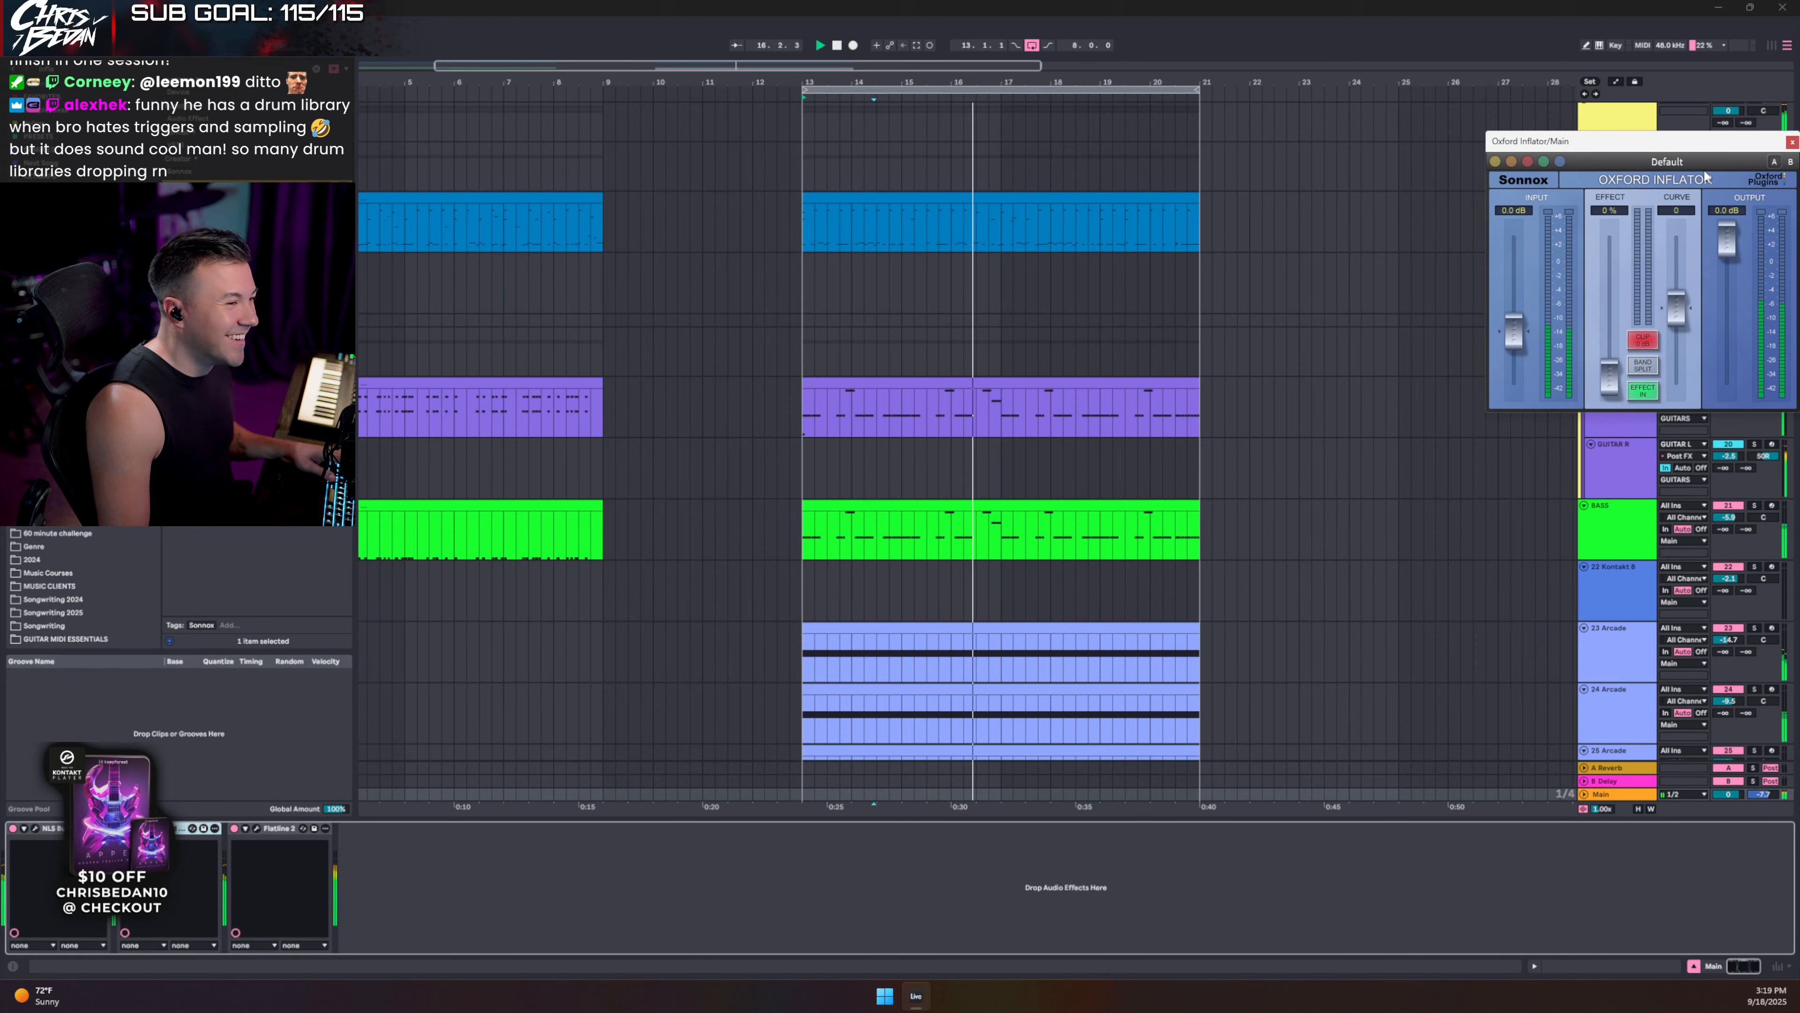
{"action": "left_click_drag", "start_coordinate": [1595, 141], "coordinate": [757, 291]}
{"action": "left_click", "coordinate": [798, 519]}
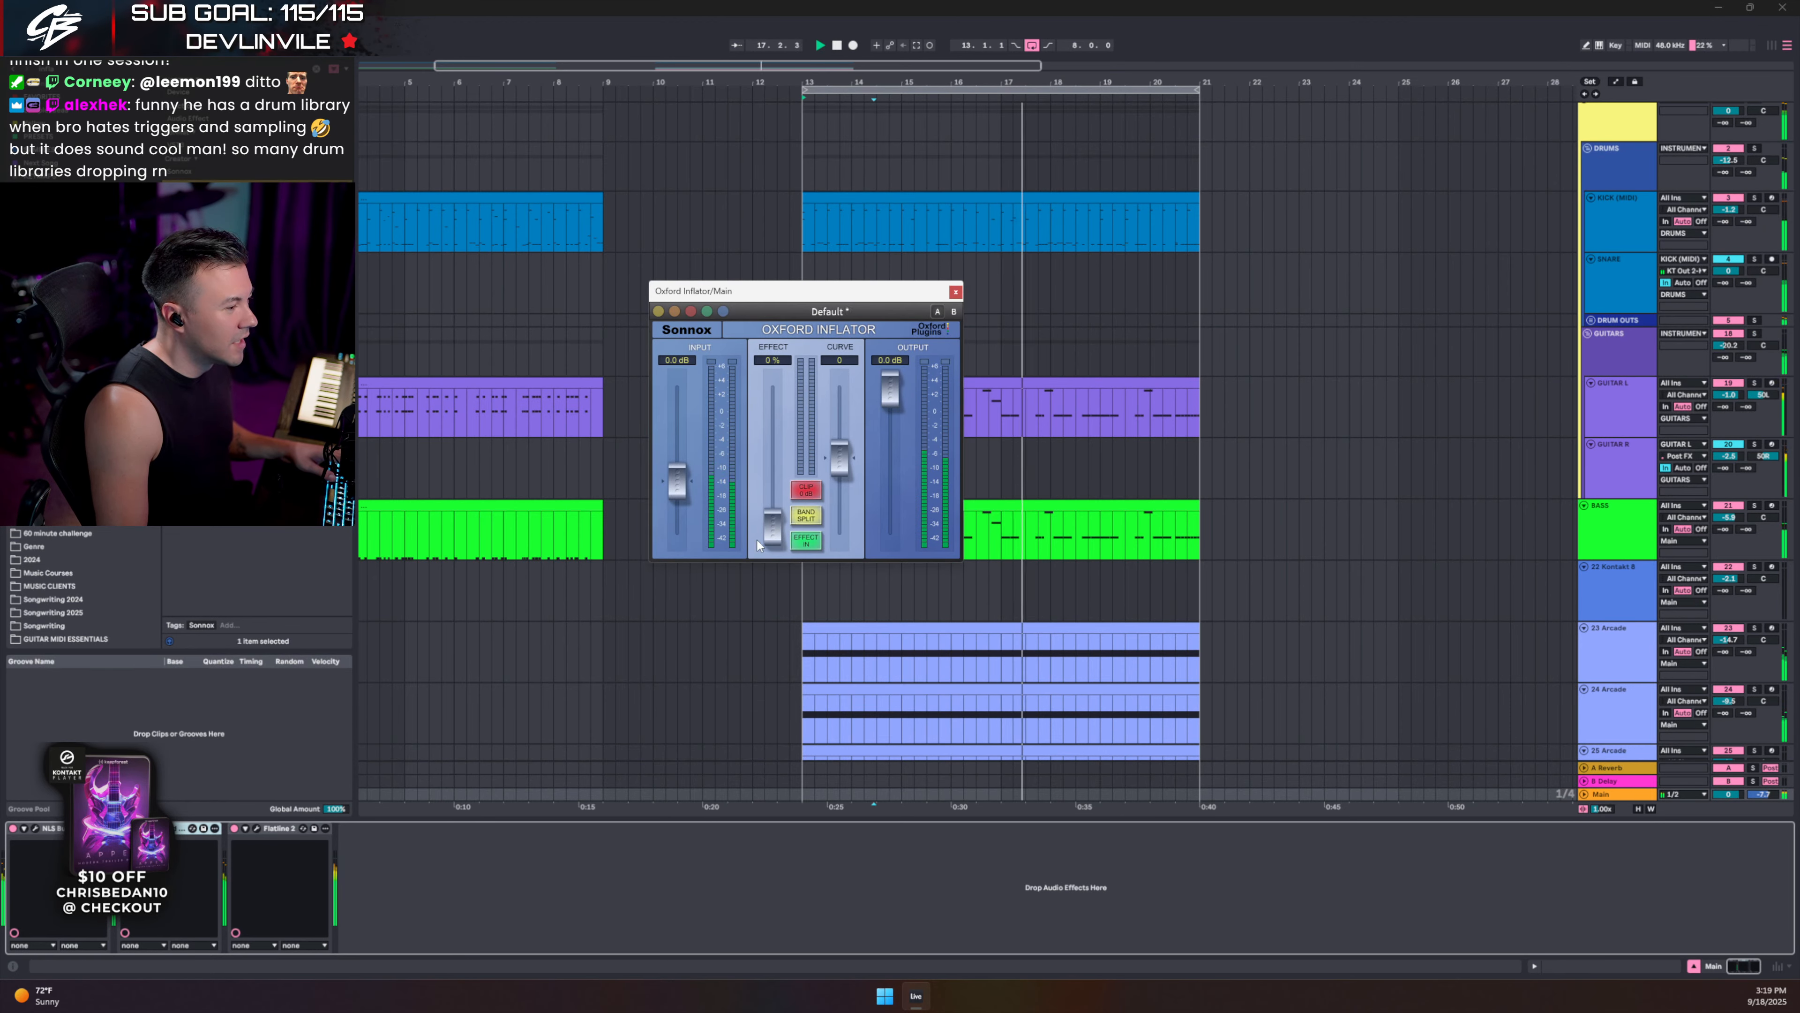
{"action": "left_click_drag", "start_coordinate": [780, 527], "coordinate": [781, 458]}
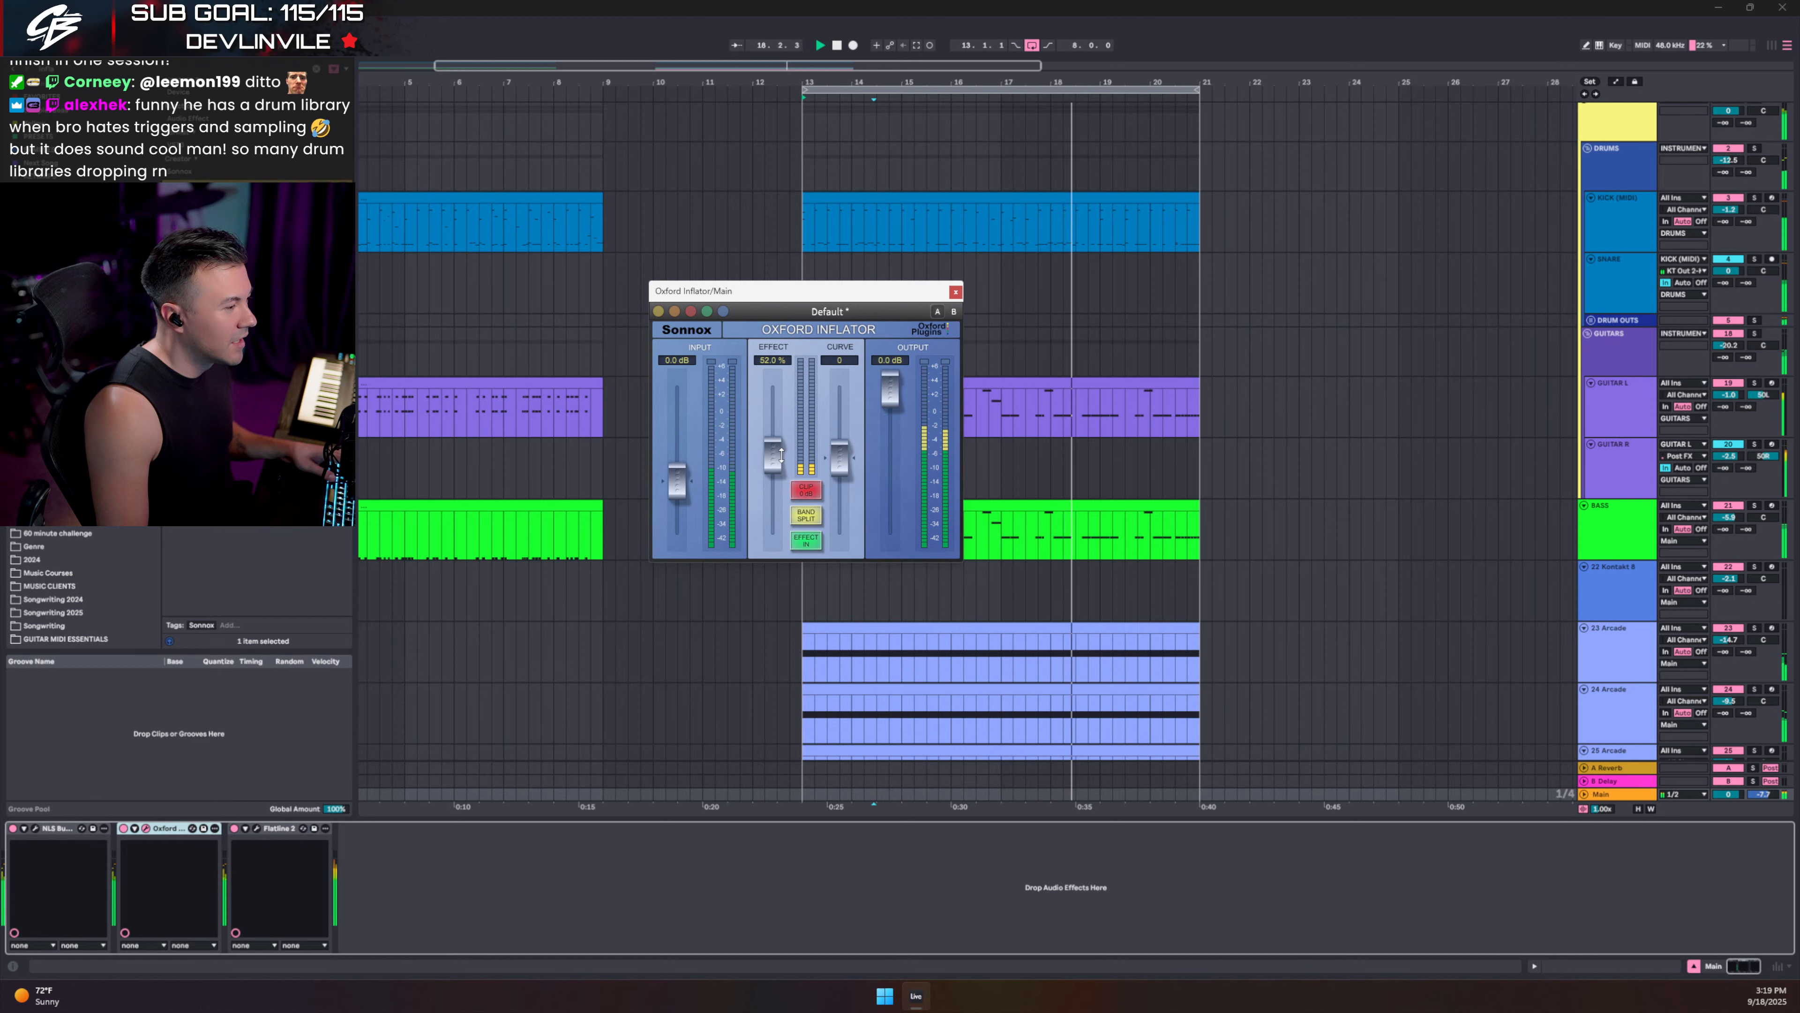
- Add a narrow bell cut near 4.6 kHz to the KICK (MIDI) track's Pro-Q 3
{"action": "left_click", "coordinate": [955, 292]}
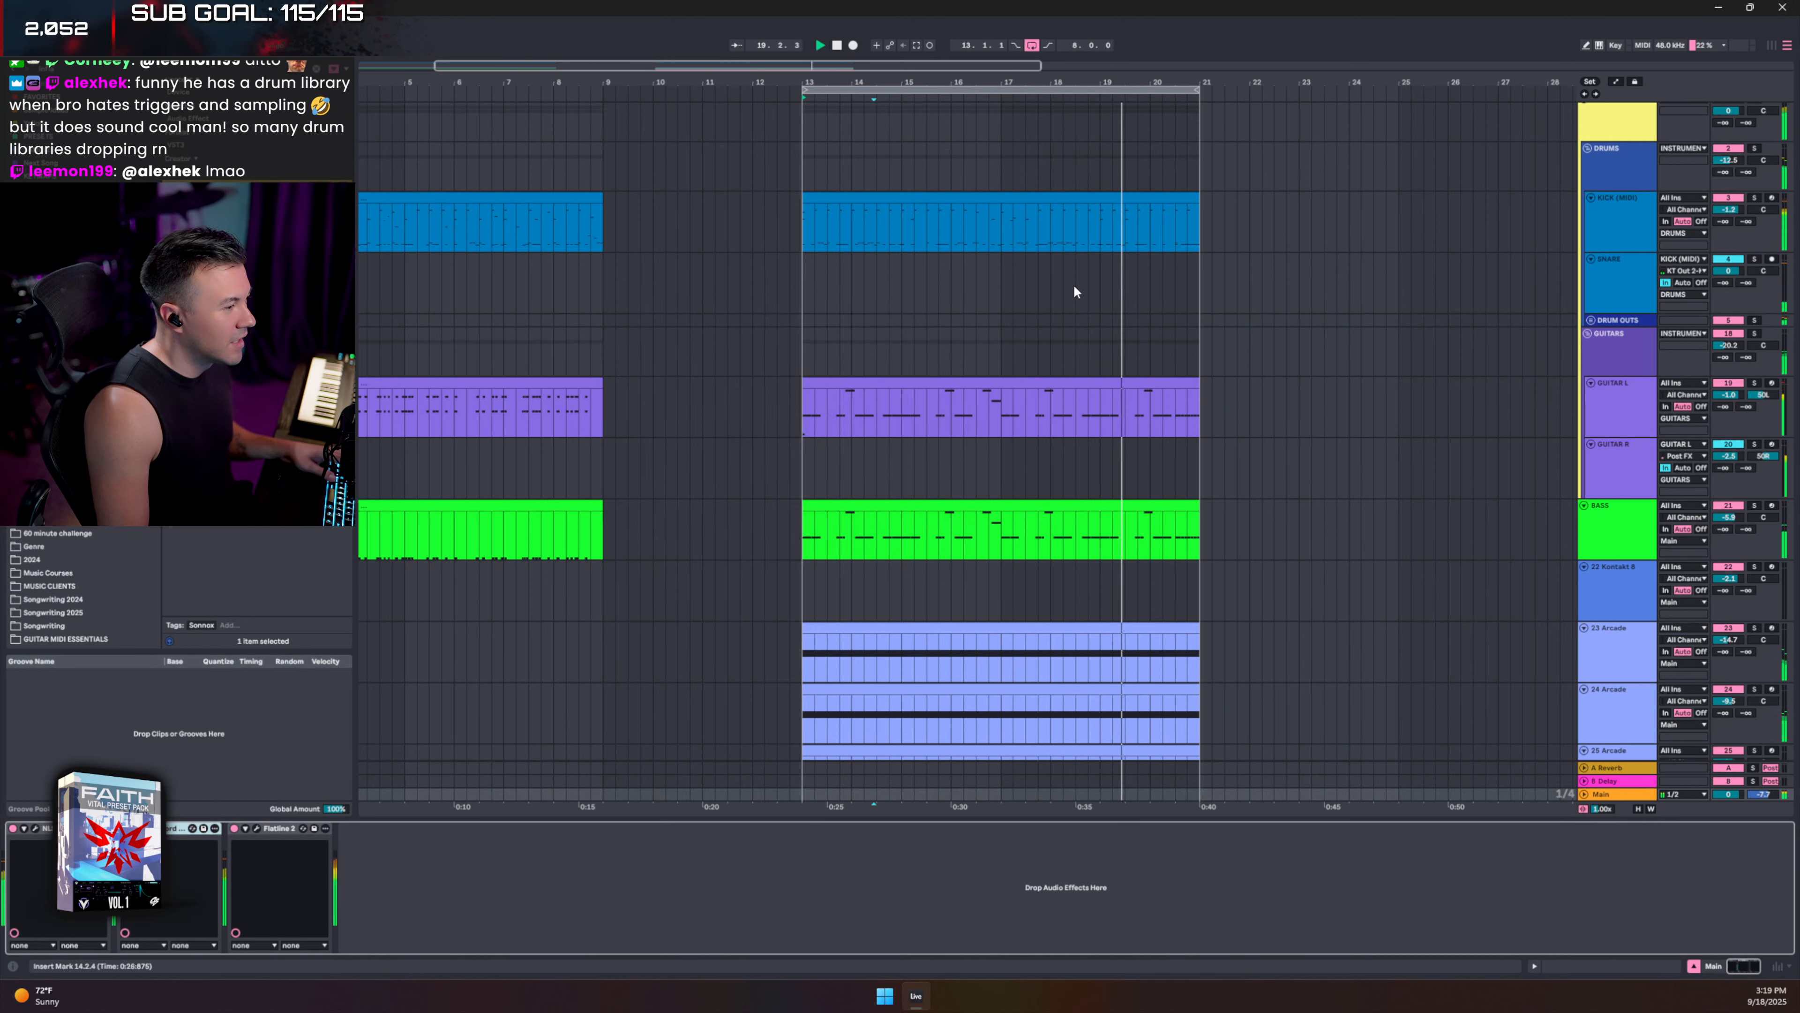
{"action": "left_click", "coordinate": [1620, 222]}
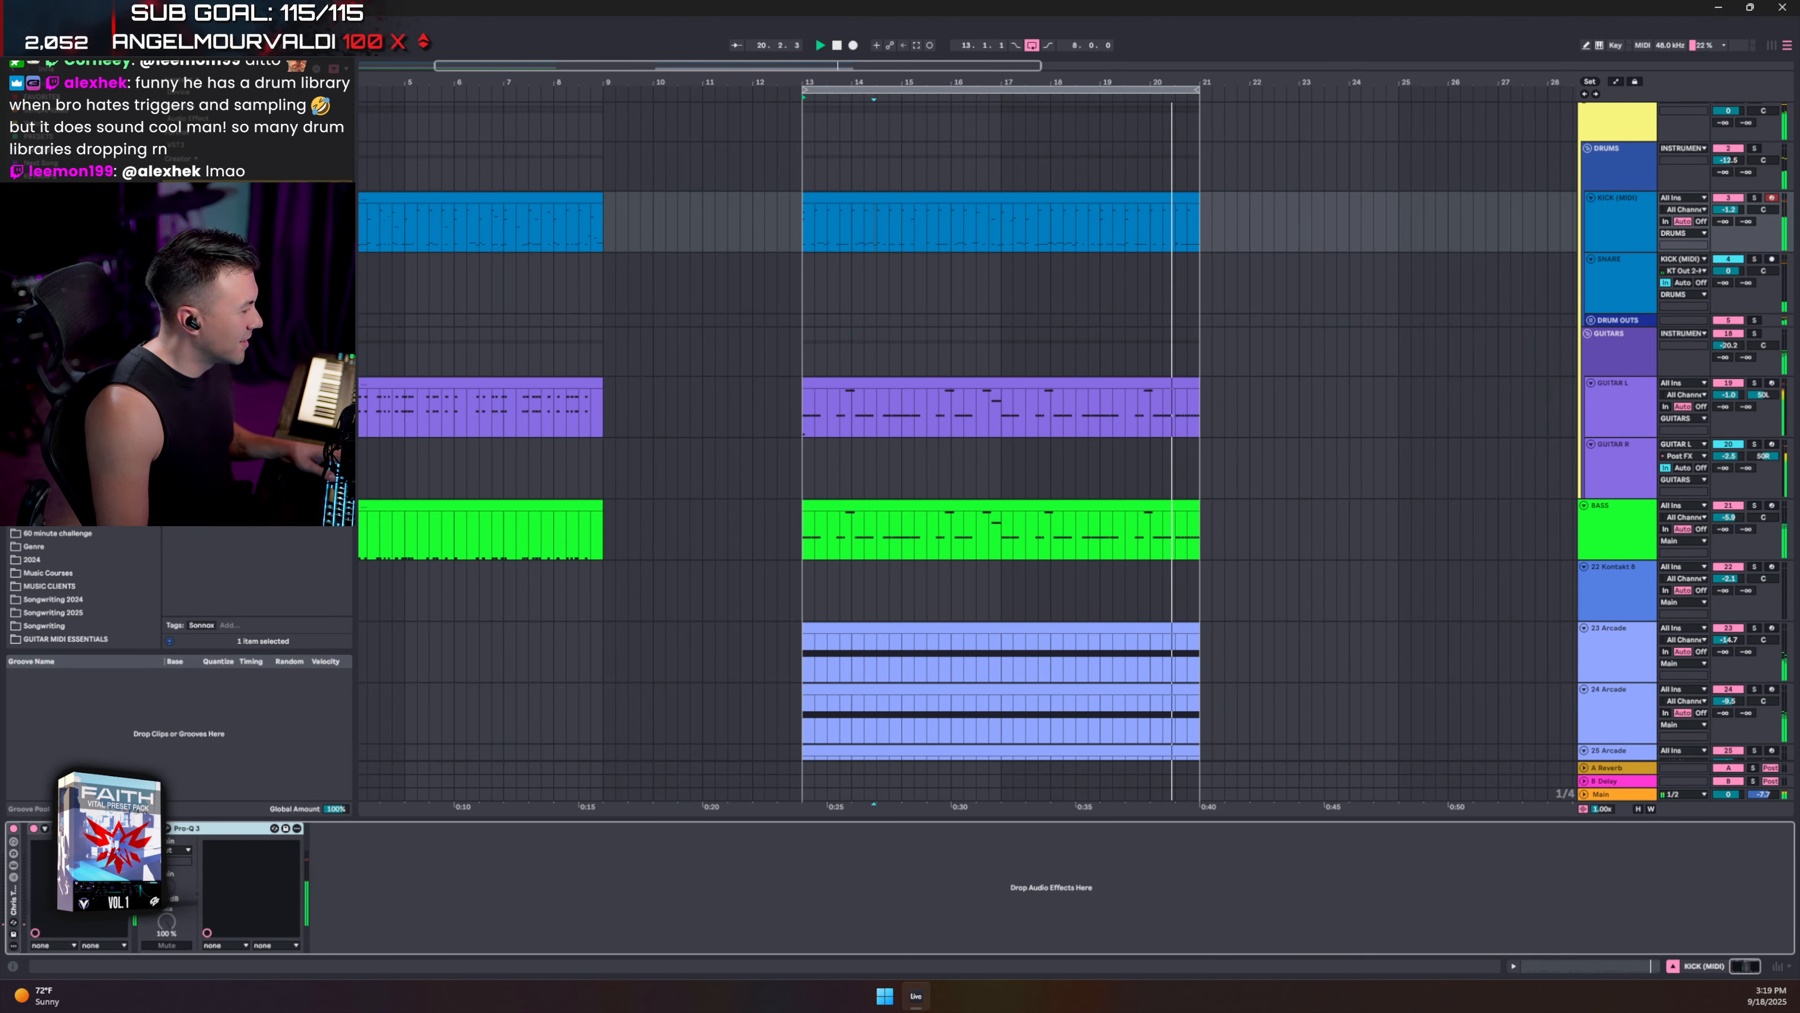
{"action": "left_click", "coordinate": [168, 827]}
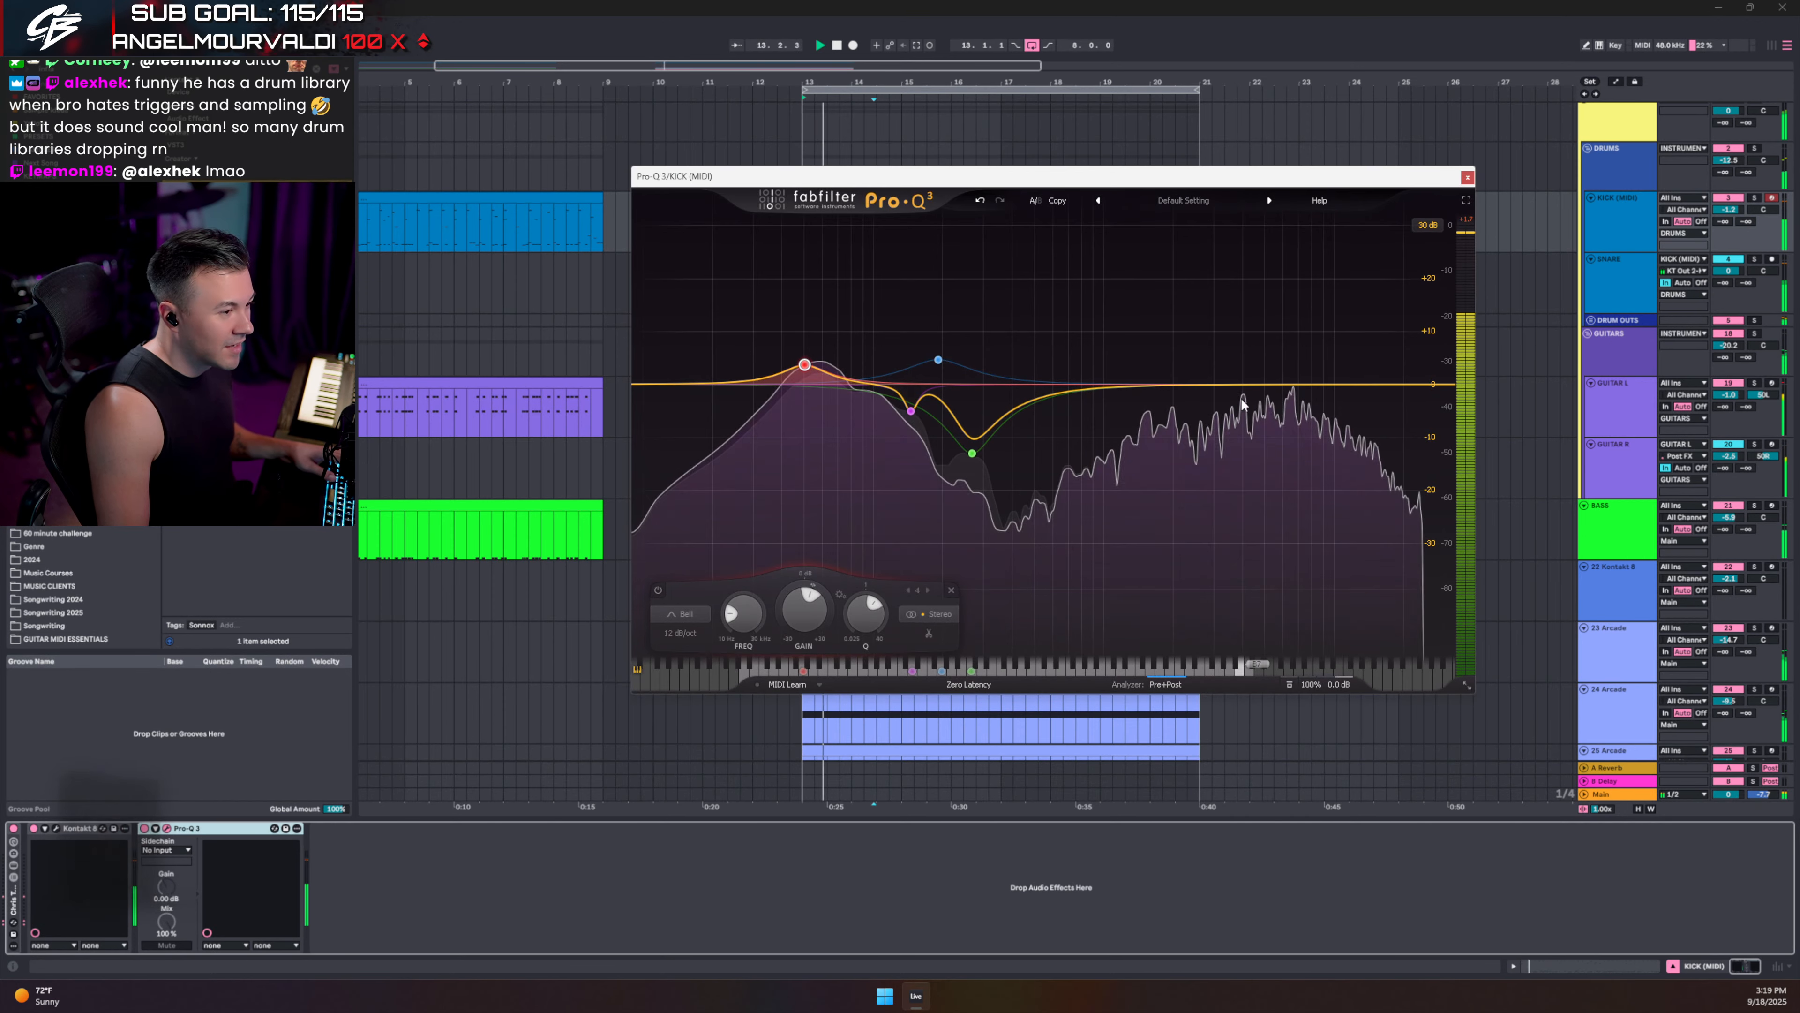
{"action": "scroll", "coordinate": [1274, 338], "scroll_direction": "up", "scroll_amount": 10}
{"action": "mouse_move", "coordinate": [1266, 383]}
{"action": "left_mouse_down"}
{"action": "mouse_move", "coordinate": [1258, 237]}
{"action": "mouse_move", "coordinate": [1261, 401]}
{"action": "left_mouse_up"}
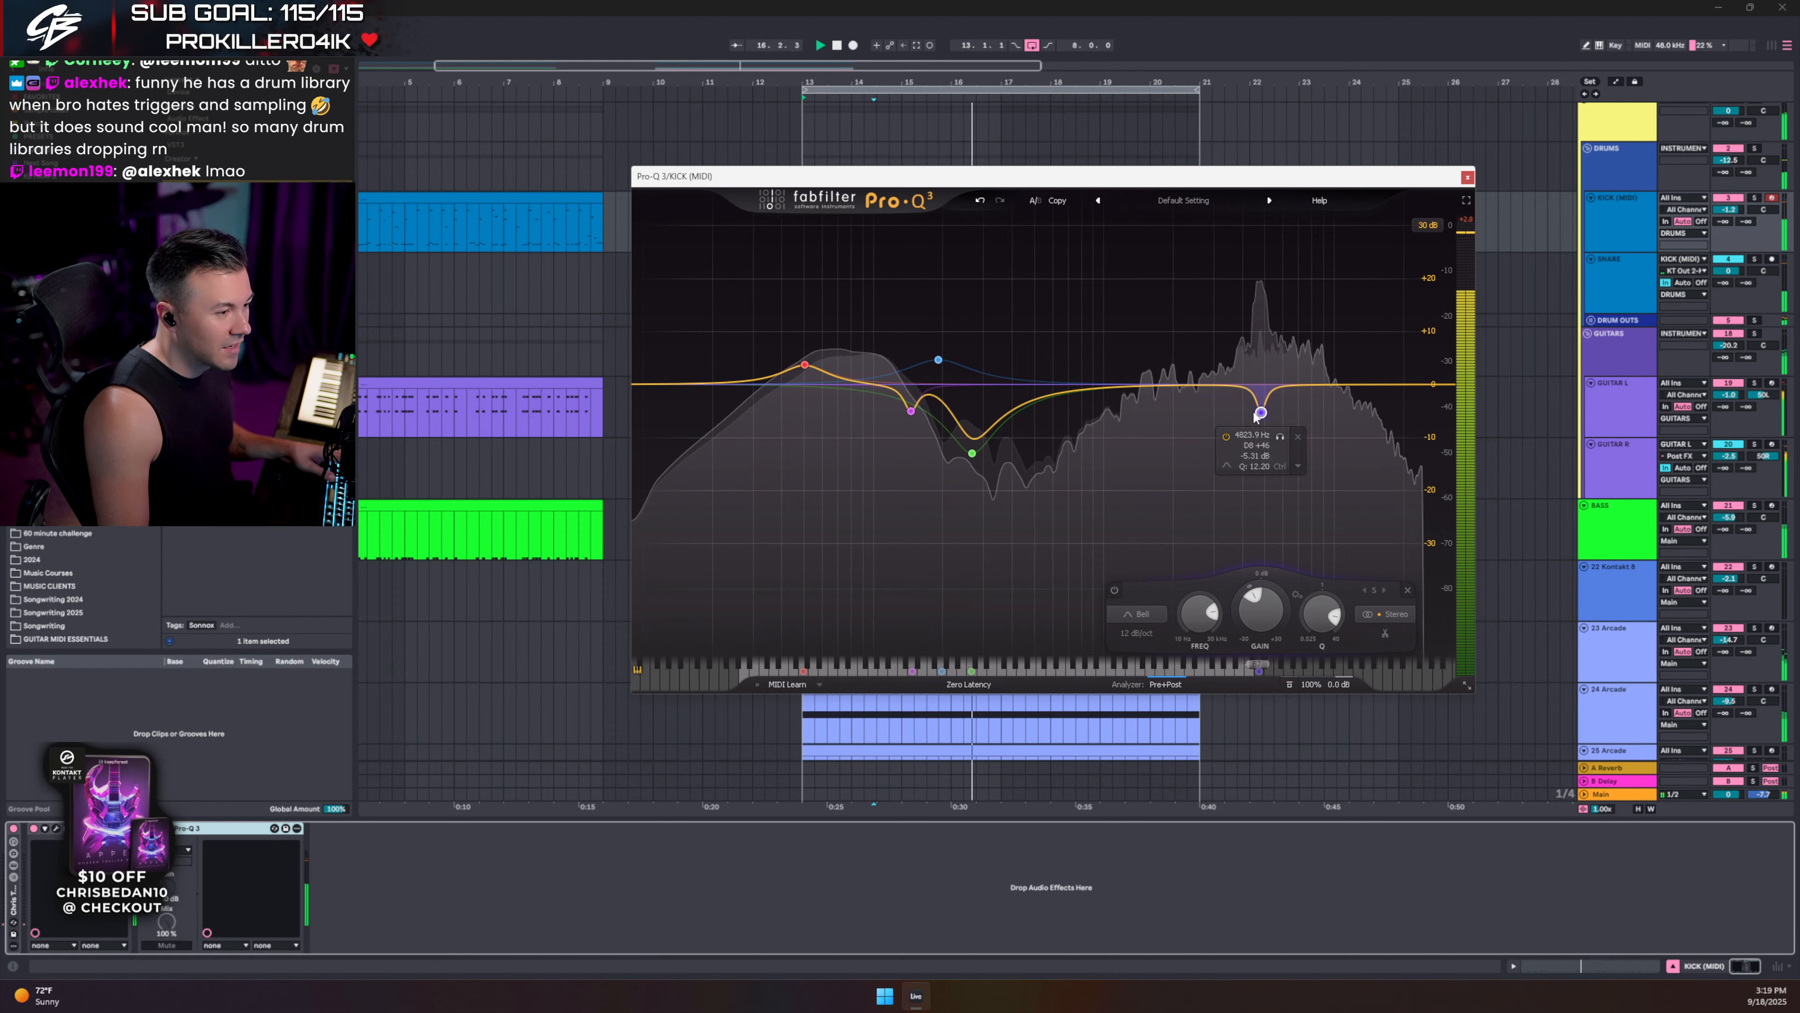
{"action": "scroll", "coordinate": [1258, 417], "scroll_direction": "down", "scroll_amount": 2}
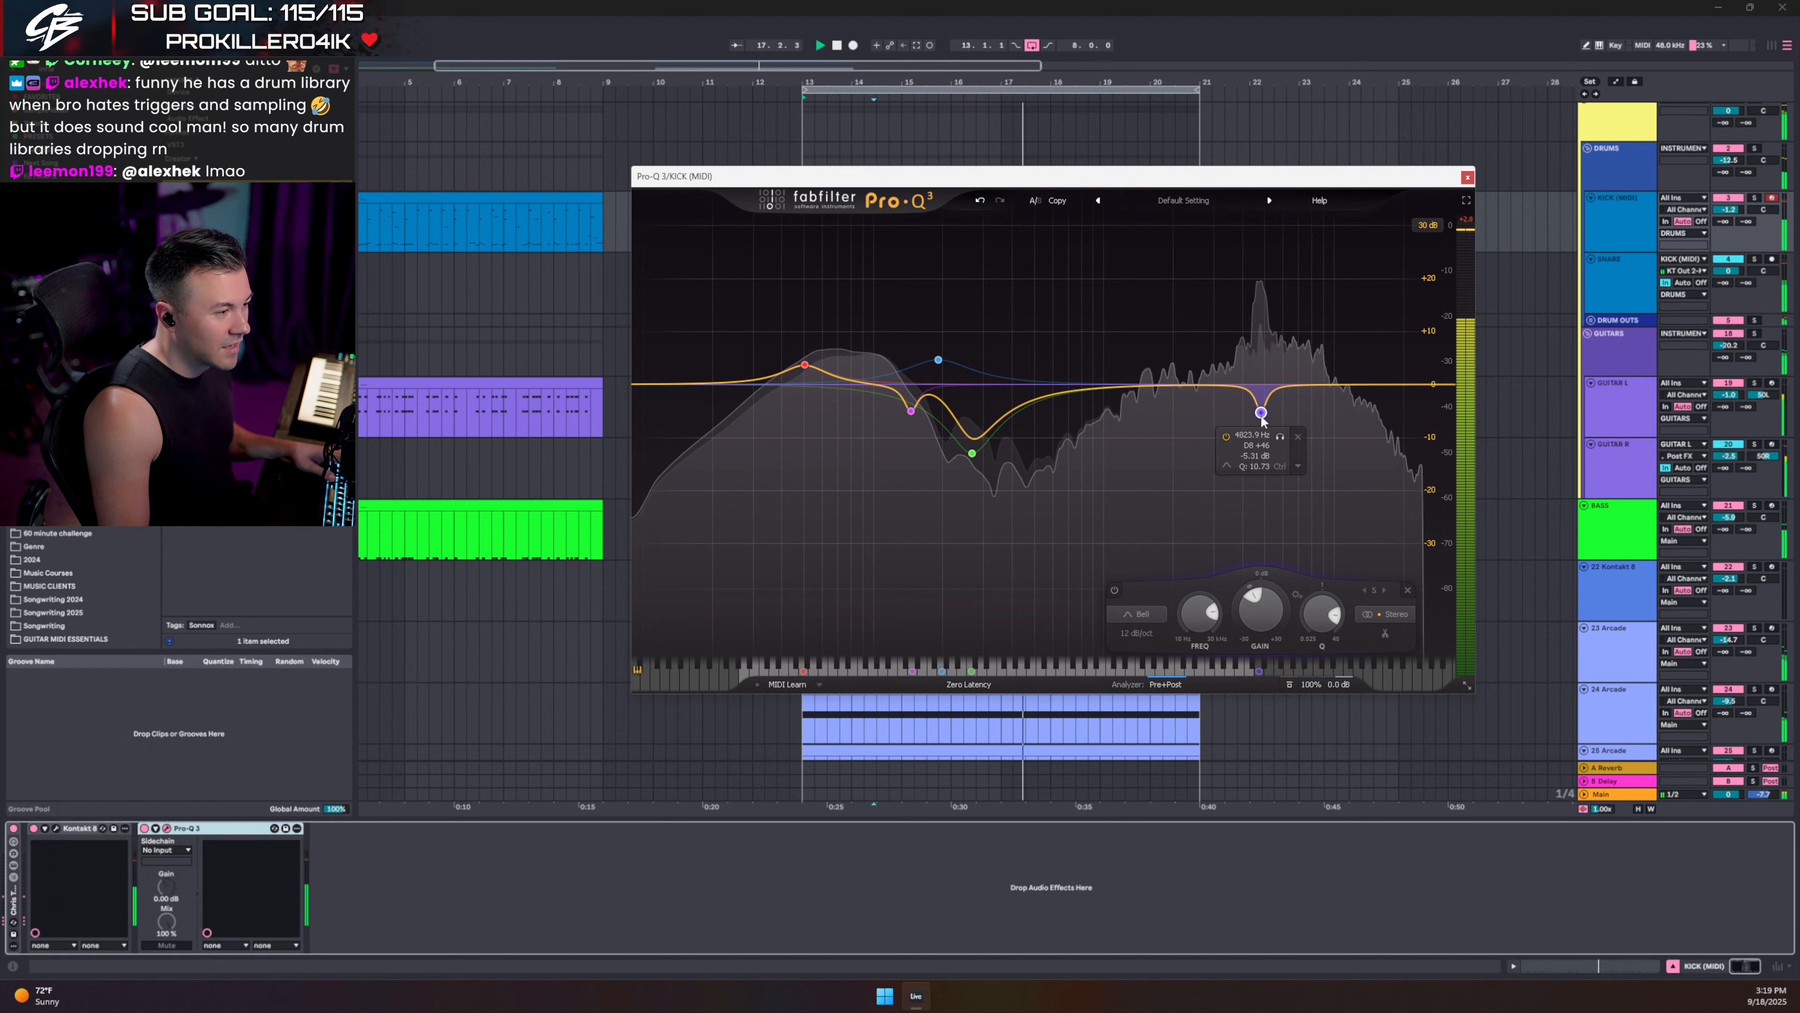
{"action": "left_click", "coordinate": [1467, 177]}
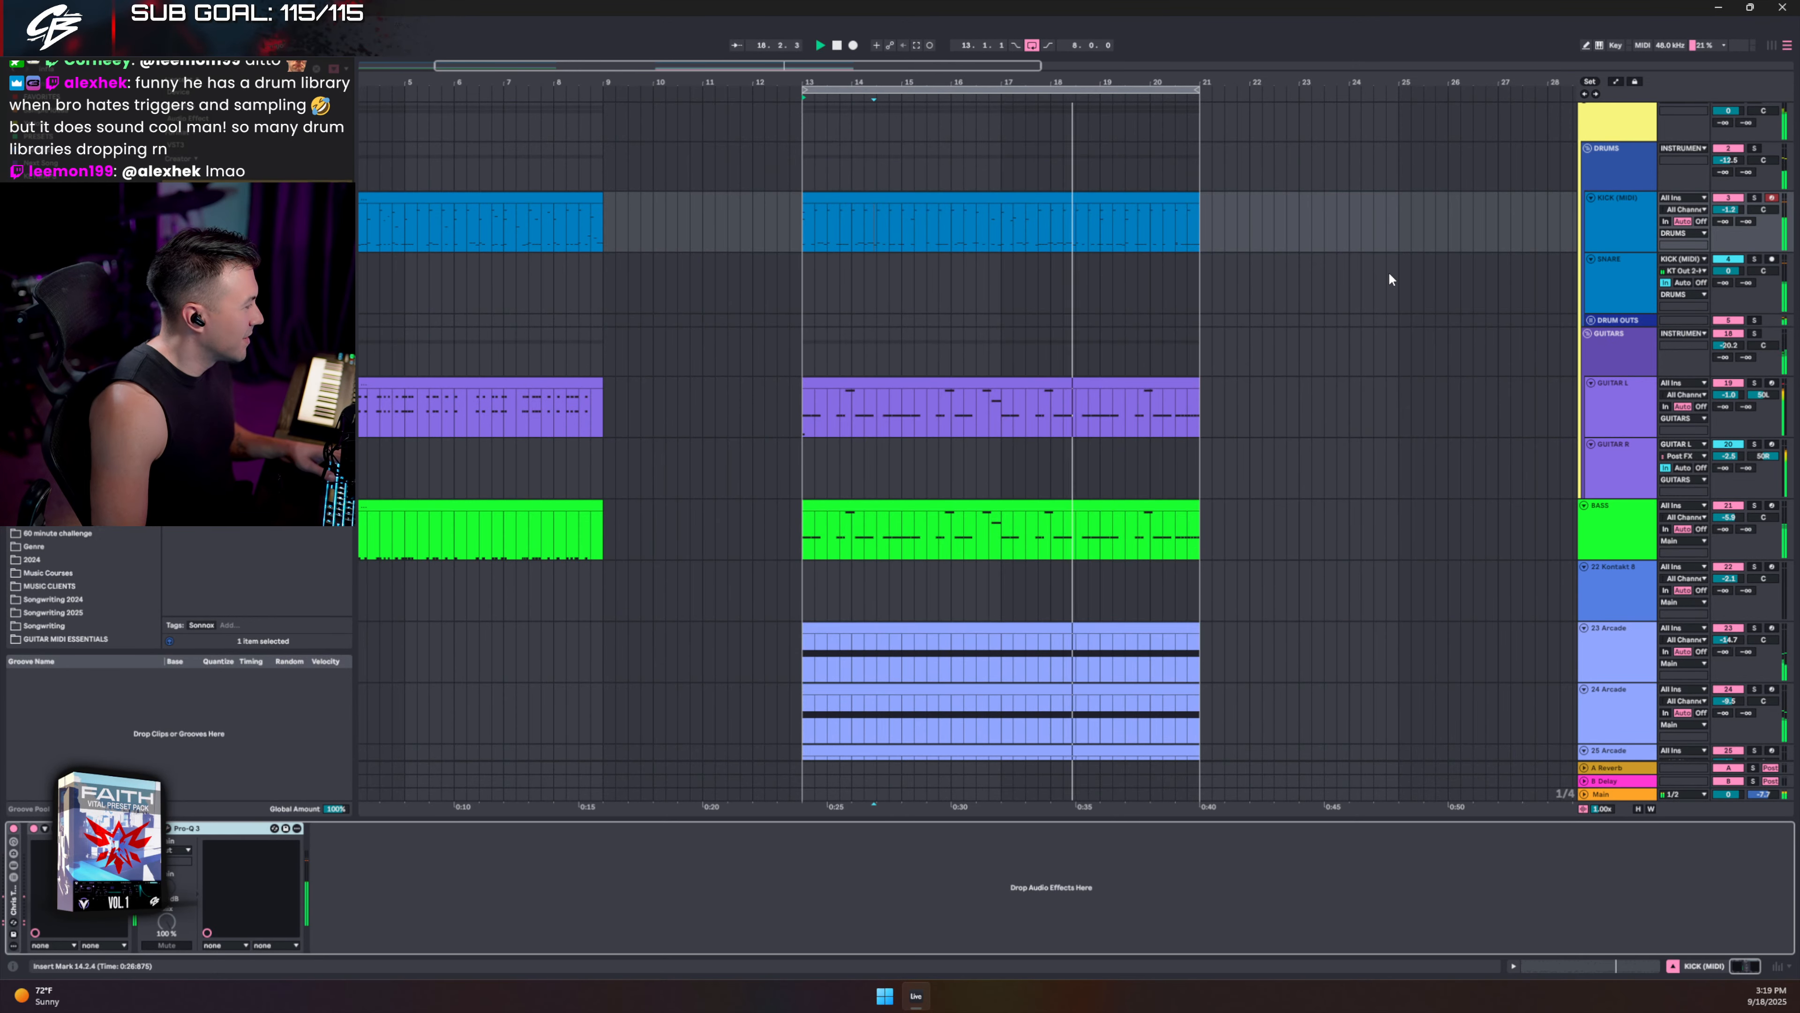
- Stop playback, set the start point at bar 24 on GUITARS, and save the Set
{"action": "key", "text": "space"}
{"action": "left_click", "coordinate": [1345, 330]}
{"action": "key", "text": "ctrl+s"}
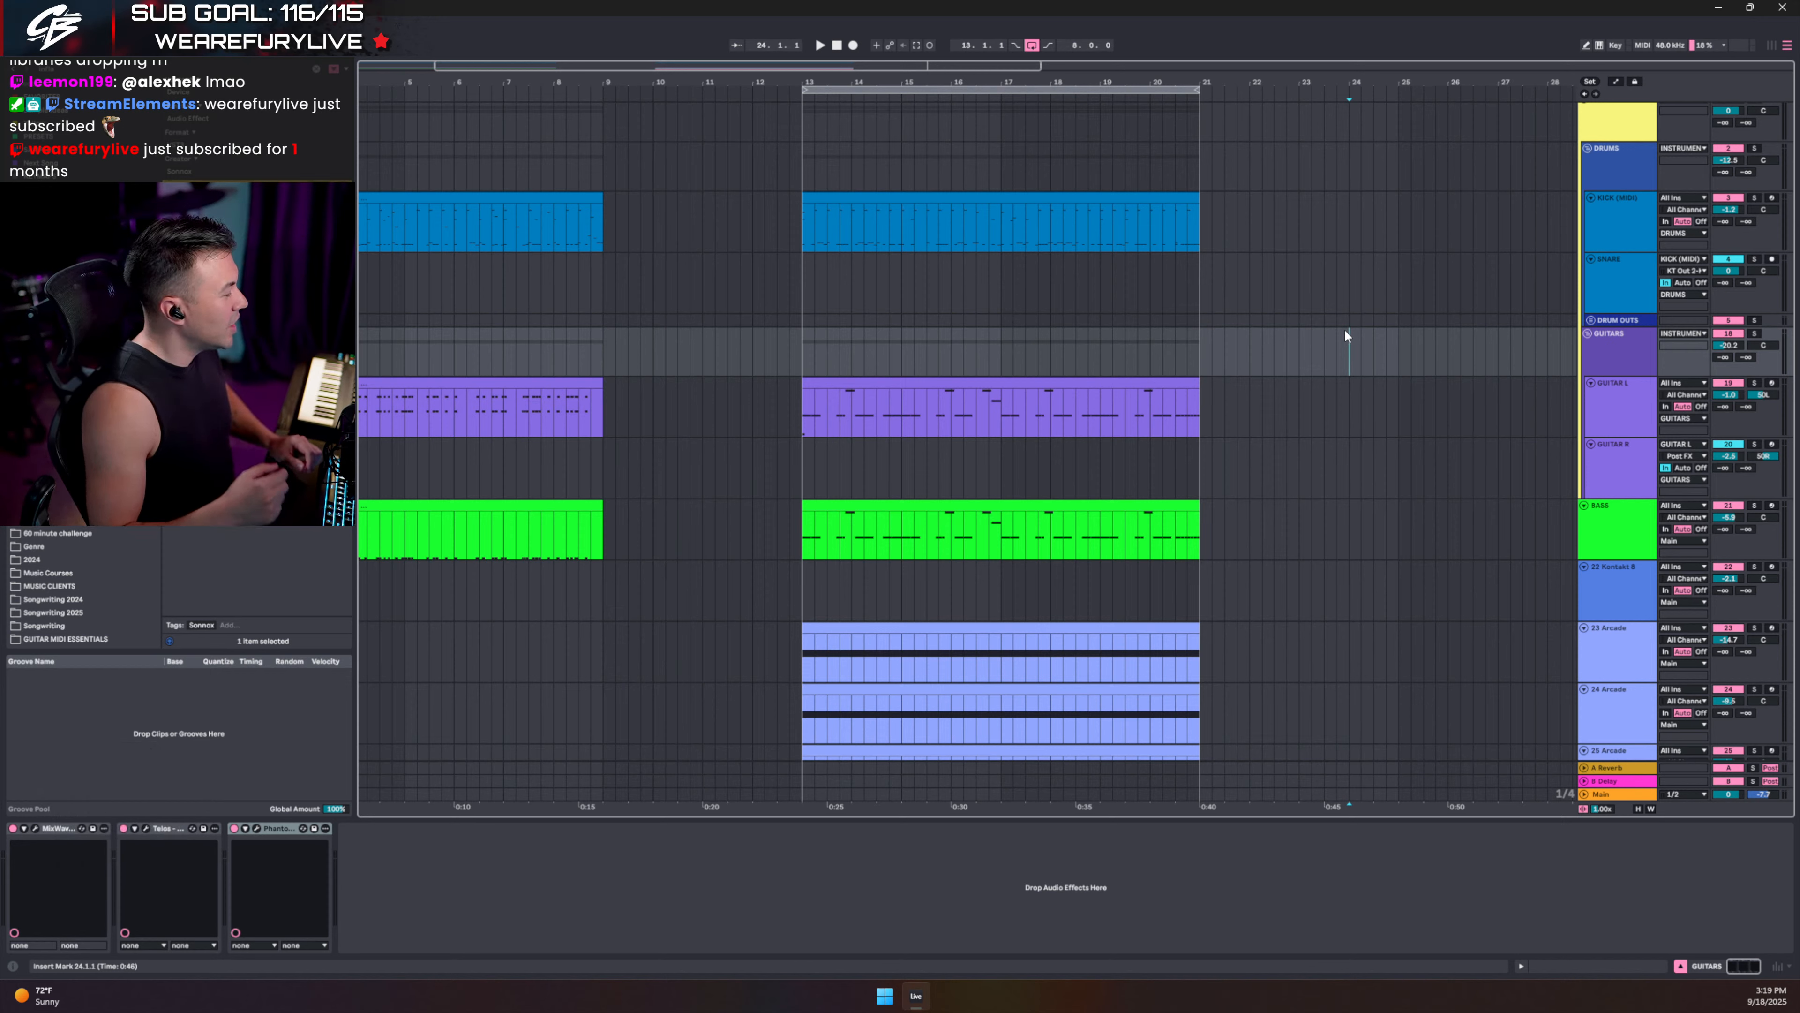
- Set the start point at bar 13 on the kick track and select the kick clip there
{"action": "left_click", "coordinate": [806, 227]}
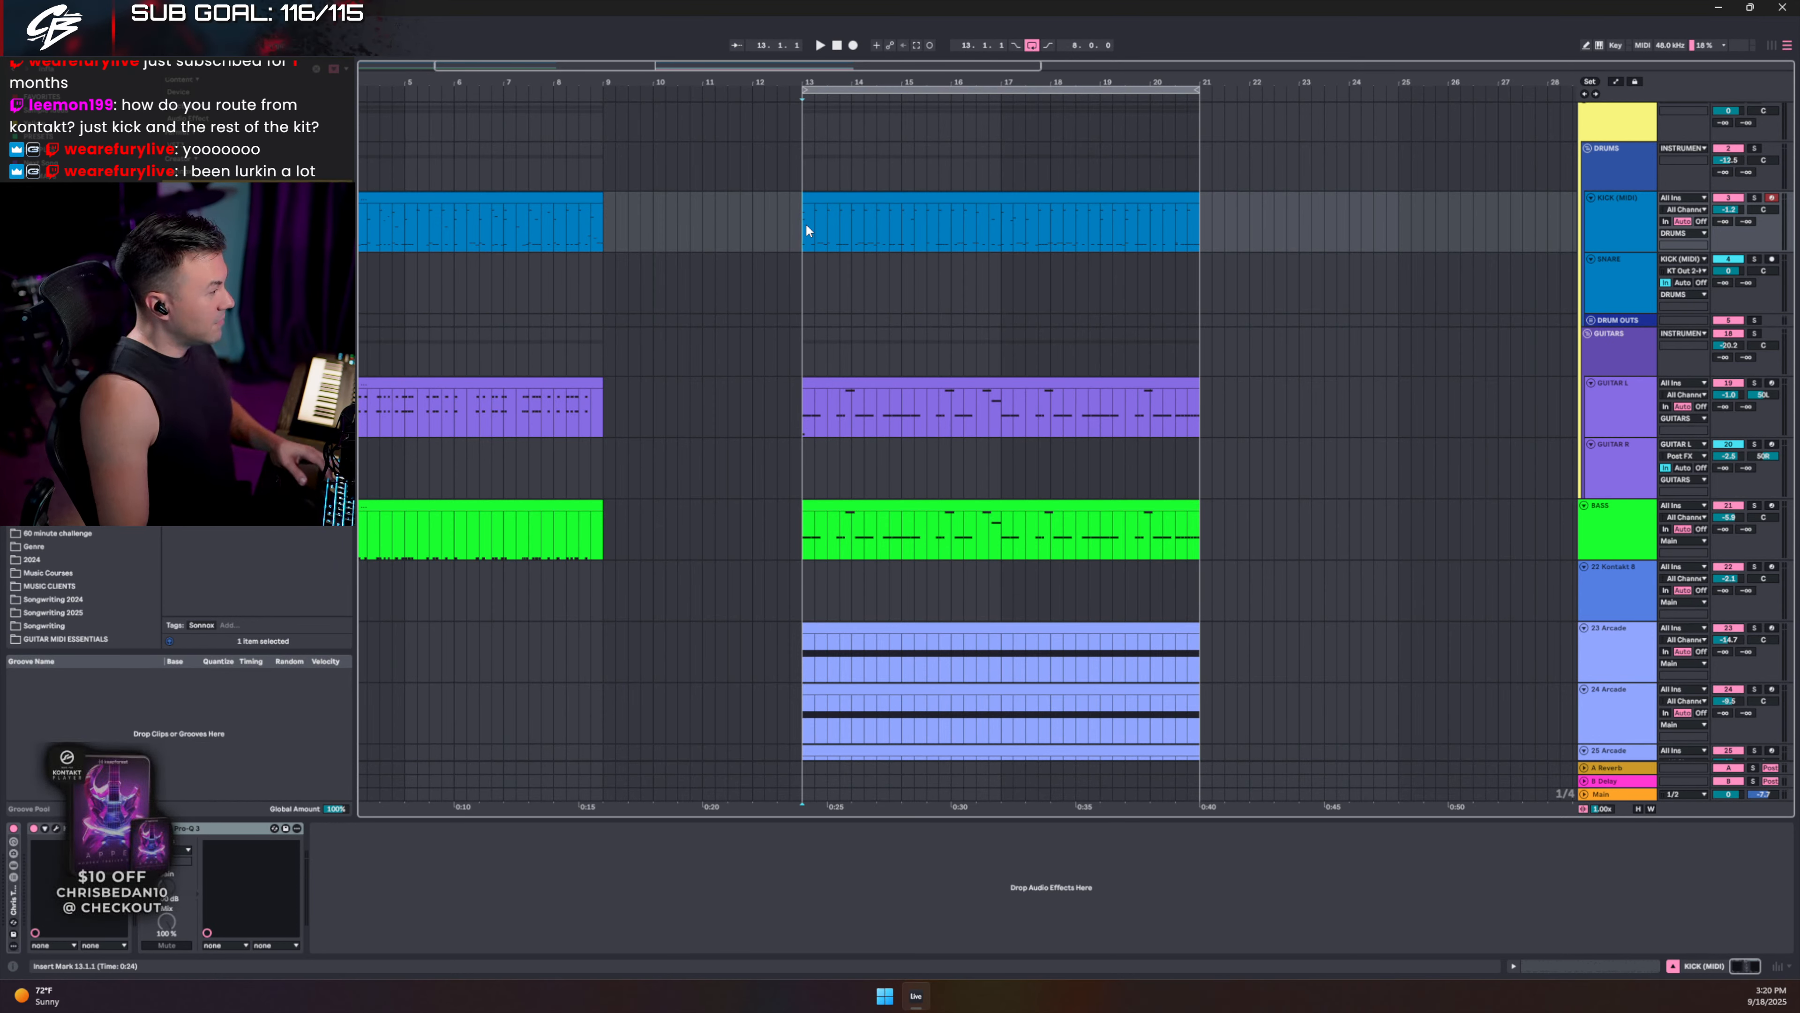
{"action": "double_click", "coordinate": [921, 196]}
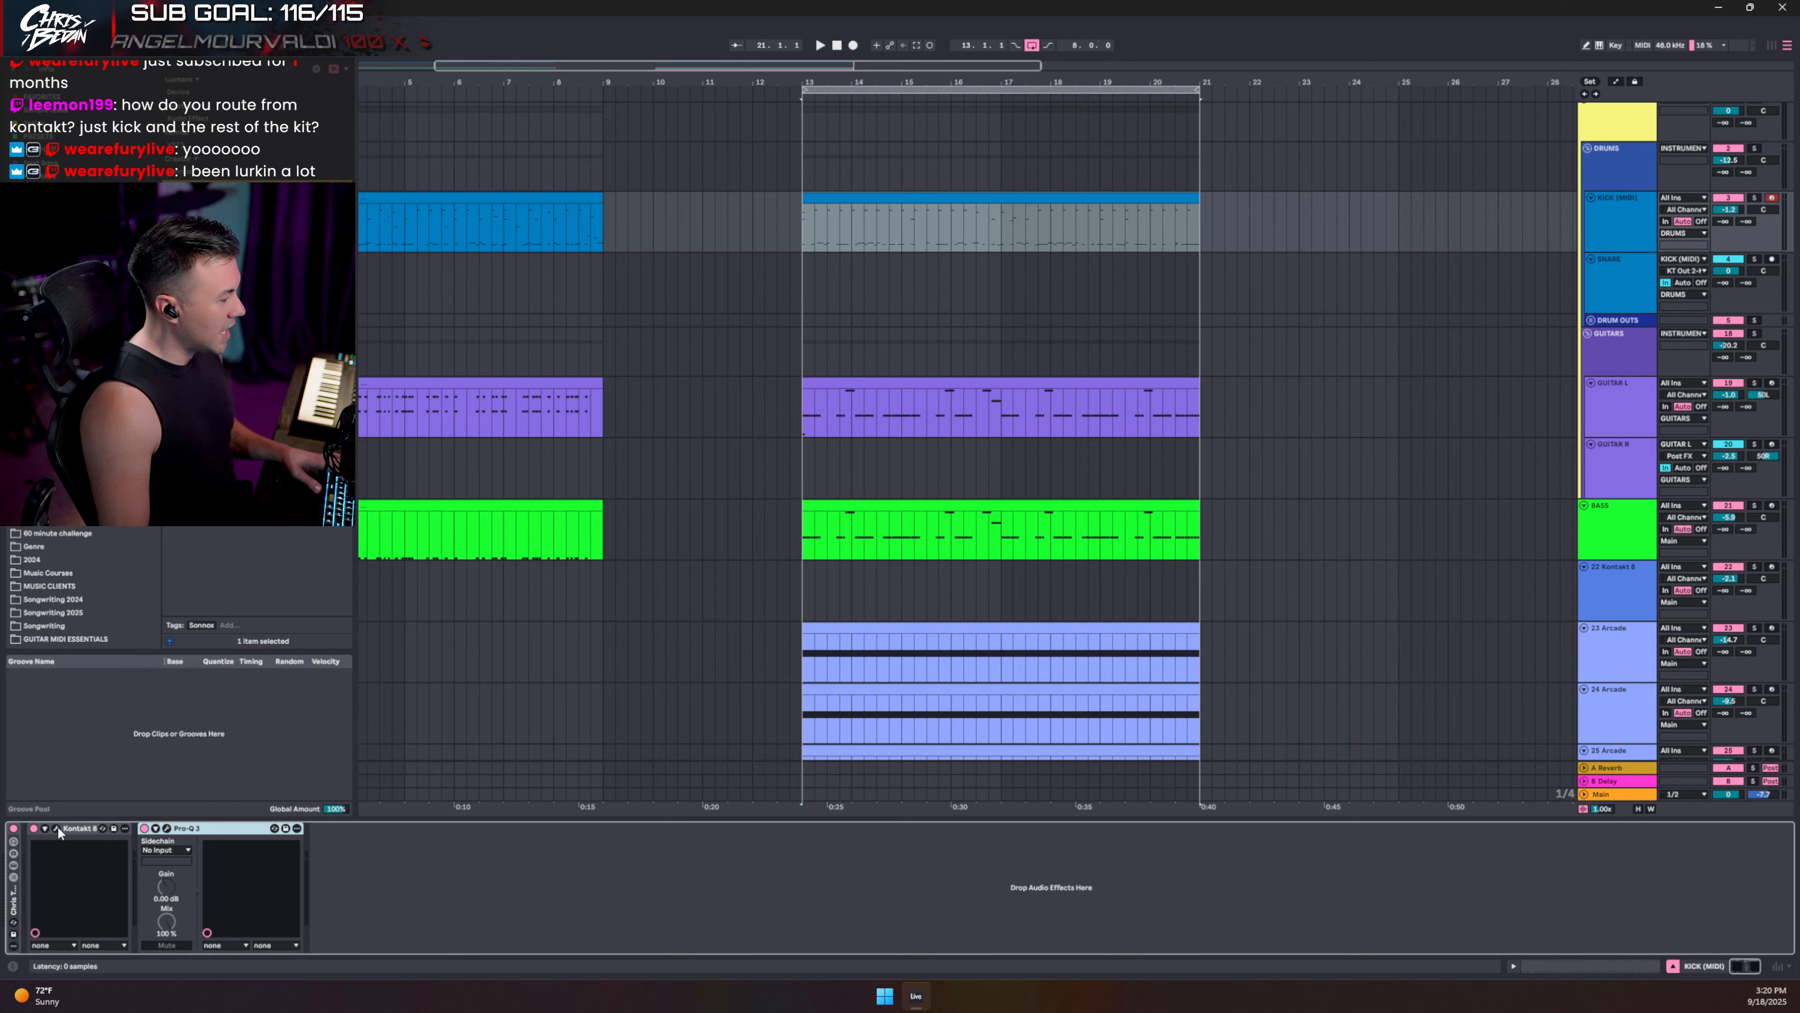
{"action": "left_click", "coordinate": [57, 828]}
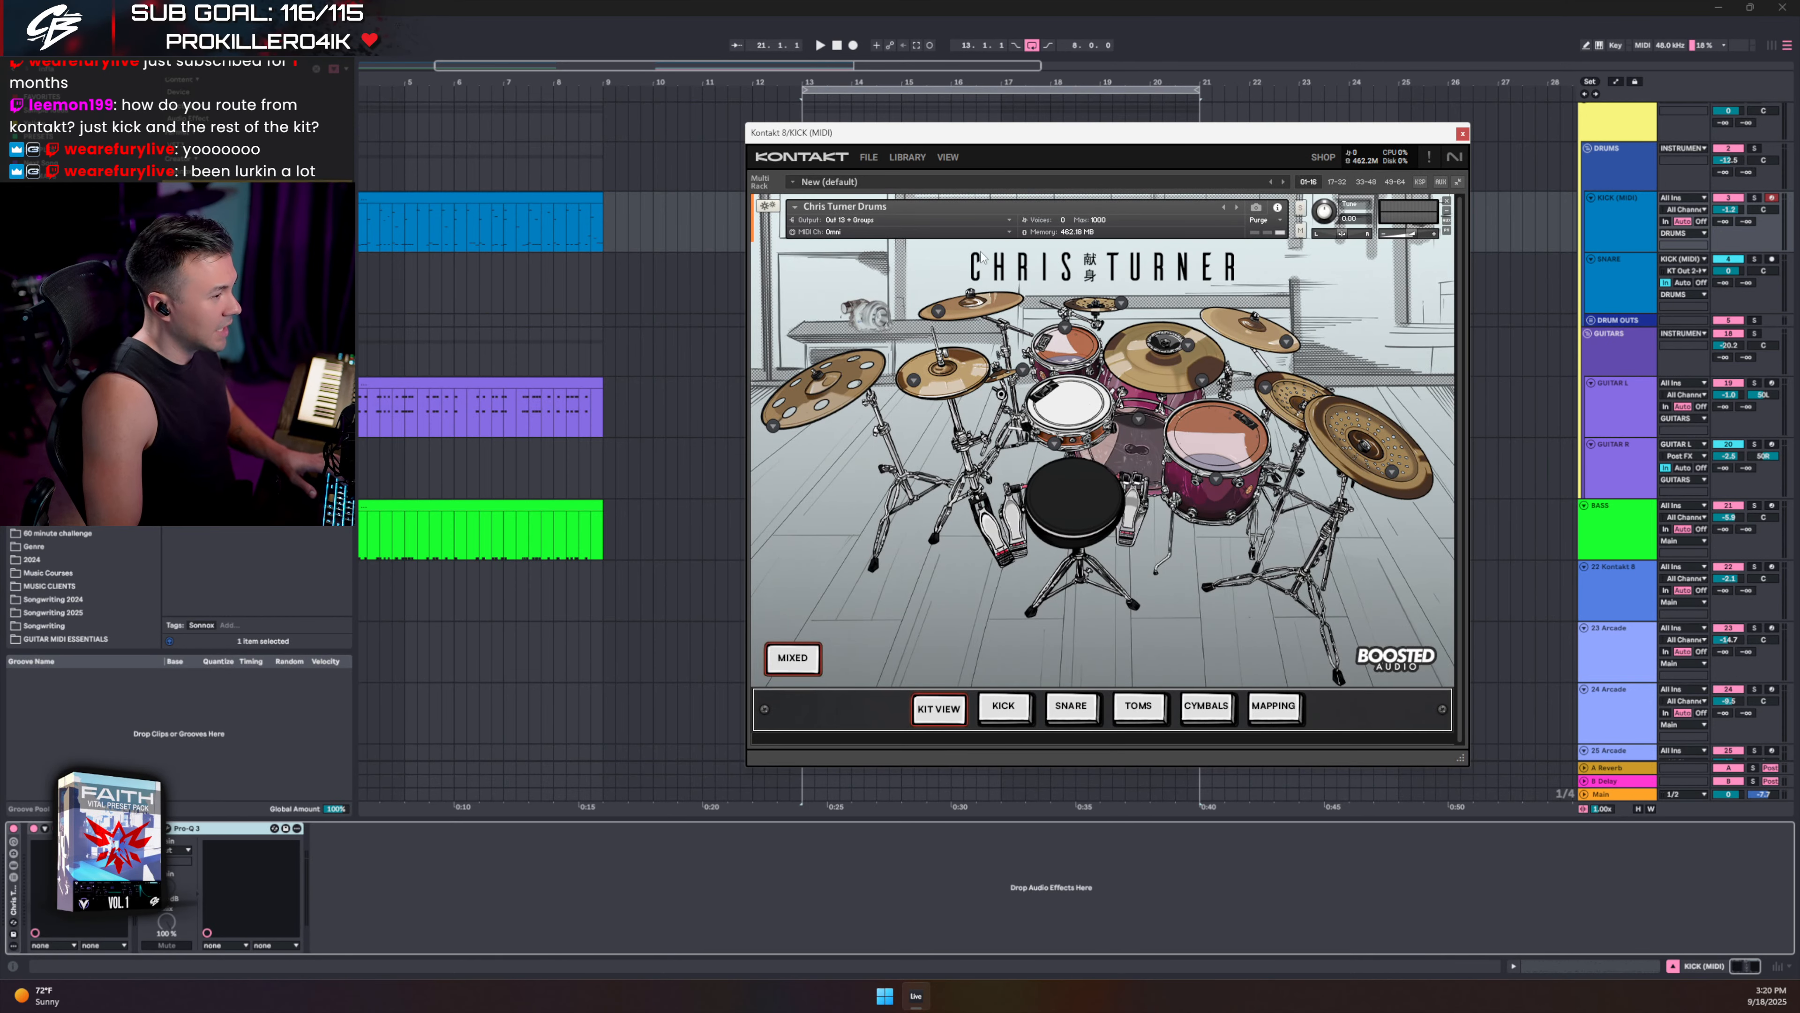
{"action": "left_click", "coordinate": [1002, 709]}
{"action": "left_click", "coordinate": [1073, 713]}
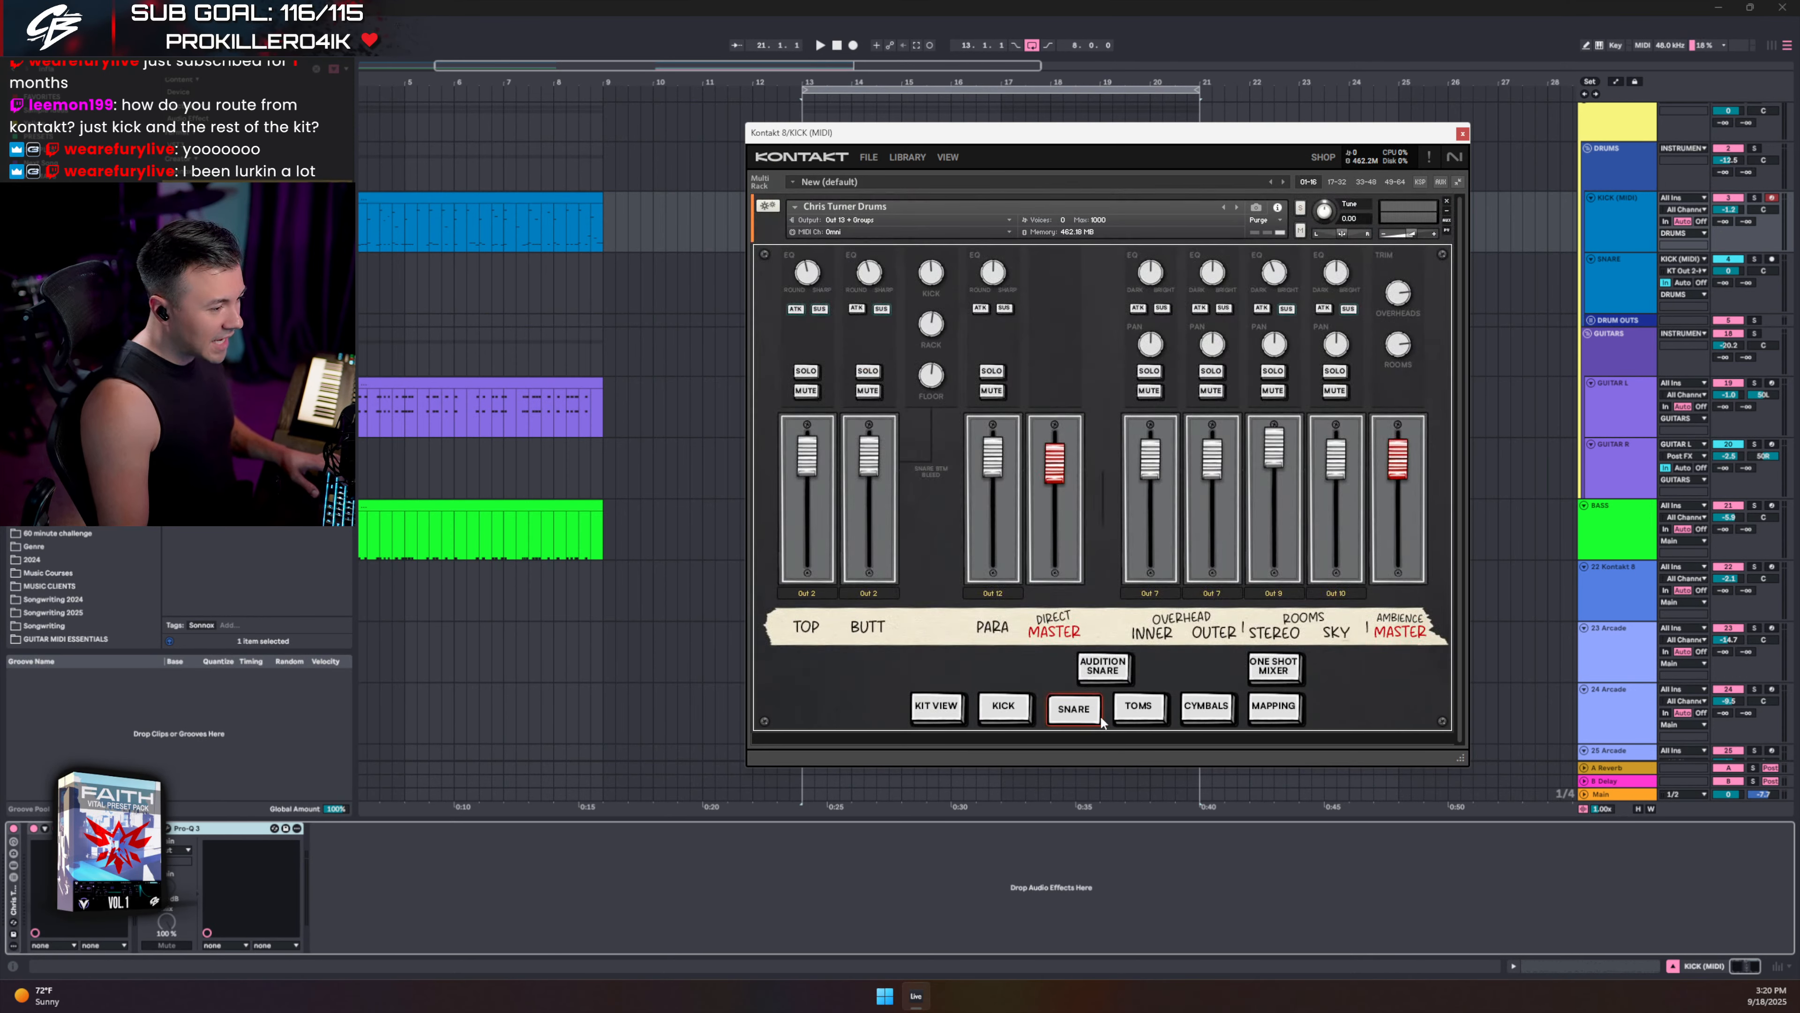
{"action": "left_click", "coordinate": [1138, 711]}
{"action": "left_click", "coordinate": [1205, 712]}
{"action": "left_click", "coordinate": [1139, 706]}
{"action": "left_click", "coordinate": [1069, 665]}
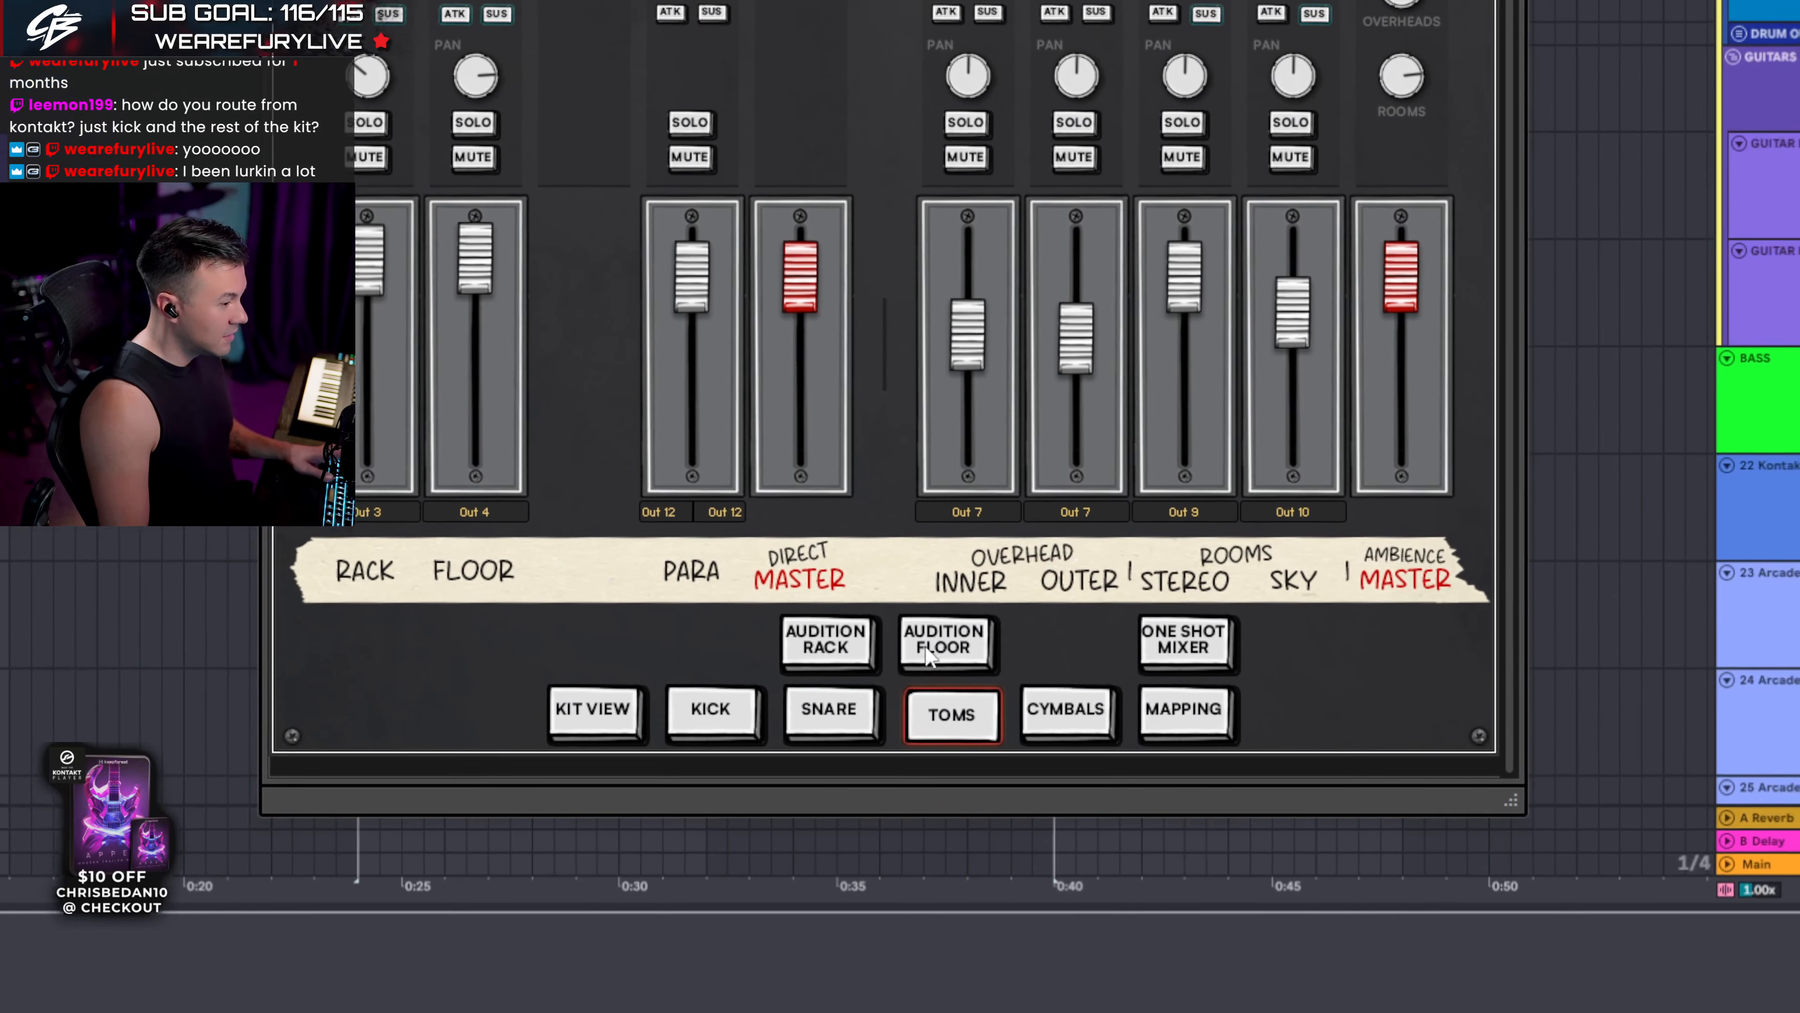
{"action": "left_click", "coordinate": [951, 820]}
{"action": "left_click", "coordinate": [1053, 813]}
{"action": "left_click", "coordinate": [842, 603]}
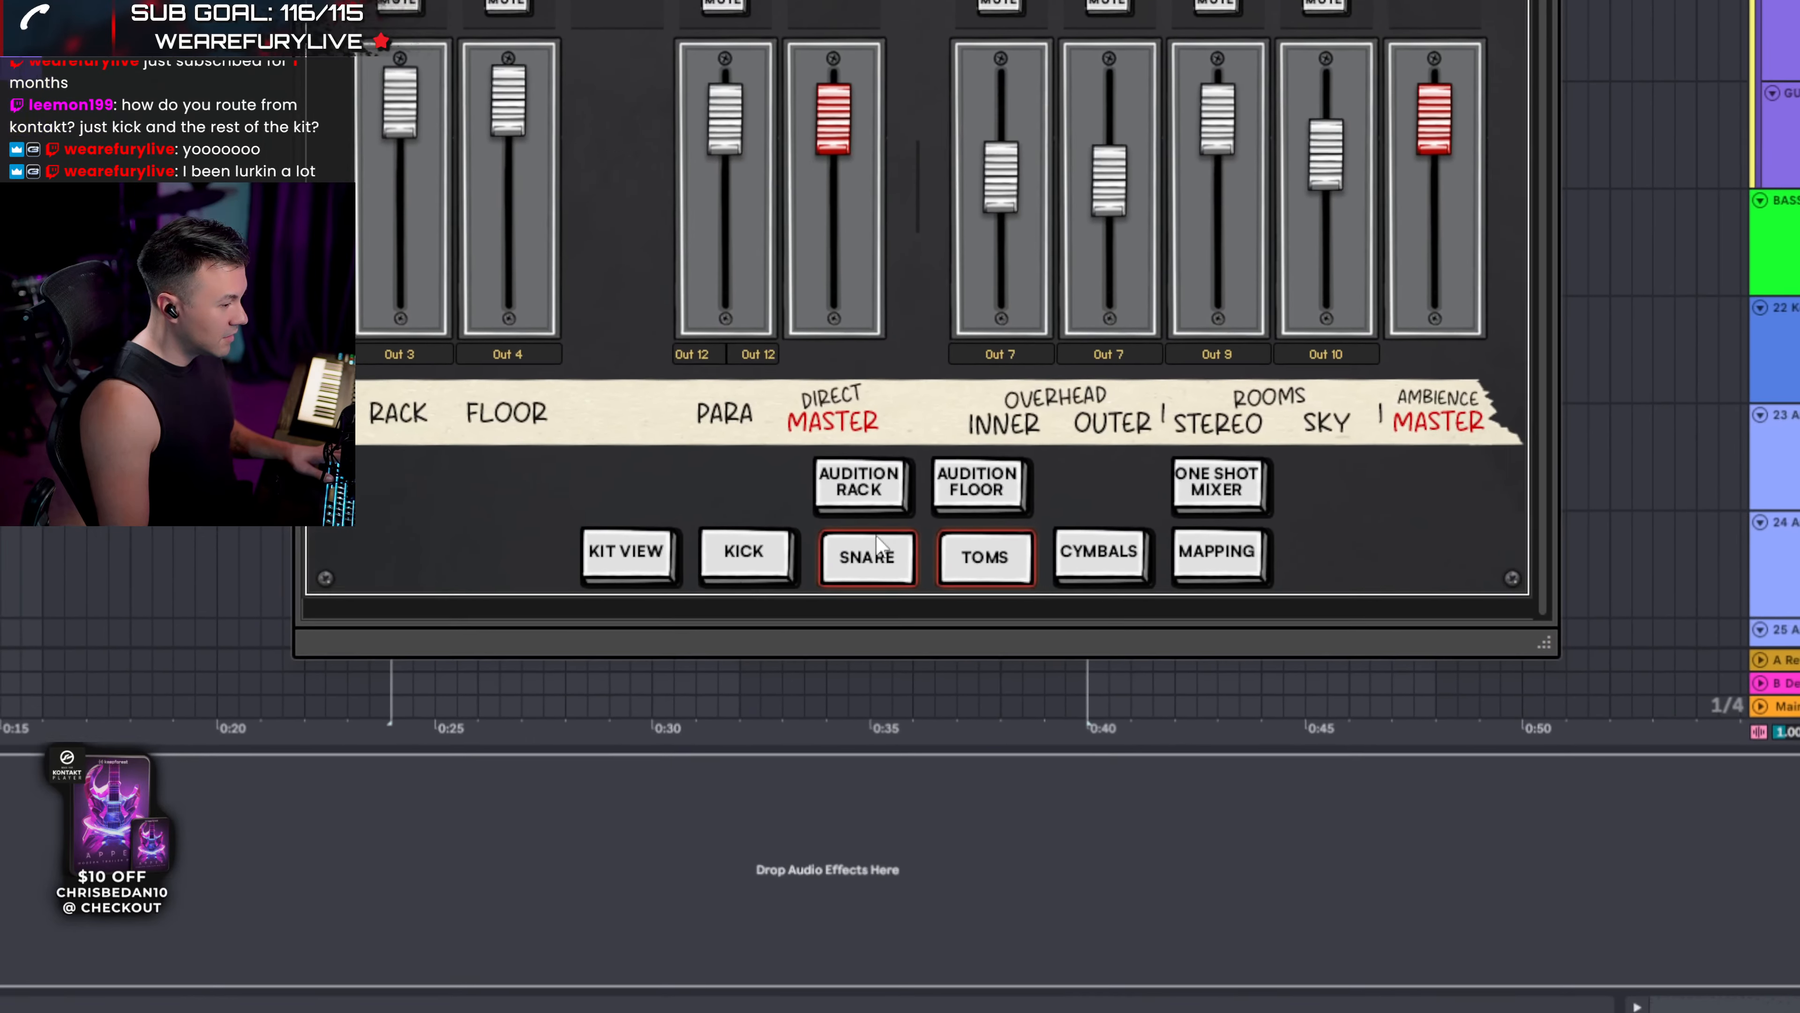
{"action": "left_click", "coordinate": [895, 538]}
{"action": "left_click", "coordinate": [725, 603]}
{"action": "left_click", "coordinate": [876, 532]}
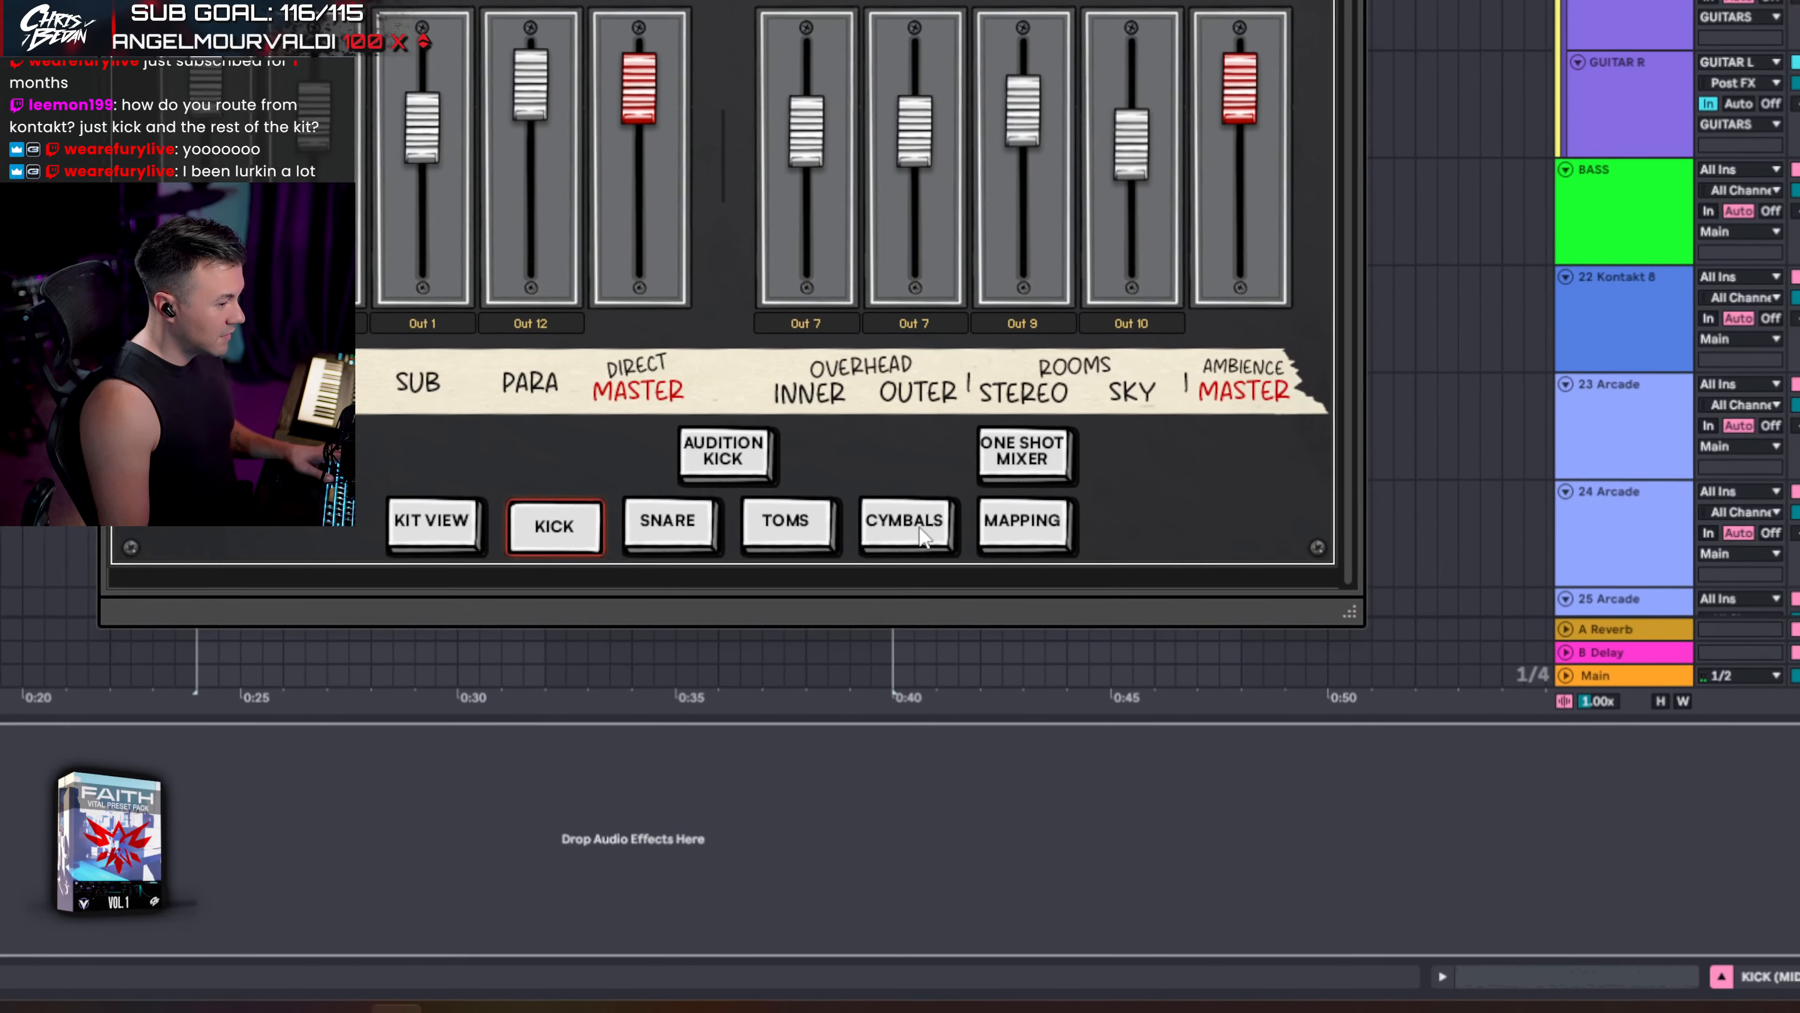
{"action": "left_click", "coordinate": [904, 522]}
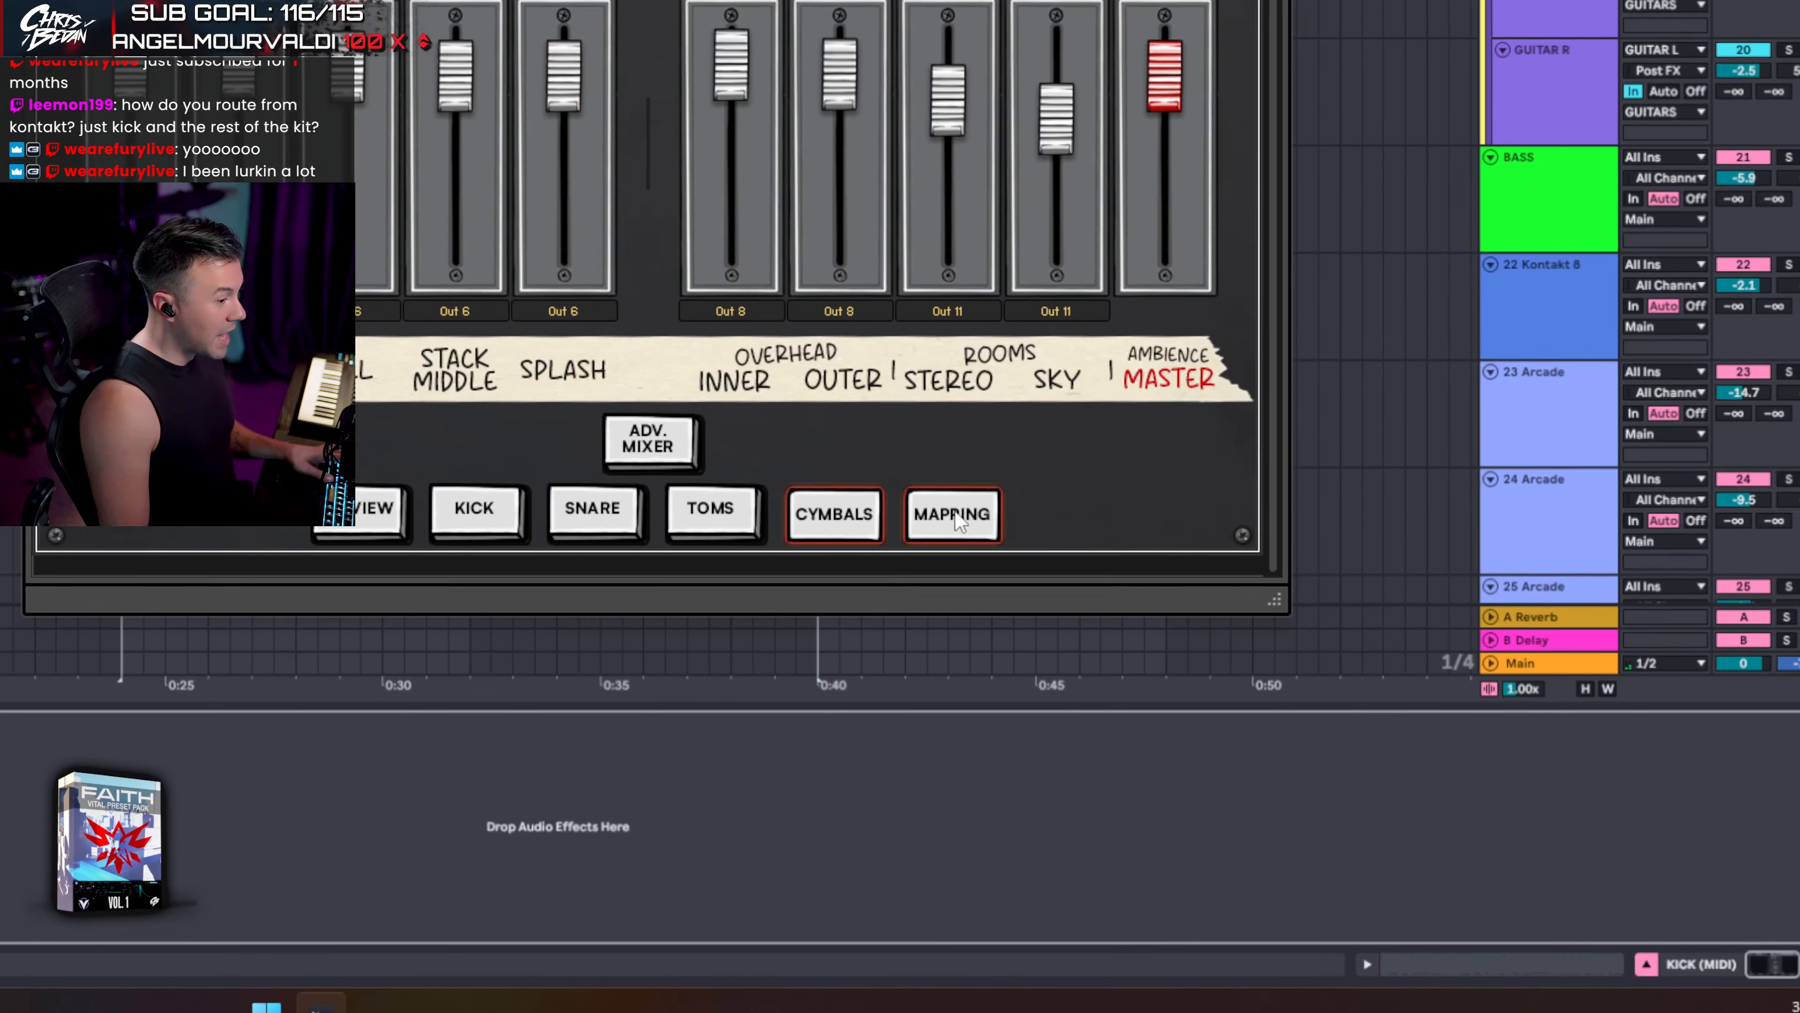
{"action": "left_click", "coordinate": [1023, 521]}
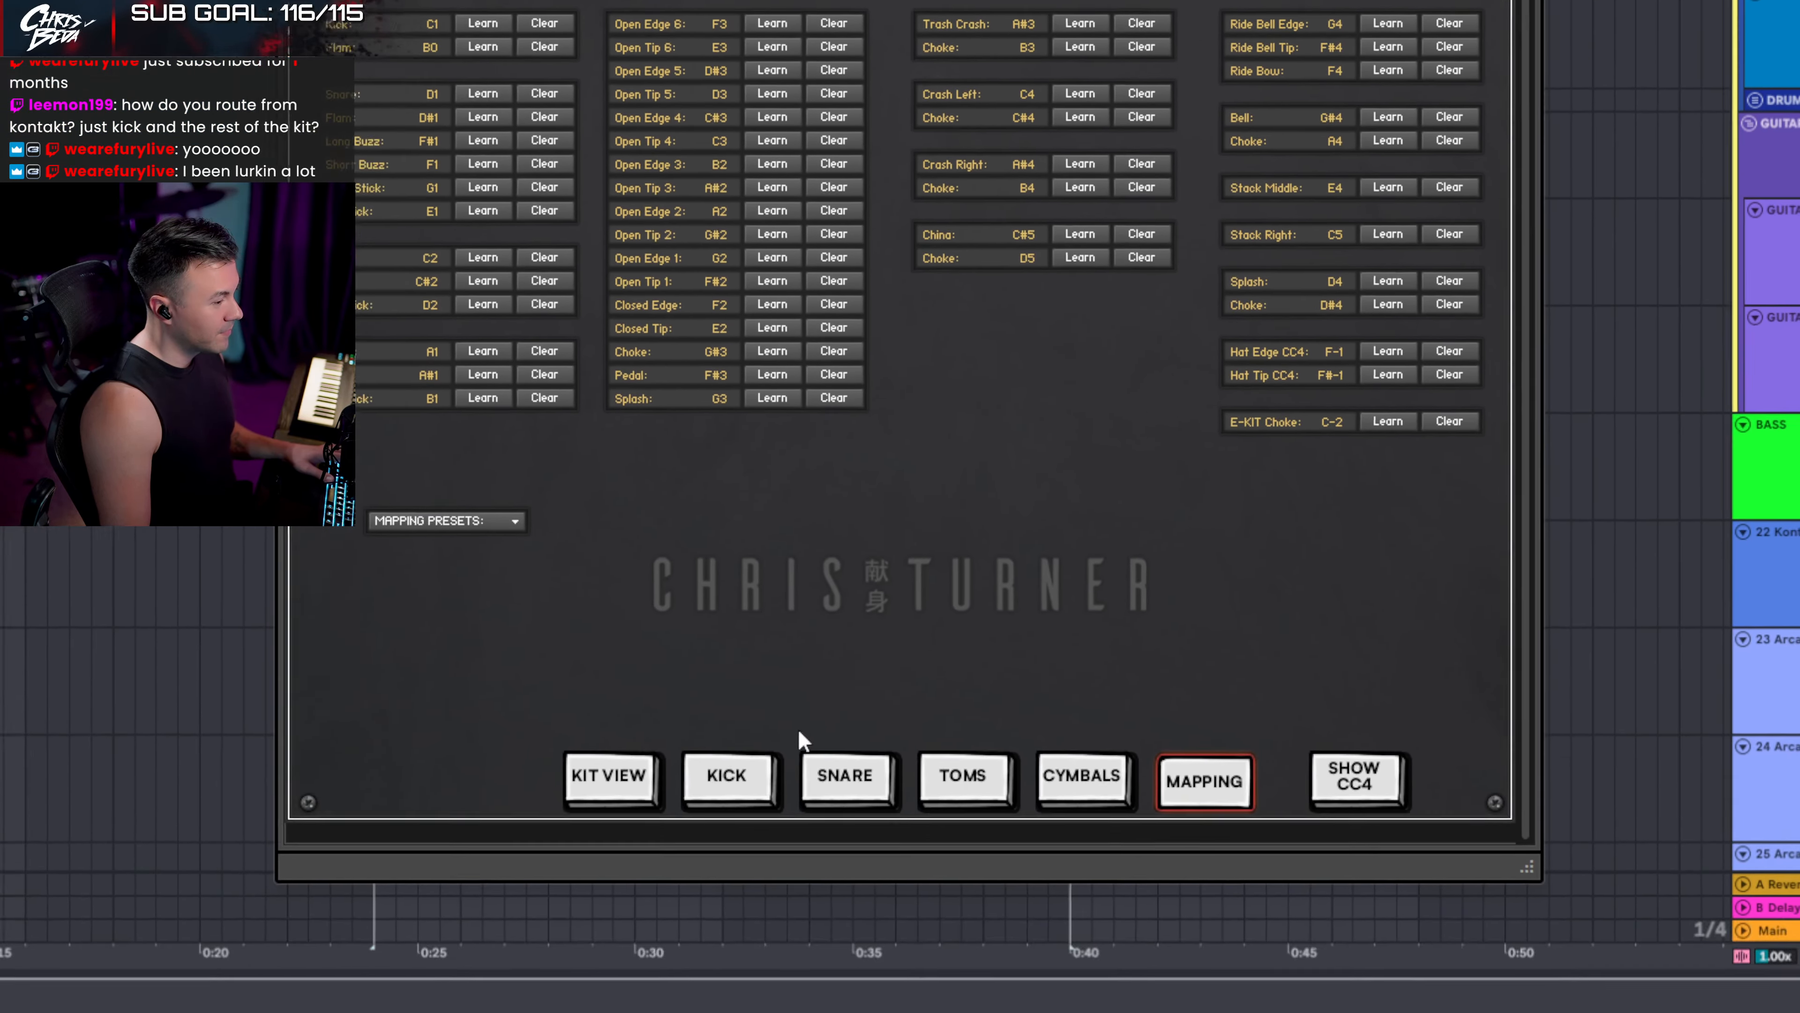
{"action": "left_click", "coordinate": [580, 878]}
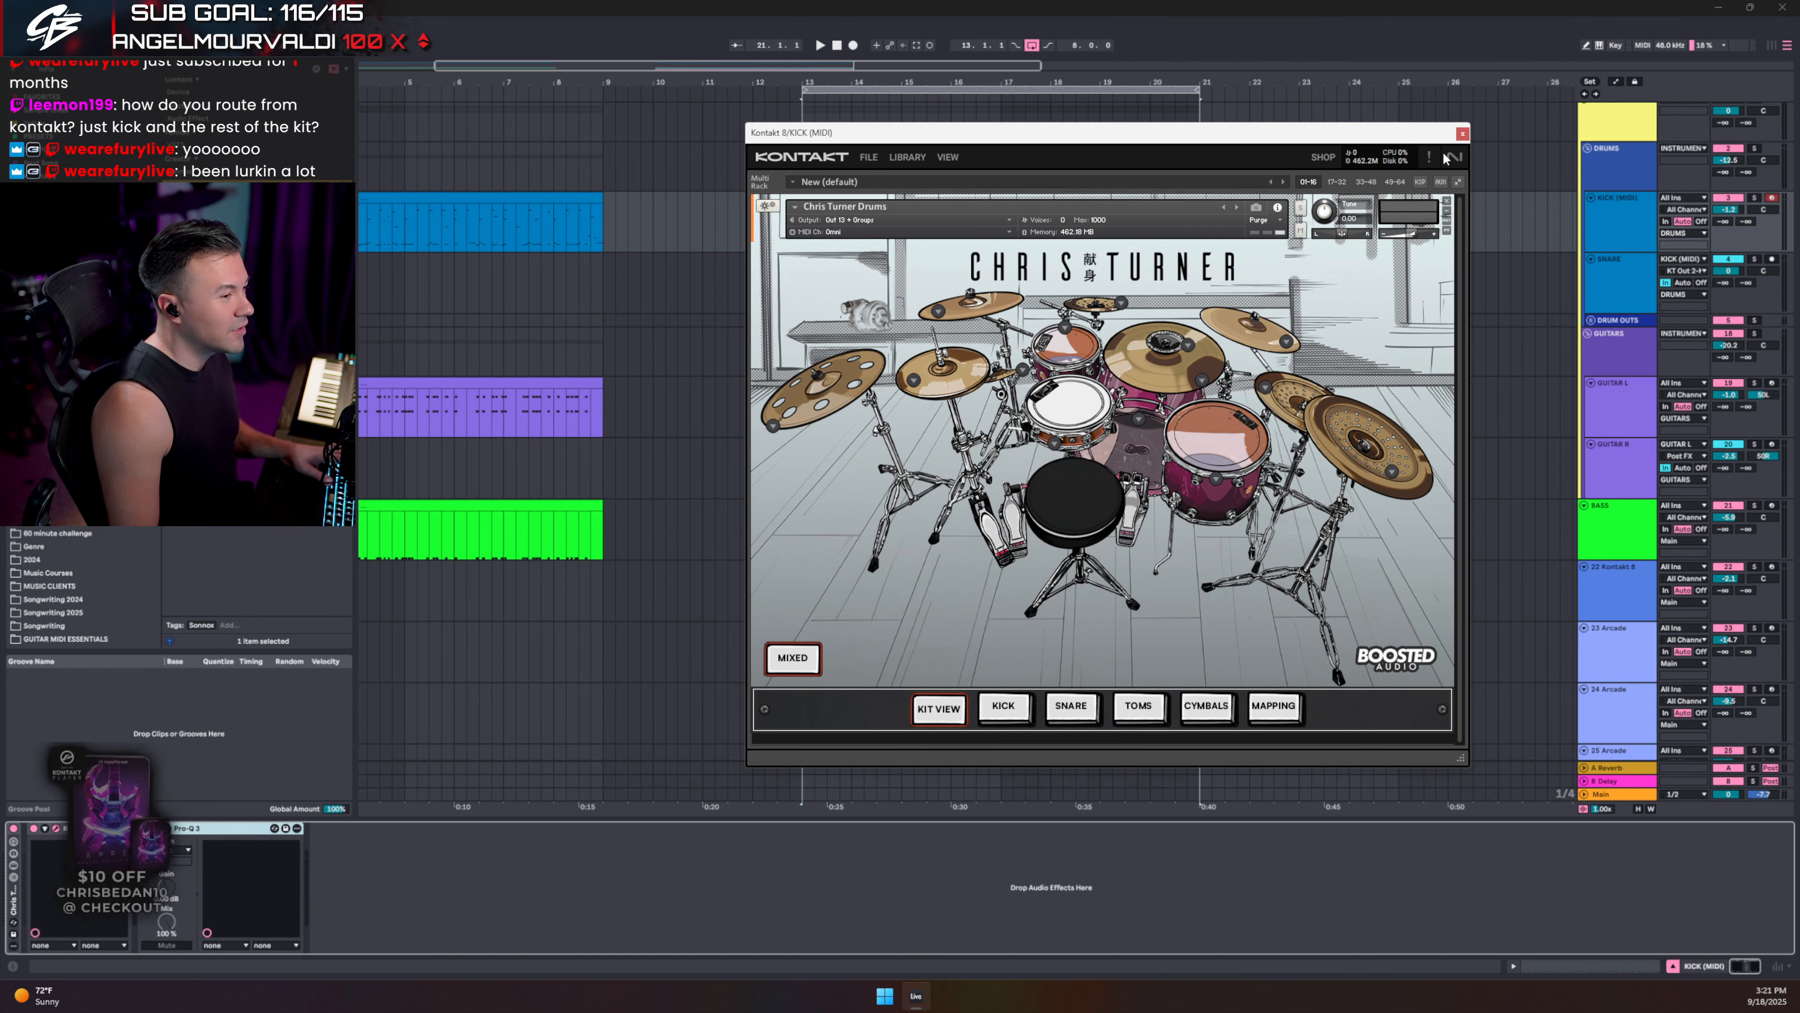
{"action": "left_click", "coordinate": [1463, 133]}
- Play from the kick clip's start at 13.1.1 and bring up the kick's Kontakt 8 instrument
{"action": "left_click", "coordinate": [802, 226]}
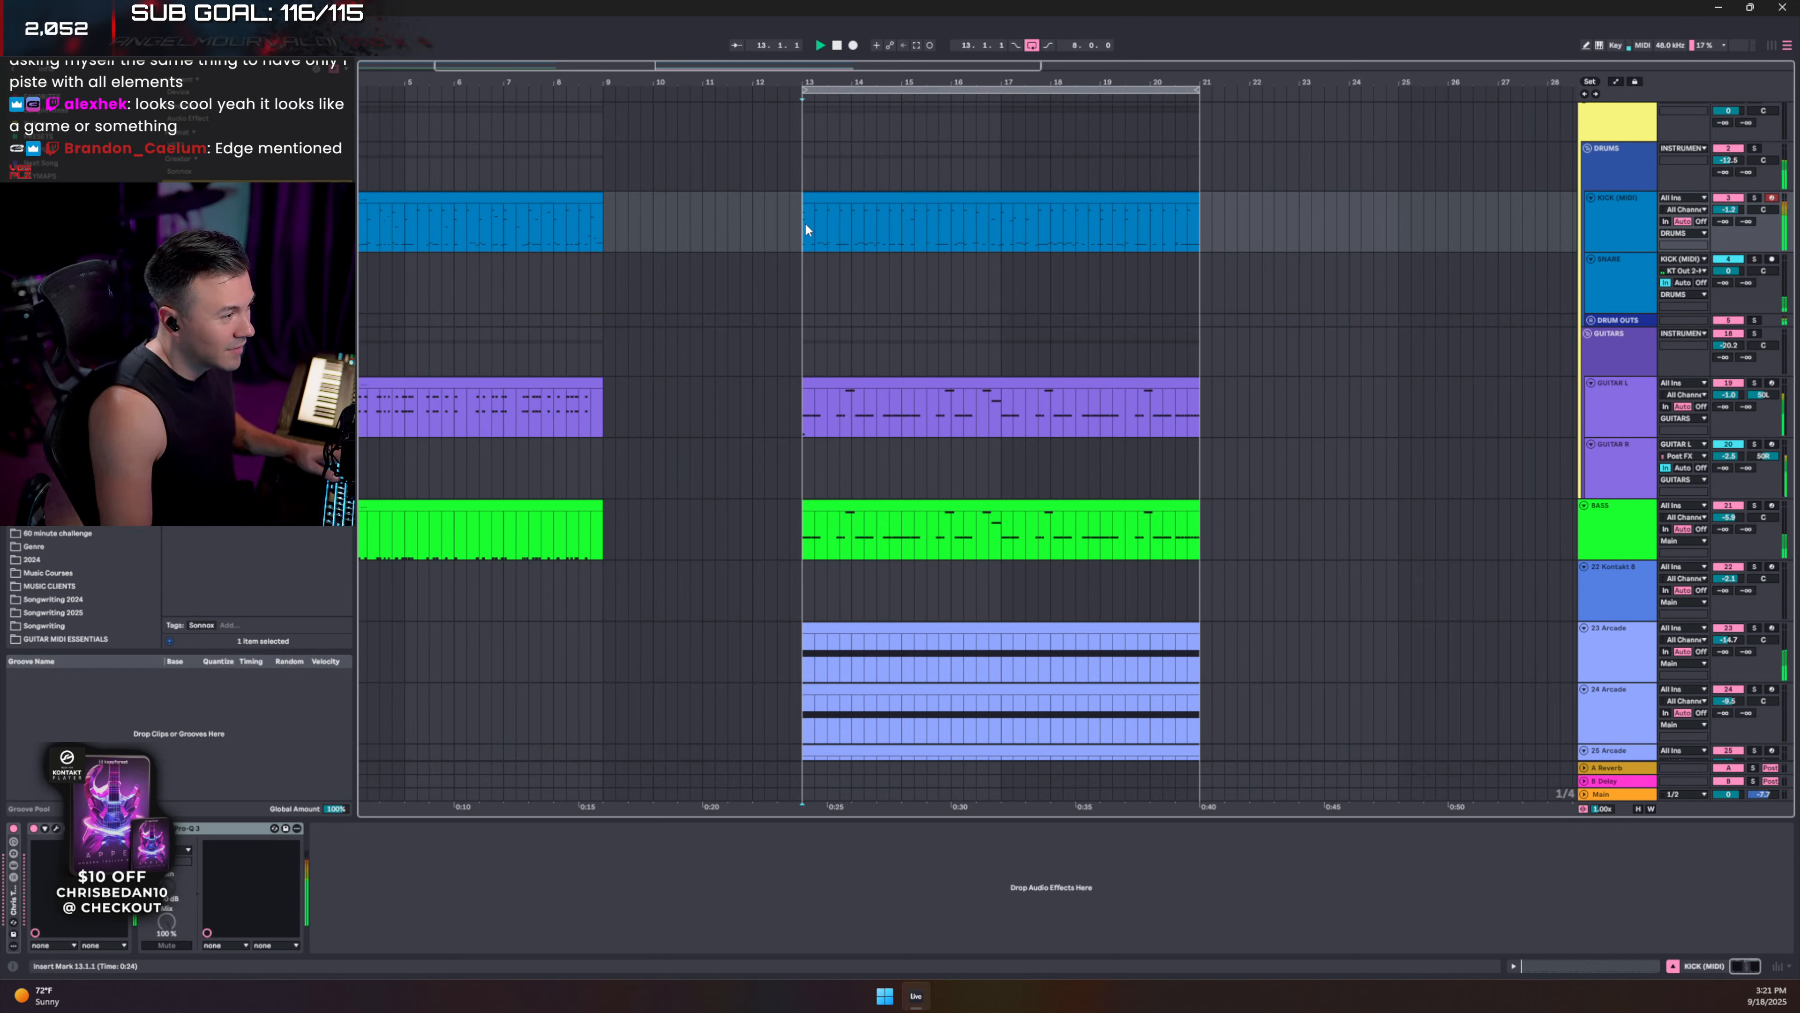
{"action": "key", "text": "space"}
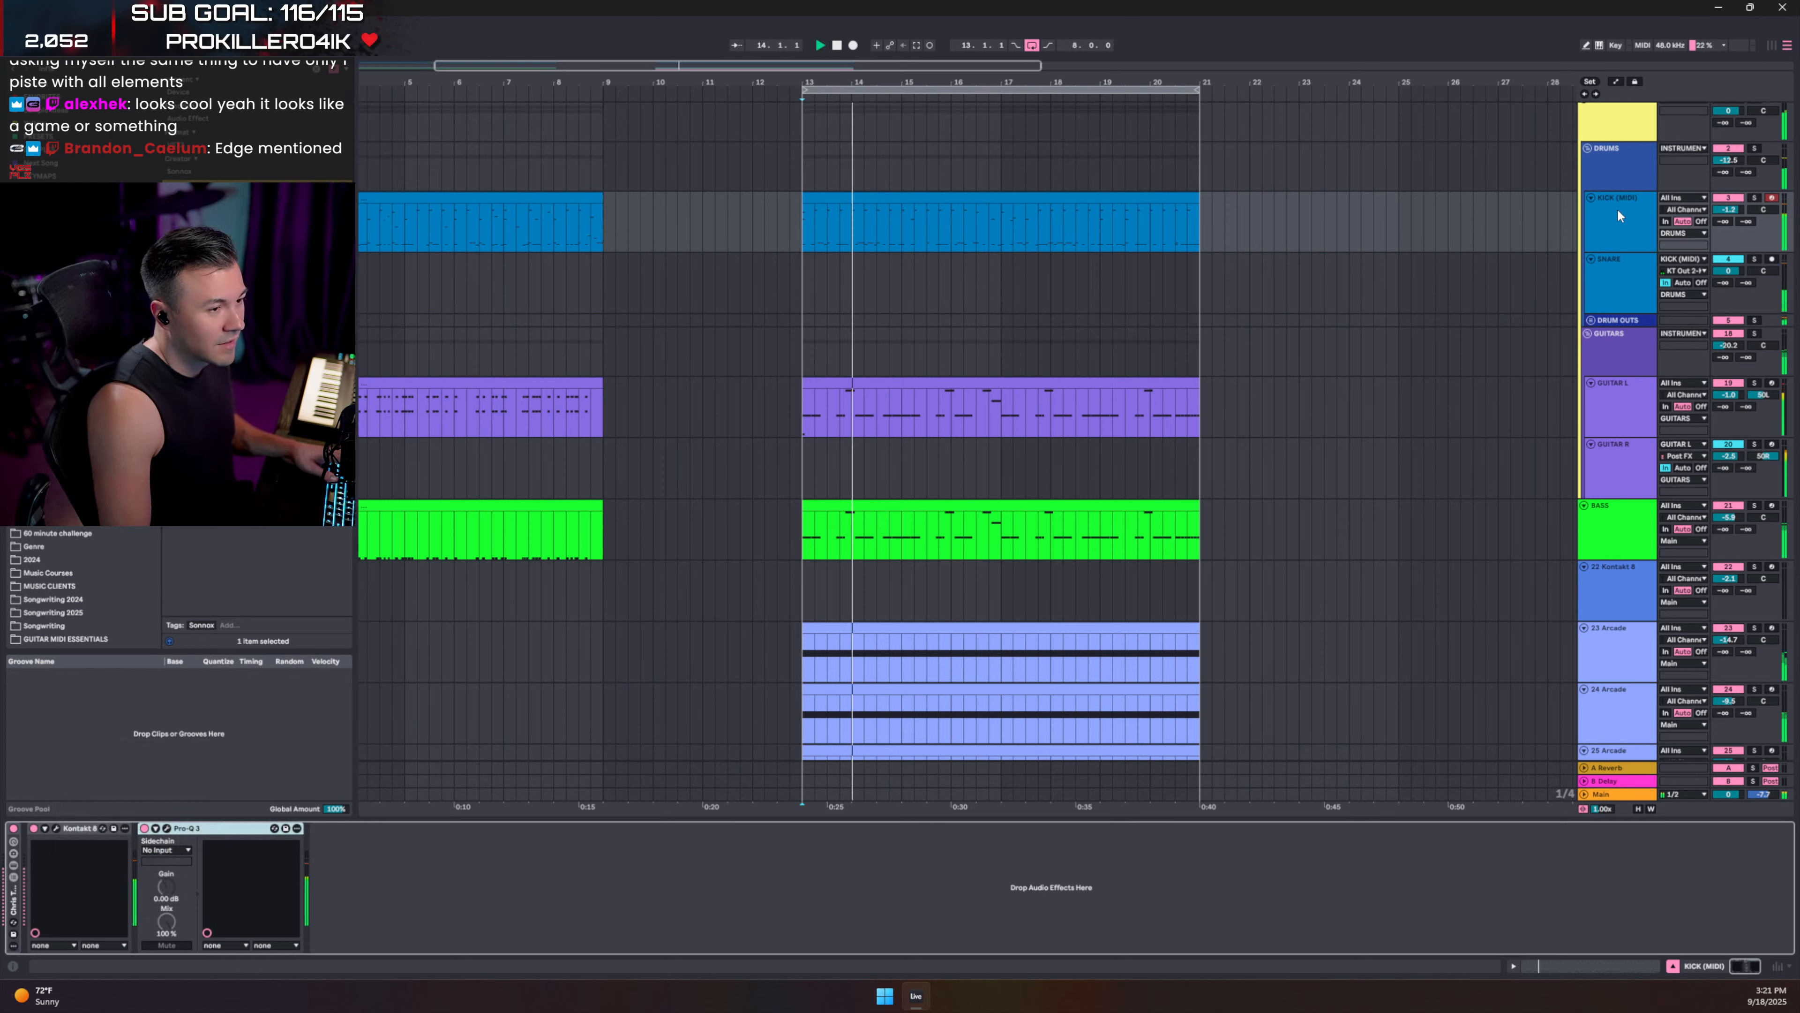
{"action": "left_click", "coordinate": [168, 828]}
{"action": "left_click", "coordinate": [168, 828]}
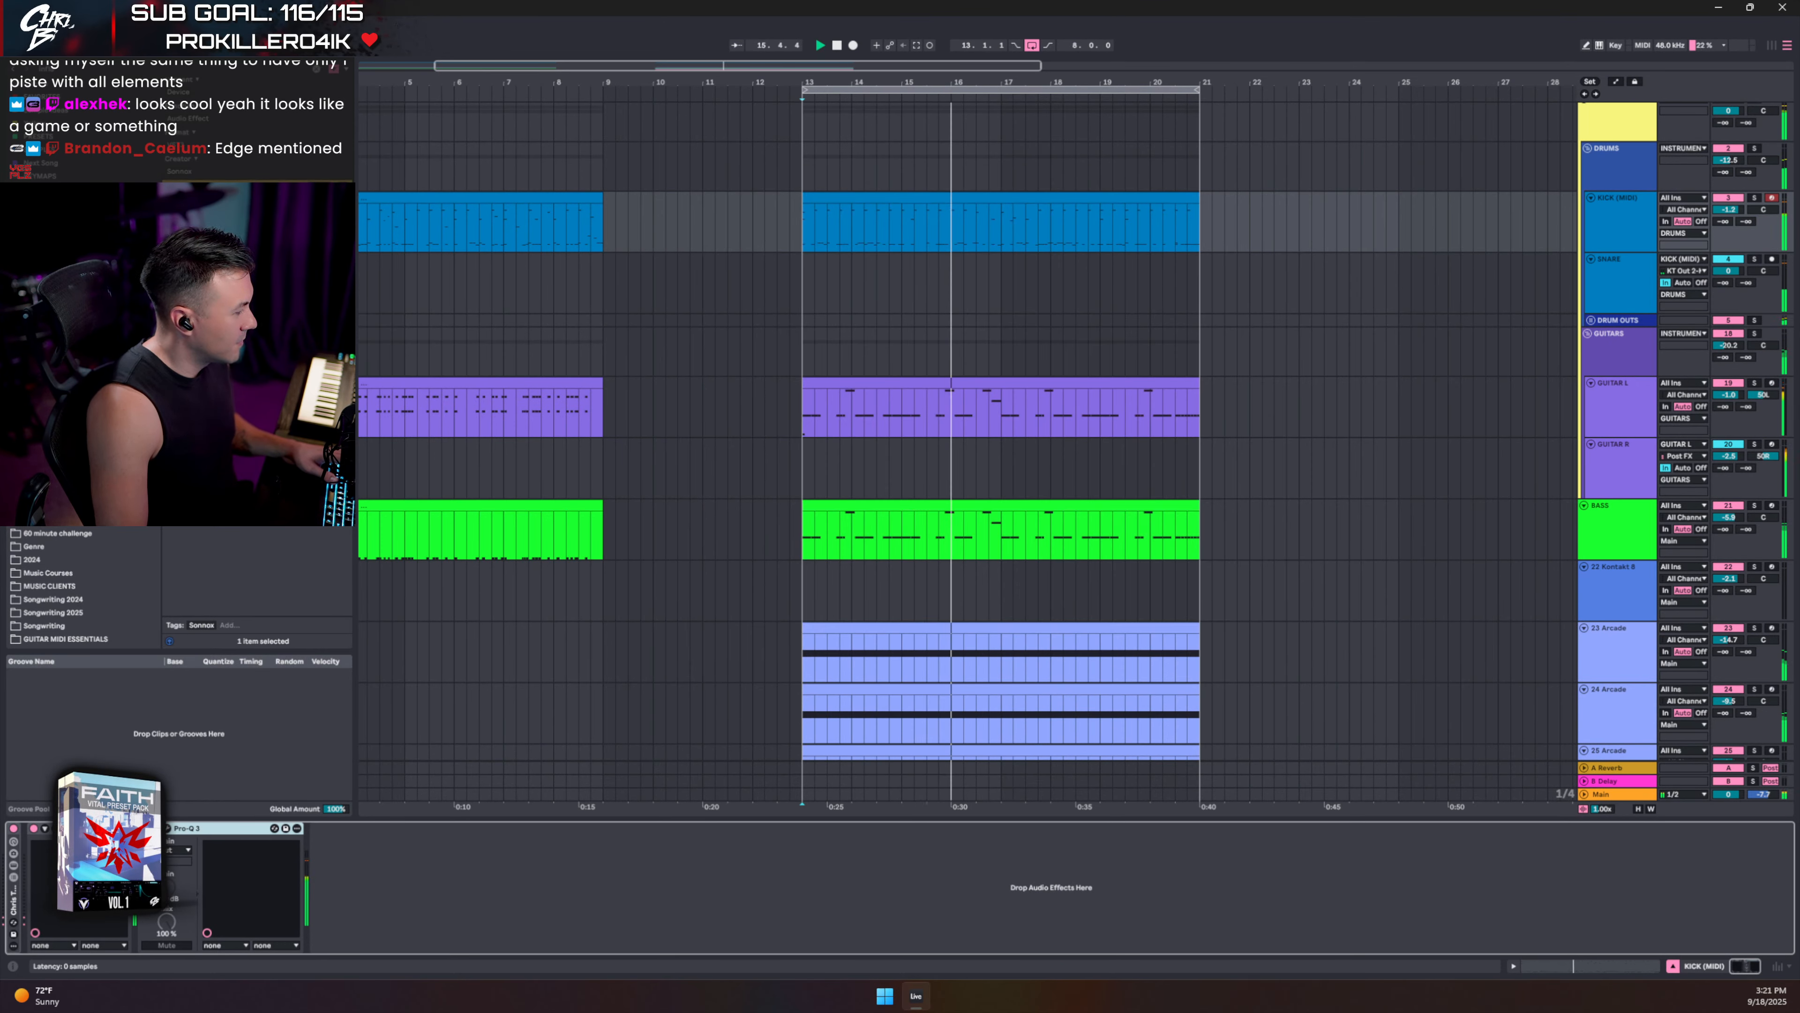
{"action": "left_click", "coordinate": [56, 829]}
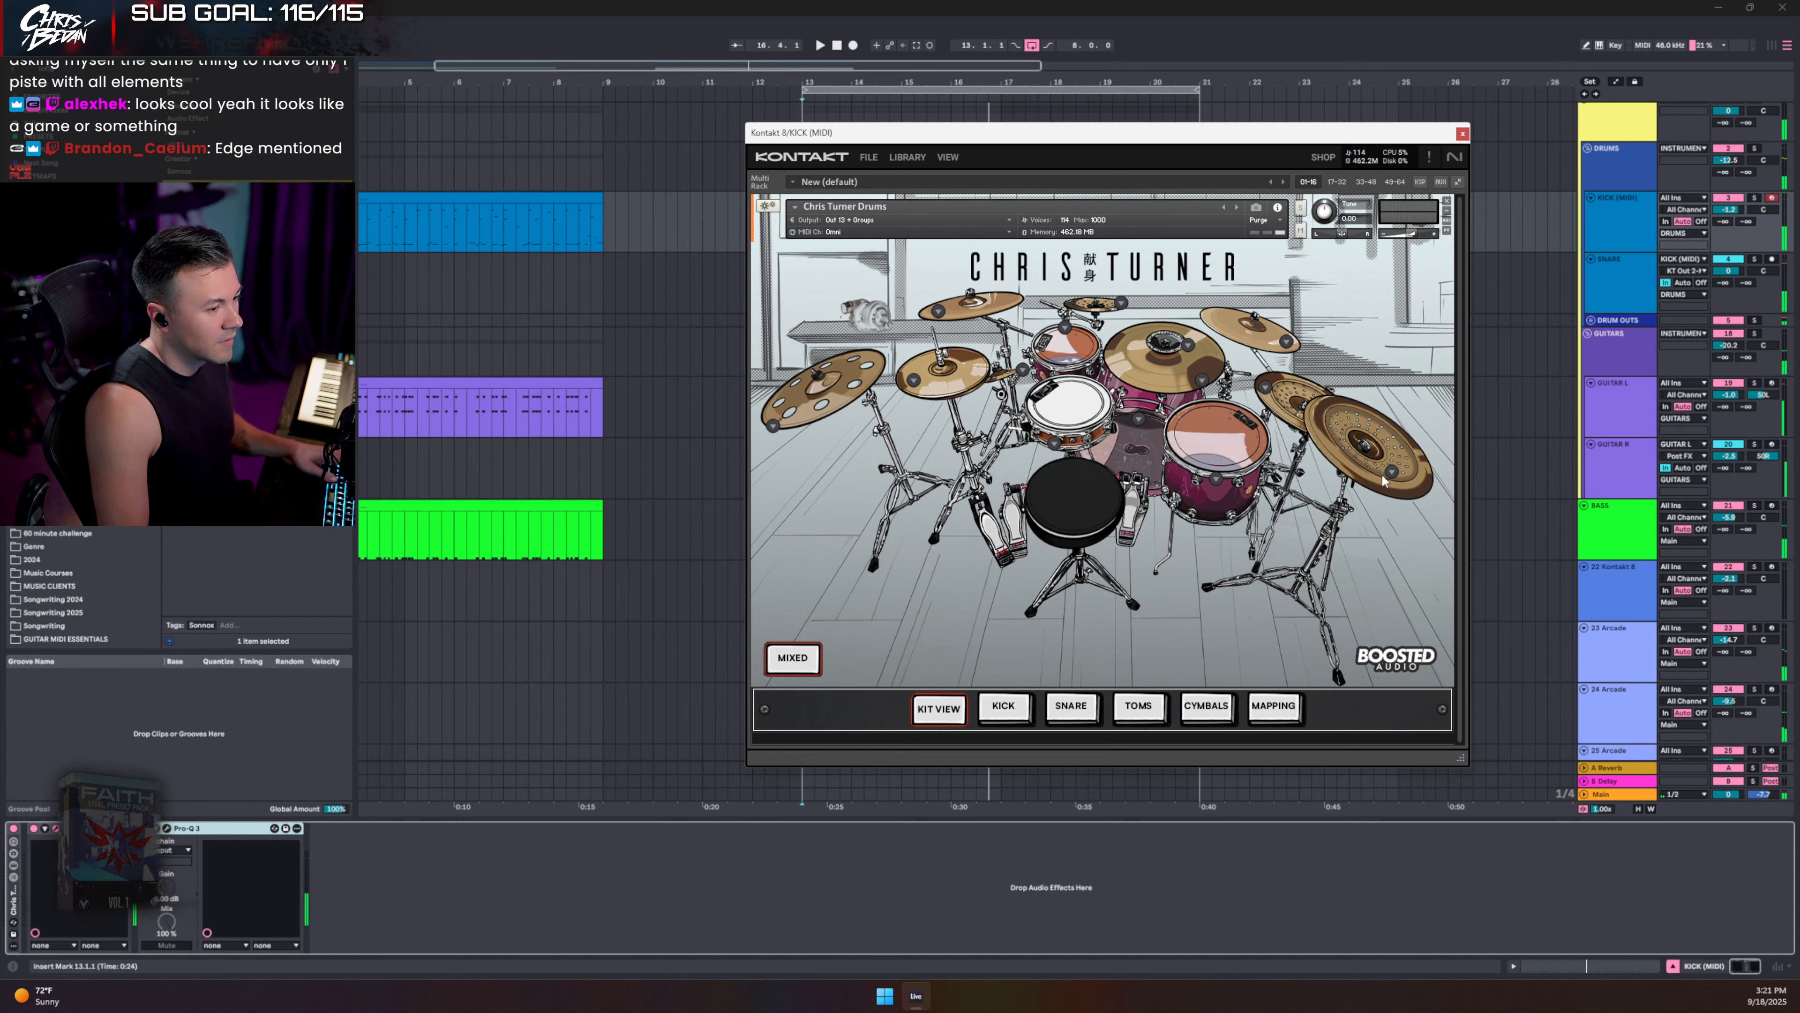
- Adjust a few controls in the Kontakt 8 kit view, then close the Kontakt 8/KICK (MIDI) window
{"action": "left_click", "coordinate": [1350, 452]}
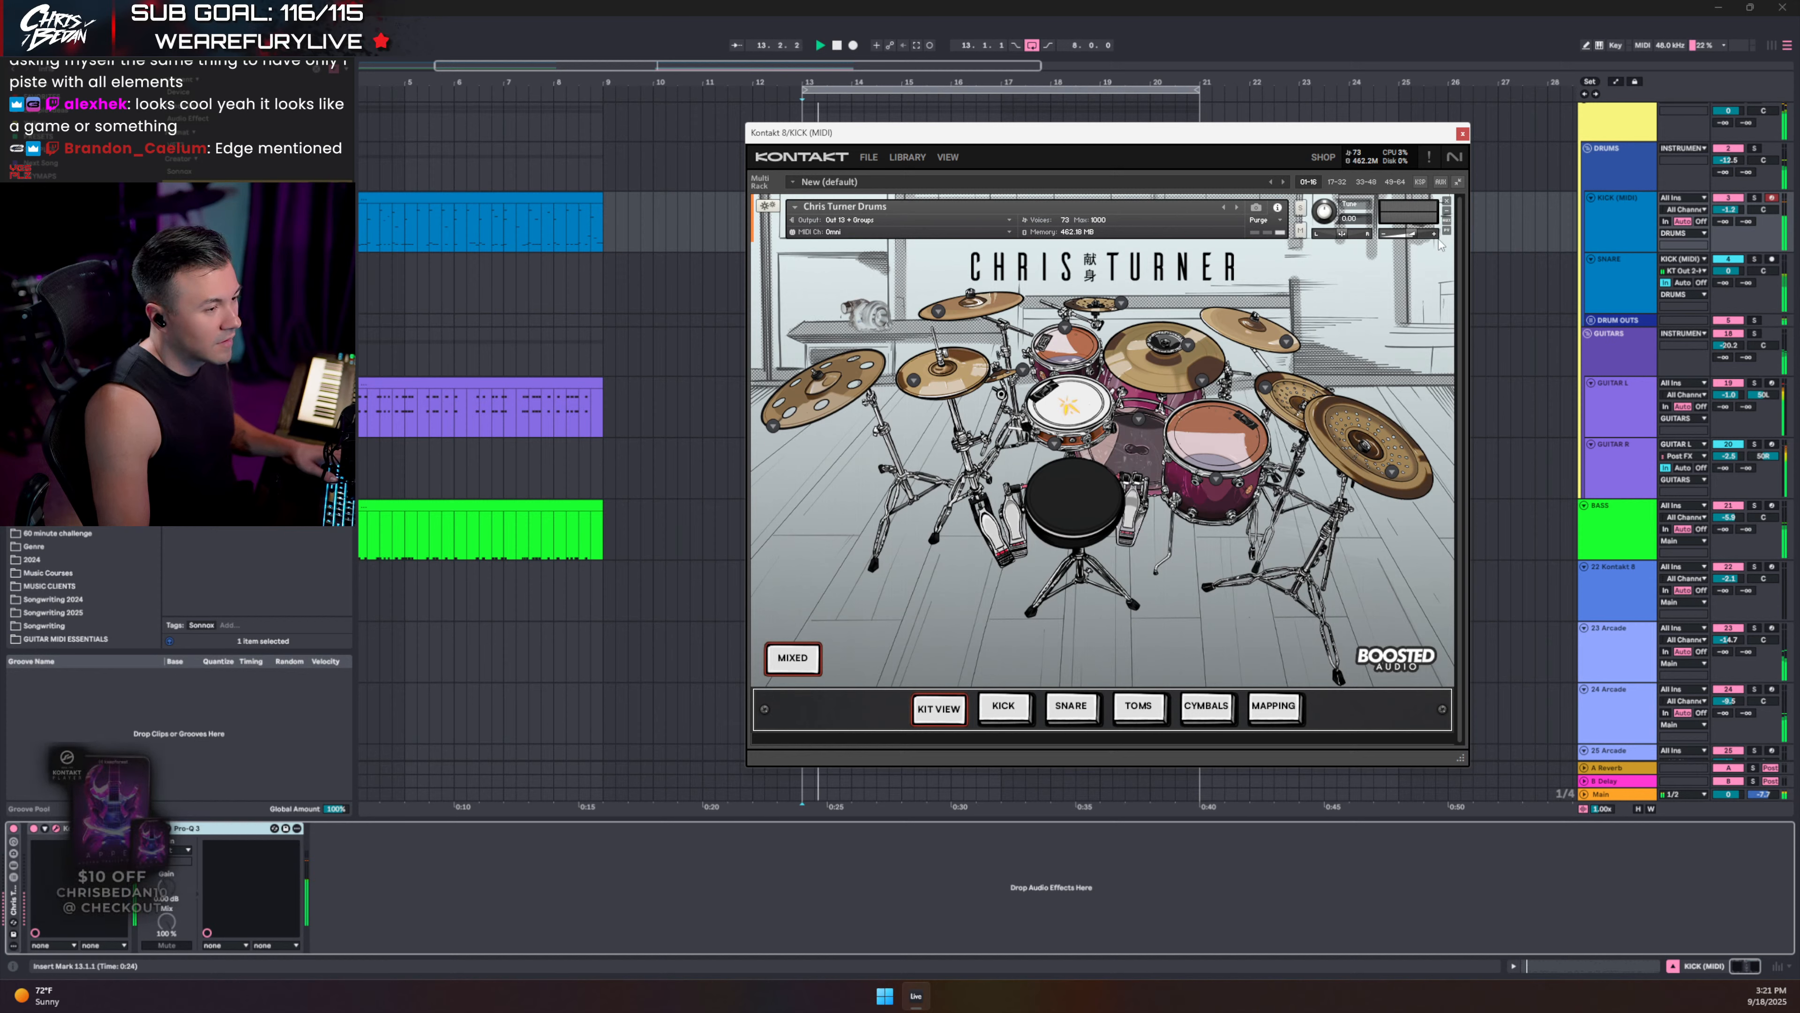
{"action": "left_click", "coordinate": [1392, 473]}
{"action": "left_click", "coordinate": [1366, 521]}
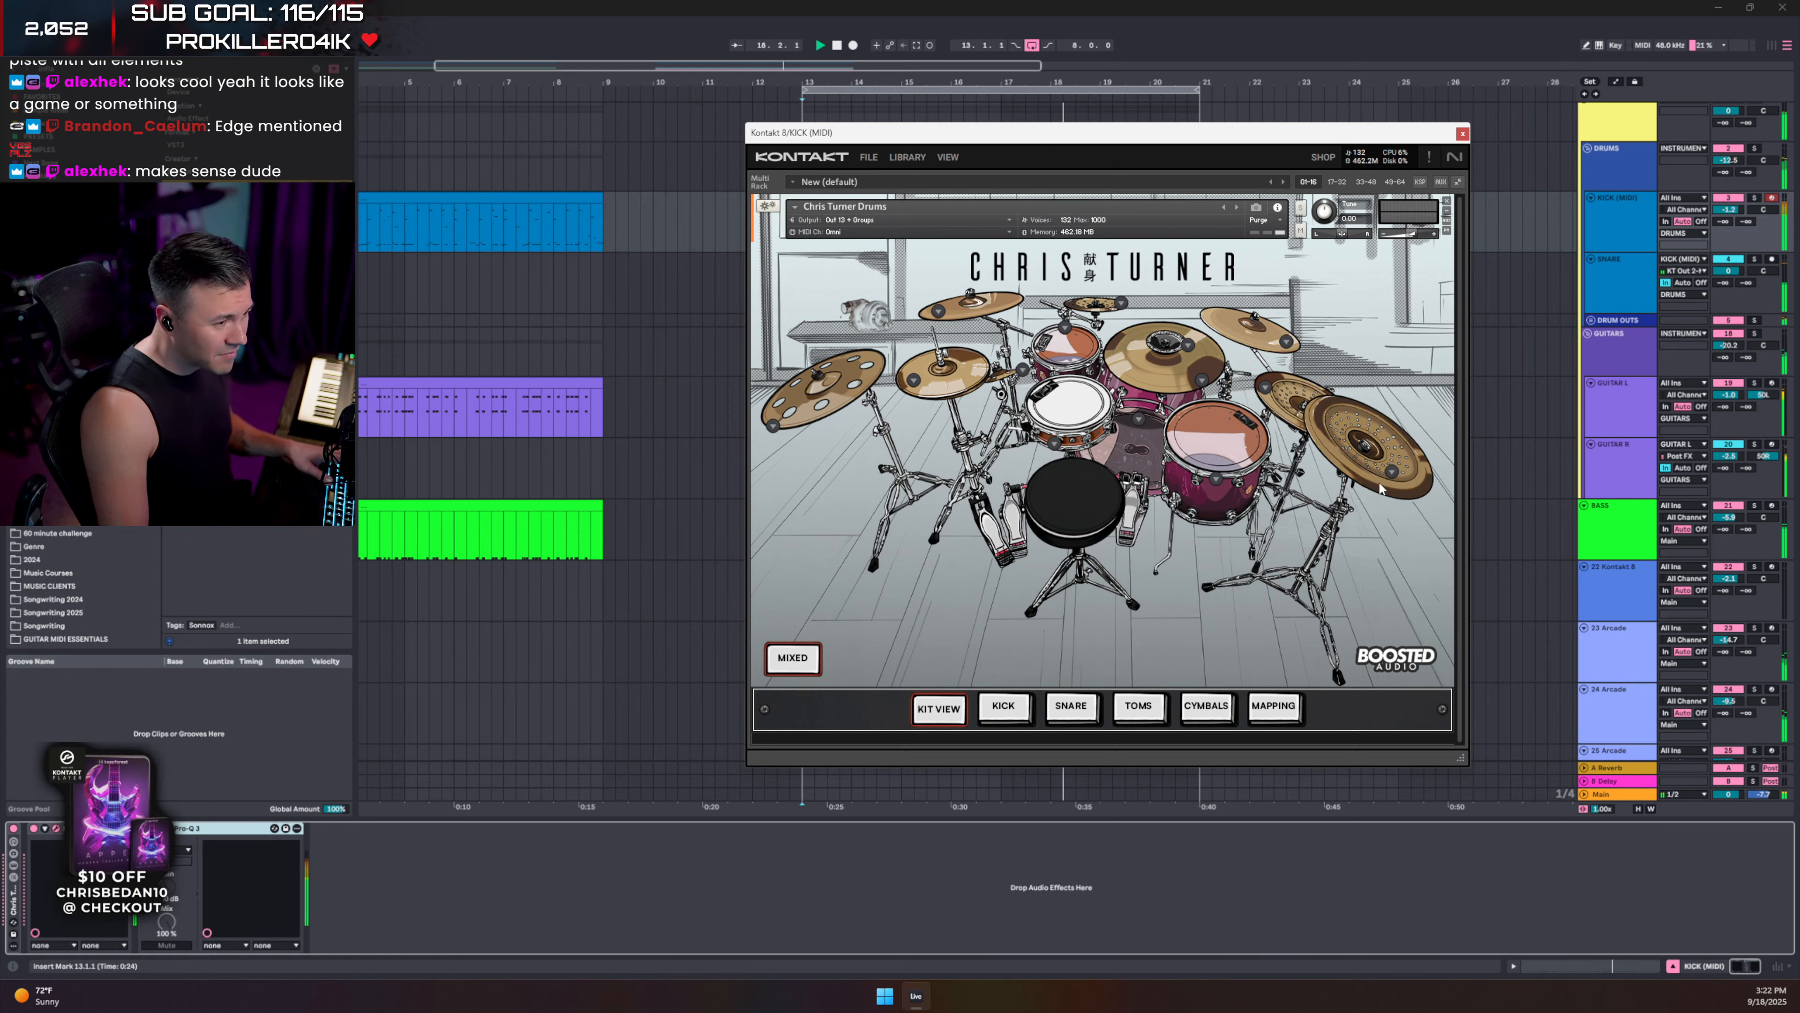
{"action": "left_click", "coordinate": [1463, 135]}
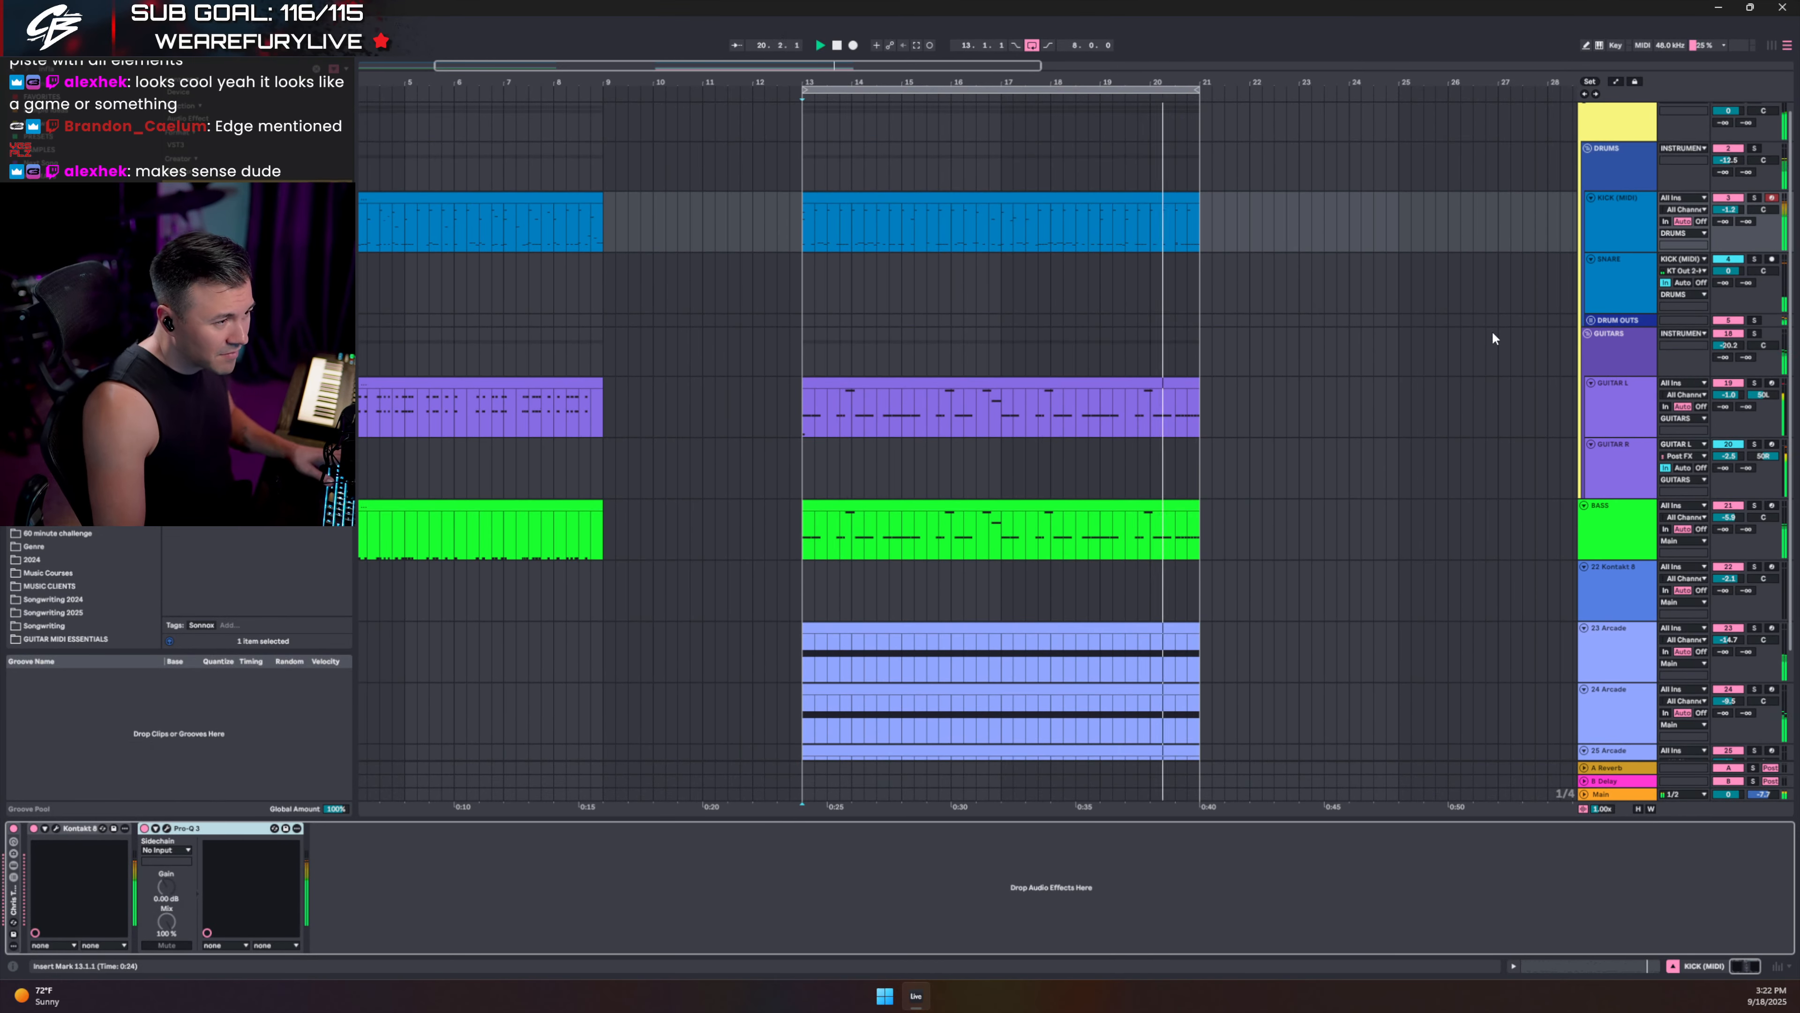
- Raise the KICK (MIDI) track volume to -1.1 dB and stop playback
{"action": "left_click_drag", "start_coordinate": [1724, 213], "coordinate": [1724, 212]}
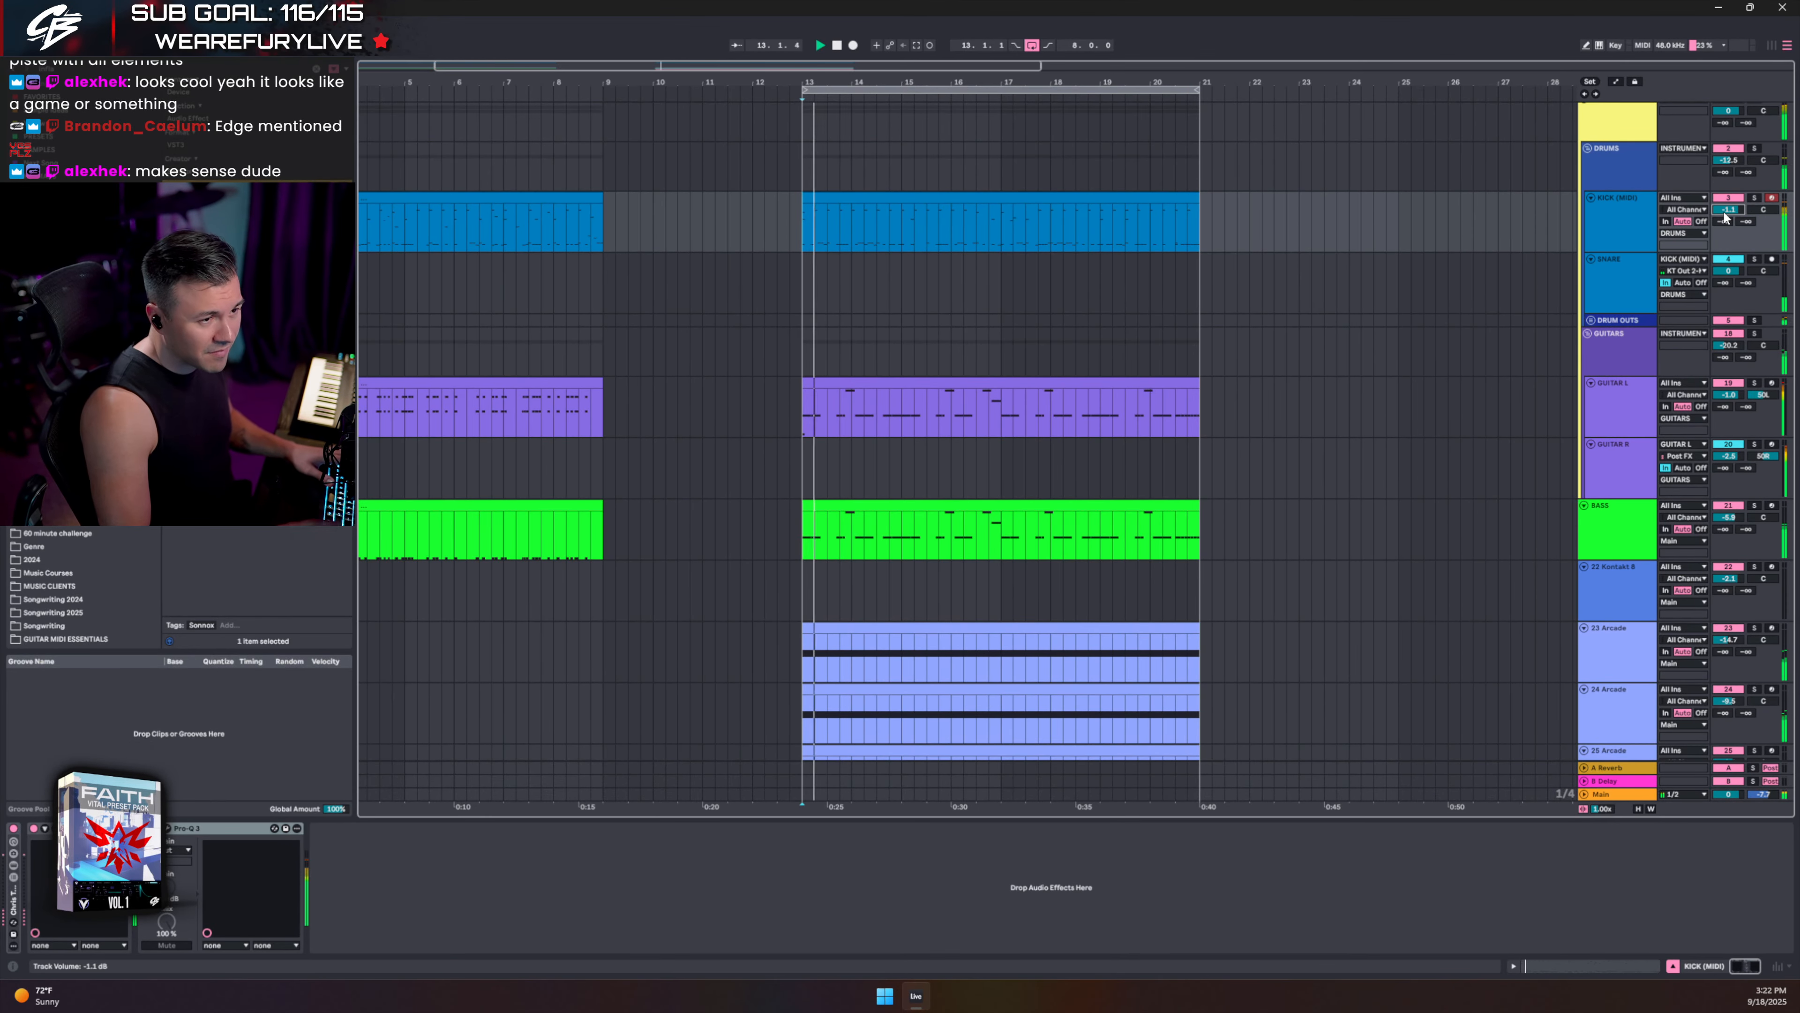
{"action": "left_click", "coordinate": [1623, 217]}
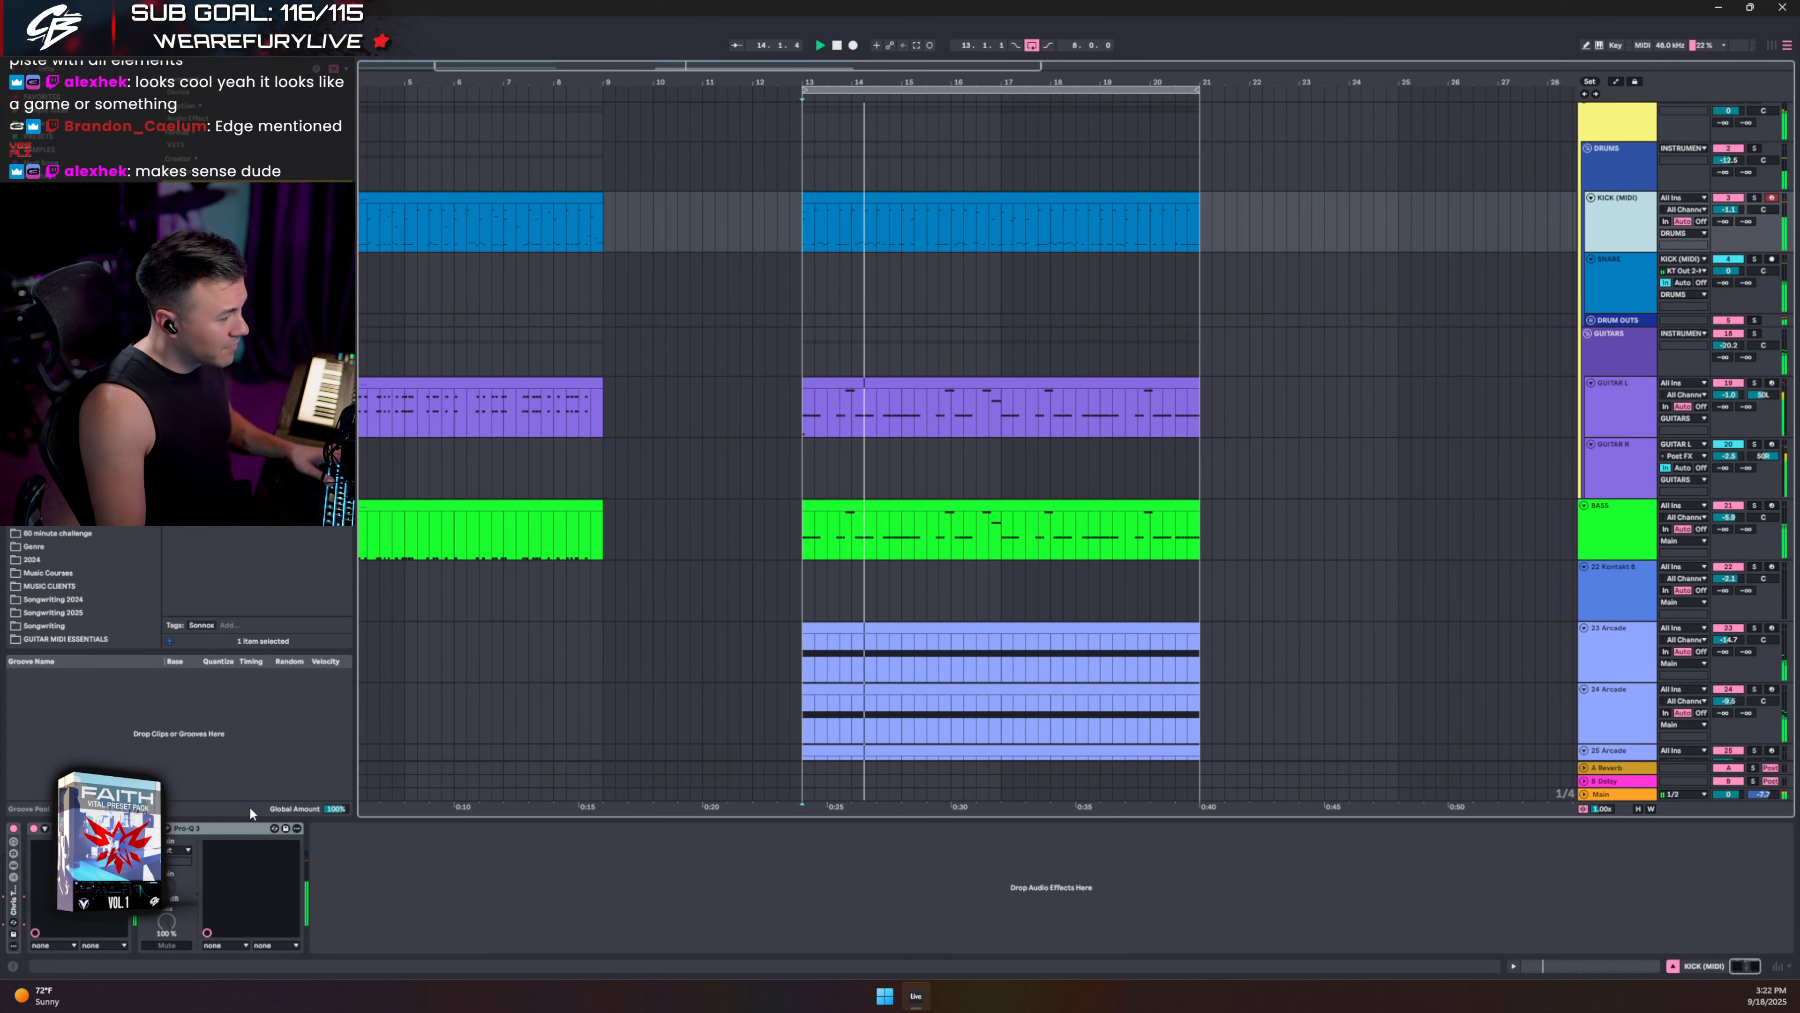
{"action": "key", "text": "space"}
- Soften the kick Pro-Q 3's upper cut by moving that band to around 5 kHz during playback
{"action": "left_click", "coordinate": [168, 829]}
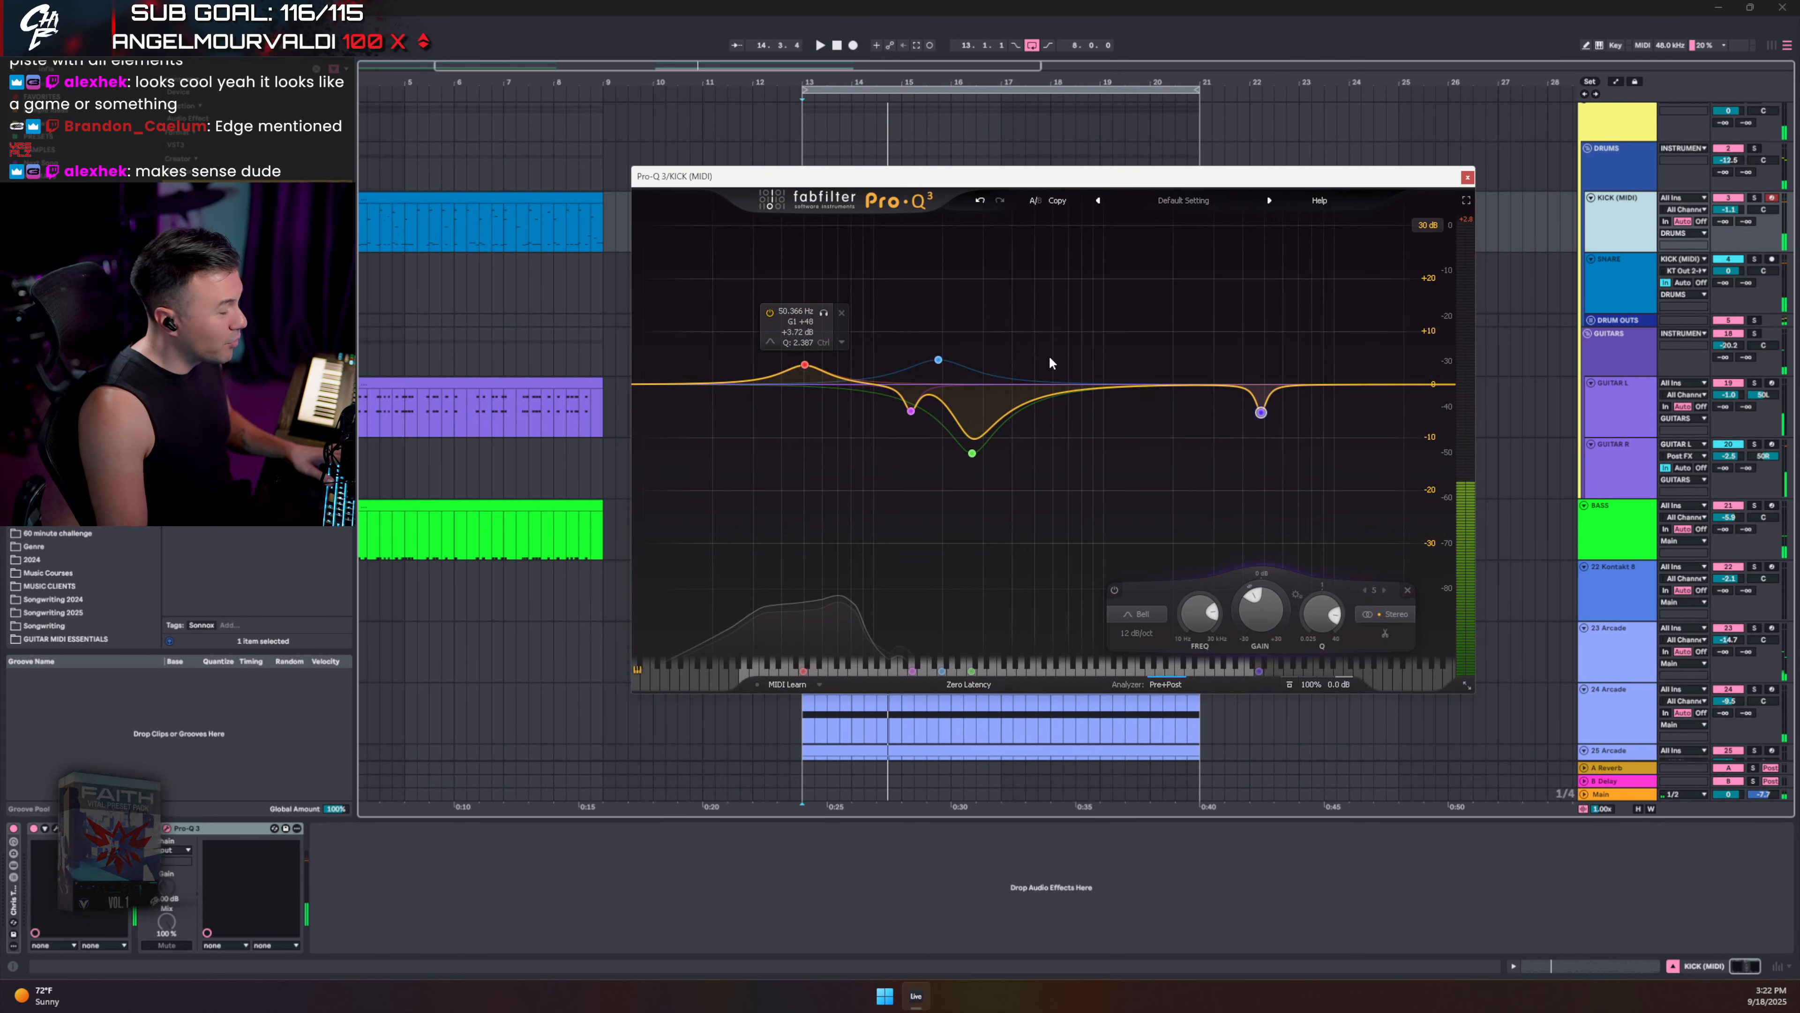
{"action": "scroll", "coordinate": [1261, 412], "scroll_direction": "down", "scroll_amount": 5}
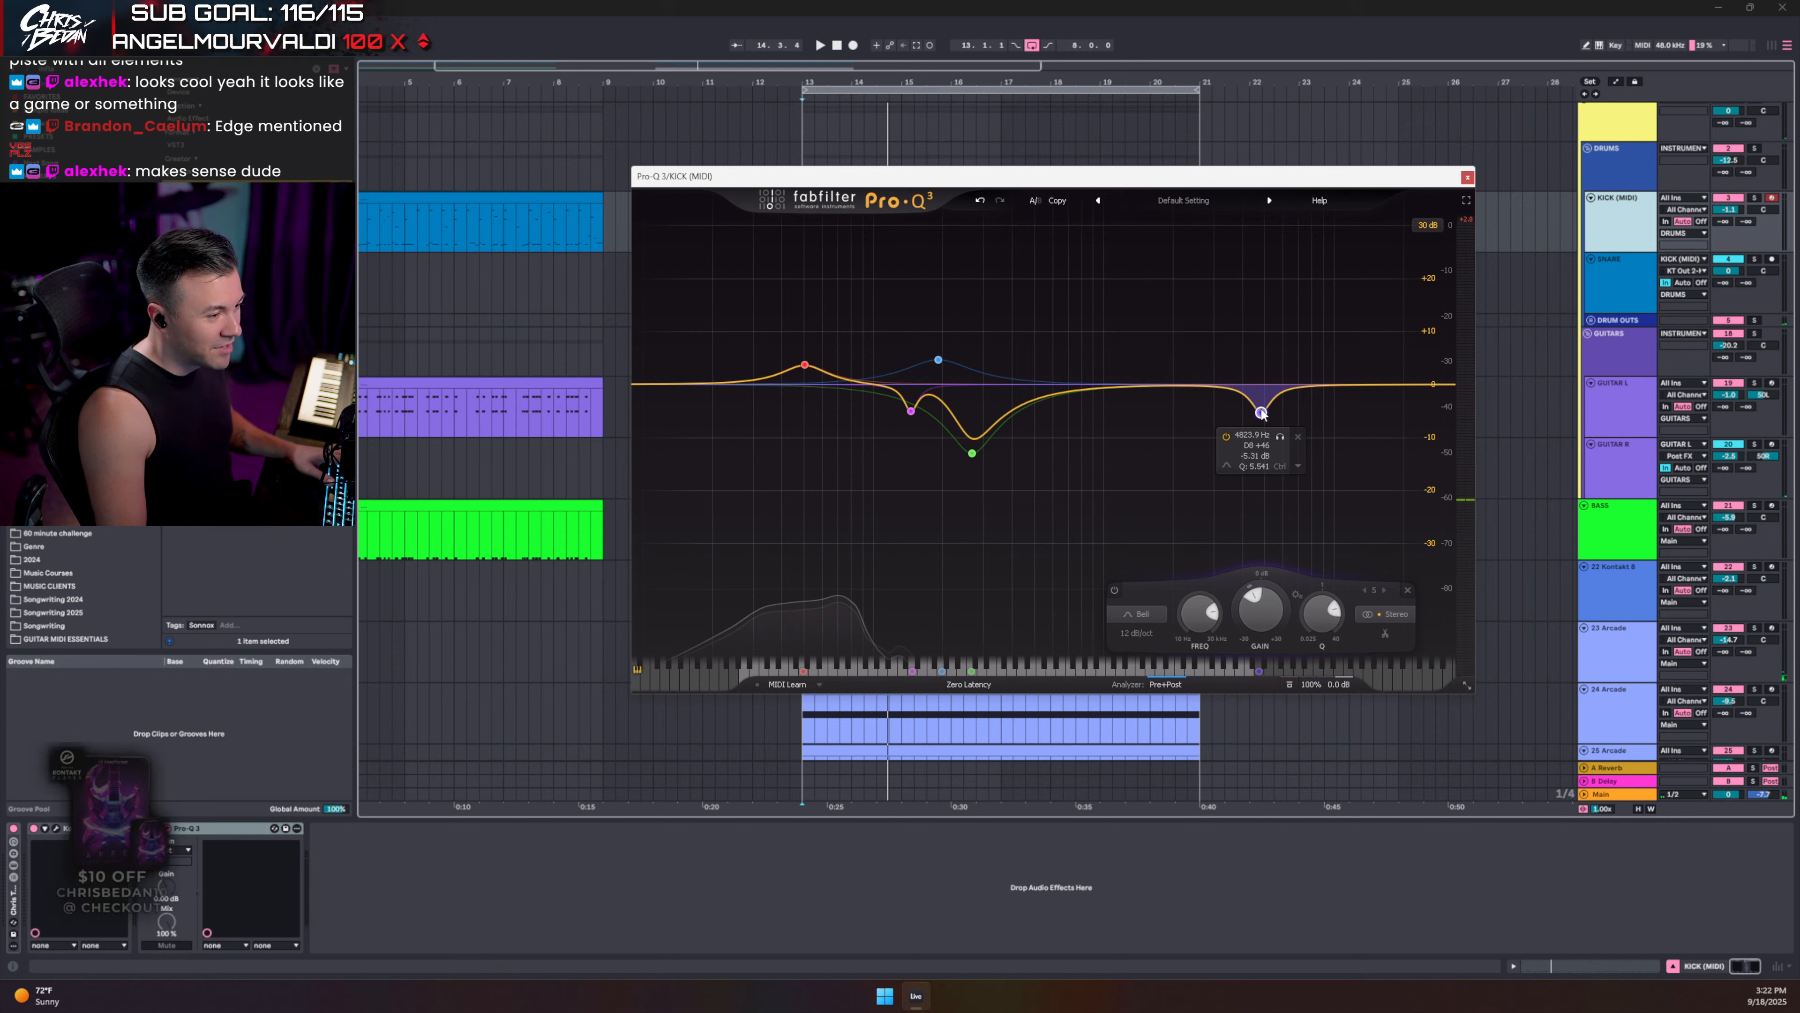
{"action": "key", "text": "space"}
{"action": "scroll", "coordinate": [1262, 412], "scroll_direction": "down", "scroll_amount": 3}
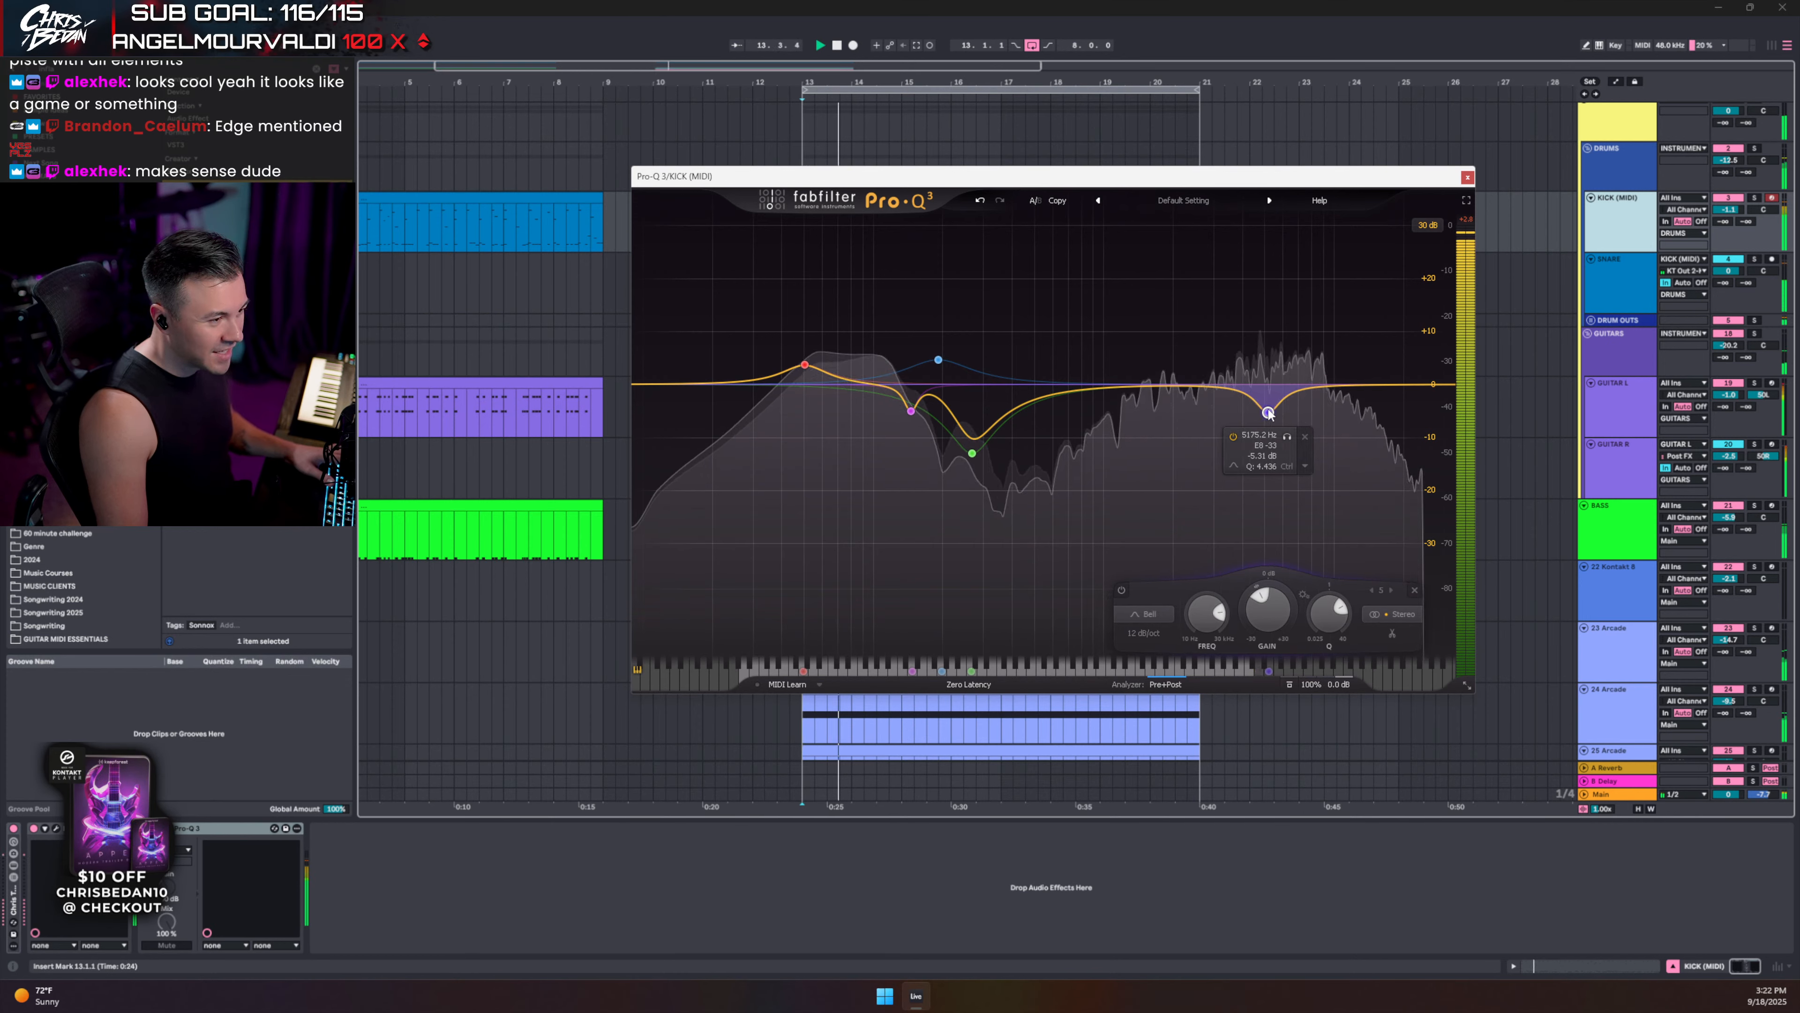
{"action": "mouse_move", "coordinate": [1261, 413]}
{"action": "left_mouse_down"}
{"action": "mouse_move", "coordinate": [1248, 263]}
{"action": "mouse_move", "coordinate": [1254, 415]}
{"action": "left_mouse_up"}
{"action": "scroll", "coordinate": [1253, 415], "scroll_direction": "up", "scroll_amount": 1}
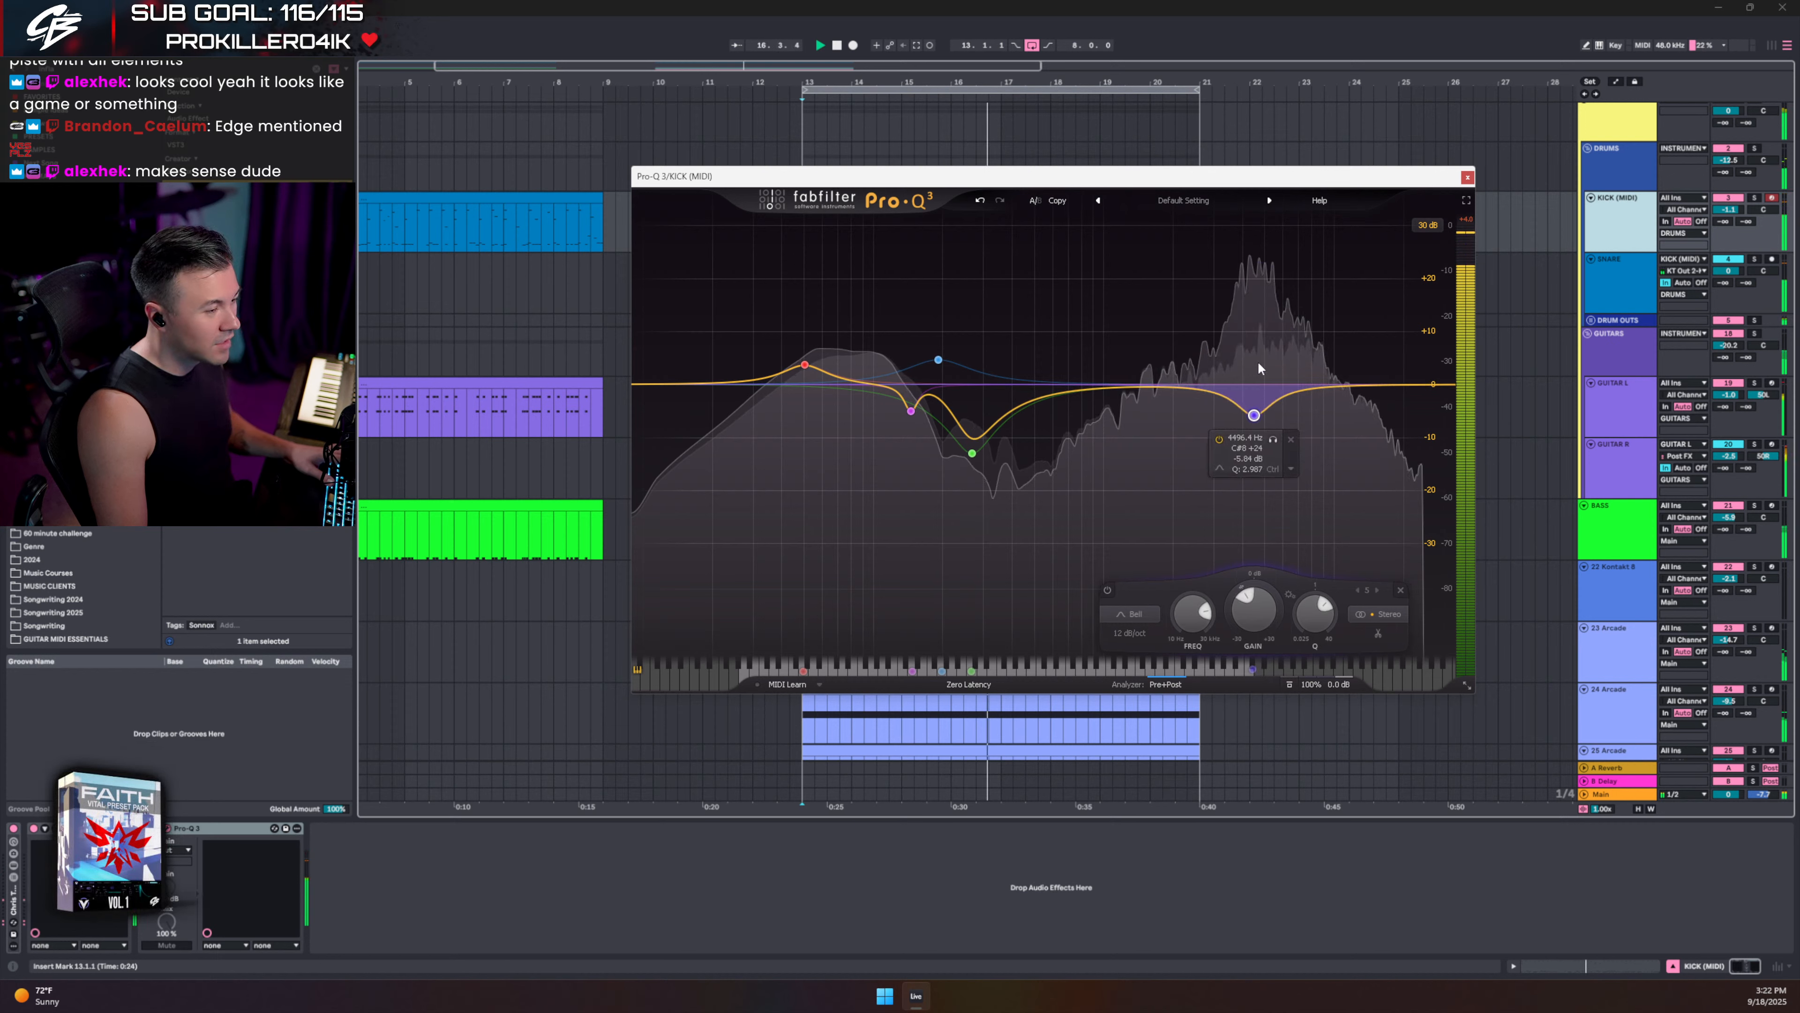
{"action": "left_click", "coordinate": [1101, 663]}
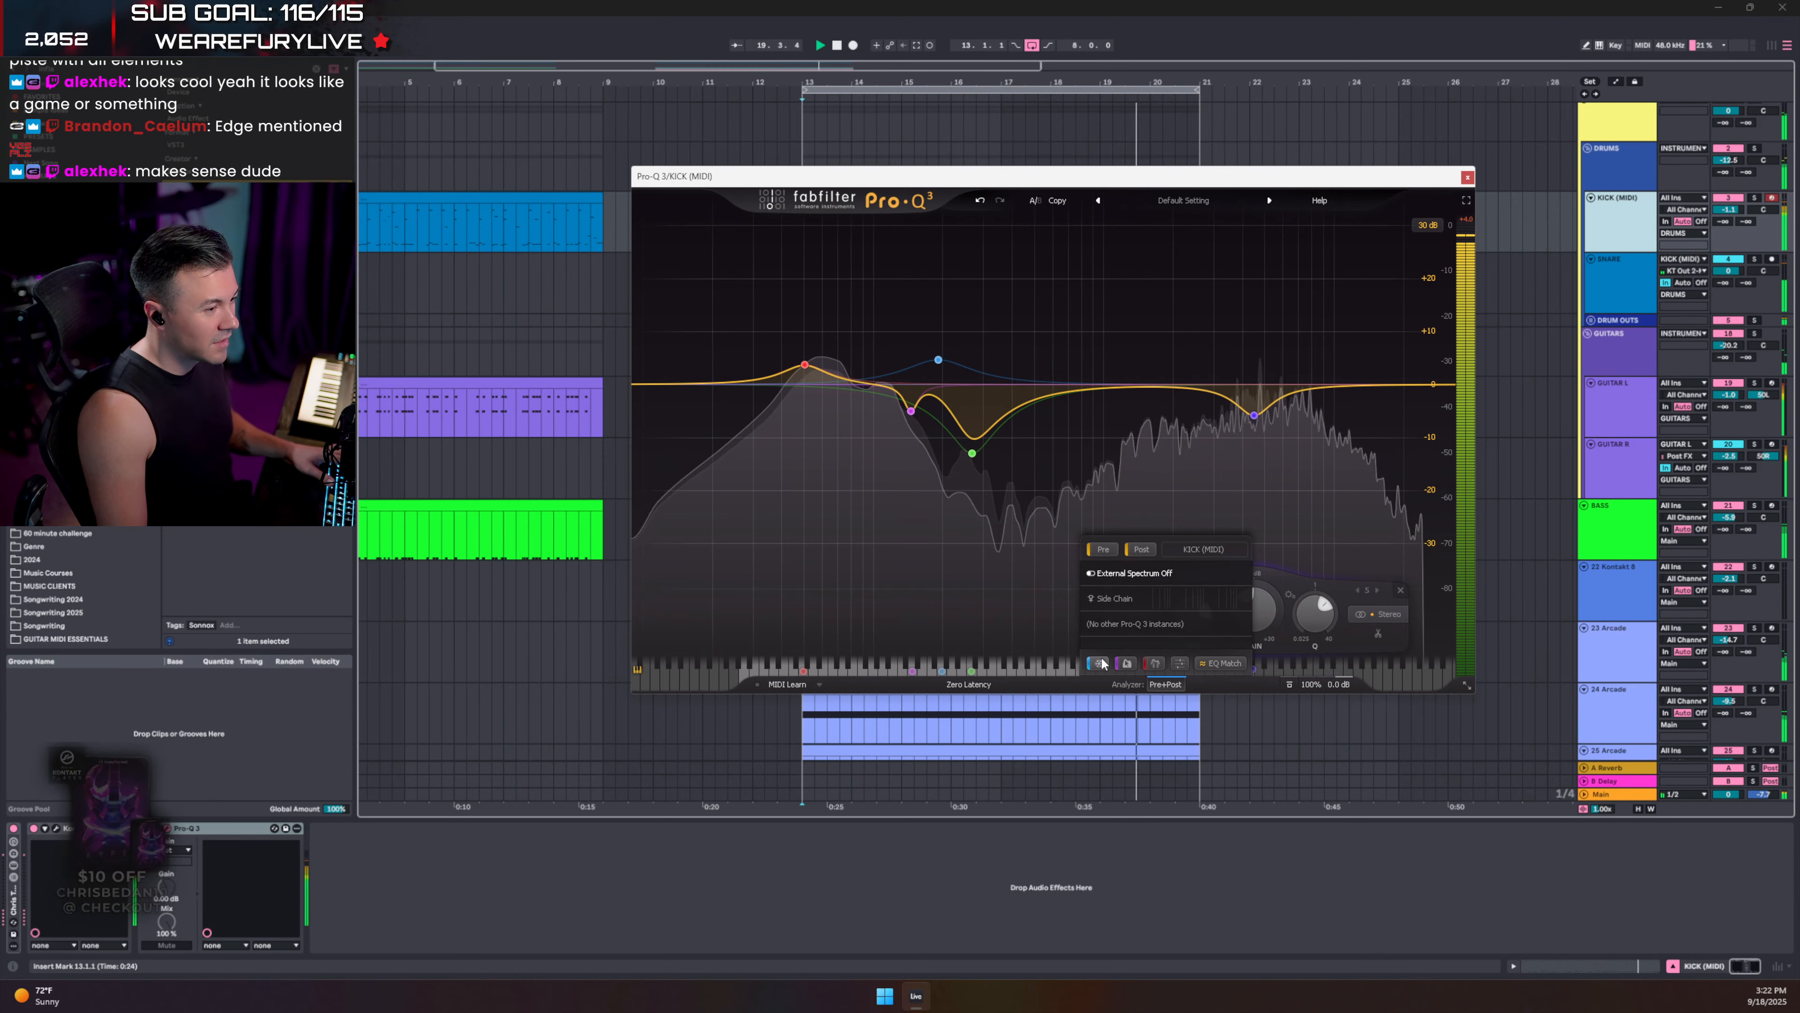
{"action": "left_click", "coordinate": [1276, 241]}
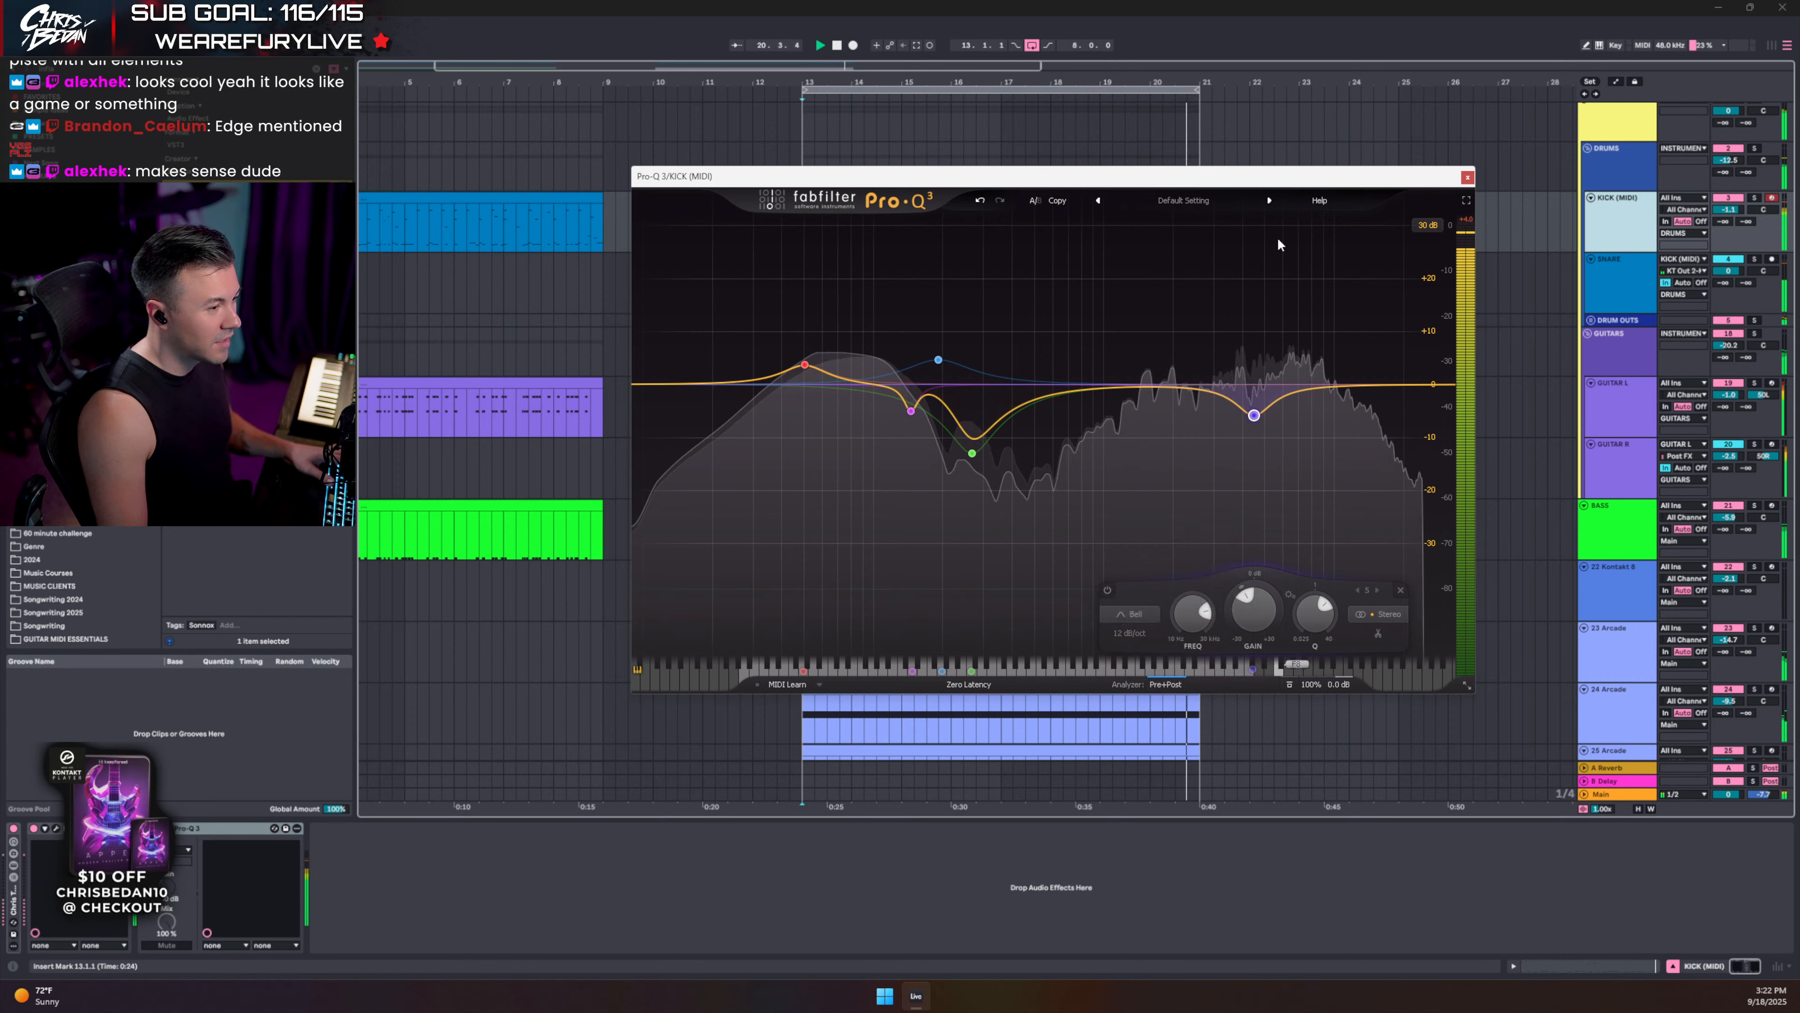
- Add a new cut band, a gentle boost near 2 kHz and a low-shelf boost to the kick EQ
{"action": "left_click_drag", "start_coordinate": [1303, 389], "coordinate": [1308, 398]}
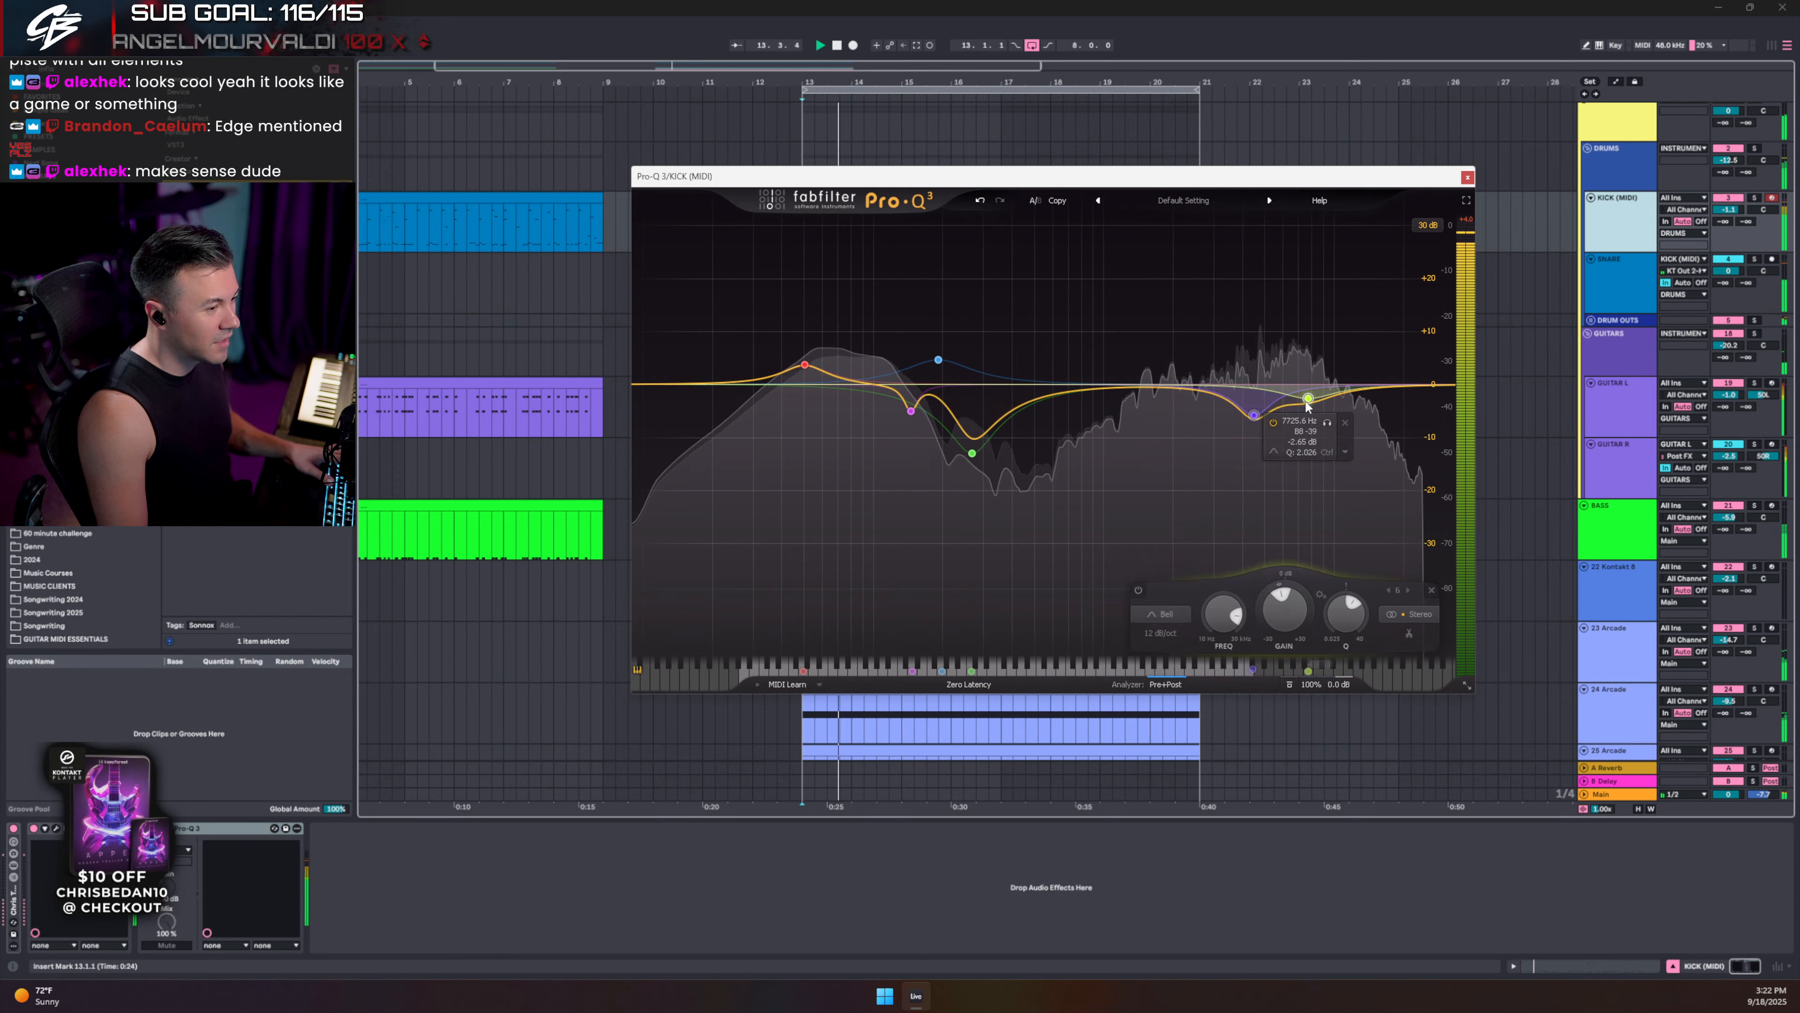
{"action": "mouse_move", "coordinate": [1166, 386]}
{"action": "left_mouse_down"}
{"action": "mouse_move", "coordinate": [1131, 371]}
{"action": "mouse_move", "coordinate": [1193, 376]}
{"action": "left_mouse_up"}
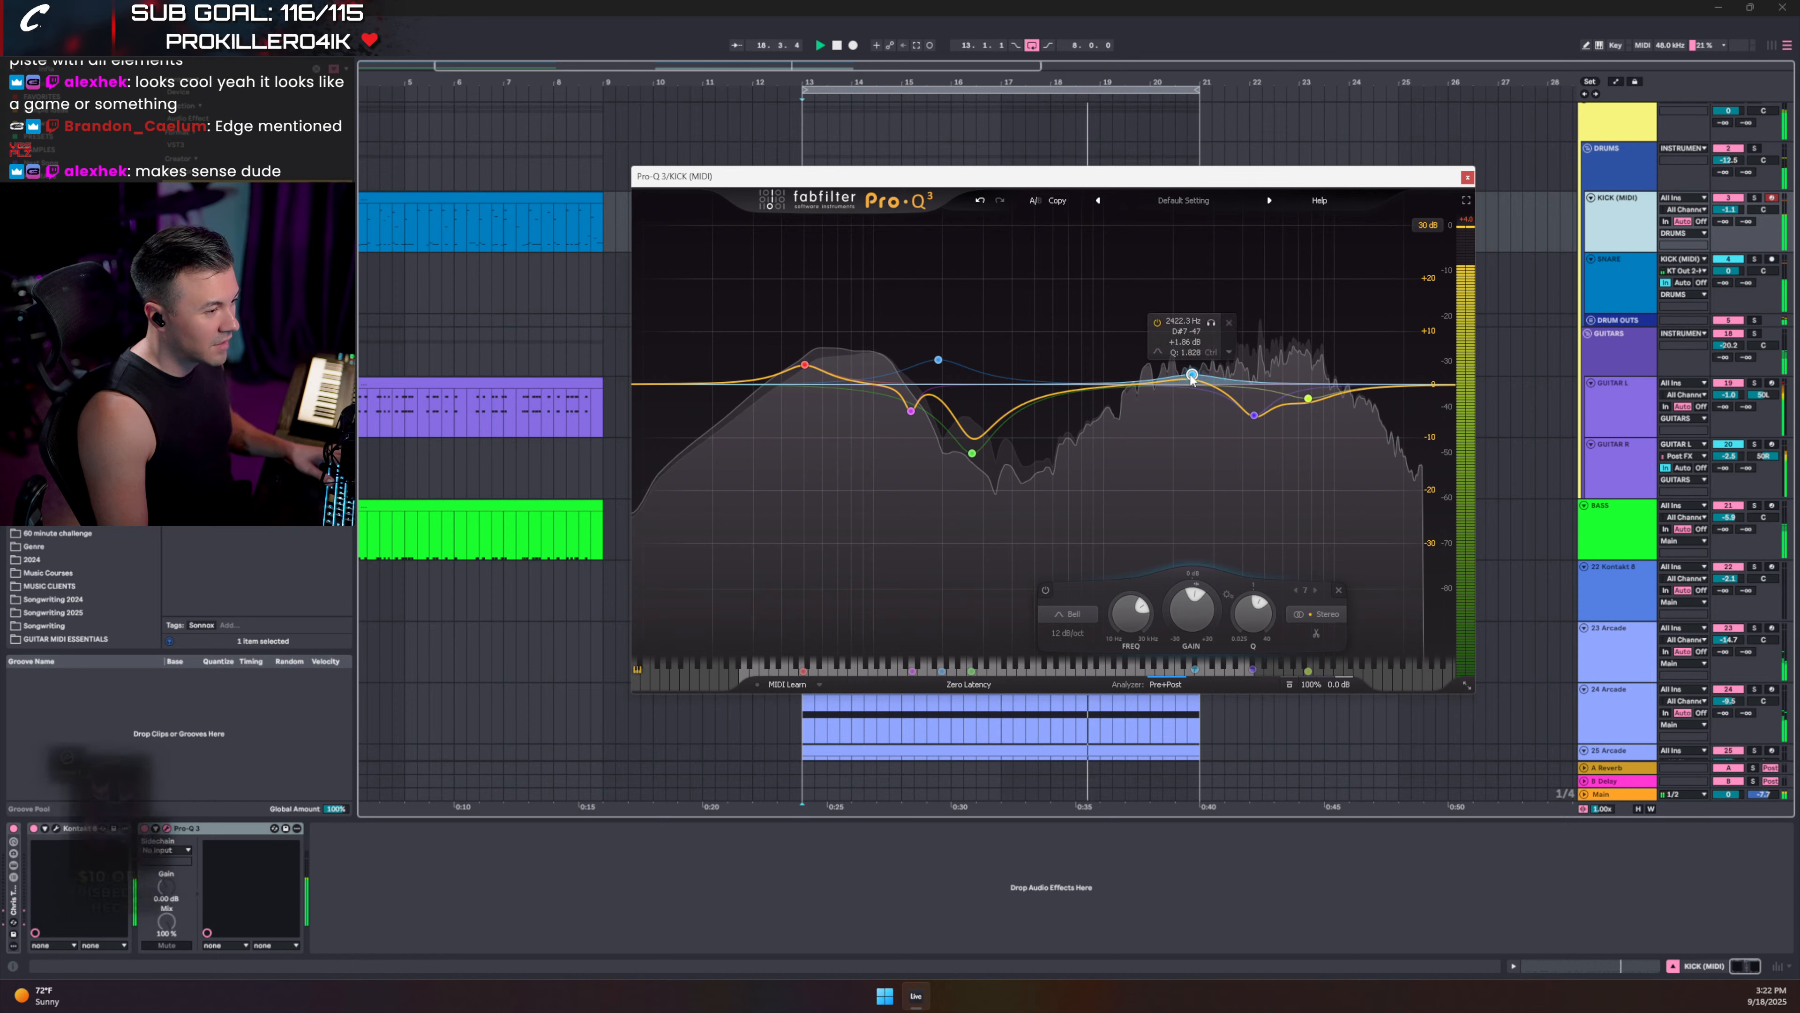
{"action": "left_click_drag", "start_coordinate": [1194, 373], "coordinate": [1191, 378]}
{"action": "left_click_drag", "start_coordinate": [746, 382], "coordinate": [751, 364]}
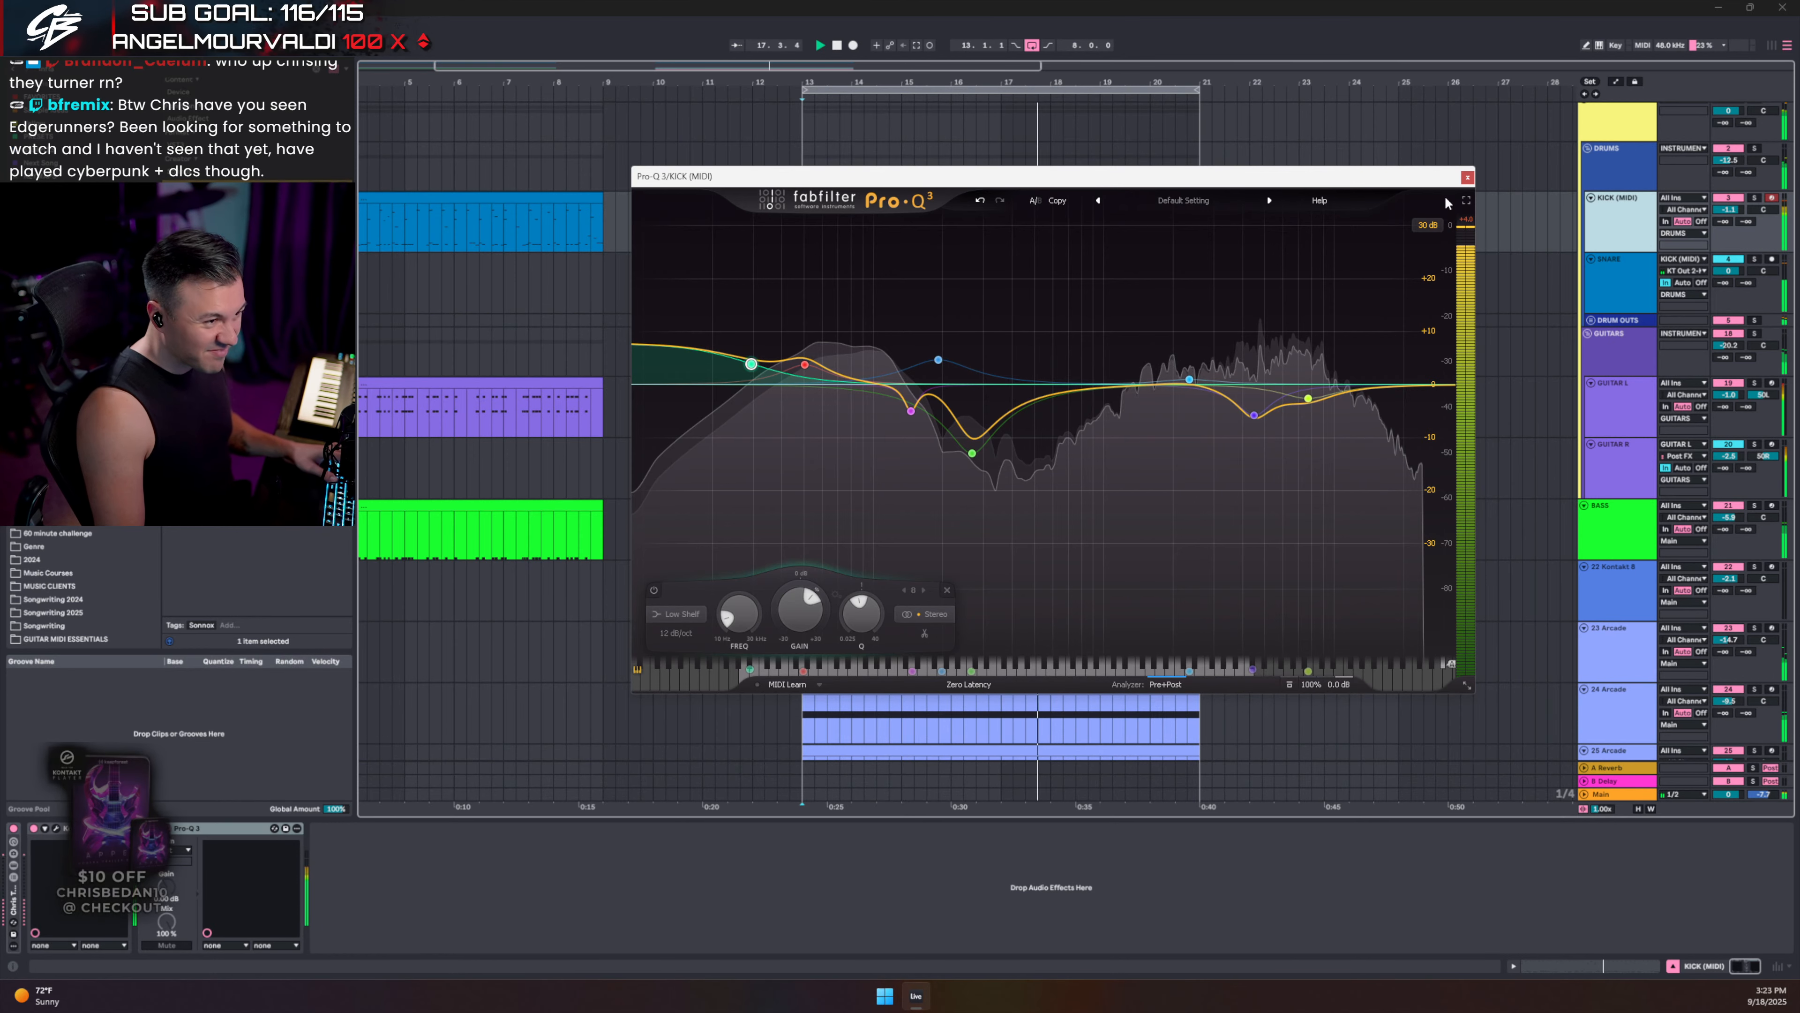
{"action": "left_click", "coordinate": [1467, 177]}
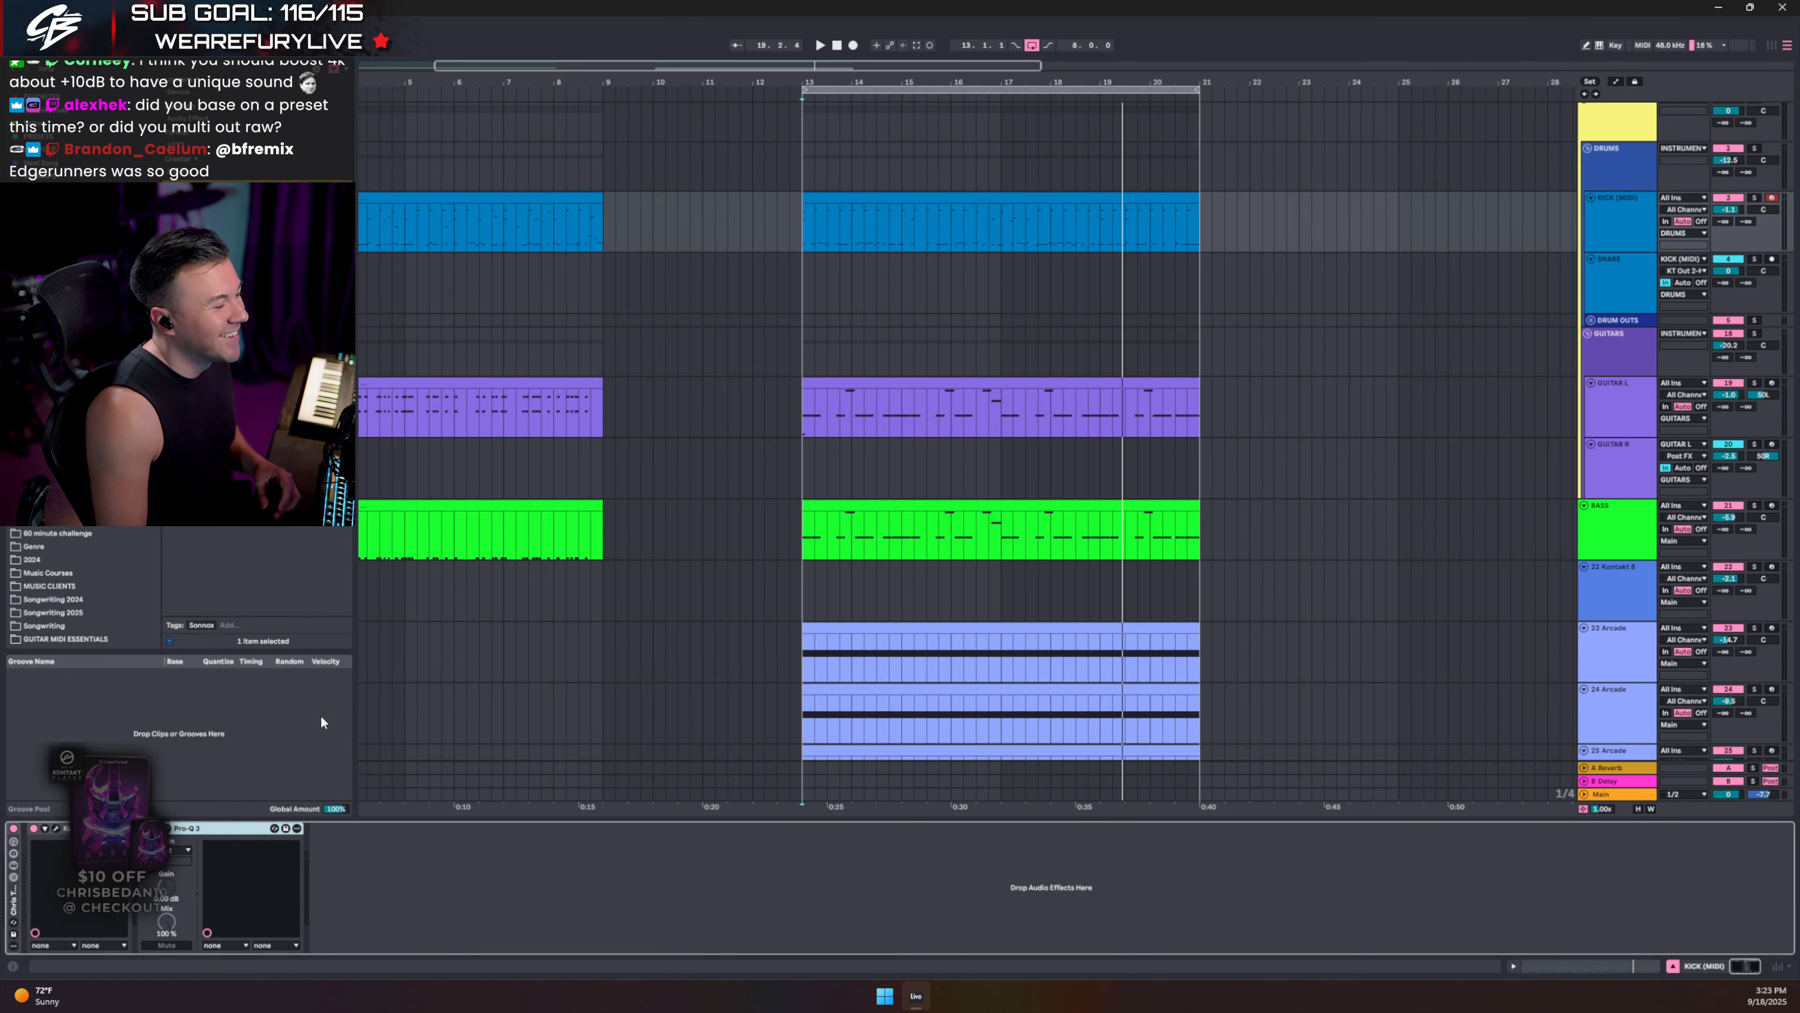
- Open and close the kick's Kontakt window, stop playback at bar 13, and hide the Detail View
{"action": "left_click", "coordinate": [56, 829]}
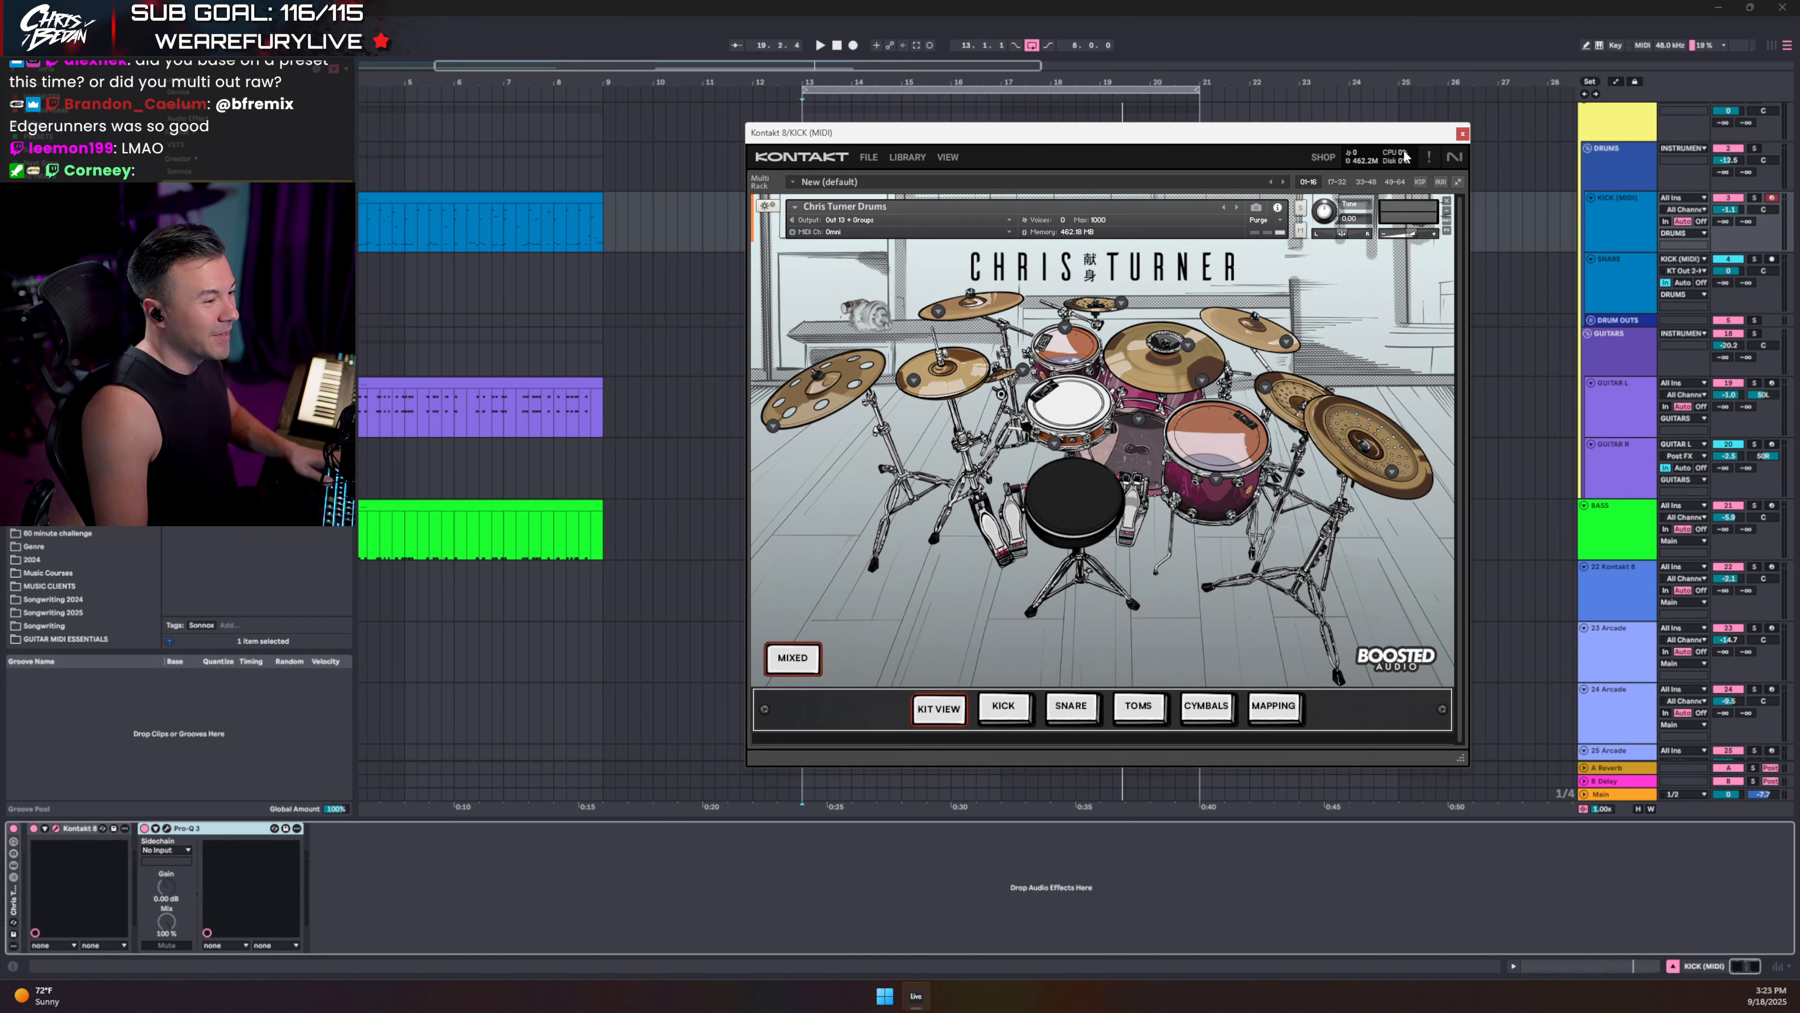
{"action": "left_click", "coordinate": [1462, 133]}
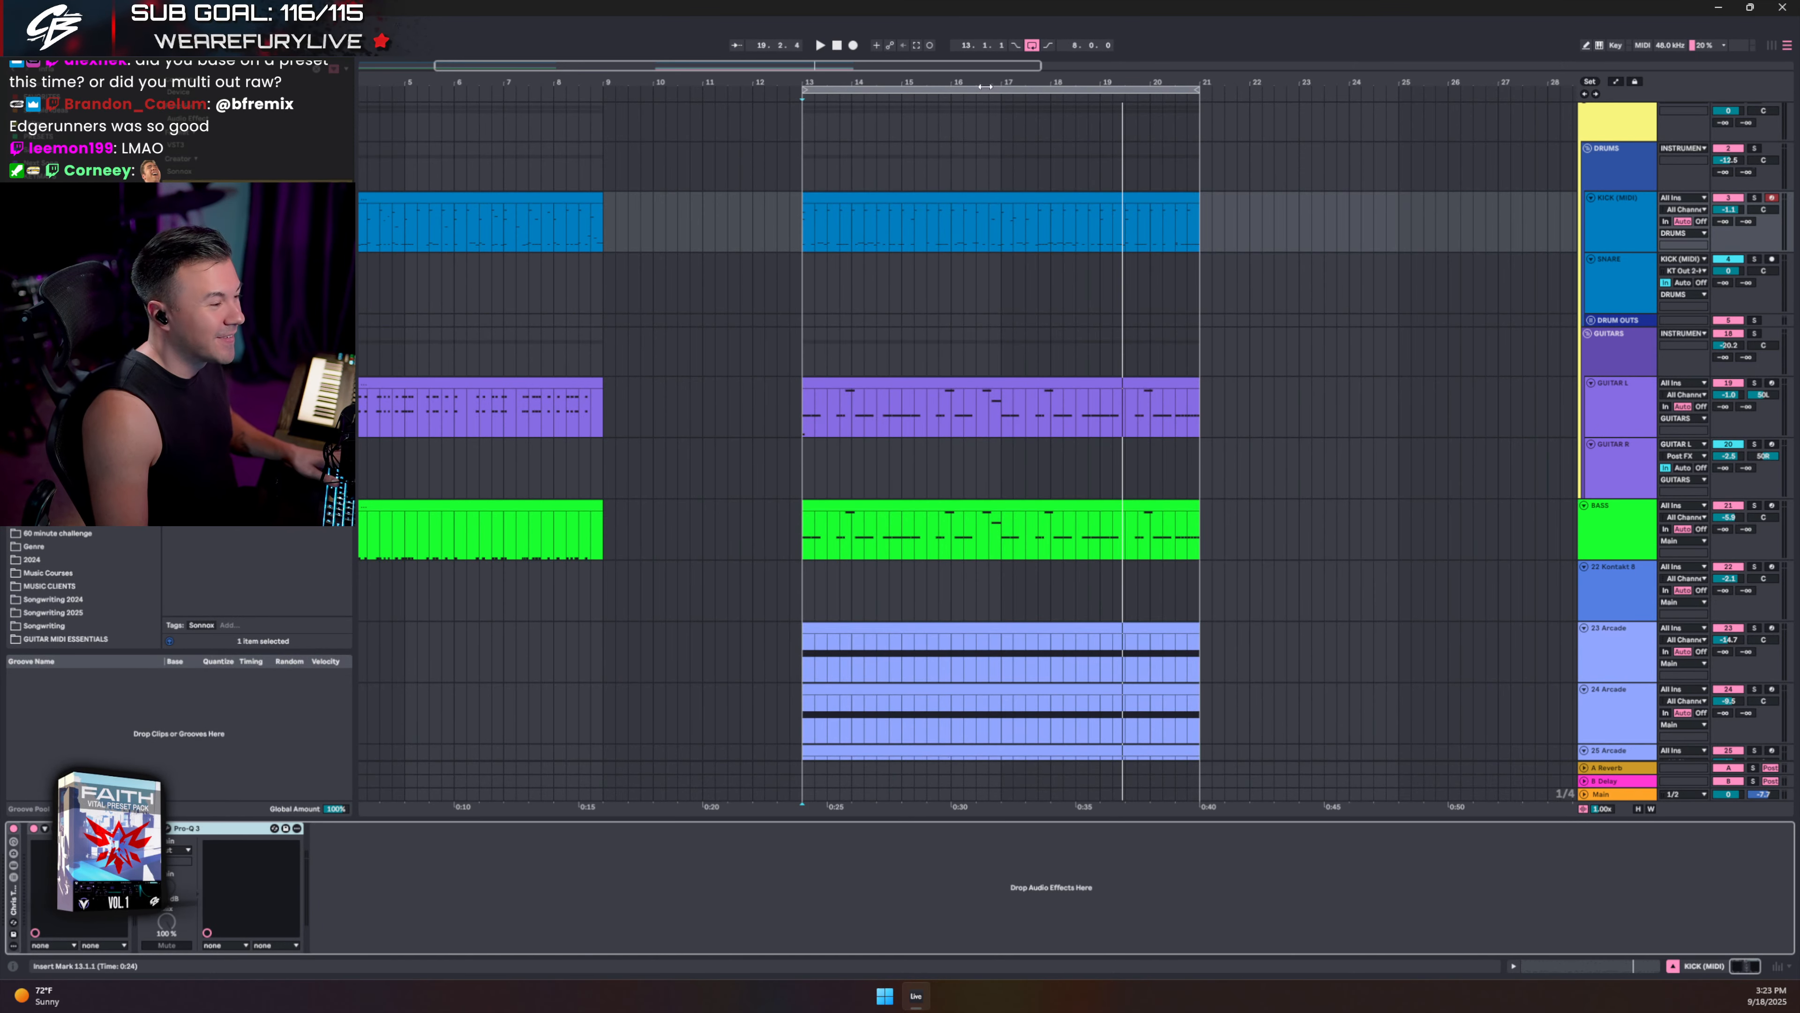
{"action": "key", "text": "space"}
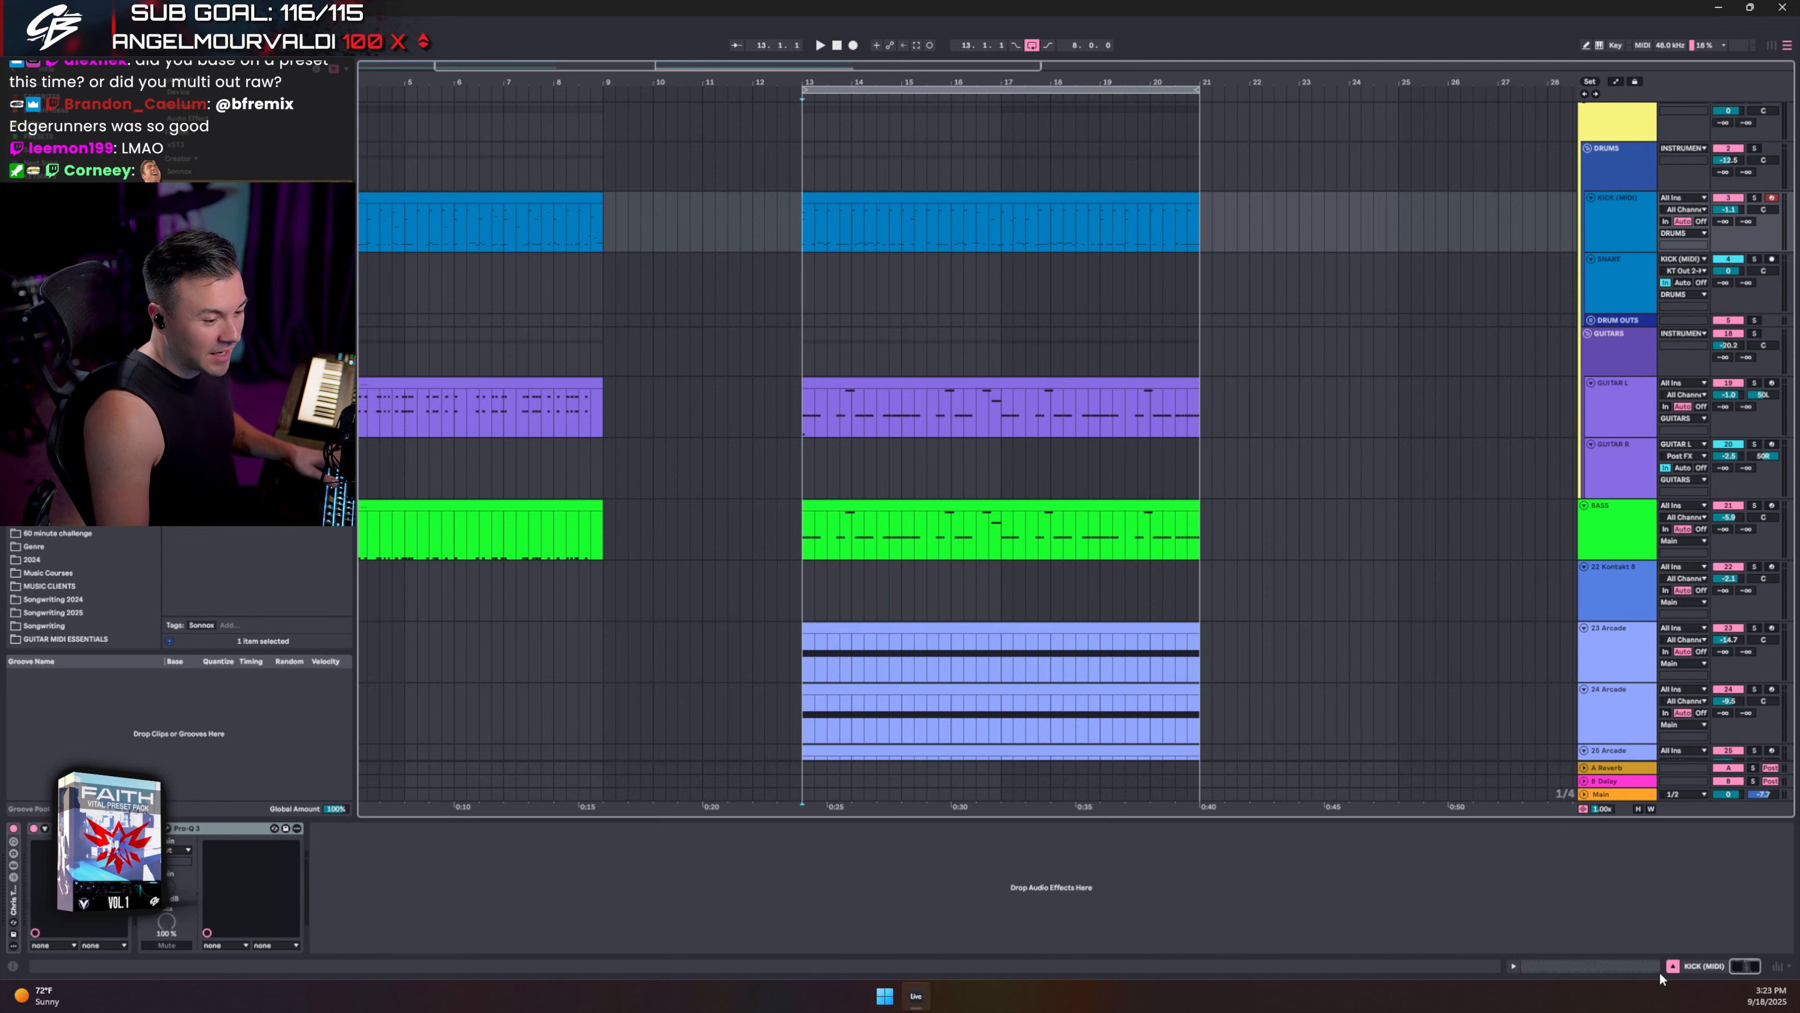
{"action": "left_click", "coordinate": [1675, 967]}
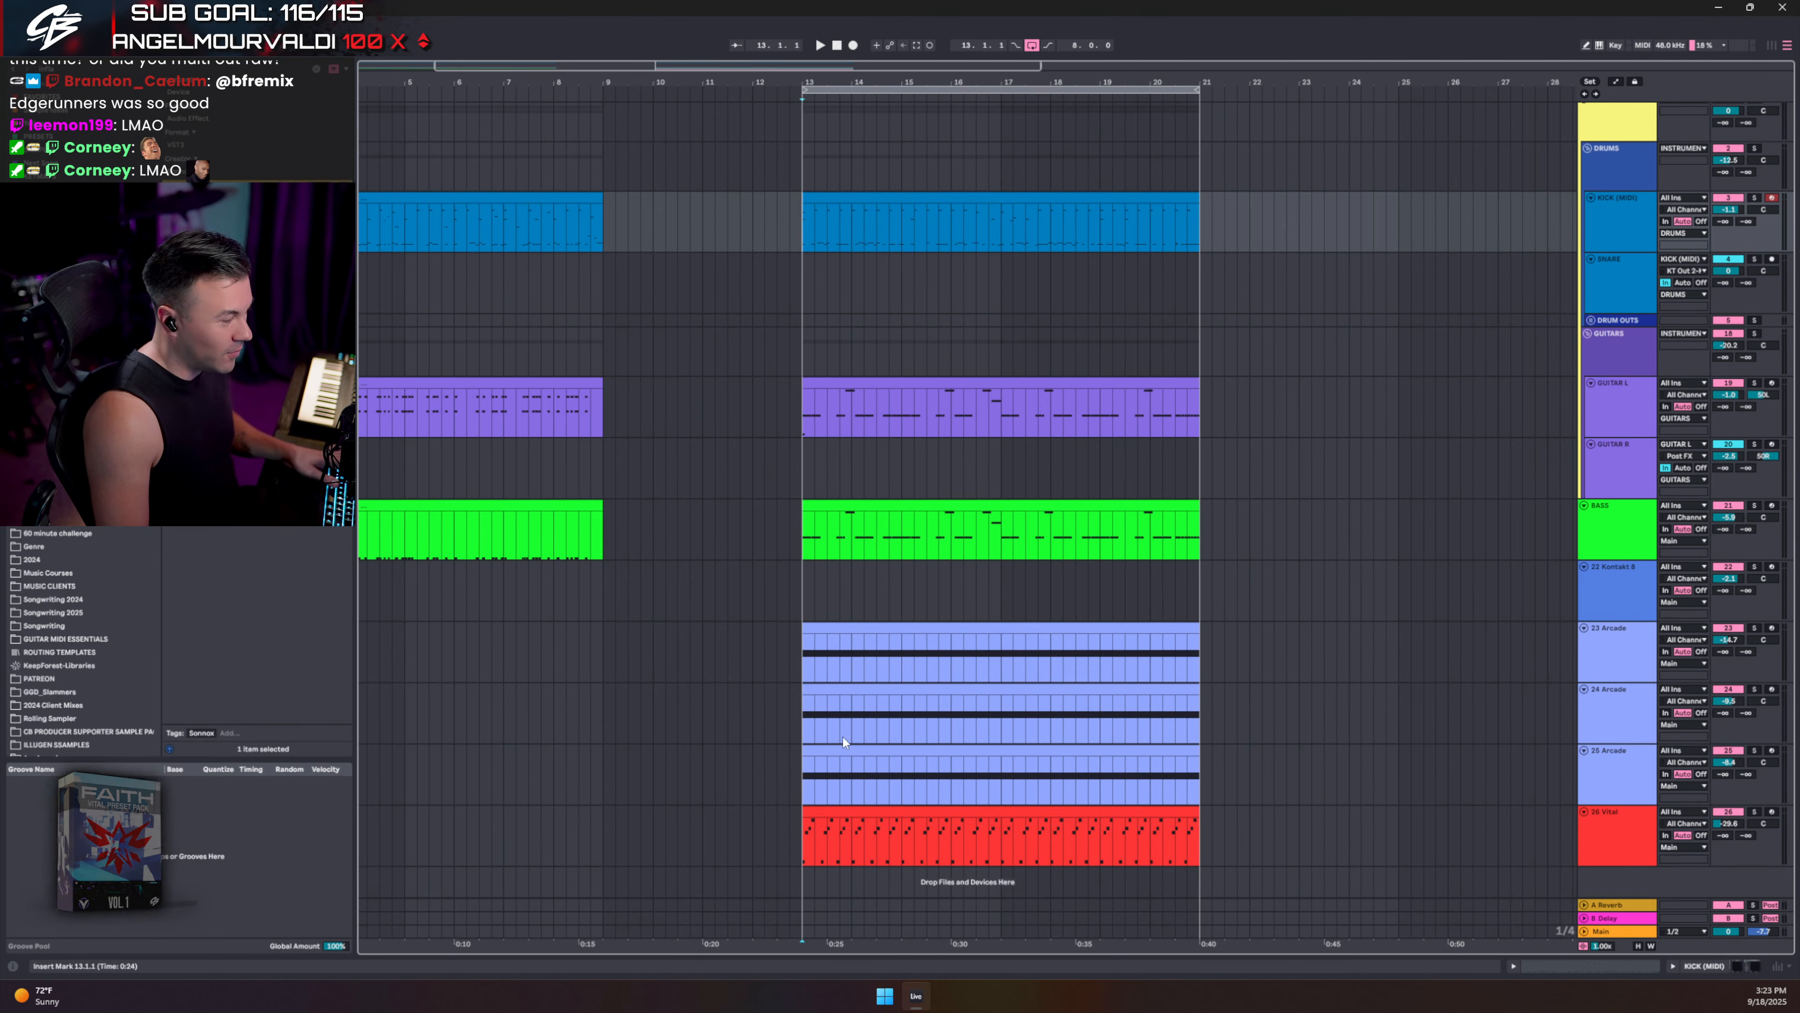
- Select every clip in bars 13–21 and move the whole section to bars 17–25
{"action": "left_click", "coordinate": [944, 205]}
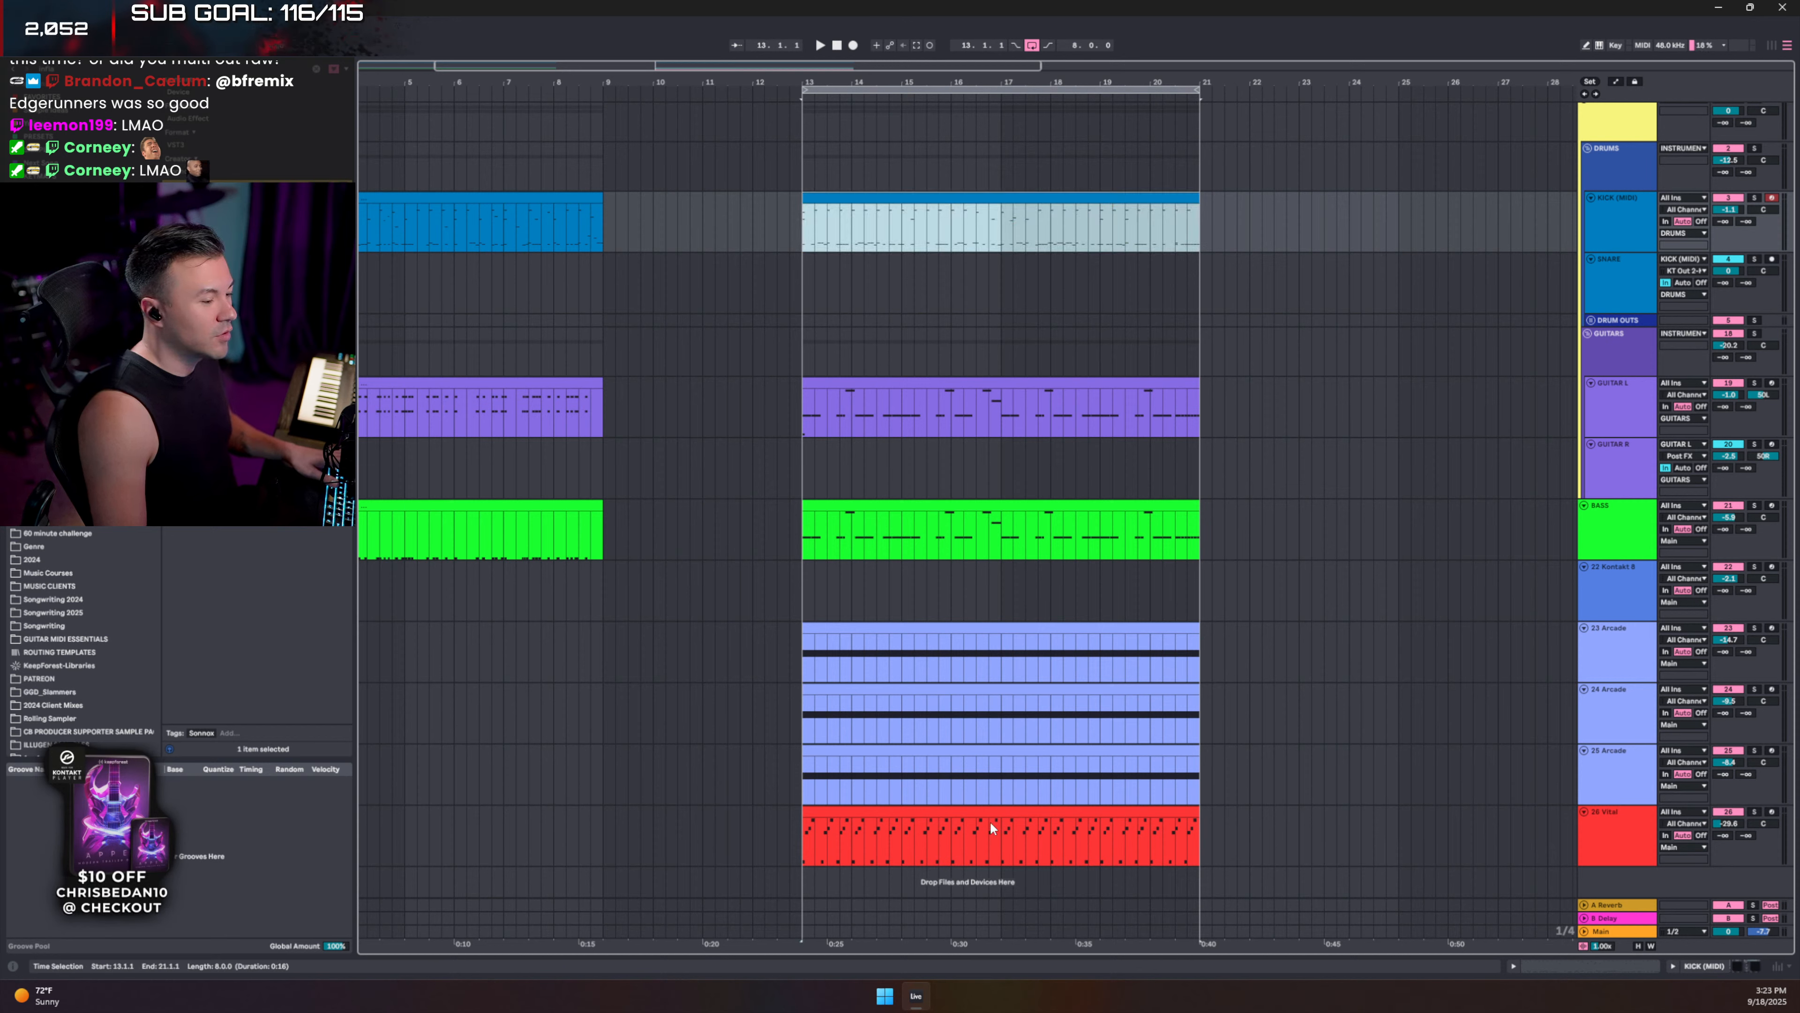
{"action": "left_click", "coordinate": [944, 812], "text": "shift"}
{"action": "left_click_drag", "start_coordinate": [890, 814], "coordinate": [1088, 829]}
{"action": "left_click", "coordinate": [841, 289]}
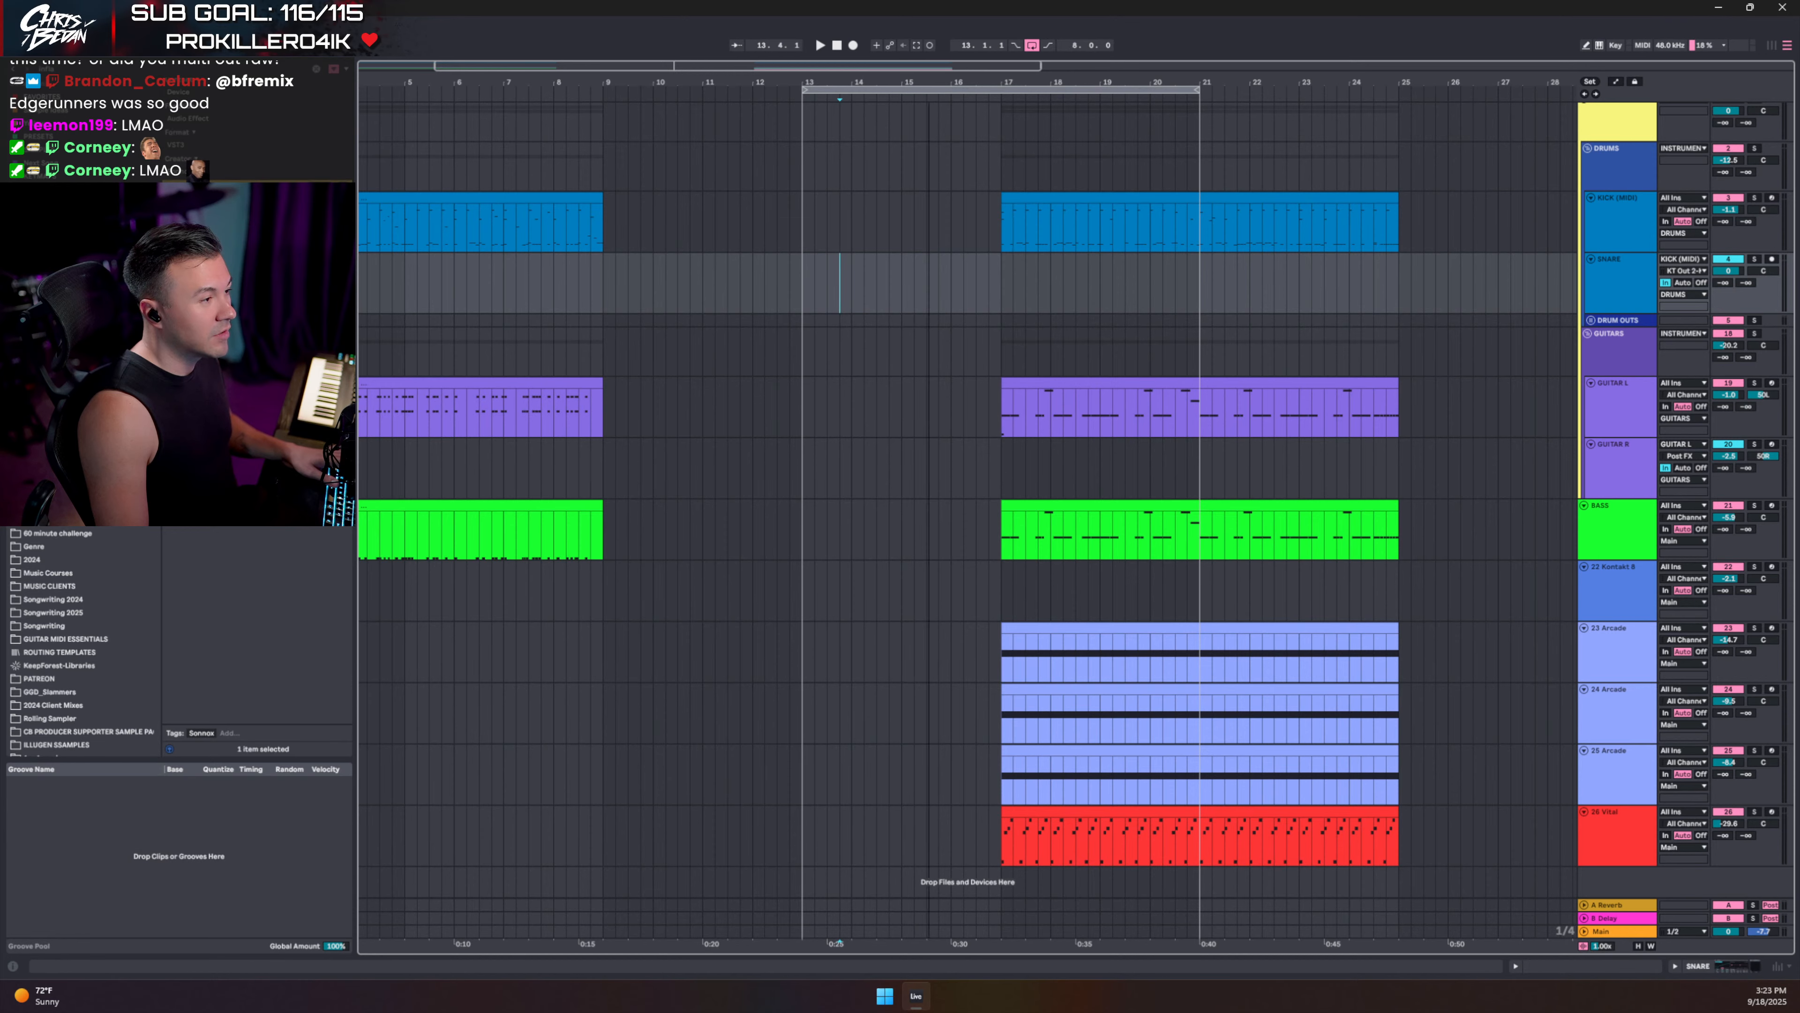
- Move the loop to bars 17–25 and start the 24 Arcade part at bar 9, then audition it
{"action": "left_click_drag", "start_coordinate": [928, 82], "coordinate": [771, 92]}
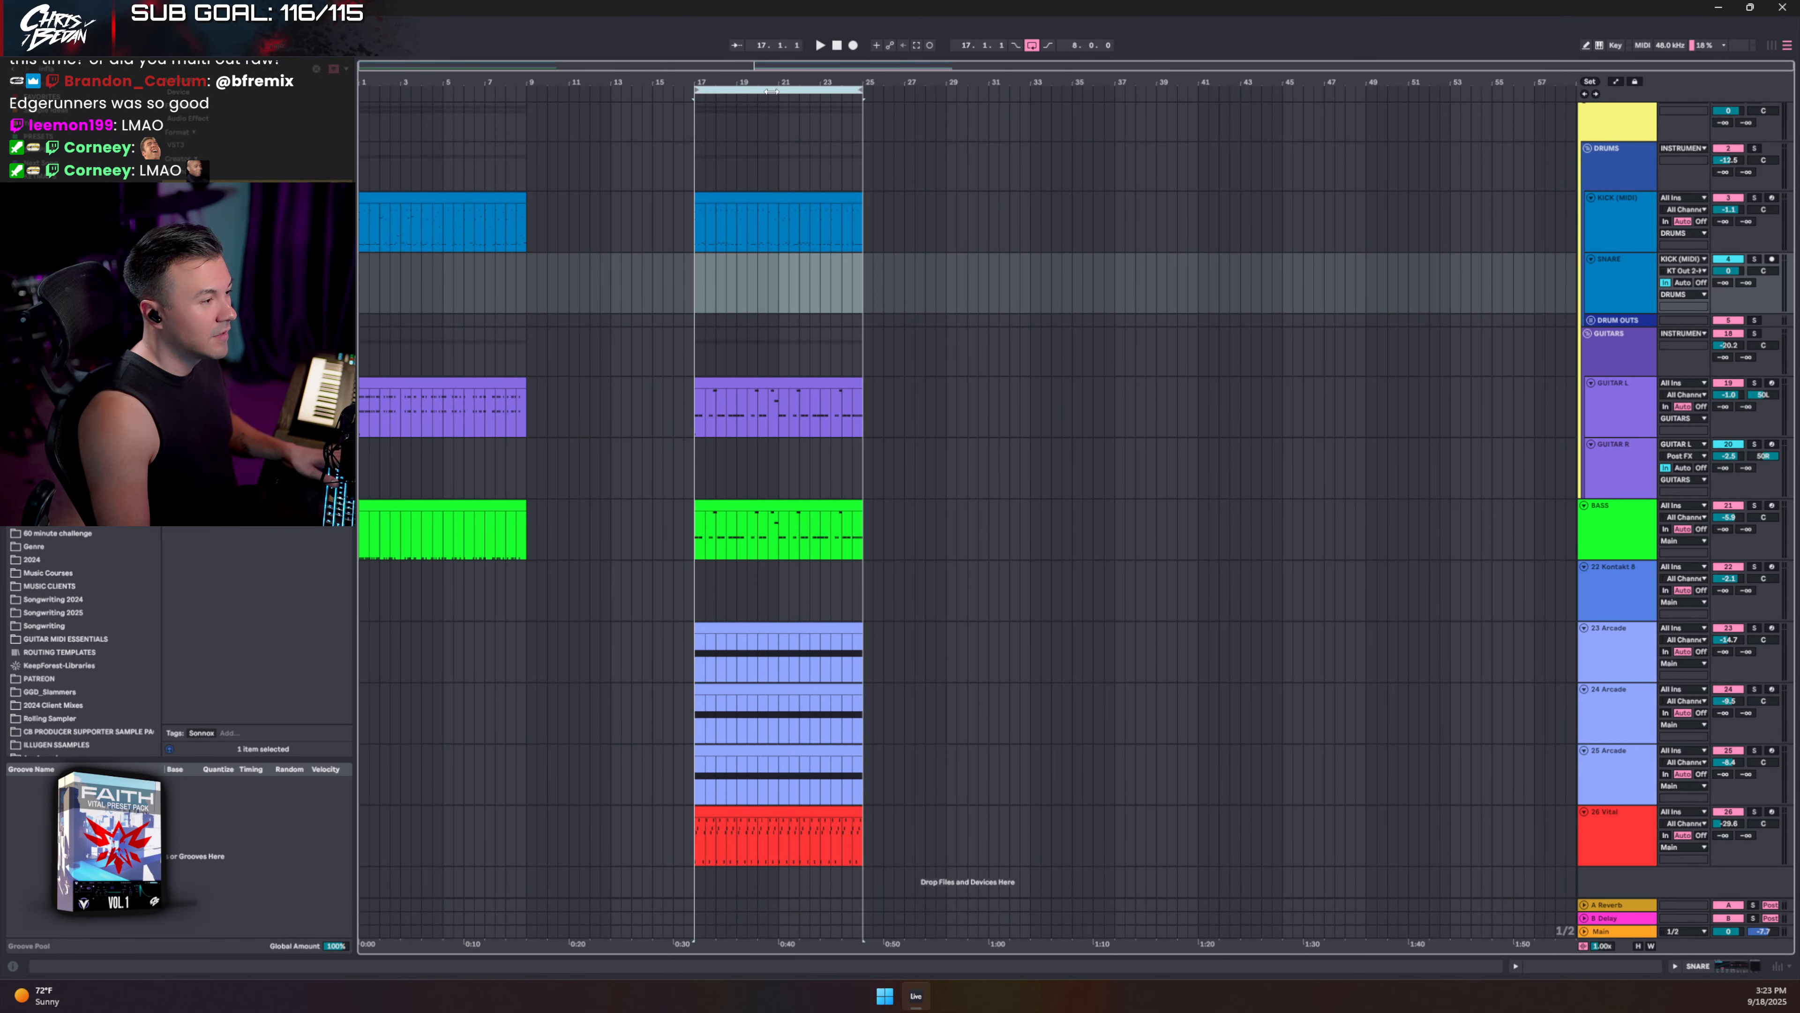
{"action": "left_click_drag", "start_coordinate": [750, 730], "coordinate": [595, 689]}
{"action": "key", "text": "space"}
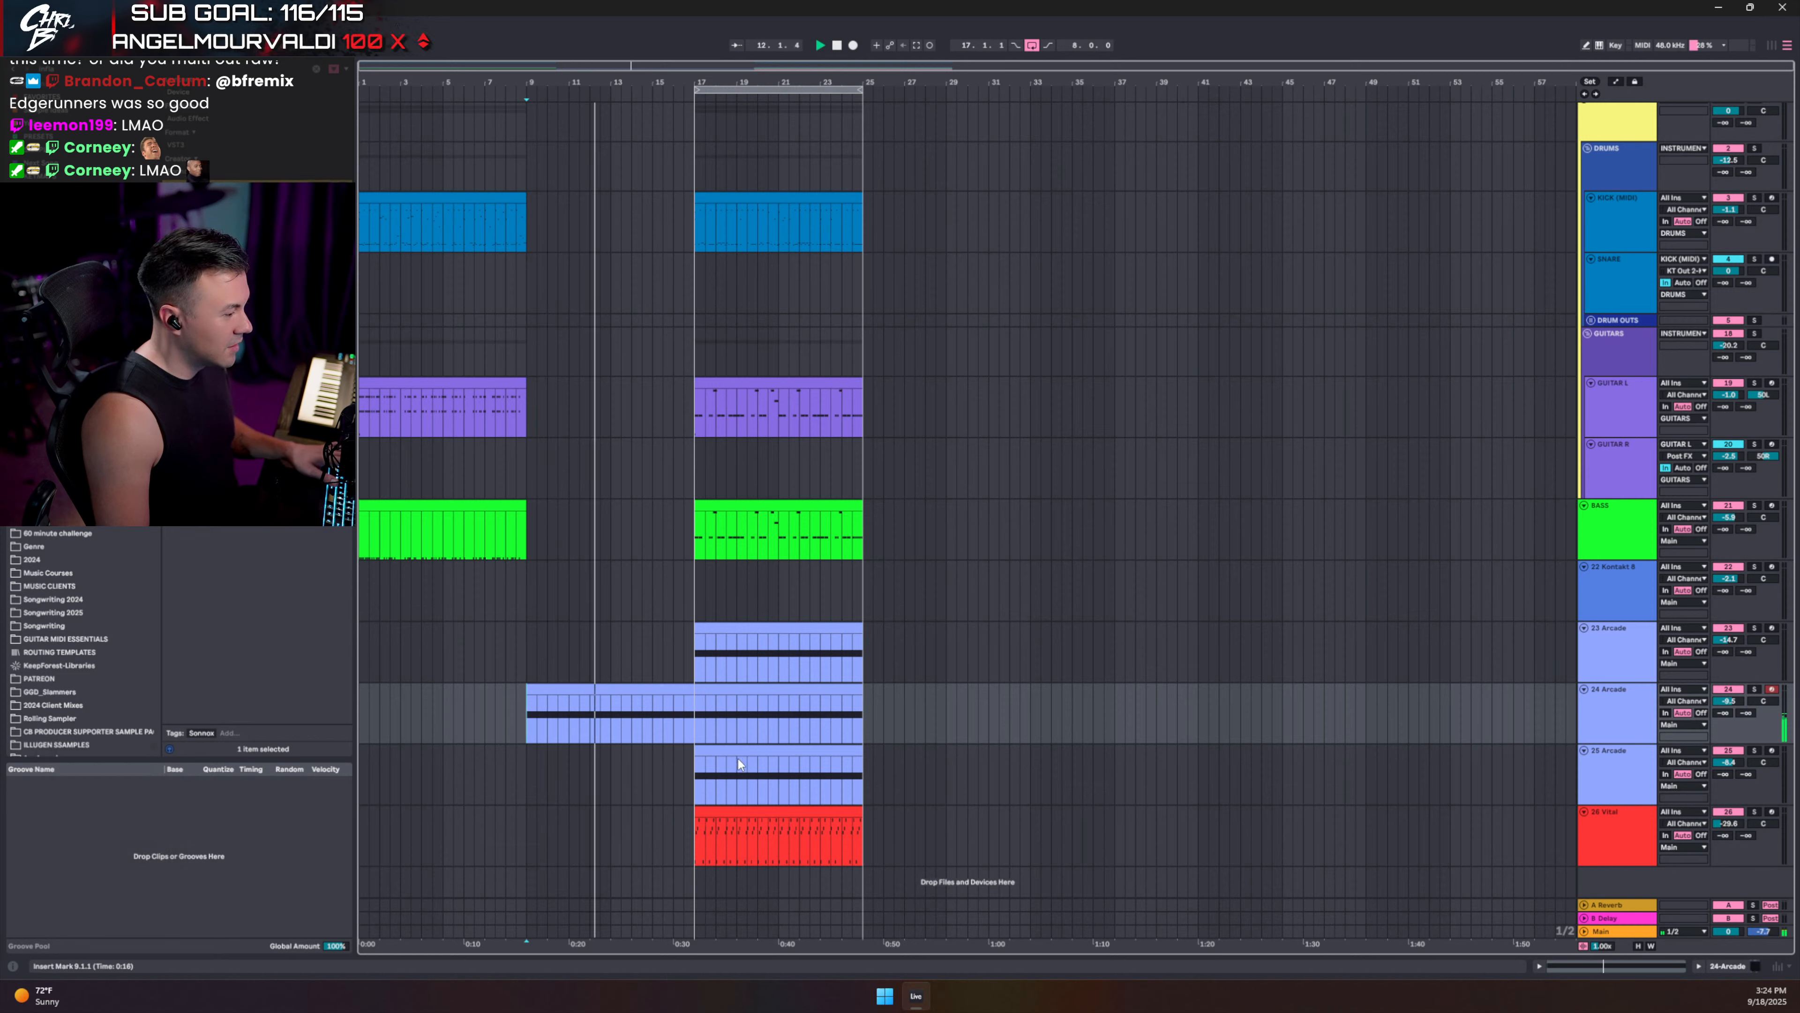
- Copy the 25 Arcade clip to bar 9, delete the left half of its split D3 note, and audition
{"action": "key", "text": "space"}
{"action": "left_click_drag", "start_coordinate": [738, 751], "coordinate": [569, 751]}
{"action": "double_click", "coordinate": [570, 751]}
{"action": "key", "text": "e"}
{"action": "left_click", "coordinate": [1039, 720]}
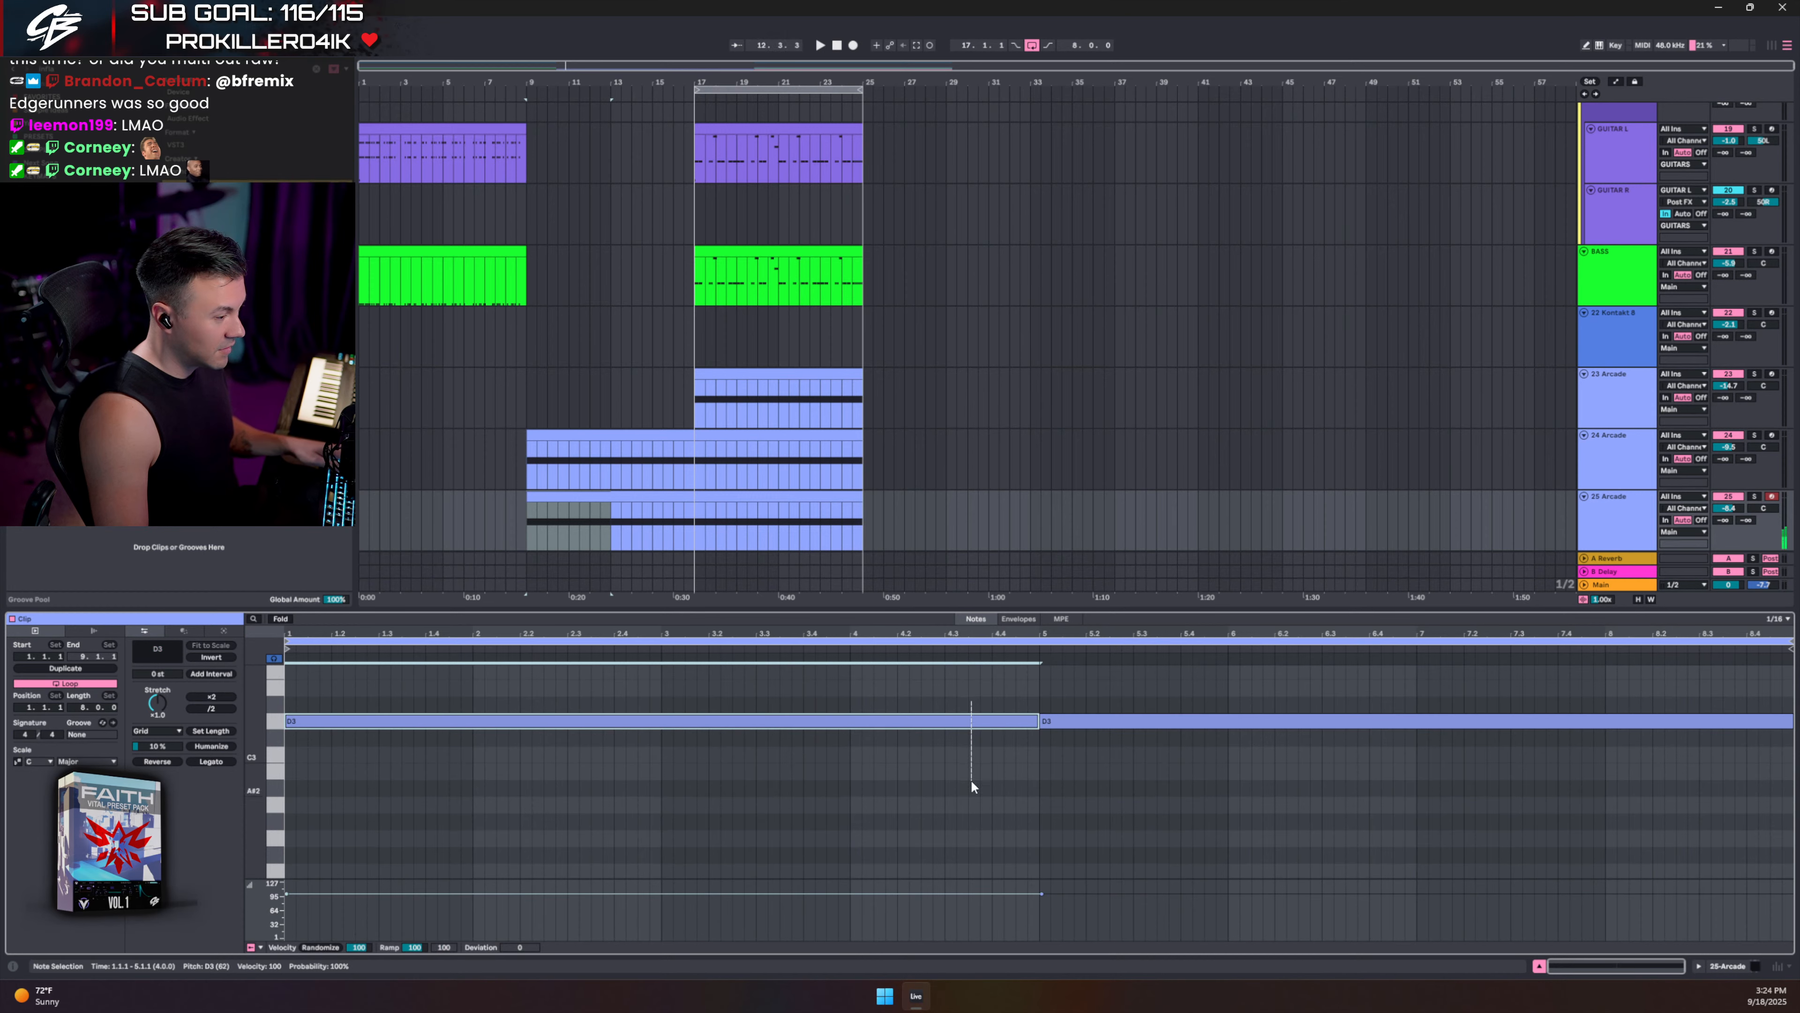
{"action": "key", "text": "Delete"}
{"action": "left_click", "coordinate": [528, 464]}
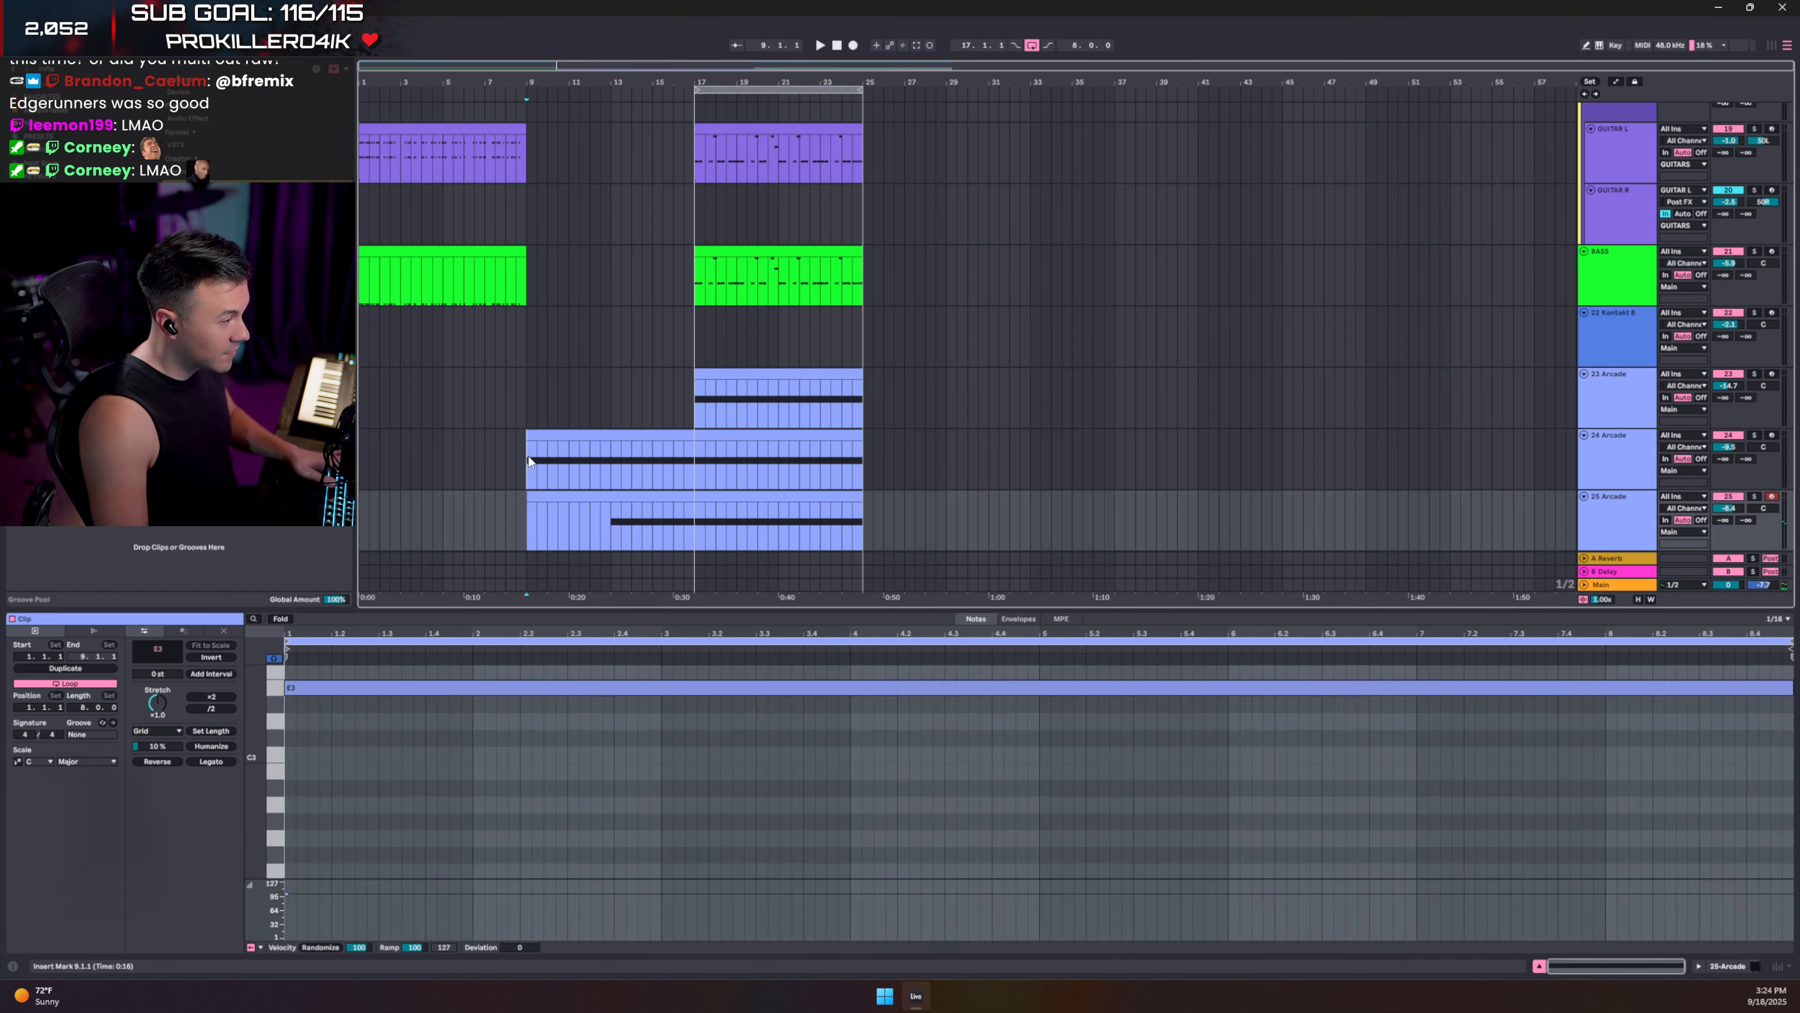
{"action": "key", "text": "space"}
{"action": "left_click", "coordinate": [1540, 966]}
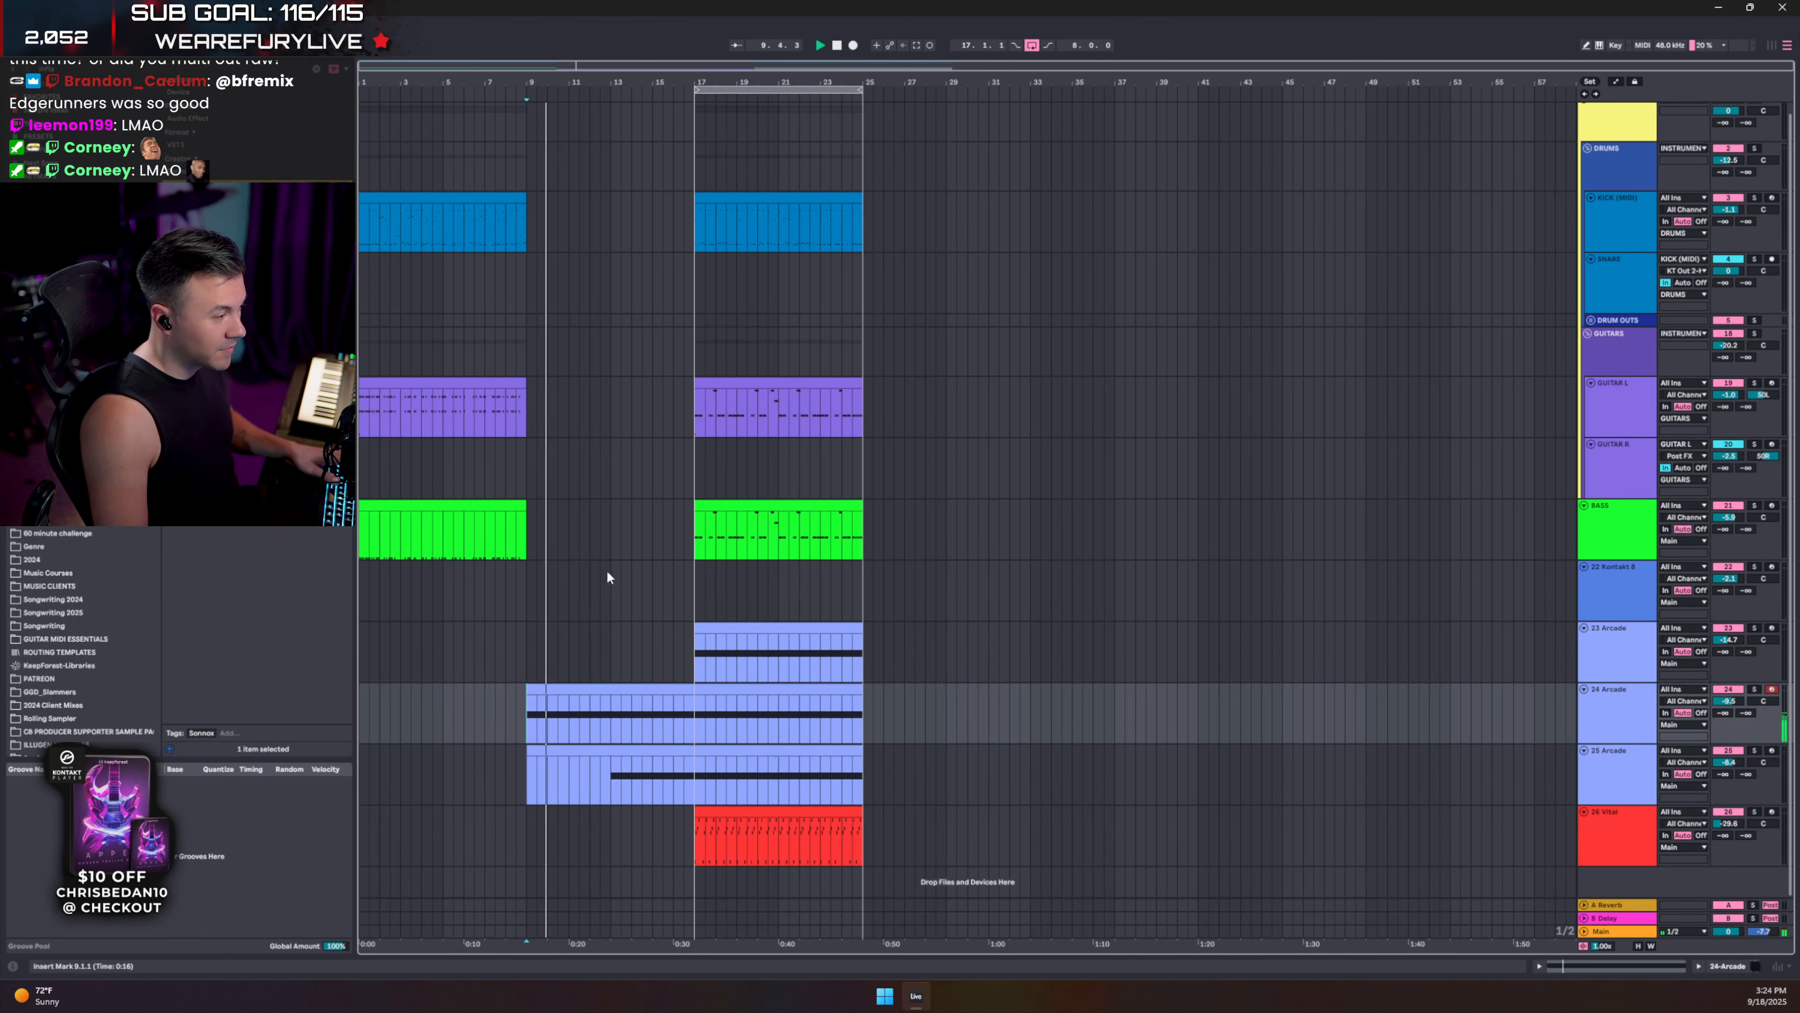
- Discard a trial copy of 23 Arcade, end 24 Arcade at 16.3.1, and set GUITARS to -21.2 dB
{"action": "left_click", "coordinate": [756, 624]}
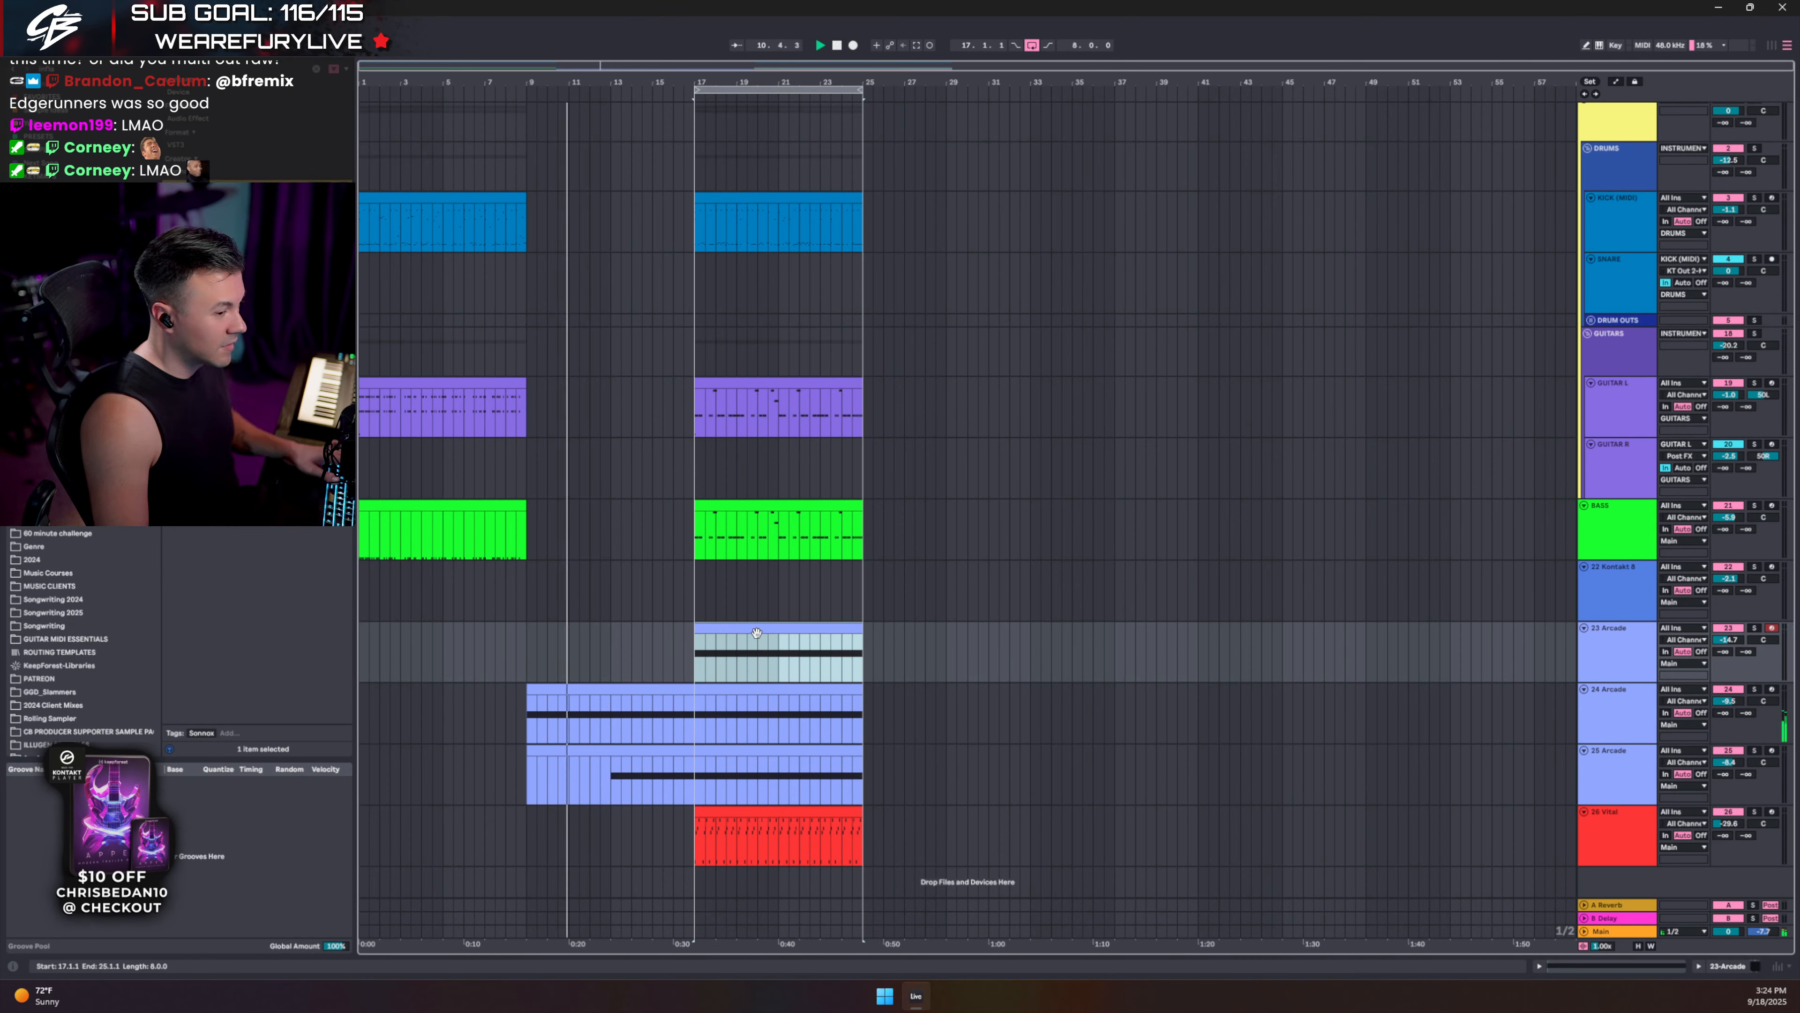
{"action": "left_click_drag", "start_coordinate": [756, 632], "coordinate": [588, 628]}
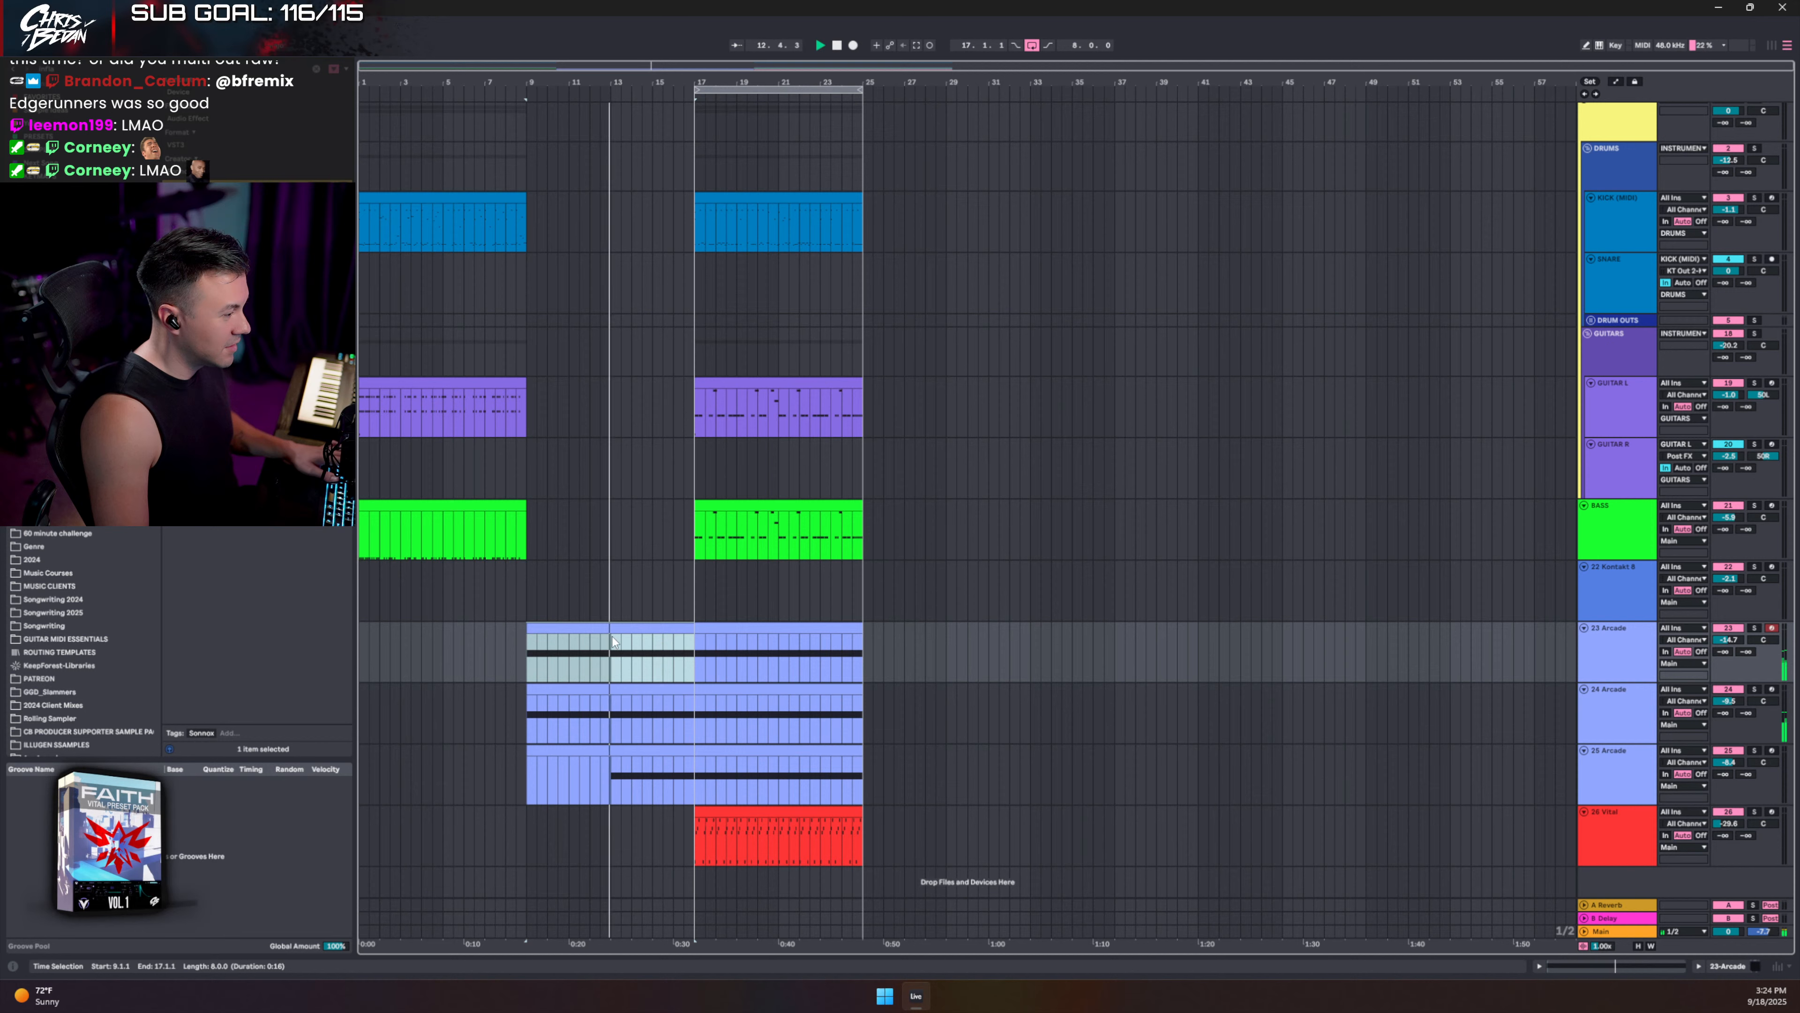
{"action": "key", "text": "Delete"}
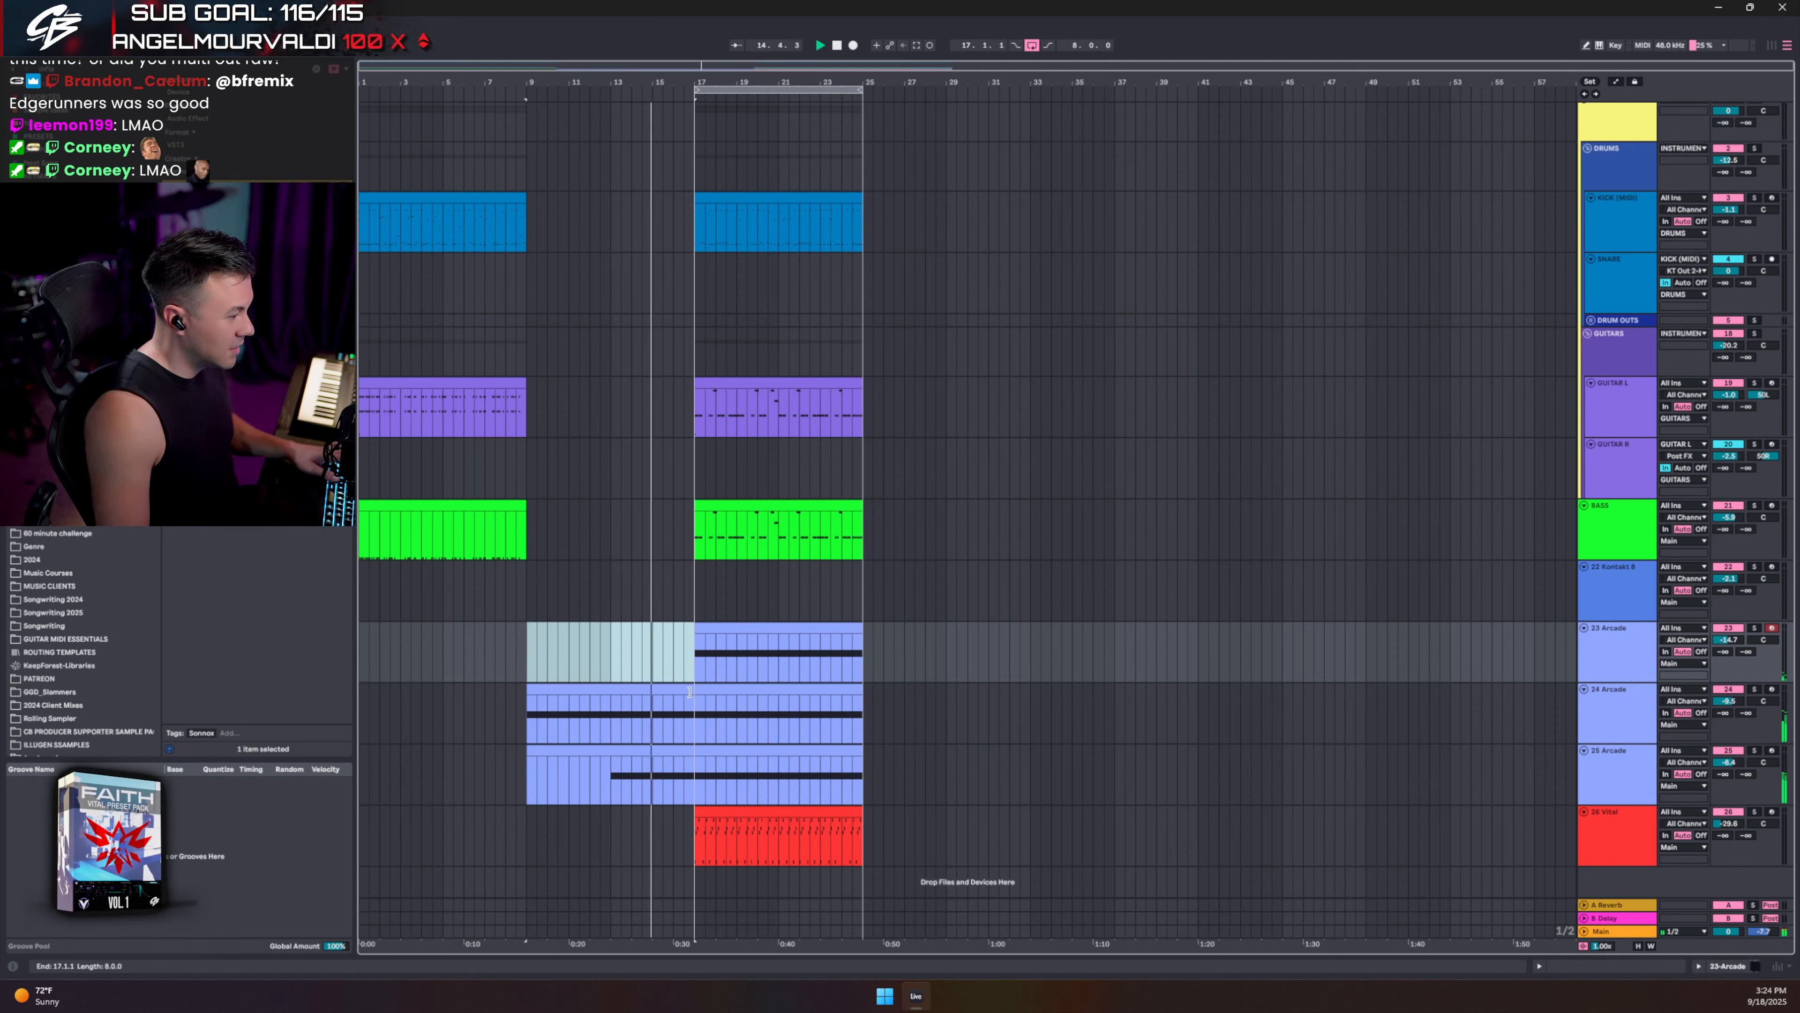
{"action": "left_click_drag", "start_coordinate": [689, 692], "coordinate": [673, 692]}
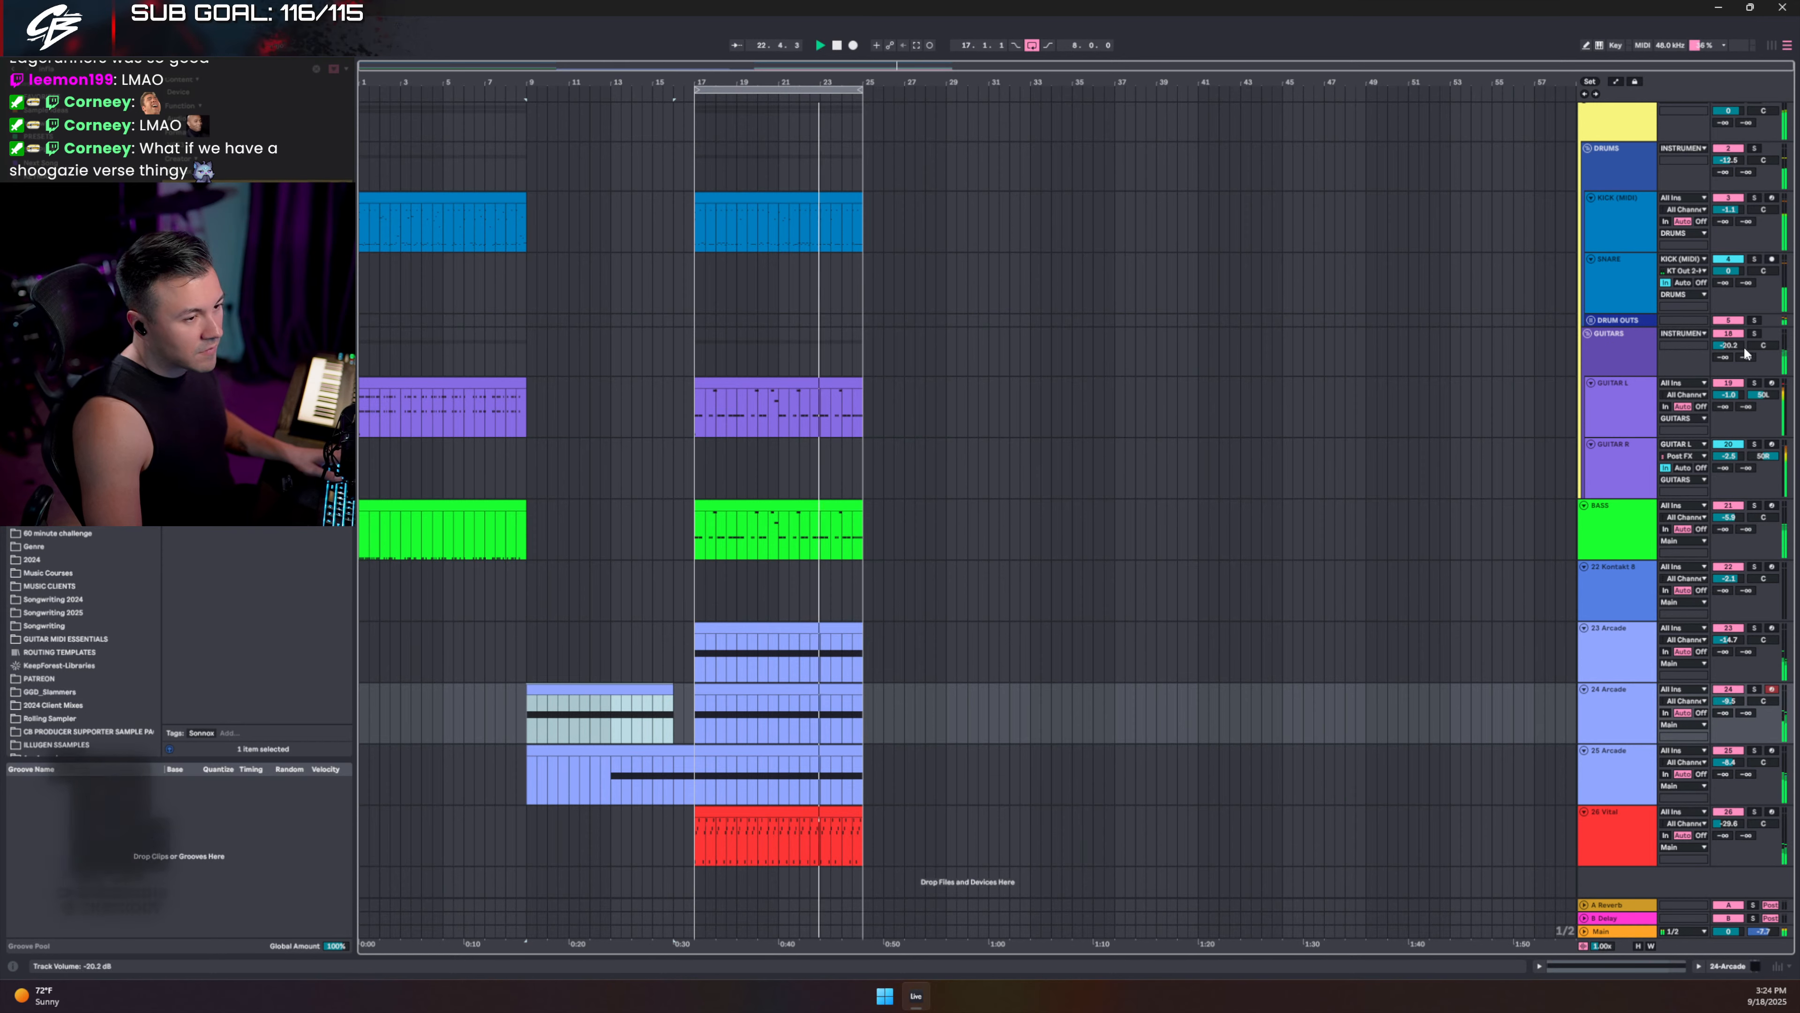
{"action": "left_click_drag", "start_coordinate": [1729, 346], "coordinate": [1730, 349]}
- Lower every note in the GUITAR L clip to velocity 44 and play it back
{"action": "key", "text": "space"}
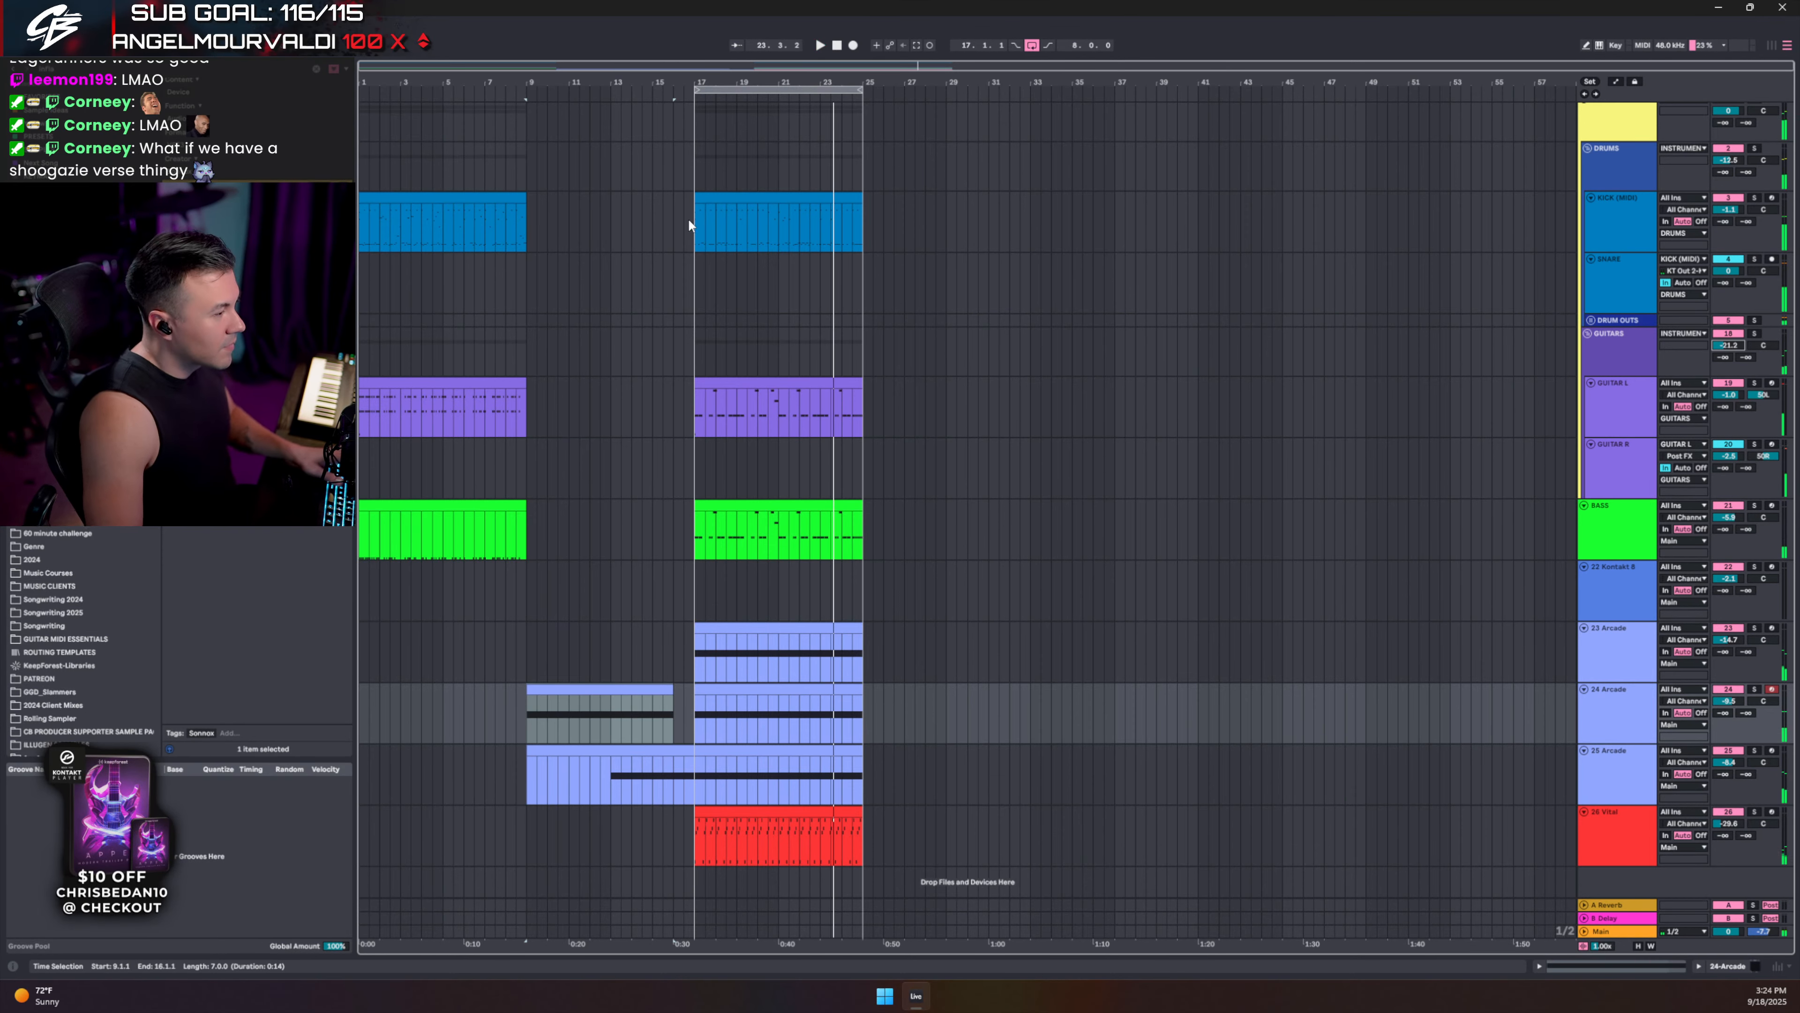
{"action": "double_click", "coordinate": [766, 383]}
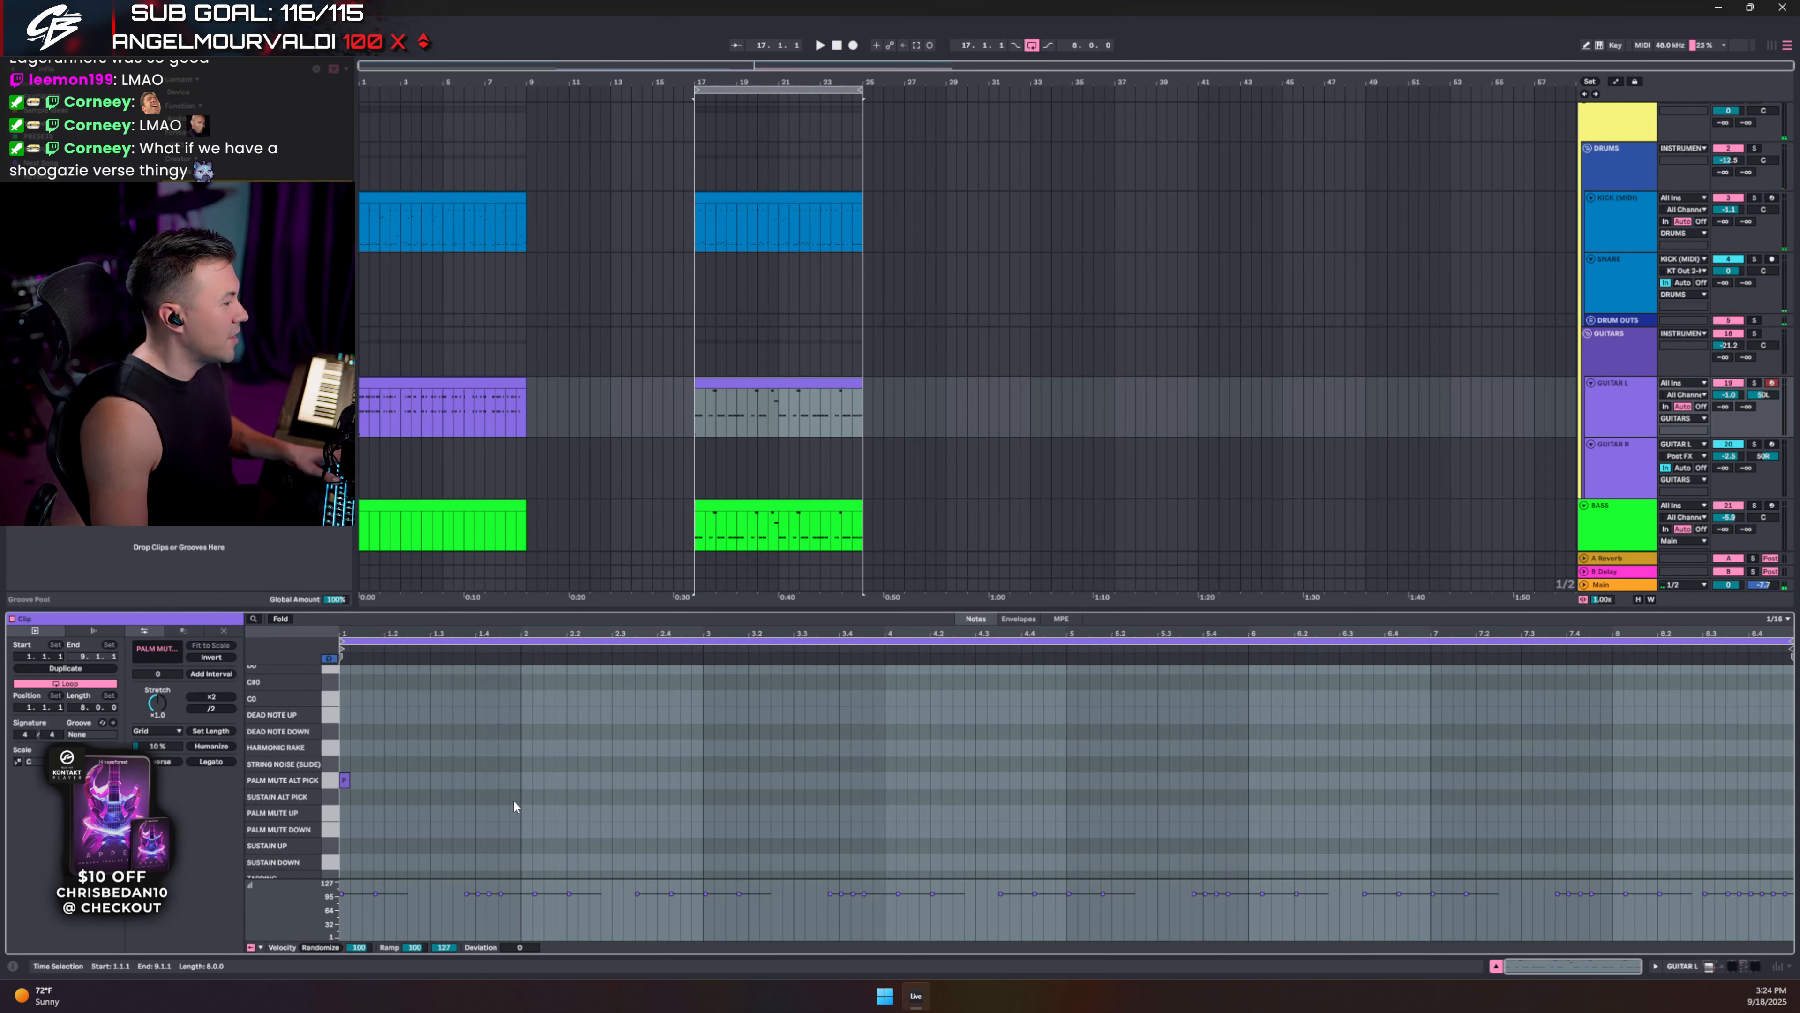
{"action": "scroll", "coordinate": [505, 788], "scroll_direction": "up", "scroll_amount": 5}
{"action": "left_click", "coordinate": [468, 722]}
{"action": "key", "text": "ctrl+a"}
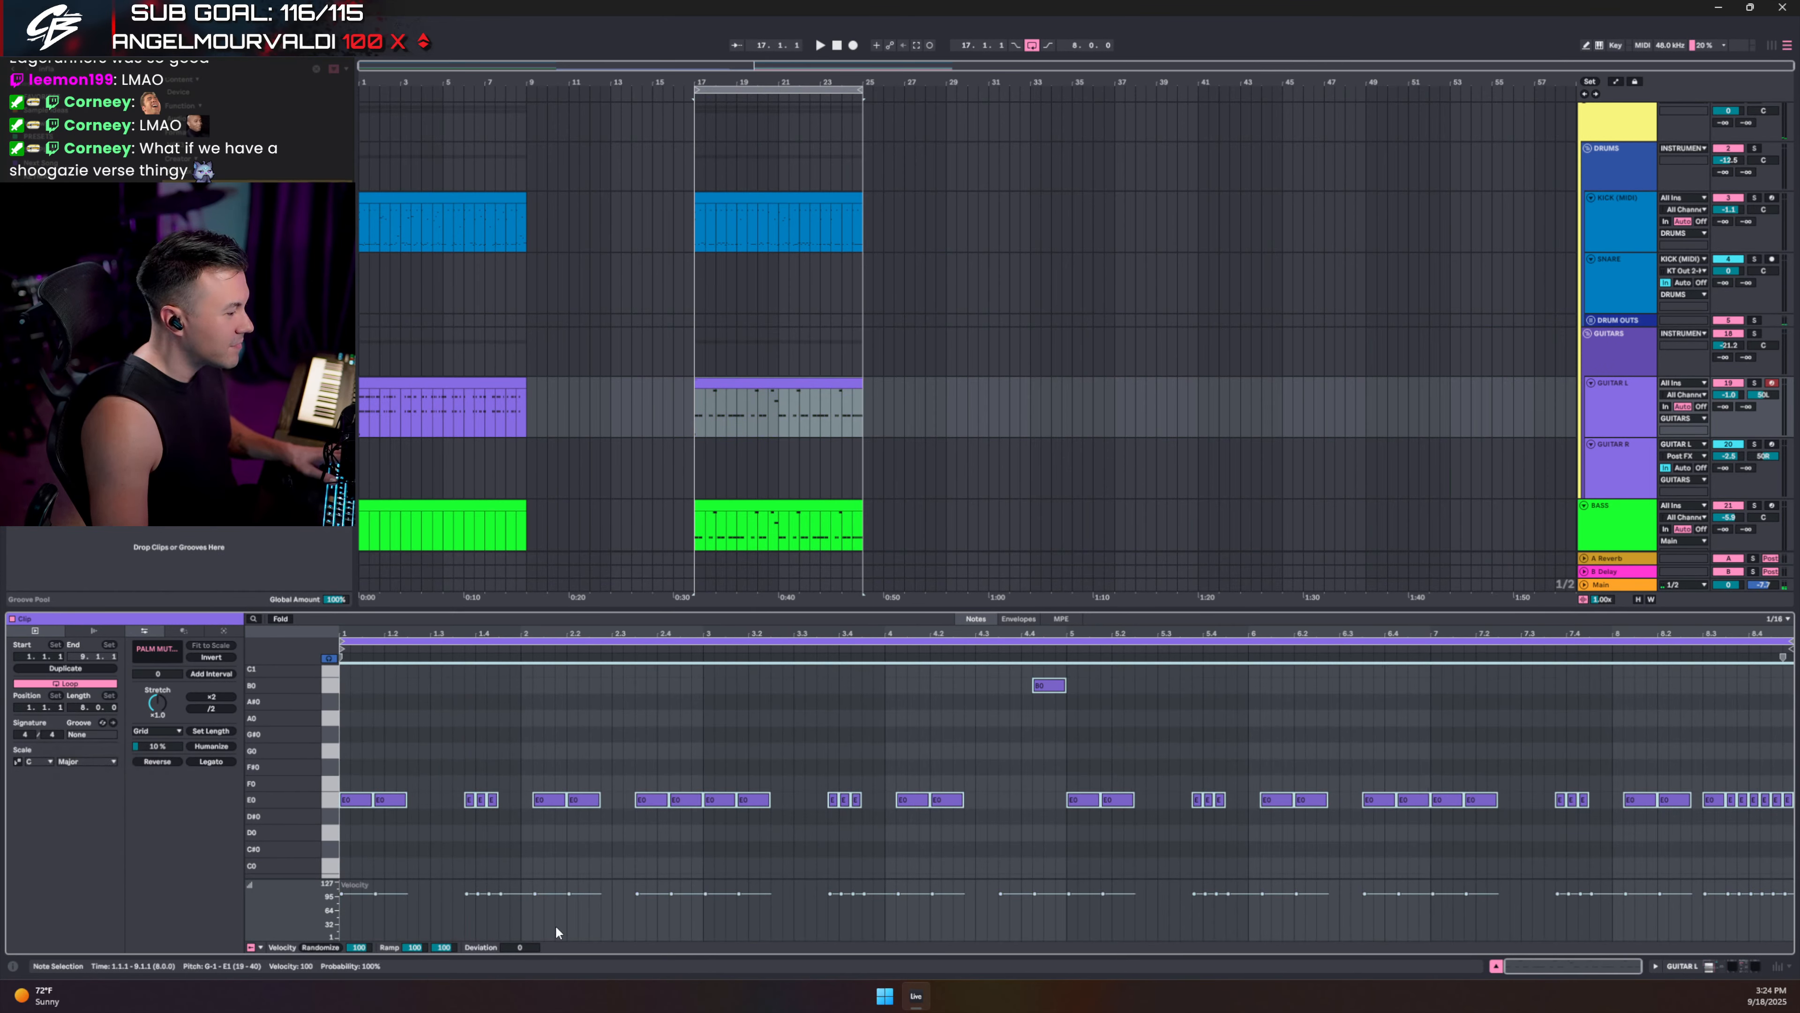
{"action": "left_click_drag", "start_coordinate": [557, 894], "coordinate": [560, 919]}
{"action": "key", "text": "space"}
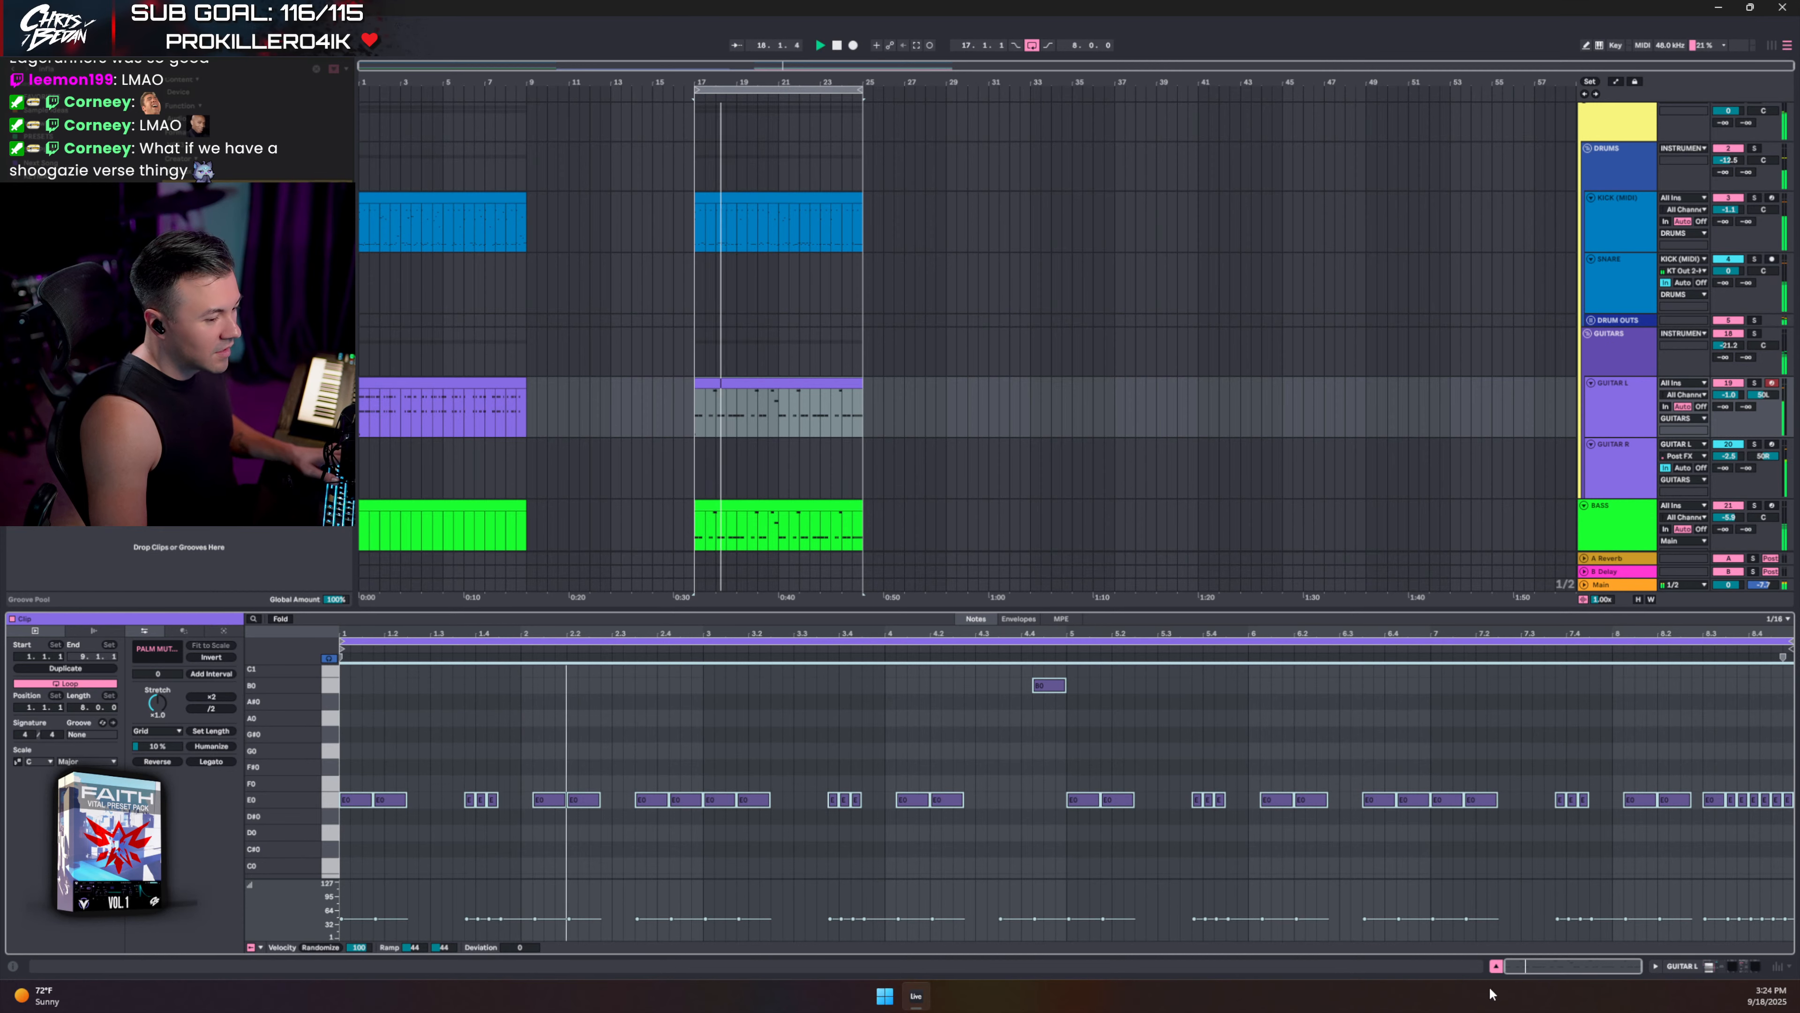
- Drop the GUITARS group volume to -22.3 dB and show the Main track's device chain
{"action": "left_click", "coordinate": [1496, 963]}
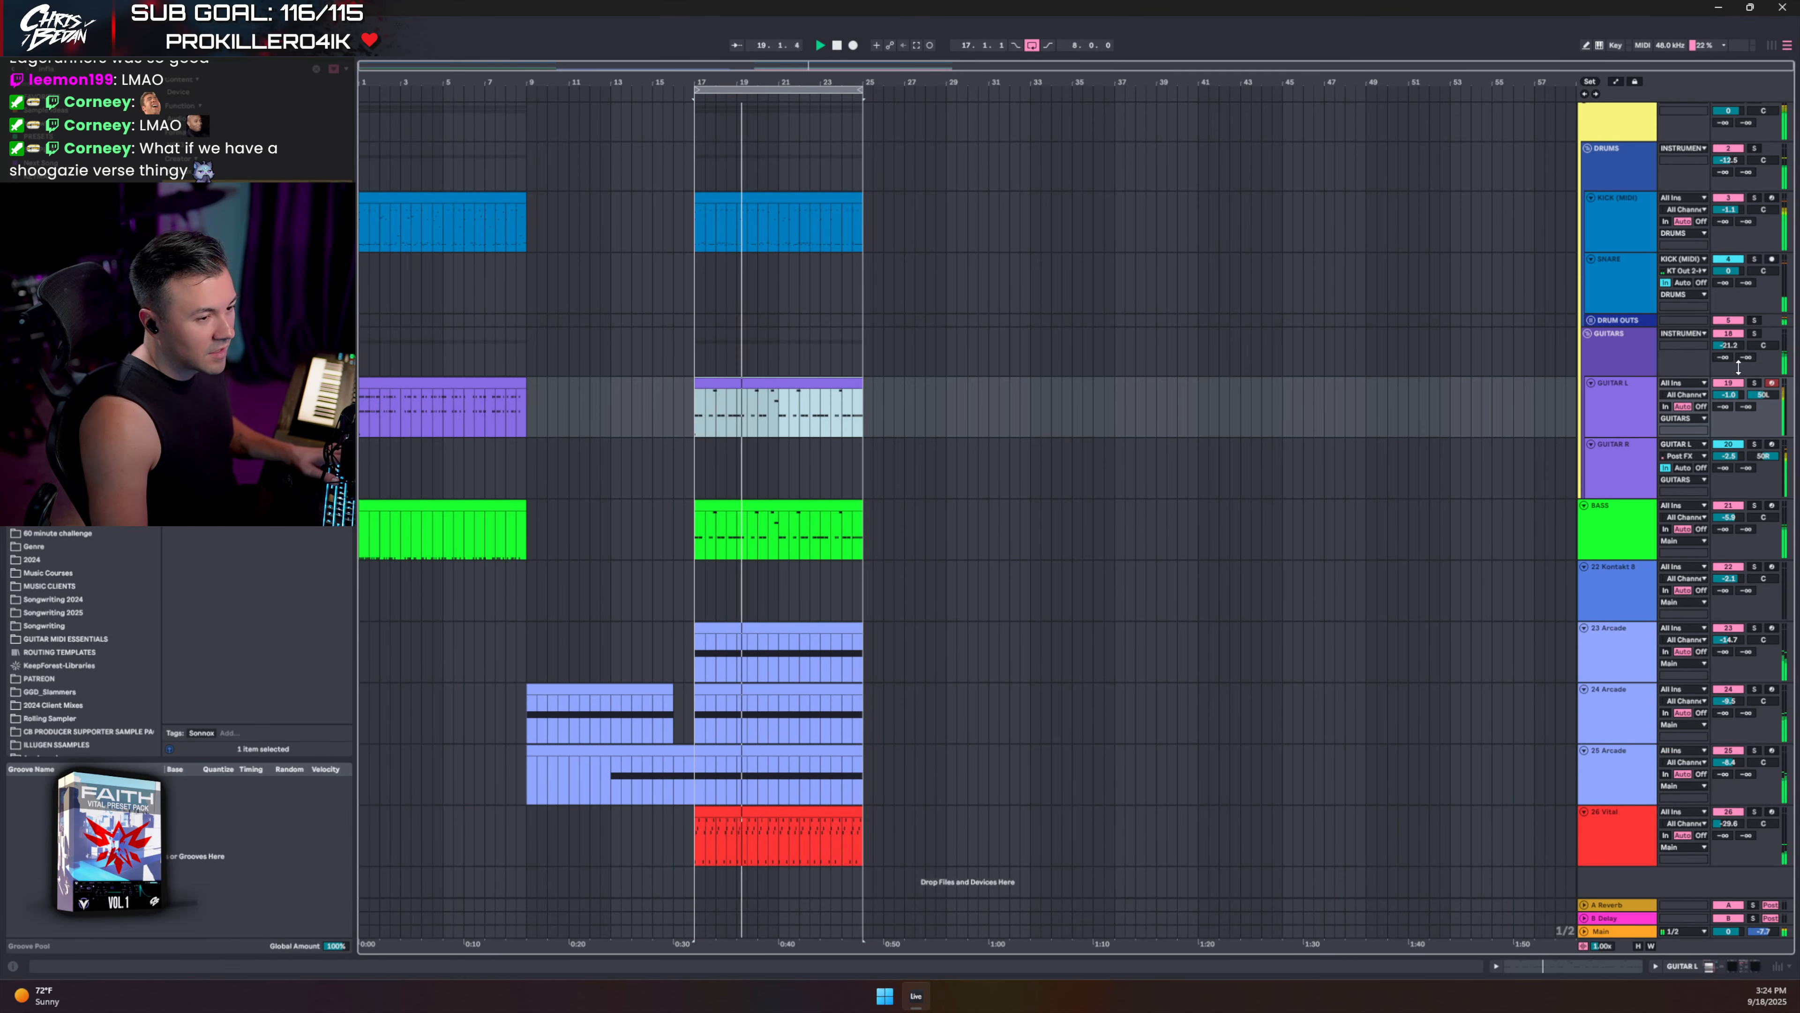
{"action": "left_click_drag", "start_coordinate": [1728, 346], "coordinate": [1728, 349]}
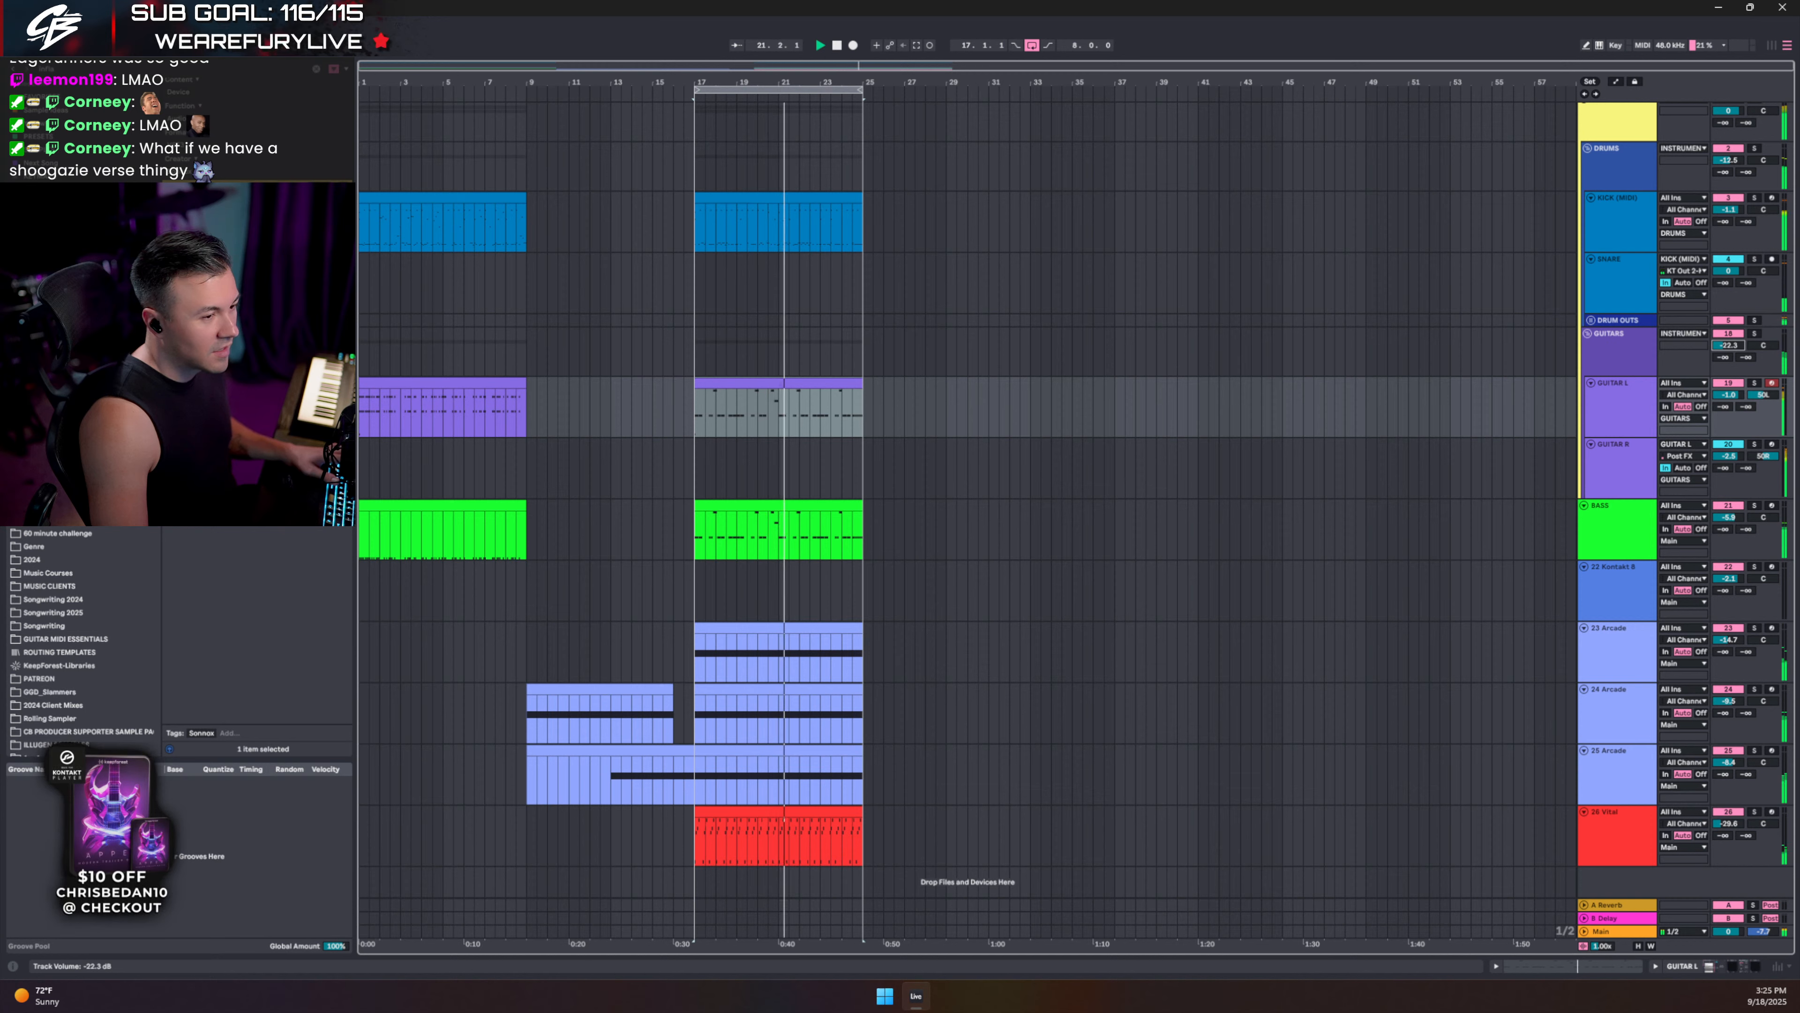
{"action": "double_click", "coordinate": [1623, 931]}
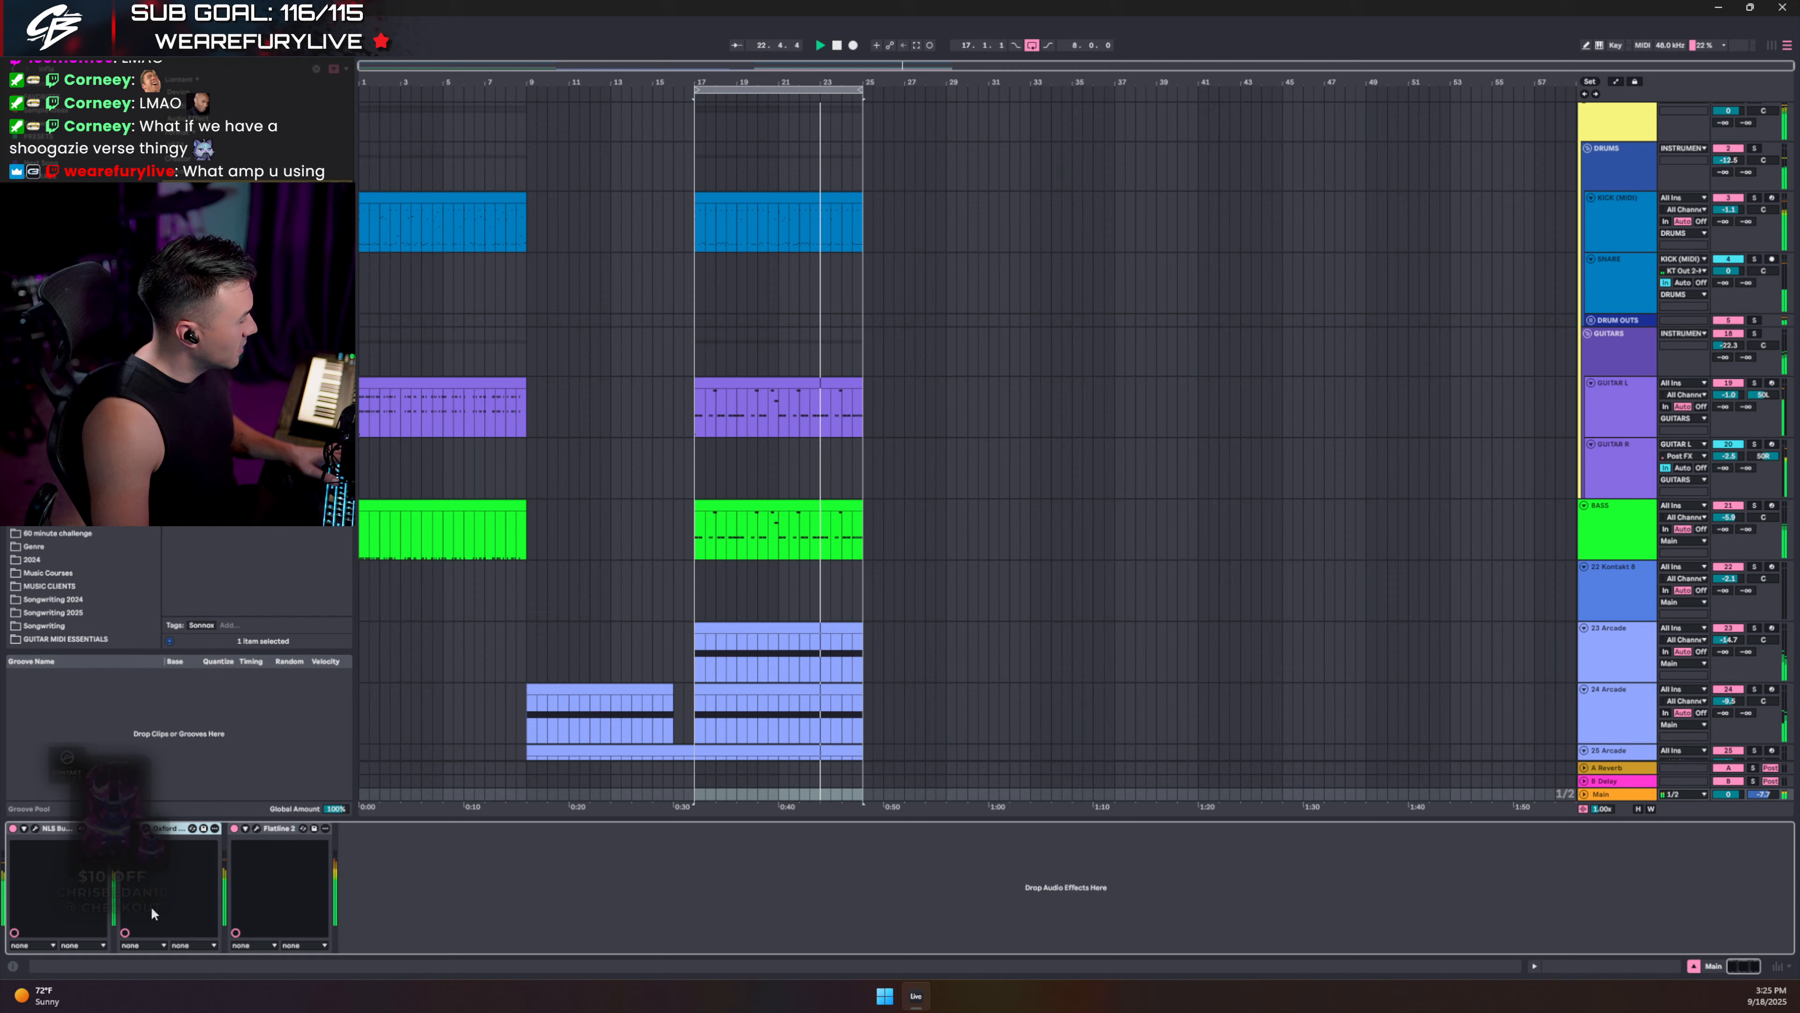
- Turn down Flatline 2's threshold on the Main bus and reset its loudness meters
{"action": "left_click", "coordinate": [254, 828]}
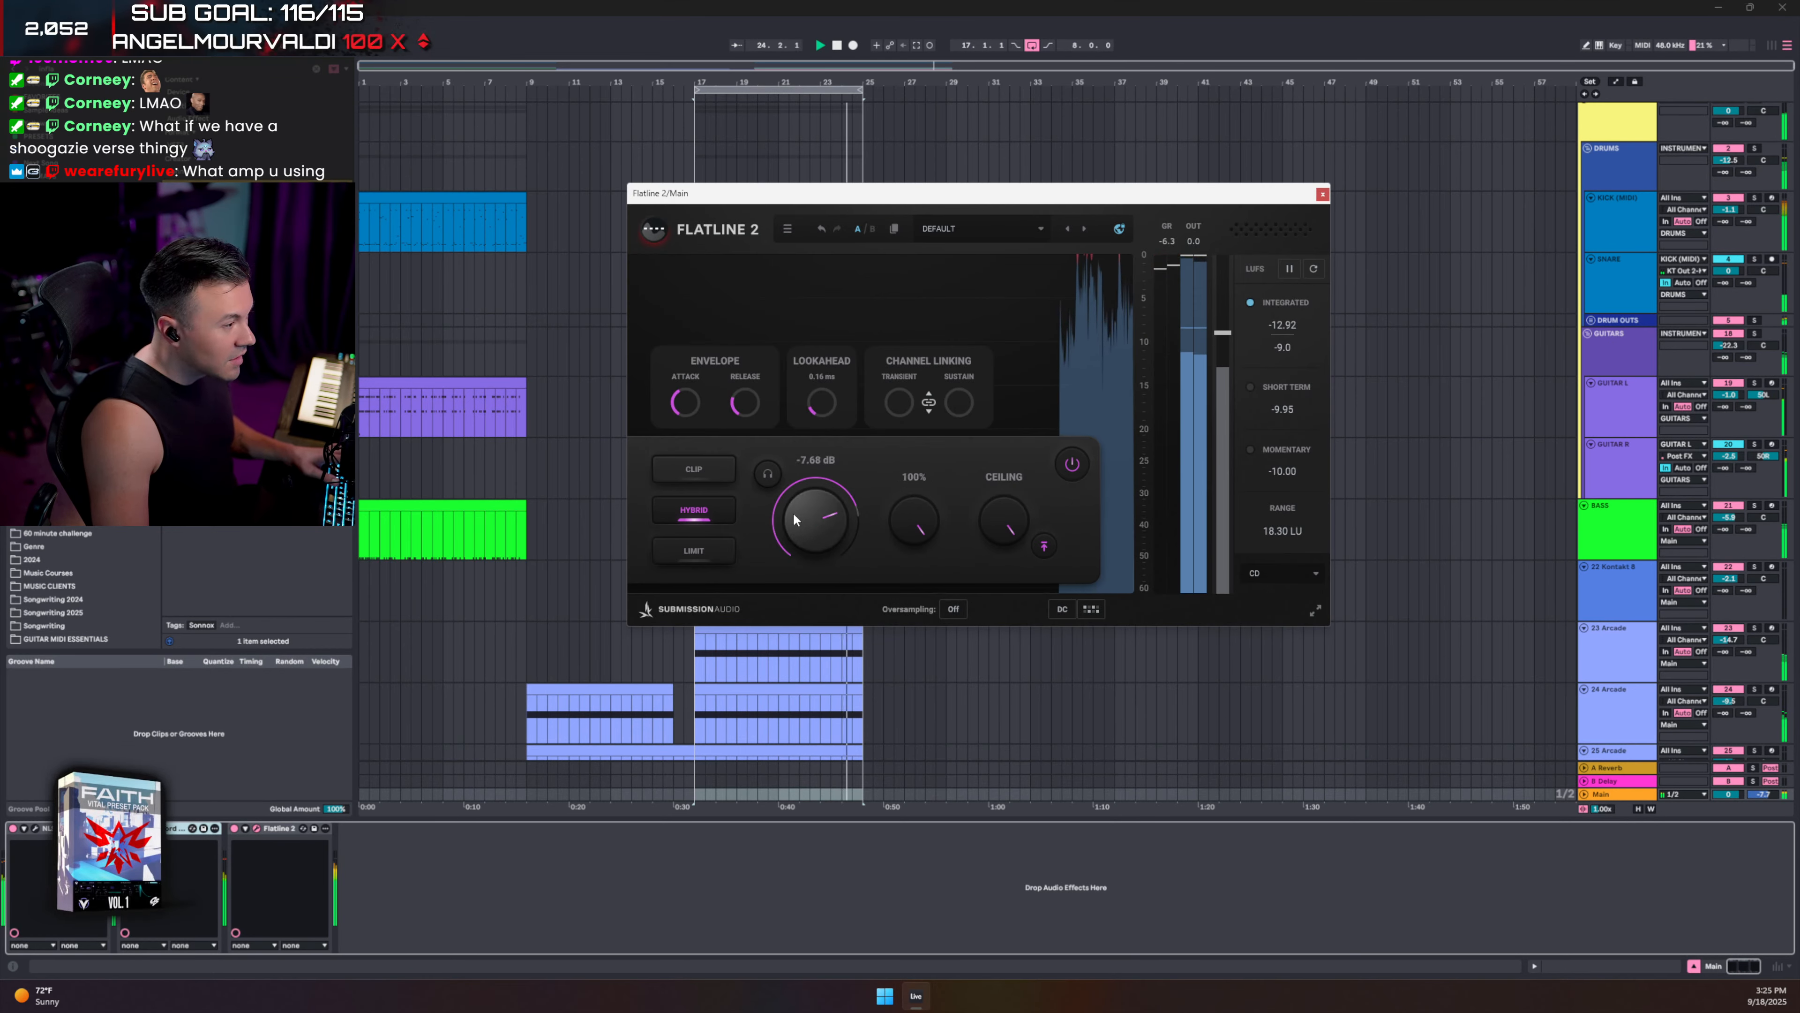
{"action": "left_click_drag", "start_coordinate": [793, 516], "coordinate": [787, 522]}
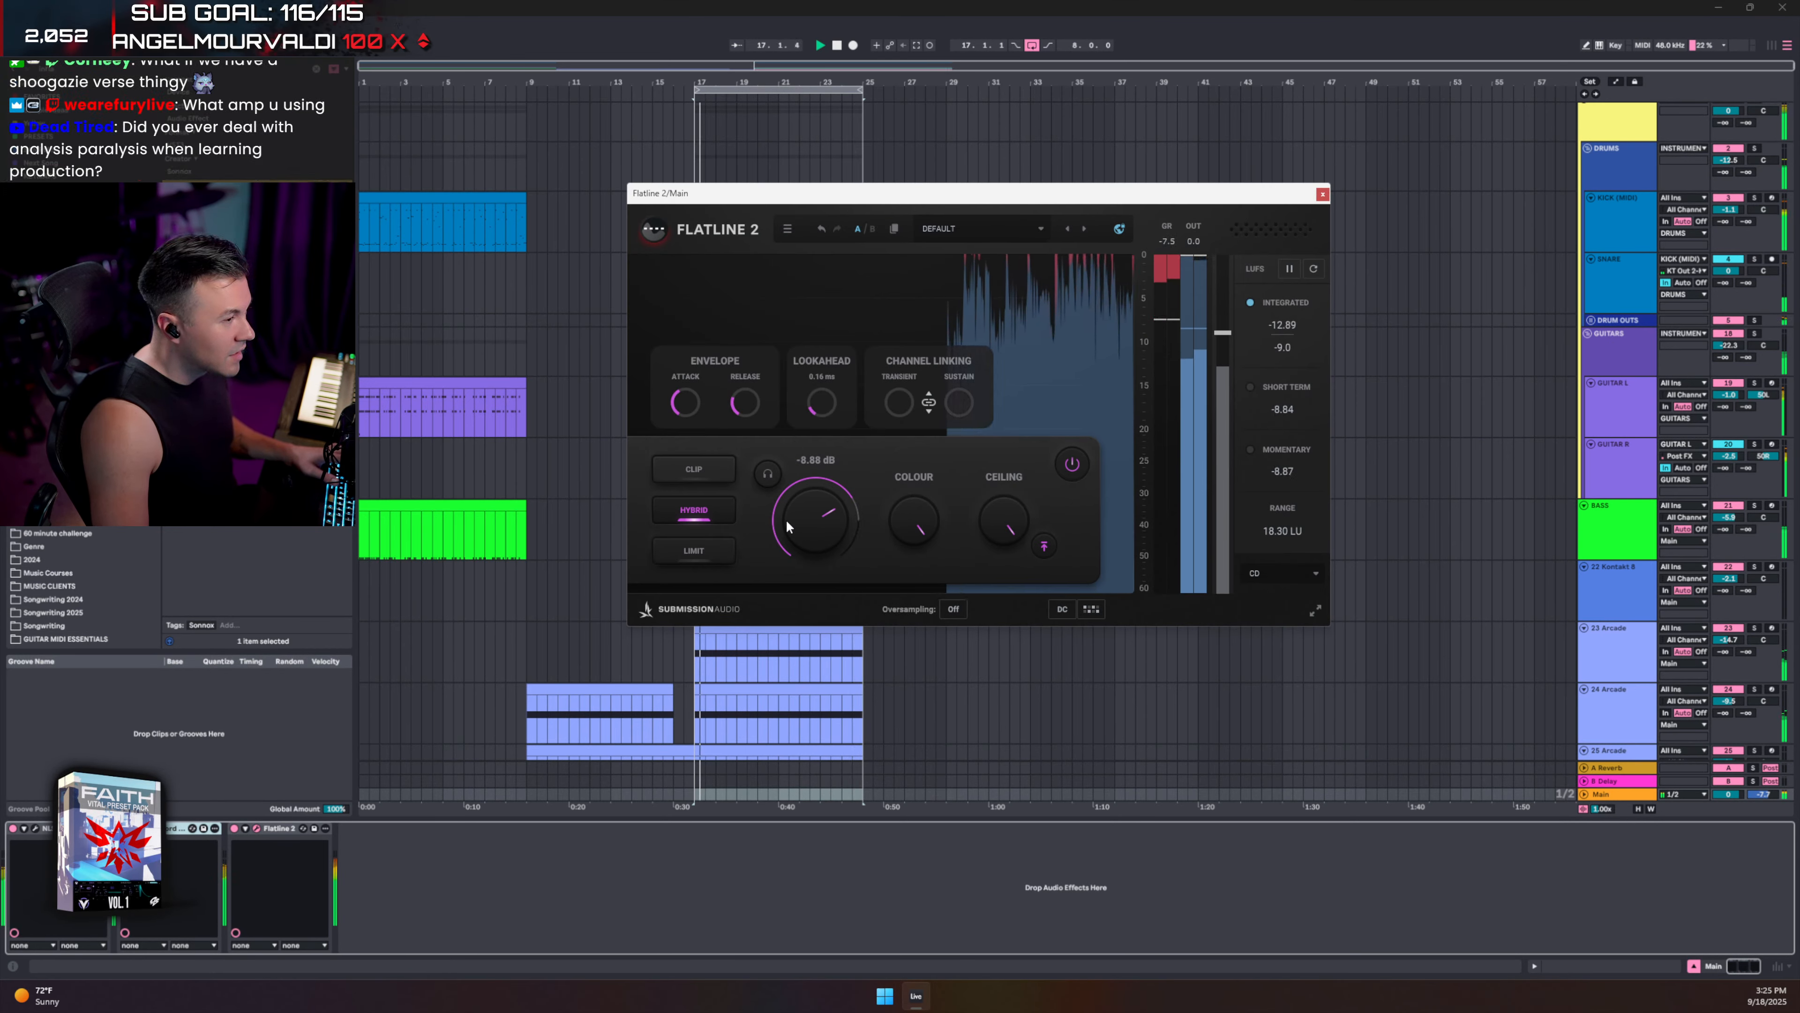
{"action": "left_click", "coordinate": [1170, 241]}
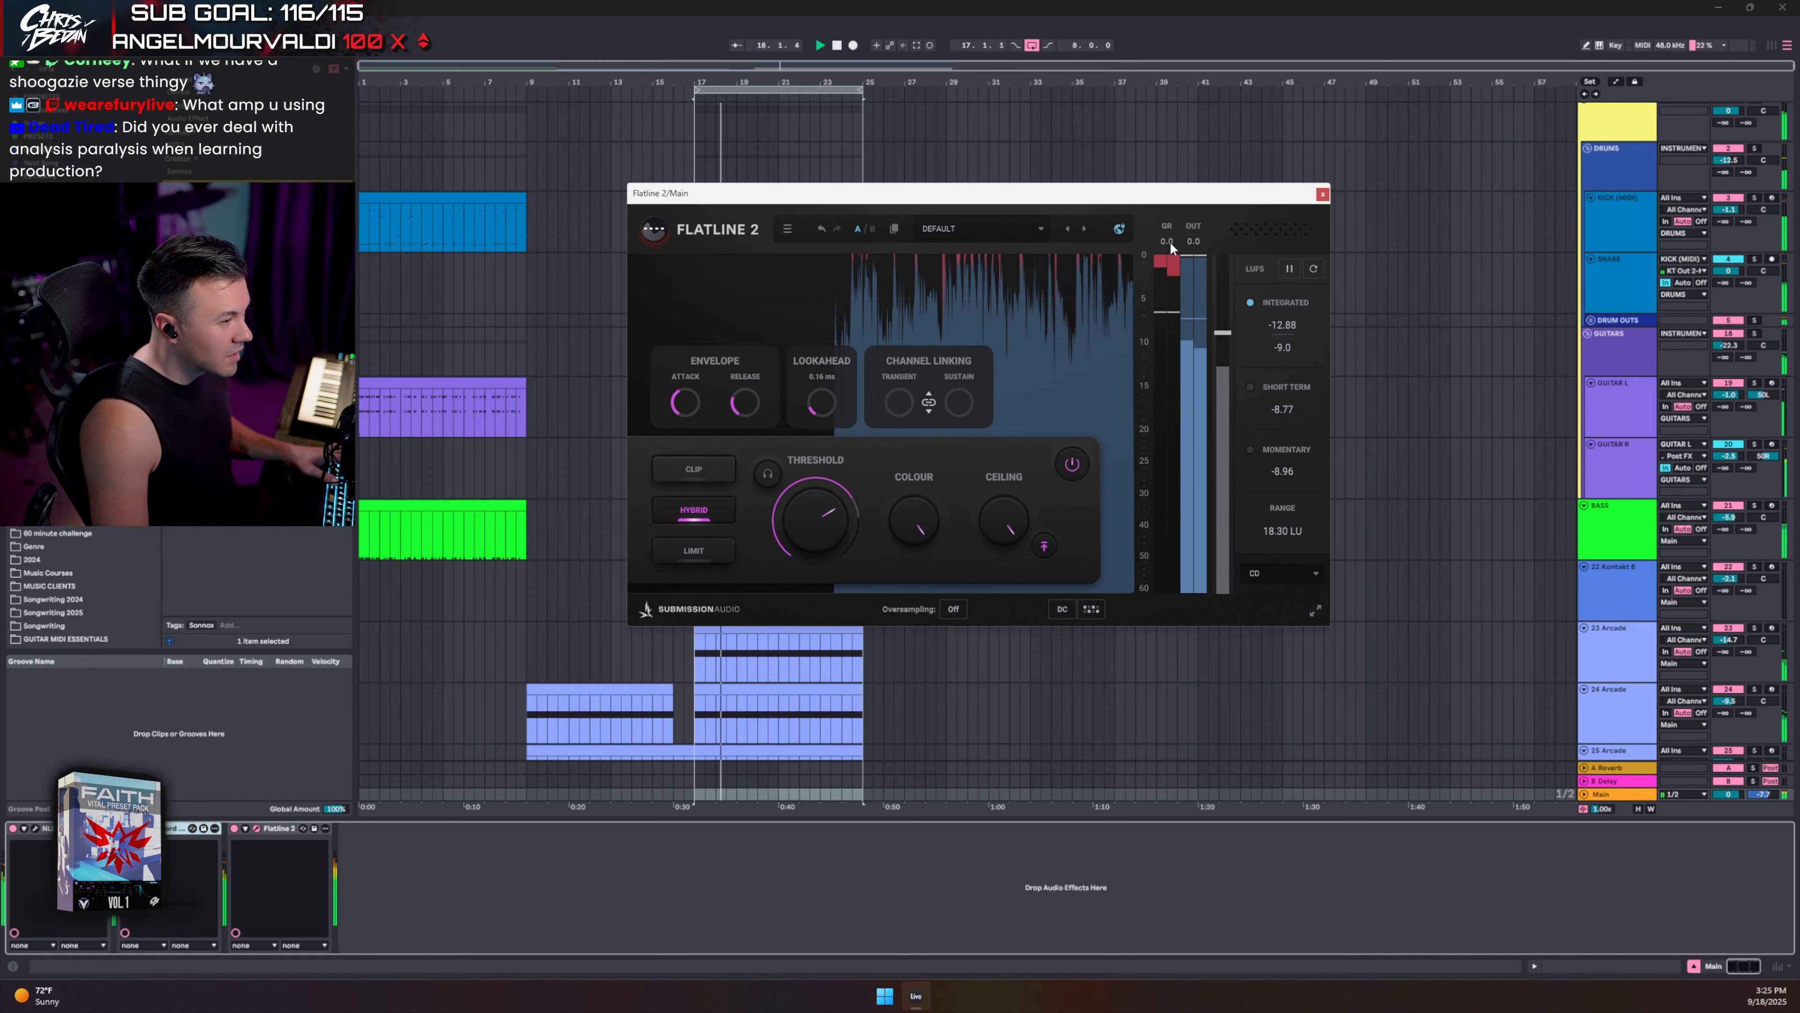
{"action": "left_click", "coordinate": [1312, 272]}
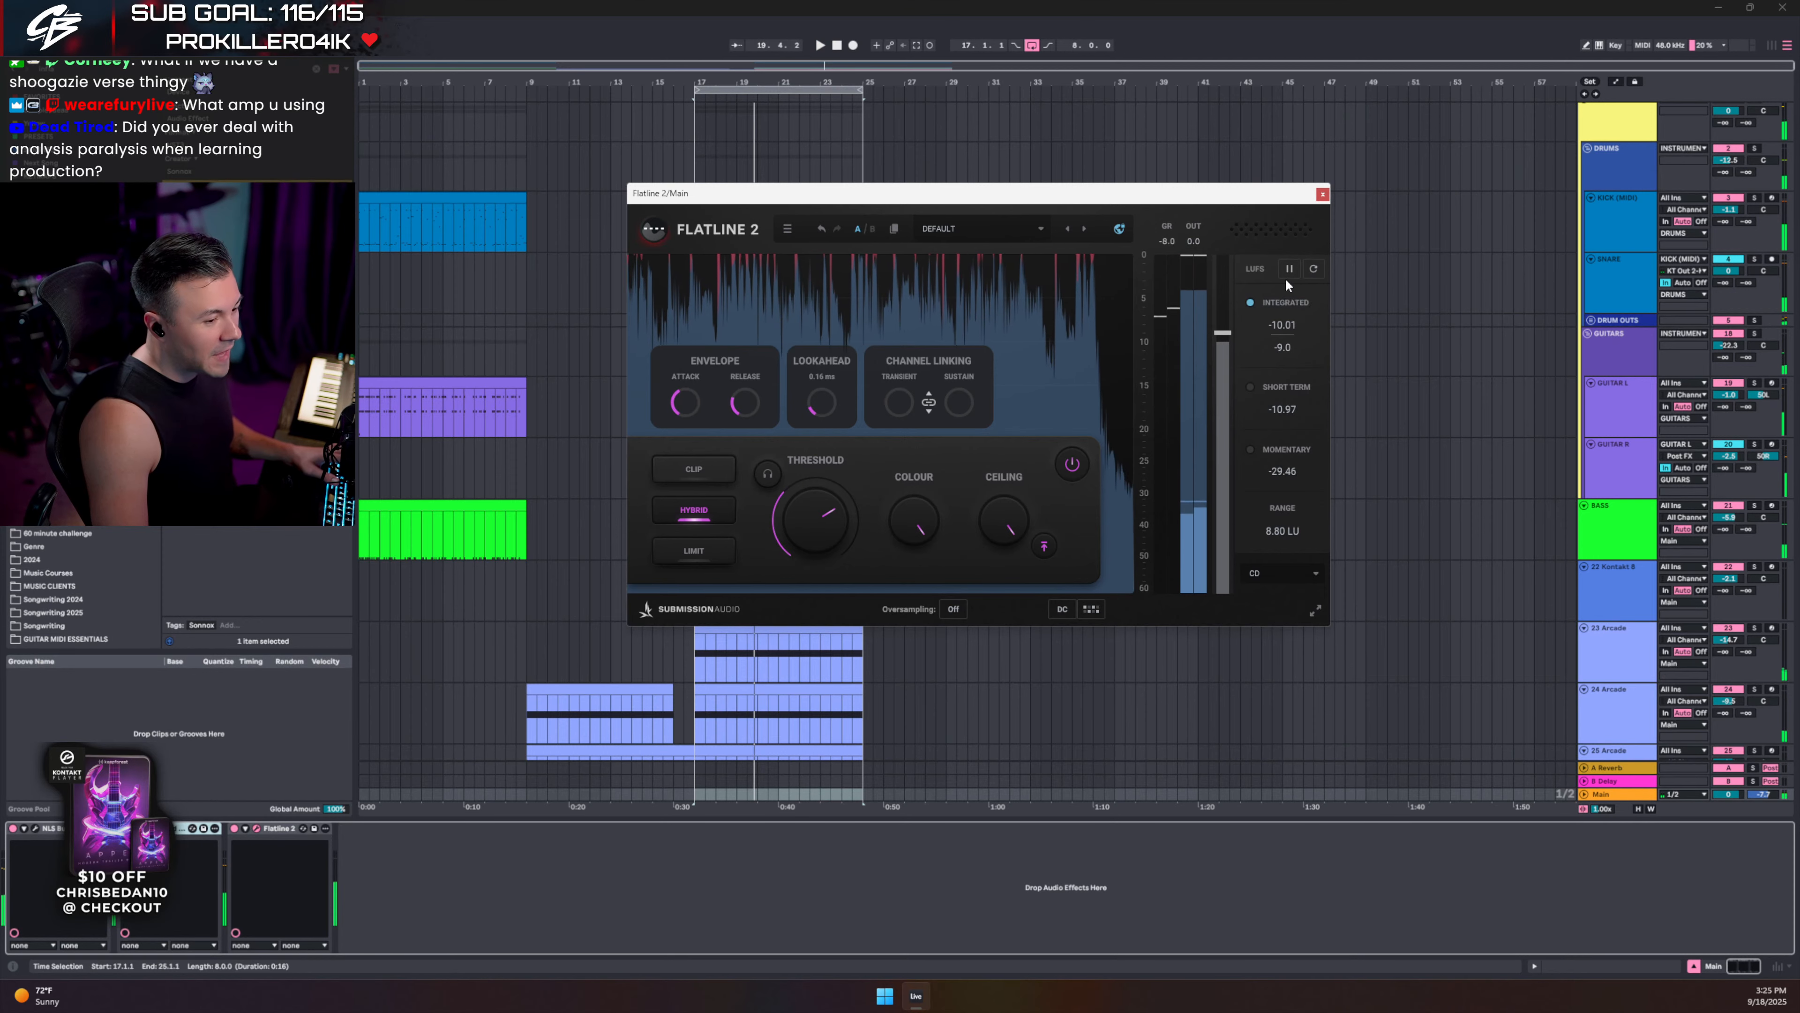
{"action": "left_click", "coordinate": [1323, 193]}
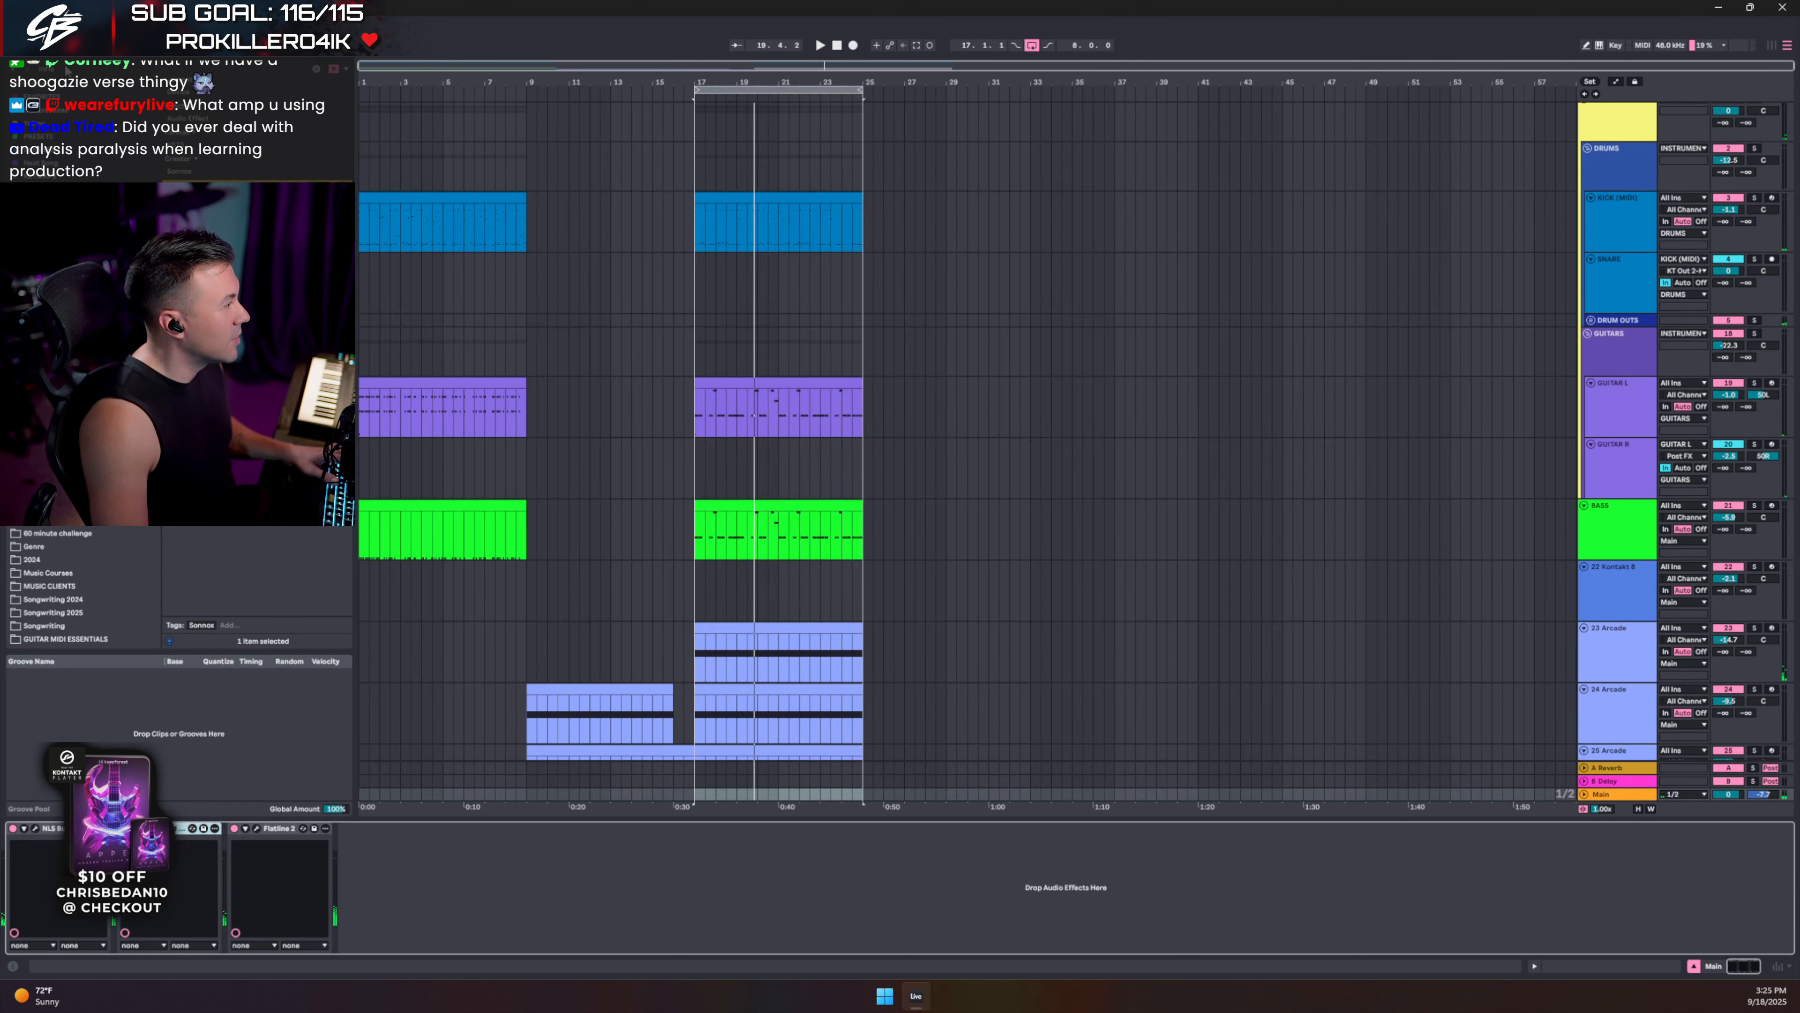
- Search the browser for 'gold' and insert the Oxford Limiter into the Main device chain
{"action": "left_click_drag", "start_coordinate": [66, 69], "coordinate": [8, 75]}
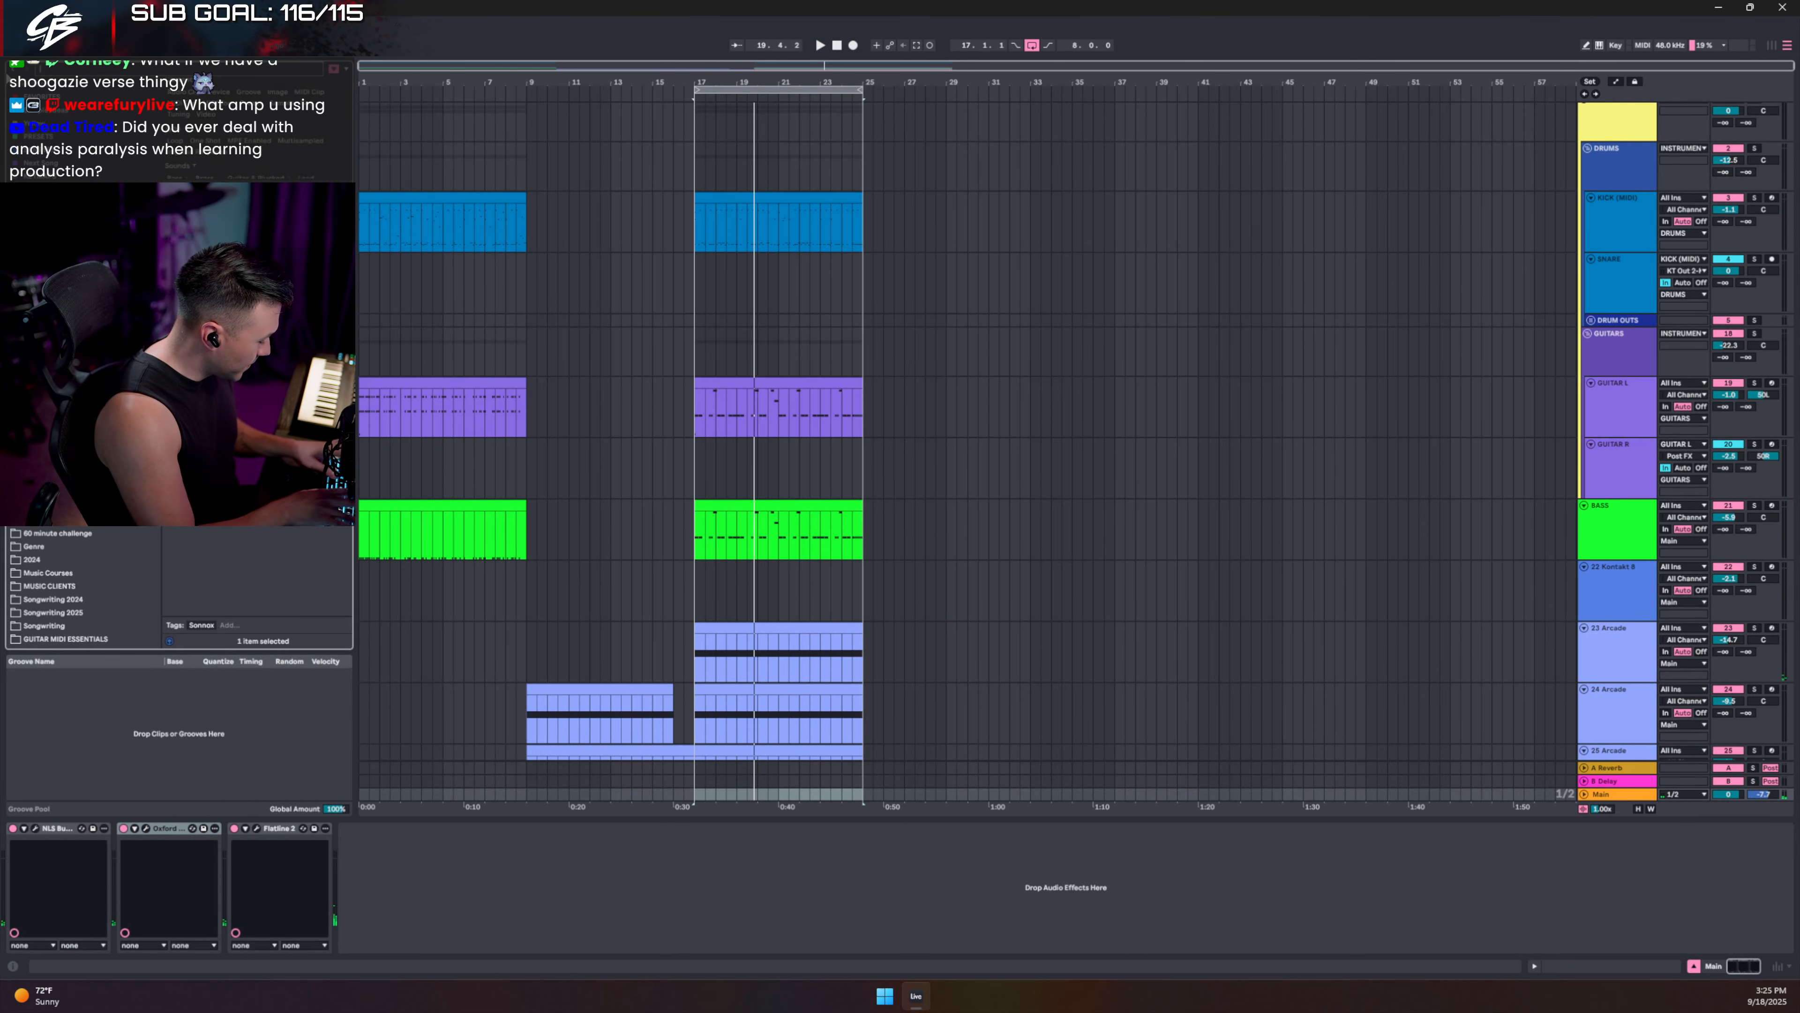
{"action": "type", "text": "gold"}
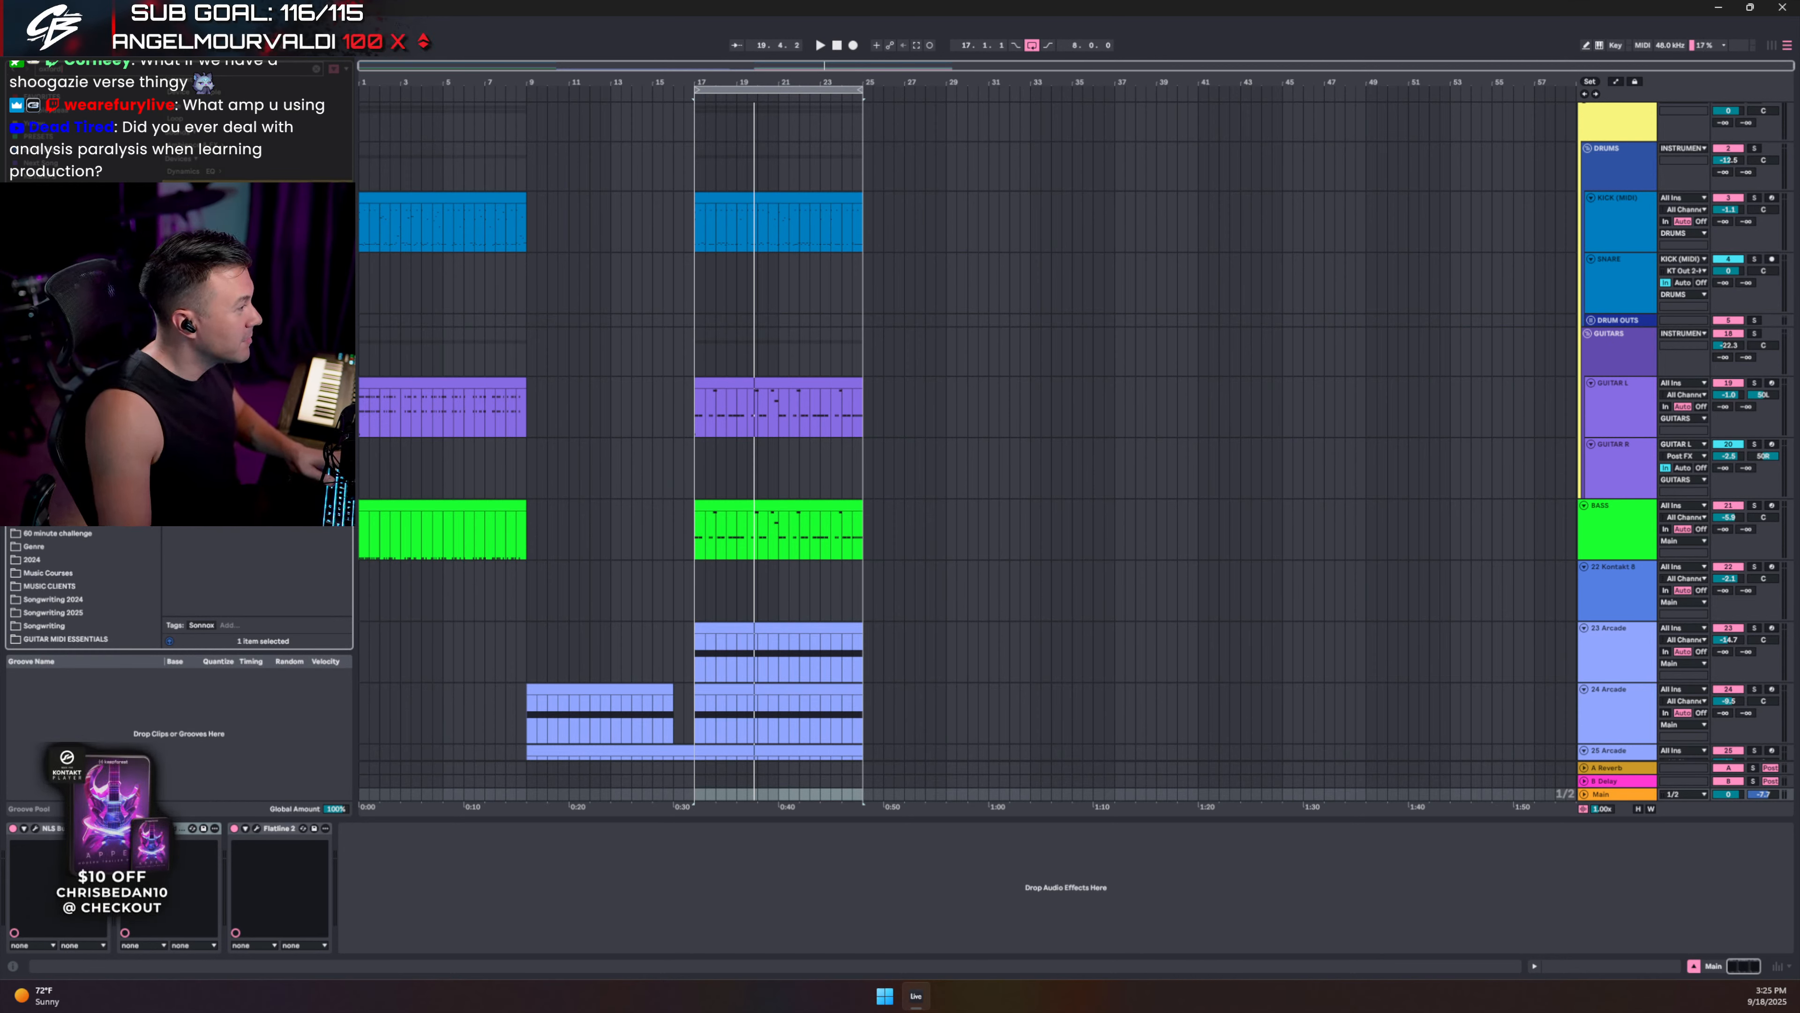
{"action": "left_click_drag", "start_coordinate": [244, 733], "coordinate": [168, 885]}
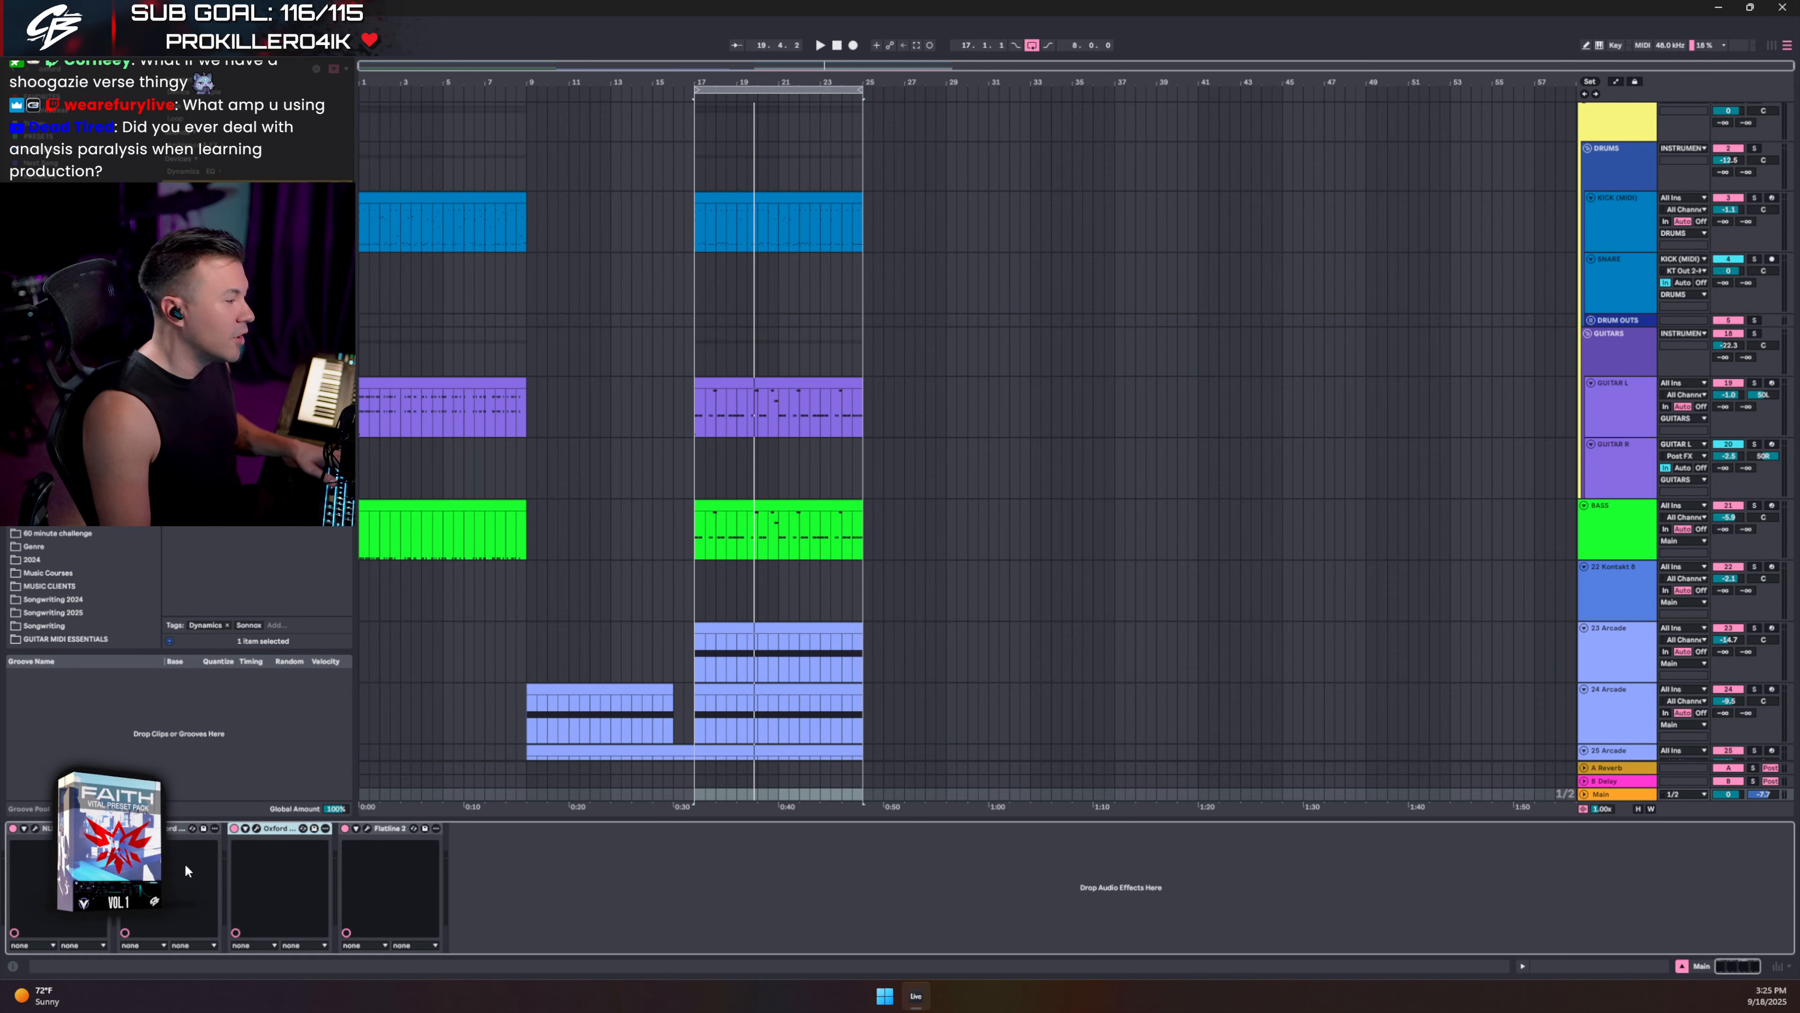
- Load the Factory 'Gentle Master Enhance' preset into the Main-bus Oxford Limiter
{"action": "left_click", "coordinate": [258, 829]}
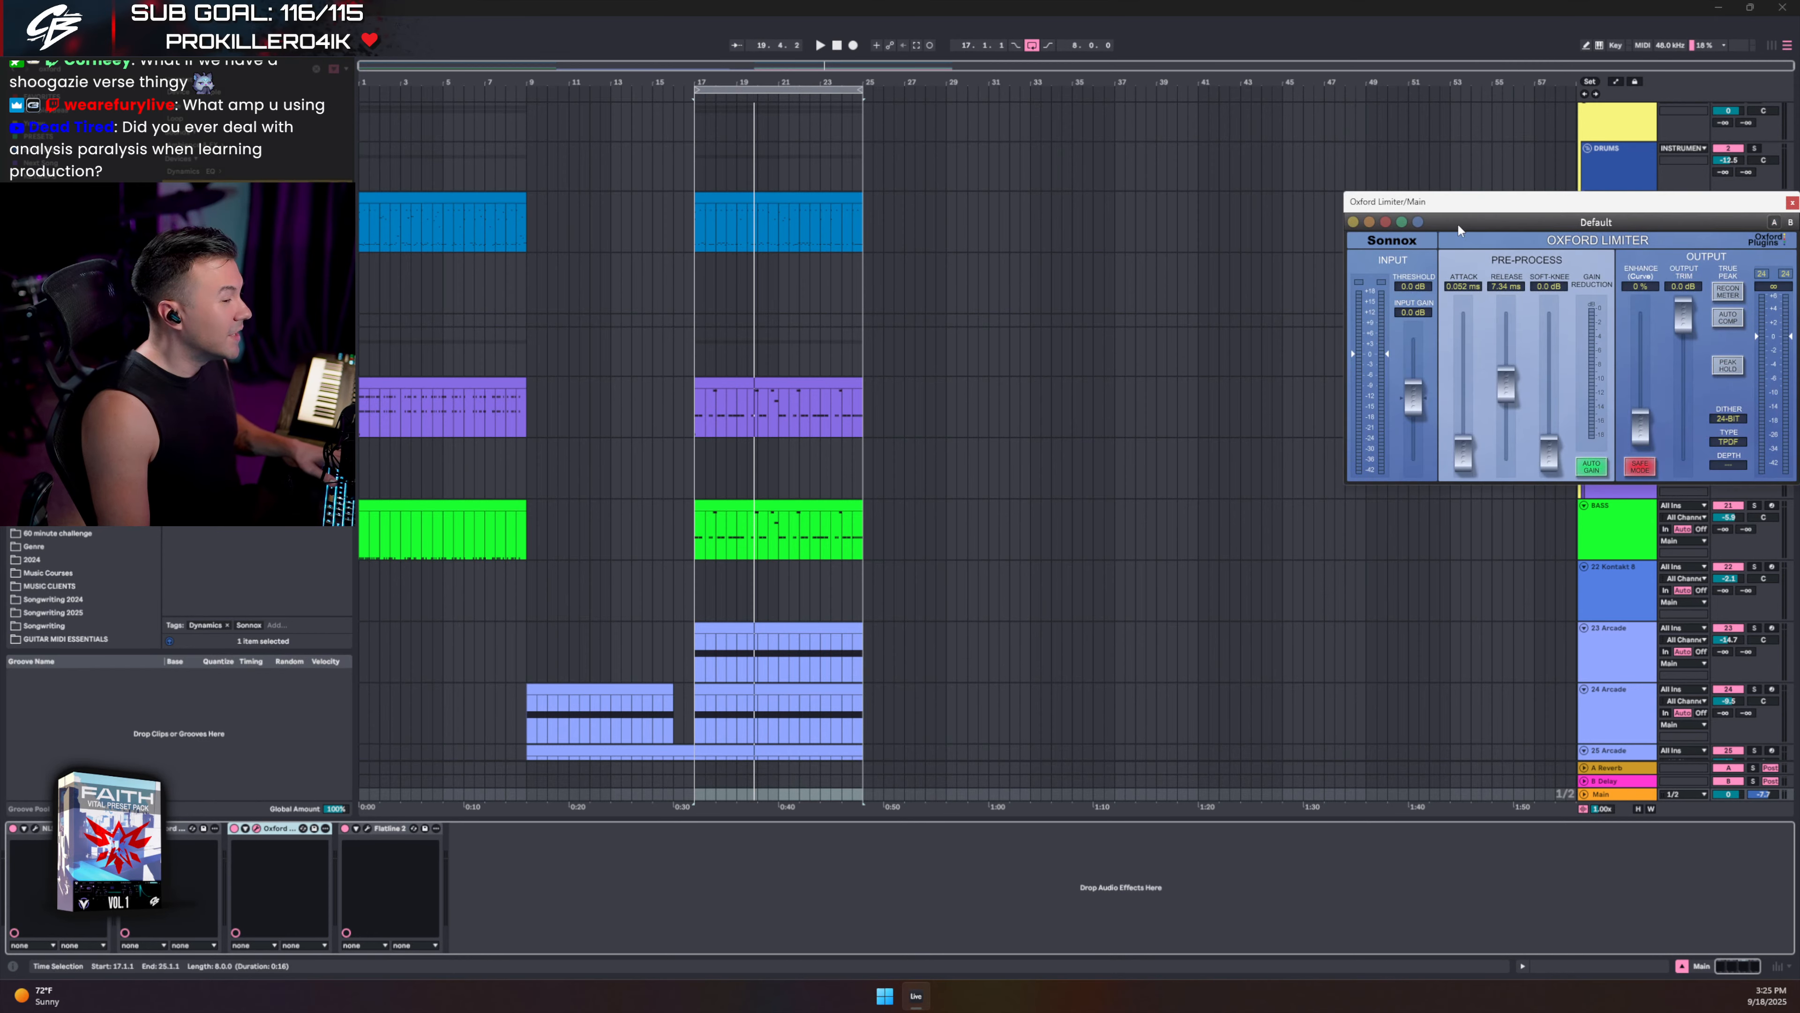
{"action": "left_click_drag", "start_coordinate": [1526, 215], "coordinate": [1180, 276]}
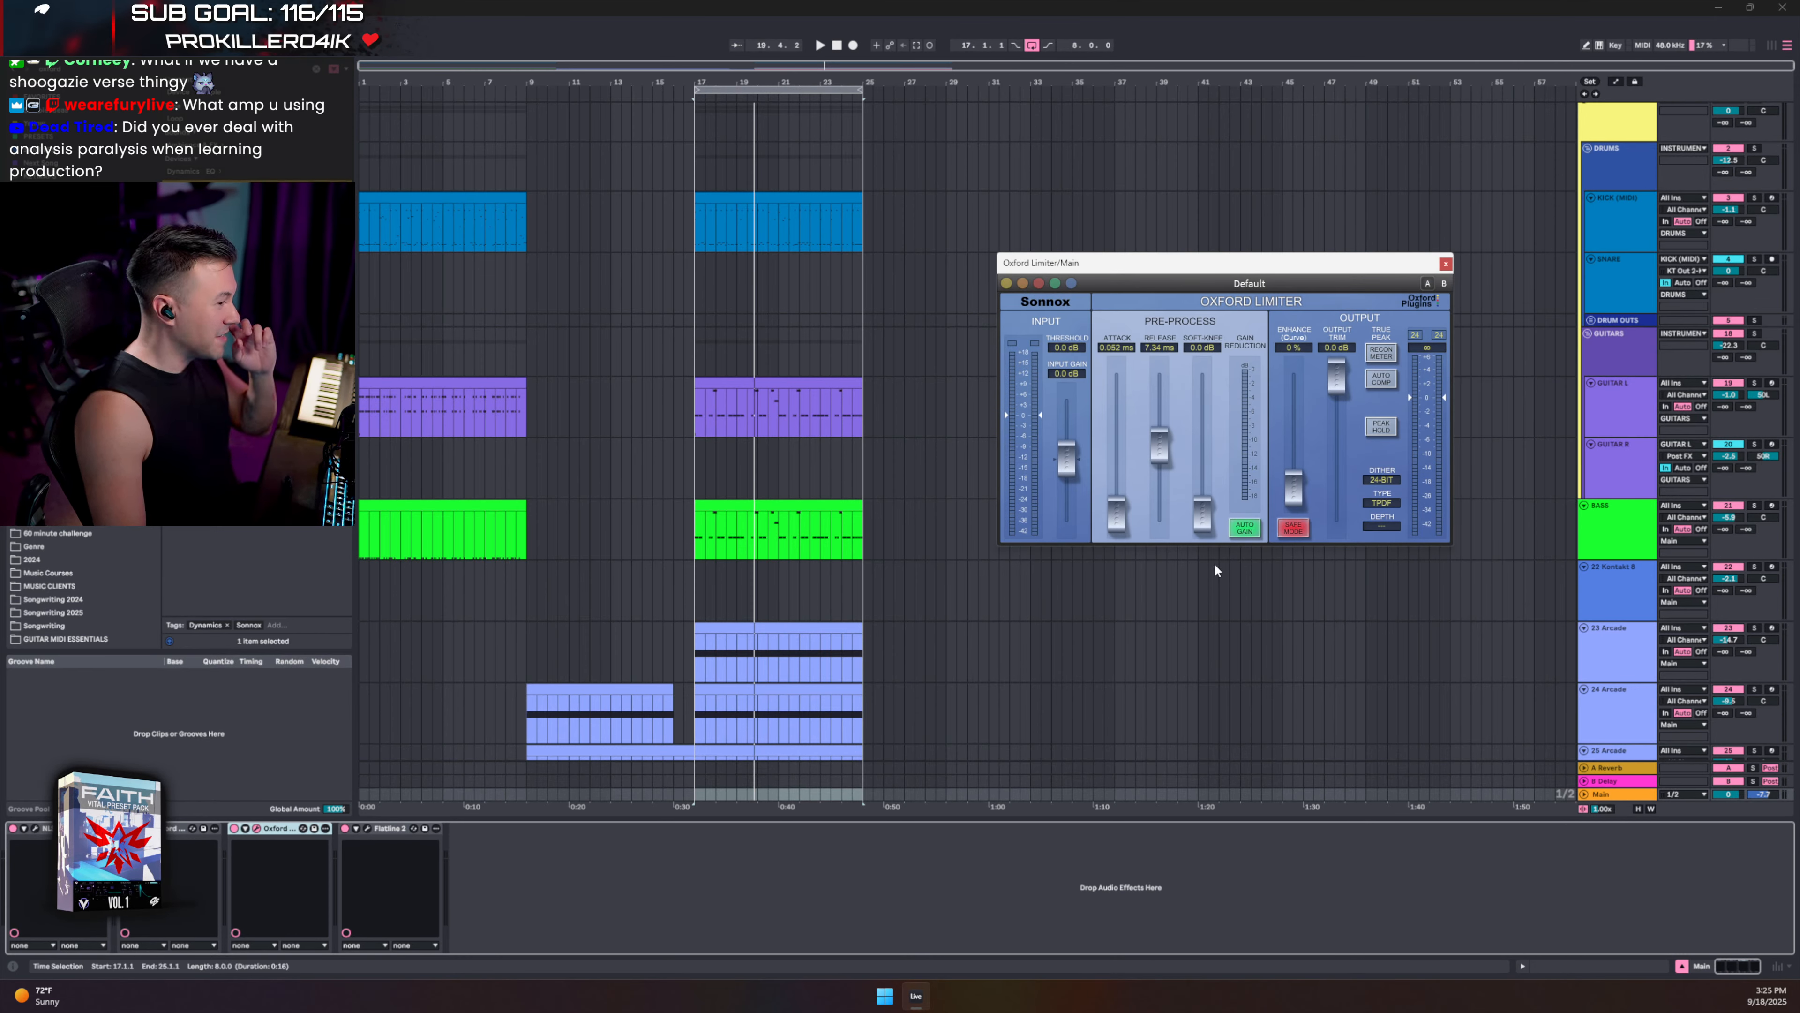
{"action": "left_click", "coordinate": [1237, 284]}
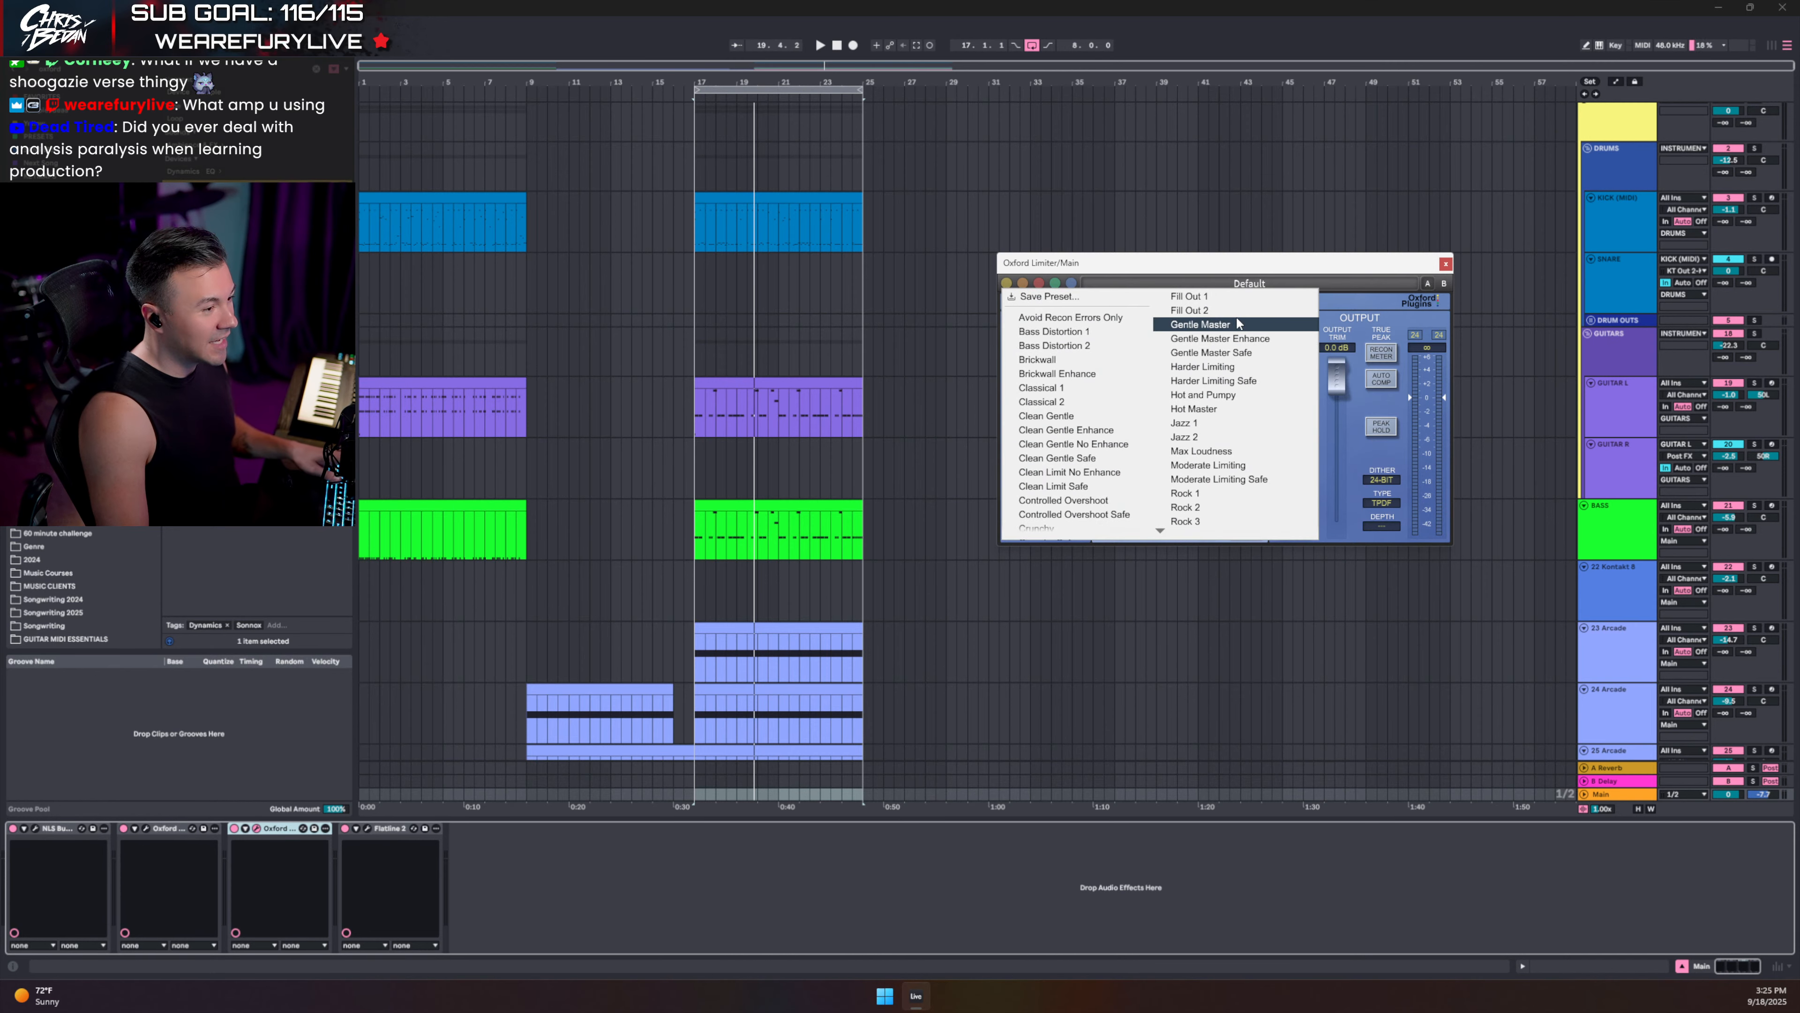
{"action": "left_click", "coordinate": [1234, 340]}
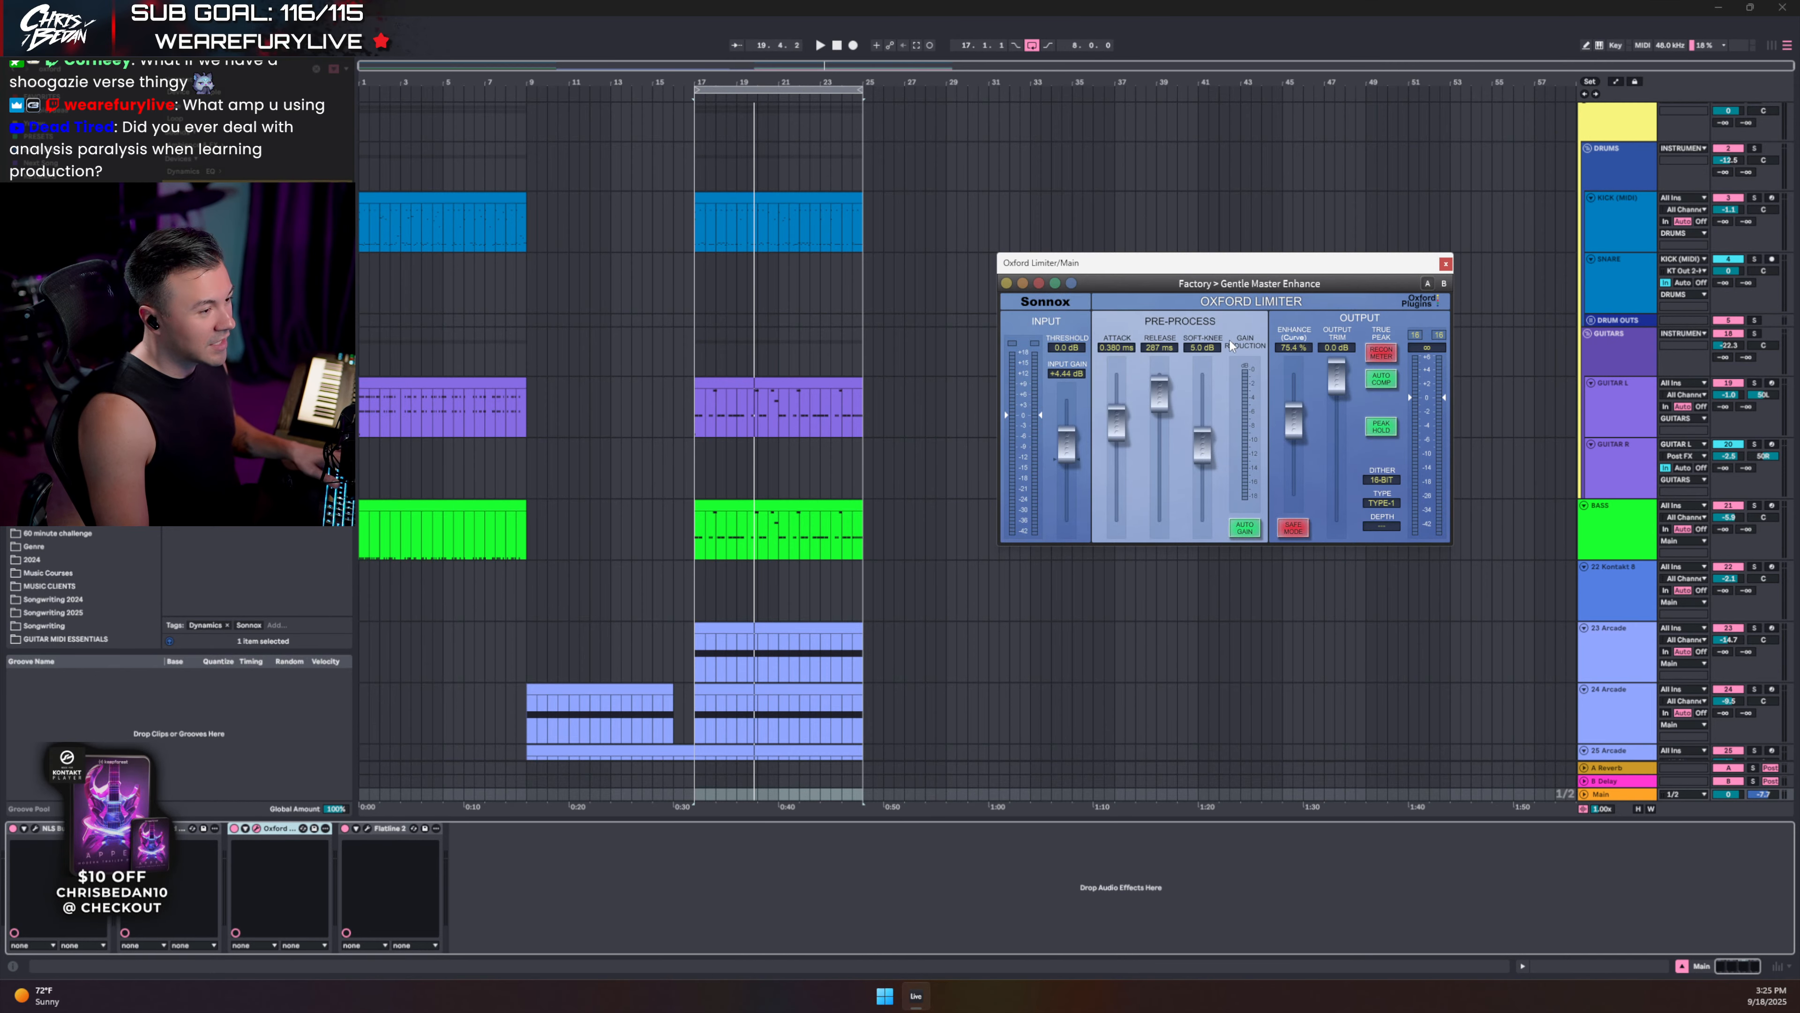
- Play from bar 17 and raise the limiter's Enhance amount to 95.0%
{"action": "key", "text": "space"}
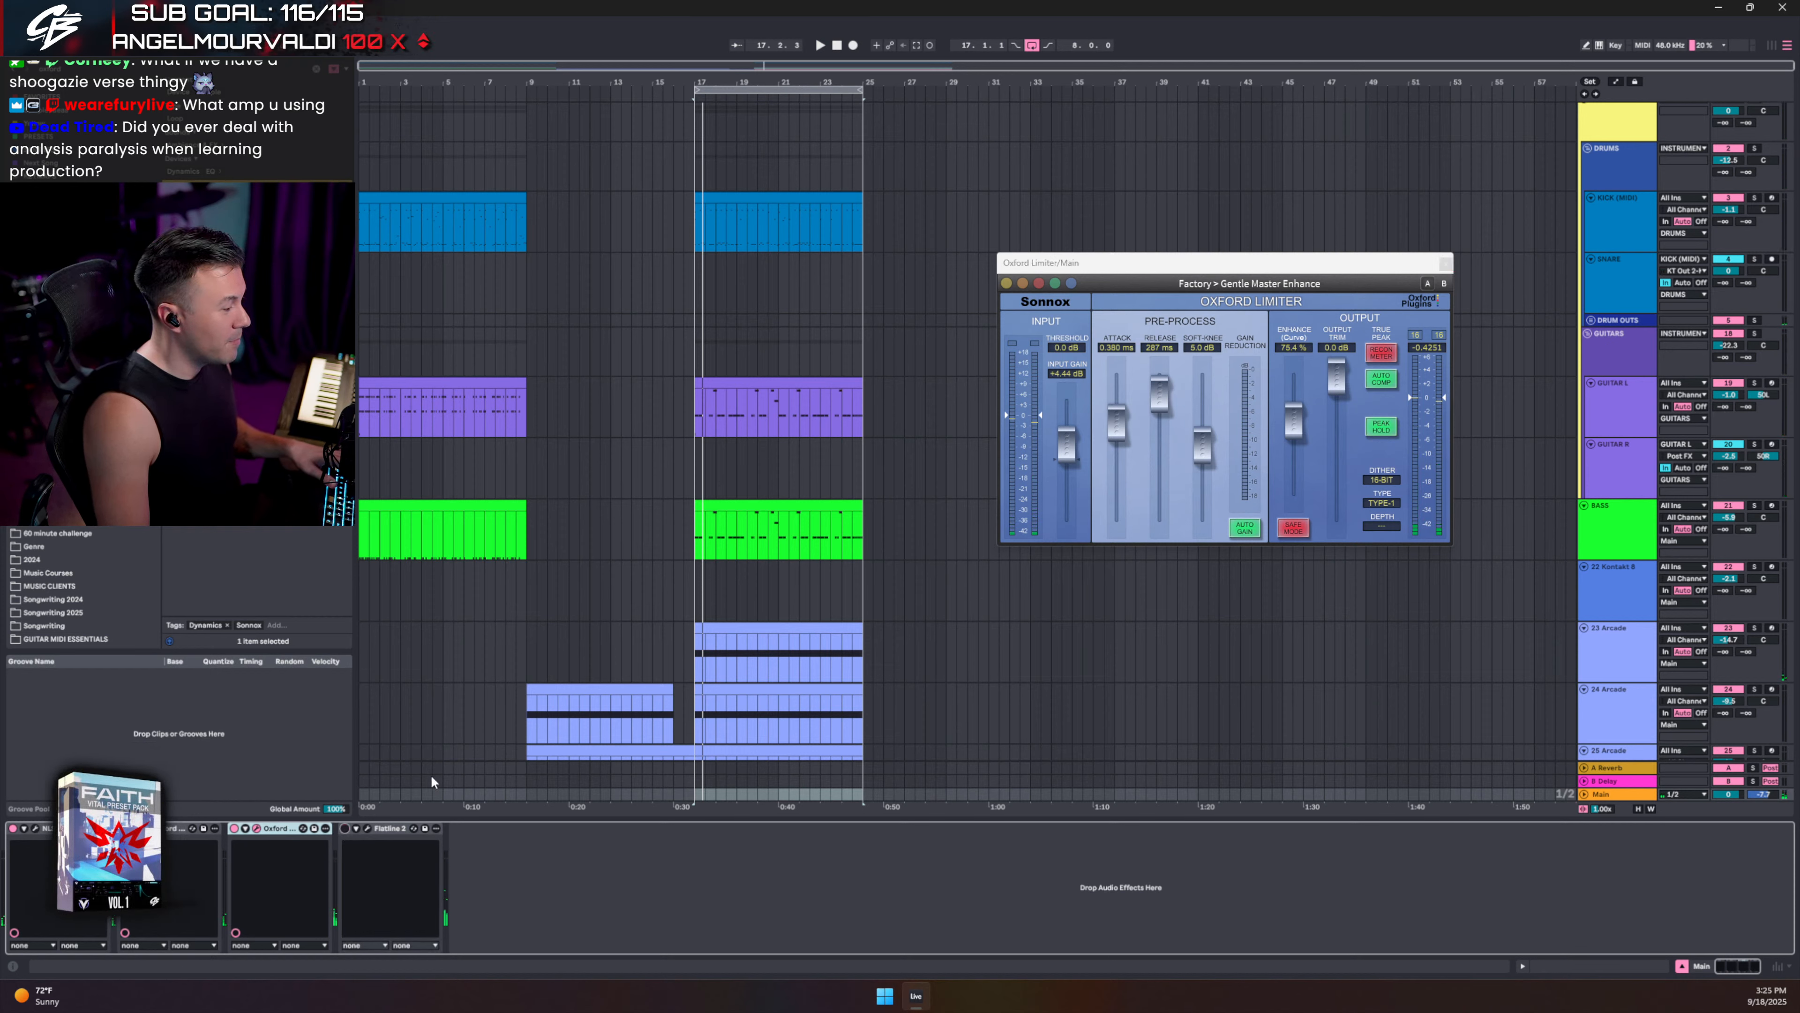
{"action": "key", "text": "space"}
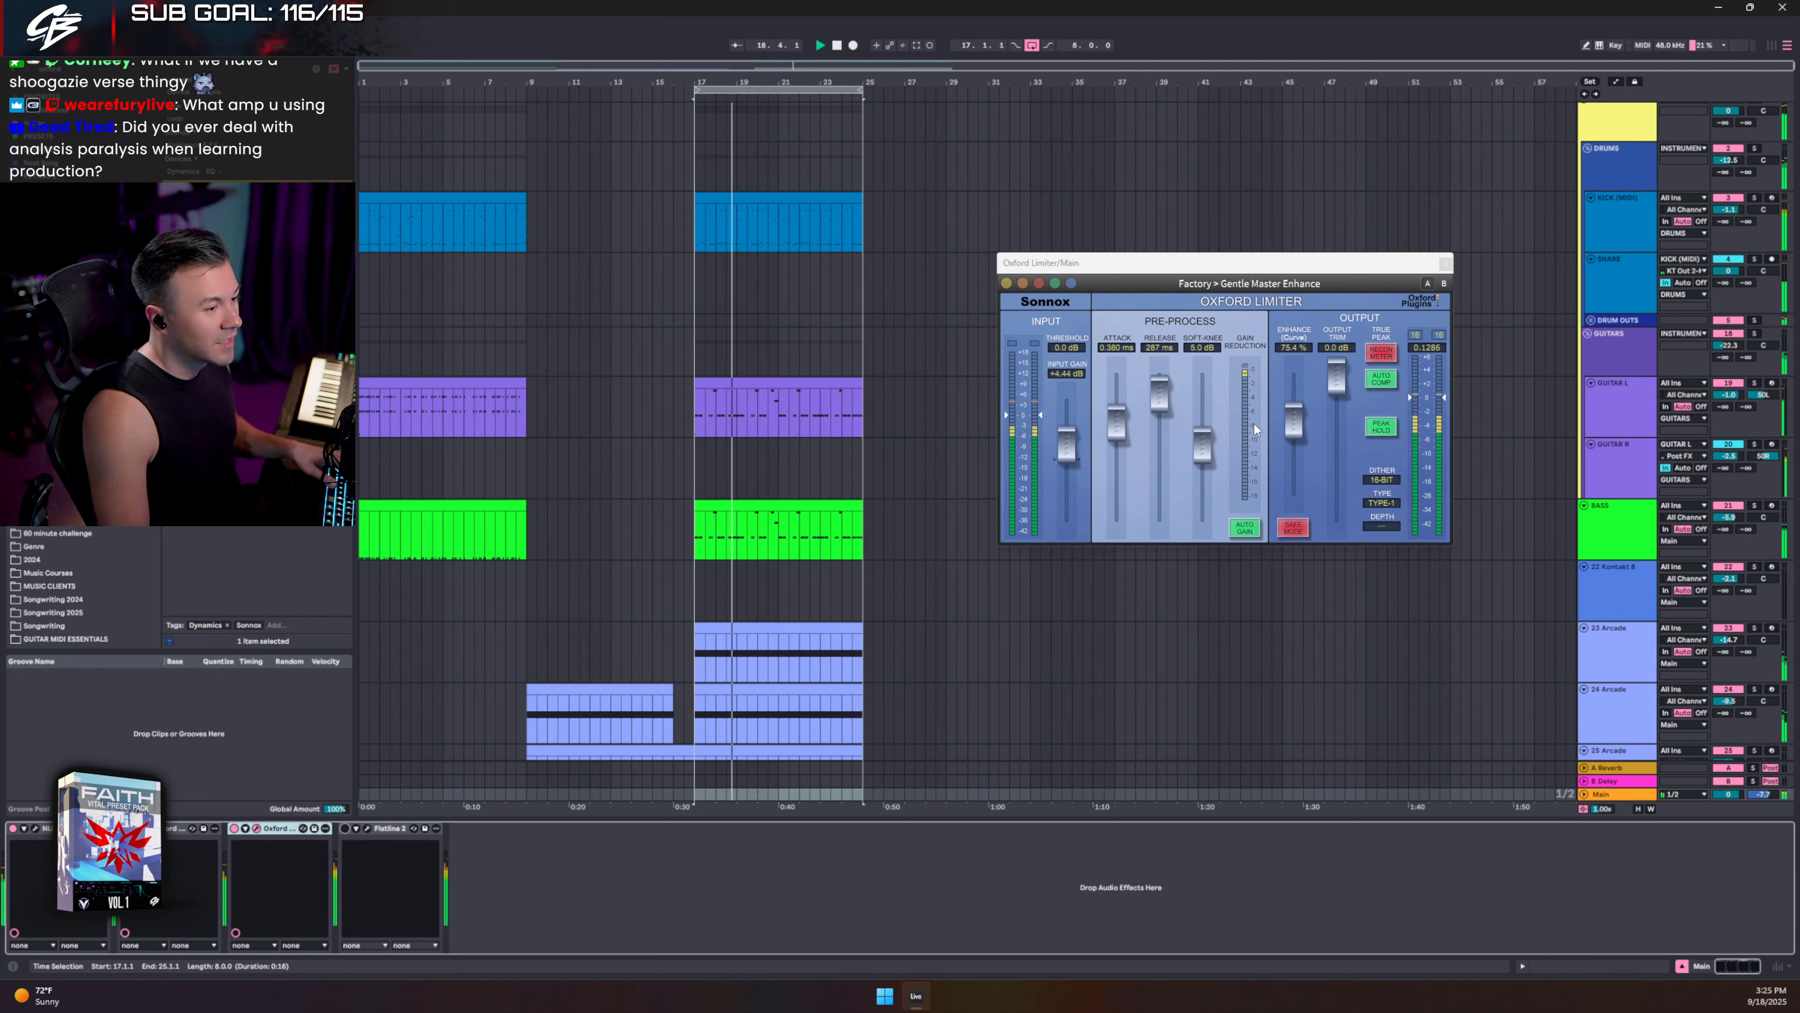
{"action": "left_click_drag", "start_coordinate": [1294, 423], "coordinate": [1300, 400]}
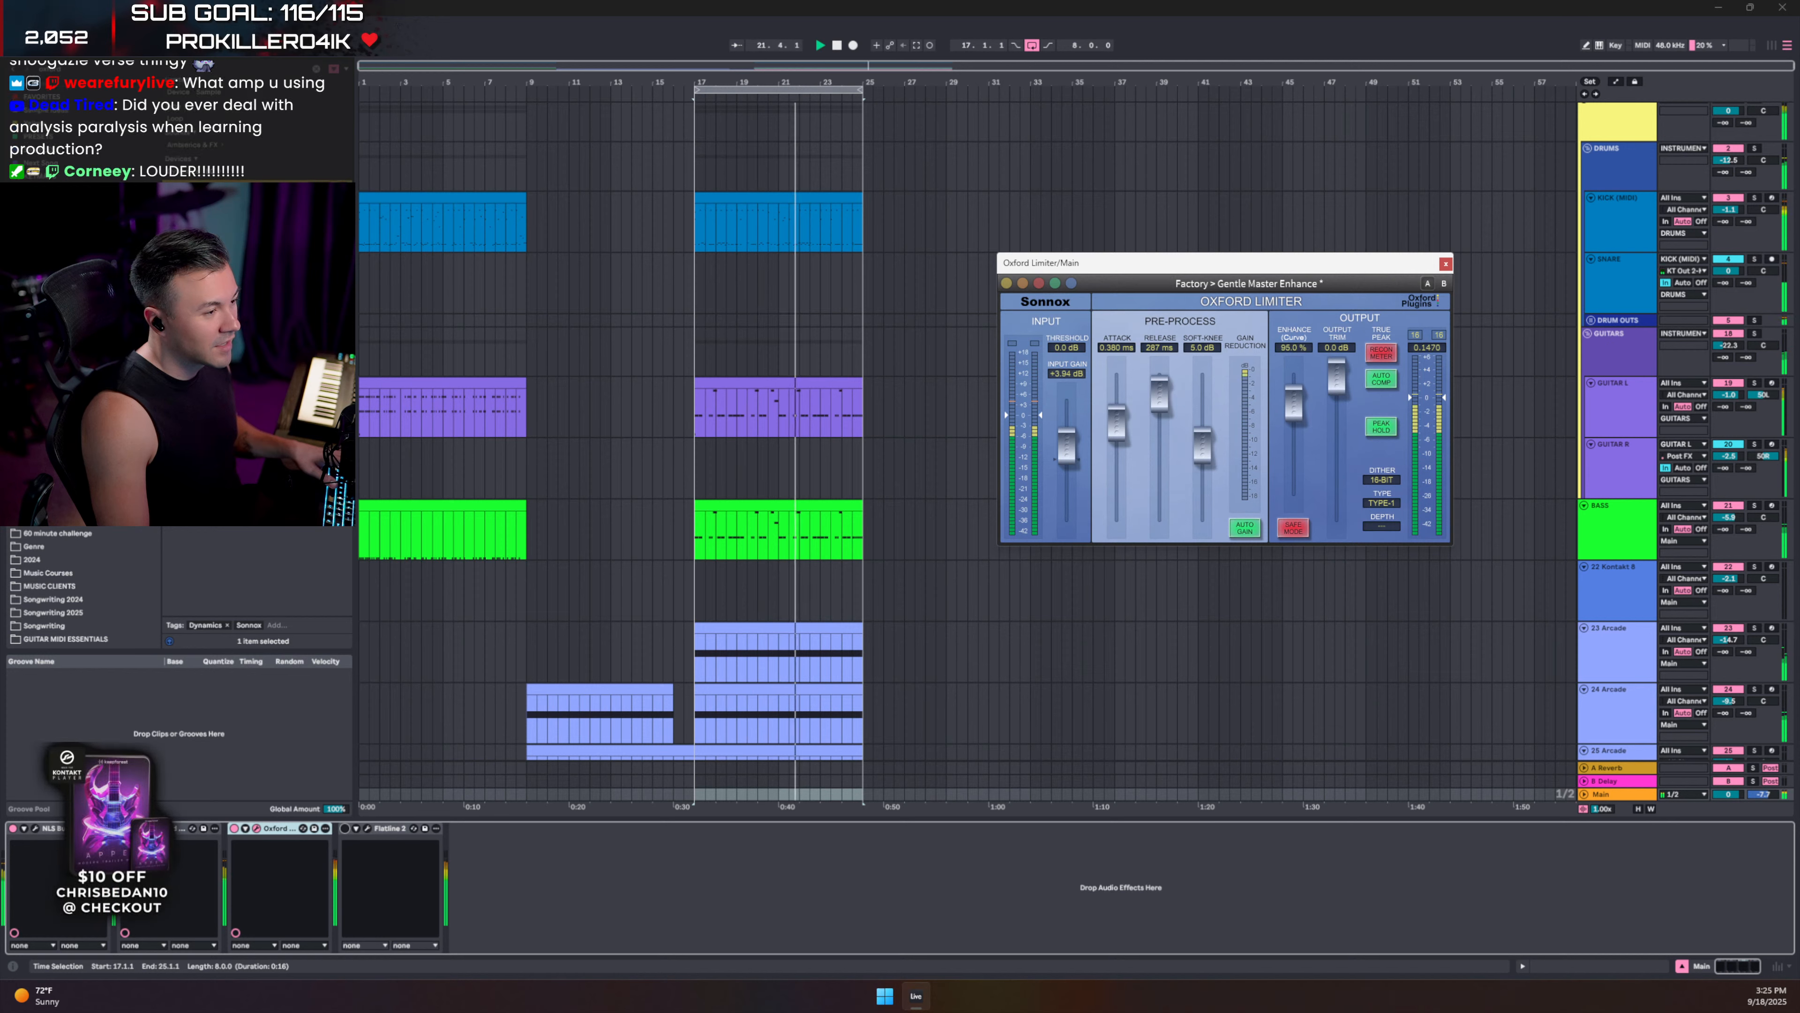
{"action": "left_click", "coordinate": [1446, 264]}
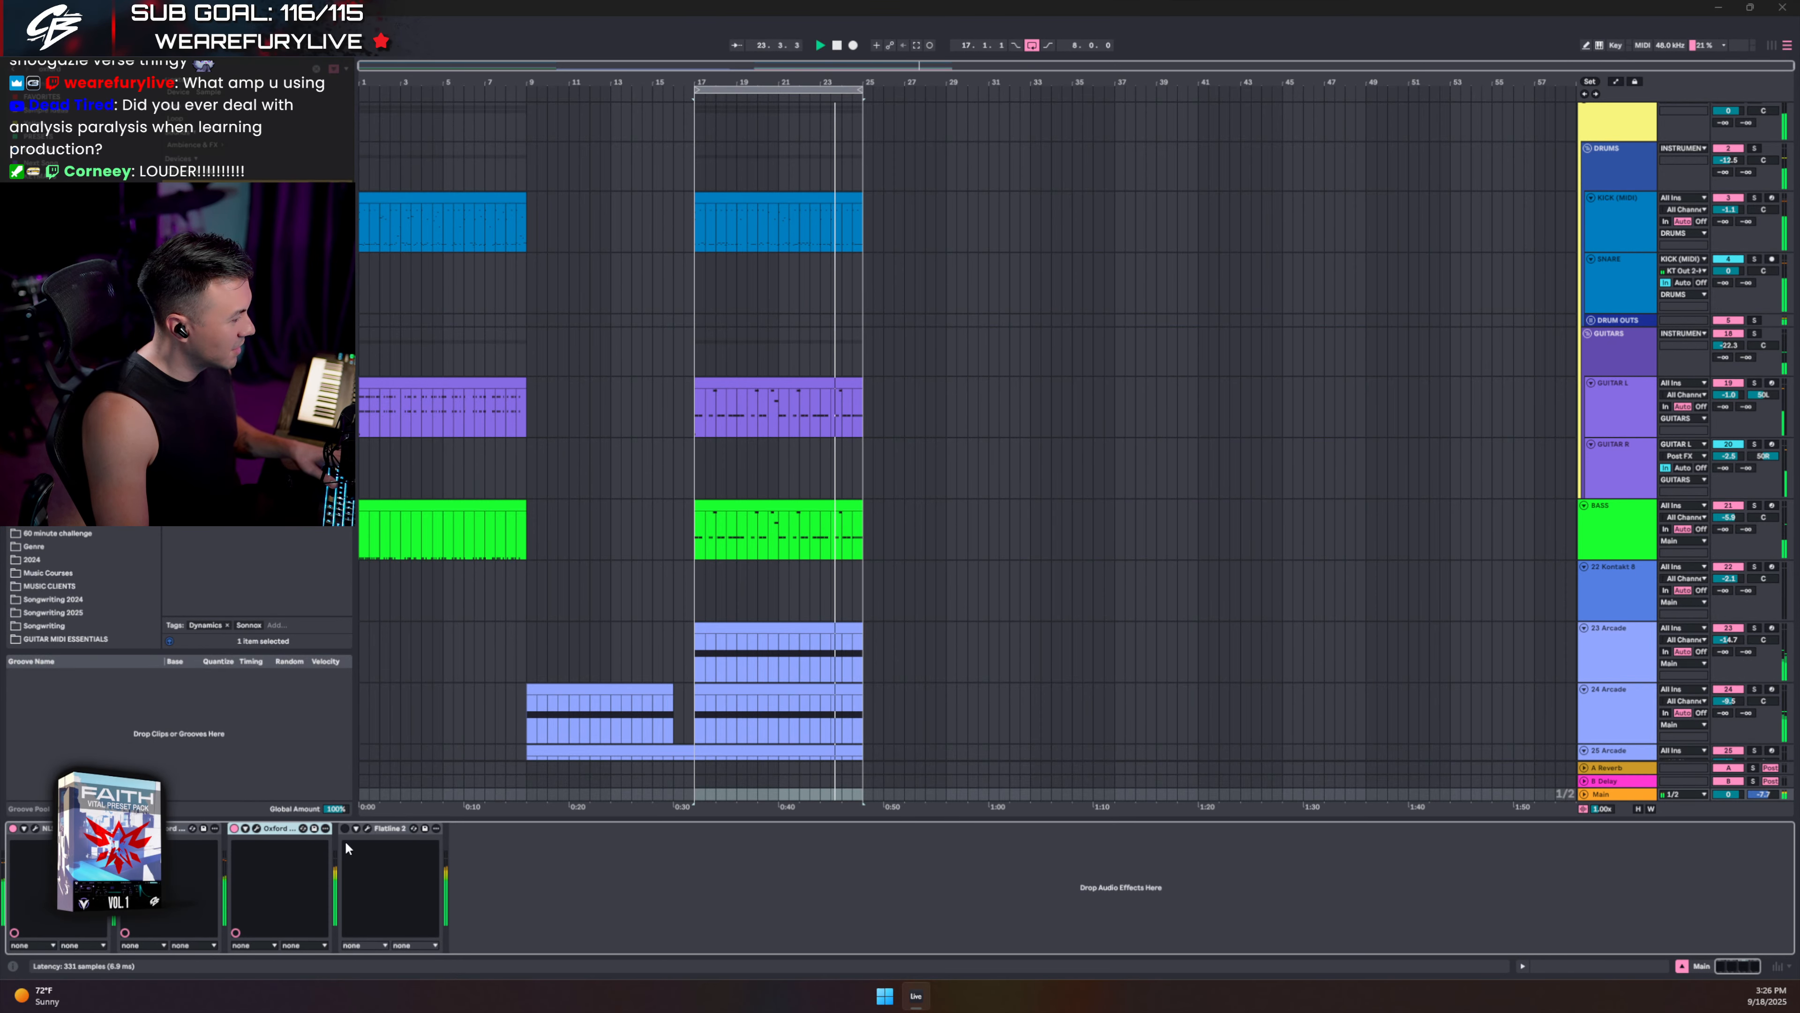
- Lower the Main-bus Flatline 2 threshold to about -2.5 dB, resetting the loudness meter between tries
{"action": "left_click", "coordinate": [367, 827]}
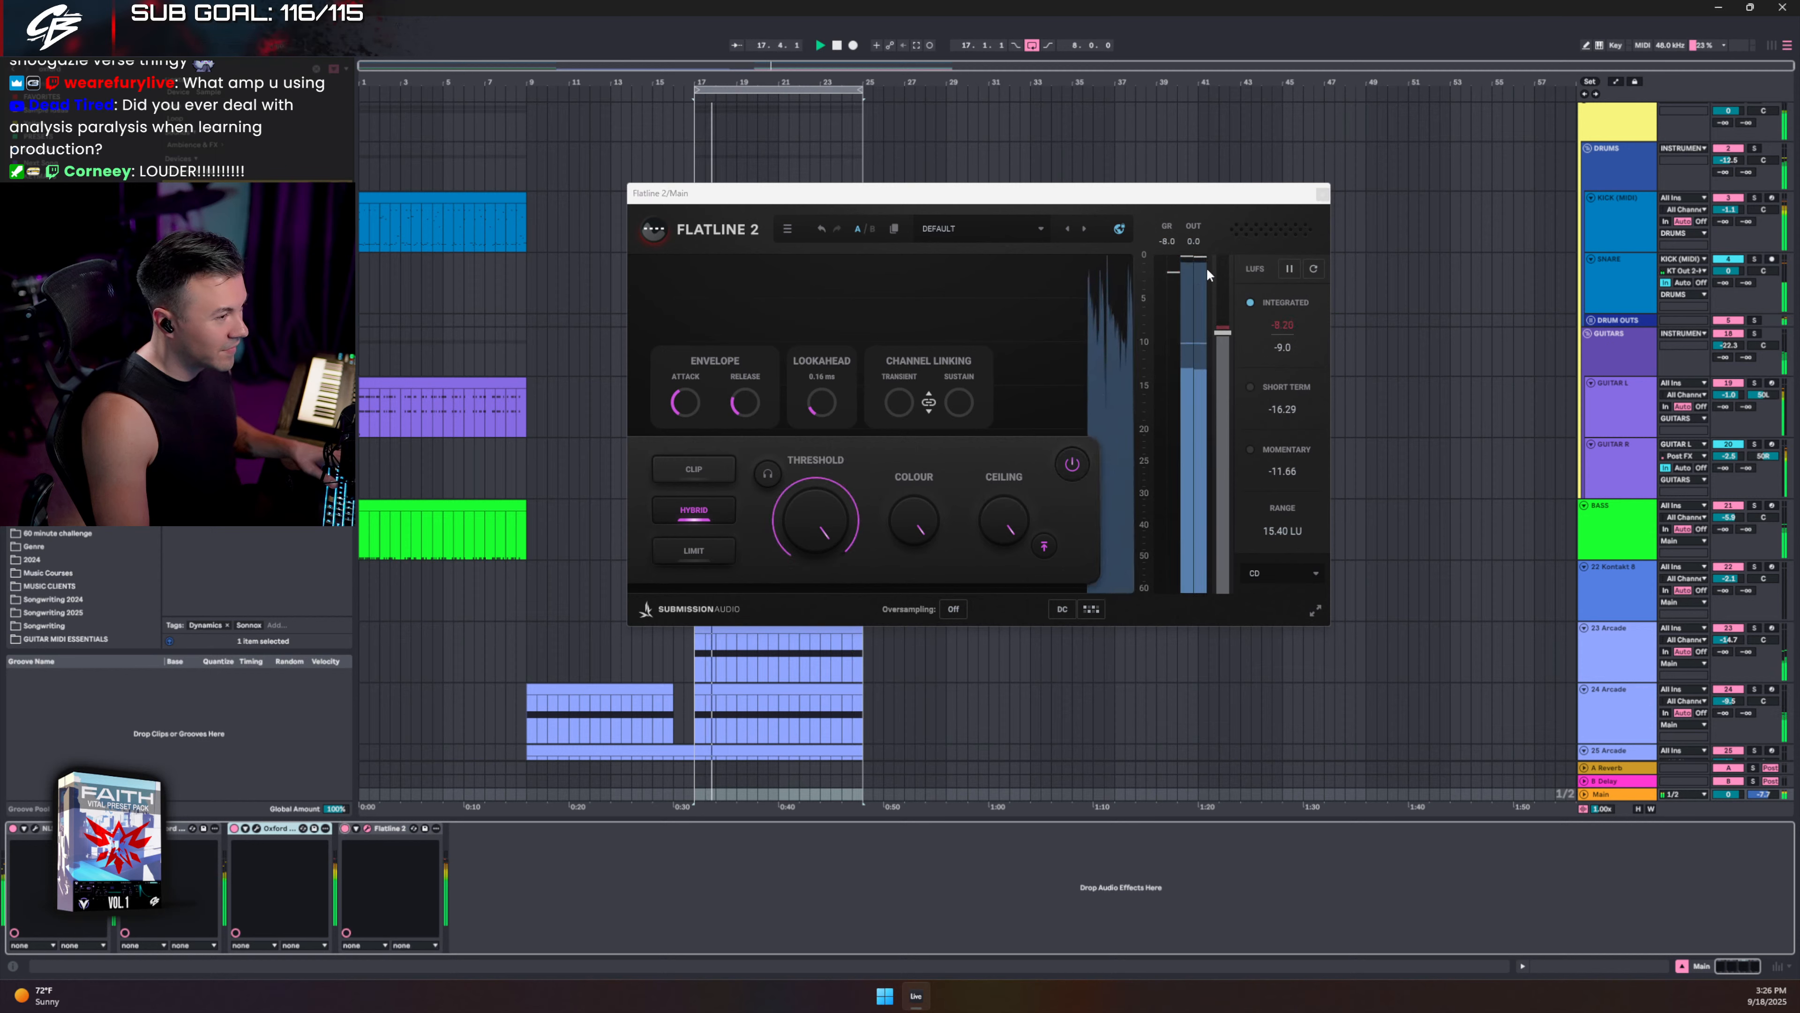
{"action": "mouse_move", "coordinate": [802, 521]}
{"action": "left_mouse_down"}
{"action": "mouse_move", "coordinate": [802, 551]}
{"action": "mouse_move", "coordinate": [803, 533]}
{"action": "left_mouse_up"}
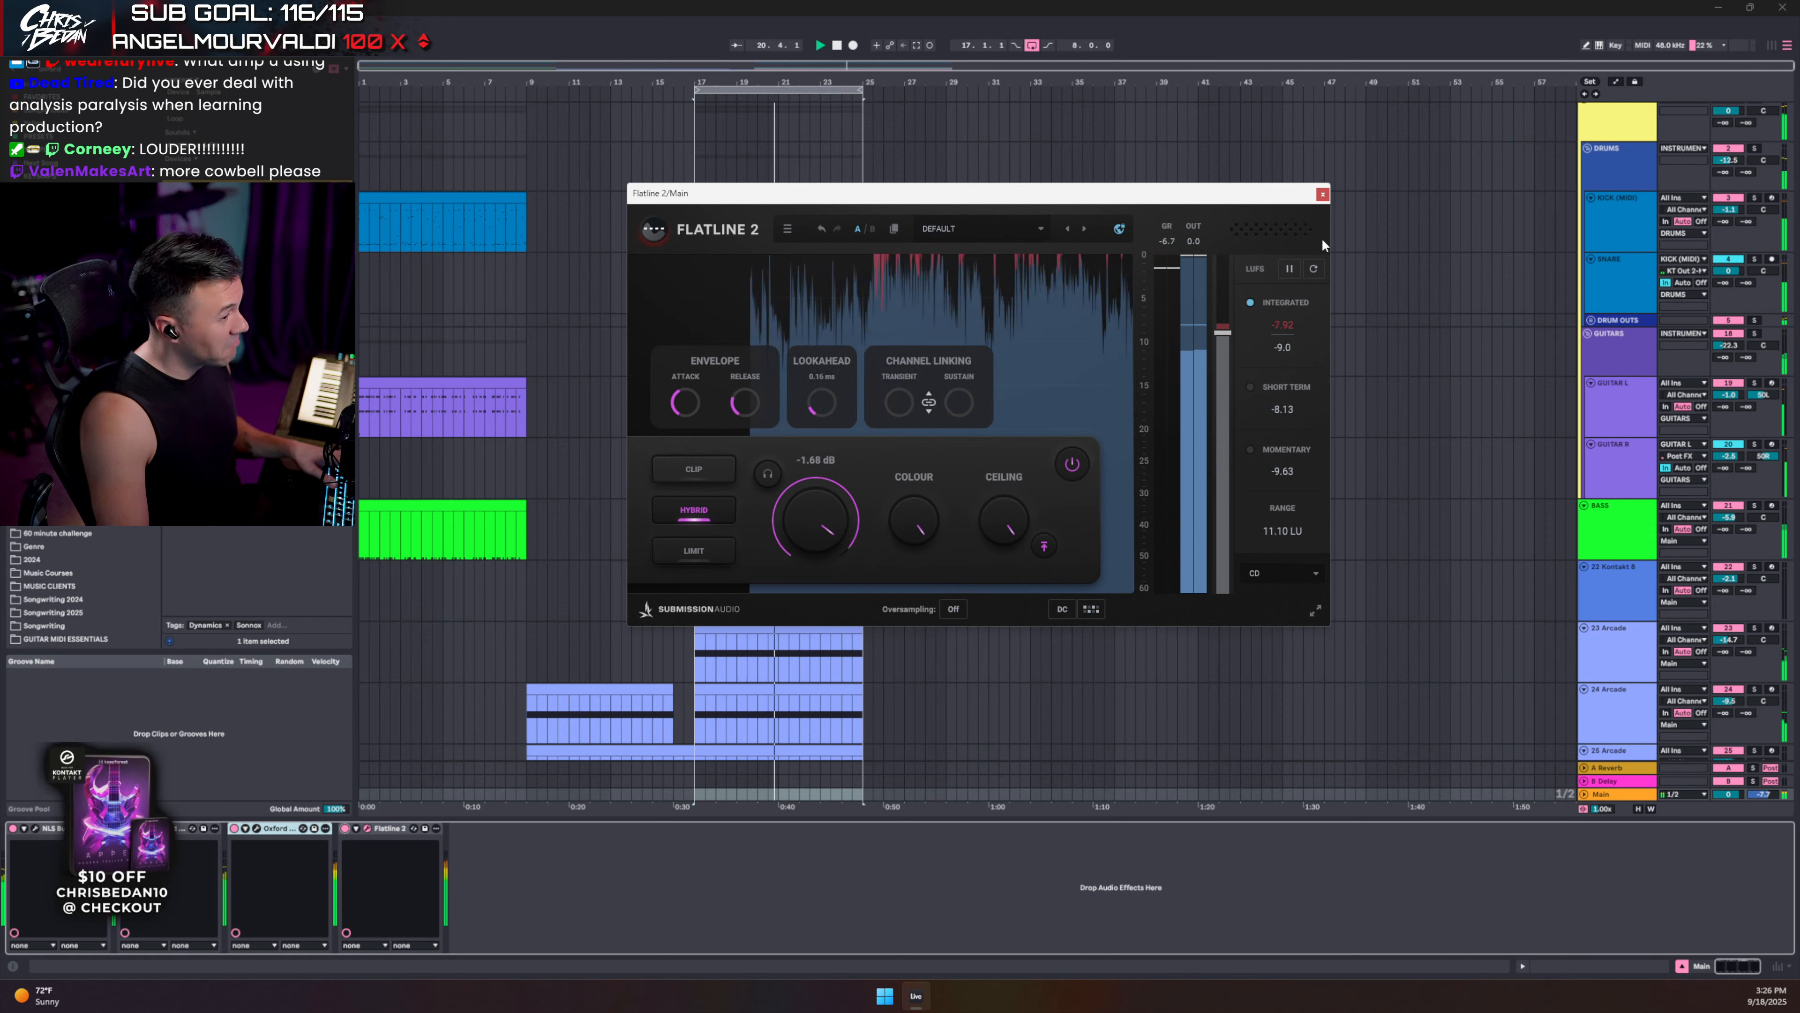
{"action": "left_click", "coordinate": [1313, 269]}
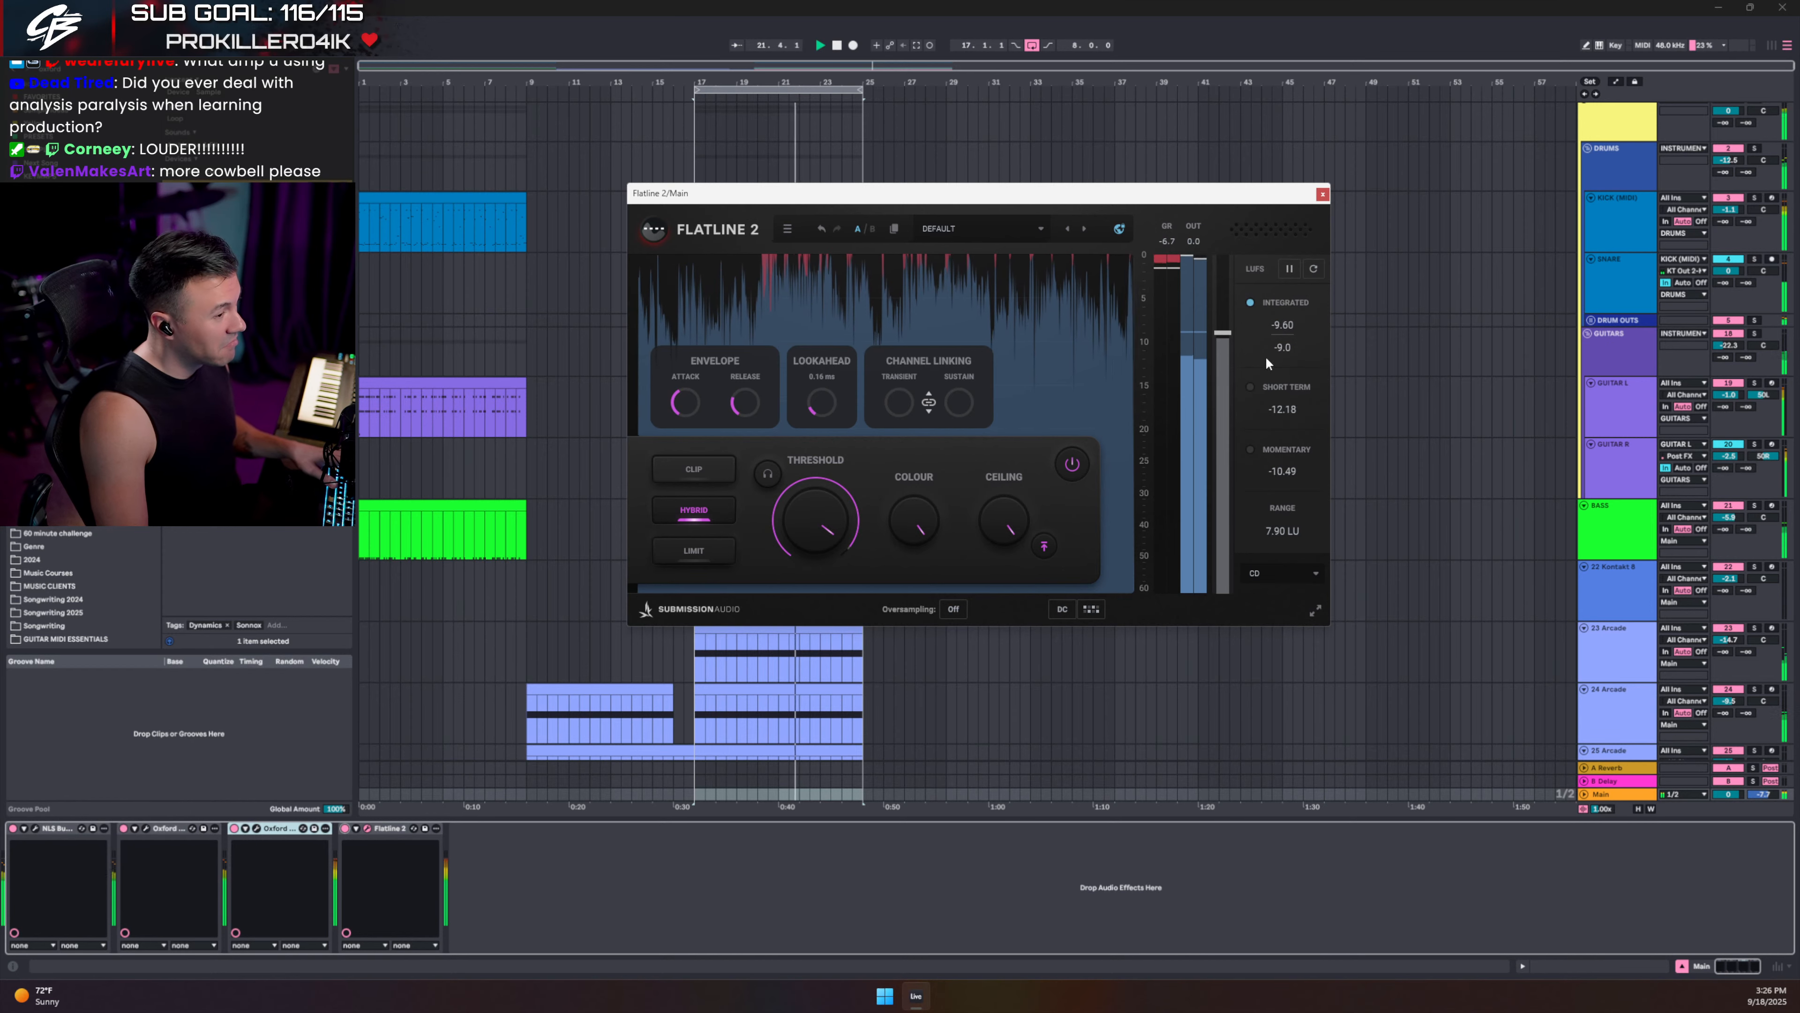
{"action": "left_click_drag", "start_coordinate": [799, 531], "coordinate": [799, 533]}
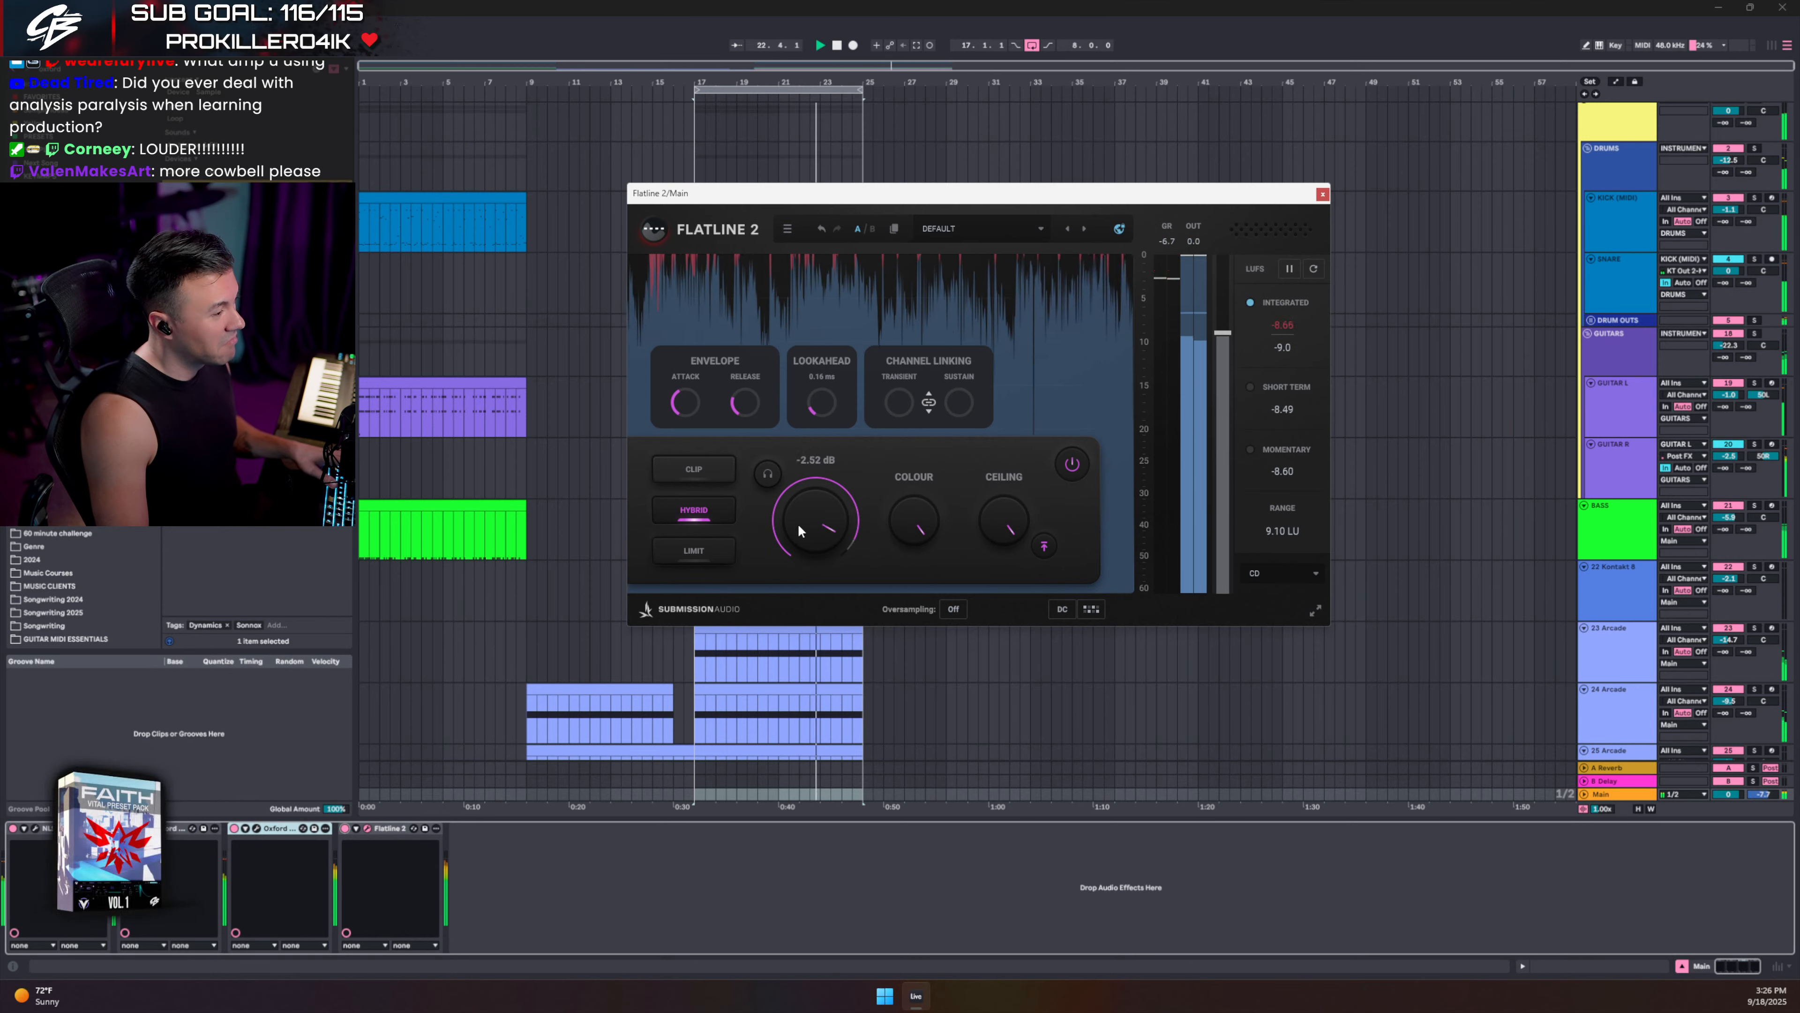
{"action": "left_click", "coordinate": [1313, 270]}
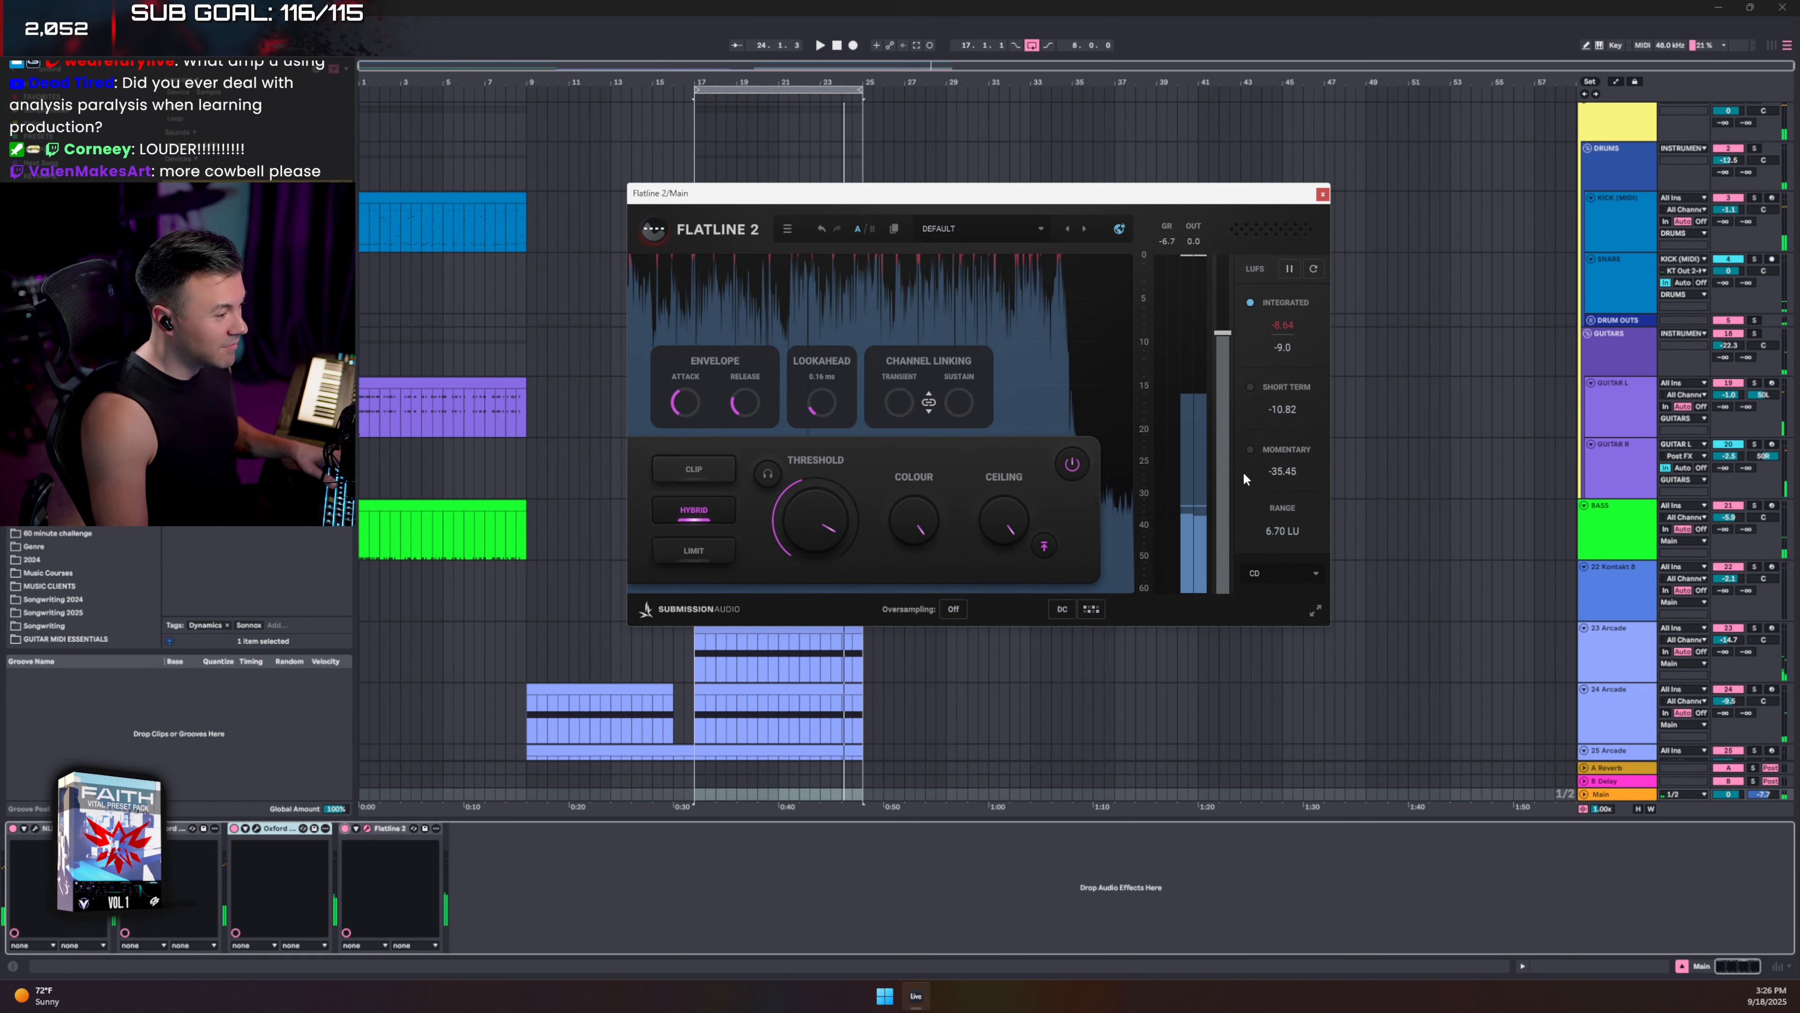
{"action": "left_click", "coordinate": [1323, 195]}
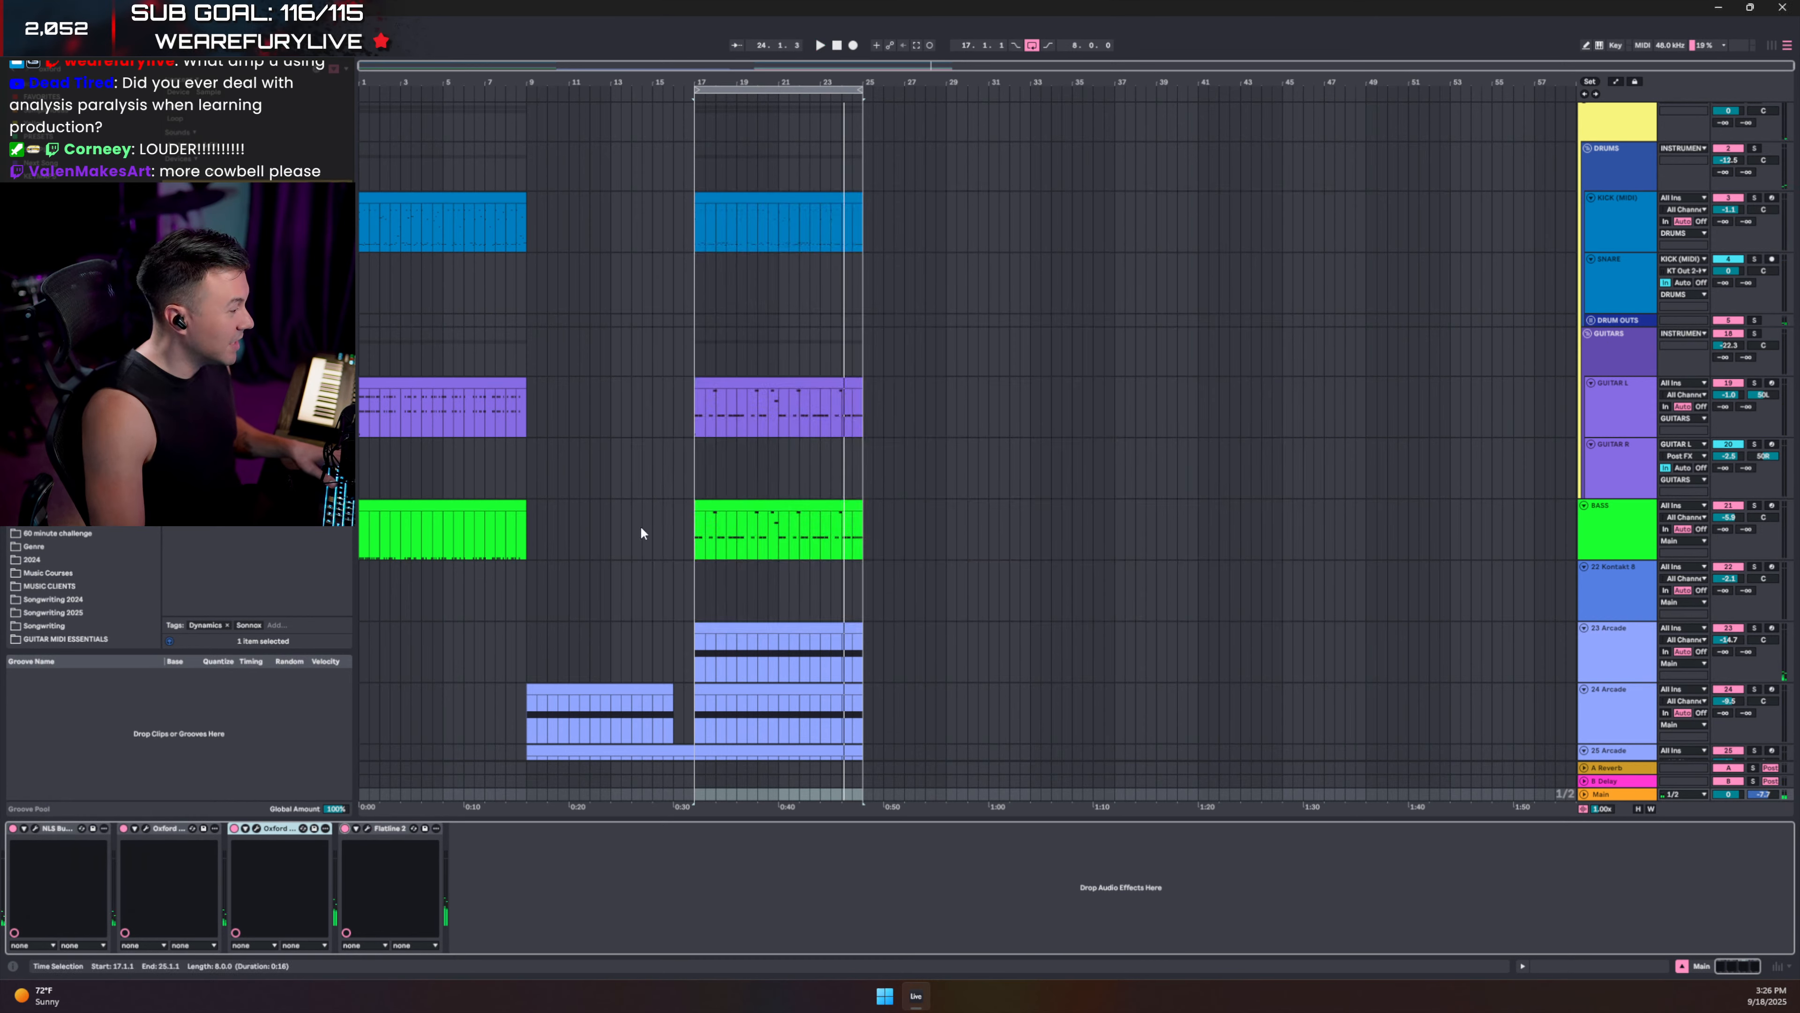
- During playback, move the BASS track into the GUITARS group
{"action": "left_click", "coordinate": [688, 354]}
{"action": "key", "text": "space"}
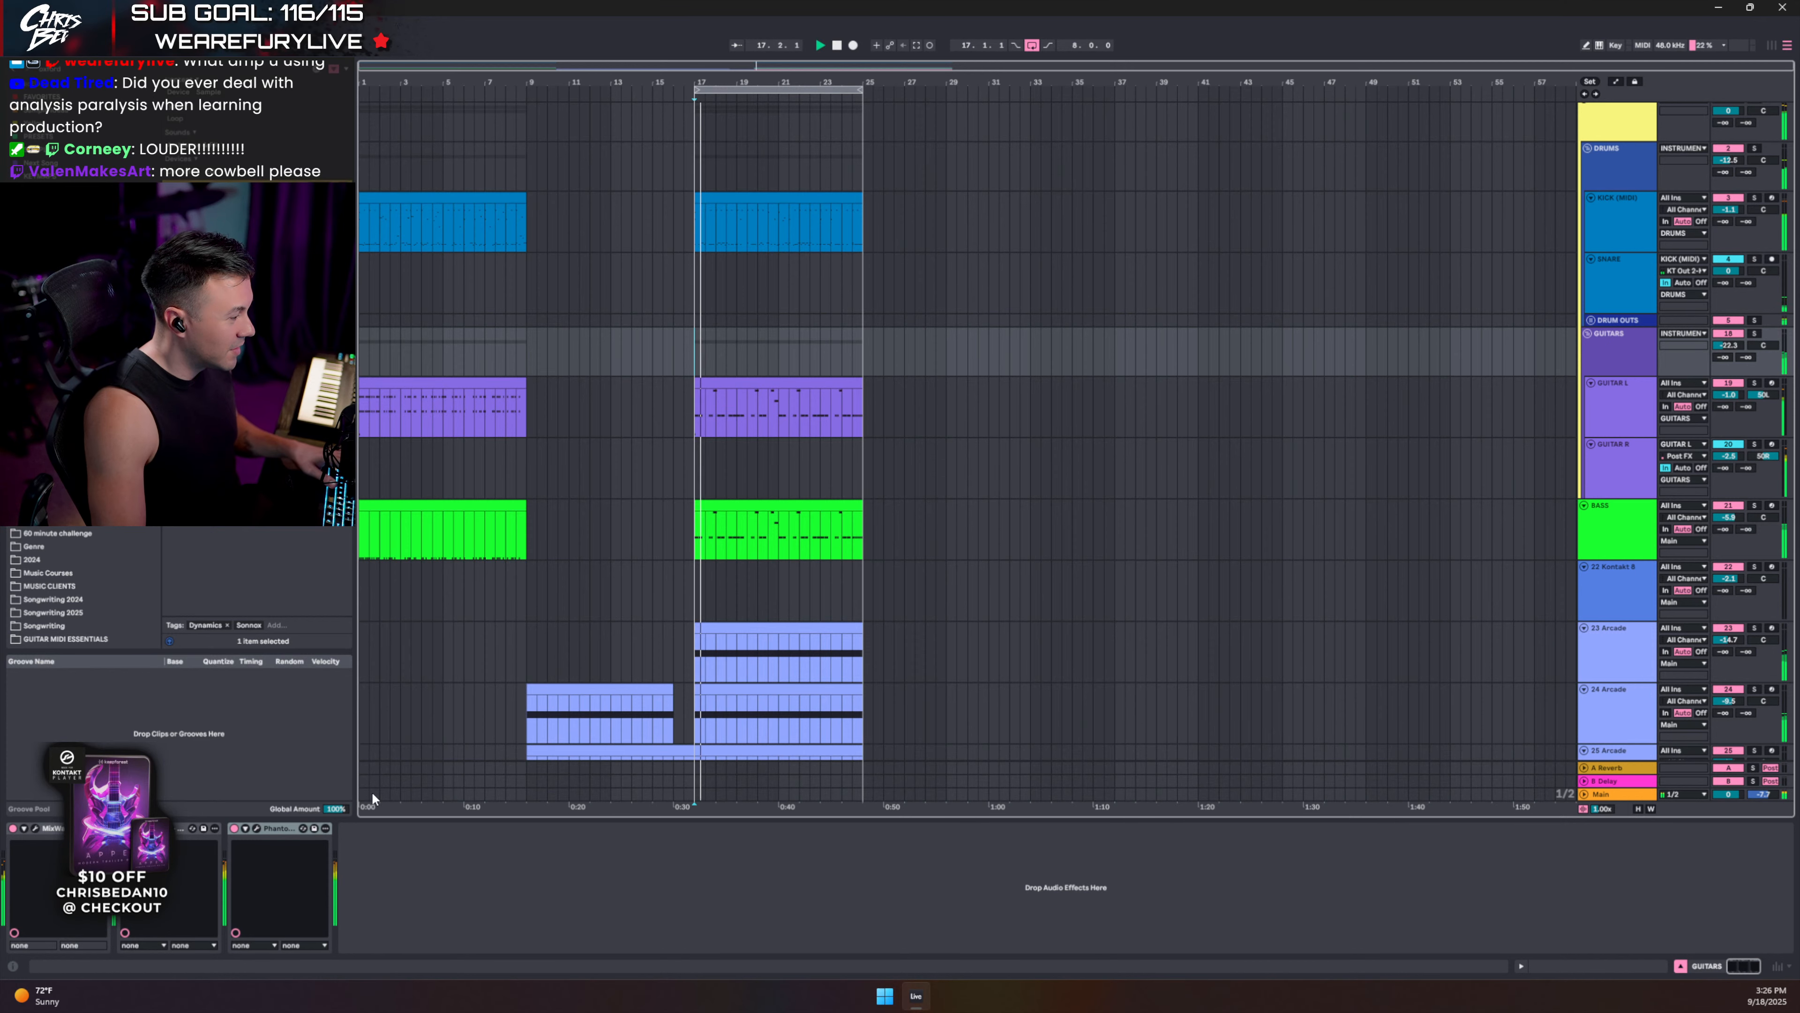
{"action": "scroll", "coordinate": [779, 617], "scroll_direction": "down", "scroll_amount": 3}
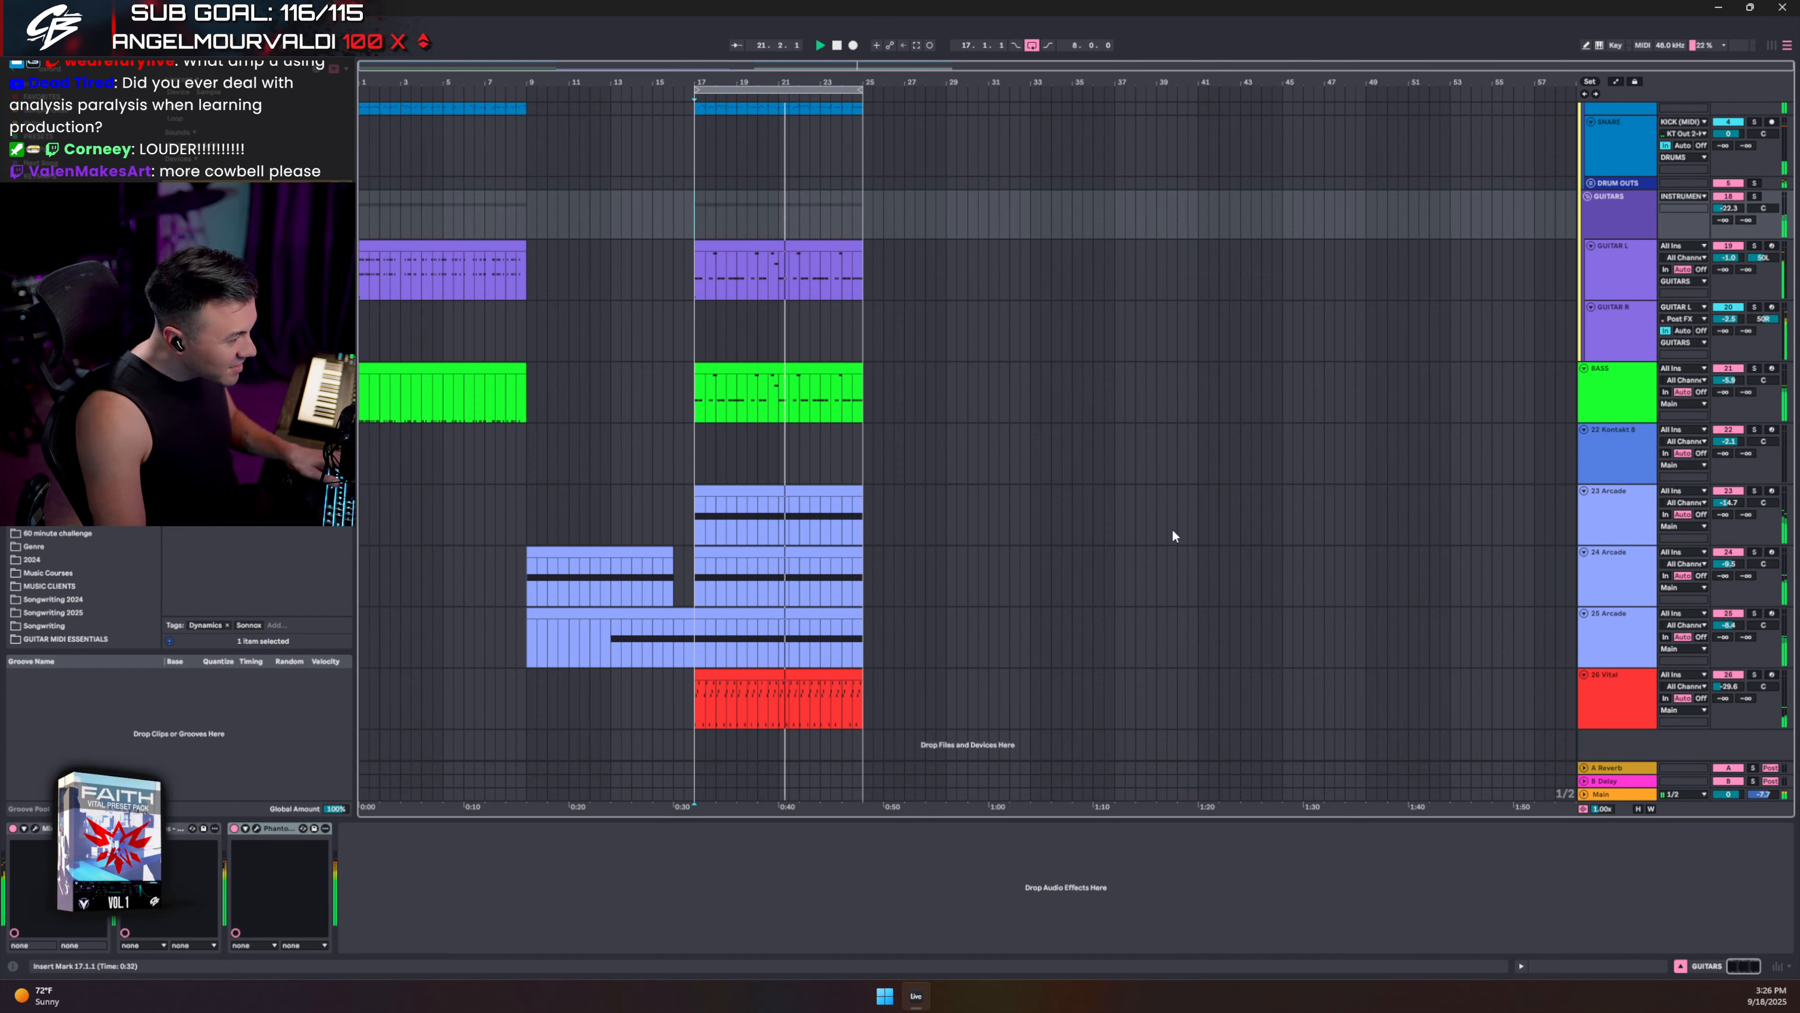
{"action": "left_click", "coordinate": [1617, 531]}
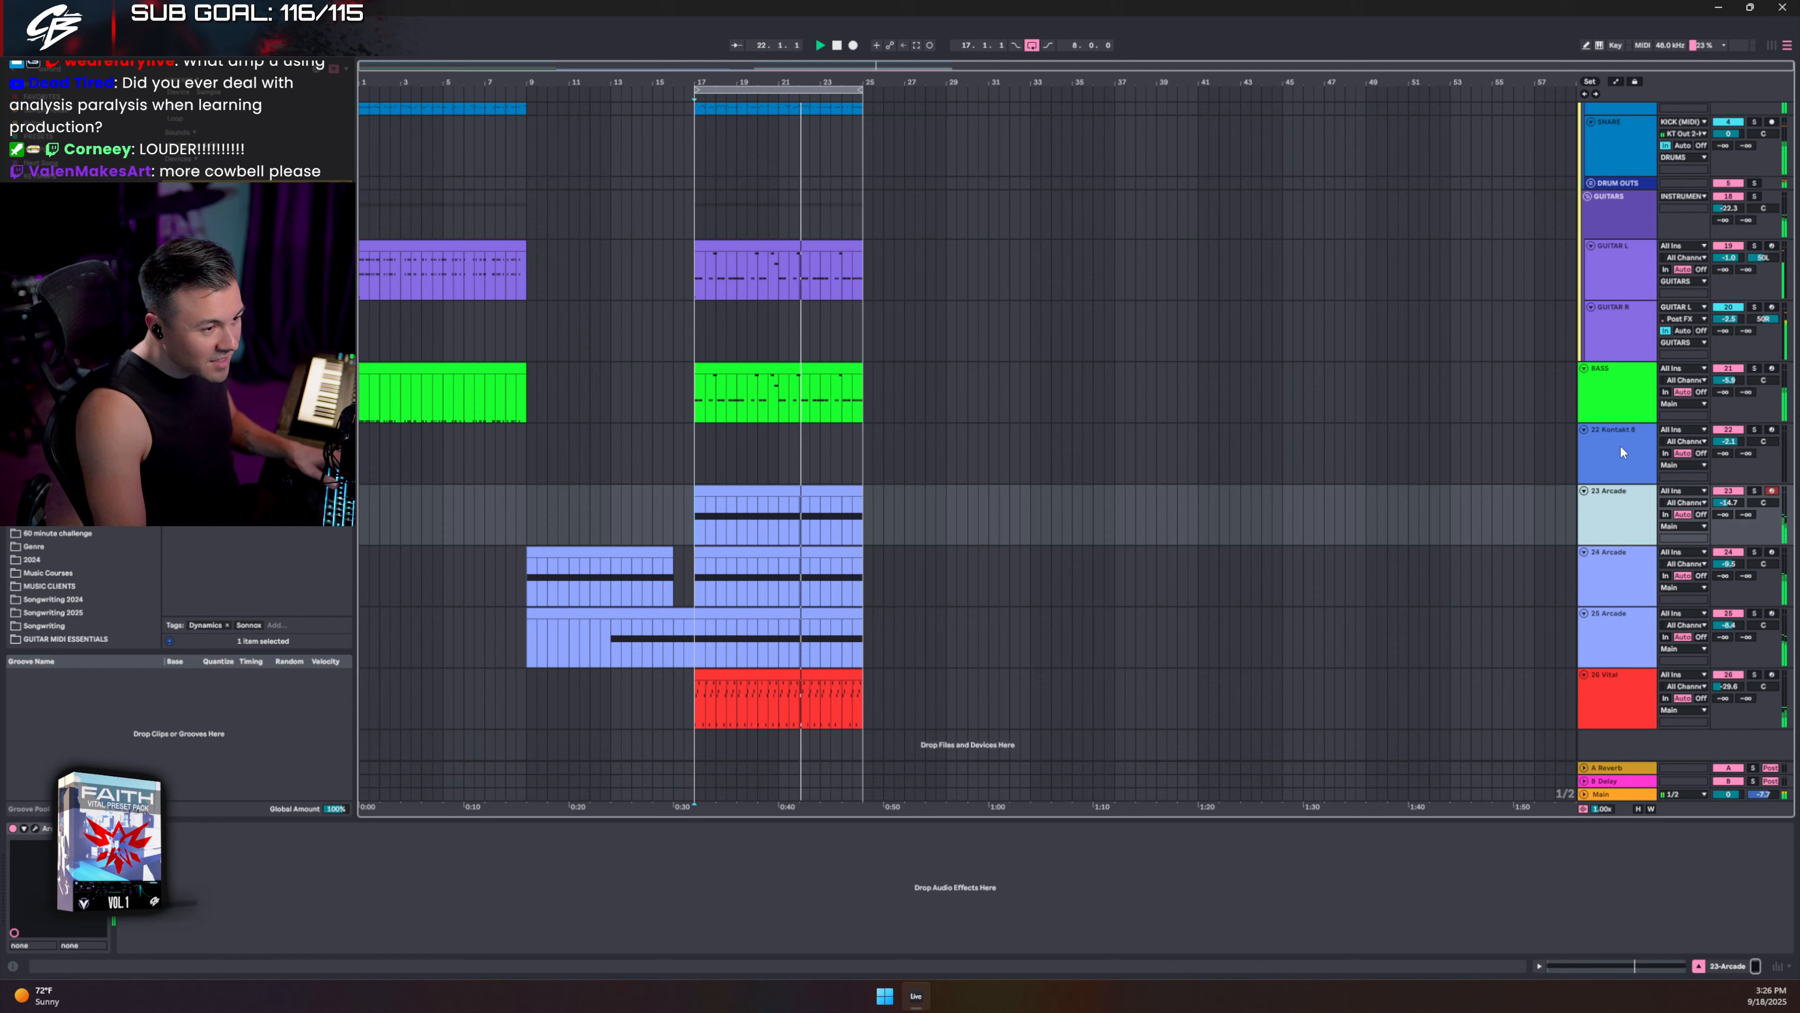
{"action": "left_click", "coordinate": [1626, 398]}
{"action": "key", "text": "Down"}
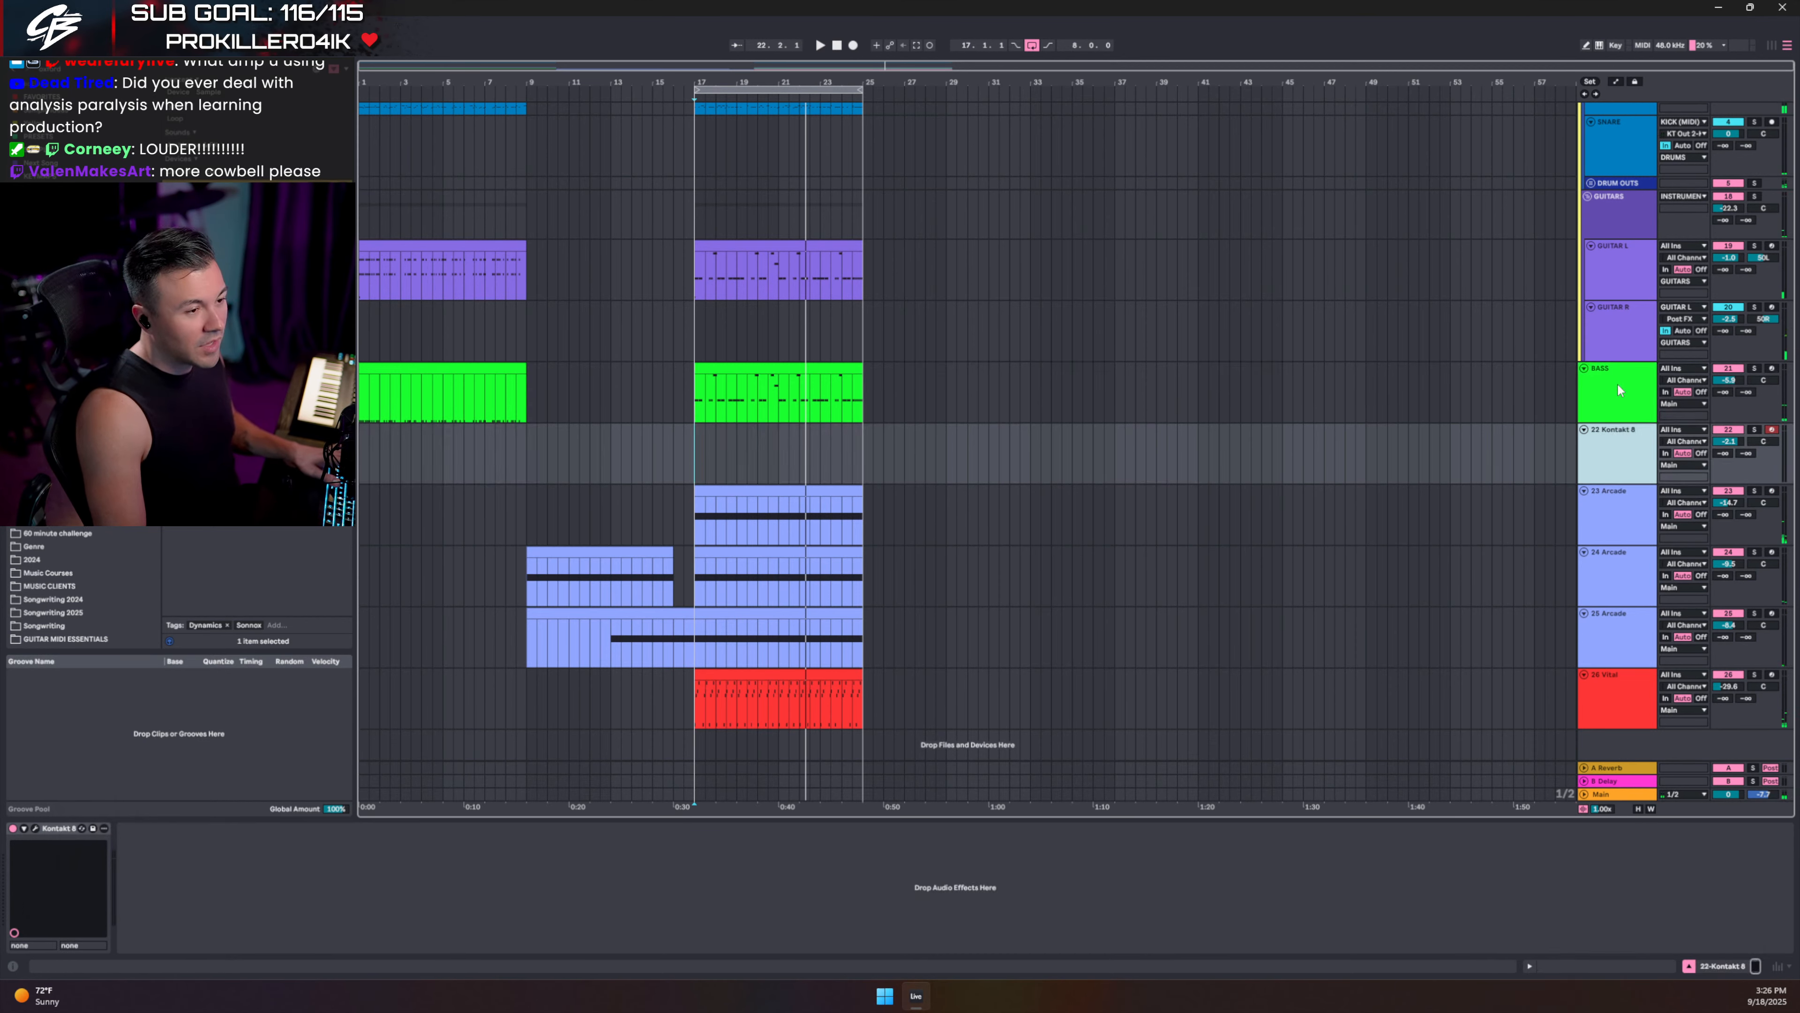
{"action": "left_click_drag", "start_coordinate": [1617, 385], "coordinate": [1622, 348]}
- Solo BASS, place it in the instrument group, and turn its volume down to about -10.8 dB
{"action": "key", "text": "space"}
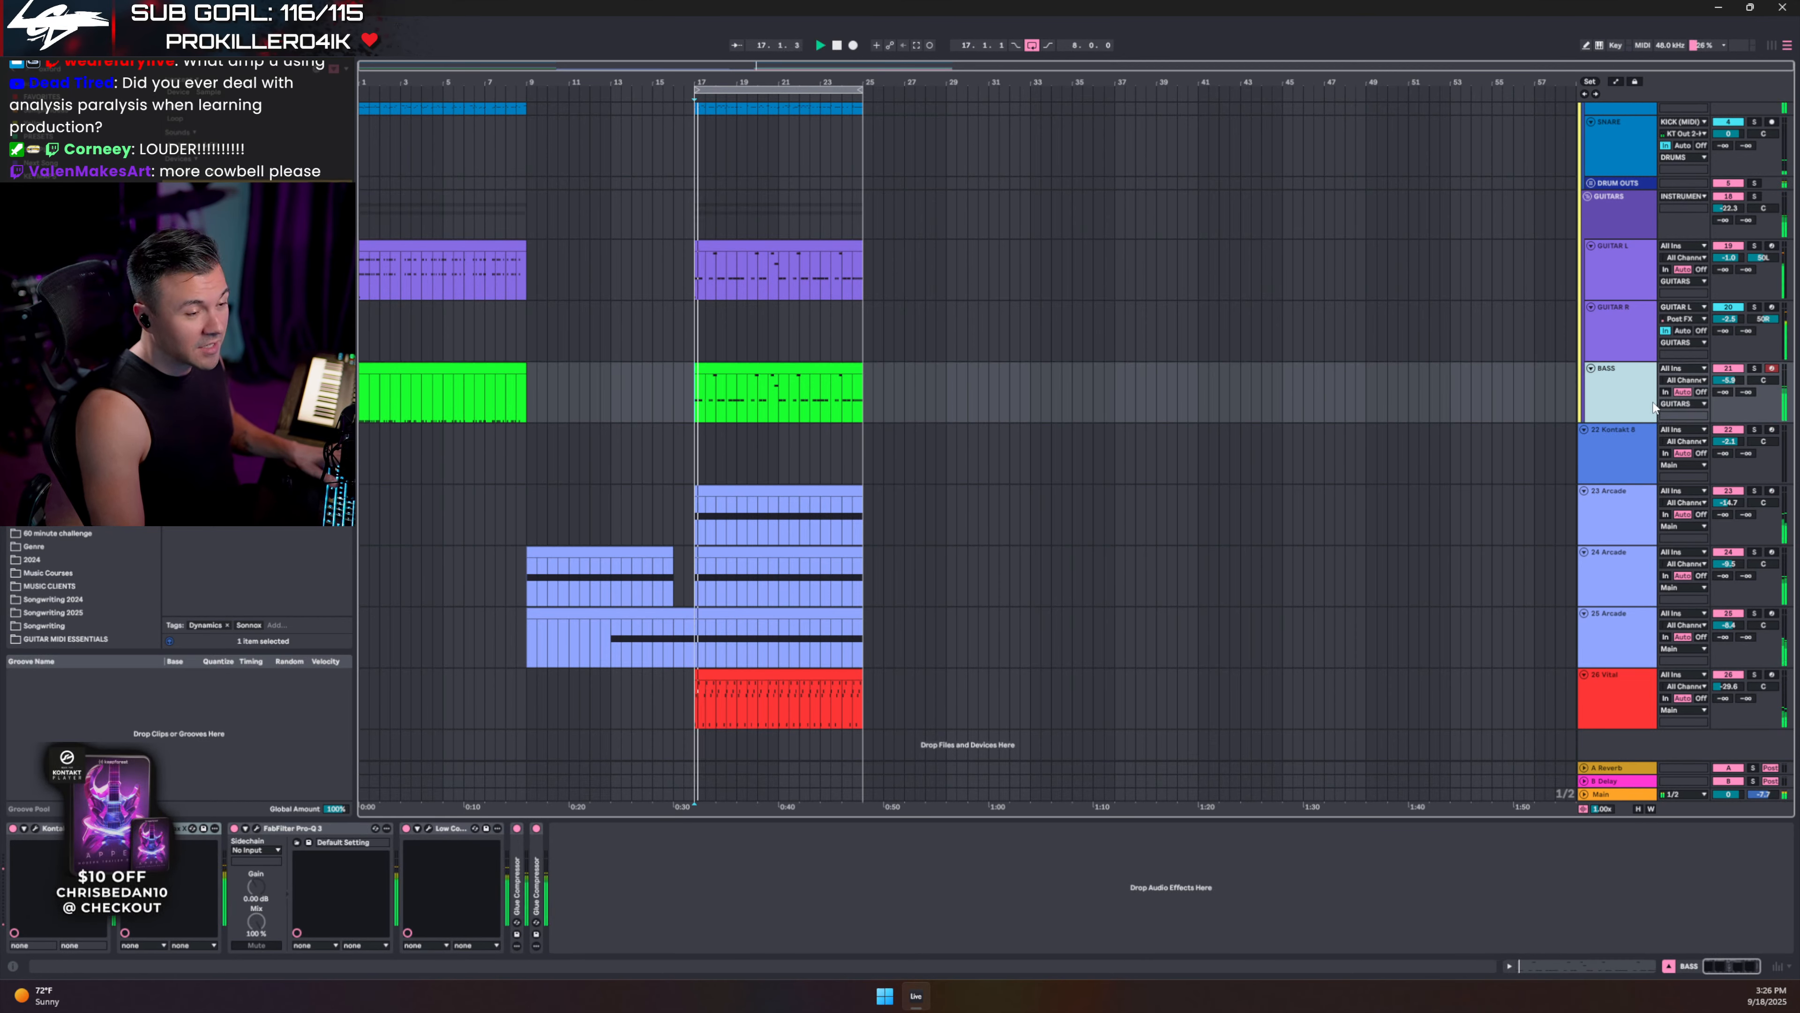
{"action": "left_click", "coordinate": [1753, 369]}
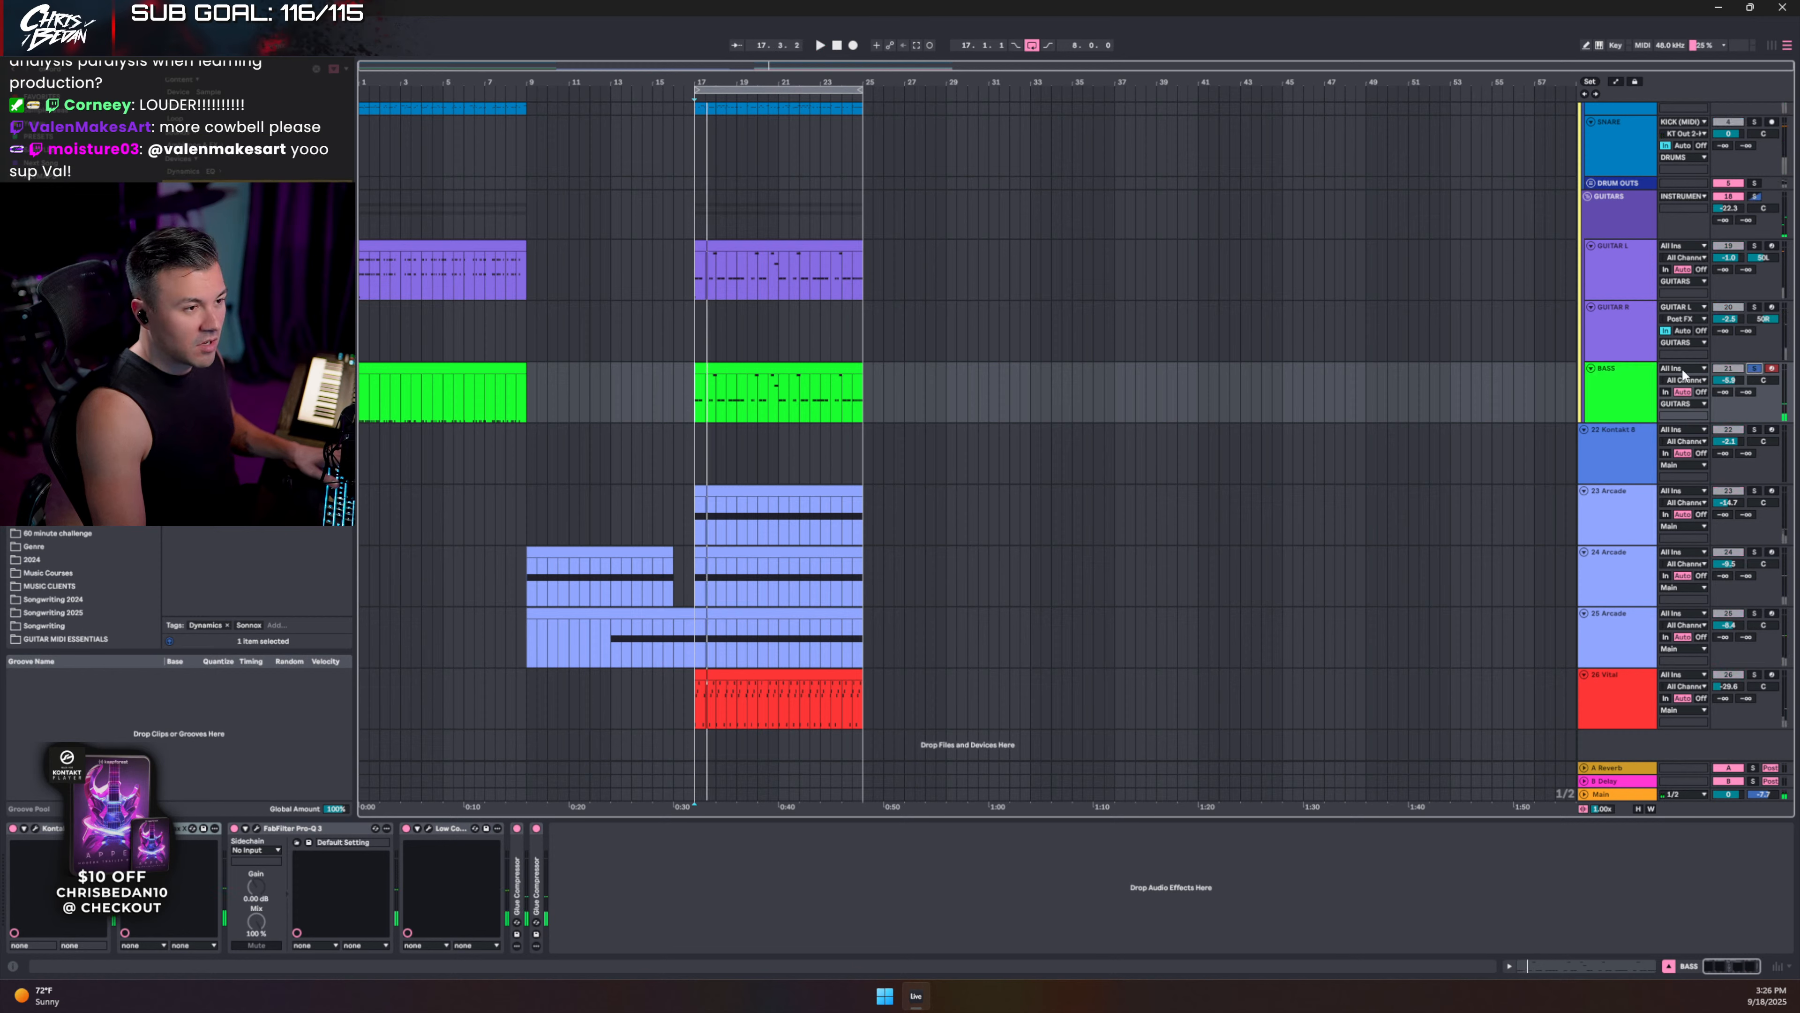
{"action": "left_click_drag", "start_coordinate": [1595, 427], "coordinate": [1591, 387]}
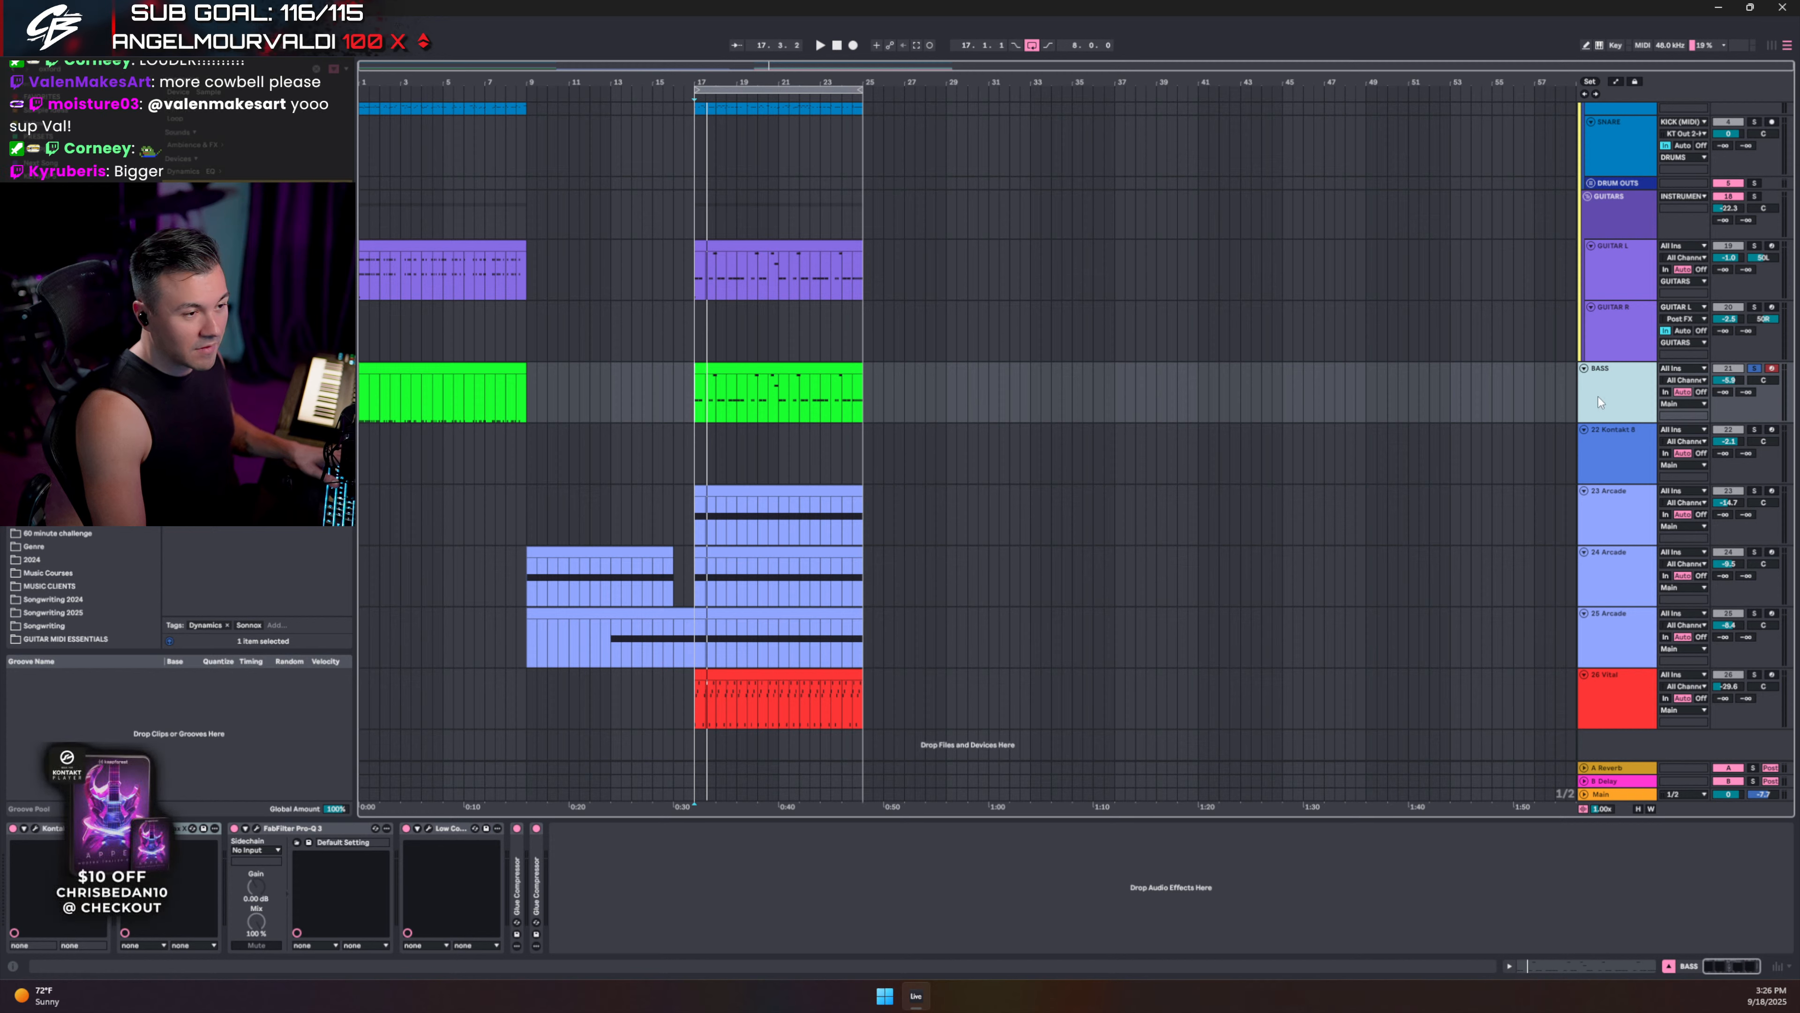
{"action": "left_click_drag", "start_coordinate": [1583, 357], "coordinate": [1604, 401]}
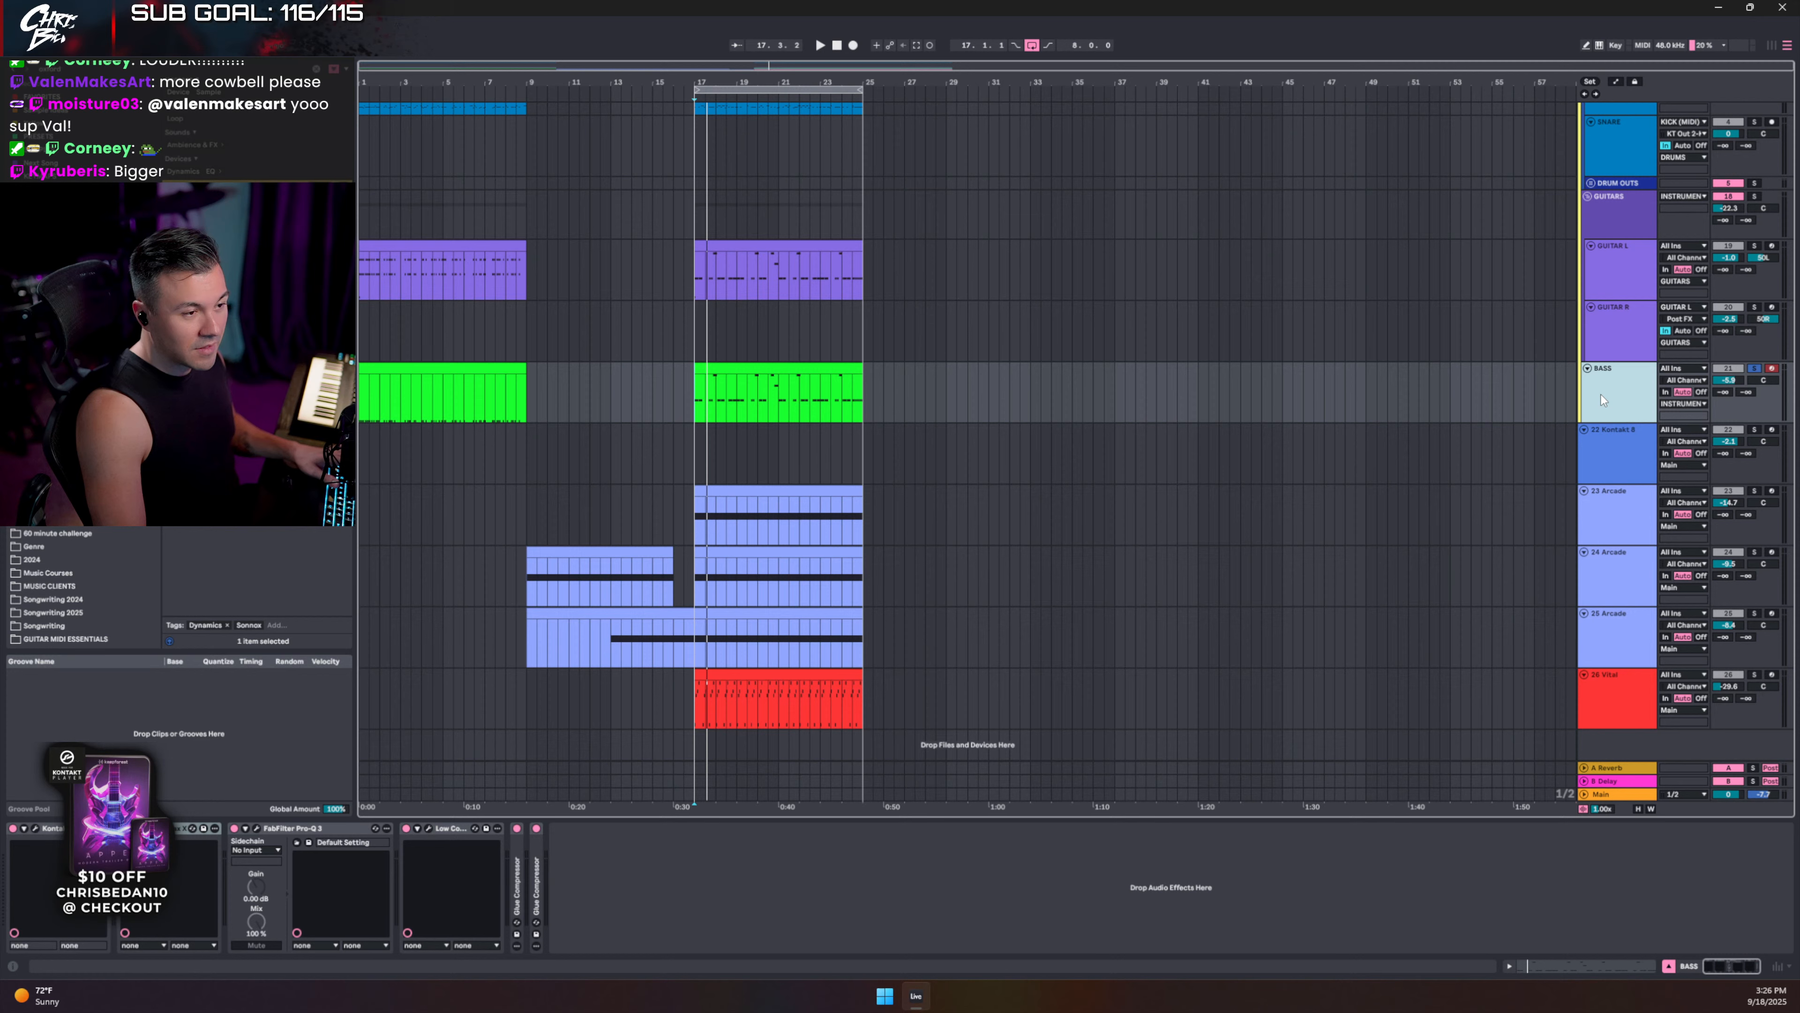
{"action": "key", "text": "space"}
{"action": "mouse_move", "coordinate": [1729, 381]}
{"action": "left_mouse_down"}
{"action": "mouse_move", "coordinate": [1729, 399]}
{"action": "mouse_move", "coordinate": [1730, 379]}
{"action": "left_mouse_up"}
{"action": "left_click", "coordinate": [1753, 369]}
{"action": "key", "text": "space"}
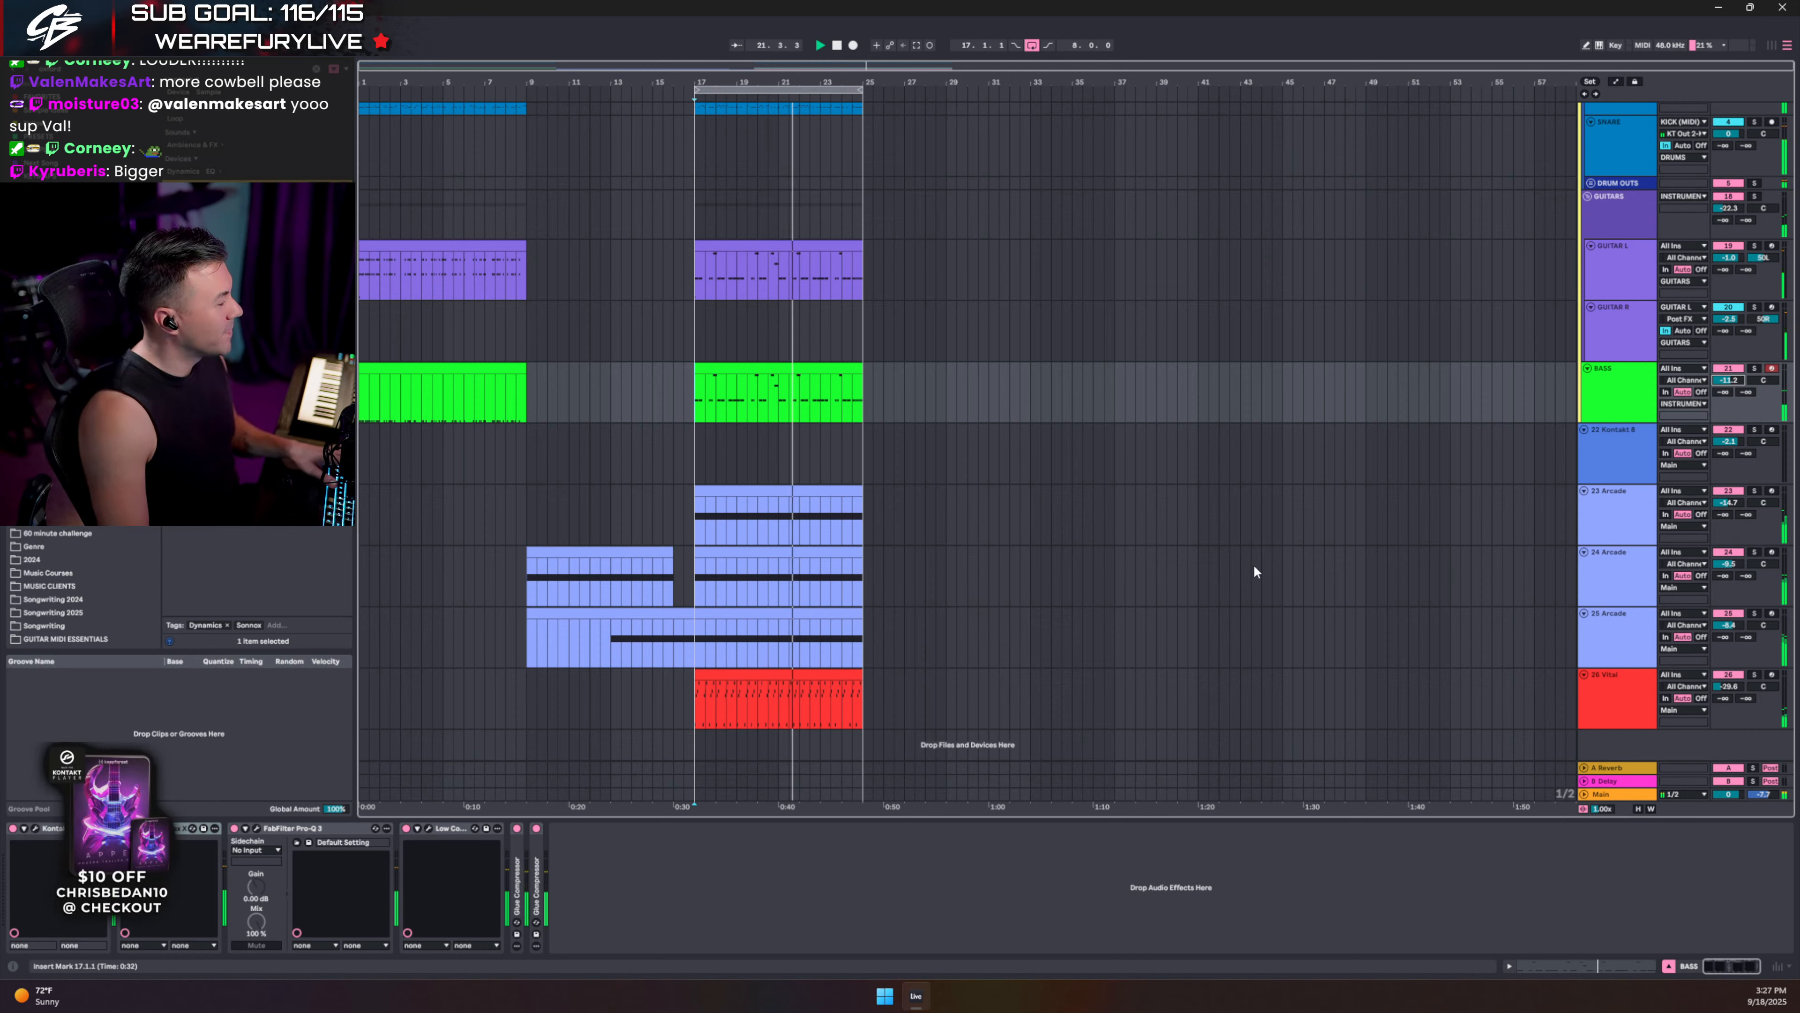
- Move the BASS track back out of the group and audition it soloed
{"action": "left_click_drag", "start_coordinate": [1633, 394], "coordinate": [1605, 443]}
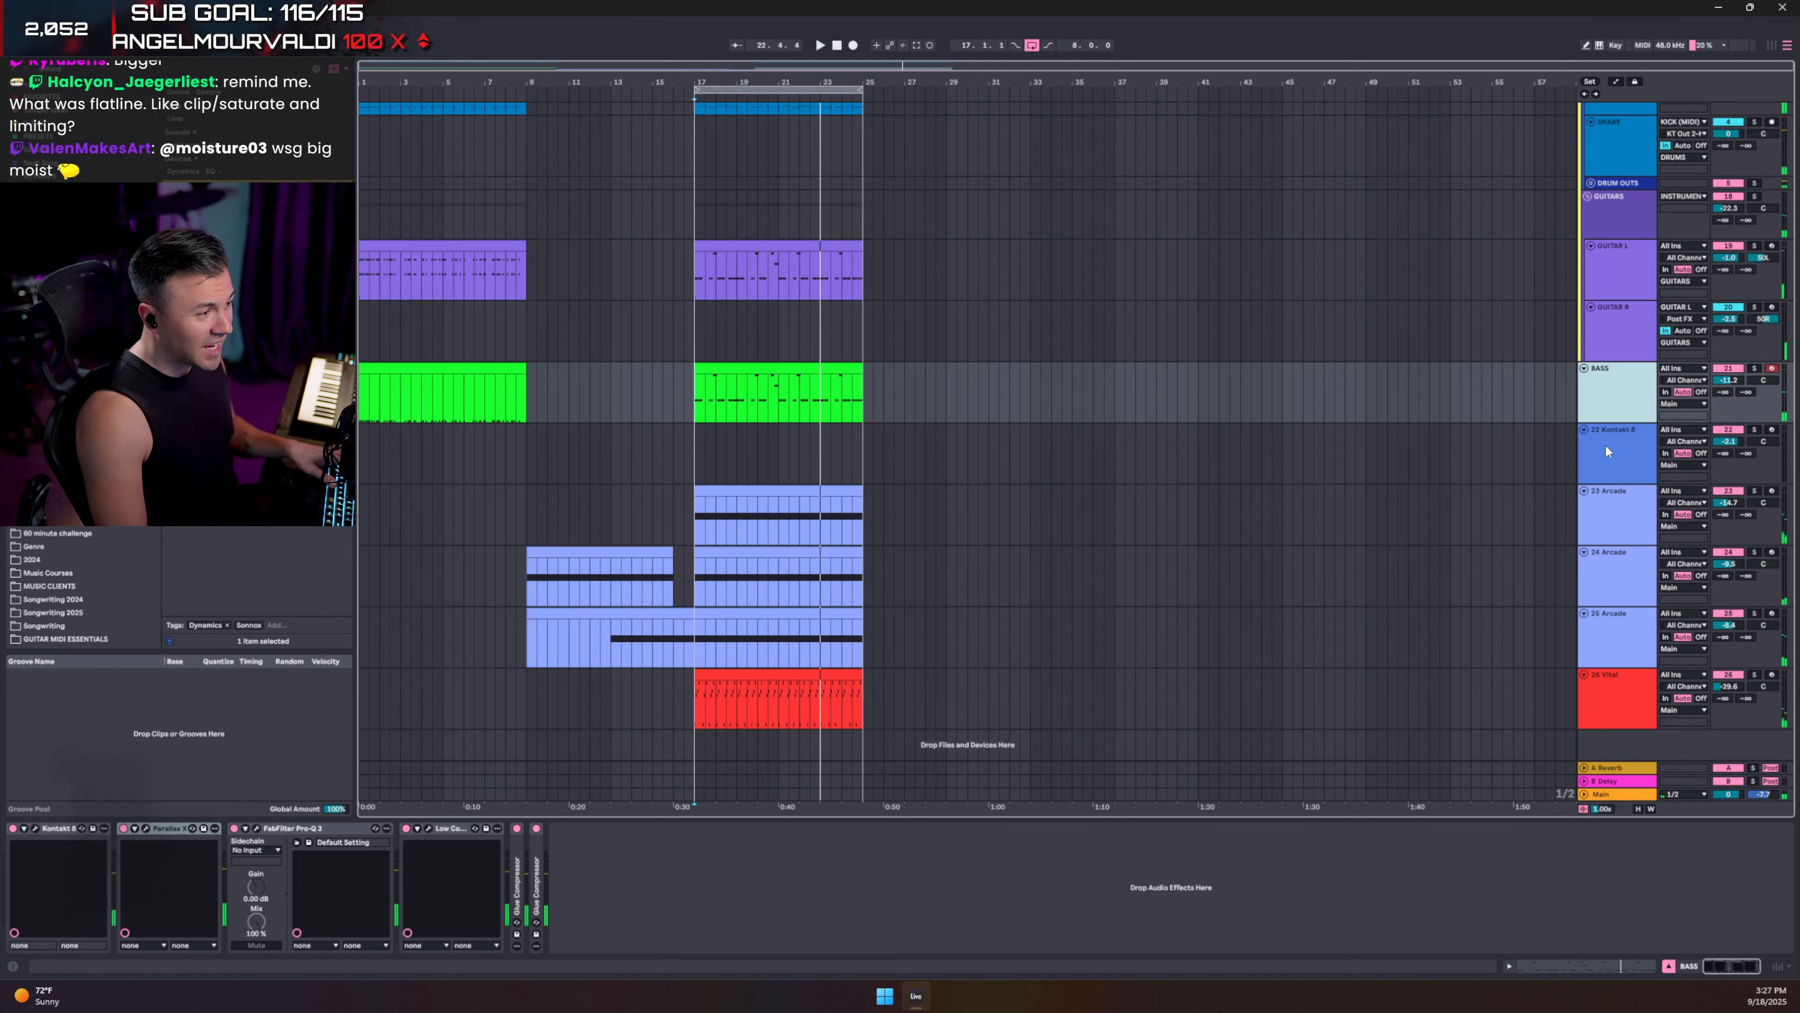
{"action": "key", "text": "space"}
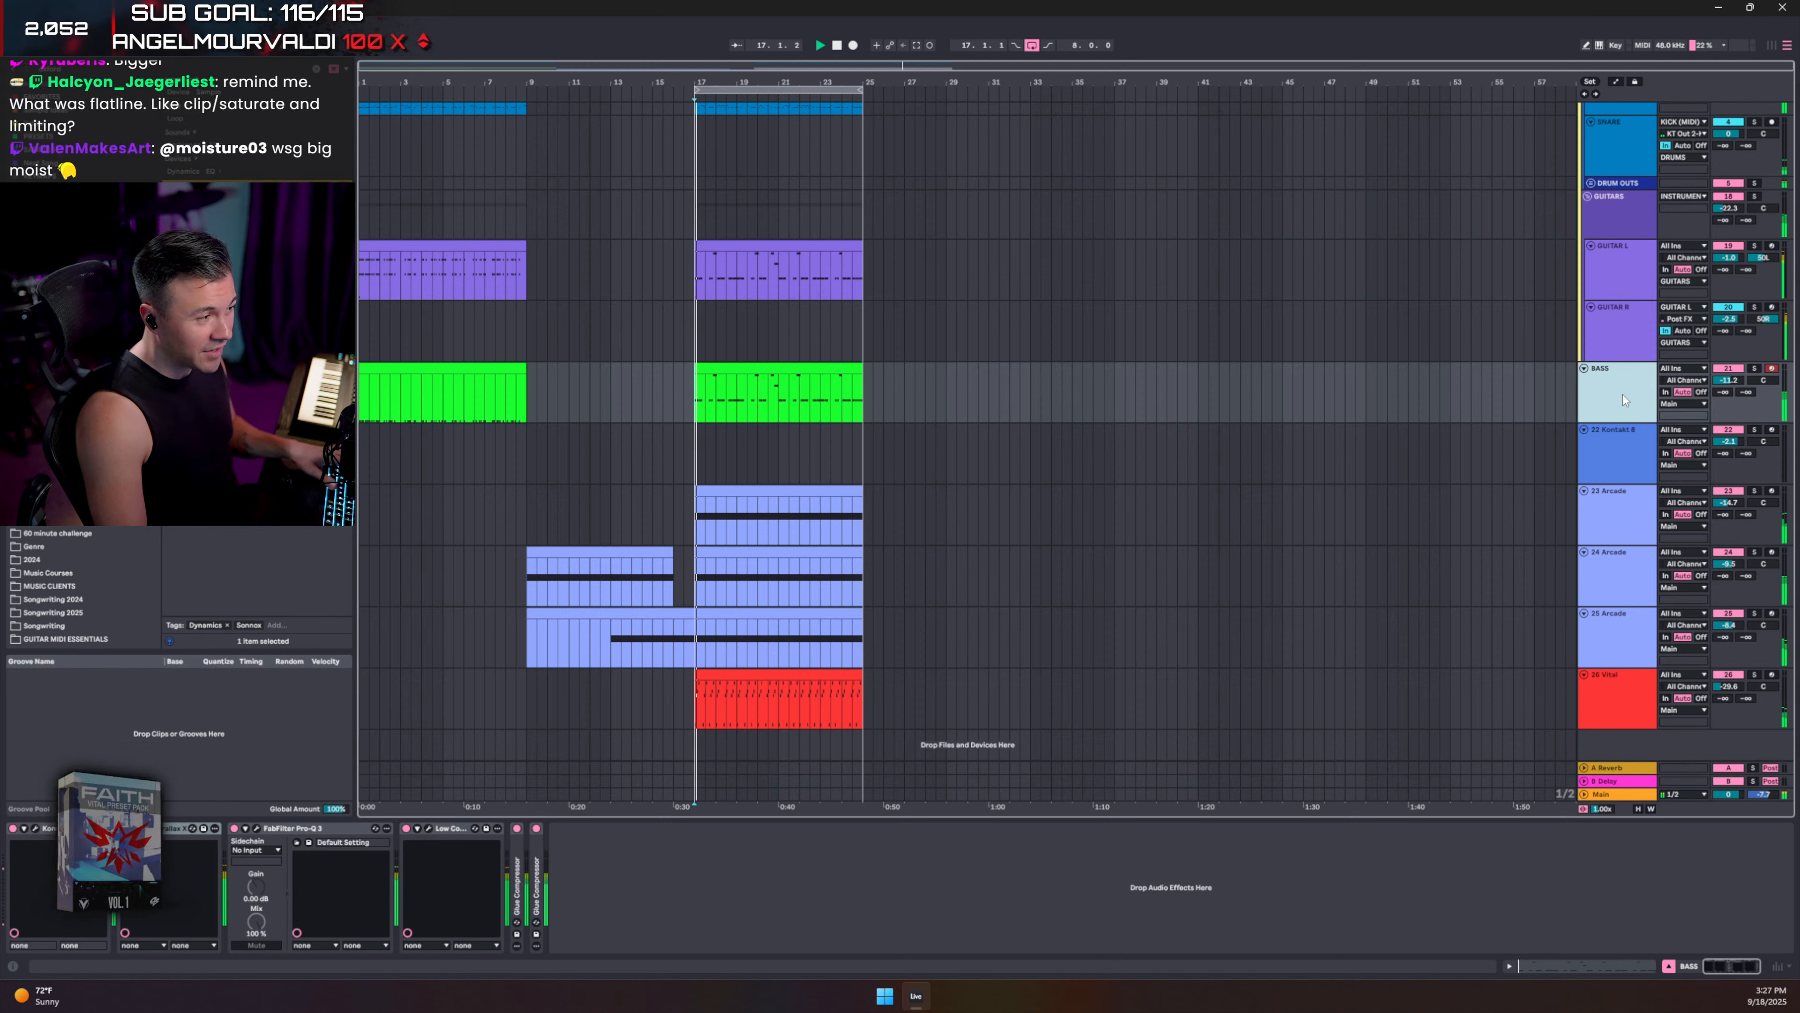
{"action": "left_click", "coordinate": [1756, 371]}
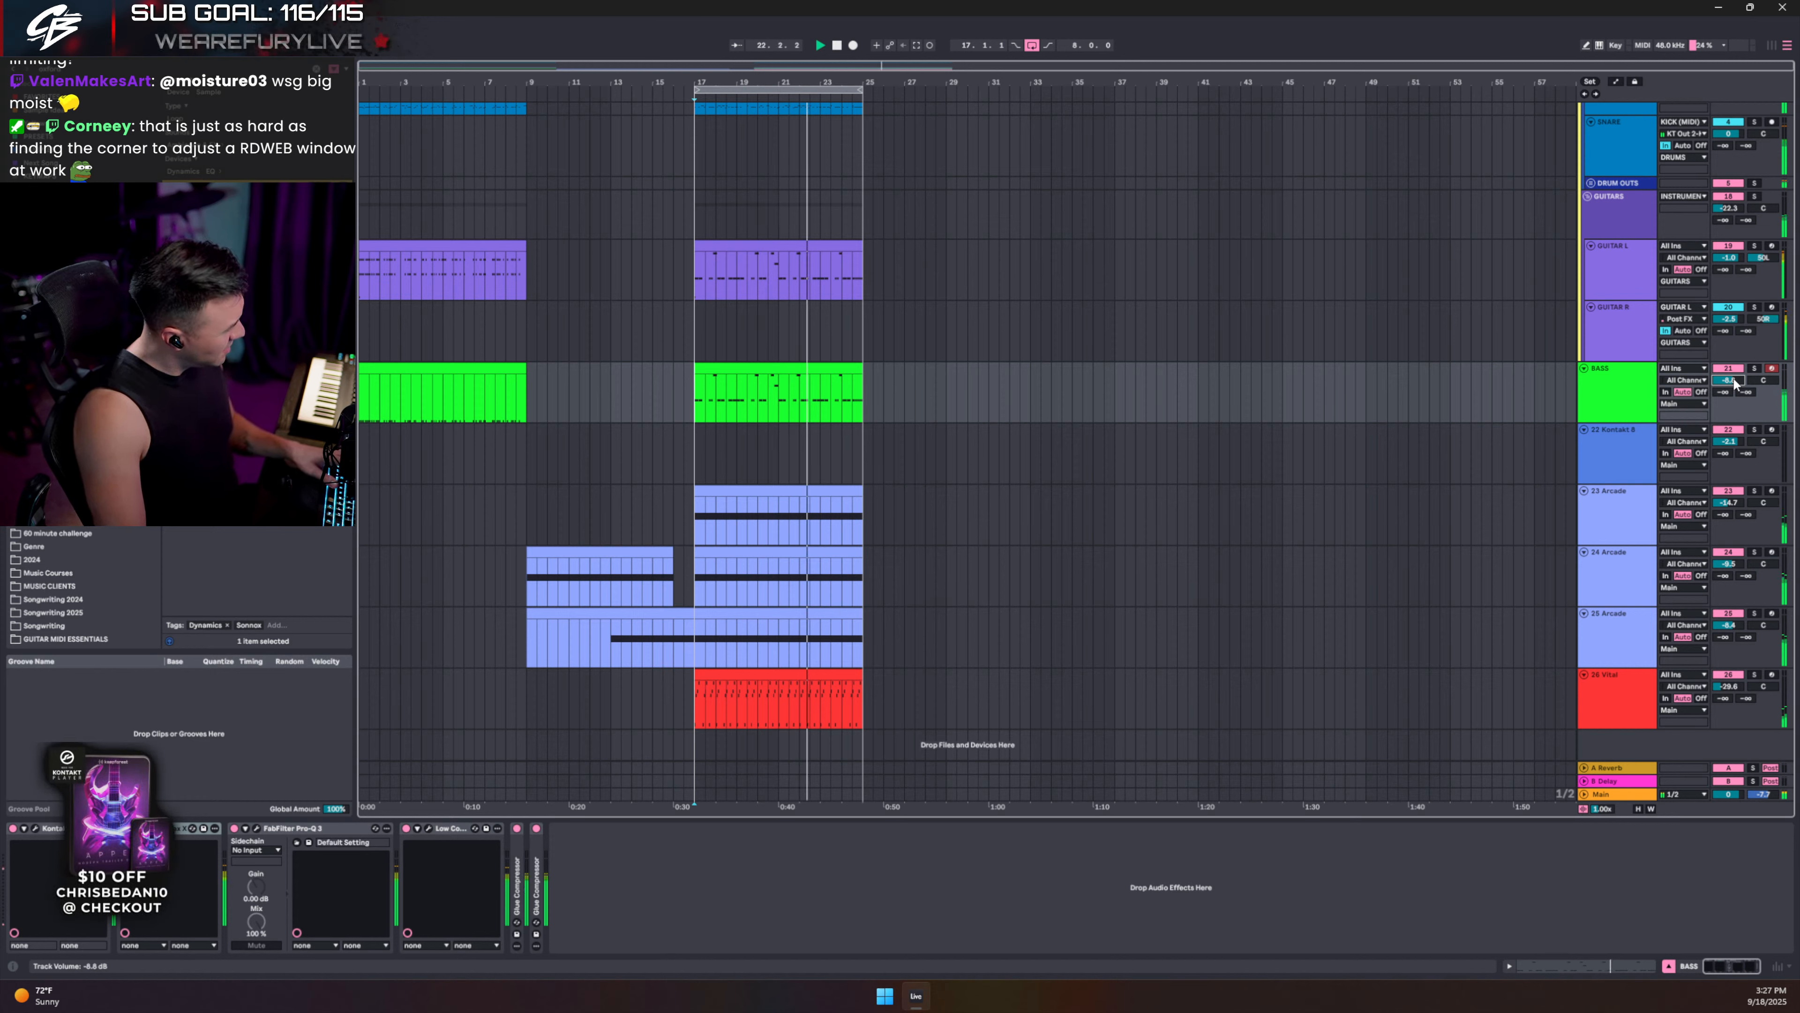
{"action": "left_click", "coordinate": [1626, 384]}
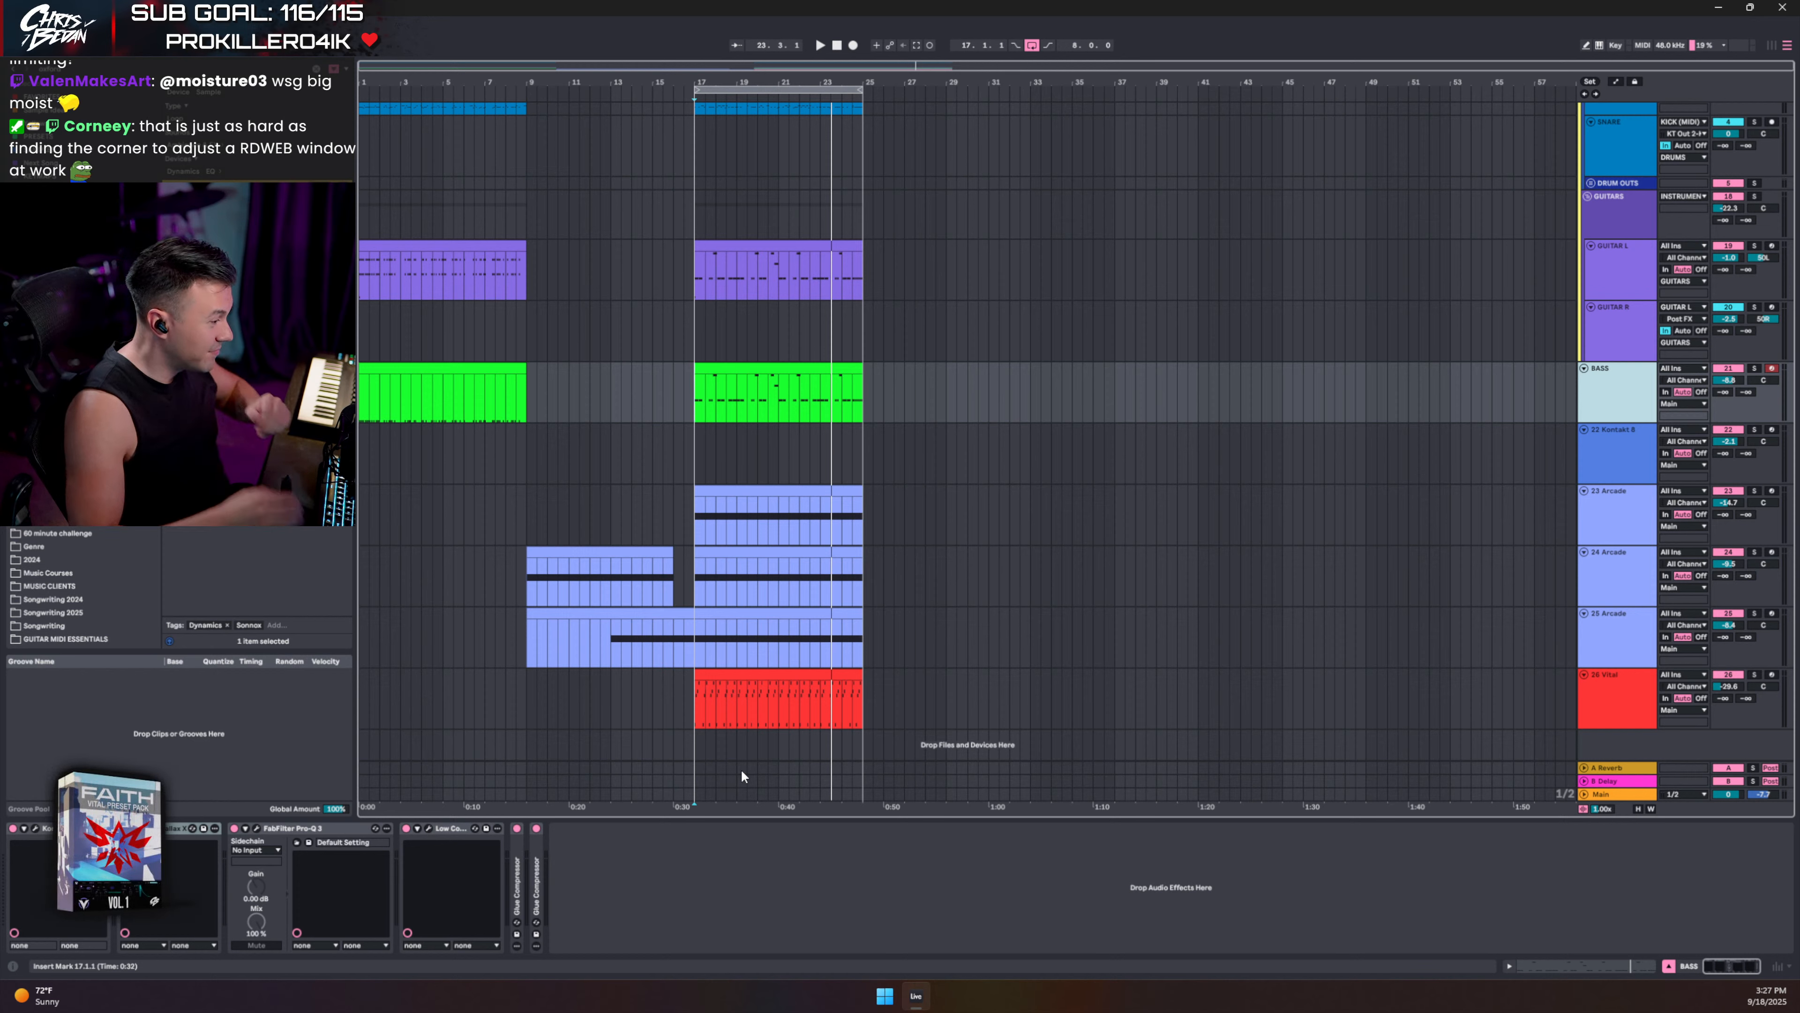
- Set the Main Flatline 2 attack to 72.1 ms and release to 154.5 ms, trying a -4.20 dB threshold
{"action": "left_click", "coordinate": [1610, 794]}
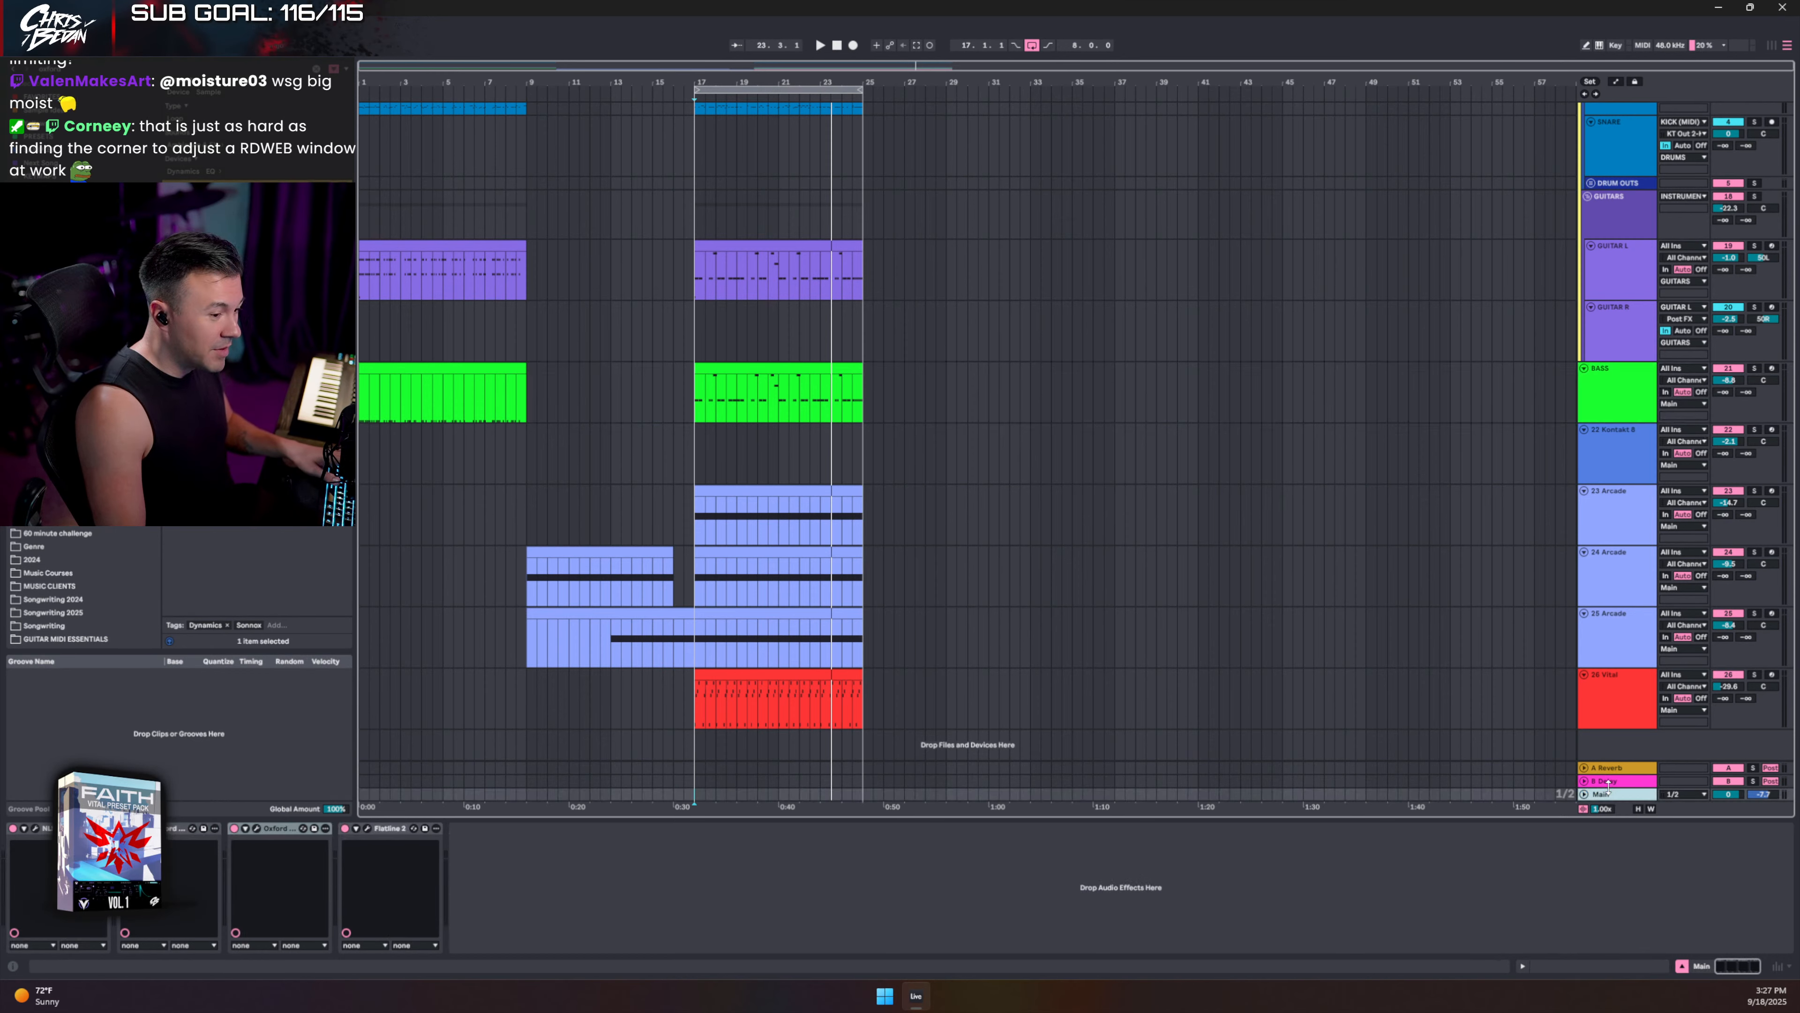
{"action": "left_click", "coordinate": [367, 827]}
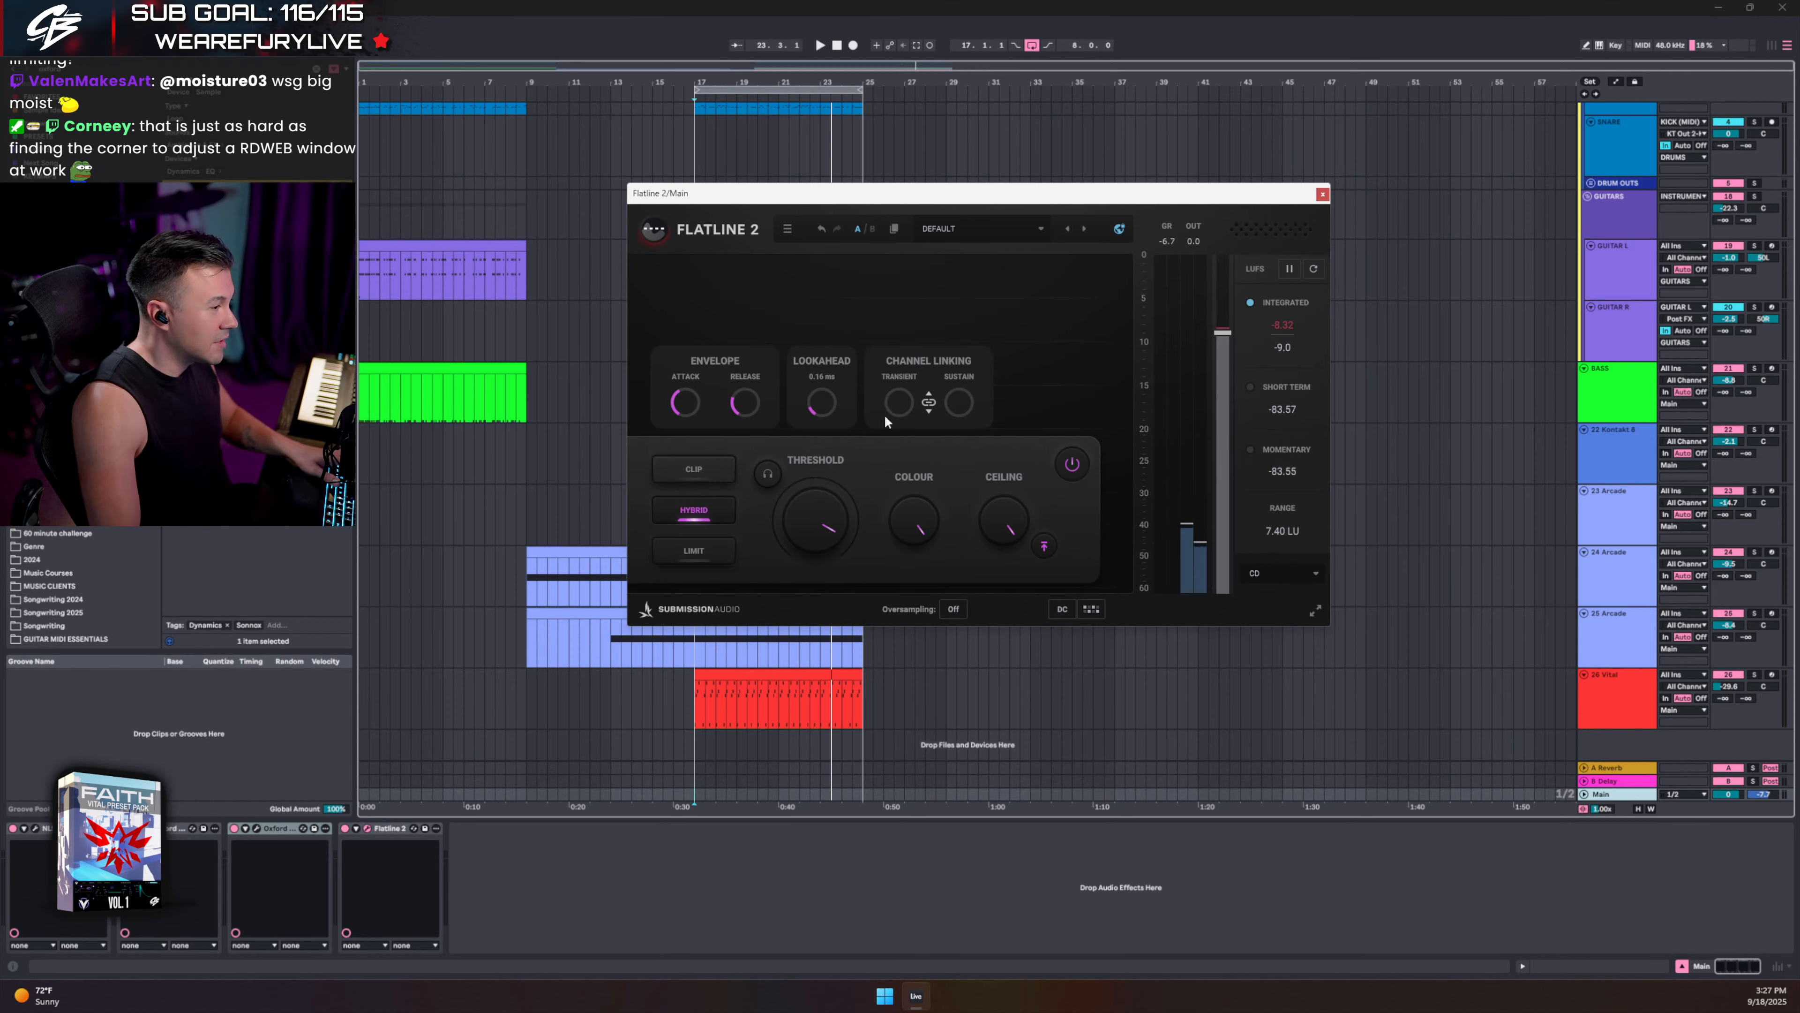
{"action": "left_click_drag", "start_coordinate": [1030, 200], "coordinate": [1025, 297]}
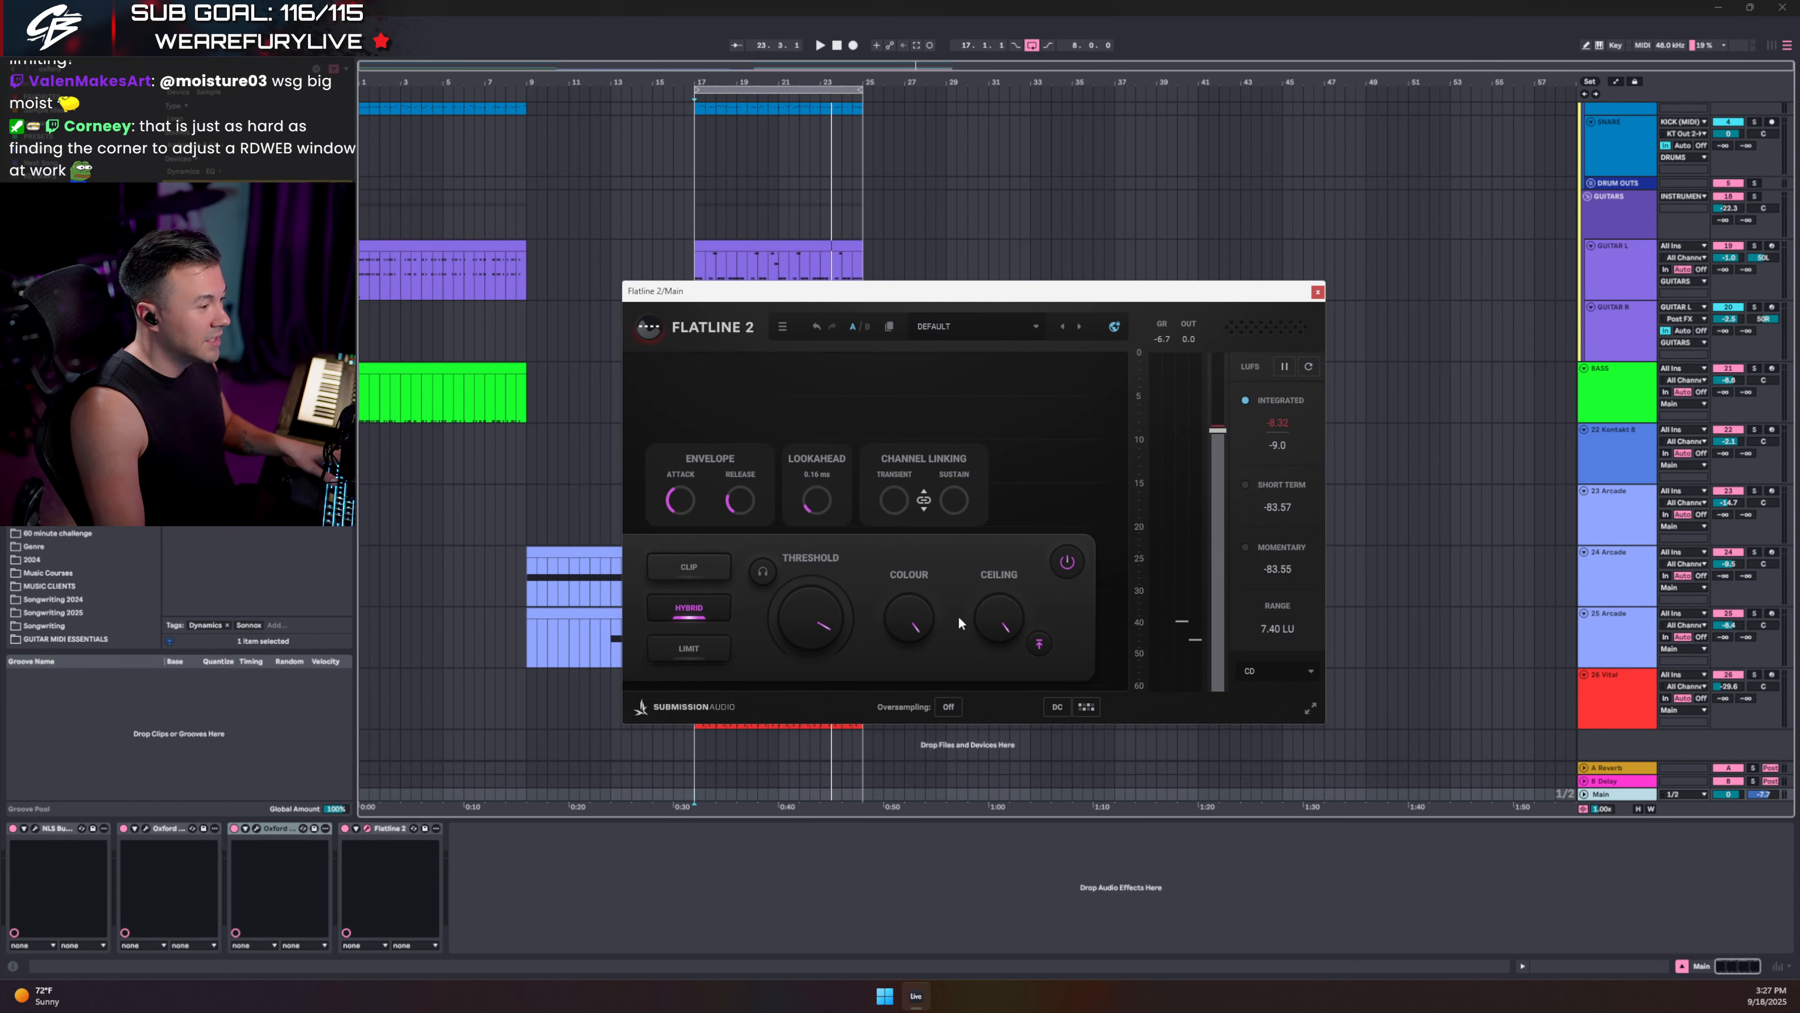
{"action": "key", "text": "space"}
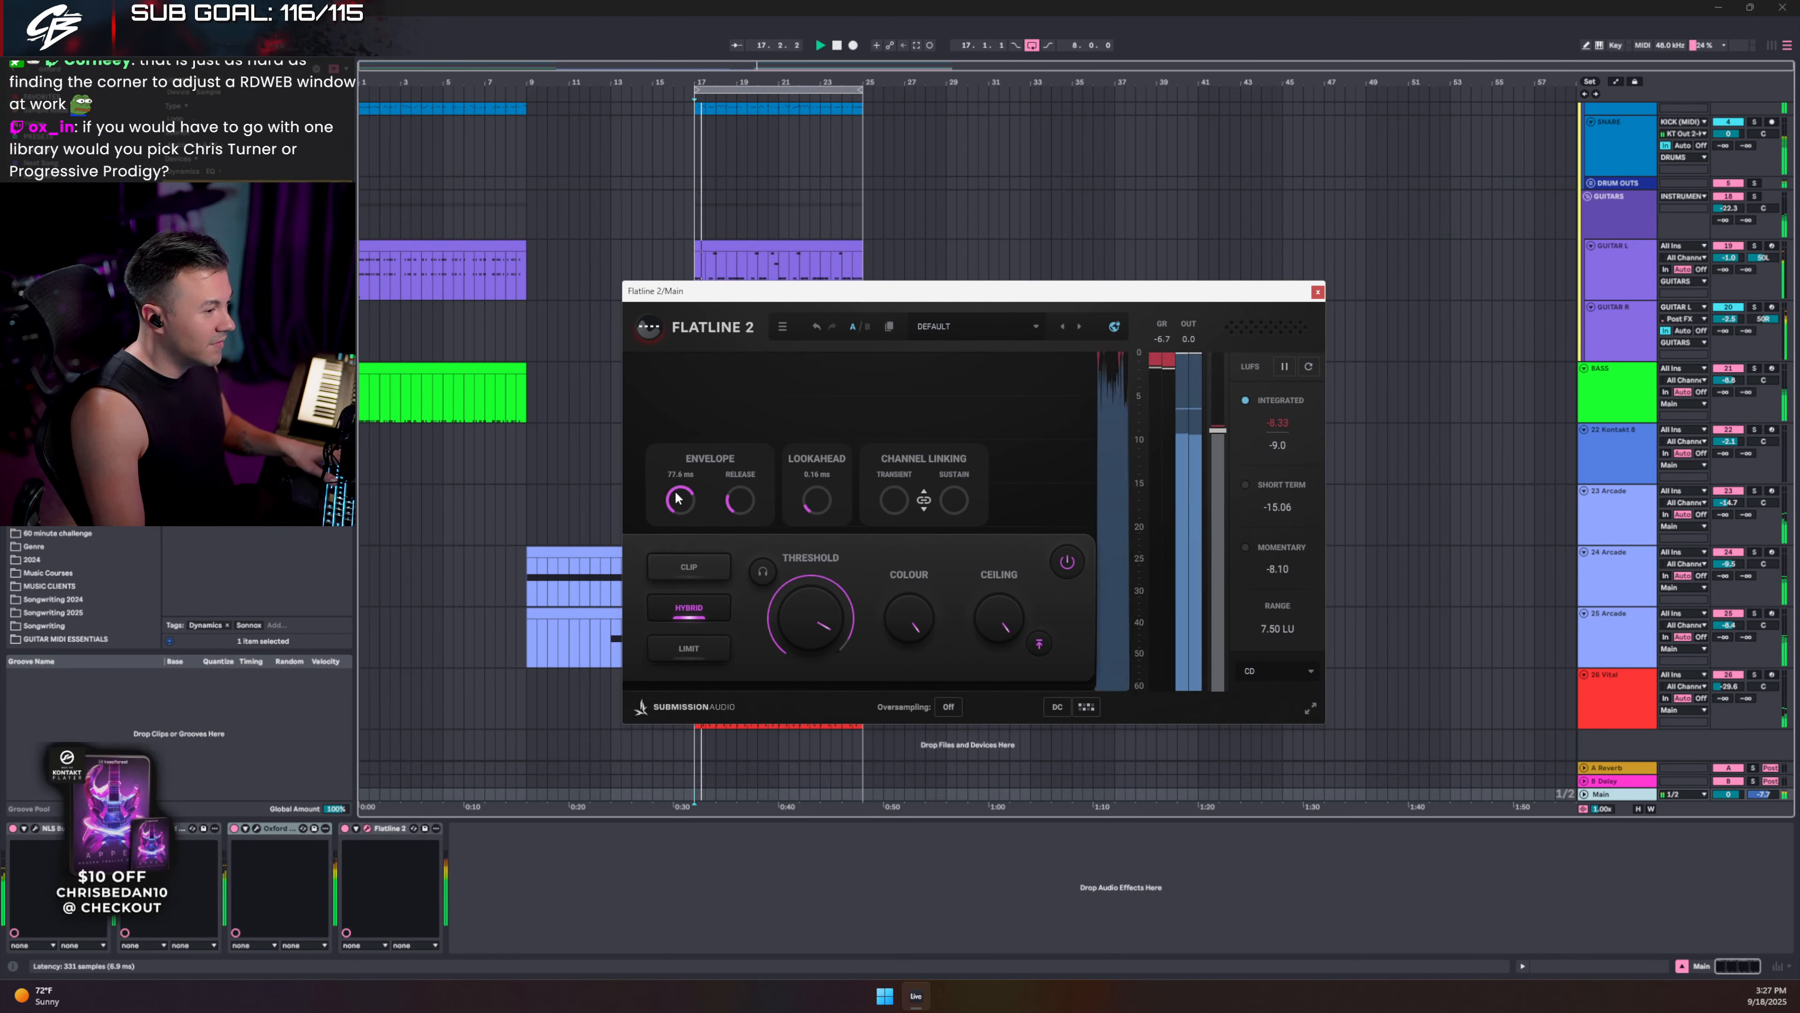
{"action": "left_click_drag", "start_coordinate": [676, 495], "coordinate": [676, 516]}
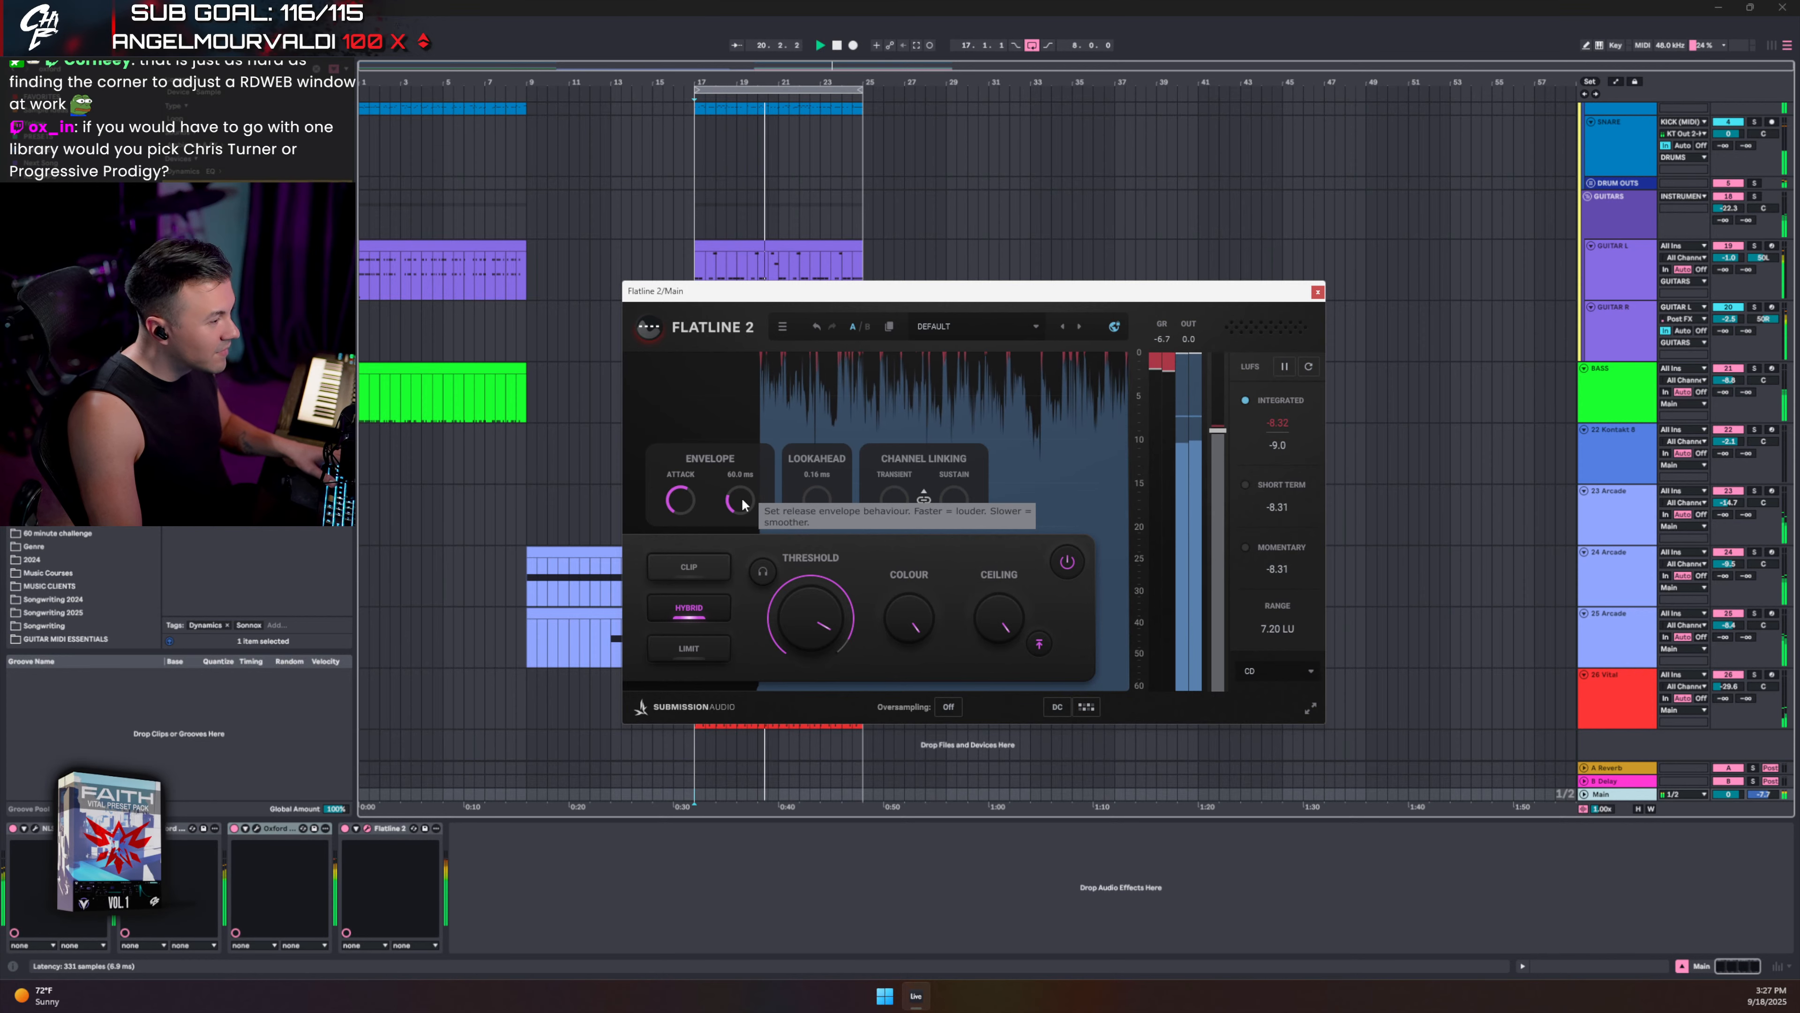
{"action": "mouse_move", "coordinate": [742, 505]}
{"action": "left_mouse_down"}
{"action": "mouse_move", "coordinate": [743, 483]}
{"action": "mouse_move", "coordinate": [739, 500]}
{"action": "left_mouse_up"}
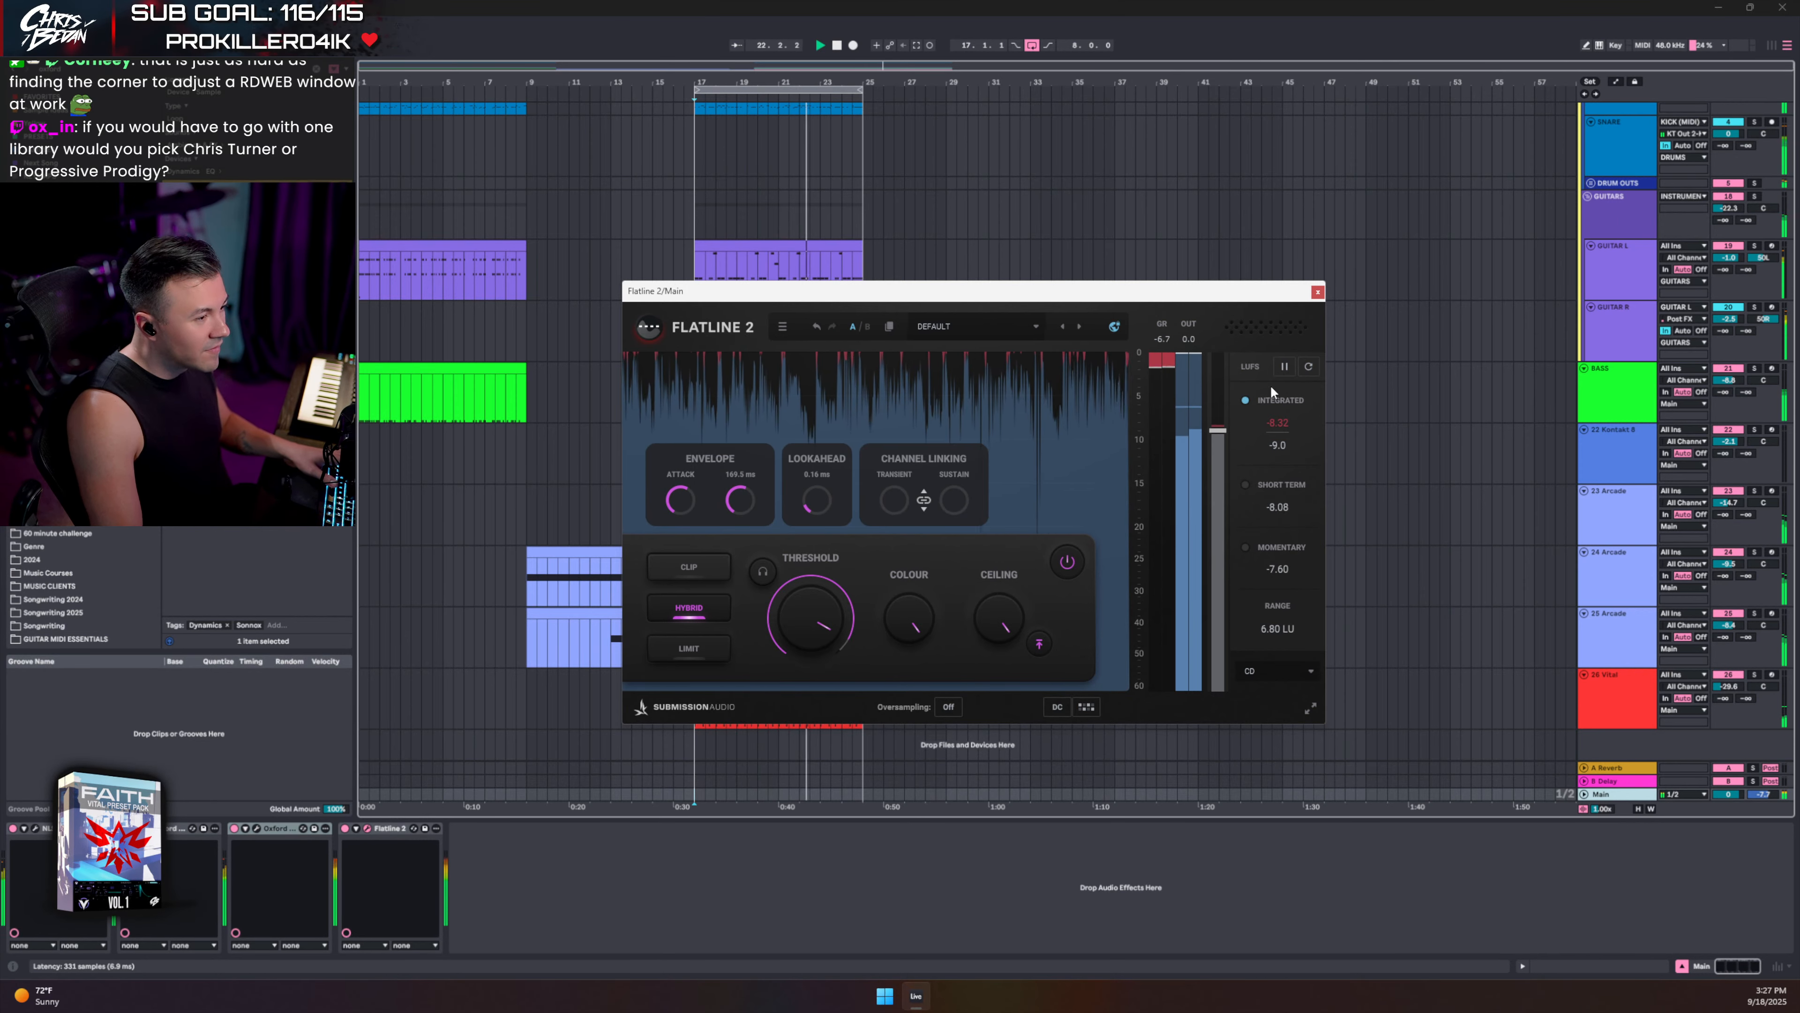
{"action": "left_click", "coordinate": [1160, 344]}
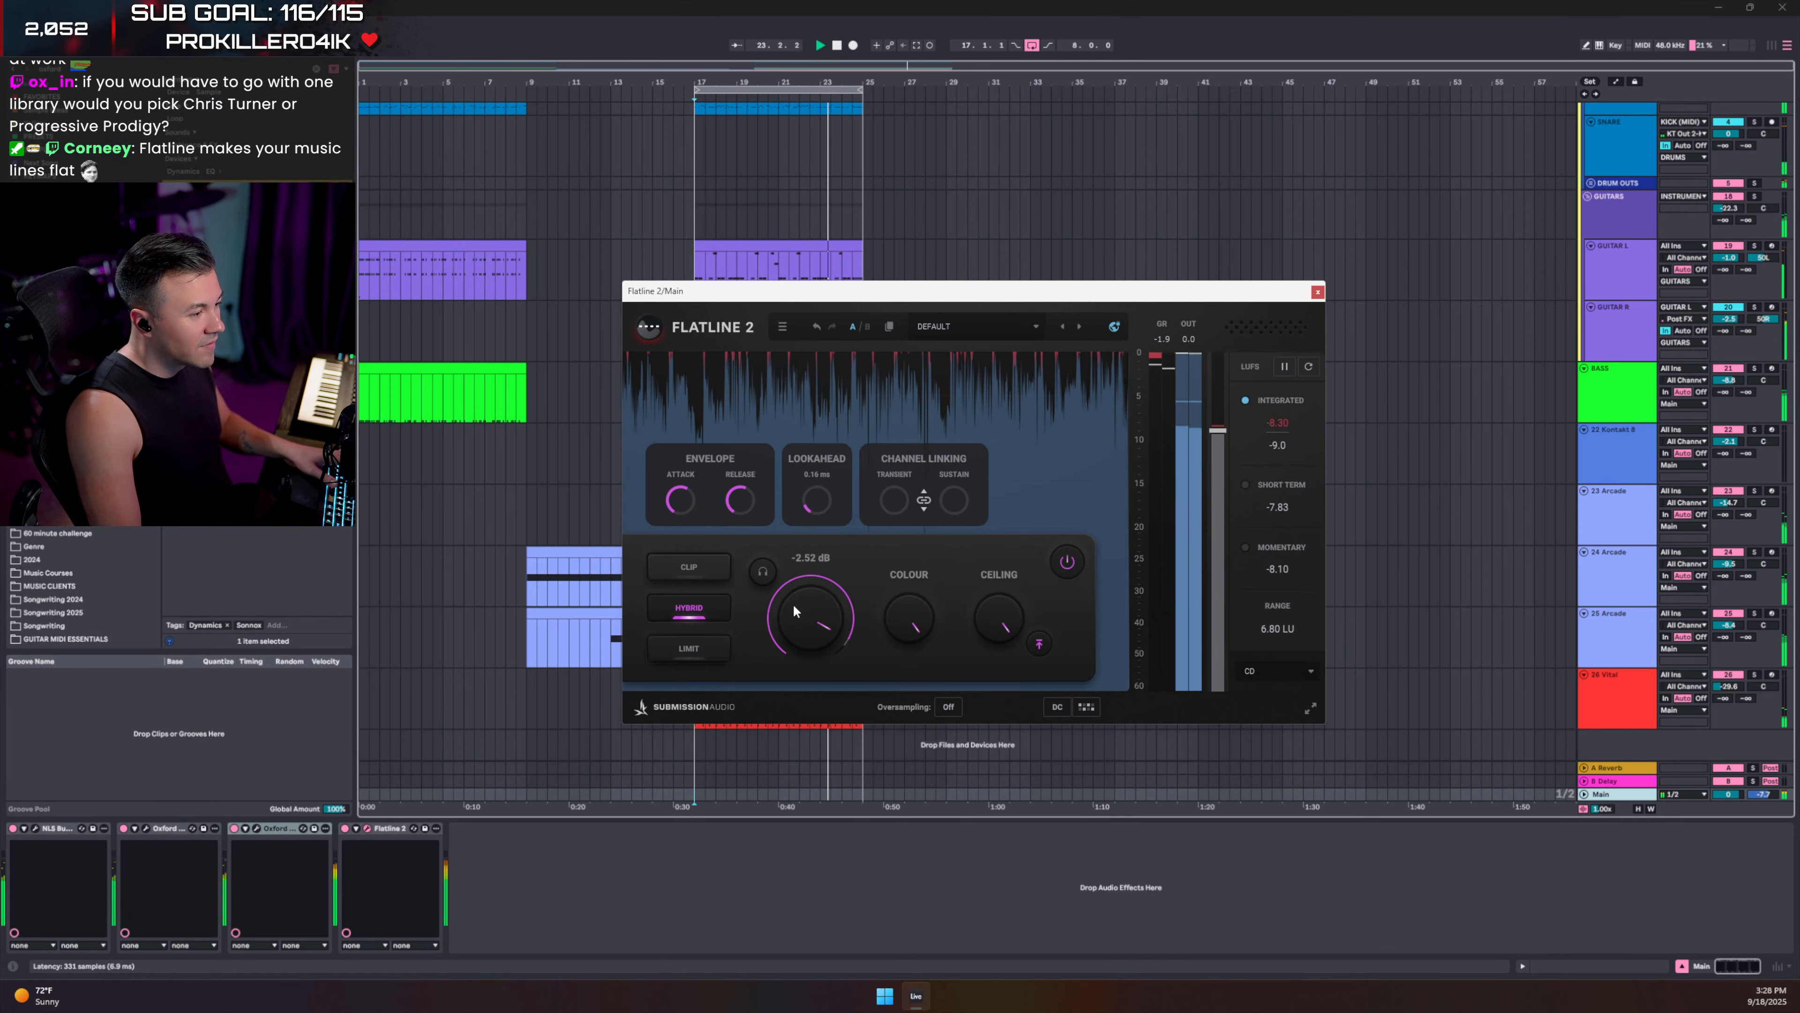
{"action": "left_click_drag", "start_coordinate": [793, 603], "coordinate": [794, 608]}
- Lower the Kick (MIDI) track volume to -2.1 dB
{"action": "scroll", "coordinate": [1621, 170], "scroll_direction": "up", "scroll_amount": 4}
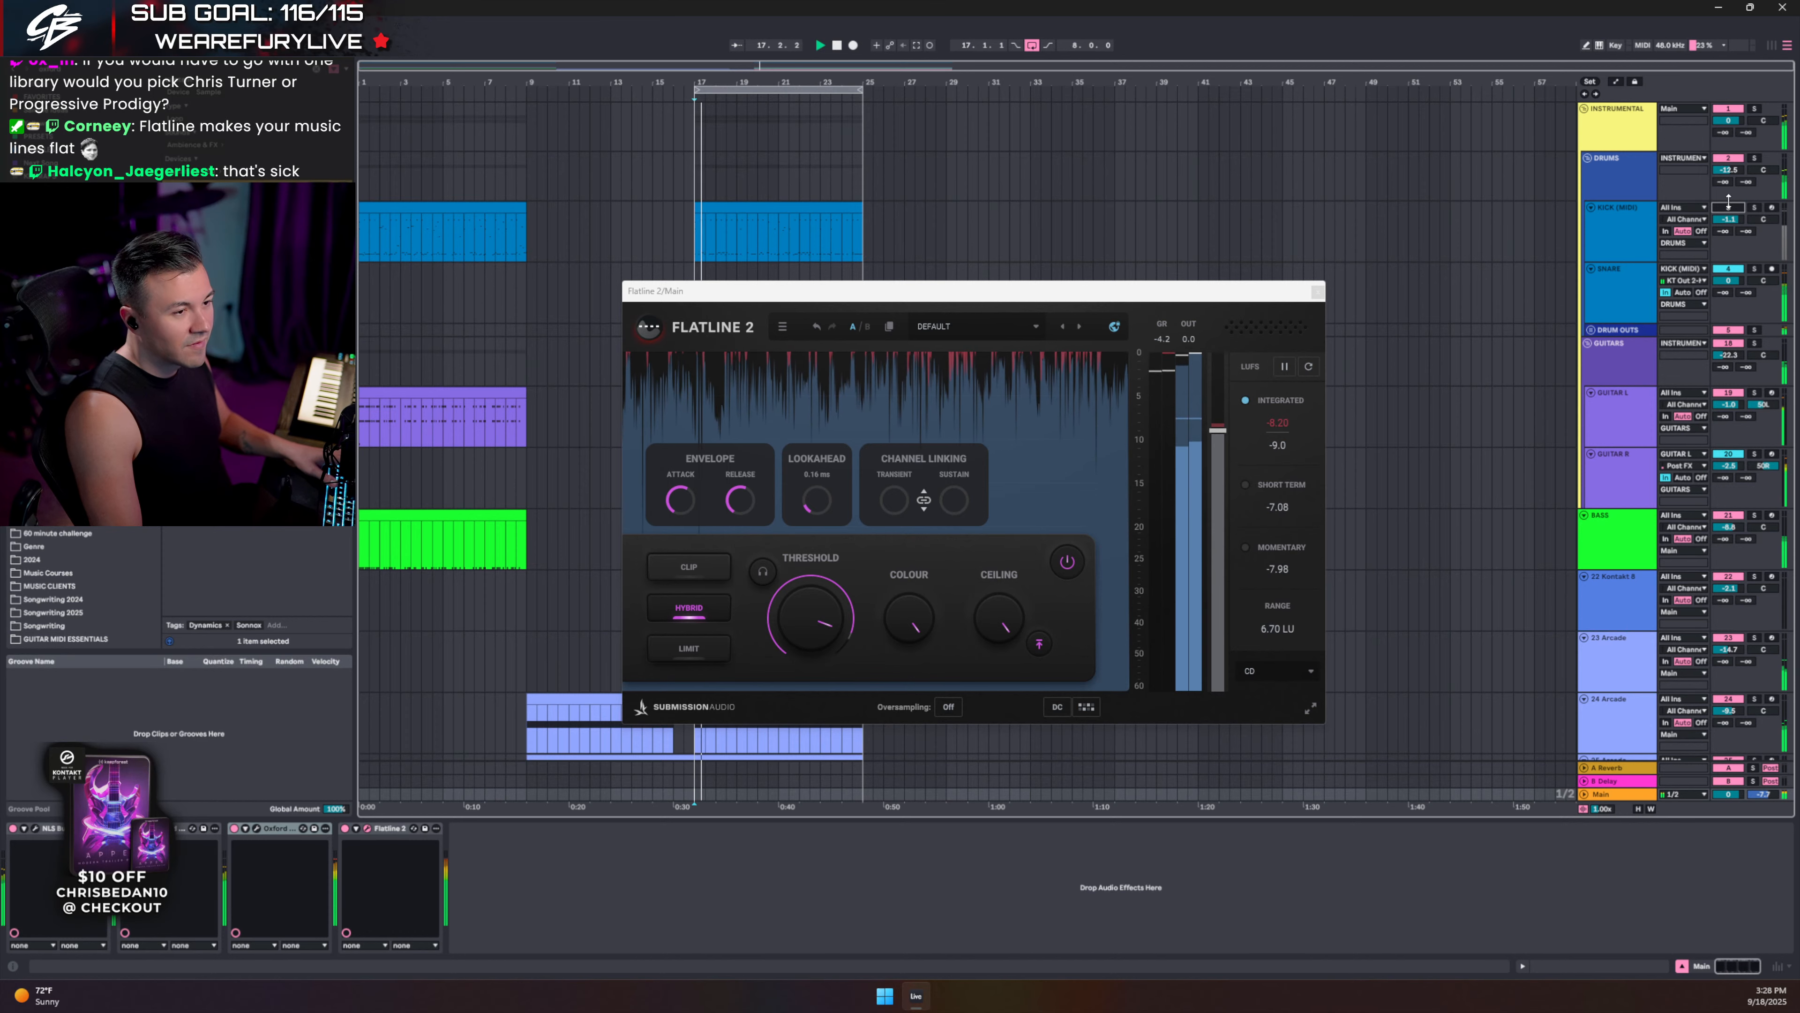
{"action": "left_click", "coordinate": [1725, 228]}
{"action": "left_click_drag", "start_coordinate": [1726, 228], "coordinate": [1739, 230]}
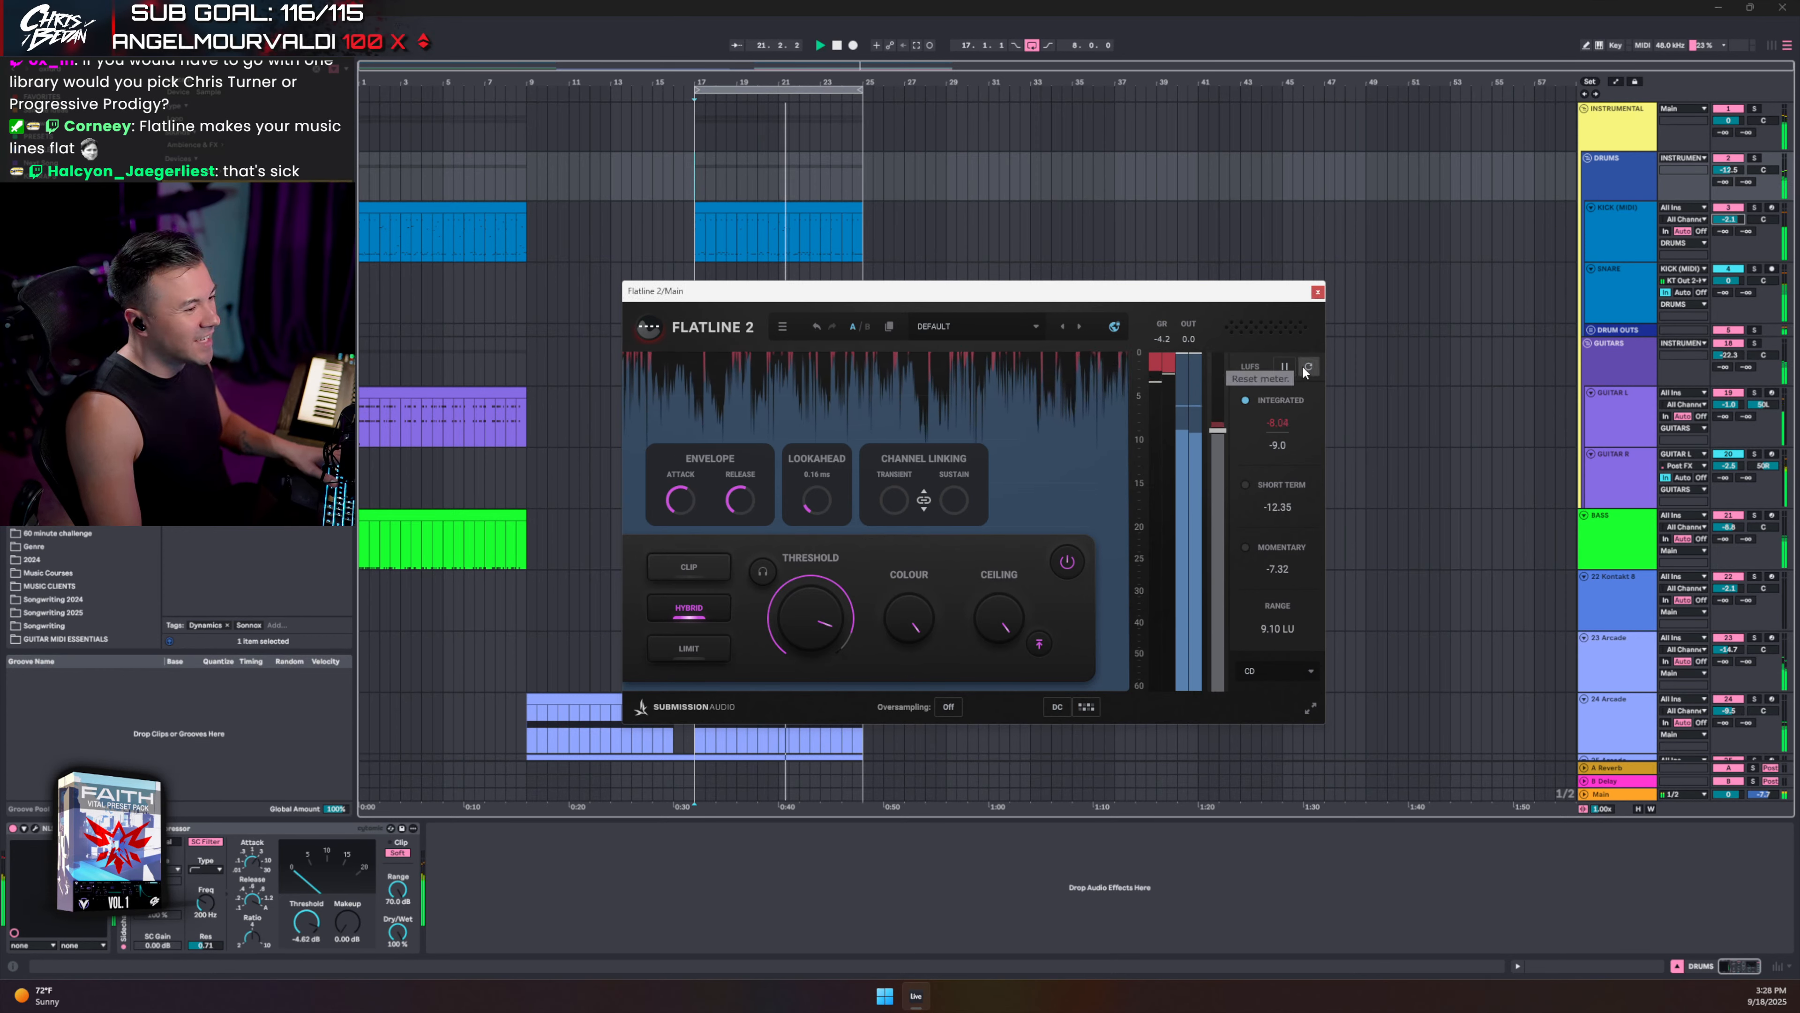
- Close Flatline 2, open the KICK (MIDI) Kontakt drum kit, and bring up the snare's load/unload options
{"action": "left_click", "coordinate": [1319, 292]}
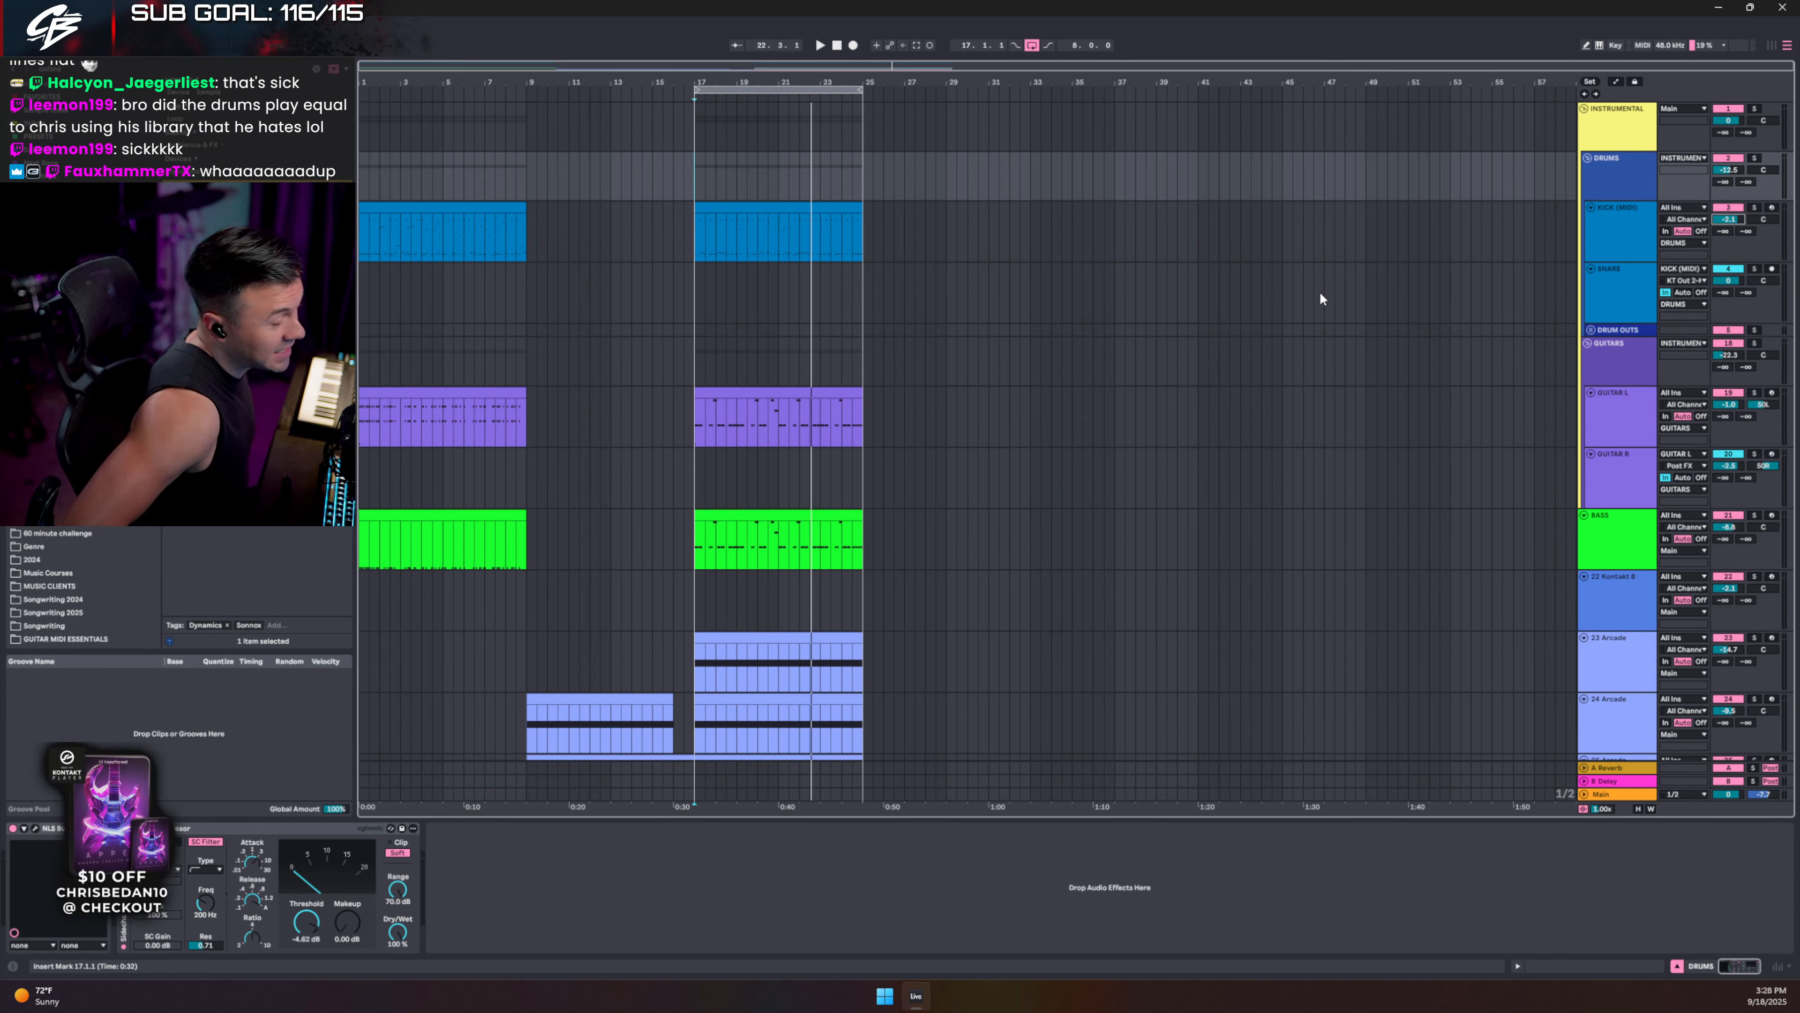
{"action": "left_click", "coordinate": [1611, 237]}
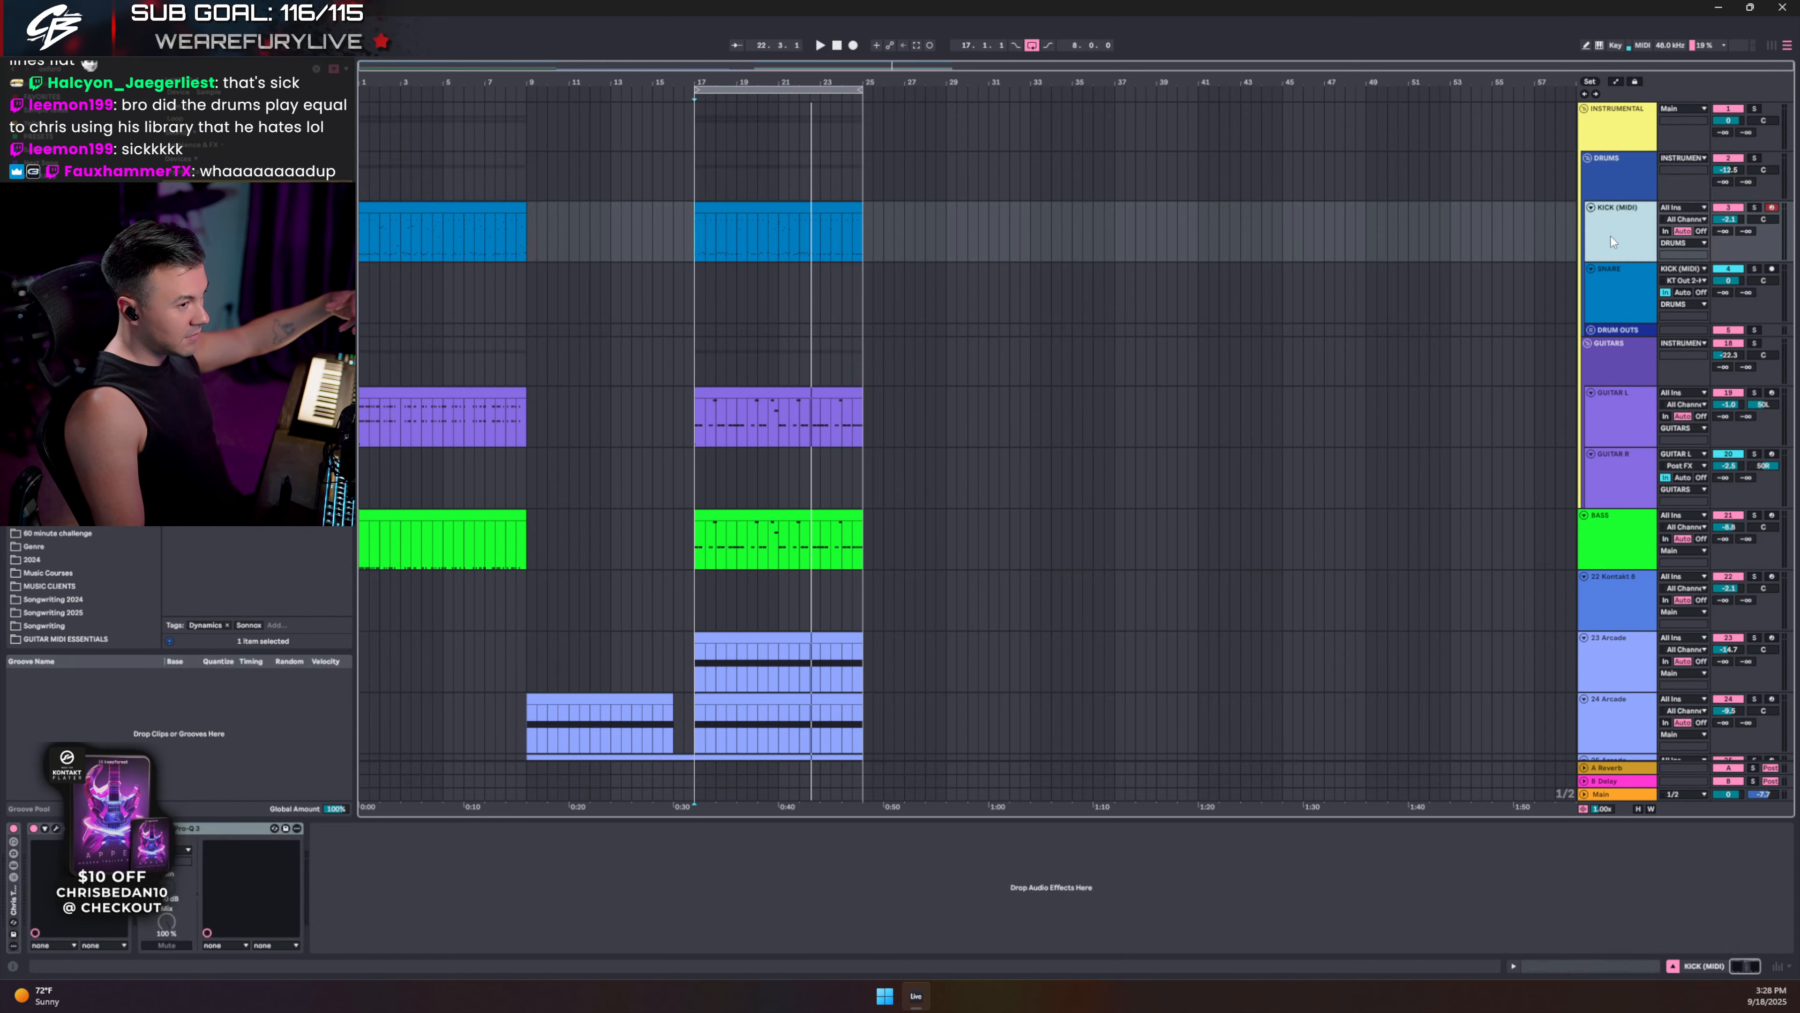
{"action": "left_click", "coordinate": [57, 828]}
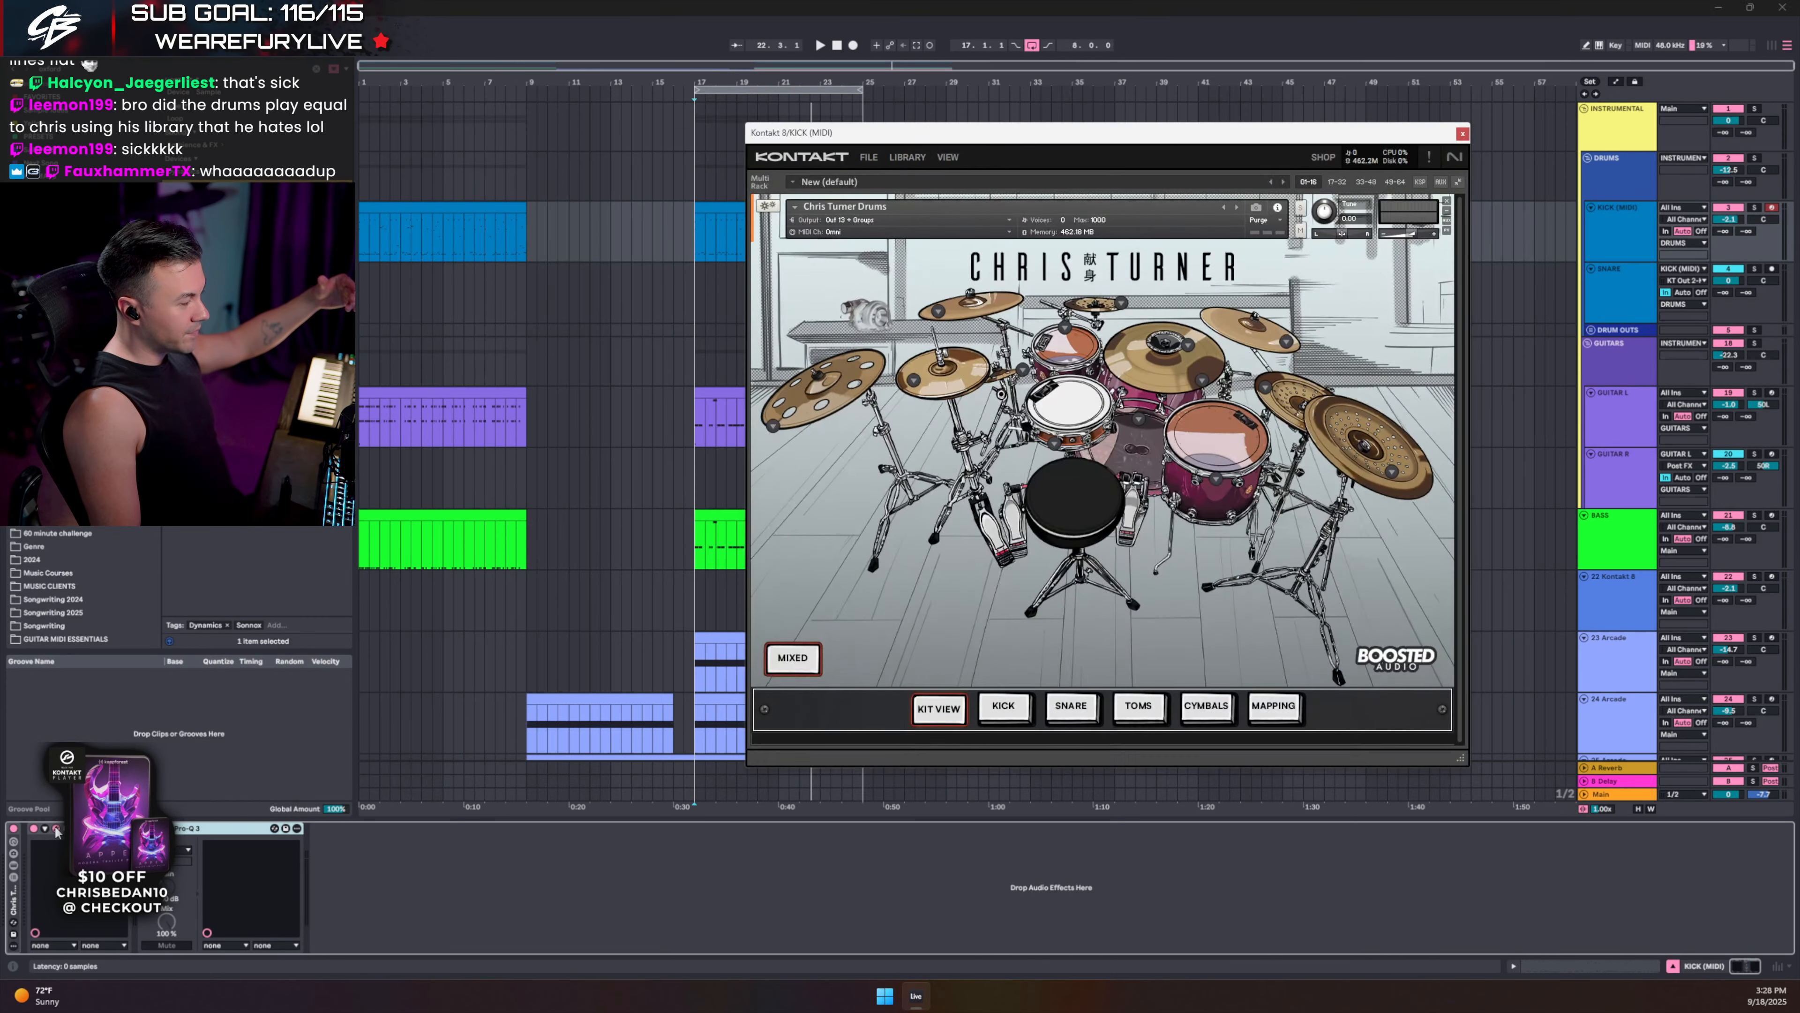
{"action": "right_click", "coordinate": [1054, 445]}
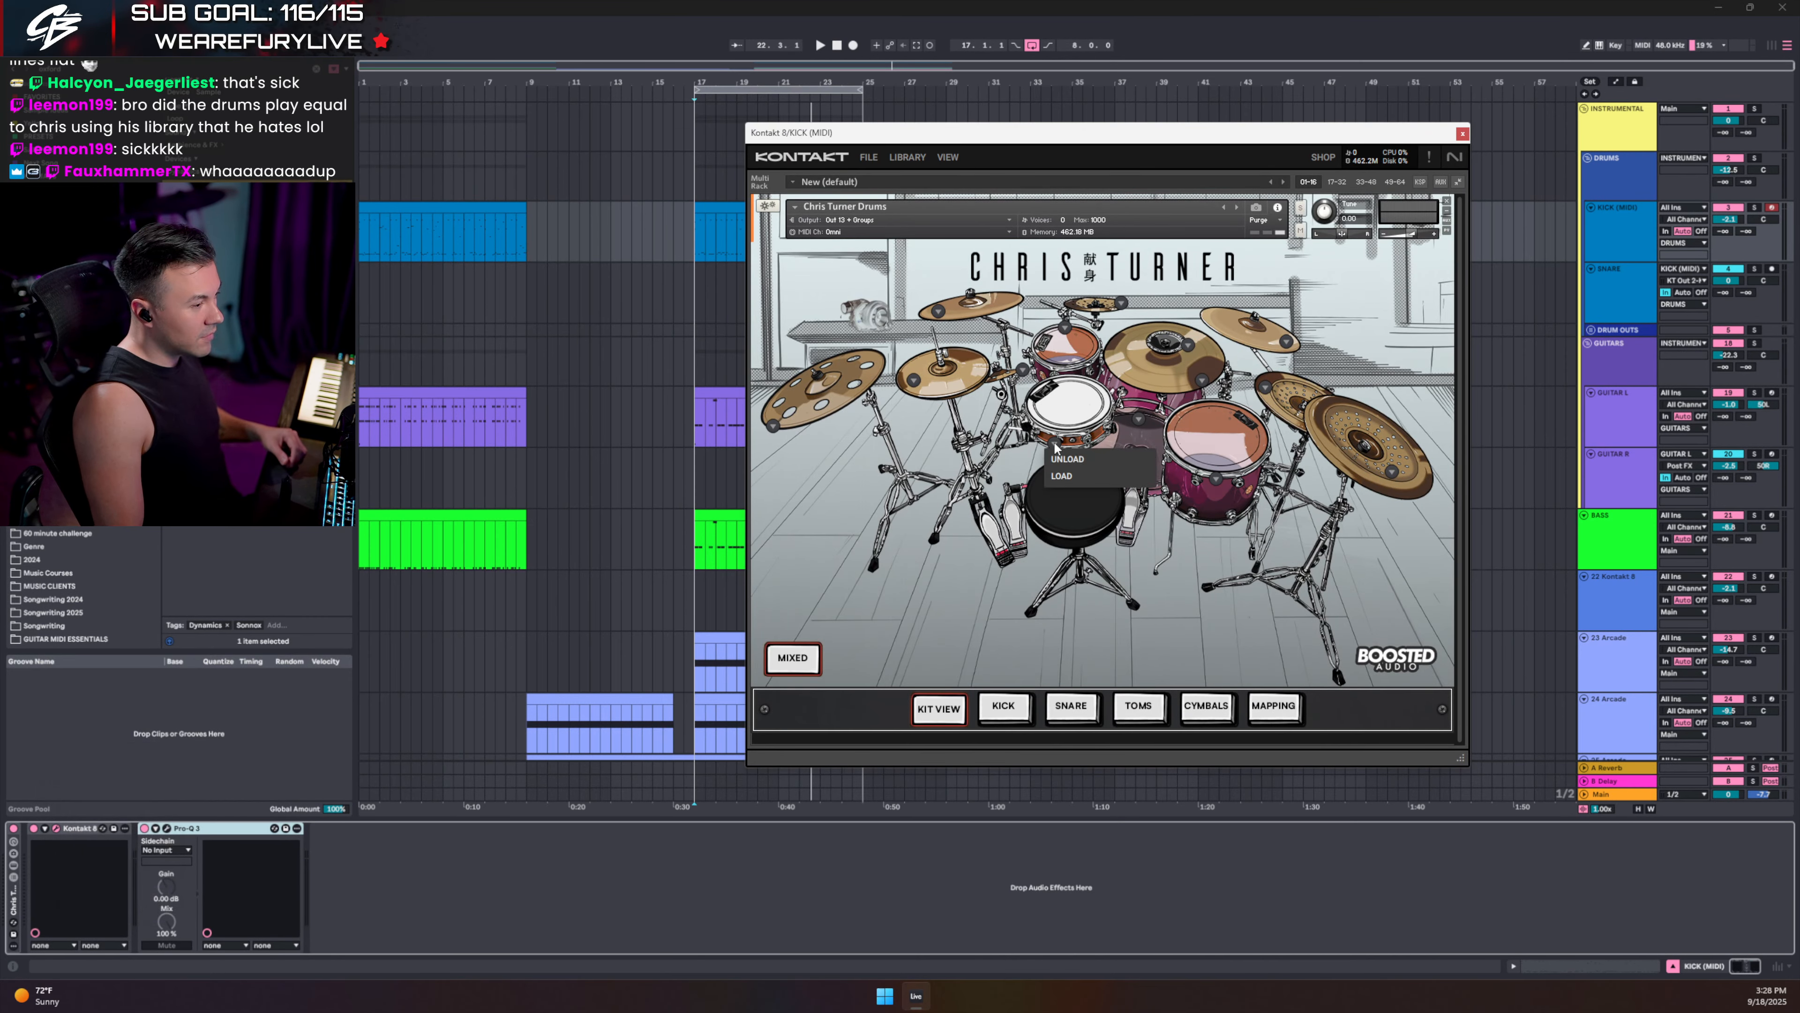
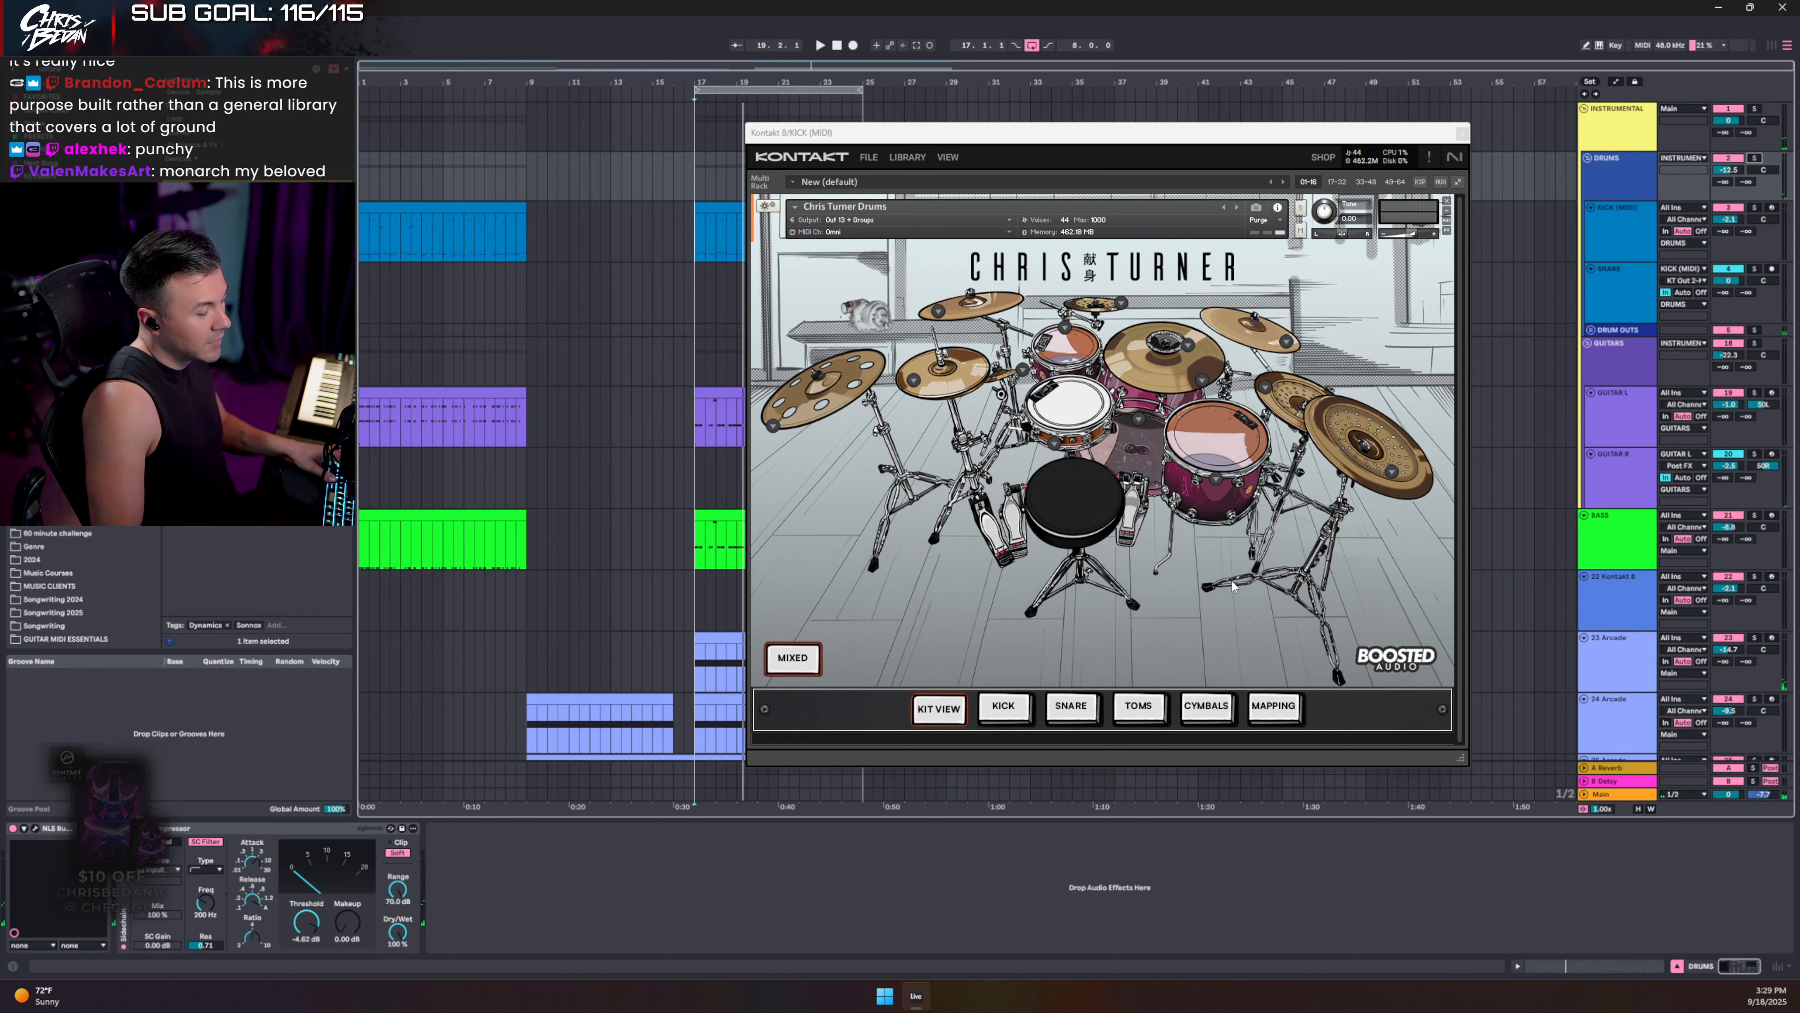
- Play from bar 17 and check the Main bus's Flatline 2 limiter, then close the Flatline 2 and Kontakt windows
{"action": "left_click", "coordinate": [1600, 797]}
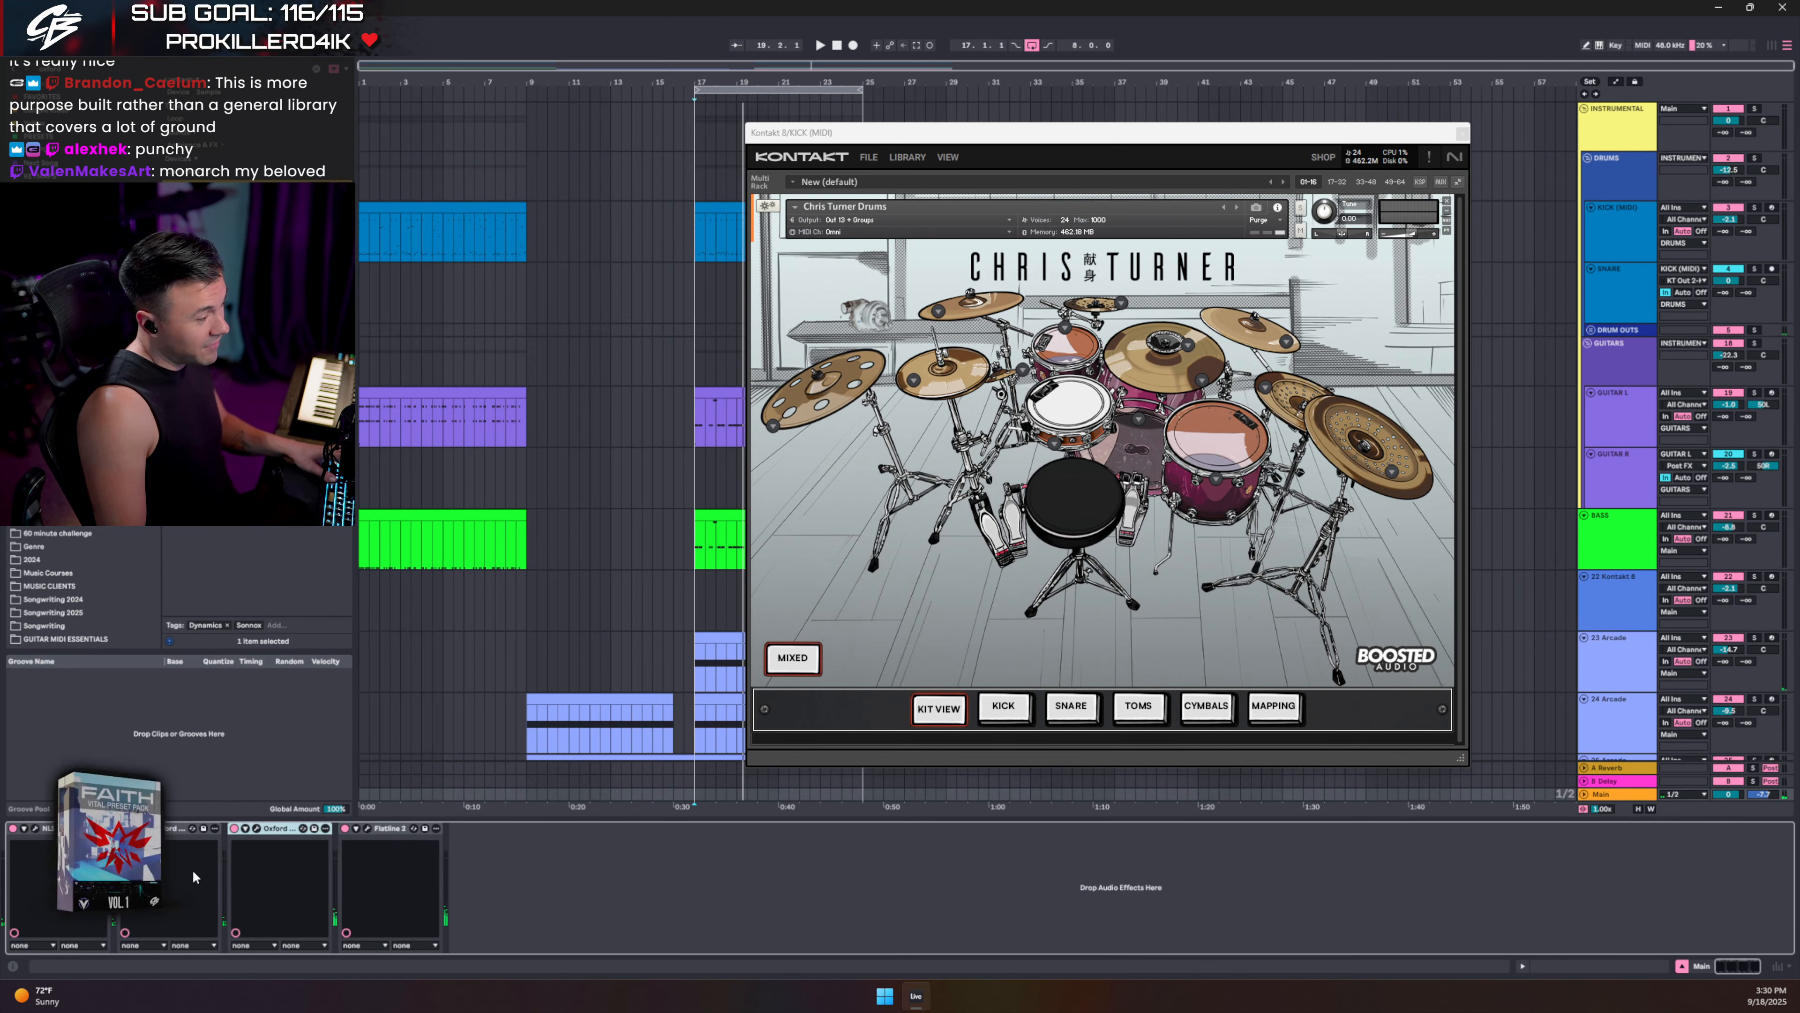
{"action": "key", "text": "space"}
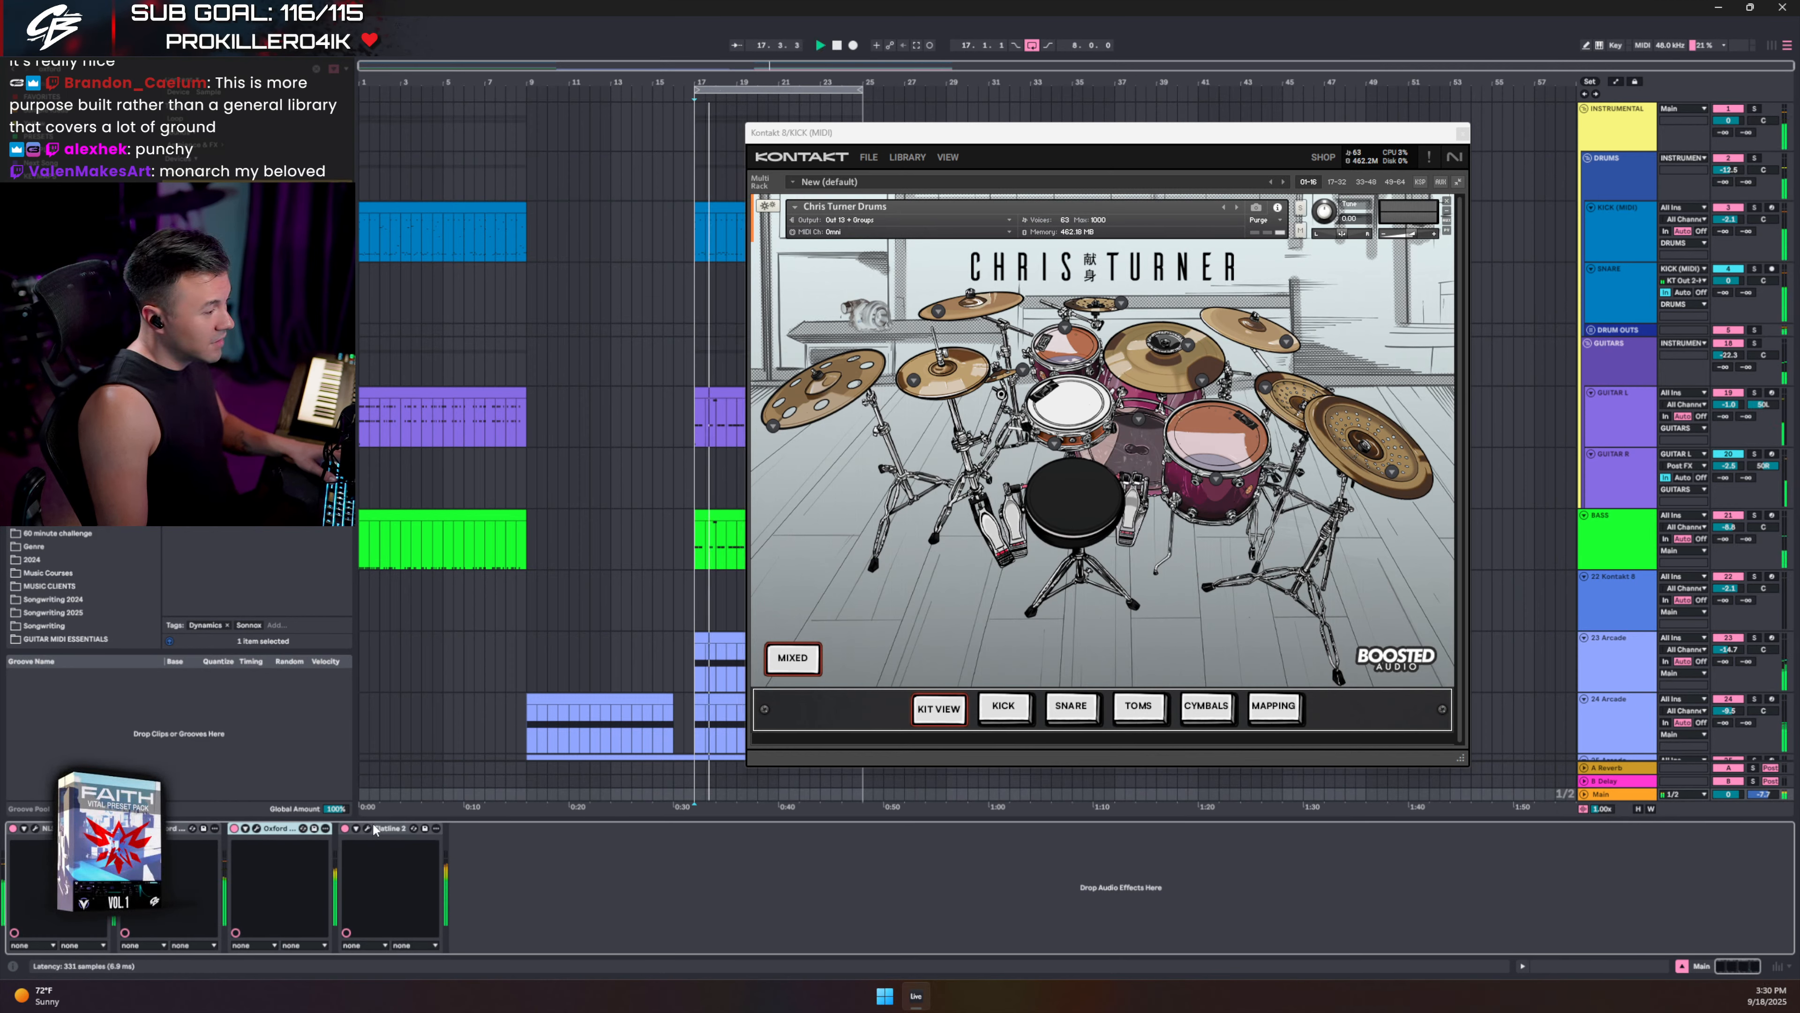
{"action": "left_click", "coordinate": [374, 829]}
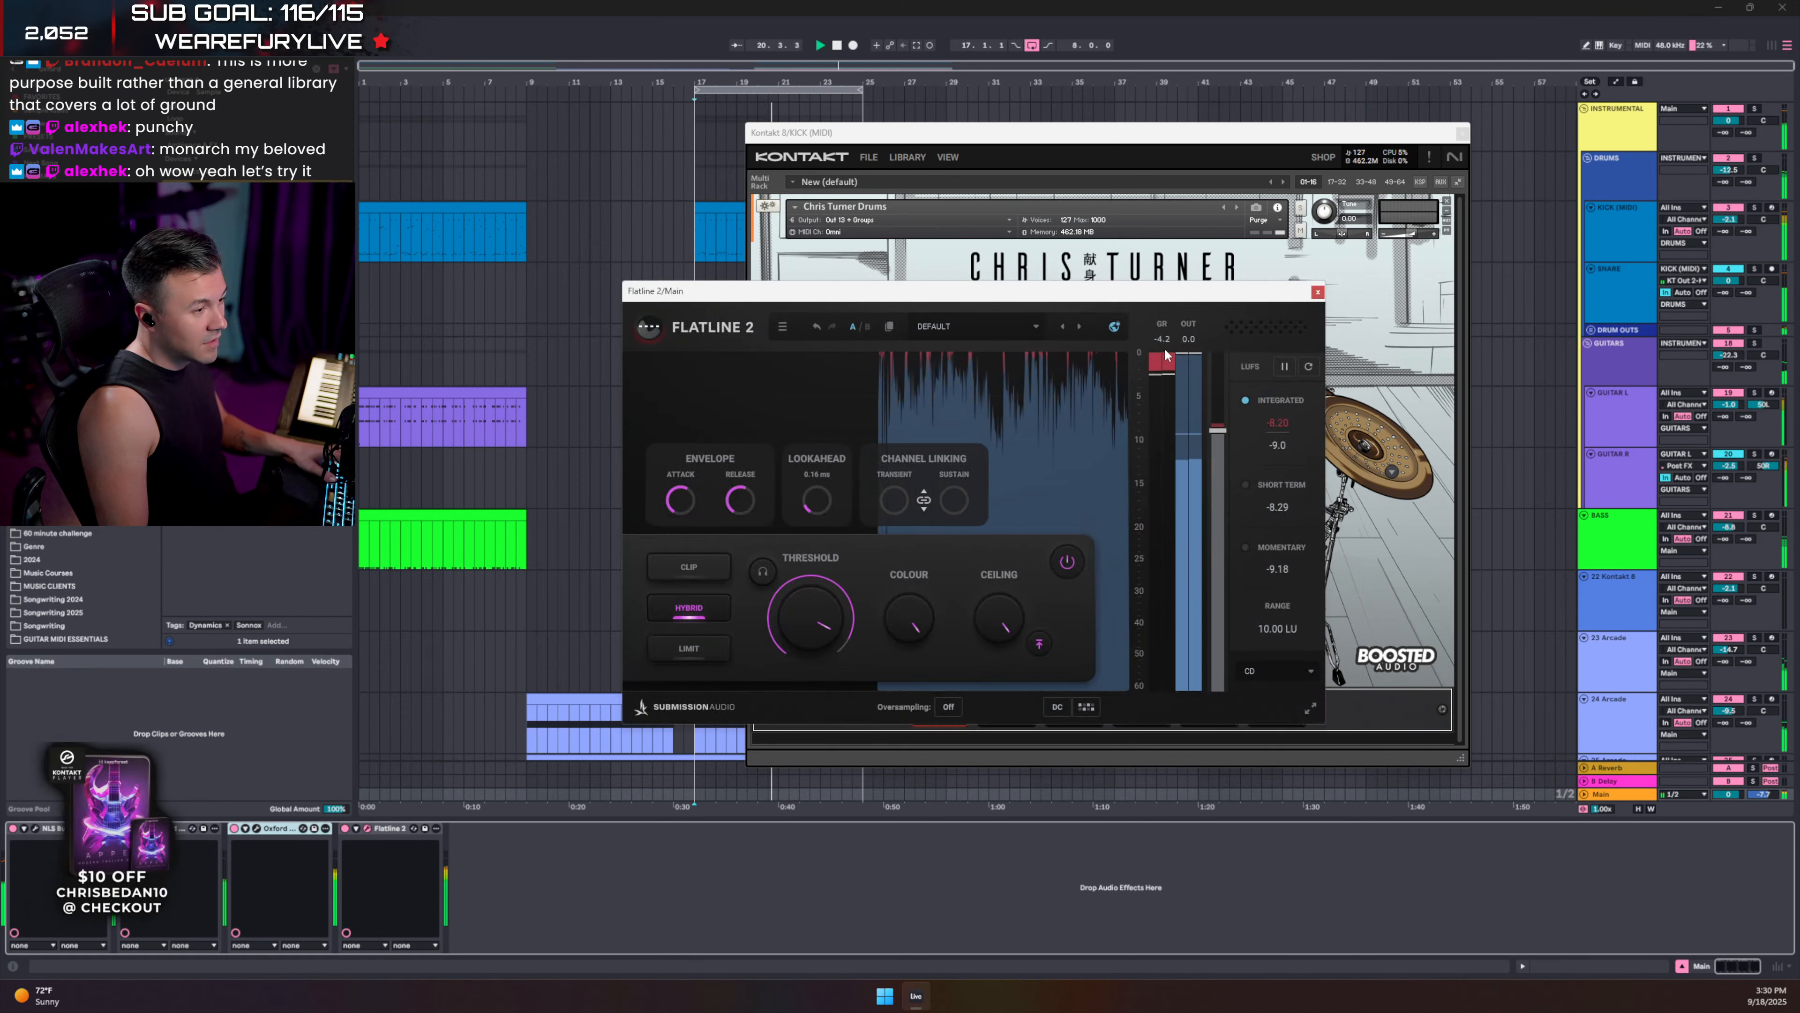
{"action": "left_click", "coordinate": [1317, 292]}
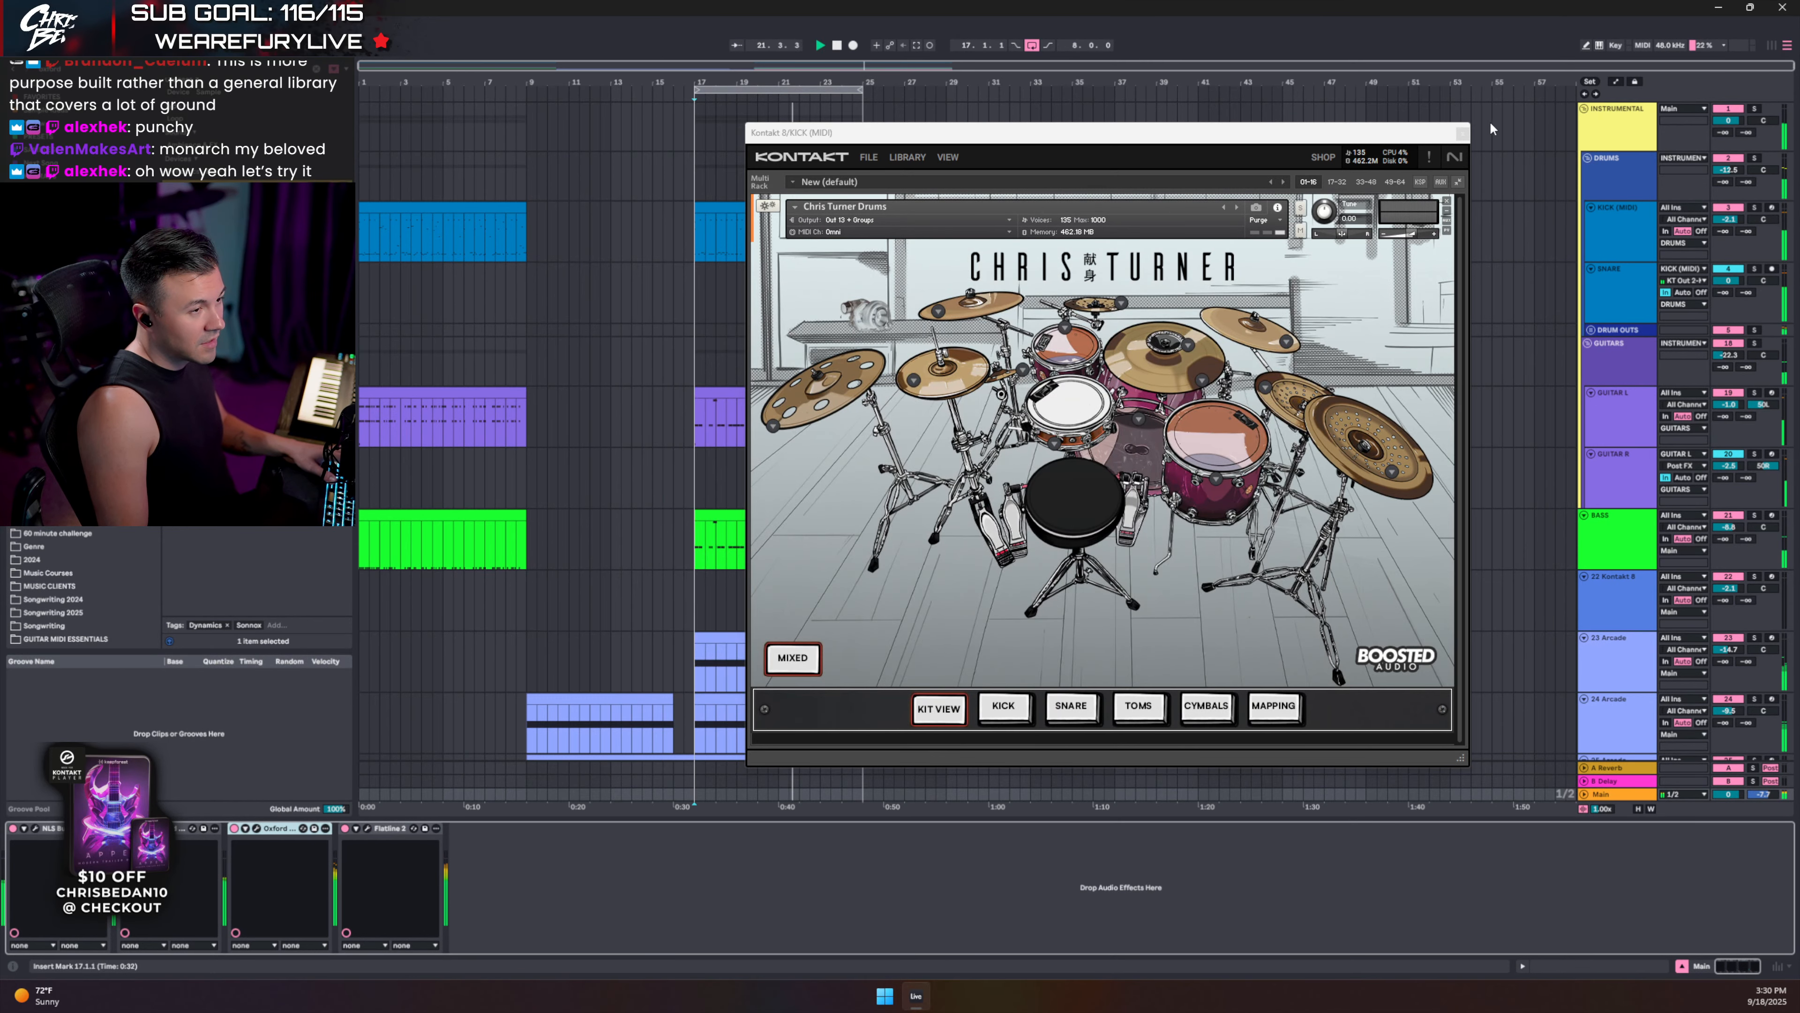
{"action": "left_click", "coordinate": [1463, 133]}
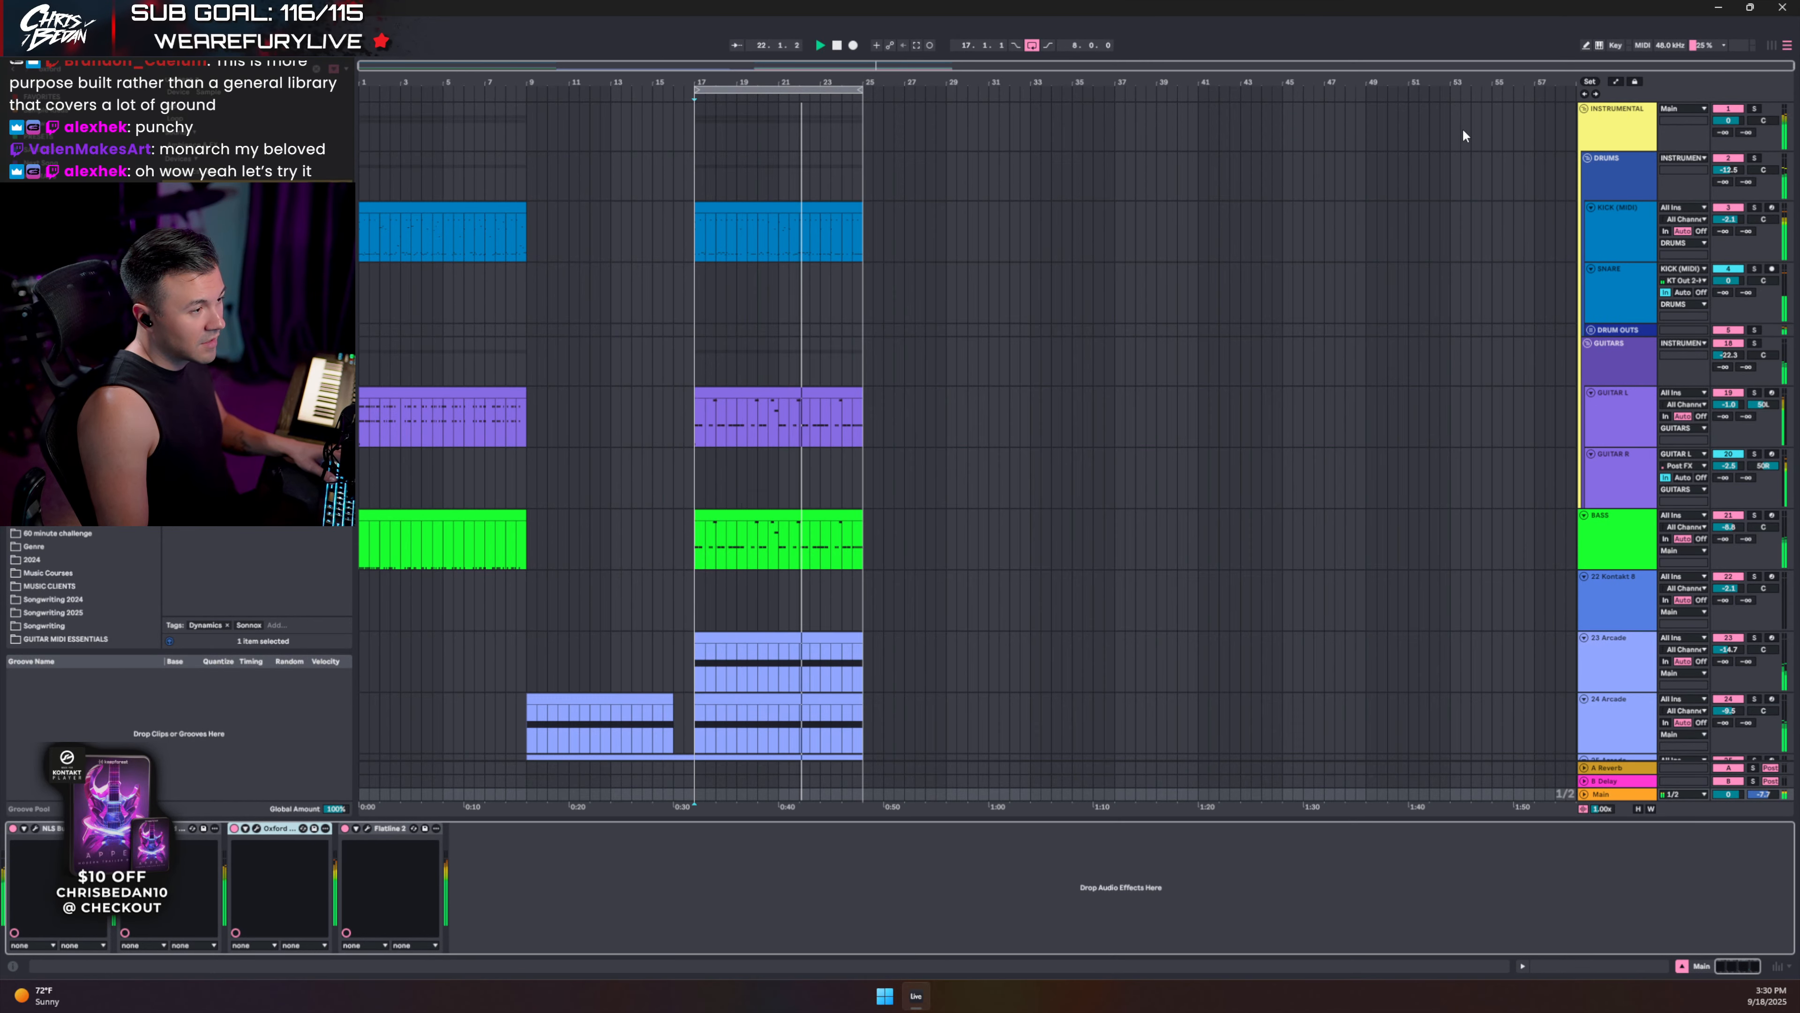
- Unfold DRUM OUTS, then solo and audition OH CYMBALS while lowering it to -1.0 dB
{"action": "left_click", "coordinate": [1592, 328]}
{"action": "scroll", "coordinate": [1647, 544], "scroll_direction": "down", "scroll_amount": 4}
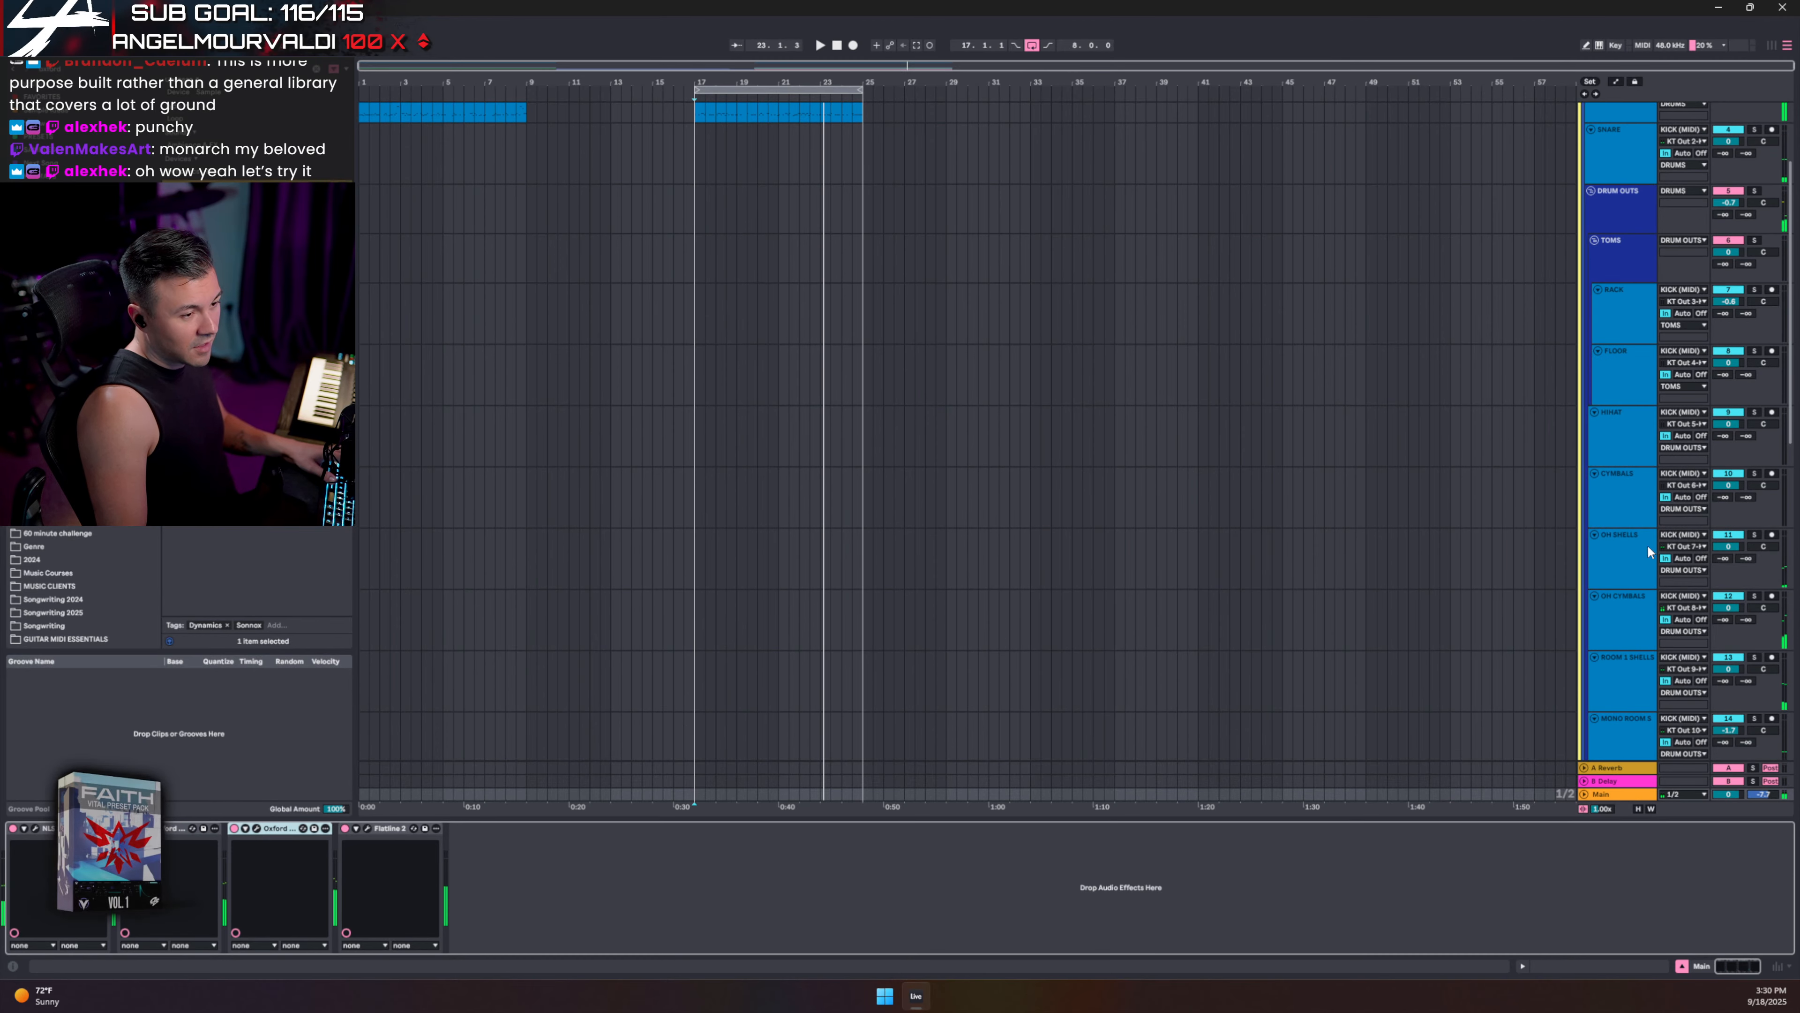
{"action": "left_click", "coordinate": [1621, 554]}
{"action": "scroll", "coordinate": [1620, 561], "scroll_direction": "down", "scroll_amount": 2}
{"action": "left_click", "coordinate": [1633, 528]}
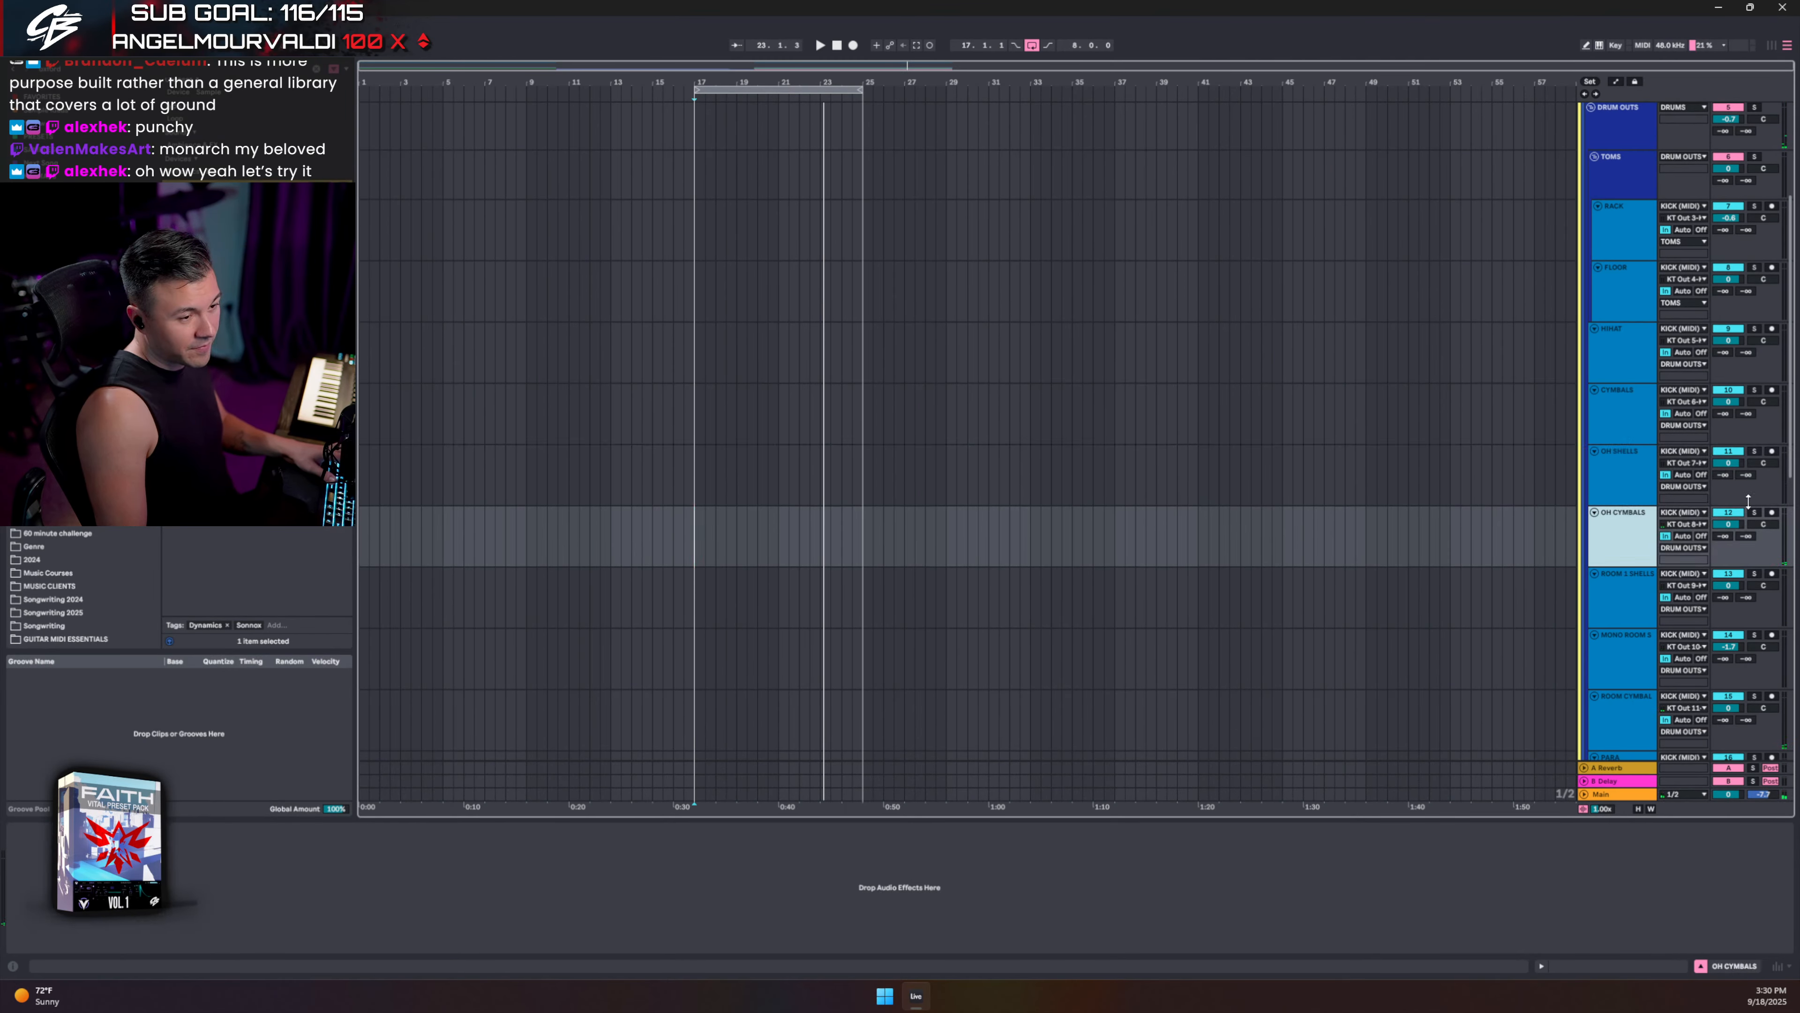
{"action": "left_click", "coordinate": [1754, 512]}
{"action": "key", "text": "space"}
{"action": "left_click_drag", "start_coordinate": [1728, 524], "coordinate": [1721, 526]}
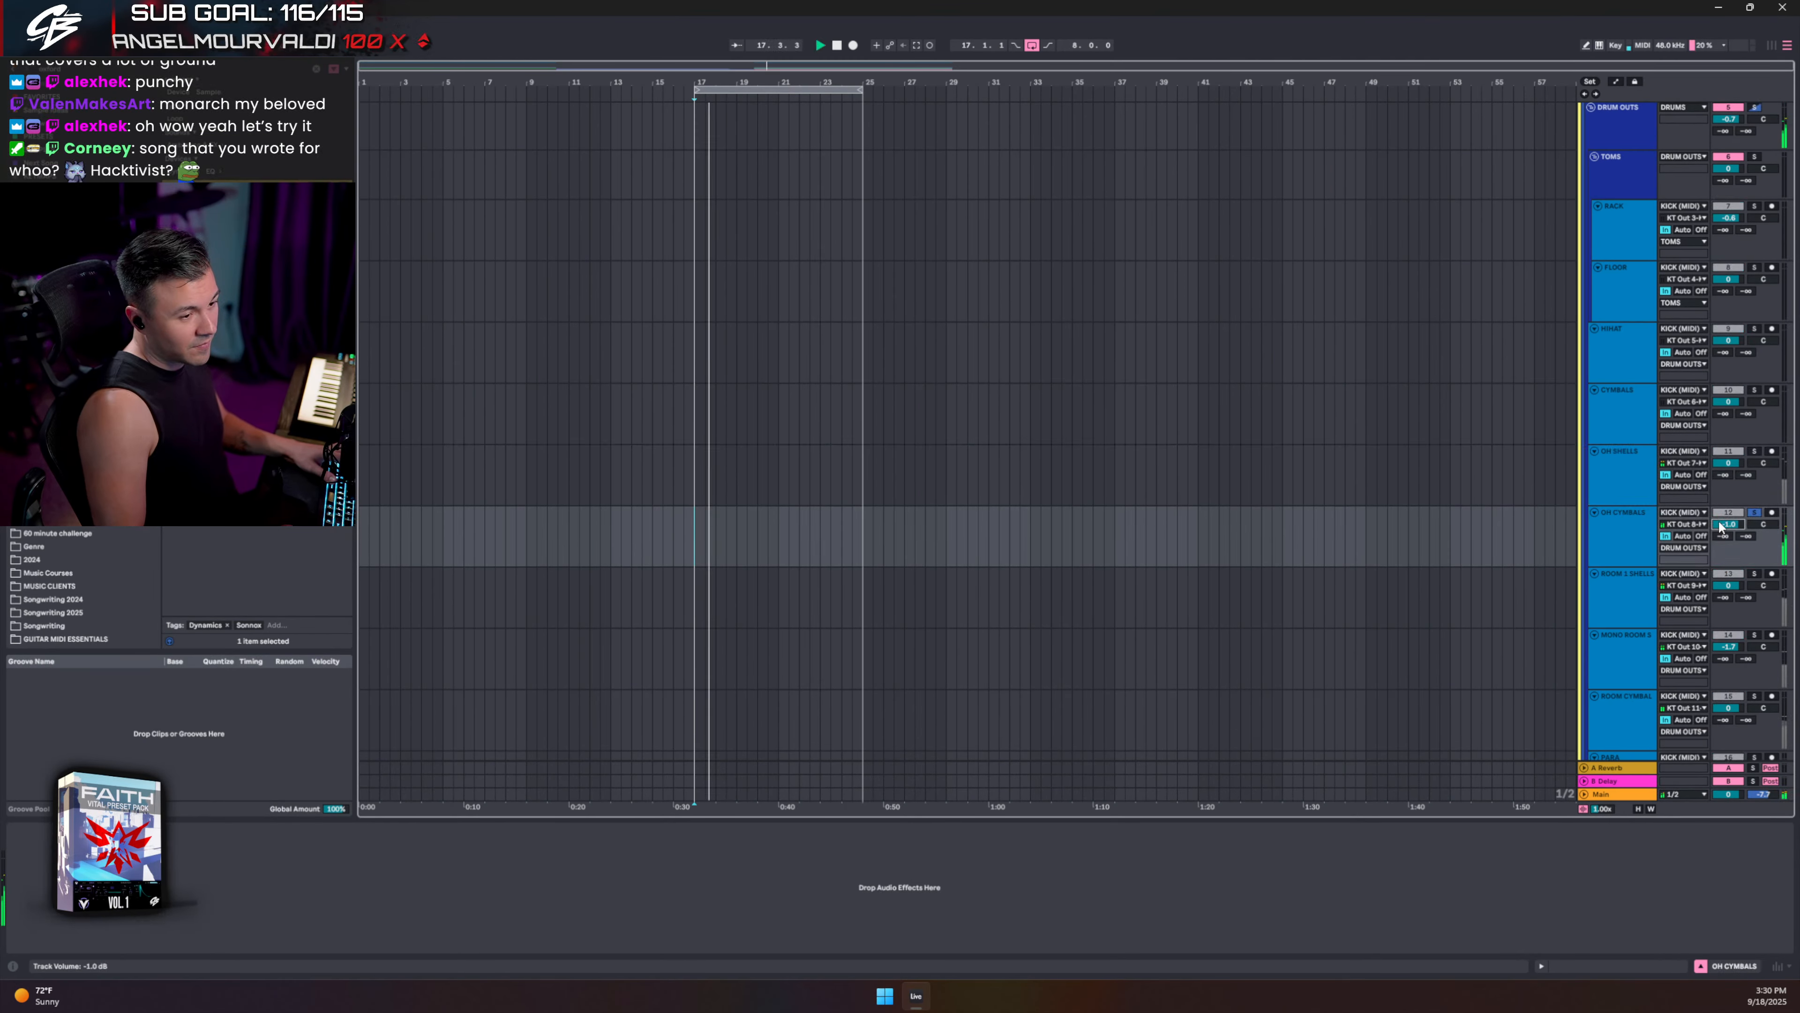
{"action": "left_click", "coordinate": [1755, 513]}
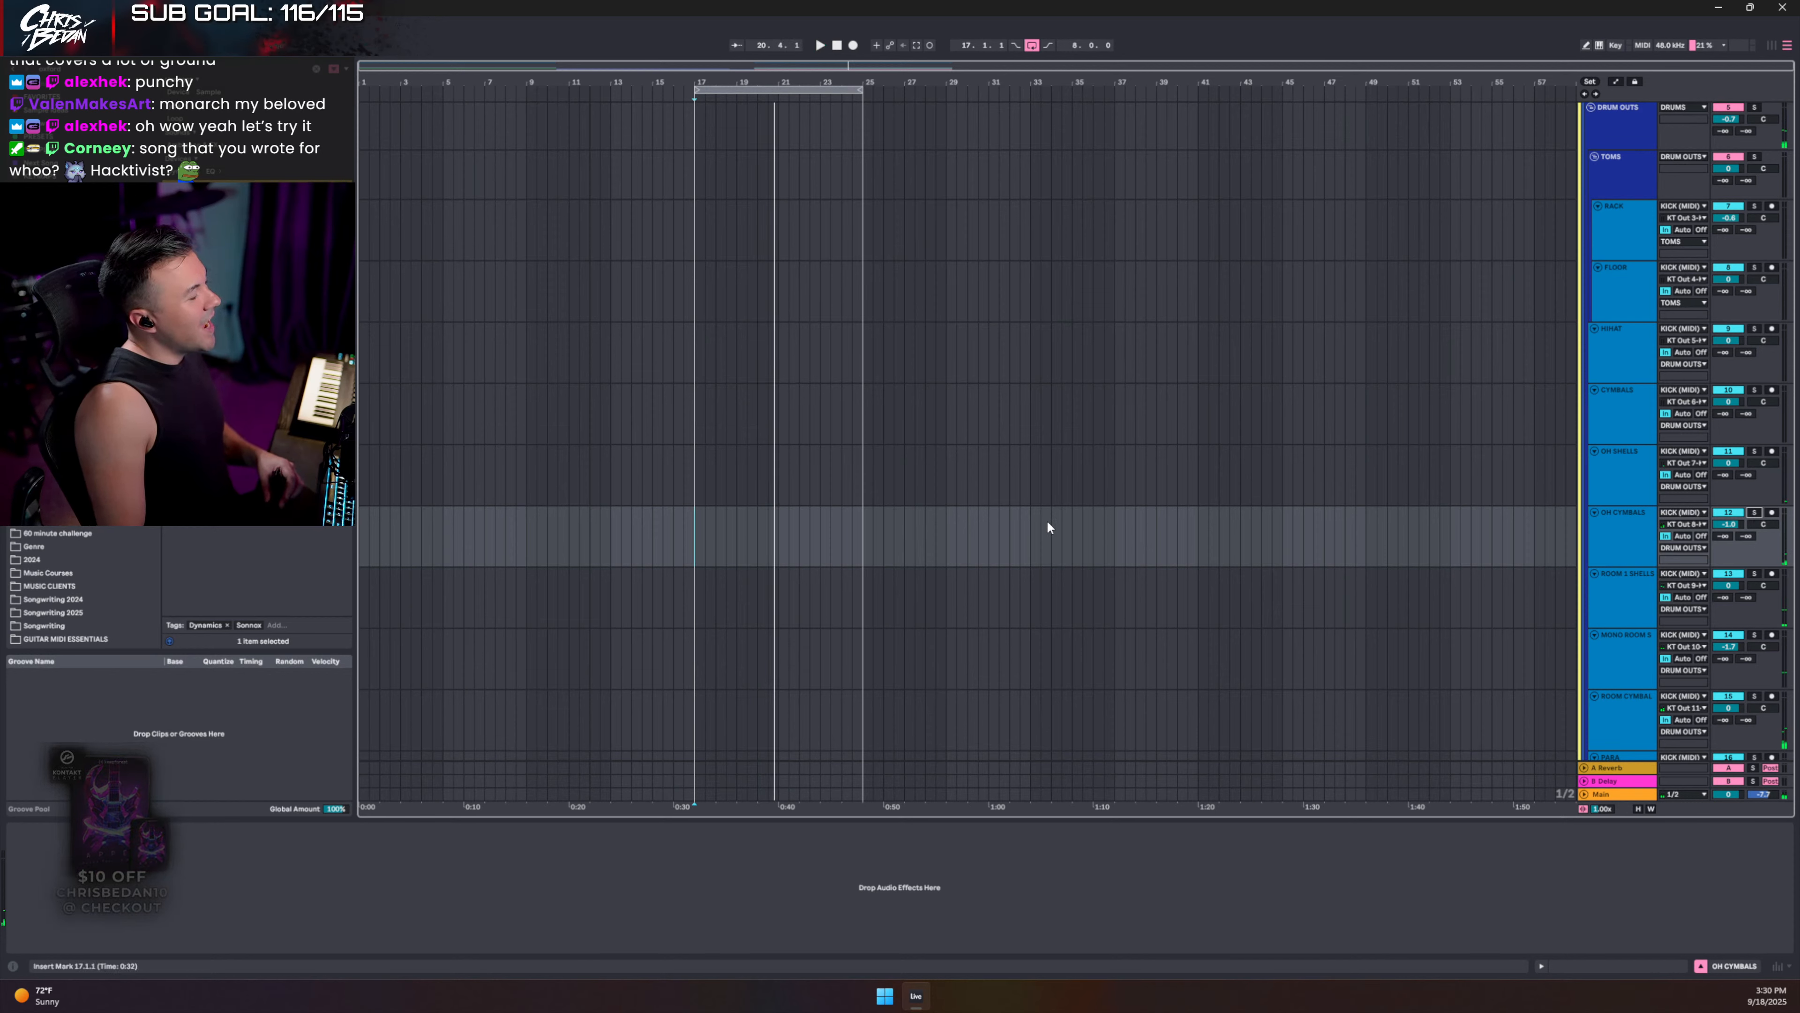
- Nudge the ROOM CYMBALS volume down and audition it from bar 17
{"action": "left_click", "coordinate": [1600, 546]}
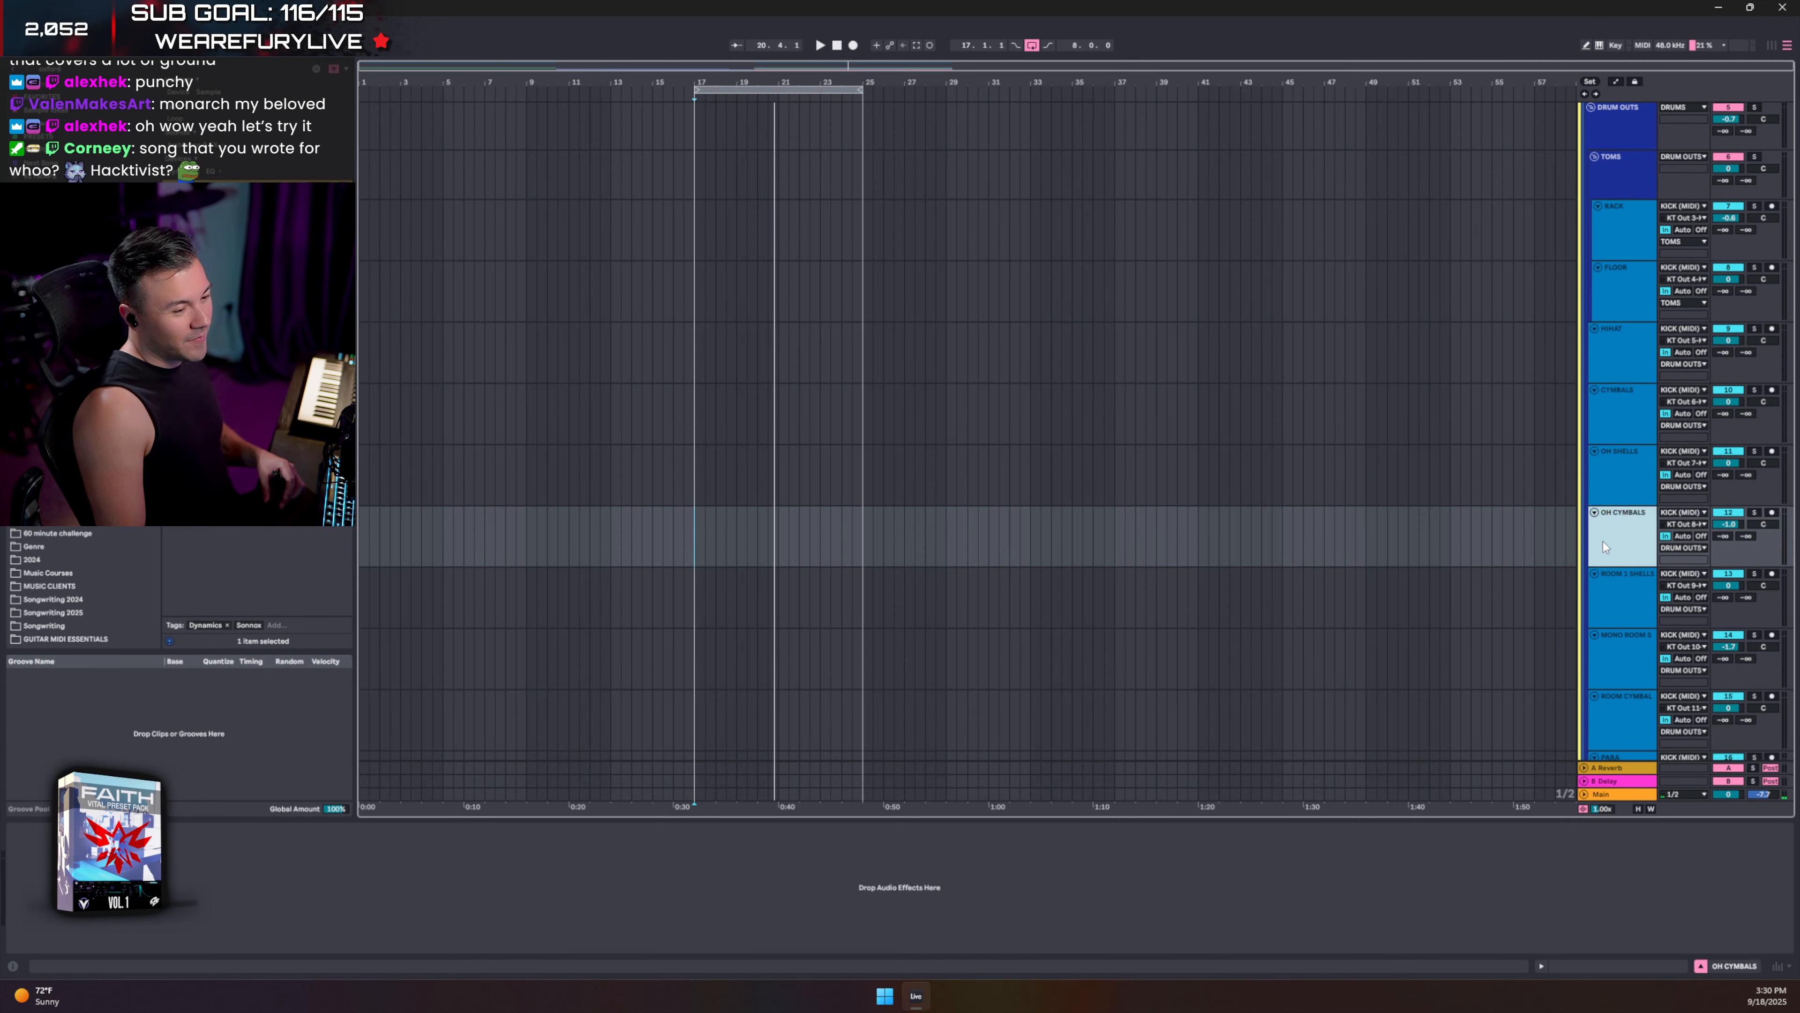
{"action": "scroll", "coordinate": [1604, 541], "scroll_direction": "down", "scroll_amount": 5}
{"action": "left_click", "coordinate": [1698, 584]}
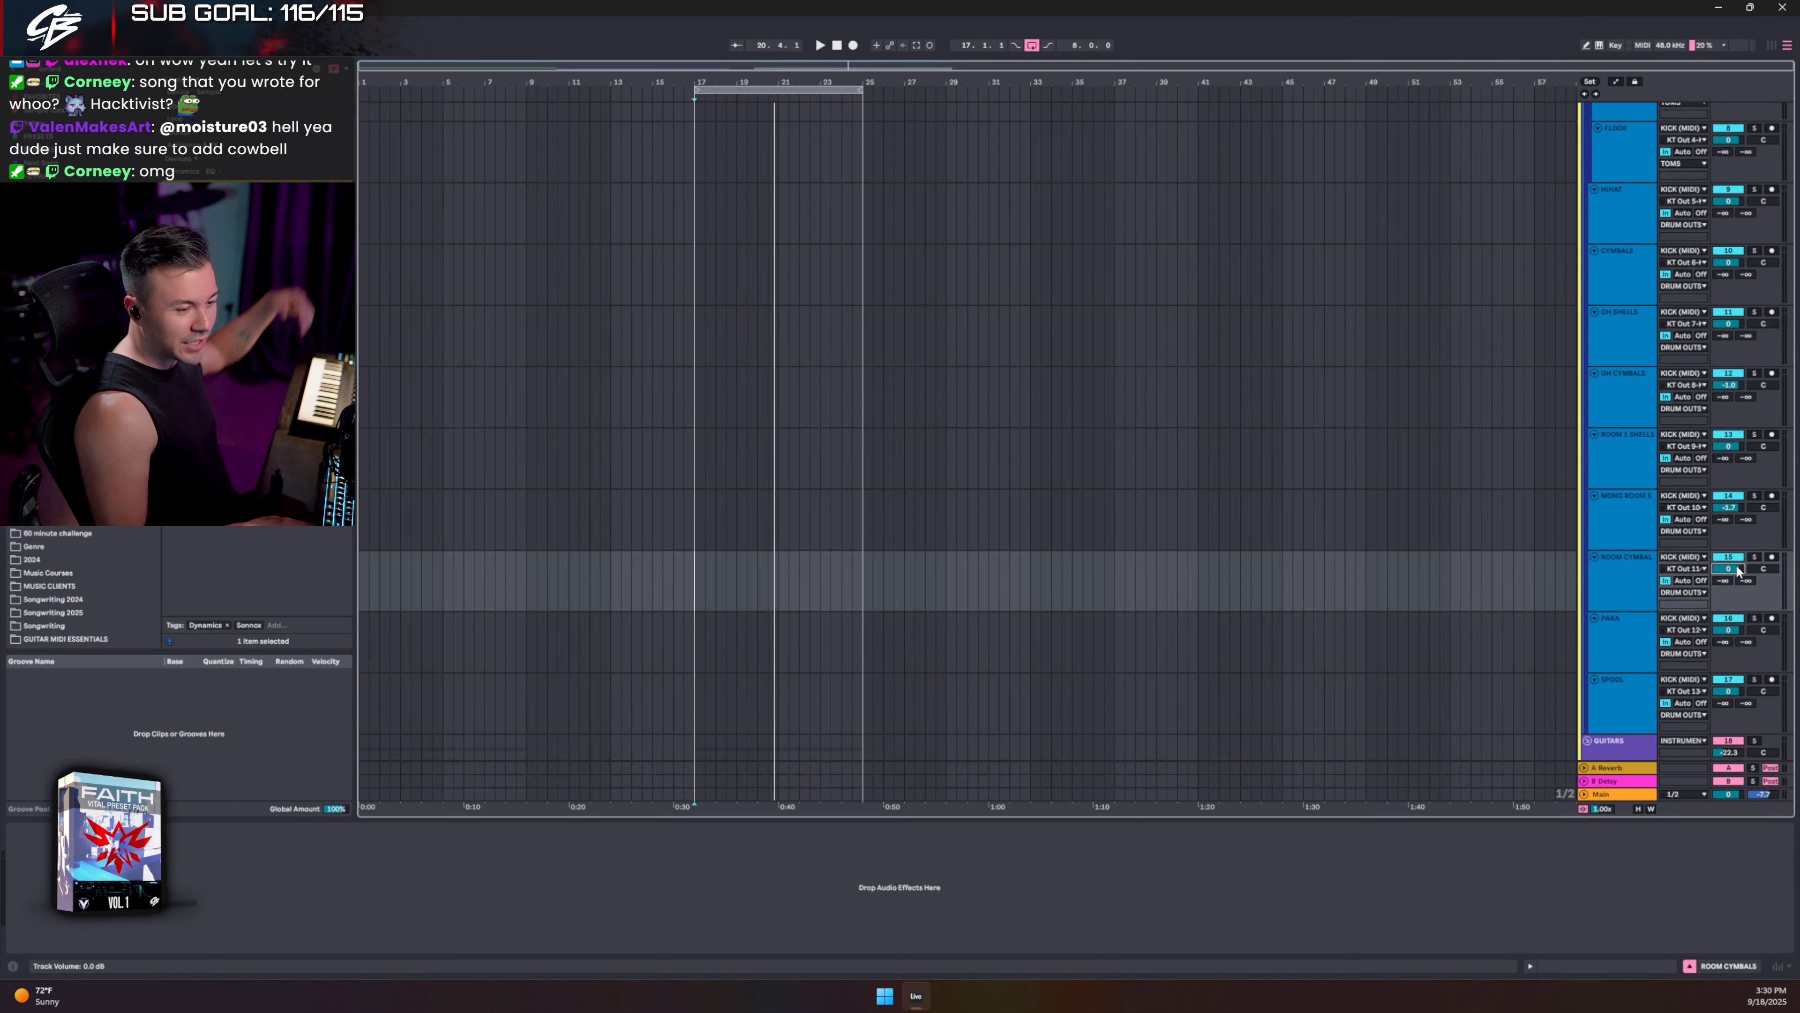
{"action": "key", "text": "Down"}
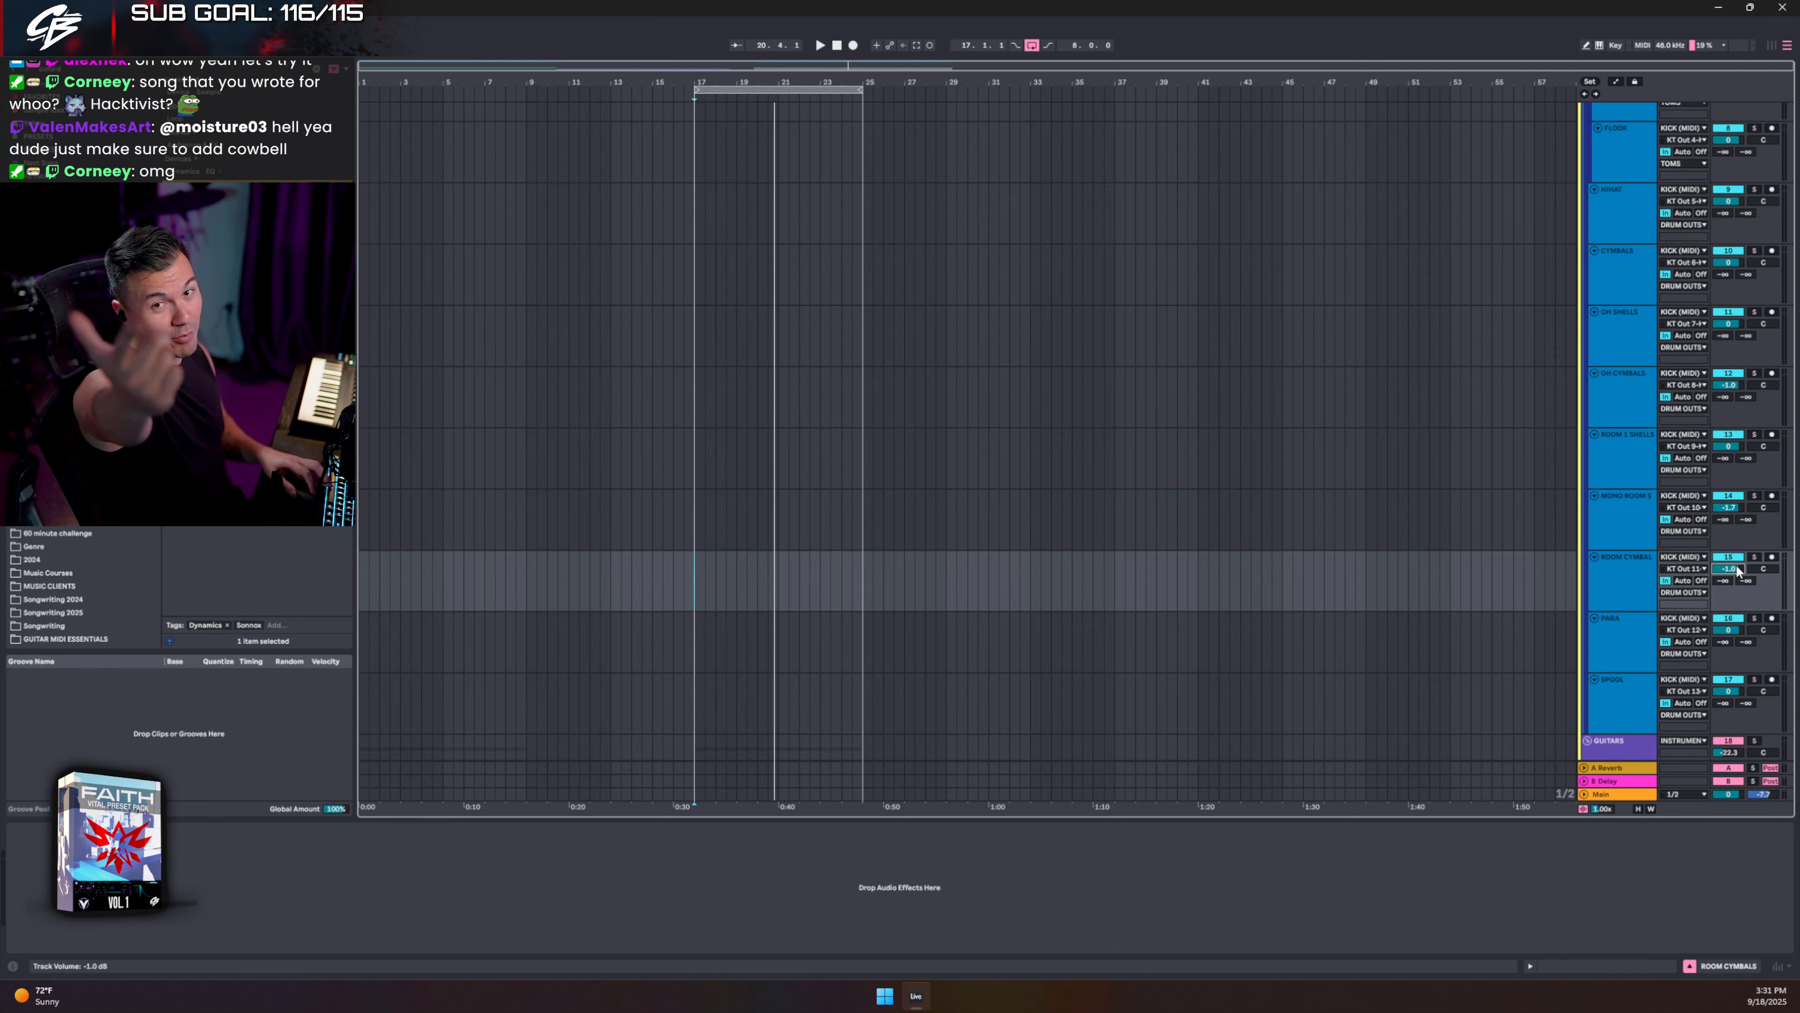
{"action": "key", "text": "space"}
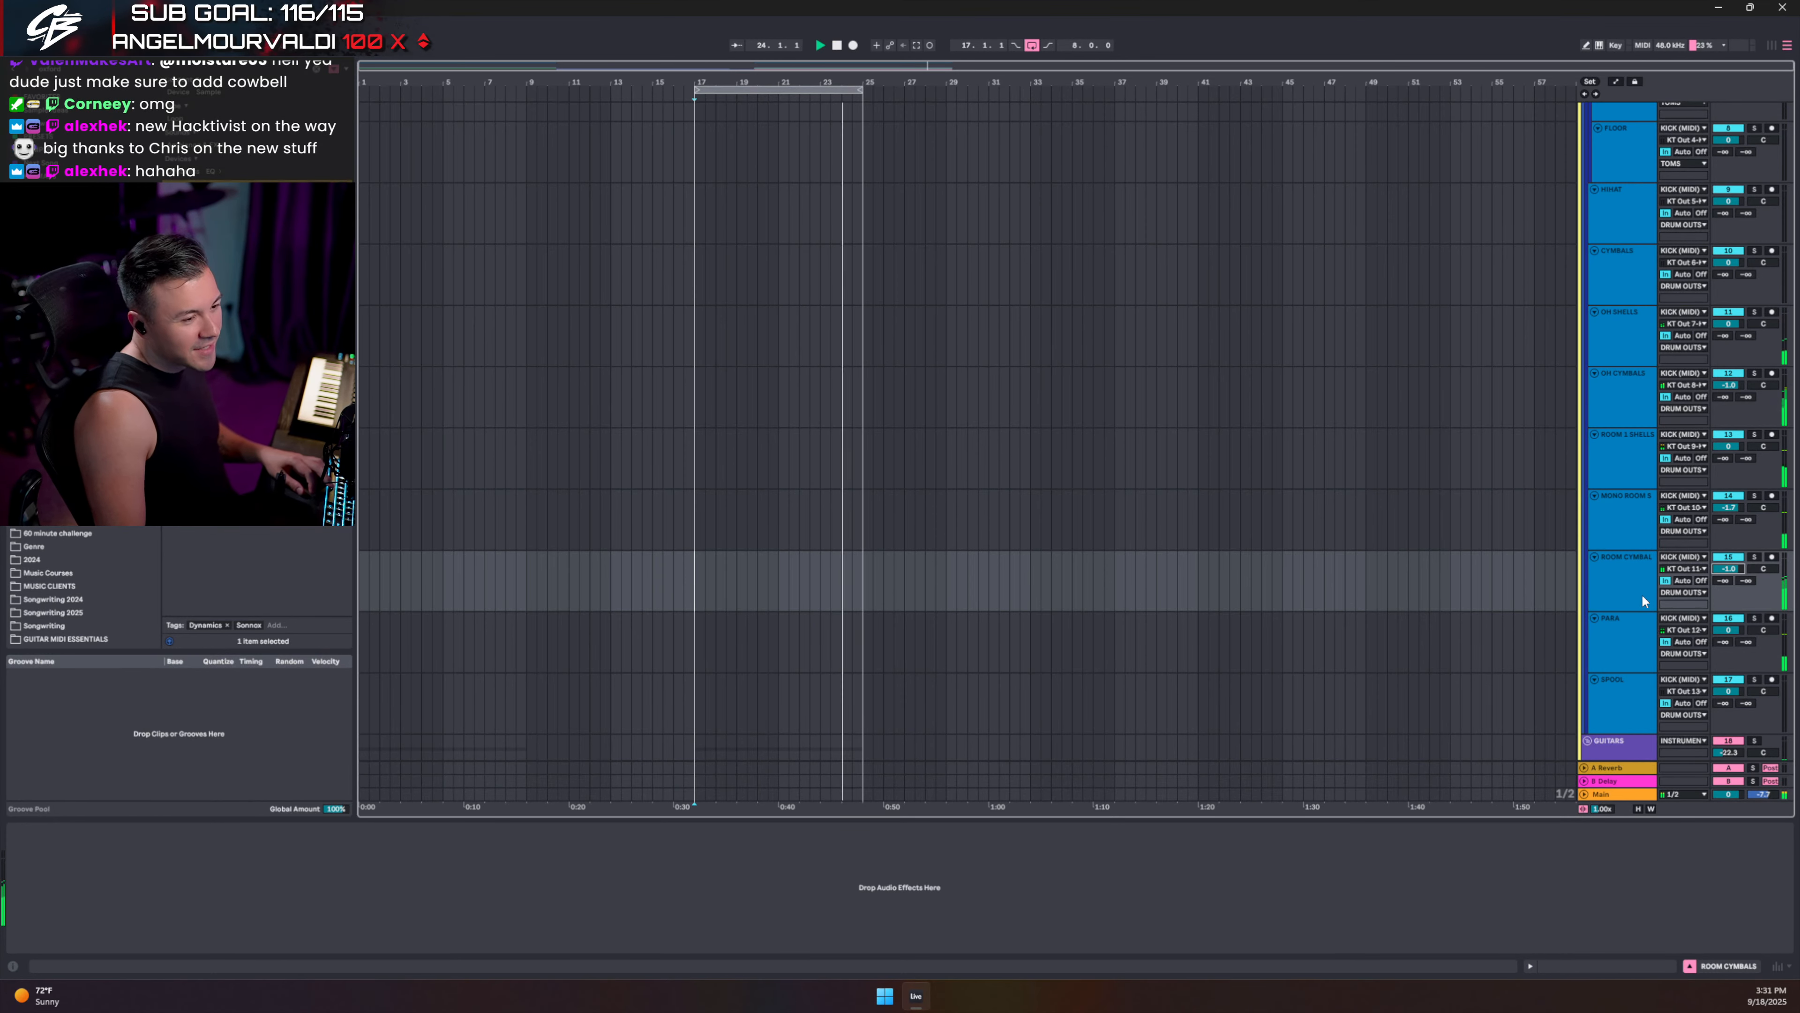
{"action": "key", "text": "space"}
- Solo MONO ROOM SHELLS and ROOM CYMBALS, bringing ROOM CYMBALS down to -2.0 dB
{"action": "left_click", "coordinate": [1637, 657]}
{"action": "left_click", "coordinate": [1643, 529]}
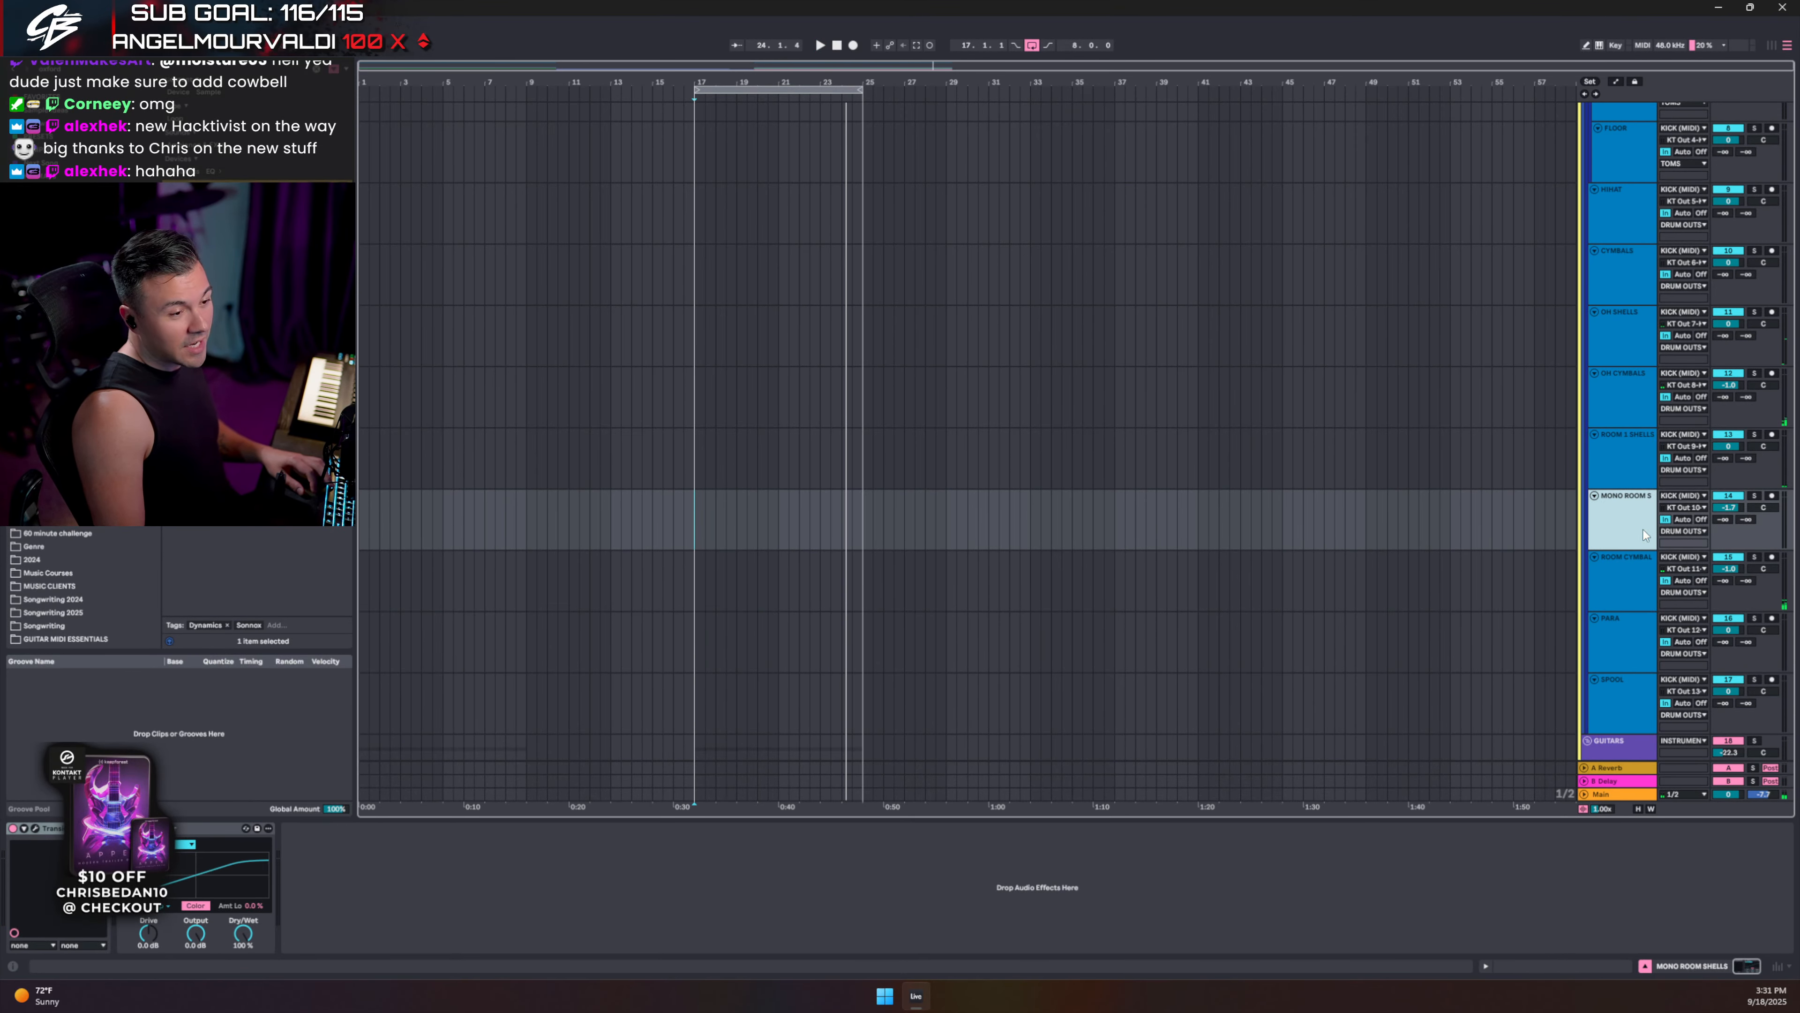
{"action": "left_click", "coordinate": [1754, 496]}
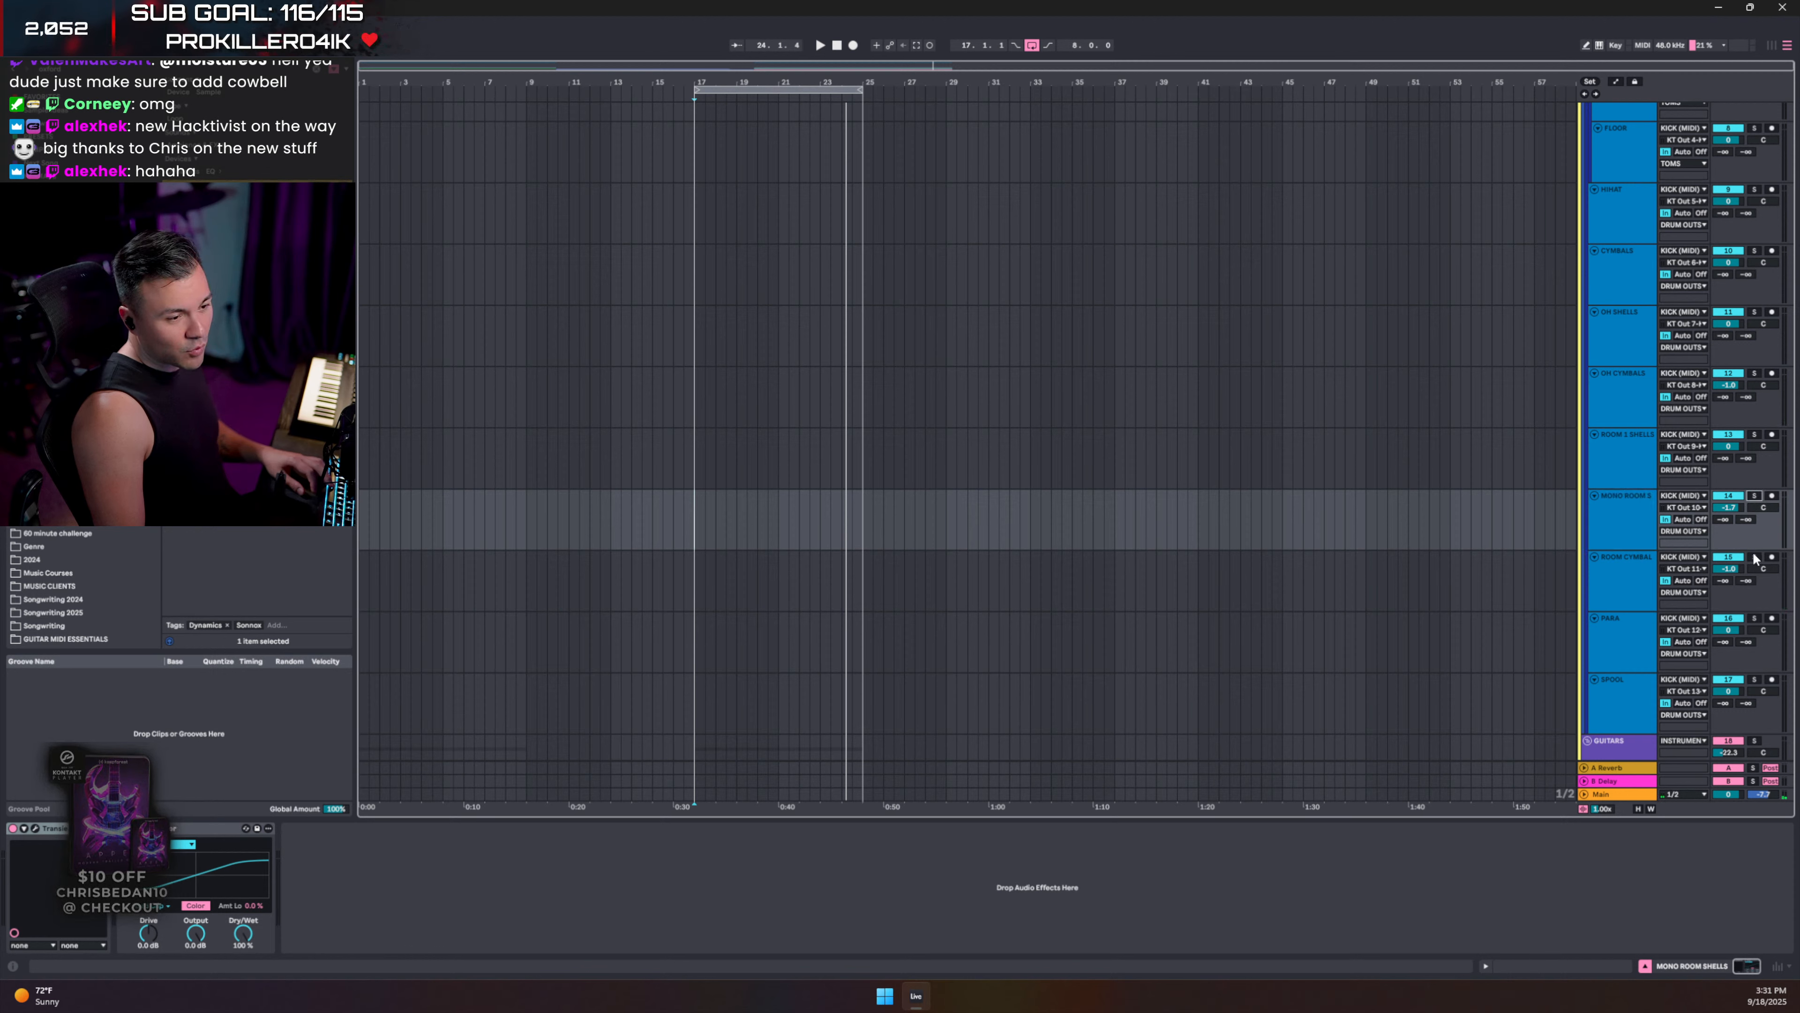
{"action": "left_click", "coordinate": [1755, 558]}
{"action": "key", "text": "space"}
{"action": "left_click", "coordinate": [1730, 570]}
{"action": "key", "text": "Down"}
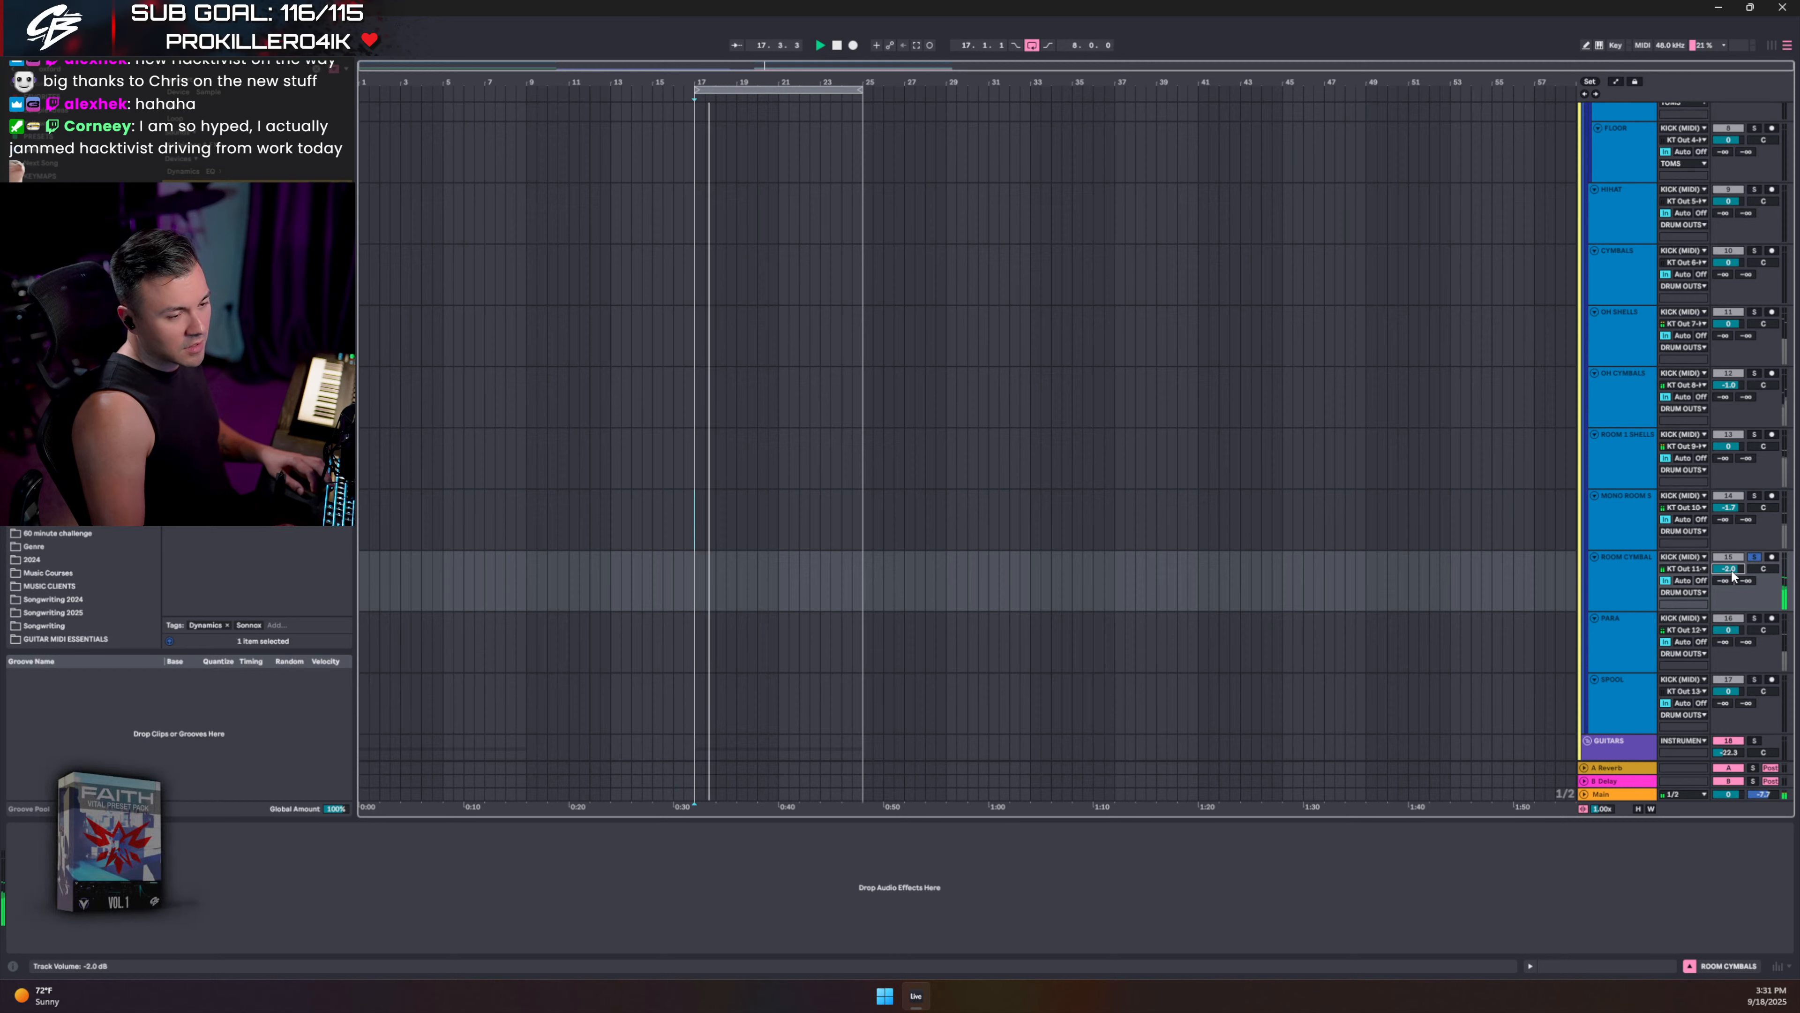
{"action": "key", "text": "space"}
- Show the ROOM CYMBALS device chain and search the browser for 'oxfordeq'
{"action": "double_click", "coordinate": [1639, 590]}
{"action": "key", "text": "ctrl+f"}
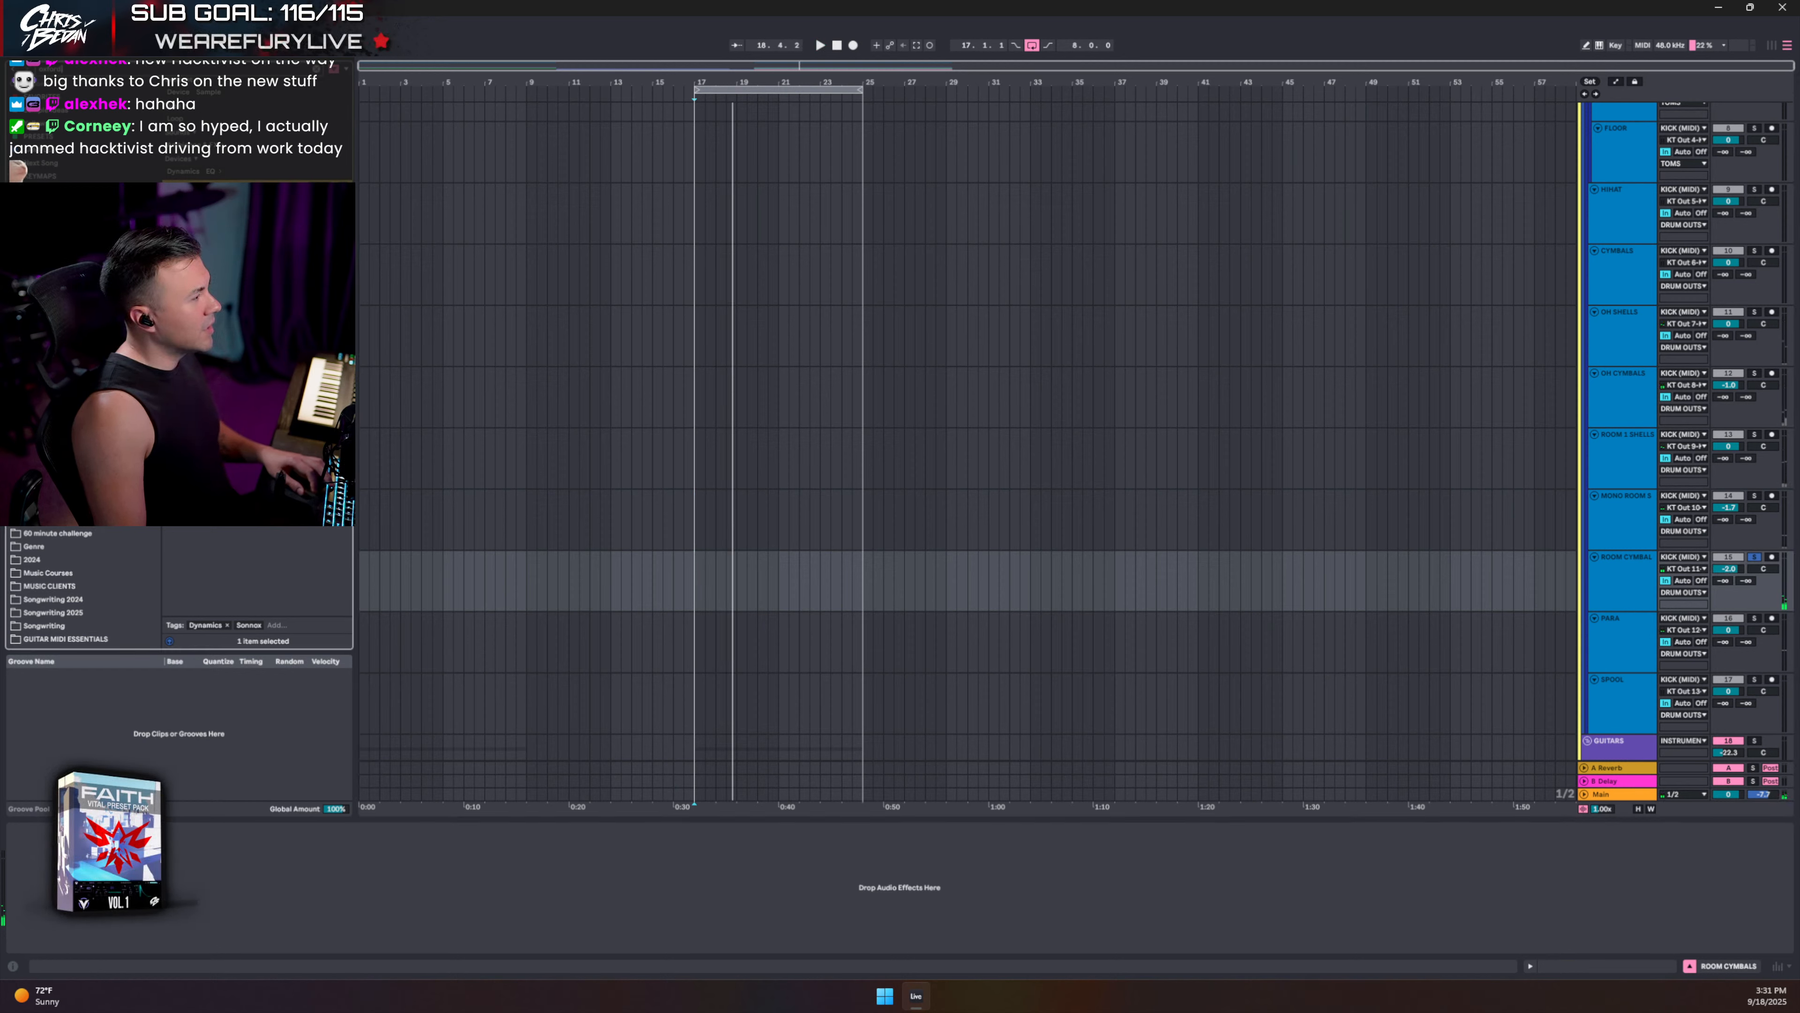
{"action": "type", "text": "oxfordeq"}
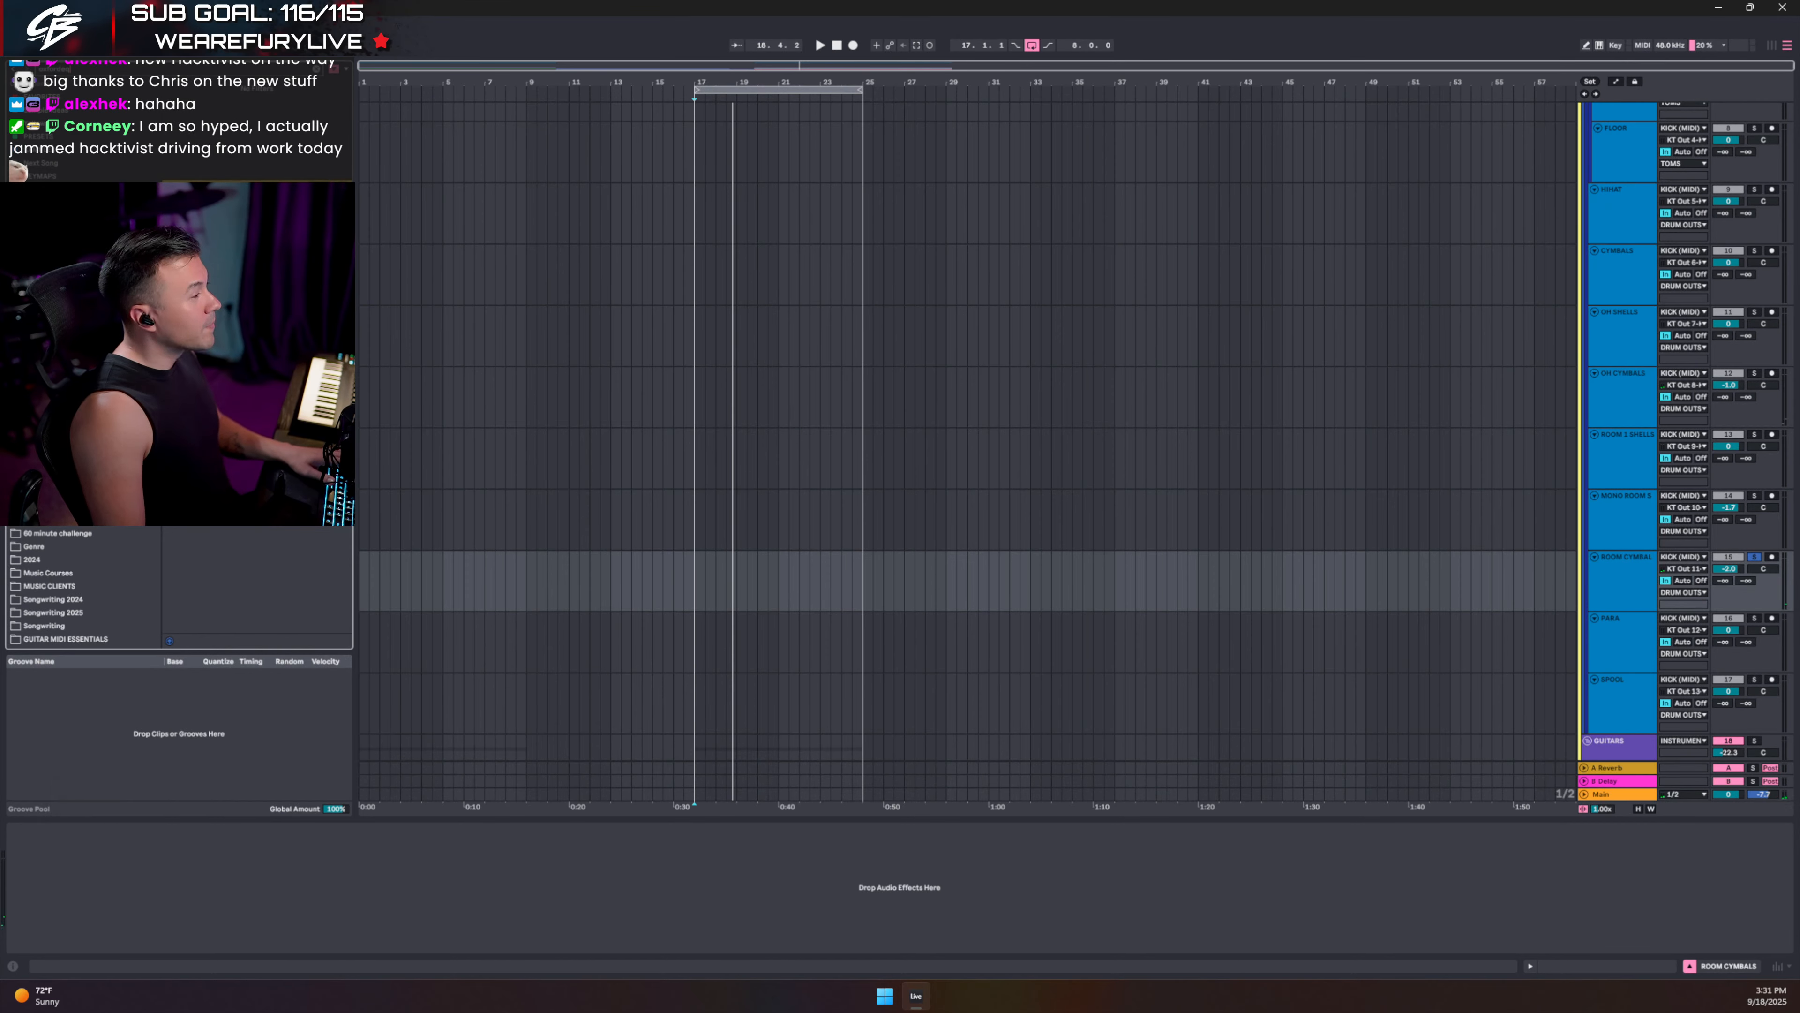
- Search the browser for 'eq' and enable an EQ Eight low cut near 100 Hz on ROOM CYMBALS
{"action": "key", "text": "ctrl+a"}
{"action": "key", "text": "BackSpace"}
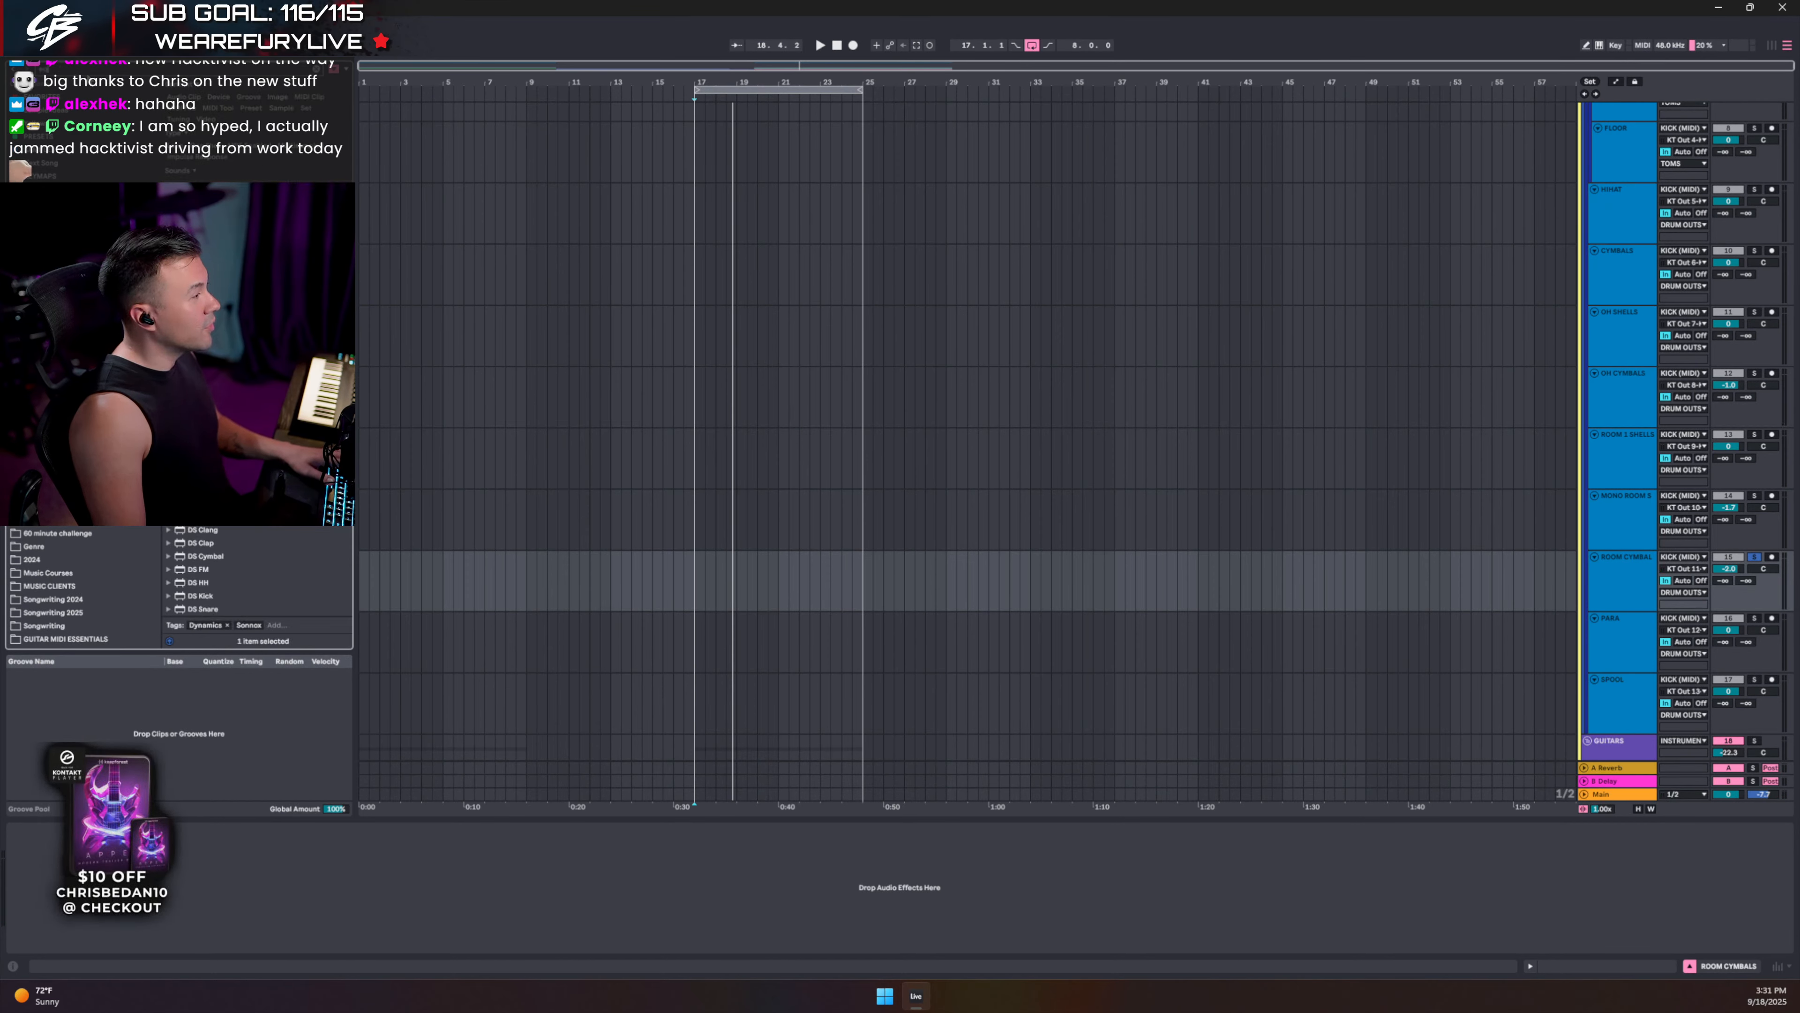
{"action": "type", "text": "eq"}
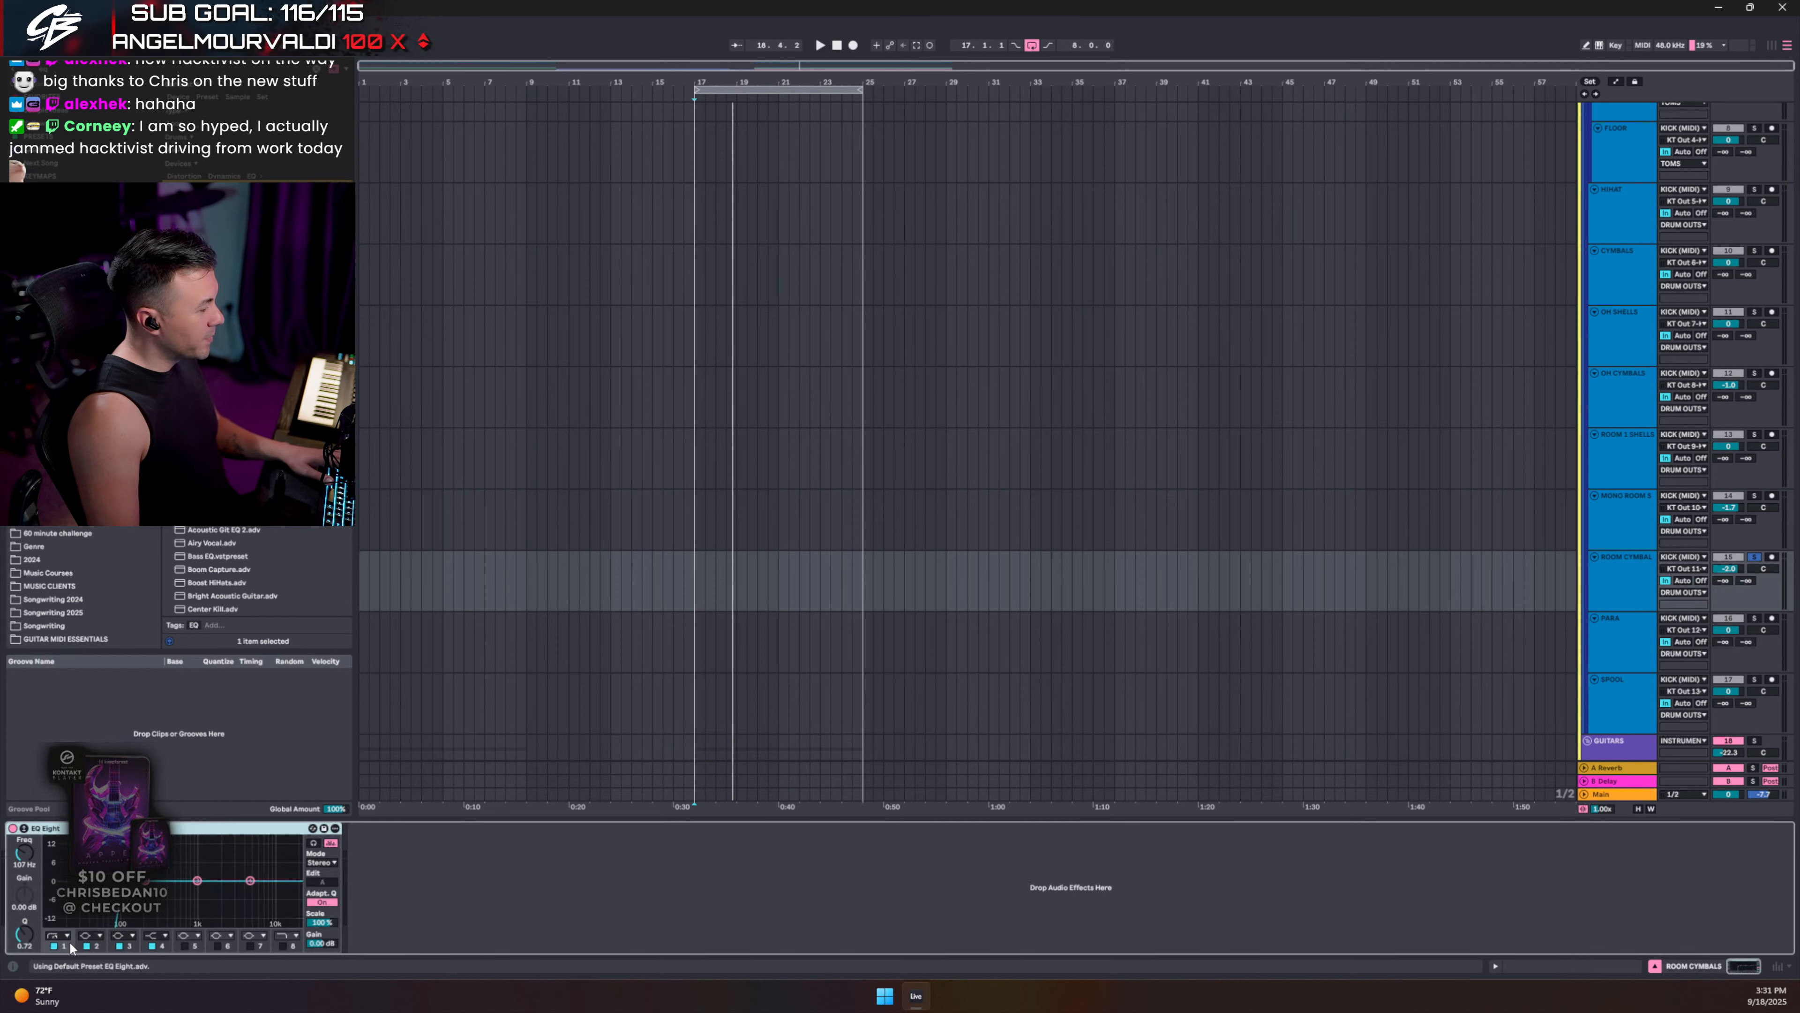
{"action": "left_click", "coordinate": [54, 946]}
- Sweep an EQ band to find harshness, dip it about -5.08 dB at 1.82 kHz, and unsolo ROOM CYMBALS
{"action": "left_click_drag", "start_coordinate": [197, 881], "coordinate": [195, 854]}
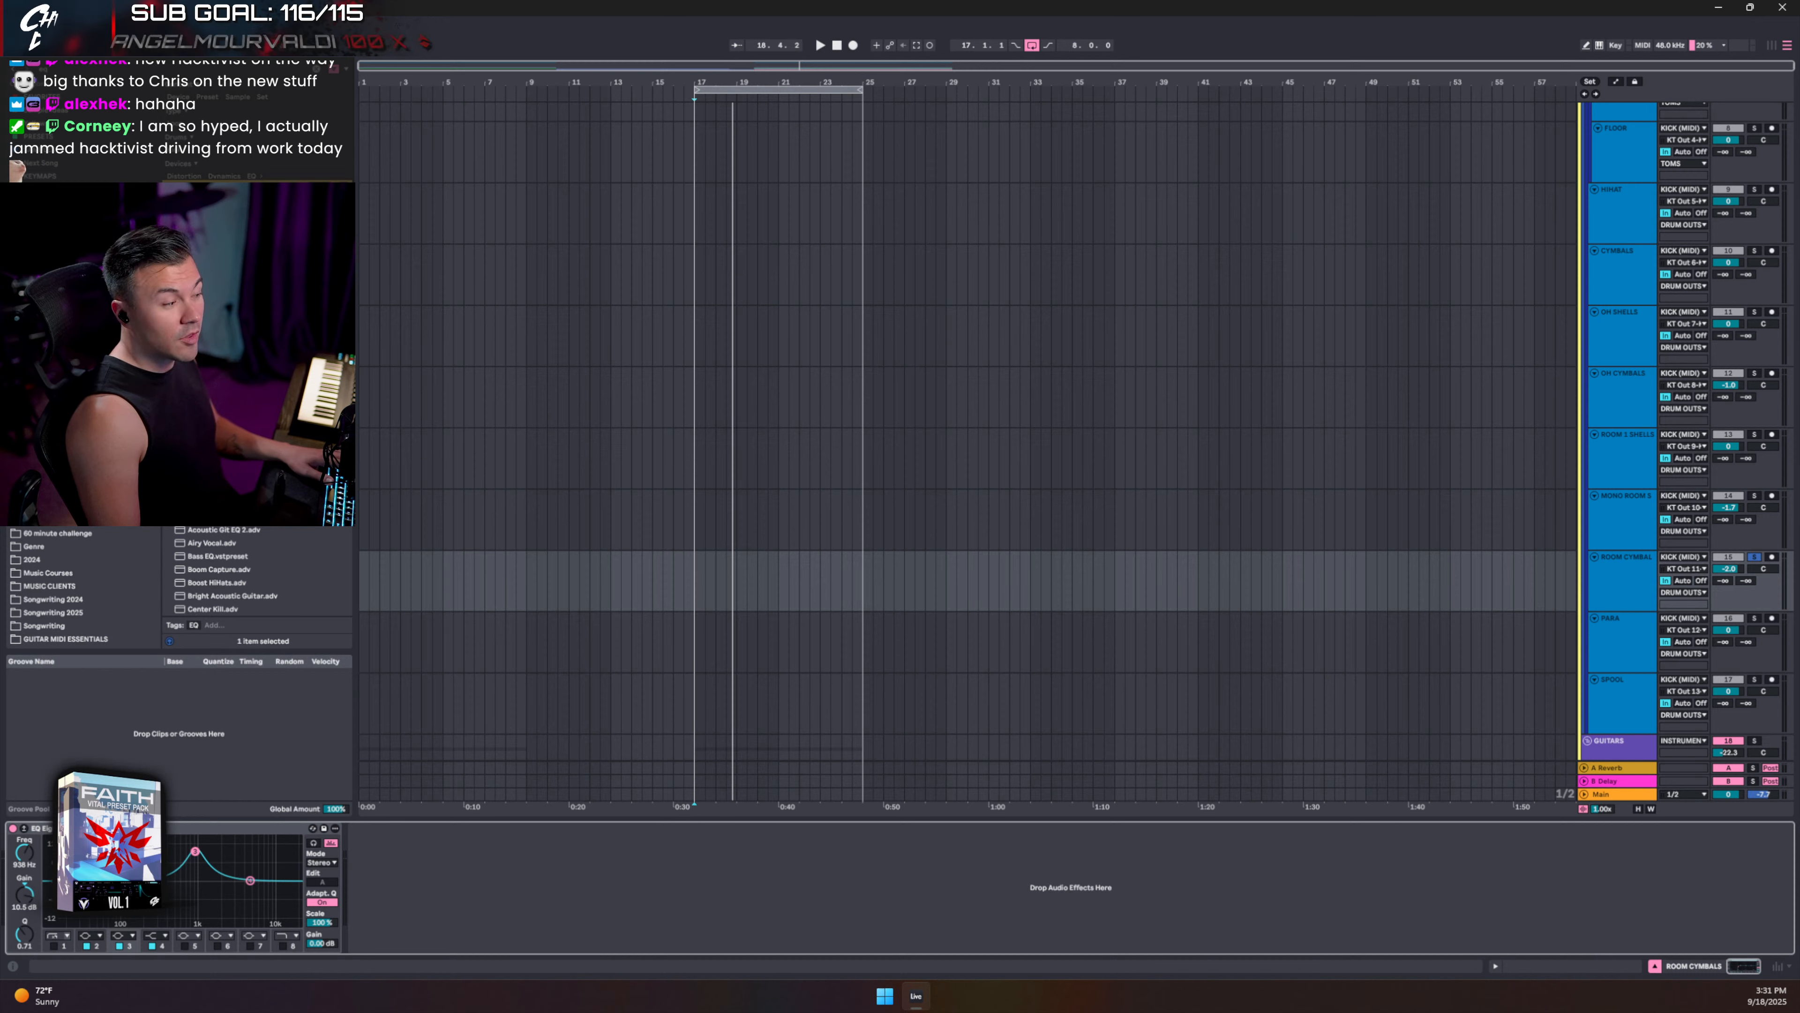
{"action": "key", "text": "space"}
{"action": "left_click_drag", "start_coordinate": [183, 851], "coordinate": [218, 895]}
{"action": "key", "text": "space"}
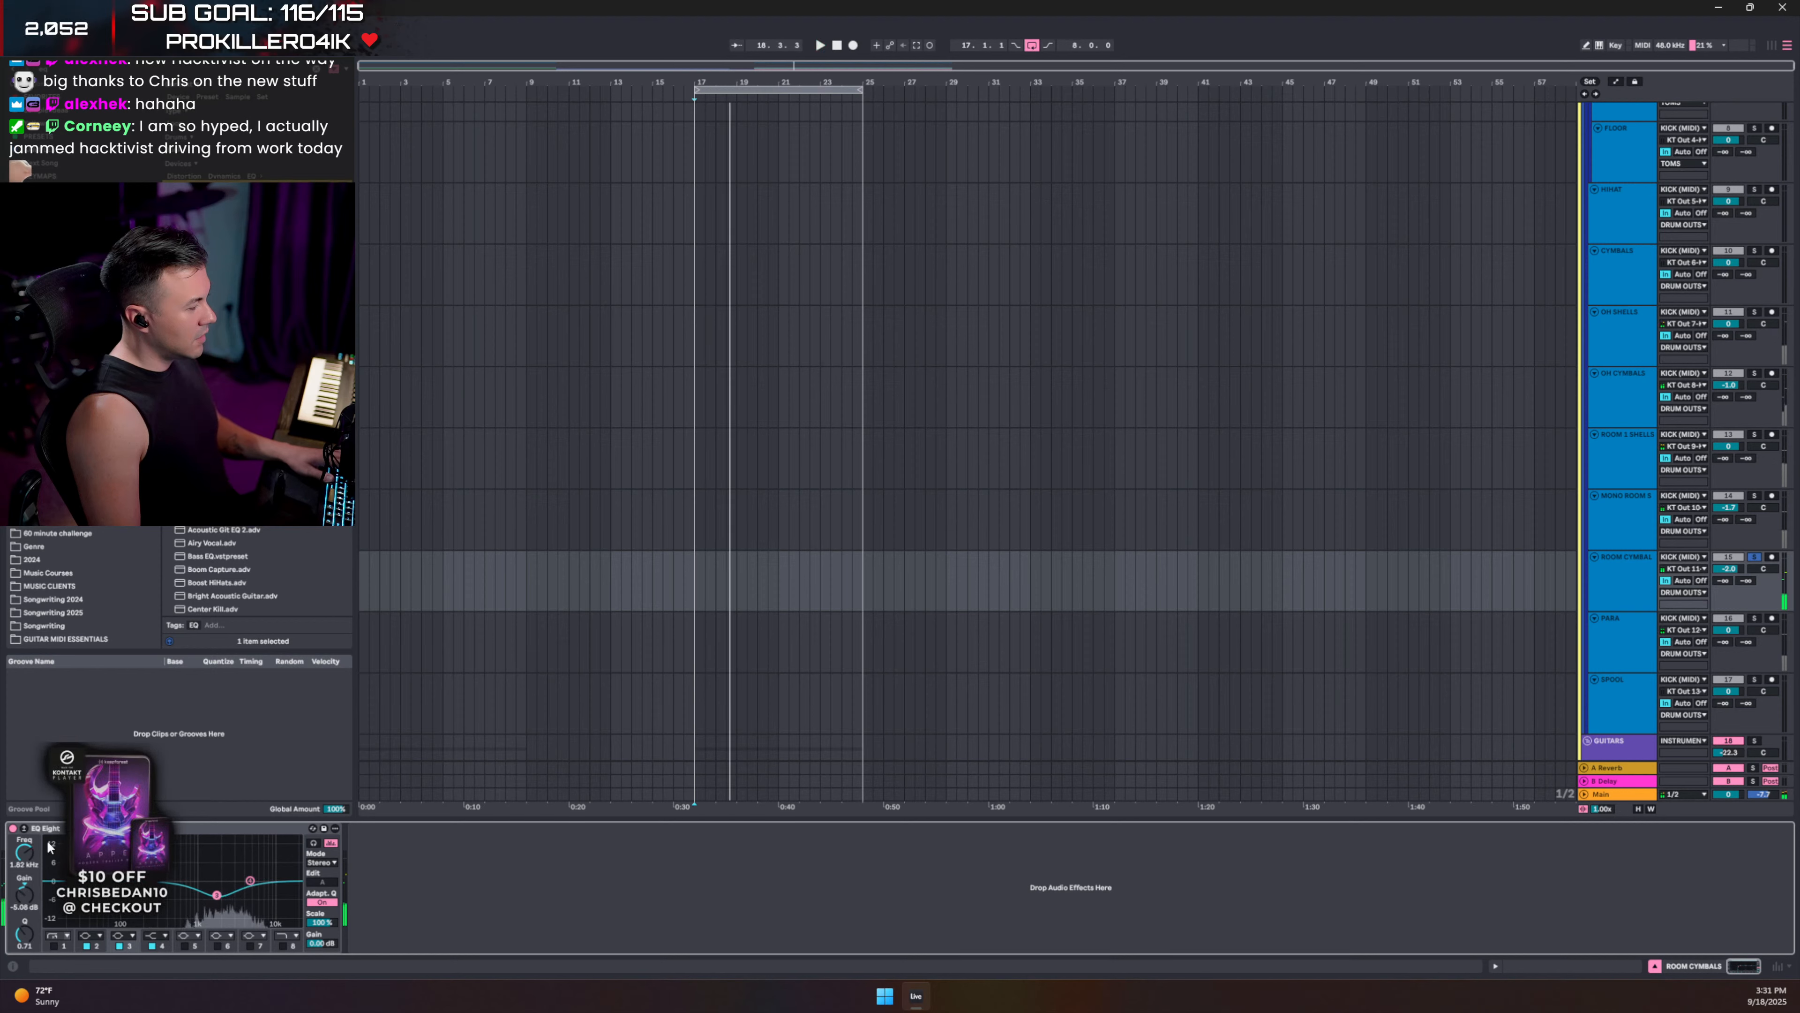
{"action": "left_click", "coordinate": [1655, 966]}
{"action": "left_click", "coordinate": [1753, 557]}
- Reset ROOM CYMBALS to 0 dB, fold and re-expand DRUM OUTS, and show KICK (MIDI)'s Pro-Q 3 chain
{"action": "key", "text": "space"}
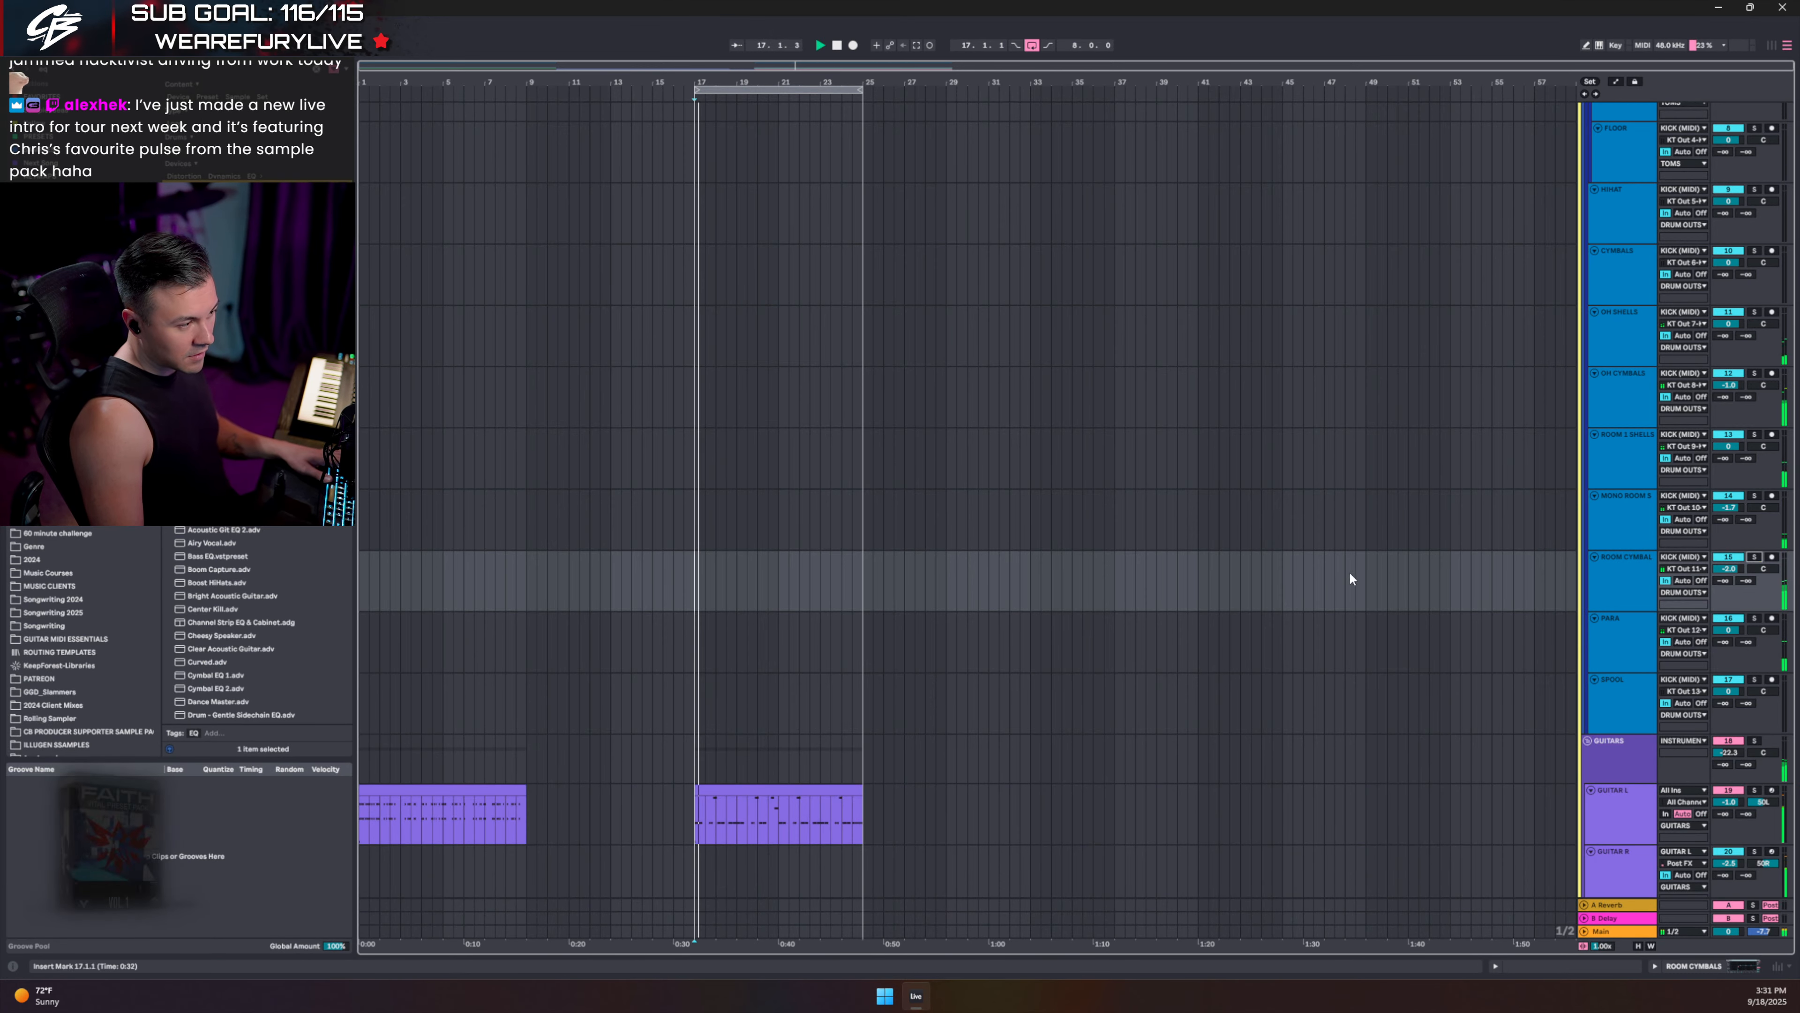
{"action": "double_click", "coordinate": [1736, 570]}
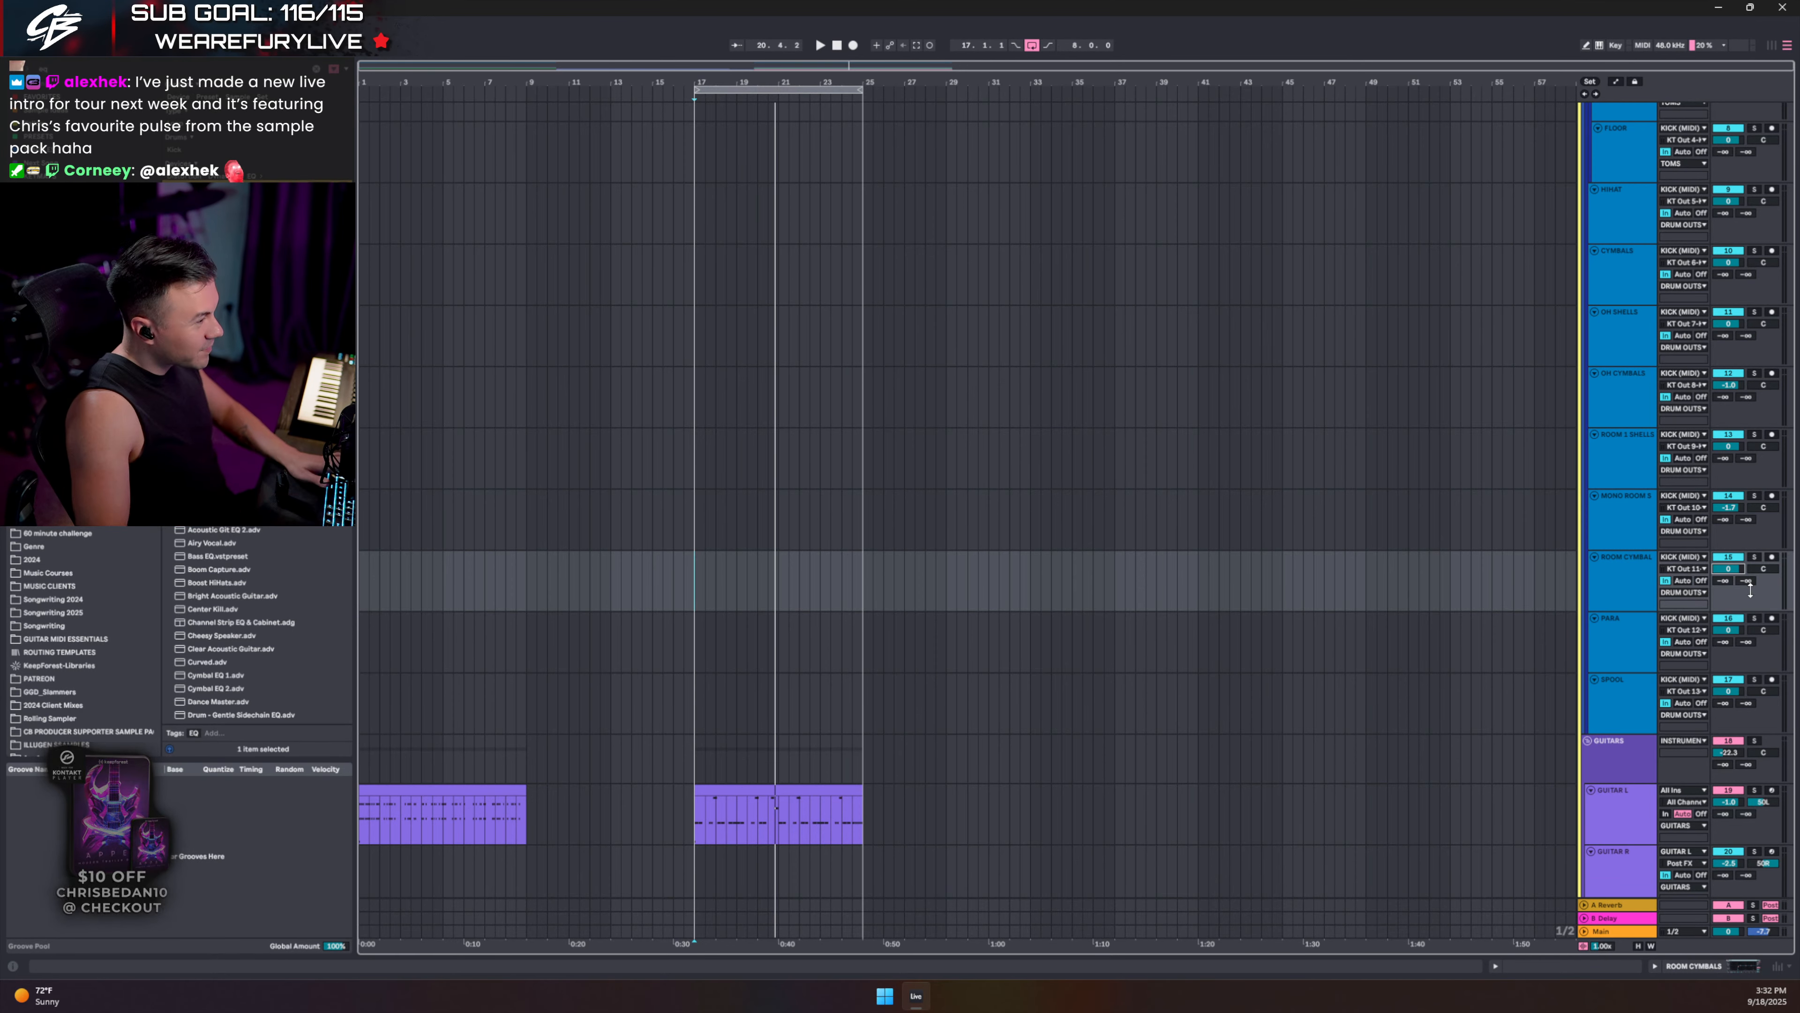
{"action": "scroll", "coordinate": [1588, 241], "scroll_direction": "up", "scroll_amount": 5}
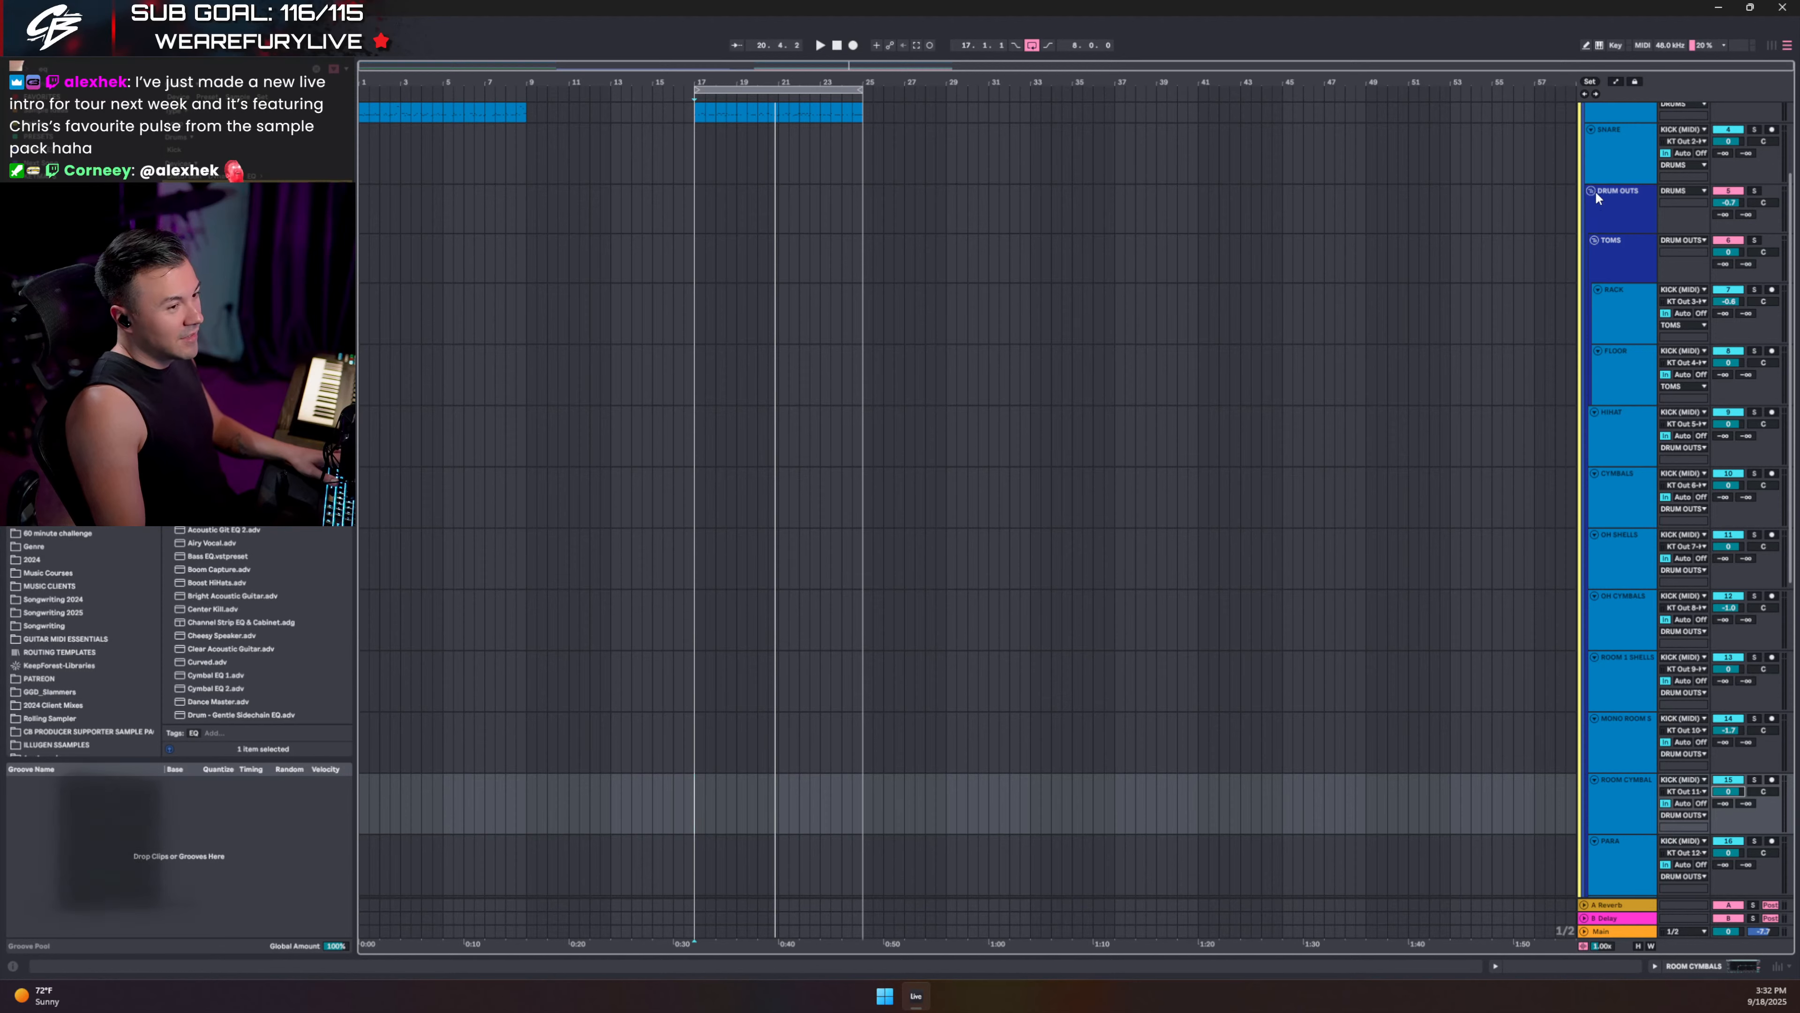
{"action": "left_click", "coordinate": [1591, 190]}
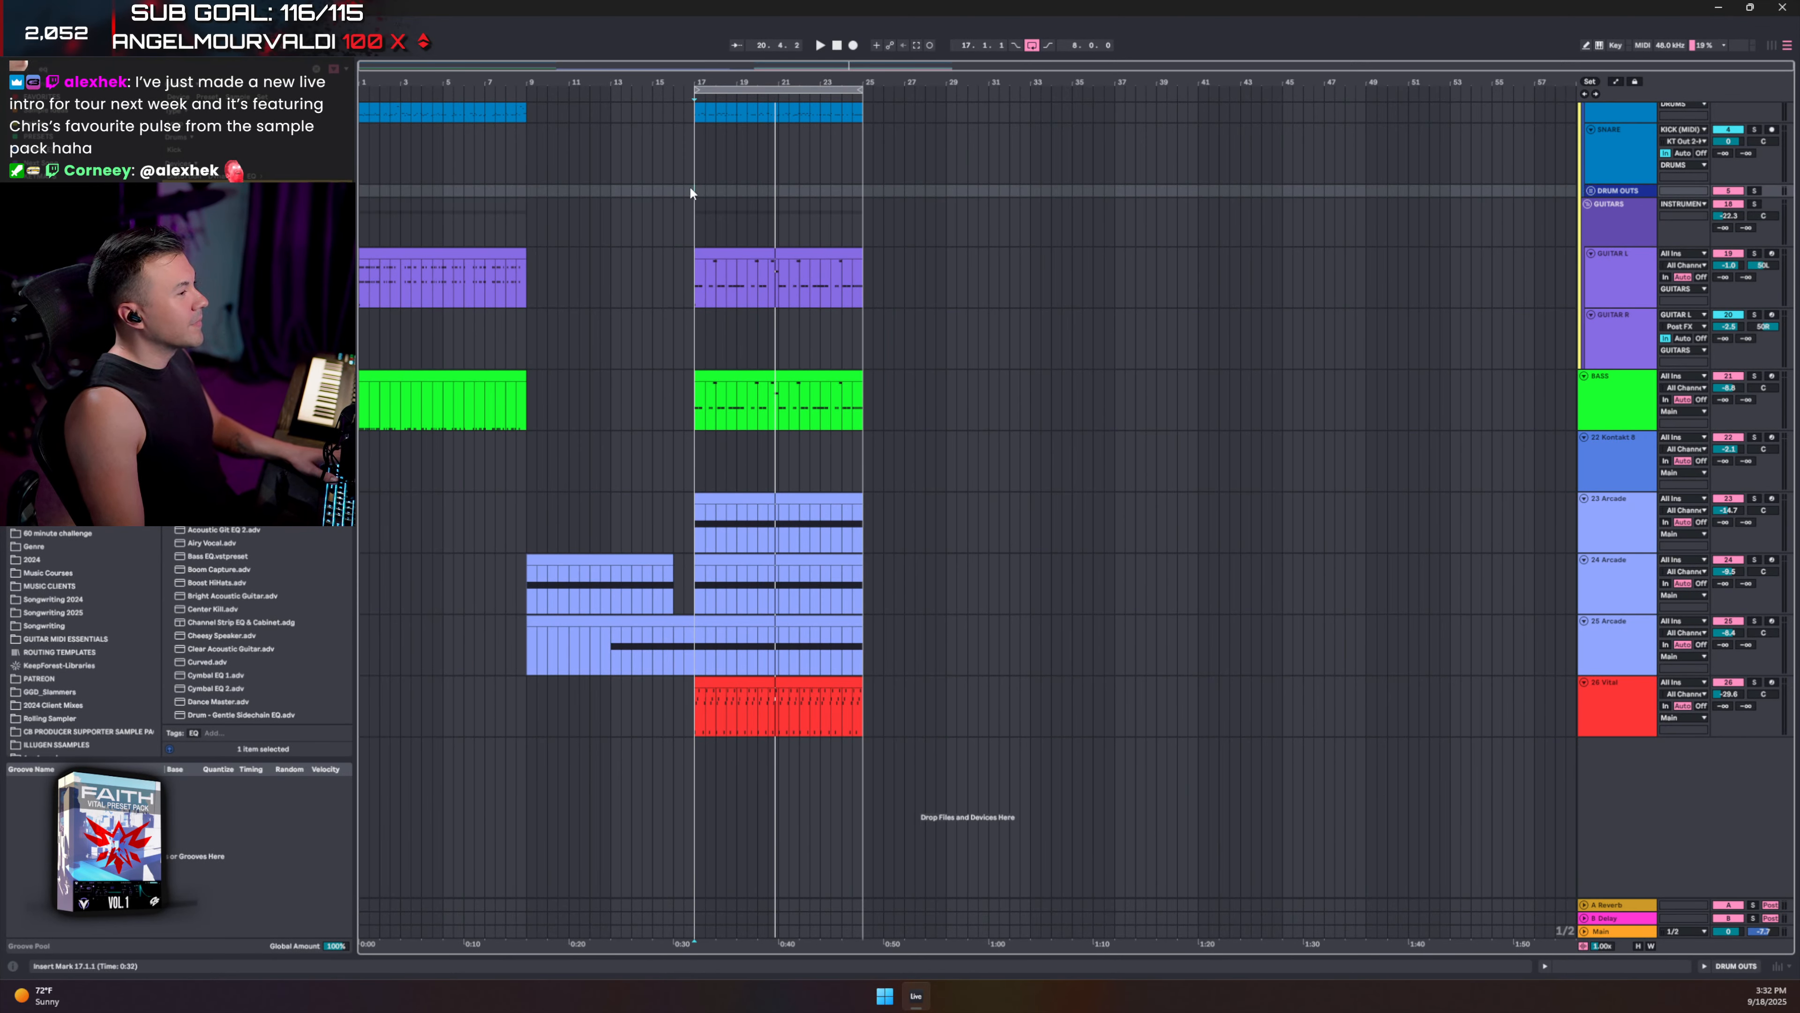
{"action": "key", "text": "space"}
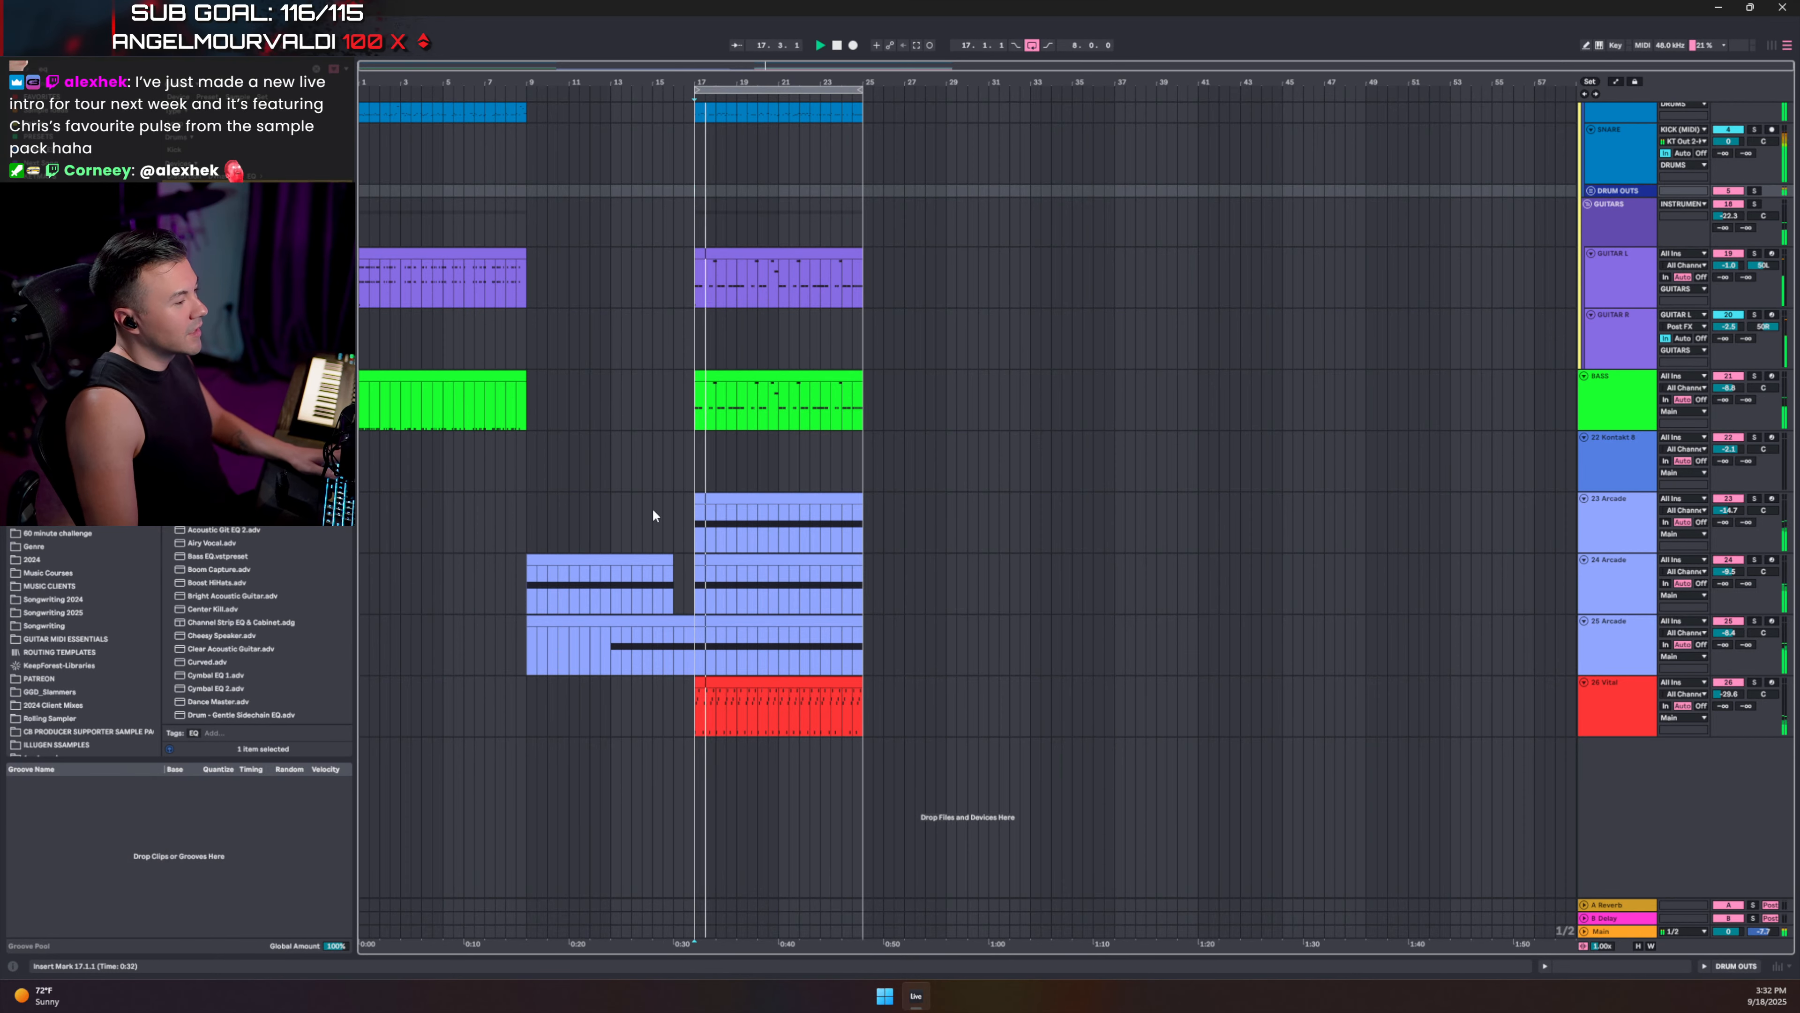
{"action": "scroll", "coordinate": [904, 284], "scroll_direction": "up", "scroll_amount": 3}
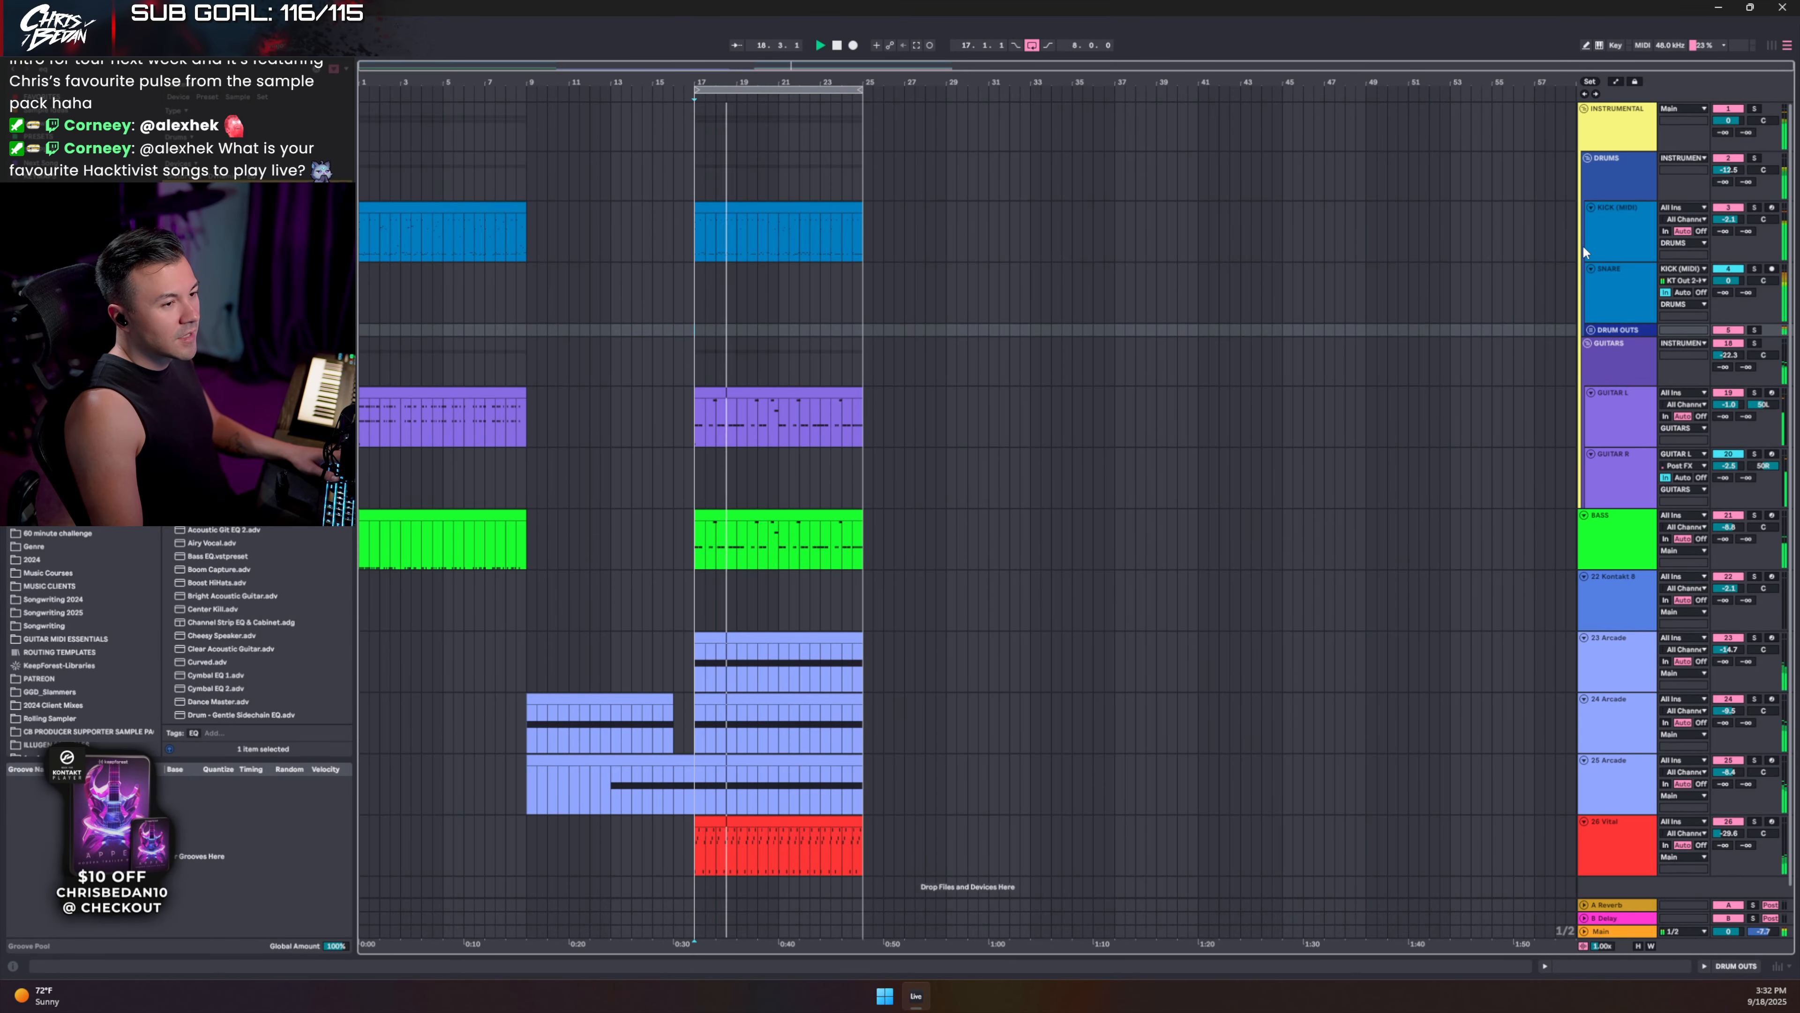
{"action": "left_click", "coordinate": [1591, 330]}
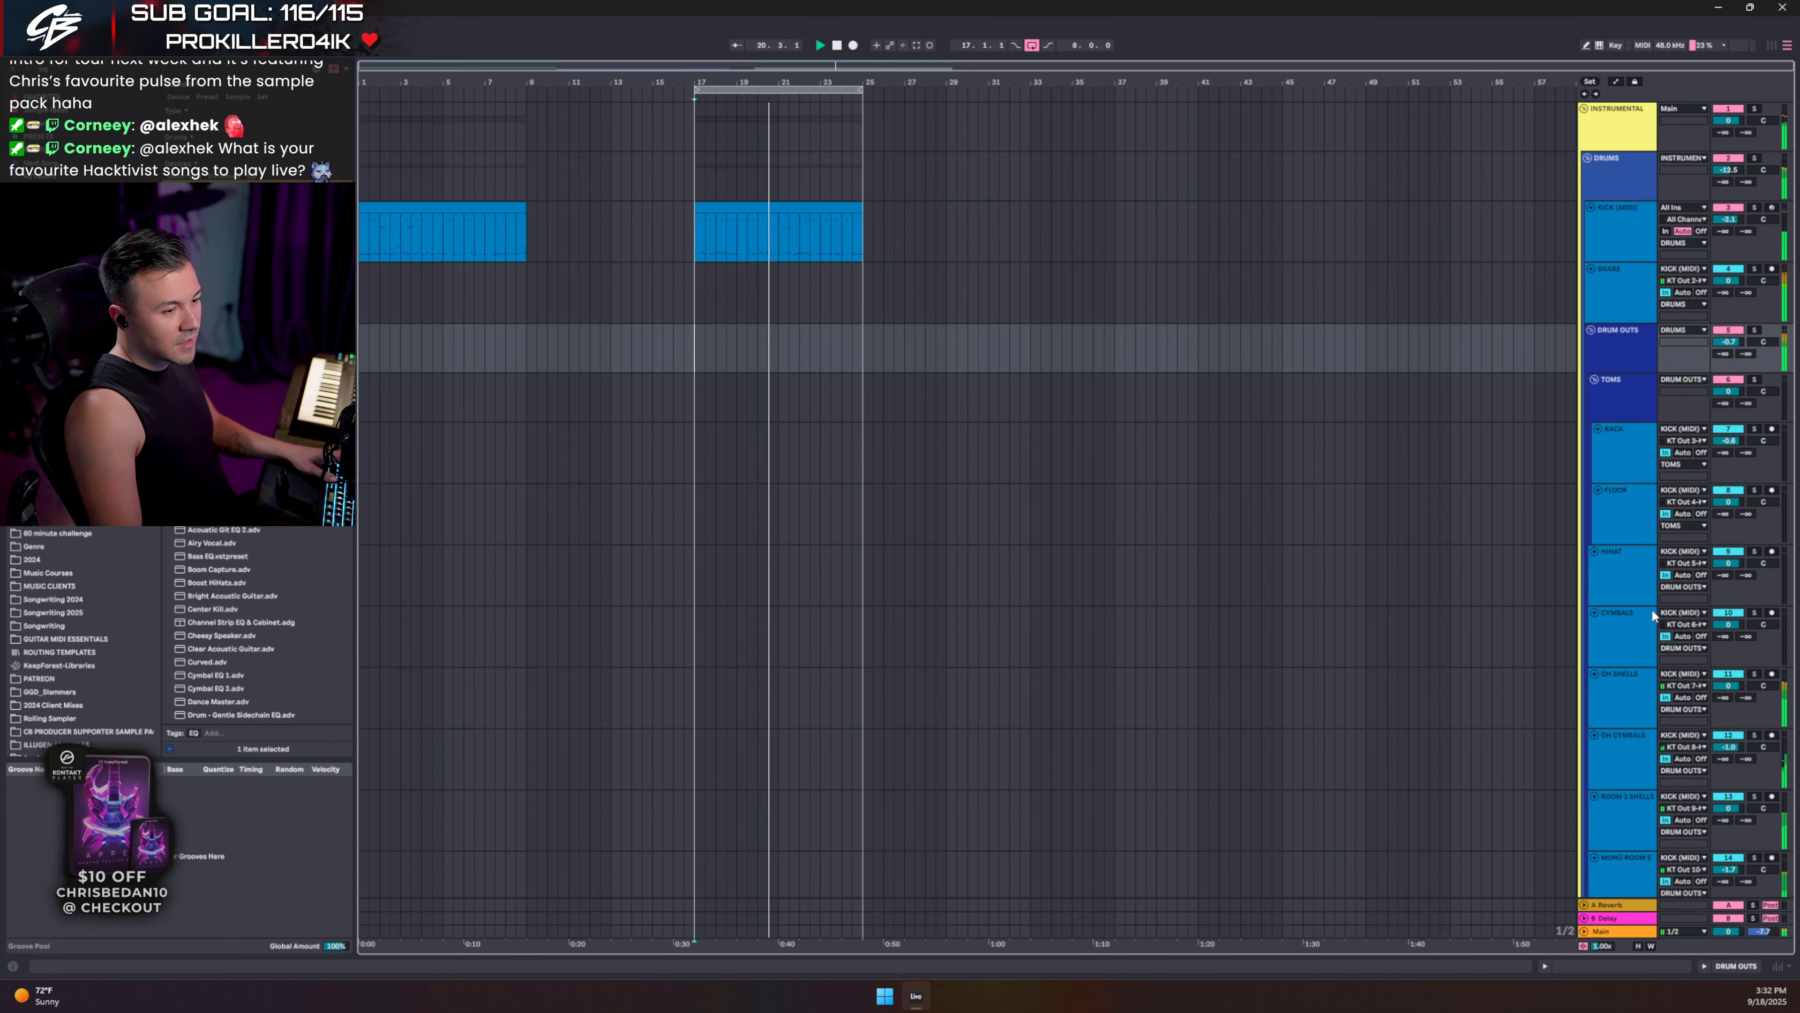
{"action": "double_click", "coordinate": [1623, 228]}
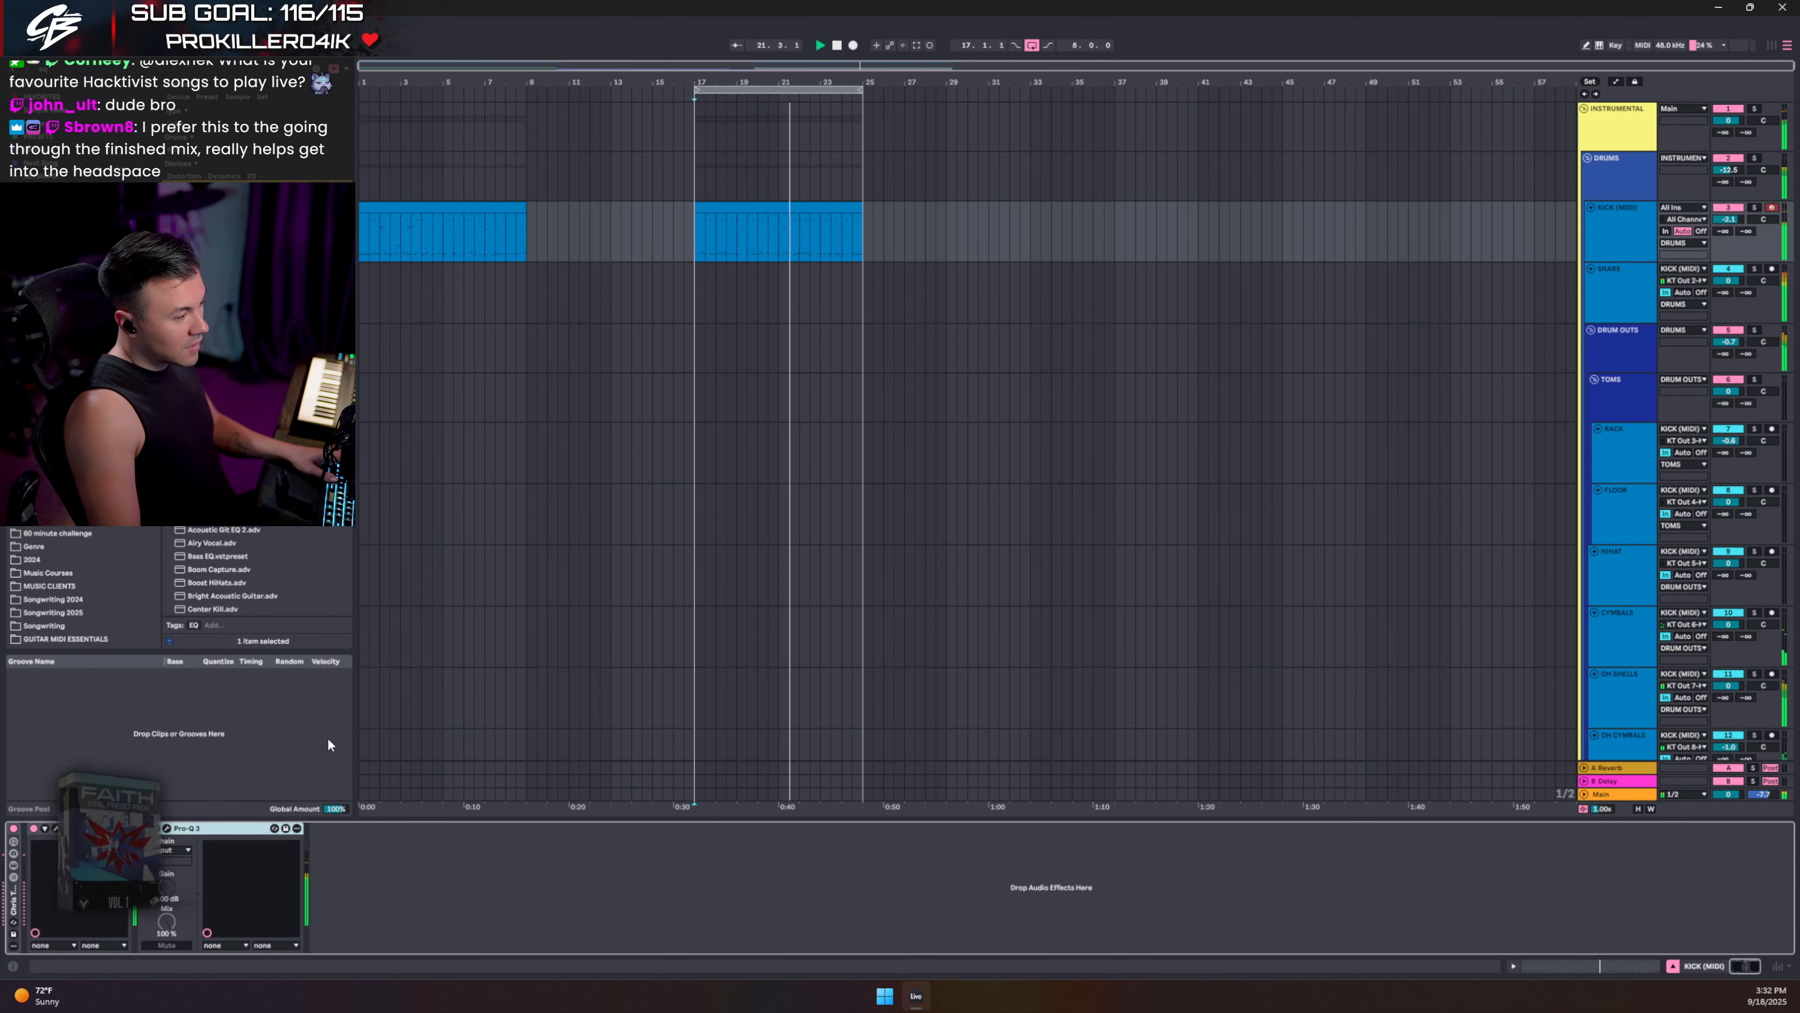
{"action": "left_click", "coordinate": [57, 828]}
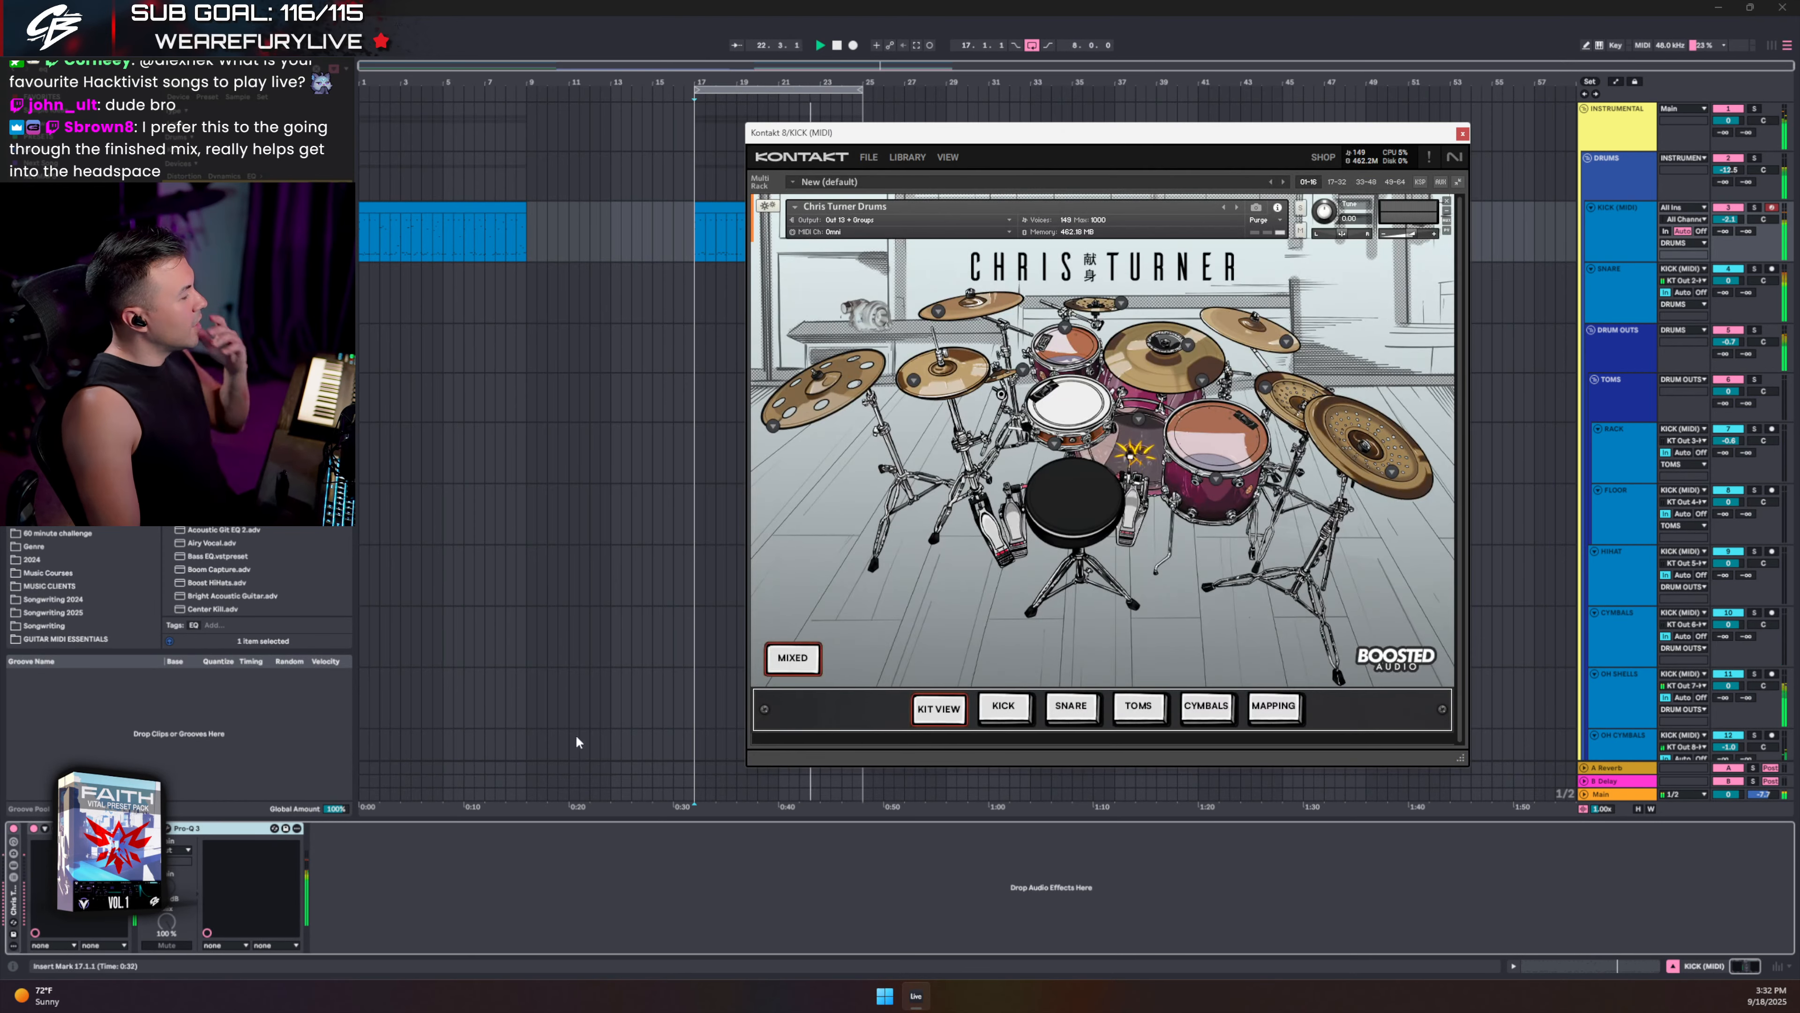
{"action": "left_click", "coordinate": [1209, 707]}
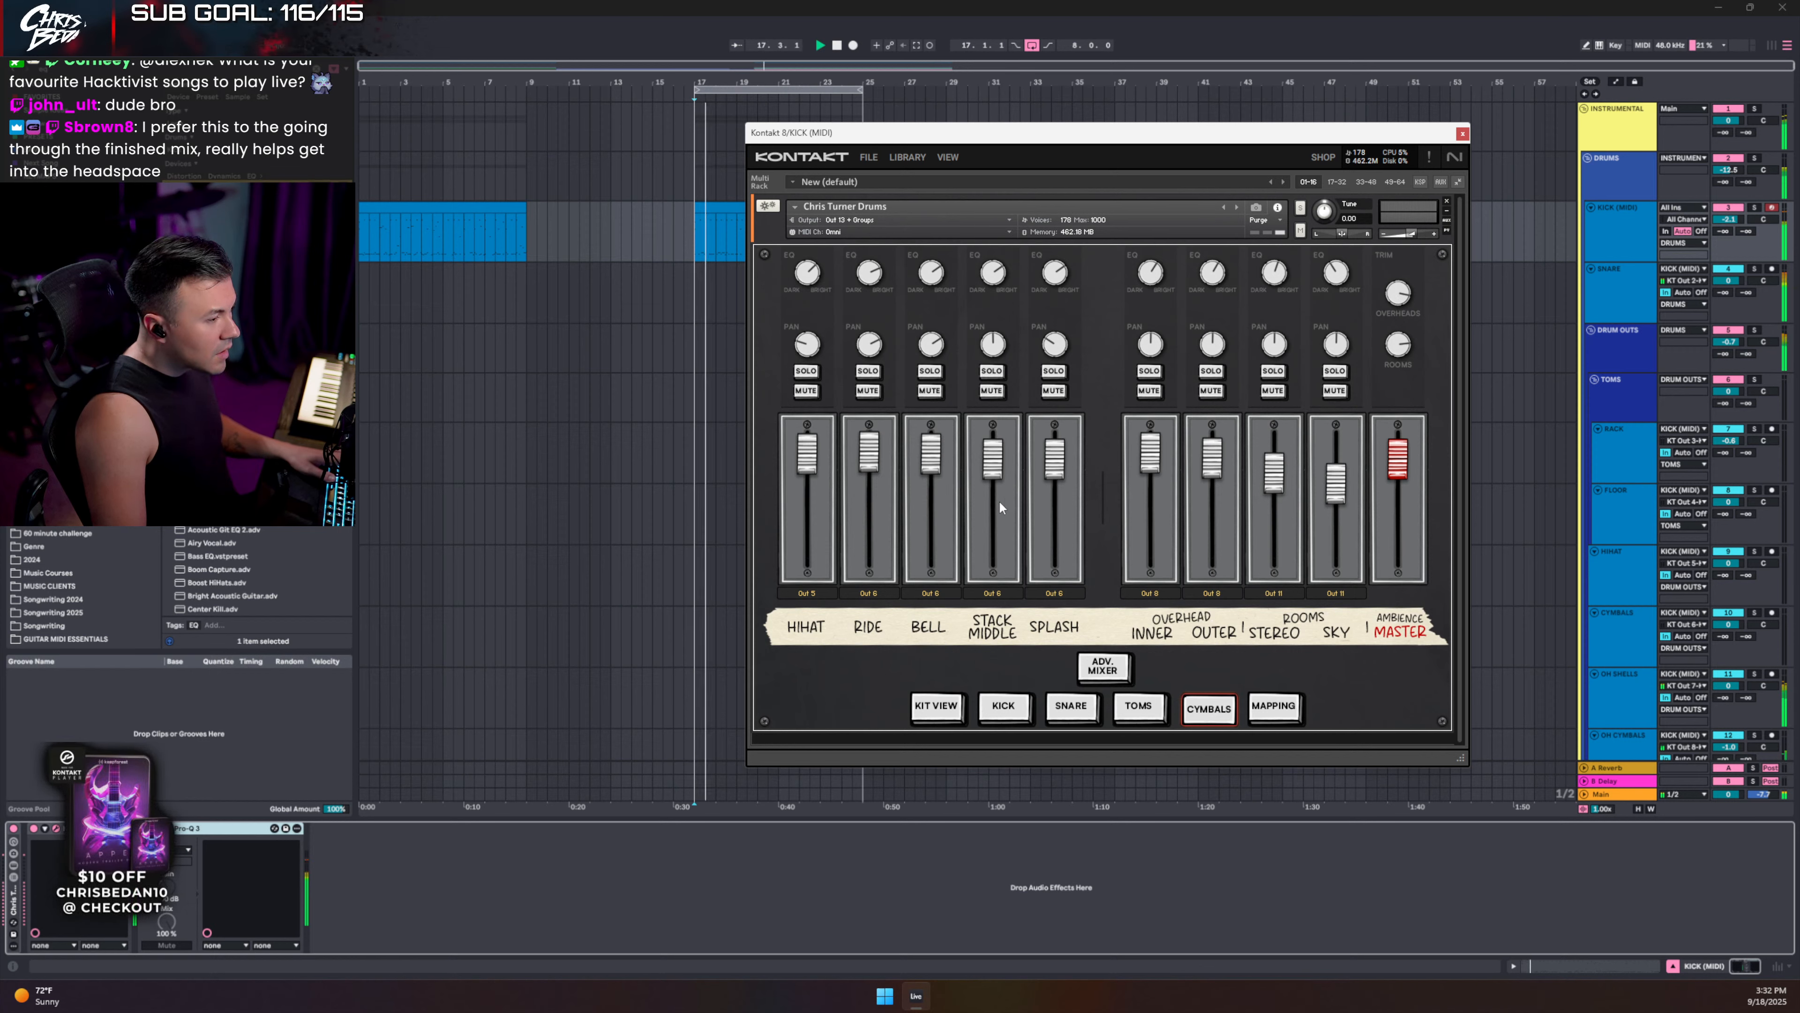
{"action": "left_click", "coordinate": [1112, 661]}
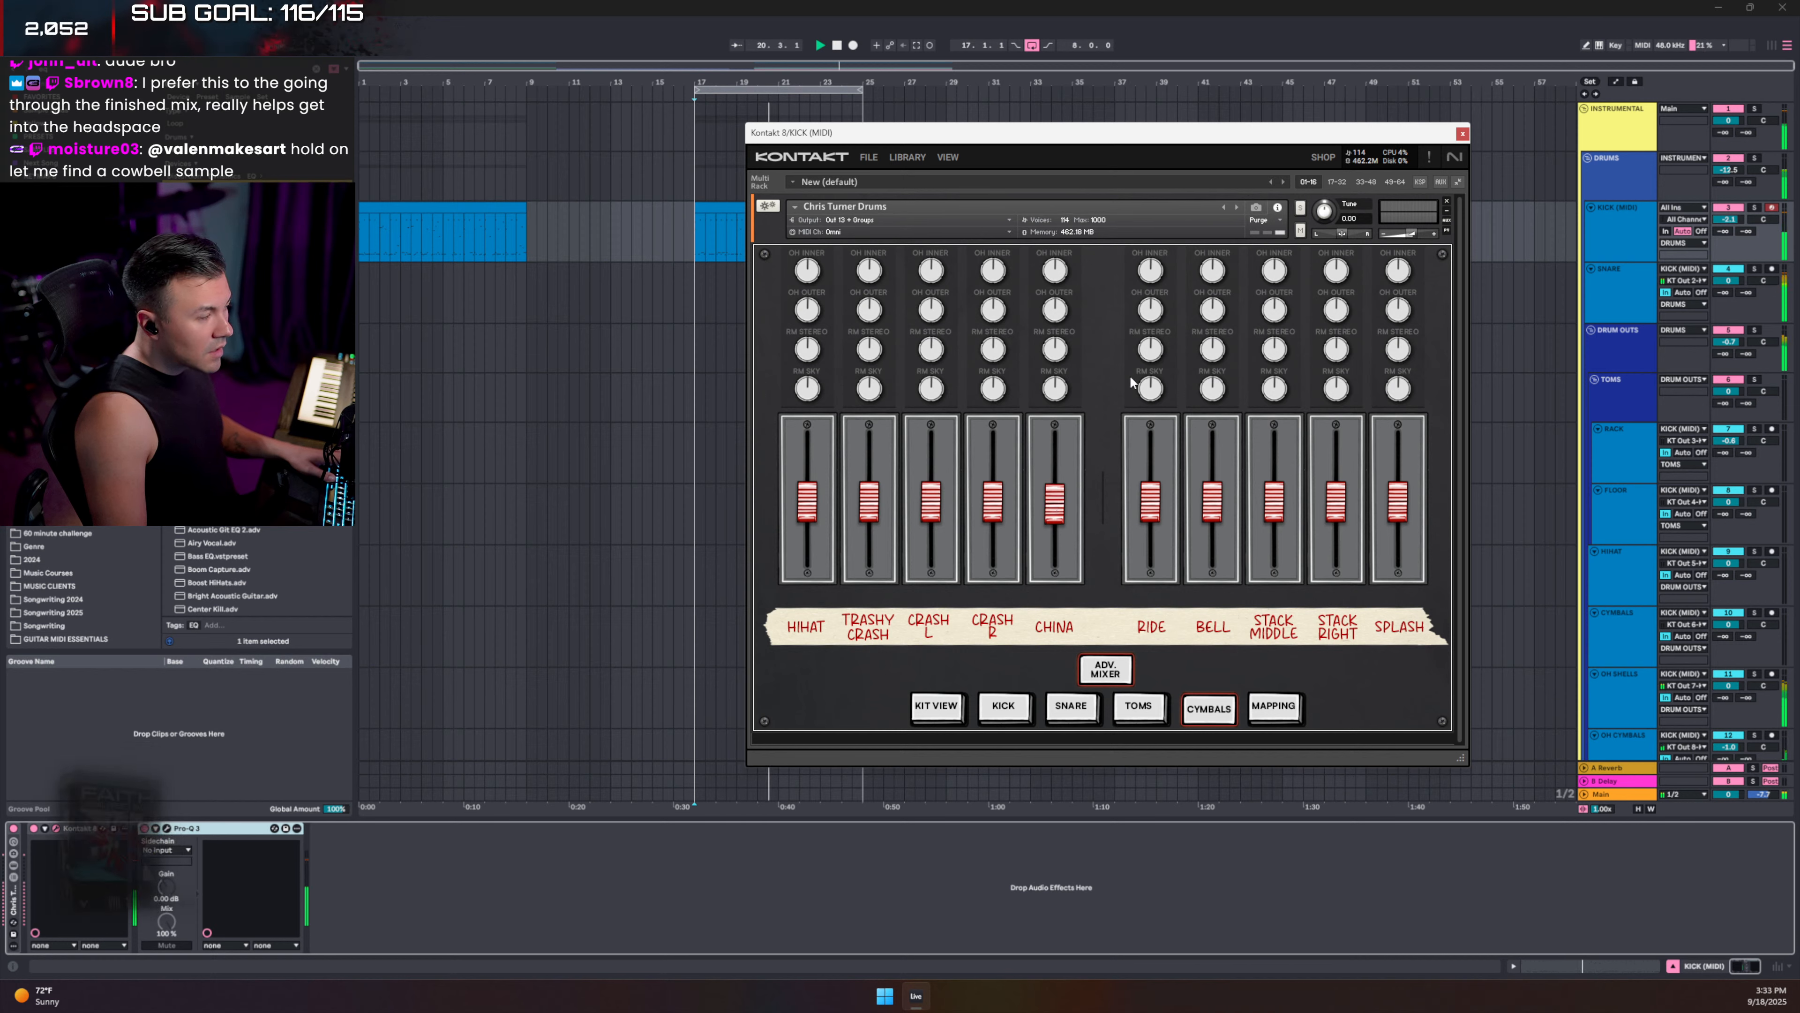
{"action": "left_click", "coordinate": [1463, 134]}
{"action": "scroll", "coordinate": [1503, 501], "scroll_direction": "down", "scroll_amount": 10}
- Group tracks 22 Kontakt, the three Arcade tracks and 26 Vital with Ctrl+G
{"action": "scroll", "coordinate": [1568, 548], "scroll_direction": "down", "scroll_amount": 3}
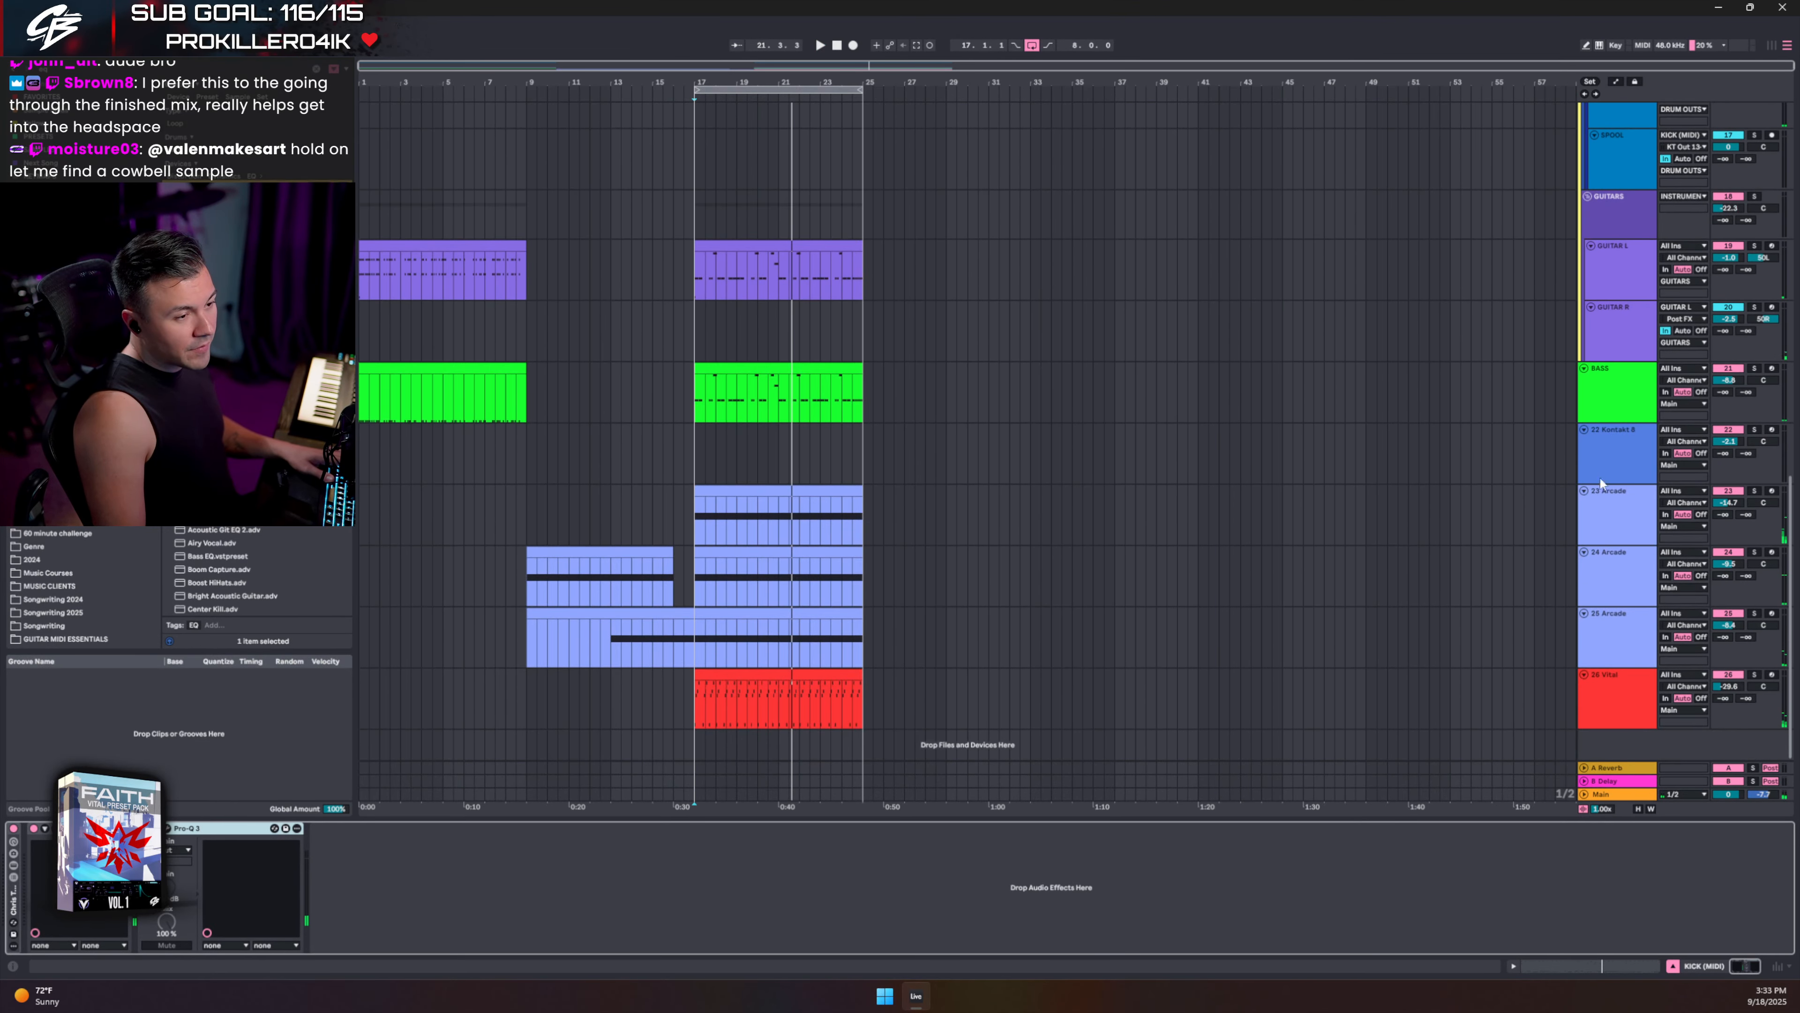
{"action": "left_click", "coordinate": [1634, 407]}
{"action": "left_click", "coordinate": [1622, 433]}
{"action": "left_click", "coordinate": [1623, 687]}
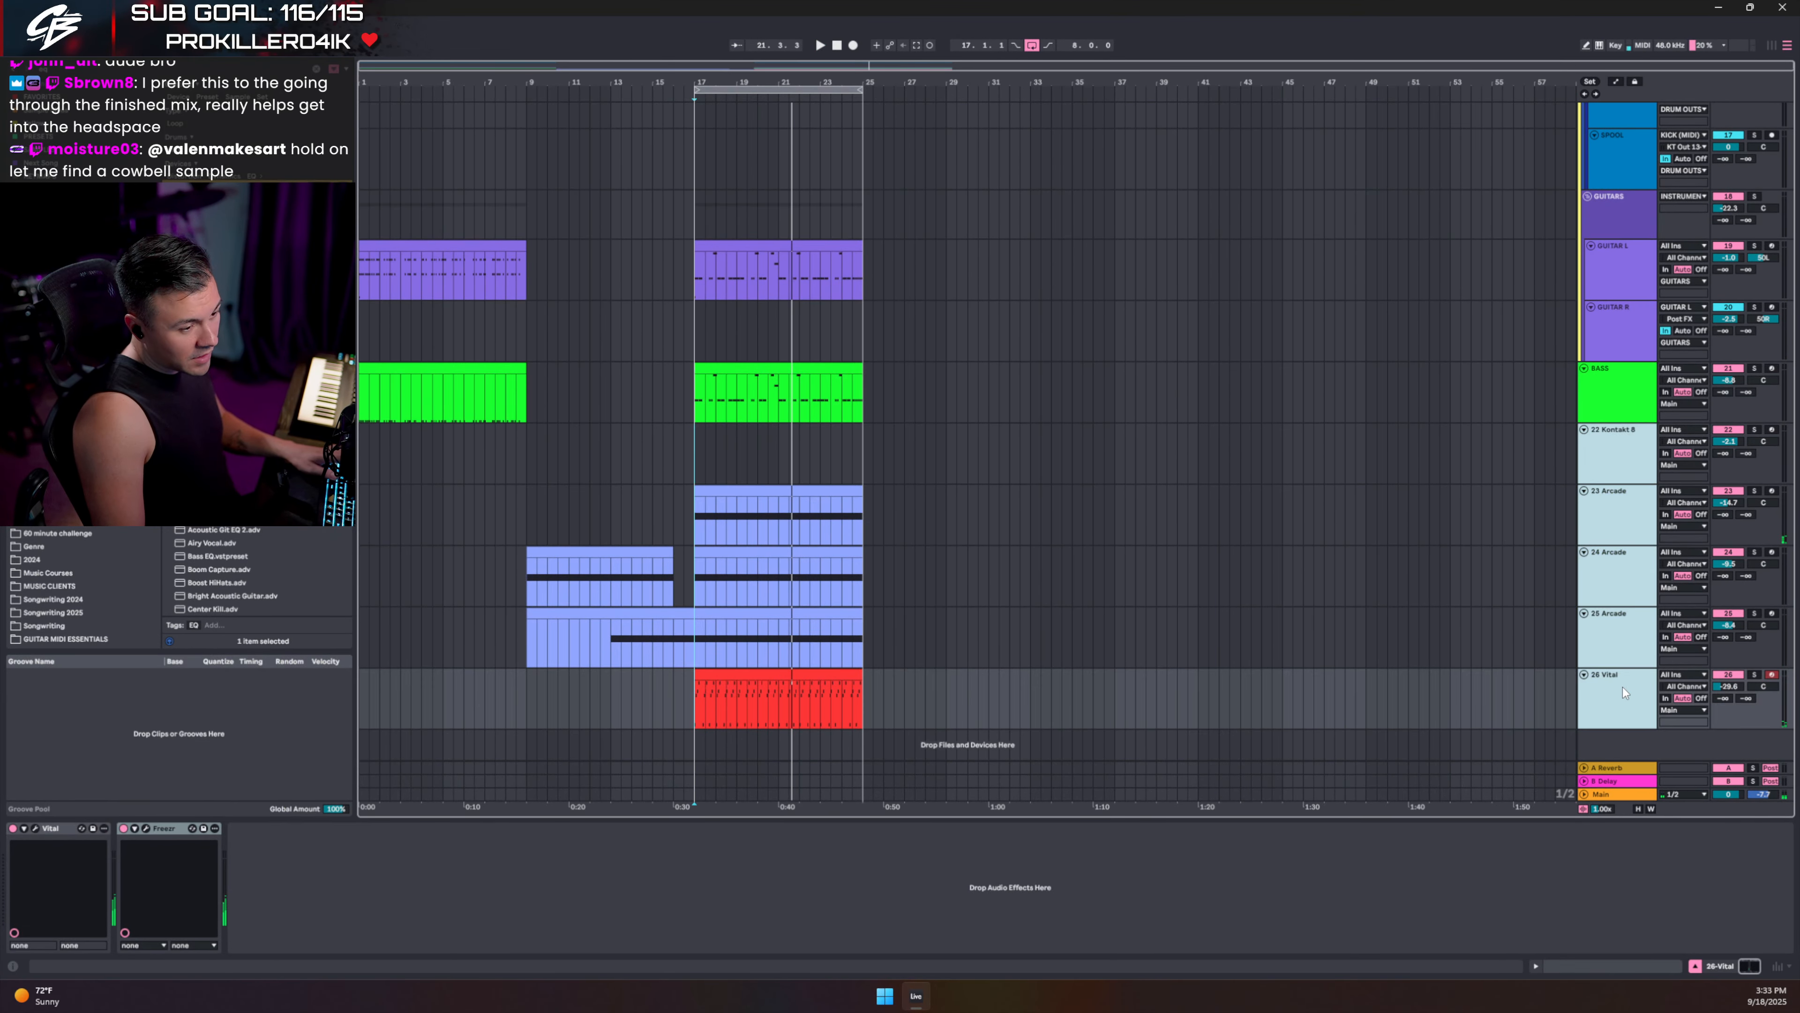
{"action": "key", "text": "ctrl+g"}
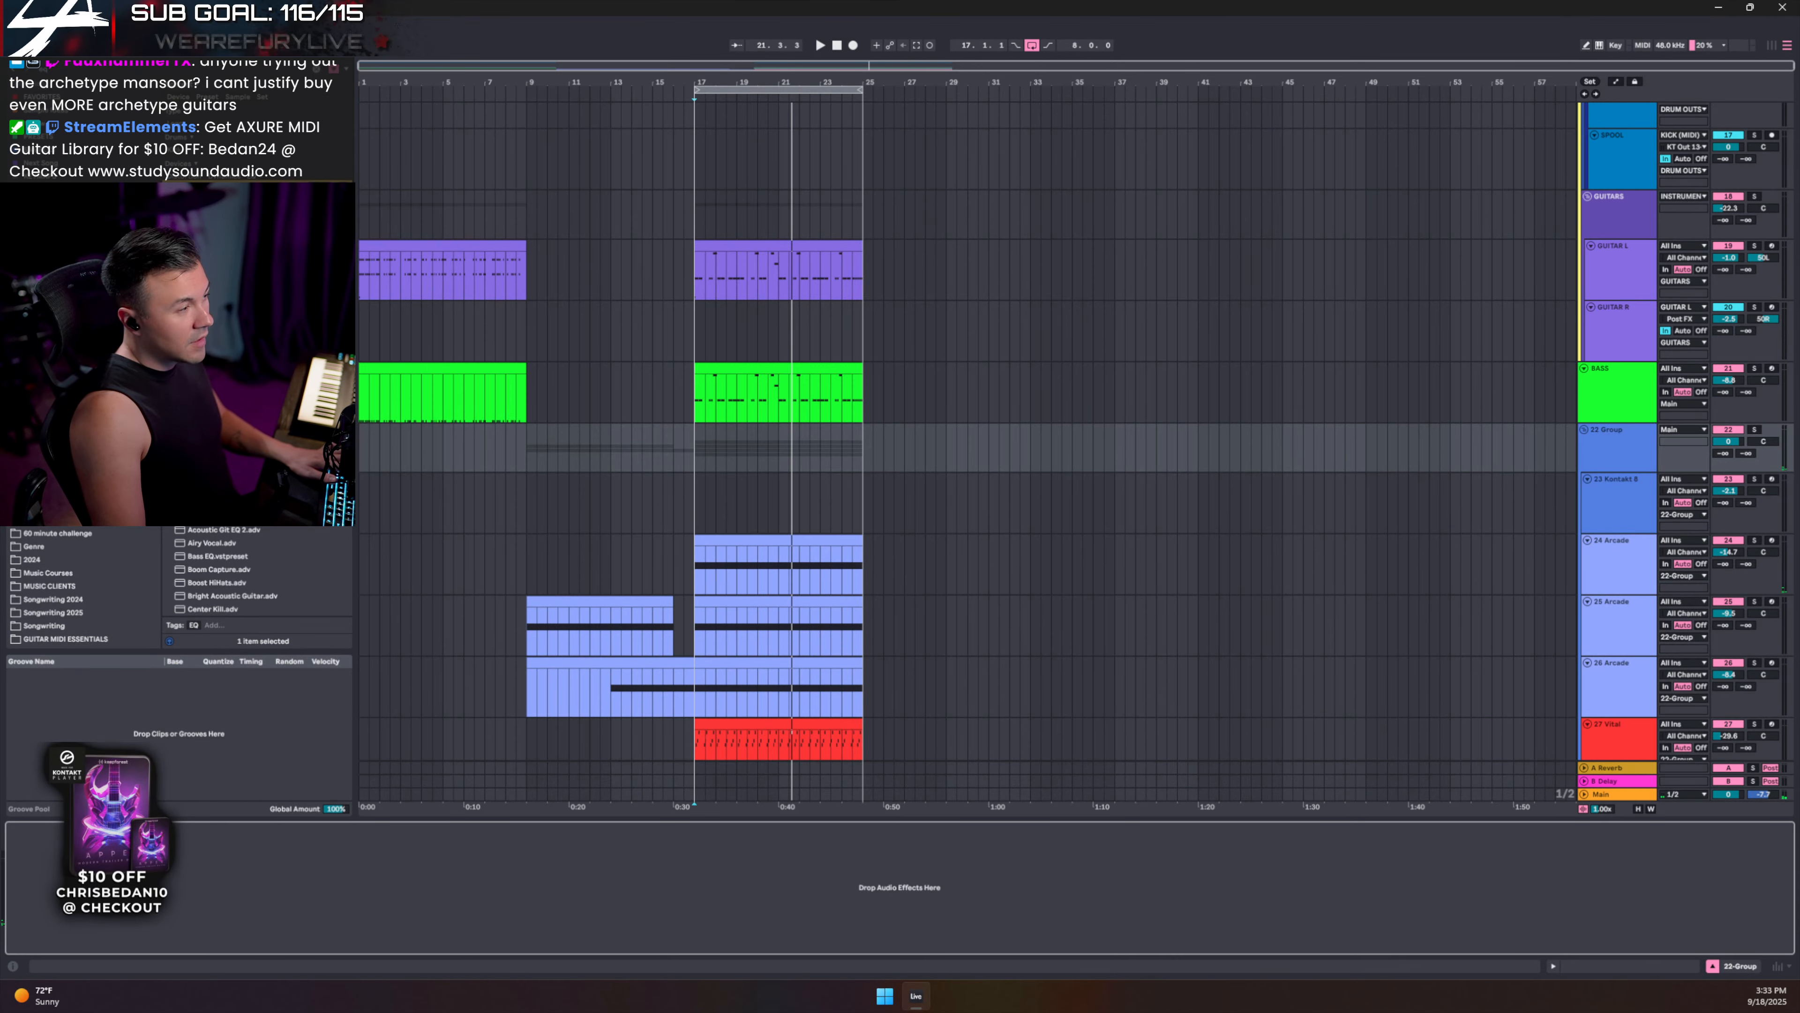
- Search the browser for 'pro' and colour the new 22 Group track blue
{"action": "key", "text": "ctrl+f"}
{"action": "type", "text": "pro"}
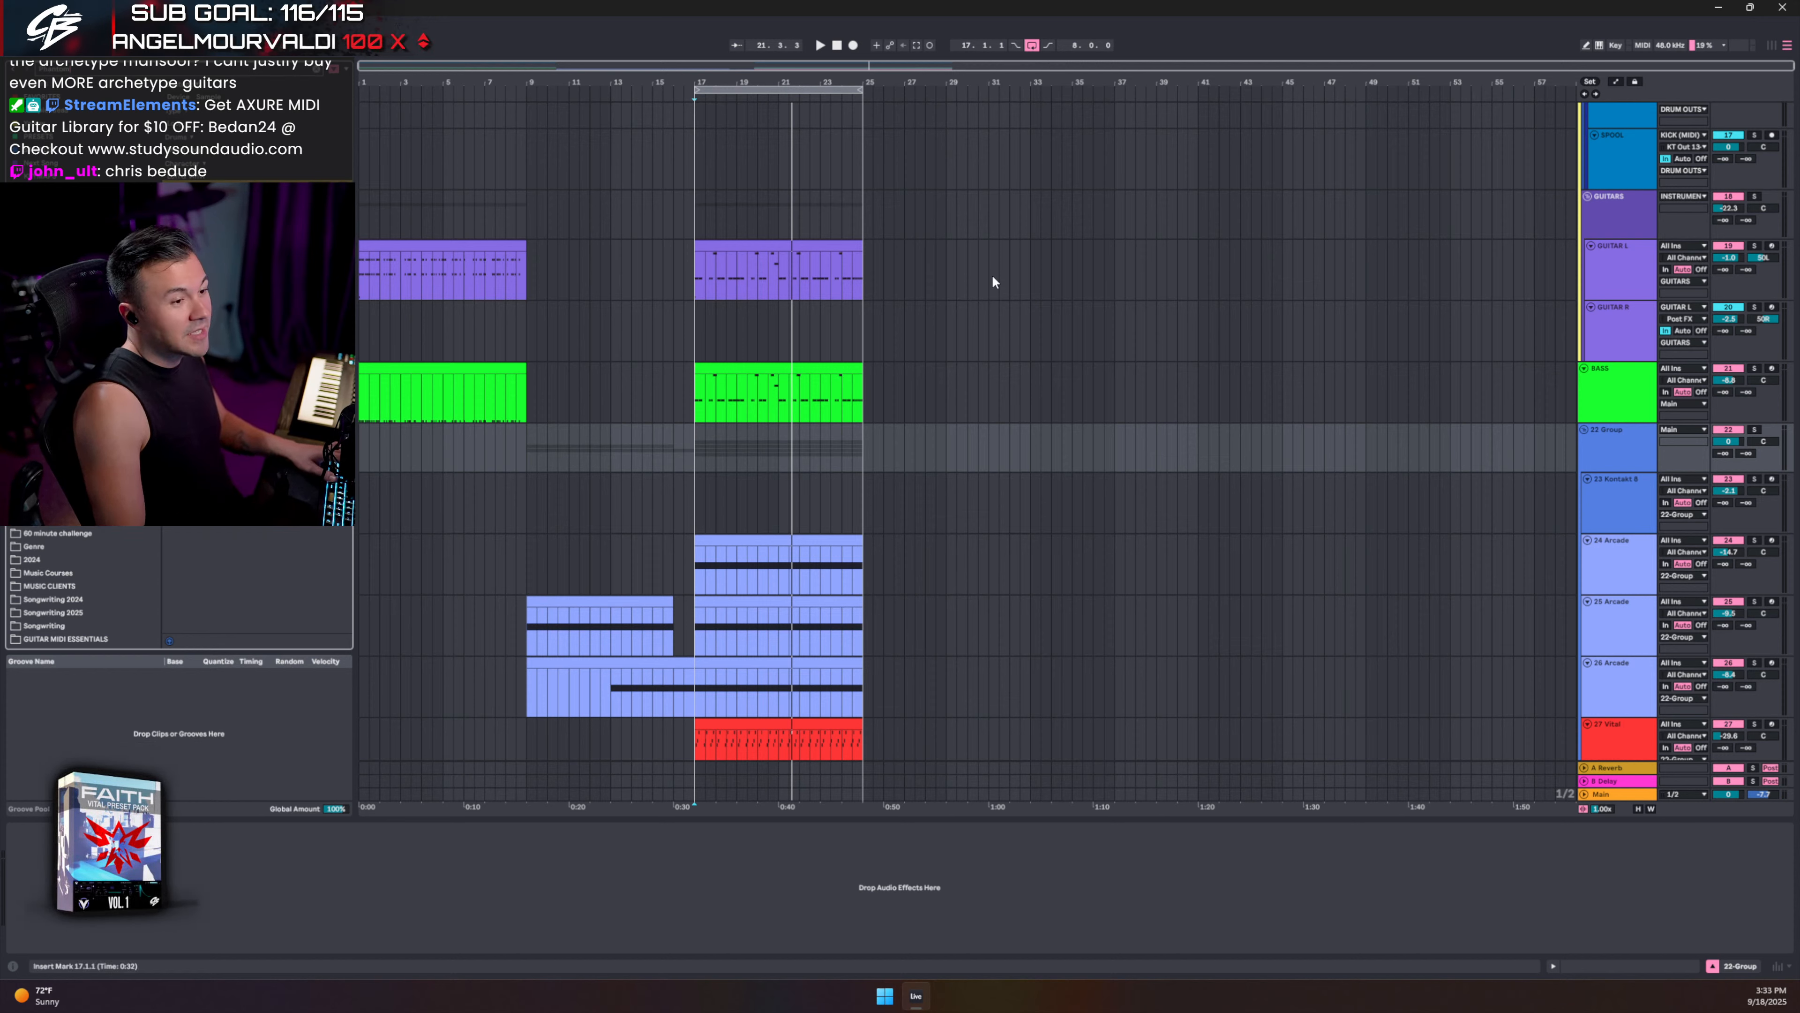
{"action": "left_click", "coordinate": [1626, 448]}
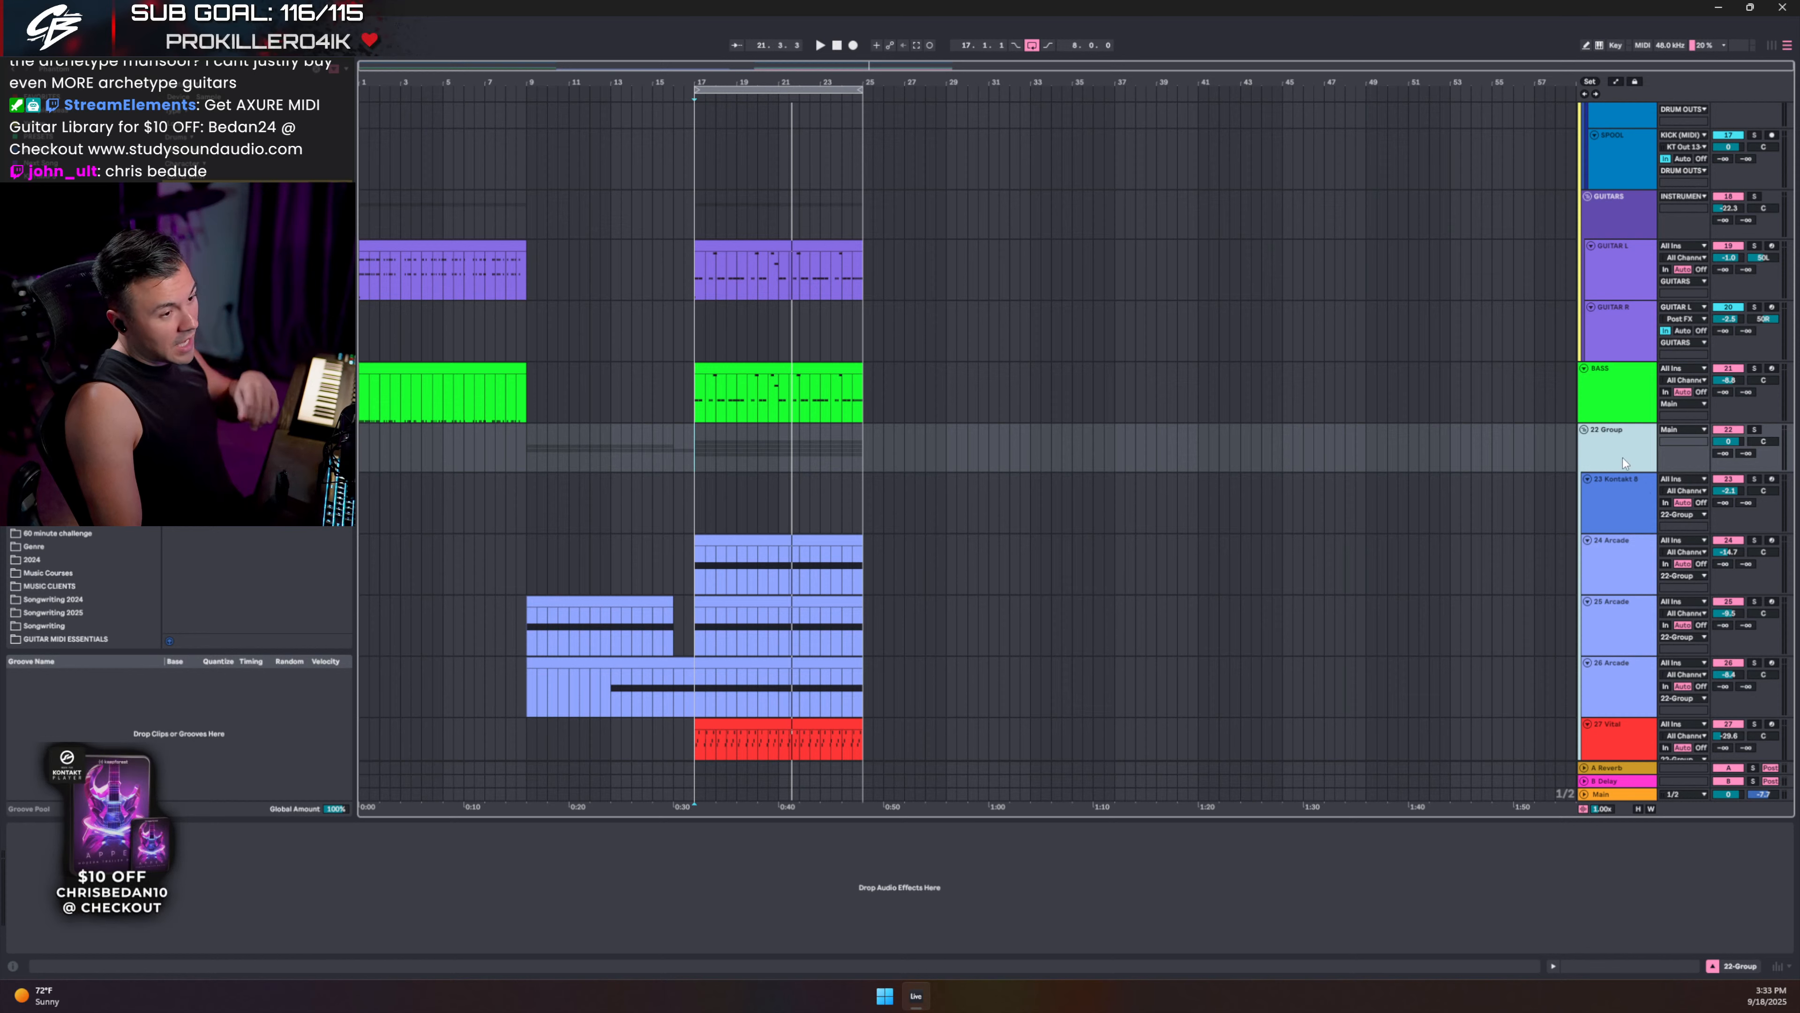
{"action": "left_click", "coordinate": [1487, 464]}
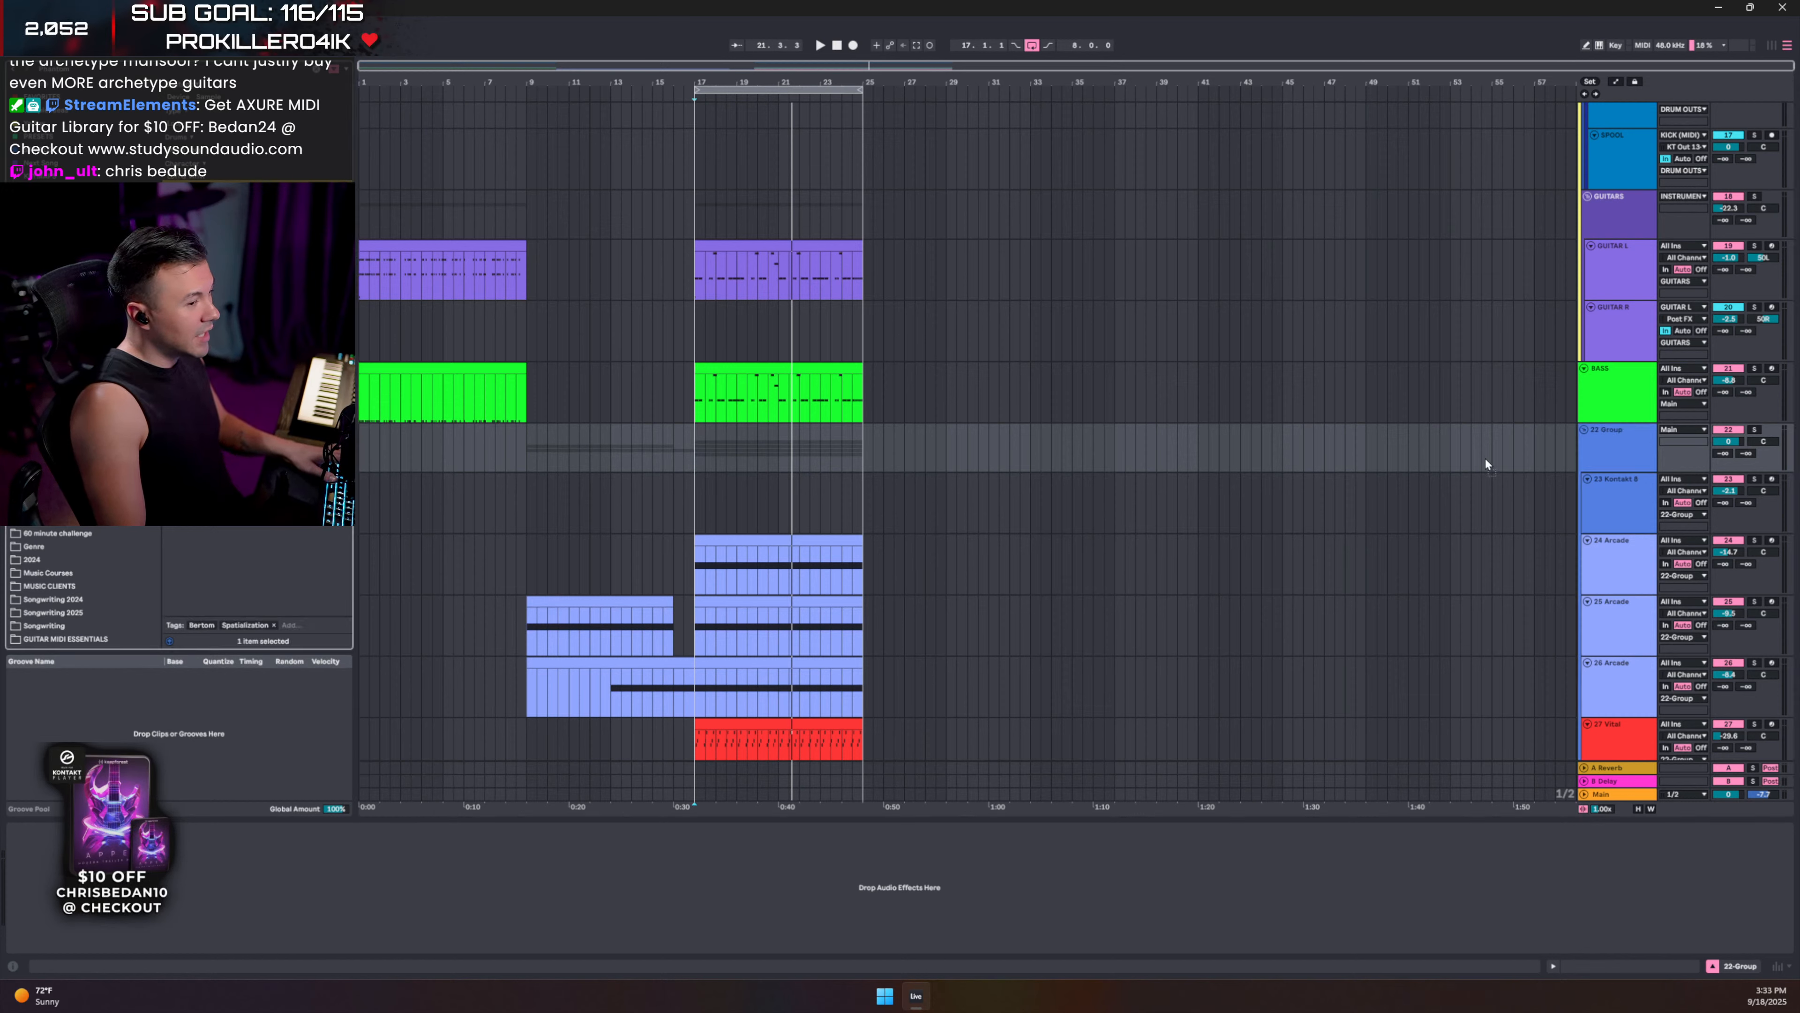
- Load Phantom Center 2 on 22 Group and set its Mix to about -34%, auditioning it soloed
{"action": "left_click_drag", "start_coordinate": [1630, 452], "coordinate": [1630, 453]}
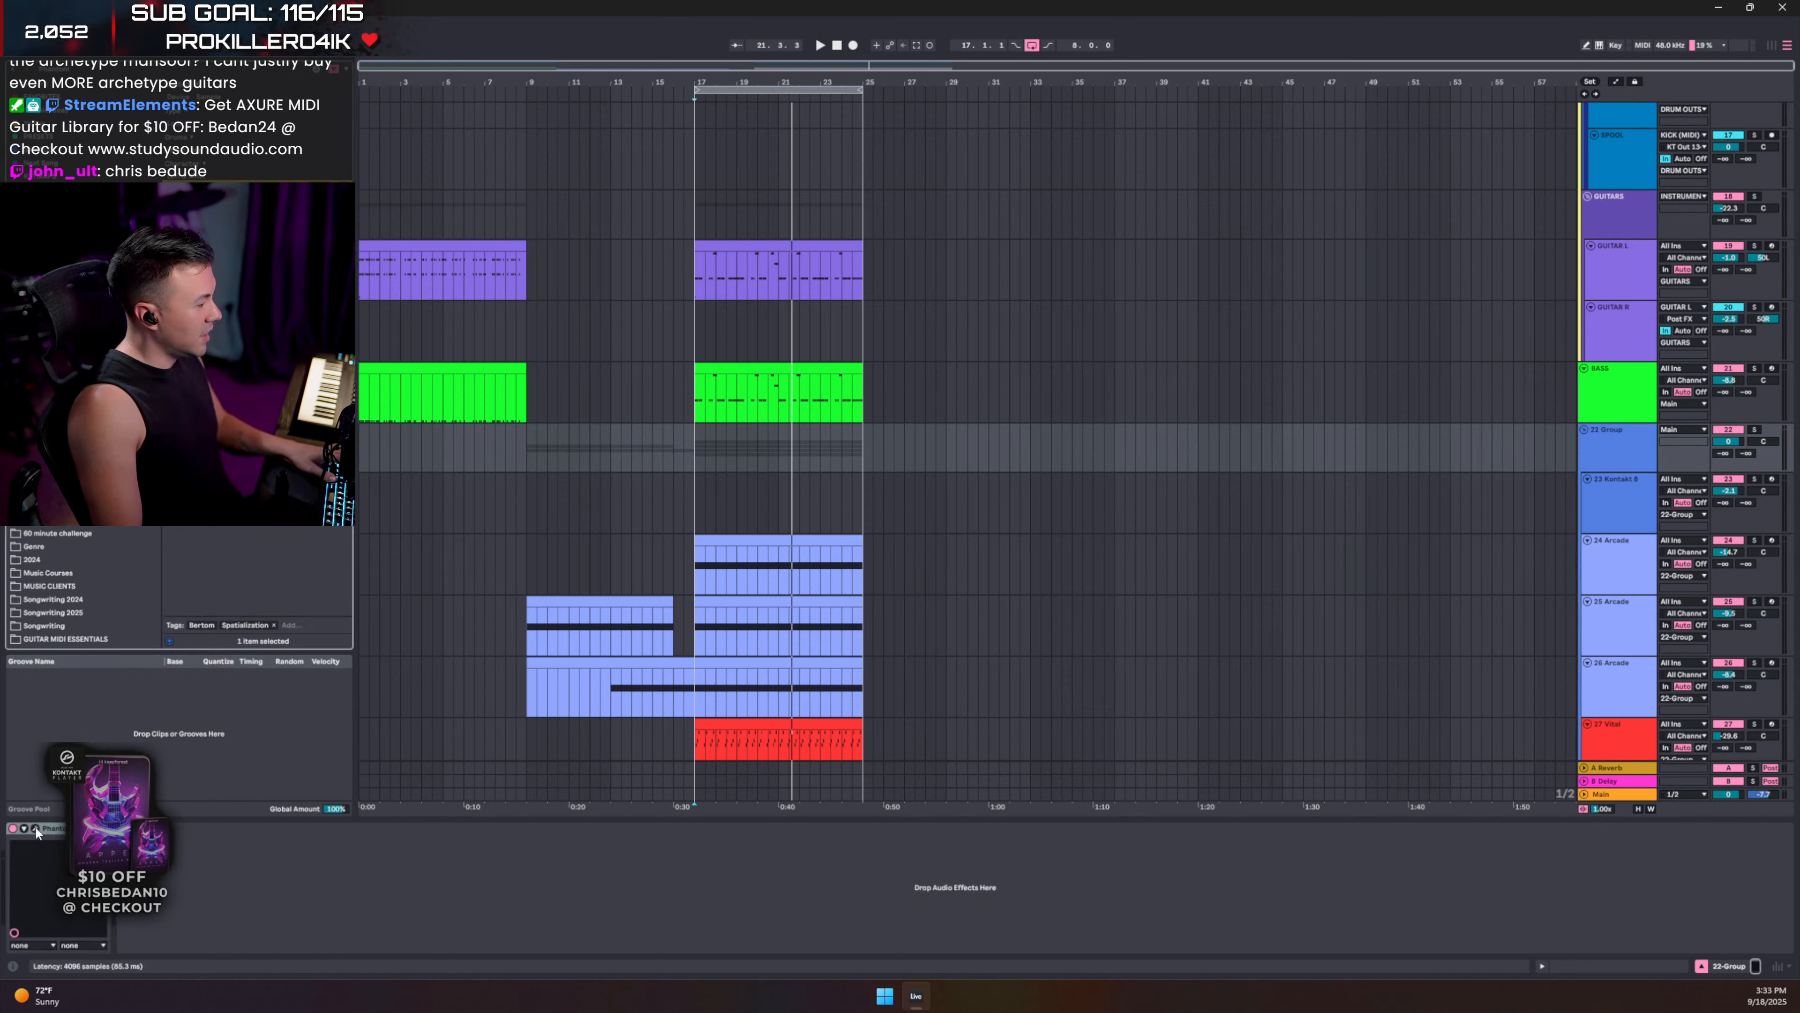
{"action": "left_click_drag", "start_coordinate": [1667, 140], "coordinate": [1101, 354]}
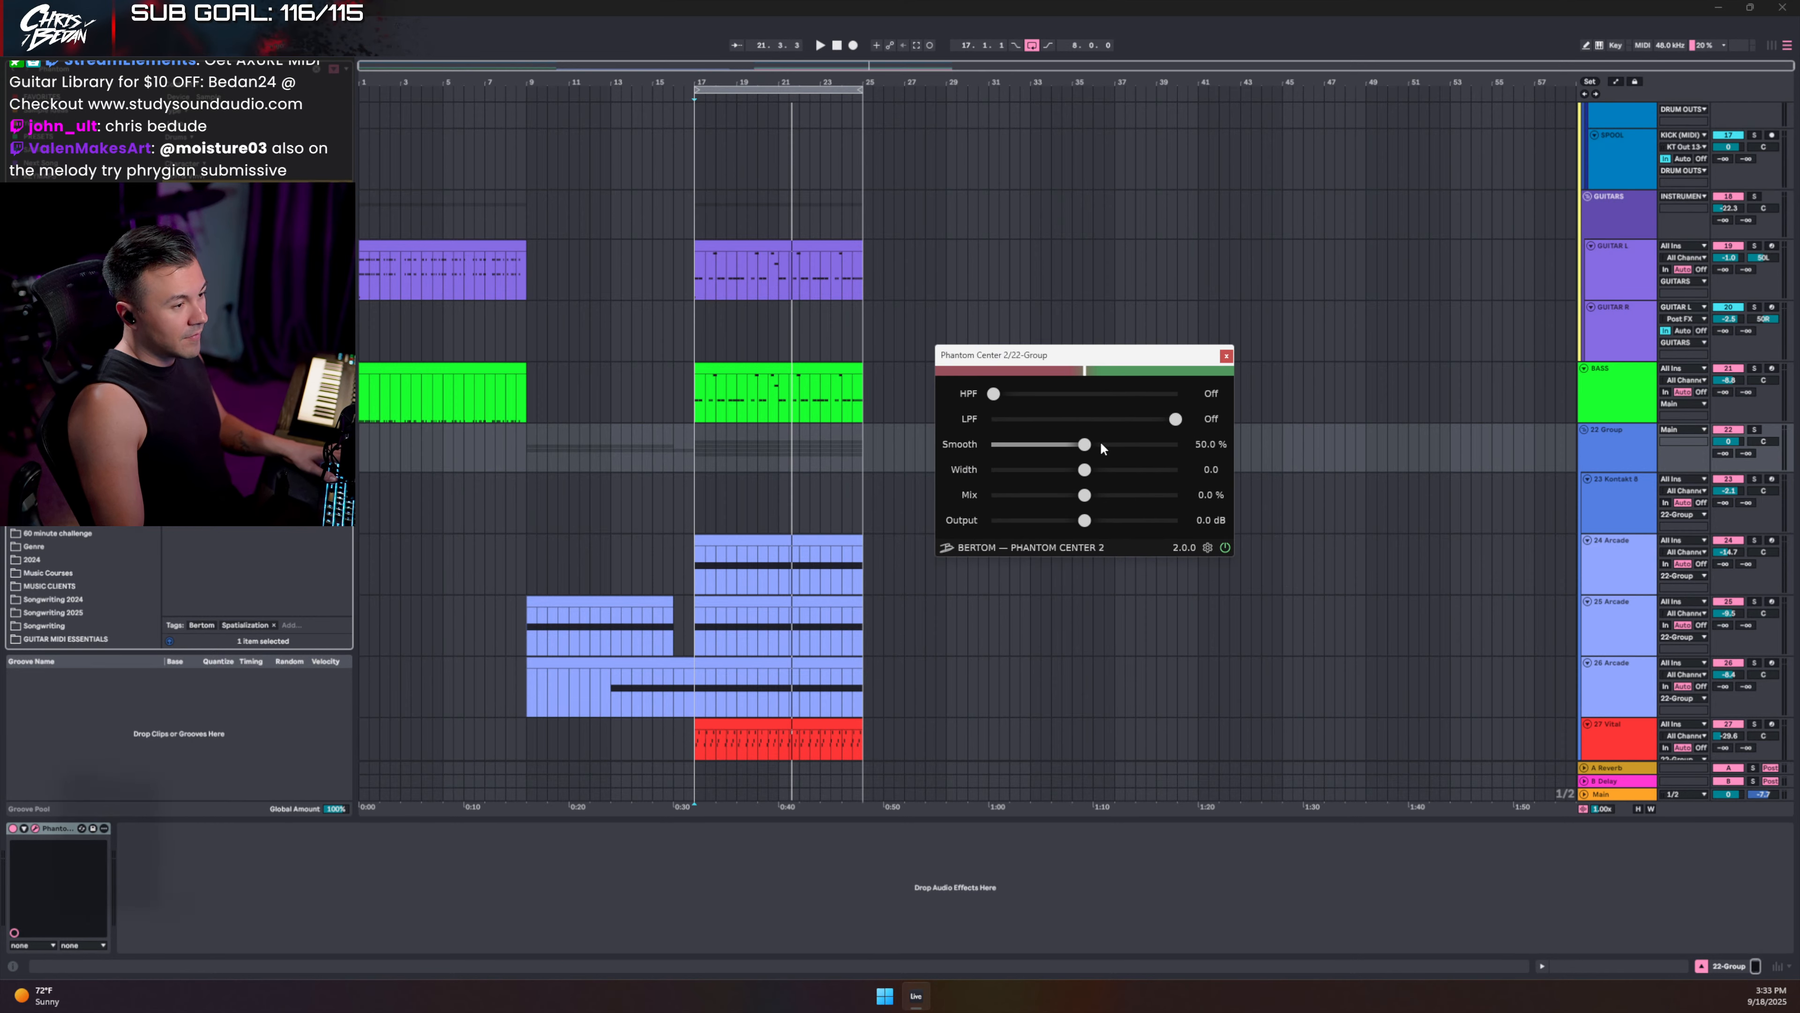
{"action": "key", "text": "space"}
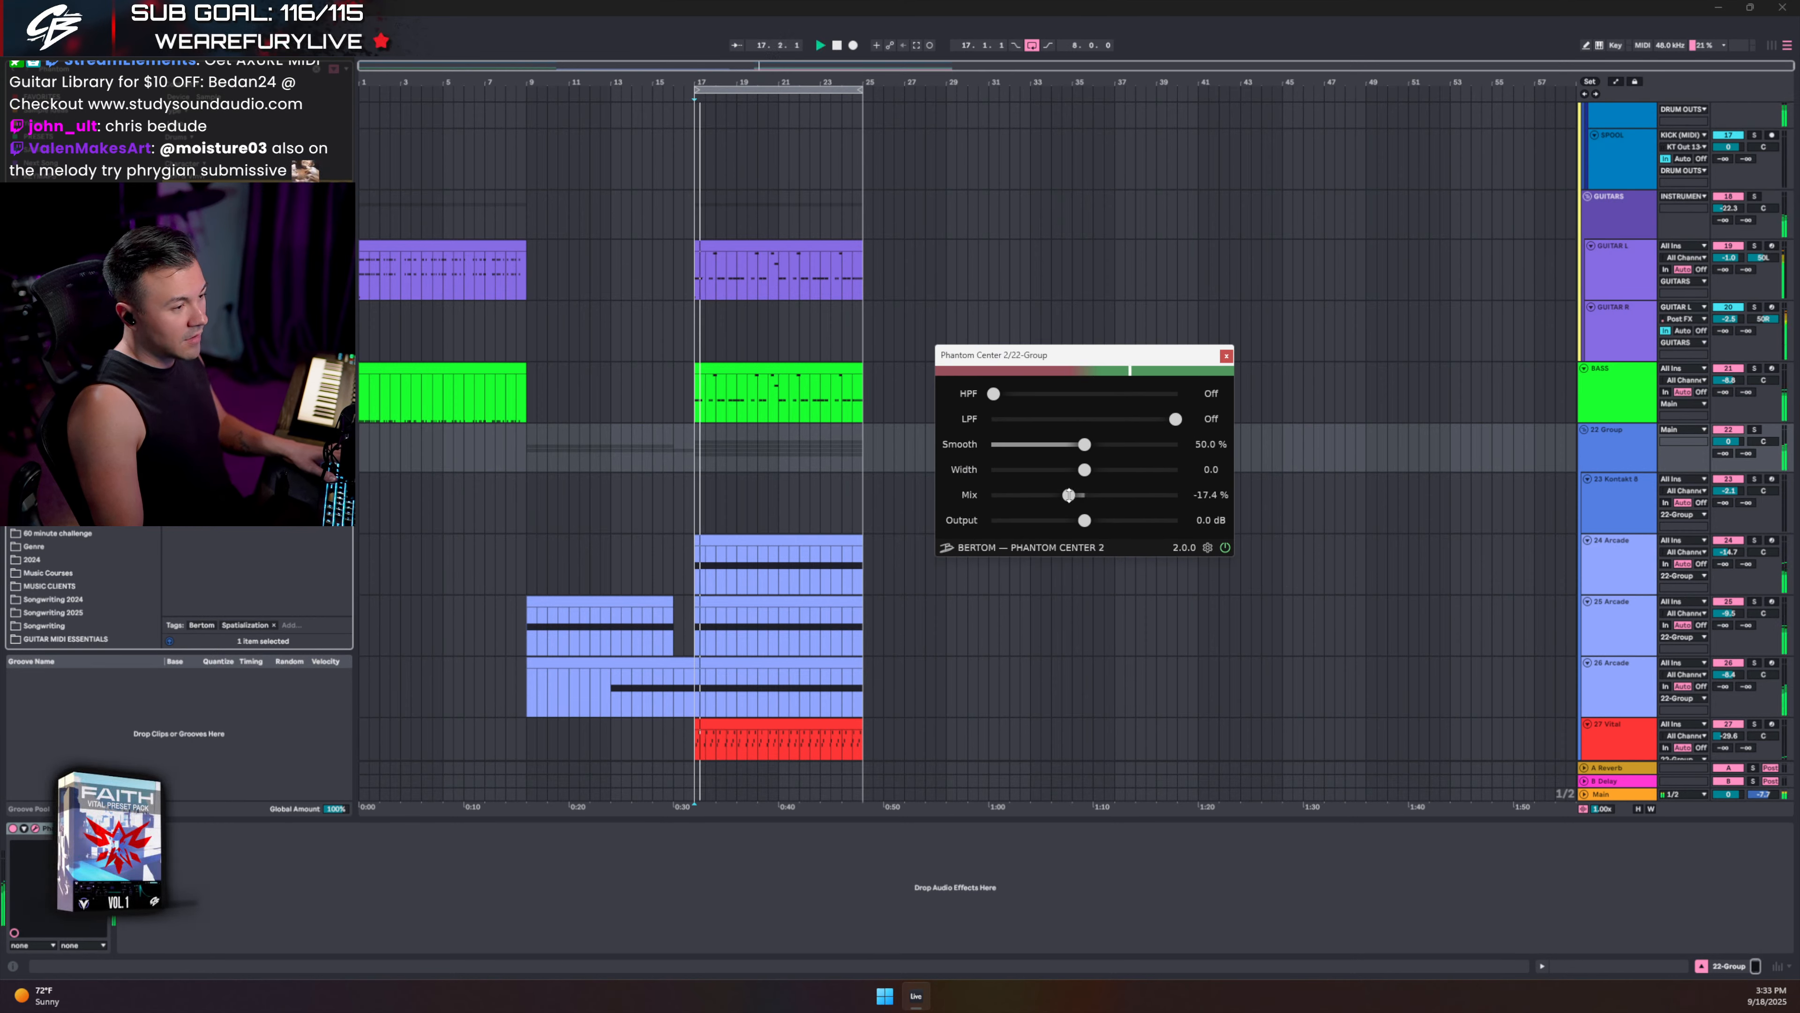
{"action": "left_click_drag", "start_coordinate": [1065, 494], "coordinate": [1054, 494]}
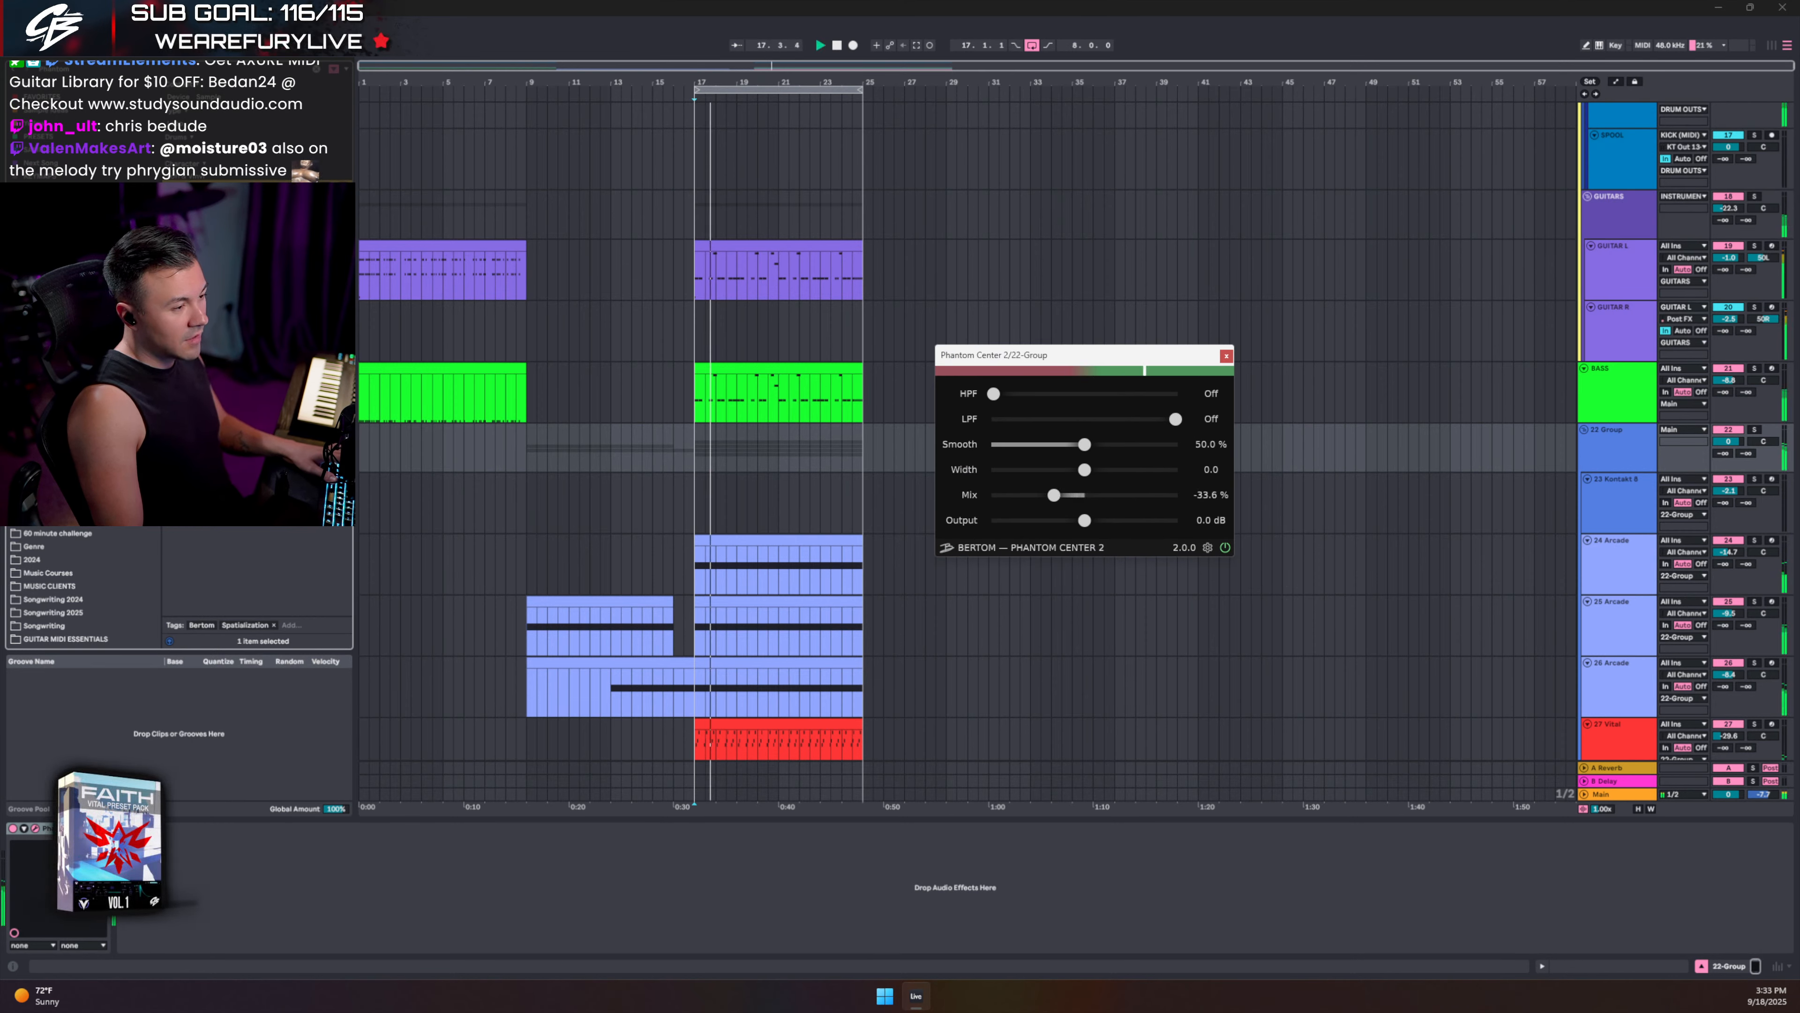
{"action": "left_click", "coordinate": [1755, 431]}
{"action": "left_click_drag", "start_coordinate": [1055, 495], "coordinate": [994, 495]}
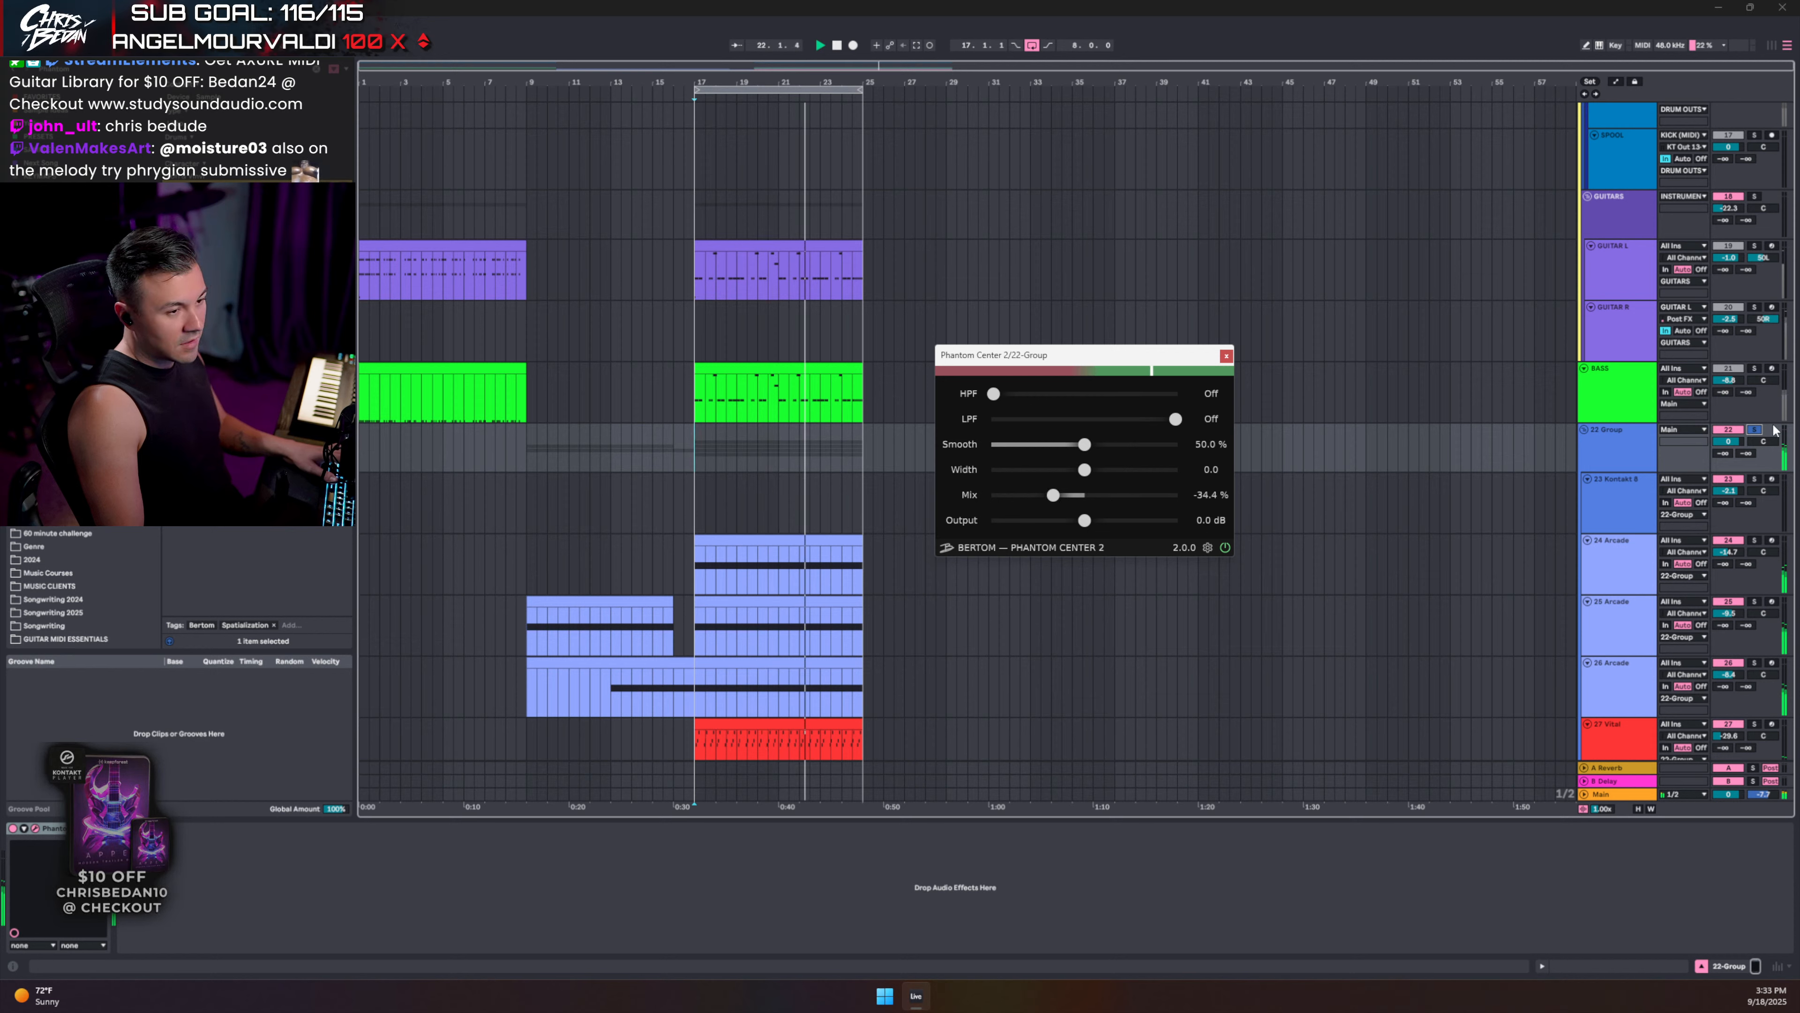
{"action": "left_click", "coordinate": [1755, 430]}
{"action": "left_click", "coordinate": [1227, 356]}
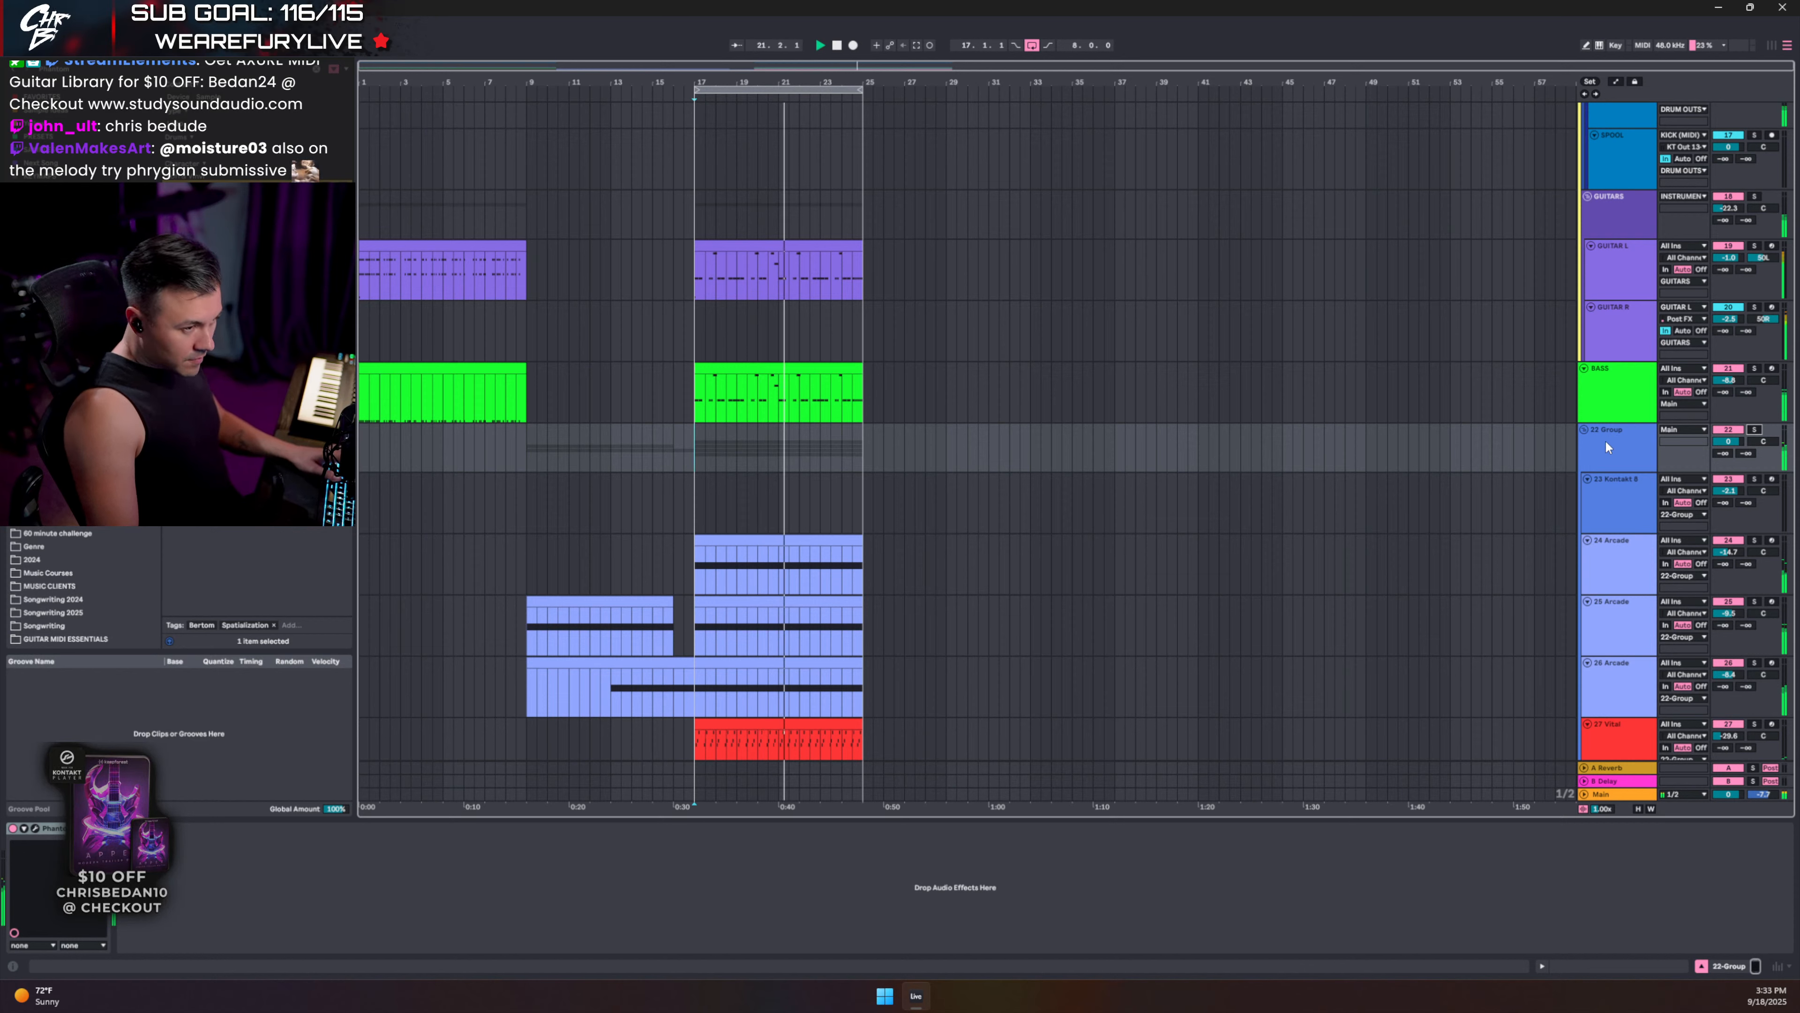
- Inspect the BASS and 22 Group effect chains and play from bar 17
{"action": "left_click", "coordinate": [1630, 397]}
{"action": "left_click", "coordinate": [99, 843]}
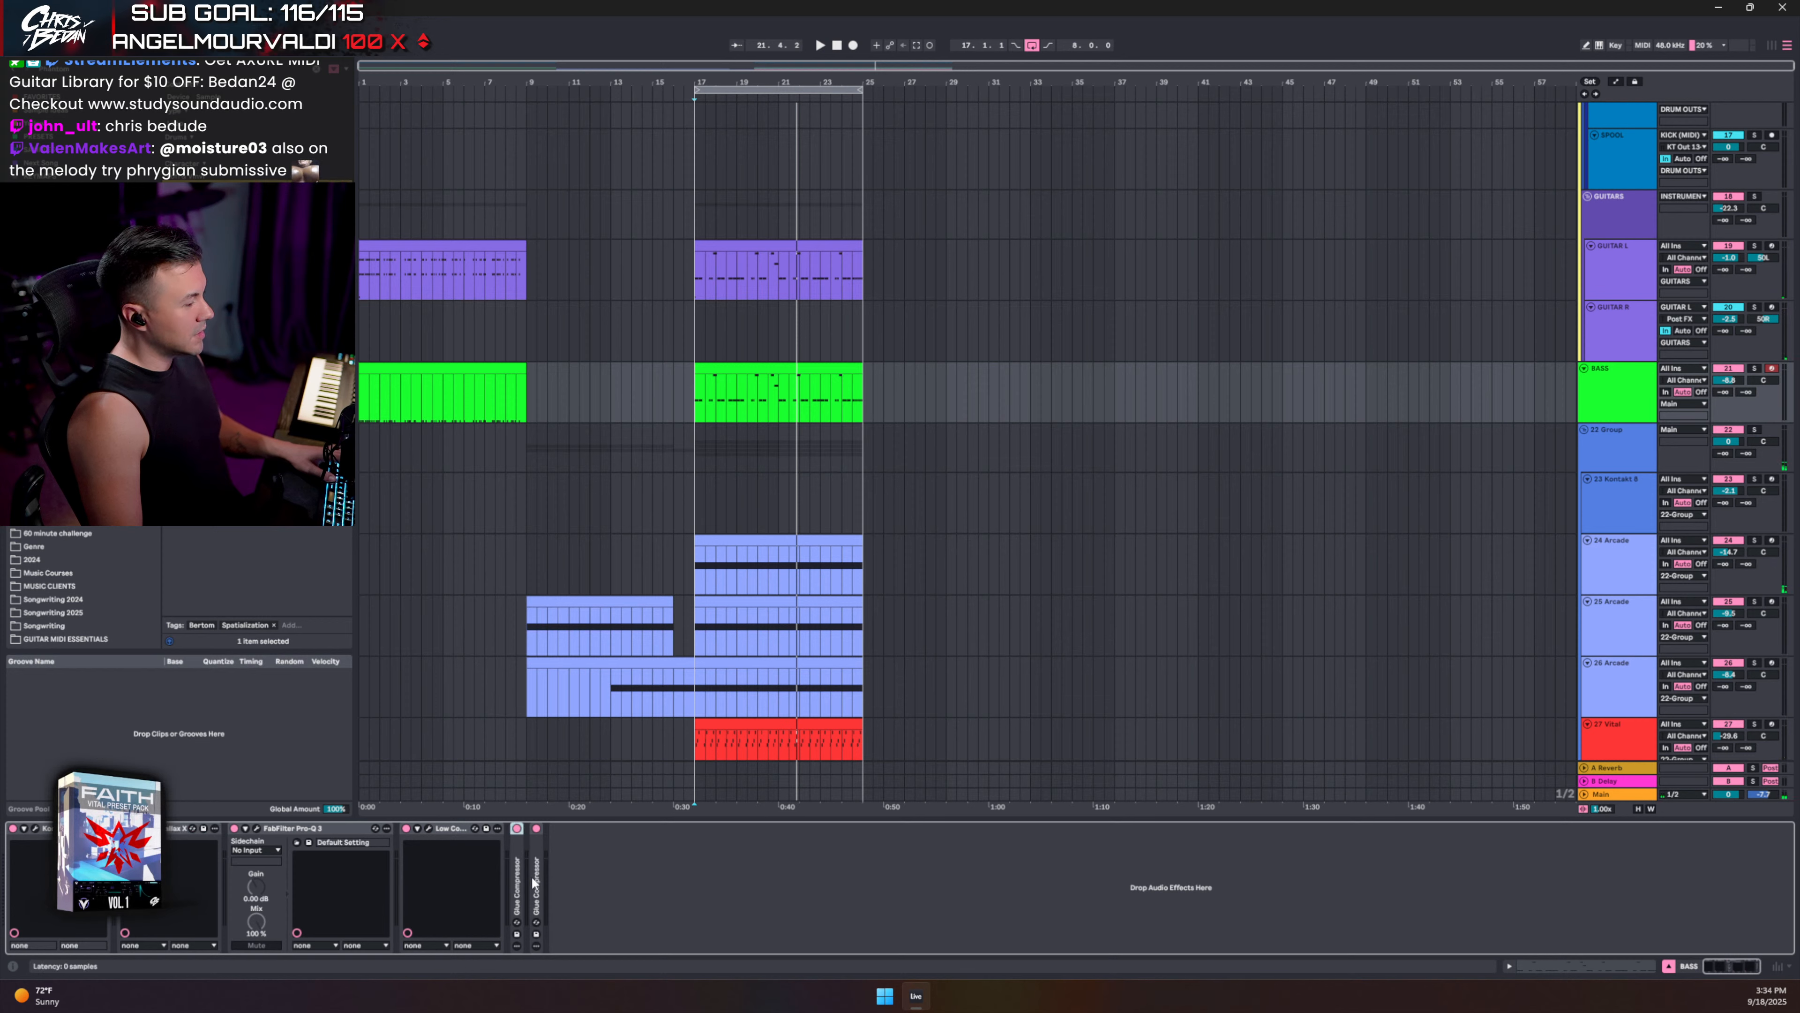
{"action": "left_click", "coordinate": [1610, 452]}
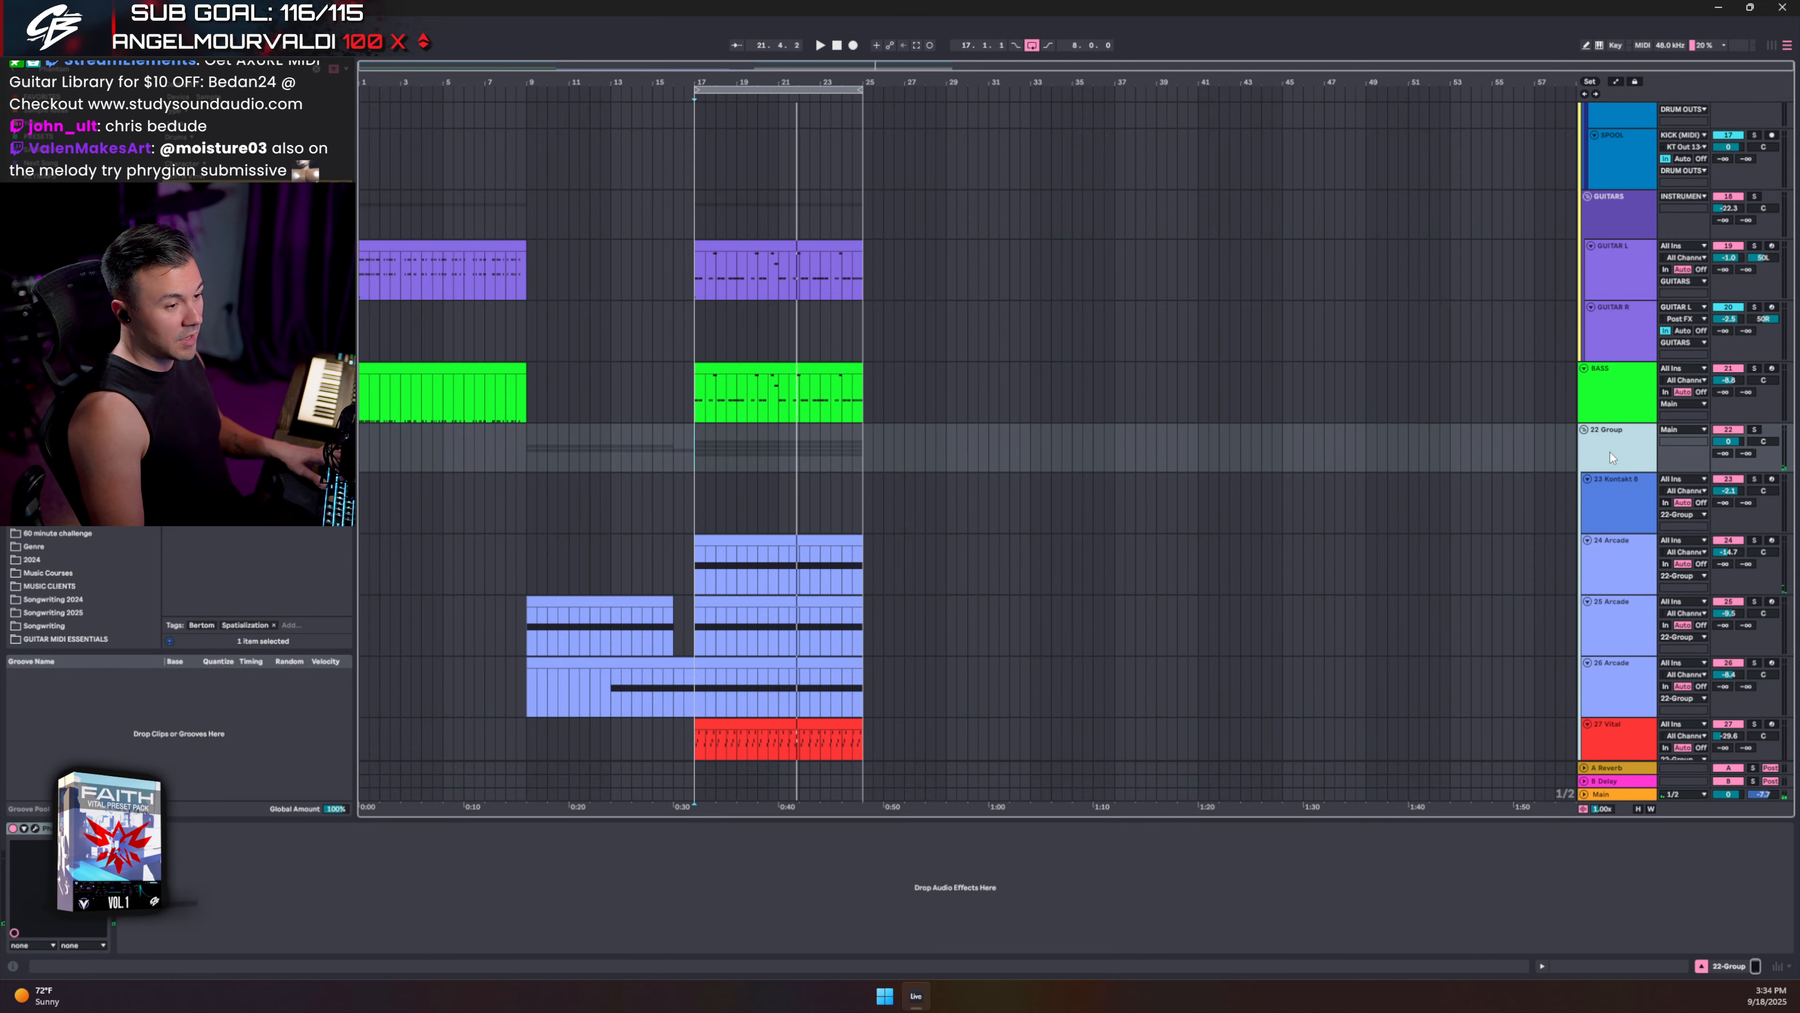
{"action": "key", "text": "space"}
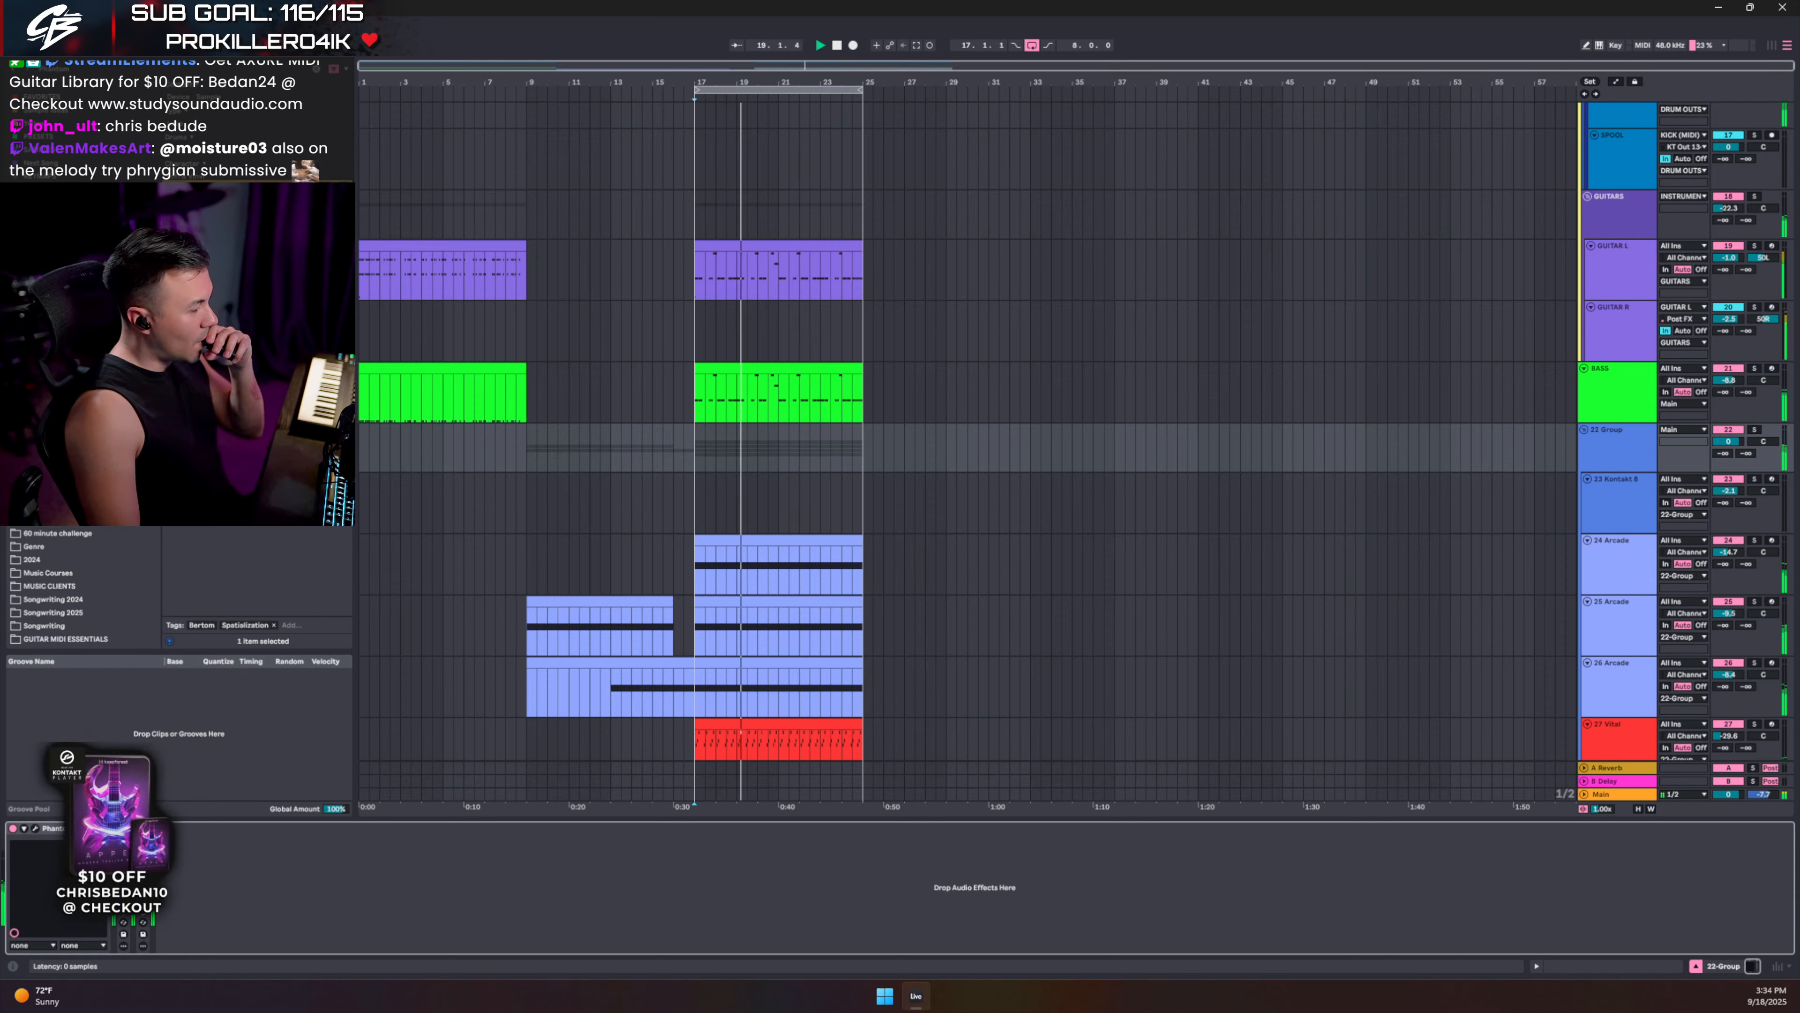
- Raise the two Glue Compressor thresholds to -4.67 dB and -2.44 dB, then collapse both
{"action": "double_click", "coordinate": [123, 876]}
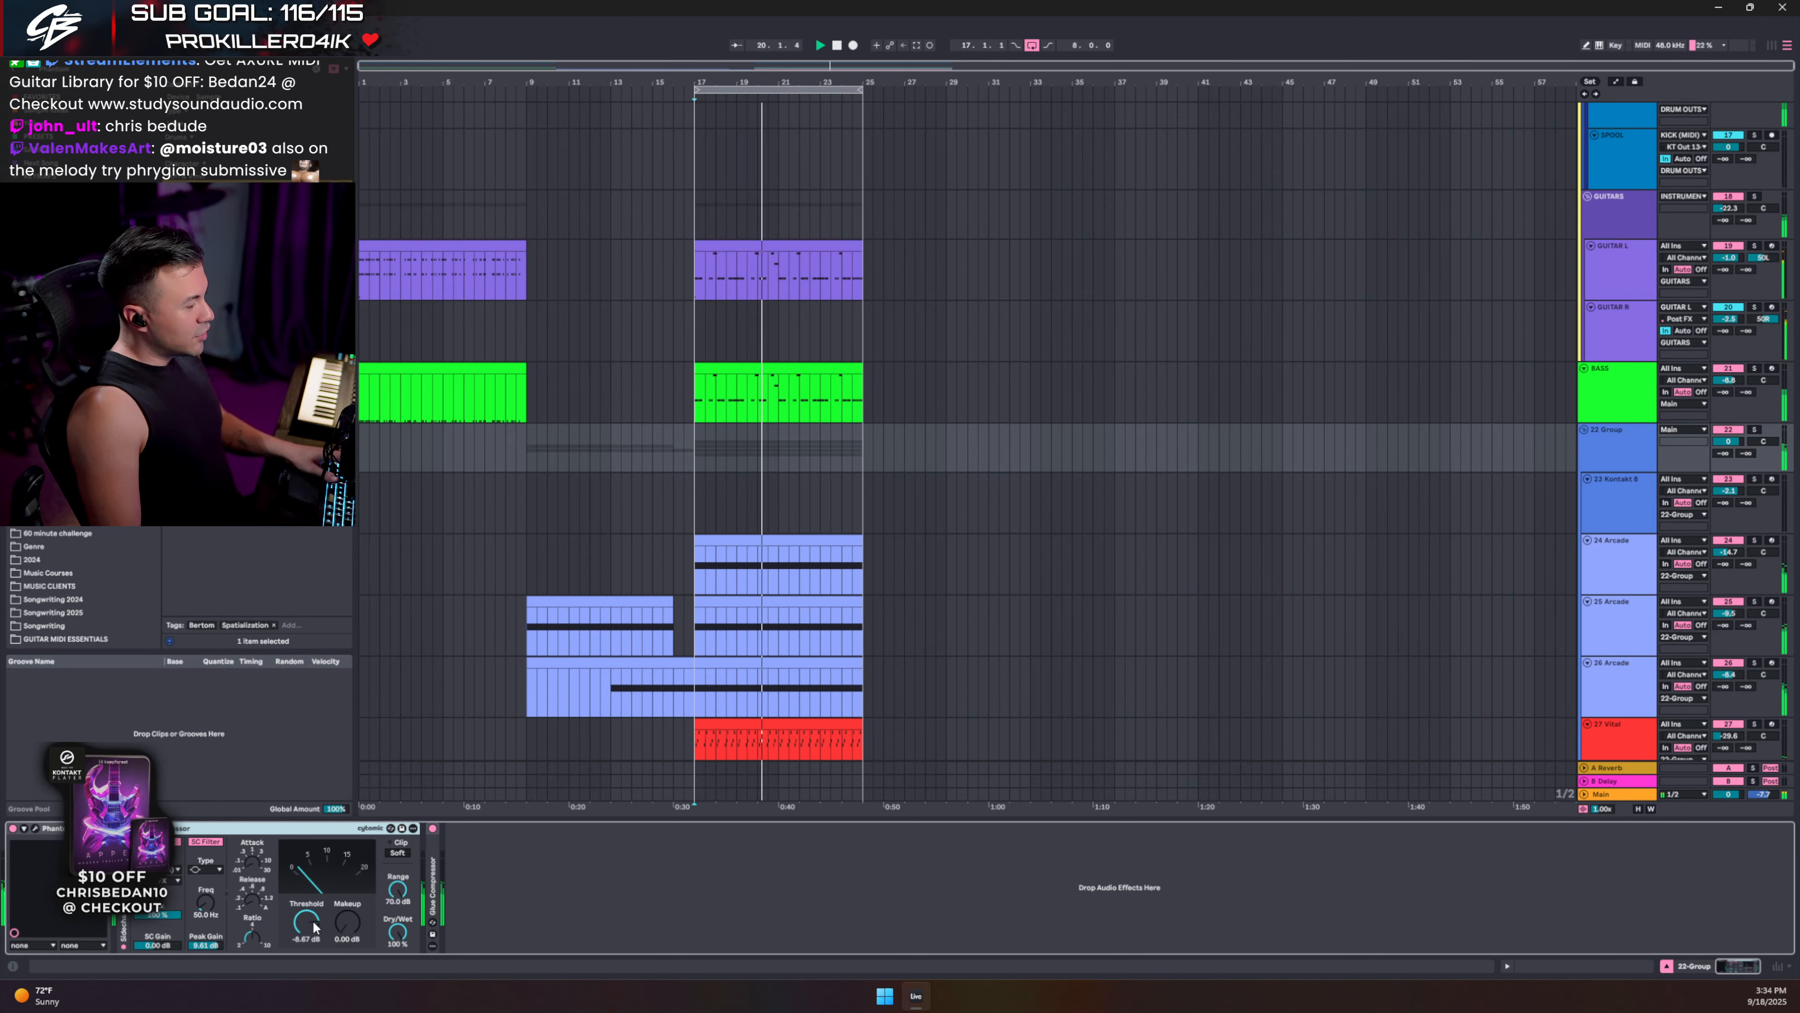
{"action": "left_click_drag", "start_coordinate": [308, 929], "coordinate": [309, 926]}
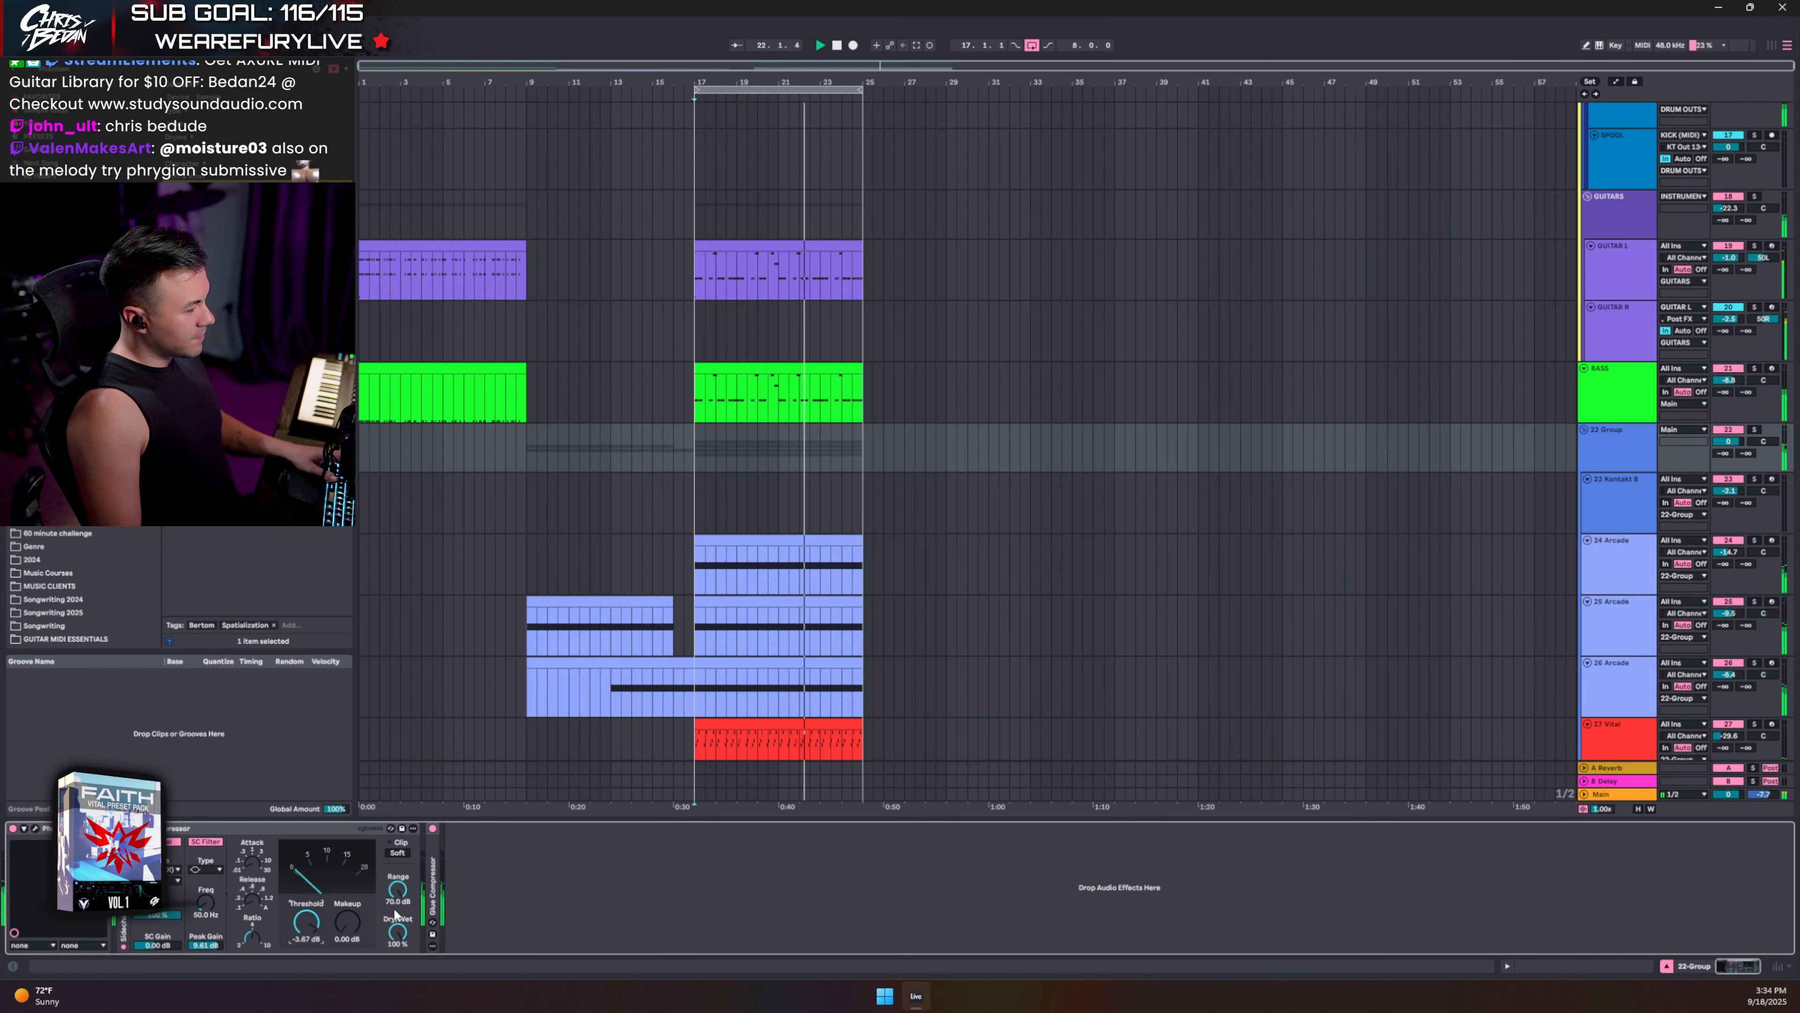
{"action": "double_click", "coordinate": [433, 895]}
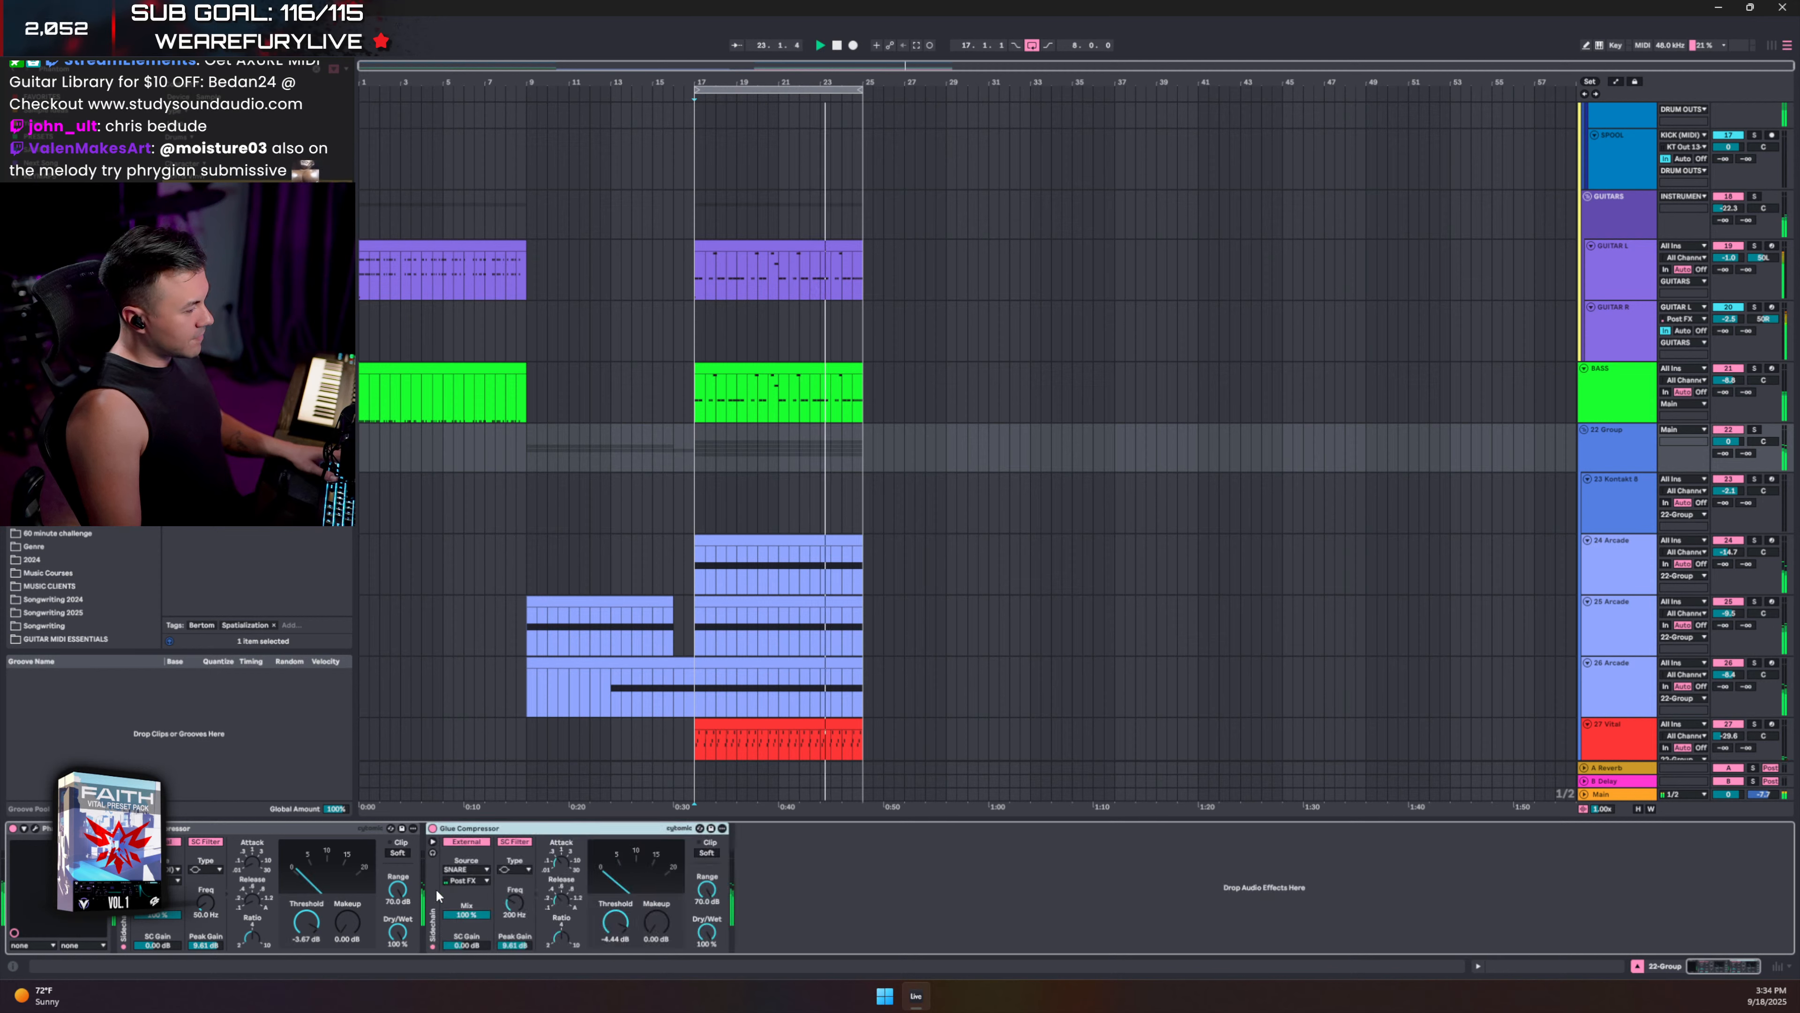
{"action": "left_click_drag", "start_coordinate": [613, 923], "coordinate": [617, 921]}
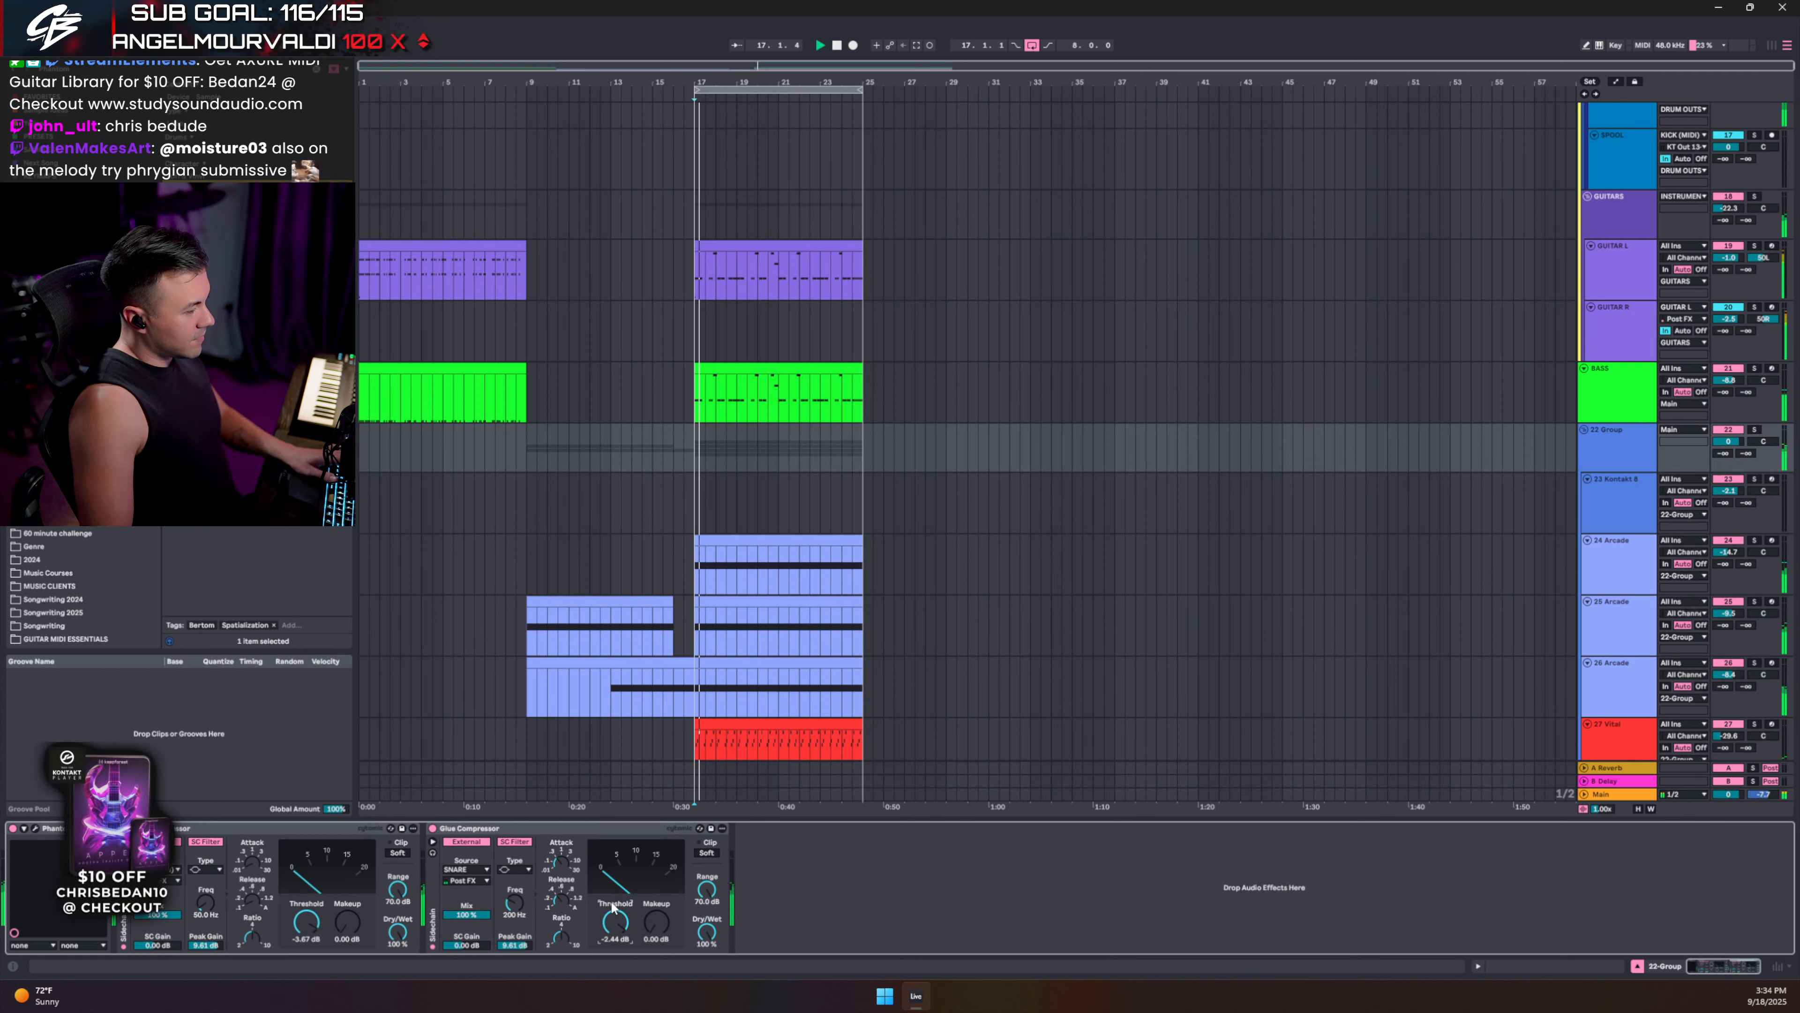
{"action": "double_click", "coordinate": [518, 829]}
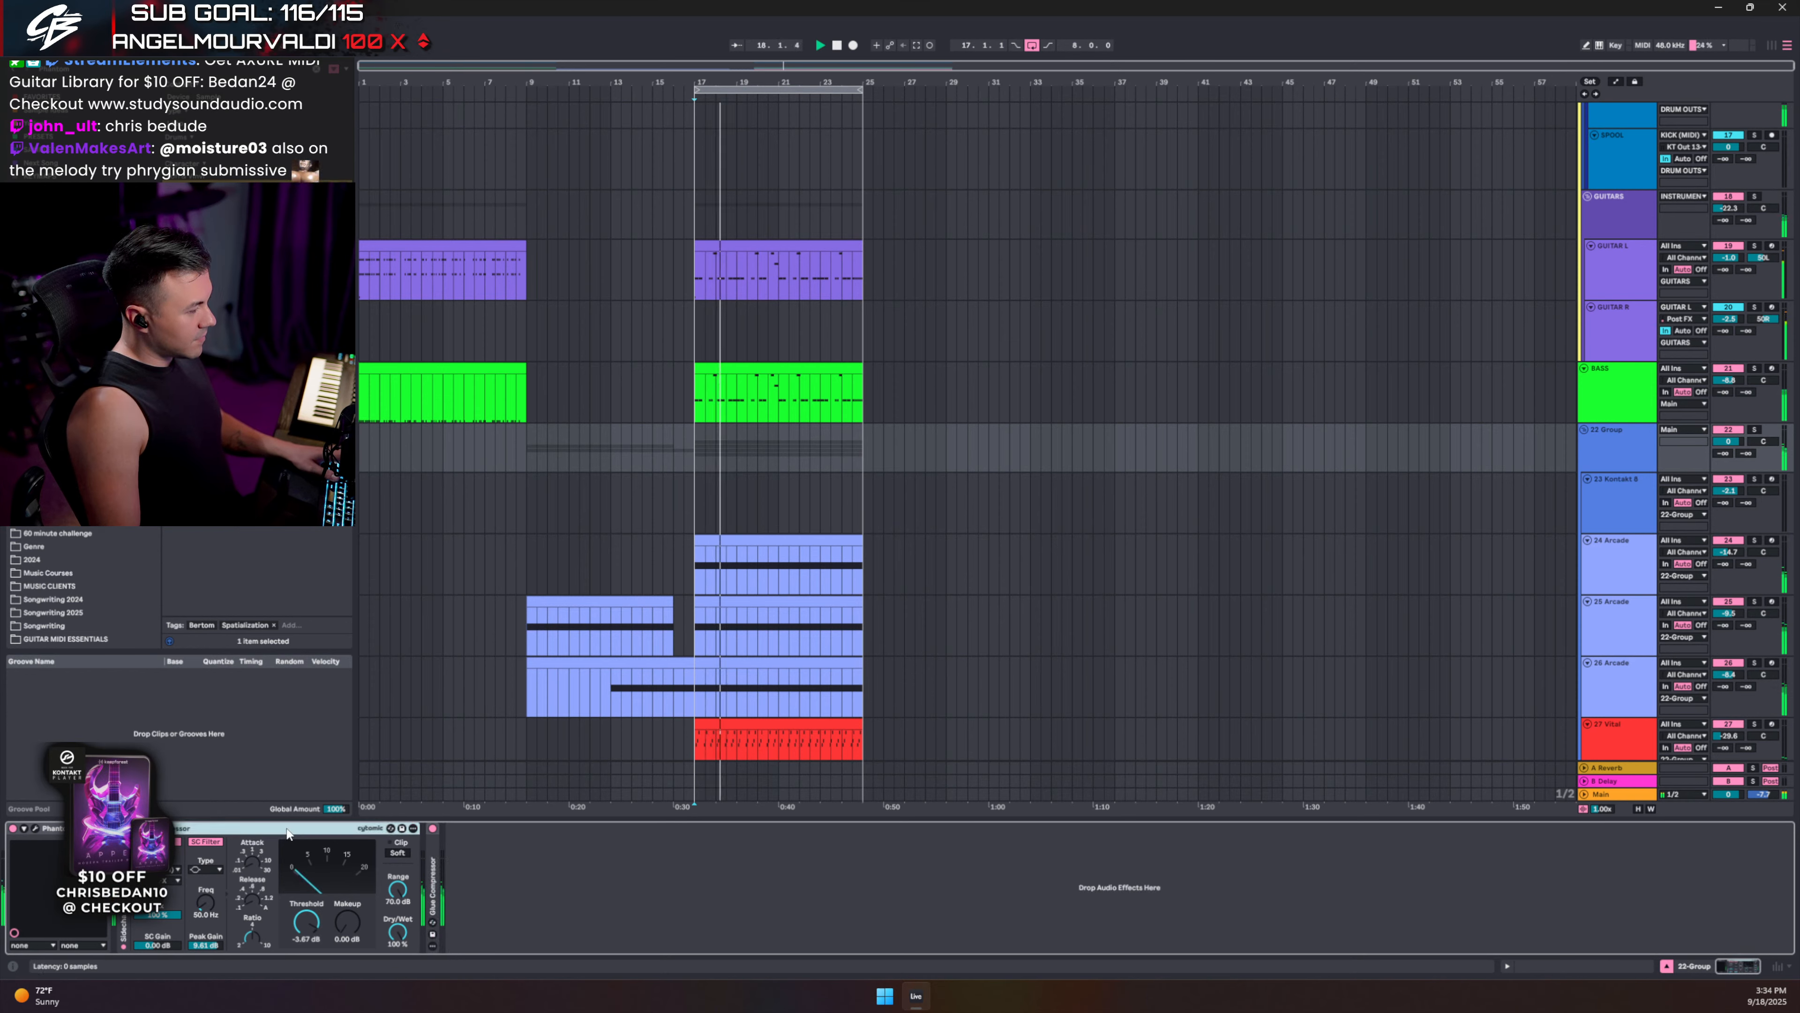
{"action": "double_click", "coordinate": [205, 830]}
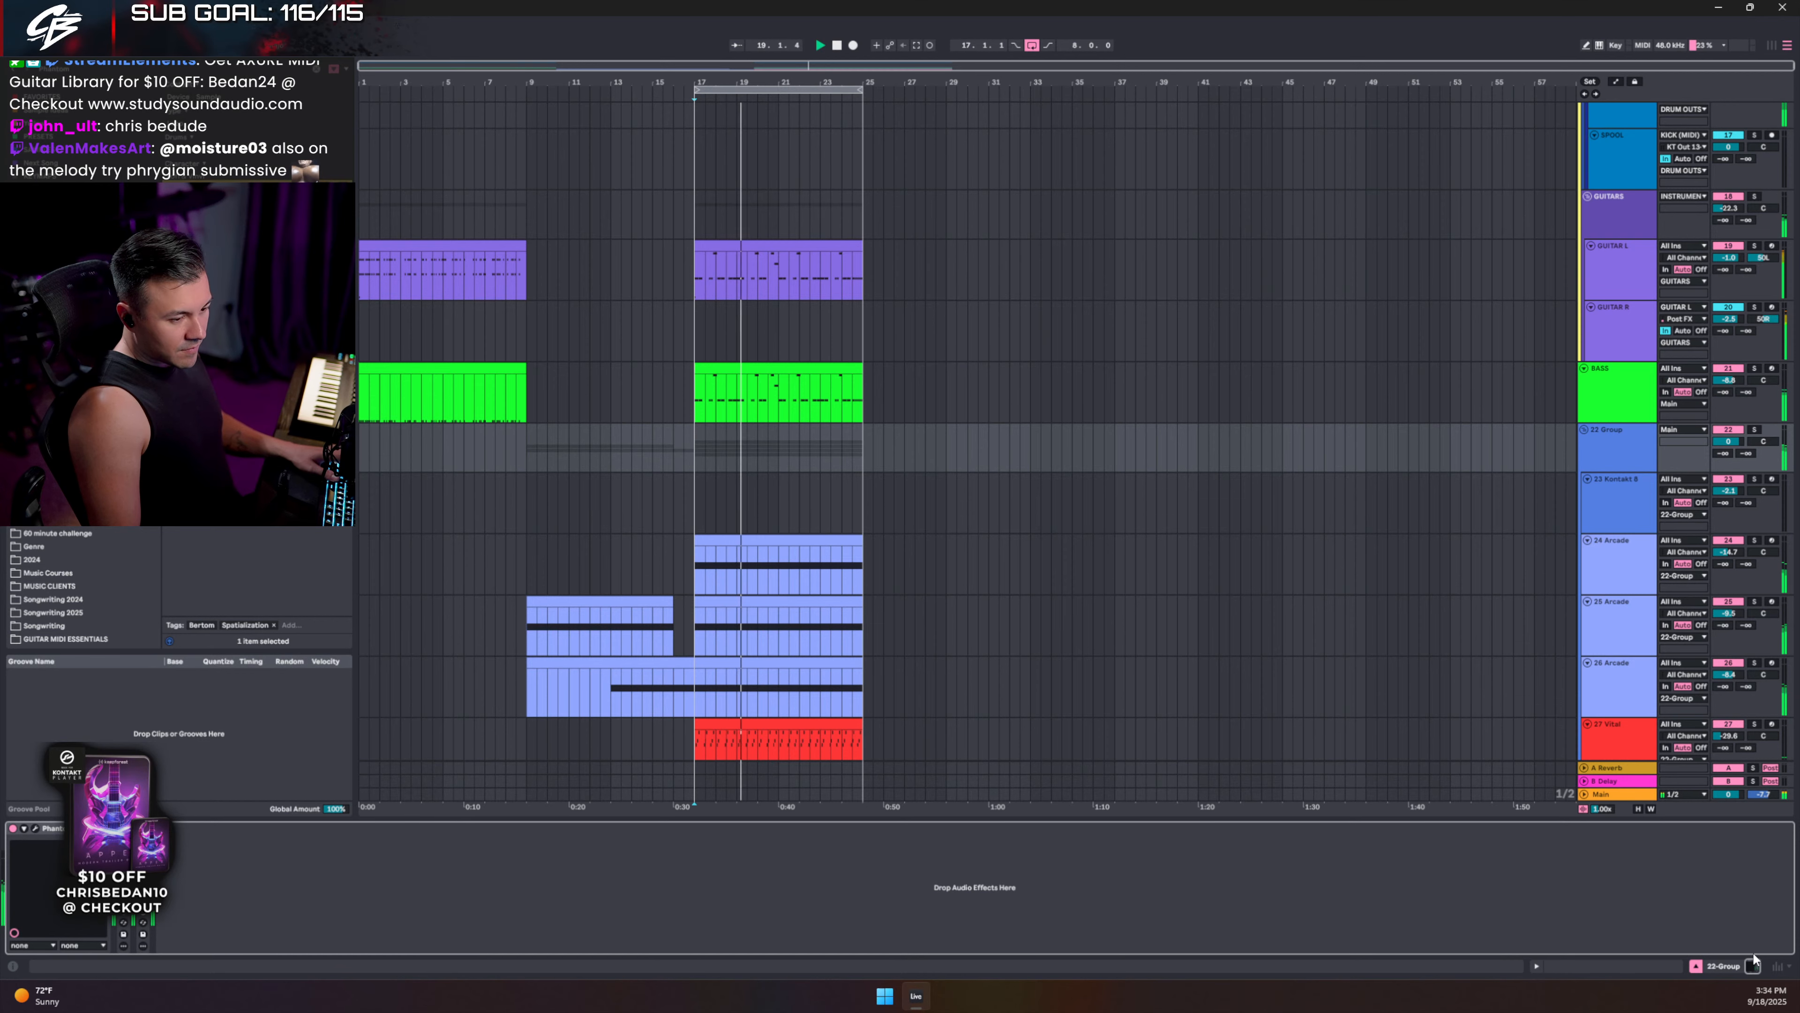
- Open the kick clip's MIDI notes with Fold showing only used drum lanes
{"action": "left_click", "coordinate": [765, 243]}
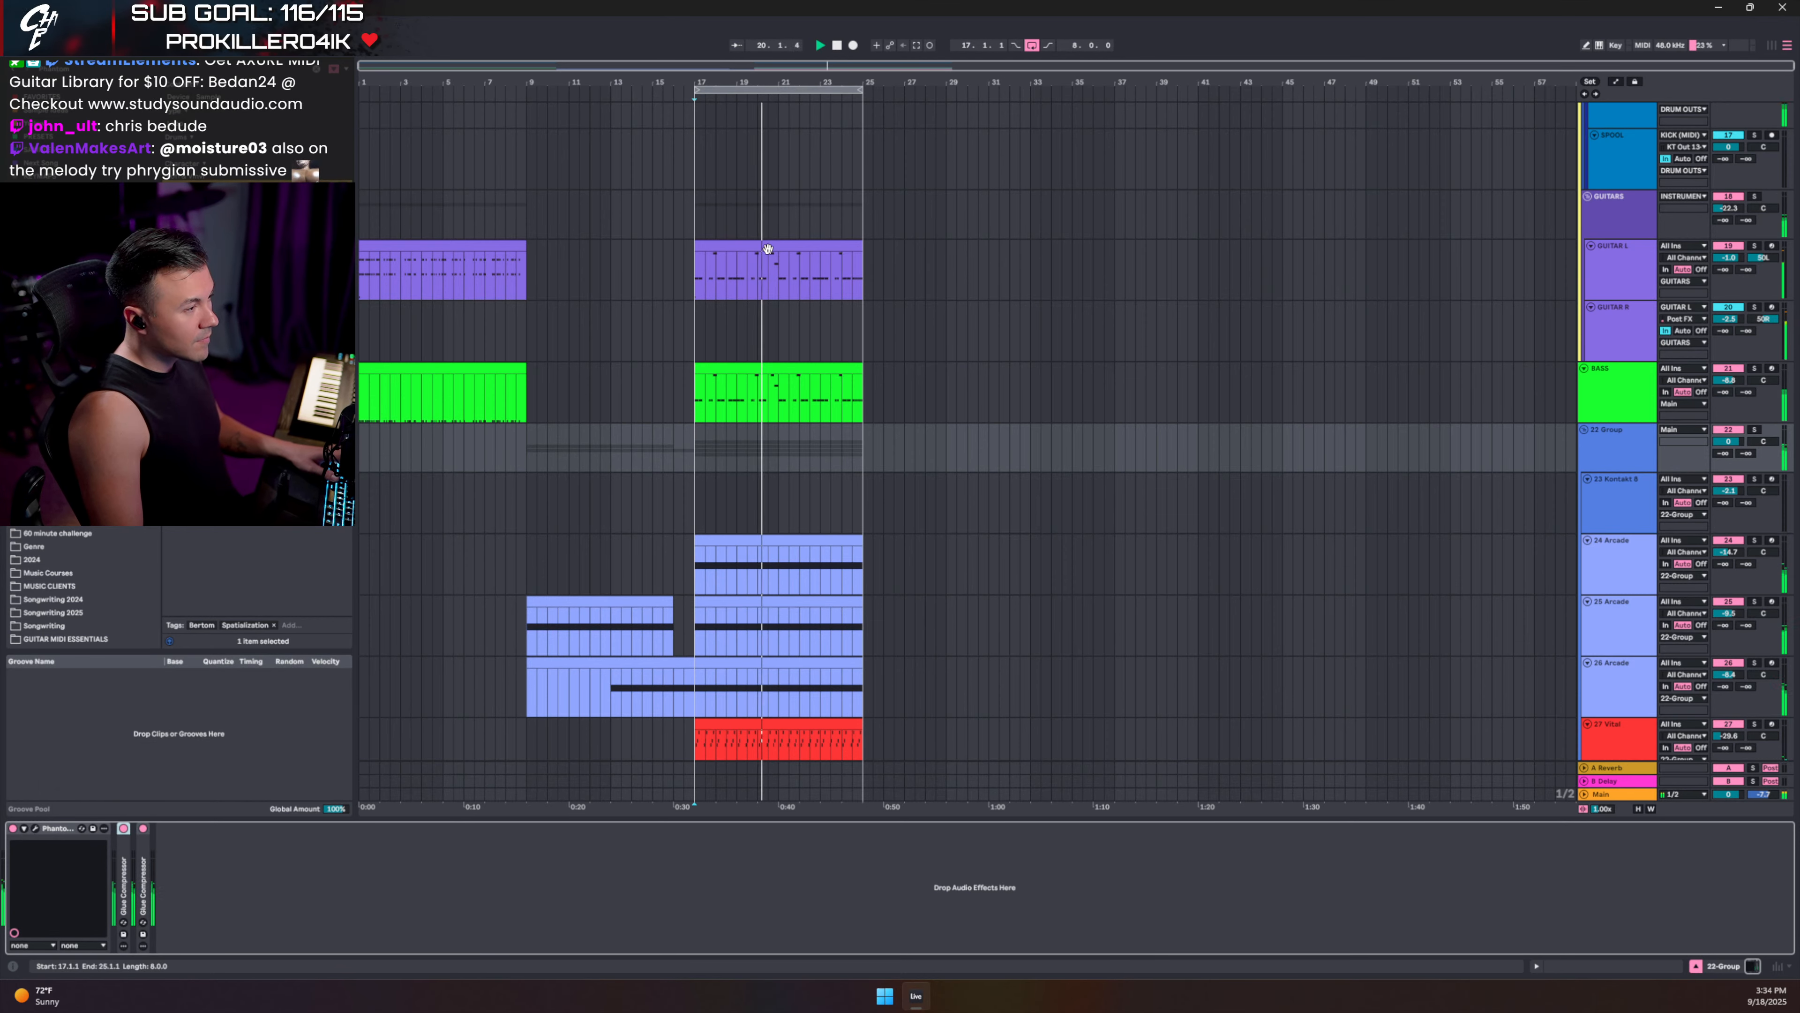
{"action": "scroll", "coordinate": [764, 248], "scroll_direction": "up", "scroll_amount": 10}
{"action": "scroll", "coordinate": [764, 251], "scroll_direction": "up", "scroll_amount": 3}
{"action": "double_click", "coordinate": [744, 224]}
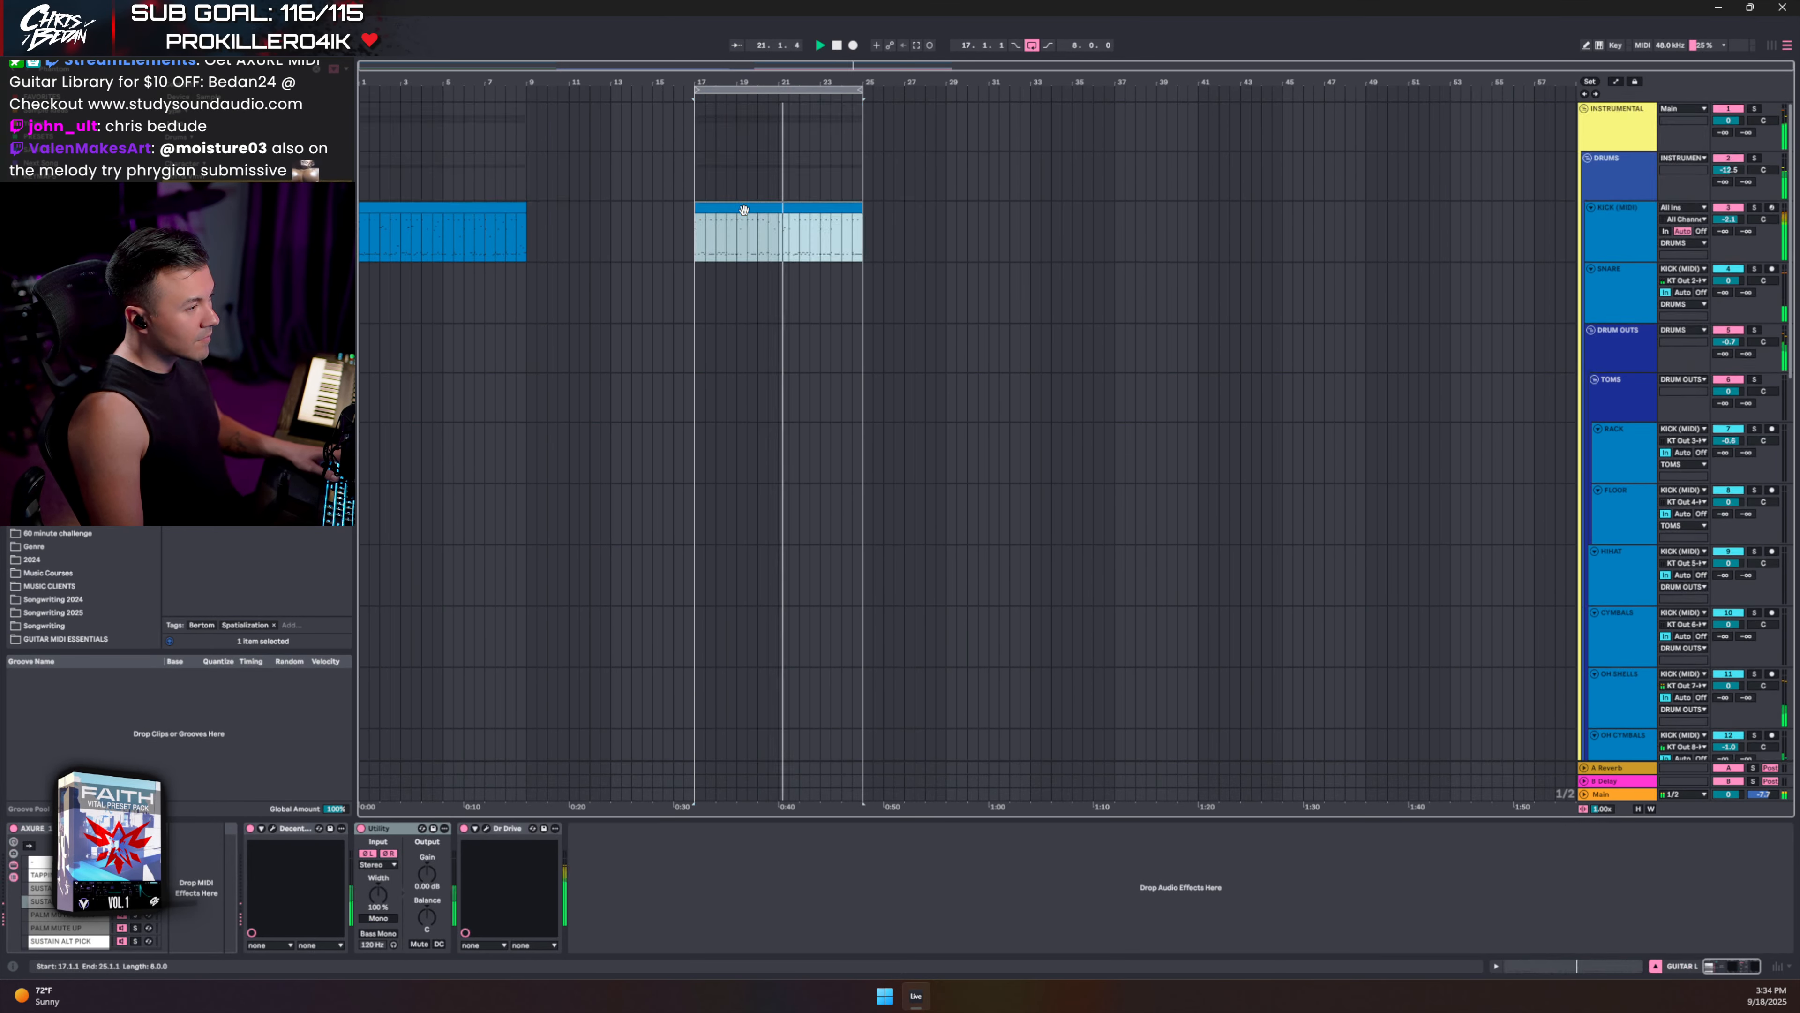
{"action": "left_click", "coordinate": [274, 617]}
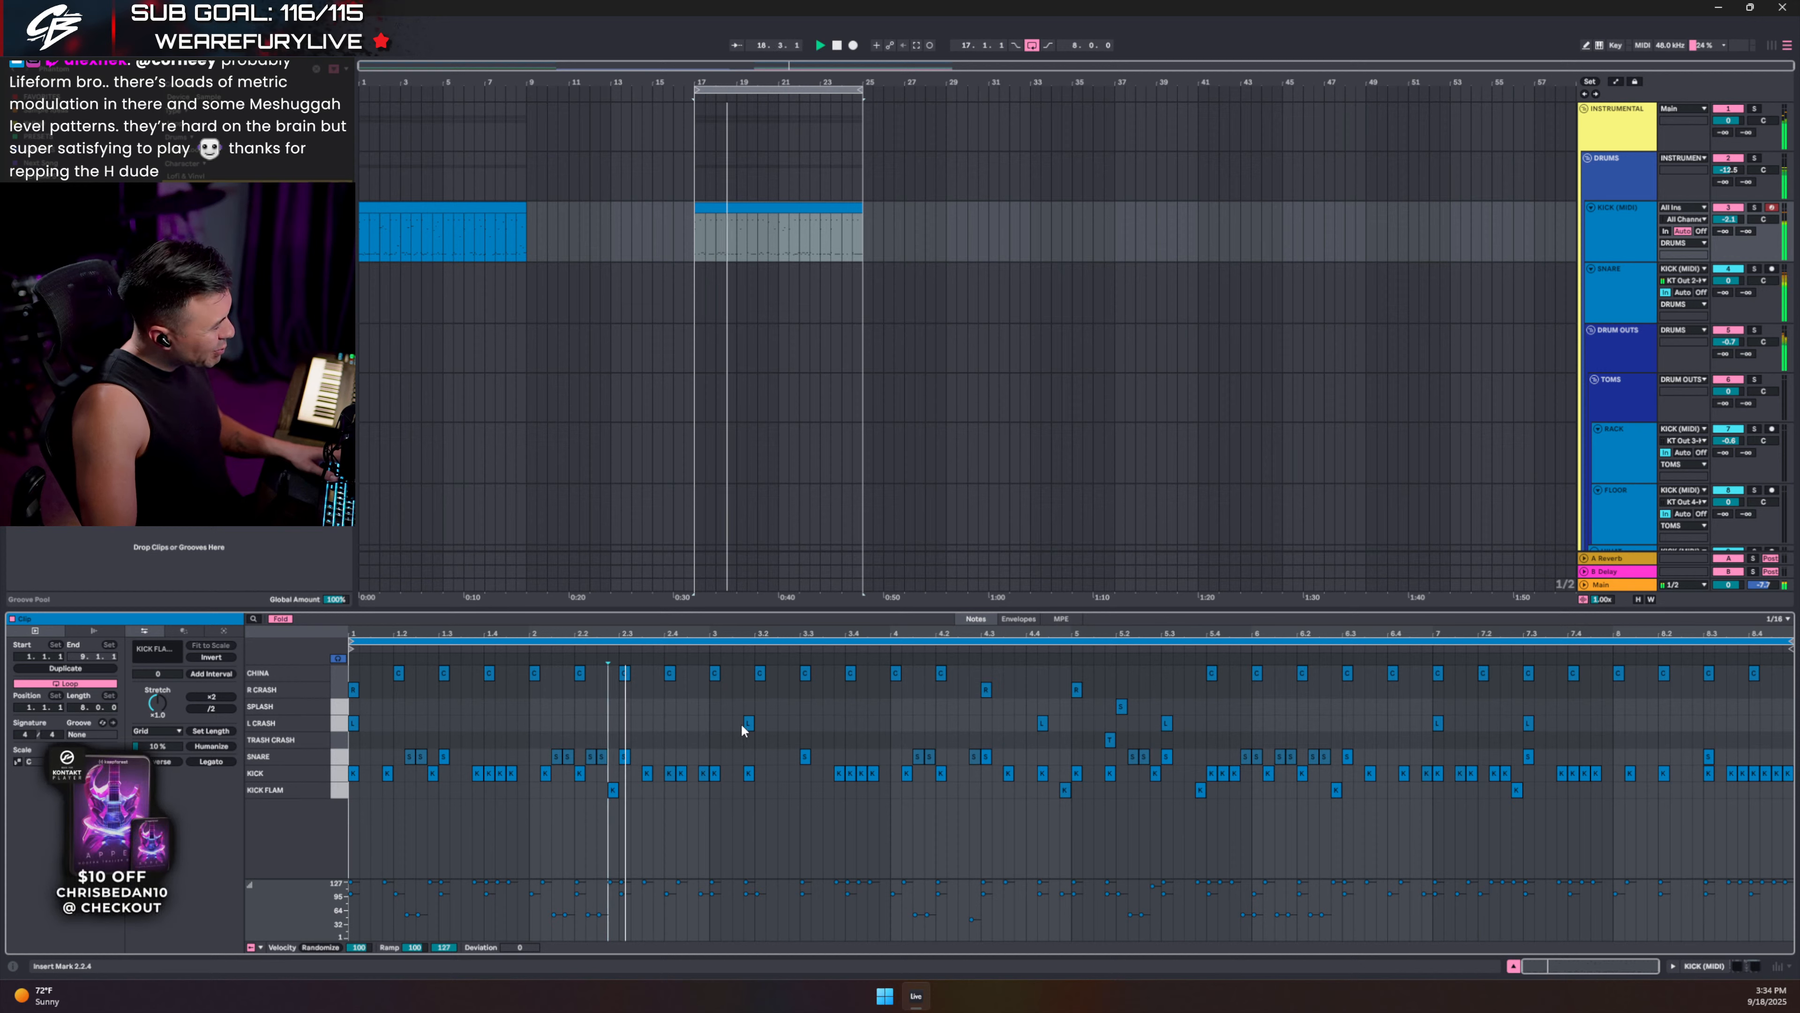
{"action": "key", "text": "space"}
- Add a R CRASH note at bar 3, delete the CHINA hit there, and play it back
{"action": "double_click", "coordinate": [714, 722]}
{"action": "left_click_drag", "start_coordinate": [714, 722], "coordinate": [717, 694]}
{"action": "double_click", "coordinate": [714, 673]}
{"action": "left_click", "coordinate": [651, 703]}
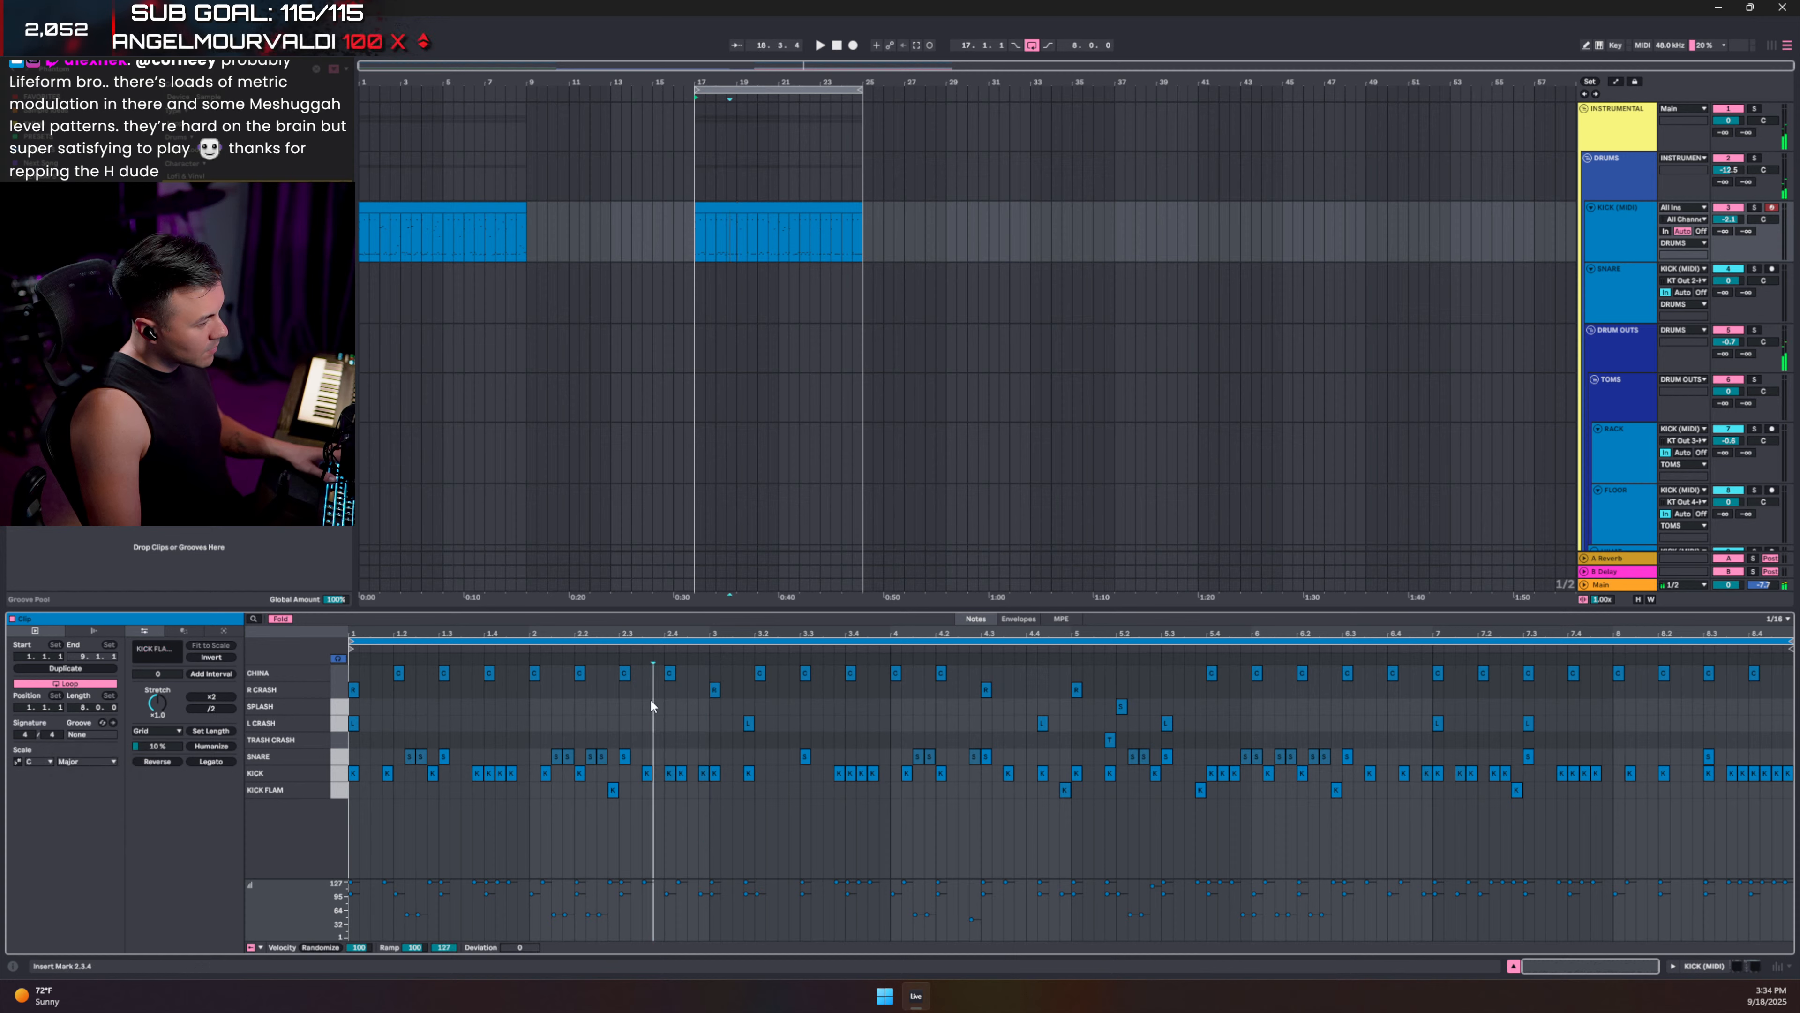
{"action": "key", "text": "space"}
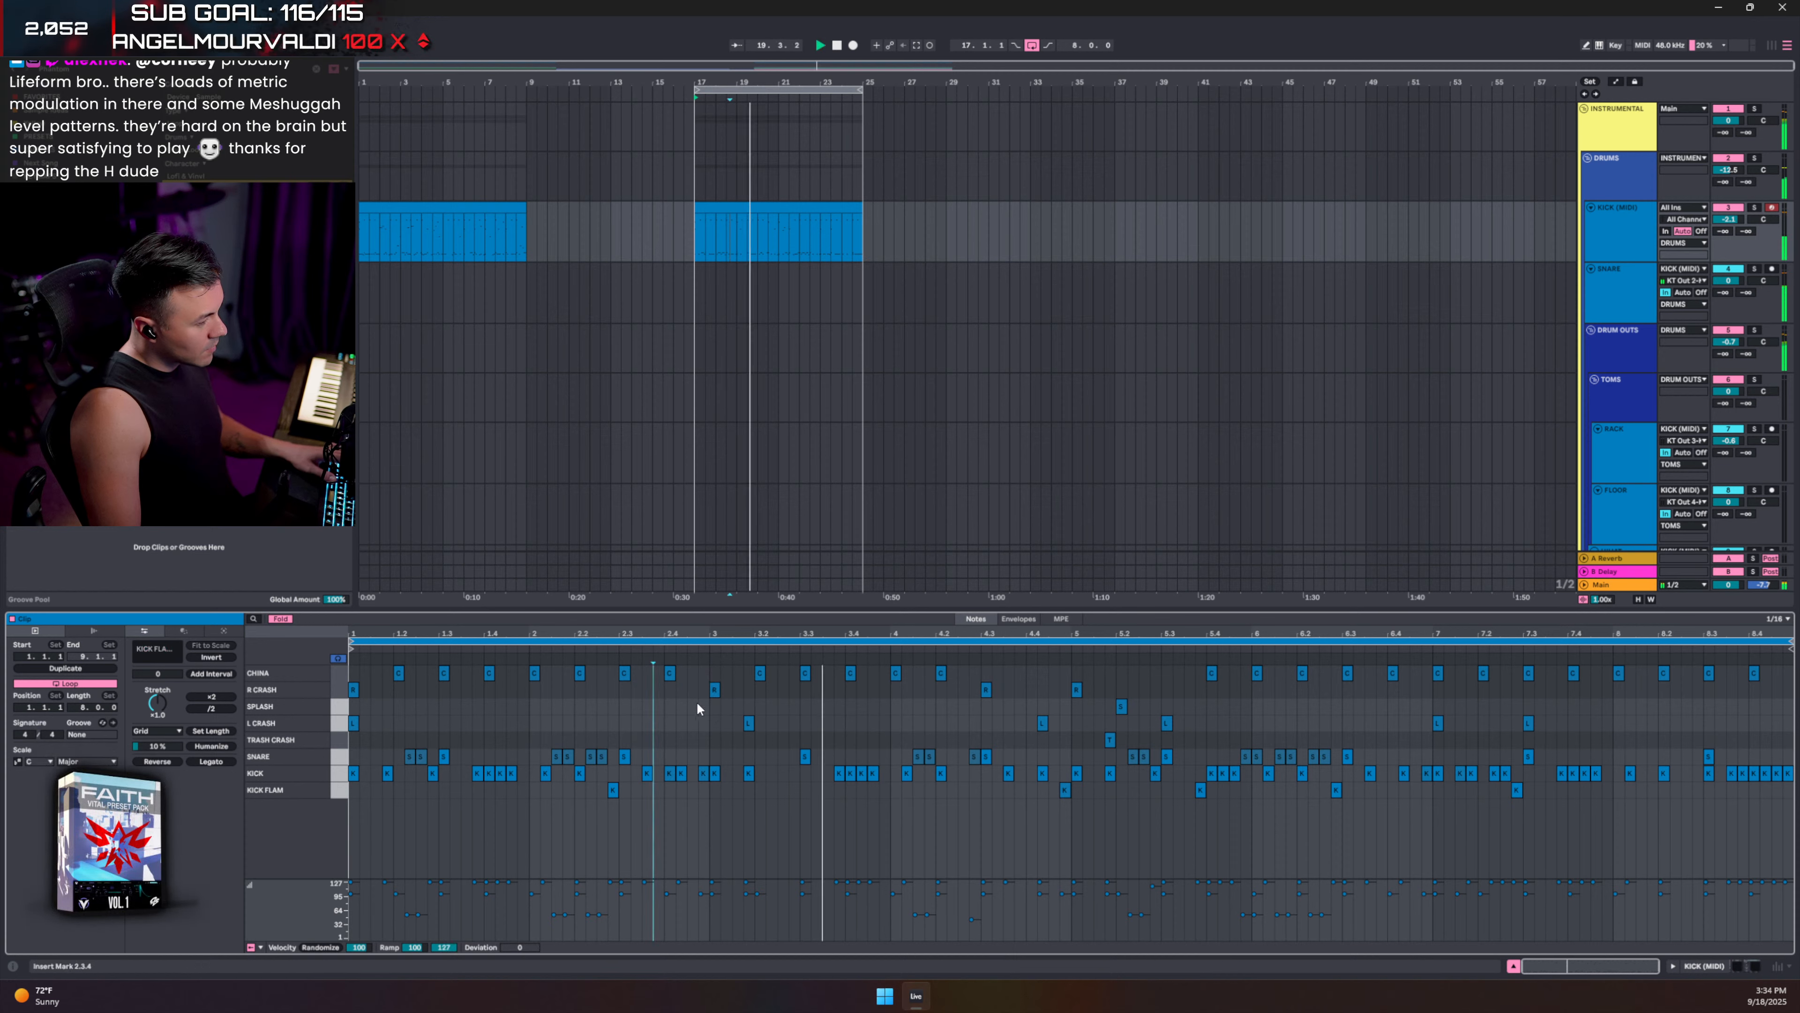
{"action": "key", "text": "space"}
- Play the R CRASH hit from just before bar 3, then show the kick's device chain
{"action": "left_click", "coordinate": [715, 689]}
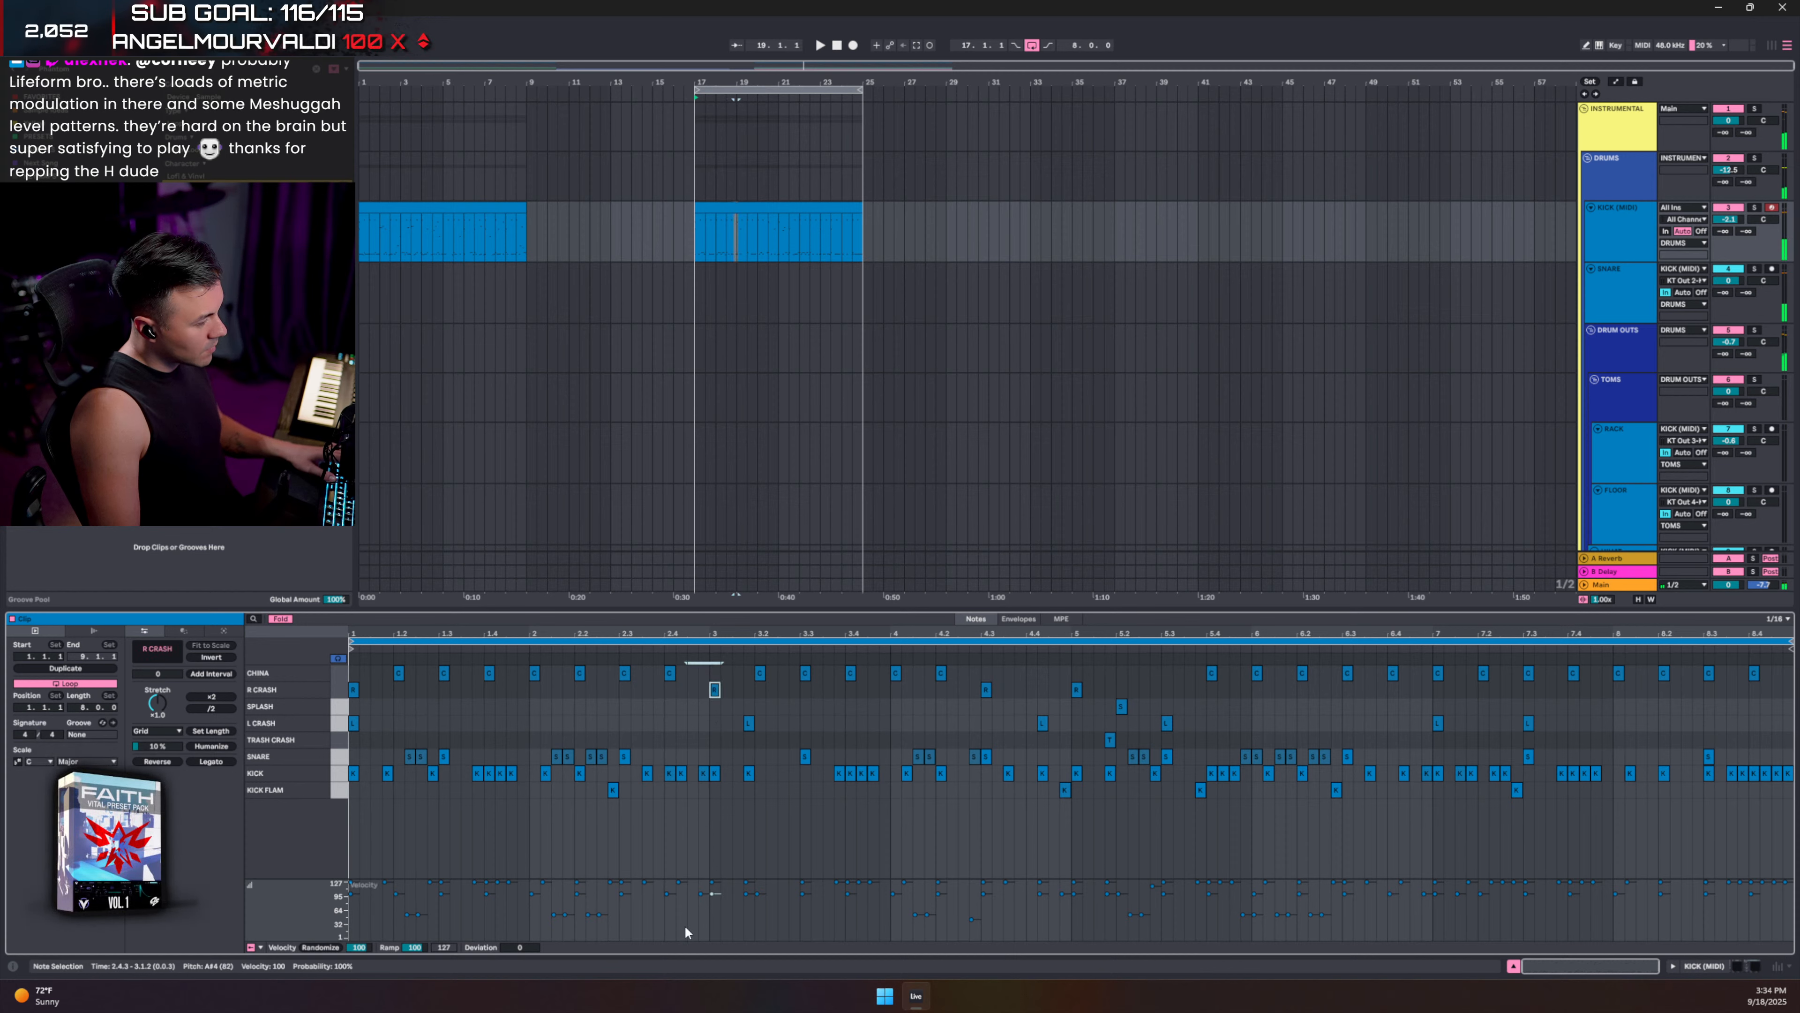
{"action": "left_click", "coordinate": [676, 756]}
{"action": "key", "text": "space"}
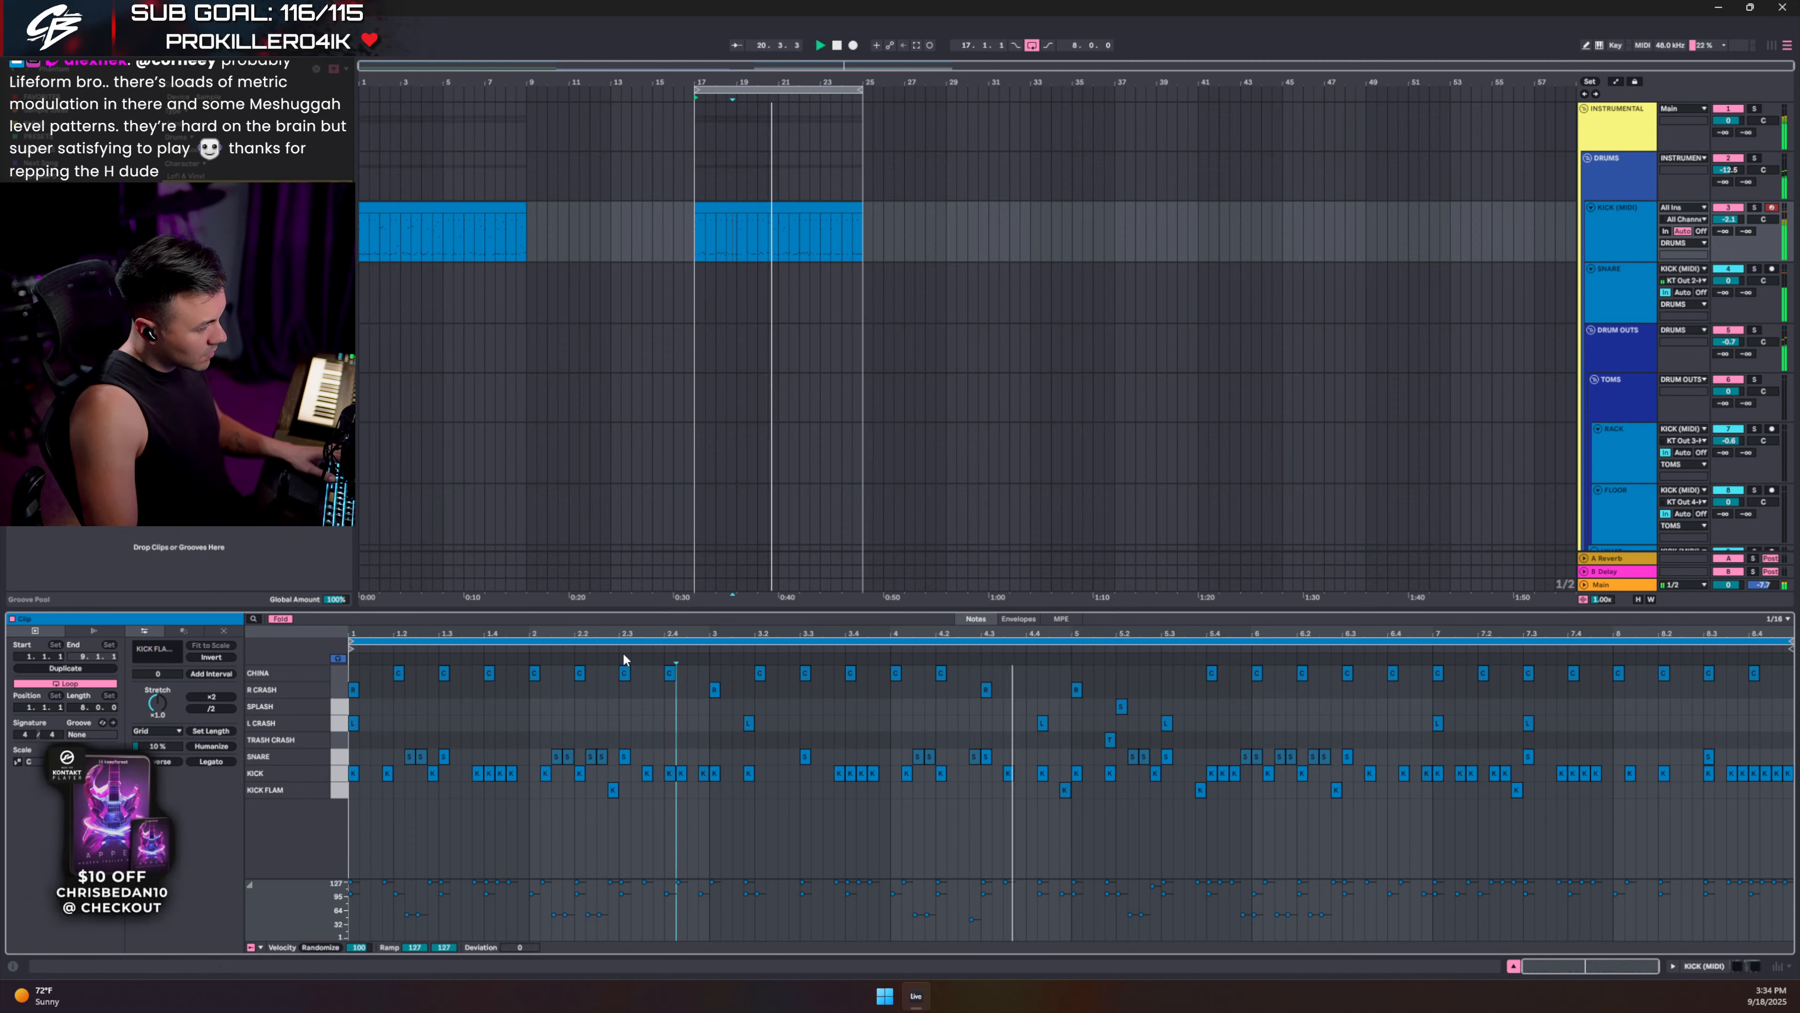
{"action": "left_click", "coordinate": [1621, 230]}
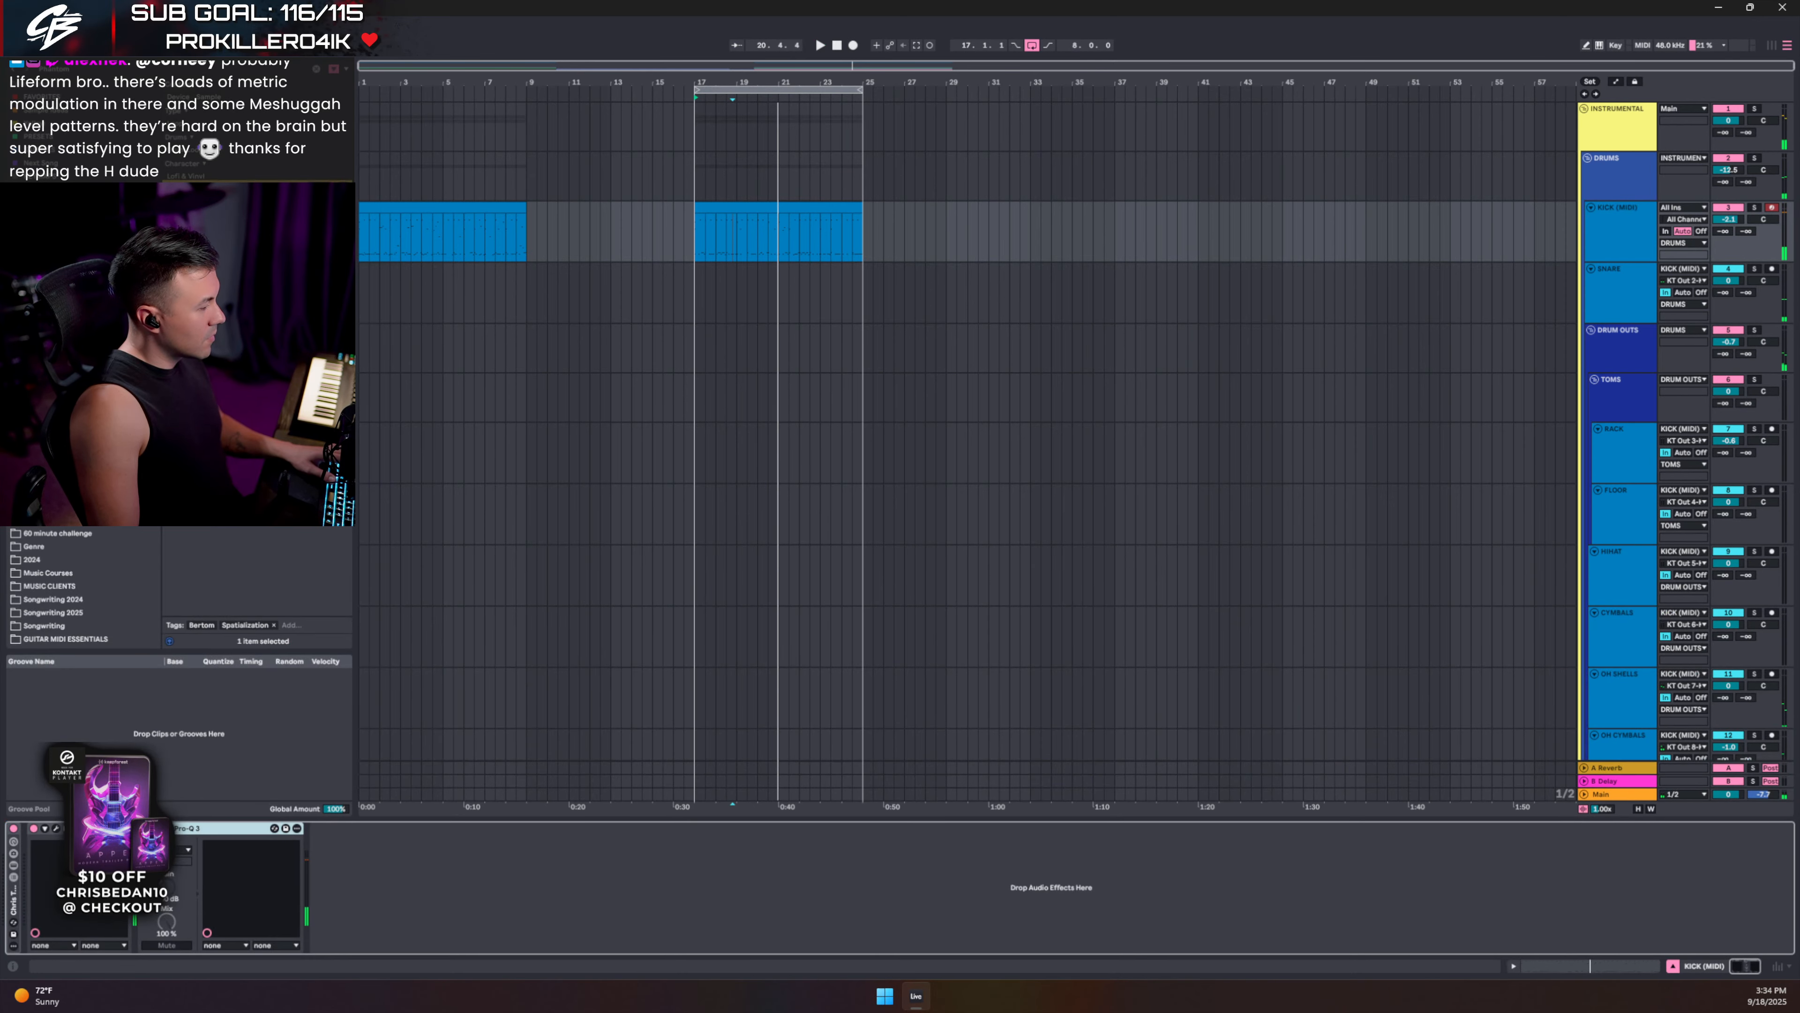
{"action": "left_click", "coordinate": [56, 829]}
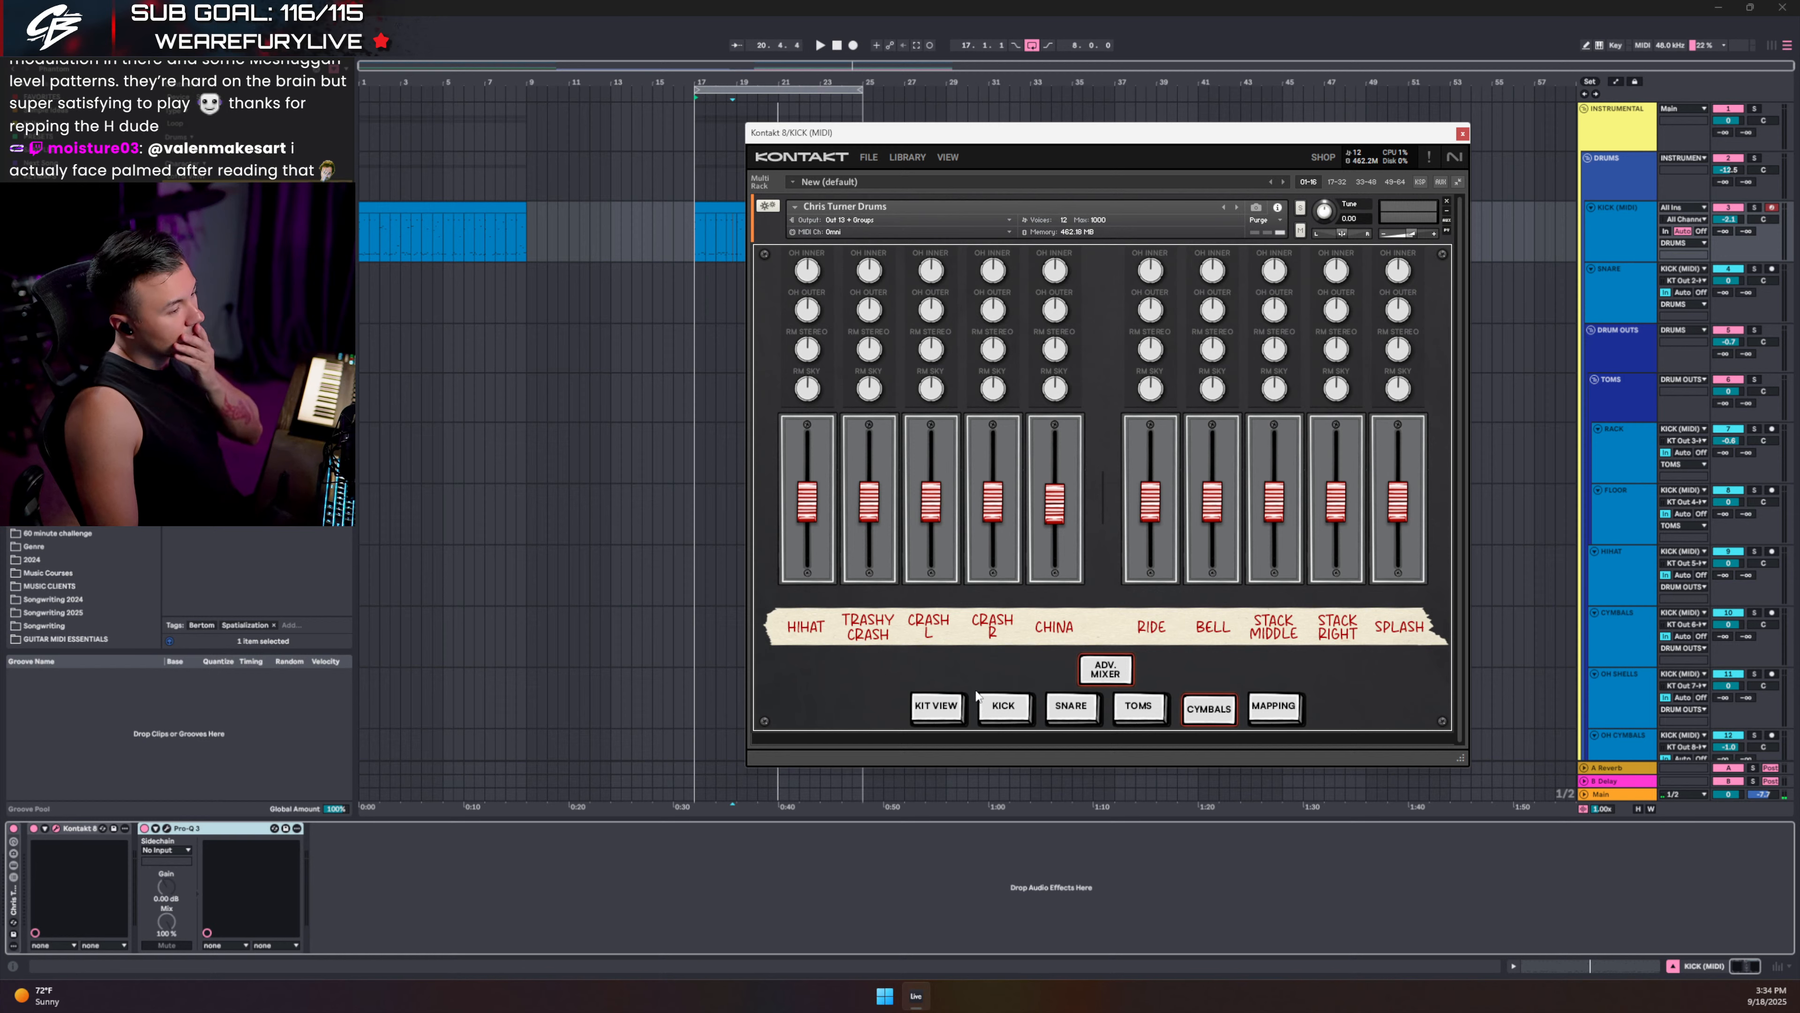
{"action": "left_click", "coordinate": [943, 705]}
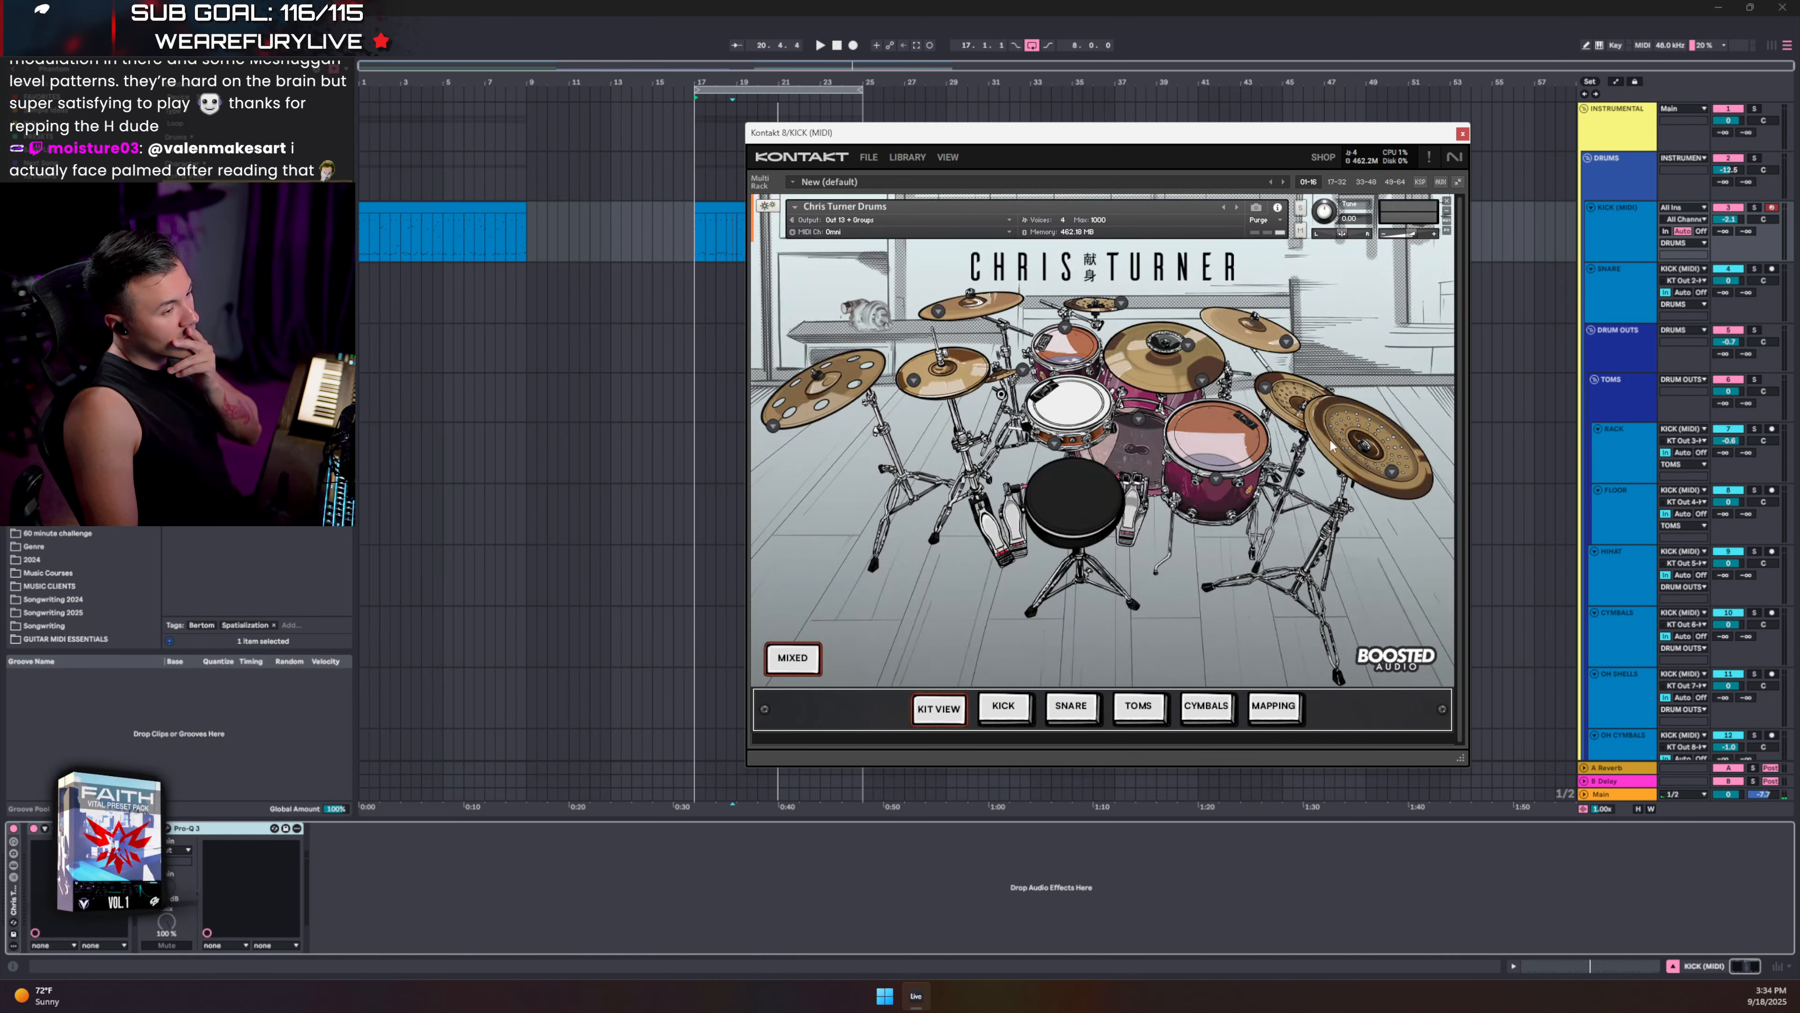
{"action": "left_click", "coordinate": [1391, 472]}
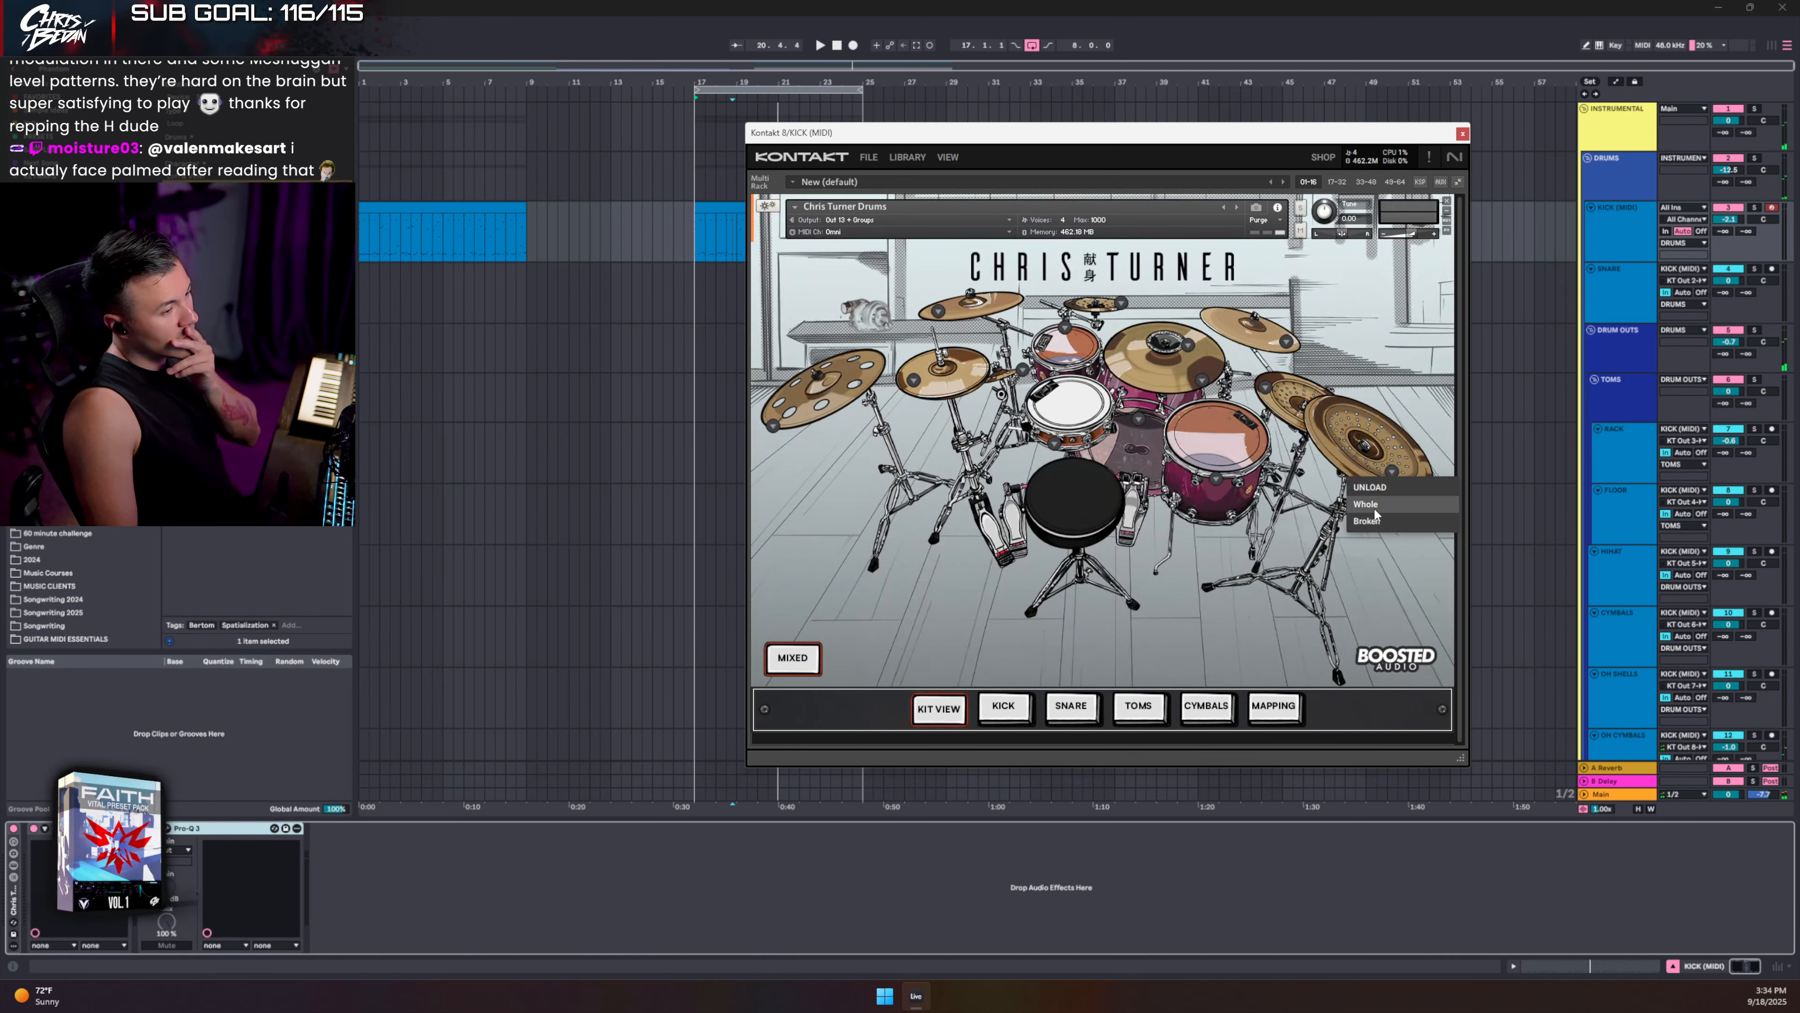
{"action": "left_click", "coordinate": [1269, 327]}
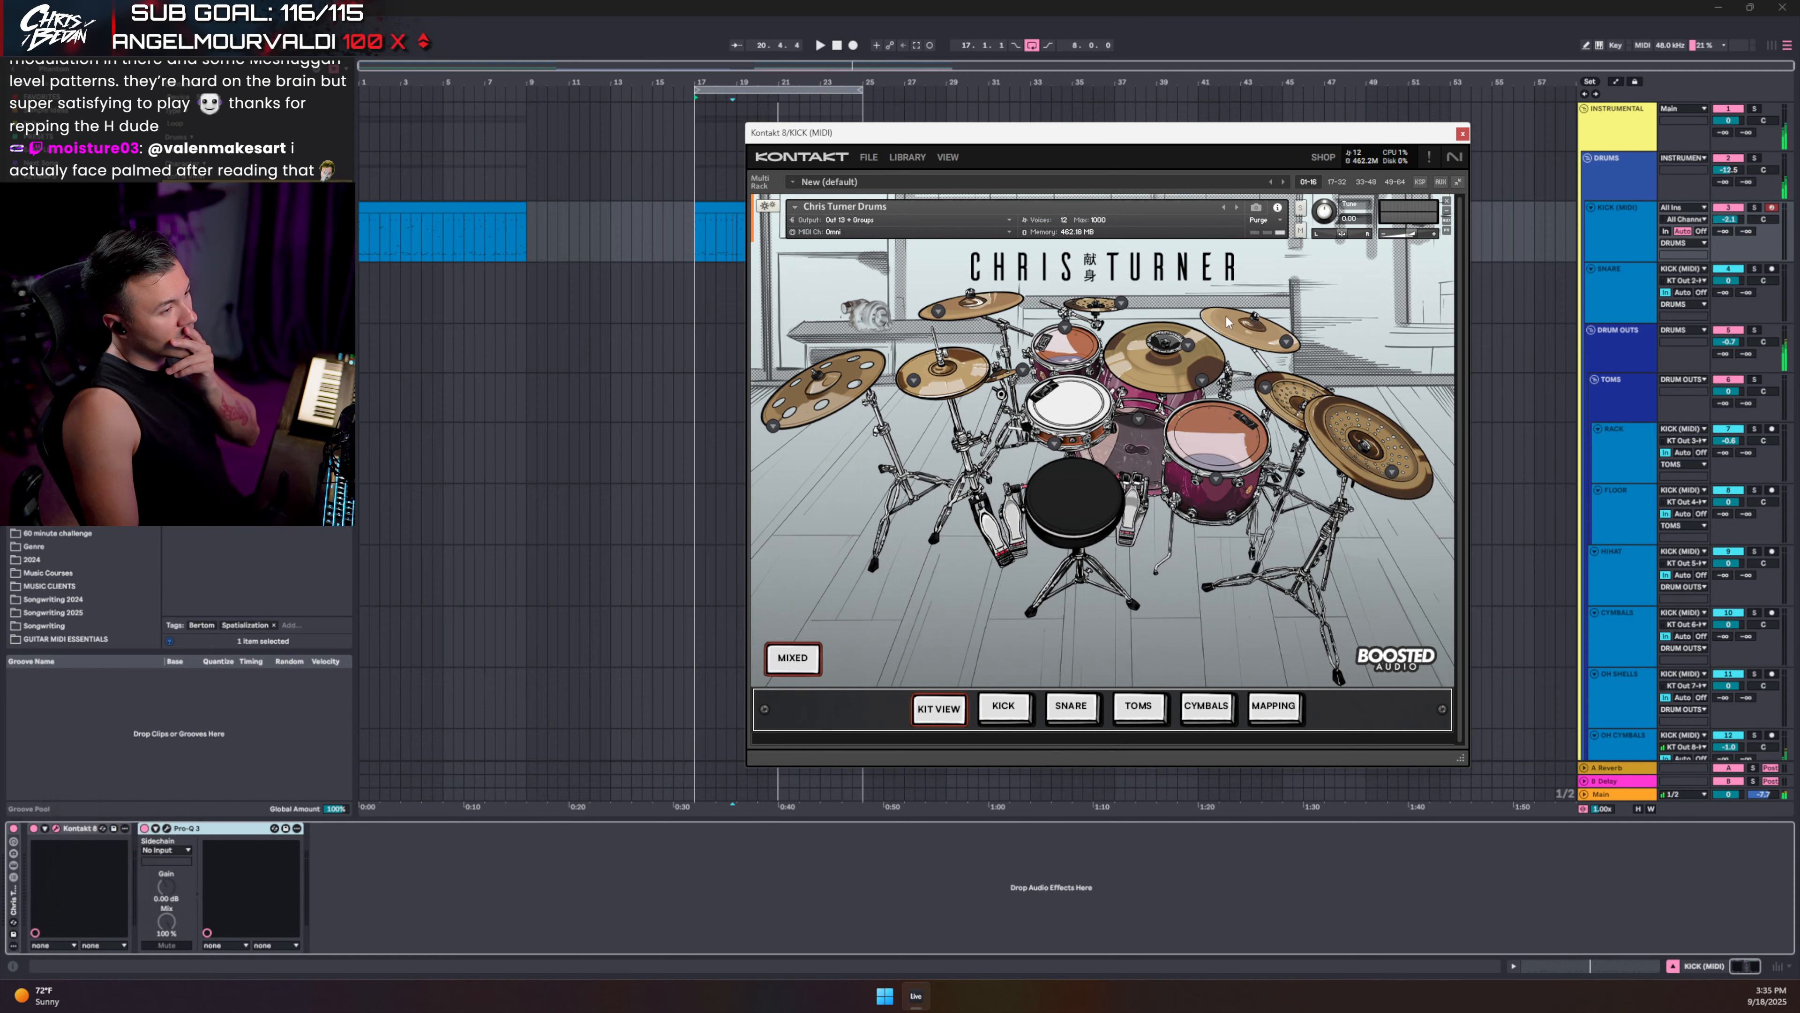
{"action": "left_click", "coordinate": [953, 304]}
{"action": "left_click", "coordinate": [803, 395]}
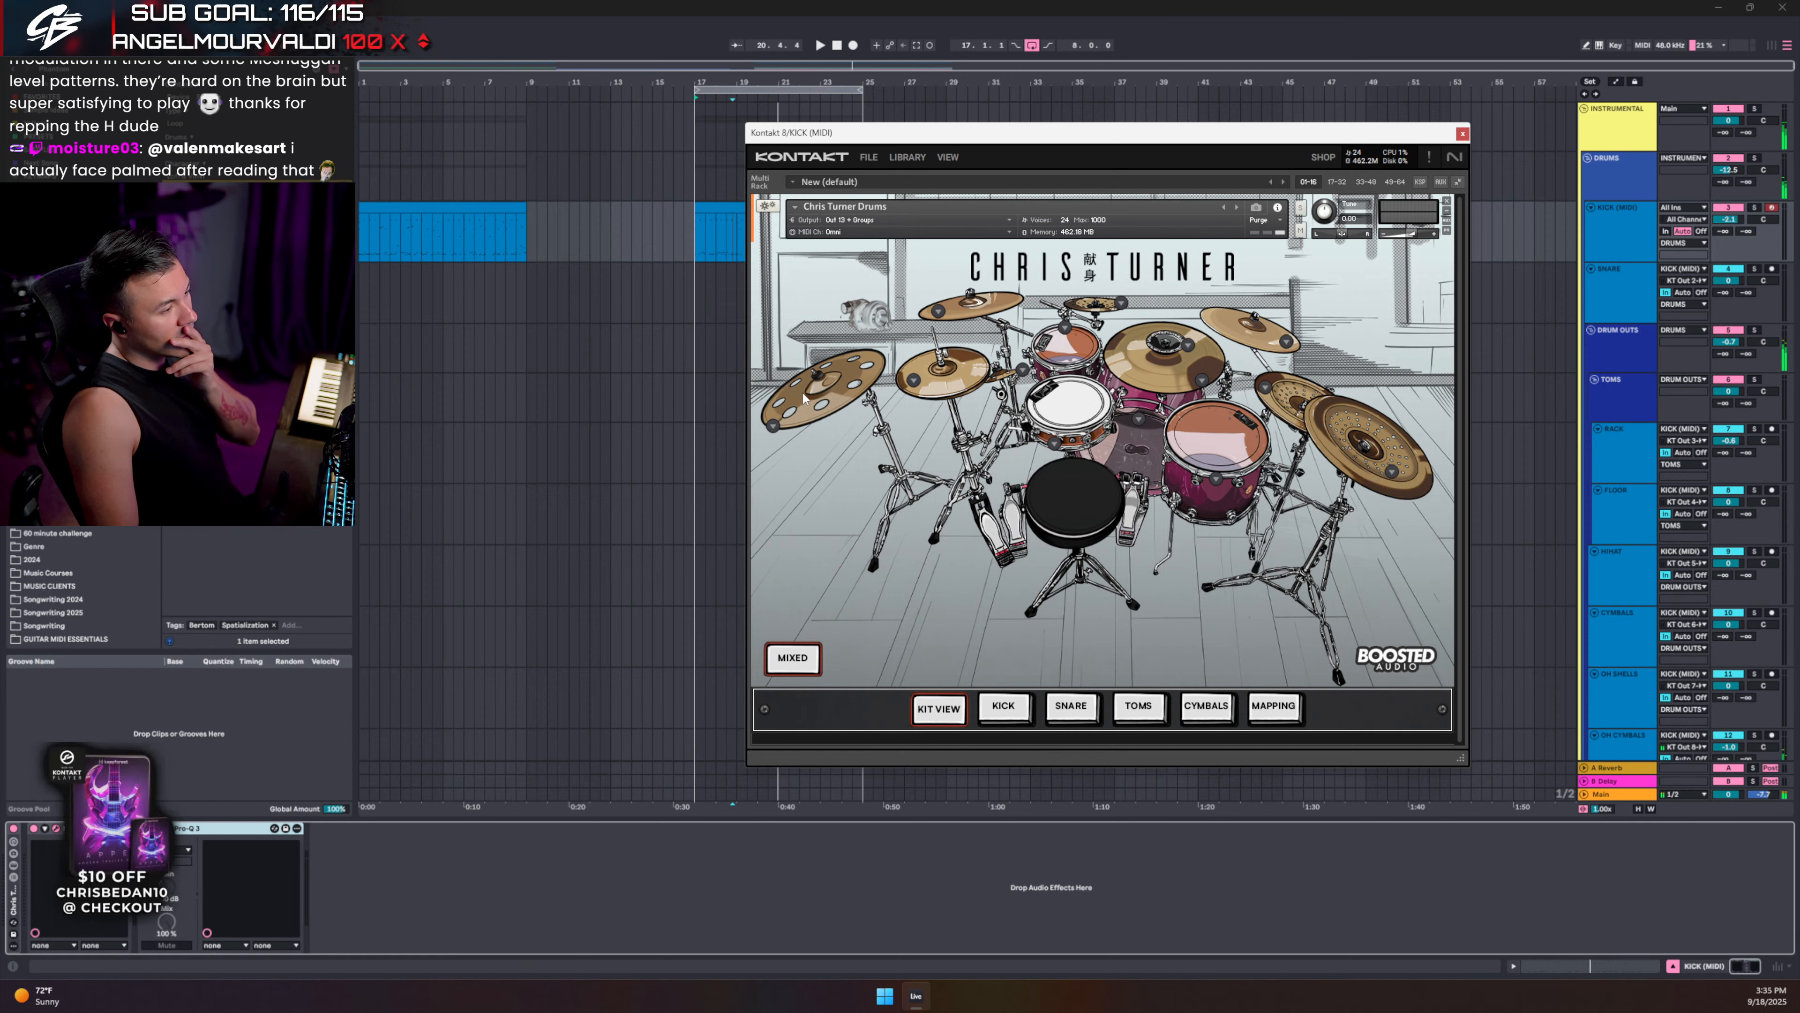
{"action": "key", "text": "space"}
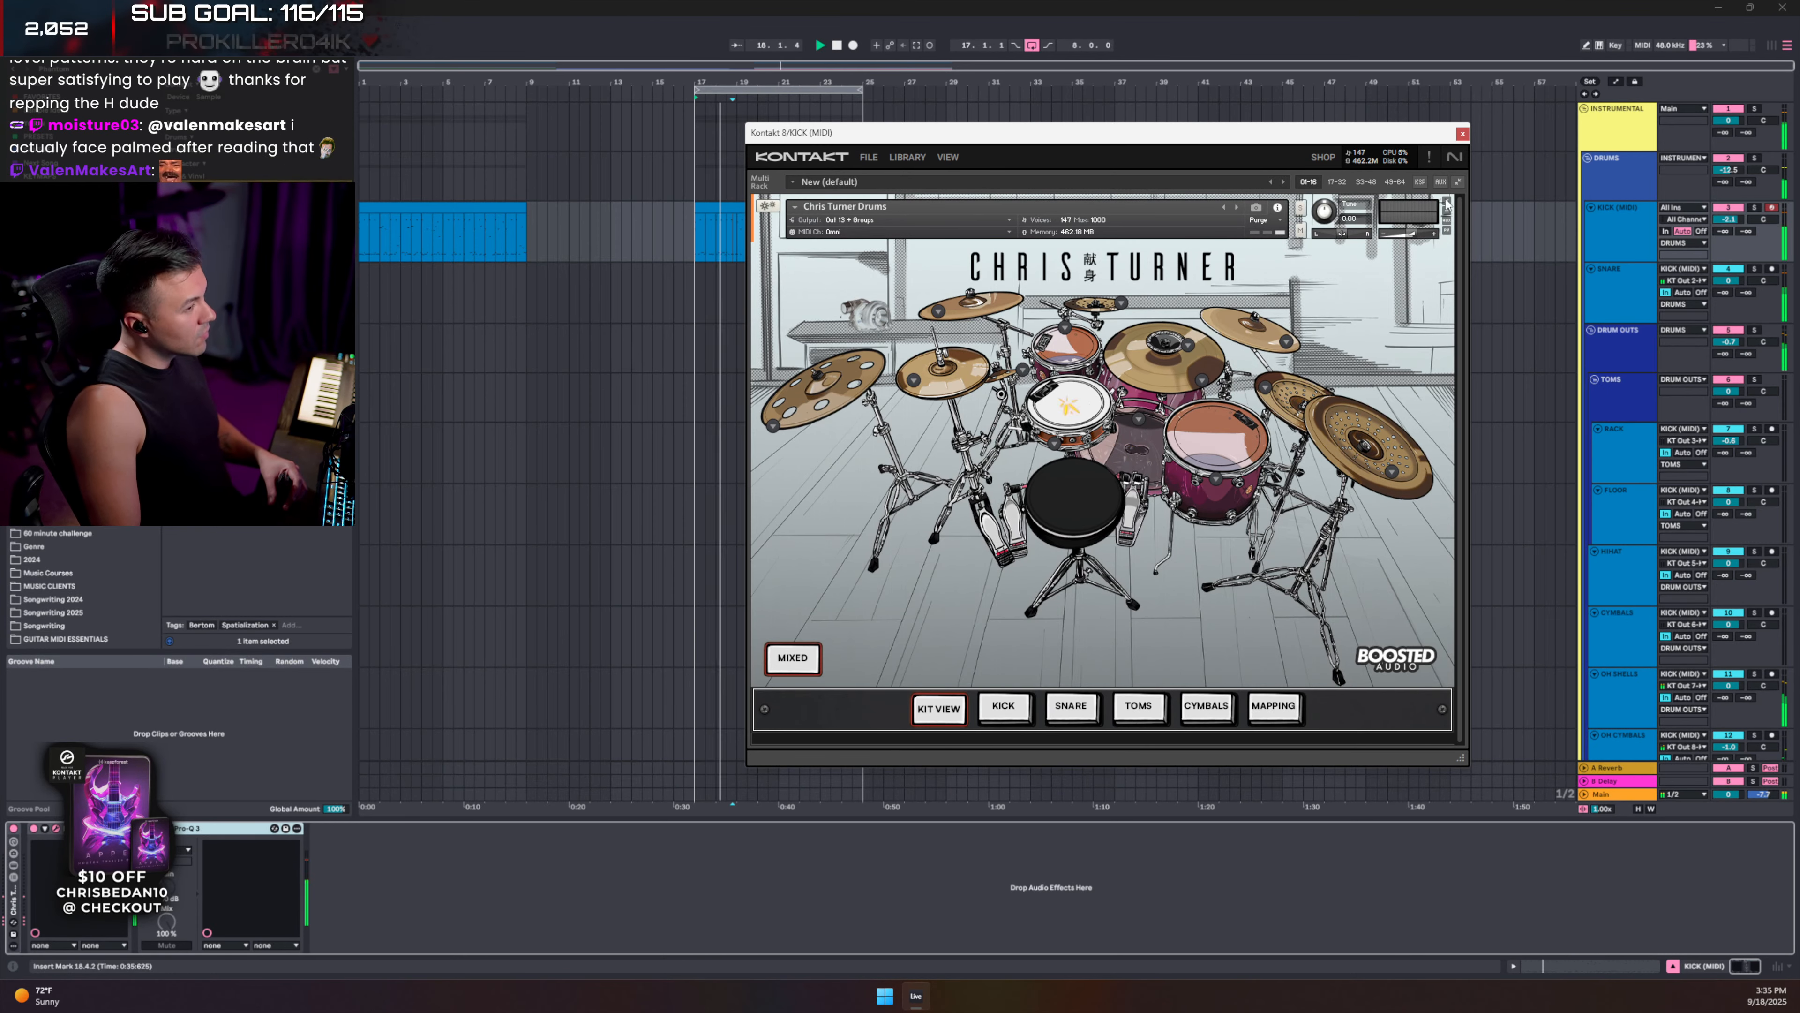
{"action": "left_click", "coordinate": [1462, 133]}
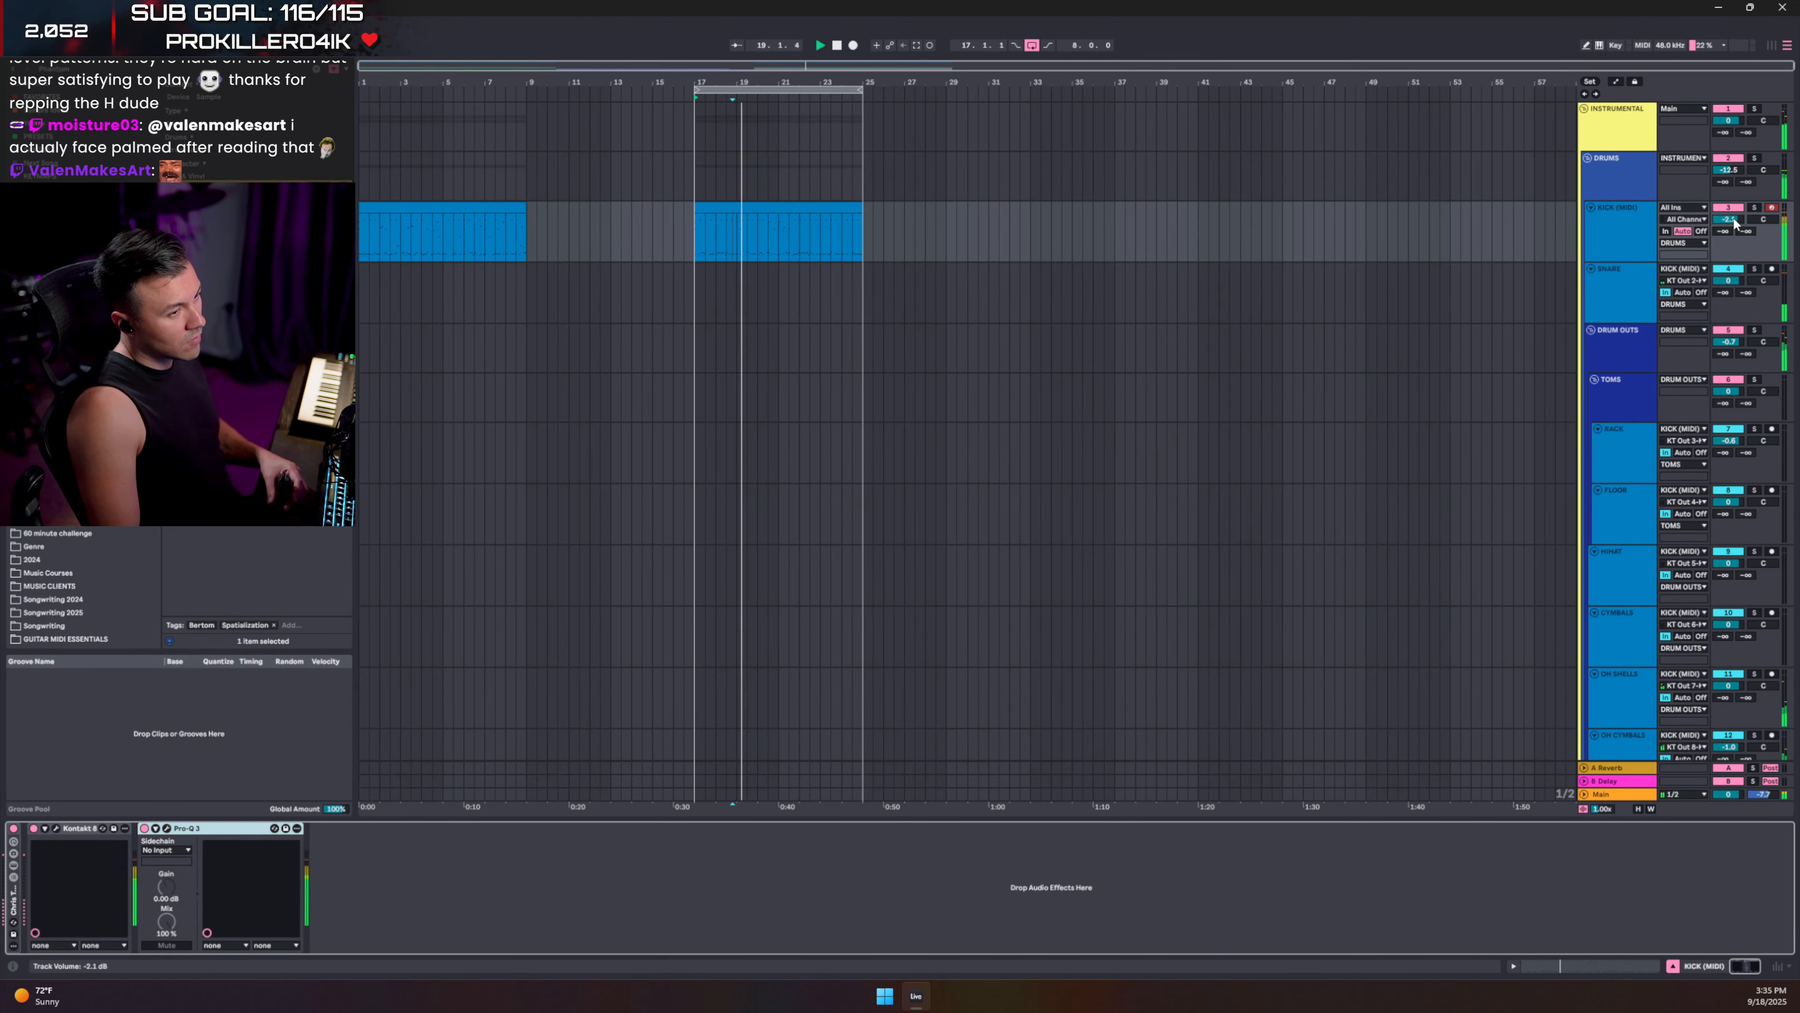
- Set kick volume to -2.3 dB and the Instrumental low-band threshold to -25.2 dB, then fold DRUM OUTS
{"action": "left_click_drag", "start_coordinate": [1734, 219], "coordinate": [1734, 220]}
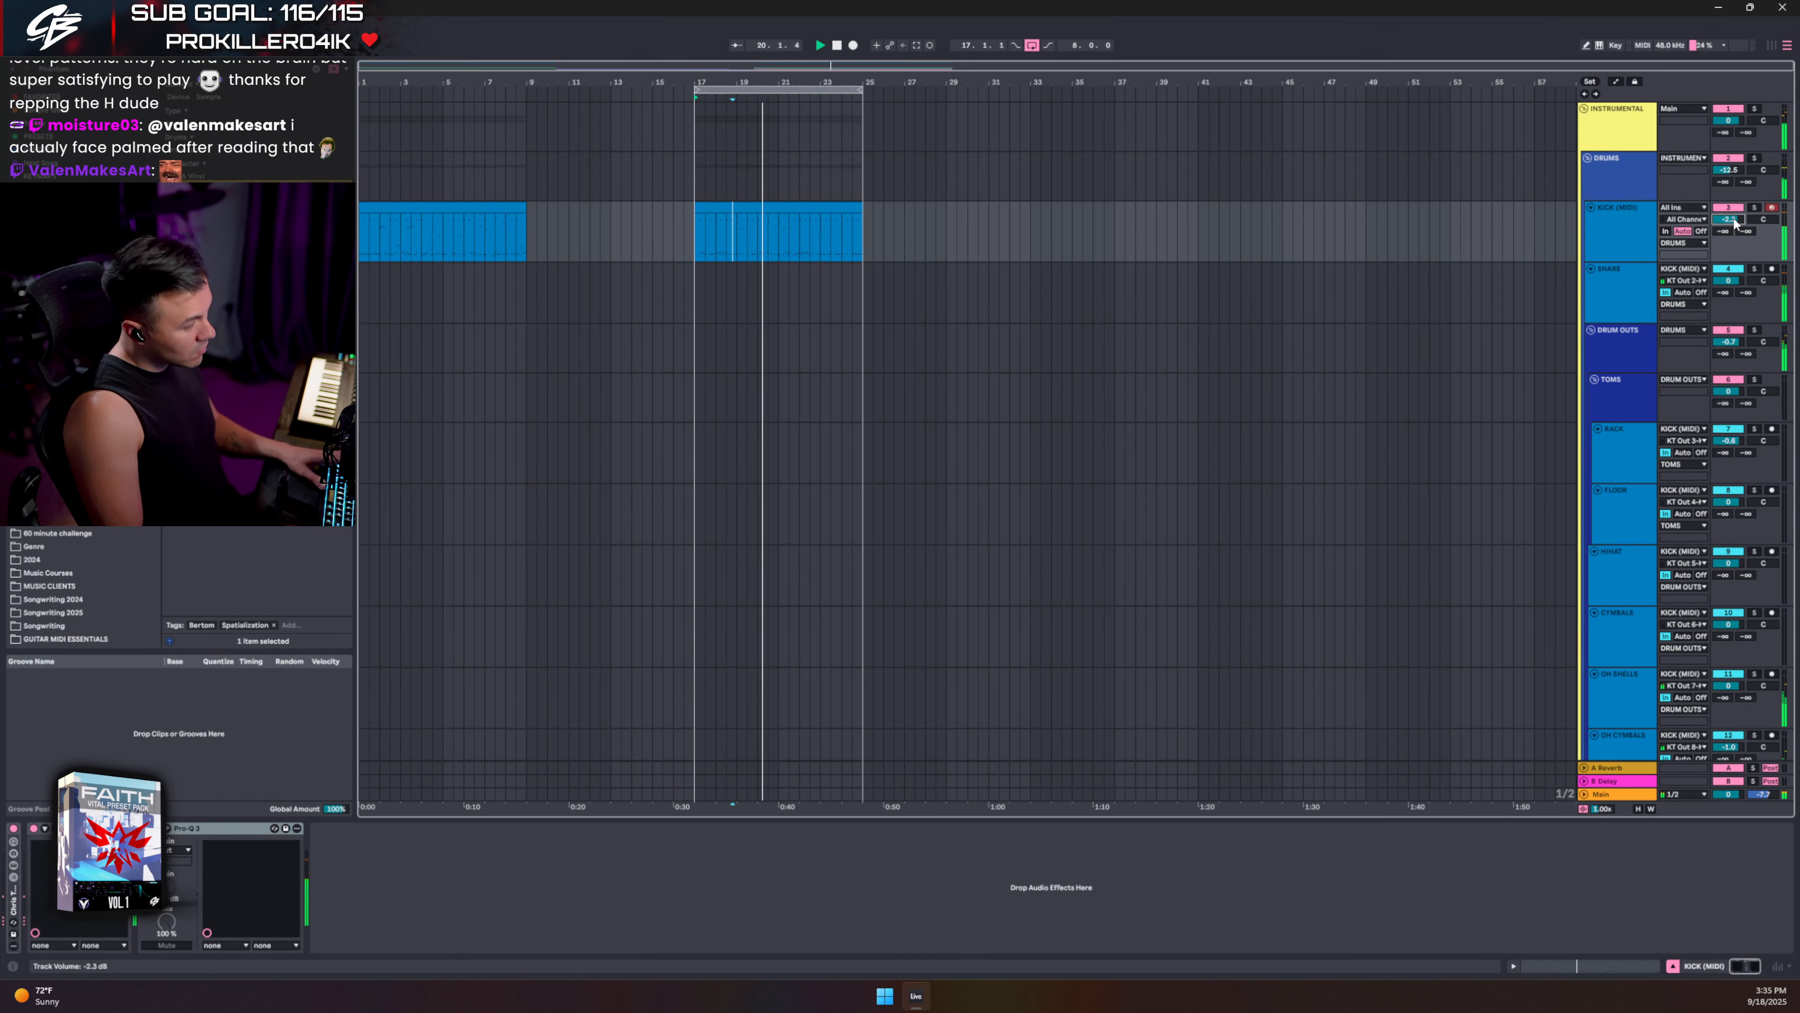
{"action": "double_click", "coordinate": [1619, 126]}
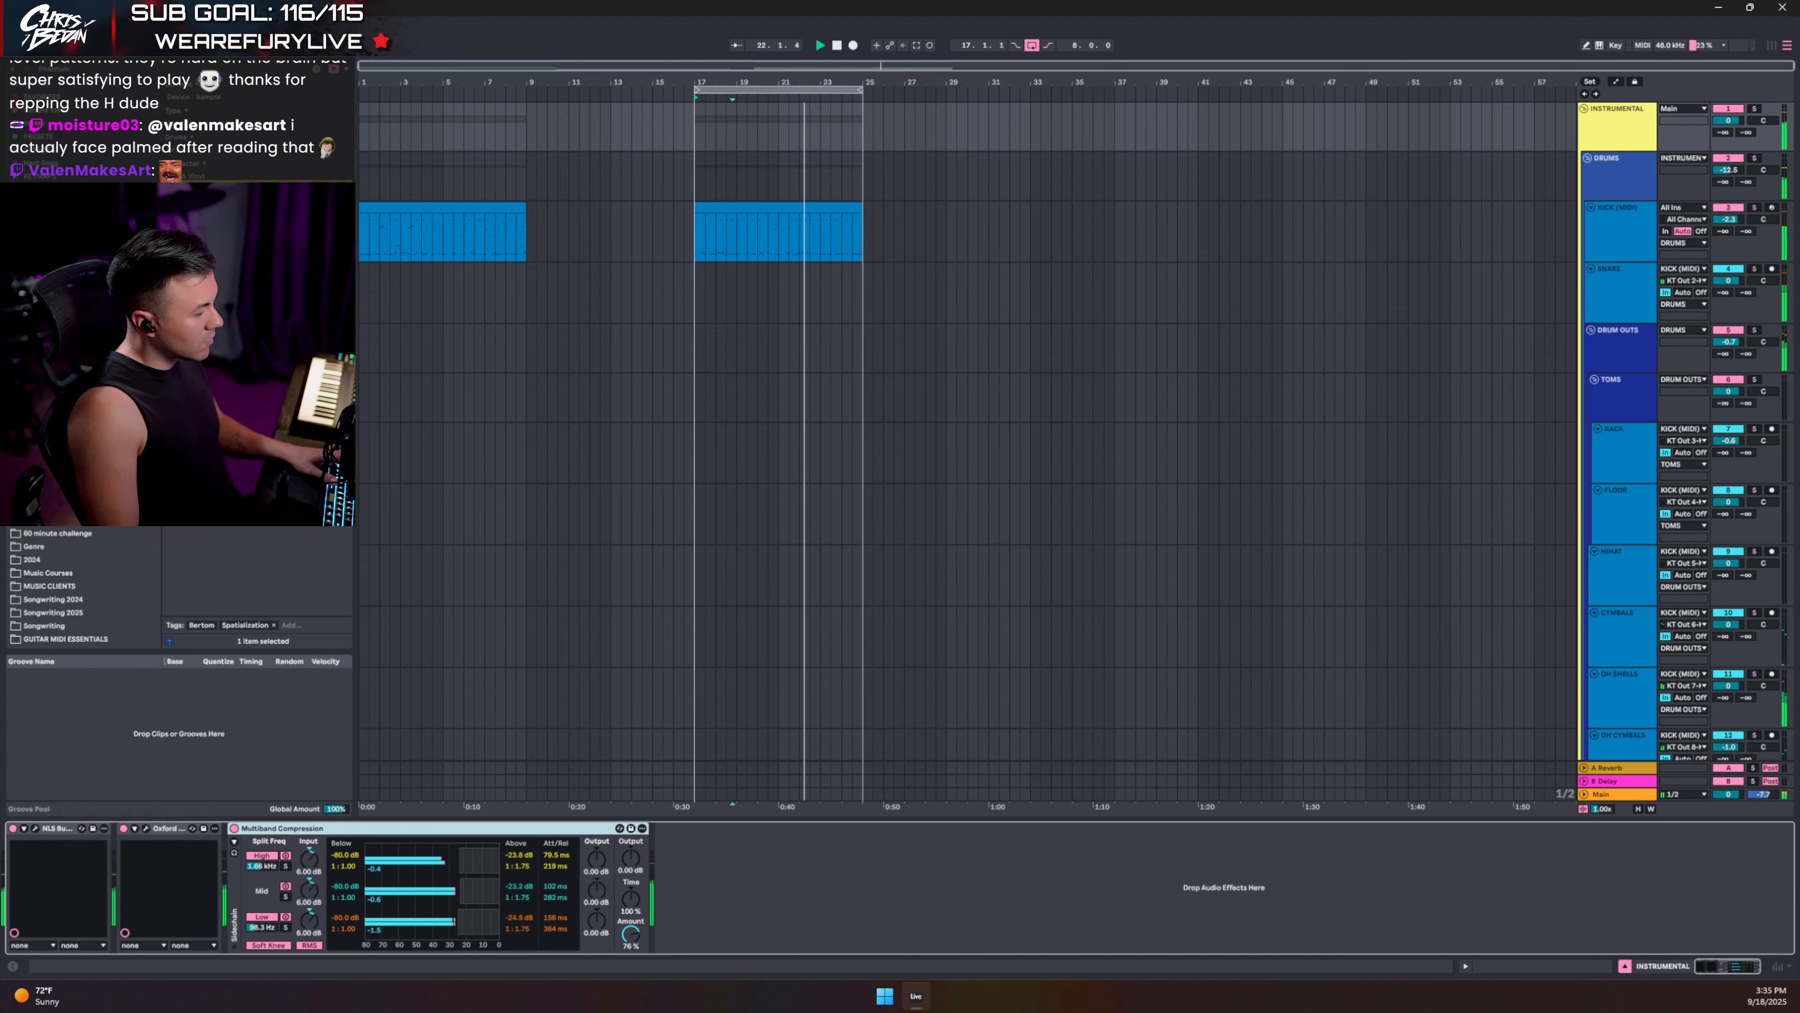
{"action": "mouse_move", "coordinate": [461, 923]}
{"action": "left_mouse_down"}
{"action": "mouse_move", "coordinate": [443, 921]}
{"action": "mouse_move", "coordinate": [459, 921]}
{"action": "left_mouse_up"}
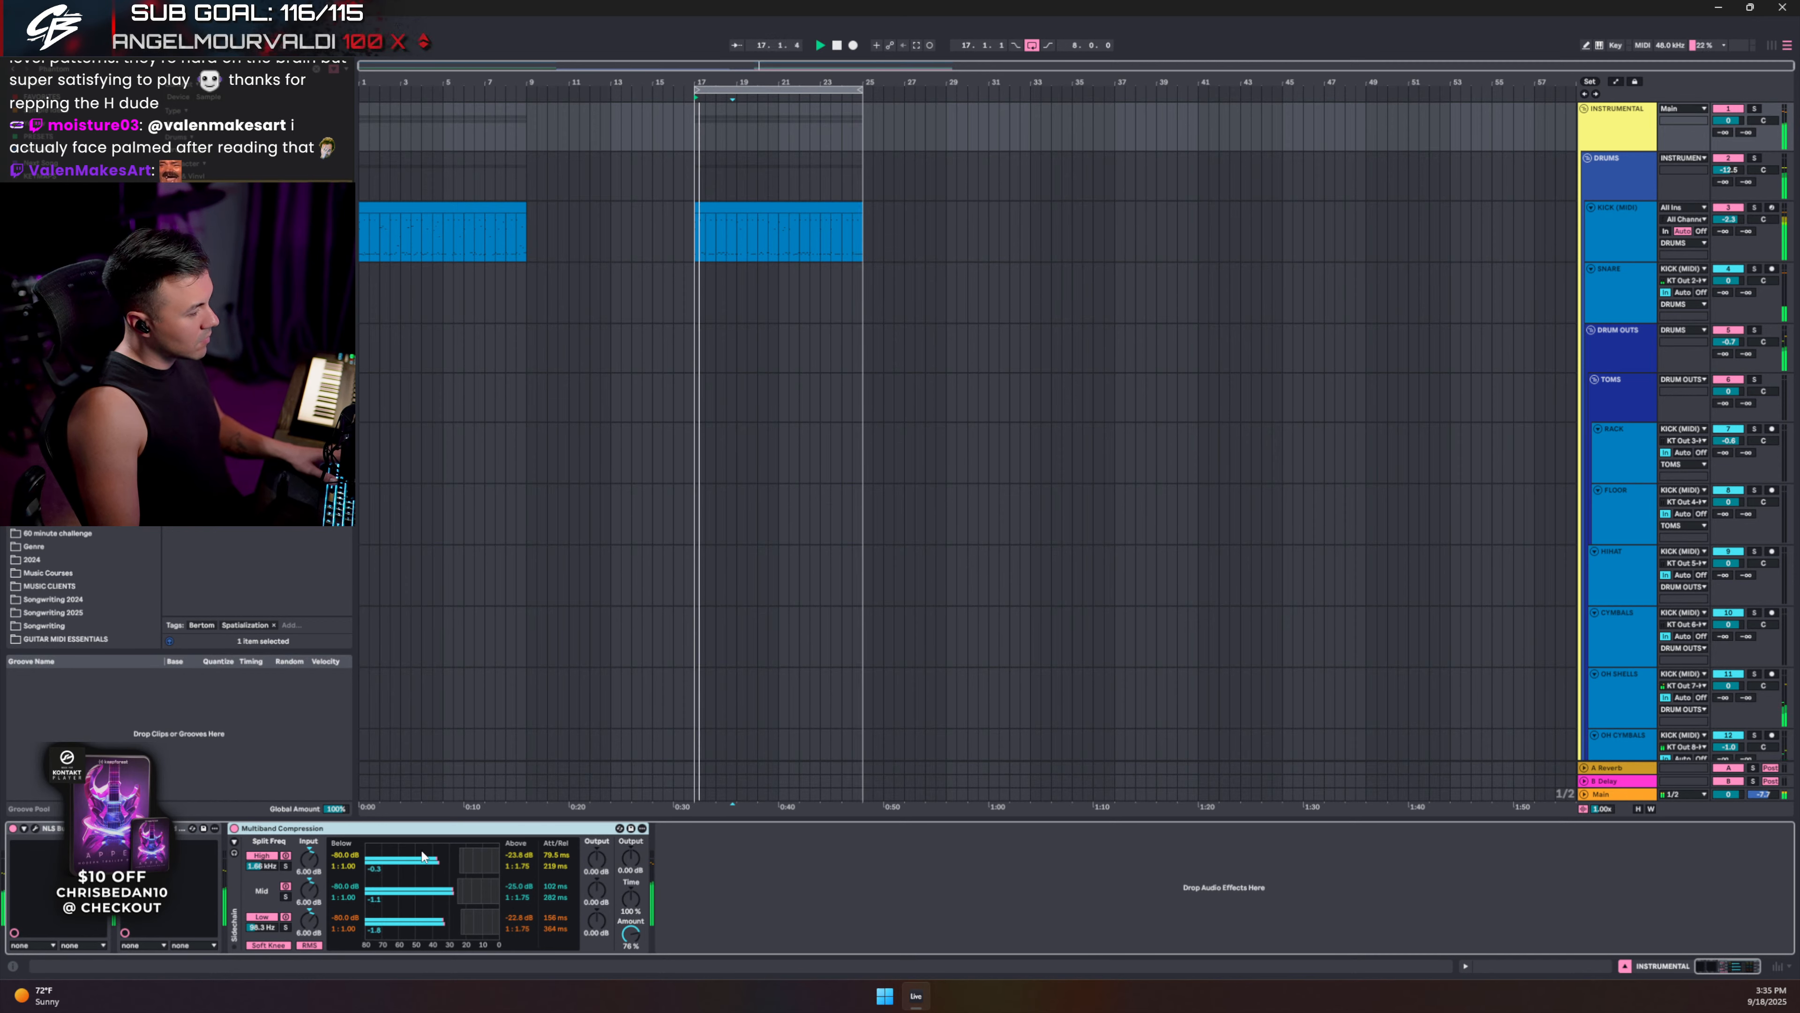
{"action": "left_click", "coordinate": [1625, 966]}
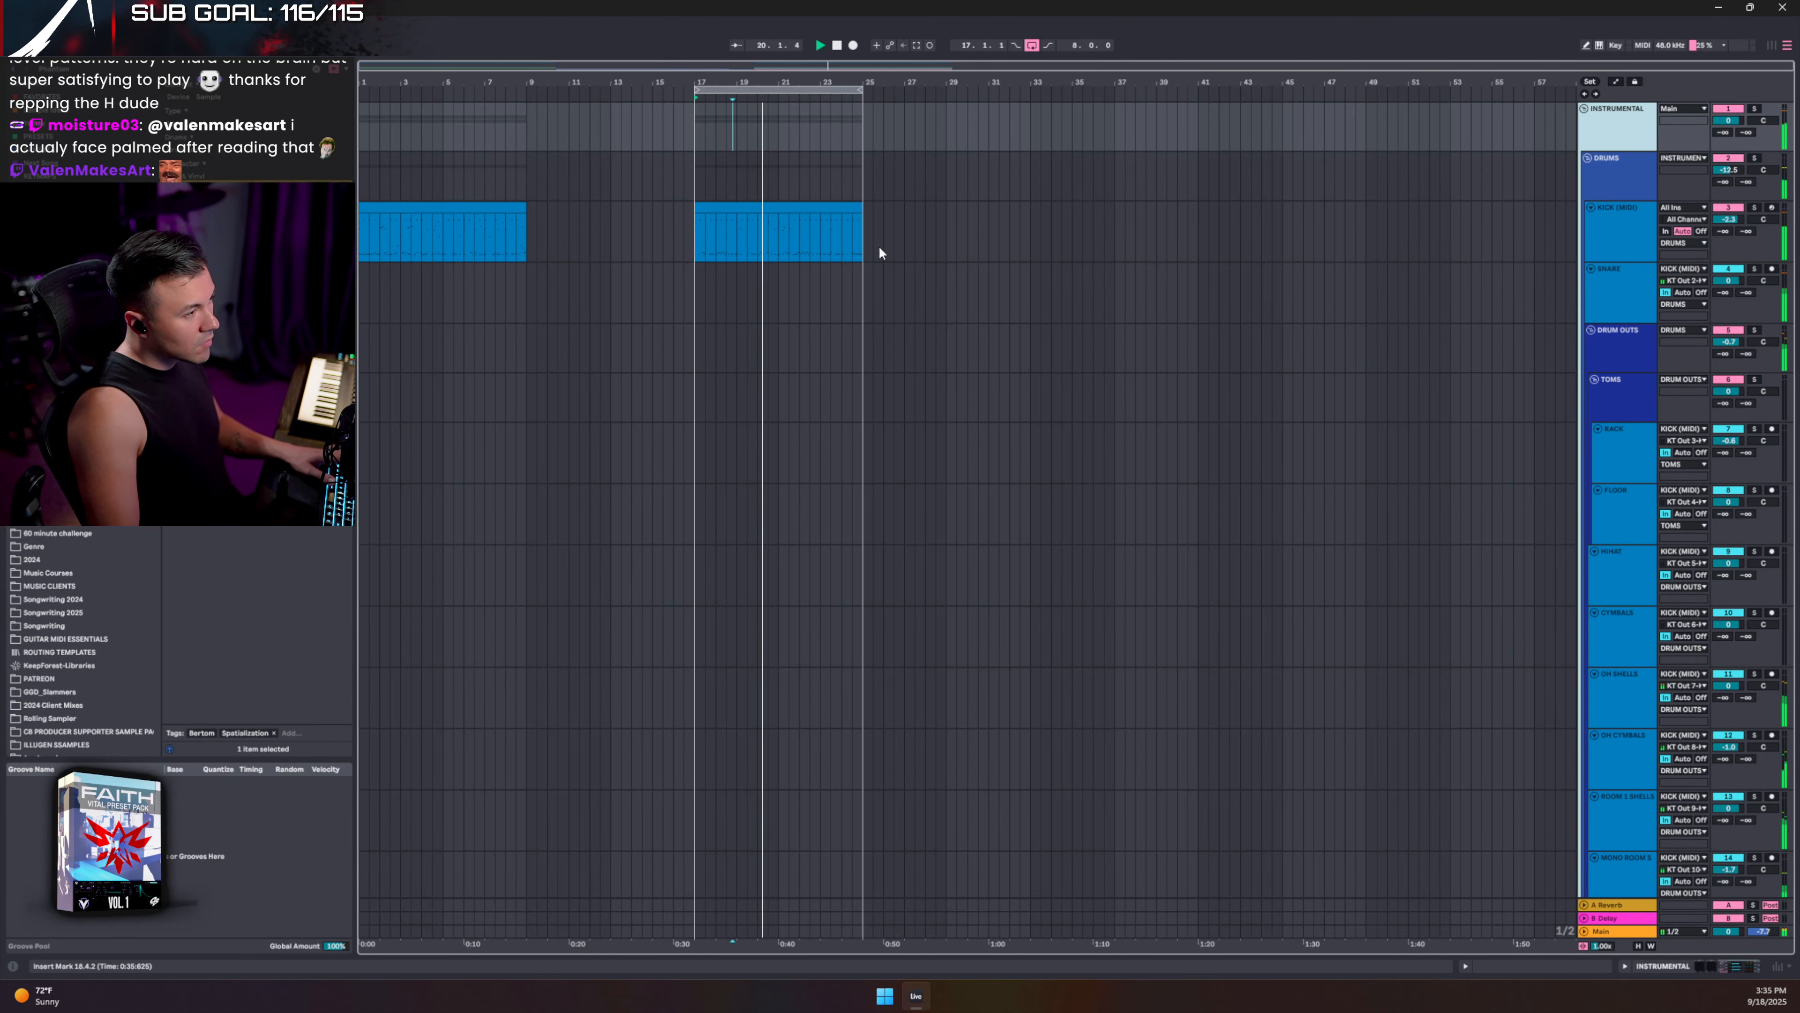
{"action": "left_click", "coordinate": [1591, 329]}
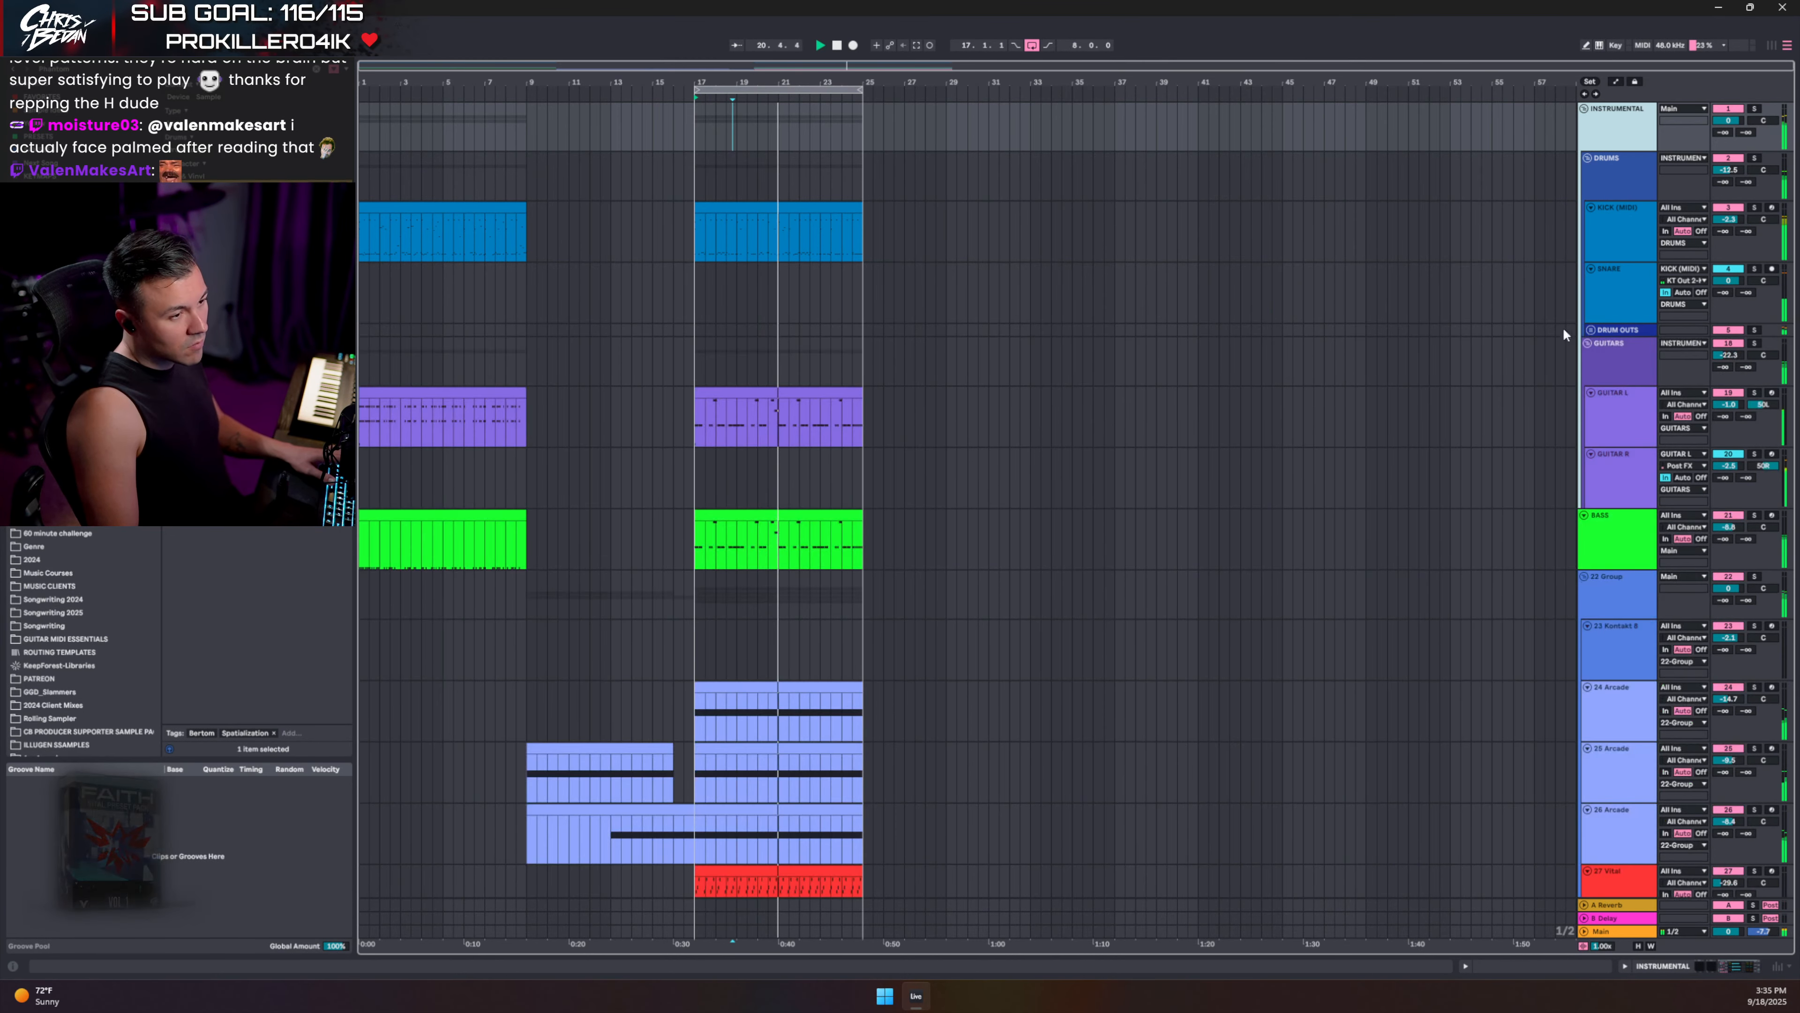
- In the Guitar L clip, copy the palm-mute keyswitch note to Sustain Alt Pick at 1.2
{"action": "double_click", "coordinate": [813, 407]}
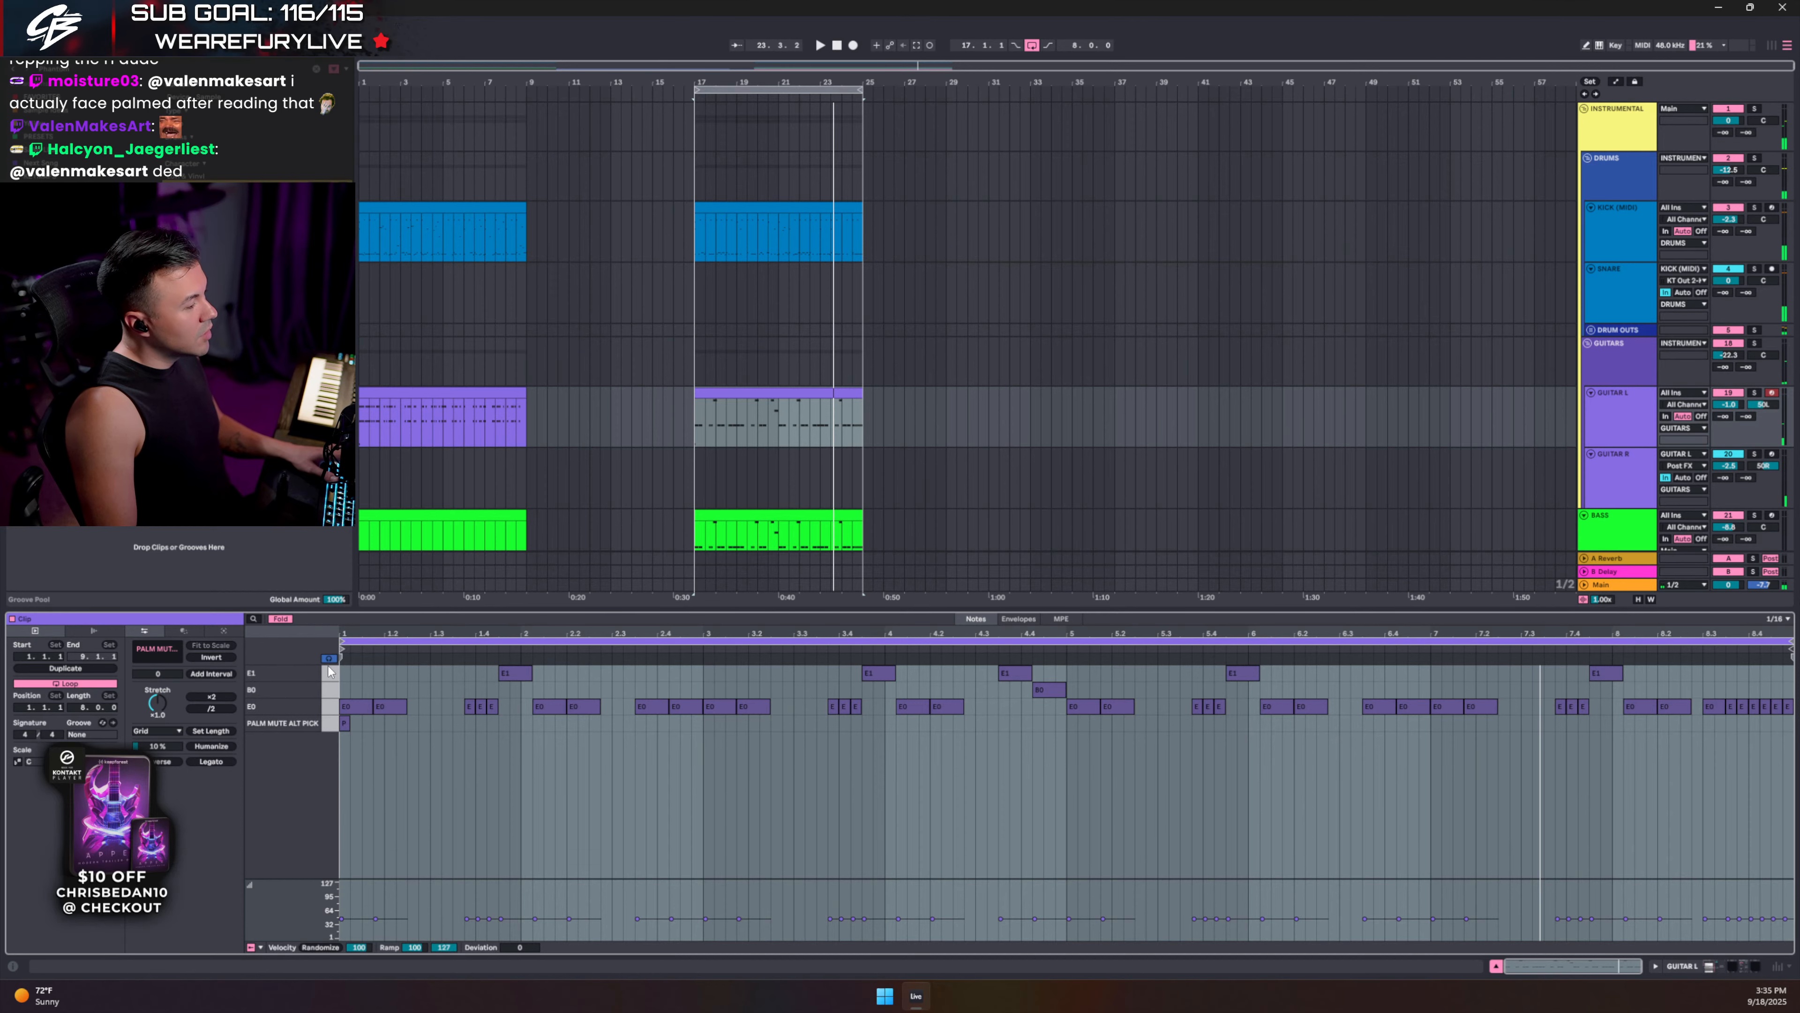
{"action": "left_click", "coordinate": [278, 620]}
{"action": "scroll", "coordinate": [463, 792], "scroll_direction": "down", "scroll_amount": 6}
{"action": "left_click", "coordinate": [453, 746]}
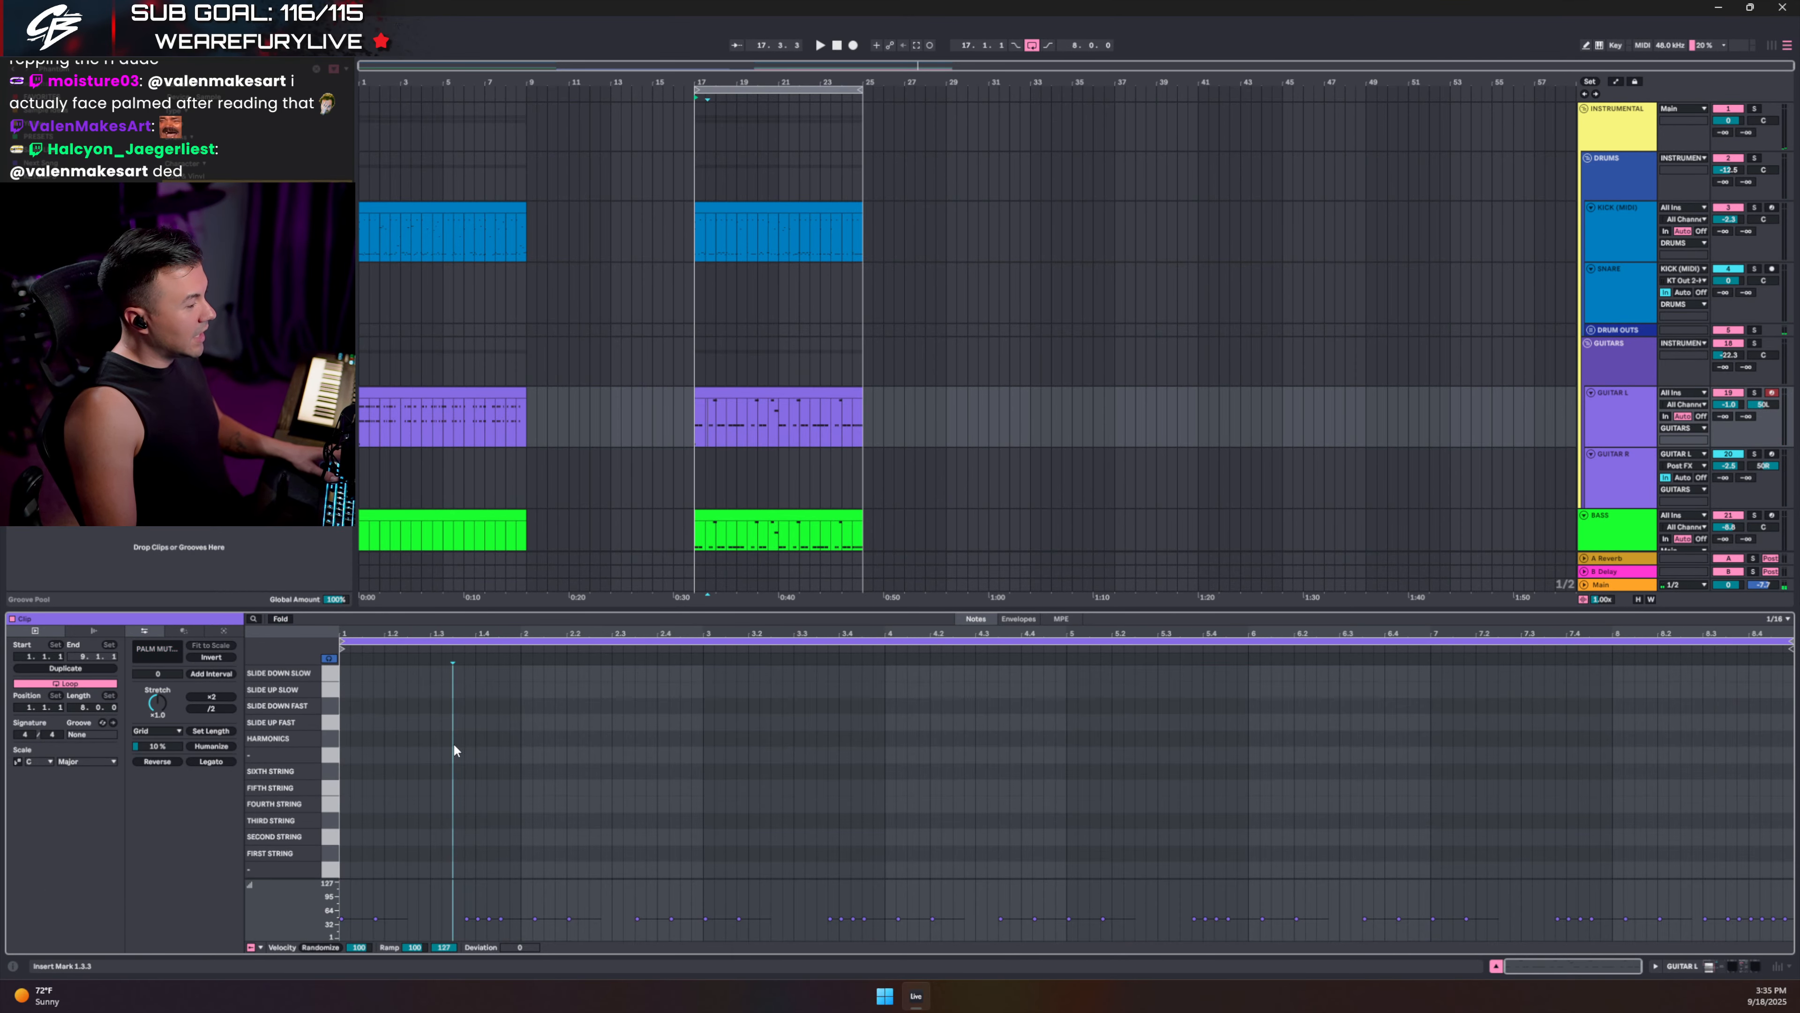
{"action": "scroll", "coordinate": [450, 744], "scroll_direction": "up", "scroll_amount": 6}
{"action": "left_click", "coordinate": [345, 753]}
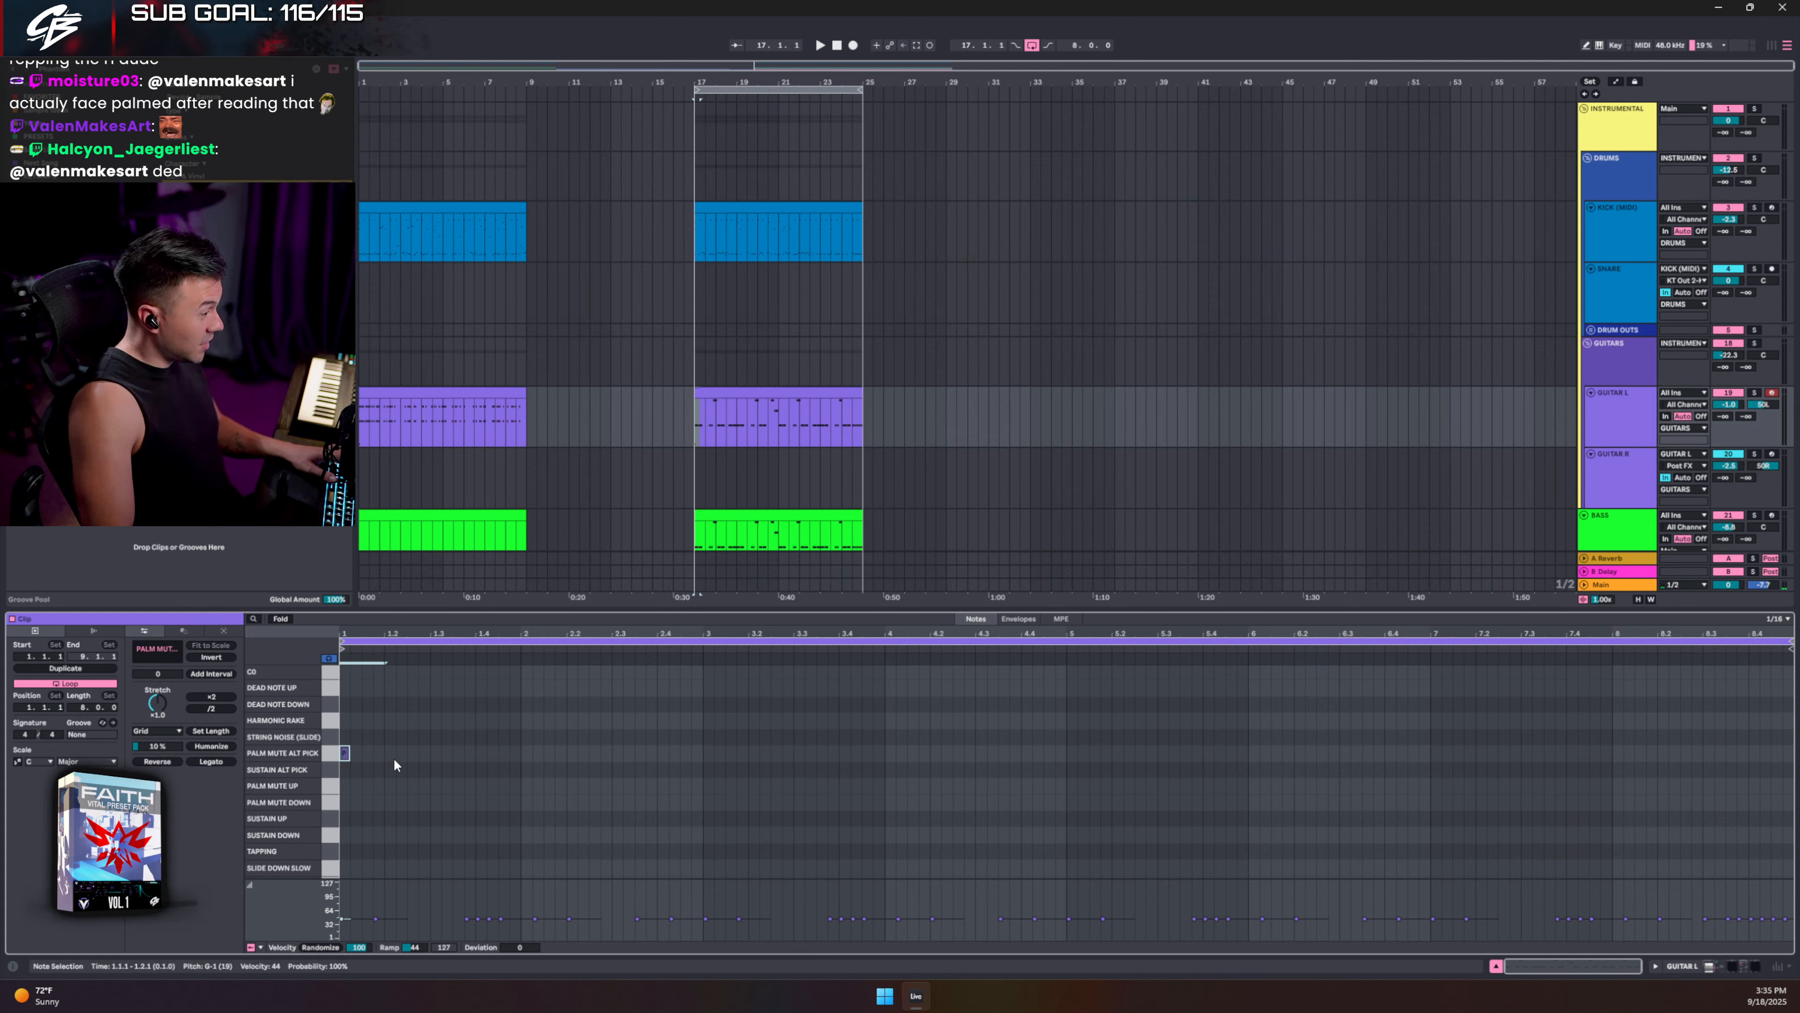
{"action": "left_click_drag", "start_coordinate": [345, 752], "coordinate": [389, 770], "text": "ctrl"}
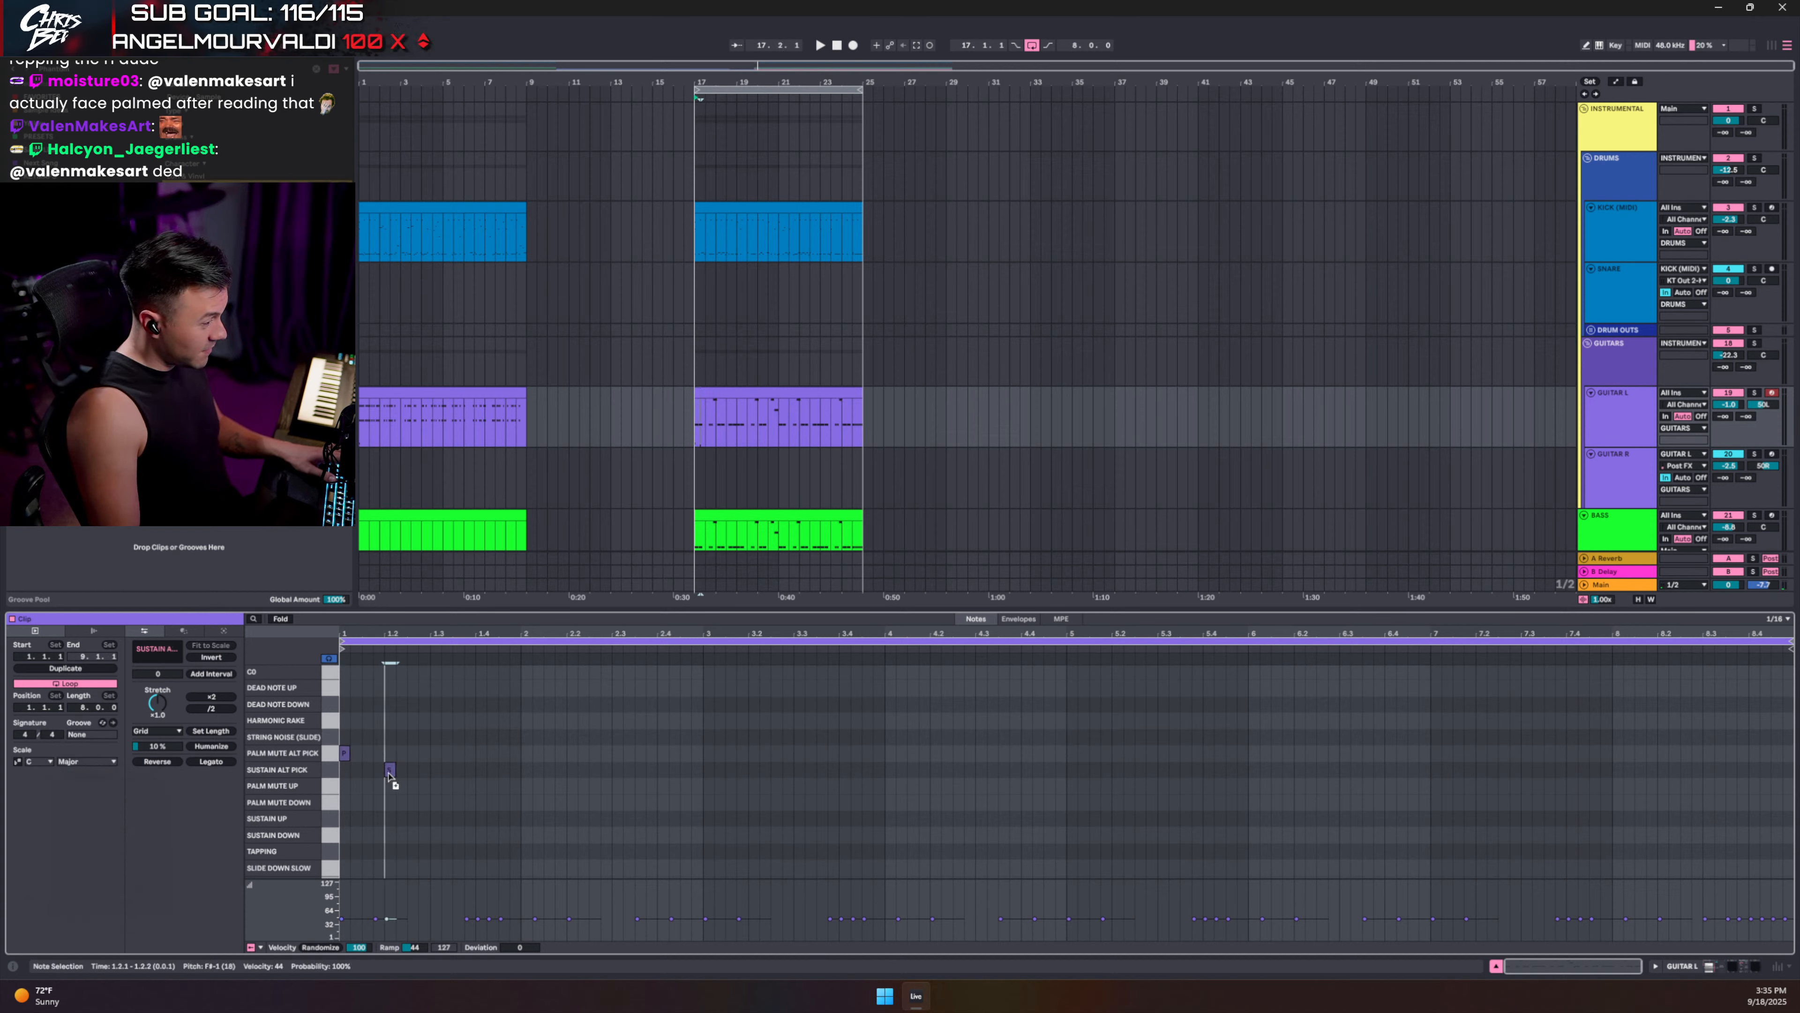
{"action": "left_click", "coordinate": [285, 620]}
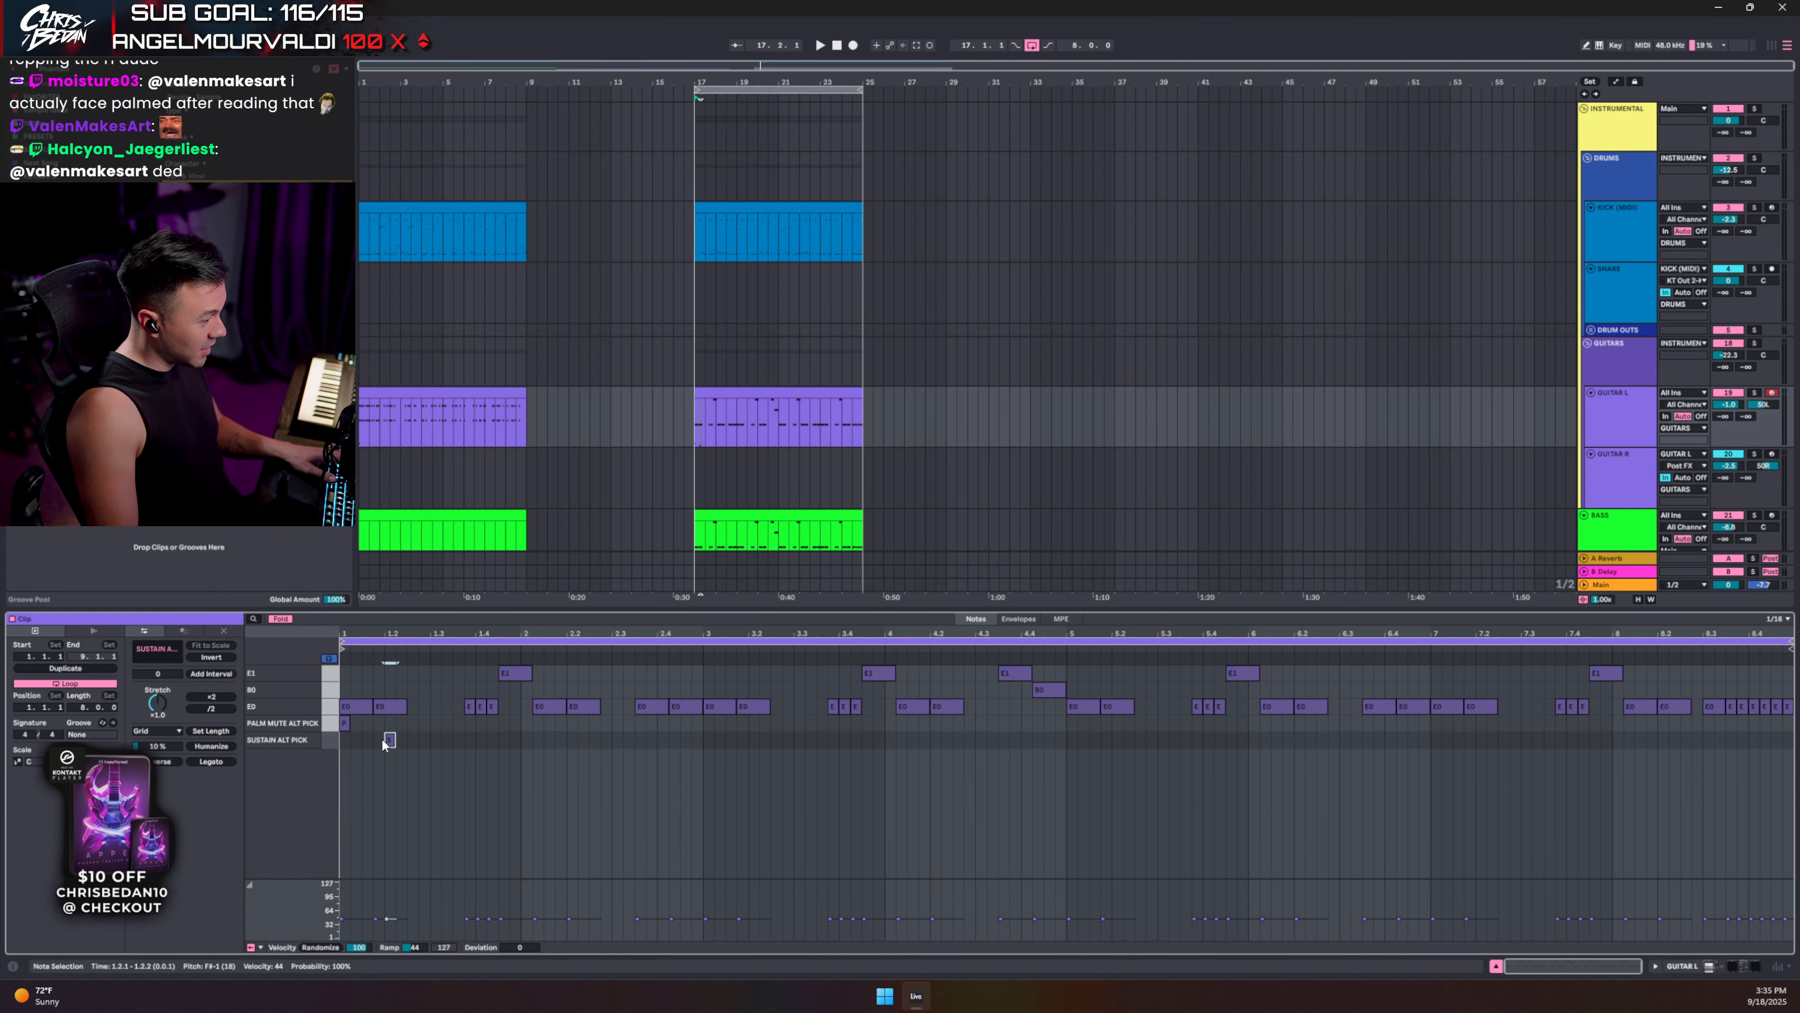
- Nudge the palm-mute note later and copy sustain and palm-mute keyswitches to beats 1.4 and 3.2
{"action": "left_click_drag", "start_coordinate": [344, 725], "coordinate": [559, 737]}
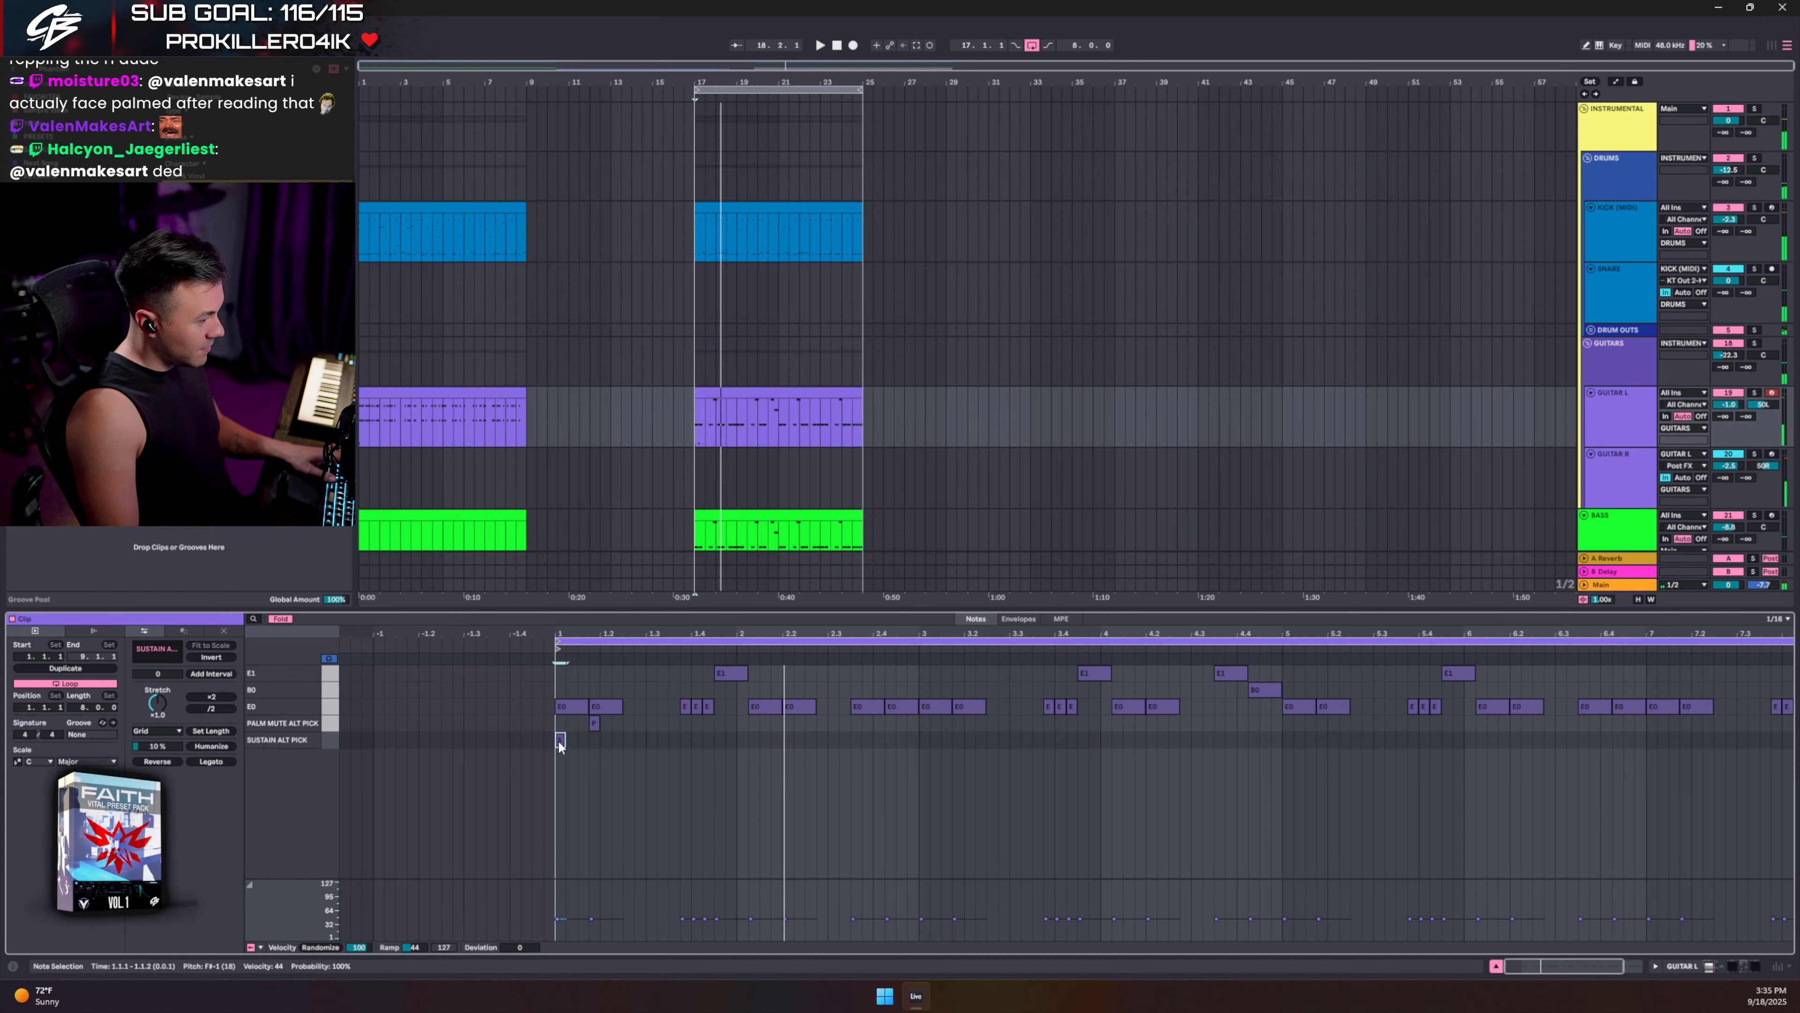
{"action": "left_click_drag", "start_coordinate": [560, 742], "coordinate": [698, 743]}
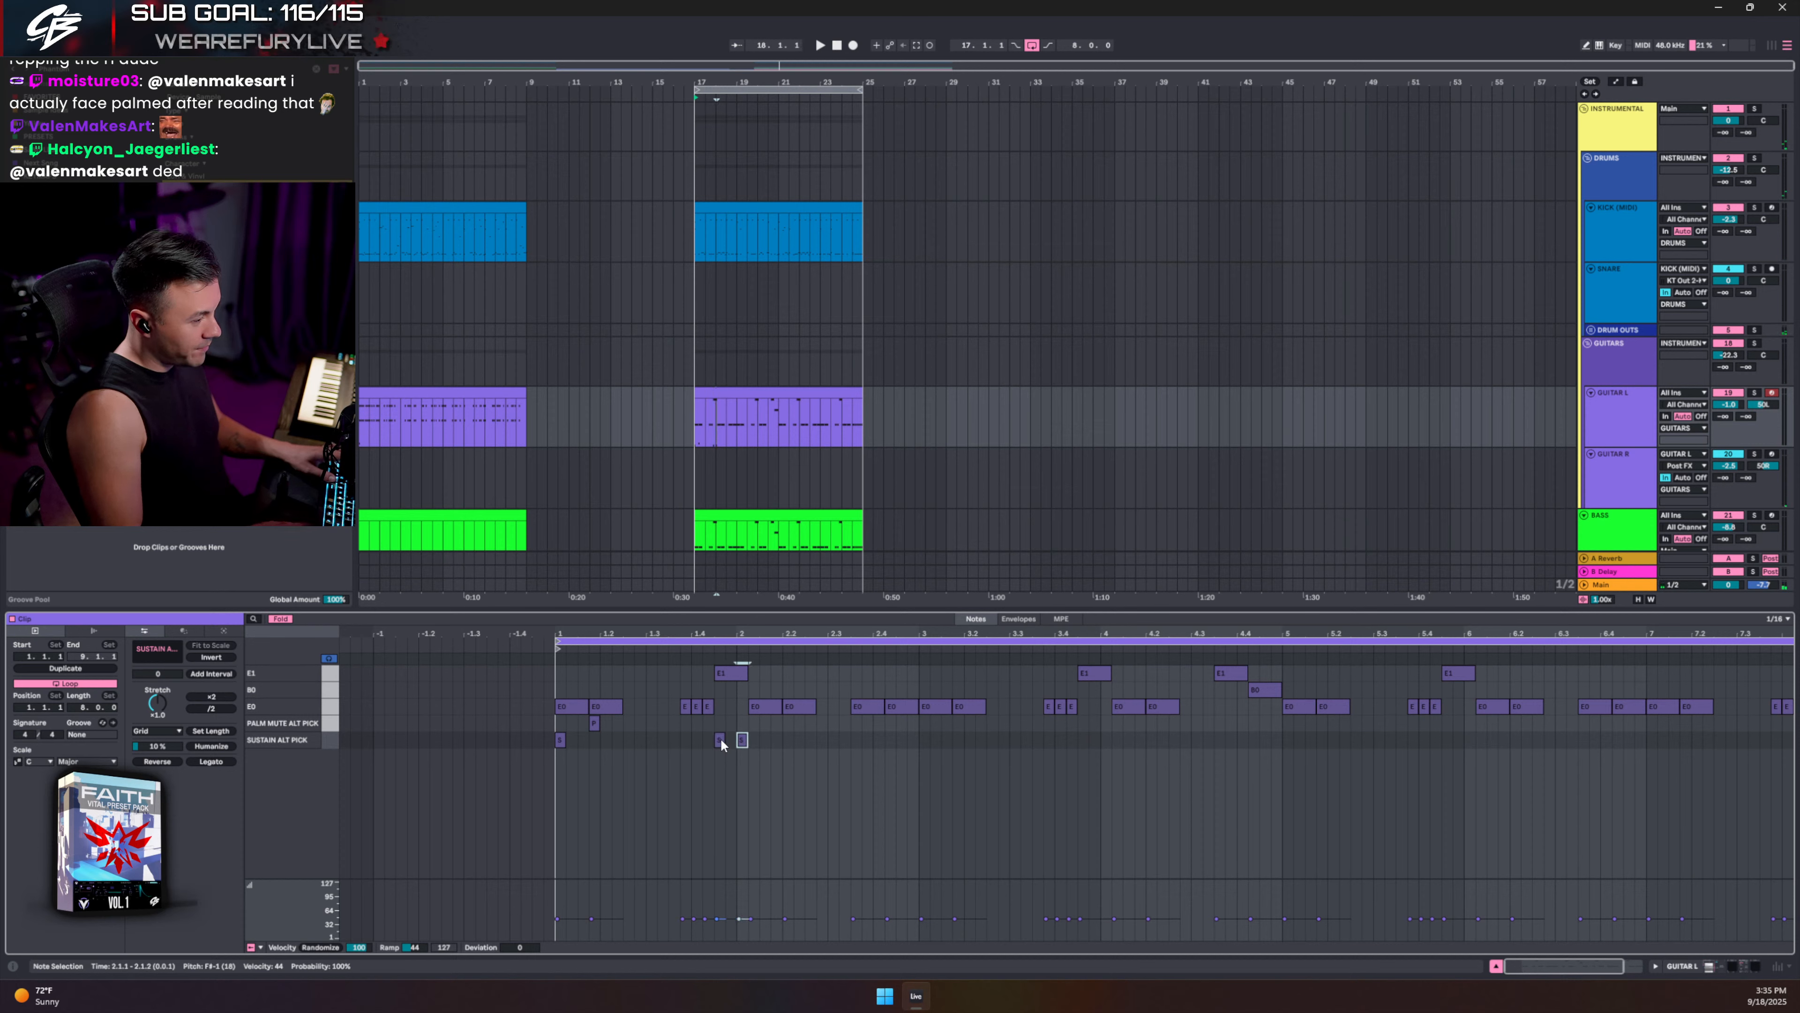
{"action": "left_click", "coordinate": [710, 731]}
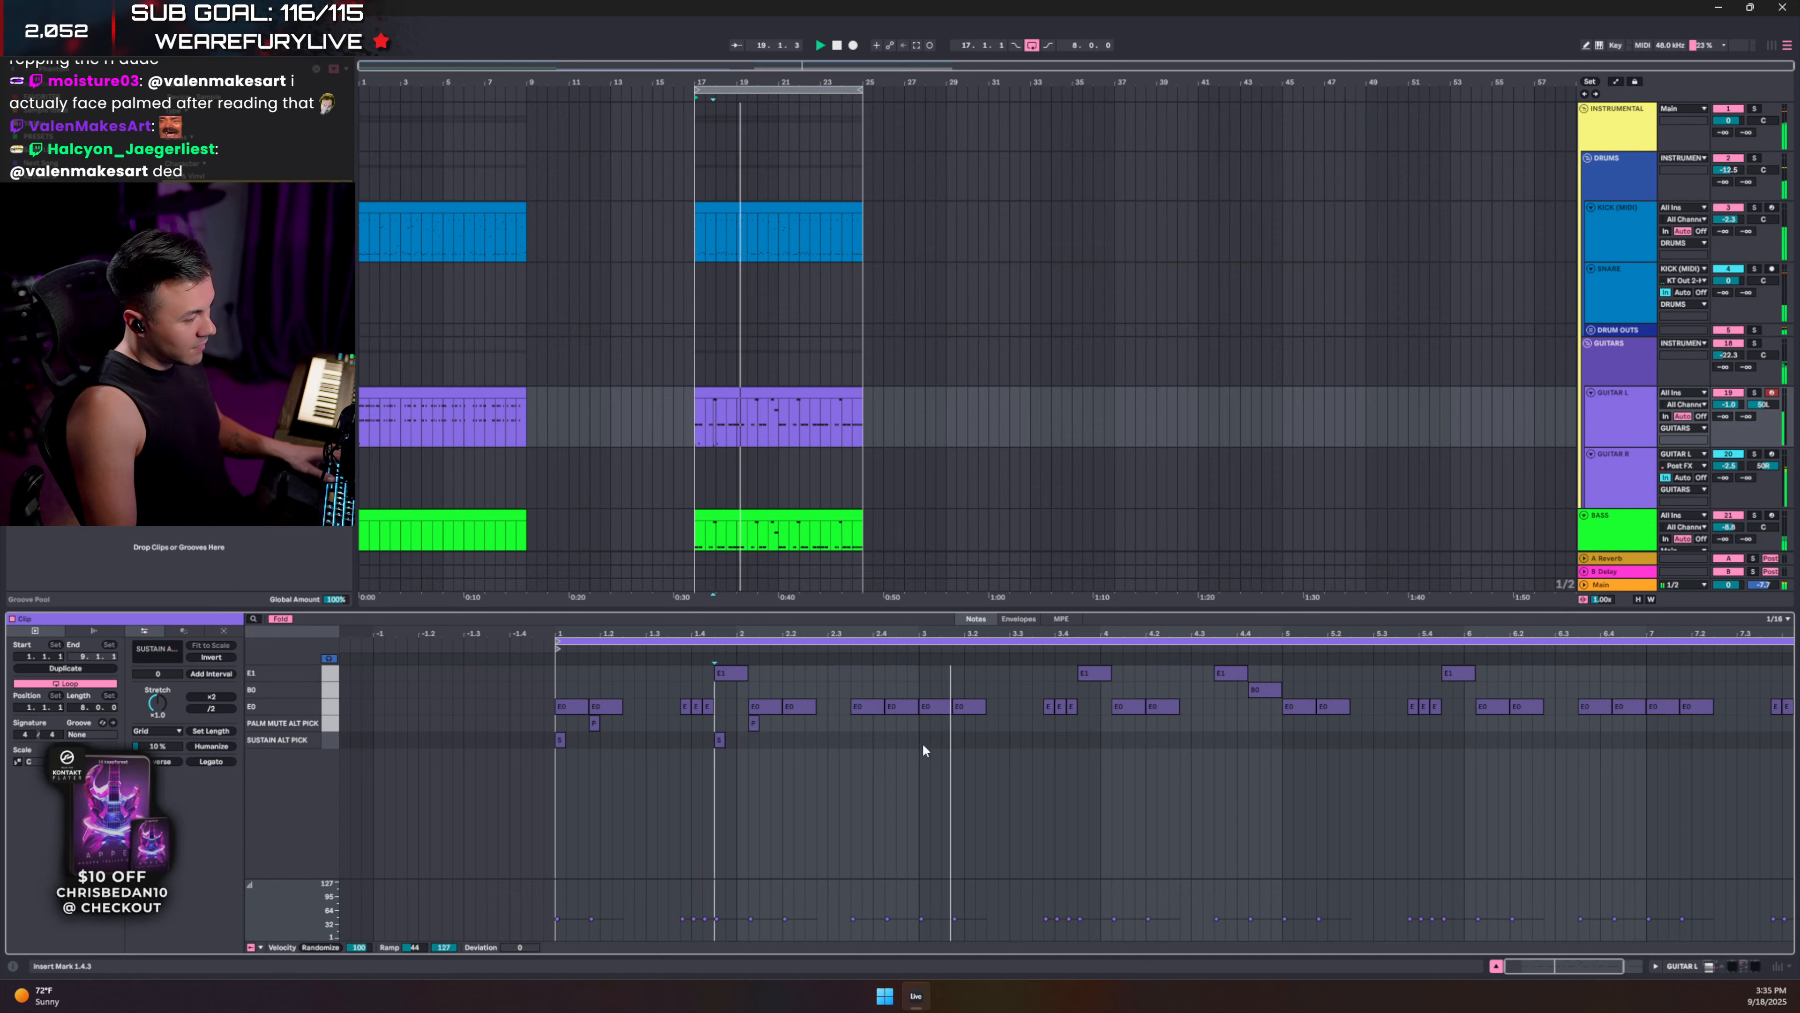
{"action": "left_click_drag", "start_coordinate": [723, 740], "coordinate": [728, 740]}
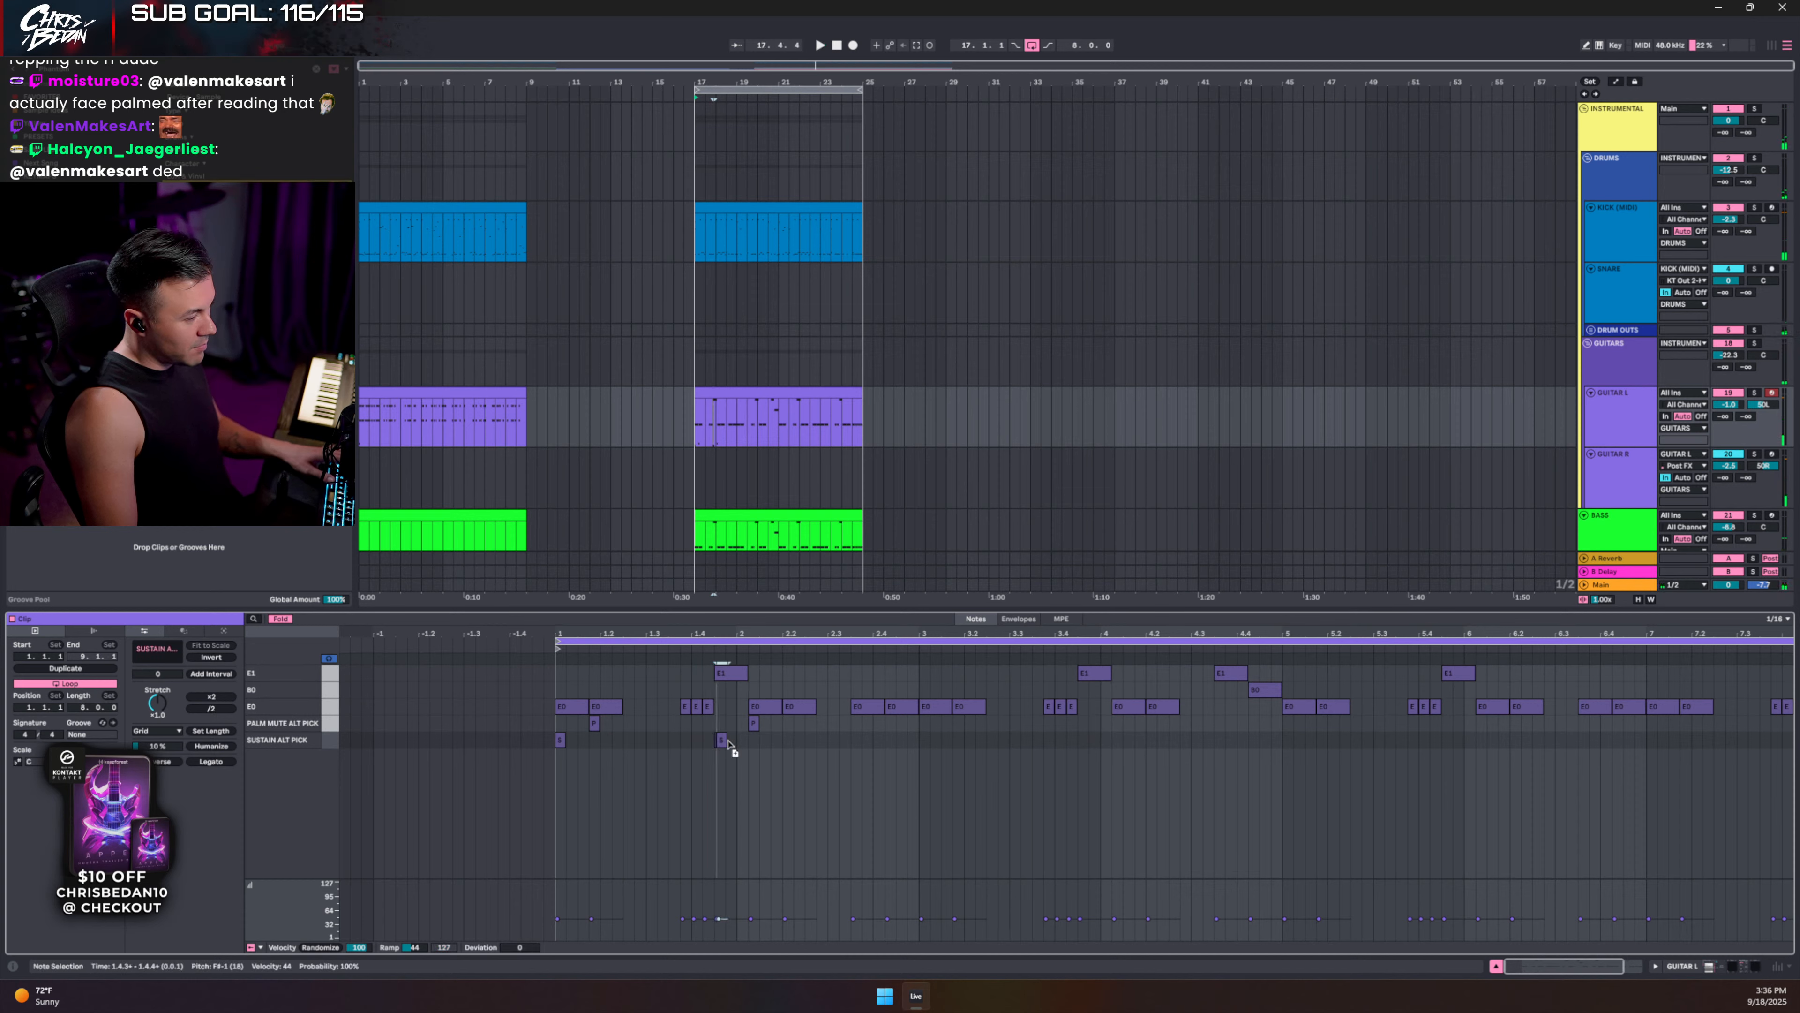
{"action": "left_click_drag", "start_coordinate": [924, 740], "coordinate": [958, 725]}
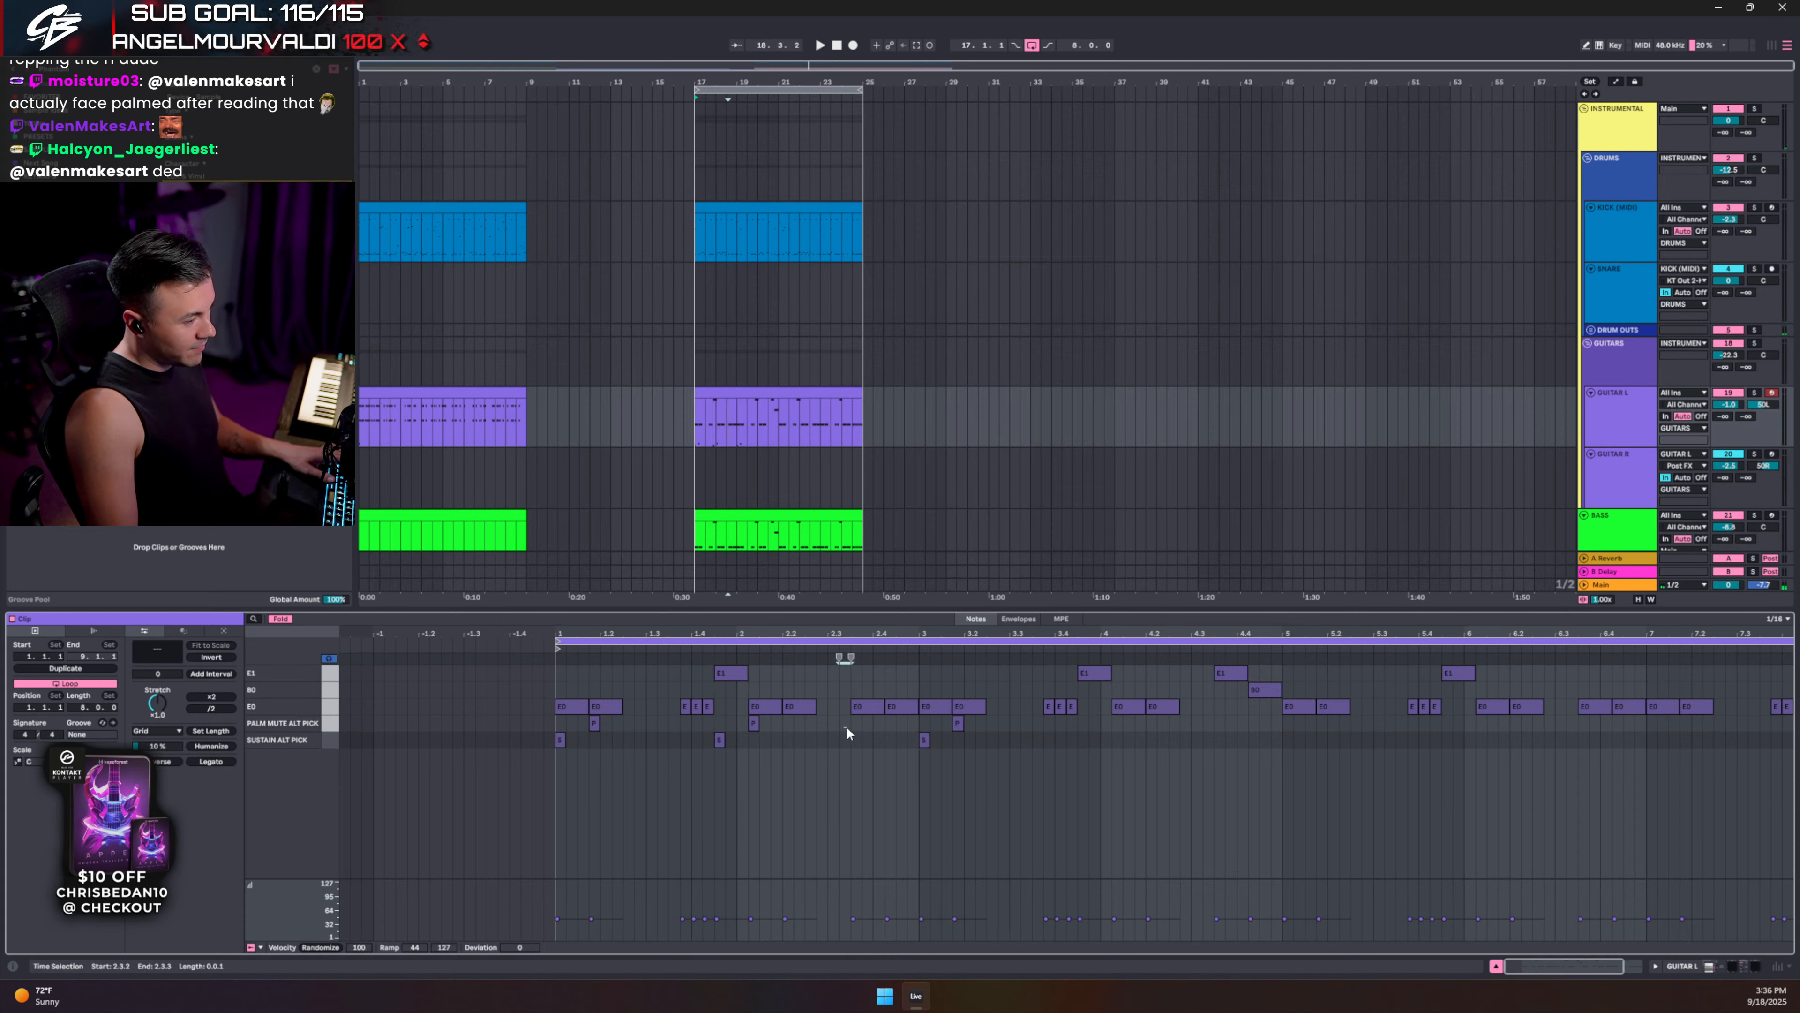
{"action": "left_click", "coordinate": [864, 727]}
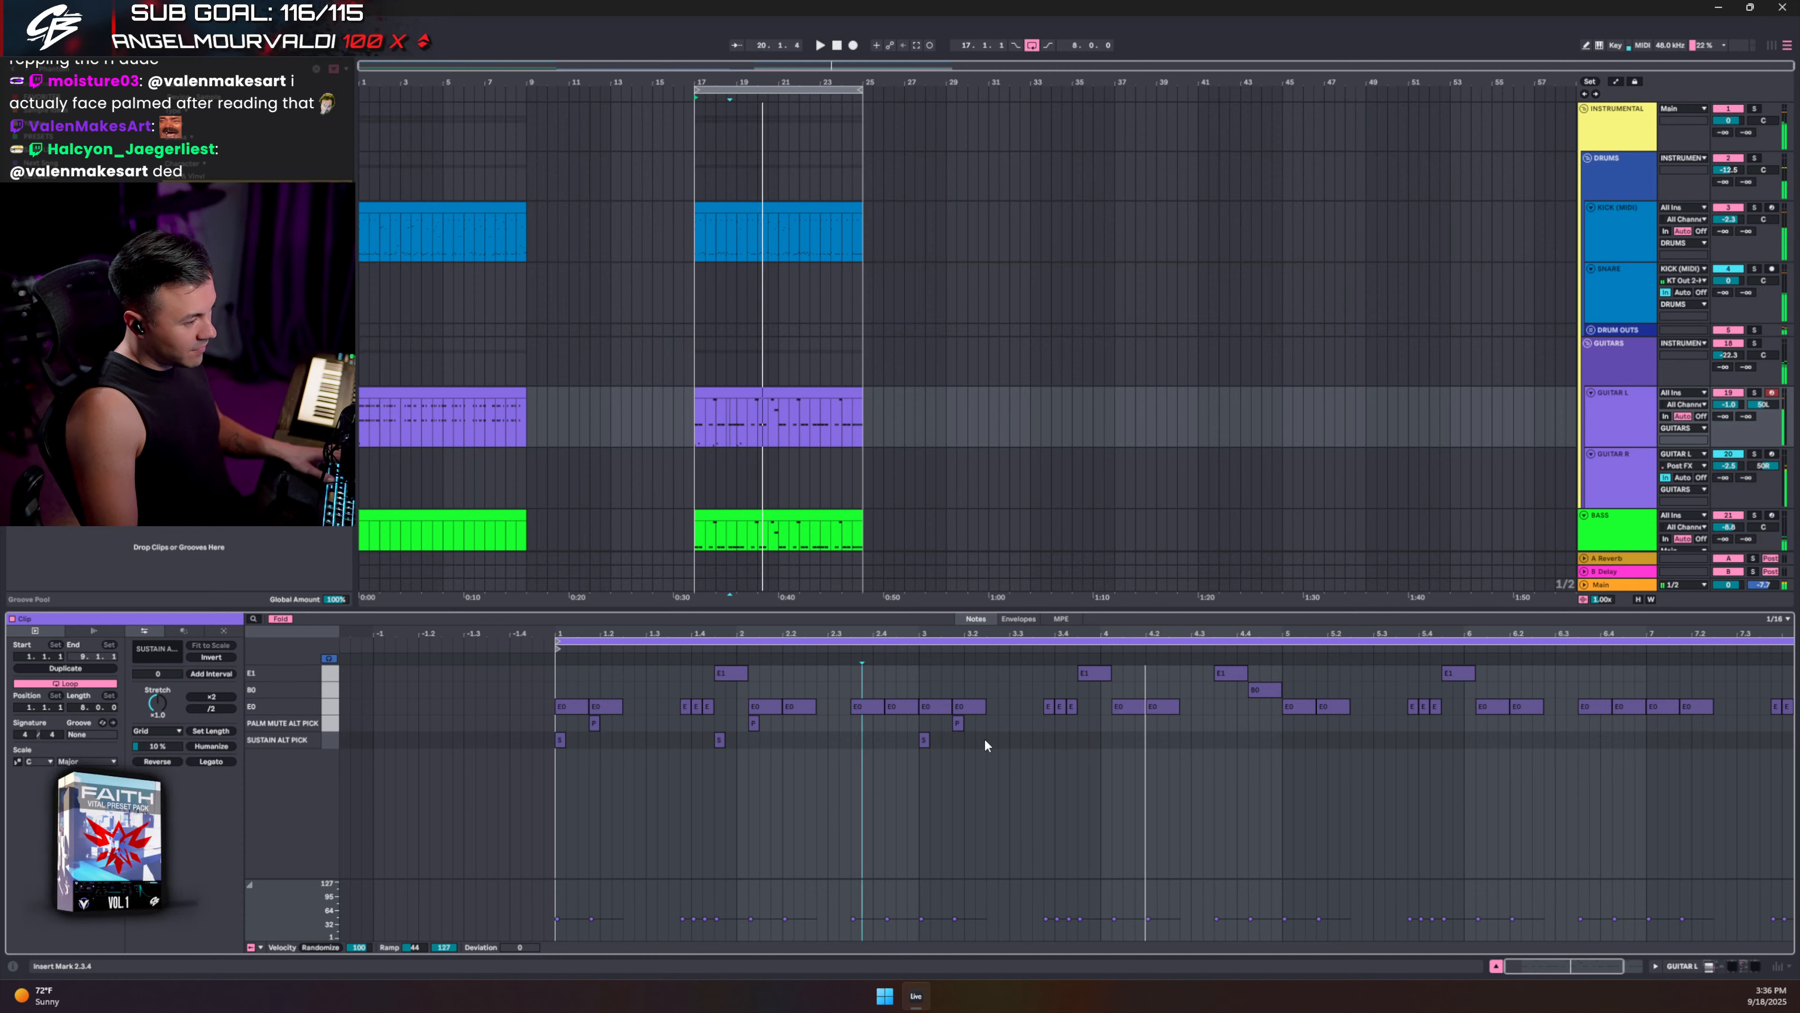
- Copy a sustain note to beat 4, move palm mute to 4.1.2, and add sustain at 4.3.3
{"action": "left_click_drag", "start_coordinate": [924, 742], "coordinate": [1097, 745]}
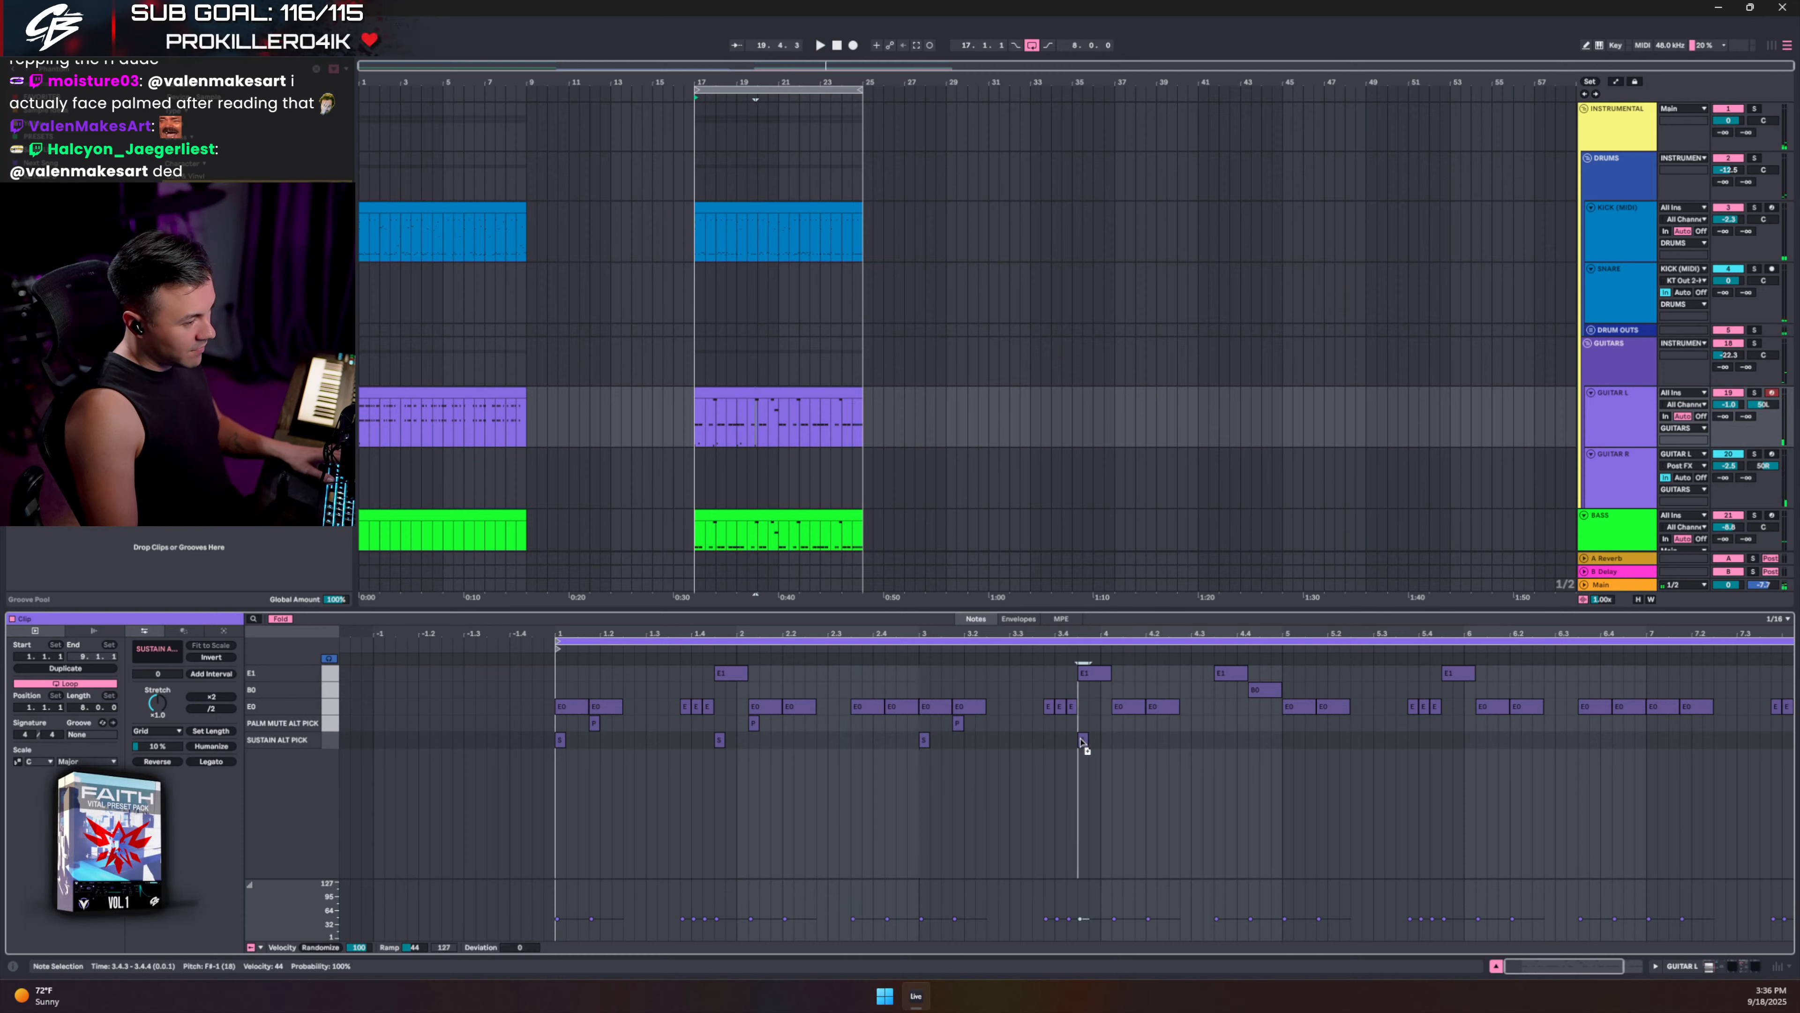
{"action": "left_click", "coordinate": [988, 743]}
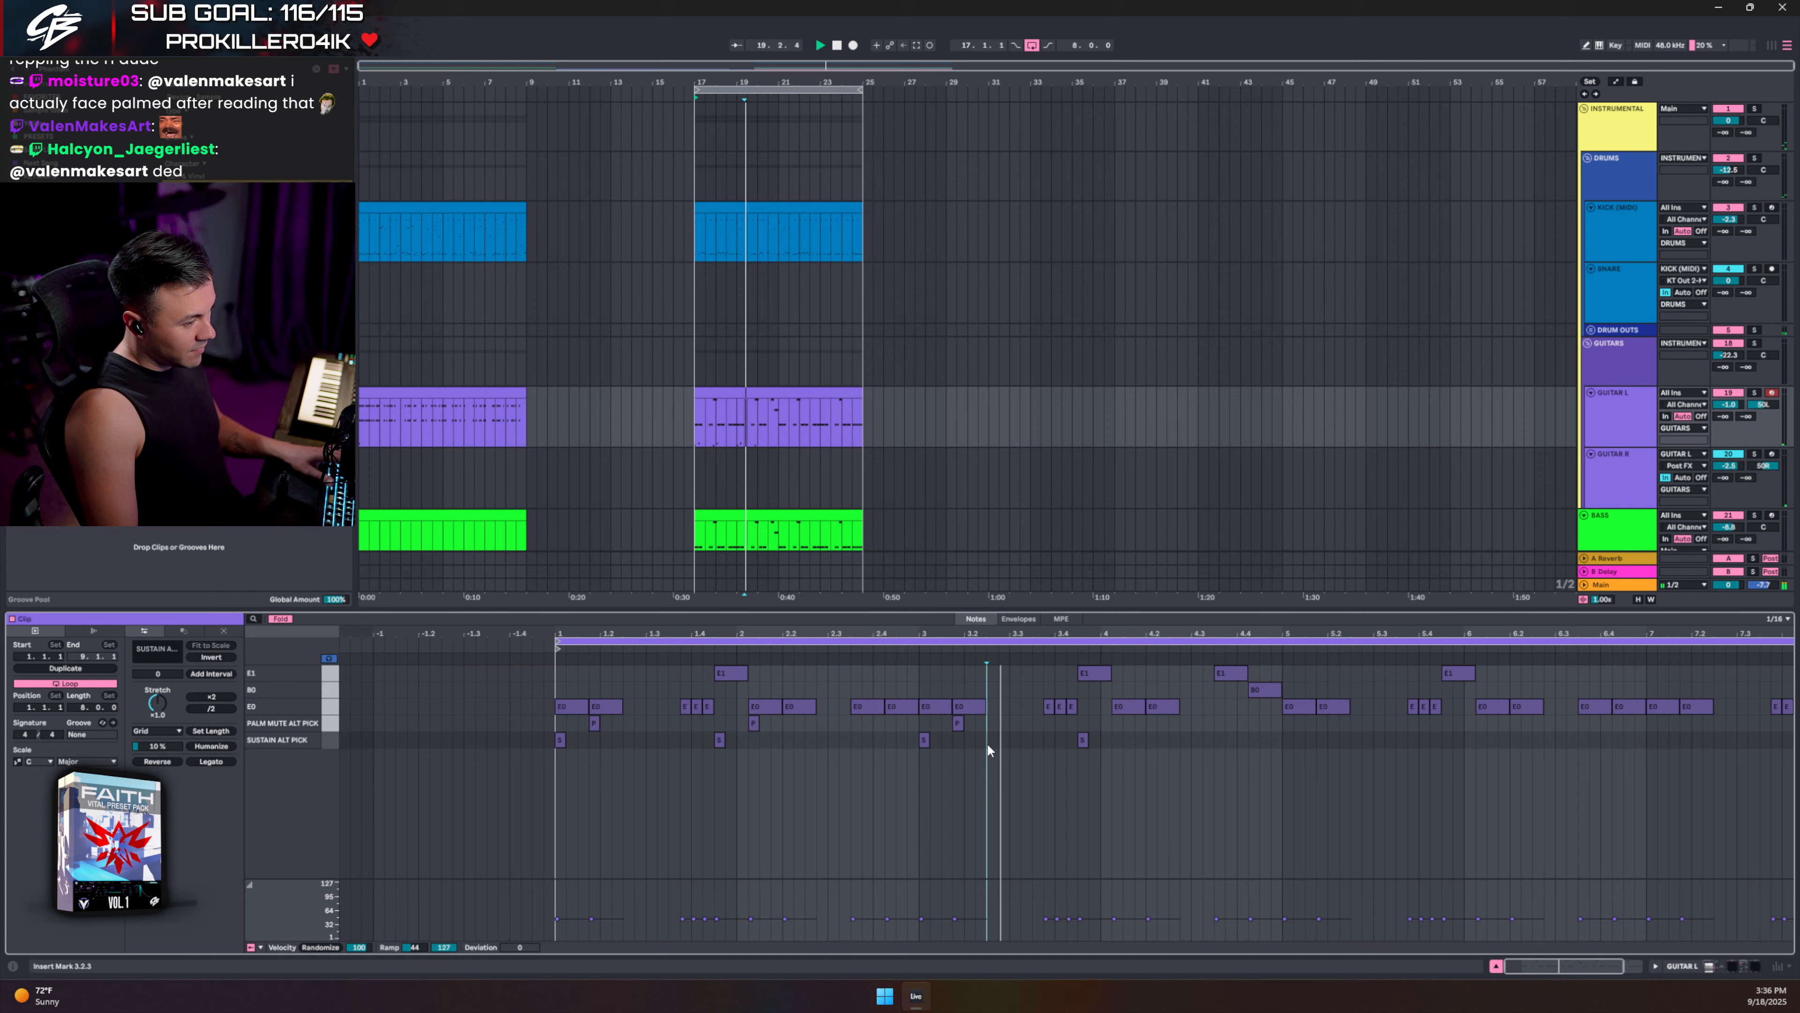
{"action": "left_click", "coordinate": [957, 724]}
{"action": "left_click_drag", "start_coordinate": [1114, 726], "coordinate": [1020, 741]}
{"action": "key", "text": "space"}
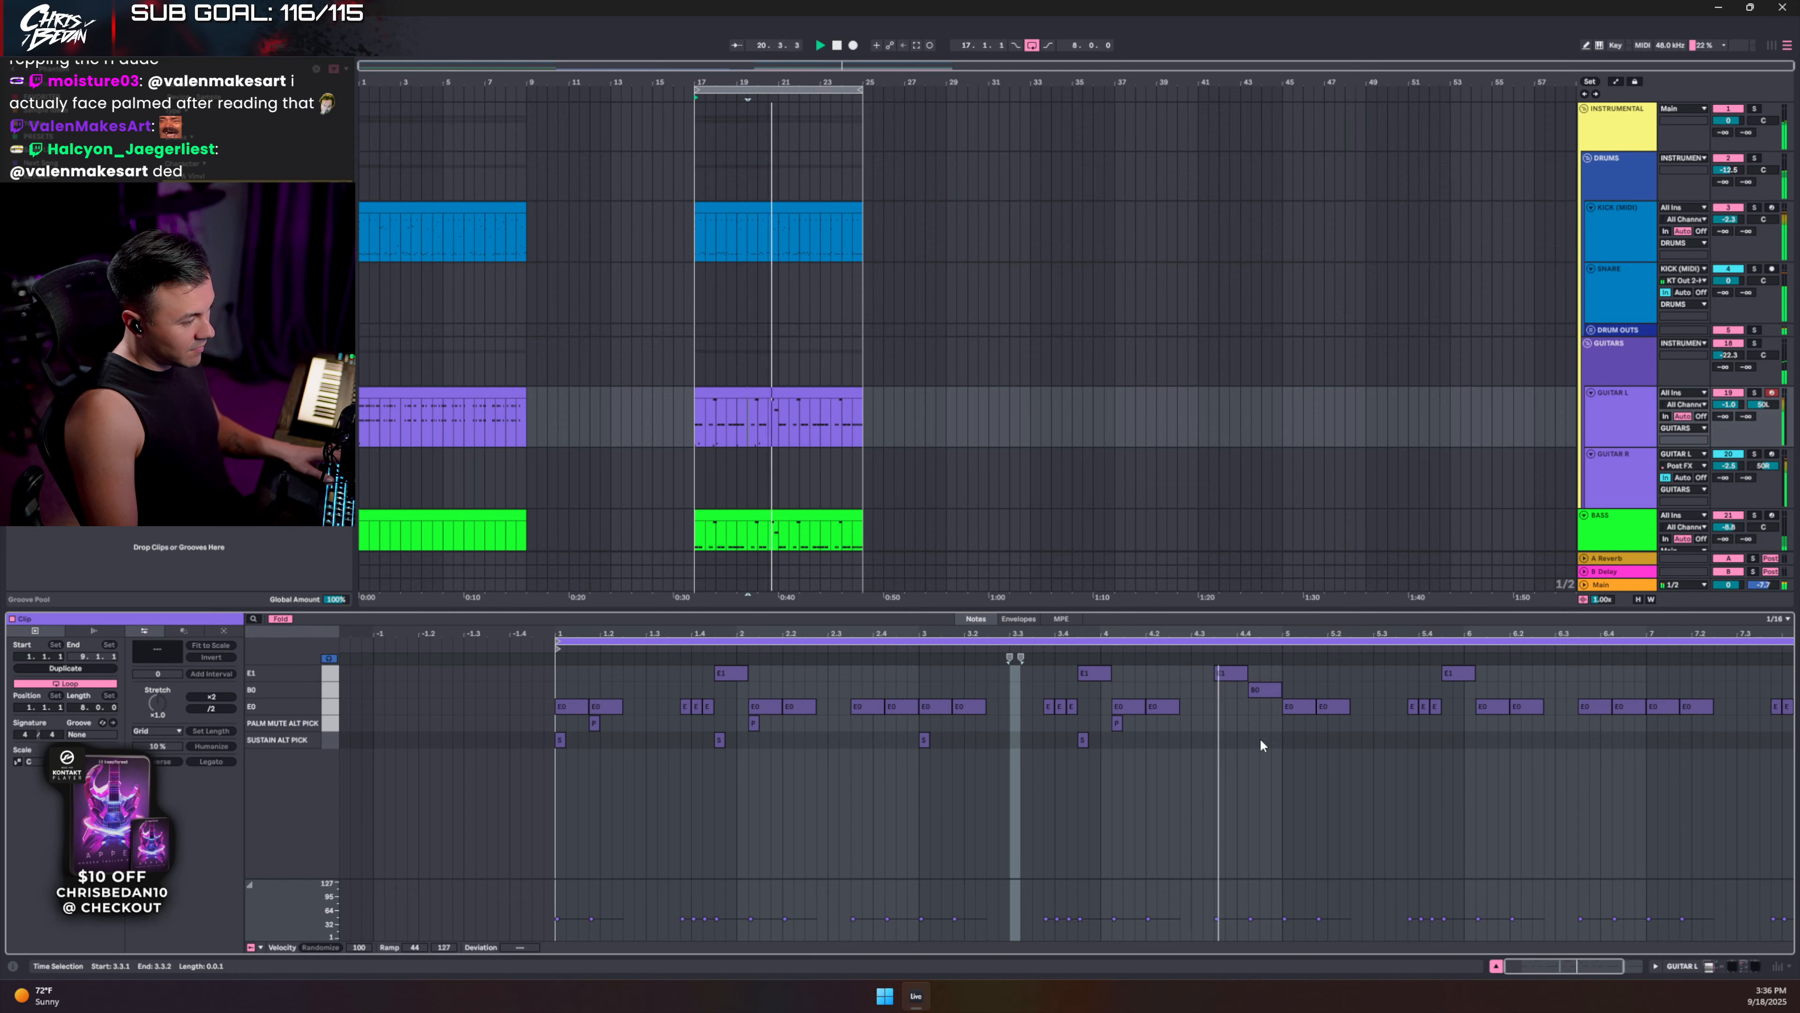
{"action": "key", "text": "space"}
{"action": "double_click", "coordinate": [1219, 738]}
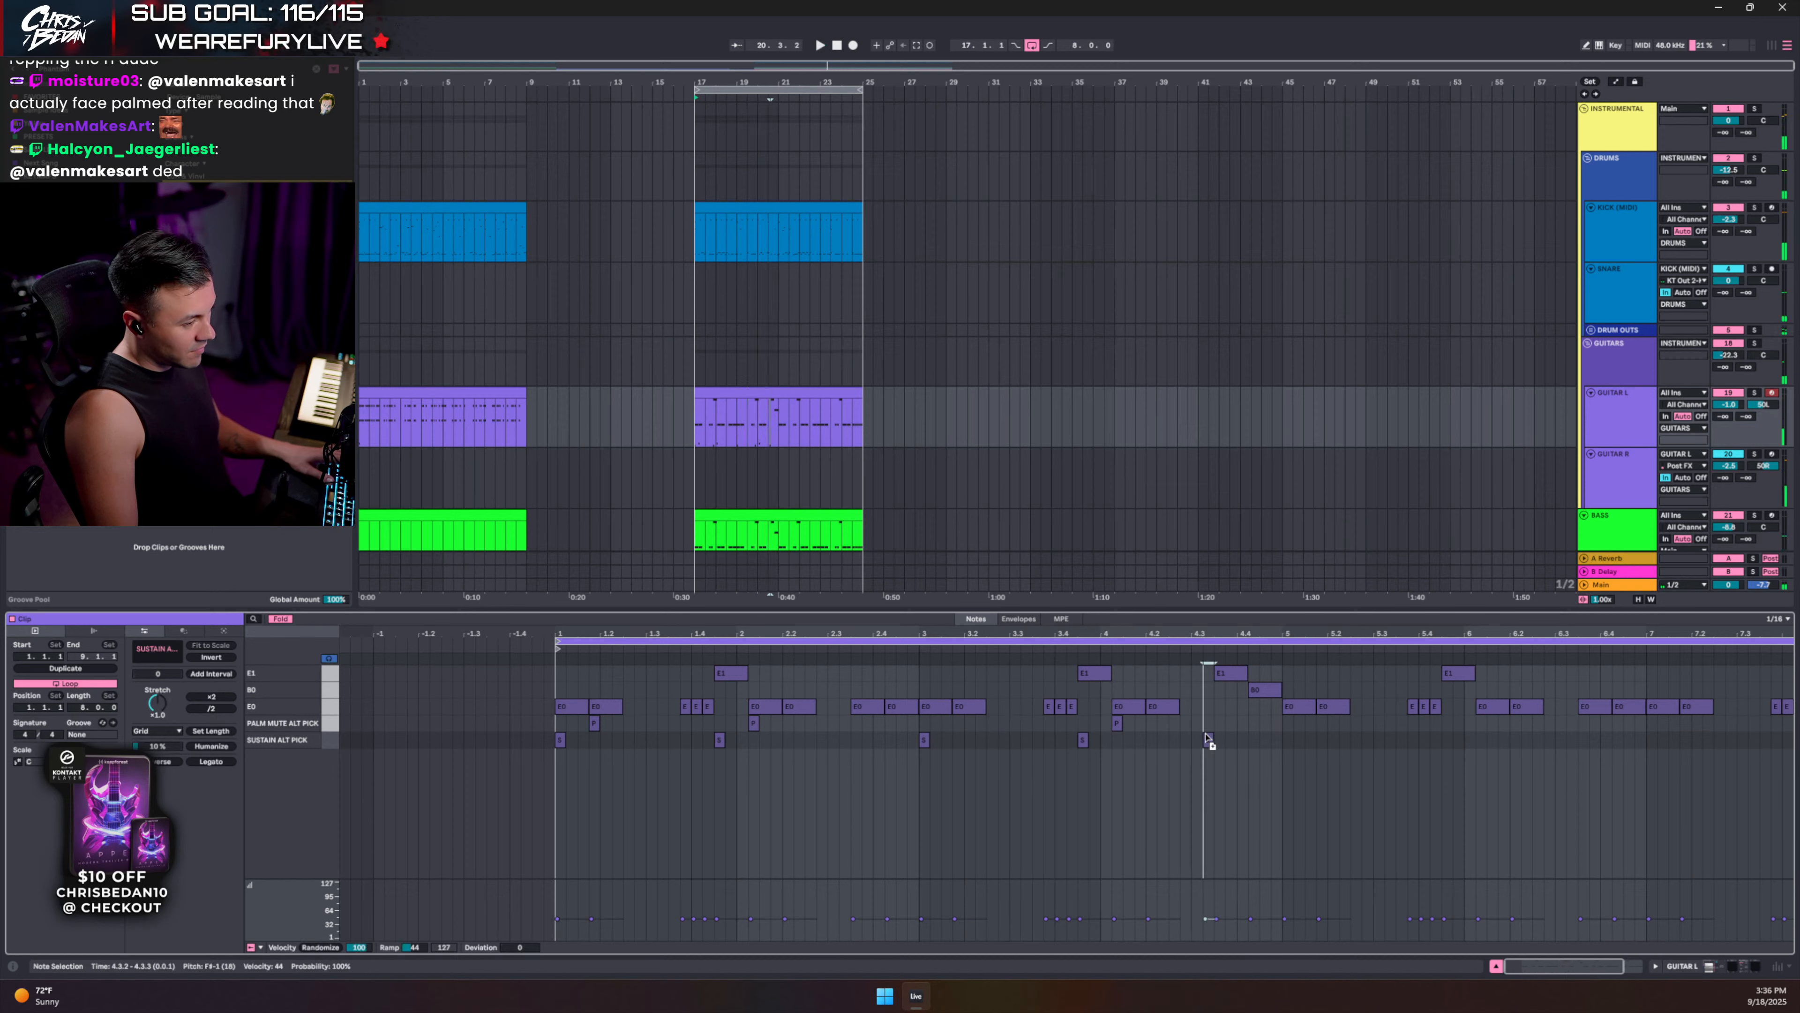
{"action": "left_click", "coordinate": [279, 618]}
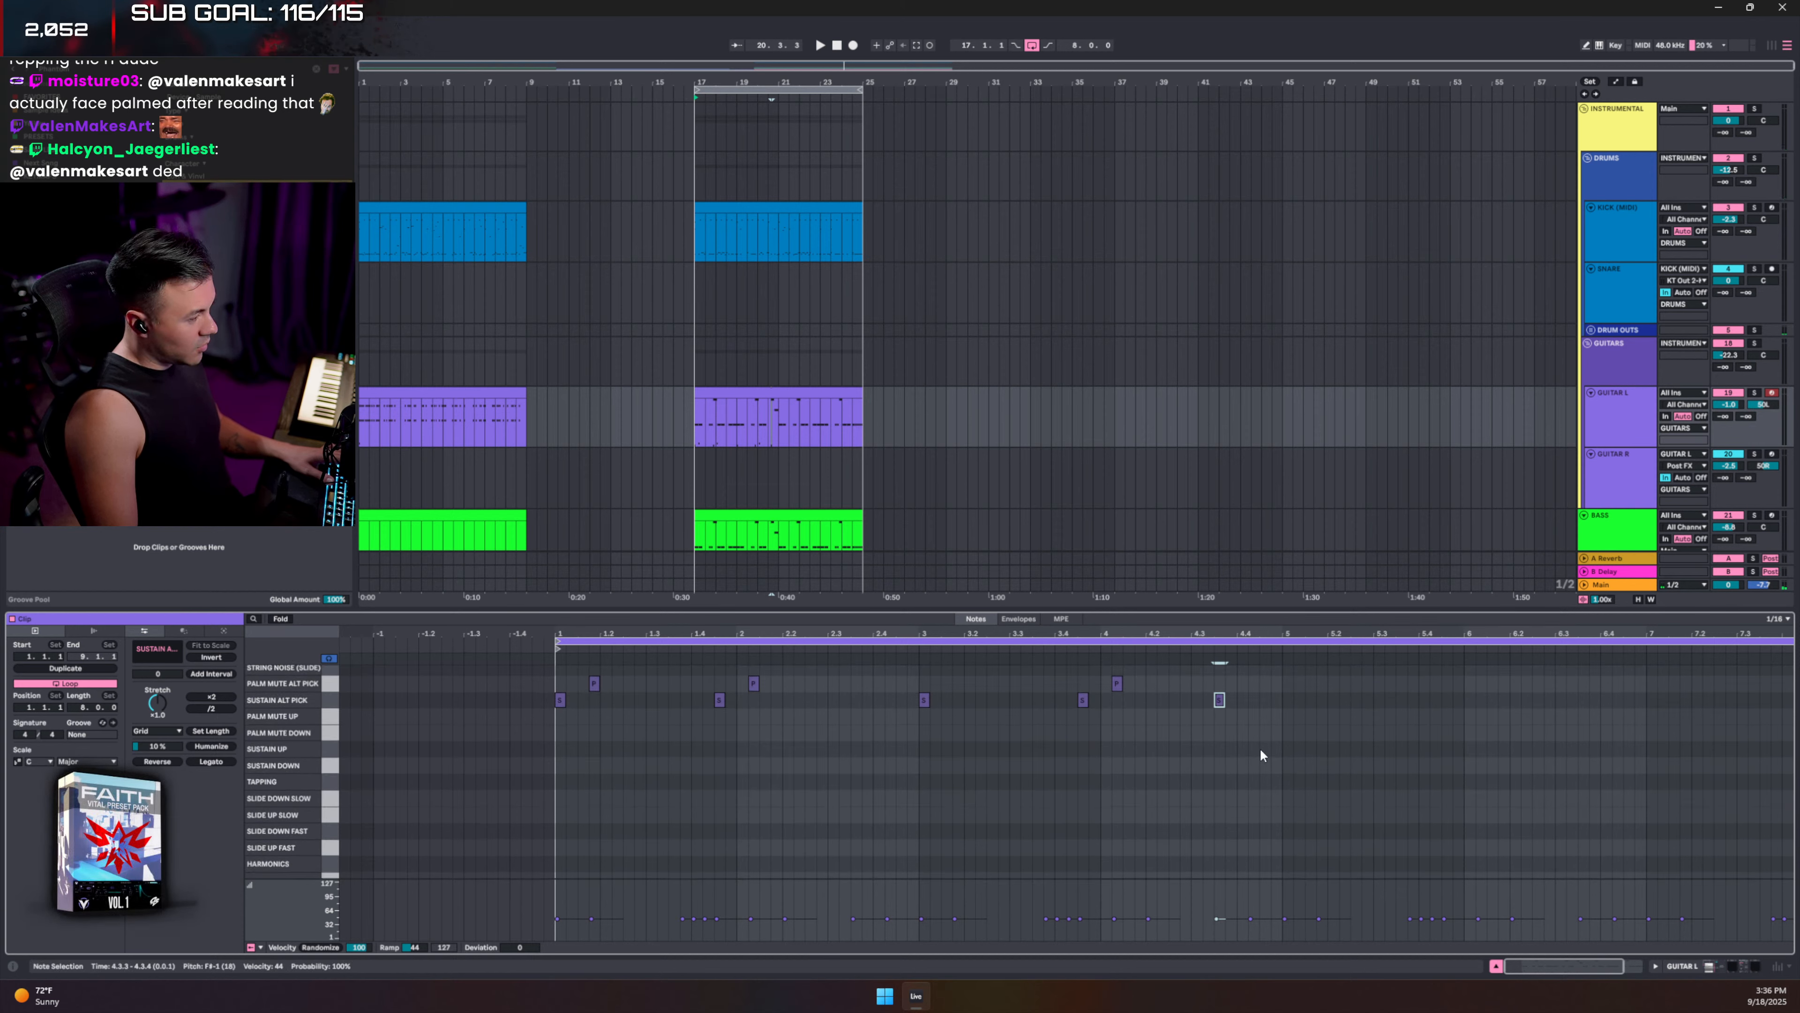
- Add a Harmonics keyswitch note at 4.4.2 and fold the editor to rows with notes
{"action": "scroll", "coordinate": [1261, 752], "scroll_direction": "down", "scroll_amount": 2}
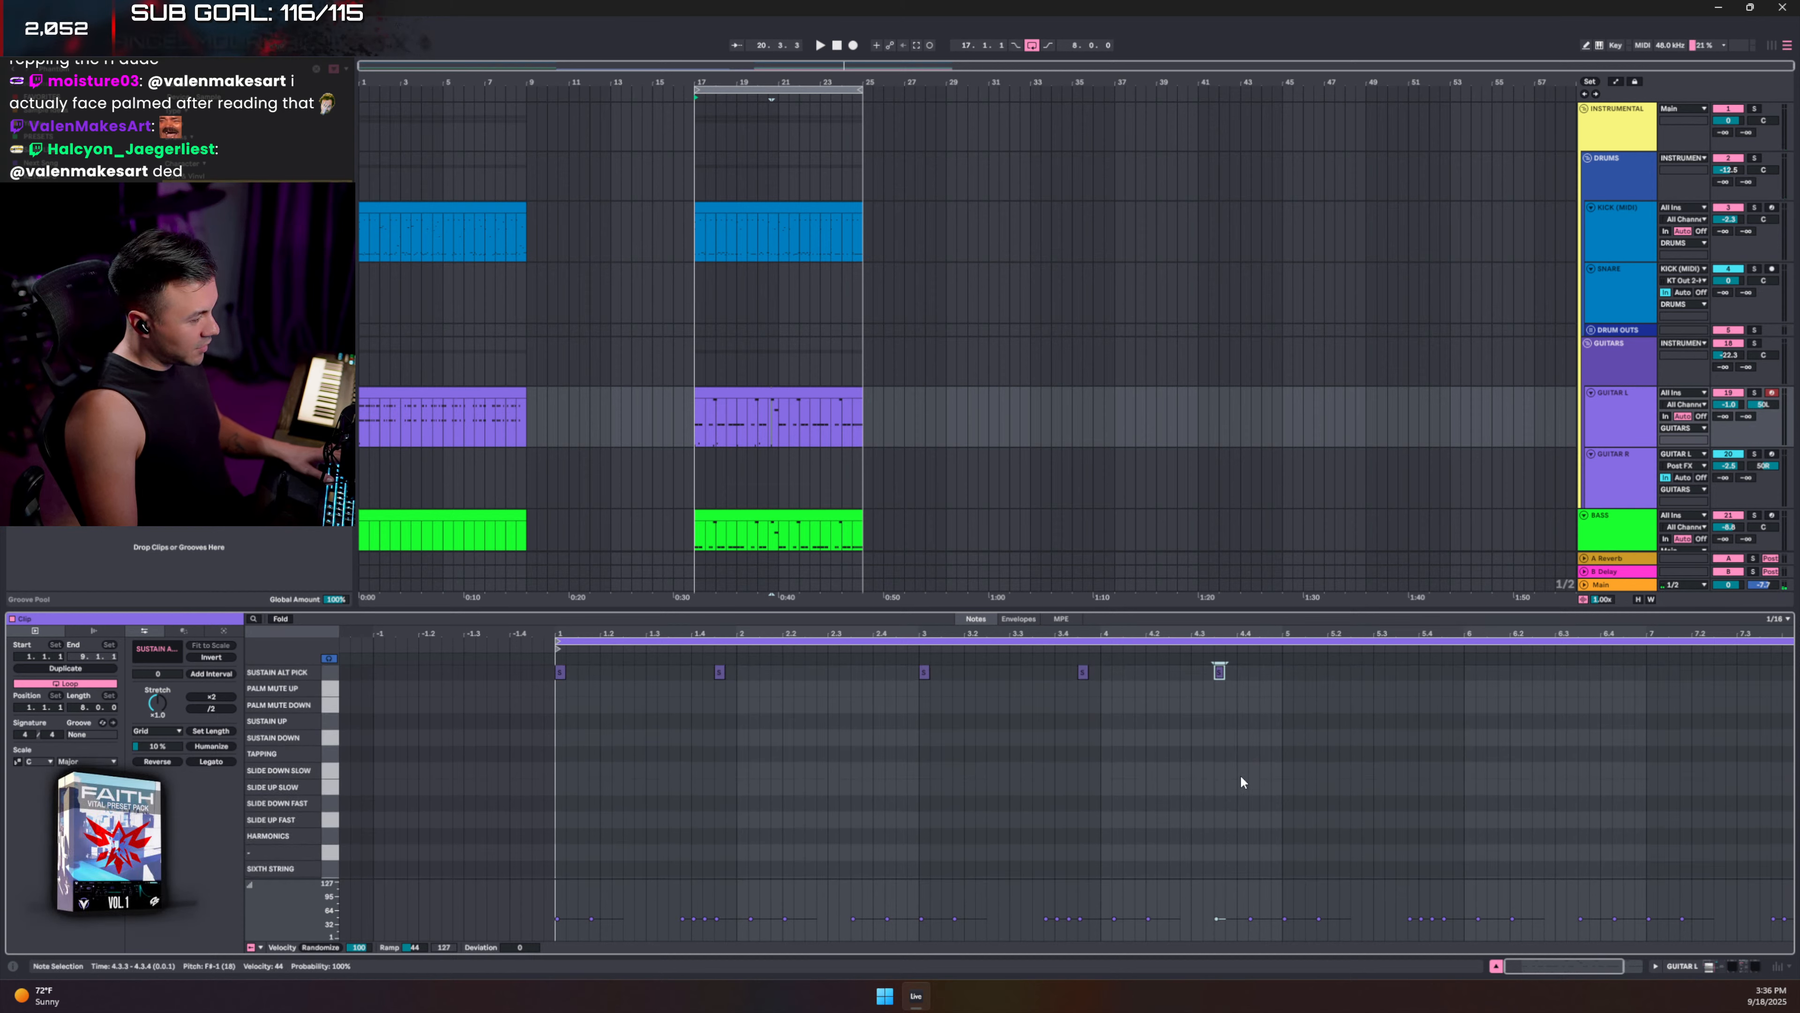
{"action": "double_click", "coordinate": [1253, 836]}
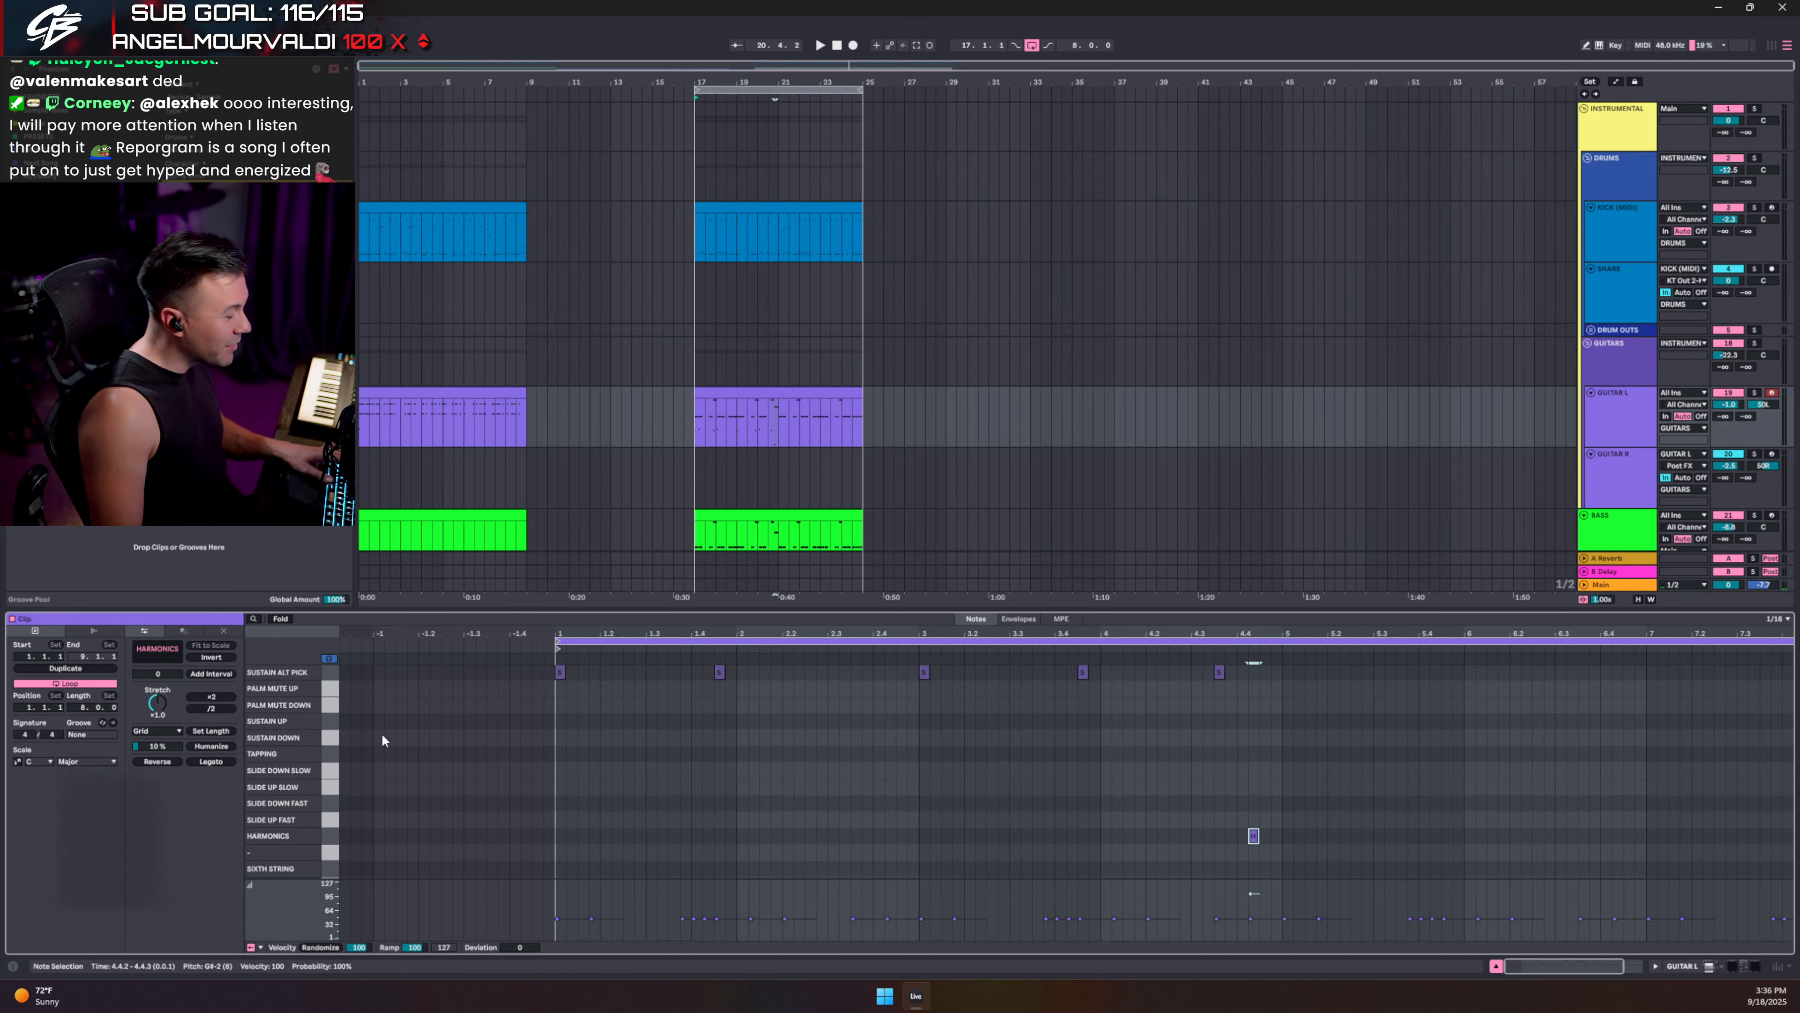
{"action": "left_click", "coordinate": [278, 620]}
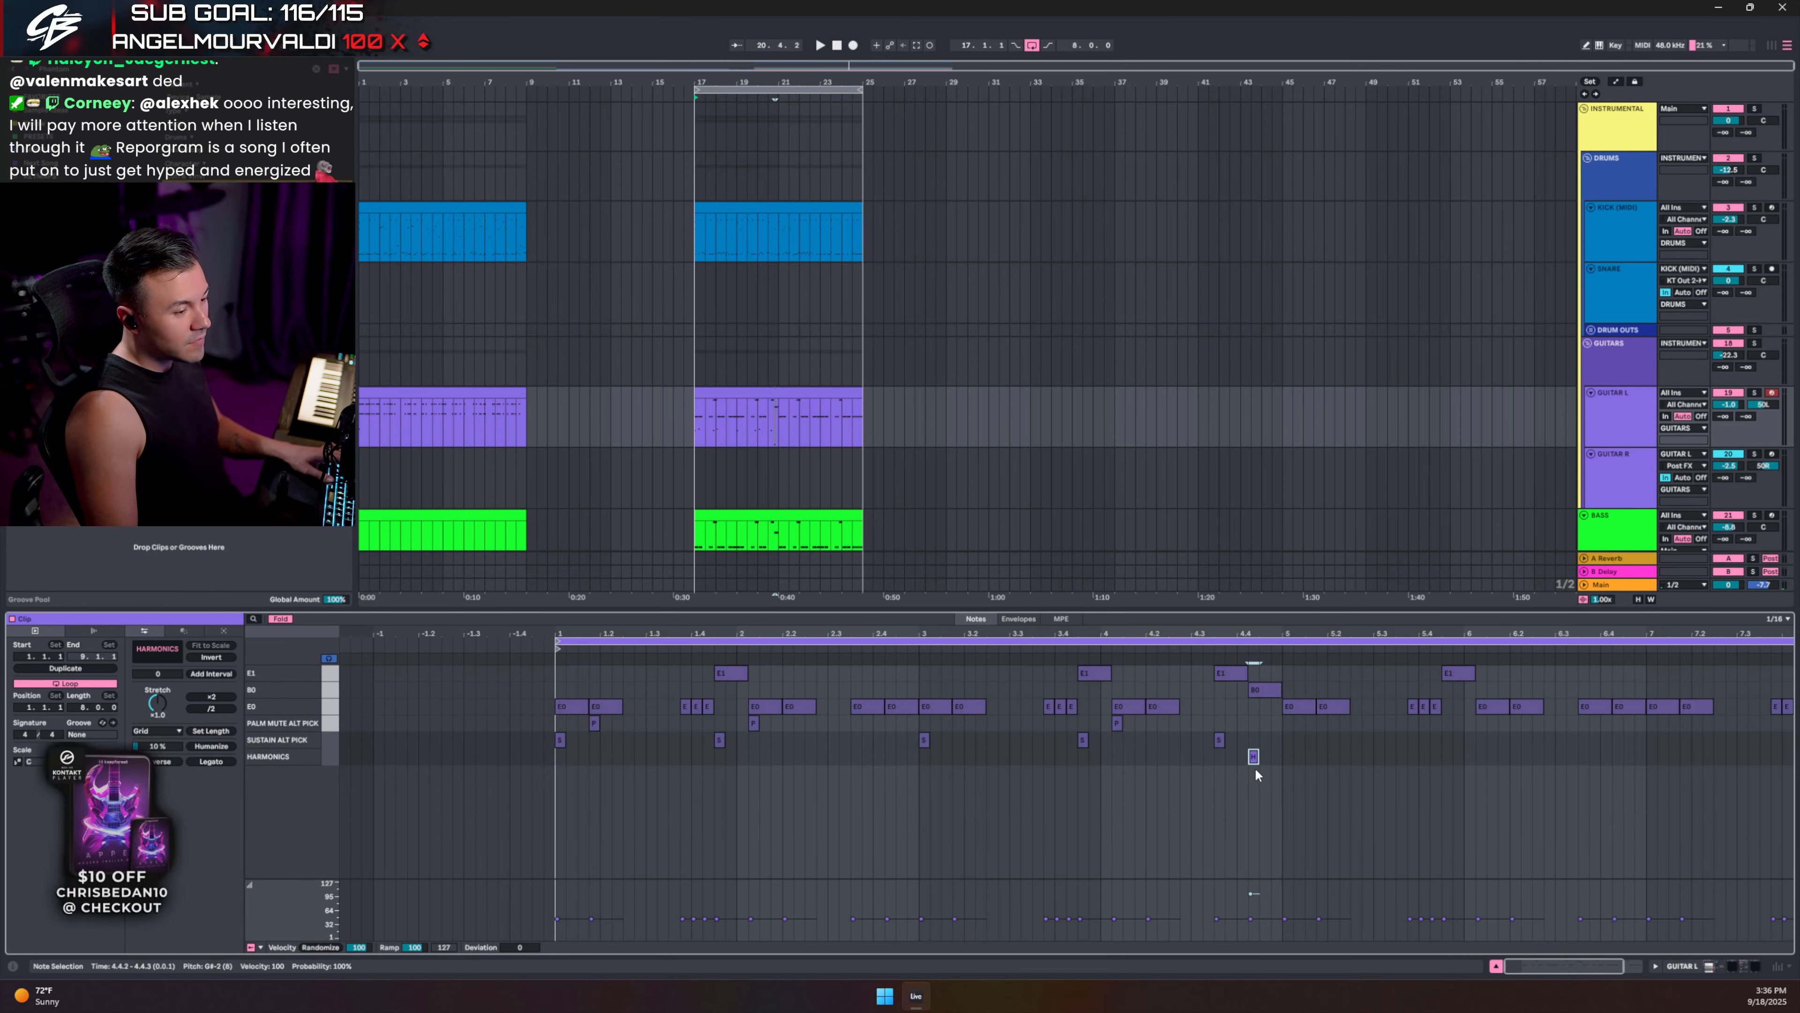
- Play back from 4.3.1 to audition the new Harmonics keyswitch
{"action": "left_click", "coordinate": [1195, 744]}
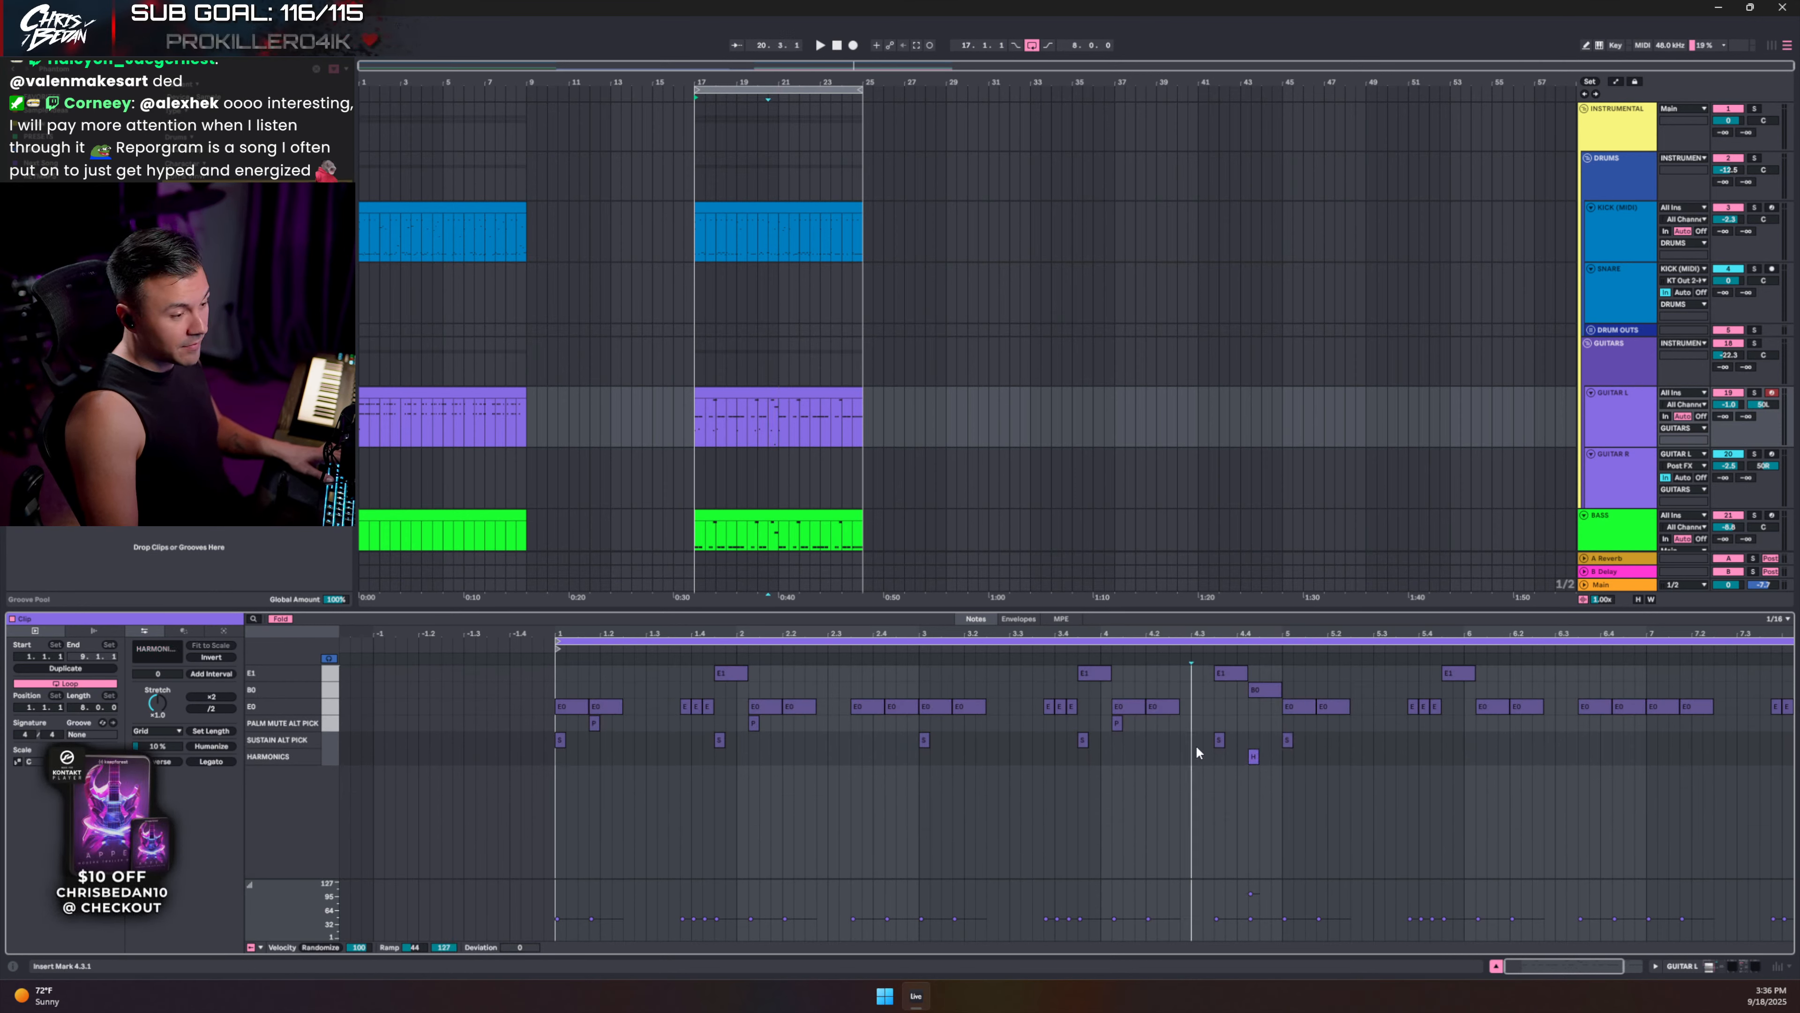
{"action": "key", "text": "space"}
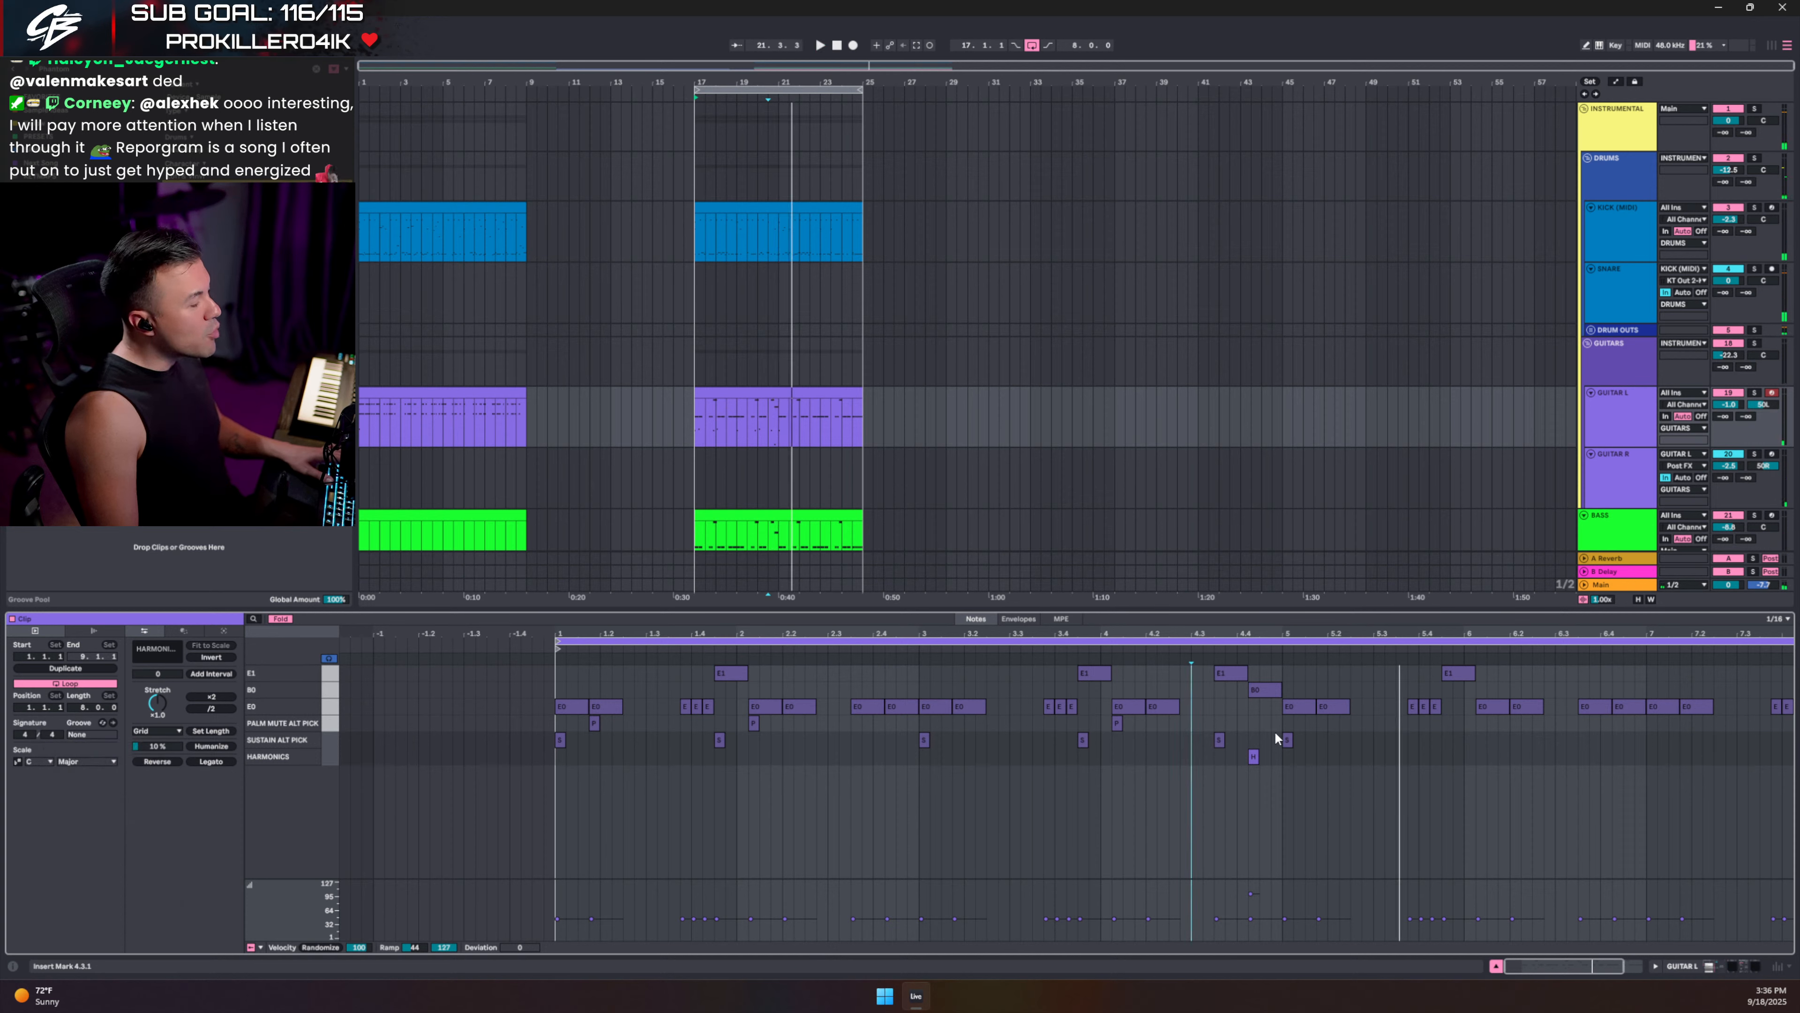
{"action": "key", "text": "space"}
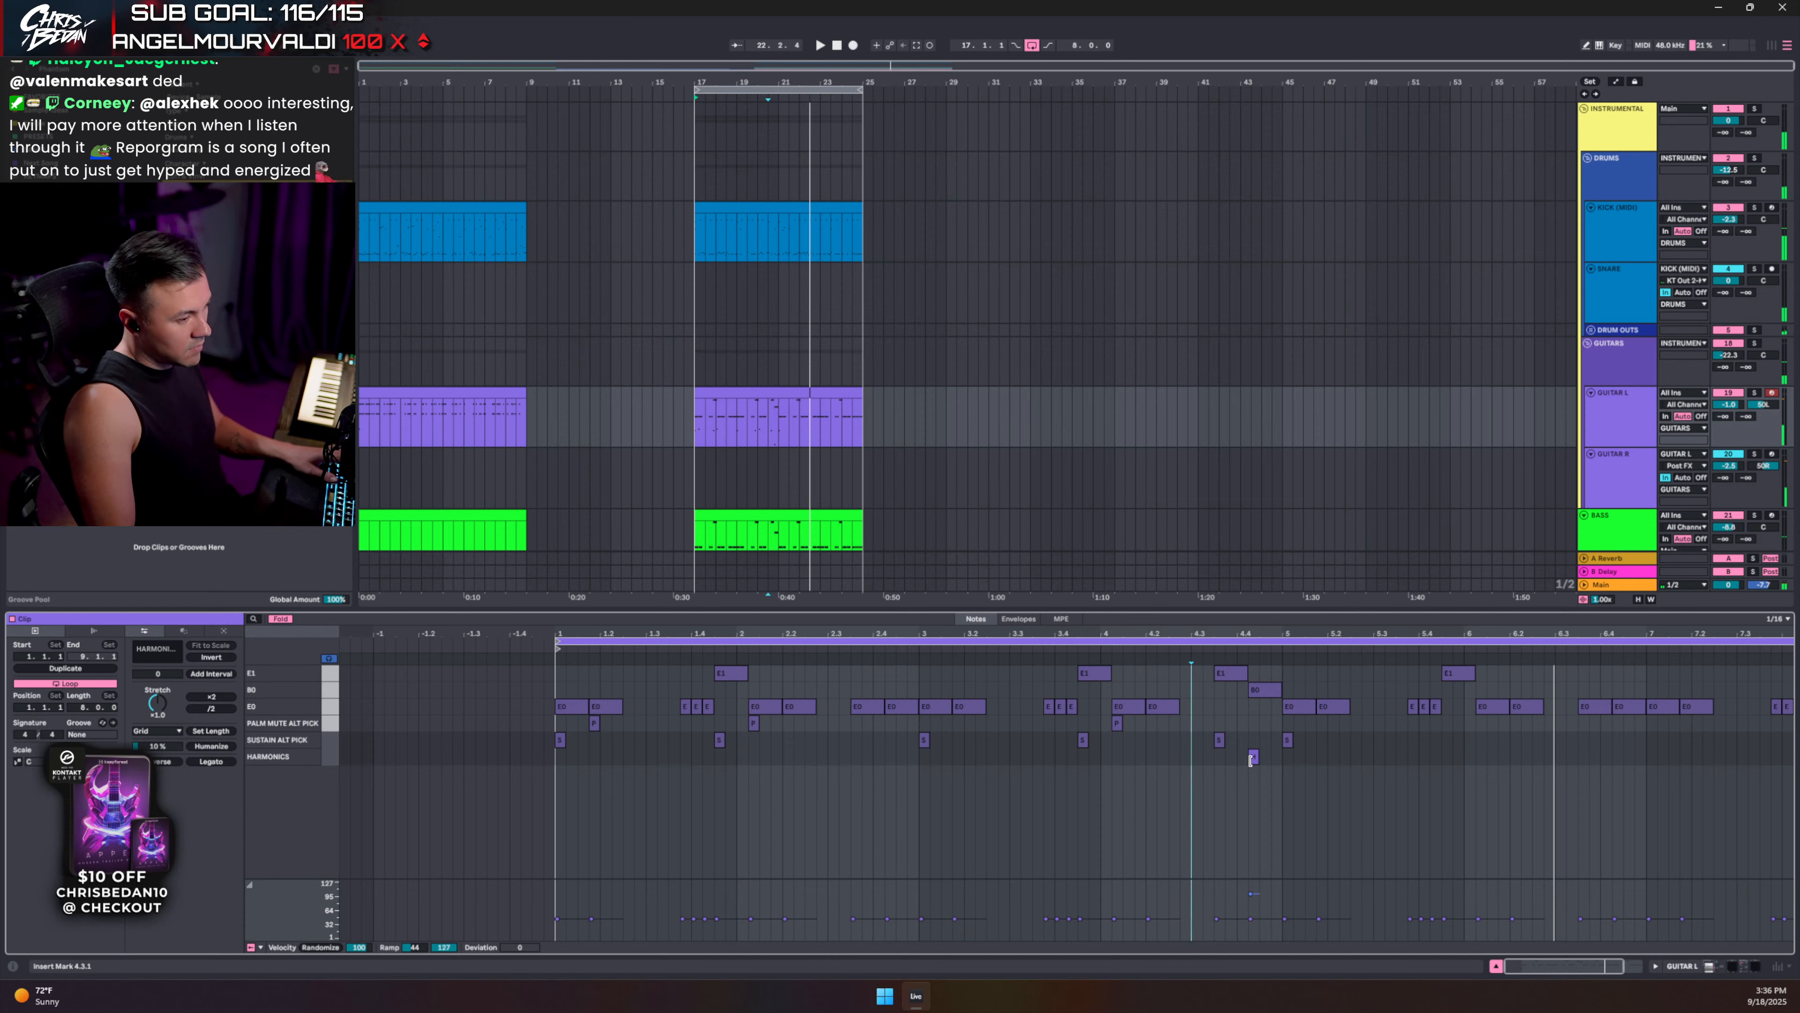
- Raise the four E1 notes' velocity from 44 to 103 and play them back
{"action": "left_click_drag", "start_coordinate": [1400, 698], "coordinate": [1441, 715]}
{"action": "left_click_drag", "start_coordinate": [667, 674], "coordinate": [1502, 680]}
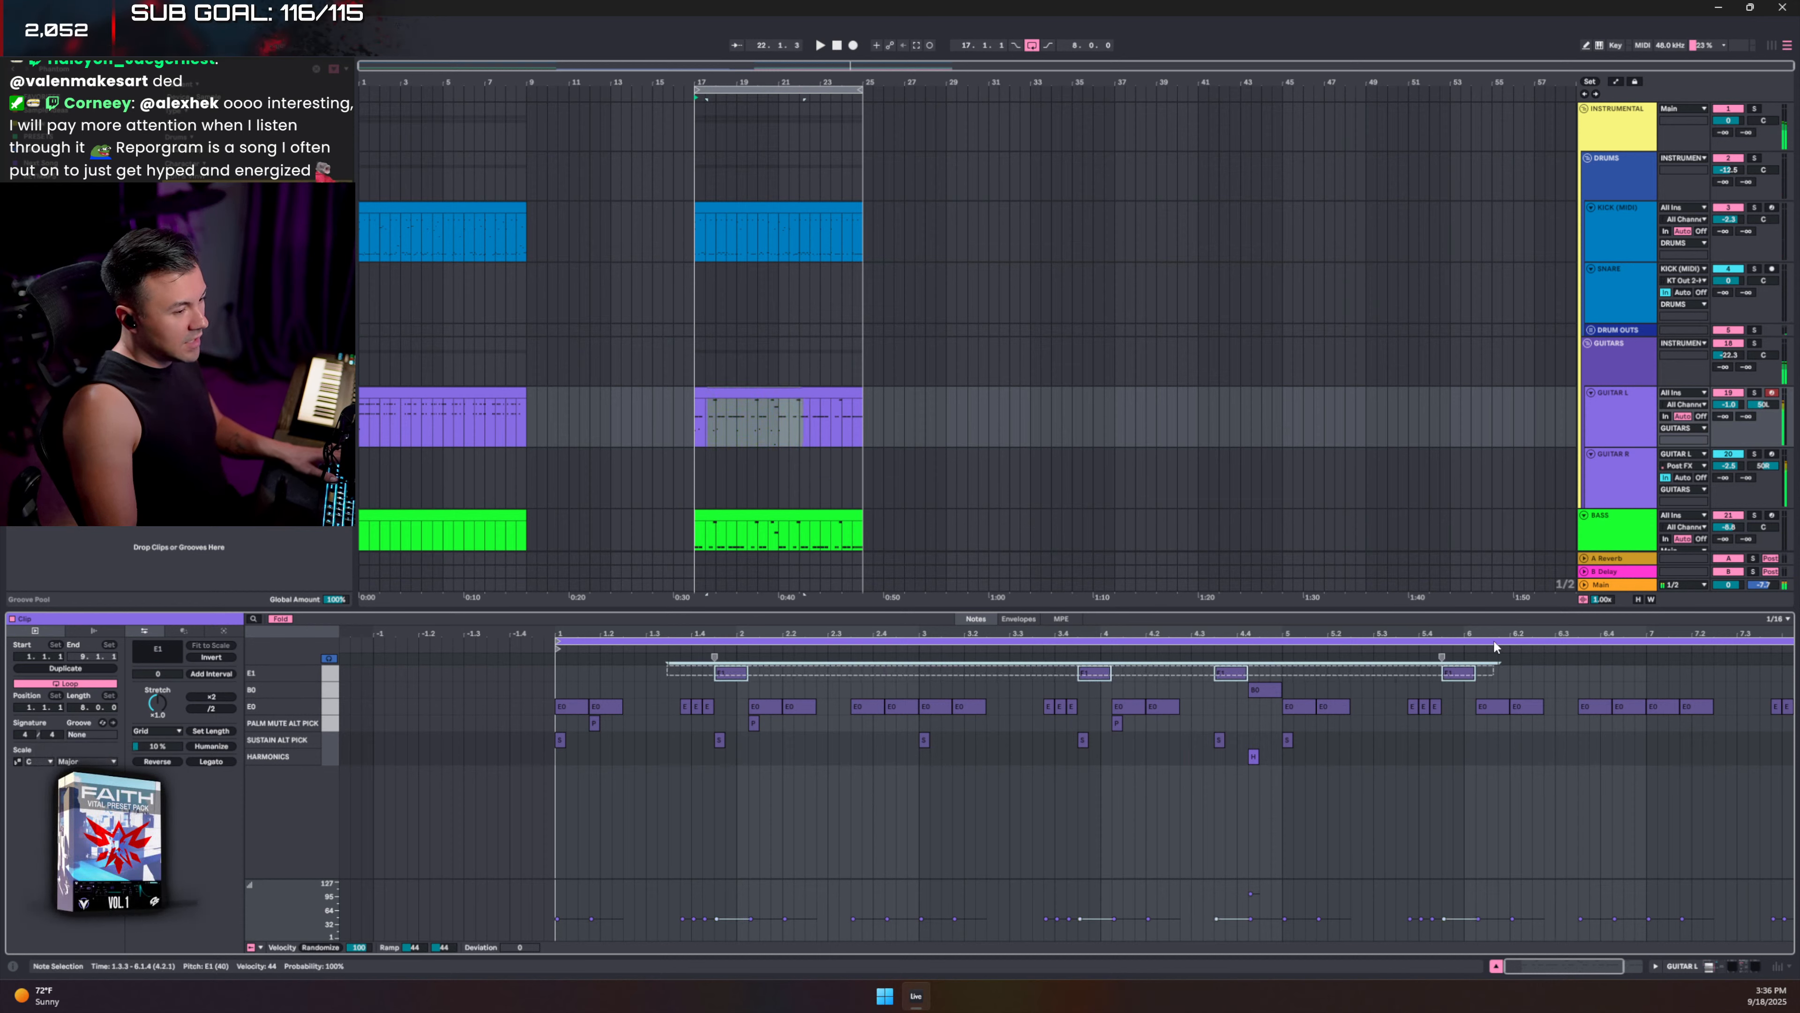
{"action": "left_click_drag", "start_coordinate": [1216, 920], "coordinate": [1217, 892]}
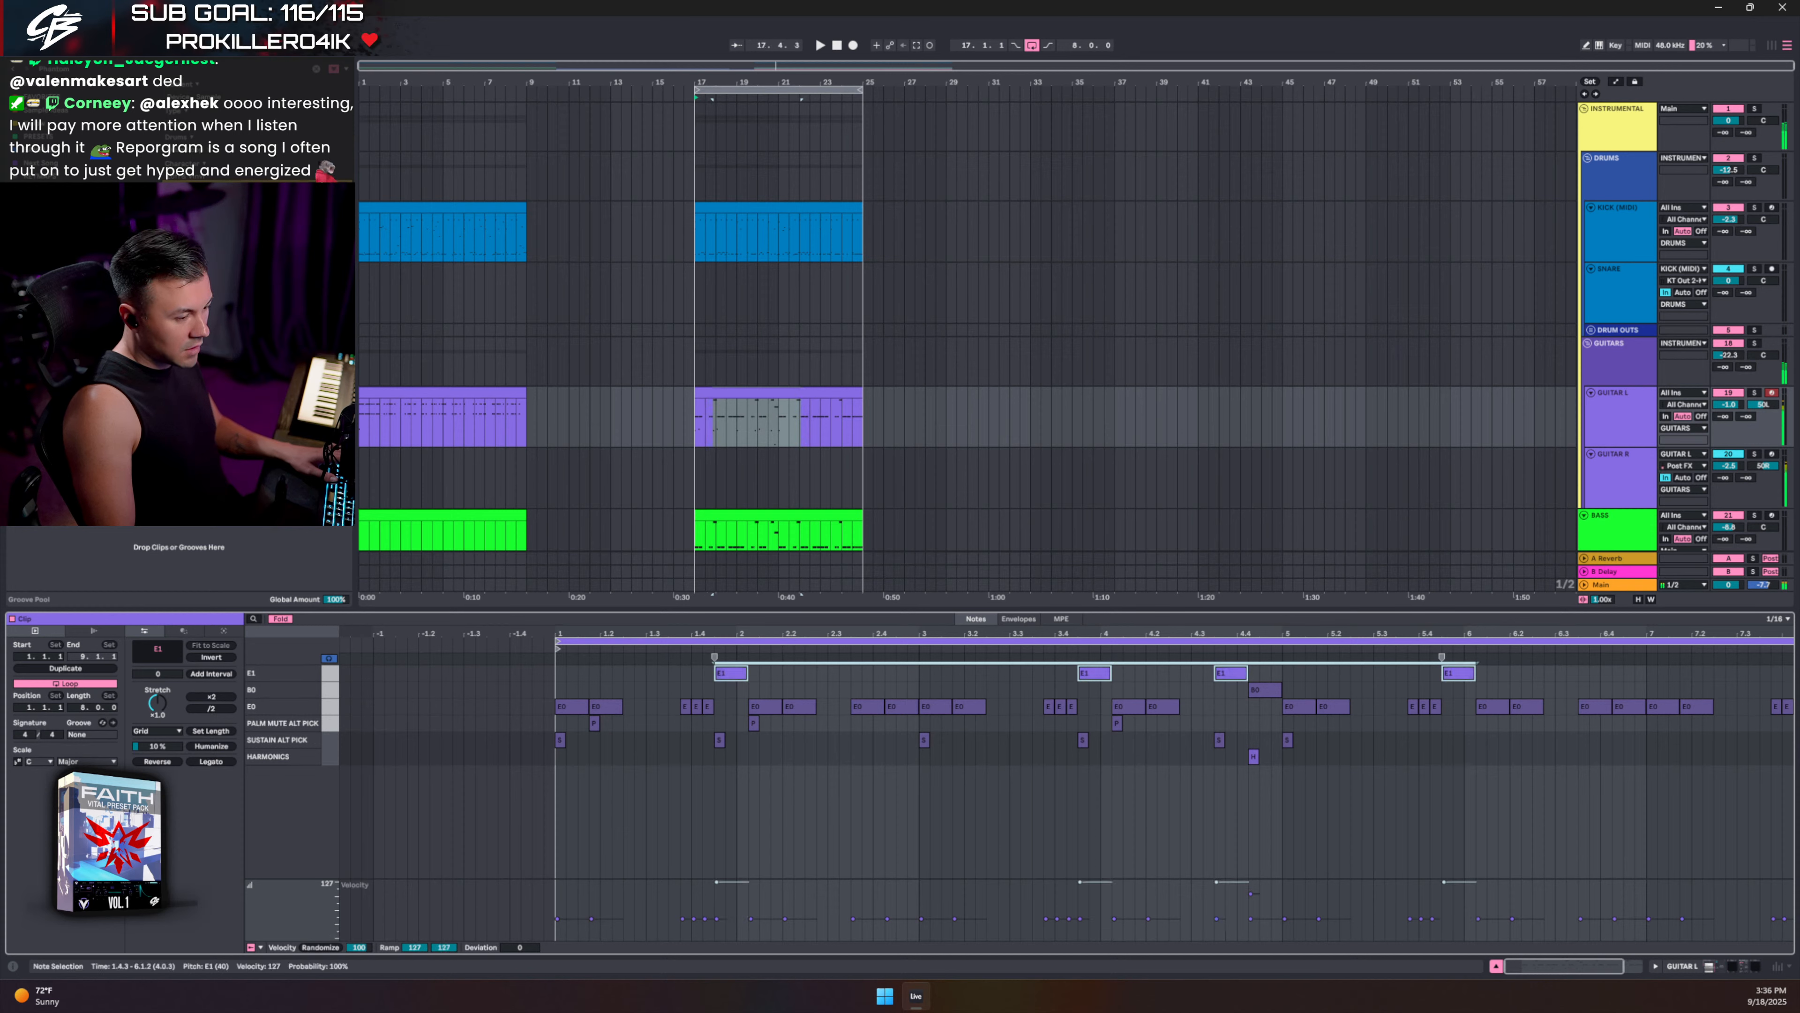
{"action": "key", "text": "space"}
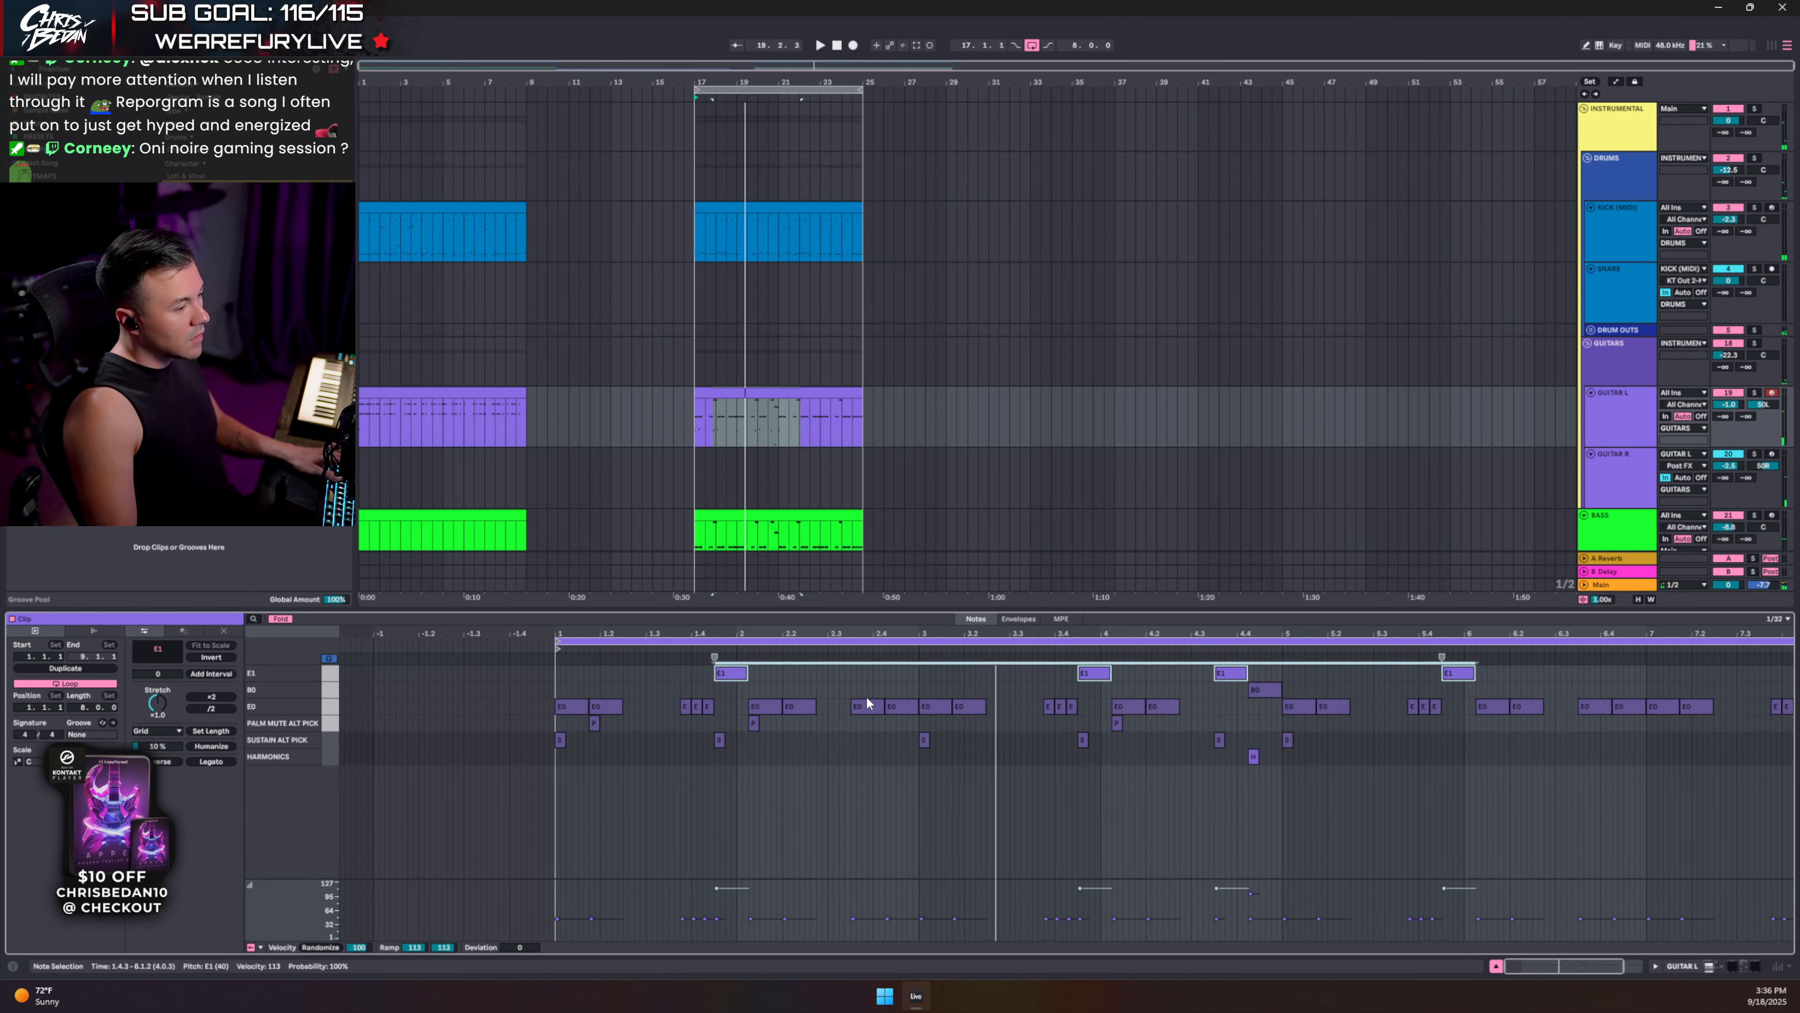
- On a sixteenth grid, add sustain keyswitches at 5.4.1 and 6.1, and move palm mute to 6.3.3
{"action": "key", "text": "ctrl+2"}
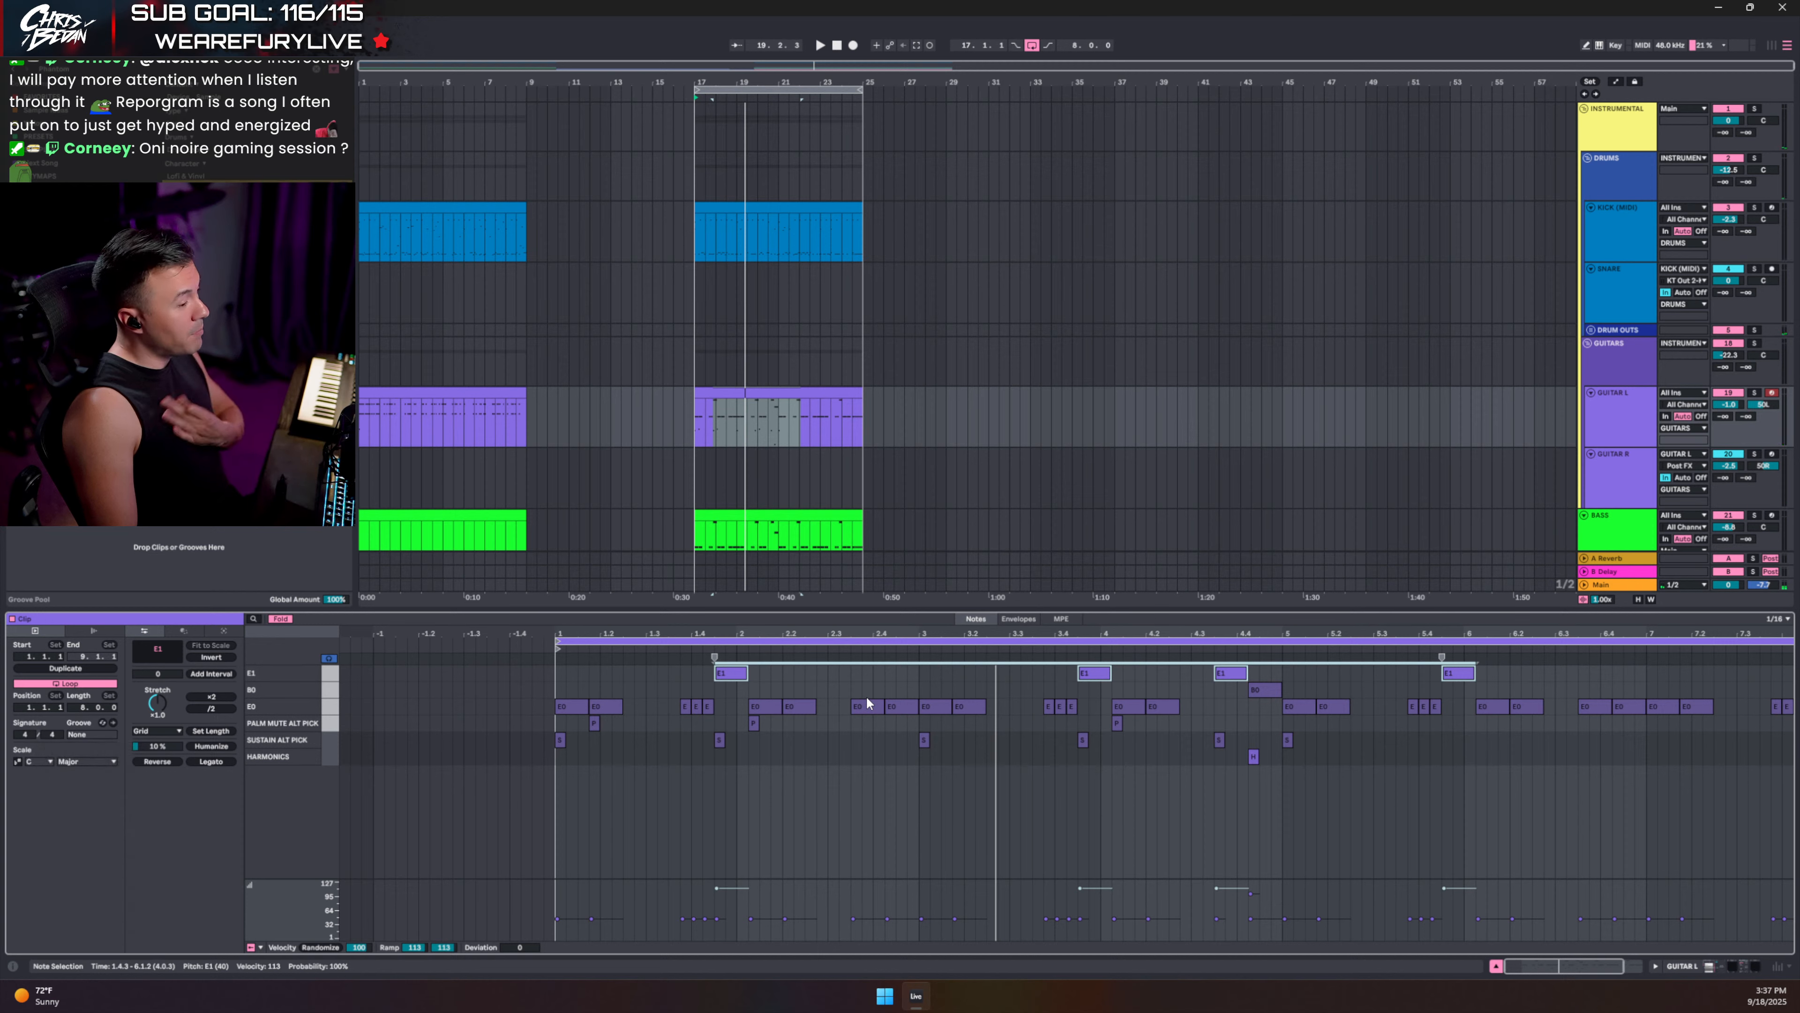
{"action": "left_click", "coordinate": [1254, 758]}
{"action": "double_click", "coordinate": [1422, 740]}
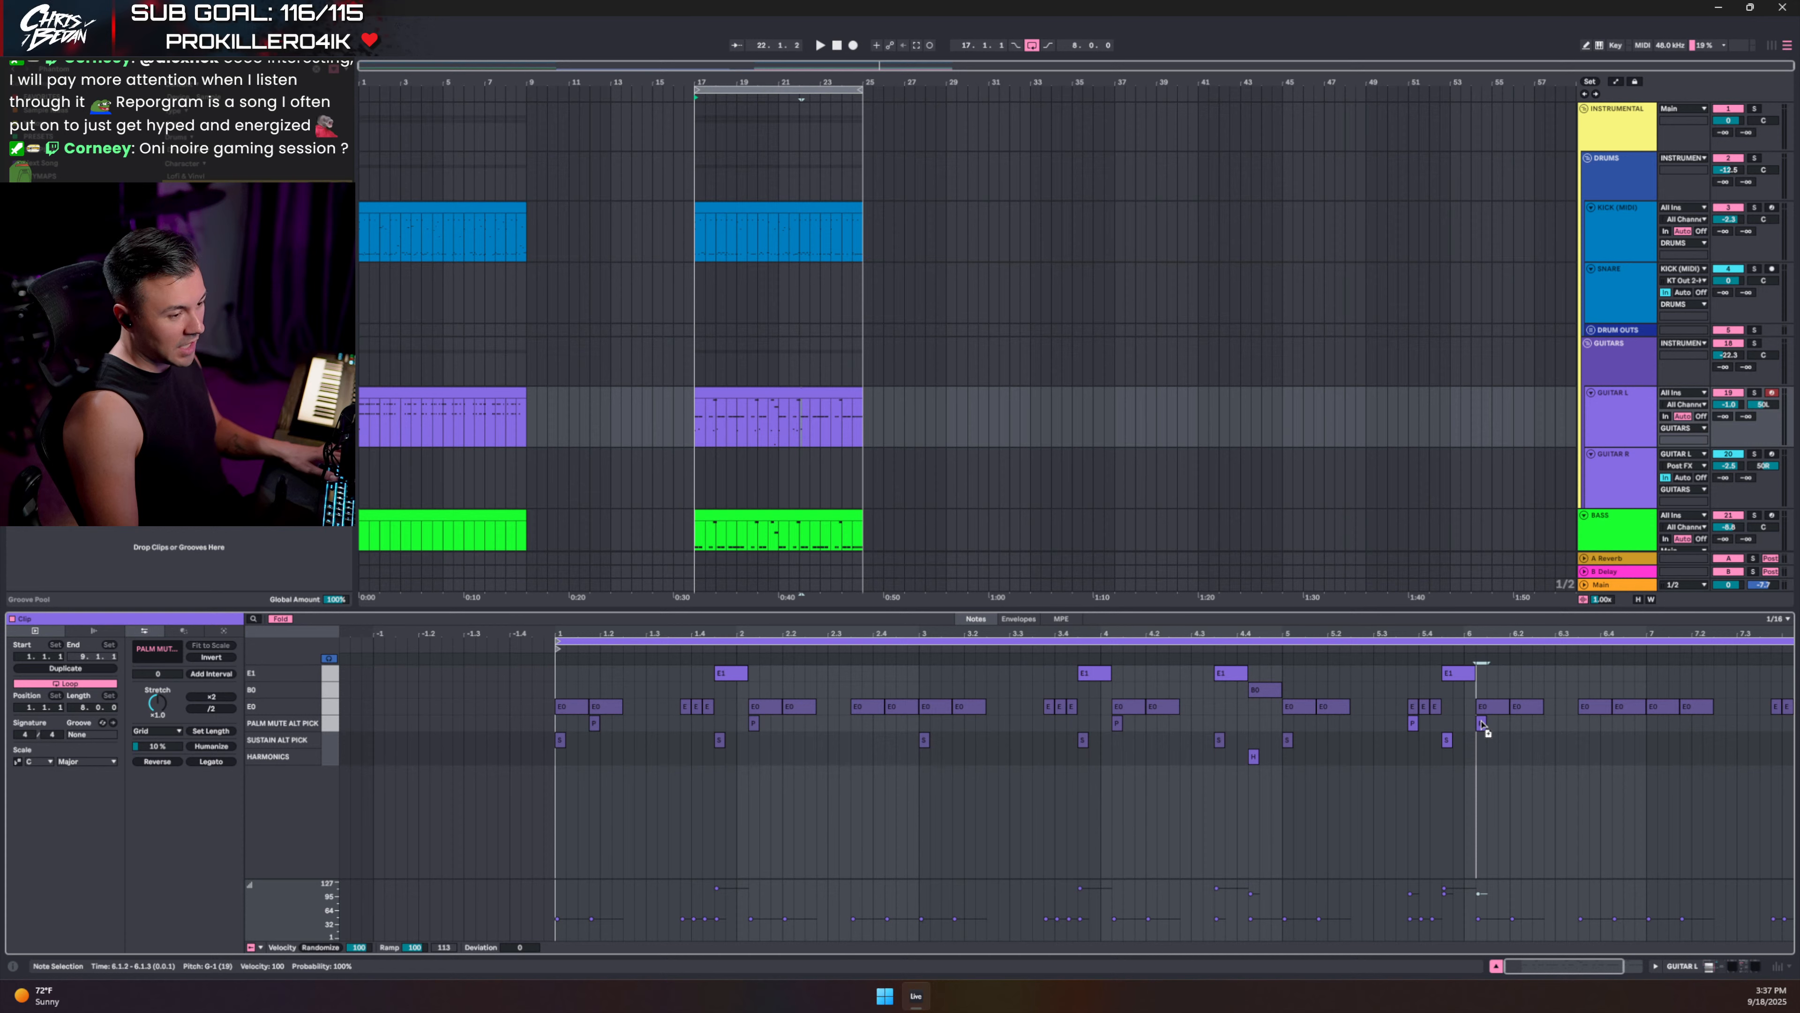
{"action": "double_click", "coordinate": [1494, 740]}
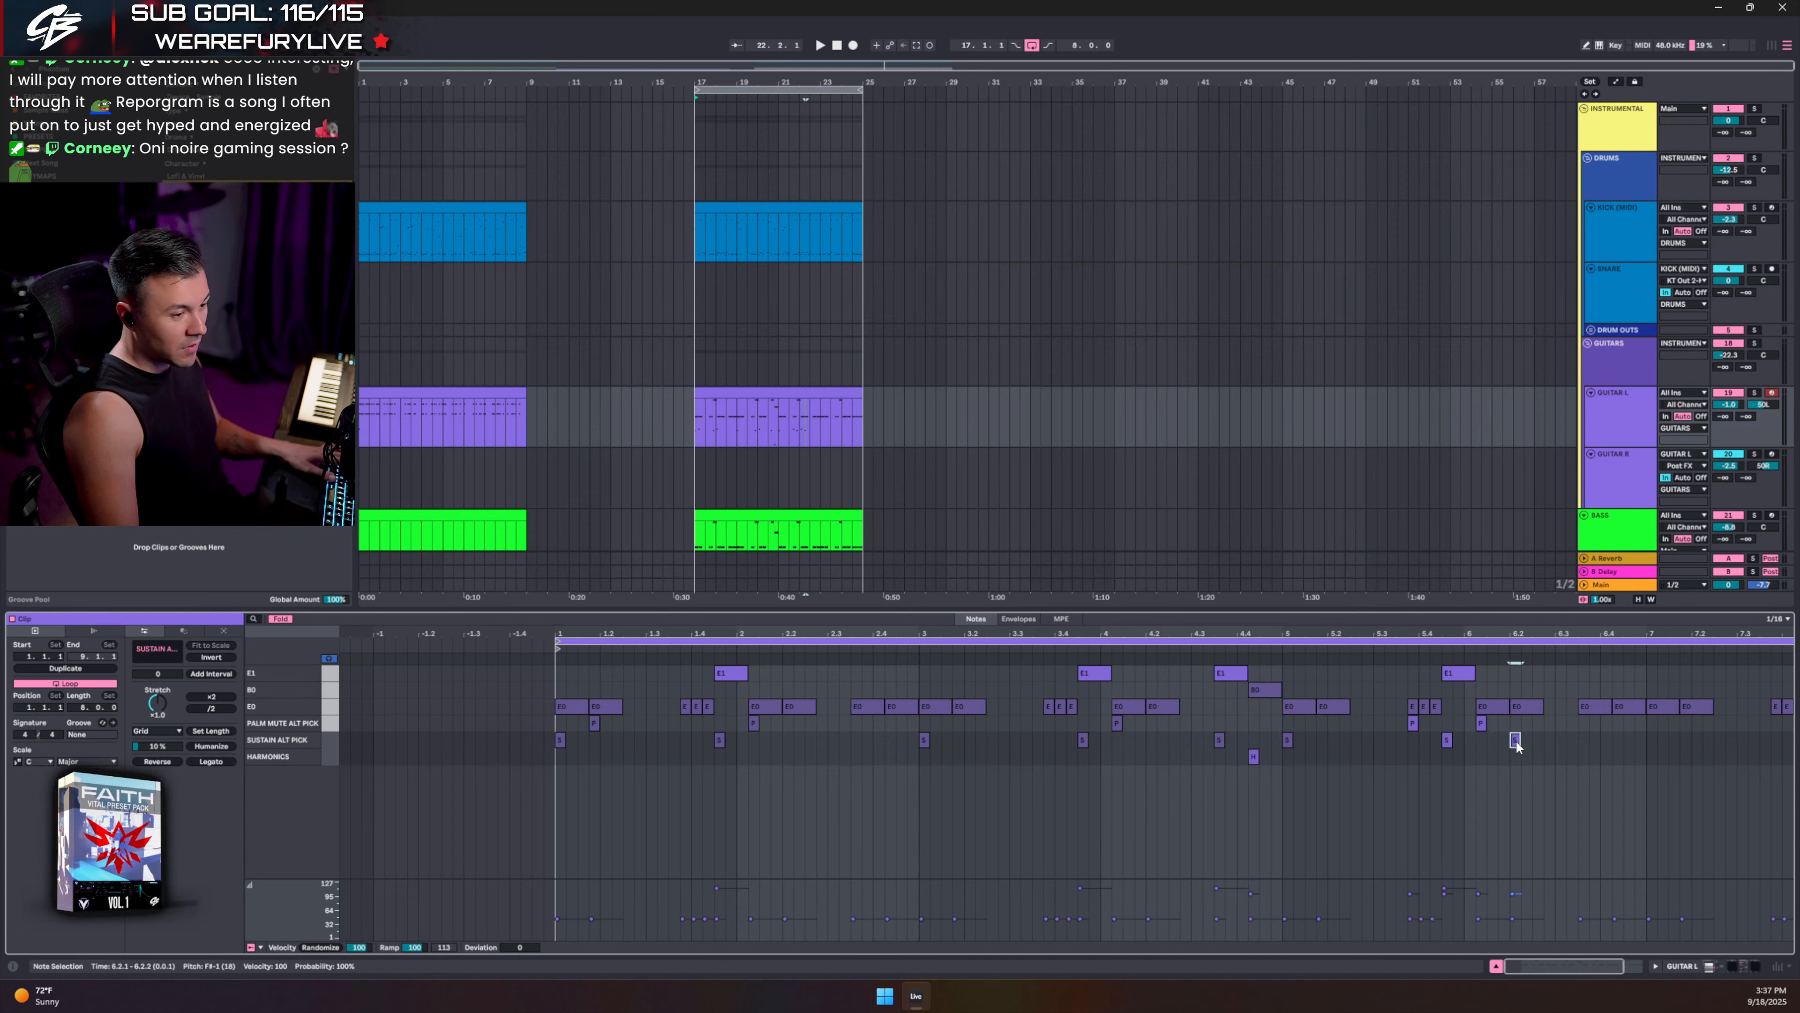
{"action": "left_click_drag", "start_coordinate": [1595, 729], "coordinate": [1575, 724]}
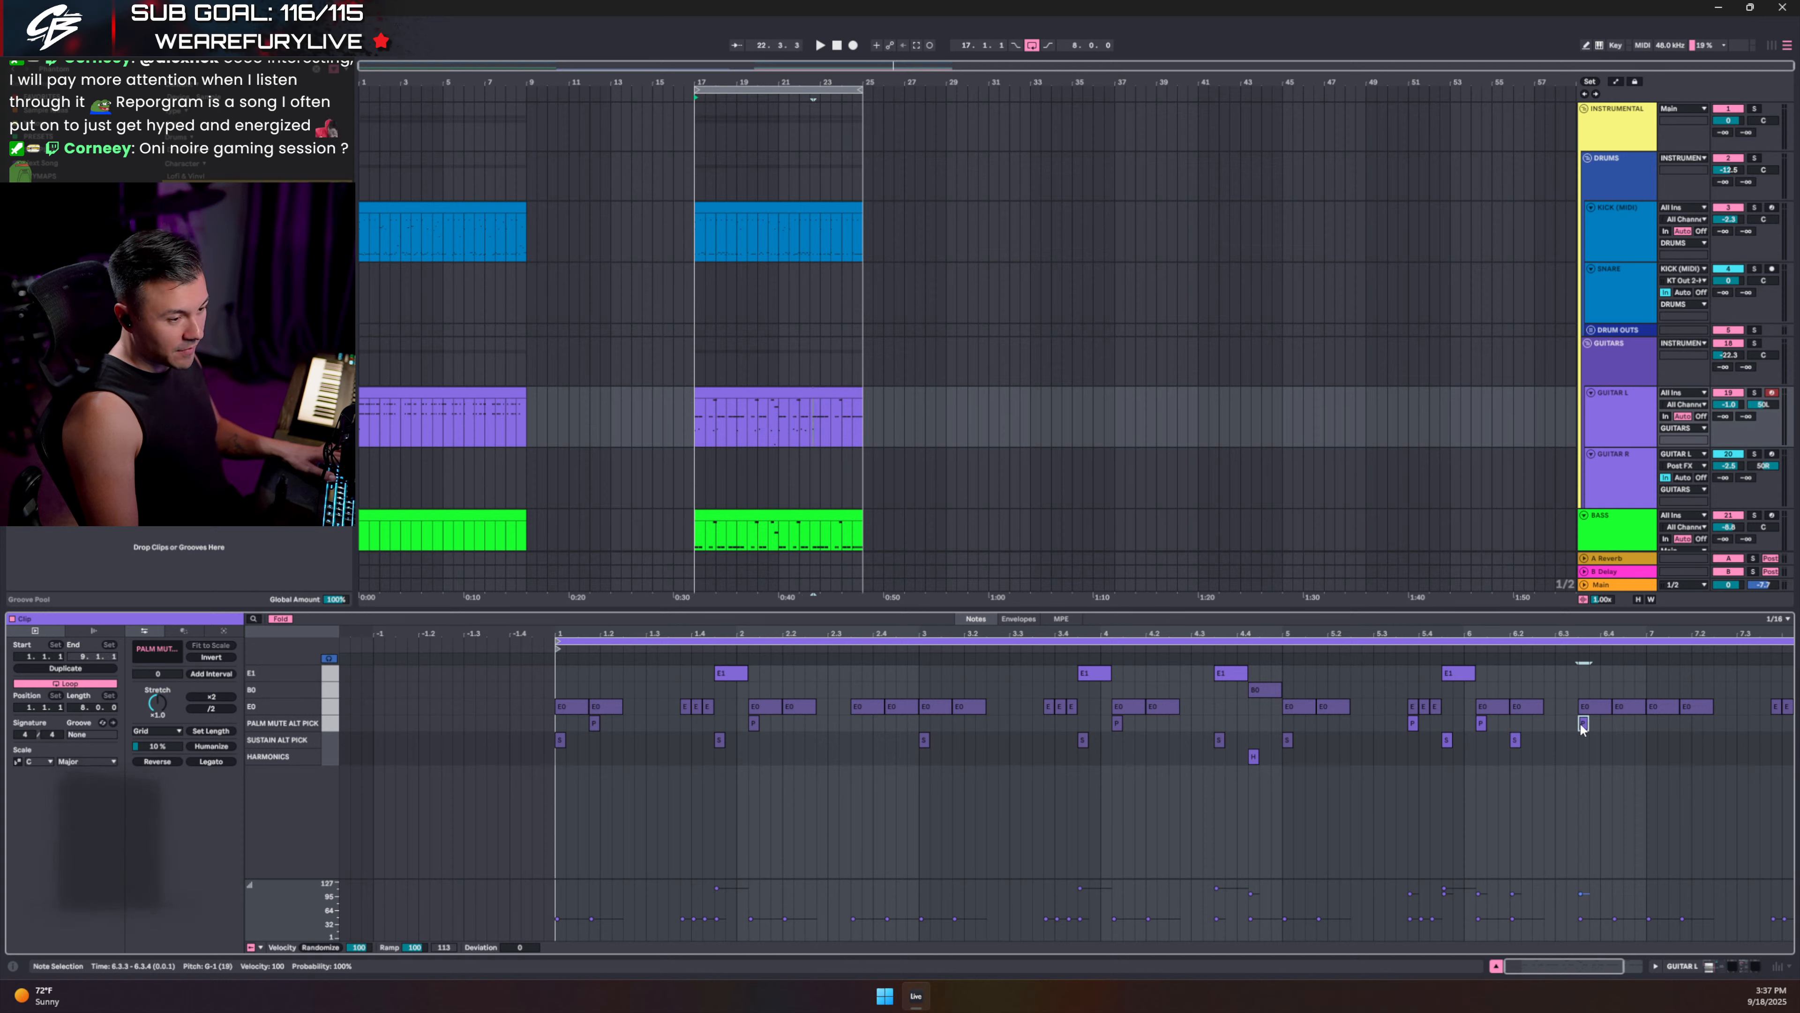
{"action": "left_click", "coordinate": [1407, 682]}
{"action": "key", "text": "space"}
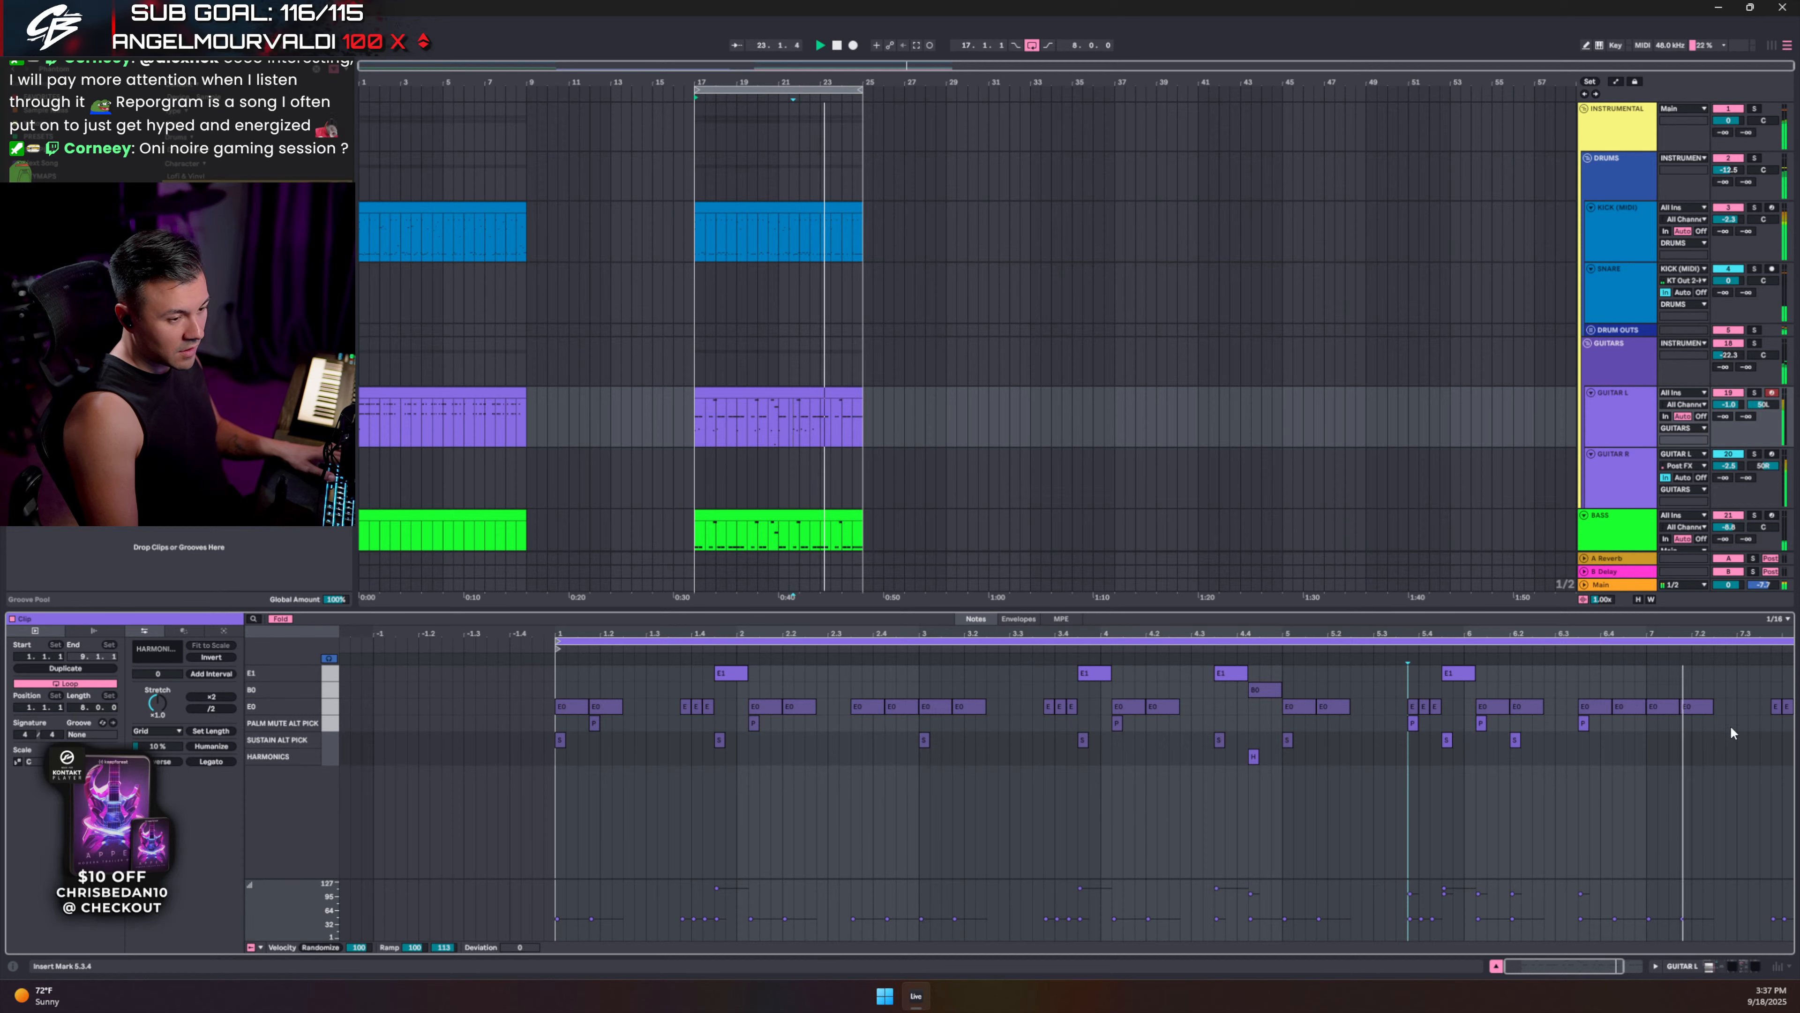
- Add sustain and palm-mute keyswitches around 6.3.4 and bar 8, then solo the GUITARS group
{"action": "double_click", "coordinate": [1378, 740]}
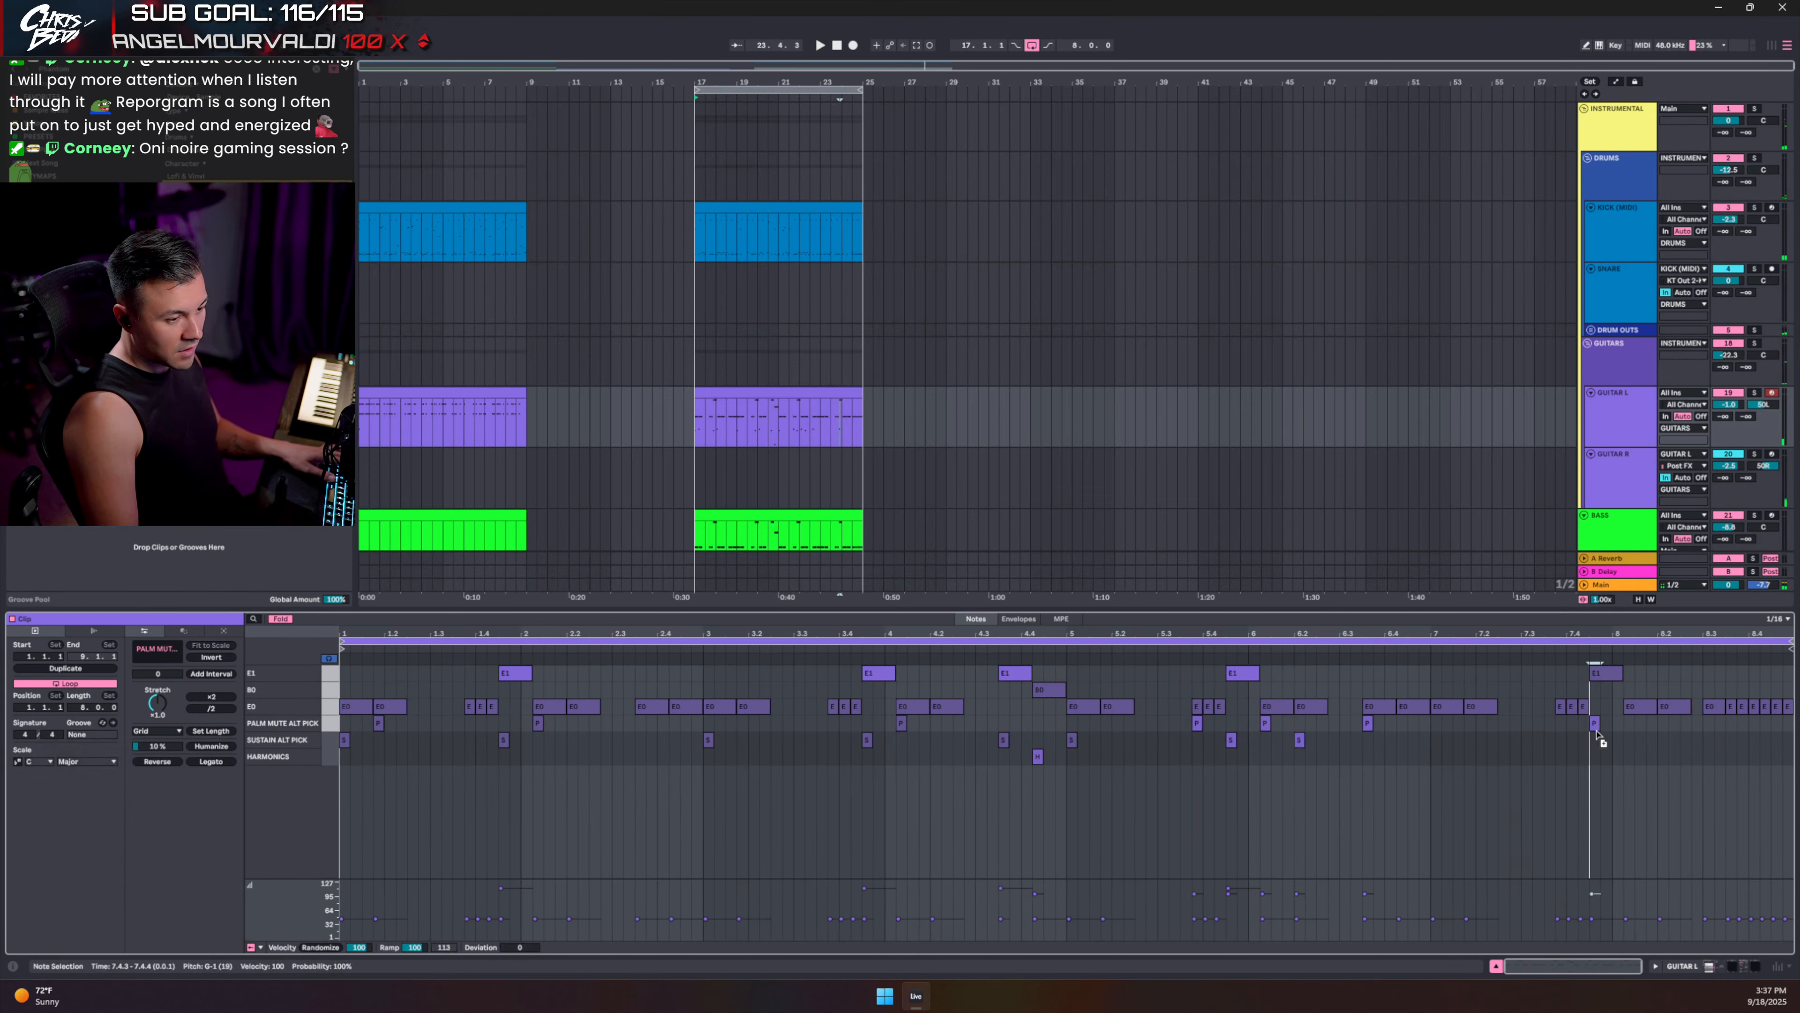
{"action": "left_click_drag", "start_coordinate": [1598, 734], "coordinate": [1595, 743]}
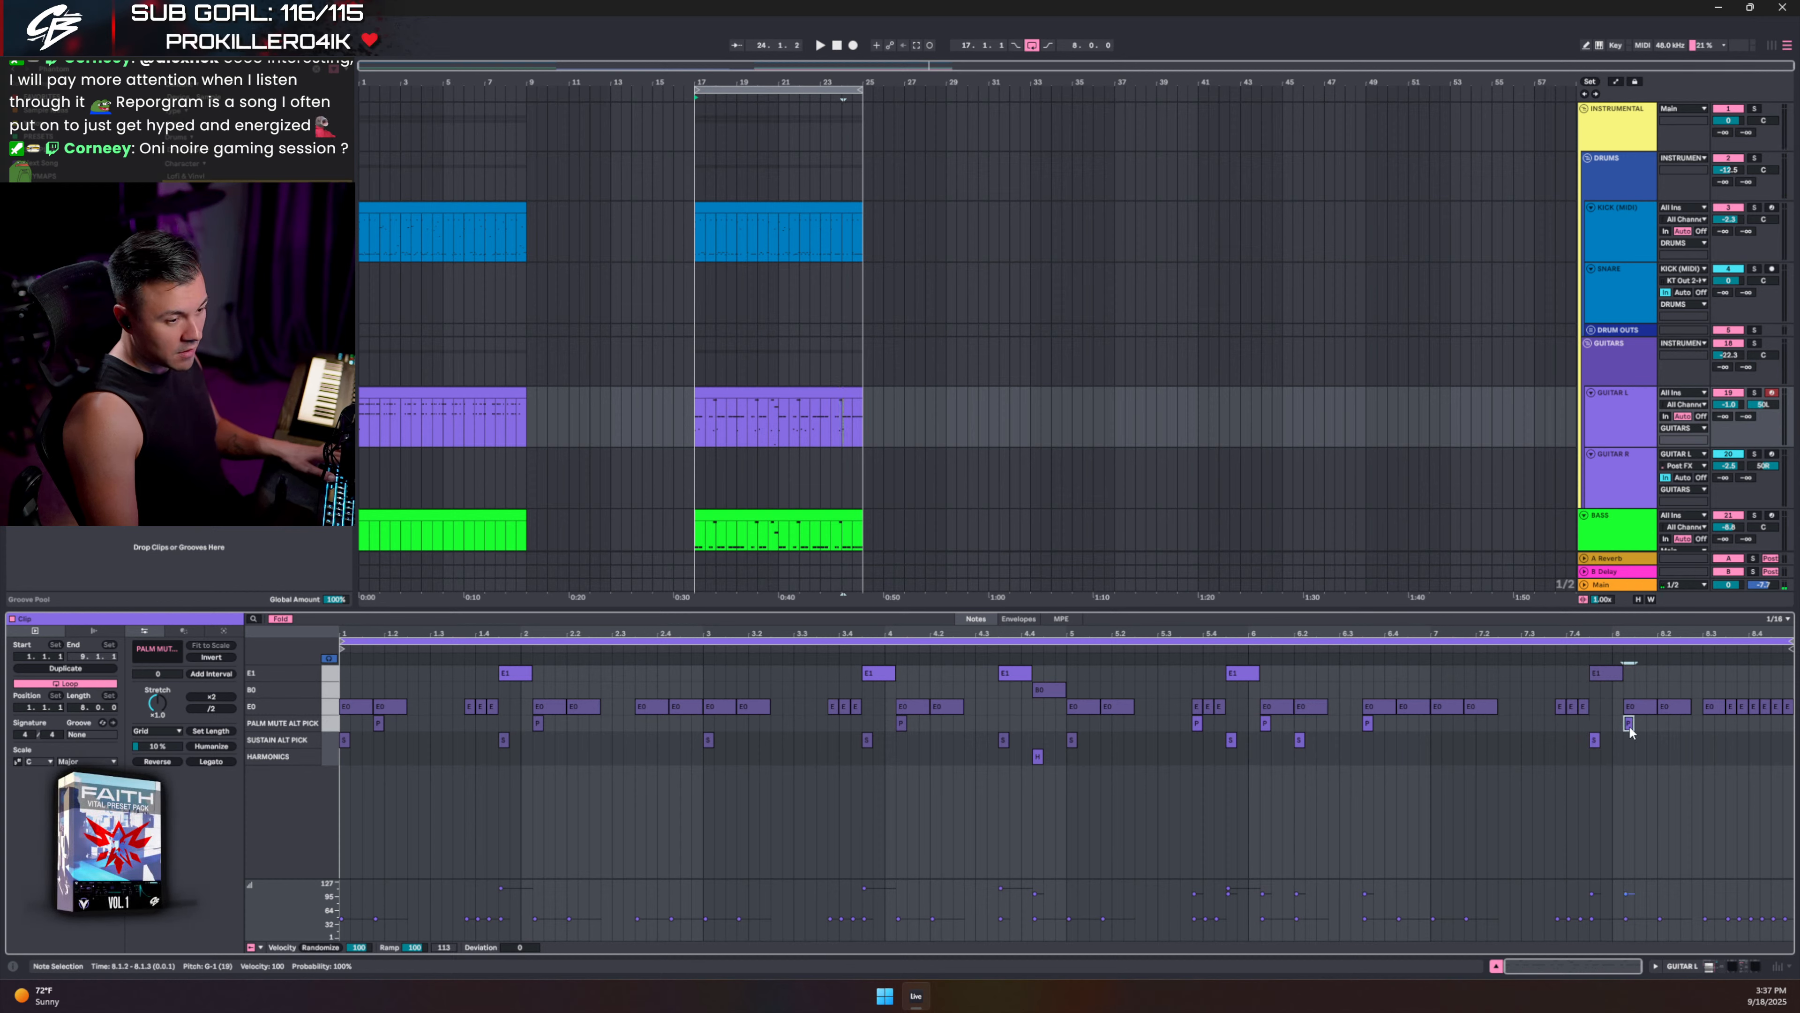
{"action": "double_click", "coordinate": [1663, 740]}
{"action": "double_click", "coordinate": [1708, 723]}
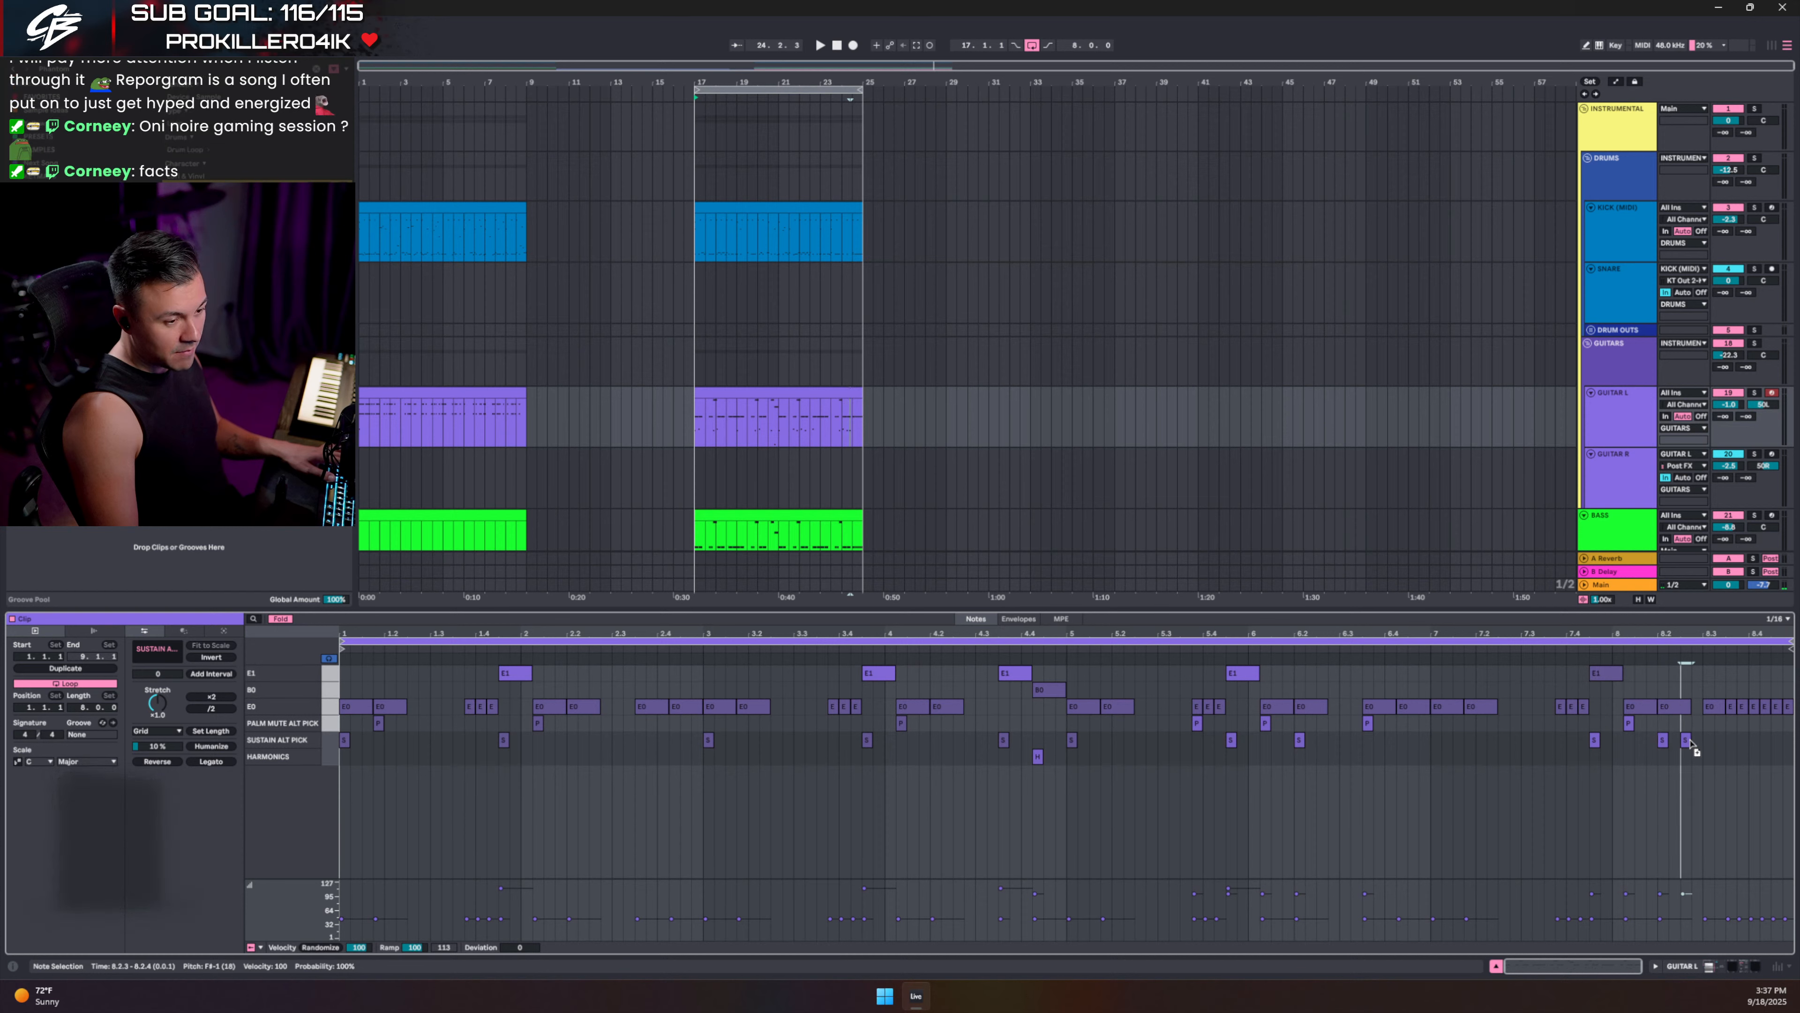
{"action": "left_click_drag", "start_coordinate": [1716, 746], "coordinate": [1727, 729]}
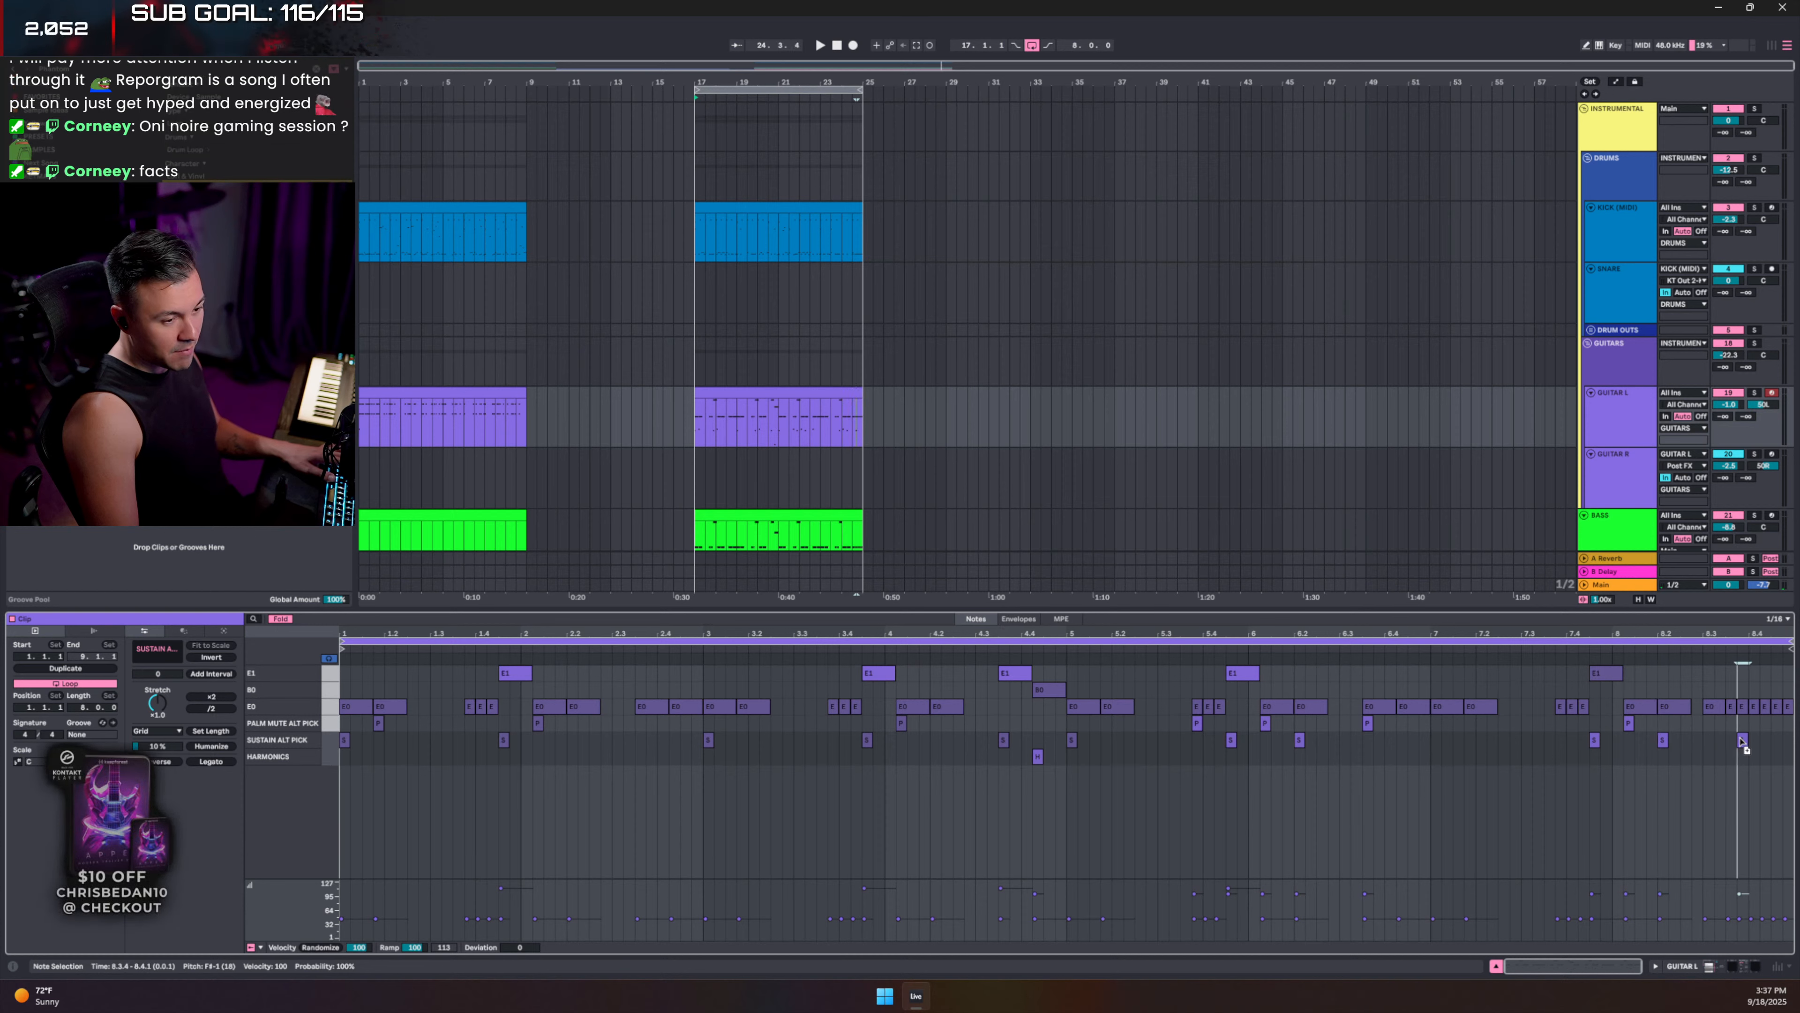
{"action": "key", "text": "space"}
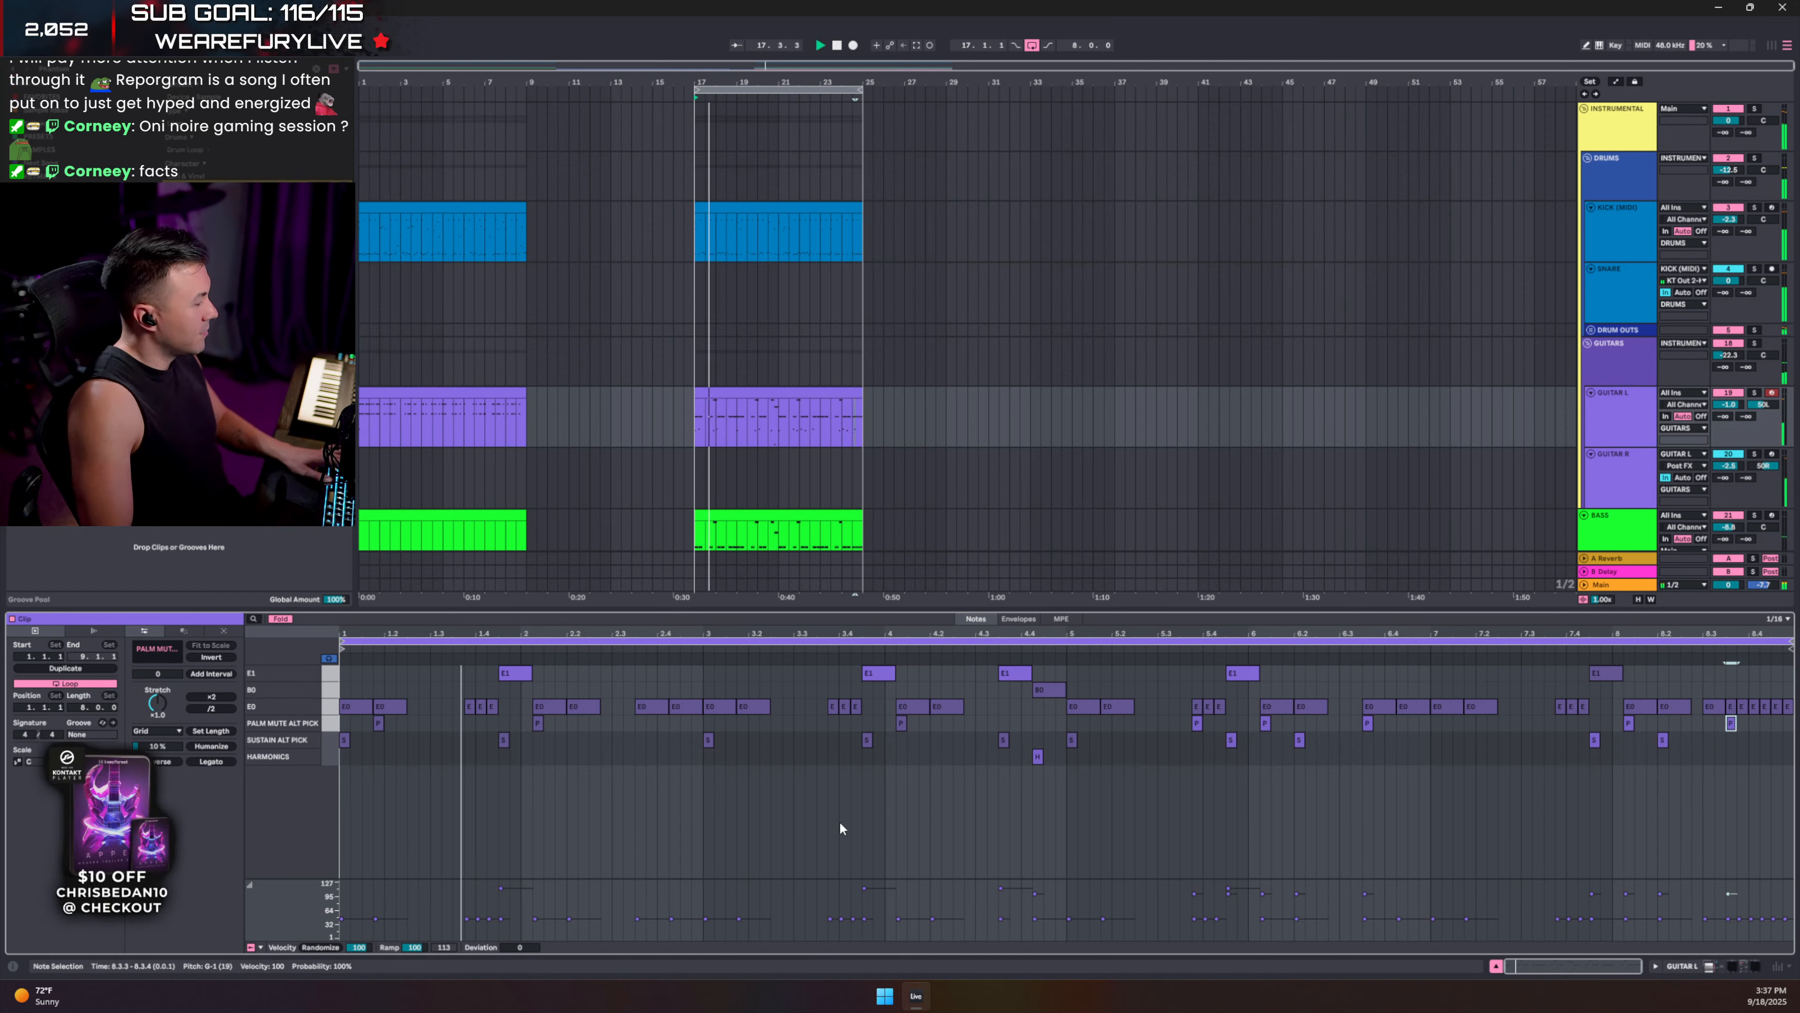
{"action": "left_click", "coordinate": [1754, 345]}
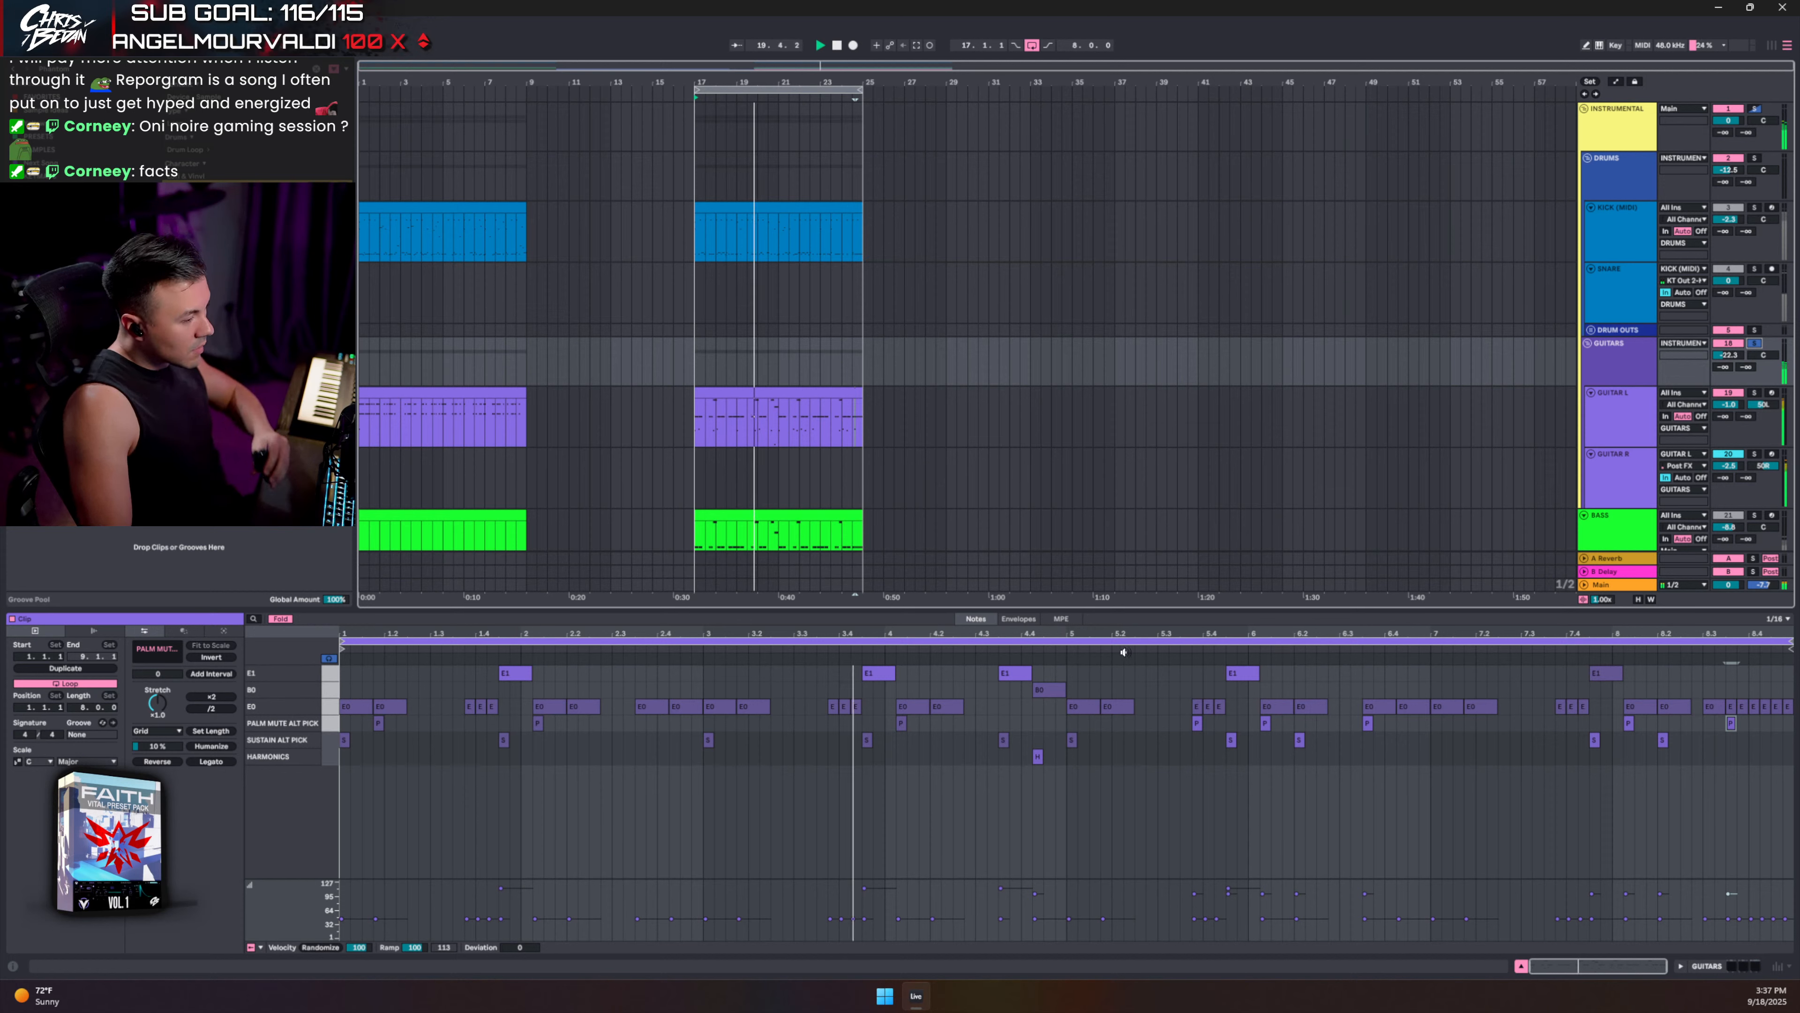
- Add a palm-mute keyswitch note at 3.3.4 and audition it from 3.3.2
{"action": "left_click_drag", "start_coordinate": [713, 689], "coordinate": [754, 725]}
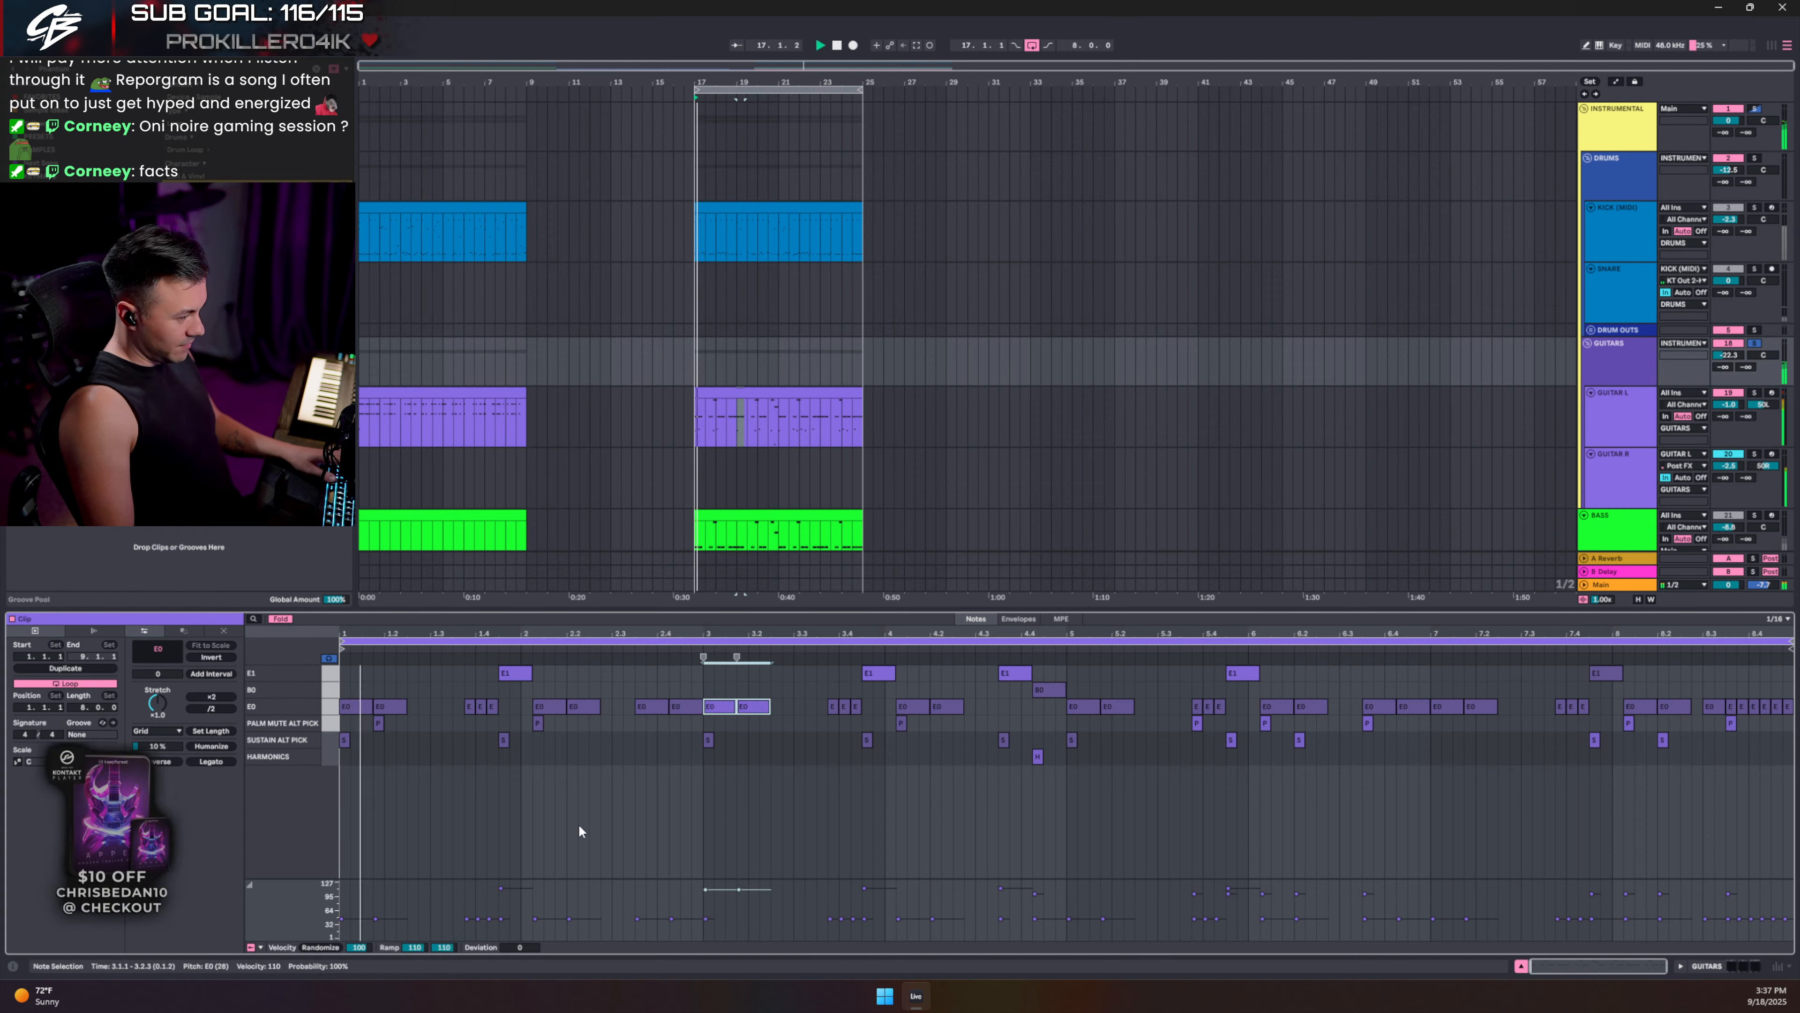
{"action": "left_click", "coordinate": [354, 706]}
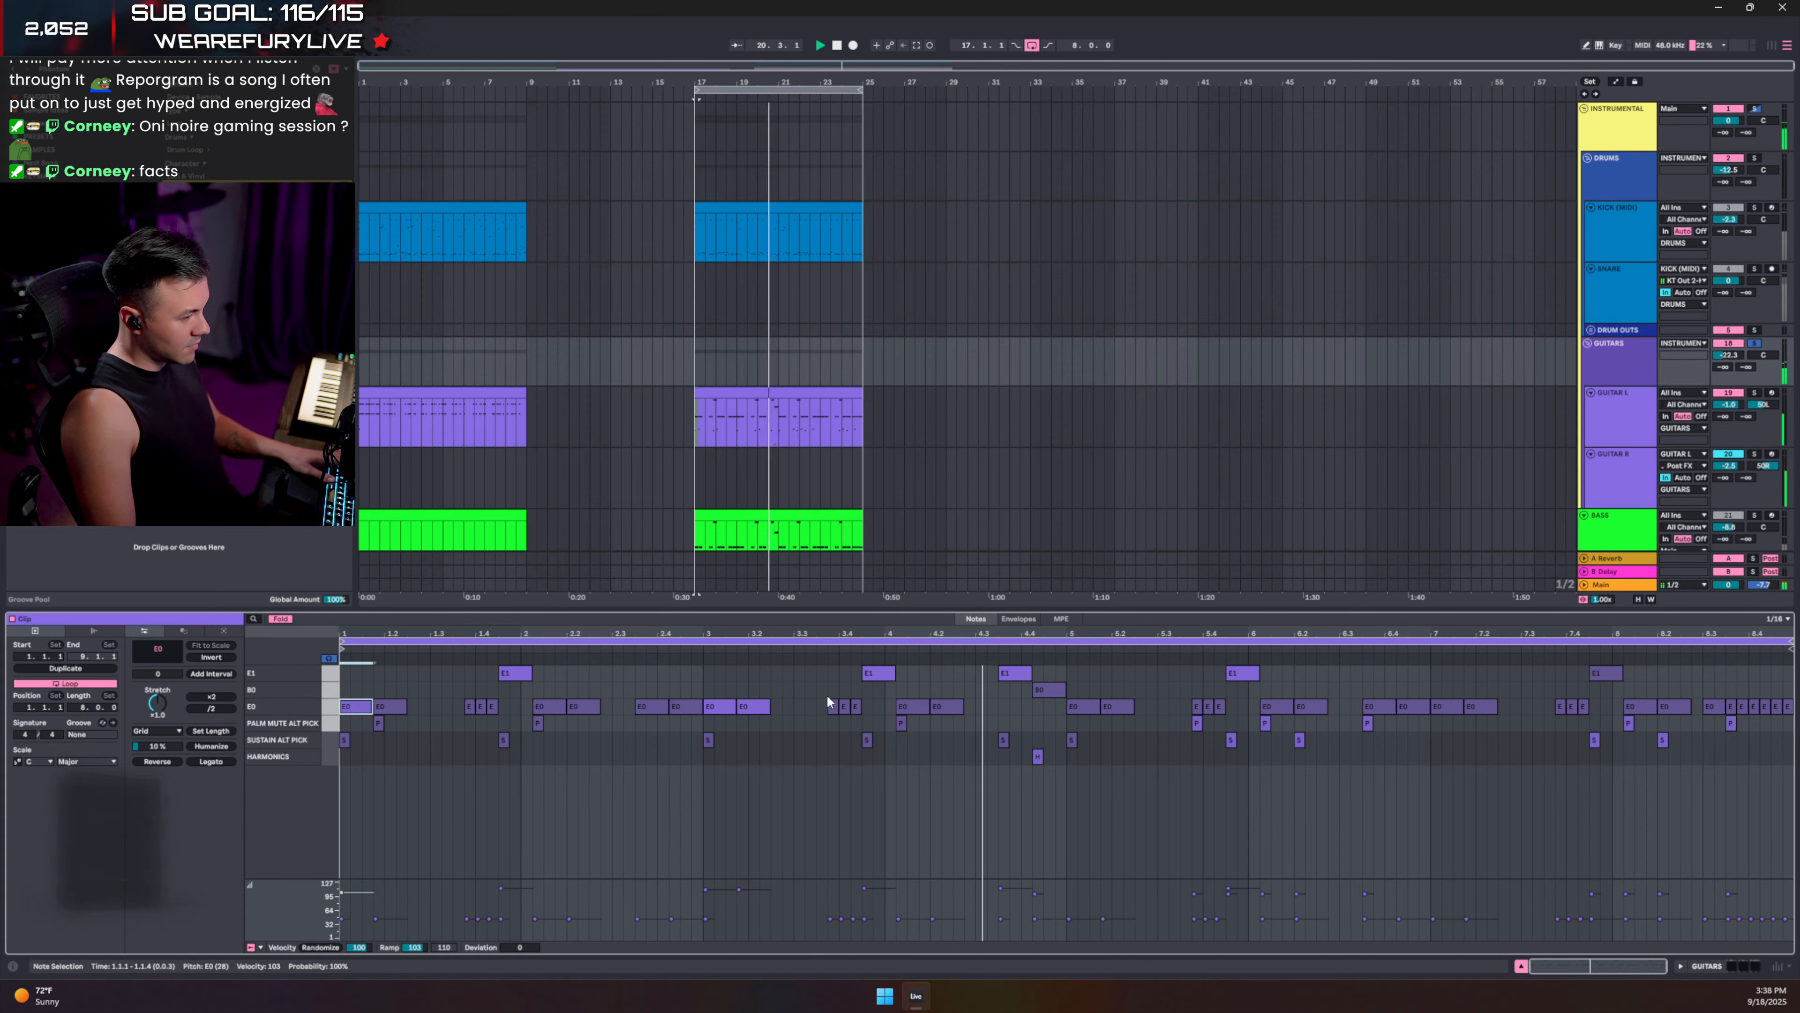
{"action": "key", "text": "space"}
{"action": "double_click", "coordinate": [830, 726]}
{"action": "left_click", "coordinate": [810, 692]}
{"action": "key", "text": "space"}
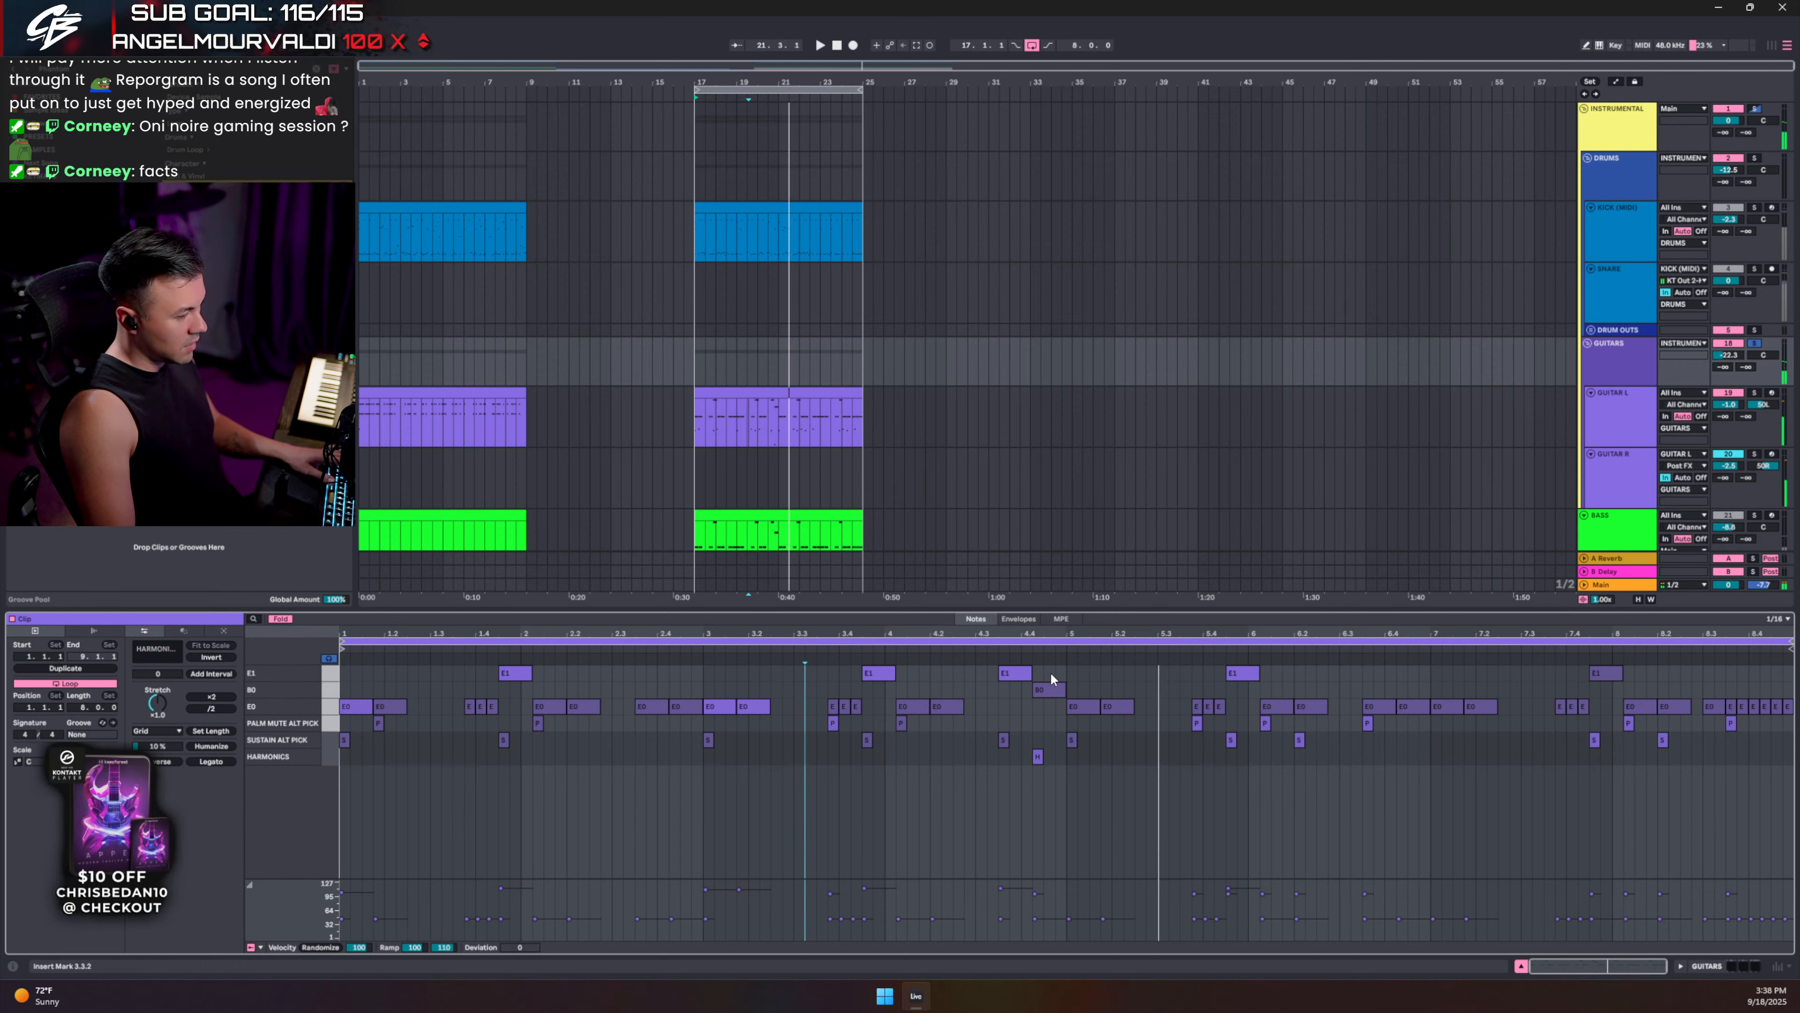
{"action": "key", "text": "space"}
- Raise the B0 note at 4.4.2 an octave to B1 and audition from 4.3.1
{"action": "left_click", "coordinate": [1049, 690]}
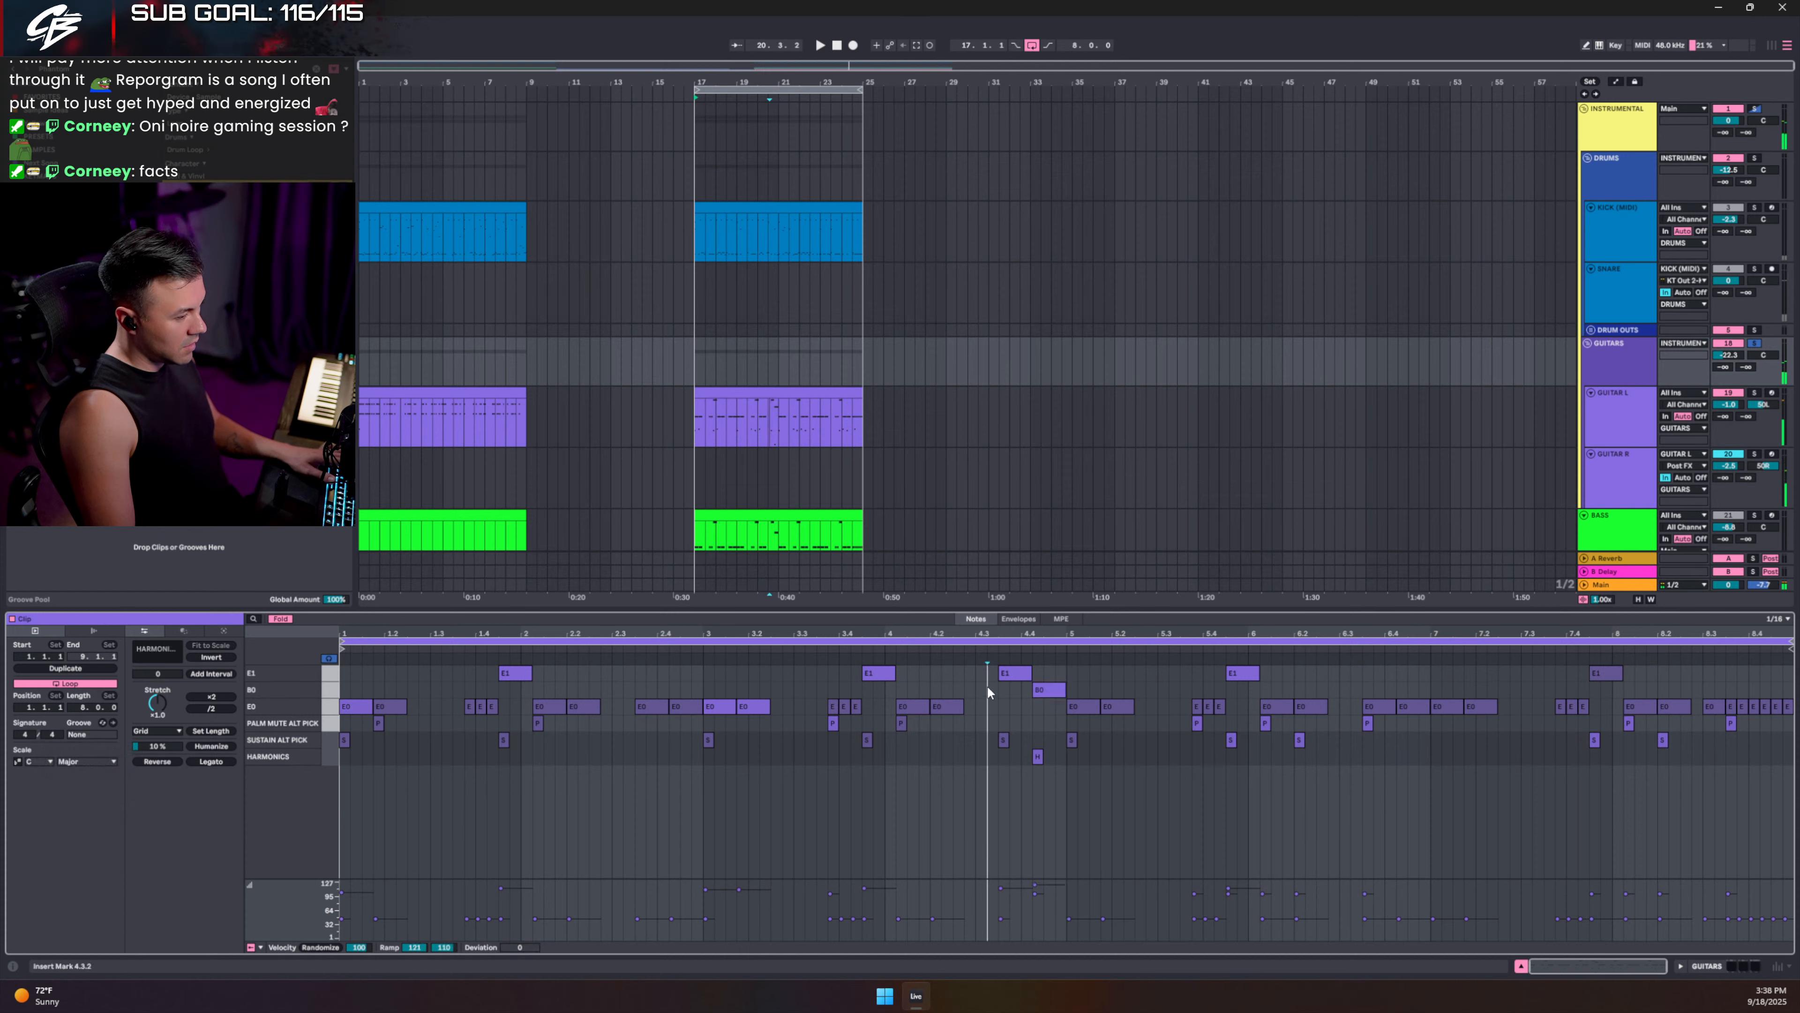
{"action": "left_click", "coordinate": [1047, 689]}
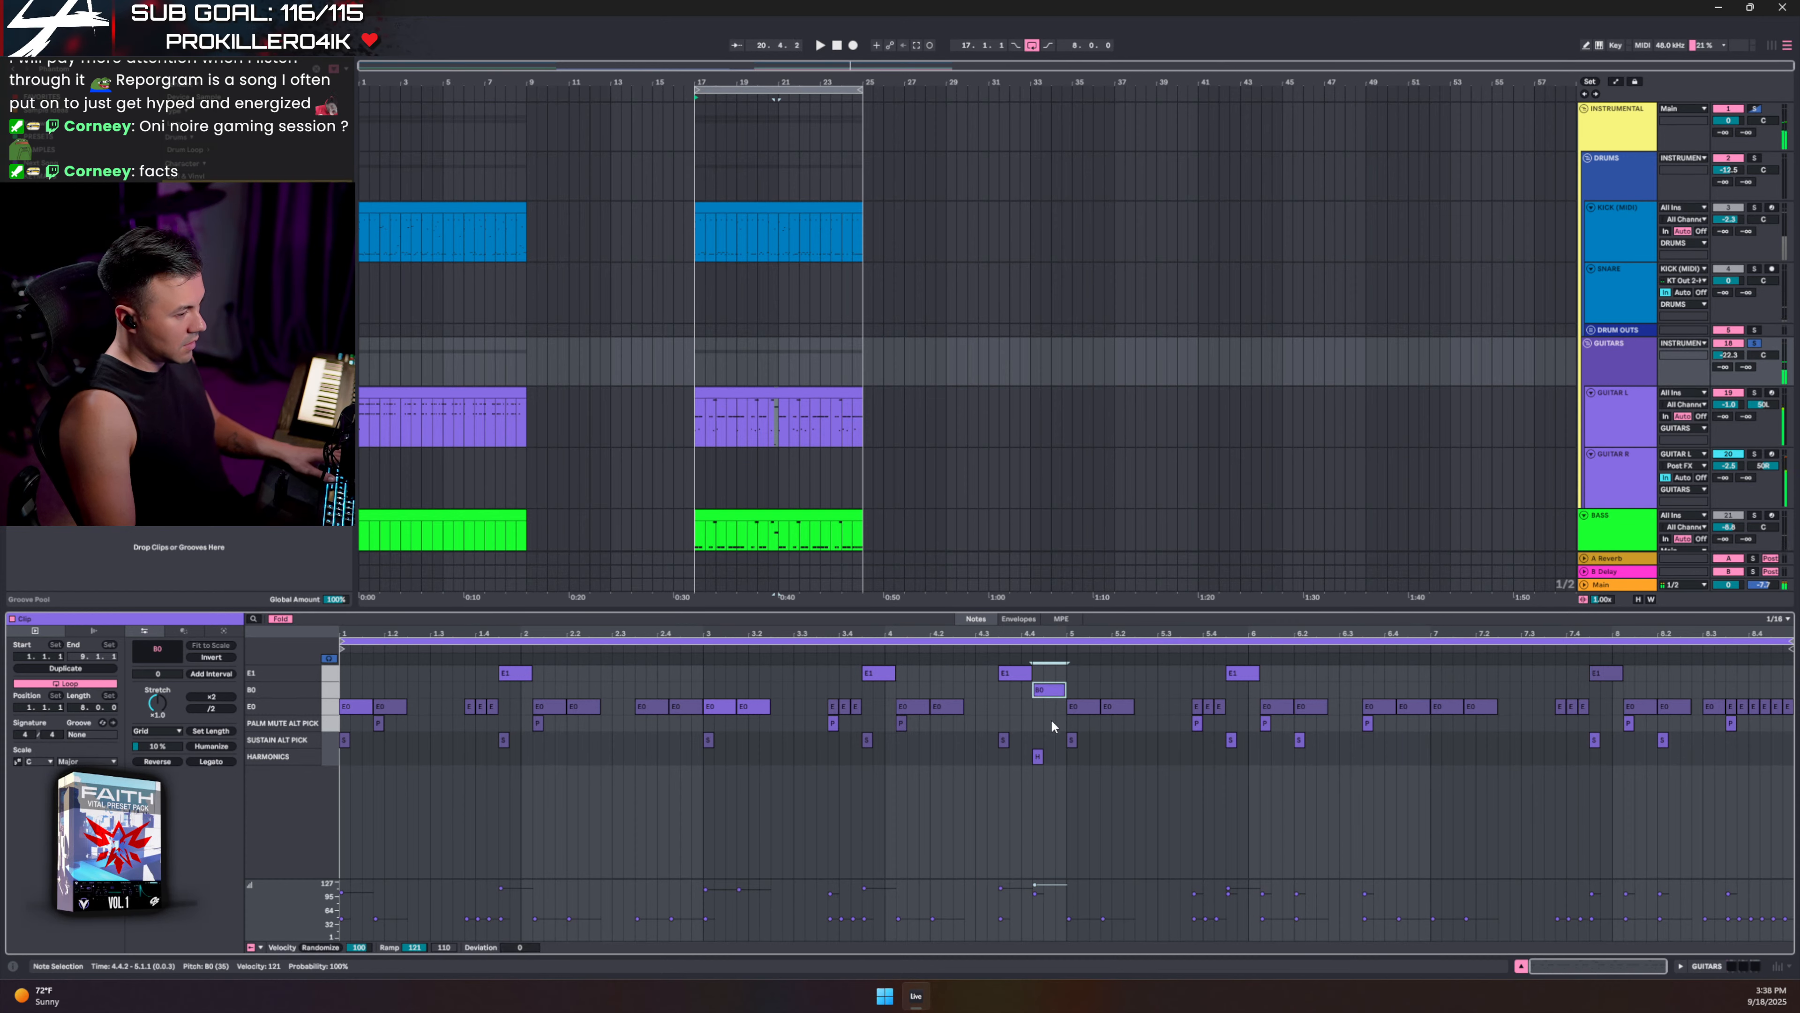
{"action": "key", "text": "shift+Up"}
{"action": "left_click", "coordinate": [974, 681]}
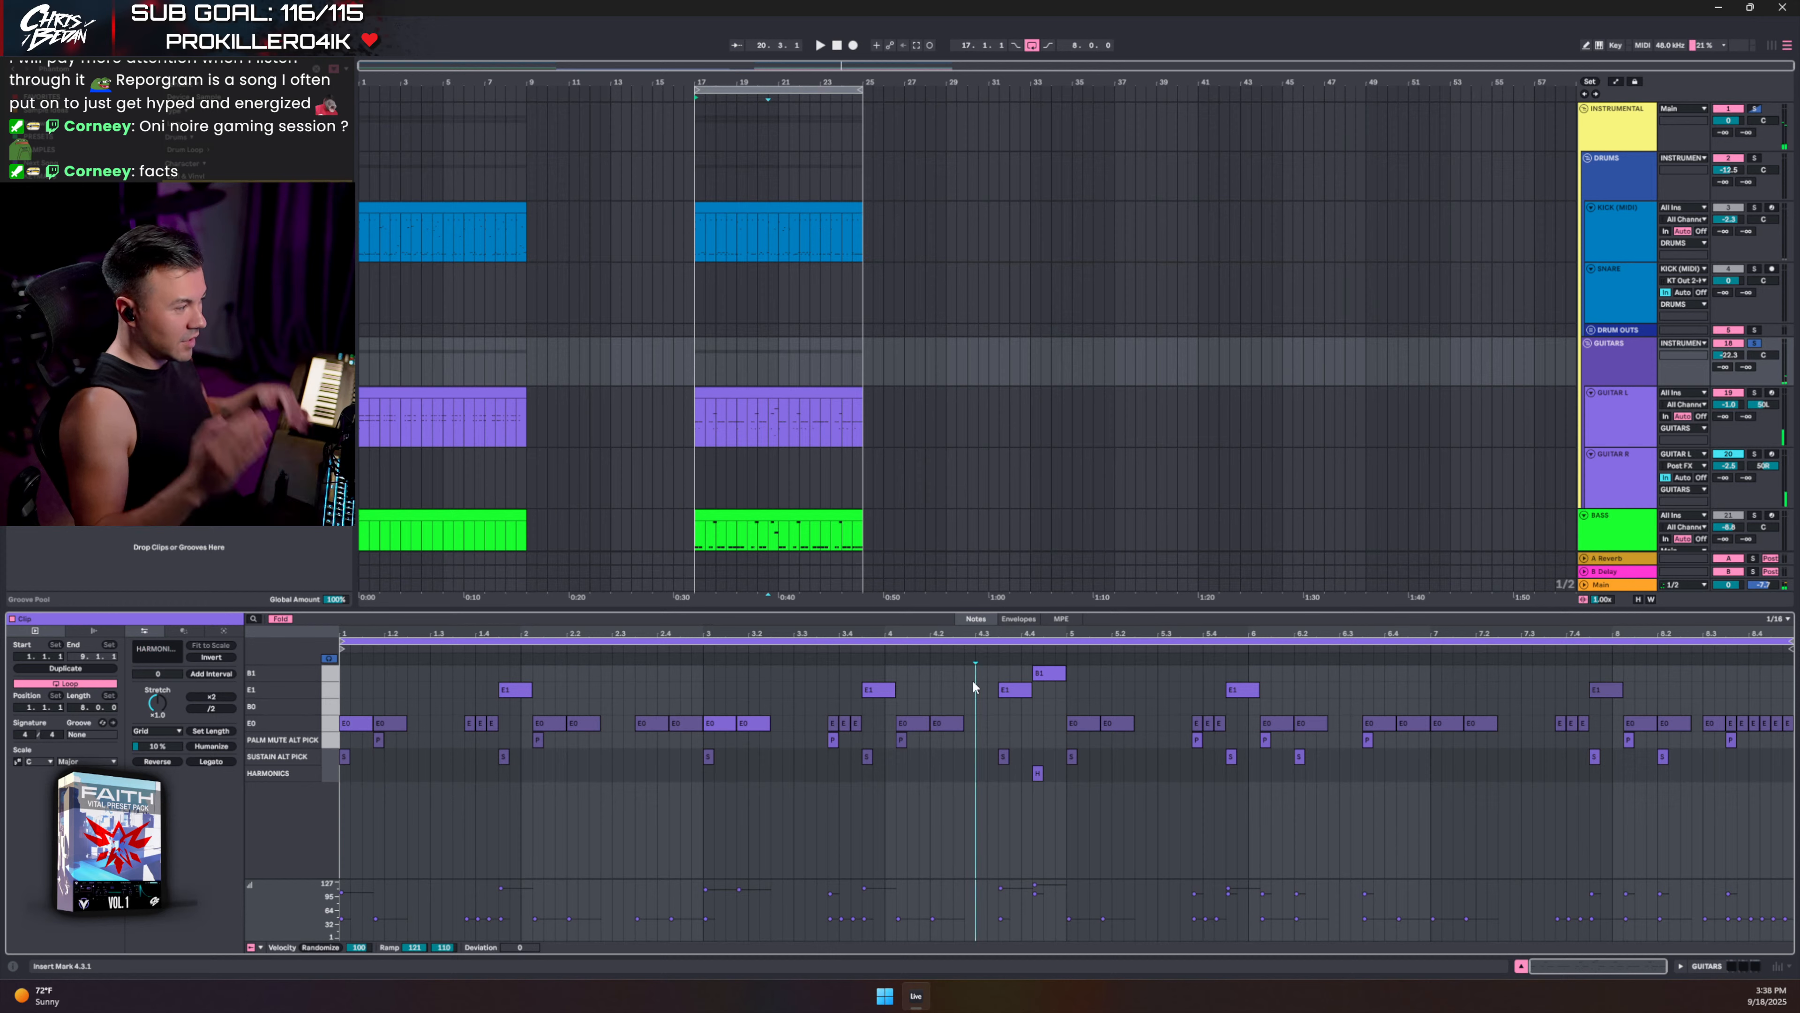
{"action": "key", "text": "space"}
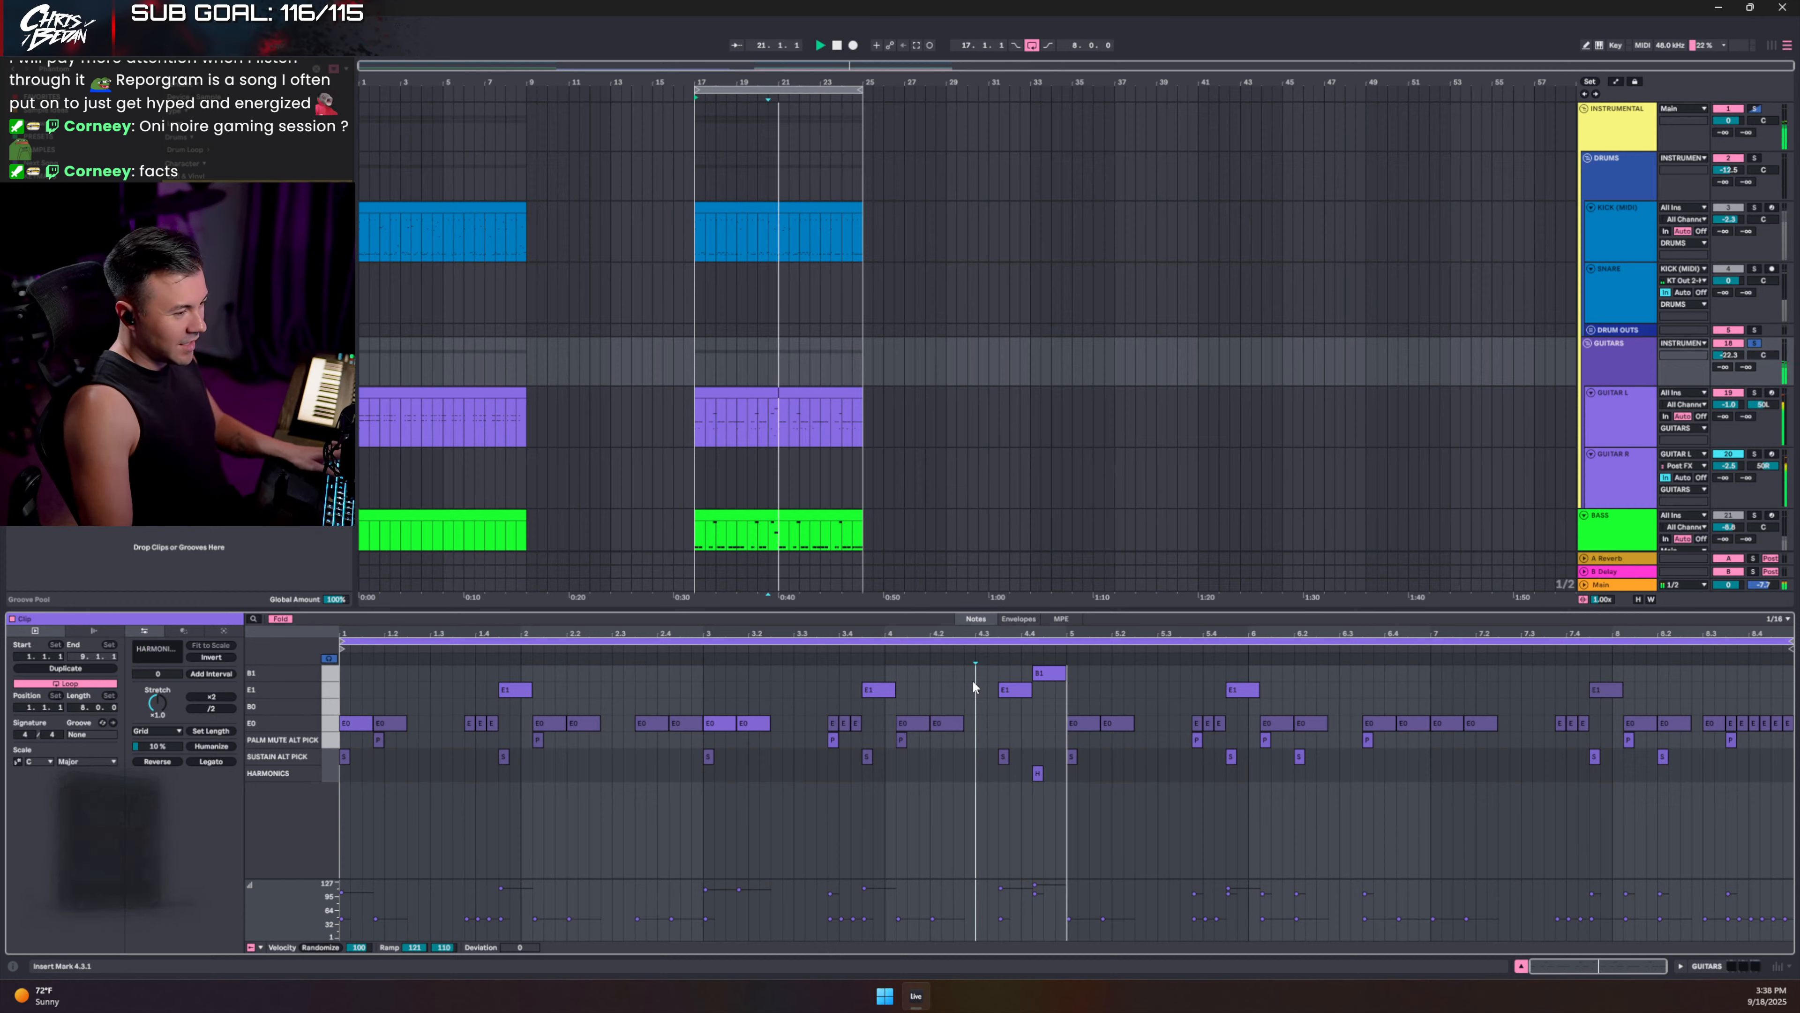
{"action": "left_click", "coordinate": [1042, 677]}
{"action": "key", "text": "space"}
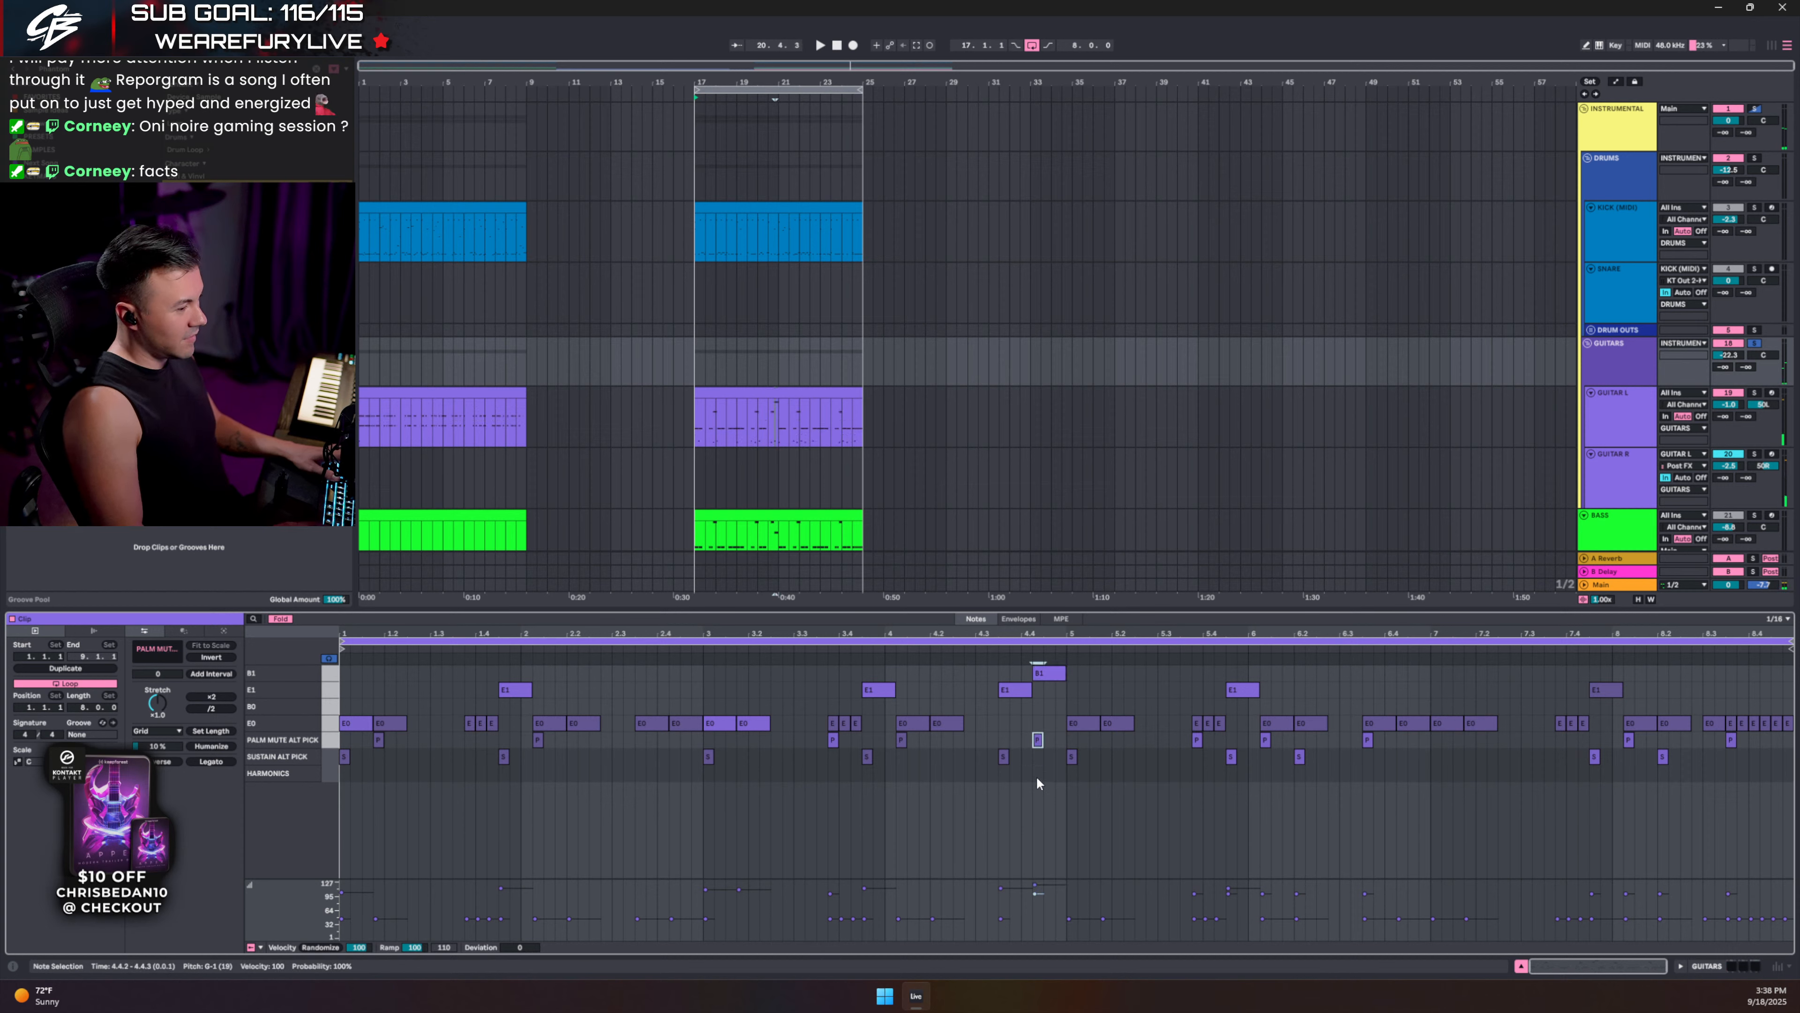
- Audition bar 4 from 4.2.3 and 4.3.2, then hide the note editor with Ctrl+Alt+L
{"action": "left_click", "coordinate": [1000, 689]}
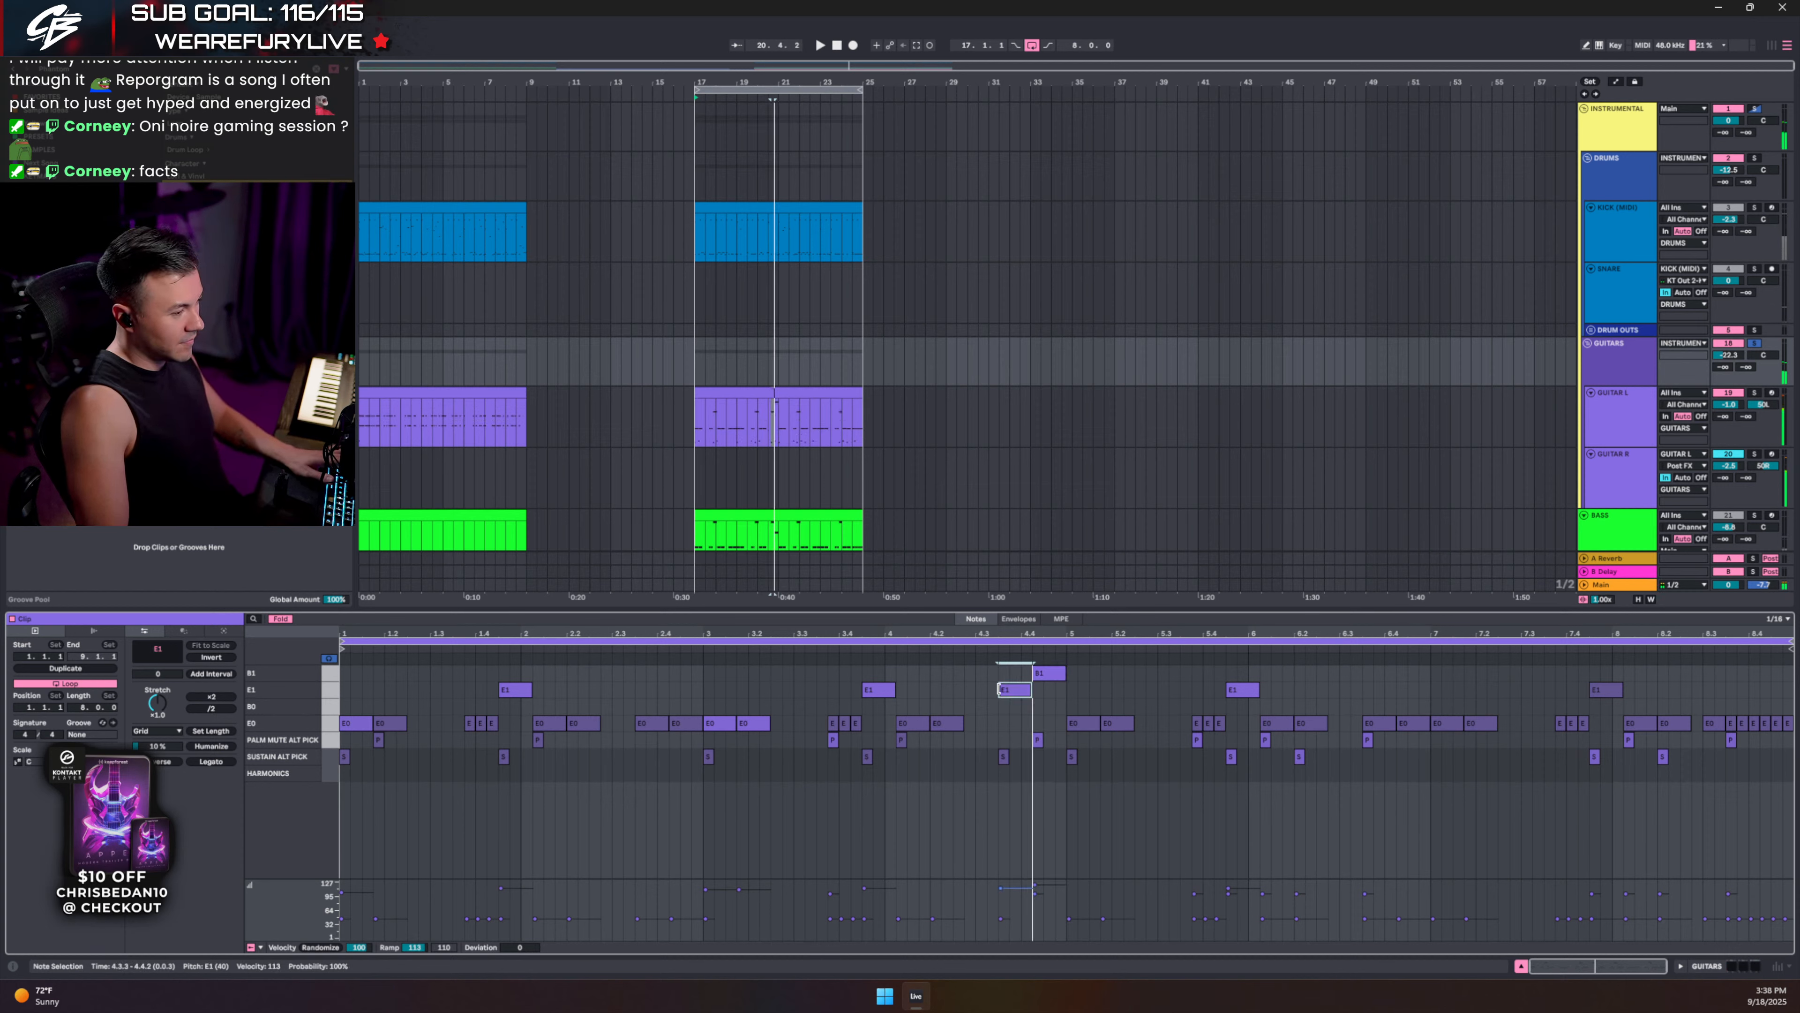
{"action": "left_click", "coordinate": [1038, 740]}
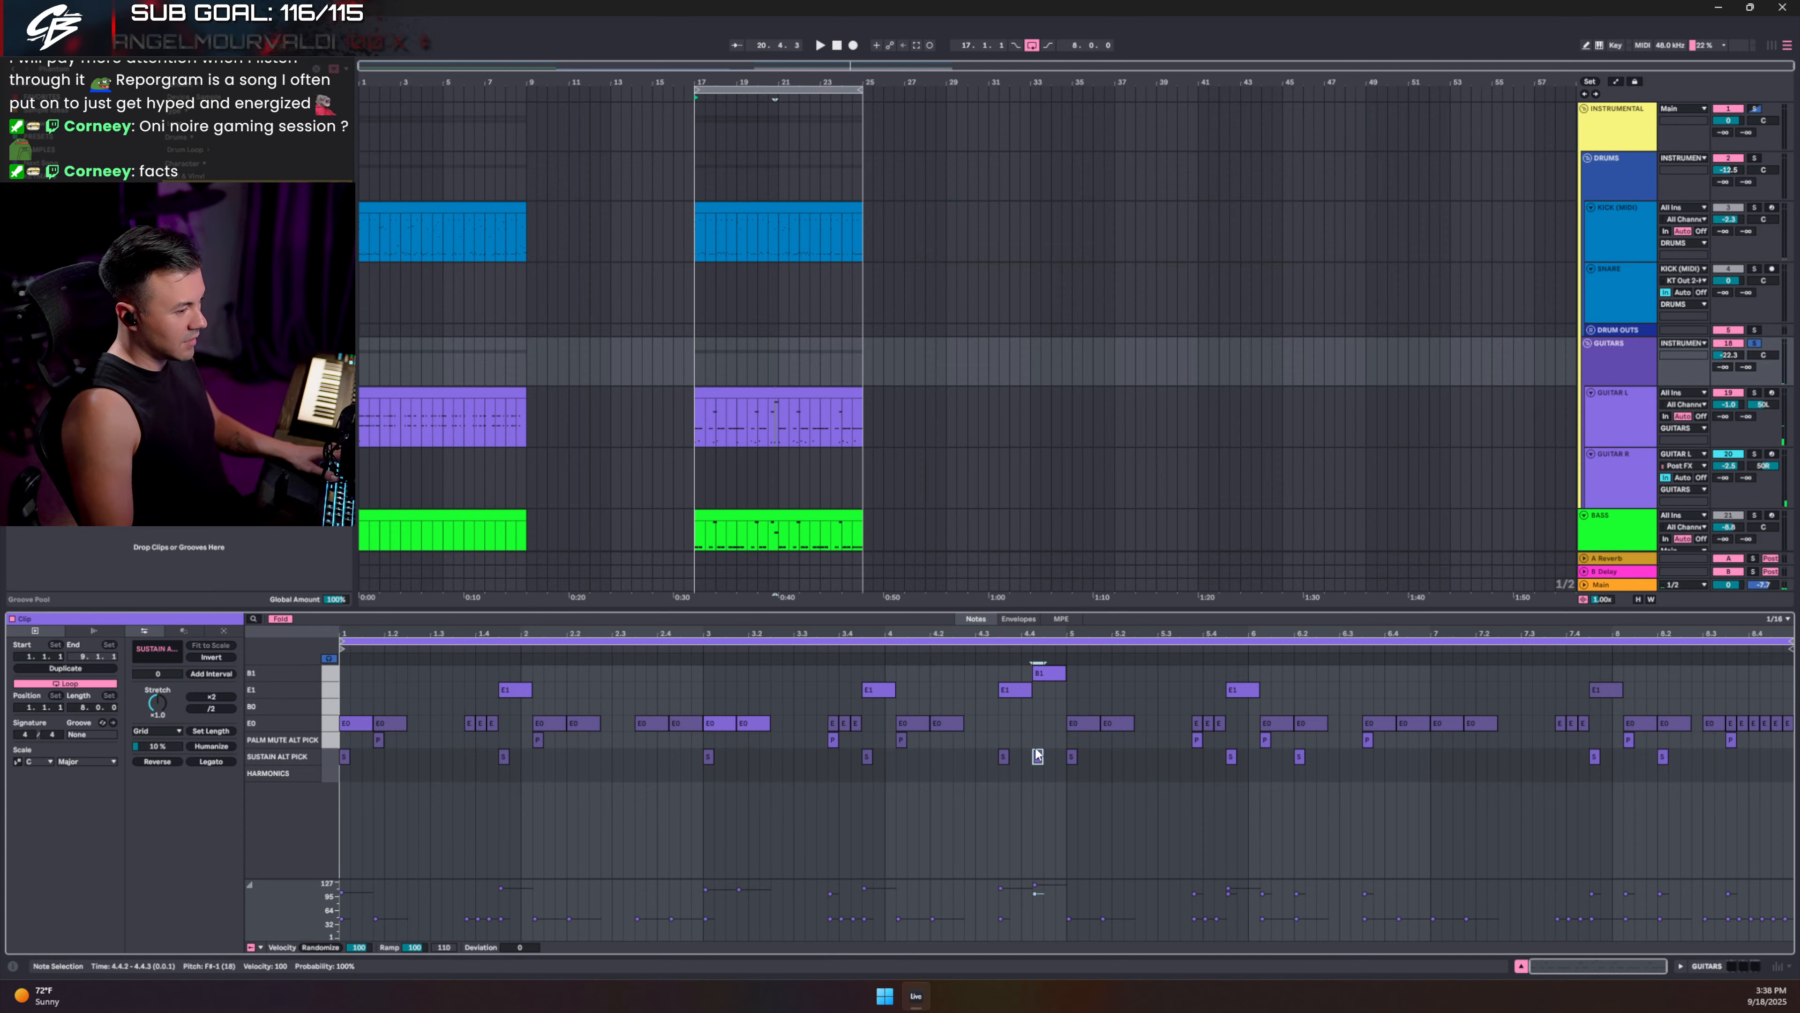
{"action": "left_click", "coordinate": [953, 667]}
{"action": "key", "text": "space"}
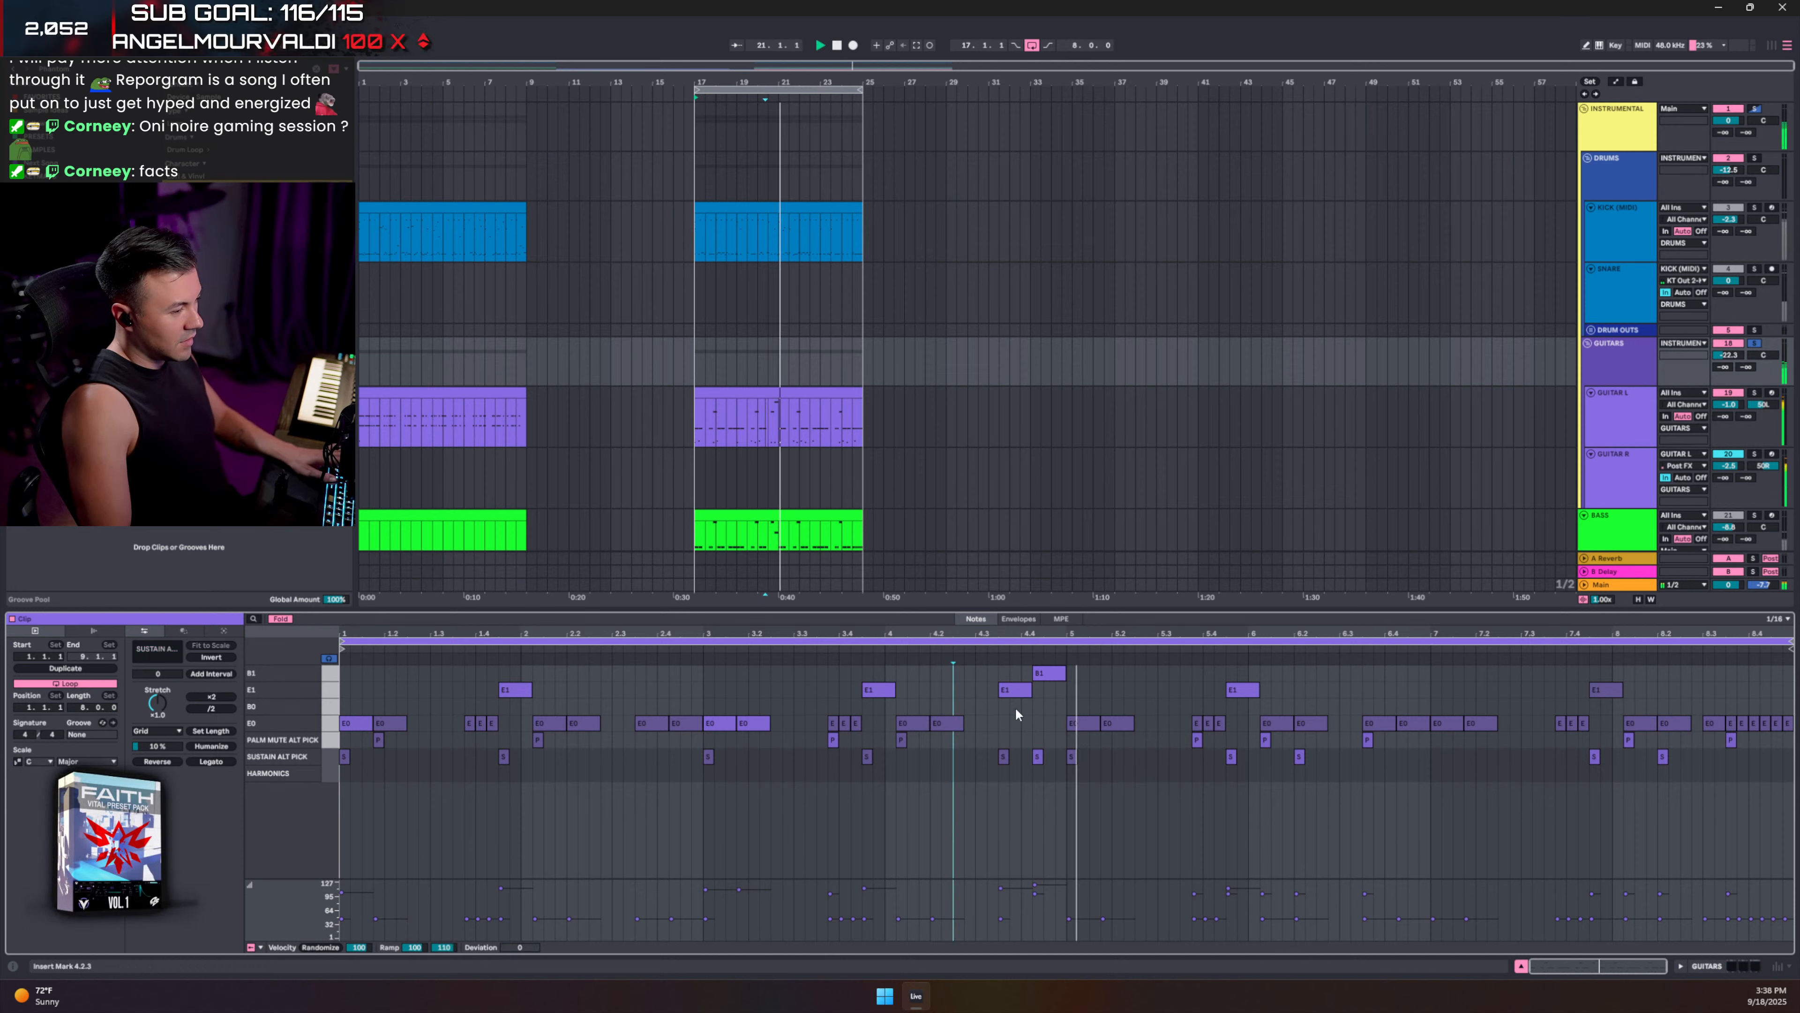
{"action": "key", "text": "space"}
{"action": "left_click_drag", "start_coordinate": [1079, 697], "coordinate": [1147, 744]}
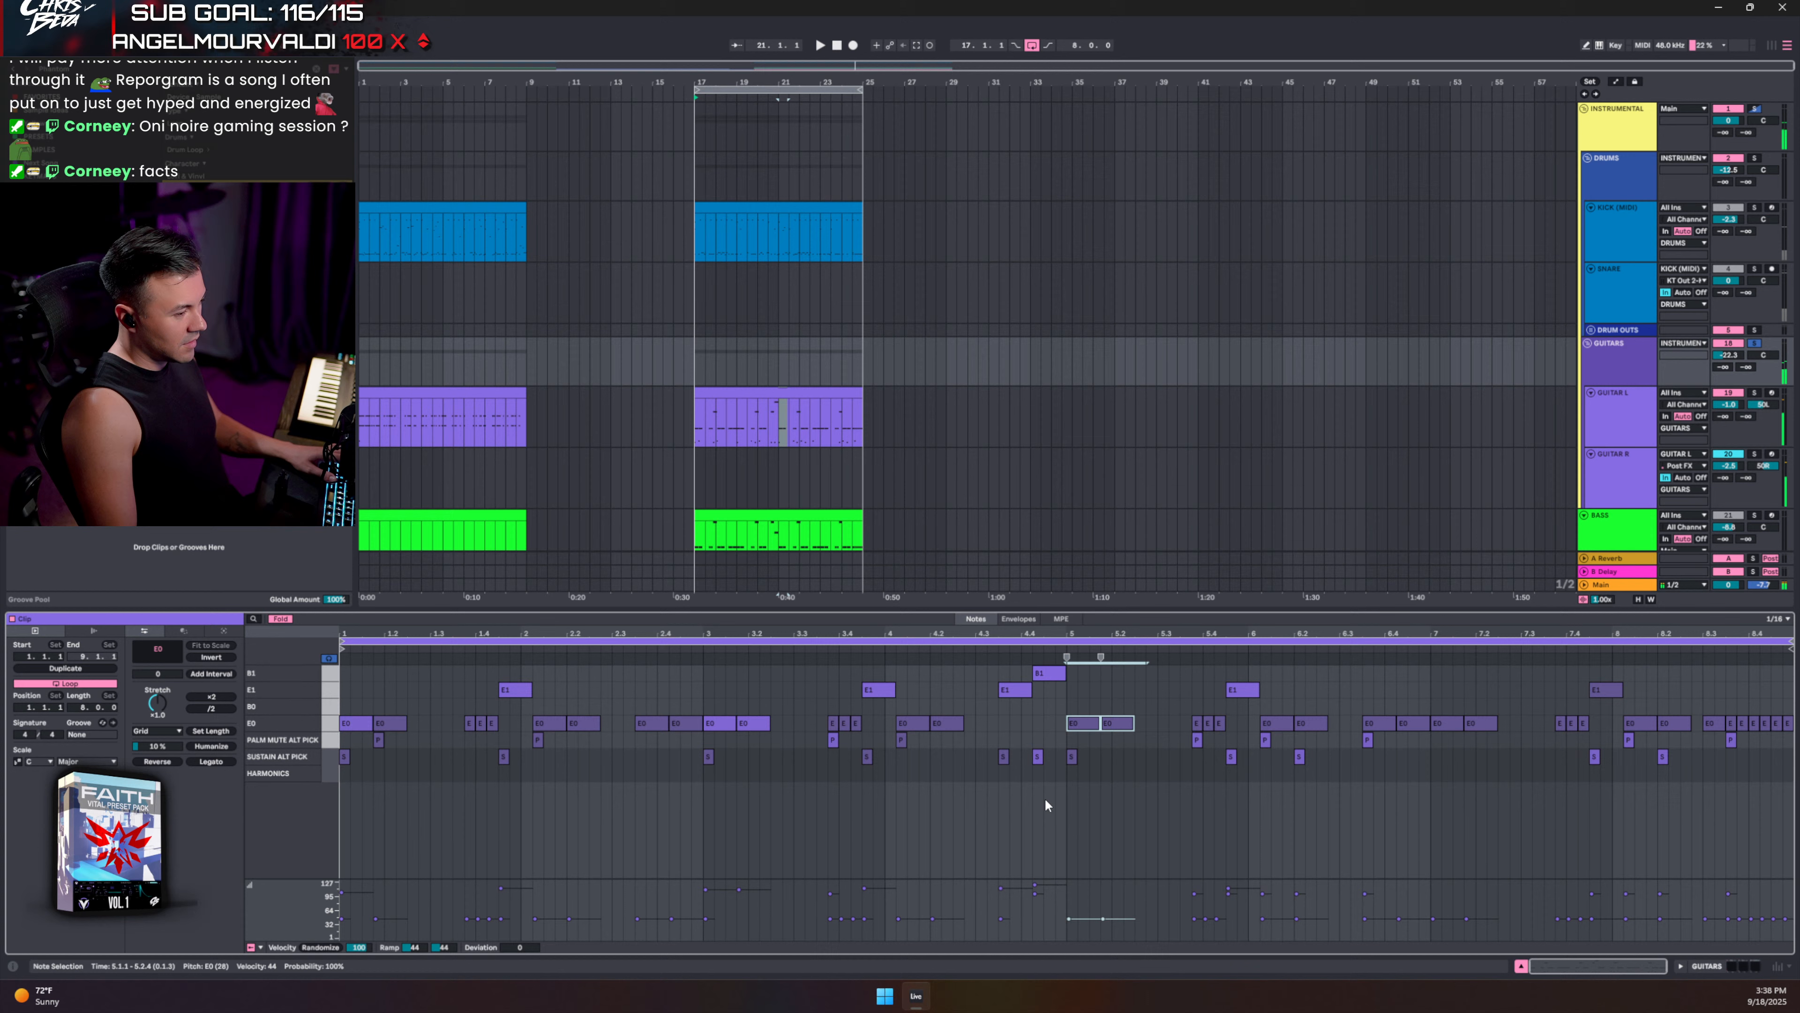
{"action": "left_click", "coordinate": [987, 731]}
{"action": "key", "text": "space"}
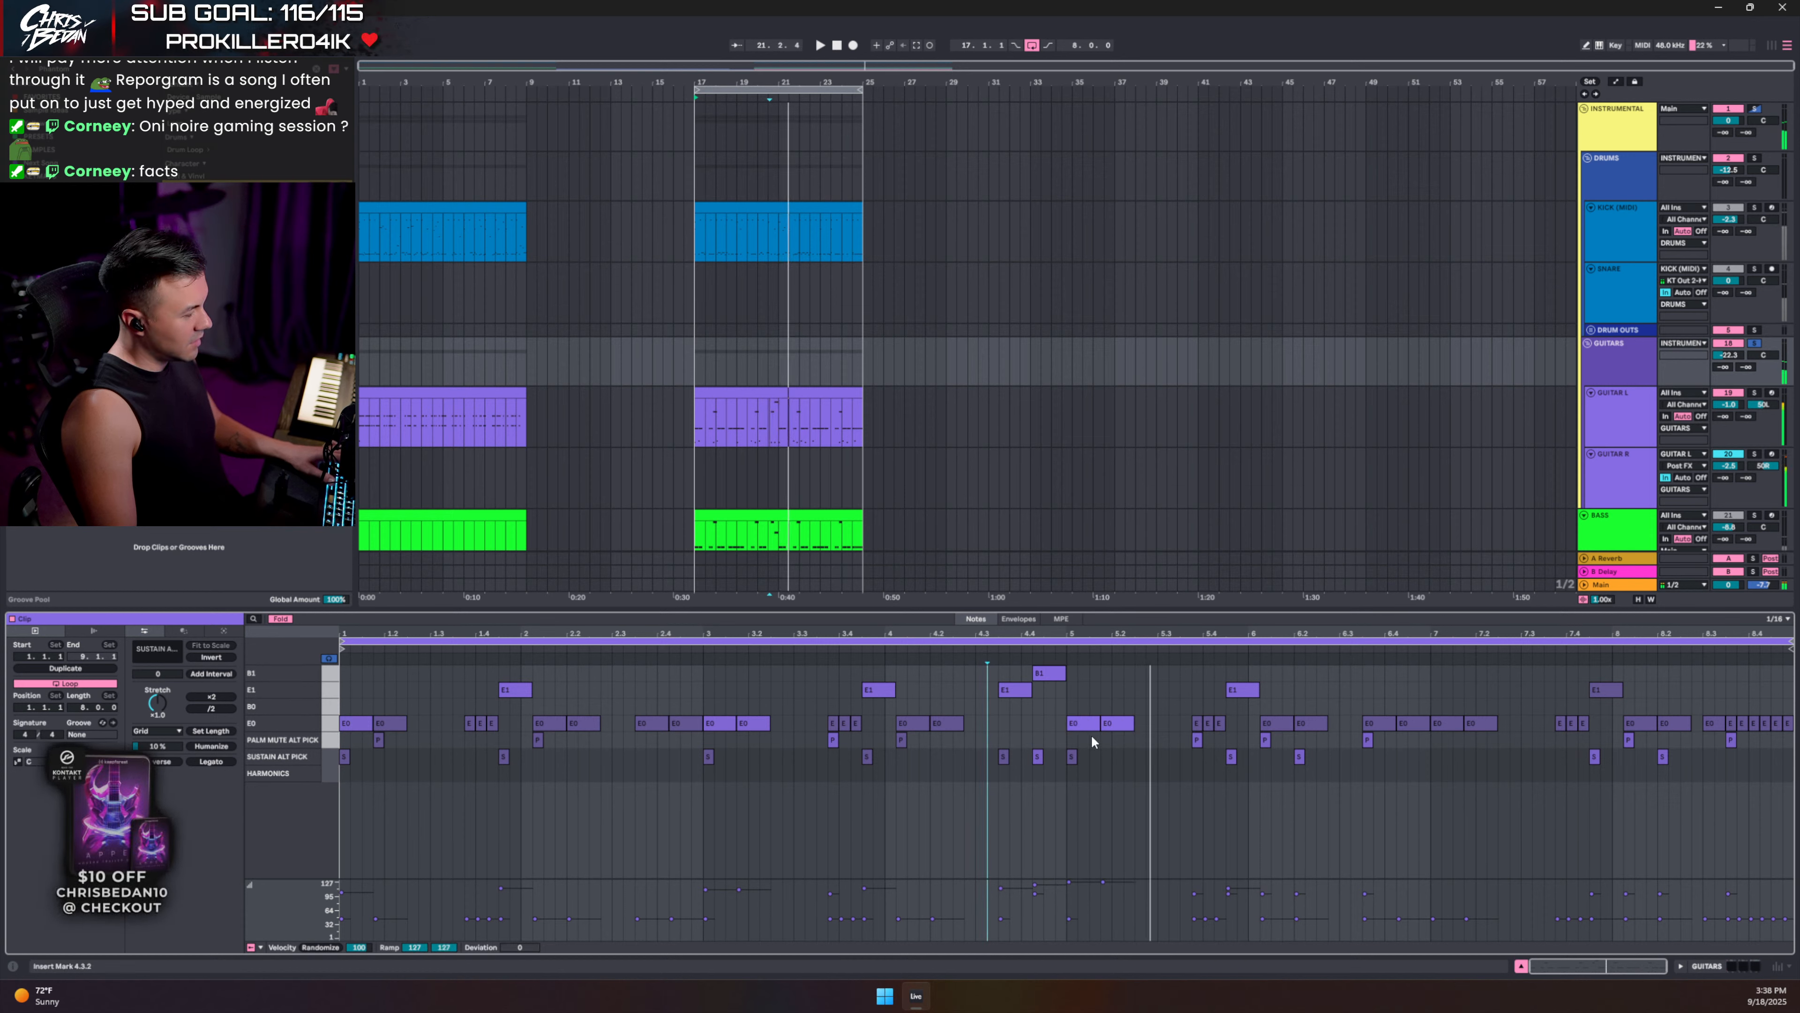
{"action": "key", "text": "space"}
{"action": "key", "text": "space"}
{"action": "key", "text": "space"}
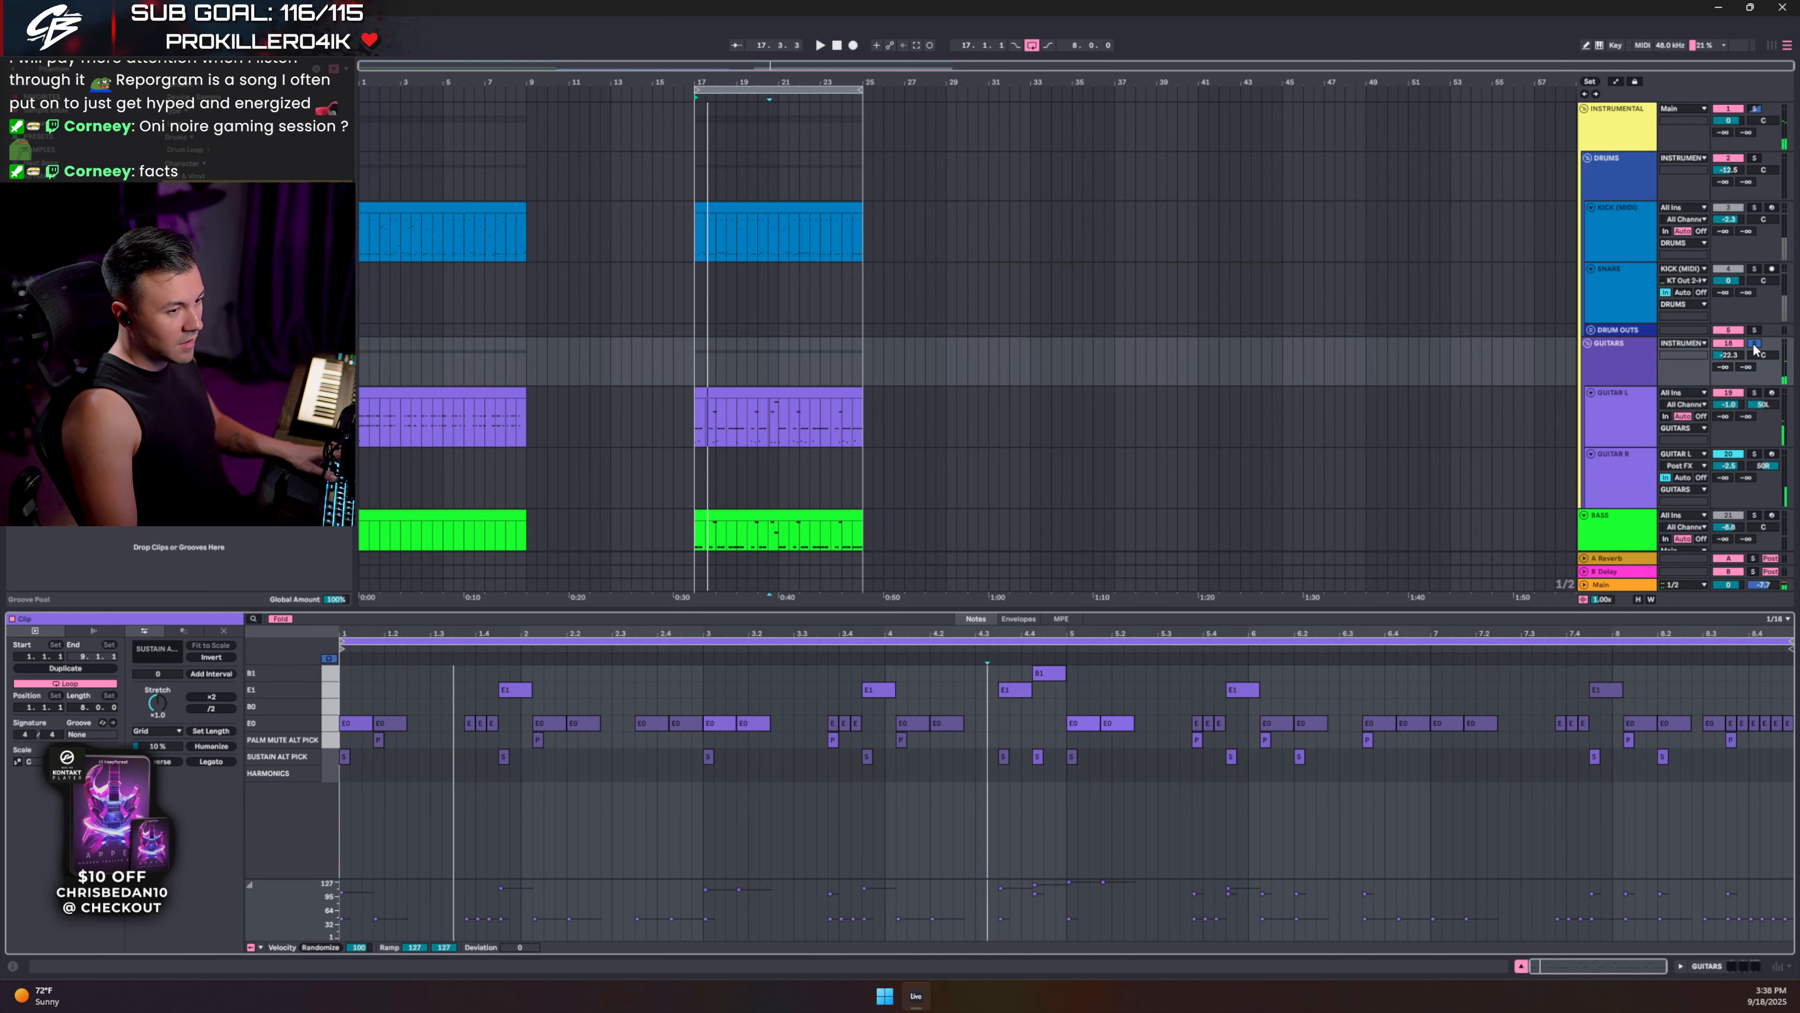
{"action": "key", "text": "space"}
{"action": "key", "text": "ctrl+alt+l"}
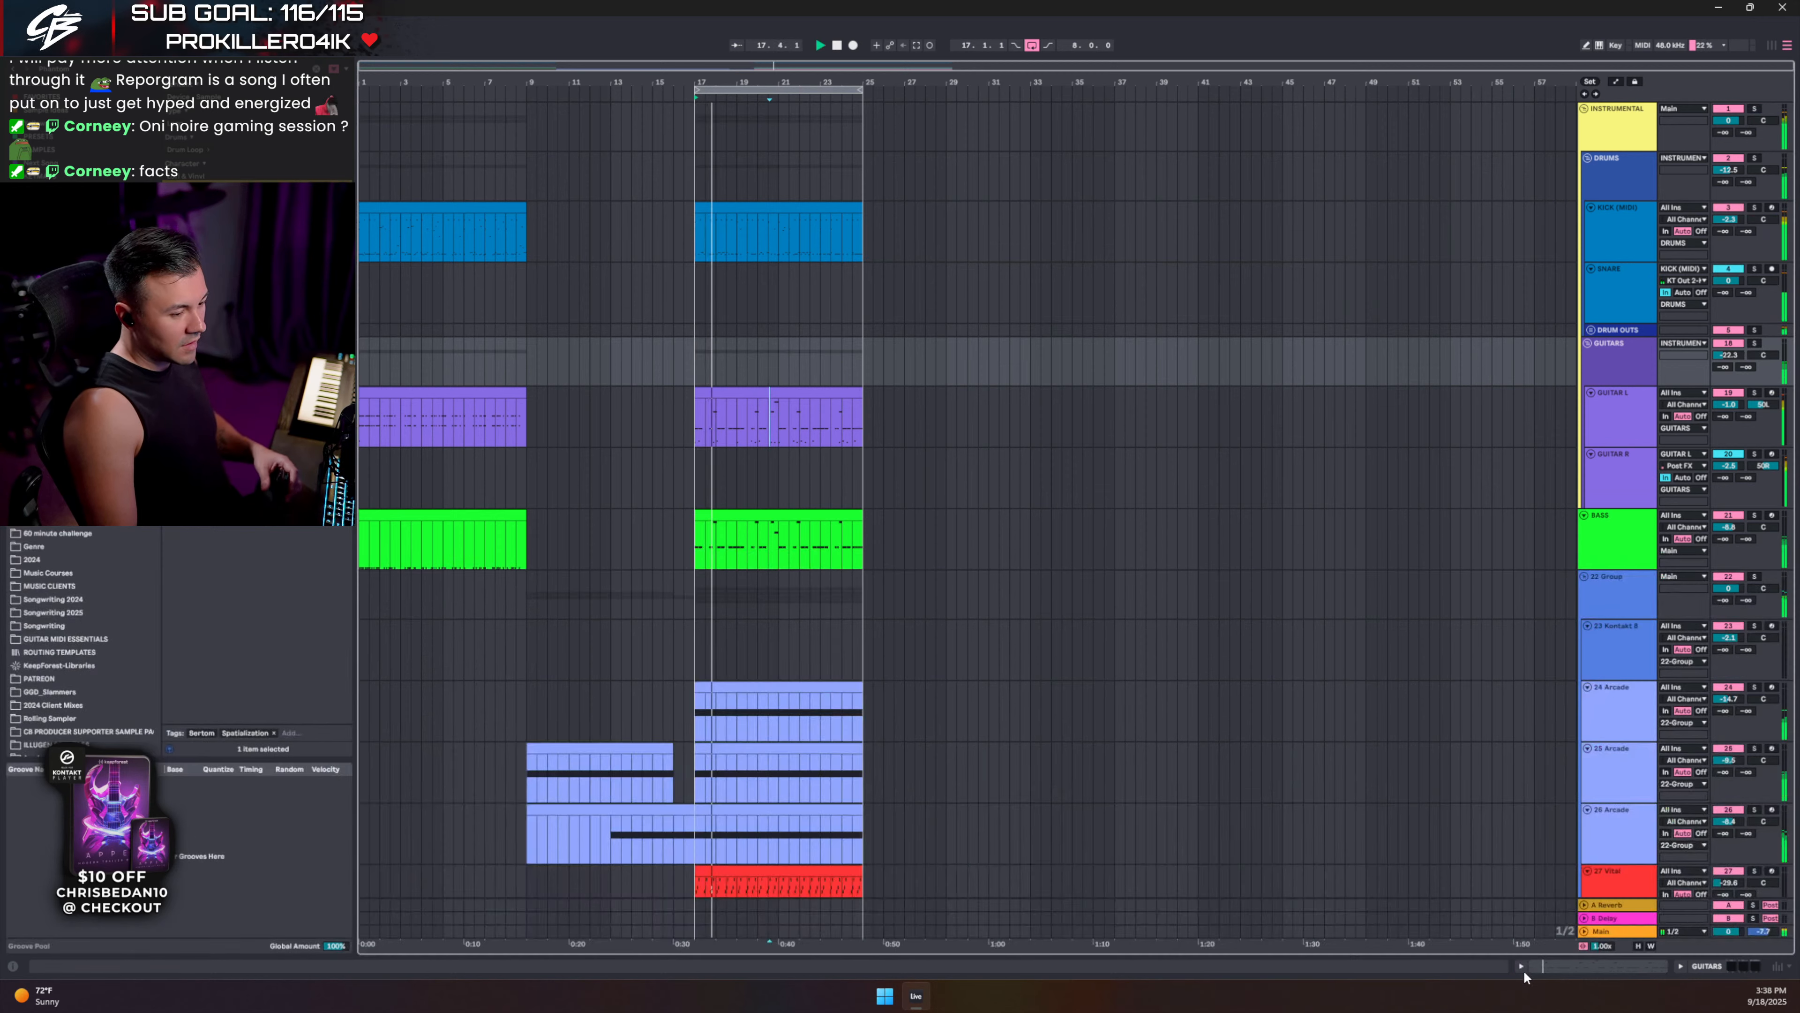
- Set the GUITARS group volume to -21.3 dB and save the Live Set with Ctrl+S
{"action": "left_click_drag", "start_coordinate": [1729, 356], "coordinate": [1729, 351]}
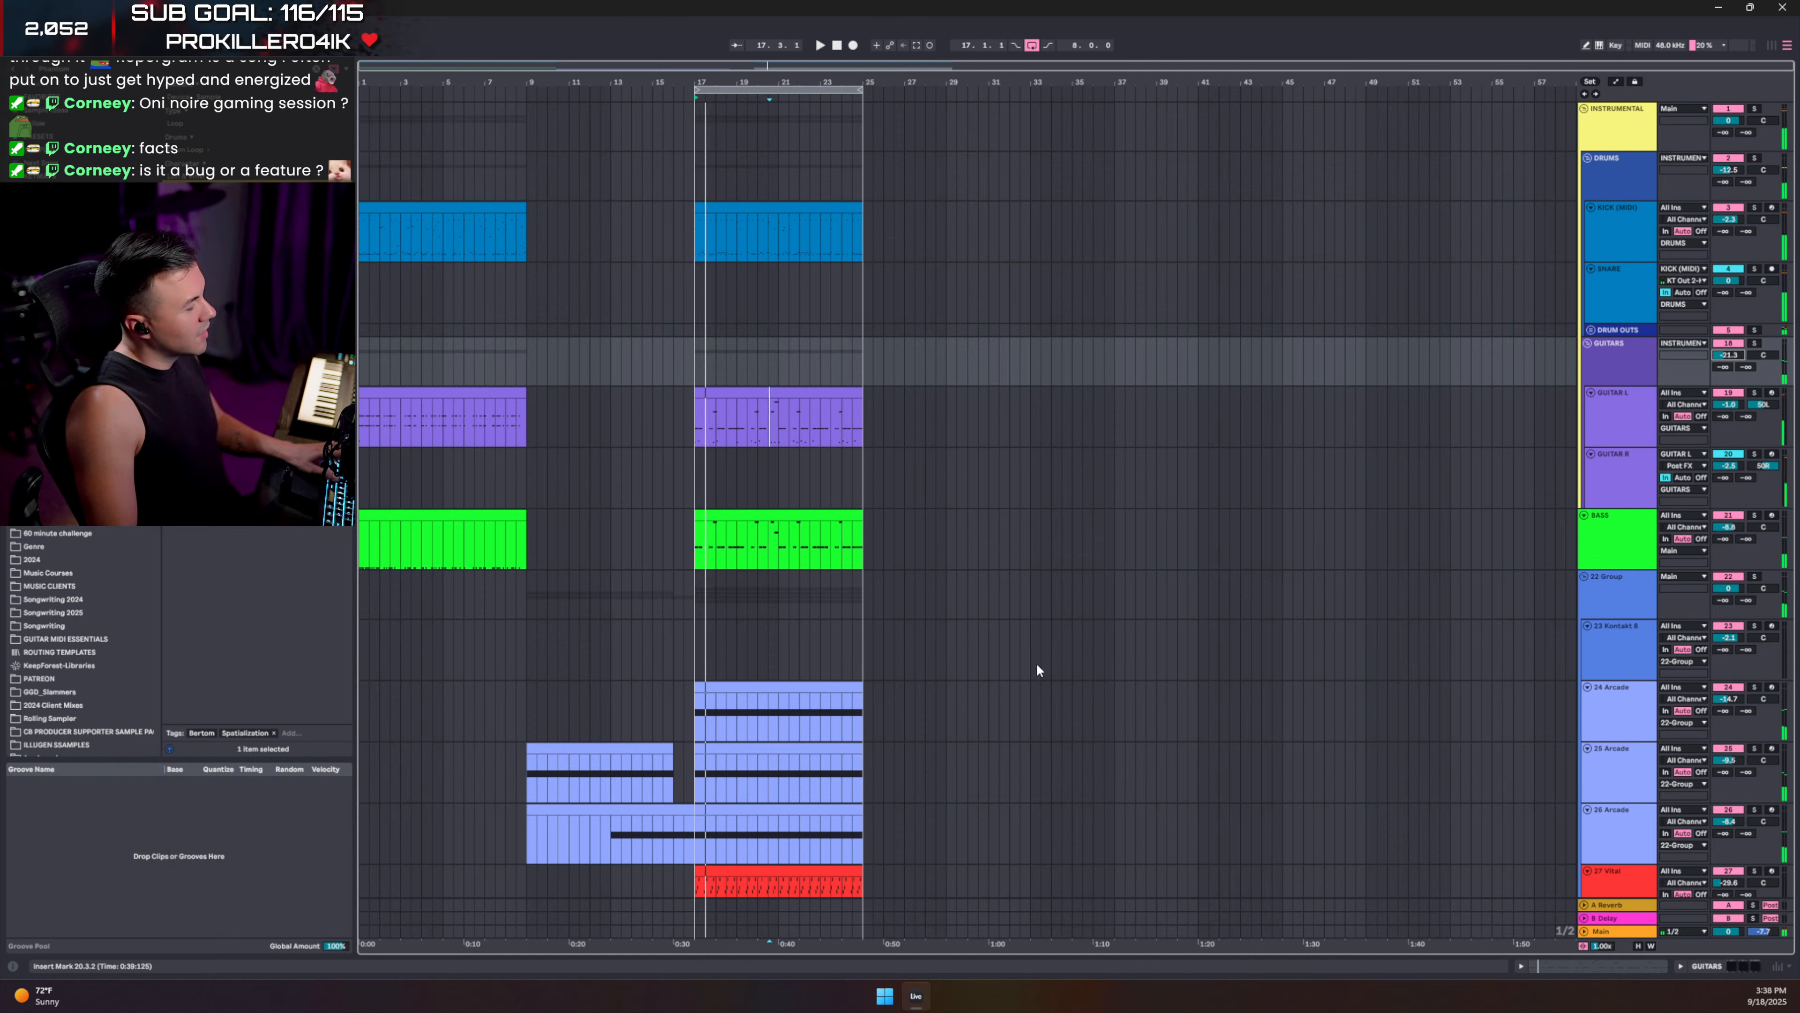
{"action": "key", "text": "ctrl+s"}
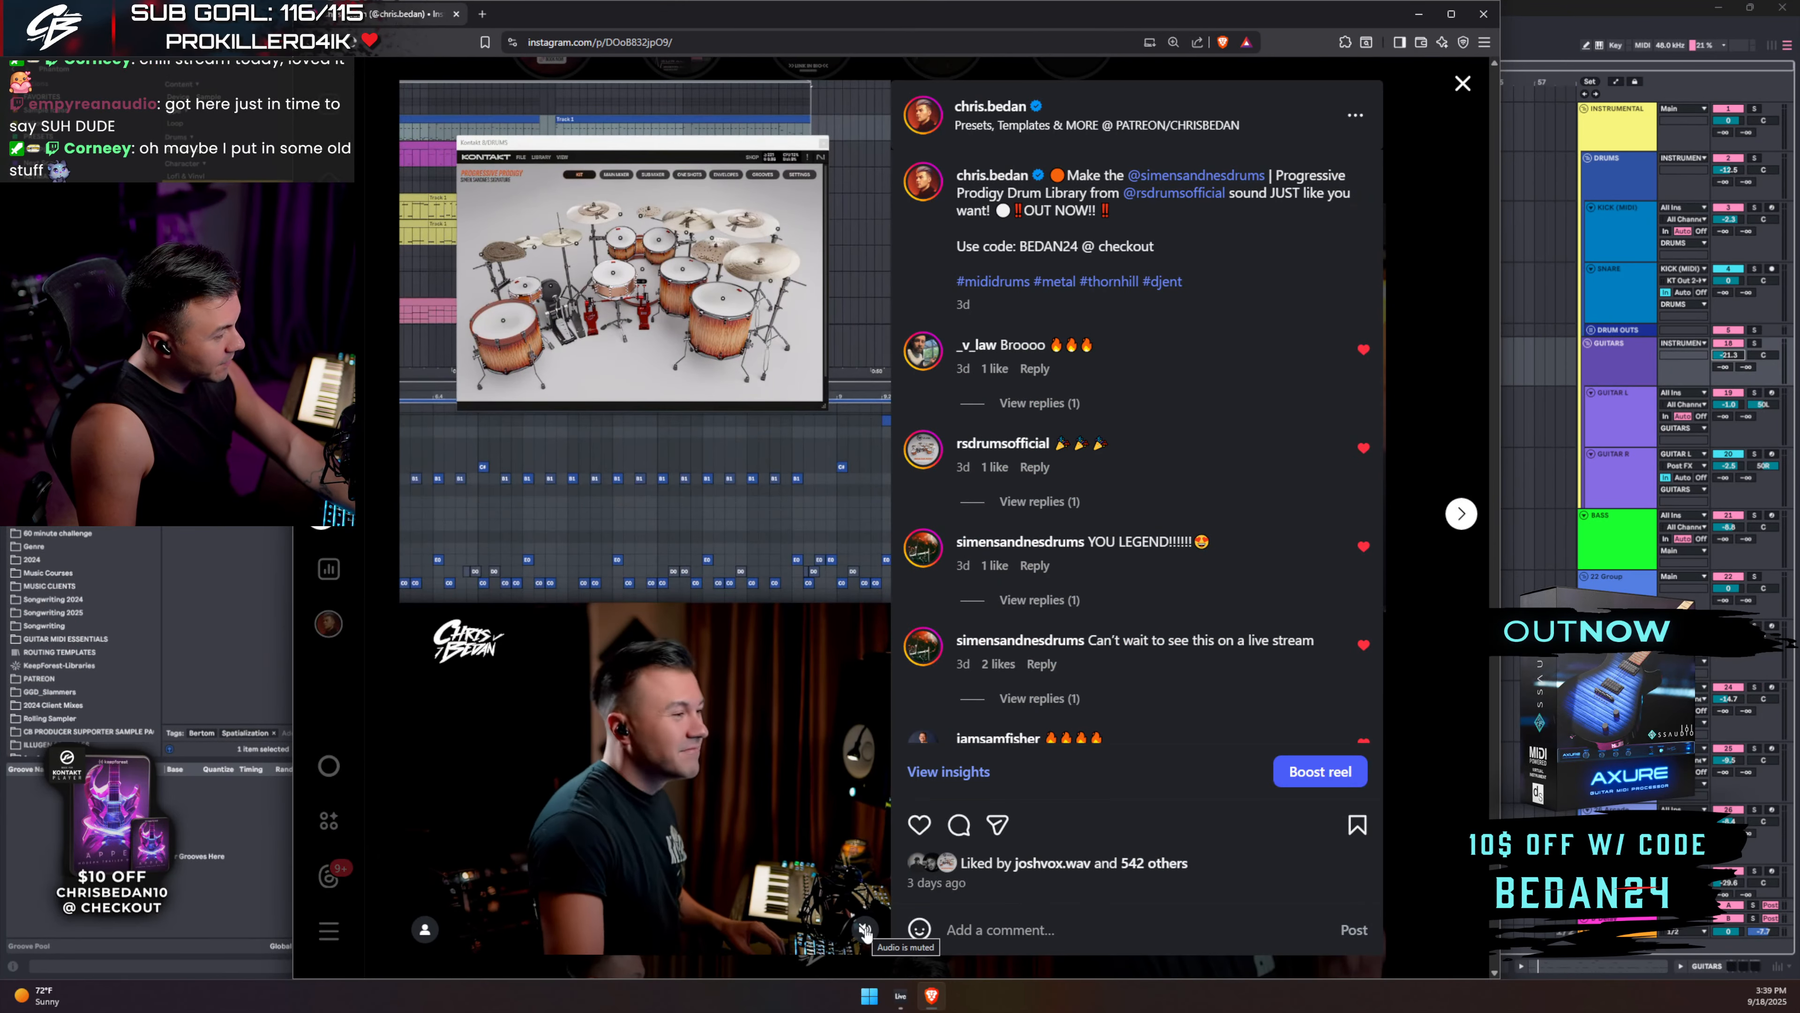
- Unmute the Instagram drum-library reel to hear it, then close the reel
{"action": "left_click", "coordinate": [864, 931]}
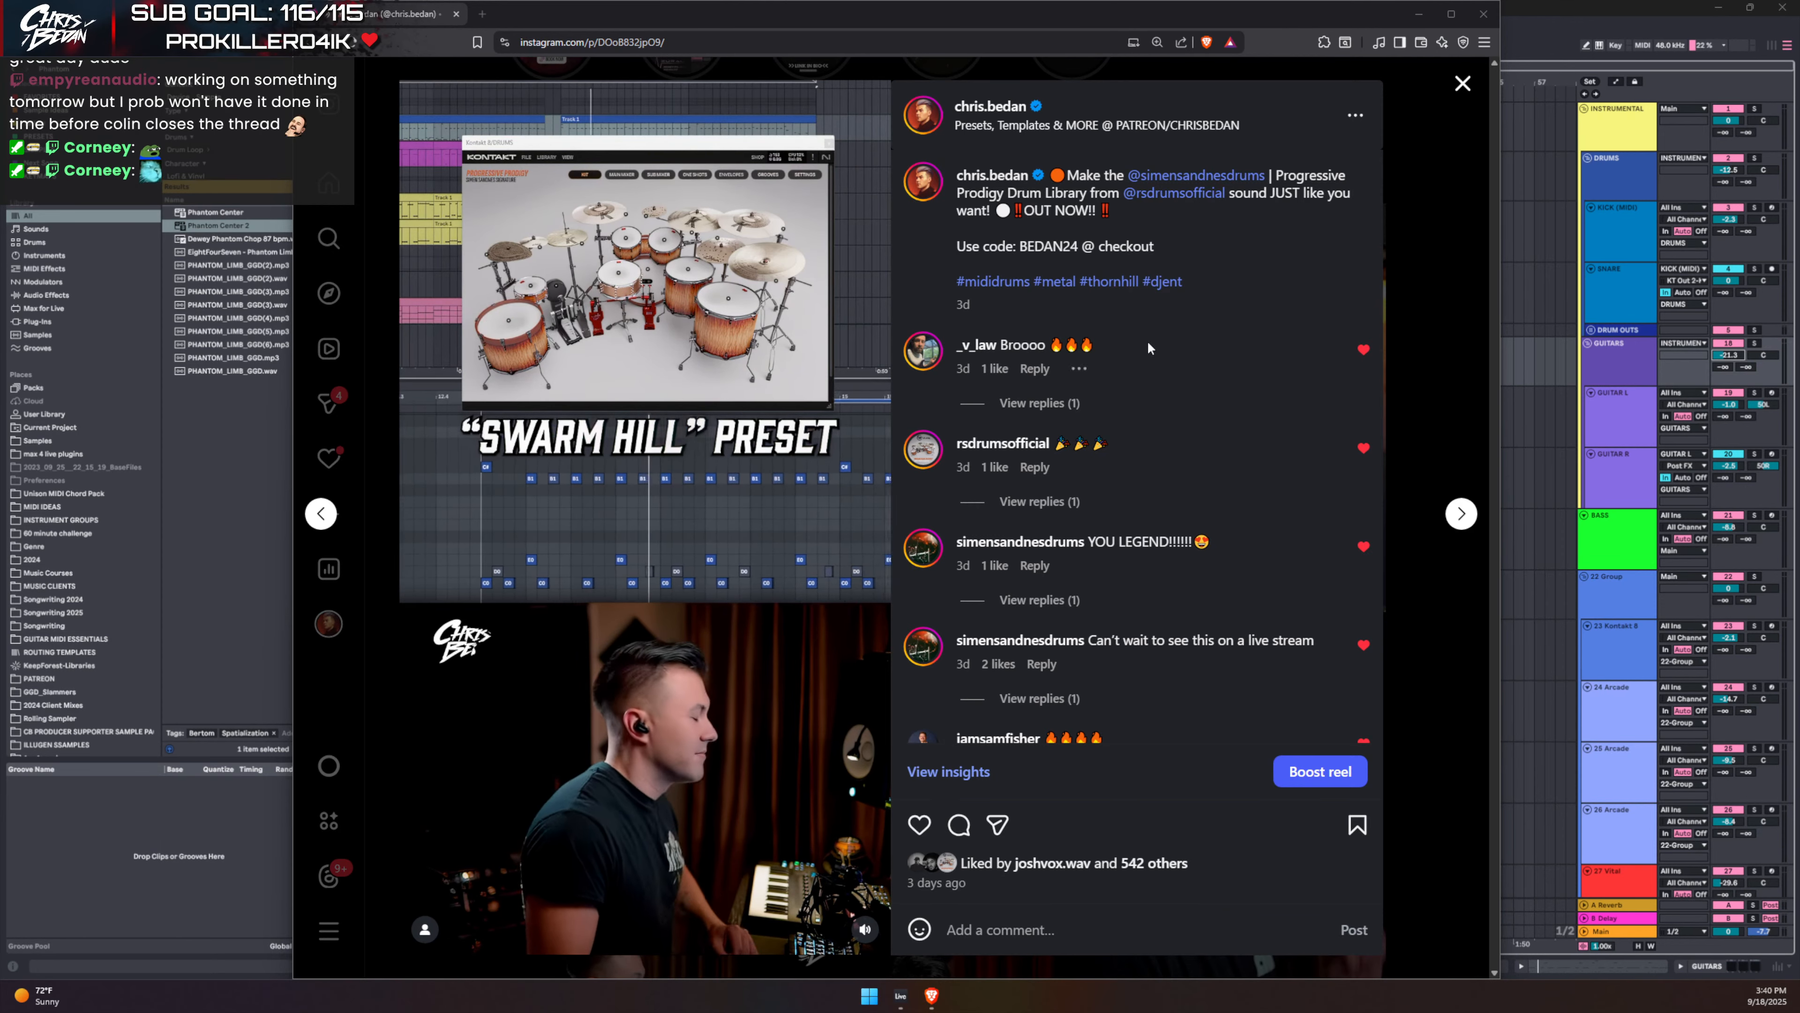
{"action": "left_click", "coordinate": [1460, 86]}
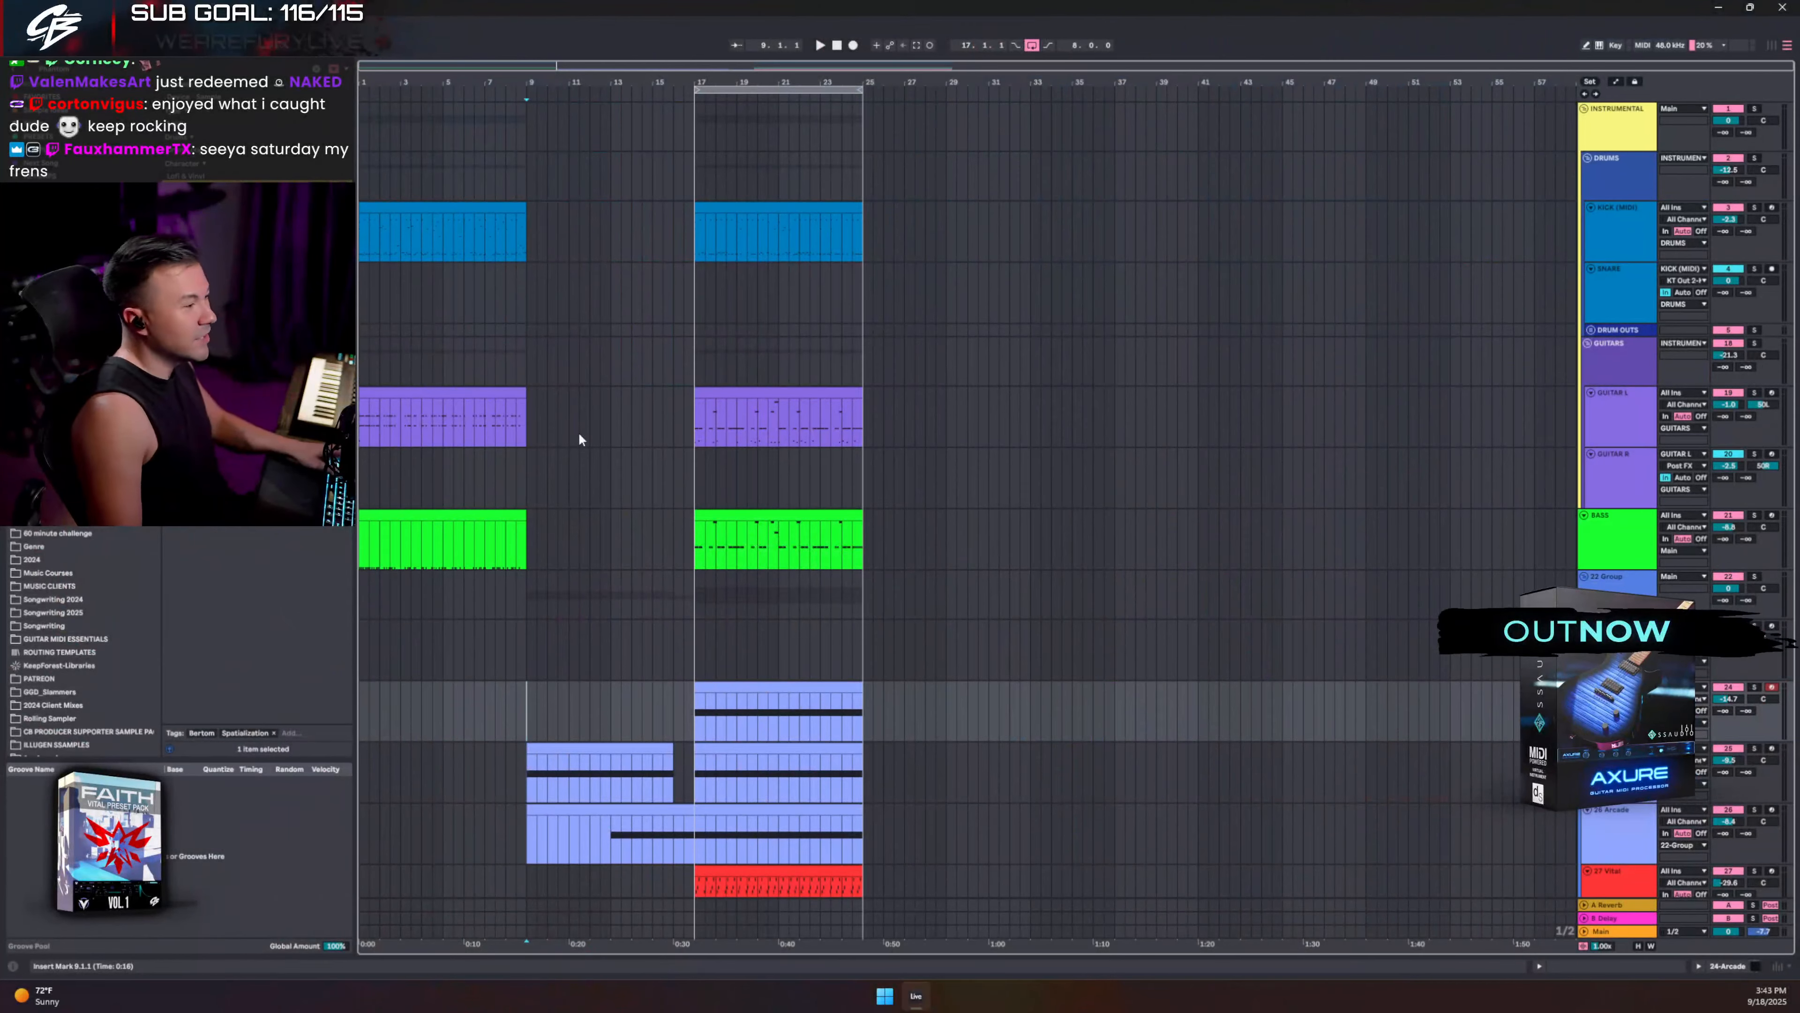
- Zoom the arrangement to bars 8–31, play from bar 9, then stop the transport
{"action": "left_click_drag", "start_coordinate": [582, 85], "coordinate": [570, 270]}
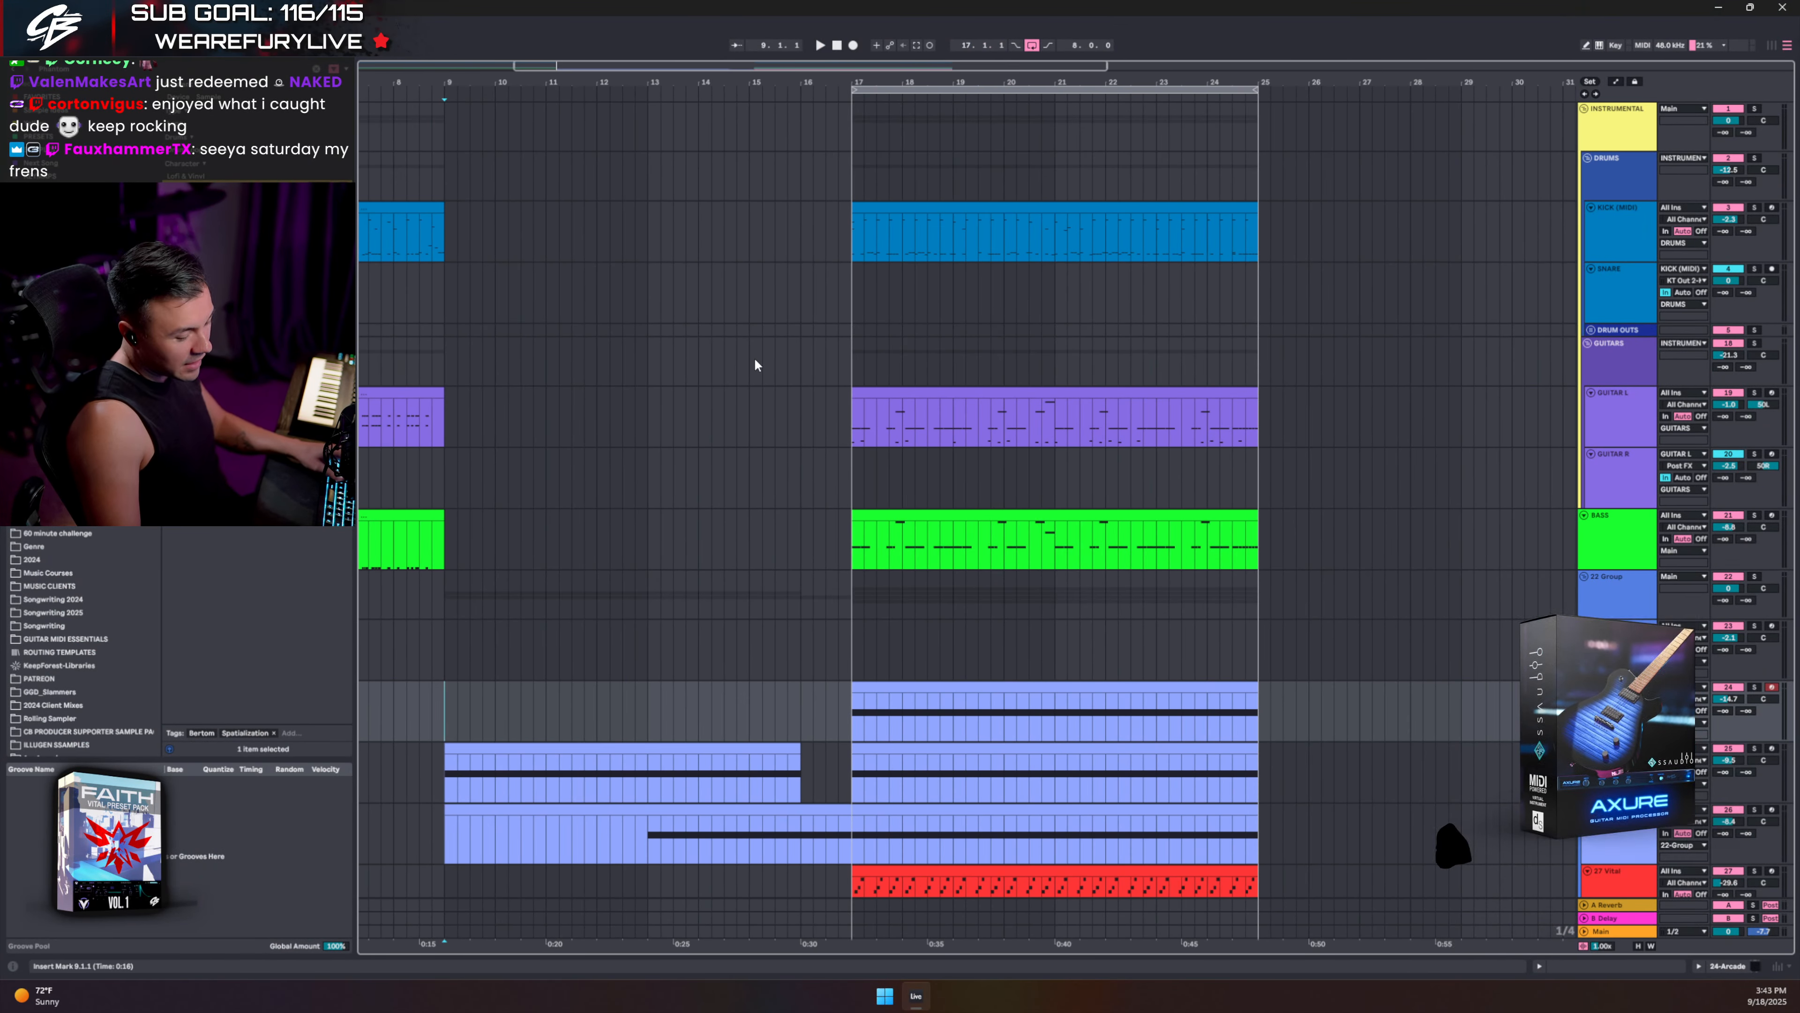
{"action": "key", "text": "space"}
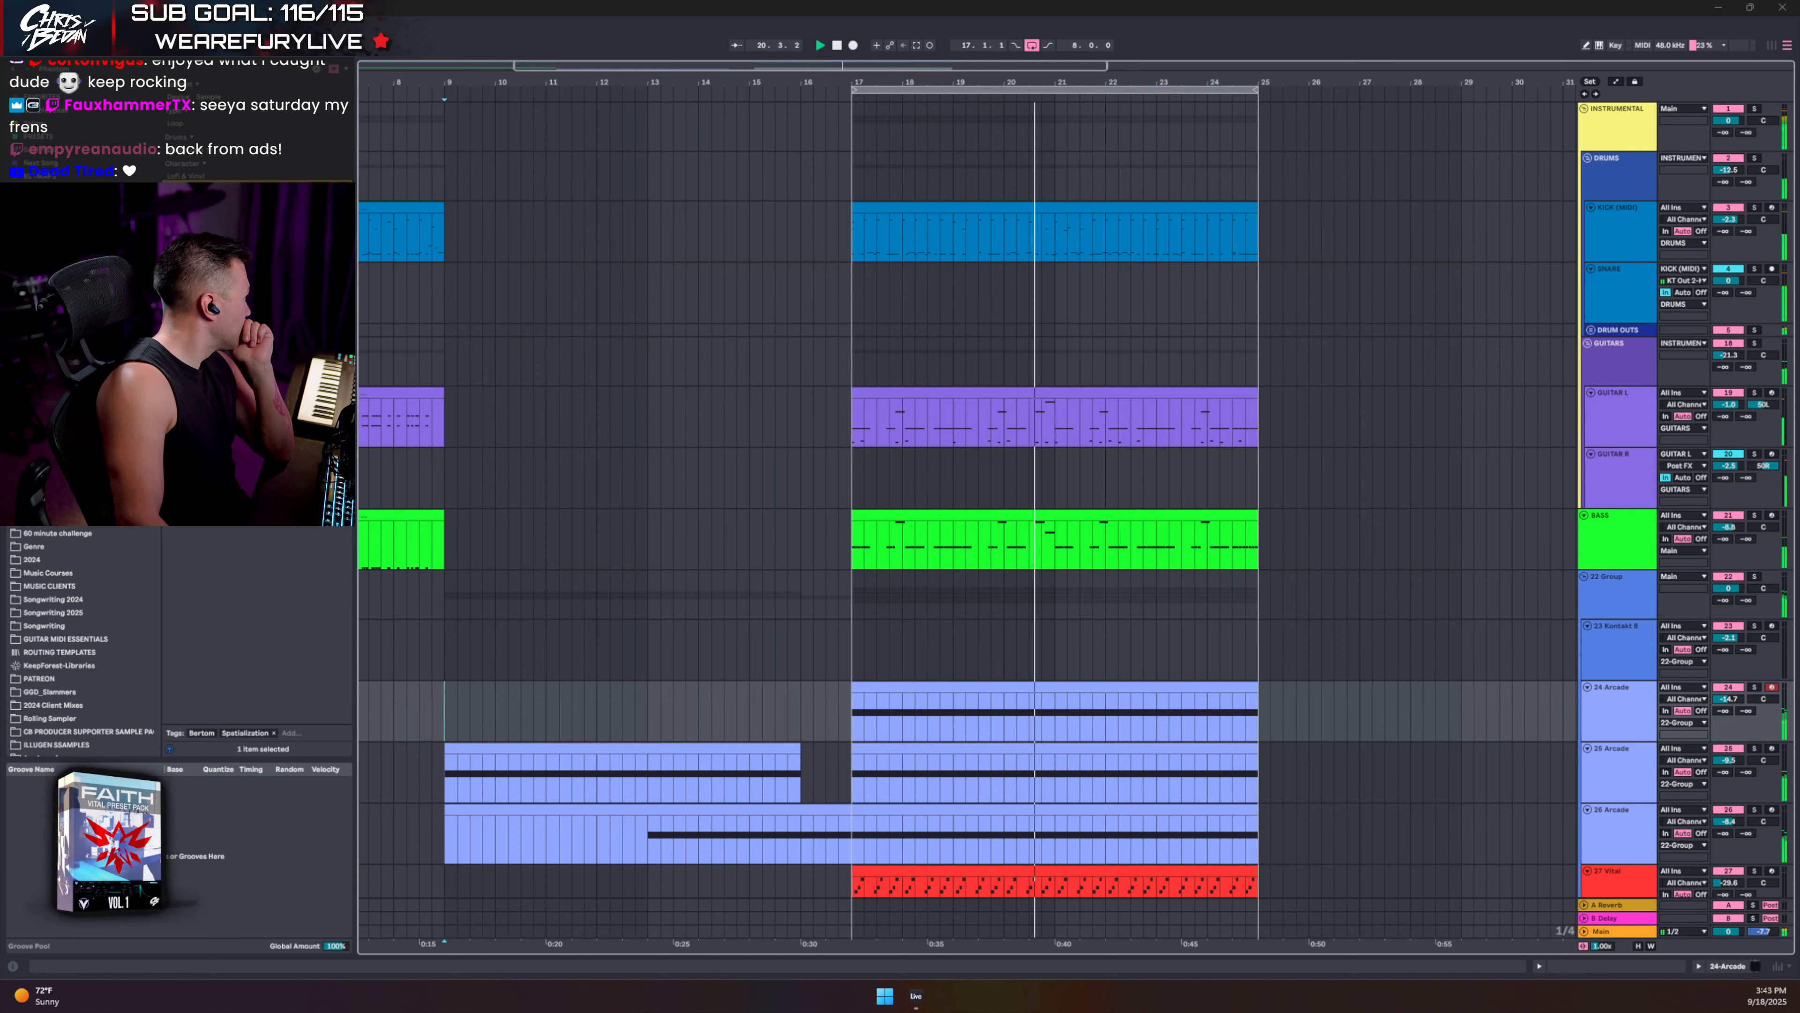
{"action": "left_click", "coordinate": [841, 45]}
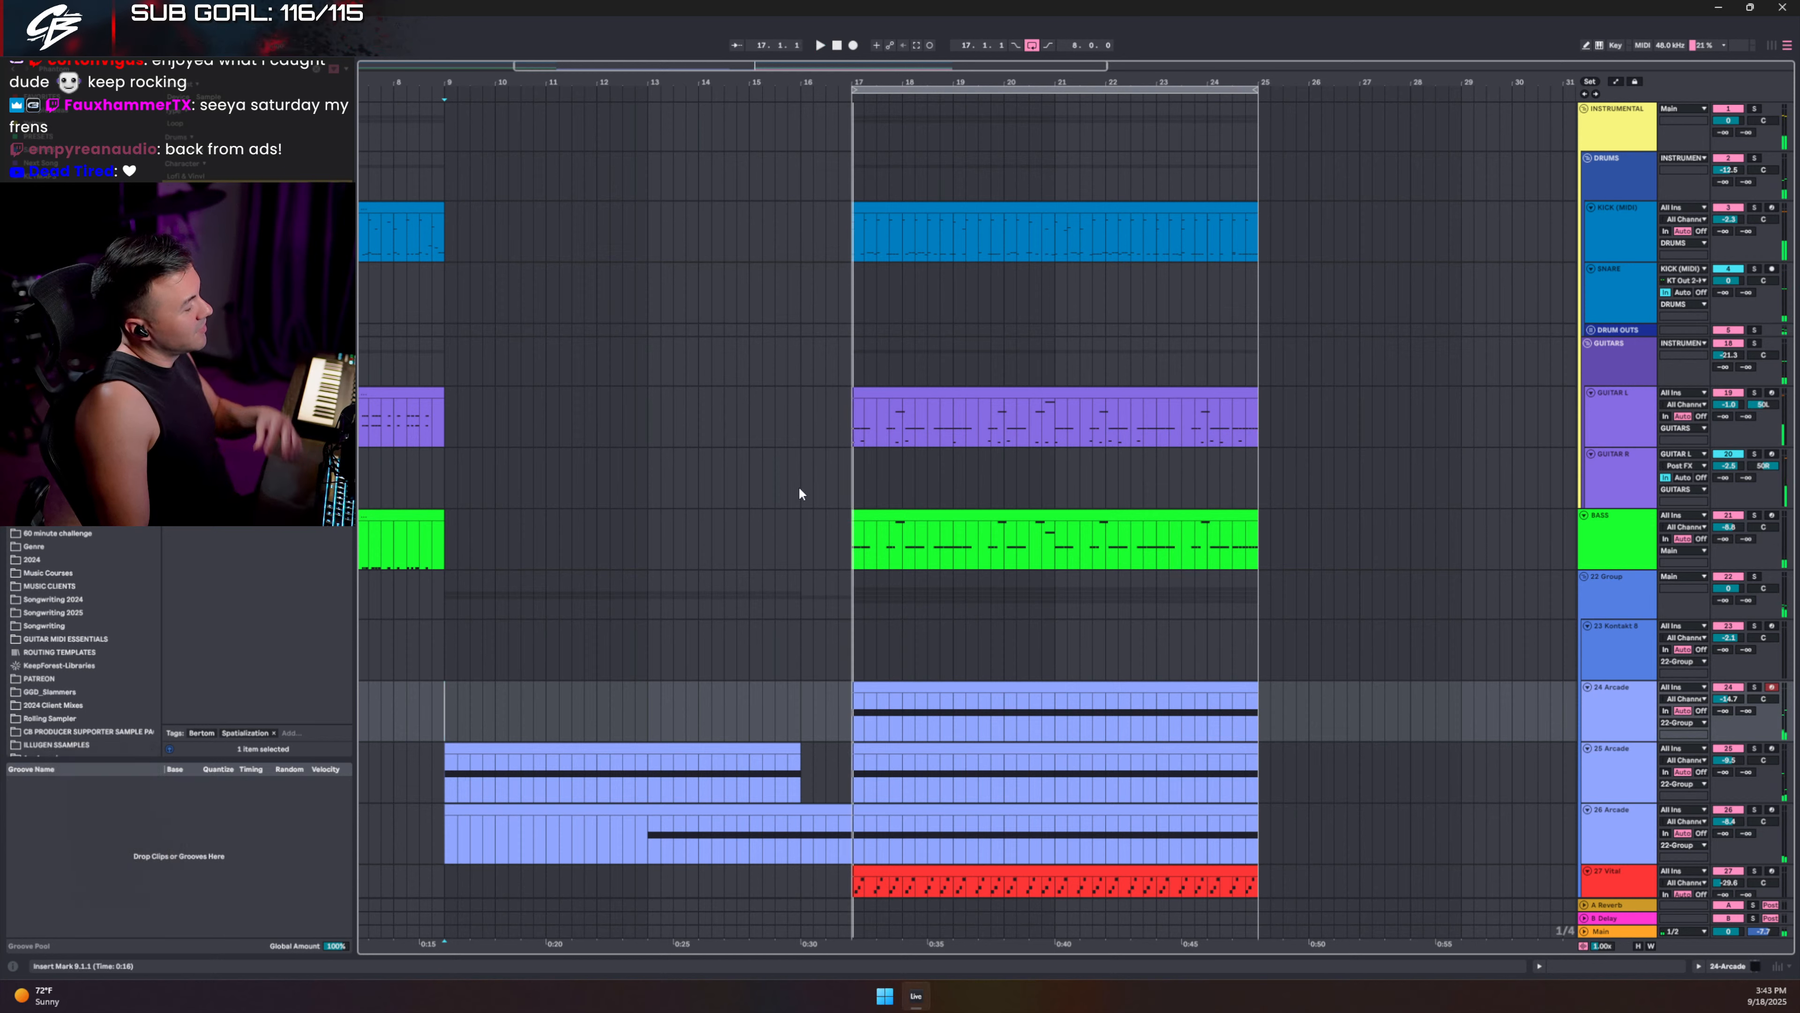